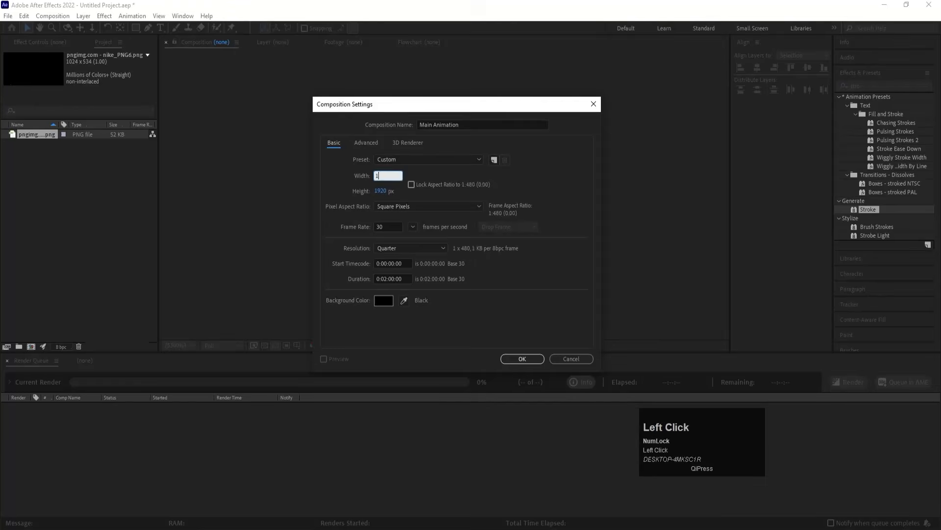
- Create the Main Animation composition at 1920 x 1080 px with a duration of 0:01:00:00
click(381, 185)
click(380, 191)
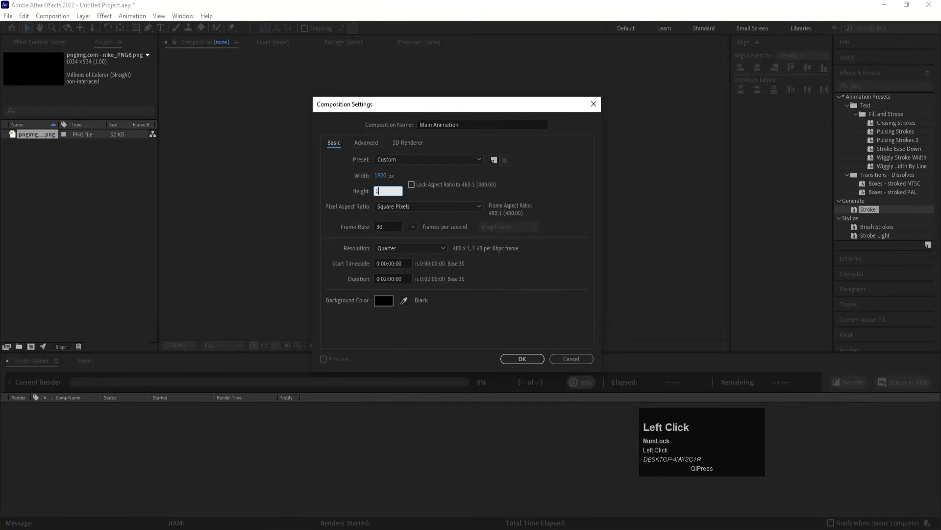
text(1080)
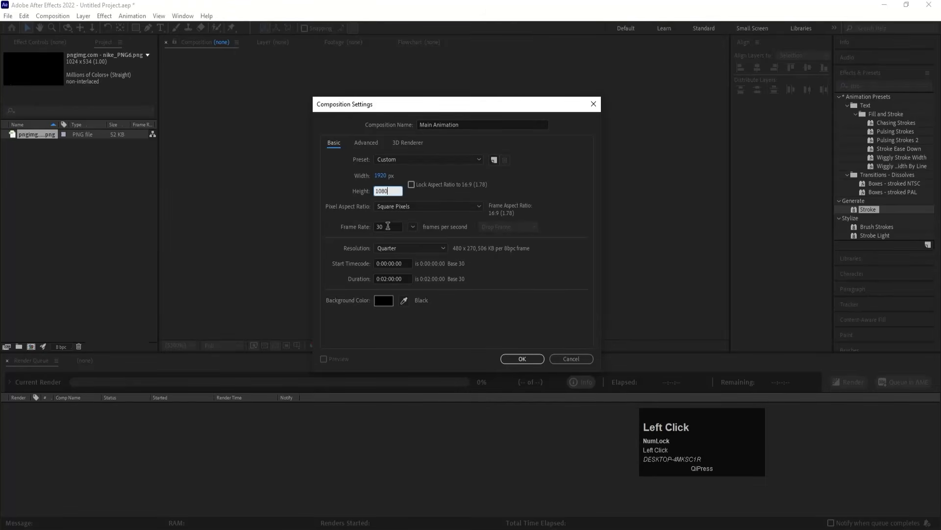
click(387, 279)
key(Right)
key(BackSpace)
text(1)
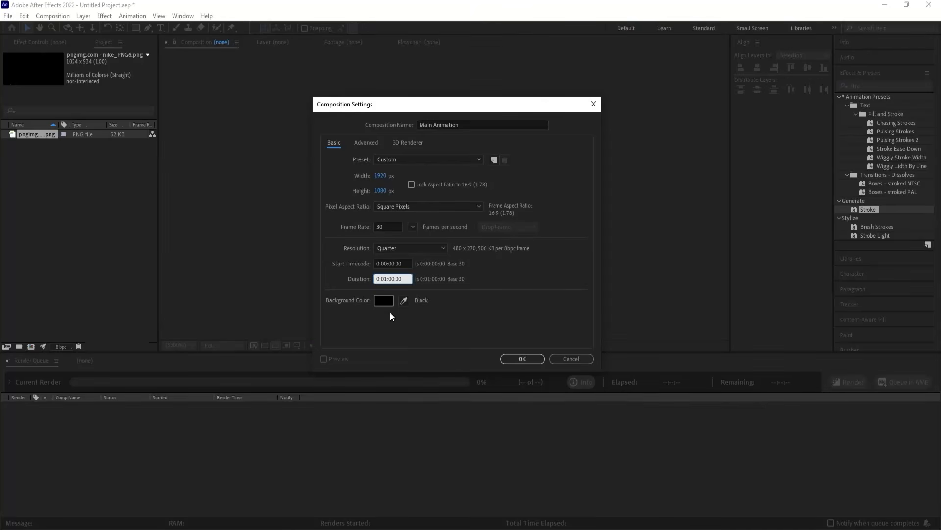
click(517, 361)
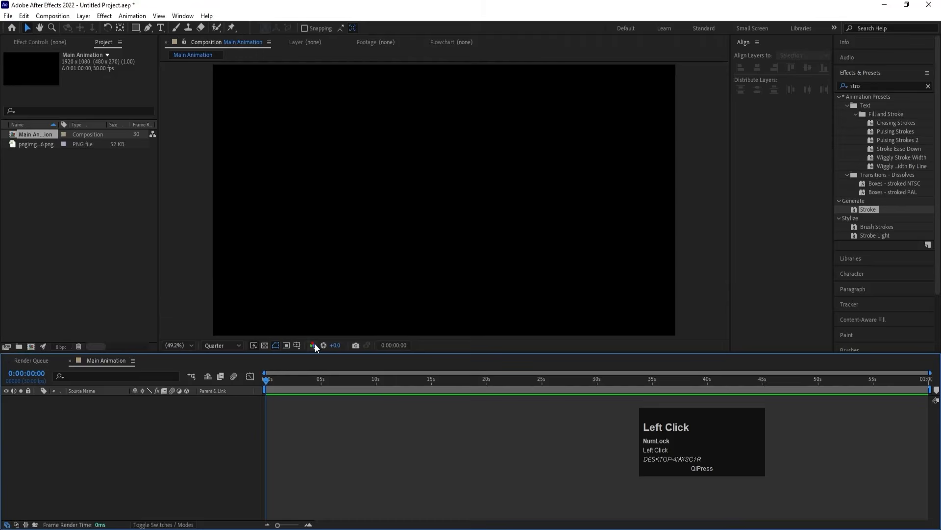
- Show the title/action safe guides and add the Nike logo PNG as a layer in the Main Animation composition
click(300, 345)
click(332, 358)
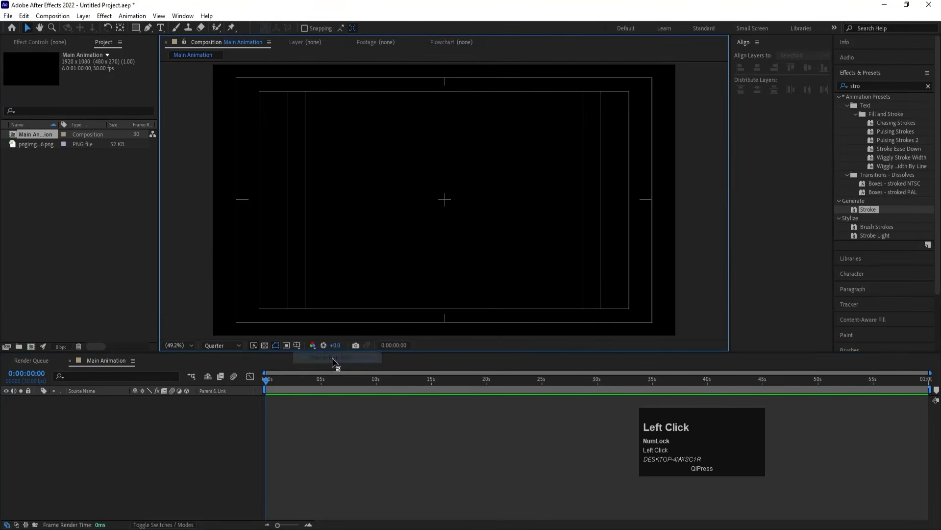
click(32, 144)
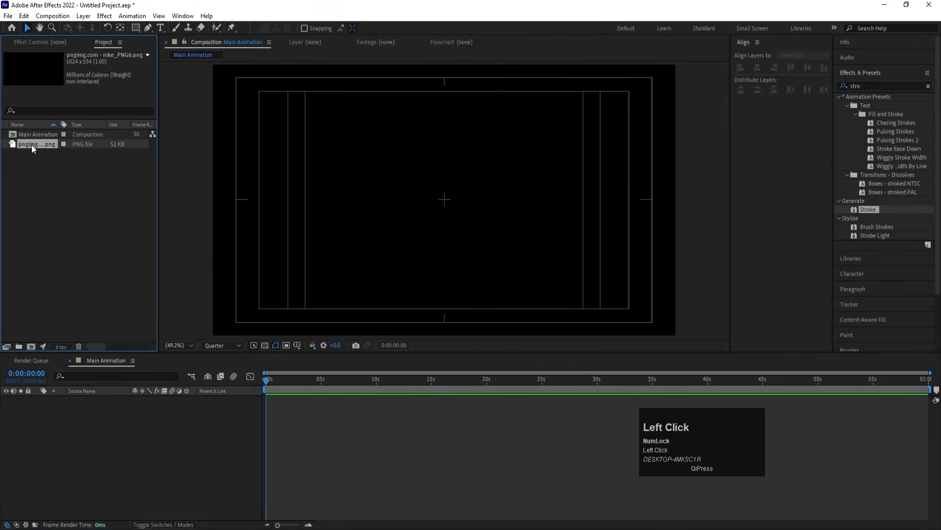
drag(58, 184, 113, 404)
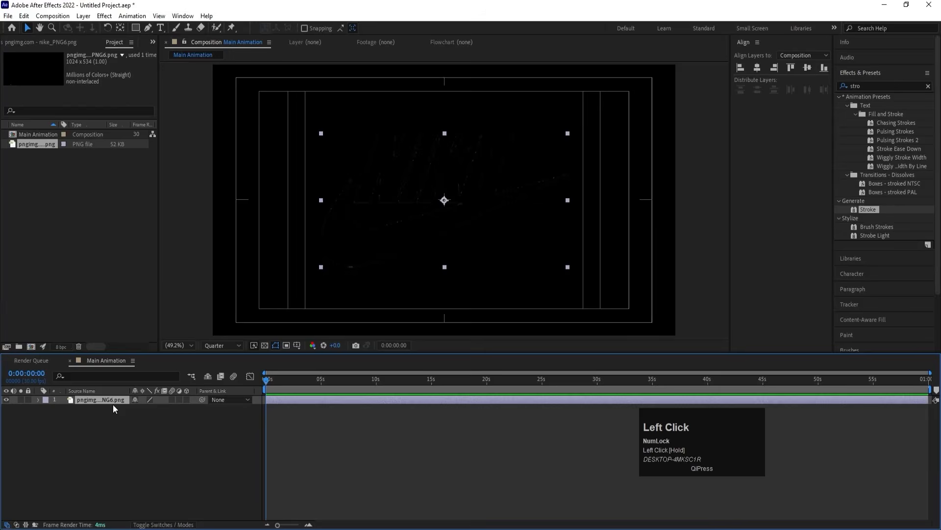
- Apply the Fill effect to the Nike logo layer and set its color to white
click(866, 85)
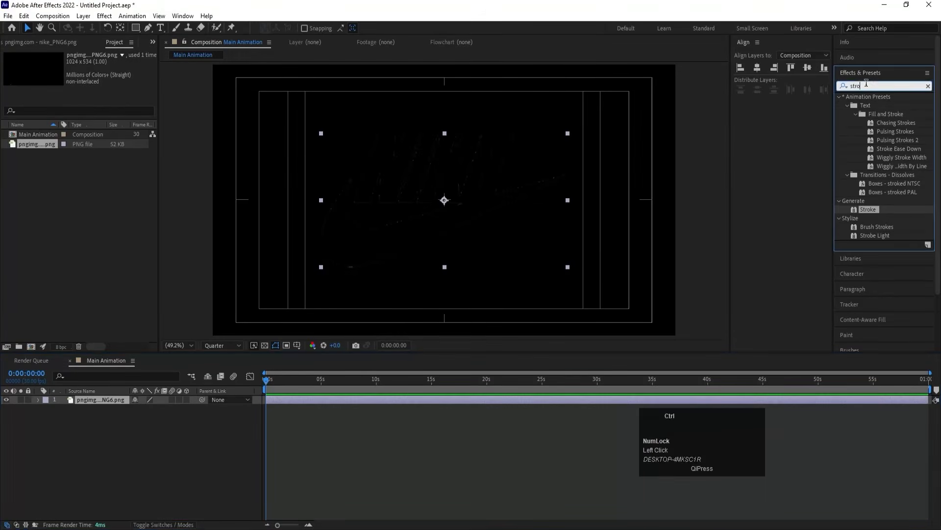
key(ctrl+a)
text(fill)
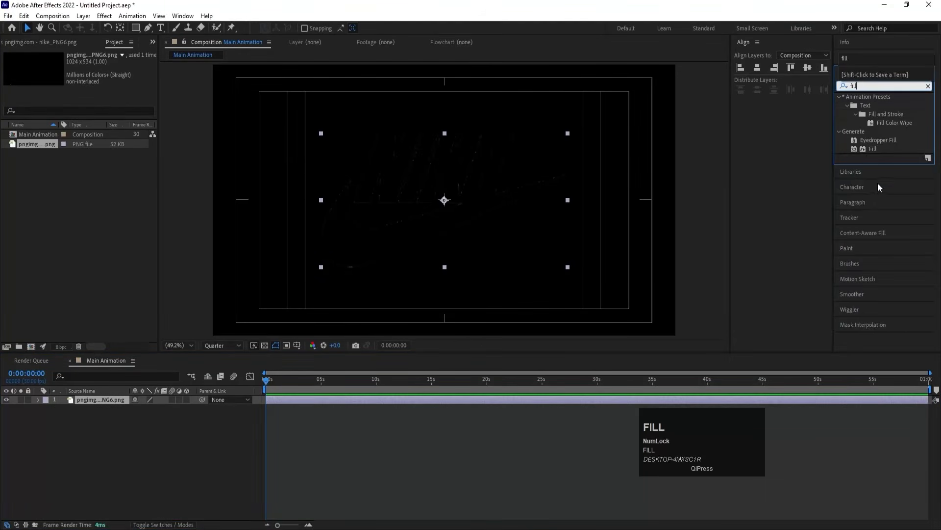
double_click(873, 149)
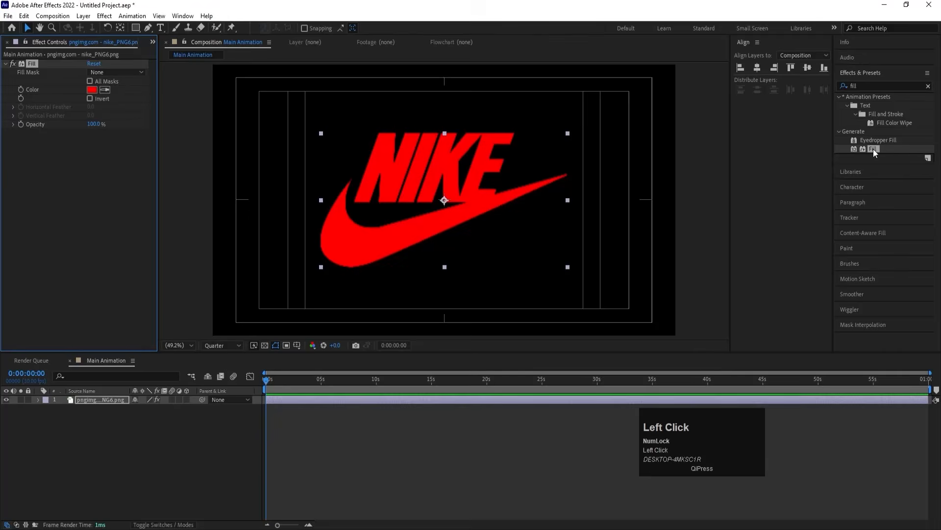
click(92, 90)
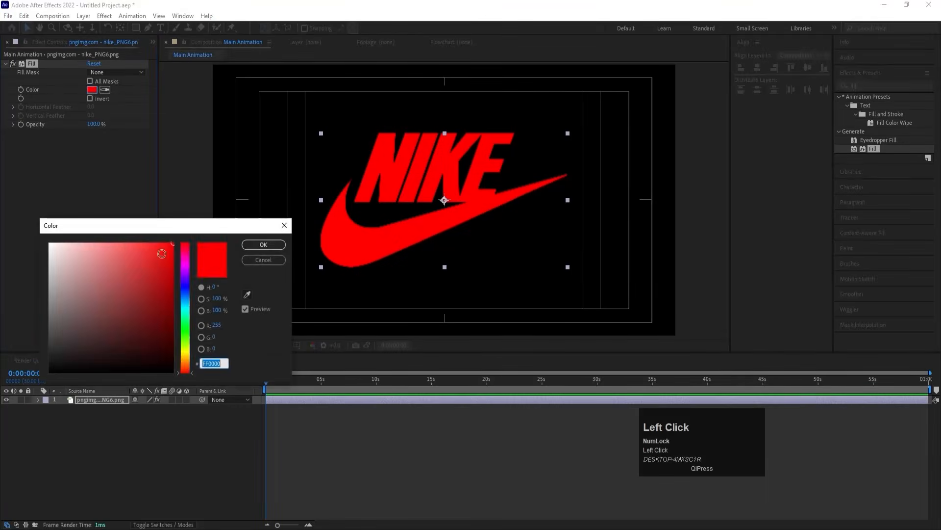
click(53, 244)
key(Return)
click(140, 422)
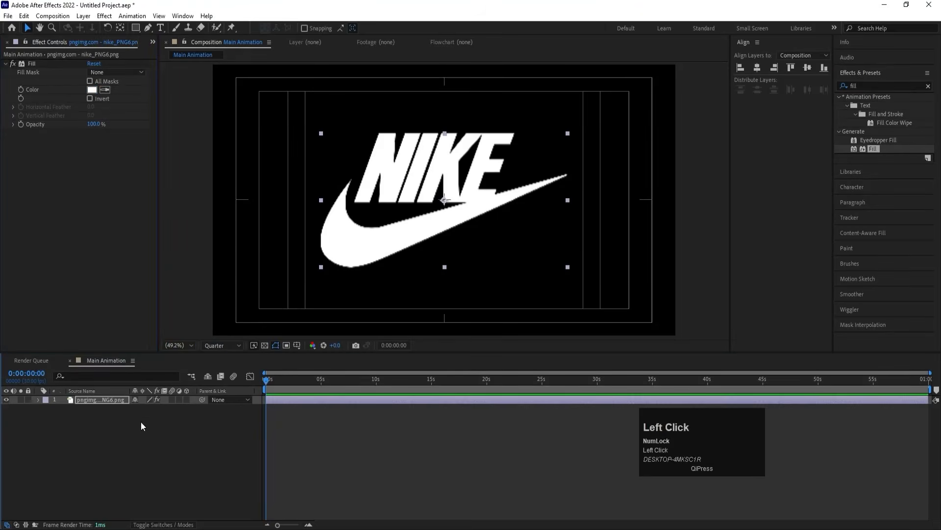
- Scale the logo layer down to 62%
click(117, 402)
key(s)
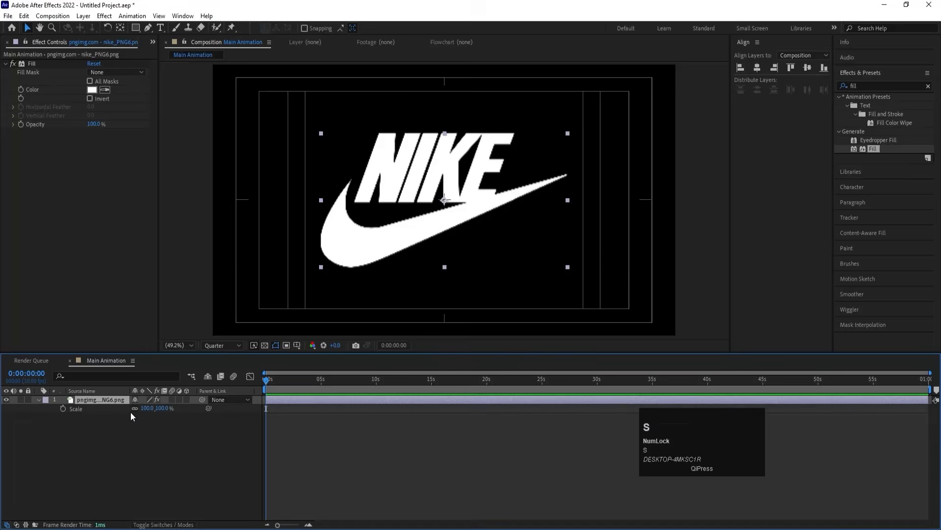
drag(147, 408, 126, 408)
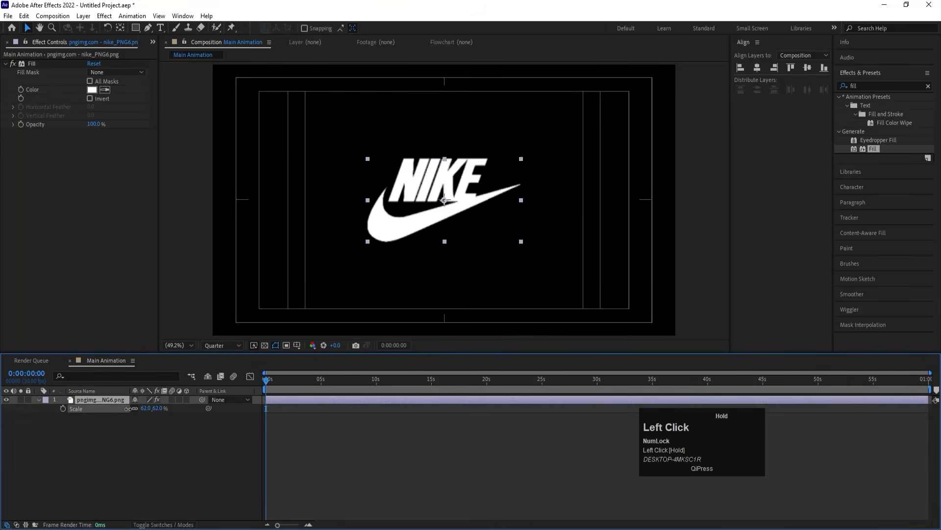
click(130, 443)
- Pre-compose the logo layer with all attributes left in Main Animation
click(90, 401)
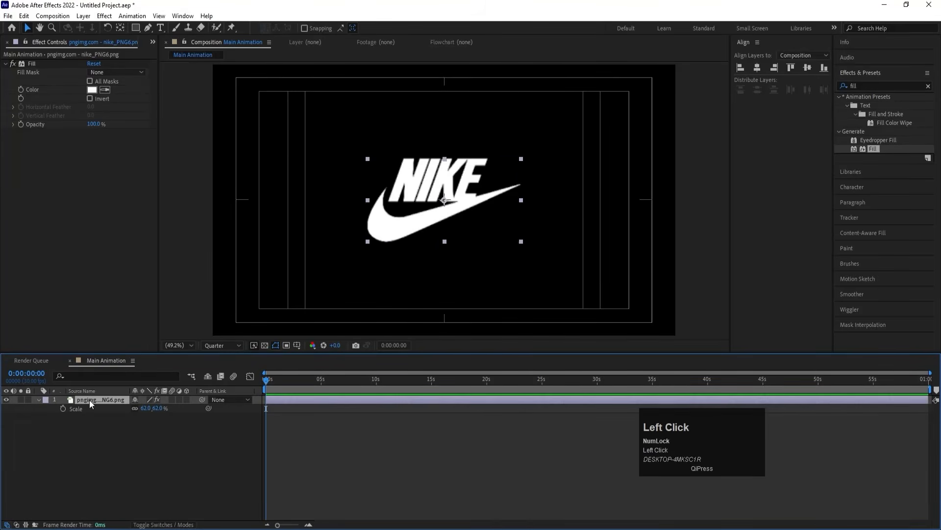
key(ctrl)
key(ctrl+shift+c)
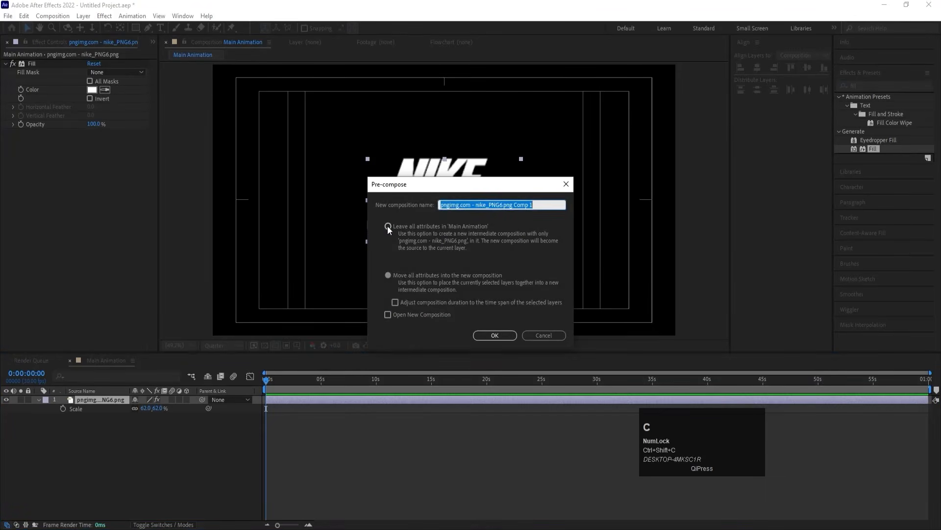
click(388, 226)
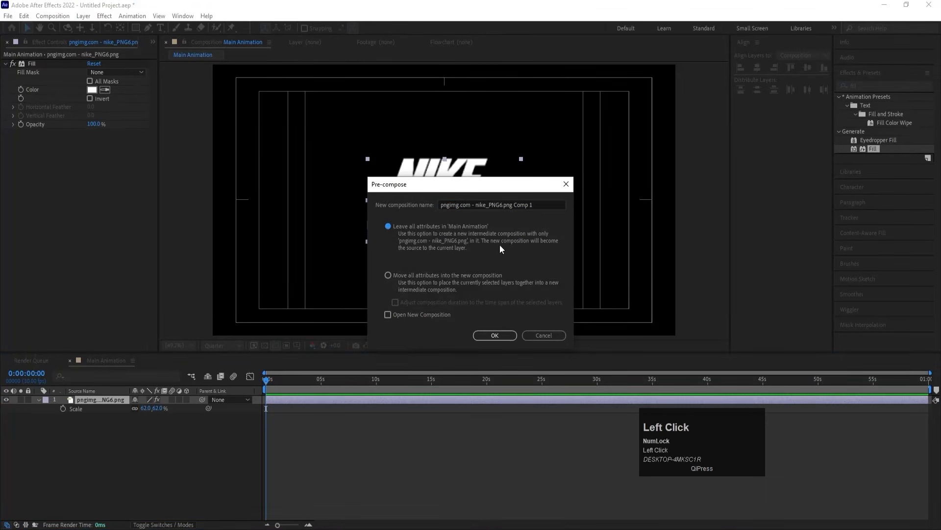
click(495, 337)
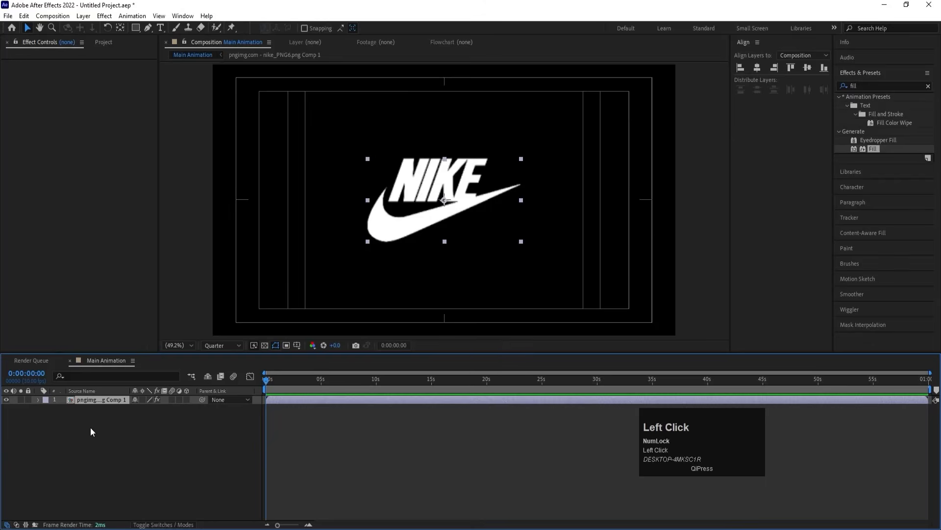
- Auto-trace the current frame of the pre-composed logo on the Alpha channel, applying the result to a new layer
click(96, 399)
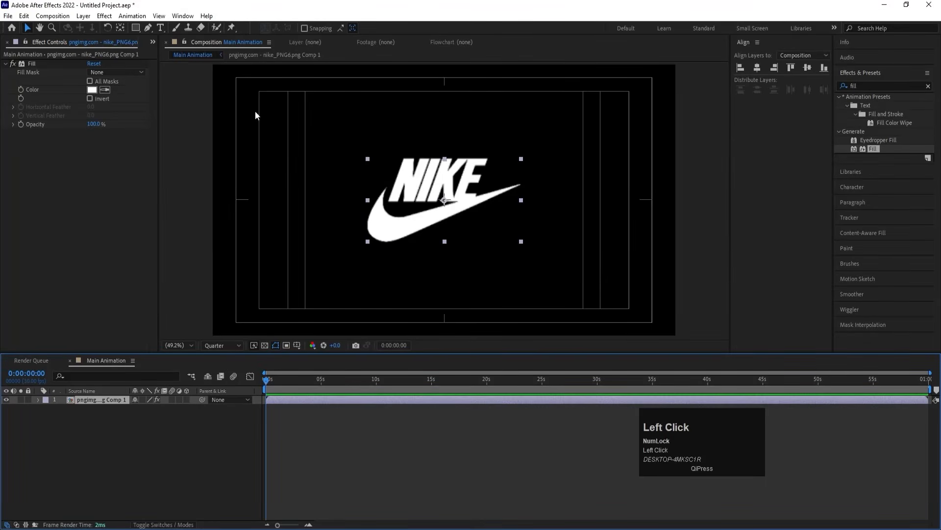
click(90, 16)
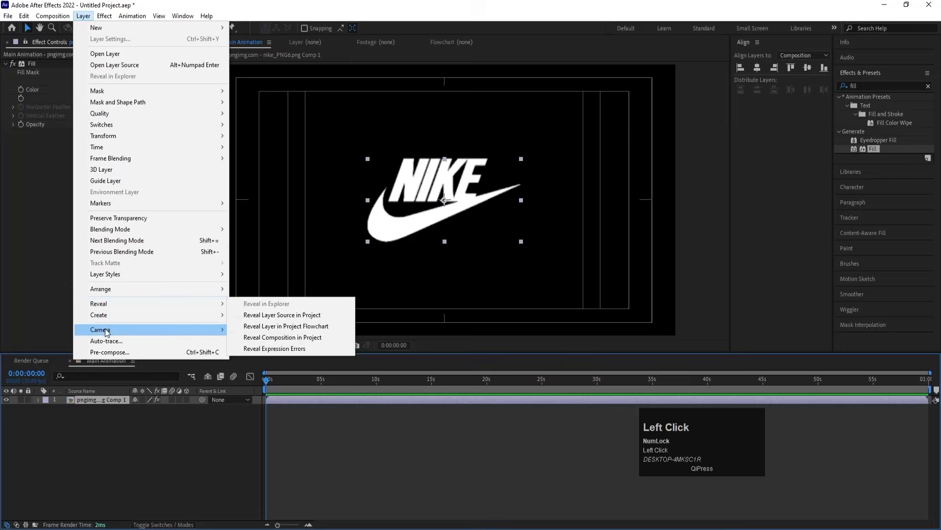
click(105, 341)
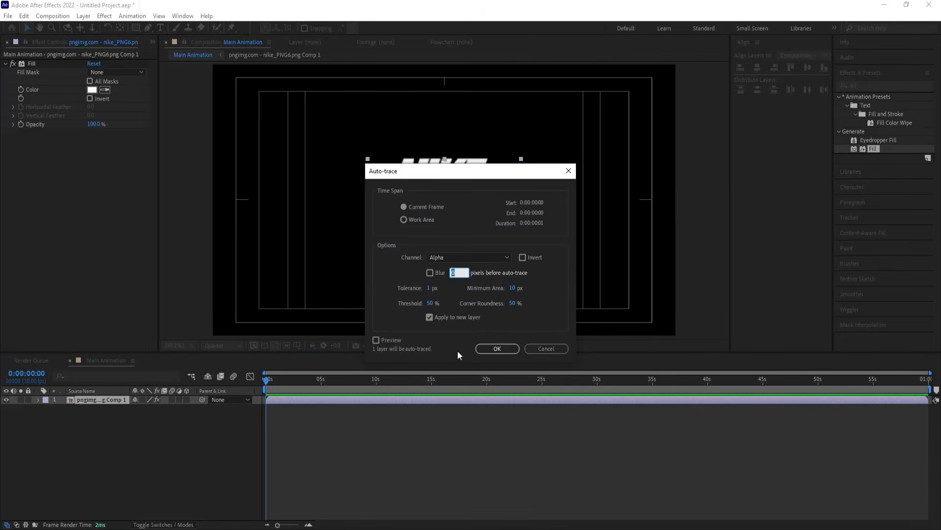
click(481, 349)
click(105, 463)
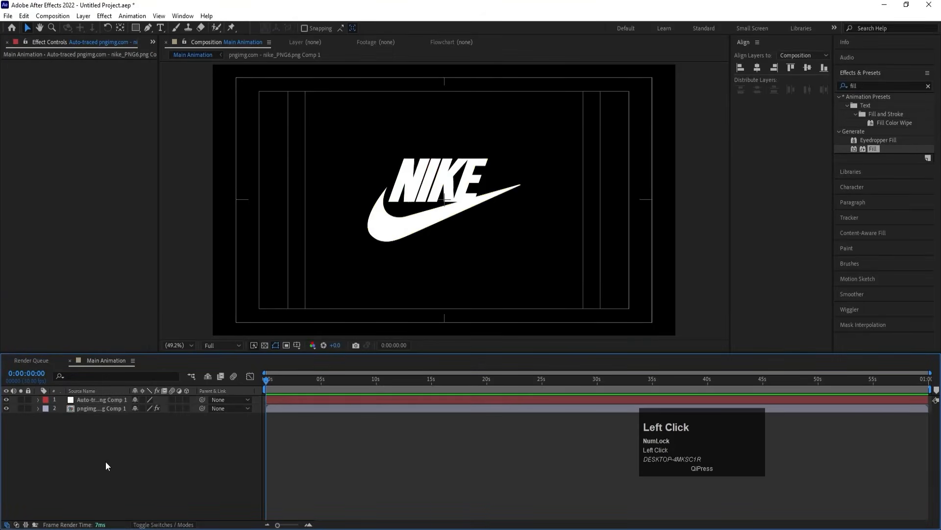
- Delete the pre-composed logo layer beneath the auto-traced layer
click(88, 407)
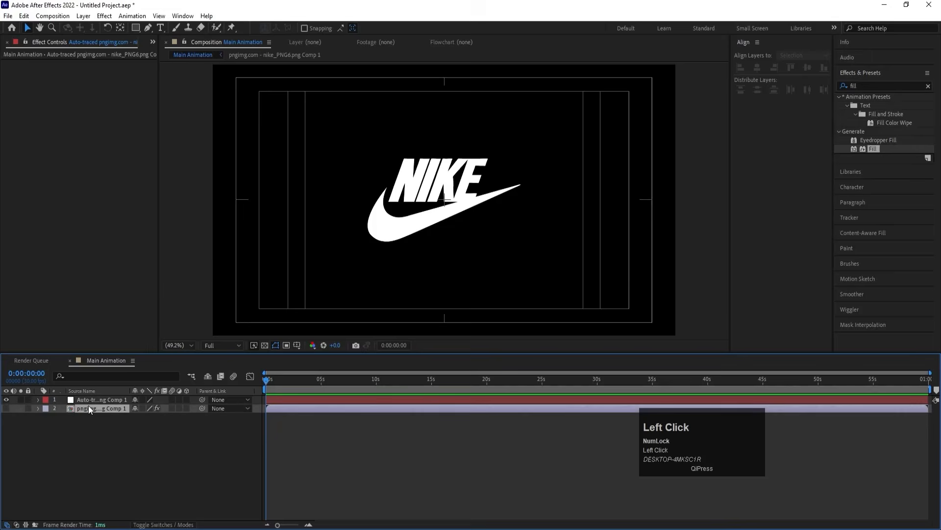
key(Home)
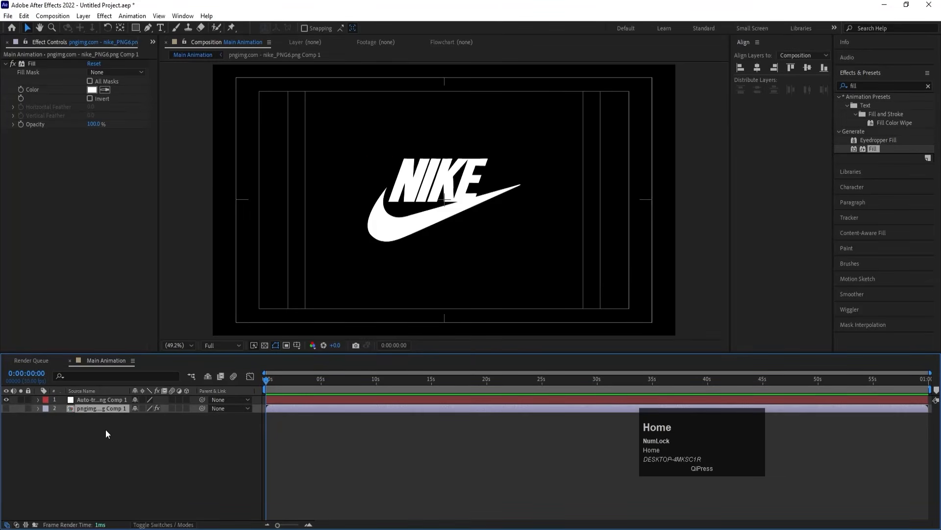
click(105, 429)
click(96, 399)
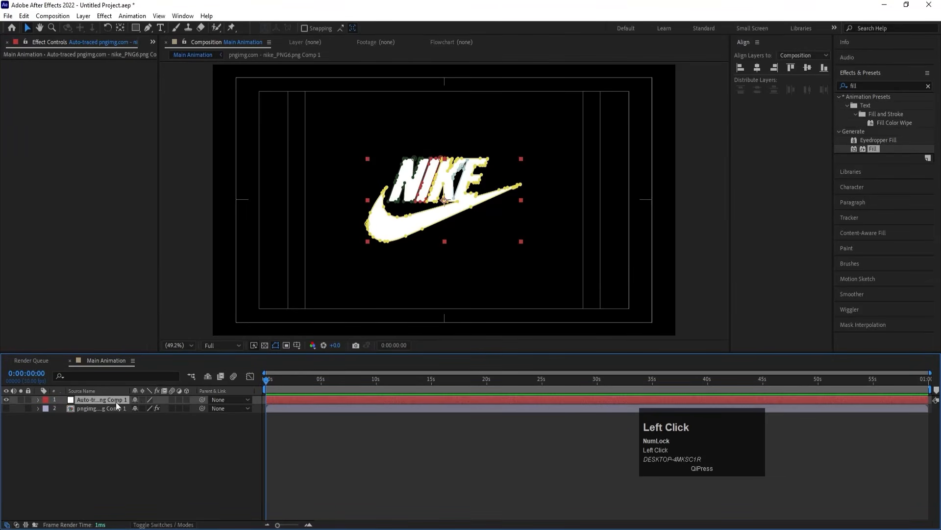
click(98, 409)
key(Delete)
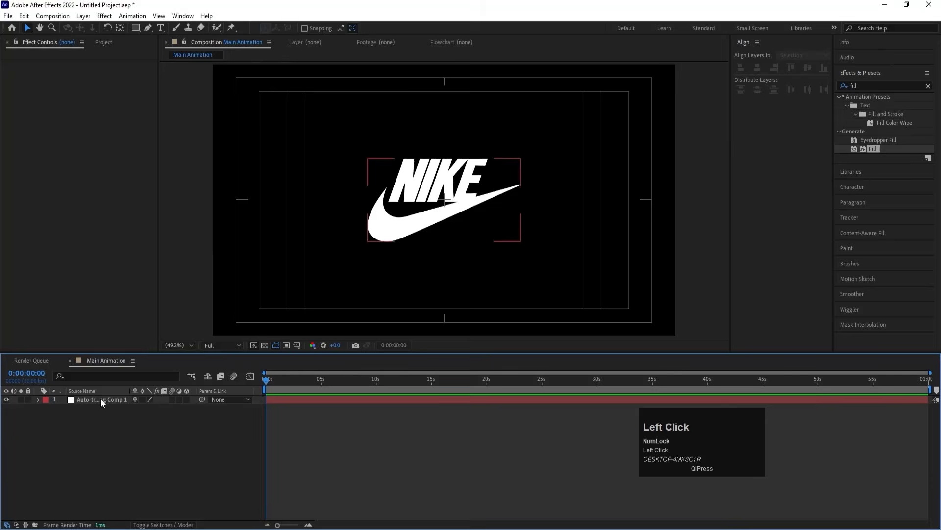
- Rename the auto-traced layer as Logo With Stroke
click(98, 399)
key(Return)
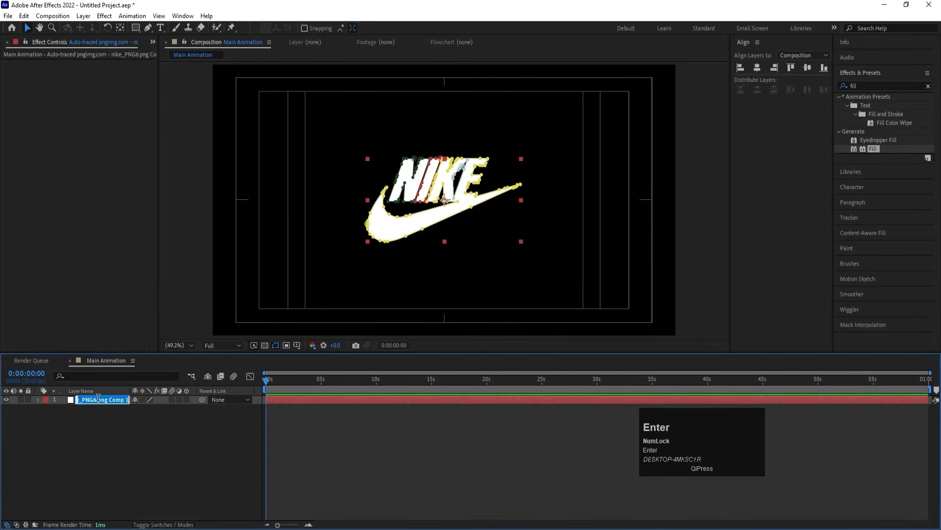
text(Logo W)
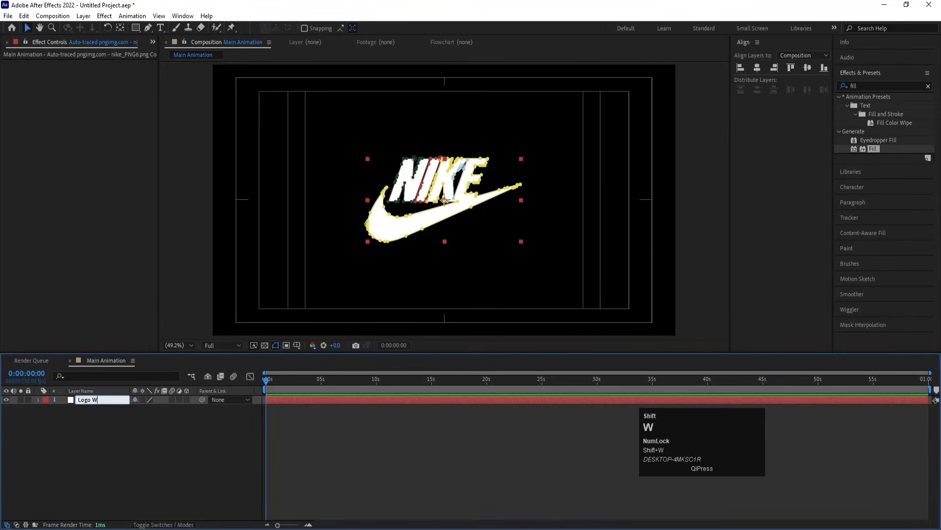
text(ith Stroke)
key(Return)
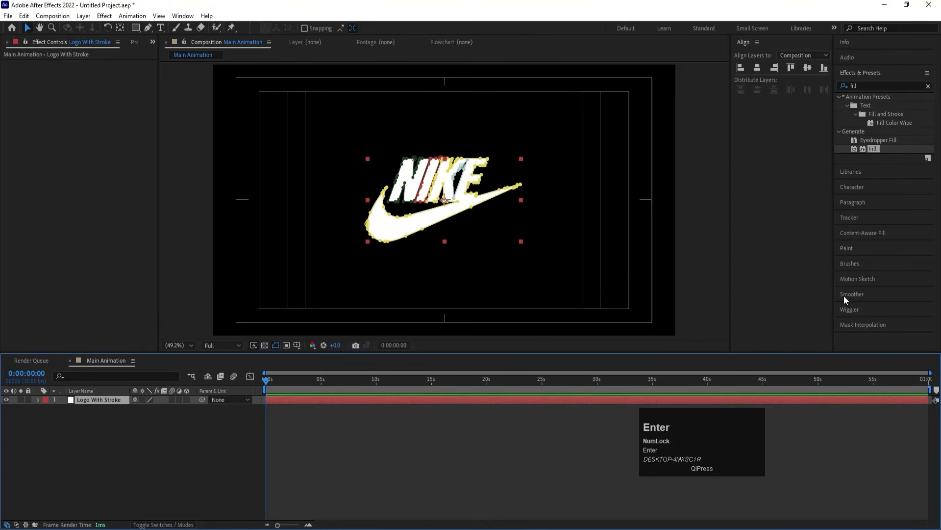
- Find the Stroke effect and apply it to the Logo With Stroke layer
click(871, 85)
key(ctrl+a)
text(s)
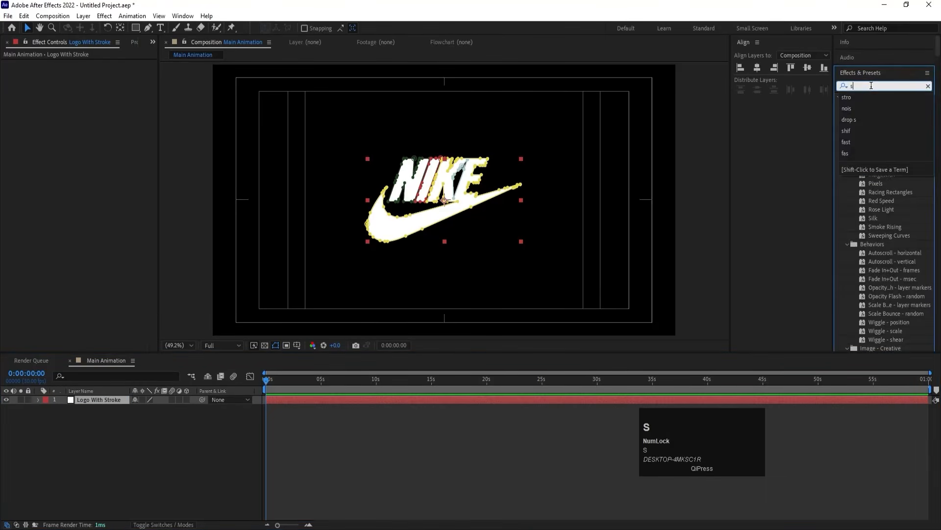
text(st)
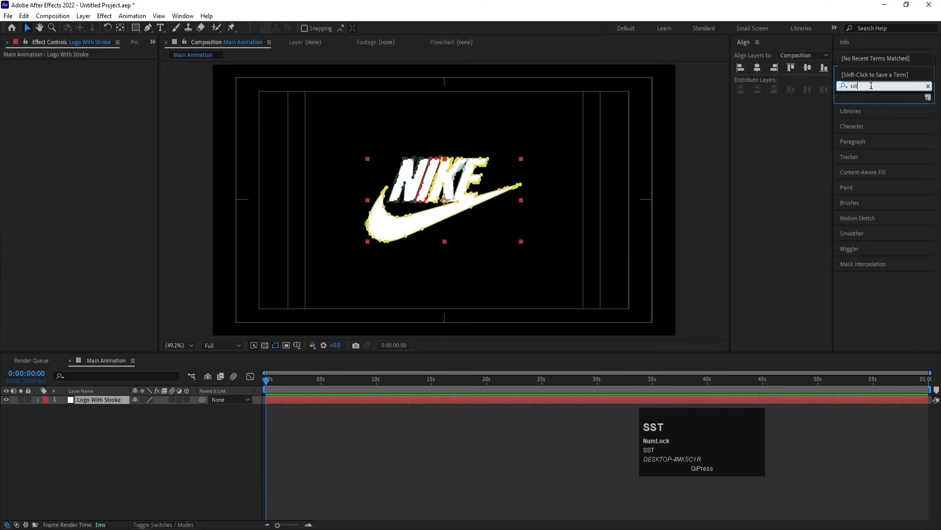
key(ctrl+a)
text(stro)
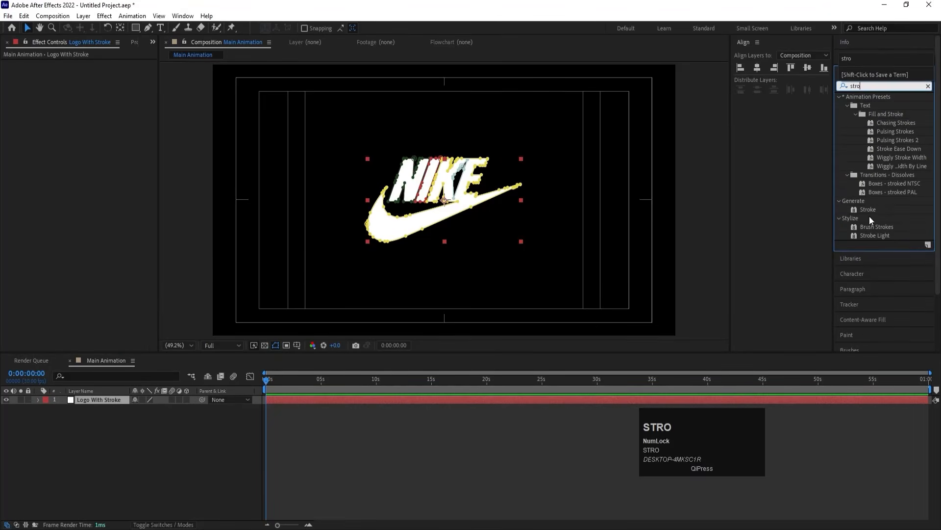
double_click(863, 208)
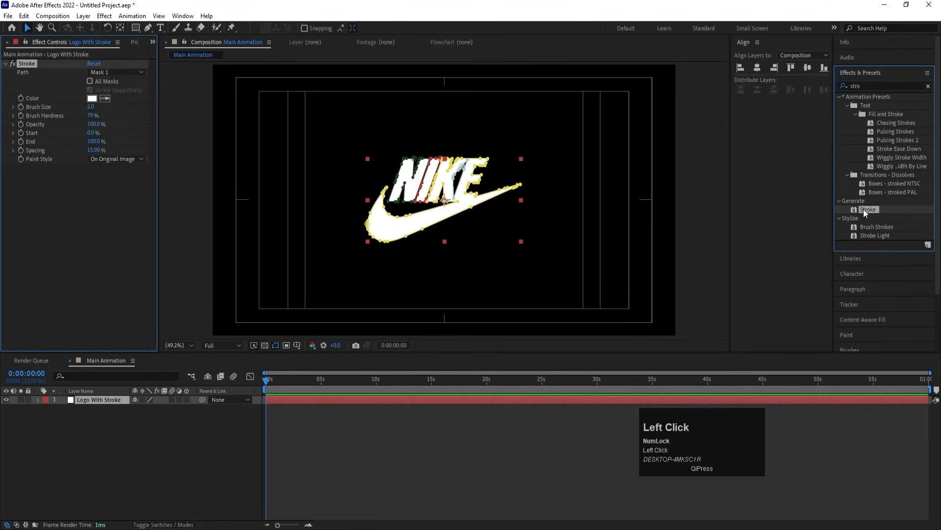
- Apply the Stroke effect to all masks and set its paint style to Reveal Original Image
click(91, 80)
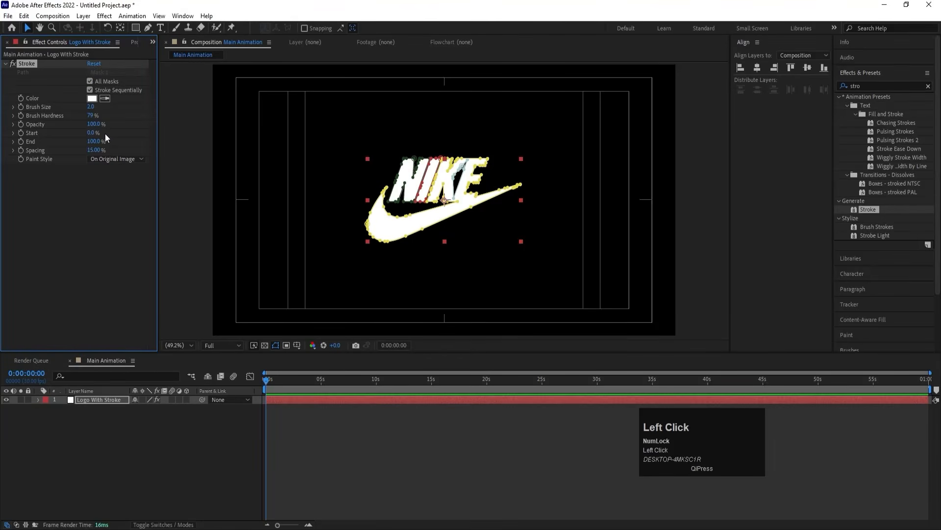
click(102, 158)
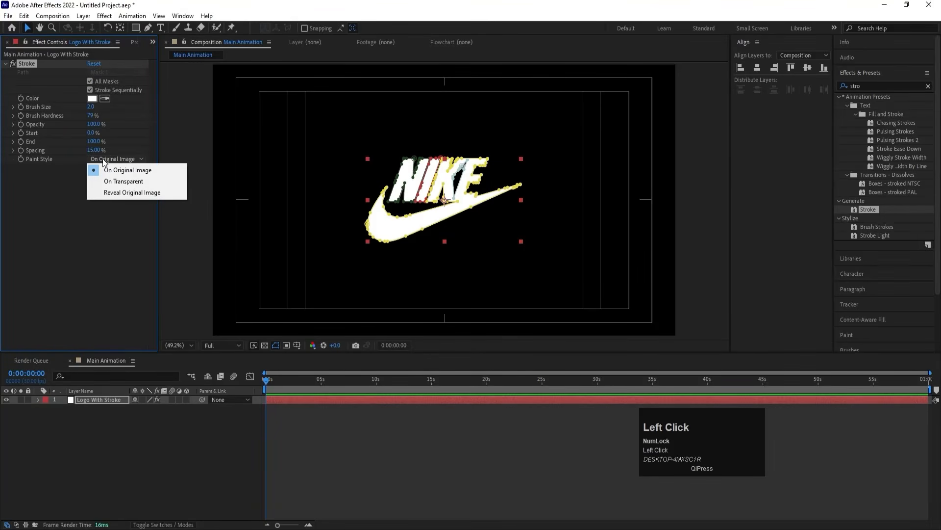
click(122, 195)
click(92, 457)
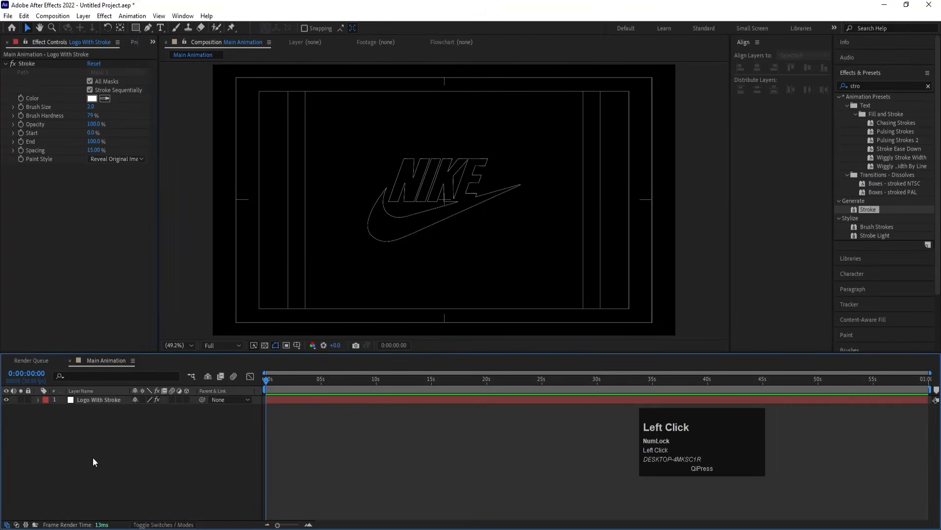
- Set the Stroke effect's brush size to 10 on the Logo With Stroke layer
click(87, 399)
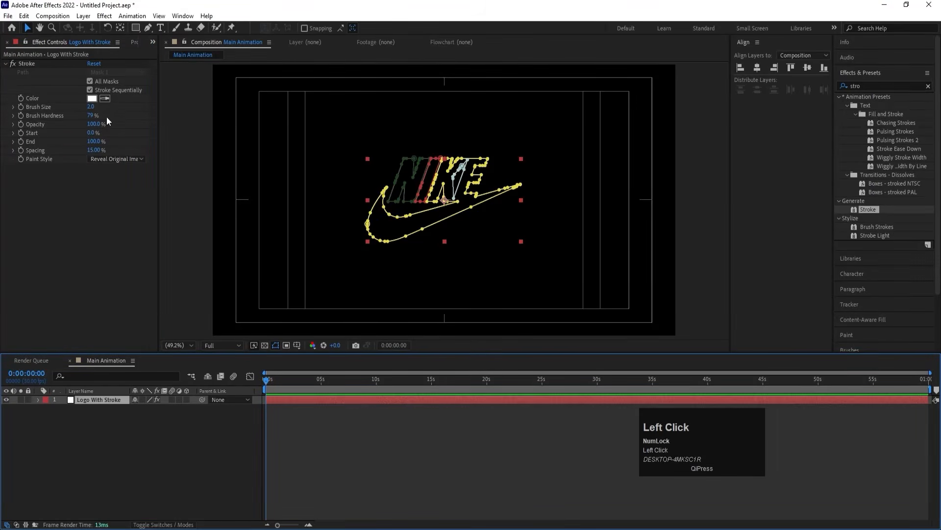
mouse_move(91, 106)
mouse_down()
mouse_move(104, 108)
mouse_move(116, 521)
mouse_up()
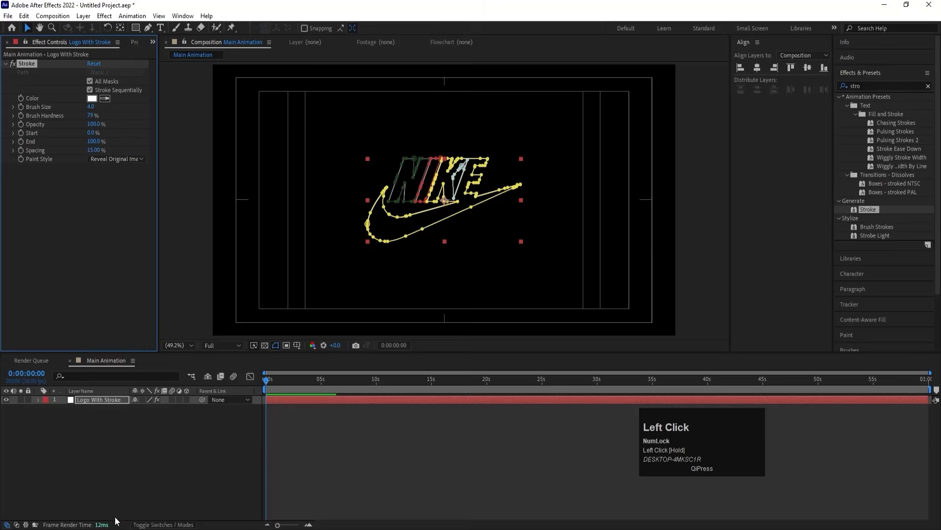
click(117, 521)
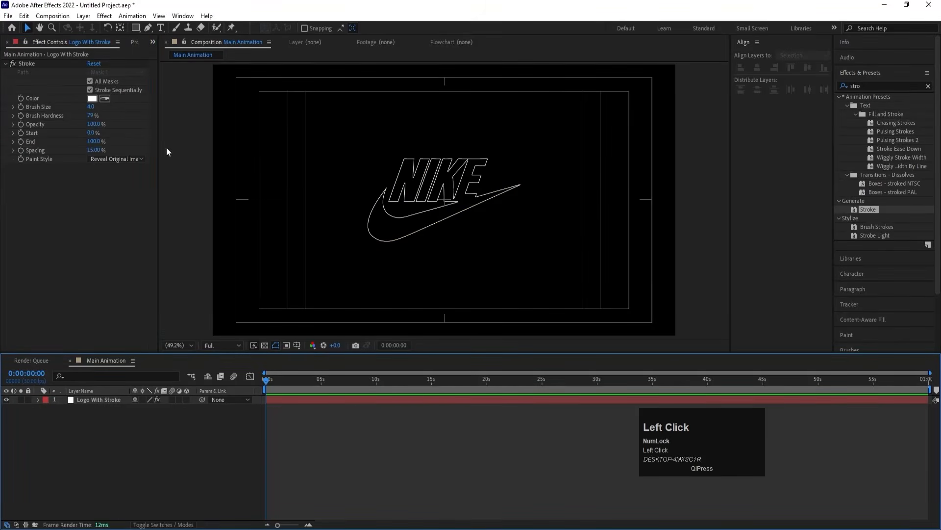
drag(91, 106, 106, 111)
click(91, 106)
text(10)
key(Return)
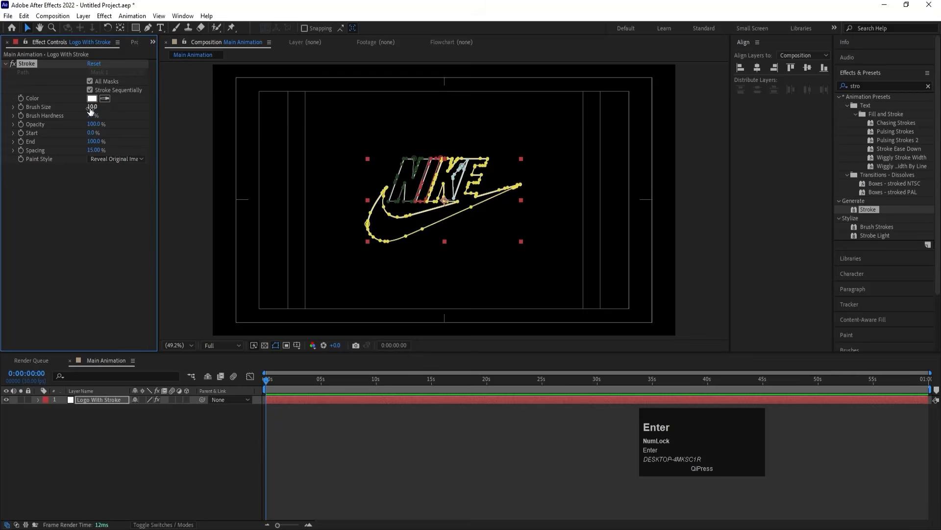
click(154, 263)
- Keyframe the Stroke's End from 0% at 0 seconds to 100% at 2 seconds, and preview the animation
mouse_move(97, 143)
mouse_down()
mouse_move(74, 144)
mouse_move(123, 144)
mouse_move(10, 143)
mouse_up()
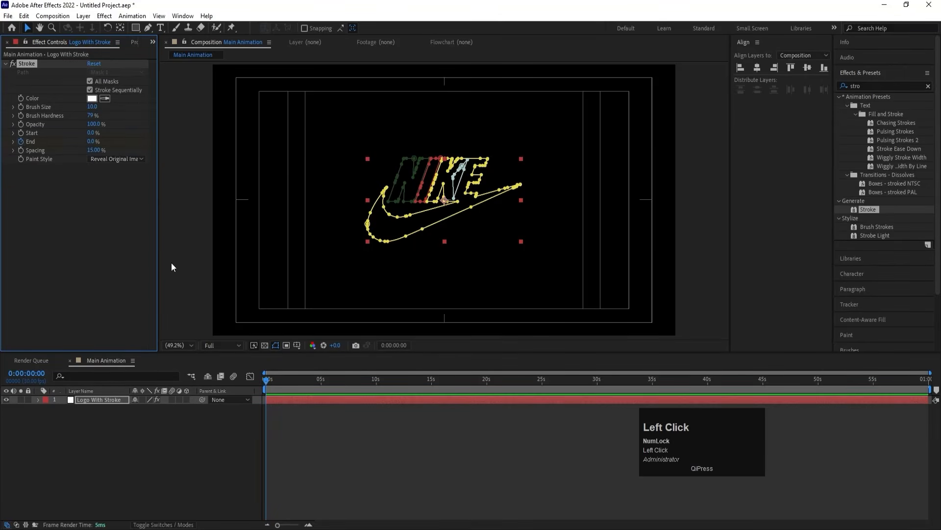
key(u)
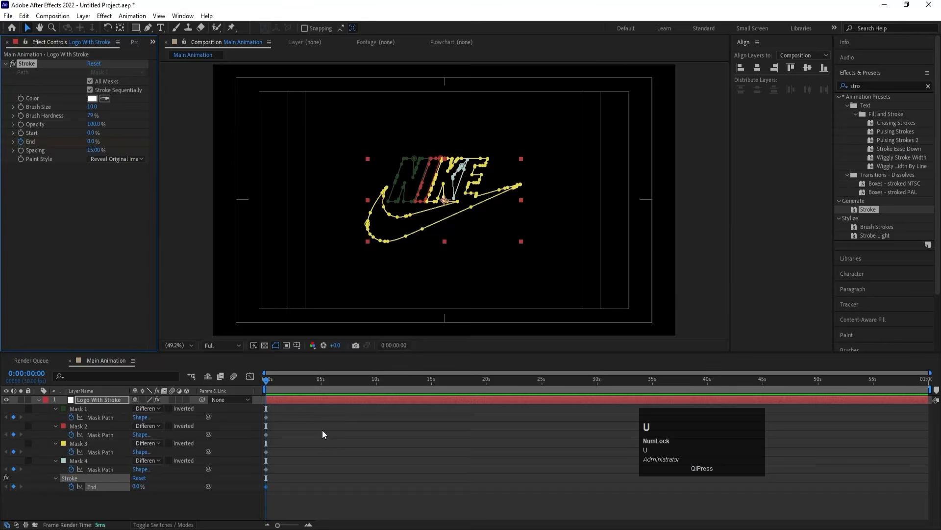
key(equal)
key(equal)
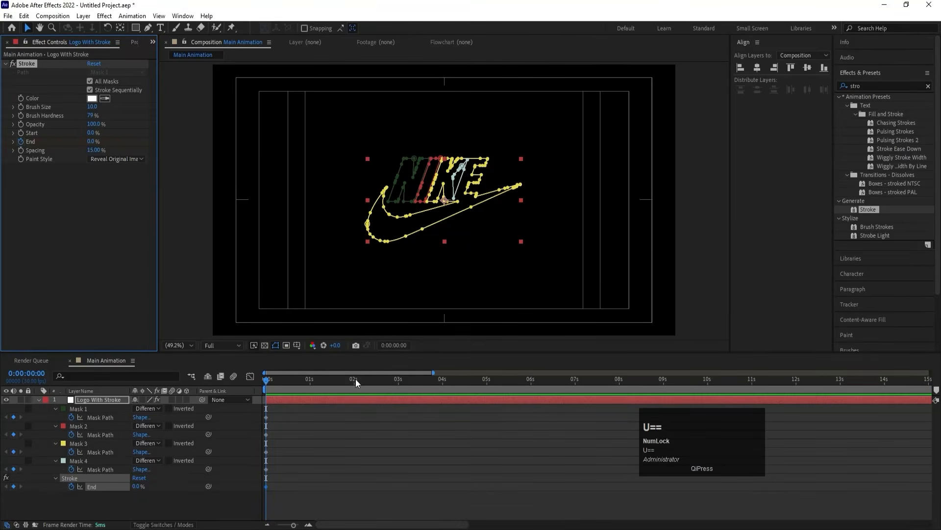
click(354, 380)
drag(130, 487, 246, 488)
drag(296, 377, 265, 378)
key(space)
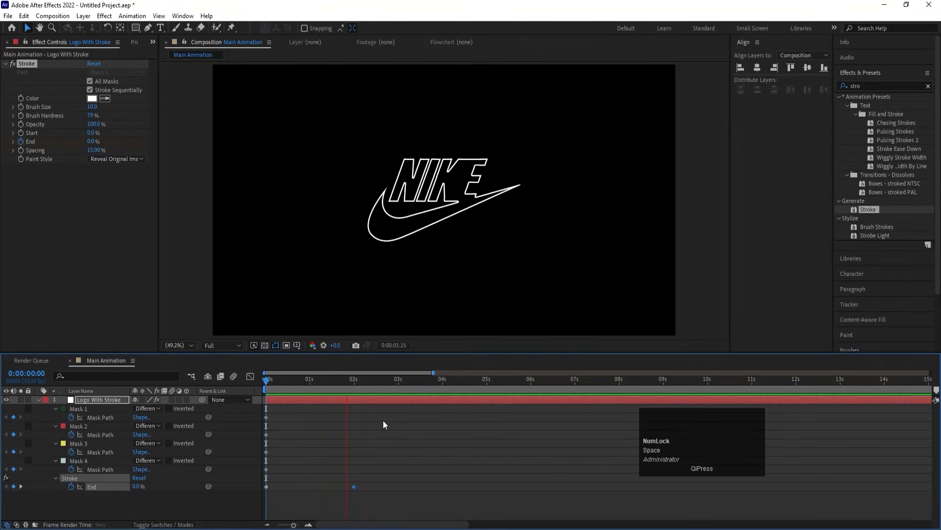
key(space)
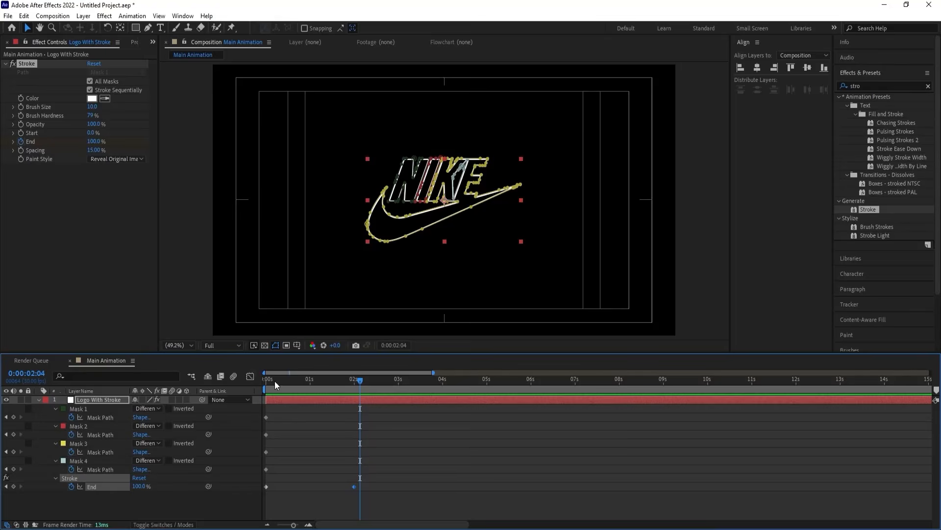
- Apply Easy Ease to the Stroke's End keyframes, preview the animation from the start and collapse the layer's properties
drag(274, 381, 225, 377)
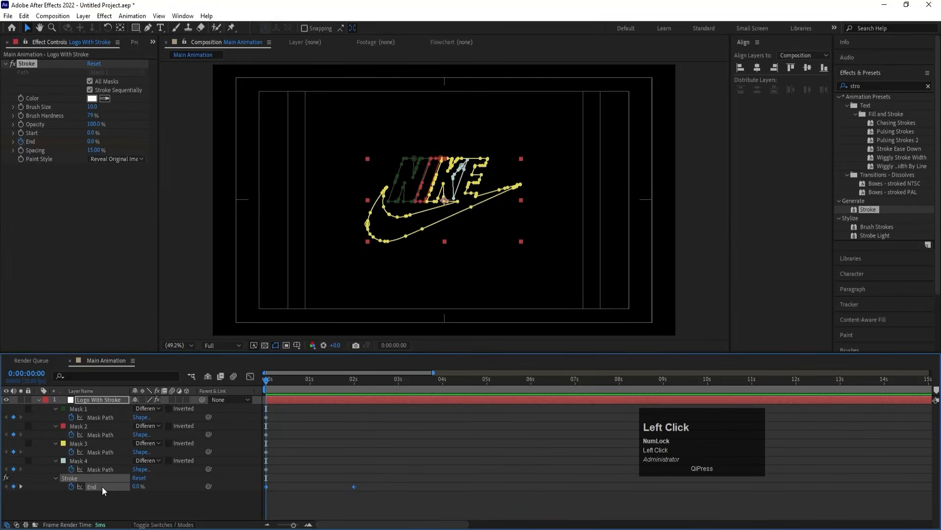
key(F9)
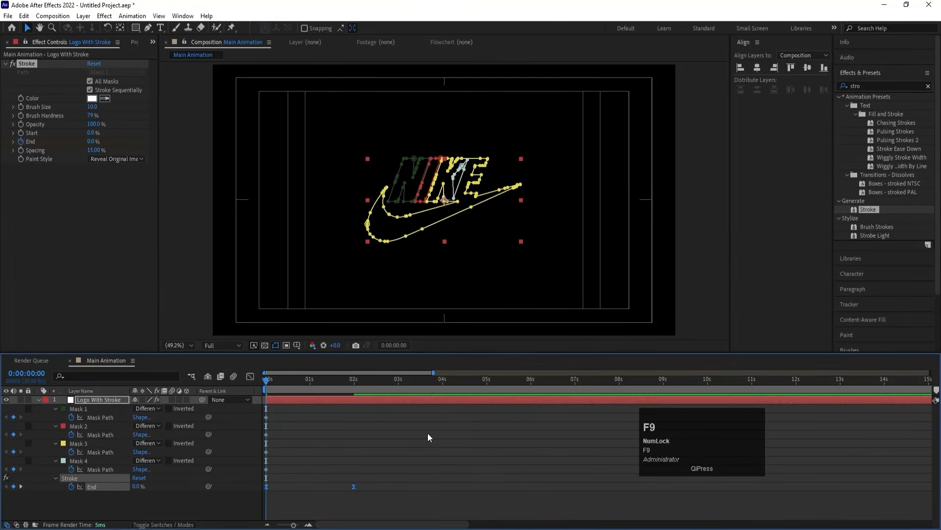
key(space)
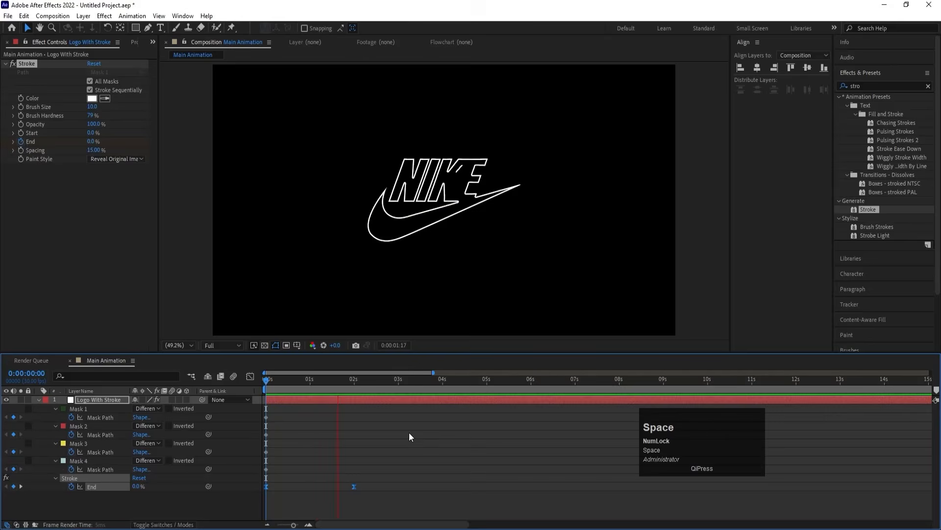
click(80, 398)
click(38, 400)
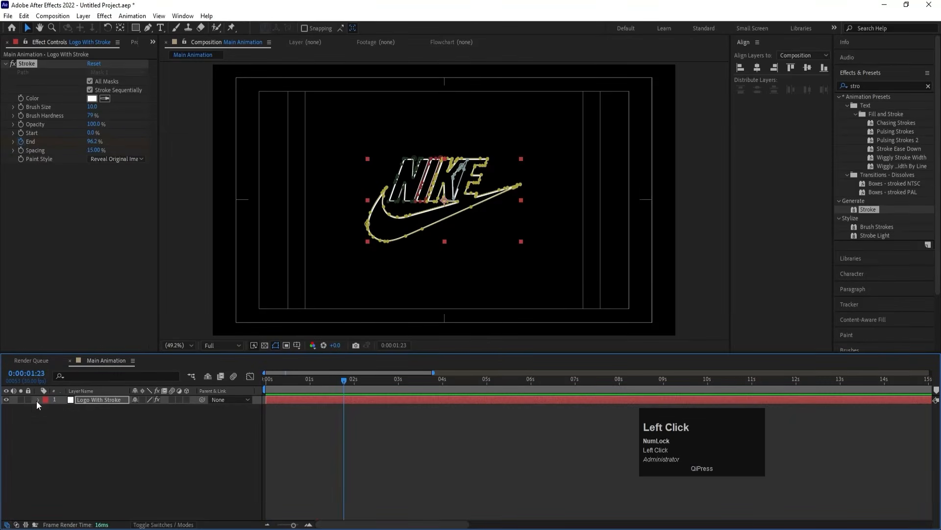
- Reduce the Stroke brush size of the Logo With Stroke layer to 2
click(90, 399)
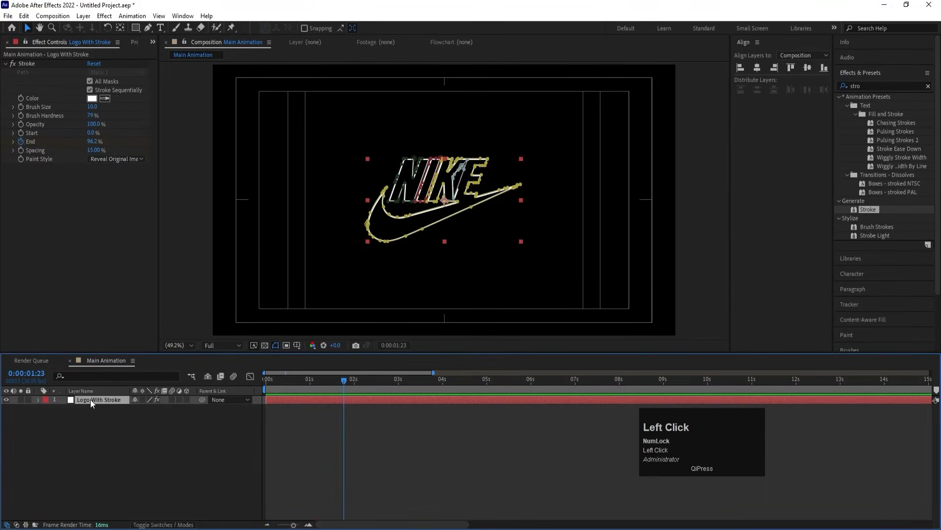
click(93, 107)
key(Return)
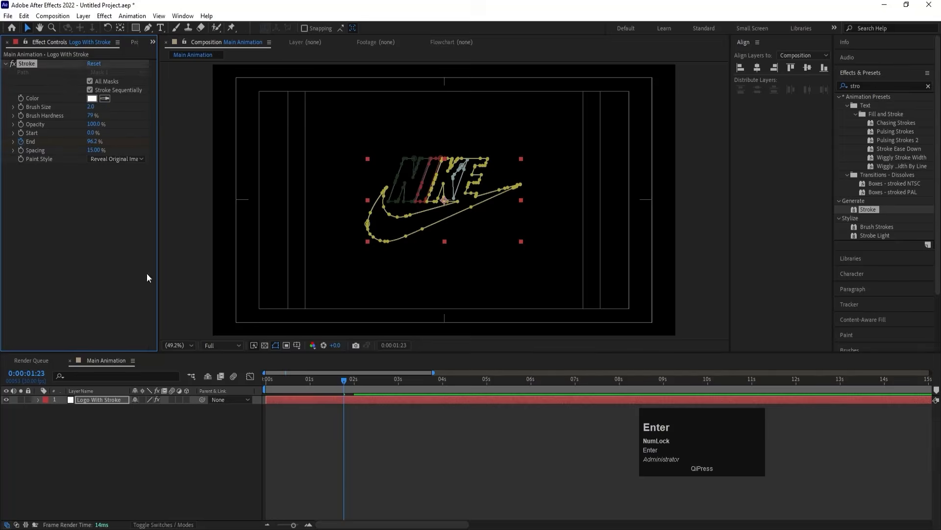
- Duplicate the Logo With Stroke layer and set the copy's Stroke brush size to 4
click(98, 420)
click(86, 400)
key(ctrl+d)
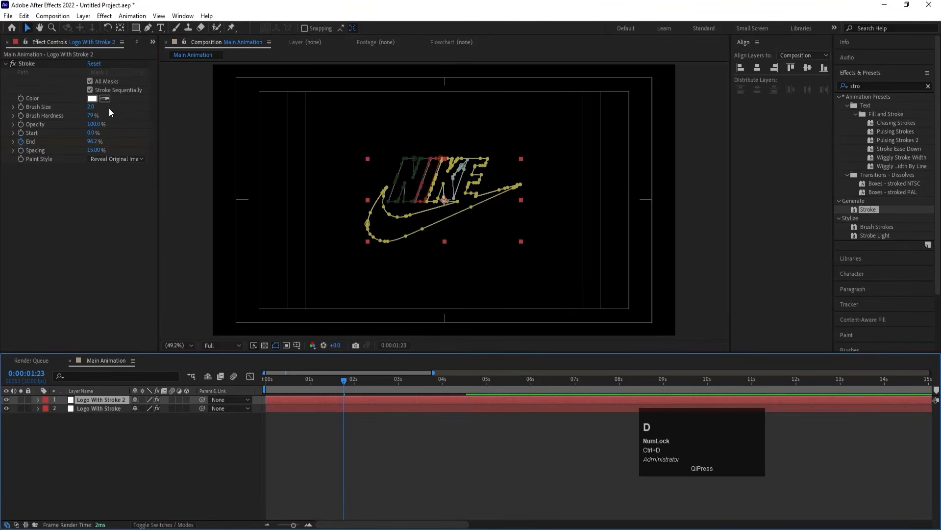
click(92, 107)
key(Return)
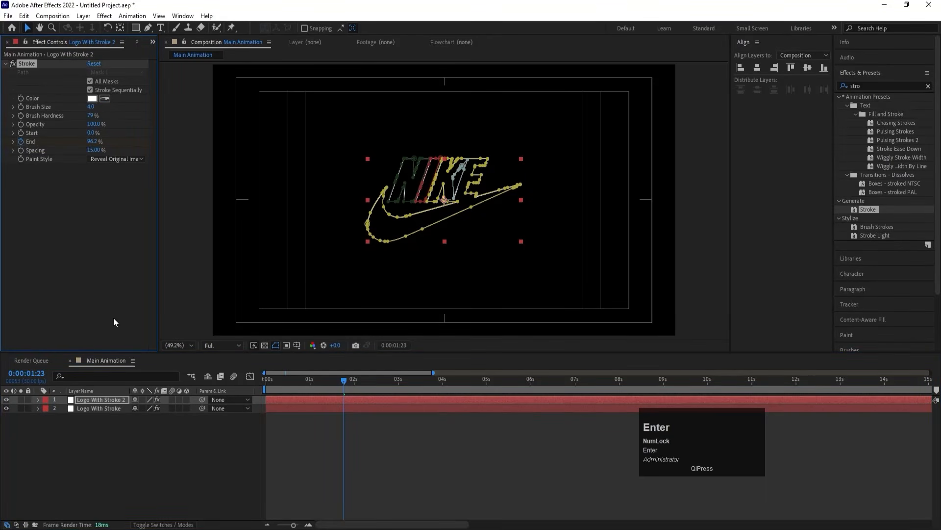
- Duplicate the Logo With Stroke 2 layer and set the new copy's Stroke brush size to 6
click(85, 401)
key(ctrl+d)
click(91, 107)
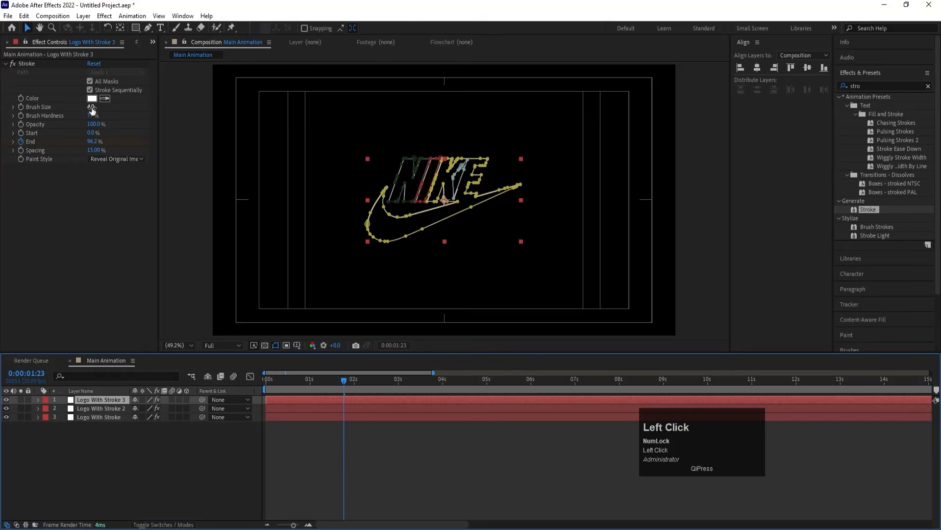
text(6)
key(Return)
- Duplicate the Logo With Stroke 3 layer and set the new copy's Stroke brush size to 8
click(84, 400)
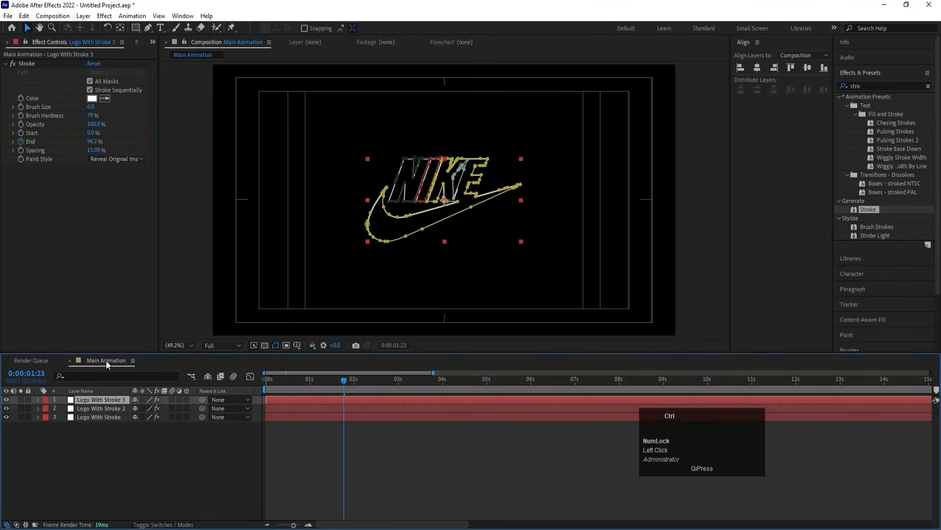
key(ctrl+d)
click(91, 107)
text(8)
key(Return)
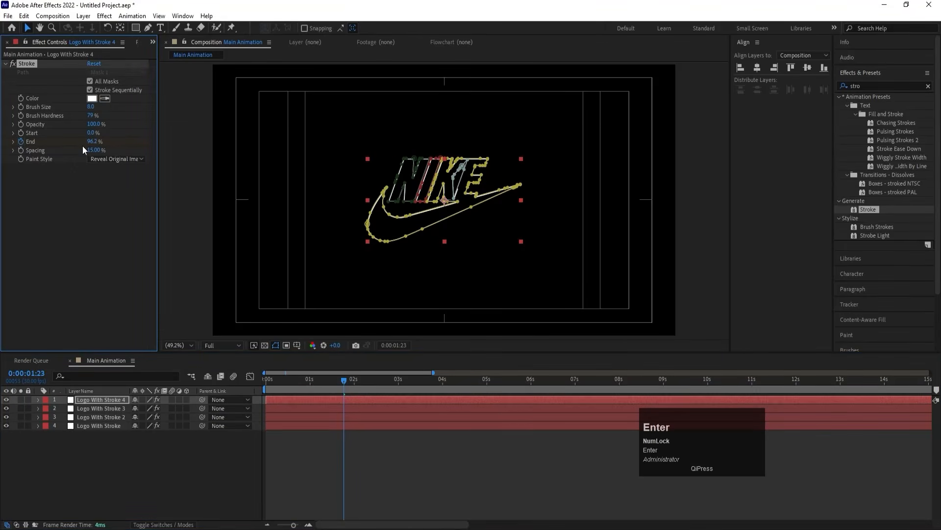
- Duplicate the Logo With Stroke 4 layer and set the new copy's Stroke brush size to 10
click(84, 400)
key(ctrl+d)
click(91, 107)
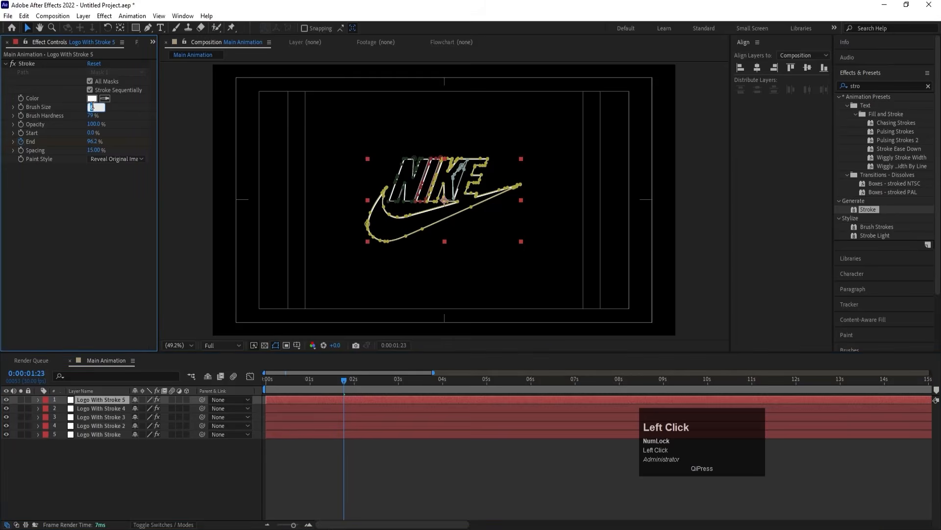
text(10)
key(Return)
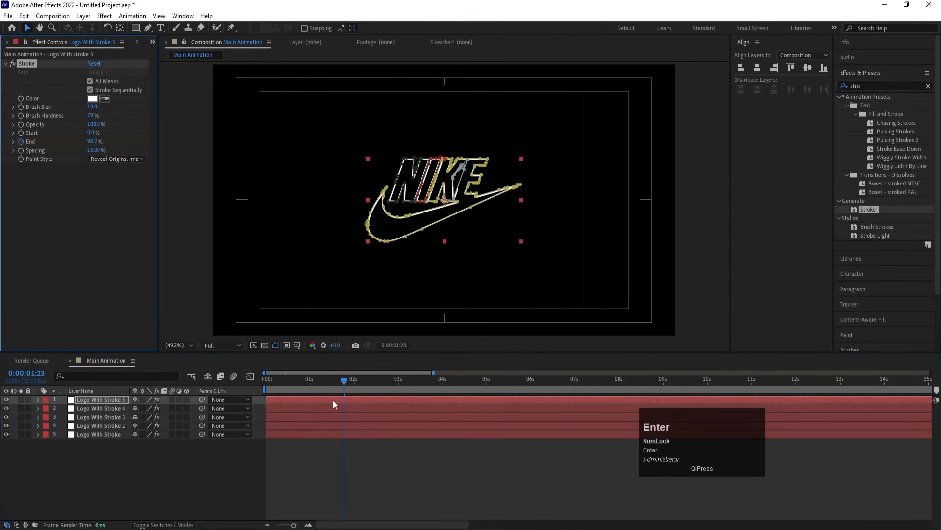
click(334, 482)
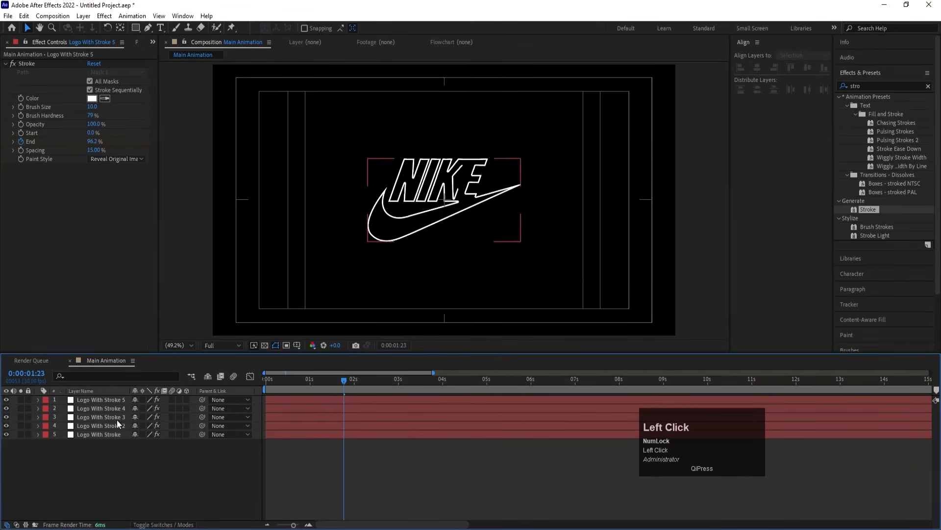
- Check the Stroke brush size of each of the five logo layers and return to the start of the timeline
click(107, 435)
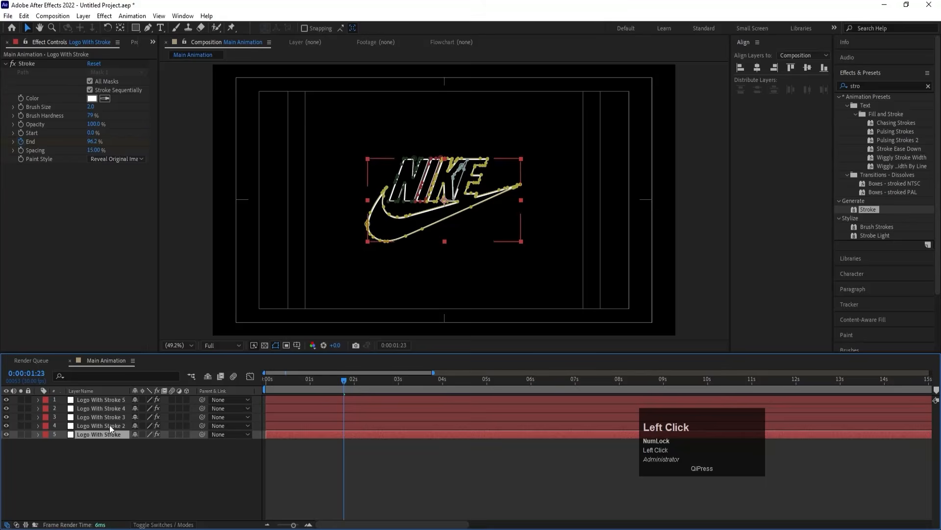
click(110, 425)
click(109, 416)
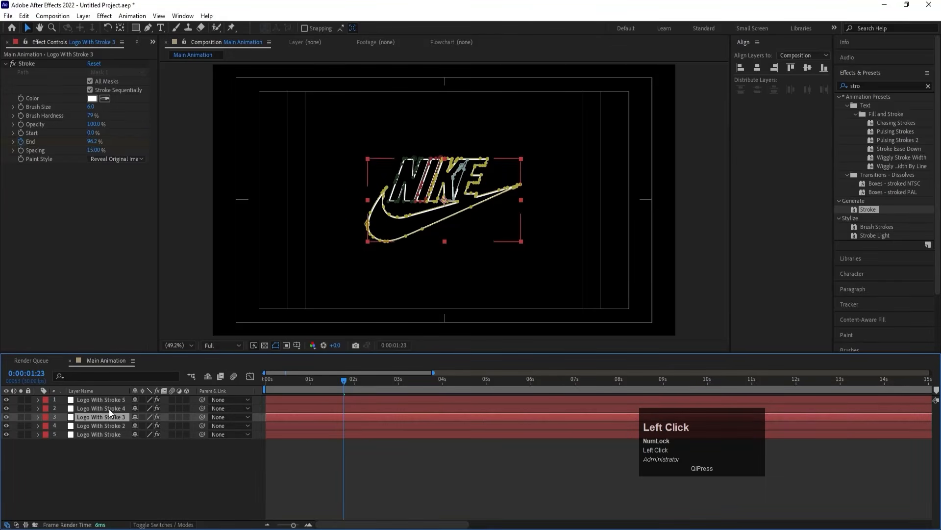
click(109, 408)
click(109, 399)
drag(293, 385, 236, 383)
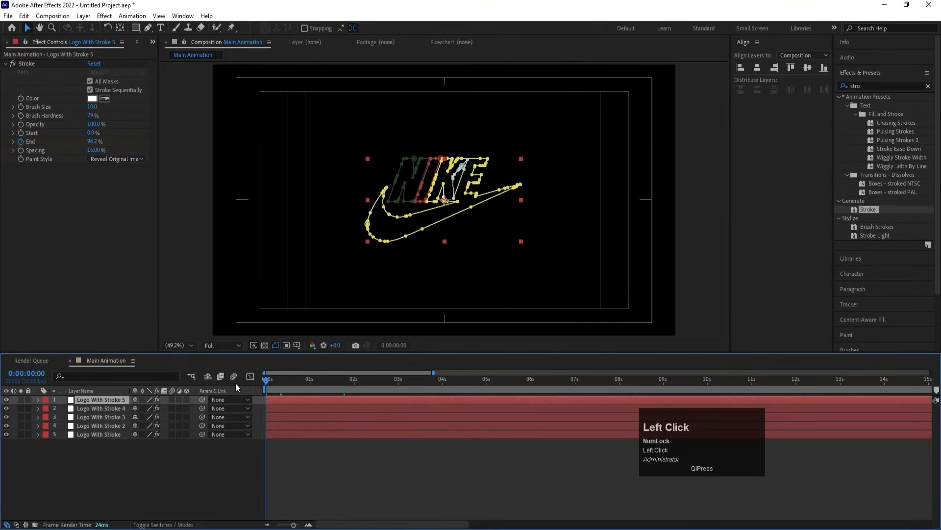
key(Delete)
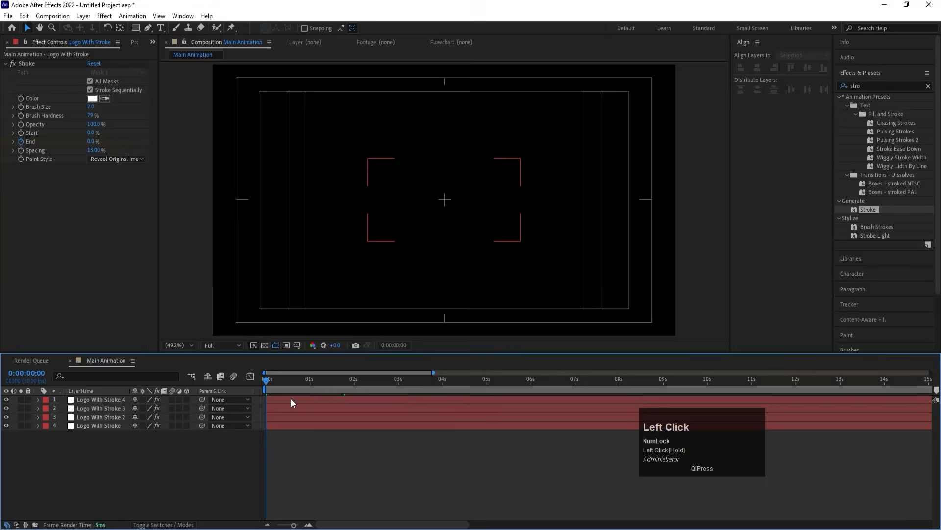
key(equal)
key(equal)
key(minus)
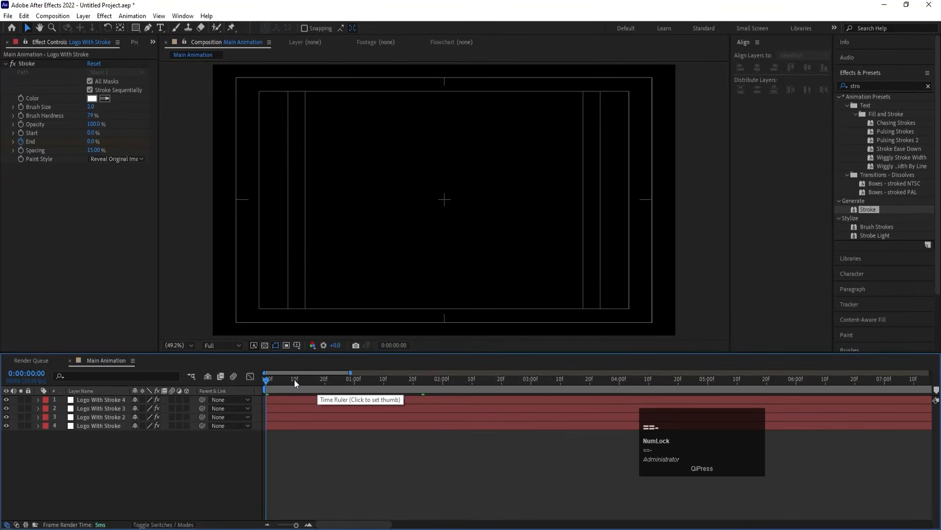
click(294, 378)
click(279, 419)
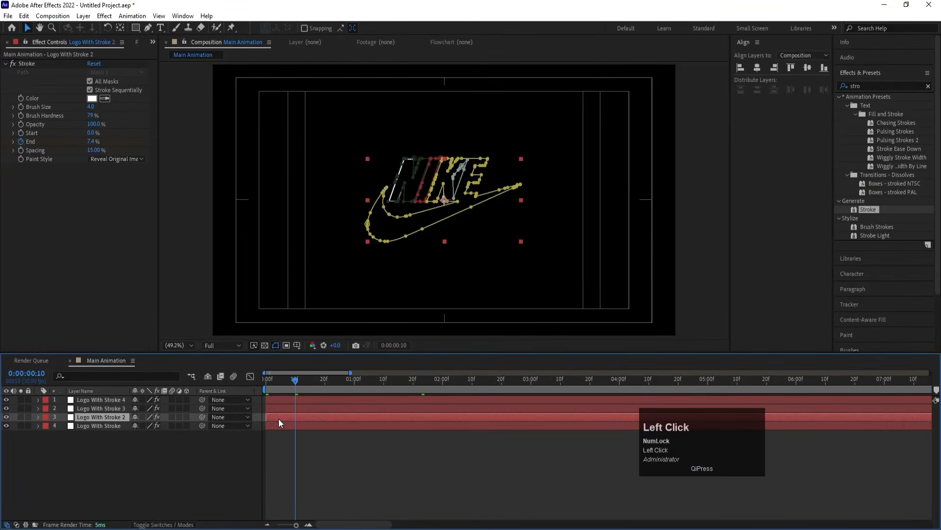
click(167, 463)
key(ctrl+z)
key(ctrl+z)
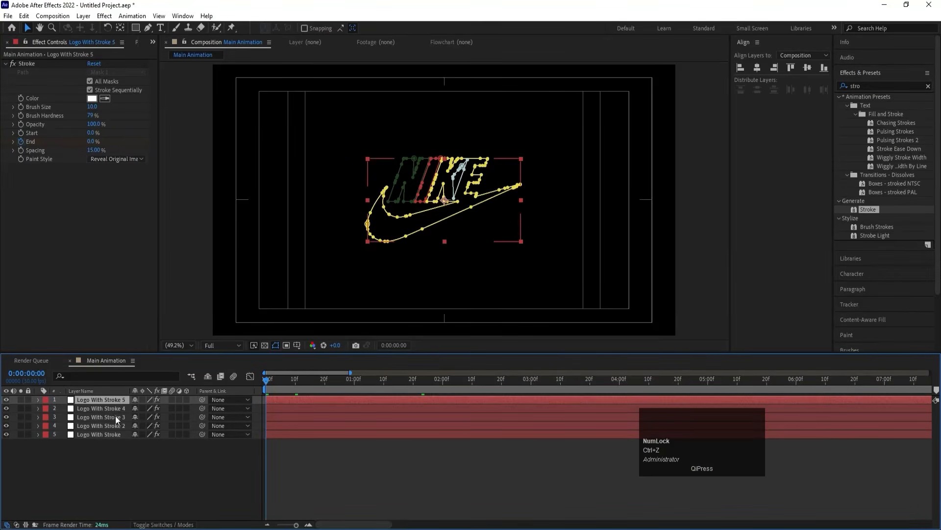
- Trim the start of Logo With Stroke 2 to 0:00:00:10 and of Logo With Stroke 3 to 0:00:00:20
click(295, 379)
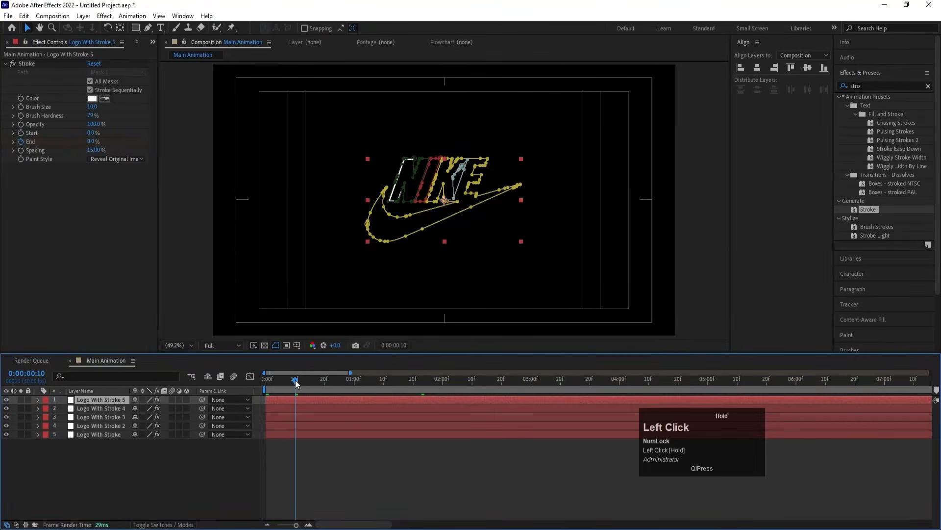
click(290, 423)
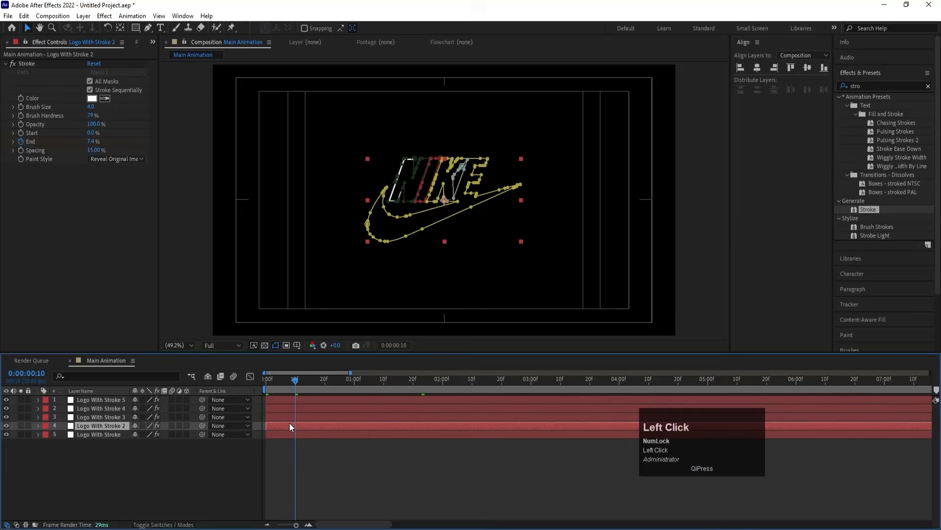
key(alt+bracketleft)
click(325, 381)
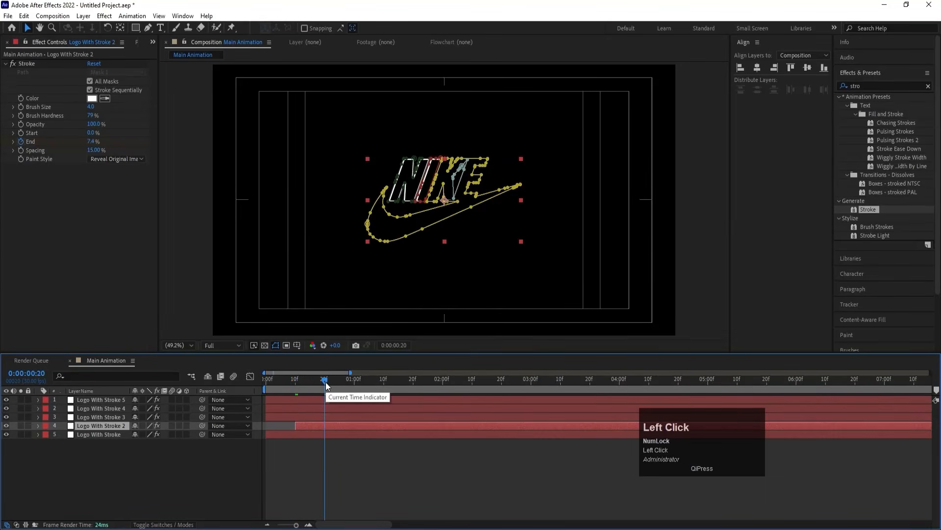
click(319, 413)
key(alt+bracketleft)
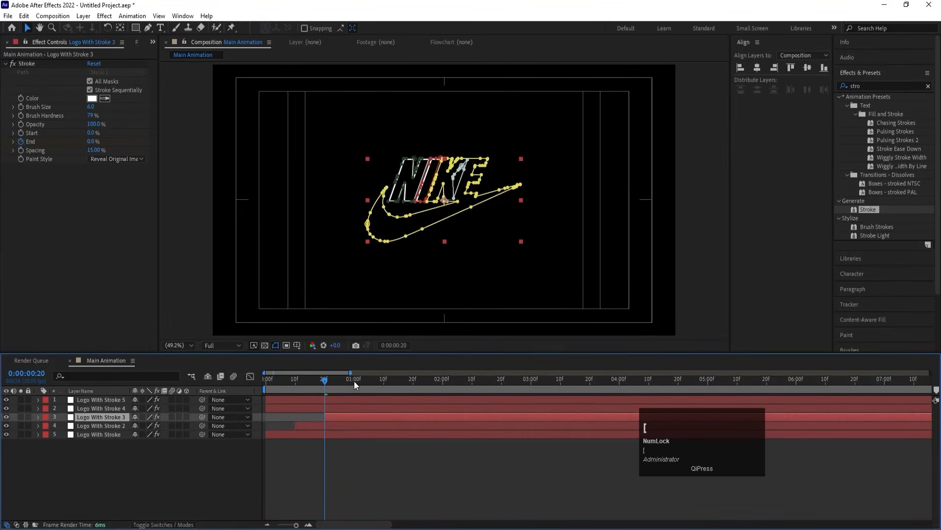
- Trim the start of Logo With Stroke 4 to 0:00:01:00 and of Logo With Stroke 5 to 0:00:01:10
click(354, 380)
click(349, 408)
key(alt+bracketleft)
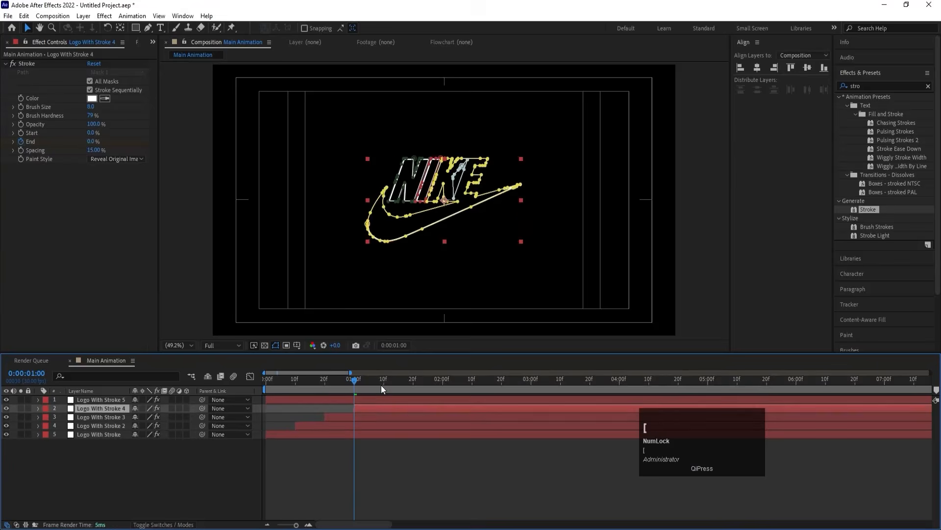
click(382, 389)
drag(387, 383, 383, 382)
click(389, 398)
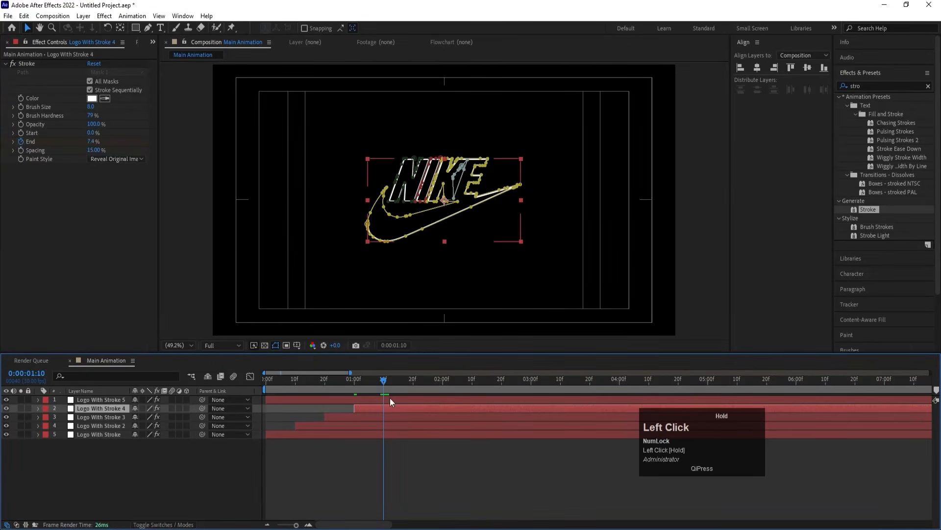
key(alt+bracketleft)
- Preview the staggered stroke animation from the beginning and return to the start of the timeline
click(265, 381)
key(space)
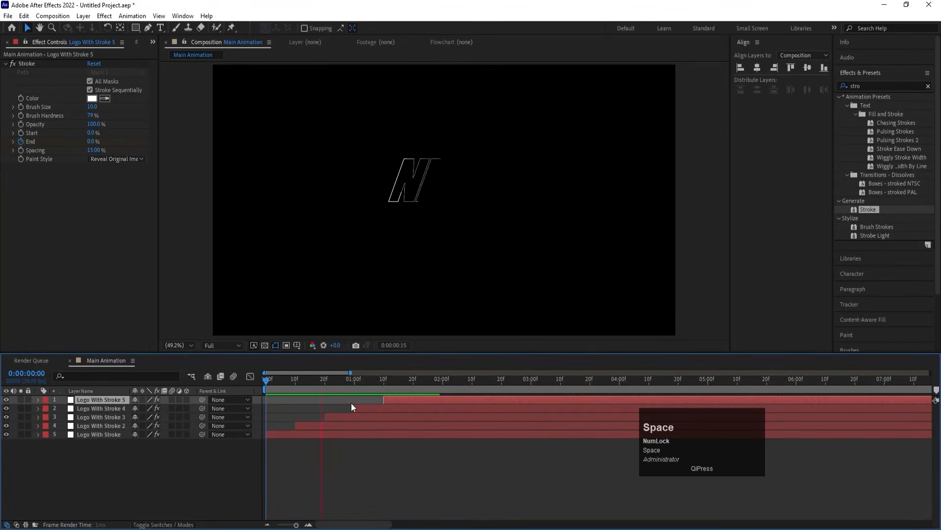
key(space)
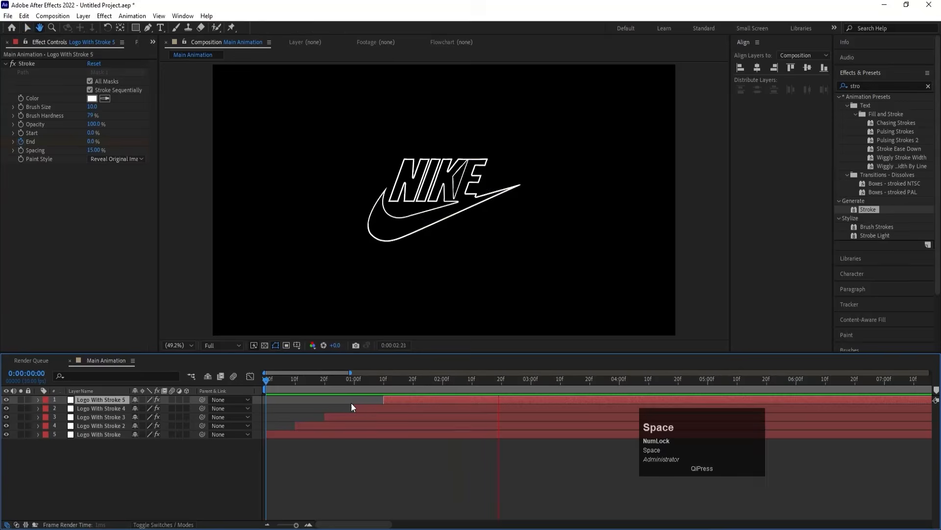
click(139, 481)
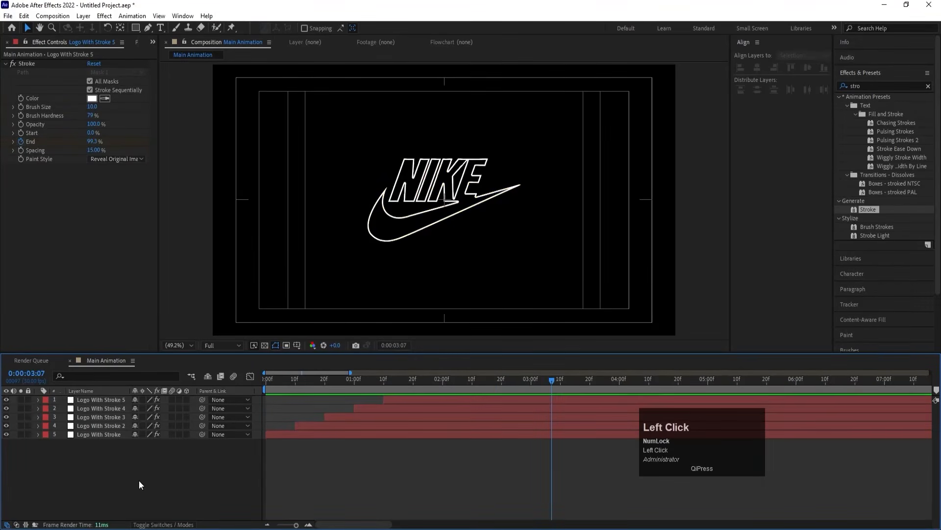
drag(300, 378, 145, 392)
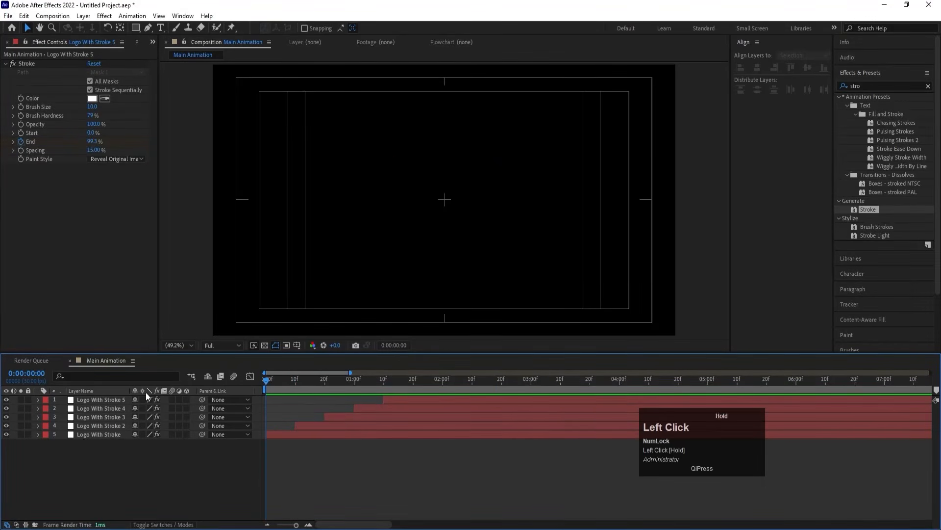
- Copy the original Logo With Stroke layer into a new 1920 x 1080 composition named Logo Animation
click(81, 433)
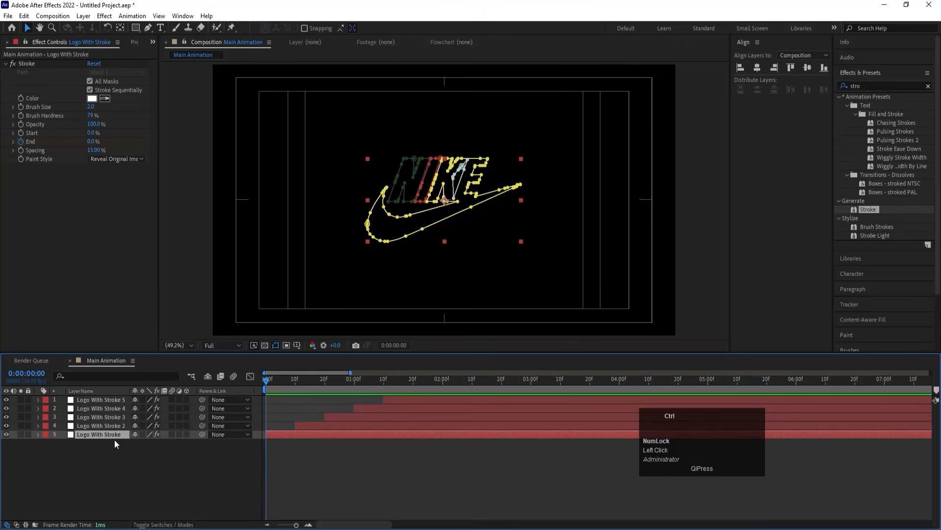
key(ctrl+c)
key(ctrl+n)
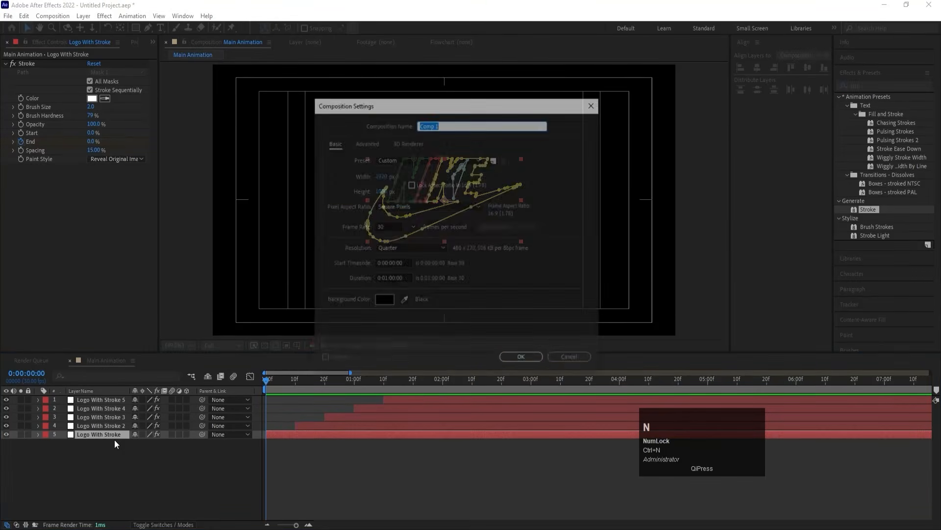
key(shift)
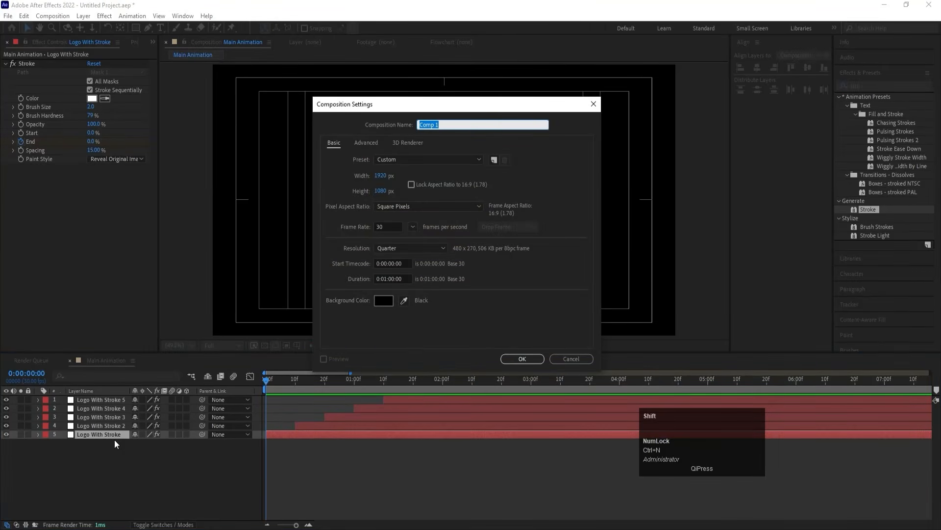
text(Logo Anim)
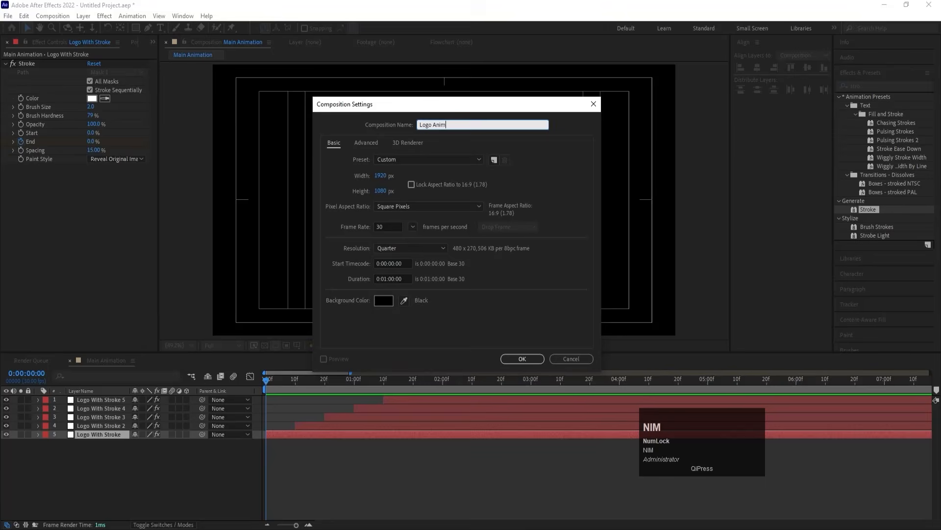
text(ation)
key(Return)
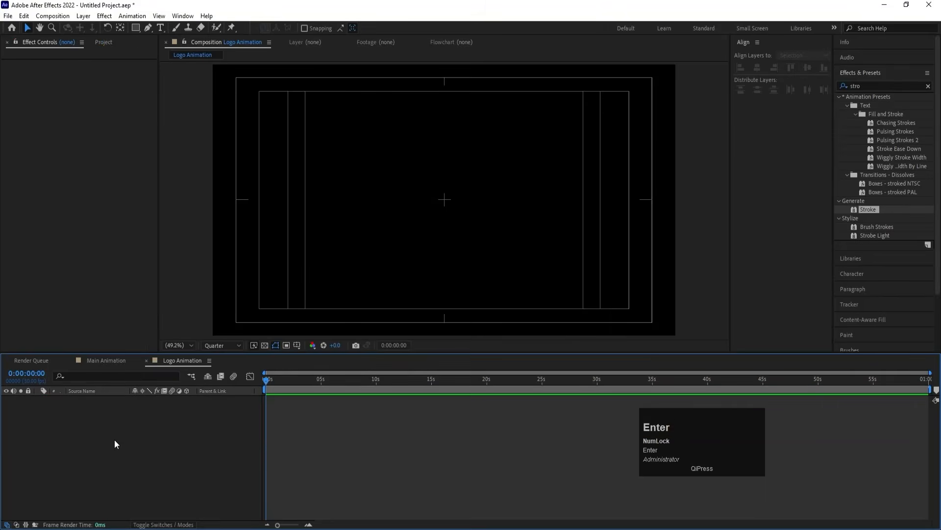
key(ctrl+v)
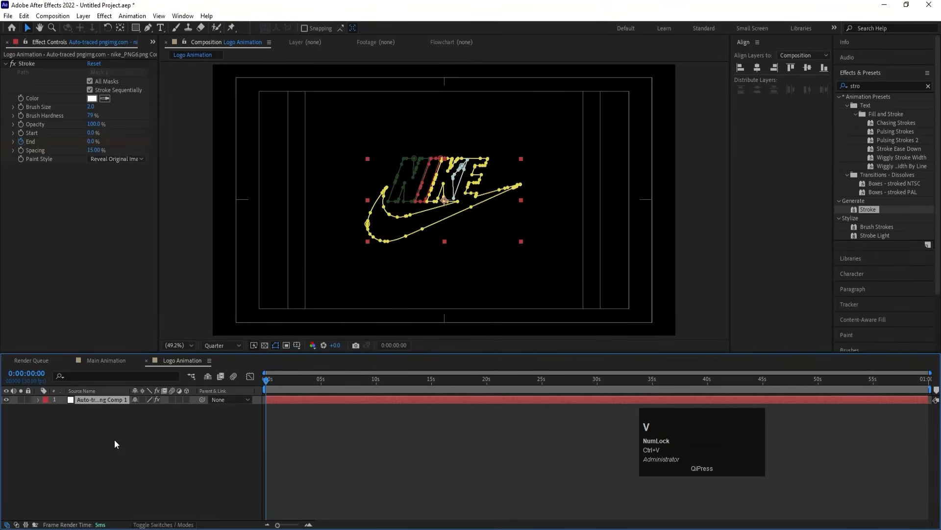
- Delete the Stroke effect from the pasted logo layer in the Logo Animation composition
click(24, 65)
key(Delete)
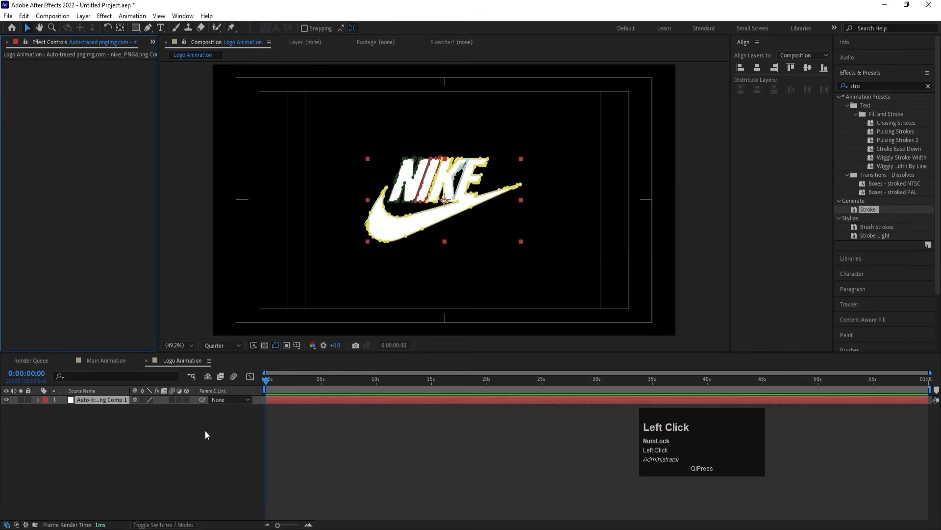
click(140, 471)
- Pre-compose all five logo stroke layers in Main Animation into a composition named Stroke Animation
click(98, 361)
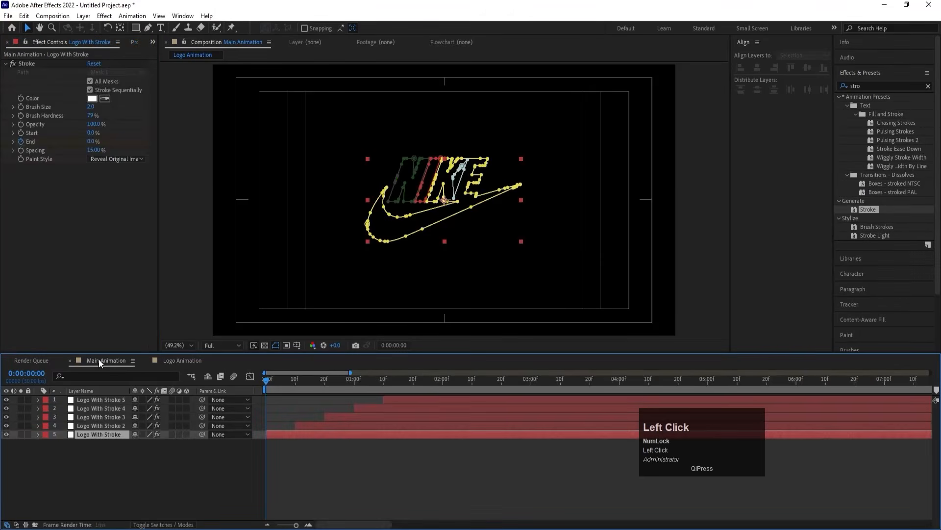
drag(131, 469, 87, 401)
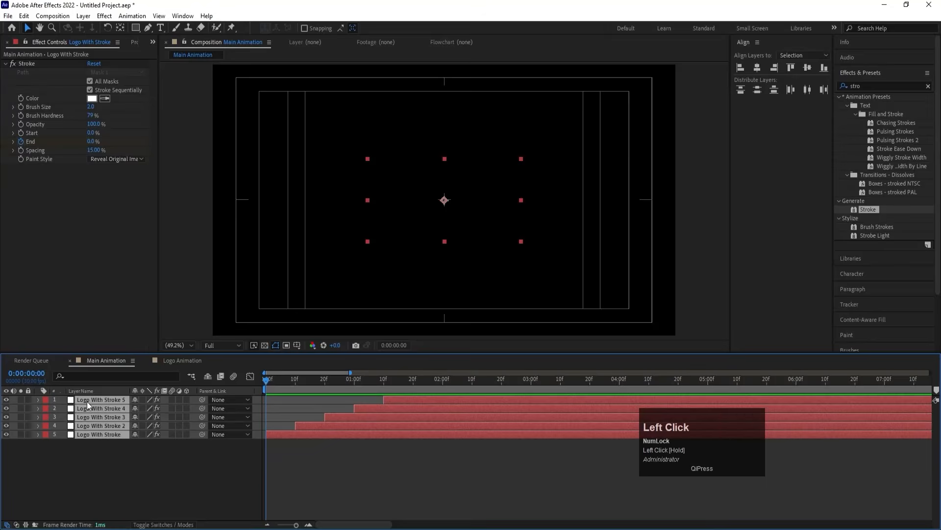
key(ctrl+shift+c)
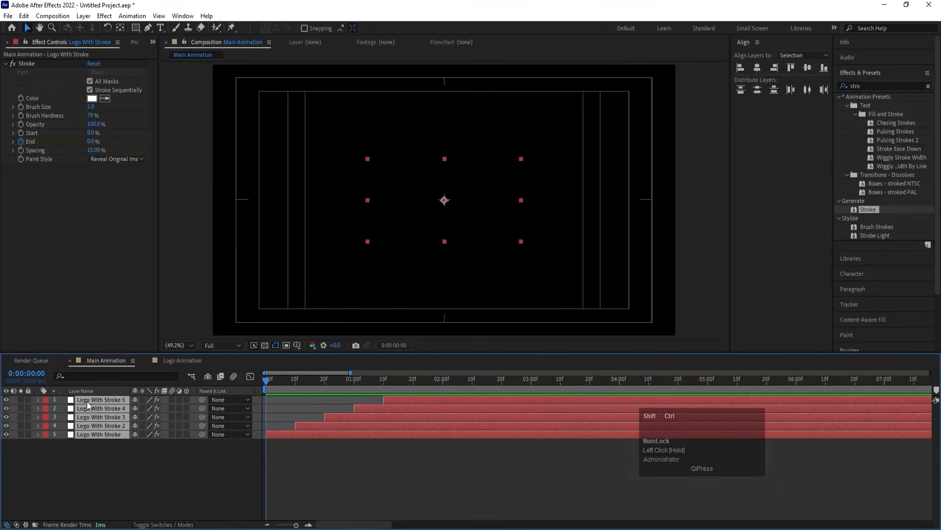
text(S)
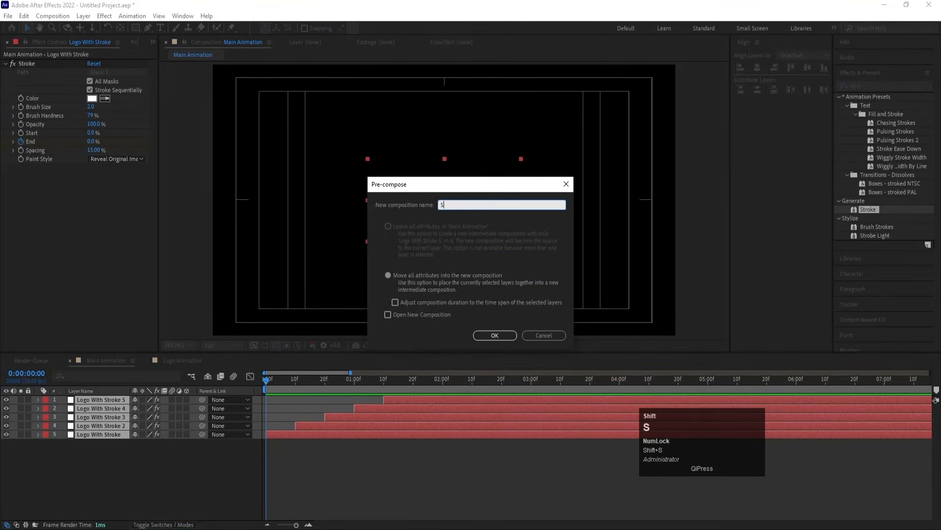
text(troke Animation)
key(Return)
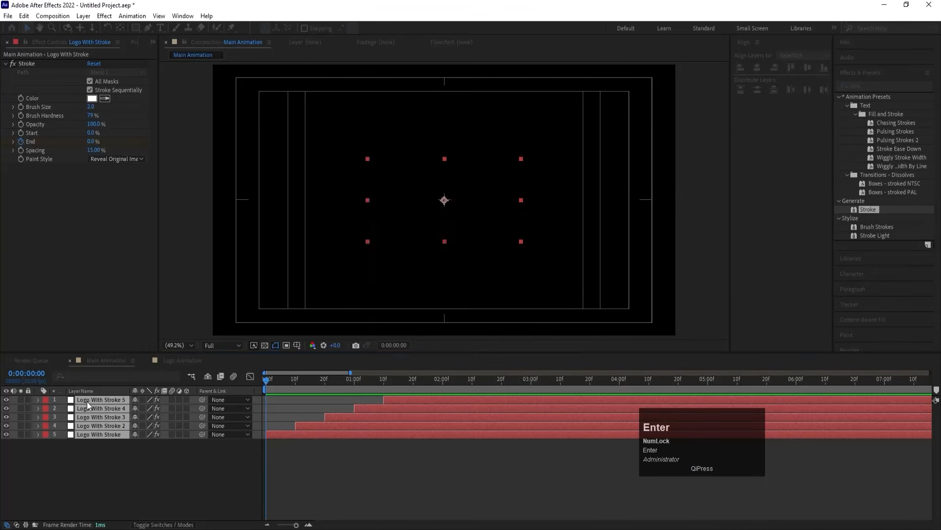
- Draw a pink-red rectangle shape covering the whole logo in the Logo Animation composition
click(188, 360)
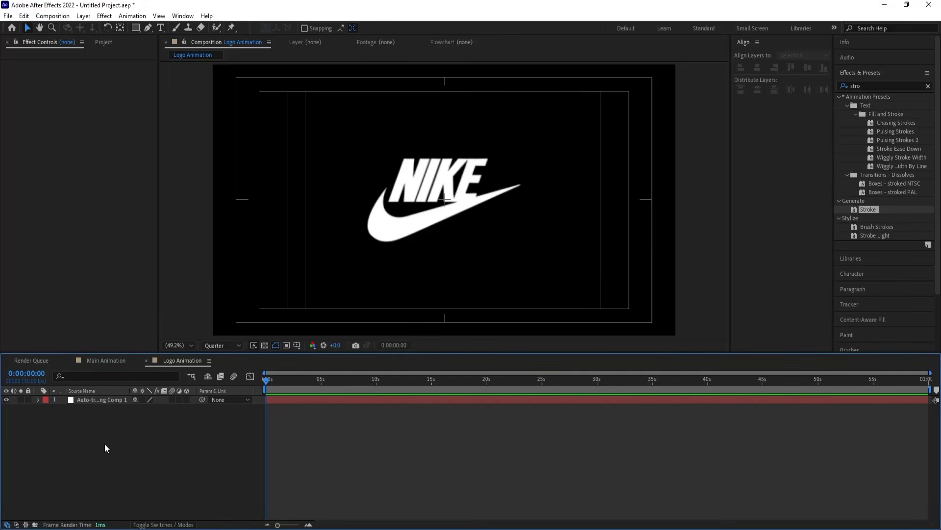
click(136, 27)
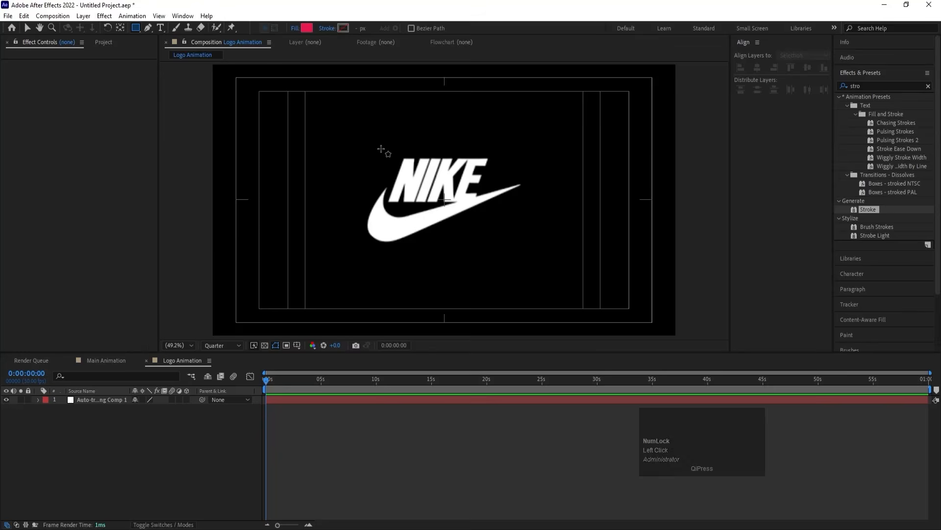
drag(346, 134, 542, 244)
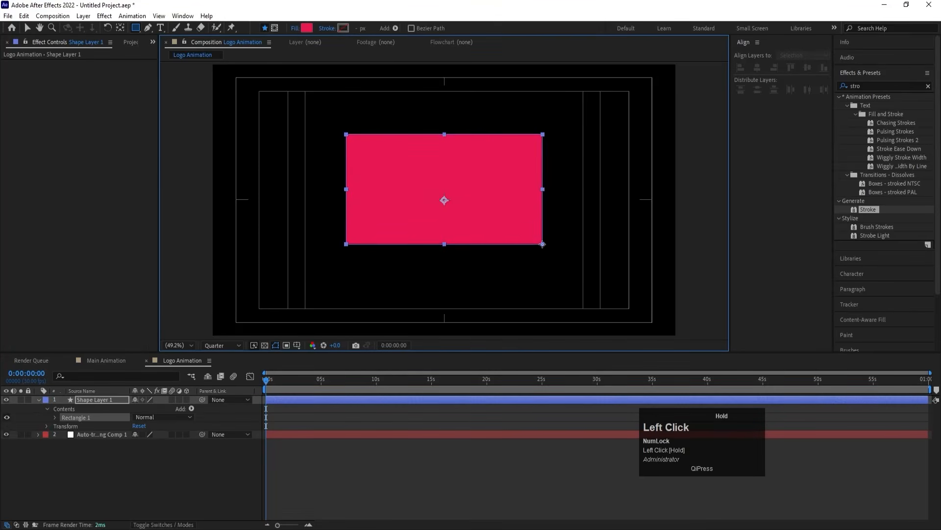
click(94, 496)
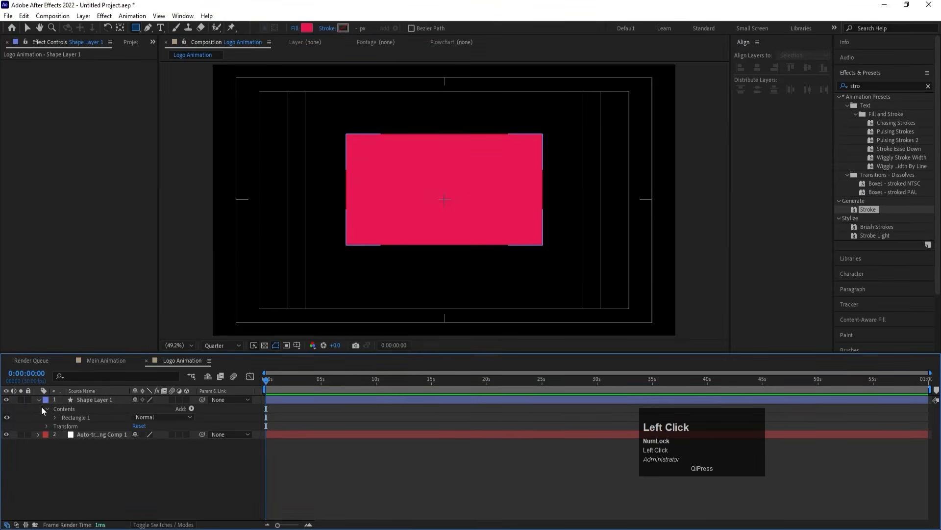
- Set the auto-traced logo layer's track matte to Alpha Matte "Shape Layer 1"
click(98, 409)
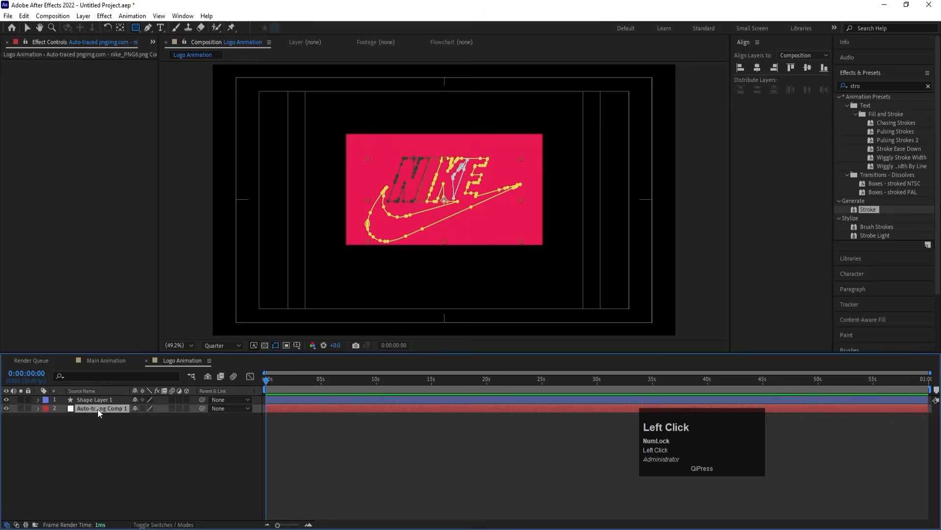
key(F4)
click(195, 408)
click(196, 431)
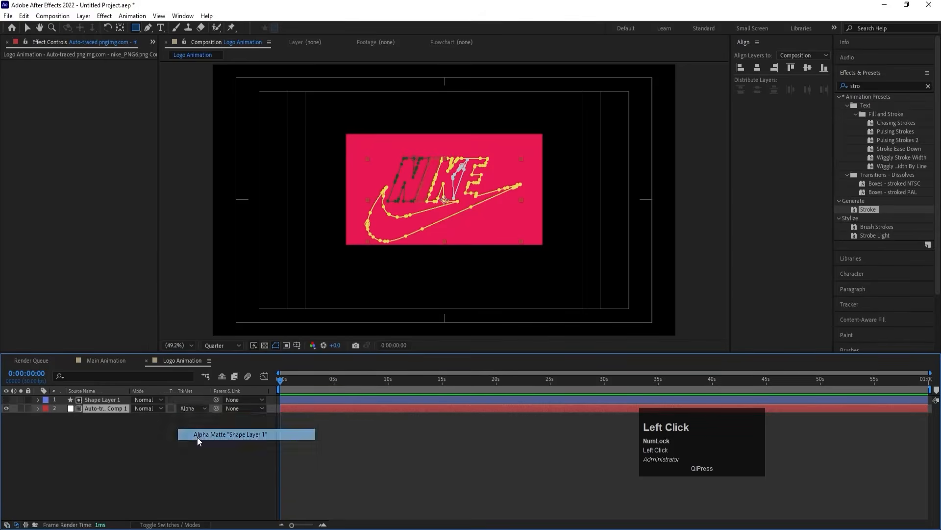
- Add Position keyframes to the auto-traced logo layer at 0:00:00:00 and 0:00:03:00
click(94, 411)
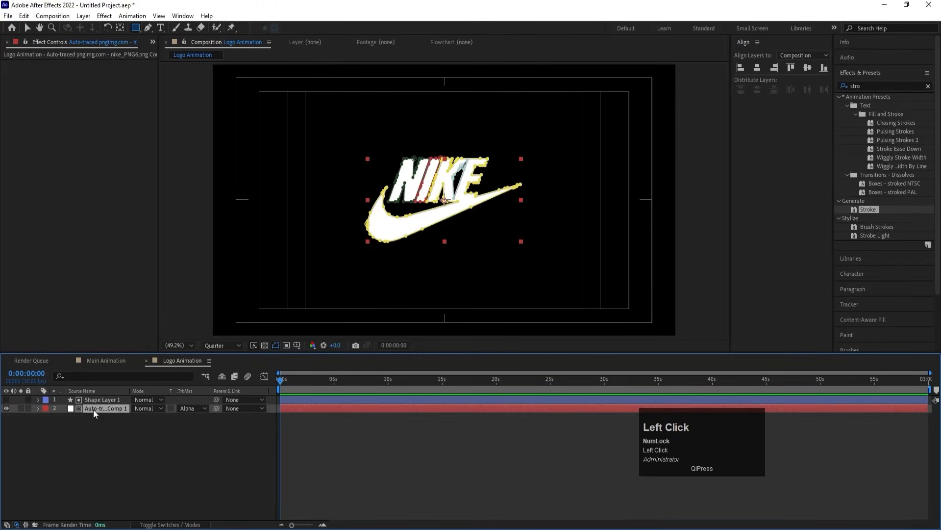
key(p)
click(62, 416)
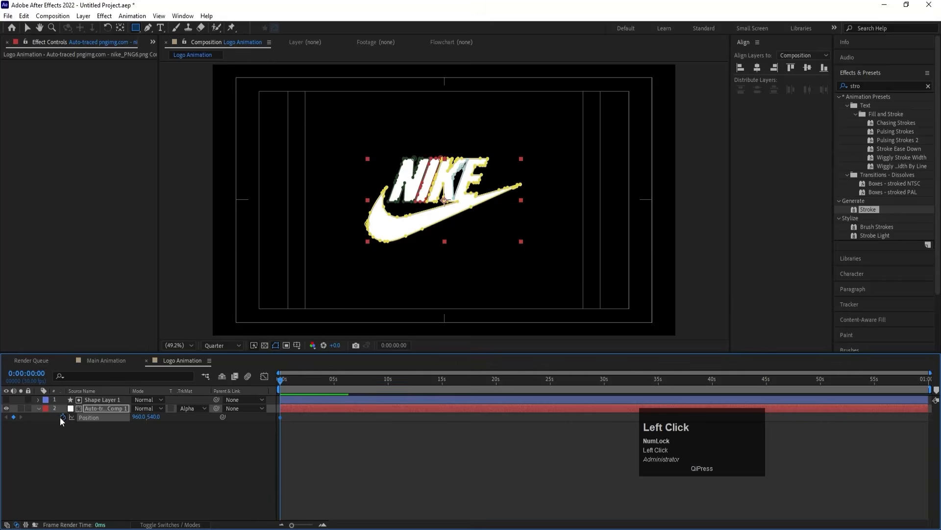
key(equal)
key(equal)
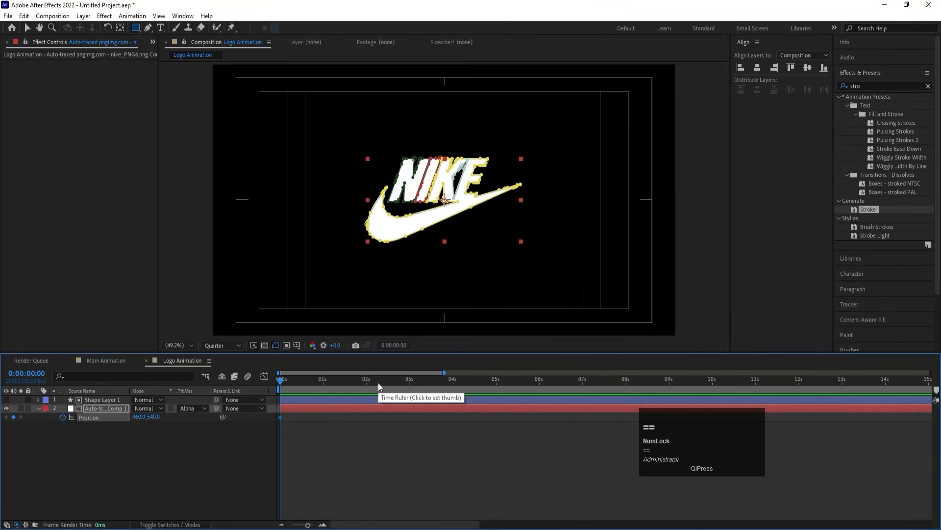
drag(369, 381, 410, 385)
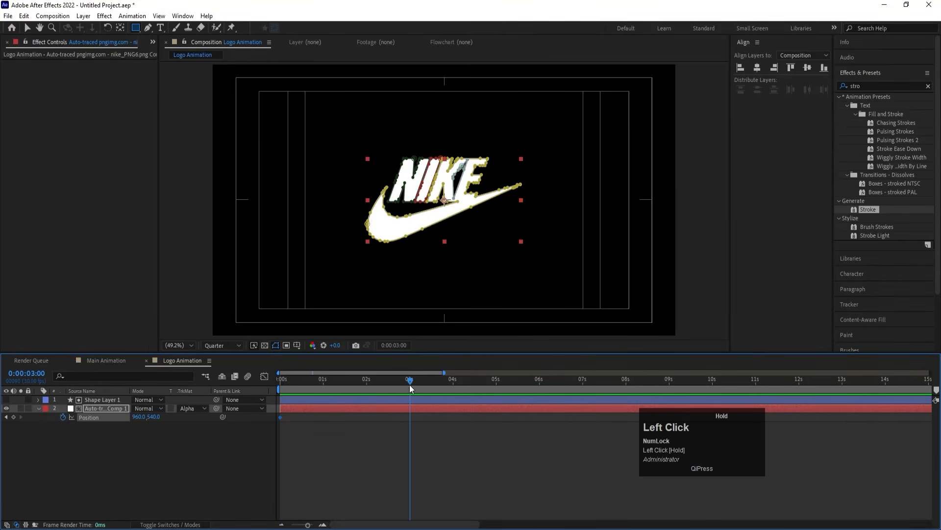
click(14, 417)
- Set the logo layer's Position to 960, 895 at the first keyframe and apply Easy Ease to both Position keyframes
key(i)
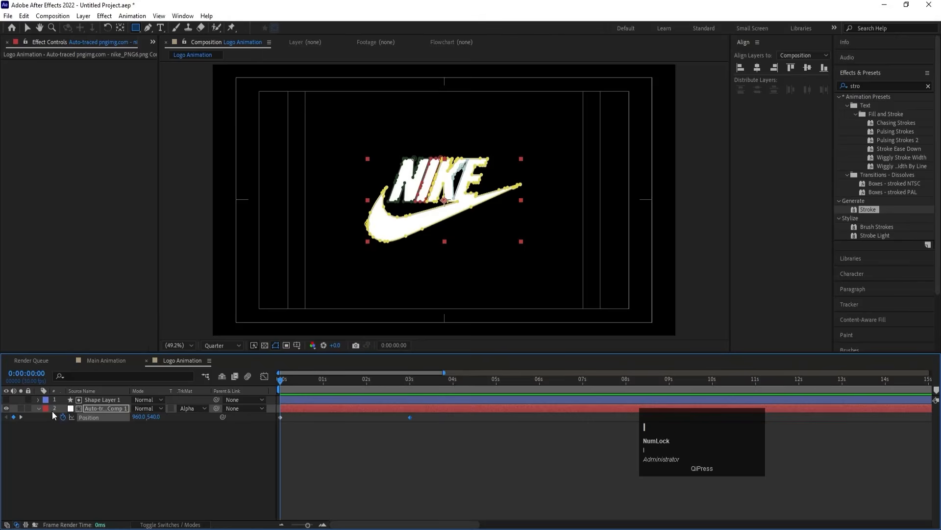
drag(148, 421, 307, 435)
drag(465, 447, 217, 386)
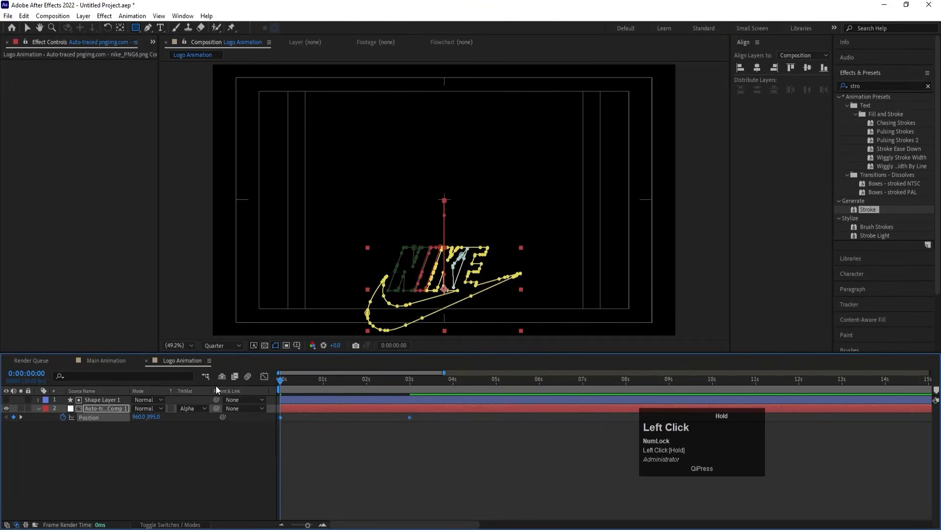
key(F9)
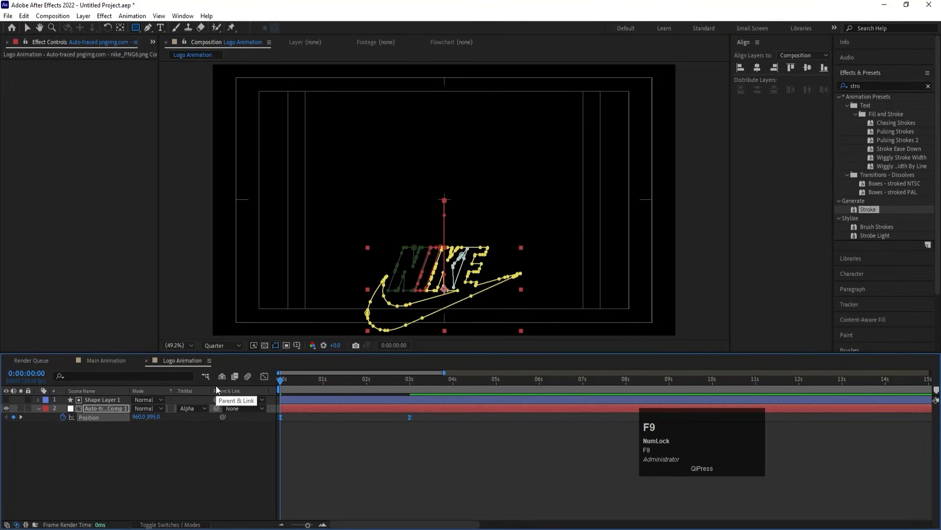
- Reshape the logo layer's Position speed graph into an early peak with a long ease-out, and preview the reveal
click(264, 376)
drag(460, 447, 345, 481)
key(space)
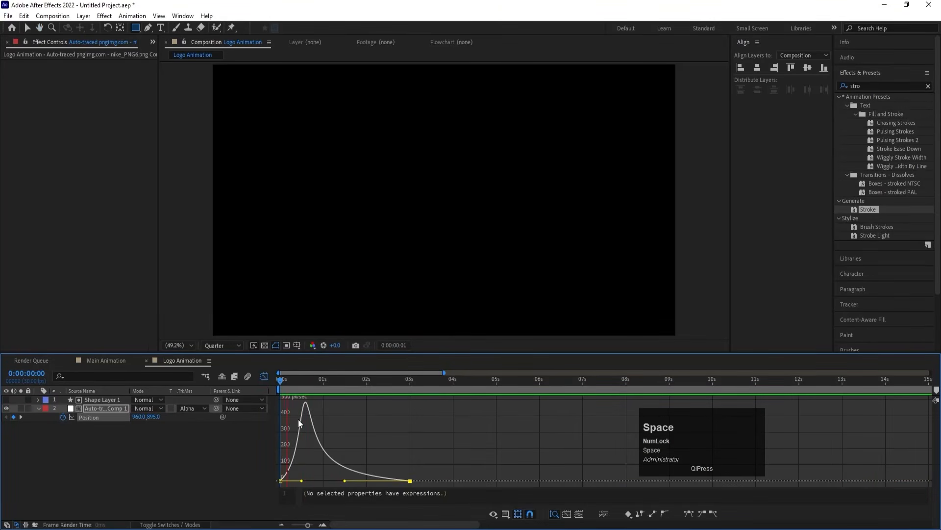
click(264, 376)
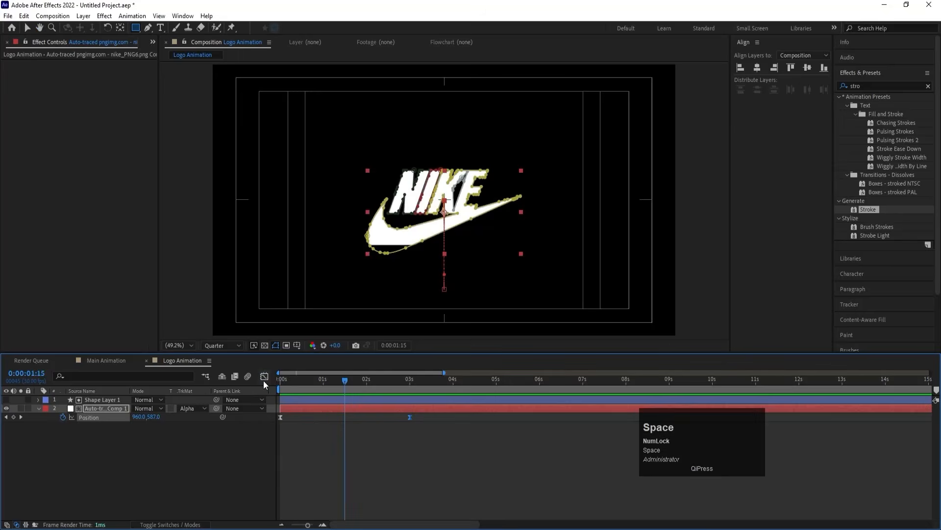
click(349, 437)
key(u)
key(u)
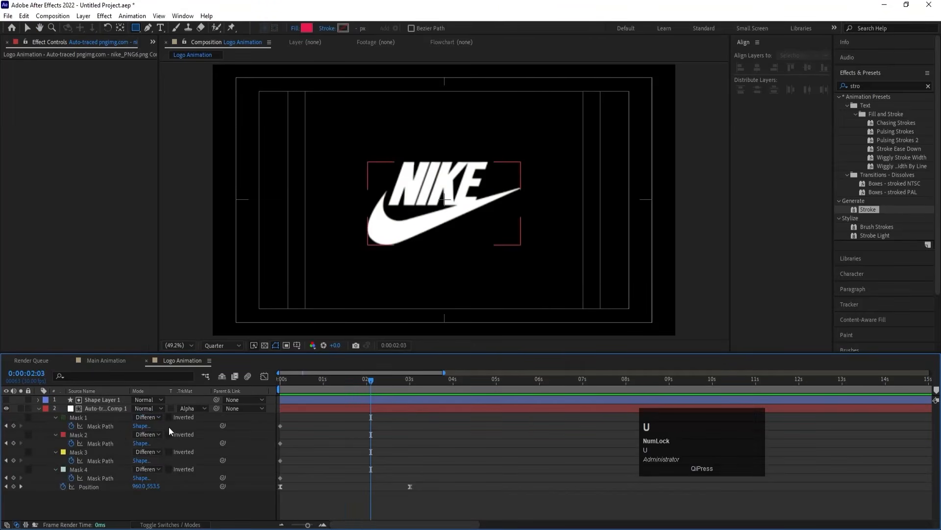
- Add a 1920 x 1080 white solid to the Logo Animation composition and apply the Gradient Ramp effect to it
key(ctrl+y)
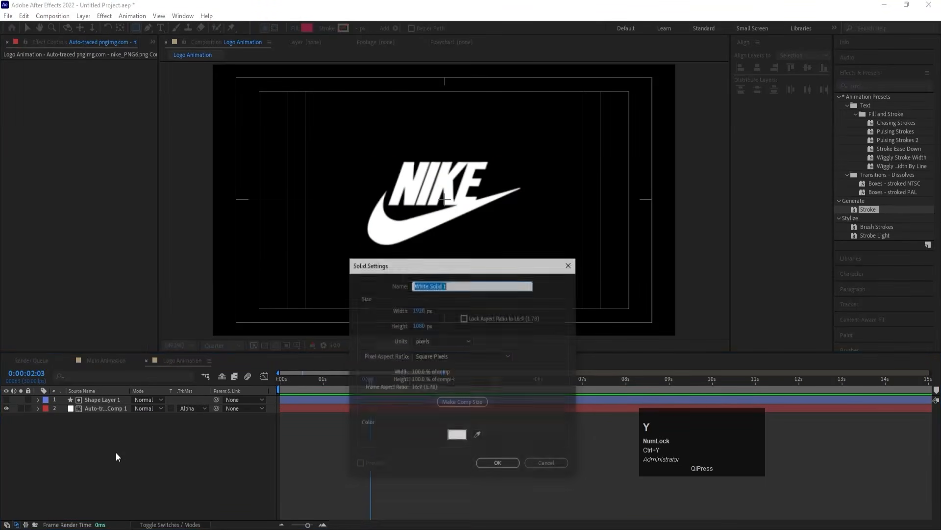
key(Return)
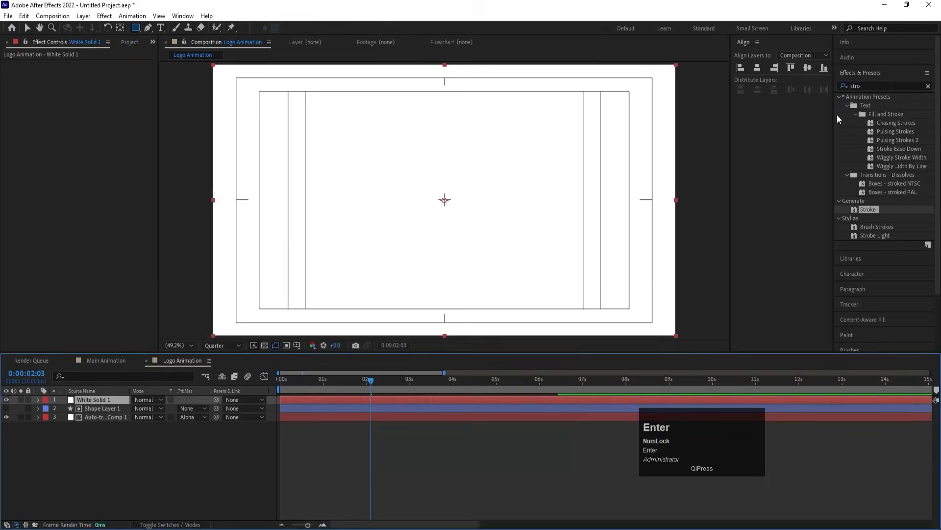
click(859, 87)
key(ctrl+a)
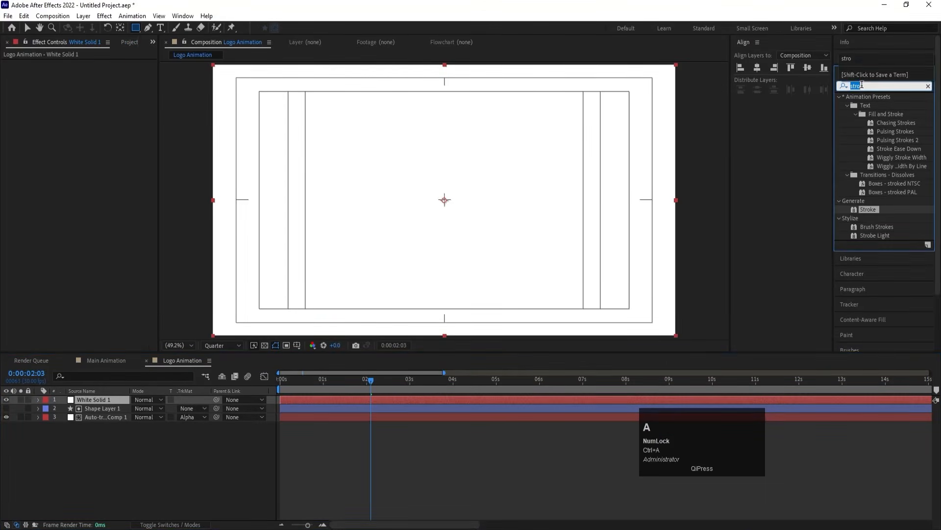
text(ramp)
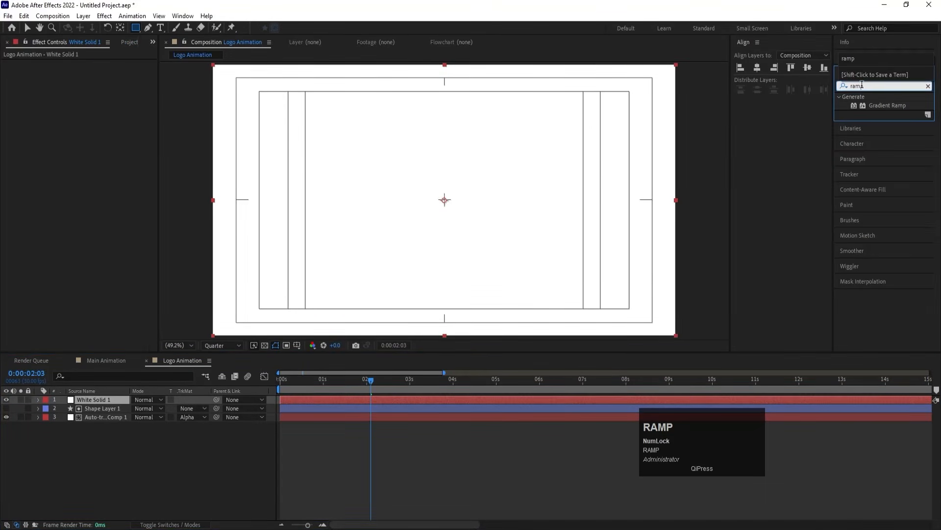
double_click(873, 106)
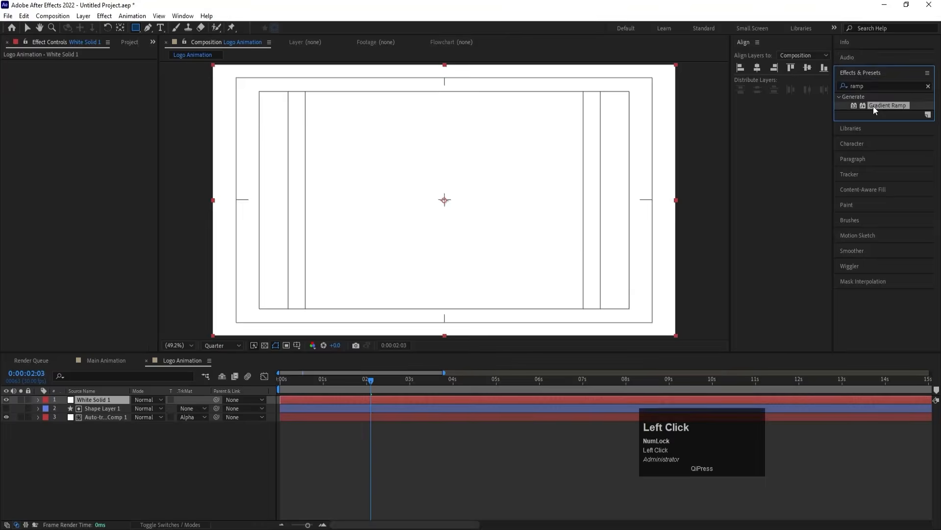
- Make the gradient a Radial Ramp starting at the frame centre, about 960, 533, and ending at the right edge, about 1920, 541
click(112, 107)
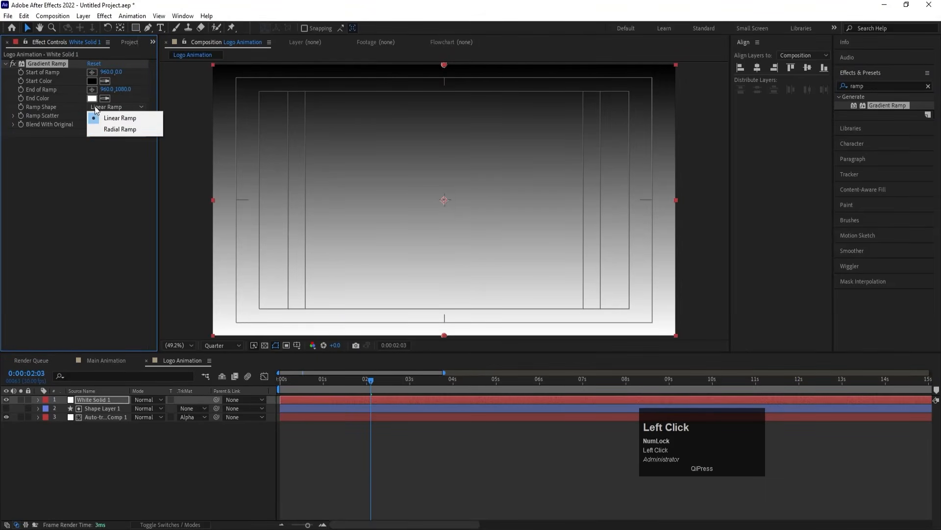
click(116, 129)
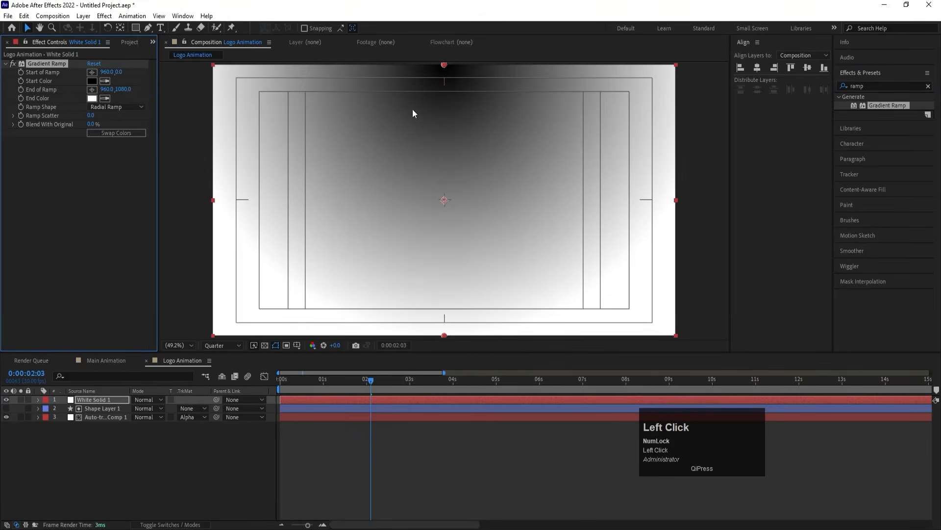
drag(443, 65, 444, 199)
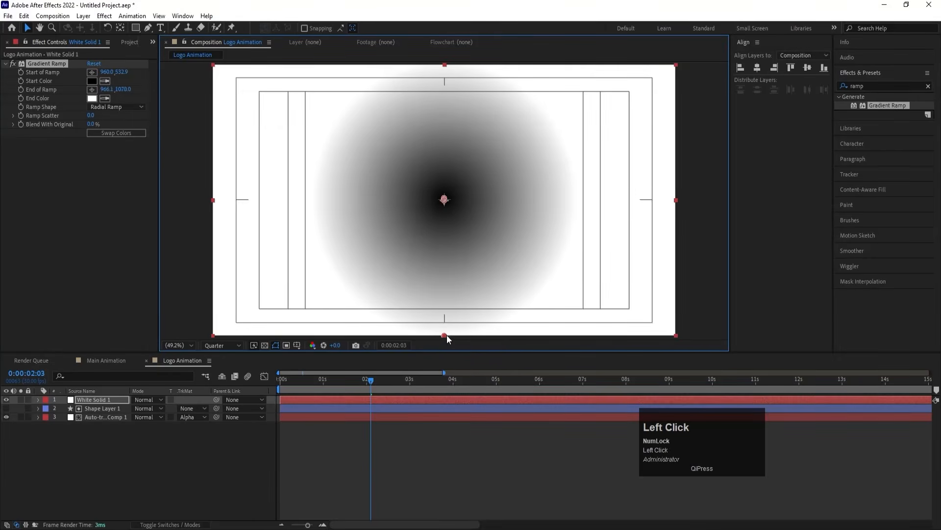
drag(446, 334, 673, 203)
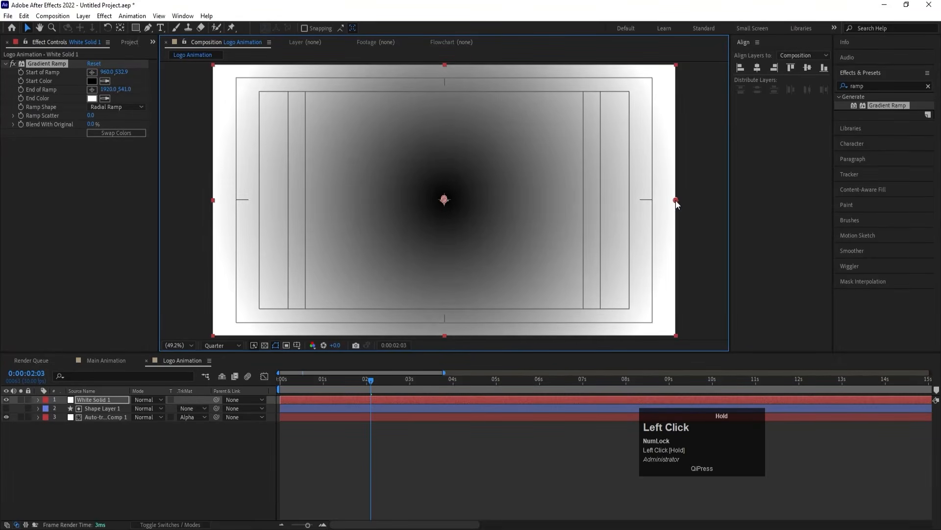
click(33, 479)
- Pre-compose the white gradient solid as Map, moving all attributes into the new composition
click(84, 399)
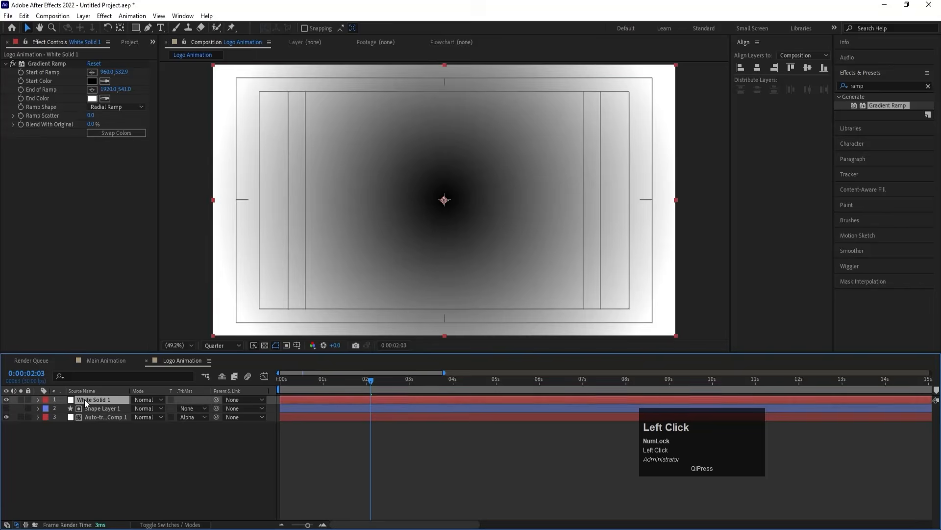
key(ctrl+shift+c)
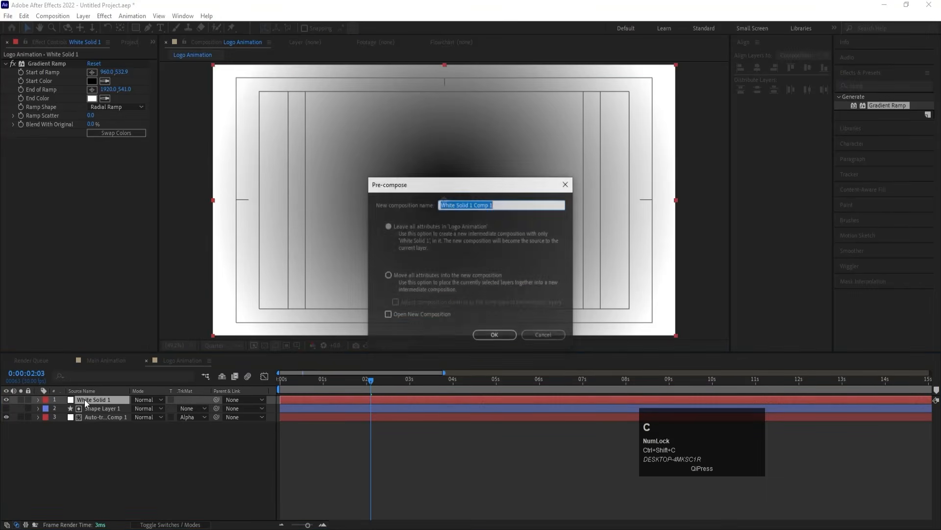
text(Map)
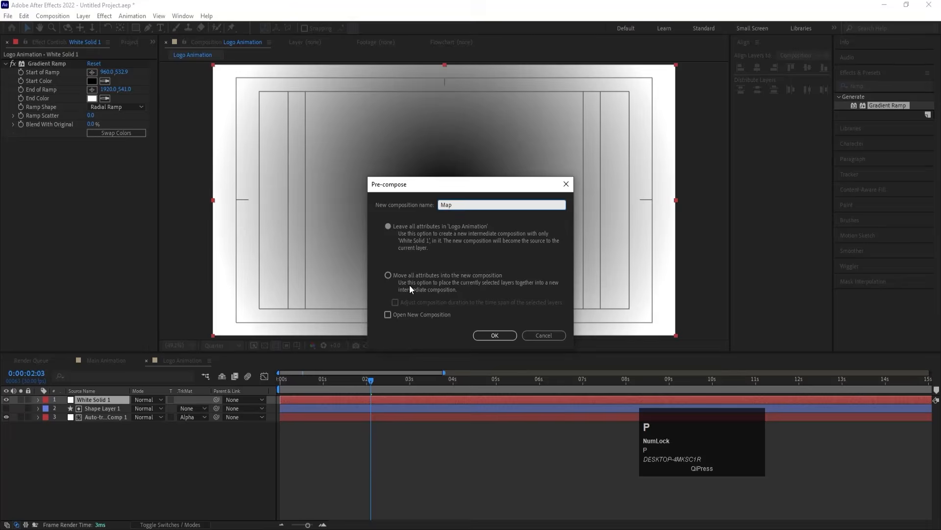
click(387, 274)
click(504, 335)
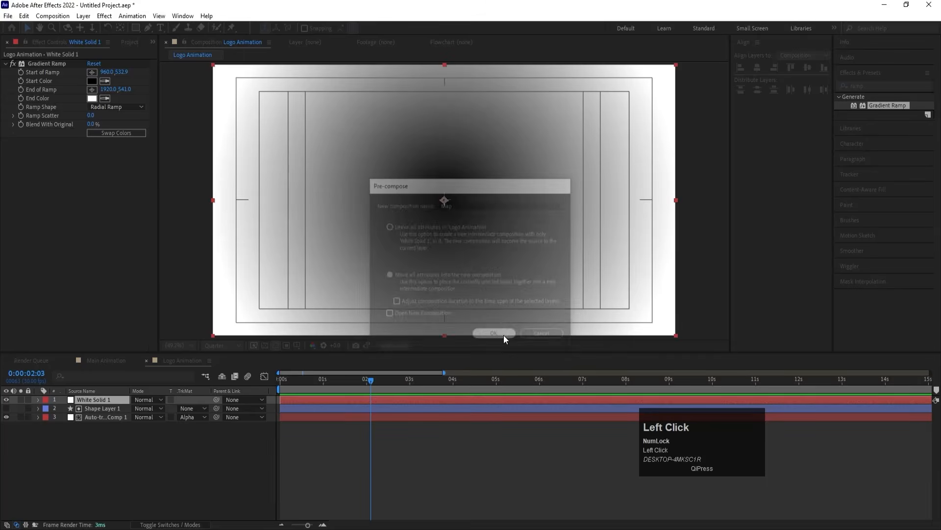
- Add an adjustment layer above the solid inside the Map composition and apply the Mosaic effect to it
double_click(104, 401)
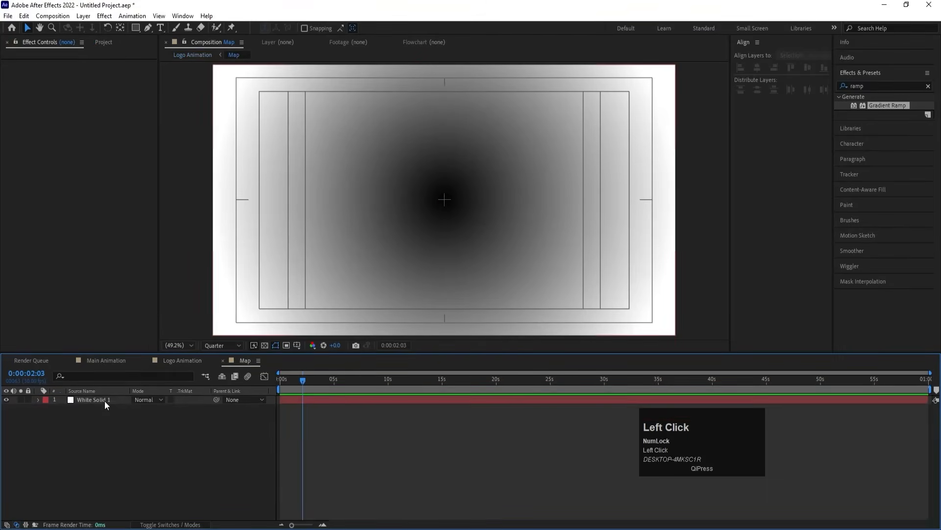
right_click(150, 445)
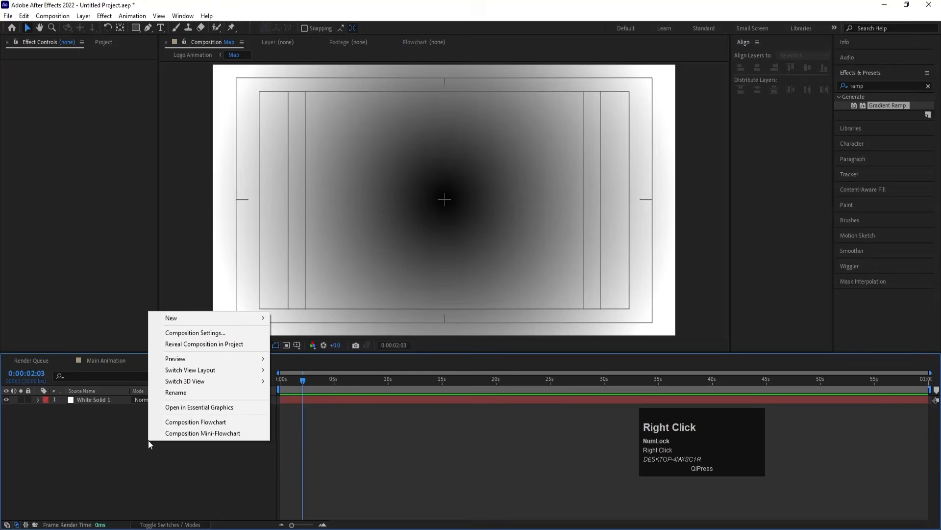
click(196, 318)
click(307, 400)
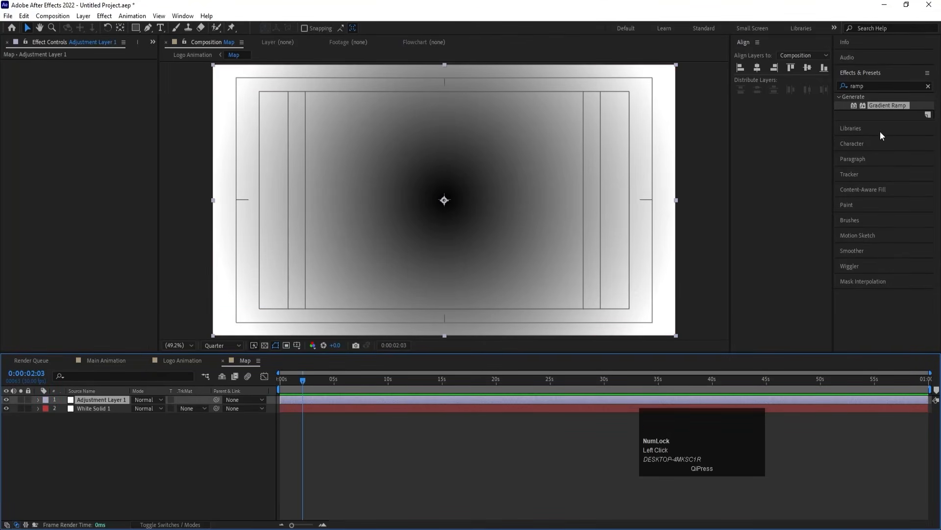
click(876, 87)
key(ctrl+a)
text(mos)
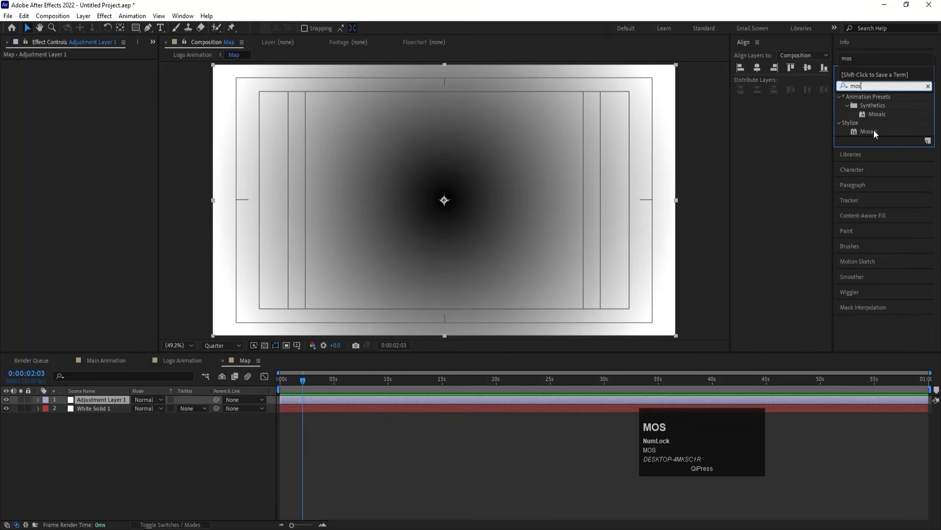
double_click(868, 131)
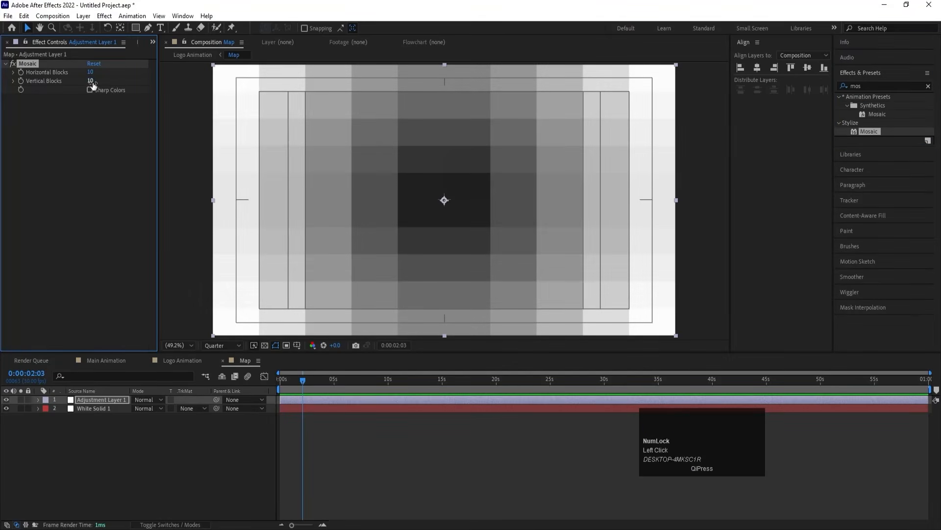
- Set the Mosaic effect to 25 Horizontal Blocks and 1 Vertical Block
mouse_move(90, 80)
mouse_down()
mouse_move(101, 83)
mouse_move(95, 73)
mouse_up()
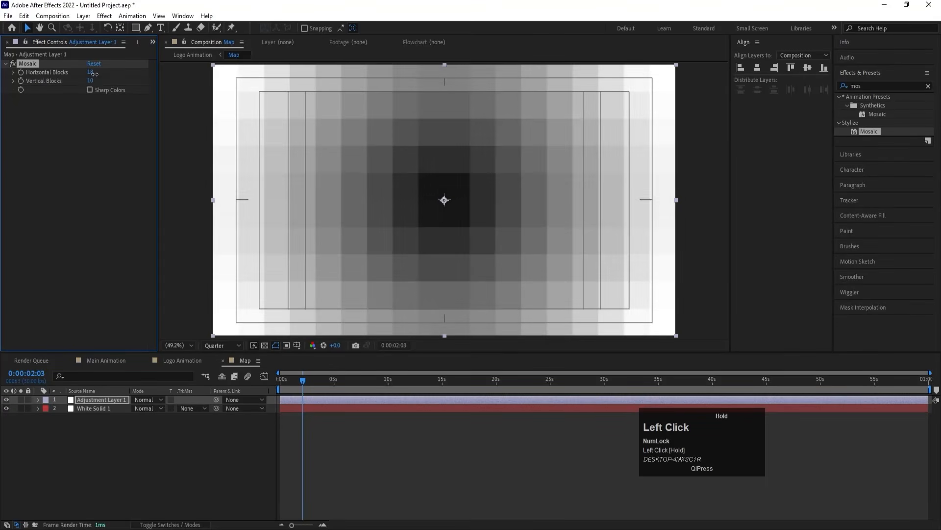
click(95, 74)
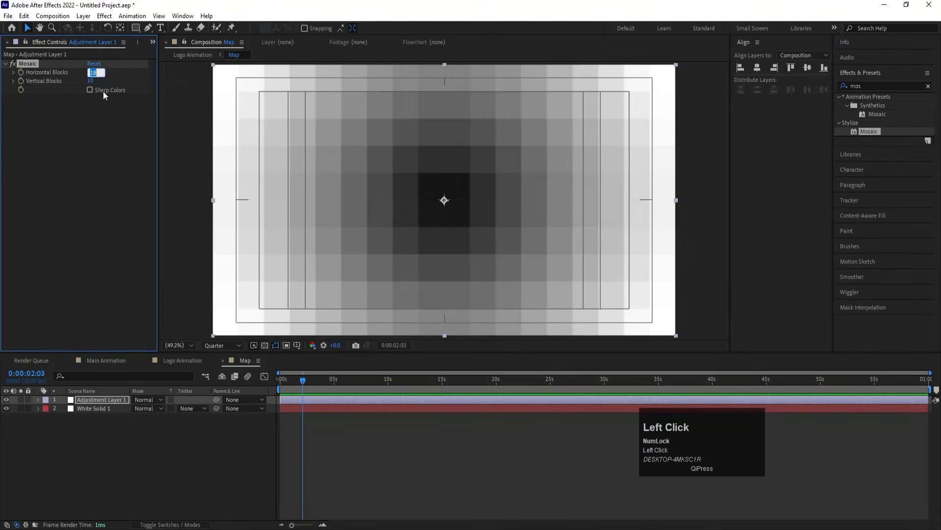
text(25)
key(Return)
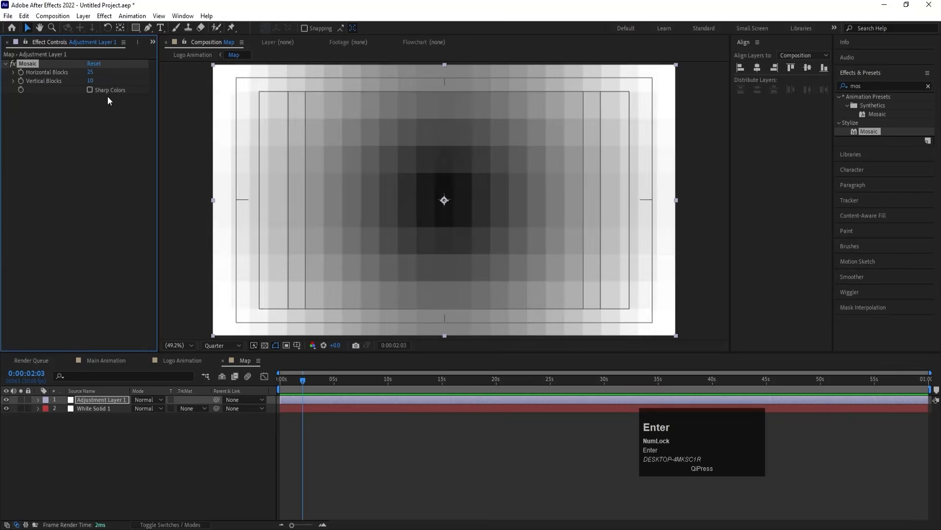
click(92, 81)
text(0)
click(98, 112)
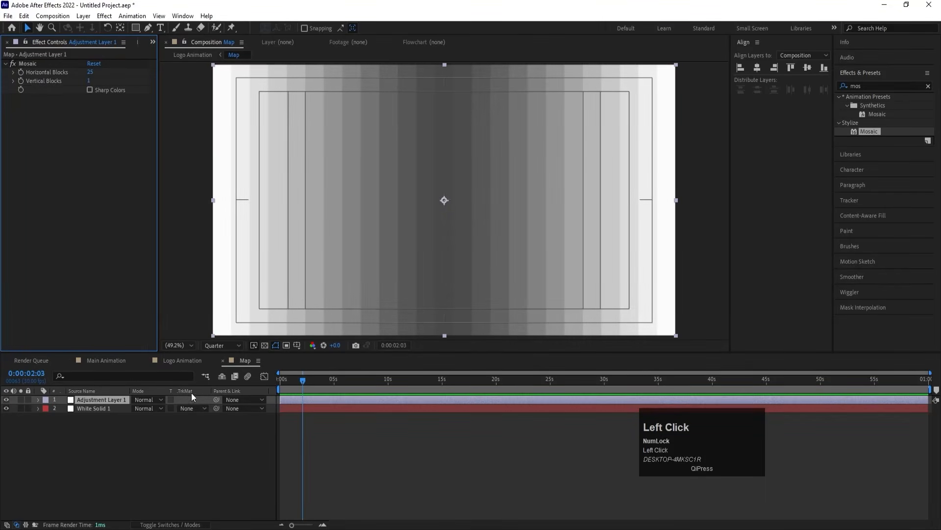
- Return to the Logo Animation composition and hide the Map layer
click(183, 360)
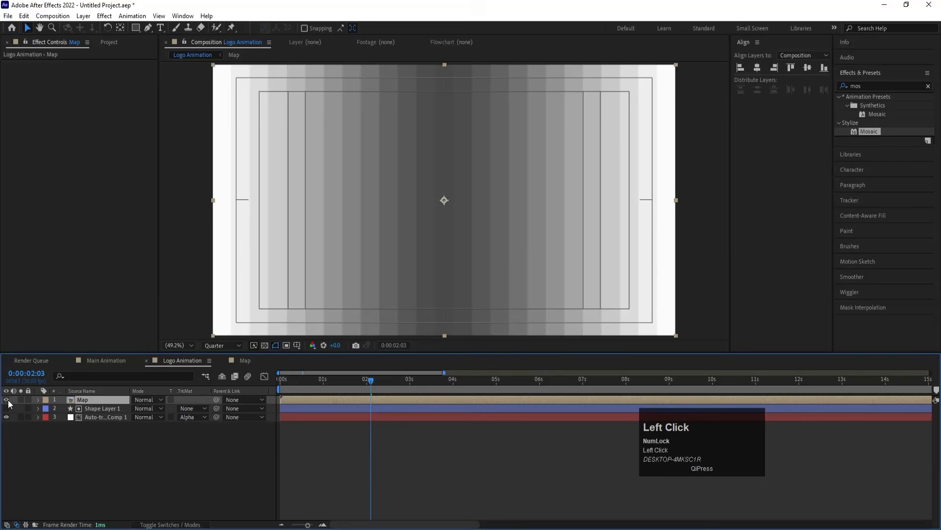
click(7, 400)
click(84, 449)
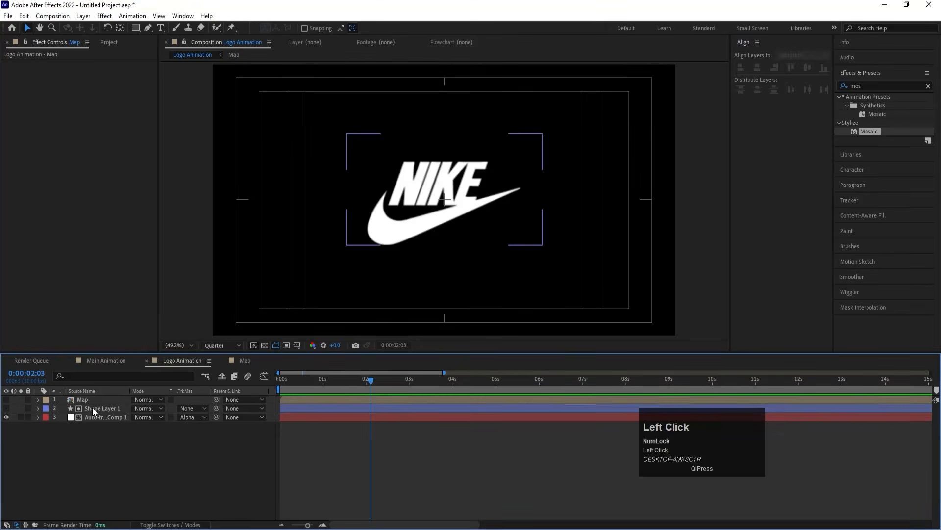
- Pre-compose Shape Layer 1 and the auto-traced logo layer together as Animation, moving all attributes
click(92, 407)
shift+click(93, 417)
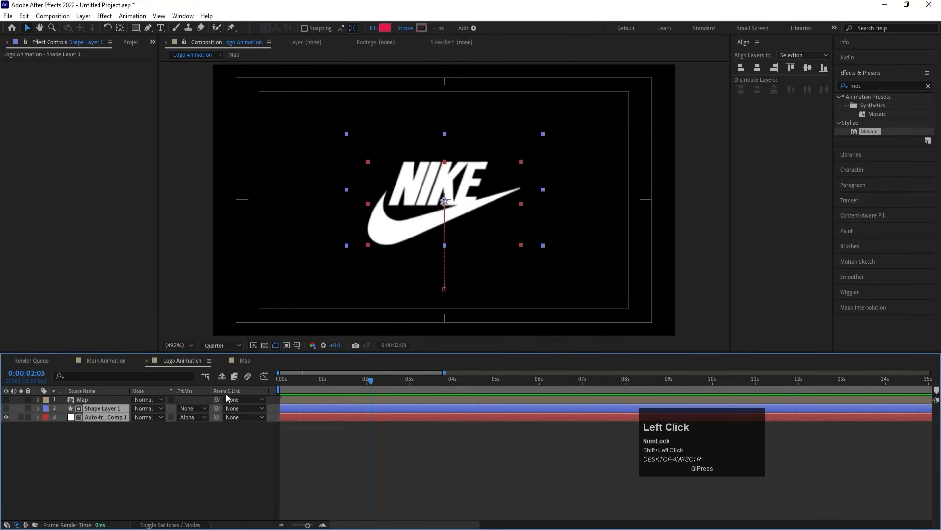
key(ctrl+shift+c)
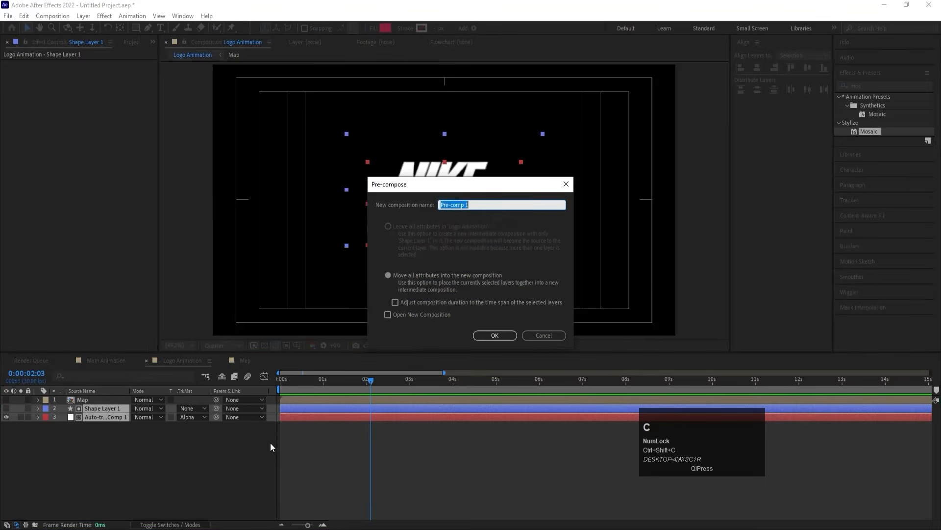
text(Animati)
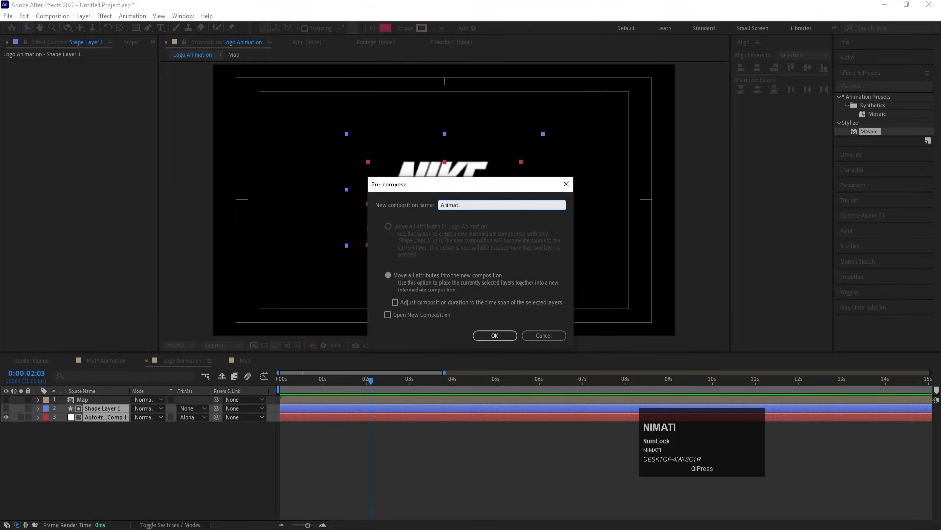
text(on)
key(Return)
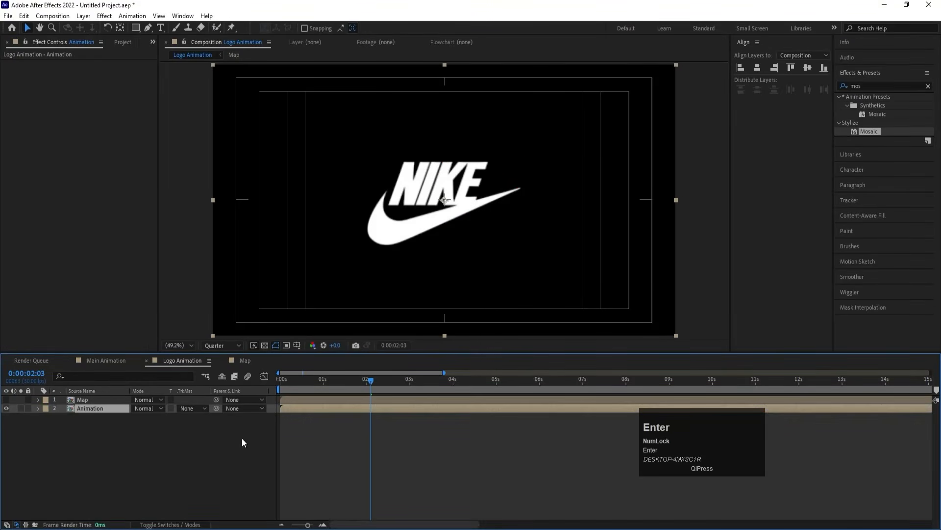
- Apply the Time Displacement effect to the Animation layer, with the playhead at the start of the Logo Animation composition
click(100, 408)
drag(286, 384, 280, 384)
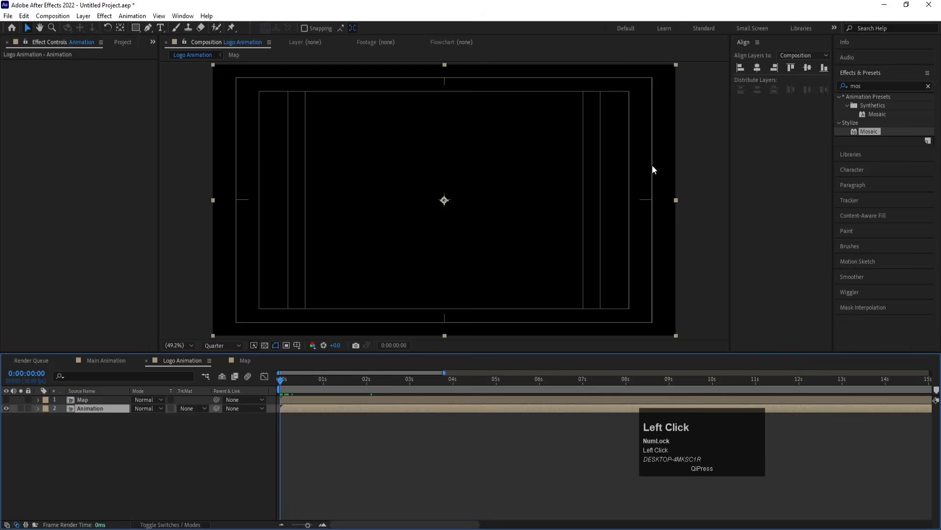
click(873, 86)
key(ctrl+a)
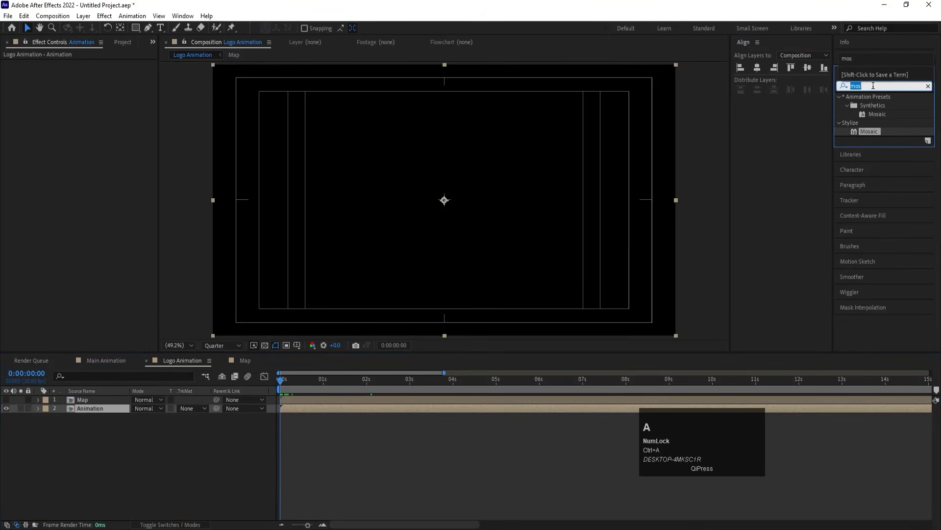
text(time)
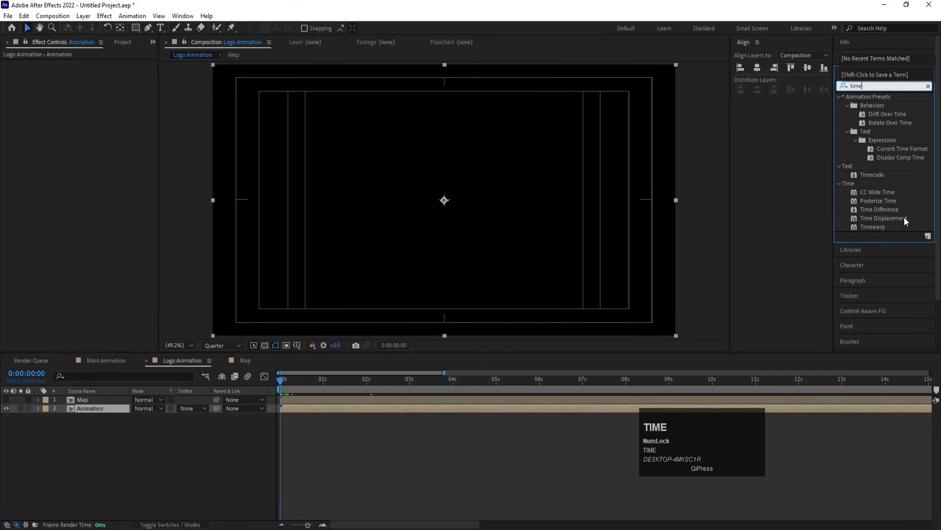
double_click(901, 218)
- Set the Animation layer's Time Displacement Layer to 1. Map
click(101, 72)
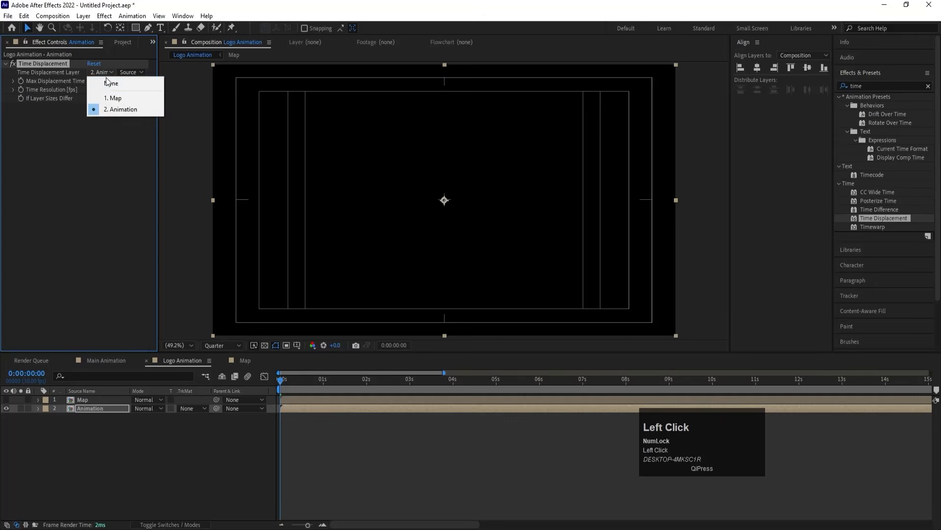
click(75, 226)
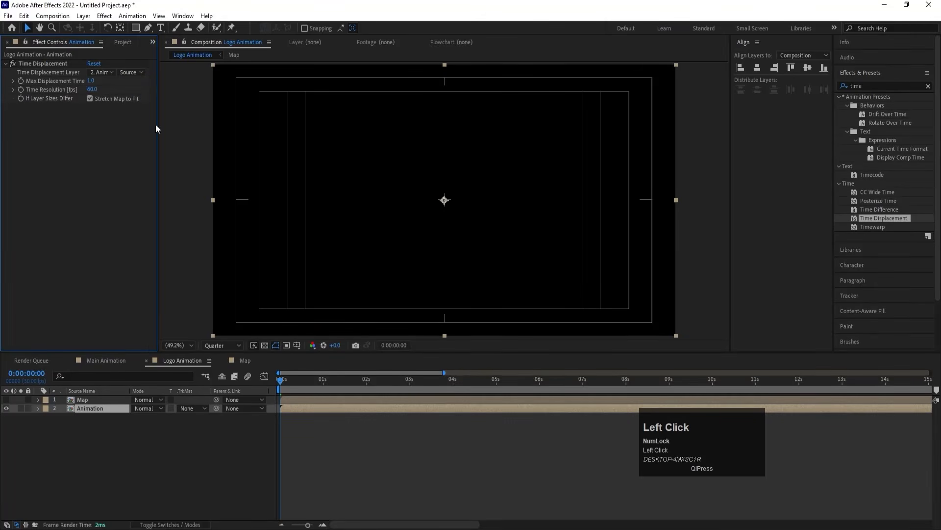
click(100, 72)
click(103, 94)
- Preview the time-displaced logo reveal from the start and again from about half a second in
key(space)
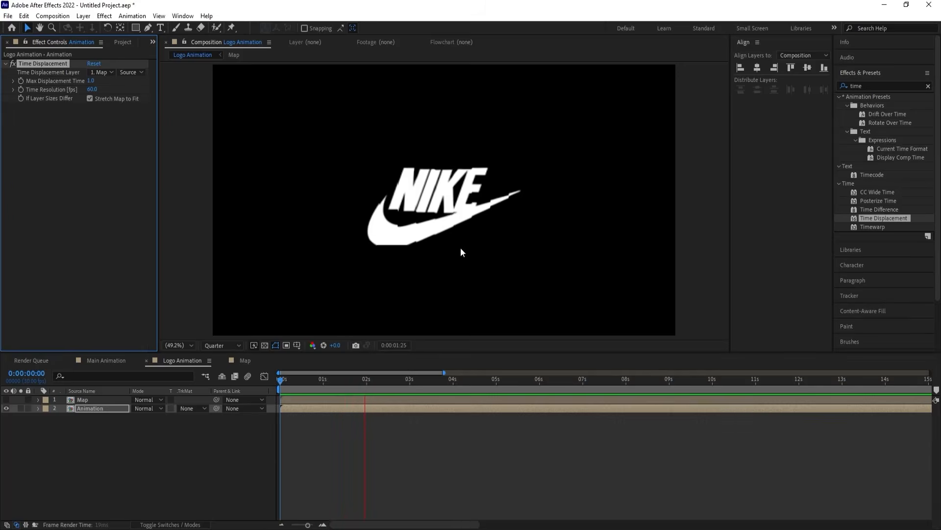
key(space)
click(293, 384)
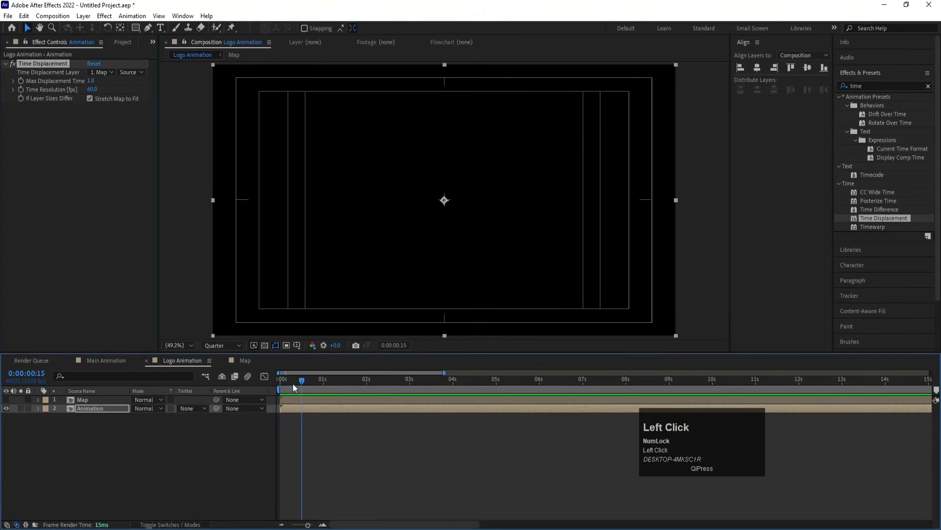
key(space)
key(space)
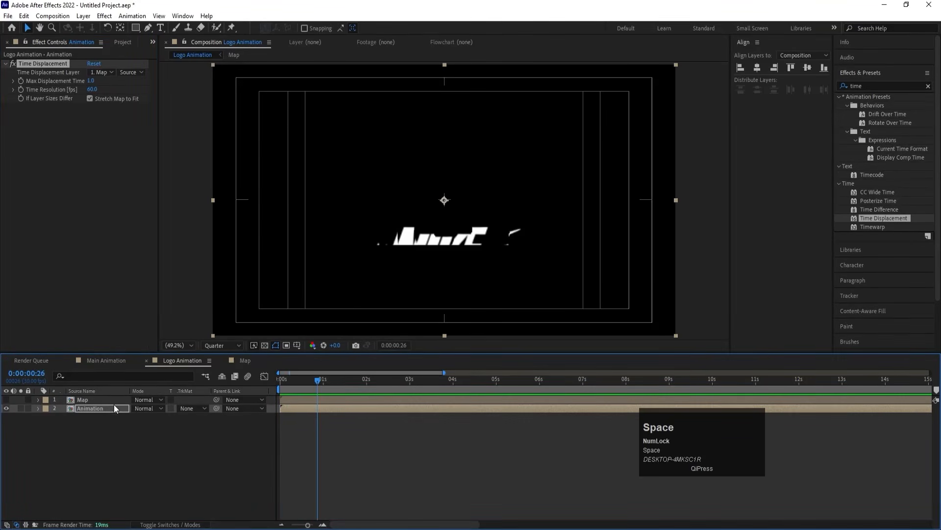
- In the Map composition, swap White Solid 1's Gradient Ramp colors and move the ramp start to about 959, 537 and end to about 1633, 526
double_click(96, 401)
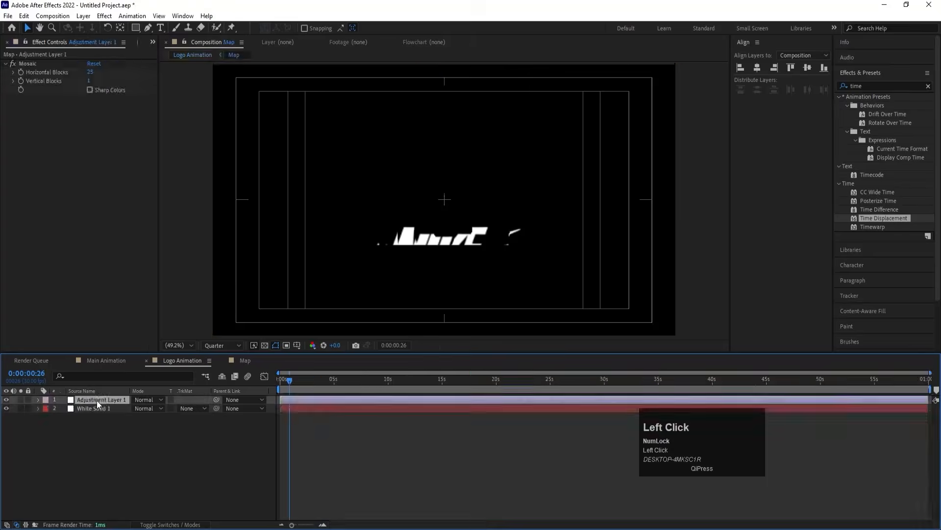
click(93, 408)
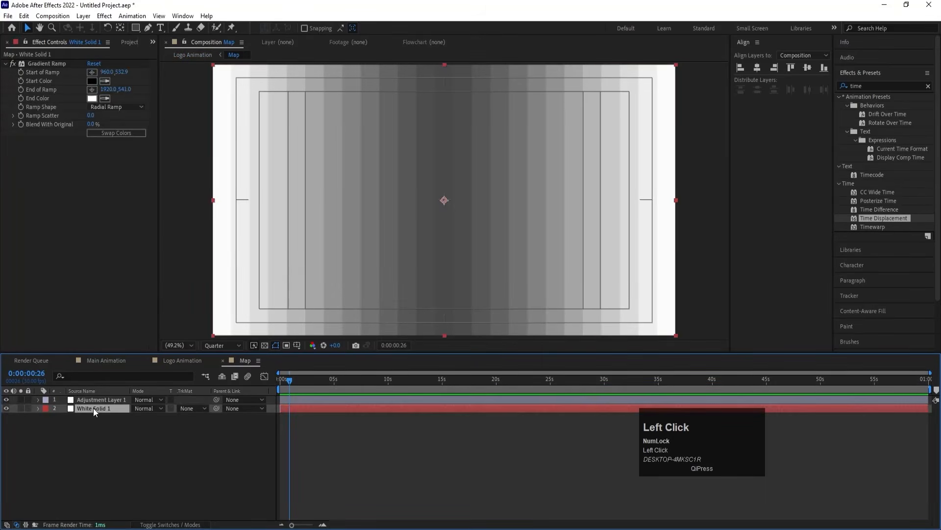
click(114, 136)
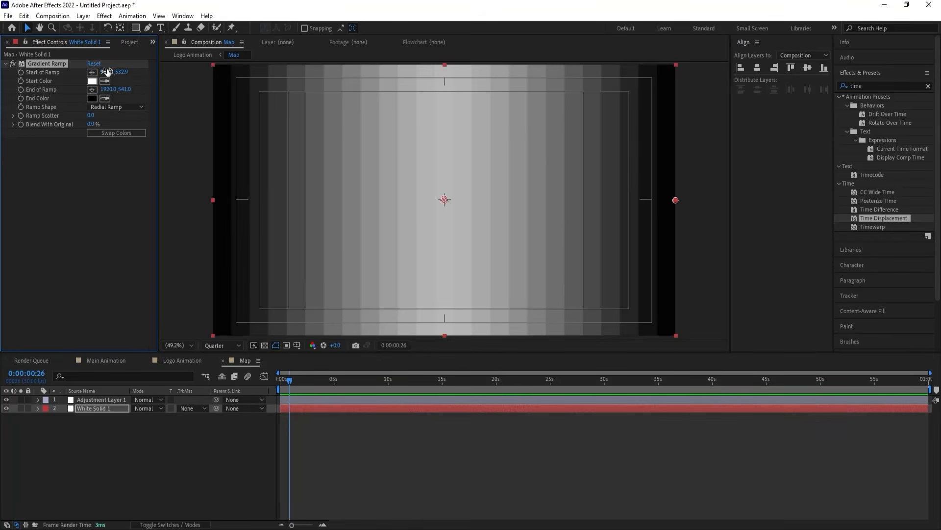
drag(107, 72, 444, 199)
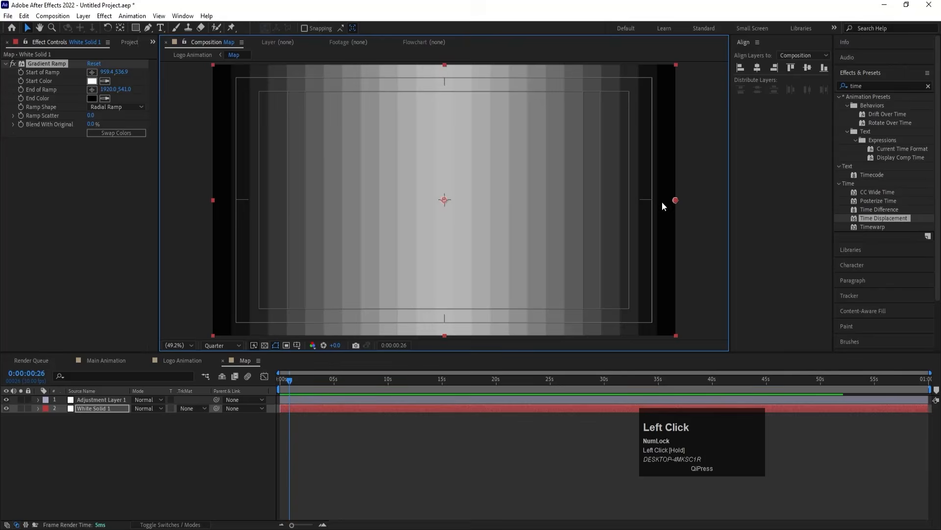
drag(675, 201, 603, 200)
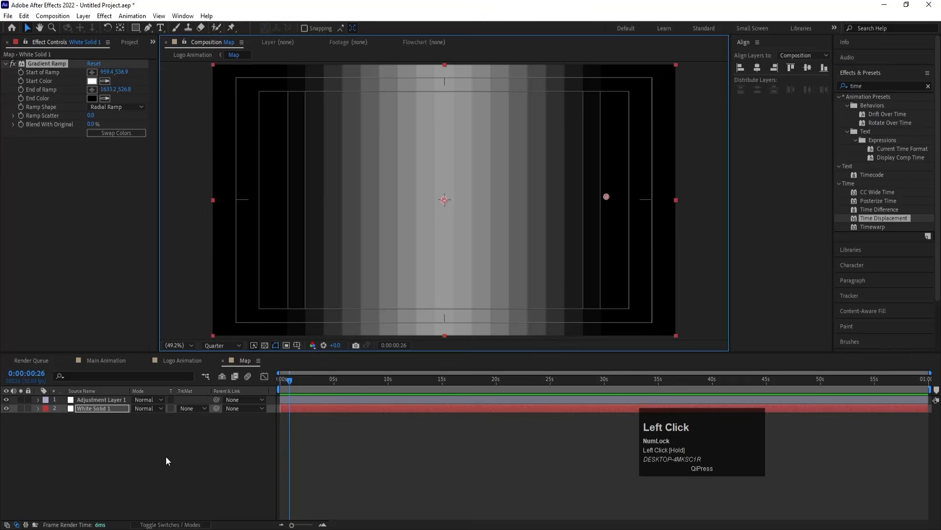
- Add the Brightness & Contrast effect to the Map composition's adjustment layer and set Brightness to 111
click(102, 399)
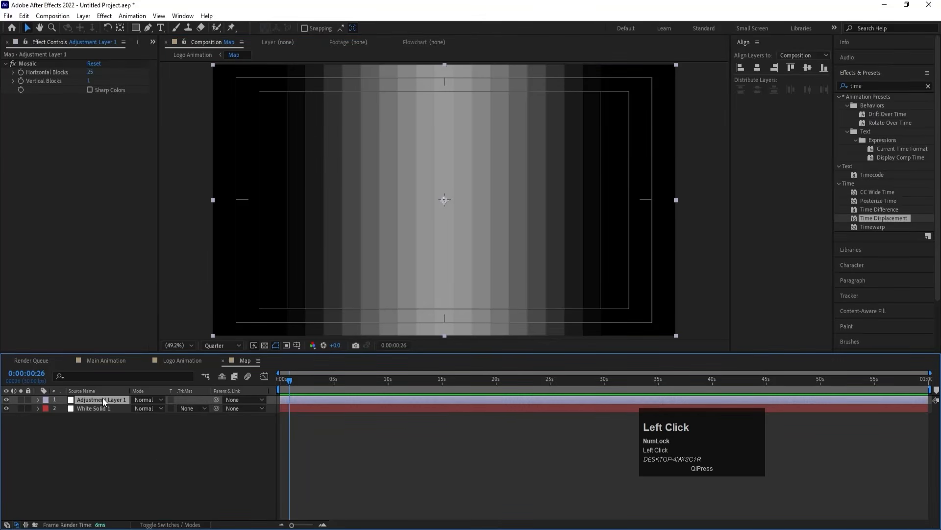
click(877, 85)
text(br)
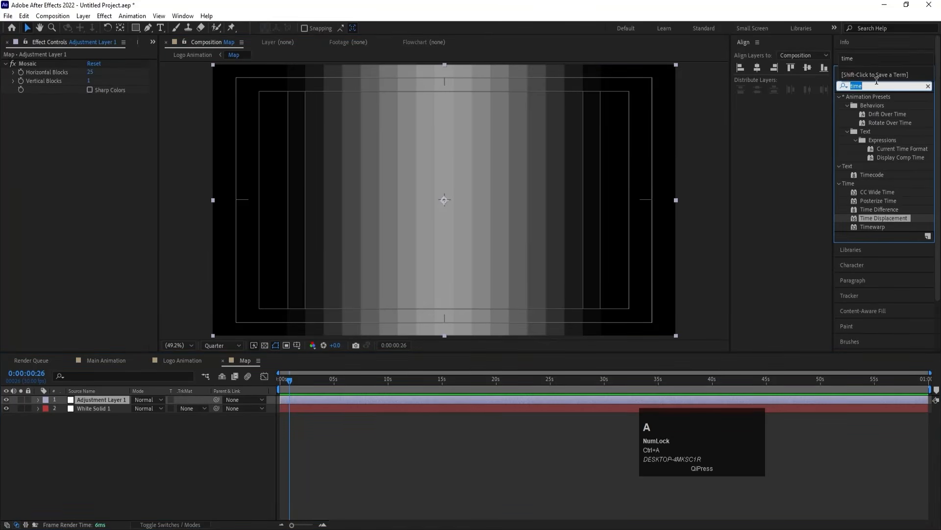
text(ig)
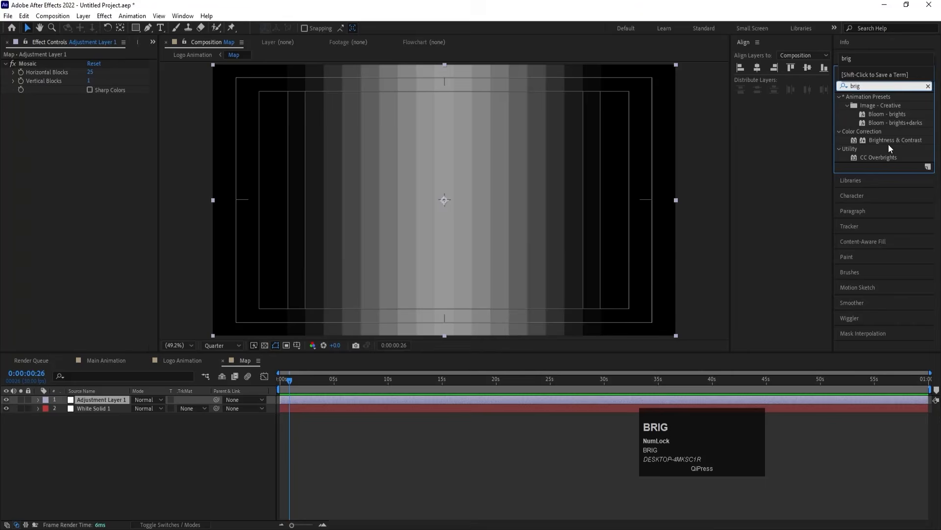
double_click(885, 140)
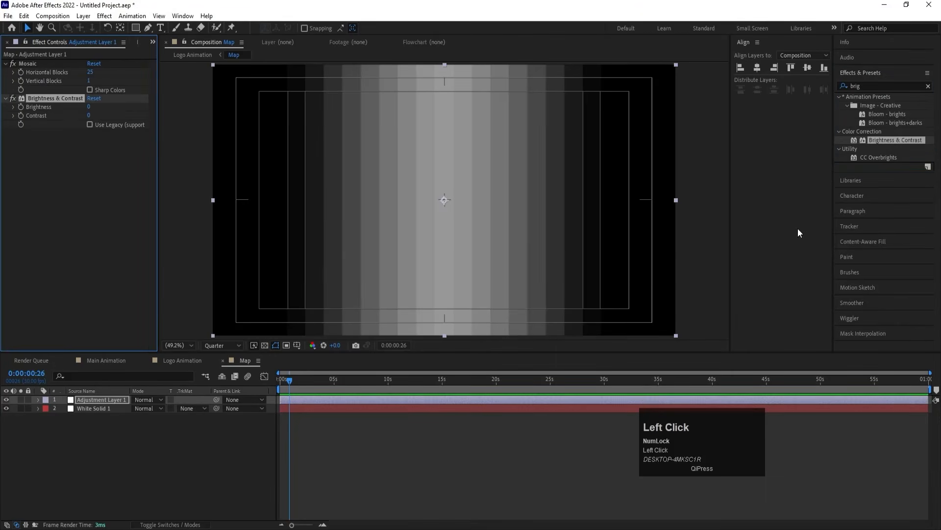
drag(89, 107, 158, 121)
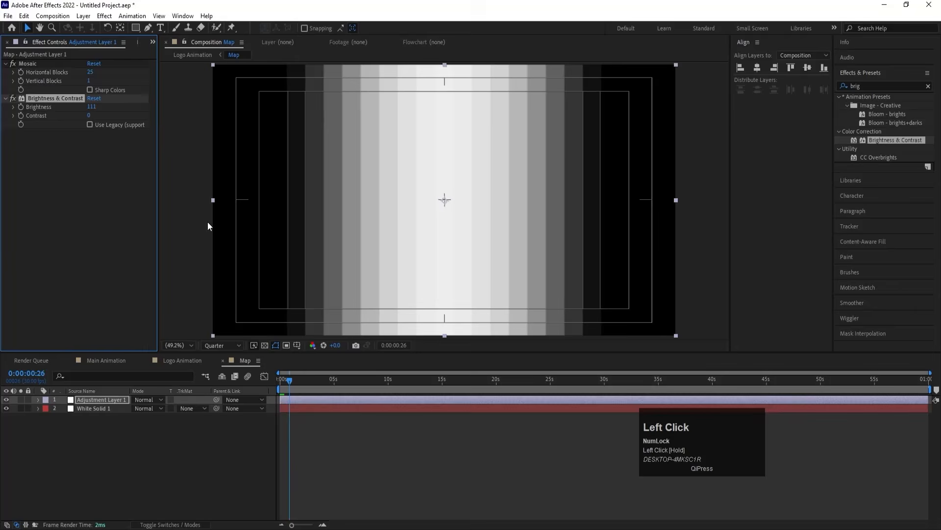
- Return to the Logo Animation composition and preview the reveal from the first frame
click(178, 361)
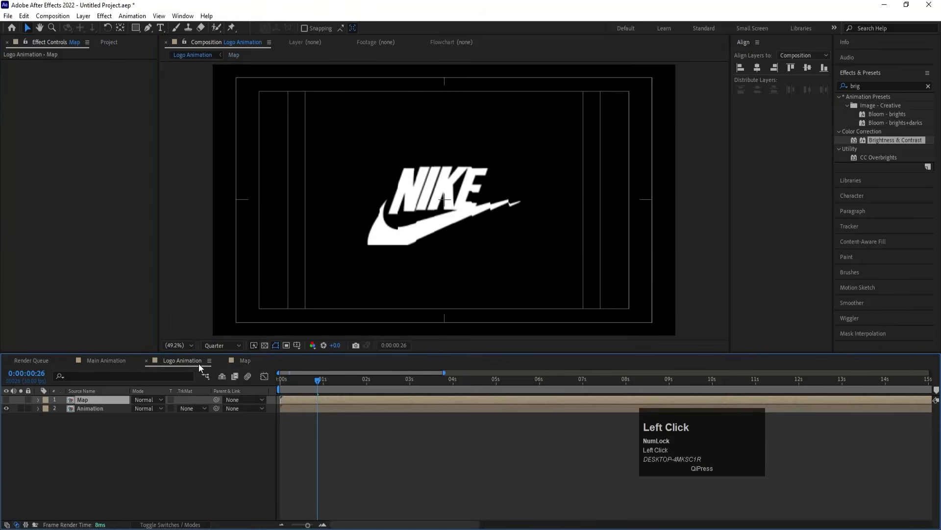
key(space)
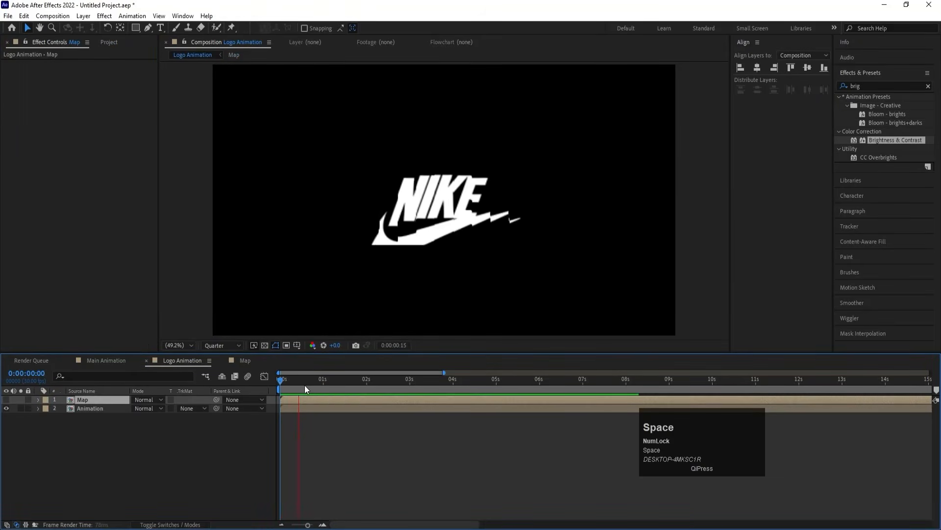
click(278, 383)
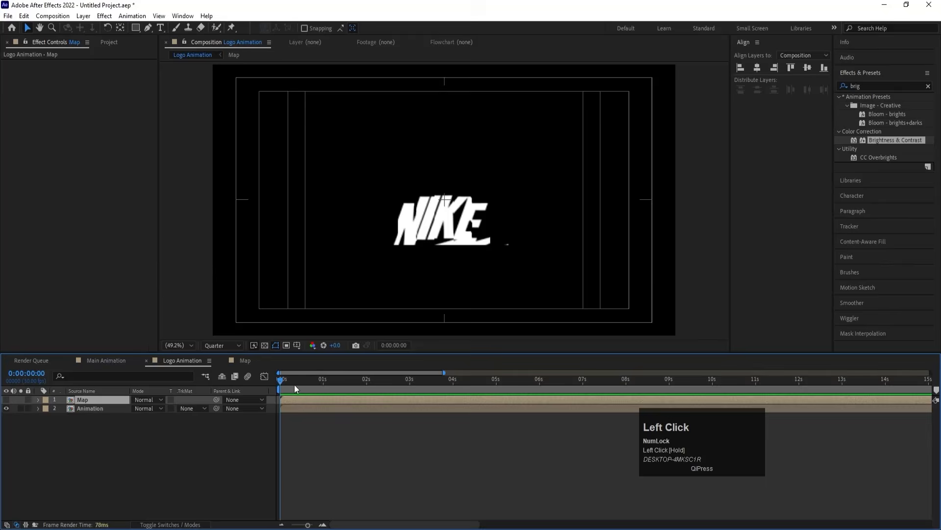
- Inside the Animation composition, shift Shape Layer 1 and the logo layer so both start at 0:00:01:00
key(equal)
click(363, 384)
drag(366, 383, 368, 383)
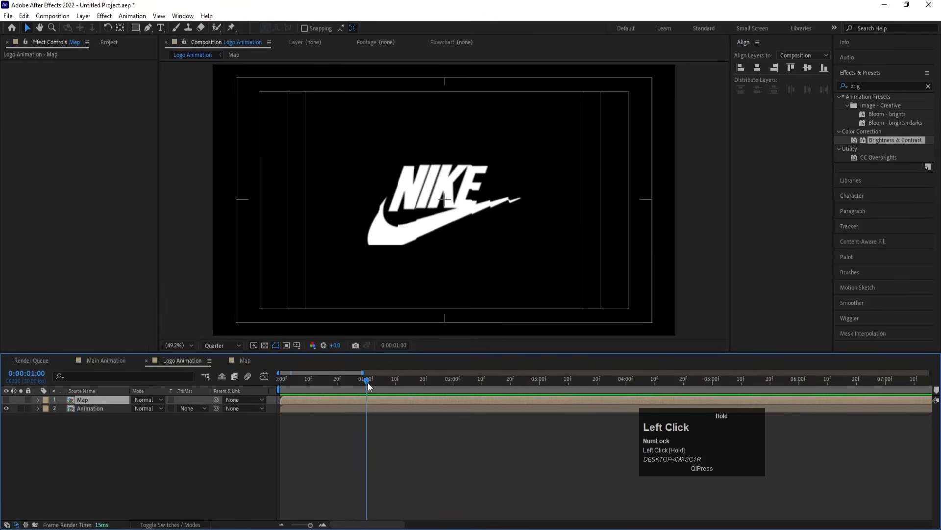
double_click(107, 407)
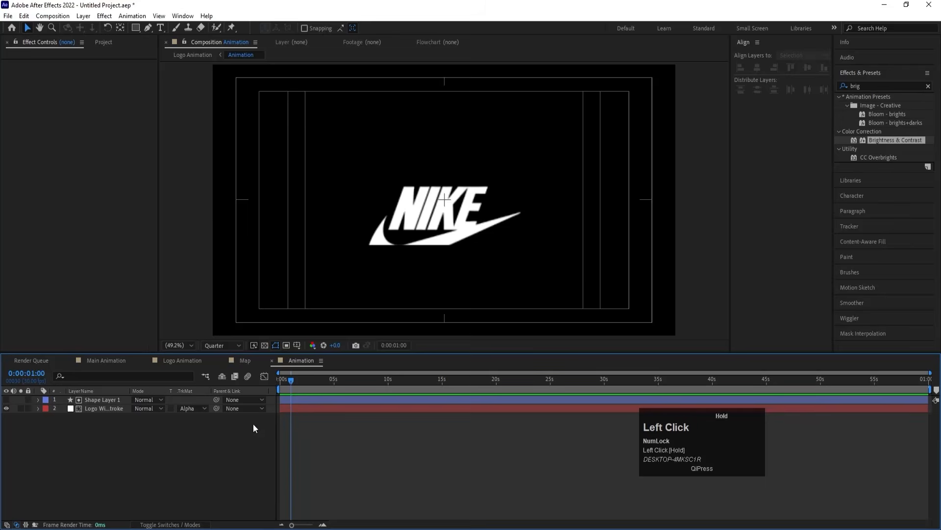
drag(253, 422, 113, 397)
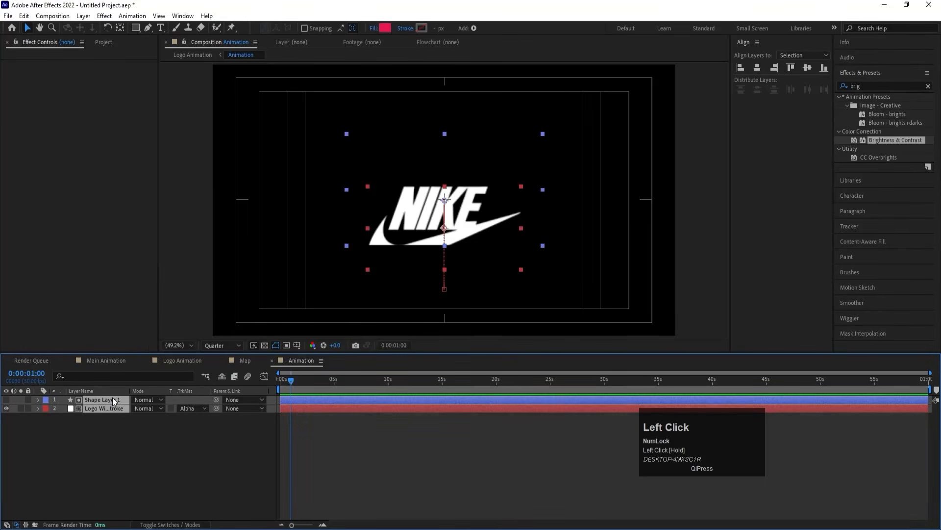
key(bracketleft)
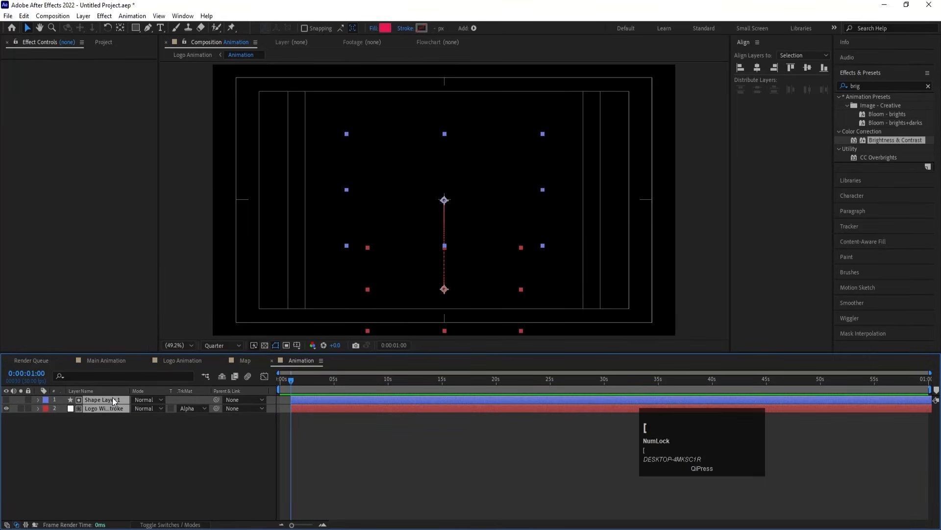
- Play back the Logo Animation composition from the beginning to check the delayed reveal
click(178, 359)
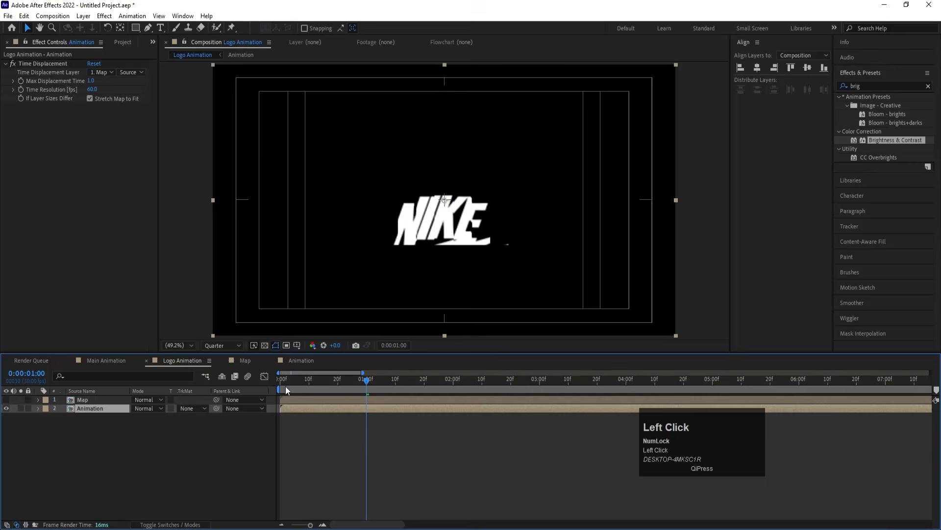
key(space)
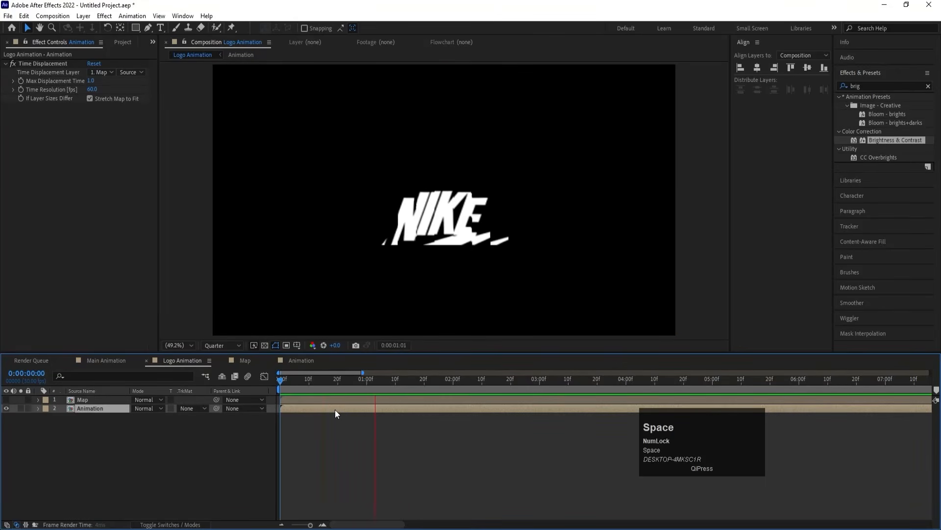
key(minus)
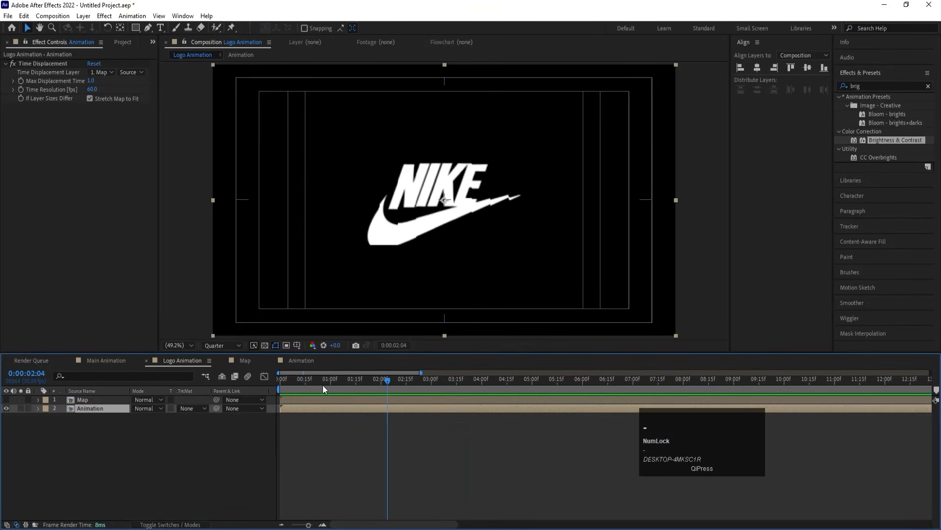
click(279, 380)
key(space)
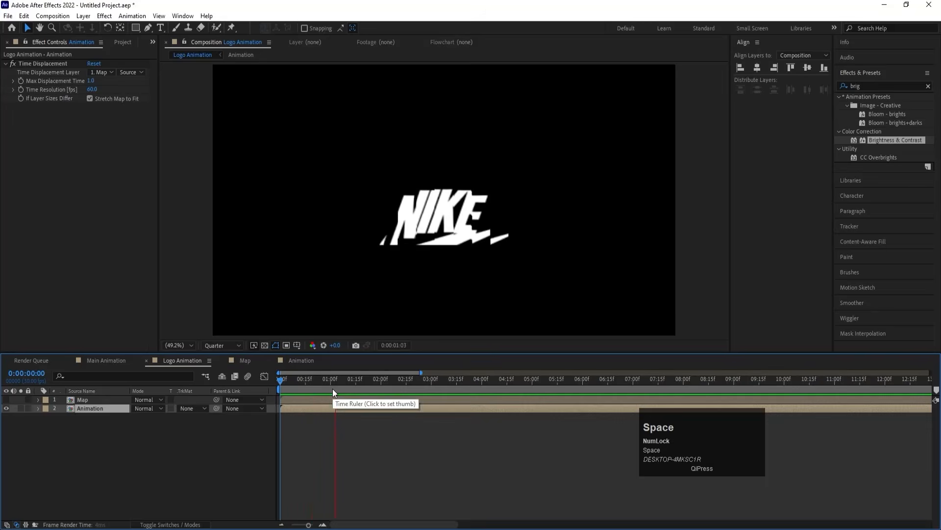
key(space)
- On the Map composition's adjustment layer, set Brightness to 104 and the Mosaic Horizontal Blocks to 50
click(246, 360)
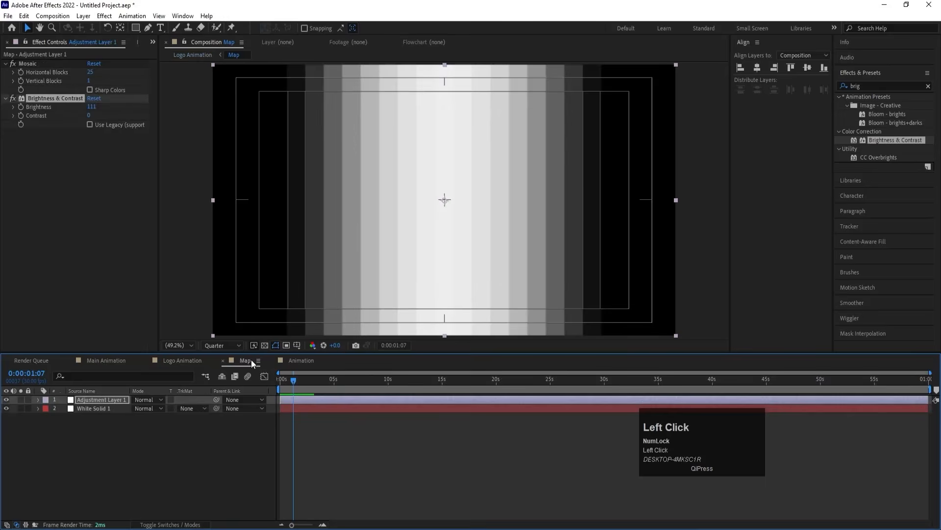
click(107, 401)
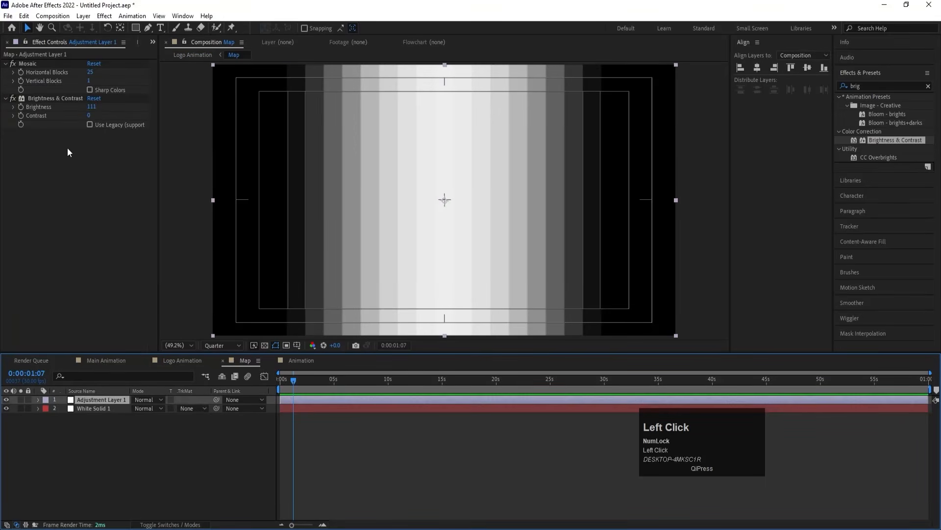
drag(91, 107, 84, 109)
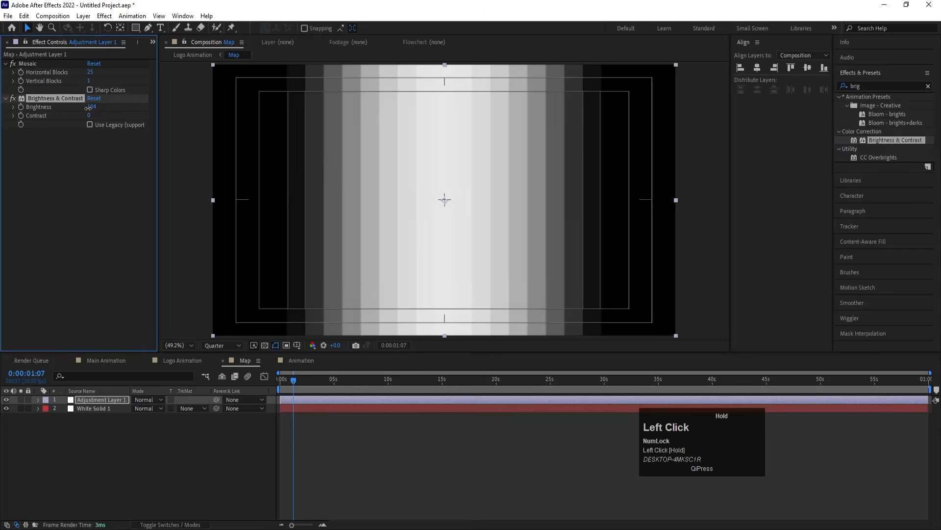
drag(89, 72, 100, 72)
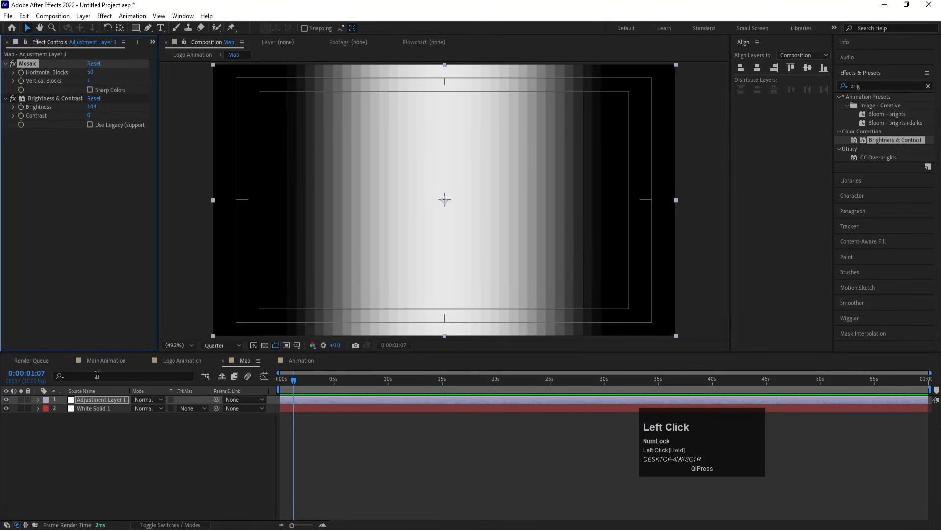
- Narrow White Solid 1's radial gradient by setting the End of Ramp horizontal position to about 1531
click(91, 409)
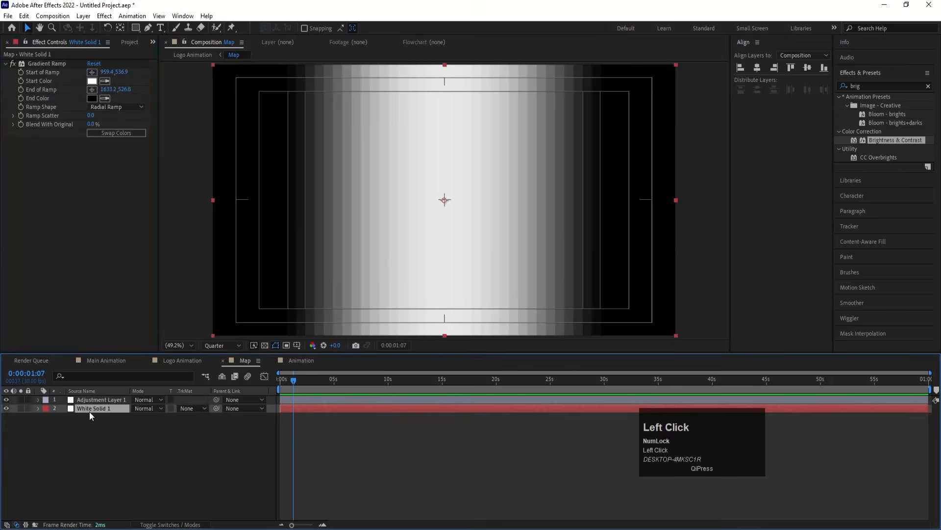
drag(111, 91, 64, 95)
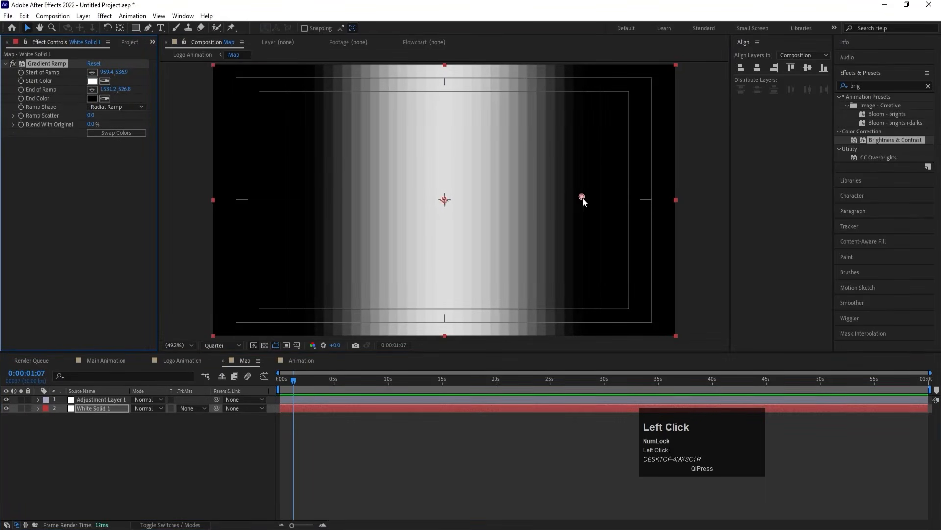
- Move the Map gradient's End of Ramp horizontal position to about 1474 and set the adjustment layer's Brightness to 116
drag(582, 198, 570, 198)
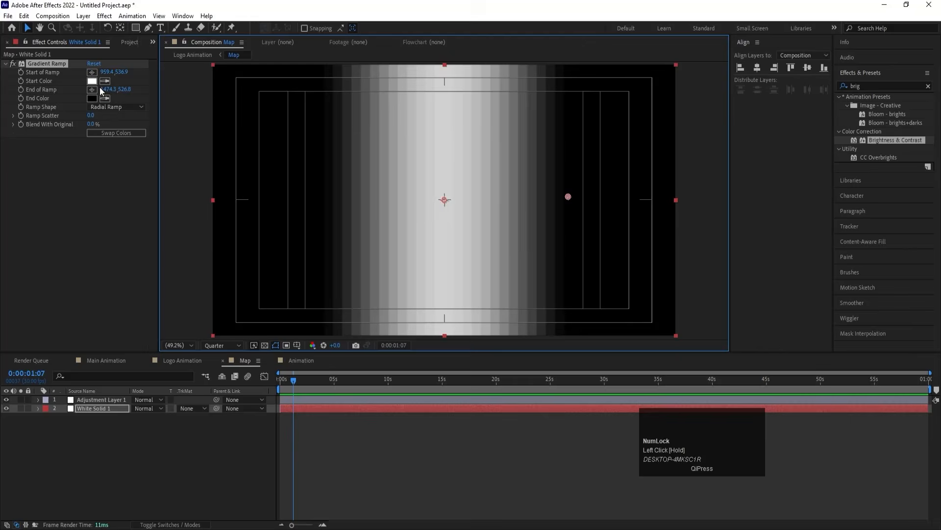
click(101, 399)
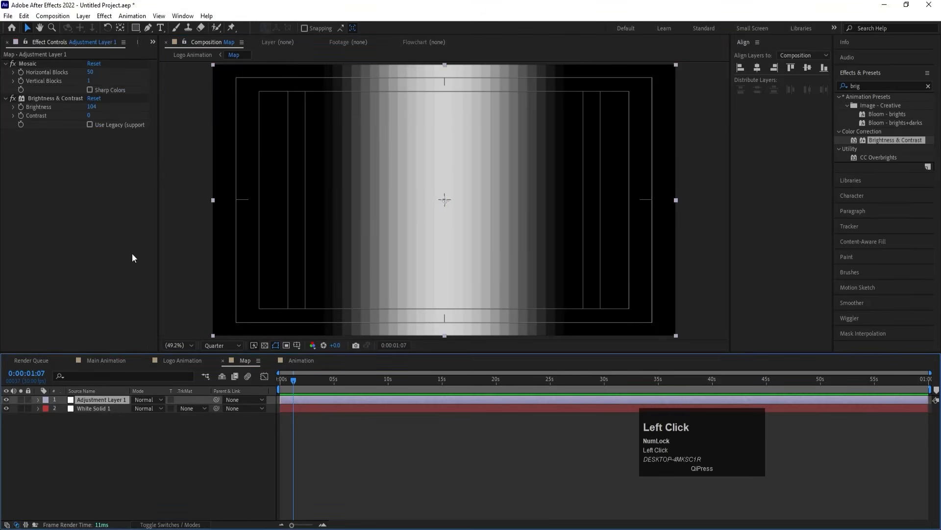
drag(88, 109, 99, 108)
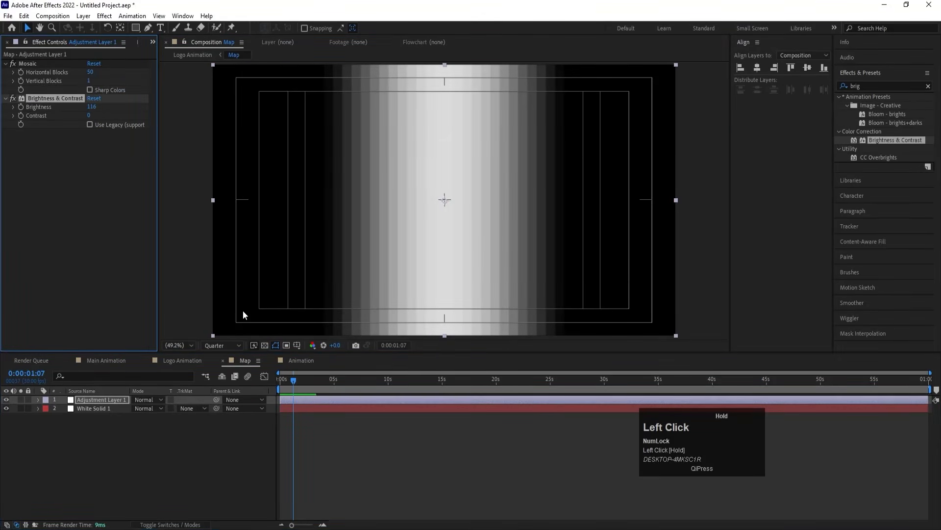
- Play back the Logo Animation composition from the beginning to check the retuned displacement
click(294, 362)
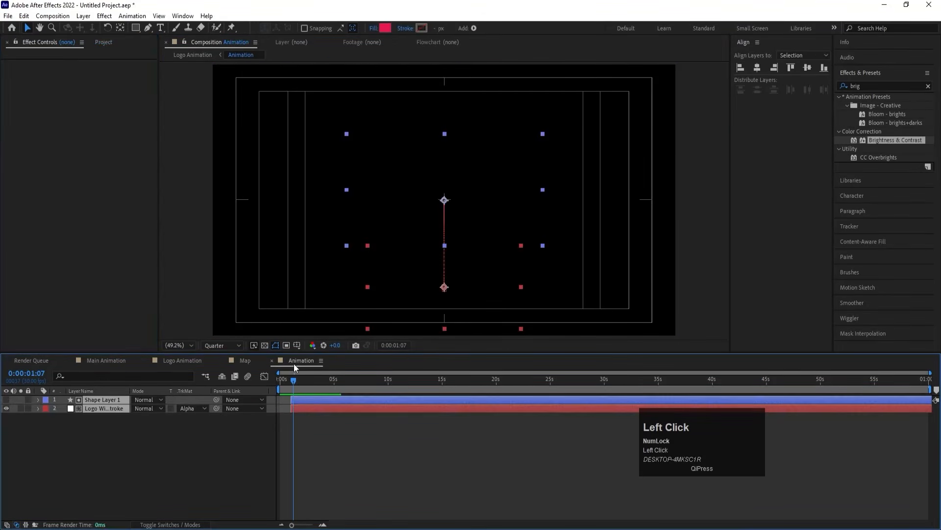
click(186, 360)
key(space)
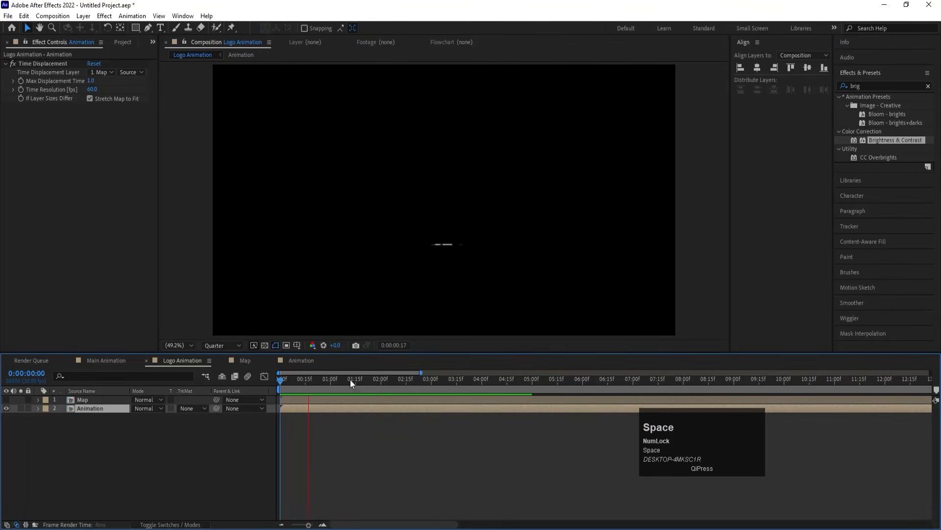
key(space)
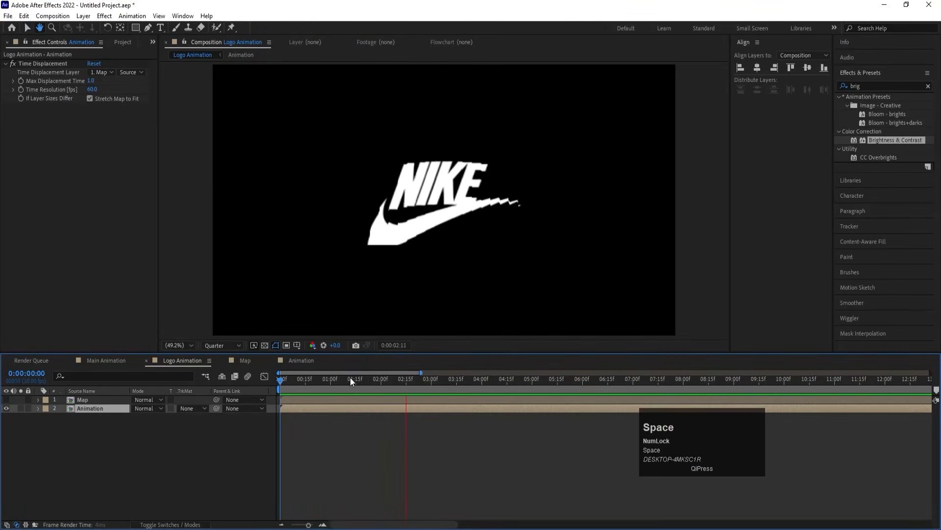
- Pre-compose the Map and Animation layers together into a new composition named Animation 01
click(119, 433)
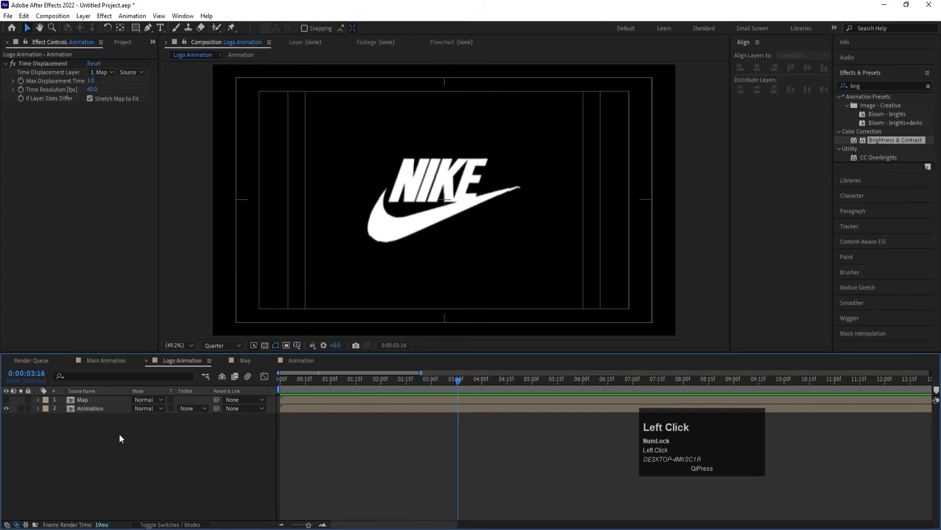
drag(115, 435, 70, 391)
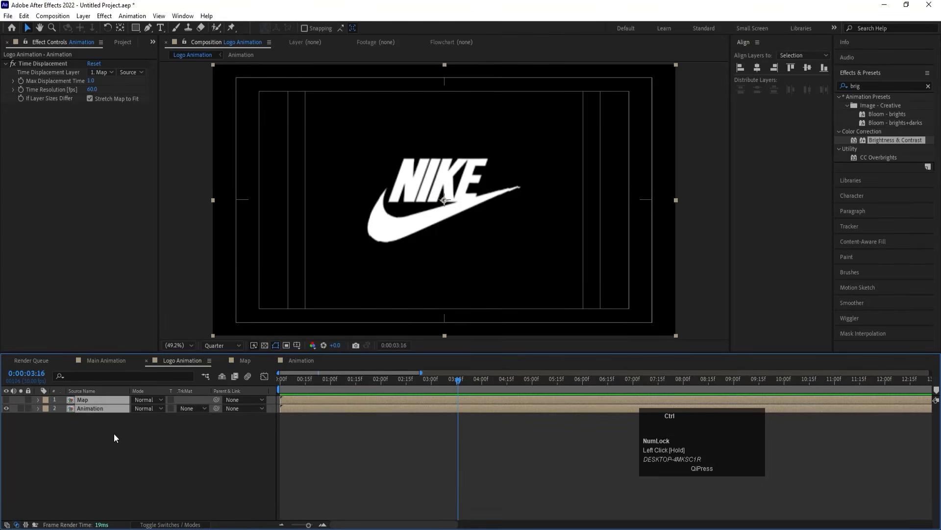
key(ctrl+shift+c)
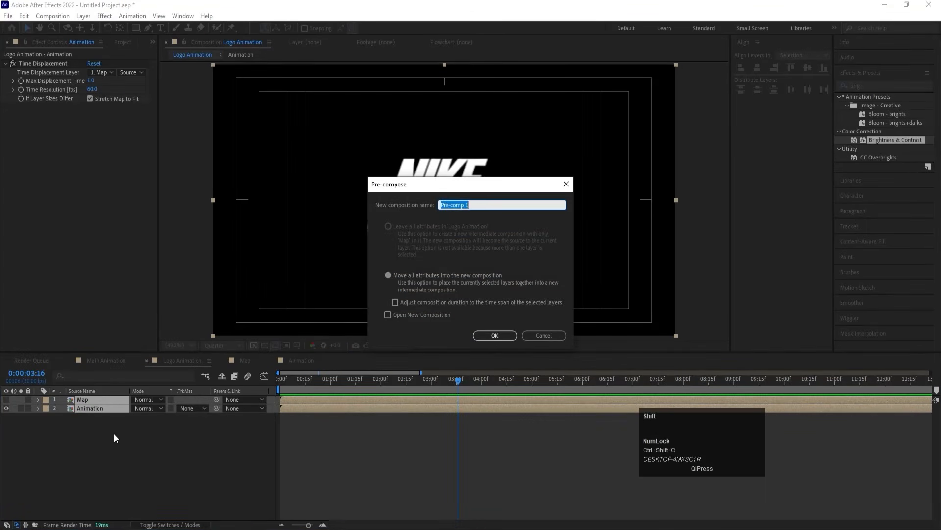
text(R)
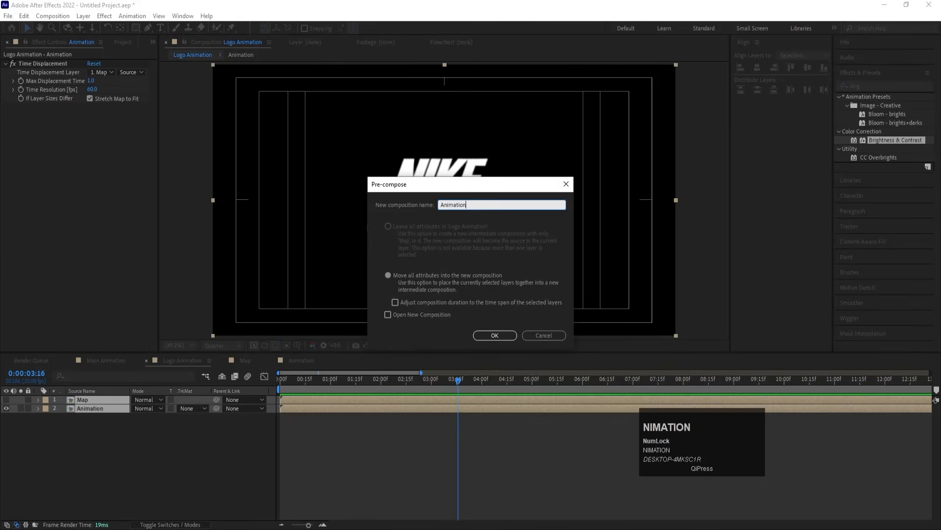
text(01)
key(Return)
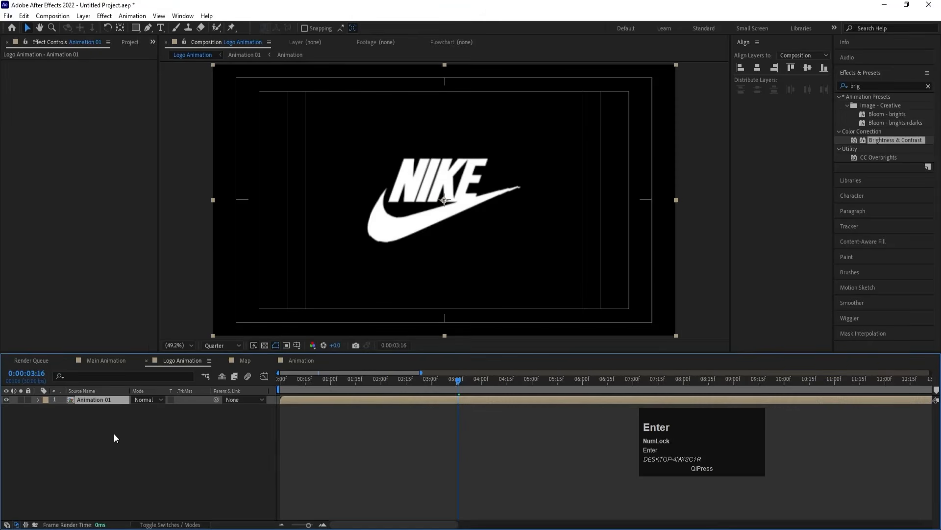
- Duplicate the Animation 01 layer four times in the Logo Animation composition
click(114, 433)
click(87, 402)
key(ctrl+d)
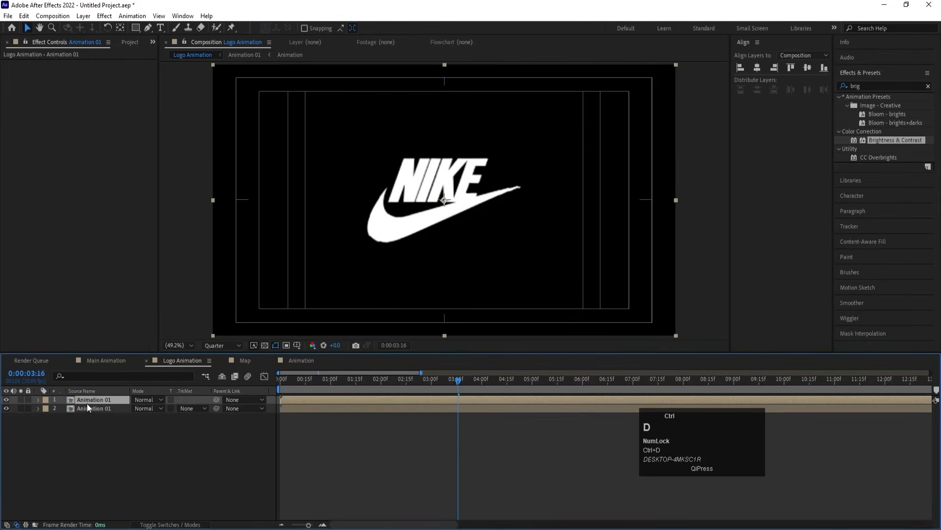
key(ctrl+d)
key(ctrl+d)
key(ctrl+d)
click(116, 466)
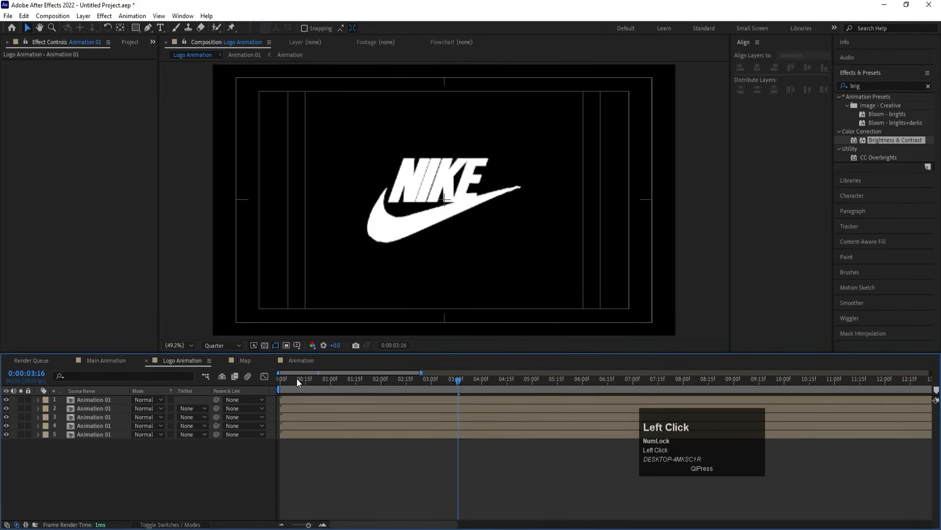
- Shift layer 4 to start at 0:00:00:10 and layer 3 to start at 0:00:00:20
drag(296, 378, 249, 378)
key(equal)
key(equal)
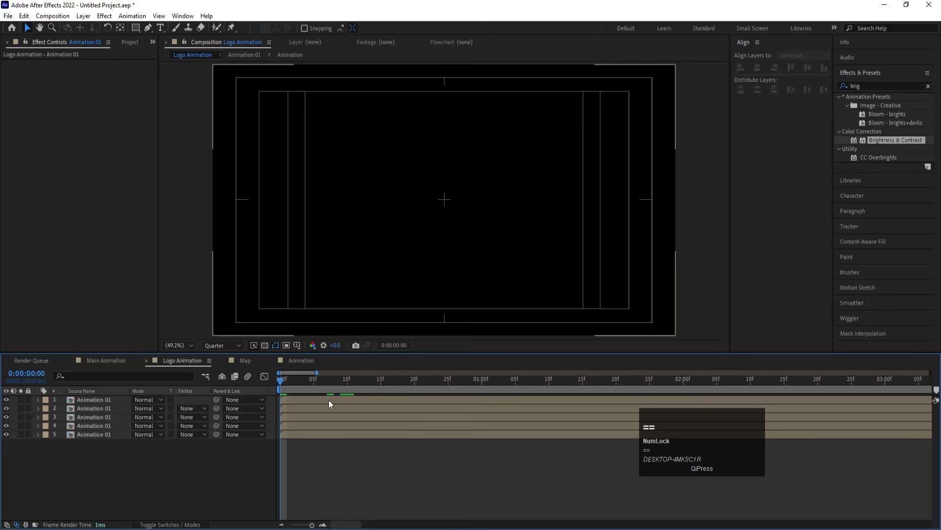
drag(312, 380, 345, 392)
key(minus)
click(313, 425)
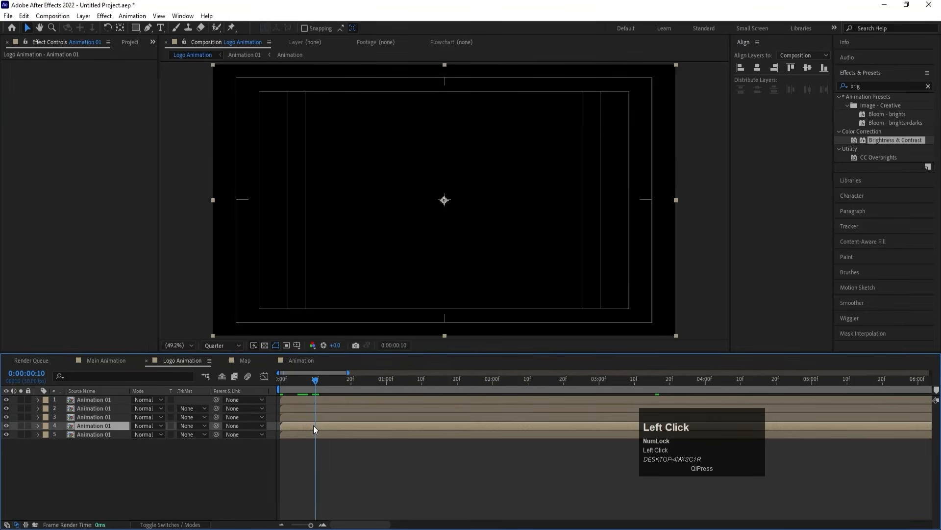
key(bracketleft)
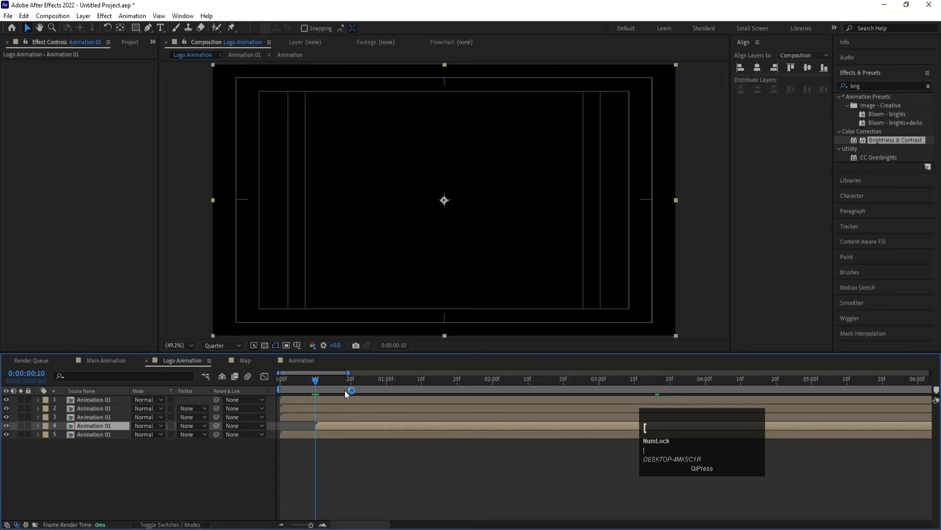
click(352, 378)
click(348, 418)
key(bracketleft)
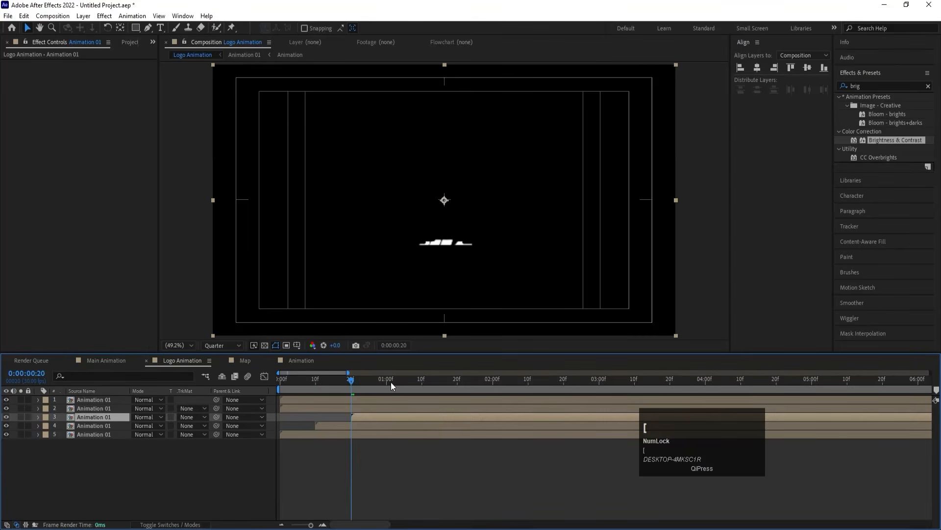
- Shift layer 2 to start at 0:00:01:00 and layer 1 to start at 0:00:01:10
click(387, 380)
click(390, 407)
key(bracketleft)
click(422, 379)
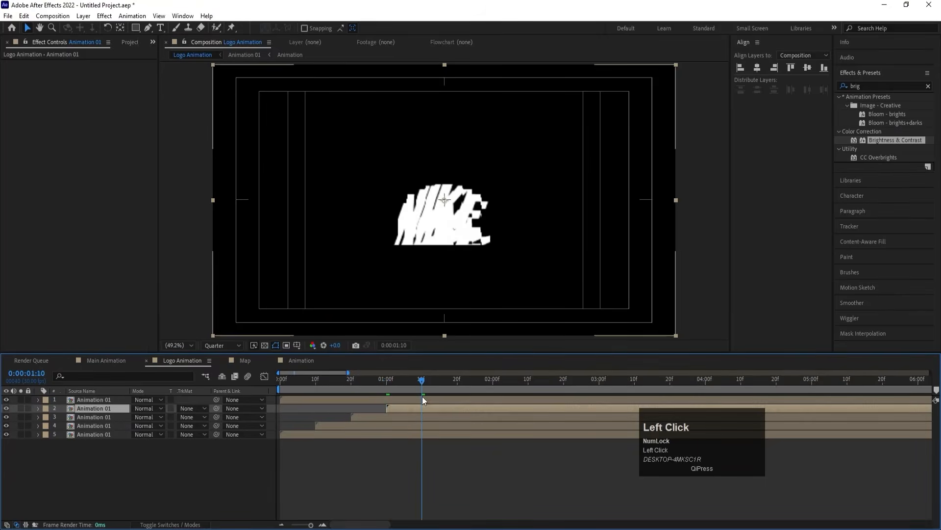
click(422, 398)
key(bracketleft)
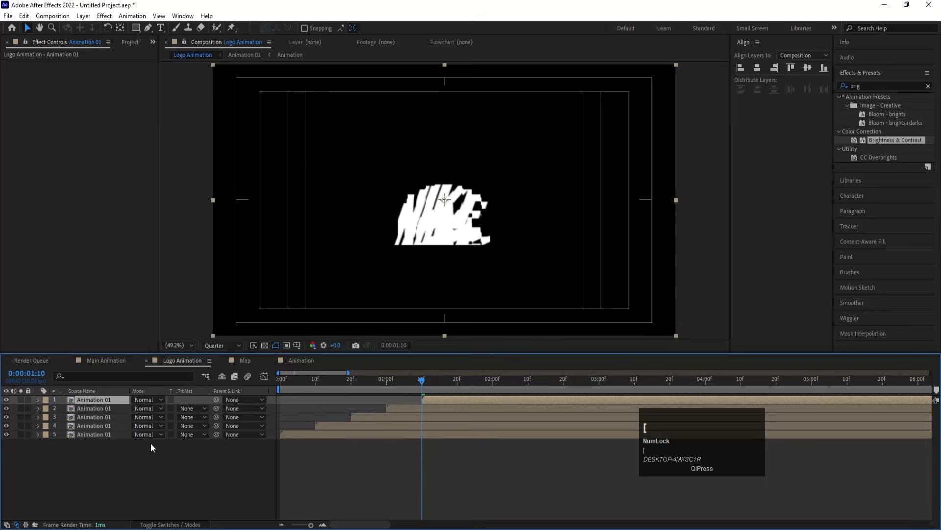
- Apply the Fill effect in its default red to the lowest Animation 01 copy, layer 5
click(119, 434)
click(868, 79)
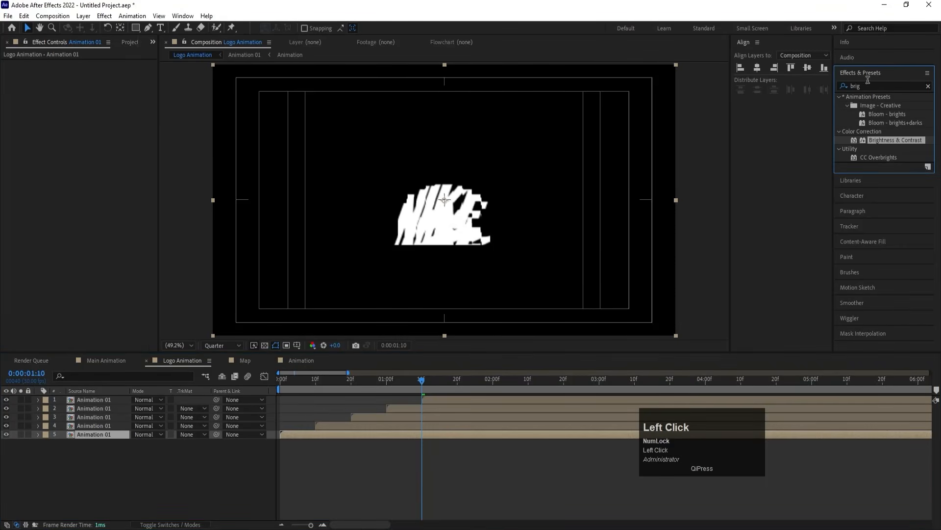
click(868, 87)
text(fill)
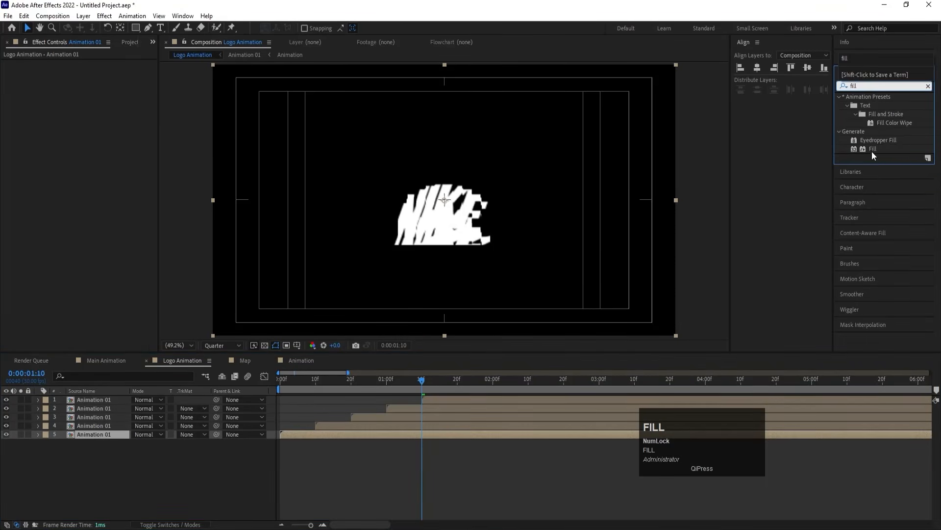
double_click(873, 149)
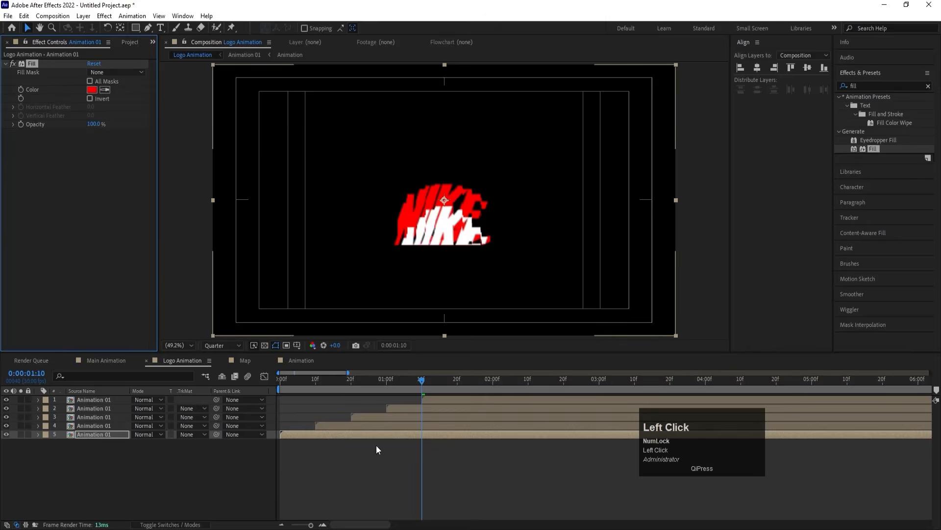
- Apply the Fill effect to layer 4 and set its color to light pink FFA8A8
click(366, 419)
click(351, 426)
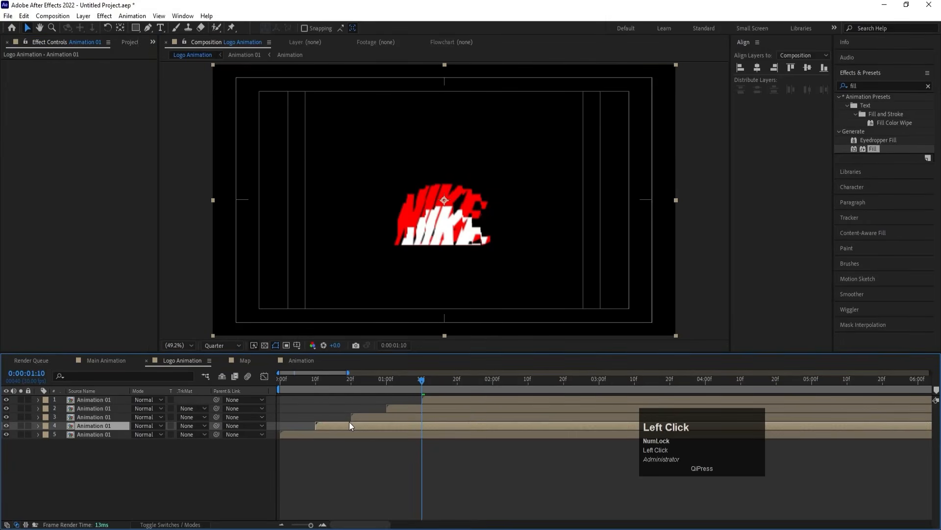
double_click(873, 149)
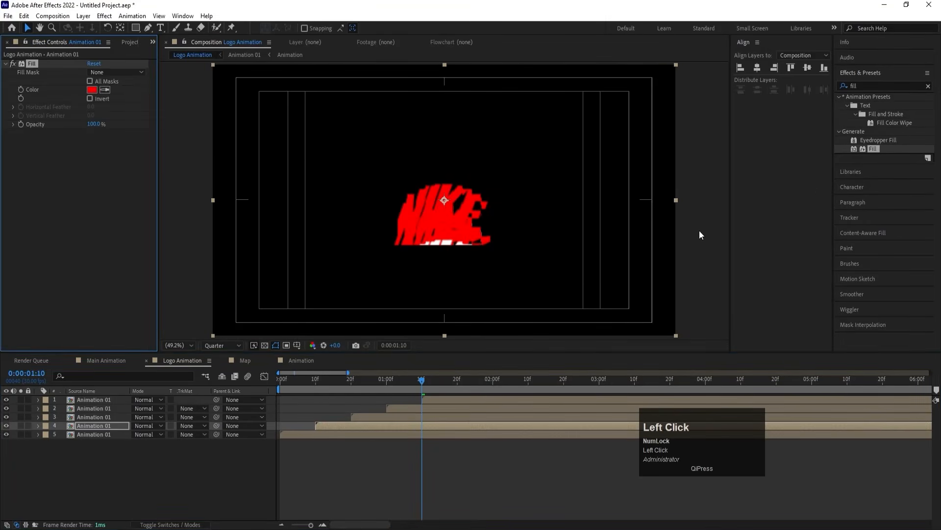
click(93, 90)
mouse_move(155, 259)
mouse_down()
mouse_move(116, 205)
mouse_move(99, 197)
mouse_up()
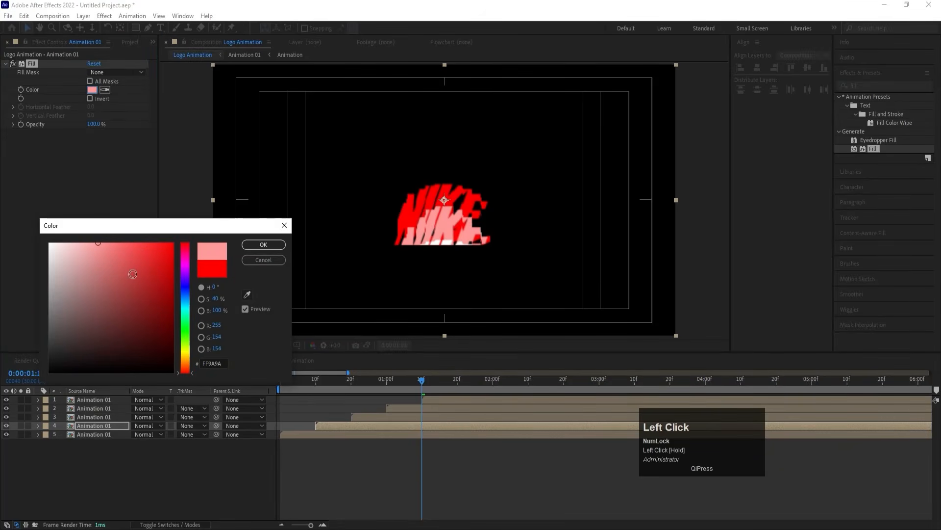
drag(96, 242, 92, 237)
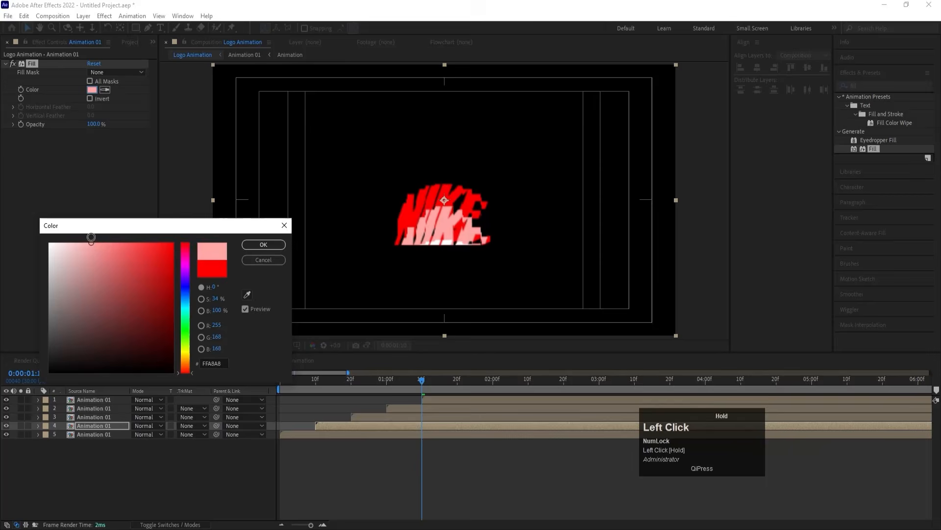
key(Return)
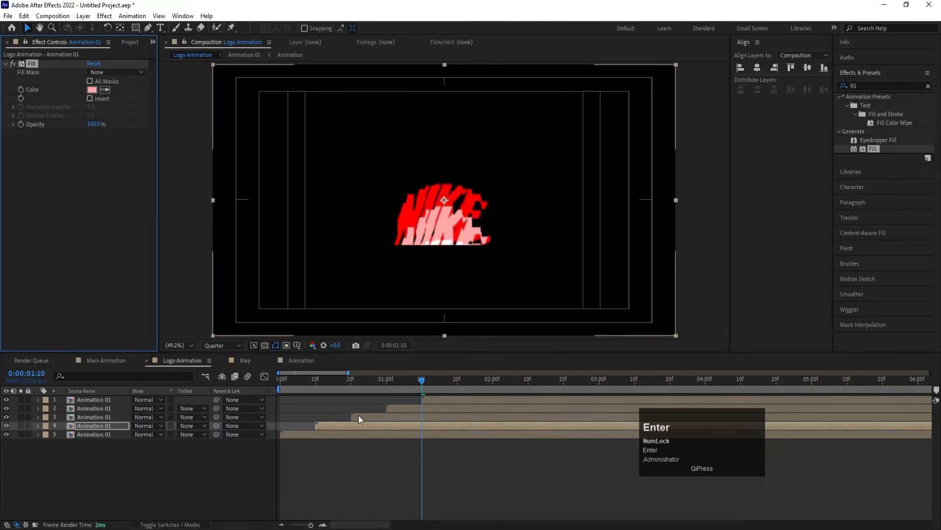
- Apply the Find Edges effect to layer 2 and enable its Invert option, previewing the animation
click(358, 417)
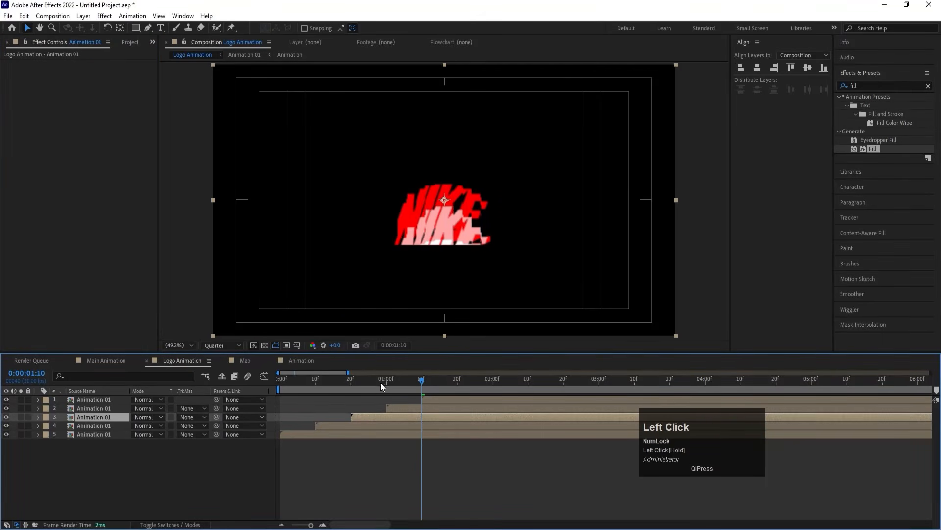
key(space)
click(408, 413)
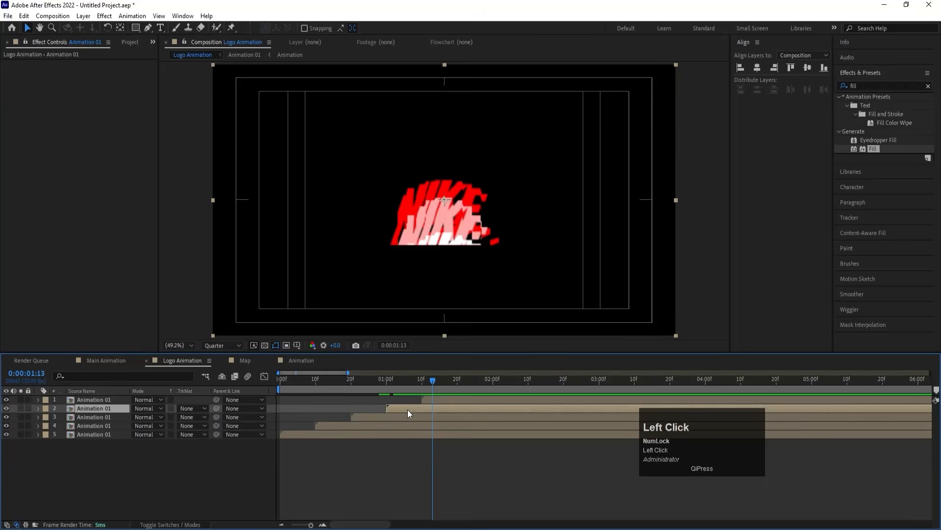
double_click(864, 84)
text(fin)
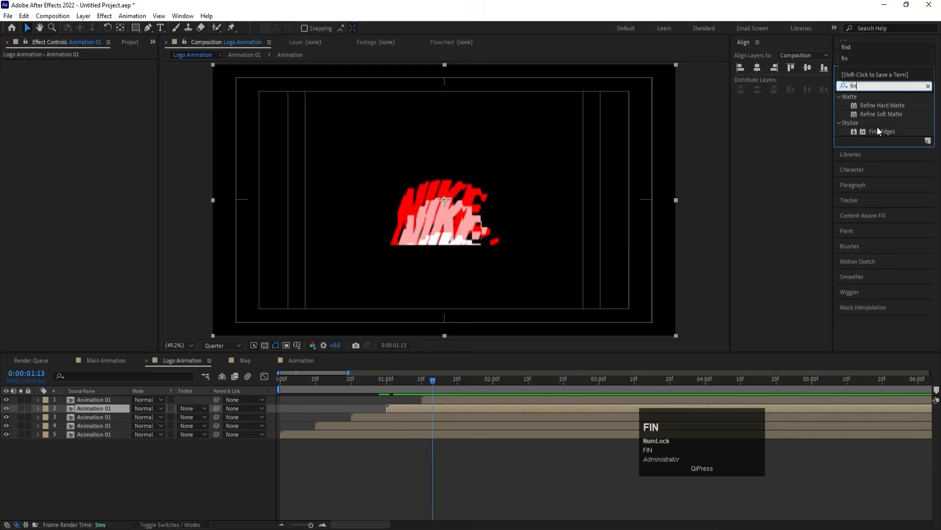
double_click(878, 130)
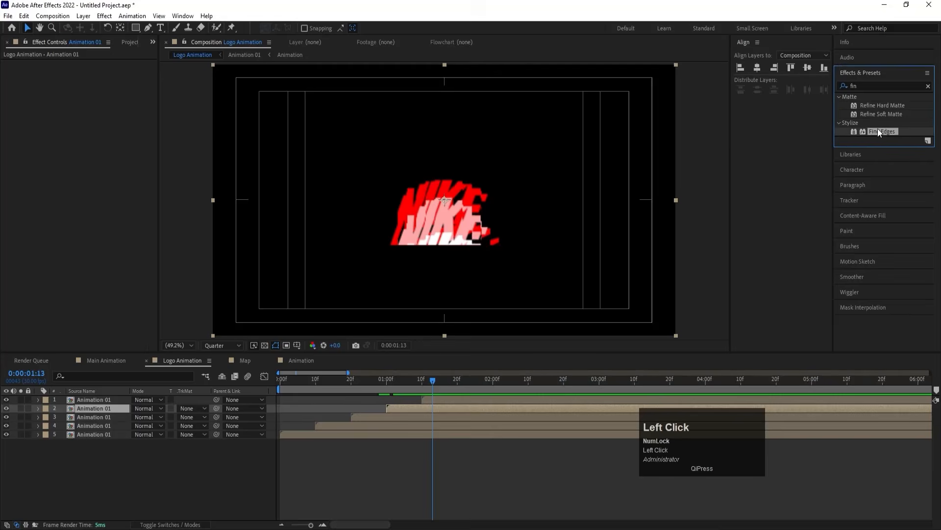
key(space)
key(space)
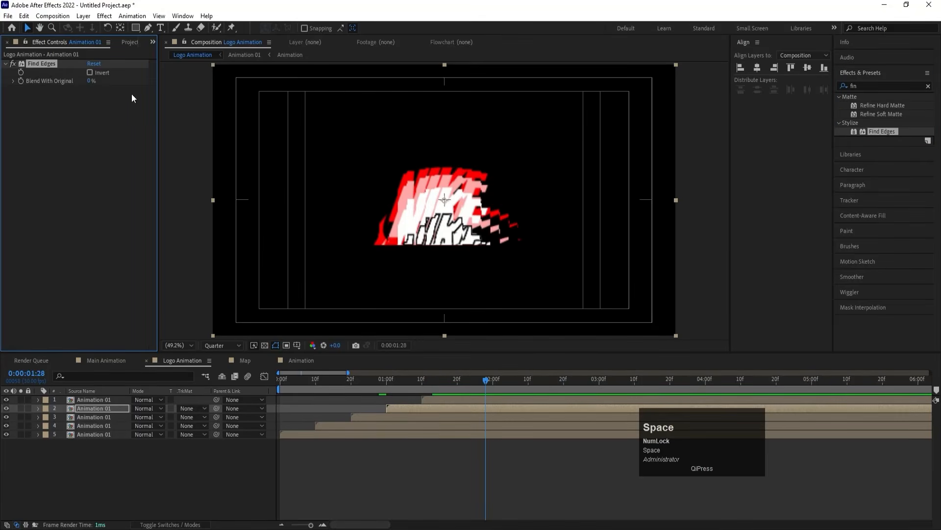
click(90, 73)
key(space)
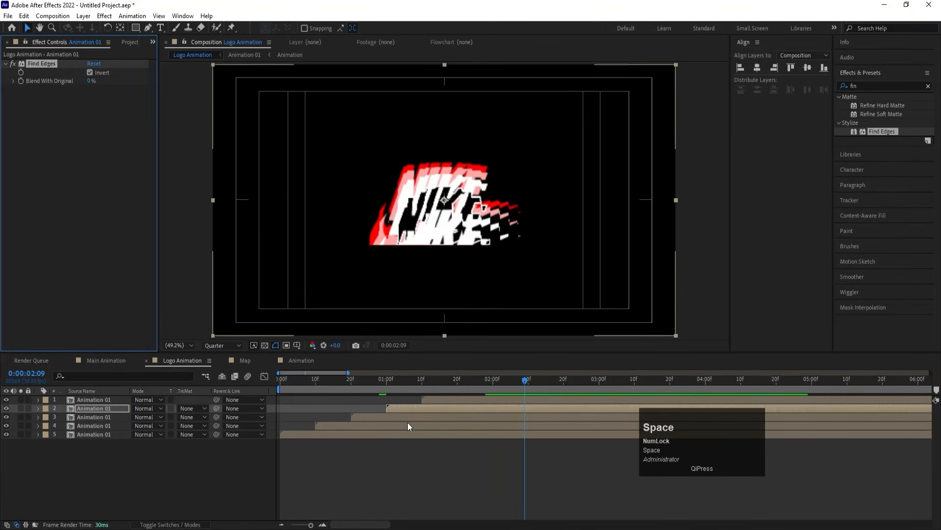
- Preview the layered logo reveal with layer 1 selected and return the playhead to 0:00:00:00
click(85, 401)
key(space)
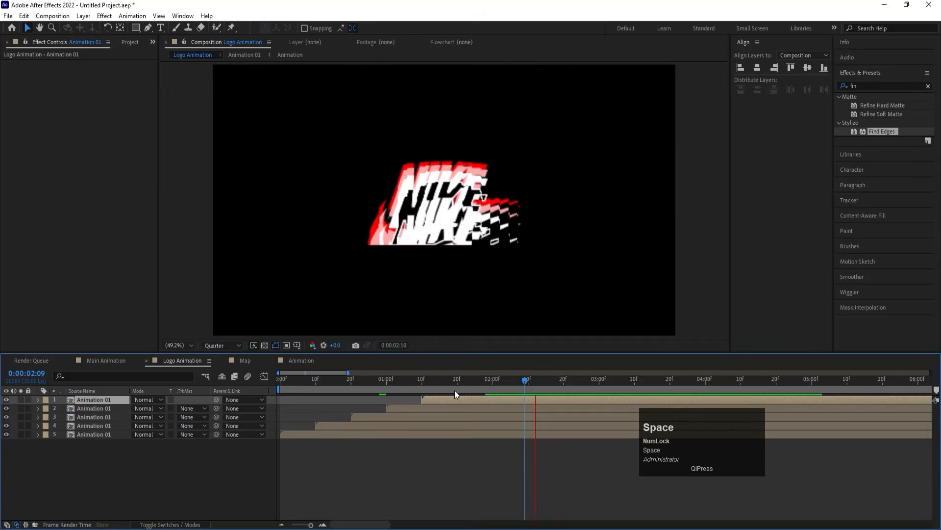
drag(318, 382, 217, 386)
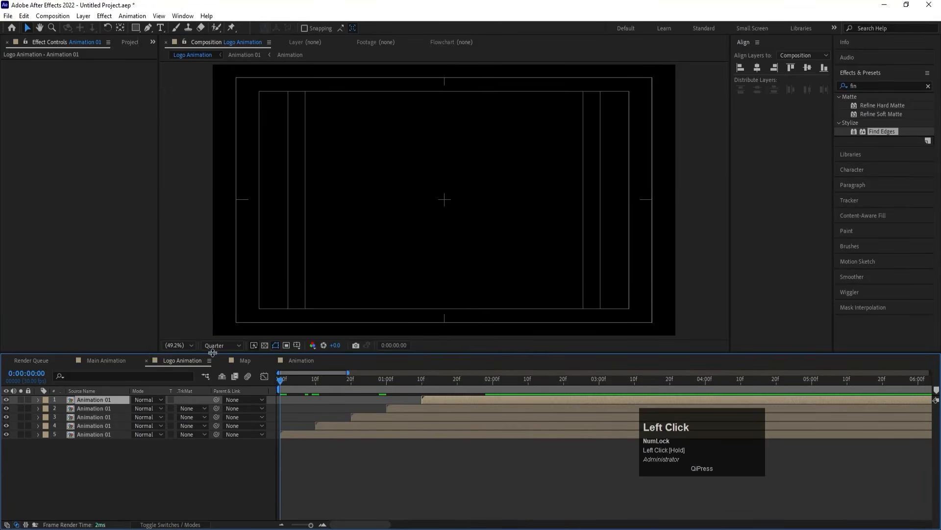
- Set the Logo Animation preview resolution to Full and play the layered reveal from the start
click(214, 350)
click(208, 372)
key(space)
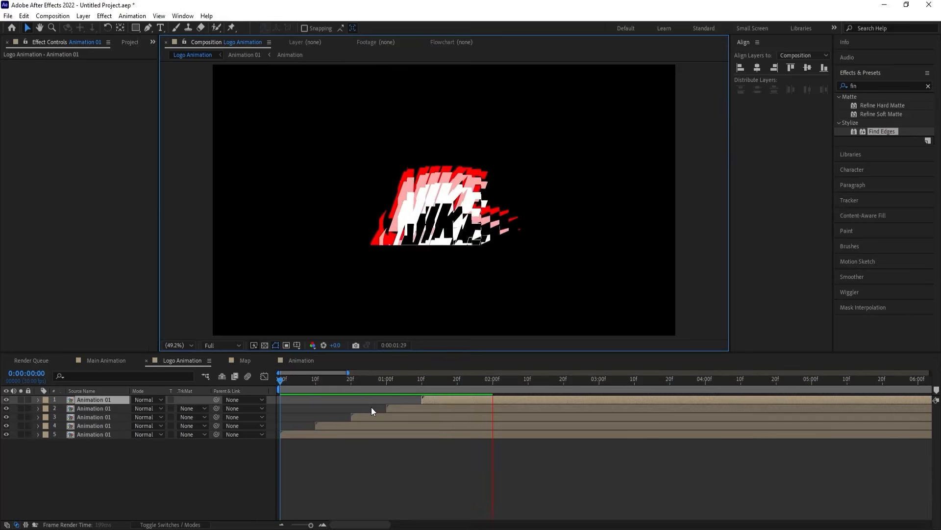
key(space)
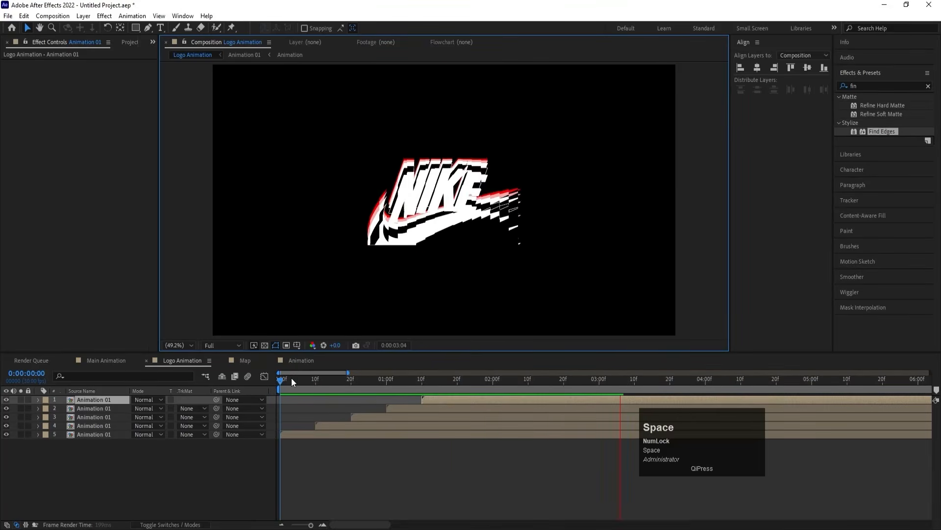
- Add the Logo Animation composition to Main Animation beneath the Stroke Animation layer and preview both together from the start
click(92, 365)
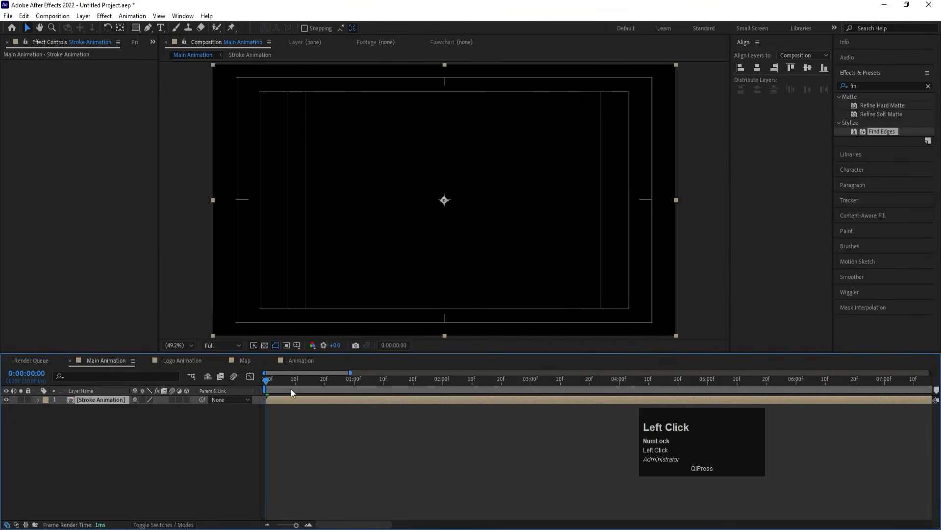
key(ctrl+0)
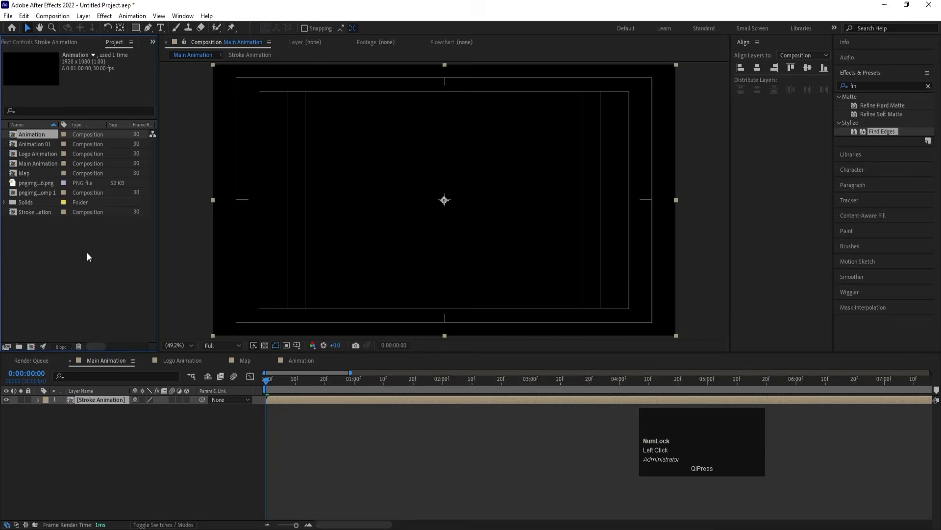
drag(39, 155, 119, 450)
key(space)
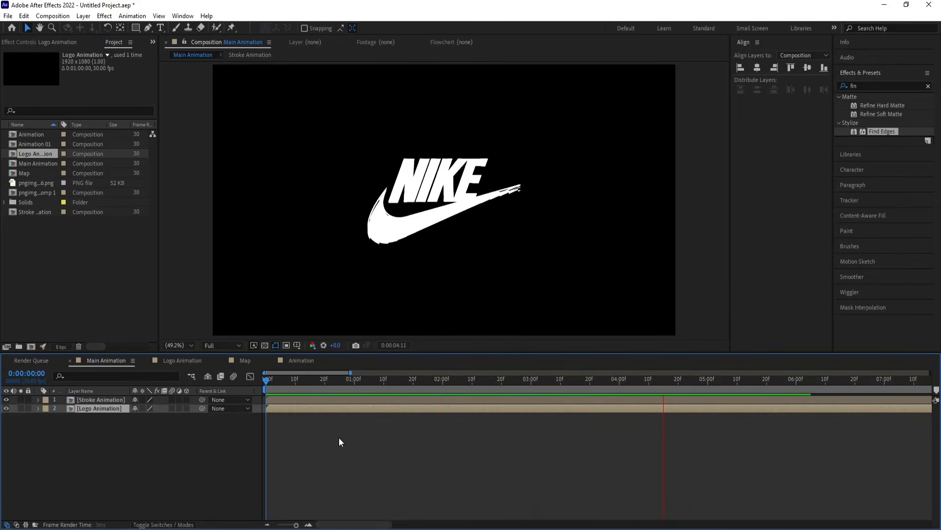
key(space)
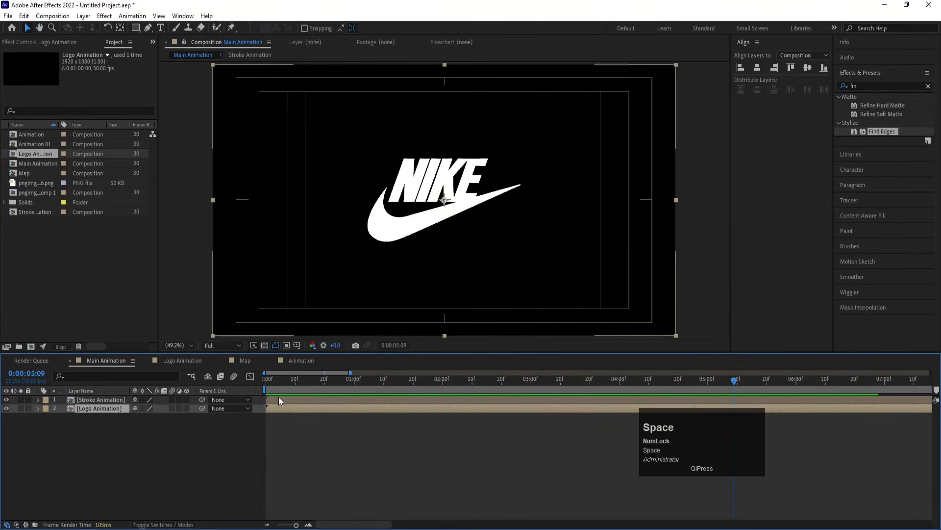
drag(283, 378, 214, 375)
key(space)
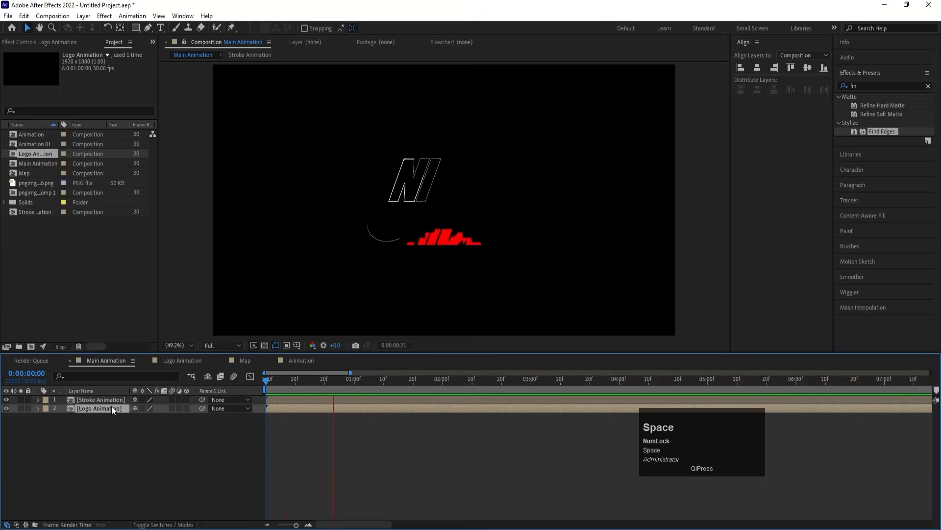
- Open the Animation composition nested inside Logo Animation and Animation 01, and play it briefly
double_click(101, 407)
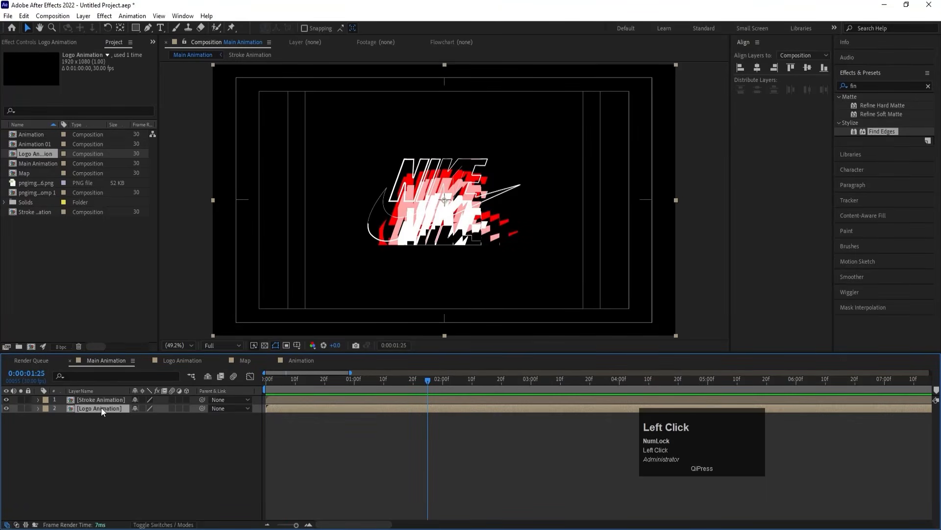
drag(305, 379, 384, 384)
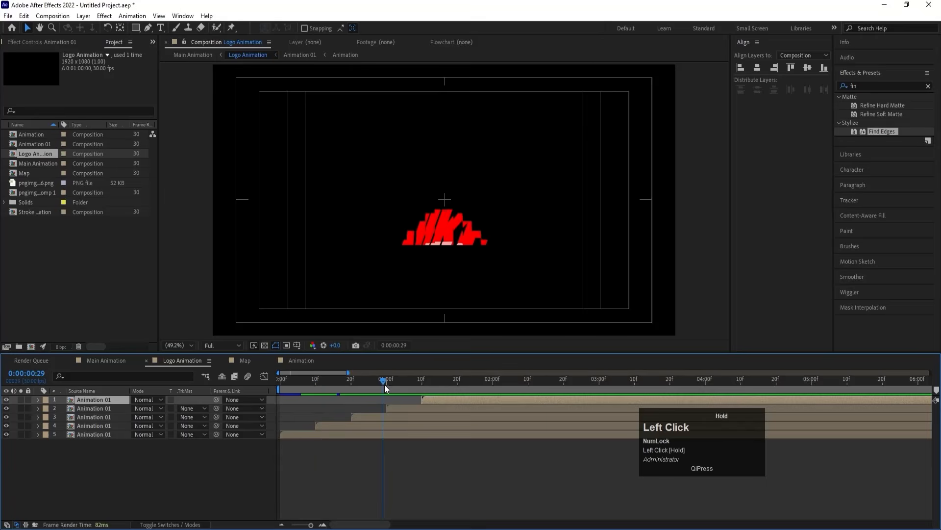
double_click(105, 434)
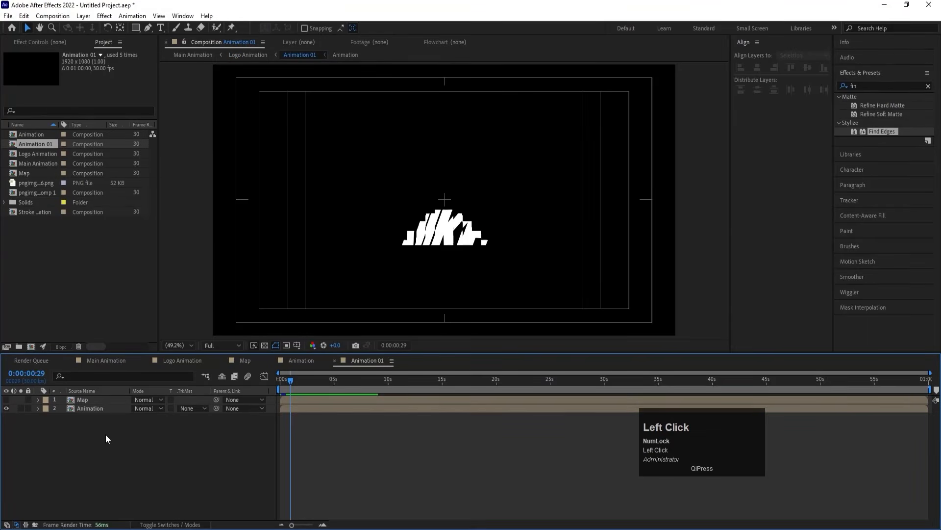
double_click(88, 407)
key(space)
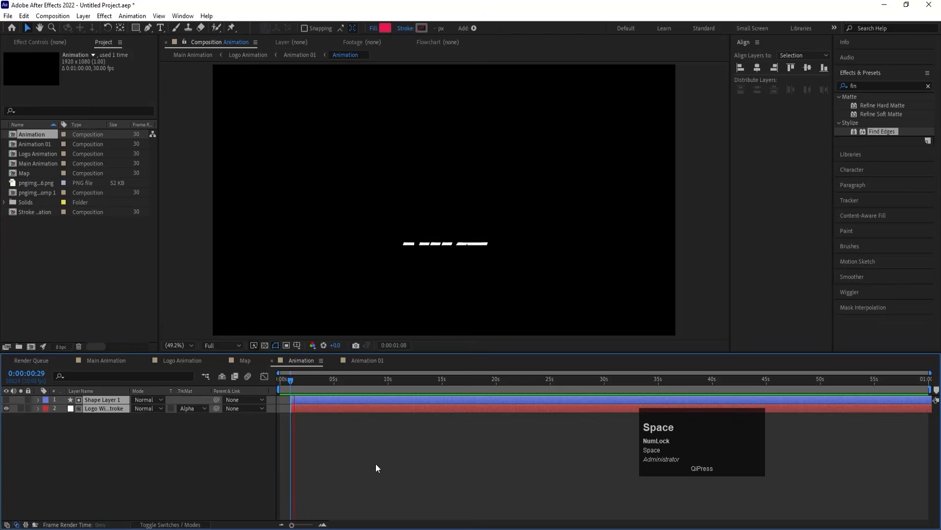
- Reveal the keyframes of the Logo With Stroke layer, go to its final Position keyframe at 0:00:04:00 and copy the layer
click(89, 409)
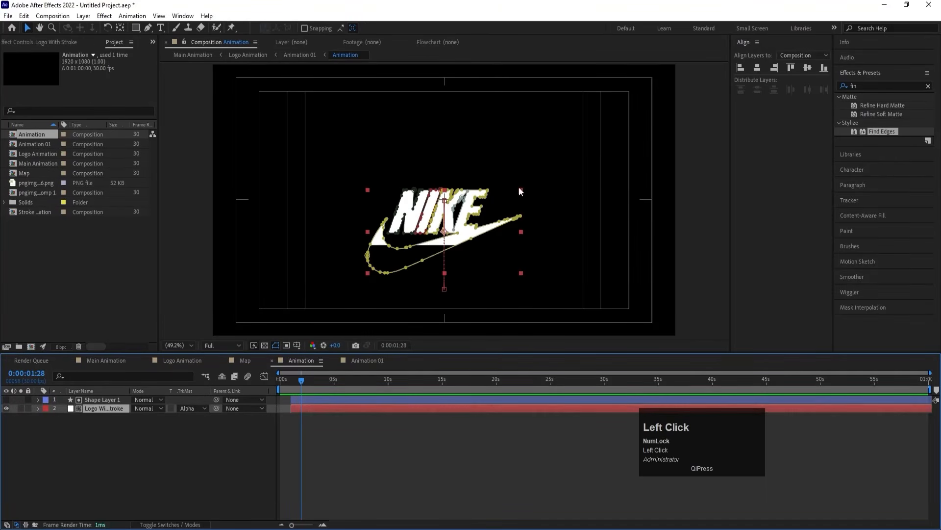
key(u)
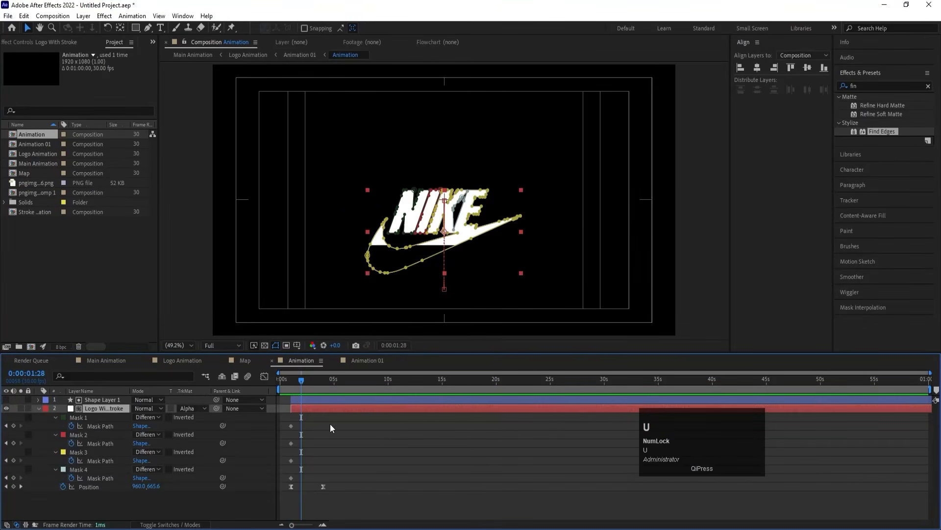
click(353, 425)
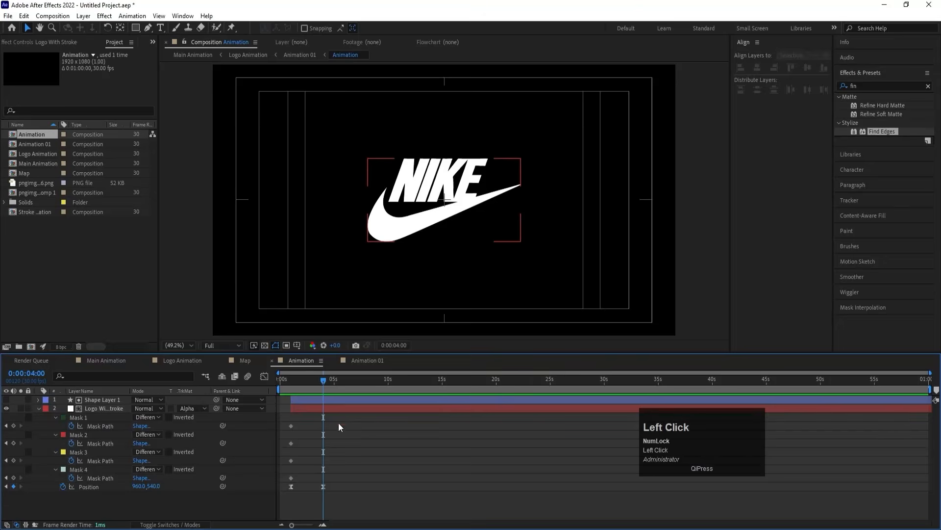
click(334, 411)
key(ctrl)
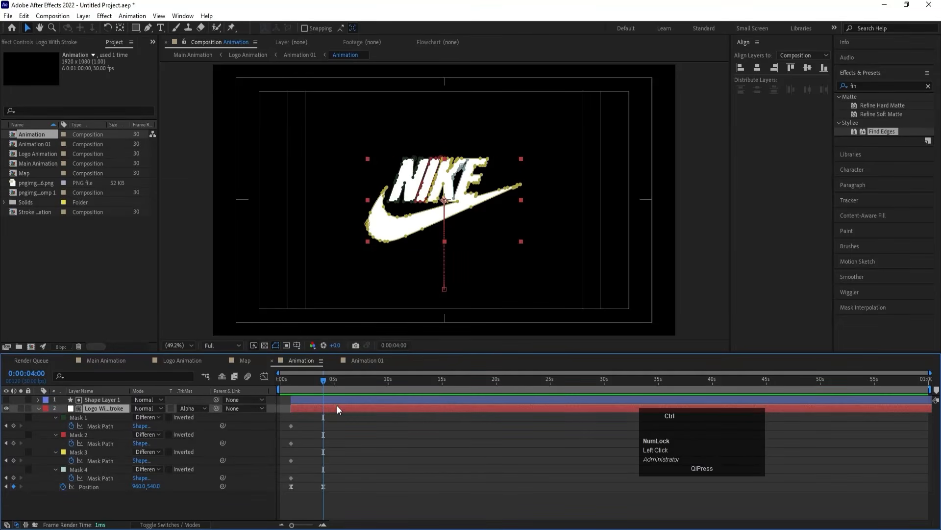
- Paste the copied logo layer above the Animation 01 copies in Logo Animation and align its start to 0:00:00:00
click(187, 359)
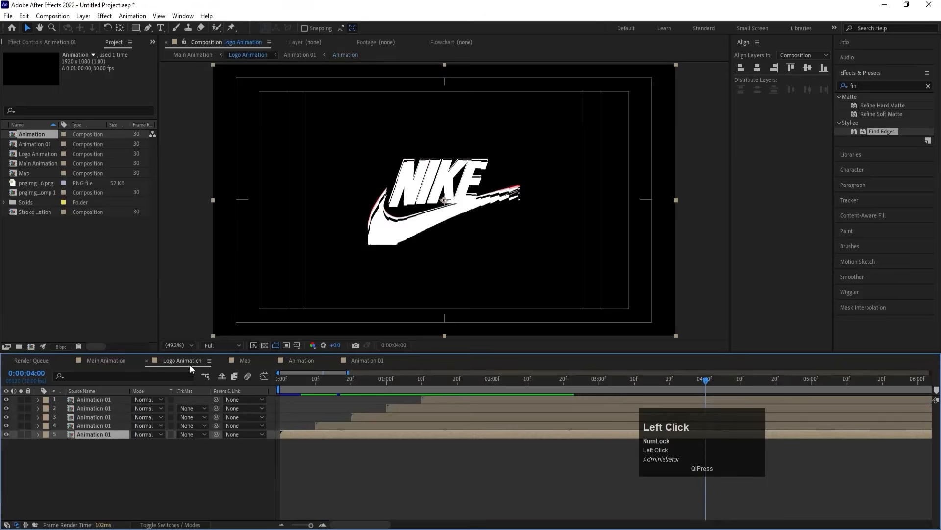
click(237, 482)
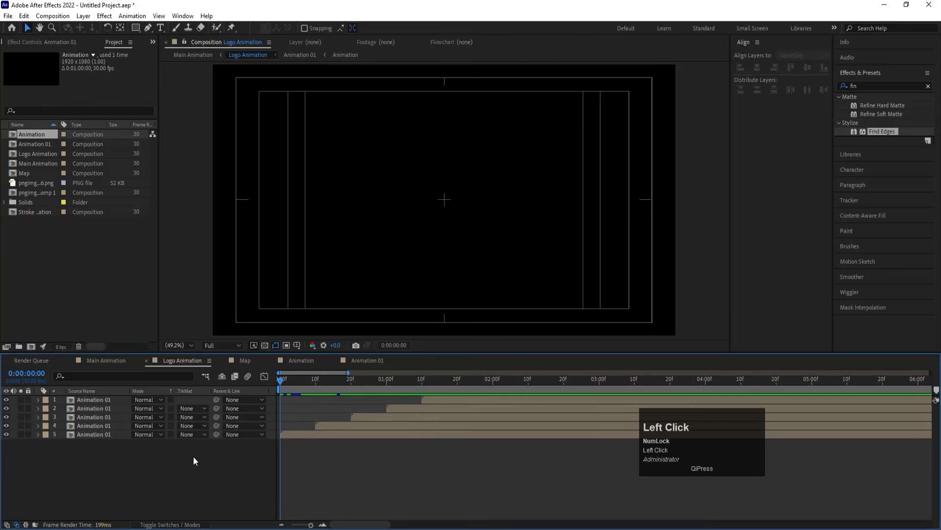
key(ctrl+v)
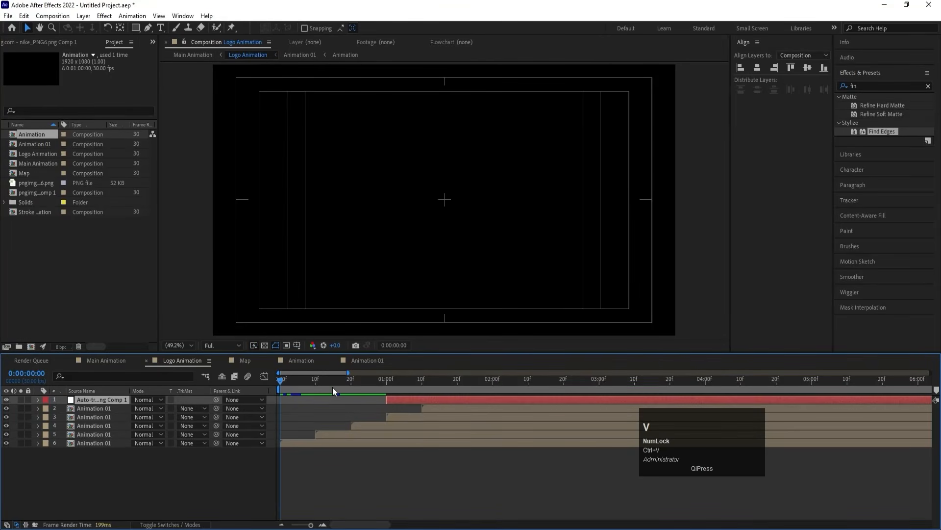
key(bracketleft)
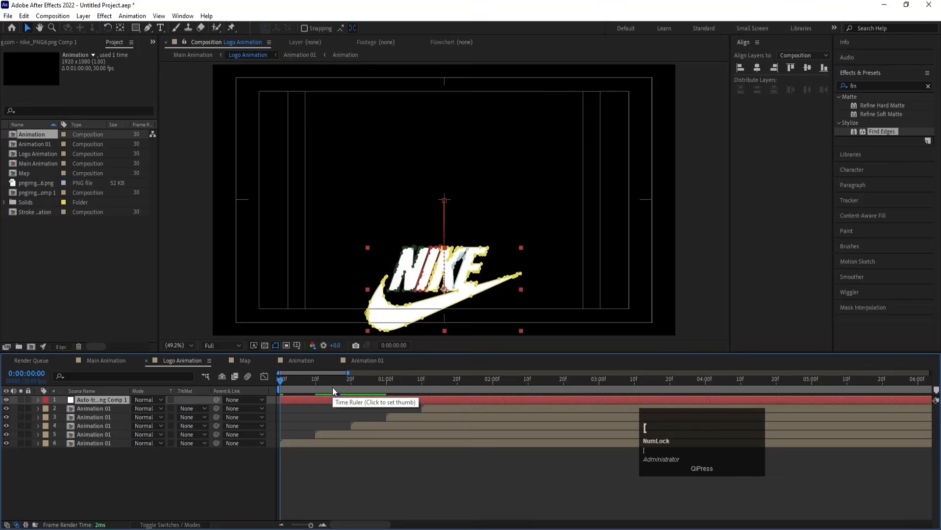
- Remove the pasted logo layer's Position keyframes at 0:00:03:07 so it keeps its final position, soloing it temporarily to check
key(u)
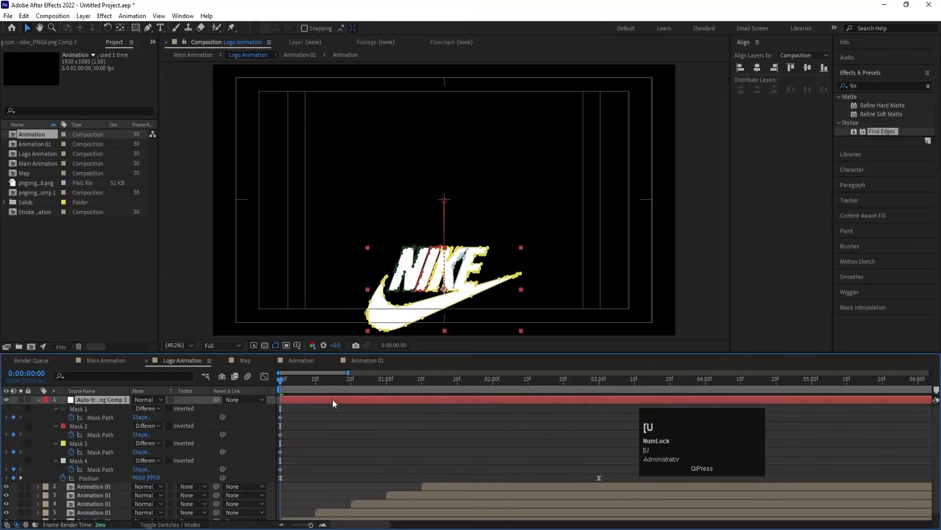
drag(511, 392, 624, 388)
key(minus)
key(minus)
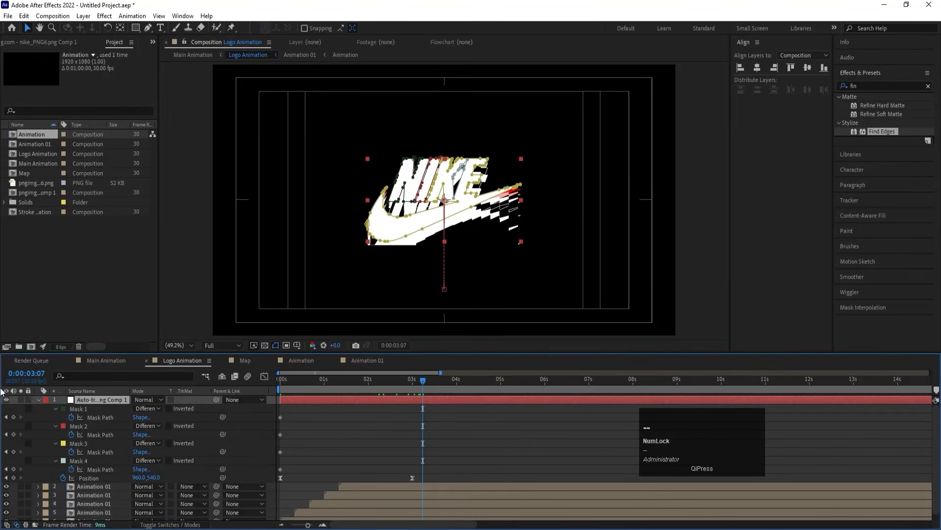
click(20, 399)
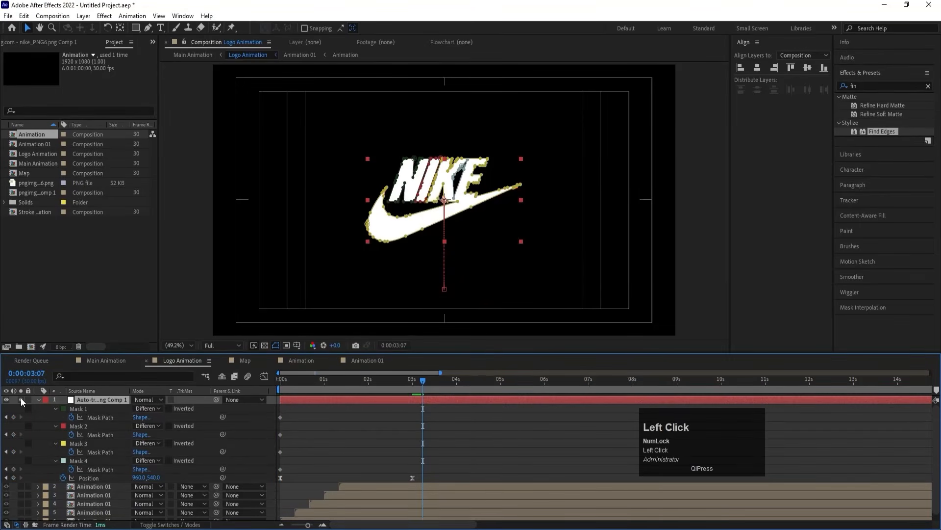
click(111, 479)
key(Delete)
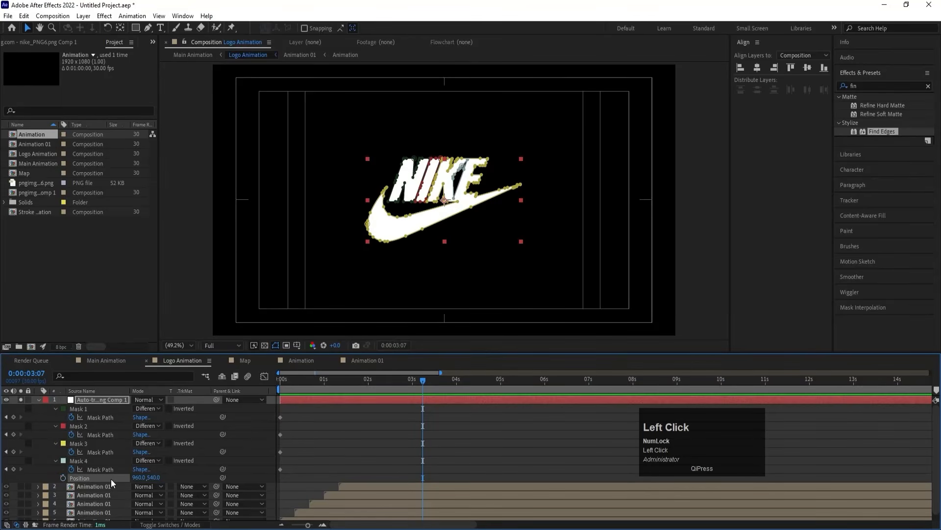
click(328, 434)
key(u)
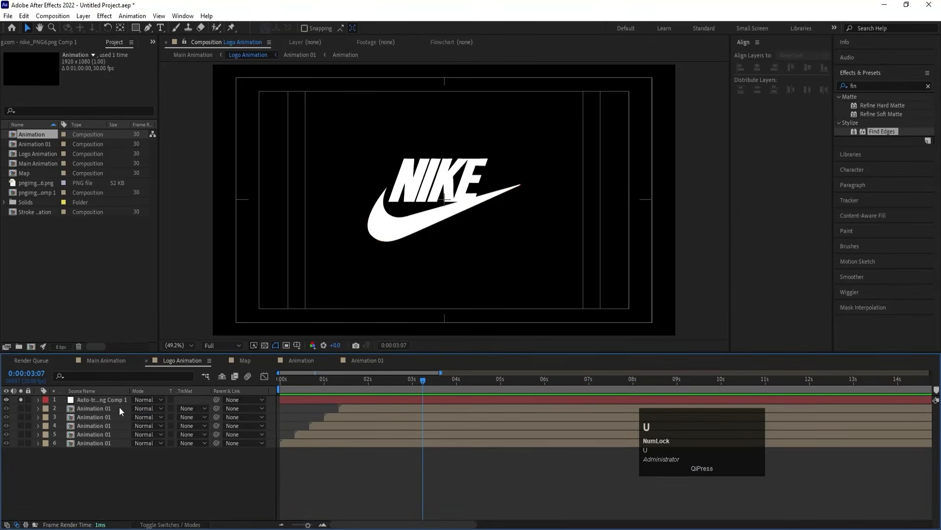
click(20, 400)
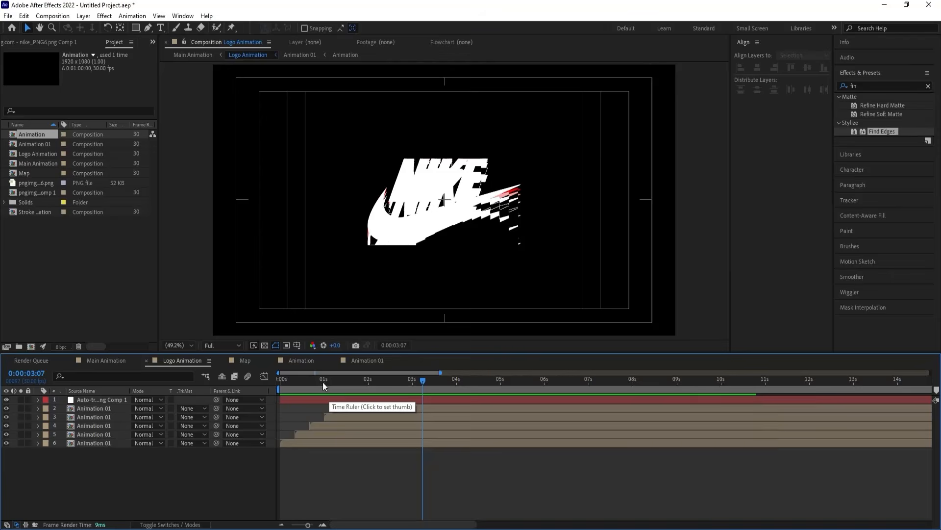
- Rename the pasted logo layer as Mask
click(108, 398)
key(Return)
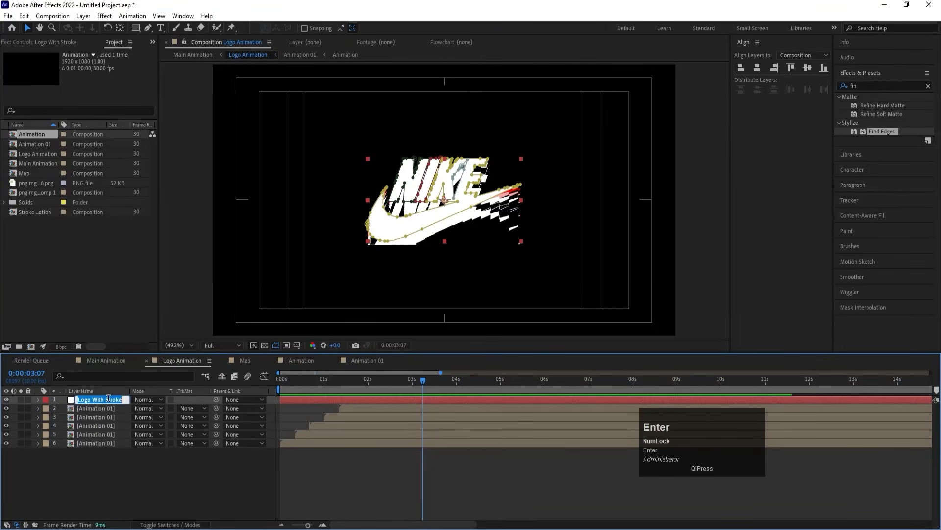
text(Mask)
key(Return)
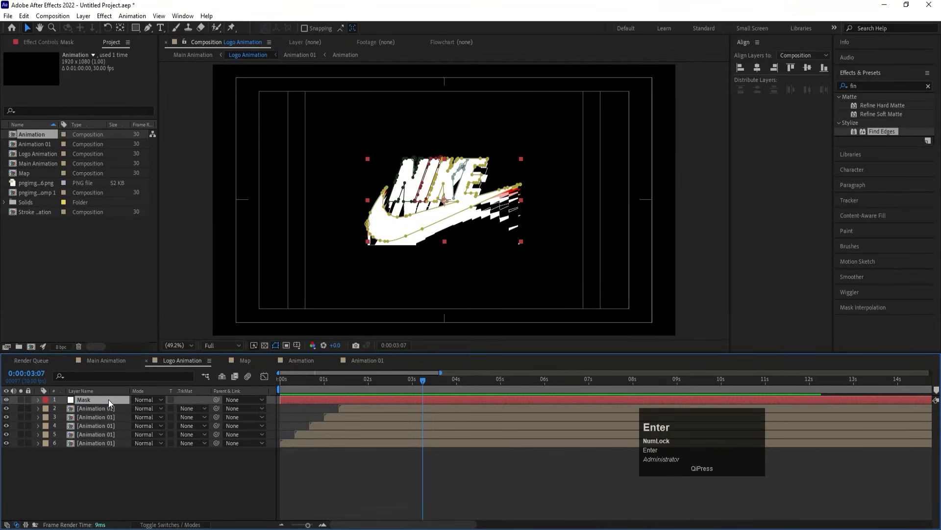
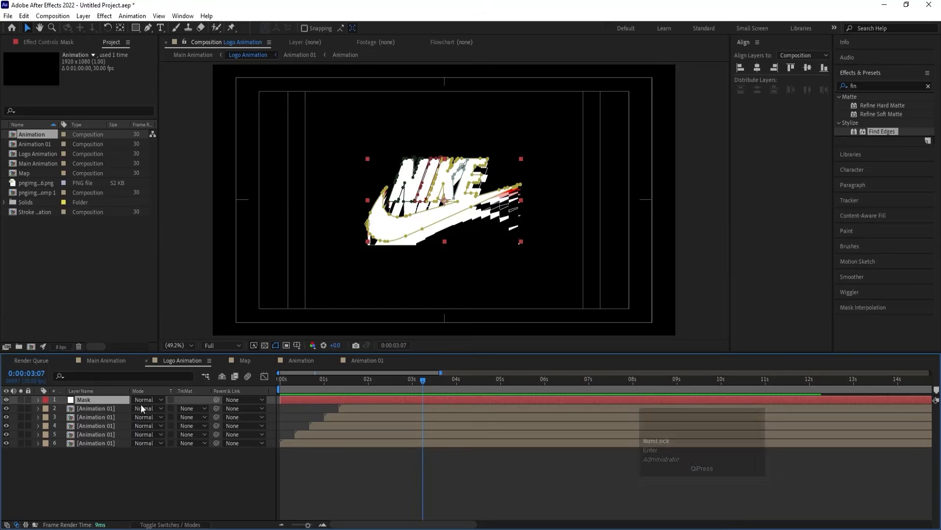
- Pre-compose the five Animation 01 layers into a new composition named Logo Collection
click(109, 409)
shift+click(104, 441)
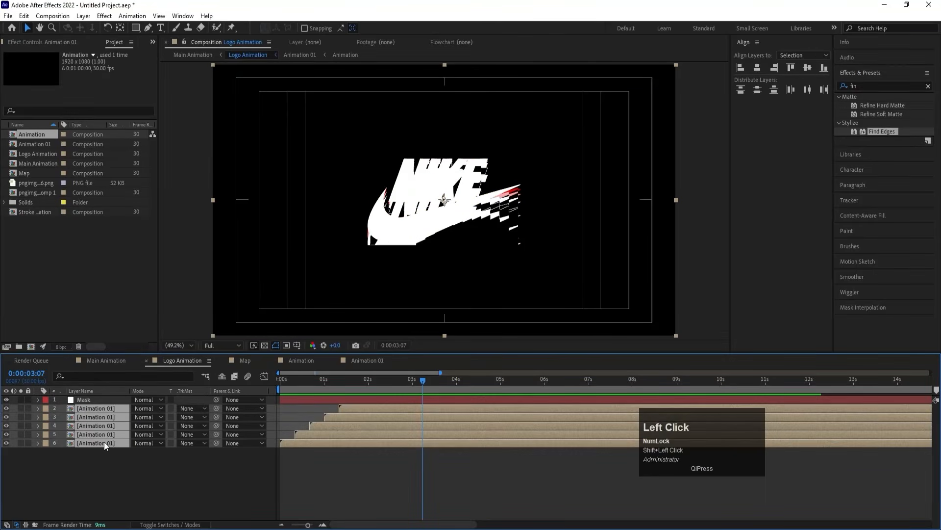
key(ctrl+shift+c)
text(Lo)
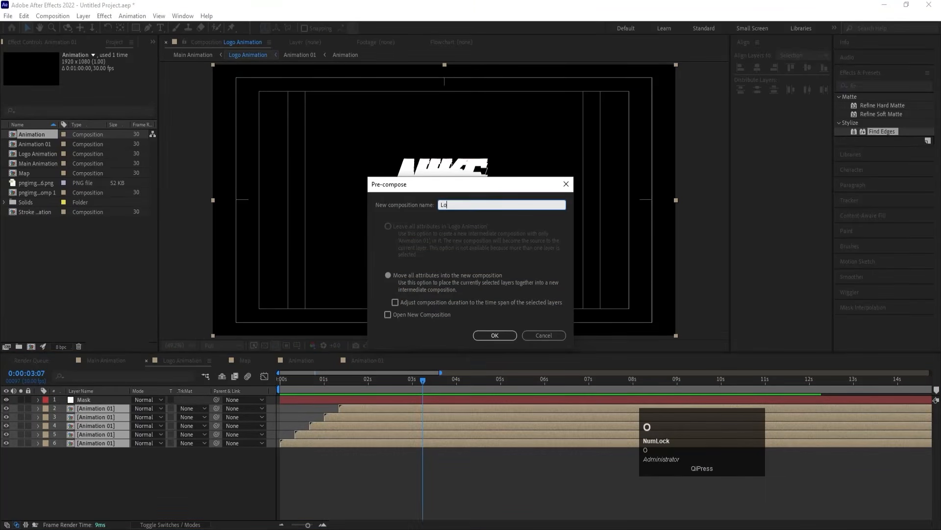
text(go Collection)
key(Return)
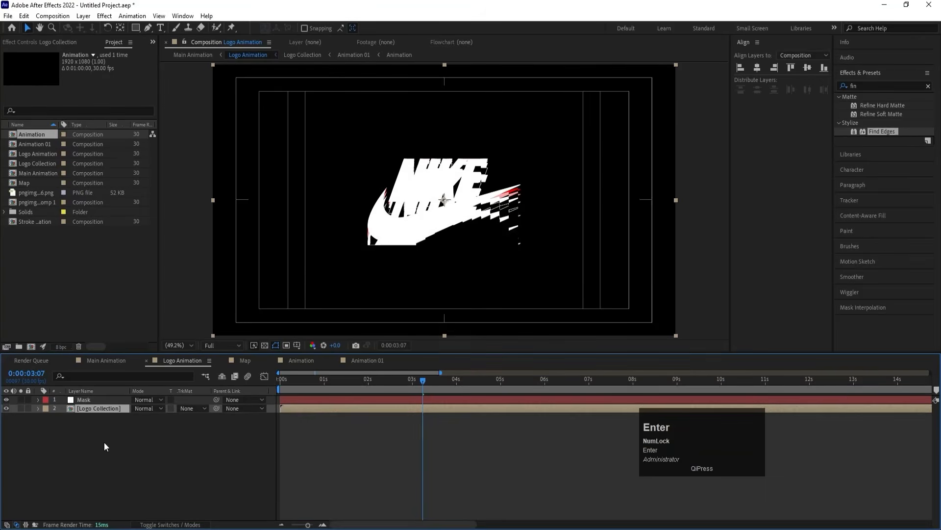
- Set the Logo Collection layer's track matte to Alpha Matte "Mask" and preview the masked reveal from the start
click(201, 408)
click(205, 435)
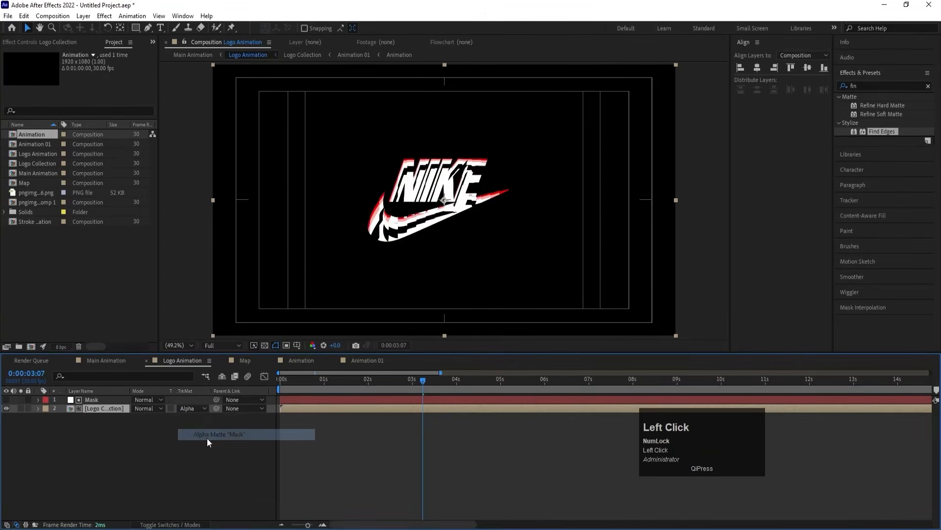
drag(305, 383, 270, 381)
key(space)
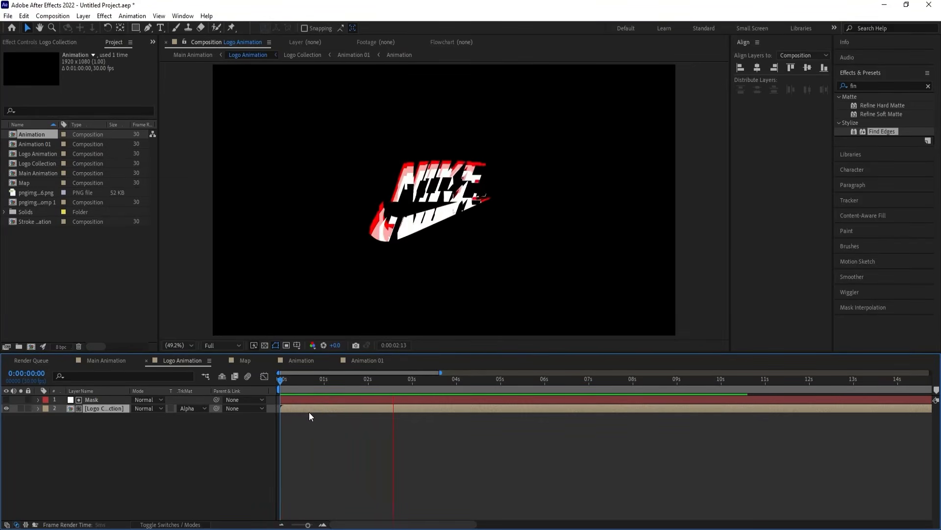
key(minus)
key(space)
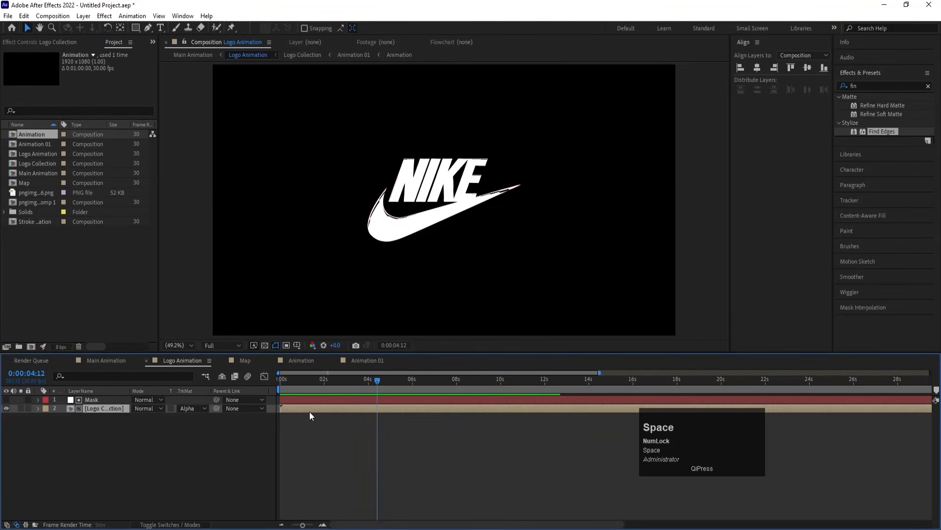
key(space)
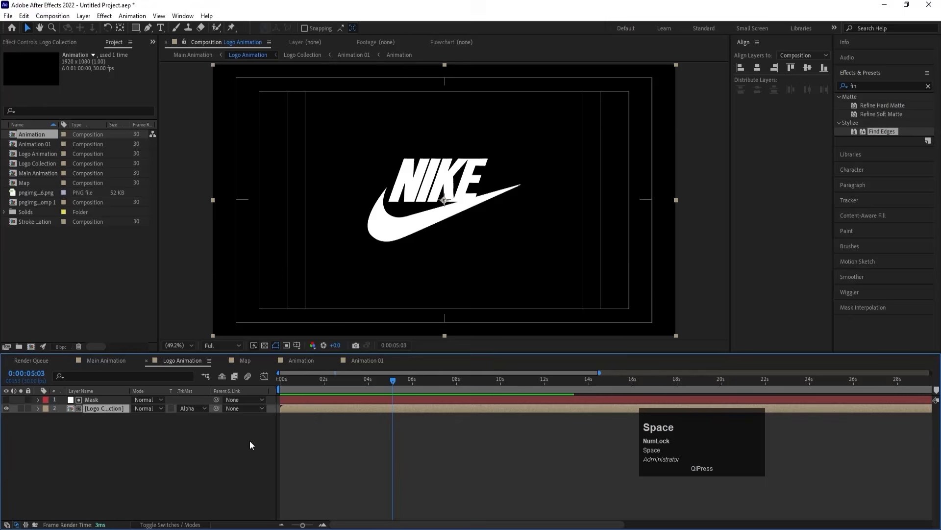
- Switch to the Main Animation composition and preview the combined stroke and logo animation from the start
click(106, 361)
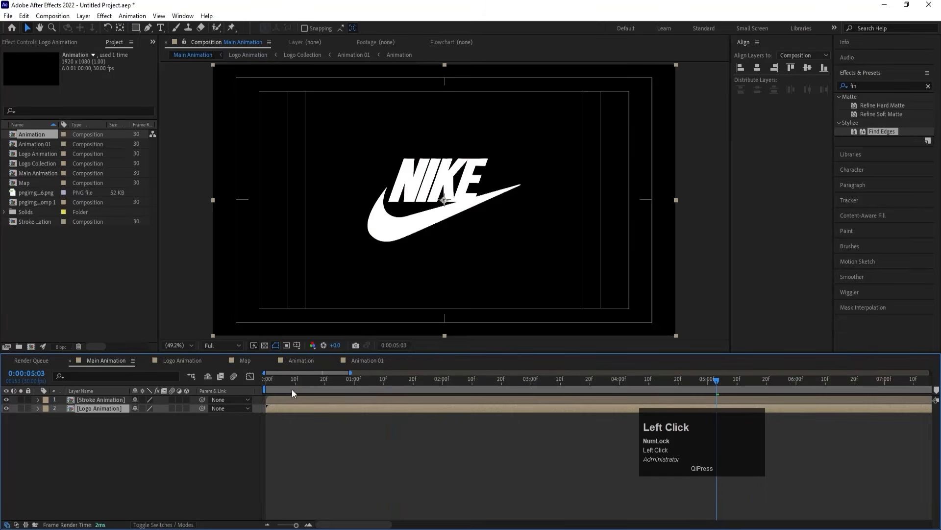
drag(291, 382, 240, 389)
key(space)
key(minus)
key(minus)
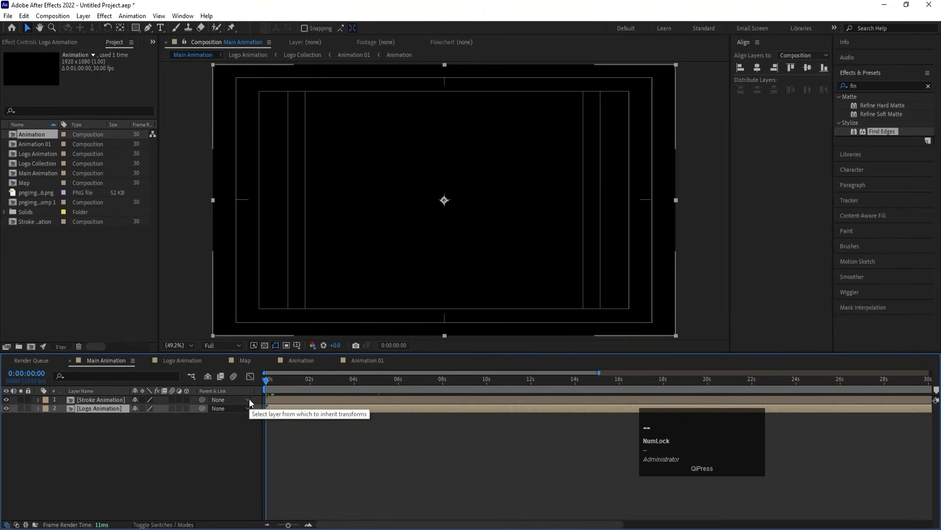
key(space)
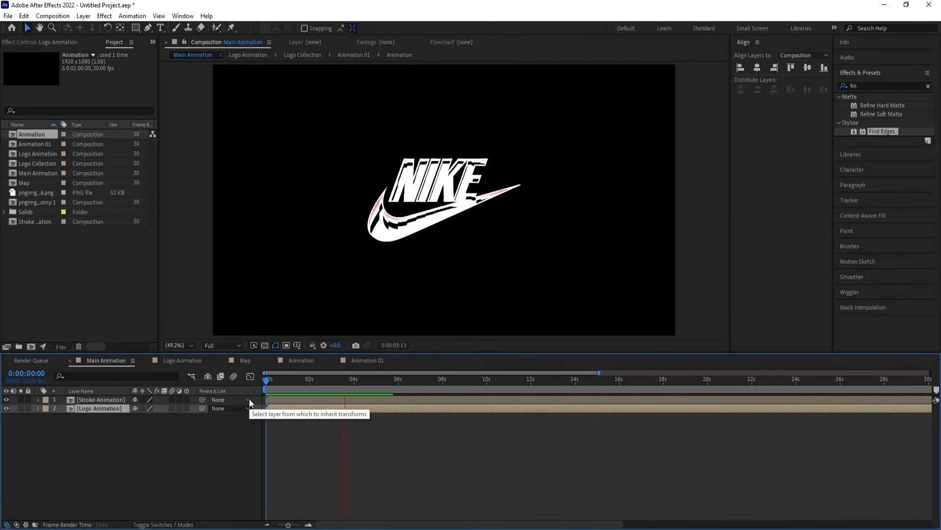
key(space)
click(244, 381)
key(space)
key(equal)
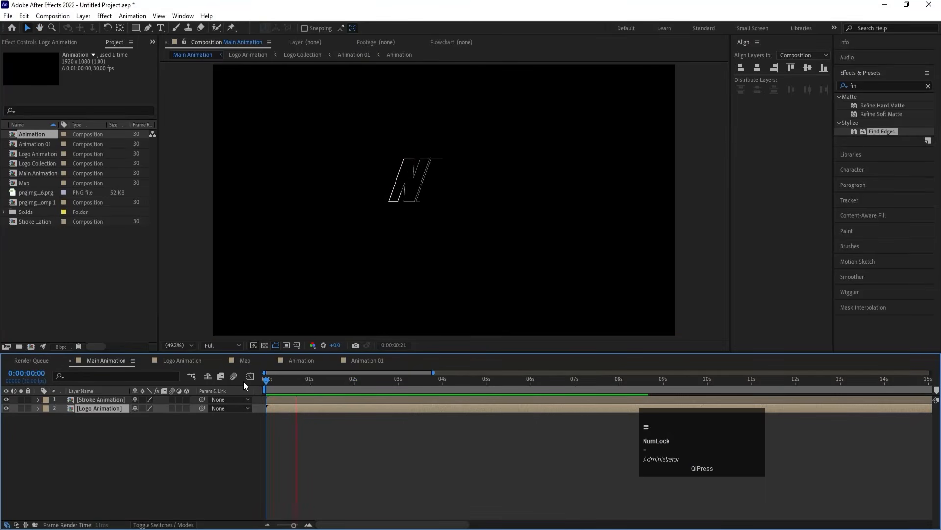
key(space)
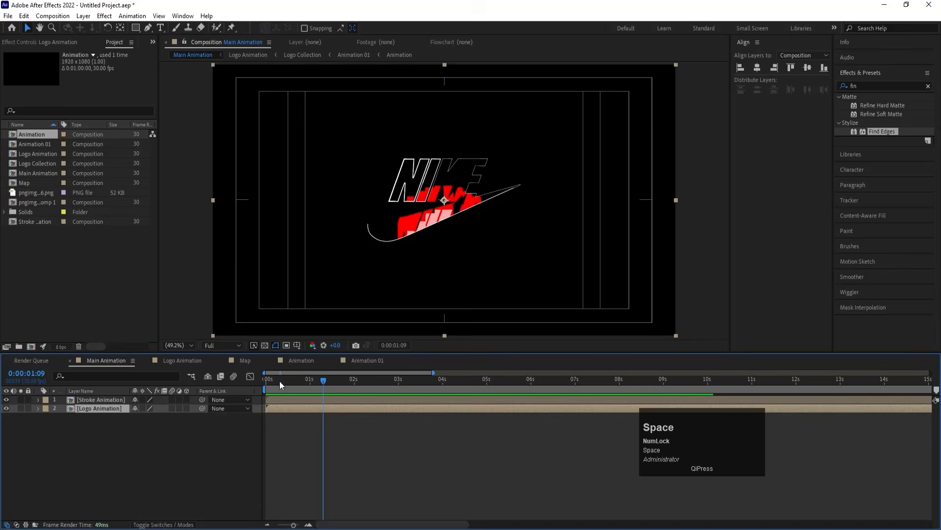
click(267, 380)
key(space)
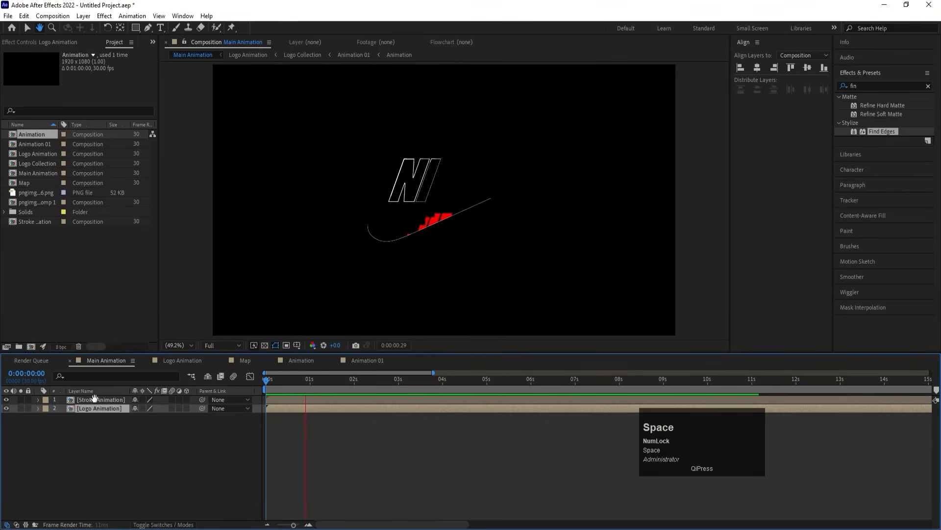
- Hide the Logo Animation layer in Main Animation and preview the Stroke Animation layer alone from the start
click(95, 399)
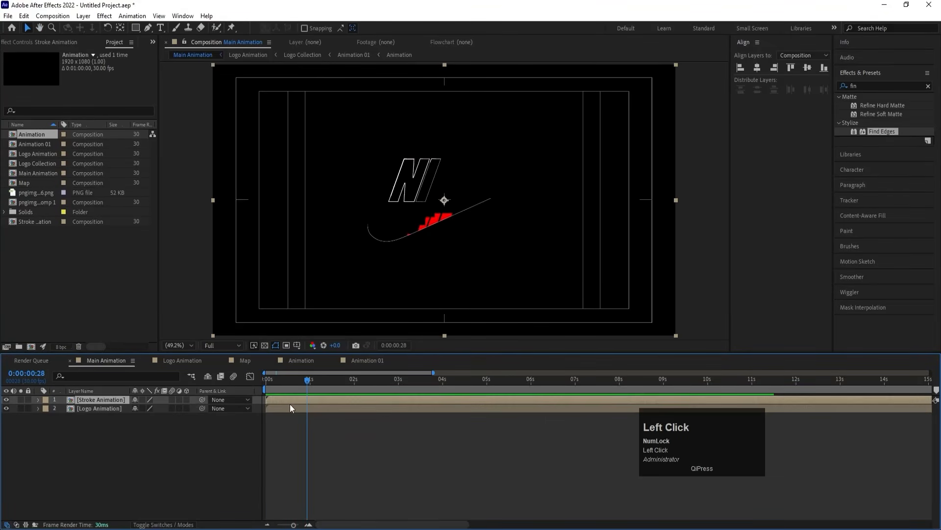
click(278, 408)
click(6, 408)
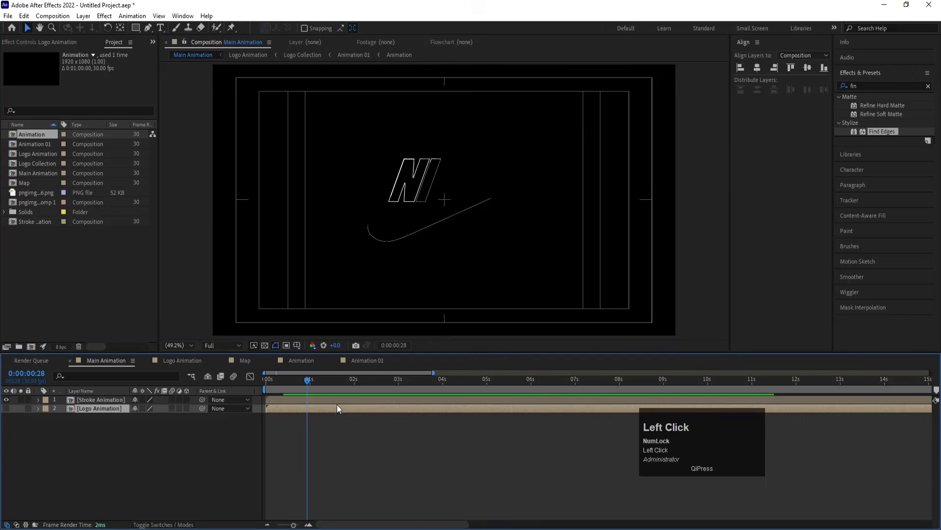
click(267, 381)
click(95, 398)
key(space)
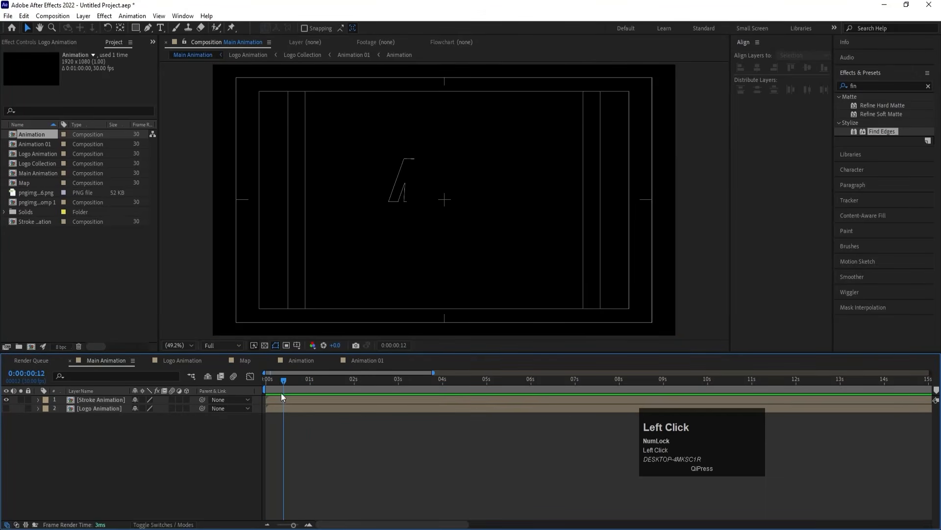
drag(281, 382, 251, 378)
key(space)
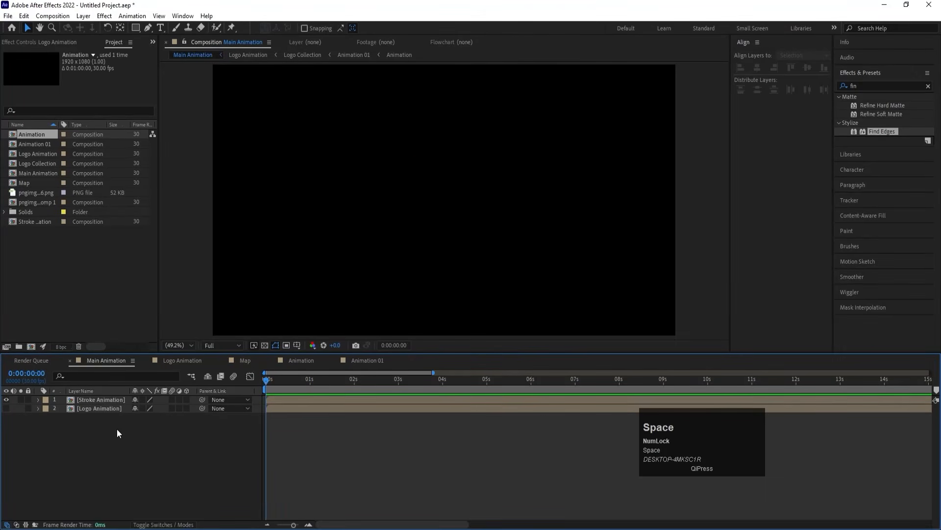
click(98, 399)
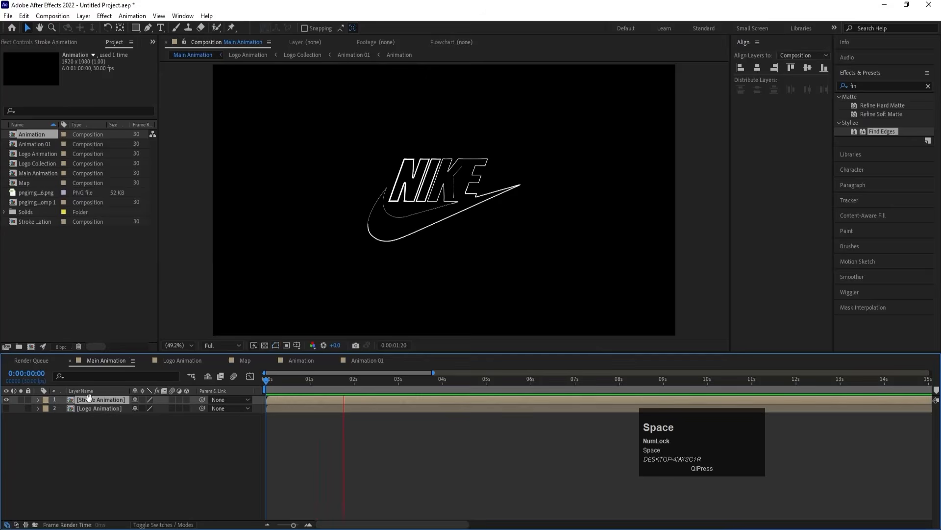
drag(309, 377, 187, 384)
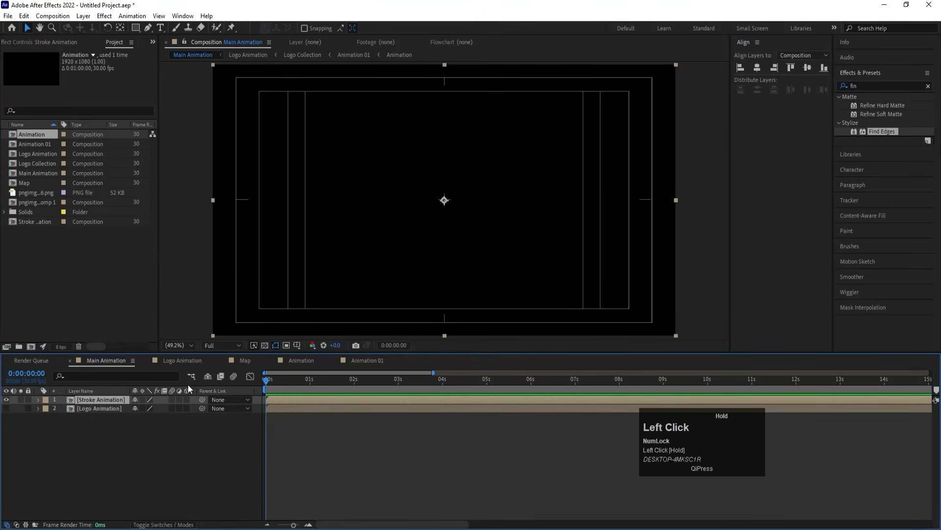
- Keyframe the Stroke Animation layer's Scale from 400% at 0:00:00:00 to 100% at 0:00:01:23 and preview the zoom
key(s)
click(62, 408)
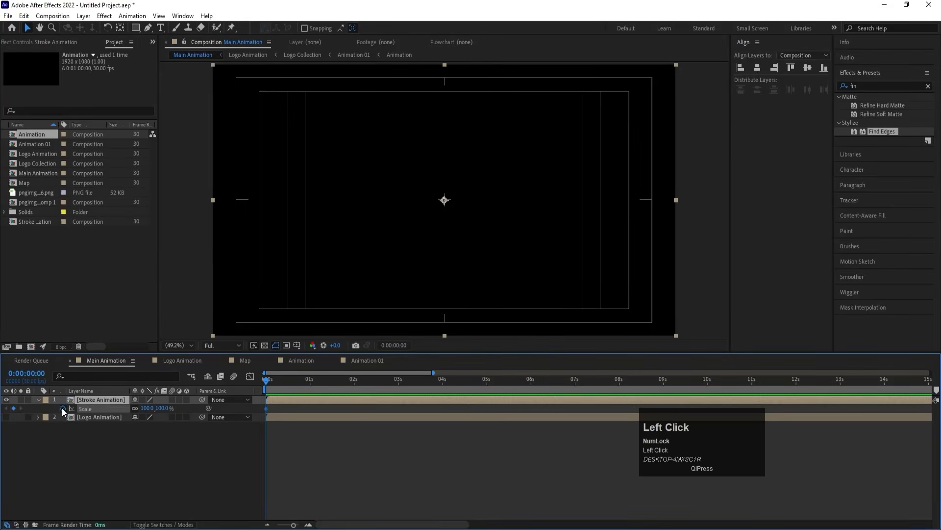
key(space)
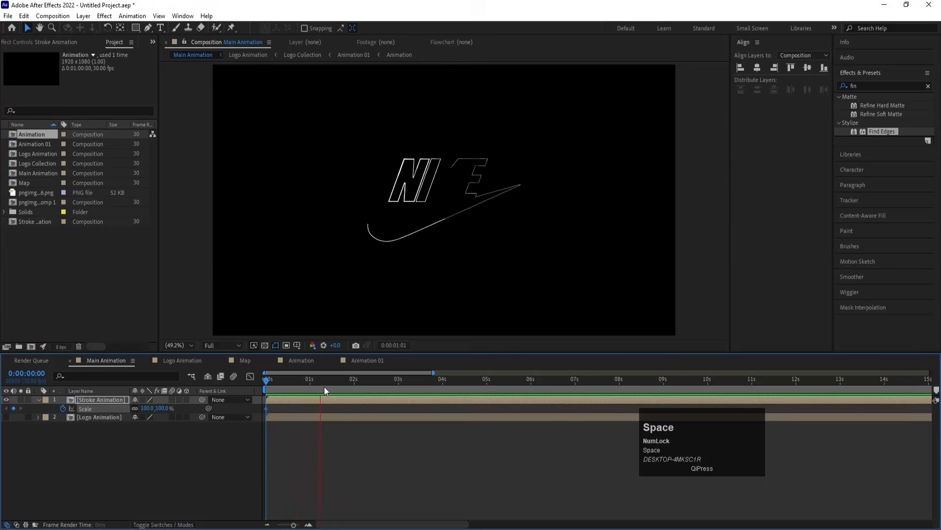
key(space)
click(13, 408)
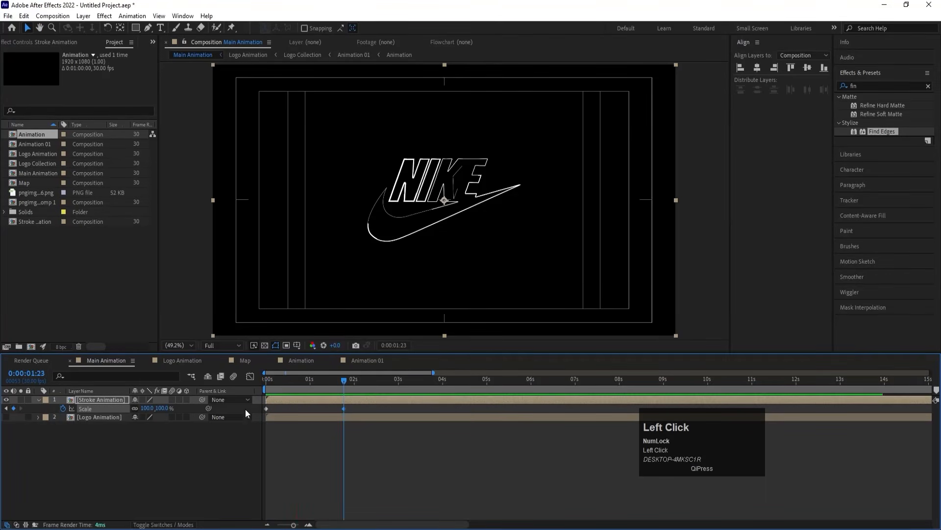
drag(284, 378, 249, 384)
drag(155, 409, 156, 410)
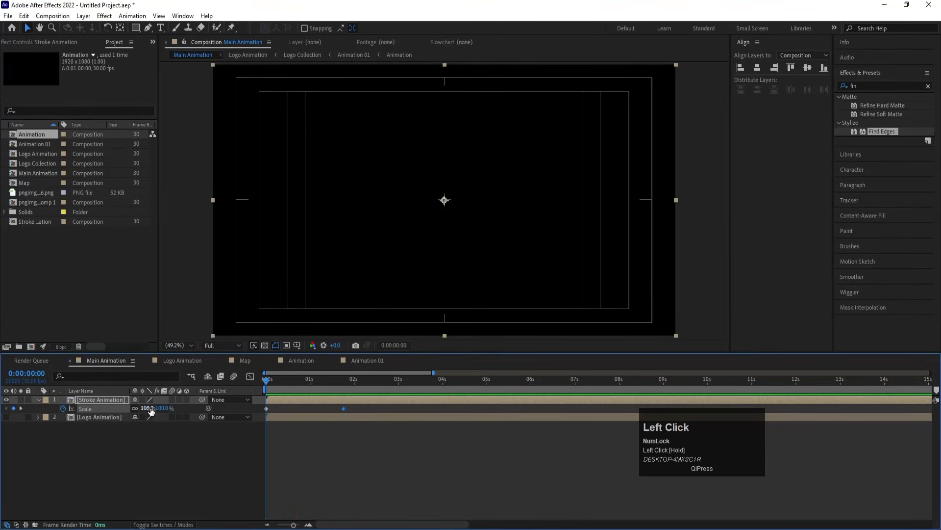
text(400)
key(Return)
key(space)
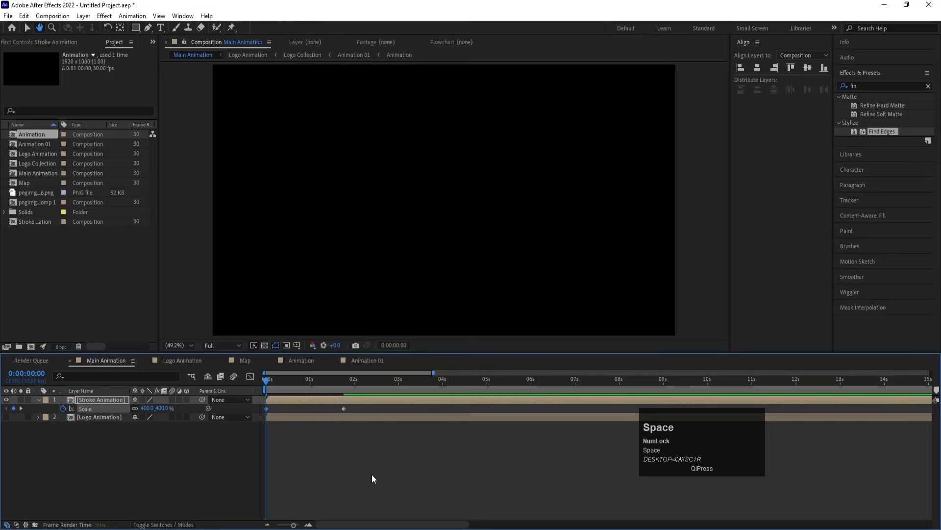
key(space)
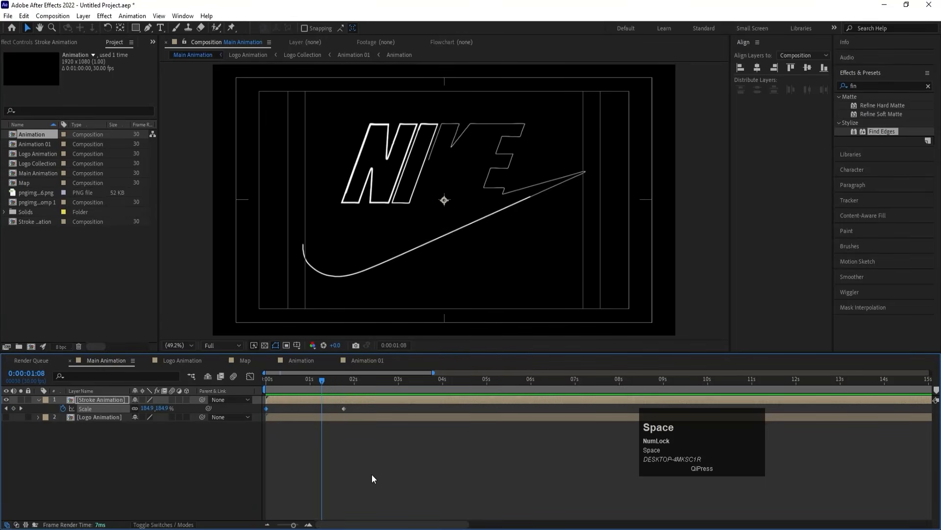
- Apply Easy Ease to both Scale keyframes and reshape the speed graph into an early sharp peak with a long slowdown, previewing the motion
drag(401, 478, 274, 397)
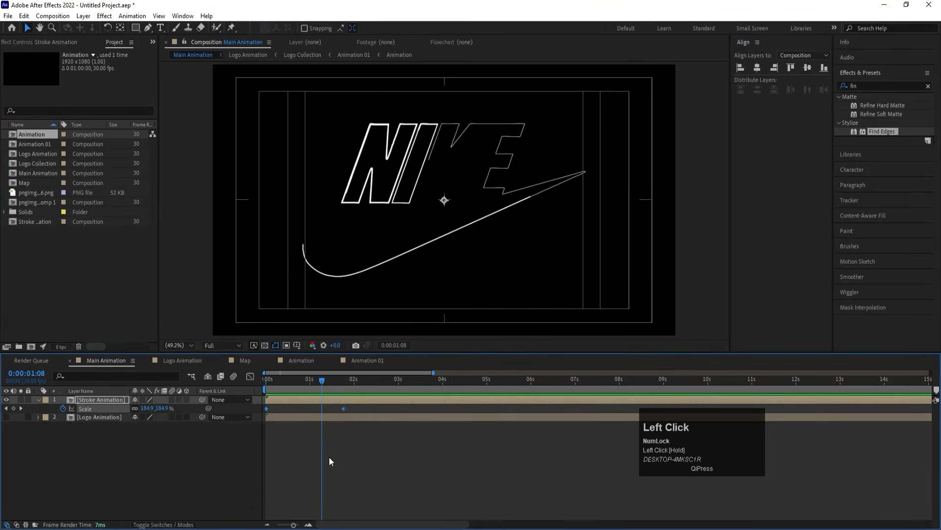
key(F9)
click(250, 377)
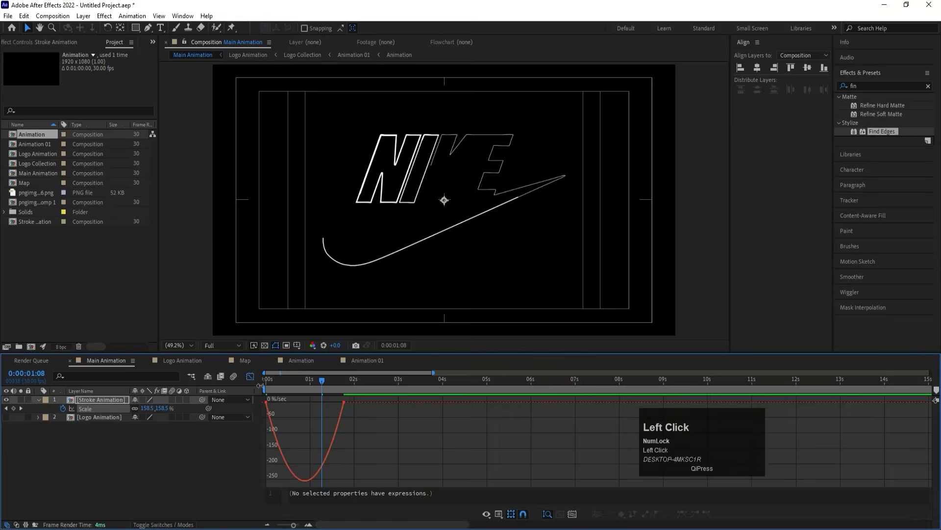
drag(331, 402, 266, 380)
key(space)
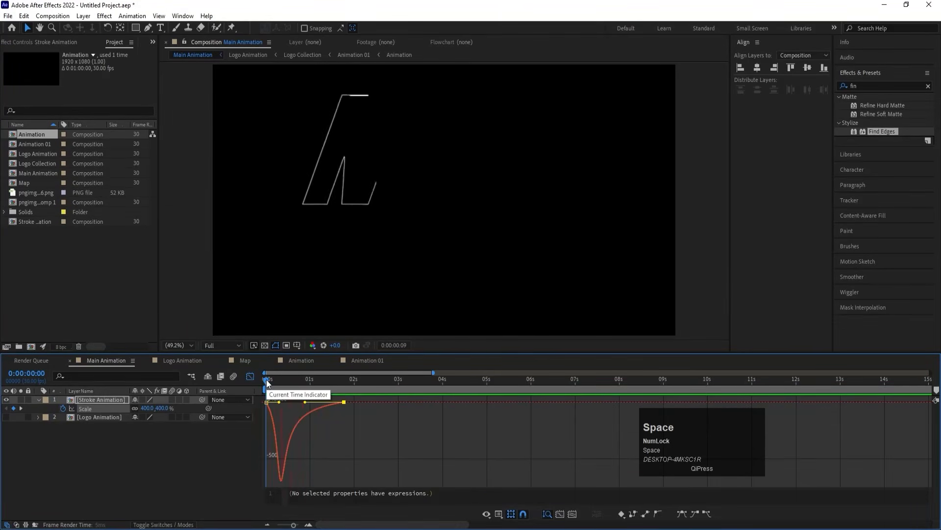
click(251, 376)
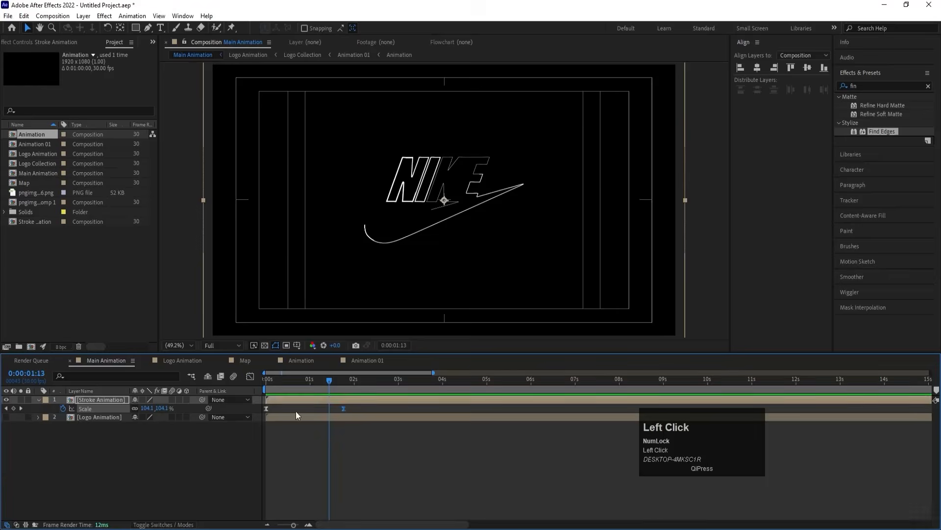
- Duplicate the Stroke Animation layer, shift the copy to start about 7 frames in, and preview the staggered strokes
click(328, 437)
click(294, 401)
key(ctrl+d)
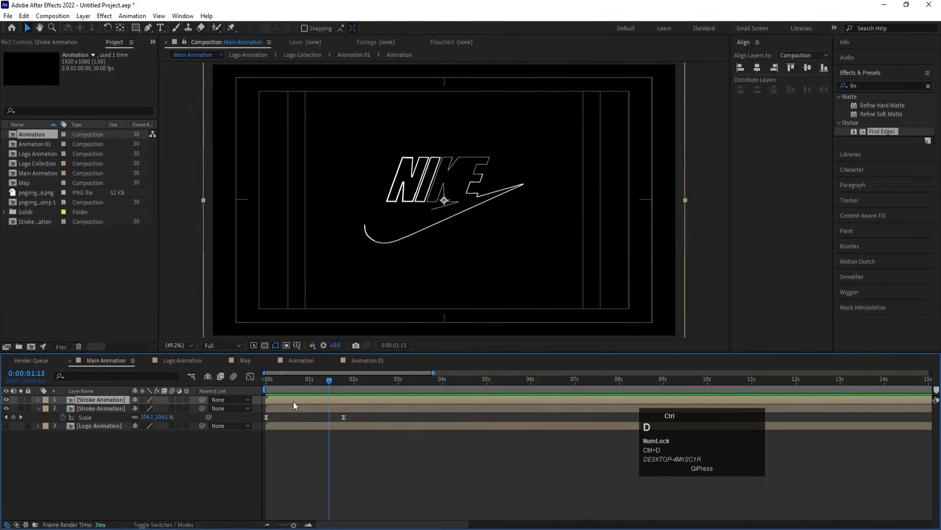
drag(290, 400, 301, 400)
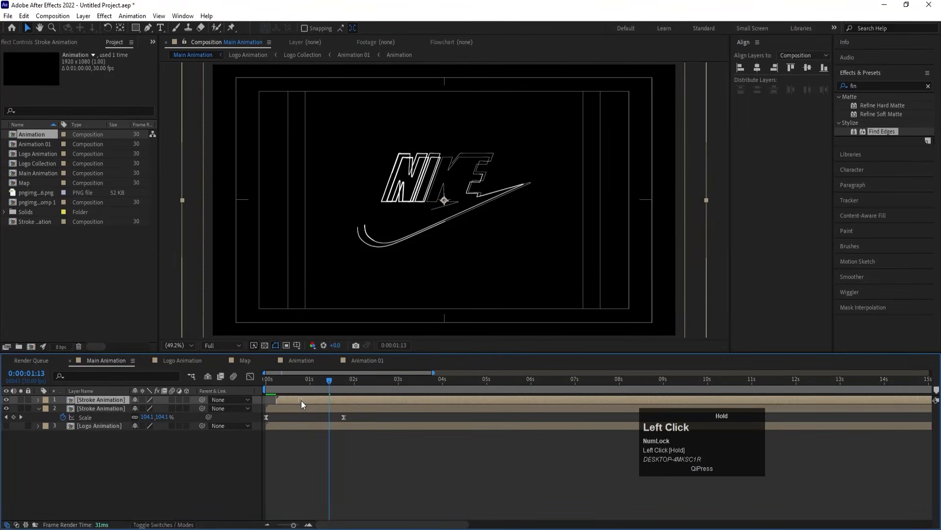
key(space)
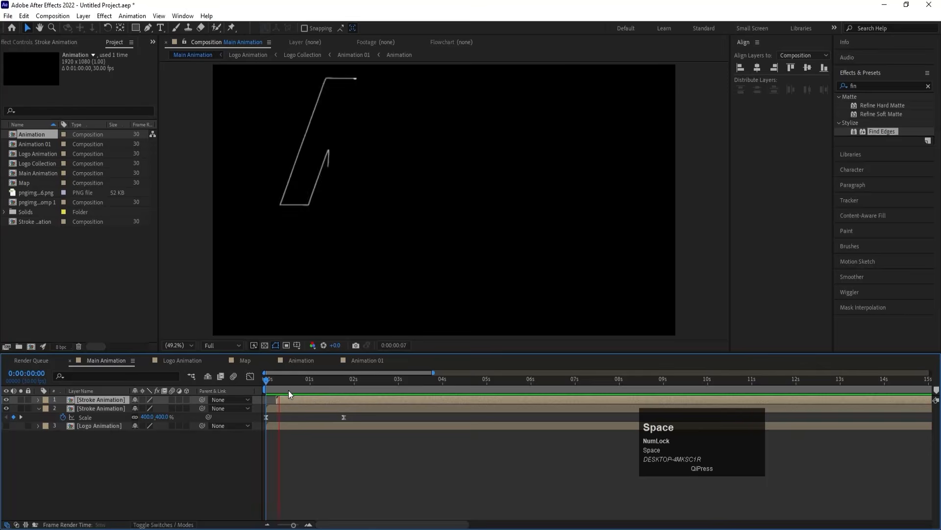
- Add two more Stroke Animation copies, each starting about 7 frames after the previous one, previewing the stagger between them
key(ctrl+d)
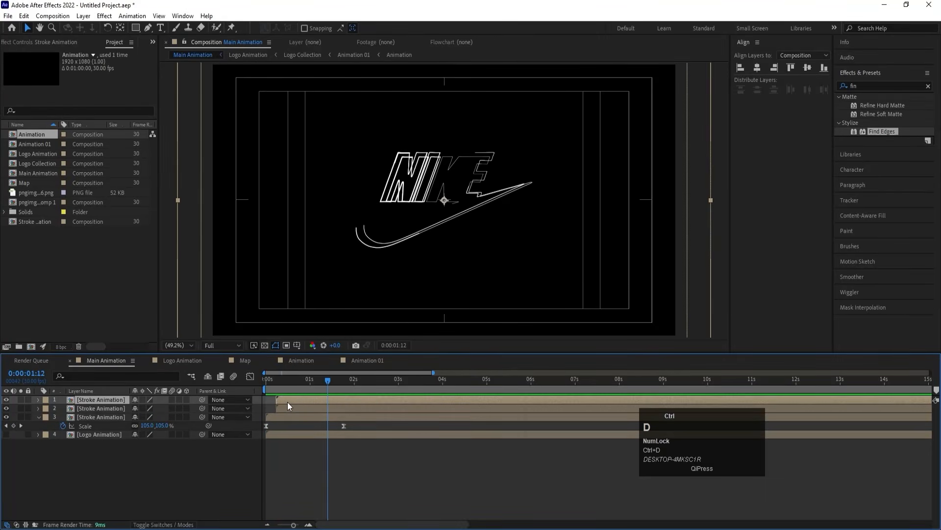
drag(287, 402, 296, 401)
key(space)
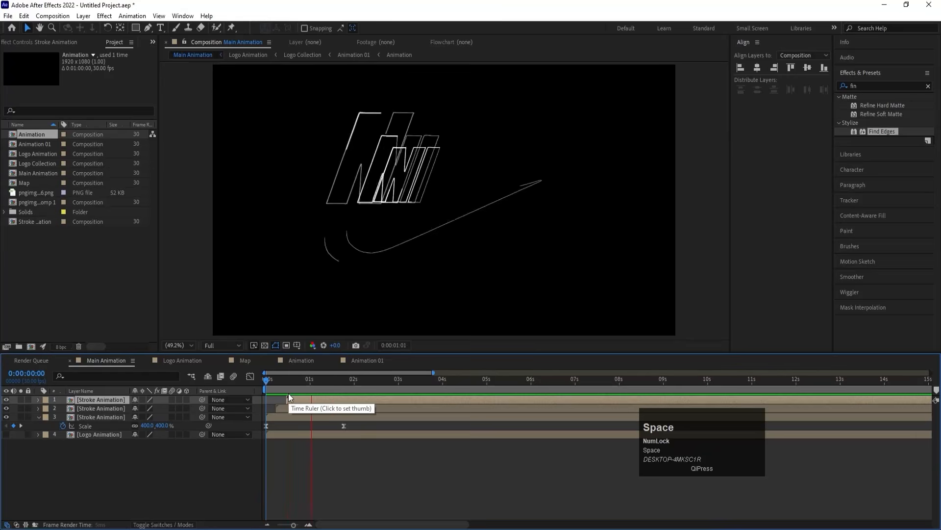
key(space)
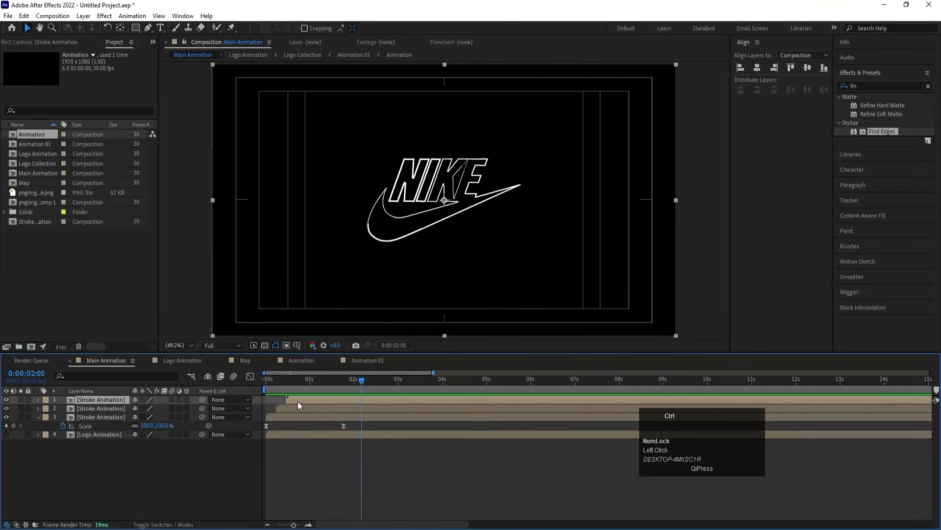
key(ctrl+d)
drag(301, 400, 309, 400)
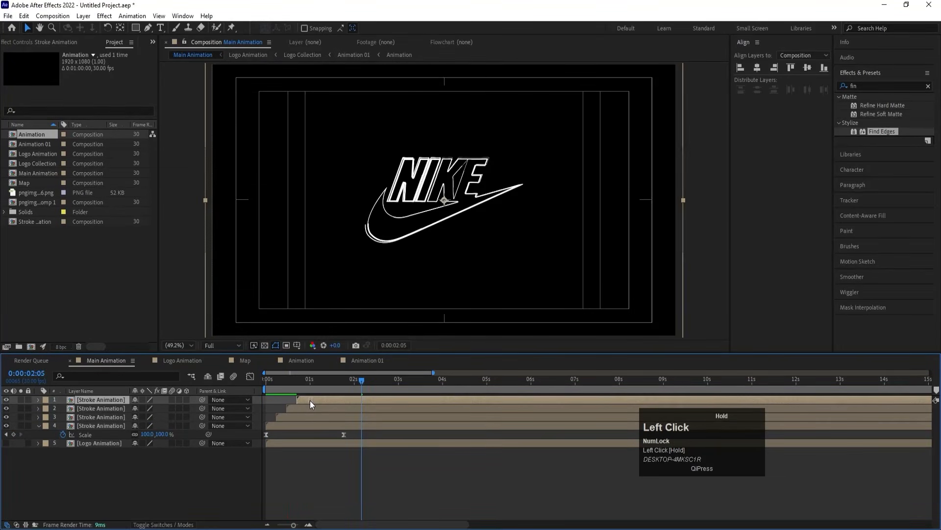
- Set the topmost Stroke Animation copy's ending Scale keyframe at 0:00:02:14 to 122% and preview the enlarged outline
key(u)
key(k)
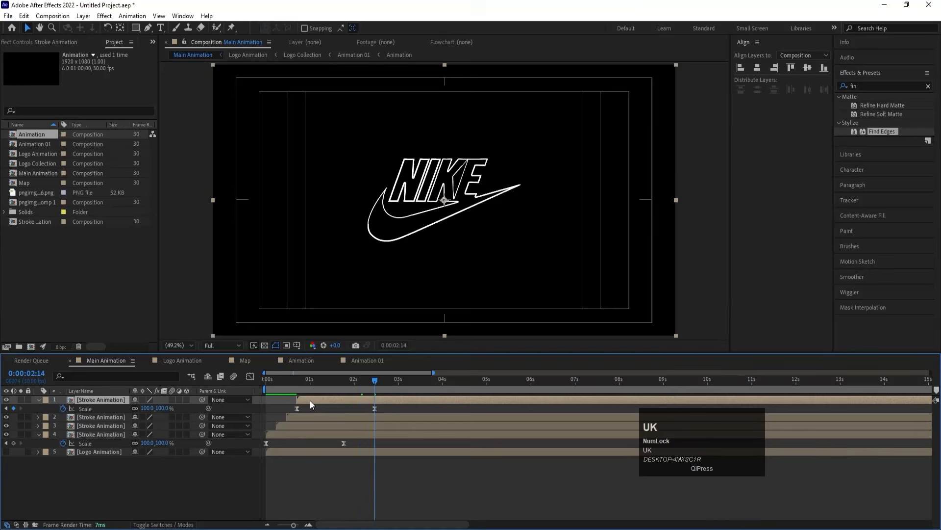
click(152, 408)
drag(153, 408, 270, 378)
key(space)
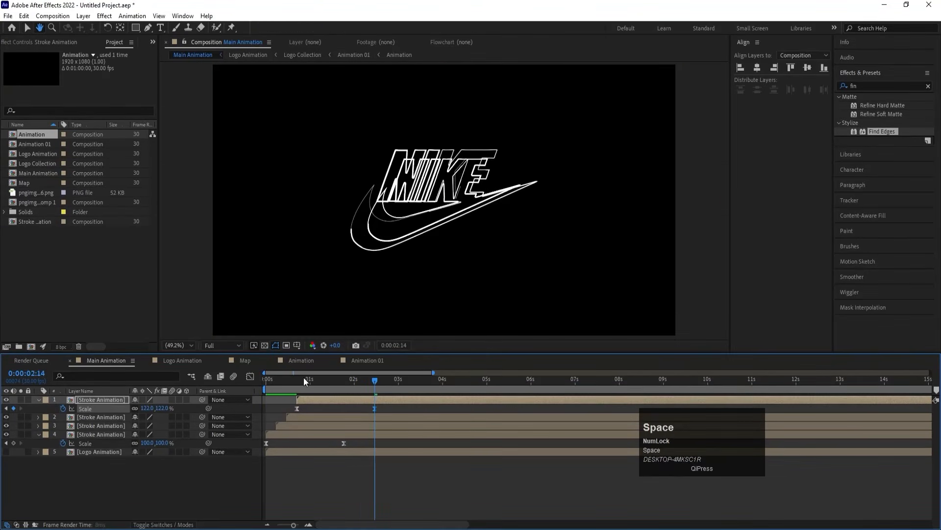
- Set the topmost Stroke Animation copy's Opacity to 20% after trying 50%, and preview the result from the start
key(t)
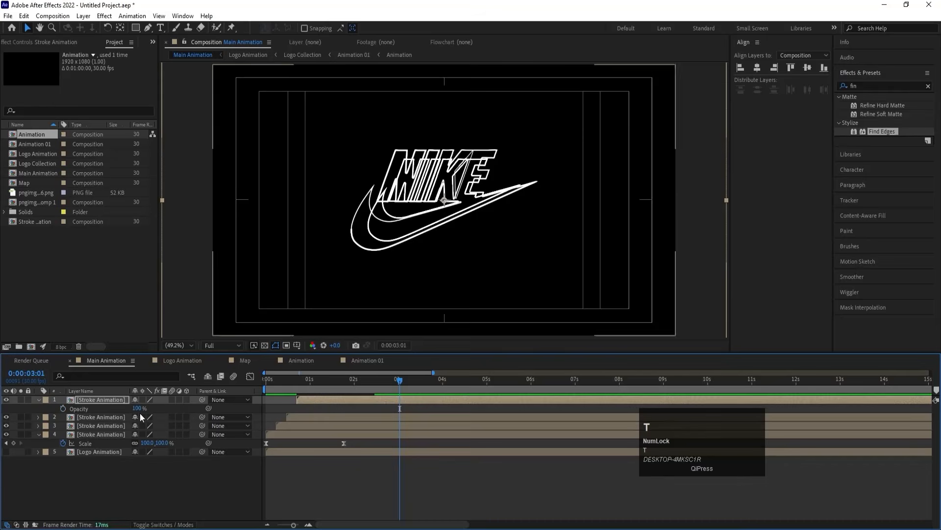
click(137, 409)
text(50)
key(Return)
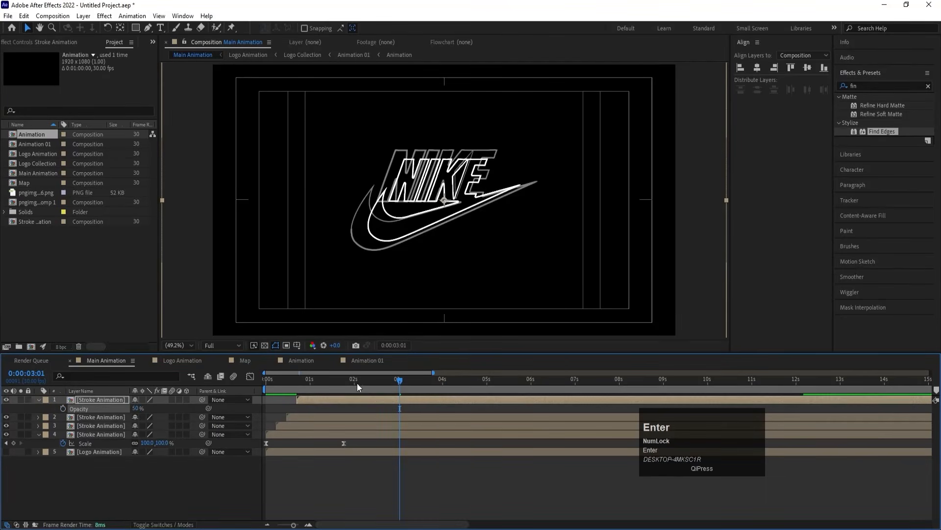
click(139, 408)
text(20)
key(Return)
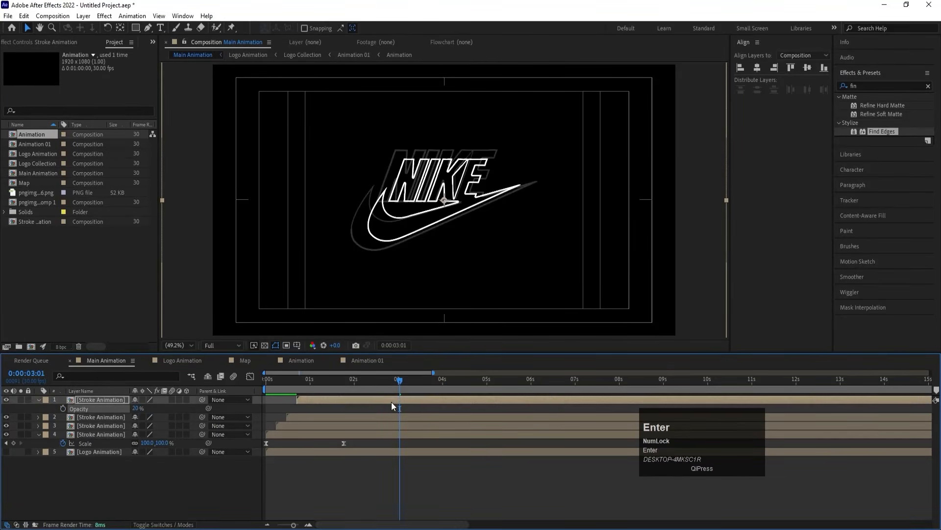
drag(363, 382, 231, 388)
key(space)
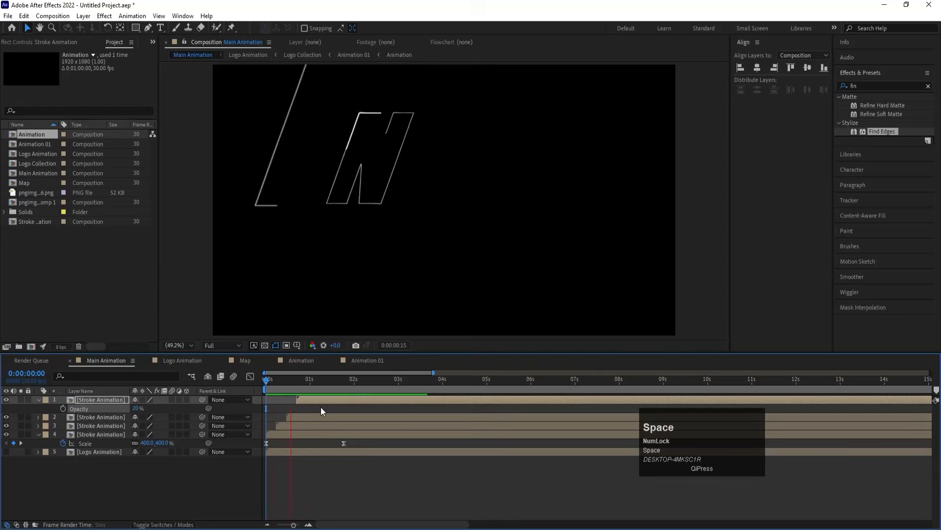
- Keyframe the topmost Stroke Animation copy's Opacity to fade out from 20% at 0:00:02:20 to nothing around 0:00:03:08, and preview it
key(space)
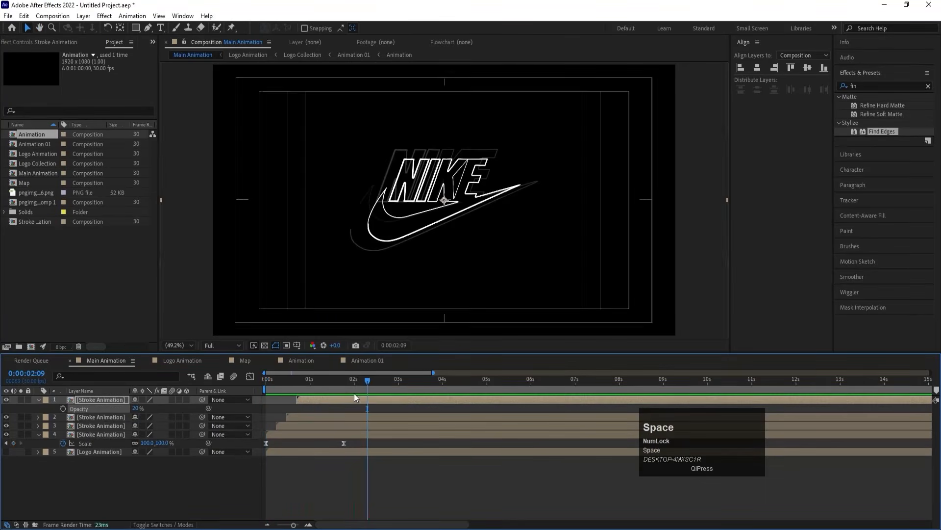
key(u)
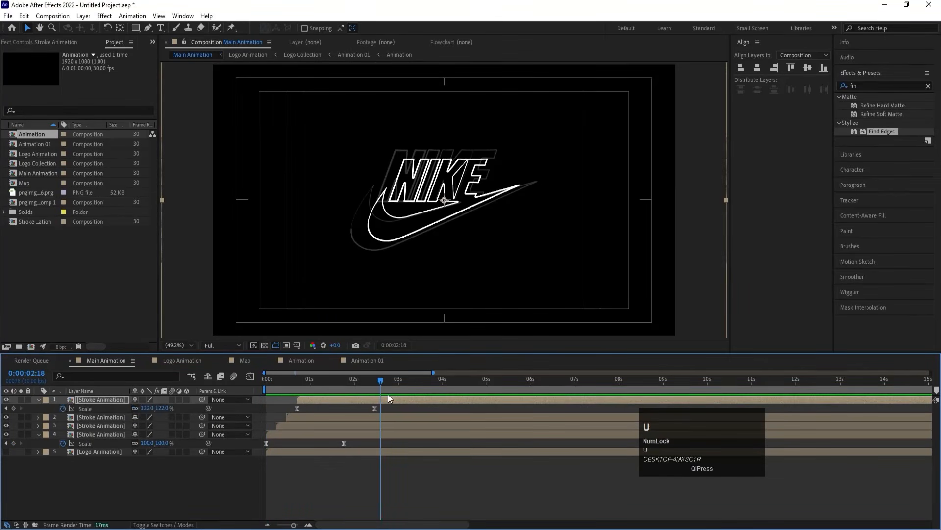
key(t)
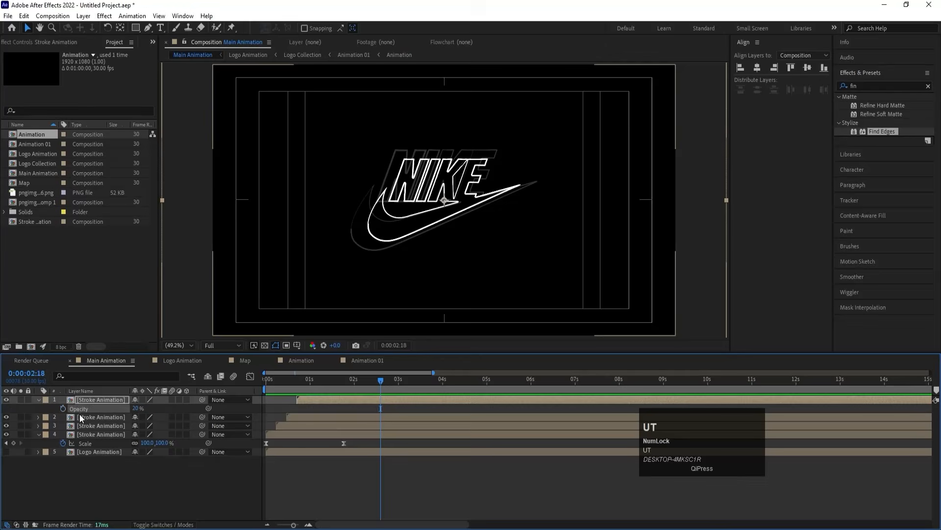
key(space)
click(63, 409)
key(space)
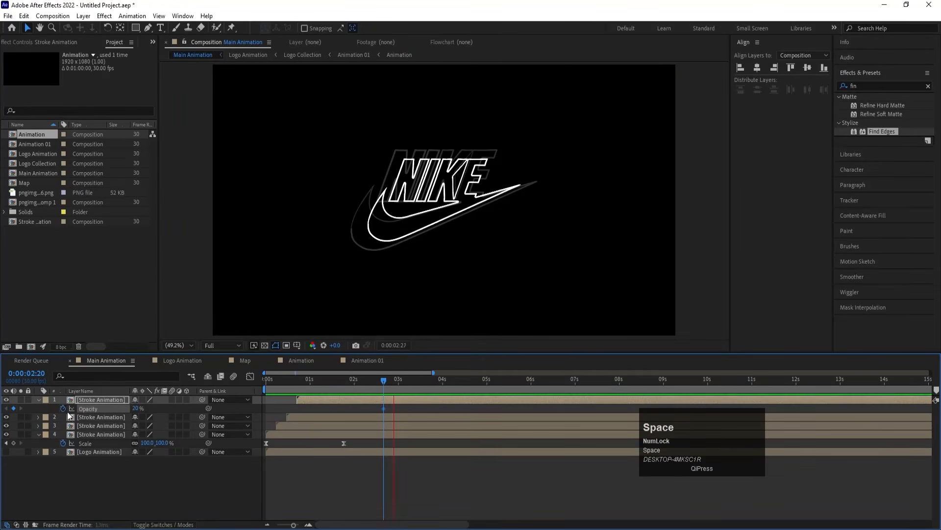
drag(137, 410, 60, 410)
drag(345, 386, 251, 387)
key(space)
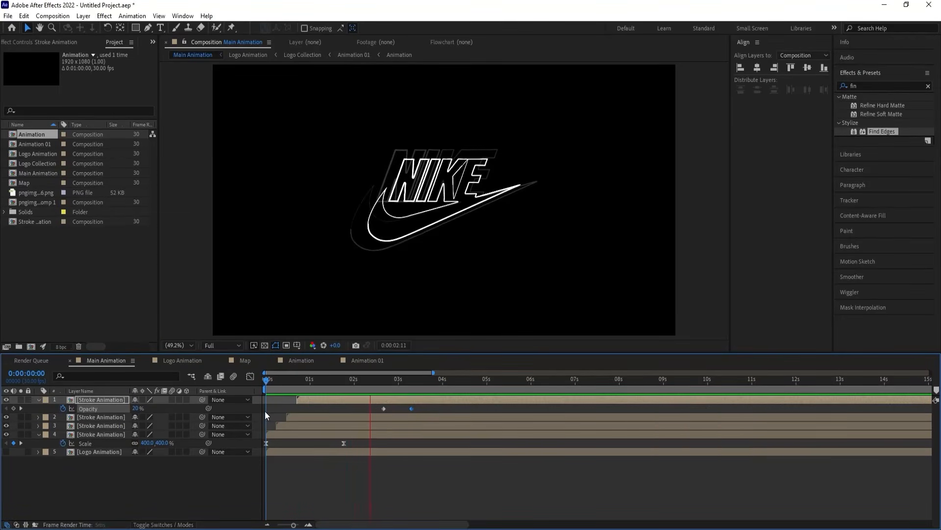
key(space)
- Add a new adjustment layer above all layers in the Main Animation composition
click(109, 474)
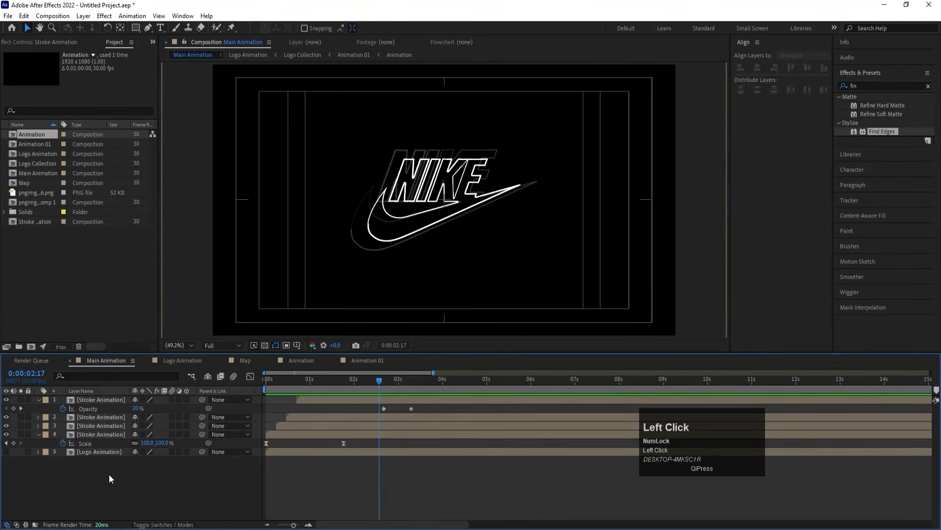
right_click(108, 474)
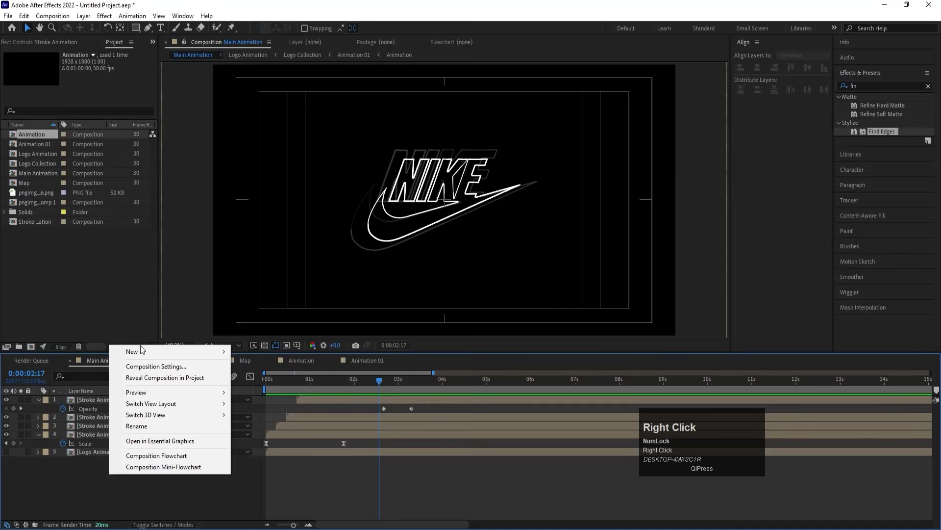
mouse_move(139, 351)
click(277, 431)
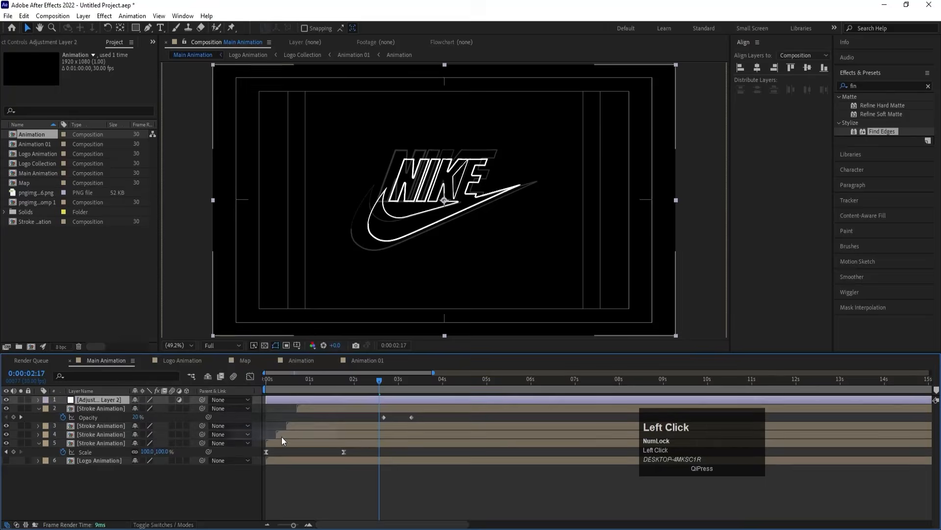
- Find CC Lens among the effects, apply it to the adjustment layer, and preview the distortion from the start
click(867, 86)
key(ctrl+a)
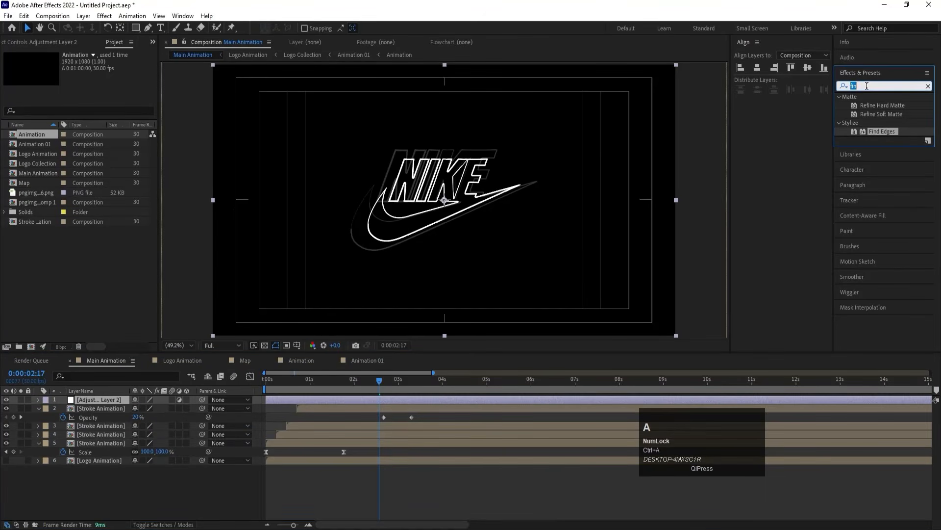
text(cc l)
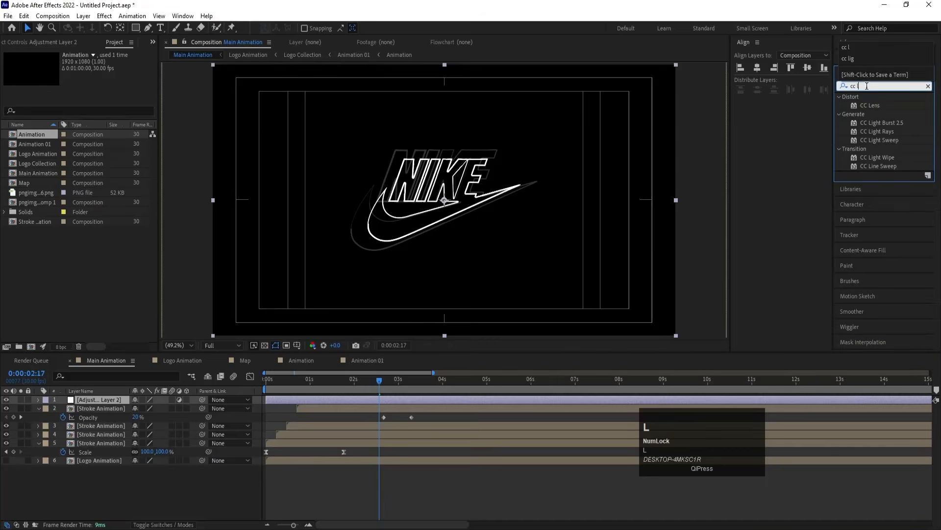
double_click(870, 105)
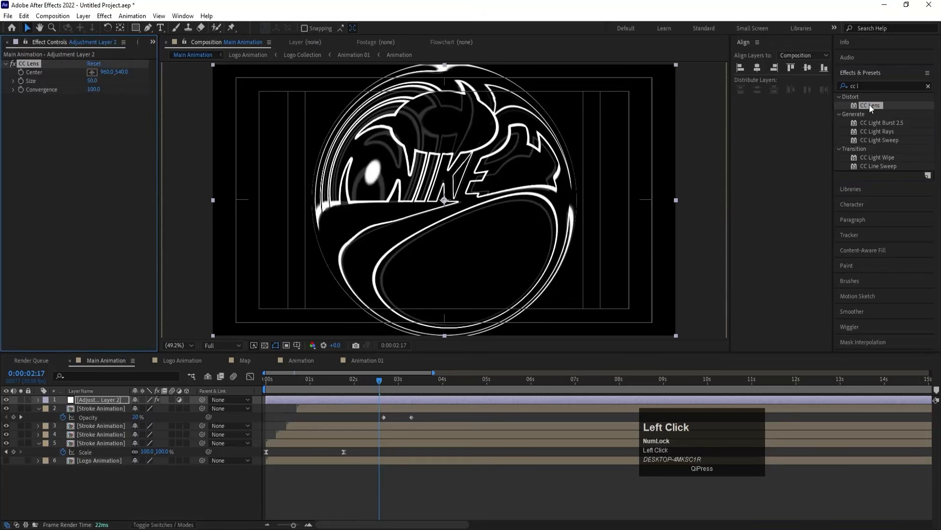
click(345, 383)
drag(345, 383, 270, 381)
key(space)
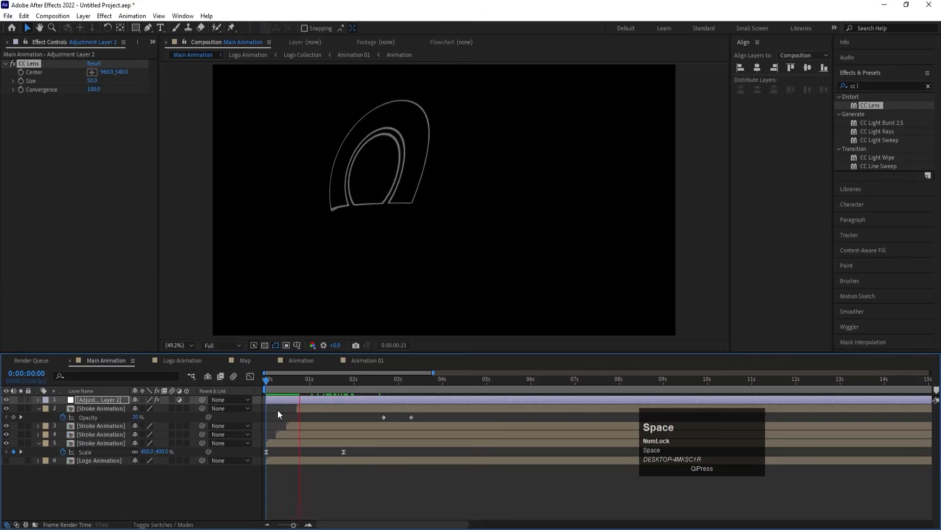
key(space)
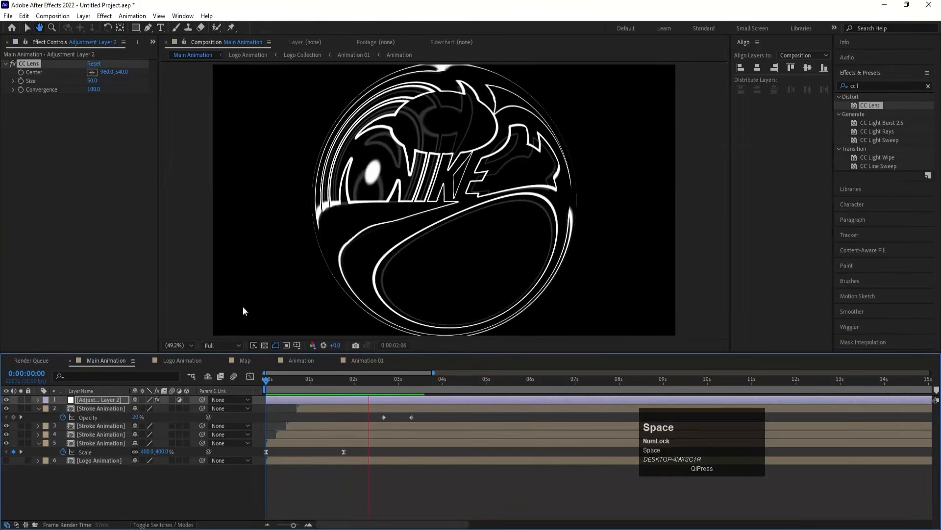
- Try a CC Lens Size of 400 and preview the distortion from the start
drag(273, 381, 240, 371)
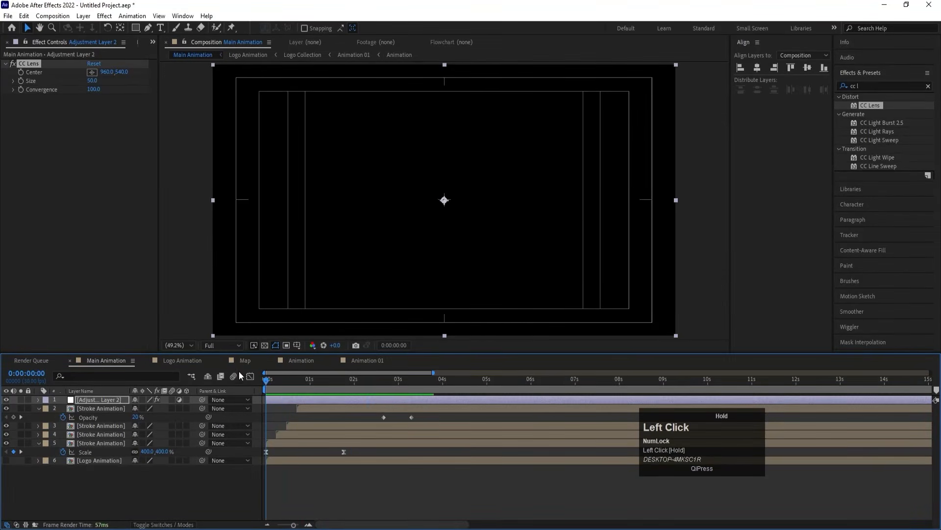
click(88, 84)
text(400)
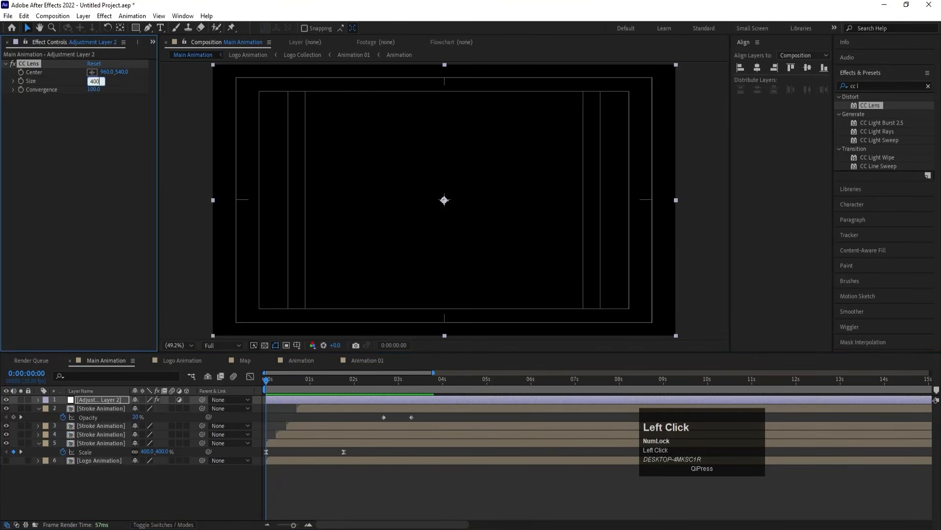
key(Return)
key(space)
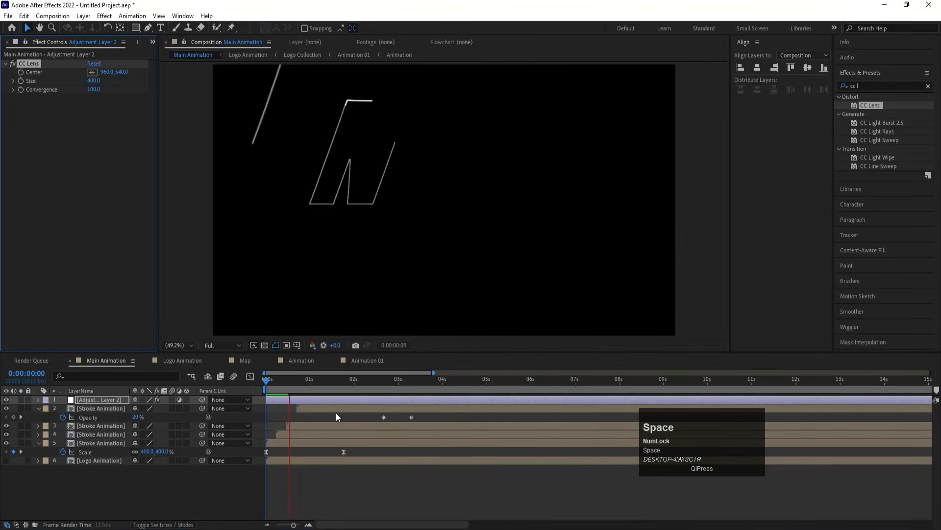
key(space)
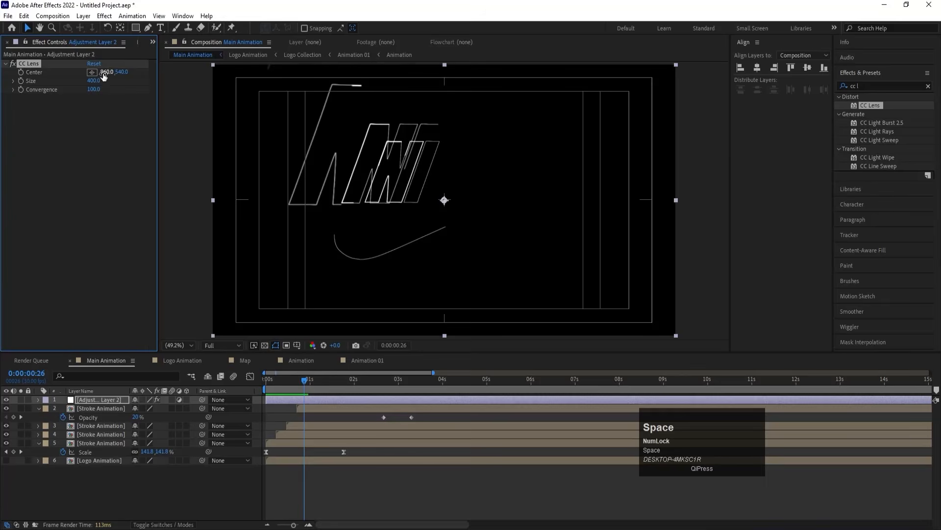
- Try reducing the CC Lens Size to 200 and preview the strokes again from the start
drag(94, 80, 38, 85)
click(93, 80)
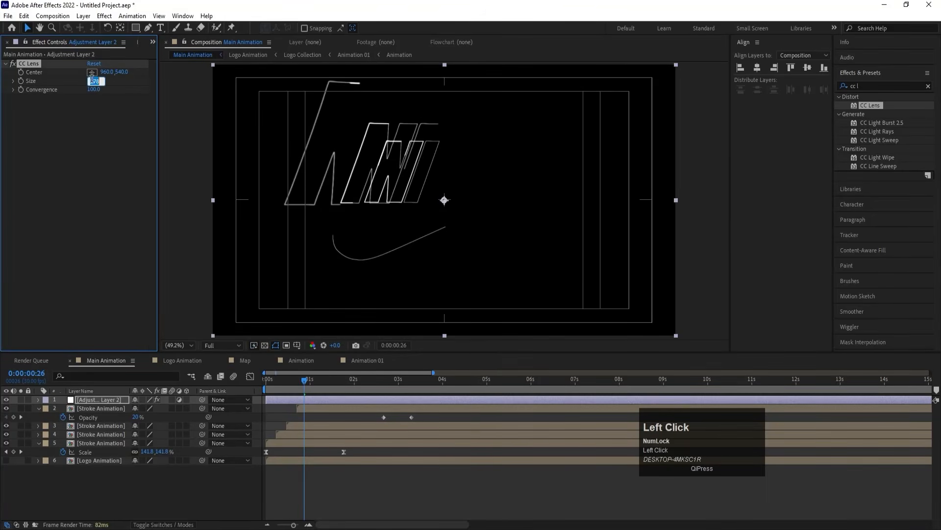
text(200)
key(Return)
key(space)
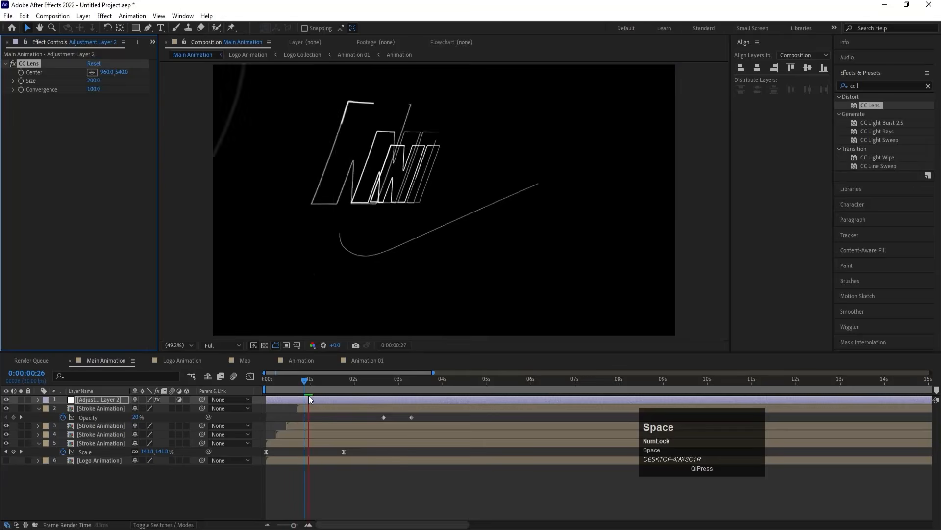
click(331, 384)
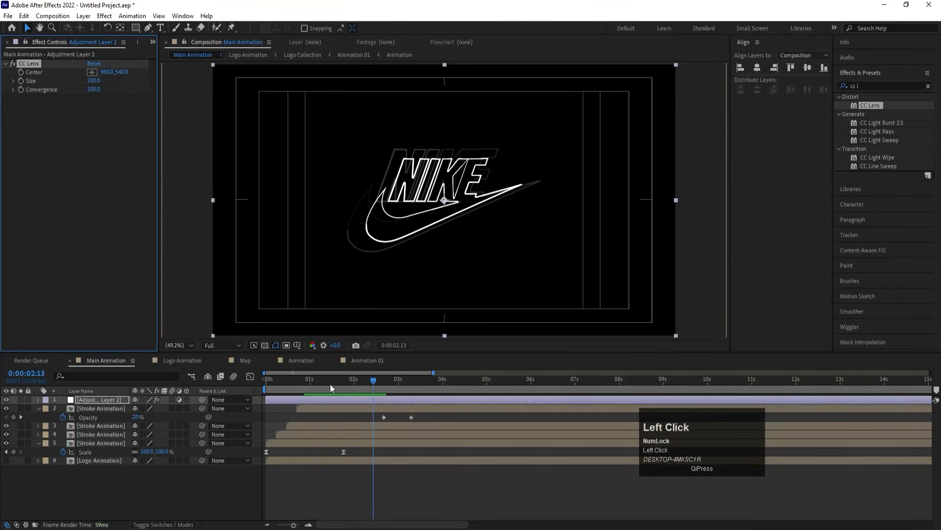
click(268, 392)
key(space)
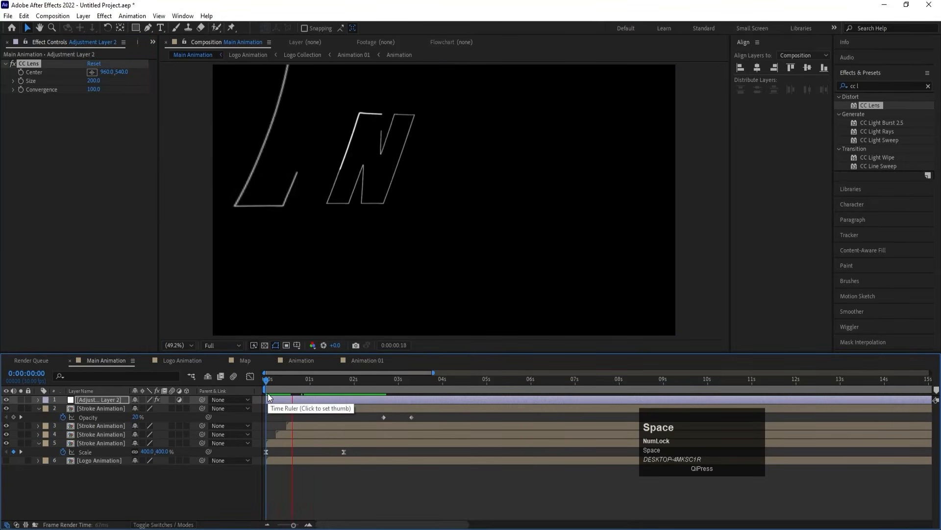
- Try a CC Lens Size of 100 and play the animation from the beginning
click(93, 80)
text(1)
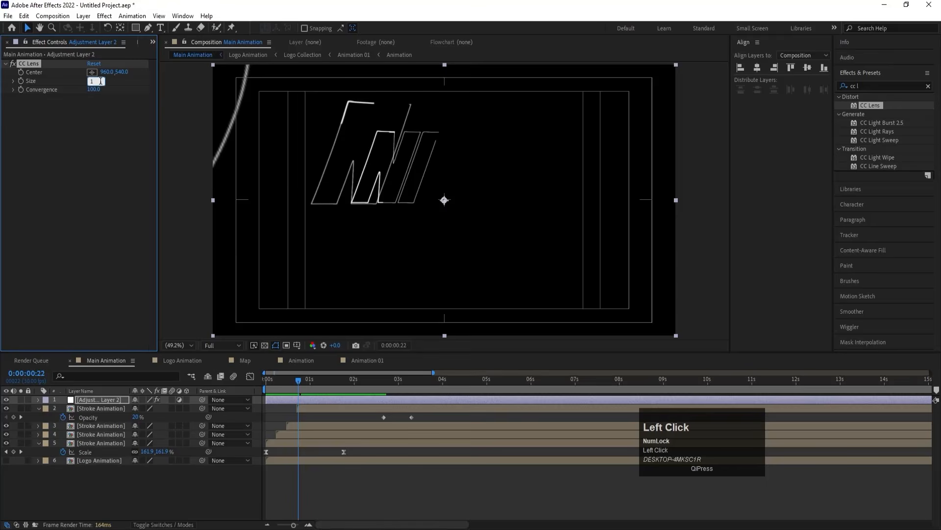
text(00)
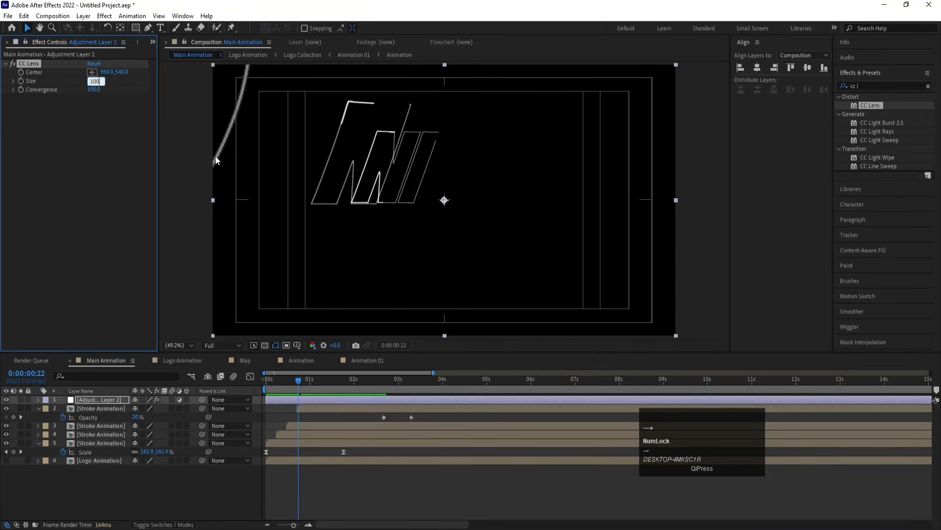
key(Return)
click(269, 389)
key(space)
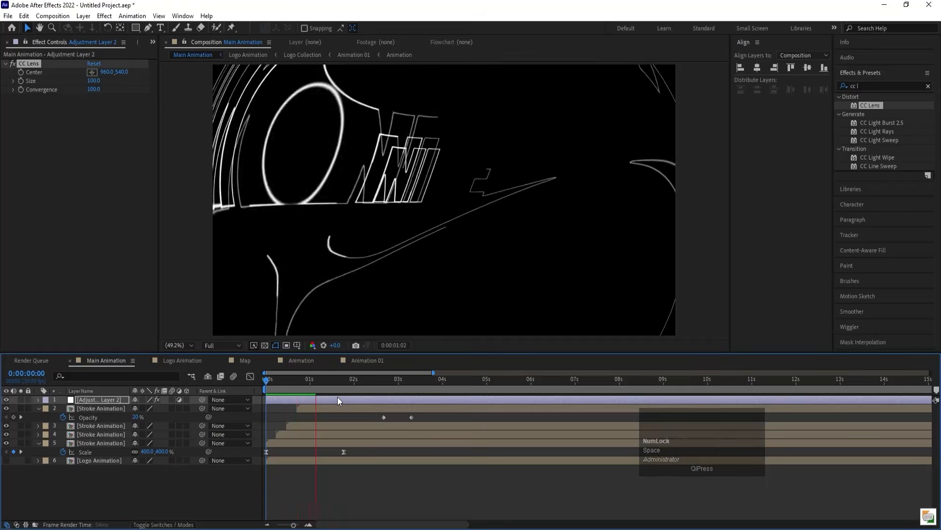
key(space)
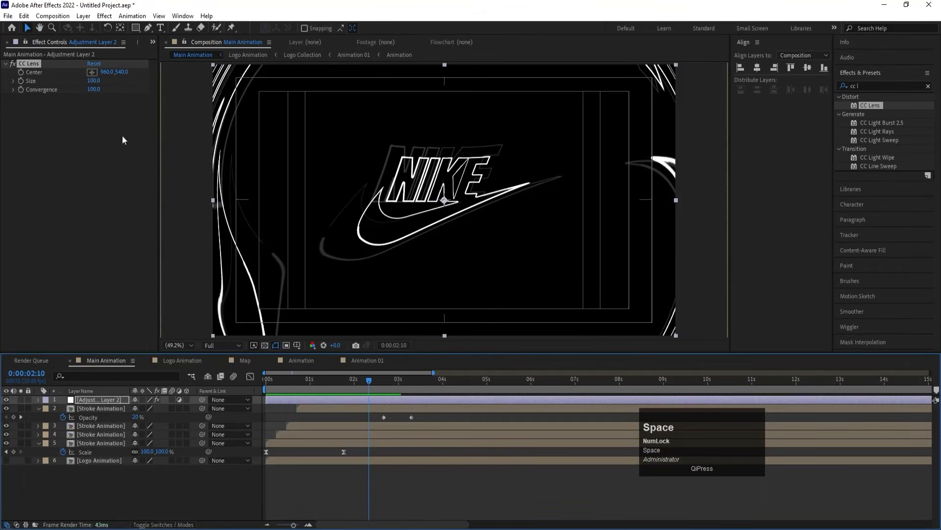
- Set the CC Lens Size to 127 and preview the lens distortion from the start
drag(94, 79, 107, 79)
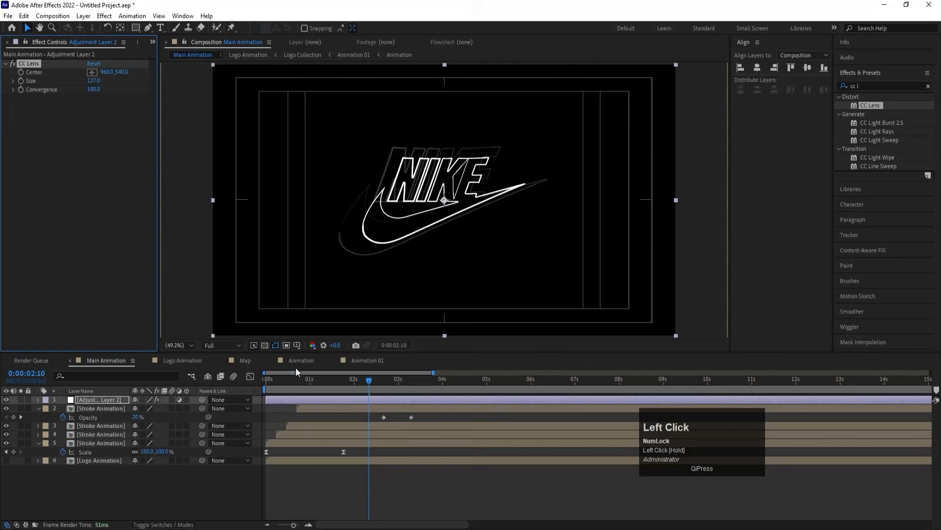
drag(295, 376, 213, 382)
key(space)
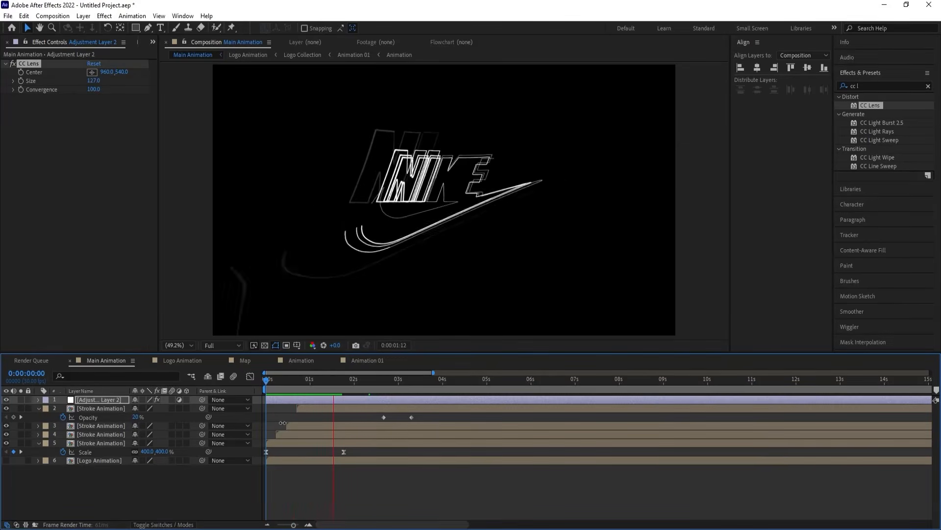
key(space)
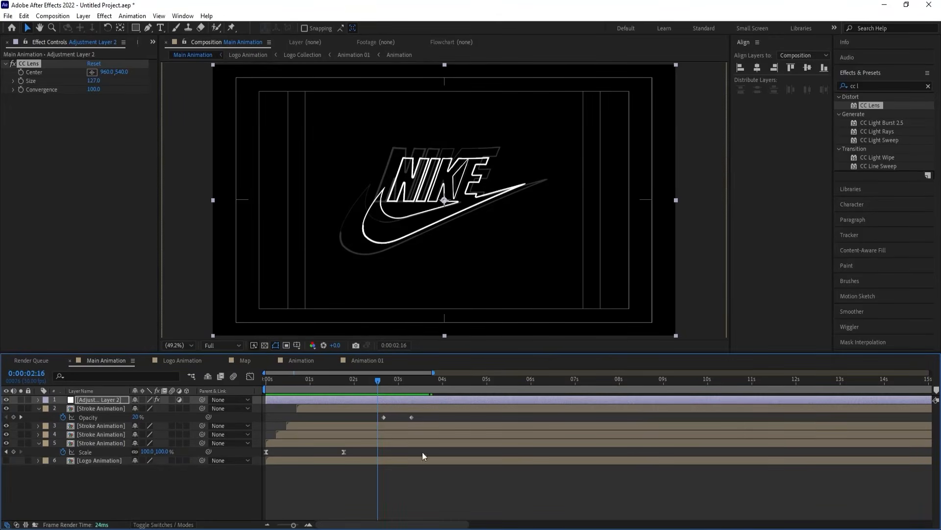
- Keyframe the CC Lens Size from 127 at 0:00:01:24 to a larger value at 0:00:03:02, and preview from the start
drag(355, 386, 345, 385)
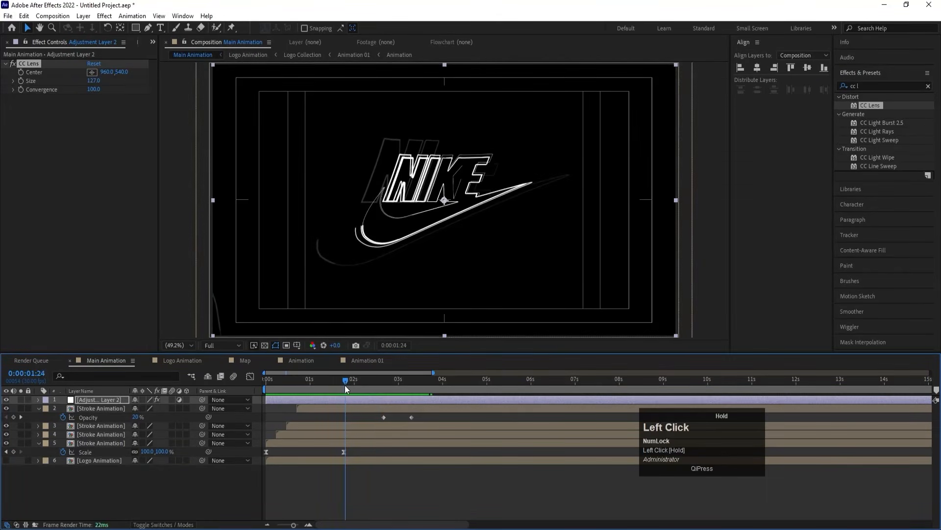
click(20, 80)
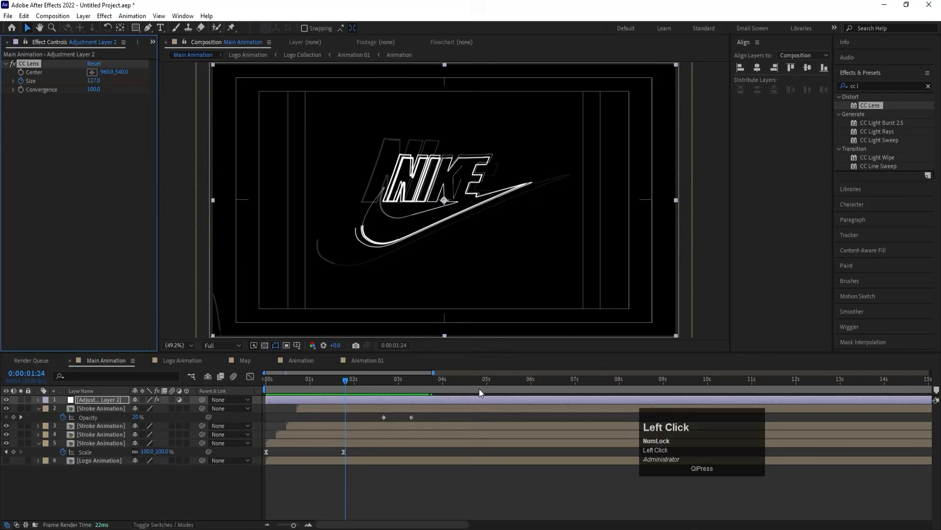
click(401, 380)
key(u)
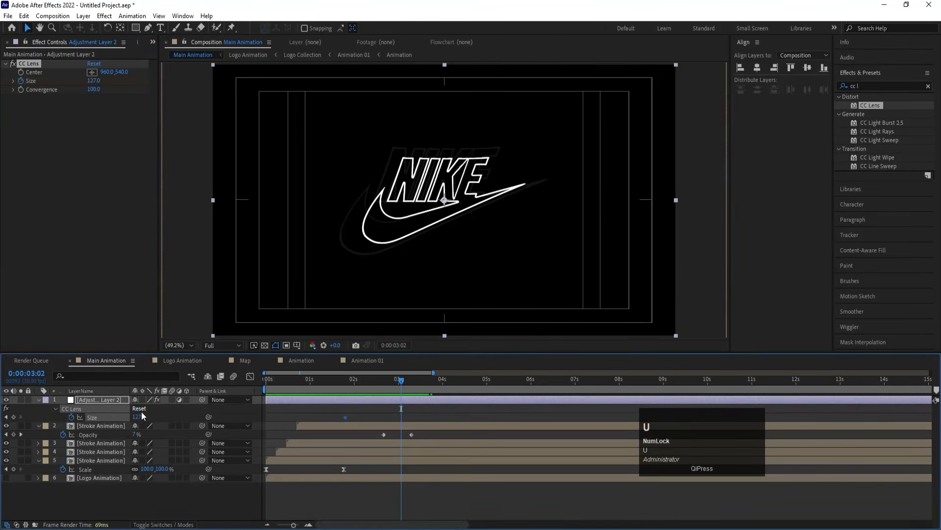
drag(139, 417, 359, 382)
key(space)
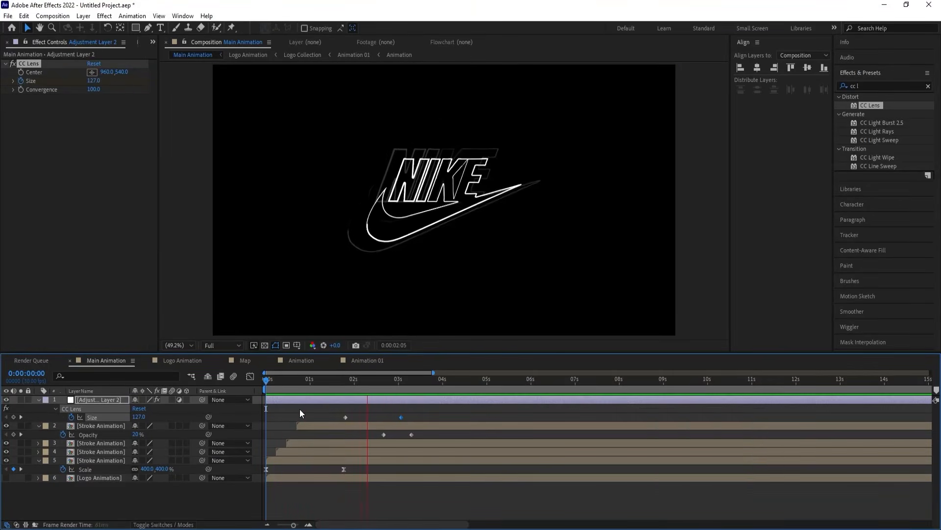
key(space)
- Make the Logo Animation layer visible and preview the full composition from the start
drag(309, 383, 307, 381)
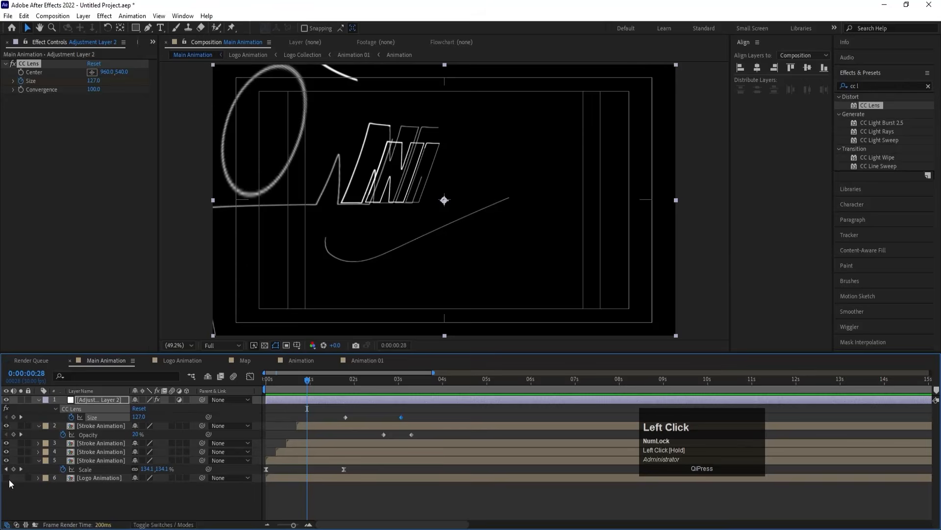
click(6, 477)
drag(289, 387, 267, 380)
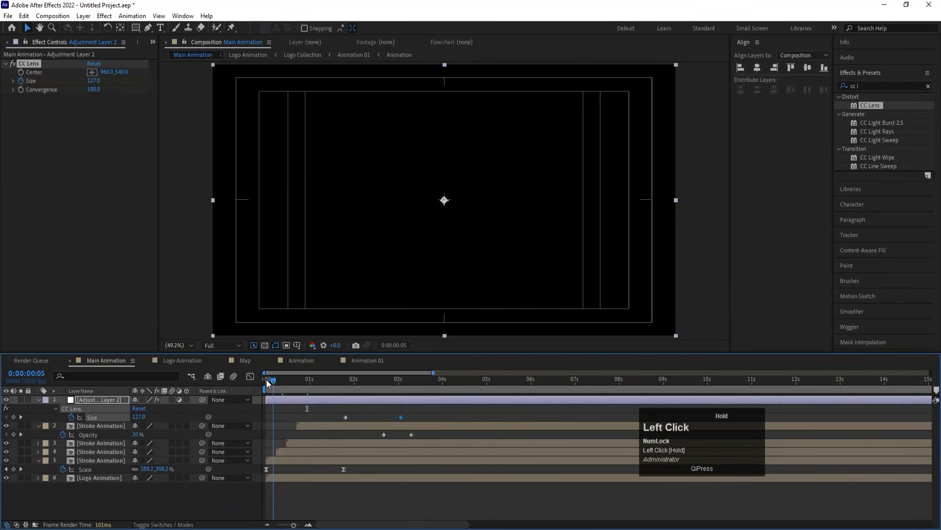
key(space)
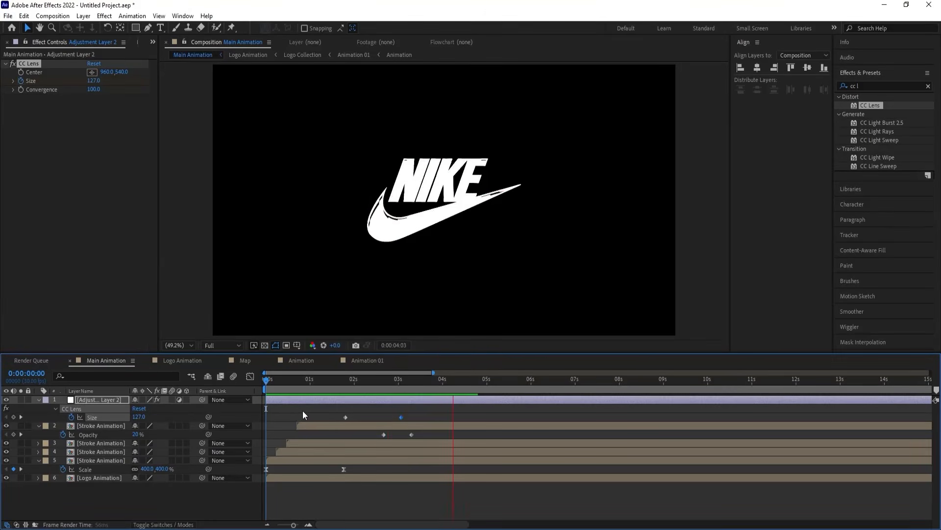
key(space)
drag(277, 380, 204, 394)
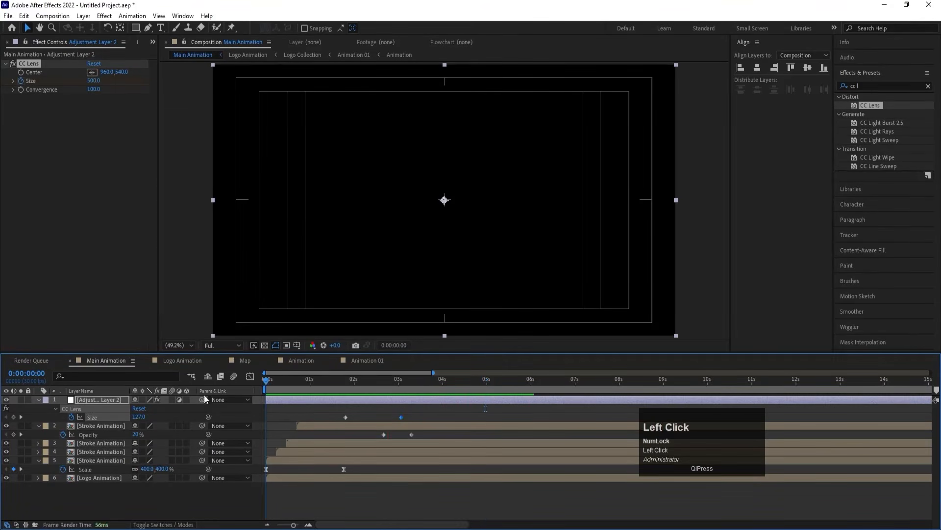
click(119, 496)
right_click(118, 496)
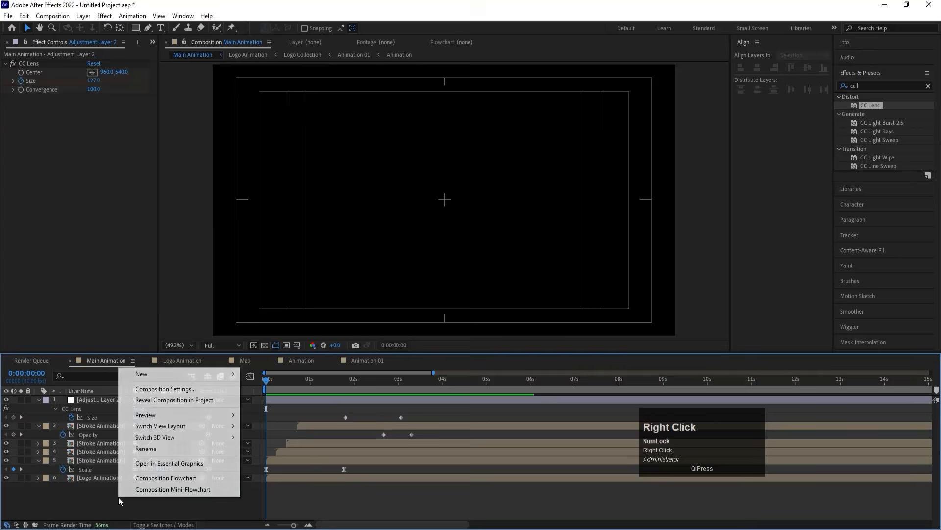
click(157, 374)
click(270, 455)
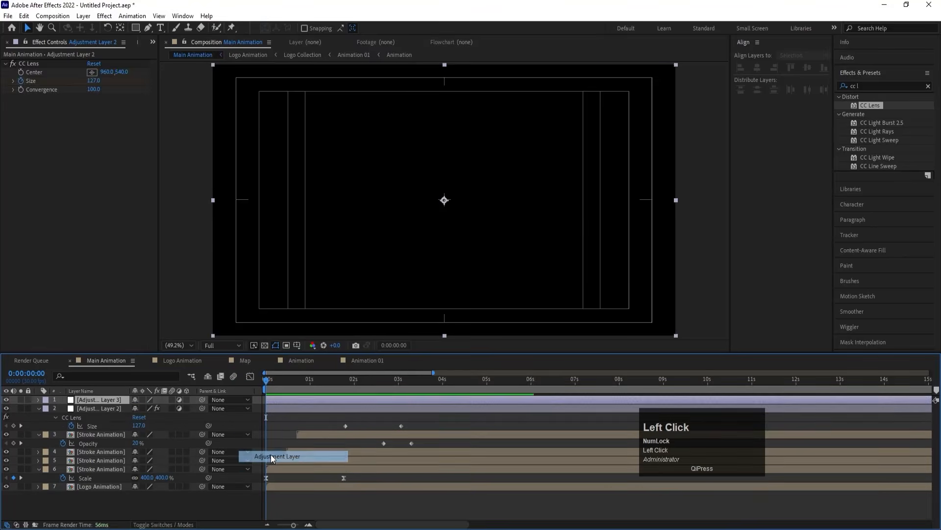
click(111, 407)
click(91, 402)
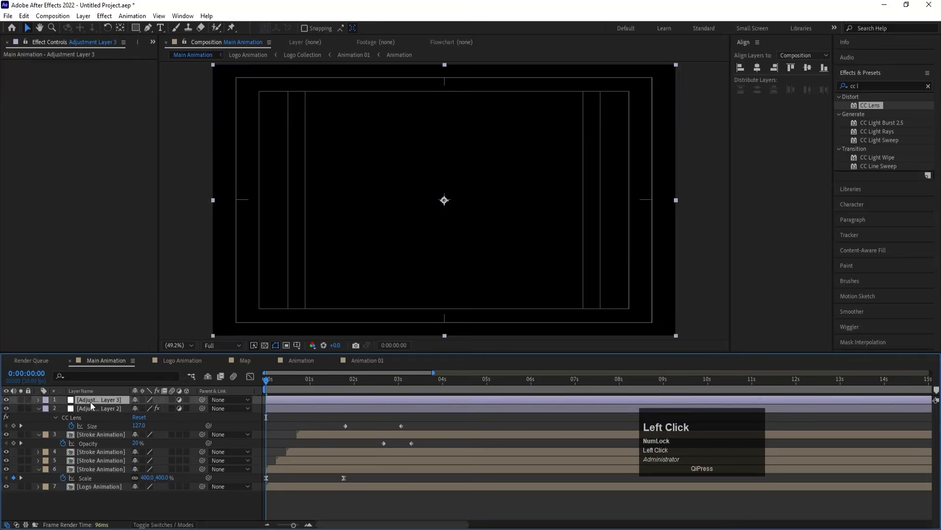
key(Delete)
- Add a null object and parent all four Stroke Animation layers and the Logo Animation layer to it
right_click(129, 503)
mouse_move(153, 383)
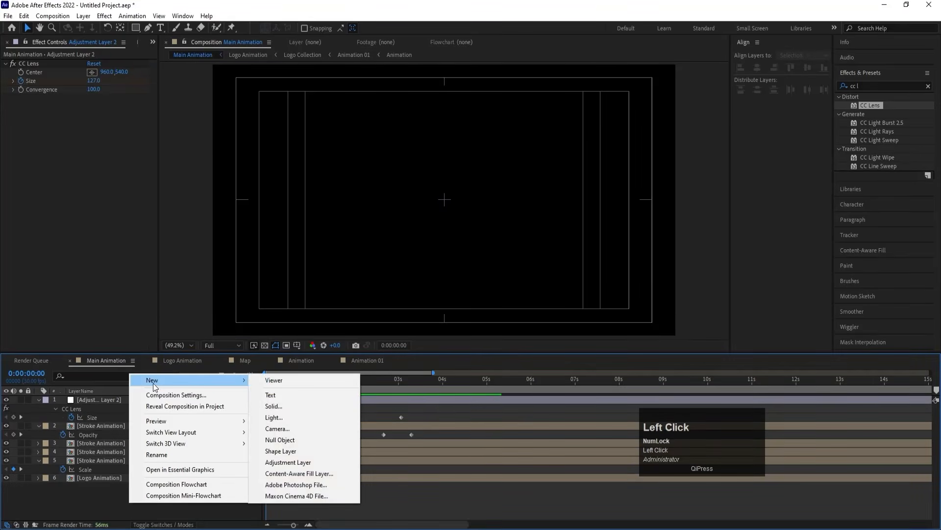
click(314, 436)
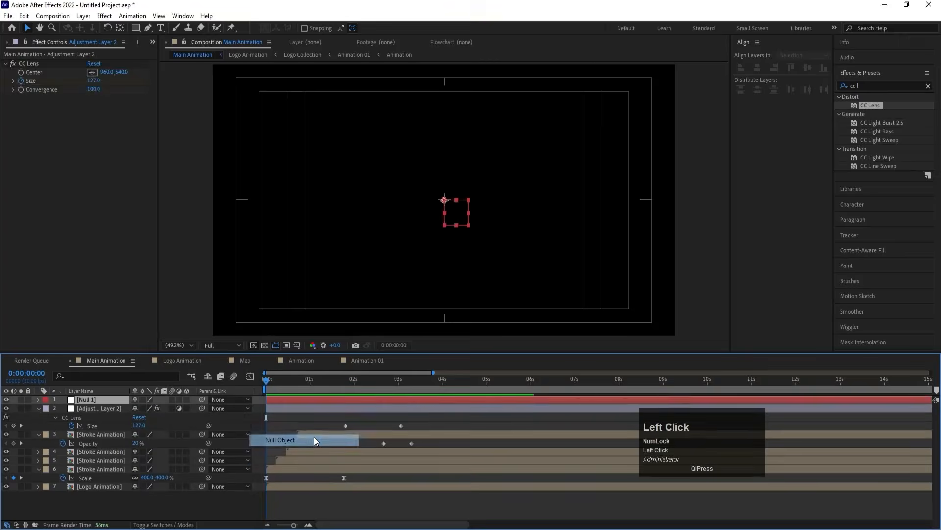
click(111, 433)
shift+click(100, 486)
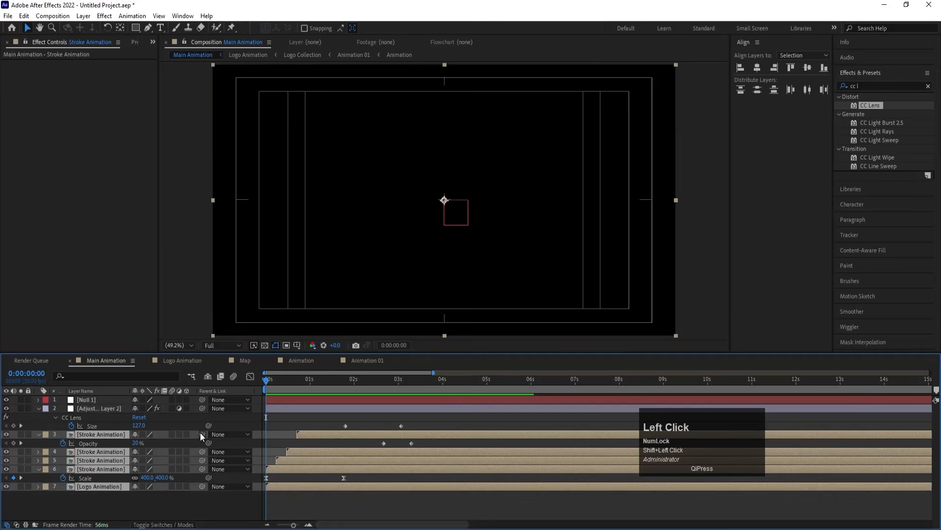
drag(205, 434, 97, 402)
- Set the null's Scale to 110% and keyframe it at the start of the composition
click(91, 396)
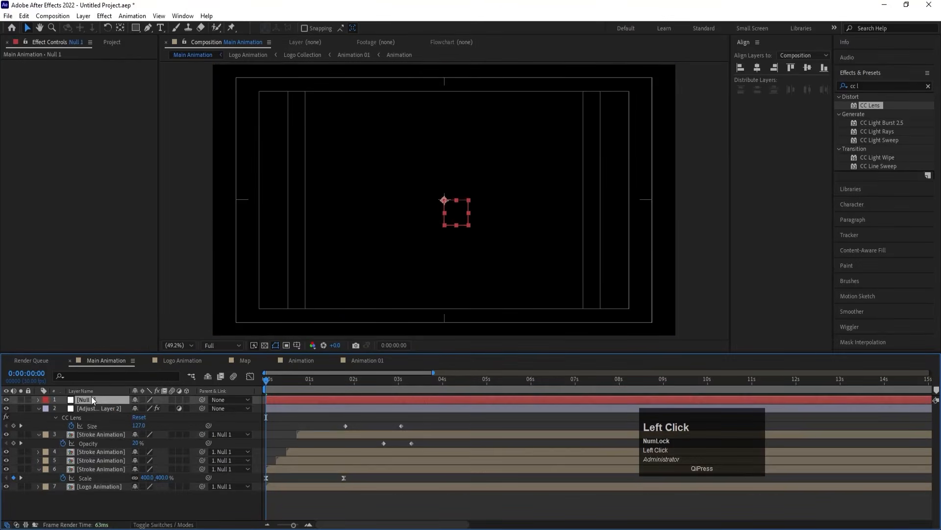
key(s)
click(144, 413)
text(110)
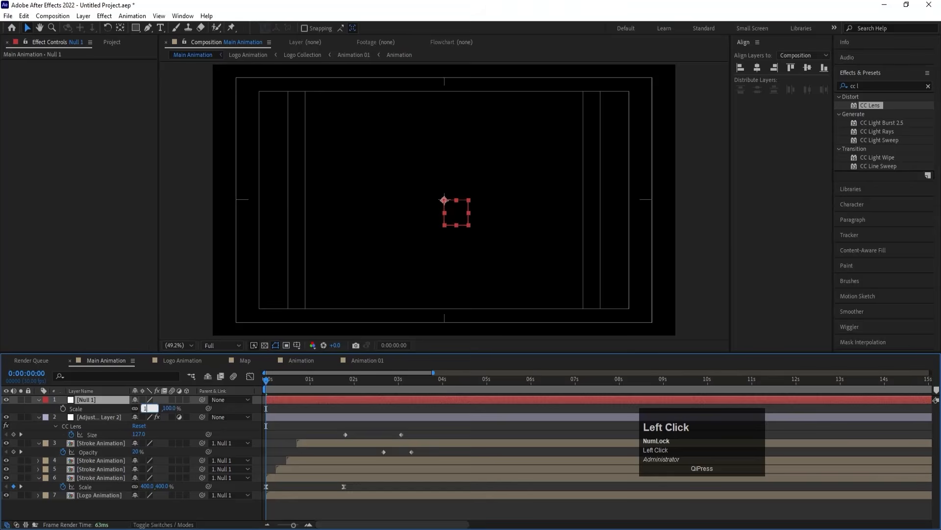
key(Return)
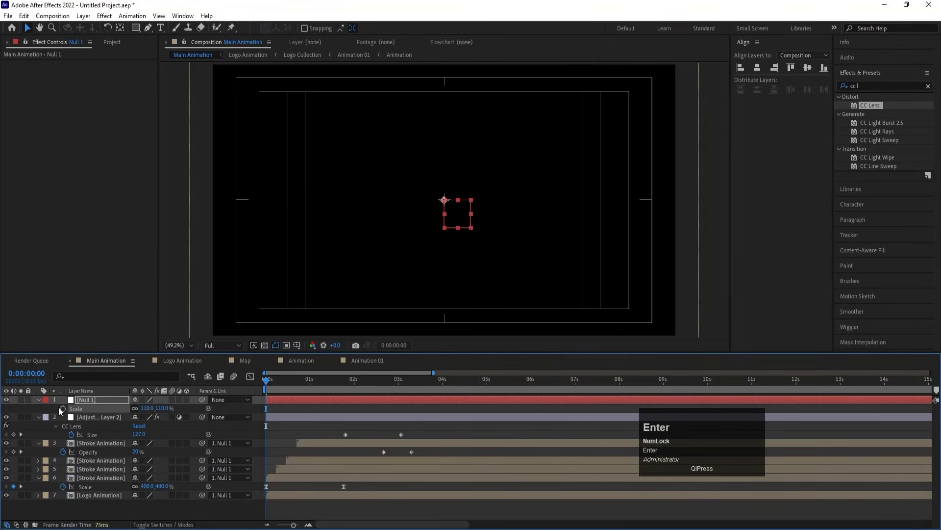
click(62, 408)
- Keyframe the null's Scale at 0:00:06:01, trying 100% and settling on 95%
drag(428, 384, 533, 383)
click(150, 408)
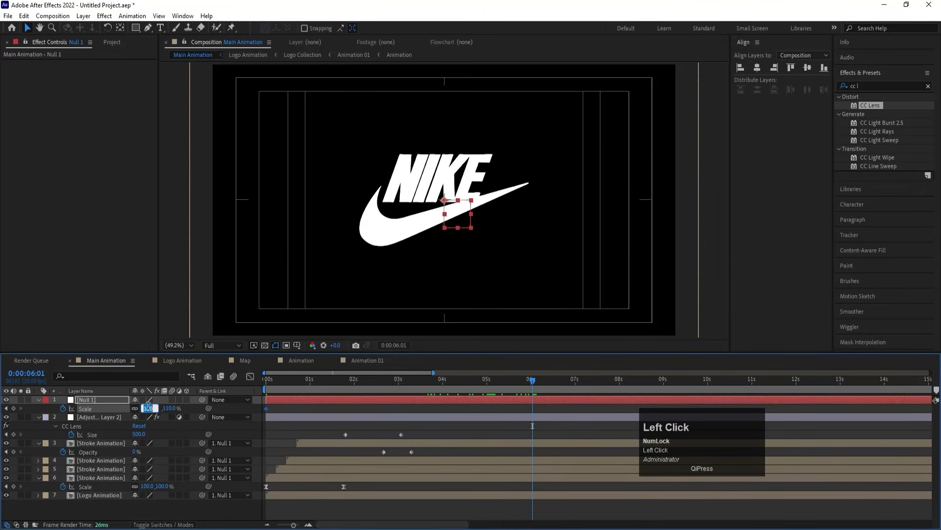
text(100)
key(Return)
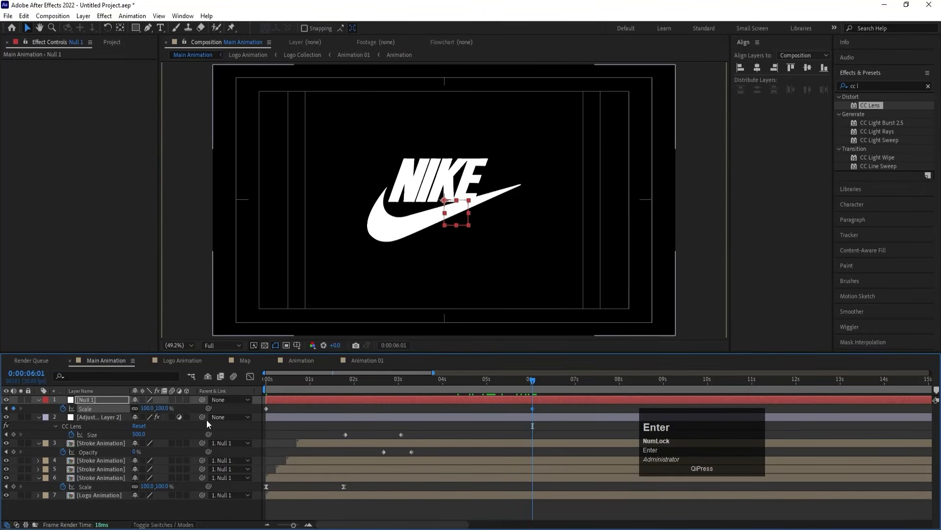
click(147, 408)
text(95)
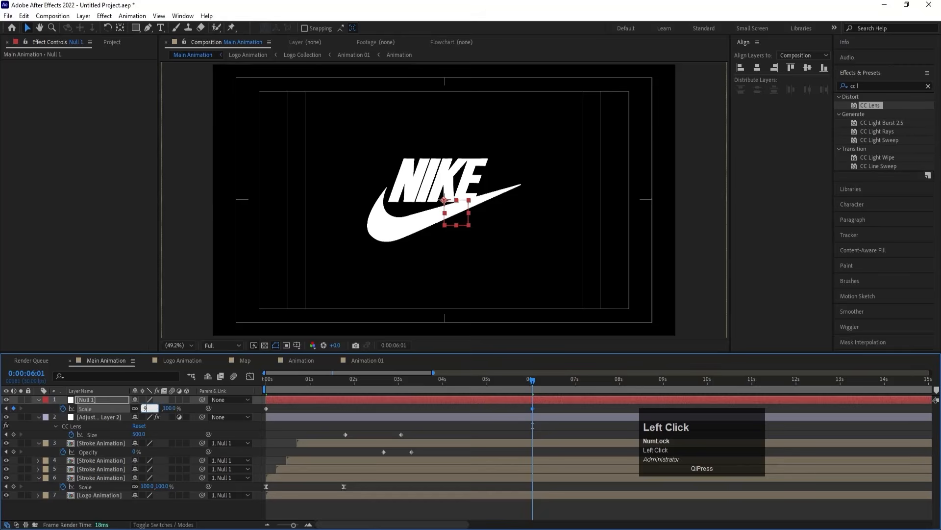
key(Return)
- Add the expression wiggle(3,3) to the null's Position
key(p)
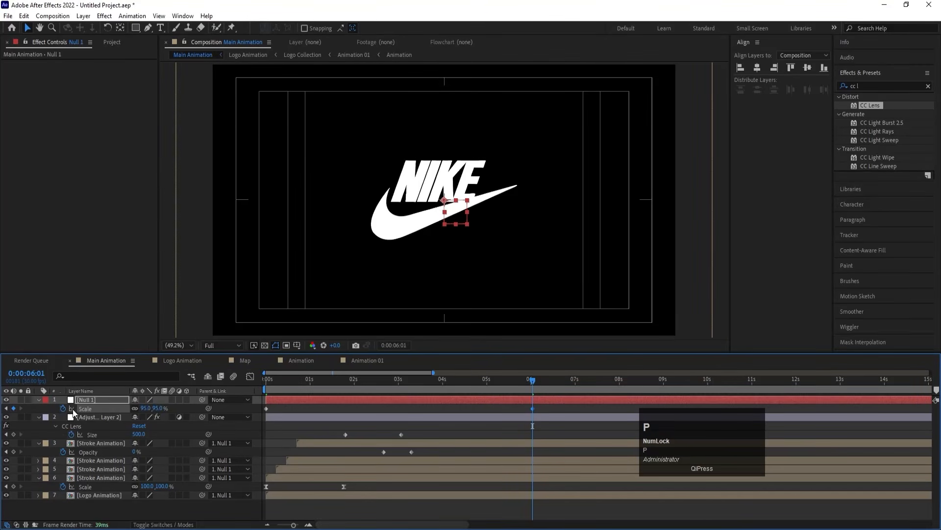
alt+click(64, 409)
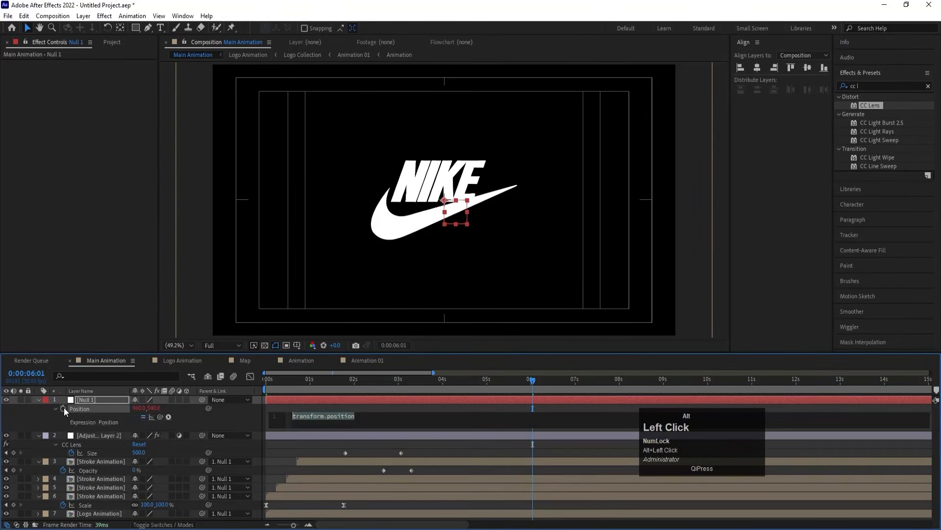
text(wigg)
key(Return)
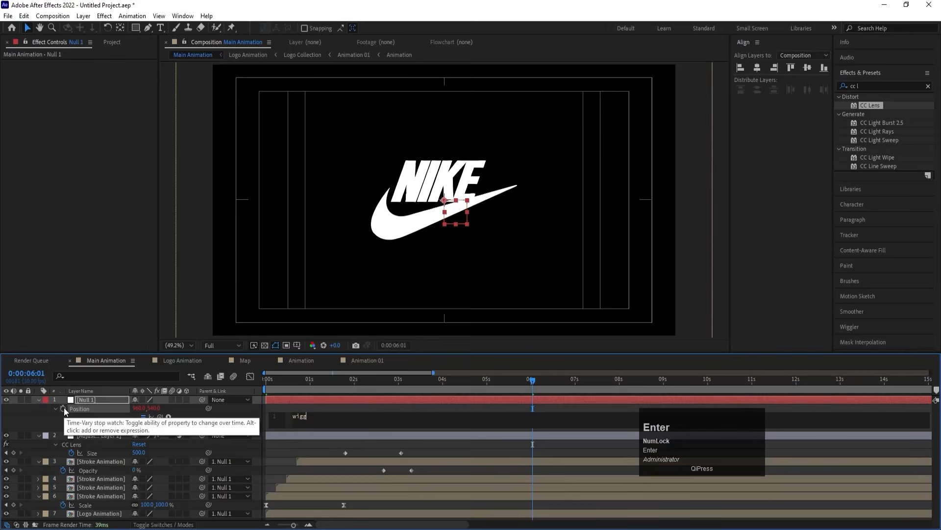
text(3,3))
click(240, 408)
- Preview the animation from 0:00:00:10 and end the work area at 0:00:06:00
click(281, 381)
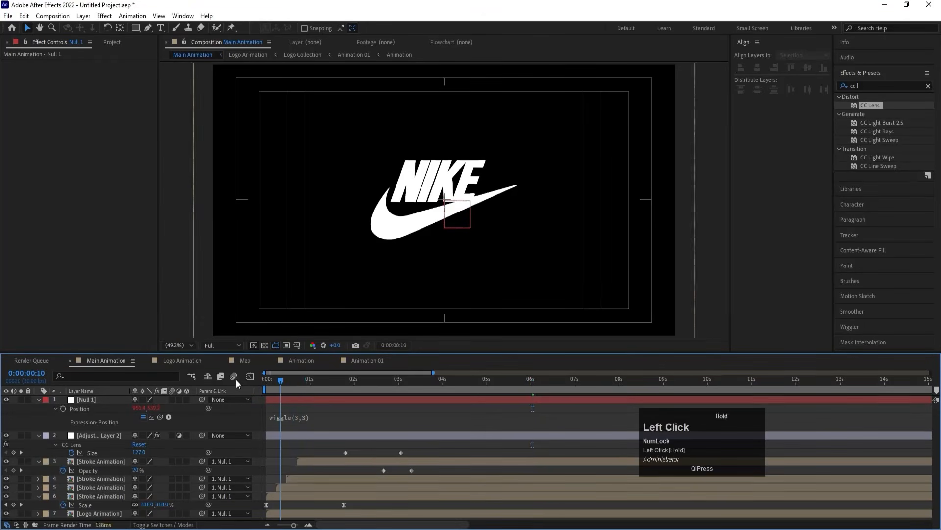
key(space)
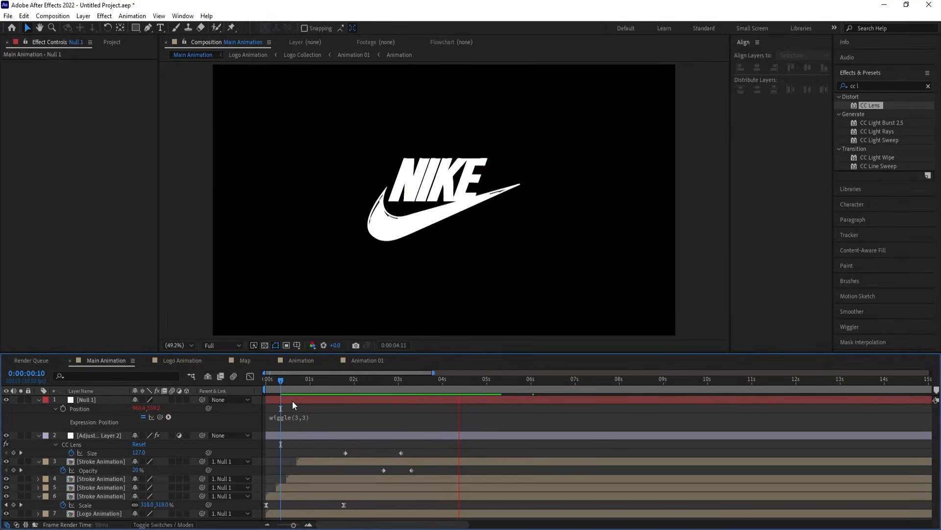
key(space)
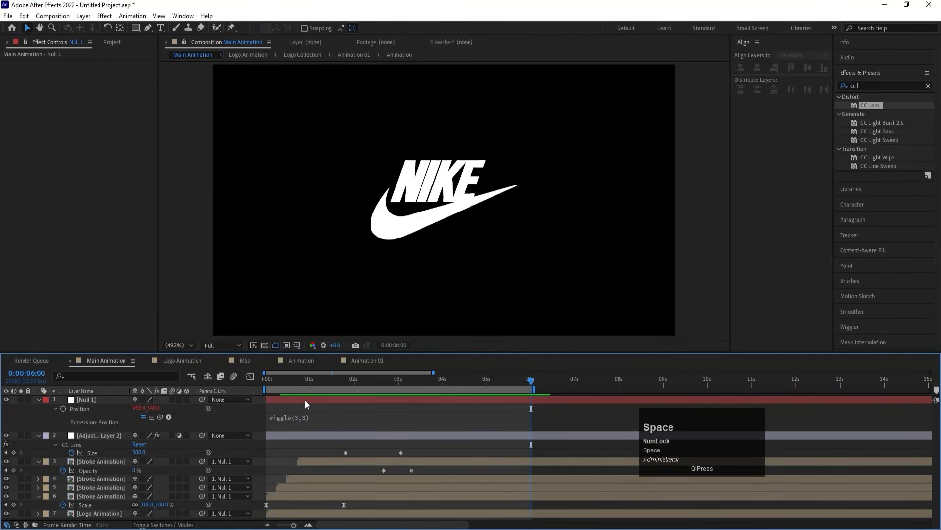
key(space)
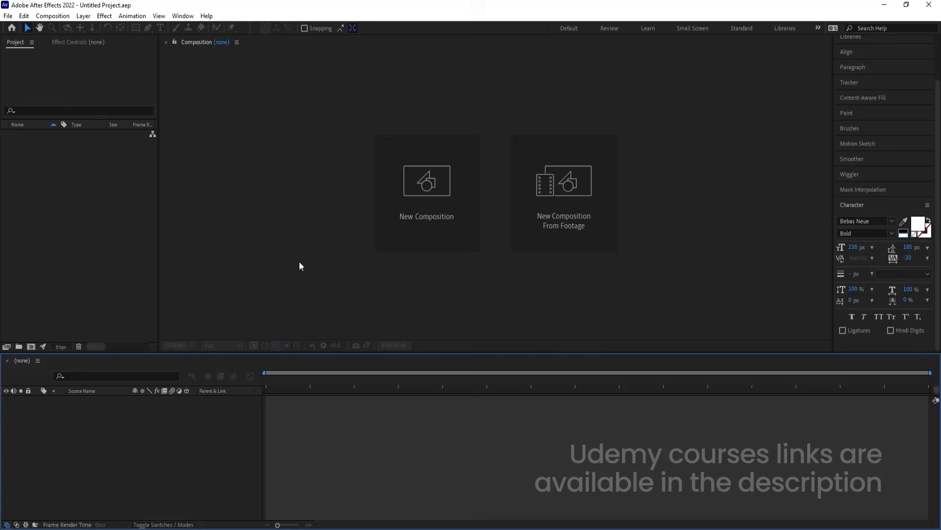
- In the empty project, create a 60 fps composition named Main Animation and show its Title/Action Safe guides
click(380, 235)
text(M)
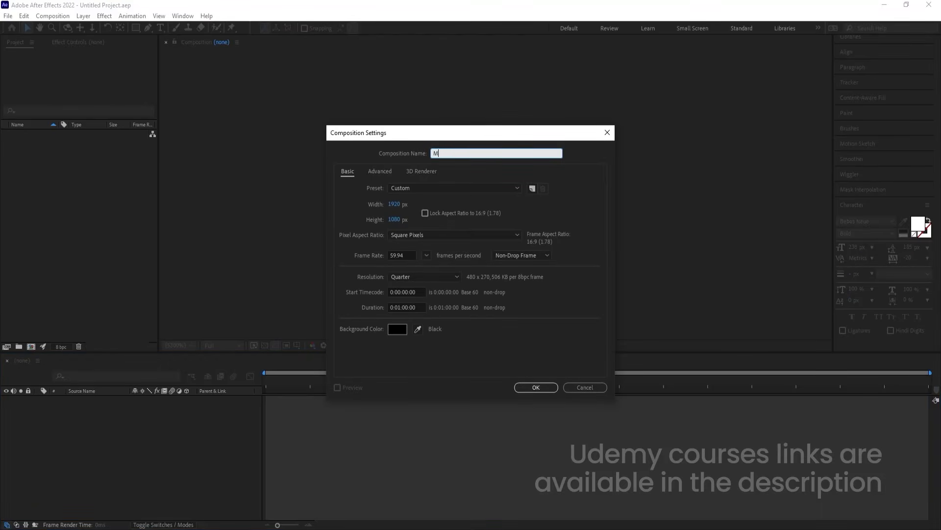
text(ain Animation)
click(426, 256)
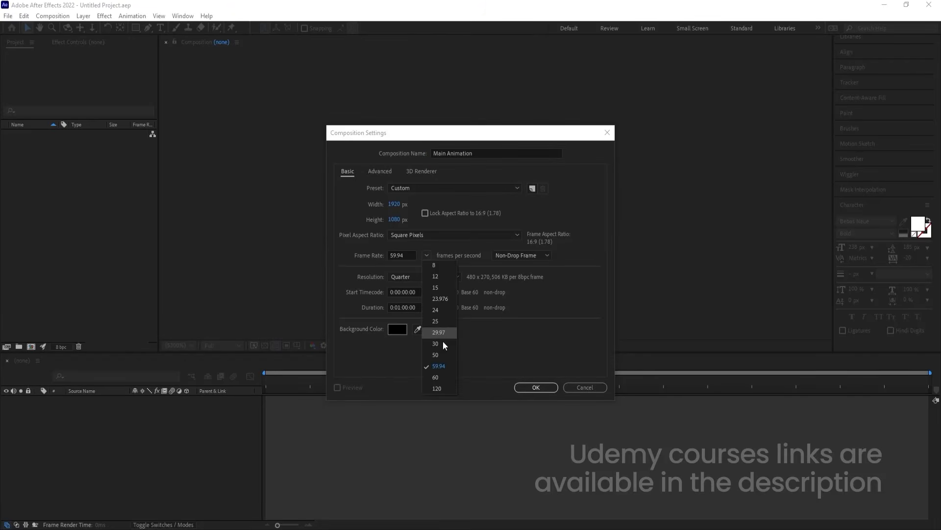
click(449, 376)
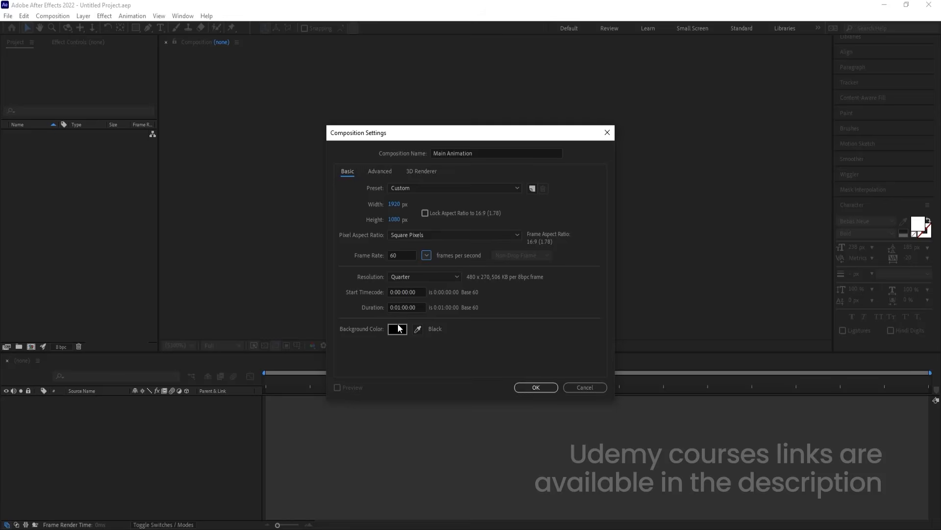
click(537, 386)
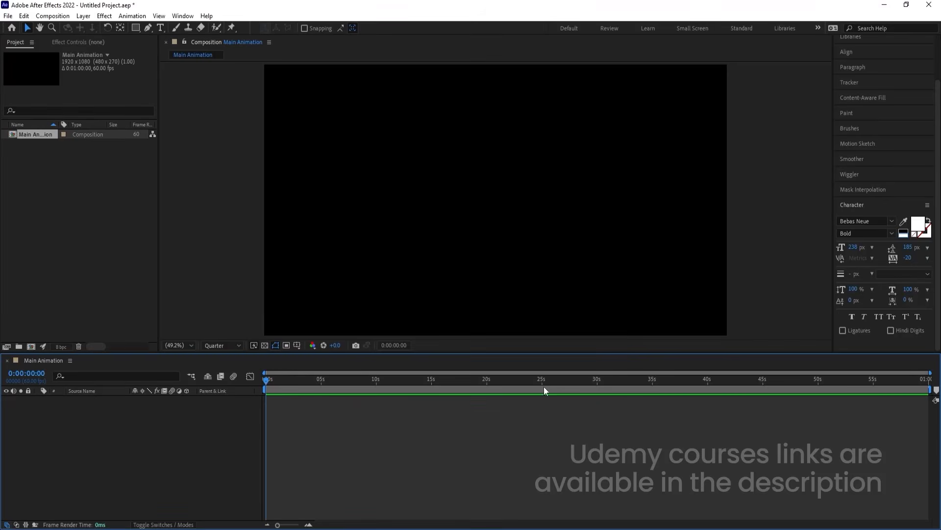
click(296, 346)
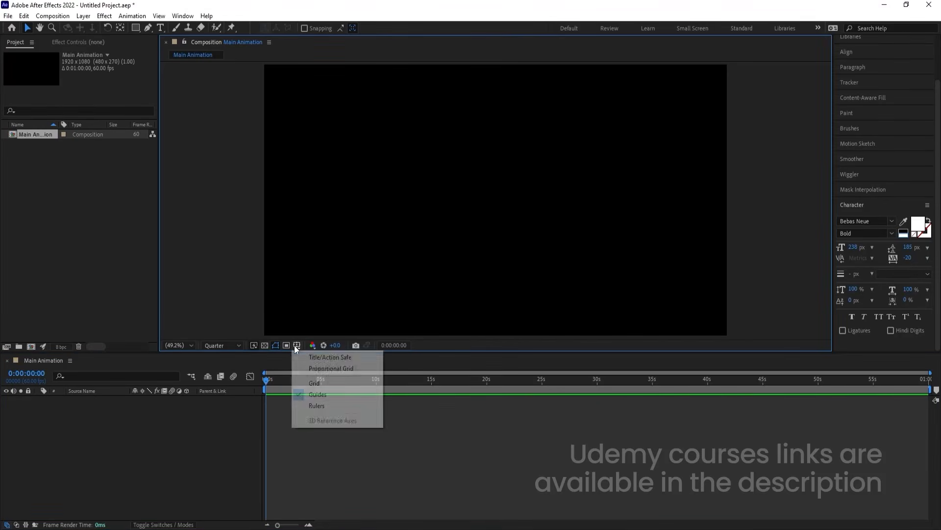
click(322, 358)
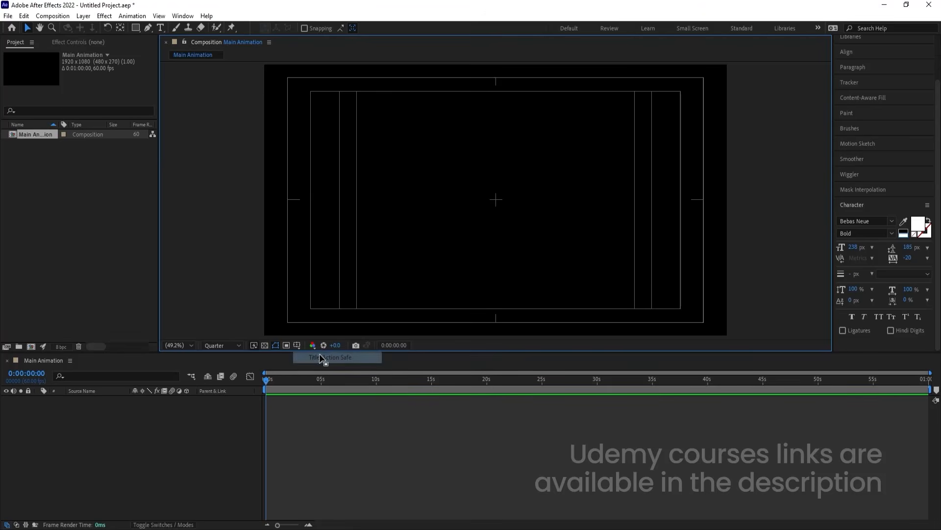
- Add a white text layer reading MOTION GRAPHICS and center-align its paragraph
click(161, 27)
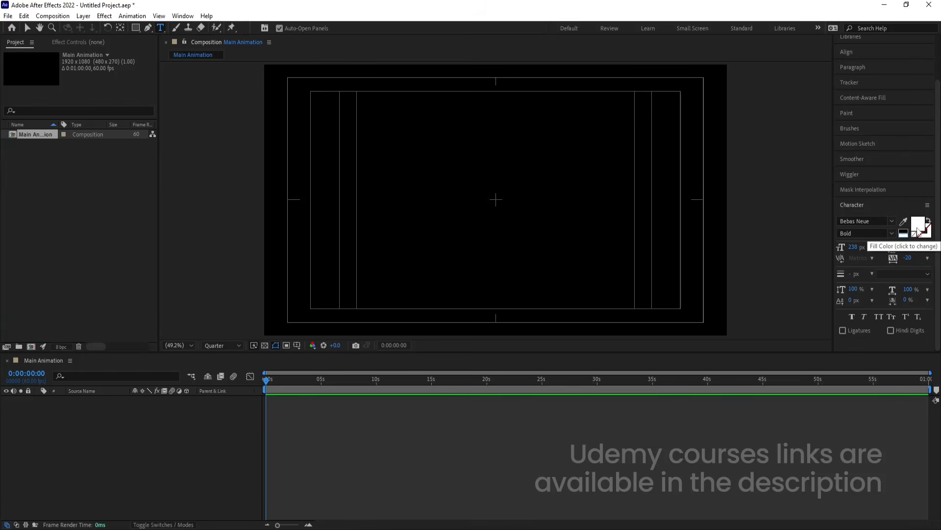
click(434, 208)
text(MOTI)
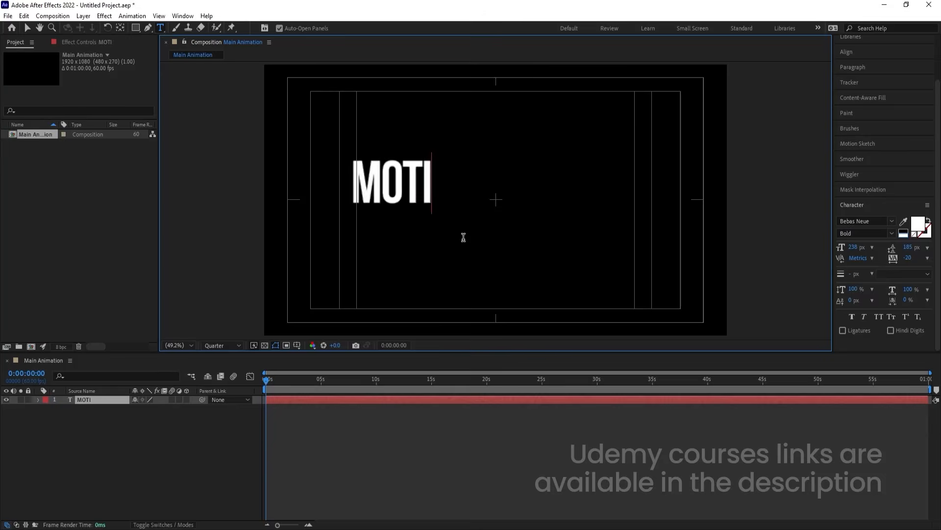
text(ON GRAPHICS)
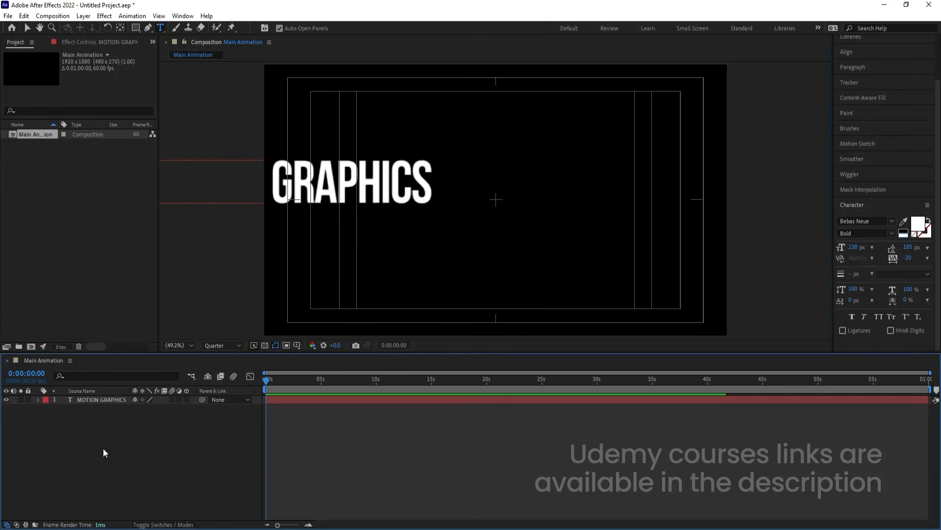
click(109, 401)
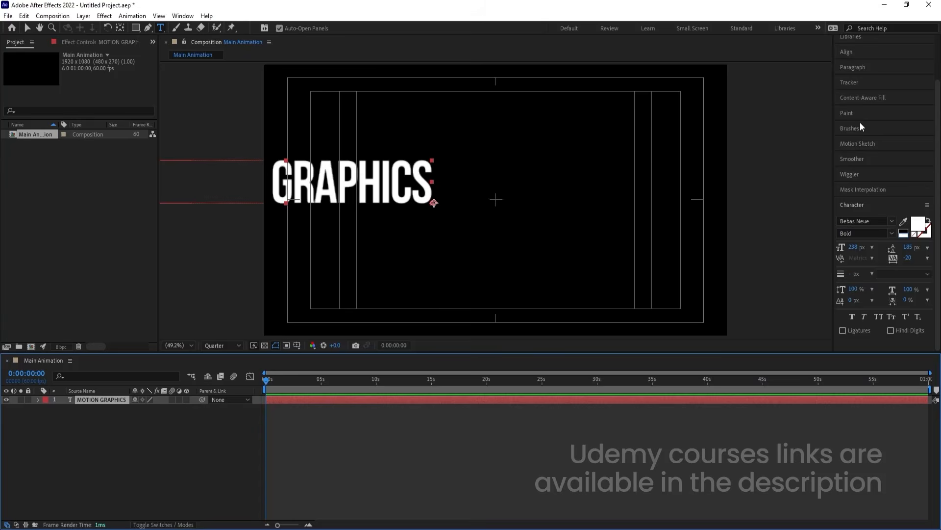
click(851, 67)
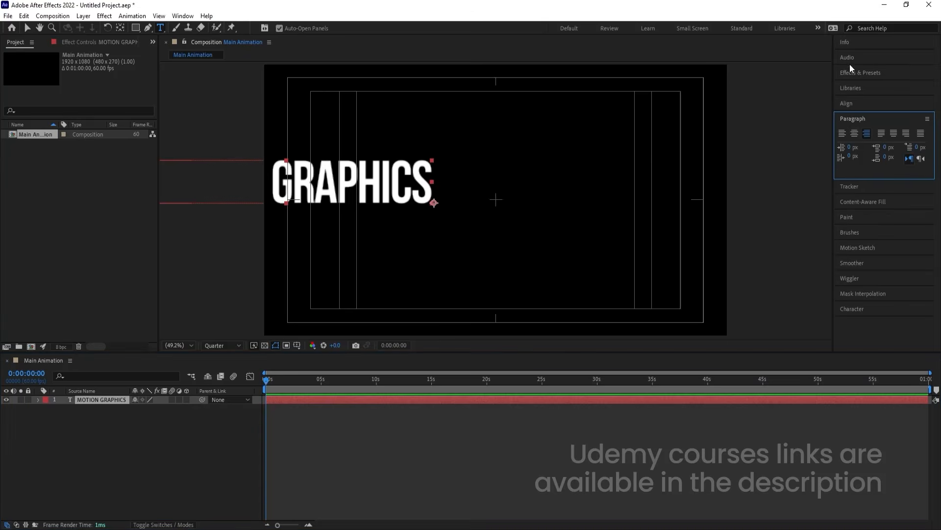
click(855, 134)
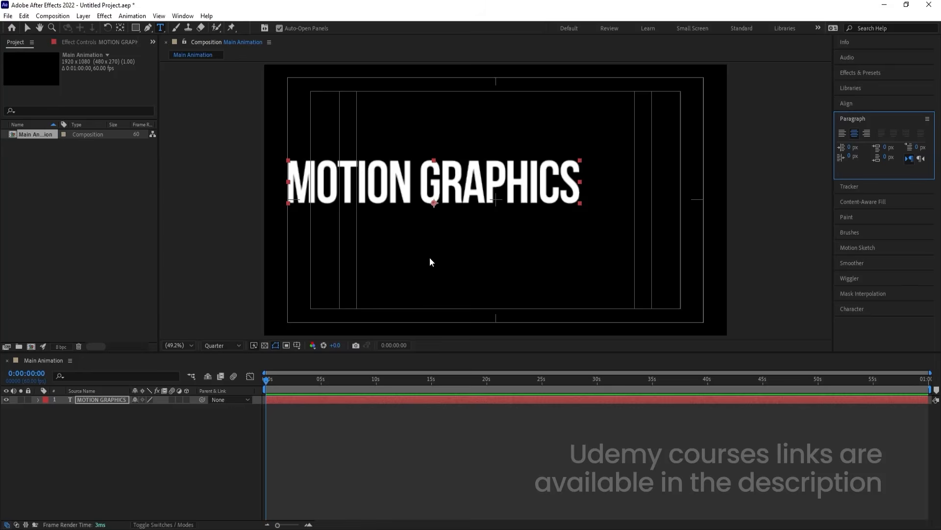
- Center the anchor point on the MOTION GRAPHICS text and align the layer to the composition's horizontal and vertical center
key(ctrl+alt+Home)
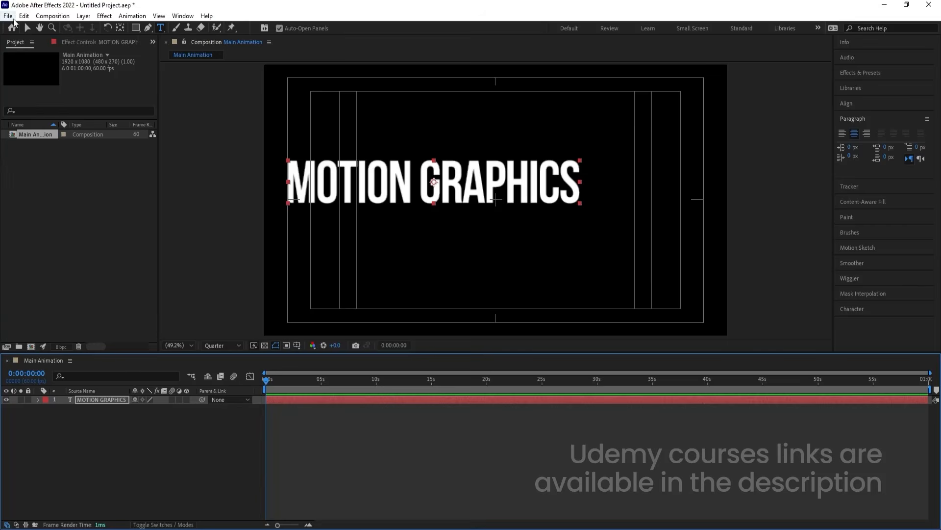
click(27, 28)
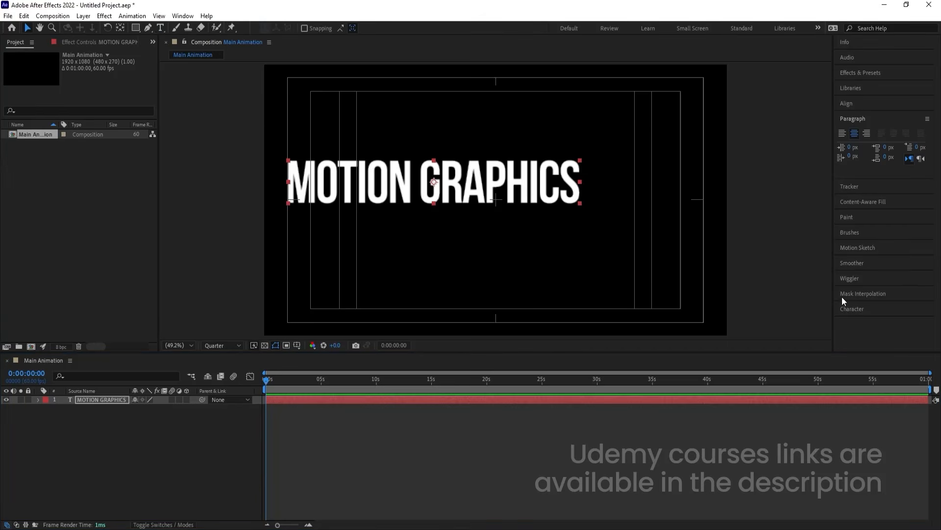
click(850, 103)
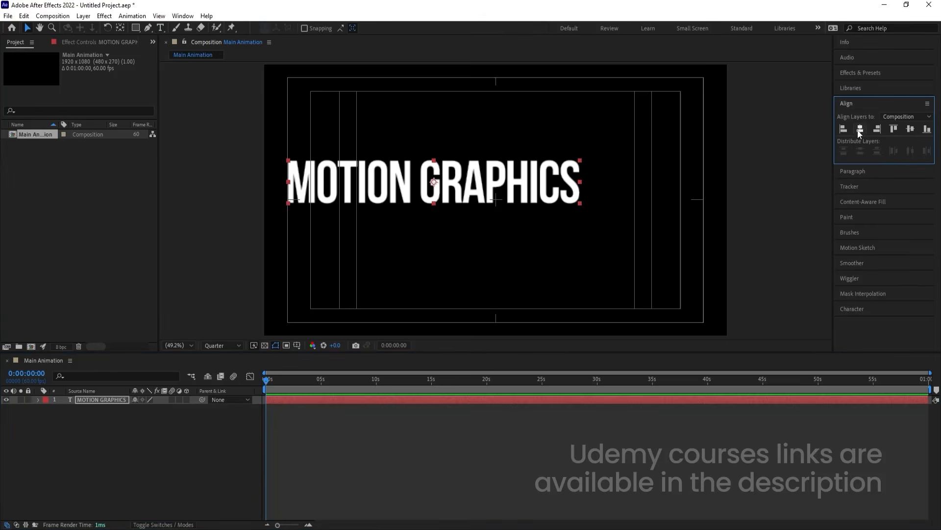
click(859, 130)
click(910, 129)
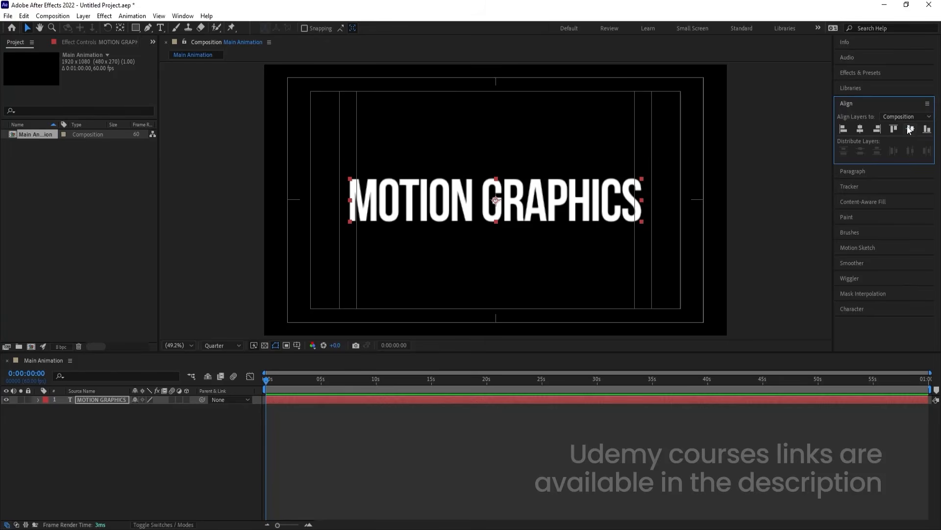
- Add a Position animator to the MOTION GRAPHICS text layer and set its position to 0.0, 170.0
click(58, 454)
click(99, 400)
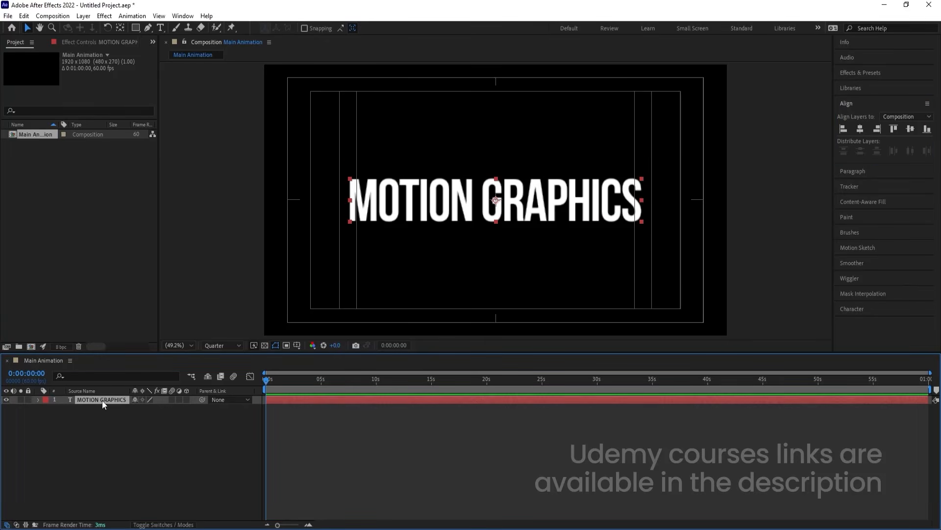
click(39, 399)
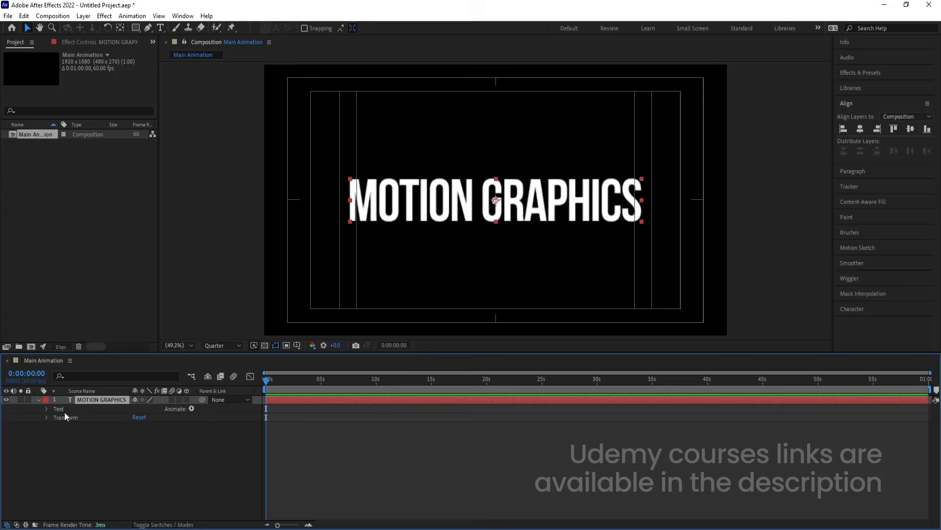
click(191, 408)
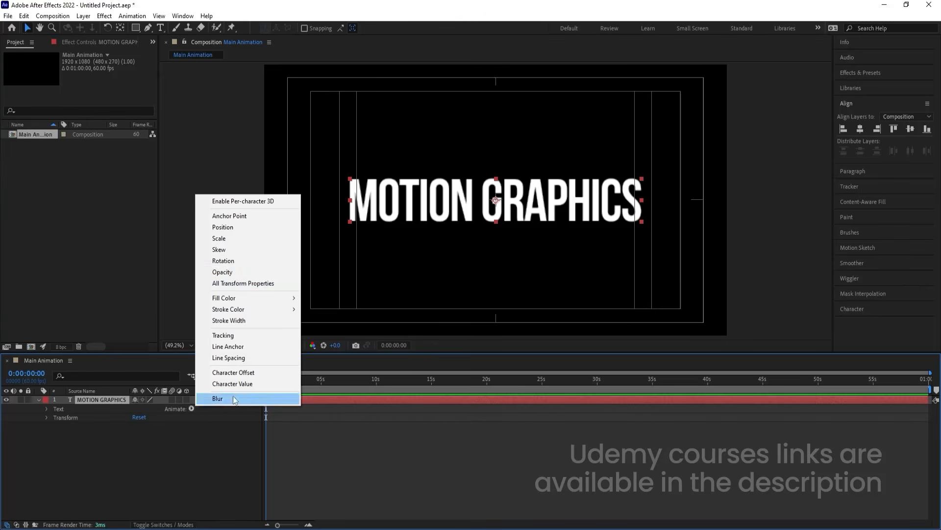
click(236, 228)
drag(146, 460, 213, 479)
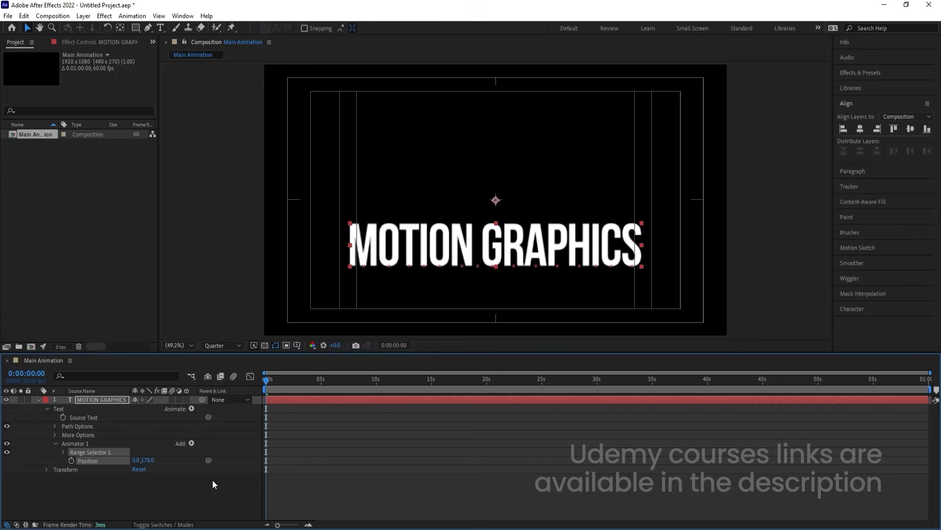
- Keyframe the Range Selector's Start from 0% at 0:00:00:00 to 100% at 0:00:01:31 and preview the reveal
click(64, 452)
click(80, 460)
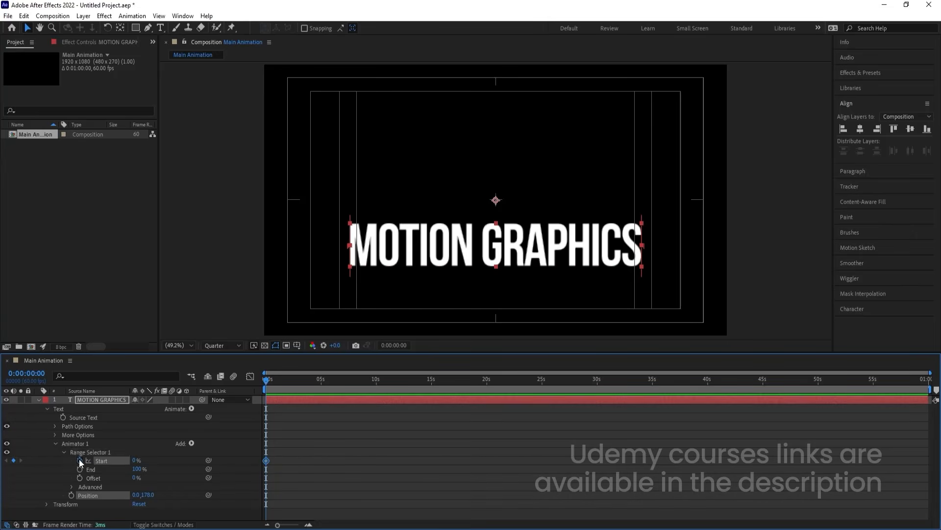
key(equal)
key(equal)
key(equal)
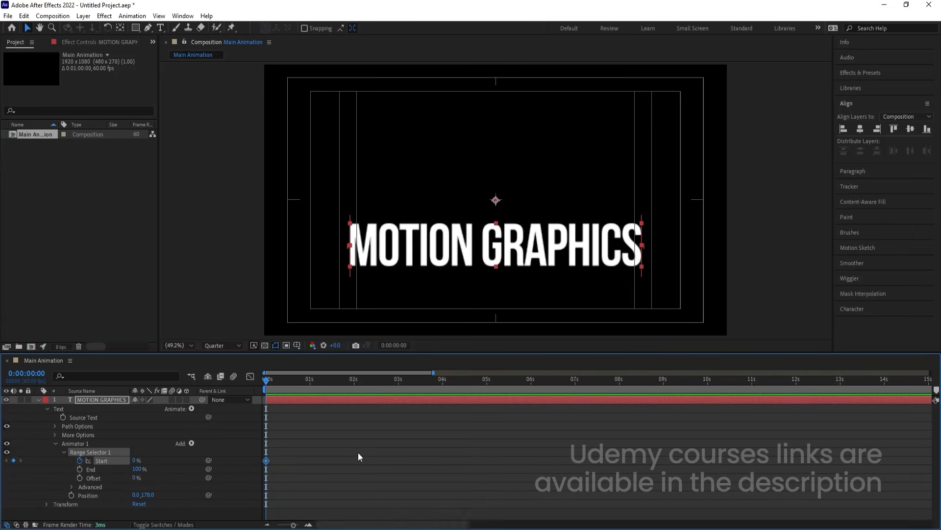
click(399, 382)
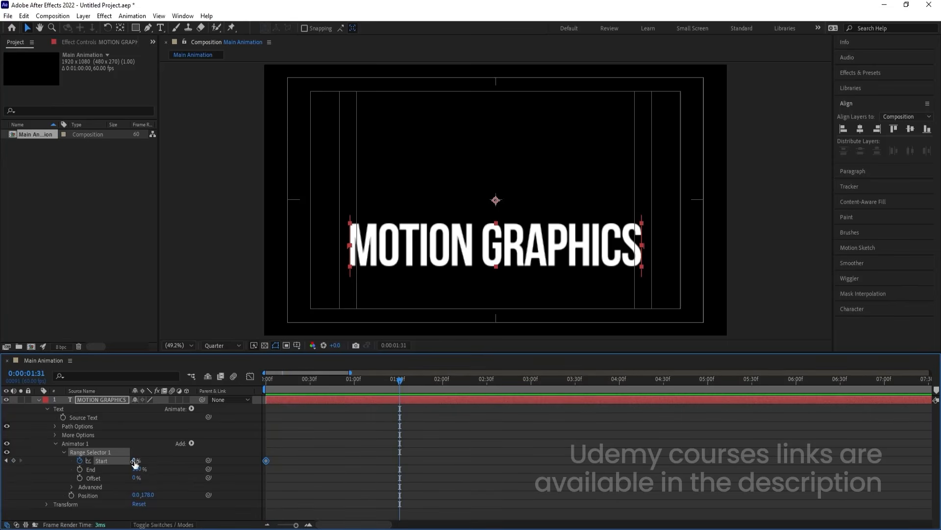
drag(135, 463, 202, 460)
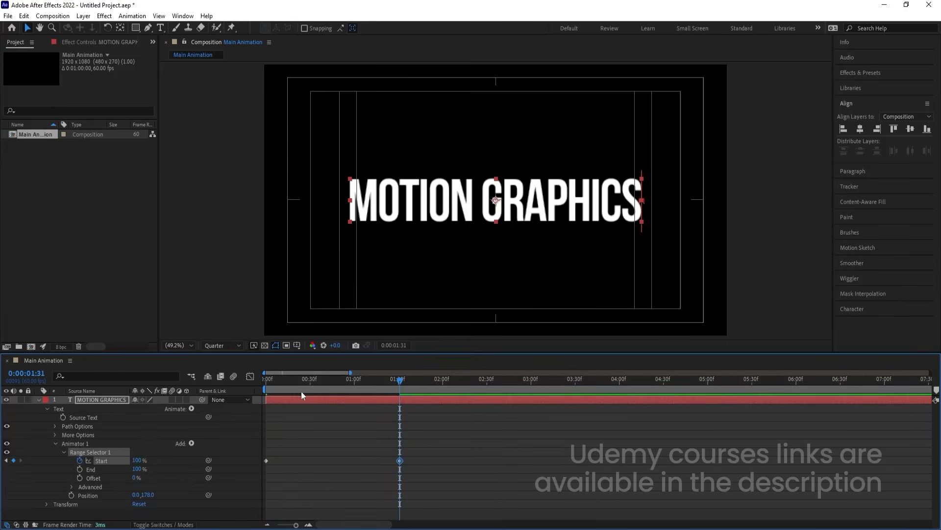
key(space)
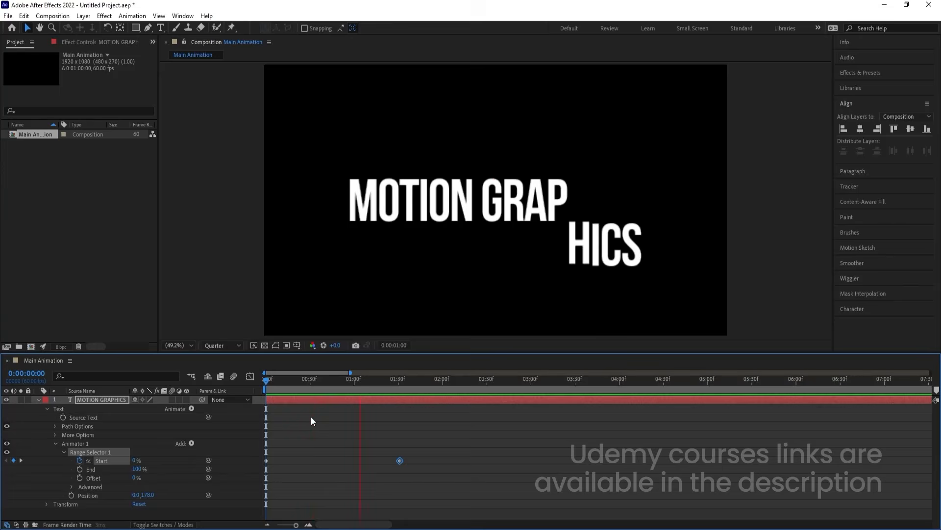
key(space)
drag(300, 387, 265, 384)
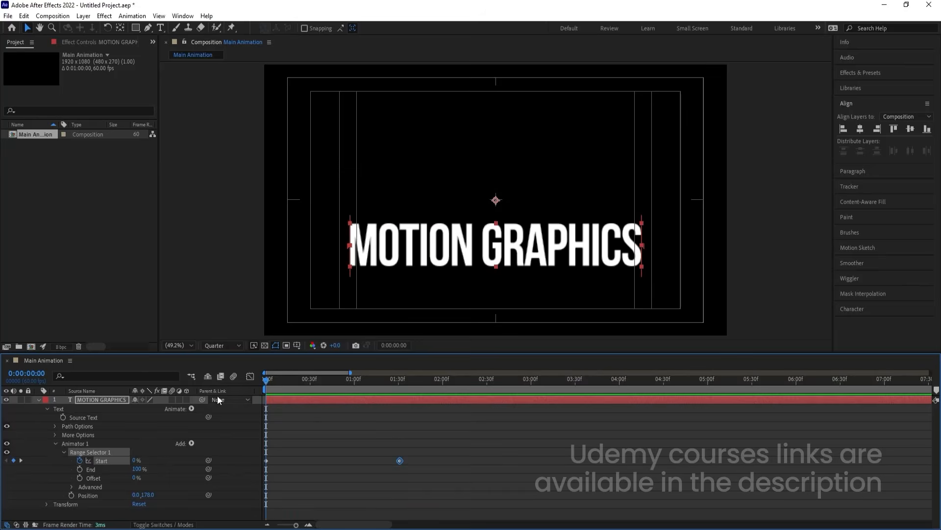
- Add the Tracking property to Animator 1 and set its Tracking Amount to -64
click(192, 444)
mouse_move(216, 447)
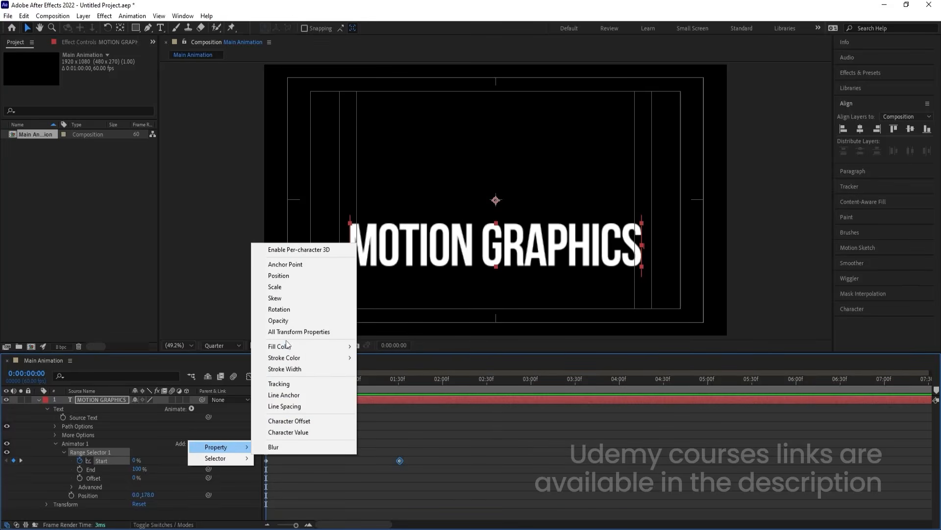
click(287, 383)
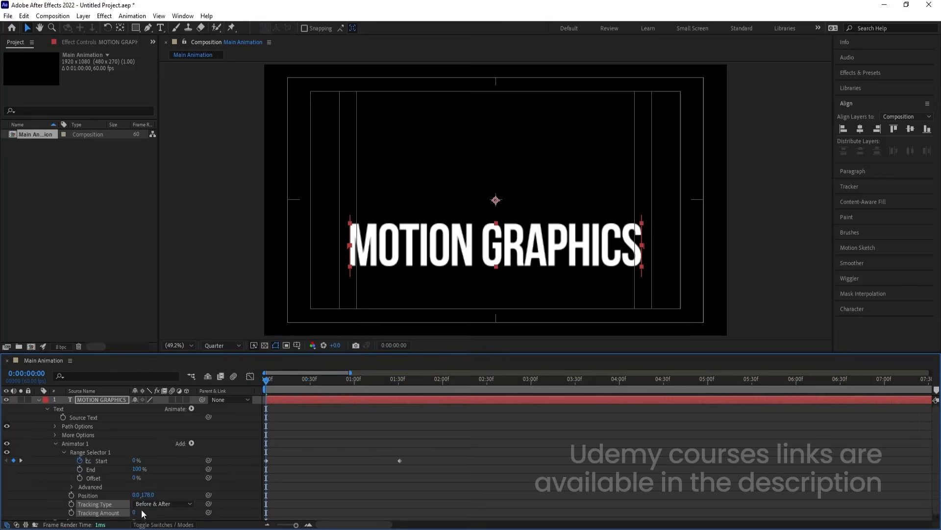
drag(134, 512, 101, 513)
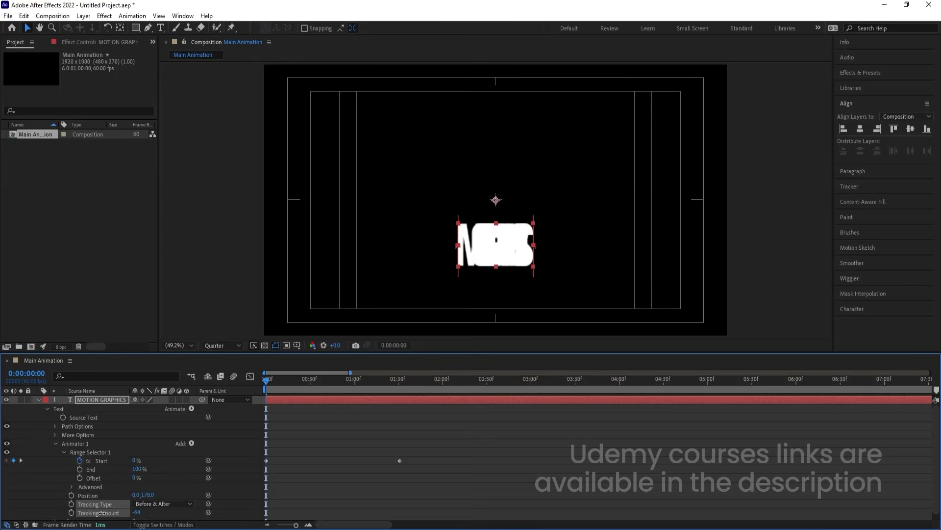
- Add the Opacity property to Animator 1, set it to 0%, and preview the text reveal
click(192, 443)
mouse_move(221, 447)
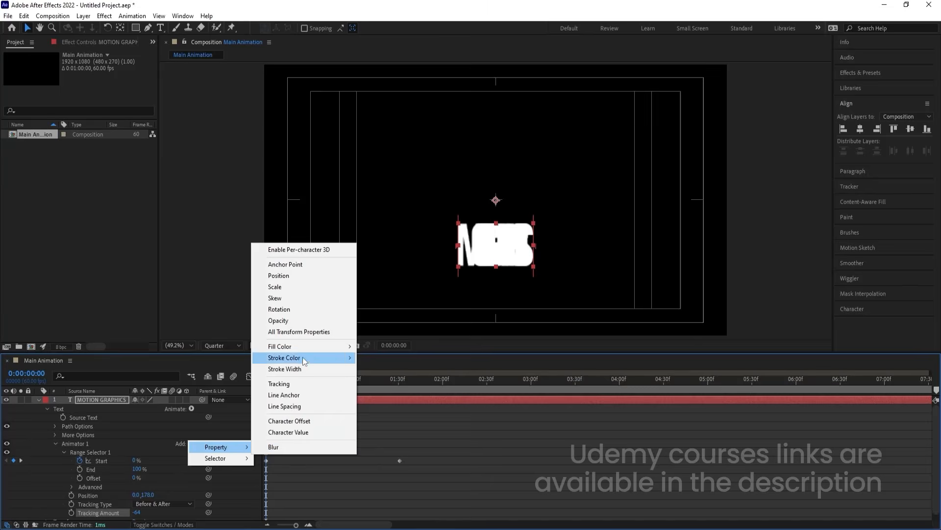
click(278, 320)
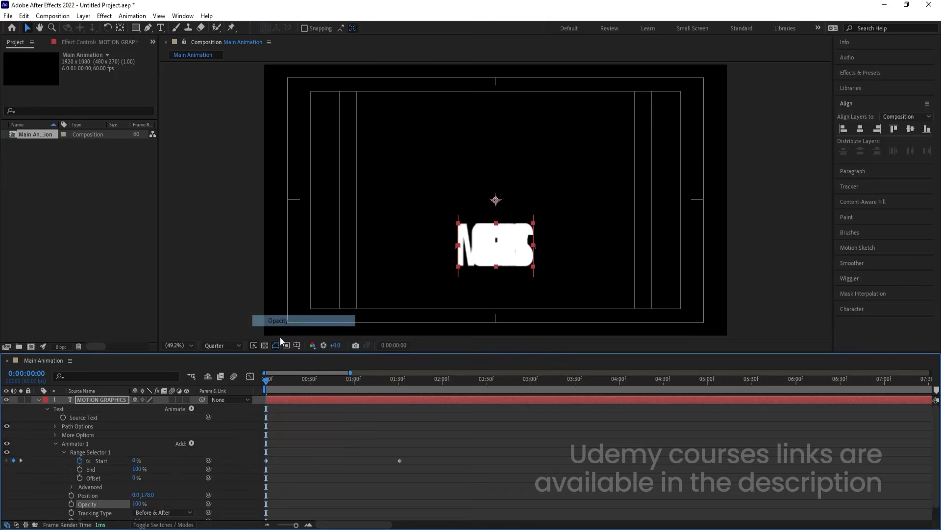
click(140, 504)
text(0)
key(Return)
key(space)
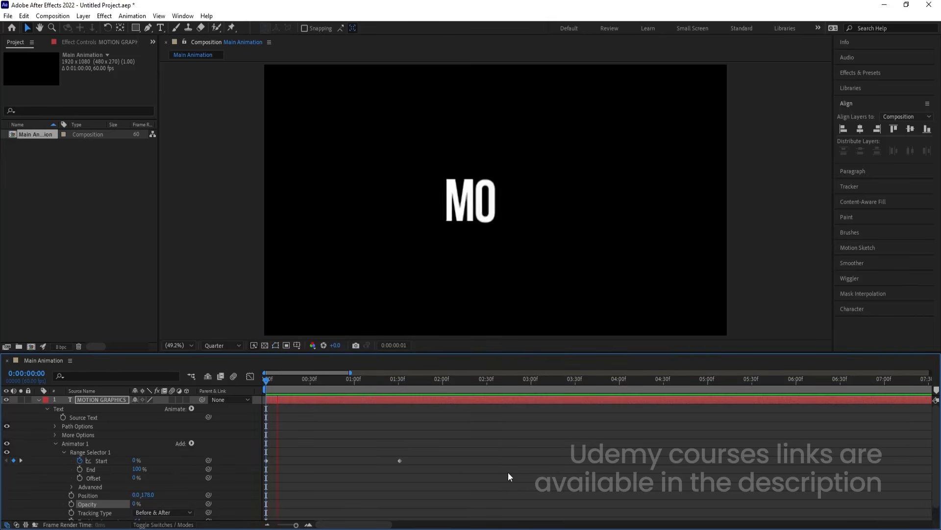
key(space)
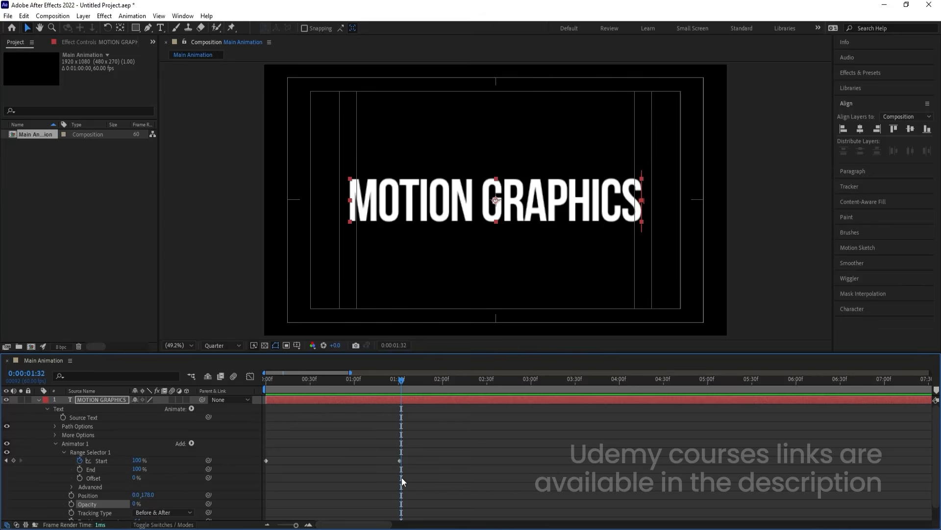
- Apply Easy Ease to both Start keyframes and show their speed graph in the Graph Editor
drag(446, 478, 246, 449)
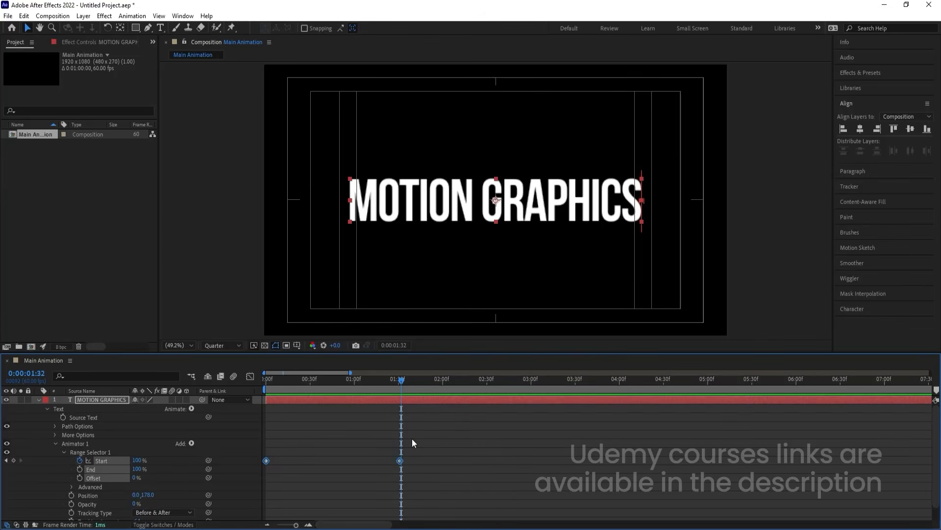
key(F9)
click(250, 376)
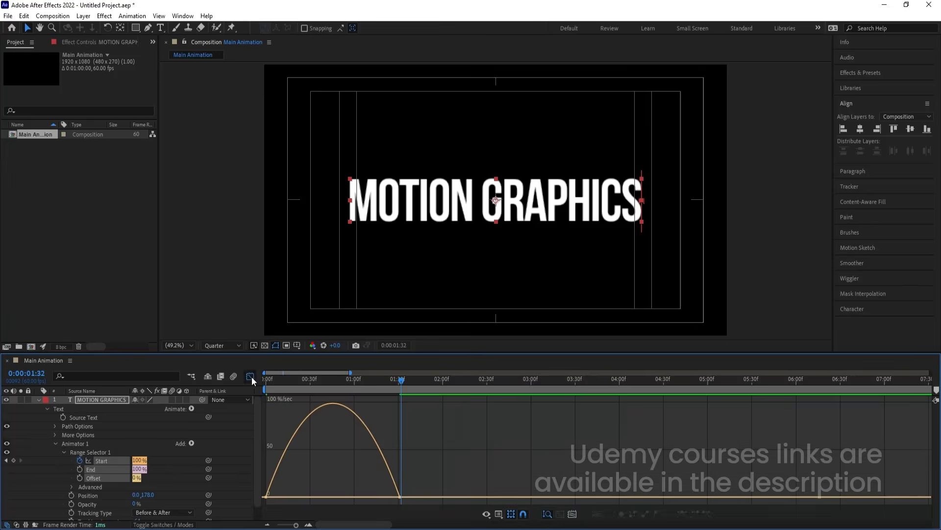
right_click(454, 449)
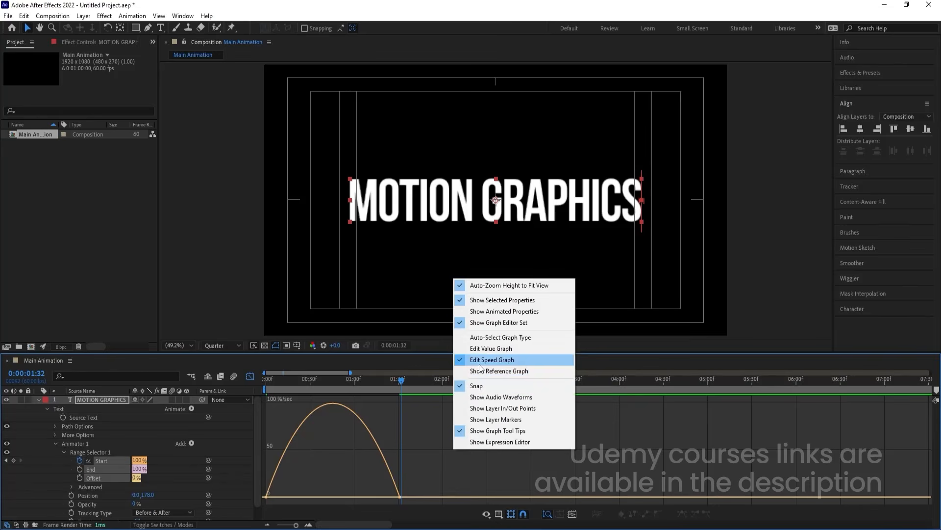
click(430, 439)
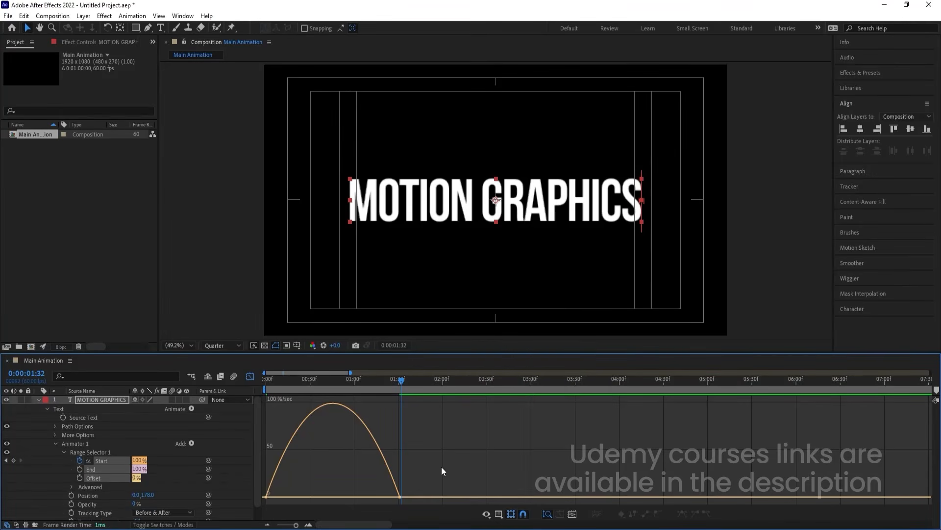
- Lengthen the influence handles of both Start keyframes to form a steep central speed peak, and preview the result
drag(442, 467, 240, 516)
drag(378, 493, 352, 493)
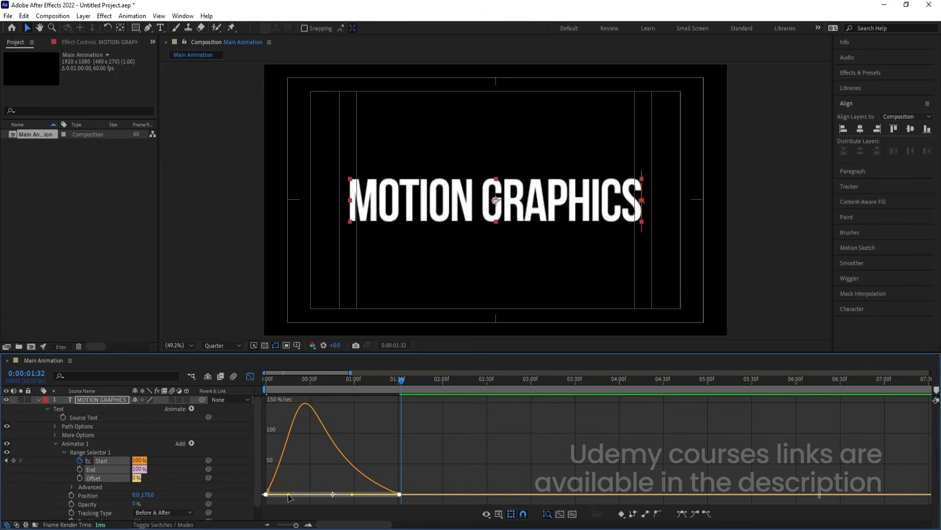
drag(288, 494, 308, 494)
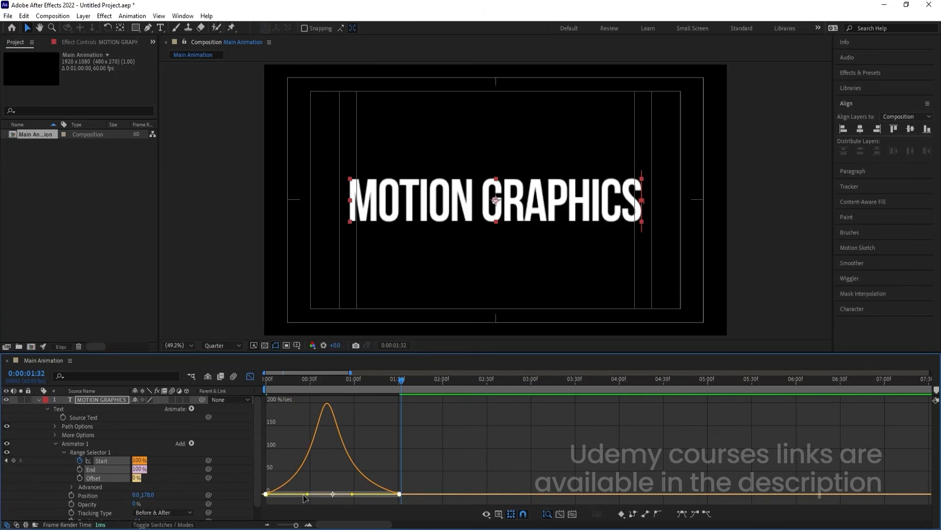
click(250, 376)
key(Home)
key(space)
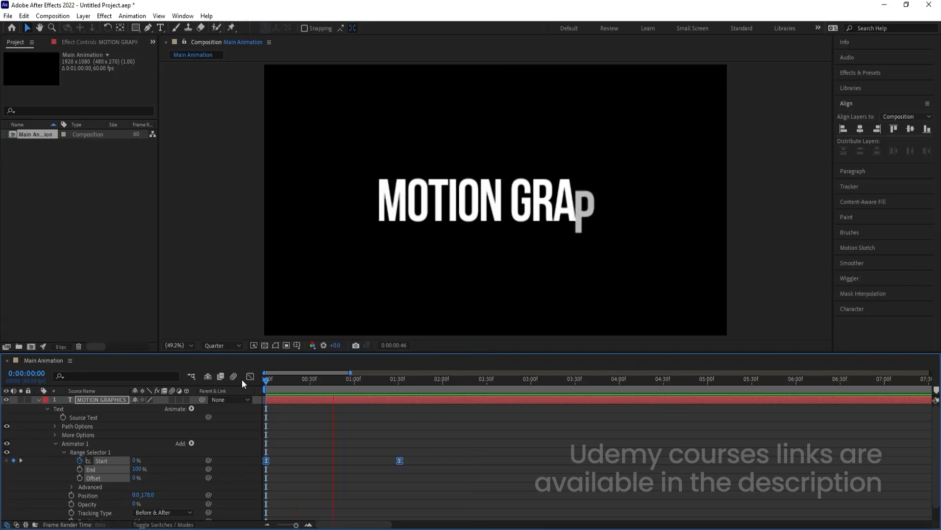
key(space)
- Slow the reveal by moving the last Start keyframe to about 0:00:02:00, preview it, and collapse the text layer's properties
click(371, 456)
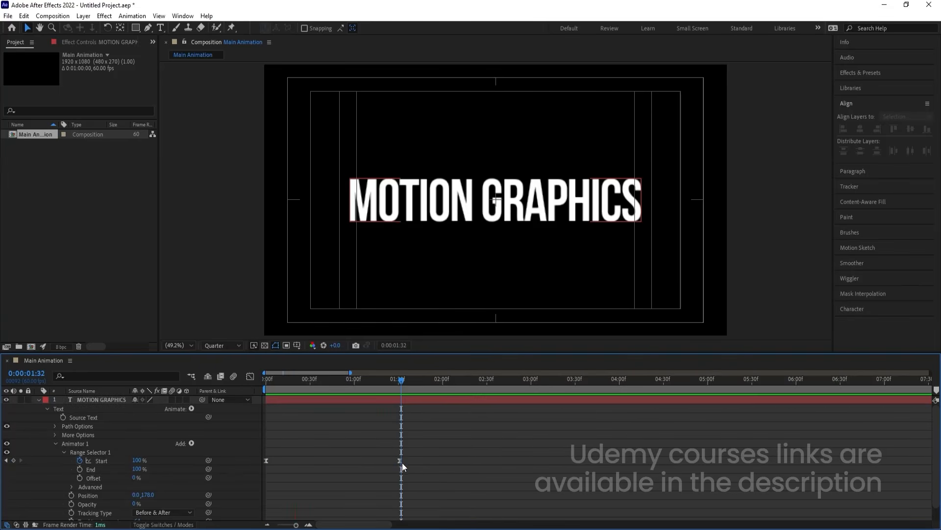
drag(402, 463, 446, 466)
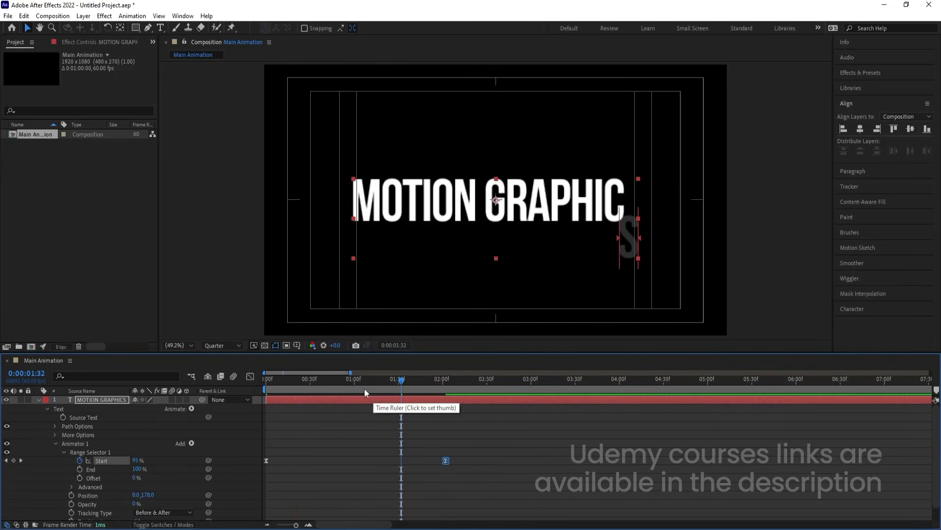
key(Home)
key(space)
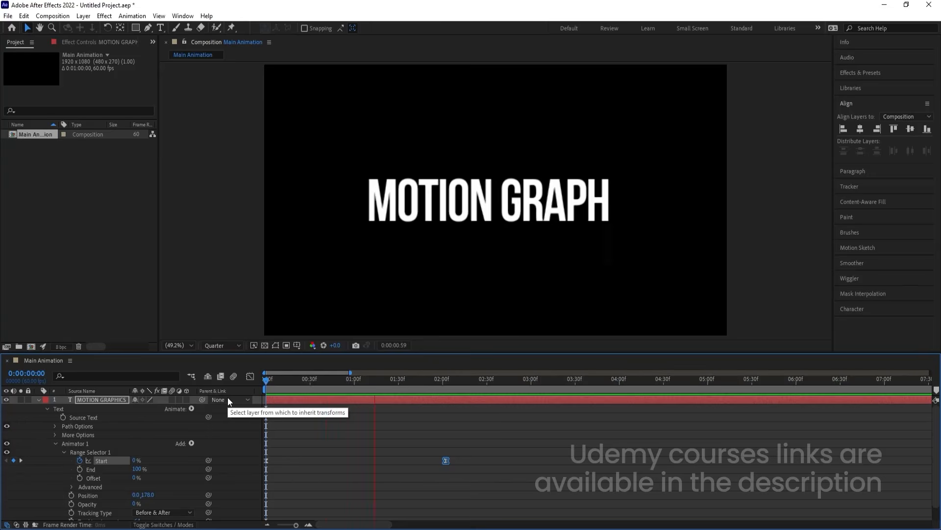
click(51, 401)
click(39, 400)
key(space)
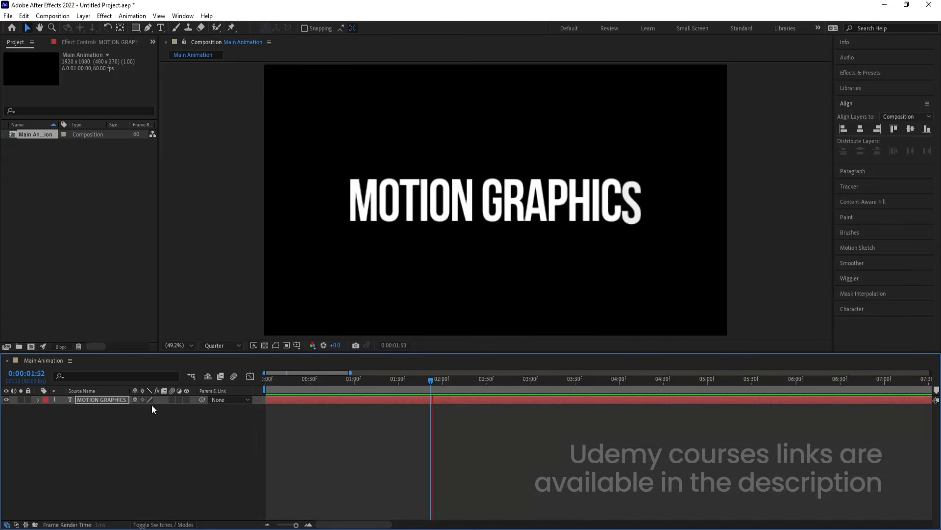
key(space)
- Preview the text reveal from the start of the composition with no layer selected
drag(301, 381, 128, 399)
click(122, 423)
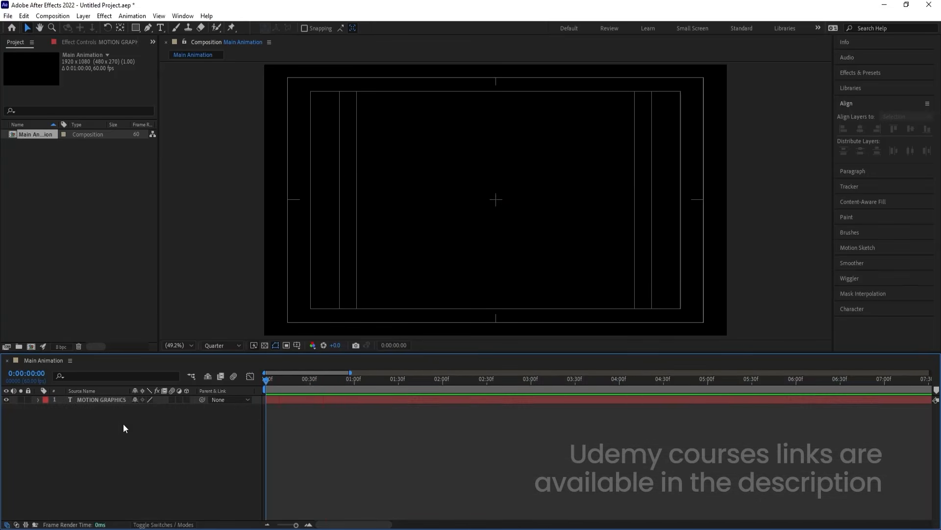
key(space)
- Duplicate the MOTION GRAPHICS text layer at 0:00:02:00 and move the copy straight up, just above the original text
drag(406, 382, 443, 387)
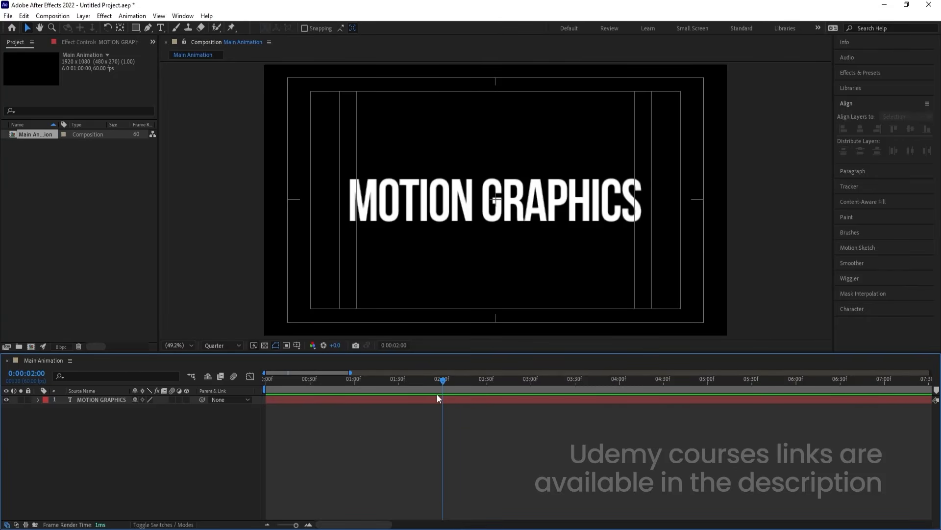
click(87, 403)
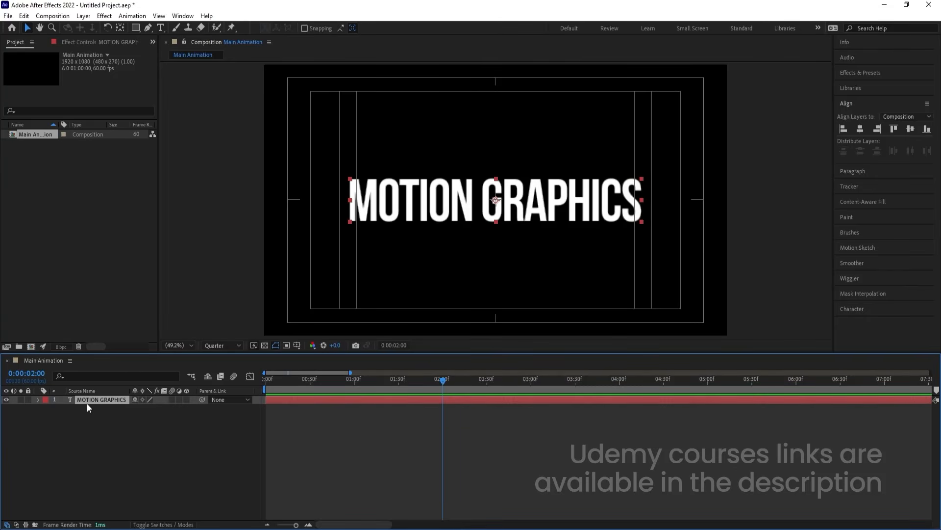
key(ctrl+d)
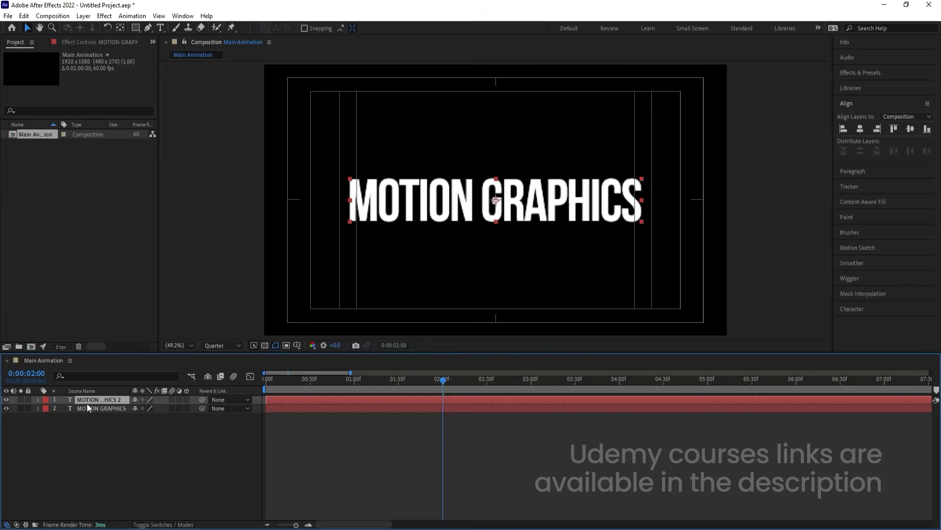
drag(433, 212, 433, 165)
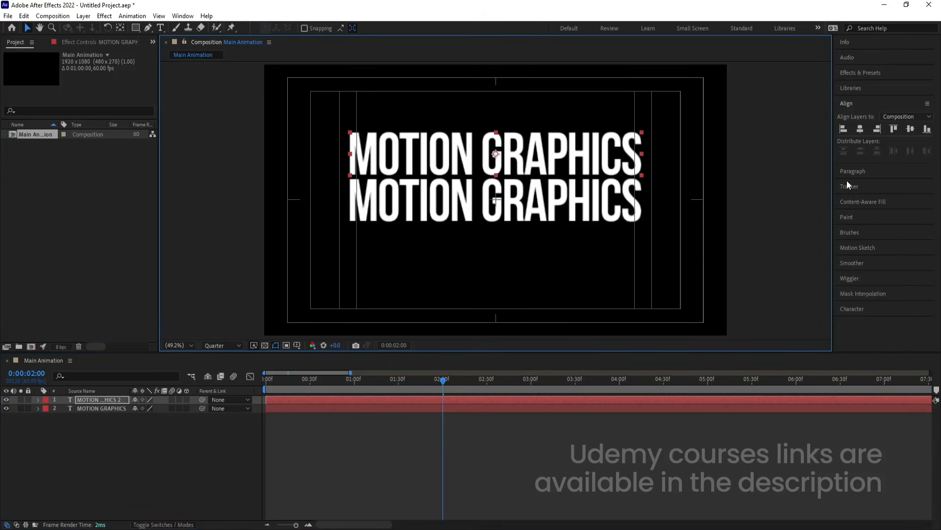
- Turn the duplicated text into an outline with no fill and a white stroke
click(852, 308)
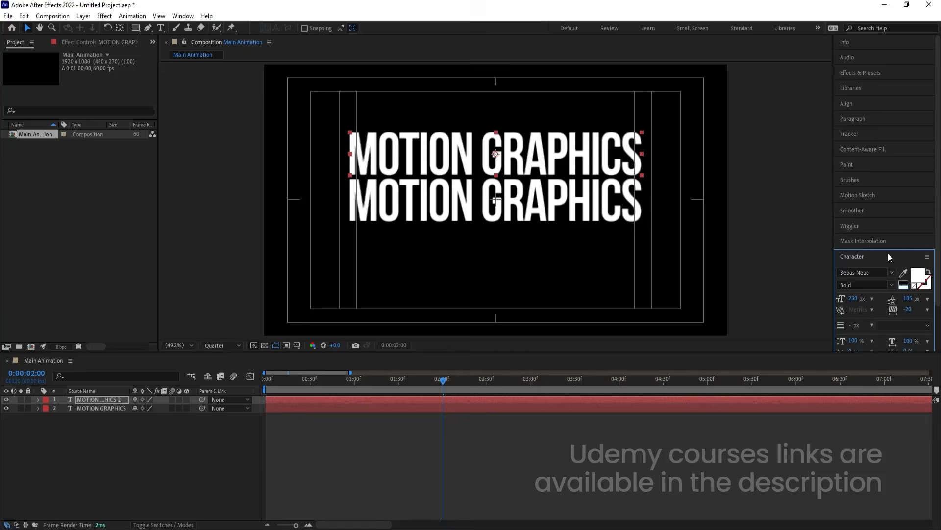
click(915, 286)
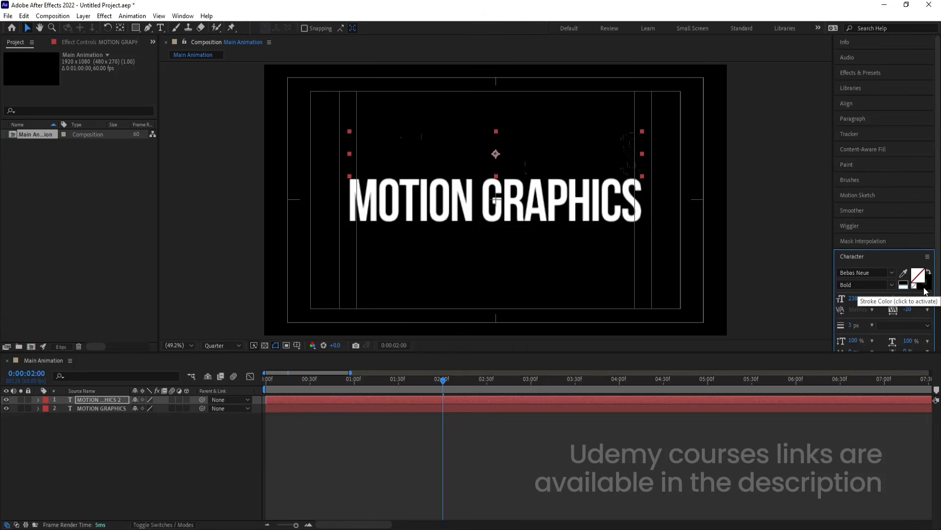
click(925, 286)
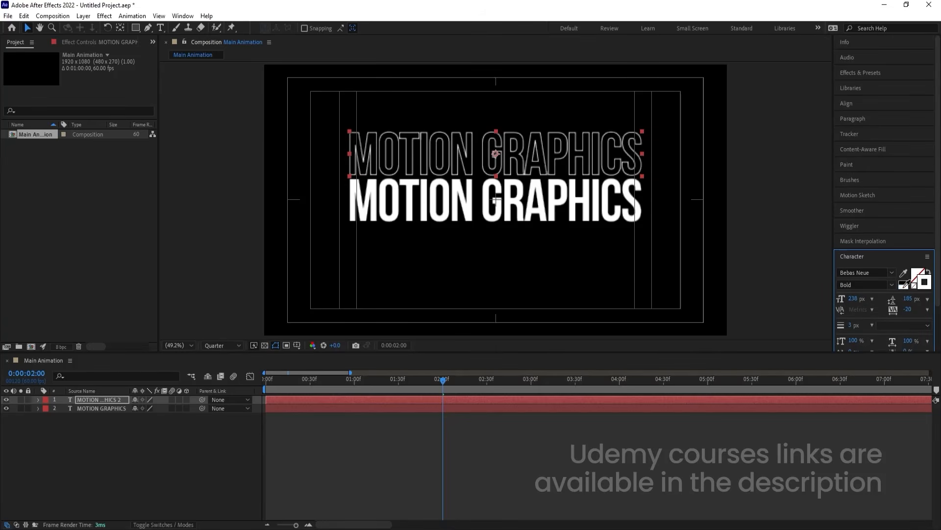
- Set the preview resolution to Full and scale the outlined copy to 111%
click(214, 346)
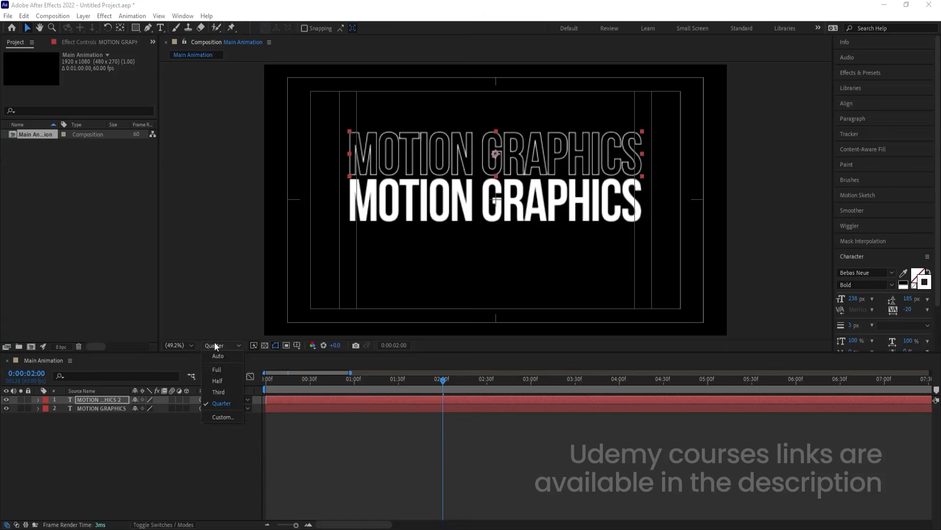
click(222, 368)
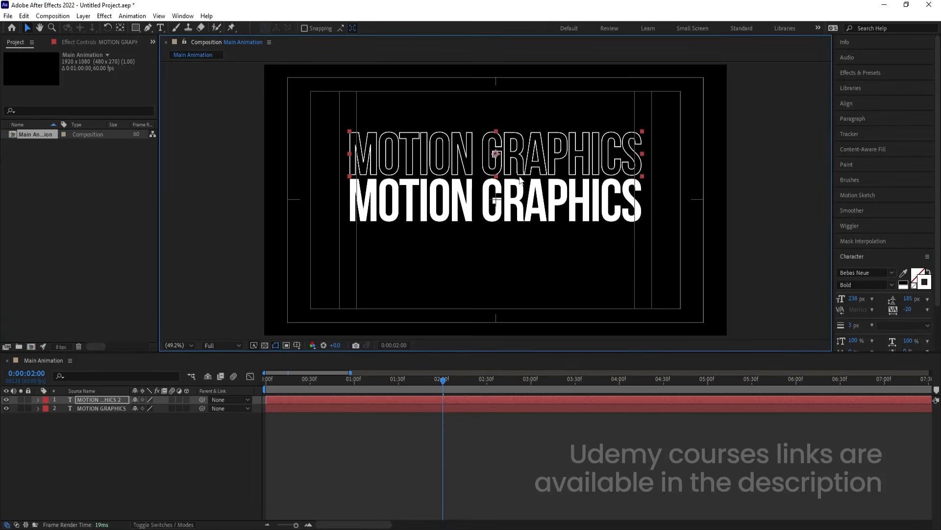
key(s)
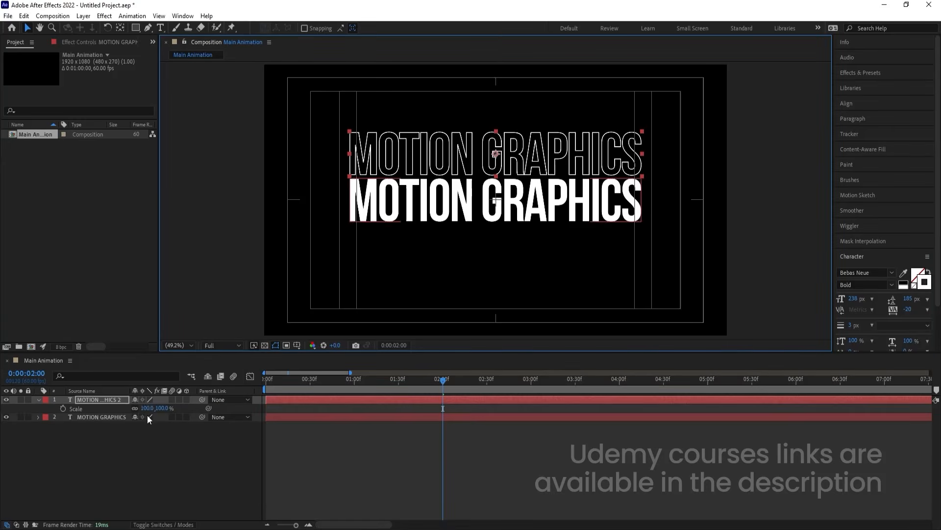
drag(147, 408, 155, 408)
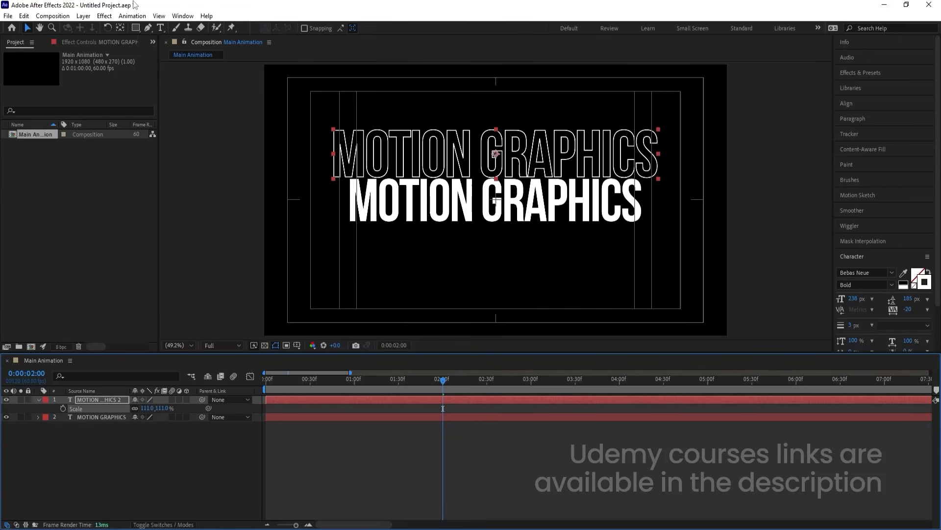
- Add a rectangular mask that cuts off the outlined text's lower edge, feather it by about 33 pixels, and collapse the layer
click(136, 28)
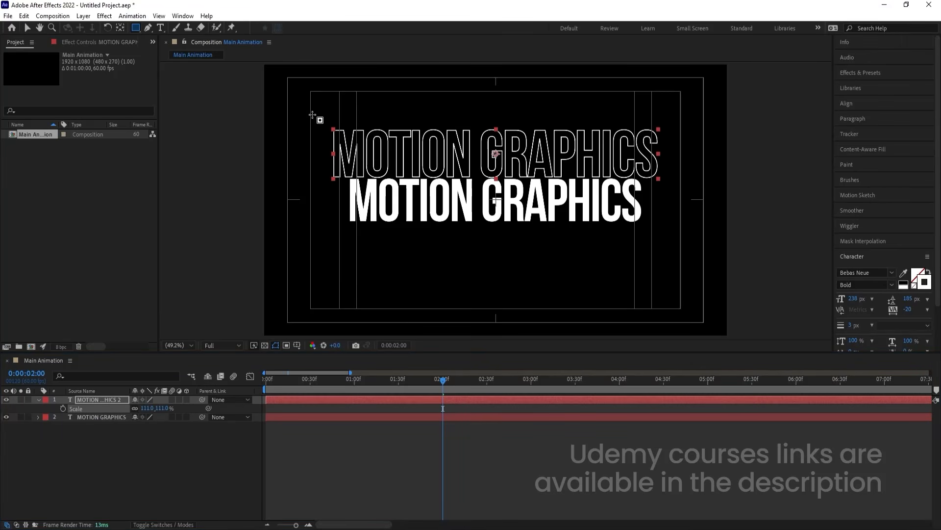
drag(281, 91, 702, 165)
click(54, 417)
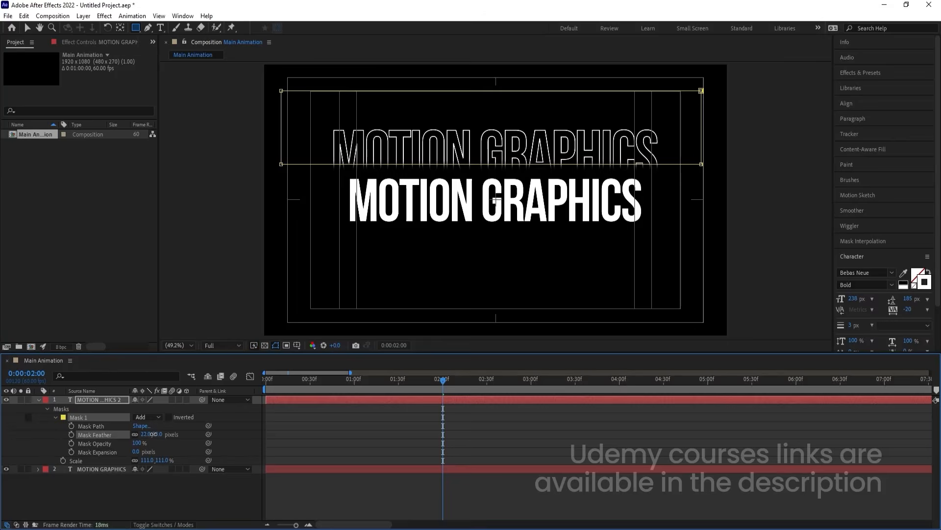
click(96, 399)
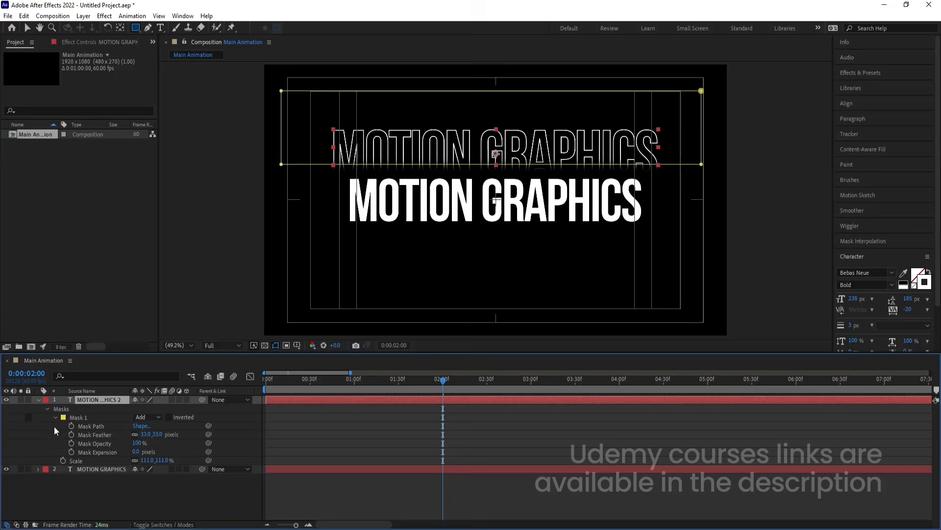
click(77, 501)
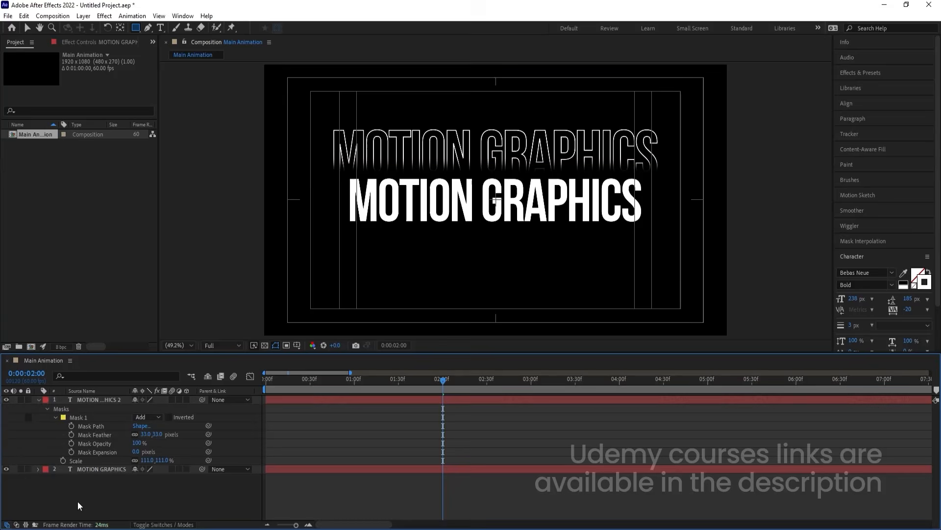
click(38, 399)
- Give the outlined text layer a Yellow label and place it below the original MOTION GRAPHICS layer
click(96, 400)
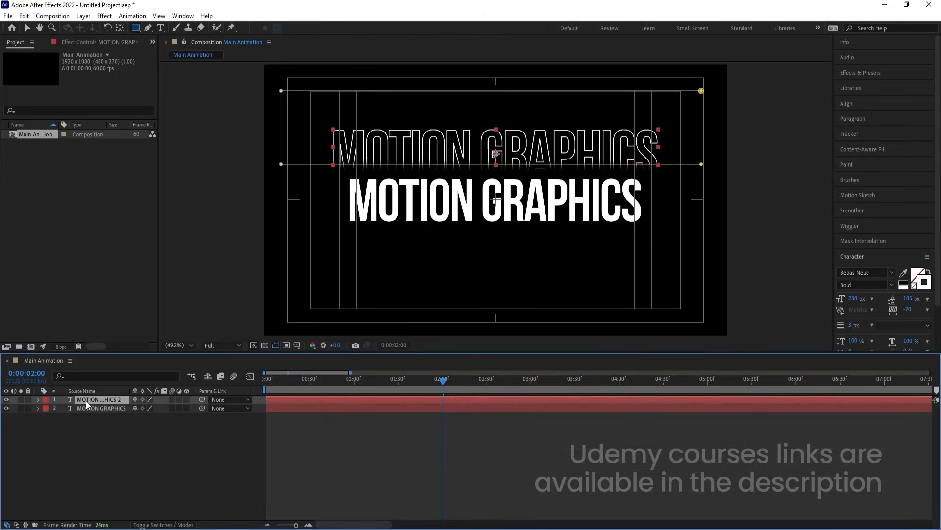
click(45, 400)
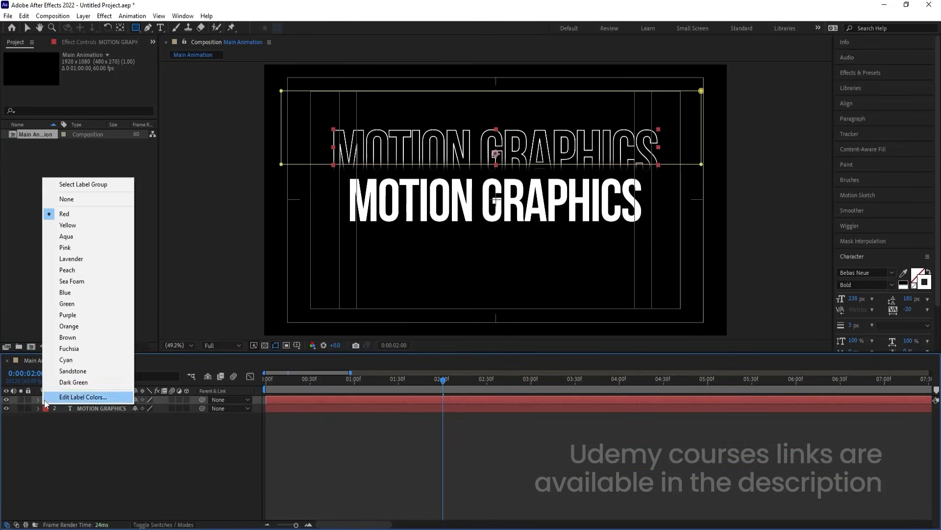
click(68, 225)
drag(98, 402, 97, 422)
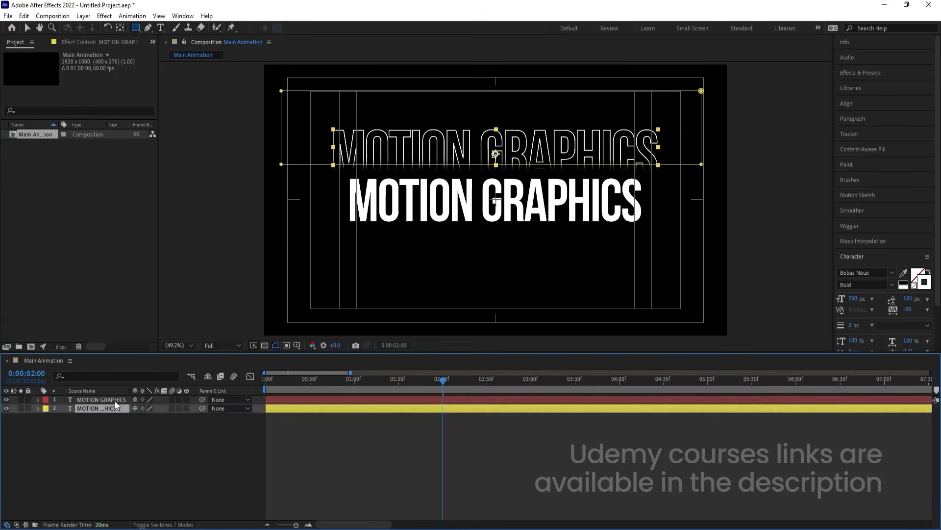
- Move the outlined MOTION GRAPHICS text down slightly so it sits closer above the solid title
key(v)
click(403, 152)
drag(404, 151, 404, 159)
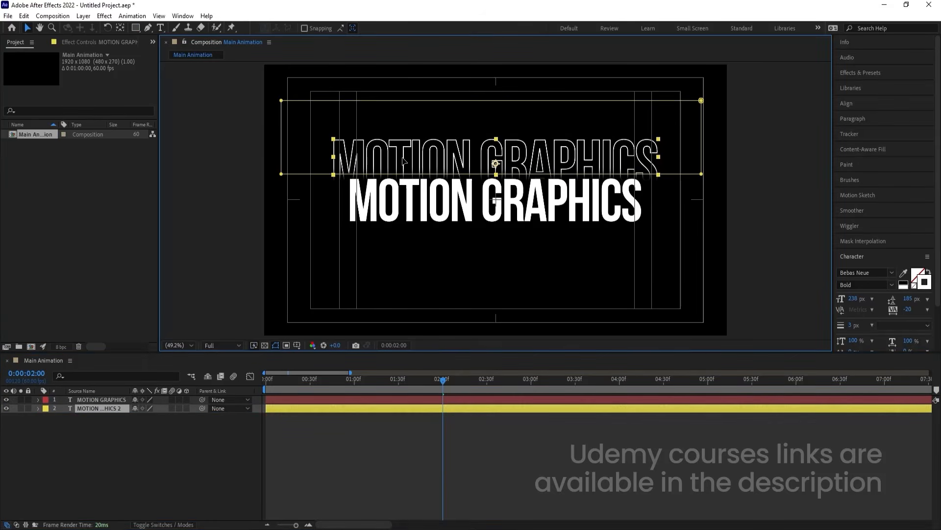
click(108, 440)
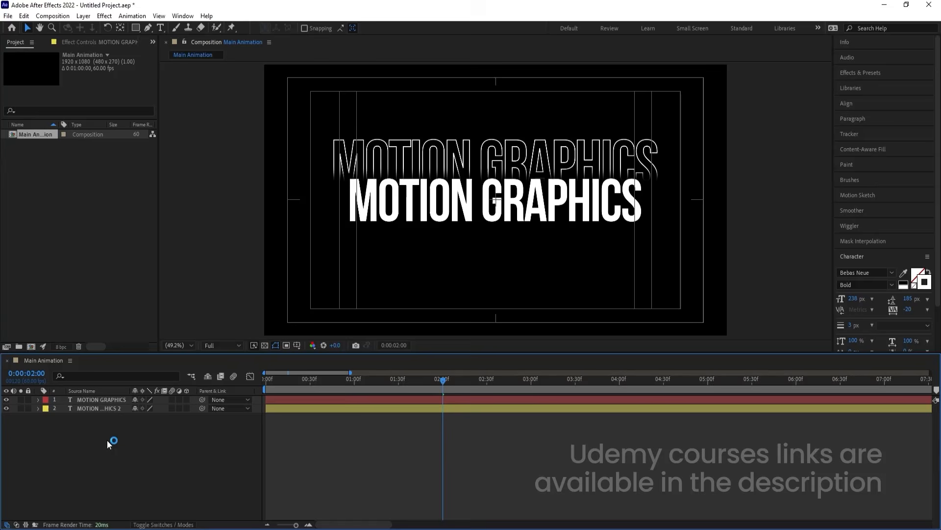
- Duplicate the outlined text layer, move the copy below the solid title and shift its mask down to reveal the letters' lower half
click(94, 411)
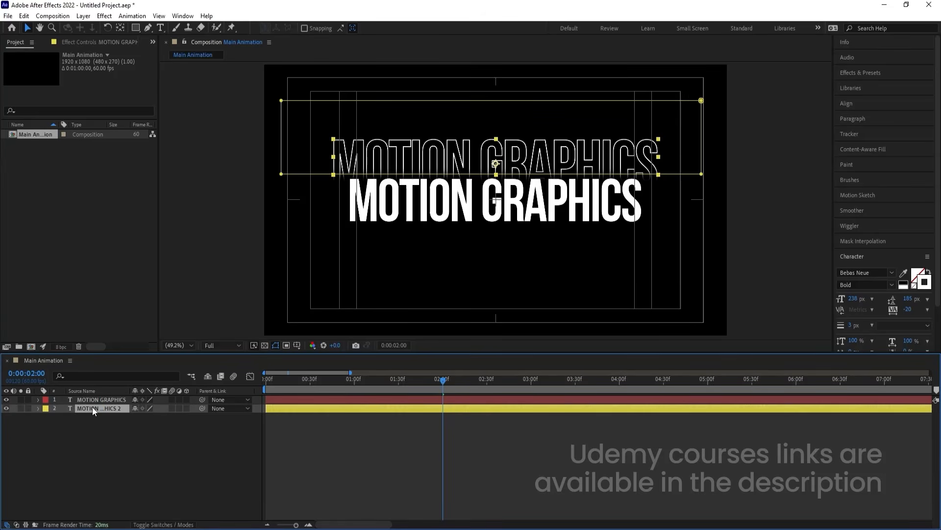
key(ctrl+d)
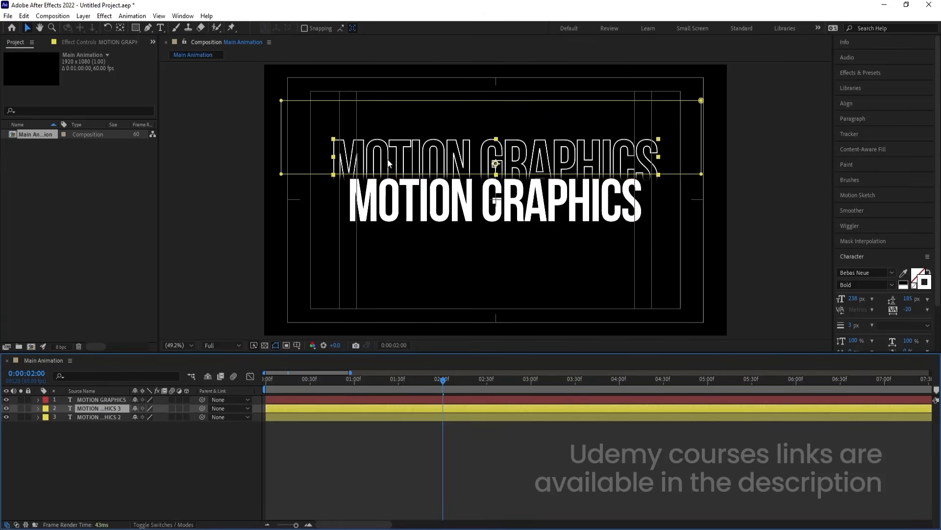
drag(388, 163, 390, 229)
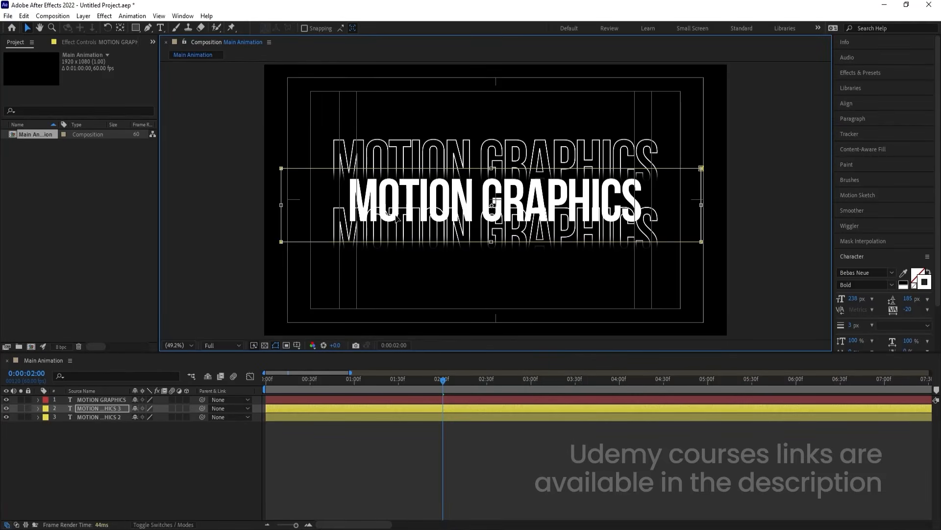
drag(398, 219, 411, 268)
- Nudge the lower outlined copy, MOTION GRAPHICS 3, down by 4 pixels beneath the solid title
click(102, 407)
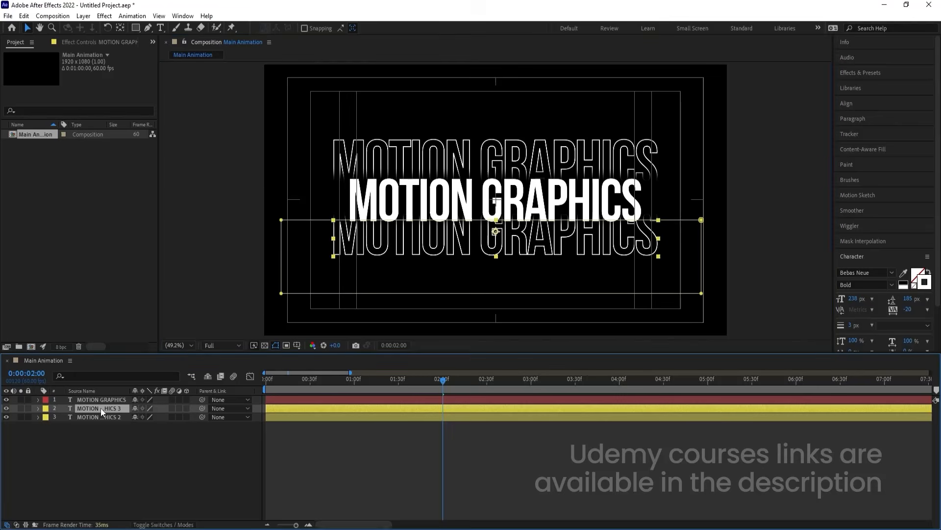
key(Down)
key(Down)
key(Down)
key(Down)
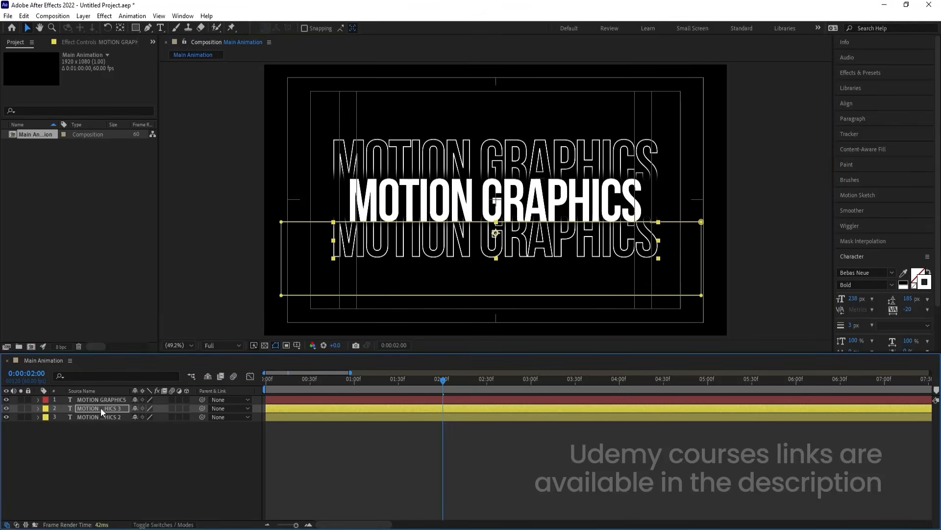
click(102, 463)
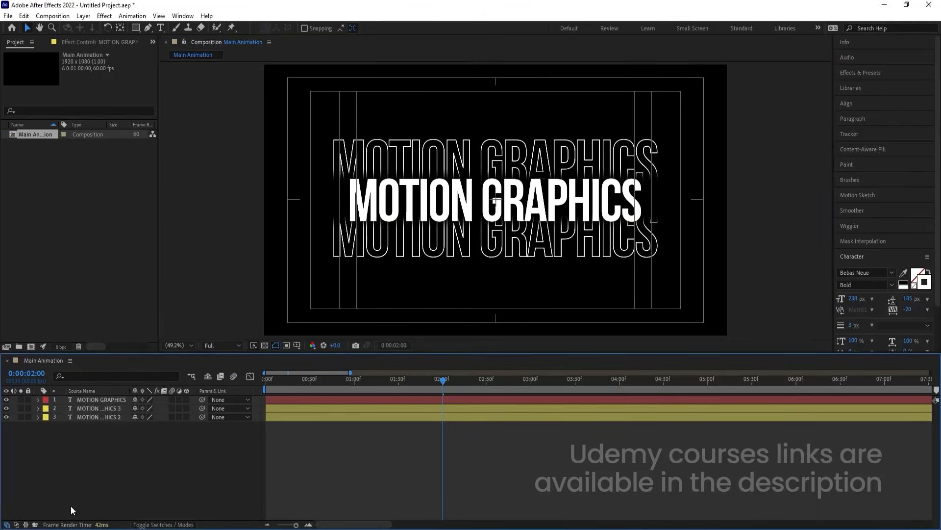
- Duplicate both outlined text layers and move the two copies to the end of the layer stack
click(91, 409)
ctrl+click(87, 417)
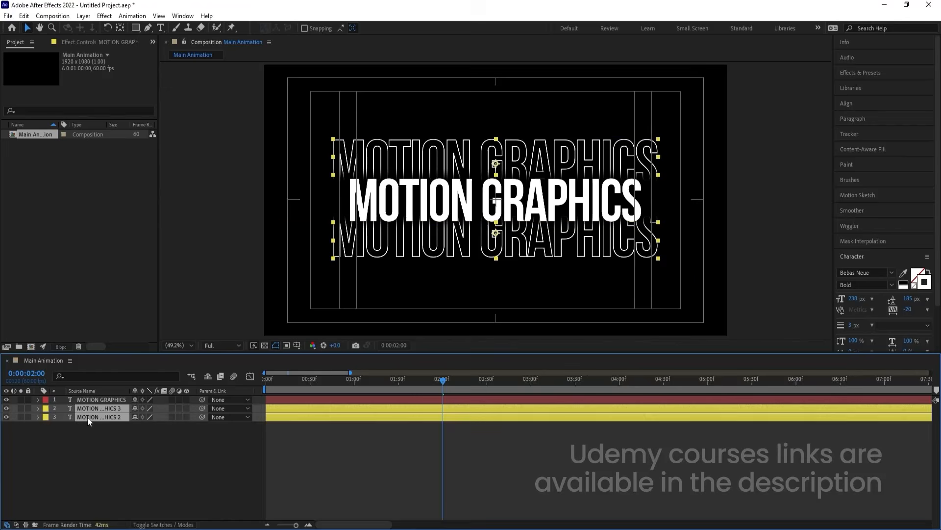
key(ctrl+d)
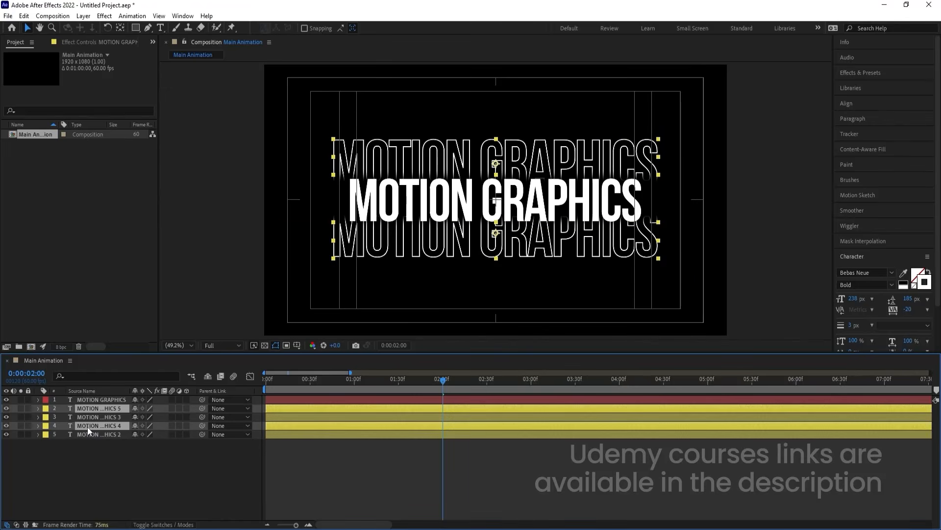
drag(88, 426, 90, 452)
click(90, 452)
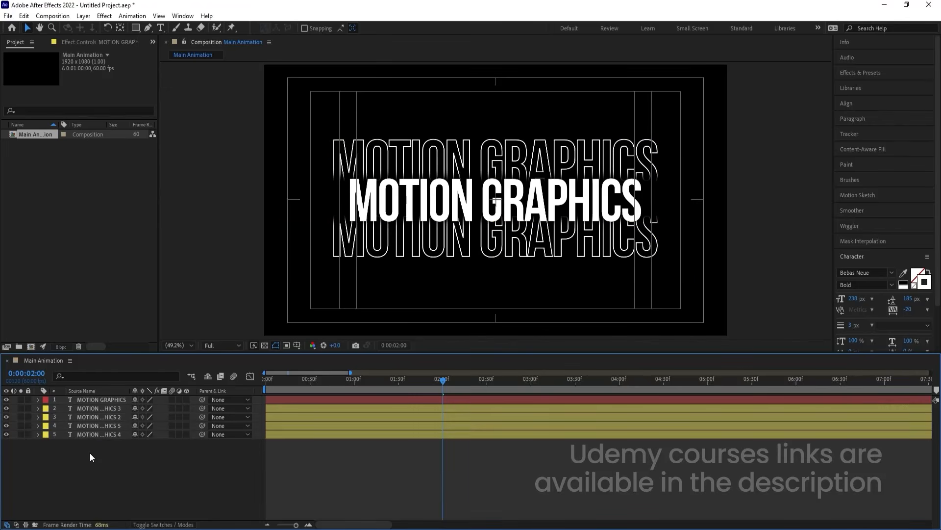
- Set the scale of the MOTION GRAPHICS 4 and MOTION GRAPHICS 5 layers to 125%
click(90, 435)
ctrl+click(90, 426)
key(s)
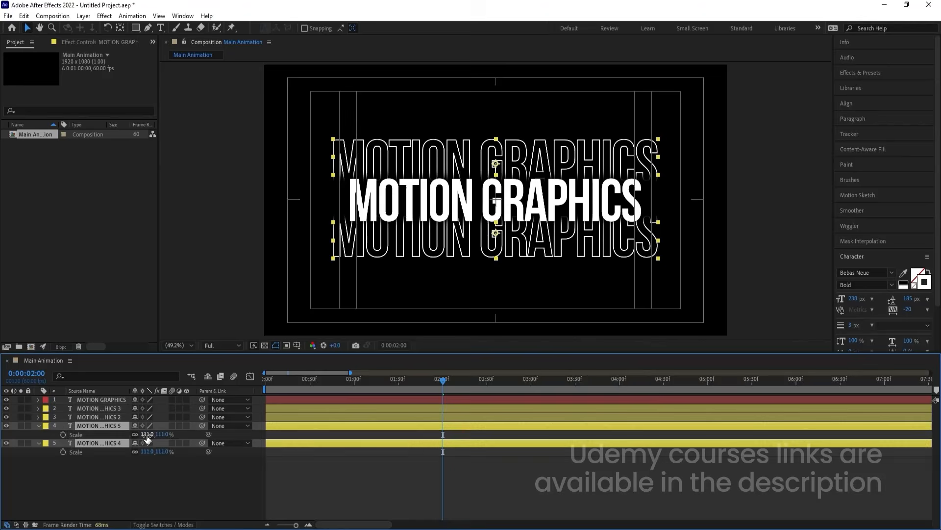
drag(147, 435, 154, 437)
- Move MOTION GRAPHICS 5 below the lower outlined text row and MOTION GRAPHICS 4 above the upper outlined row
click(122, 448)
click(109, 422)
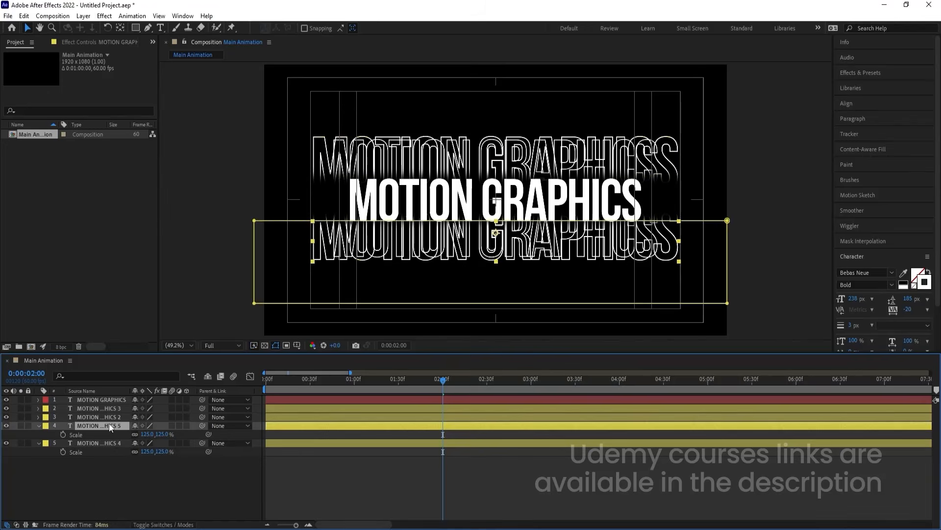
drag(388, 245, 393, 288)
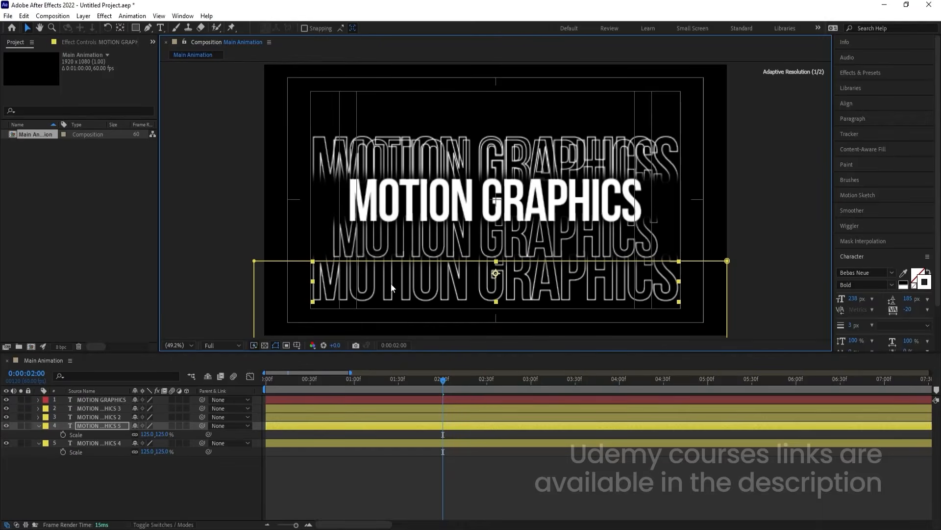
click(99, 443)
drag(363, 142, 365, 116)
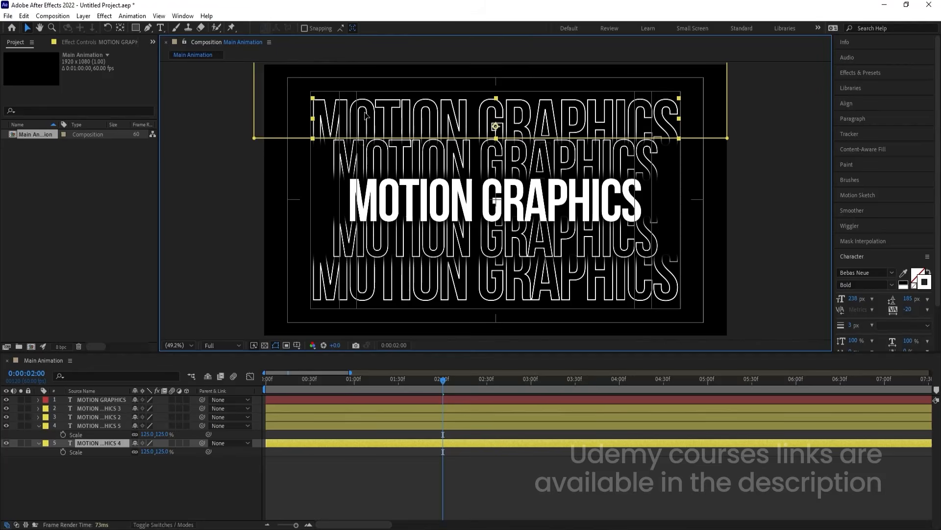
click(197, 456)
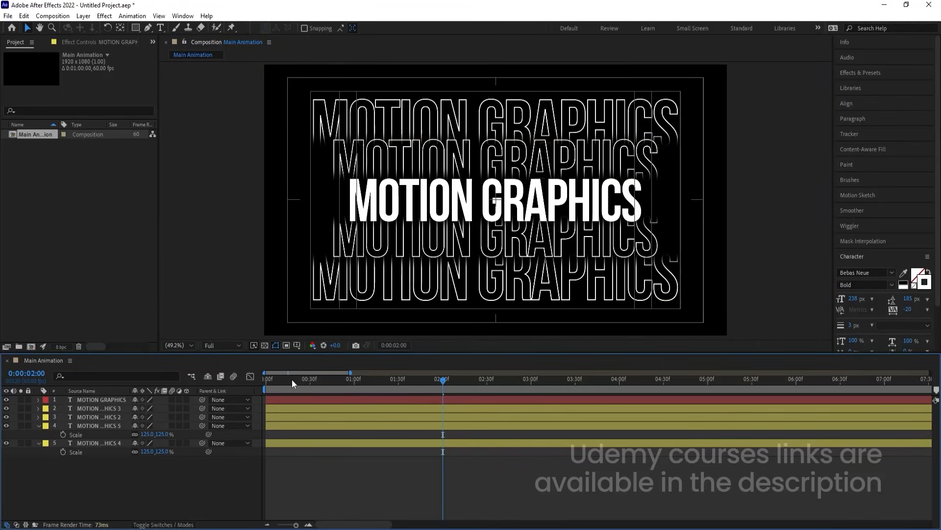
- Preview the stacked text animation from the start of the composition
drag(293, 378, 249, 381)
key(space)
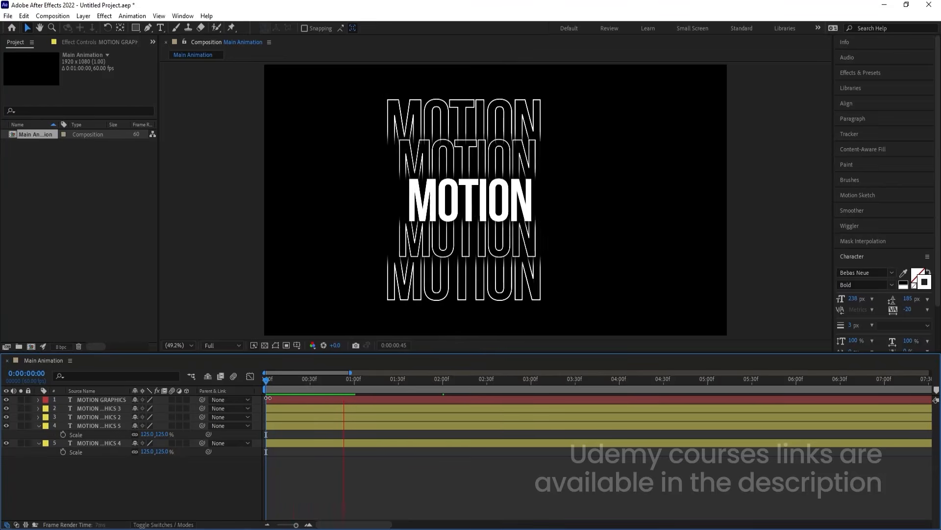
key(space)
key(equal)
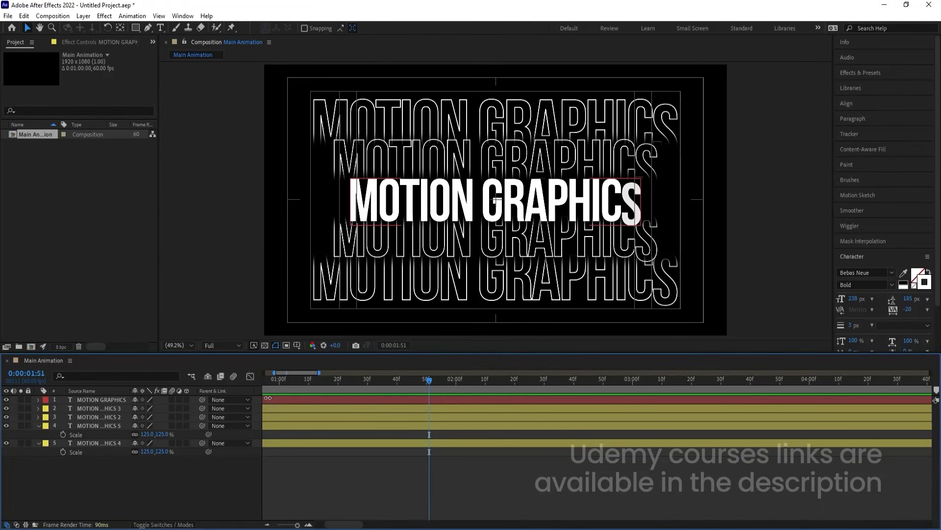
mouse_move(282, 380)
mouse_down()
mouse_move(242, 390)
mouse_move(295, 389)
mouse_up()
key(space)
key(apostrophe)
click(290, 407)
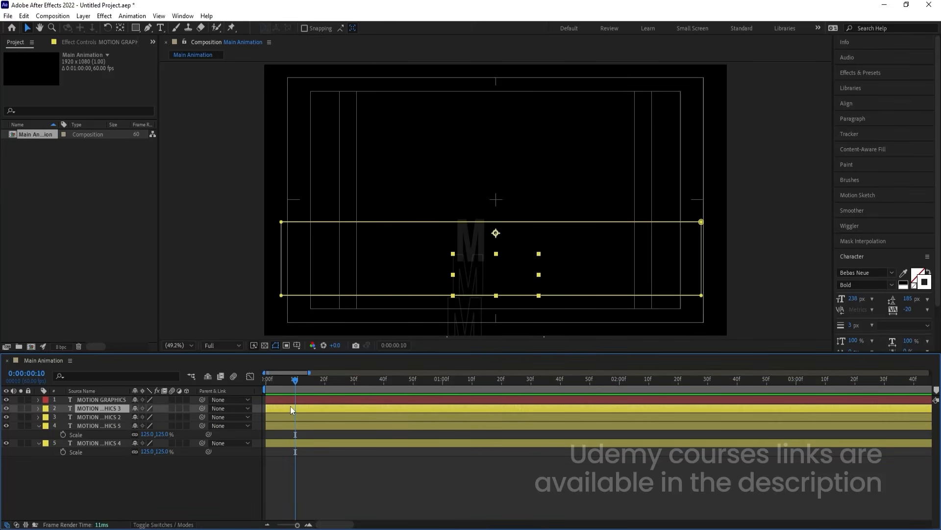
ctrl+click(287, 428)
click(295, 451)
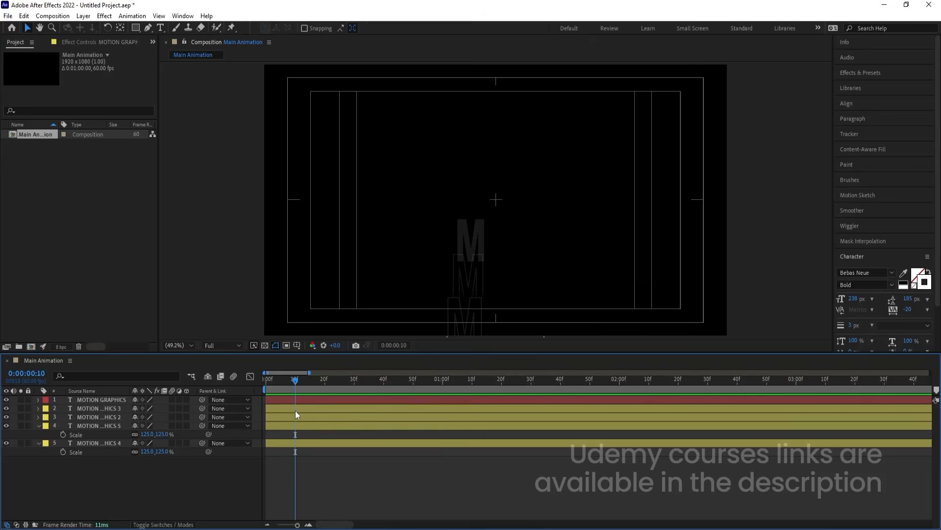
click(293, 403)
- Trim the start of the MOTION GRAPHICS 3 layer to frame 5
click(285, 408)
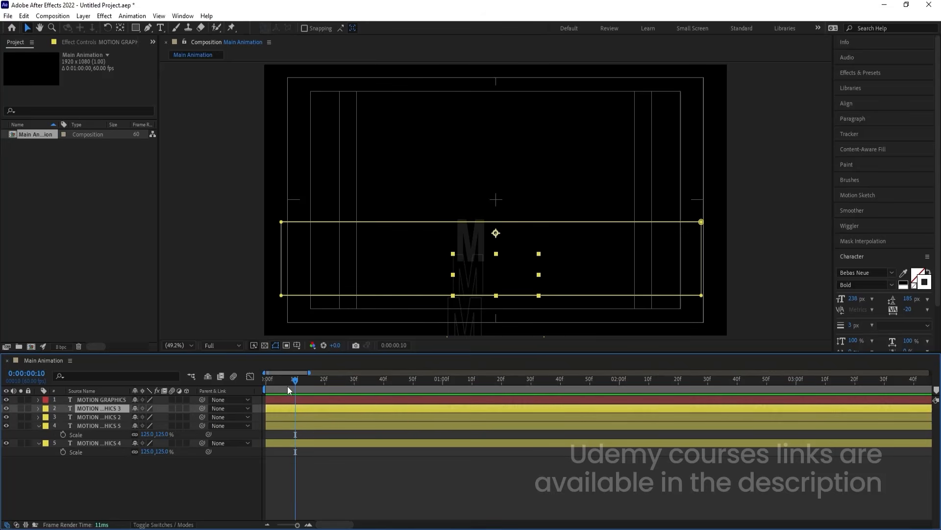
drag(288, 386, 227, 381)
key(equal)
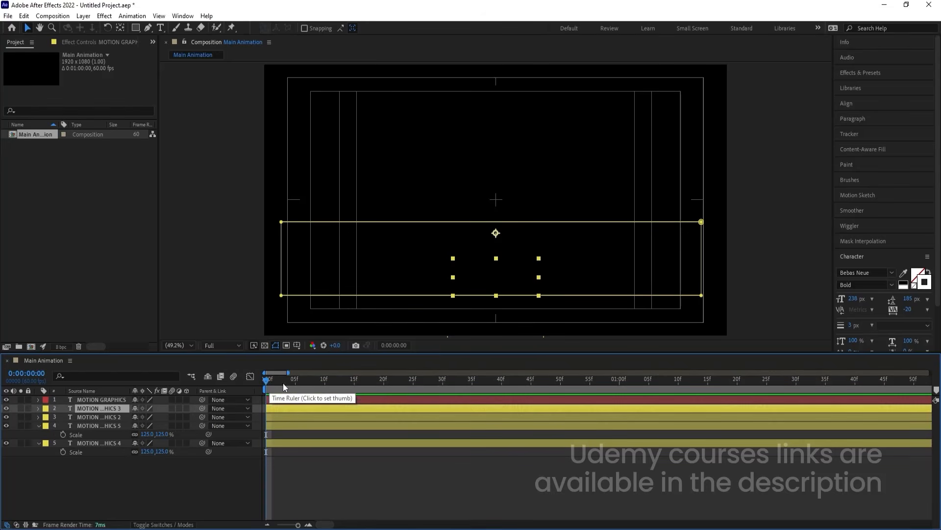
click(294, 379)
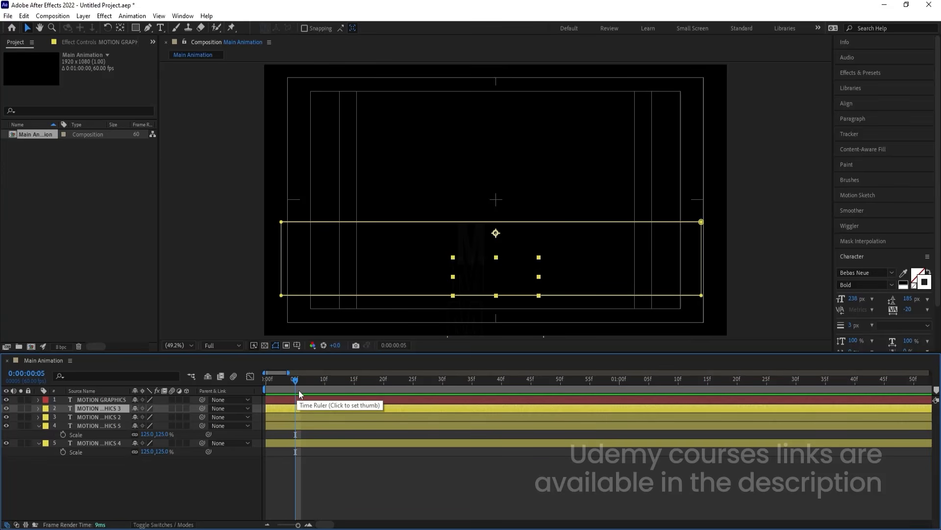
key(alt+bracketleft)
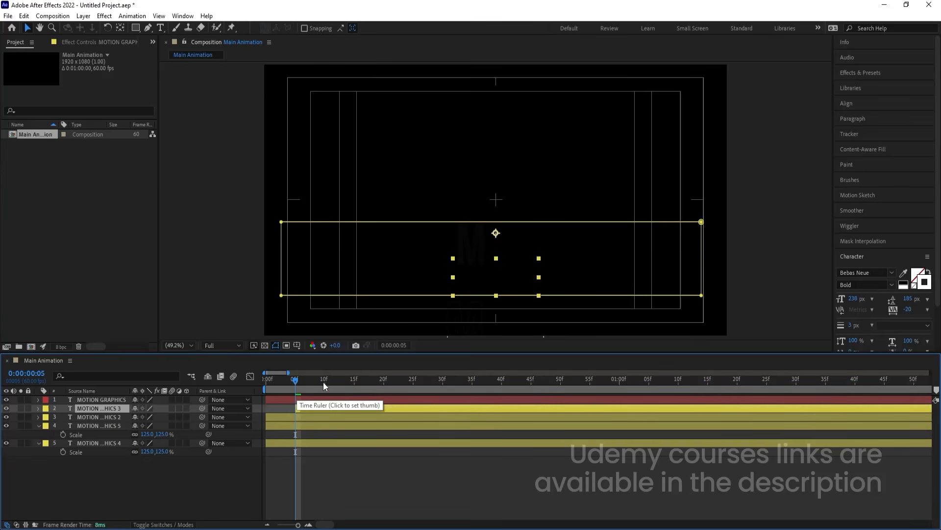
- Trim the start of MOTION GRAPHICS 2 to frame 10 and of MOTION GRAPHICS 5 to frame 15
click(323, 380)
click(320, 416)
key(alt+bracketleft)
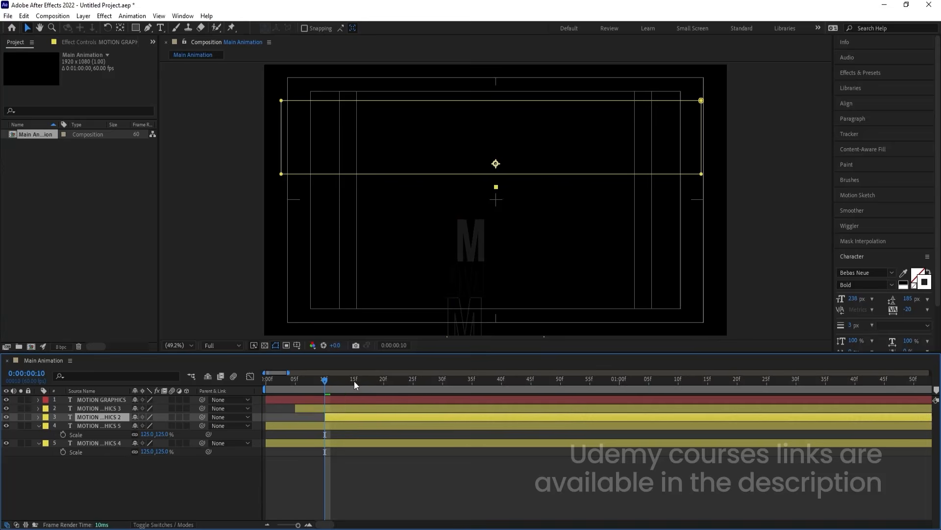
click(354, 381)
click(355, 428)
key(alt+bracketleft)
- Trim the start of MOTION GRAPHICS 4 to frame 20 and preview the staggered animation from the beginning
click(382, 380)
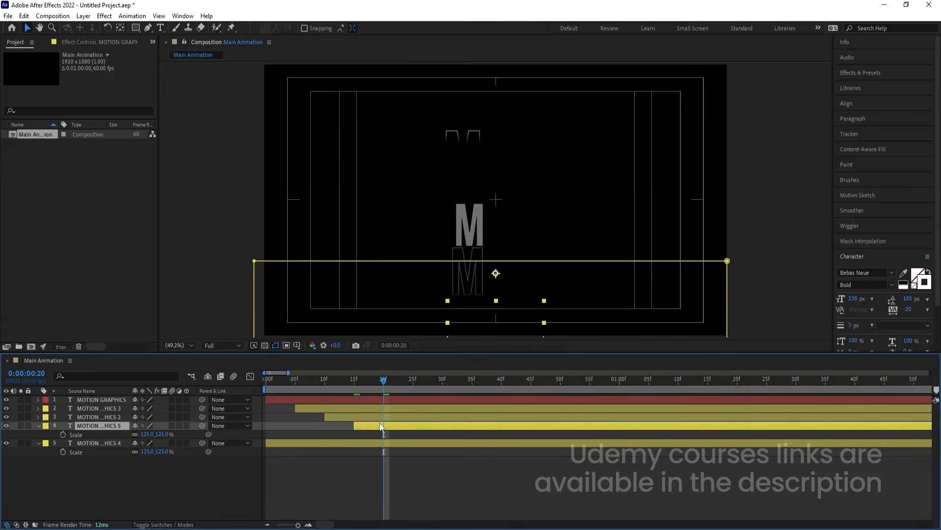
click(383, 442)
key(alt+bracketleft)
key(Home)
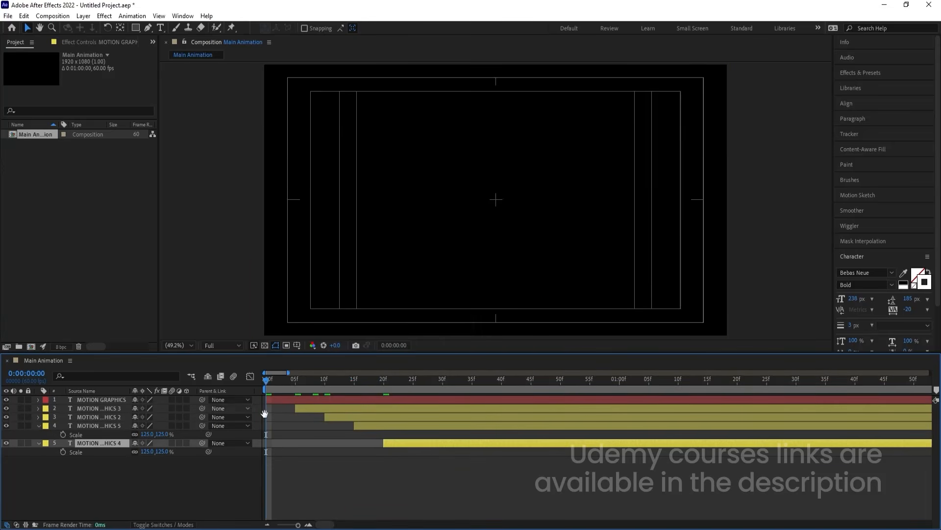
key(space)
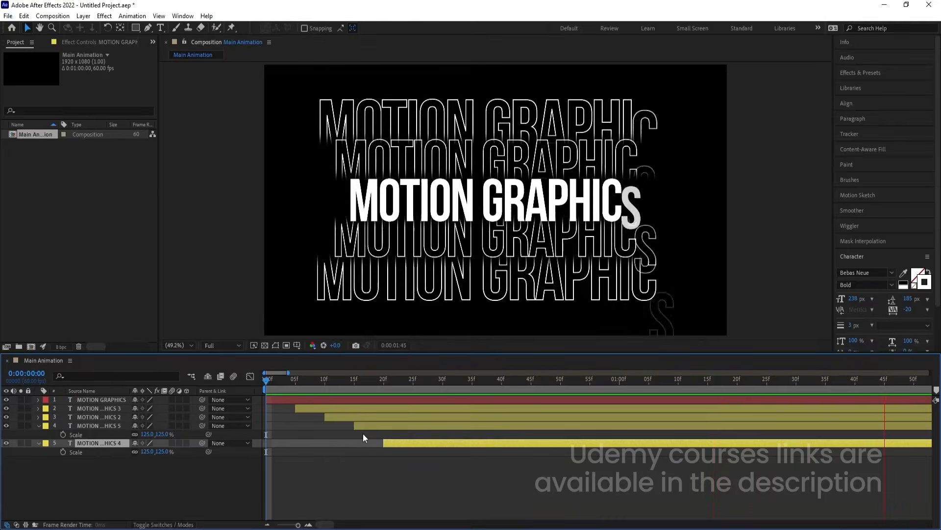
key(space)
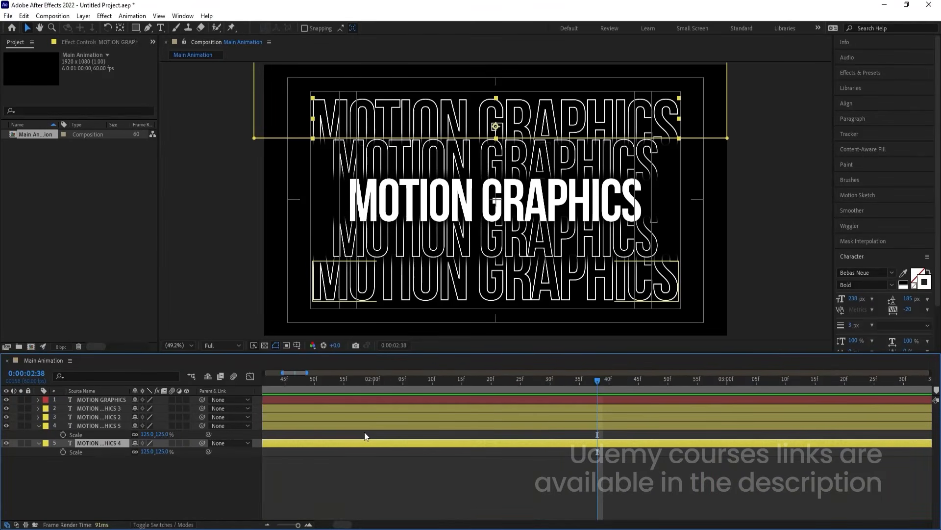
- Collapse the expanded layer properties and add a new adjustment layer above all the text layers
key(minus)
key(minus)
key(minus)
click(182, 486)
key(u)
key(u)
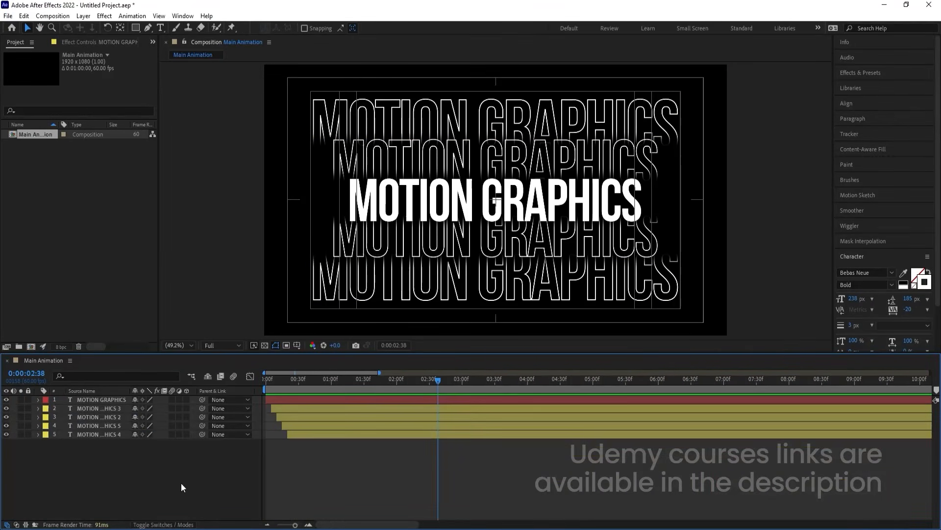
right_click(168, 475)
mouse_move(196, 356)
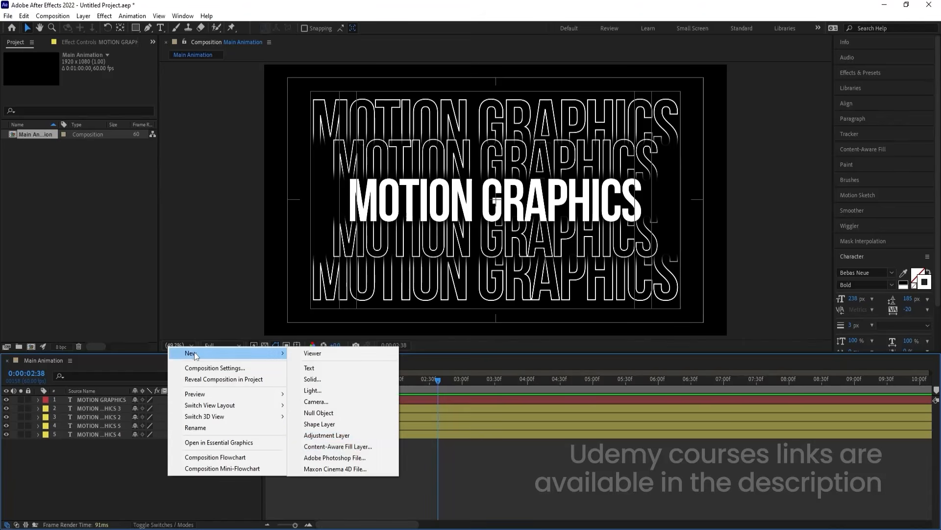
click(372, 436)
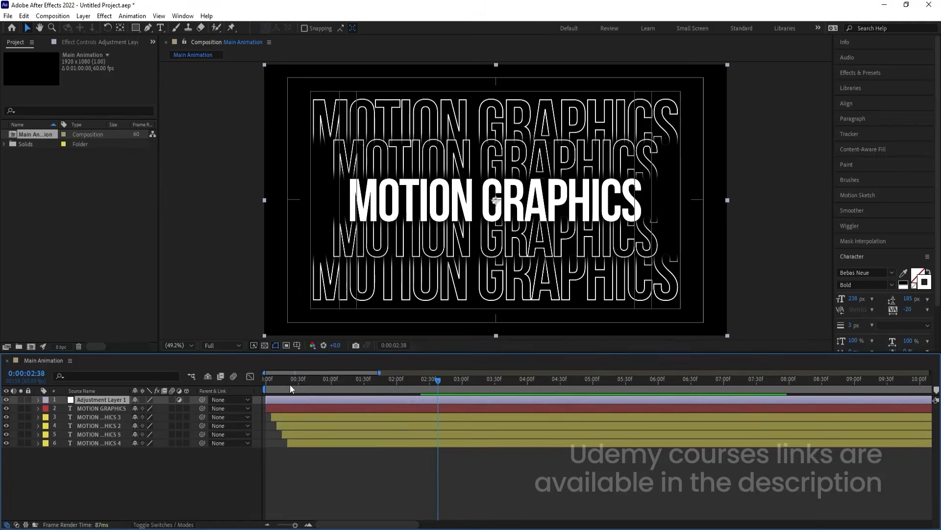
- Preview the animation from the start and place the current time at 0:00:02:00
key(Home)
key(space)
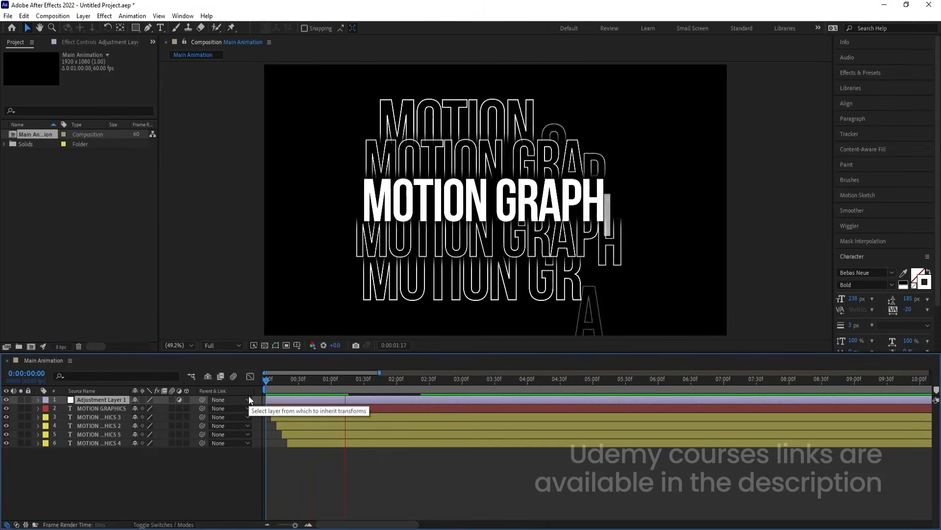
key(space)
click(398, 382)
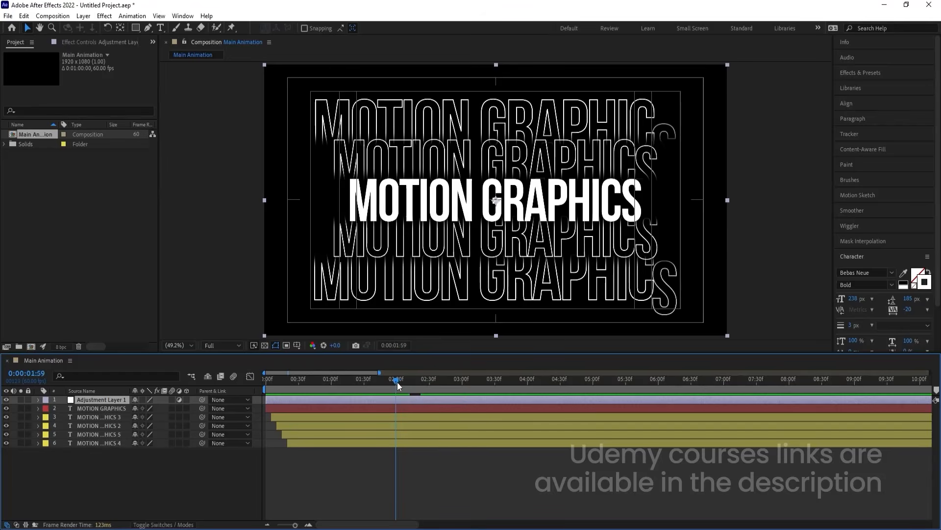
drag(398, 385, 399, 387)
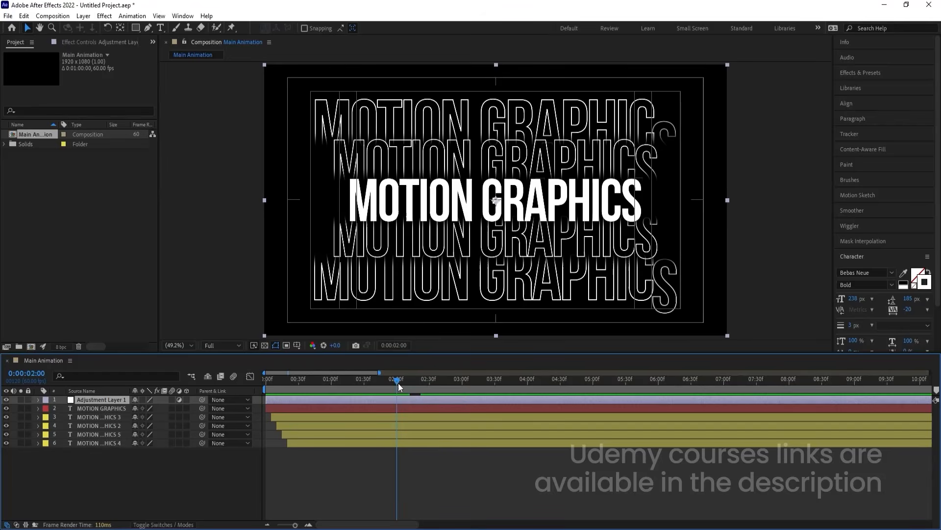
- Apply the Transform effect to the adjustment layer and add Scale and Skew keyframes at 0:00:02:00
click(850, 73)
click(854, 84)
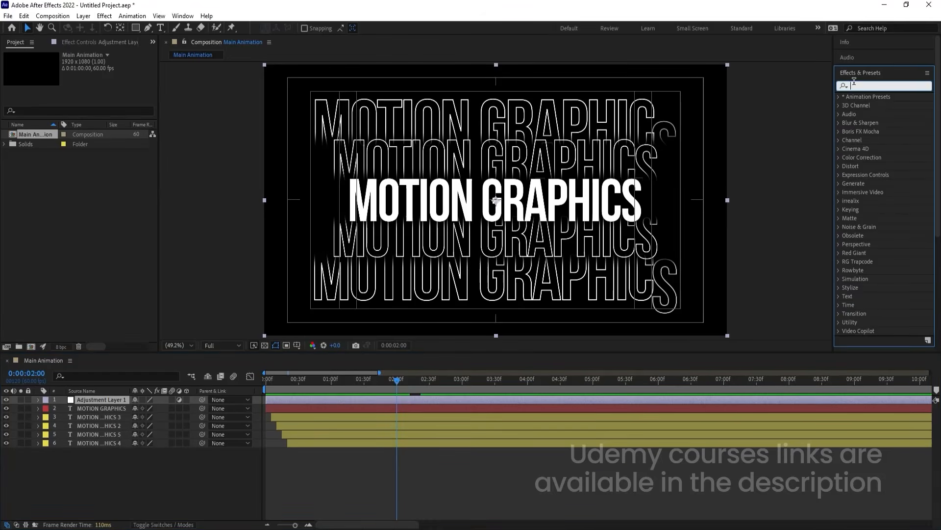
text(tran)
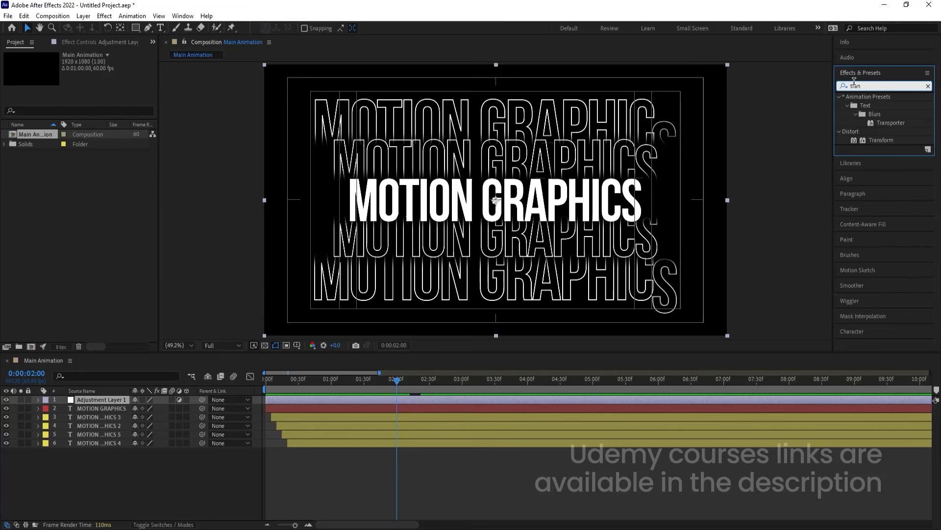
text(f)
key(Num_Lock)
key(BackSpace)
double_click(880, 140)
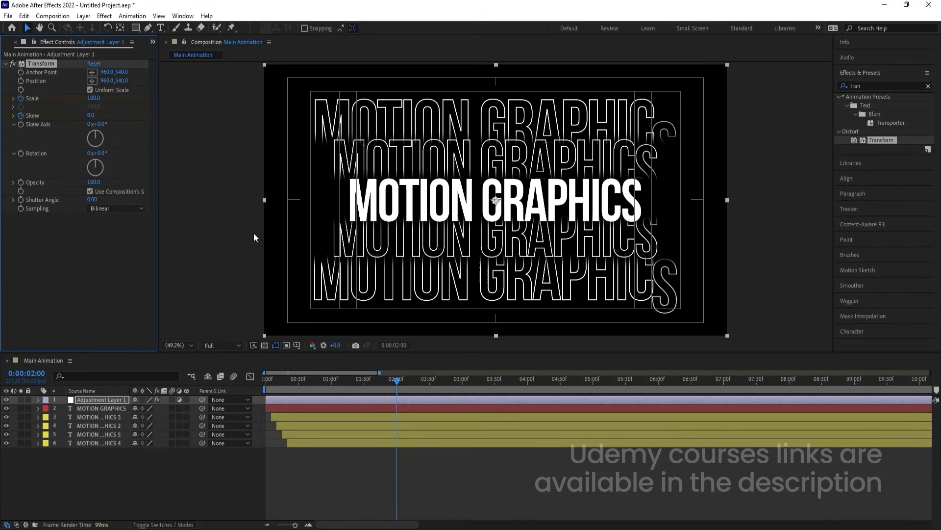
- At 0:00:03:00, set the adjustment layer's Transform Scale to 90 and Skew to -6
key(u)
drag(434, 380, 463, 387)
click(444, 407)
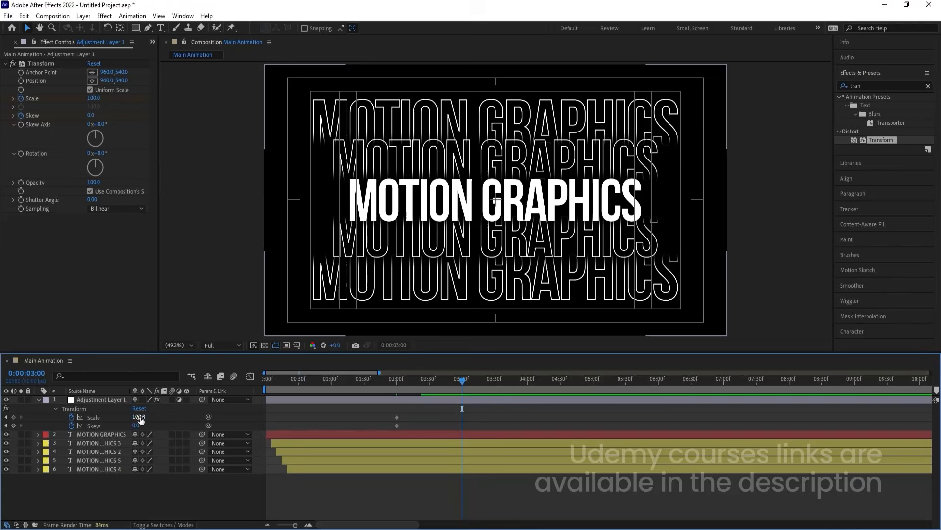
drag(139, 417, 137, 417)
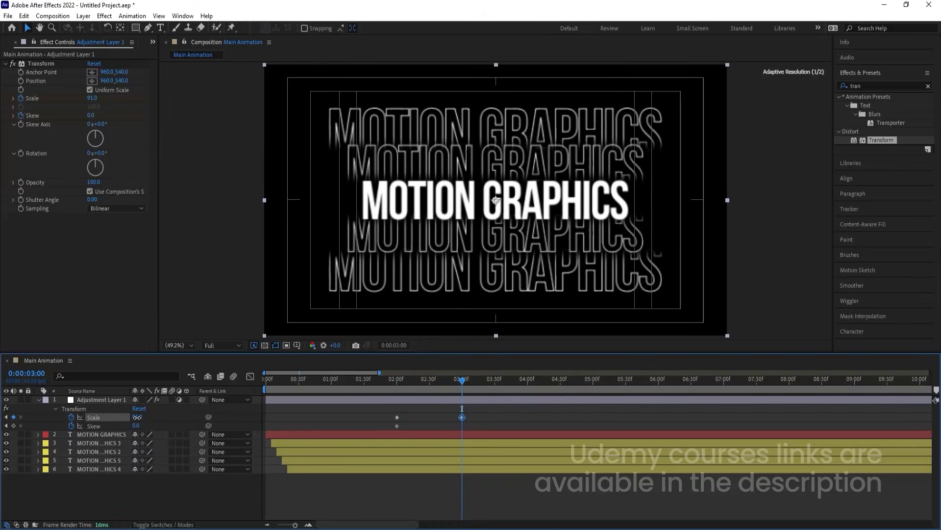
click(137, 417)
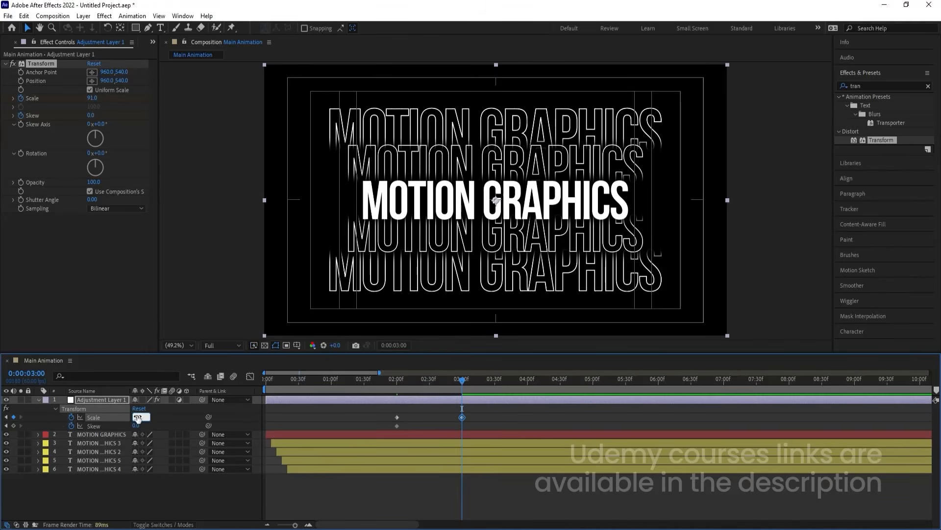
text(90)
key(Return)
drag(136, 425, 134, 425)
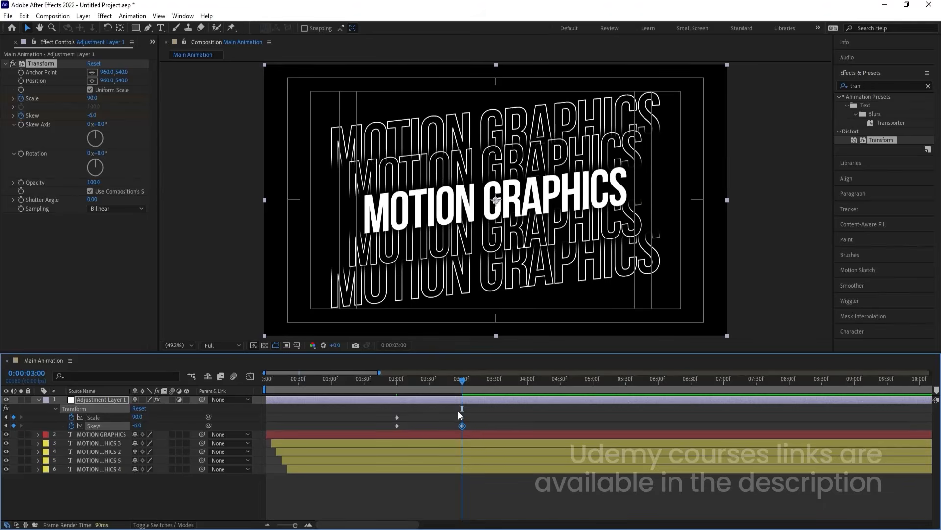
- Easy-ease all Scale and Skew keyframes and pull their speed-graph handles inward to form a sharp peak midway through the transition
drag(481, 406, 381, 433)
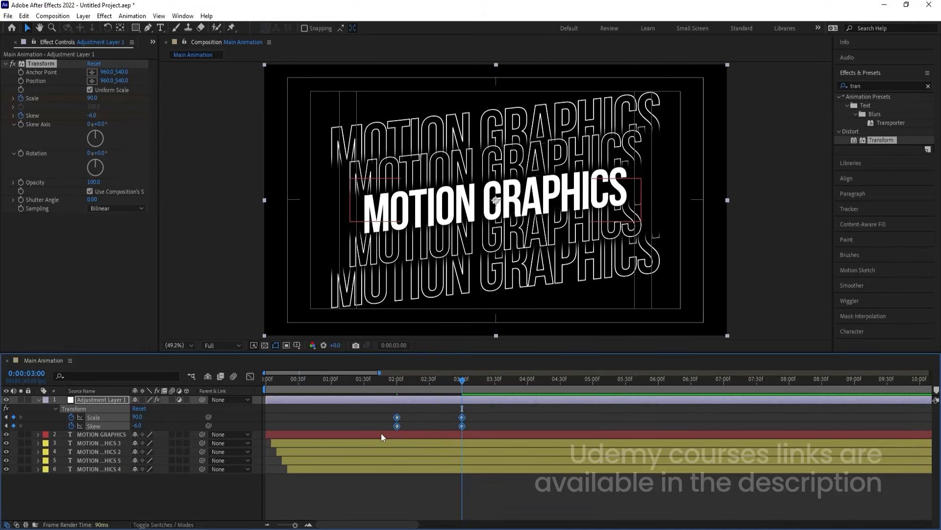
key(F9)
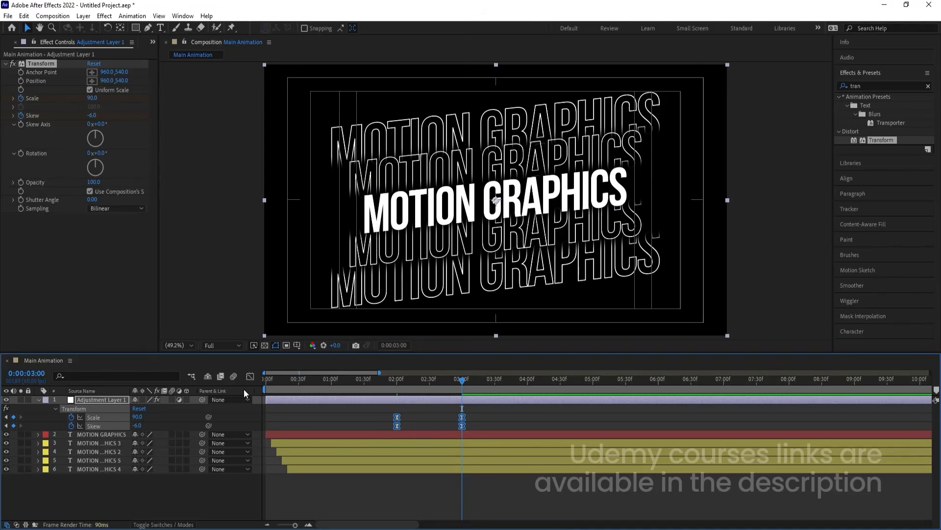
click(250, 376)
drag(537, 501, 271, 380)
key(equal)
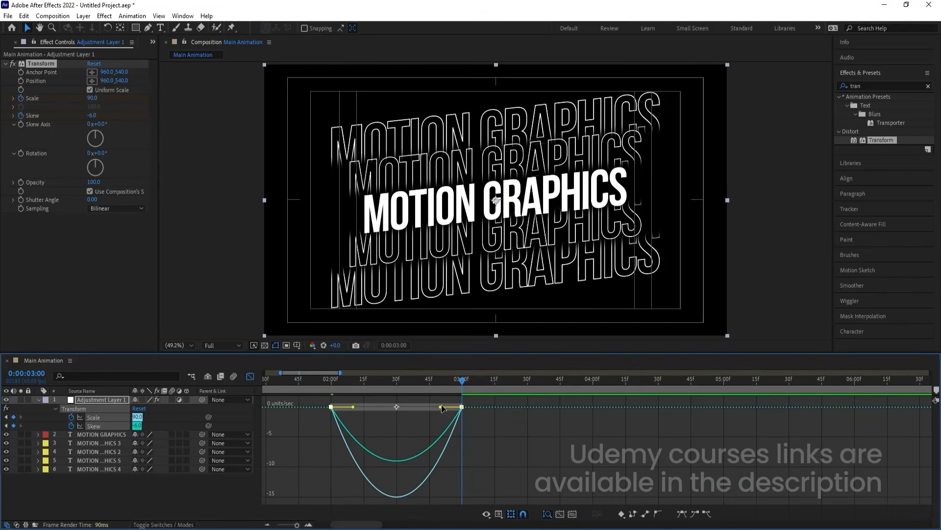
drag(440, 406, 382, 407)
click(320, 382)
click(250, 377)
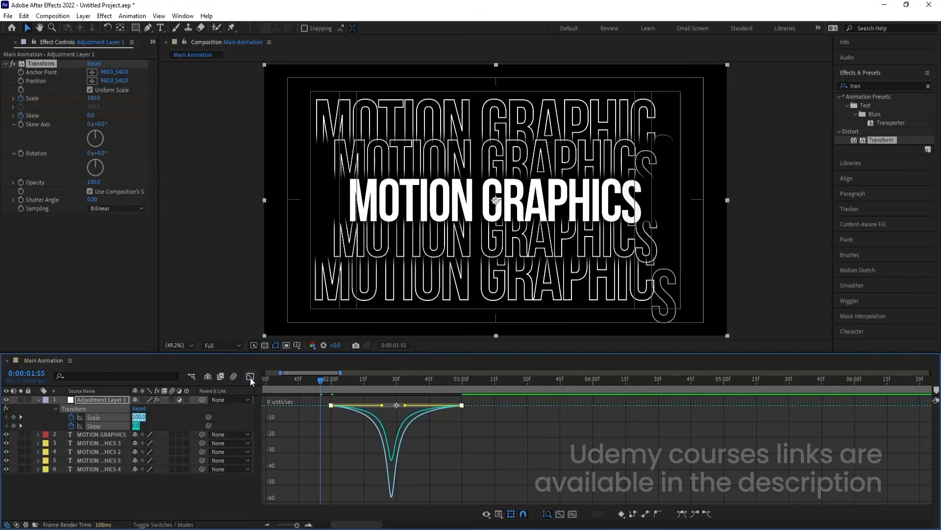
- Preview the scale and skew transition from 0:00:01:55, and the whole animation from the beginning
key(space)
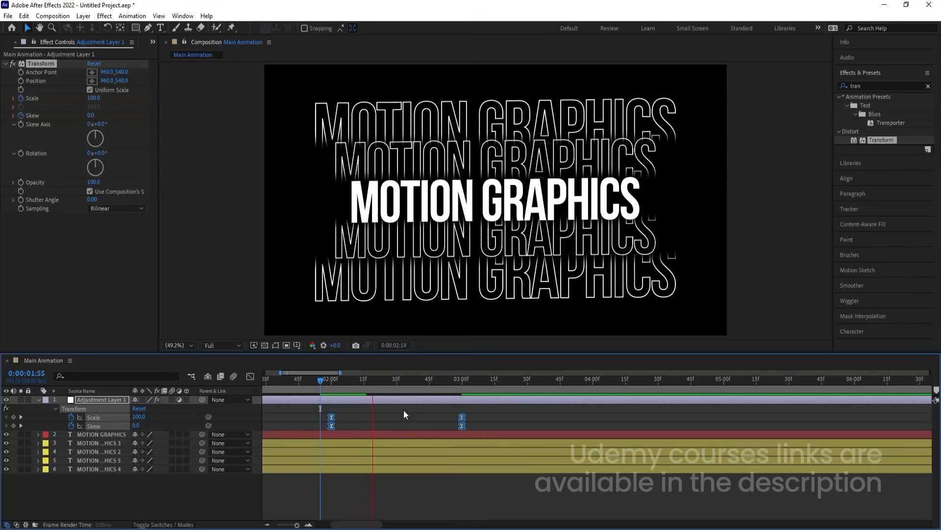
key(space)
drag(332, 379, 146, 394)
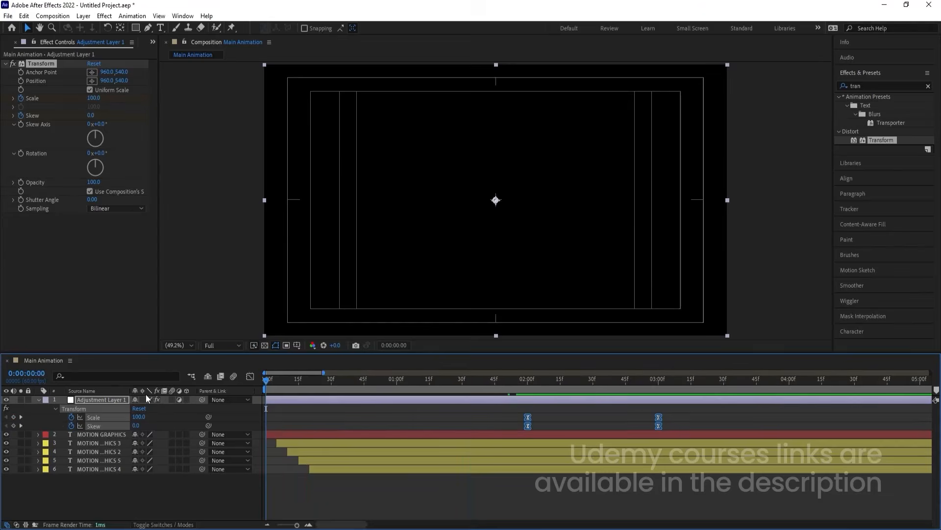
key(space)
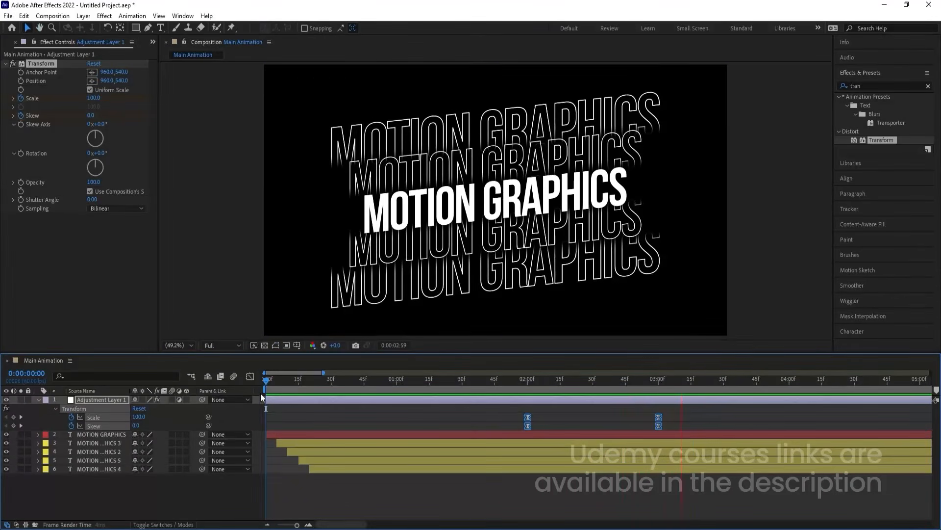
key(space)
- Collapse the adjustment layer's properties and add a null object above all the layers
key(u)
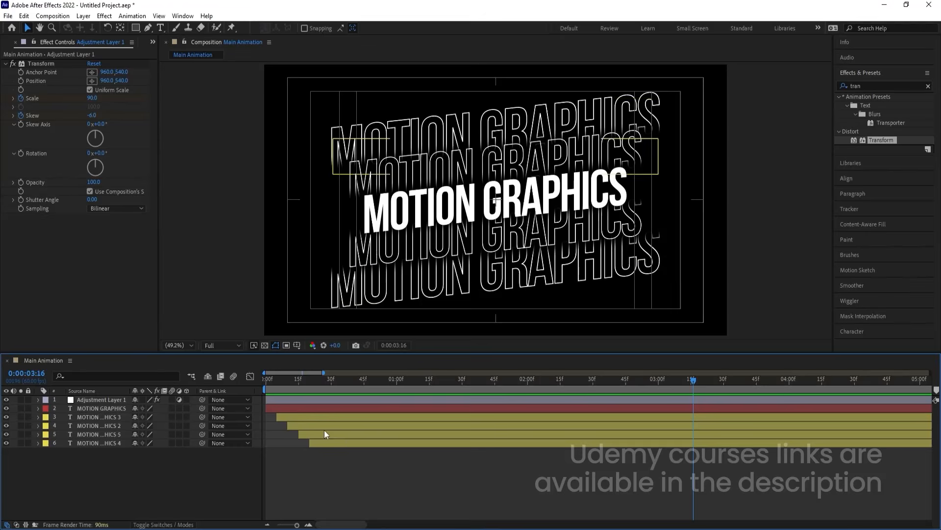
key(minus)
right_click(154, 493)
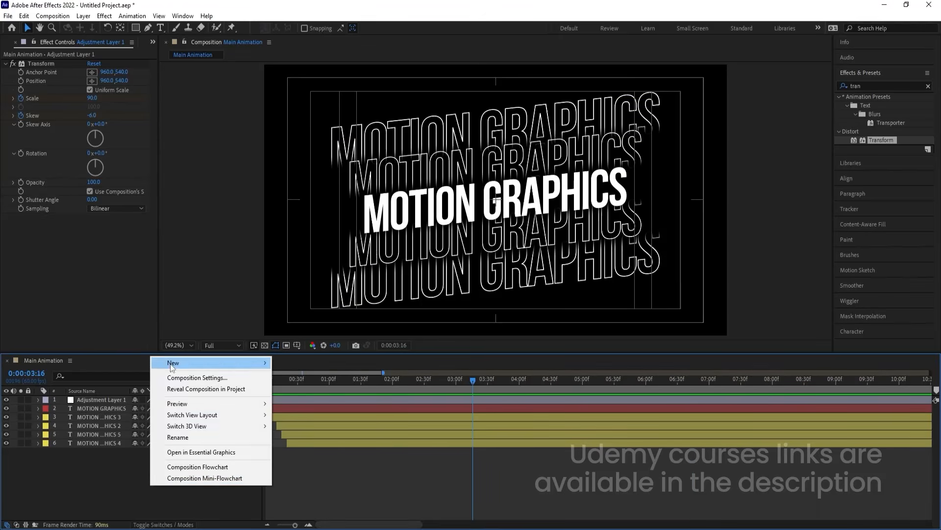
mouse_move(171, 365)
click(285, 421)
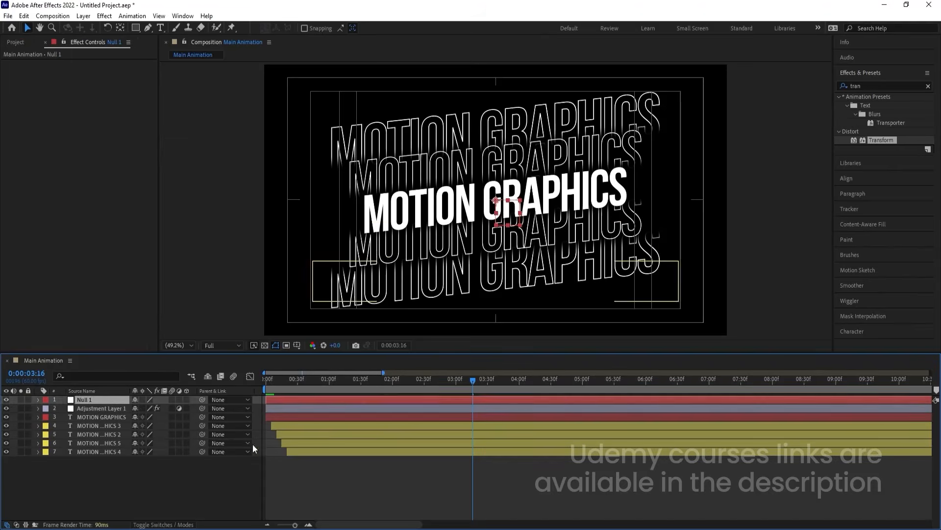
- Parent all five MOTION GRAPHICS text layers to the null object
click(105, 417)
shift+click(101, 451)
drag(203, 416, 83, 396)
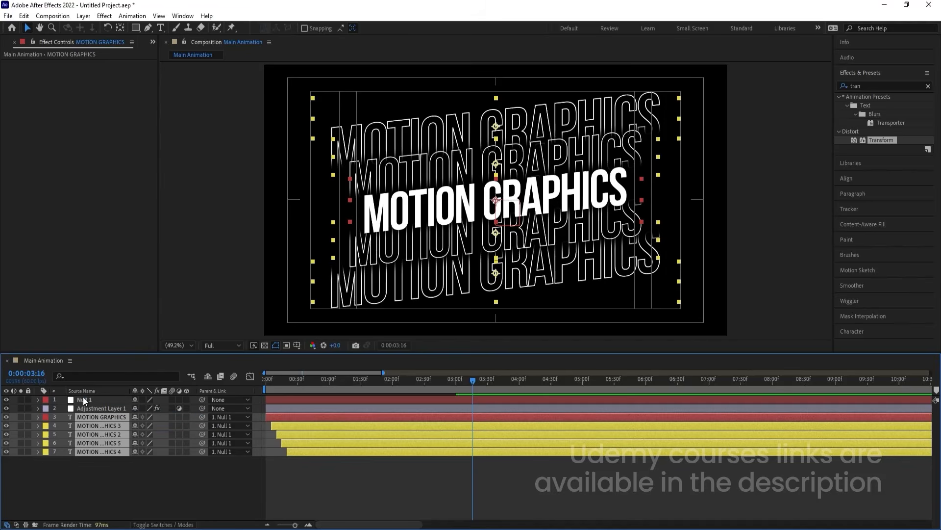
- Add the expression wiggle(2,2) to the null object's Position
click(84, 397)
key(p)
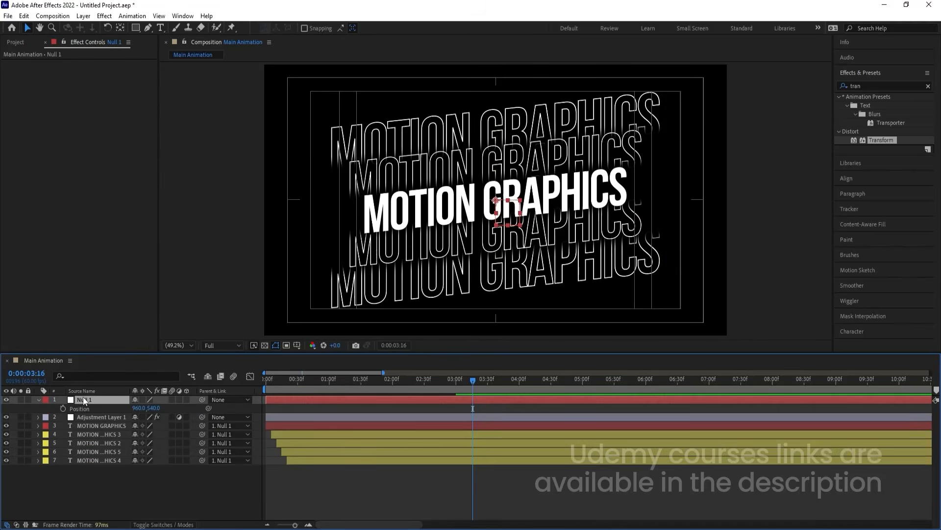
alt+click(66, 407)
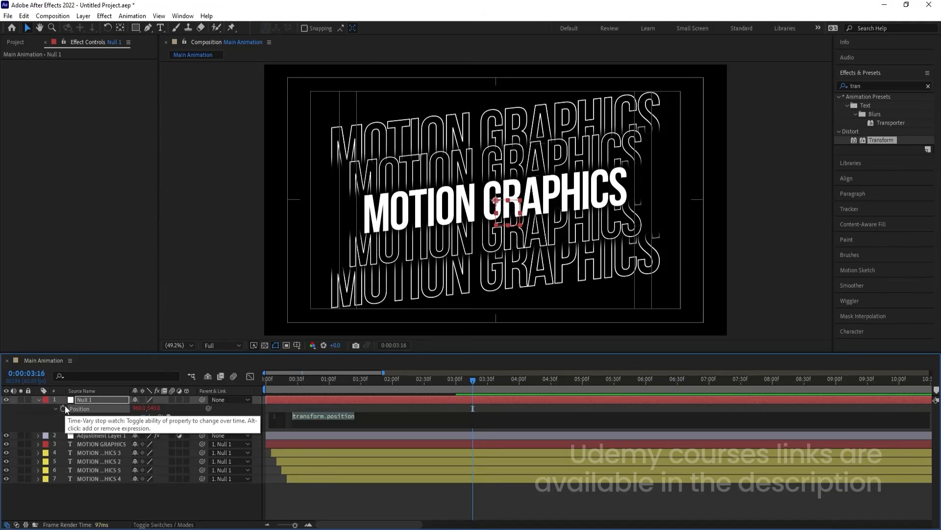
text(wigg)
key(Return)
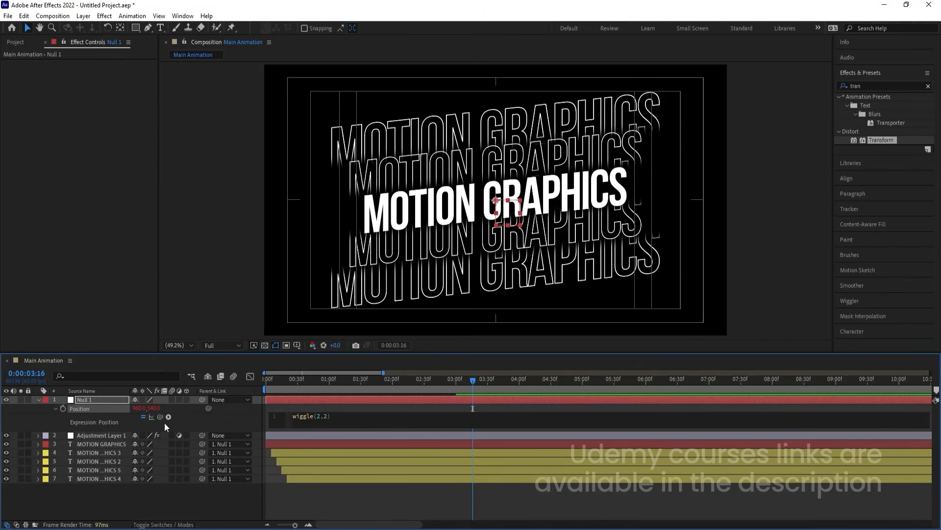
click(240, 504)
- Preview the wiggling title animation from the beginning
drag(276, 380, 253, 379)
key(space)
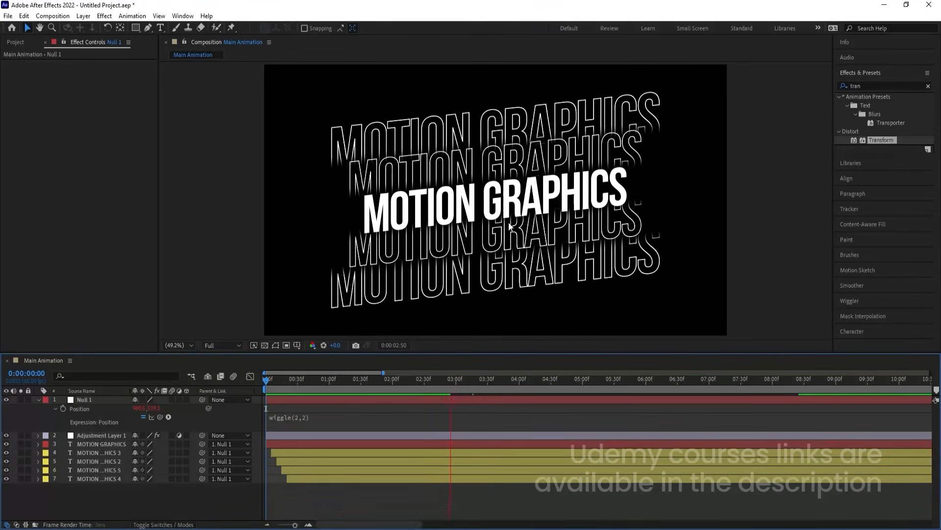
key(space)
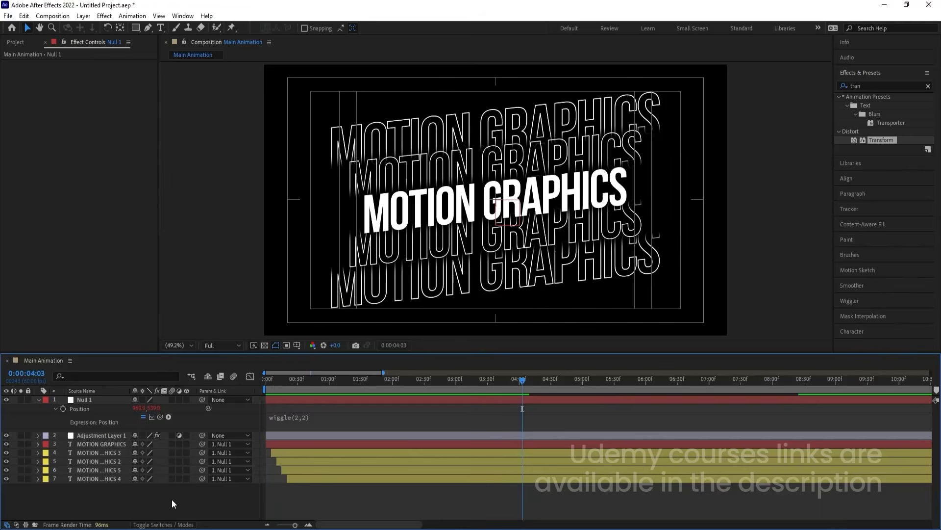
- Collapse the null's properties and pre-compose all seven layers into a composition named Text Animation
key(u)
key(u)
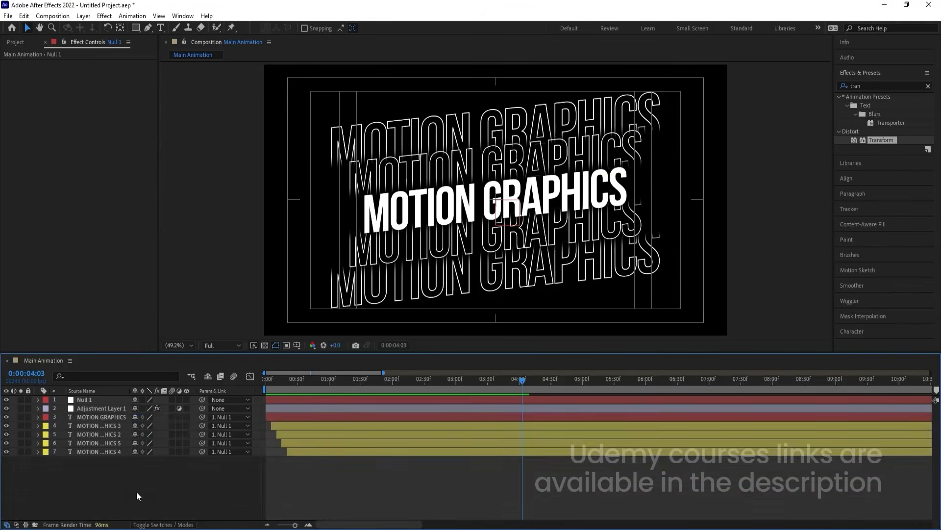
drag(137, 491, 76, 403)
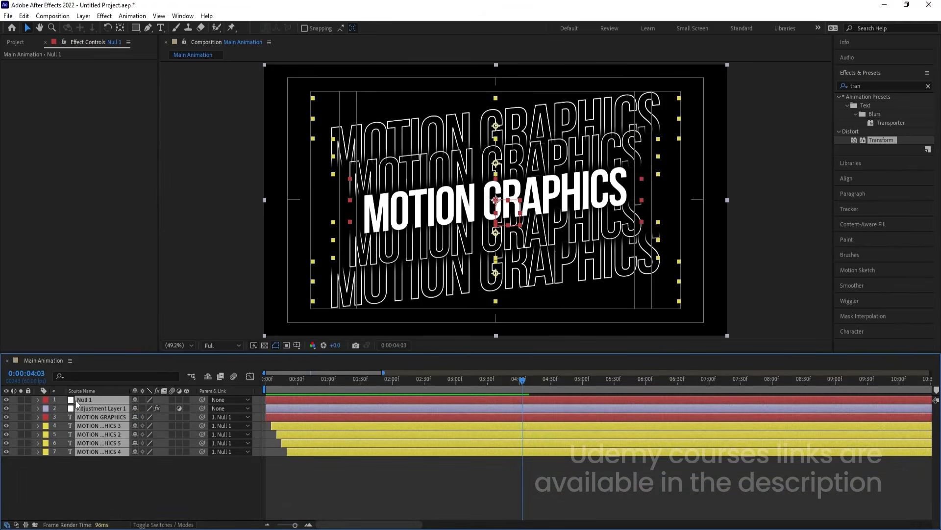
key(ctrl+shift+c)
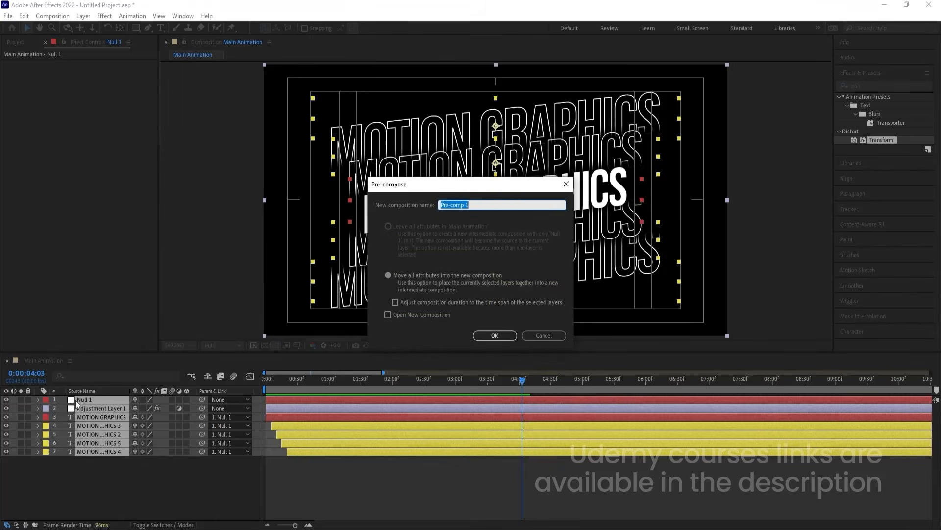
text(An)
text(n)
key(Return)
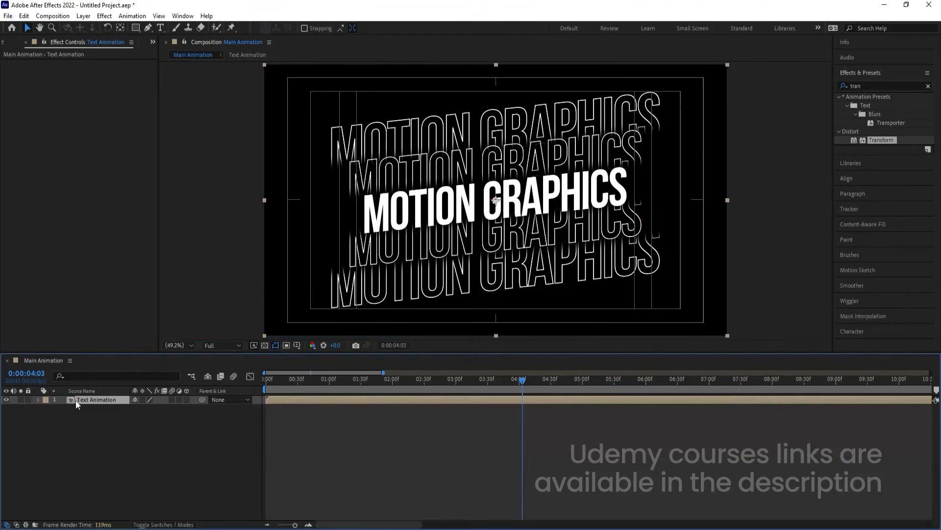
- Preview the start of the Text Animation pre-composition in Main Animation
click(133, 424)
drag(309, 380, 259, 381)
key(space)
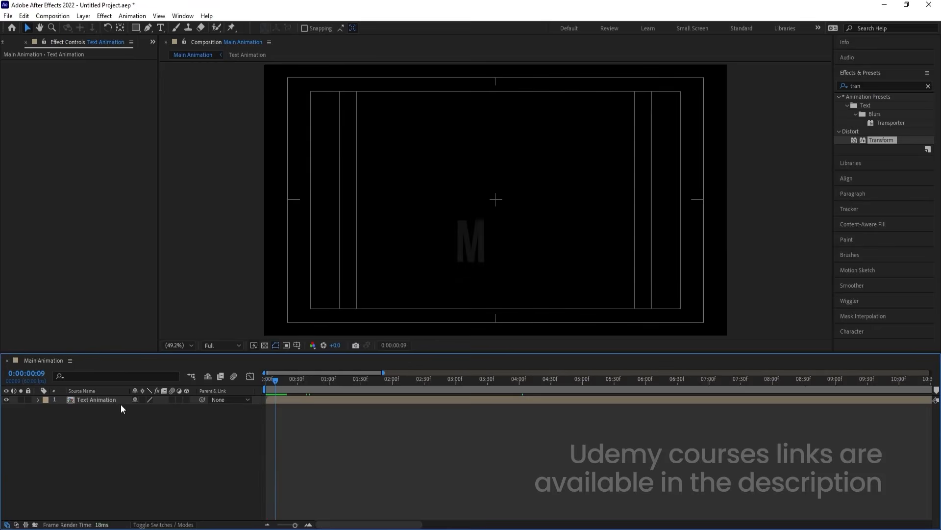
- Create a 1920 x 1080, 60 fps composition named Map and add a white full-size solid named Fractal
key(ctrl+n)
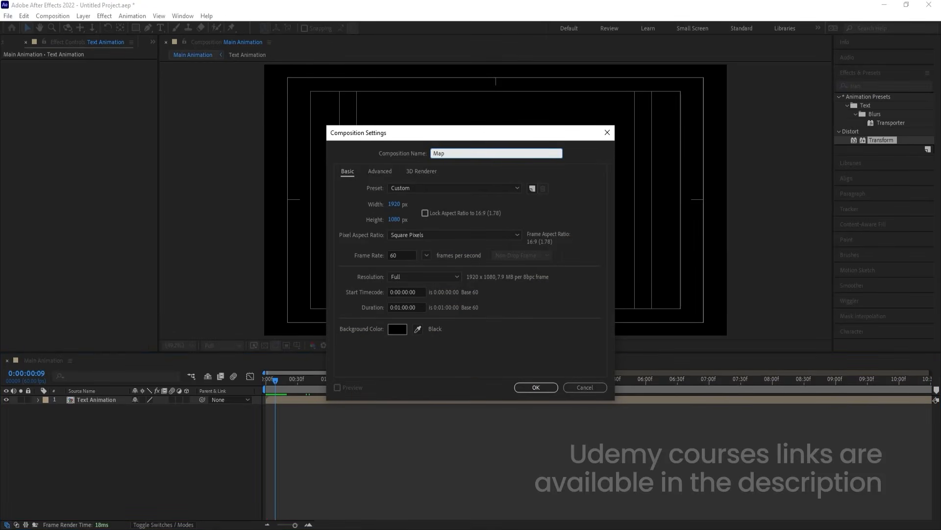
key(Return)
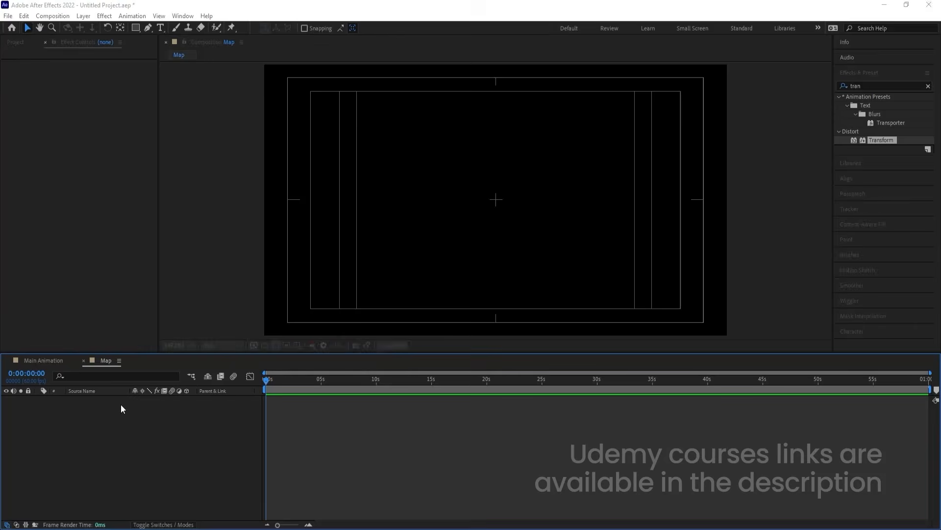
key(ctrl+y)
text(Fractal)
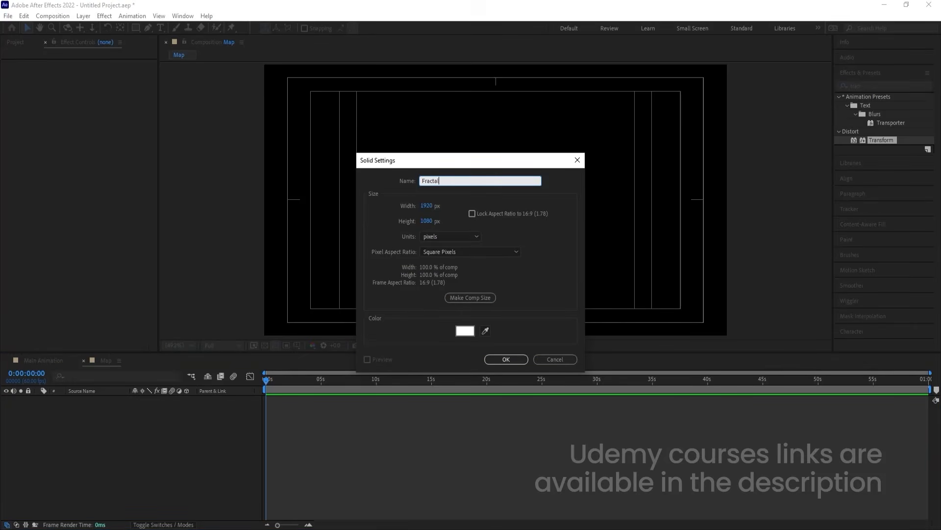
key(Return)
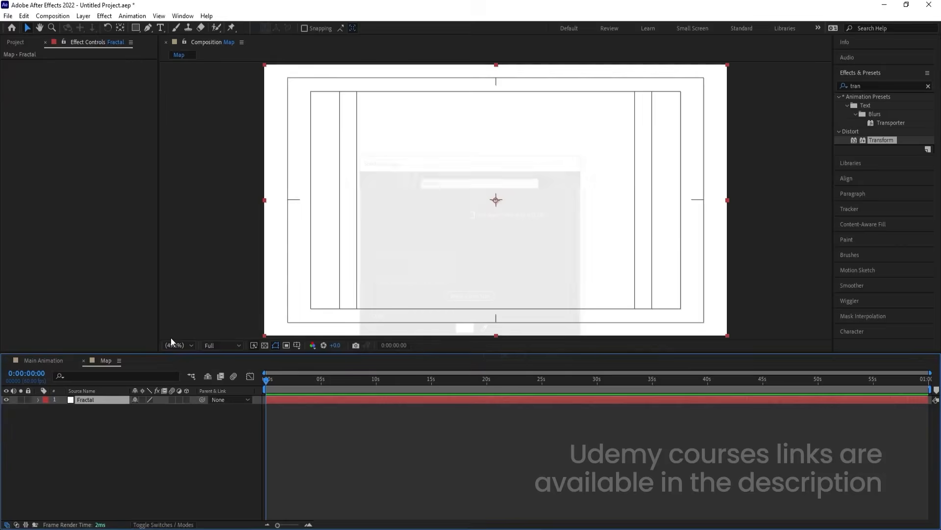
- Apply the Fractal Noise effect to the Fractal solid and set its Contrast to 300
click(878, 86)
text(fracta)
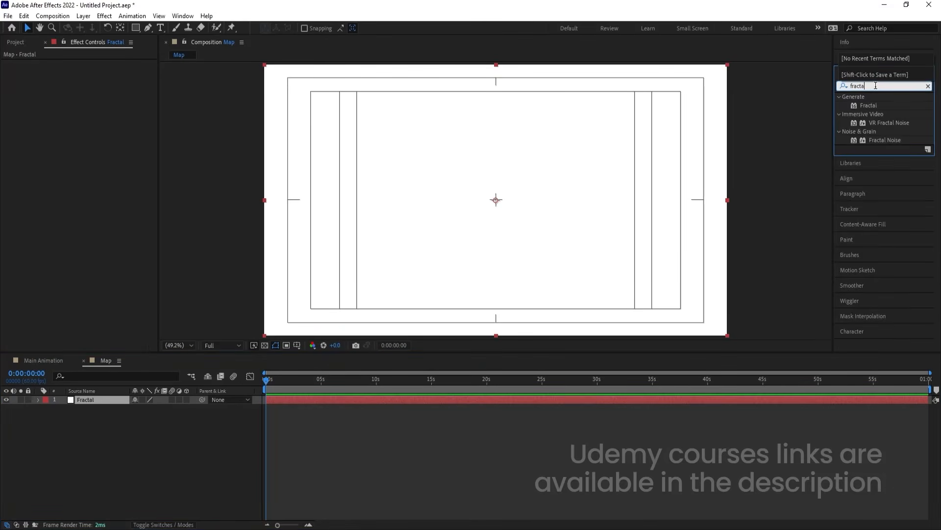
double_click(885, 140)
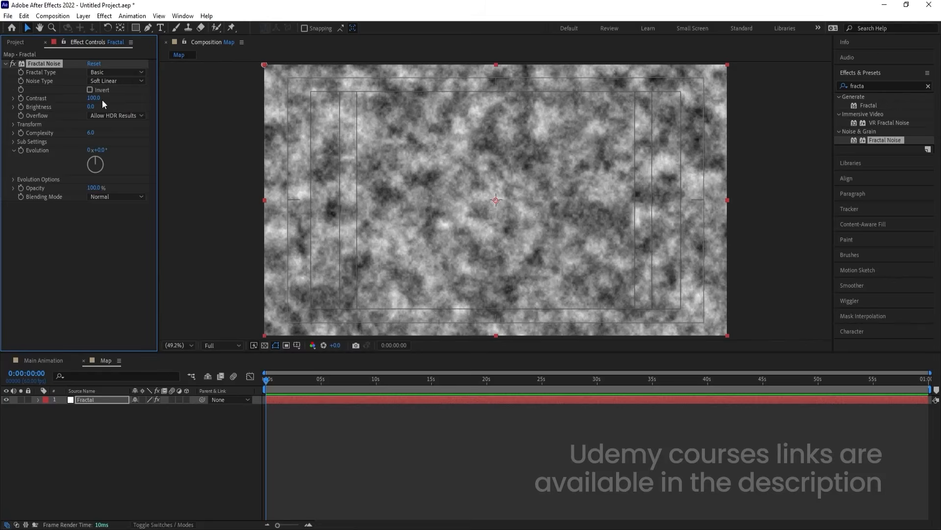
click(94, 98)
text(300)
key(Return)
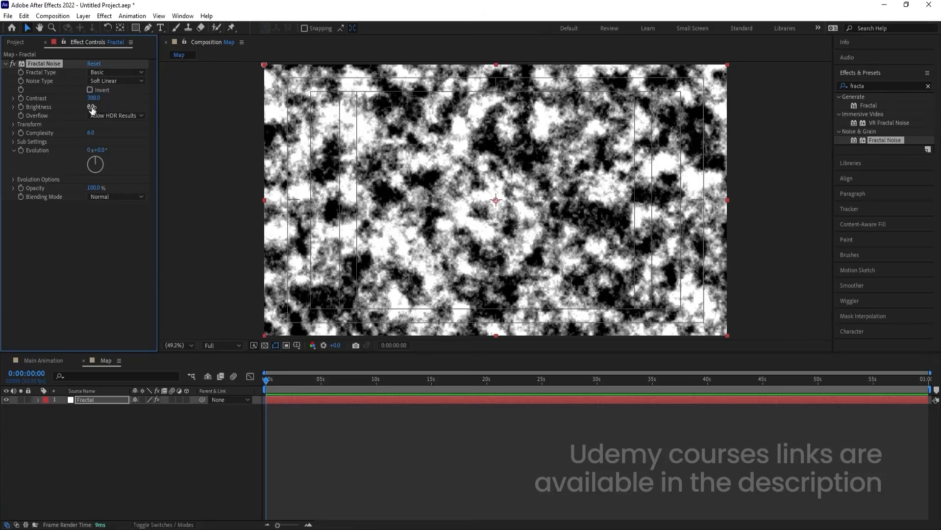
- Adjust the Brightness of the Fractal solid's Fractal Noise effect to -26
click(90, 107)
text(-200)
key(Return)
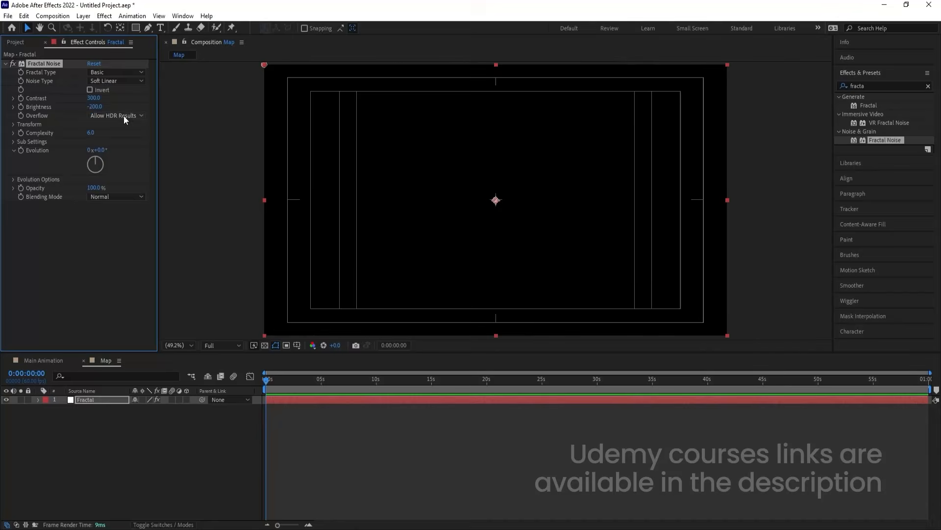
click(95, 105)
text(-50)
key(Return)
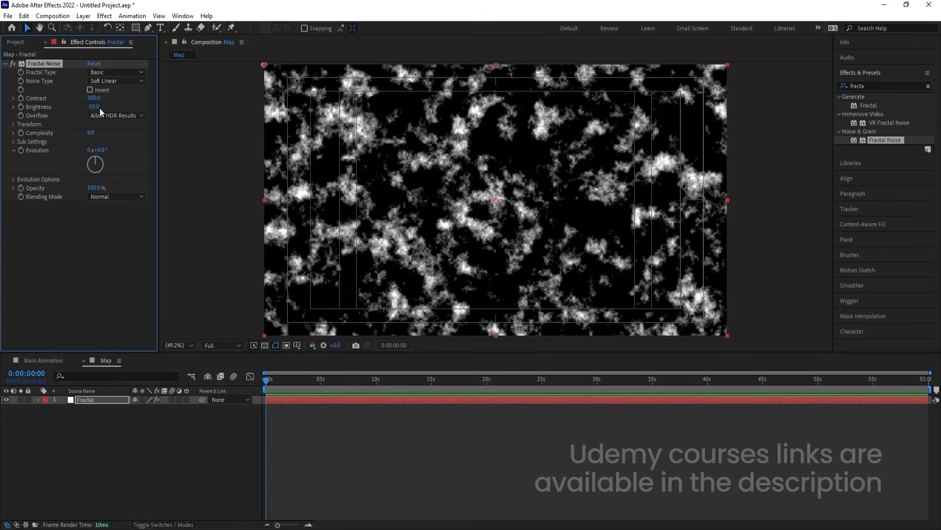
drag(95, 107, 109, 112)
- Set the Fractal Noise Complexity to 1 and its transform Scale to 273
click(91, 132)
text(1)
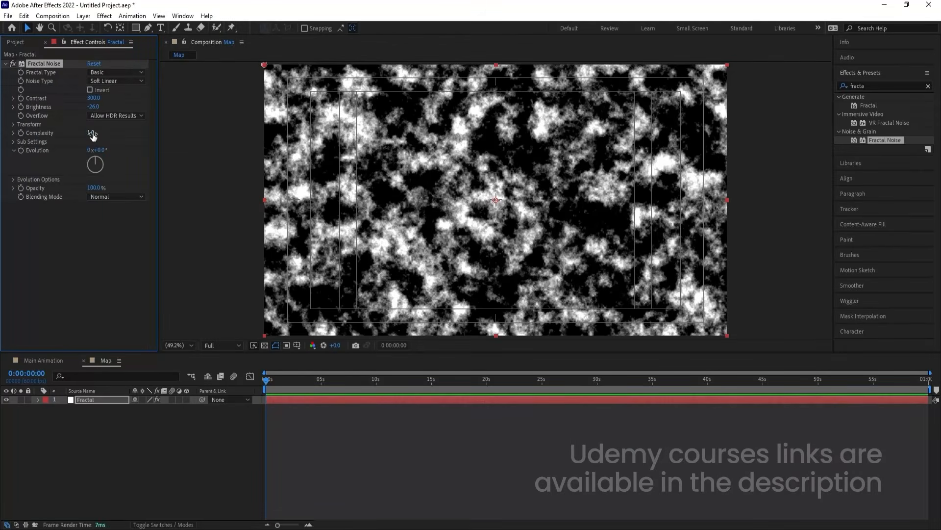
key(Return)
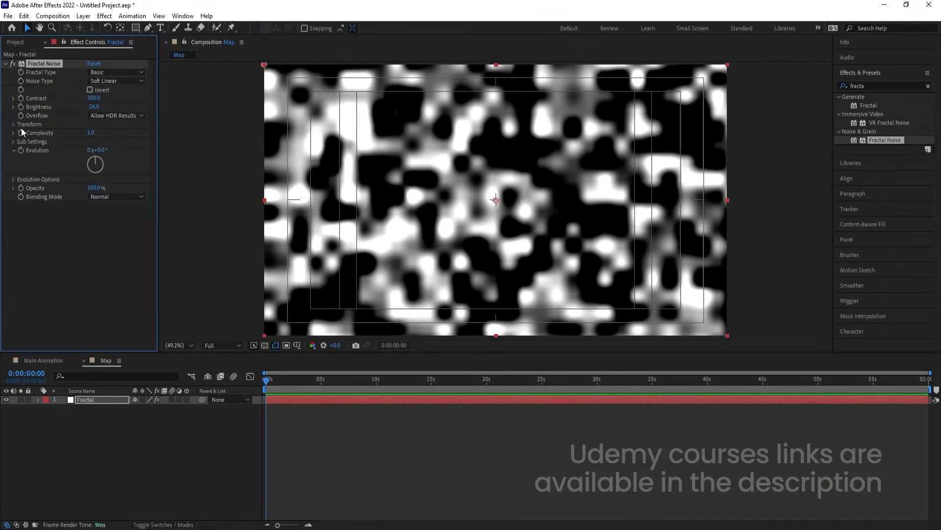
click(11, 124)
drag(93, 150, 173, 147)
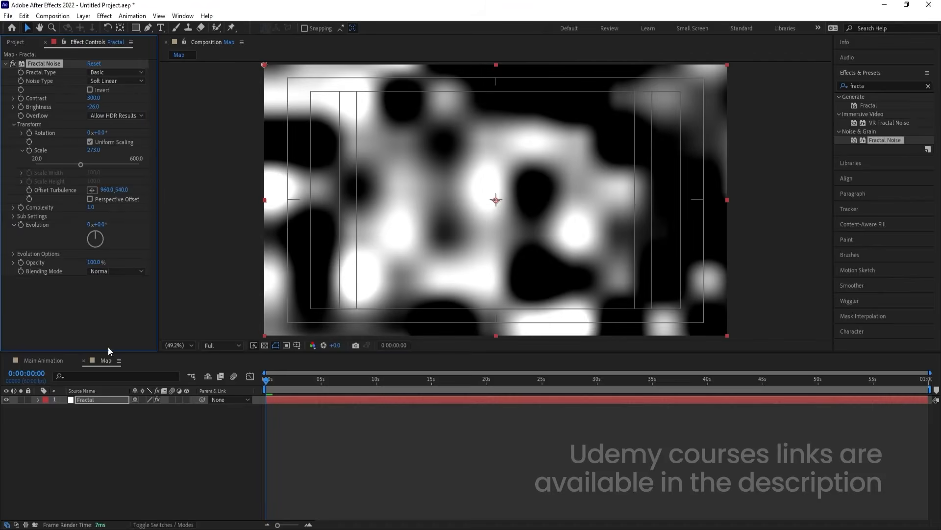
- Add a new adjustment layer above the Fractal solid in the Map composition
click(88, 459)
right_click(108, 434)
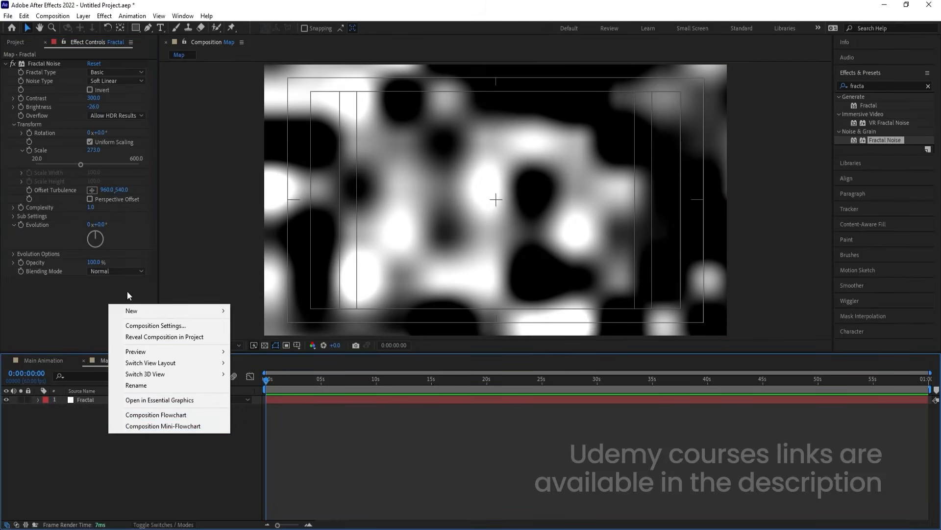
mouse_move(130, 311)
click(267, 393)
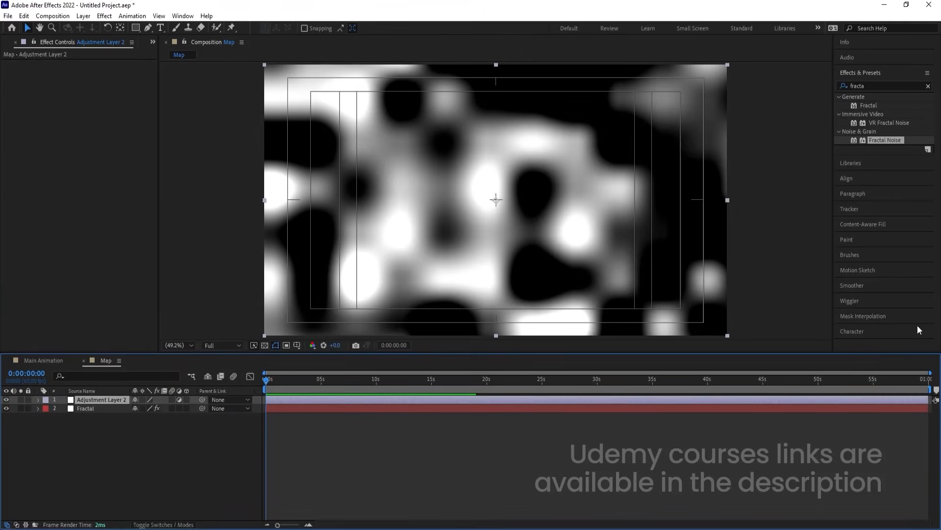
- Apply the Mosaic effect to the adjustment layer with 50 horizontal and 50 vertical blocks
click(874, 87)
key(BackSpace)
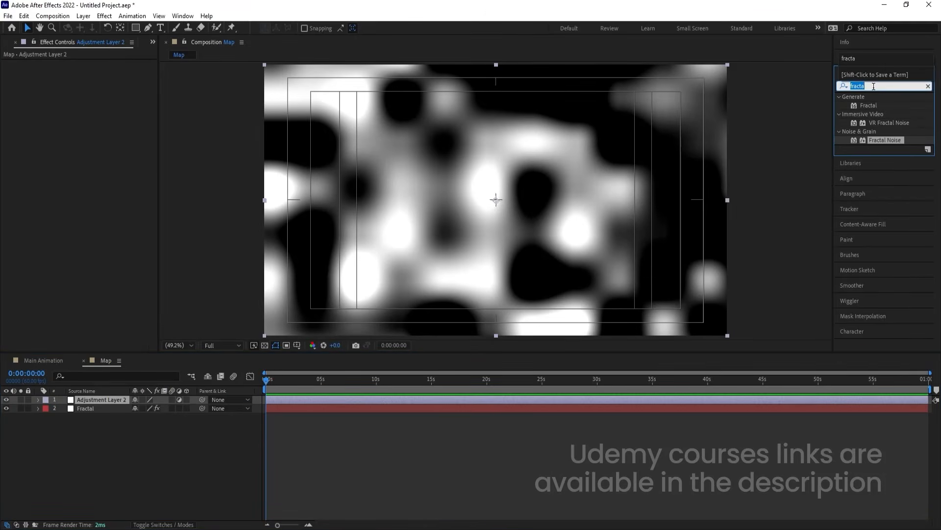
text(mos)
double_click(871, 148)
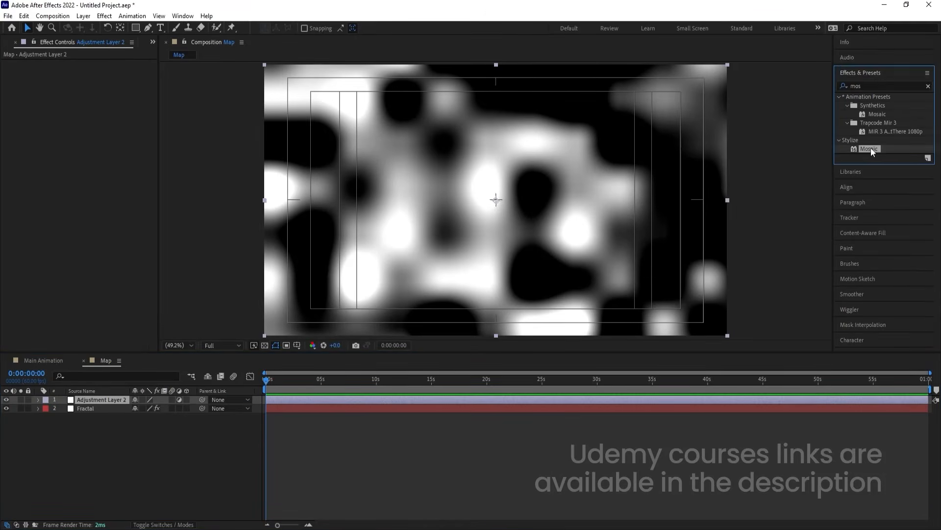
click(91, 72)
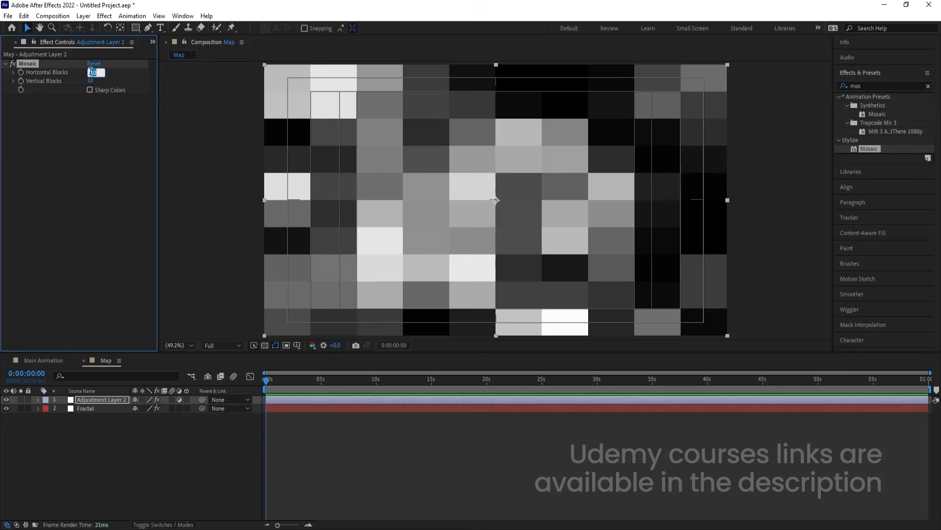
text(50)
click(90, 81)
text(50)
key(Return)
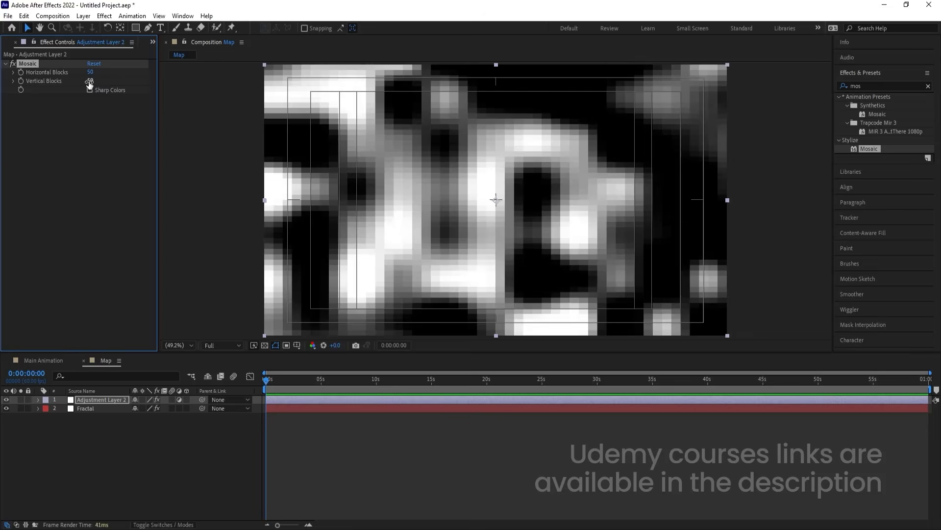
- Place the Map composition above Text Animation in Main Animation and turn off its visibility
click(53, 361)
key(ctrl+0)
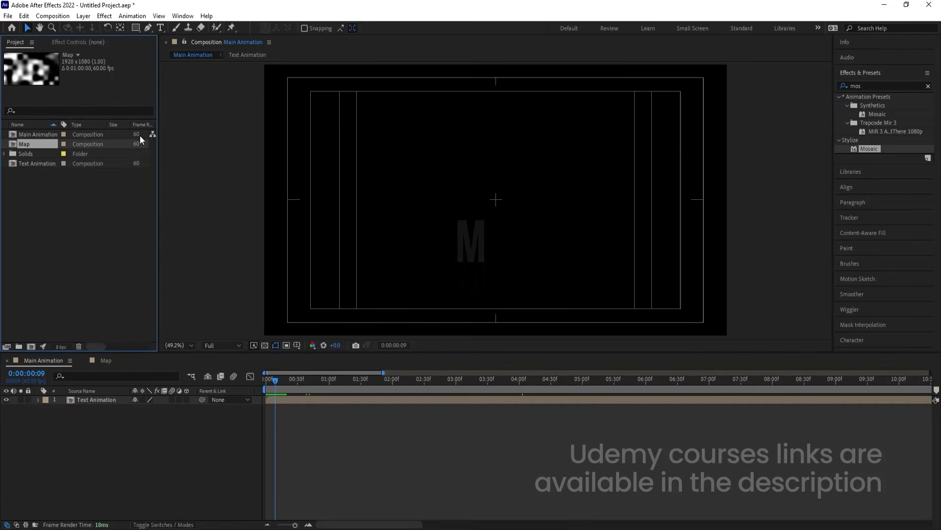
drag(109, 402, 104, 397)
click(6, 400)
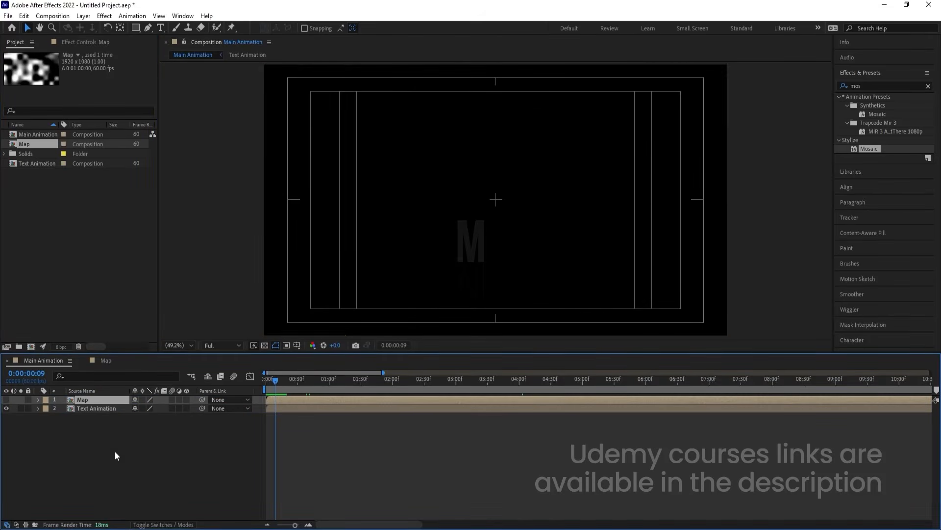
- Apply the Time Displacement effect to the Text Animation layer and preview it
click(90, 408)
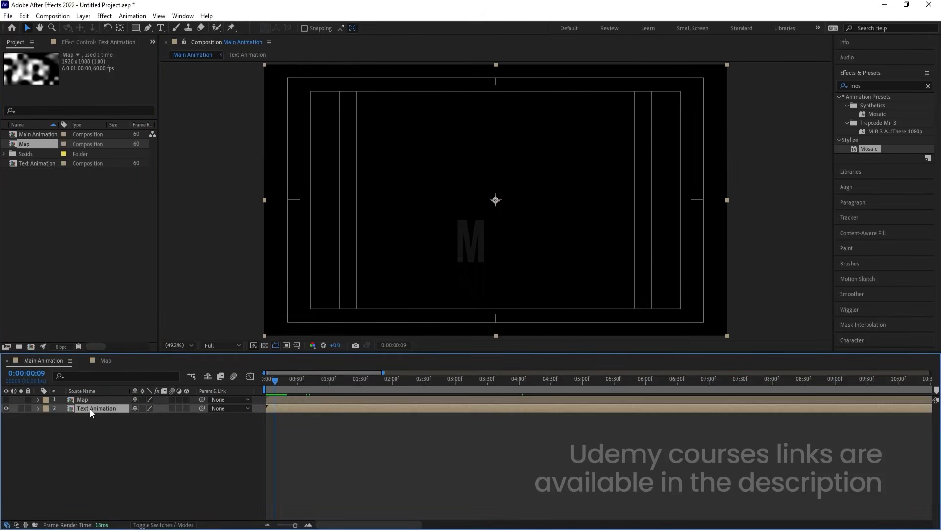
click(876, 87)
text(time)
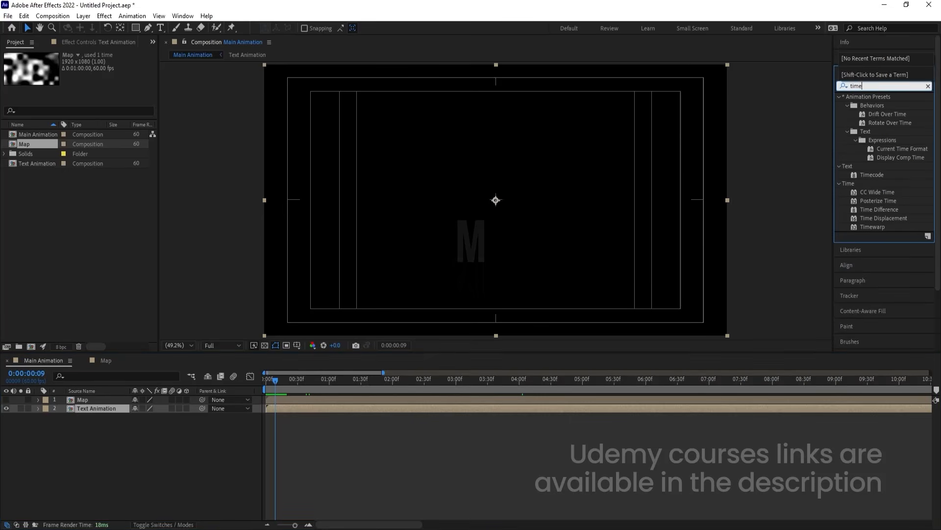
double_click(884, 217)
key(space)
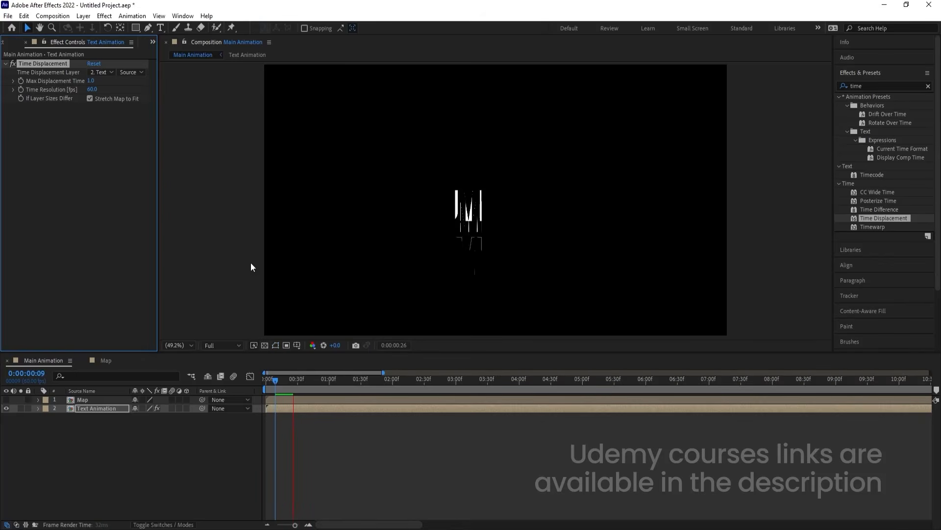
key(space)
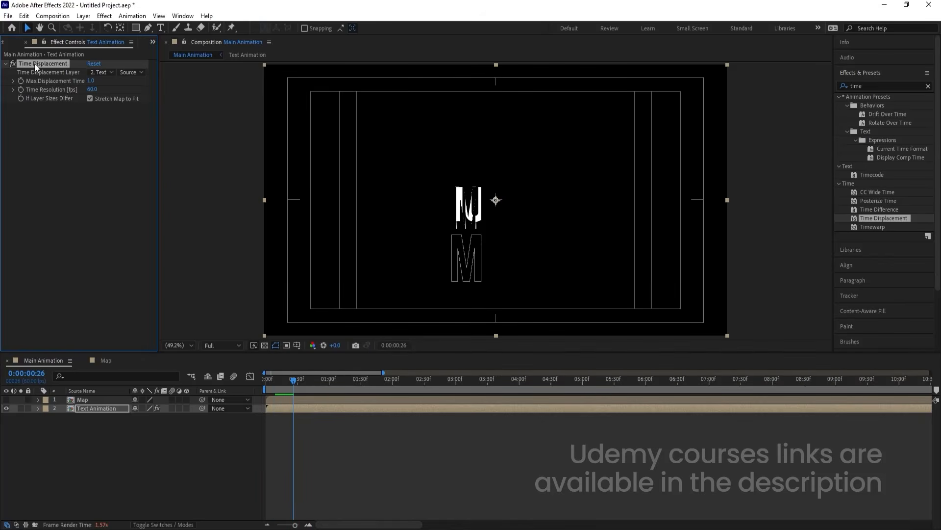
- Use the Map layer as the Time Displacement Layer for the Text Animation effect
click(105, 399)
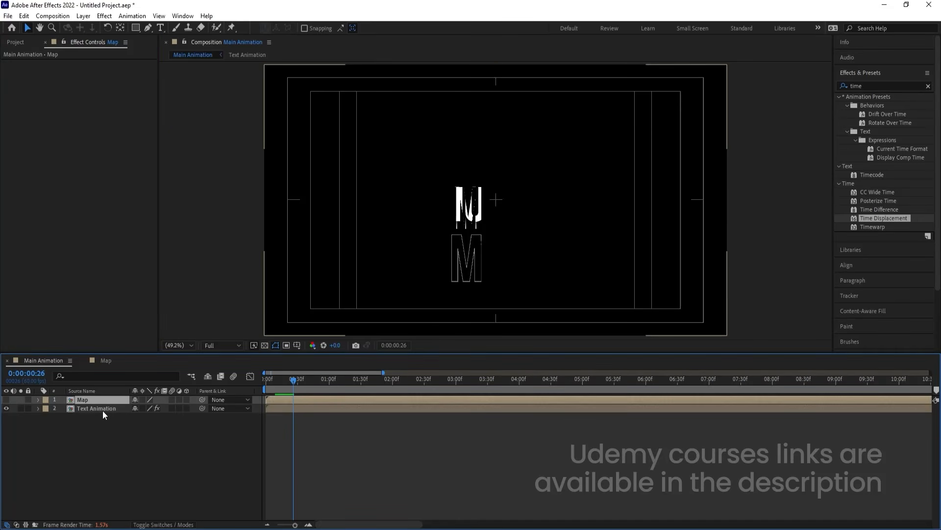
click(111, 410)
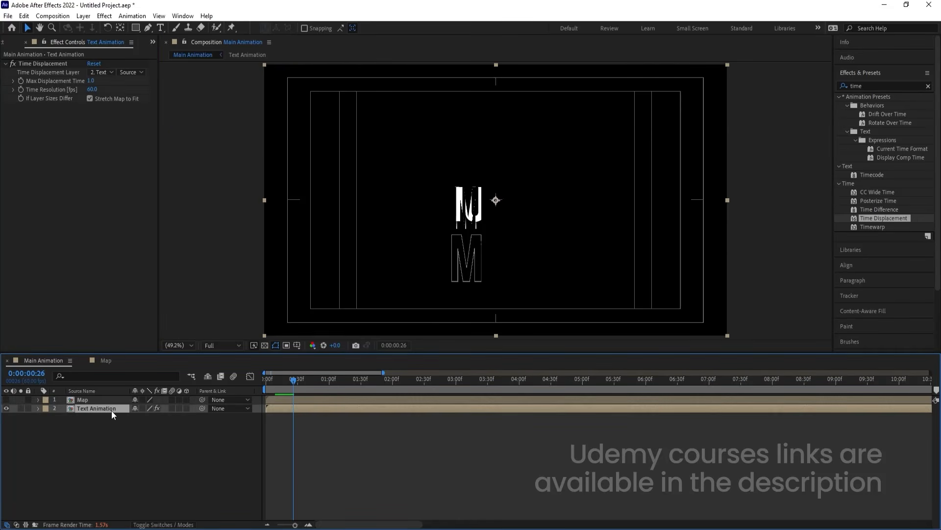
click(101, 74)
click(108, 97)
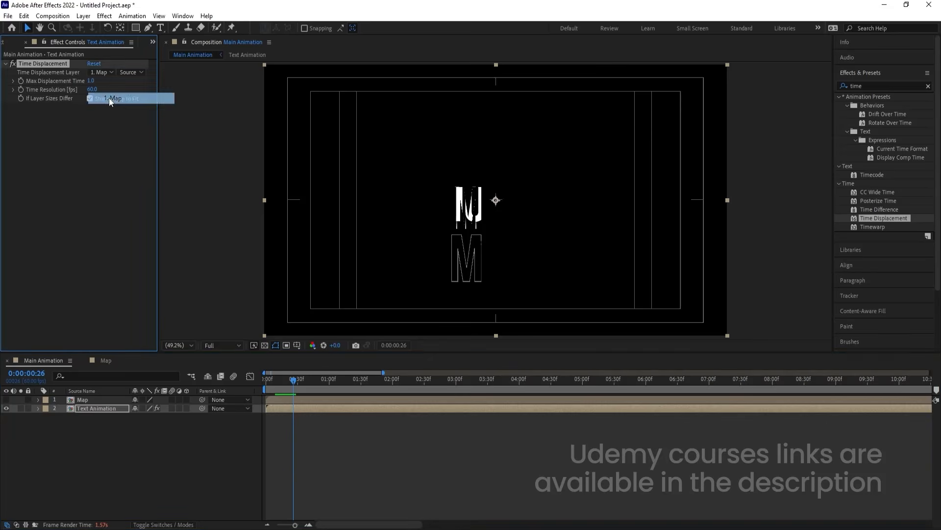
- Lower the preview resolution to Quarter and play the displaced text from the beginning
click(222, 345)
click(222, 404)
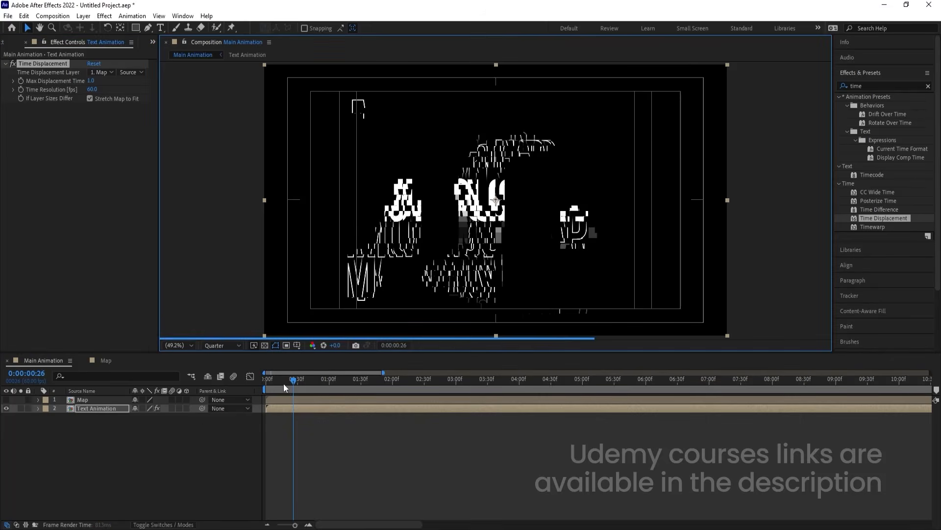
drag(283, 381, 233, 381)
key(space)
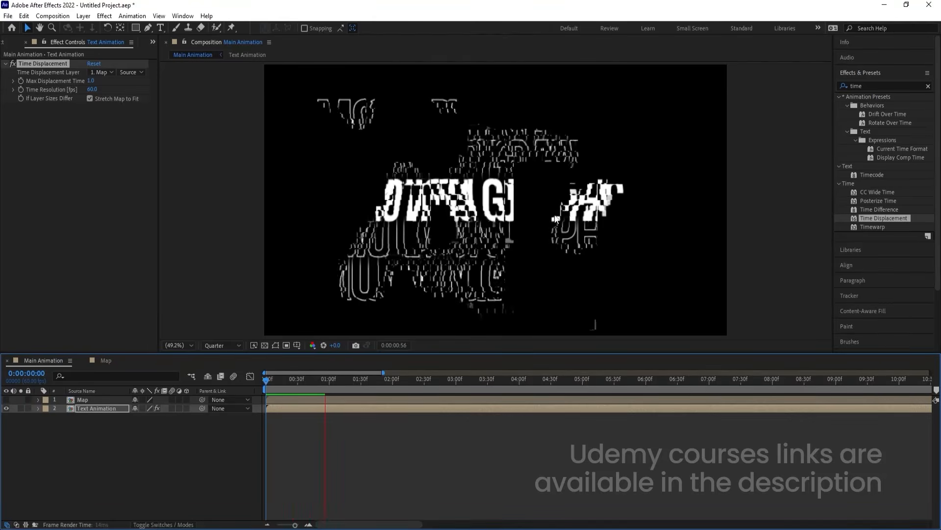
key(space)
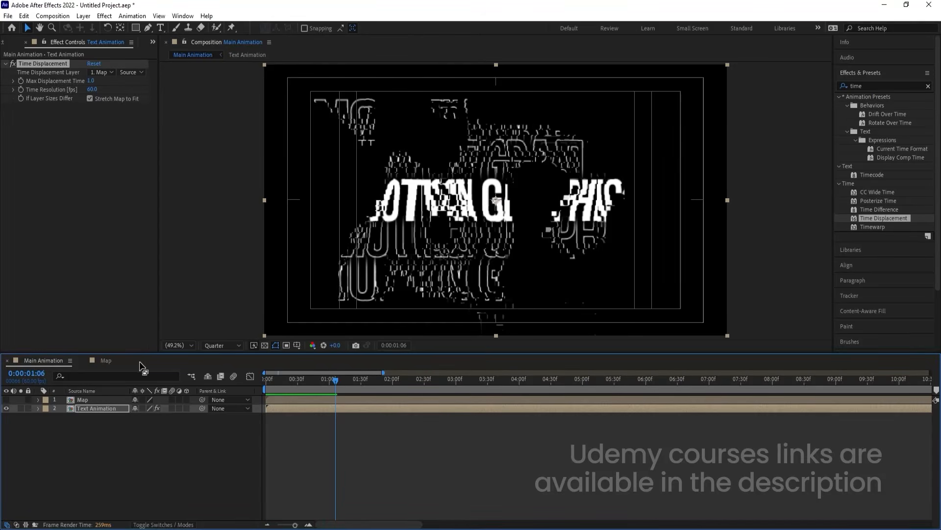
- Increase the Fractal Noise Scale in the Map composition and lower its Brightness slightly
click(106, 361)
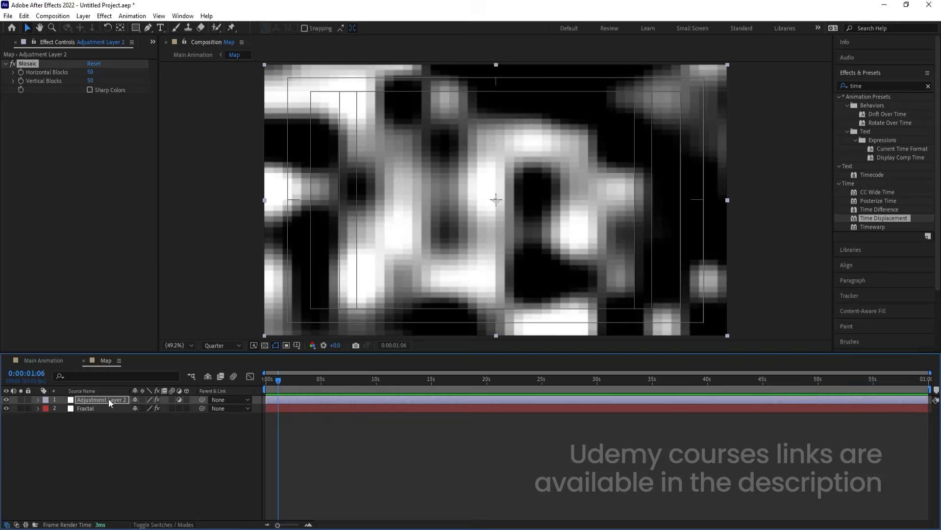
click(88, 408)
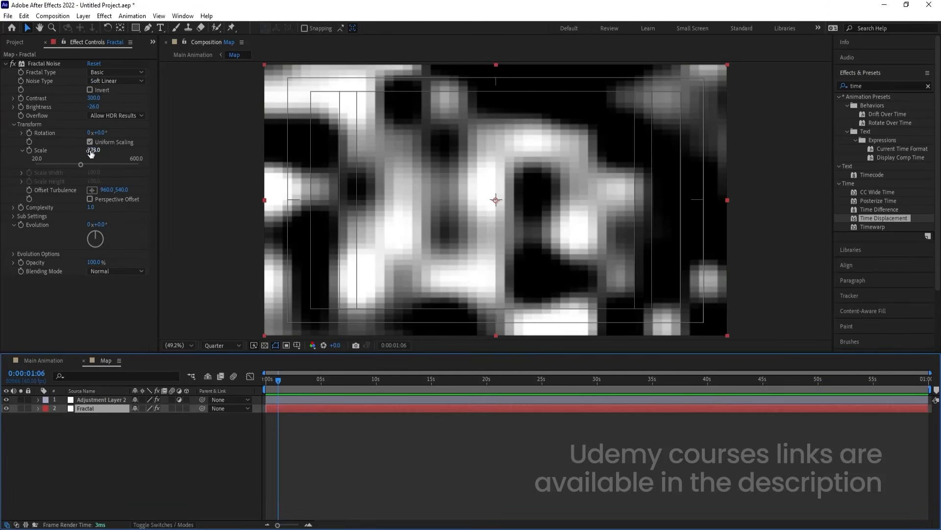
drag(91, 151, 276, 137)
drag(91, 107, 79, 107)
- Play Main Animation from the beginning to check the displacement with the larger noise pattern
click(44, 360)
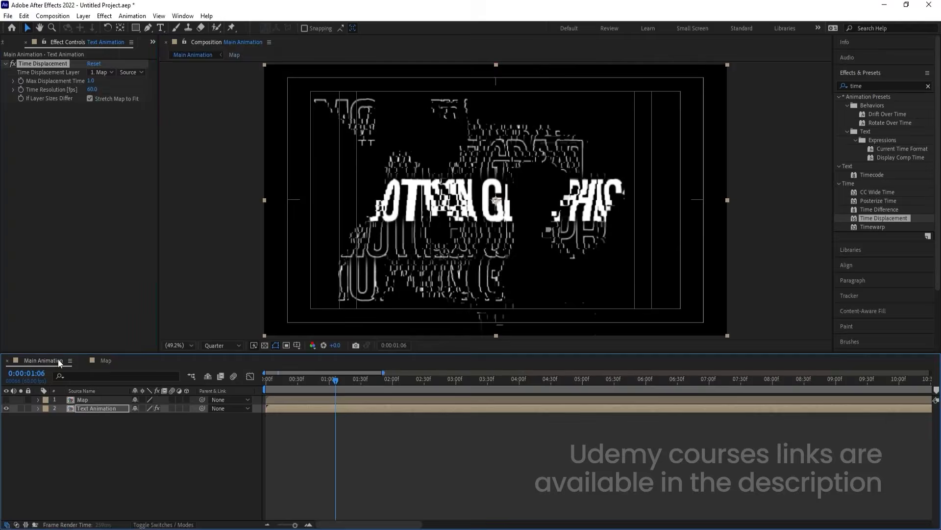
drag(289, 377, 237, 378)
key(space)
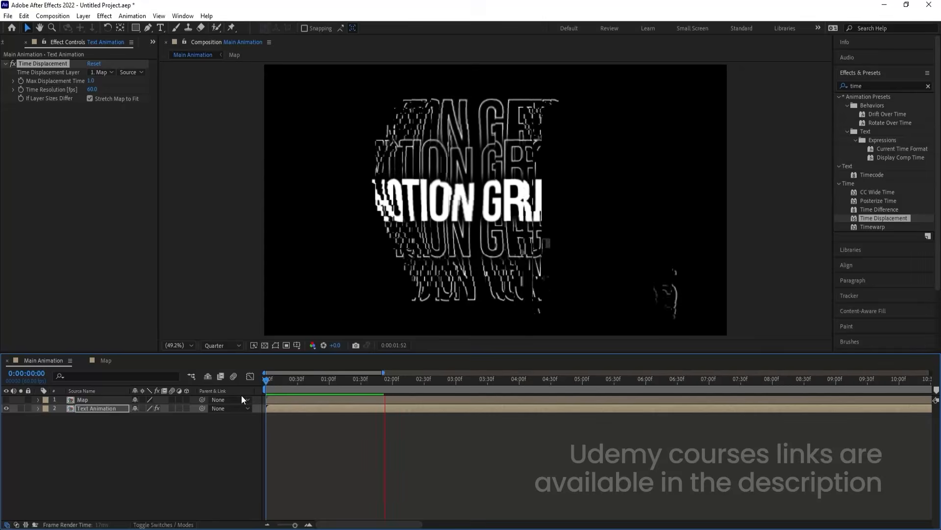
key(space)
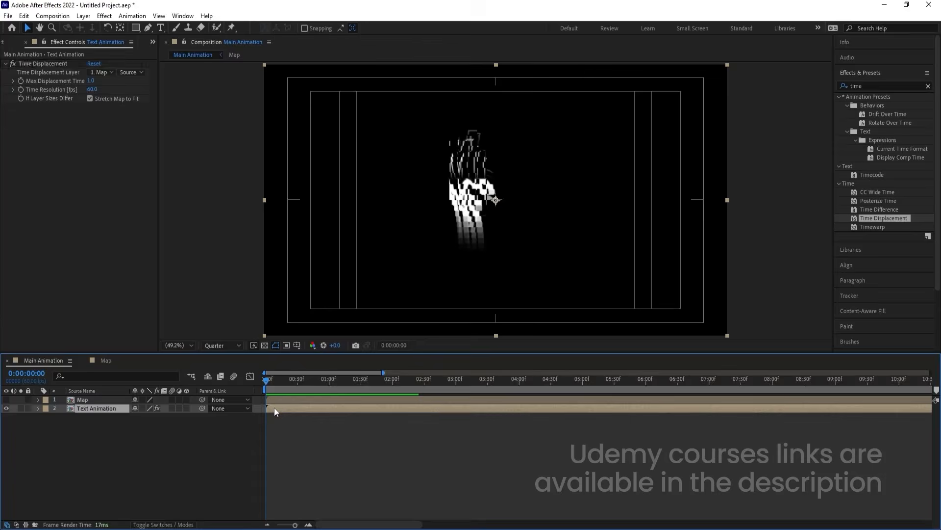
- Shift all seven layers inside the Text Animation composition to start later, and preview the result in Main Animation
double_click(275, 408)
key(equal)
key(equal)
key(equal)
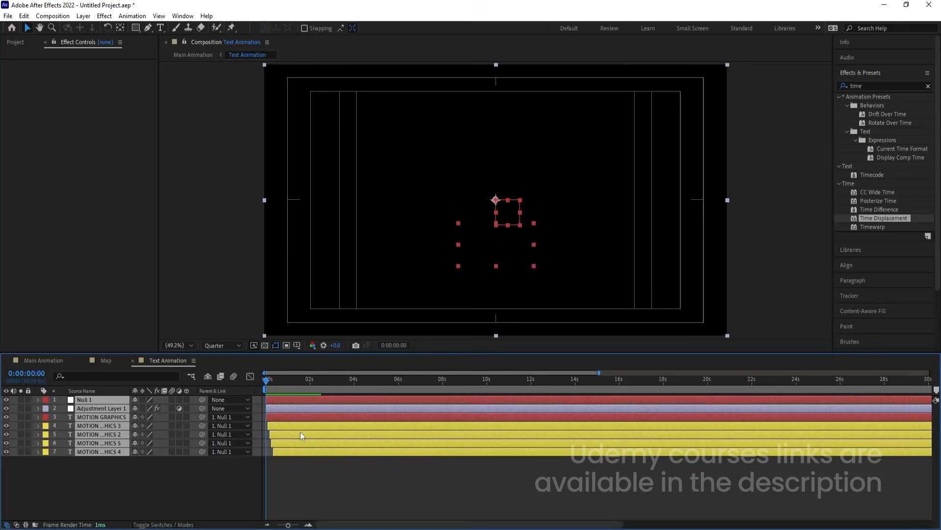
drag(280, 397, 324, 397)
click(44, 359)
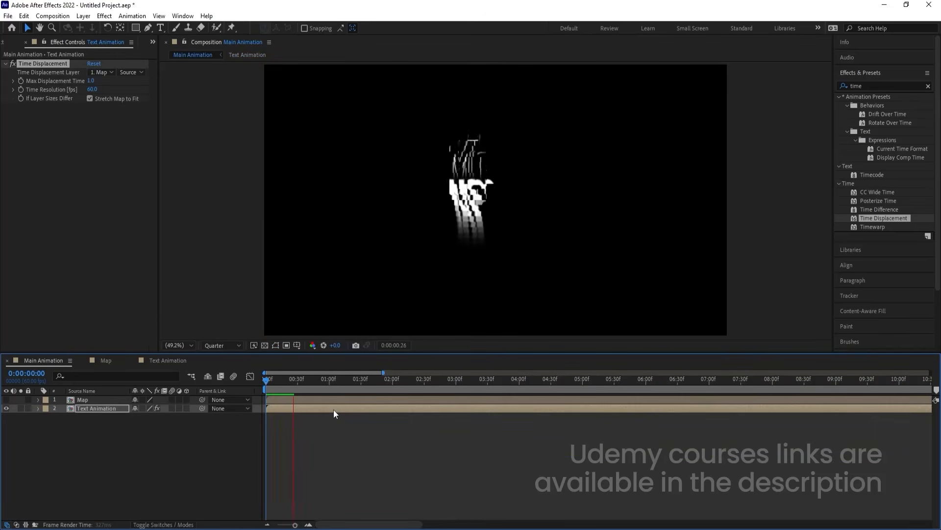
key(space)
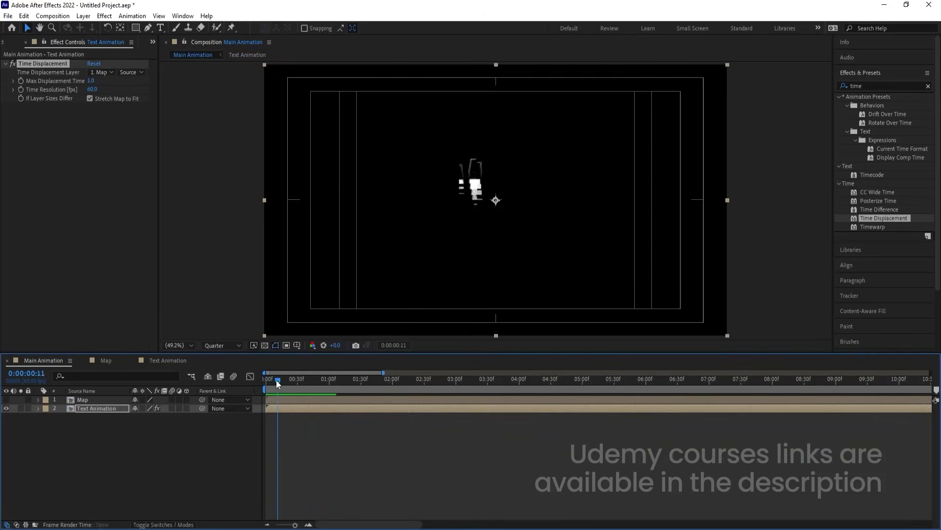
- Pre-compose the Map and Text Animation layers into a composition named Main Text Animation
click(112, 442)
key(ctrl+a)
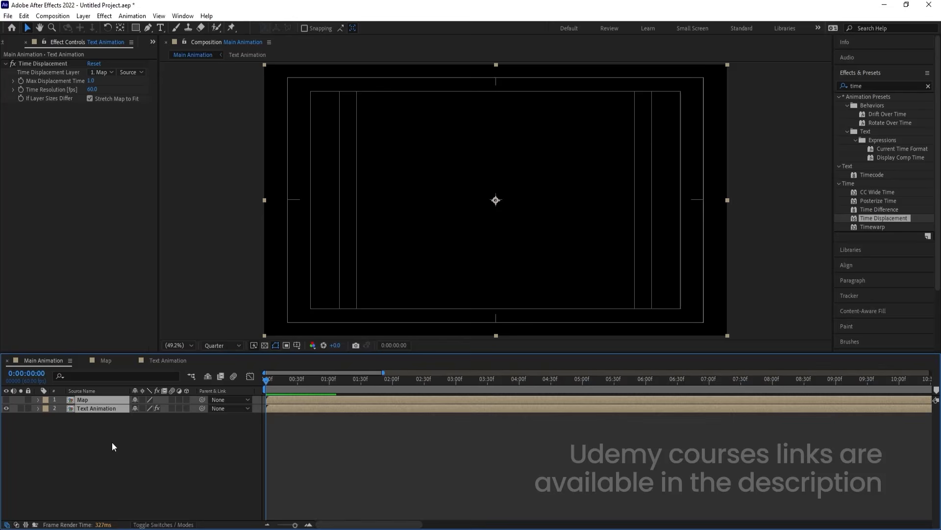
key(ctrl+shift+c)
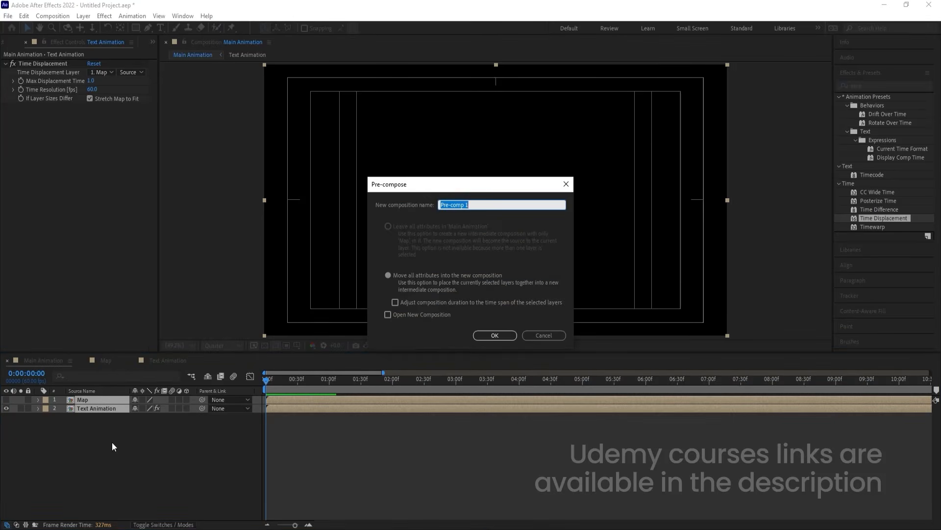
text(Main Text Animation)
key(Return)
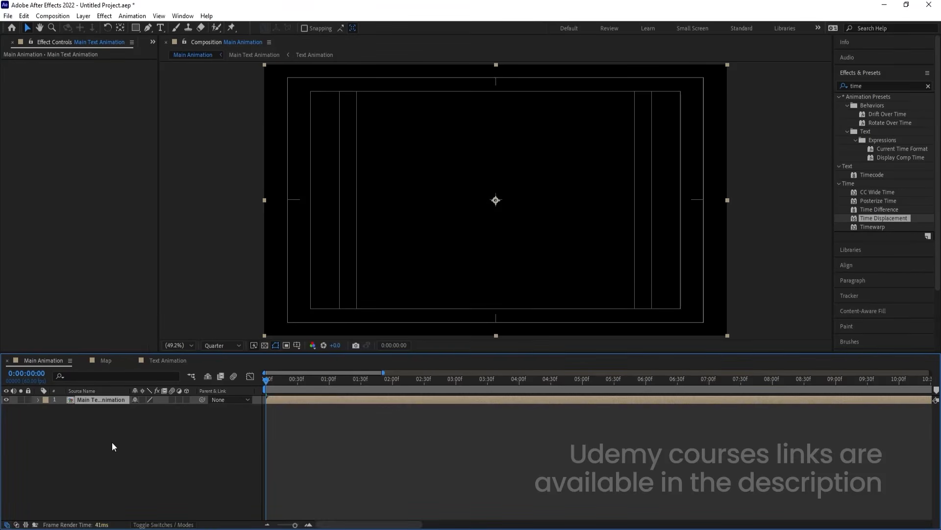
- Duplicate the Main Text Animation layer four times
click(112, 442)
click(99, 401)
key(ctrl+d)
key(ctrl+d)
key(ctrl+d)
key(ctrl+d)
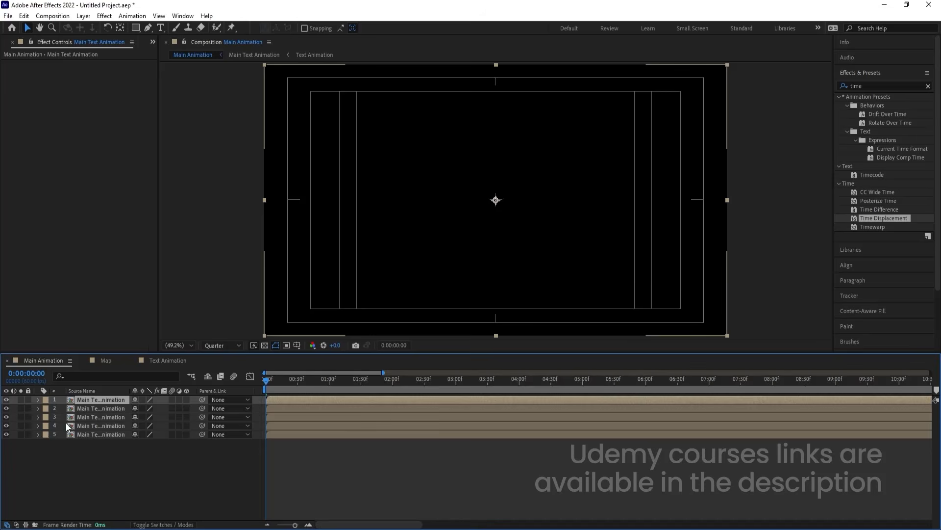
- Apply a Fill effect to the bottommost Main Text Animation layer, keeping its default red color
click(96, 433)
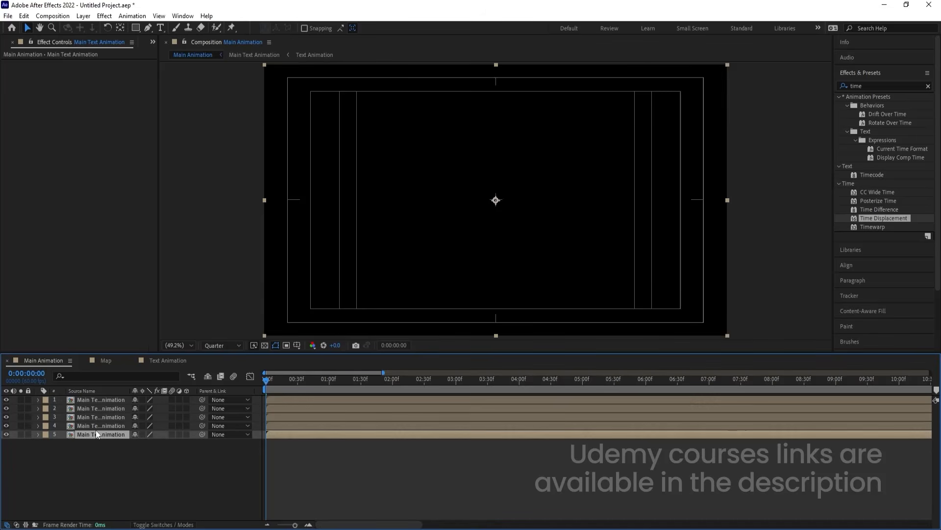
click(869, 87)
text(fill)
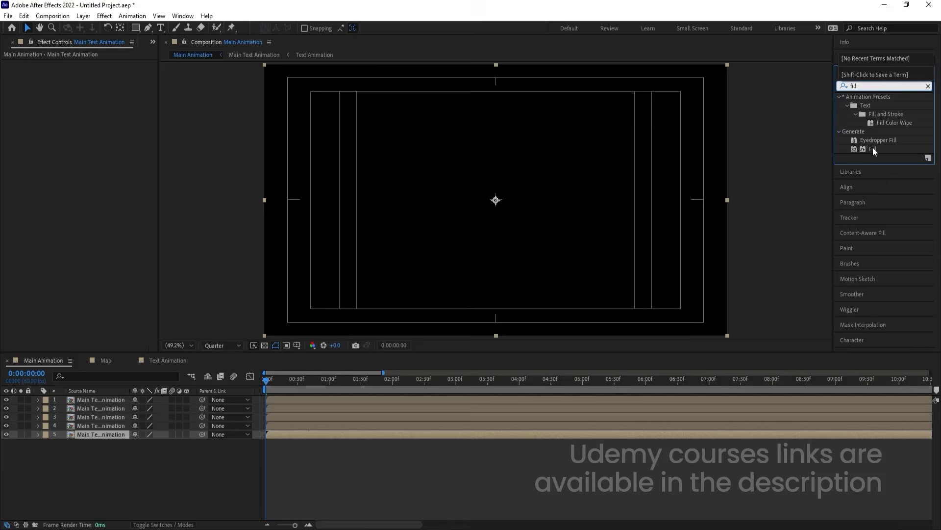
double_click(873, 149)
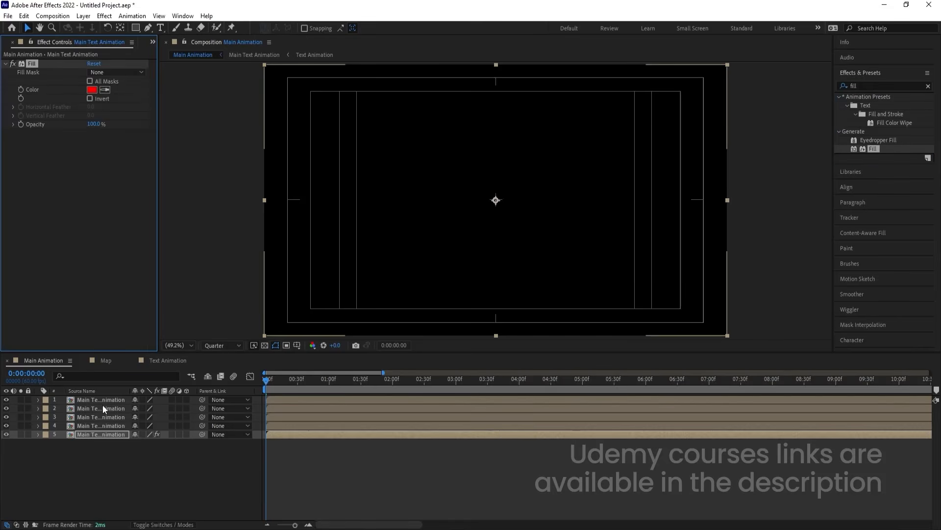
- Apply a Fill effect to the fourth Main Text Animation layer and set its color to blue 0066FF
click(96, 426)
drag(865, 150, 127, 111)
click(91, 90)
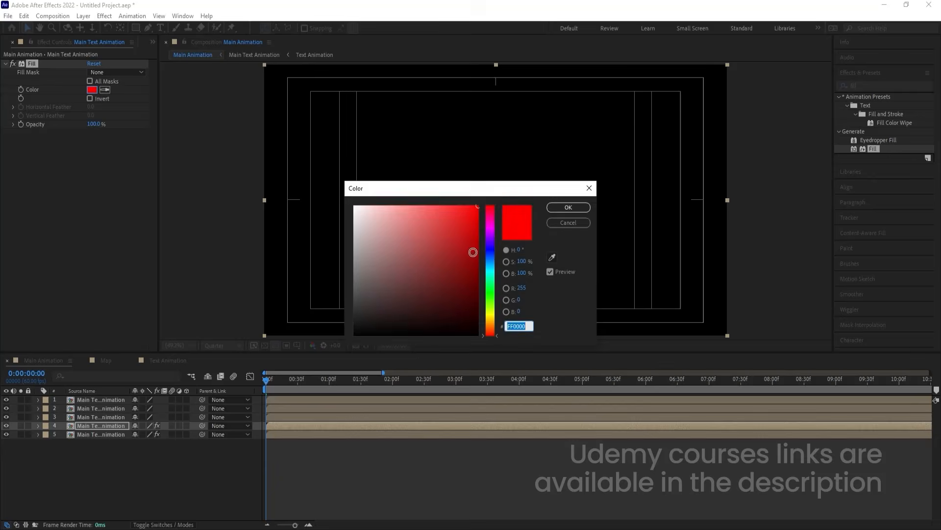
click(490, 257)
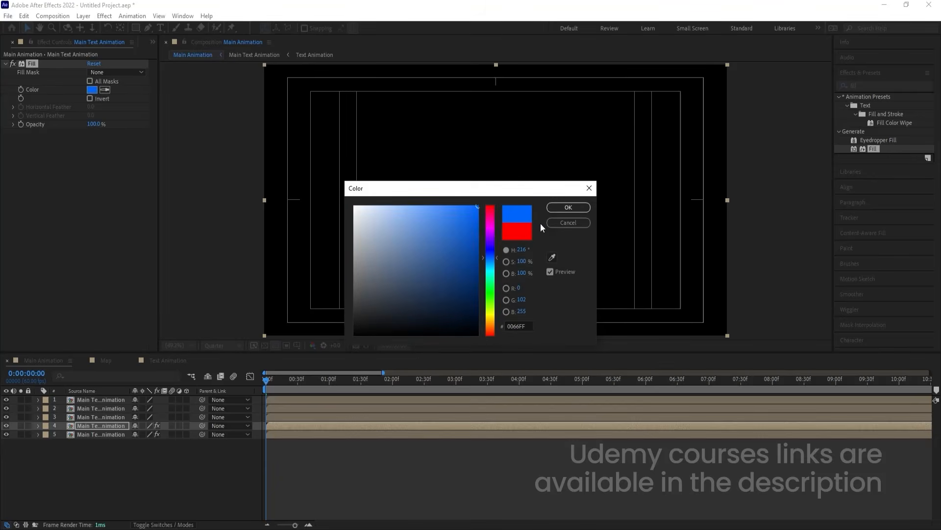
click(562, 210)
- Apply a Fill effect to the third Main Text Animation layer and set its color to green 00FF42
click(107, 417)
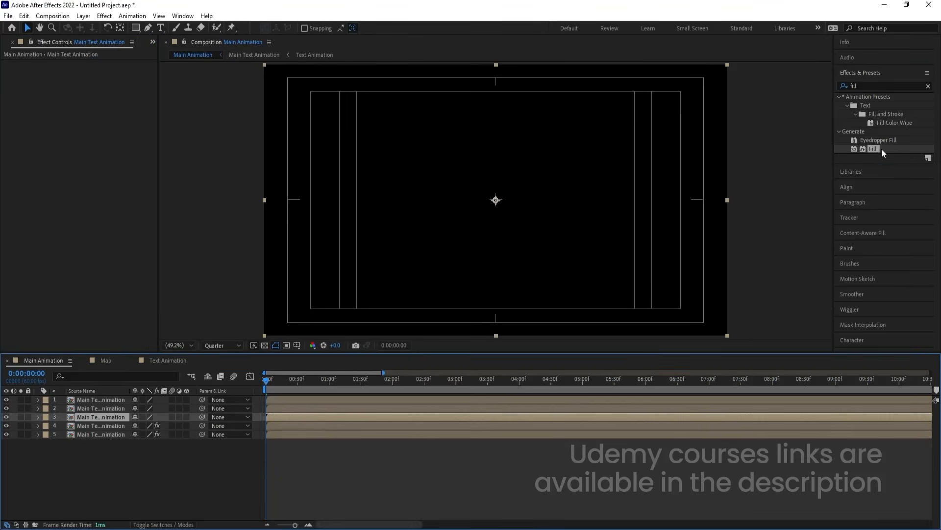
drag(883, 153, 84, 114)
click(91, 89)
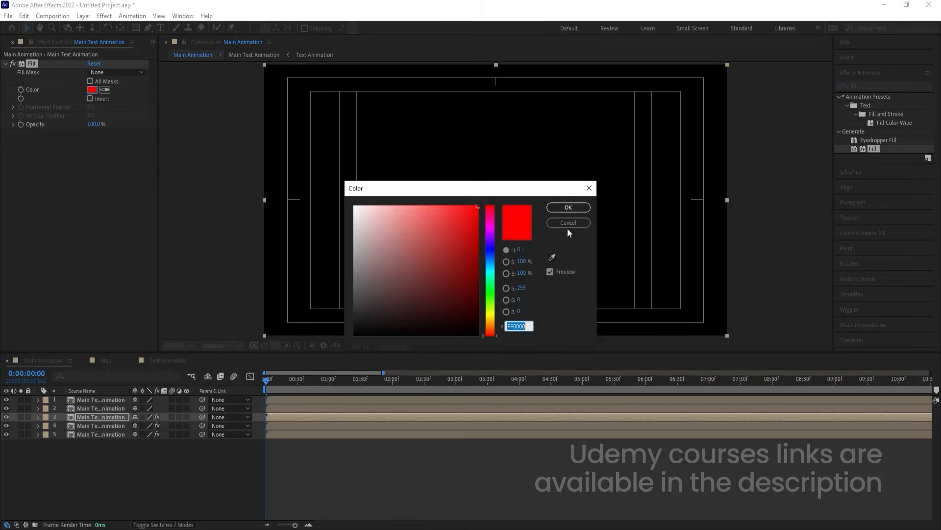
click(490, 289)
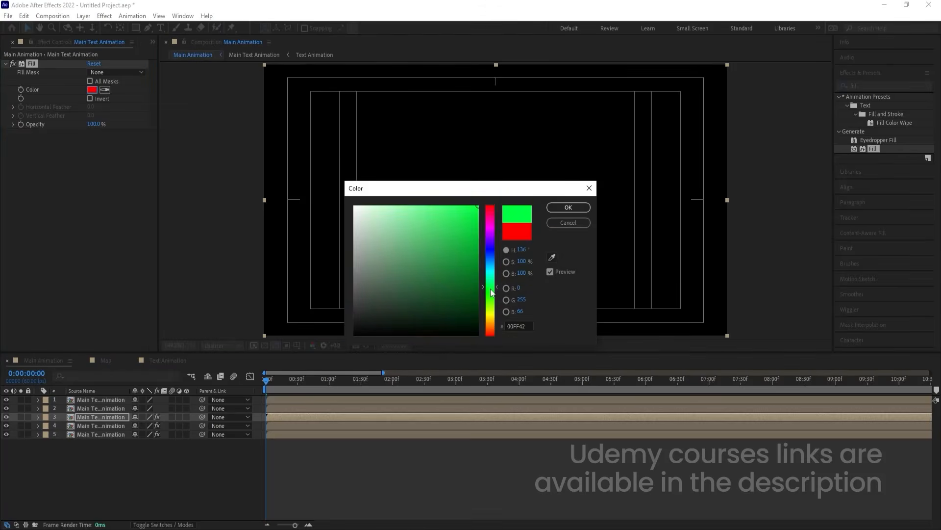
click(568, 207)
- Apply the Find Edges effect to the second Main Text Animation layer and enable its Invert option
click(83, 409)
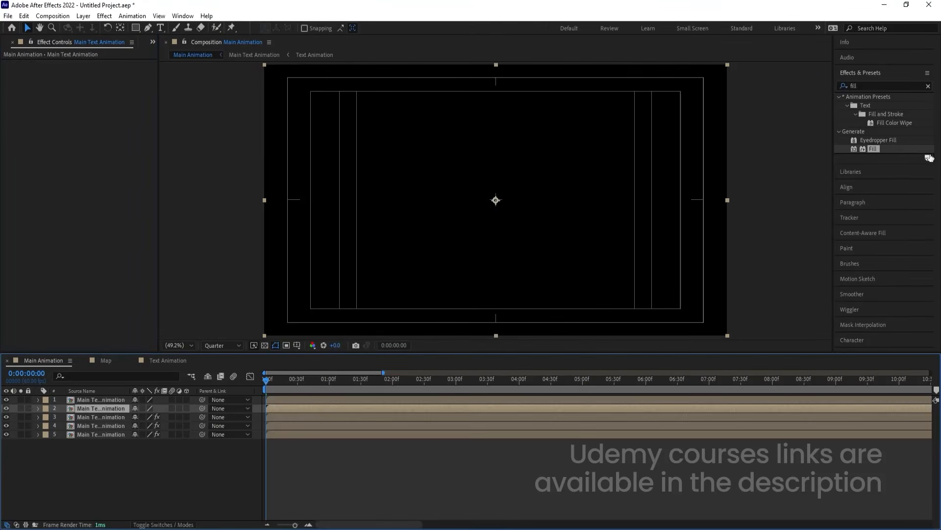
click(872, 90)
text(find)
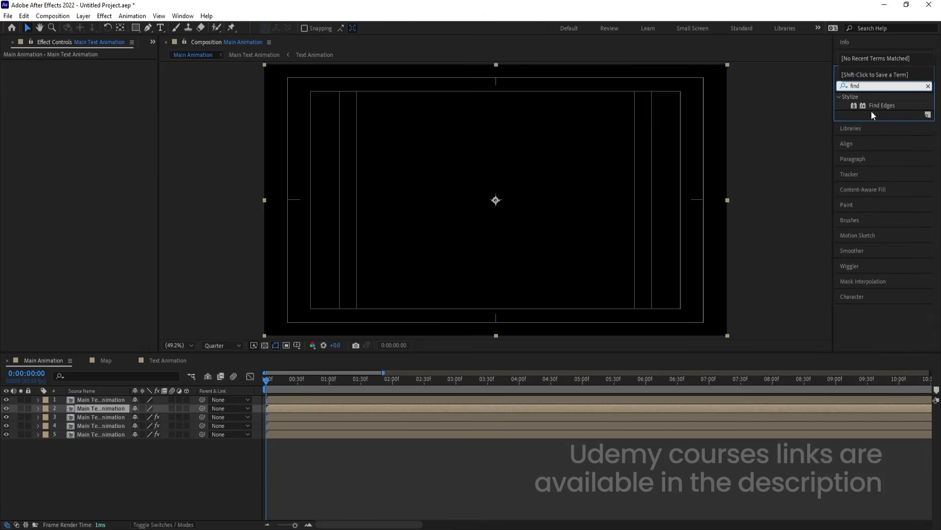
double_click(878, 105)
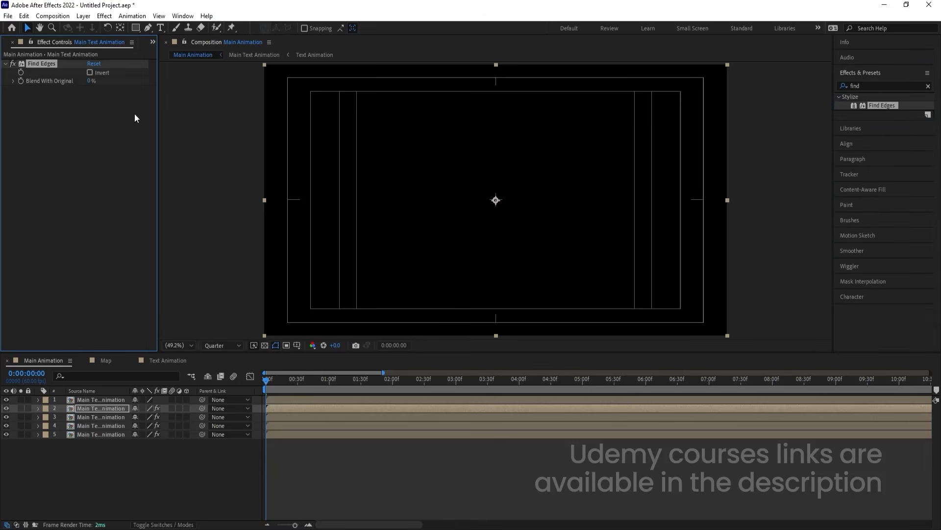
click(302, 469)
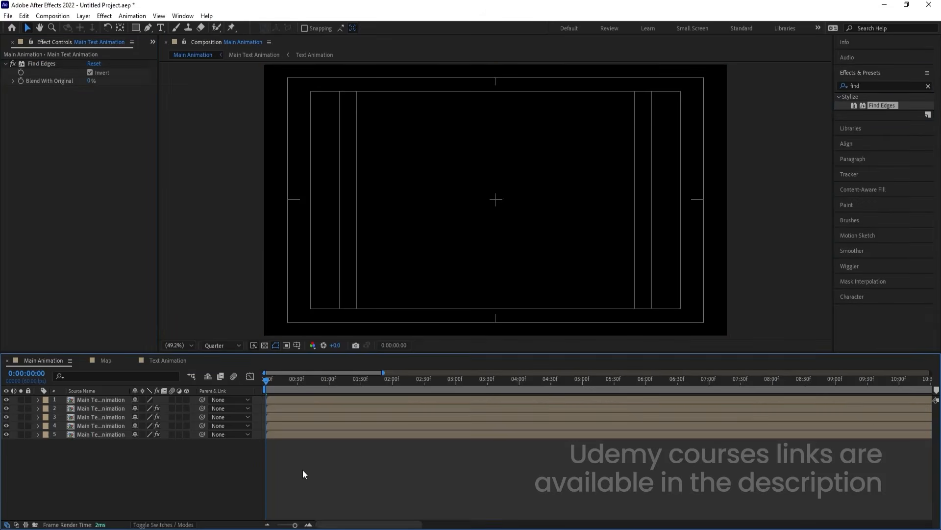
- Stagger the layers from bottom to top by one frame each, starting layers 4, 3, 2 and 1 at frames 1, 2, 3 and 4
scroll(302, 469, up, 5)
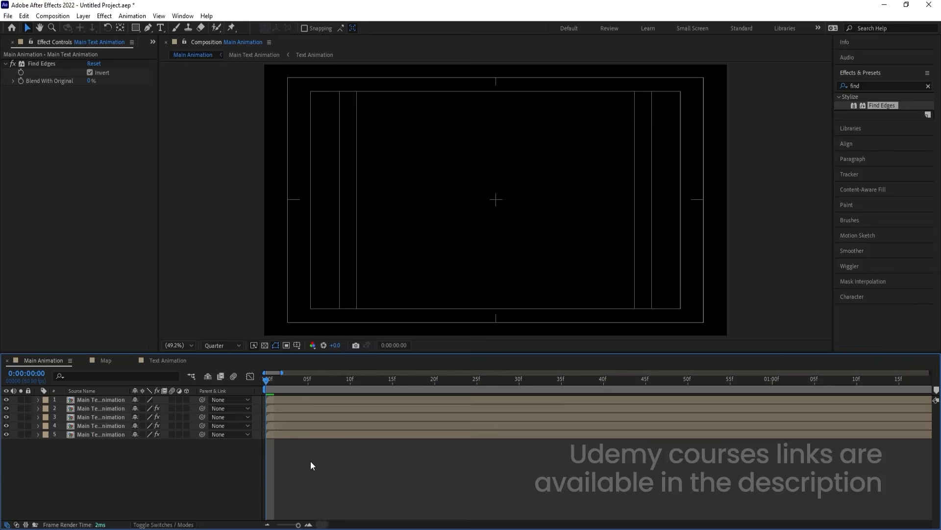
key(Page_Down)
click(280, 428)
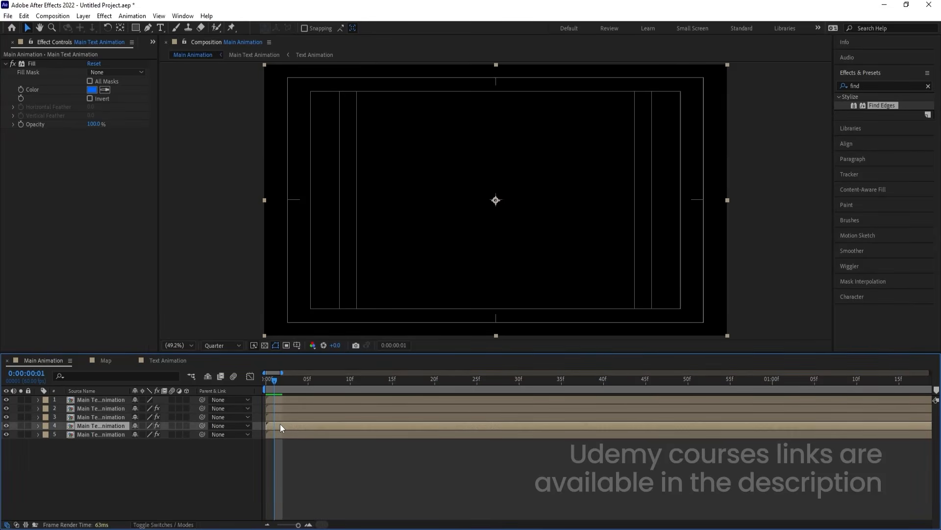
key(Page_Down)
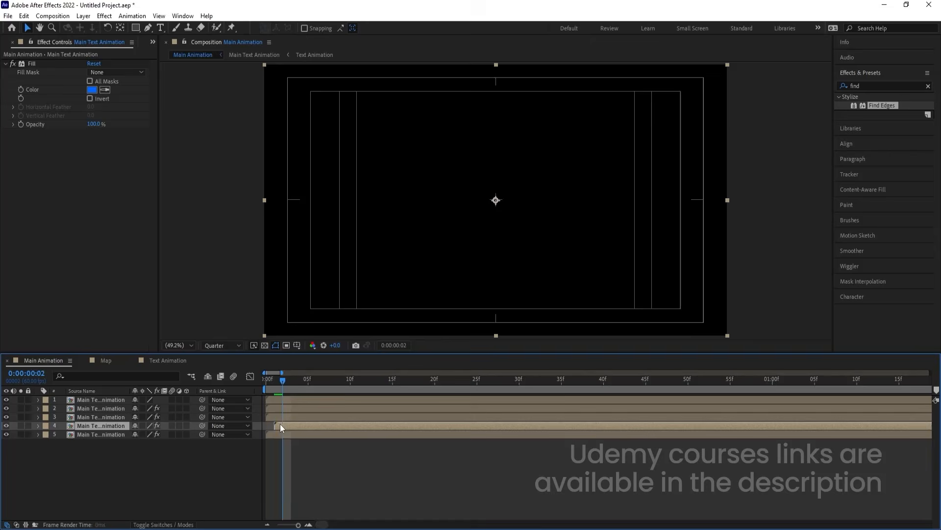
click(282, 417)
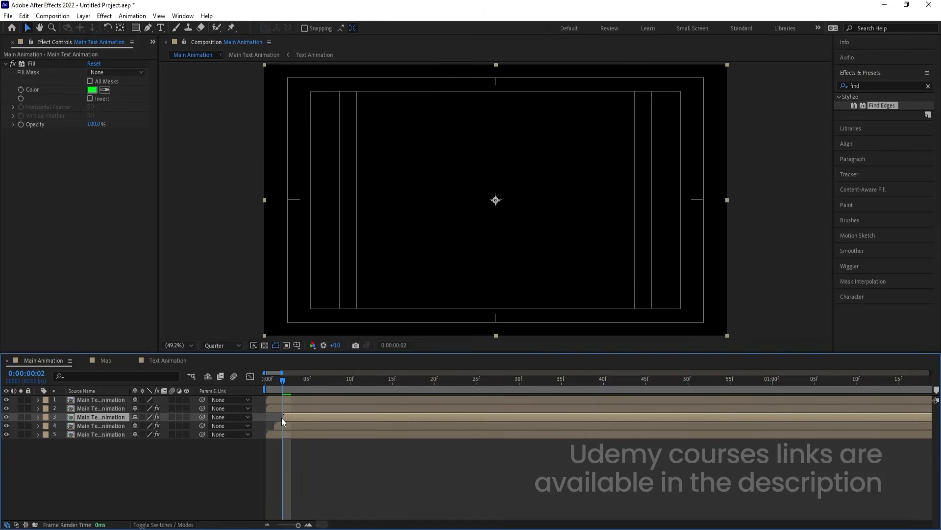
key(Page_Down)
click(287, 411)
key(bracketleft)
key(Page_Down)
click(295, 400)
key(bracketleft)
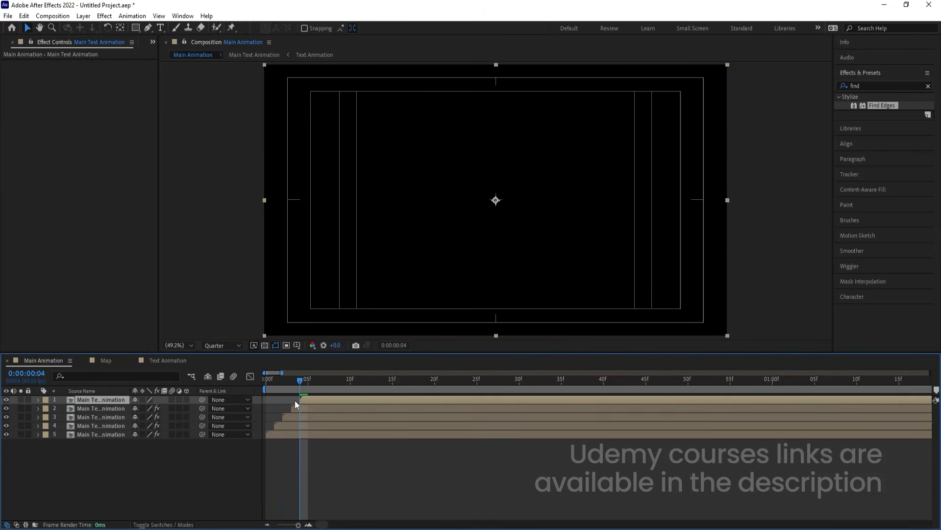
- Play Main Animation from the beginning to check the staggered color fringes, showing a longer span of the timeline
key(Home)
key(space)
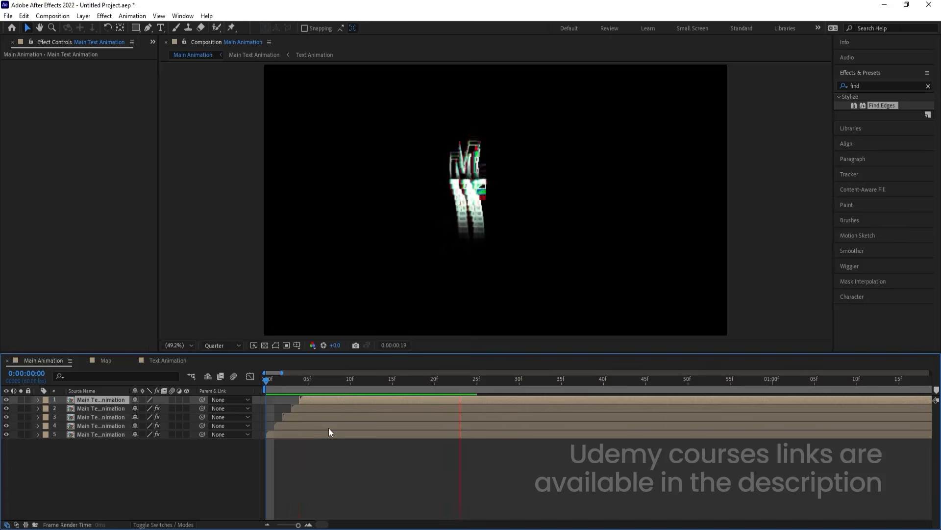
key(minus)
key(minus)
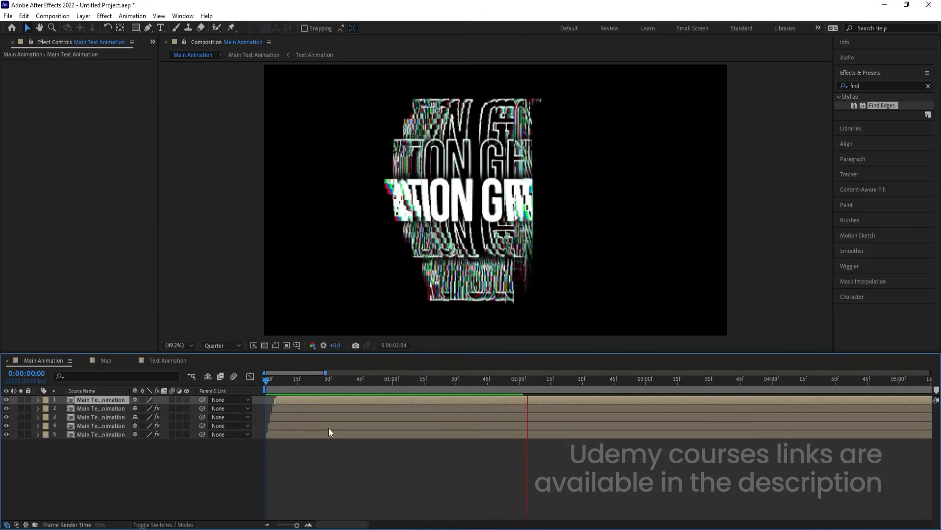
key(minus)
key(minus)
click(302, 379)
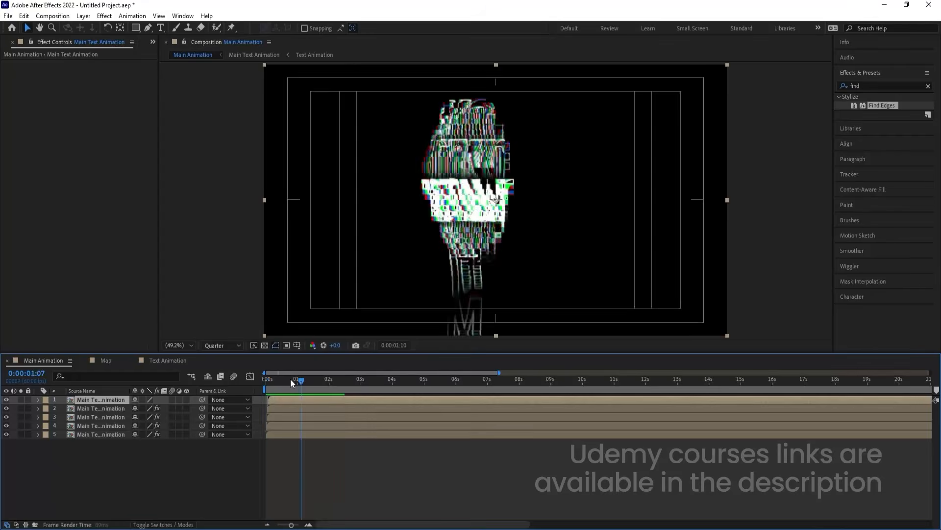
key(space)
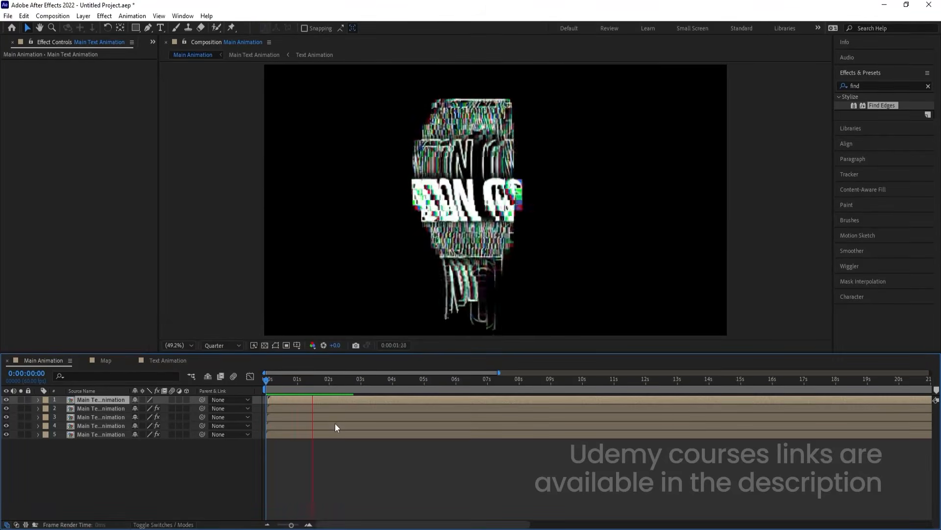
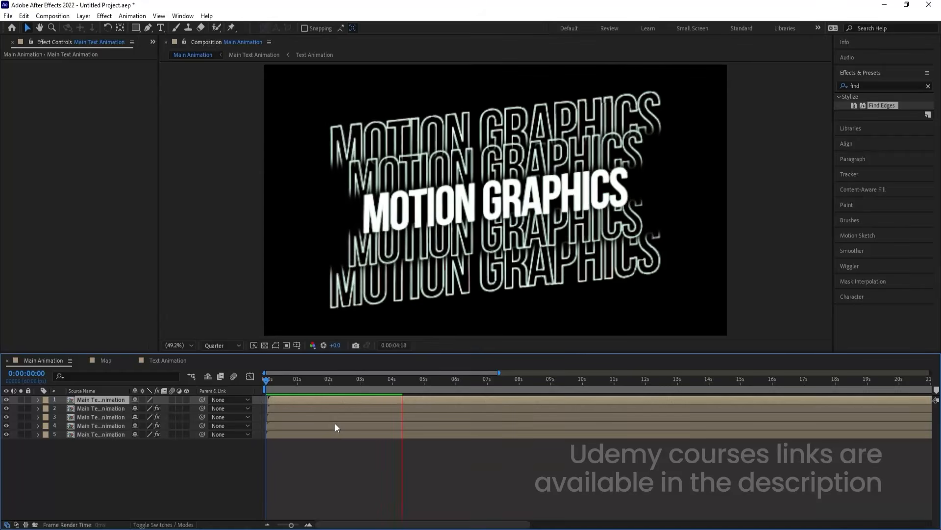
- Stop playback on the fully assembled title and set the preview resolution to Full
key(space)
click(214, 346)
click(216, 371)
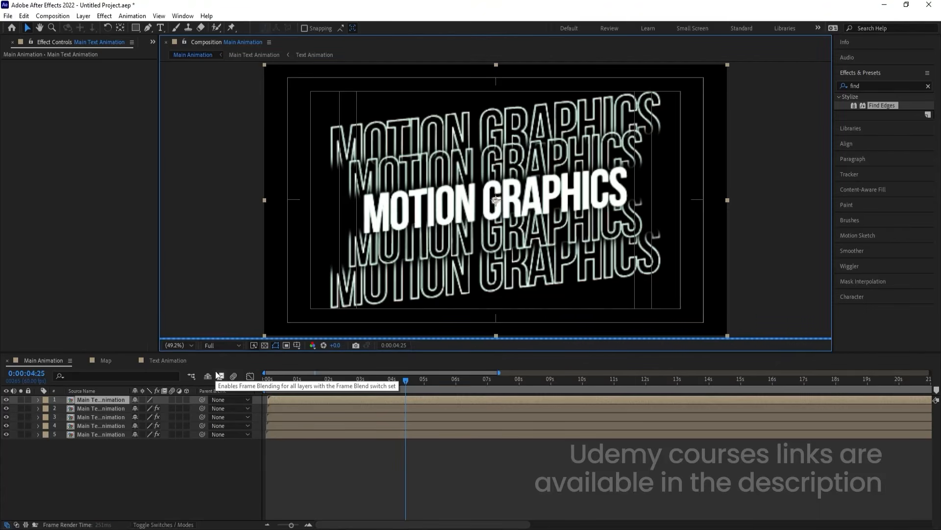
- Create a black 1920 x 1080 px solid in Main Animation and place it beneath all the other layers
click(363, 480)
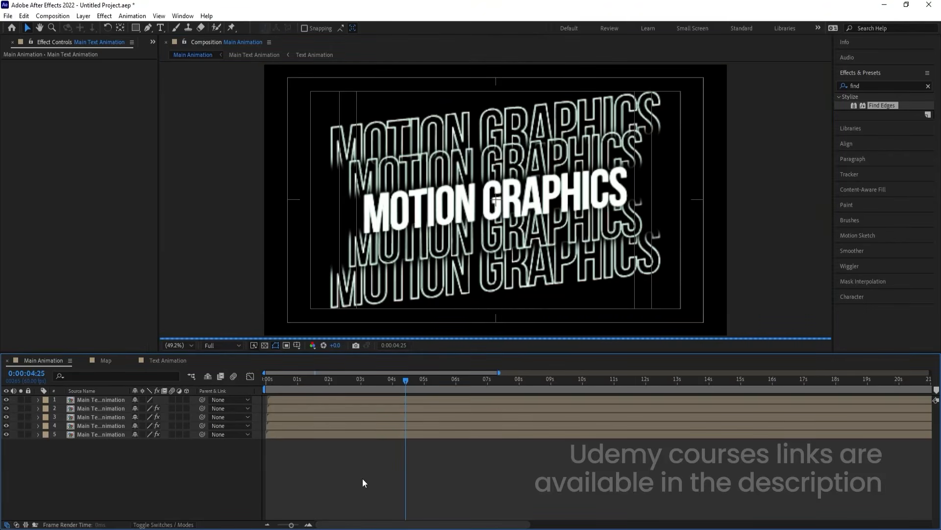
key(ctrl+y)
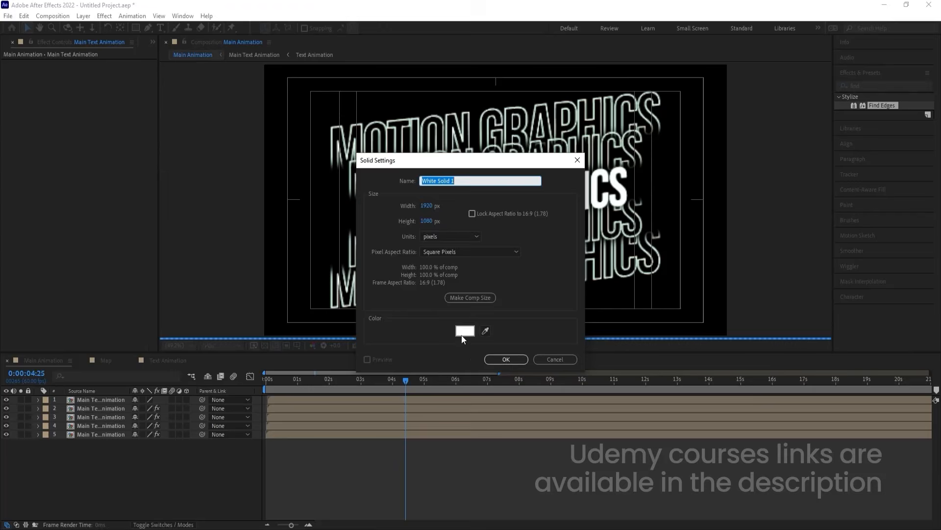
click(462, 335)
drag(397, 323, 307, 413)
key(Return)
key(Return)
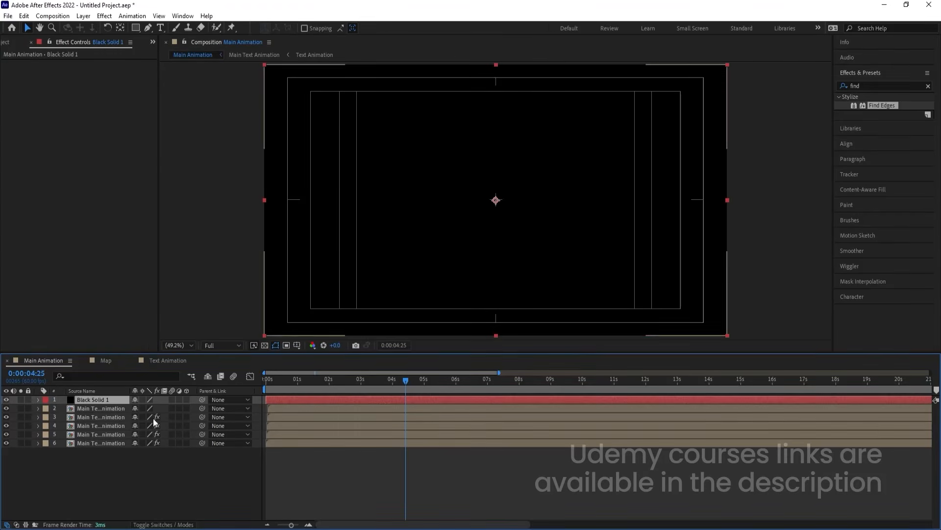
drag(98, 398, 113, 473)
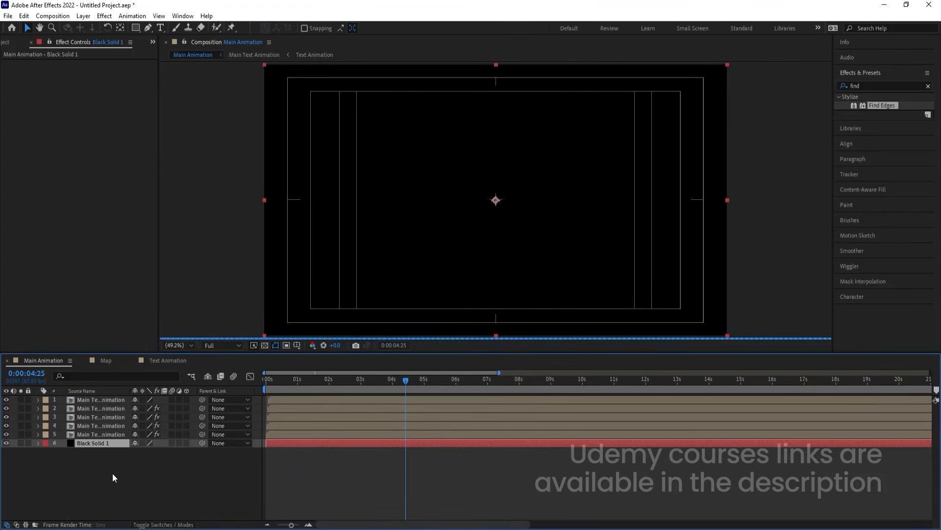
click(113, 472)
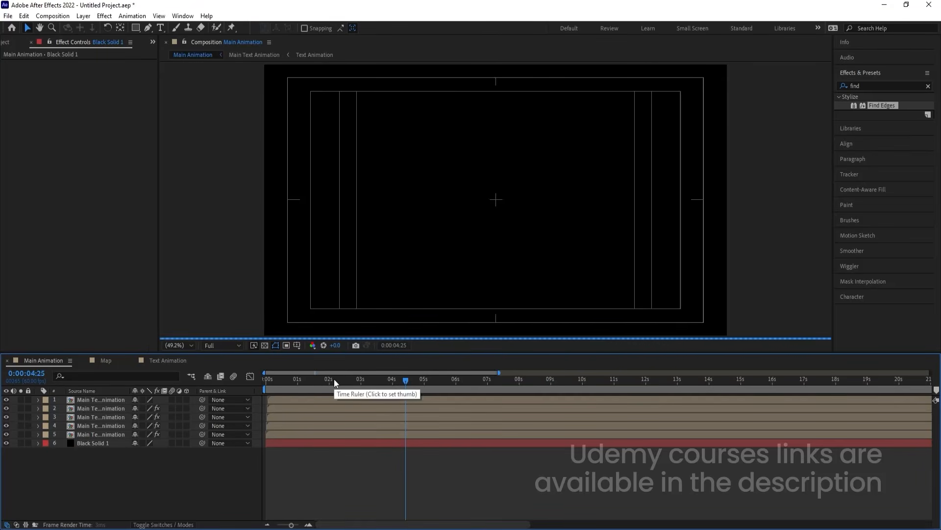
- Set the preview resolution to Quarter and play Main Animation from the beginning over the black background
click(238, 344)
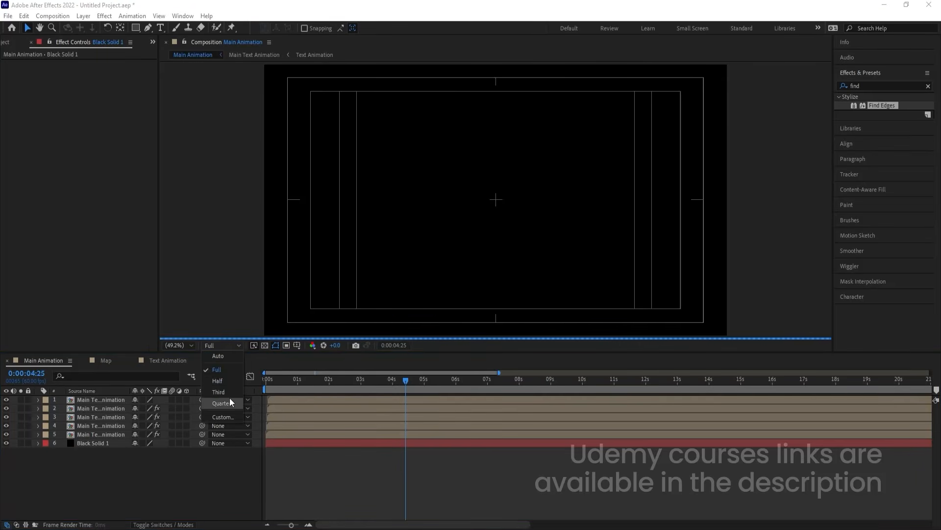
click(230, 401)
drag(301, 382, 223, 391)
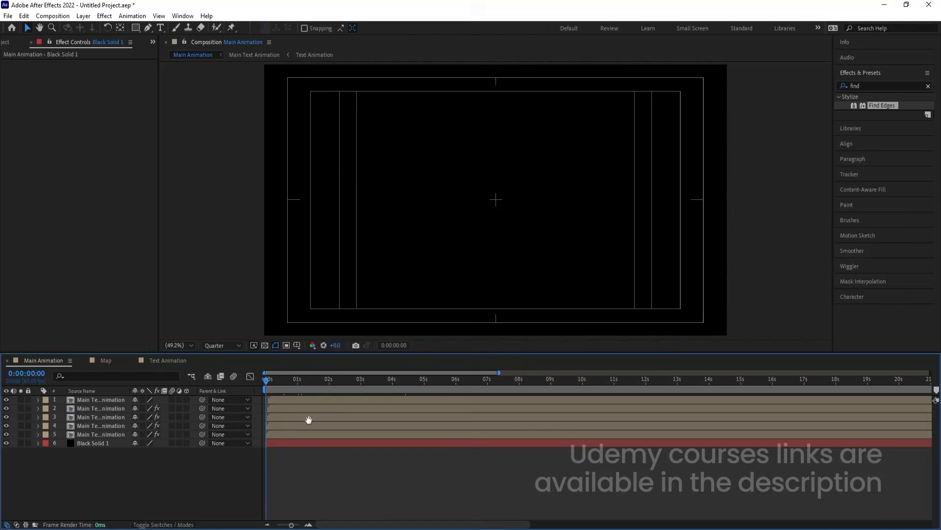
key(space)
key(Num_Lock)
key(minus)
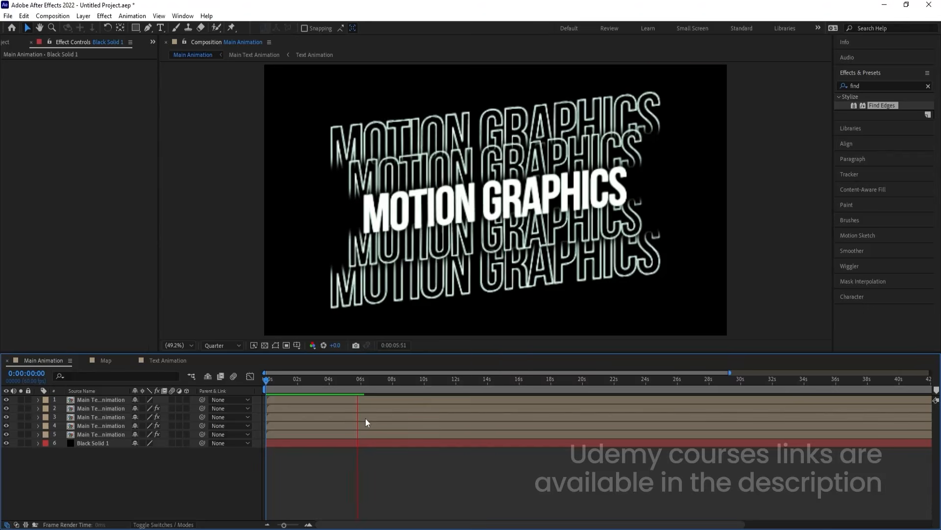
key(space)
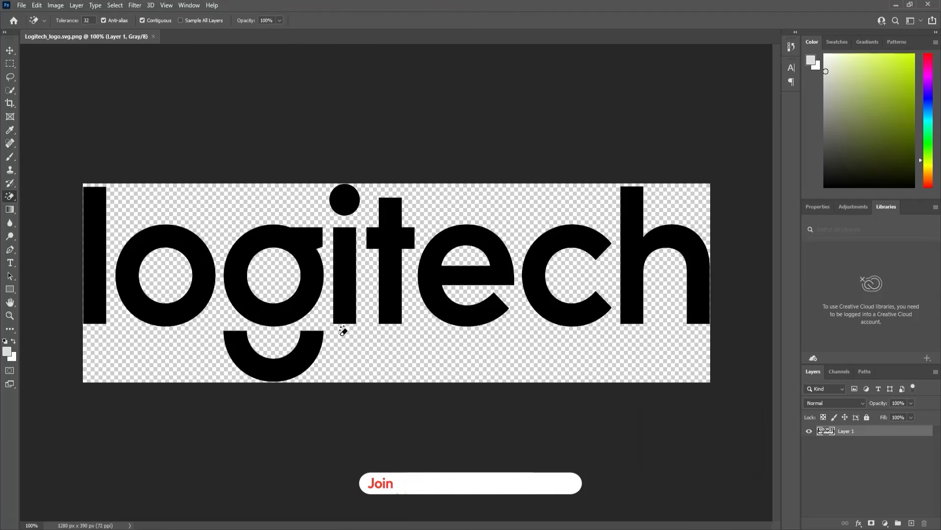
- In Photoshop, select the letter l of the Logitech logo with a rectangular marquee and cut it from Layer 1
key(v)
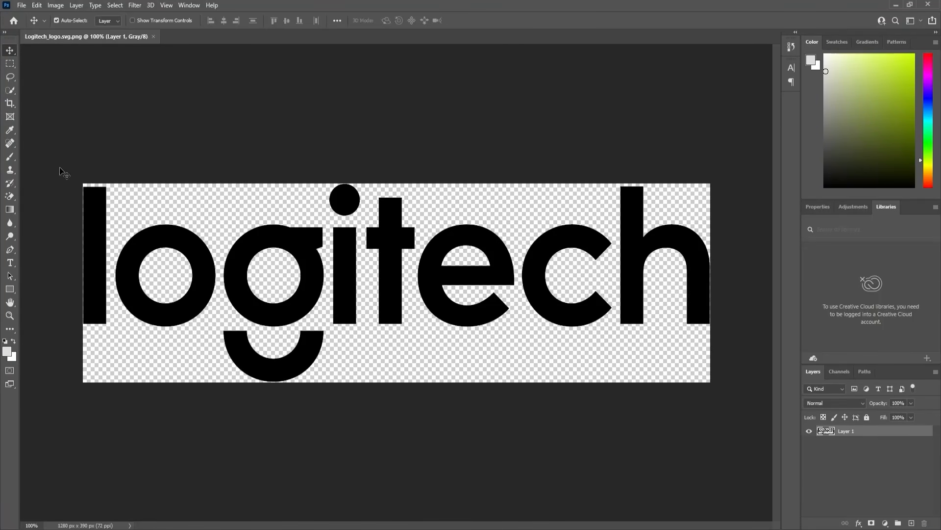
click(10, 63)
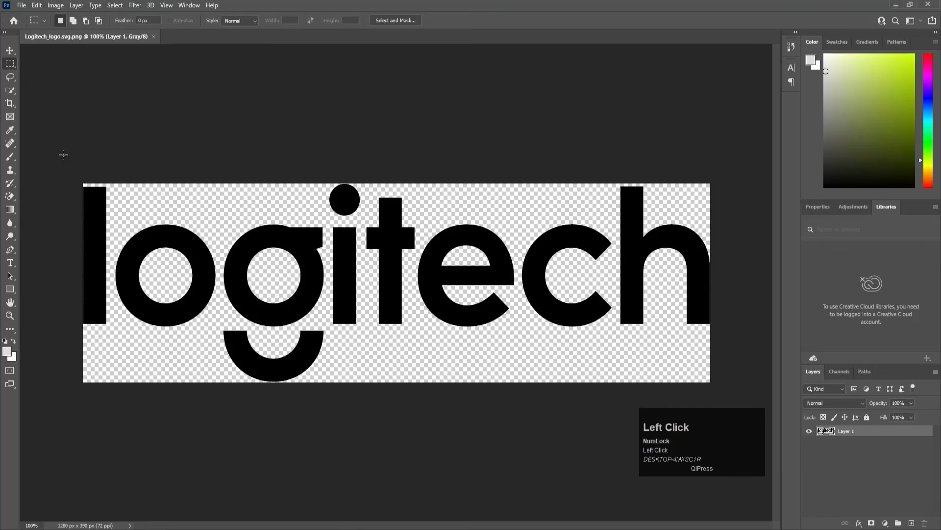
drag(83, 184, 111, 360)
key(ctrl+x)
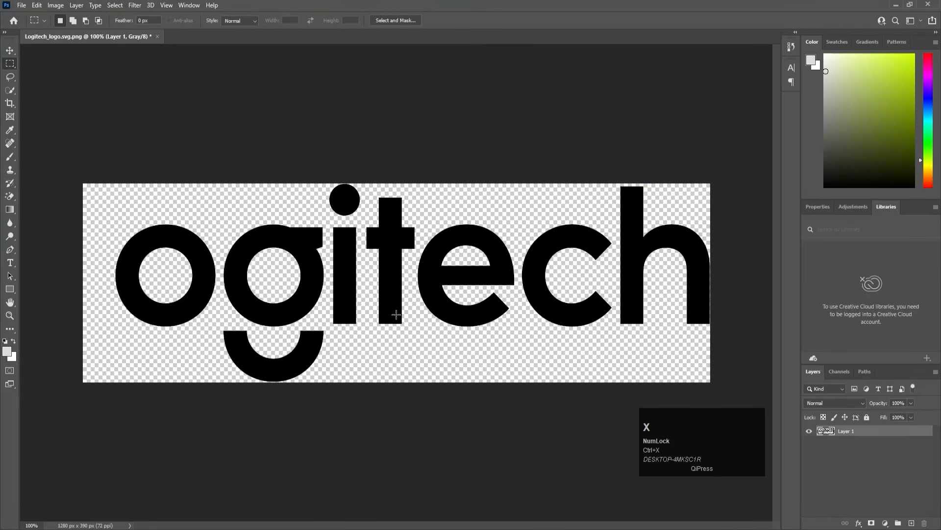
- Paste the cut letter l in place on a new layer and hide that layer
click(912, 523)
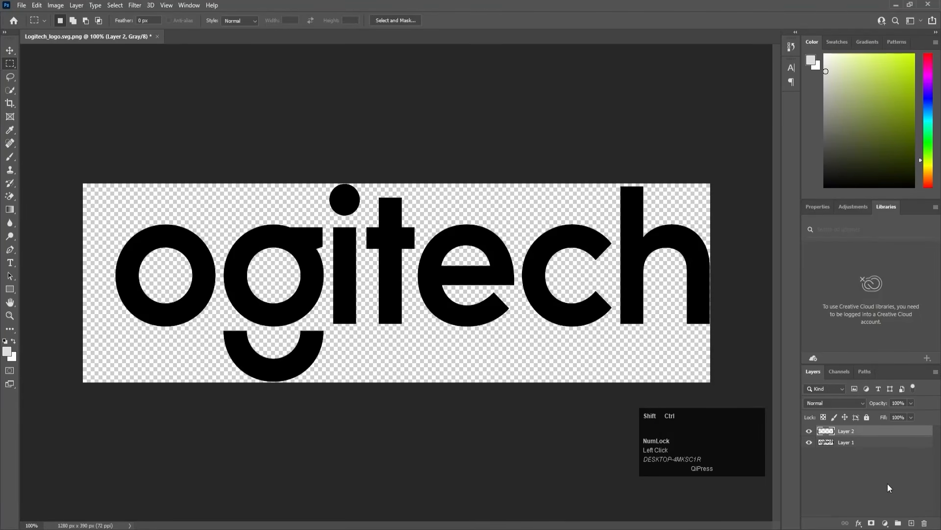
key(ctrl+shift+v)
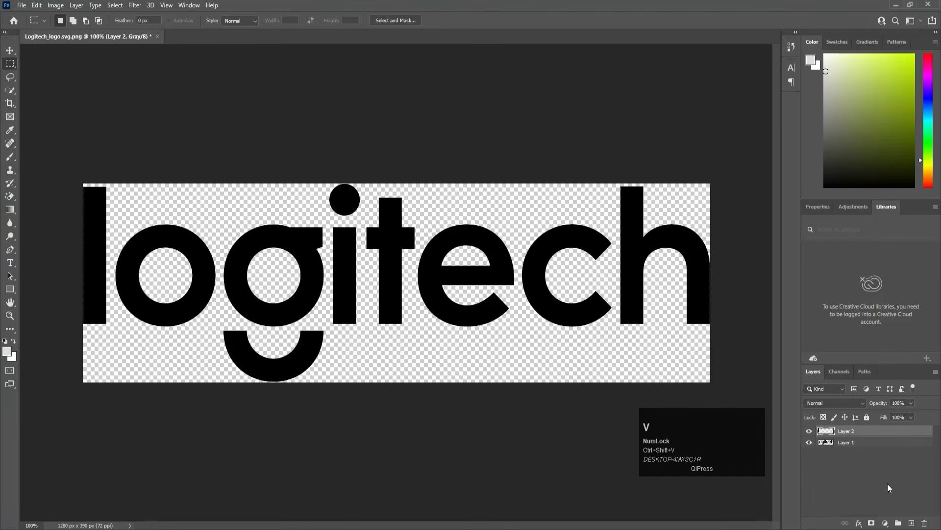
click(809, 431)
- Cut the letter o from Layer 1, paste it in place on its own new layer, and hide that layer
click(830, 443)
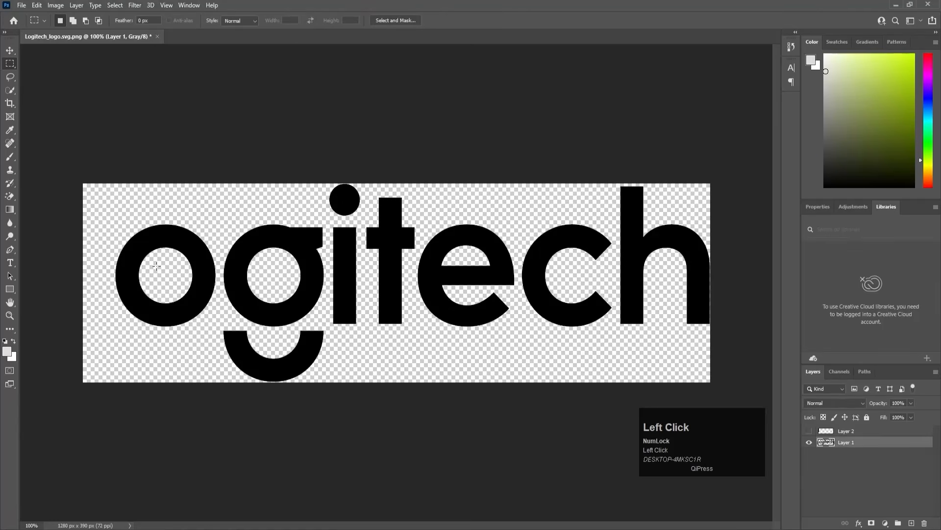
drag(107, 194, 219, 370)
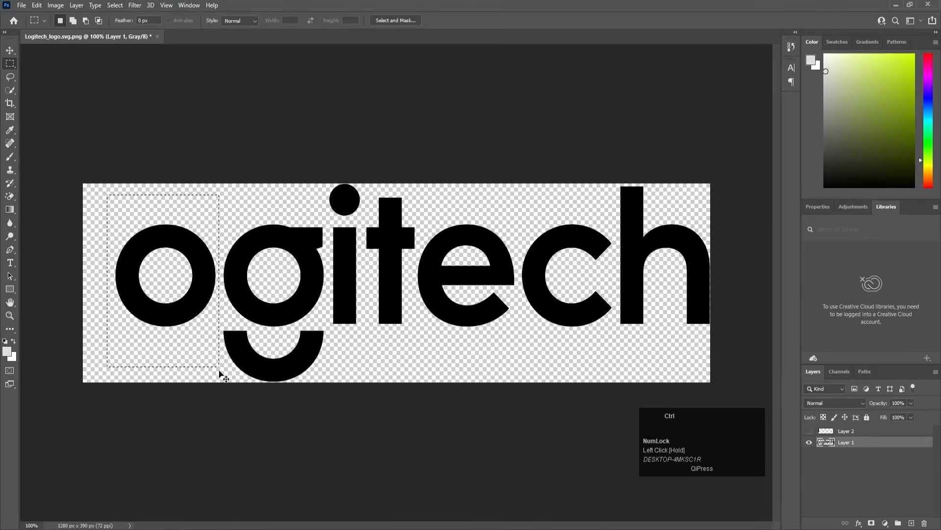
key(ctrl+x)
click(905, 510)
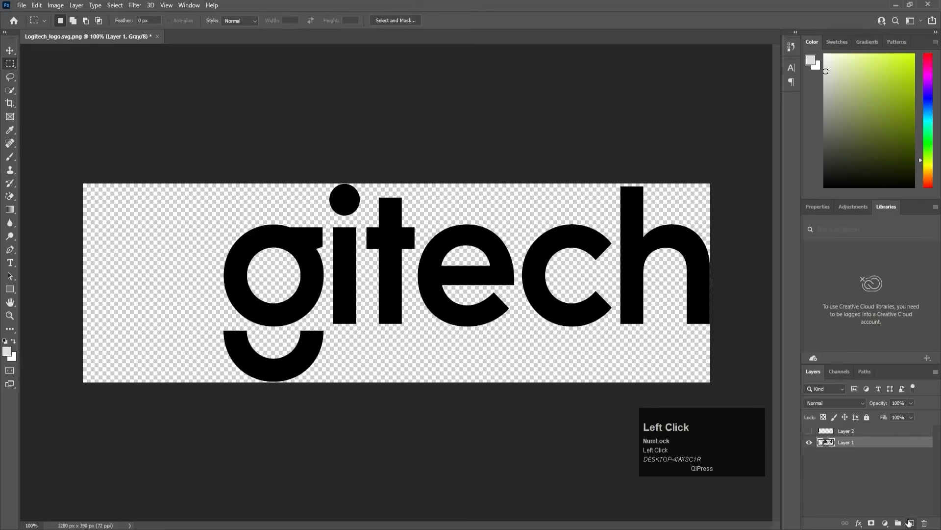
key(ctrl+shift+v)
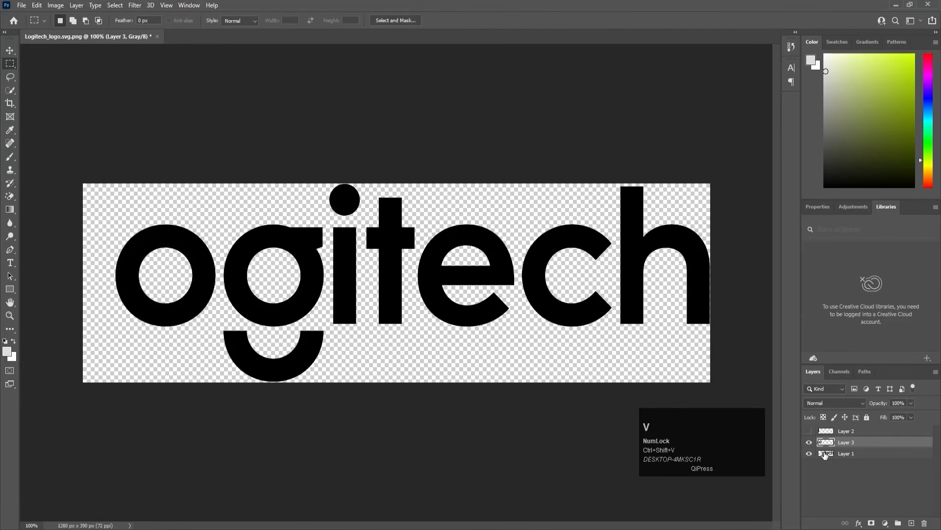
click(809, 442)
- Cut the round upper part of the g from Layer 1, paste it in place on a new layer, and hide that layer
click(834, 454)
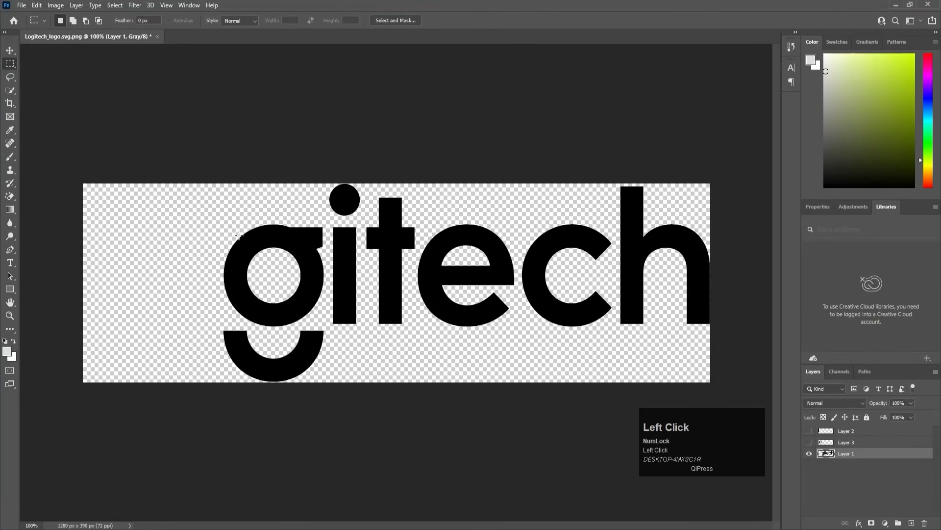
drag(214, 212, 328, 328)
key(ctrl+x)
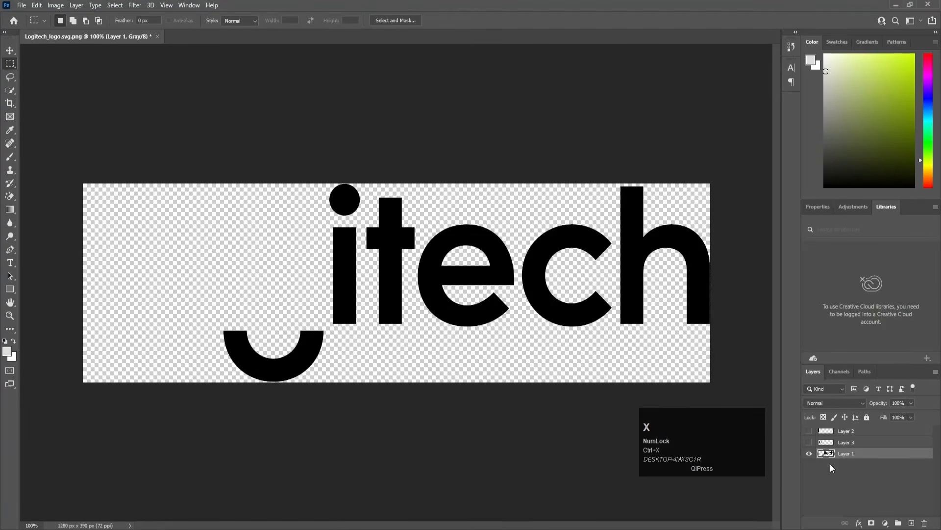
click(912, 523)
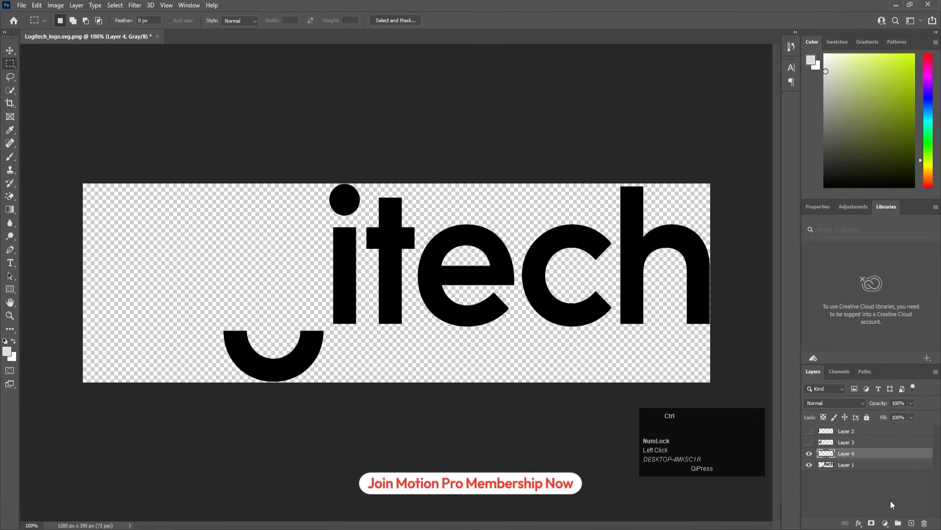
key(ctrl+shift+v)
click(809, 453)
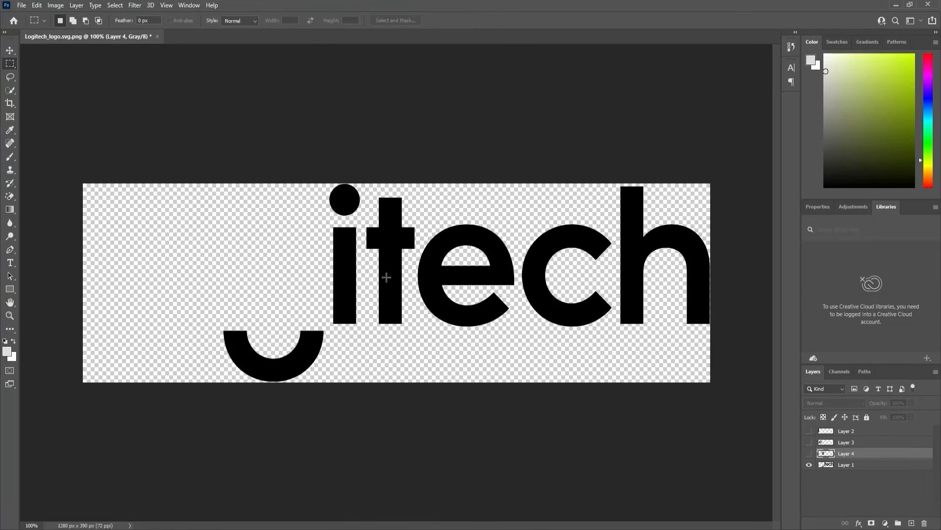
- Check the separated logo pieces by toggling the visibility of Layer 10, Layer 8 and Layer 6 off and on
scroll(818, 463, up, 1)
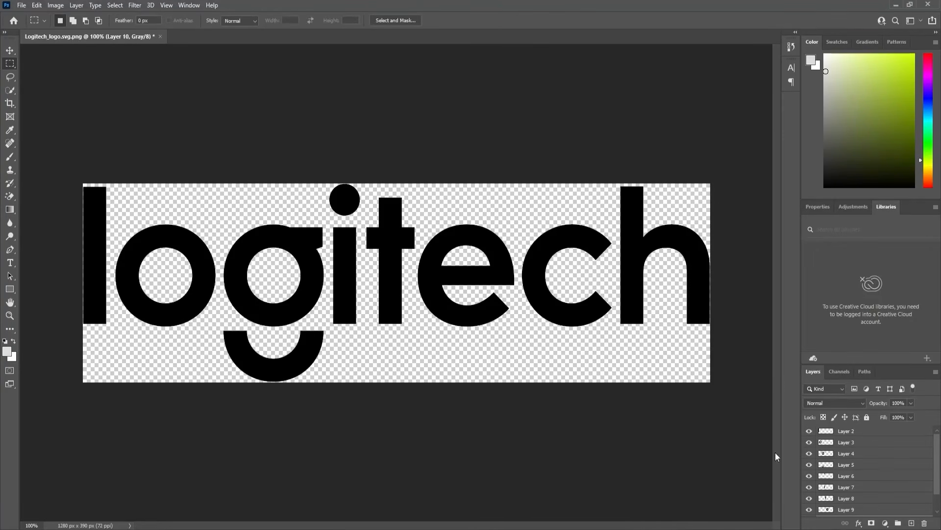
scroll(824, 461, down, 1)
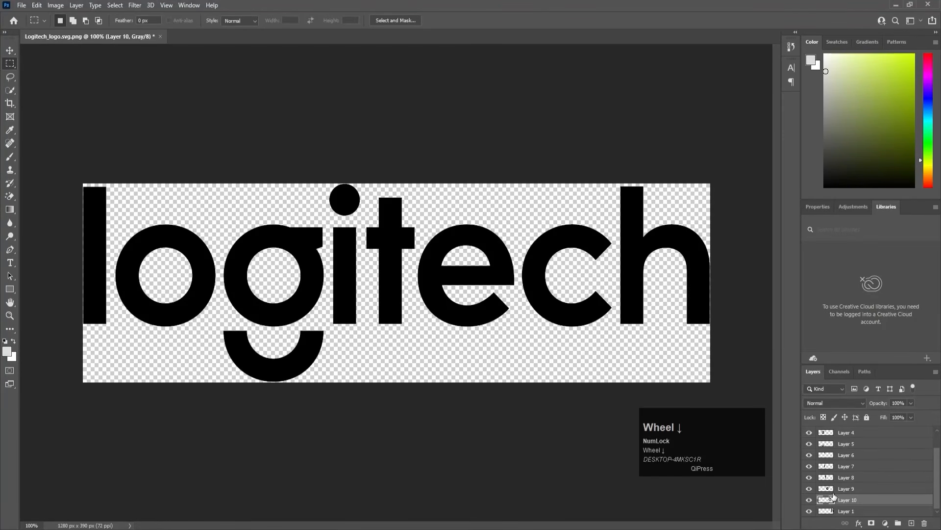
click(810, 500)
click(810, 500)
click(809, 477)
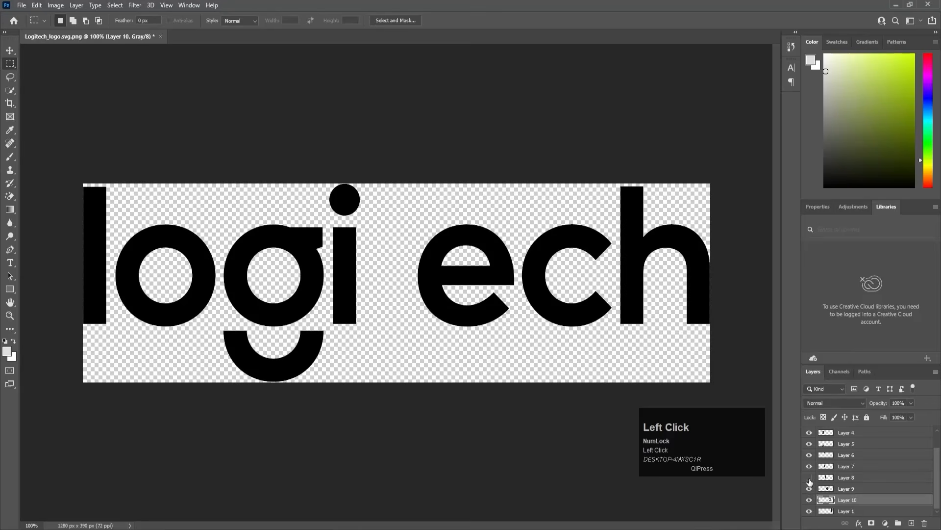
click(810, 477)
scroll(839, 484, up, 1)
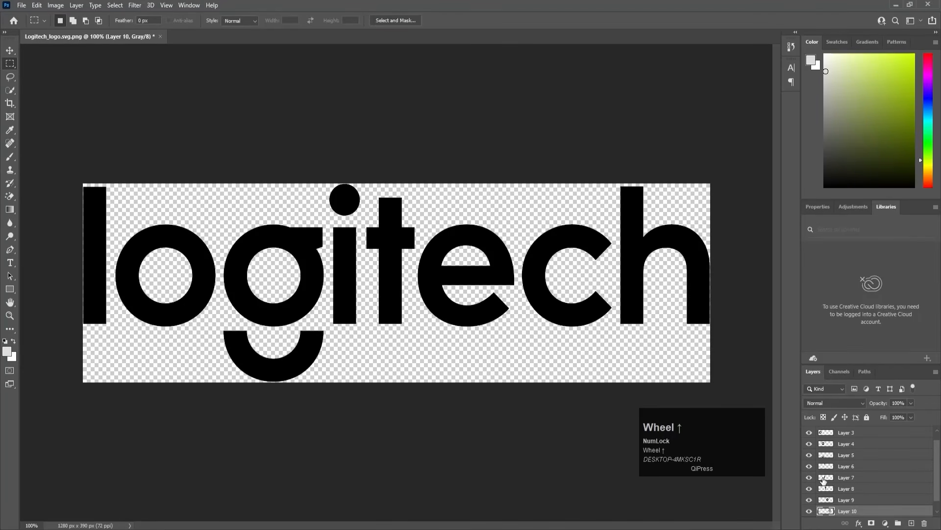
click(810, 466)
click(809, 465)
- Save the layered document as a Photoshop file named Logo in the 05 Logitech Logo Reveal folder, with Maximize Compatibility on
key(ctrl+shift+s)
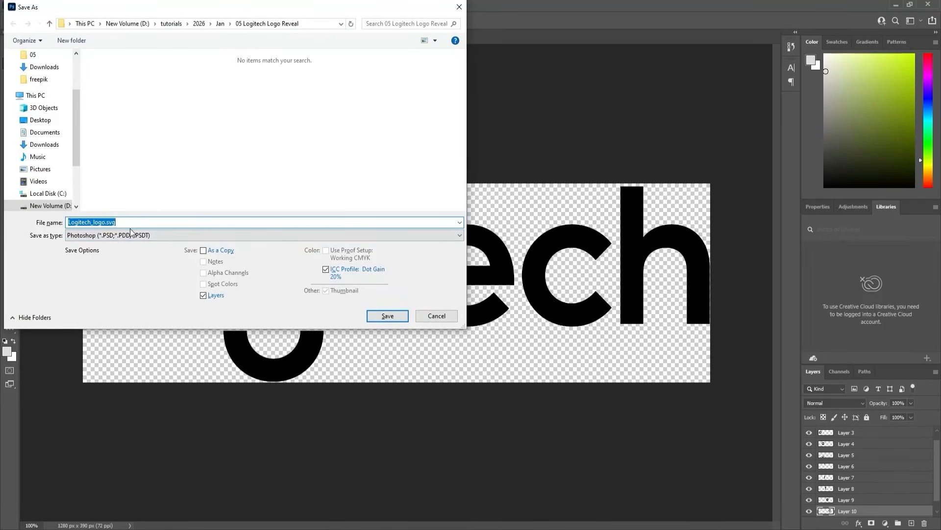
text(Logo)
key(Return)
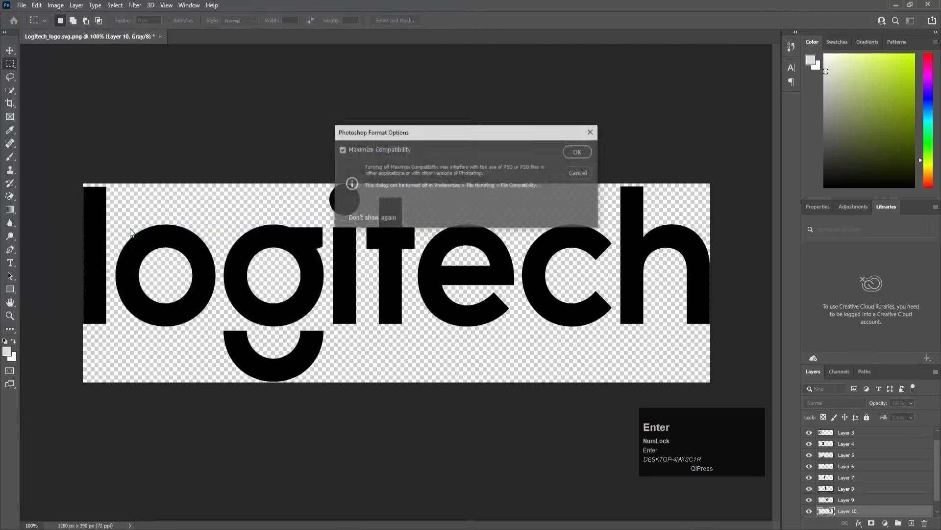
key(Return)
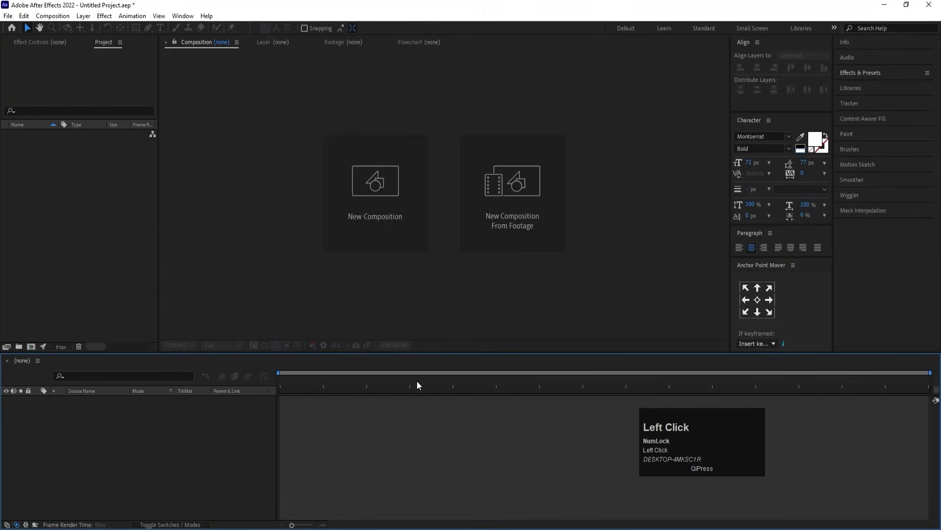
- In After Effects, start a new composition named Main Animation and set its size to 1920 x 1080 px
click(355, 204)
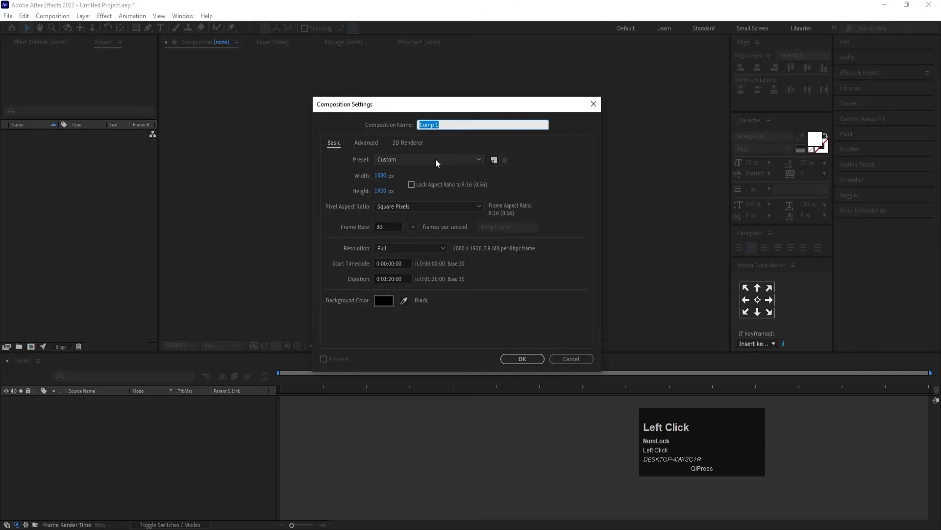
text(Main A)
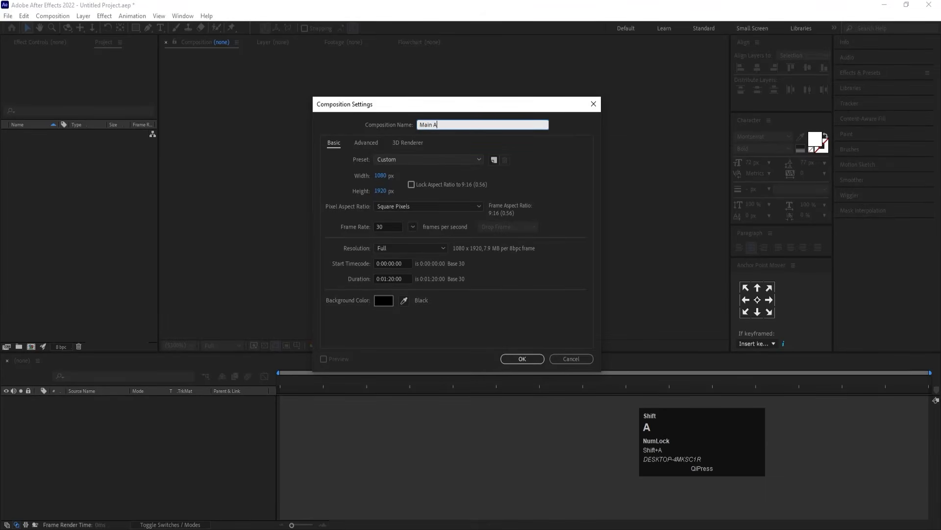
text(nimation)
click(381, 175)
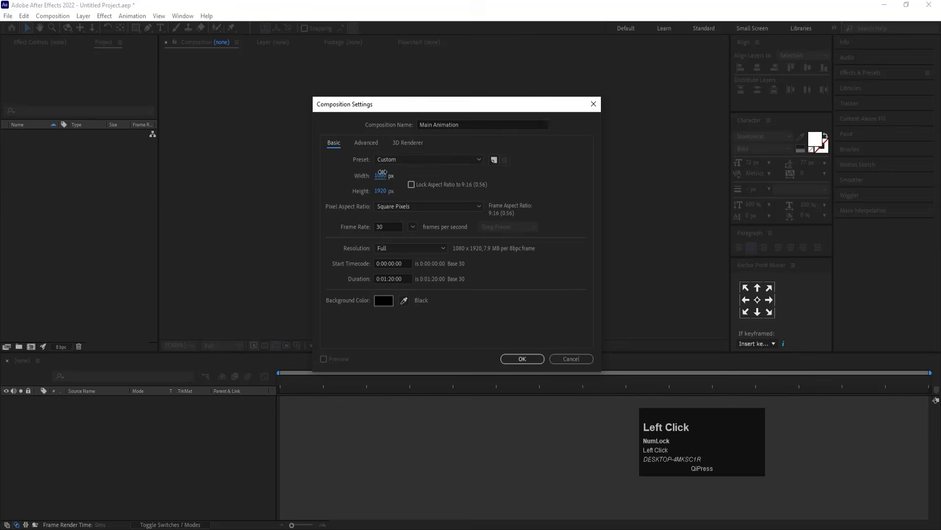
text(1920)
click(380, 192)
text(1080)
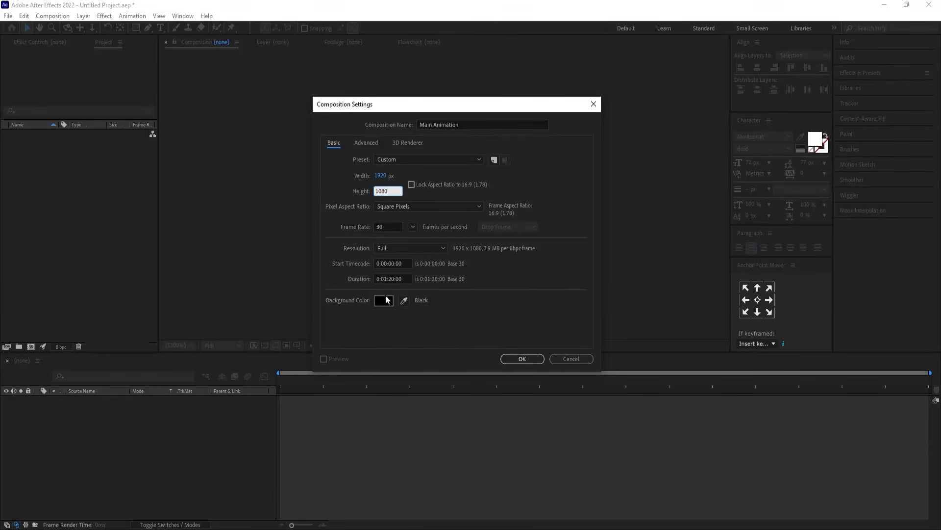
- Set the composition's background color to white and create the composition
click(384, 300)
drag(114, 292, 5, 220)
key(Return)
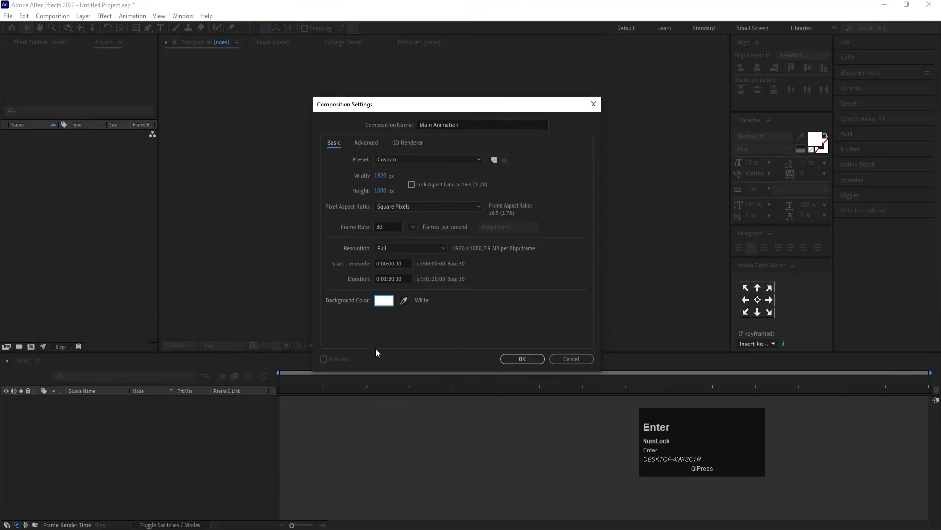
click(528, 355)
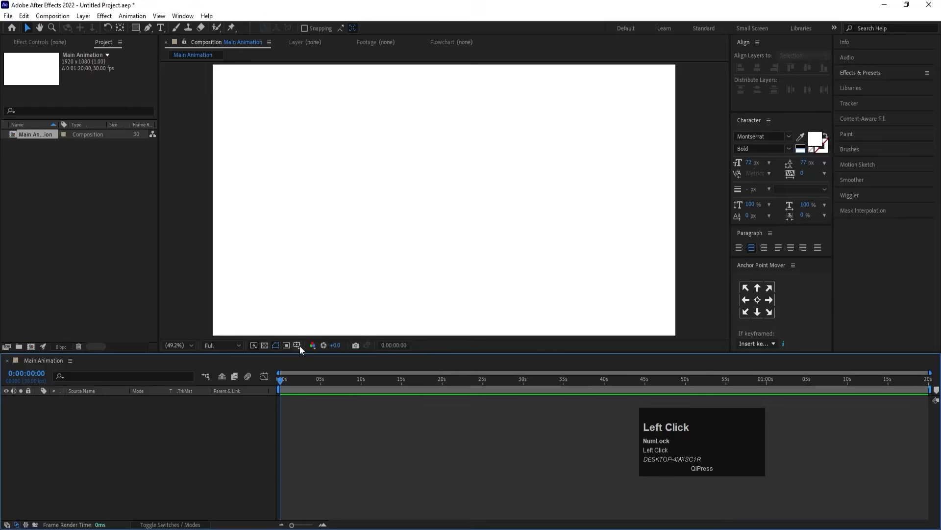
- Show the Title/Action Safe guides in the Main Animation preview
click(297, 344)
click(331, 357)
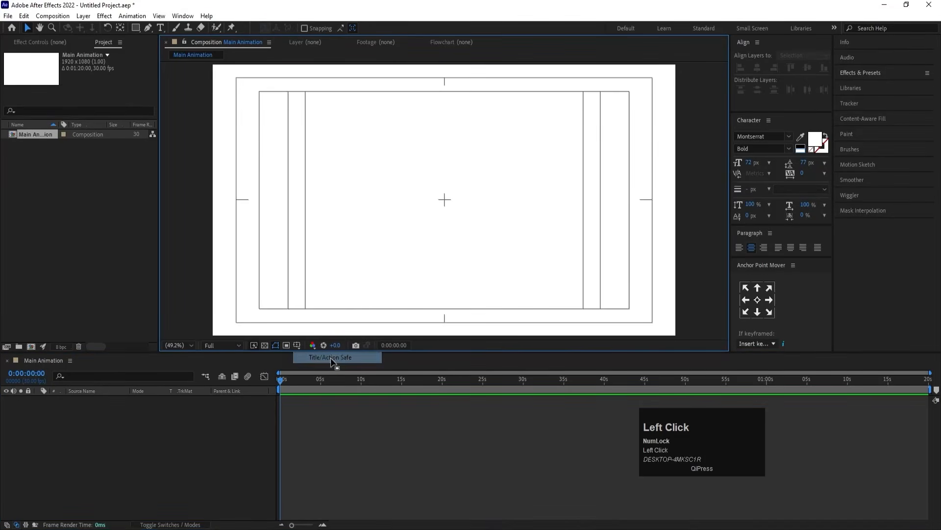
click(211, 434)
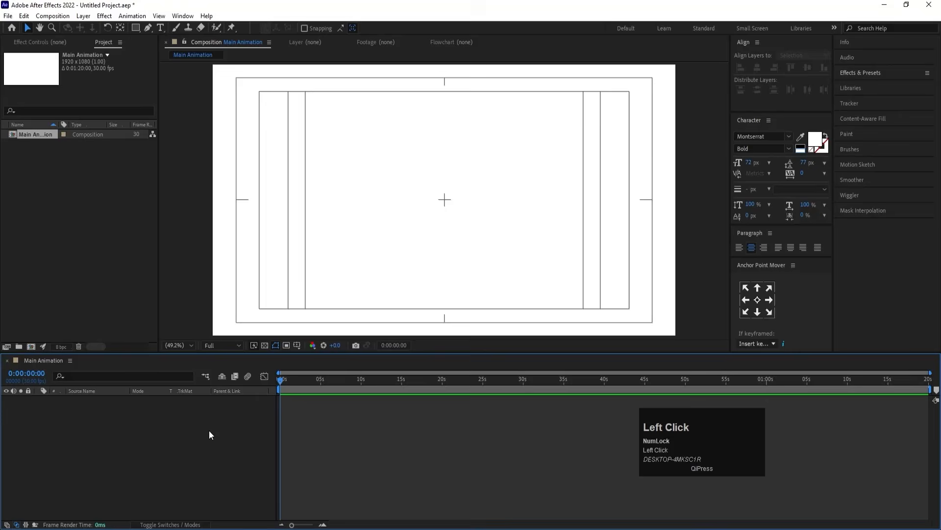
- Import the Logo PSD file as Composition - Retain Layer Sizes with Editable Layer Styles
key(ctrl+i)
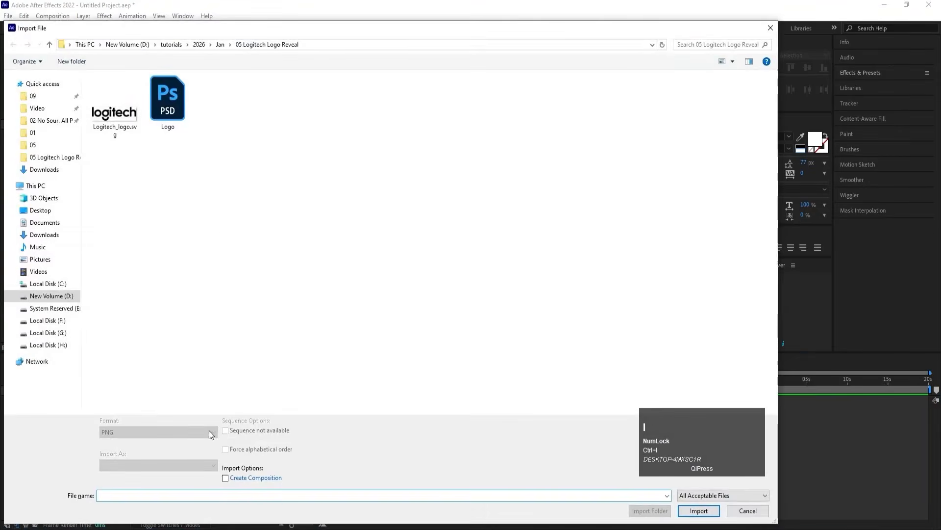
click(176, 112)
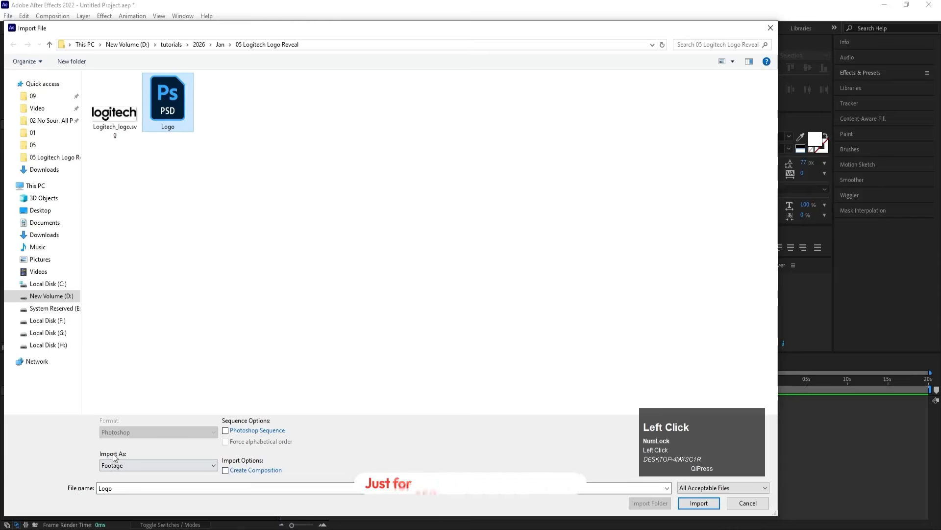
click(126, 464)
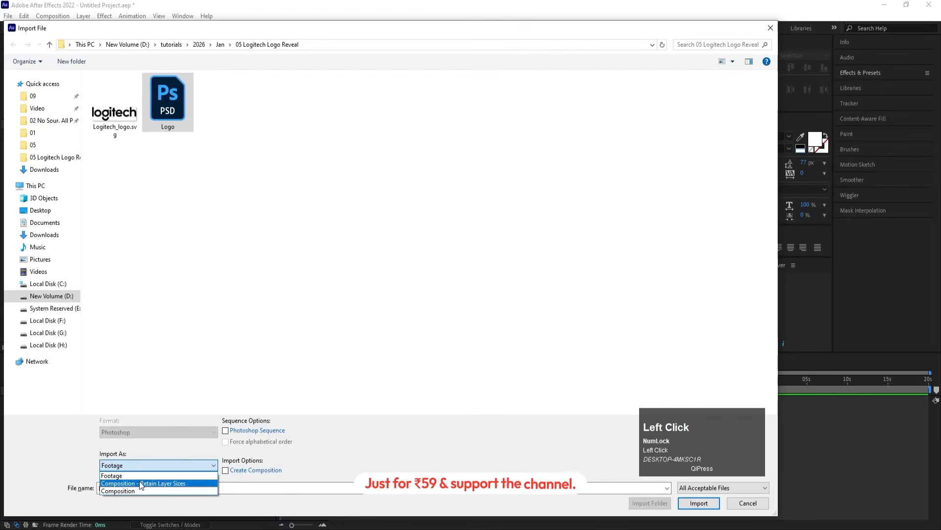
click(140, 482)
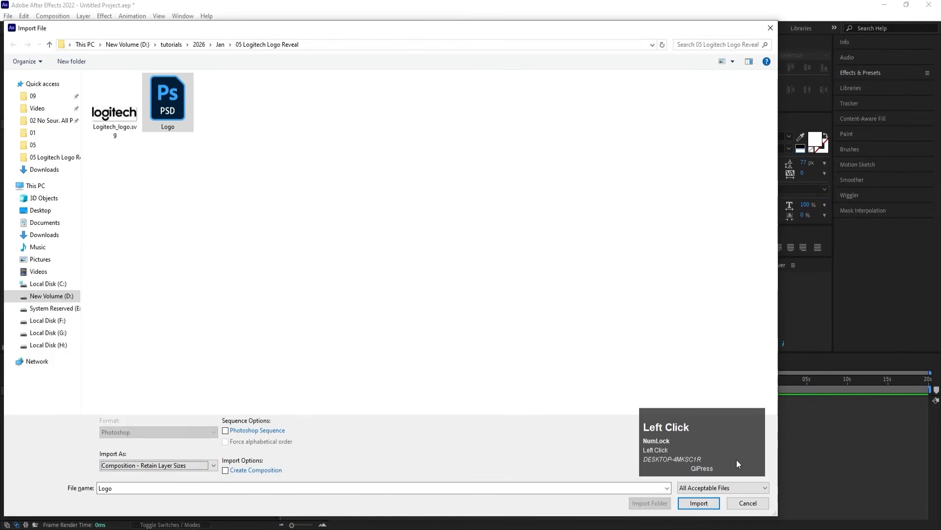
click(704, 502)
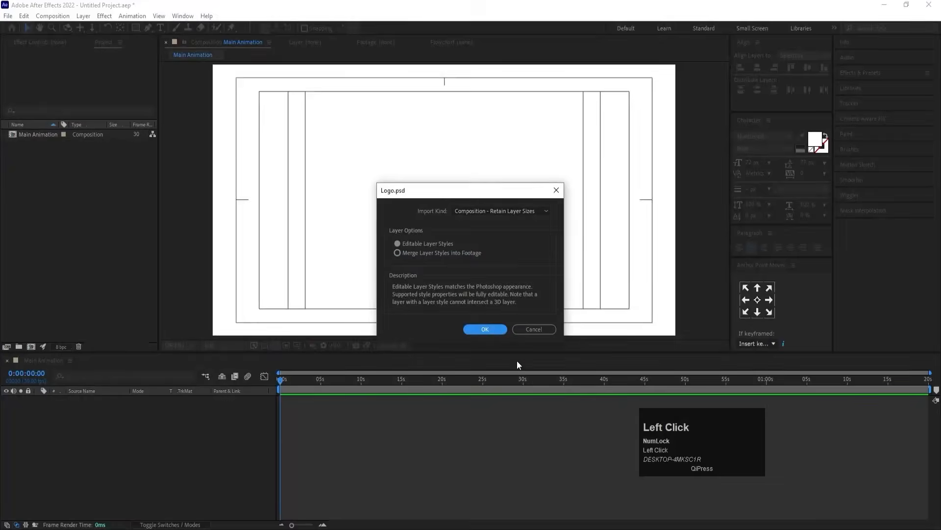
click(492, 330)
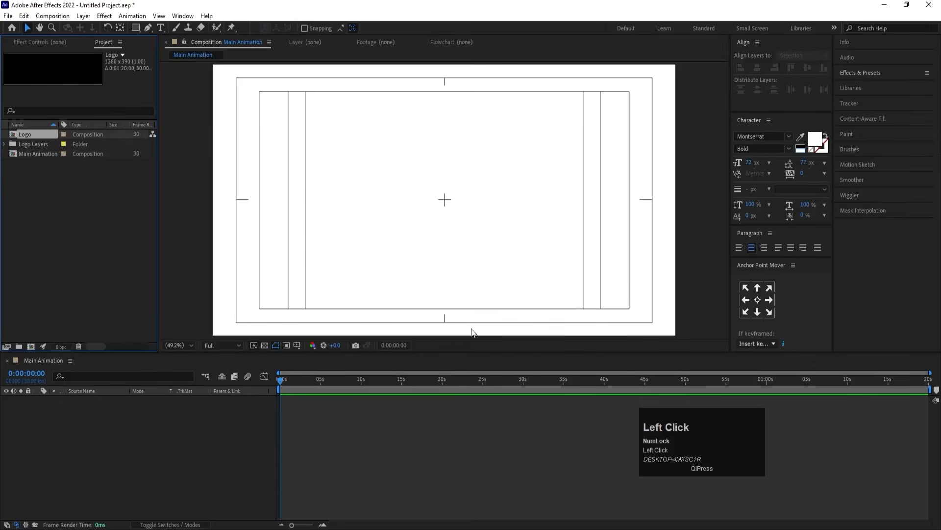
- Open the imported Logo composition and copy all ten of its layers
double_click(28, 134)
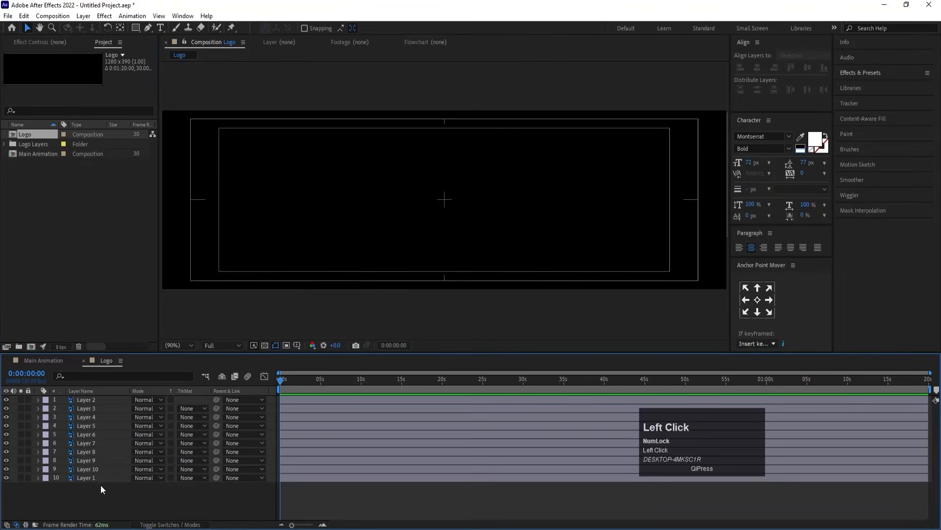
drag(101, 484, 76, 396)
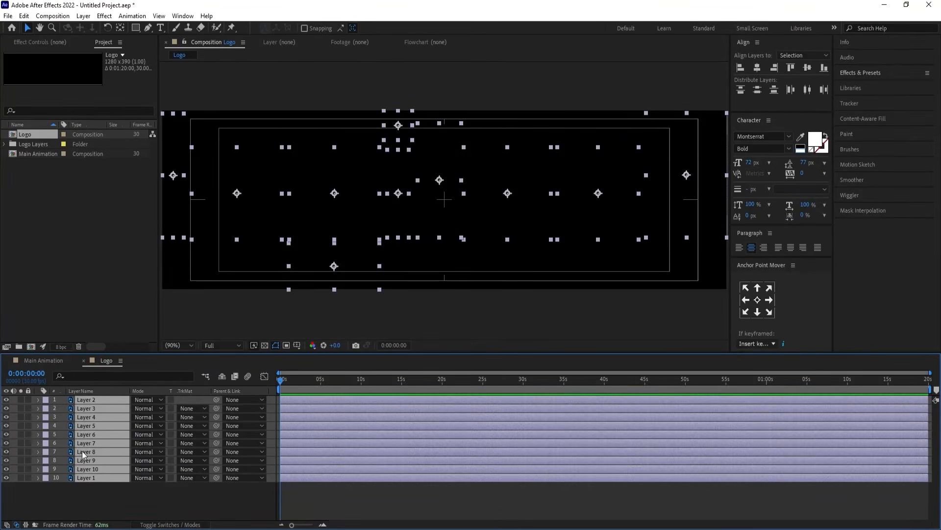
drag(112, 492, 60, 399)
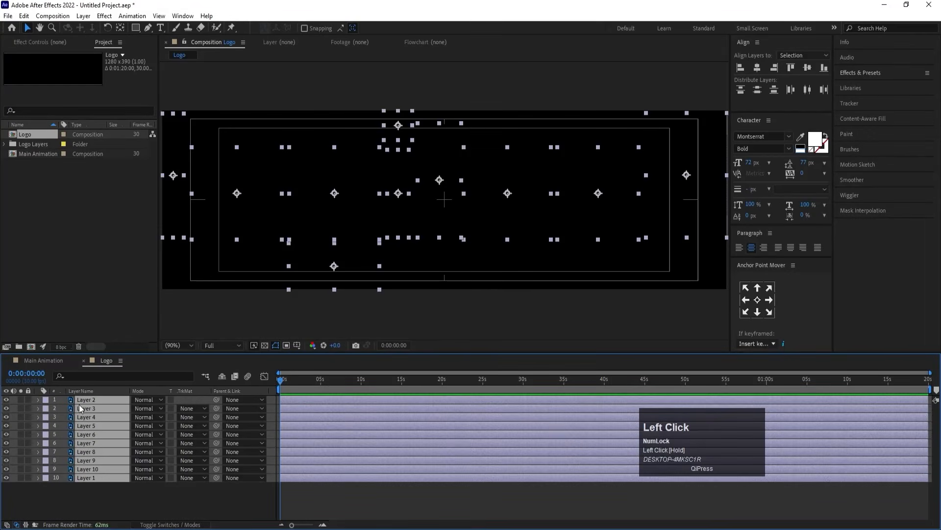
key(ctrl)
key(ctrl+c)
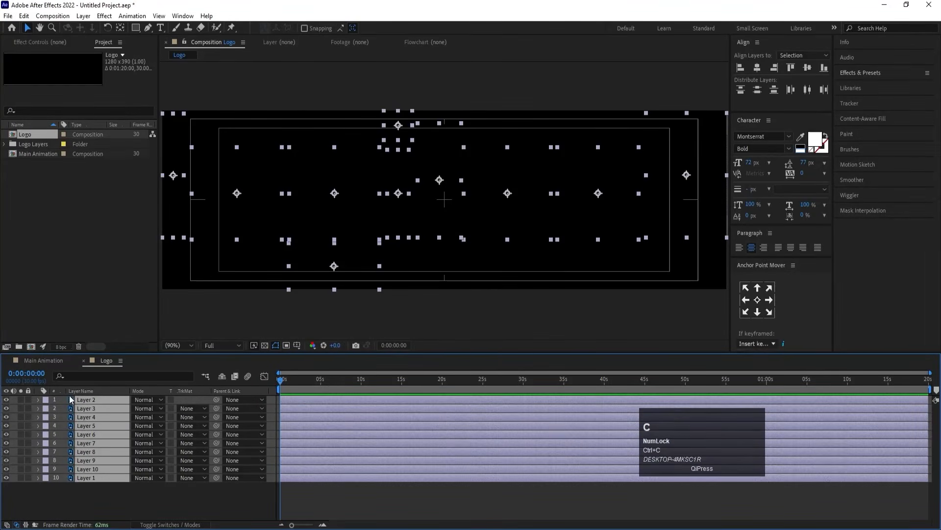
- Paste the copied letter layers into the Main Animation composition and move the logo to the centre of the frame
click(47, 360)
key(ctrl+v)
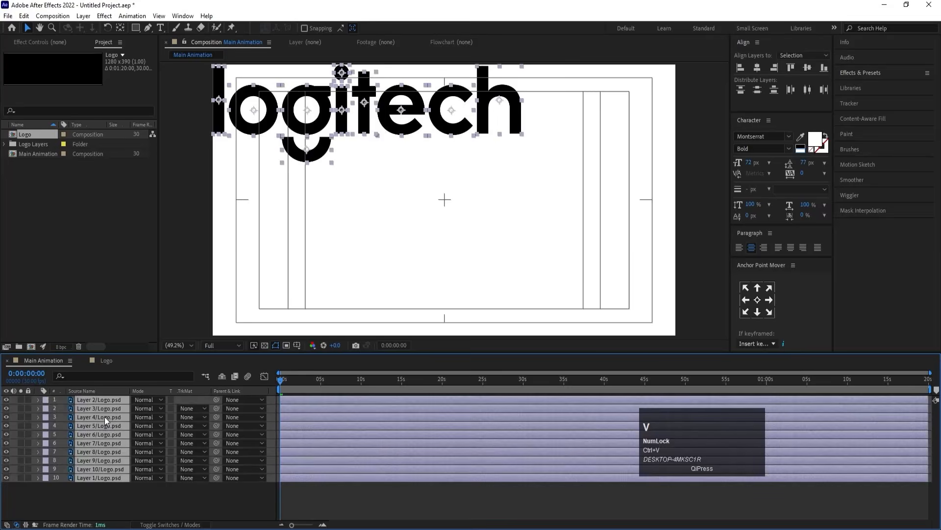
click(440, 193)
drag(438, 193, 463, 209)
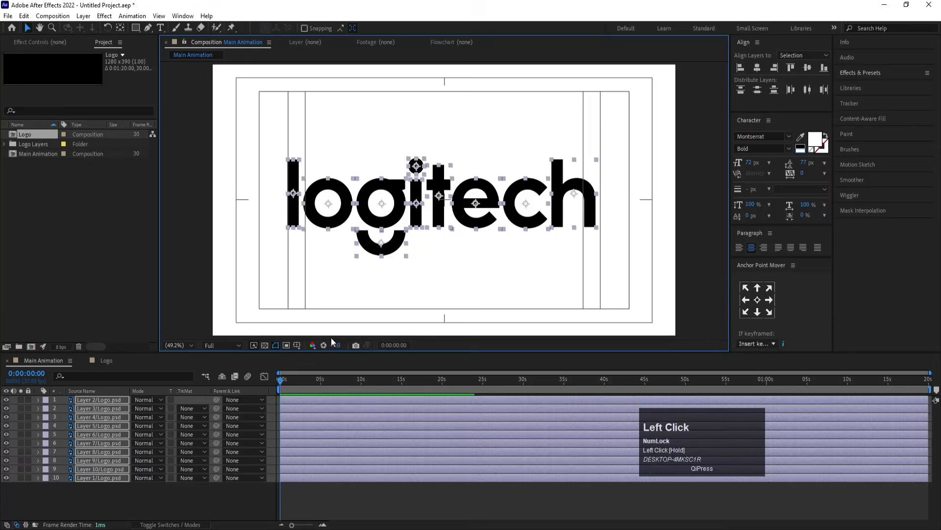
- Create a null object and parent all ten letter layers to it
right_click(160, 496)
mouse_move(205, 372)
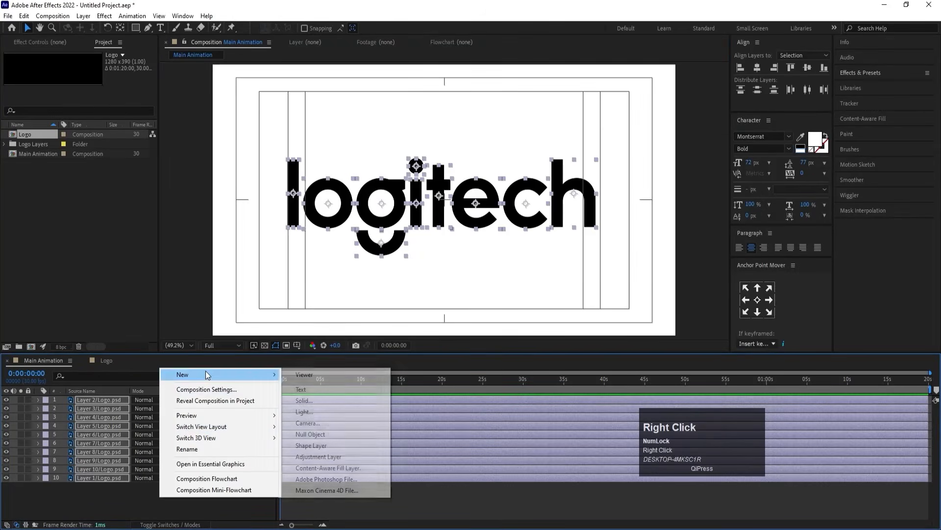
click(314, 435)
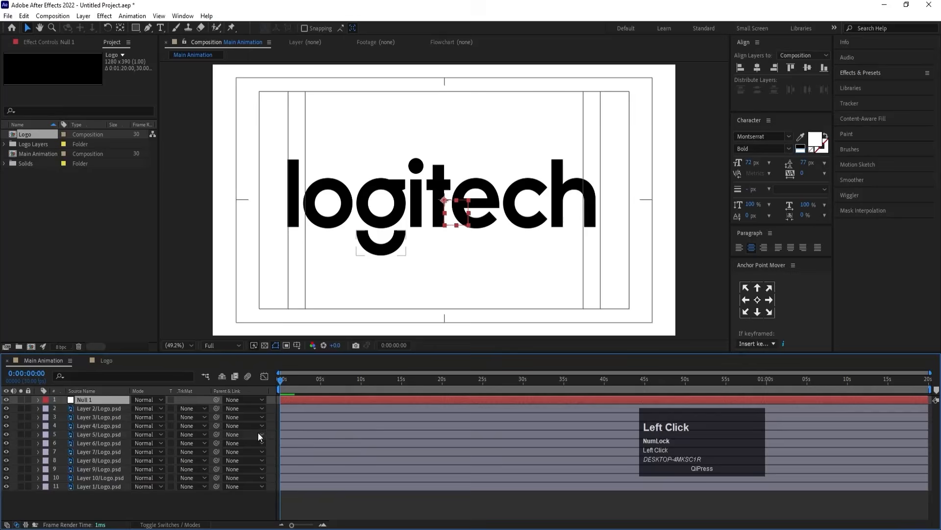
click(93, 407)
shift+click(95, 486)
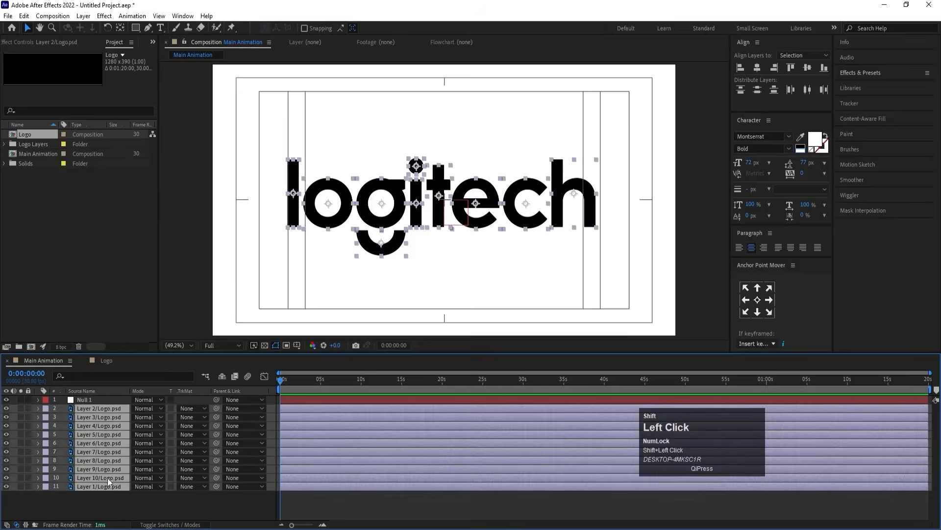
drag(215, 410, 112, 401)
- Scale the null, trying 70% and 50% before setting 60%, and delete the null
click(112, 401)
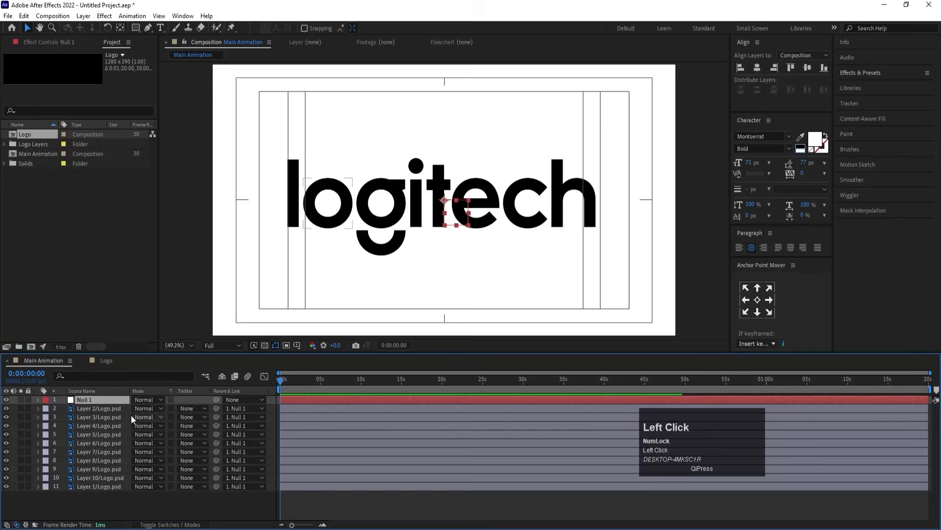
key(s)
click(143, 409)
text(70)
key(Return)
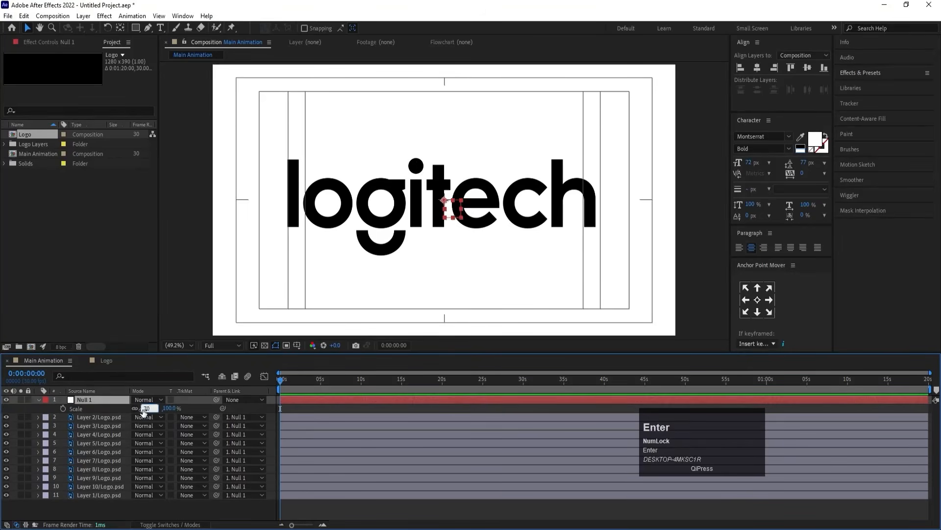
click(143, 409)
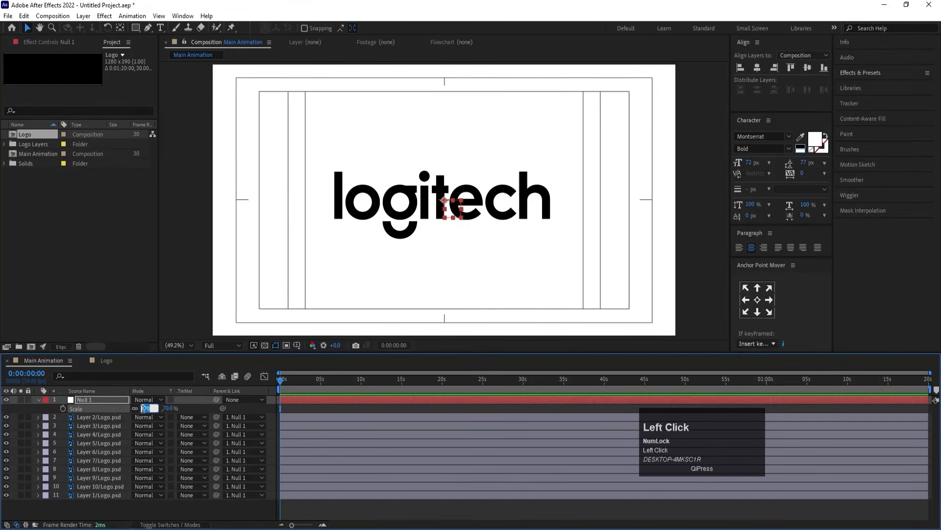
text(50)
key(Return)
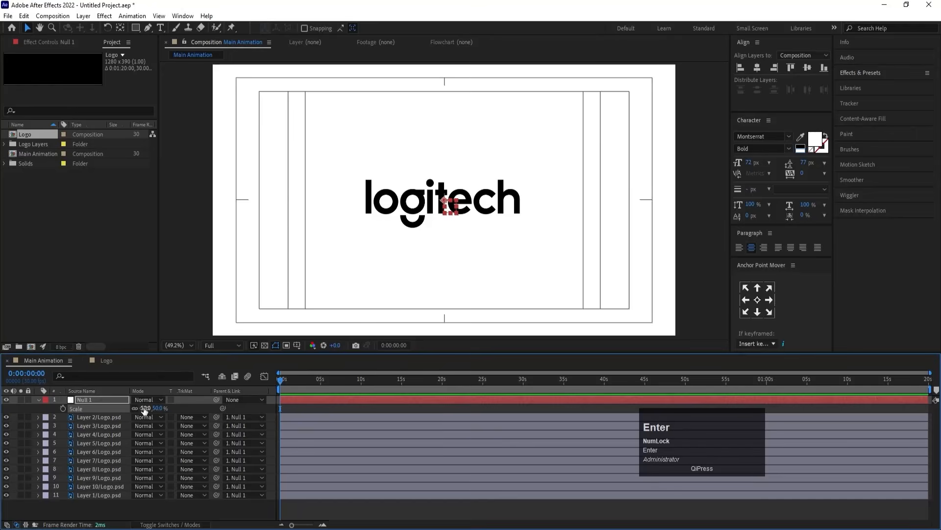
text(60)
key(Return)
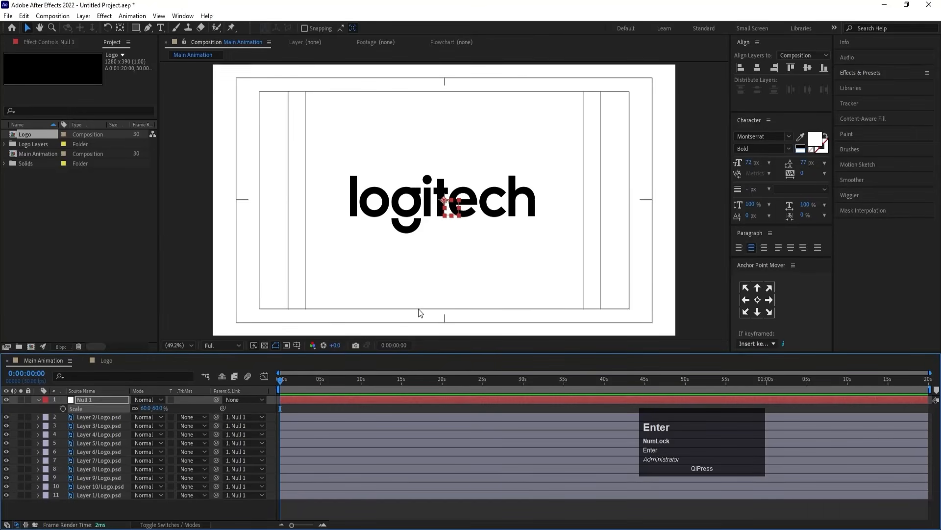
click(111, 400)
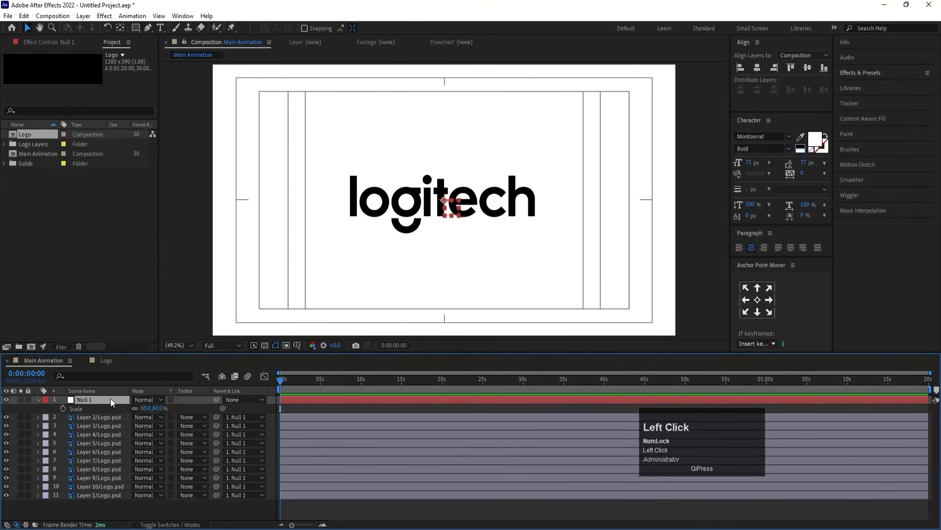
key(Delete)
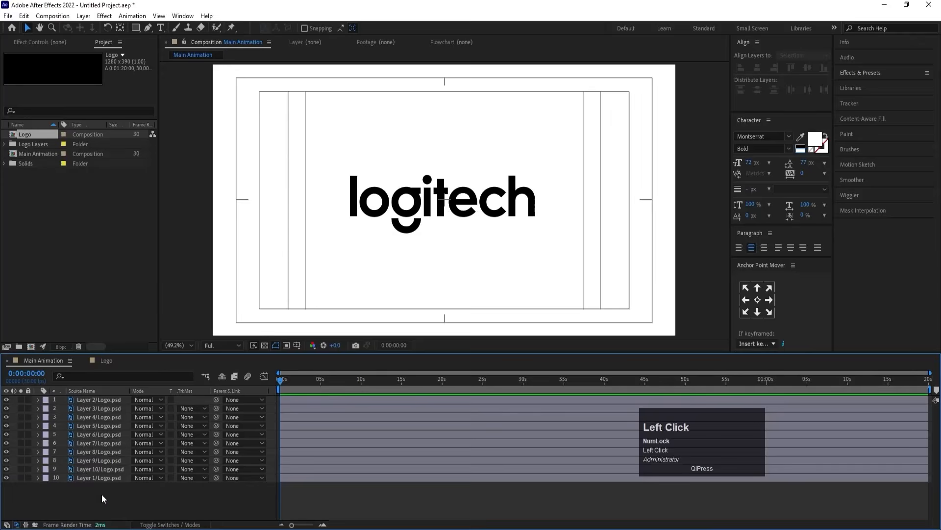
- Reveal the Position properties of all ten letter layers, select them and separate their dimensions
key(ctrl+a)
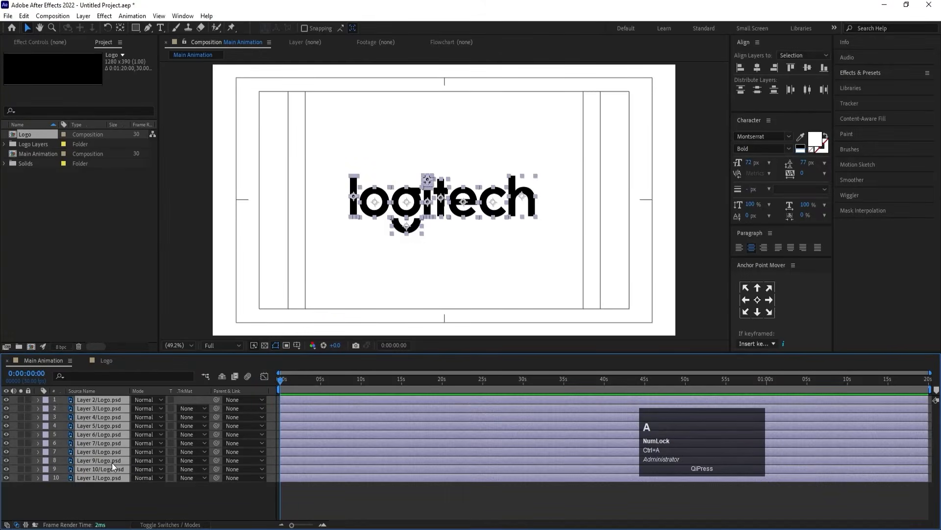
key(p)
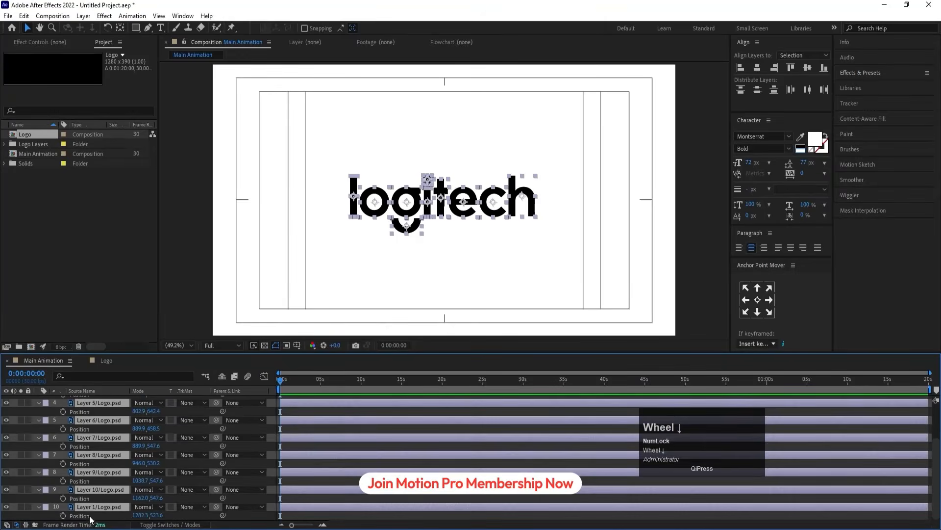
click(89, 506)
shift+click(88, 489)
shift+click(84, 471)
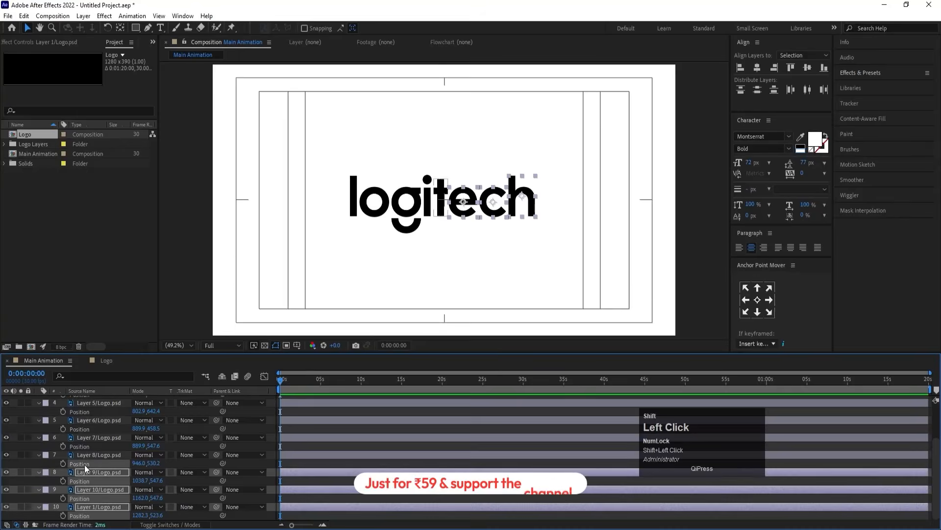
shift+click(85, 456)
shift+click(88, 437)
shift+click(89, 421)
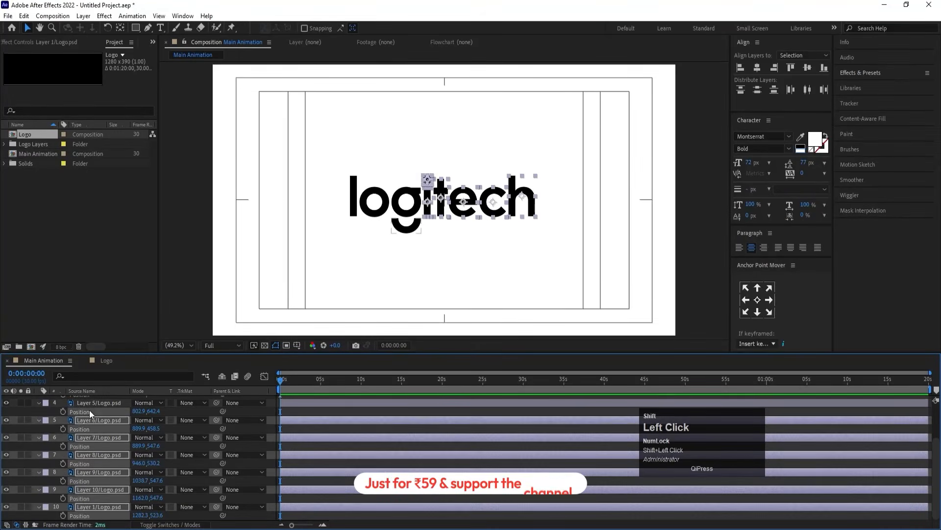
shift+click(89, 407)
scroll(89, 410, up, 3)
shift+click(87, 435)
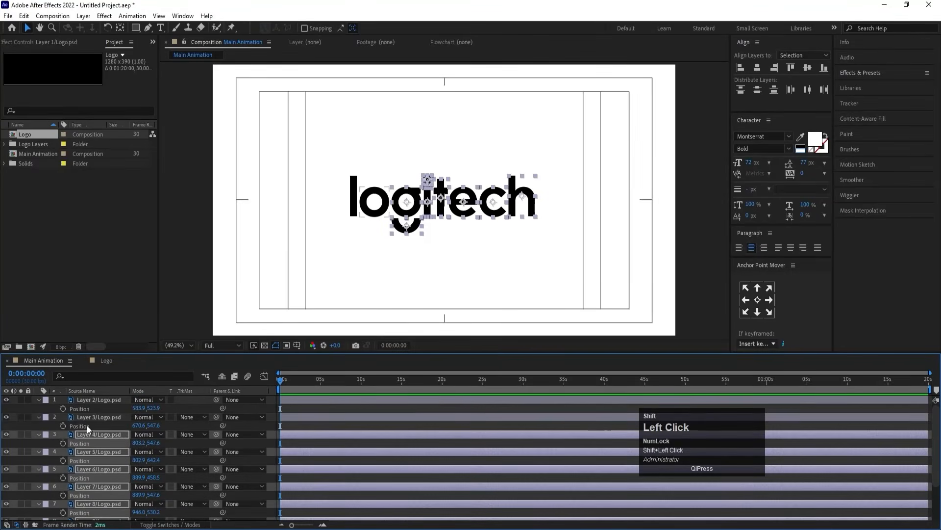
shift+click(87, 426)
shift+click(87, 411)
right_click(86, 410)
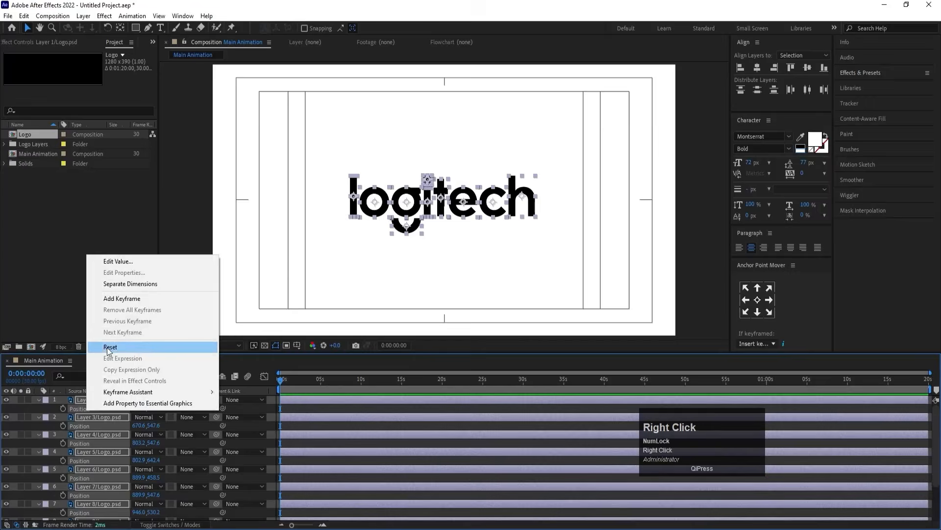
click(114, 284)
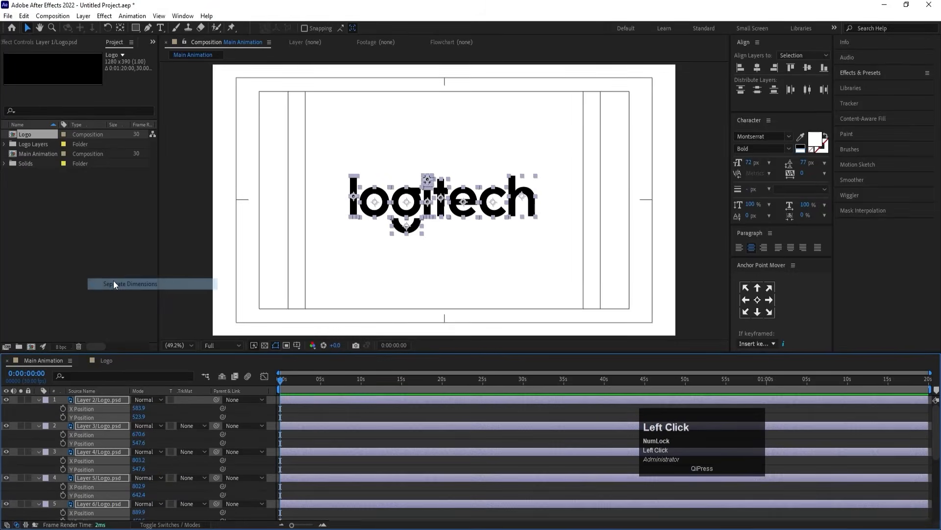
- Add X and Y Position keyframes to all letter layers at 0 frames, 20 frames and 1 second
click(63, 408)
key(equal)
key(equal)
key(equal)
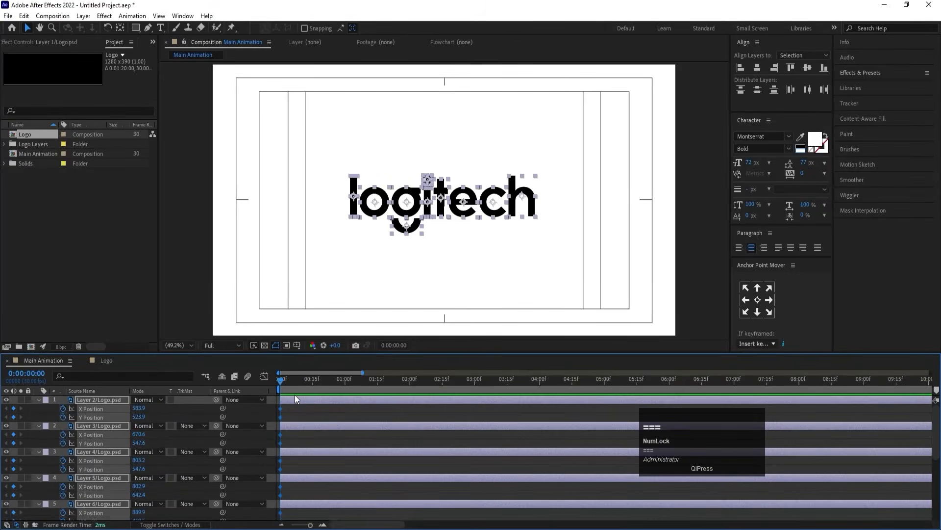
key(equal)
drag(395, 381, 365, 388)
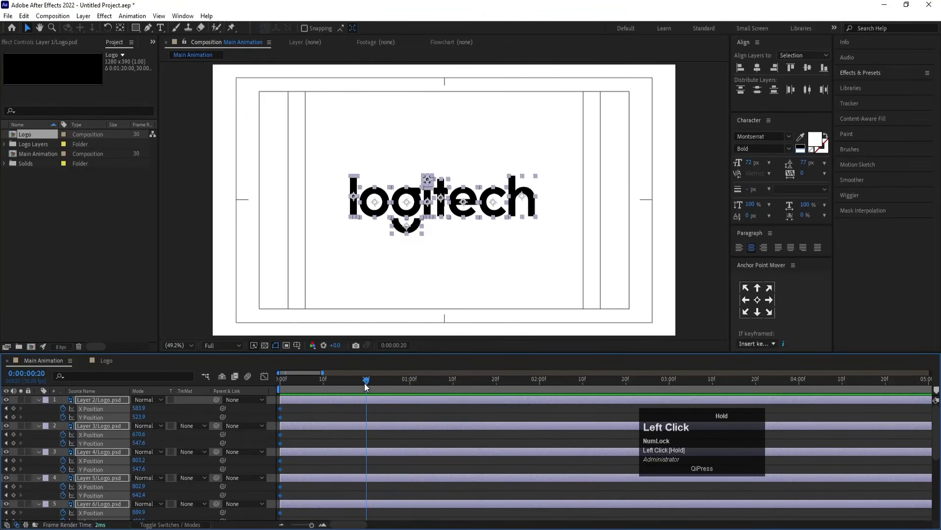
click(13, 413)
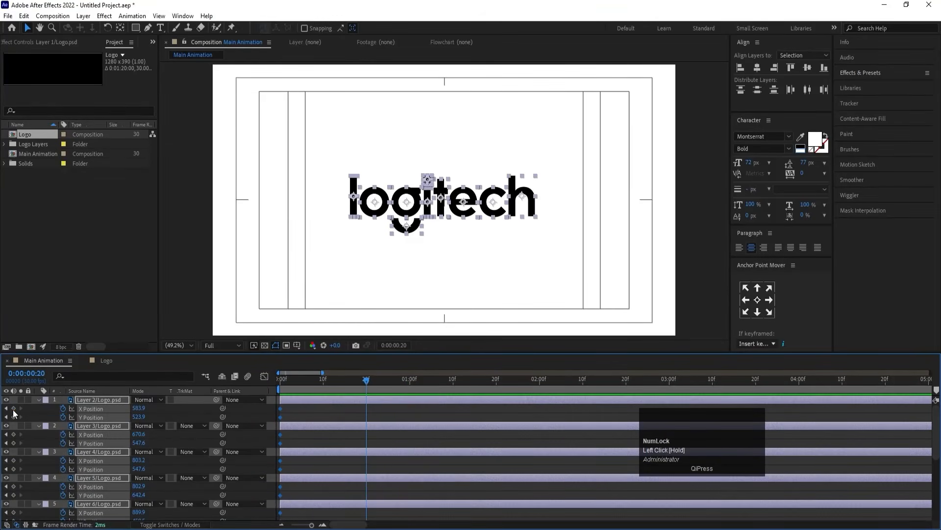
click(411, 381)
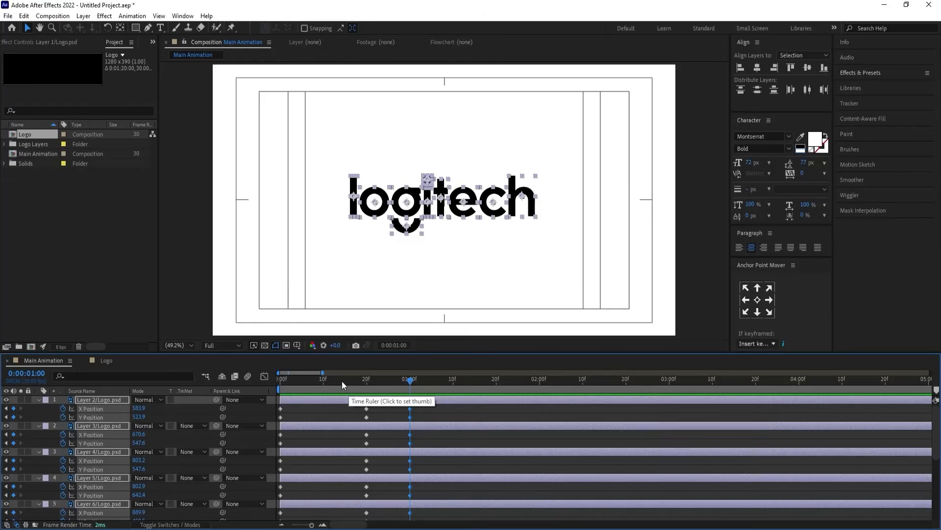
- Raise all letters with Y Position keyframes at frame 10 and frame 25, putting Layer 2 at 304.9 and 475.9
drag(340, 381, 326, 377)
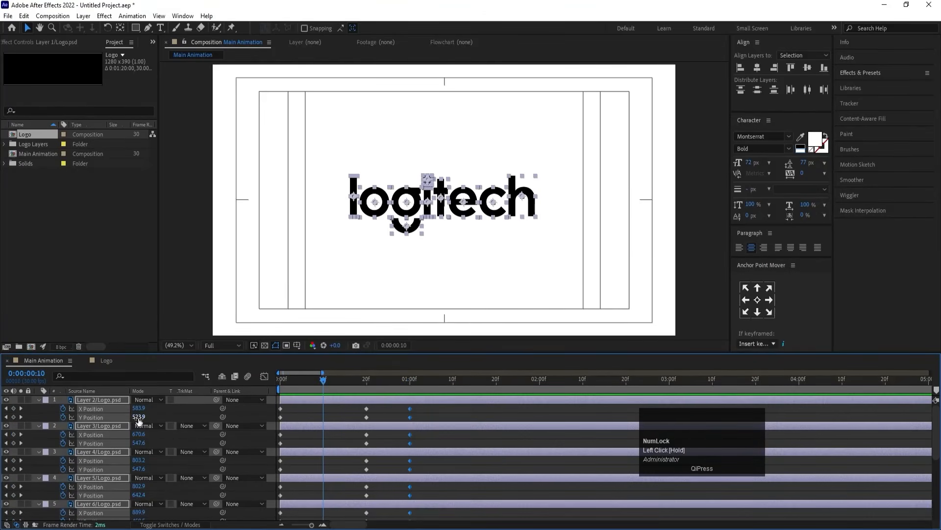
drag(139, 416, 63, 387)
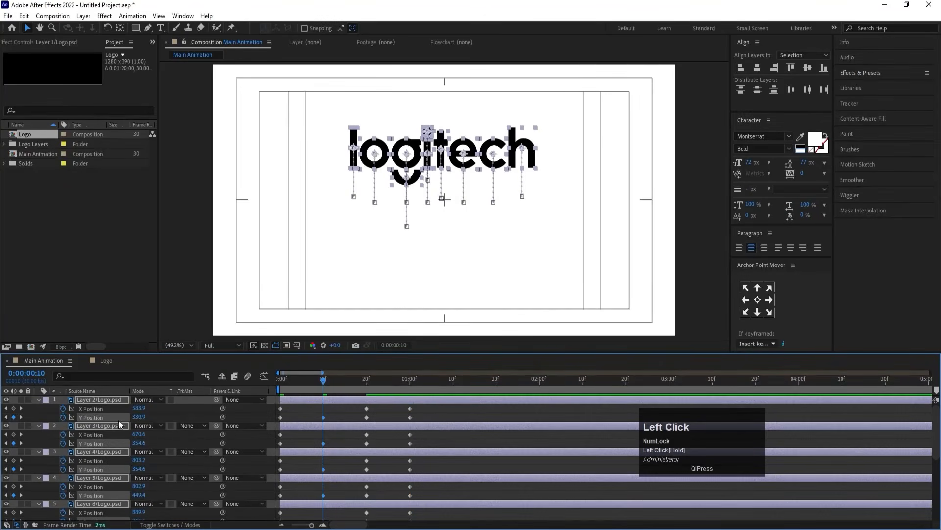
drag(129, 416, 118, 416)
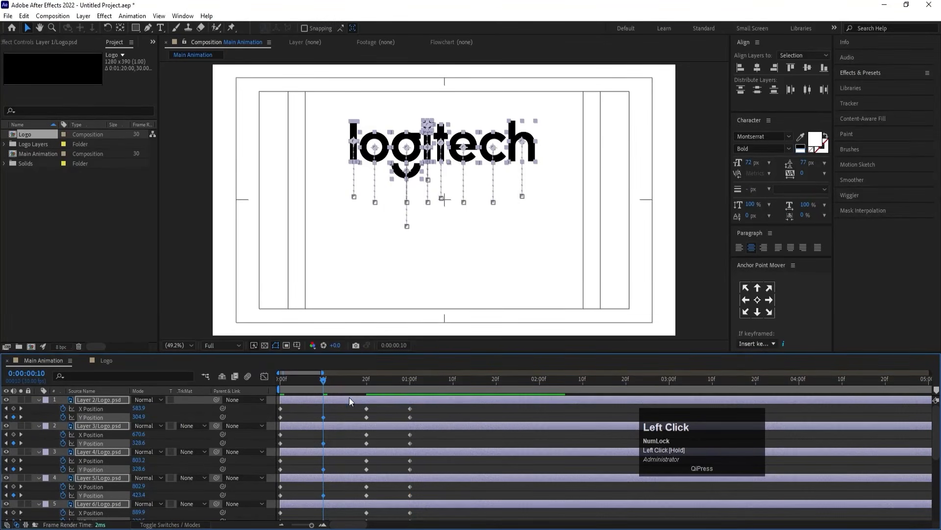
drag(363, 383, 389, 384)
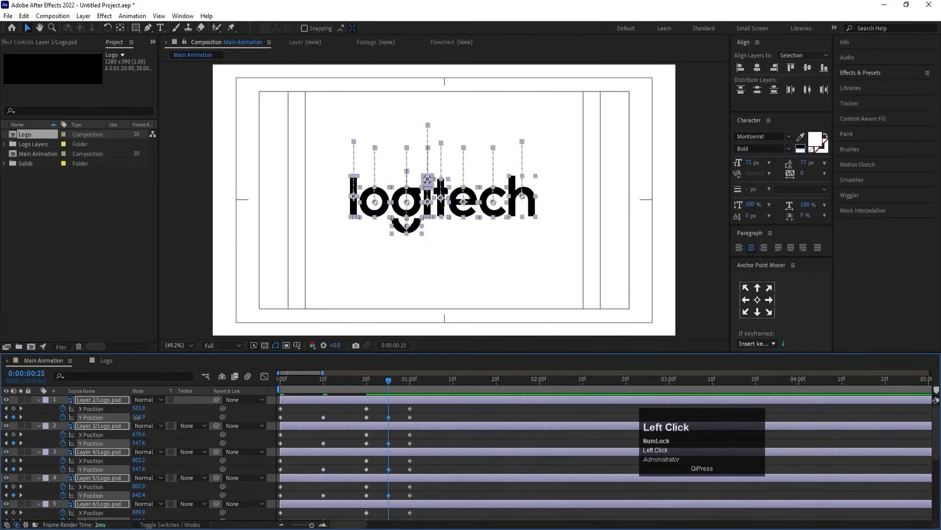
drag(136, 417, 102, 404)
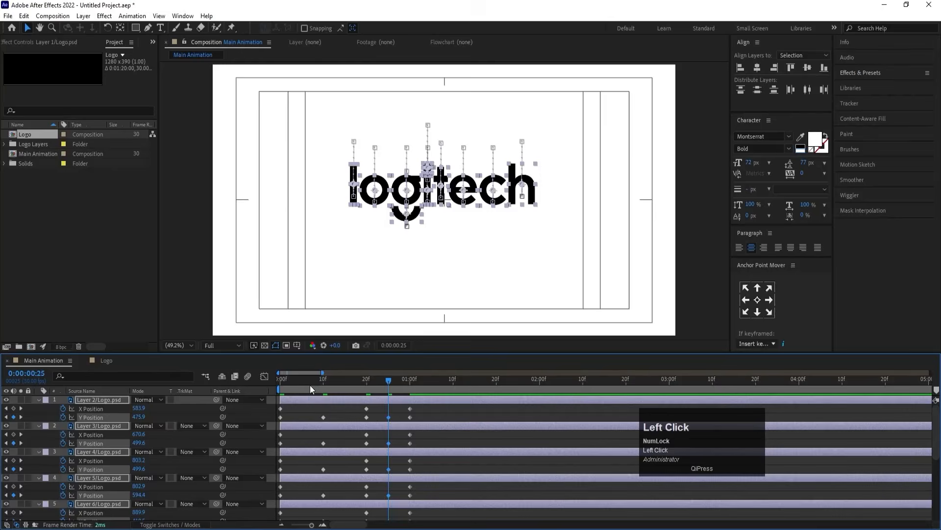
- At frame 0, align all letters to their shared horizontal and vertical centres and set their Y Position to 552.7
drag(311, 389, 206, 395)
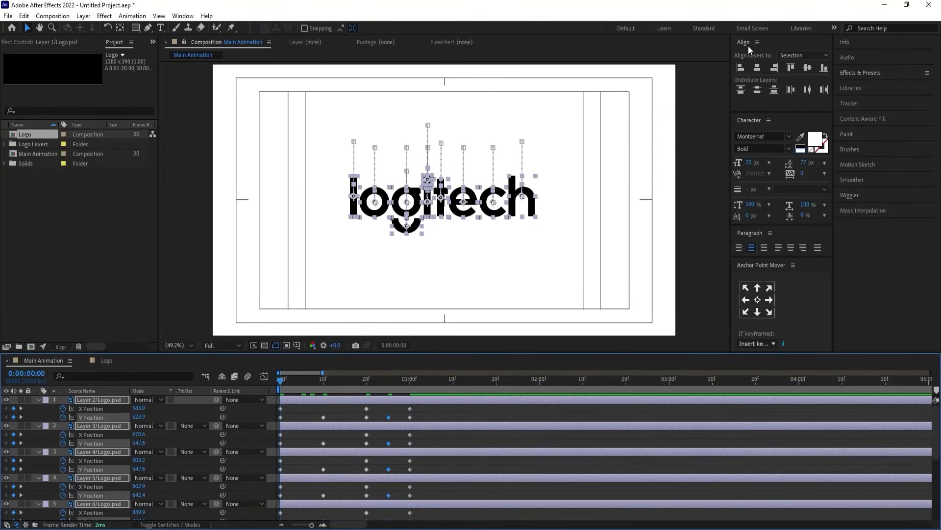
click(758, 67)
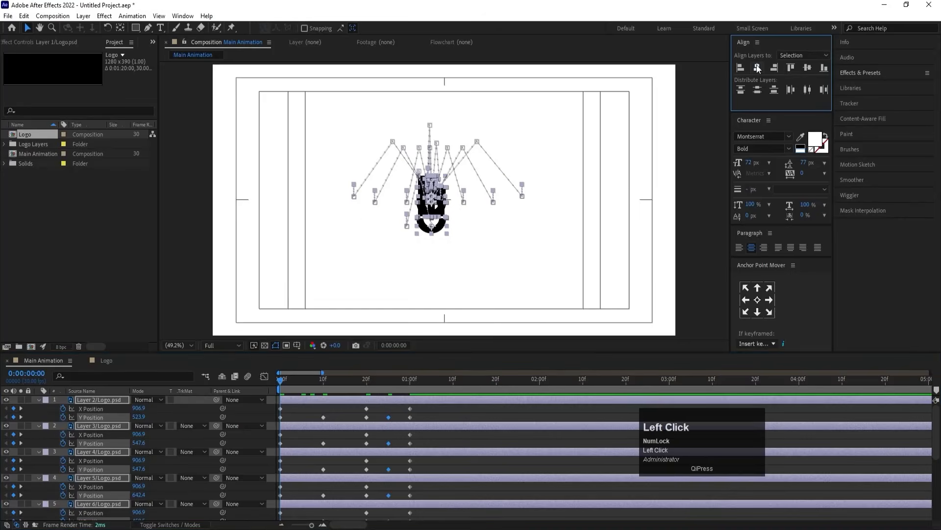
click(807, 68)
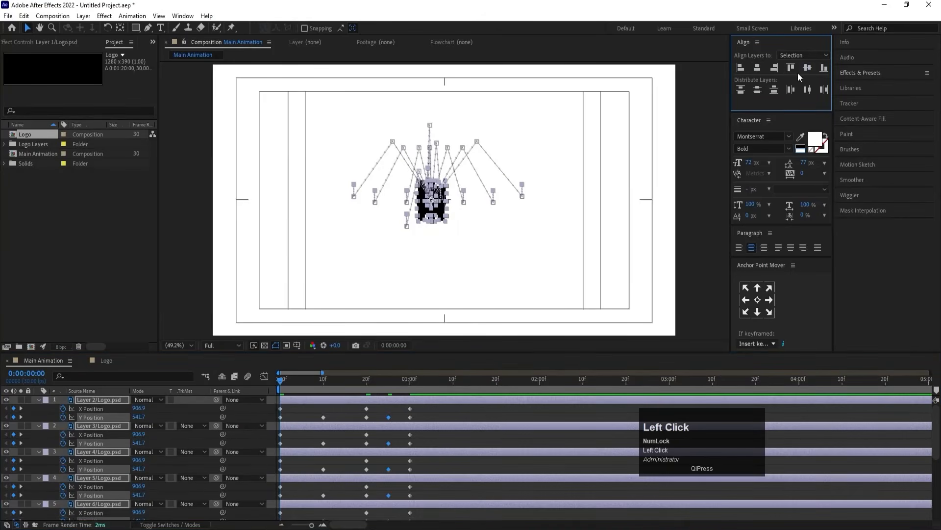
drag(140, 417, 145, 416)
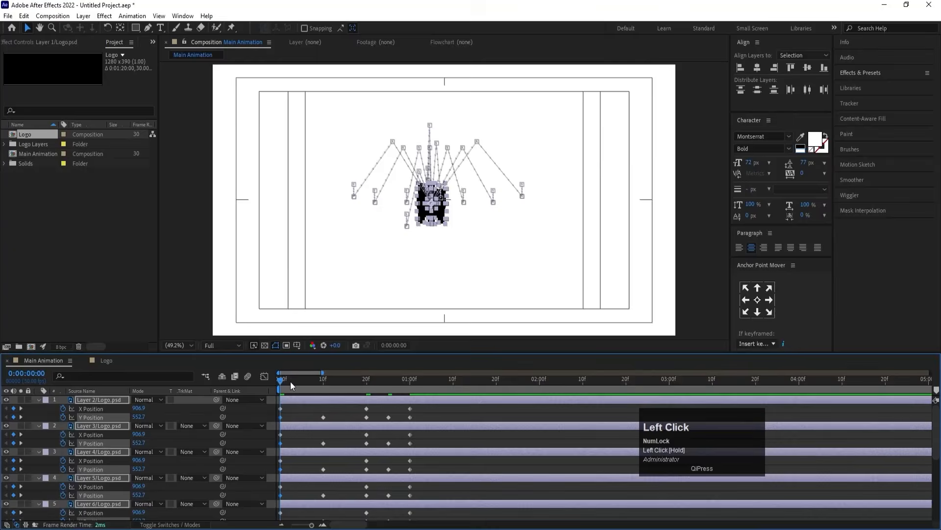
drag(290, 381, 252, 380)
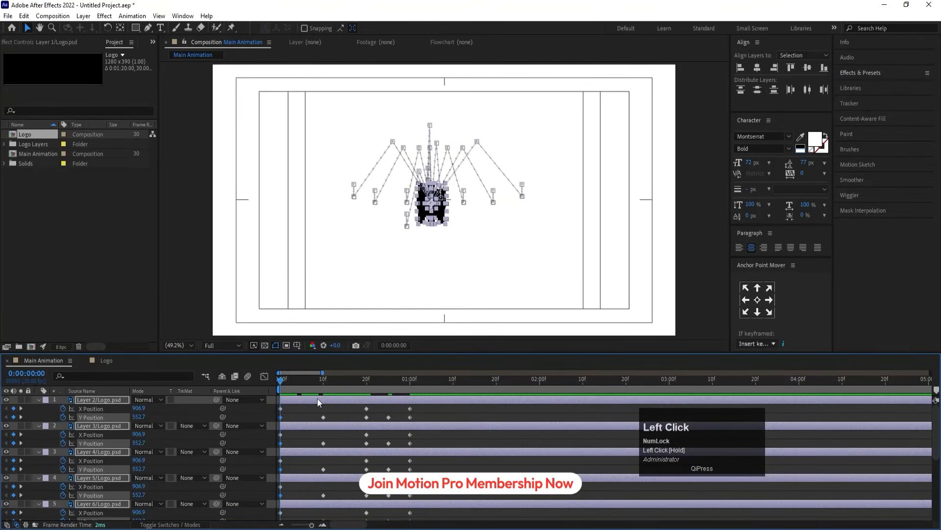
- Filter the timeline by y and apply Easy Ease to all Y Position keyframes of the letter layers
click(84, 376)
text(y)
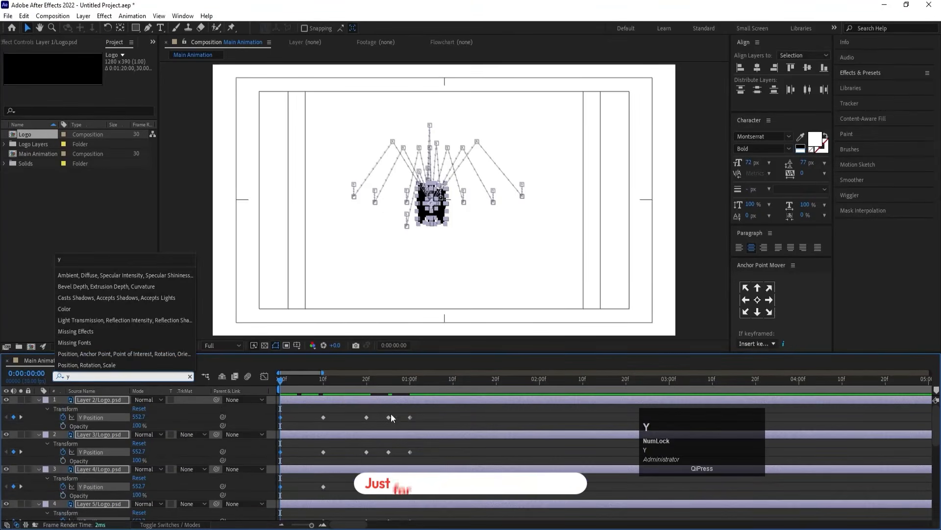
click(470, 405)
drag(481, 406, 251, 522)
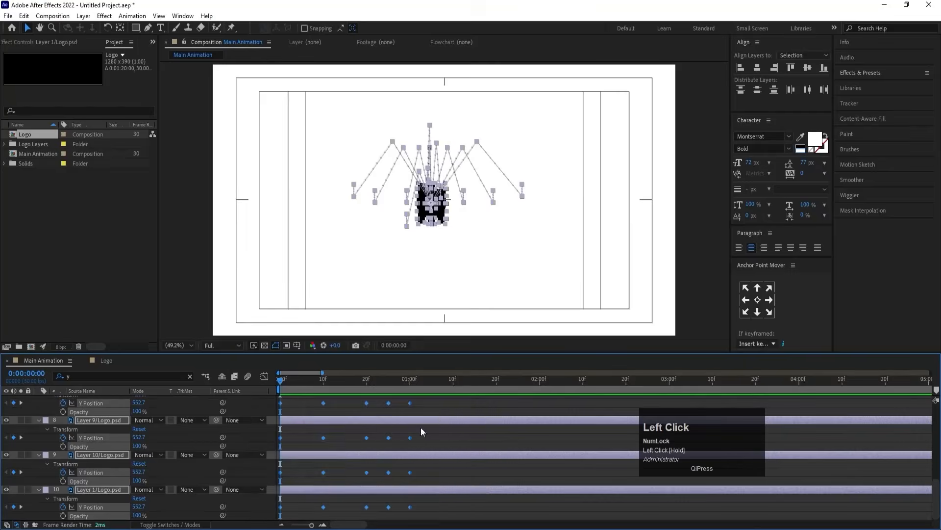
key(F9)
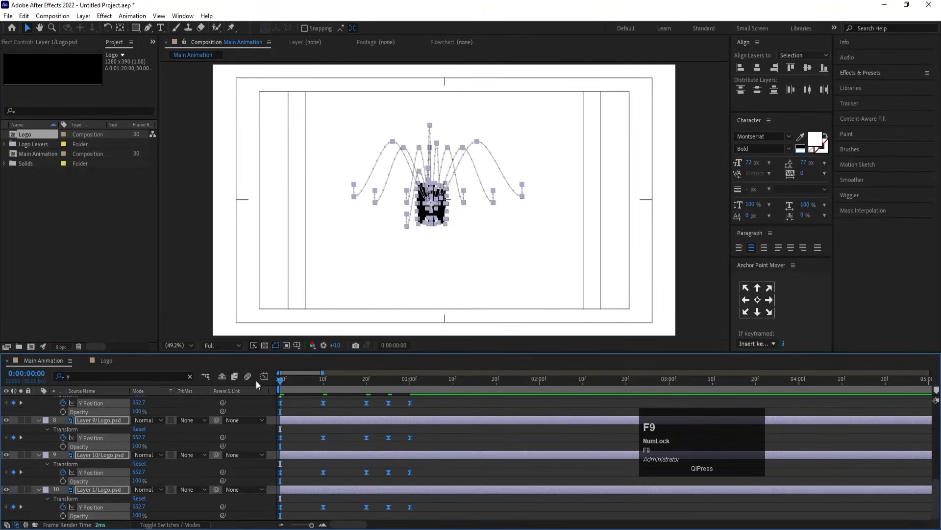
- Shape the Y Position speed graph so the letters leave frame 0 fast, slow into frame 10 and accelerate into frame 20
click(262, 377)
right_click(318, 411)
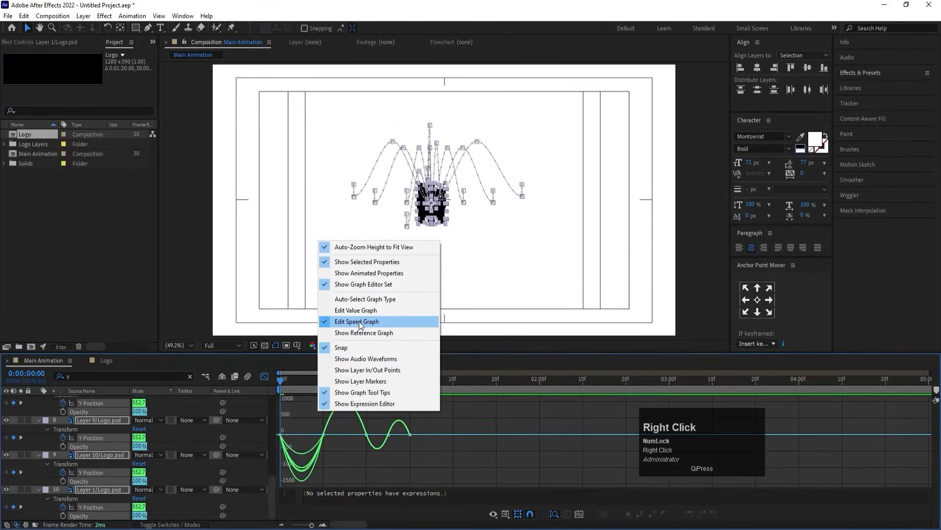
click(352, 437)
key(equal)
key(equal)
key(minus)
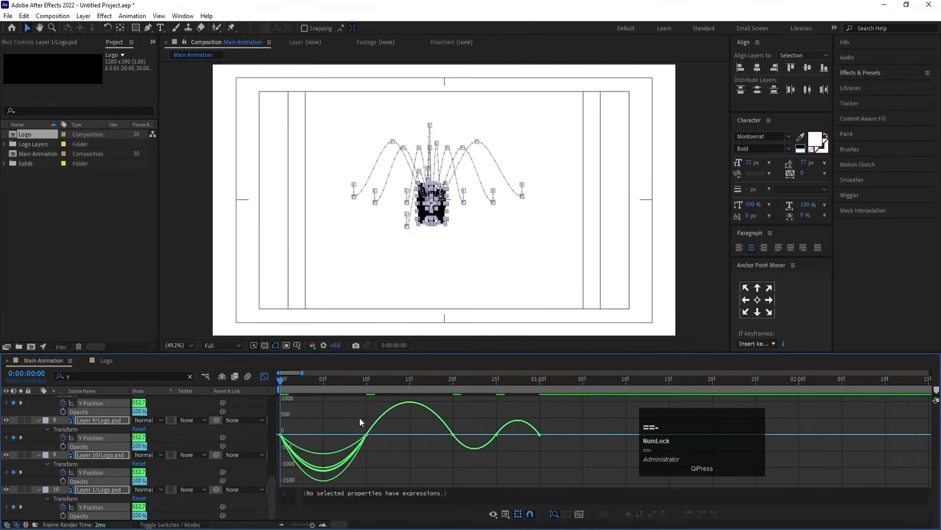
mouse_move(283, 411)
mouse_down()
mouse_move(393, 462)
mouse_move(330, 432)
mouse_move(305, 434)
mouse_move(294, 411)
mouse_move(275, 439)
mouse_move(285, 420)
mouse_up()
drag(401, 446, 343, 387)
drag(384, 418, 449, 413)
- Shape the rebound's speed curves to leave frame 20 fast, slow at frame 25 and accelerate sharply into 1 second
drag(472, 401, 514, 484)
click(494, 376)
drag(489, 437, 538, 441)
click(452, 437)
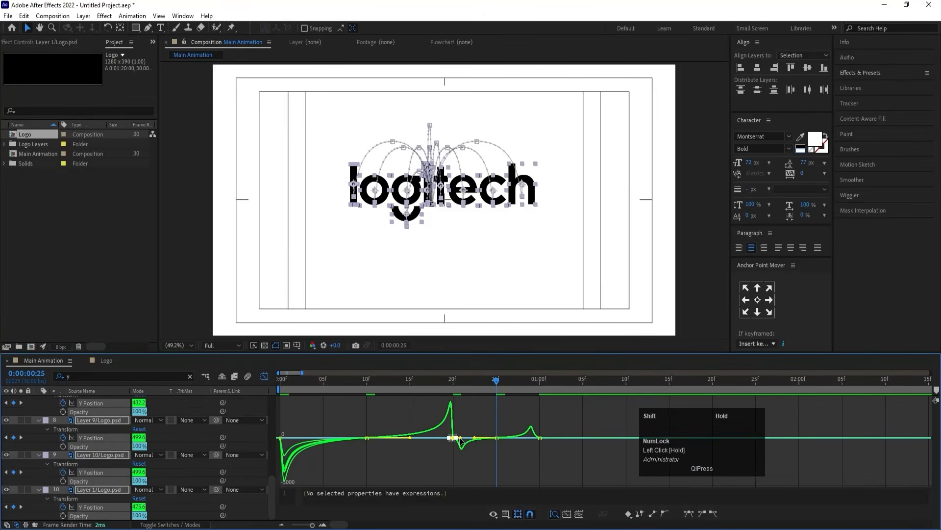
drag(464, 438, 458, 442)
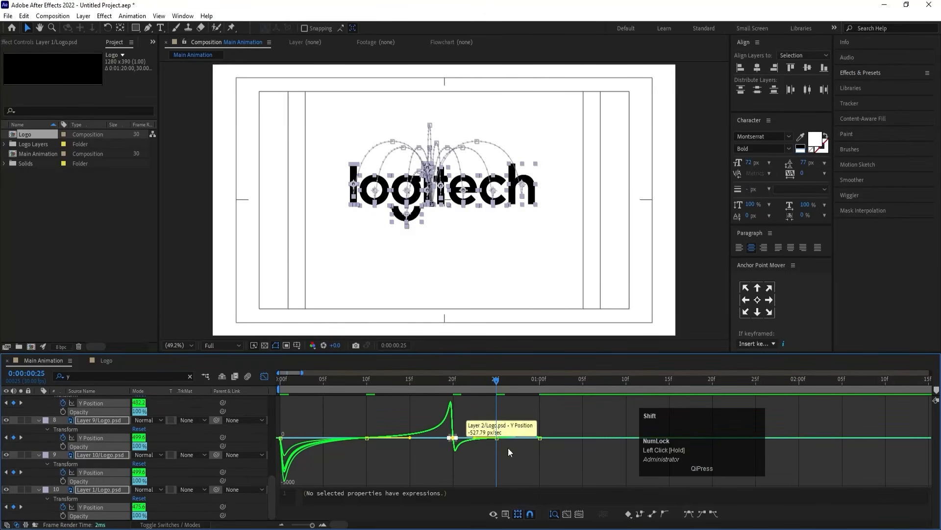
click(540, 437)
drag(532, 436, 537, 436)
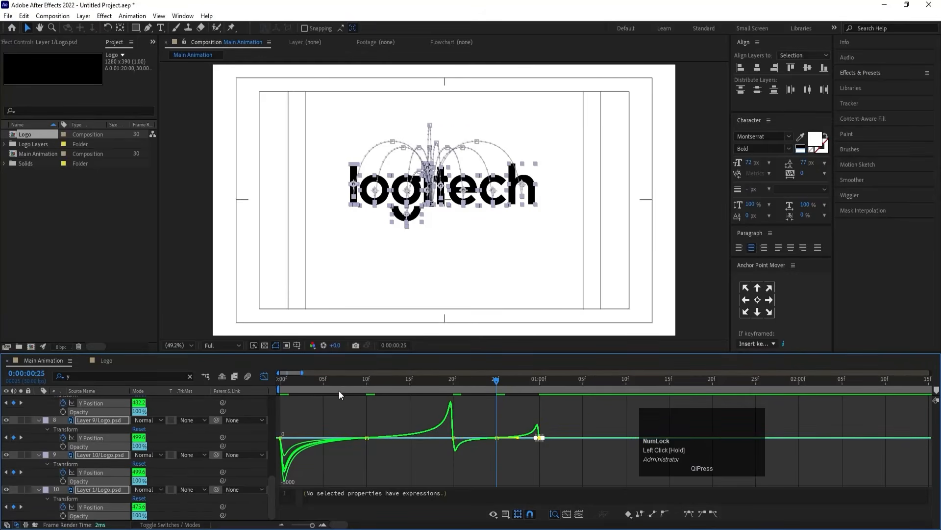
- Preview the bounce animation from the start and return from the speed graph to the layer view
click(275, 384)
key(space)
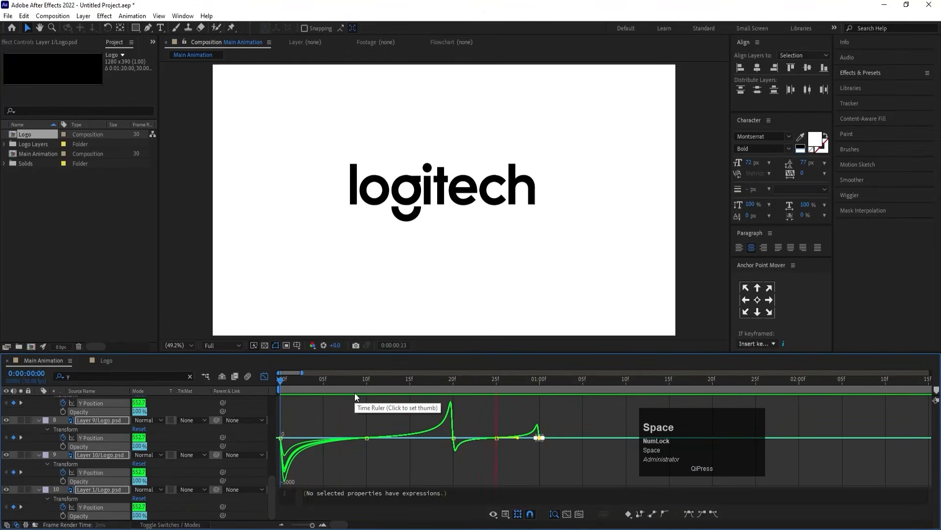
click(263, 375)
- Keyframe the Scale of all letter layers at 10% on frame 0 and 60% on frame 20
drag(291, 378, 219, 388)
key(s)
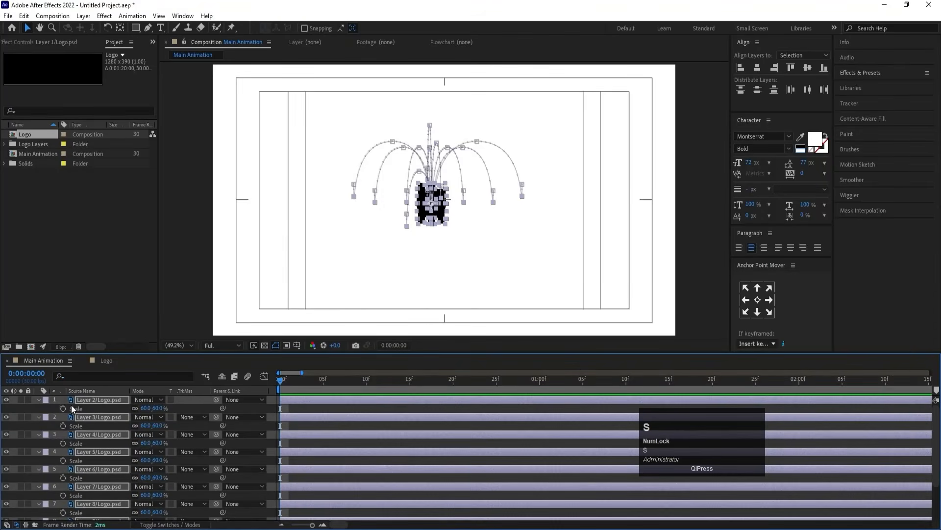
click(65, 407)
key(u)
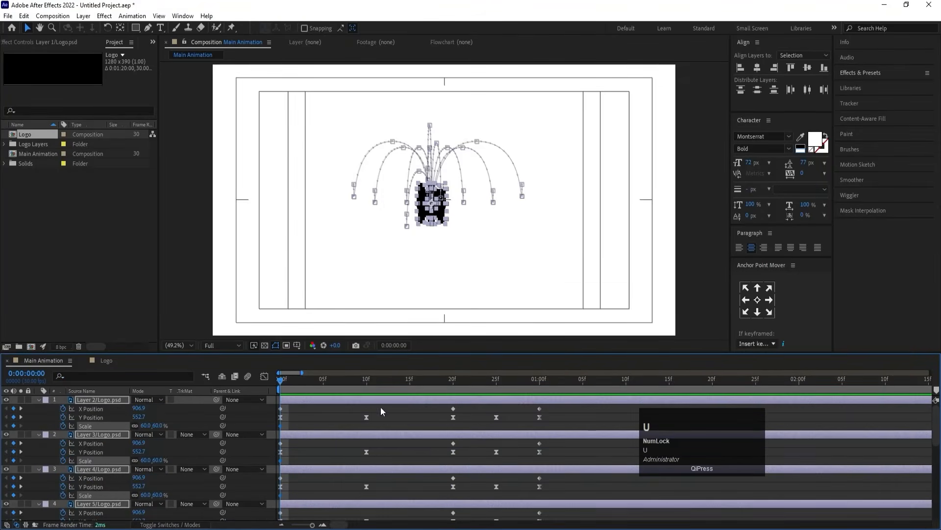
drag(417, 380, 452, 386)
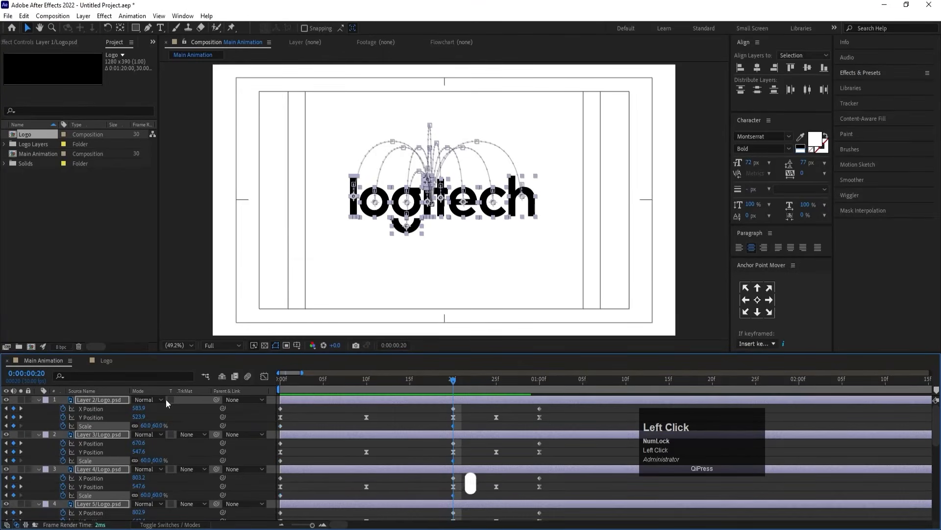
click(295, 382)
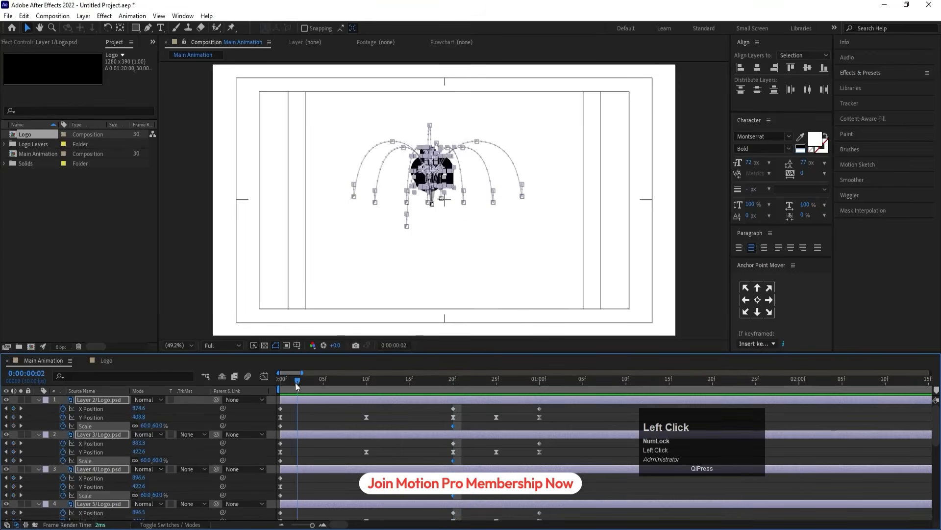
click(144, 426)
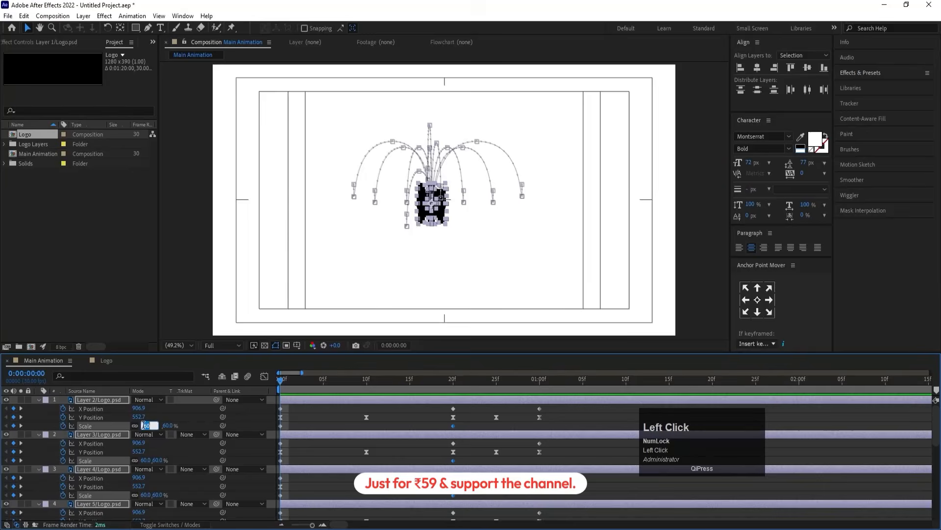
key(Return)
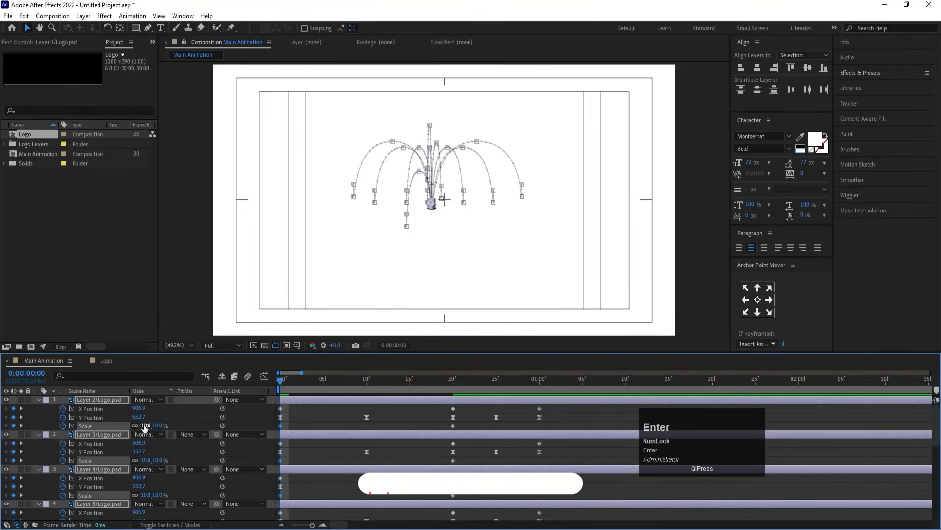
- Add a Rotation keyframe of 0° to all letter layers at frame 0 and show all animated properties
key(r)
click(63, 409)
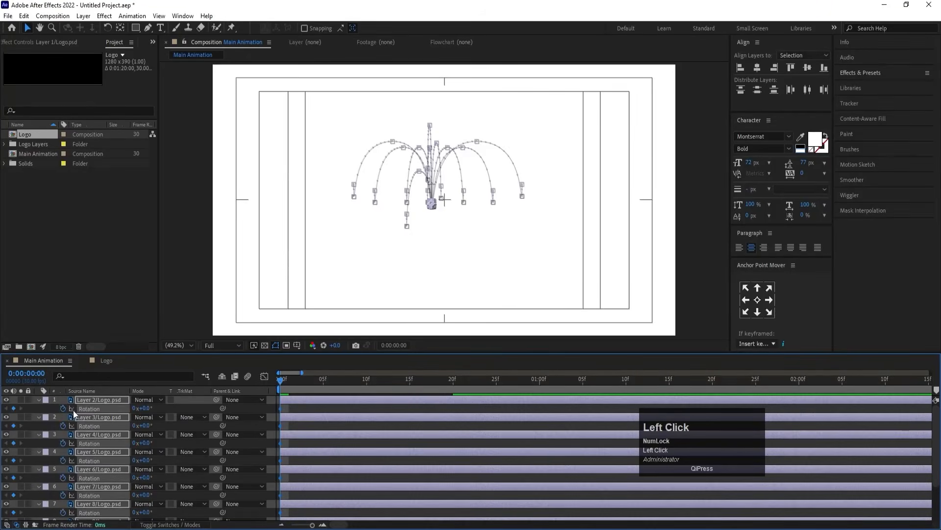
key(u)
- At frame 20, set the Rotation of the l, o, g and i pieces to -1 revolution and preview the animation
drag(451, 381, 454, 389)
click(425, 410)
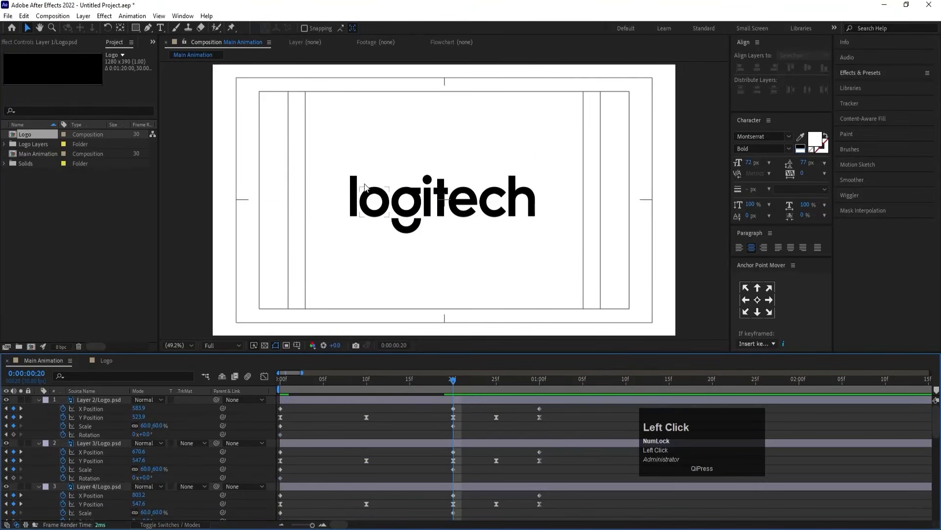
drag(341, 153, 431, 259)
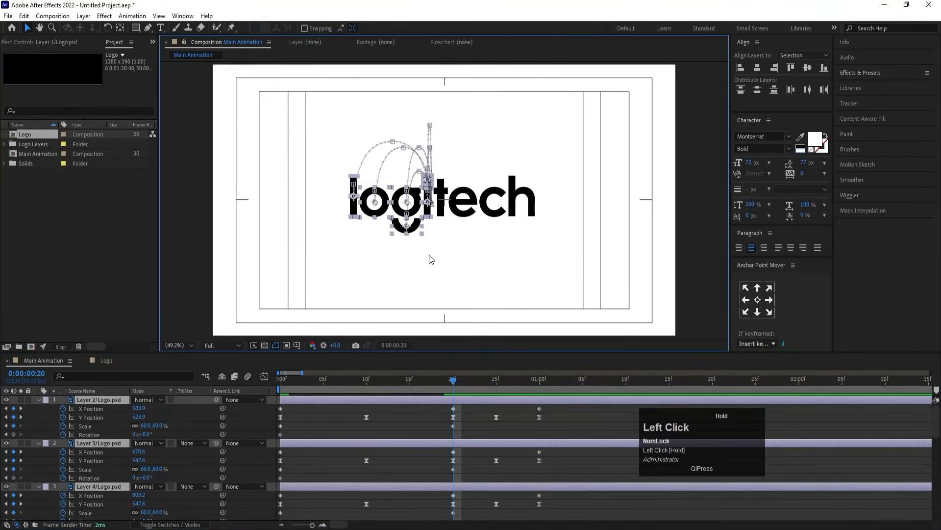
click(137, 434)
text(-1)
key(Return)
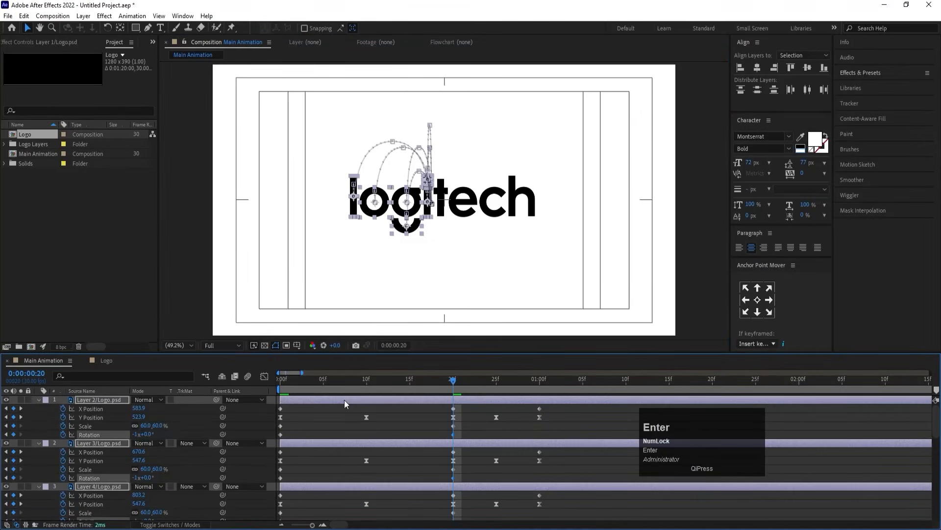
click(276, 386)
key(space)
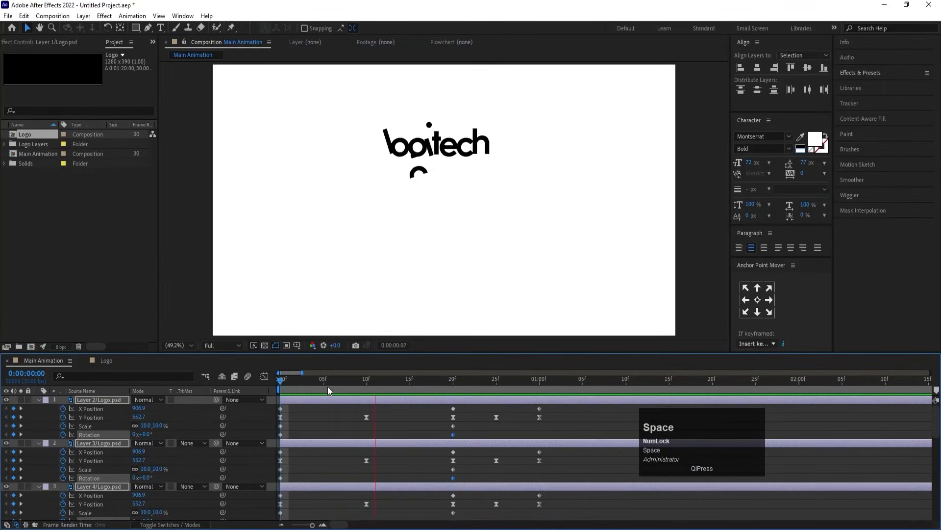
- At frame 20, set the Rotation of the t, e, c and h letters to 1 revolution and preview the animation
drag(459, 382, 453, 385)
drag(551, 250, 445, 152)
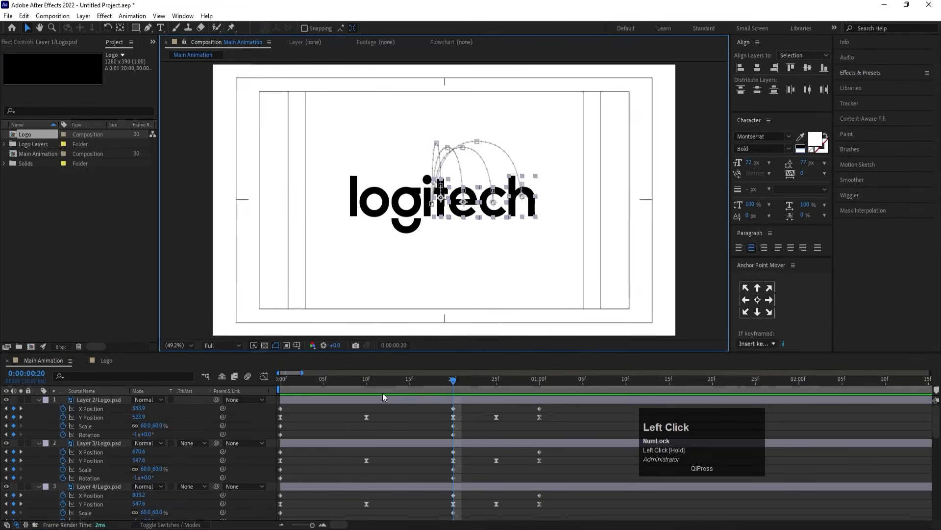
drag(368, 379, 255, 387)
scroll(312, 448, down, 3)
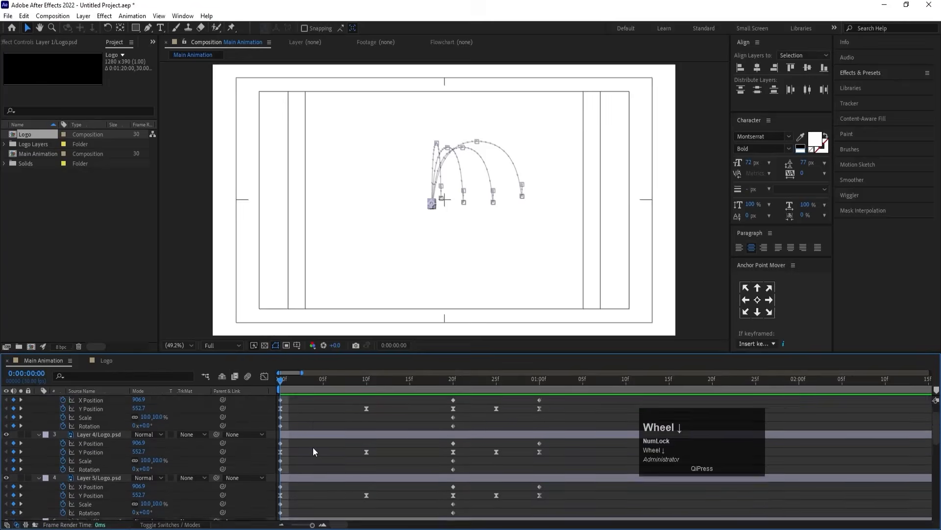
scroll(313, 448, down, 6)
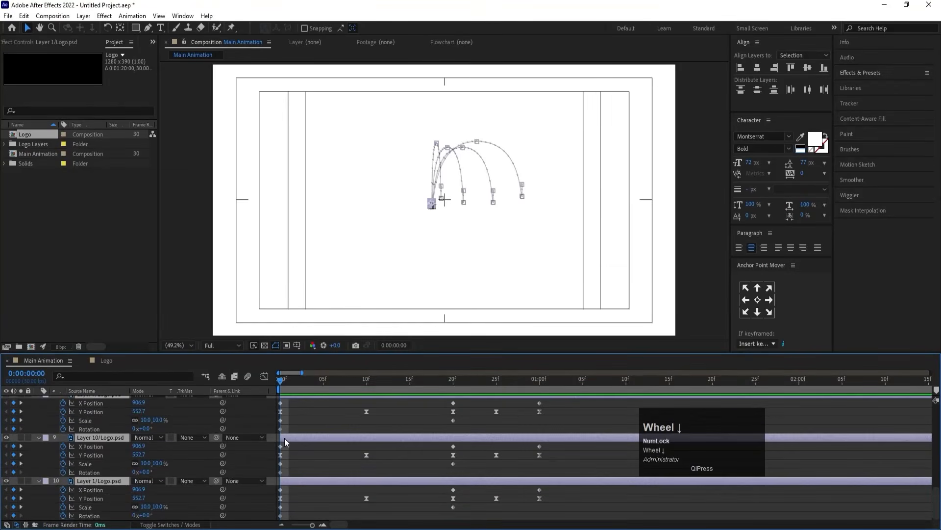
click(453, 380)
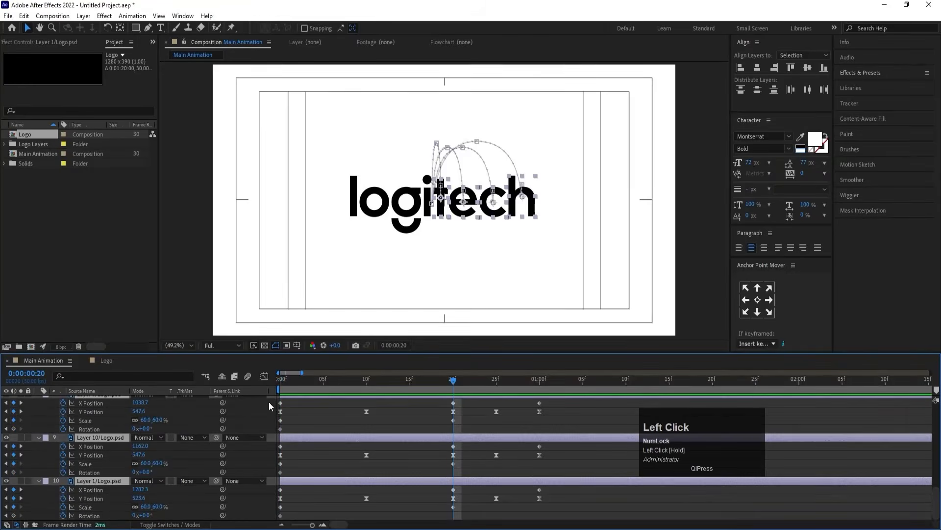
click(133, 430)
text(1)
key(Return)
drag(336, 382, 242, 392)
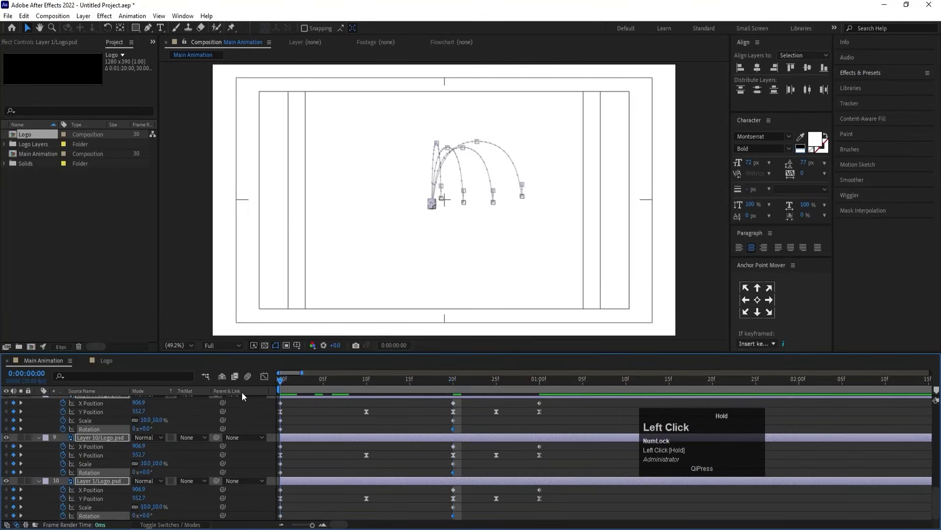
key(space)
- Deselect the letter layers and collapse all their animated properties in the timeline
scroll(292, 448, up, 1)
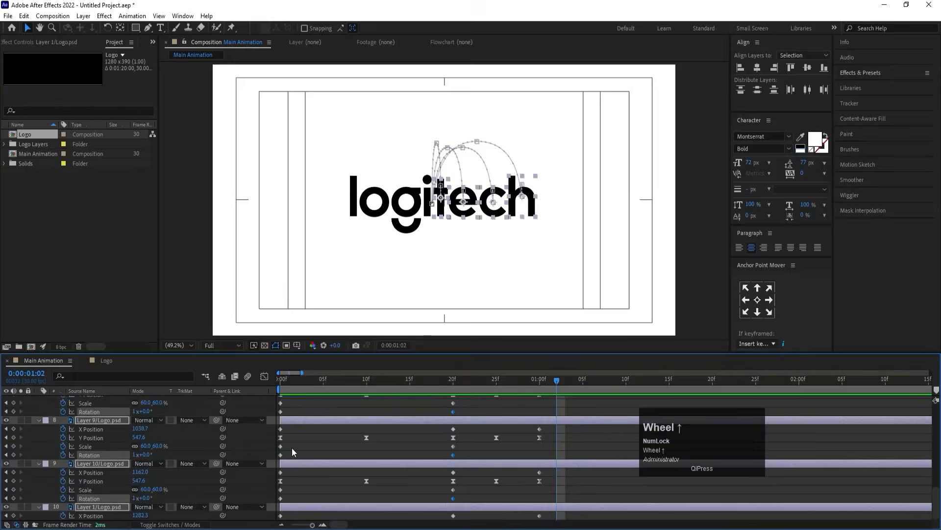
scroll(292, 447, up, 5)
click(300, 417)
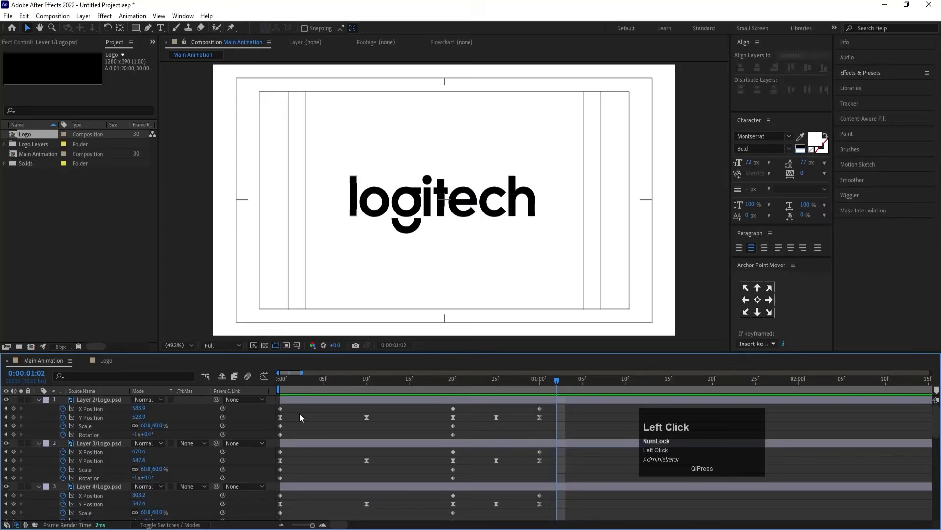
key(u)
- Shift Layer 3 to start at frame 2
click(281, 384)
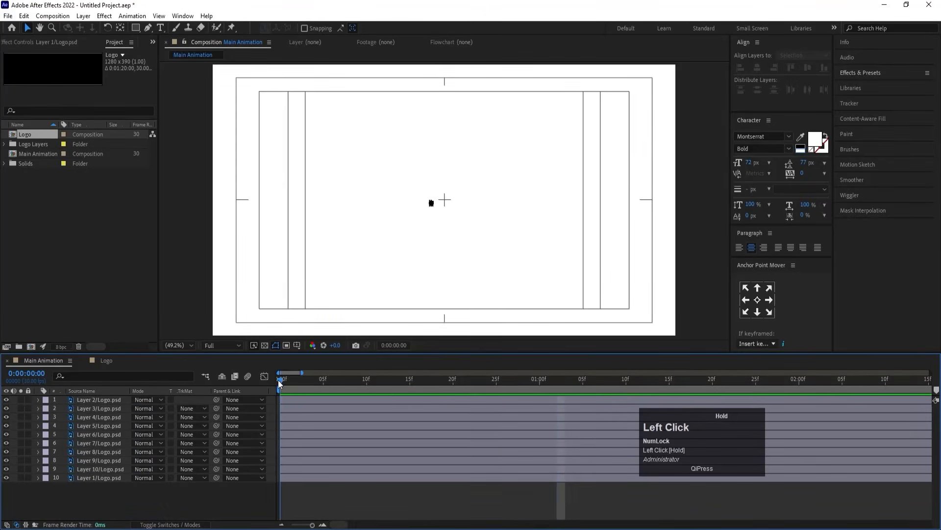
key(=)
key(=)
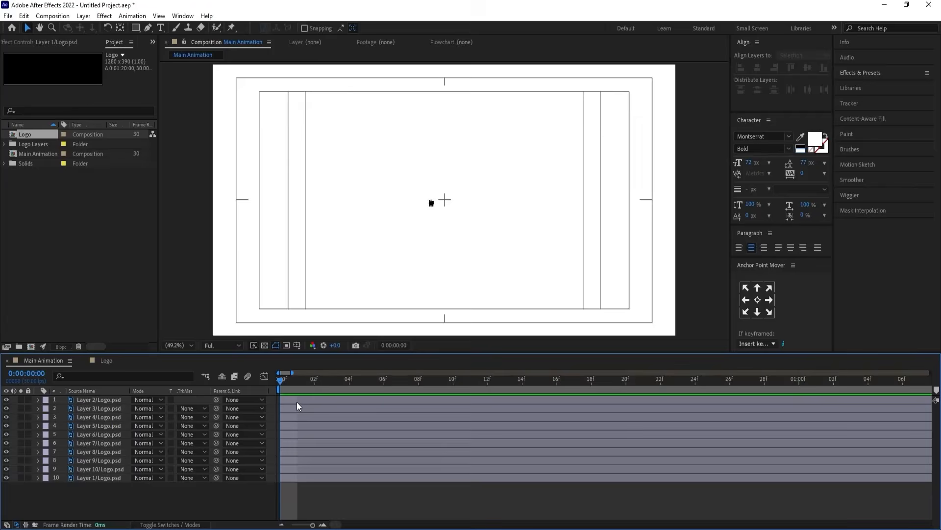
key(Page_Down)
key(Page_Down)
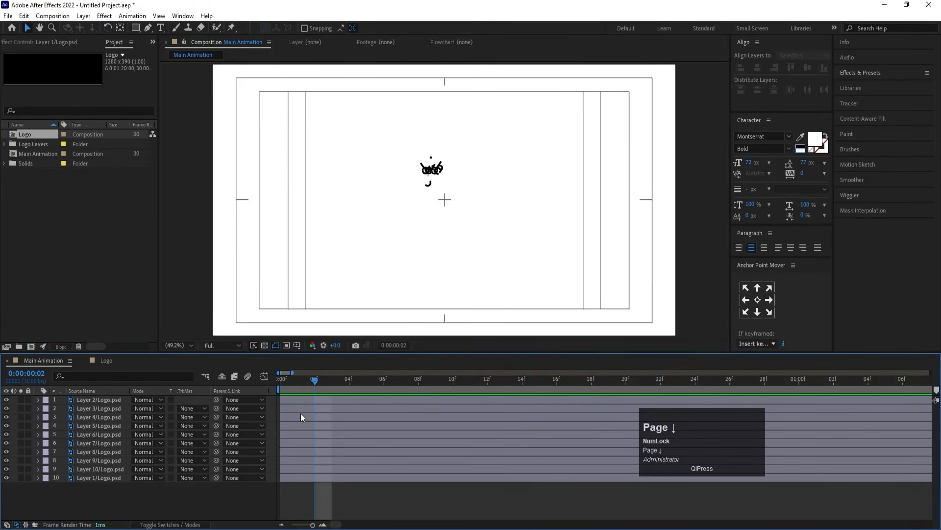
click(301, 412)
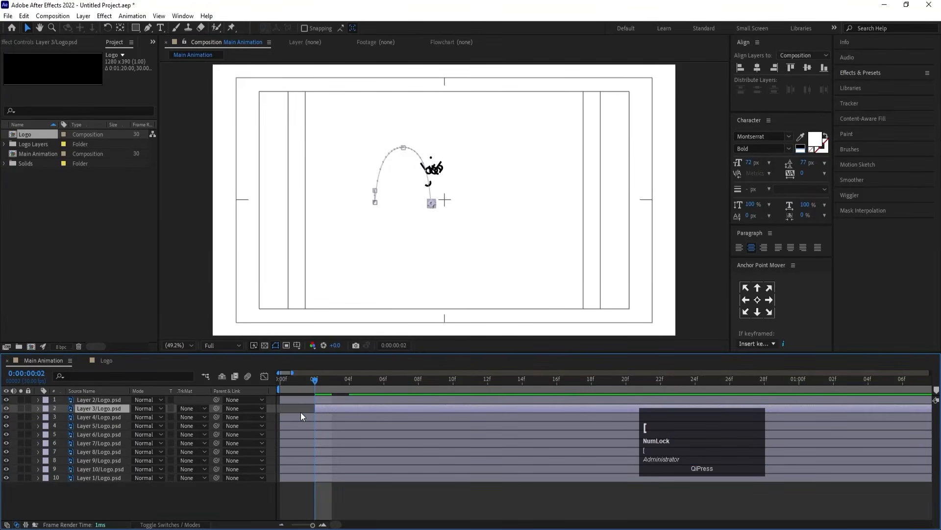
- Stagger the next letters by starting Layer 5 at frame 4, Layer 6 at frame 6 and Layer 4 at frame 8
key(Page_Down)
key(Page_Down)
click(313, 427)
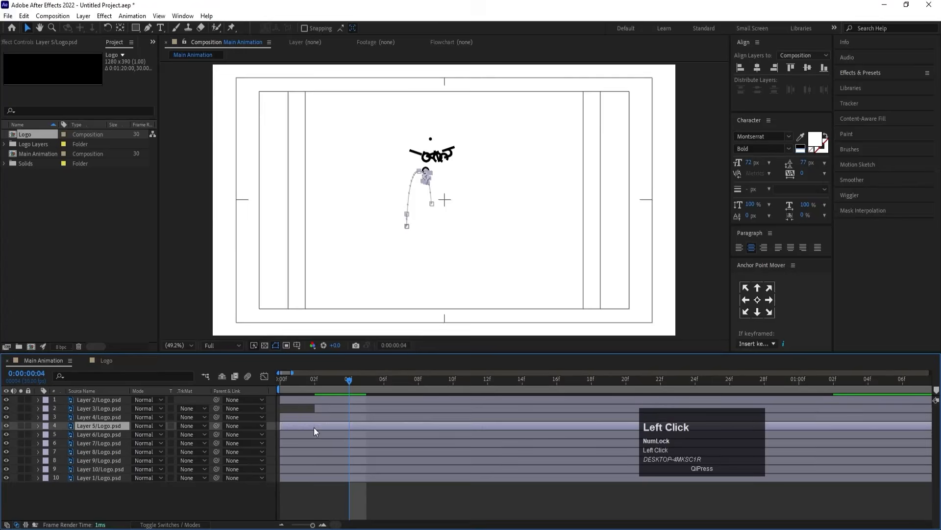
drag(314, 428, 377, 431)
drag(311, 434, 416, 437)
drag(328, 417, 456, 414)
- Start Layer 7 at frame 10, Layer 8 at 12, Layer 9 at 14, Layer 1 at 16 and Layer 10 at 18
drag(313, 447, 477, 441)
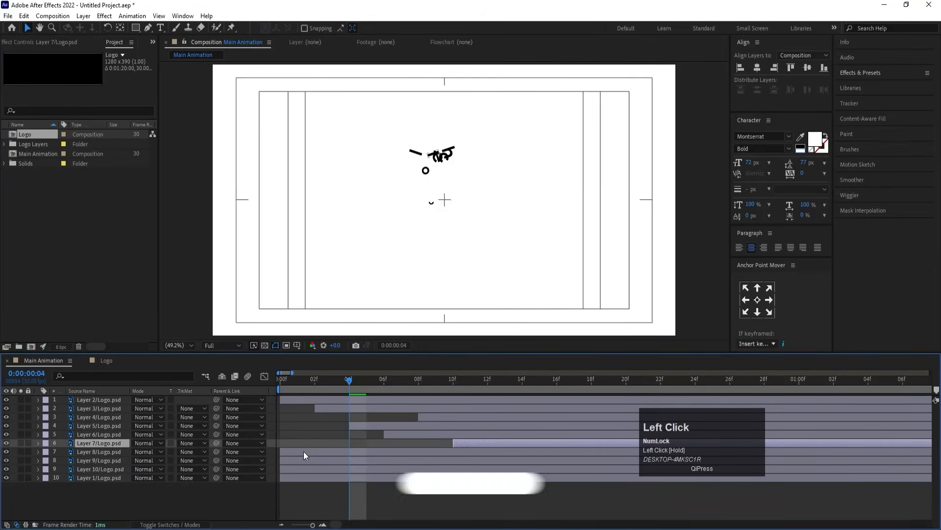
drag(297, 461, 525, 463)
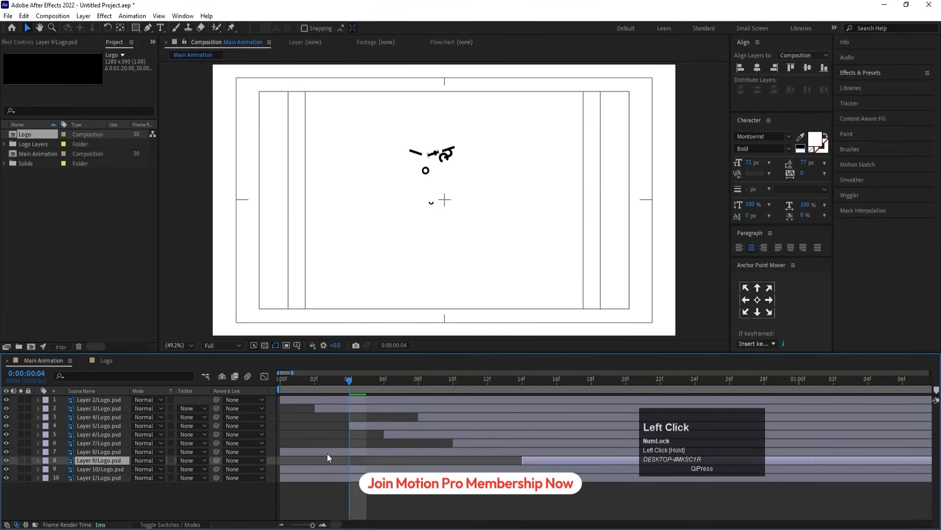
drag(327, 453, 527, 450)
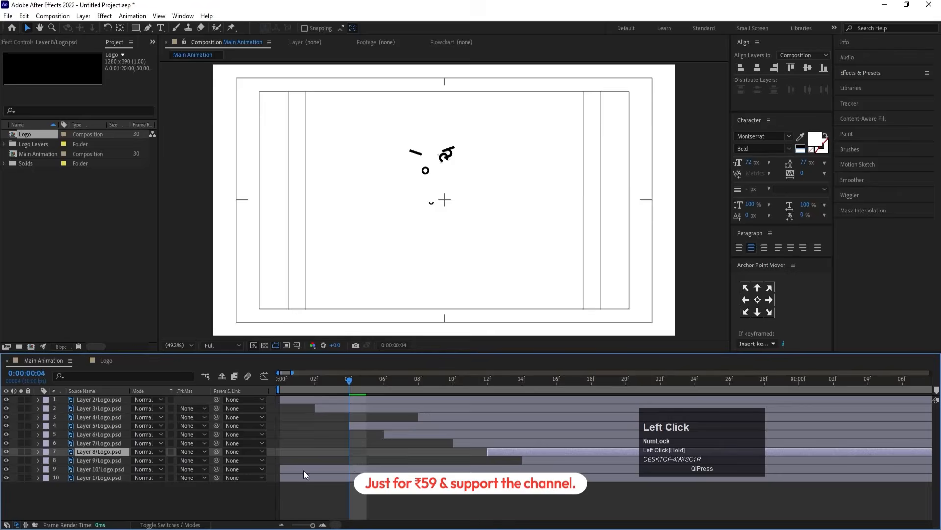
drag(303, 470, 625, 473)
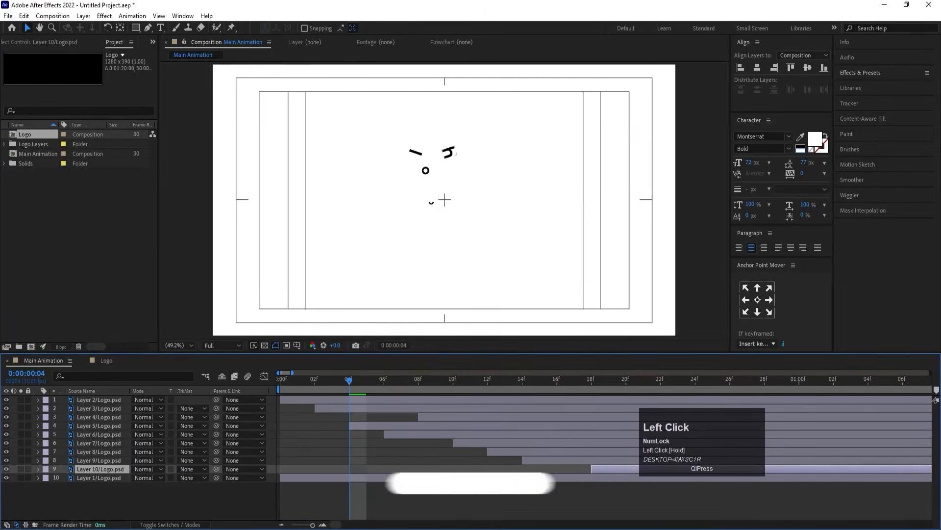
drag(392, 478, 667, 468)
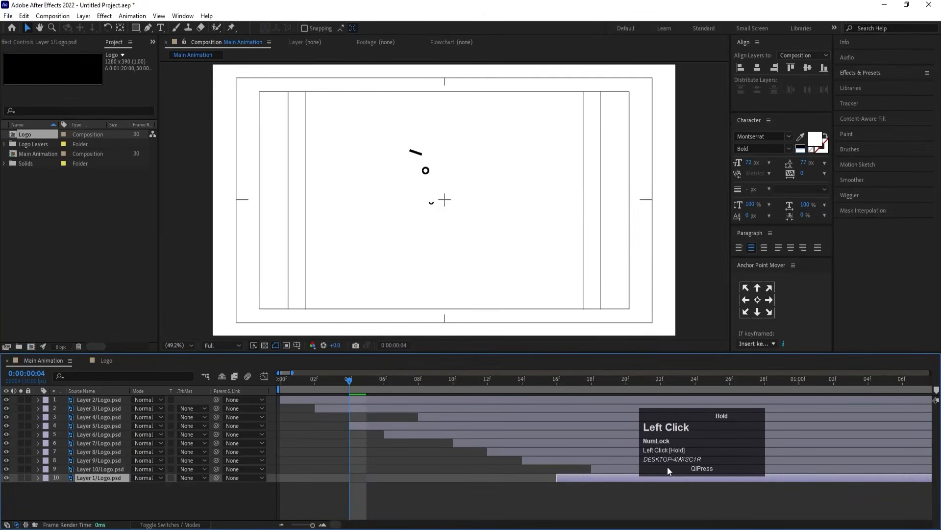
- Preview the staggered letter animation from the first frame and return to the start
key(minus)
key(minus)
key(minus)
click(281, 381)
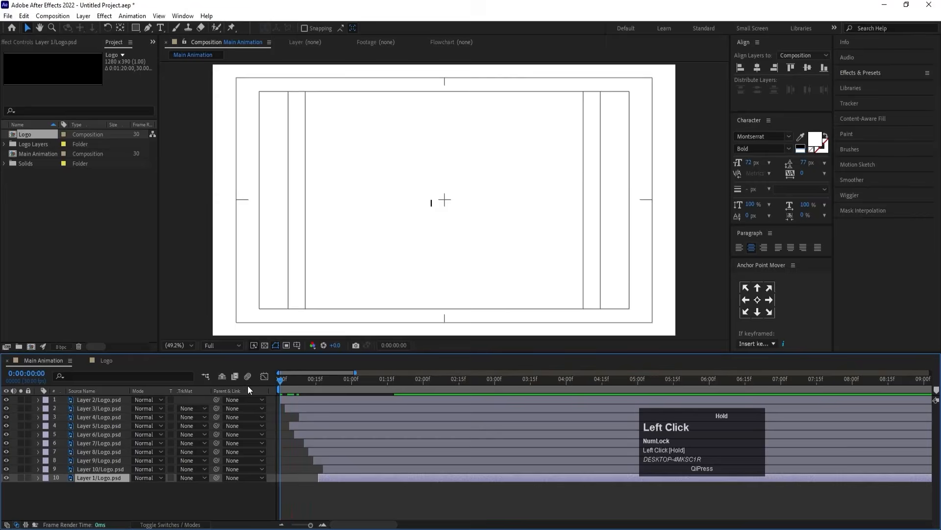
key(space)
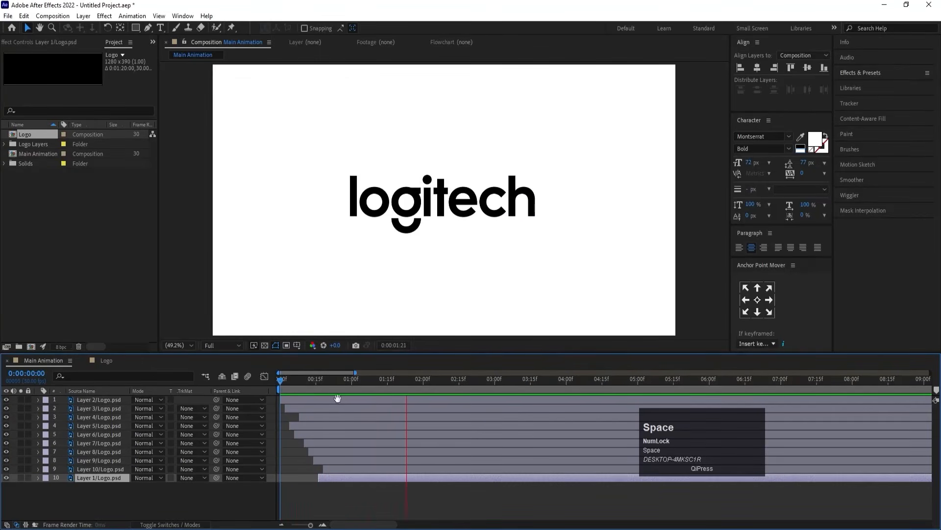
key(space)
drag(310, 381, 242, 385)
- Tighten the stagger by starting Layer 3 at frame 1, Layer 5 at 2, Layer 4 at 3, Layer 6 at 4 and Layer 7 at 5
key(equal)
key(equal)
key(equal)
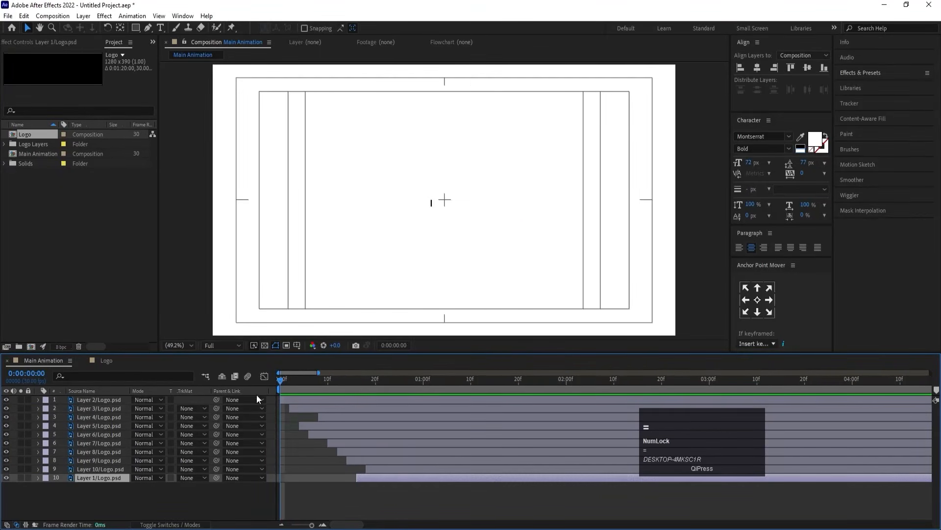
drag(341, 407, 327, 410)
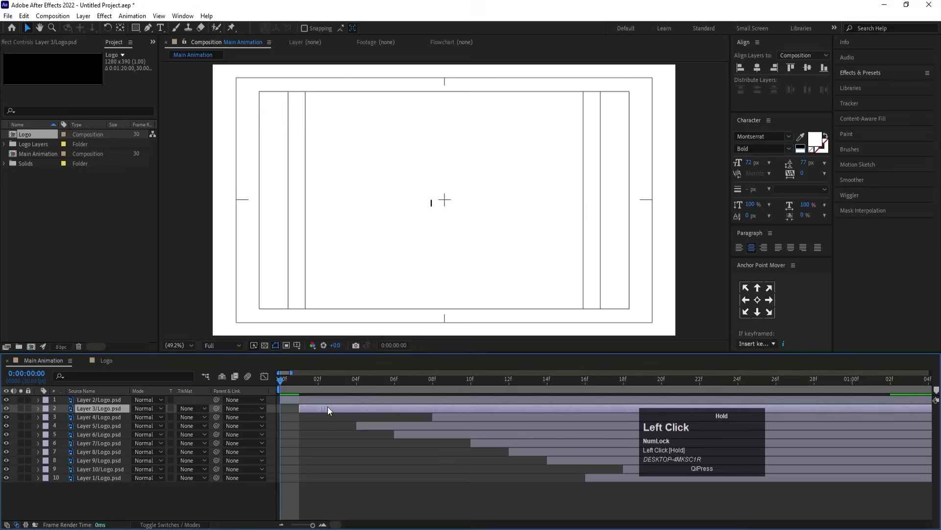
click(357, 425)
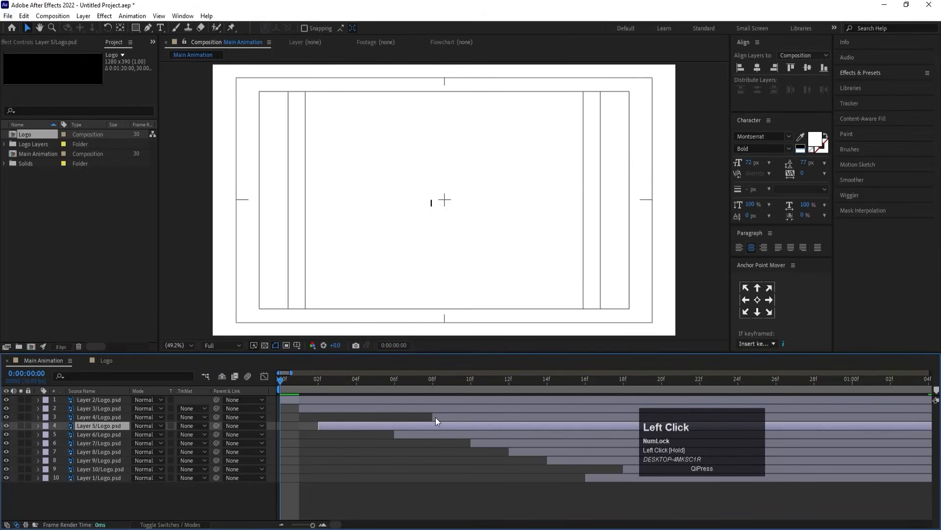
drag(436, 417, 379, 419)
click(405, 437)
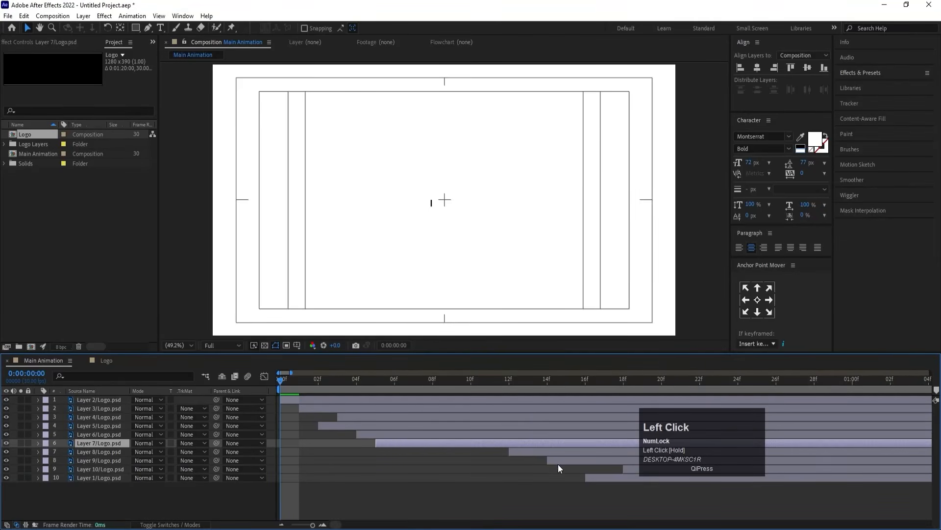
- Continue the one-frame stagger with Layer 9 at frame 6, Layer 8 at 7, Layer 1 at 8 and Layer 10 at 9
drag(558, 464, 382, 456)
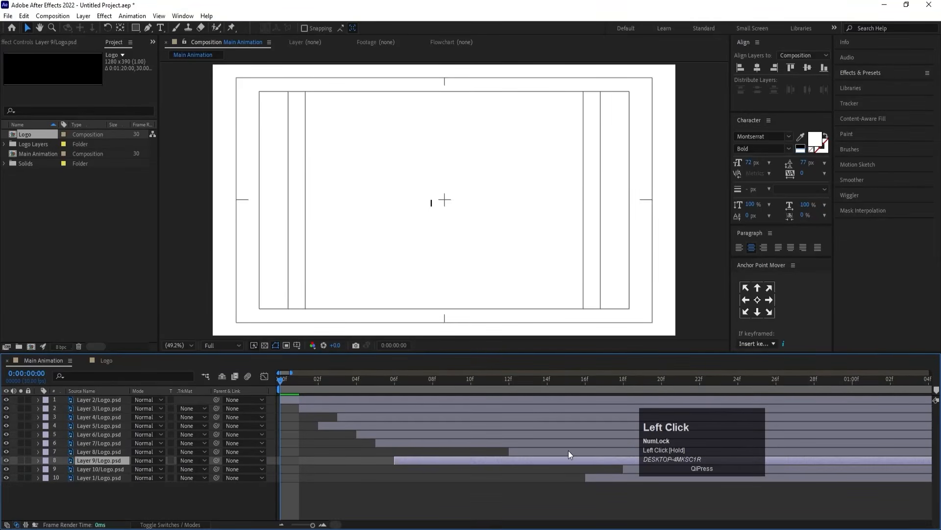
drag(558, 451, 468, 455)
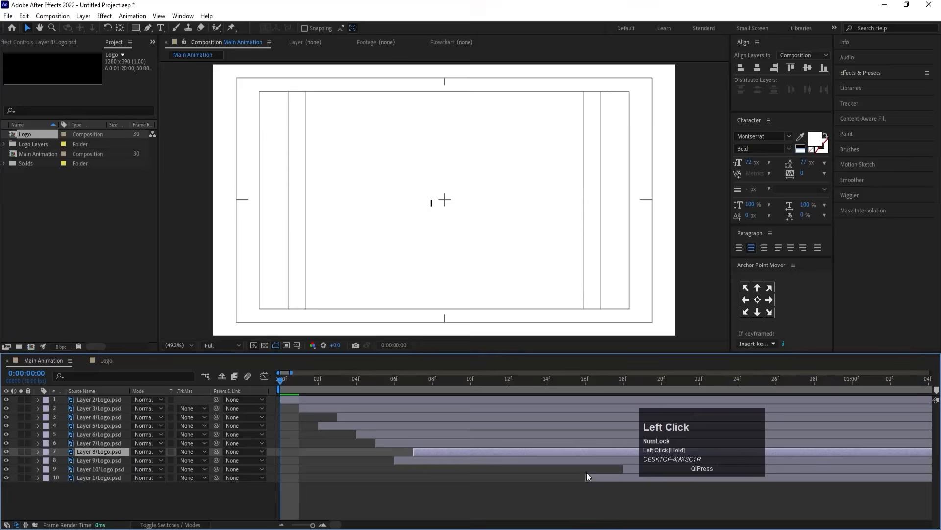
drag(588, 475, 448, 481)
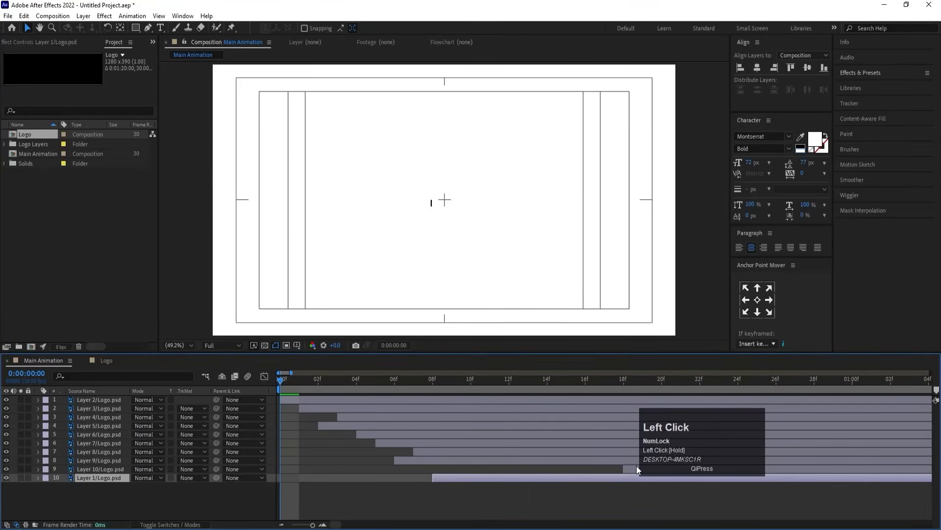
drag(637, 469, 451, 461)
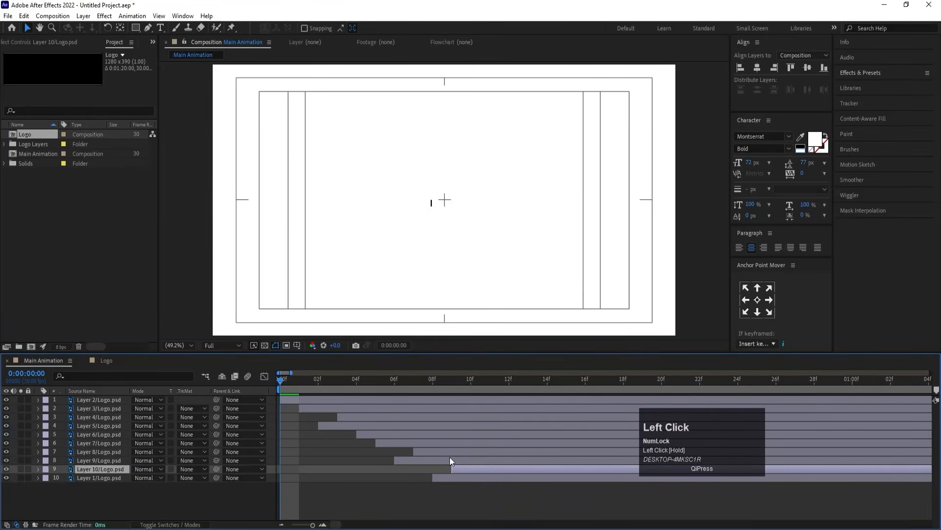
- Enable motion blur on all ten letter layers and for the Main Animation composition
key(minus)
key(minus)
key(minus)
click(184, 499)
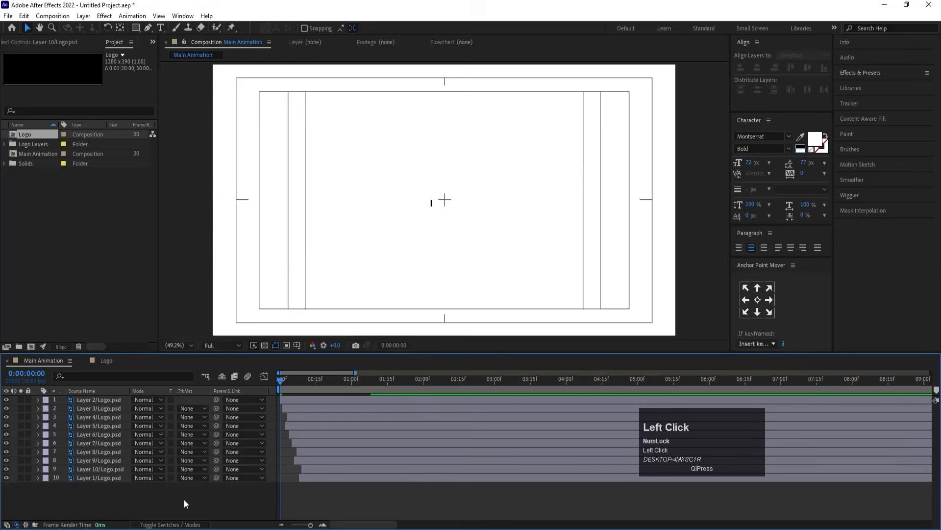
key(F4)
key(ctrl+a)
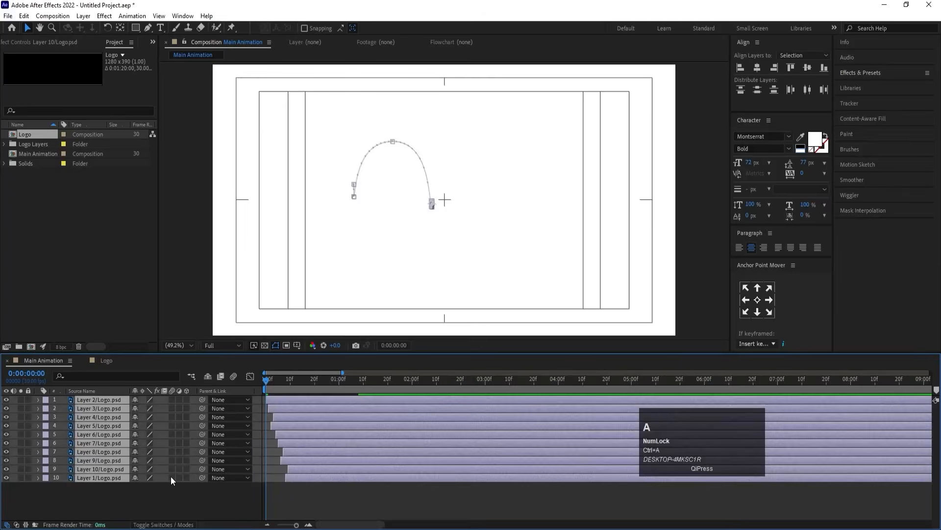
click(172, 477)
- Preview the letter animation with motion blur, deselect the layers and return to the first frame
key(space)
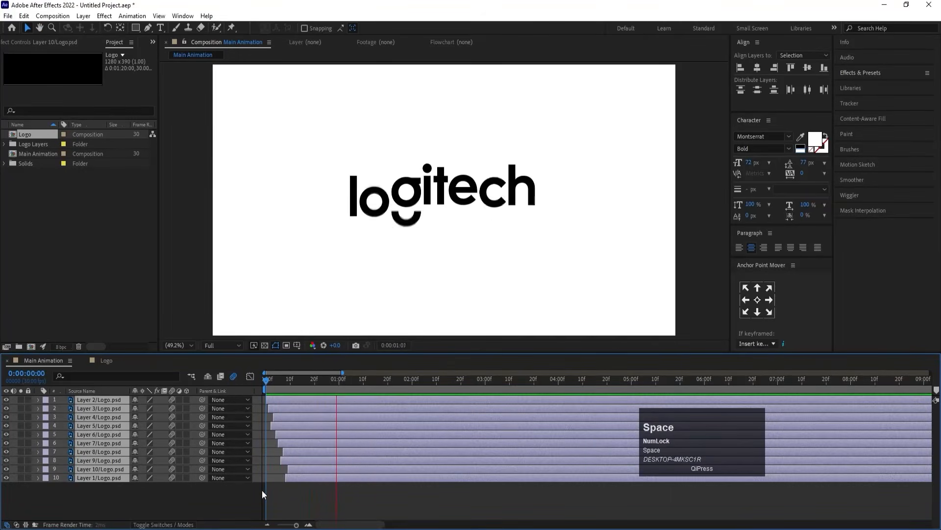
click(287, 379)
key(space)
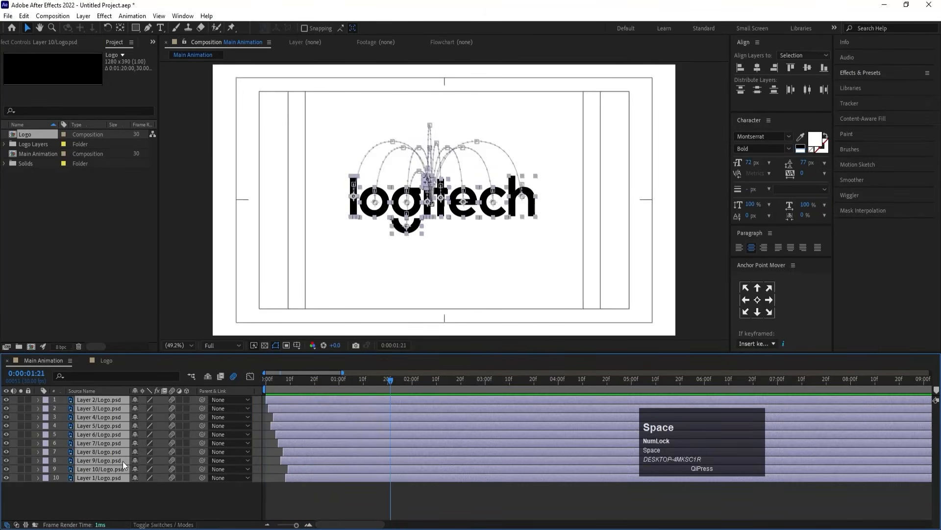
click(110, 491)
key(space)
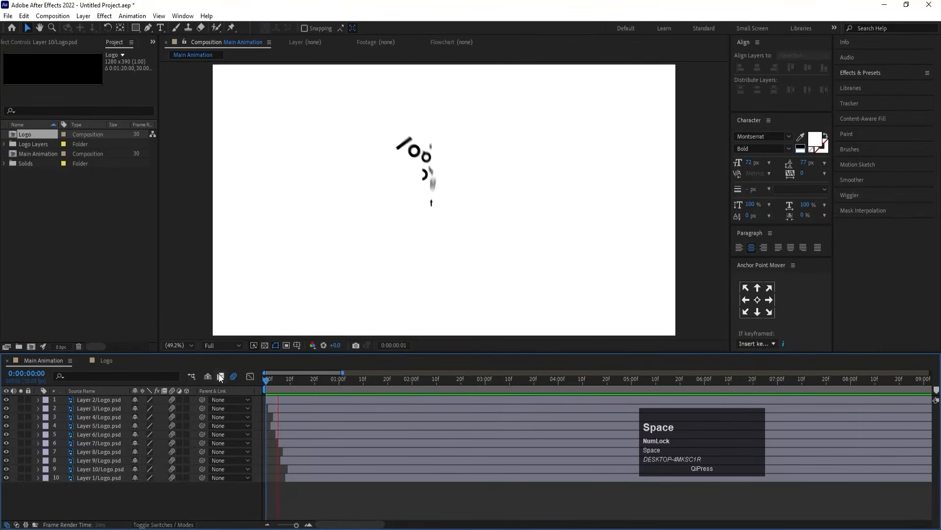
key(space)
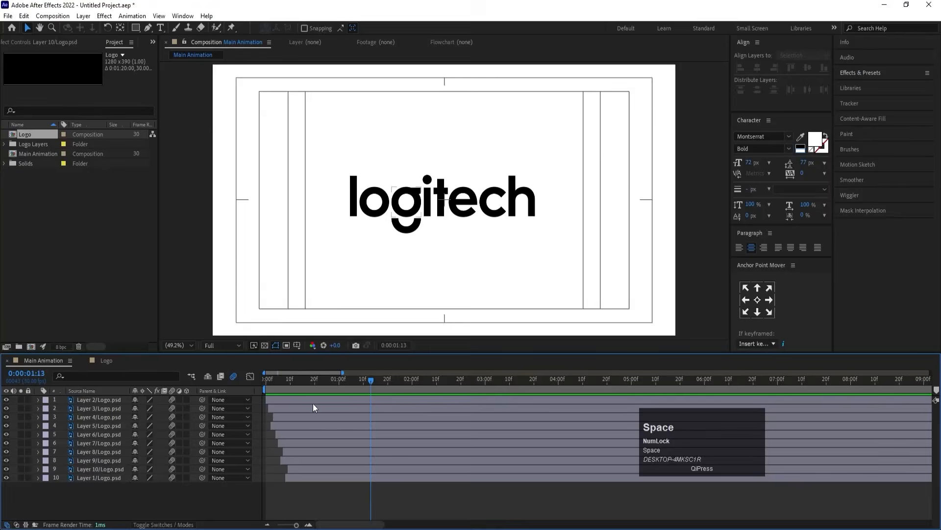
drag(299, 380, 223, 384)
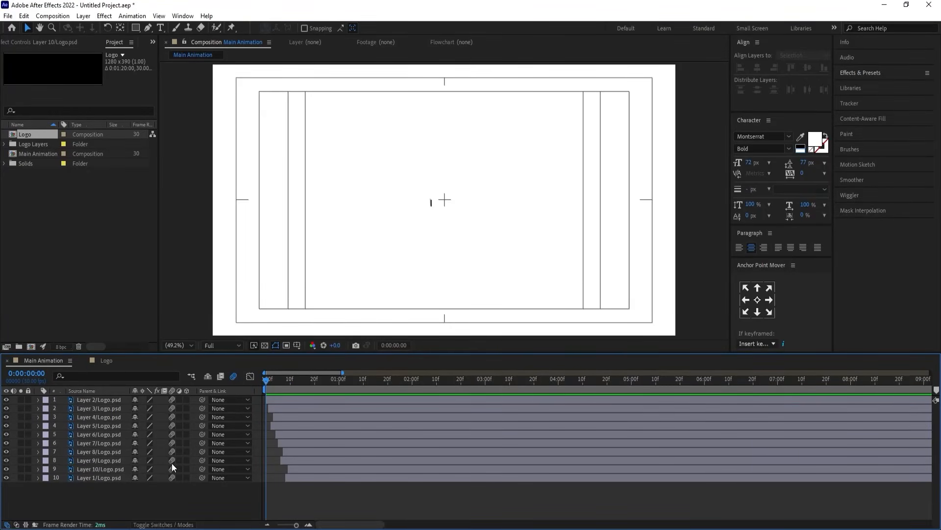
- Pre-compose all ten letter layers as Logo Animation with all attributes moved, and hide and lock the resulting layer
drag(137, 489, 73, 385)
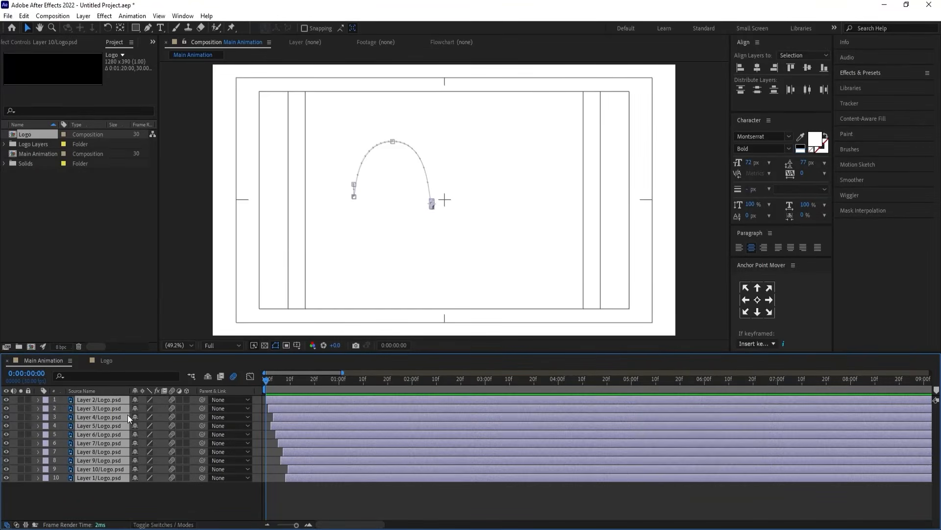
key(ctrl+shift+c)
text(Logo Animation)
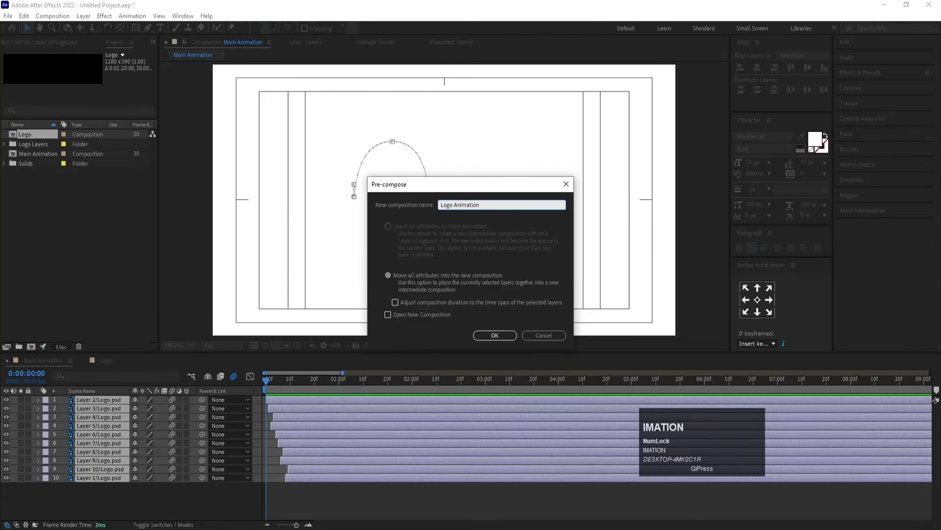
key(Return)
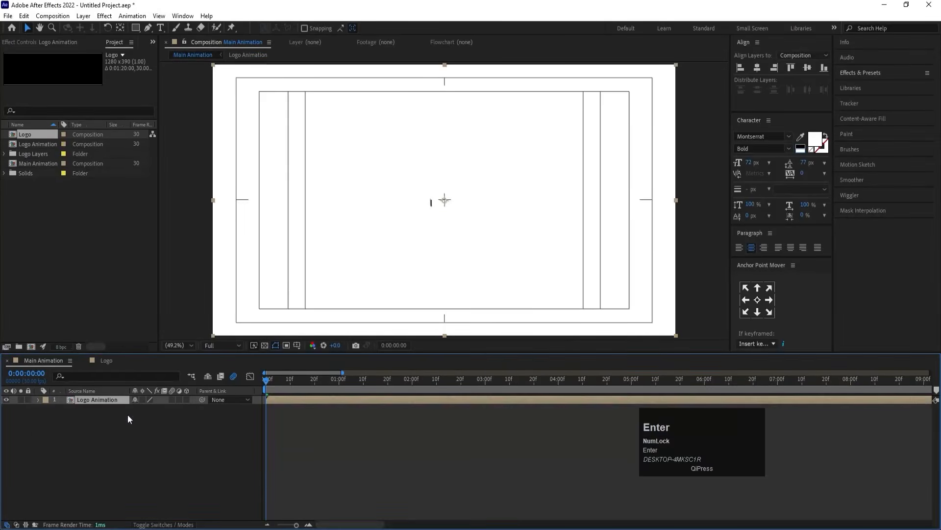
click(28, 399)
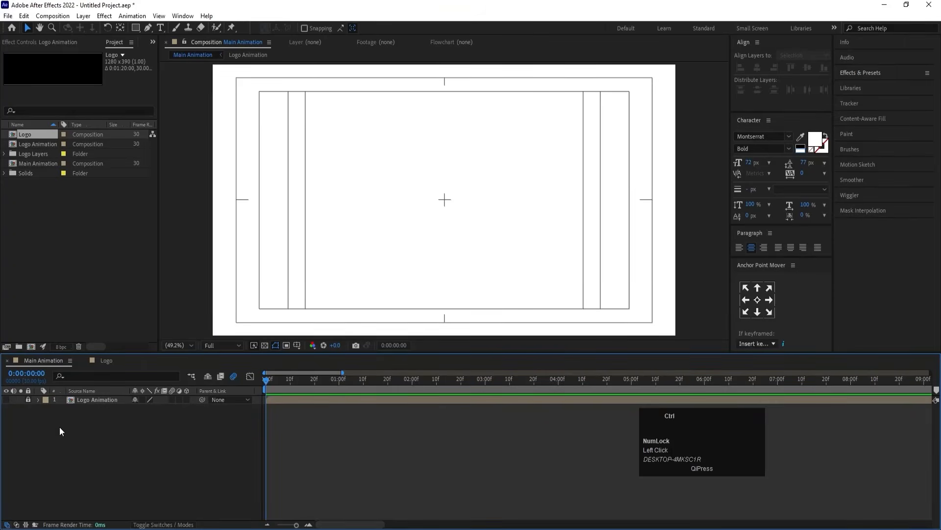
- Create a new composition named Key 01 with a width and height of 500 px
key(ctrl+n)
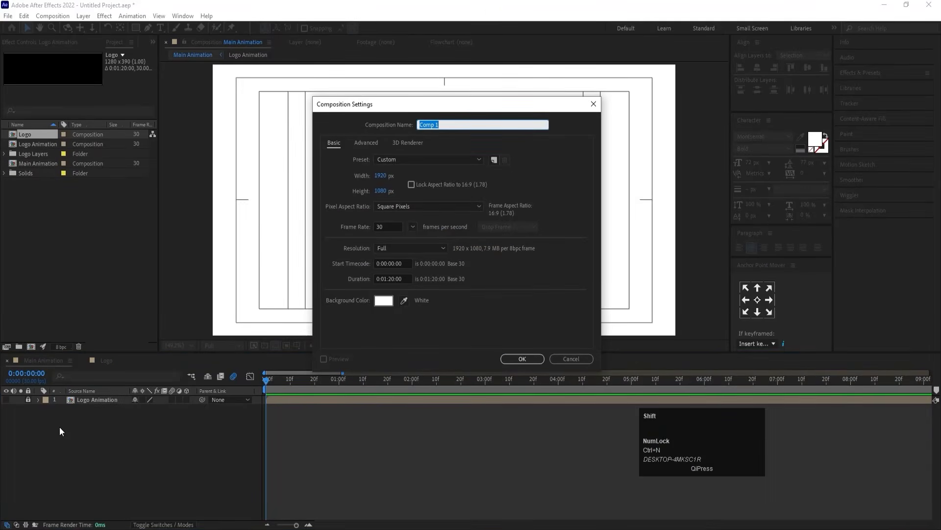
text(Key)
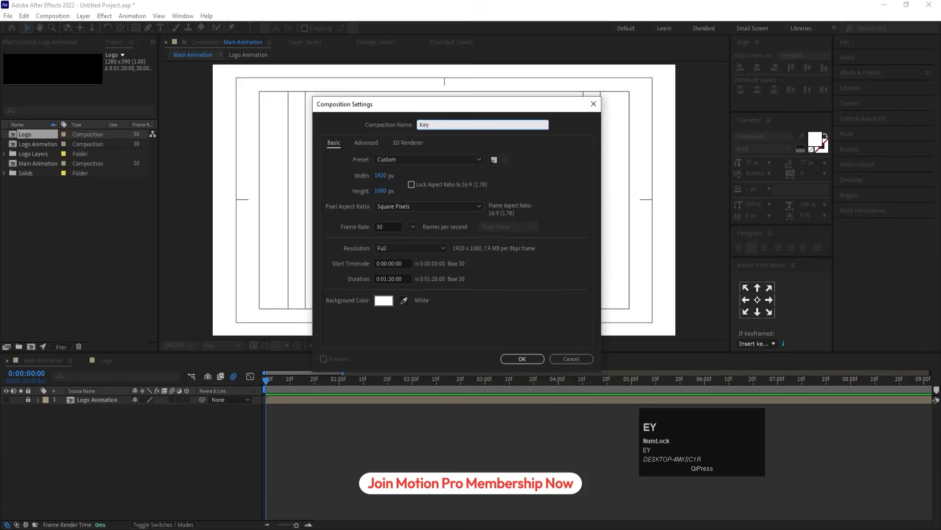
text( 01)
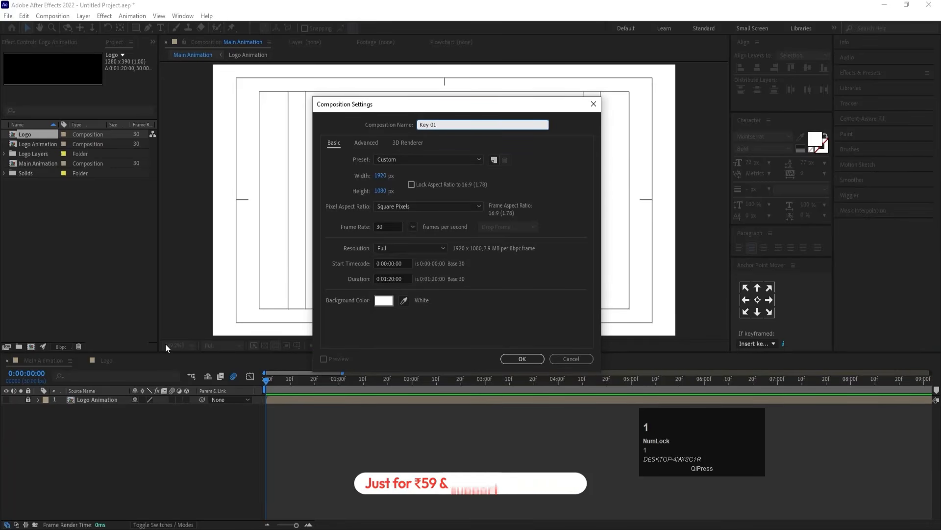
click(387, 178)
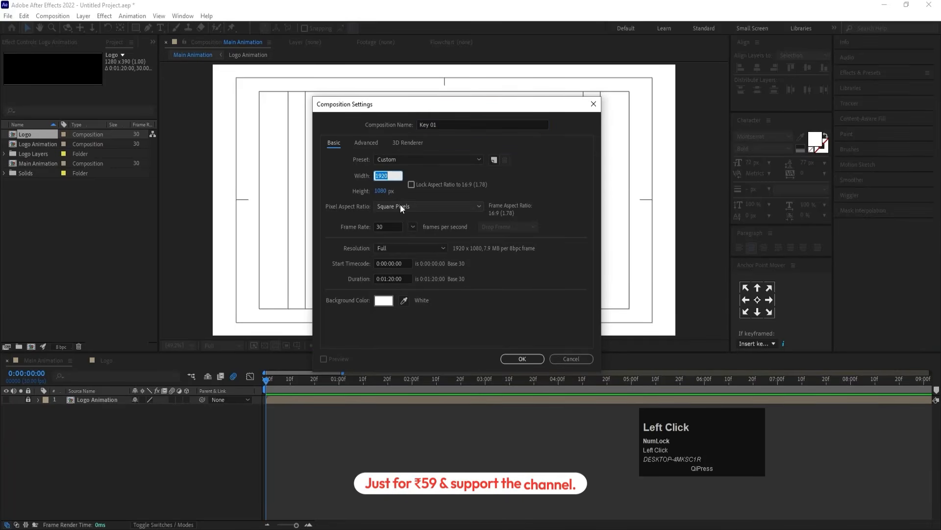
text(500)
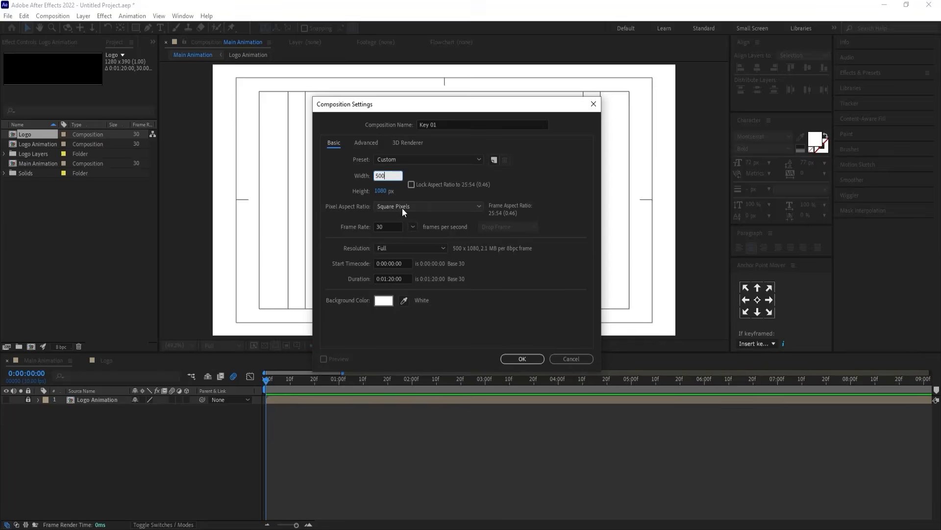
key(Tab)
text(500)
key(Return)
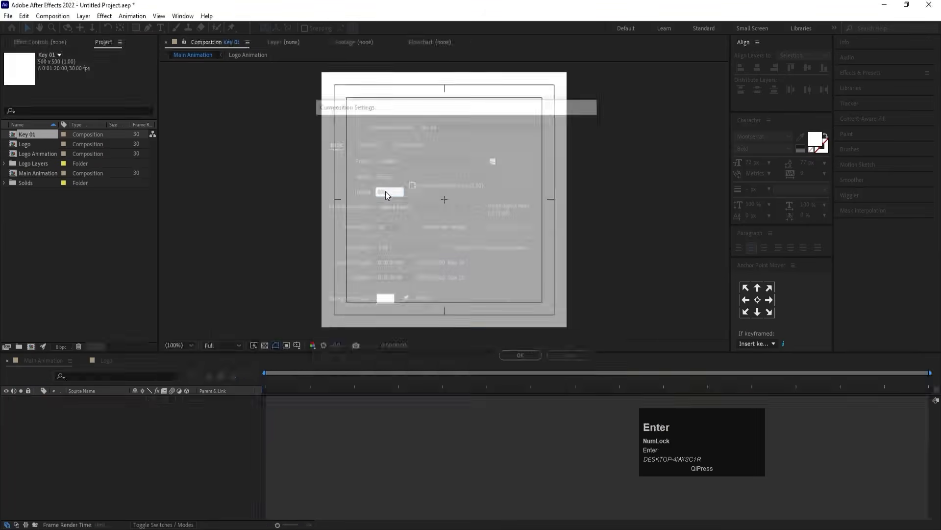
- Add a black 500 by 500 px solid layer to the Key 01 composition
click(154, 422)
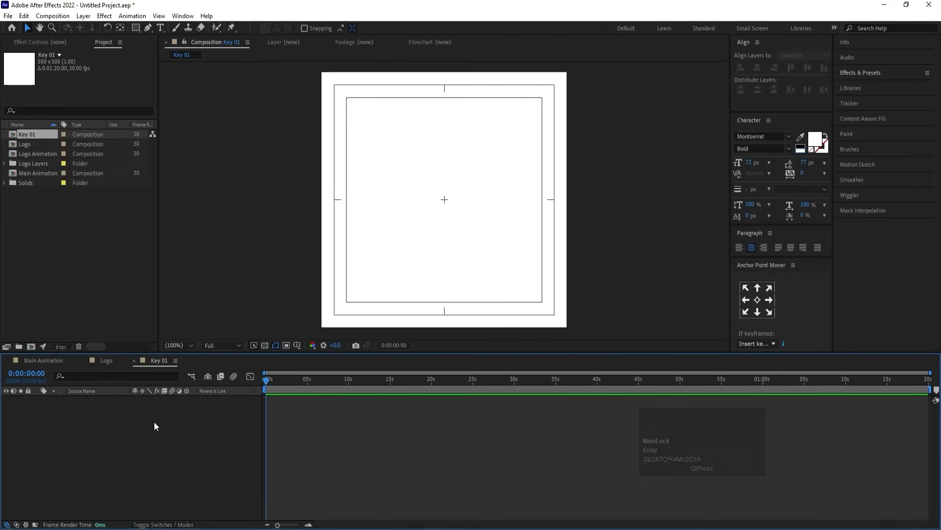
key(ctrl)
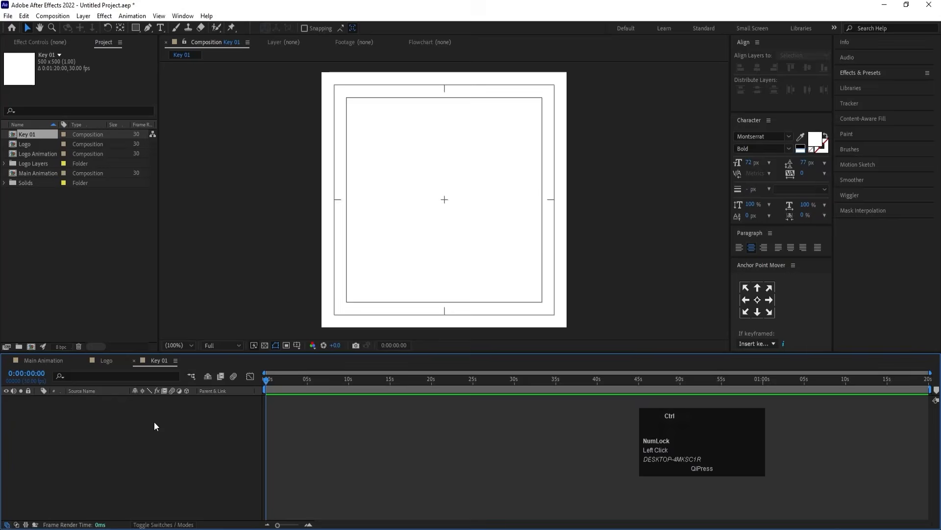
key(ctrl+y)
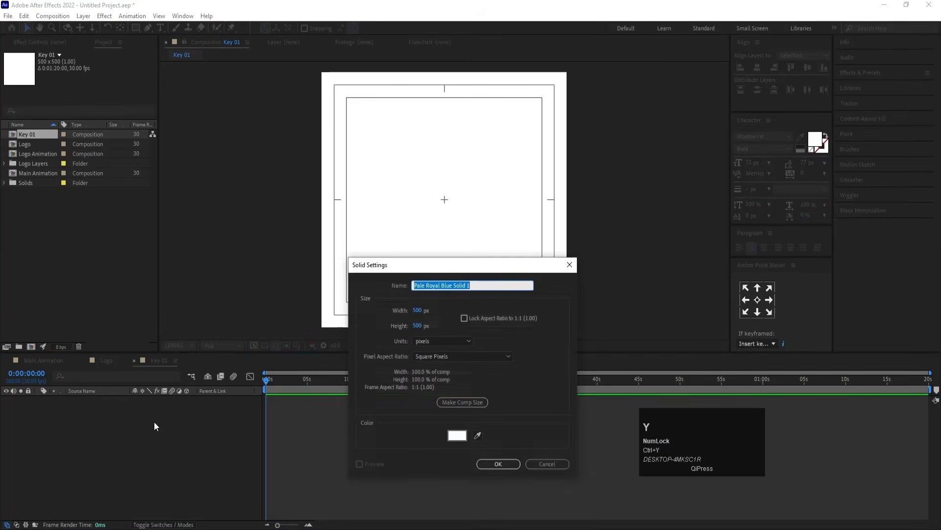
click(461, 433)
drag(93, 353, 43, 401)
key(Return)
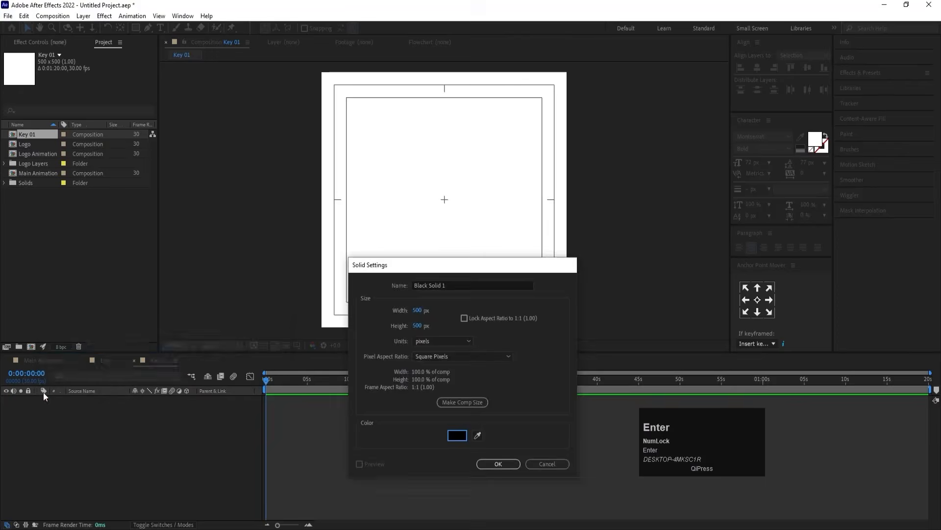
key(Return)
click(69, 451)
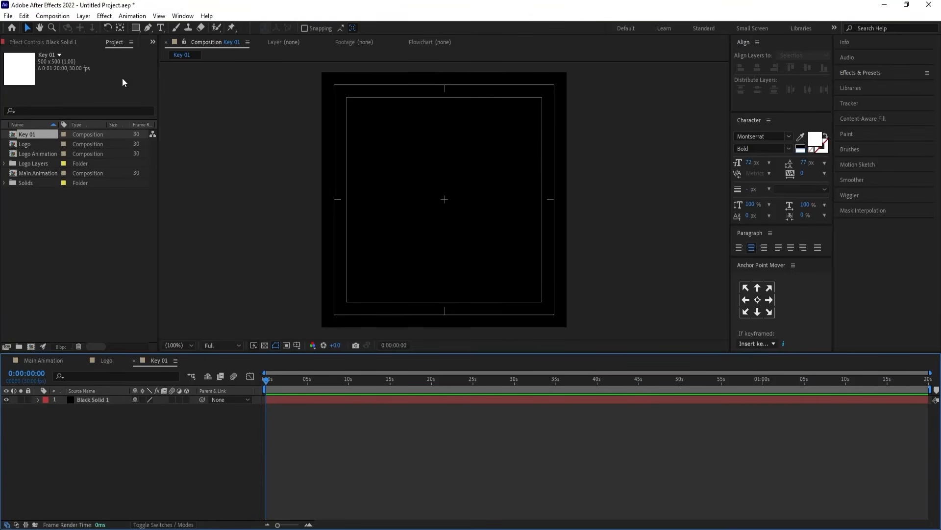
- Set up the Rectangle tool with no fill and a white (ffffff) stroke of 2 px
click(136, 28)
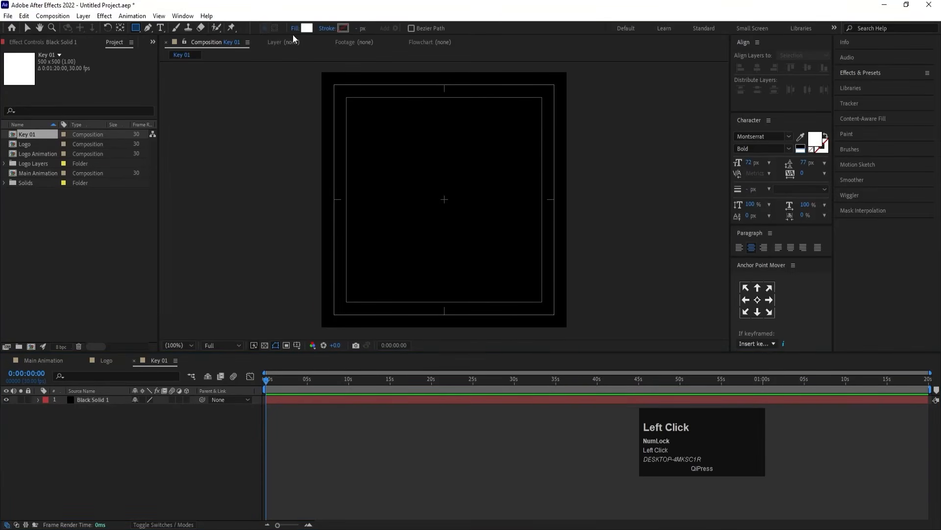
click(294, 31)
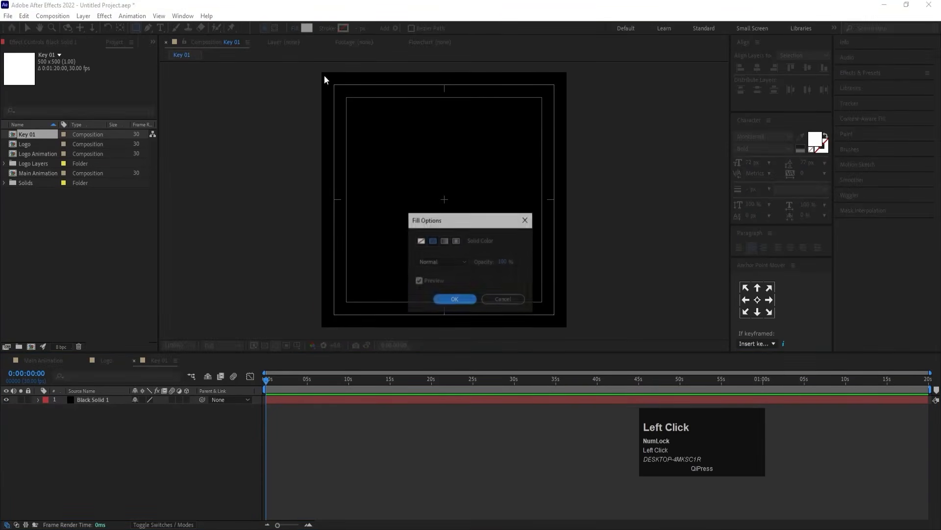
click(420, 240)
click(455, 299)
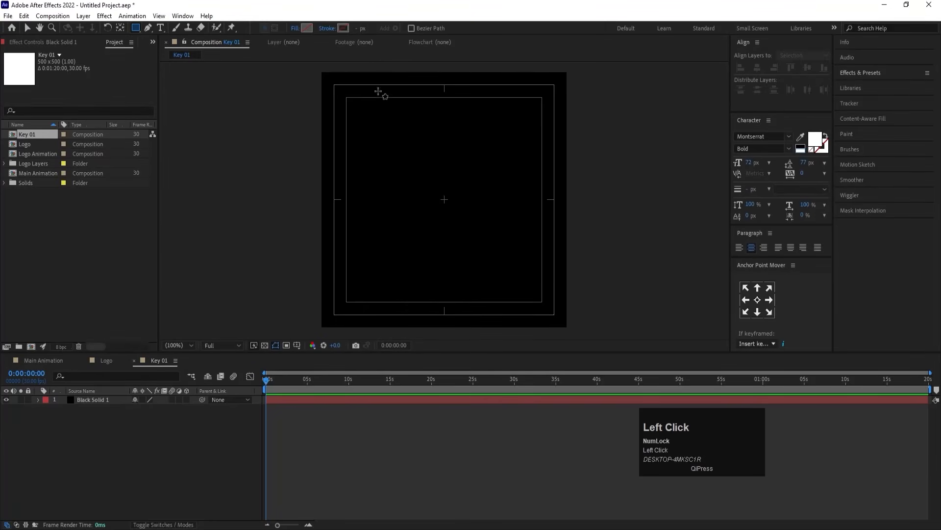
click(347, 28)
text(ffffff)
key(Return)
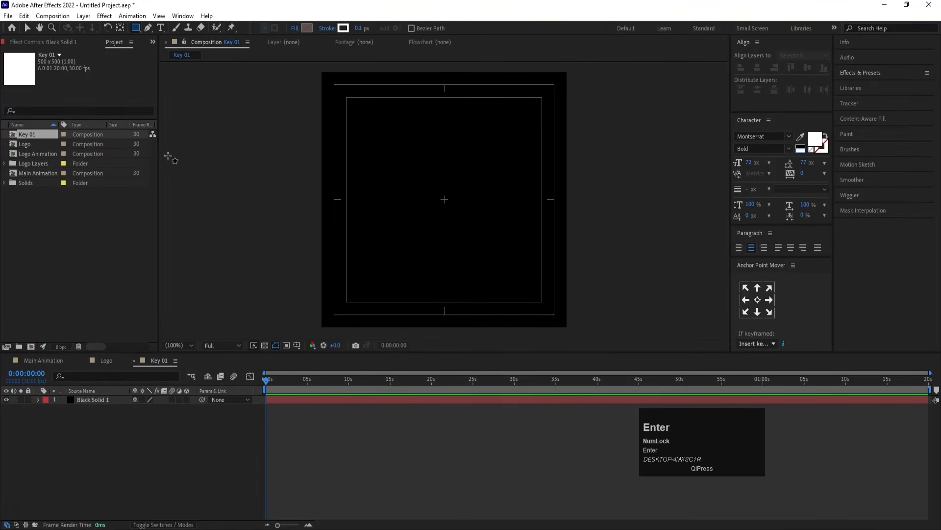
click(356, 29)
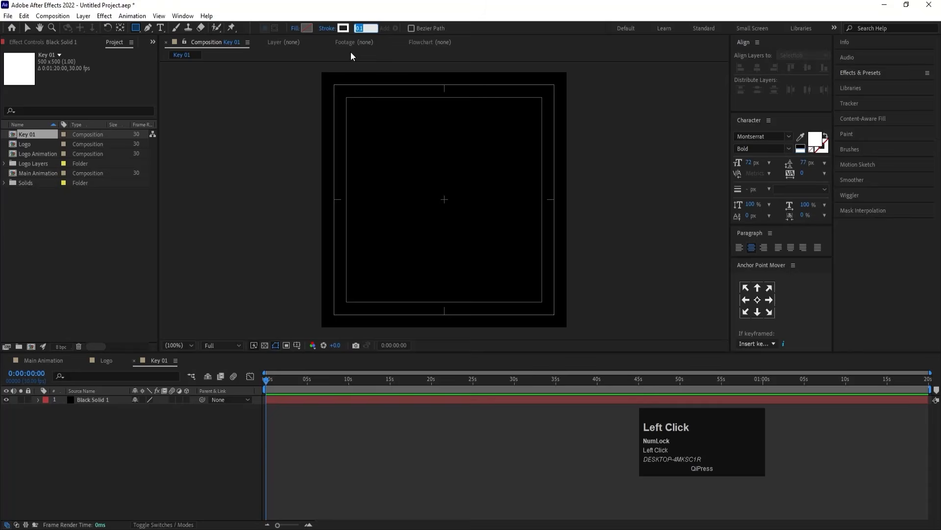
text(2)
key(Return)
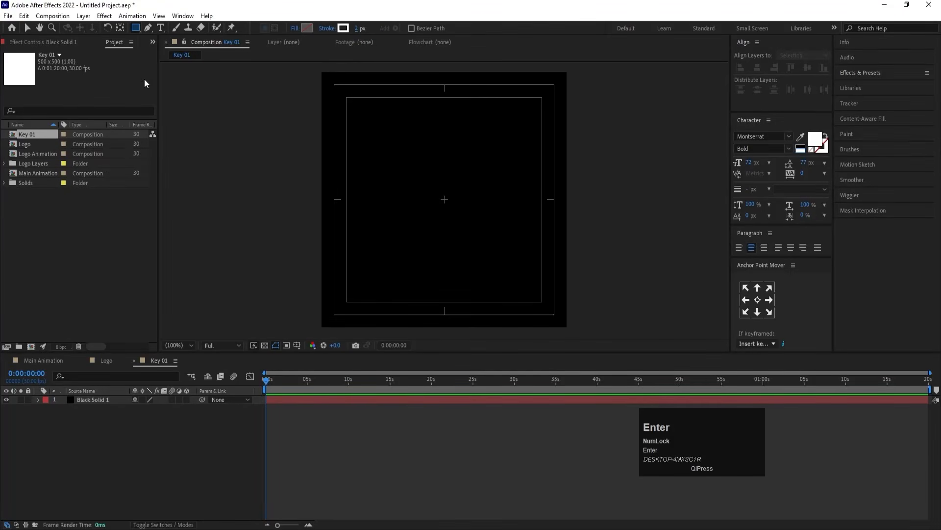
- Add a composition-sized outlined rectangle as a new shape layer and scale it to 89%
double_click(135, 28)
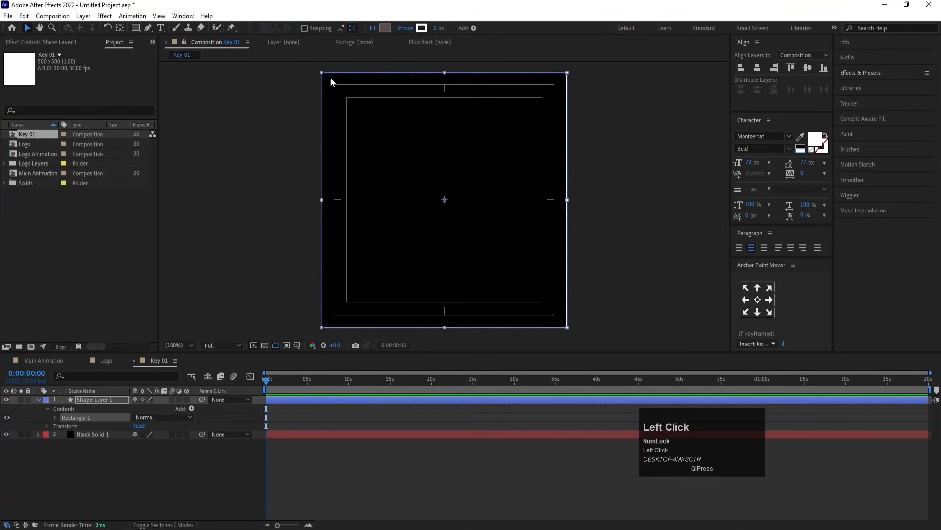
click(138, 455)
click(98, 401)
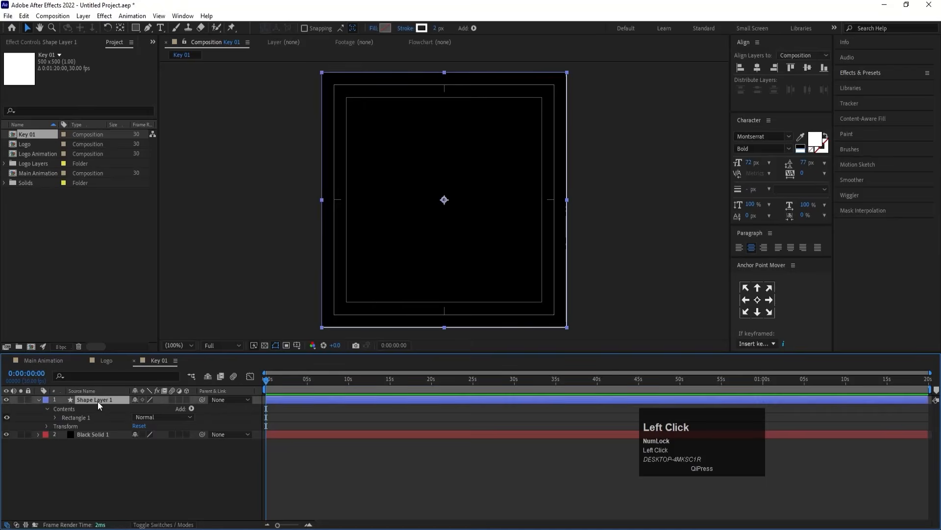
key(s)
drag(140, 411, 140, 406)
click(137, 469)
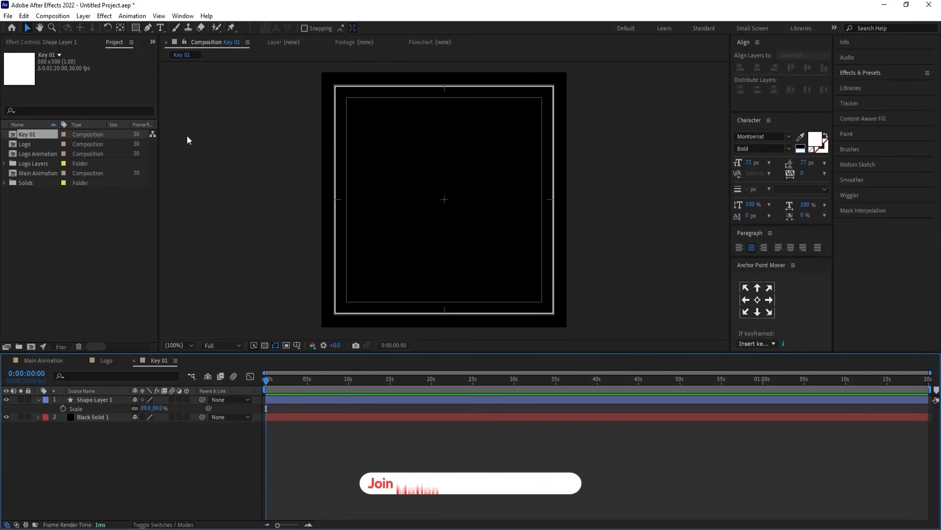
- Draw an open upward-pointing chevron with the Pen tool on a new shape layer, its apex at the composition's centre
click(147, 27)
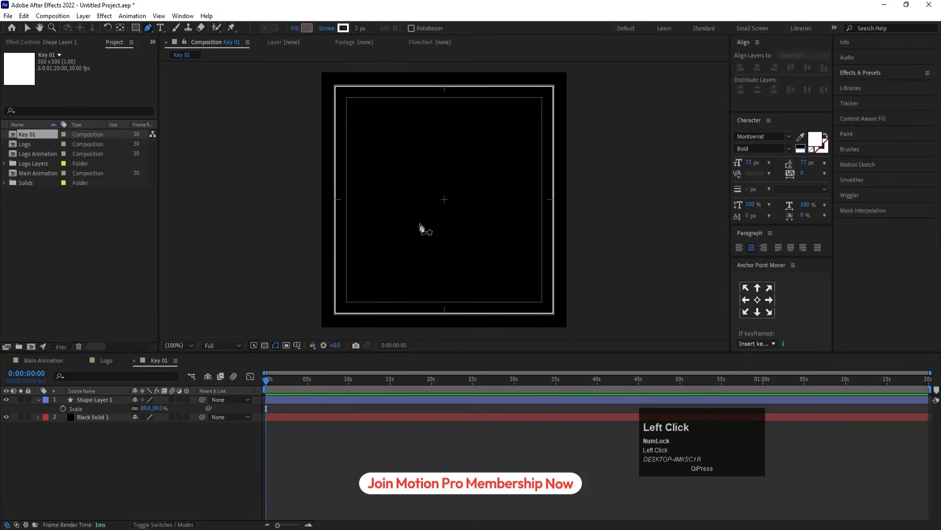
click(388, 235)
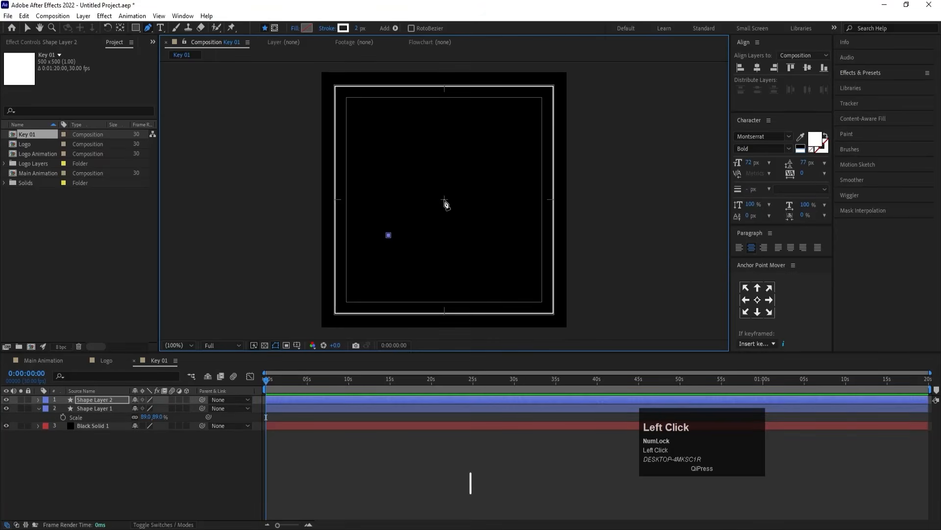
click(444, 200)
shift+click(496, 239)
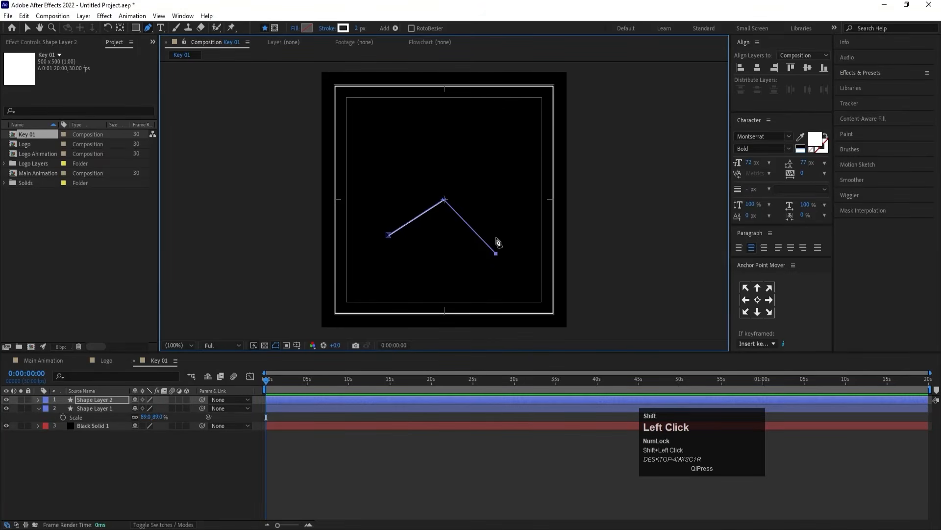
mouse_move(496, 257)
mouse_down()
mouse_move(500, 240)
mouse_move(494, 259)
mouse_up()
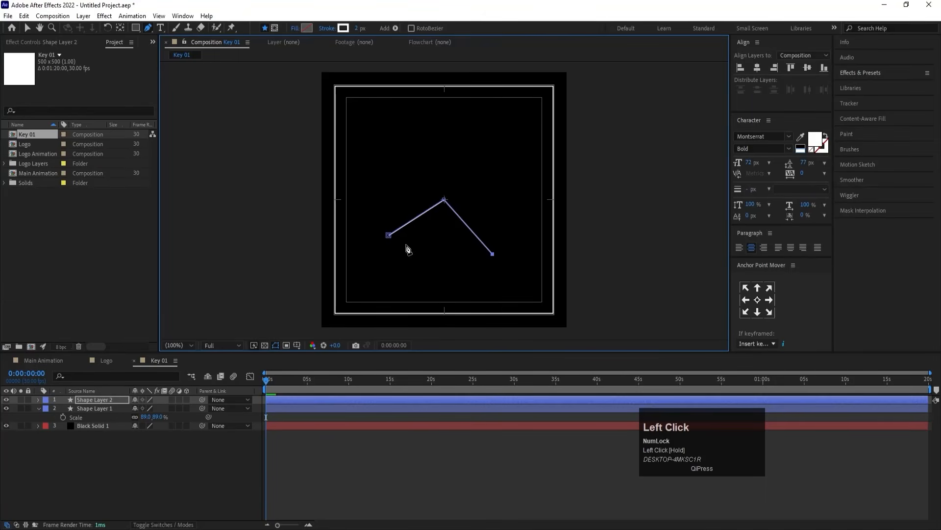
- Align the chevron's two lower ends to a horizontal guide and set its stroke width to 47 px
key(v)
drag(389, 237, 391, 256)
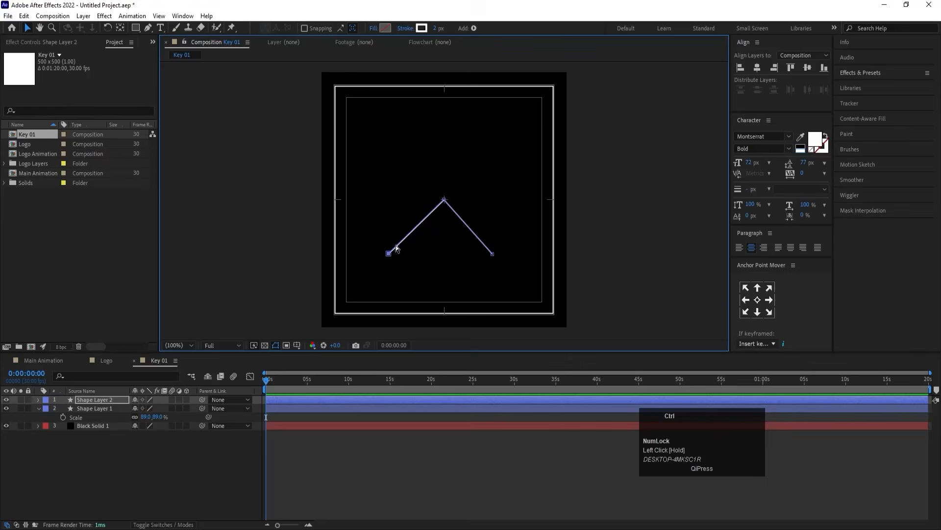
key(ctrl+r)
drag(457, 73, 489, 256)
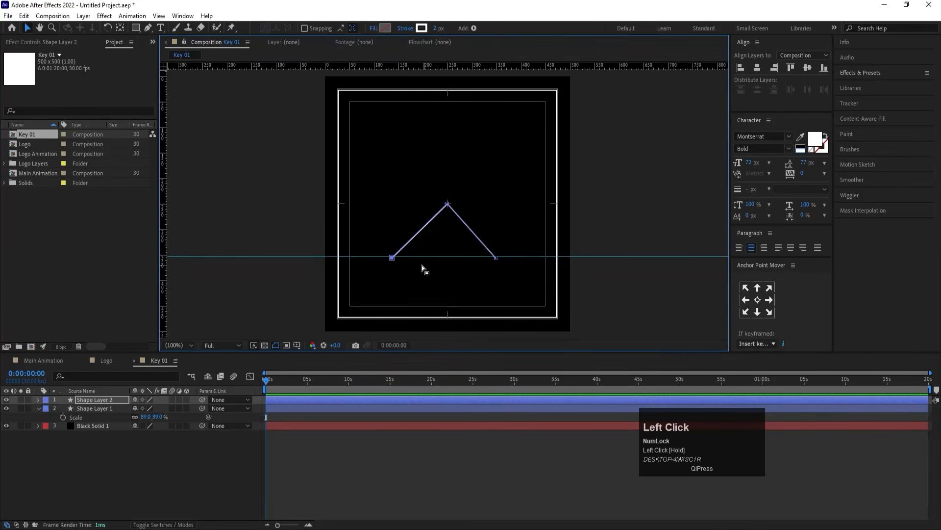
drag(393, 260, 393, 258)
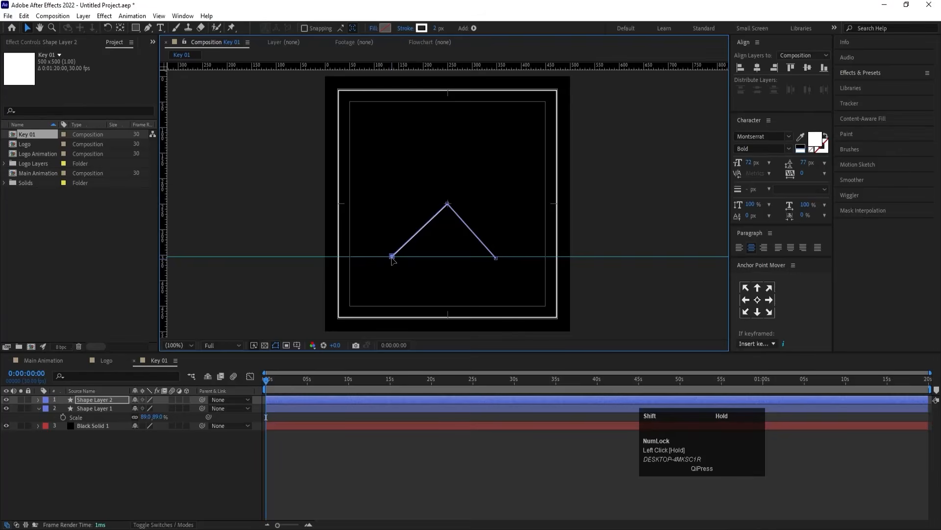
drag(498, 260, 504, 257)
drag(434, 28, 455, 28)
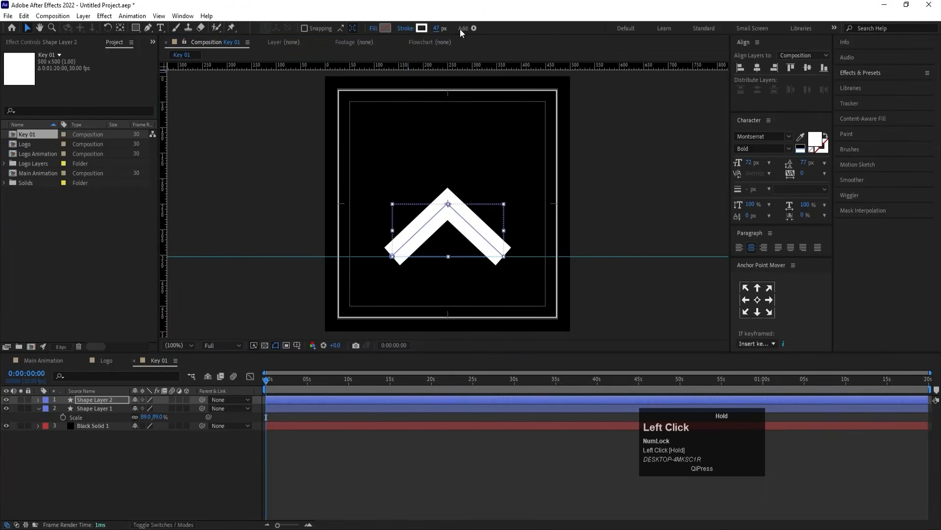
- Centre the chevron layer's anchor point and move the layer up to position 250.5, 265.5
click(49, 445)
click(83, 401)
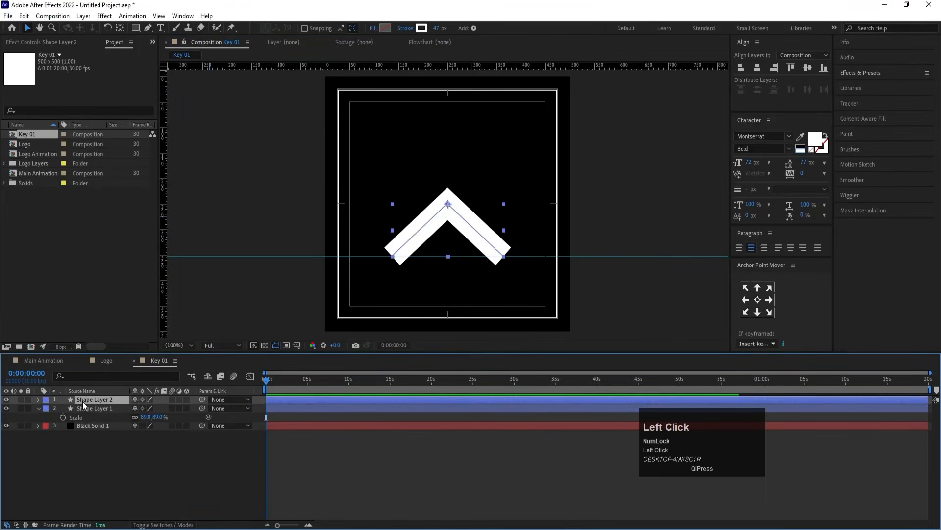
key(ctrl+alt+Home)
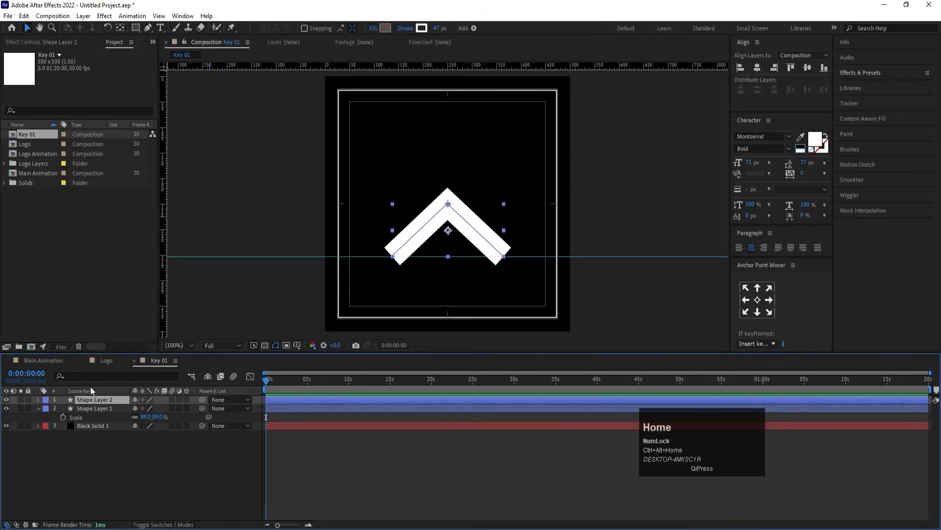
key(p)
drag(152, 409, 142, 401)
click(88, 478)
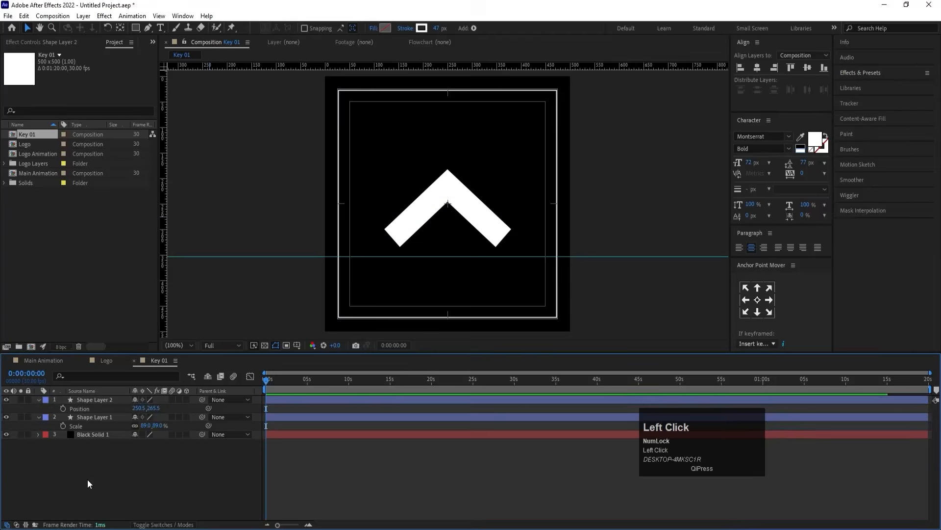
- Place the Key 01 composition above Logo Animation in Main Animation and scale it to 28%
click(55, 361)
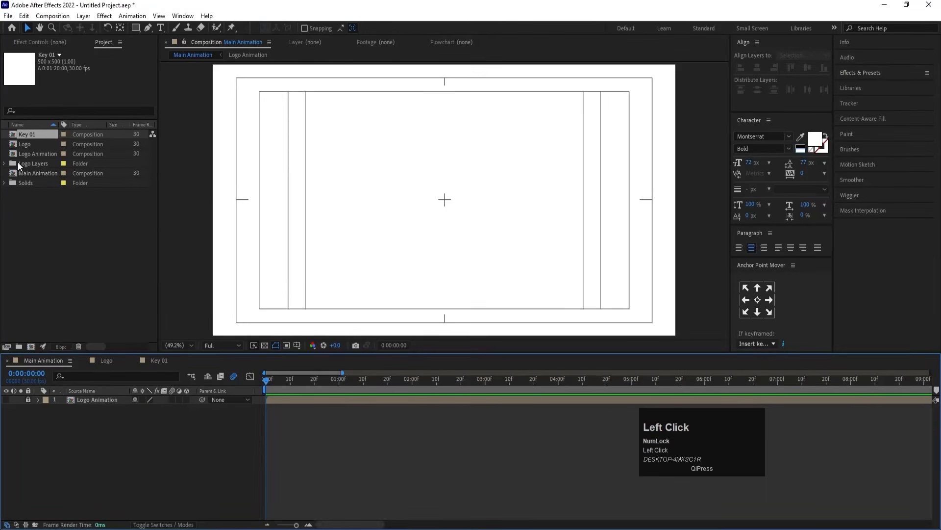
drag(27, 134, 100, 399)
key(w)
key(s)
- Set the square outline's stroke width in Key 01 to 23 px and check the key in Main Animation
click(148, 359)
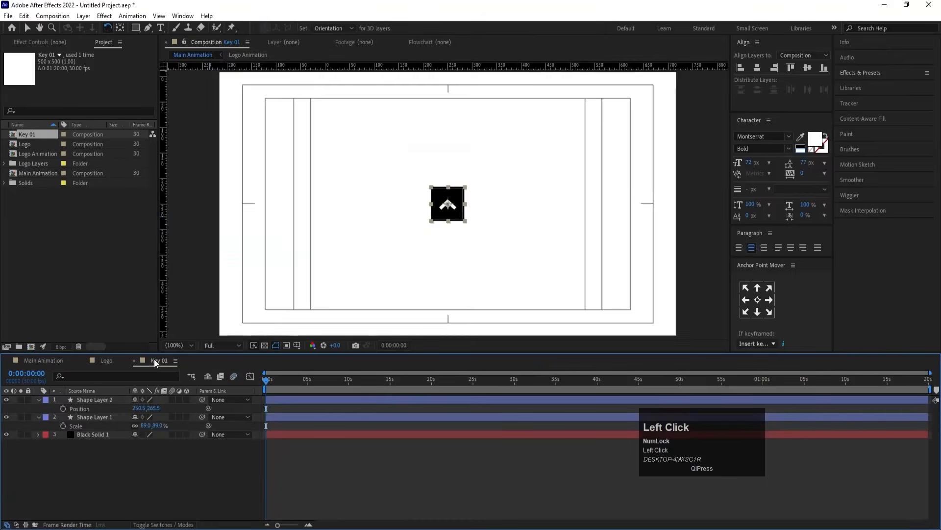
click(90, 417)
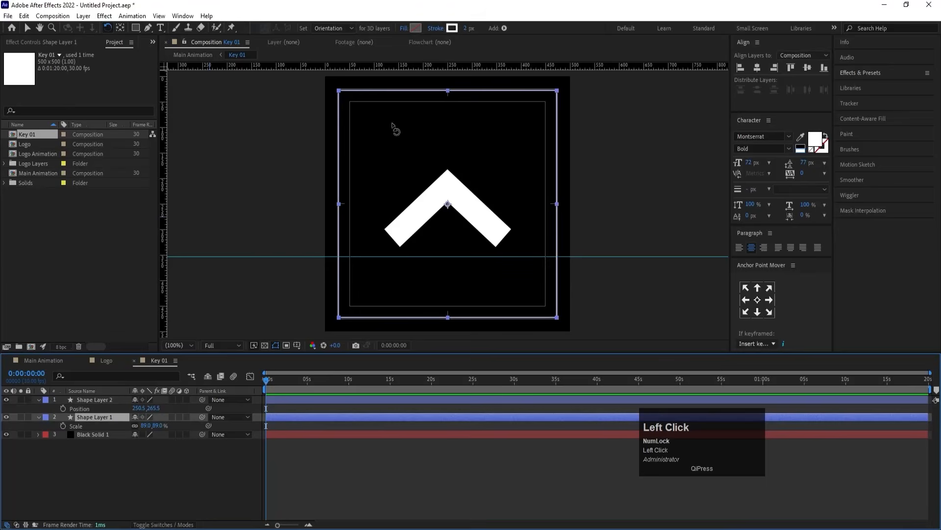
drag(465, 28, 478, 29)
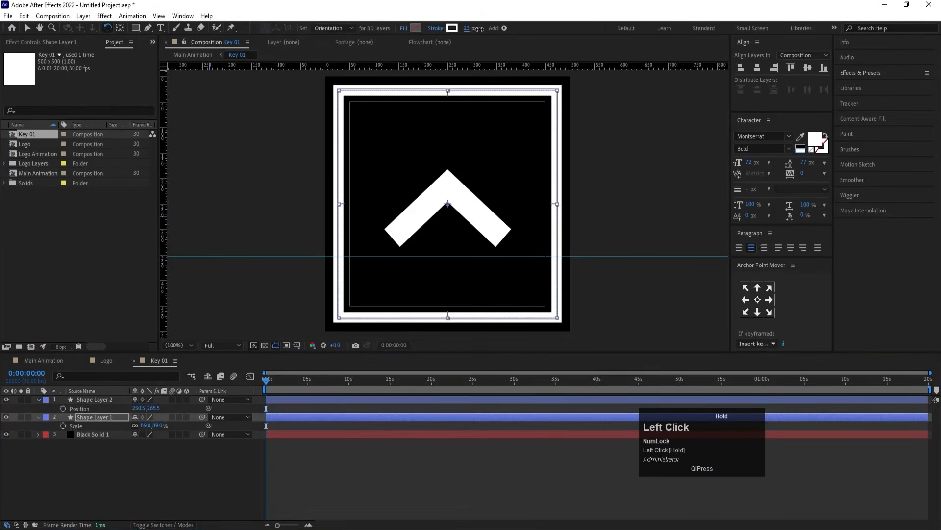
click(49, 360)
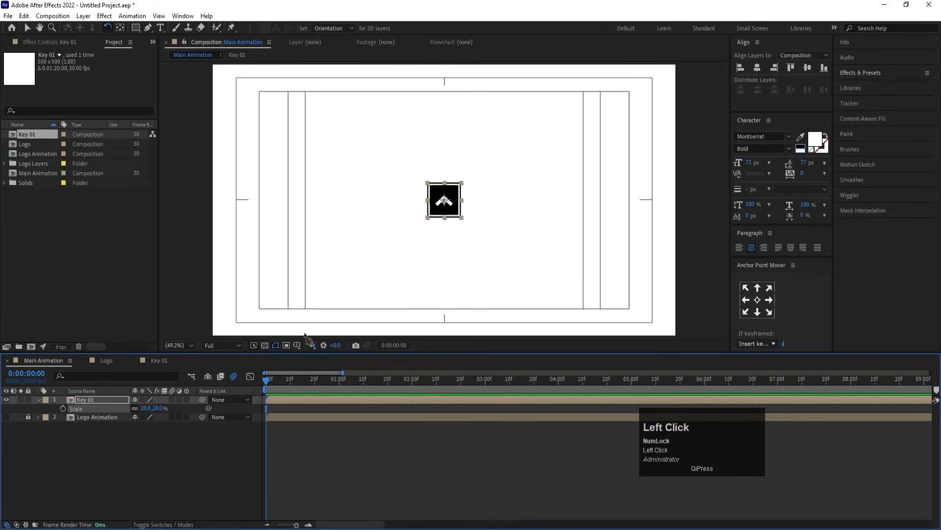
- Scale the square outline in Key 01 to 79% and return to Main Animation
click(163, 360)
key(s)
key(s)
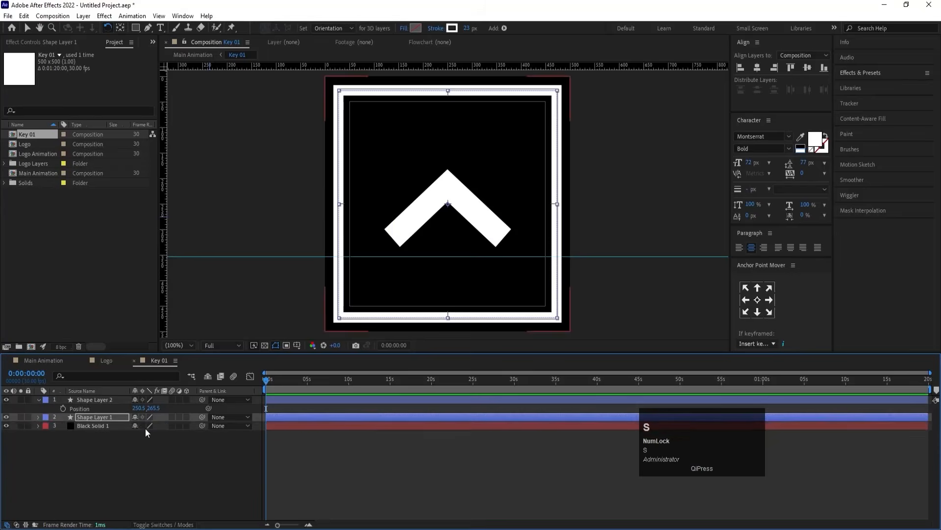
drag(145, 426, 142, 426)
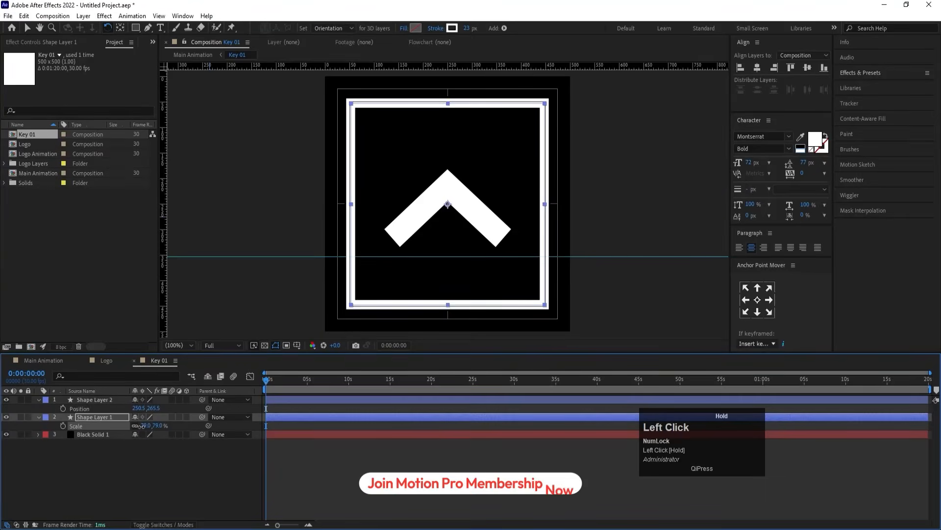
click(56, 360)
click(93, 440)
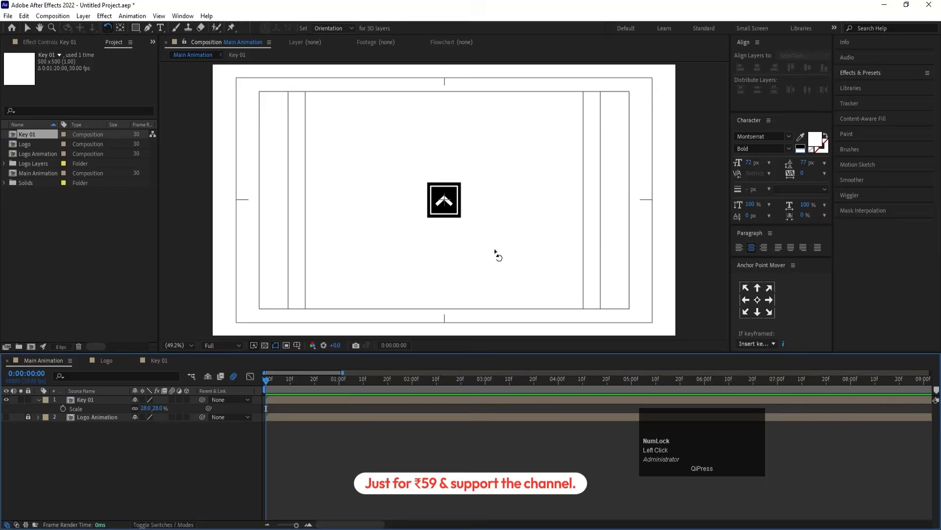
- Move the Key 01 layer up from the centre and duplicate it, placing the copy directly below with a small gap
key(v)
click(461, 206)
scroll(461, 206, up, 2)
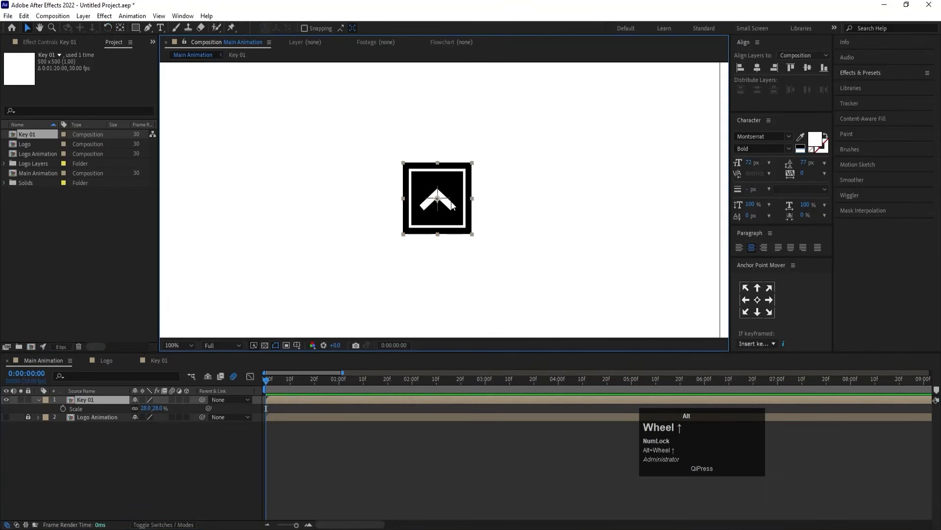
mouse_move(451, 215)
mouse_down()
mouse_move(450, 171)
mouse_move(455, 227)
mouse_up()
key(ctrl+d)
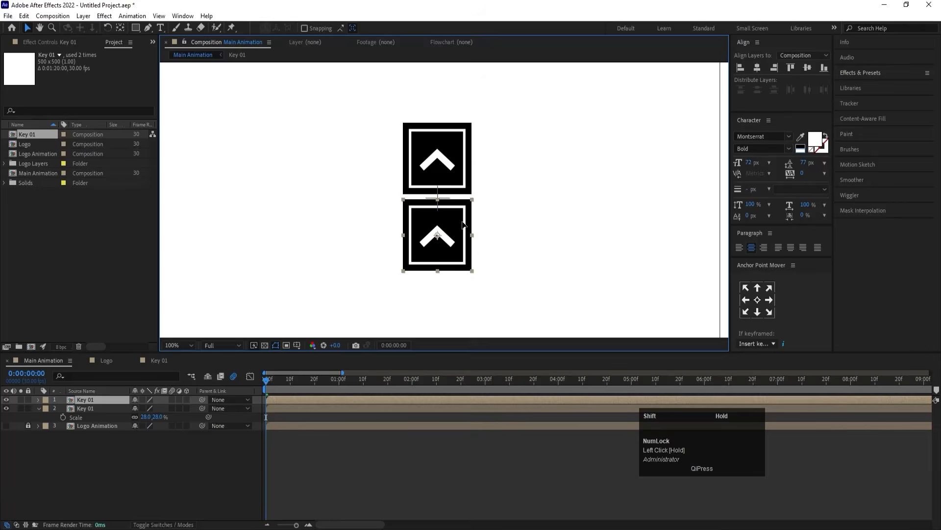
- Rotate the lower Key 01 copy to 180° so its arrow points down
key(r)
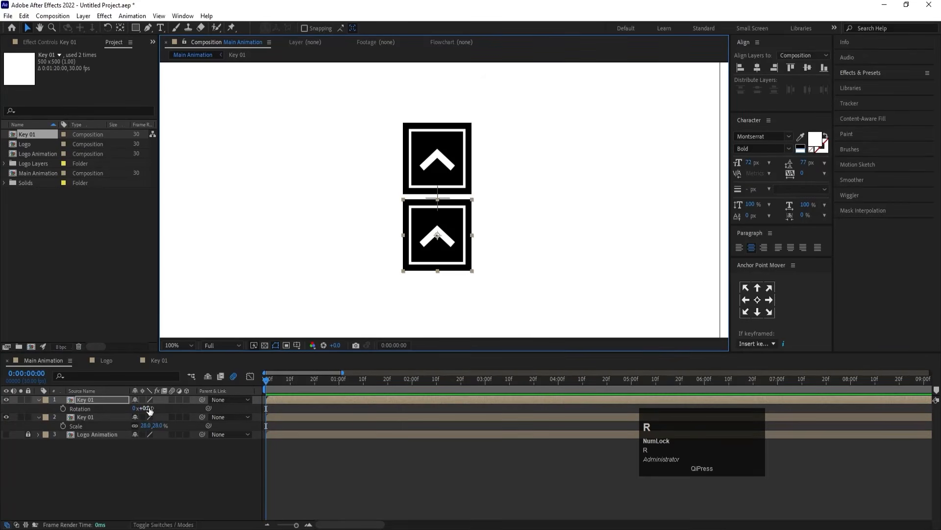
click(148, 409)
key(Return)
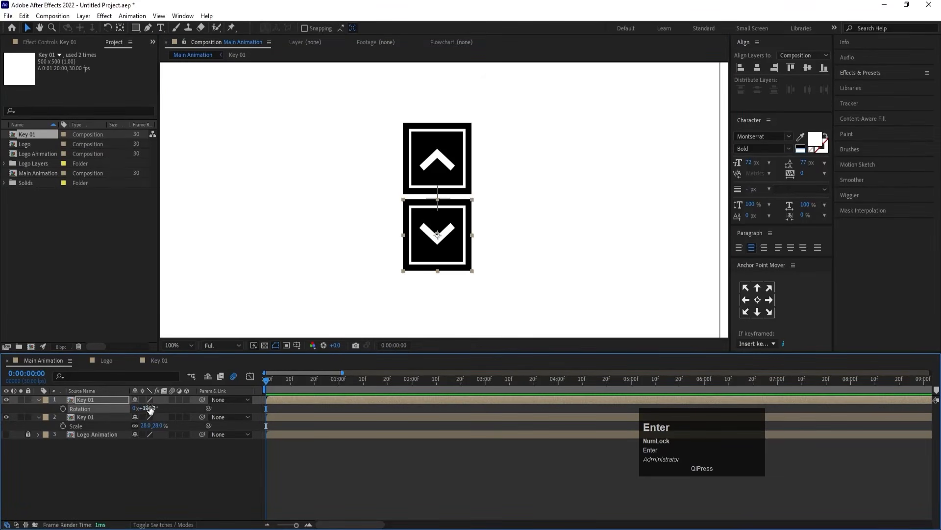
click(129, 457)
- Duplicate the down-arrow key, place the copy directly to its left with a small gap, and rotate it to 270°
click(461, 221)
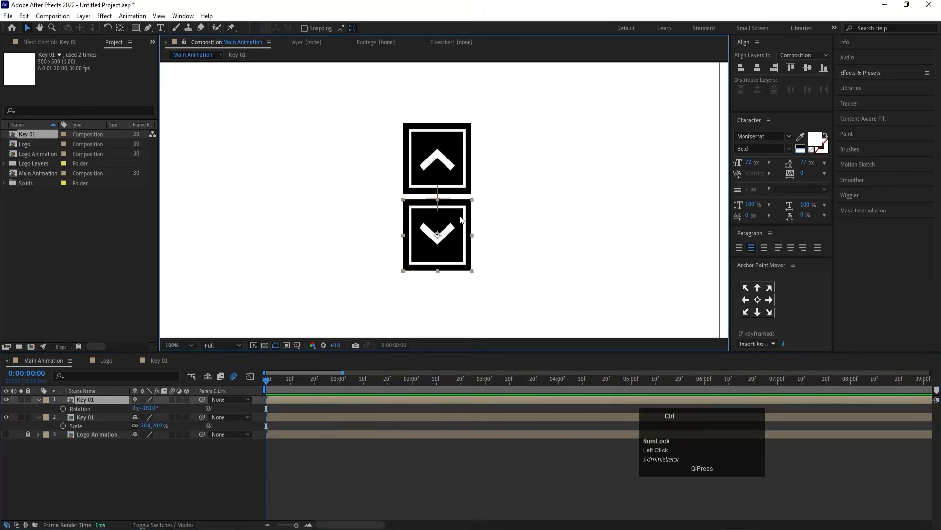
key(ctrl+d)
drag(456, 243, 386, 241)
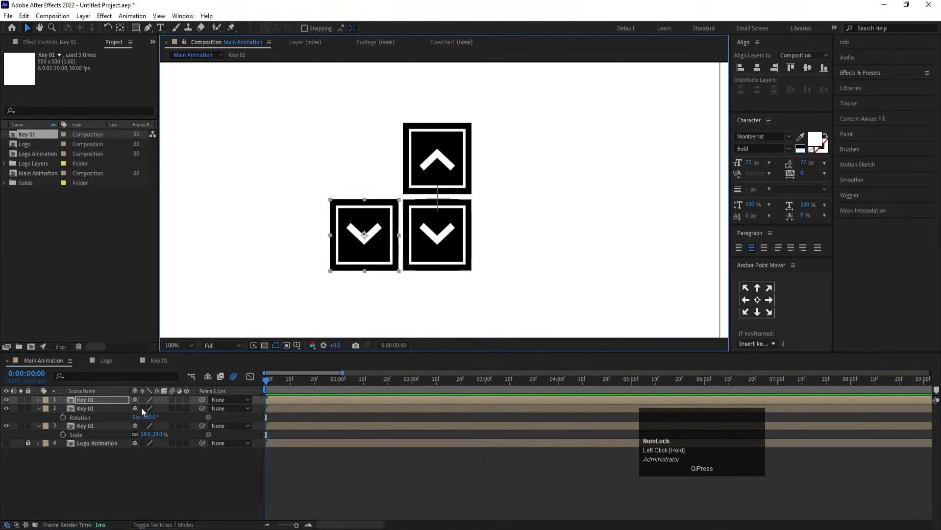
key(r)
drag(147, 407, 175, 411)
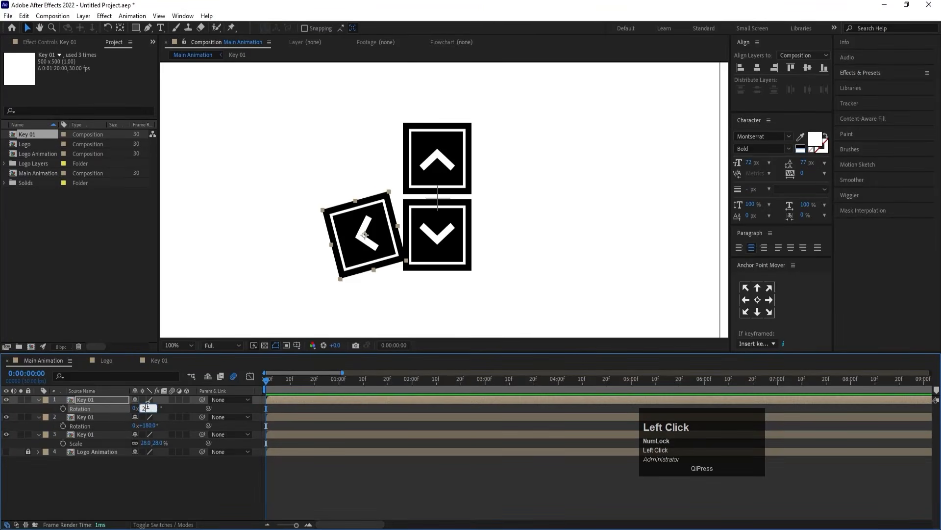
text(270)
key(Return)
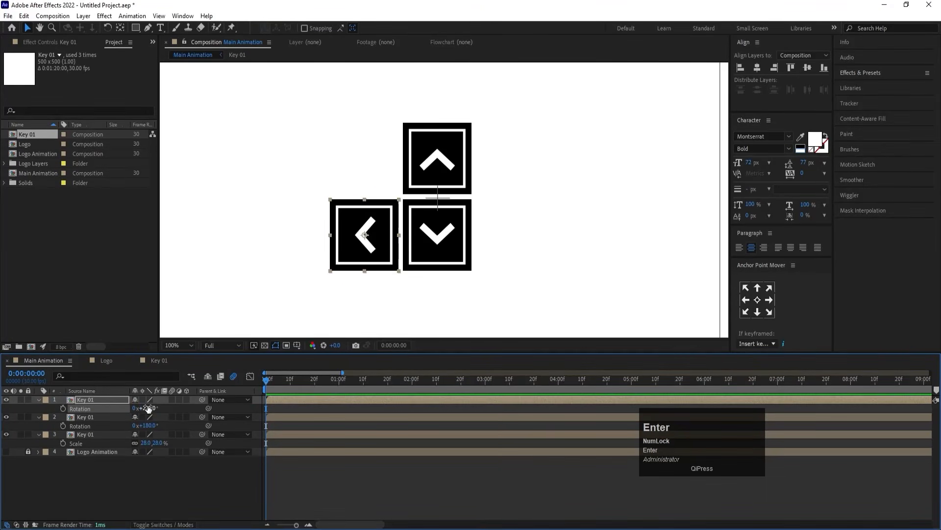
click(143, 466)
- Duplicate the left-arrow key, place the copy to the right of the down-arrow key, and rotate it to 90°
click(98, 399)
key(ctrl+d)
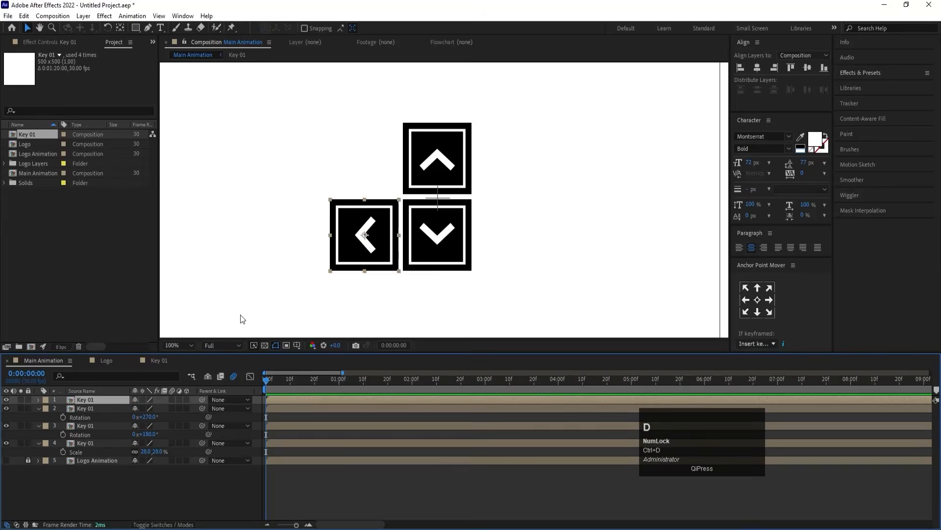
key(v)
drag(353, 227, 499, 227)
key(r)
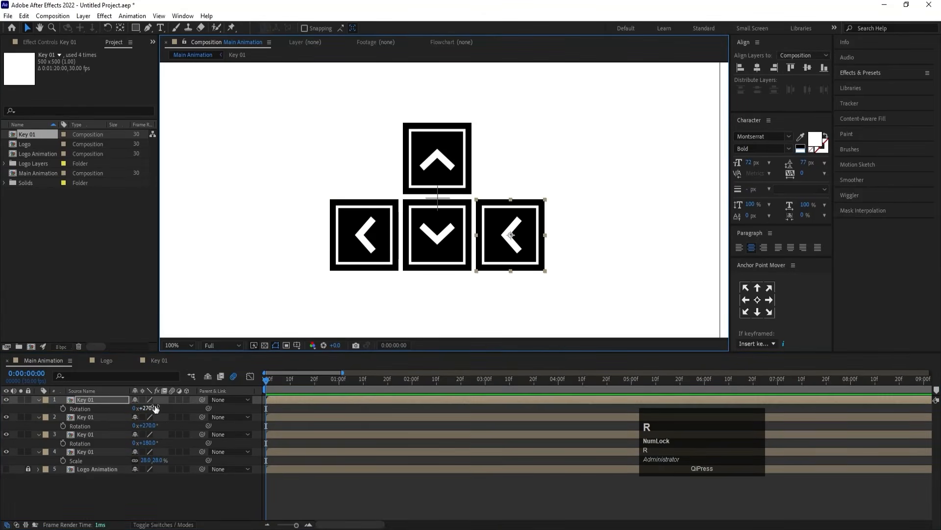
click(153, 409)
text(0)
key(Return)
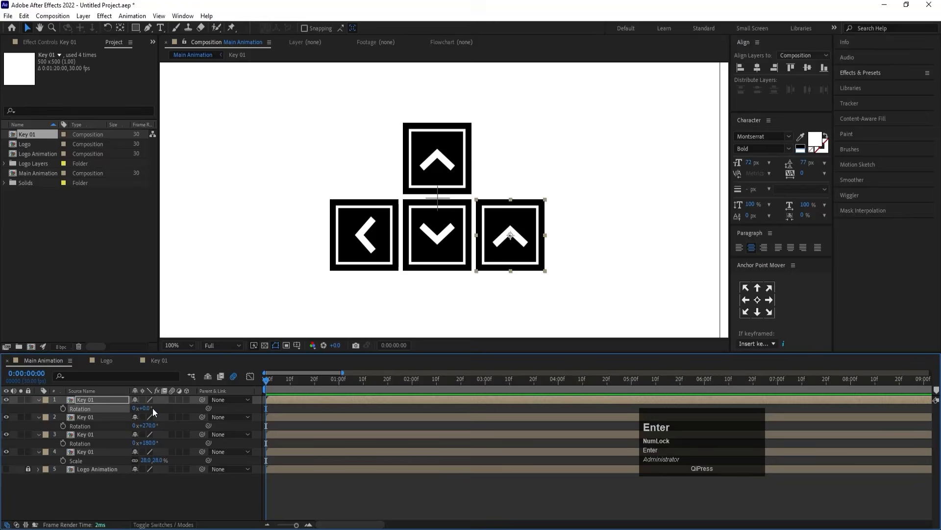
click(152, 408)
drag(152, 407, 153, 410)
key(Return)
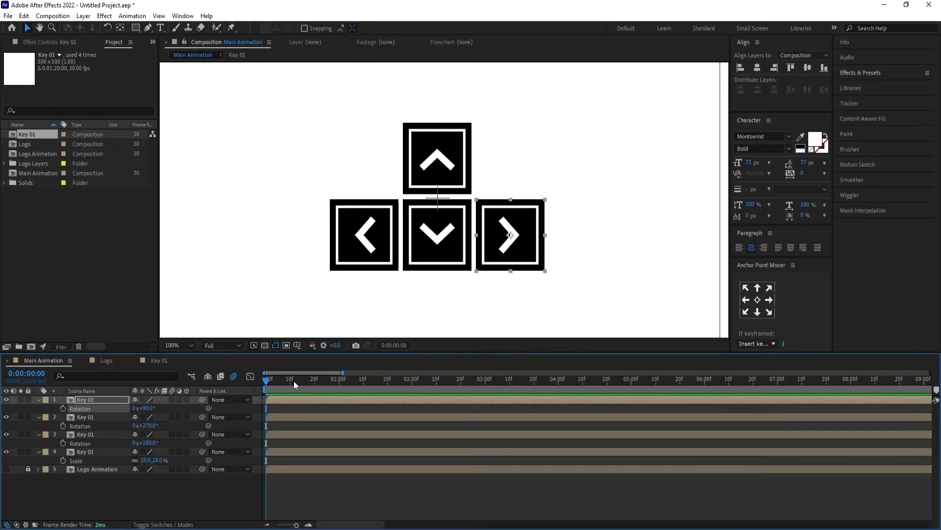
click(197, 489)
- Fit the whole composition in the view to check the four keys, then turn on the Logo Animation layer's visibility and scrub through it
click(182, 344)
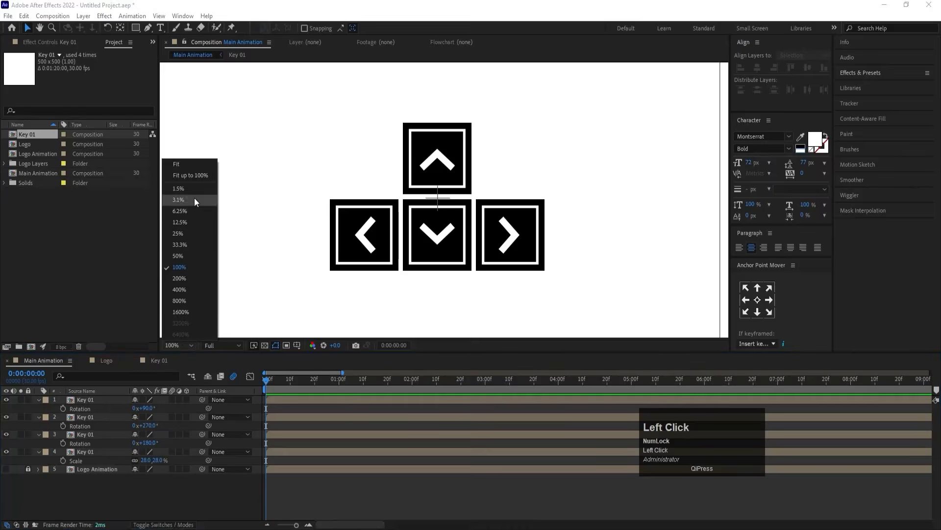
click(187, 161)
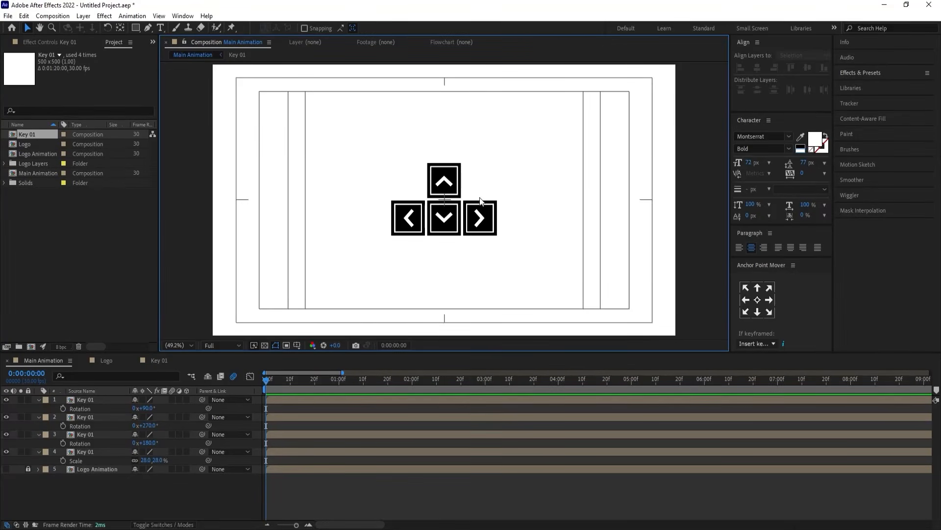
key(grave)
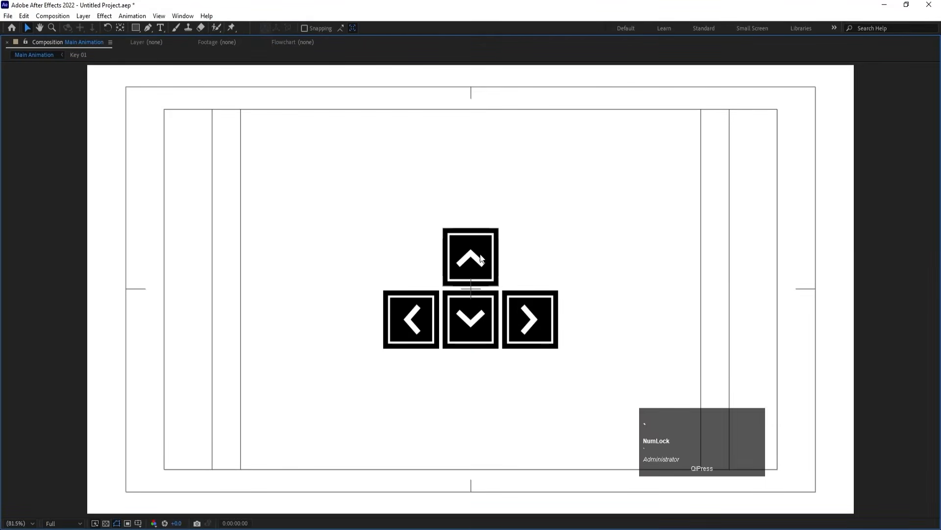
key(grave)
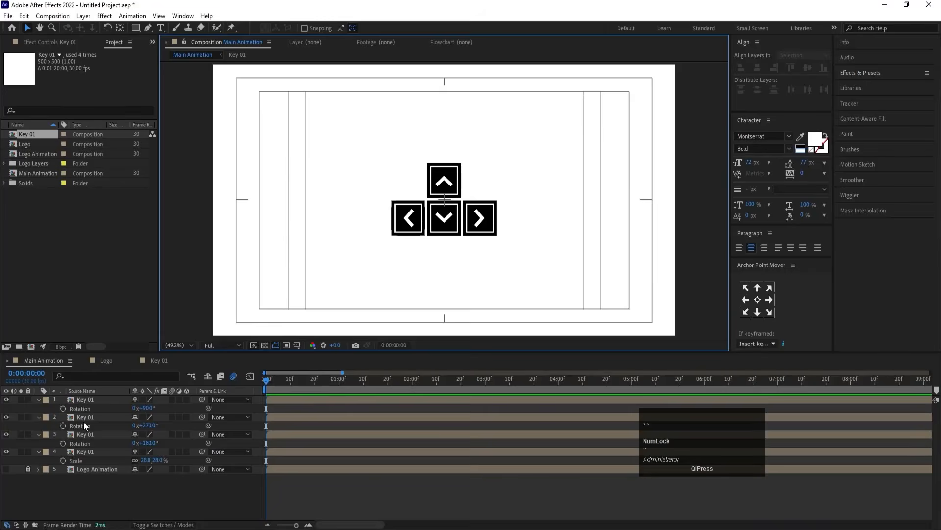
click(11, 469)
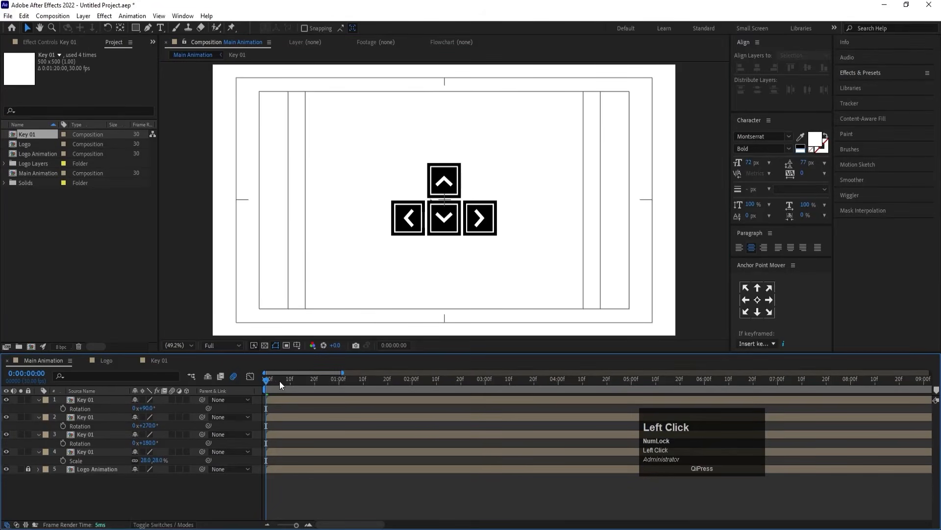
drag(280, 381, 226, 389)
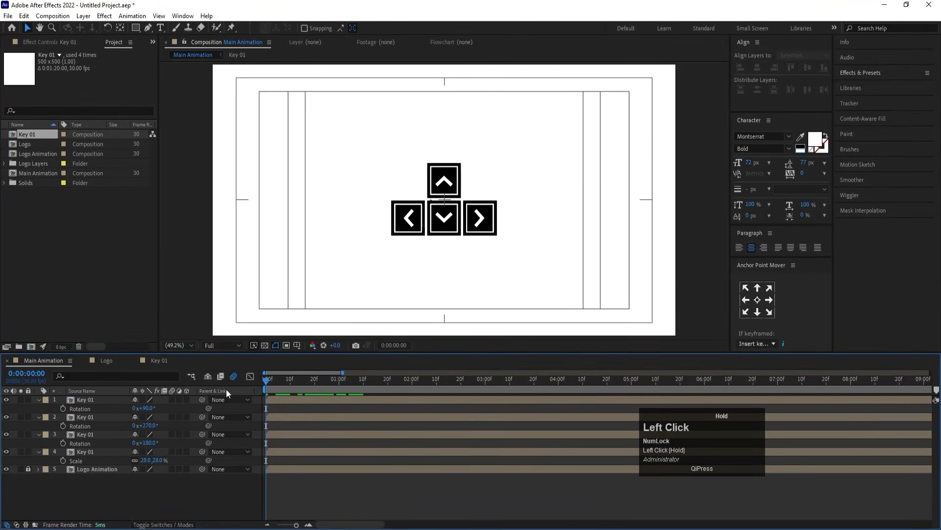
- Add a null object to Main Animation and parent all four Key 01 layers to it
right_click(113, 519)
mouse_move(140, 375)
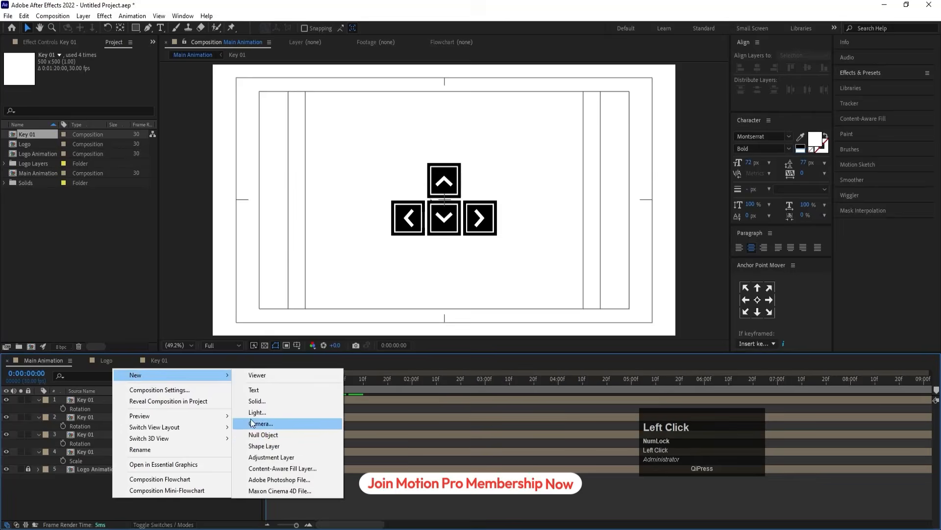
click(253, 435)
click(102, 409)
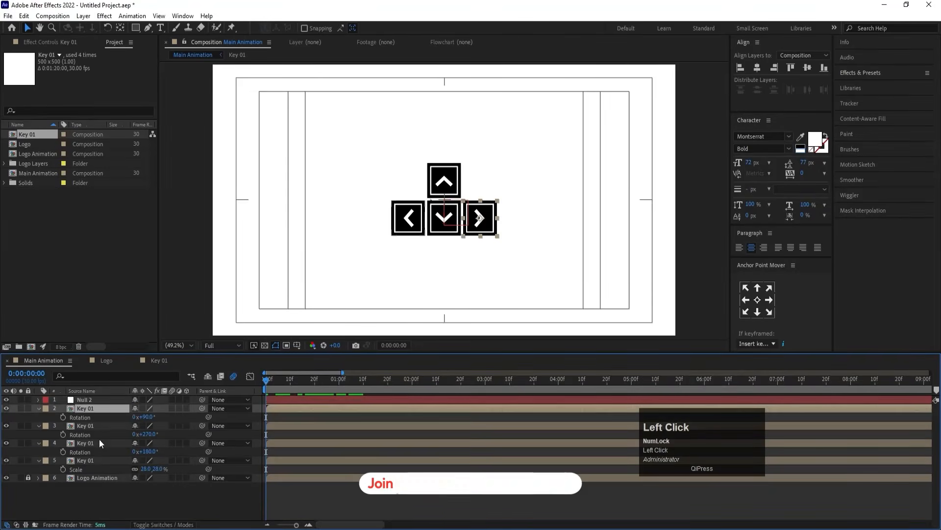
shift+click(99, 460)
drag(202, 408, 126, 406)
- Scale the null to 80% to shrink the four keys together, then delete the null
click(103, 399)
key(s)
click(120, 400)
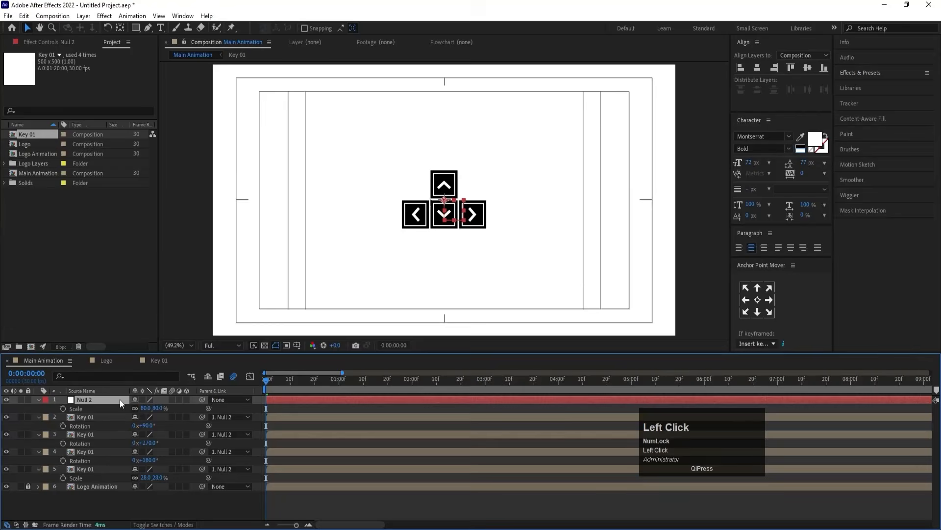
key(Delete)
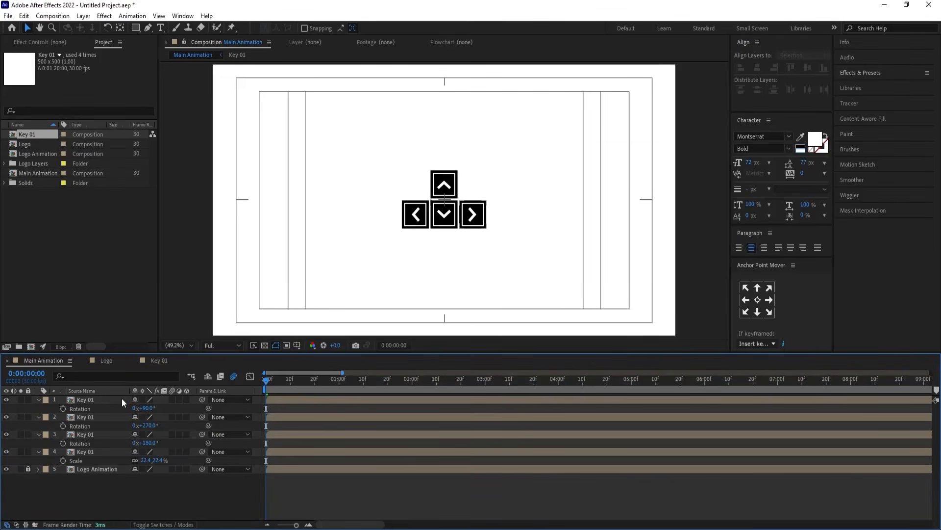
- Bring the down-arrow key layer to the top of the layer stack, reveal its Position and solo it
click(444, 217)
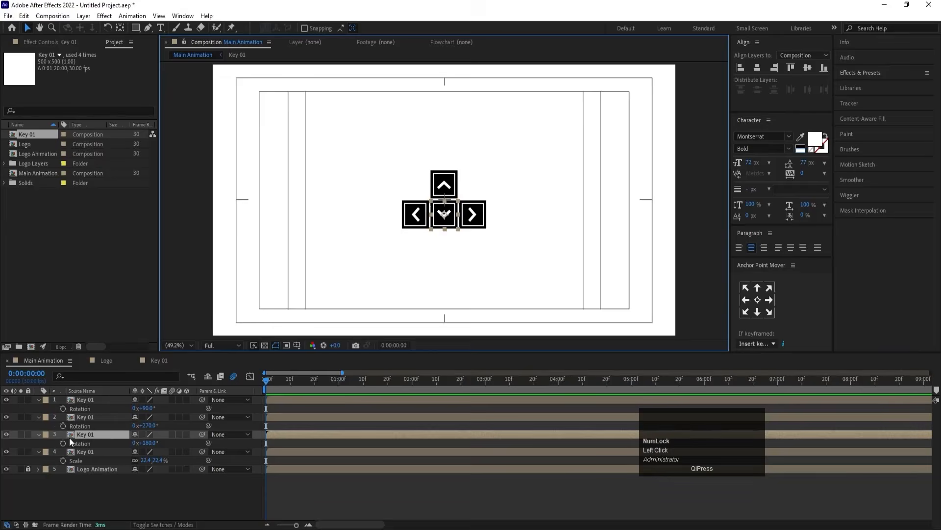
drag(69, 437, 83, 399)
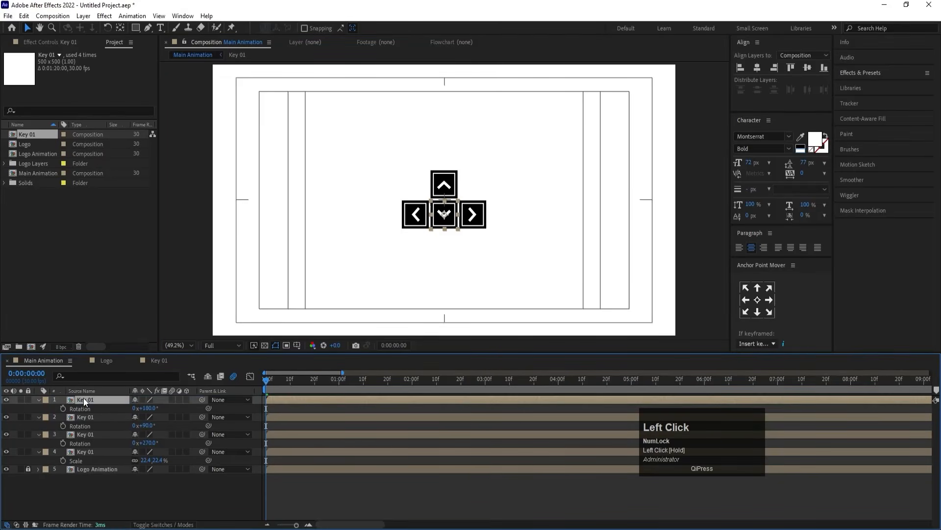
key(p)
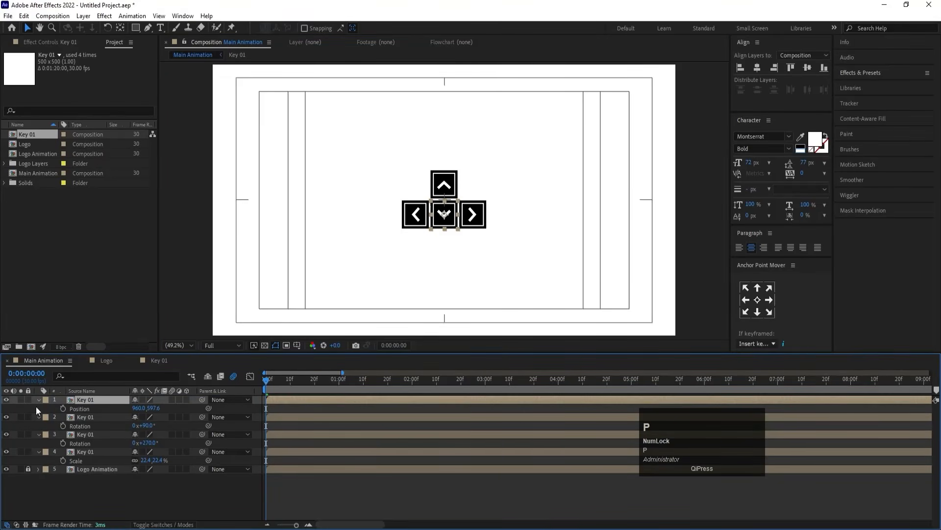
click(19, 400)
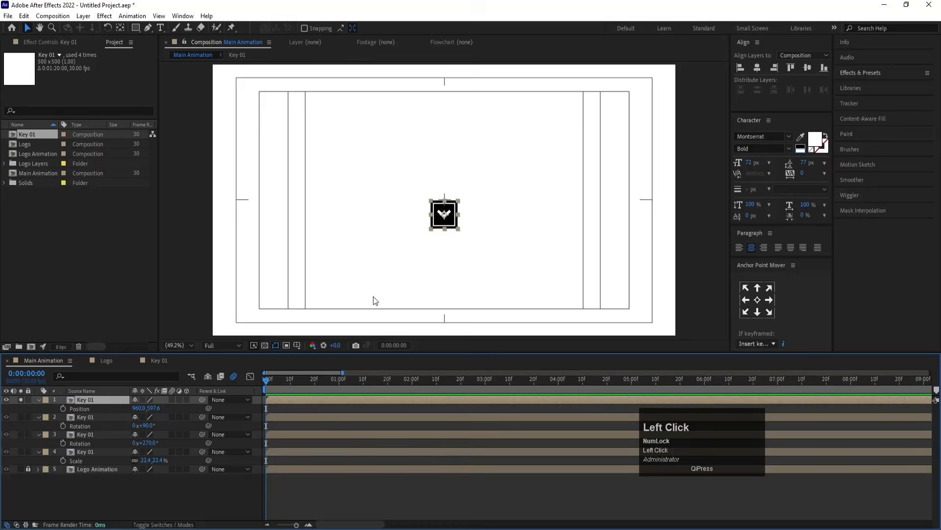
- Add Position keyframes to the down-arrow key at 0:00 and 1:00 to hold its resting place
click(63, 408)
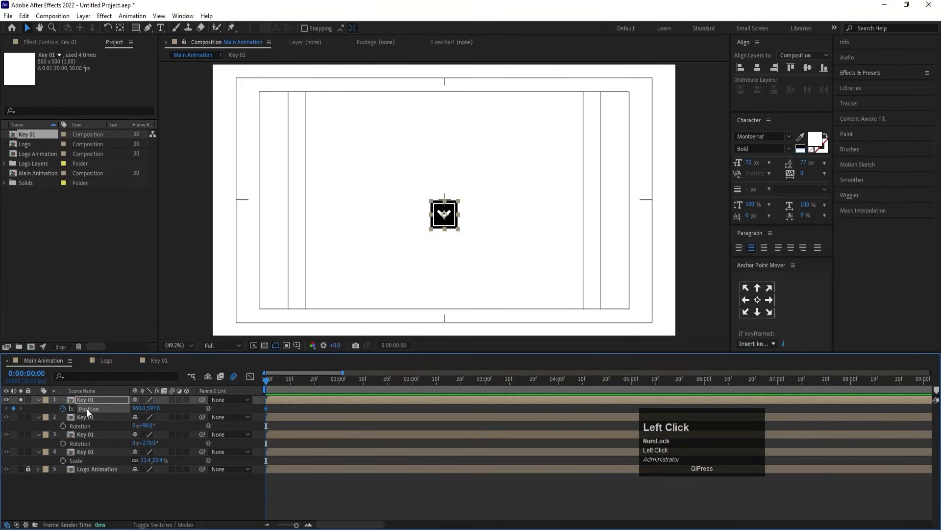
key(equal)
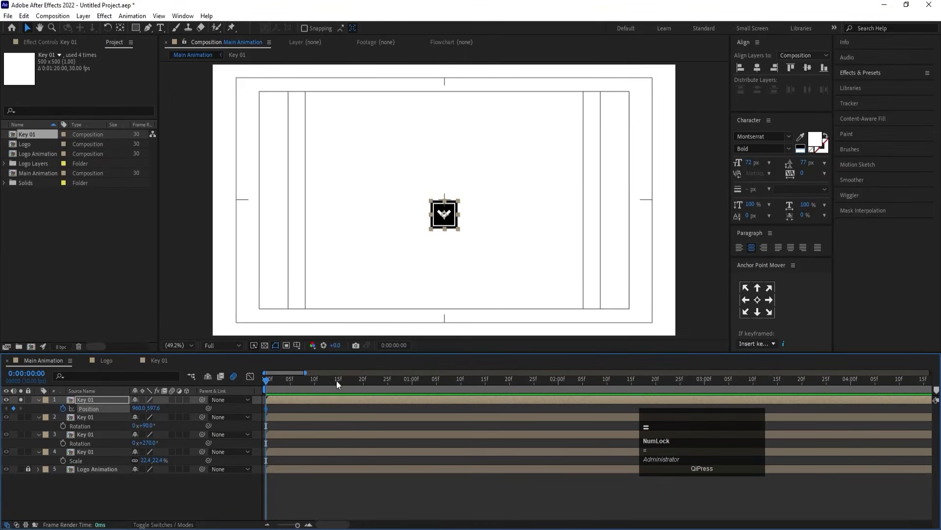
click(412, 385)
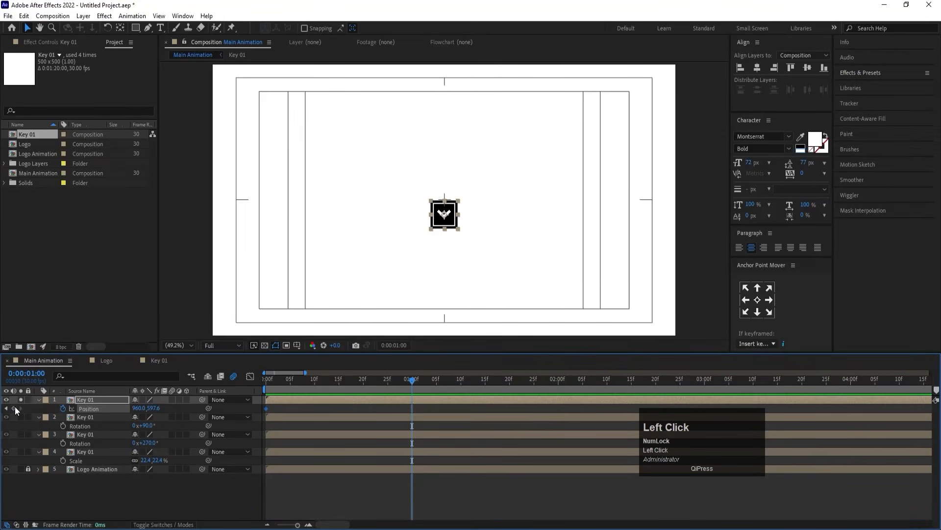
- At frame 20, raise the down-arrow key straight up to Position 960, 327.6 as a new keyframe
drag(367, 379, 364, 378)
key(v)
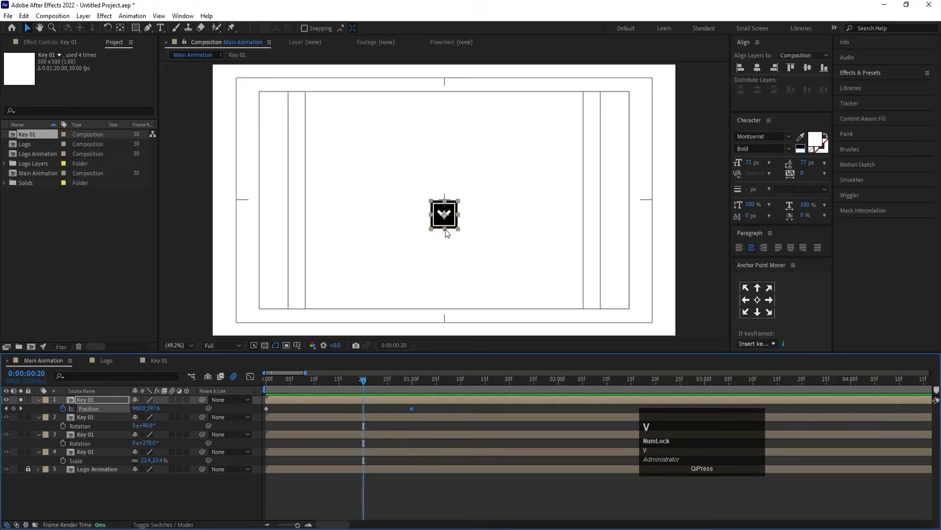
drag(445, 223, 449, 154)
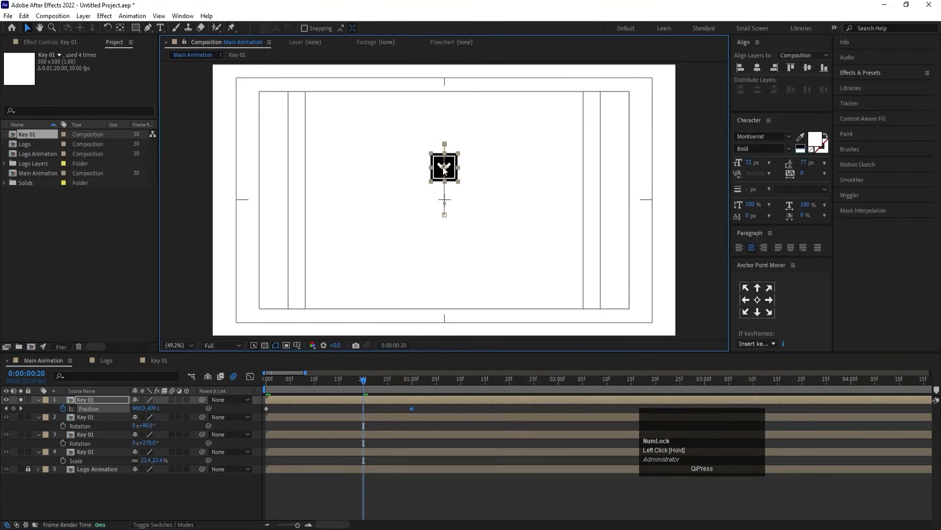
key(ctrl+z)
click(368, 398)
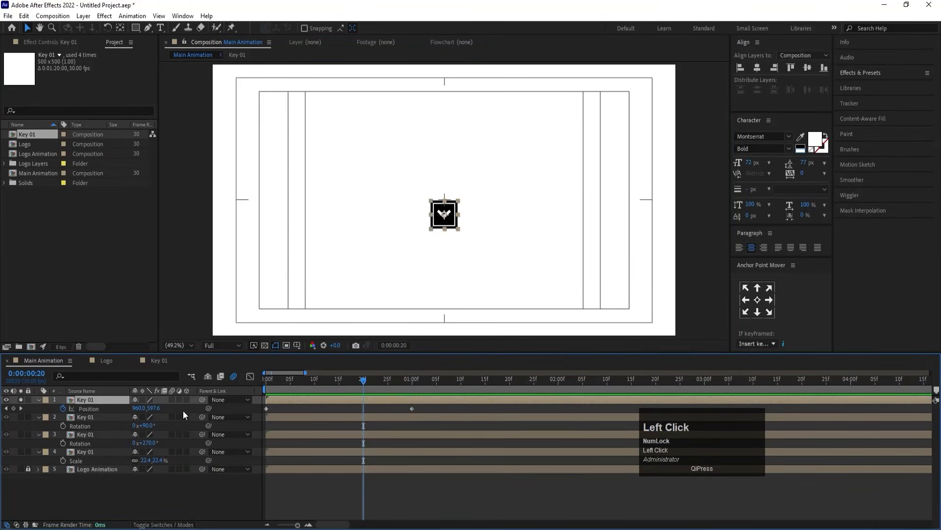
drag(159, 408, 101, 398)
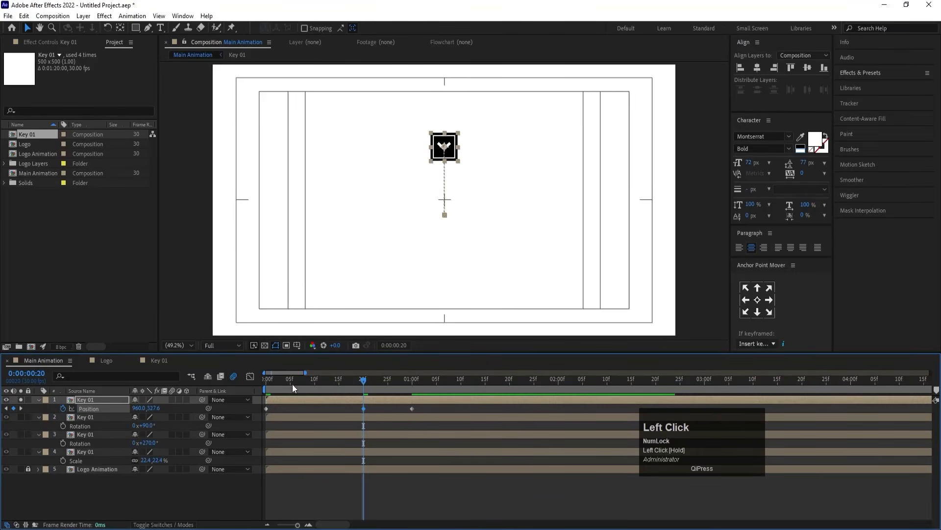
- At frame 0, set the down-arrow key's Position to 960, 1160.6, below the frame, and preview the movement
drag(292, 384, 398, 438)
key(space)
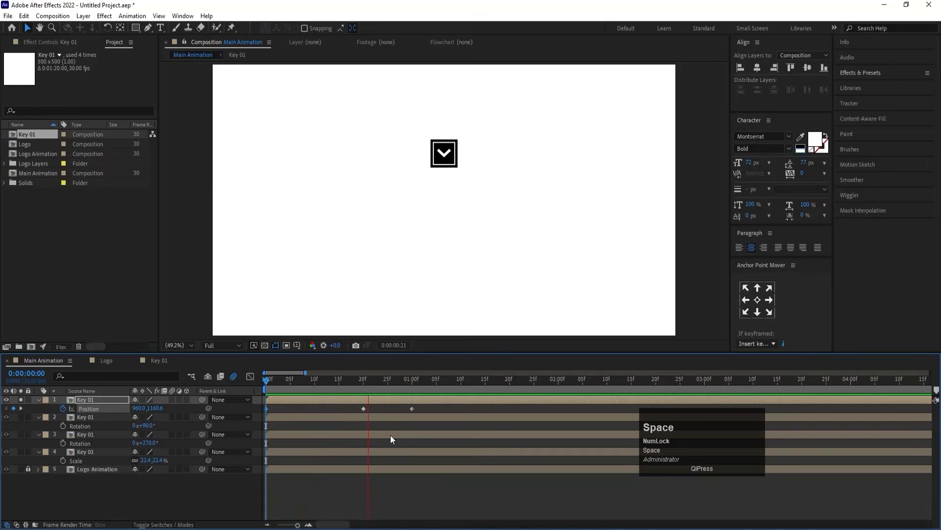
click(395, 380)
key(space)
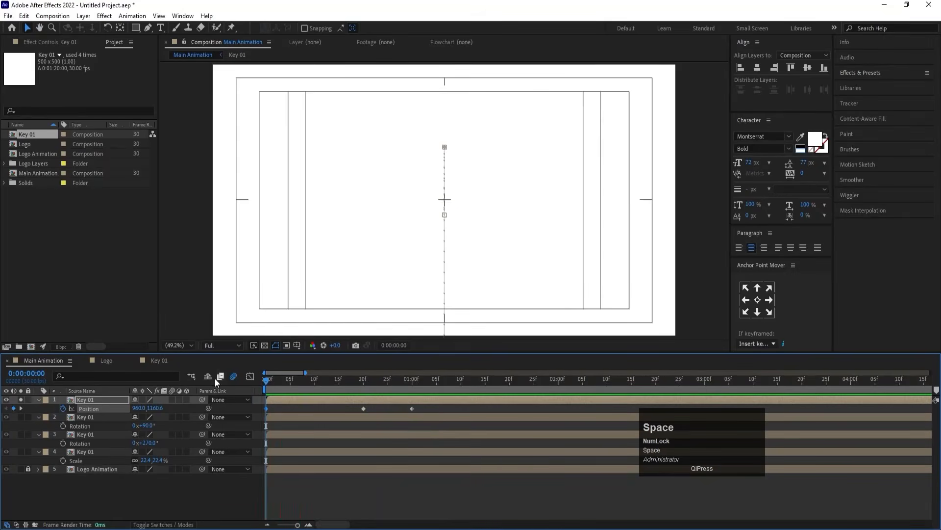
- Apply Easy Ease to all three Position keyframes of the down-arrow key
click(411, 412)
drag(411, 413, 264, 427)
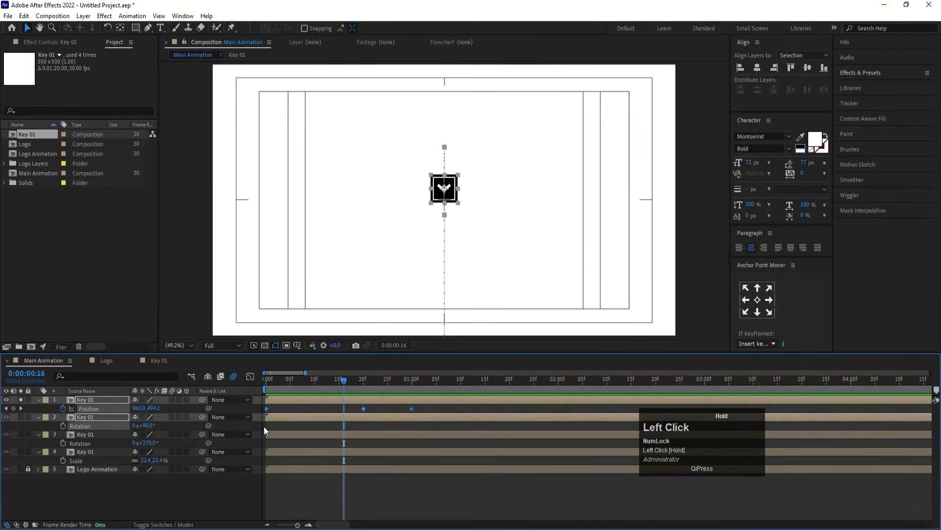
key(F9)
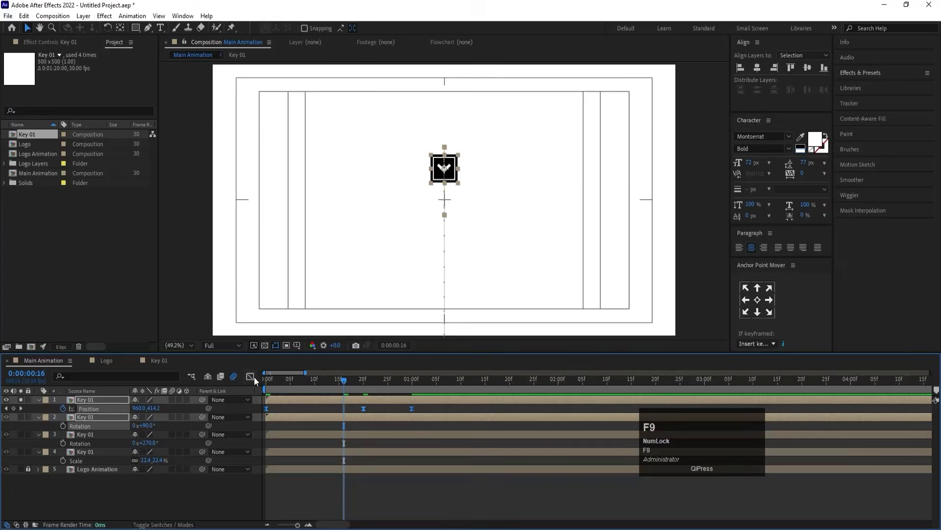
- Reshape the down-arrow key's Position speed graph to start fast, slow down at frame 20 and speed up towards 1:00, and preview it
click(251, 377)
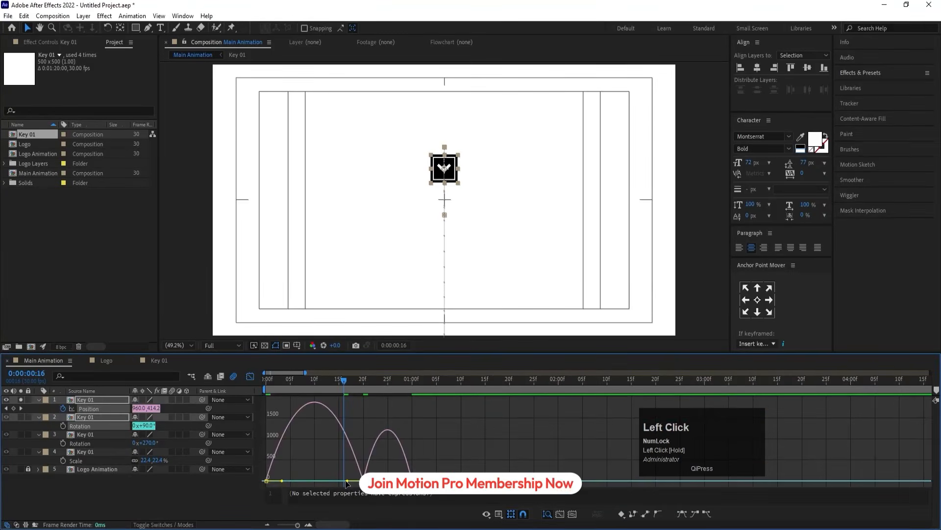
drag(346, 481, 269, 481)
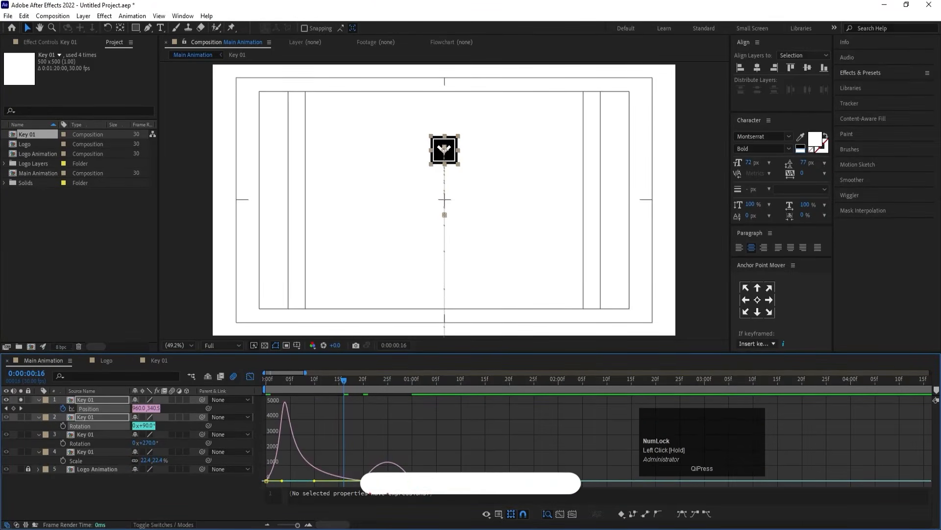
drag(372, 481, 414, 481)
click(411, 481)
mouse_move(284, 470)
mouse_down()
mouse_move(261, 486)
mouse_move(273, 481)
mouse_up()
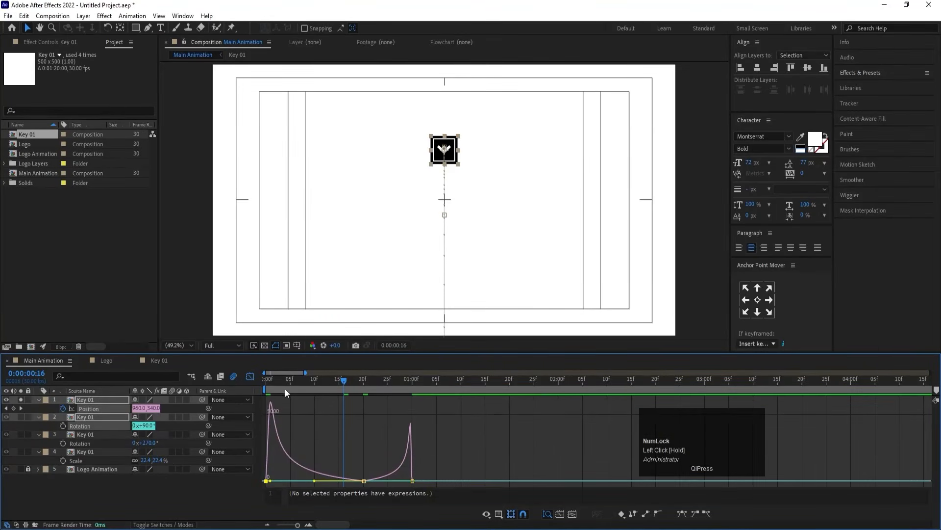
drag(282, 381, 224, 377)
key(space)
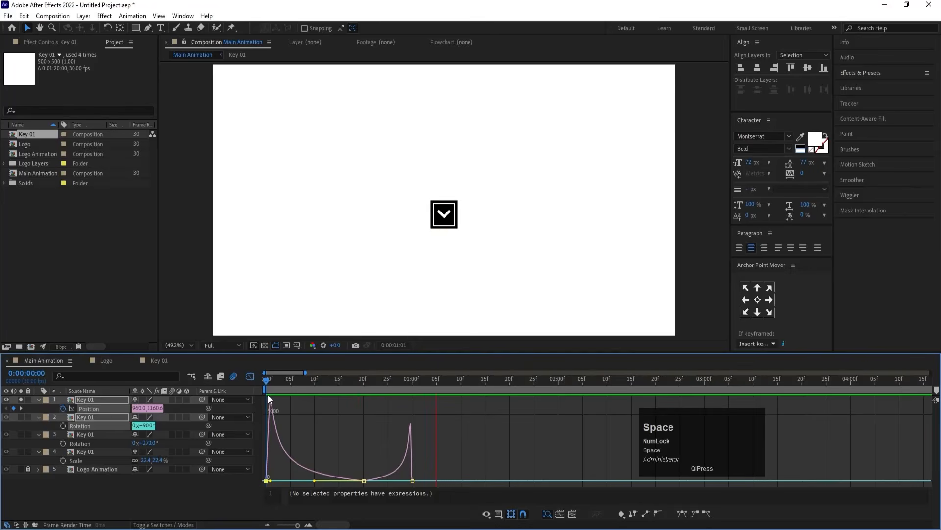
click(250, 376)
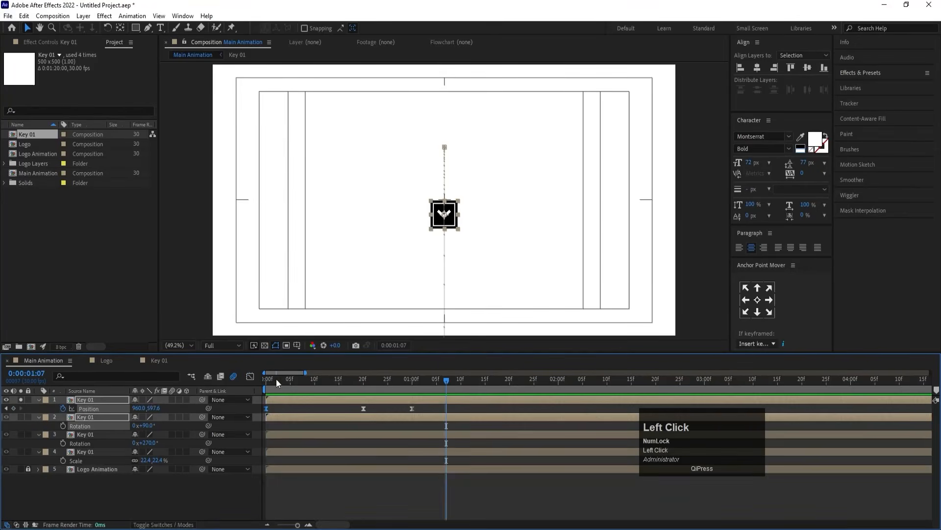
- Add Rotation keyframes to the down-arrow key at 0:00 and 1:00 to hold its resting angle
click(279, 401)
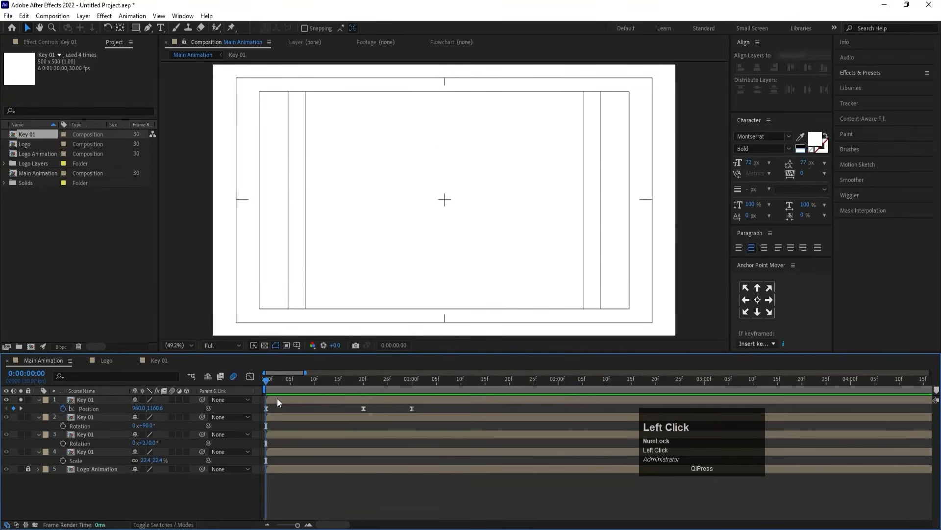
click(277, 398)
key(r)
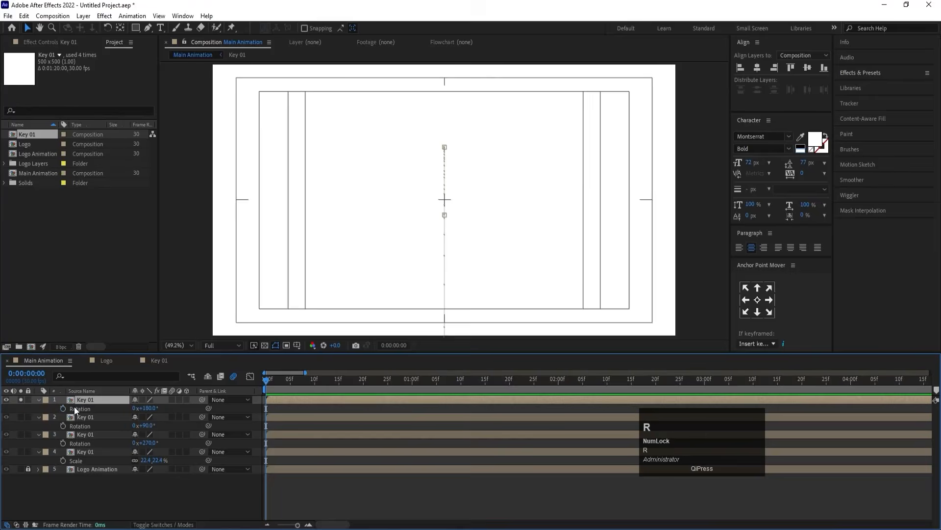
click(66, 407)
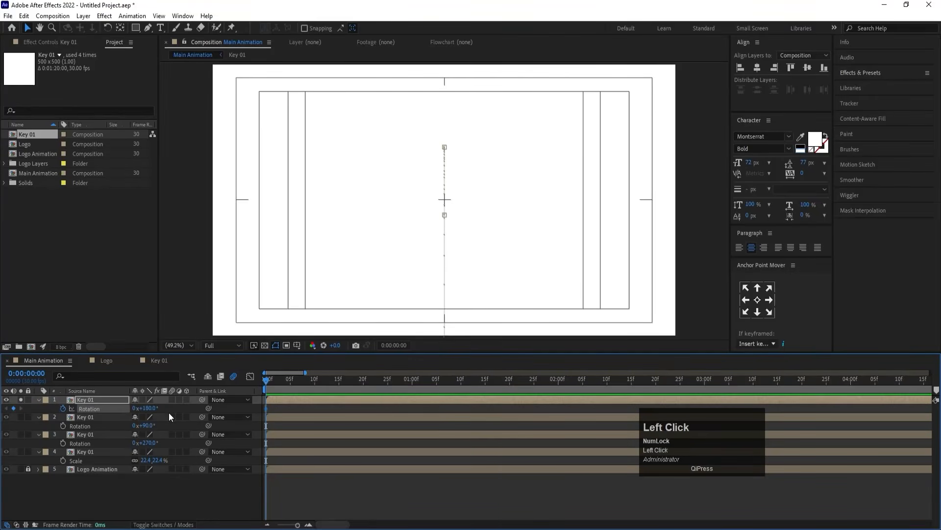
key(u)
drag(361, 387, 410, 388)
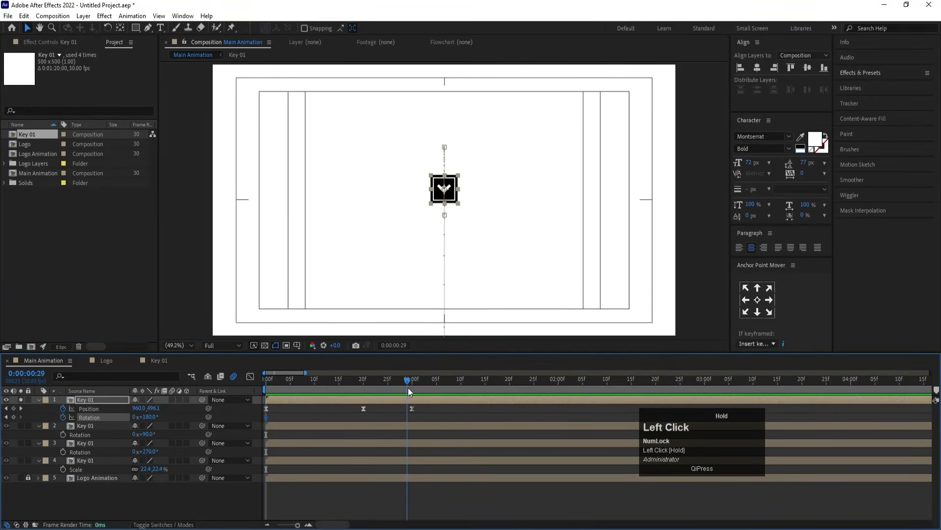
click(13, 416)
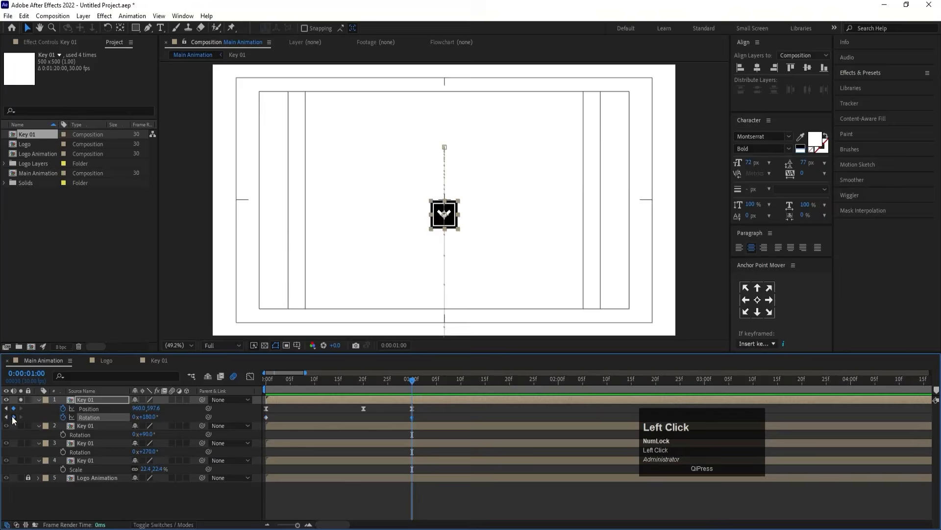
- At frame 0, set the down-arrow key's Rotation to 0x-180° and preview the spin
key(Home)
click(143, 416)
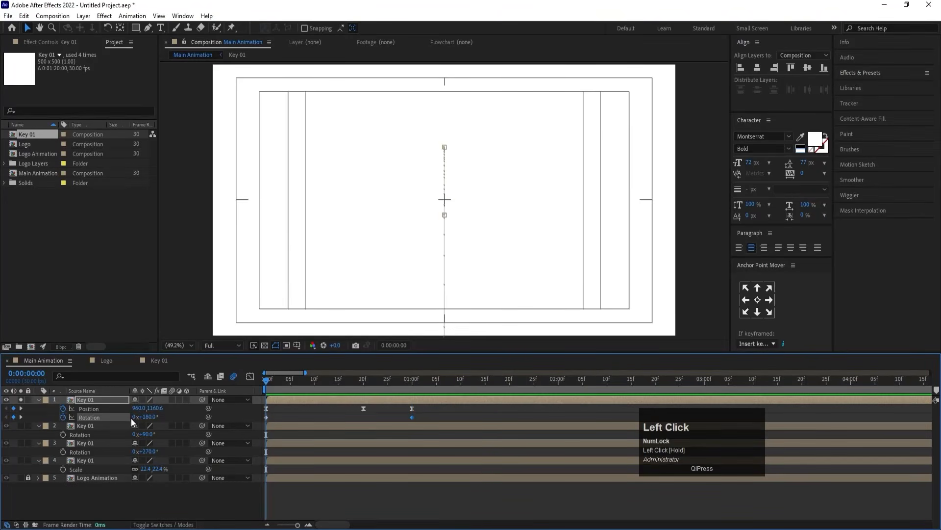
click(134, 417)
text(-1)
key(Return)
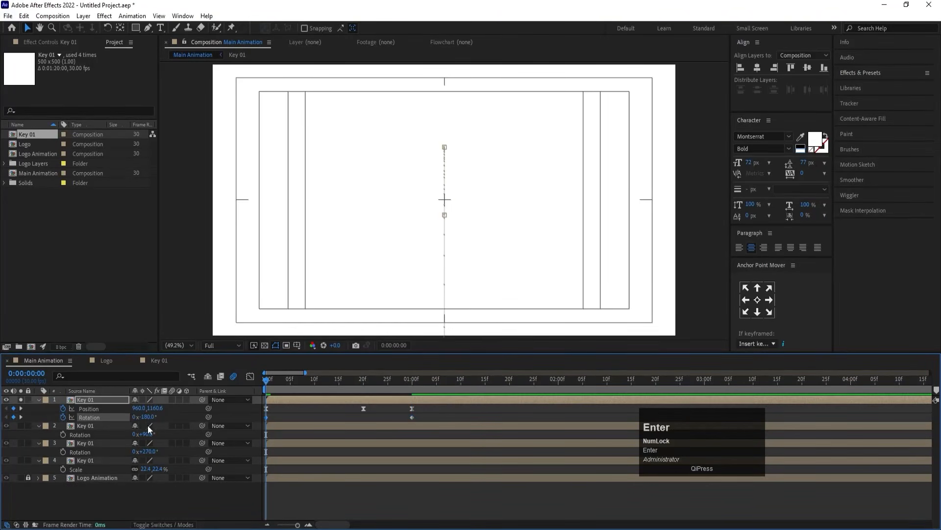
key(space)
key(space)
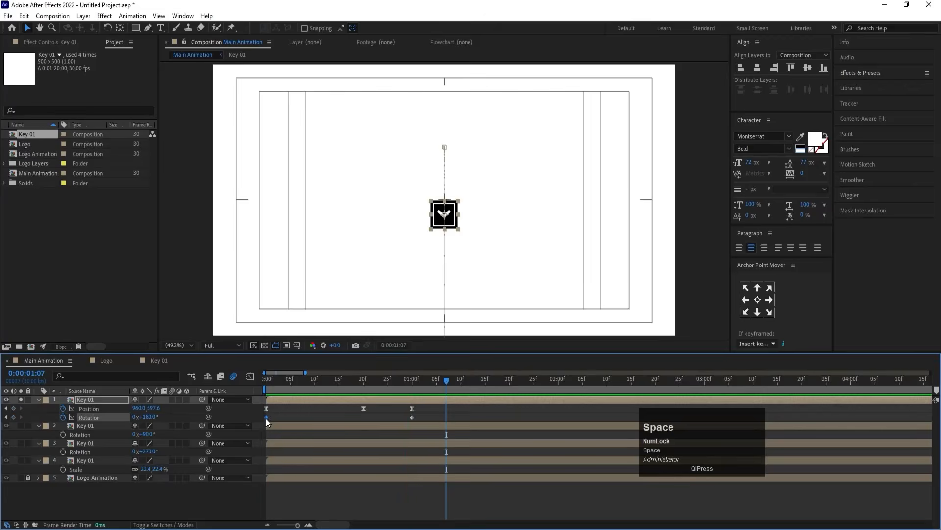
- Apply Easy Ease to the down-arrow key's Rotation keyframes, shape their speed graph into a steep peak midway, and preview the landing
click(108, 418)
key(F9)
click(250, 376)
drag(463, 420, 274, 498)
drag(388, 477, 356, 478)
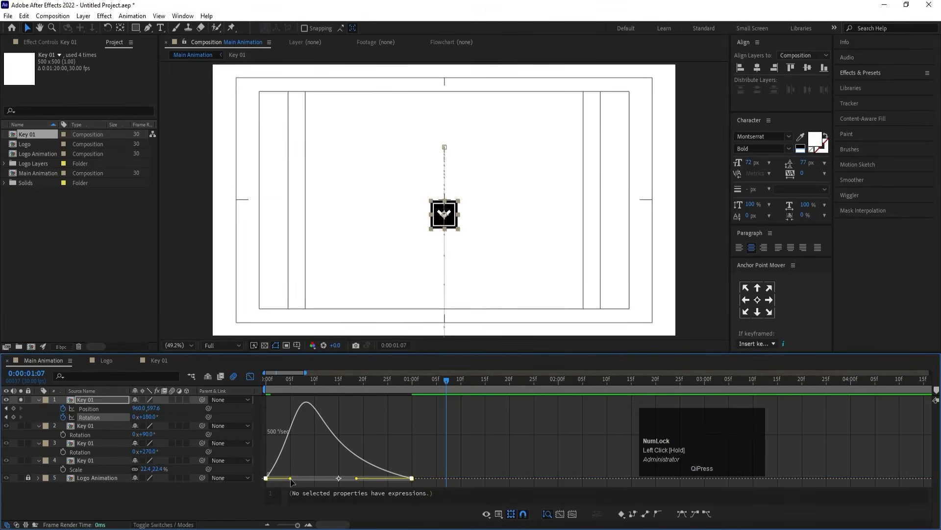
drag(290, 478, 323, 478)
drag(299, 386, 248, 383)
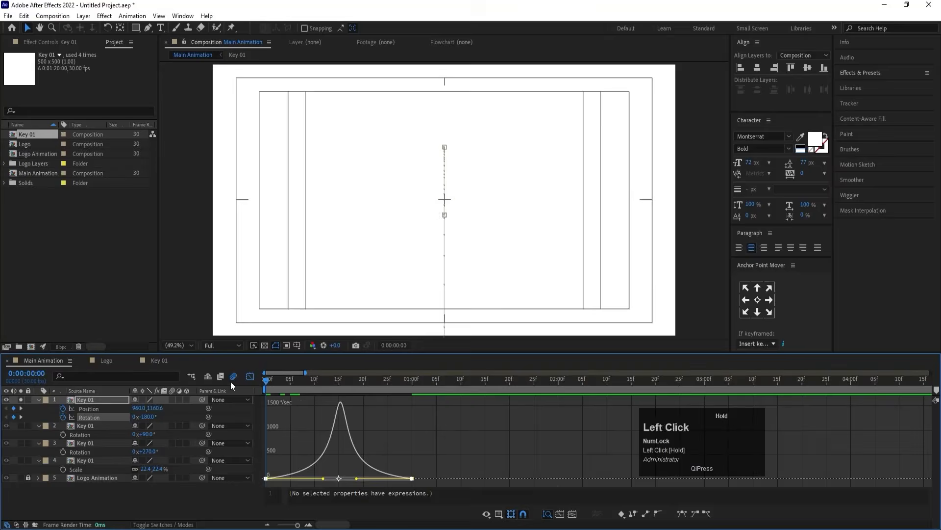
key(space)
key(space)
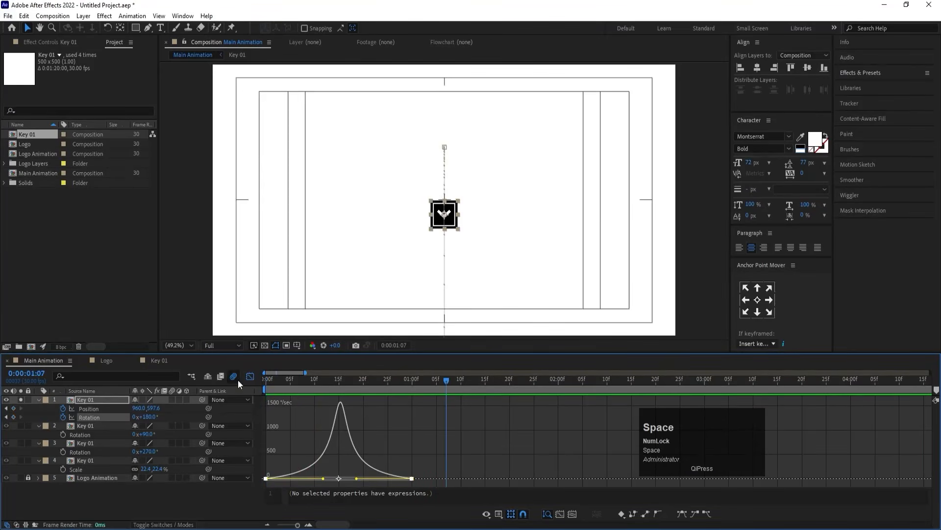
click(250, 376)
click(388, 377)
key(space)
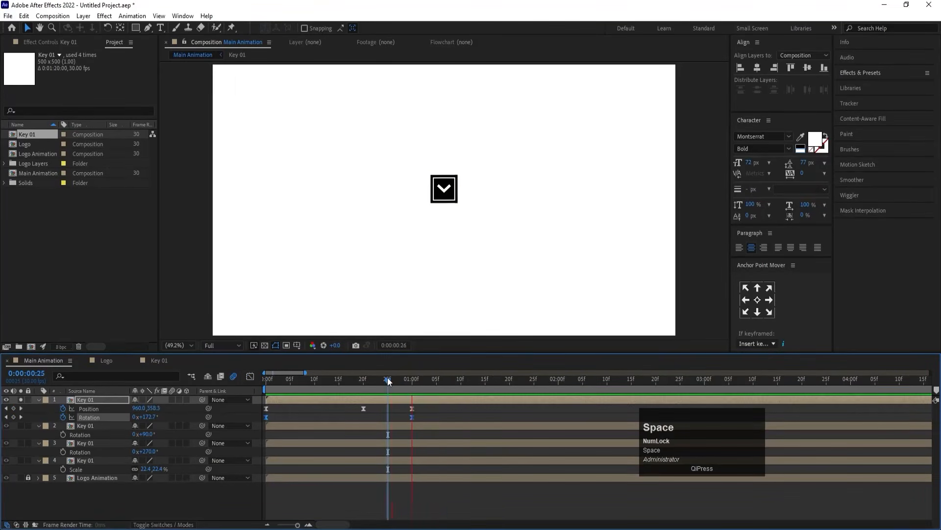
key(space)
drag(416, 378, 383, 377)
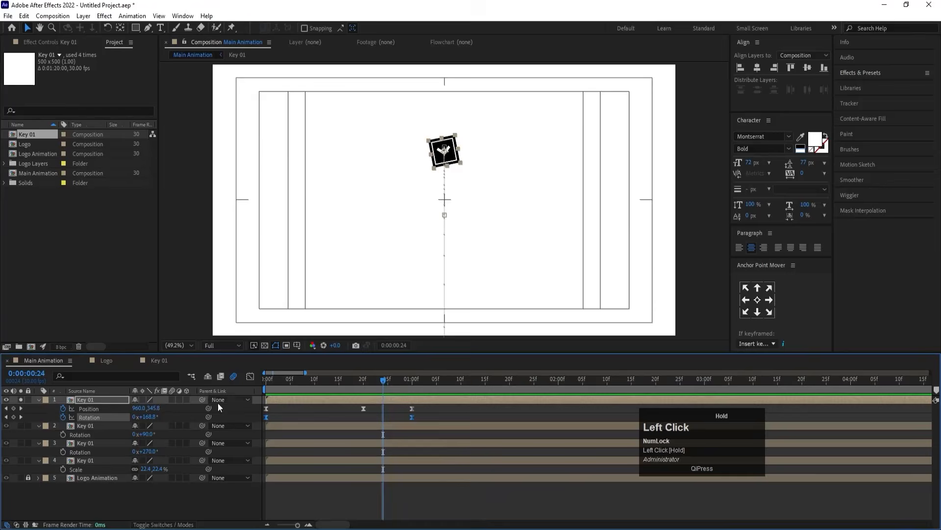
- Solo the right-, left- and up-arrow keys as well, and move the up-arrow layer to the top of the stack
click(20, 425)
key(space)
key(space)
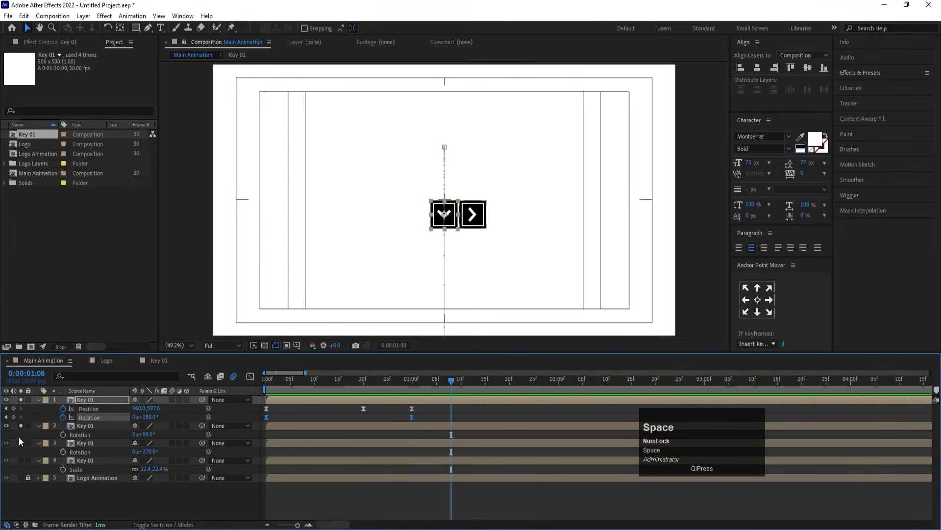
click(20, 439)
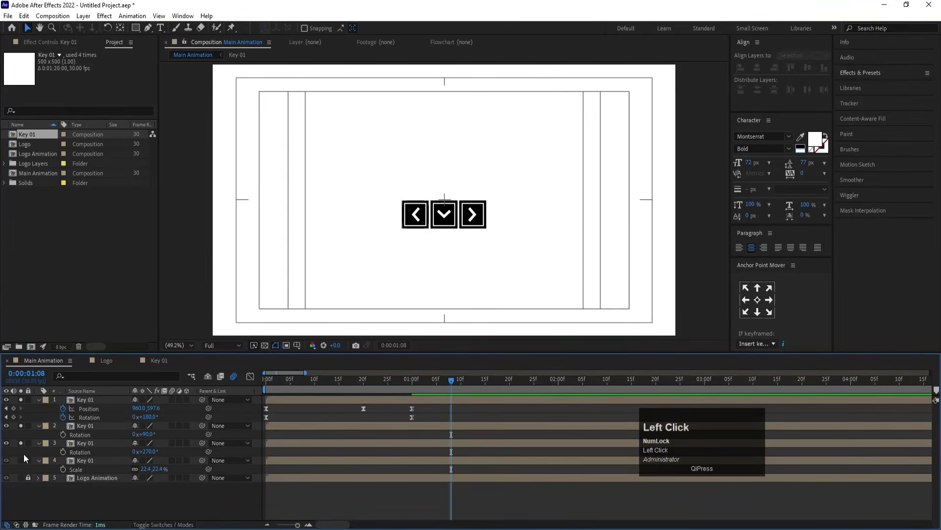
click(21, 460)
drag(69, 458, 102, 396)
- Shift the up-arrow key's layer to start at frame 13 and add a Position keyframe at 1:00
drag(369, 386, 428, 419)
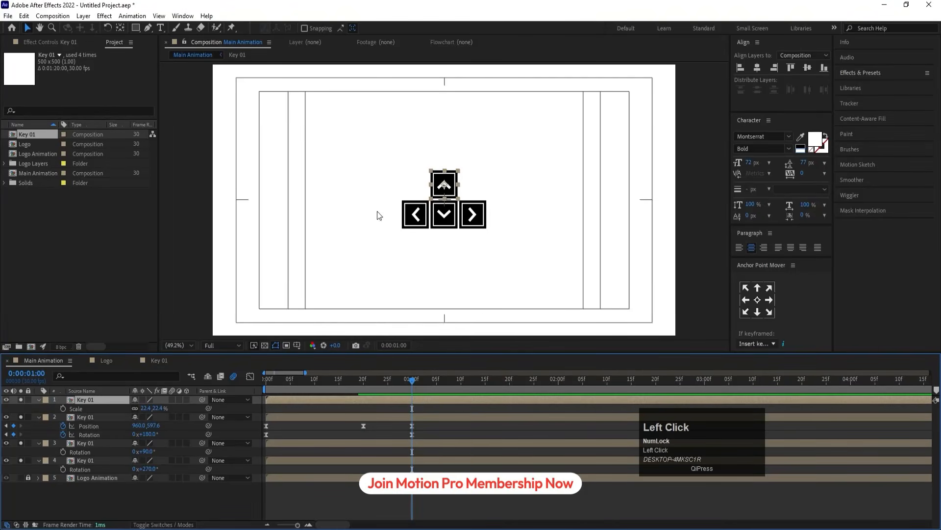
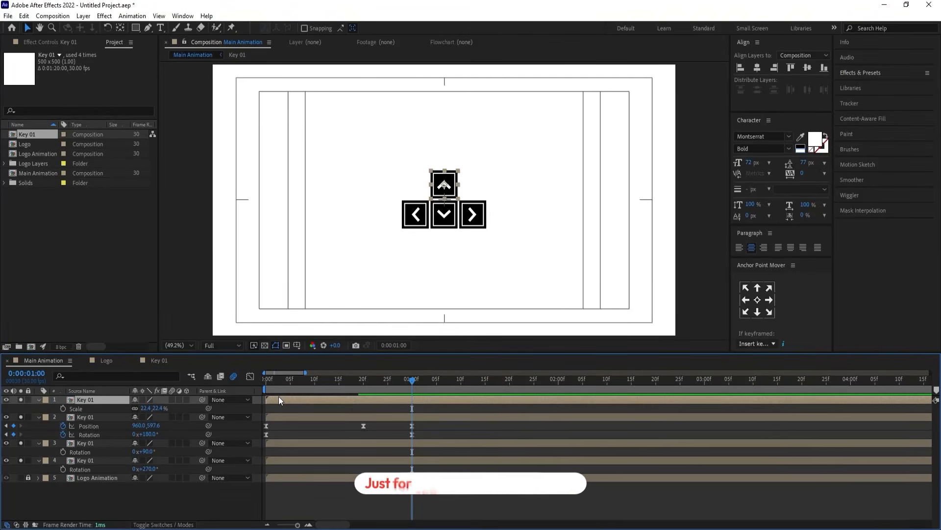
drag(278, 399, 339, 400)
key(p)
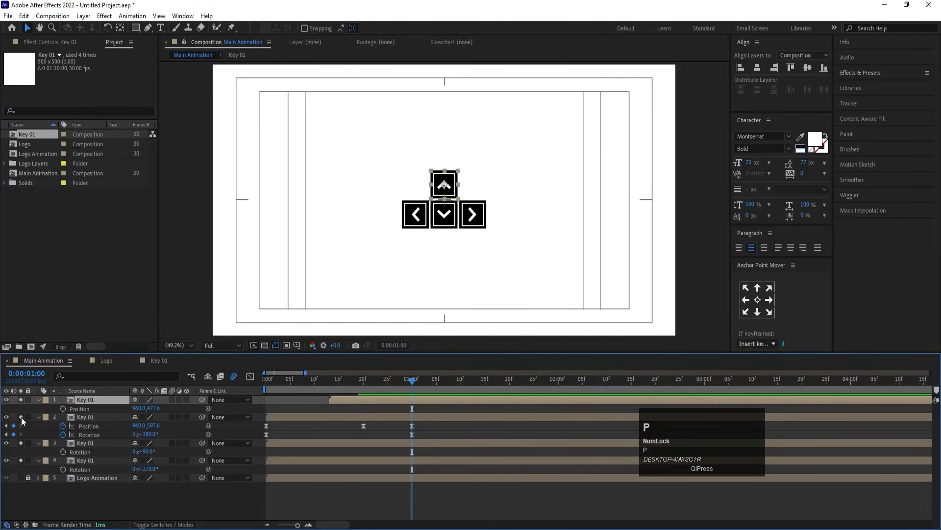
click(62, 409)
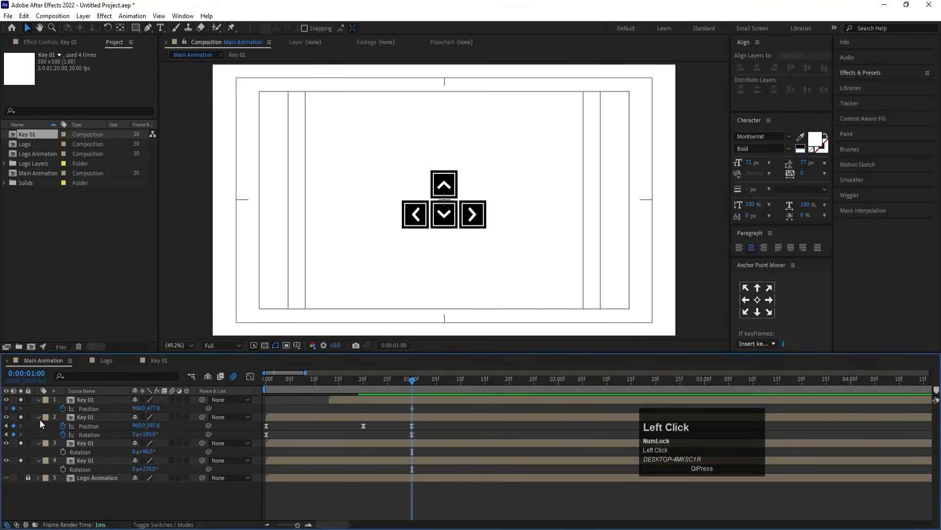
- Collapse the other keys' properties and, at frame 13, set the up-arrow key's Position to 960, -87.4, above the frame
click(39, 417)
click(38, 426)
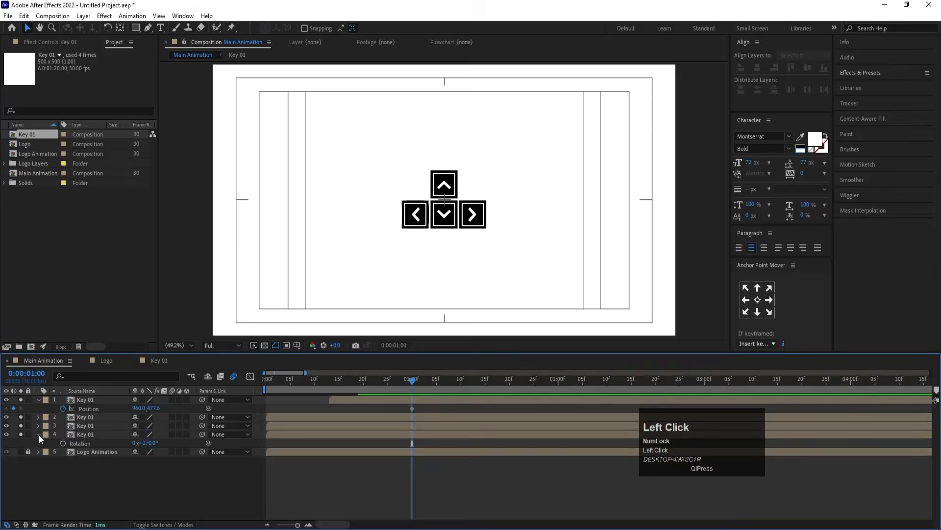
click(39, 434)
click(95, 400)
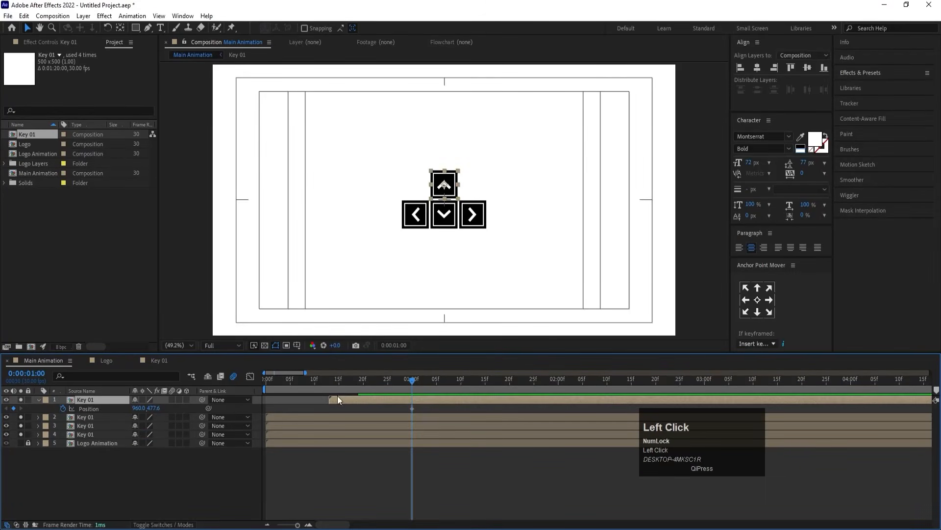
drag(354, 380, 330, 380)
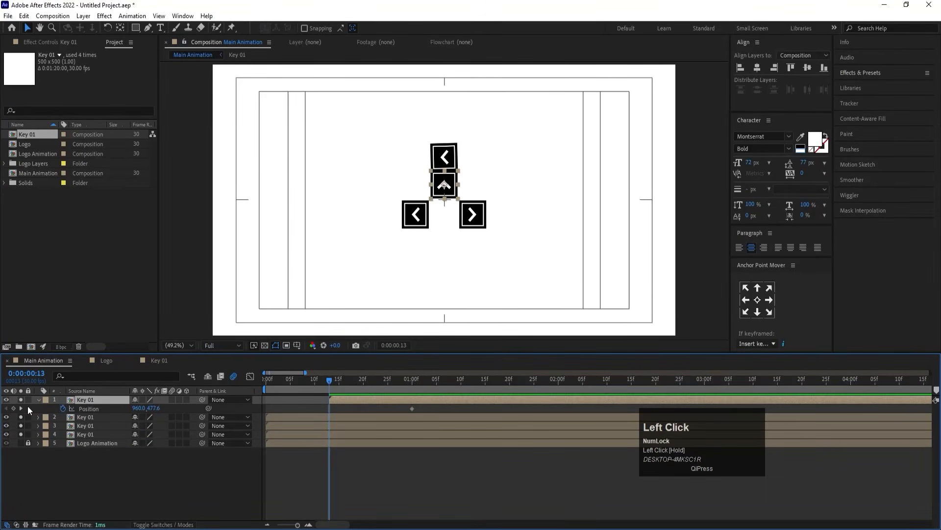
click(13, 408)
drag(144, 414, 6, 274)
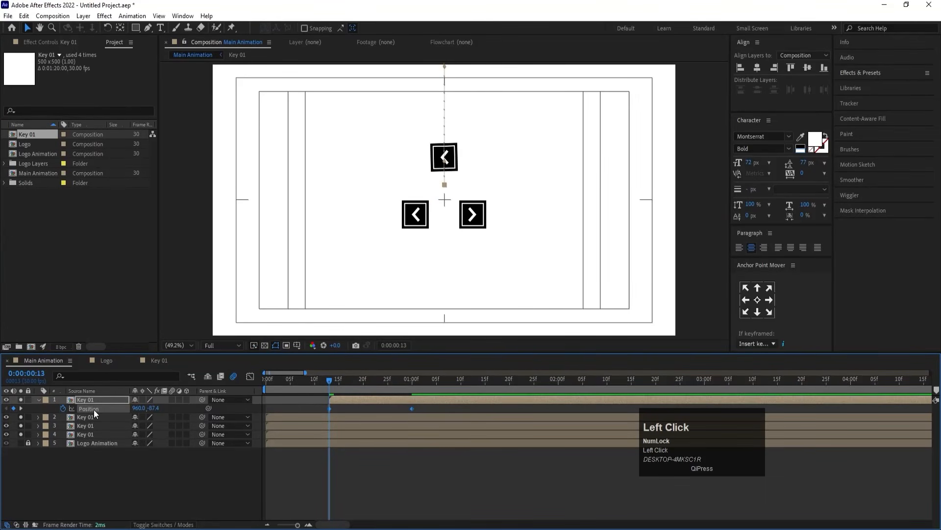
- Apply Easy Ease to the up-arrow key's Position keyframes, shape the speed graph to peak just before 1:00, and preview it
key(F9)
click(249, 377)
drag(328, 479, 407, 481)
key(space)
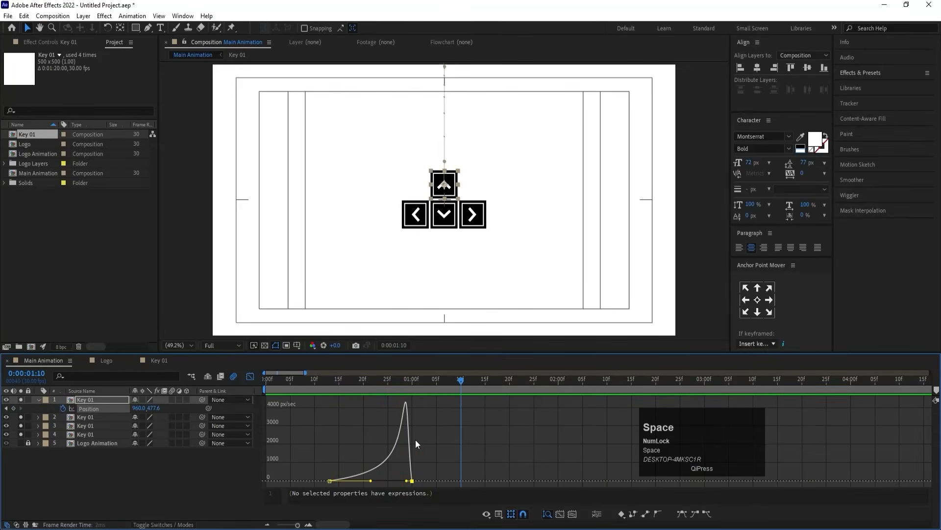
click(250, 376)
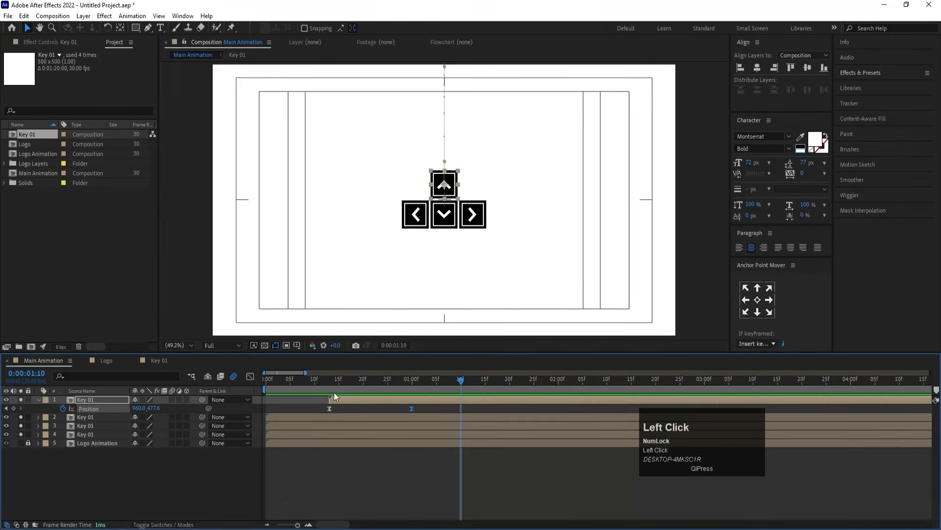
- Shift the up-arrow key's layer to start at frame 25 so its drop ends at 1:12, and preview the timing
drag(338, 382, 407, 397)
key(space)
key(space)
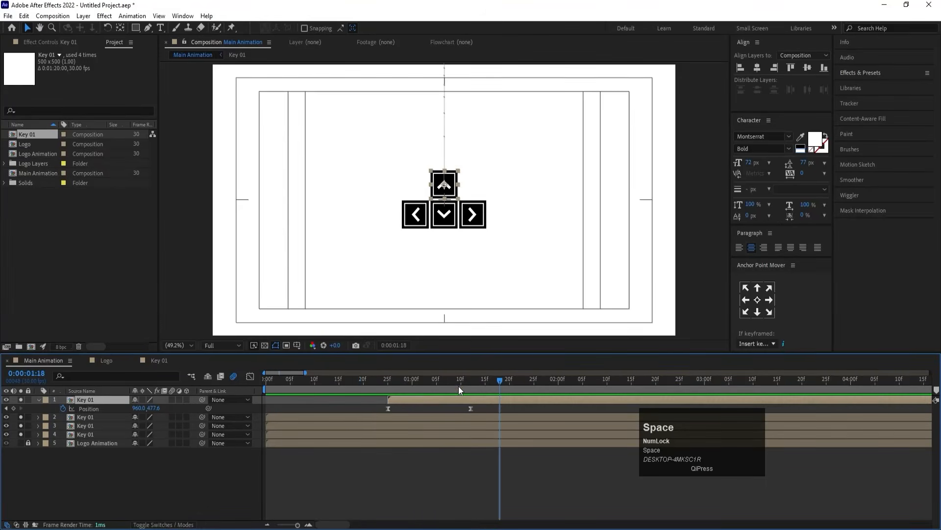
key(Home)
key(space)
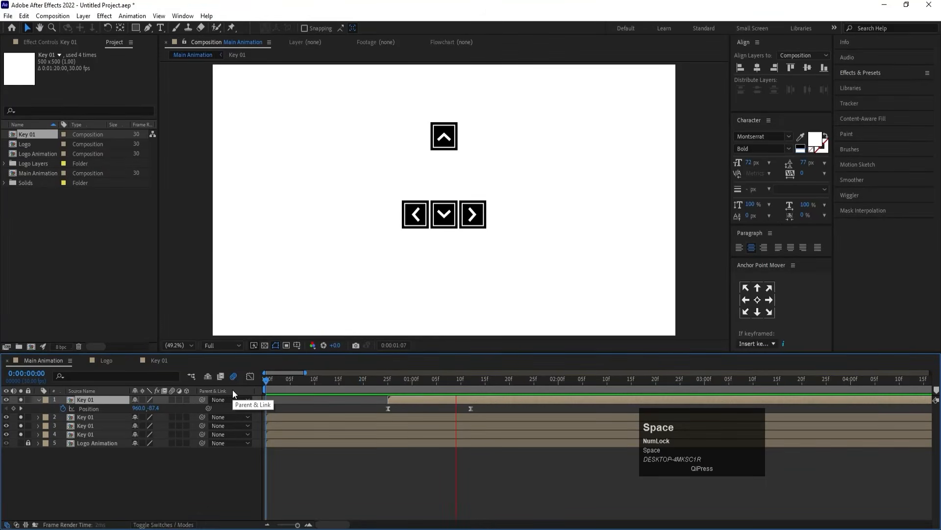
drag(492, 381, 470, 381)
- Move the left- and right-arrow layers to the top of the stack, start both at 1:12, and reveal their Position properties
click(101, 426)
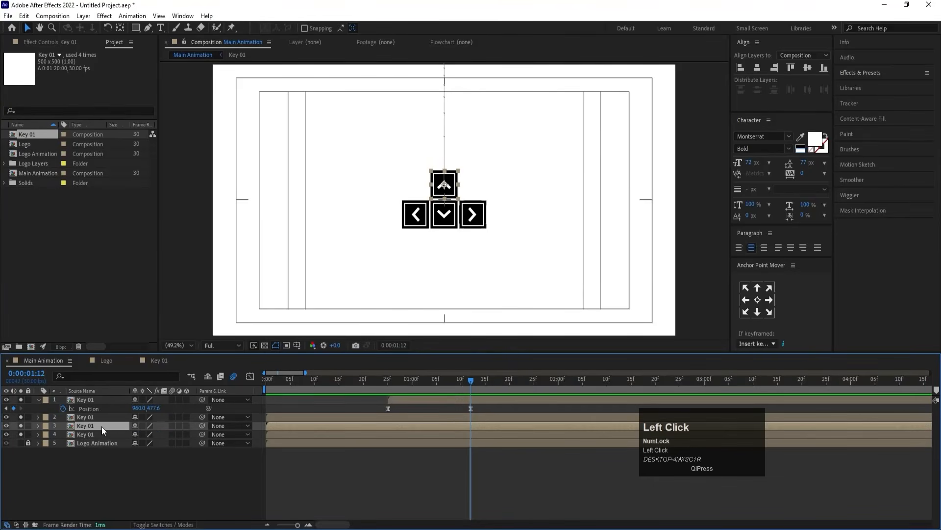
shift+click(92, 435)
drag(93, 432, 90, 395)
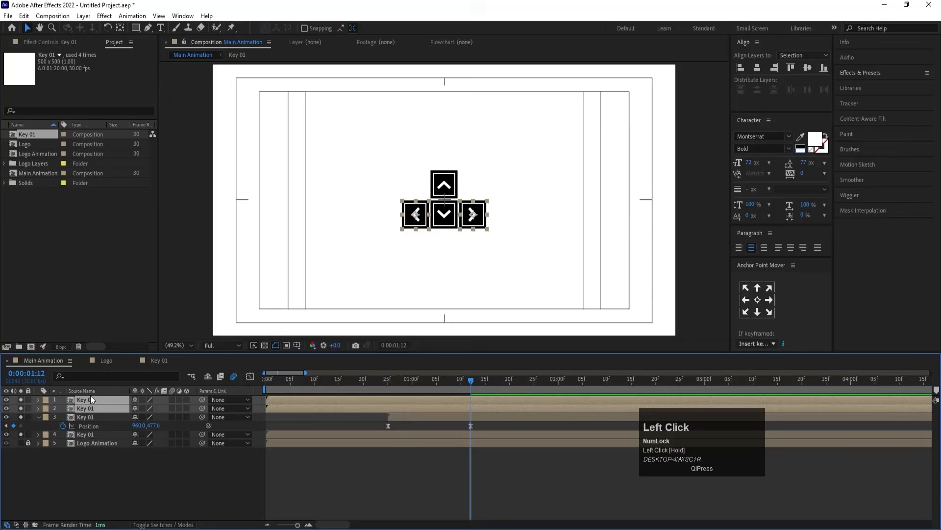
key(bracketleft)
key(minus)
key(p)
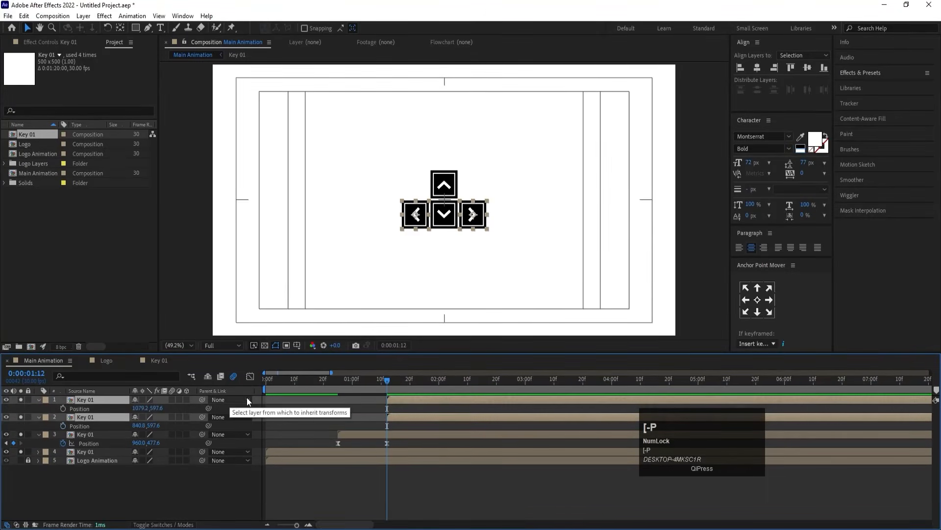
- Separate the Position property of the left- and right-arrow key layers into X and Y dimensions
click(90, 405)
shift+click(90, 424)
right_click(90, 425)
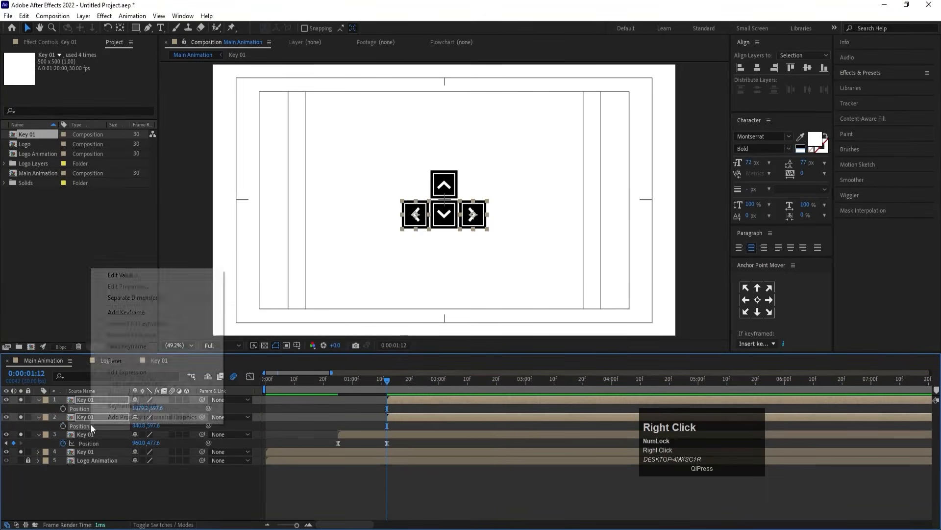
click(124, 298)
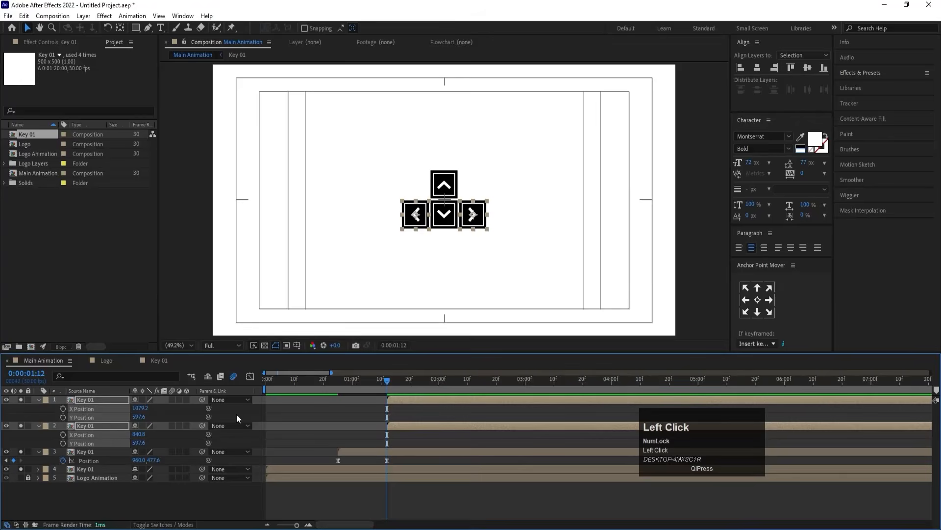
- Keyframe X and Y Position of both side keys in their resting spots at 1:12 and at about 2:09
click(63, 408)
drag(404, 382, 425, 380)
click(14, 409)
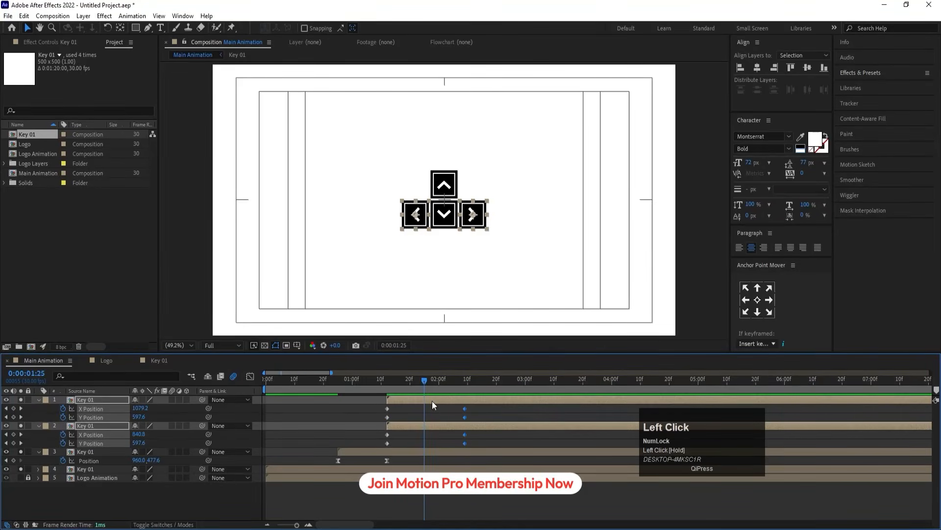
- At 1:25, raise both side keys by setting their Y Position to 255.6
click(86, 425)
ctrl+click(92, 397)
mouse_move(137, 416)
mouse_down()
mouse_move(116, 402)
mouse_move(129, 415)
mouse_up()
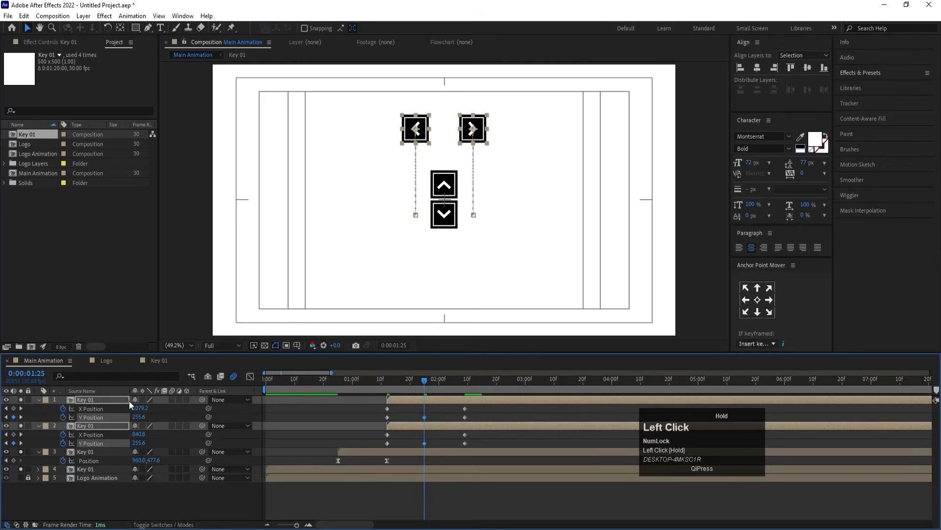
- At 1:12, centre both side keys horizontally at X 960, set their Y Position to 477.6 behind the up-arrow key, and preview the motion
key(j)
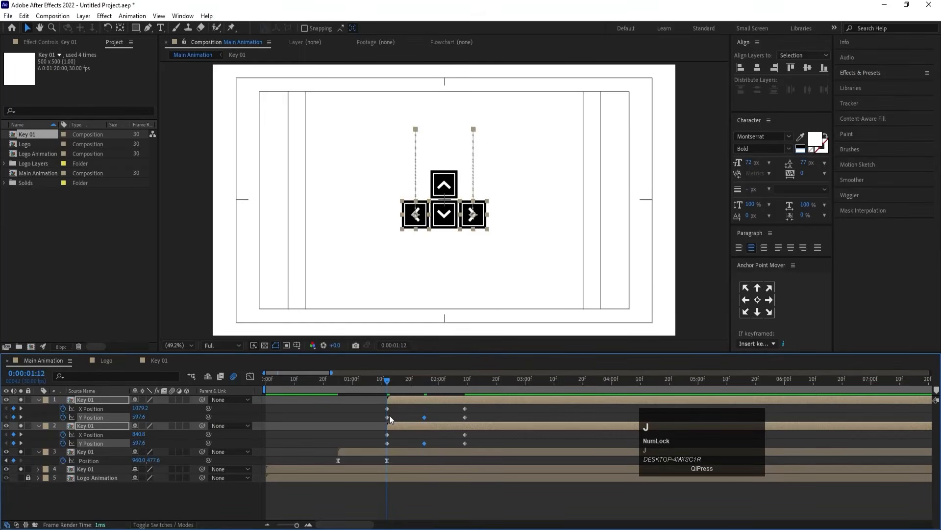
click(757, 70)
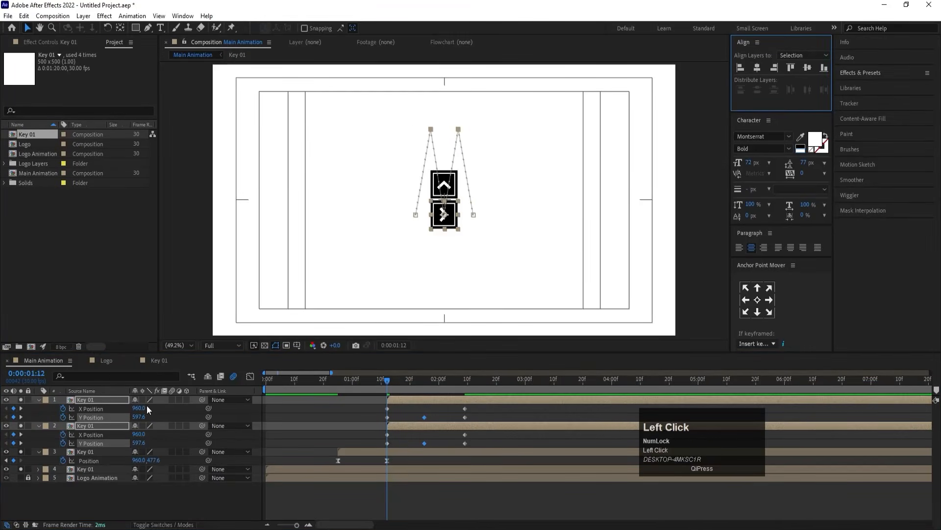
drag(139, 417, 78, 379)
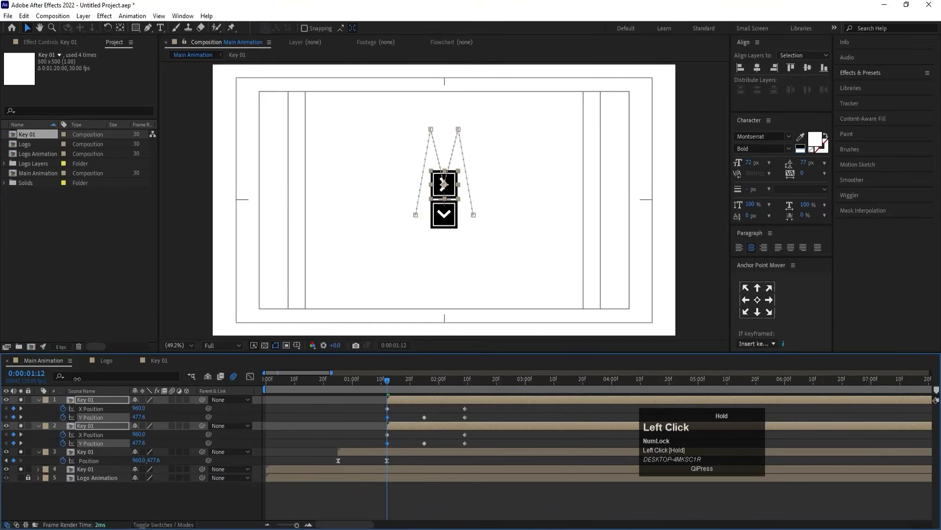
key(space)
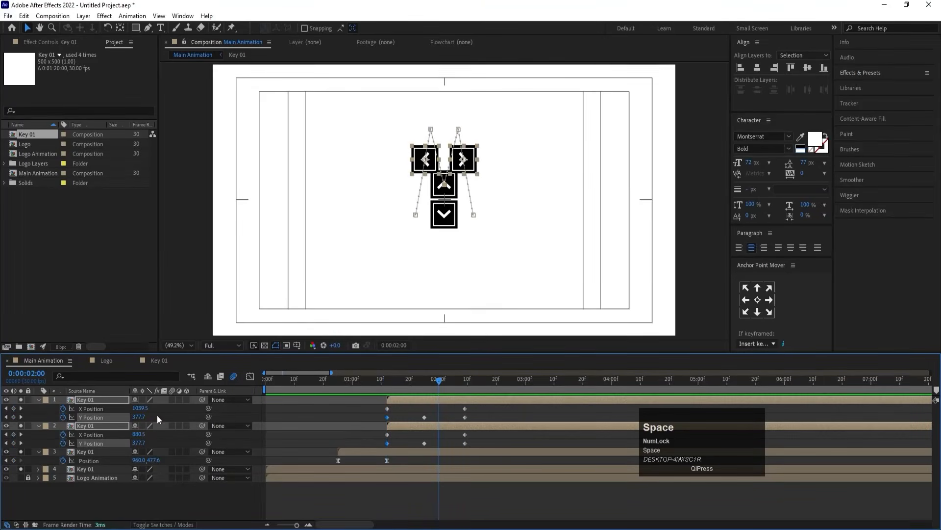
click(102, 415)
click(474, 417)
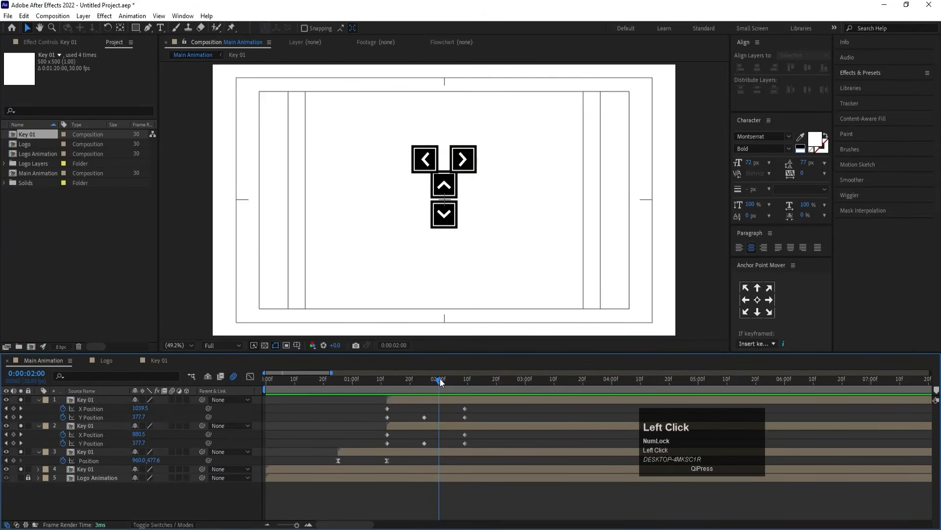
- Add a landing bounce to both side keys with Y Position keyframes of 544.6 at 2:14 and the resting height at about 2:20
drag(440, 378, 477, 386)
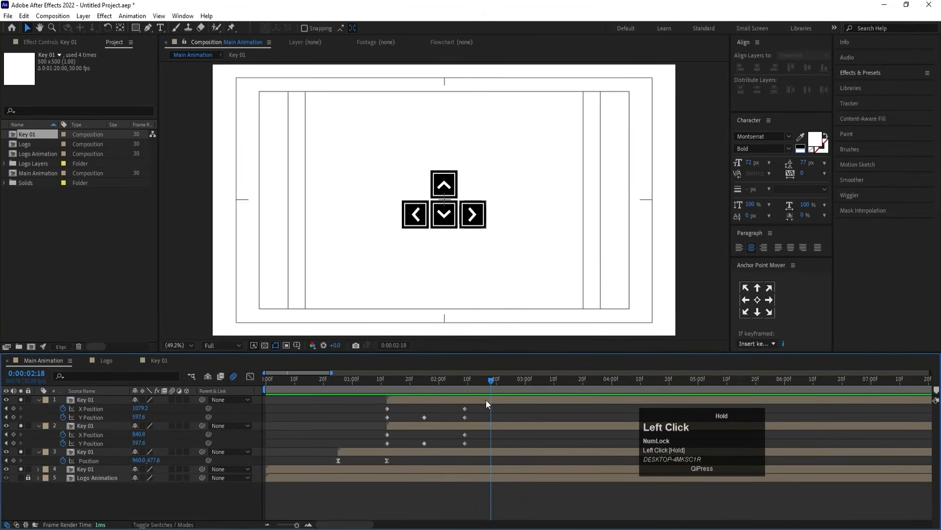
click(475, 423)
ctrl+click(475, 400)
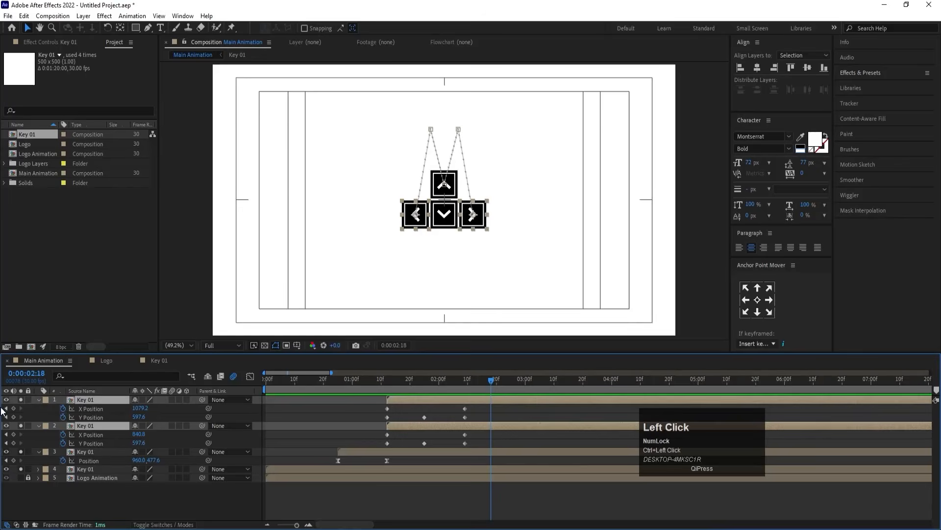
click(13, 416)
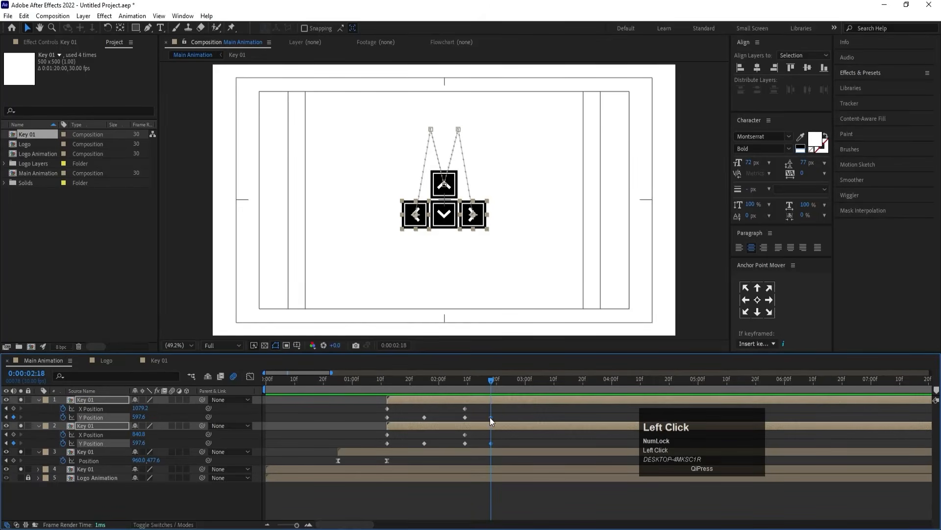
drag(491, 418, 497, 417)
drag(493, 381, 481, 381)
drag(141, 416, 116, 416)
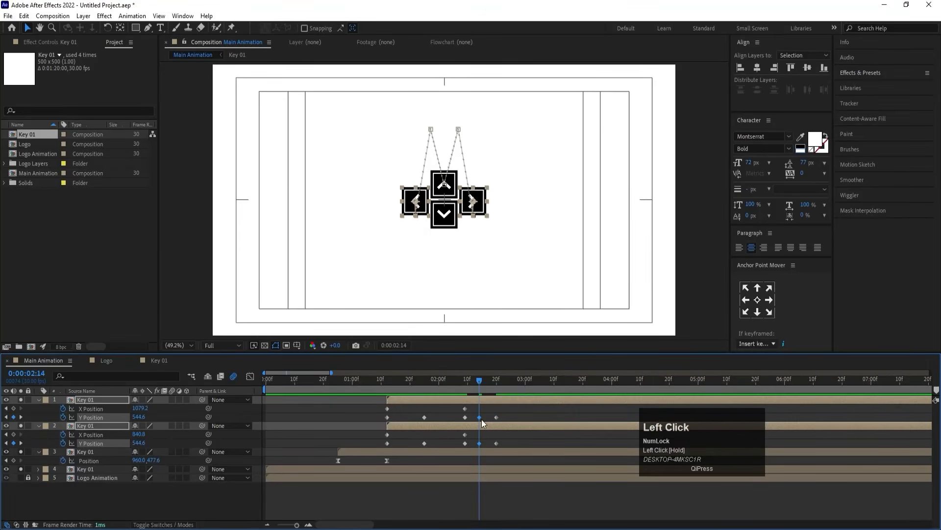
- Move the last two Y Position keyframes of both side-key layers later, to about 0:00:02:16 and 0:00:02:22
drag(479, 417, 507, 453)
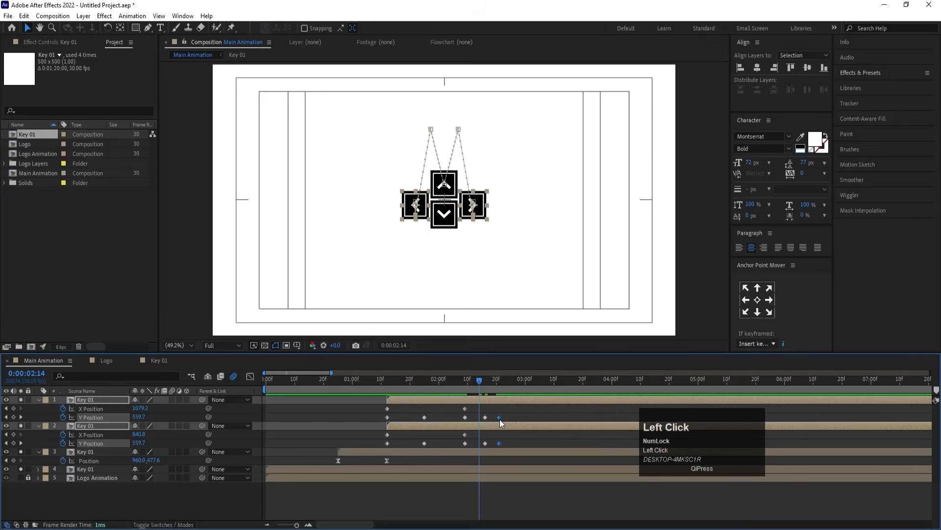
drag(500, 420, 503, 419)
- Filter the selected side-key layers' properties by "y" and apply Easy Ease to all their Y Position keyframes
shift+click(95, 398)
click(88, 376)
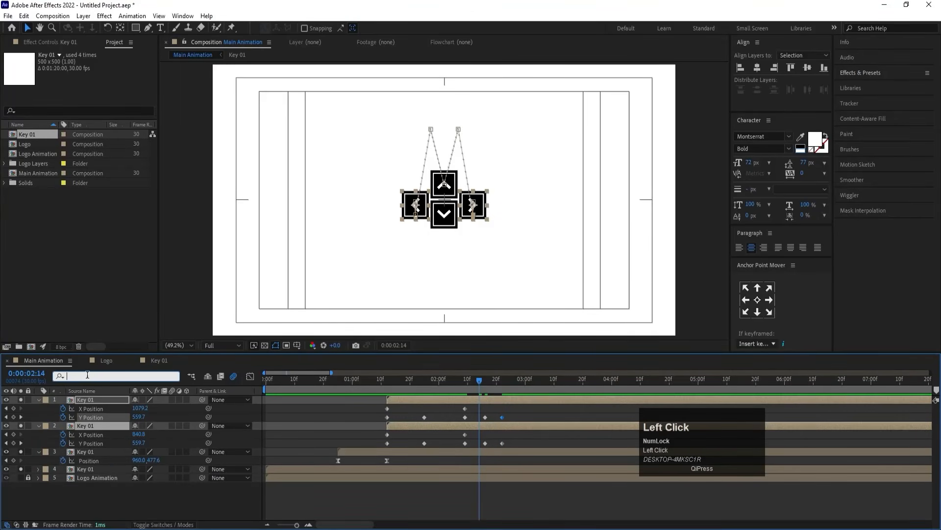
text(y)
drag(509, 413, 353, 461)
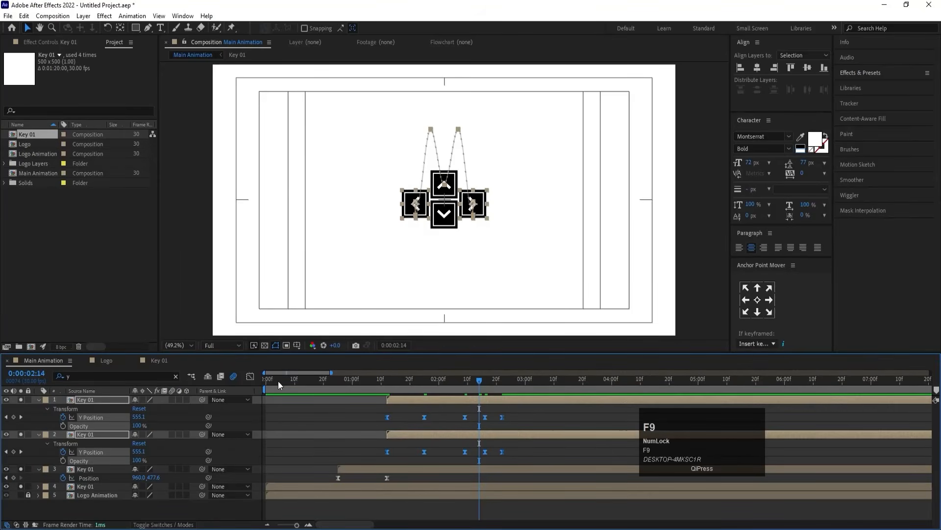
- Reshape the Y Position speed graph of the first bounce so the side keys launch and land fast and slow down at the peak
click(250, 376)
click(425, 450)
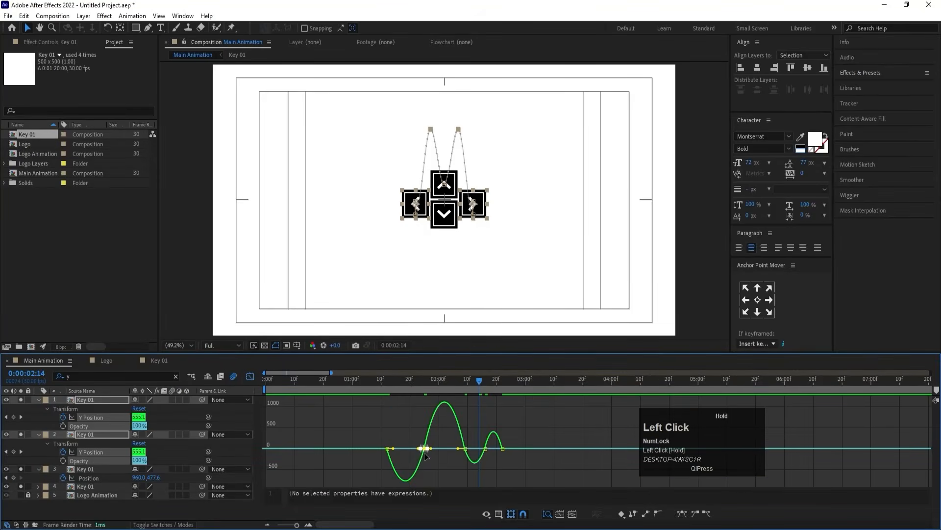
key(equal)
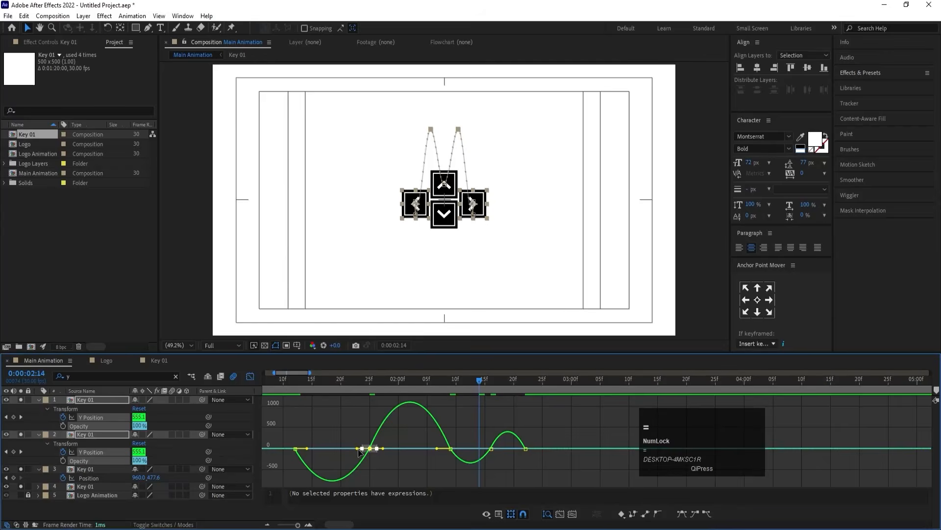
drag(357, 449, 304, 449)
drag(353, 416, 409, 475)
drag(383, 431, 453, 429)
drag(318, 422, 296, 447)
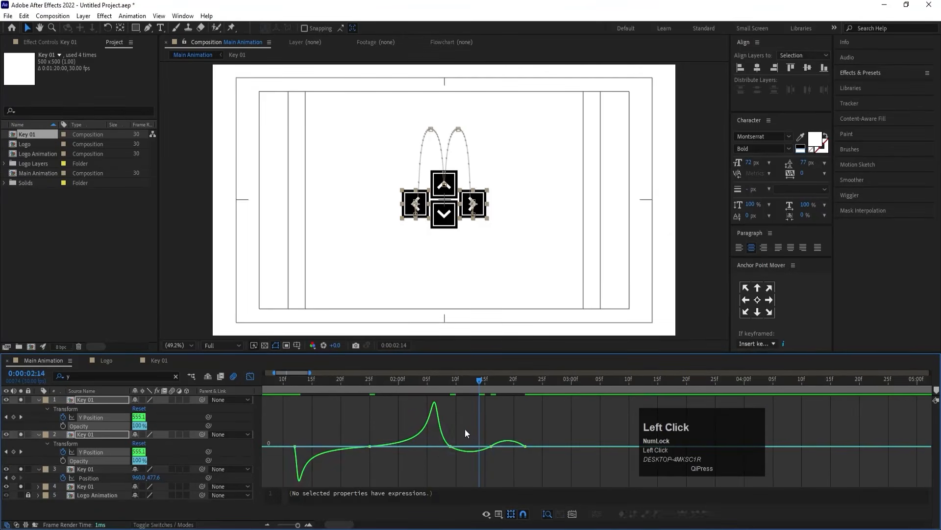
- Reshape the Y Position speed graph of the small second bounce with the same fast takeoff, slow peak and fast landing
click(451, 446)
drag(438, 447, 509, 484)
drag(485, 450, 507, 476)
drag(496, 449, 517, 452)
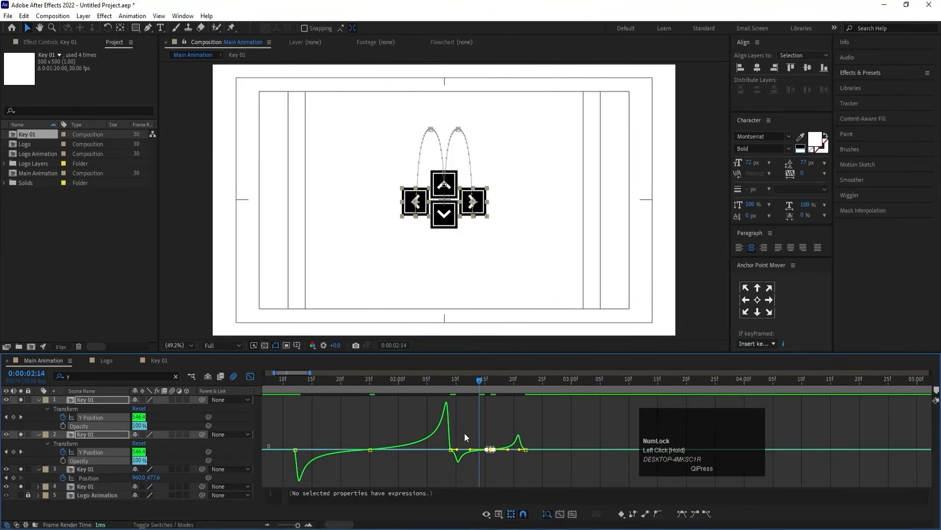
drag(464, 433, 454, 449)
drag(553, 427, 511, 474)
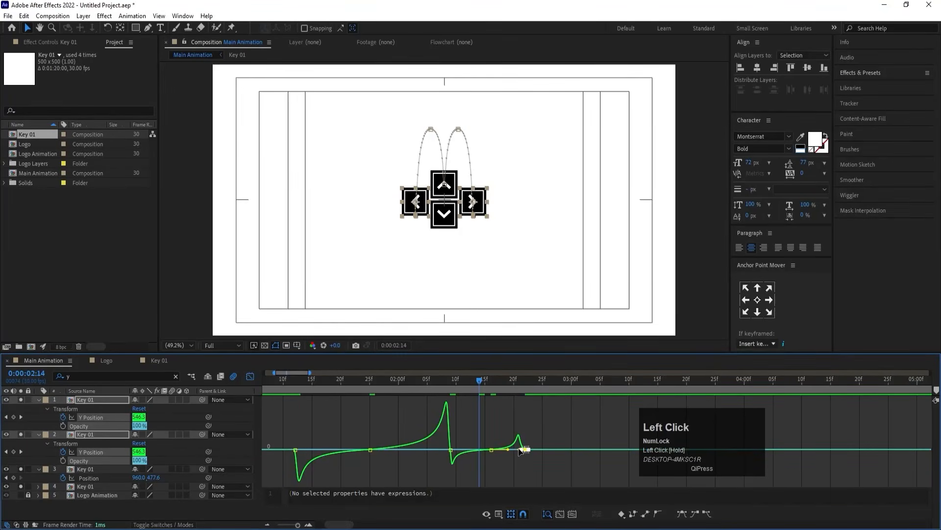
key(minus)
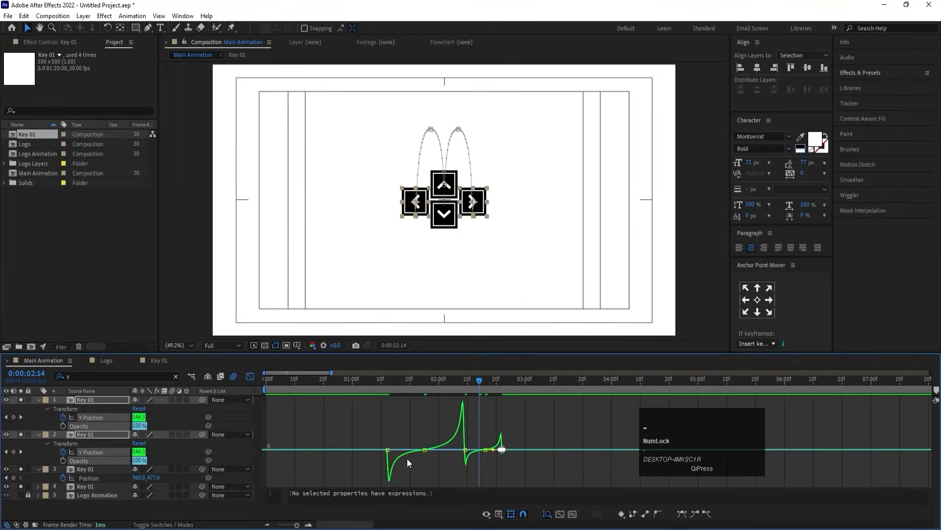
- Return to the keyframe view and preview the side keys' bounce from 0:00:01:10
click(381, 390)
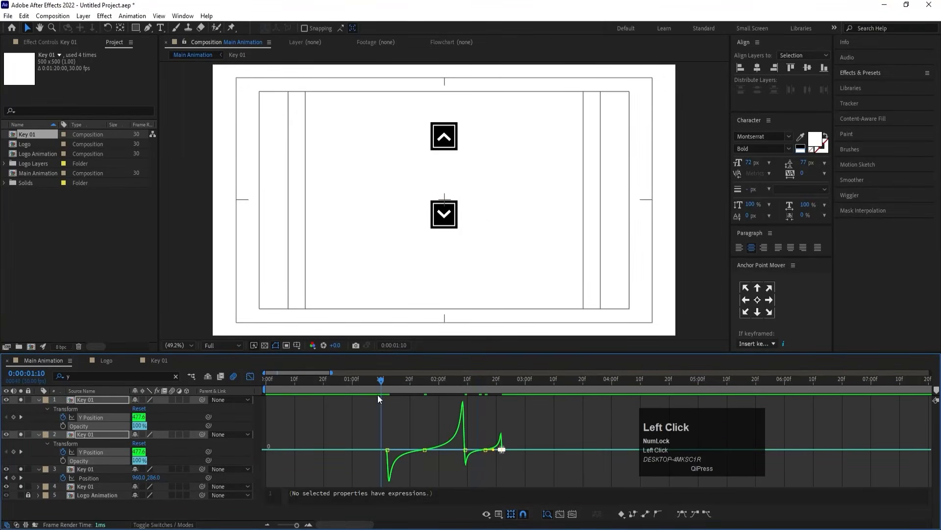
click(251, 376)
key(space)
key(space)
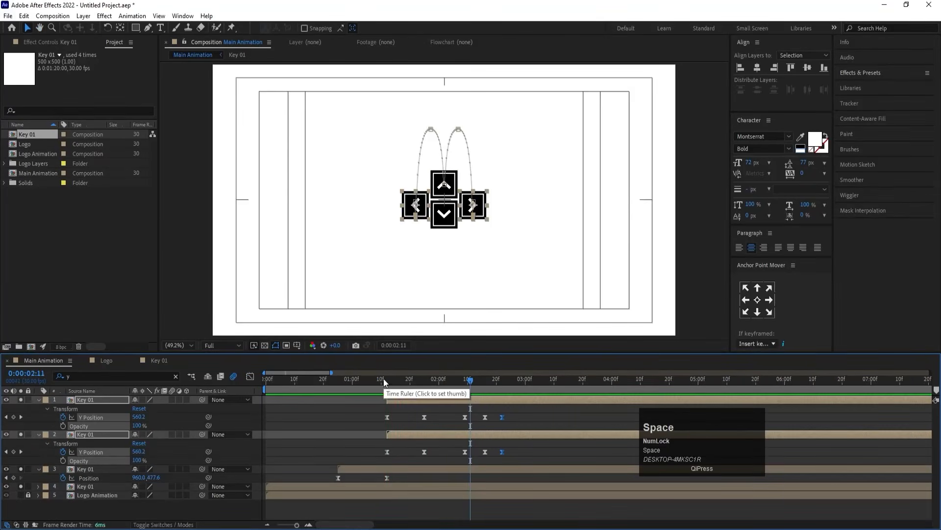
- Add Rotation keyframes at 0:00:01:12 to both side-key layers and show all their keyframed properties
click(388, 381)
key(r)
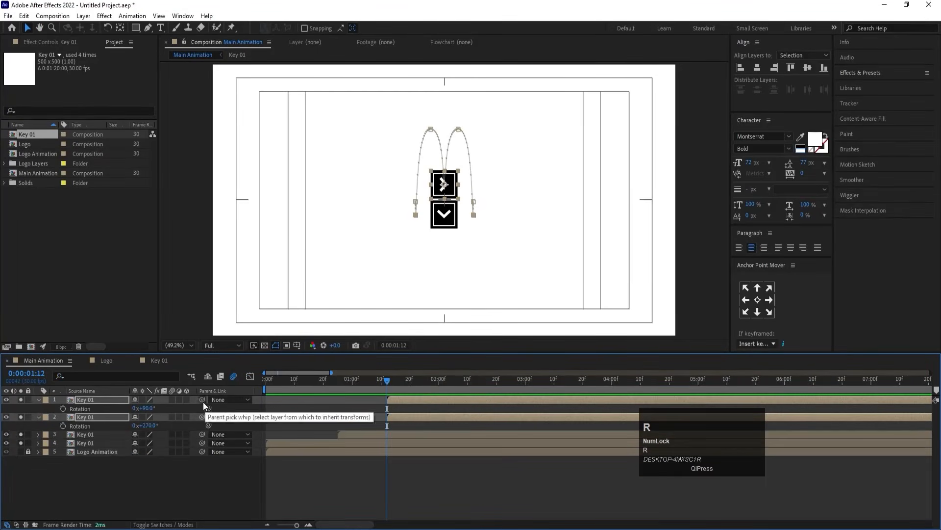
click(69, 409)
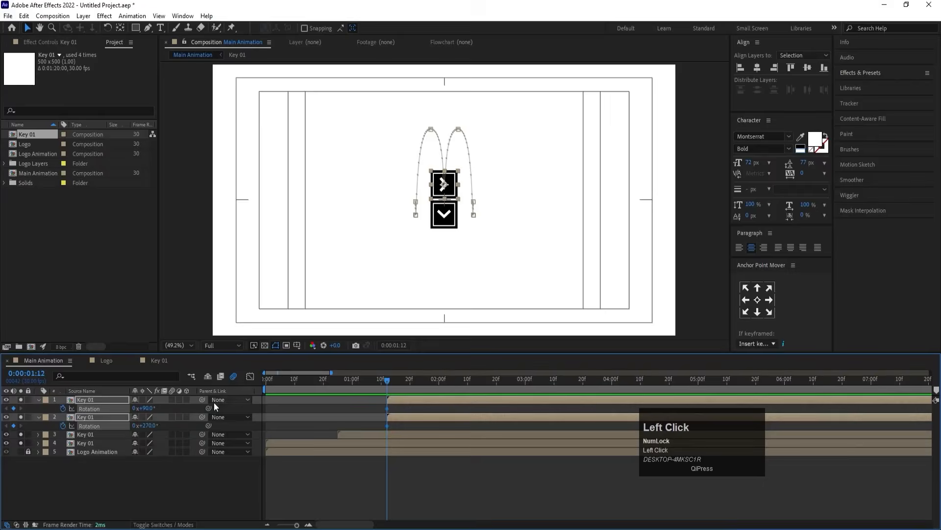
key(u)
- At 0:00:02:09, set the right key layer's Rotation to 1x+90°
drag(461, 380, 465, 382)
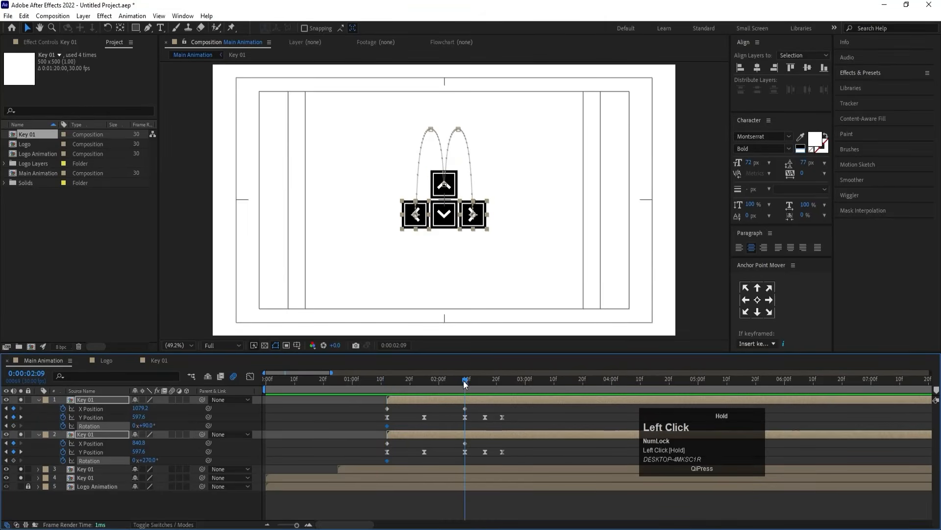
click(175, 415)
click(88, 398)
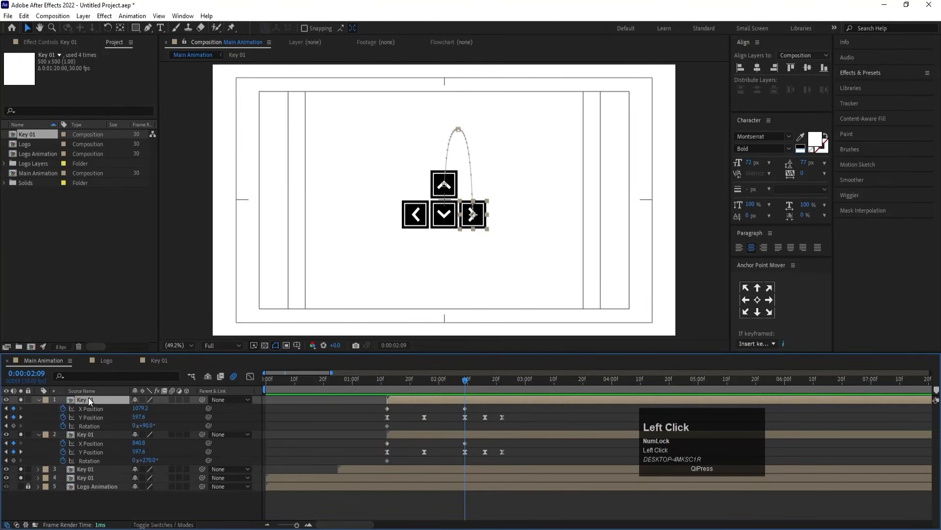
click(134, 425)
key(Return)
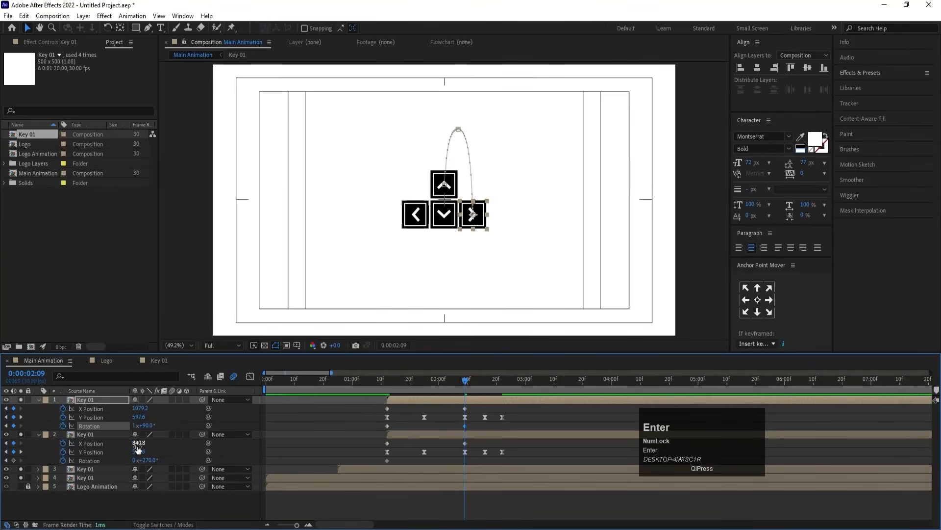
- Set the left key layer's Rotation to -90° at 0:00:02:09
click(108, 432)
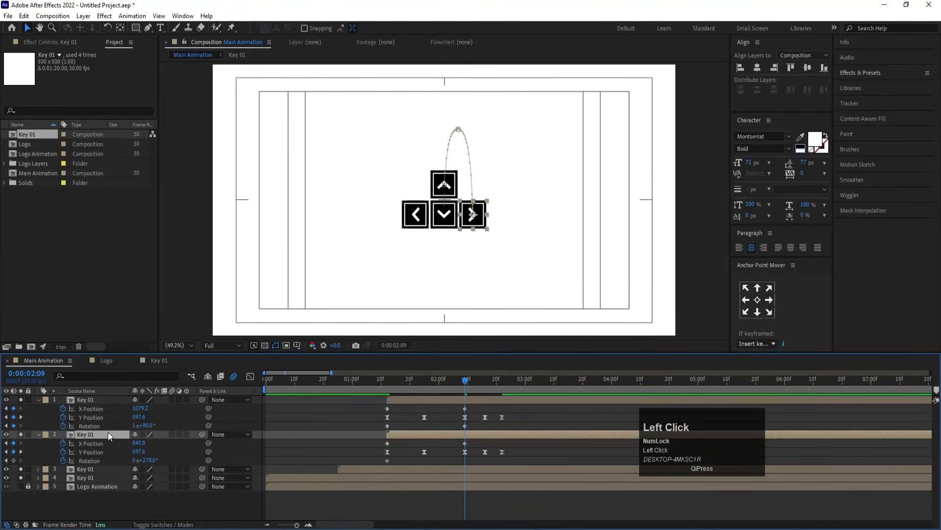
click(133, 460)
text(-90)
key(Return)
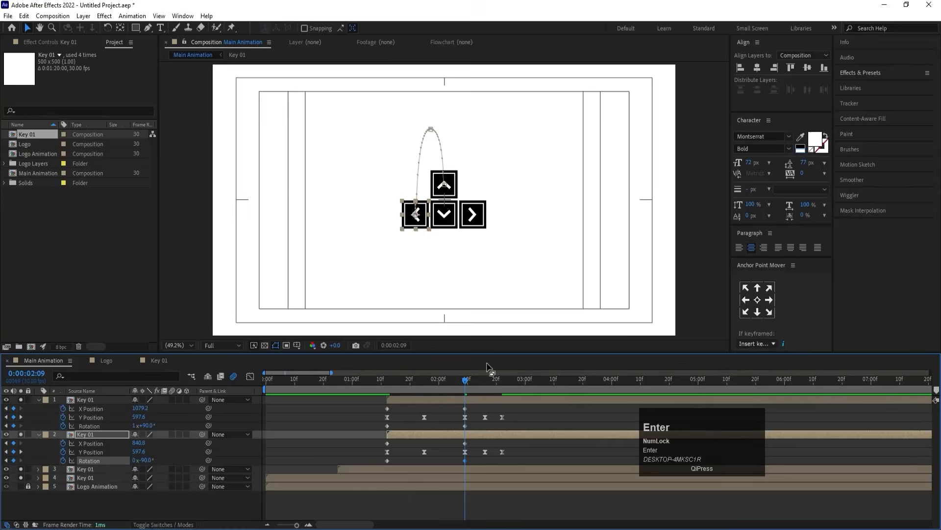
- Preview the spinning bounce of the two side keys
drag(434, 381, 381, 369)
key(space)
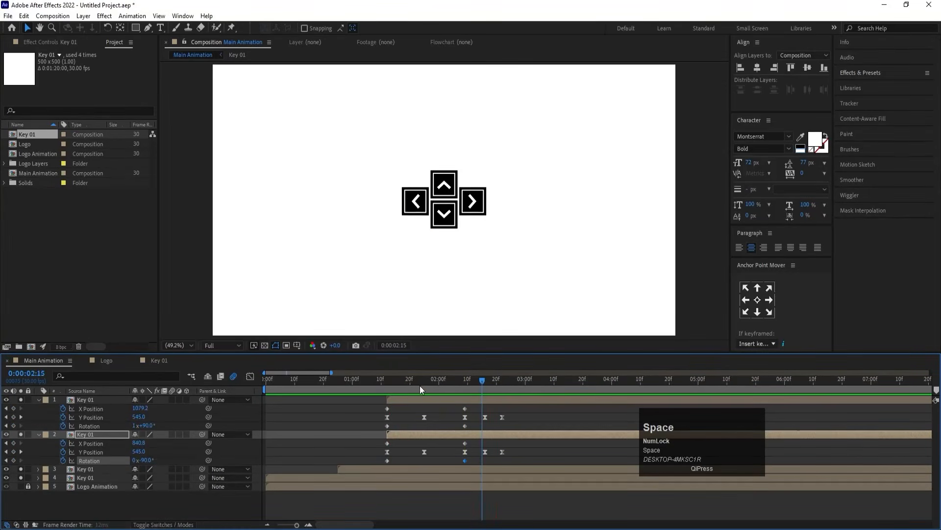
key(space)
- Compress all keyframes of both side-key layers proportionally so the last ones end at 0:00:02:09, and preview the faster timing
drag(517, 408, 361, 463)
drag(504, 419, 465, 416)
click(383, 383)
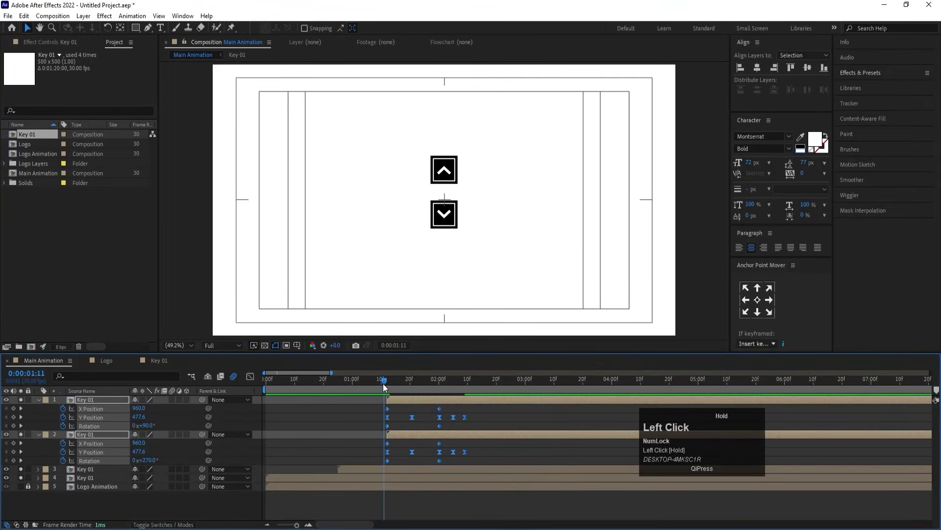
key(space)
key(space)
- Play the animation from the first frame to check the overall timing
drag(387, 379, 243, 393)
key(space)
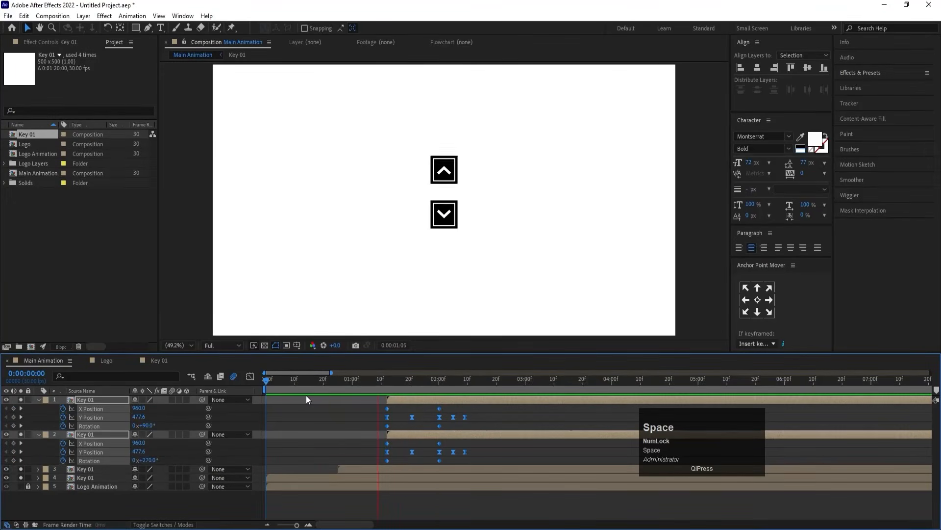
key(space)
- Stretch the right key layer's keyframes proportionally to end at about 0:00:02:16, and preview the offset against the left key
drag(393, 378, 389, 379)
drag(469, 405, 376, 430)
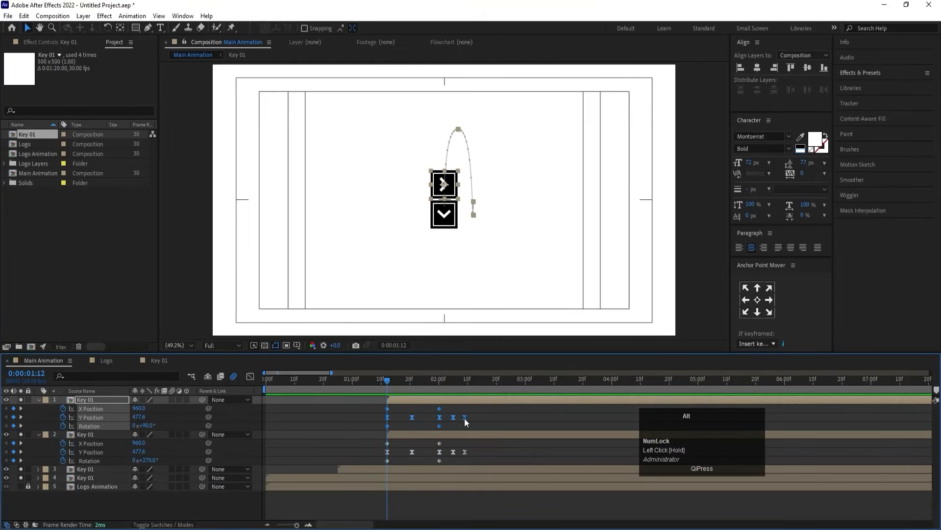
drag(465, 418, 486, 420)
key(space)
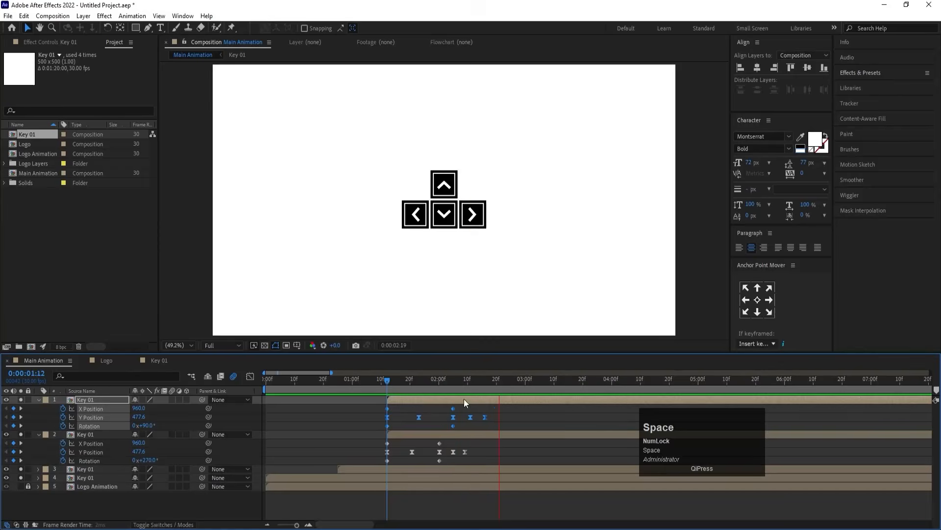
click(446, 382)
key(space)
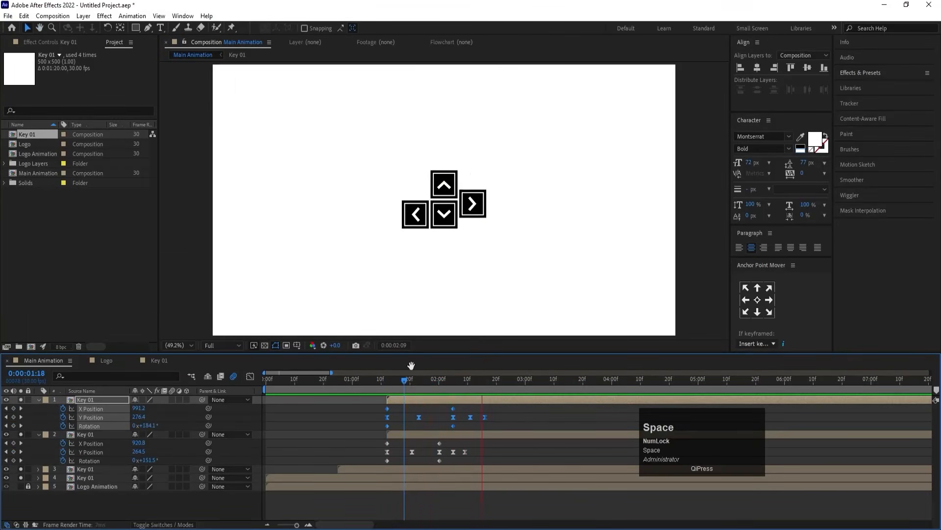
key(space)
- Collapse the layer properties and enable motion blur on all four Key 01 layers
click(298, 418)
key(u)
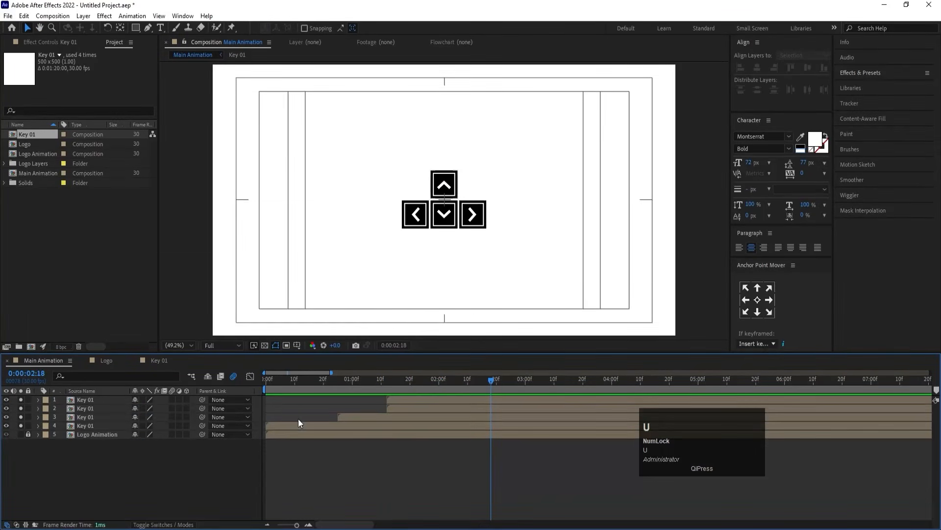
click(111, 425)
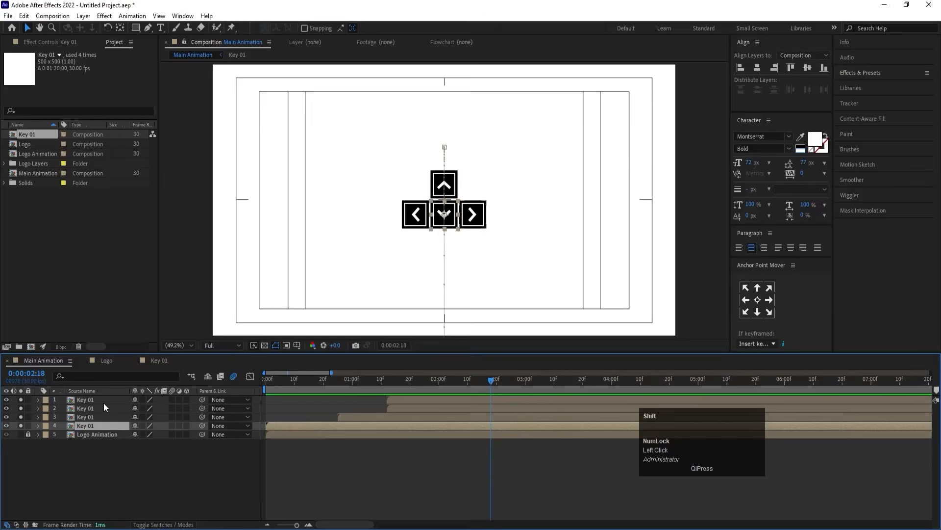
shift+click(104, 403)
click(172, 401)
- Preview the whole key animation with motion blur from the first frame
click(260, 381)
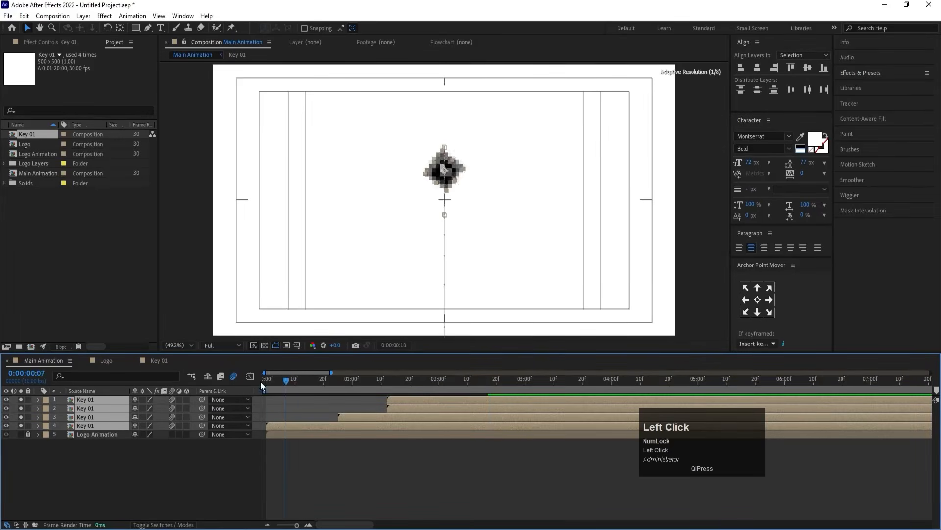
key(space)
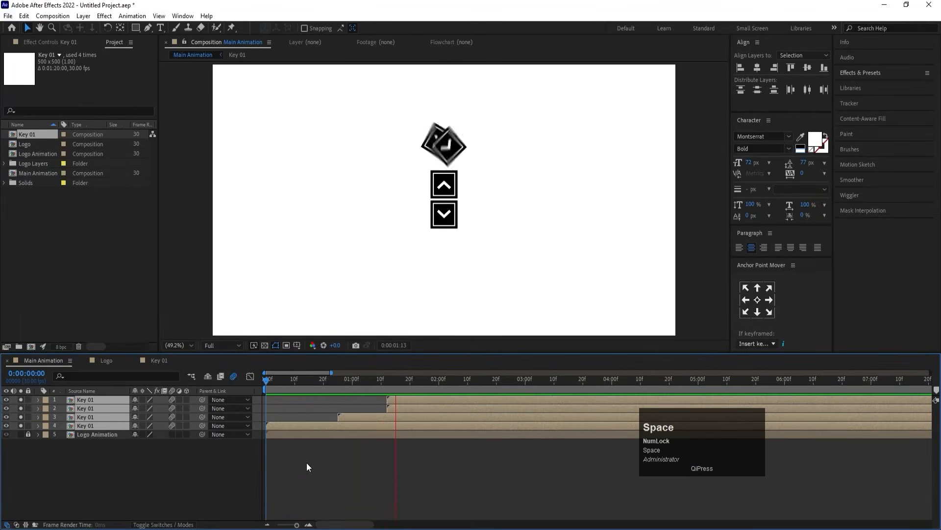
key(space)
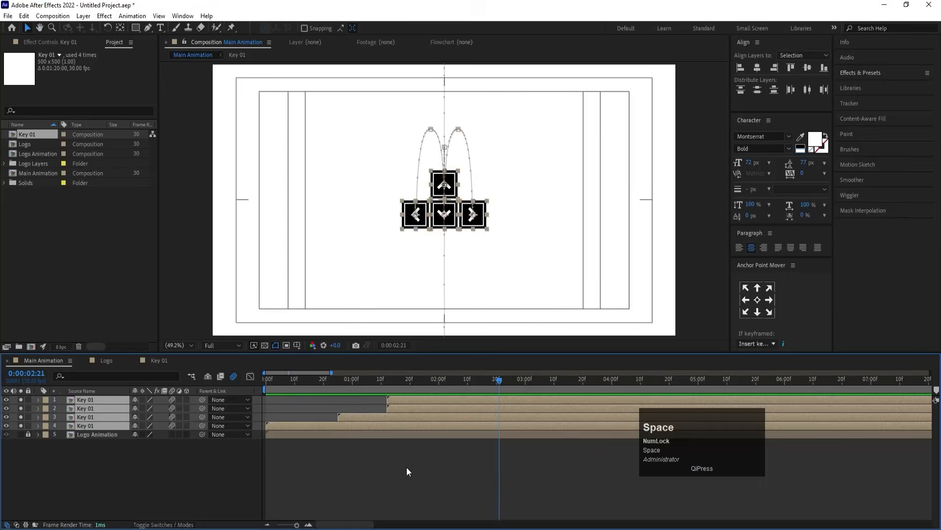
- Reveal the keyframed properties and add X Position keyframes at 0:00:02:20 to both side-key layers
click(407, 466)
key(u)
mouse_move(495, 382)
mouse_down()
mouse_move(488, 382)
mouse_move(498, 384)
mouse_up()
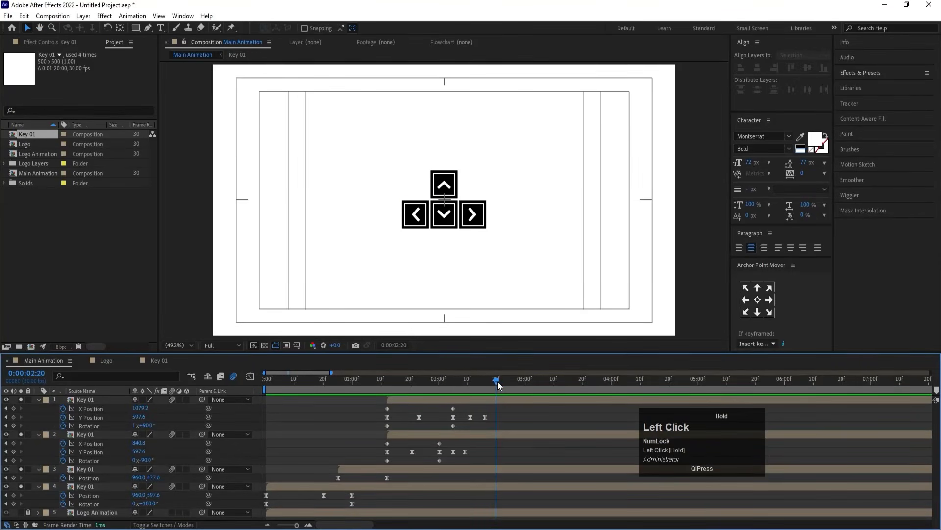
click(490, 435)
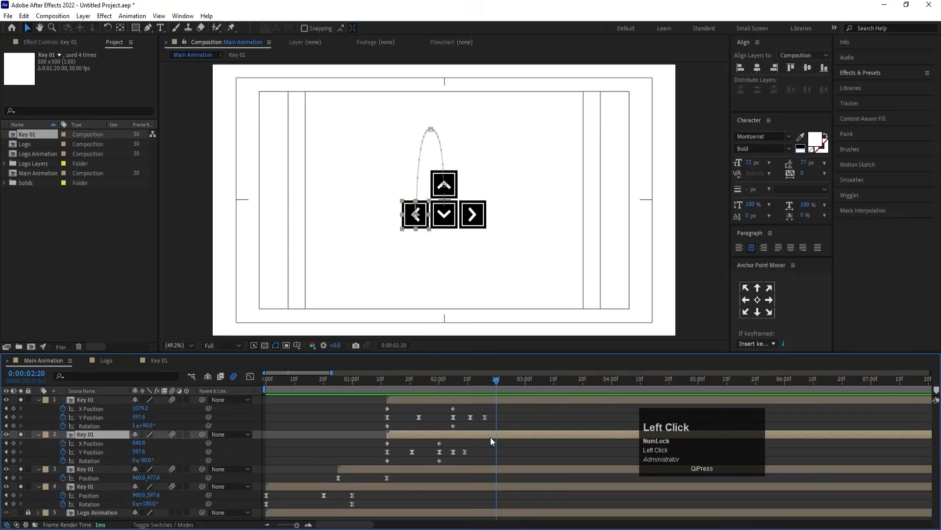
shift+click(496, 400)
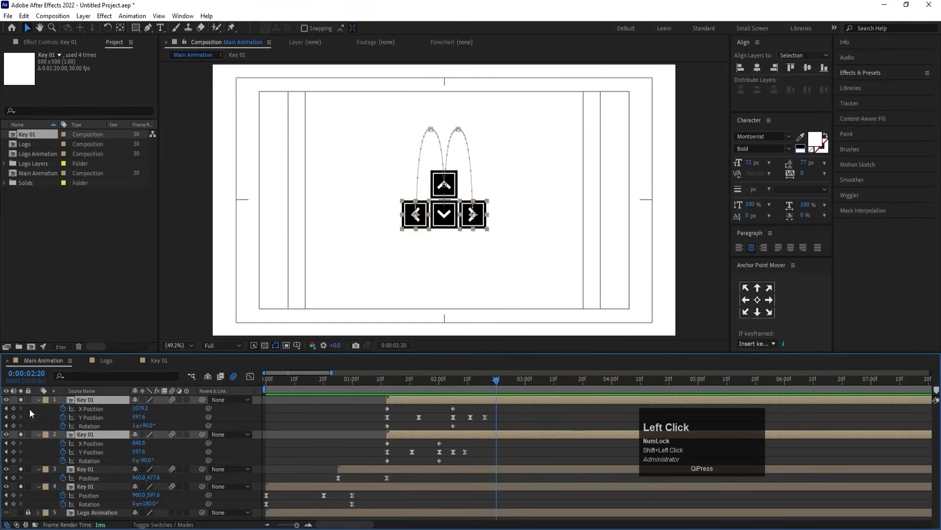
click(16, 407)
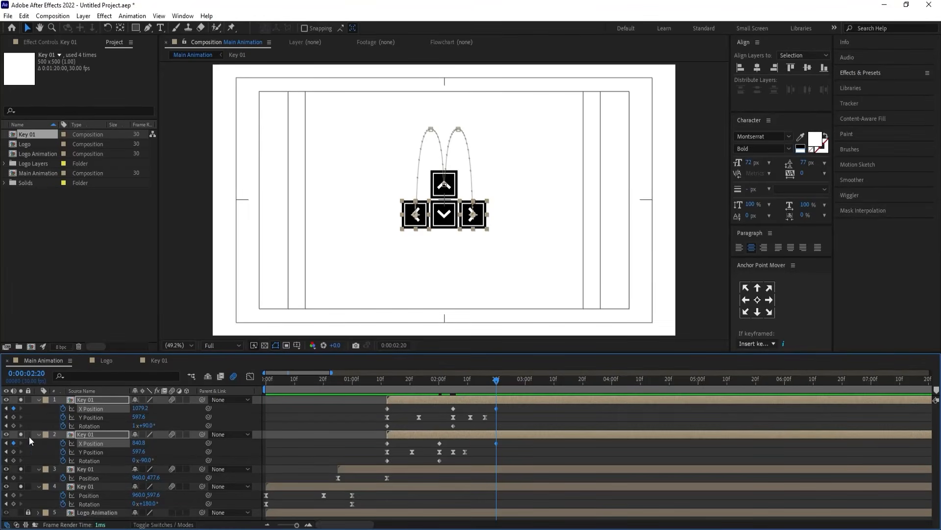
- At 0:00:03:08, move the right key horizontally outward to an X Position of about 1689
drag(517, 387, 548, 375)
click(537, 409)
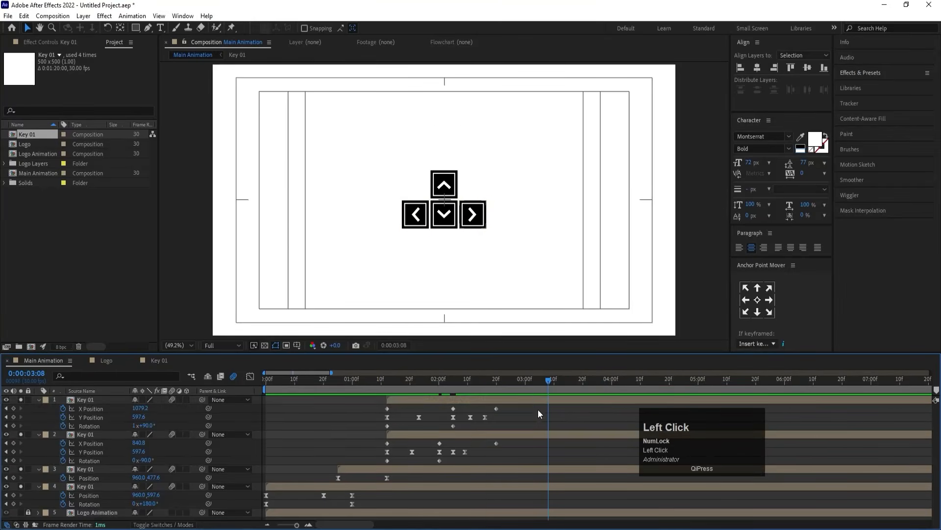
click(536, 397)
drag(479, 223, 626, 217)
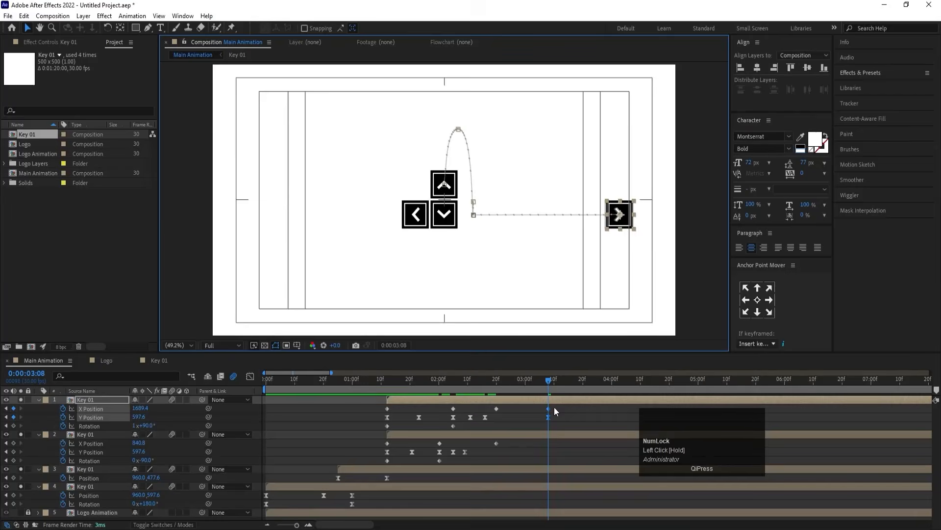
- Delete the extra Y Position keyframe at 0:00:03:08 from the right key's layer
click(554, 419)
click(548, 418)
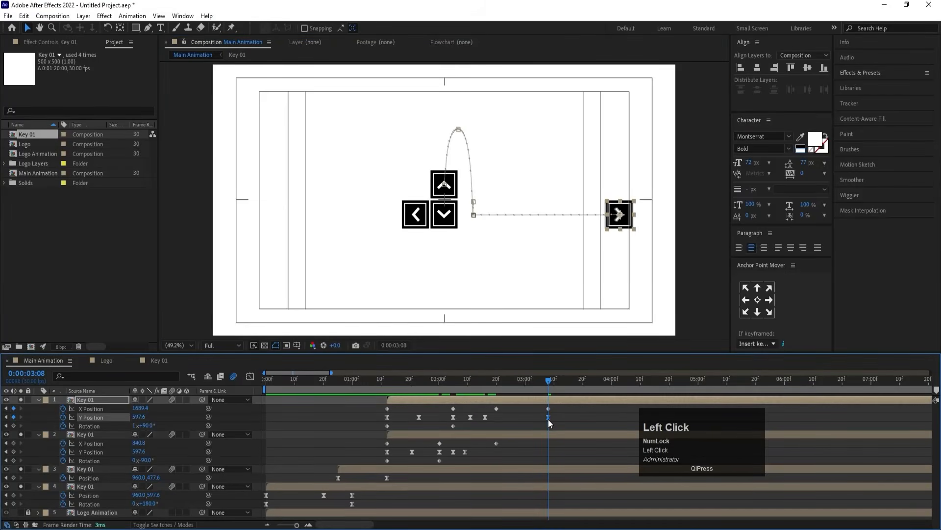
key(Delete)
- At 0:00:03:08, move the left key horizontally outward to an X Position of about 228 and delete its extra Y Position keyframe
click(552, 436)
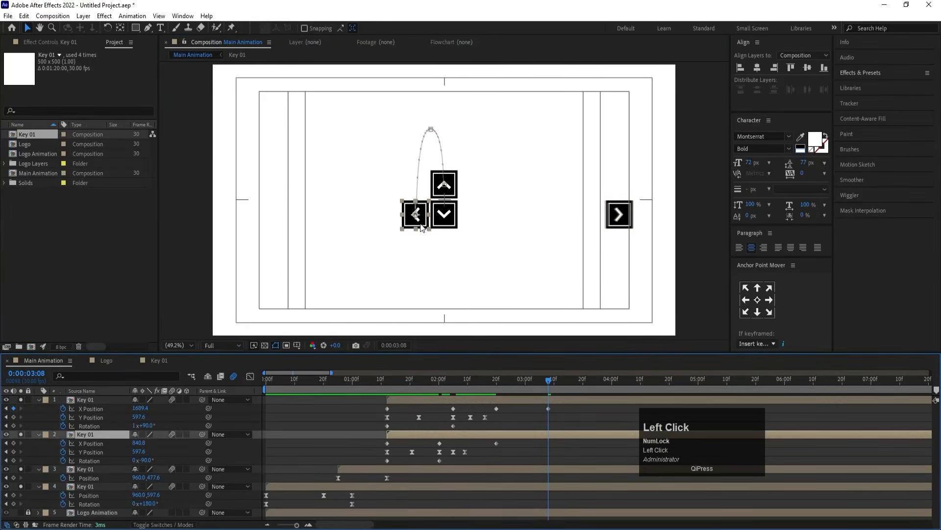
drag(416, 216, 325, 217)
key(ctrl+z)
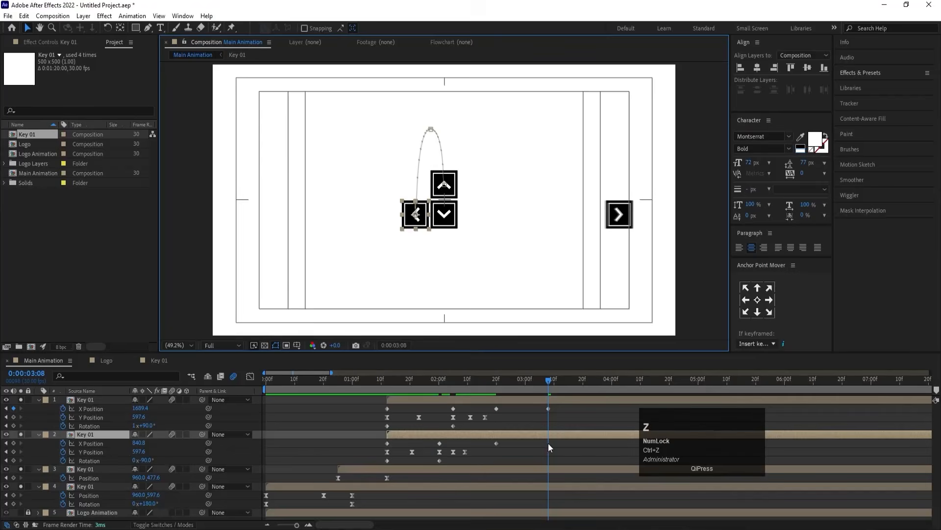
drag(141, 443, 18, 443)
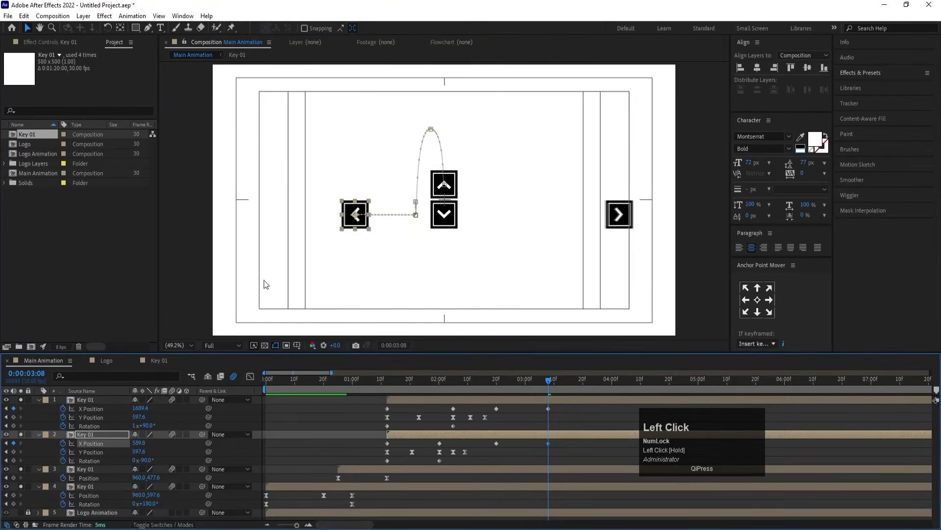
drag(351, 227, 264, 216)
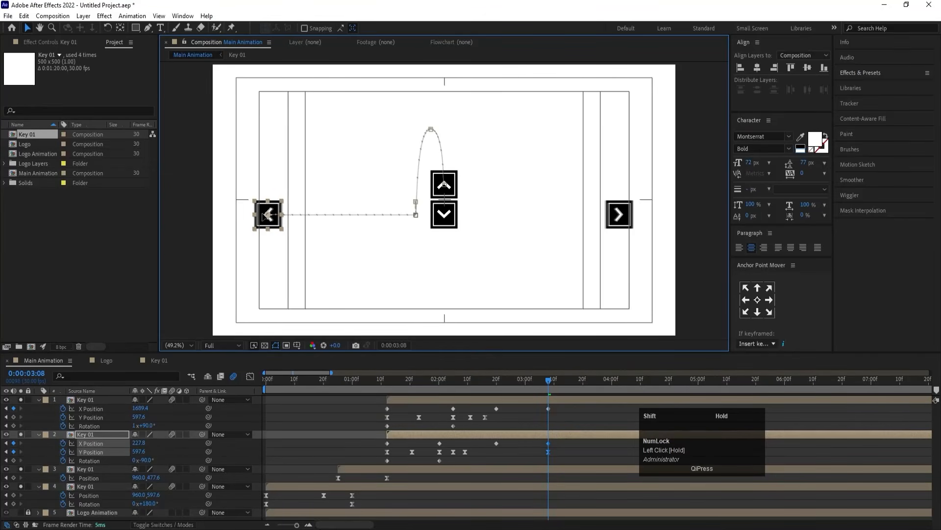
click(548, 453)
click(555, 454)
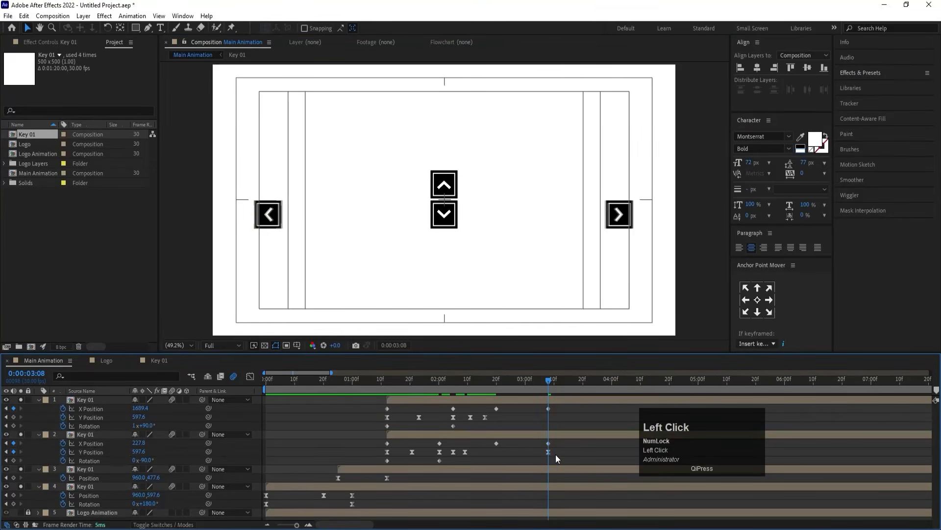
click(549, 452)
key(Delete)
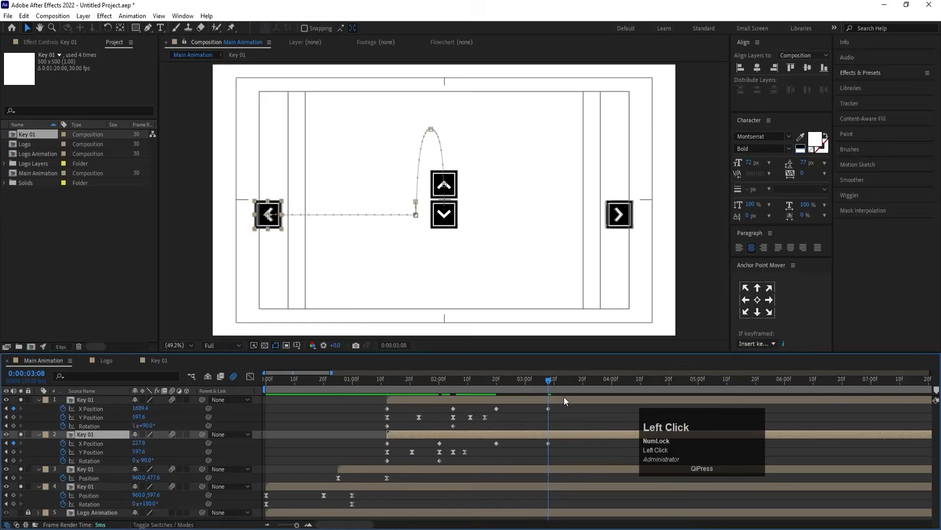
- At 0:00:03:26, move the right key back over the down key to an X Position of about 963 and delete its extra Y Position keyframe
drag(569, 378, 600, 384)
click(604, 417)
click(602, 401)
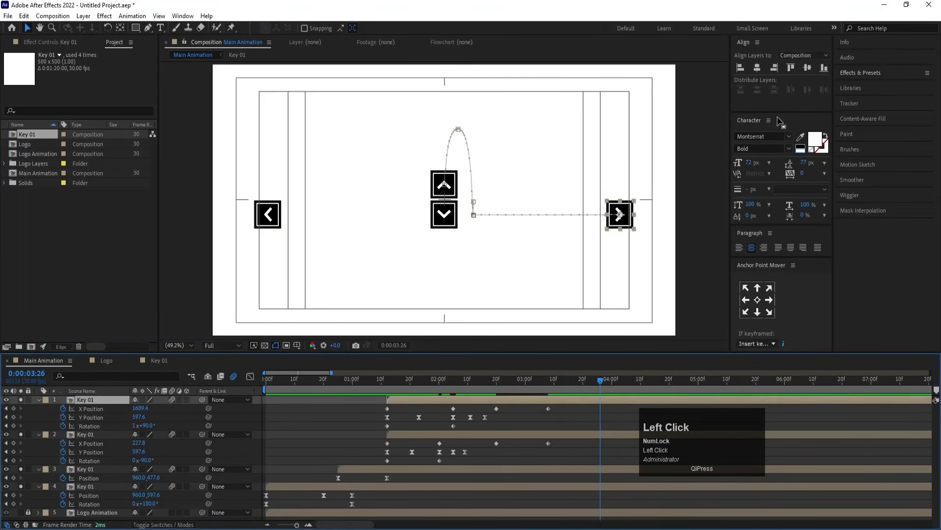
click(758, 67)
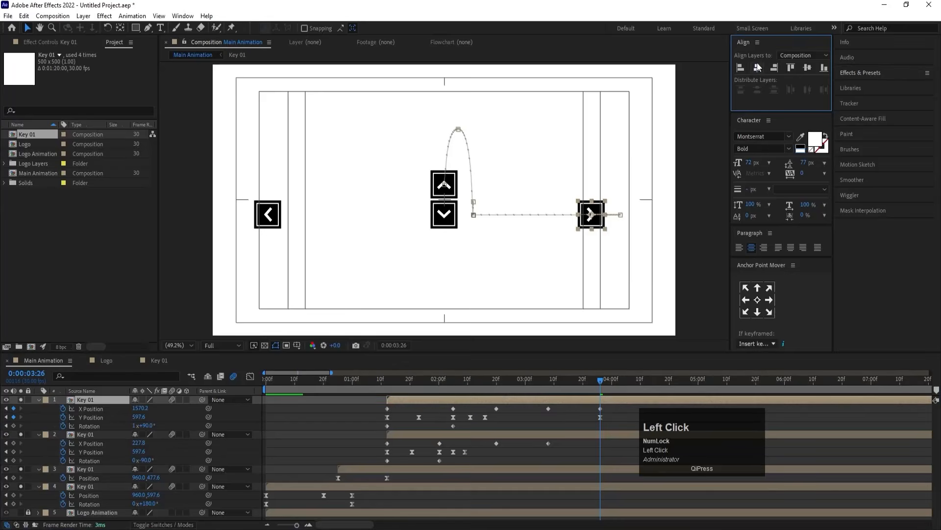
key(ctrl+z)
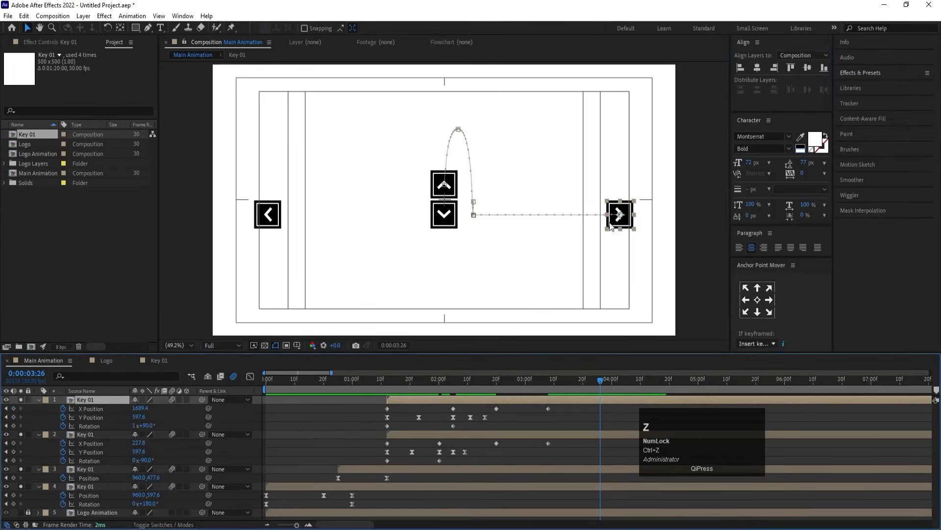
click(615, 223)
drag(615, 223, 441, 221)
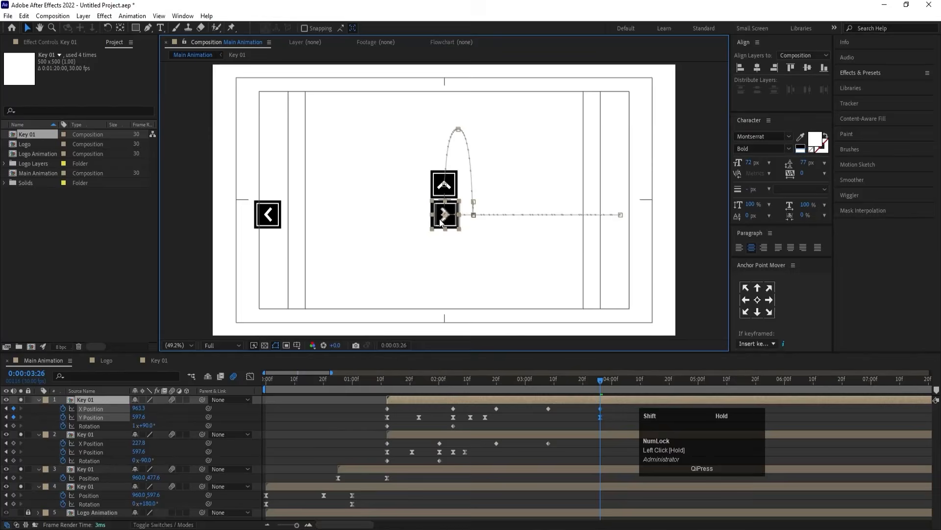
click(603, 428)
click(601, 414)
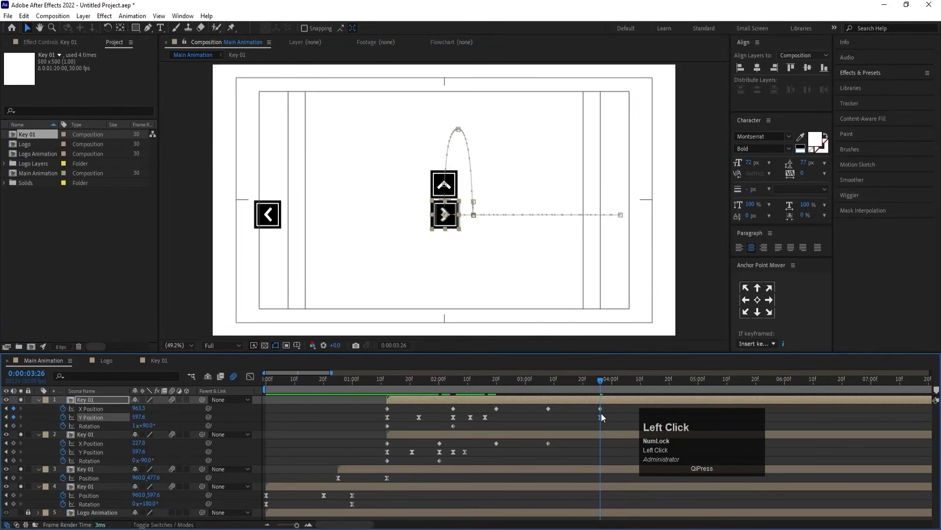
key(Delete)
- At 0:00:03:26, set the left key's X Position to about 955 and apply Easy Ease to both side keys' last three X Position keyframes
click(597, 432)
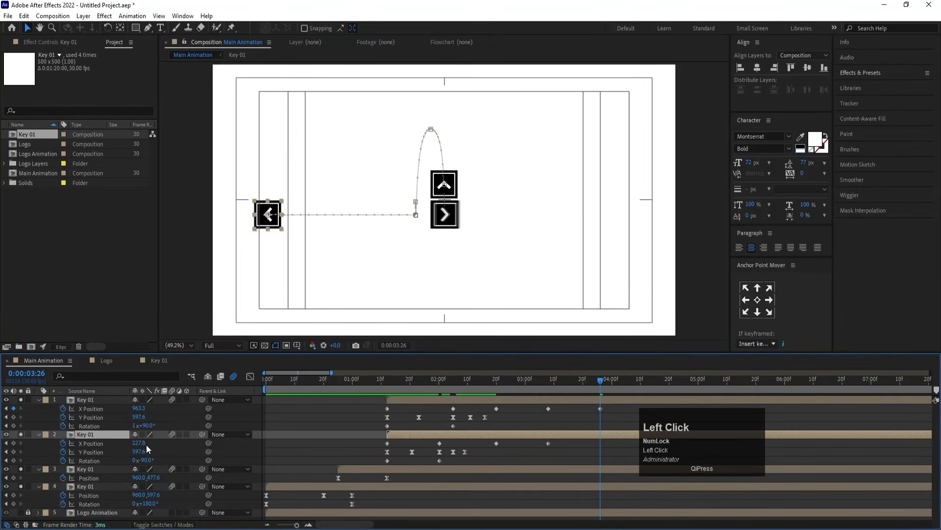
drag(142, 445, 608, 443)
key(F9)
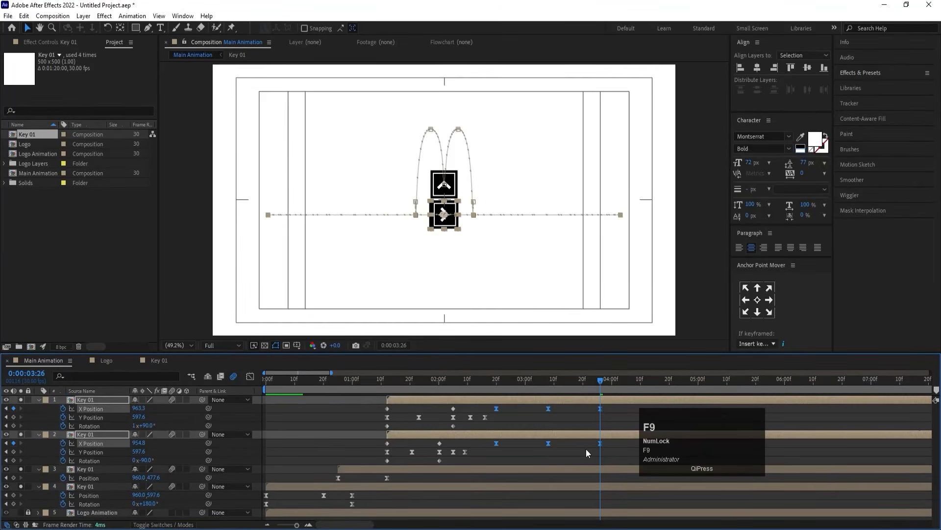
- Shape the side keys' X Position speed curves so the outward slide peaks sharply around 0:00:03:00, and preview from 0:00:02:17
click(251, 377)
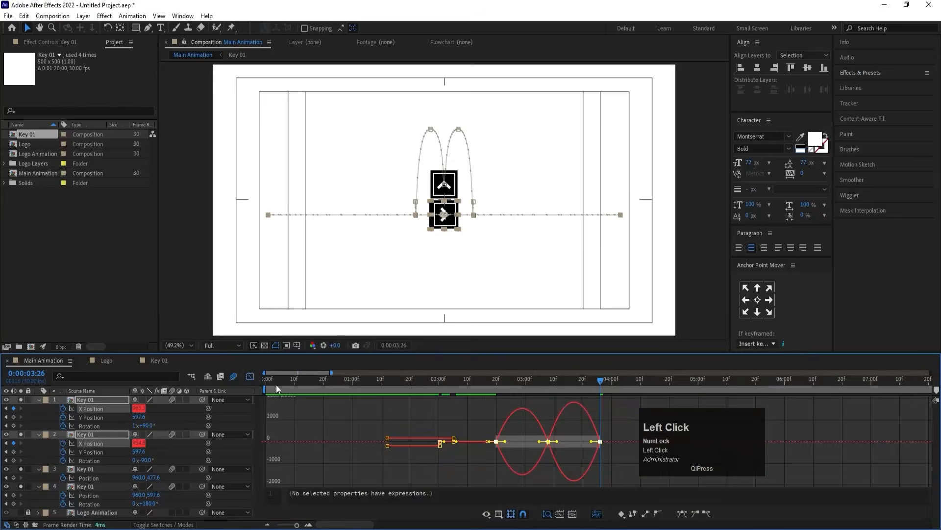
mouse_move(493, 420)
mouse_down()
mouse_move(517, 463)
mouse_move(513, 440)
mouse_move(541, 451)
mouse_move(536, 403)
mouse_move(542, 425)
mouse_move(531, 463)
mouse_move(537, 387)
mouse_move(498, 411)
mouse_up()
key(ctrl+z)
click(487, 378)
key(space)
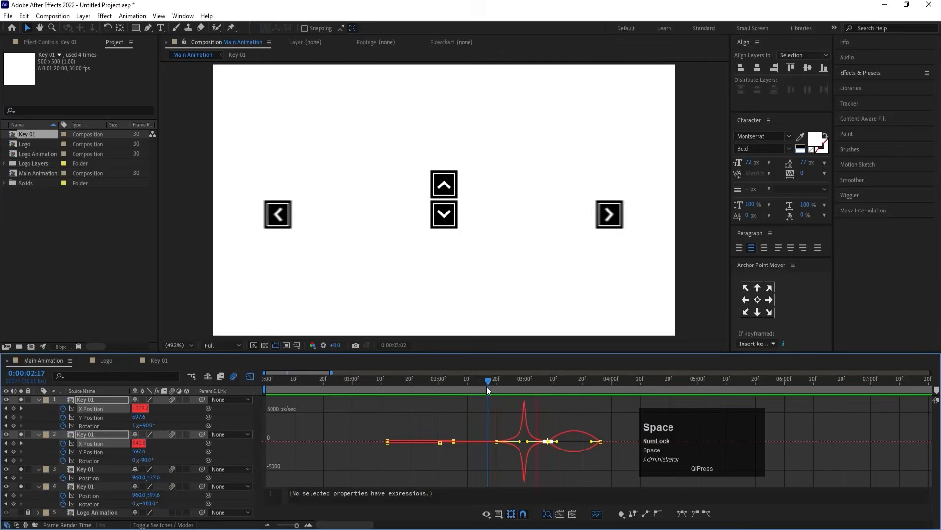
key(space)
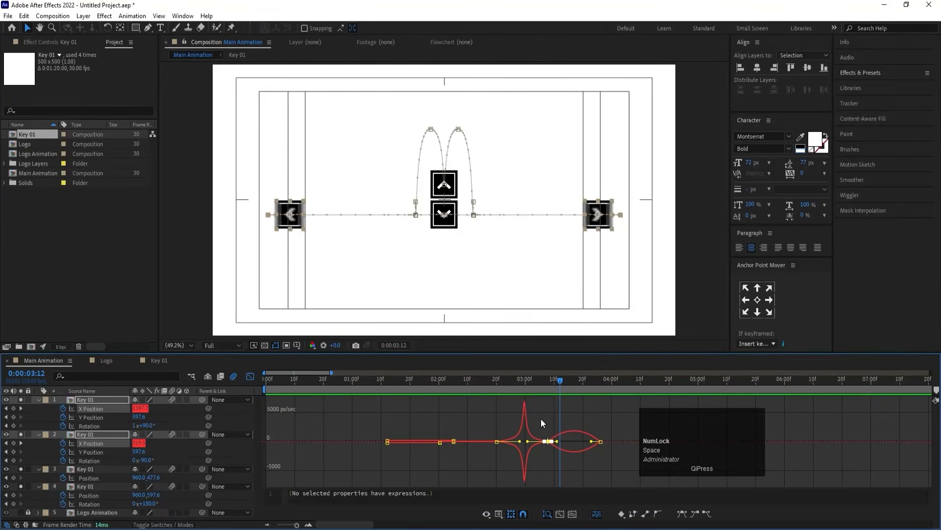
- Reshape the side keys' speed curves so the return slide peaks just before its final keyframes, preview it, and close the Graph Editor
drag(540, 416, 596, 441)
click(600, 440)
click(513, 379)
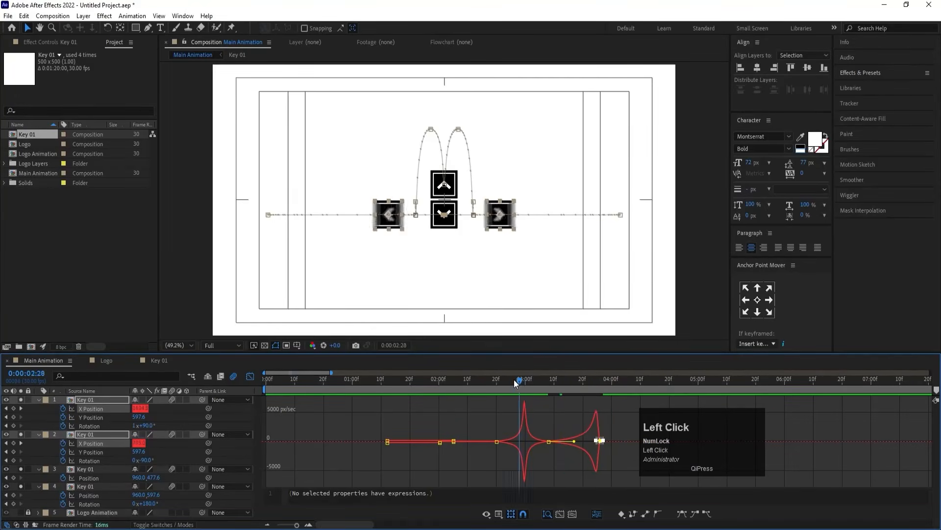
key(space)
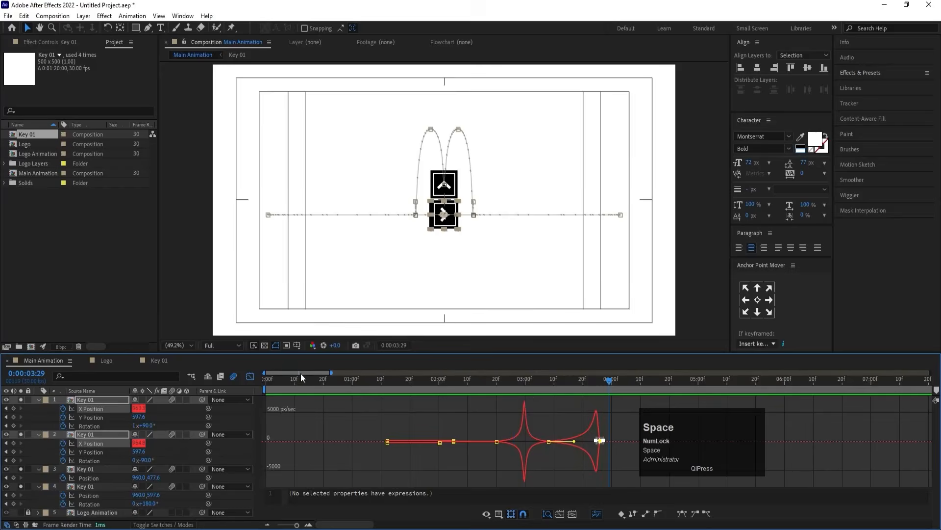
click(250, 376)
- Preview from 0:00:00:28 and shift the right key's last three X Position keyframes about two frames later
click(347, 384)
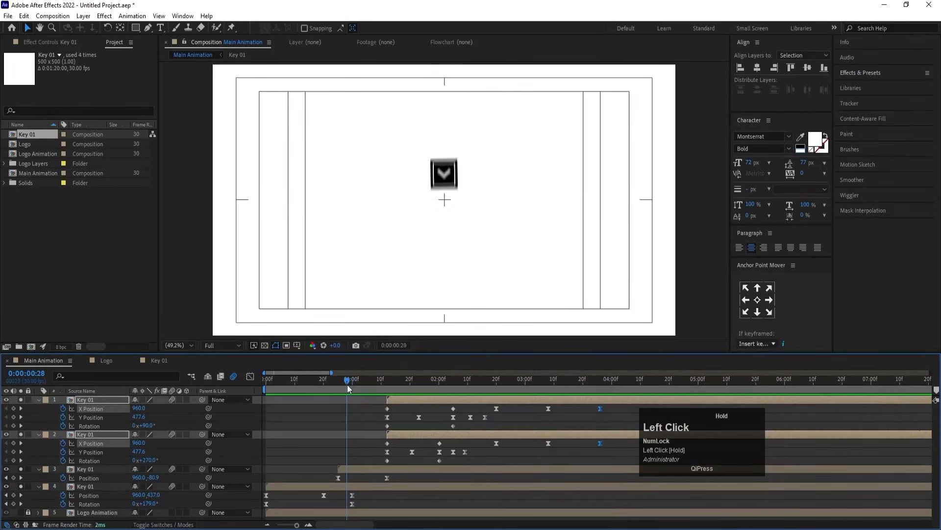
key(space)
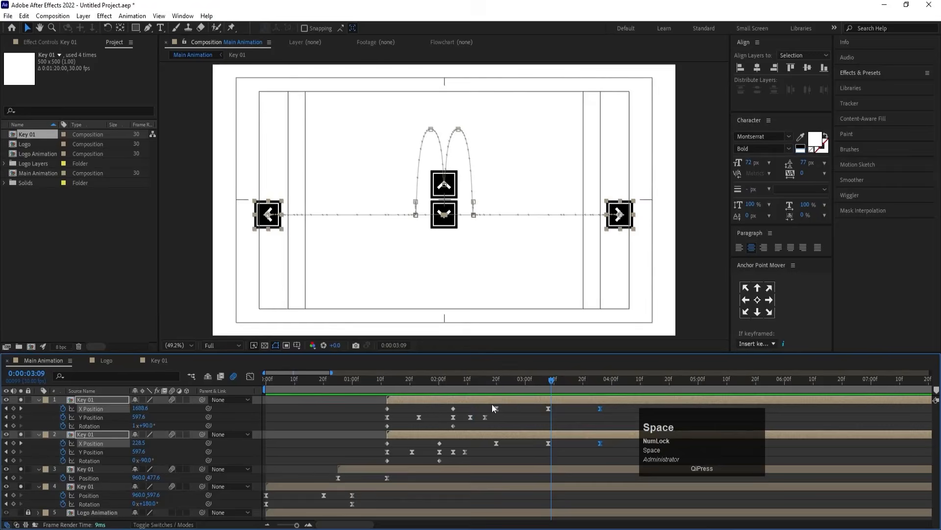
drag(492, 405, 619, 417)
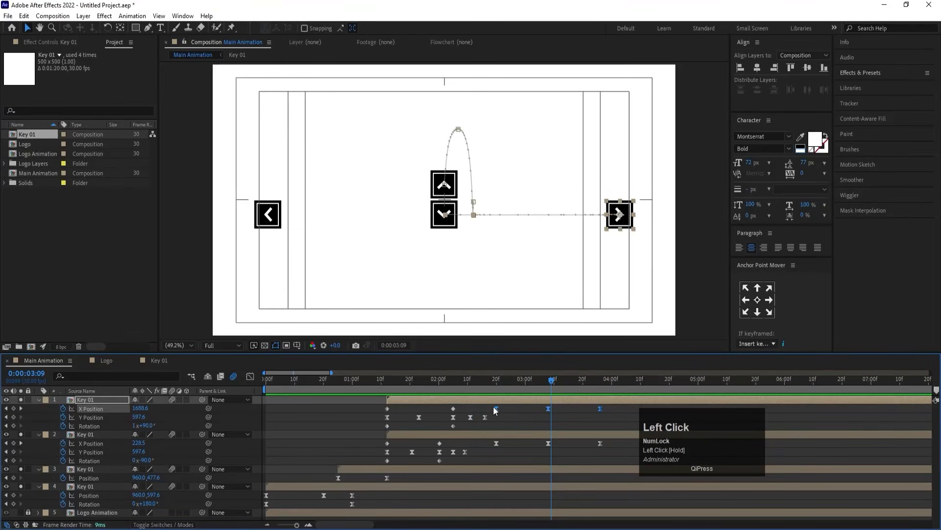
drag(496, 406, 501, 407)
key(space)
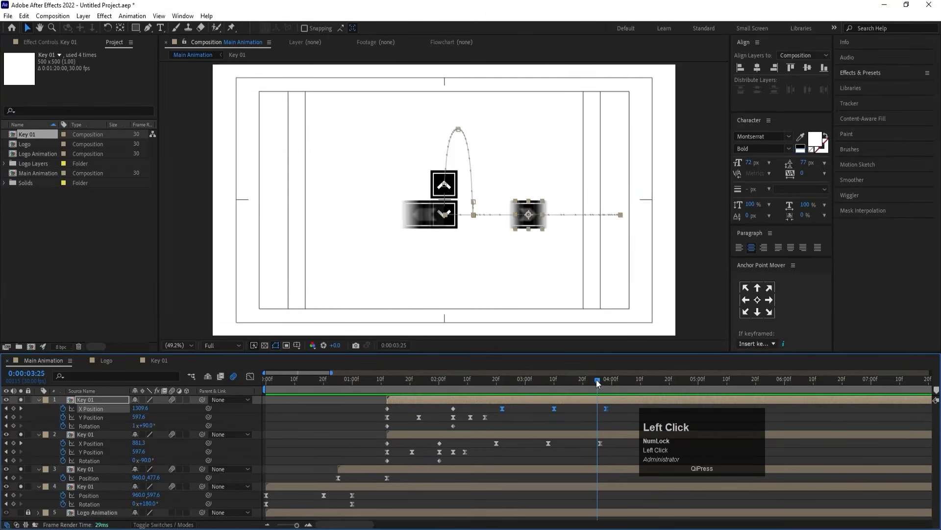
- Add a Position keyframe to the up key's layer at 0:00:03:25
click(595, 378)
drag(595, 378, 598, 380)
click(573, 417)
click(445, 185)
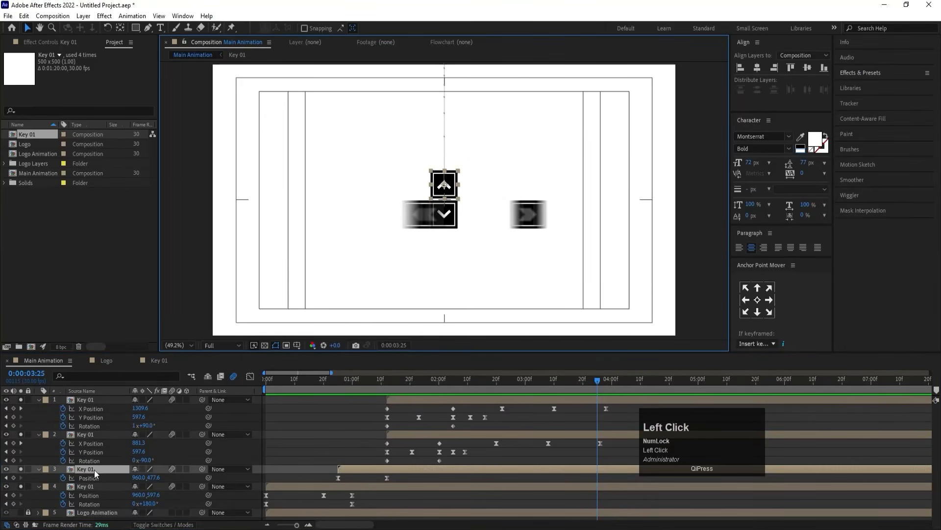
click(14, 478)
- At 0:00:04:11, move the up key straight up out of frame to a Y of about -74, and Easy Ease its last two Position keyframes
key(space)
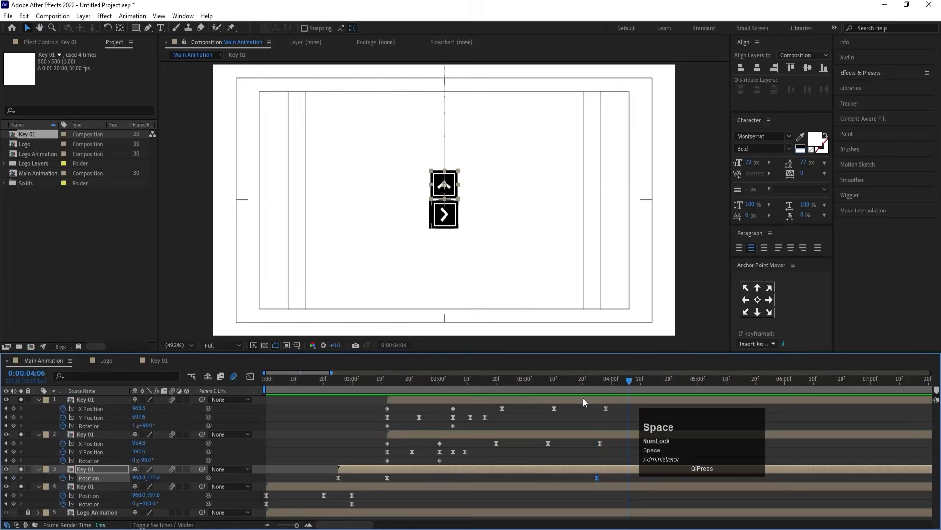
drag(630, 383, 644, 383)
key(v)
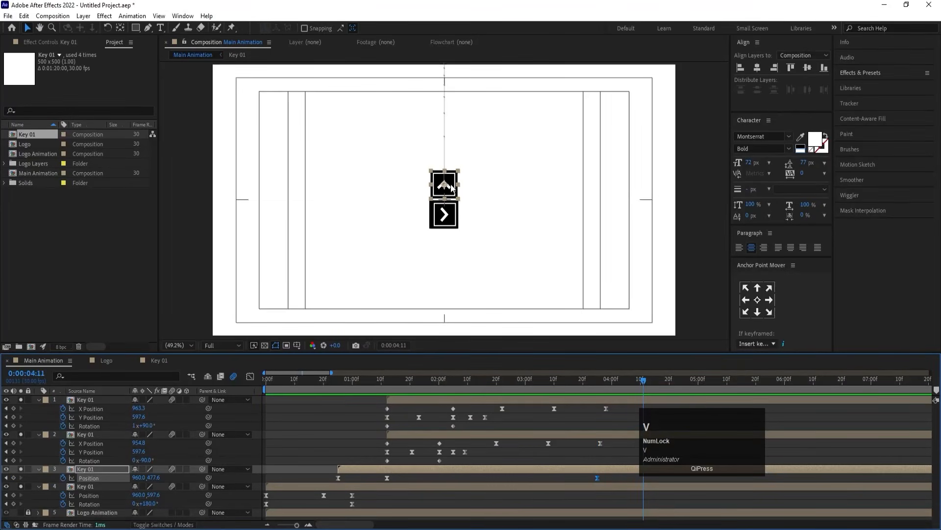
drag(456, 182, 455, 40)
drag(585, 479, 647, 487)
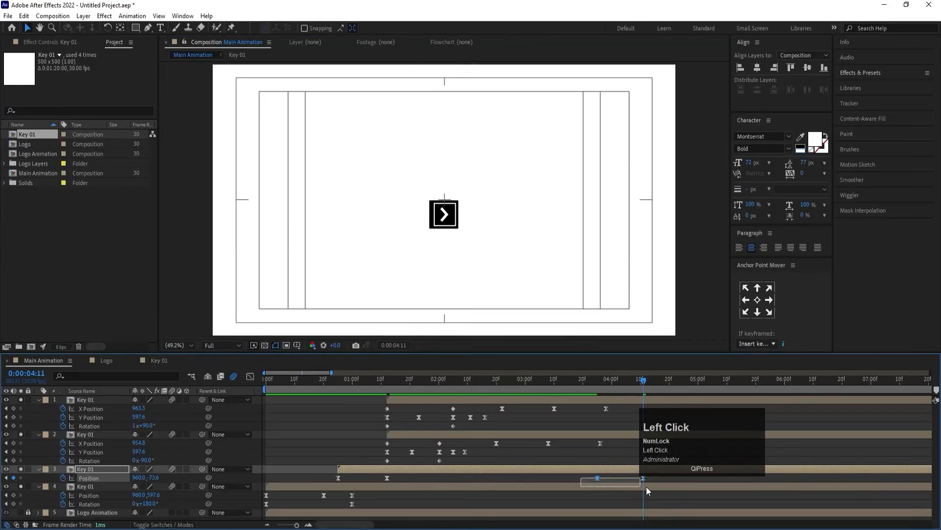
key(F9)
key(space)
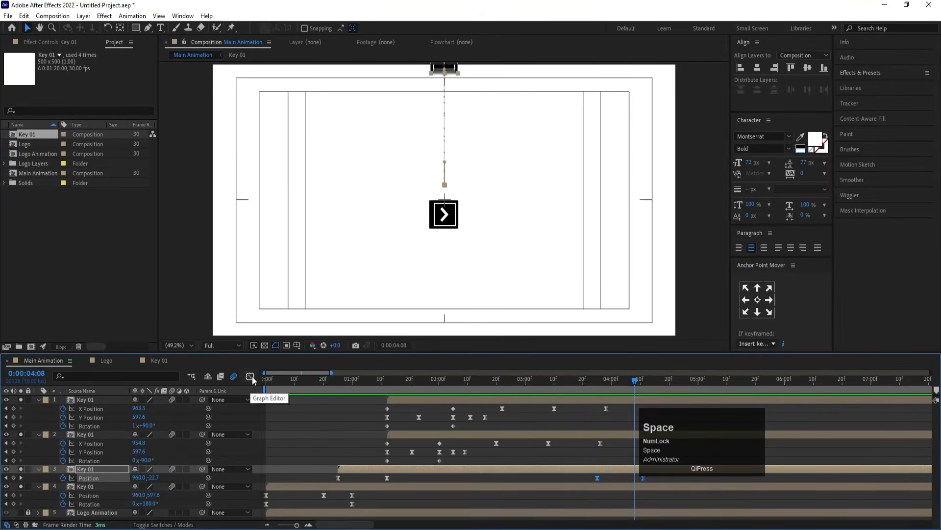
- Shape the up key's Position speed curve so its exit peaks right after the 0:00:03:25 keyframe, and close the Graph Editor
click(250, 376)
drag(672, 460, 601, 481)
click(584, 388)
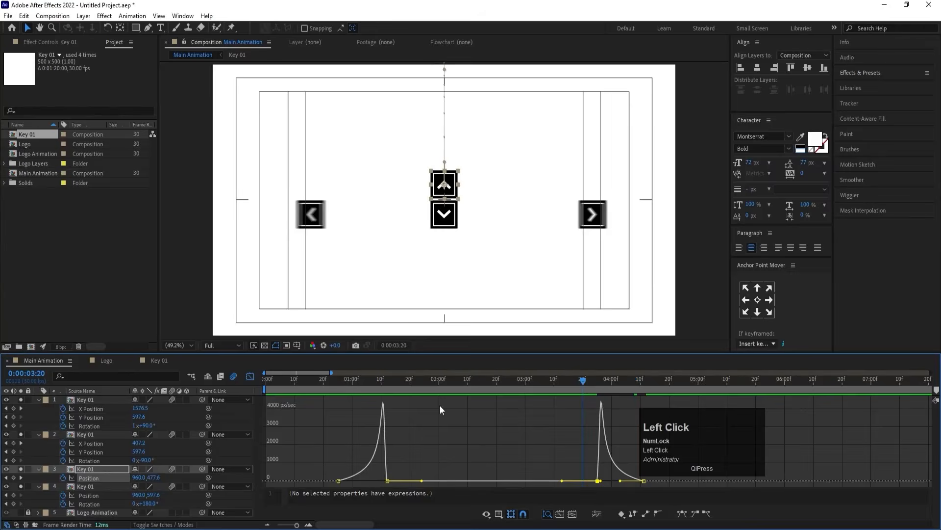
click(251, 376)
- Preview the up key's exit and the side keys' slides, replaying from 0:00:02:07
key(space)
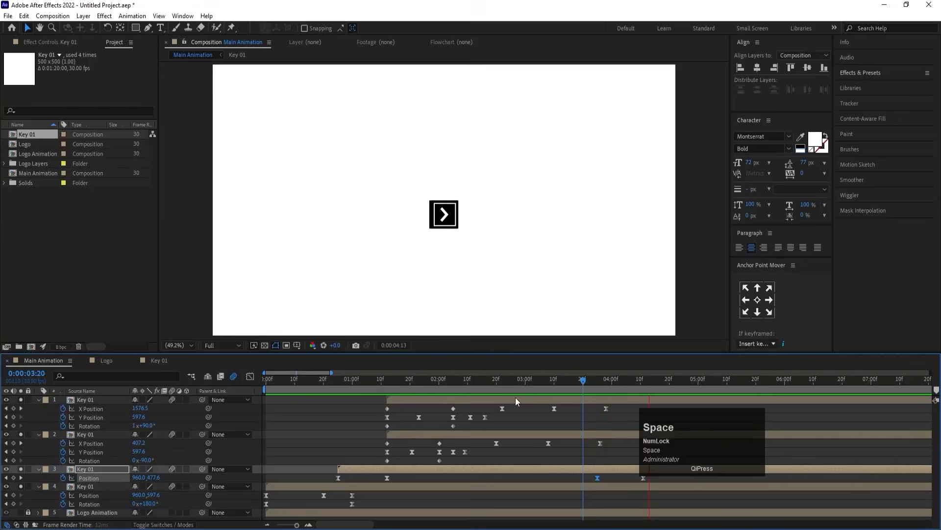
drag(584, 384, 457, 390)
key(space)
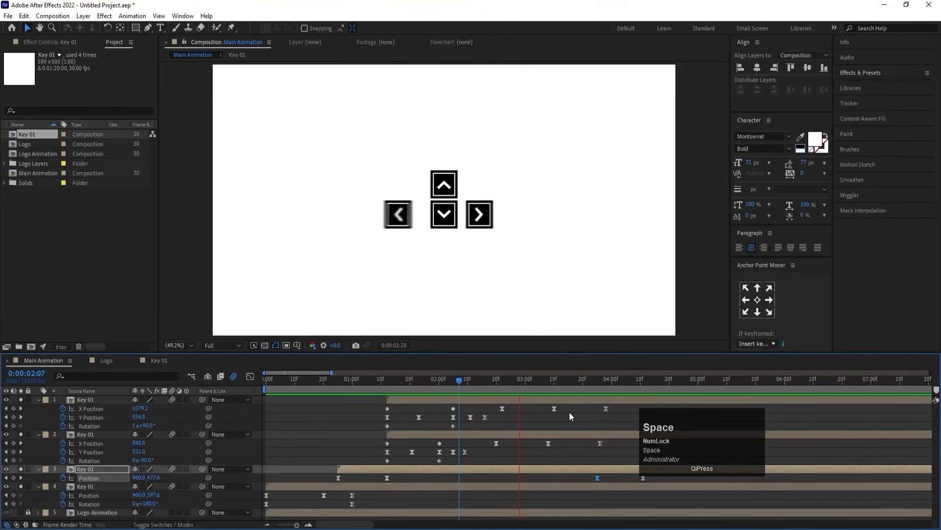
key(space)
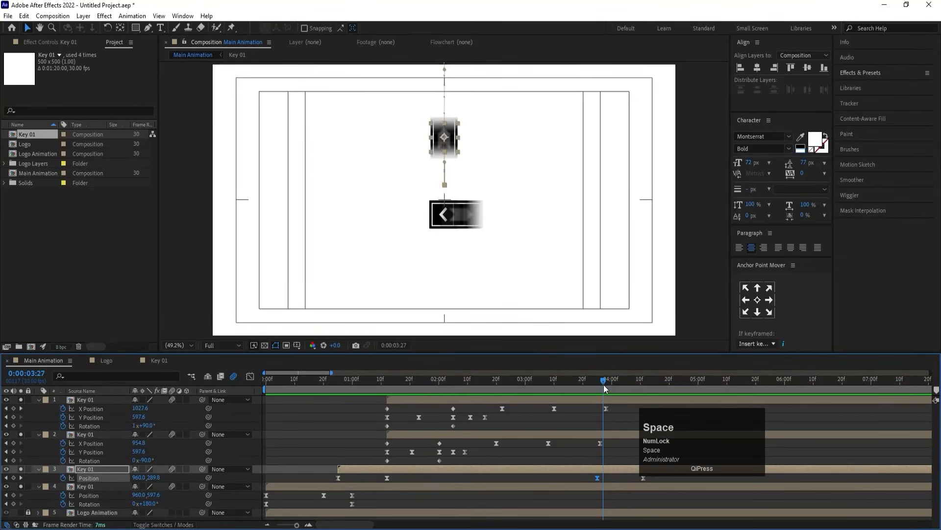
- Trim the end of both side-key layers to 0:00:03:27 and preview the cut
click(608, 398)
shift+click(596, 436)
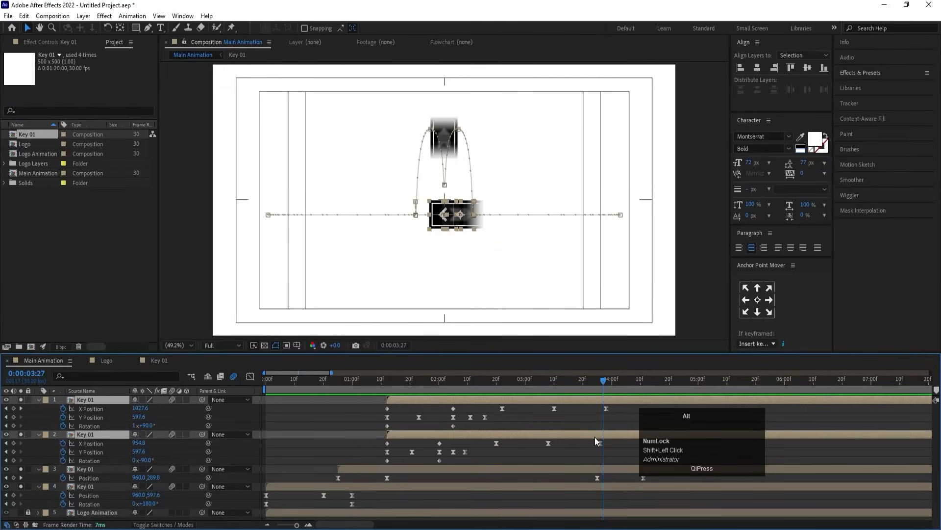
key(alt+bracketright)
key(space)
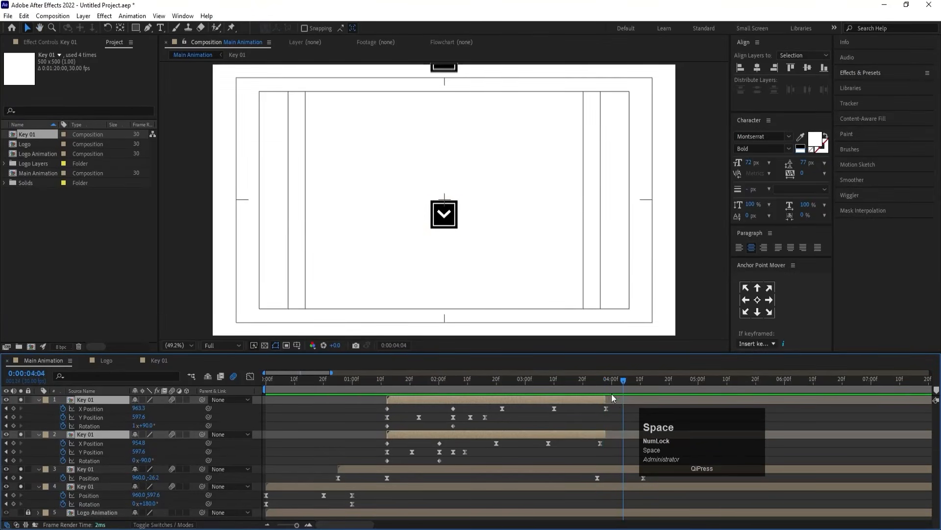
click(602, 380)
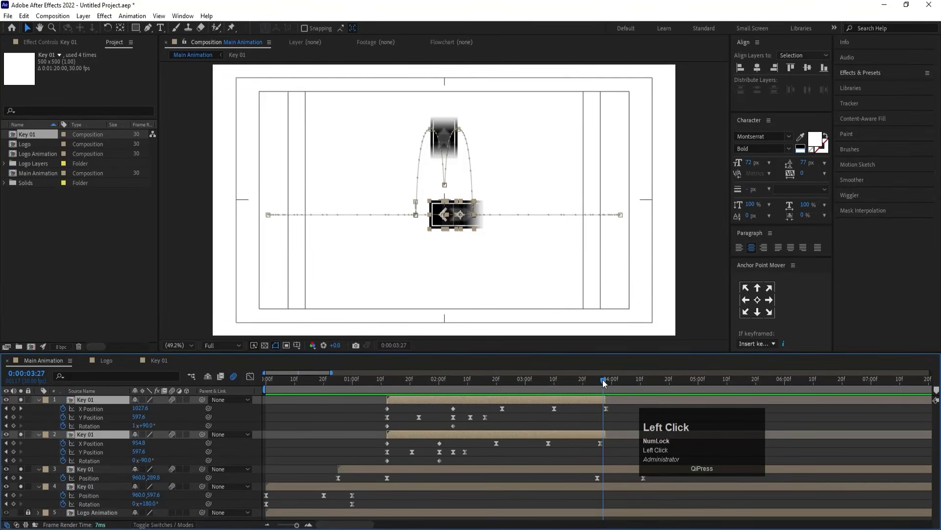
- Trim the end of the down-key layer to 0:00:03:27 and preview the cut
click(596, 487)
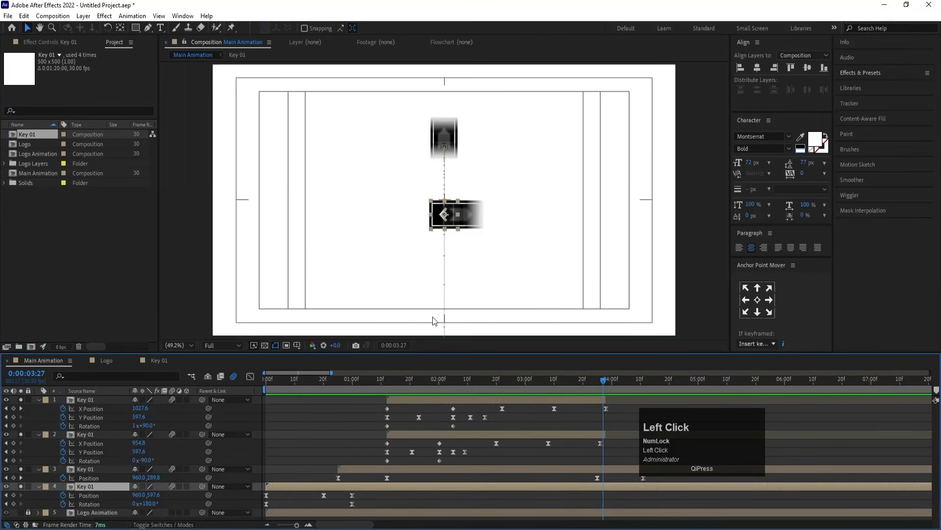
key(alt)
key(alt+bracketright)
key(space)
- Collapse the revealed layer properties, turn off Solo on all four key layers, and unlock Logo Animation
click(339, 432)
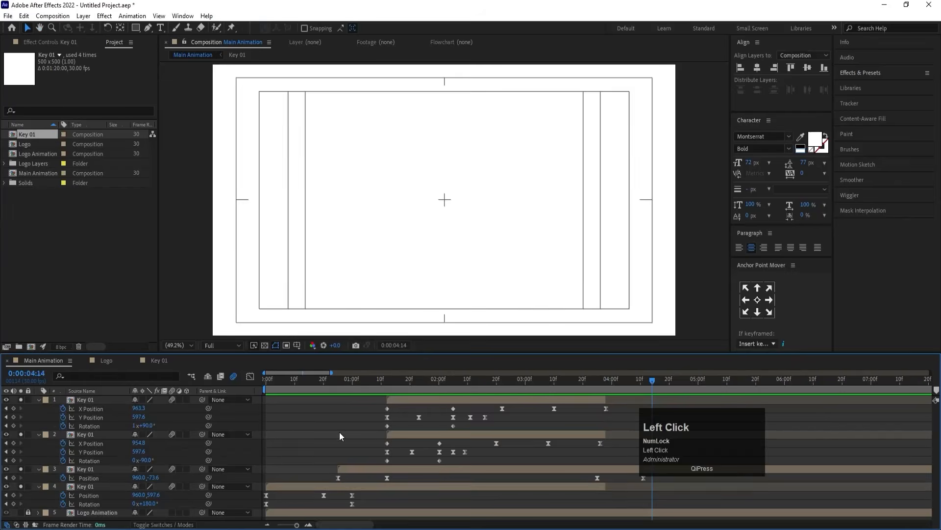
key(u)
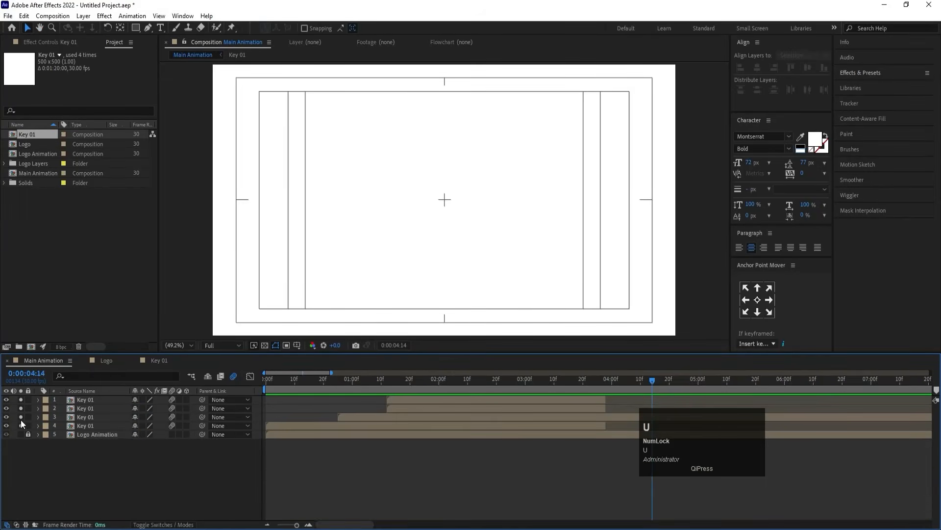
drag(20, 428, 25, 395)
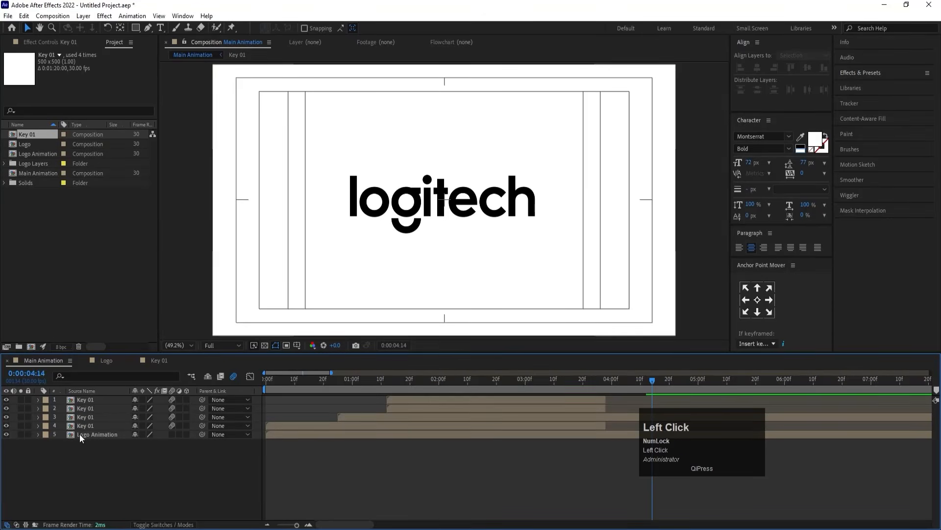
- Move Logo Animation to the top of the layer stack and shift its start to about 0:00:03:24
drag(81, 433, 108, 396)
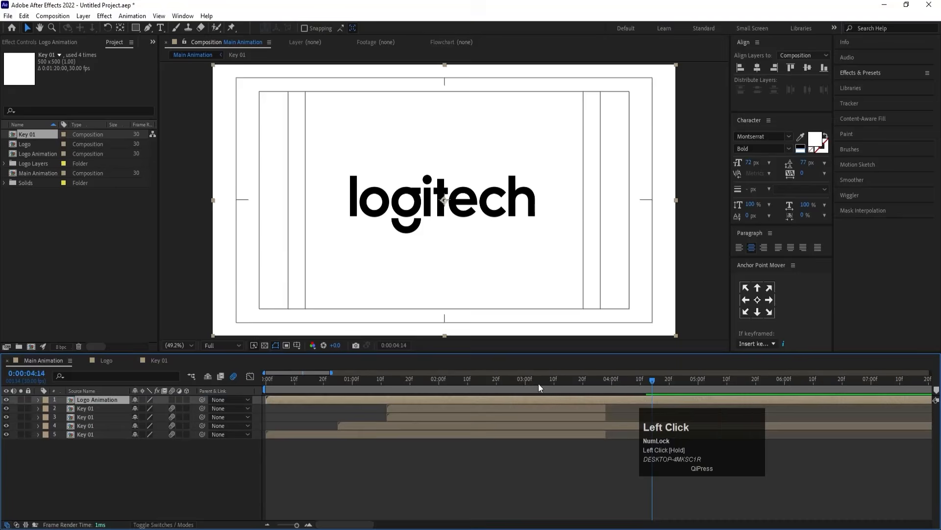
drag(541, 384, 592, 380)
drag(313, 396, 572, 378)
- Preview the key-to-logo transition from 0:00:03:16, and replay the whole animation from the first frame
key(space)
key(space)
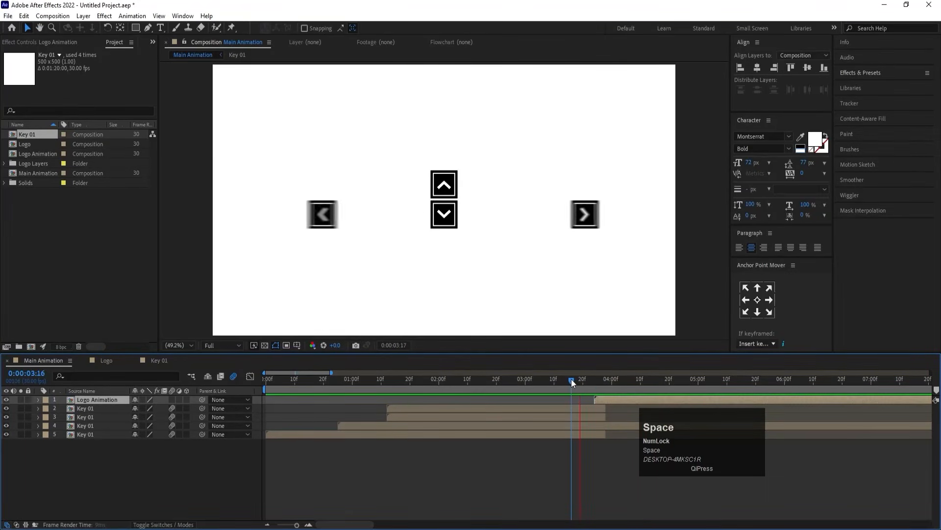
key(space)
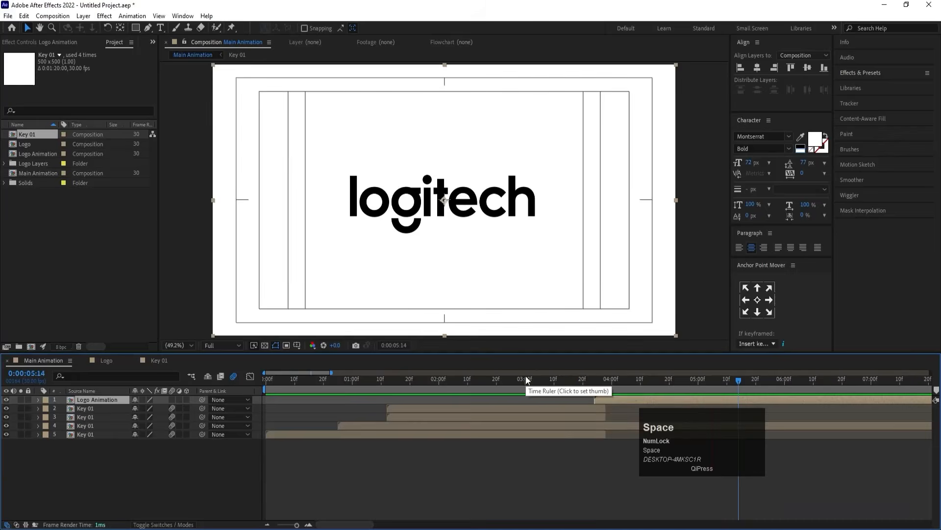
key(minus)
key(minus)
drag(295, 382, 238, 399)
key(space)
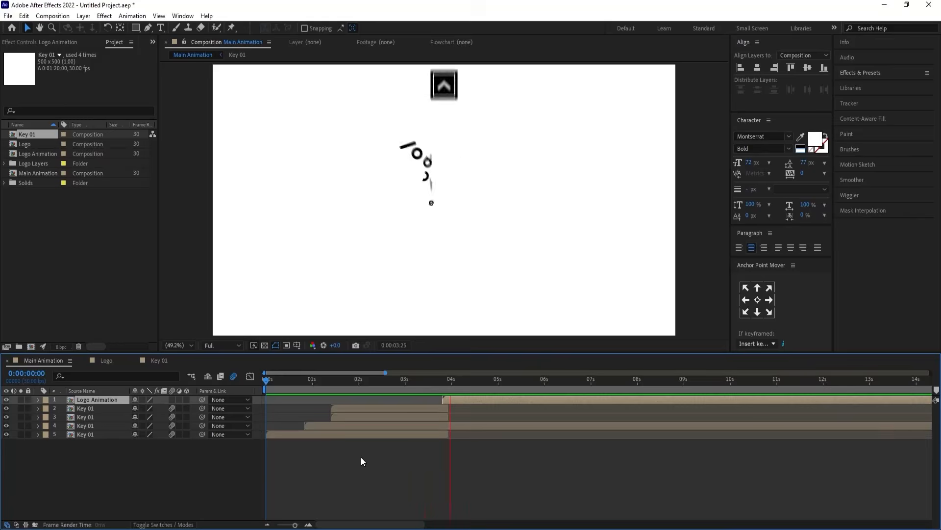
key(space)
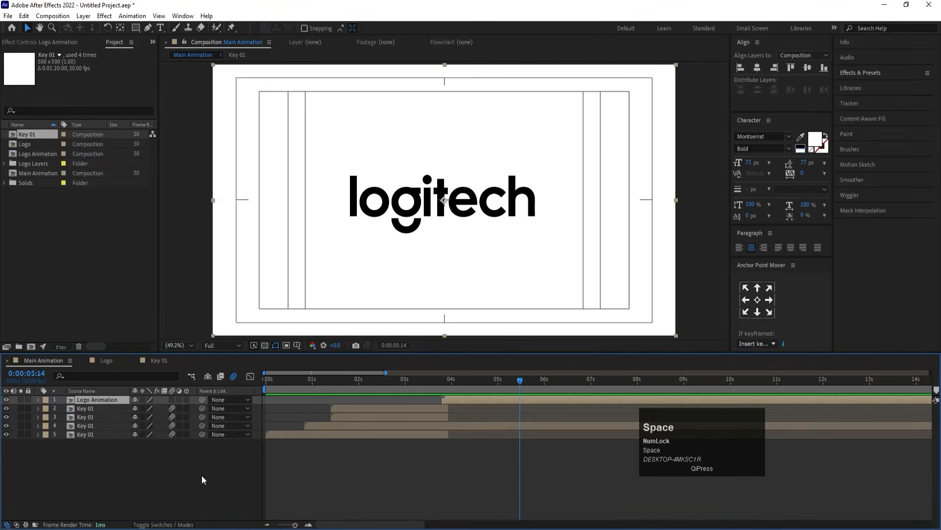
- Create a white 1920 x 1080 solid and place it beneath all other layers as the background
click(202, 476)
key(ctrl+y)
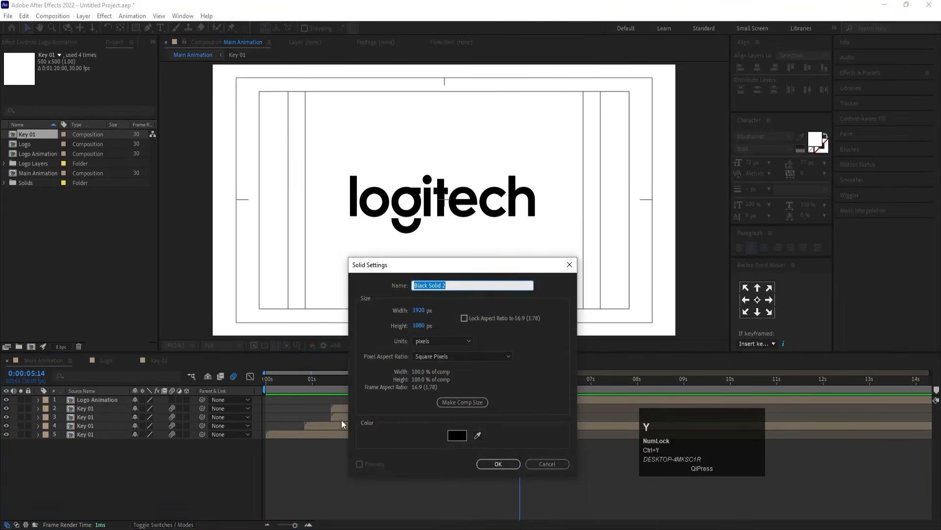
click(457, 435)
click(54, 240)
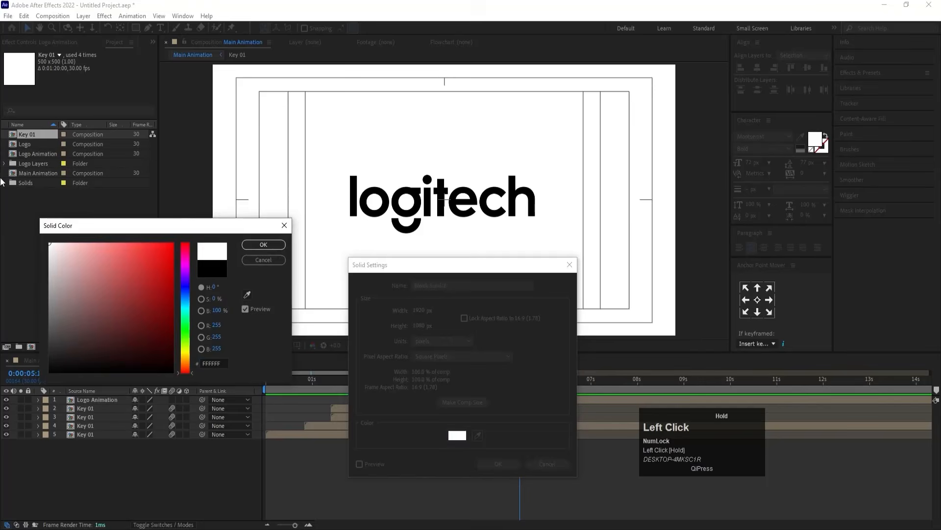
key(Return)
key(Return)
drag(103, 398, 113, 464)
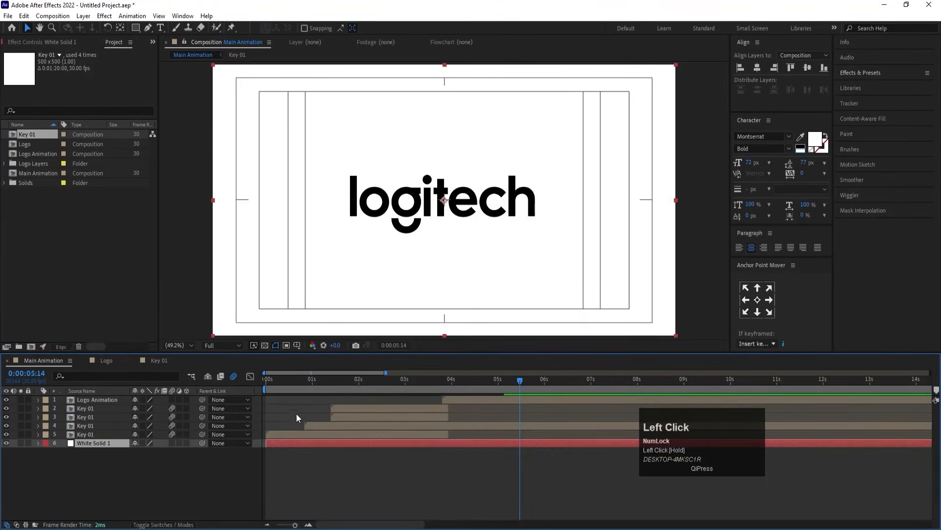
- Add a null object and parent Logo Animation and all four Key 01 layers to it
drag(287, 383, 208, 401)
click(167, 458)
right_click(167, 458)
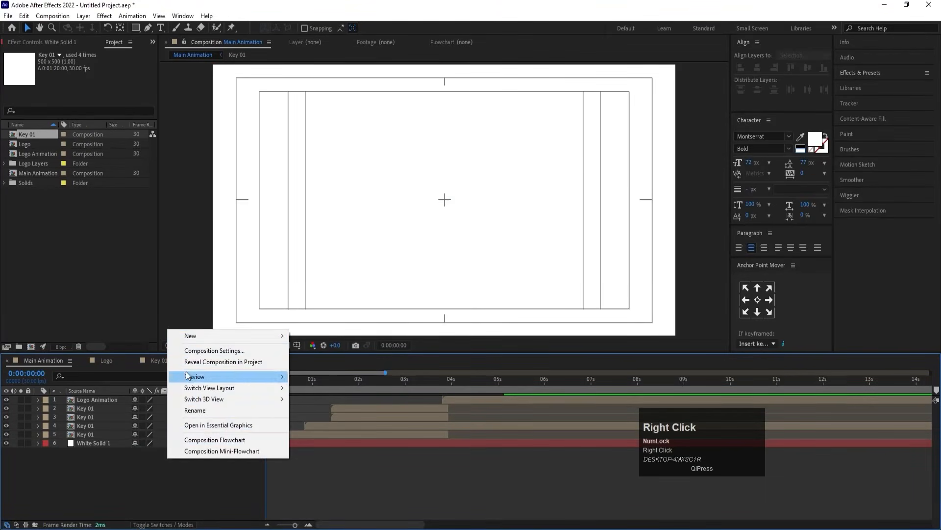
mouse_move(191, 337)
click(333, 395)
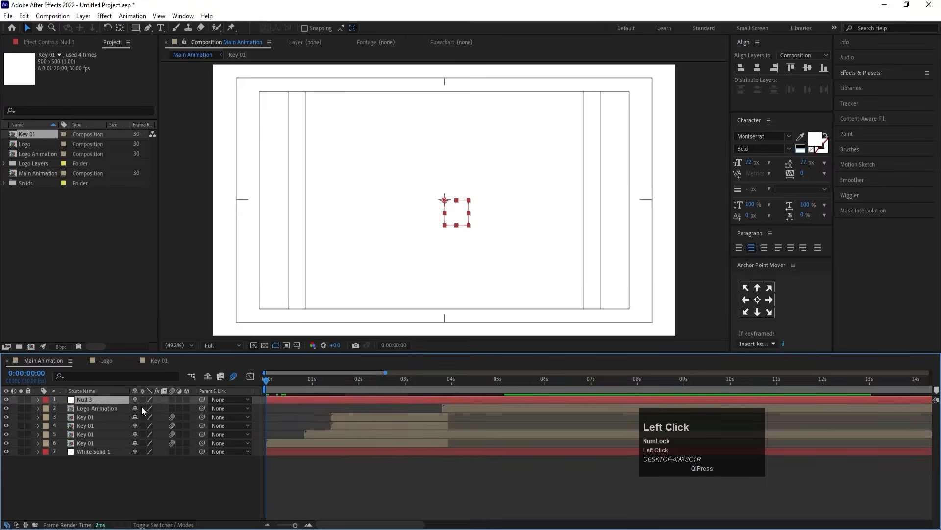
click(87, 408)
shift+click(92, 442)
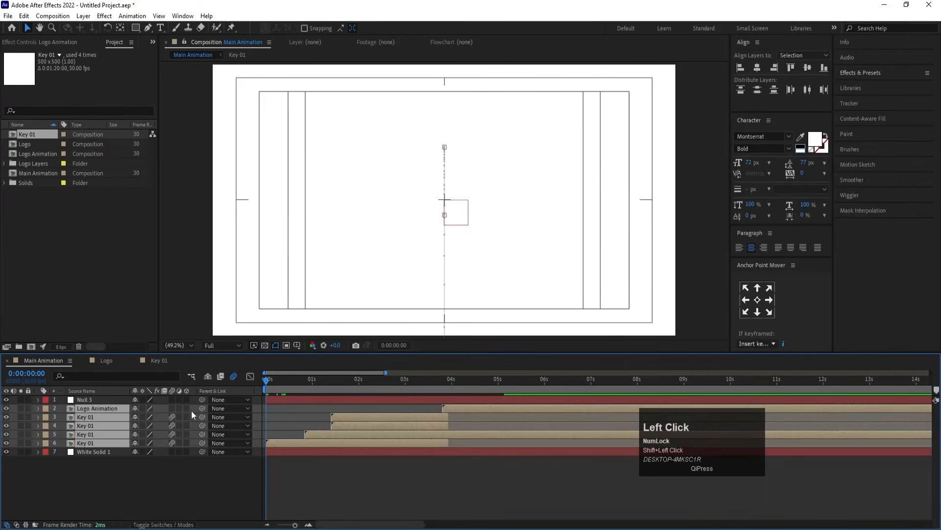
drag(200, 409, 122, 401)
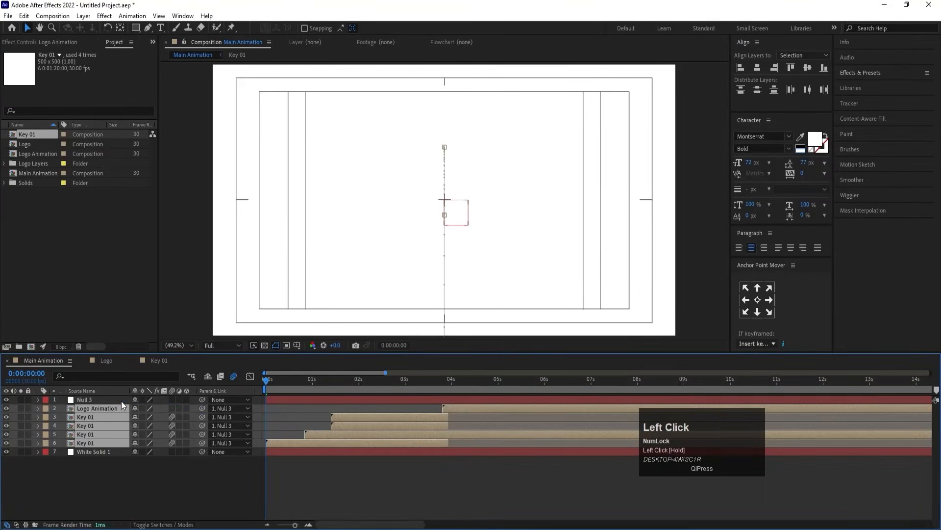
- Keyframe the null's Scale from 115% at 0:00:00:00 to 100% at 0:00:08:00
click(122, 401)
key(s)
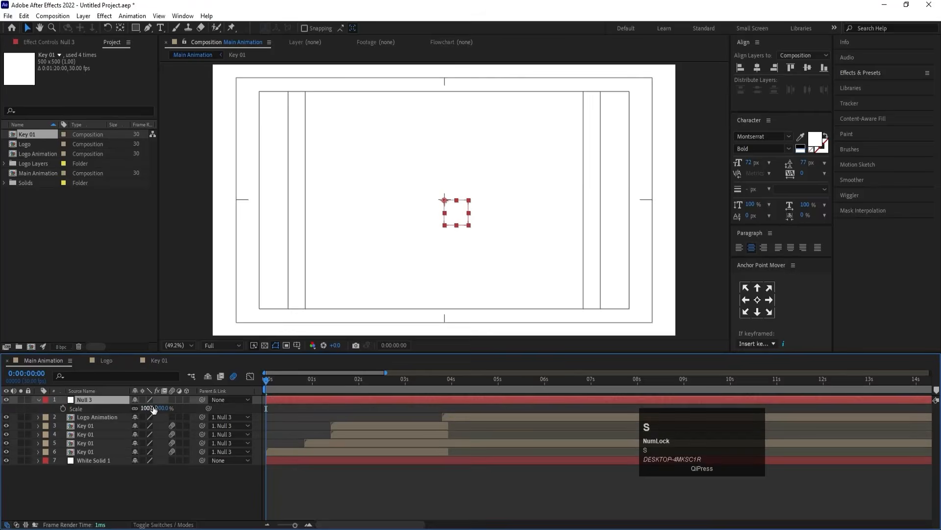
click(150, 408)
key(Return)
click(64, 408)
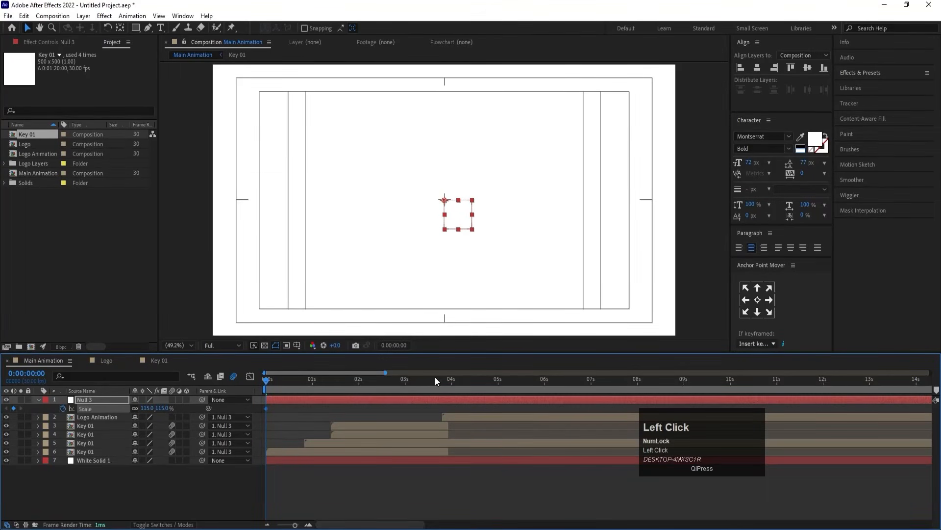
drag(435, 378, 638, 381)
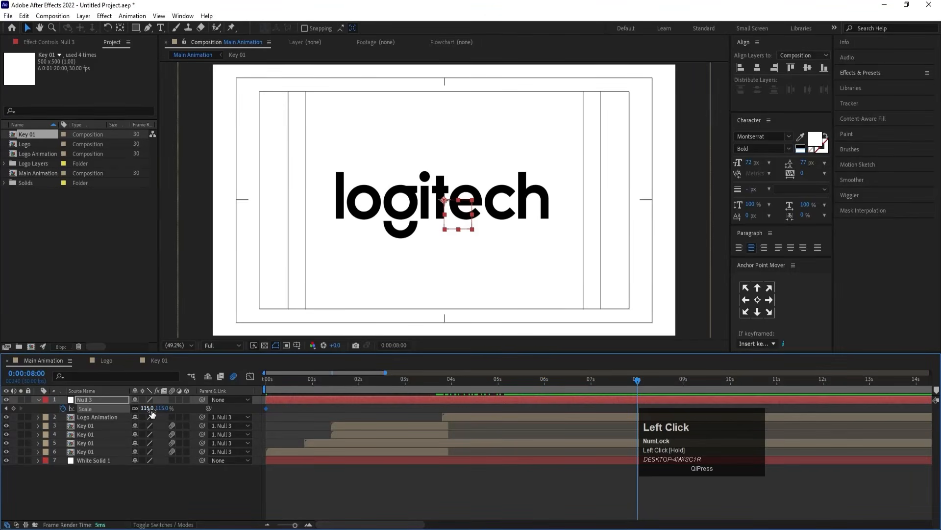
key(Return)
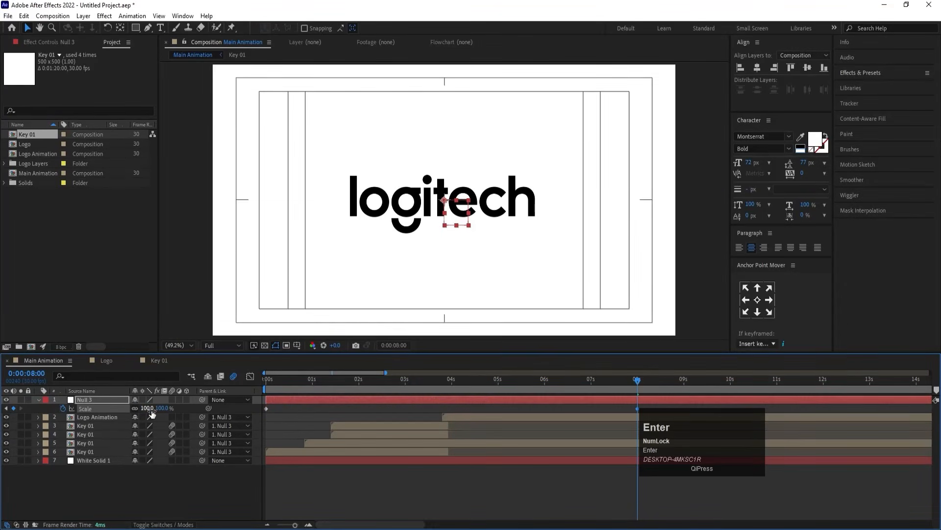
- Set the work area end at 0:00:08:00 and preview the null's scaling from 0:00:04:02
key(n)
click(454, 380)
key(space)
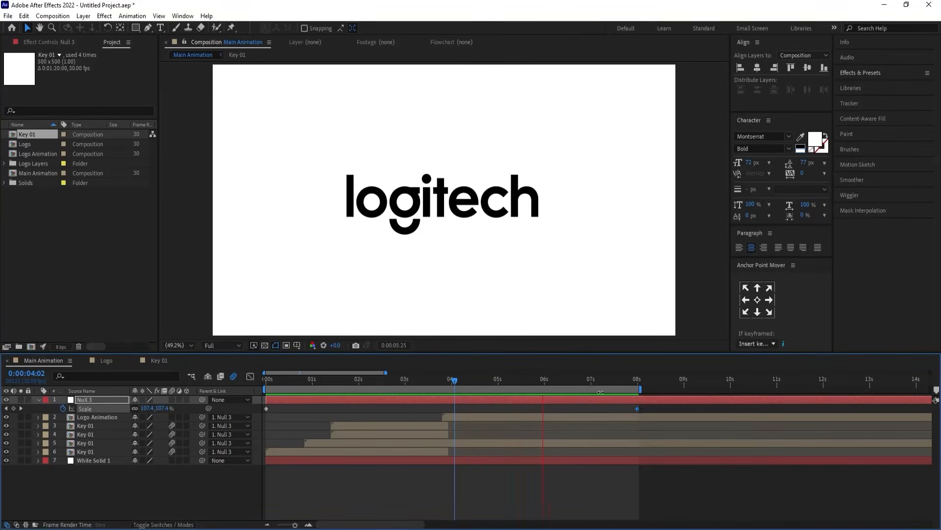
key(space)
- Move the null's last Scale keyframe to 0:00:06:29 and end the work area there
drag(638, 408, 590, 411)
key(k)
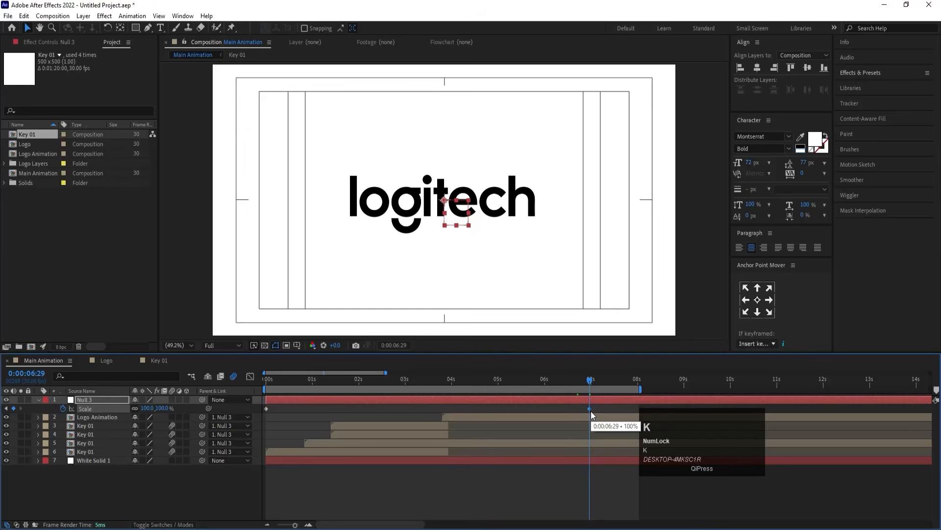
click(343, 484)
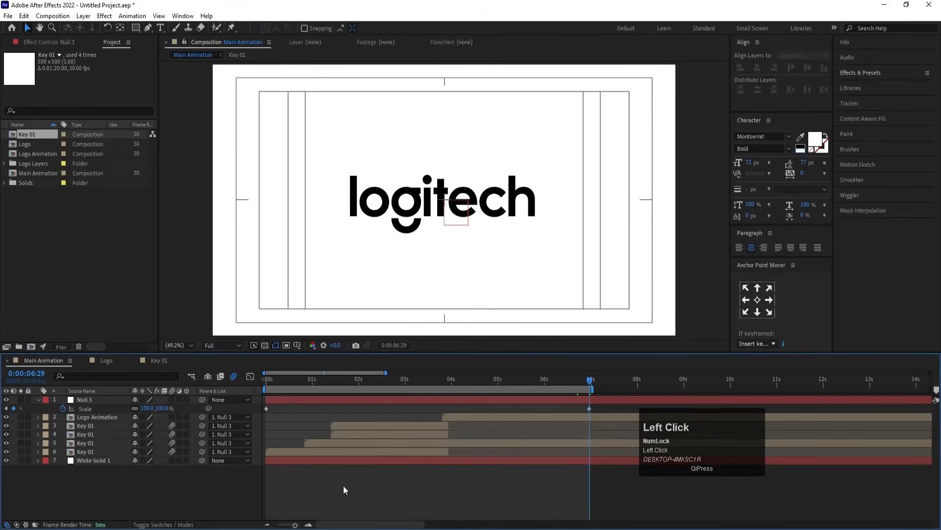
- Add a new adjustment layer to the Main Animation composition
right_click(343, 484)
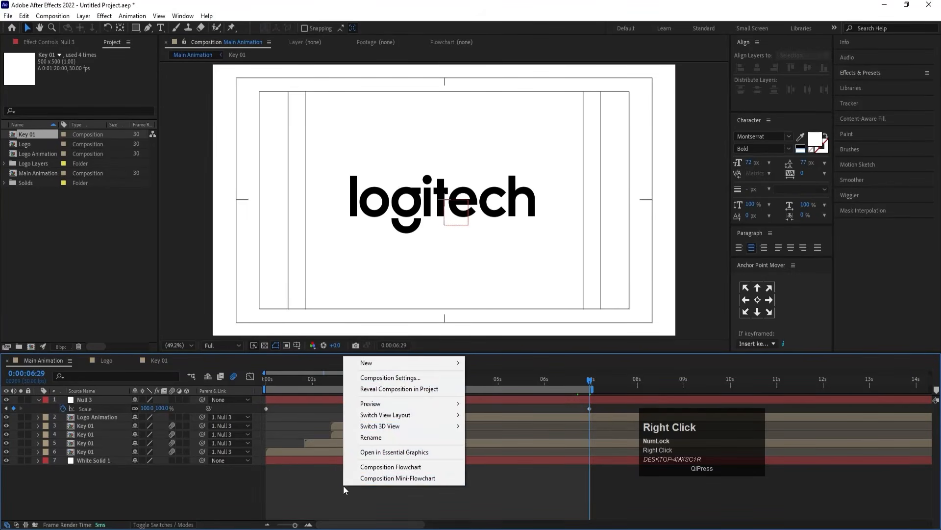
click(378, 363)
click(500, 445)
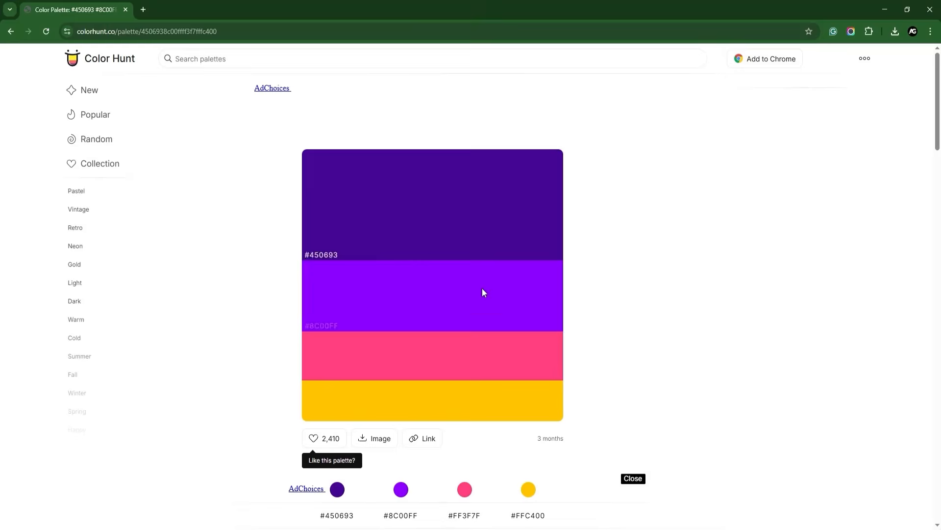
- In Chrome, copy #450693 and then #FFC400 from the Color Hunt palette, and switch back to After Effects
scroll(453, 307, down, 1)
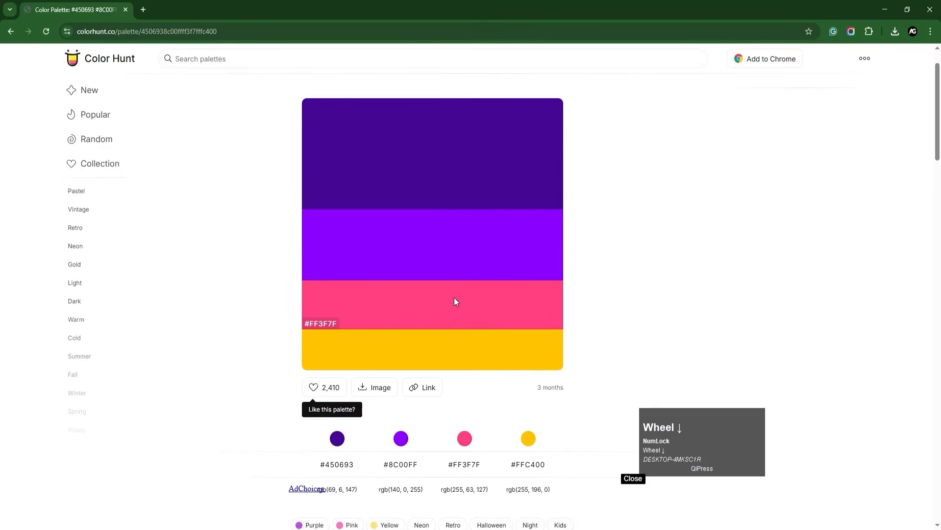
click(336, 464)
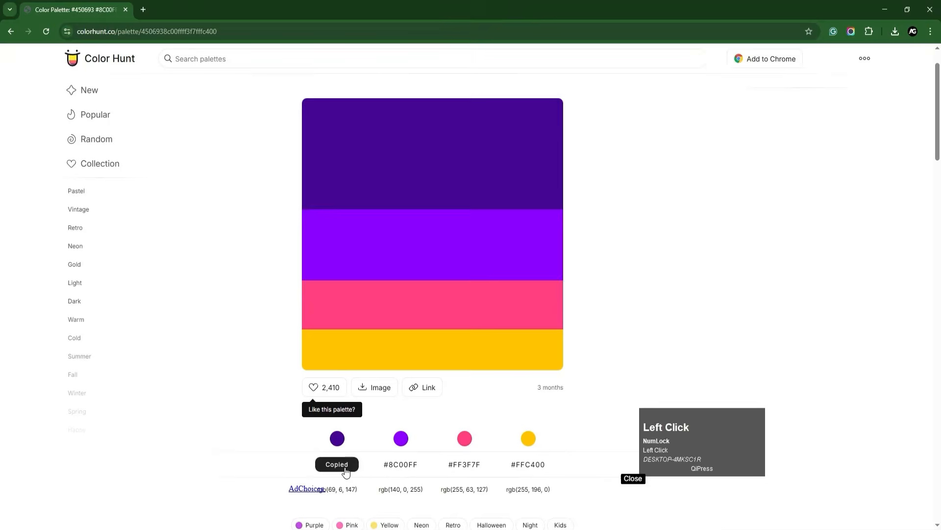
click(541, 465)
click(255, 528)
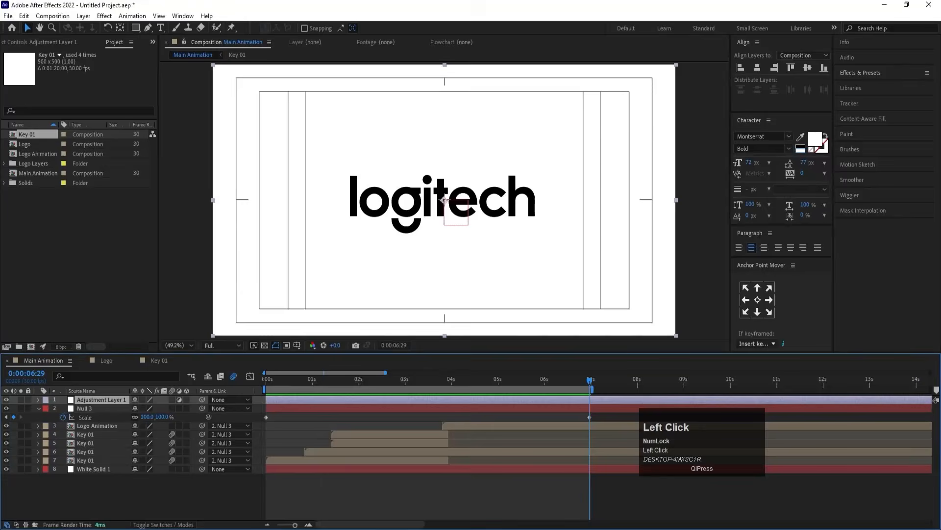
- Find the Tint effect by searching the effects for "tin" and apply it to the adjustment layer
click(862, 71)
click(870, 85)
text(ti)
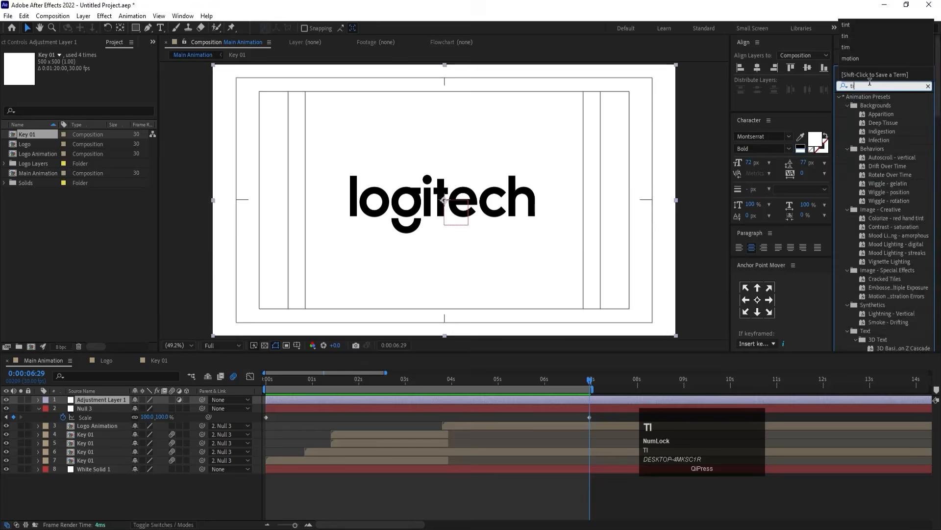
text(tn)
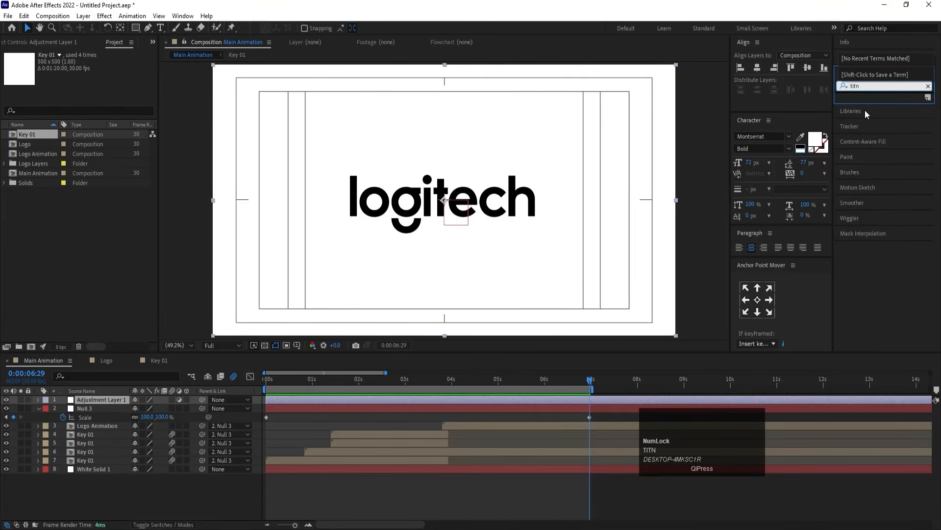
key(BackSpace)
key(BackSpace)
text(n)
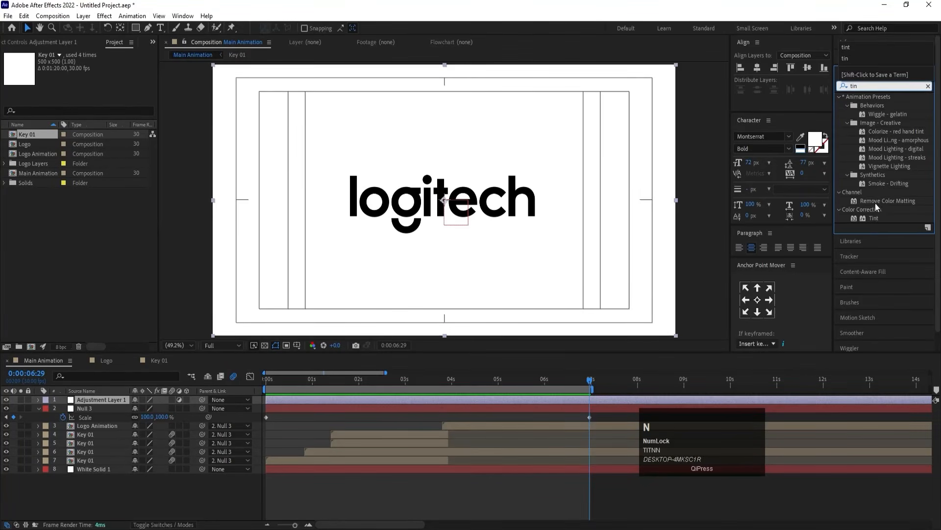
double_click(874, 218)
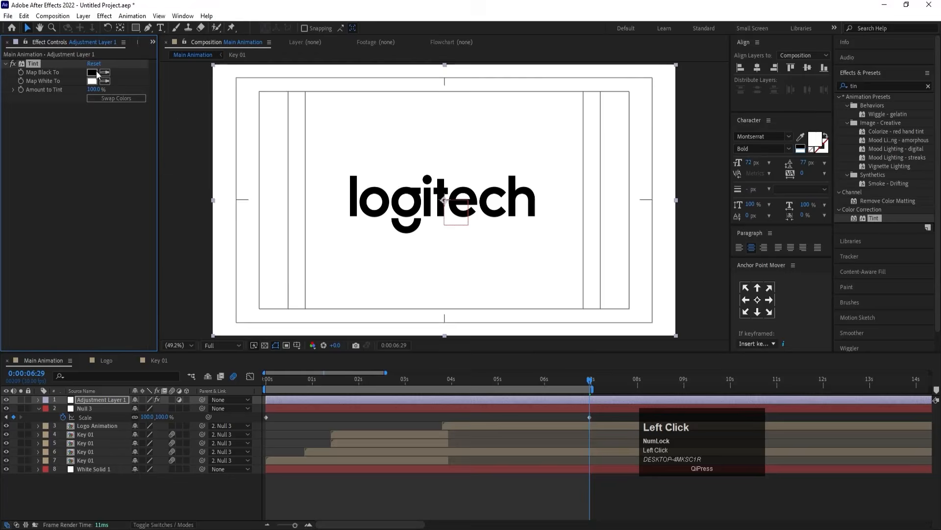
- Set the Tint effect to map white to the copied #FFC400 and black to white
click(92, 81)
key(ctrl+v)
key(Return)
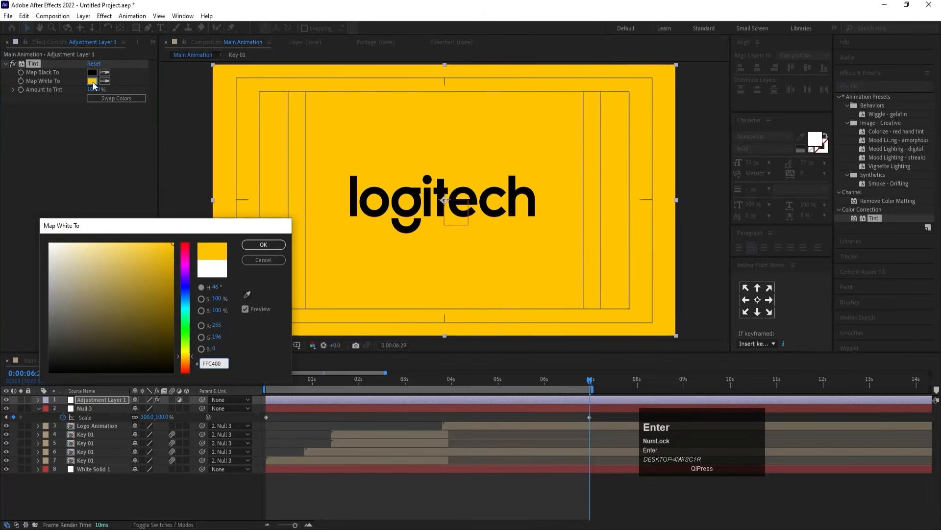
click(93, 72)
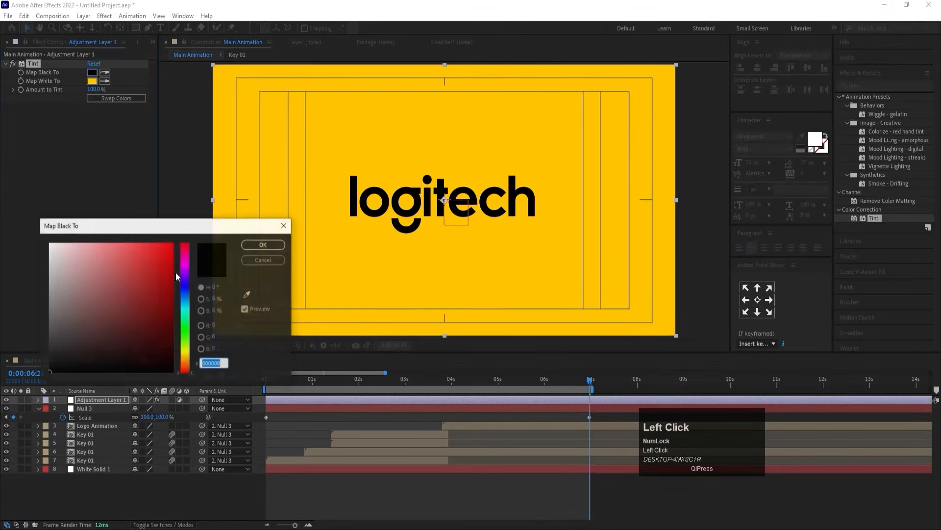
drag(142, 277, 28, 194)
key(Return)
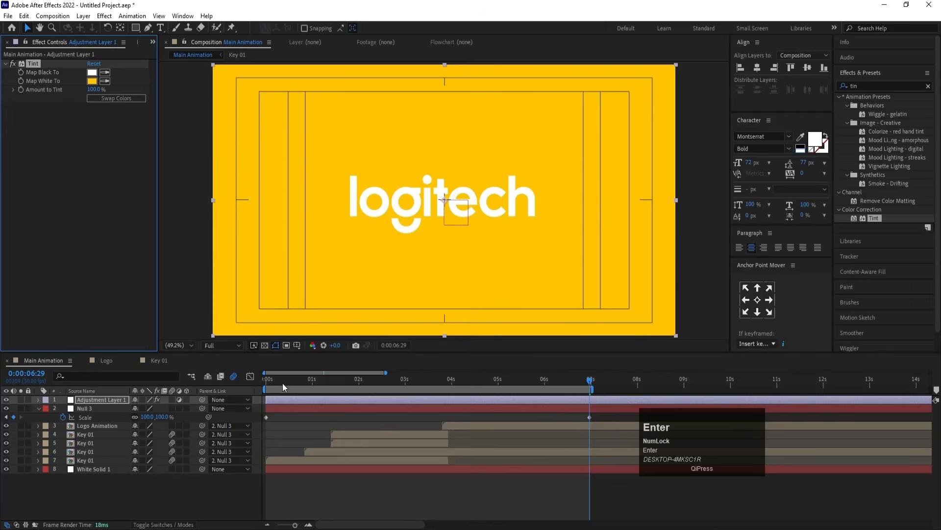
- Preview the tinted animation and split the adjustment layer at 0:00:01:00
click(267, 380)
key(space)
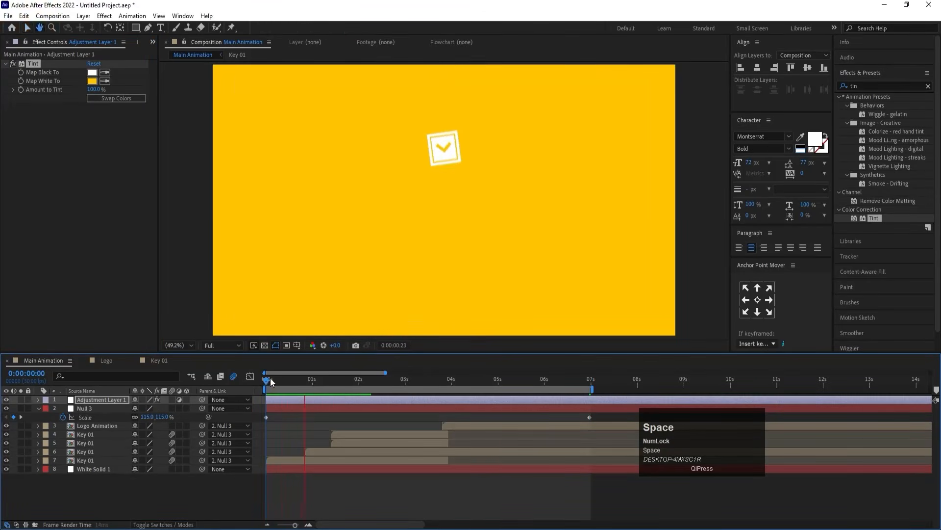
drag(311, 380, 313, 378)
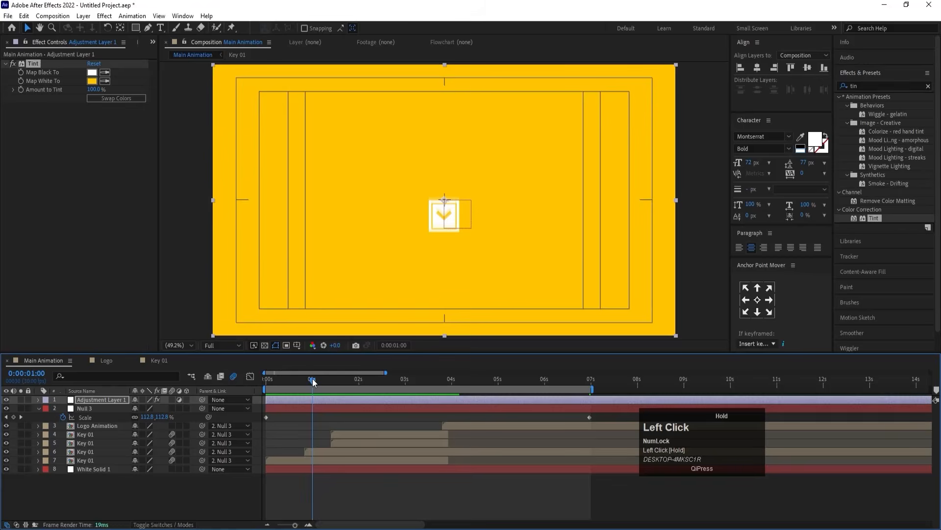
click(314, 402)
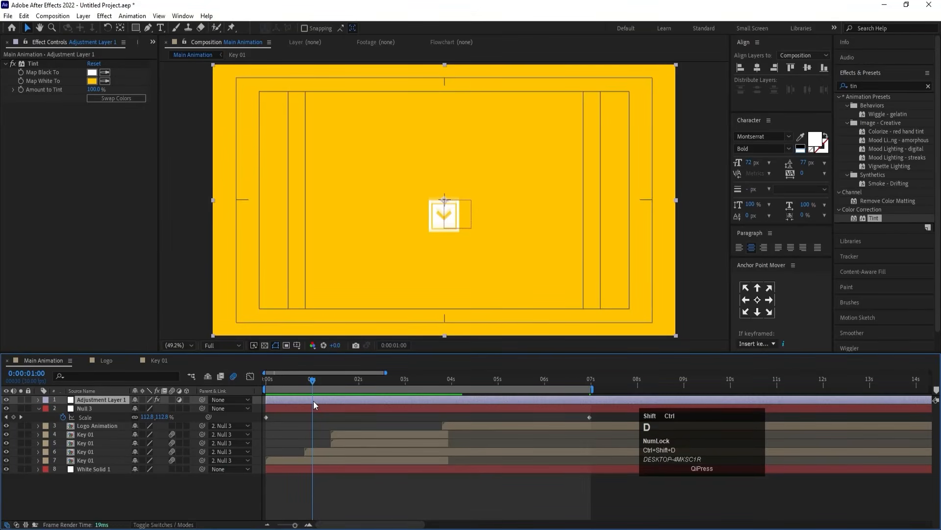
key(ctrl+shift+d)
- Try mapping black to black in the Tint effect of the first adjustment layer segment and preview it
click(298, 381)
click(296, 410)
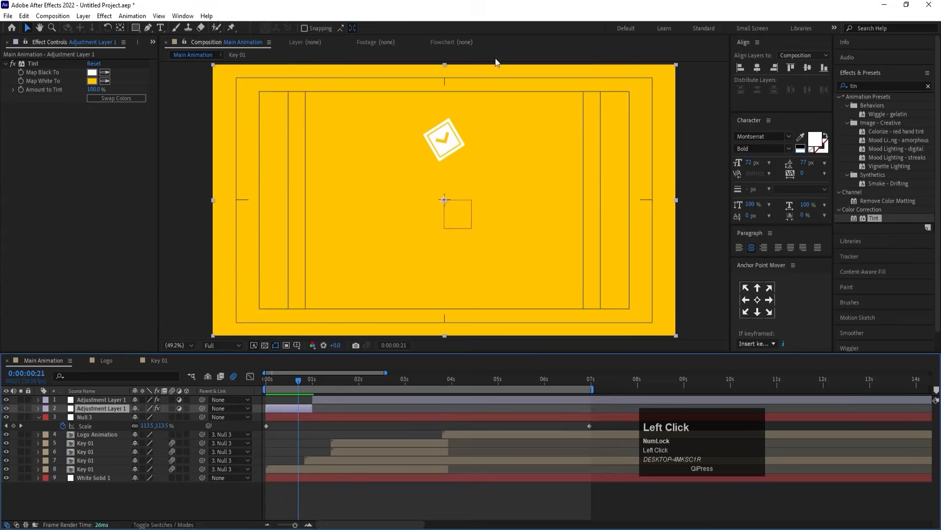
click(92, 73)
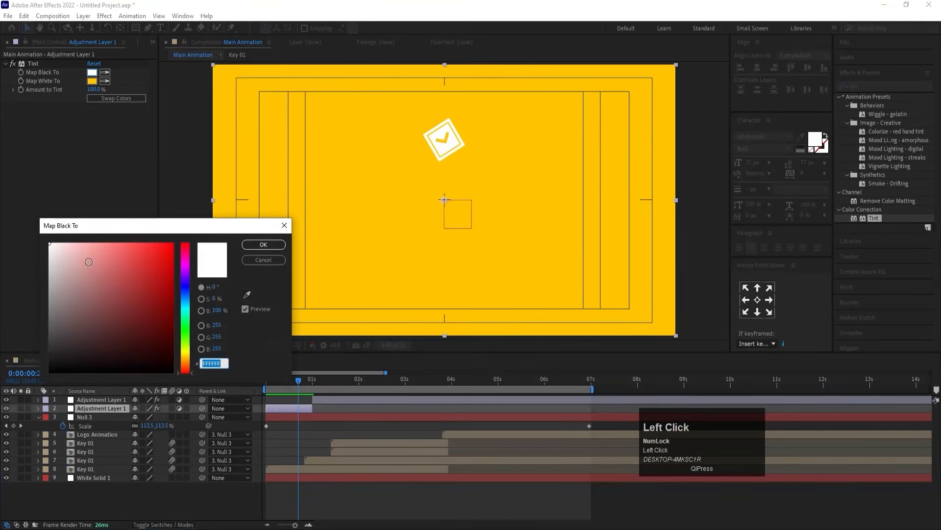
drag(74, 283, 38, 418)
key(Return)
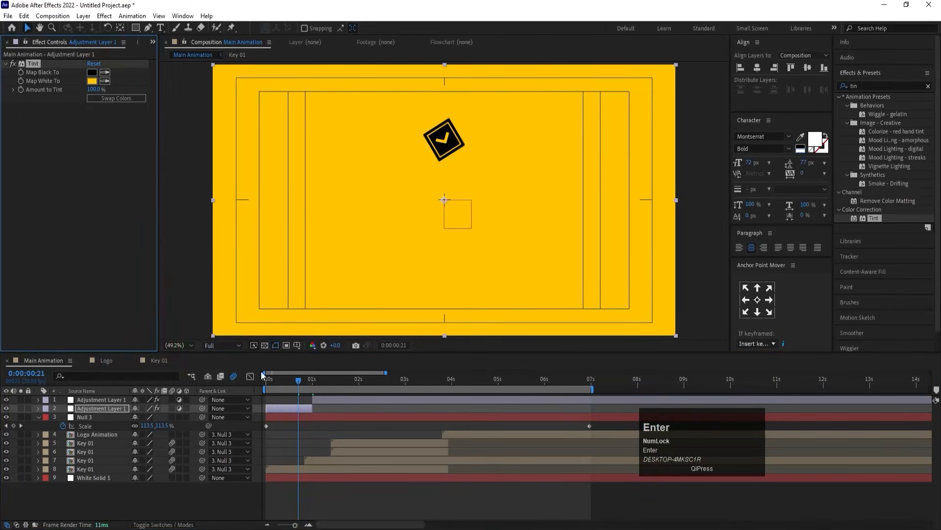
drag(280, 378, 275, 378)
key(space)
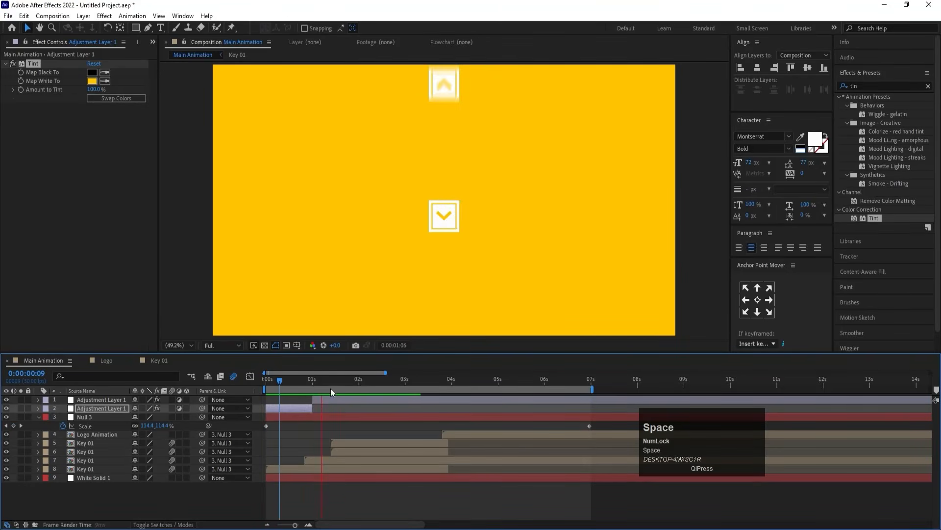
- Set the second adjustment layer segment's Tint to map white to #FF3F7F
click(328, 401)
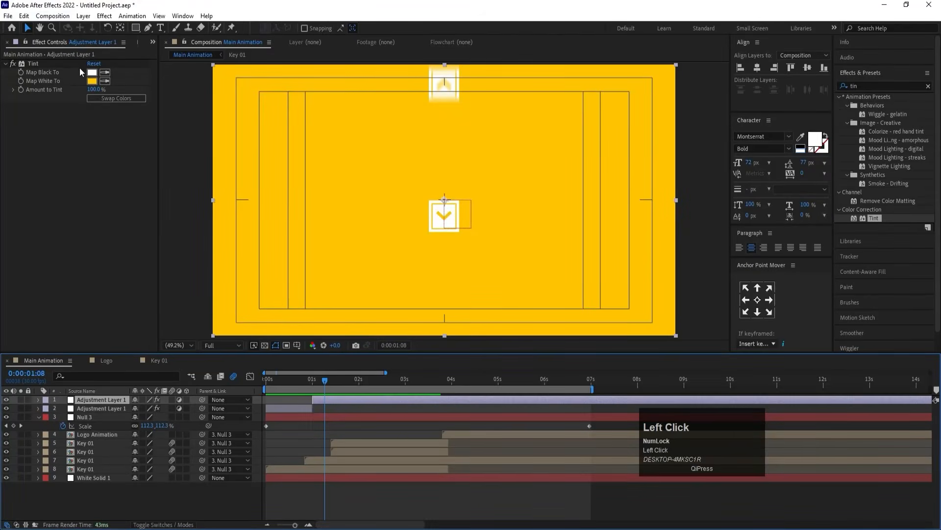
click(91, 81)
key(ctrl+v)
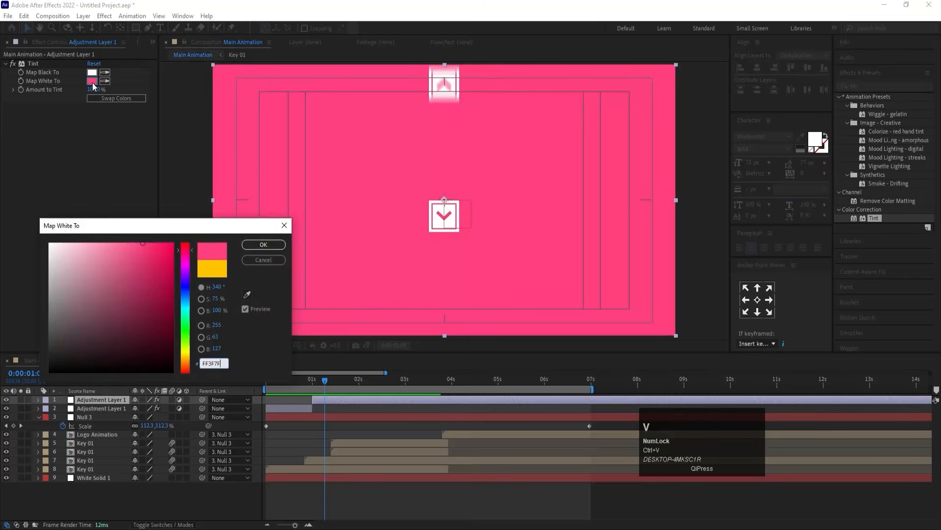
key(Return)
- Preview the pink section and split its adjustment layer at 0:00:01:12
drag(323, 380, 334, 382)
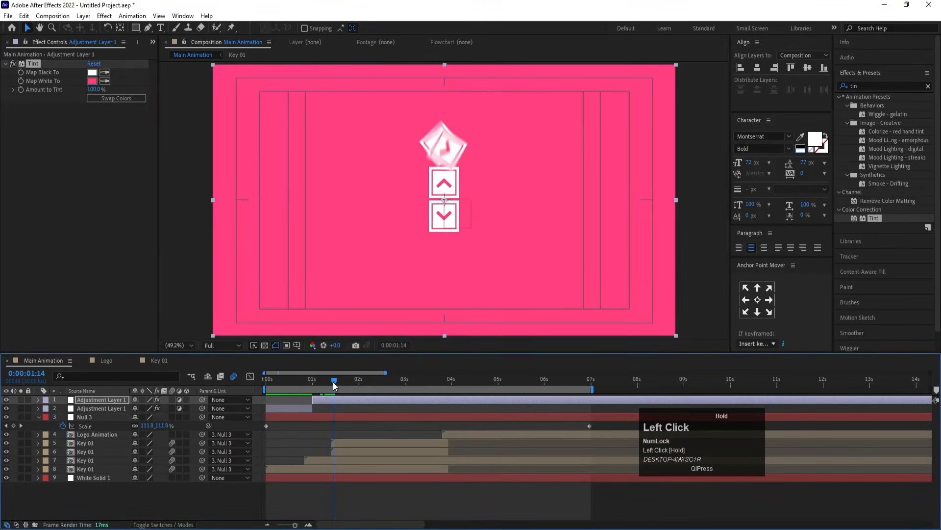
key(space)
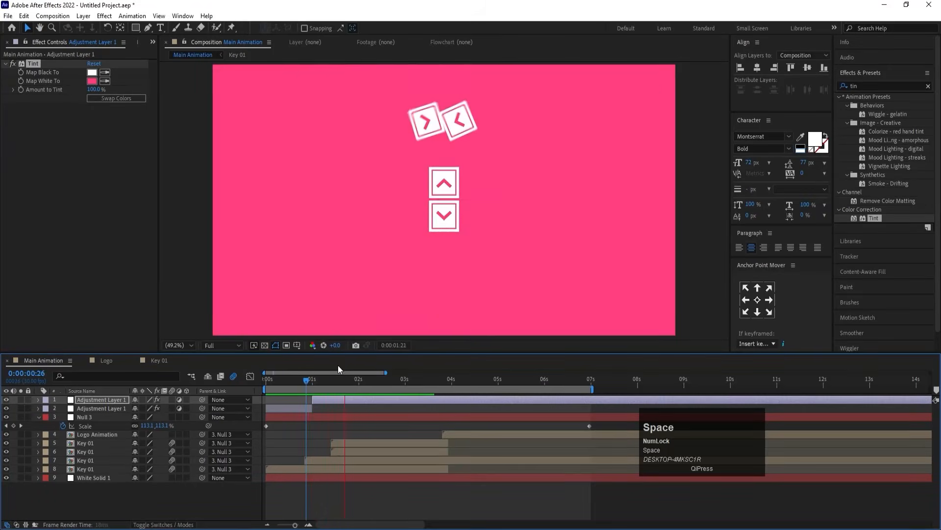
drag(350, 380, 331, 381)
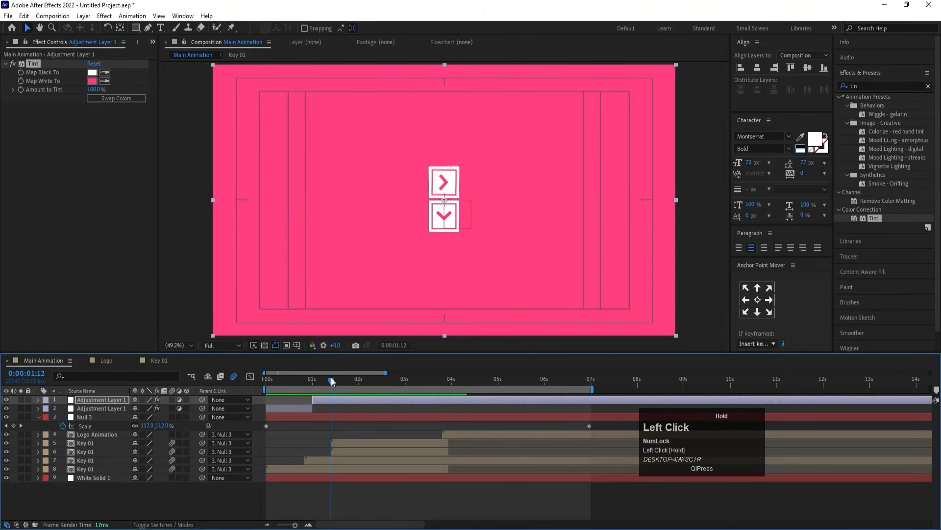
key(ctrl+shift+d)
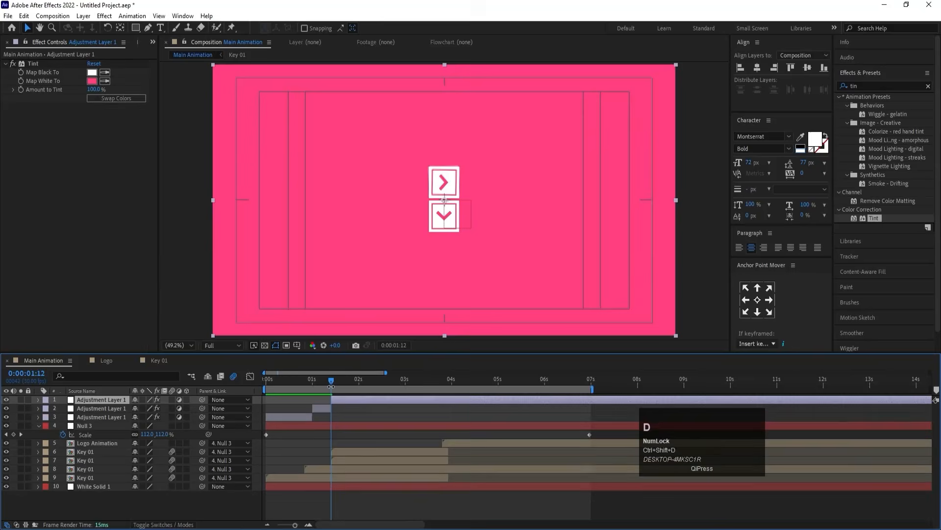
- Set the newest adjustment layer segment's Tint to map white to the bright purple palette color
drag(331, 382, 379, 396)
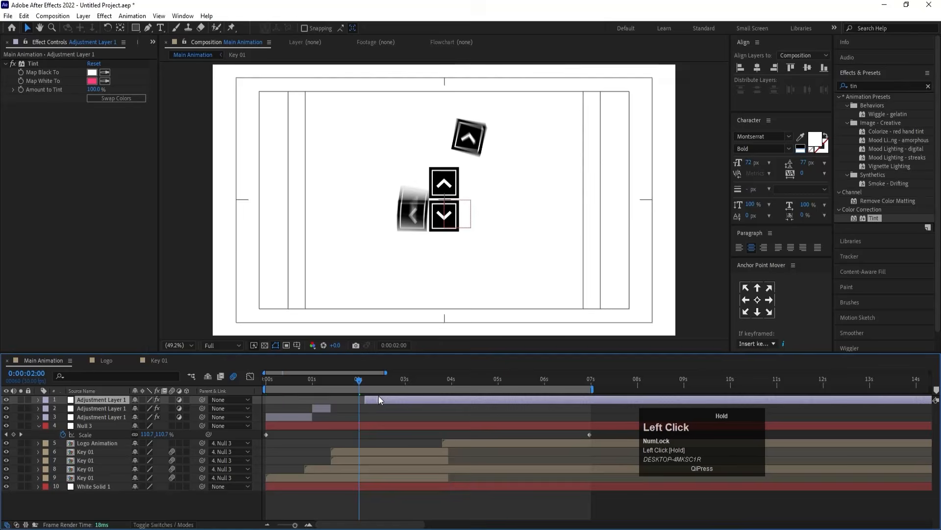
key(space)
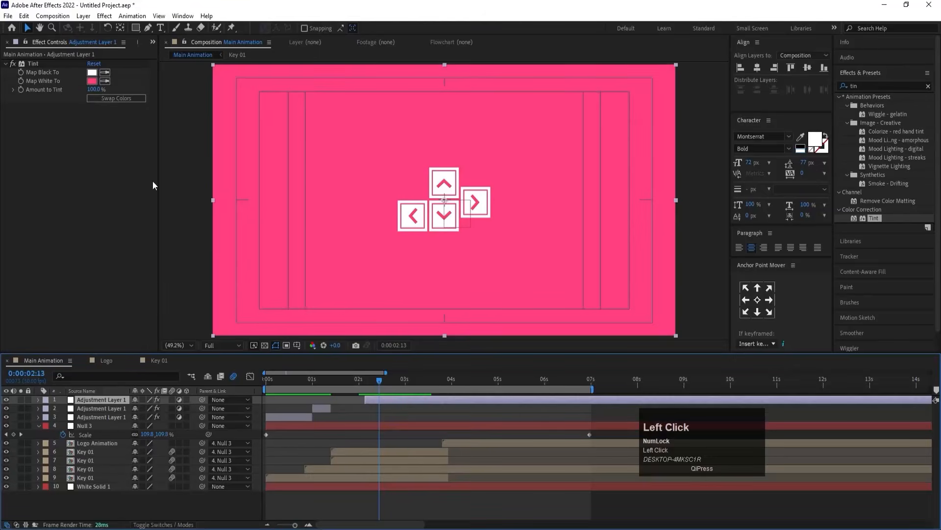
click(91, 81)
key(ctrl+v)
key(Return)
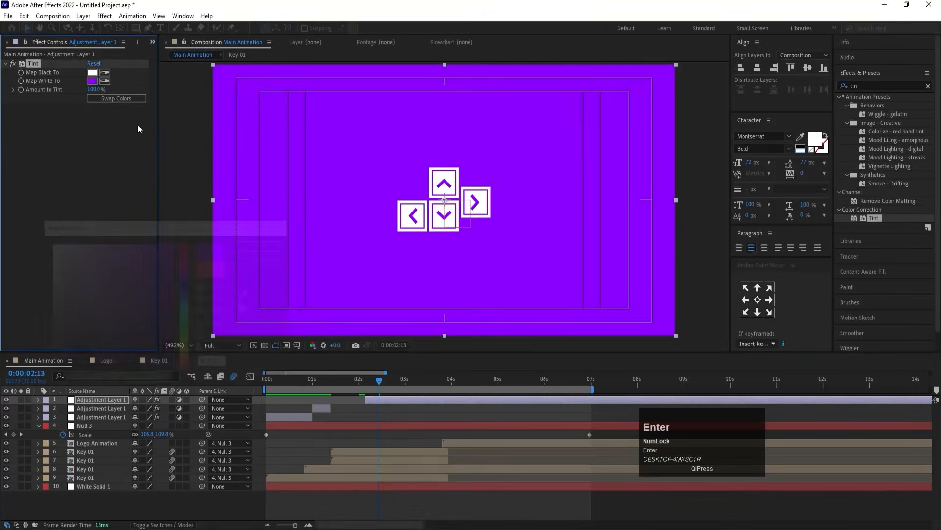
- Move the purple adjustment layer's start to 0:00:01:12, closing the gap after the pink segment, and preview from the beginning
click(295, 388)
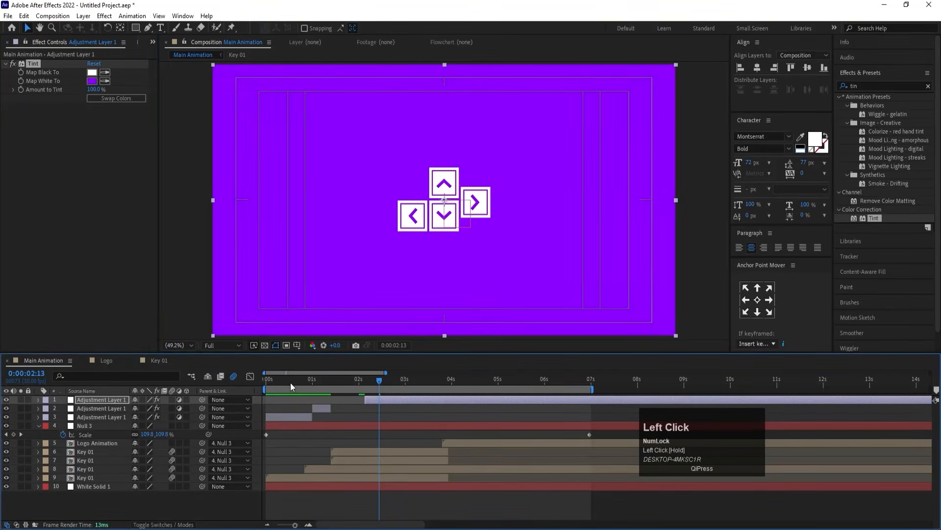
key(space)
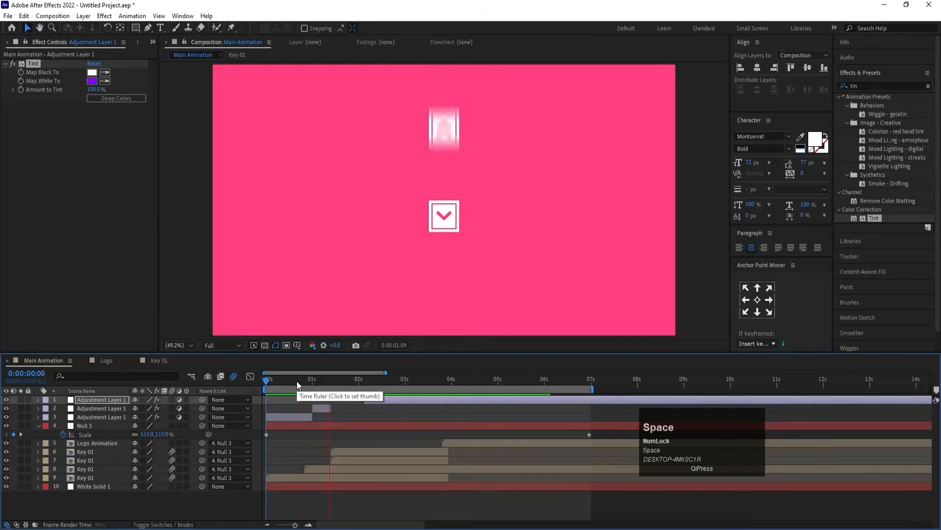
click(331, 379)
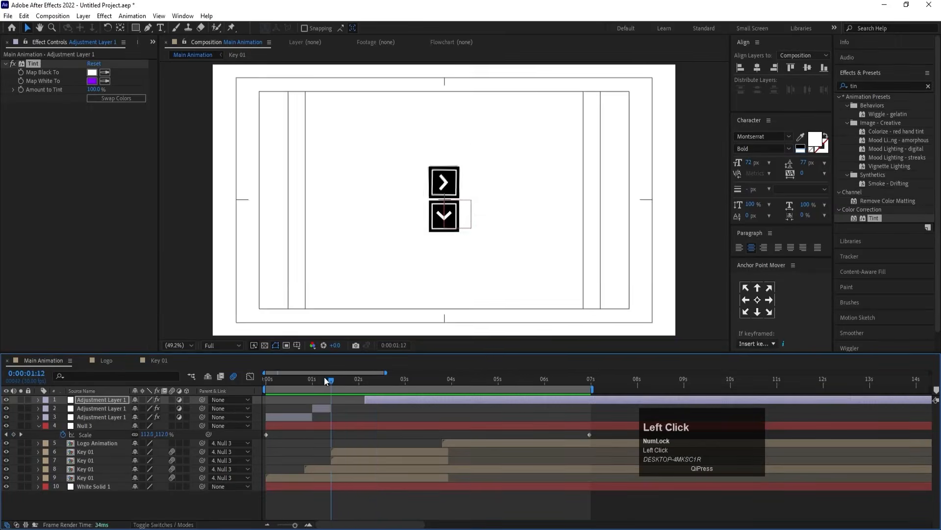
drag(324, 380, 219, 384)
key(bracketleft)
key(space)
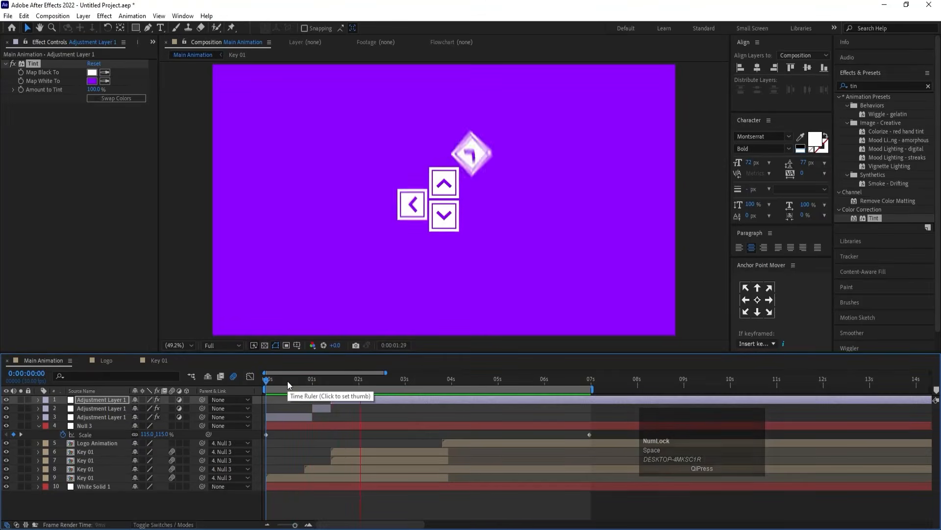
- Set the first, yellow adjustment layer segment's Tint to map black to white and preview it
click(290, 377)
click(291, 417)
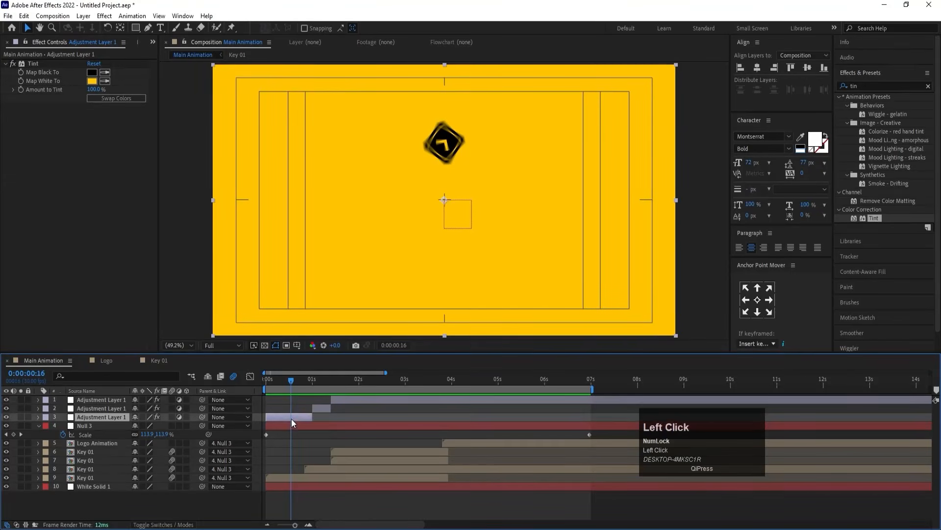
click(92, 72)
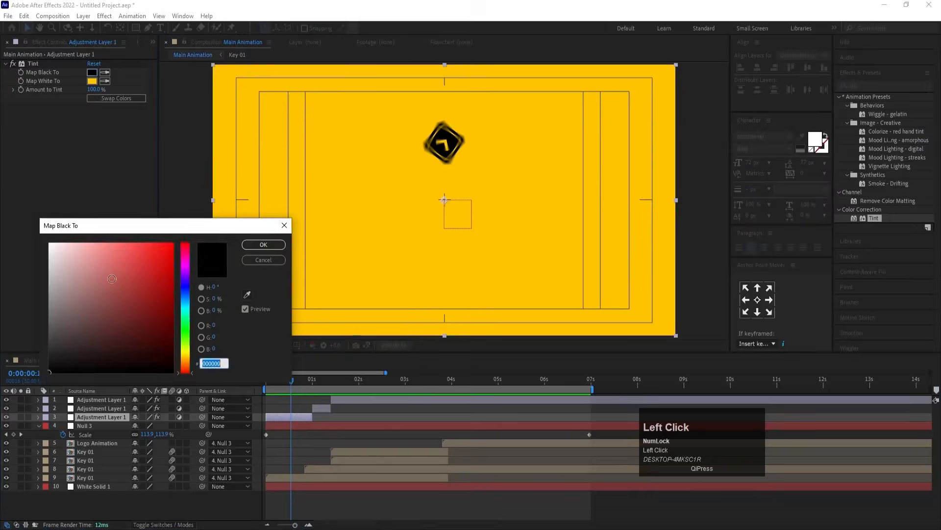
click(48, 240)
key(Return)
key(space)
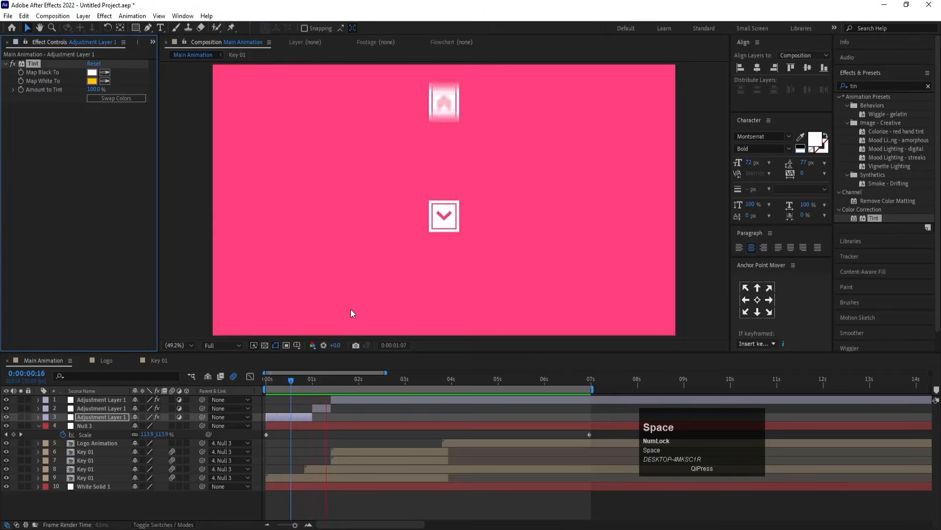
key(space)
- Split the purple adjustment layer at 0:00:03:26, where the logo letters start to appear
click(390, 378)
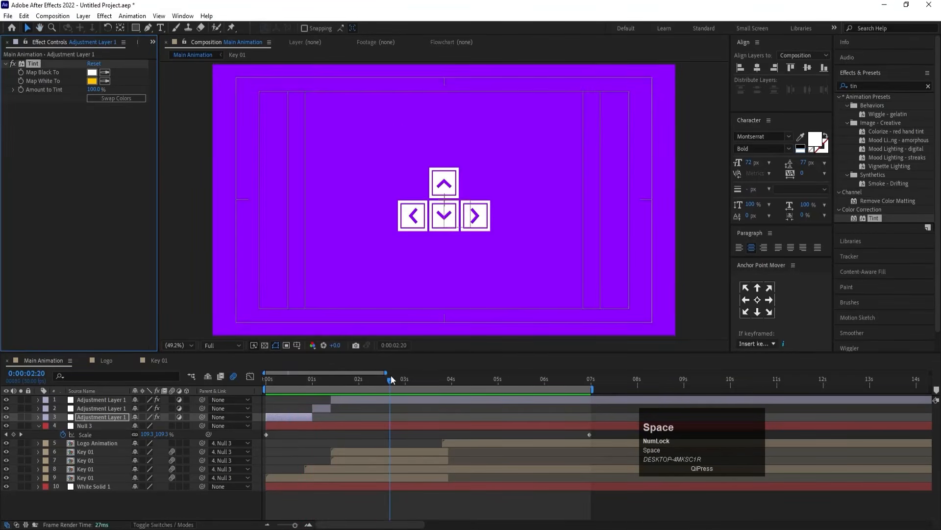
key(space)
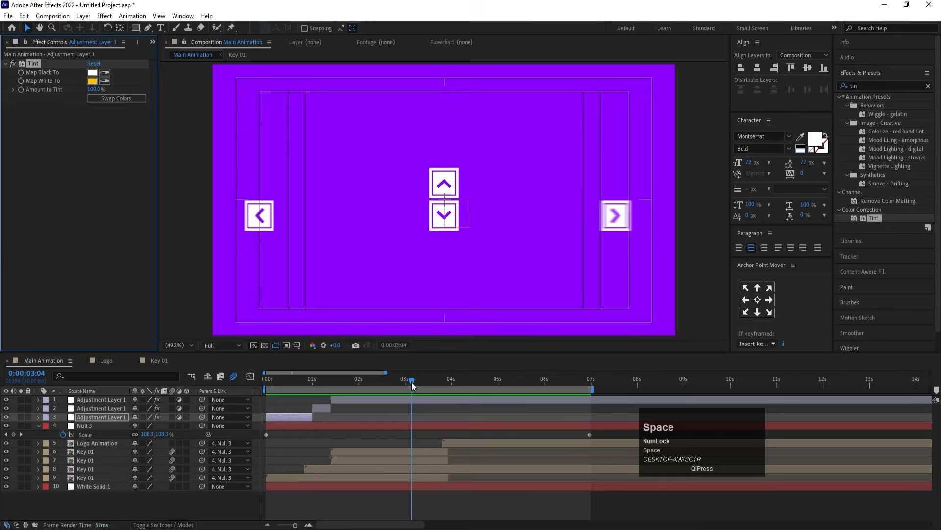
drag(411, 381, 446, 384)
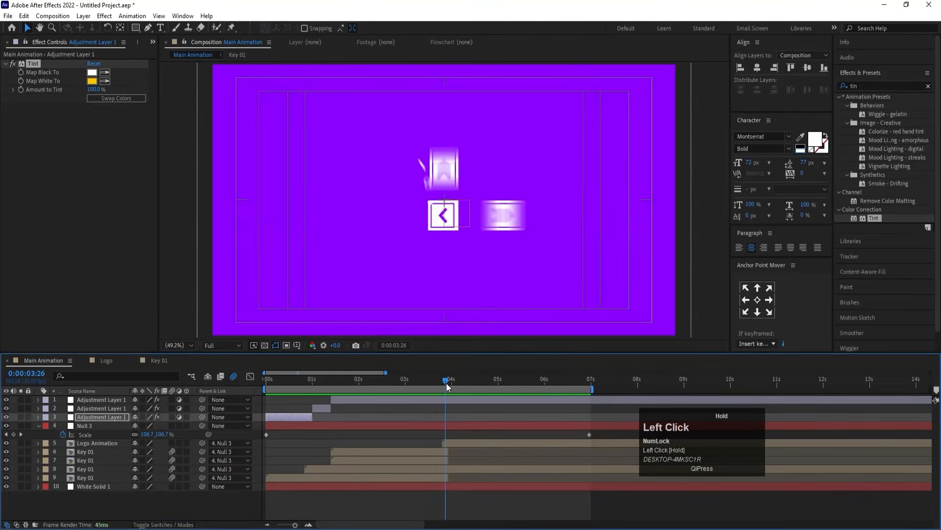
click(447, 398)
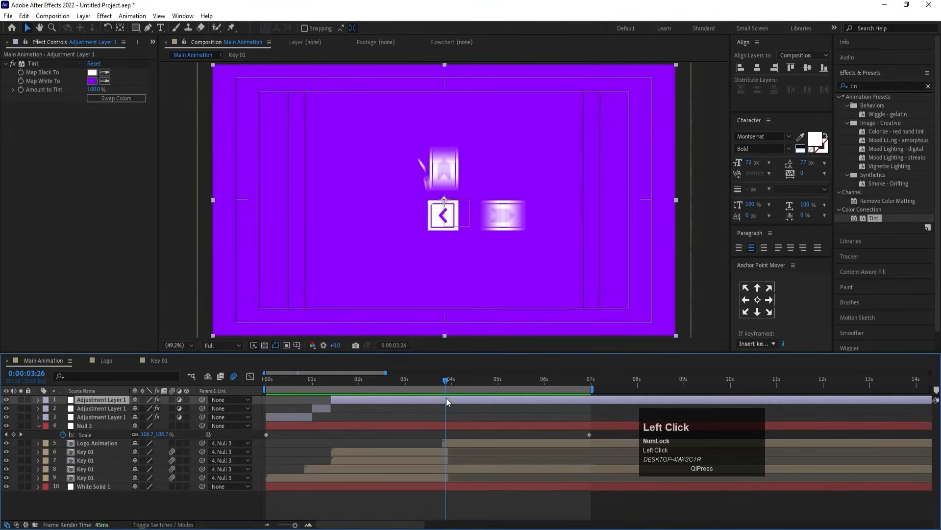
key(ctrl+shift+d)
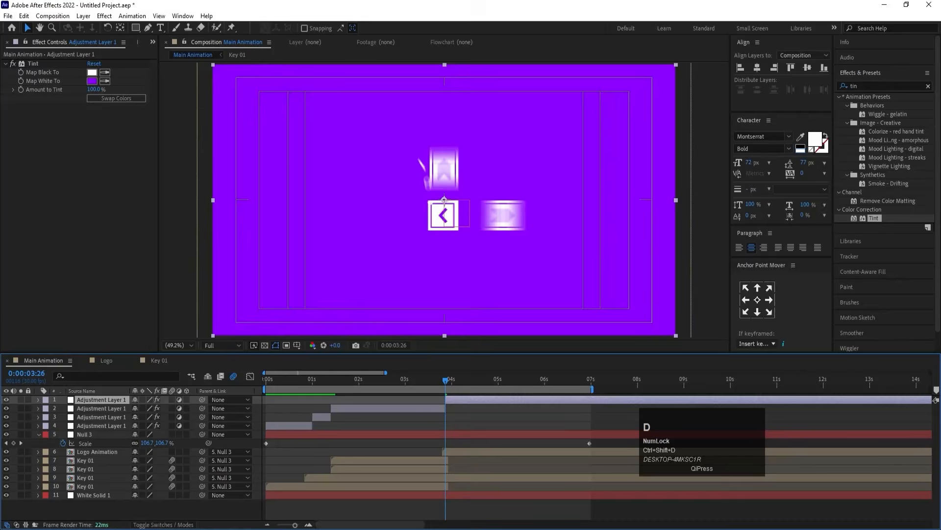
- Set the logo segment's Tint to map white to the dark purple palette color and preview the result
click(325, 526)
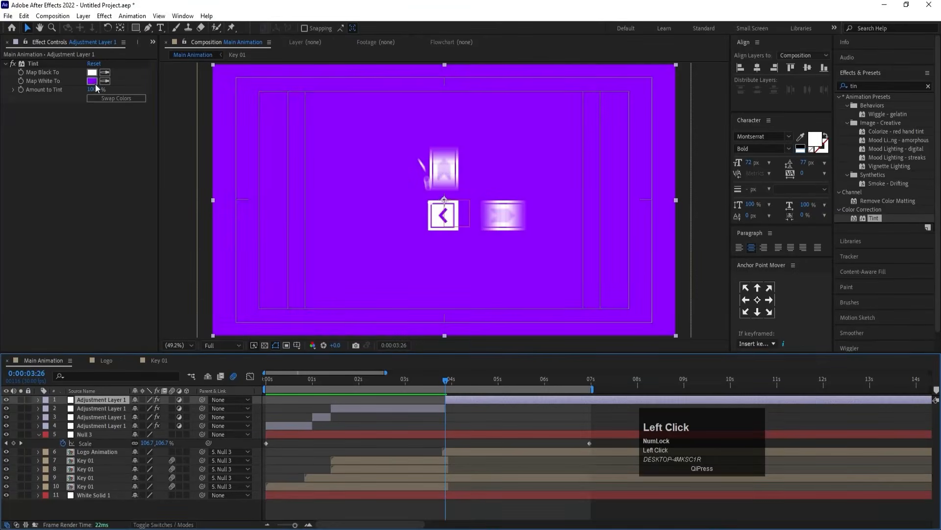
click(93, 81)
key(ctrl+v)
key(Return)
key(space)
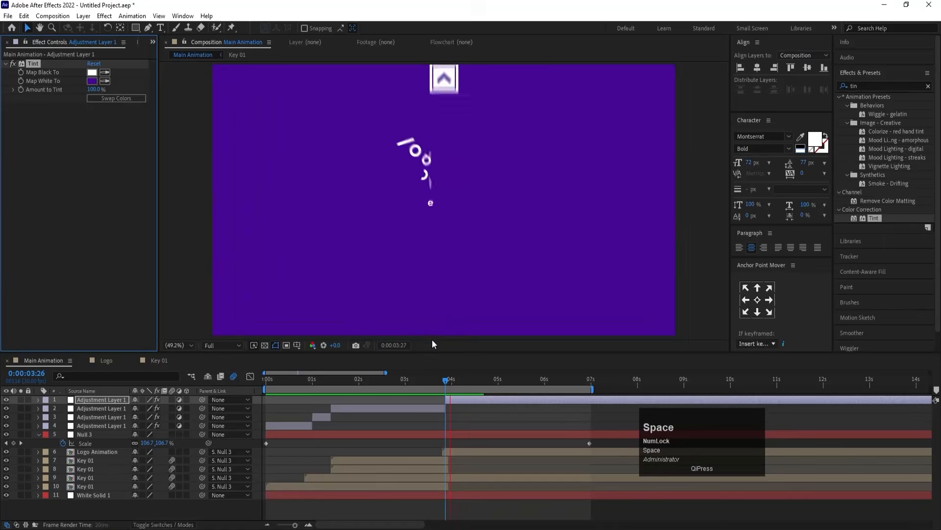
key(space)
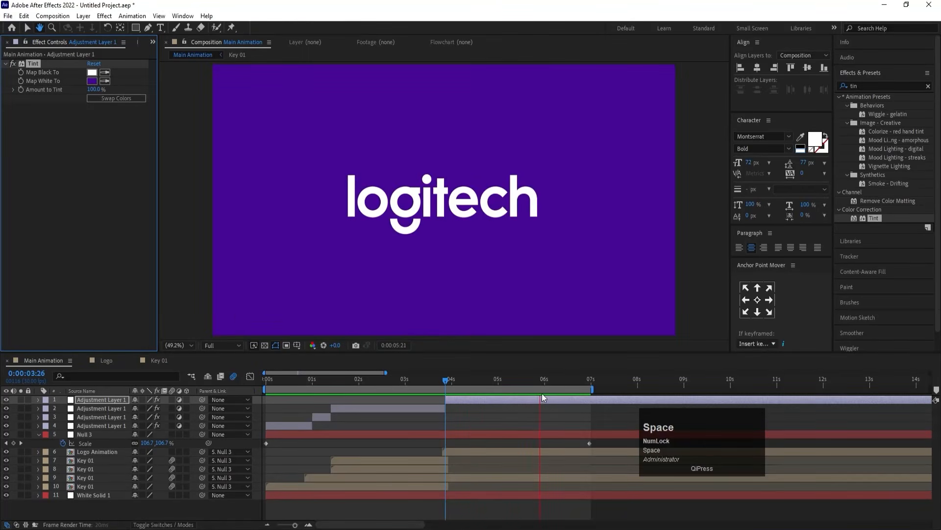
- Split the dark purple adjustment layer at 0:00:06:00 and swap the Tint colors of its last segment
drag(543, 381, 545, 381)
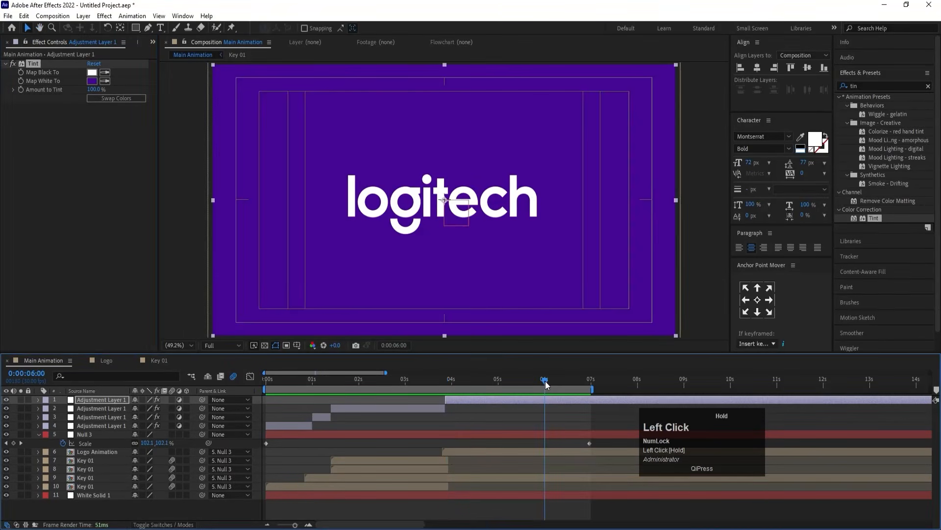
key(ctrl+shift+d)
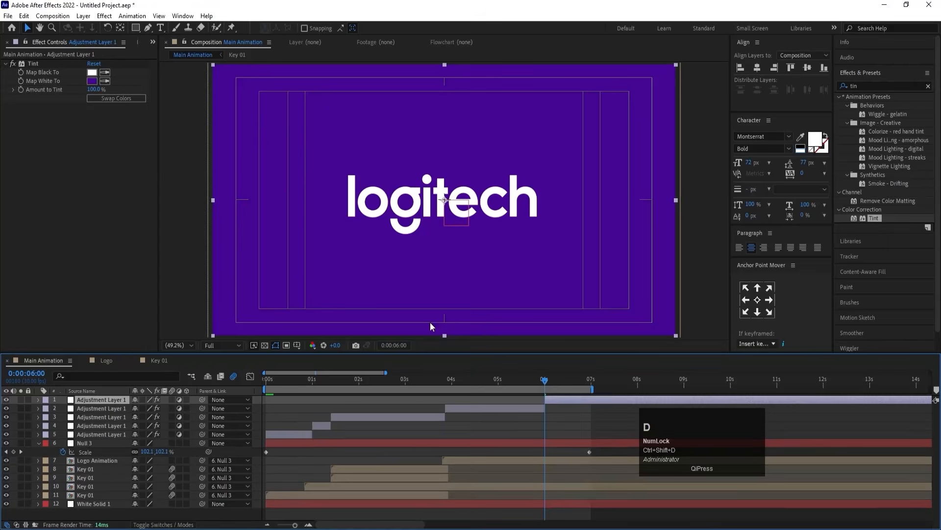
click(114, 96)
- Split the bright purple adjustment layer at 0:00:02:27, swap the Tint colors of its second part and preview the result
key(space)
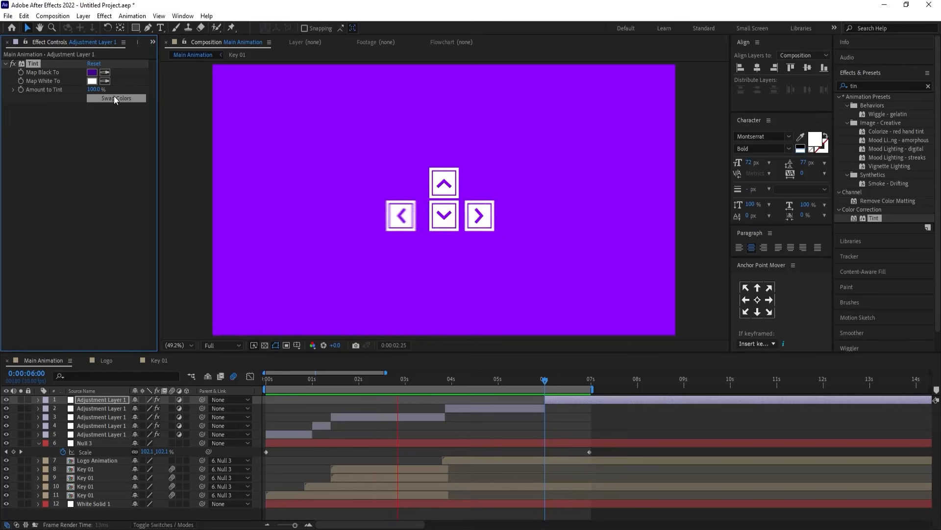
key(space)
drag(405, 381, 401, 381)
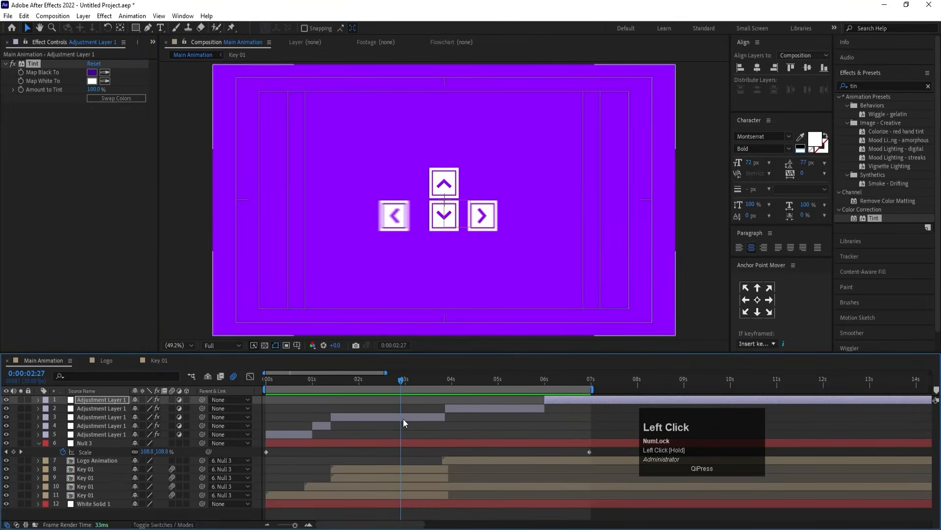
click(403, 419)
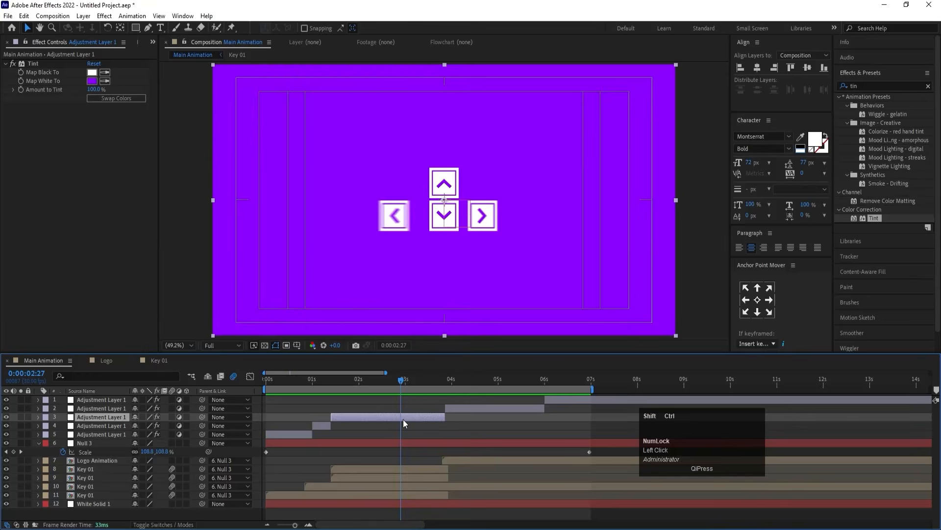
key(ctrl+shift+d)
click(111, 100)
key(space)
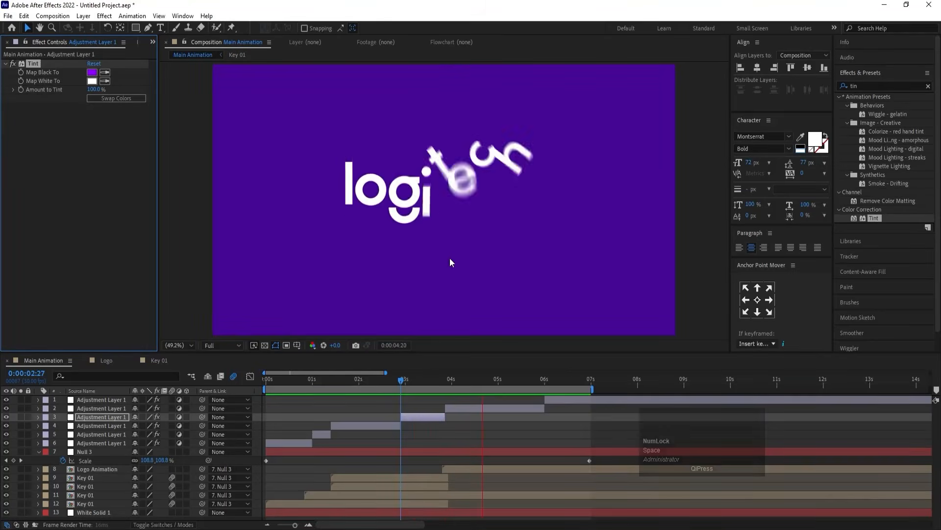
- Move the cut between the last two adjustment layer segments to about 0:00:05:15 and end the work area near 0:00:06:18
key(space)
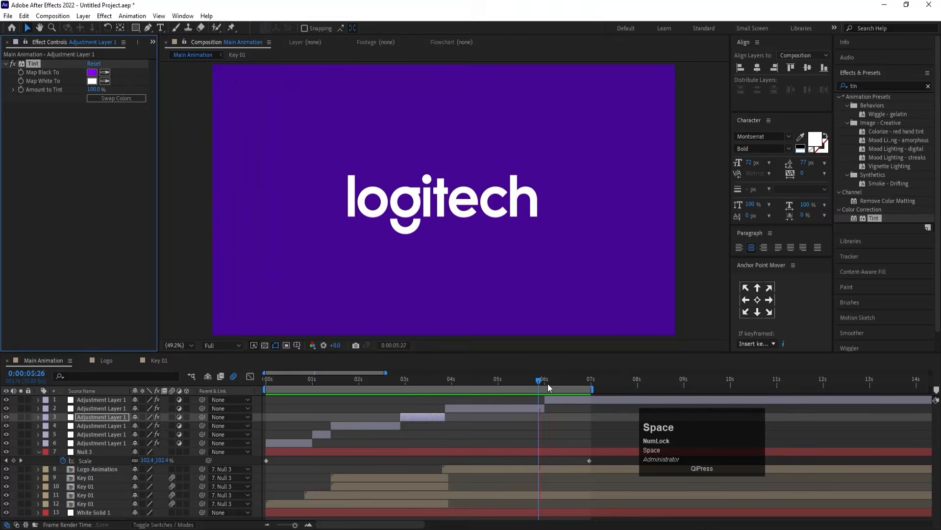
drag(534, 384, 535, 409)
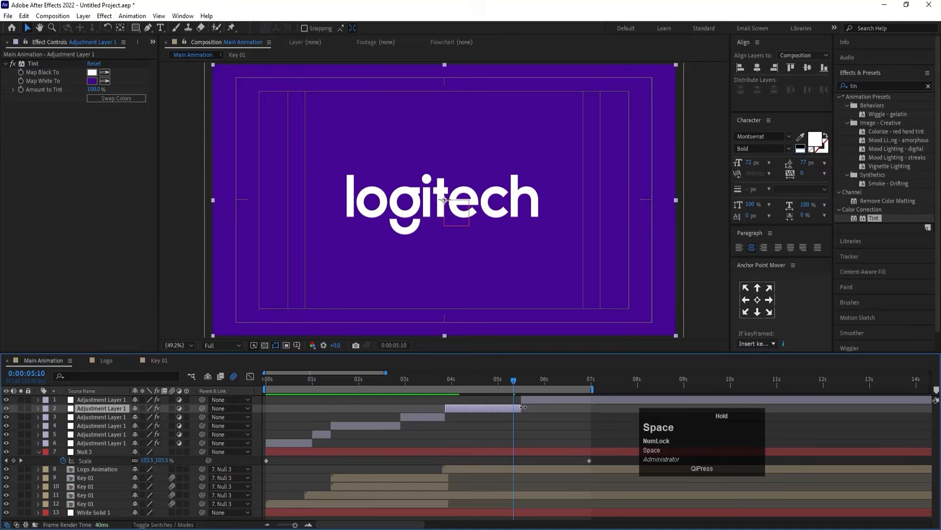
key(space)
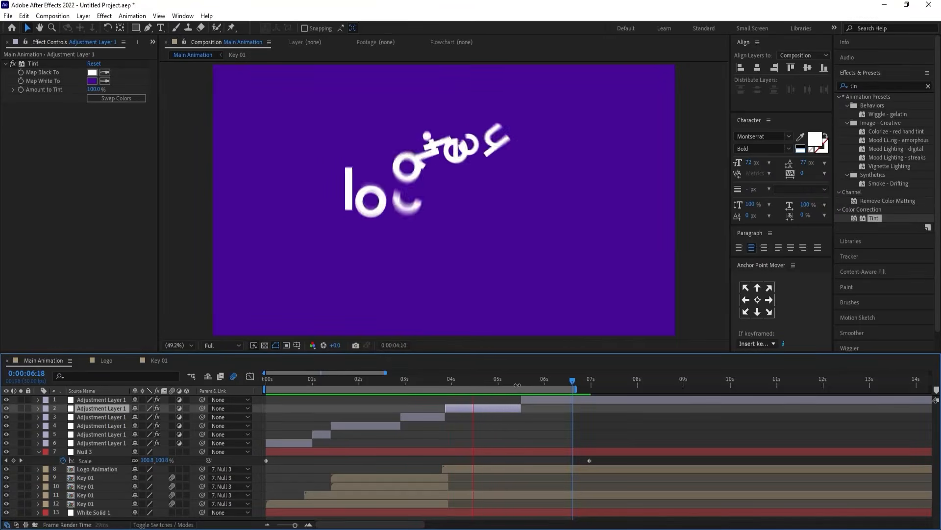
key(space)
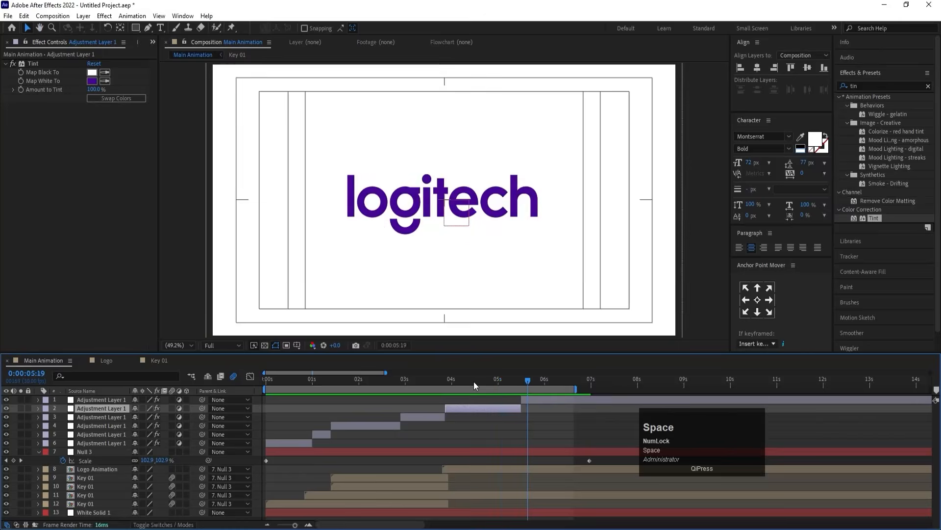
- Copy the bright purple 8C00FF from the preceding segment's Tint and use it as the dark purple logo segment's Map White To color
drag(473, 381, 435, 369)
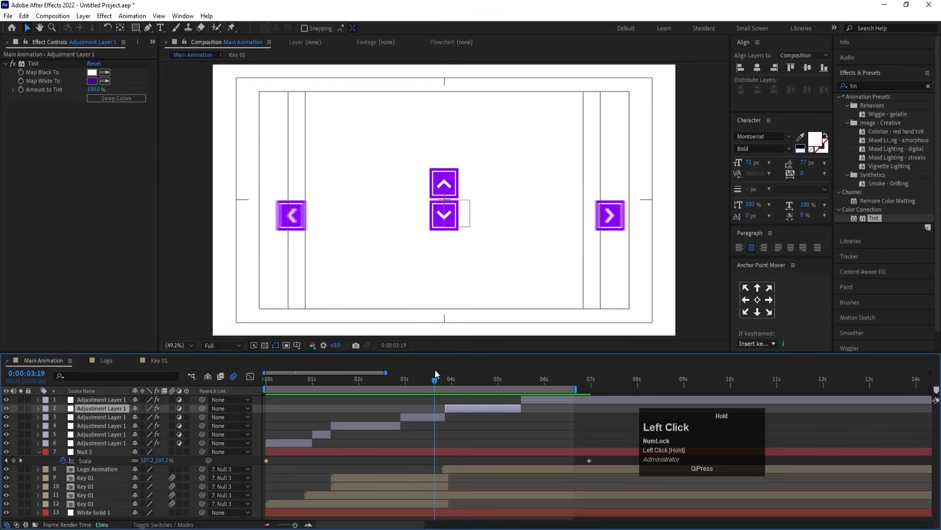
click(431, 418)
click(92, 72)
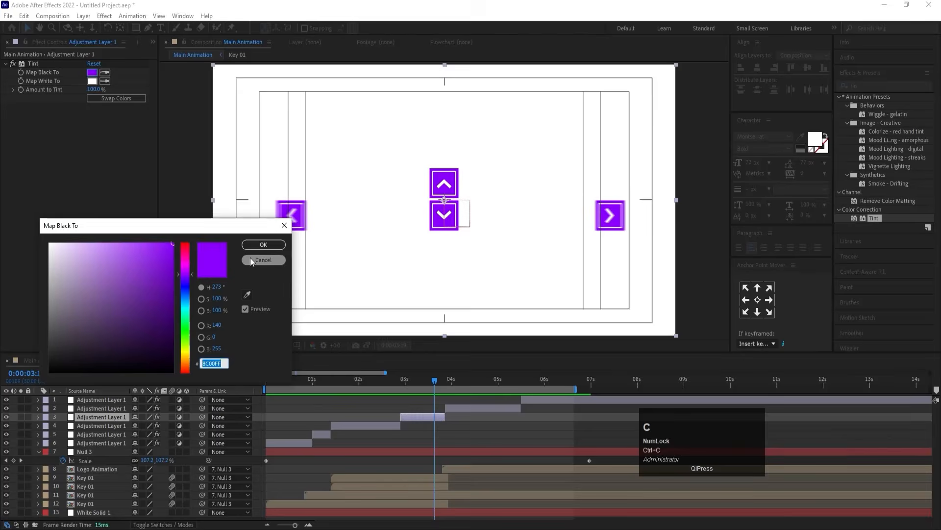
click(255, 246)
click(470, 390)
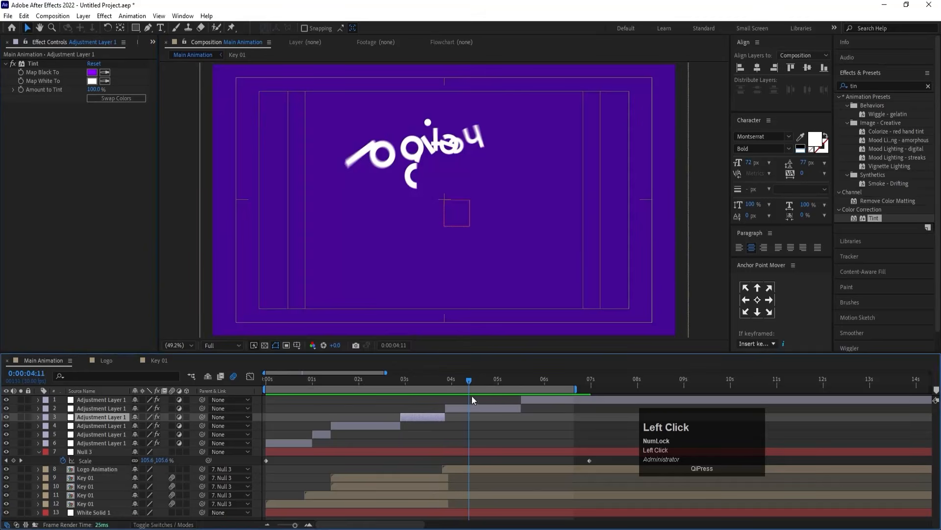
click(471, 406)
click(93, 82)
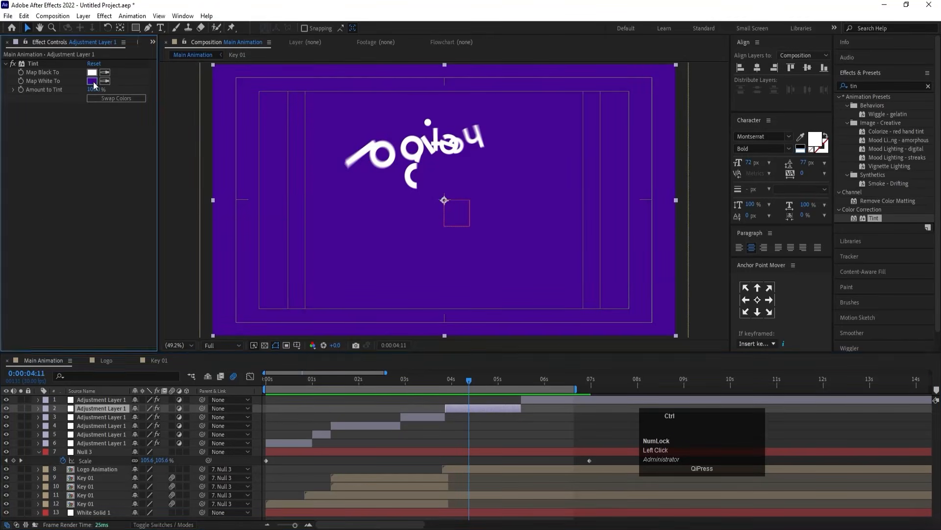
text(8C00FF)
key(Return)
key(space)
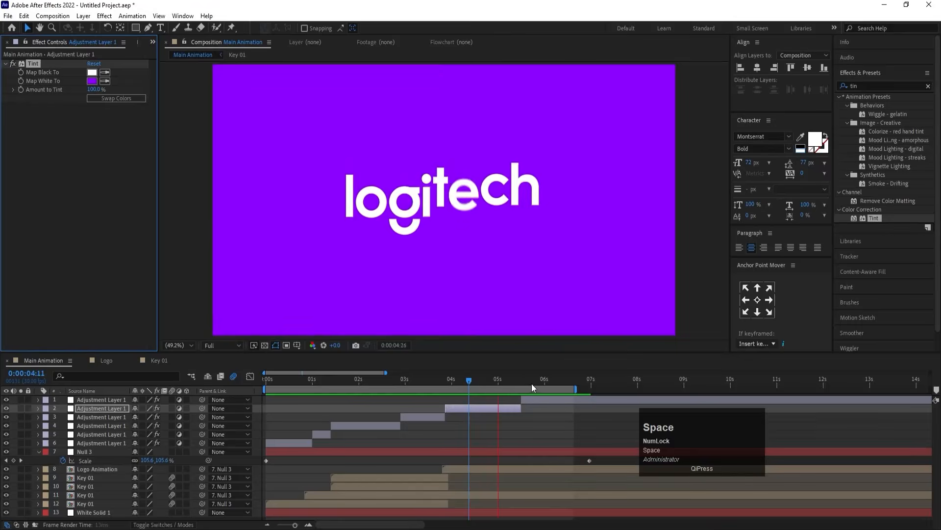
- Set the last adjustment layer segment's Tint to map black to 8C00FF and preview the animation
click(534, 400)
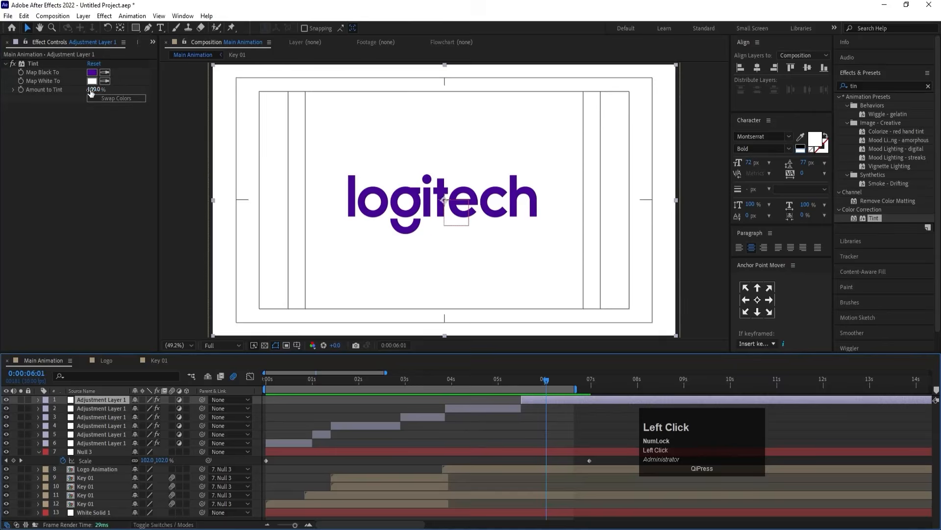
click(92, 73)
key(ctrl+v)
key(Return)
key(space)
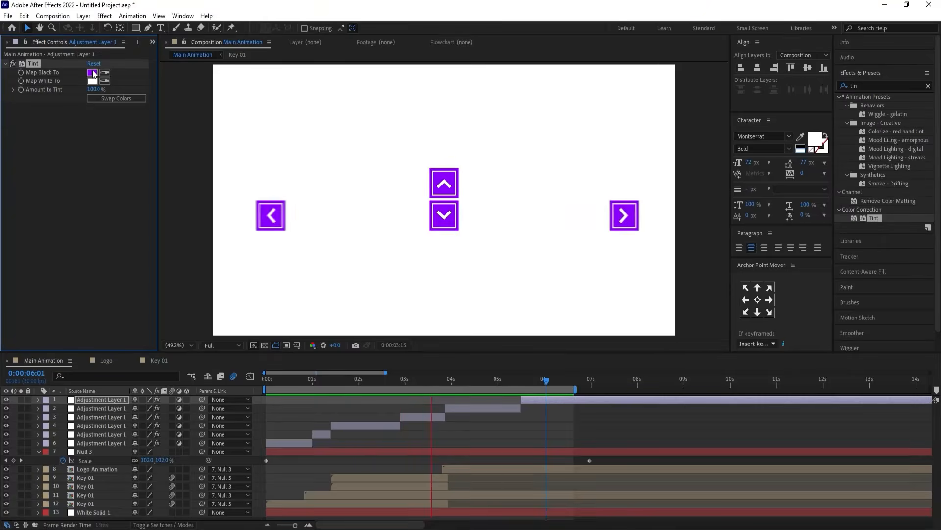
key(space)
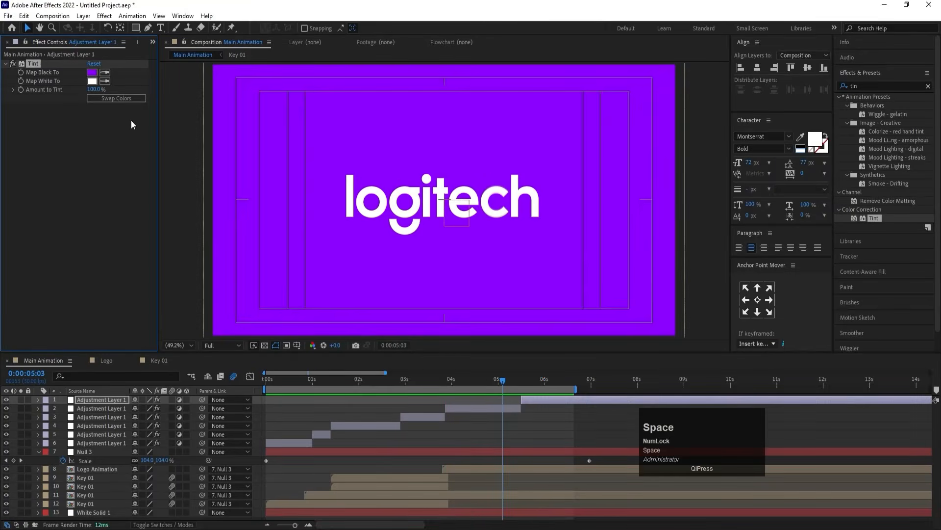
- Trim the purple logo segment to end at 0:00:04:19 and move the last segment to start one frame after it
drag(497, 379, 481, 373)
click(490, 408)
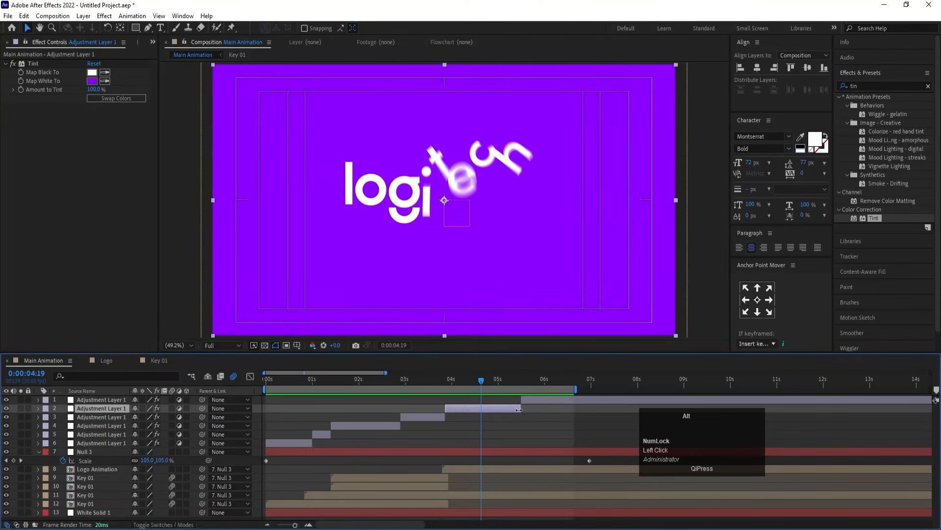
key(alt+bracketright)
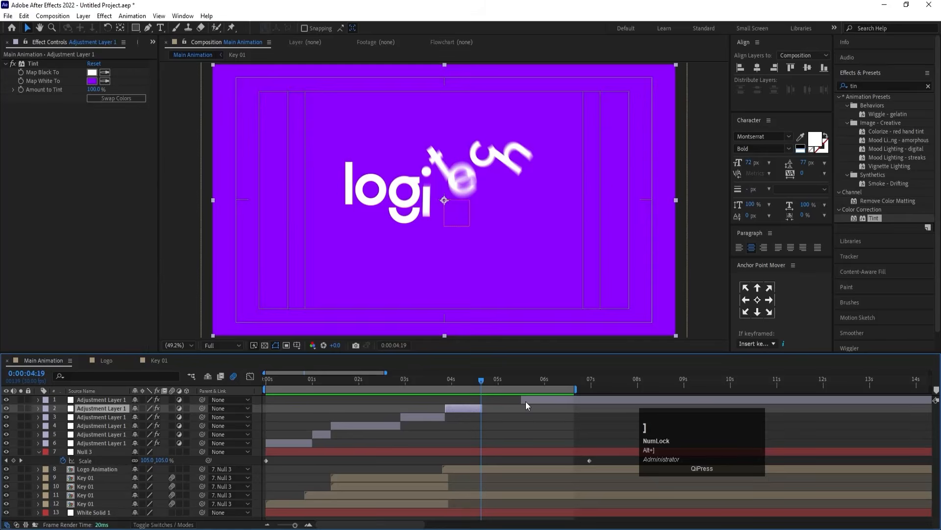
key(Page_Down)
click(551, 400)
key(bracketleft)
- Split the last adjustment layer segment at 0:00:05:25 and delete the part after the cut
key(space)
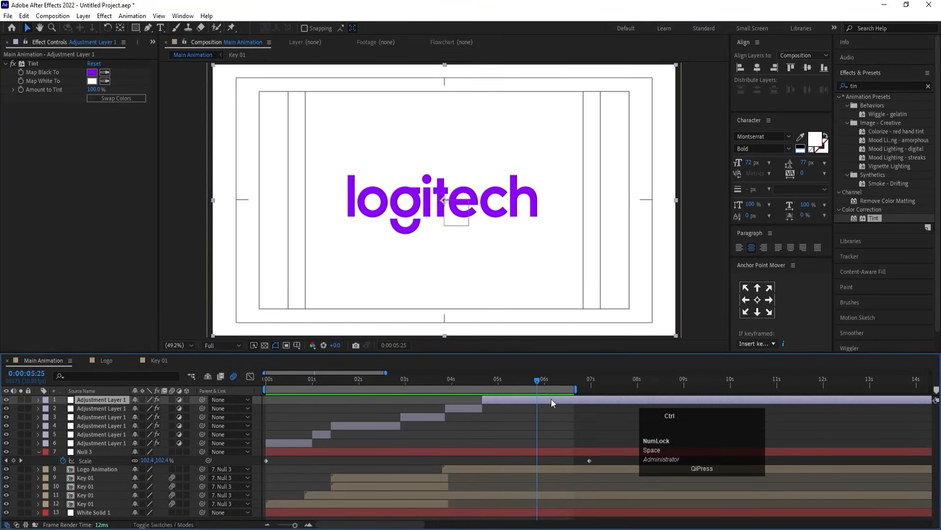
key(ctrl+shift+d)
key(Delete)
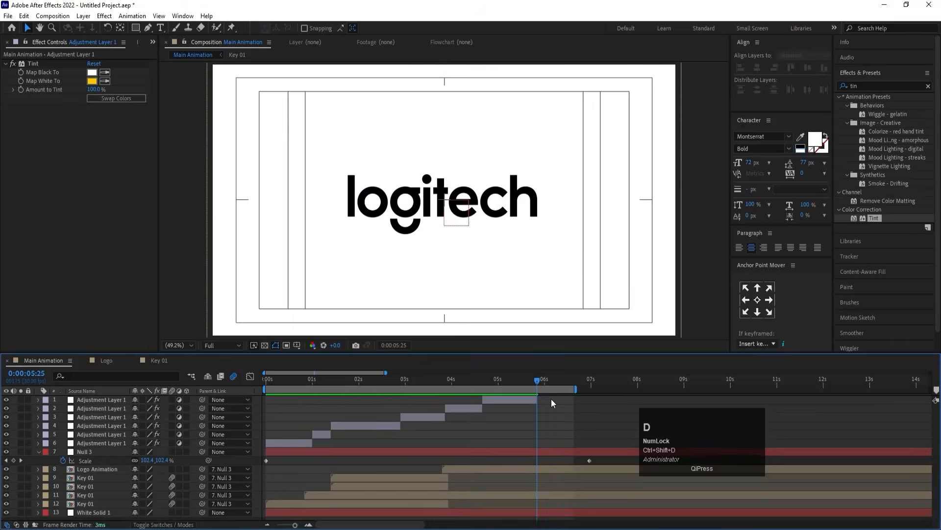
key(space)
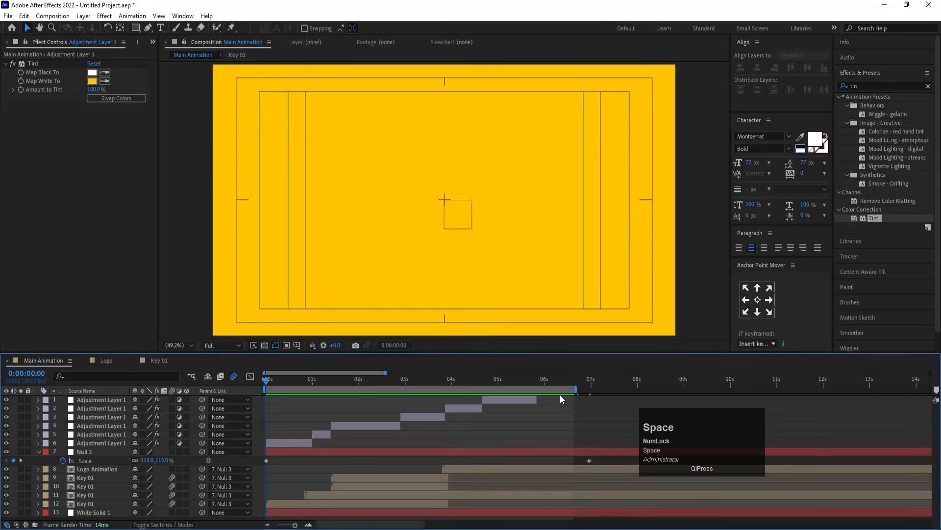
key(space)
- Trim the end of the last adjustment layer segment back to about 0:00:05:16 and preview the animation
click(534, 400)
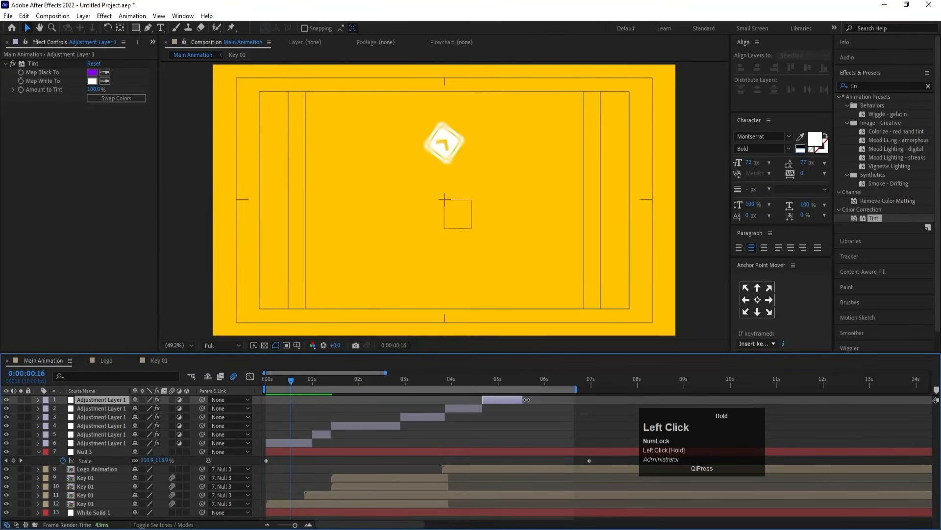
key(space)
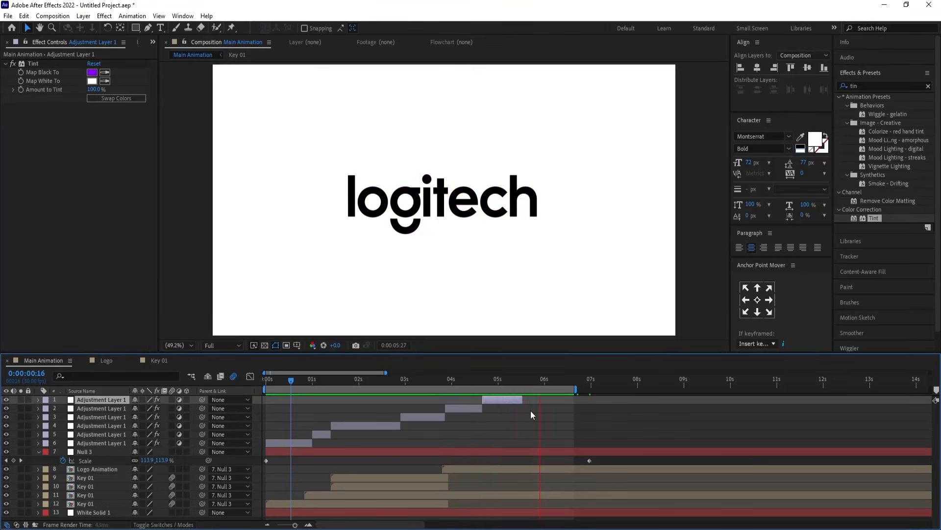
key(space)
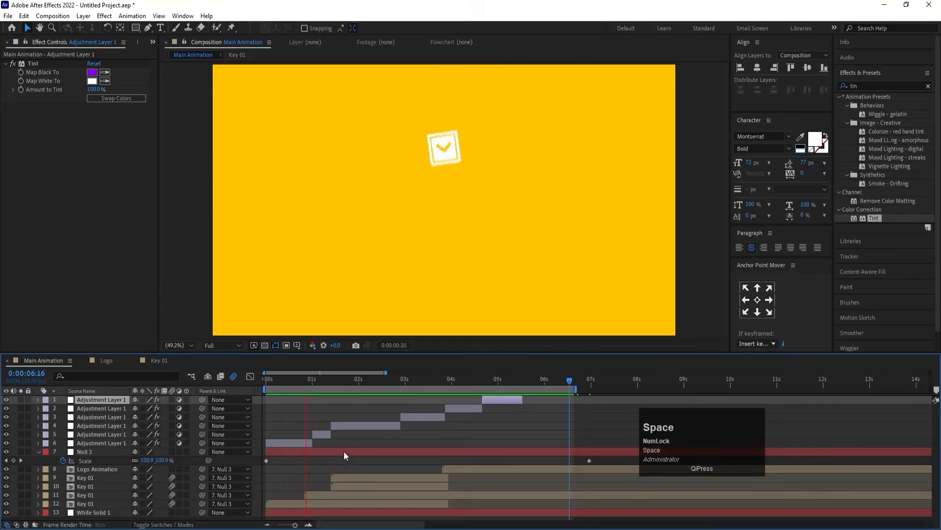
- Set Null 3's Scale keyframe at 0:00:00:00 to 140% and preview the zoom-out
key(space)
drag(286, 379, 238, 378)
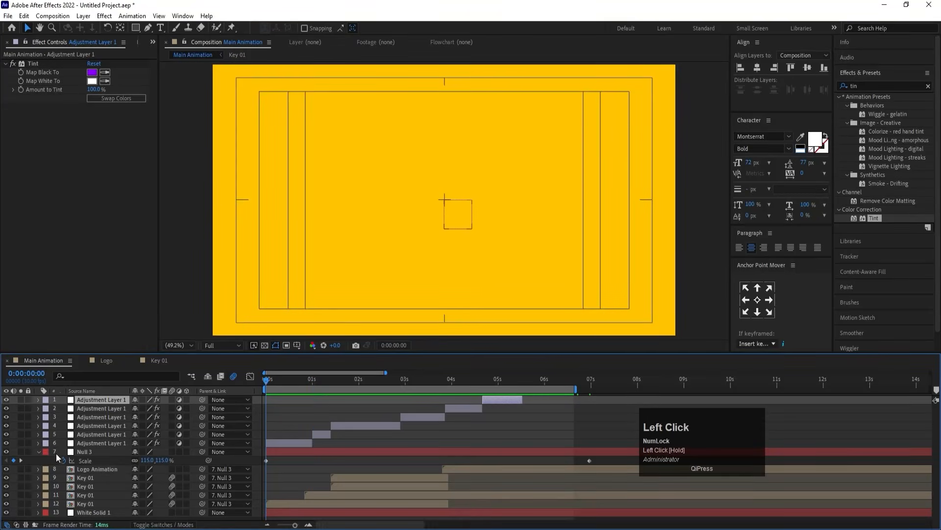
text(140)
key(Return)
key(space)
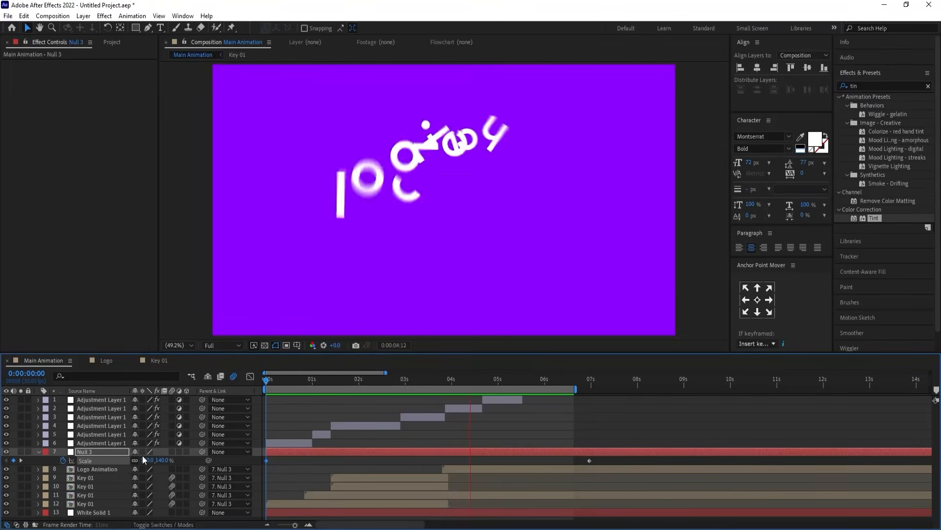
key(space)
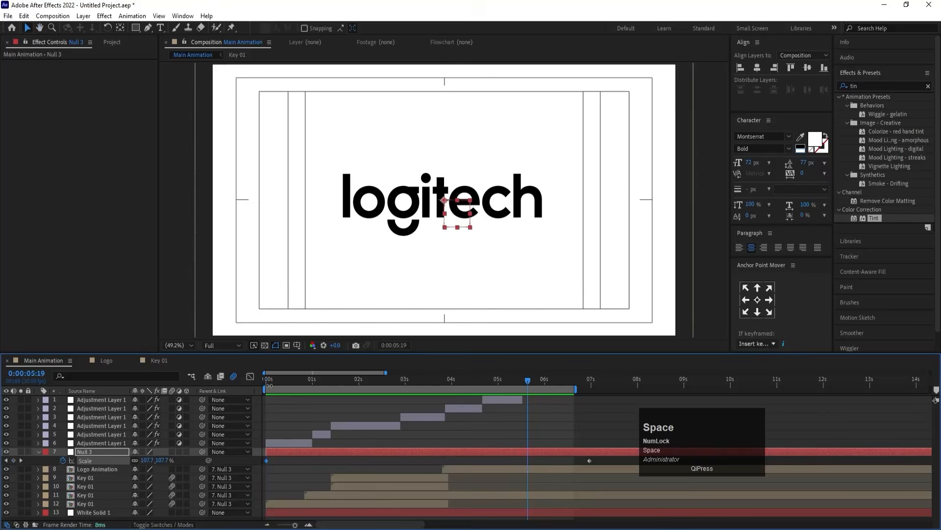
- Copy the pink FF3F7F from the second segment's Tint and set it as the first segment's Map White To color
drag(289, 378, 314, 386)
click(293, 443)
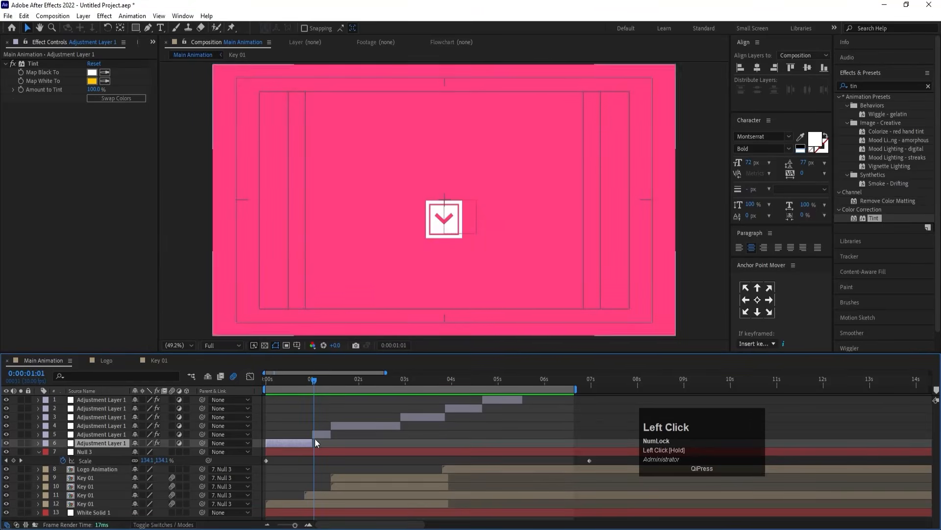
click(317, 434)
click(92, 81)
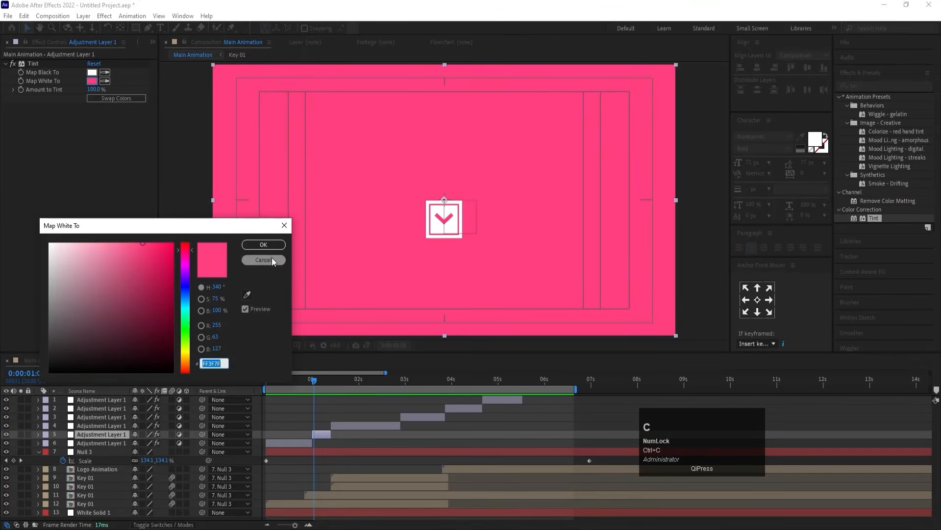
click(272, 257)
click(293, 379)
click(287, 444)
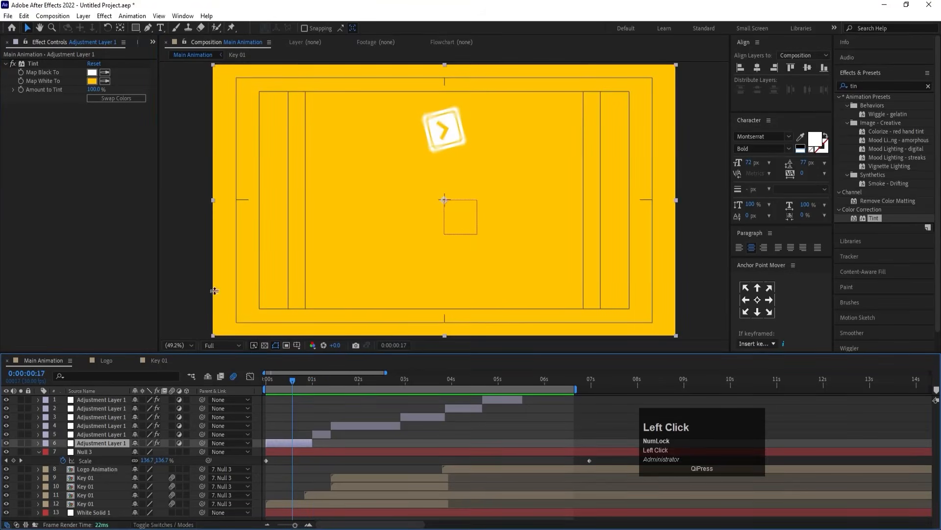
click(94, 81)
text(FF3F7F)
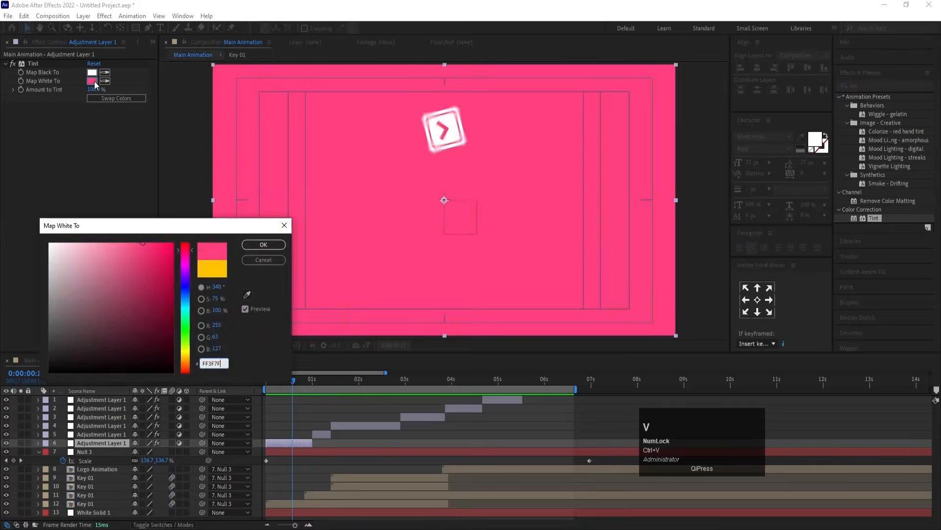
key(Return)
- Swap the Tint colors of the first adjustment layer segment and preview the whole animation
click(109, 98)
key(space)
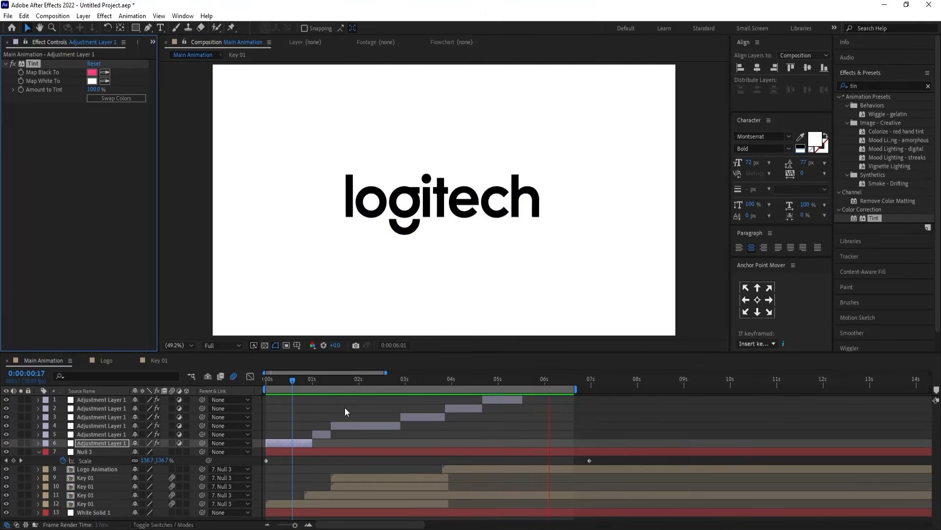
key(space)
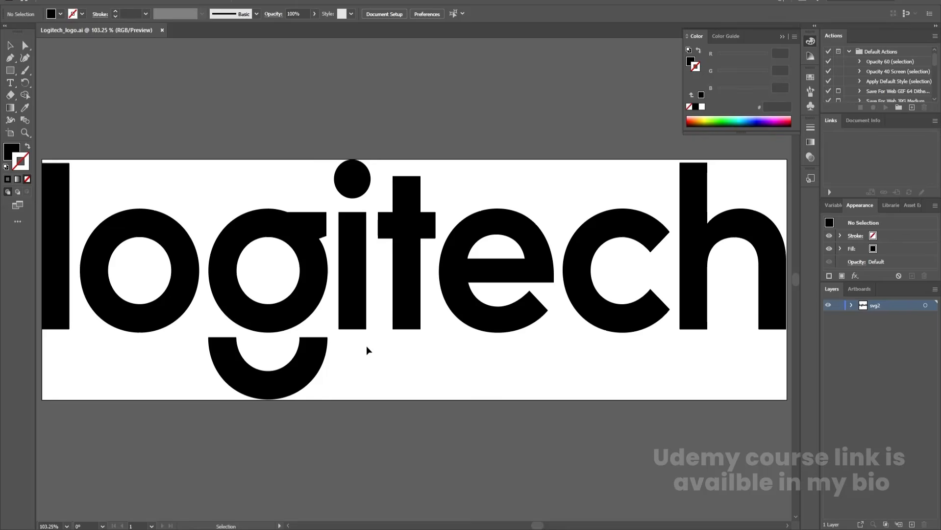
- Switch to Illustrator and select the Logitech logo to examine how its shapes are grouped, and deselect it
click(302, 301)
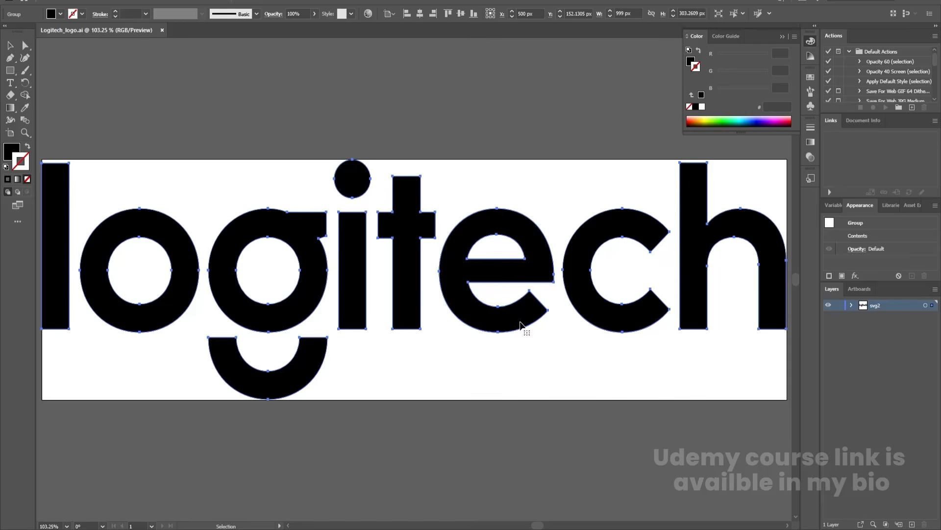
click(228, 167)
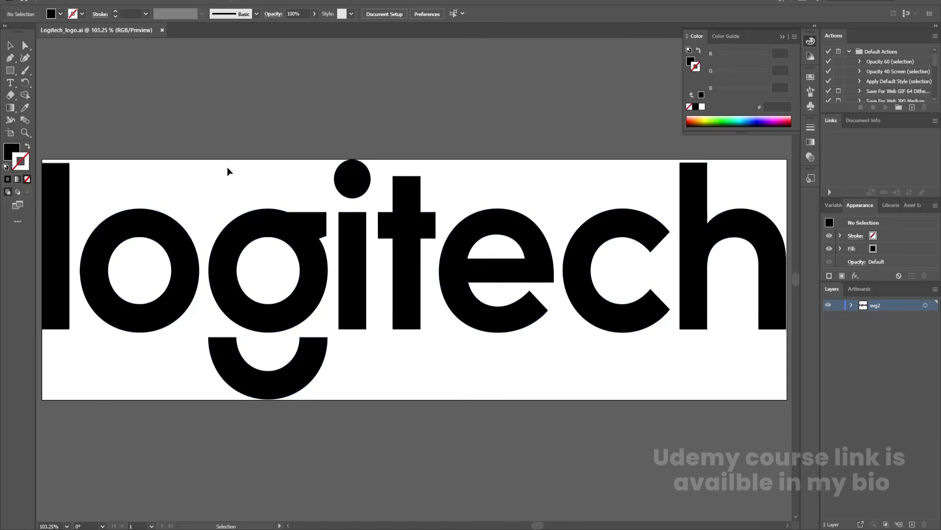
- Release the logo's layer1 group into separate layers using the Sequence option
click(176, 246)
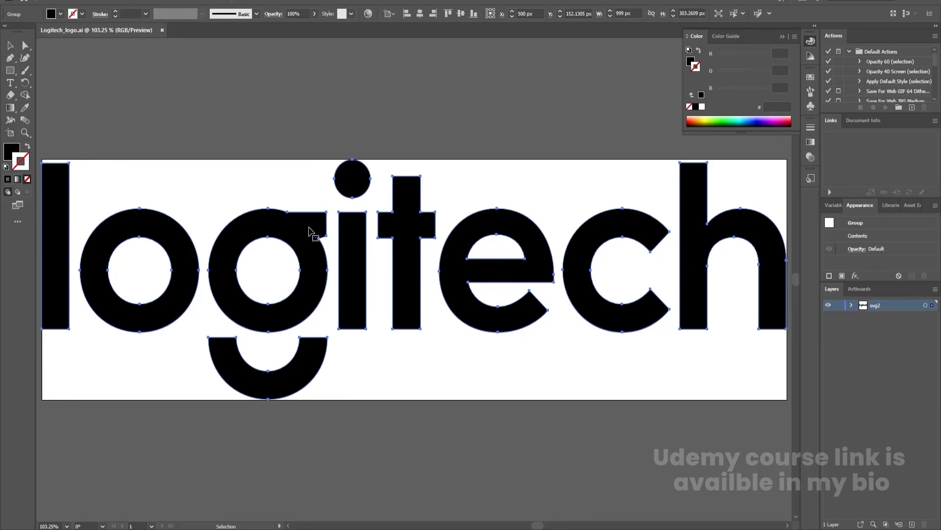
click(852, 306)
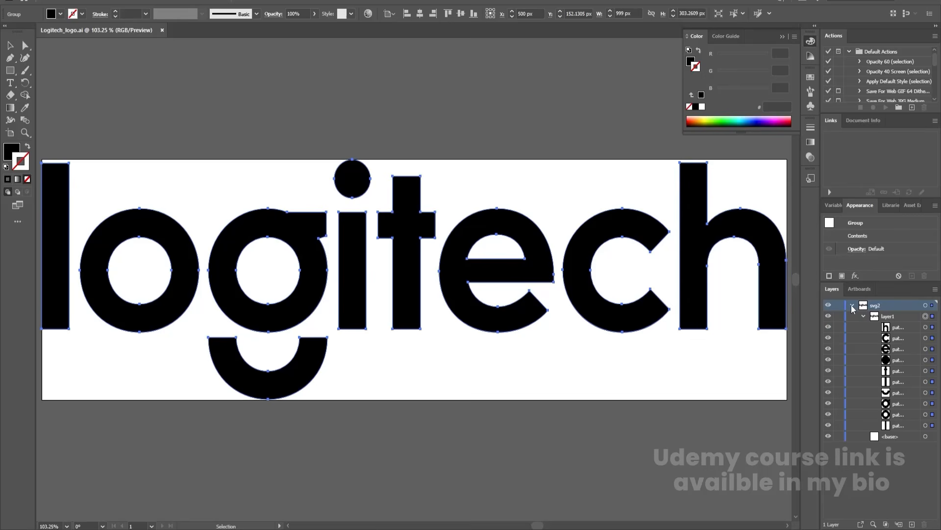
click(892, 317)
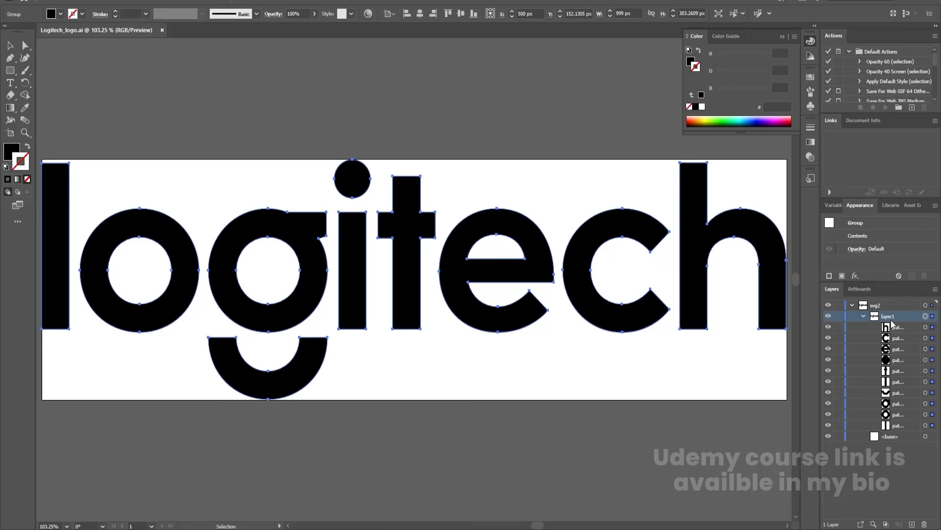
click(926, 316)
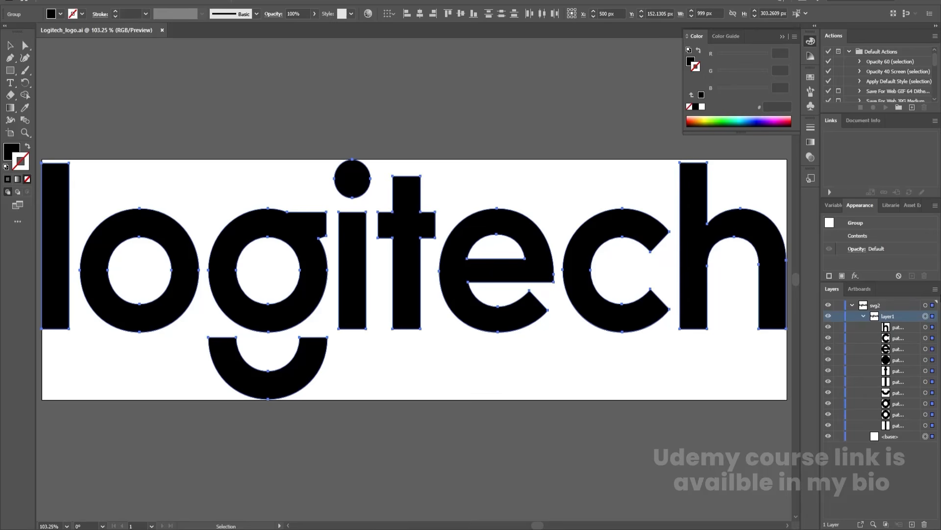
click(935, 291)
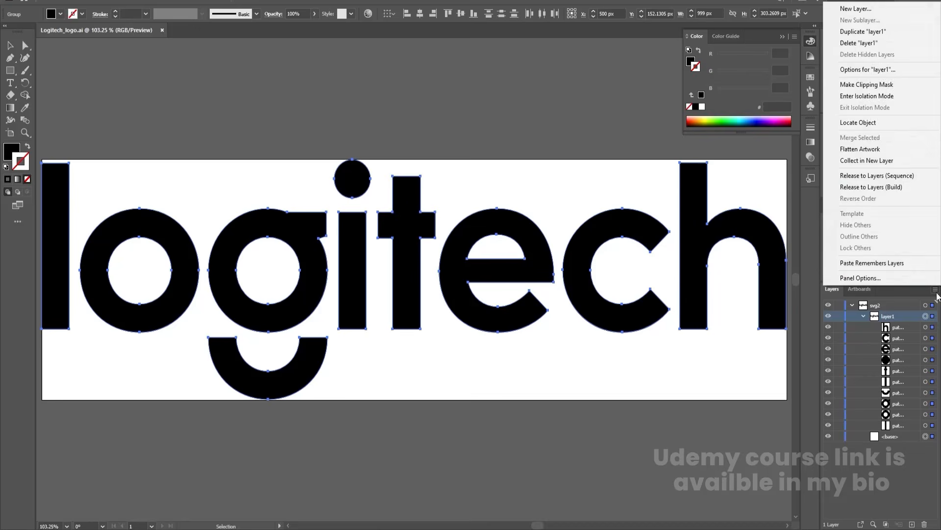
click(866, 177)
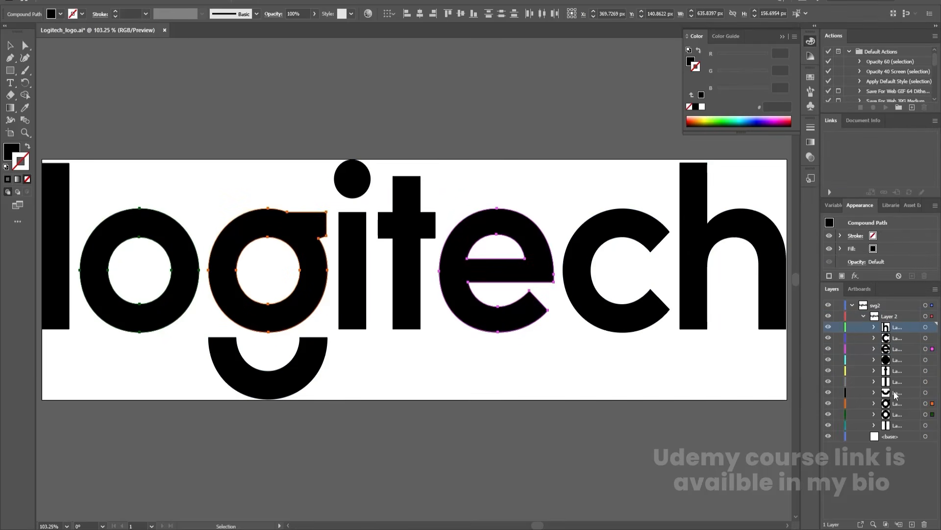
- Move all ten released letter layers out of svg2 to the top level and delete the svg2 layer
shift+click(901, 423)
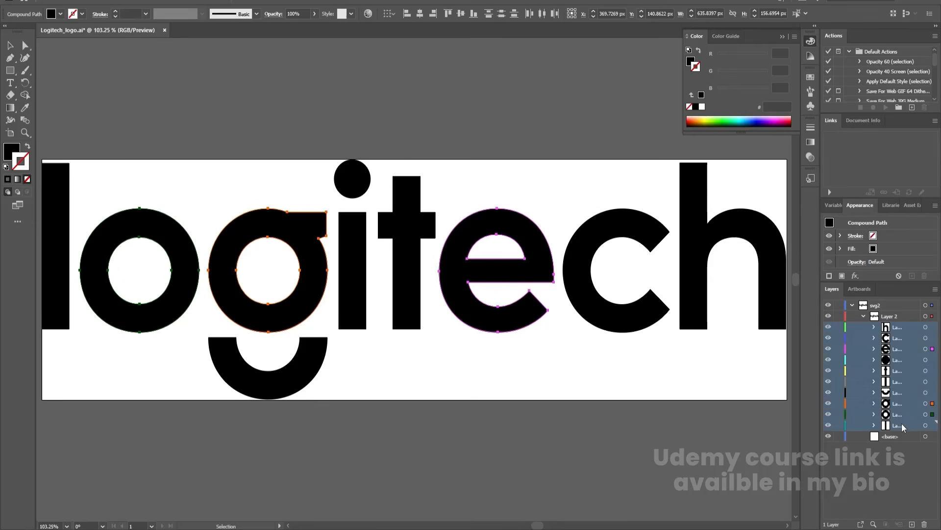
drag(902, 422, 888, 478)
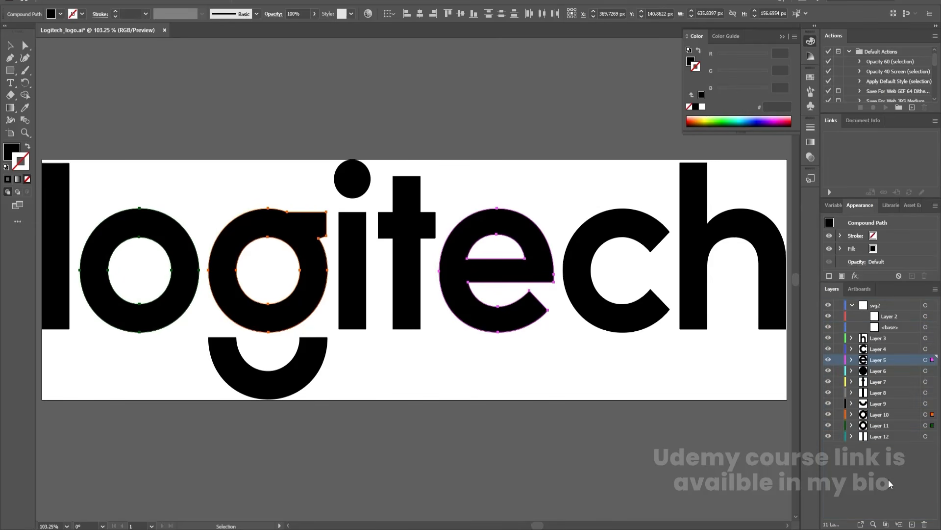
click(882, 305)
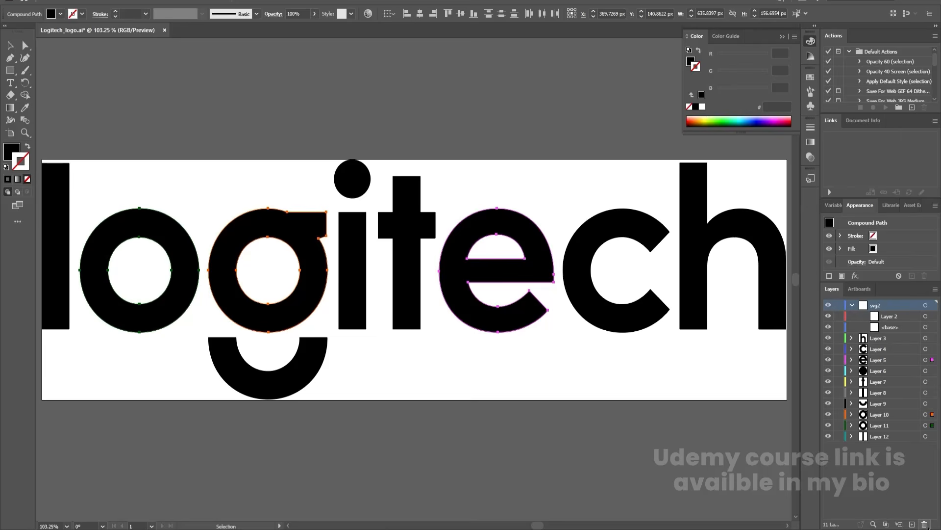
click(925, 524)
click(491, 278)
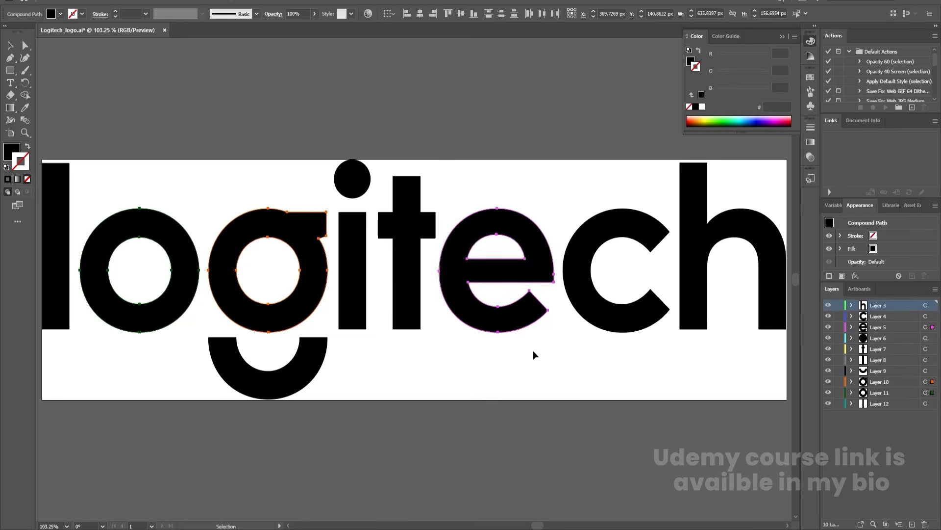
- Try to save the illustration under its existing file name
key(ctrl+s)
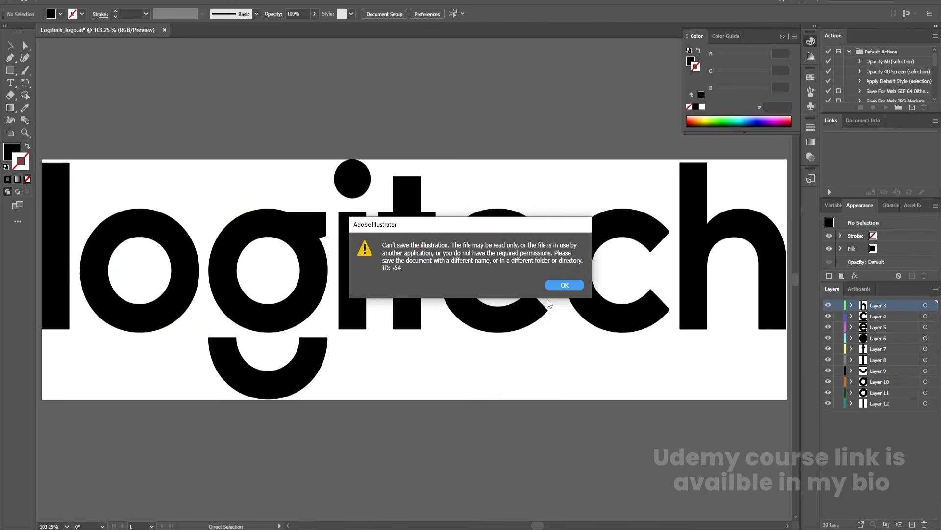
click(559, 290)
key(ctrl+s)
click(562, 286)
- Save the illustration on the computer as a new Adobe Illustrator file named New Logo with the default options
key(ctrl+shift+s)
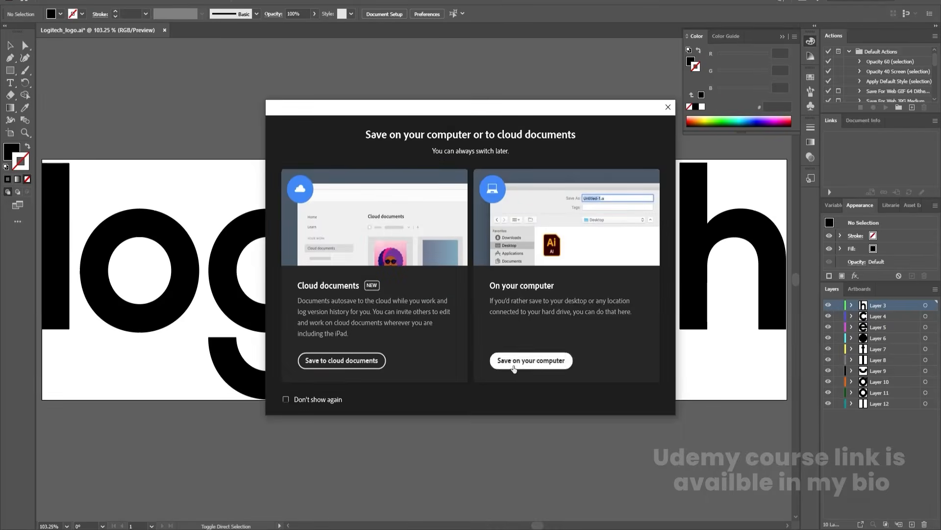
click(531, 363)
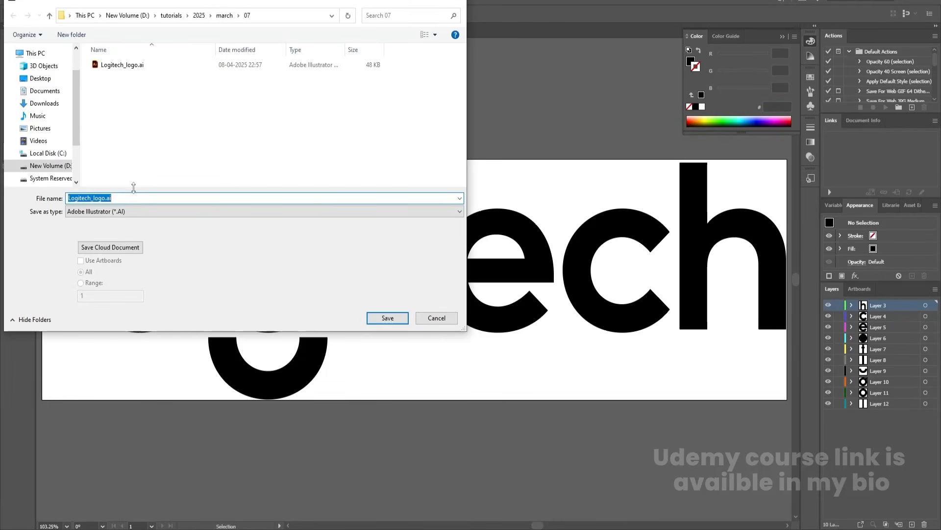
text(New Logo)
key(Return)
key(Return)
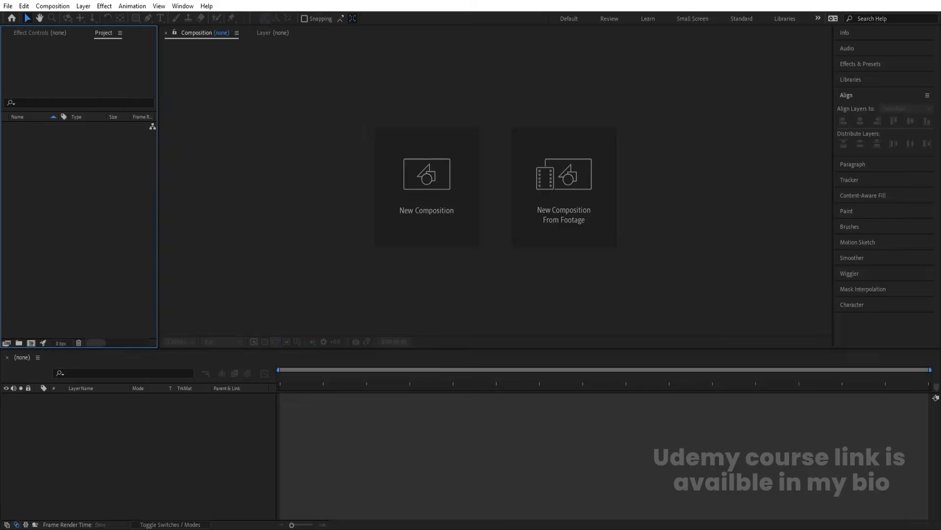
- In After Effects, create a 1920 x 1080, 30 fps composition named Main Animation and show its title/action safe guides
click(436, 200)
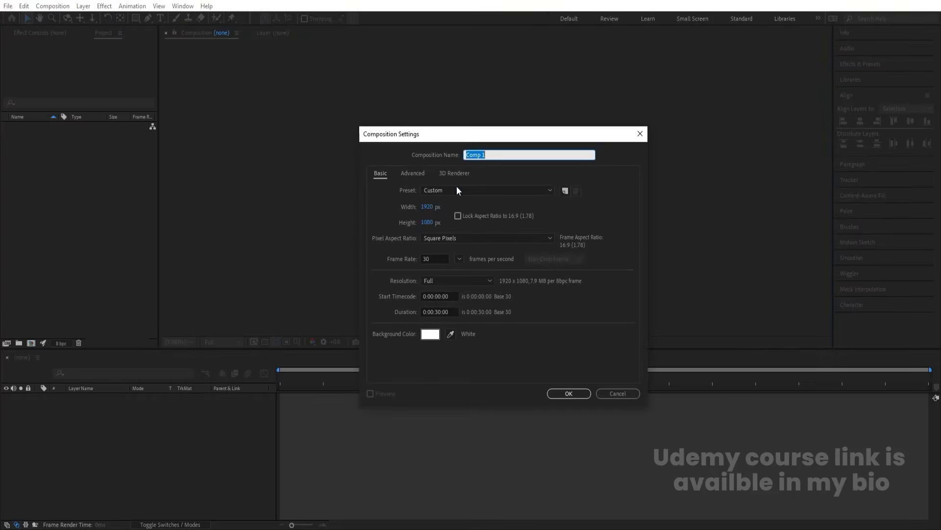
drag(465, 135, 442, 115)
text(Main Animation)
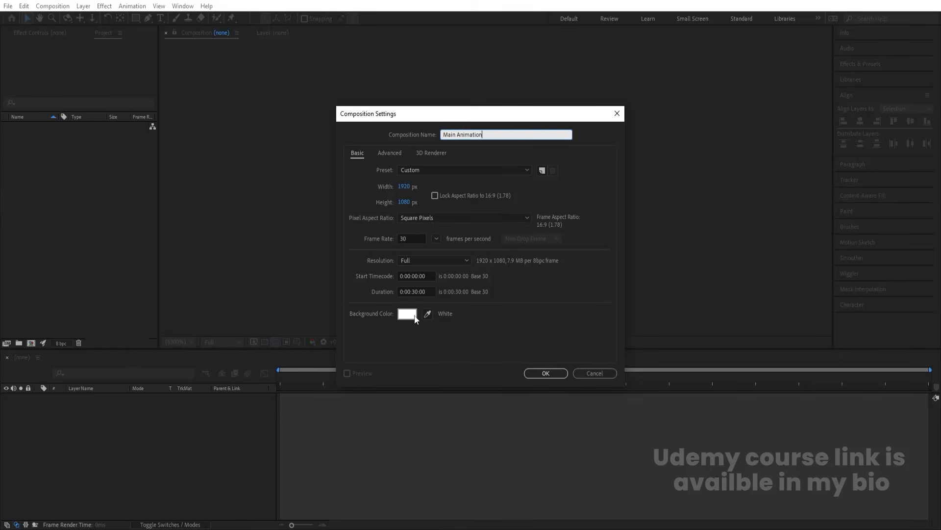
click(539, 372)
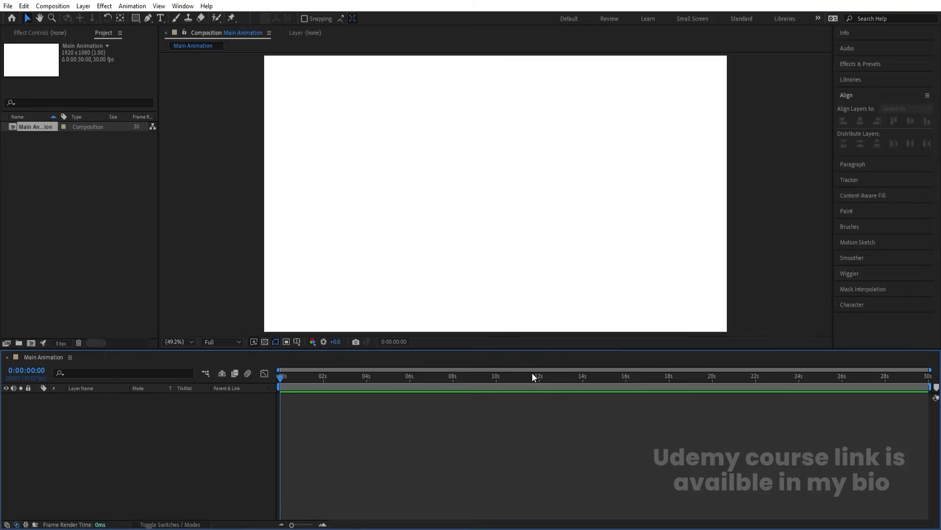
click(297, 342)
click(322, 354)
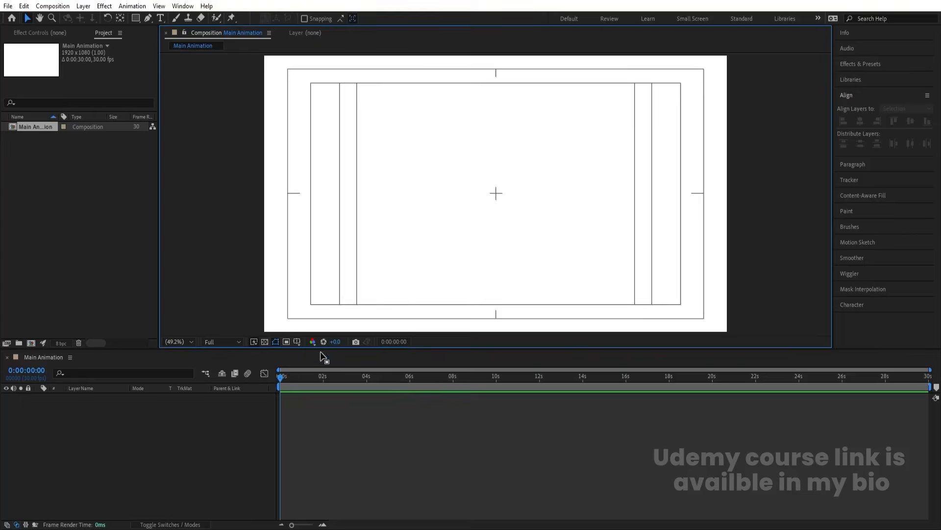
- Import New Logo.ai as Composition - Retain Layer Sizes and add the New Logo composition to Main Animation
double_click(93, 171)
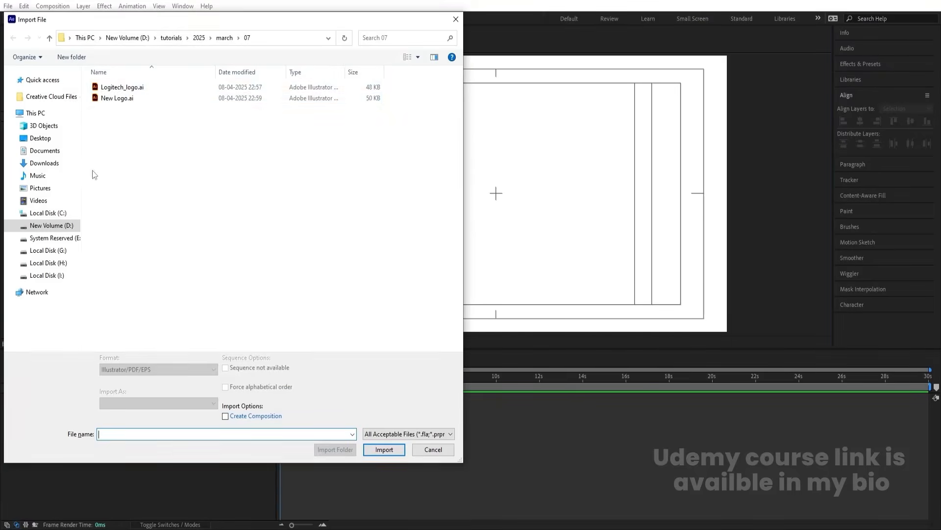
click(104, 99)
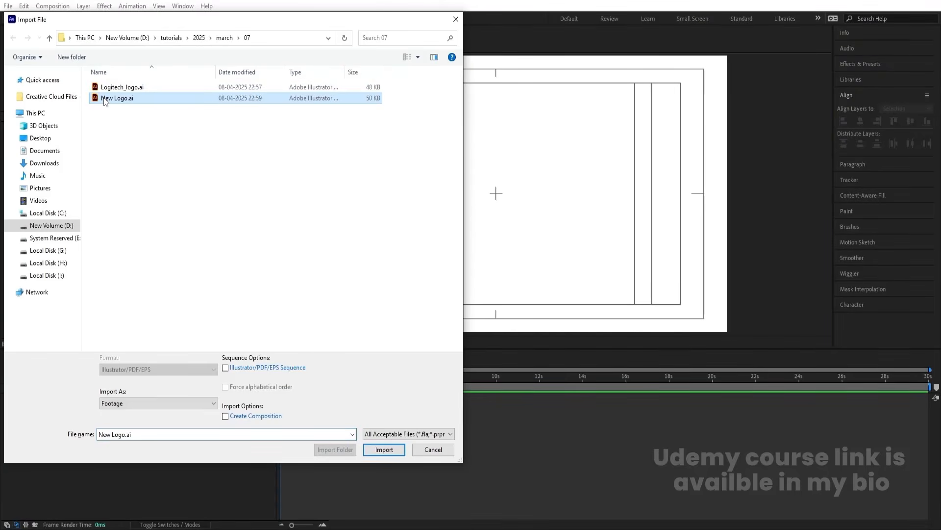
click(146, 404)
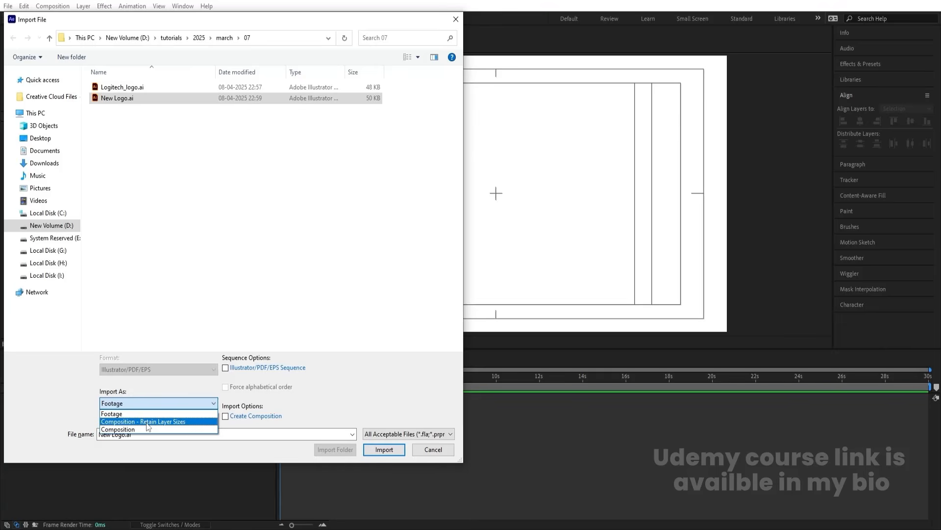
click(147, 426)
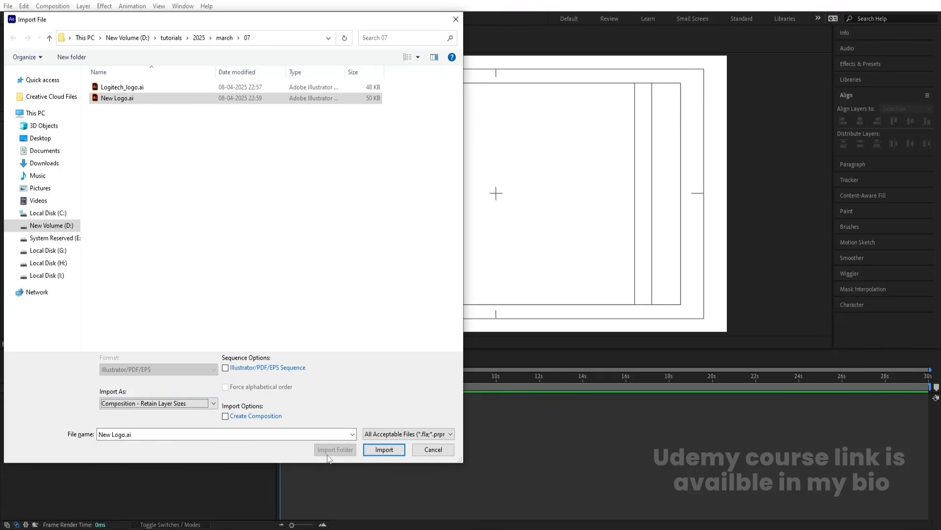
click(371, 449)
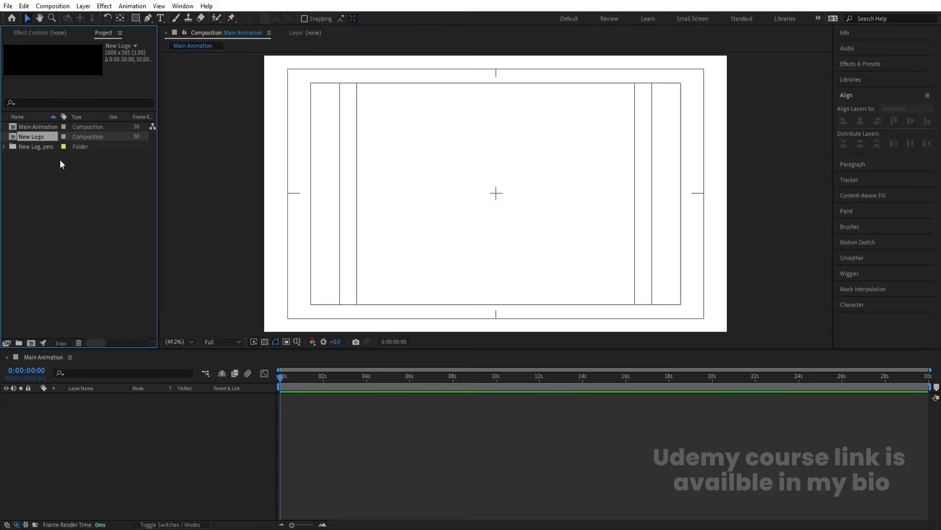
drag(46, 136, 128, 410)
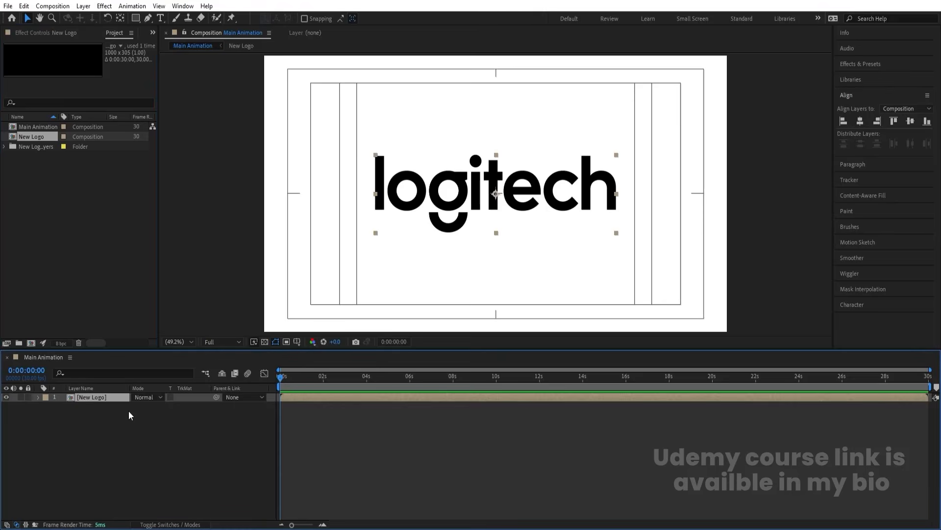
- Open the New Logo composition and set its background to white (FFFFFF) and its size to 1920 x 1080 px
double_click(110, 396)
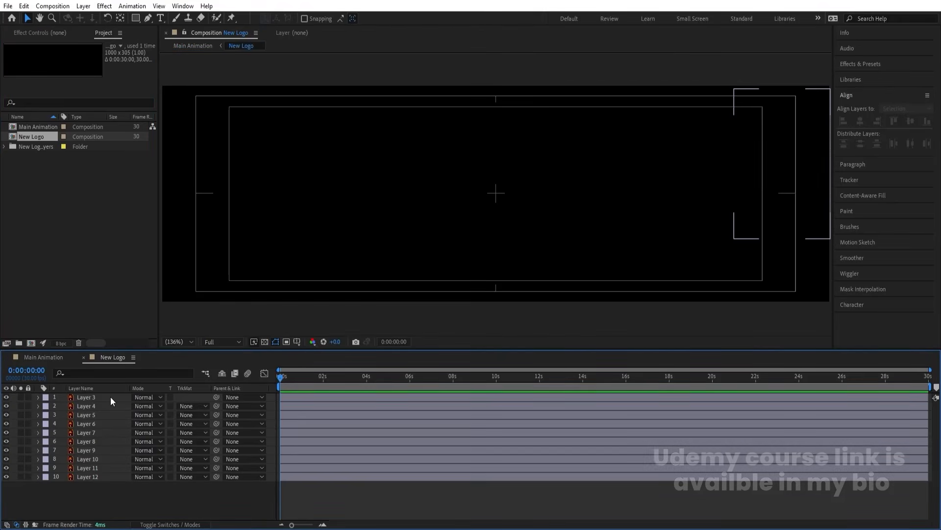
key(ctrl+k)
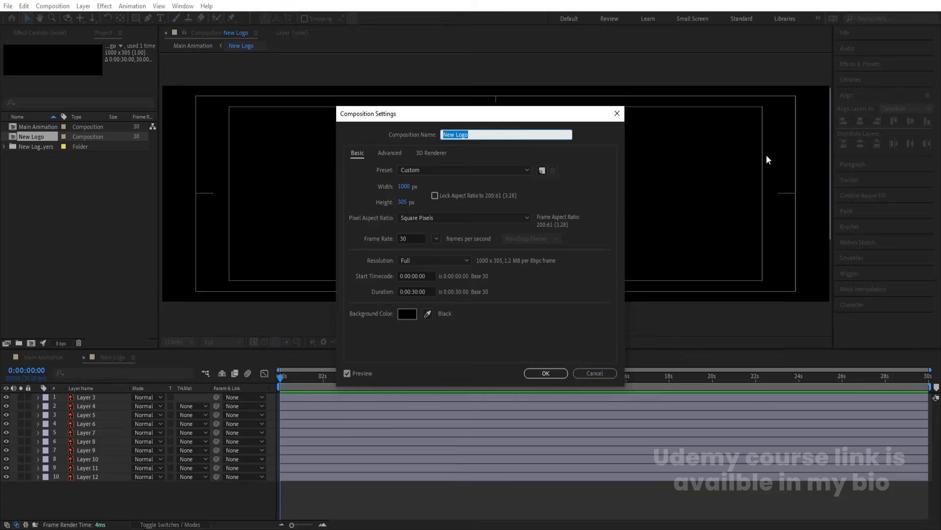
click(404, 317)
drag(147, 296, 73, 228)
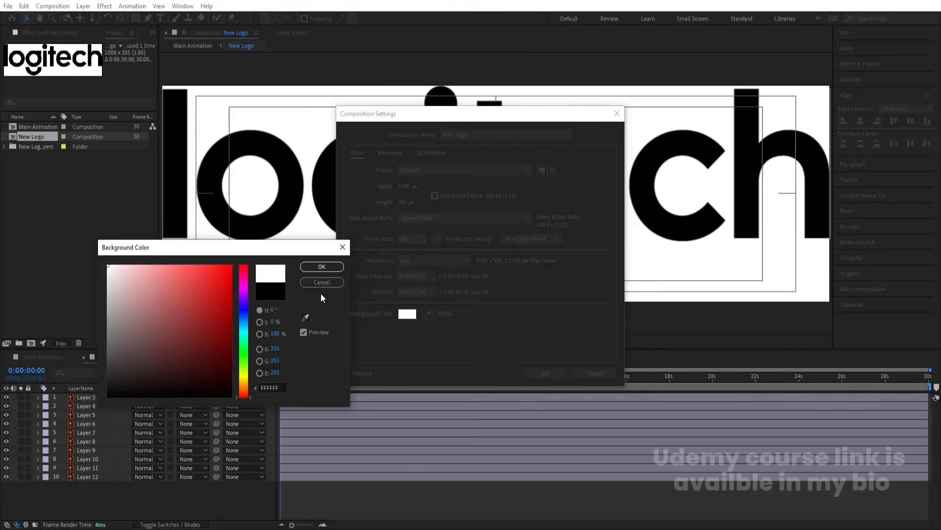
click(321, 268)
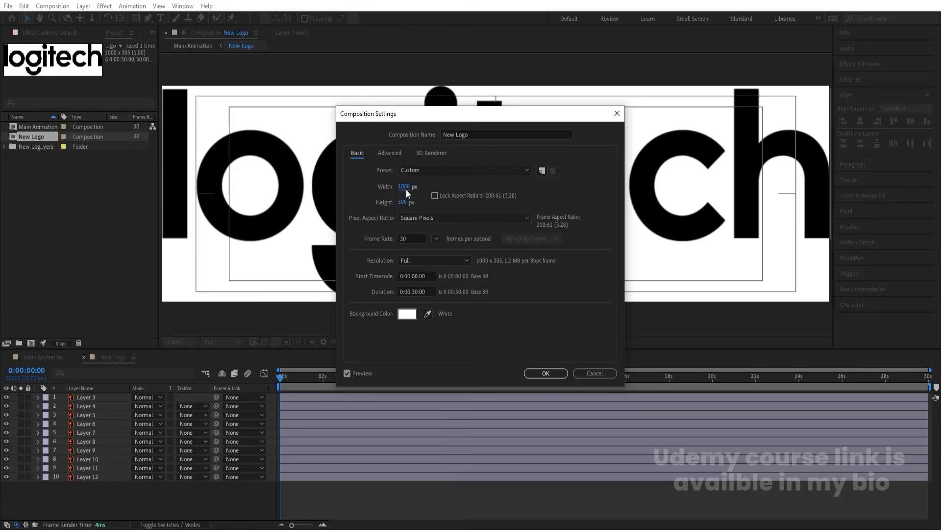
text(1920)
key(Tab)
text(1080)
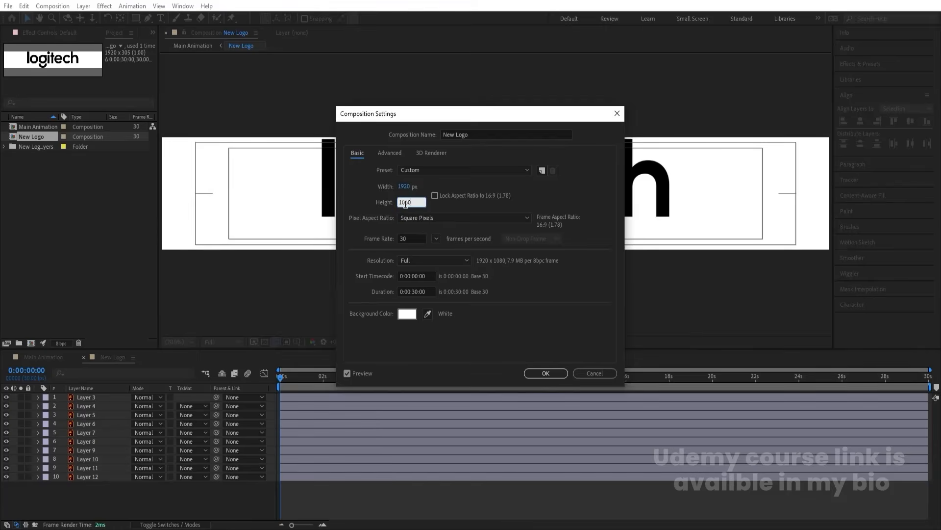
key(Return)
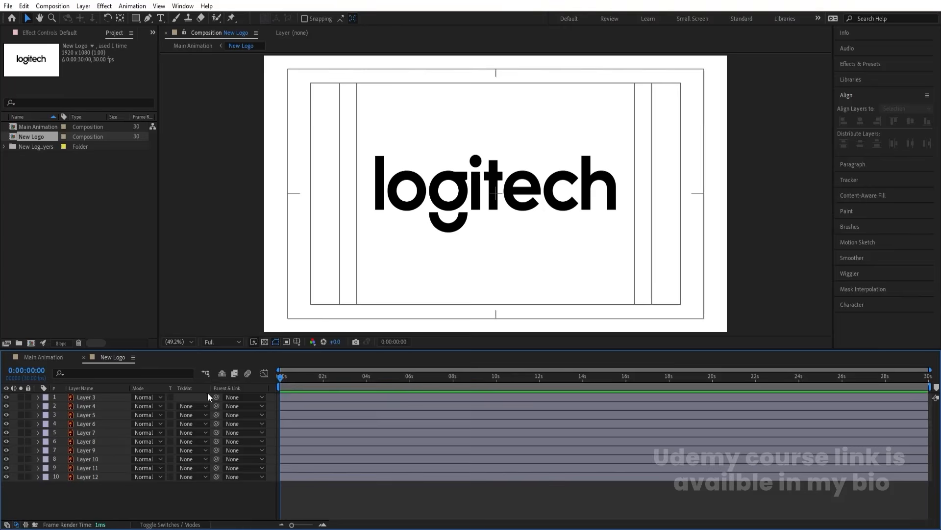
- Create shape layers from all ten Illustrator vector layers in the New Logo composition
drag(116, 490, 60, 386)
key(Num_Lock)
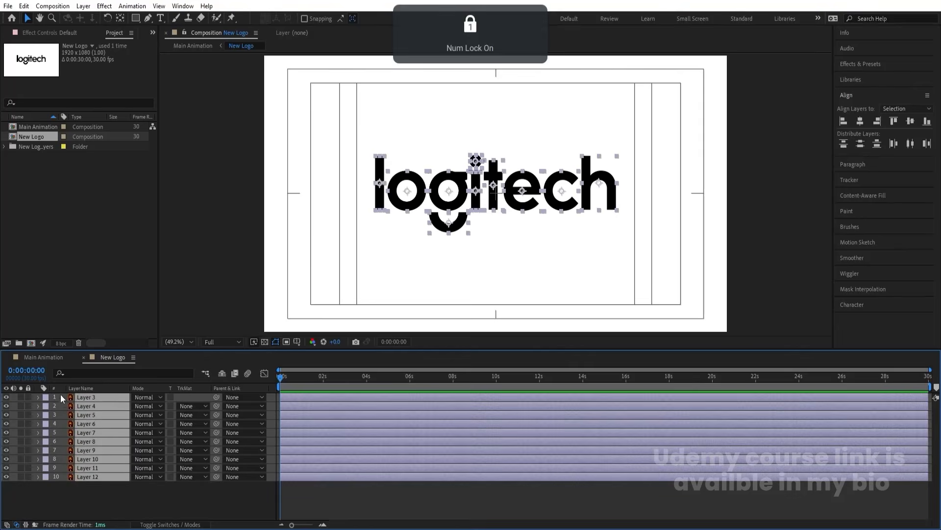
right_click(107, 395)
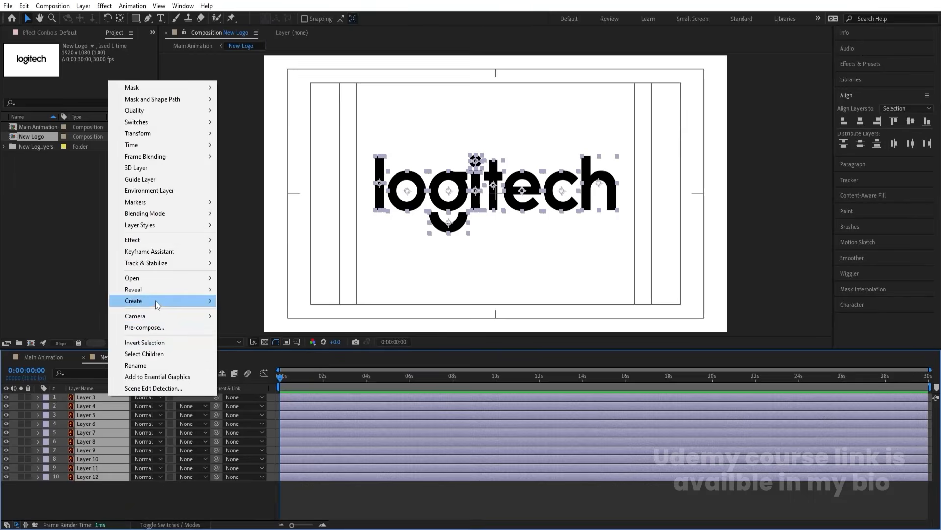
mouse_move(188, 307)
click(270, 335)
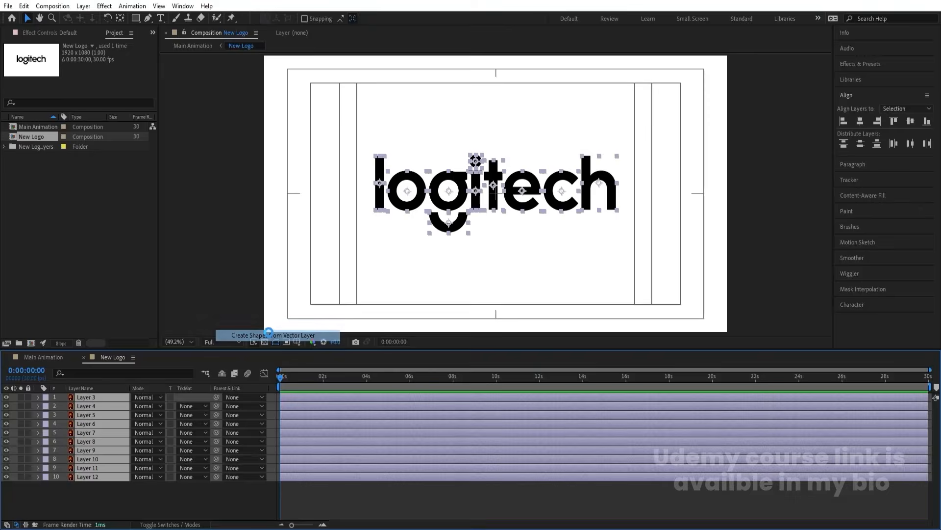
- Delete the ten original Illustrator layers, Layer 3 to Layer 12, leaving only the Outlines shape layers
drag(98, 415, 91, 402)
scroll(94, 455, down, 3)
click(86, 436)
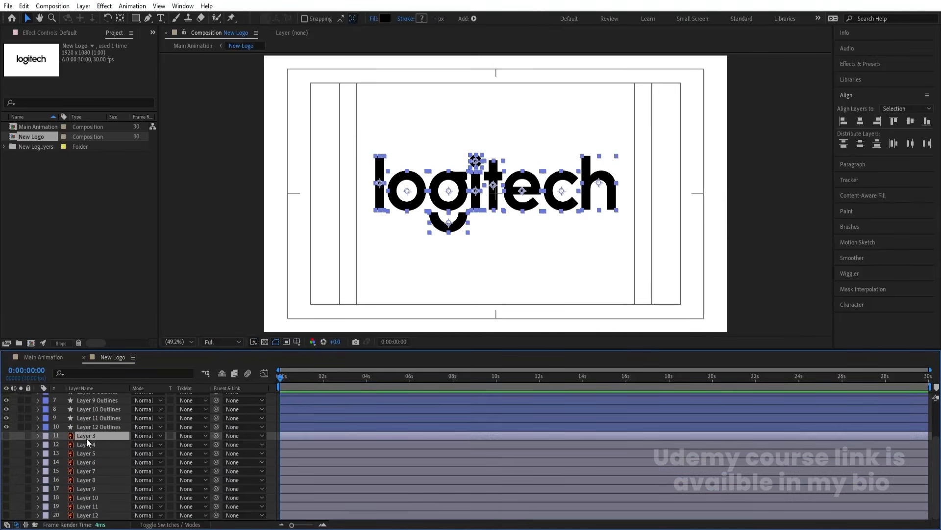
shift+click(95, 516)
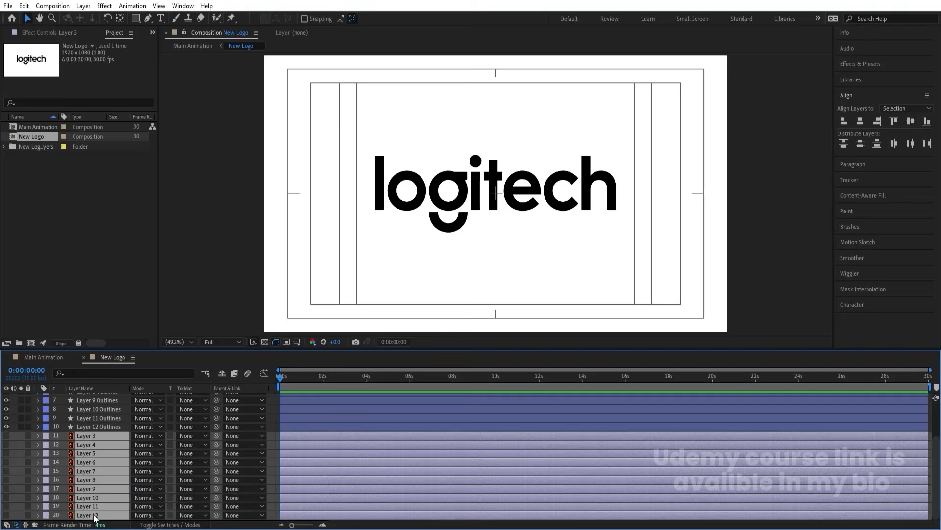
key(Delete)
- Duplicate all ten Outlines shape layers and move the duplicates together above the originals
drag(104, 492, 78, 395)
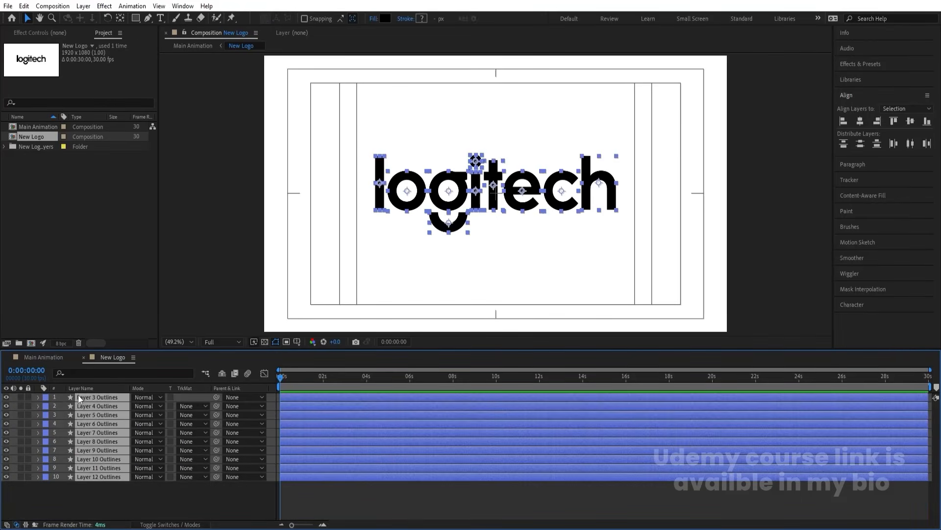
key(ctrl+d)
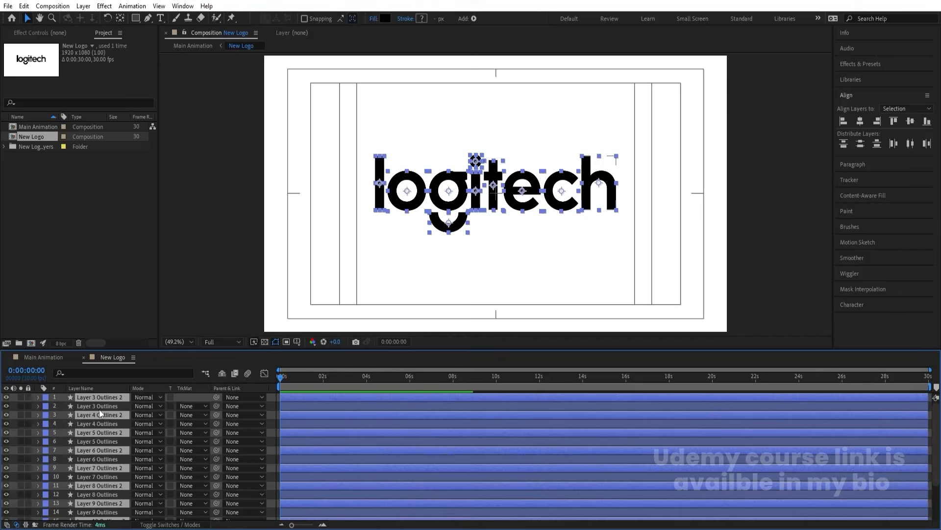
drag(96, 412, 95, 402)
- Set the label colour of the ten duplicated Outlines 2 layers to Yellow and solo them
scroll(74, 442, down, 3)
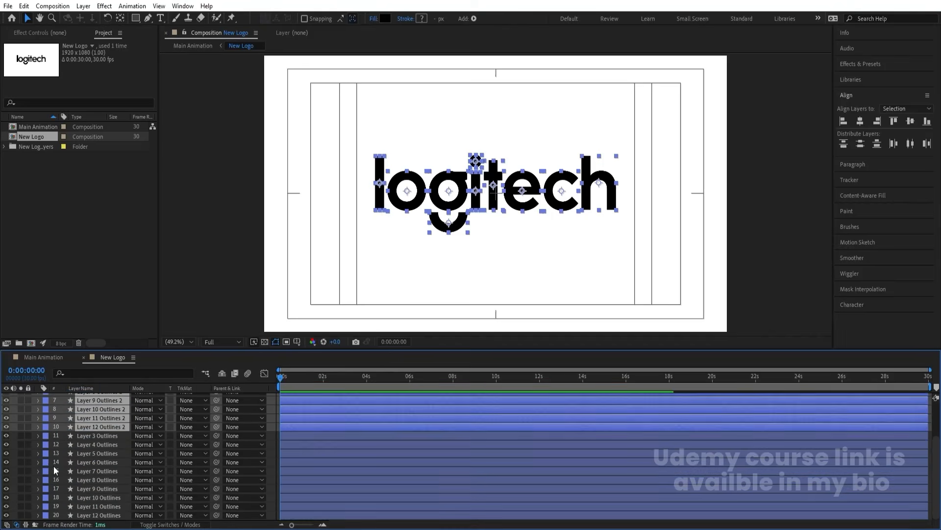
click(46, 427)
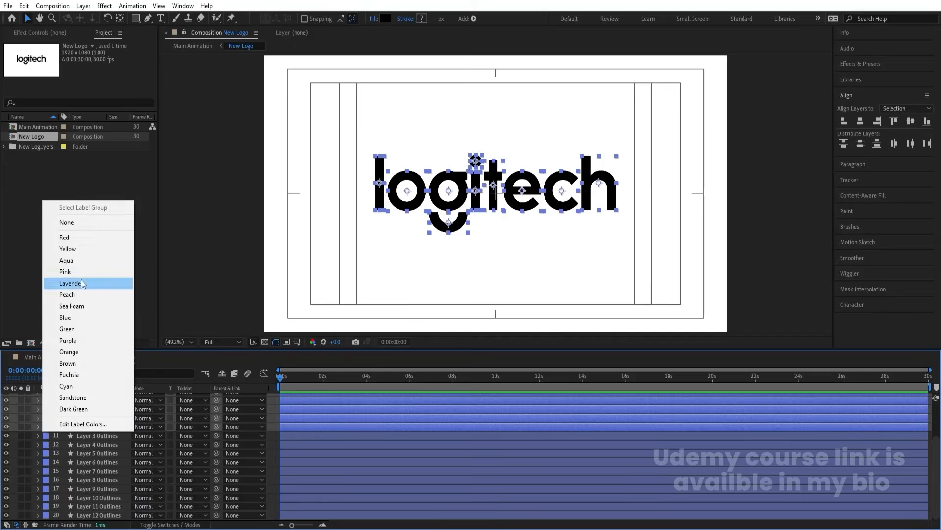
click(75, 250)
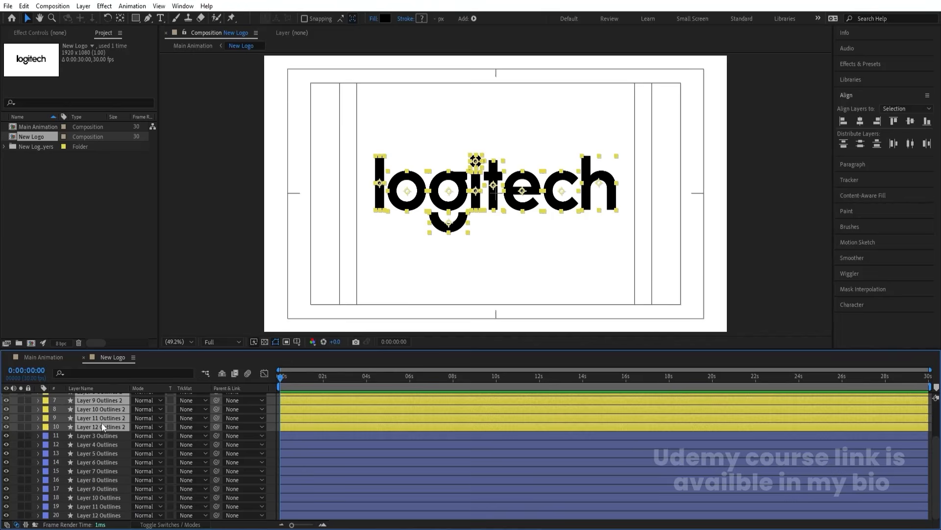
click(21, 426)
scroll(34, 440, up, 3)
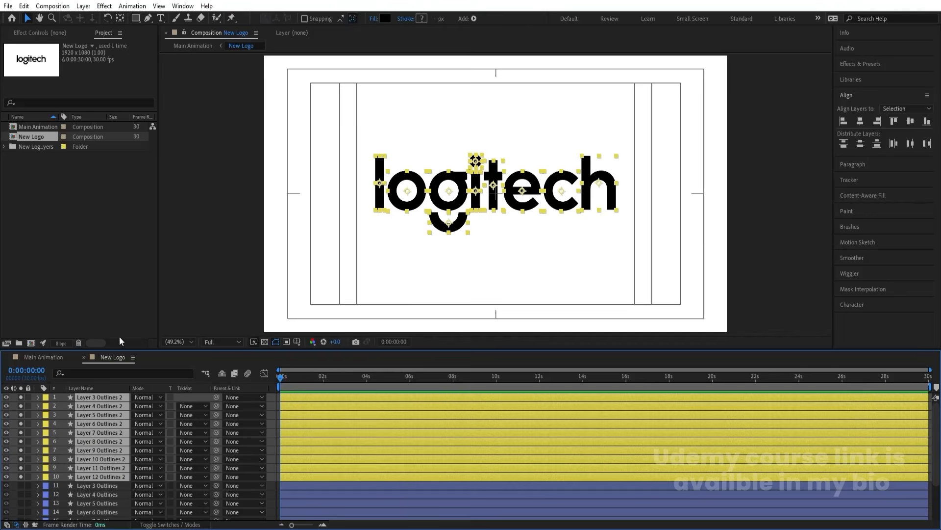
- Add a Stroke to the contents of the Layer 3 Outlines 2 shape layer
click(420, 18)
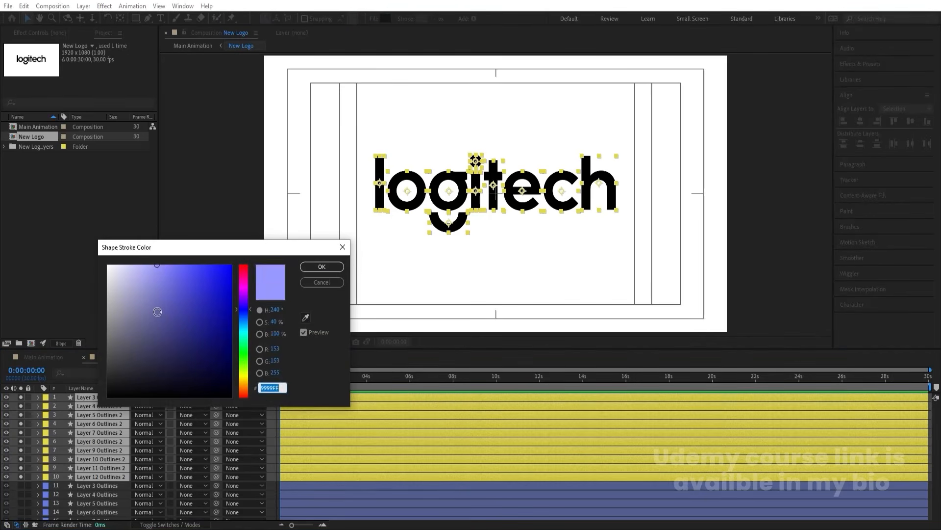
click(304, 269)
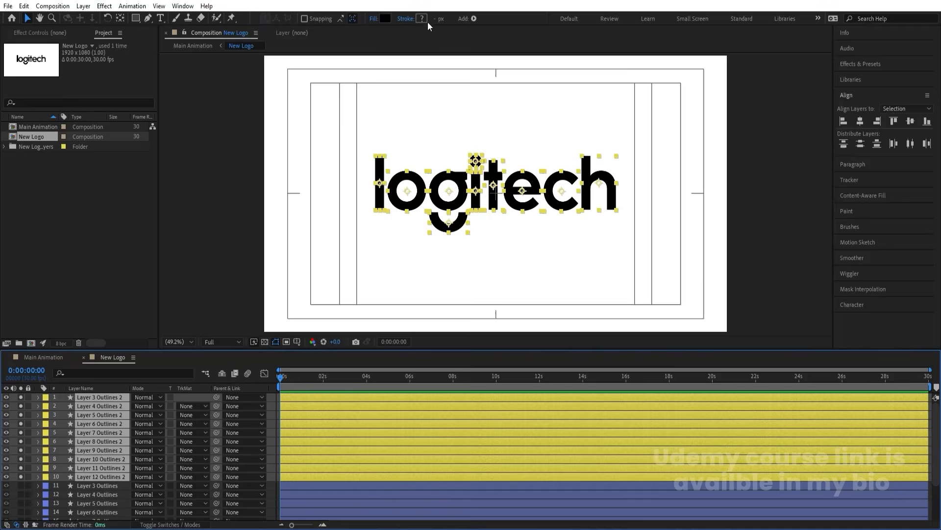
click(269, 397)
click(38, 398)
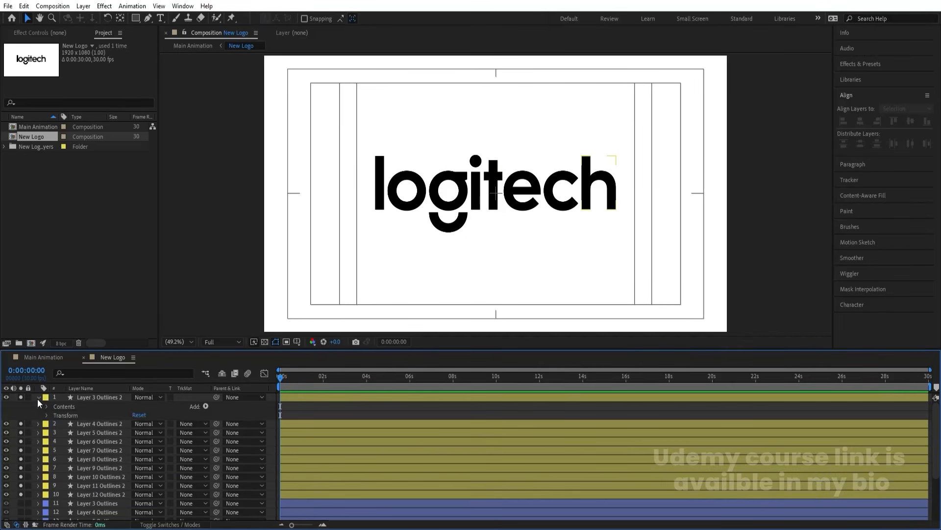
click(205, 406)
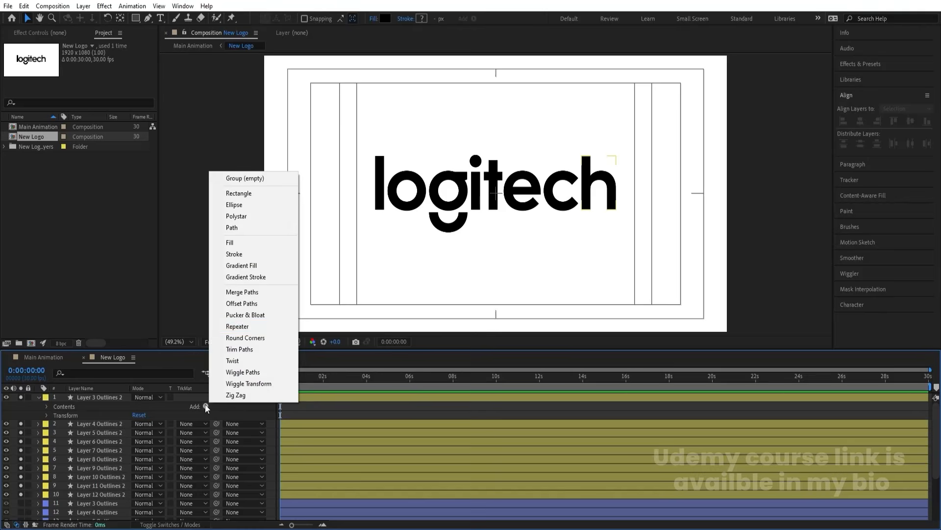
click(236, 253)
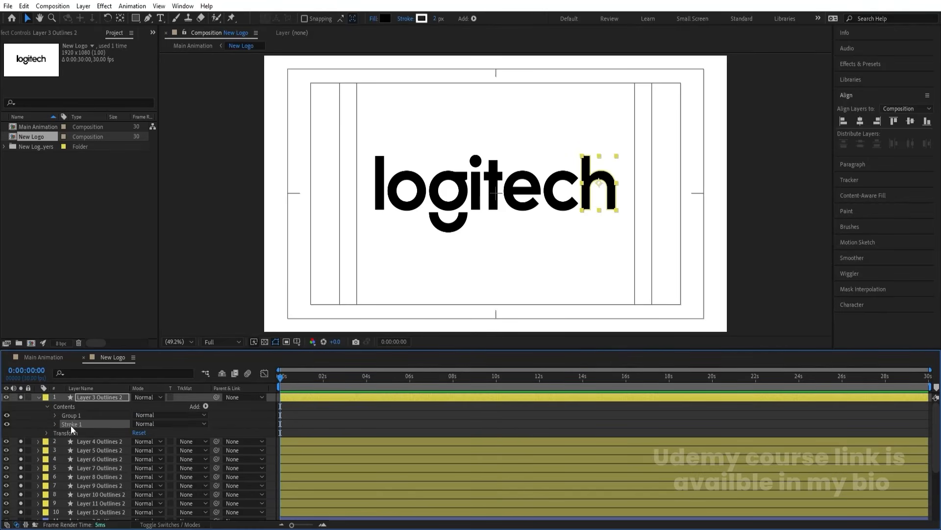
- Copy the stroke from Layer 3 Outlines 2 onto Layer 4 Outlines 2 through Layer 12 Outlines 2, and collapse all layer properties
click(91, 442)
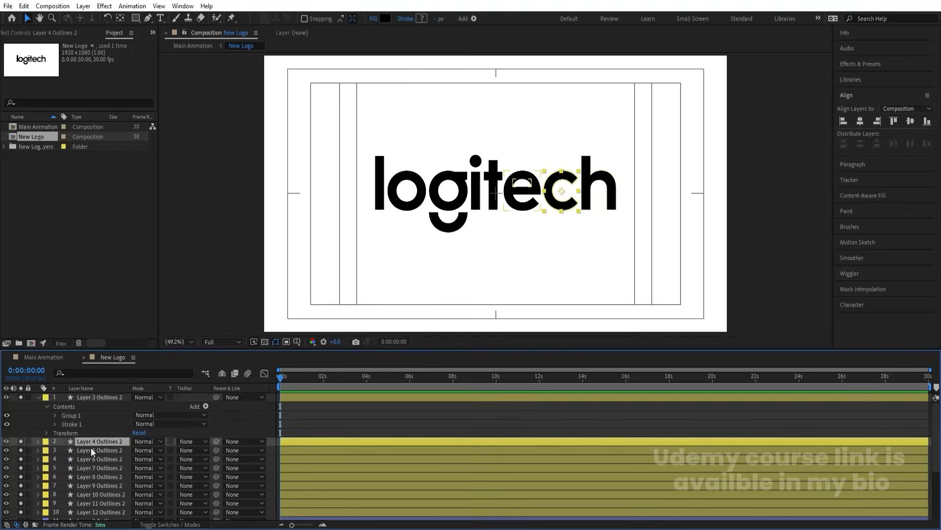
scroll(90, 456, down, 3)
shift+click(89, 457)
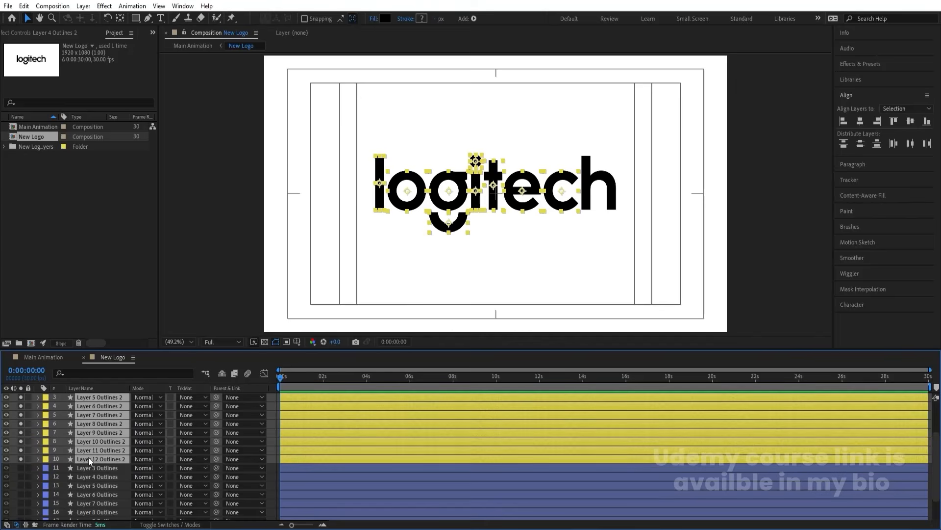
click(38, 458)
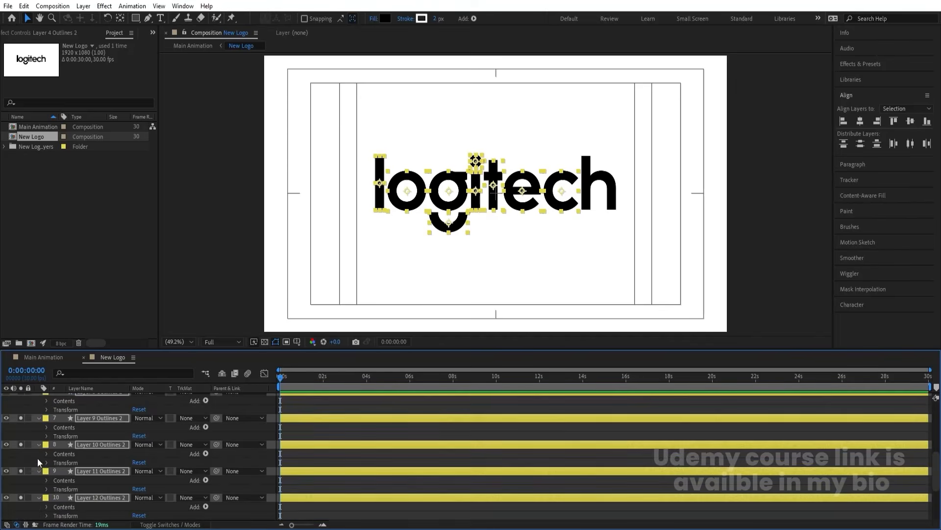
click(47, 454)
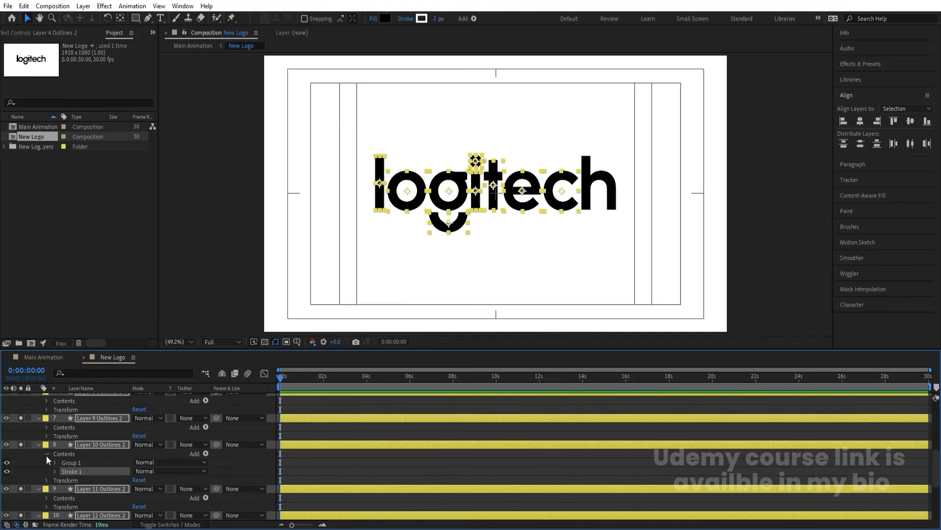
scroll(92, 453, up, 6)
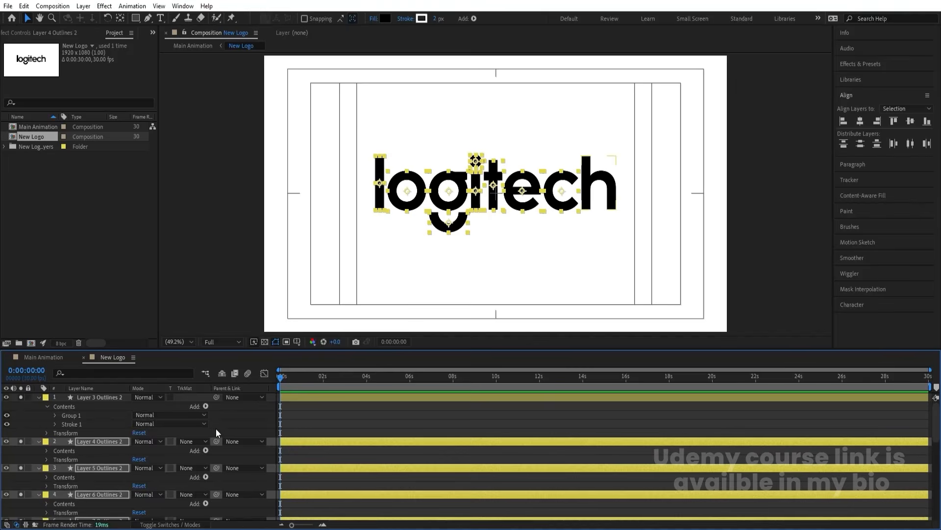
click(290, 412)
key(u)
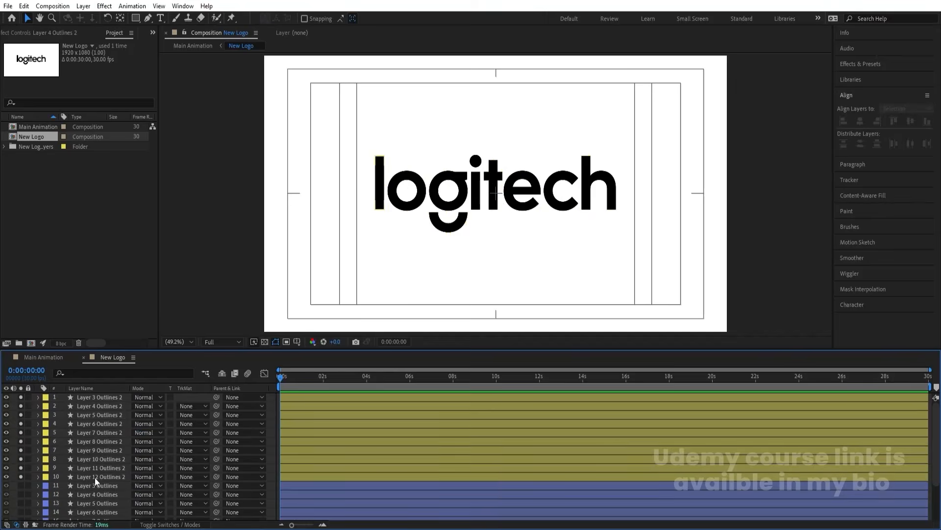
- Set the stroke colour of all ten yellow Outlines 2 layers to black (000000)
click(95, 477)
shift+click(92, 403)
shift+click(94, 397)
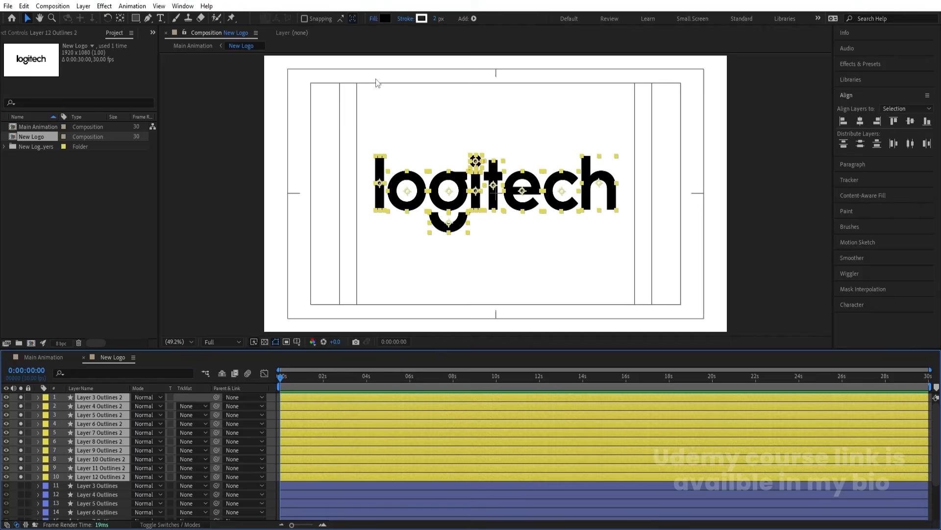
click(422, 20)
mouse_move(187, 347)
mouse_down()
mouse_move(162, 360)
mouse_move(93, 442)
mouse_up()
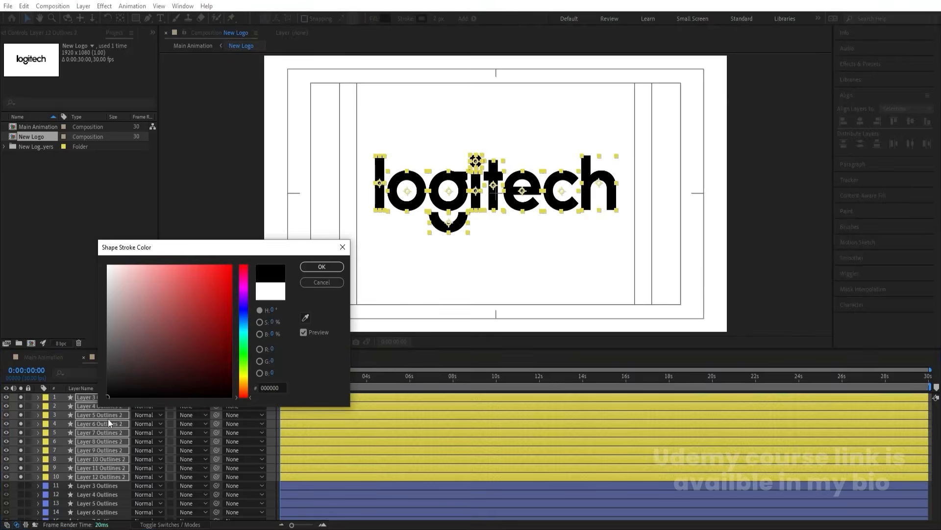
click(321, 267)
- Set the fill of the ten yellow Outlines 2 layers to None and deselect them
click(375, 20)
click(421, 235)
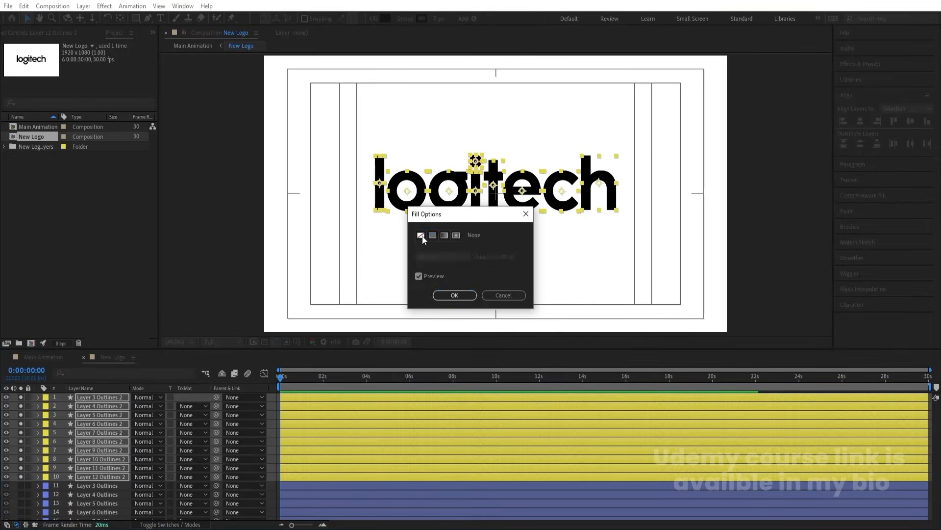
click(455, 296)
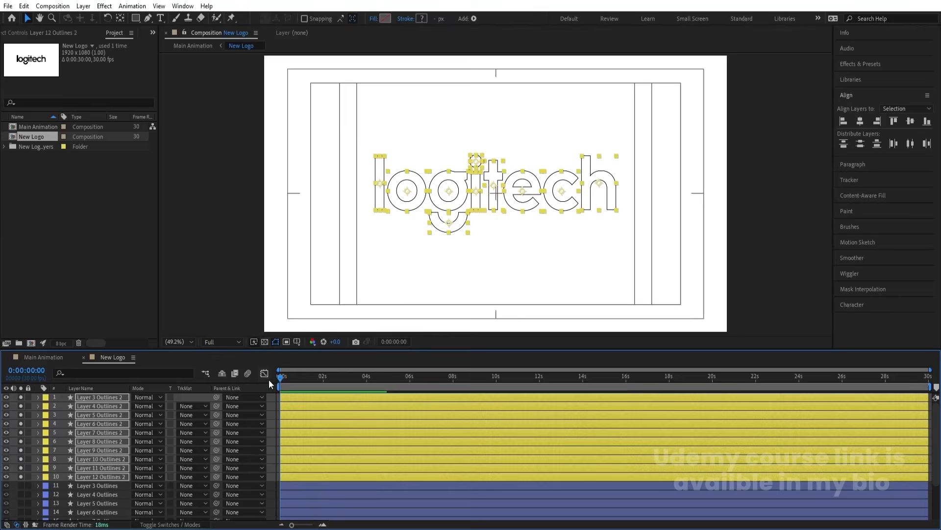
click(273, 407)
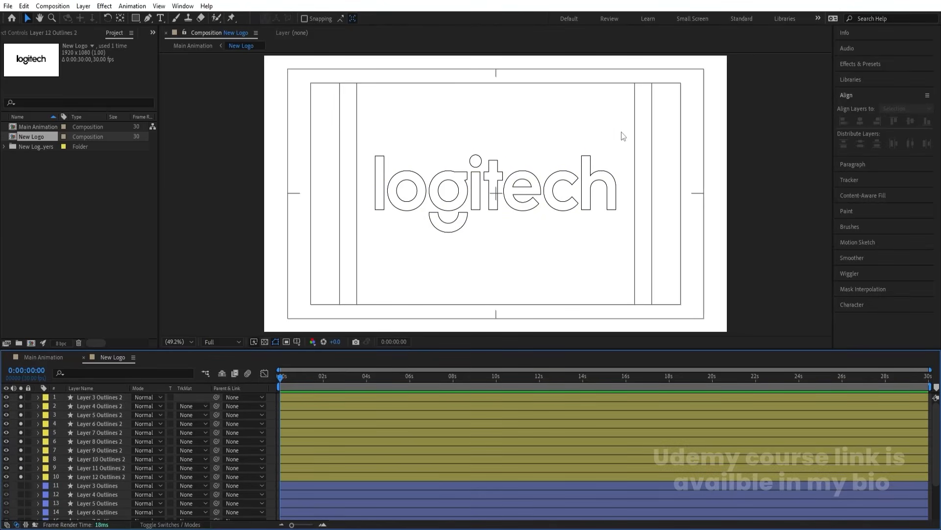
- Turn off solo on the ten yellow Outlines 2 layers and hide them
click(21, 476)
drag(20, 475, 15, 387)
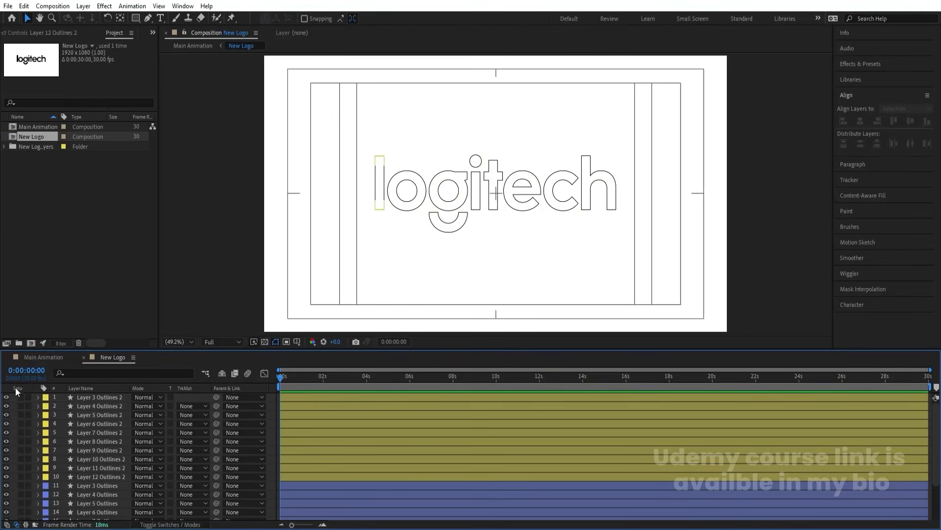
click(84, 476)
shift+click(84, 399)
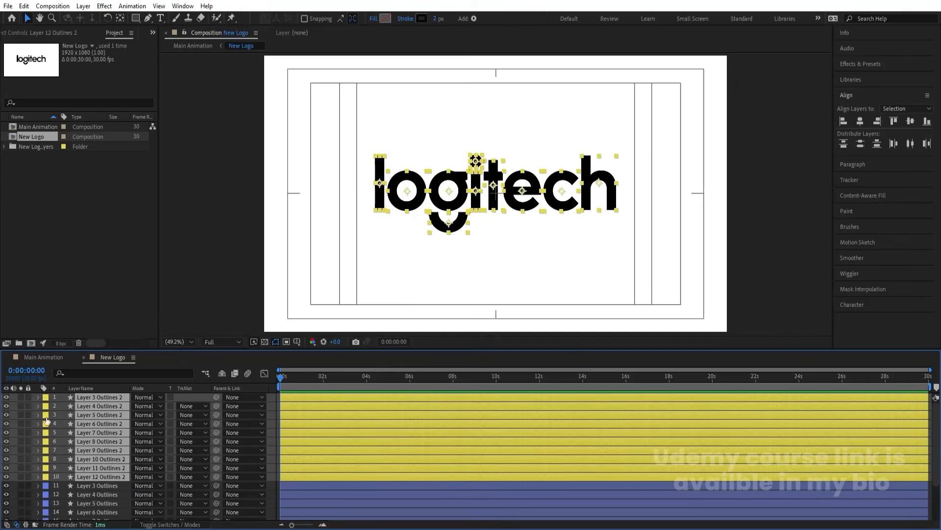
click(6, 476)
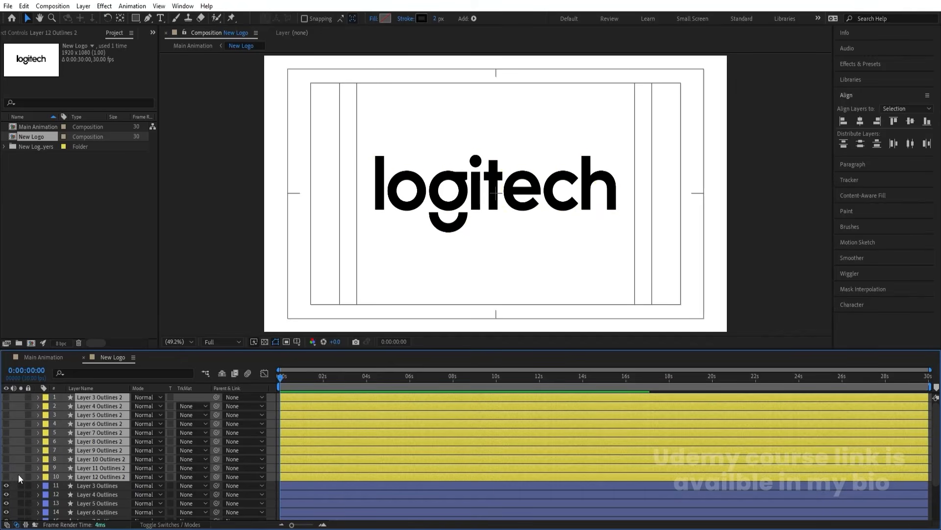
- Add Trim Paths to Layer 12 Outlines, the blue shape layer of the letter l
scroll(19, 478, down, 2)
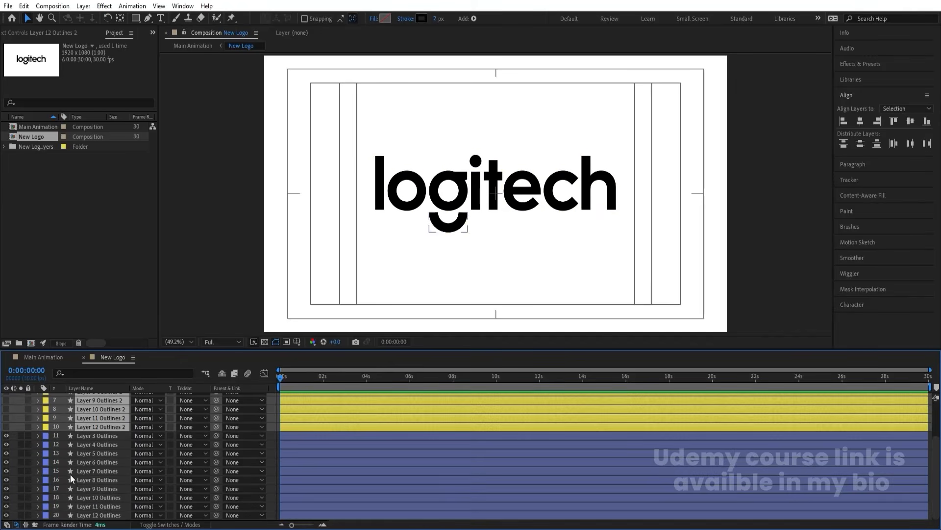
click(377, 206)
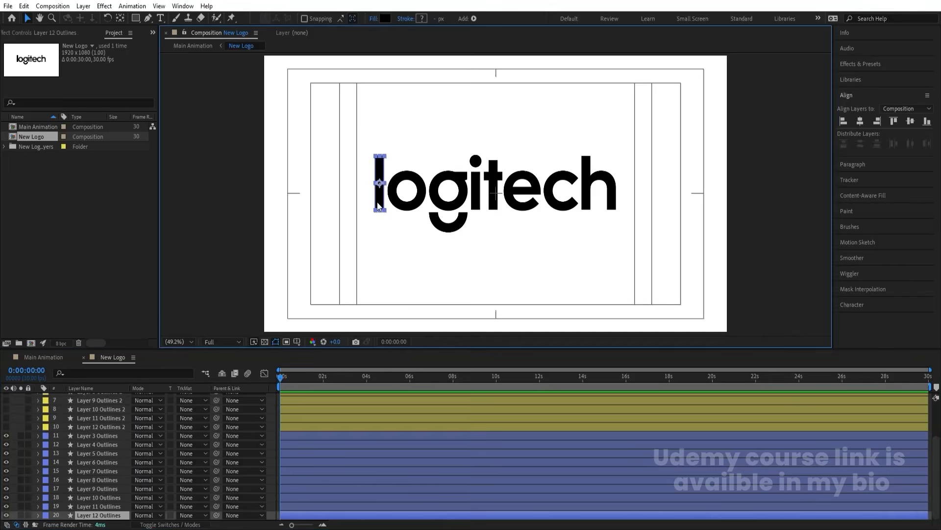
click(38, 514)
click(205, 507)
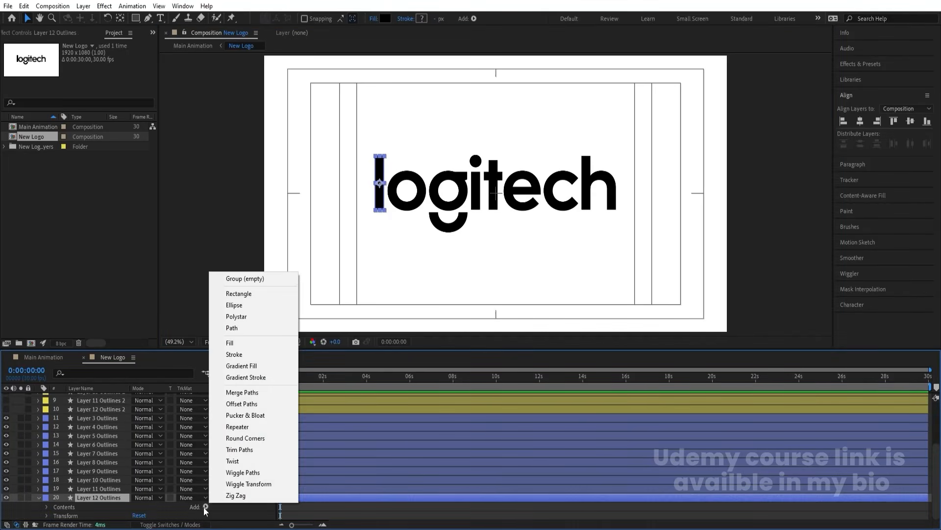
click(239, 449)
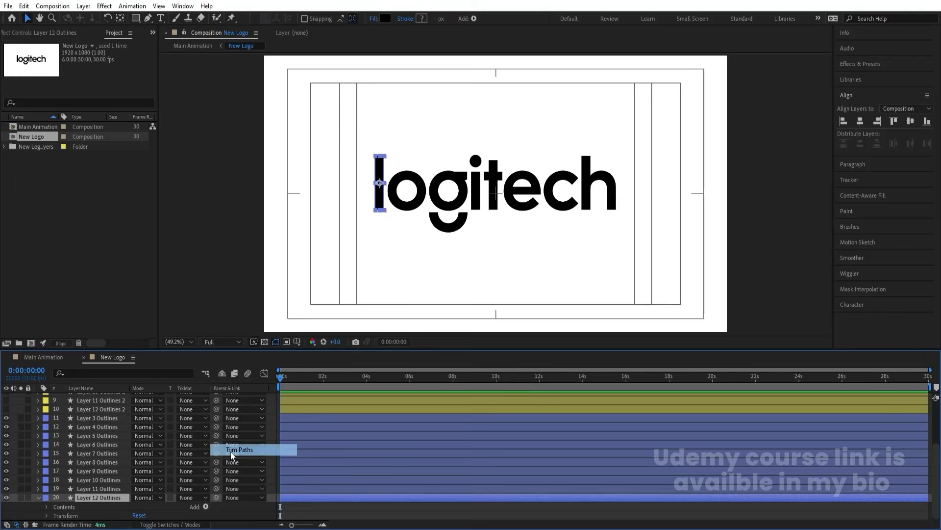
- Set the Trim Paths End of Layer 12 Outlines to 0% and keyframe it at 0:00:00:00
click(54, 516)
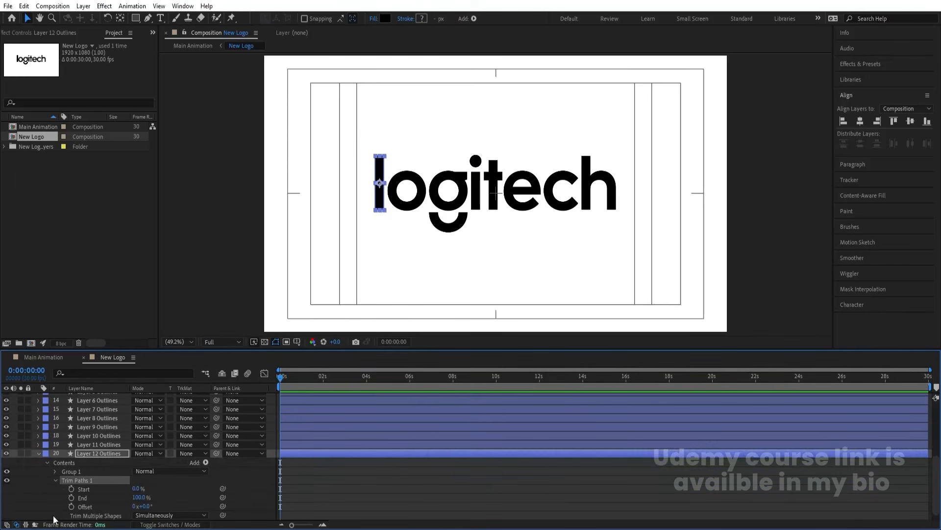
drag(139, 488, 77, 488)
click(71, 489)
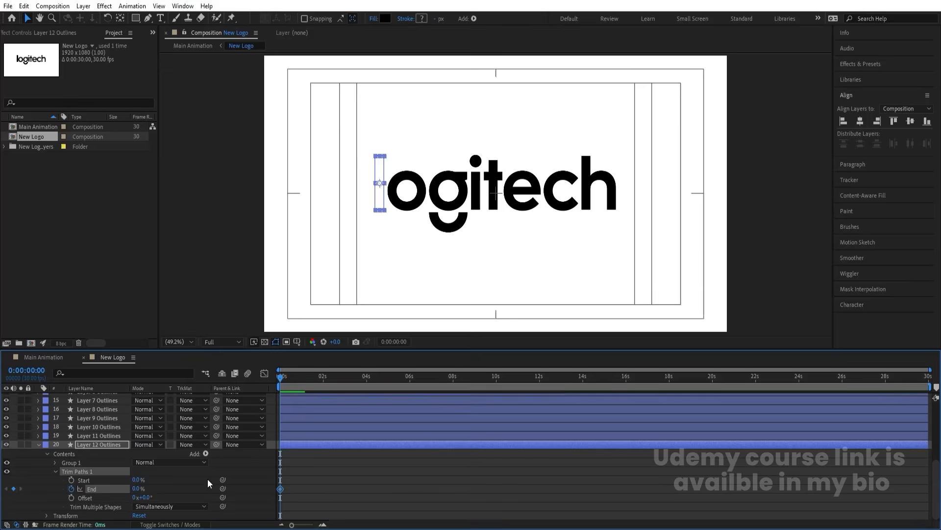
- Keyframe the Trim Paths End of Layer 12 Outlines at 100% at 0:00:01:10 and preview the animation
key(equal)
key(equal)
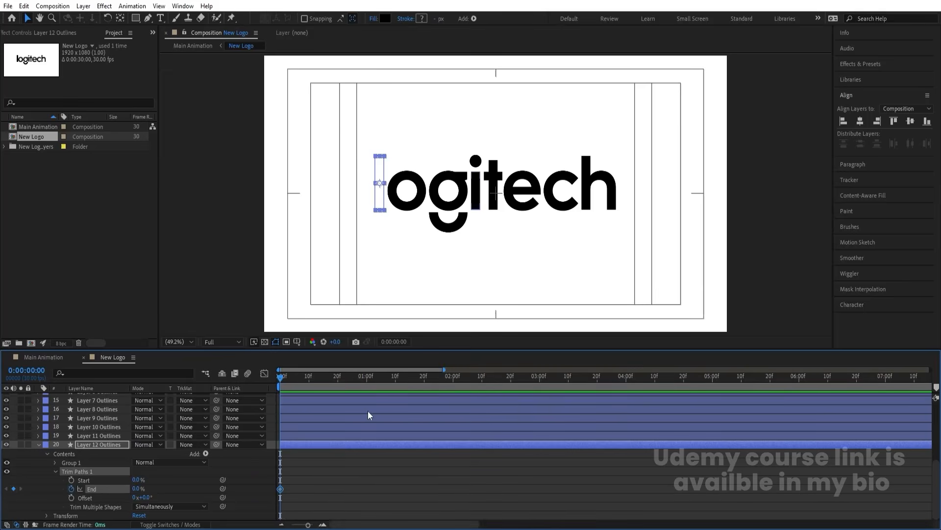
click(395, 378)
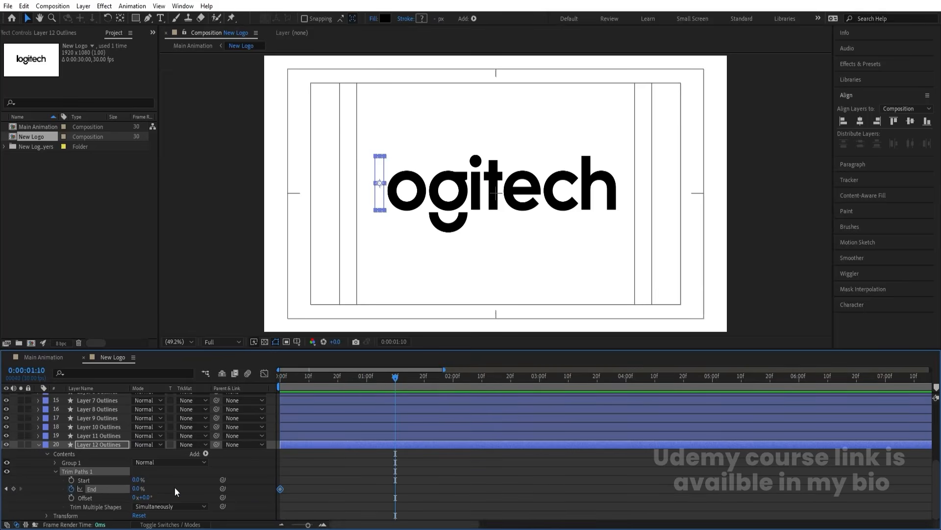
drag(138, 489, 207, 485)
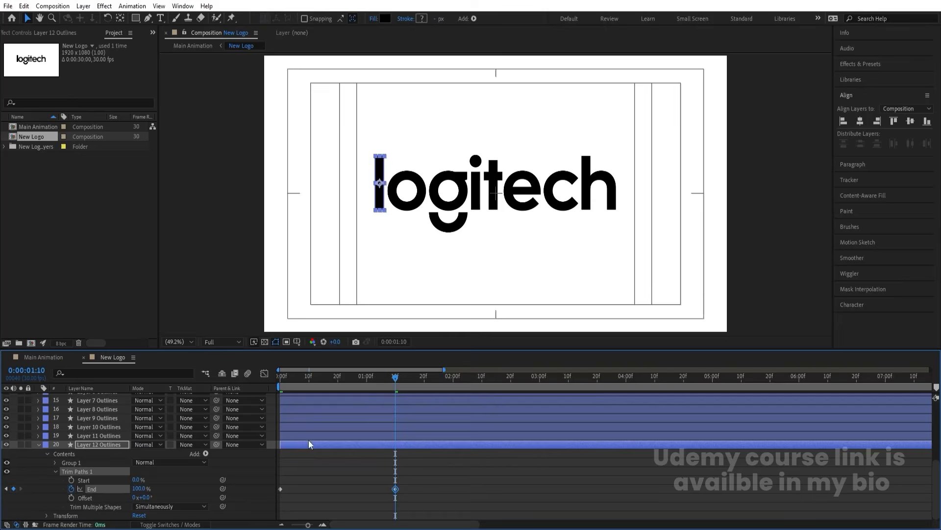
drag(306, 378, 216, 385)
key(space)
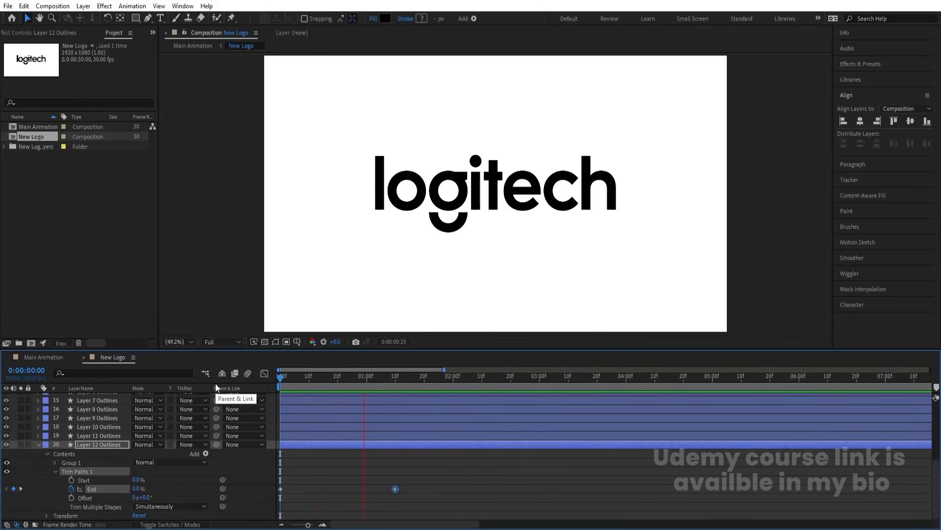
- Apply Easy Ease to both Trim Paths End keyframes of Layer 12 Outlines and return to the first frame
drag(428, 472, 258, 496)
key(F9)
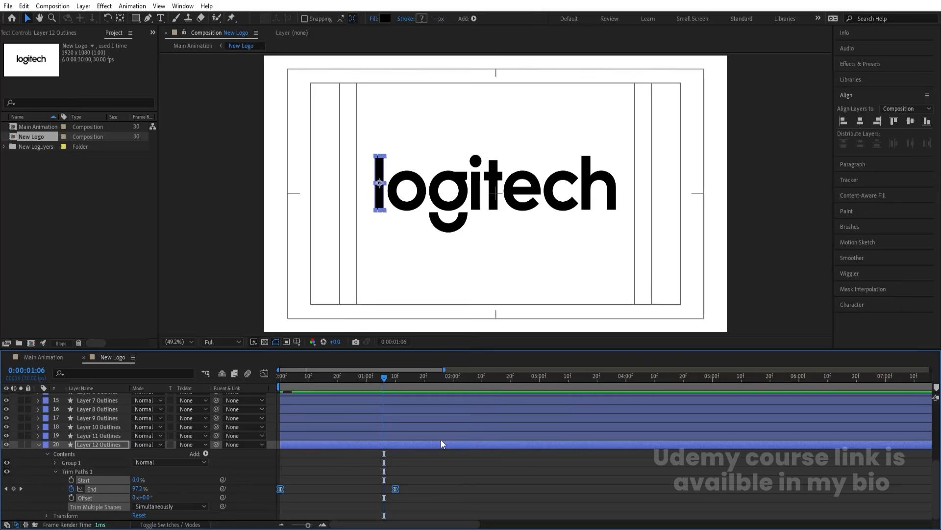
click(283, 387)
key(Home)
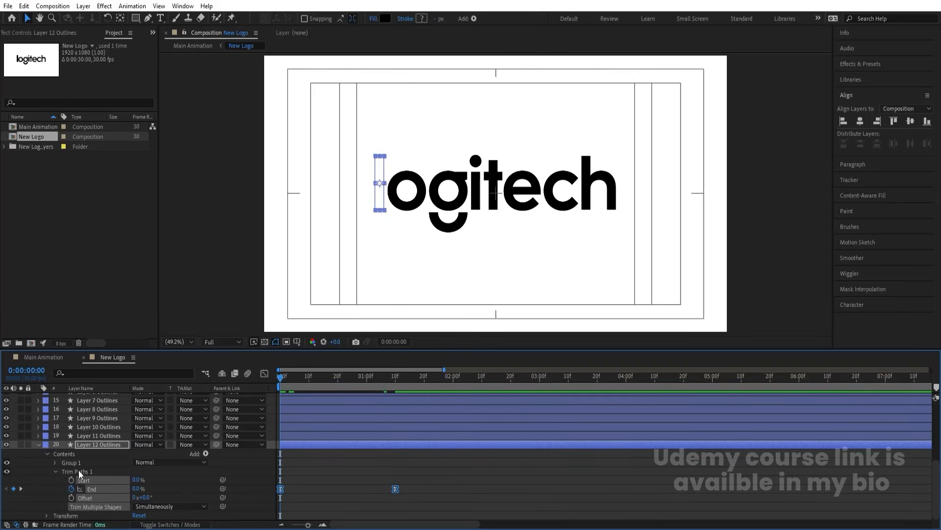
- Copy Trim Paths 1 from Layer 12 Outlines onto the blue Layer 3 to Layer 11 Outlines and preview the result
click(80, 471)
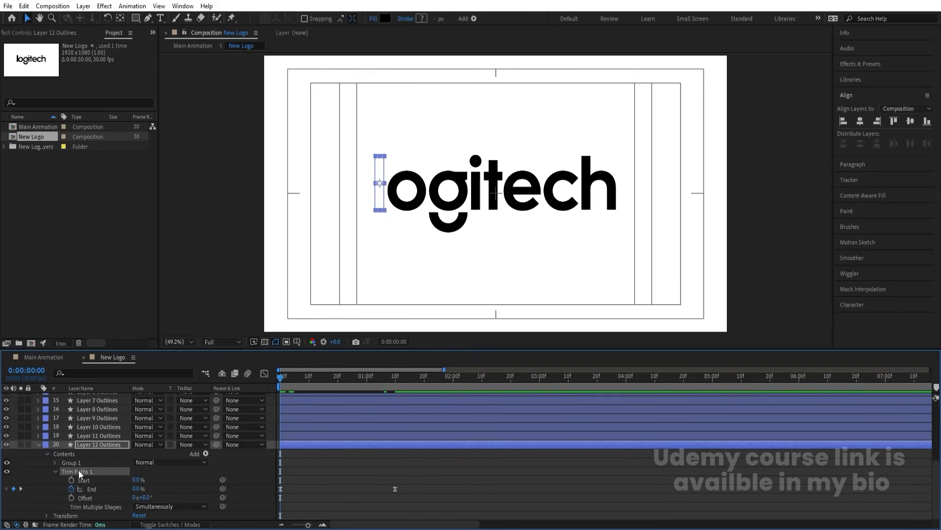
click(93, 436)
scroll(92, 434, up, 3)
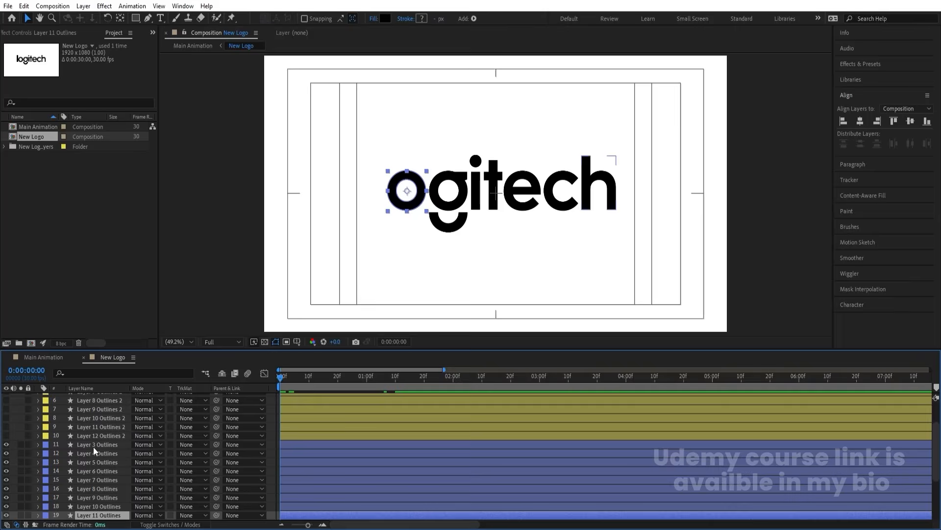
shift+click(93, 446)
key(space)
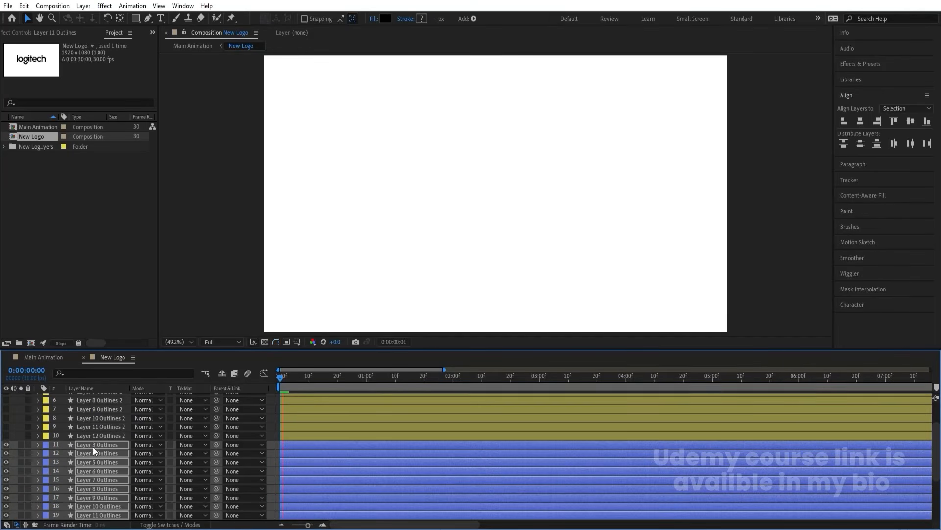
key(space)
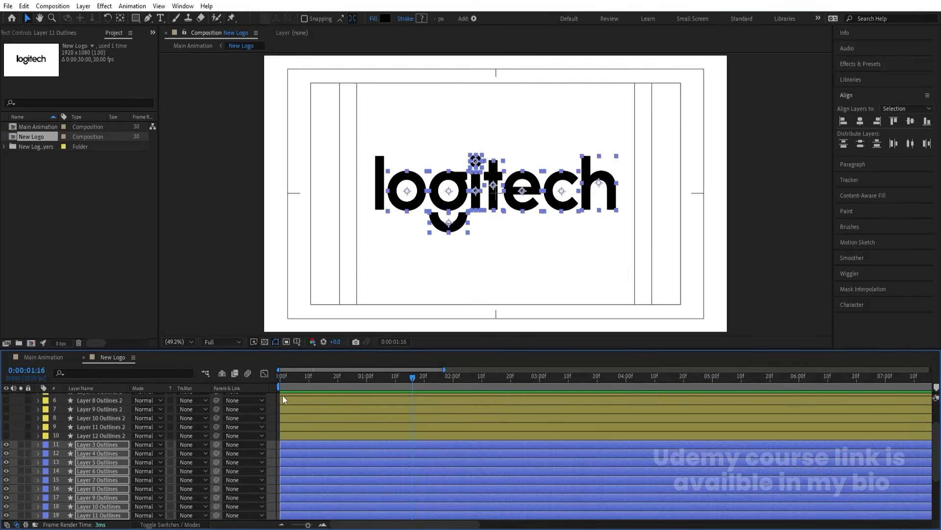
drag(286, 380, 159, 389)
- Paste the copied Trim Paths onto the ten yellow Outlines 2 layers, make them visible and preview them
click(96, 435)
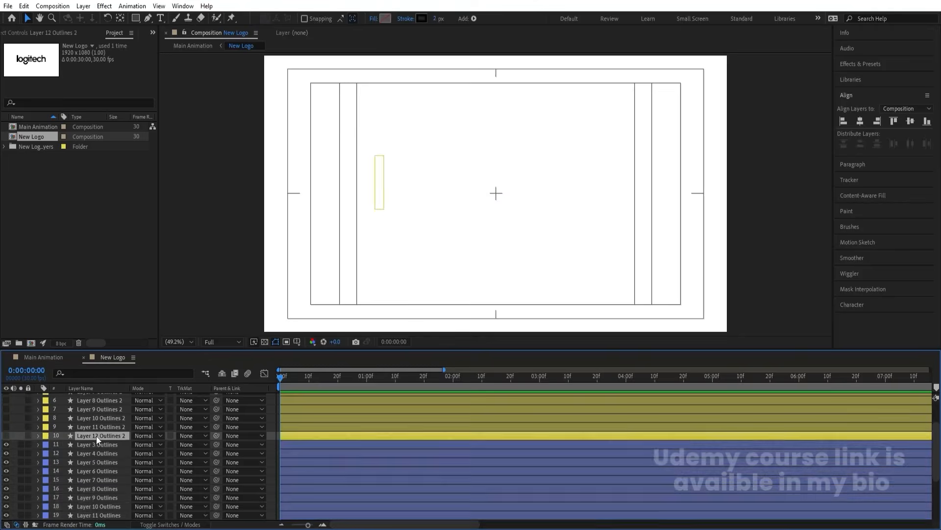
scroll(96, 432, up, 3)
shift+click(90, 397)
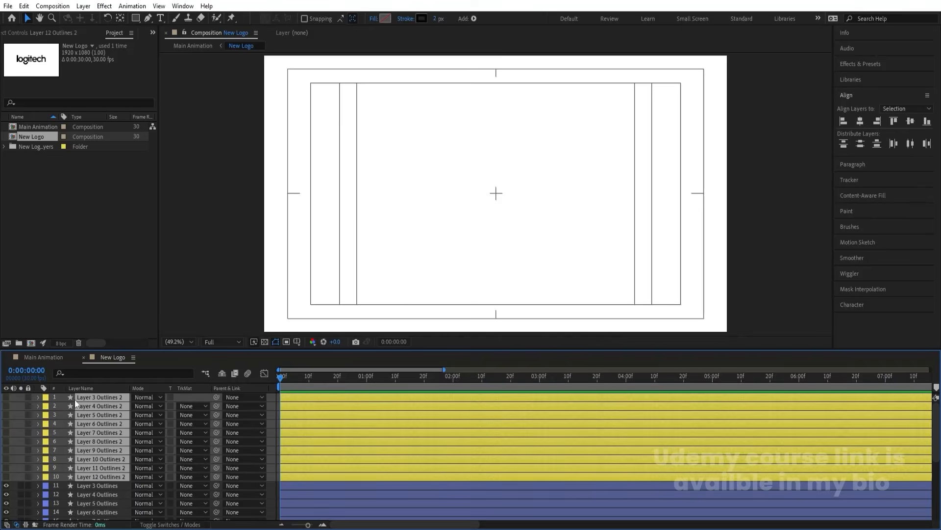
click(7, 397)
click(7, 397)
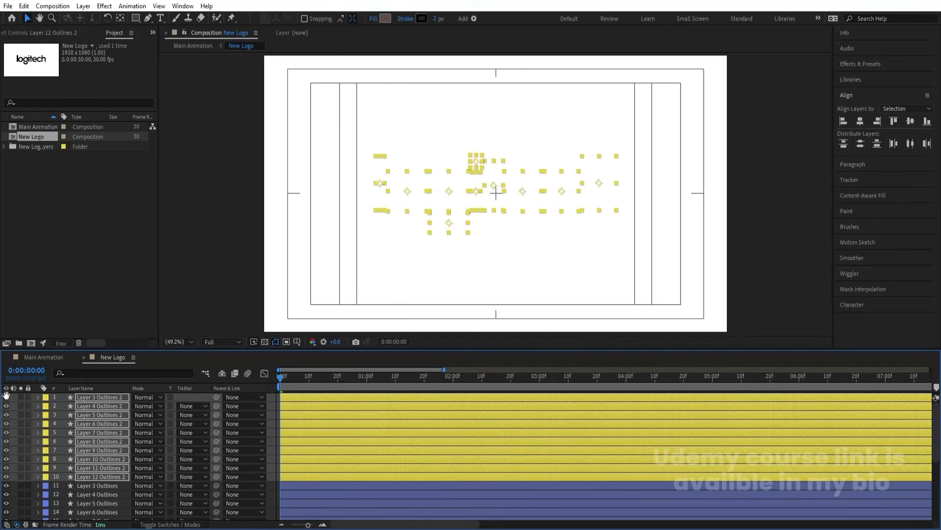
key(space)
key(space)
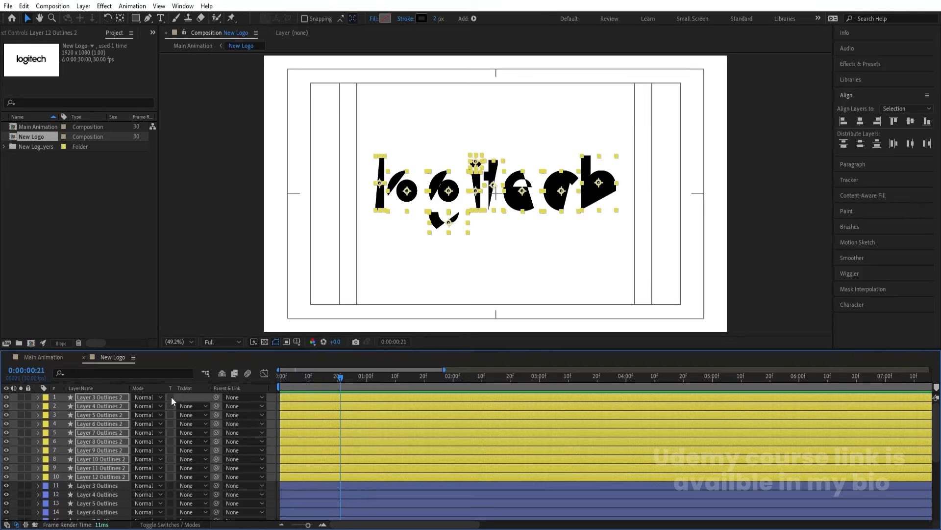
drag(316, 377, 234, 375)
- Collapse Layer 12 Outlines, hide the ten blue Outlines layers and preview the stroke-only animation
scroll(144, 450, down, 5)
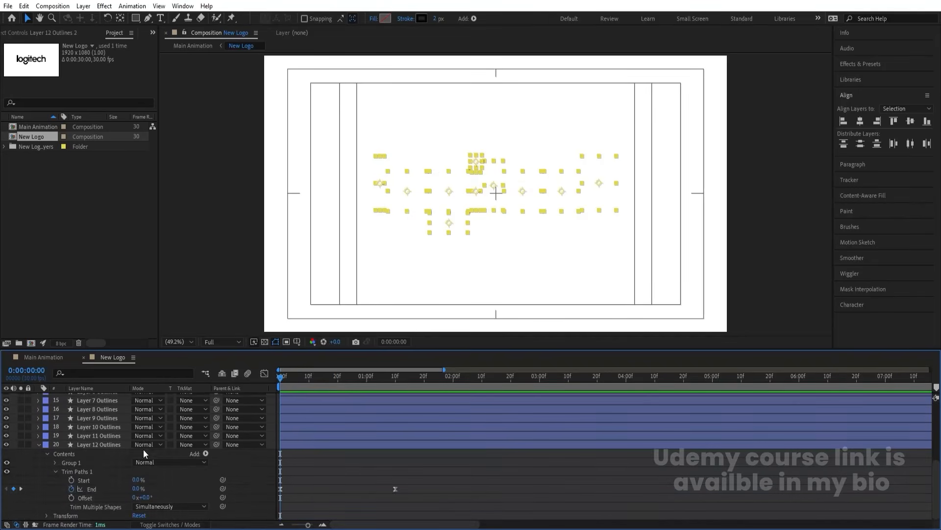
click(39, 444)
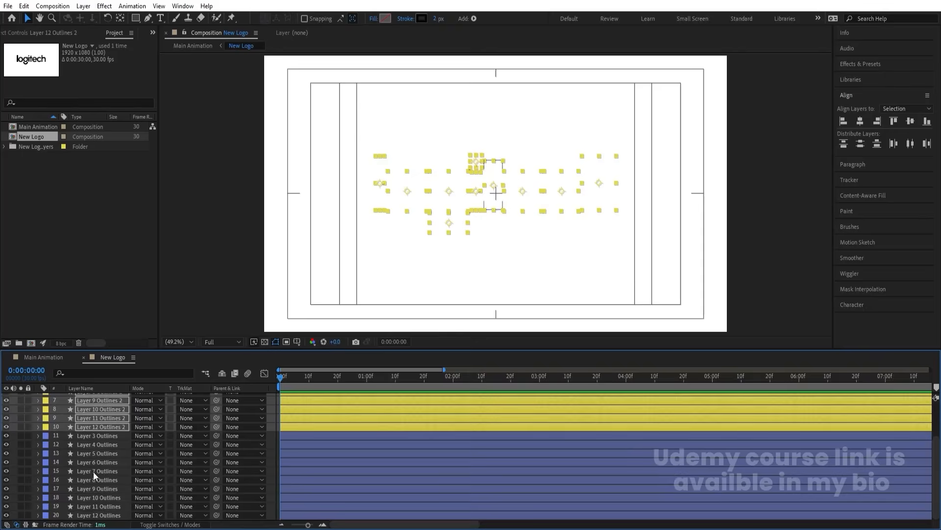
click(98, 514)
shift+click(98, 434)
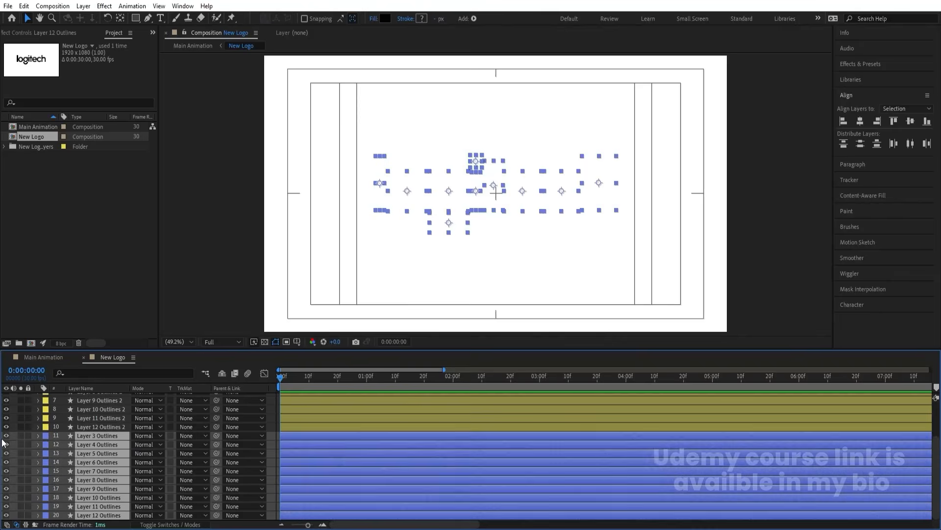
click(9, 434)
key(space)
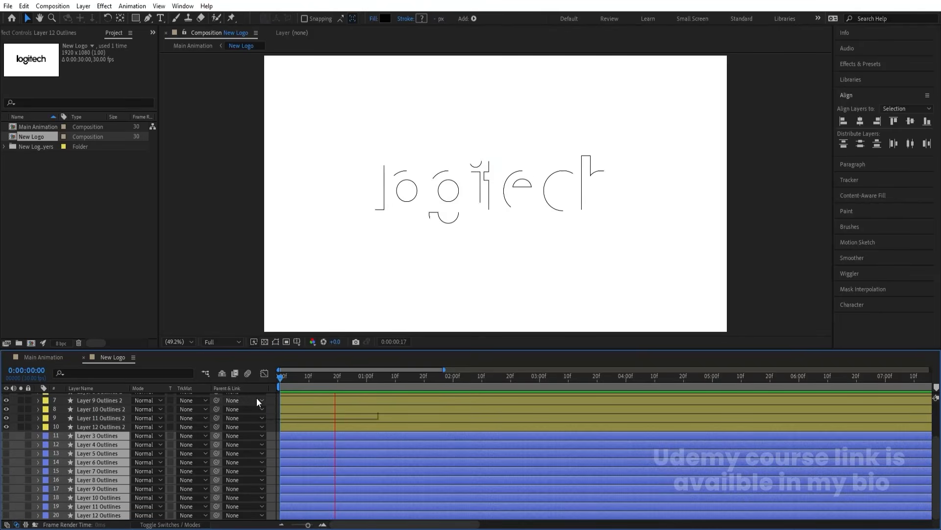
key(space)
key(')
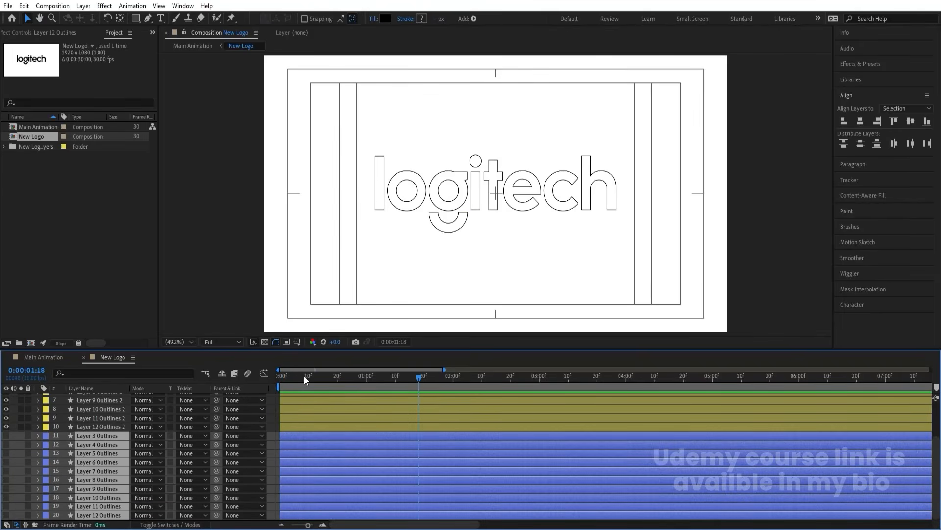
key(space)
key(space)
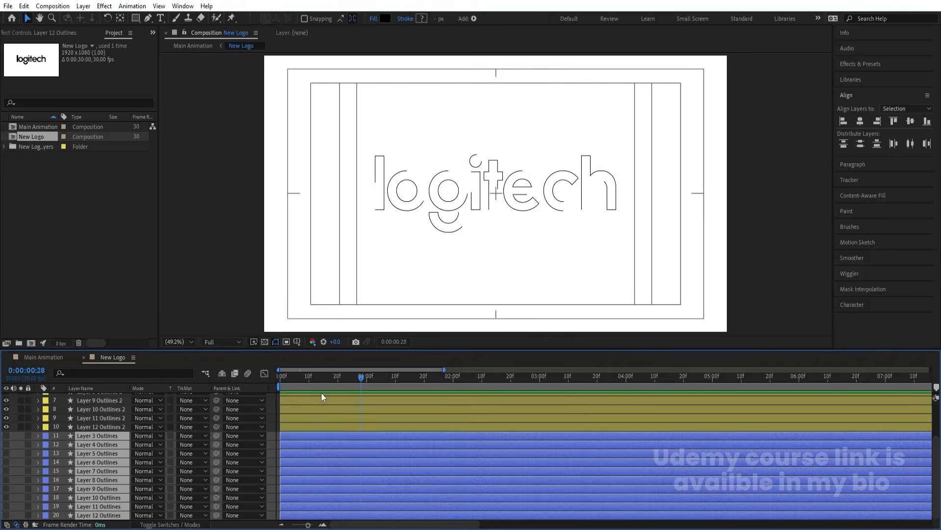
drag(311, 379, 176, 379)
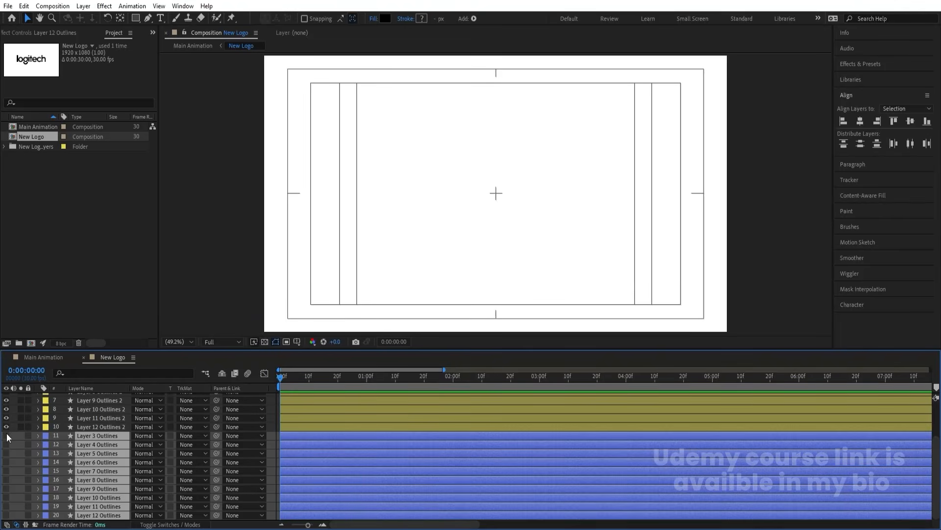
- Shift Layer 11 Outlines 2, the stroke of the letter o, to start at 0:00:00:05
click(275, 405)
key(=)
key(=)
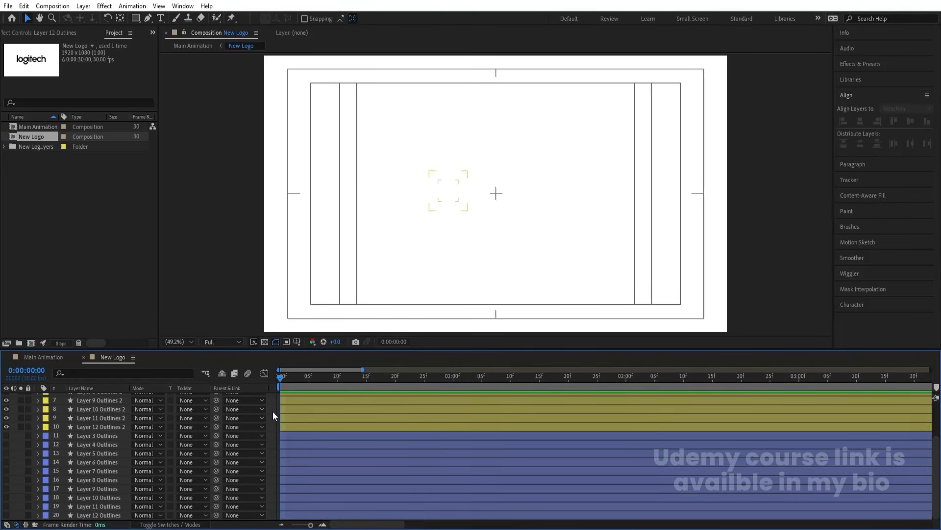
click(338, 378)
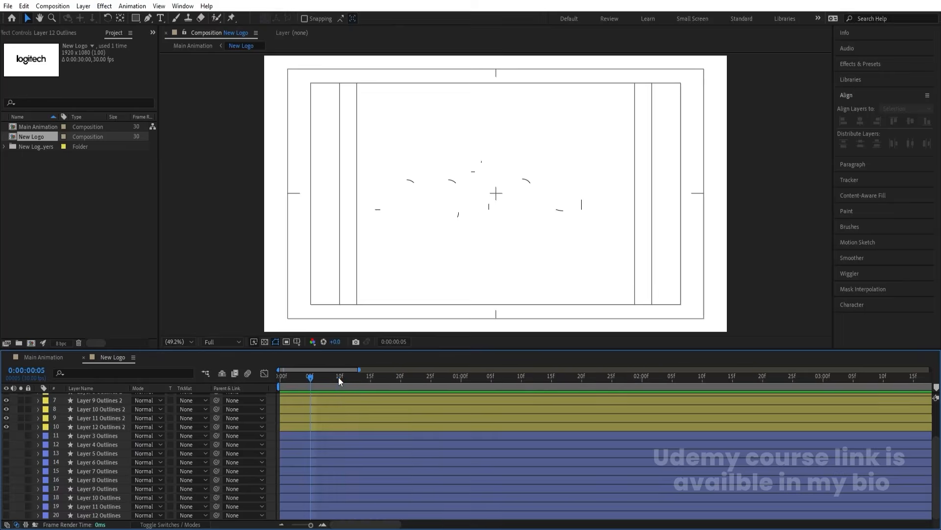
key(minus)
click(303, 419)
key(alt+bracketleft)
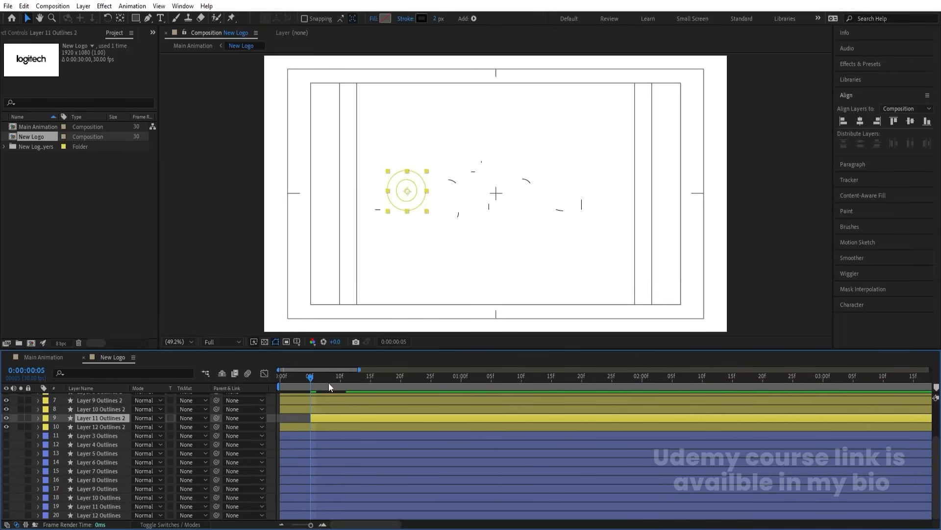
- Shift Layer 10 Outlines 2 to start at 0:00:00:10 and Layer 9 Outlines 2 at 0:00:00:15
click(340, 378)
click(345, 405)
key(alt+bracketleft)
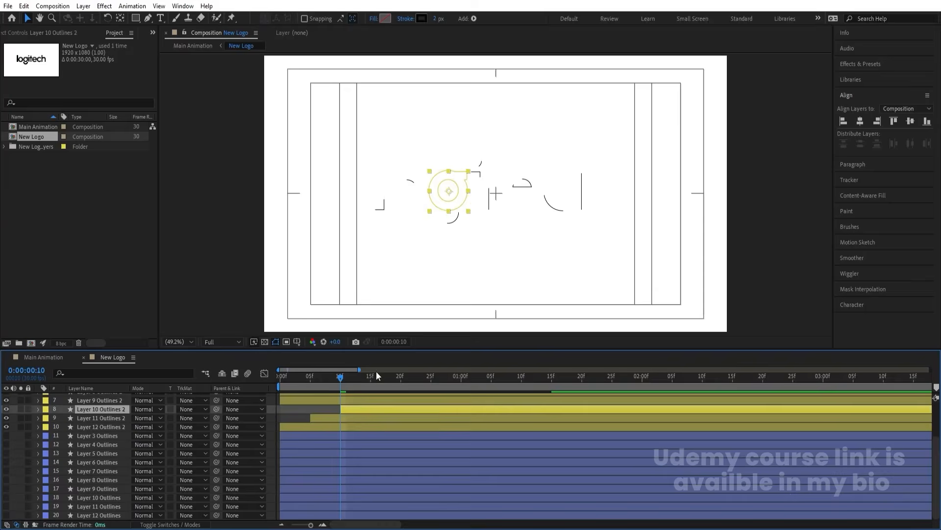
click(370, 377)
click(377, 400)
key(alt+bracketleft)
- Shift Layer 8 Outlines 2 to start at 0:00:00:20 and Layer 7 Outlines 2 at 0:00:00:25
click(401, 377)
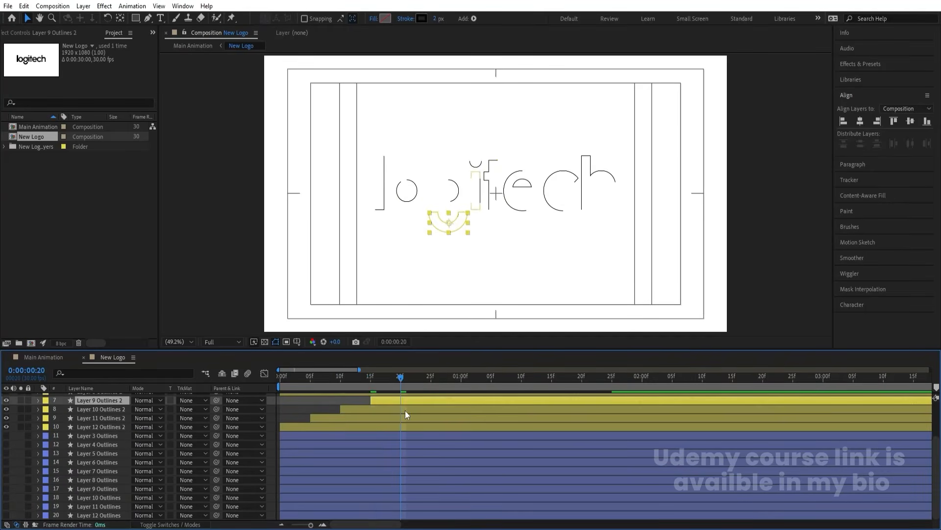
scroll(405, 410, up, 3)
click(395, 441)
key(alt+bracketleft)
click(430, 377)
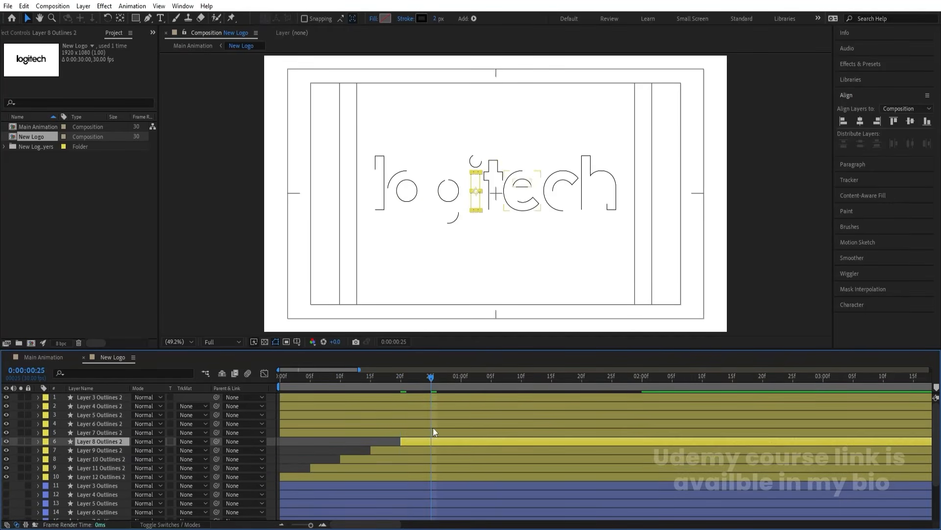
click(434, 434)
key(alt+bracketleft)
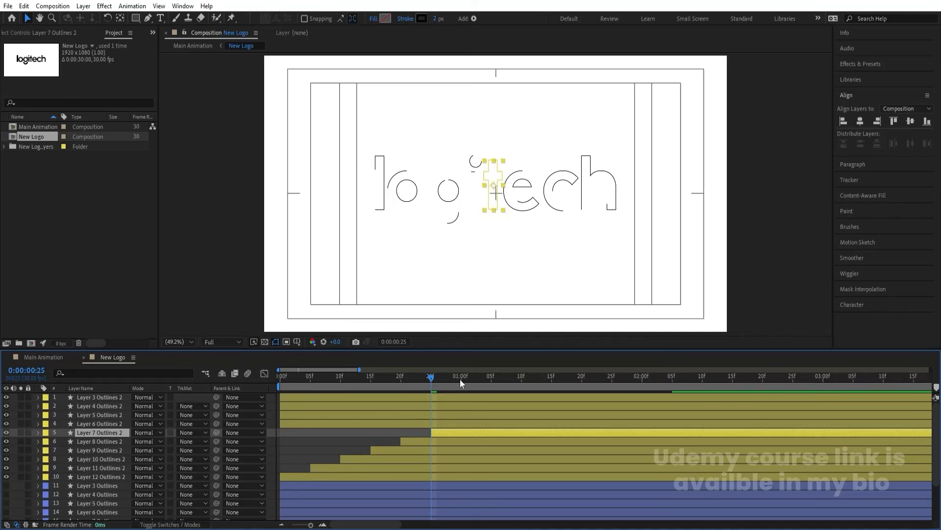
- Shift Layer 6 Outlines 2 to start at 0:00:01:00 and Layer 5 Outlines 2 at 0:00:01:05
click(461, 377)
click(476, 424)
click(490, 377)
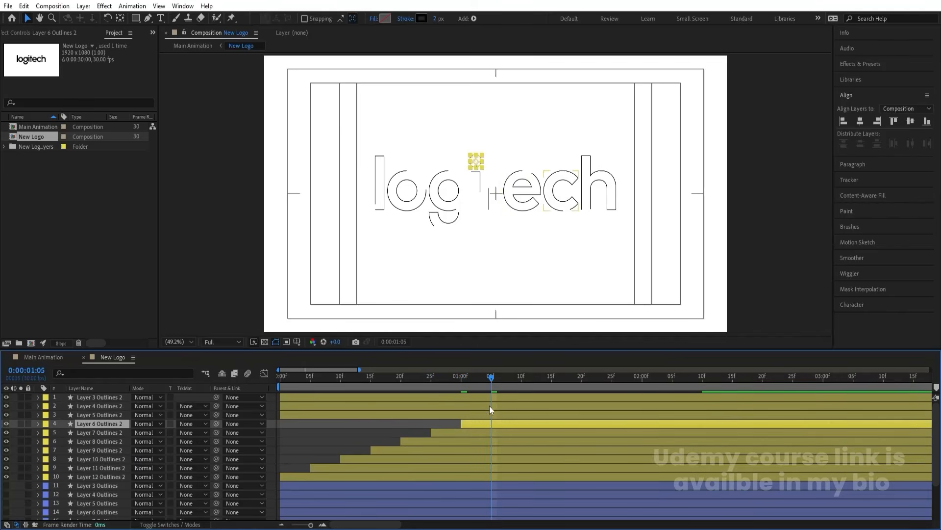
click(495, 414)
key(alt+bracketleft)
- Shift Layer 4 Outlines 2 to start at 0:00:01:10 and Layer 3 Outlines 2 at 0:00:01:15
click(521, 377)
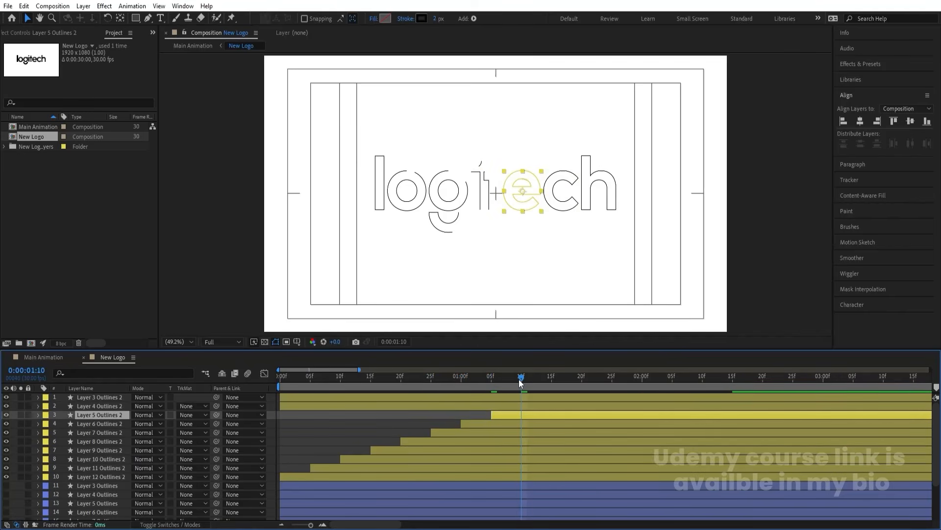
click(523, 405)
key(alt+bracketleft)
click(551, 377)
click(551, 396)
key(alt+bracketleft)
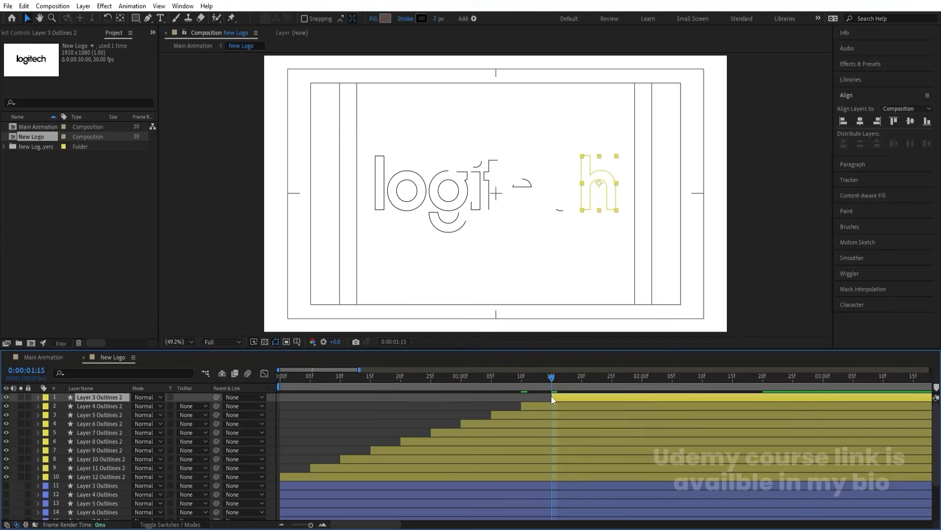
- Preview the staggered stroke animation of the yellow Outlines 2 layers from the start
key(space)
click(283, 377)
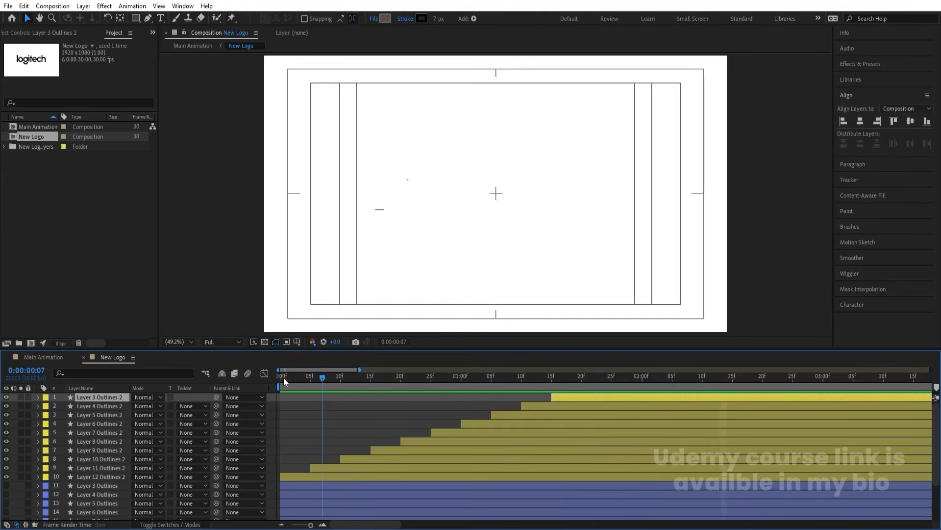
key(space)
key(space)
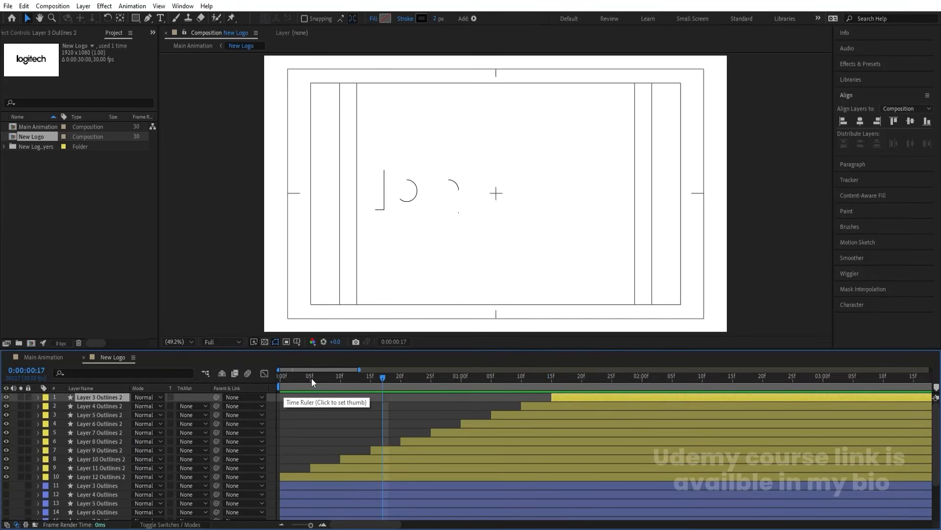
- Shift the blue Layer 12 Outlines to start at 0:00:00:05 and Layer 11 Outlines at 0:00:00:10
click(311, 378)
scroll(329, 443, down, 3)
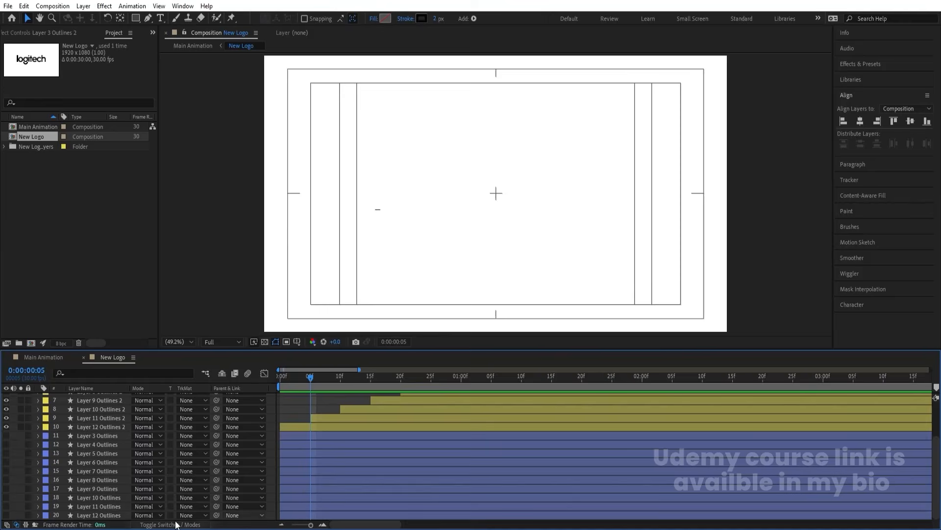
click(116, 515)
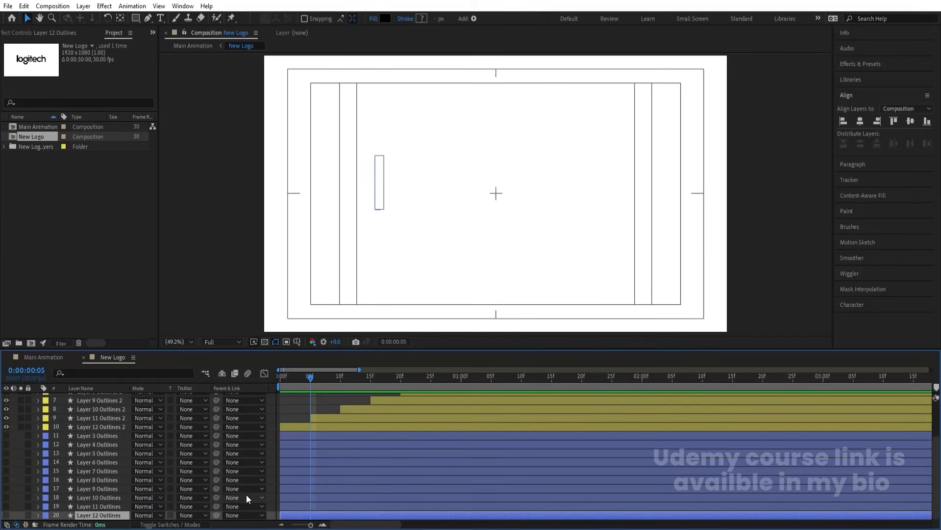
key(alt+bracketleft)
click(340, 379)
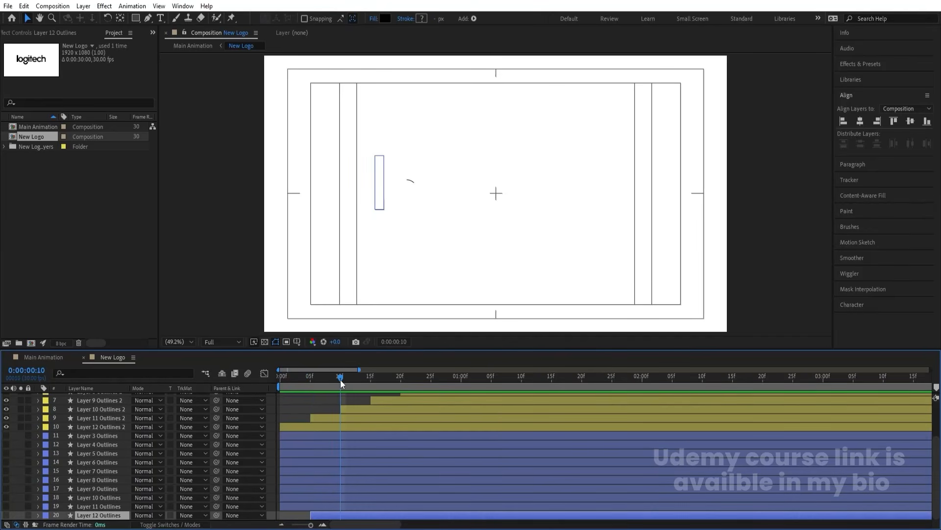
click(351, 508)
key(alt+bracketleft)
- Shift Layer 10 Outlines to start at 0:00:00:15 and Layer 9 Outlines at 0:00:00:20
click(372, 378)
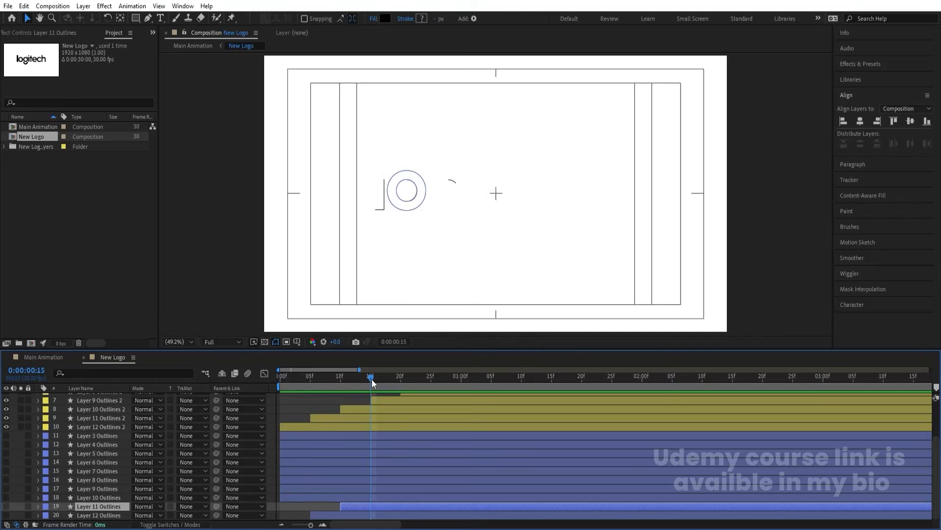
click(375, 494)
key(alt+bracketleft)
click(401, 378)
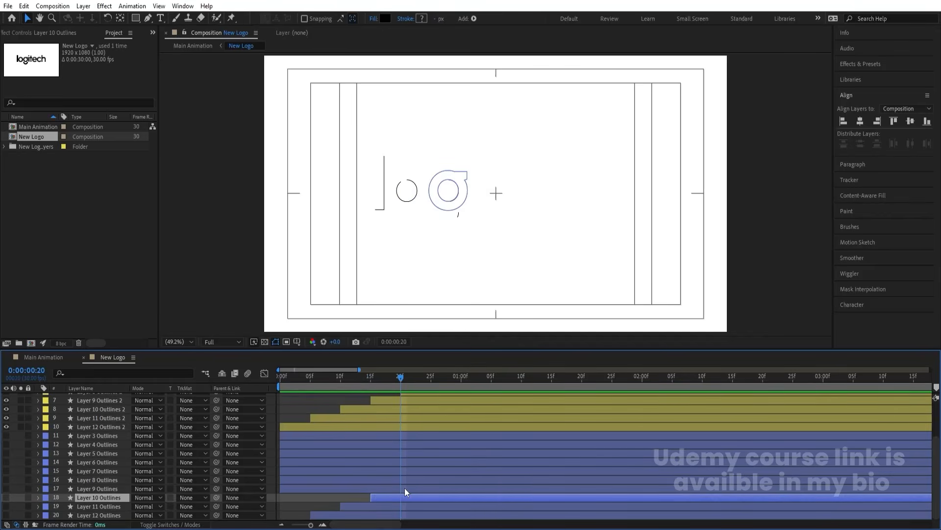
click(405, 488)
key(alt+bracketleft)
- Shift Layer 8 Outlines to start at 0:00:00:25 and Layer 7 Outlines at 0:00:01:00
click(431, 386)
click(431, 481)
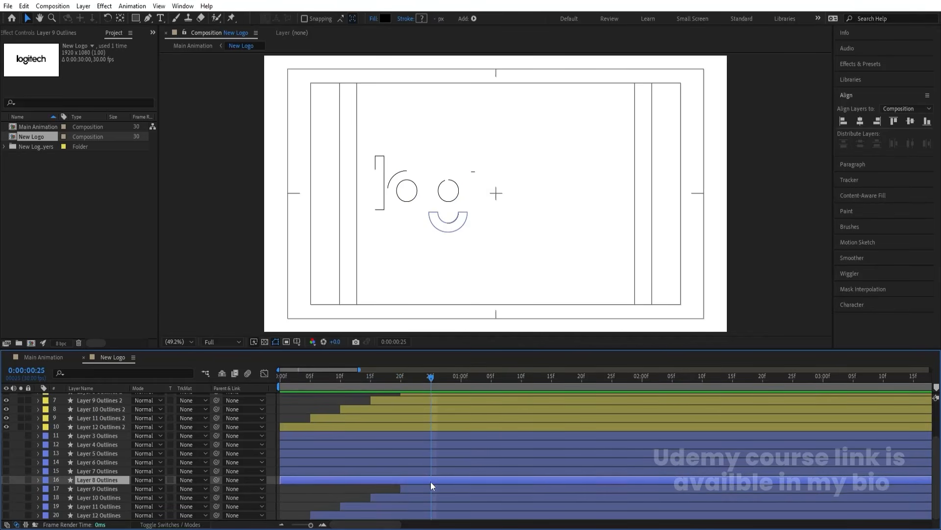
key(alt+bracketleft)
click(462, 376)
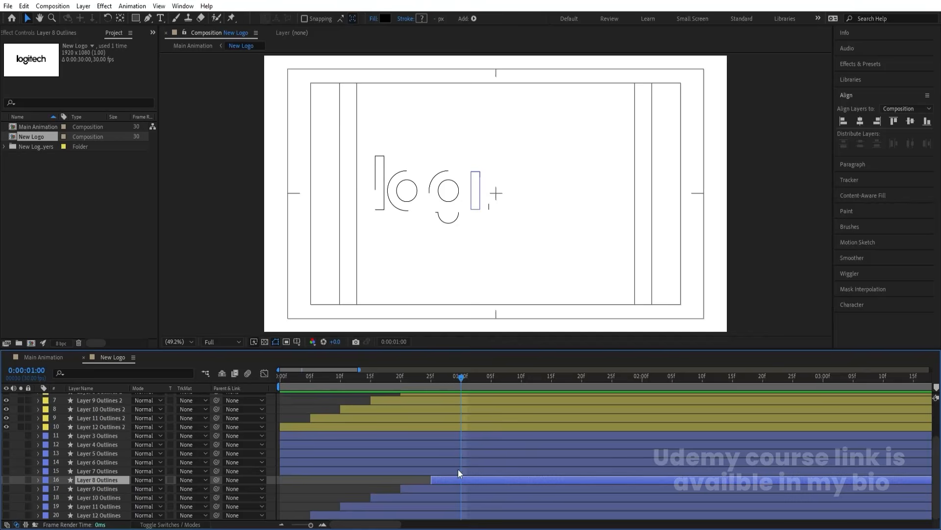
click(458, 469)
key(alt+bracketleft)
- Shift Layer 6 Outlines to start at 0:00:01:05 and Layer 5 Outlines at 0:00:01:10
click(490, 383)
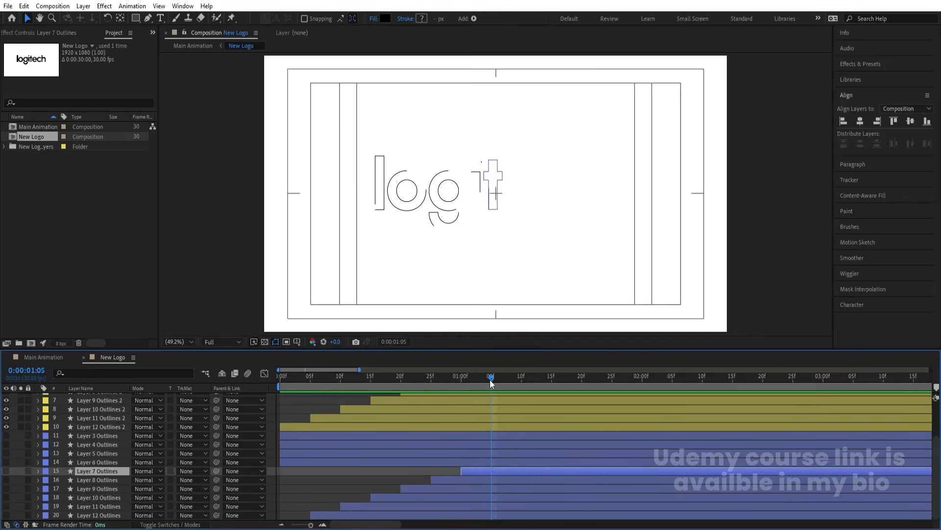
click(495, 463)
key(alt+bracketleft)
click(521, 380)
click(526, 454)
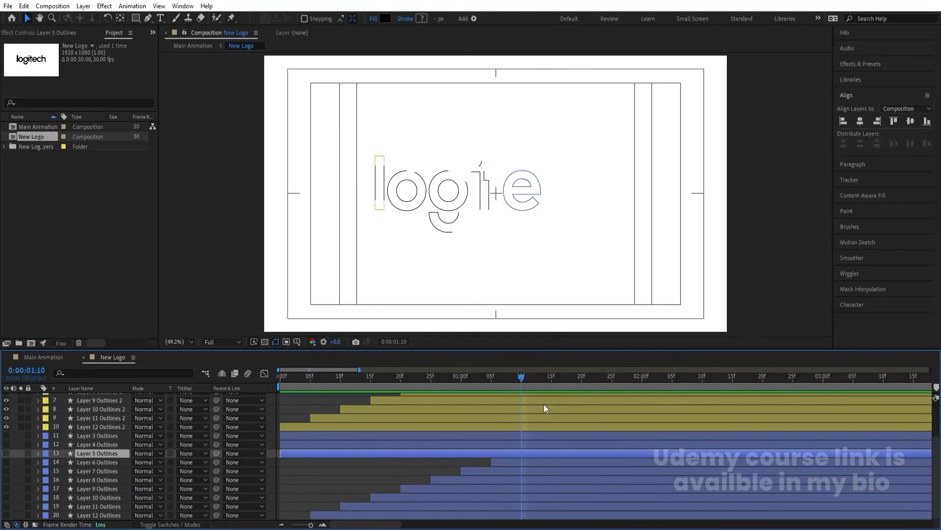
key(alt+bracketleft)
- Shift Layer 4 Outlines to start at 0:00:01:15 and Layer 3 Outlines at 0:00:01:20
click(552, 375)
click(552, 445)
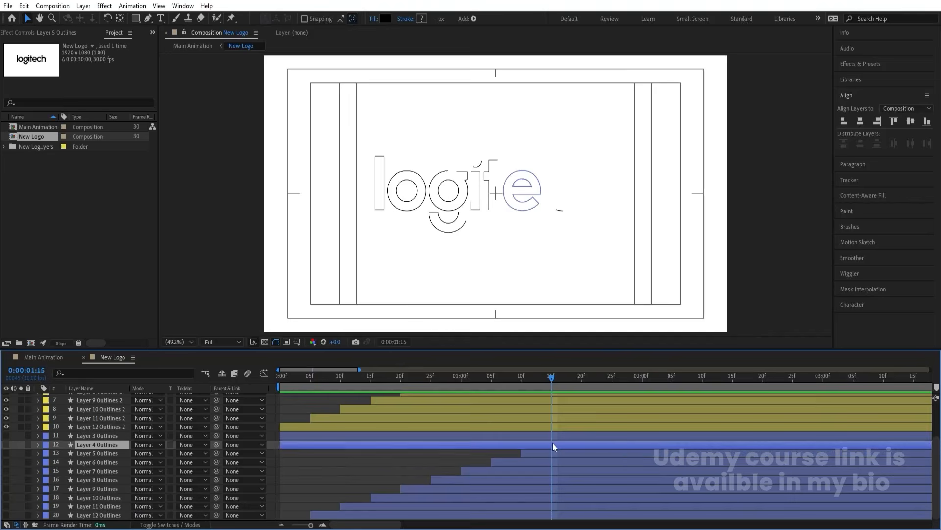
key(alt+bracketleft)
click(581, 378)
click(579, 435)
key(alt+bracketleft)
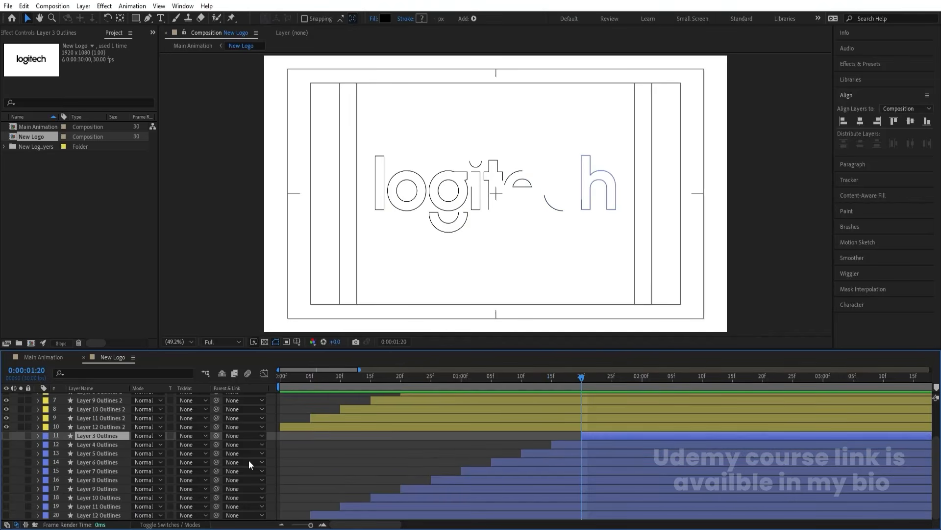
- Make the blue layers from Layer 3 Outlines to Layer 12 Outlines visible and preview the animation from the start
shift+click(89, 513)
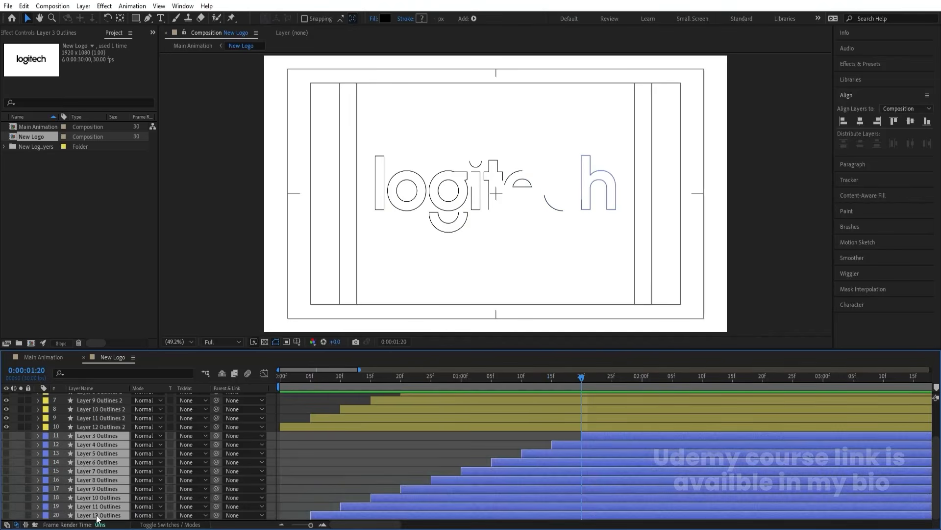
click(7, 515)
click(288, 381)
key(space)
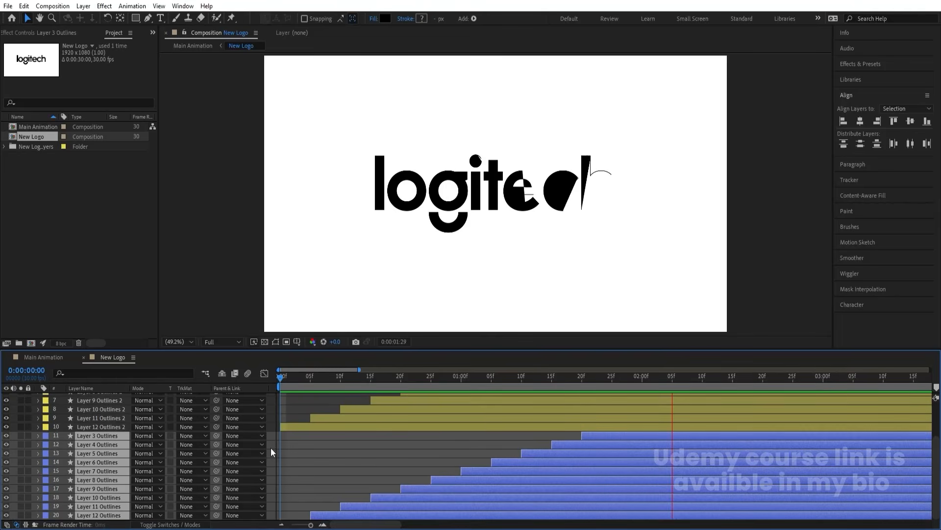
key(space)
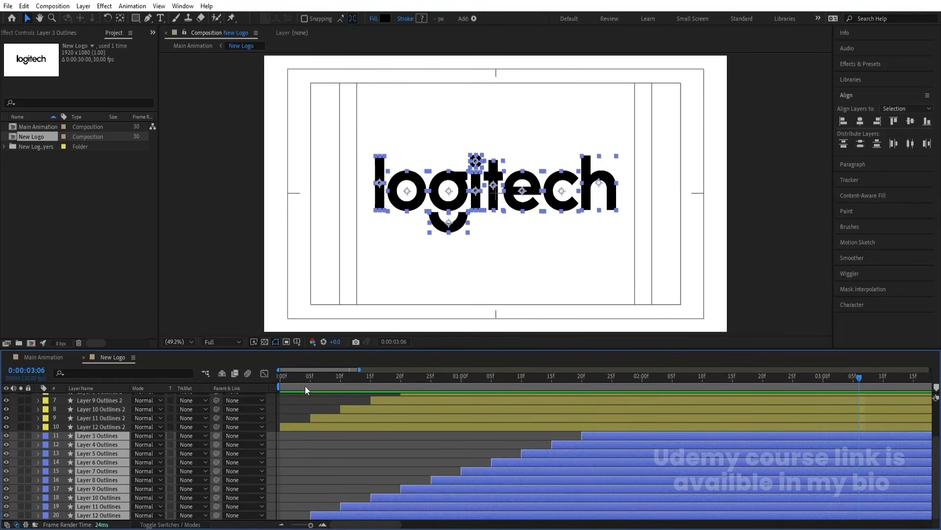
- Shift all blue Outlines layers later together so that Layer 12 Outlines starts at 0:00:00:15
drag(298, 379, 203, 373)
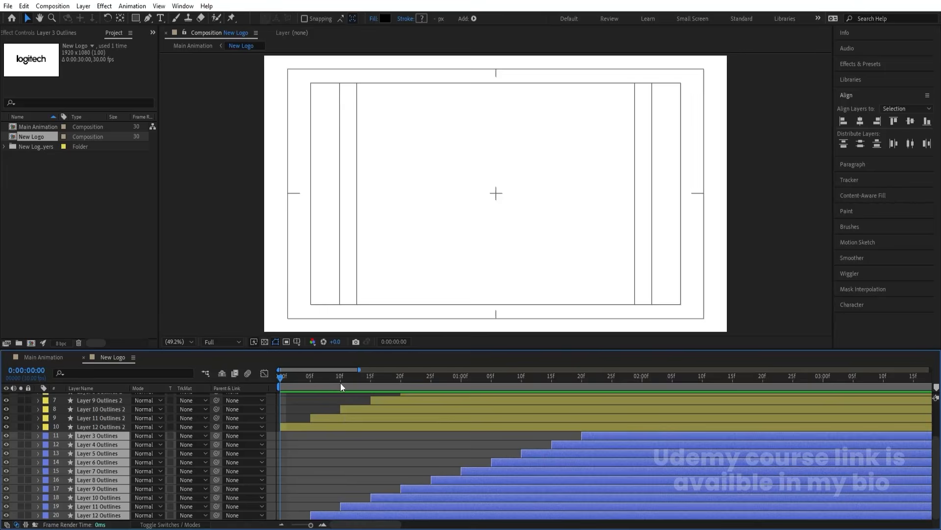
drag(340, 383, 370, 377)
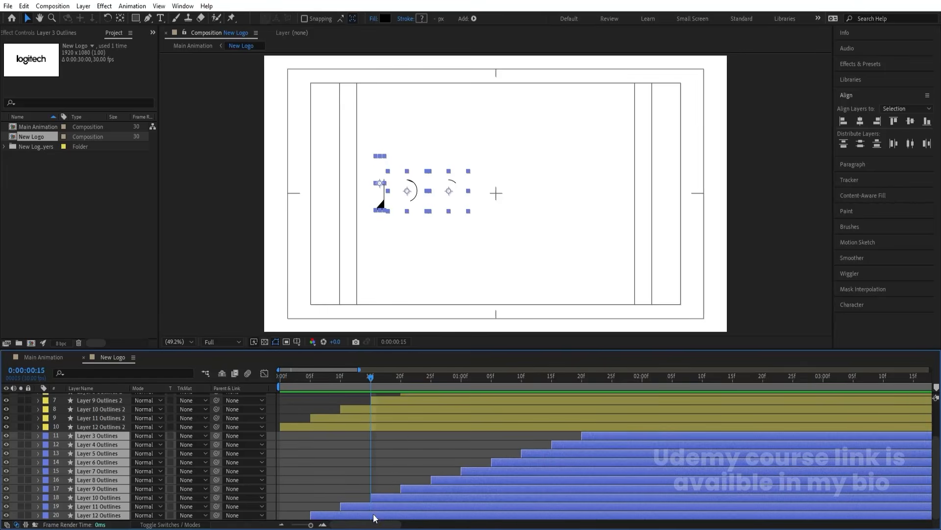
drag(373, 517, 413, 514)
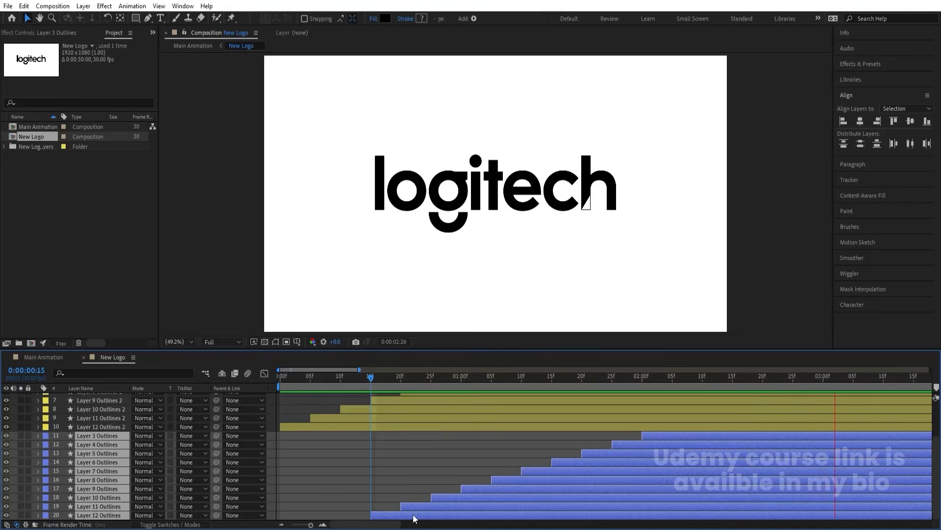
- Pre-compose all layers of the New Logo composition into a composition named Logo Reveal
click(293, 407)
scroll(293, 408, up, 3)
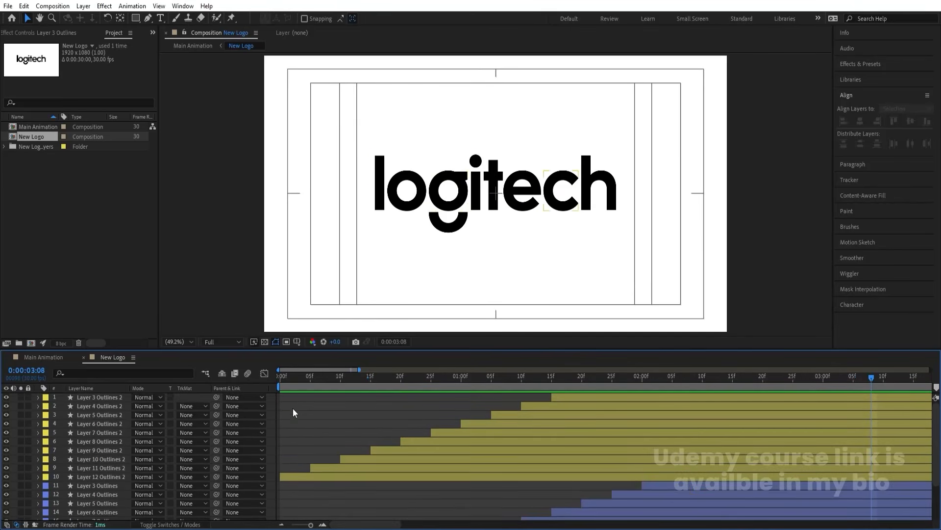
key(ctrl+a)
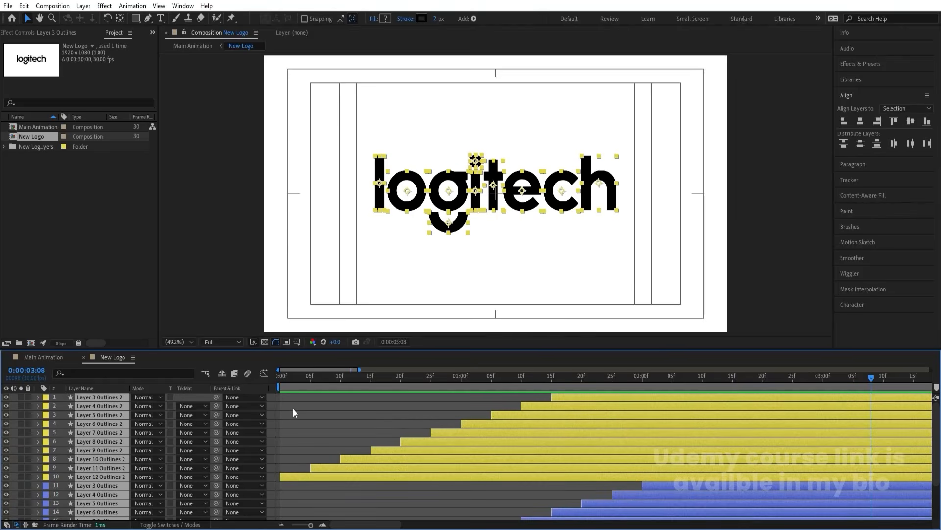
key(ctrl+shift+c)
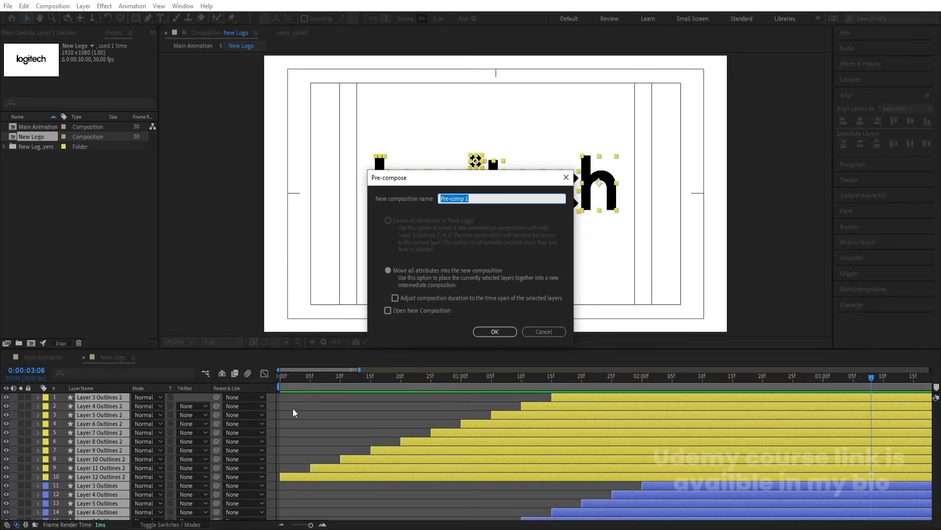
text(Logo Reveal)
key(Return)
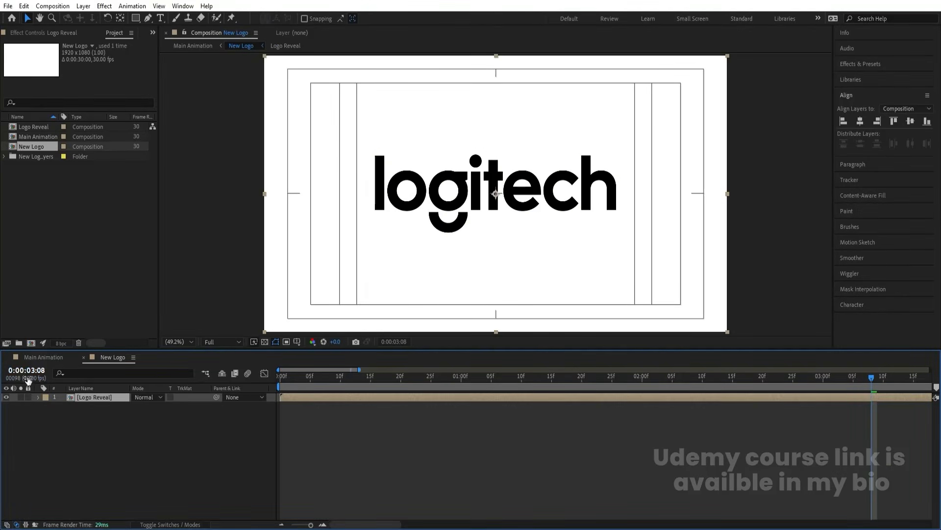
- In the Main Animation composition, add a 1920 x 1080 black solid and place it beneath the New Logo layer
click(33, 358)
click(110, 441)
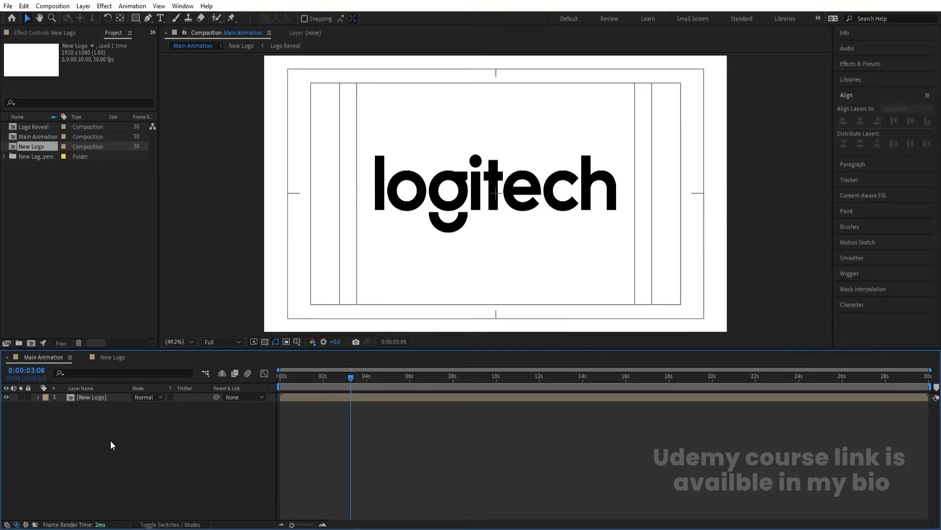
key(ctrl+y)
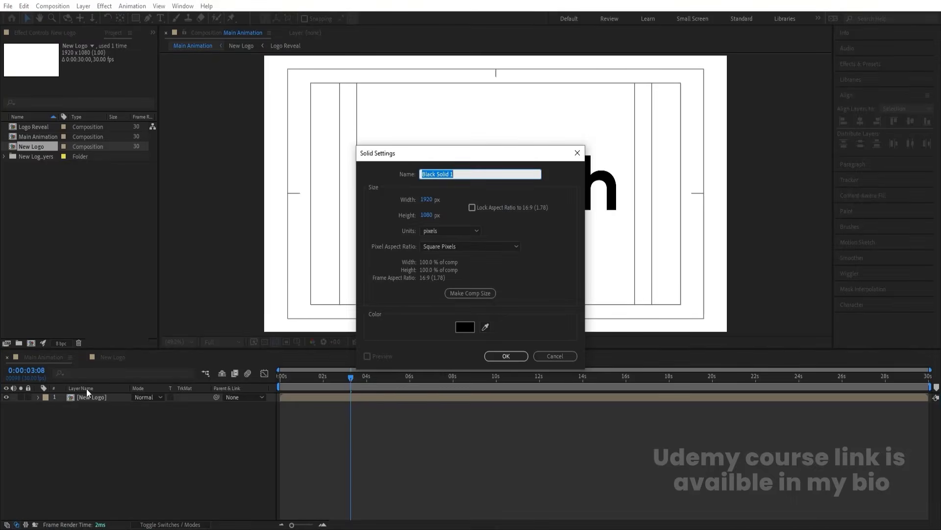
key(Return)
drag(89, 397, 91, 431)
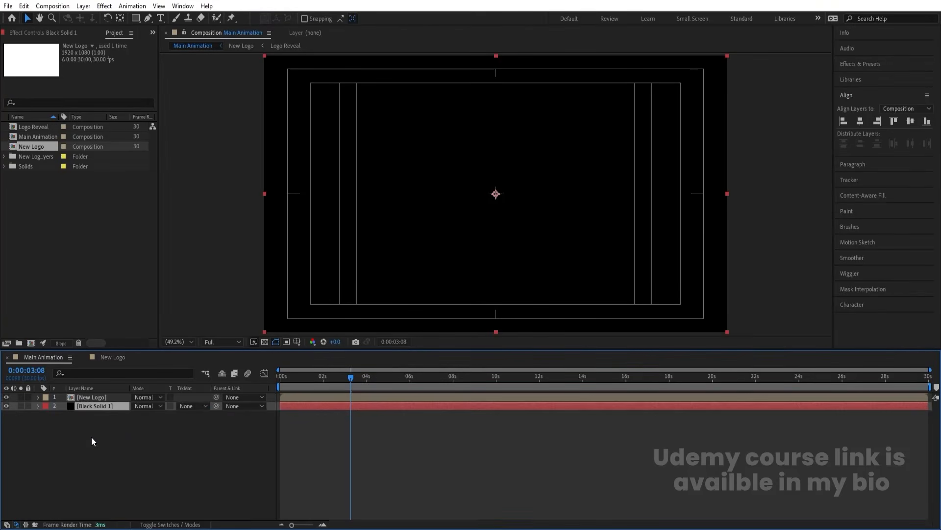
- Apply the Fill effect to the New Logo layer and set its color to white (FFFFFF)
click(102, 400)
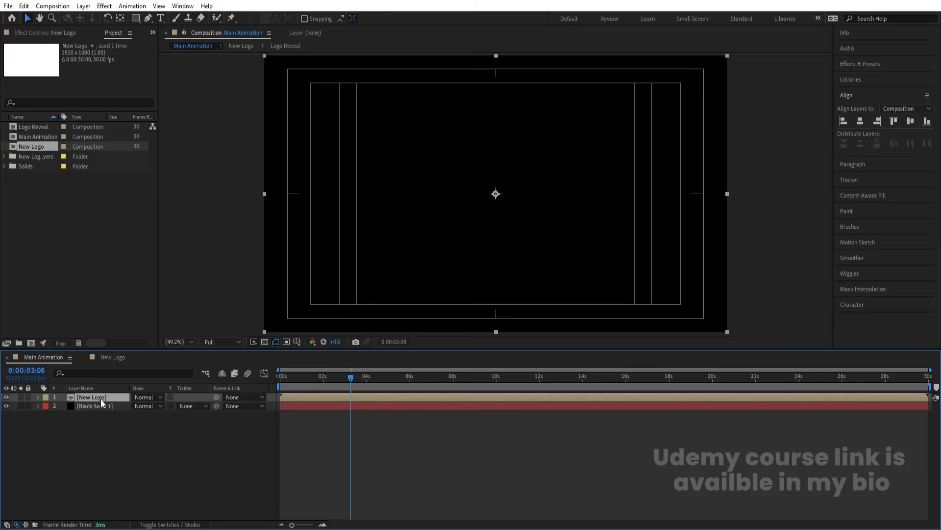
click(866, 69)
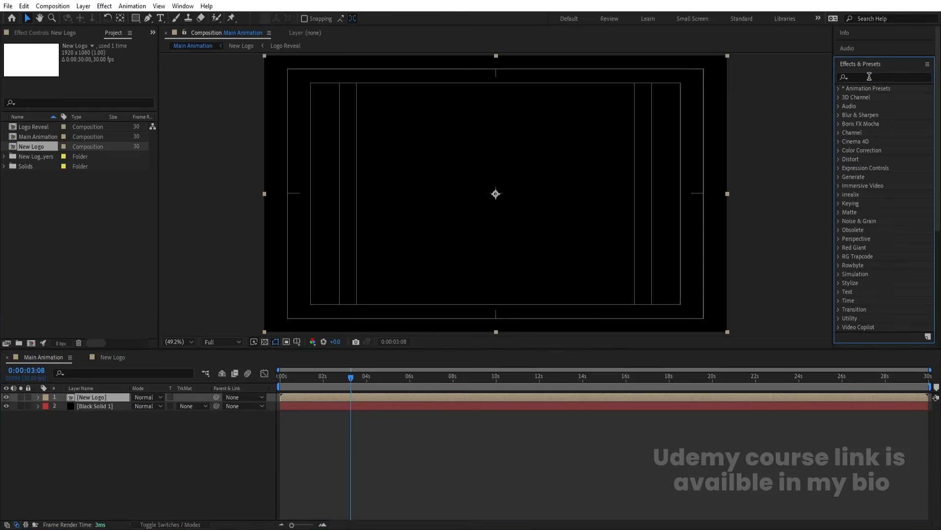
click(870, 77)
text(fill)
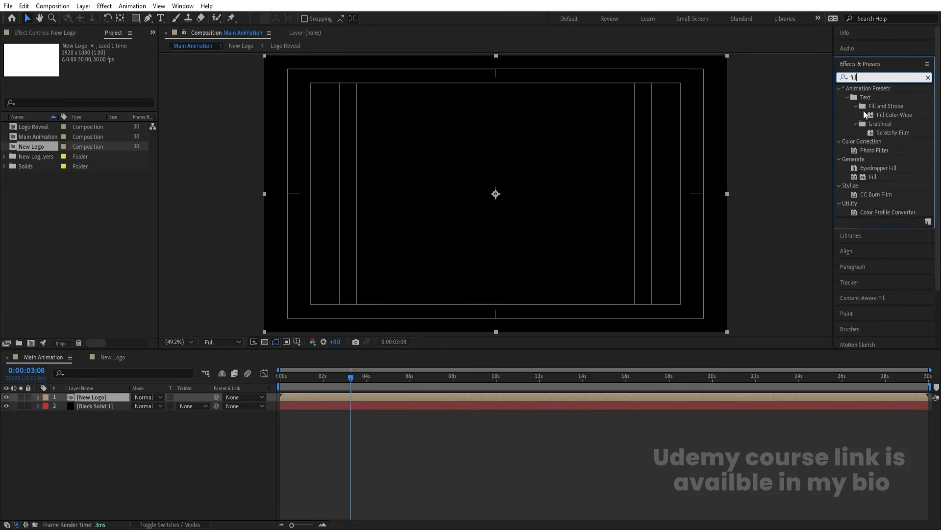
double_click(873, 141)
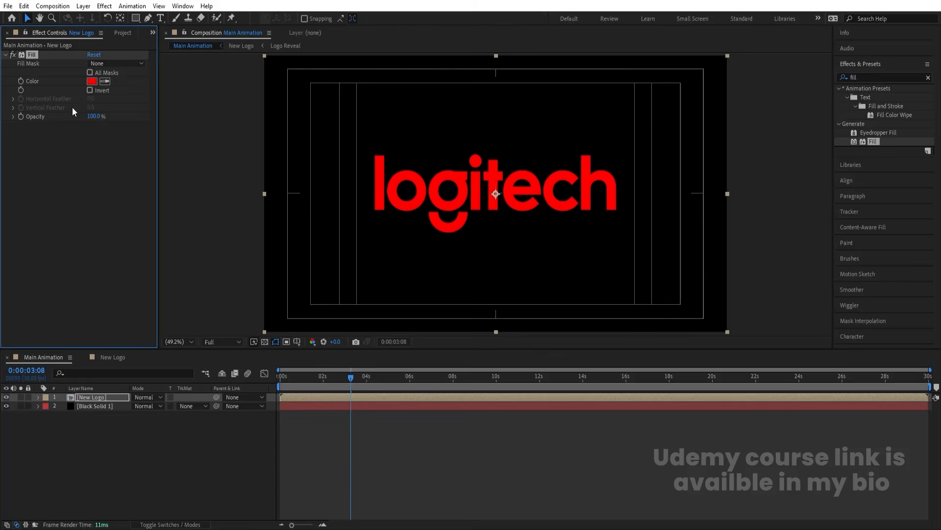
click(92, 80)
drag(178, 299, 18, 196)
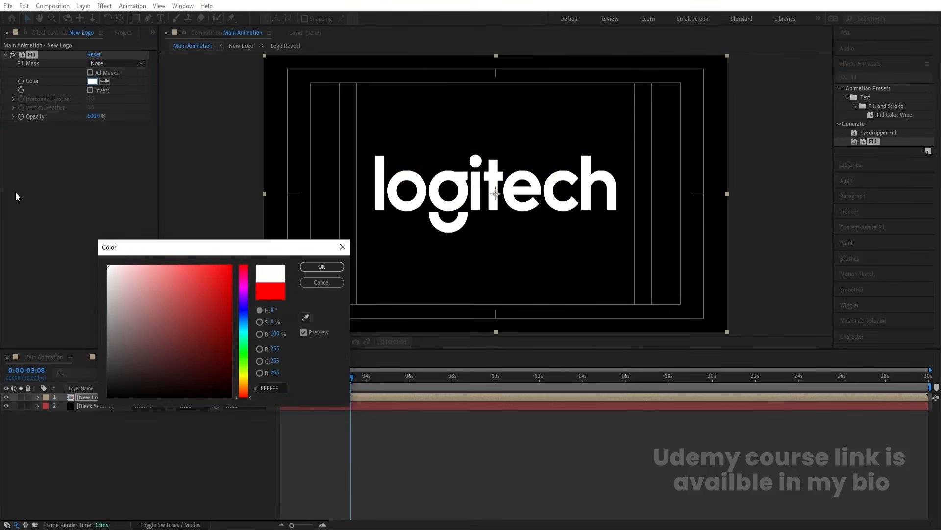
key(Return)
- Preview the white logo reveal on the black background from the start of Main Animation
drag(289, 378, 242, 379)
key(space)
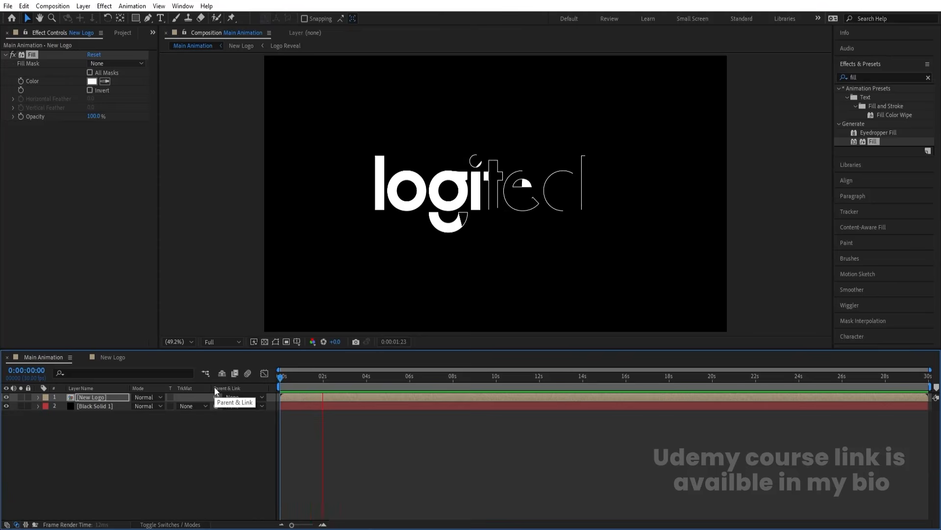
key(space)
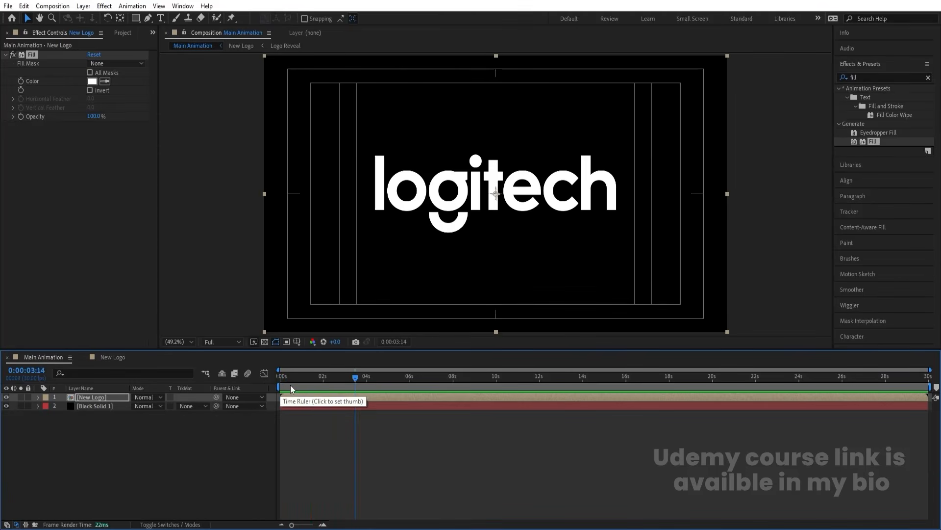
drag(299, 379, 231, 381)
key(space)
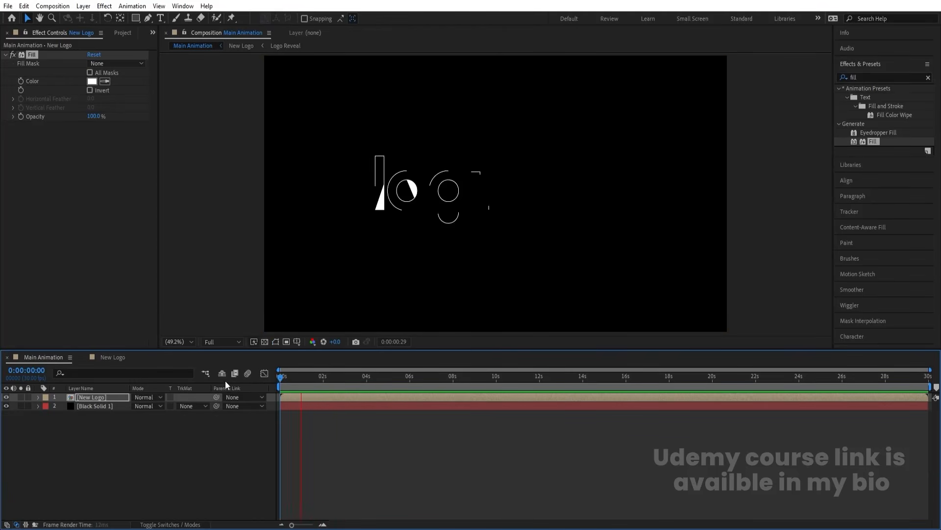
key(space)
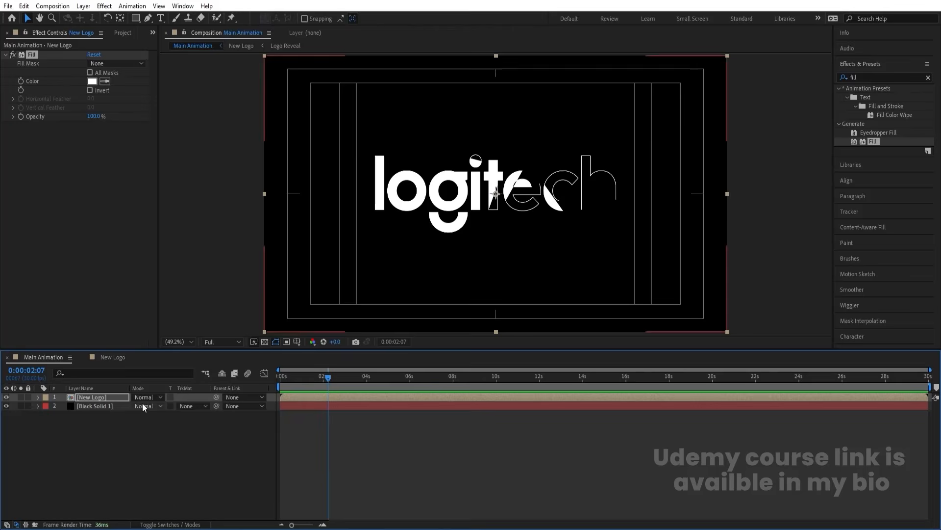
- Duplicate the New Logo layer three times in the Main Animation composition
click(109, 398)
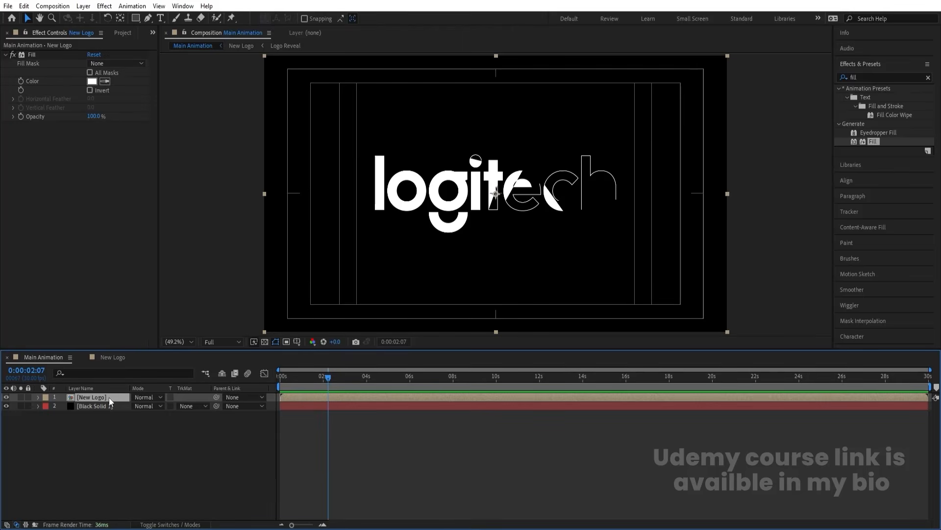
key(ctrl+d)
key(ctrl+d)
key(ctrl+d)
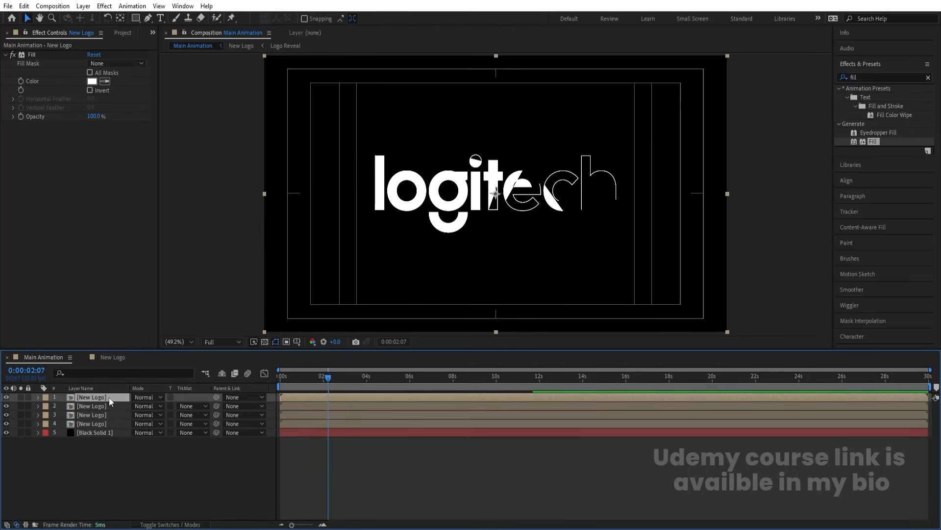
- Duplicate the New Logo layer once more and set the Fill color of the bottommost New Logo copy to red
key(ctrl+d)
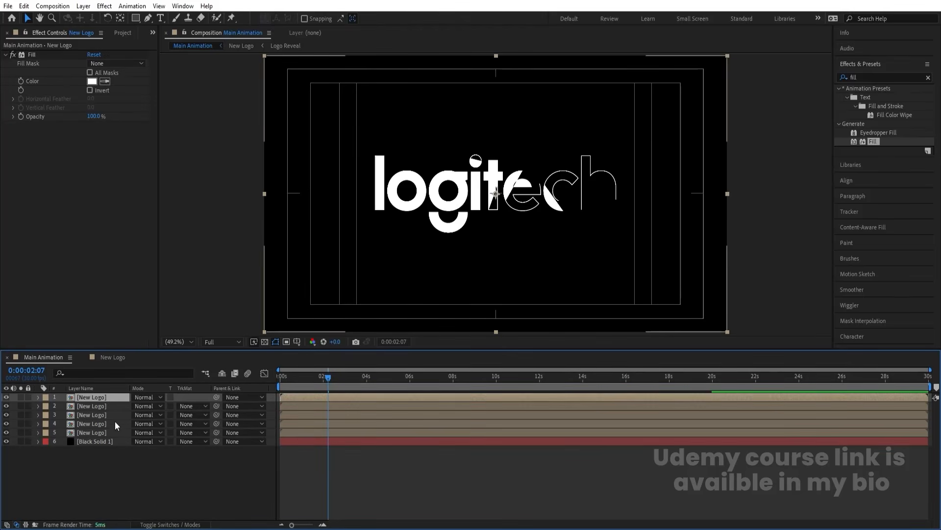
click(91, 432)
click(92, 81)
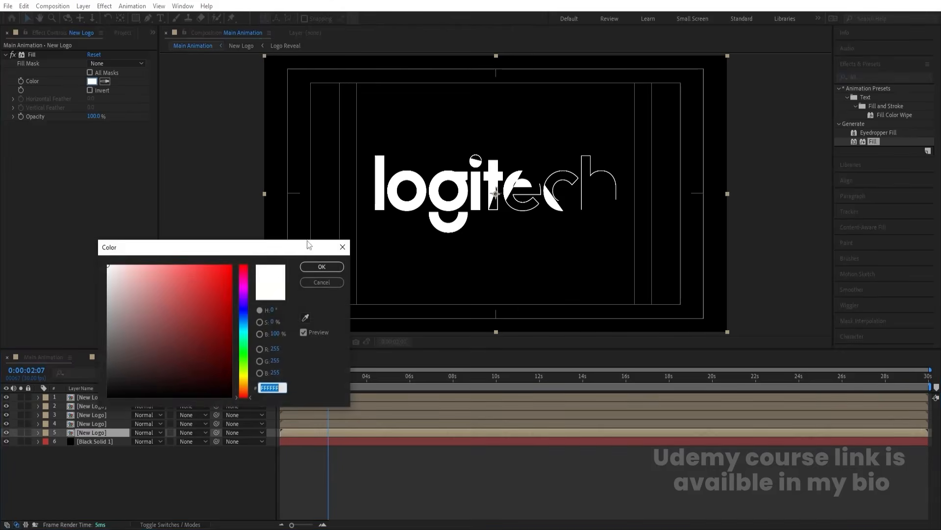
click(215, 275)
key(Escape)
- Set the Fill color of the New Logo copy on layer 4 to a saturated blue
click(89, 424)
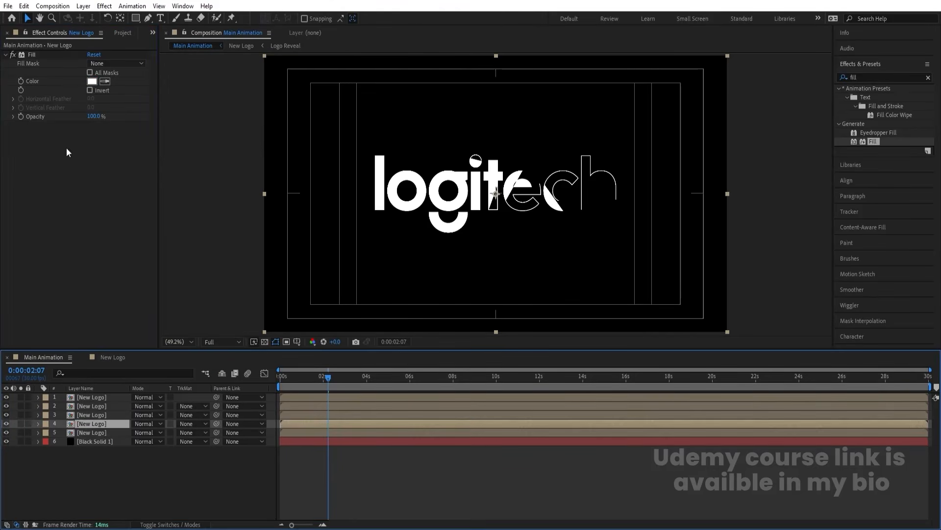
click(92, 82)
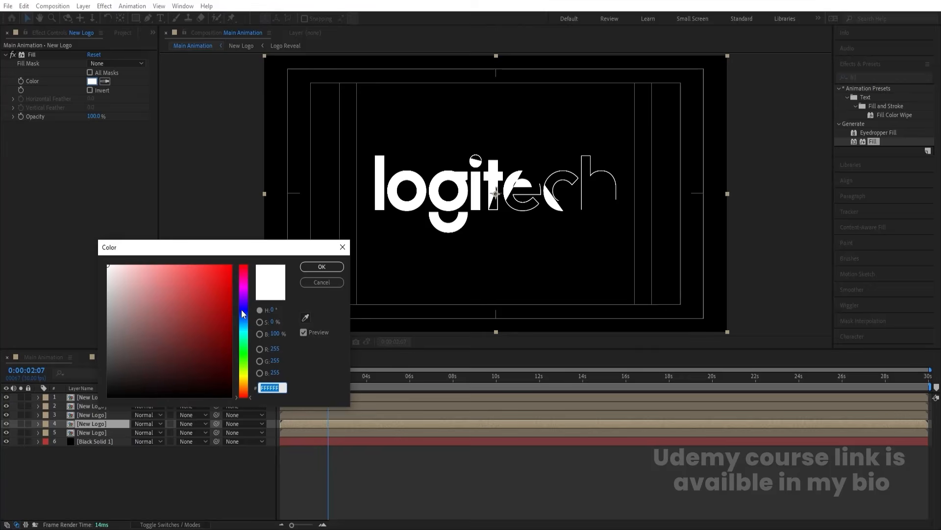
click(244, 318)
drag(210, 294, 285, 212)
key(Return)
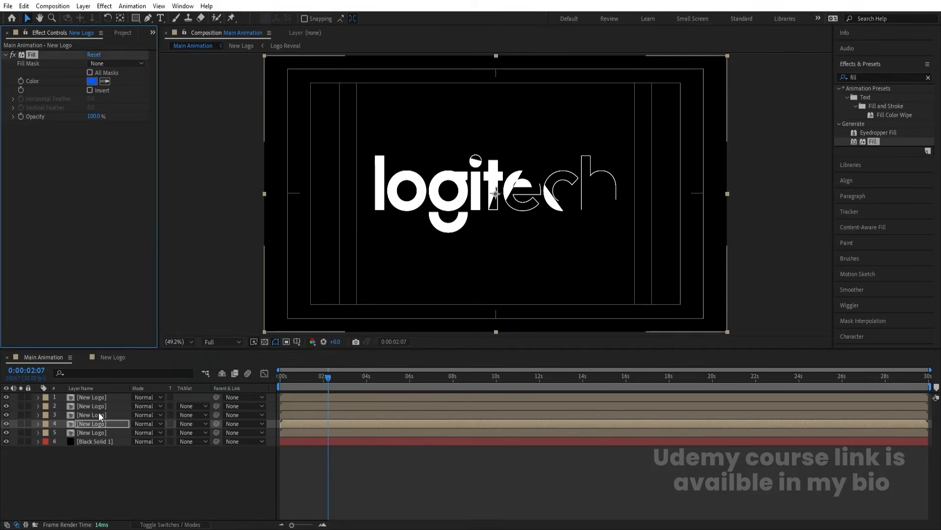
- Set the Fill color of the New Logo copy on layer 3 to bright green (00FF18)
click(99, 414)
click(93, 82)
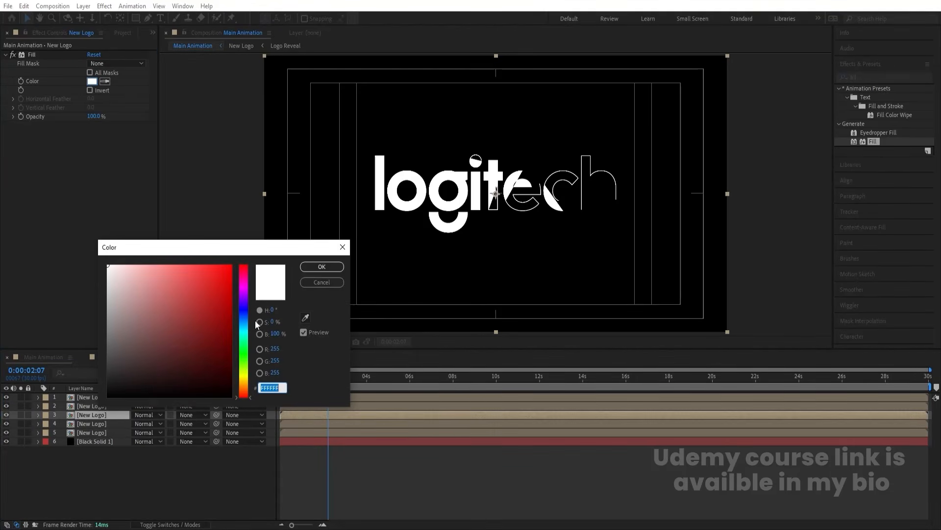
click(244, 352)
click(220, 315)
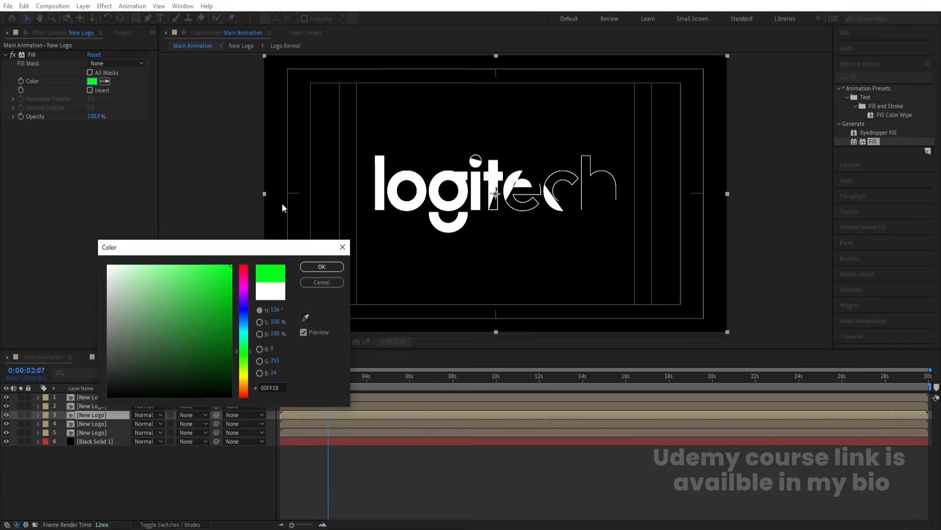
key(Return)
- Set the Fill color of the New Logo copy on layer 2 to black (000000)
click(95, 406)
key(ctrl+z)
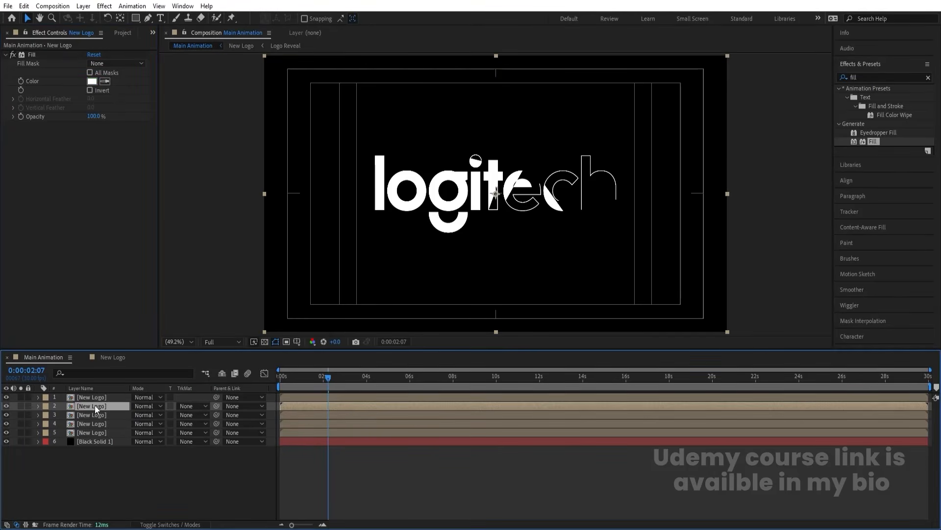
click(92, 81)
text(000000)
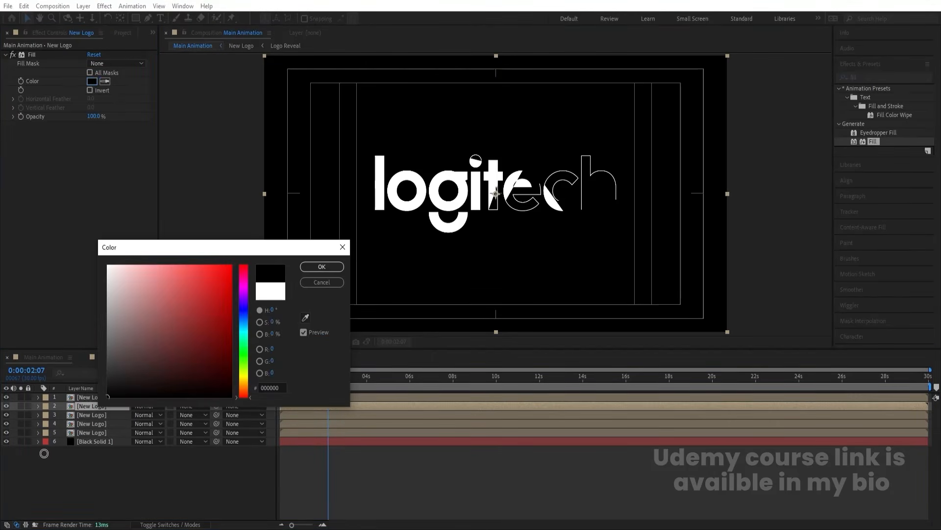
key(Return)
- Shift the New Logo layer 4 to start at frame 5 and layer 3 to start at frame 10
drag(291, 375, 219, 373)
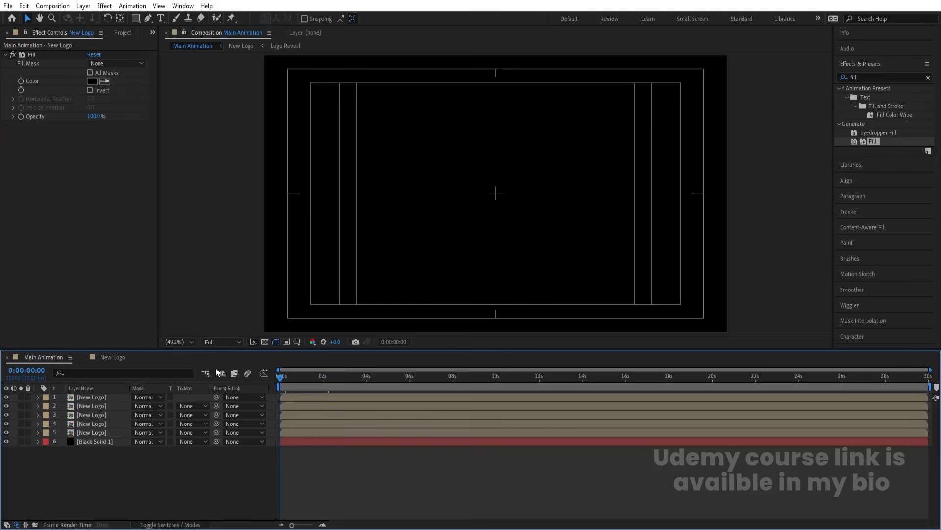
key(equal)
key(equal)
key(equal)
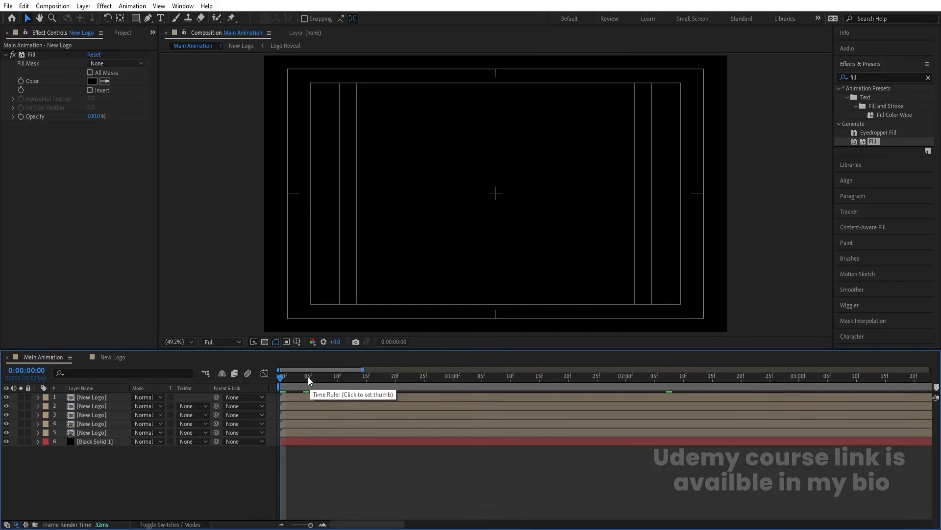
click(308, 375)
click(306, 423)
key(alt+bracketleft)
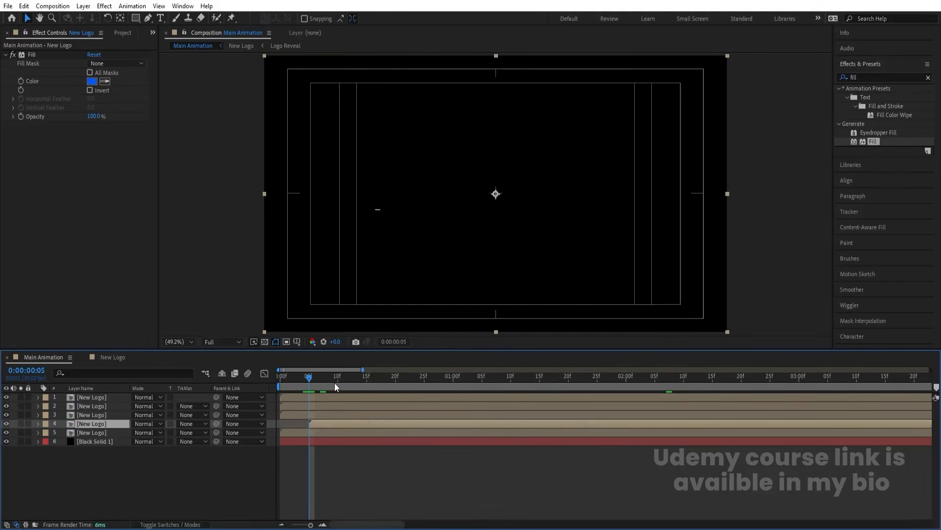
click(338, 377)
click(340, 416)
key(alt+bracketleft)
- Shift the New Logo layer 2 to start at frame 15 and layer 1 to start at frame 20
click(366, 383)
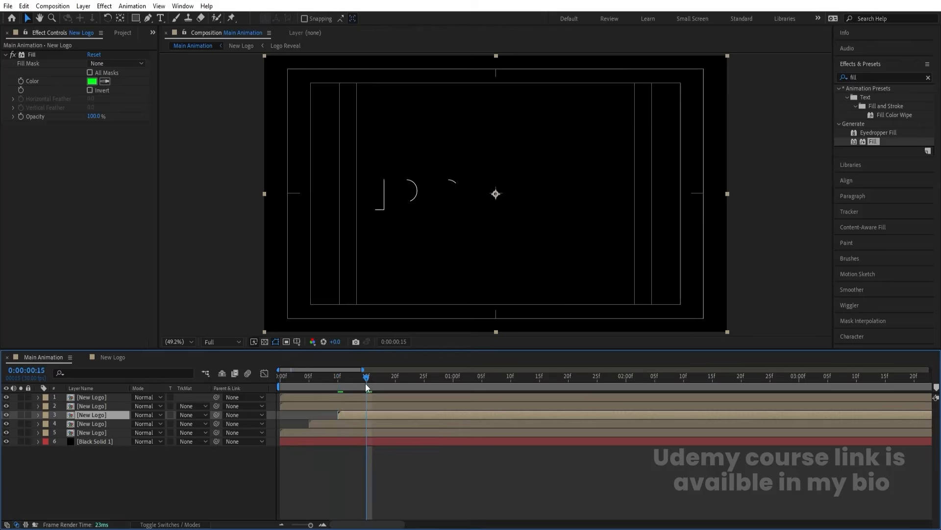
click(371, 408)
key(alt+bracketleft)
click(394, 382)
click(395, 396)
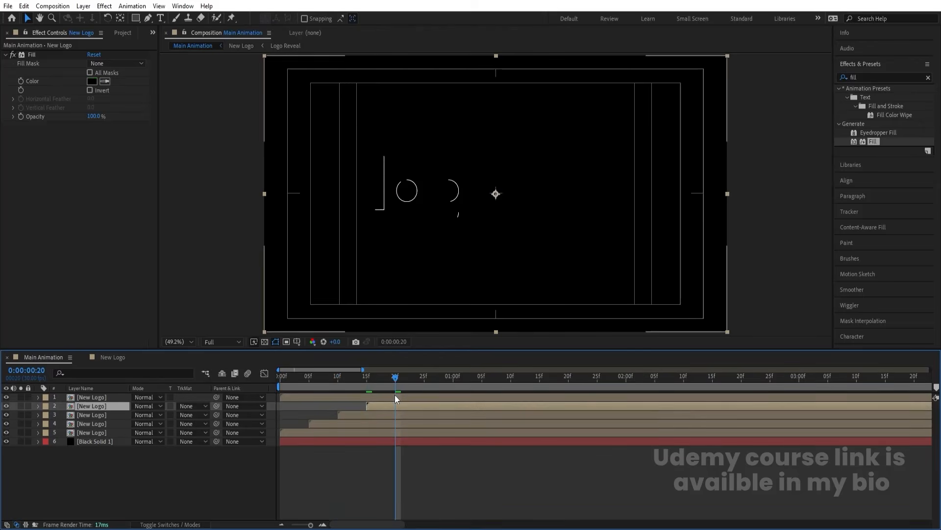
key(alt+bracketleft)
- Preview the staggered multicolor logo reveal from the start of the Main Animation composition
click(308, 381)
key(Home)
key(space)
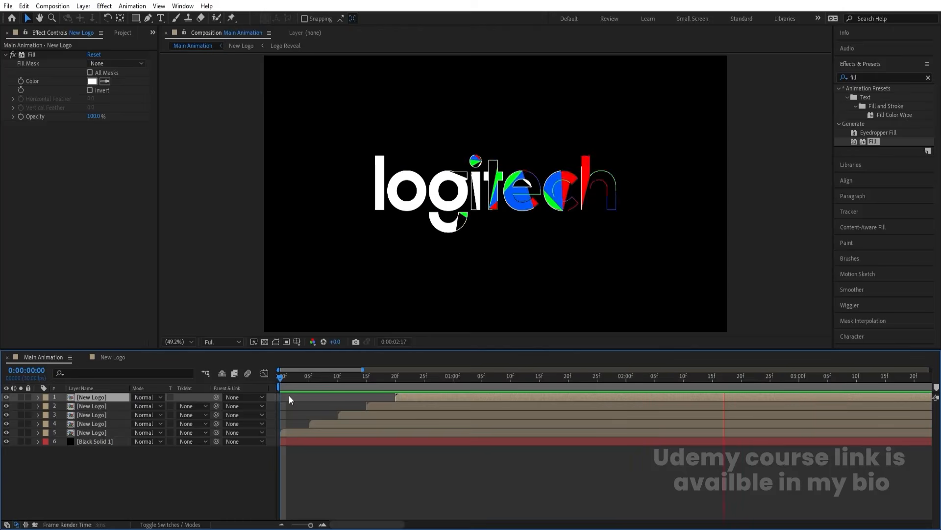
key(apostrophe)
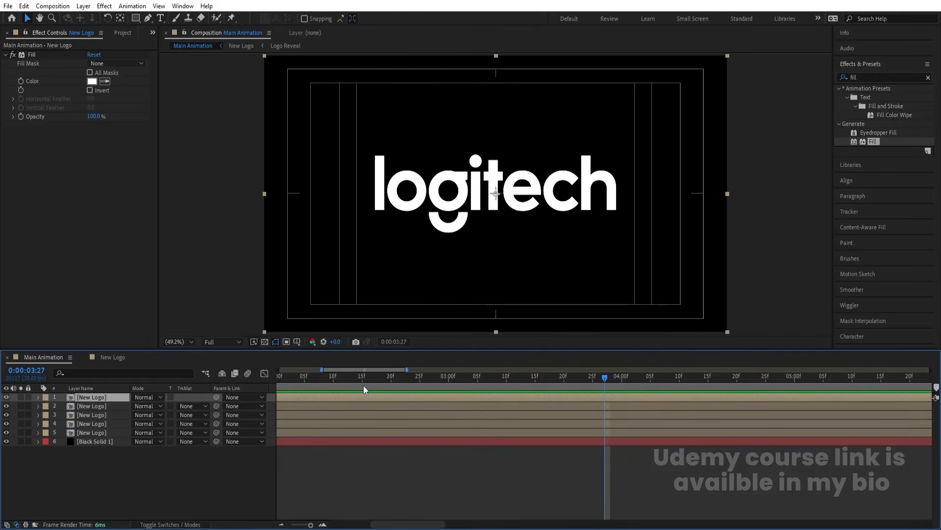
key(Home)
key(semicolon)
key(space)
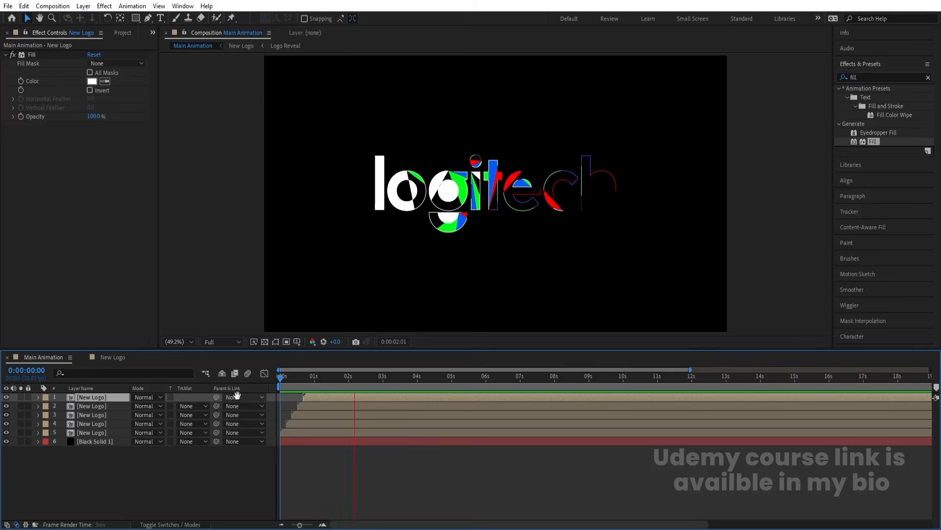
key(space)
- Close the New Logo timeline and create a 1920 x 1080, 30 fps, 30-second composition named Lines
click(84, 357)
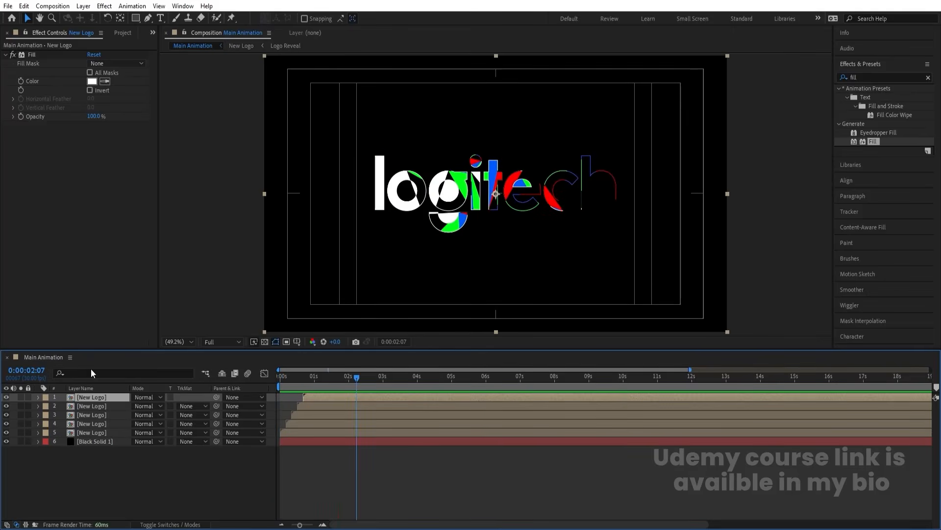
click(123, 485)
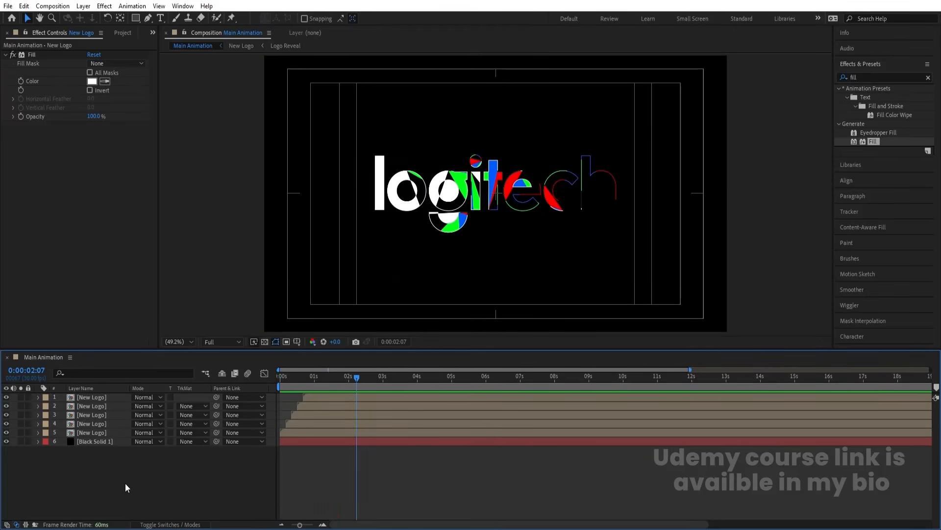
key(ctrl+n)
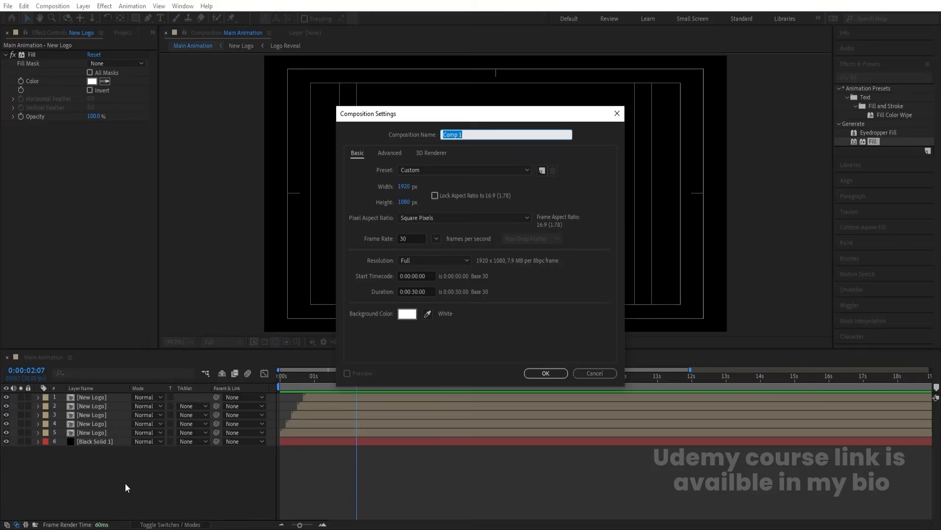
text(Lines)
key(Return)
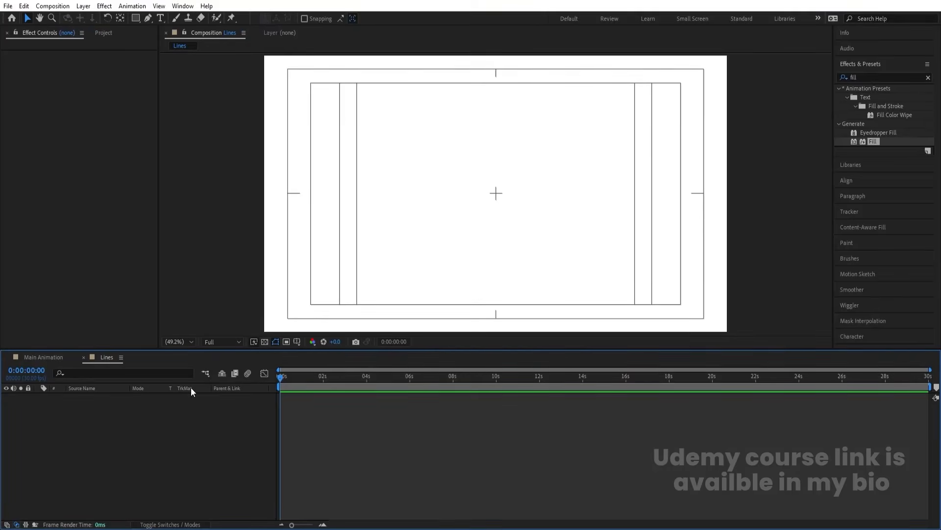
- Add a black solid to the Lines composition and lock its layer
key(ctrl+y)
key(Return)
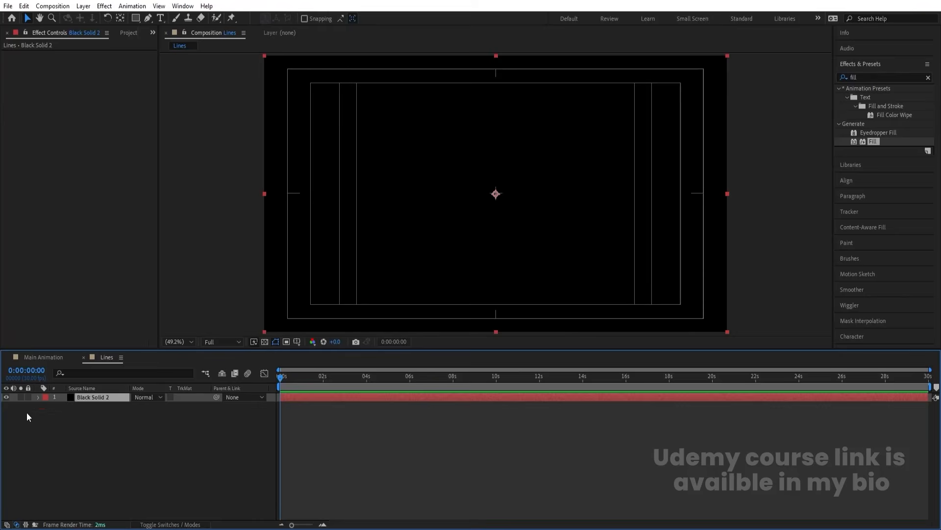
click(28, 397)
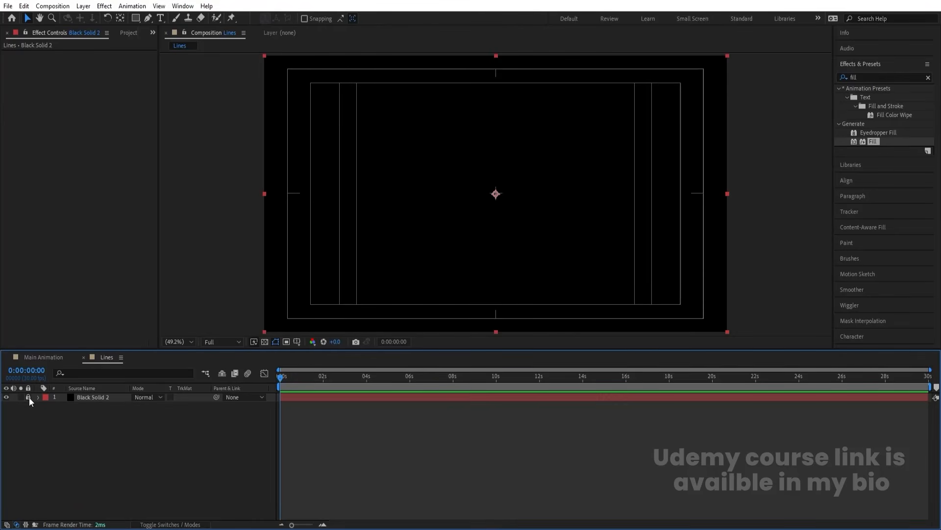
- Draw a slanted straight line with the Pen tool from the frame's top edge to its bottom edge, near the frame's left side
click(149, 18)
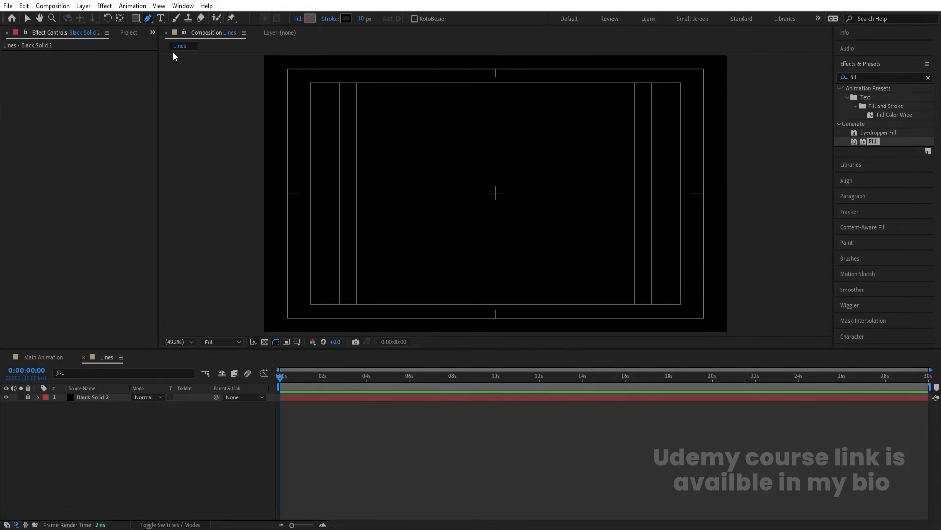
click(316, 56)
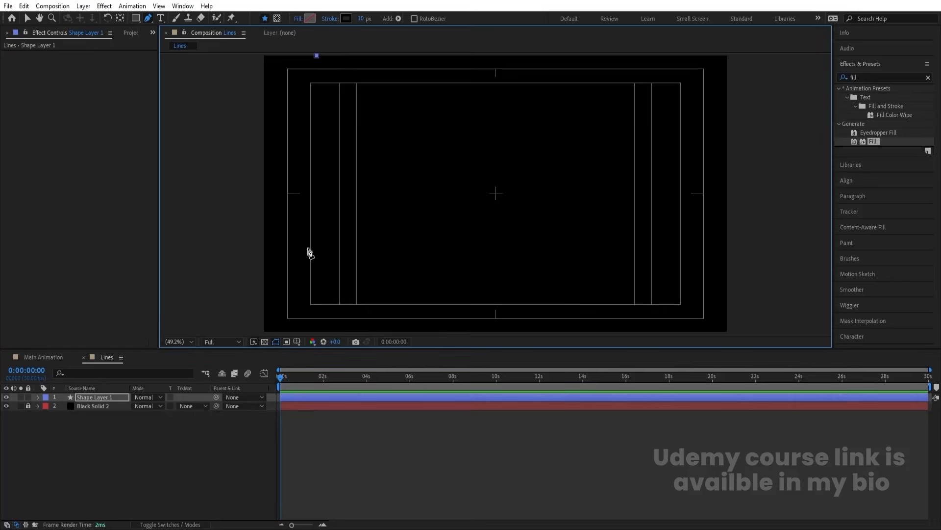
click(276, 330)
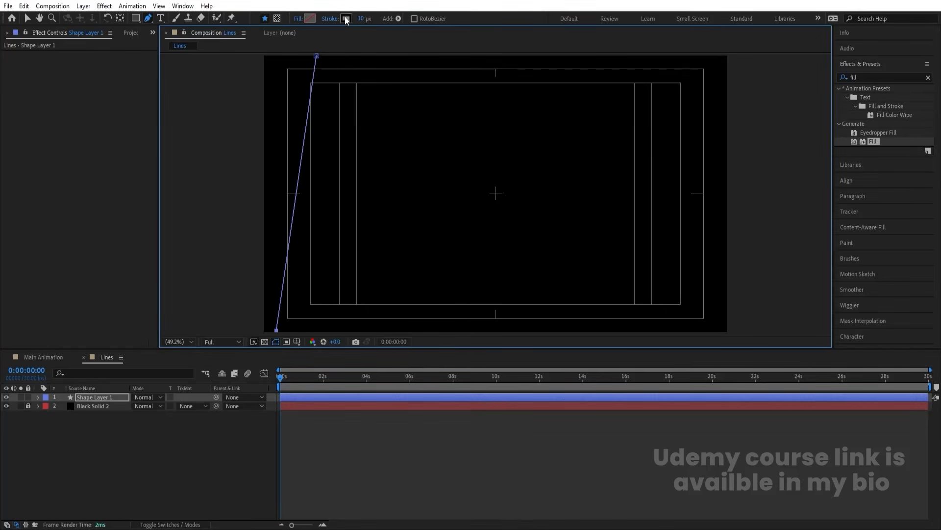
- Set the slanted line's stroke color to white and its stroke width to 2 px
click(347, 18)
drag(159, 338, 36, 127)
key(Return)
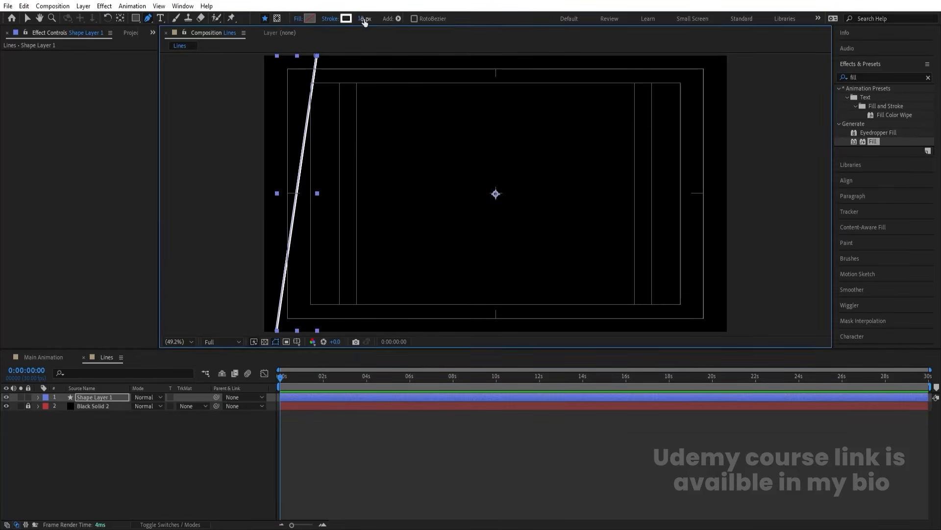
click(363, 19)
text(2)
key(Return)
click(101, 451)
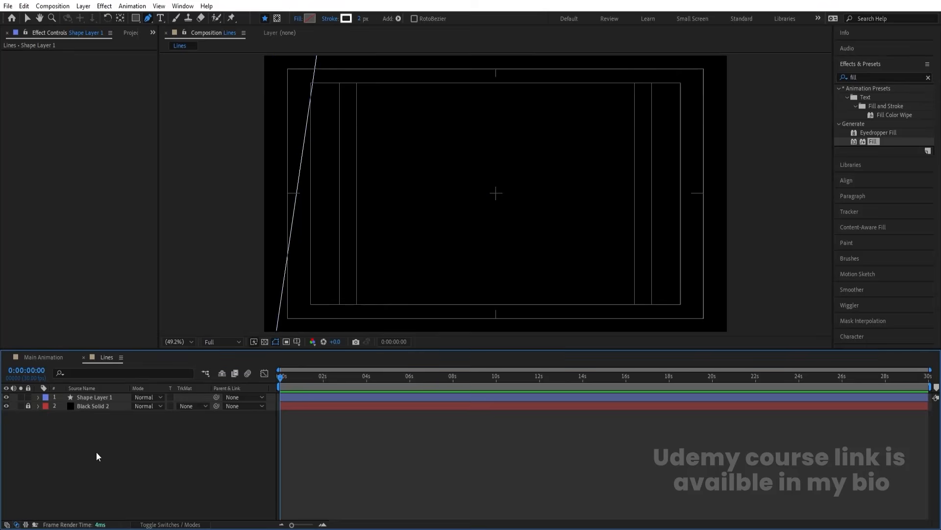
- Center the anchor point of Shape Layer 1 on the slanted line
click(85, 398)
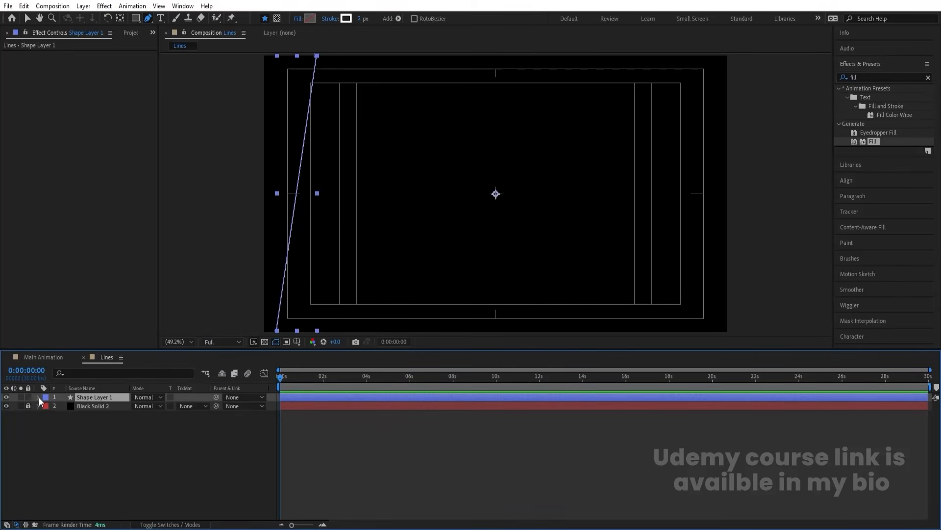
key(comma)
key(Num_Lock)
key(ctrl+alt+Home)
- Add a Repeater to Shape Layer 1 and expand its properties
click(39, 397)
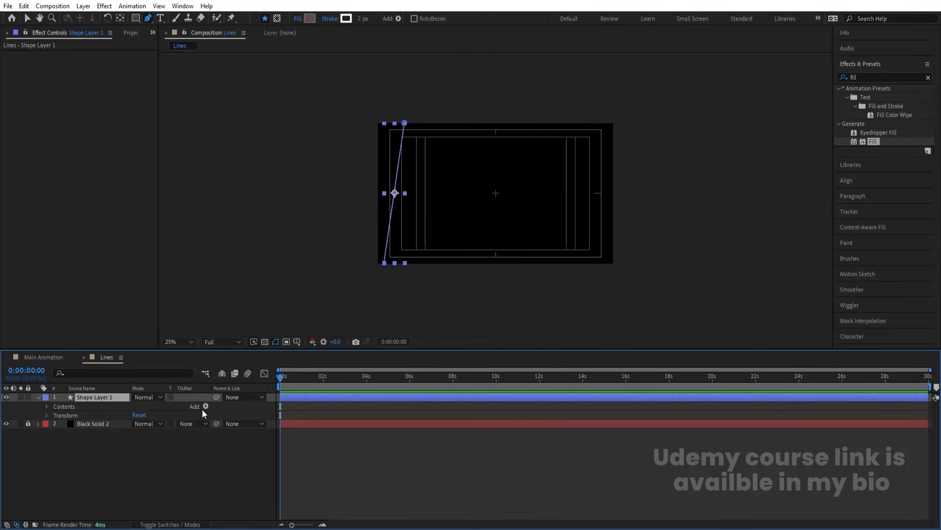
click(205, 407)
click(247, 326)
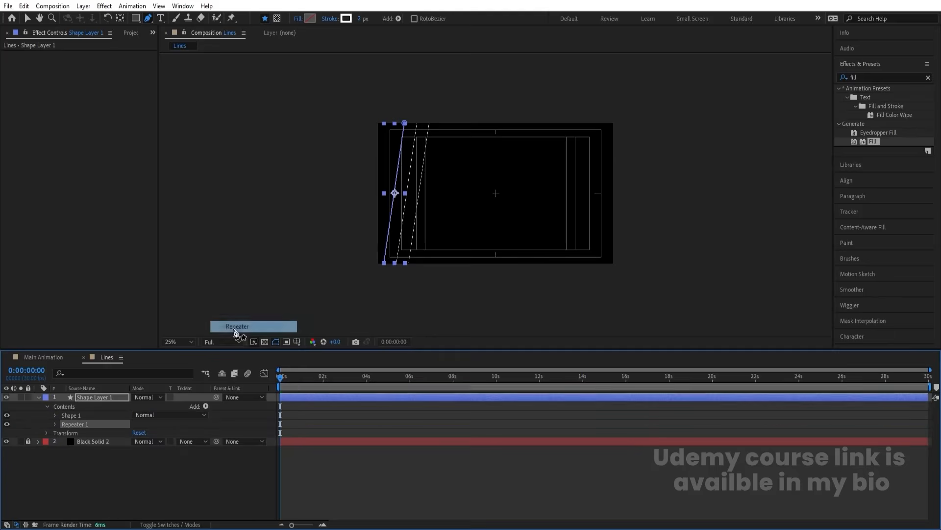
click(55, 424)
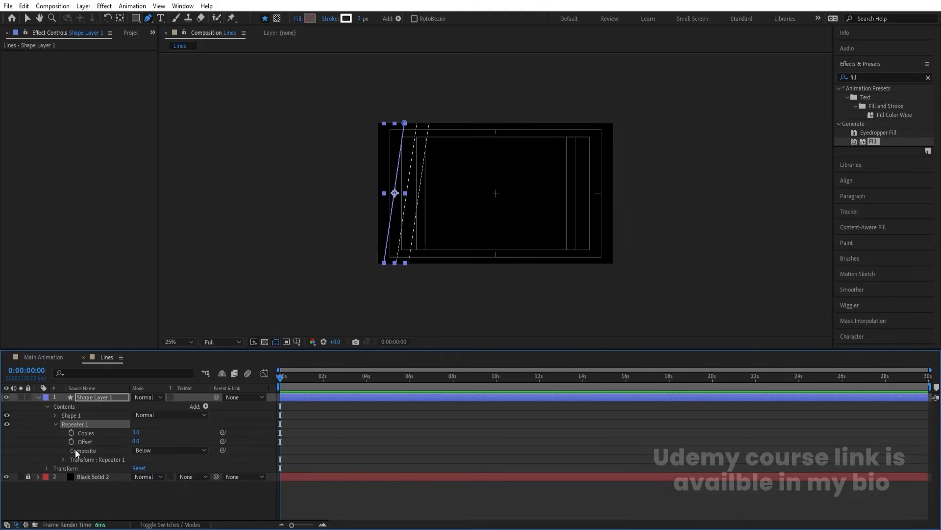
- Set the horizontal Position in the Repeater's transform to 15 so the line copies sit close together
click(63, 460)
drag(136, 476, 93, 471)
scroll(378, 213, up, 4)
scroll(368, 225, down, 2)
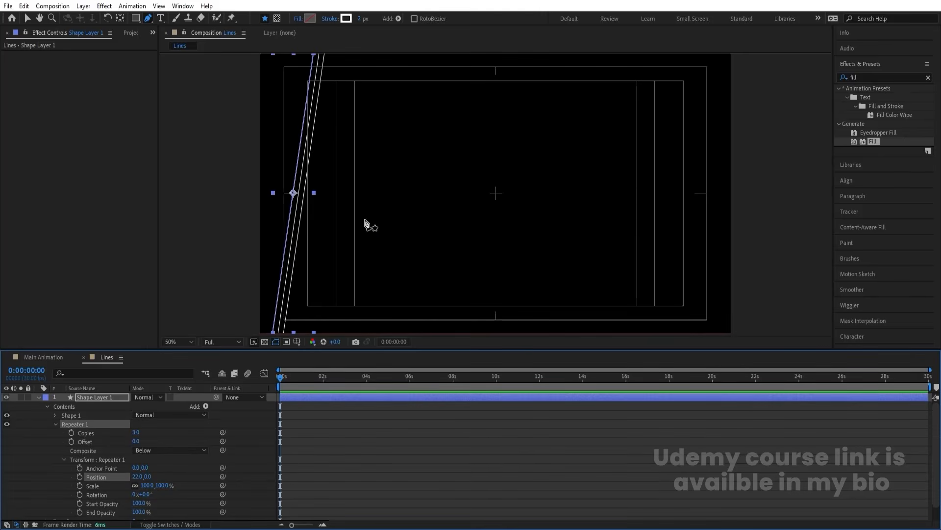
click(138, 476)
text(15)
key(Return)
- Set the Repeater's Copies to 113 so the slanted lines span the frame, and collapse Shape Layer 1
click(136, 432)
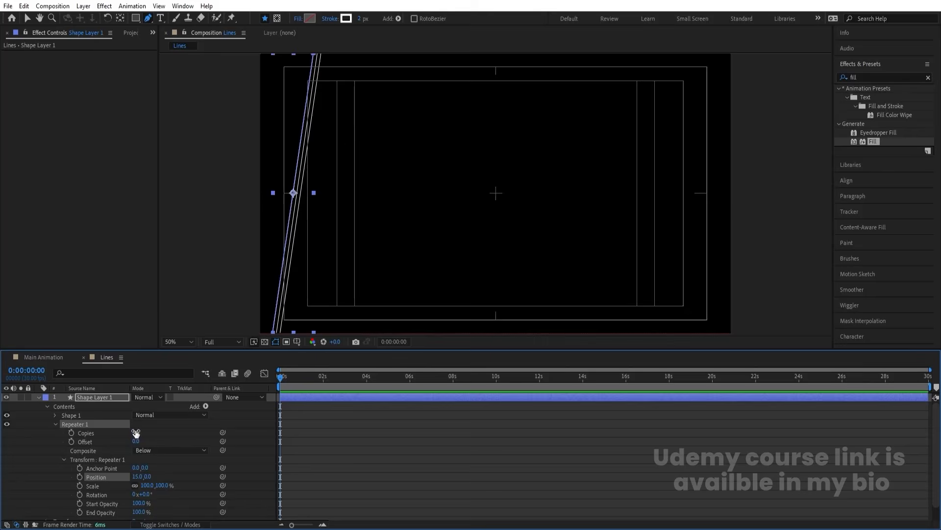
text(15)
key(Return)
drag(145, 434, 191, 432)
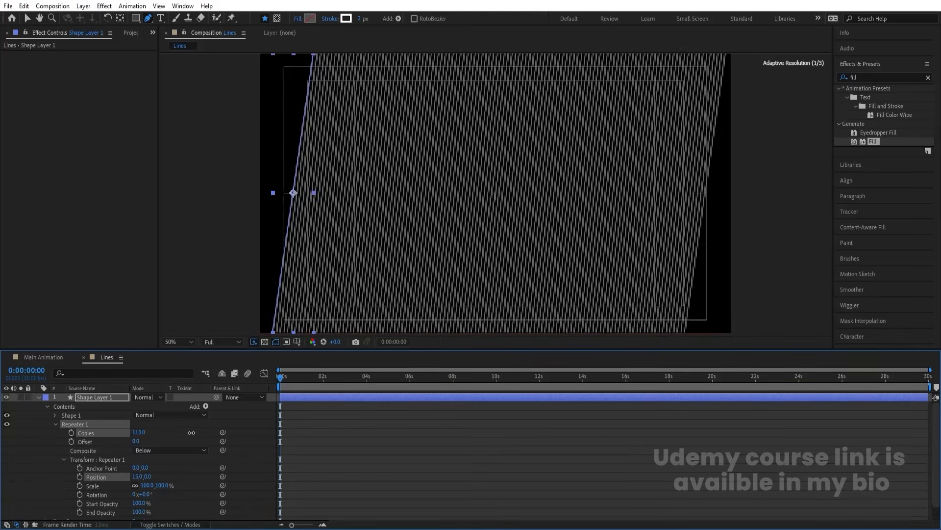
click(39, 397)
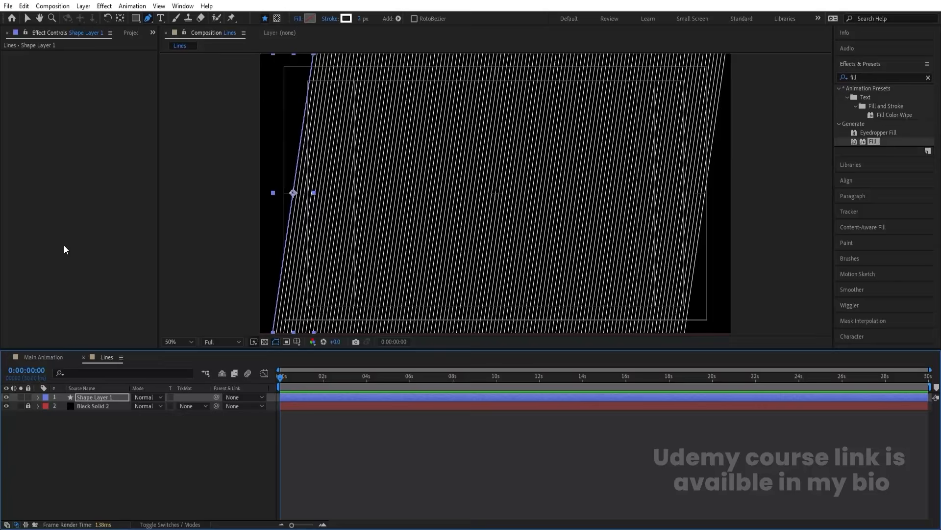
- Create a new composition named Circles and add a locked black solid to it
key(ctrl+n)
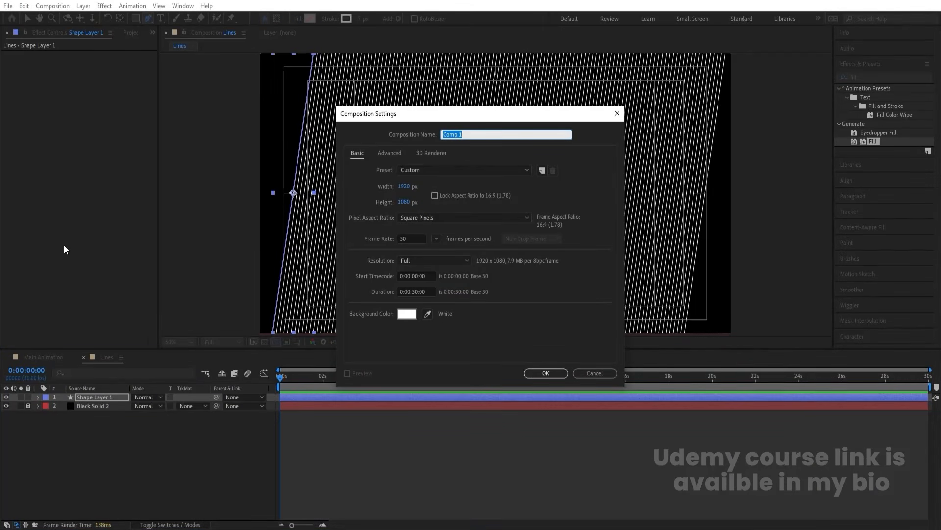
text(Circles)
key(Return)
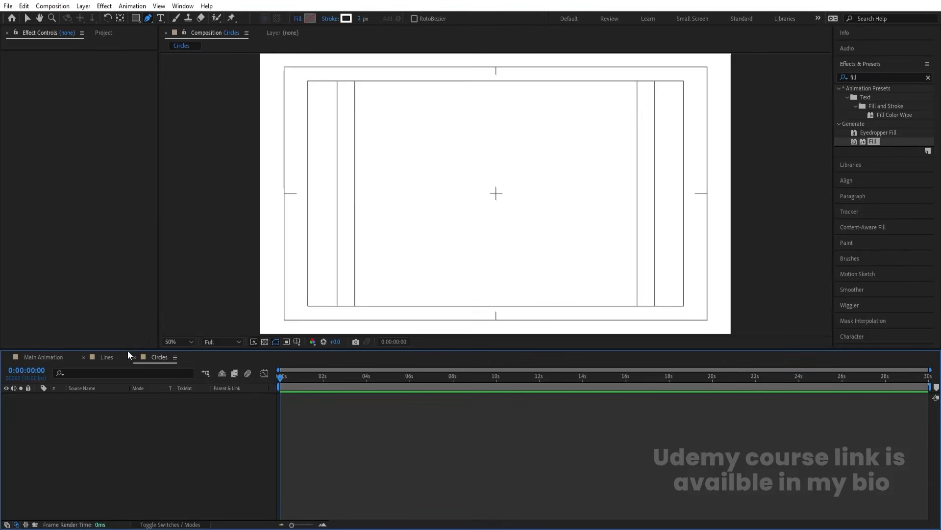
key(ctrl+y)
key(Return)
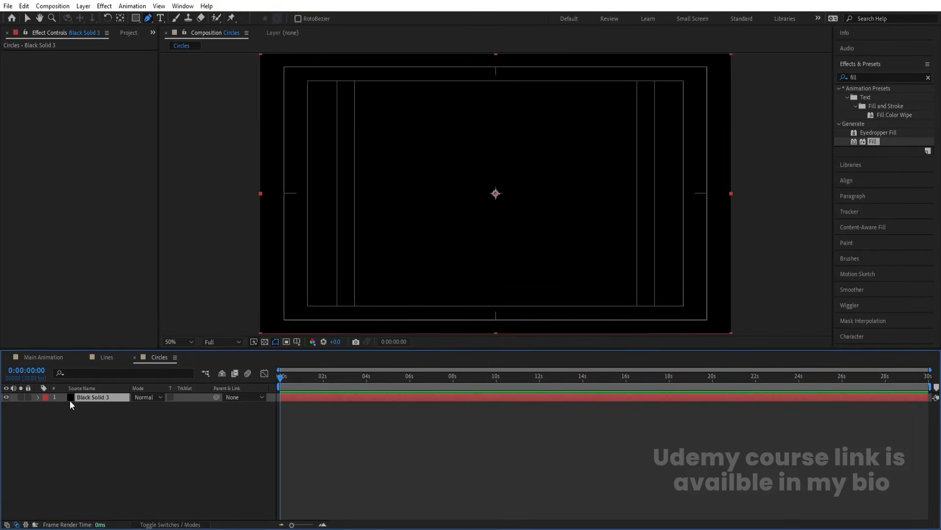
click(28, 397)
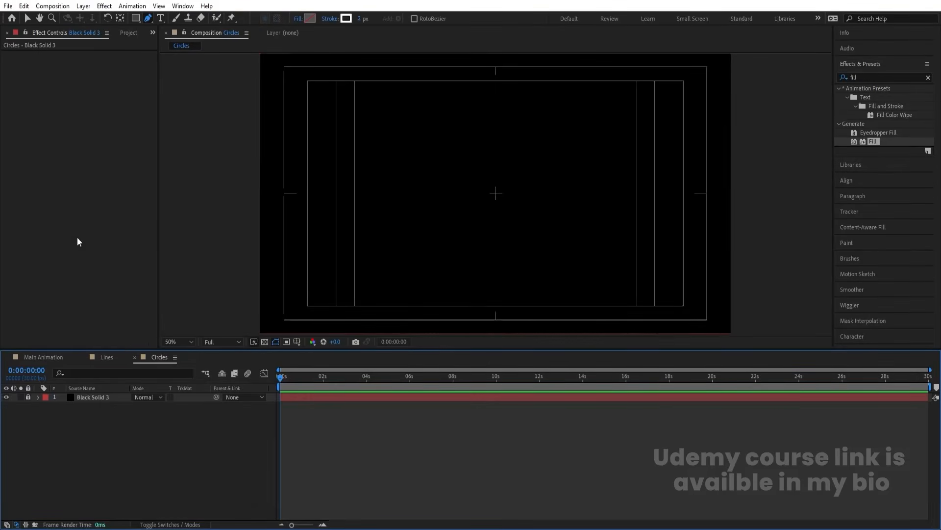
- Set up the Ellipse tool with a white fill and no stroke
click(133, 20)
click(162, 41)
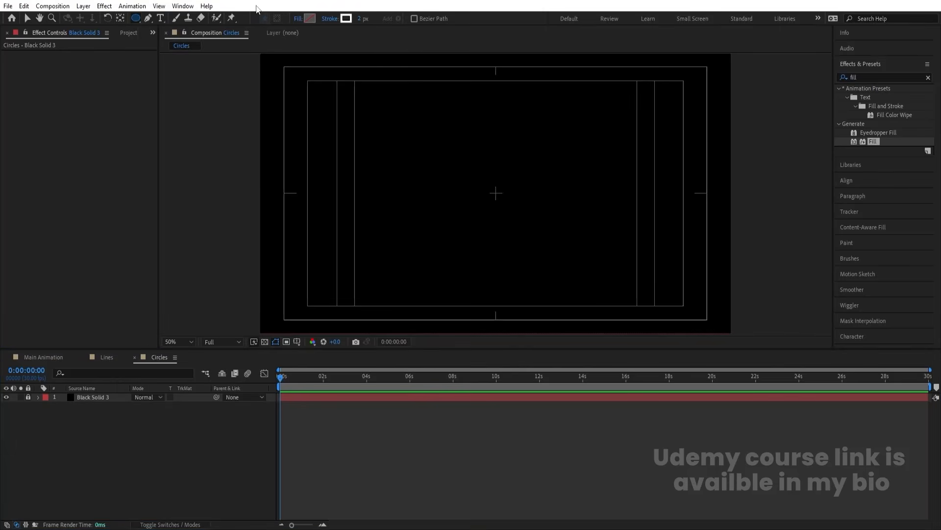
click(308, 19)
drag(188, 290, 15, 122)
key(Return)
click(329, 19)
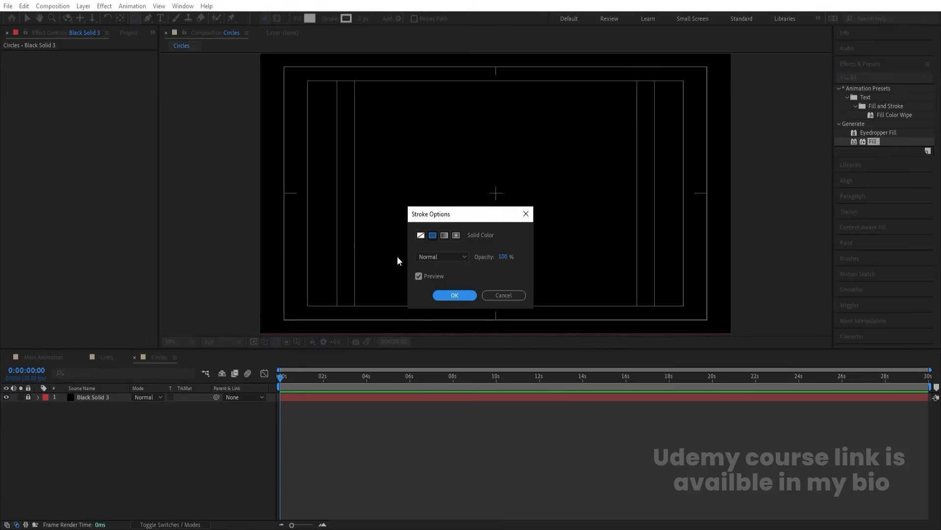
click(421, 237)
click(449, 295)
- Draw a tiny circle near the frame's upper-left corner and center the layer's anchor point on it
drag(291, 74, 296, 80)
click(169, 419)
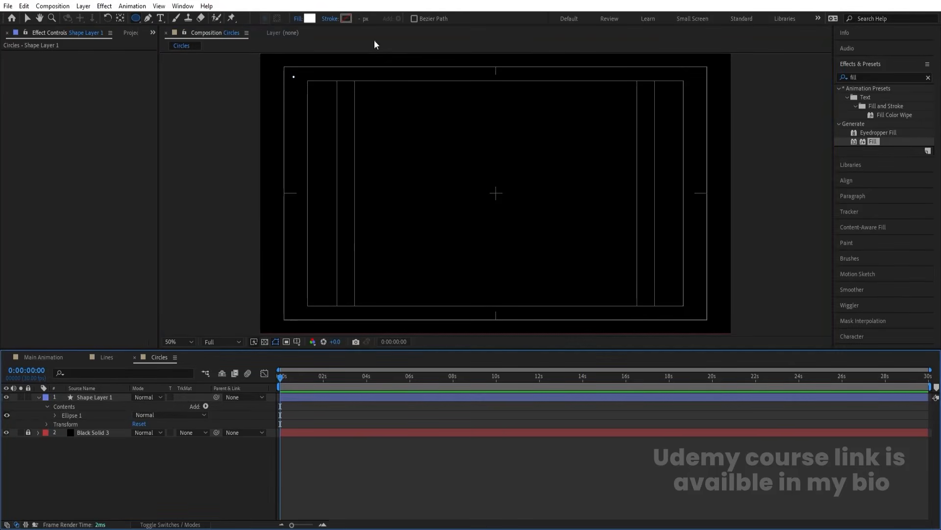
click(88, 398)
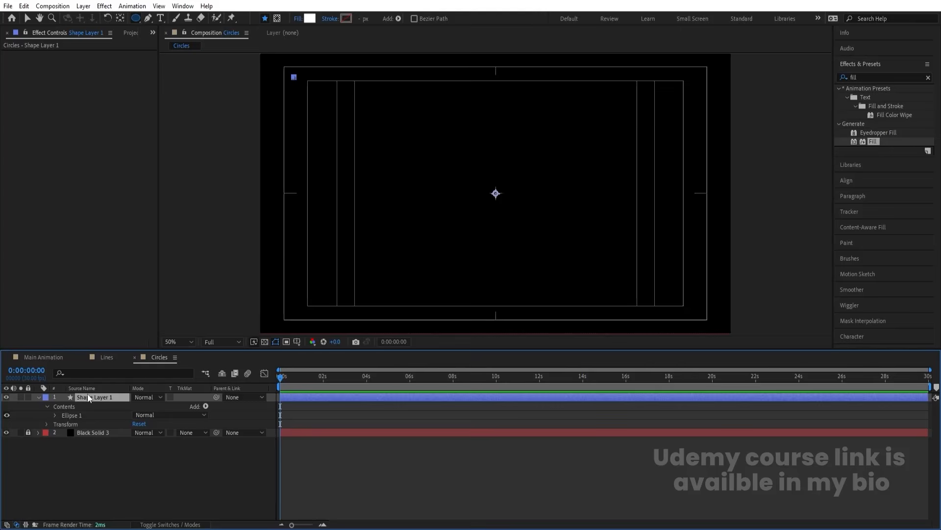
key(ctrl+alt+Home)
- Add a Repeater to the circle layer with 104 copies and a horizontal Position of 16 to form a row of dots
click(205, 407)
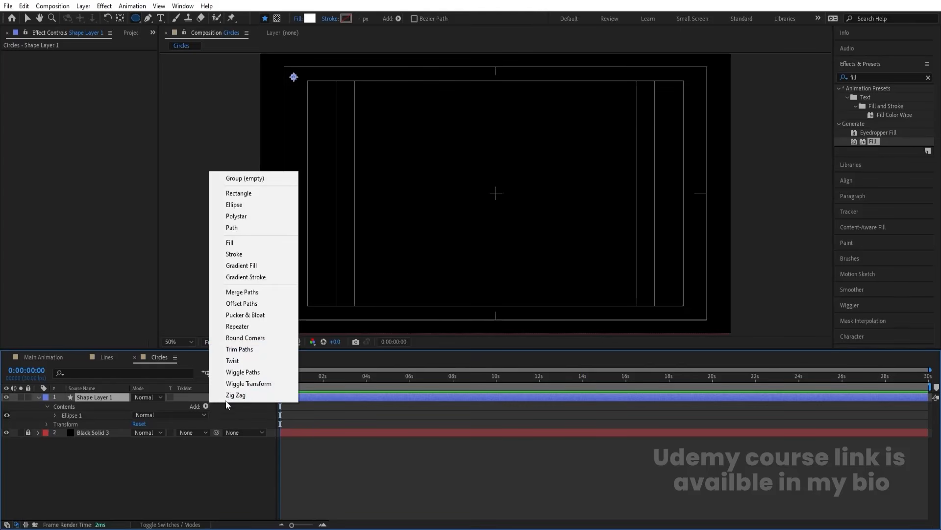
click(240, 326)
click(55, 424)
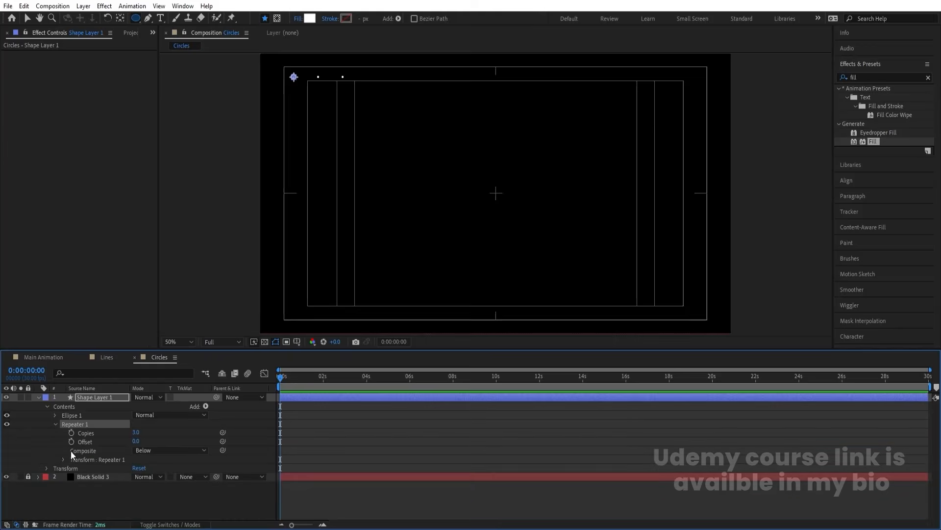
click(64, 459)
drag(138, 476, 110, 476)
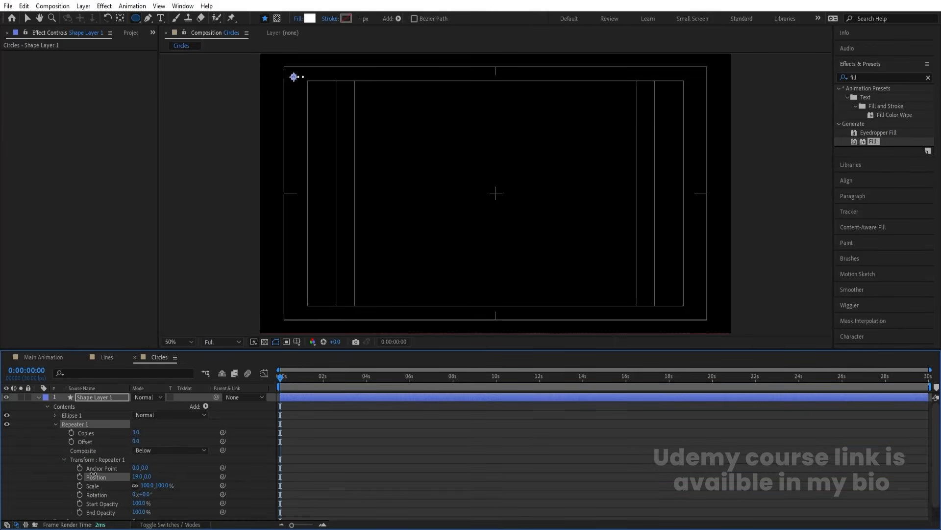
drag(135, 432, 162, 434)
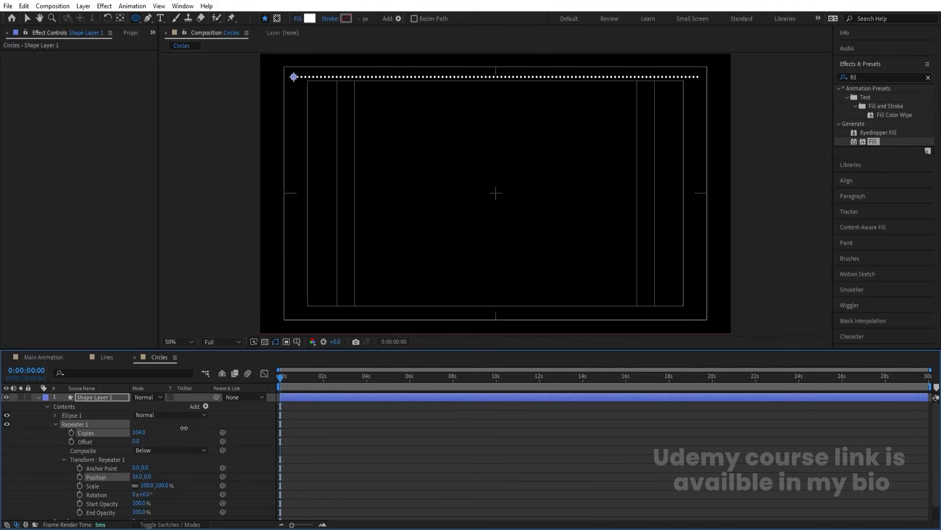
click(55, 424)
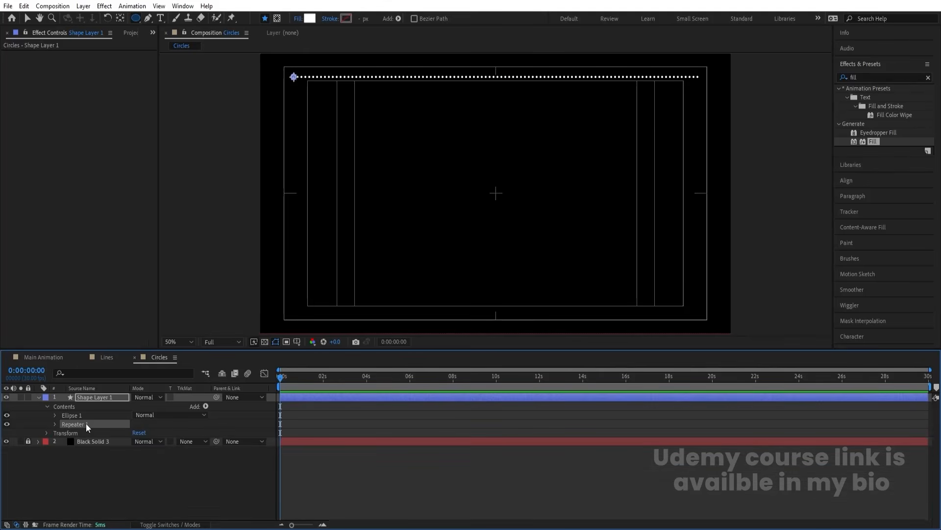
- Duplicate the Repeater and set the copy's Position to 0, 17 so the dot row repeats downward
key(ctrl+d)
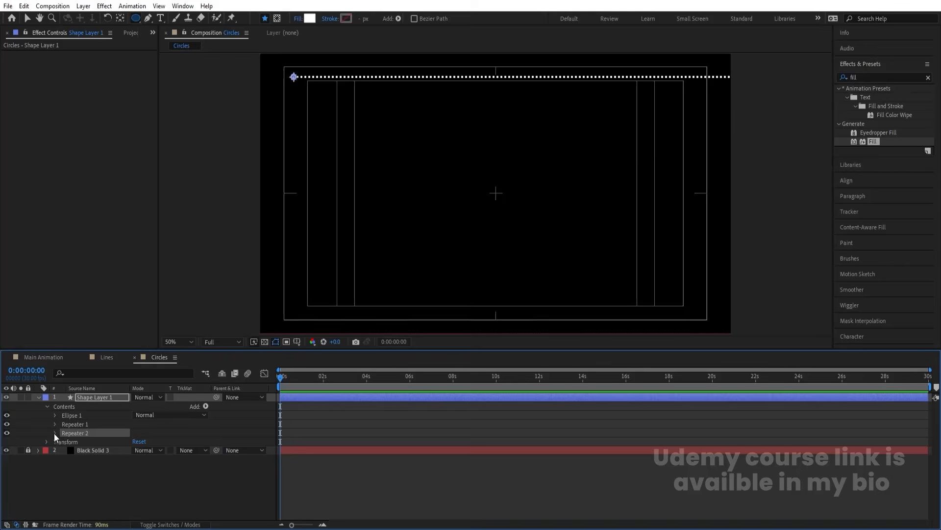
click(55, 433)
click(63, 468)
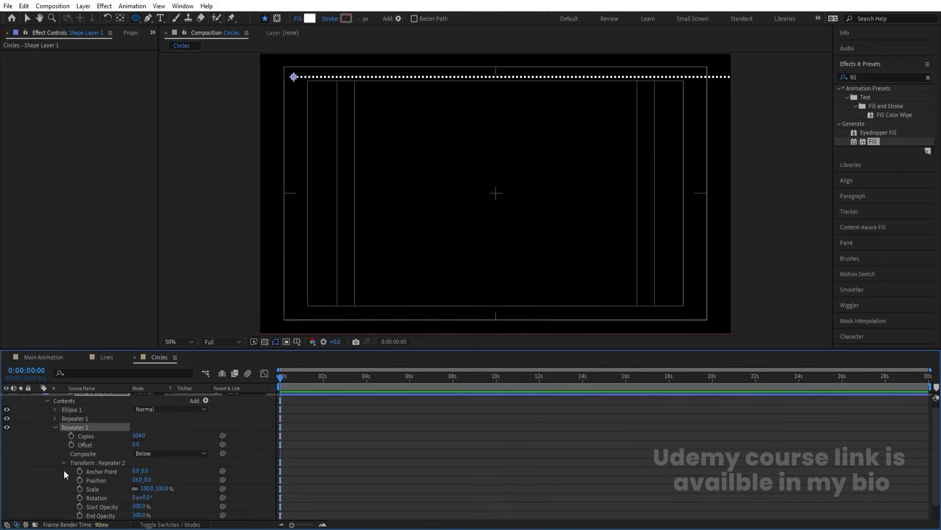
click(136, 480)
text(0)
key(Return)
drag(147, 480, 156, 480)
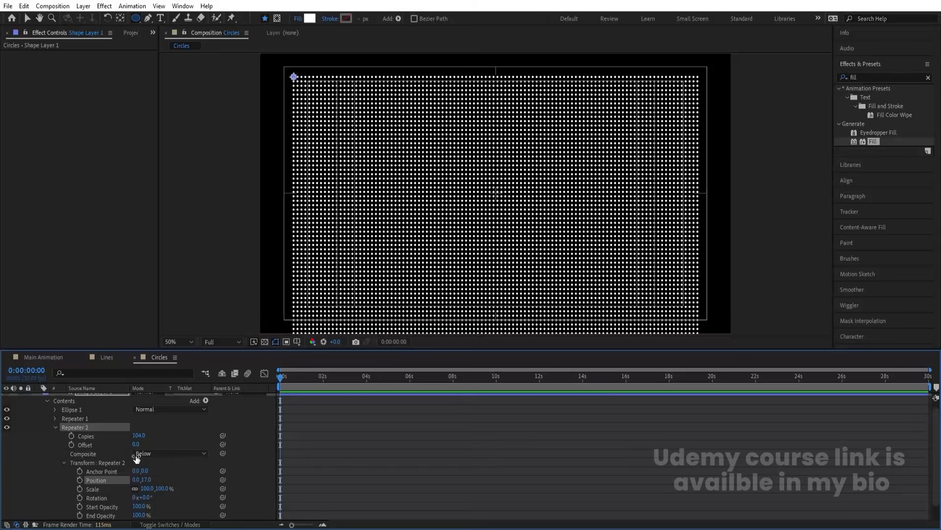
- Set the second Repeater's Copies to 50 and collapse the circle layer
click(139, 435)
text(50)
key(Return)
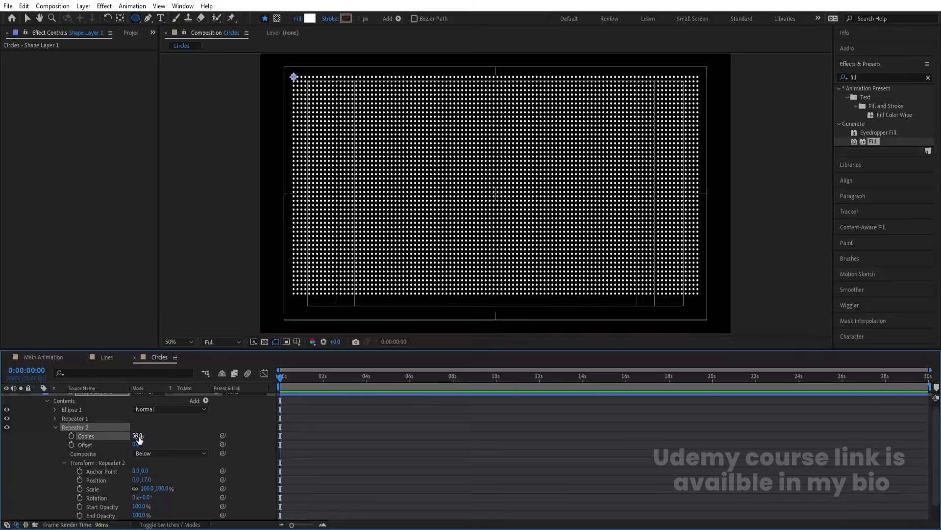
scroll(149, 443, up, 1)
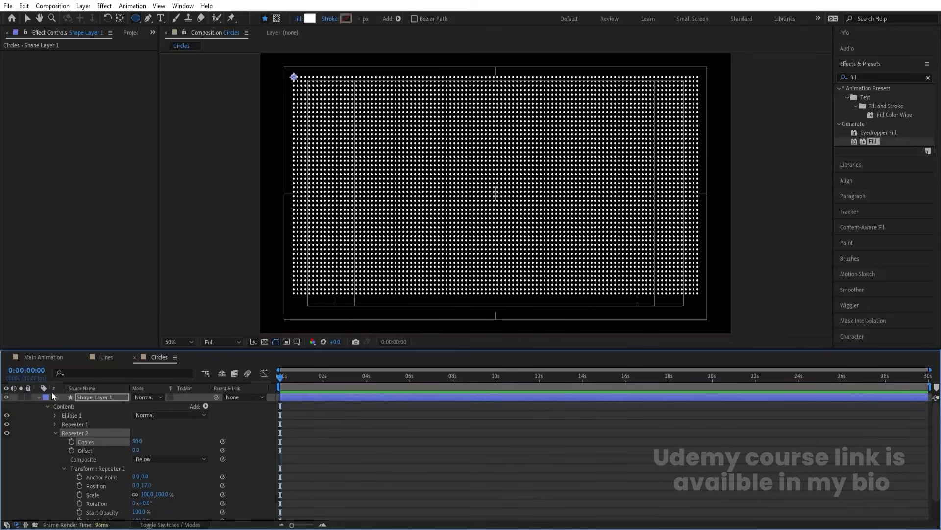
click(38, 398)
- Switch to the Main Animation composition and place the playhead at 0:00:00:25, five frames after the top New Logo layer starts
click(44, 357)
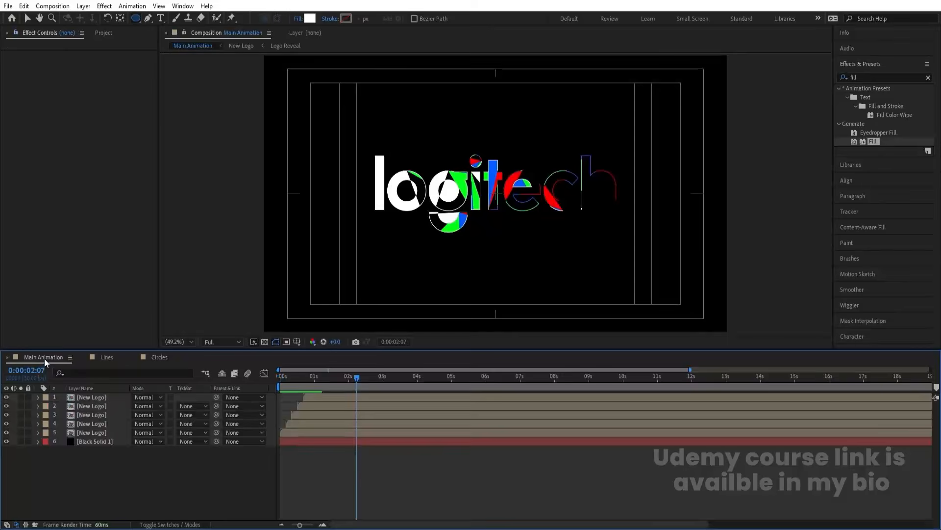
click(307, 394)
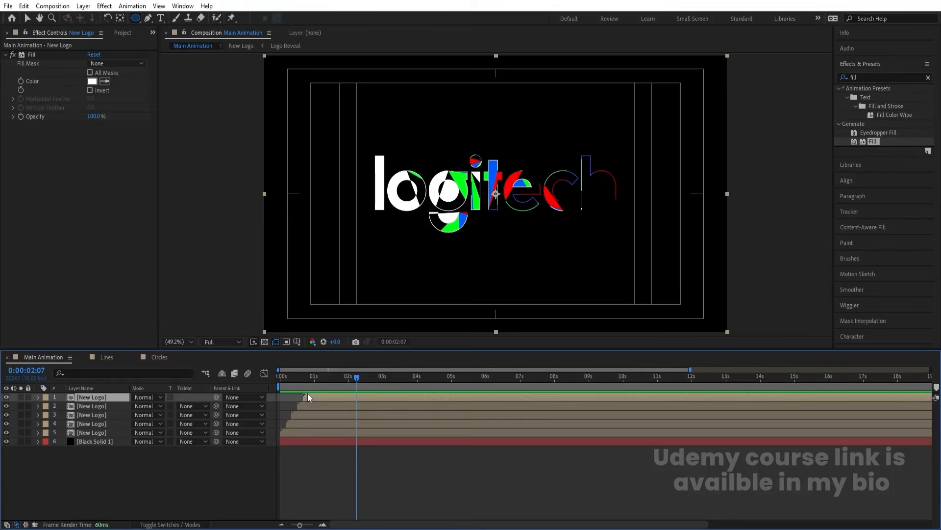
key(i)
key(equal)
key(equal)
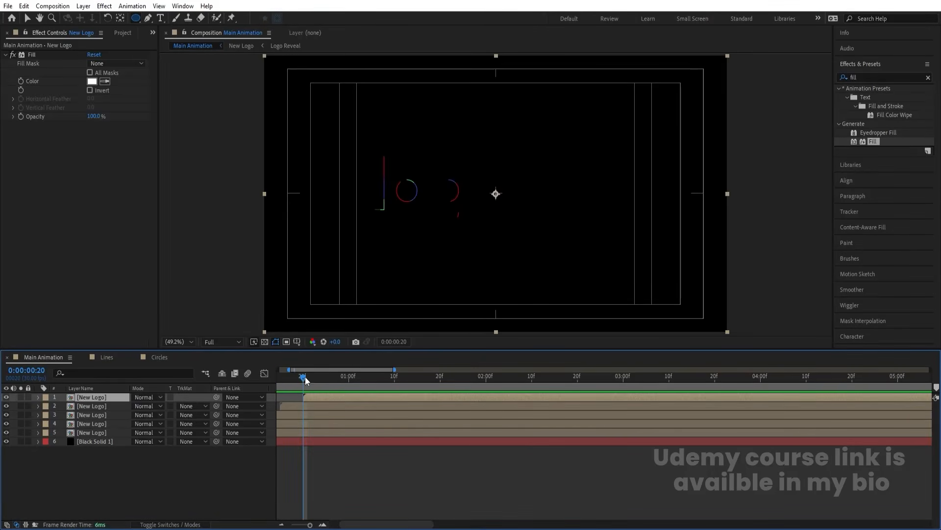
drag(305, 380, 361, 389)
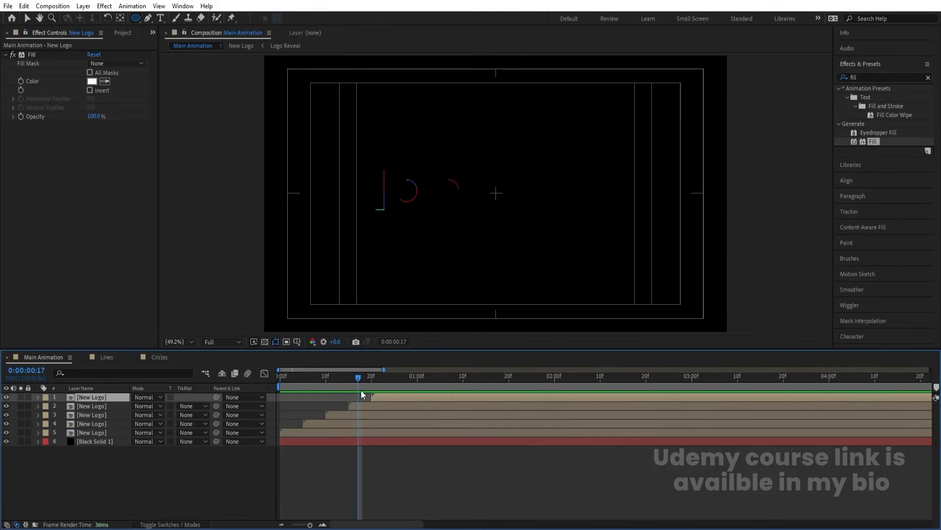
key(equal)
click(429, 380)
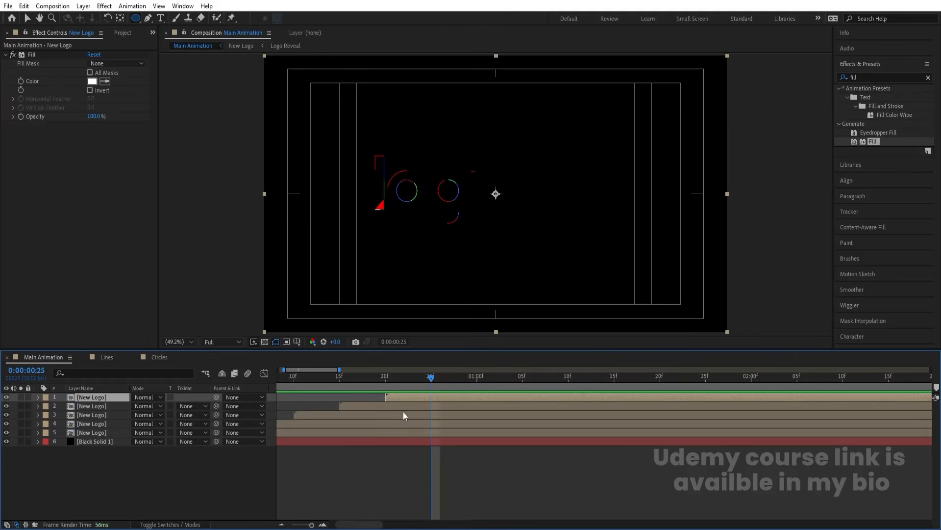
- Add the Lines composition as the top layer of Main Animation, starting at the playhead
key(ctrl+0)
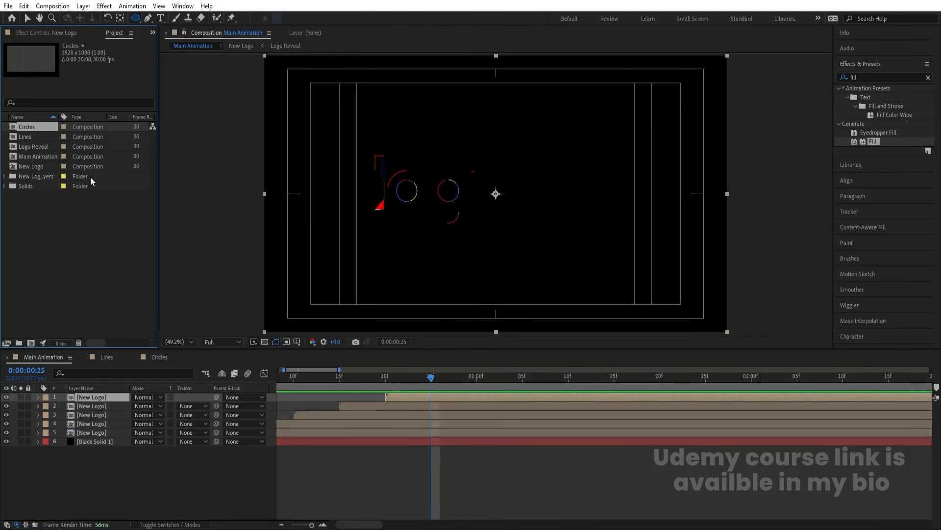
click(26, 137)
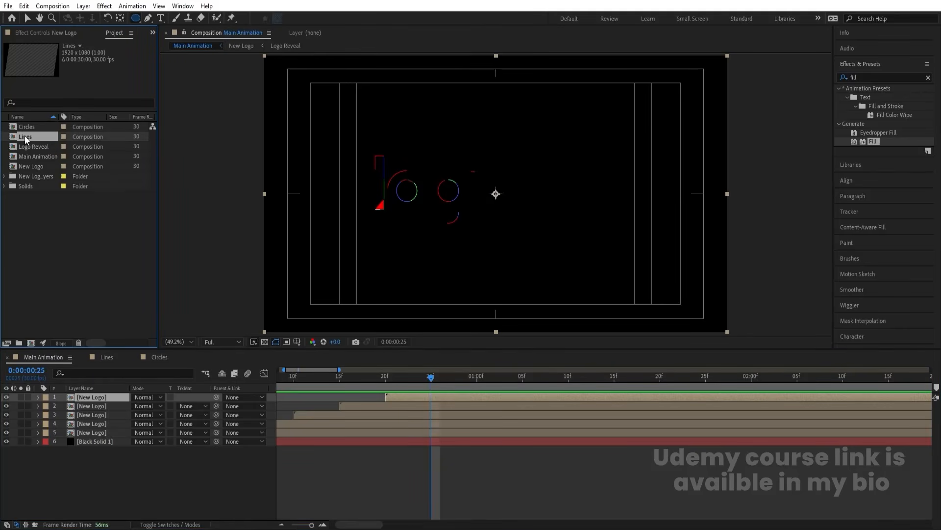
drag(111, 380, 119, 395)
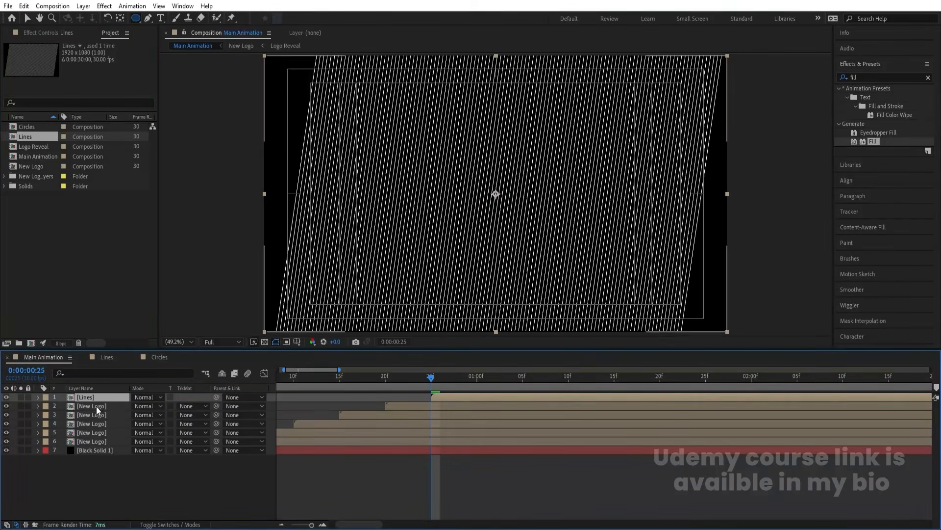
- Duplicate the uppermost New Logo layer and rename the copy Mask
click(96, 405)
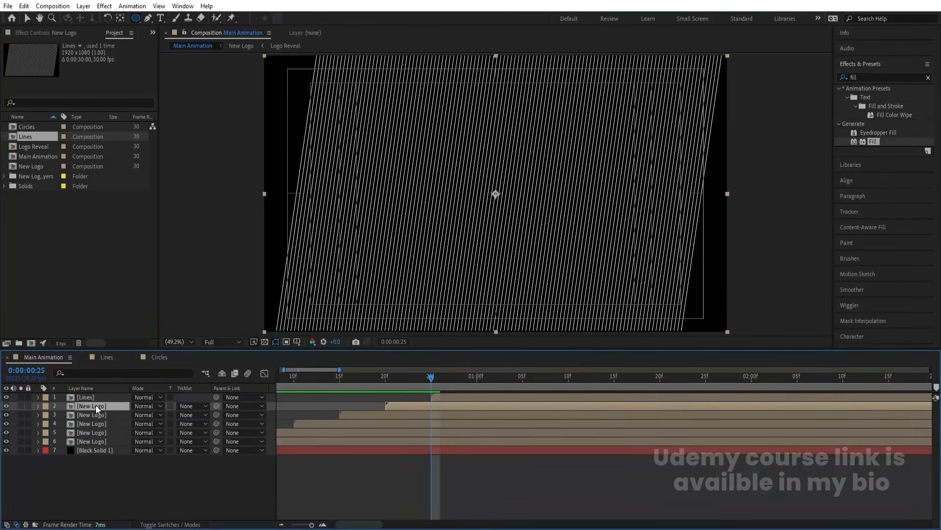
key(ctrl+d)
key(Return)
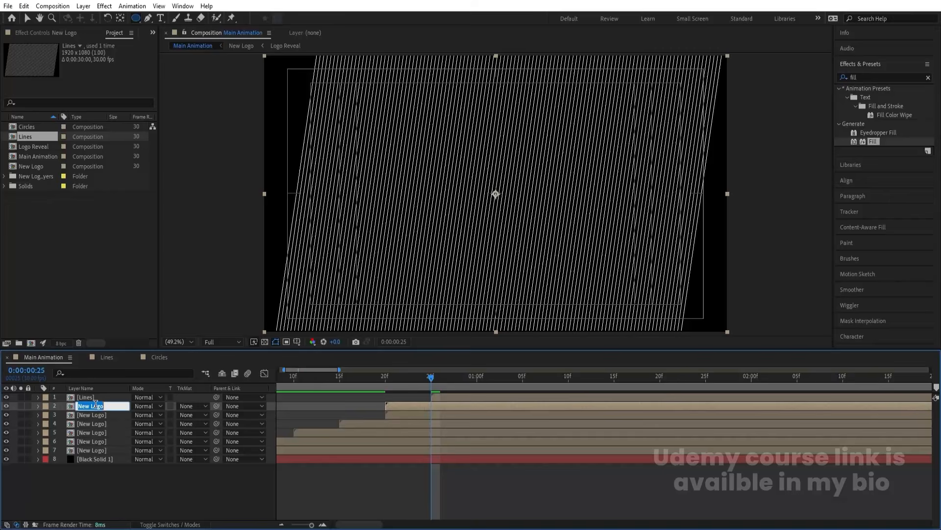
text(Mask)
key(Return)
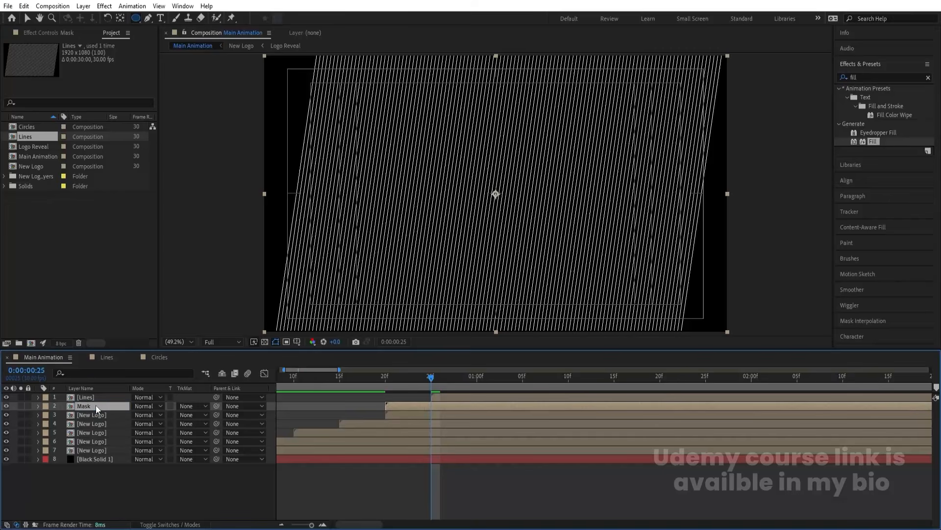
- Move the Mask layer above the Lines layer and set its label color to Lavender
drag(95, 405, 93, 395)
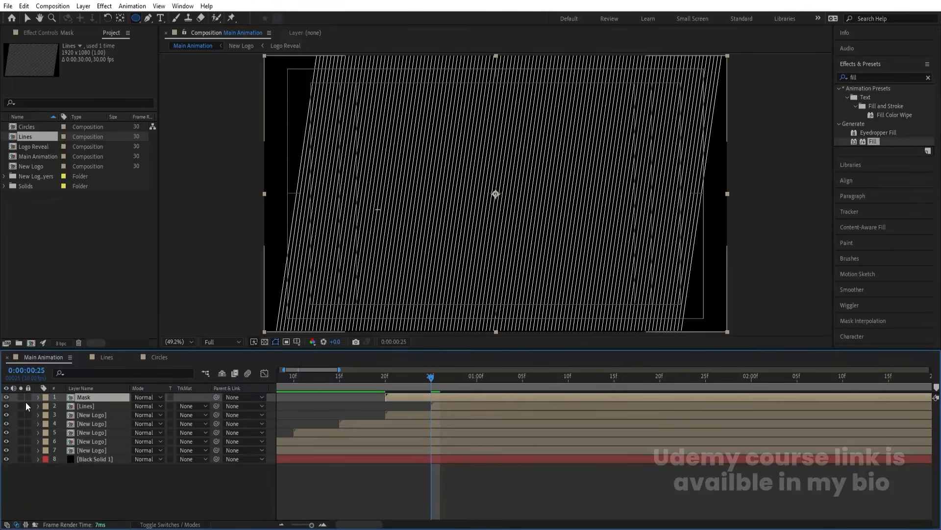
click(45, 398)
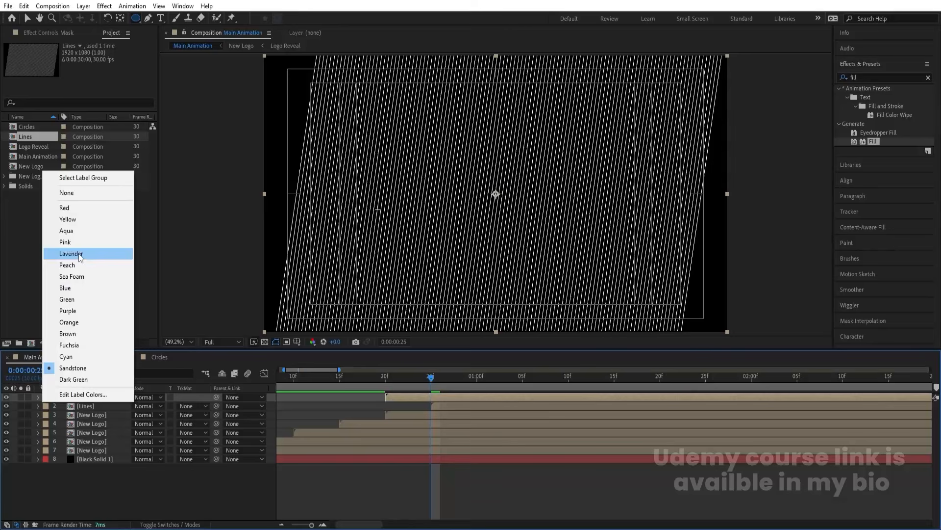
click(81, 254)
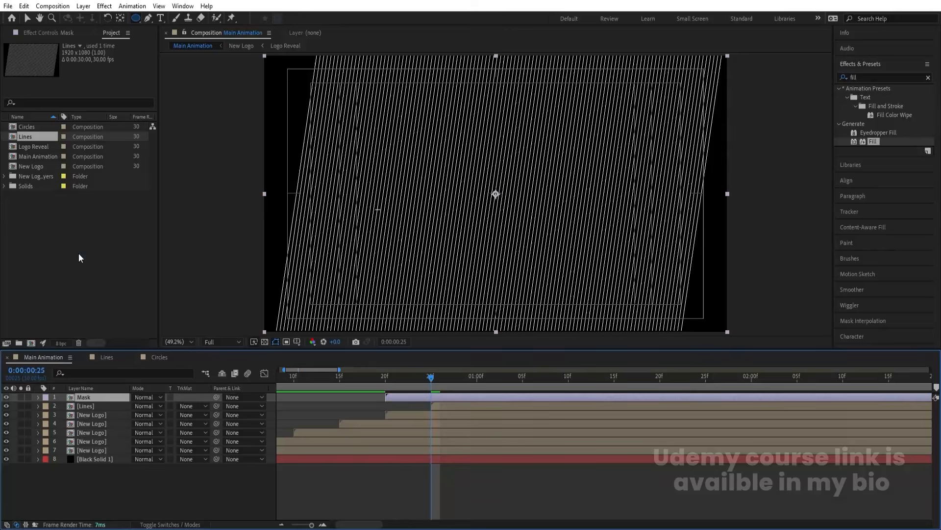
- Set the Mask layer's label color to Yellow and move its start to 0:00:00:25, aligned with the Lines layer
click(45, 398)
click(67, 220)
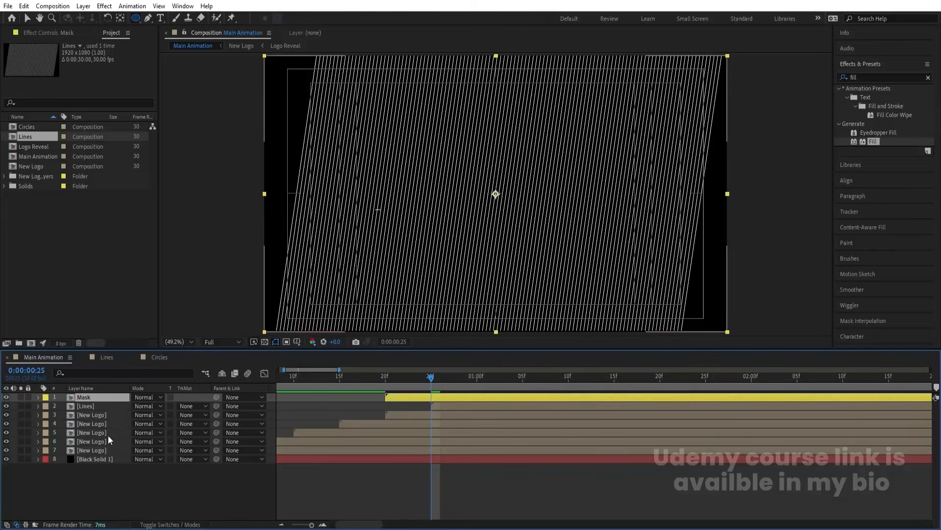
drag(392, 398, 436, 397)
- Set the Lines layer's track matte to Alpha Matte "Mask" and preview the animation
click(182, 407)
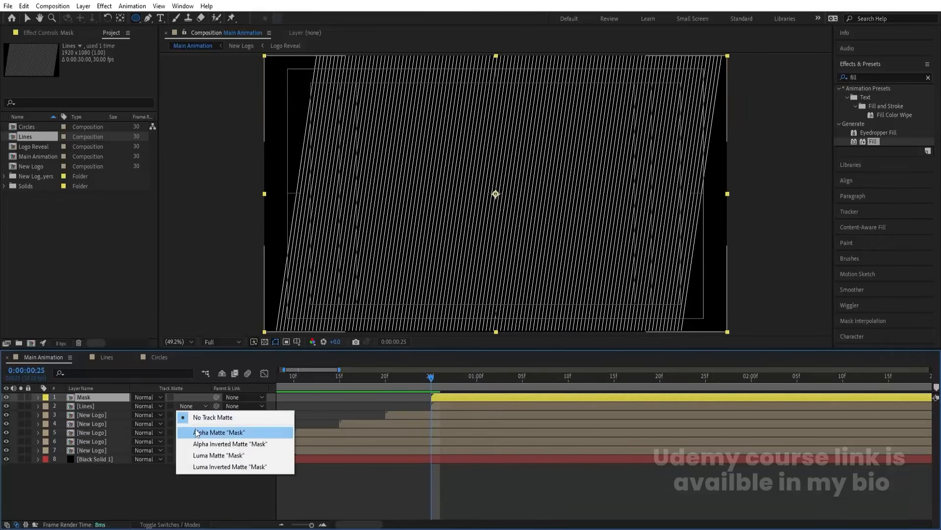
click(196, 431)
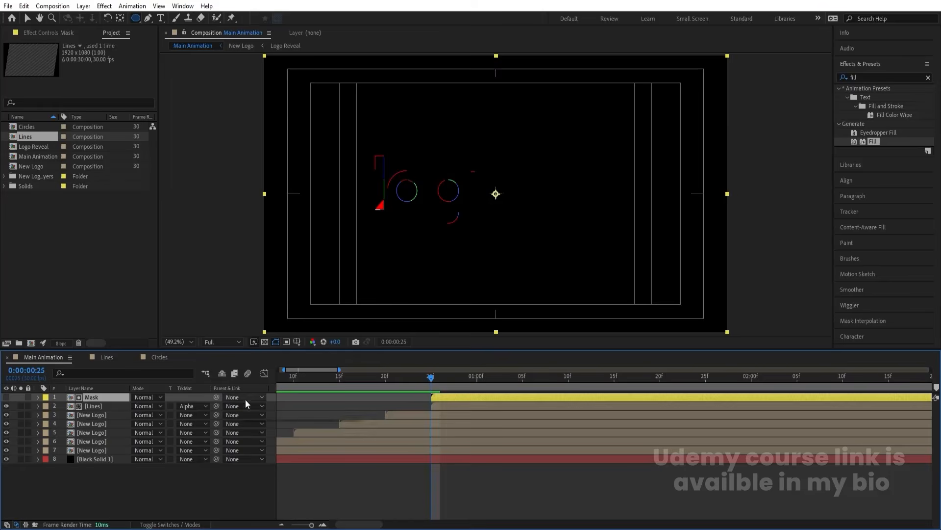
key(space)
key(space)
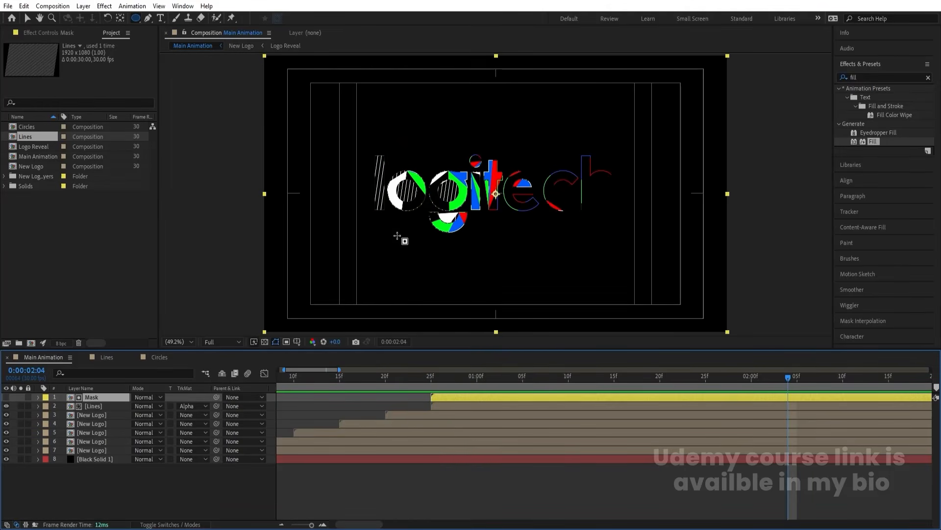
click(437, 499)
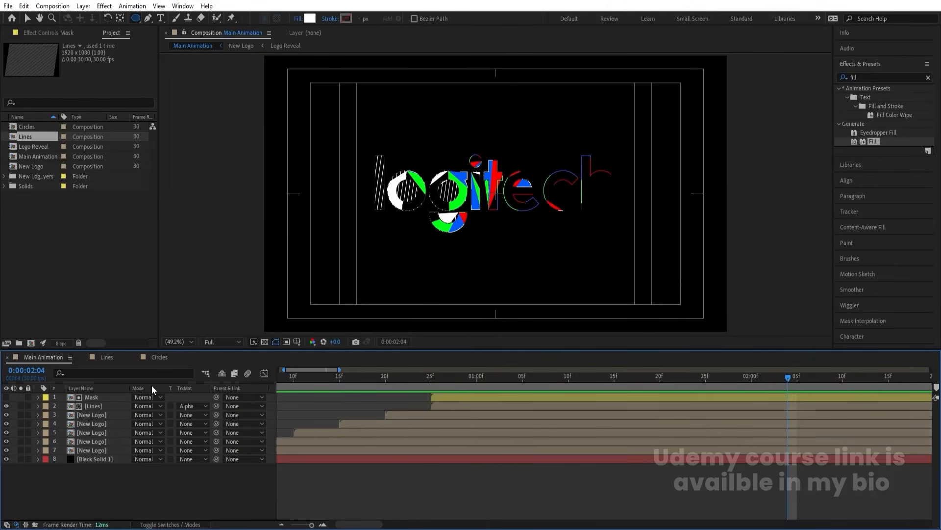
- Duplicate the Mask and Lines layers together as a second matte pair
click(436, 404)
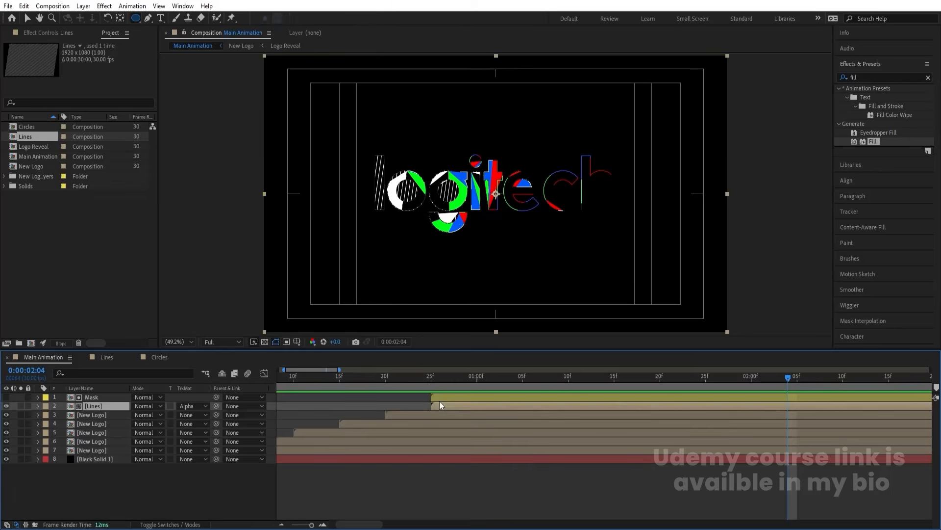
shift+click(437, 399)
key(ctrl+d)
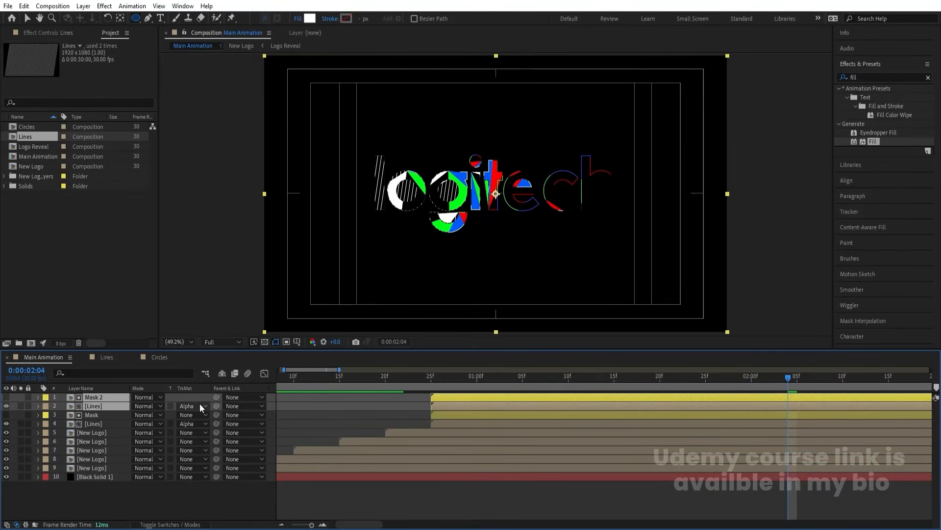
- Move the duplicated Mask 2 and Lines layers so they start at 0:00:01:00, five frames after the original pair
drag(431, 375, 412, 378)
key(=)
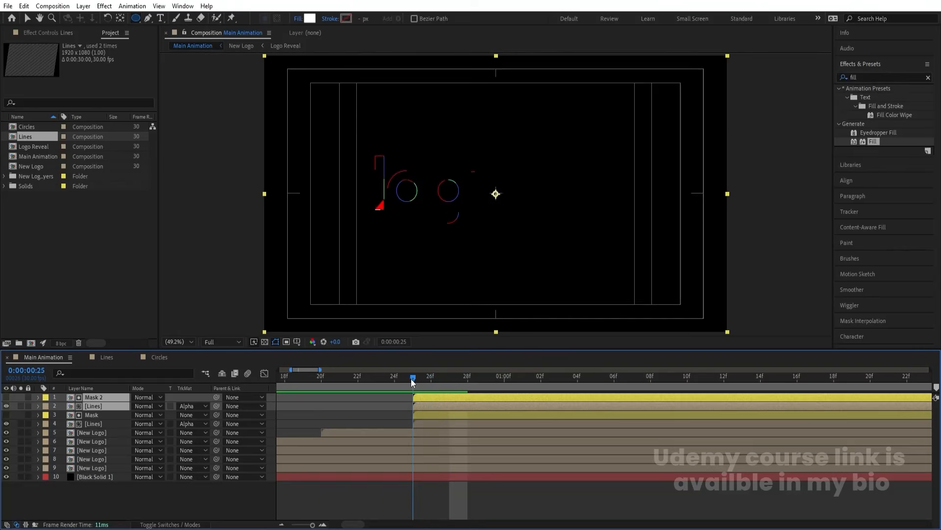
key(minus)
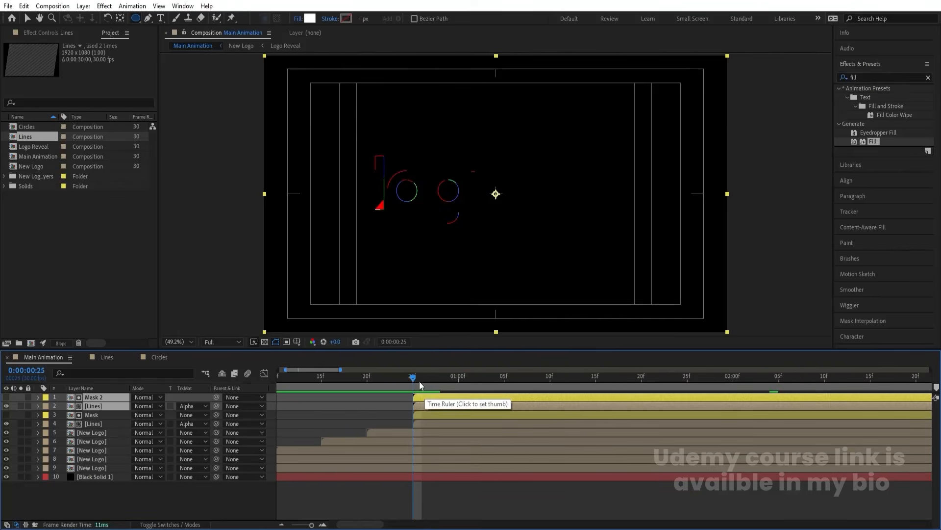
key(=)
key(minus)
drag(416, 382, 459, 382)
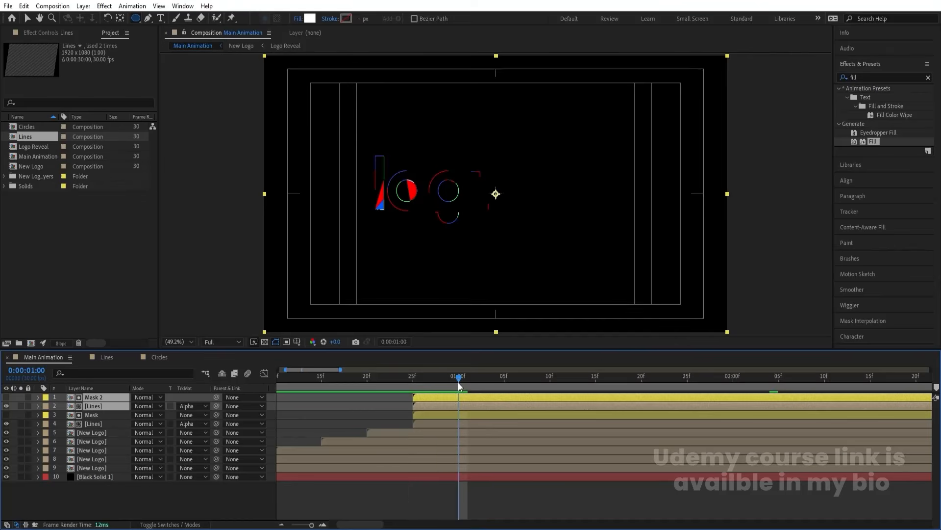
key([)
- Apply the Tint effect to the upper Lines layer, swap its black and white mapping colors, and preview the animation
click(428, 403)
click(472, 403)
key(space)
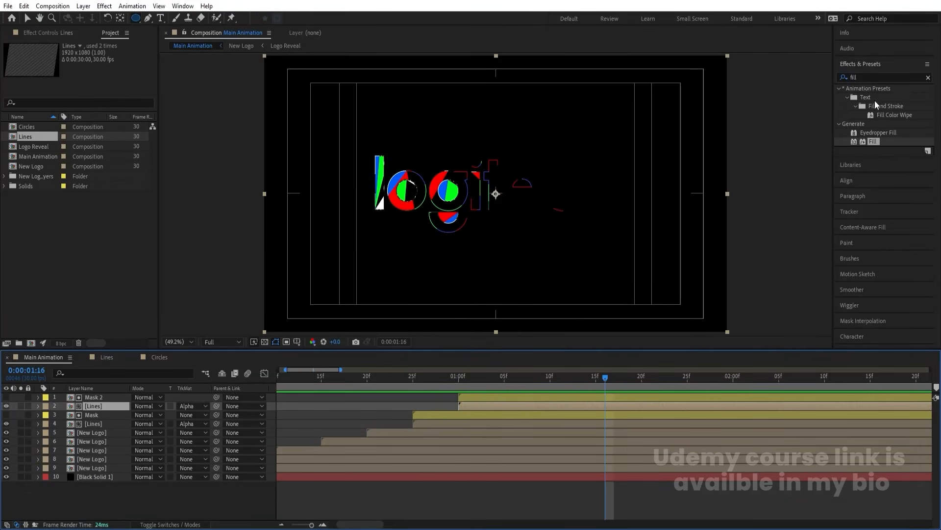
click(865, 79)
text(tint)
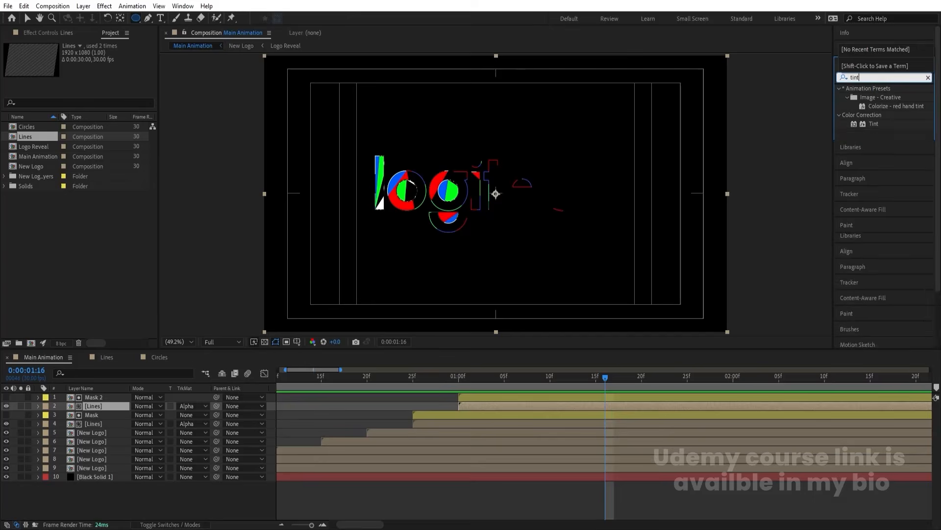
double_click(875, 124)
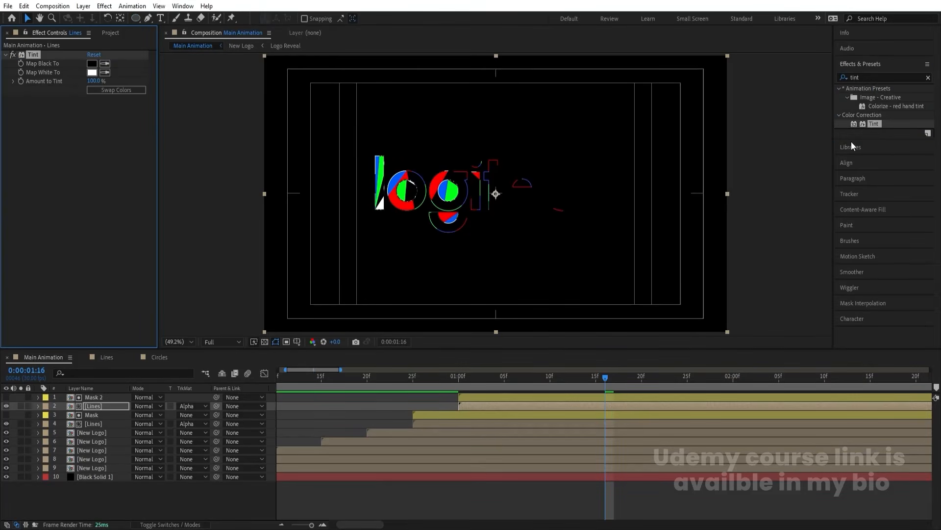
click(116, 90)
key(space)
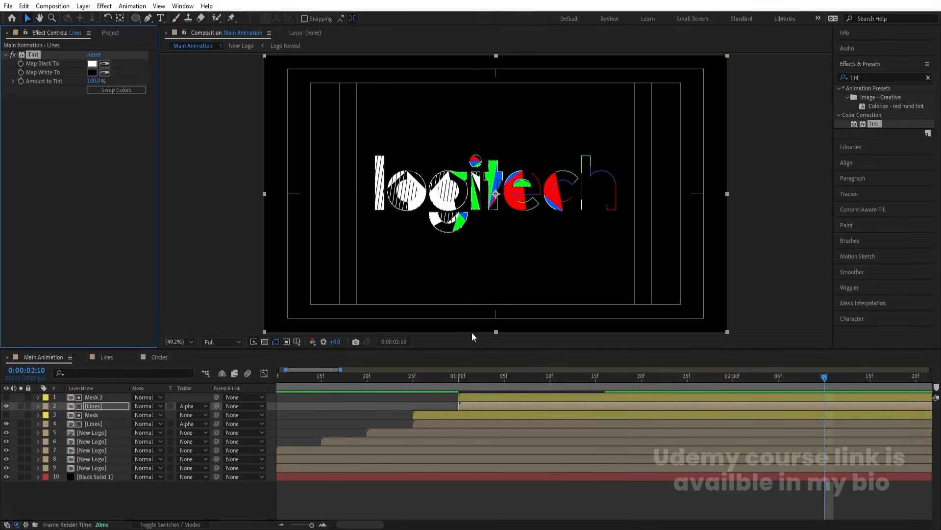
- Place the playhead at 0:00:01:05, five frames after the upper Lines layer starts
click(503, 388)
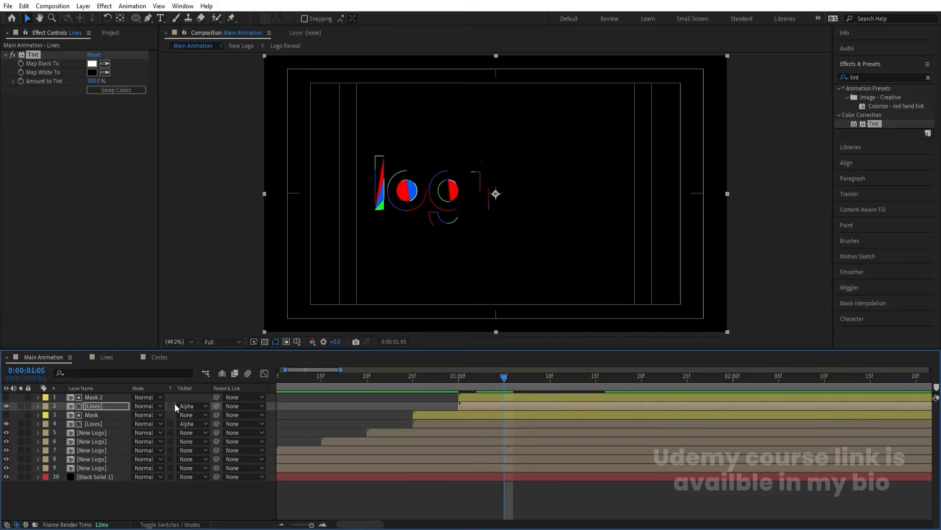
- Duplicate both Lines layers with their masks, stacking the copies on top and starting the pairs at 0:00:01:05 and 0:00:01:10
click(93, 423)
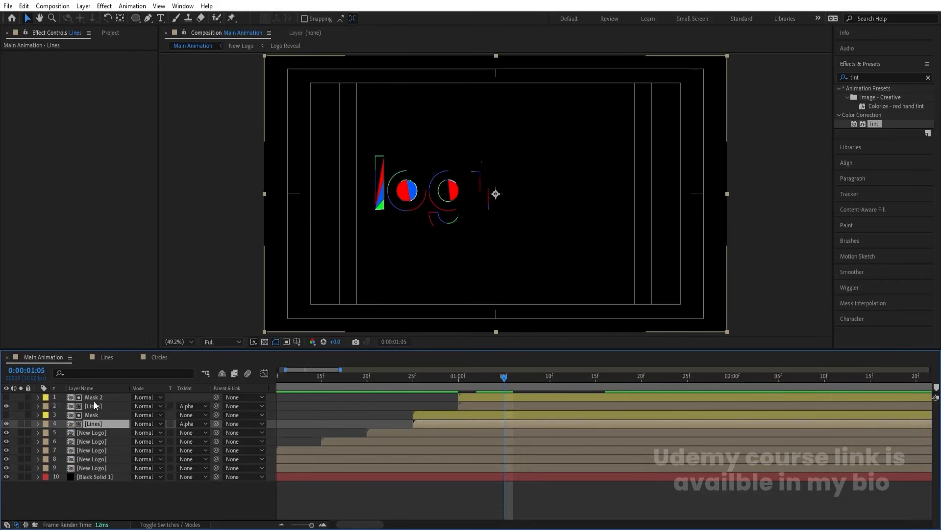
shift+click(93, 400)
key(ctrl+d)
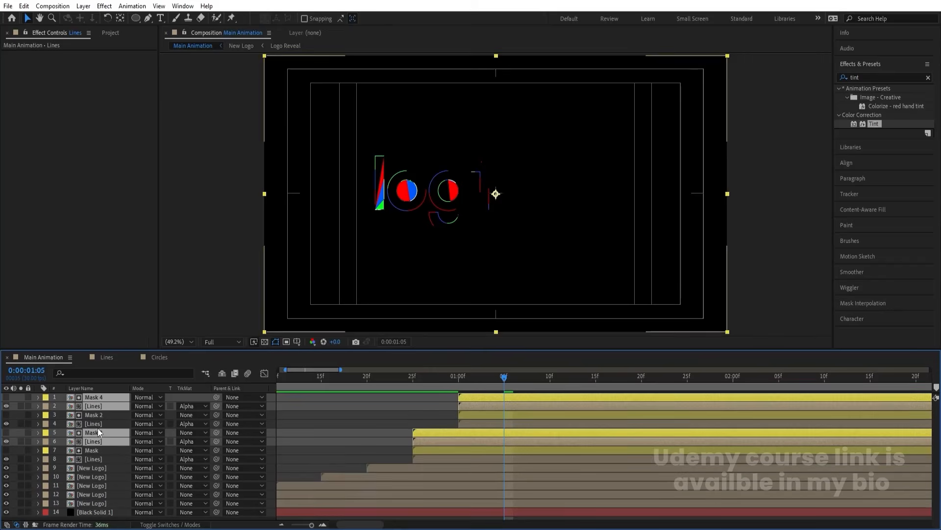
drag(98, 428, 96, 413)
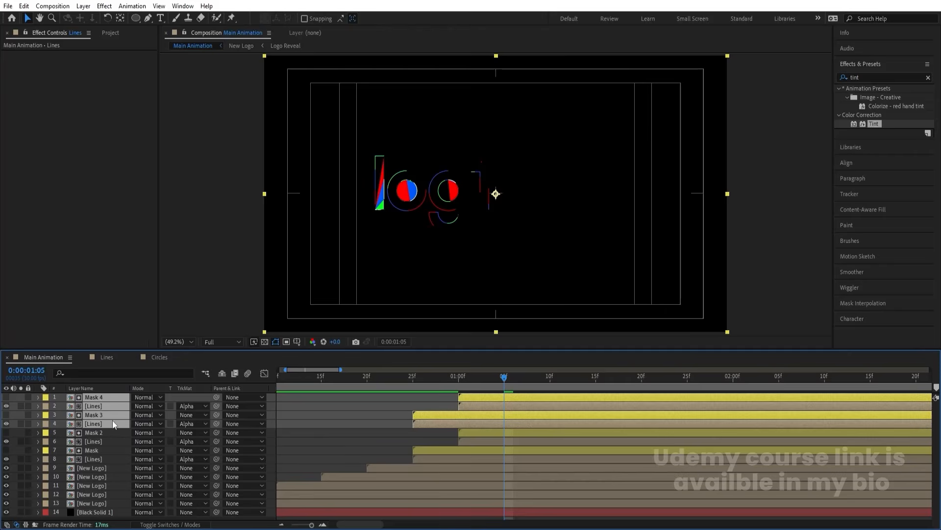
drag(429, 414, 514, 407)
click(511, 398)
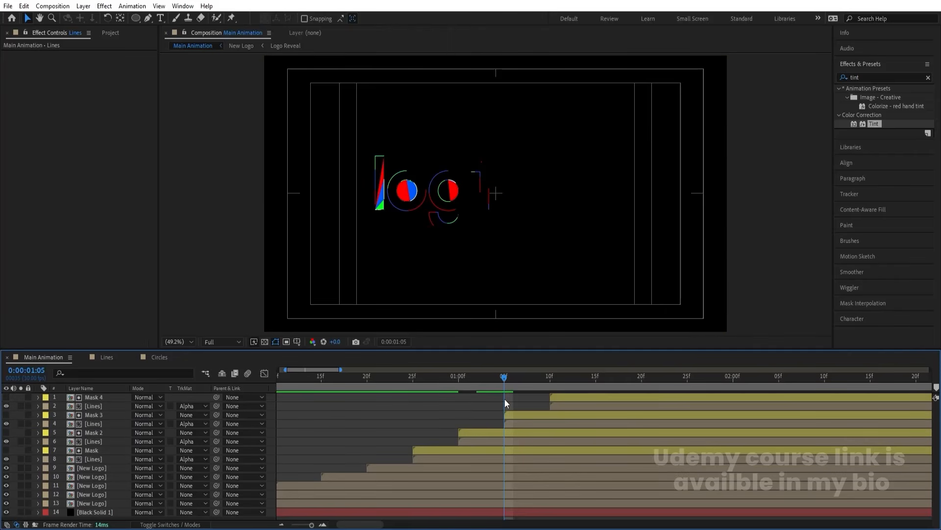
- Replace the source of the two duplicated Lines layers with the Circles composition and preview the result
click(510, 425)
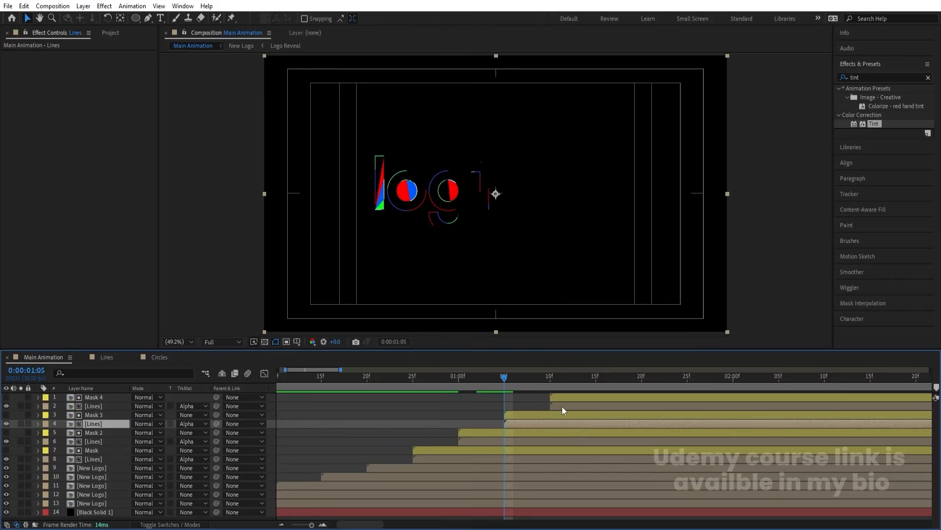
ctrl+click(555, 406)
key(ctrl+0)
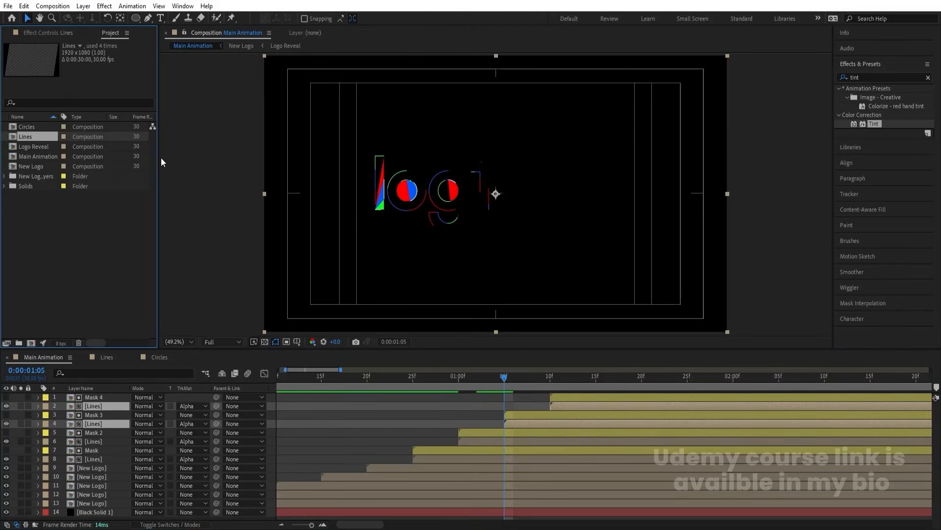
click(29, 128)
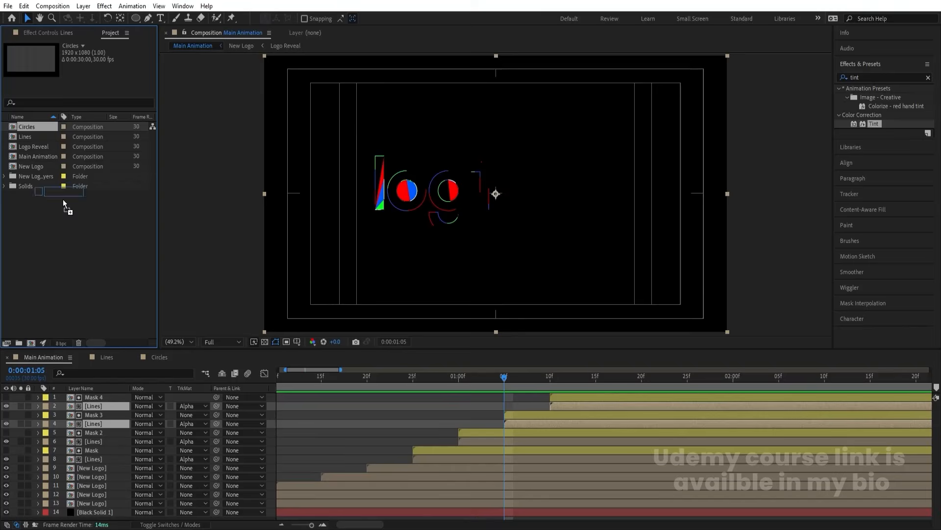
drag(63, 199, 110, 406)
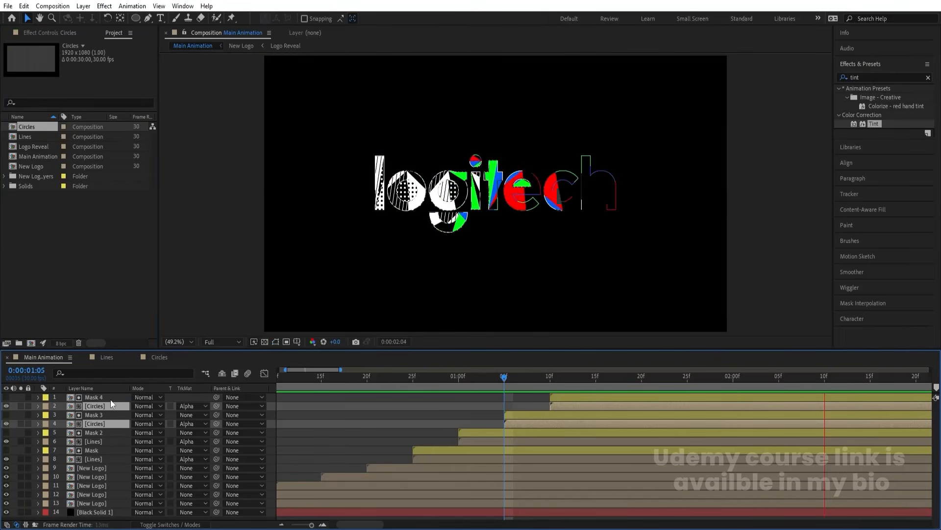
key(space)
click(382, 414)
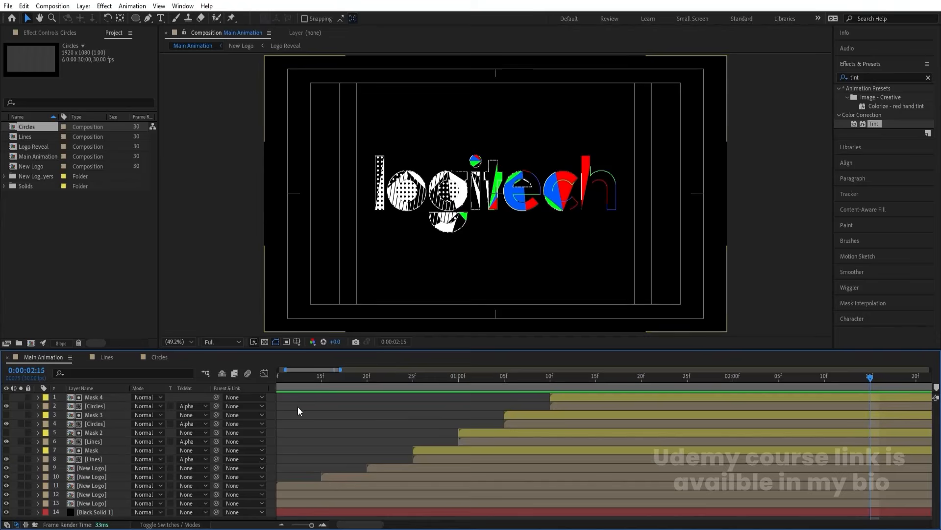
- Duplicate Mask 4 as a visible layer named Final Logo that starts at 0:00:01:15
click(107, 398)
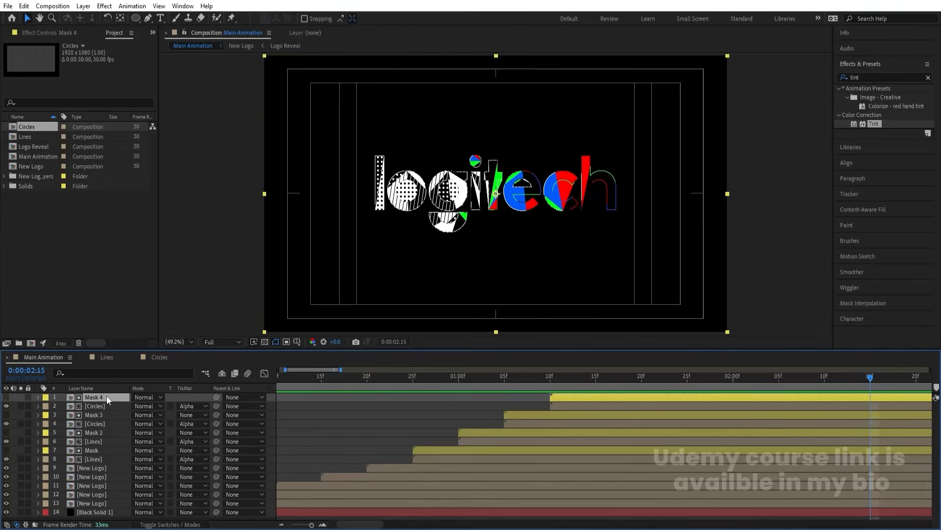
key(ctrl+d)
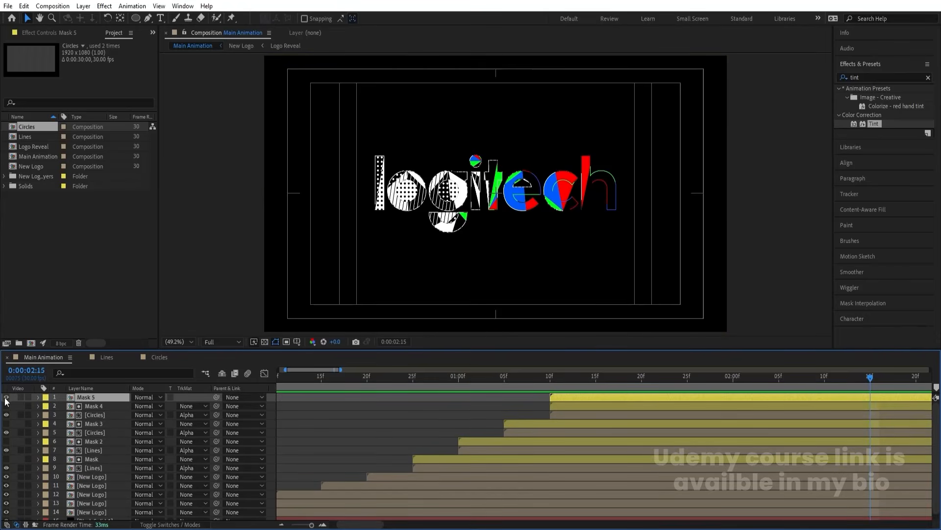
click(76, 399)
key(Return)
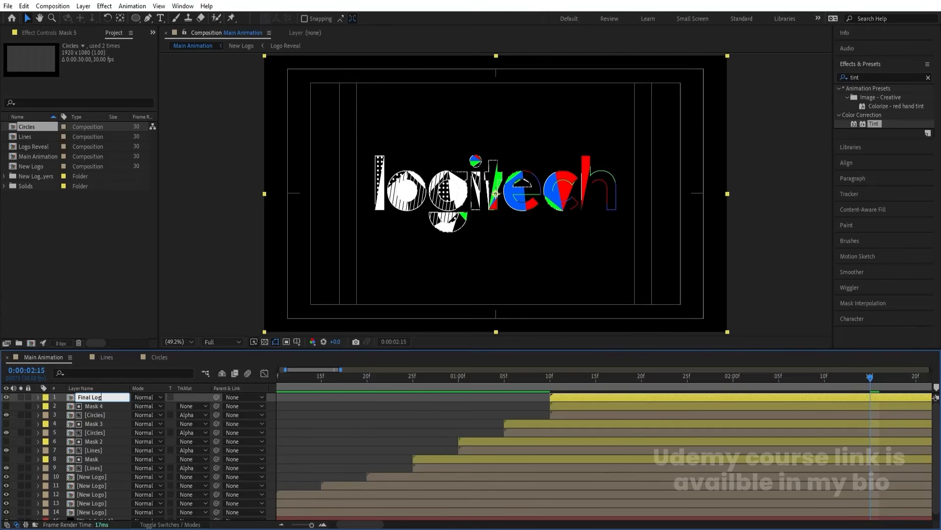
key(Return)
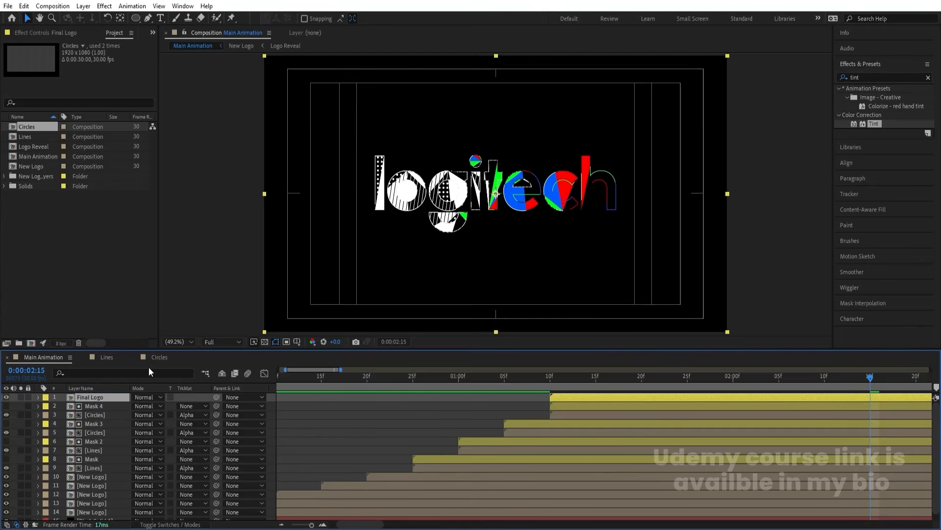
click(595, 383)
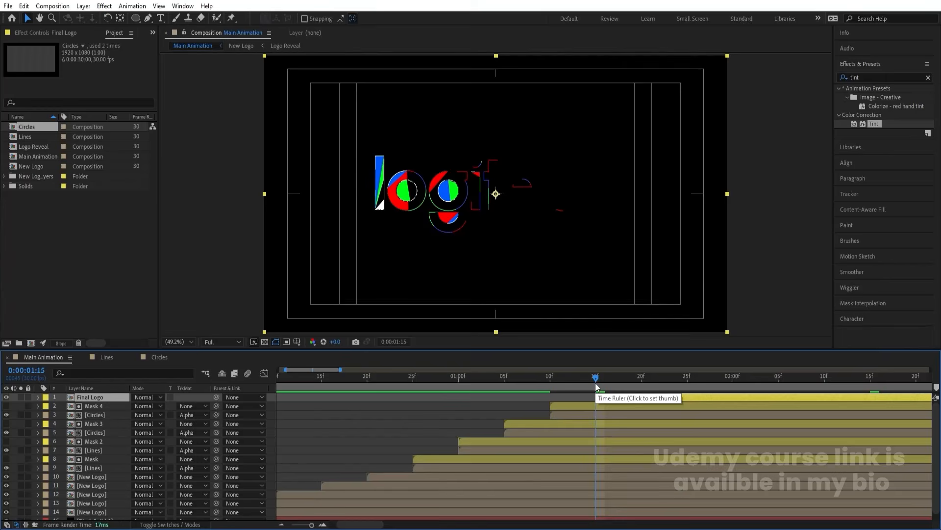
- Play back the whole logo animation from the first frame
scroll(595, 383, down, 6)
drag(357, 386, 278, 386)
key(space)
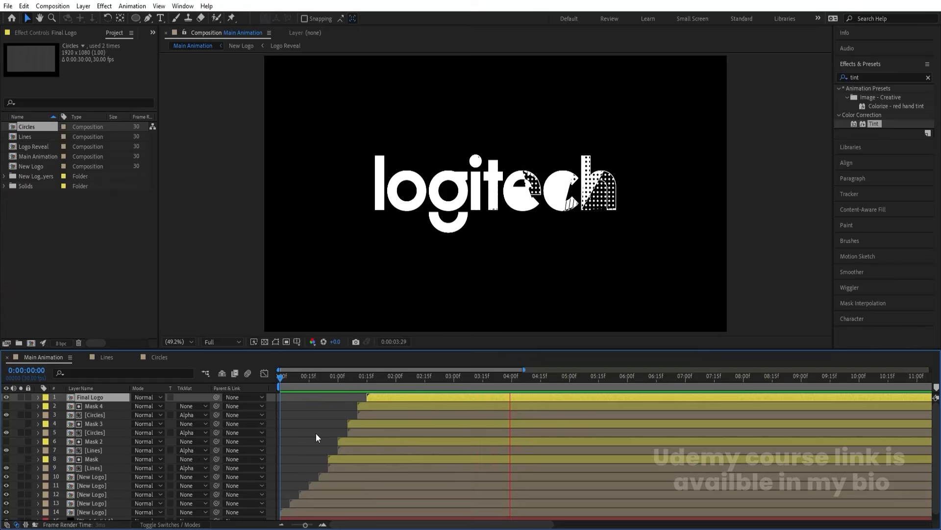
key(space)
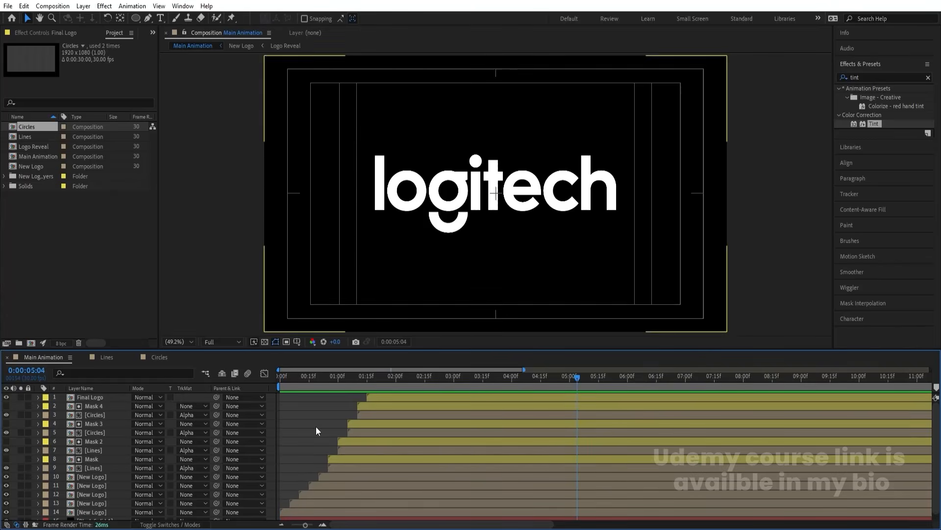
key(space)
key(space)
- Pre-compose all layers above the black solid into a new composition named Logo
scroll(119, 442, down, 2)
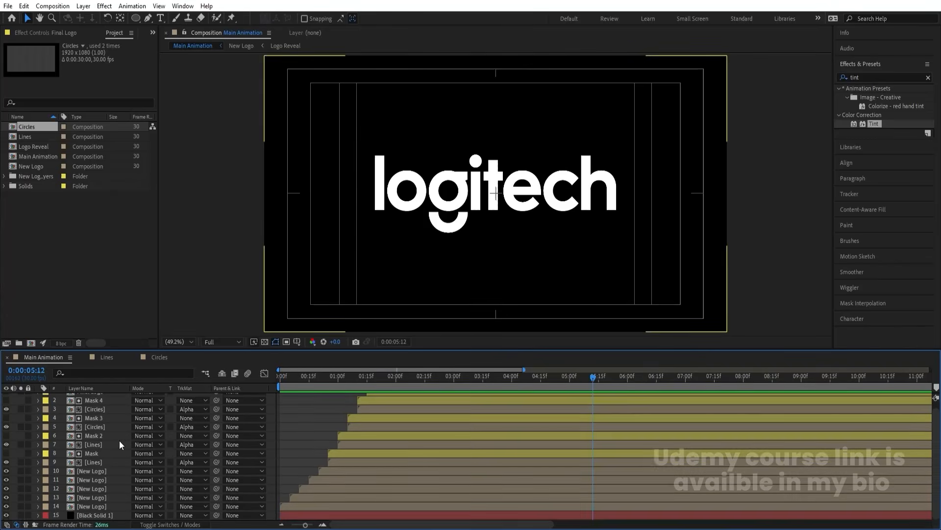
click(92, 503)
scroll(92, 502, up, 1)
shift+click(93, 397)
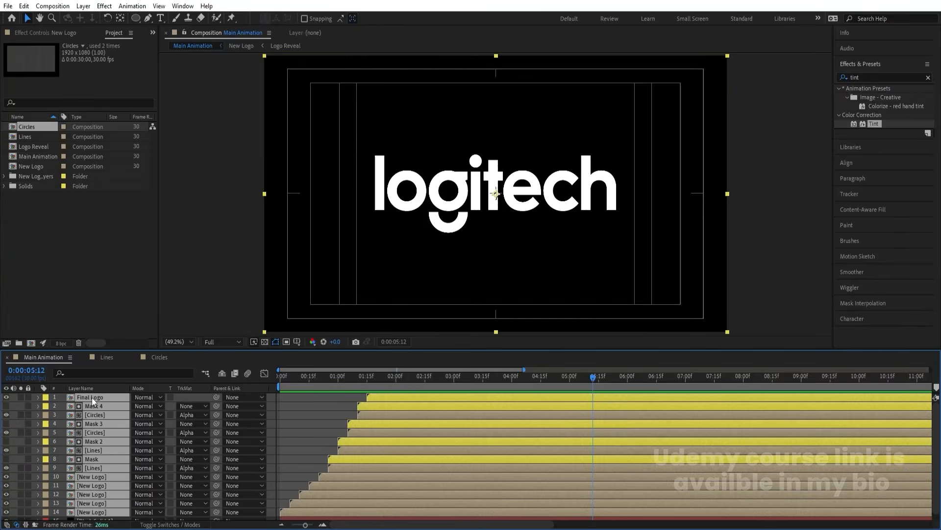
key(ctrl+shift+c)
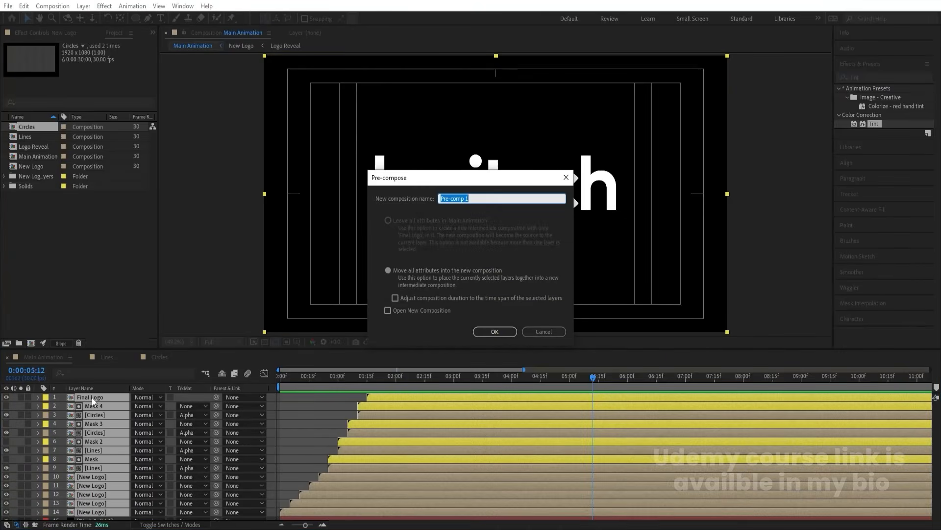
text(Logo)
key(Return)
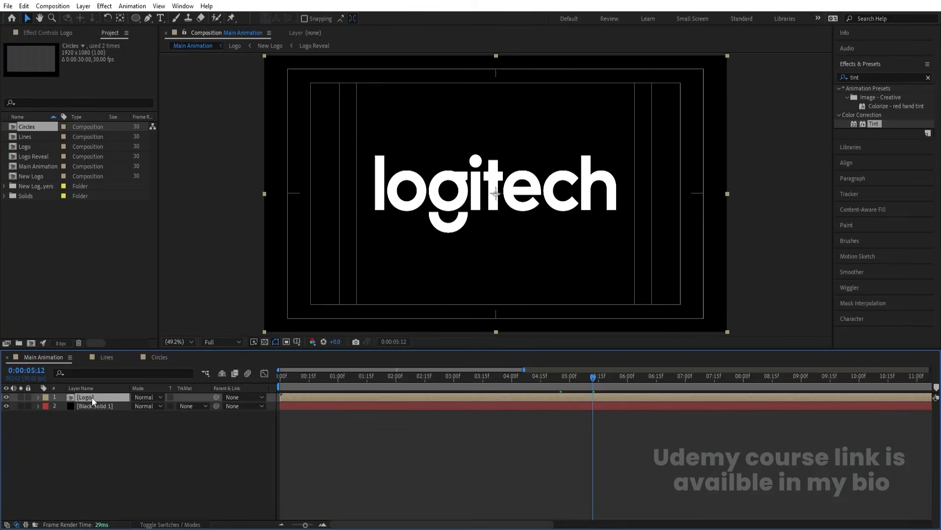
- Duplicate the Logo layer and flip the copy vertically by setting its Y scale to -100%
key(ctrl+d)
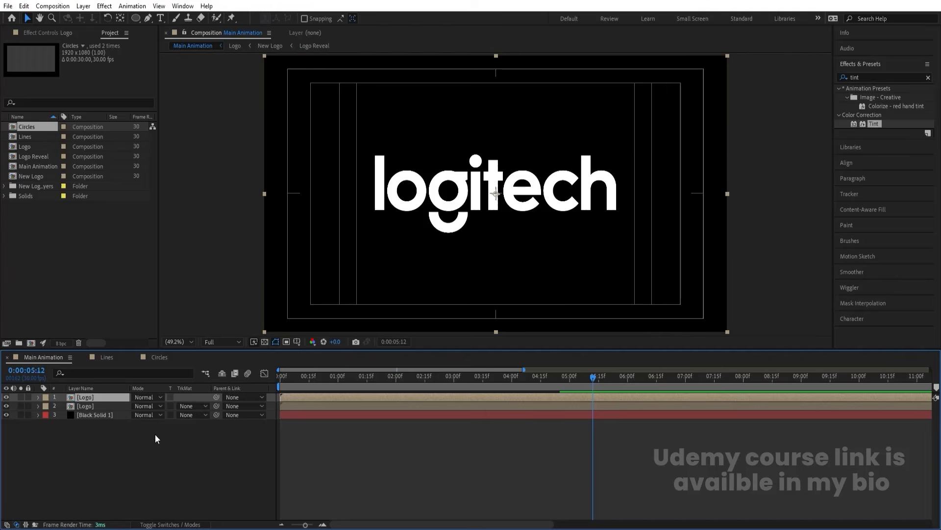
key(s)
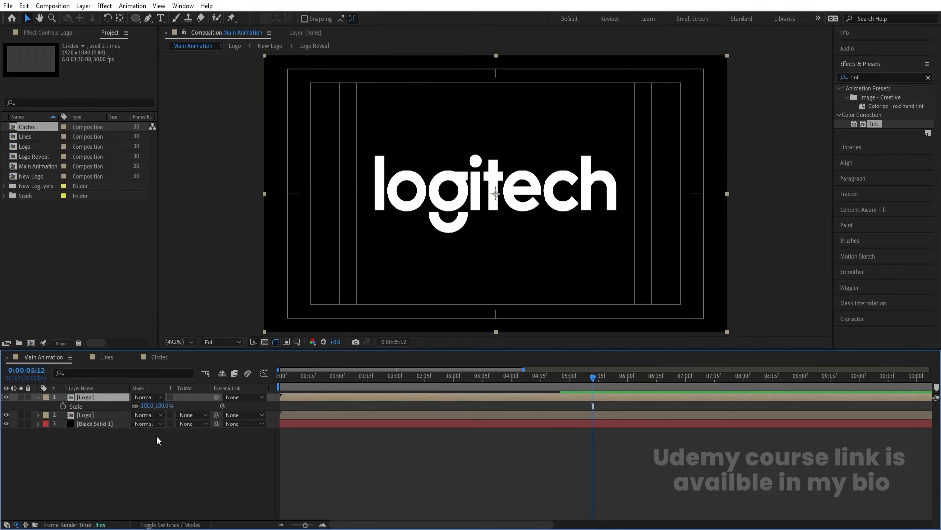
click(135, 406)
text(-)
key(Return)
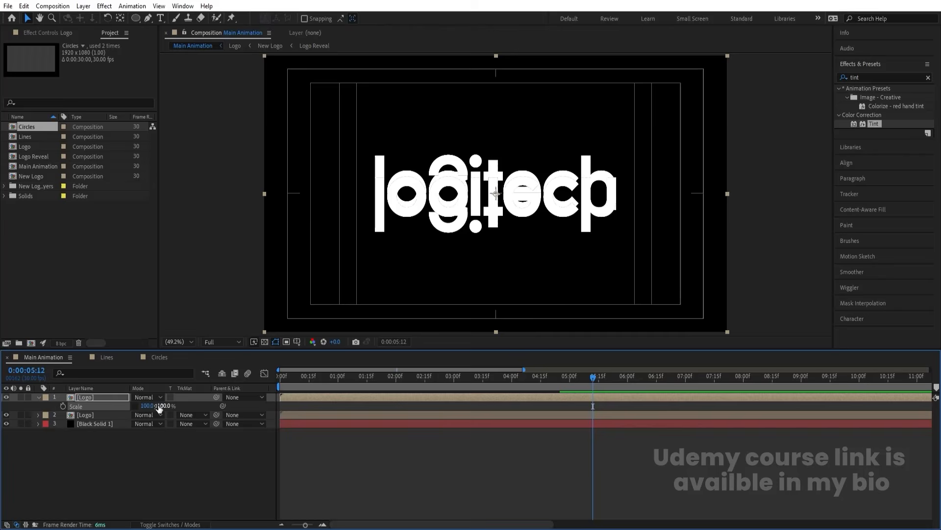
- Move the flipped Logo copy down below the original to position 960, 846
key(p)
drag(154, 406, 288, 420)
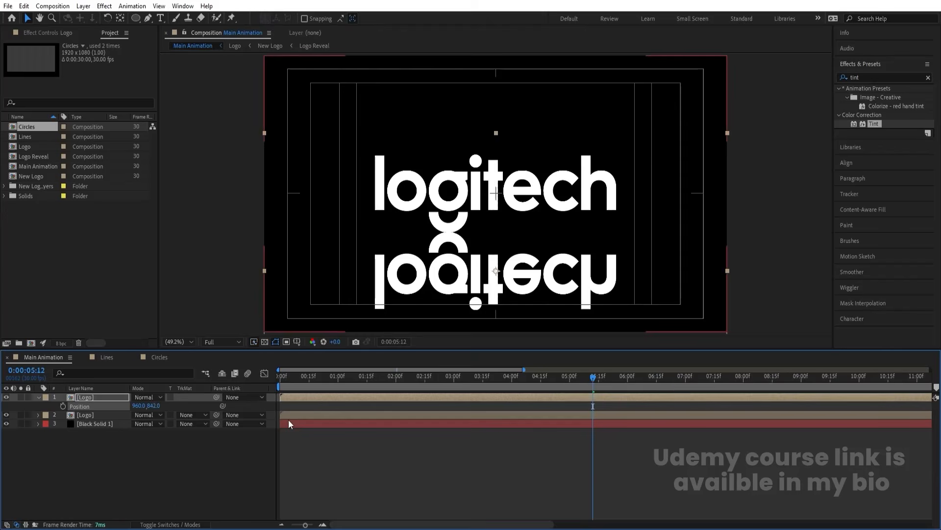
key(Down)
key(Down)
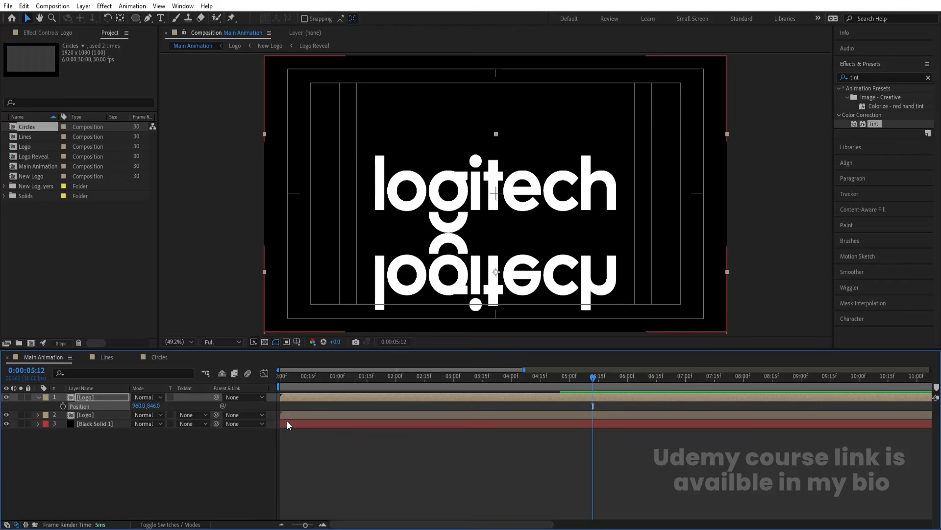
click(219, 487)
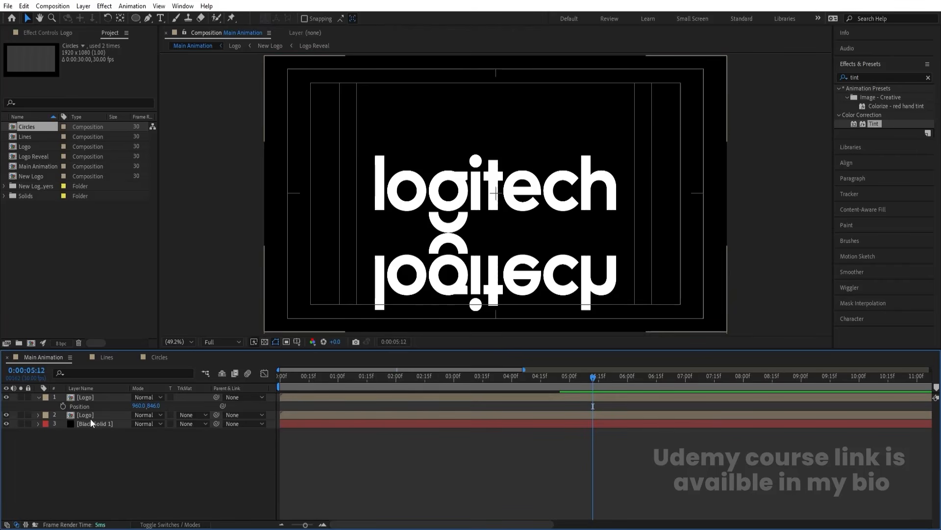
- Make the flipped Logo copy a 3D layer, tilt it back around the X axis and raise it closer beneath the original
click(86, 398)
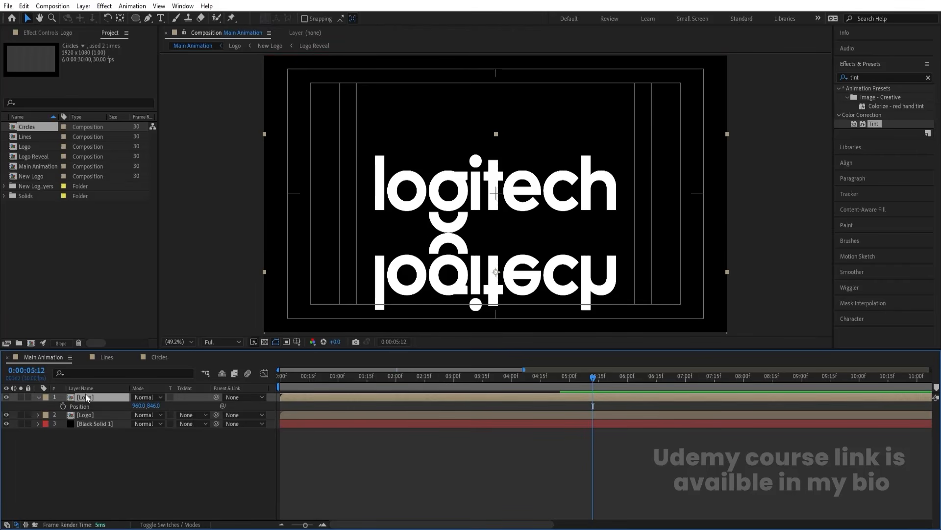
key(F4)
click(187, 398)
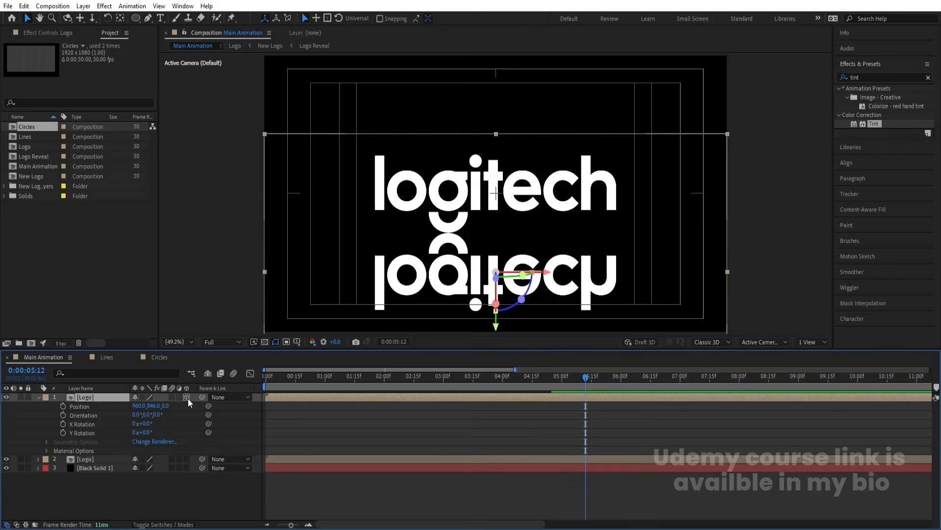
key(r)
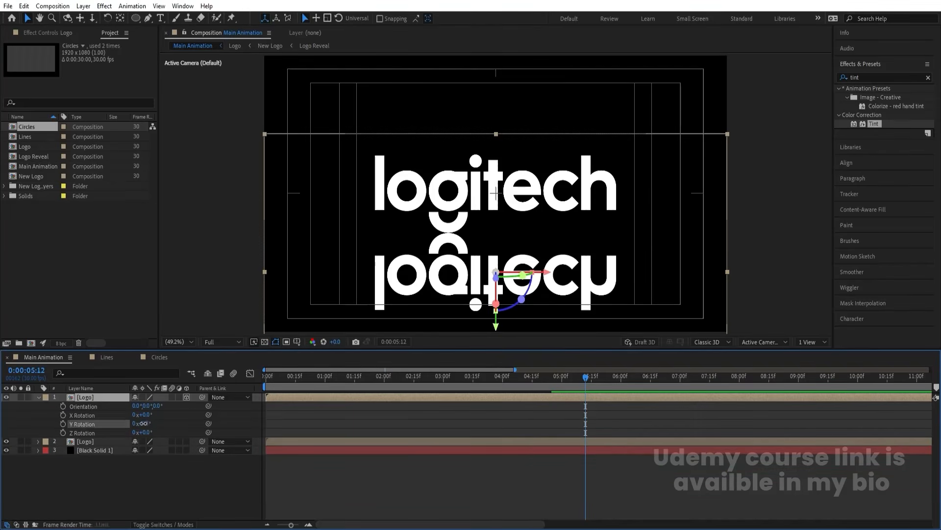
mouse_move(146, 415)
mouse_down()
mouse_move(98, 408)
mouse_move(151, 415)
mouse_up()
drag(496, 221, 496, 203)
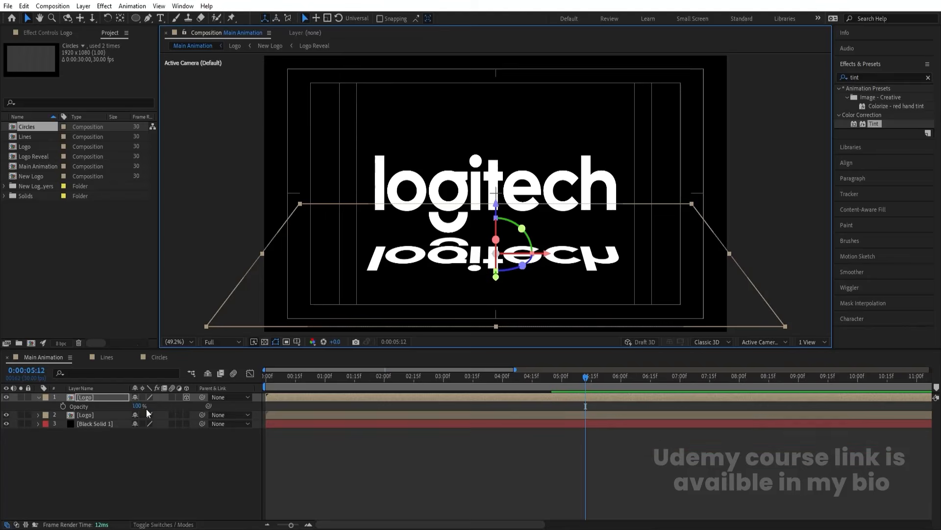
- Lower the reflection layer's opacity to 31% and preview the animation from the start
key(t)
drag(133, 406, 107, 415)
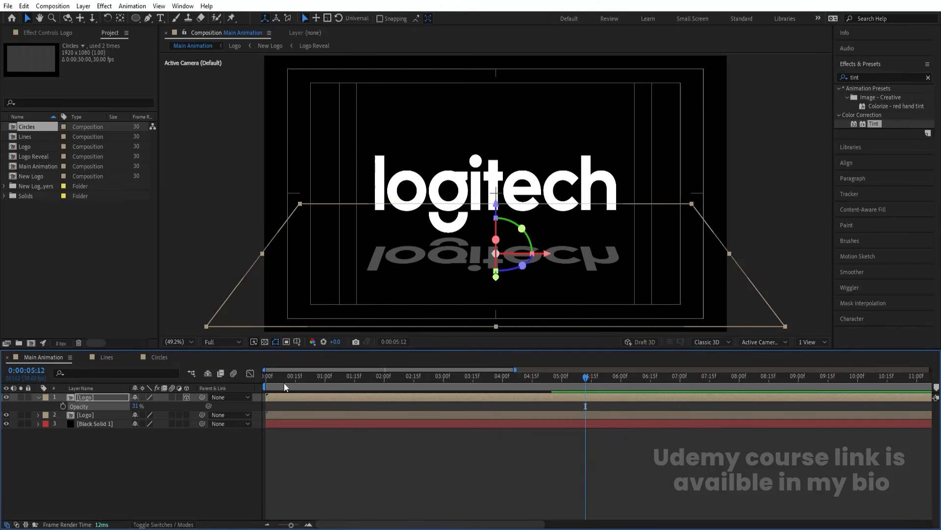
key(Home)
key(space)
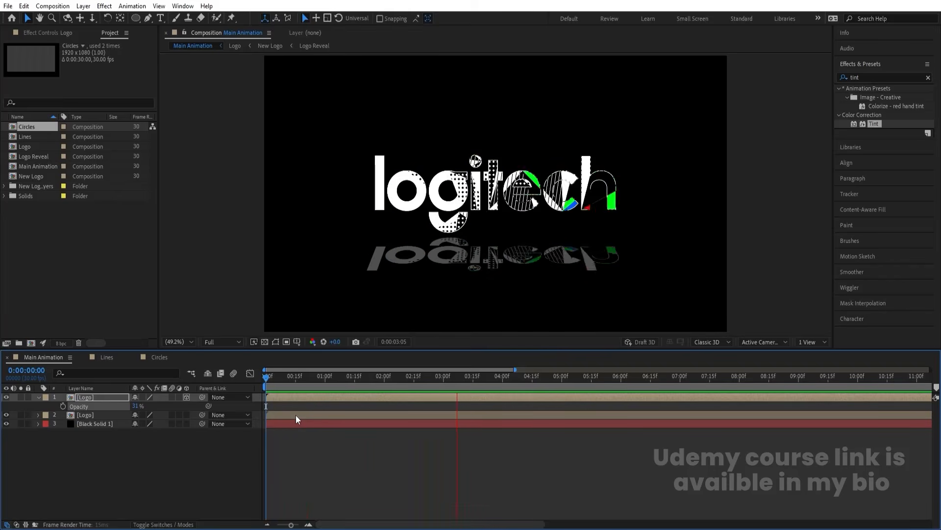
click(168, 487)
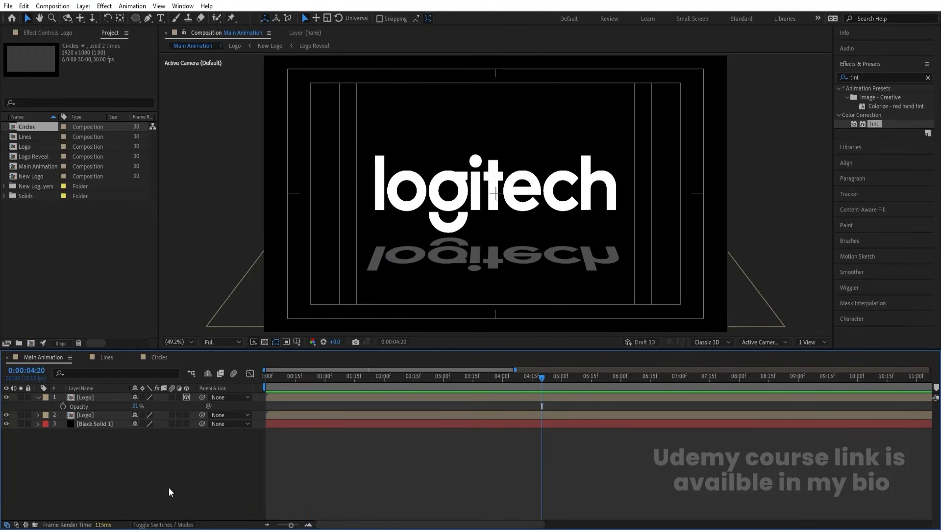
- Create a new composition named Fractal and add a black solid layer to it
key(ctrl+n)
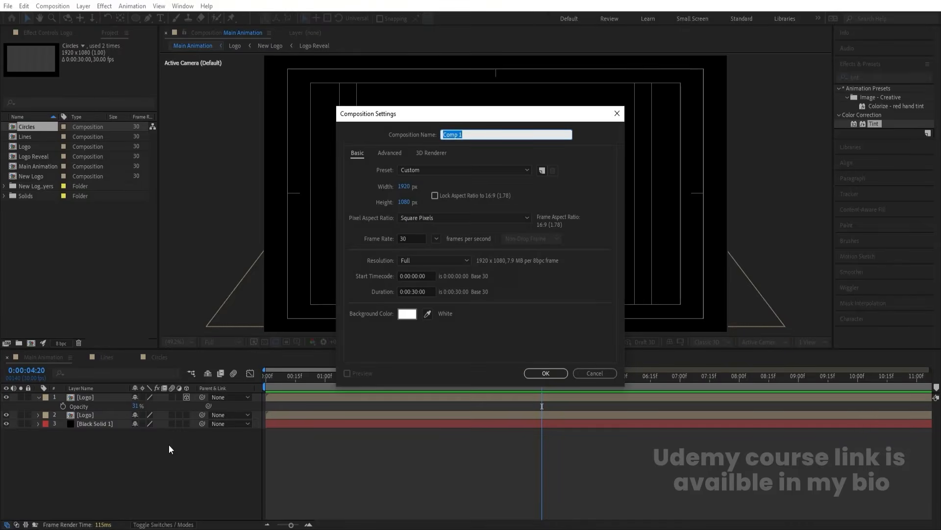
text(Fractal)
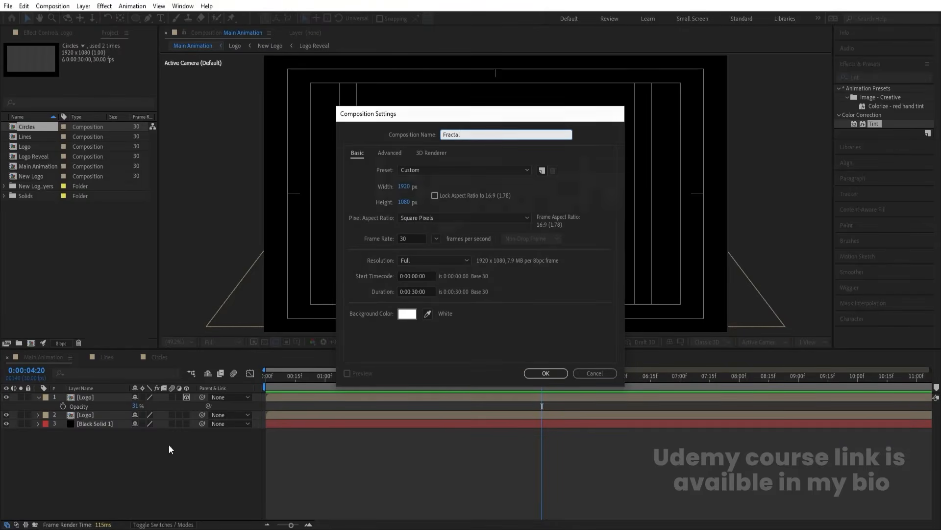
key(Return)
key(ctrl+y)
key(Return)
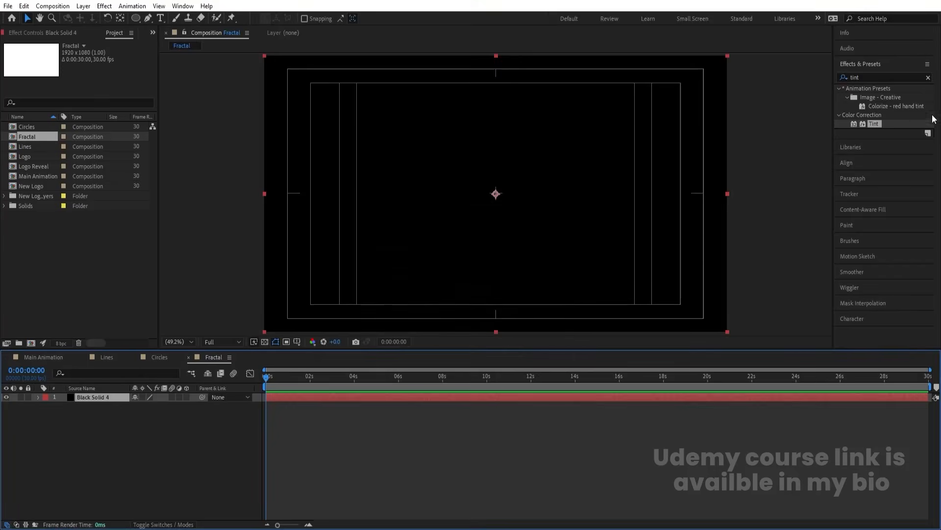
- Apply Fractal Noise to the black solid and set its contrast to 566 and brightness to -76
click(870, 76)
text(fract)
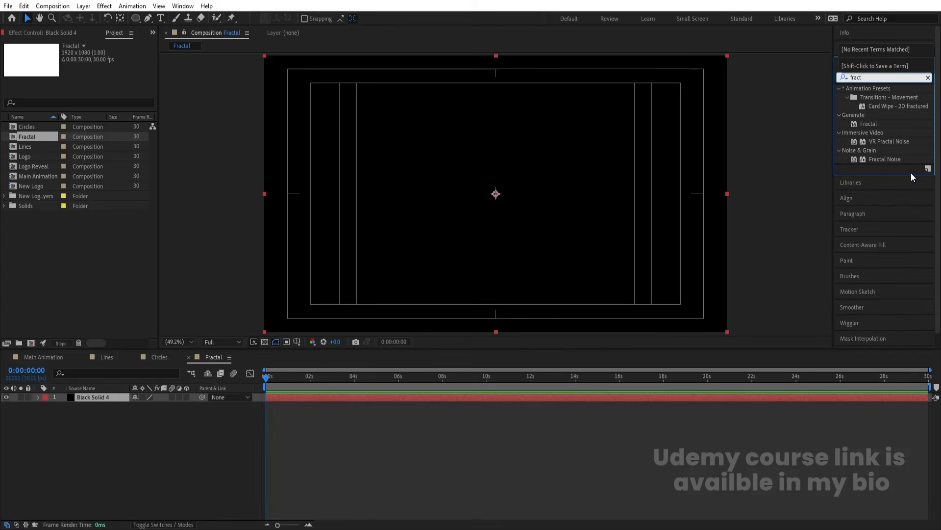
double_click(899, 160)
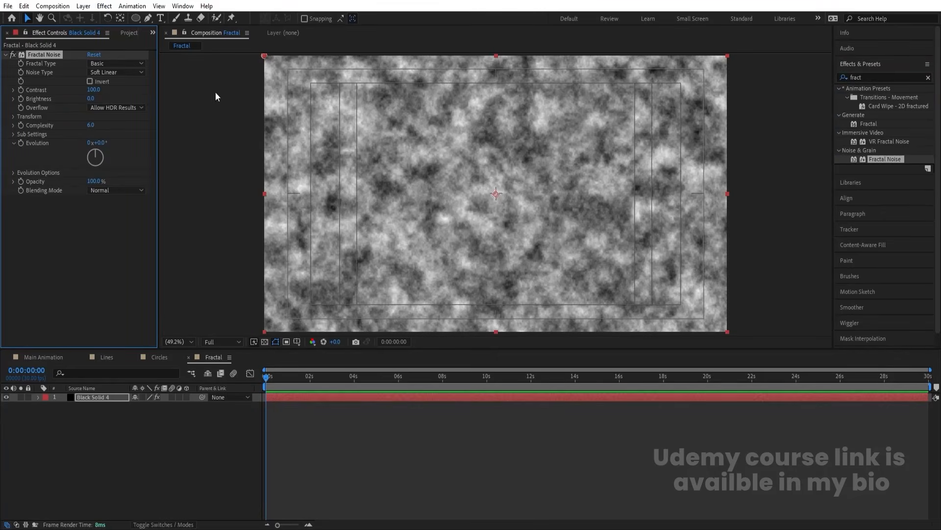
drag(94, 91, 60, 106)
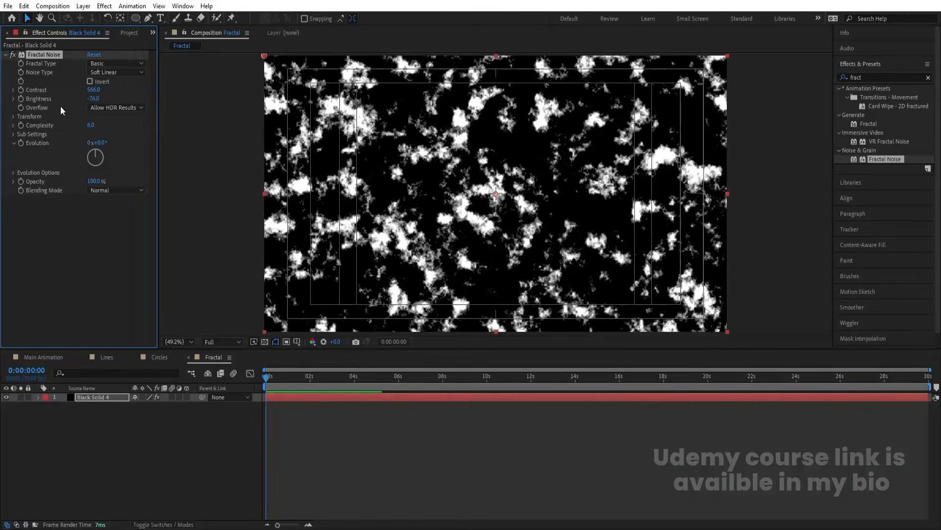
- Turn off the noise's uniform scaling and stretch it into thin horizontal streaks with scale width 2000 and scale height 5
click(14, 117)
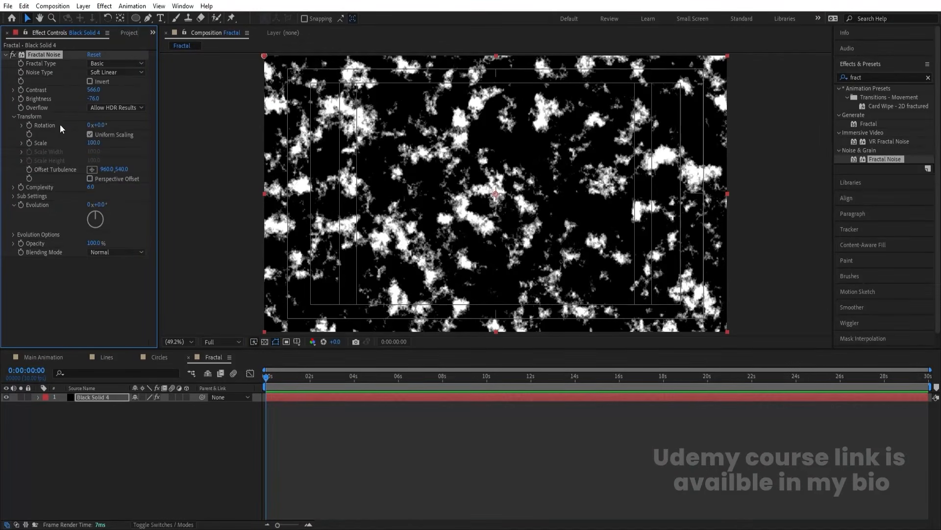
click(89, 134)
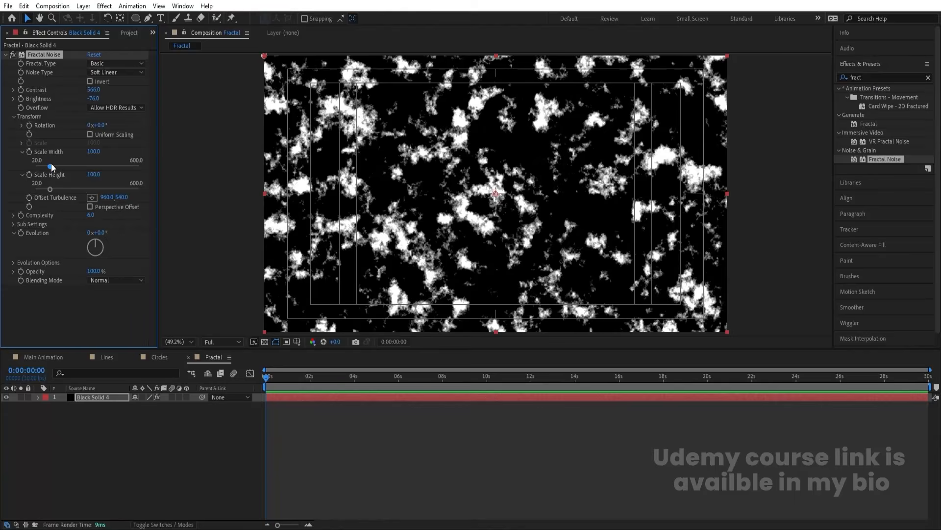
drag(51, 166, 151, 165)
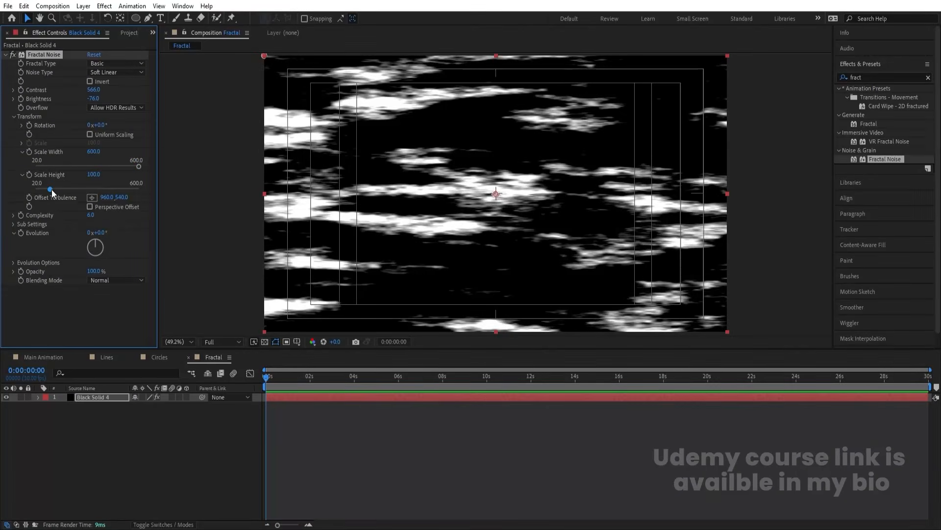
drag(50, 190, 22, 187)
click(94, 151)
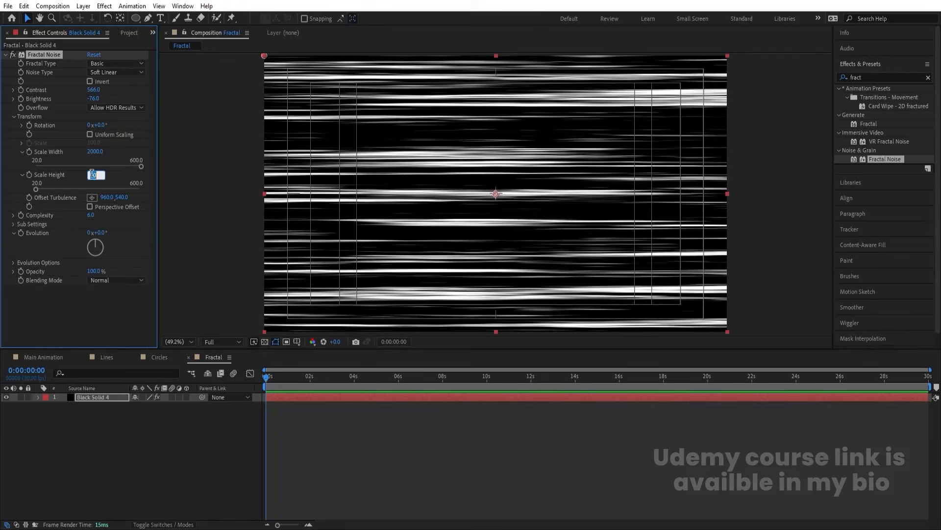
text(5)
key(Return)
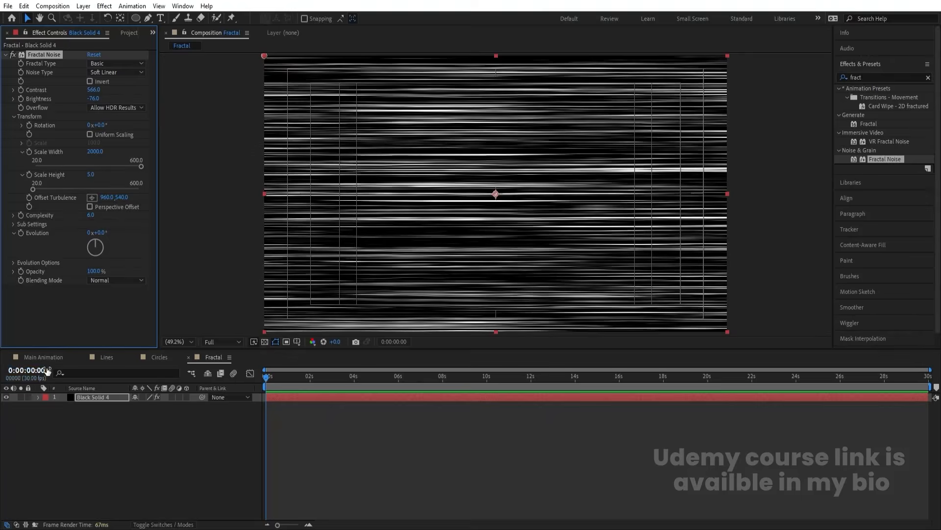
- Add the Fractal composition as the top layer of Main Animation and hide it
click(44, 358)
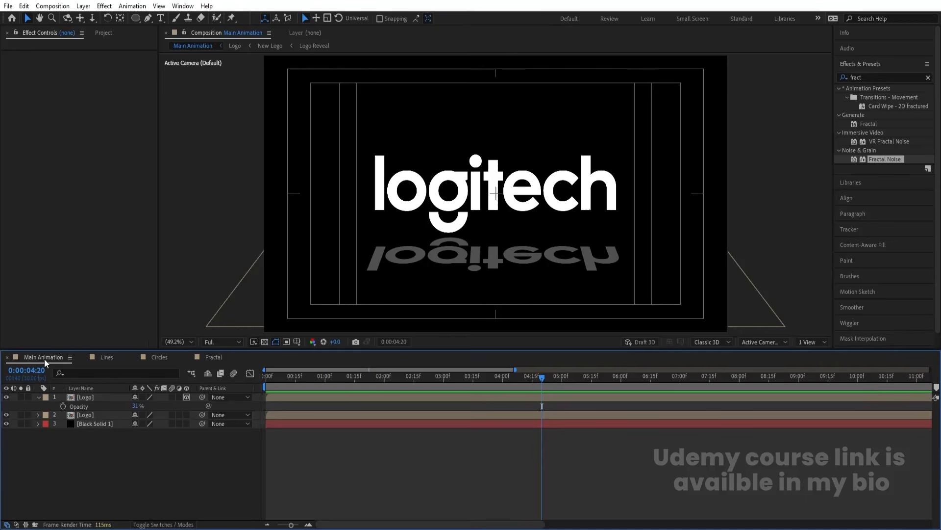
key(ctrl+0)
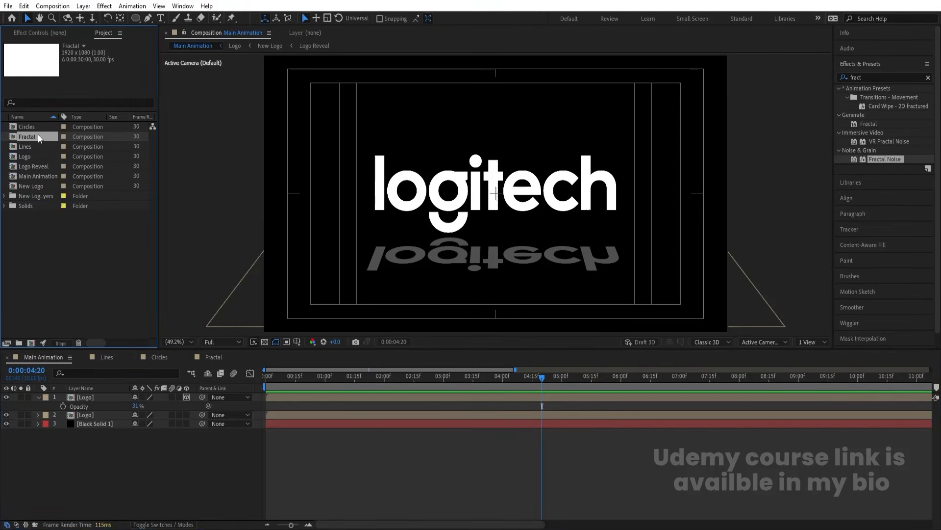
drag(39, 139, 78, 396)
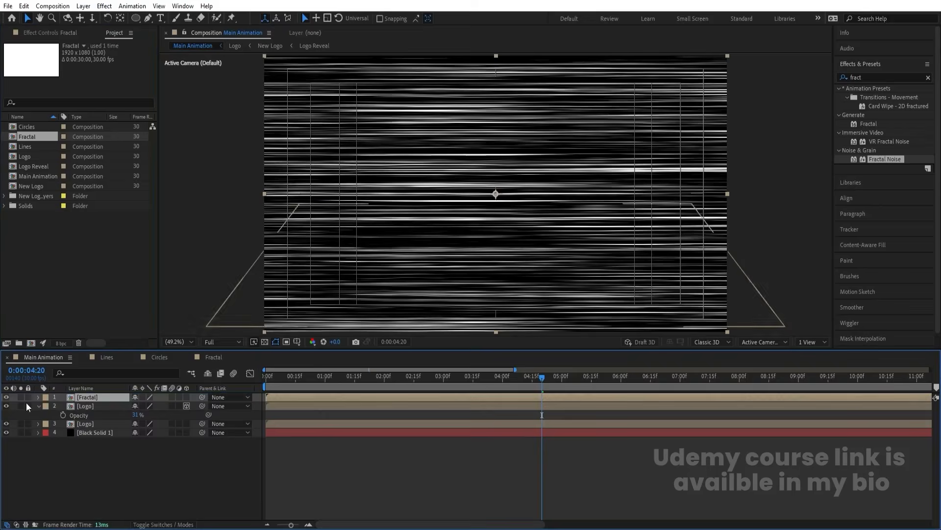
click(6, 397)
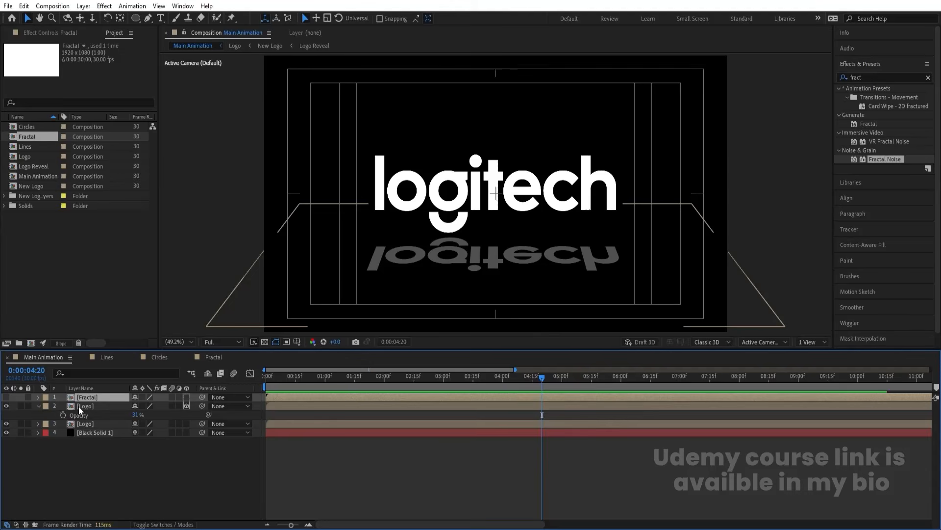
- Apply Compound Blur to the reflection Logo layer with the Fractal layer as its blur layer
click(85, 406)
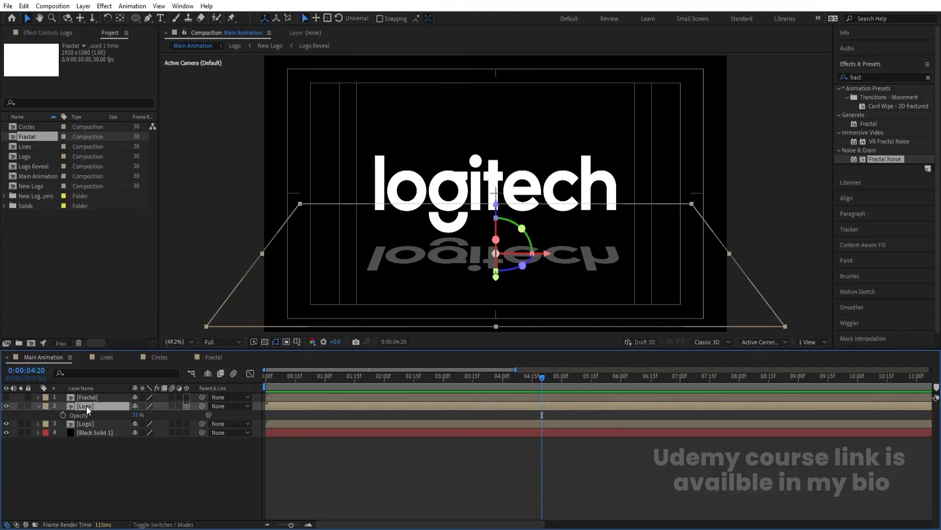
click(884, 74)
text(comp)
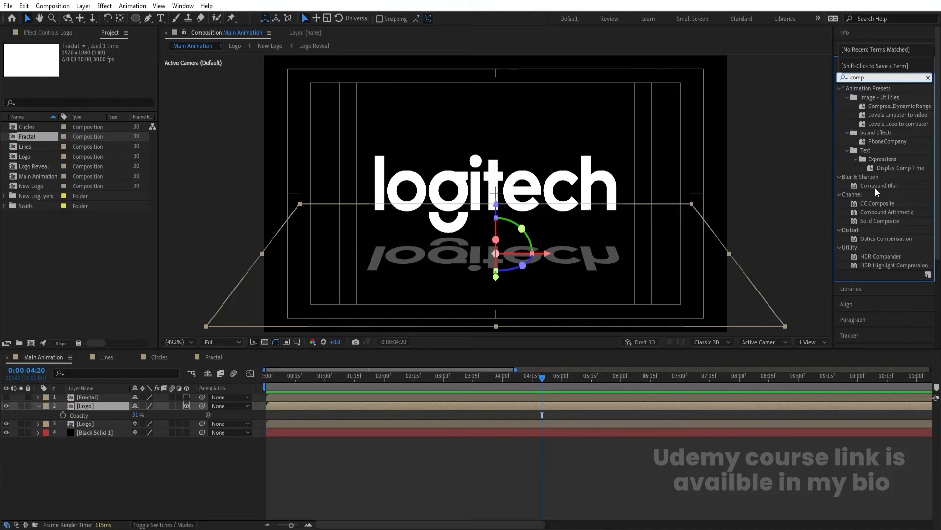
double_click(875, 188)
click(112, 64)
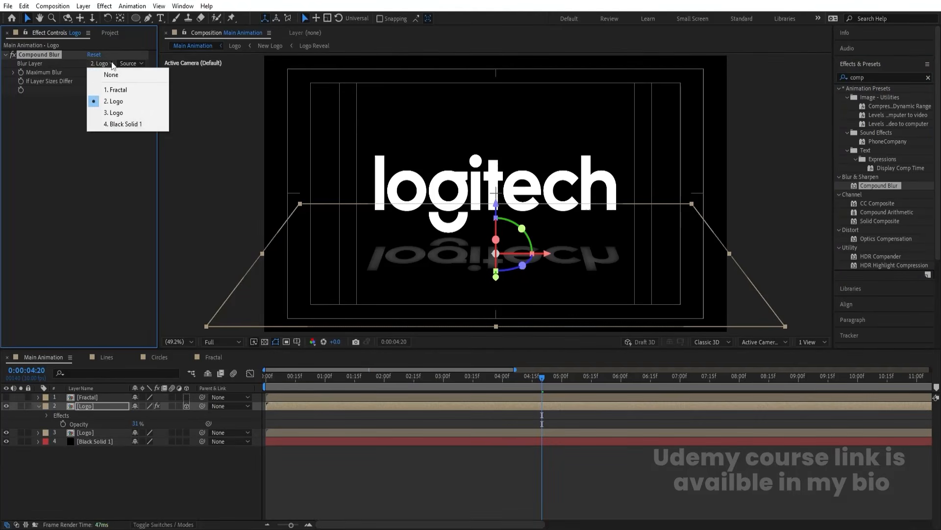
click(114, 91)
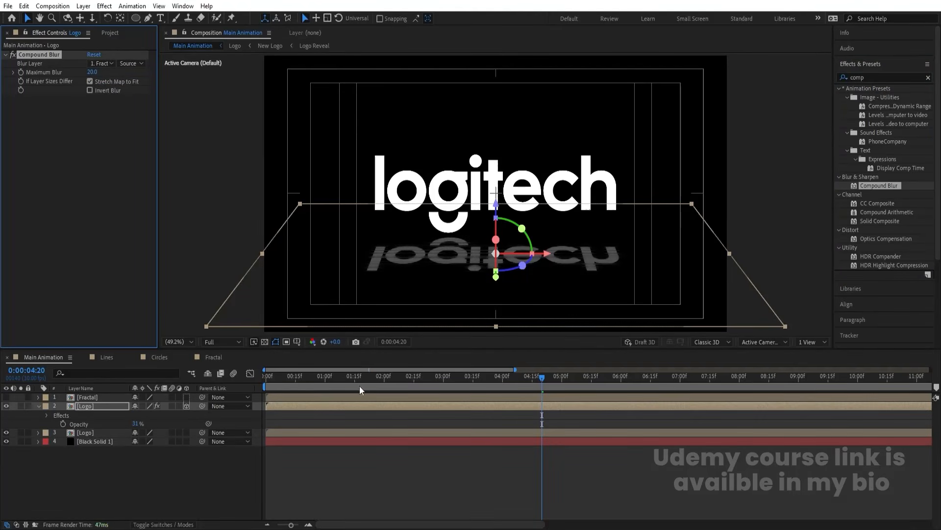
- In the Fractal composition, set the noise's scale height to 6 and its brightness to -24
click(216, 358)
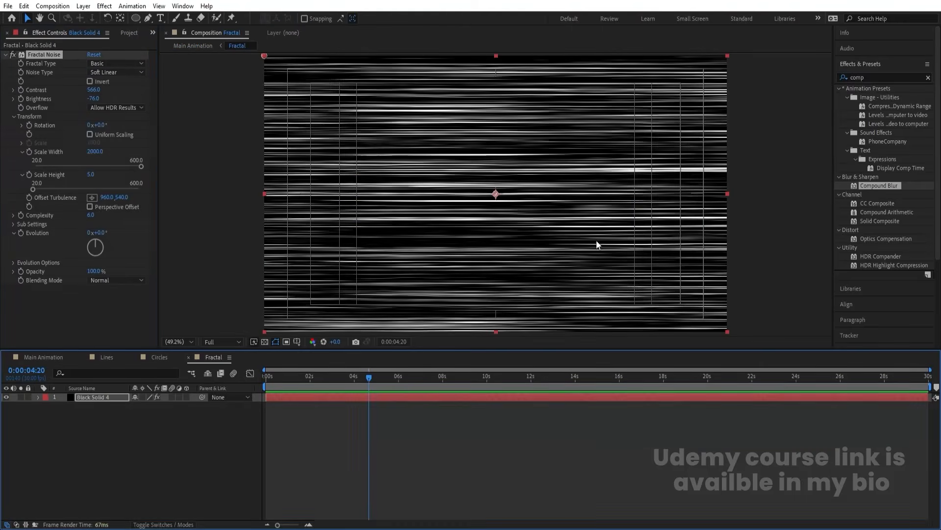
drag(91, 174, 90, 174)
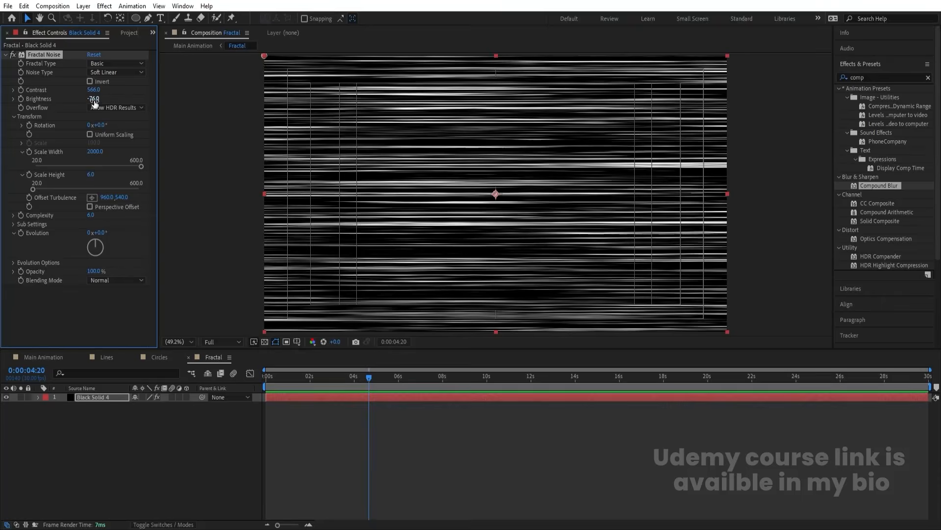
drag(93, 100, 119, 99)
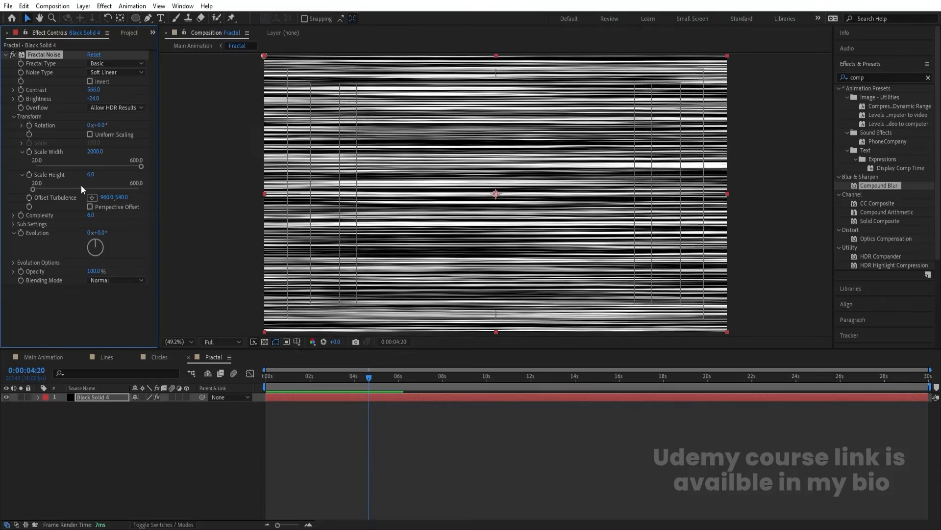
- Back in Main Animation, raise the reflection Logo layer's opacity to 60% and check the reveal along the timeline
click(35, 360)
key(Num_Lock)
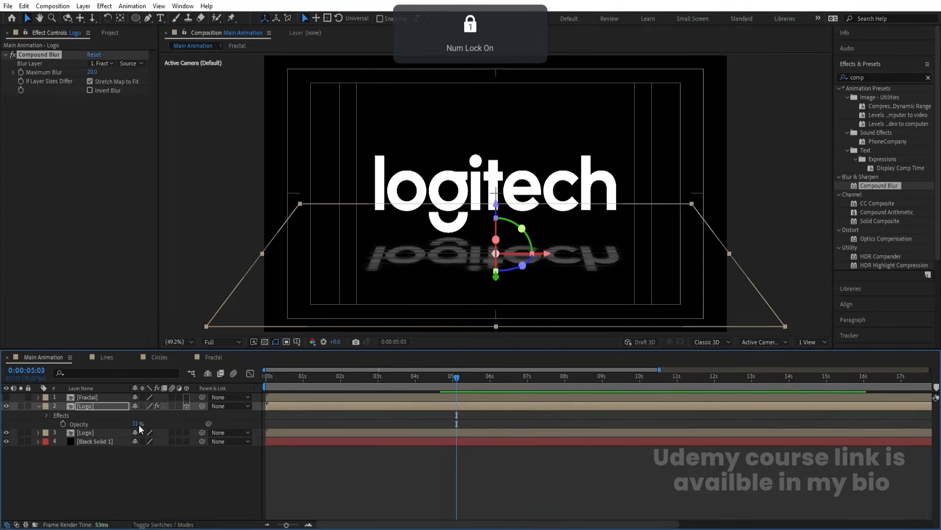
drag(136, 423, 160, 423)
click(181, 497)
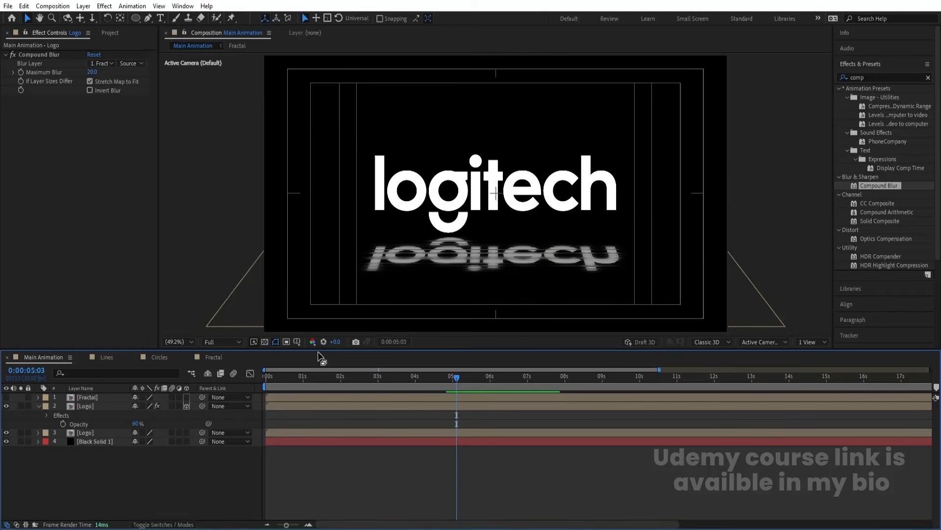
drag(284, 378, 231, 368)
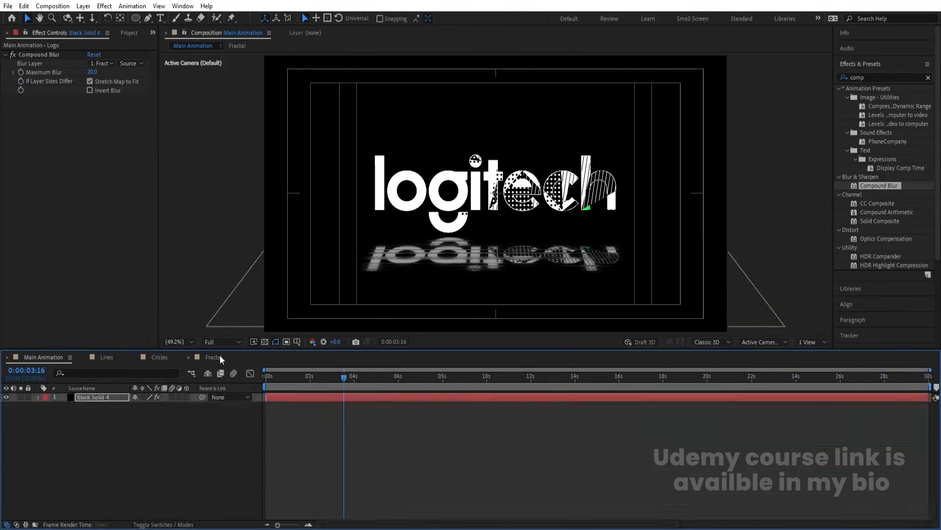
- Animate the Fractal Noise evolution in the Fractal composition with the expression time*300 and preview it
click(220, 357)
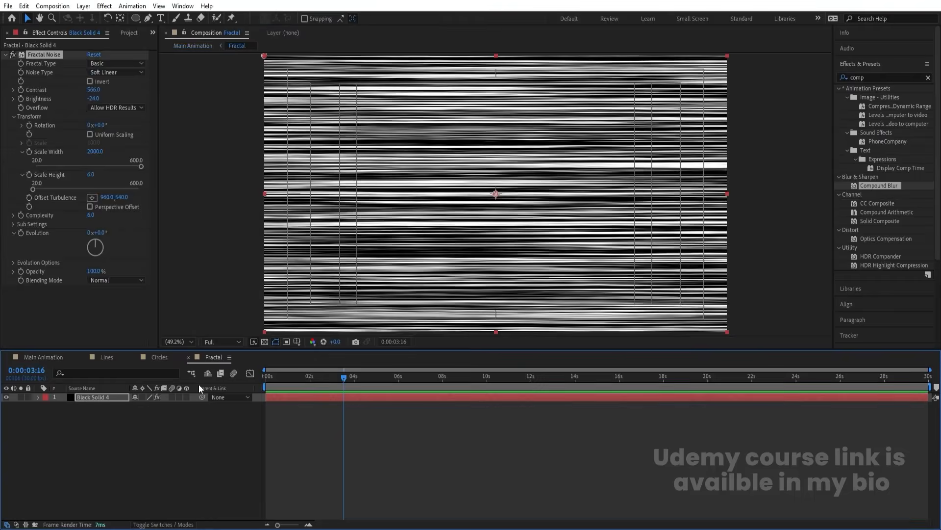
click(152, 429)
click(114, 398)
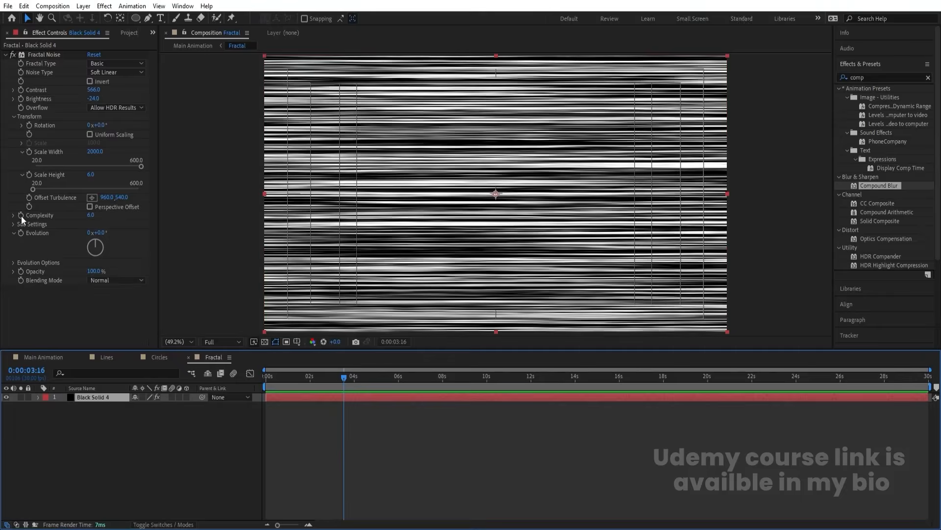
alt+click(21, 233)
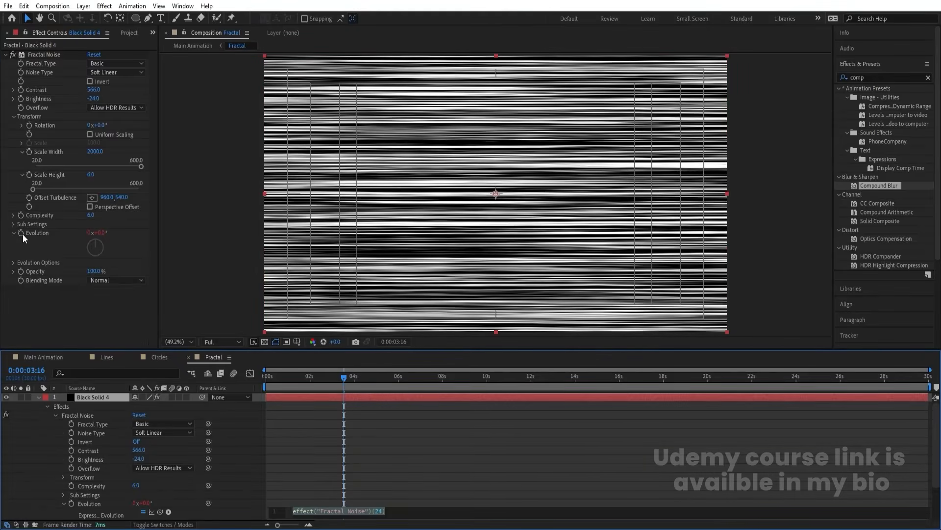
text(time*300)
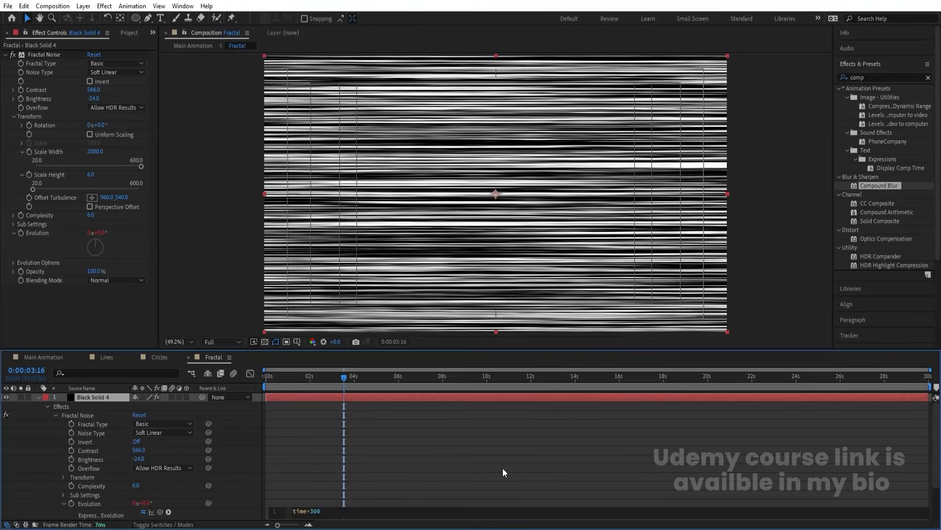
click(500, 493)
key(space)
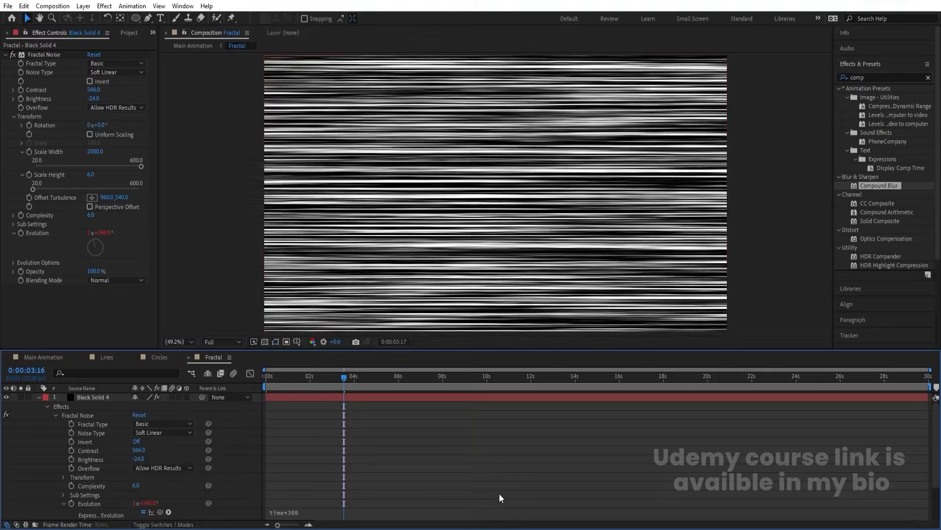
- Preview the moving reflection in the Main Animation composition and collapse the layer properties
click(44, 357)
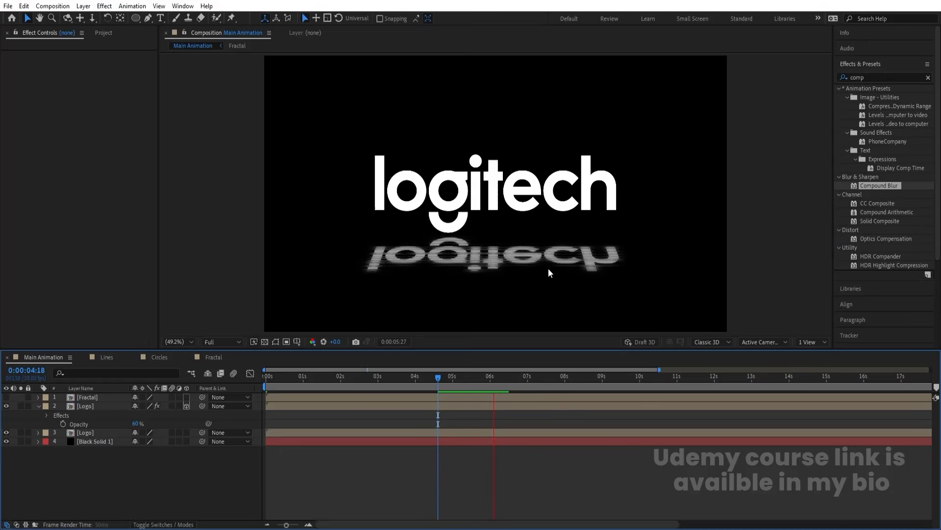
key(space)
key(u)
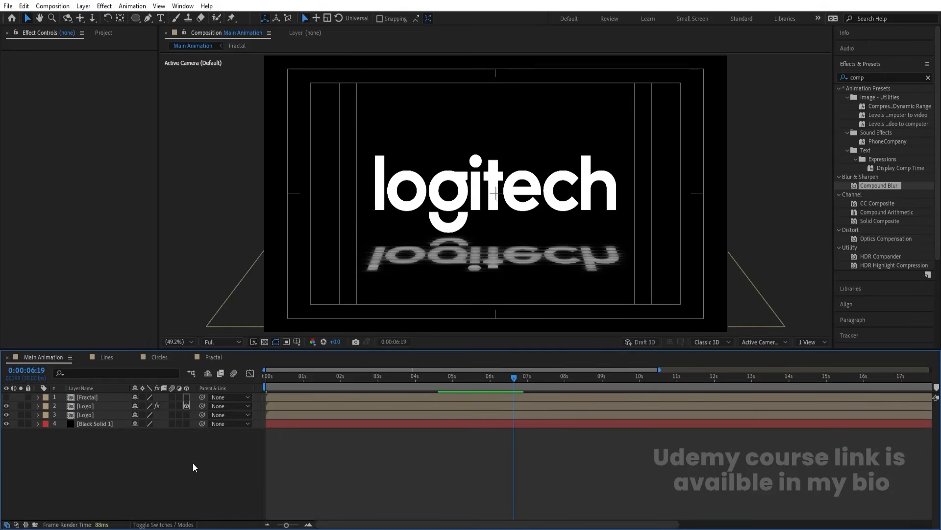
- Add an adjustment layer above all layers in Main Animation and apply the Glow effect to it
right_click(157, 462)
mouse_move(220, 337)
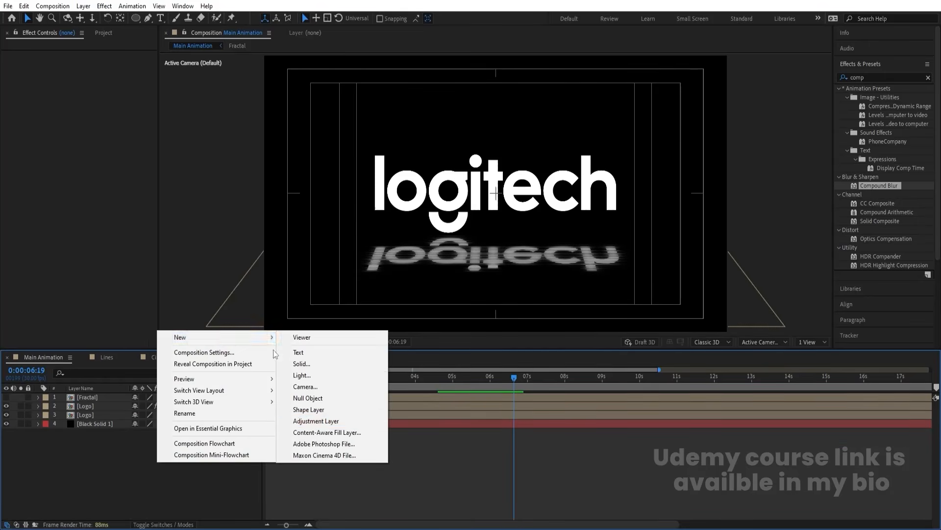
click(316, 421)
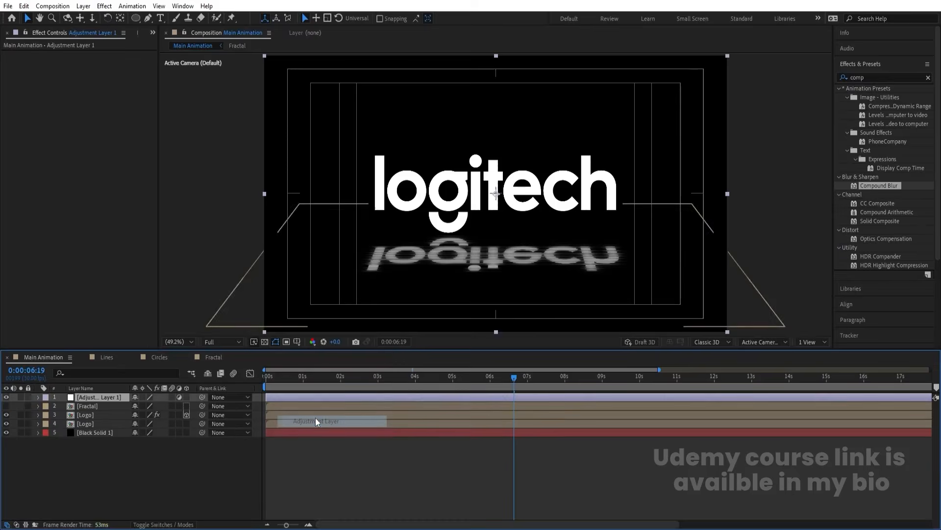
click(888, 78)
text(glow)
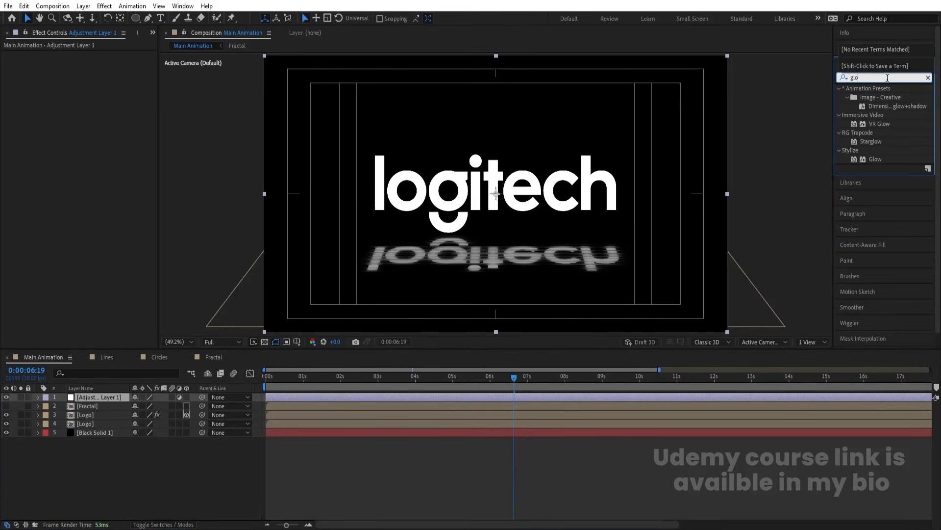
double_click(877, 160)
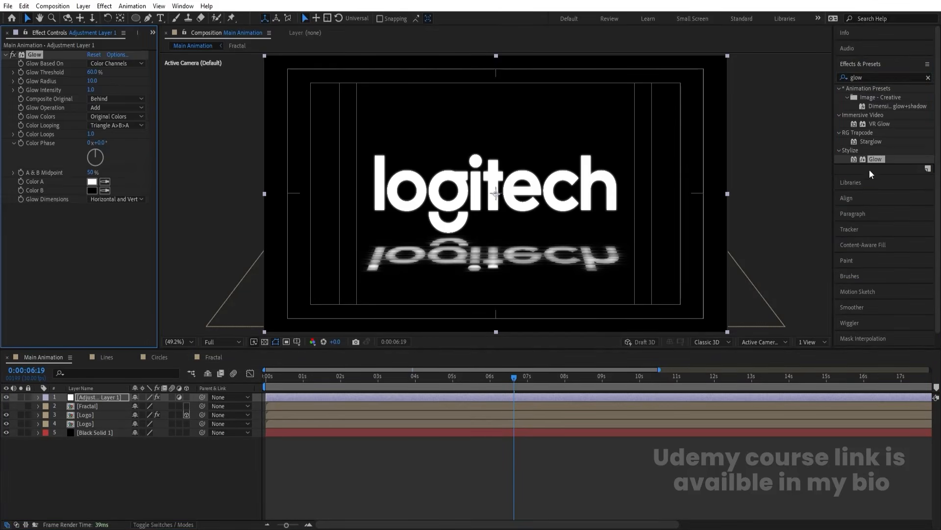
- Set the Glow threshold to 90%, radius to 100 and intensity to 0.2, and preview the animation from the start
click(94, 81)
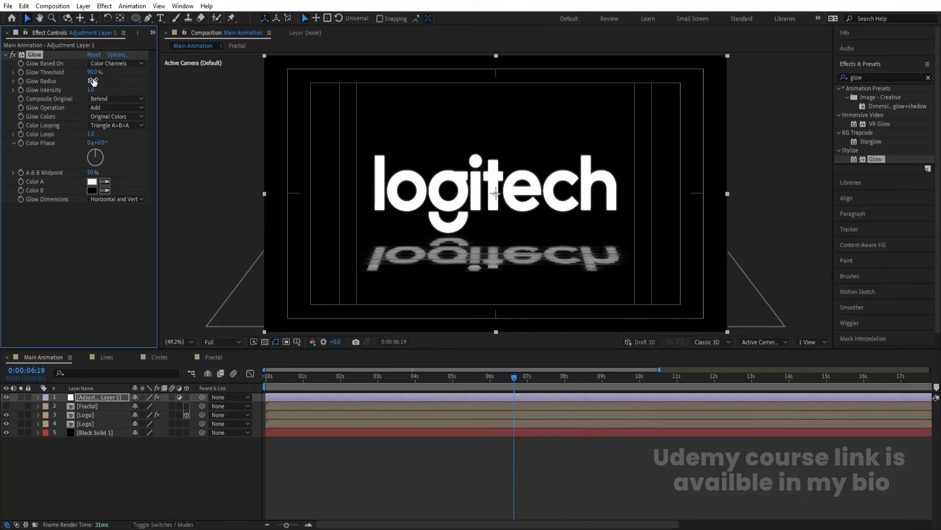
key(Return)
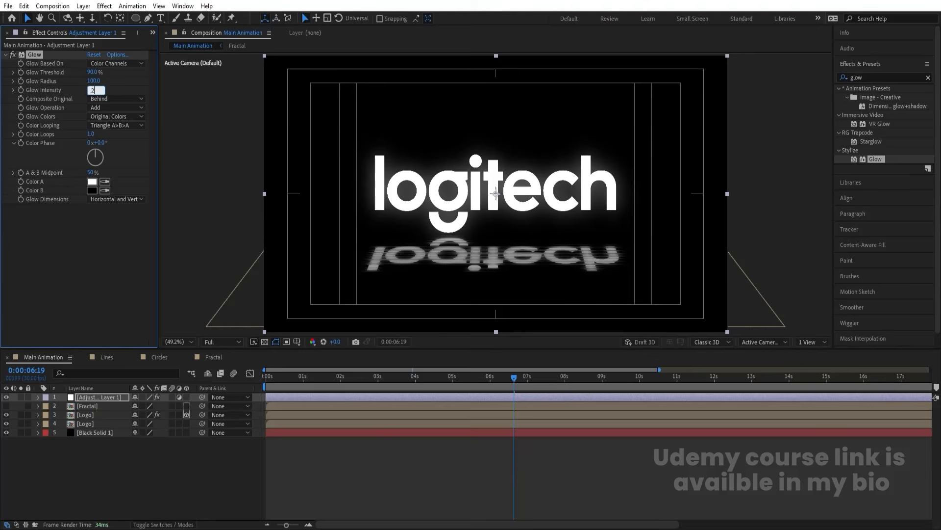
key(Return)
key(Home)
key(space)
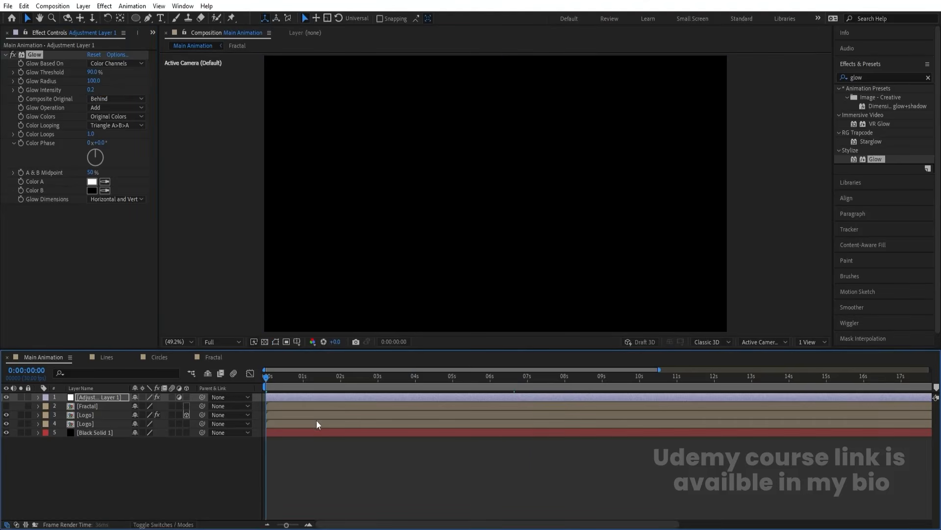
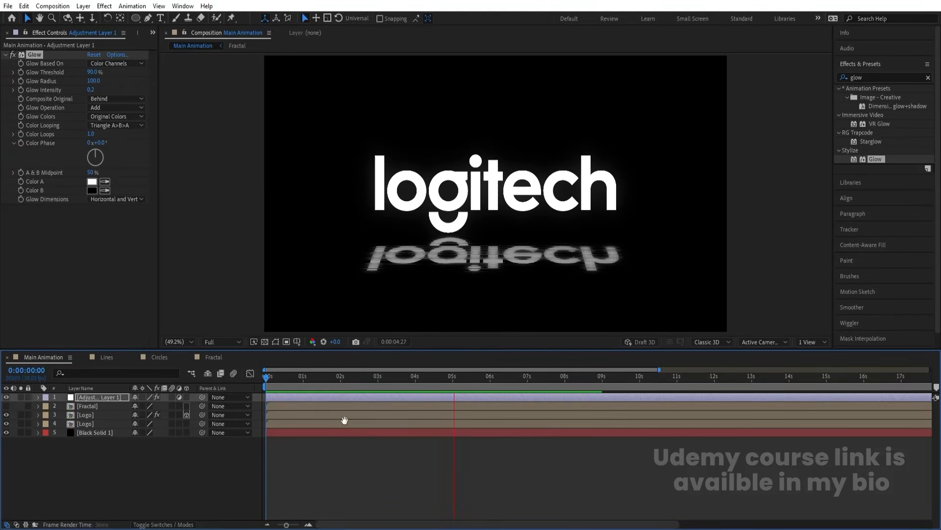
key(space)
key(space)
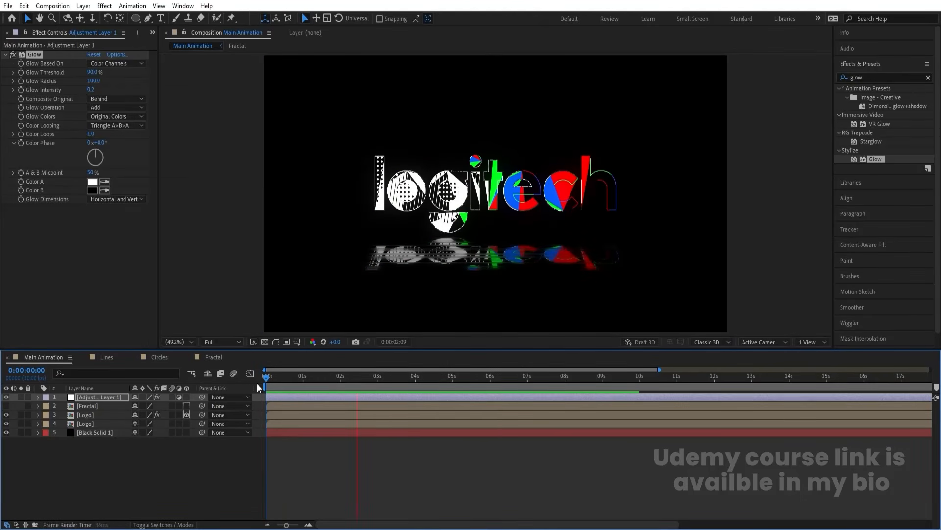
key(space)
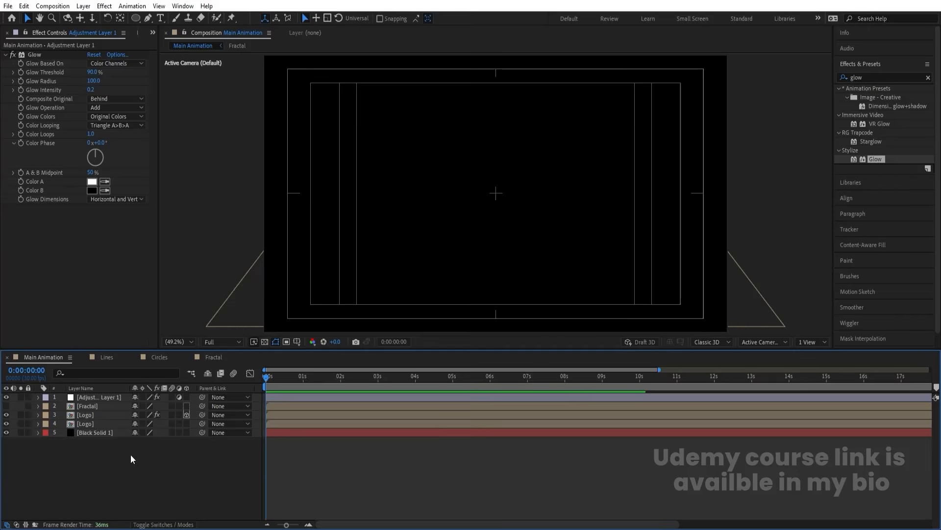
- Add a null object and parent the Fractal layer and both Logo layers to it
right_click(131, 455)
mouse_move(197, 329)
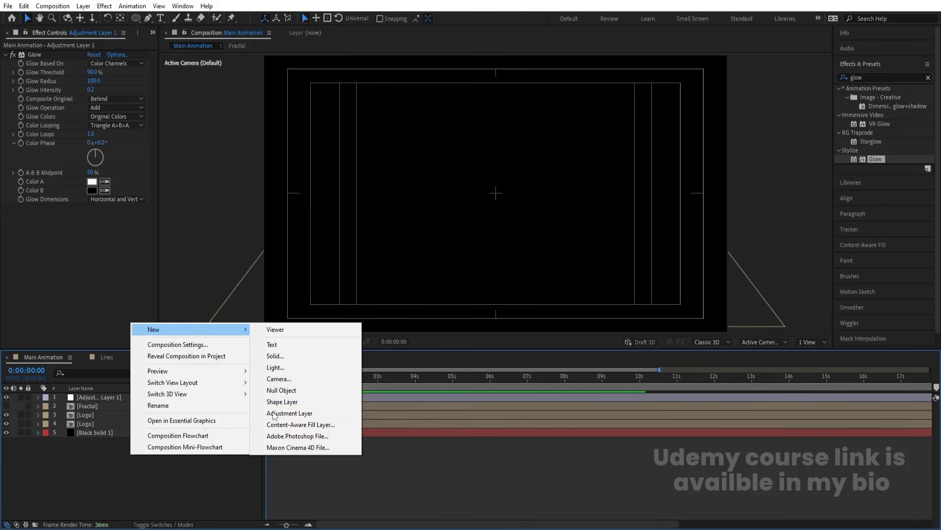
click(284, 390)
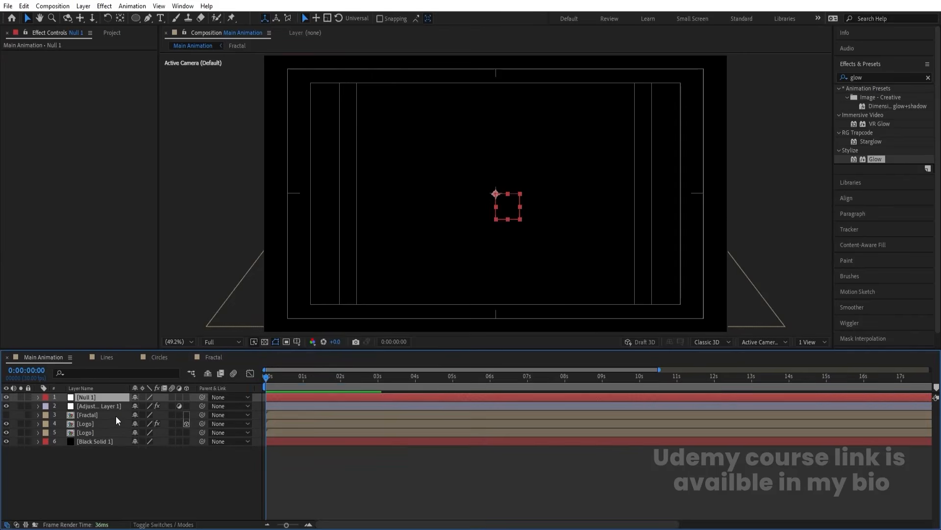
click(99, 414)
shift+click(92, 431)
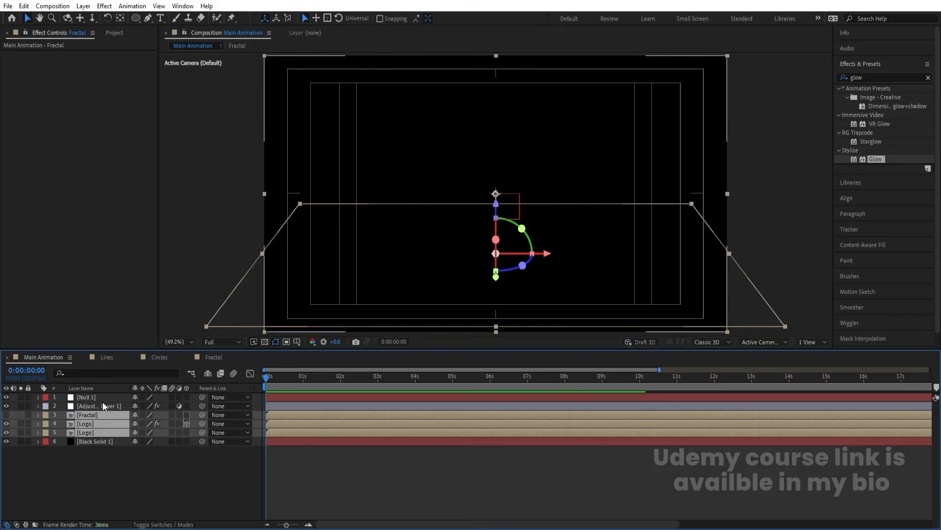
drag(200, 413, 97, 395)
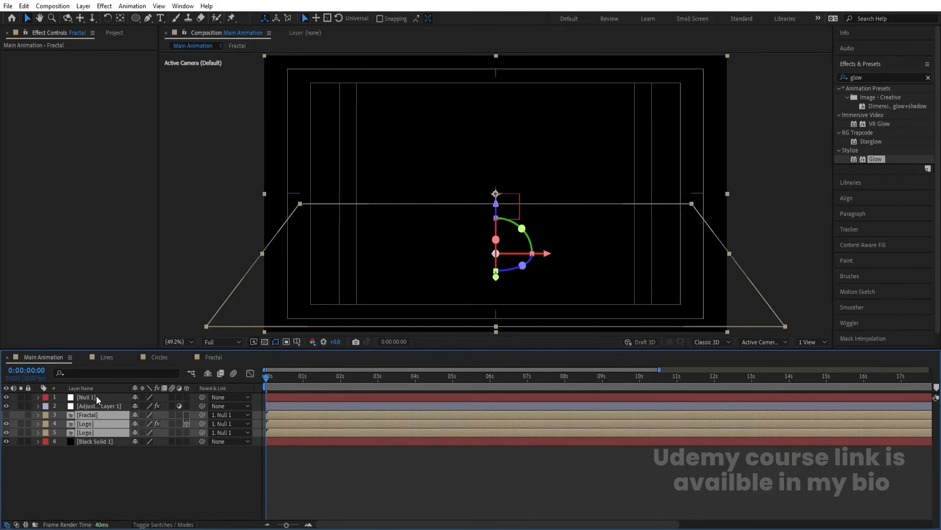
- Keyframe the null's scale from 100% at the start of the timeline to 85% at 7 seconds
click(96, 396)
key(s)
click(62, 406)
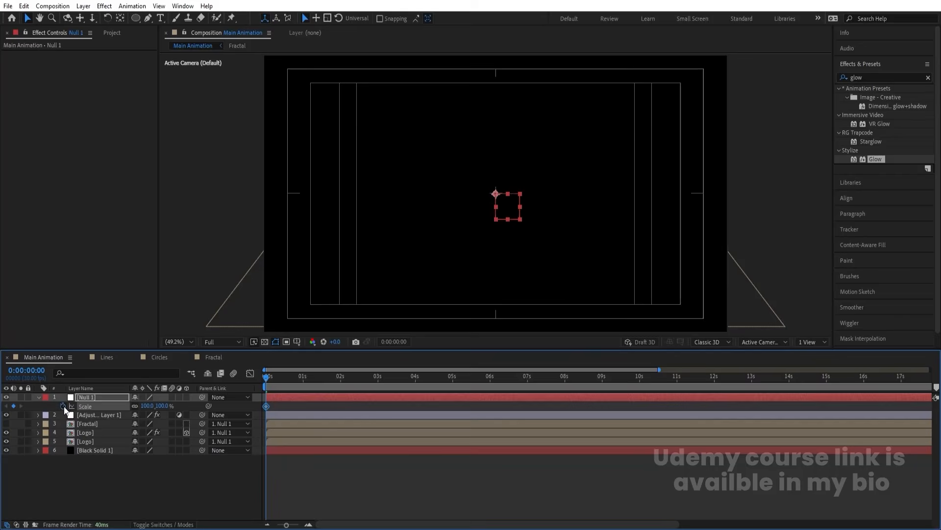
drag(378, 378, 527, 382)
click(148, 406)
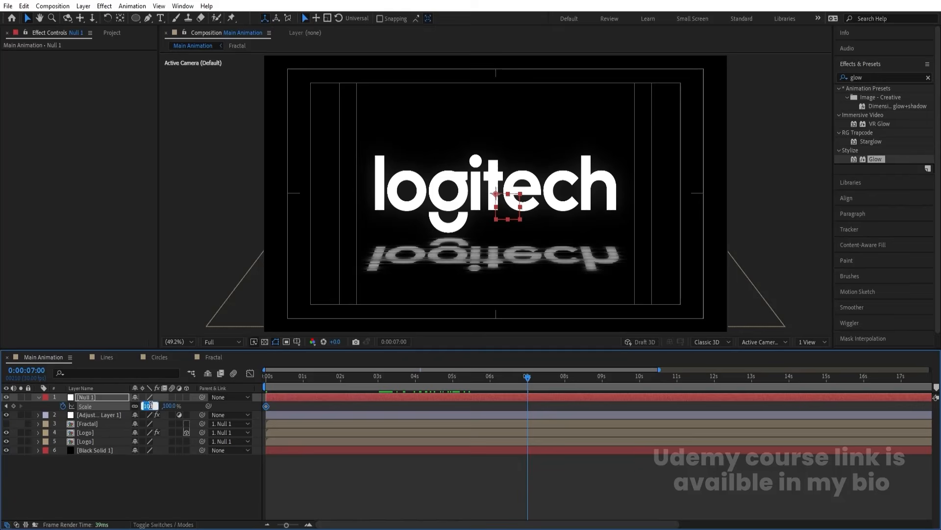
text(85)
key(Return)
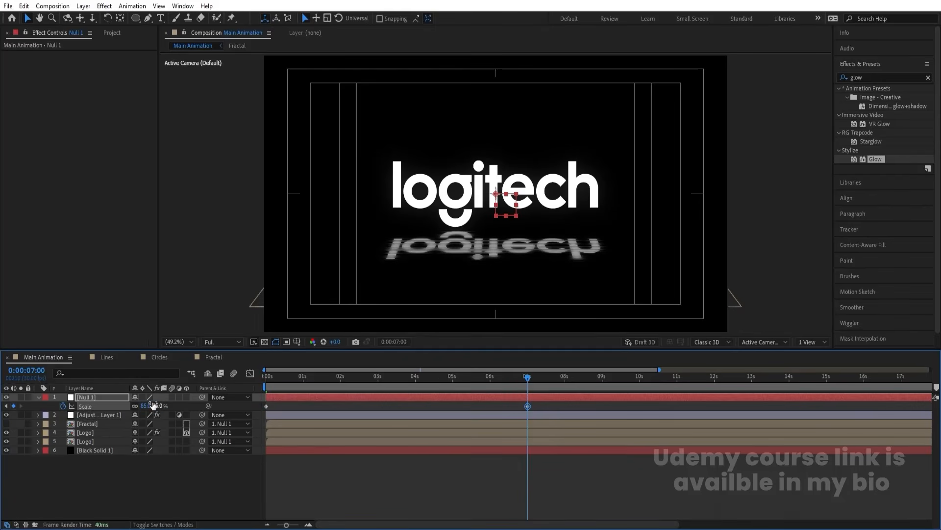
- End the work area at 7 seconds and preview the logo's scale animation
key(n)
key(space)
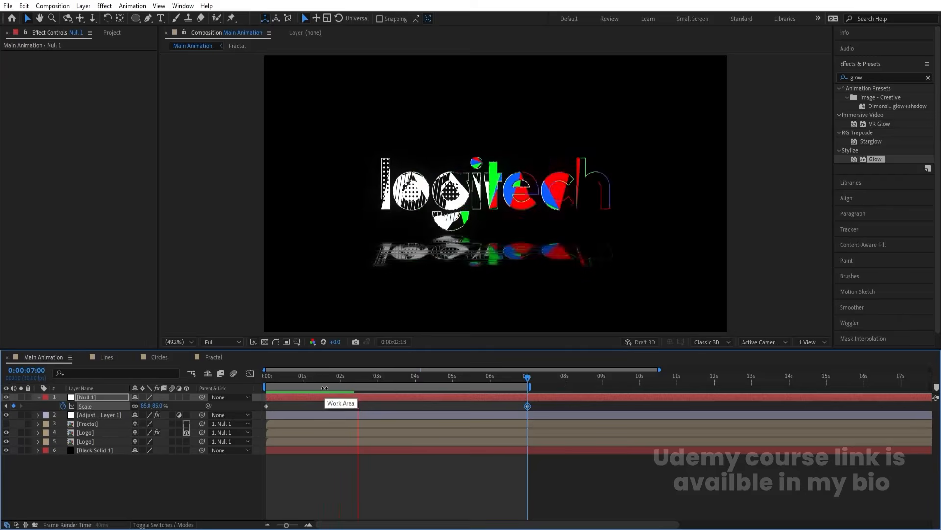
key(space)
drag(323, 378, 231, 376)
key(space)
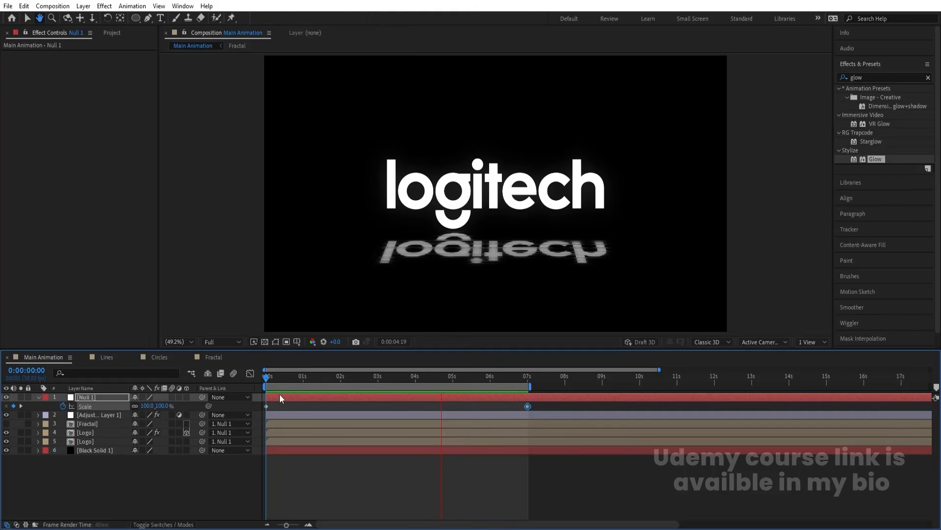
key(space)
key(space)
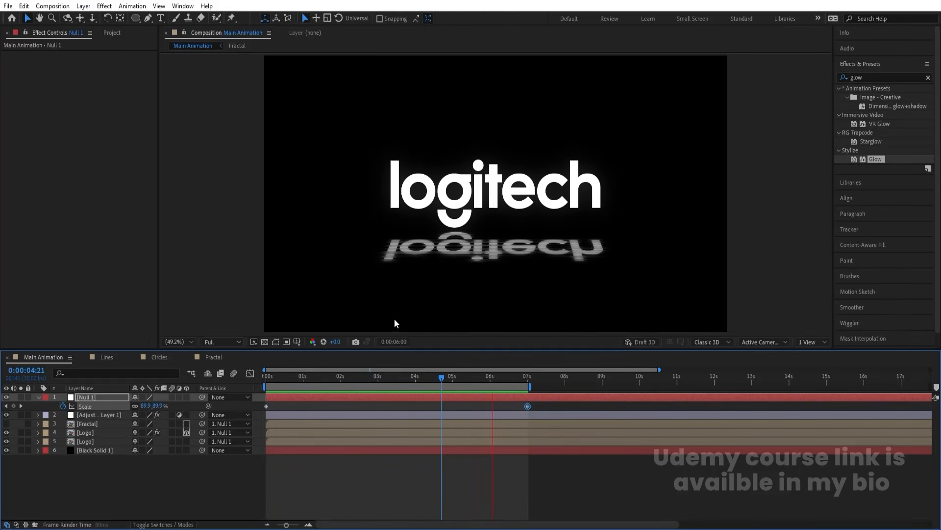
key(space)
- Add the expression wiggle(3,3) to the null's position
key(p)
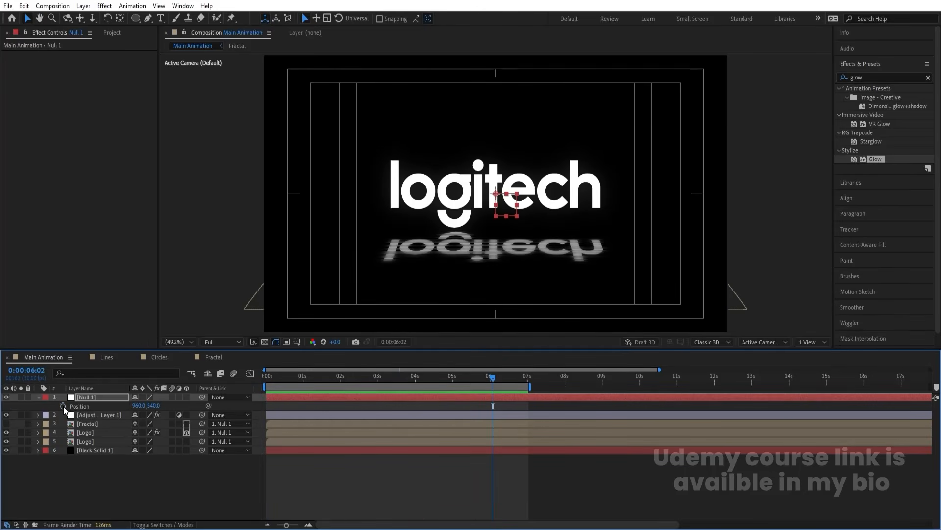
alt+click(64, 406)
text(wigg)
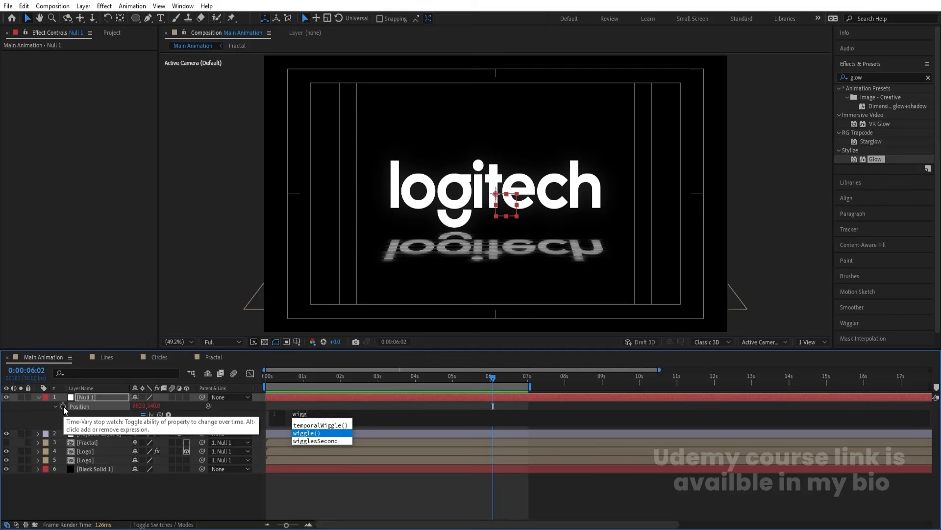
key(Return)
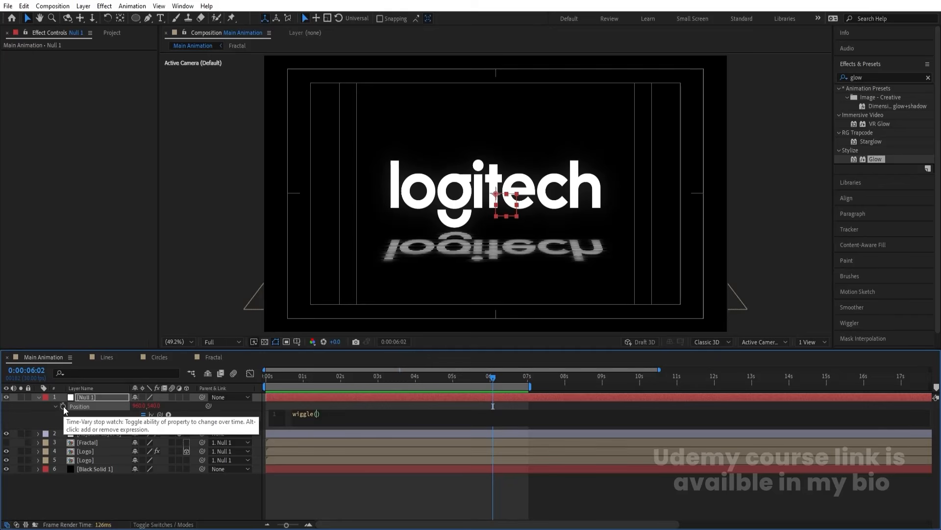
text(3,3)
click(327, 505)
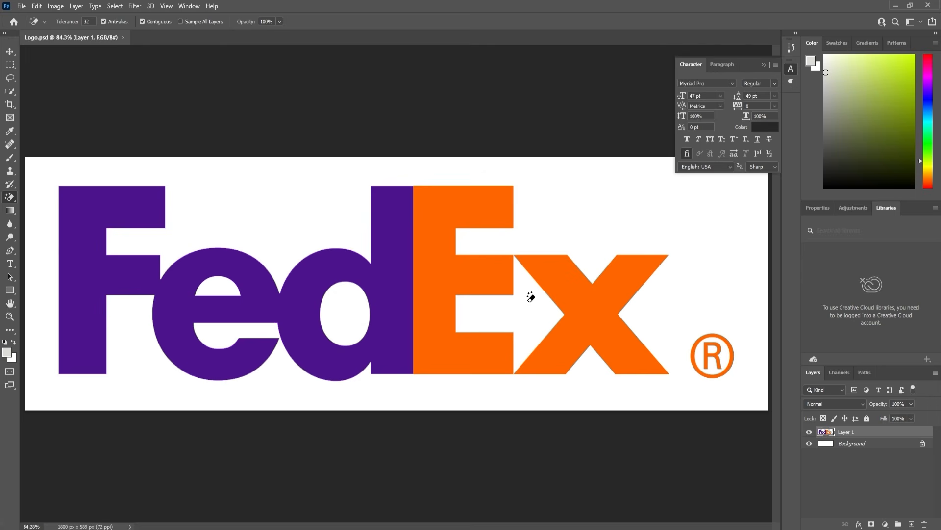
- Switch to Logo.psd in Photoshop and check the contents of Layer 1 and the Background layer by toggling their visibility
key(v)
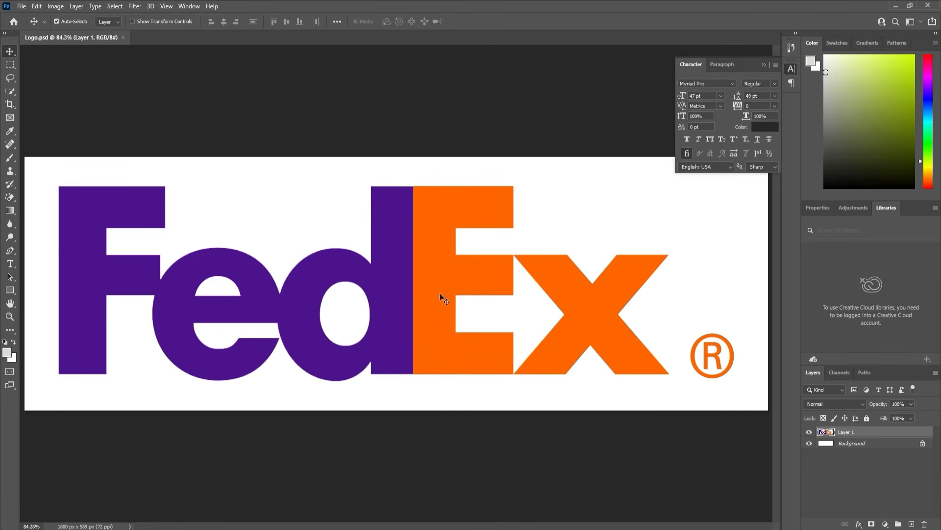
click(809, 432)
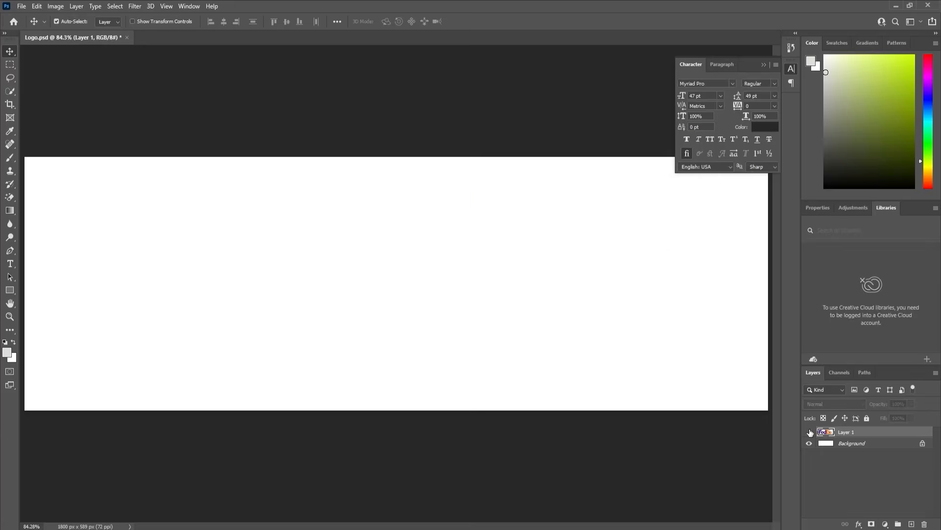
click(810, 432)
click(809, 443)
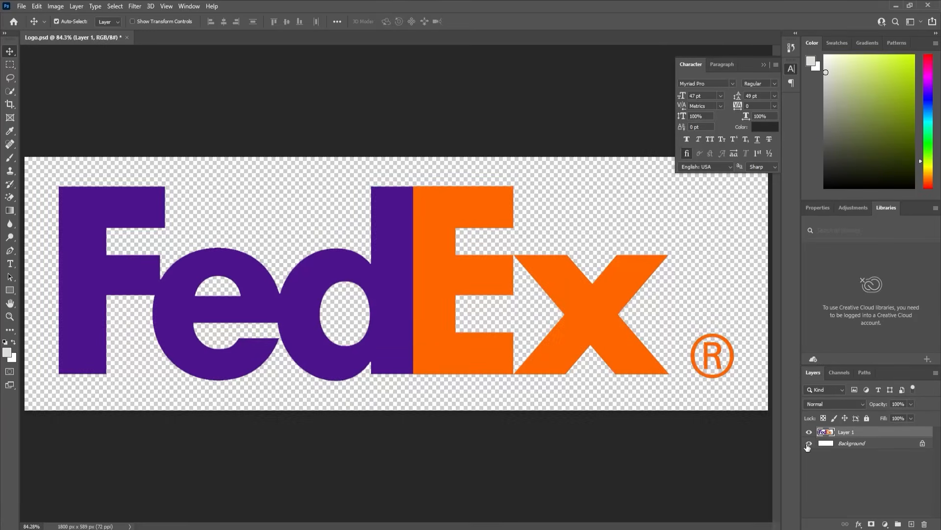
click(808, 443)
- Hide and delete the white Background layer, and collapse the Character panel
click(809, 444)
click(841, 445)
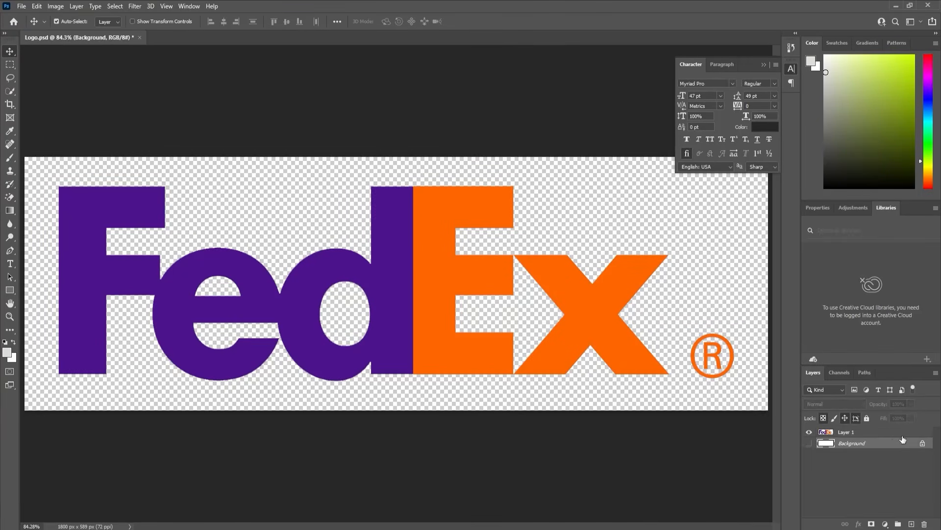
click(925, 523)
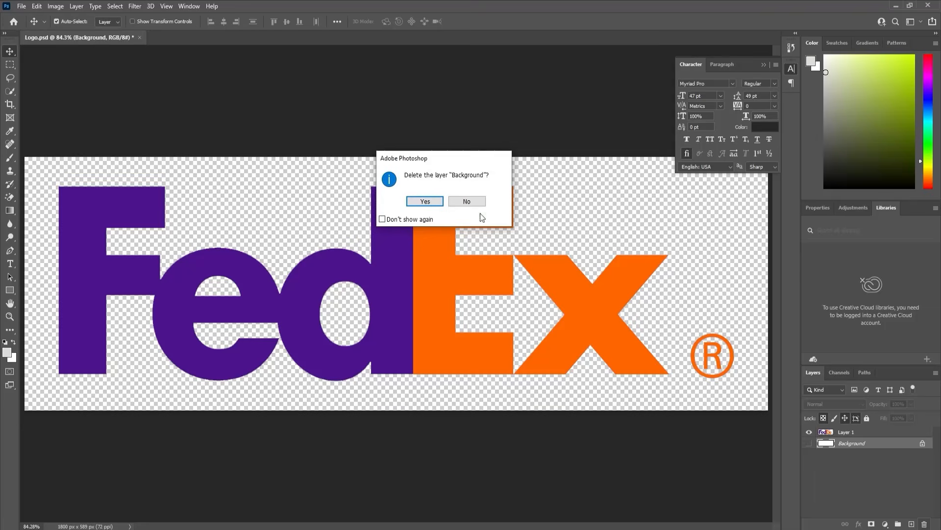
click(425, 201)
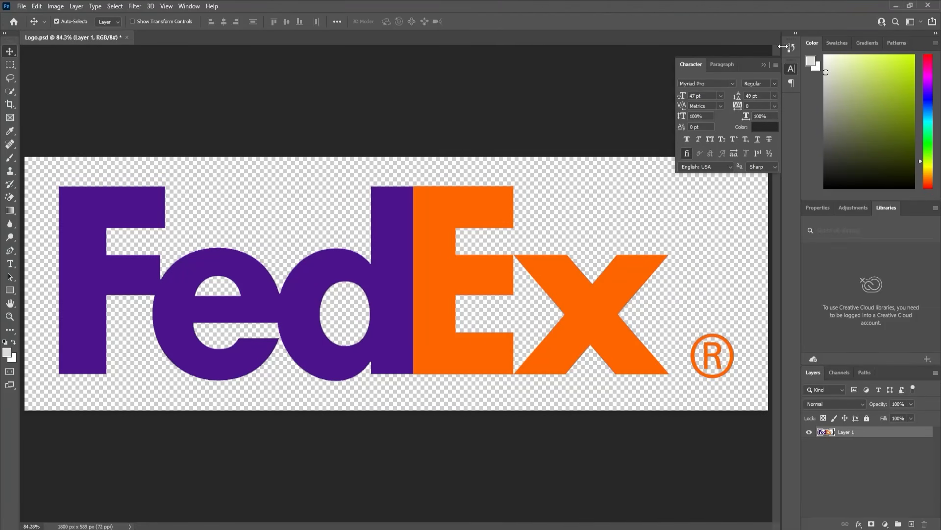
click(765, 64)
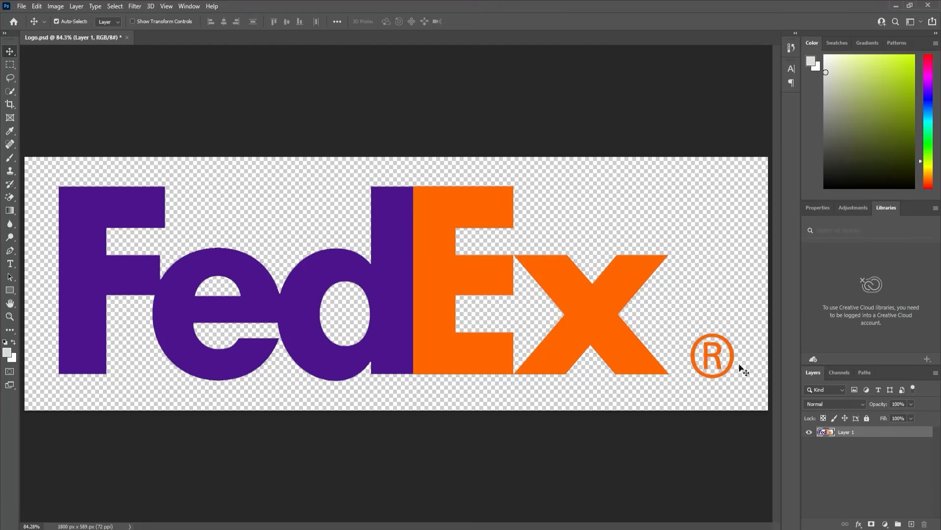
- Cut the purple "Fed" letters from Layer 1, paste them in place on a new layer and hide that layer to check the separation
click(10, 64)
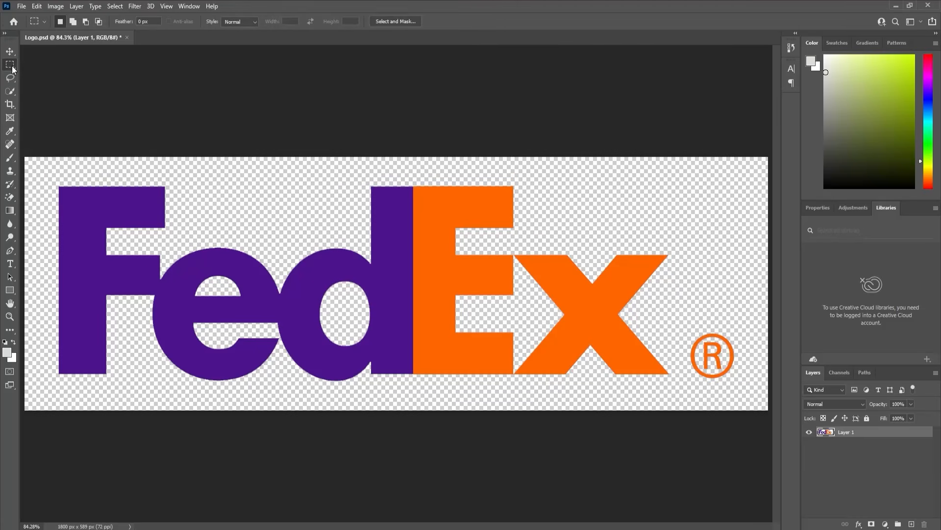
drag(35, 138, 409, 408)
key(ctrl+x)
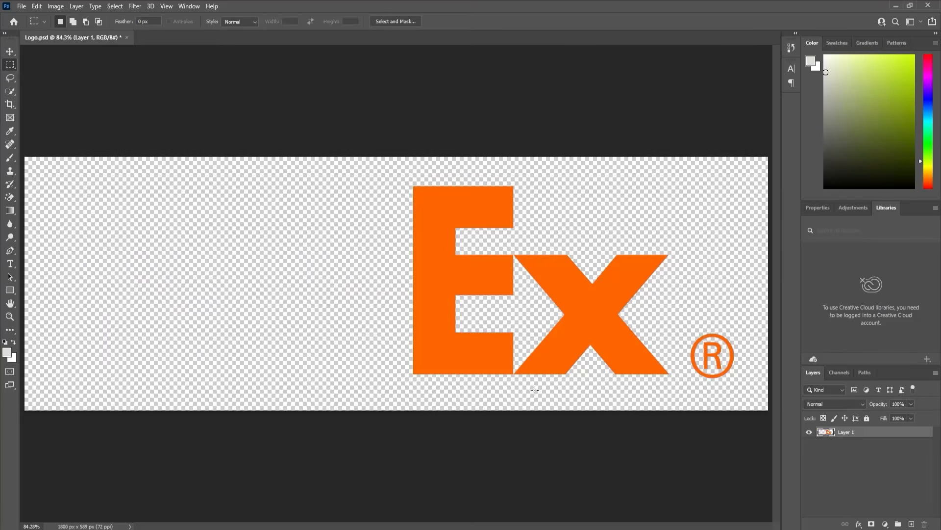
click(911, 523)
key(ctrl+shift+v)
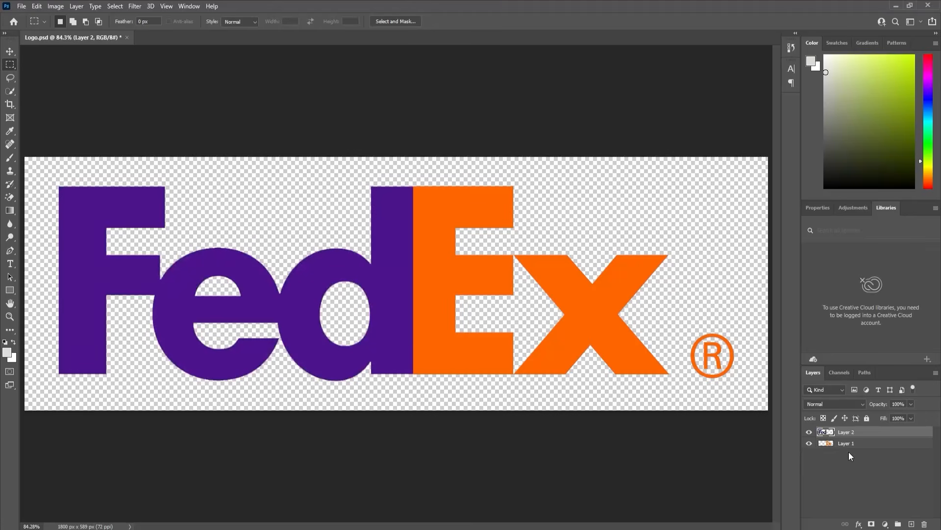
click(809, 432)
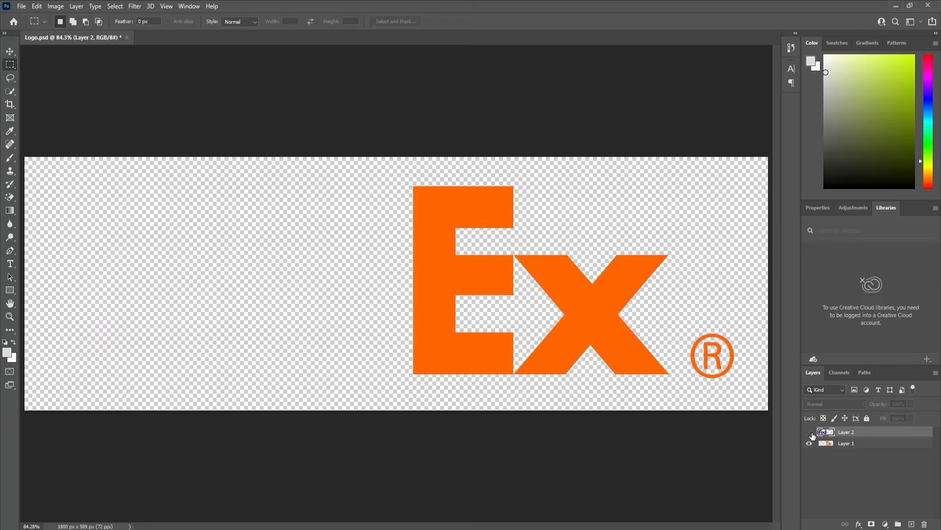
- Cut the orange "Ex" letters from Layer 1, paste them in place on a new layer, show Layer 2 again and save
click(842, 443)
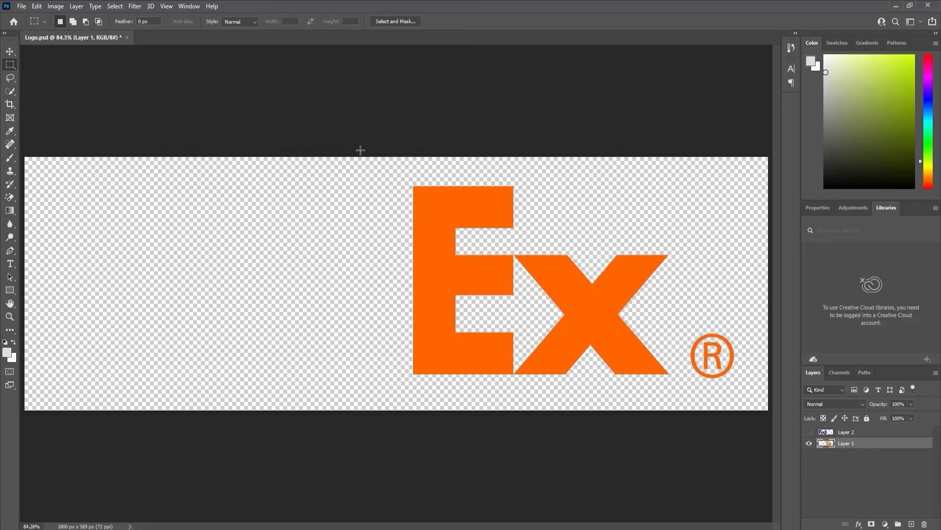
drag(361, 150, 671, 422)
key(ctrl+x)
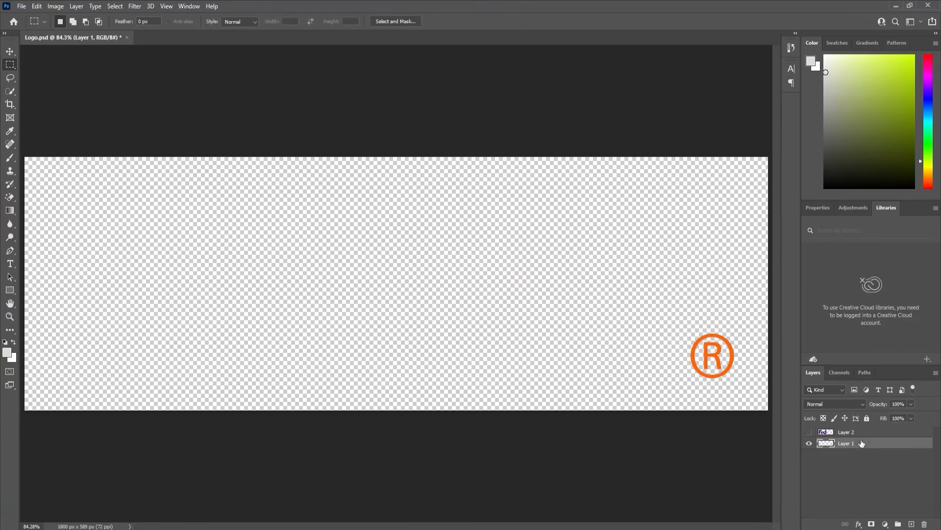
click(911, 523)
key(ctrl+v)
click(809, 432)
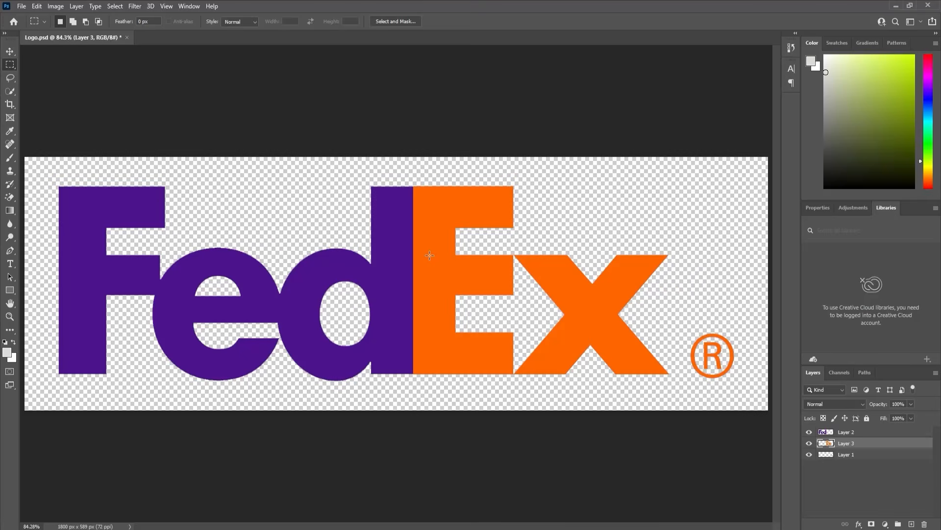
key(ctrl+s)
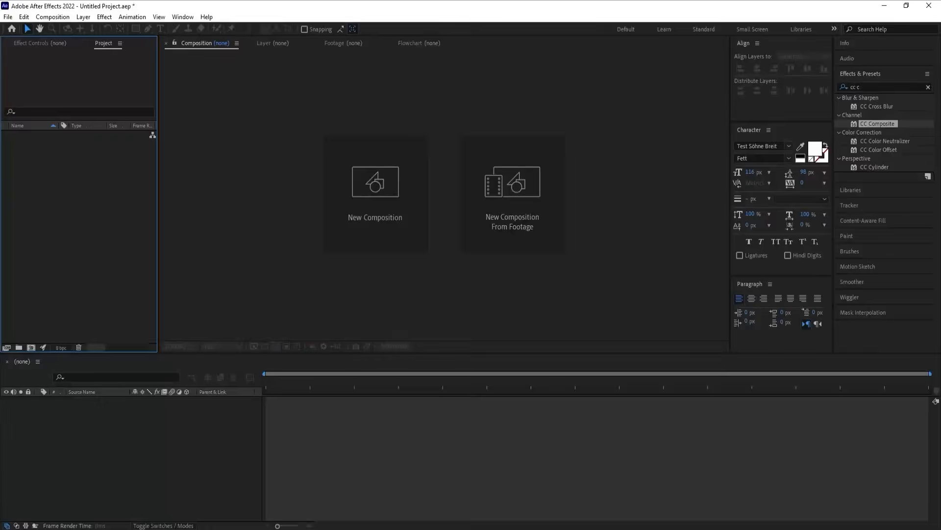
- Switch to After Effects and create a composition named Main Animation with duration 0:01:00:00, with the Title/Action Safe guides displayed
click(372, 218)
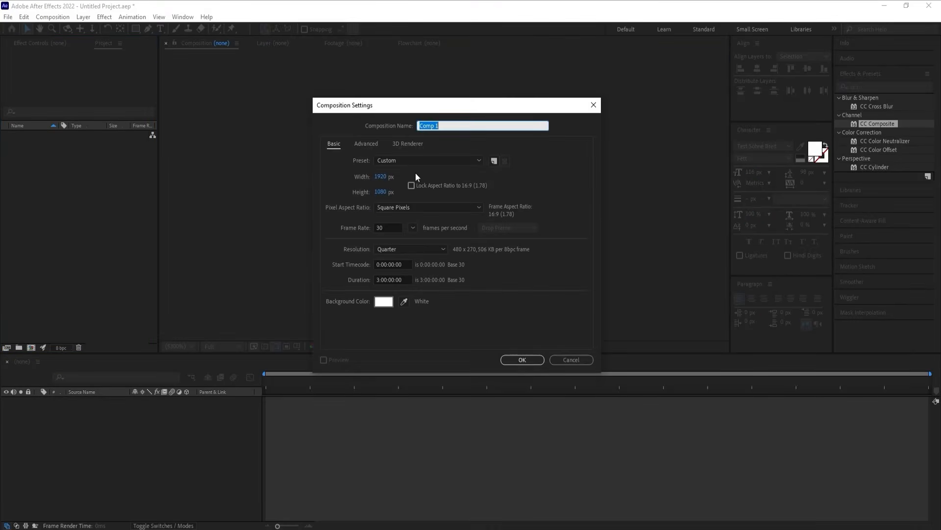
text(Main Animation)
click(380, 280)
key(BackSpace)
text(0)
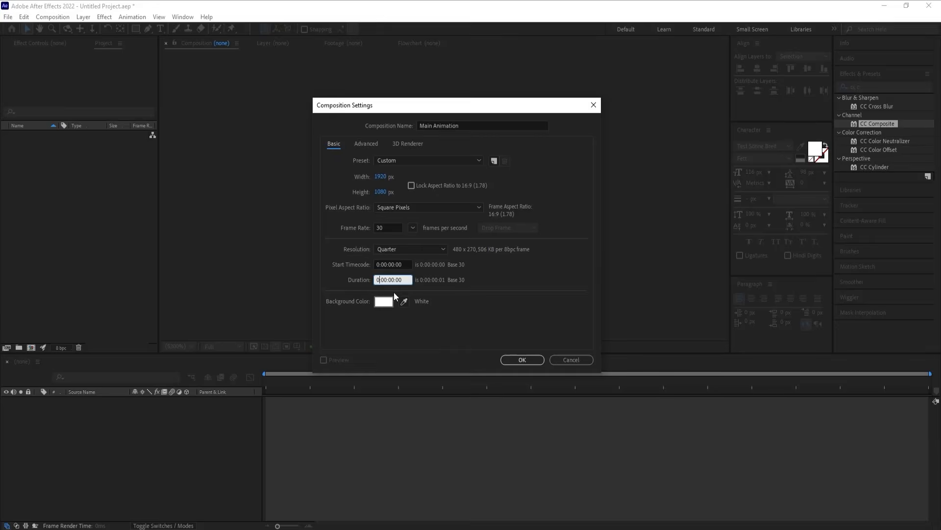
text(1)
click(523, 360)
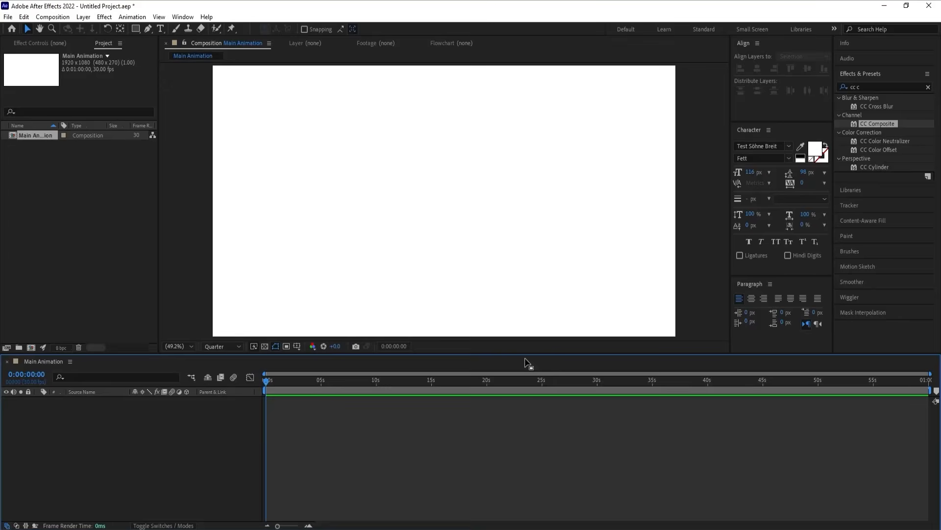
click(297, 346)
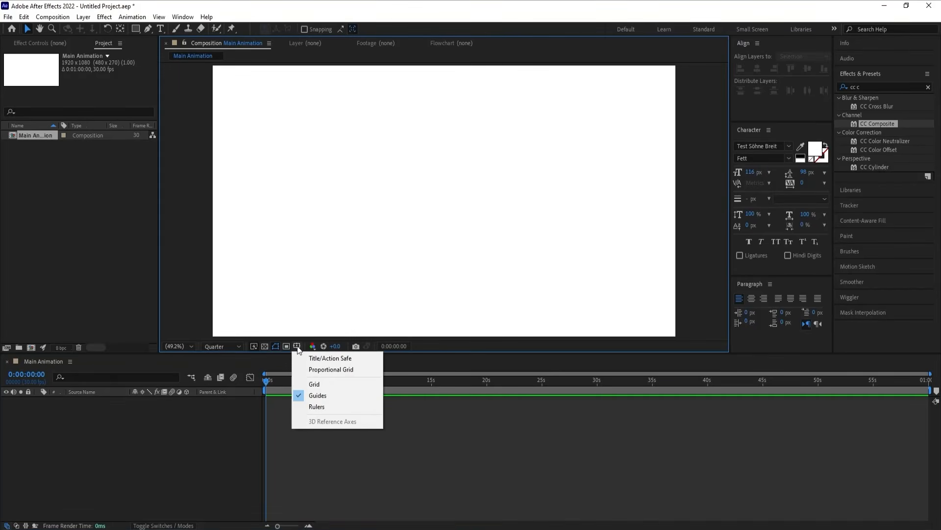
click(321, 358)
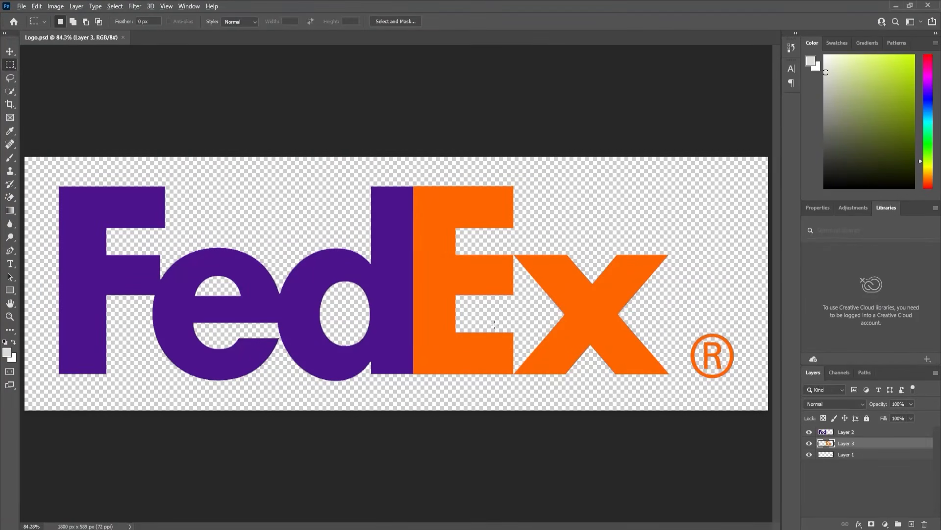
- Back in Photoshop, add a layer above Layer 2 and trace the arrow gap between E and x with the Pen tool as a selection
scroll(495, 324, up, 6)
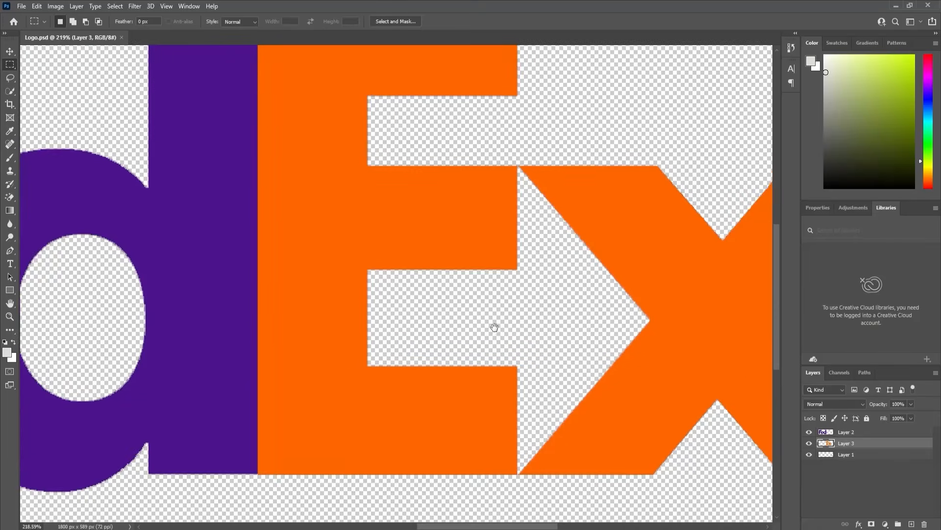
drag(495, 327, 465, 334)
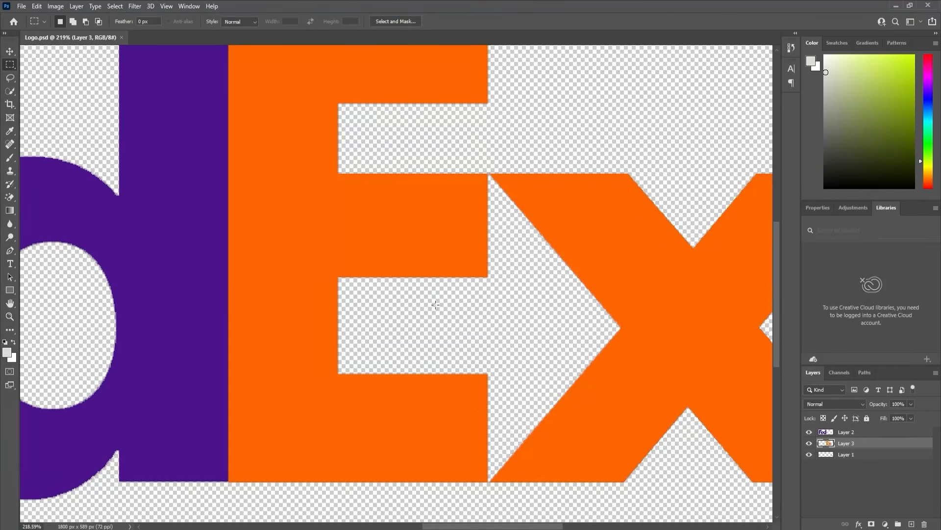
click(850, 434)
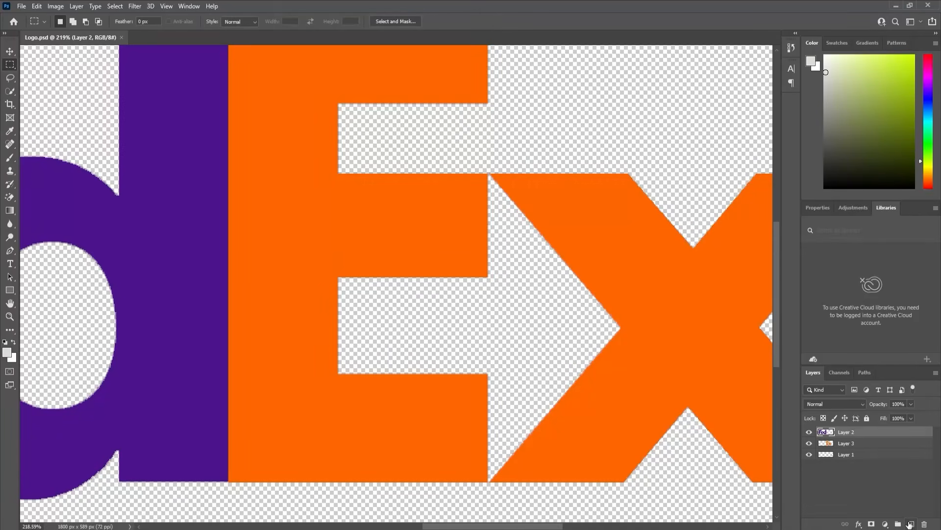
click(910, 524)
key(p)
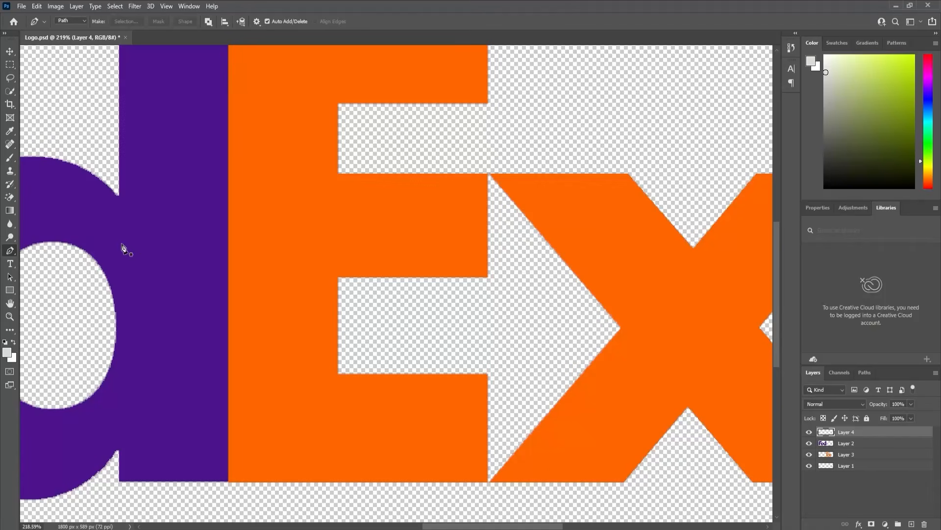
click(338, 278)
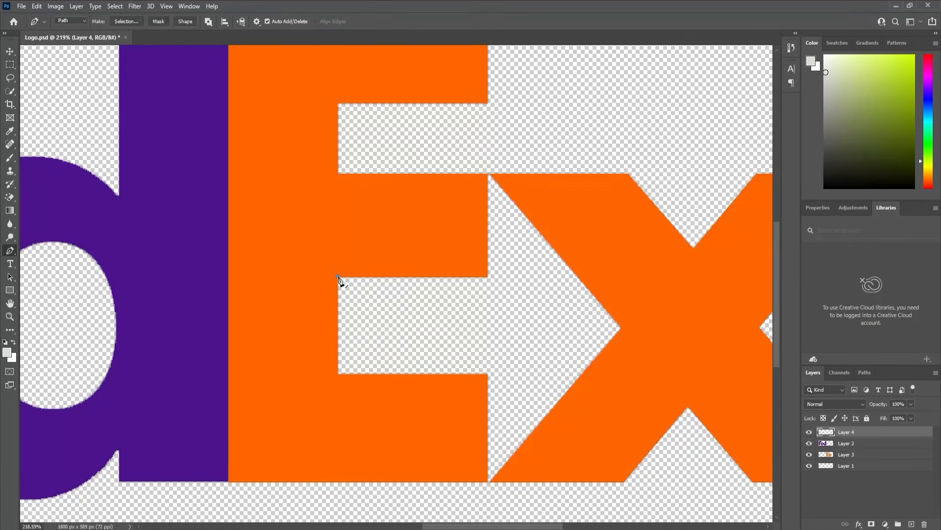
click(487, 277)
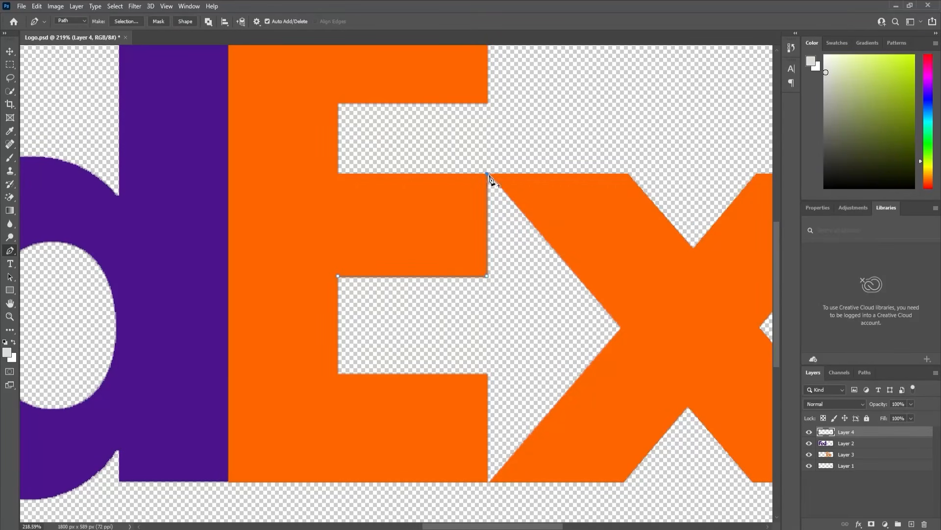
click(621, 327)
click(488, 482)
click(488, 375)
click(338, 276)
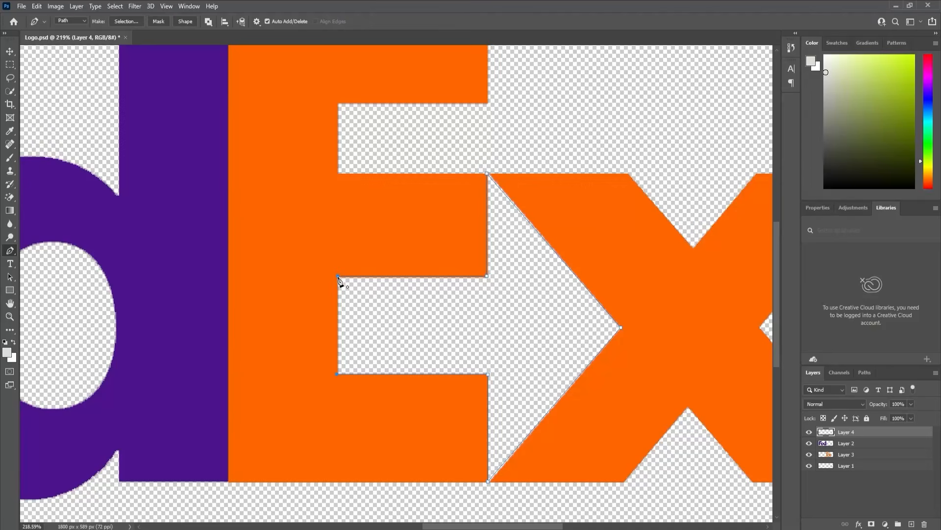
key(ctrl+Return)
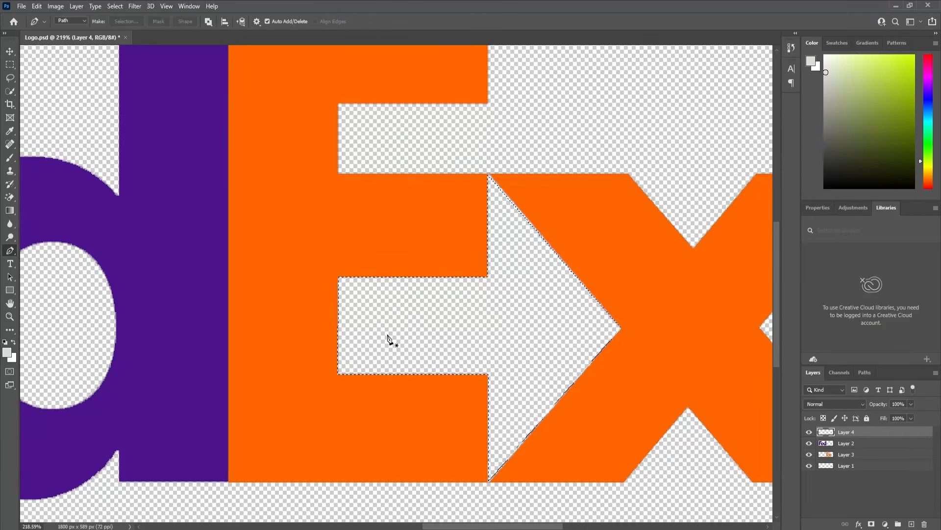
- Fill the arrow selection with the purple sampled from the "Fed" letters and deselect it
key(i)
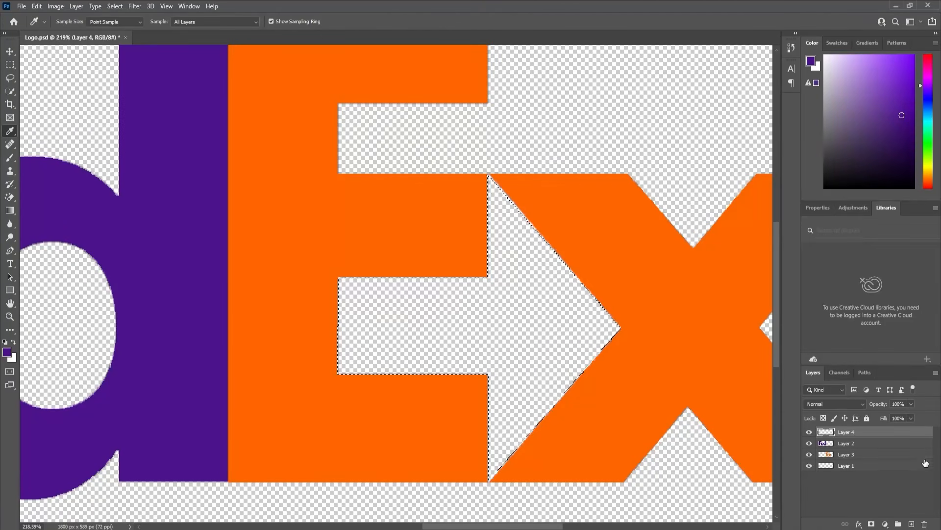
key(alt+BackSpace)
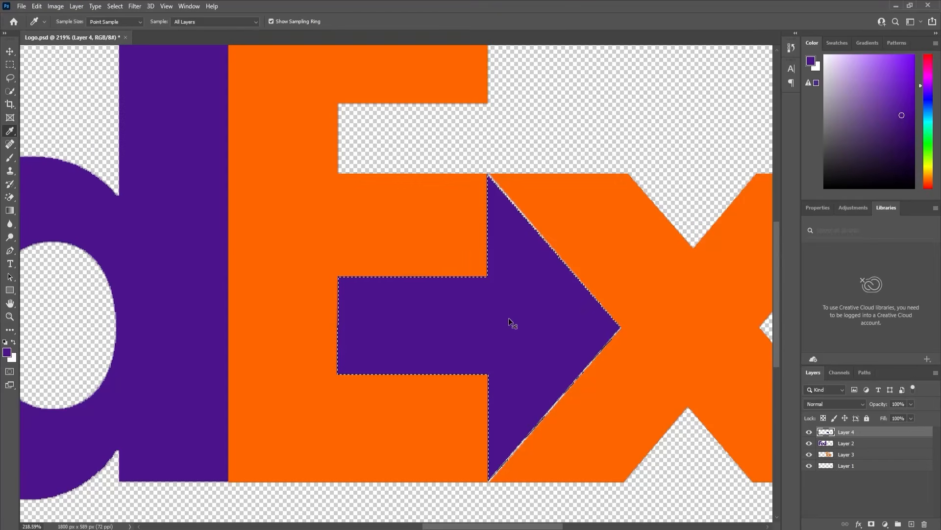
key(ctrl+d)
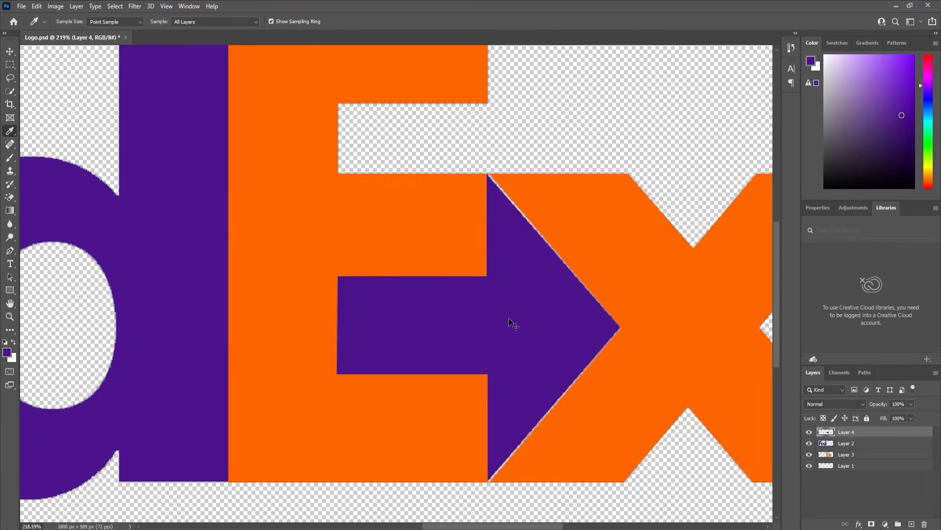
key(ctrl+0)
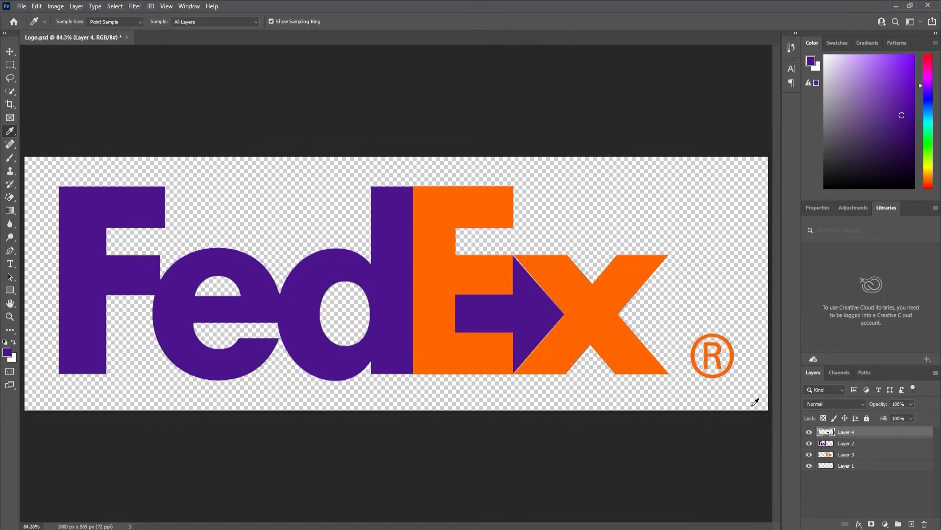
- Rename the arrow's layer to Arrow, hide it and save Logo.psd
double_click(847, 431)
text(Arrow)
key(Return)
click(809, 432)
key(ctrl+s)
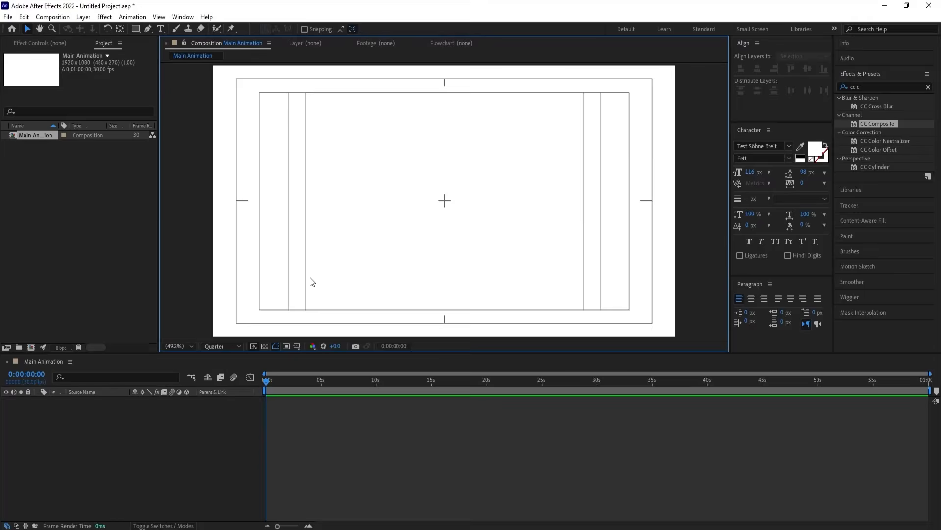
- Switch to After Effects and import Logo.psd as Composition - Retain Layer Sizes
key(ctrl+i)
click(116, 117)
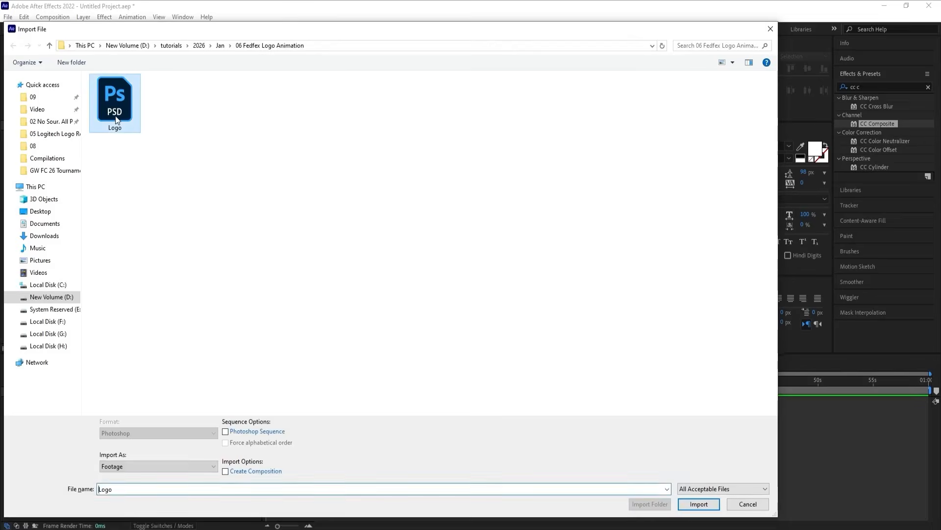
click(120, 463)
click(139, 480)
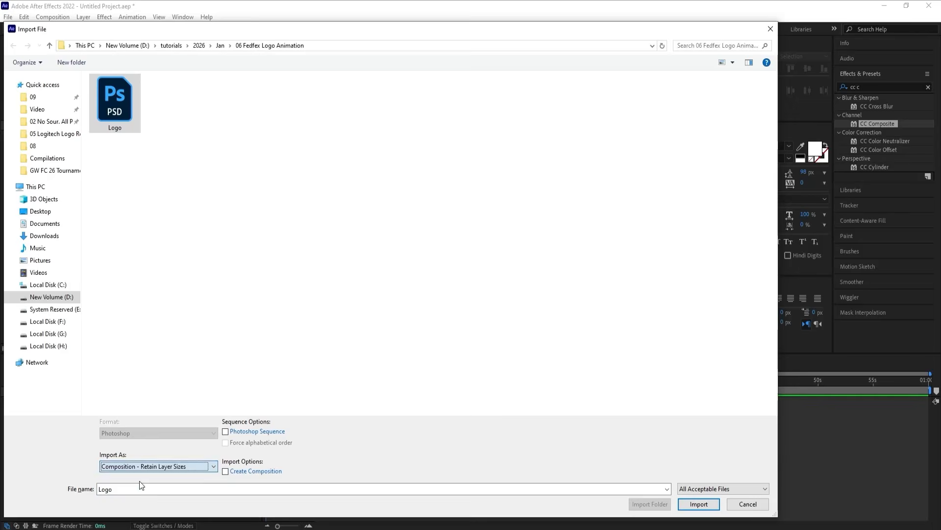
click(693, 501)
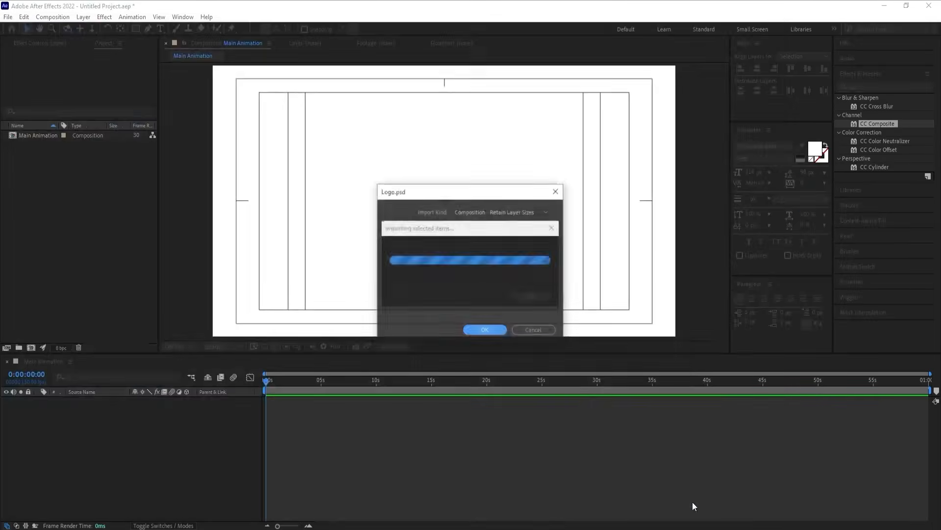
click(484, 329)
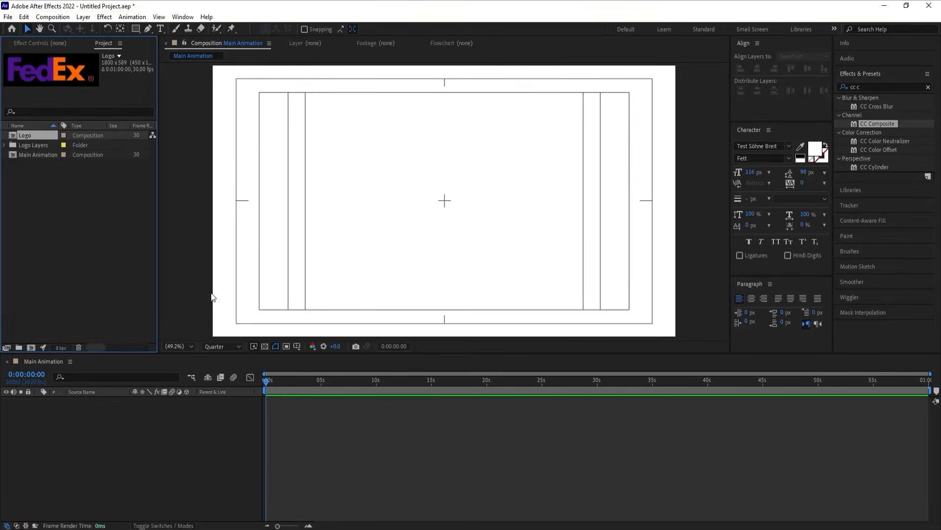
- Copy all four layers from the Logo composition into Main Animation and position them around the frame's center
double_click(39, 136)
drag(110, 483, 125, 421)
drag(432, 169, 452, 223)
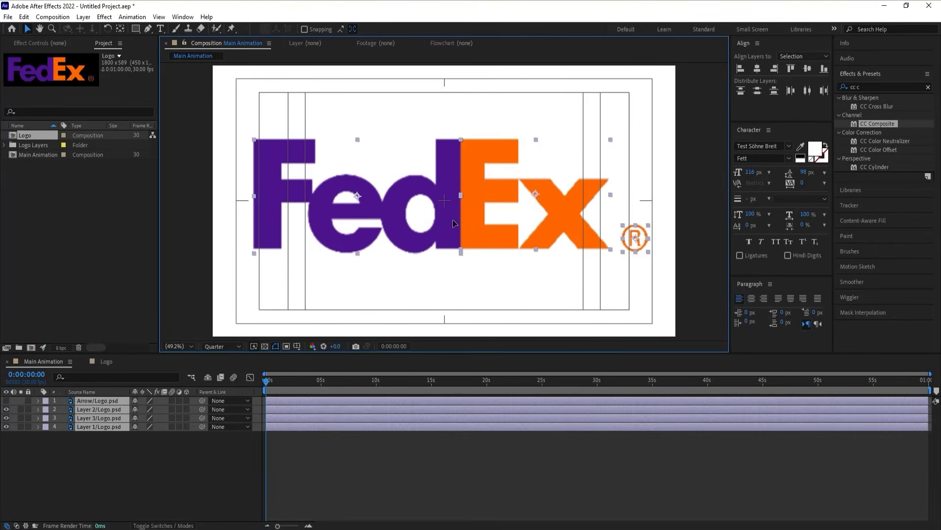
- Add a null object and parent the four logo layers to it
right_click(156, 472)
mouse_move(187, 348)
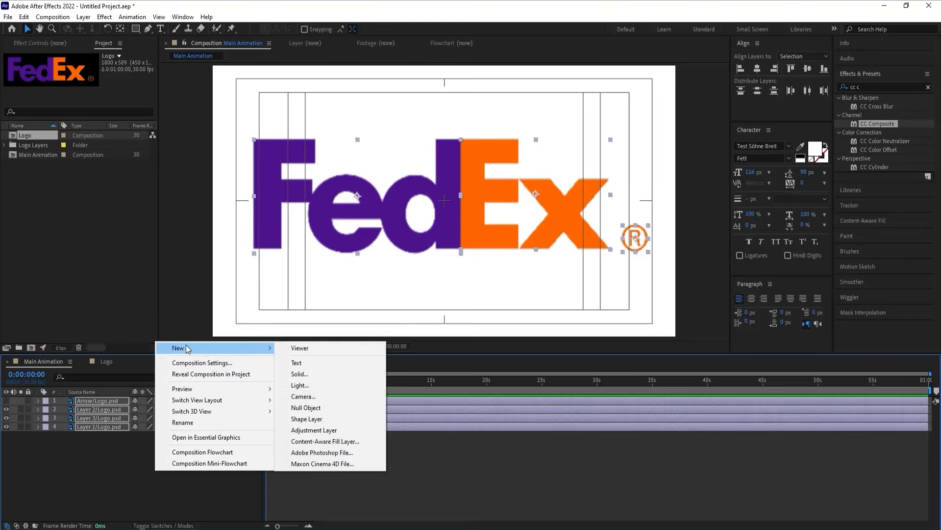
click(305, 407)
click(117, 409)
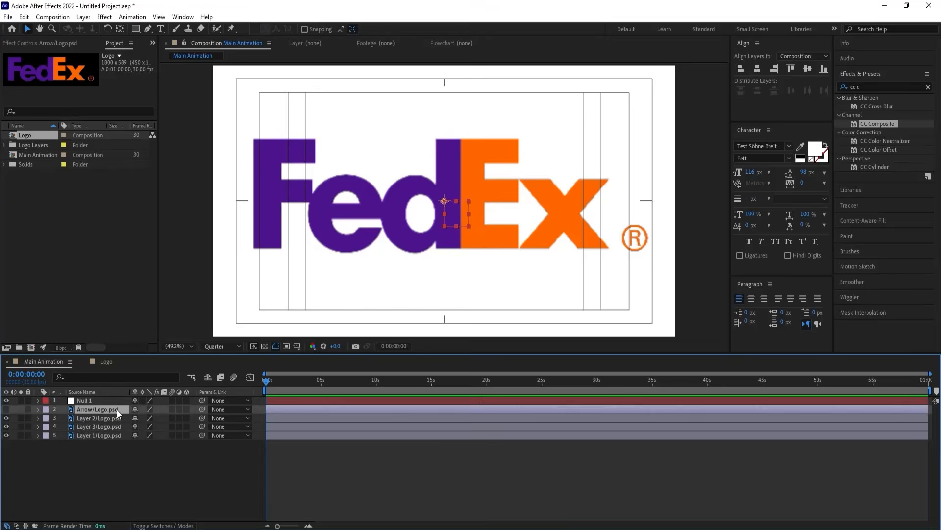
shift+click(107, 435)
drag(202, 410, 112, 404)
- Scale the null to 46% to shrink the logo, and delete the null
click(106, 401)
key(s)
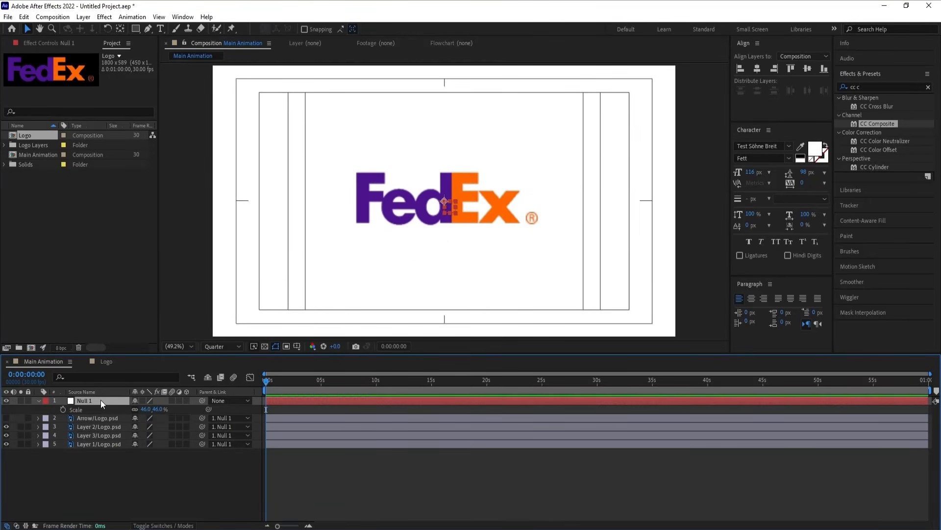
key(Delete)
- Nudge the four logo layers slightly to the right and check the Arrow layer by briefly showing it
click(101, 400)
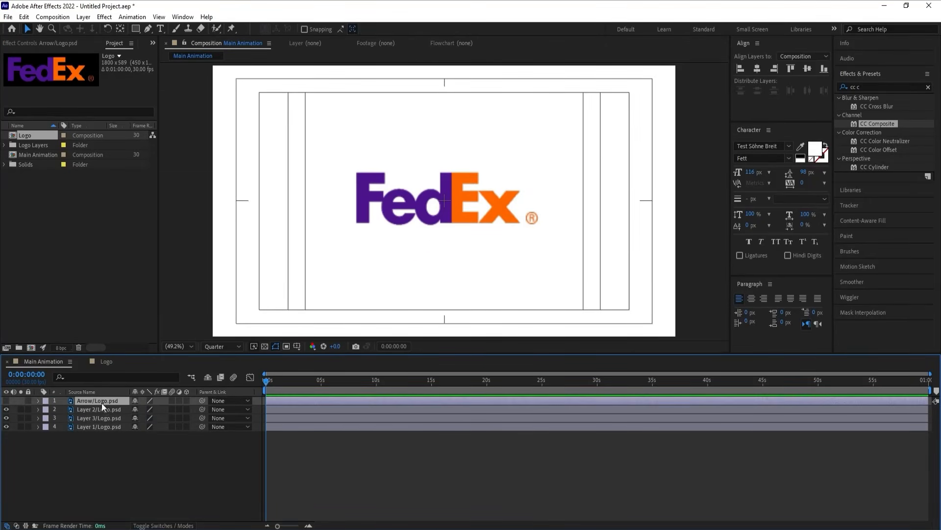
shift+click(102, 427)
key(Right)
key(Right)
key(Right)
key(Right)
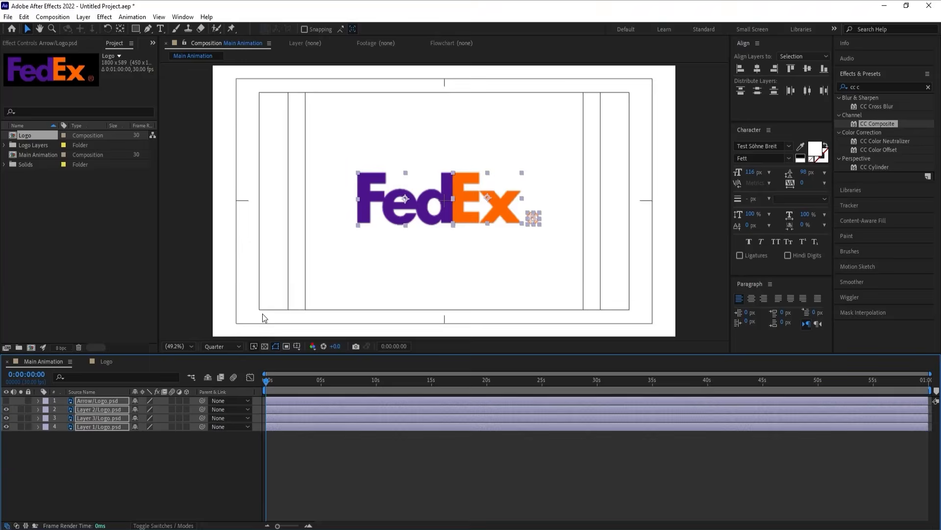
click(116, 457)
click(6, 400)
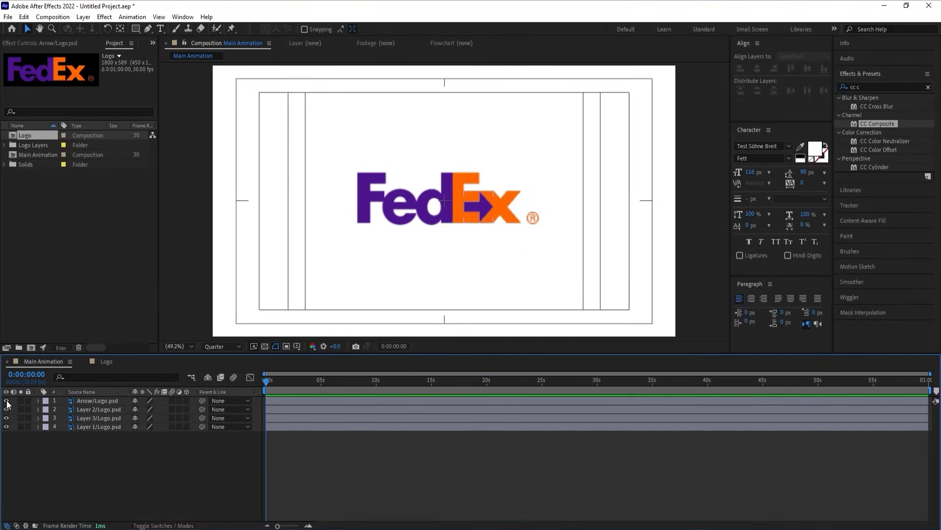
click(7, 400)
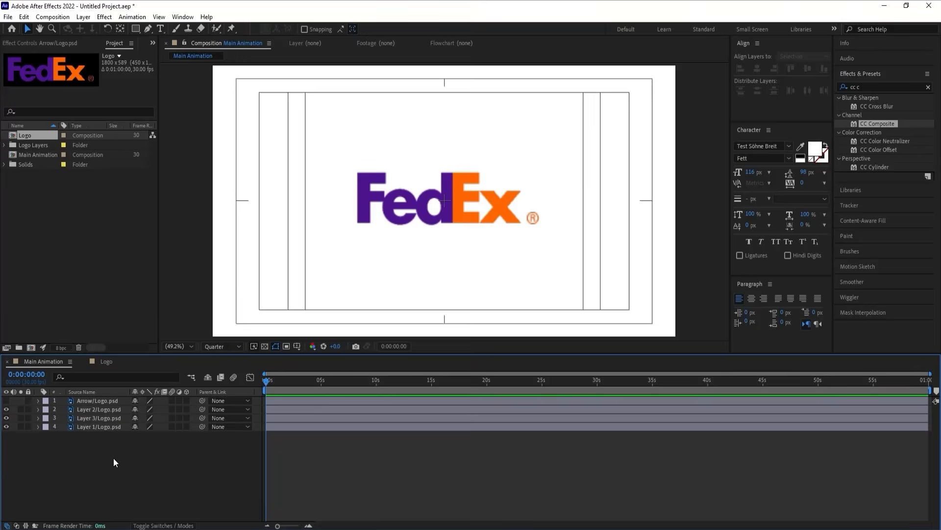
- Create a new composition named Bg
key(ctrl+n)
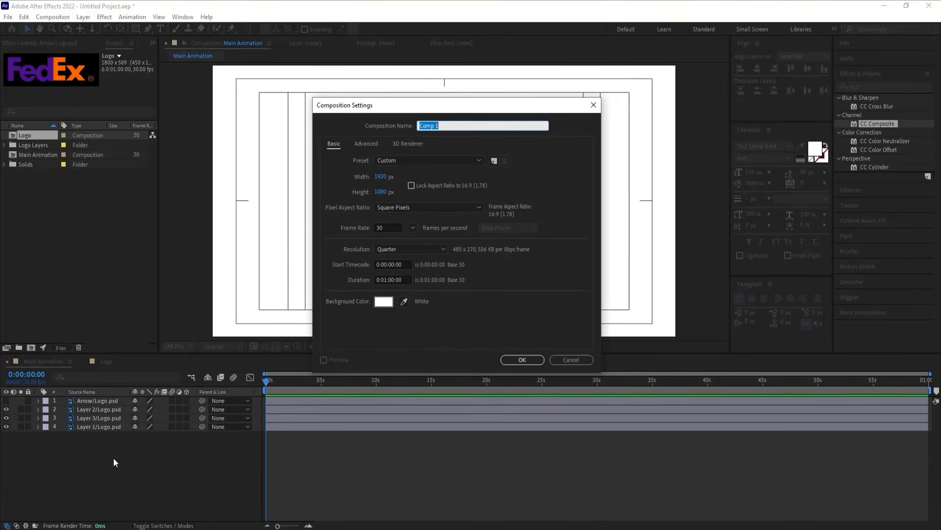
text(Bg)
key(Return)
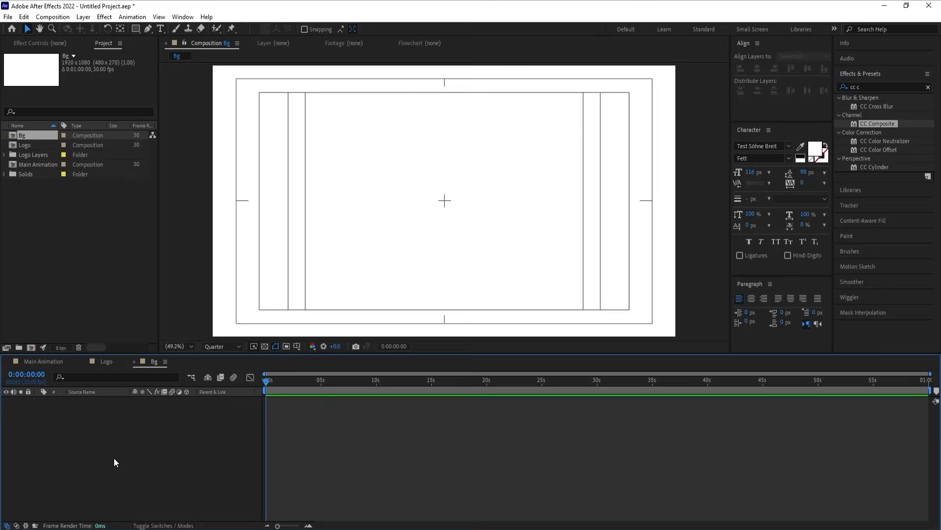
- Draw a straight vertical line with the Pen tool and a 1 px stroke, extending well beyond the frame's top and bottom edges
key(g)
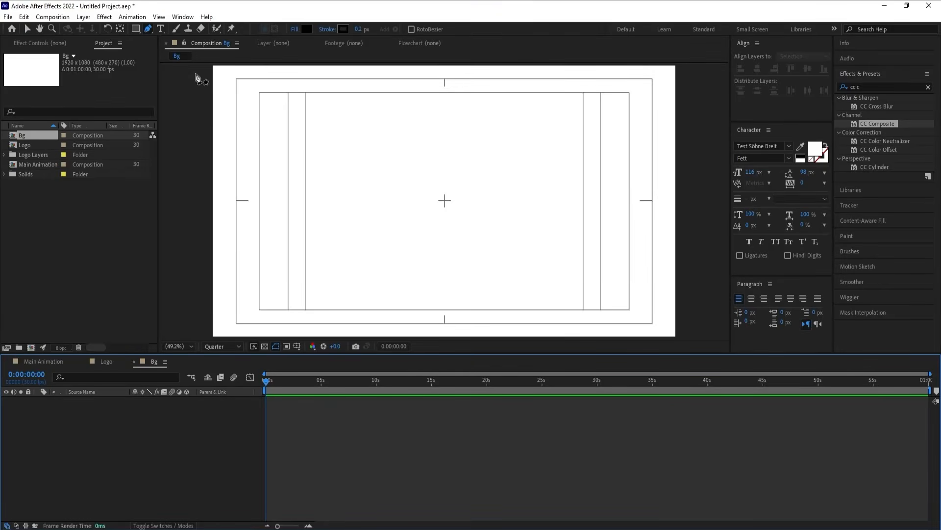
scroll(386, 127, down, 2)
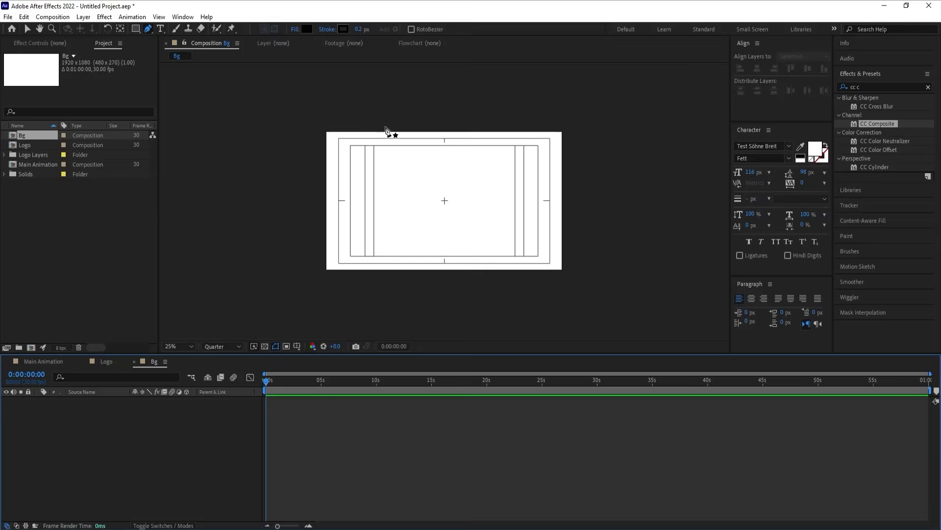
click(359, 29)
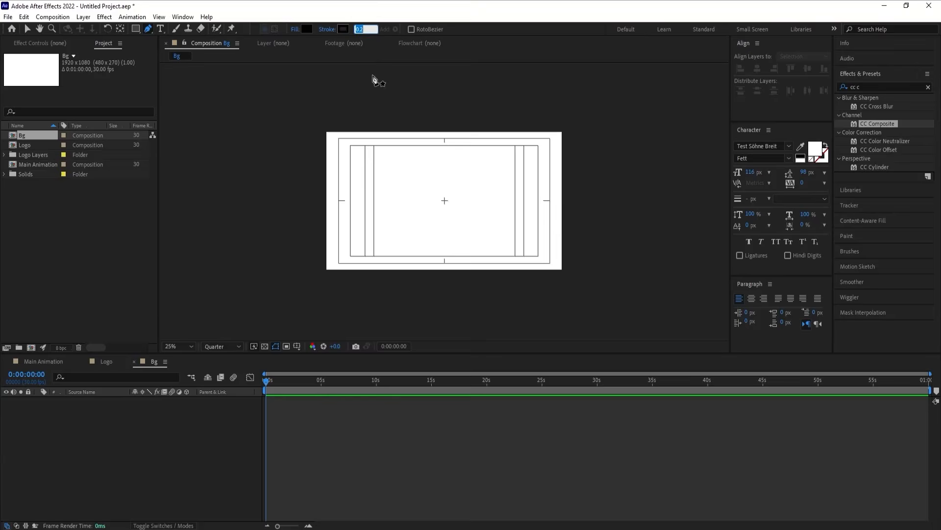
text(1)
key(Return)
scroll(461, 126, down, 1)
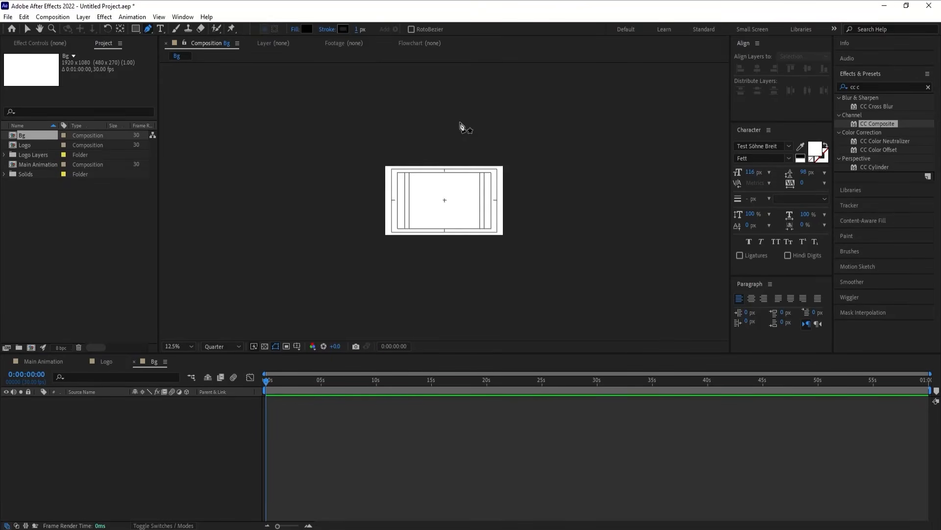
drag(462, 138, 464, 151)
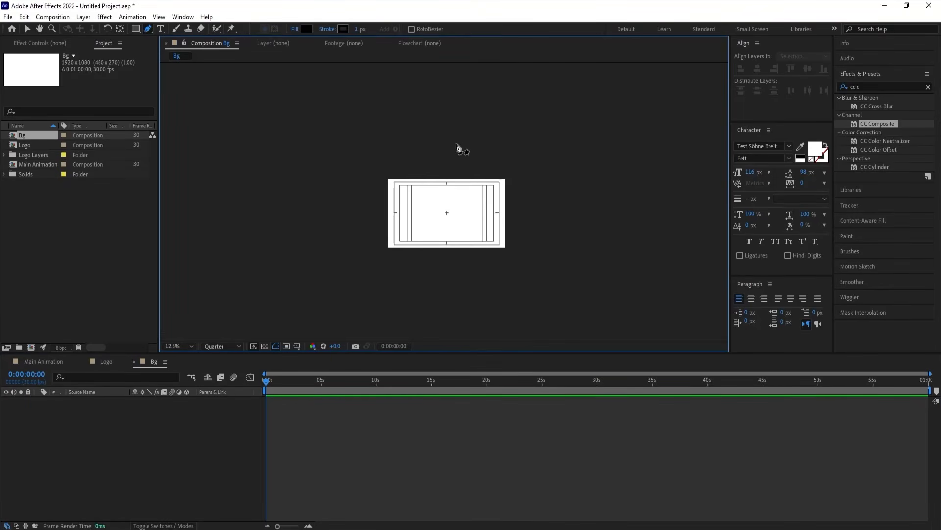
click(448, 109)
click(448, 315)
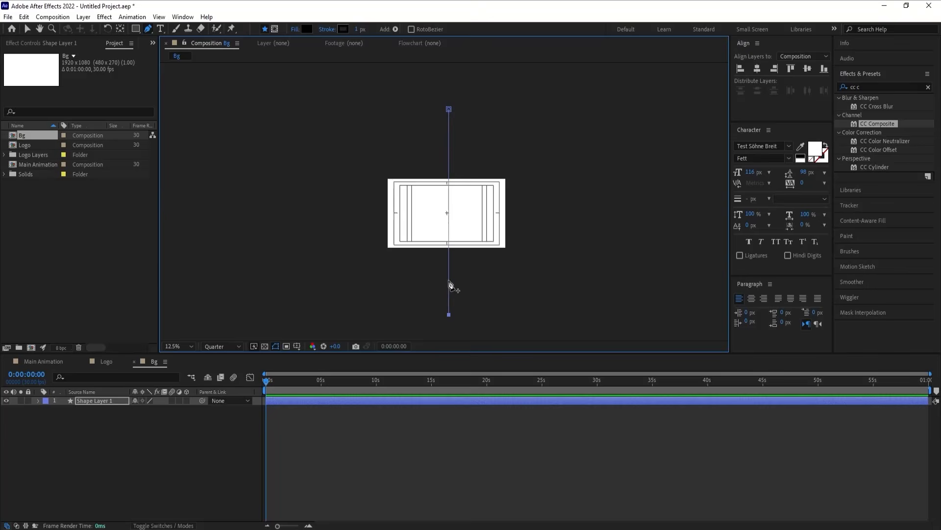
click(129, 424)
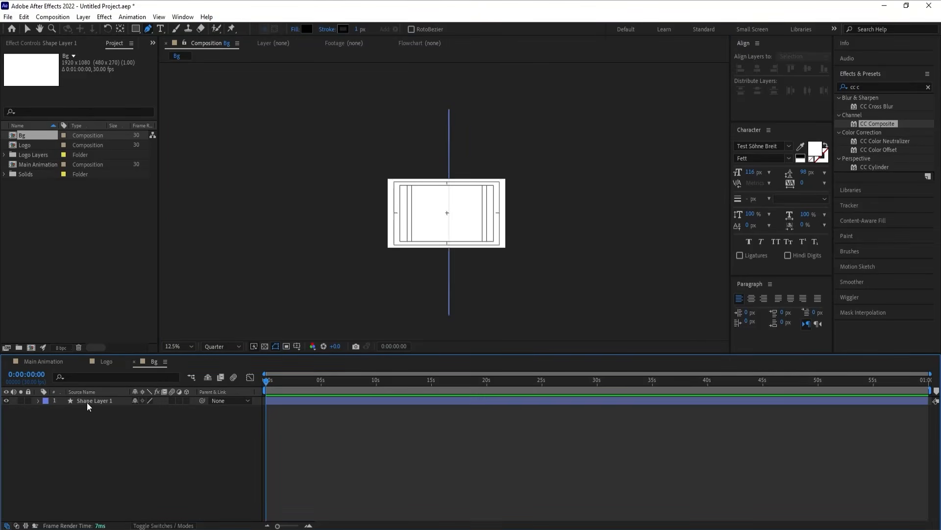
- Center the line layer vertically in the composition and align it to the frame's left edge
click(87, 402)
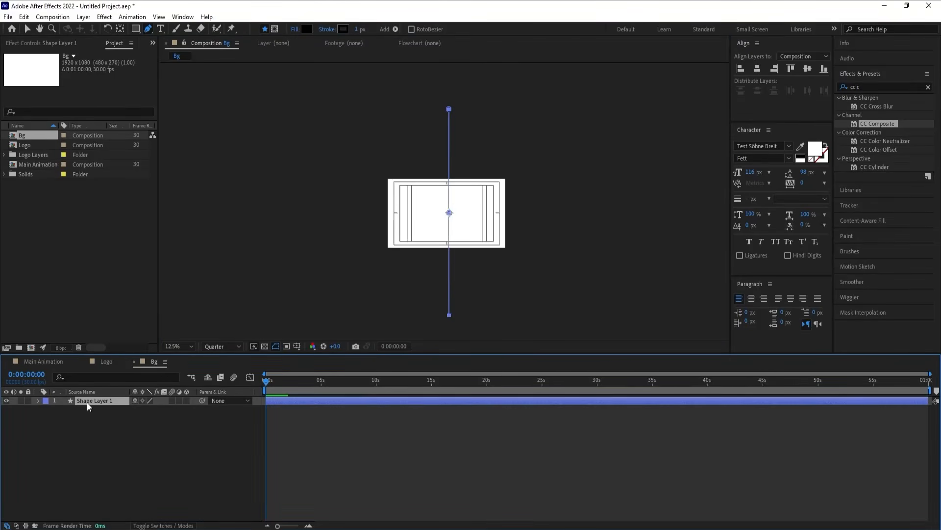
click(757, 70)
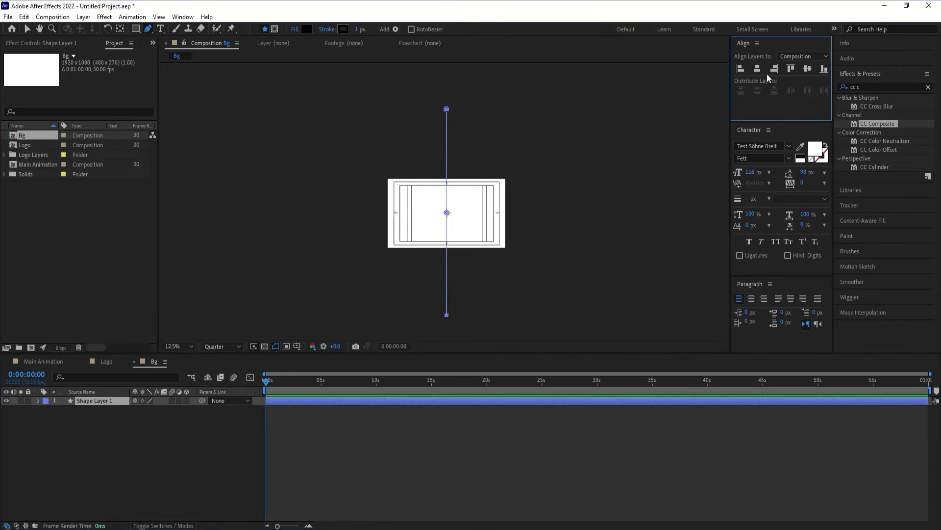
click(810, 70)
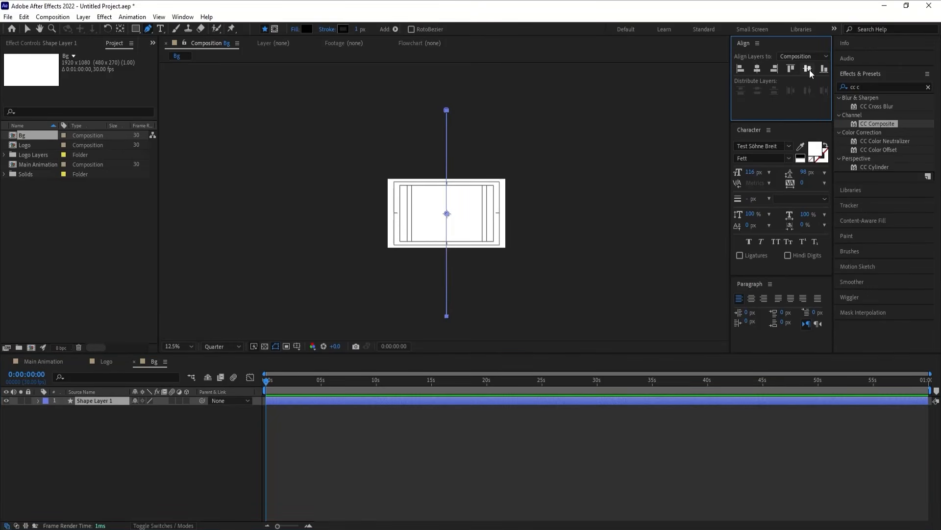
click(172, 346)
click(188, 166)
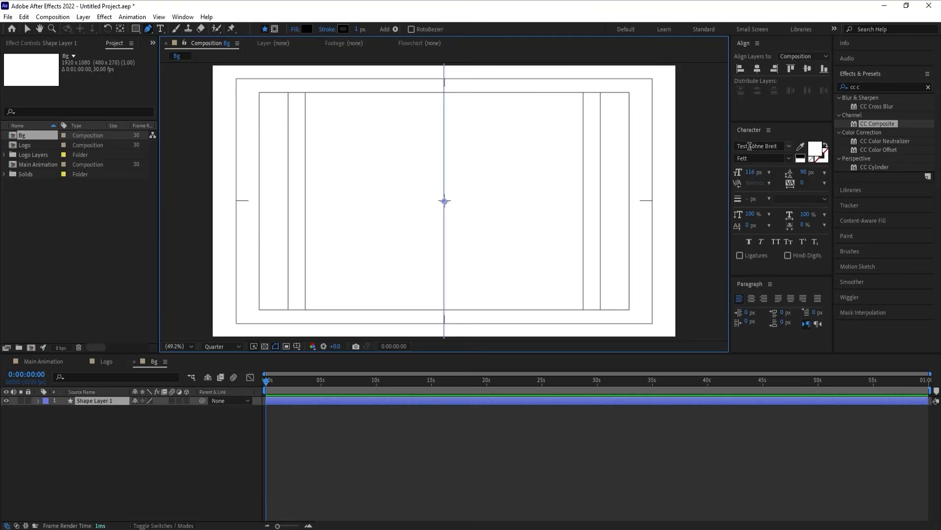
click(740, 69)
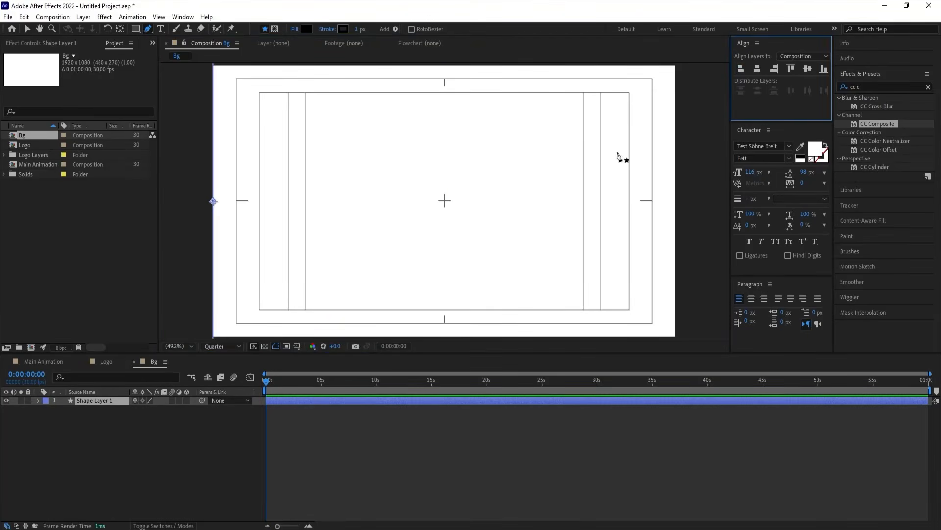
- Add a Repeater to the line layer with position 29, 0 and 82 copies to cover the frame with vertical lines
click(38, 400)
click(191, 410)
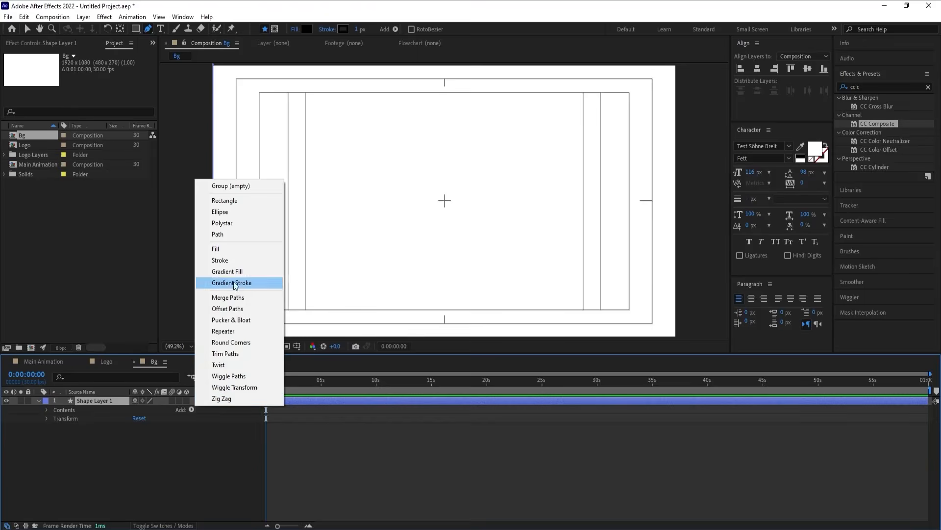
click(227, 331)
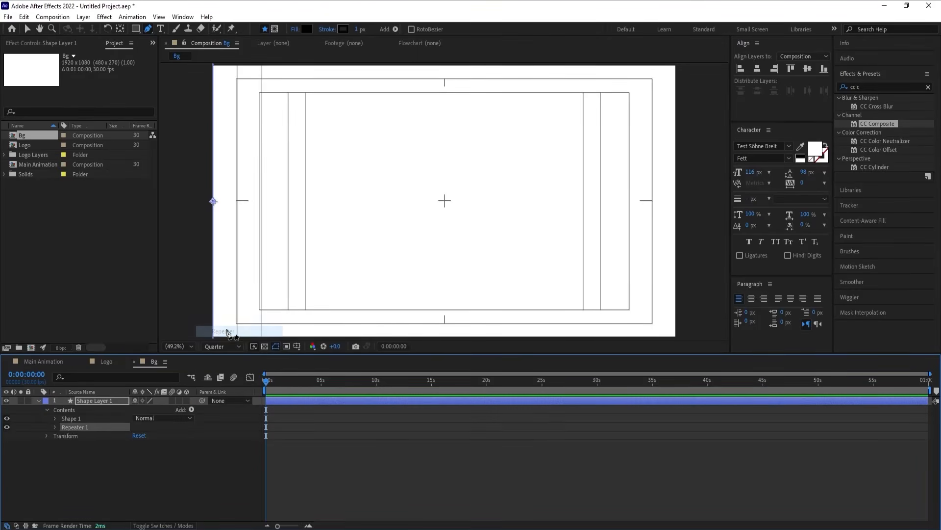
click(54, 428)
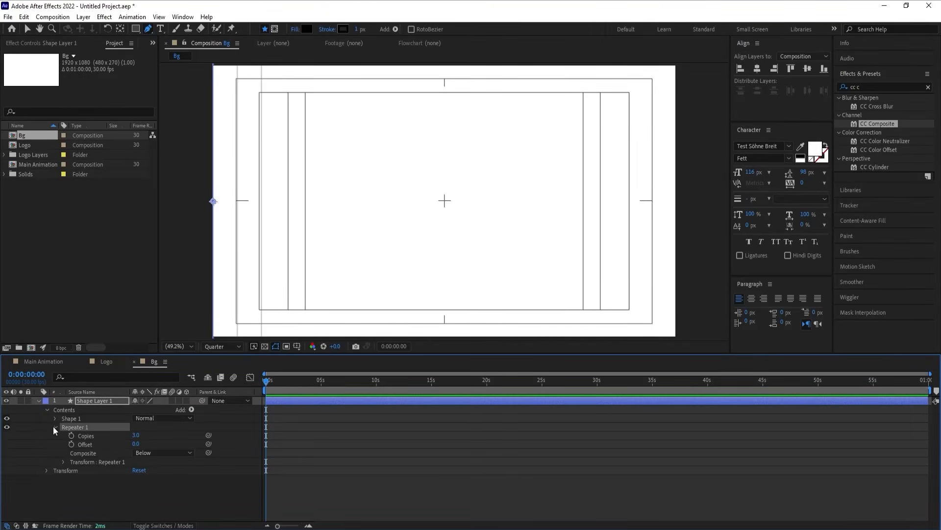
click(63, 461)
drag(142, 479, 105, 477)
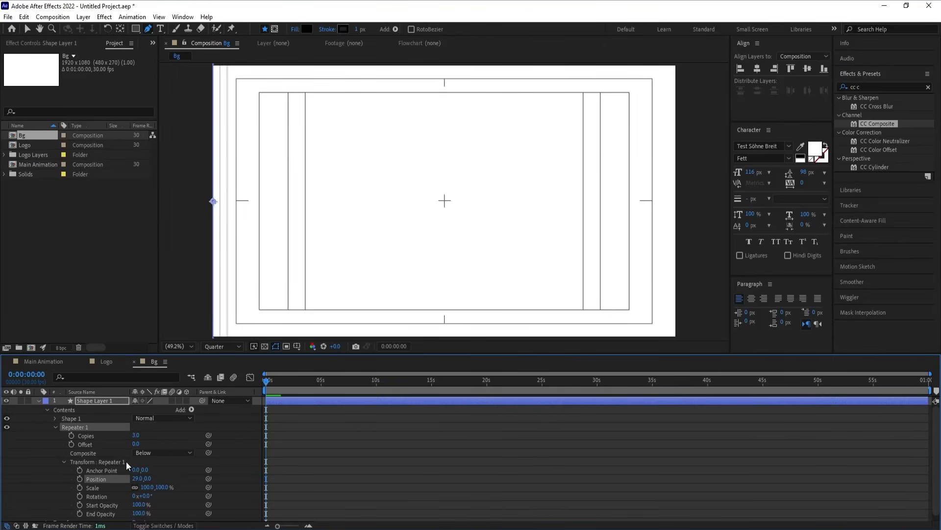
drag(133, 436, 170, 434)
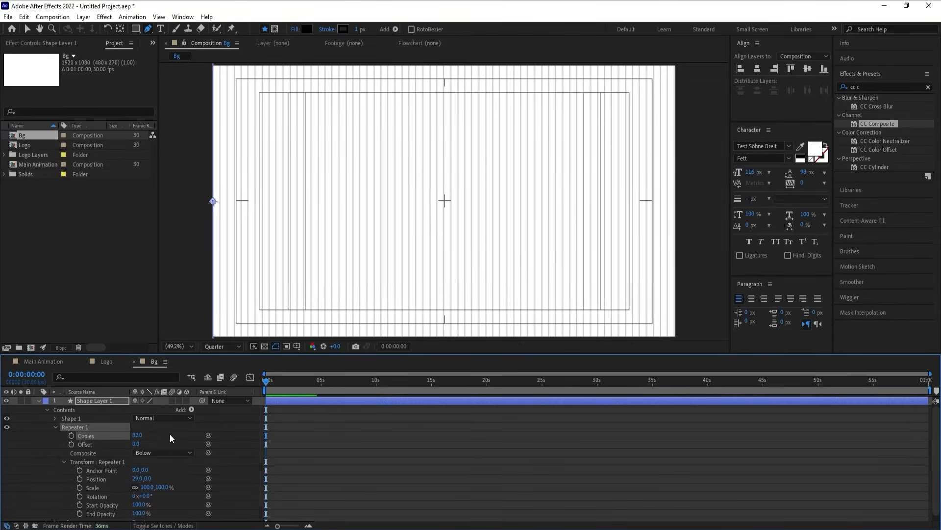
click(55, 428)
- Duplicate the line layer, rotate the copy 90°, center it horizontally and align it to the frame's top edge to form a grid
click(102, 400)
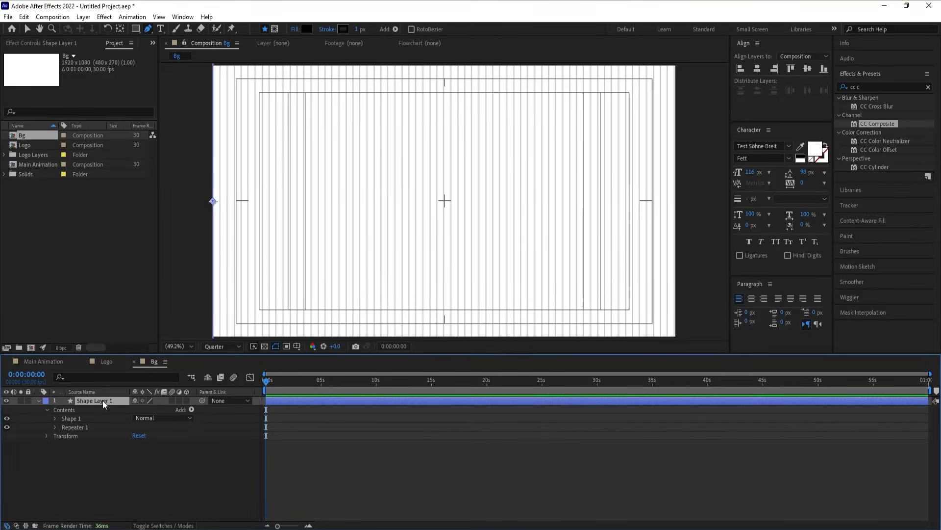
key(ctrl+d)
key(r)
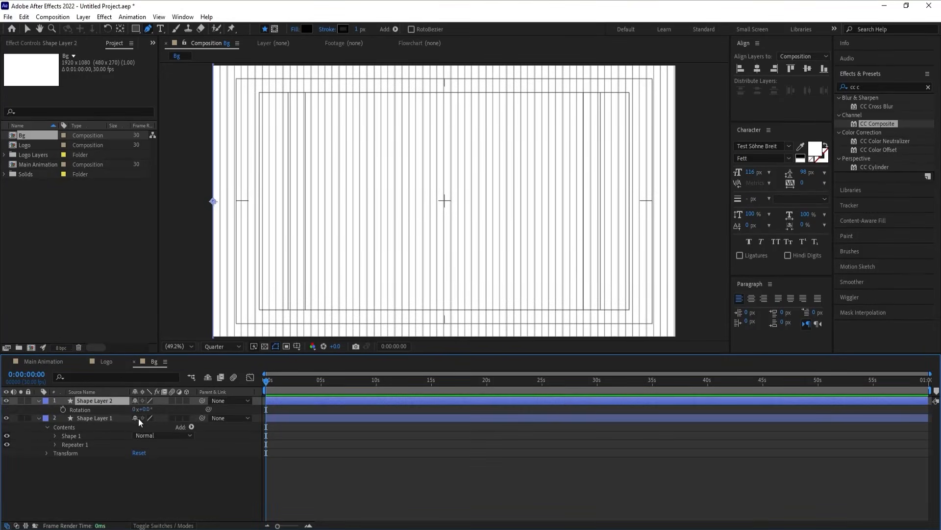
click(146, 410)
text(90)
key(Return)
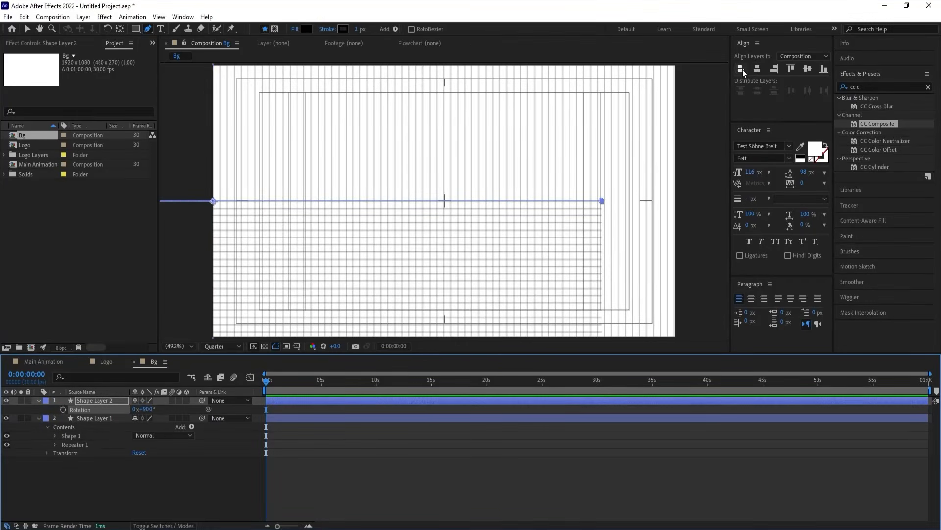
click(756, 70)
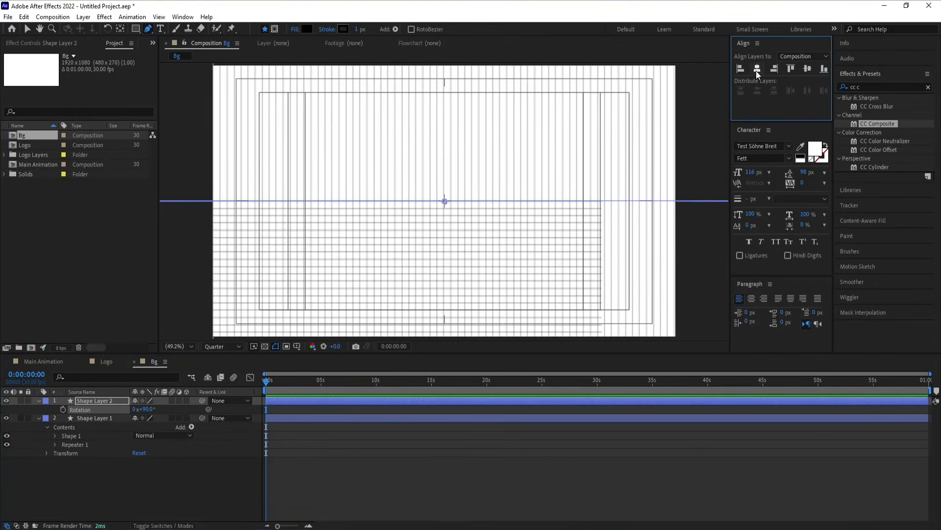
click(792, 70)
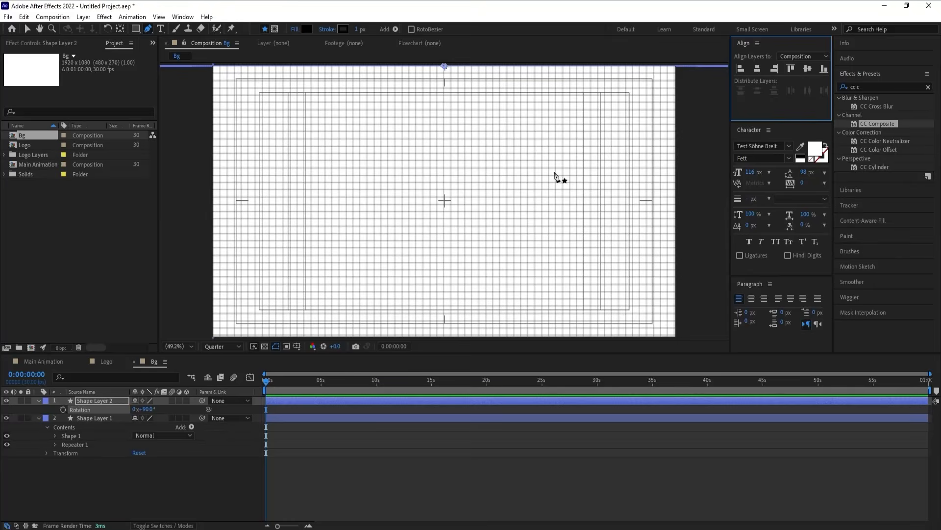
- Set the preview resolution to Full, thin the stroke of both grid layers to 0.2 px, and check the grid in an enlarged view
click(232, 347)
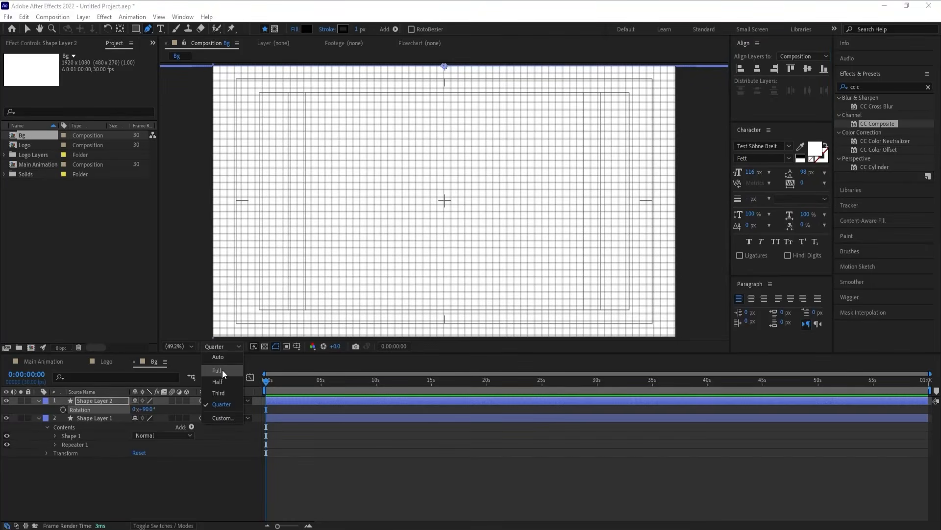
click(223, 371)
click(93, 470)
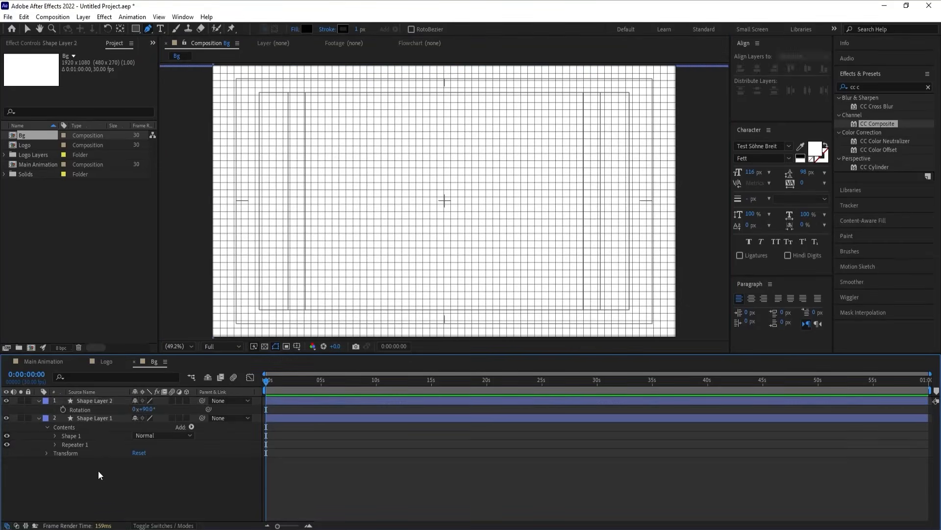
key(ctrl+a)
click(359, 30)
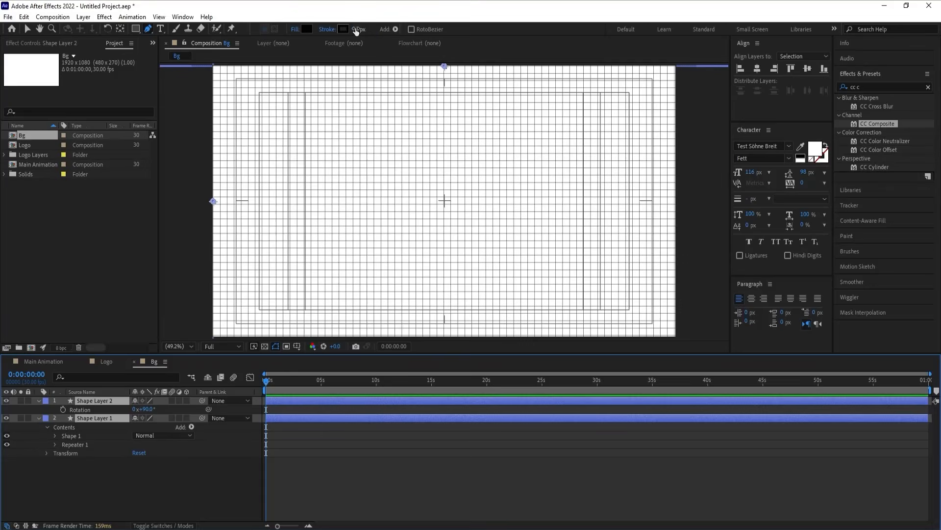
text(0.2)
key(Return)
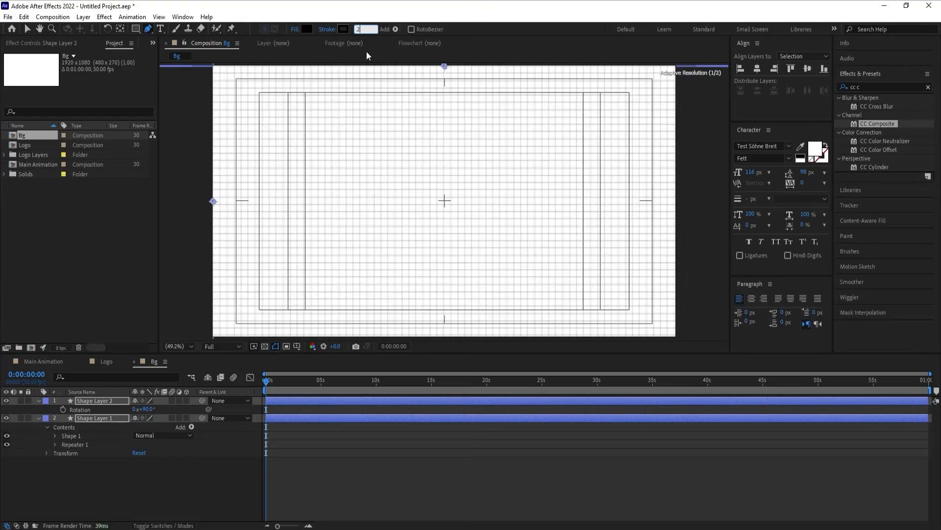
click(202, 469)
key(grave)
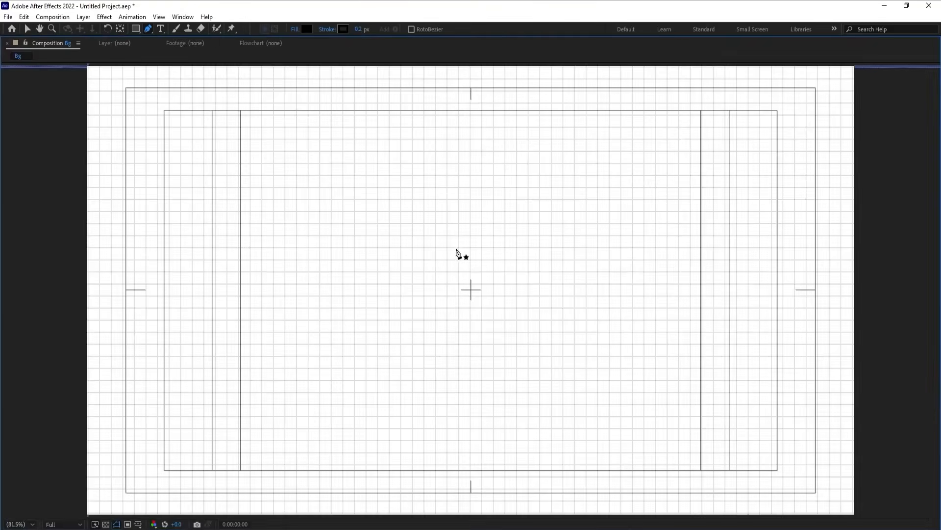
key(grave)
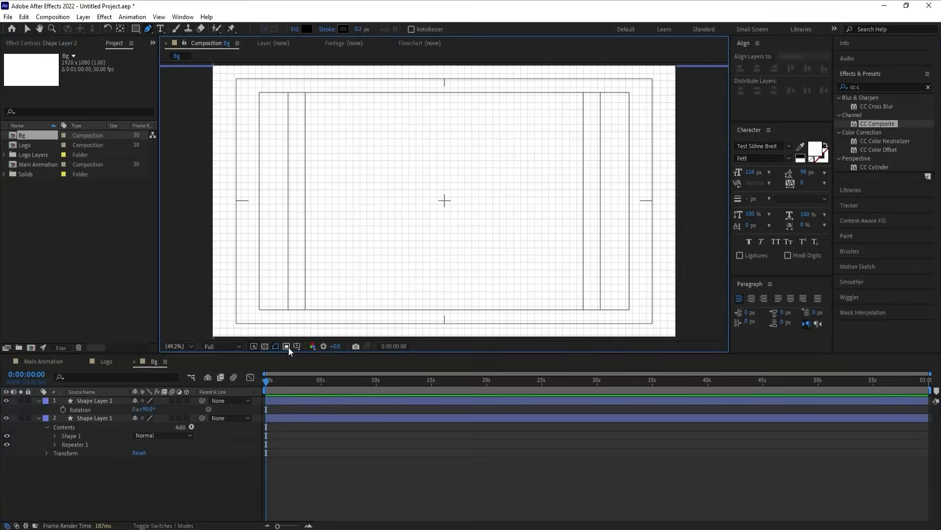
- Add a white (FFFFFF) solid layer and place it beneath the two grid line layers
click(111, 480)
key(u)
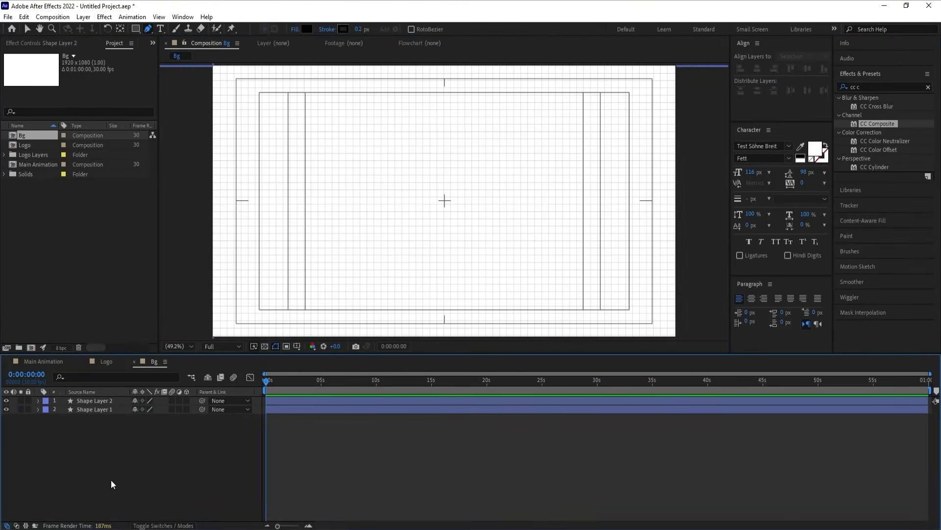
key(ctrl+y)
click(457, 435)
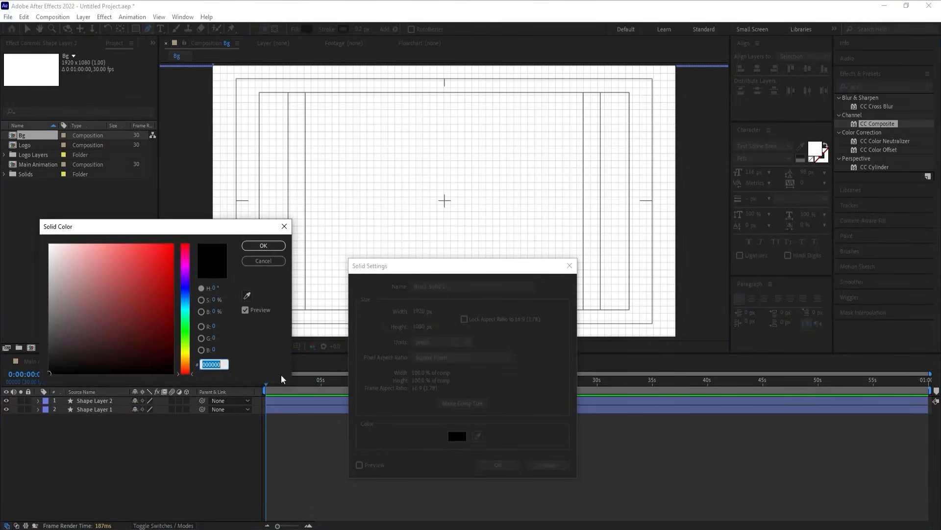
text(ffffff)
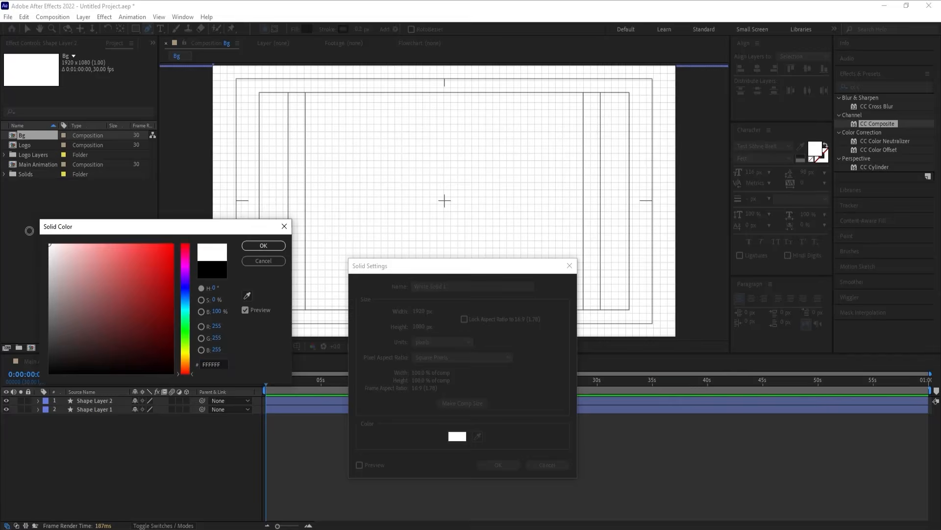
key(Return)
key(Return)
drag(89, 402, 90, 430)
- Search the effects for CC Vignette and apply it to the white solid layer
click(890, 86)
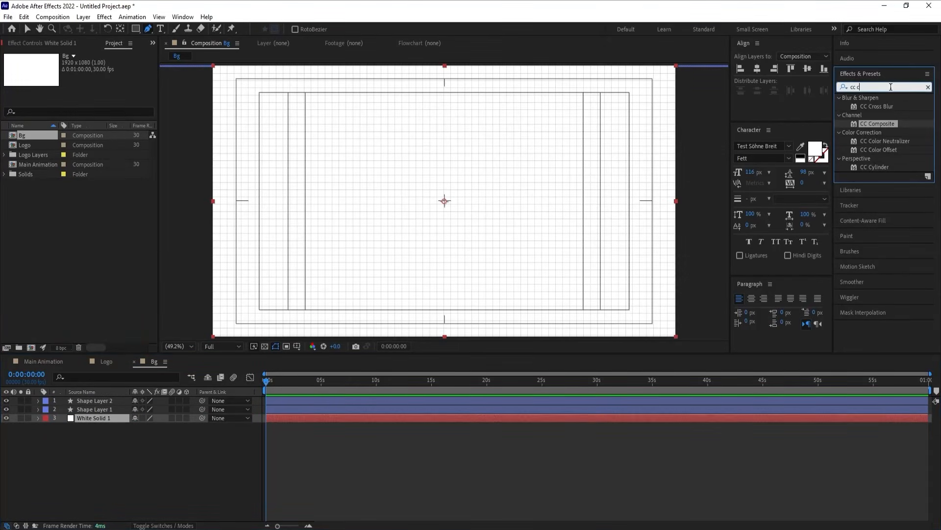
text(cc)
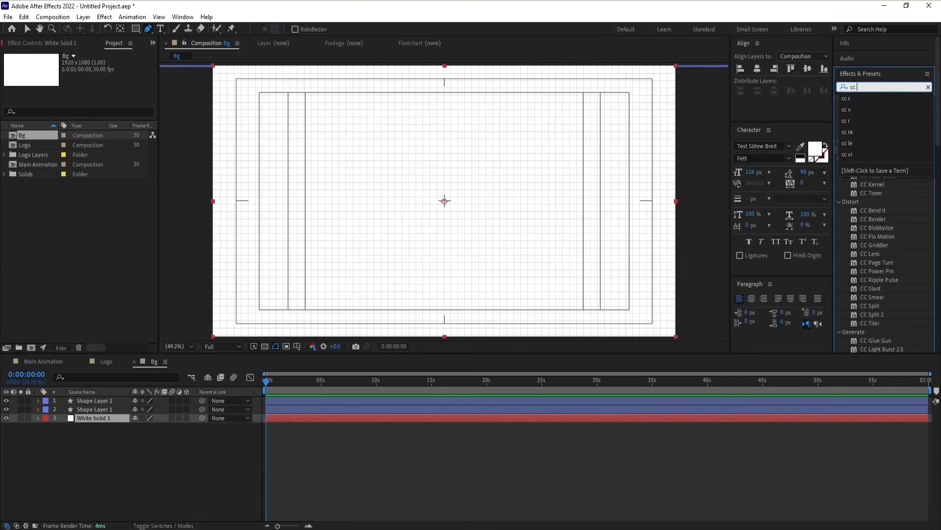
text( v)
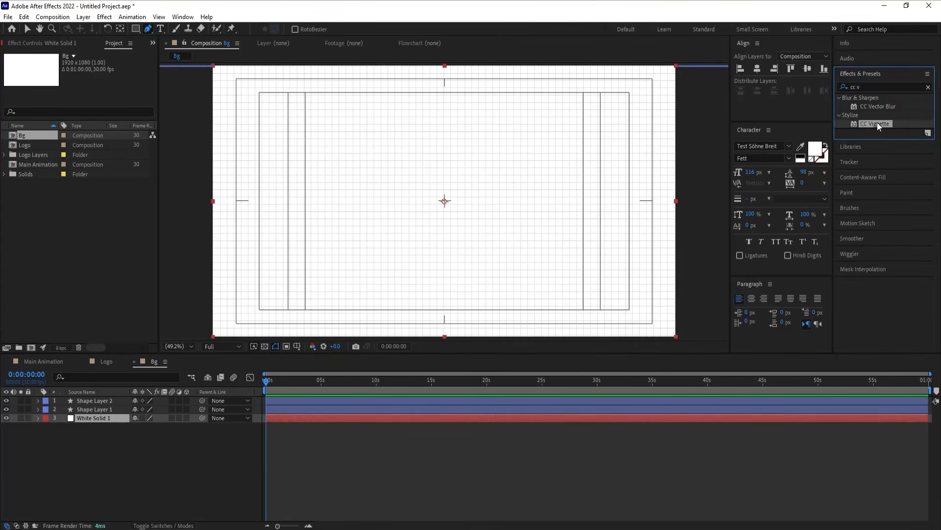
double_click(878, 123)
- Compare the grid background with the vignette switched off and on, and examine it in an enlarged view
key(grave)
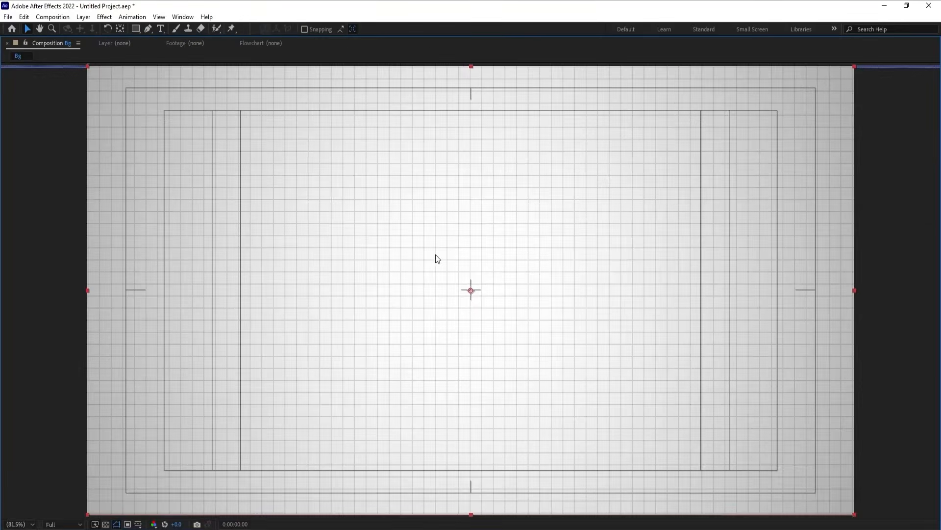
key(grave)
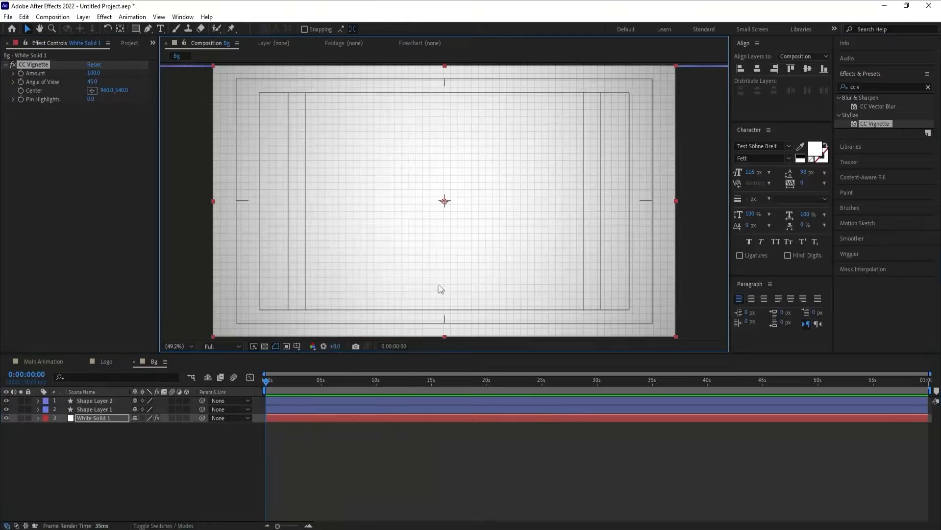
click(16, 64)
click(17, 64)
key(grave)
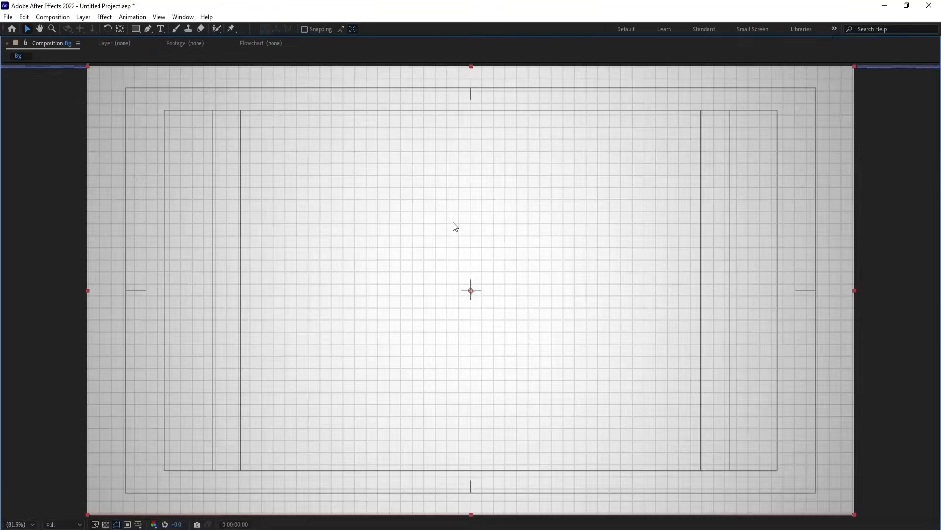
key(grave)
click(136, 466)
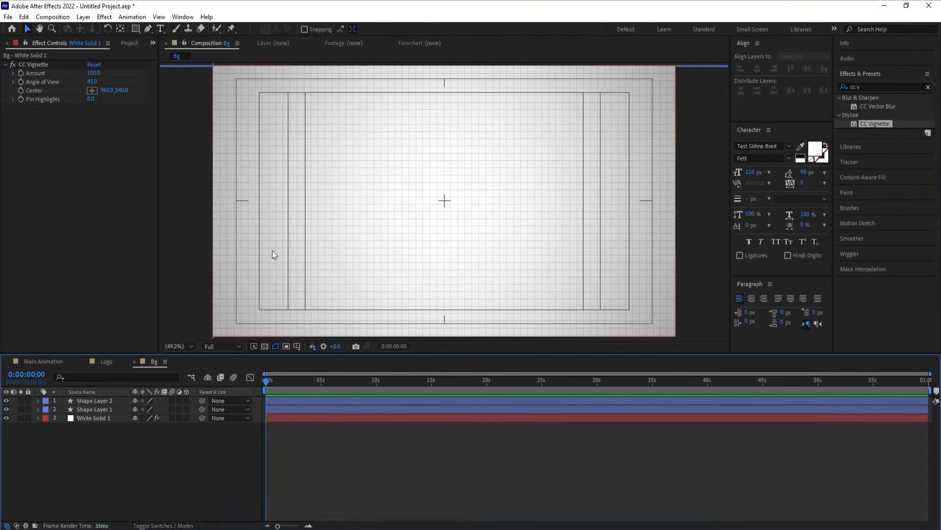
- Place the Bg composition as the bottom layer of Main Animation and set the preview resolution to Full, checking the result enlarged
click(46, 358)
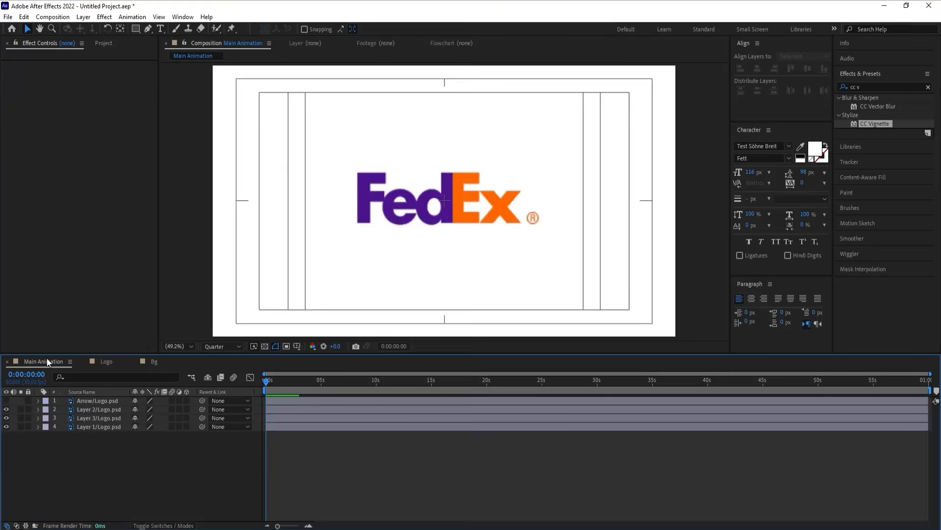
key(ctrl+0)
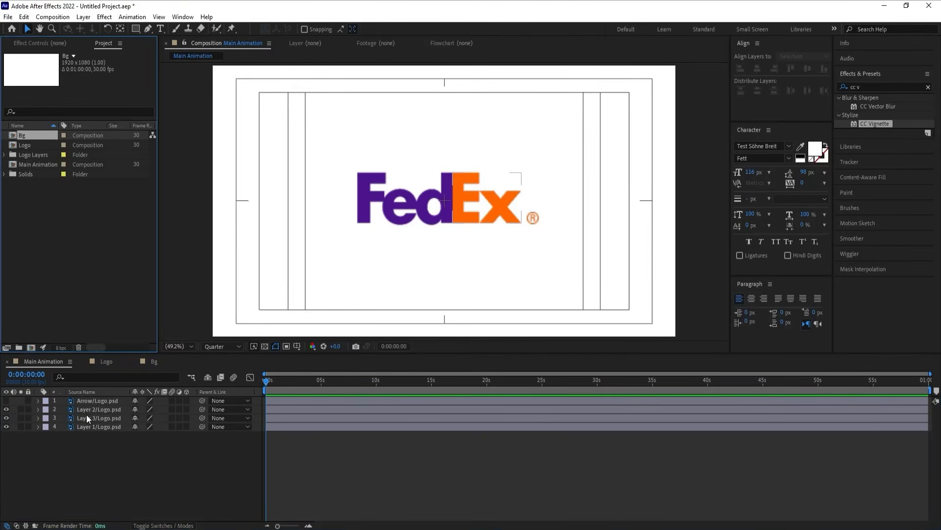
drag(33, 135, 122, 454)
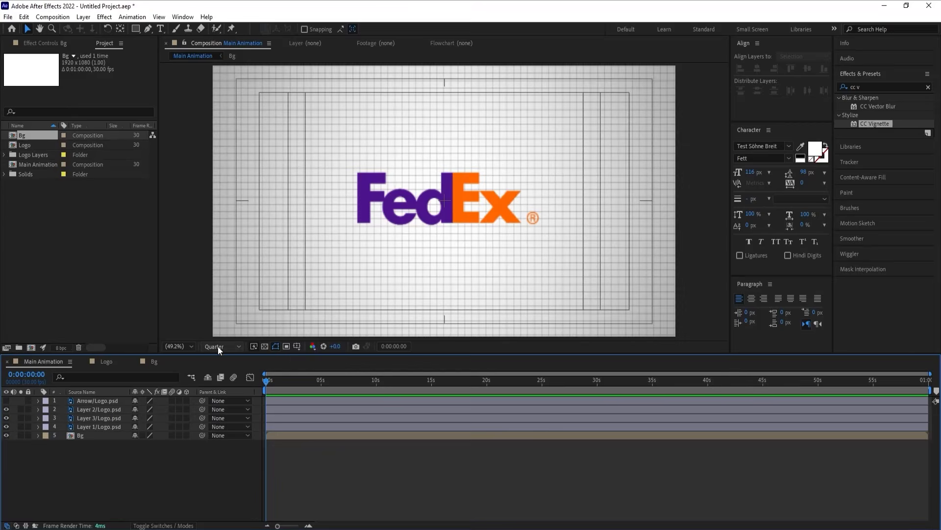
click(217, 346)
click(217, 371)
key(grave)
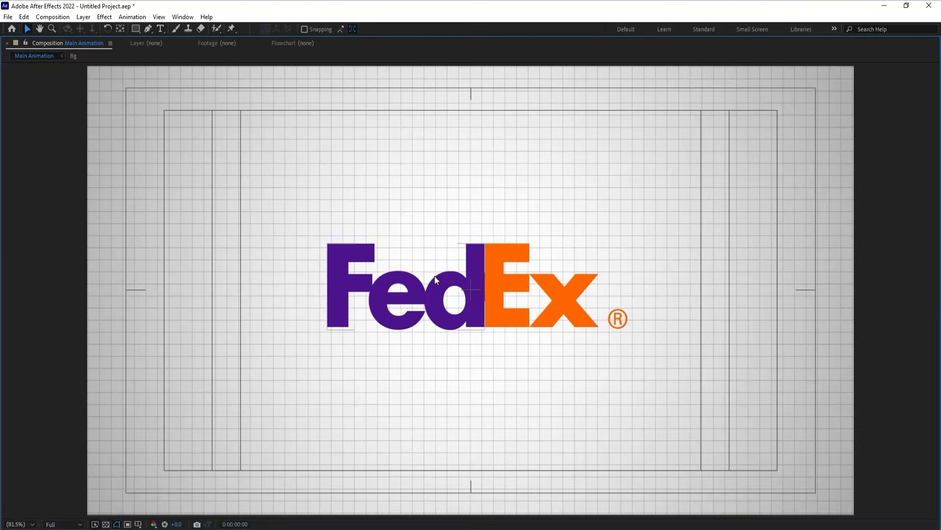
key(grave)
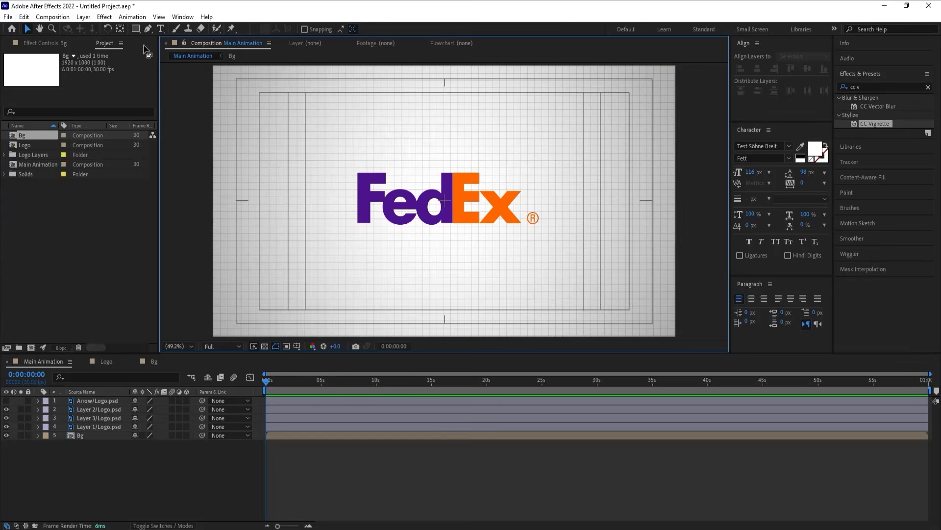
- Set up the Ellipse tool with the stroke set to None and a purple fill (4D148C) sampled from the logo
click(136, 29)
drag(136, 29, 170, 51)
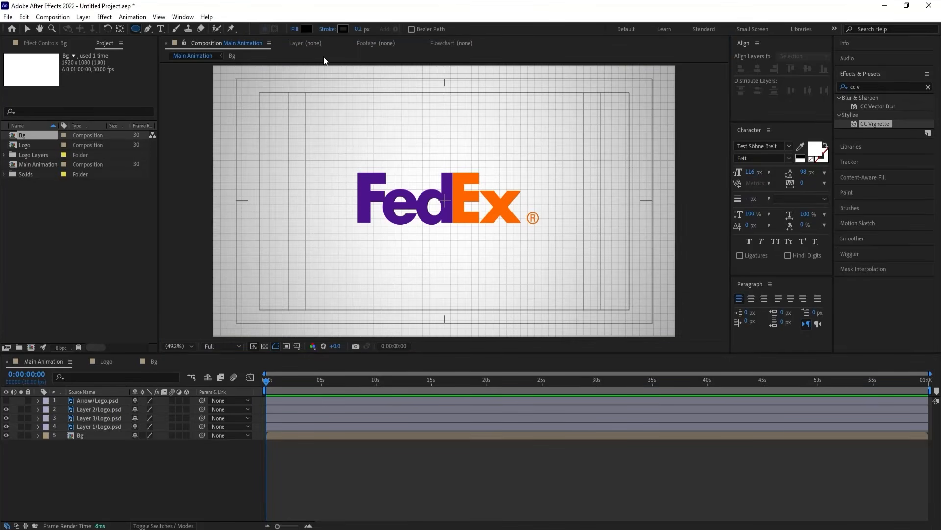
click(327, 29)
click(421, 241)
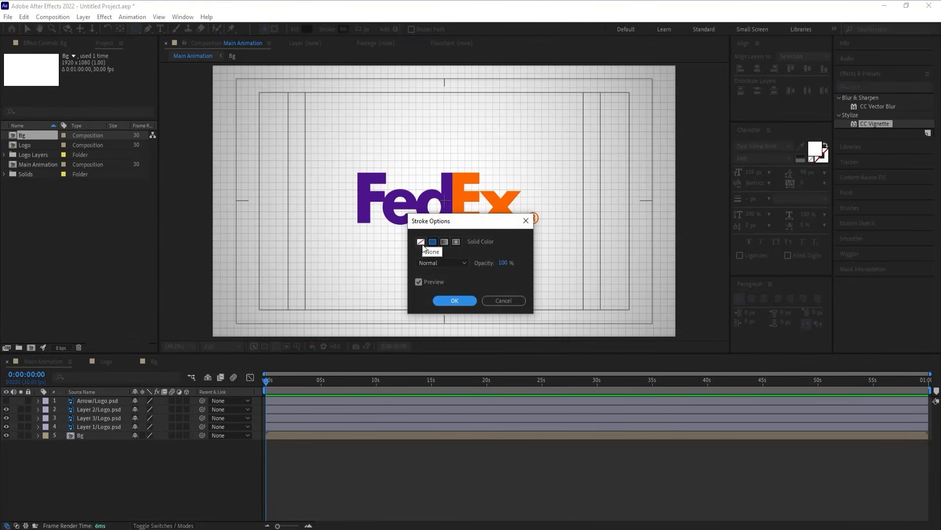
click(452, 303)
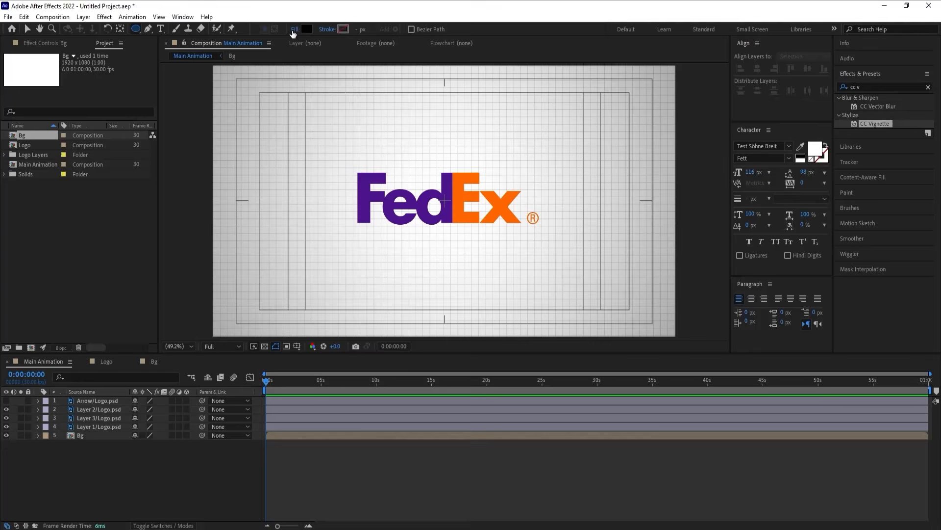
click(308, 29)
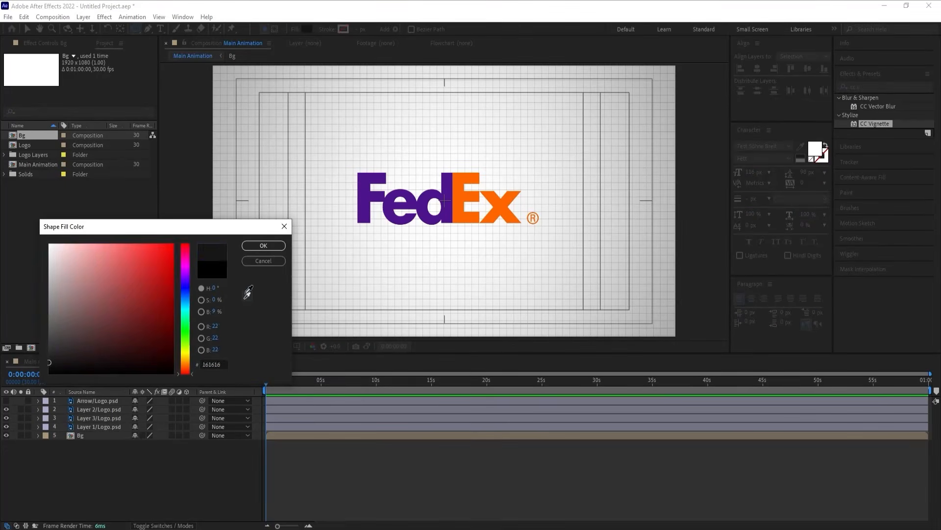
click(248, 292)
click(368, 199)
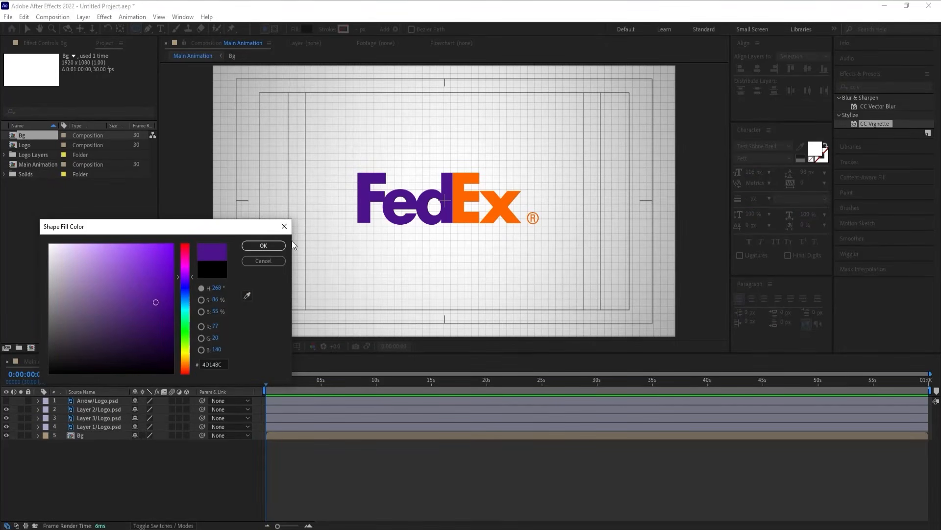
click(267, 245)
- Hide the logo layers and draw a purple circle centered horizontally in the frame, with its anchor point at the circle's center
drag(7, 400, 6, 428)
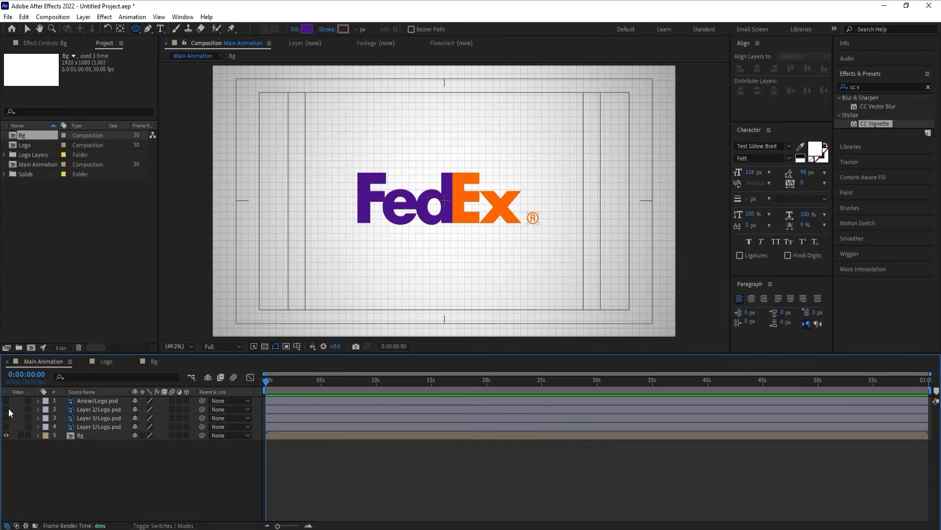
drag(383, 174, 433, 226)
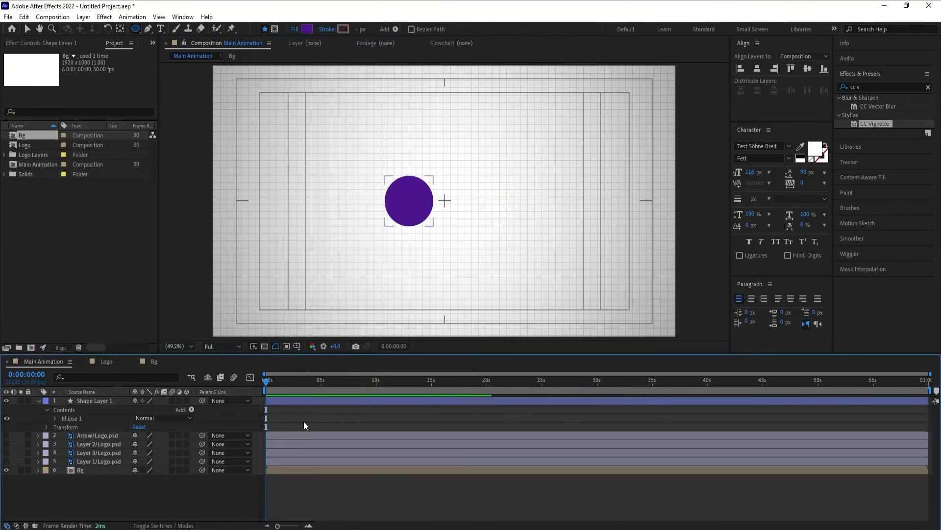
click(274, 399)
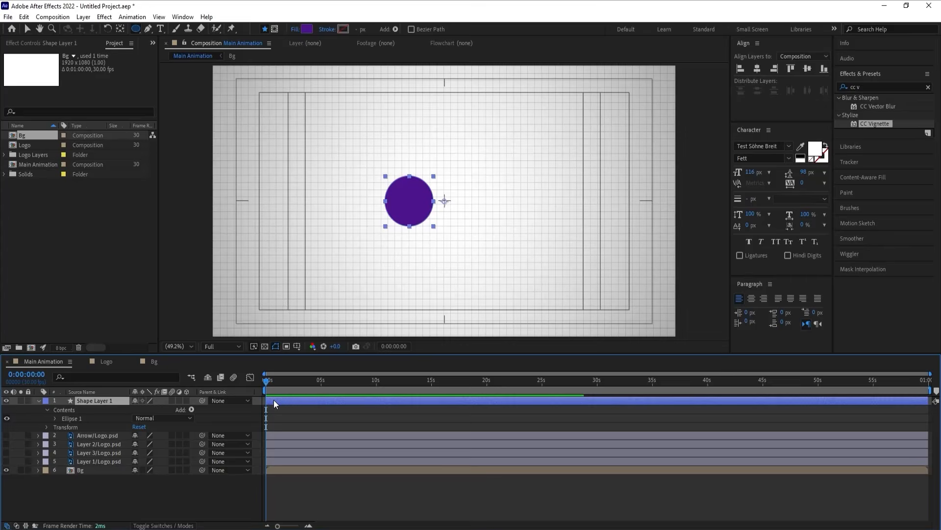
key(ctrl+alt+Home)
click(758, 68)
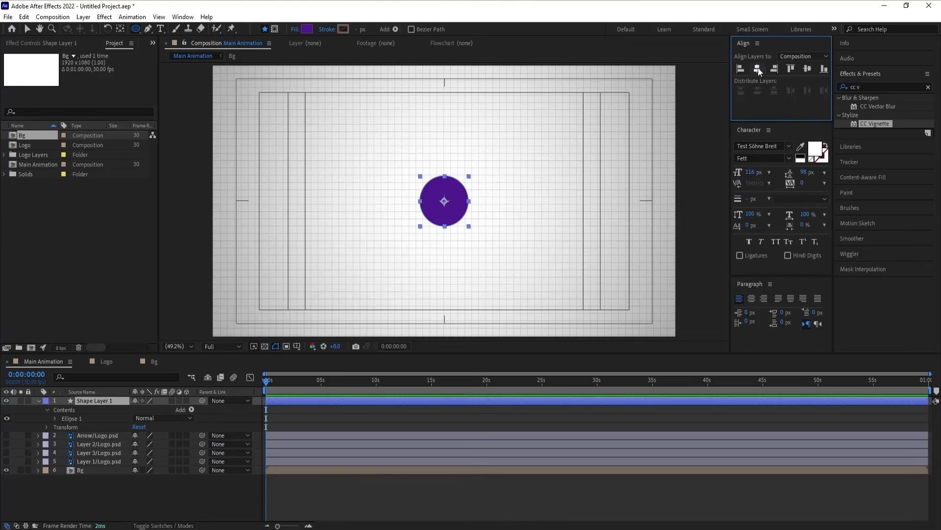
click(281, 419)
- Move the circle to the left of the frame's center and place a duplicate of it directly beside it on the right
click(97, 401)
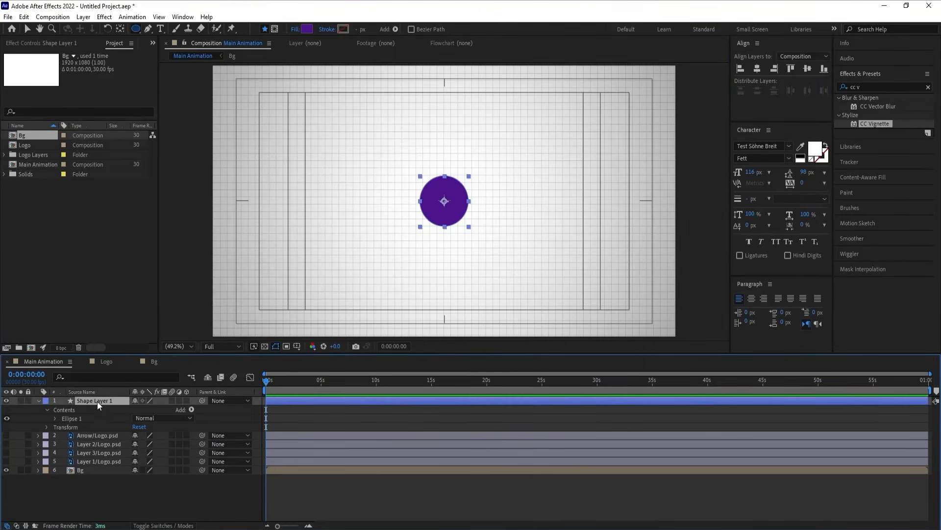
key(v)
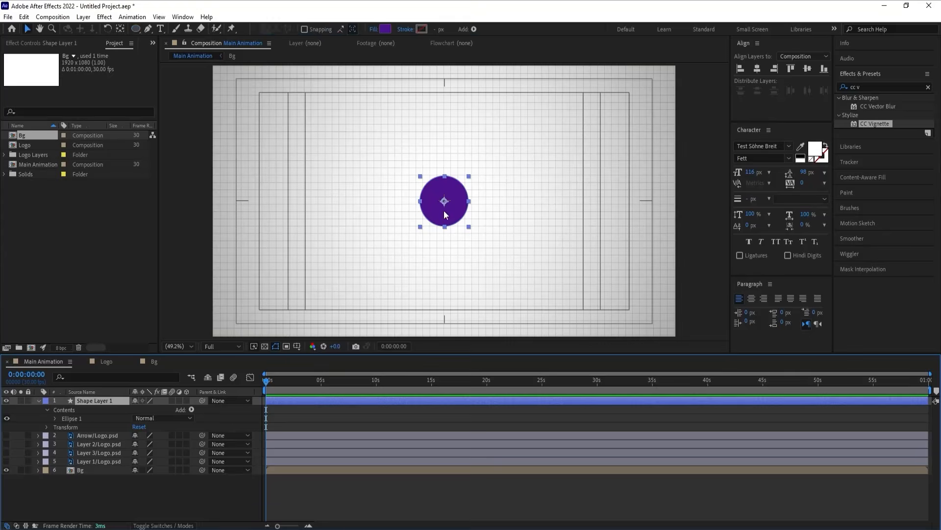
drag(443, 211, 419, 208)
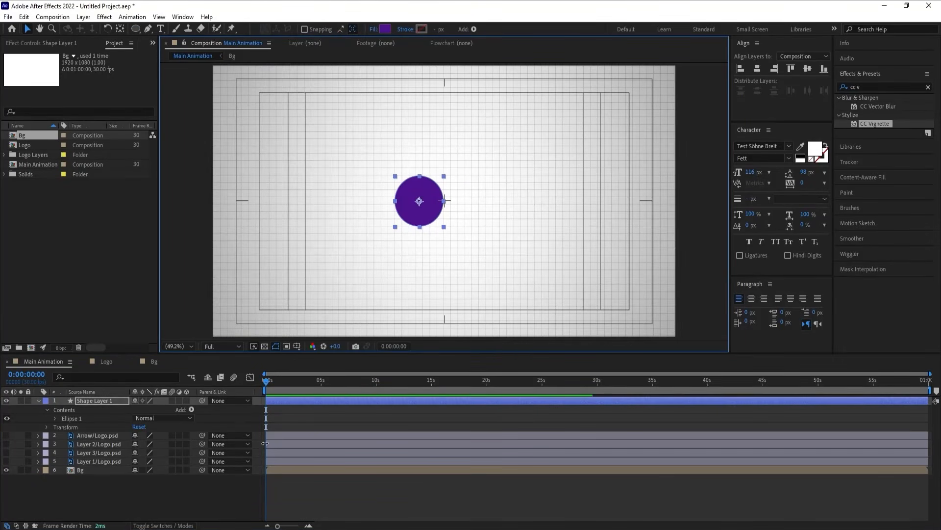
key(ctrl+d)
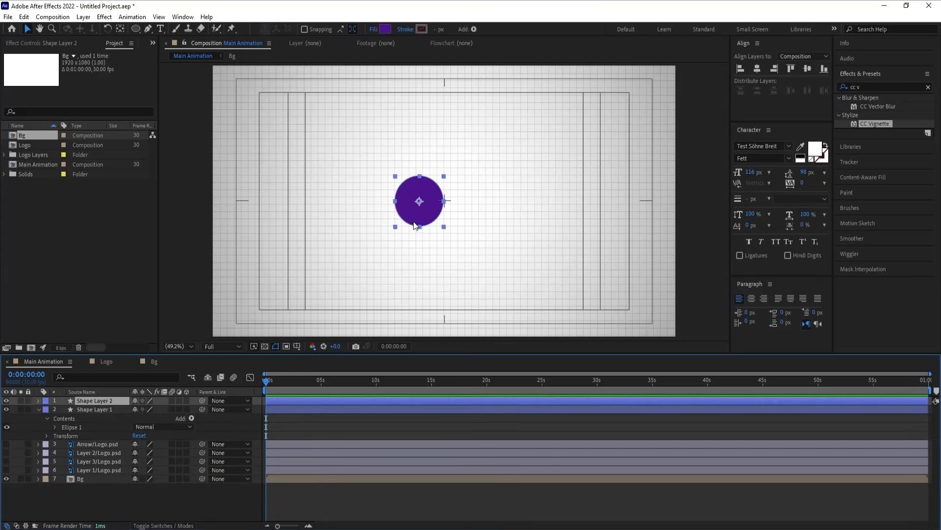
key(period)
drag(425, 212, 452, 207)
- Nudge the left circle slightly right in a close-up view so that the two circles touch
scroll(466, 208, up, 2)
scroll(431, 198, up, 3)
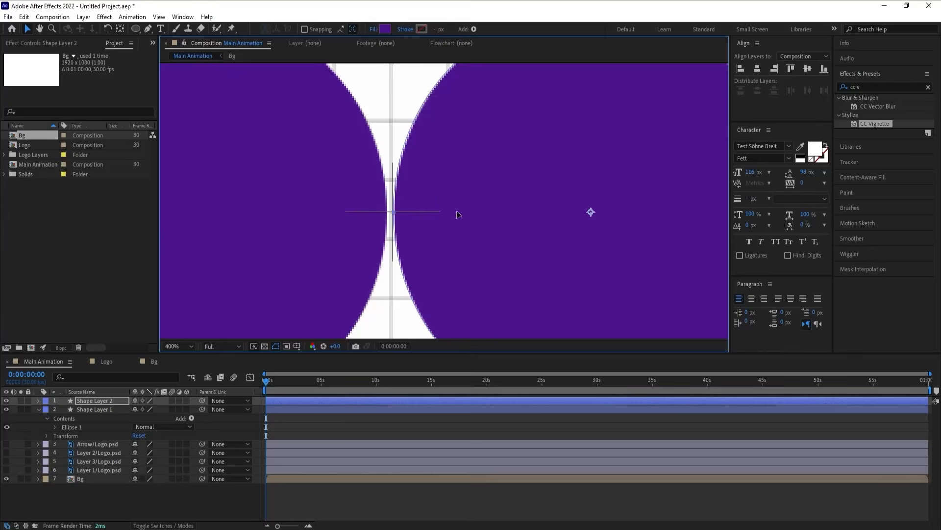
click(359, 224)
drag(318, 215, 323, 216)
scroll(393, 249, down, 2)
scroll(394, 249, down, 3)
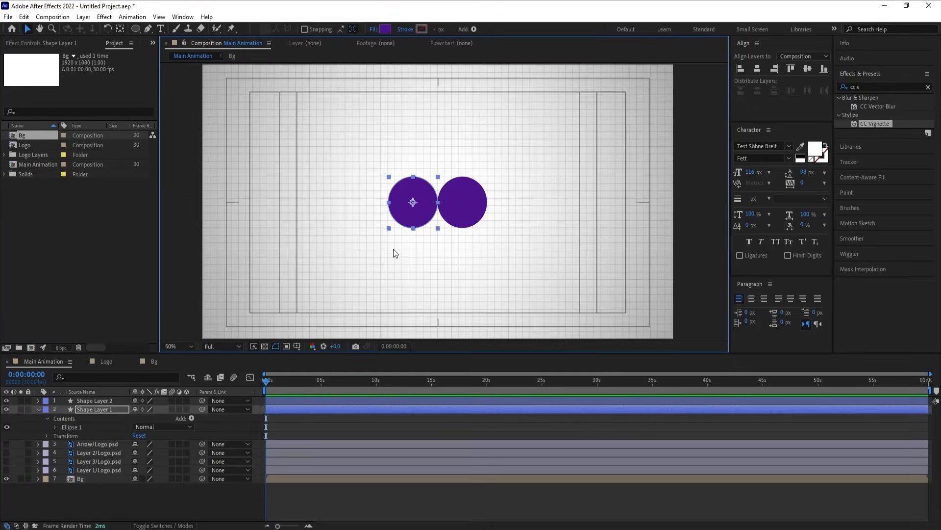
- Fill the right circle with the logo's orange (FF6600), showing Layer 2 and Layer 3 only while sampling the color
scroll(393, 248, up, 2)
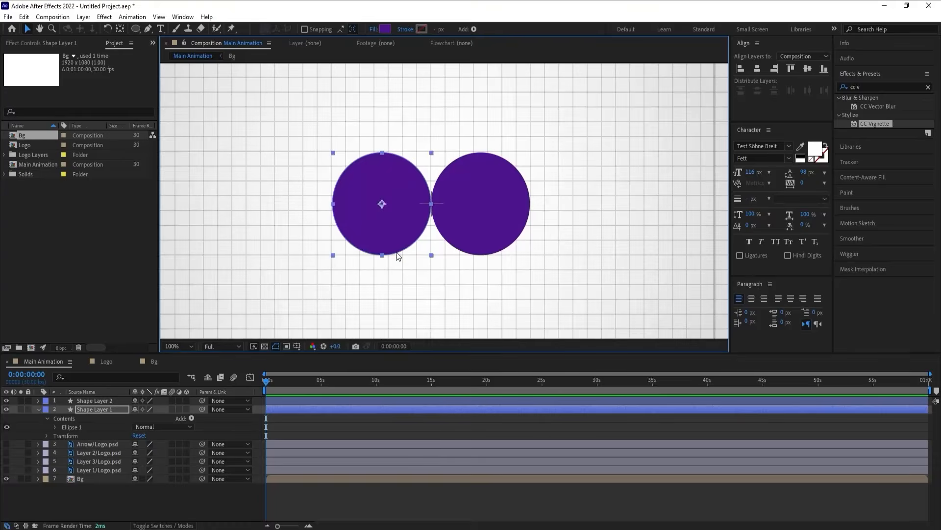
click(8, 453)
click(6, 461)
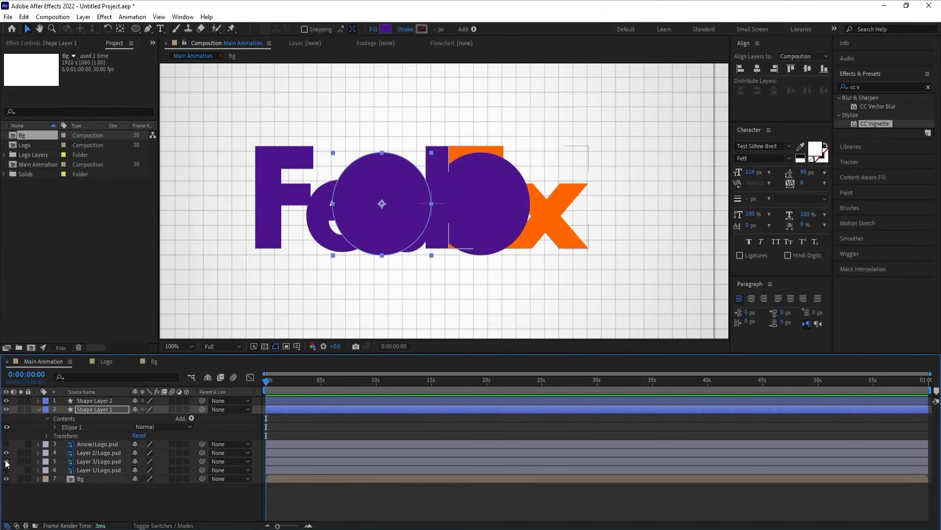
click(432, 211)
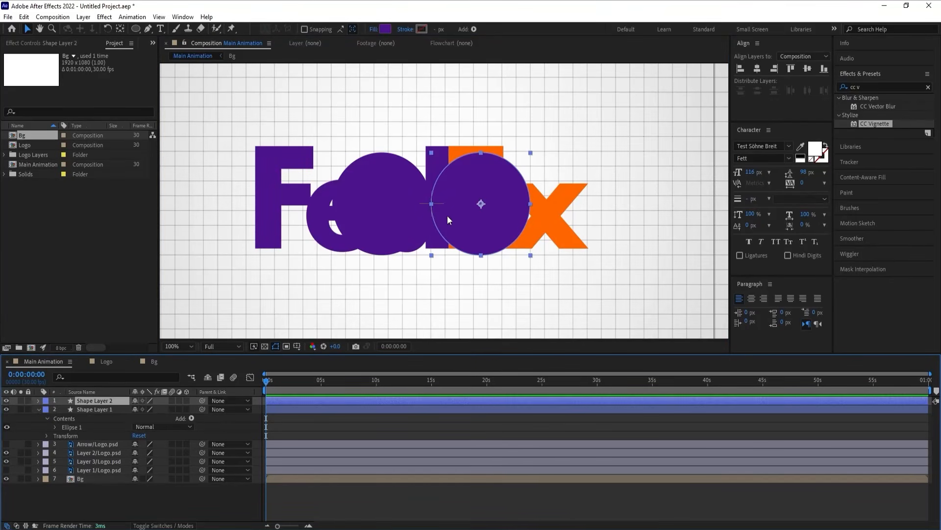
click(385, 29)
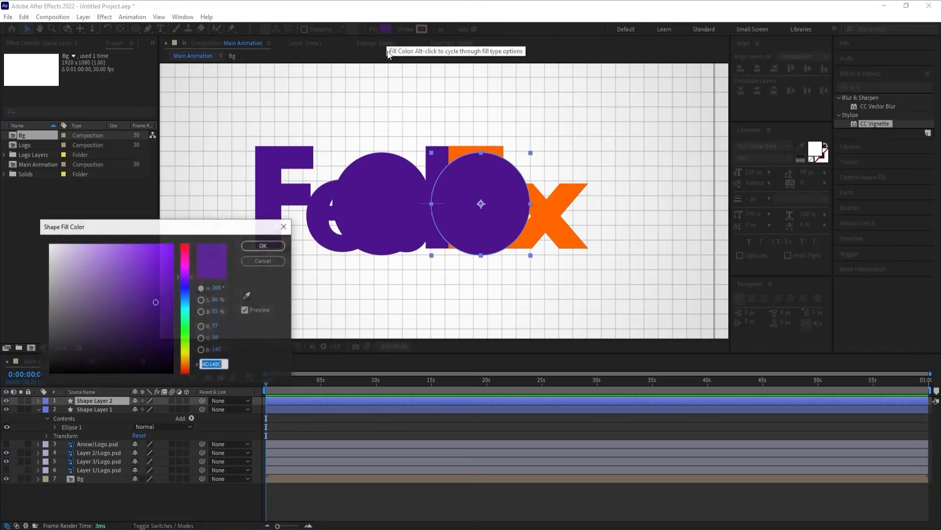
click(247, 295)
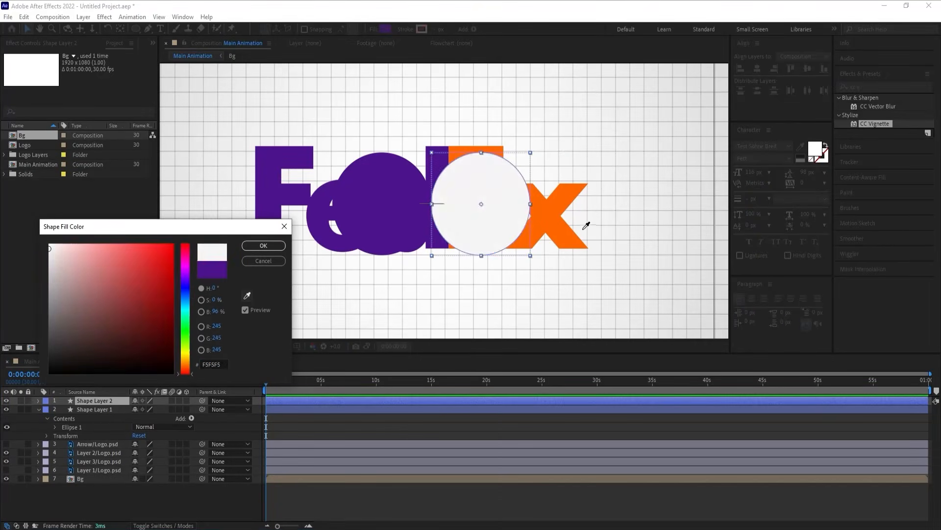
click(558, 207)
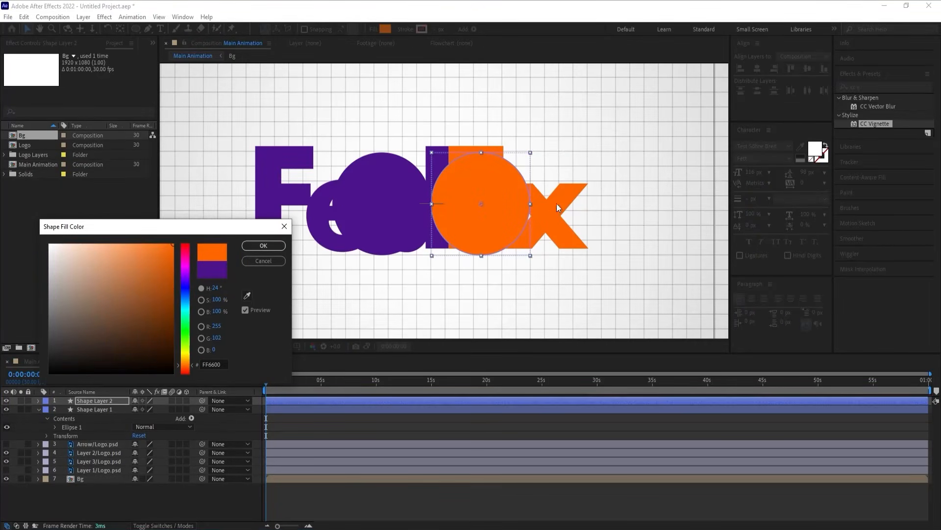
click(261, 248)
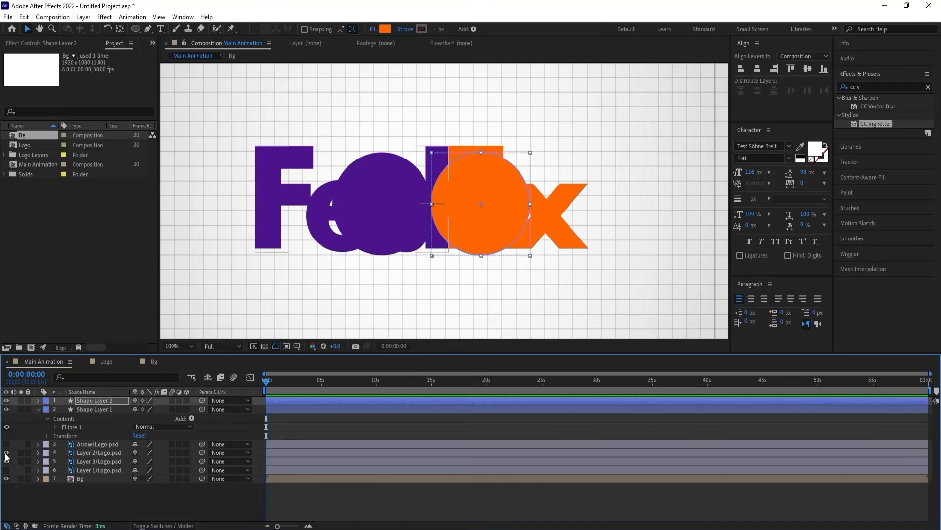
drag(6, 457, 6, 463)
click(281, 427)
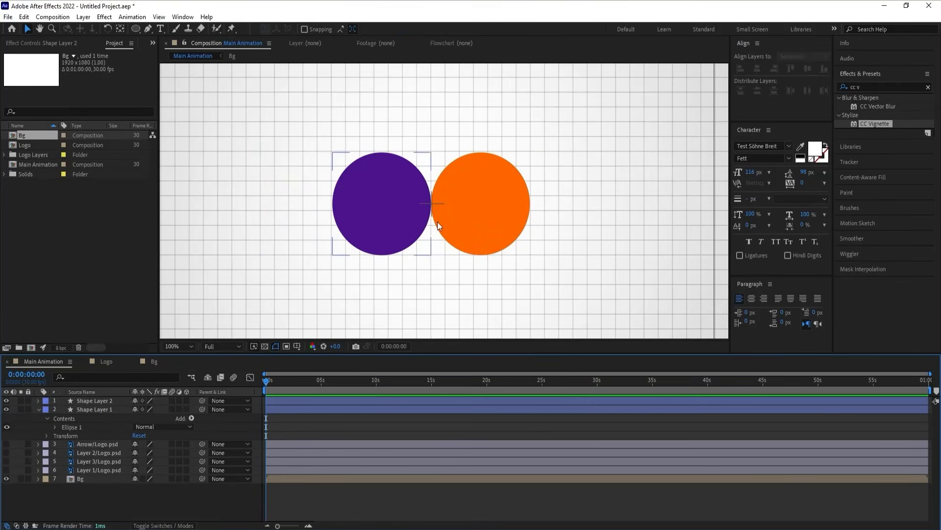
- Fit the composition in the viewer and separate the Position dimensions of Shape Layer 1 and Shape Layer 2
click(174, 346)
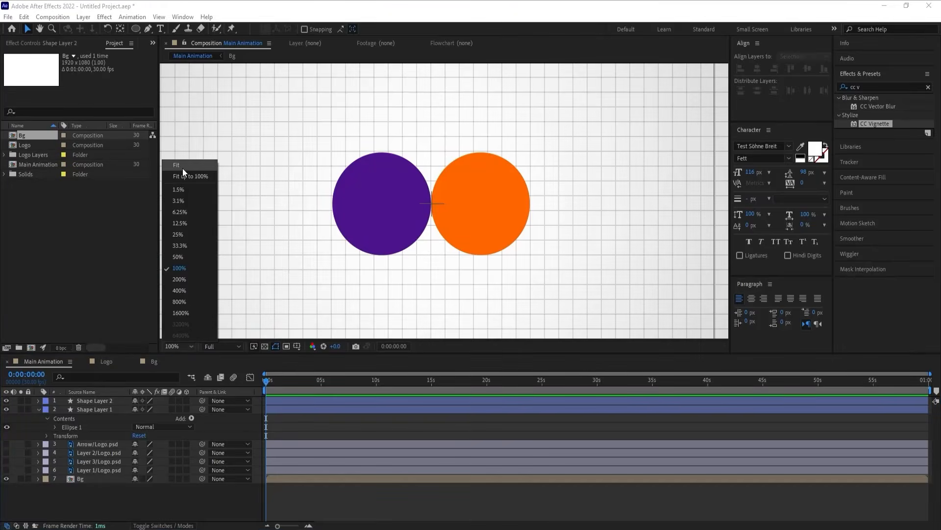
click(182, 169)
click(94, 410)
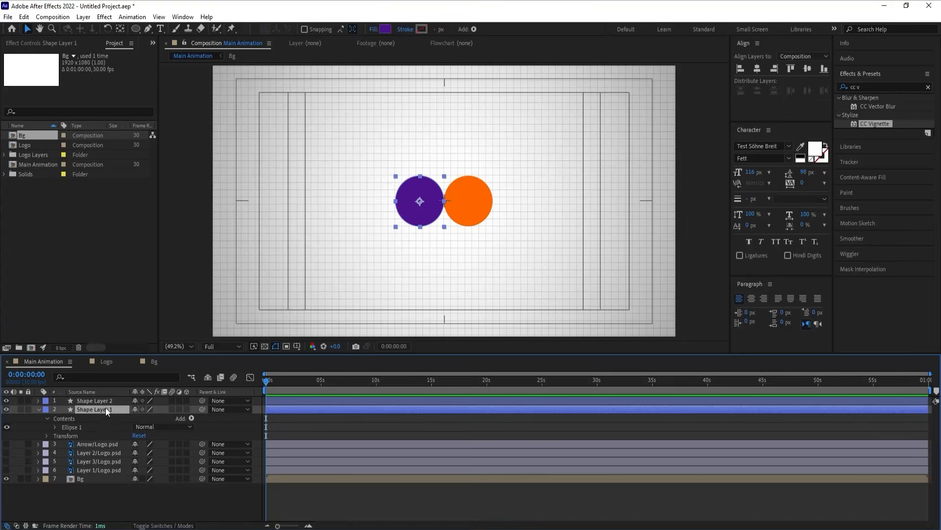
ctrl+click(87, 400)
key(p)
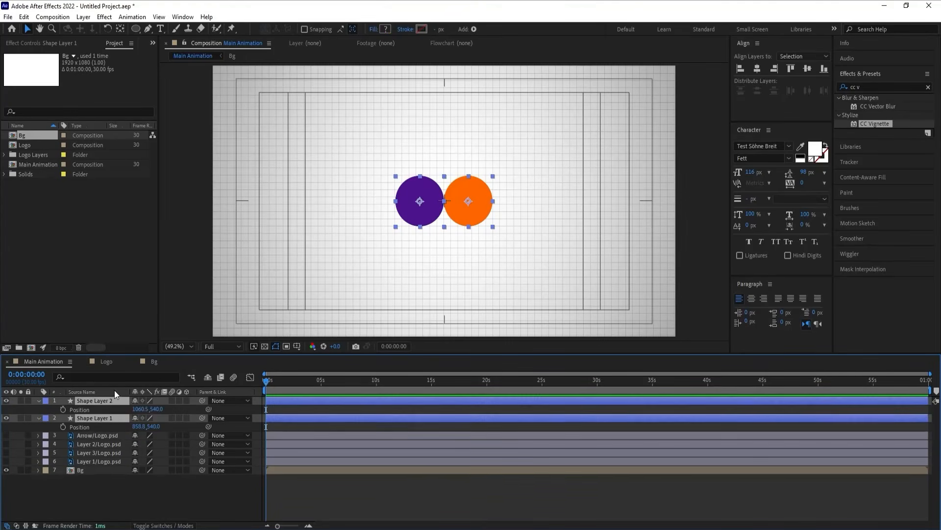
click(87, 409)
ctrl+click(83, 428)
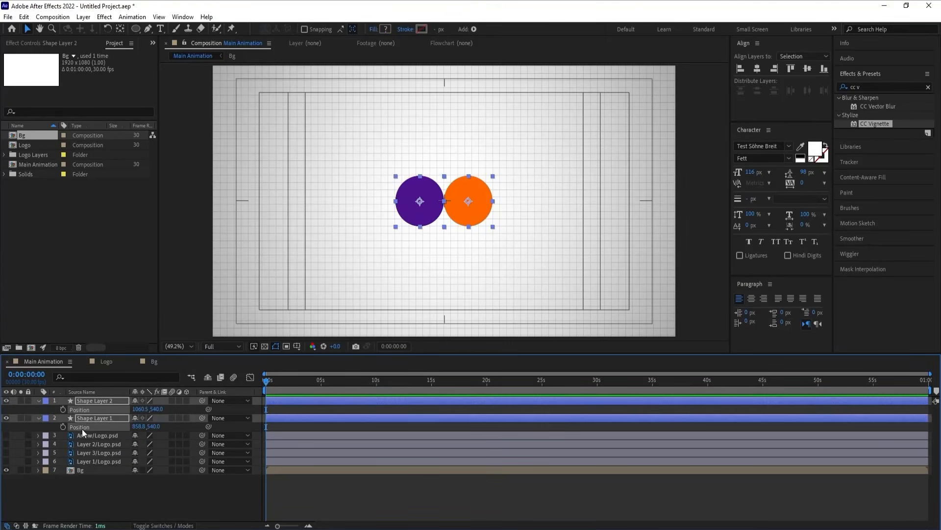
right_click(82, 428)
click(114, 302)
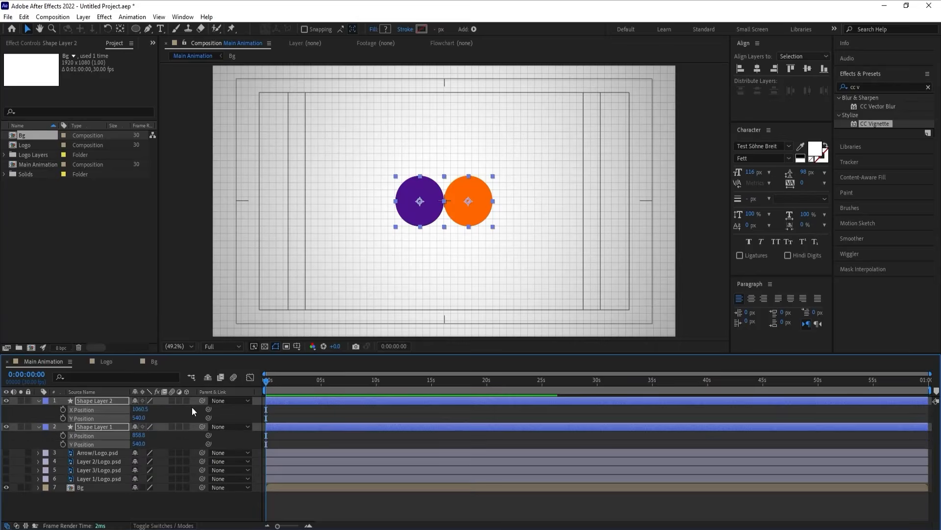
- Set X Position keyframes for both circles at 0:00 and at 1:00, keeping them touching
click(64, 410)
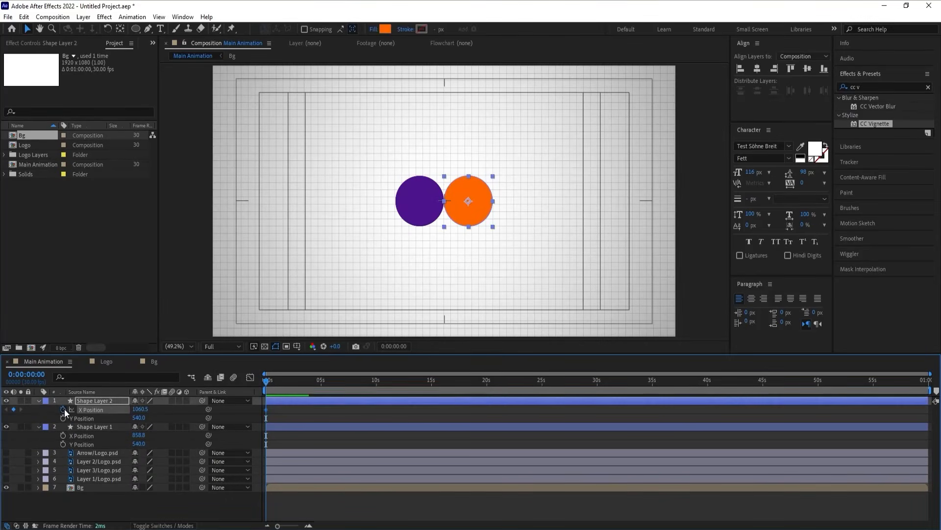
click(64, 435)
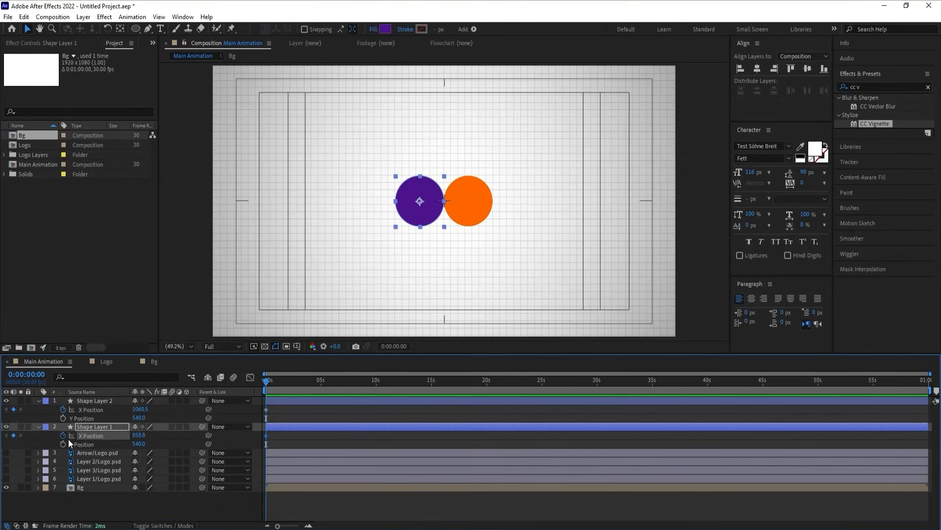
key(=)
key(=)
key(=)
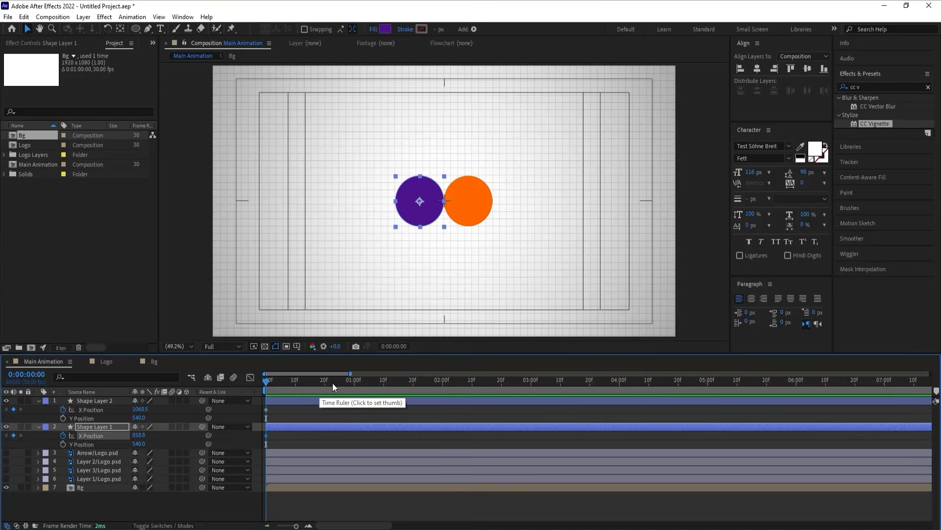
key(=)
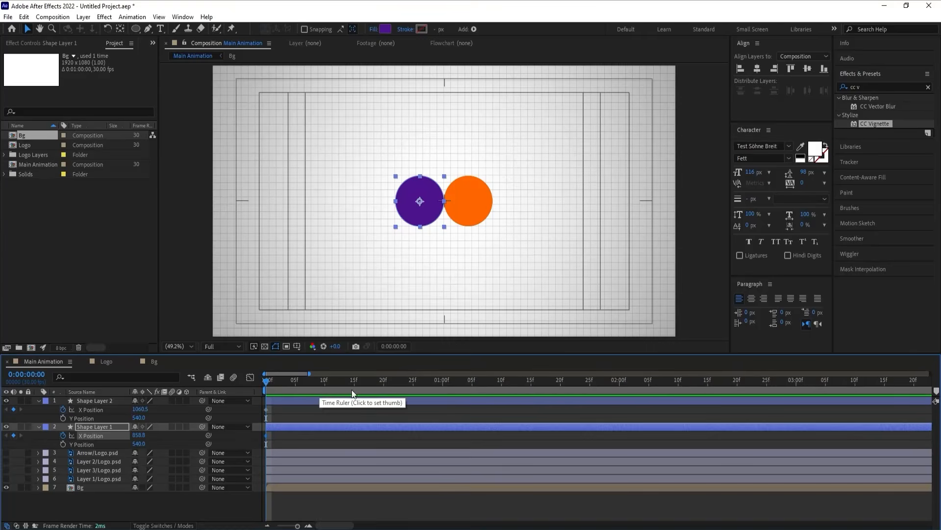
click(443, 385)
click(14, 409)
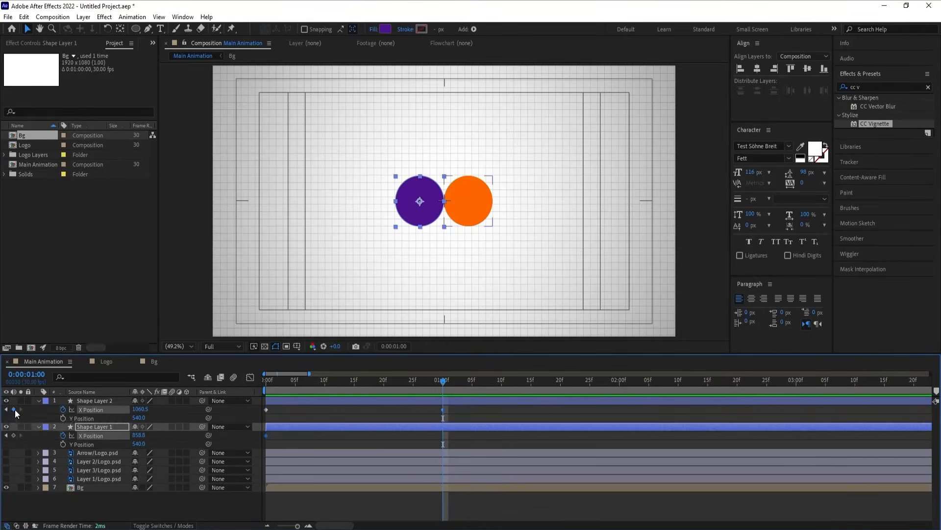
click(14, 435)
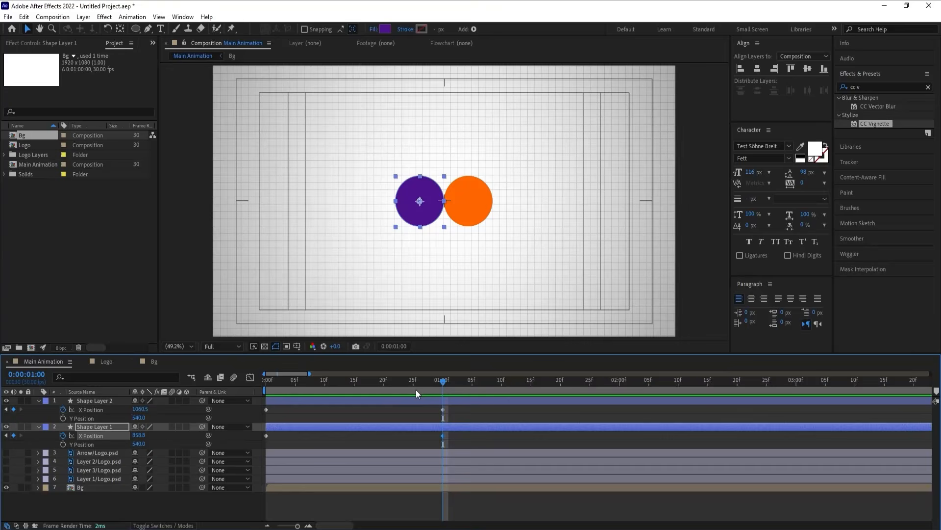
- Add X Position keyframes for both circles at frame 20 with their positions unchanged
click(384, 378)
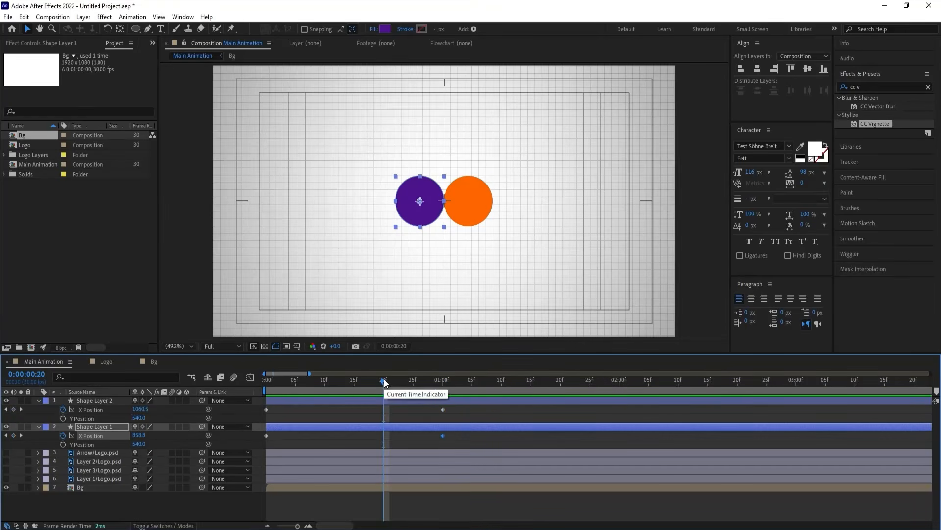
click(14, 410)
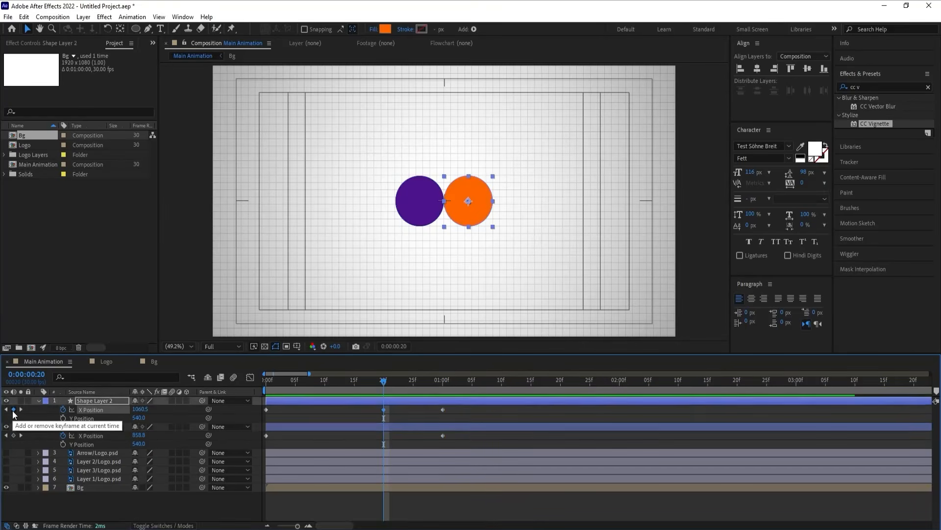
click(13, 435)
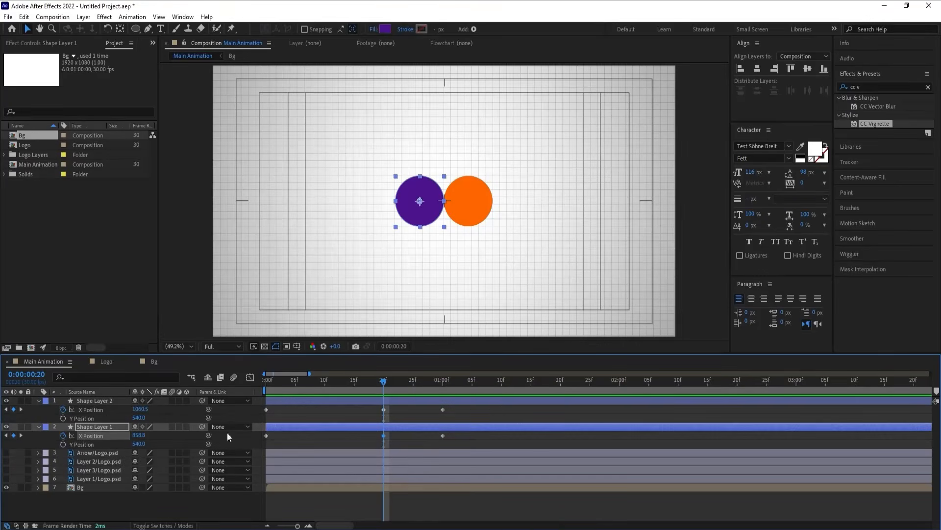
- At frame 10, move the circles apart horizontally, purple to X about 523 and orange to X about 1396
click(324, 382)
click(305, 417)
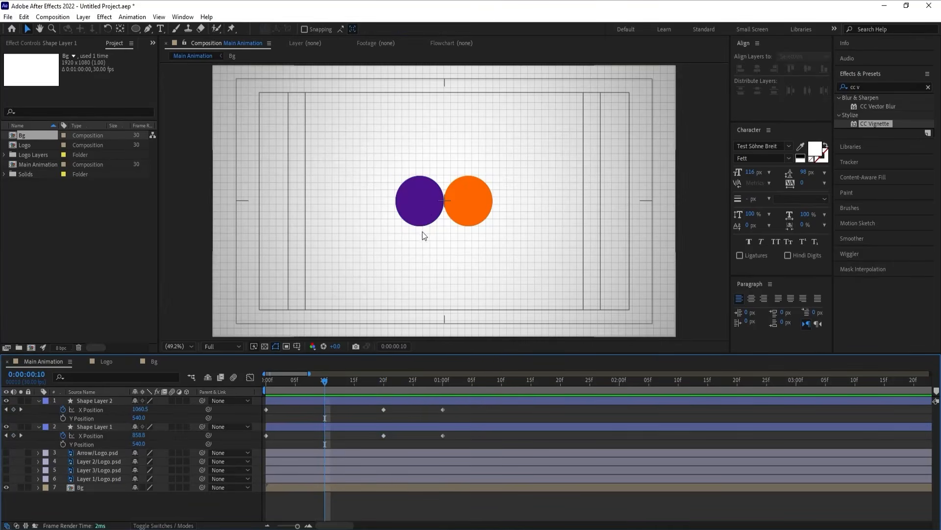
click(418, 202)
drag(418, 201, 341, 211)
drag(452, 213, 540, 207)
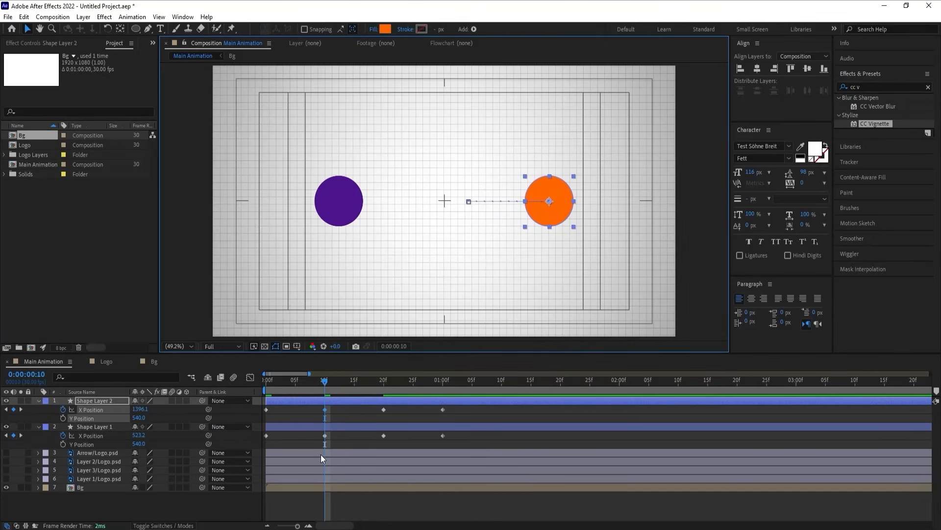
- At frame 25, separate the circles slightly, orange to X about 1146 and purple to X about 779
click(416, 379)
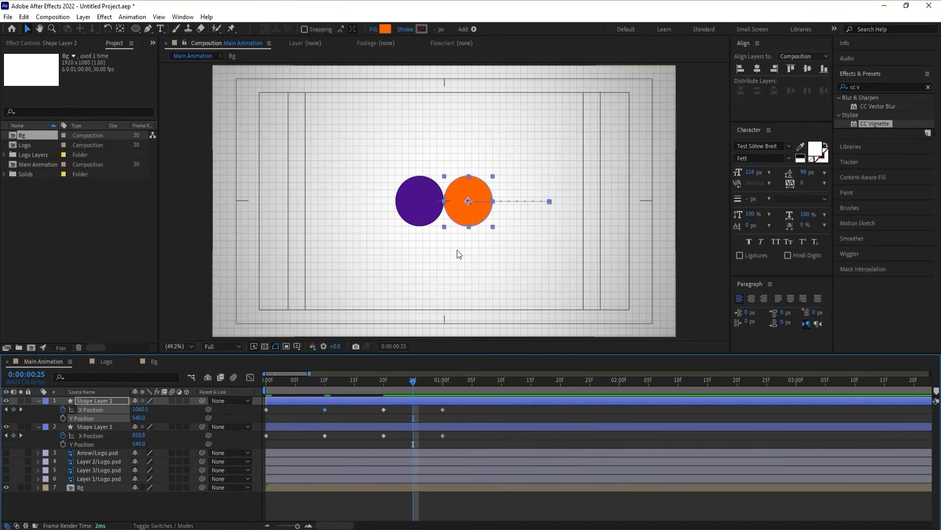
drag(477, 224, 496, 222)
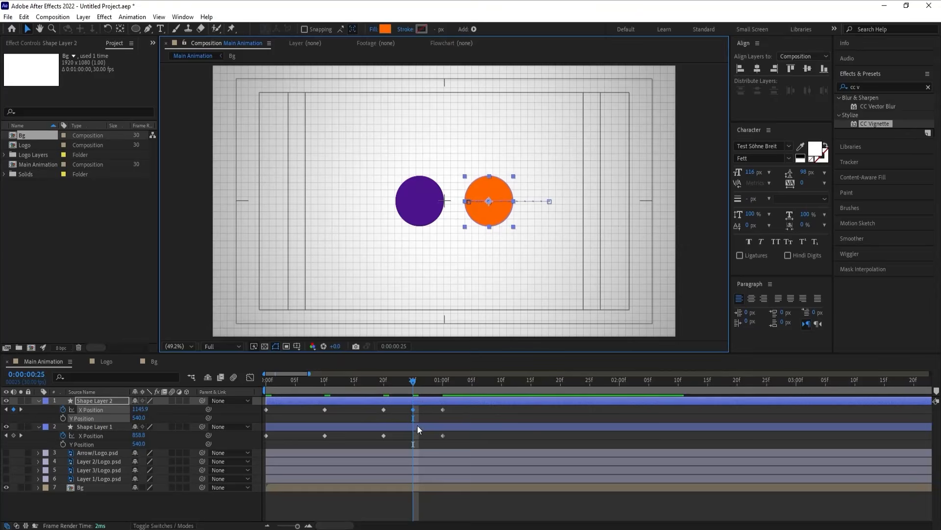
click(422, 223)
drag(421, 223, 404, 222)
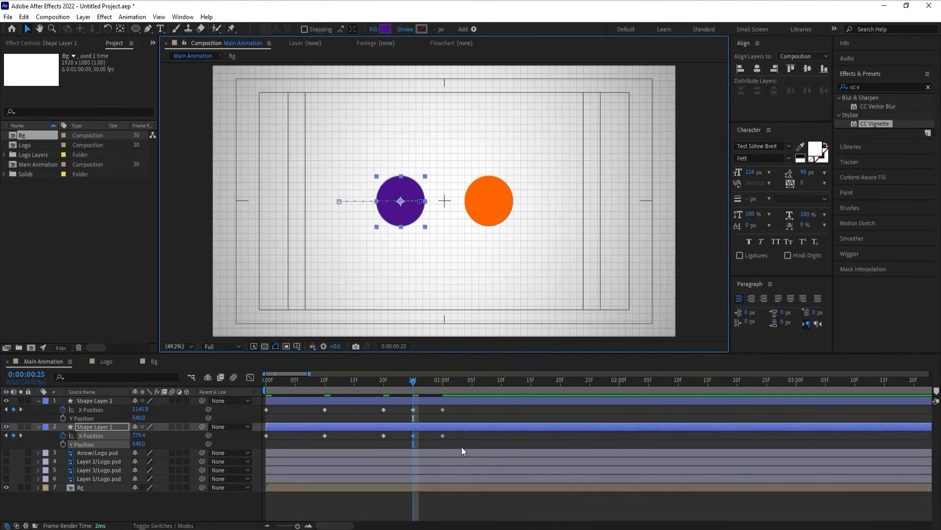
- Apply Easy Ease to all X Position keyframes of both circles and bring up their speed graph
drag(461, 446, 234, 392)
key(F9)
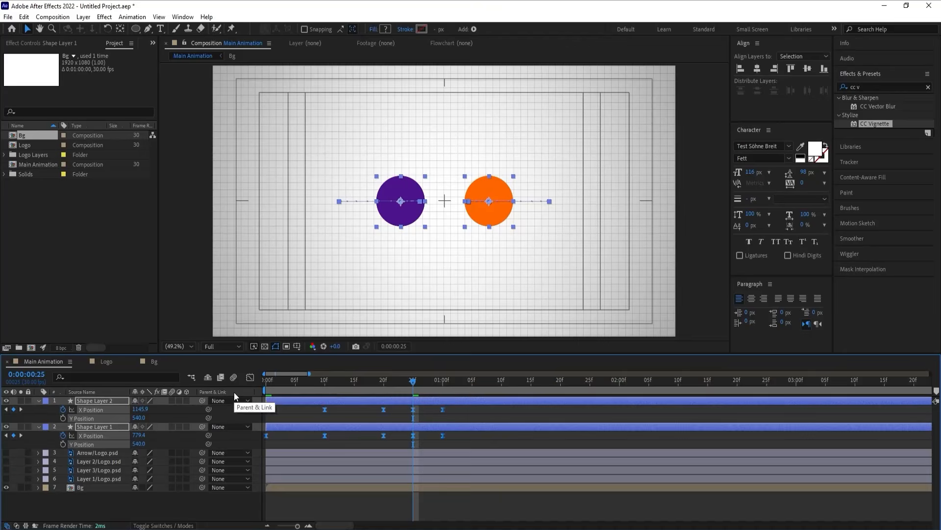
click(250, 377)
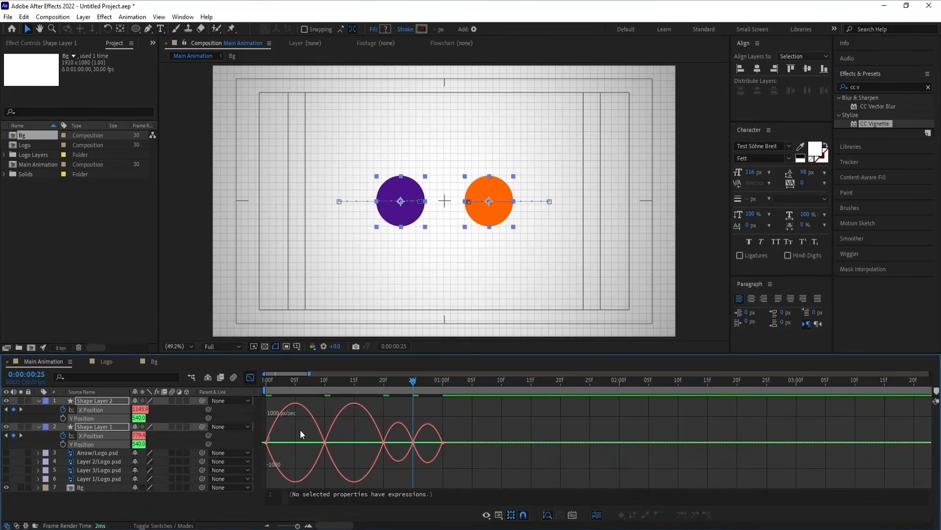
drag(300, 430, 343, 455)
right_click(349, 425)
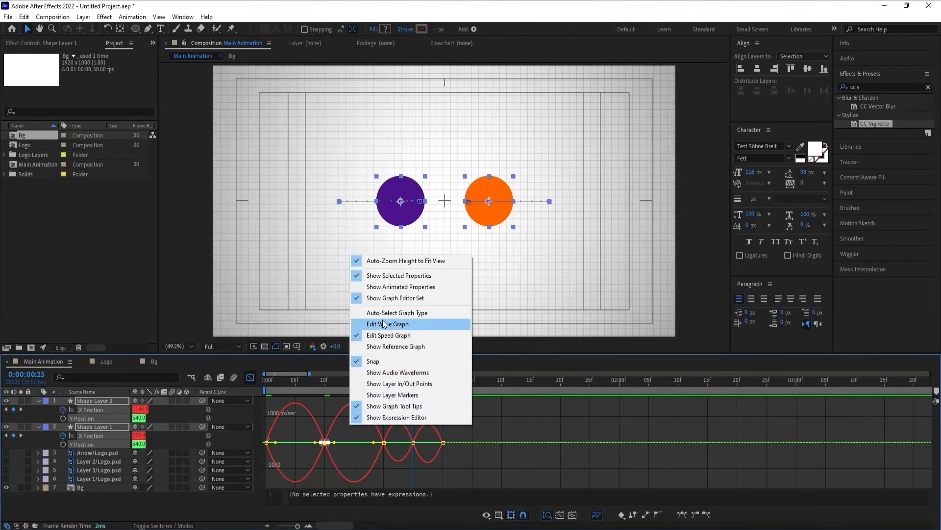
click(321, 439)
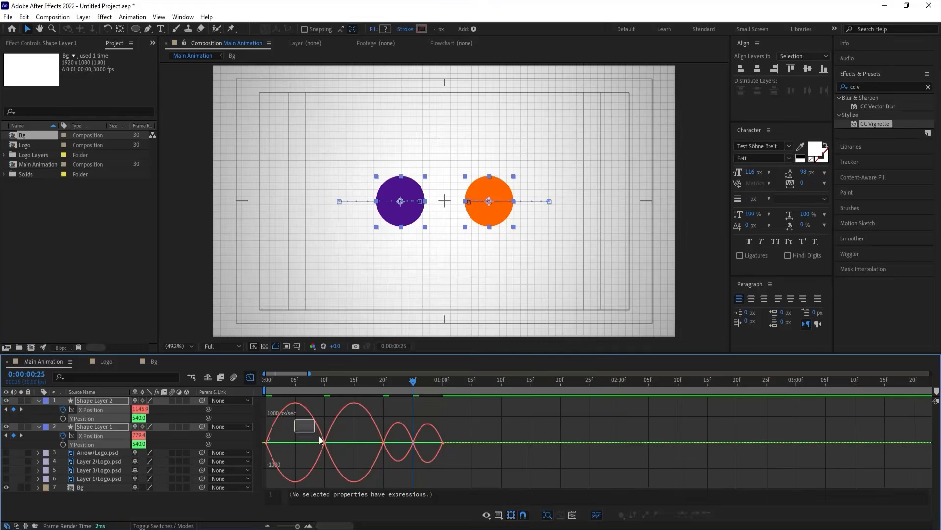
- Lengthen the easing around frame 10 and shorten it at frames 0 and 20 for sharp speed peaks, and preview the motion
drag(319, 436, 275, 444)
drag(307, 410, 373, 443)
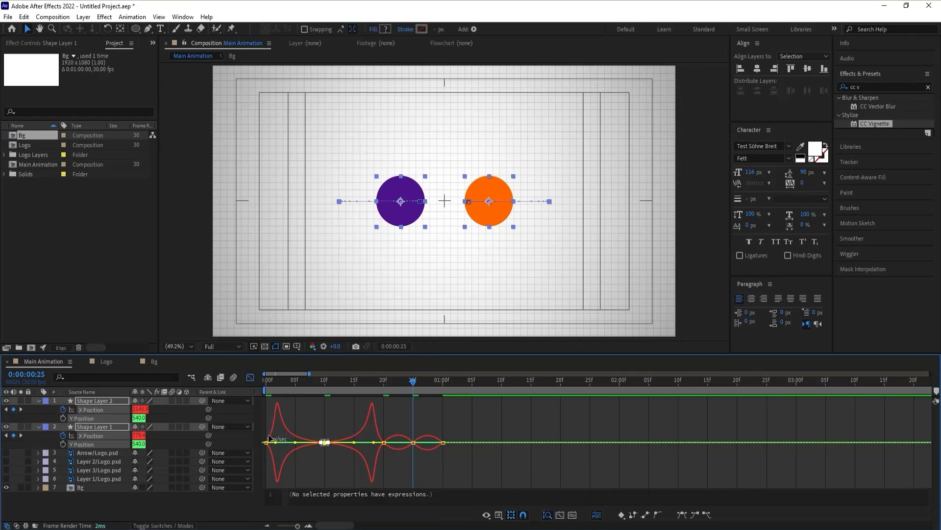
mouse_move(276, 433)
mouse_down()
mouse_move(254, 466)
mouse_move(268, 442)
mouse_up()
drag(385, 424, 379, 443)
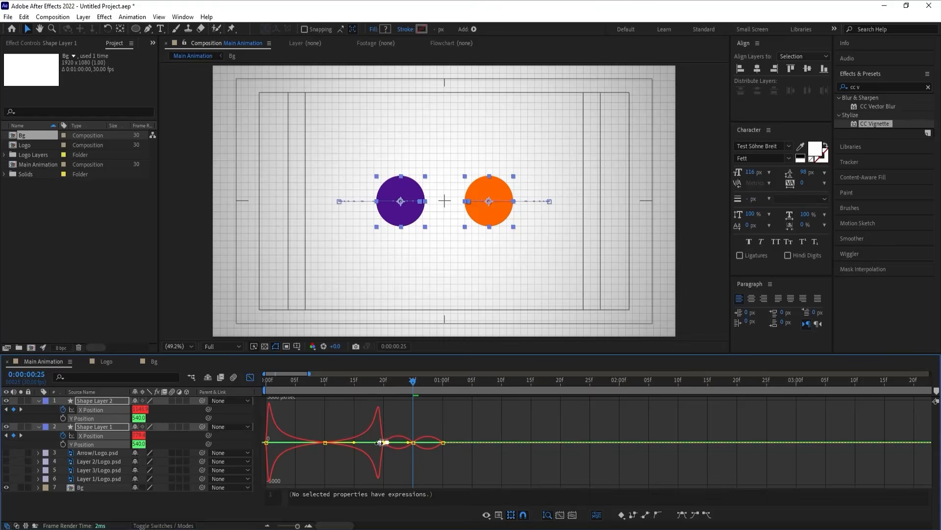
drag(349, 382, 288, 398)
key(space)
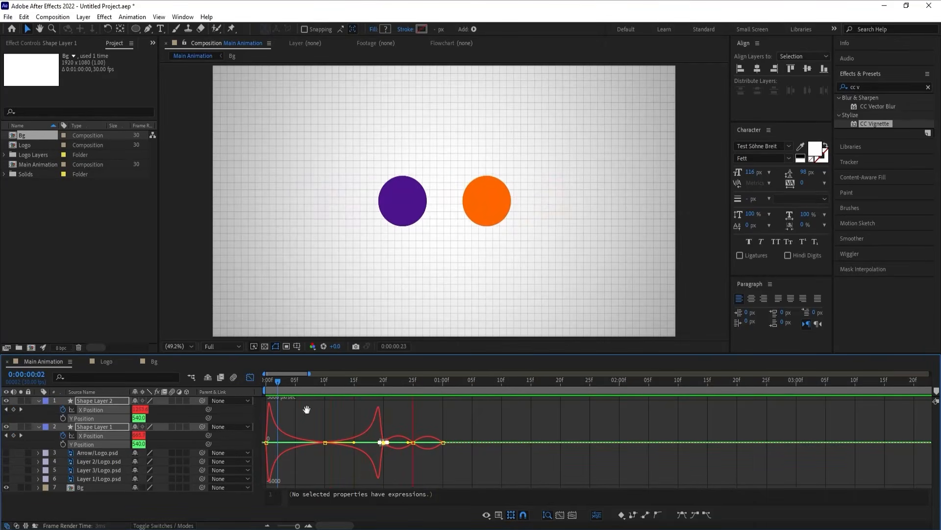
key(space)
key(Home)
key(space)
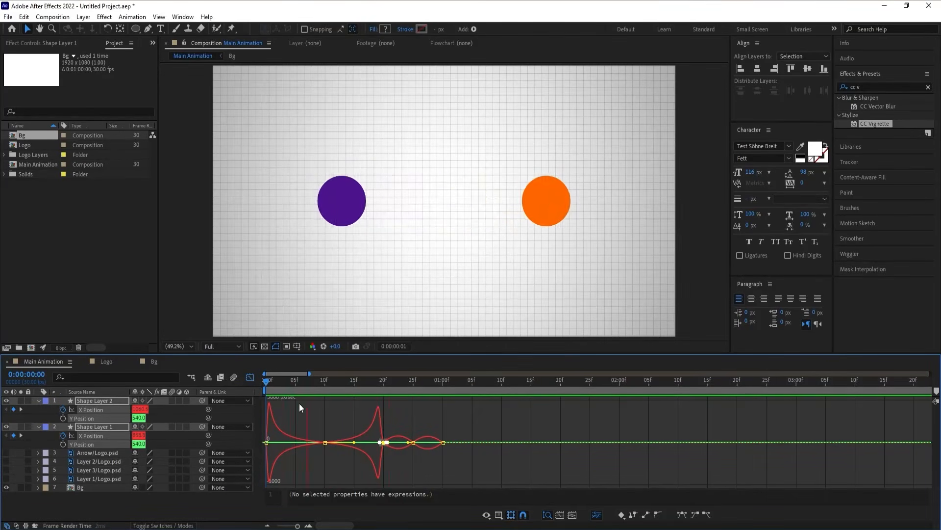
key(space)
- Lengthen the speed easing on both sides of the frame 25 keyframes for both circles and leave the graph editor
click(412, 382)
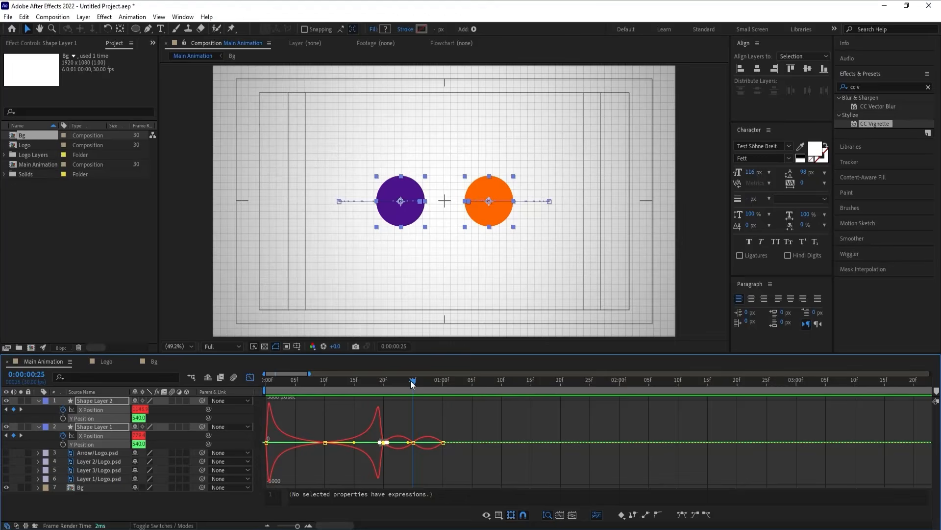
key(equal)
mouse_move(403, 425)
mouse_down()
mouse_move(430, 468)
mouse_move(360, 440)
mouse_move(439, 464)
mouse_move(442, 442)
mouse_up()
drag(375, 381, 344, 379)
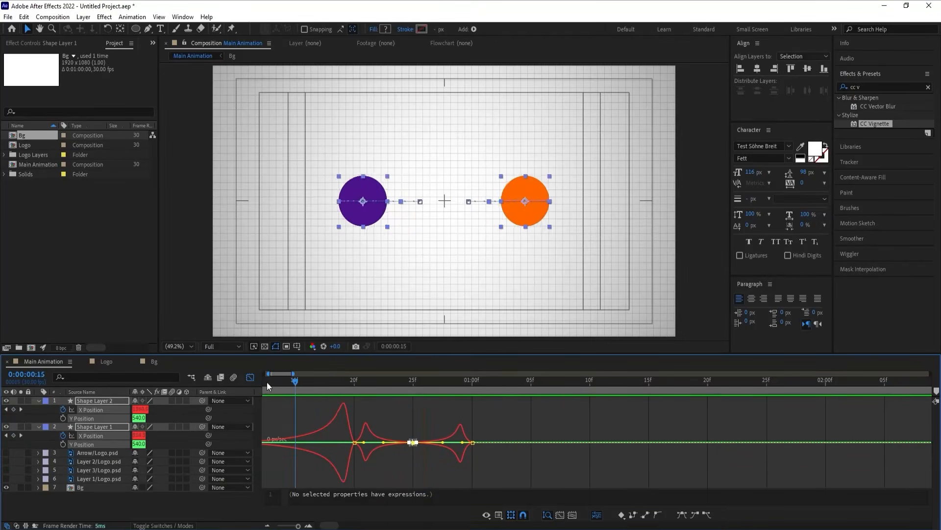
key(Home)
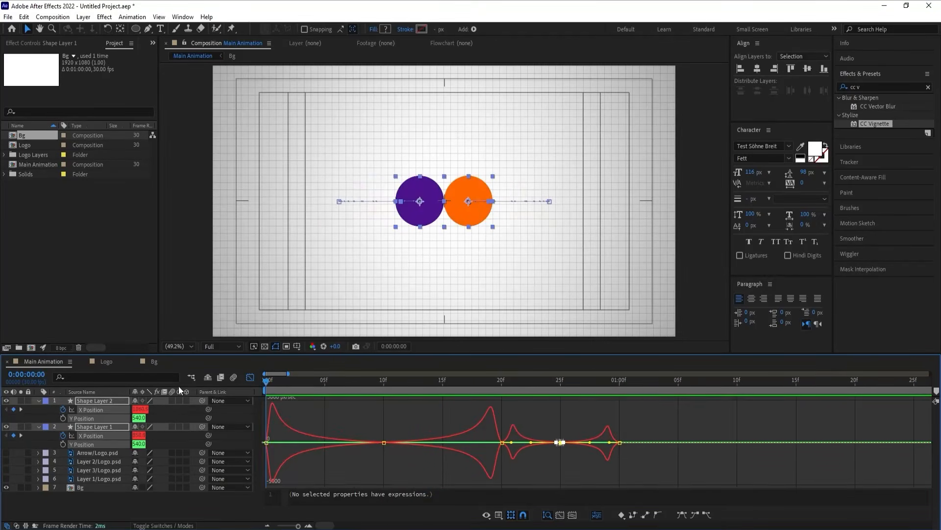
click(250, 378)
- Play back the circles' motion from the first frame to check the timing of the bounce
key(space)
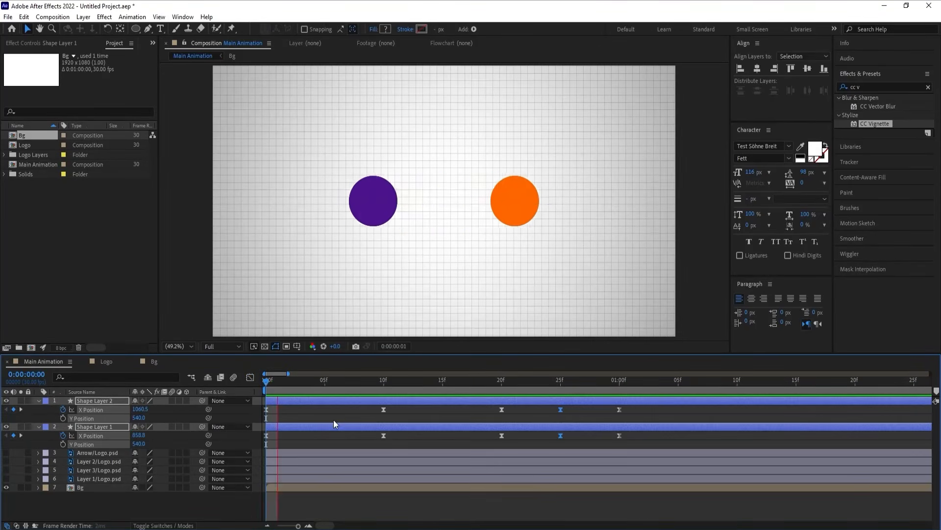
key(space)
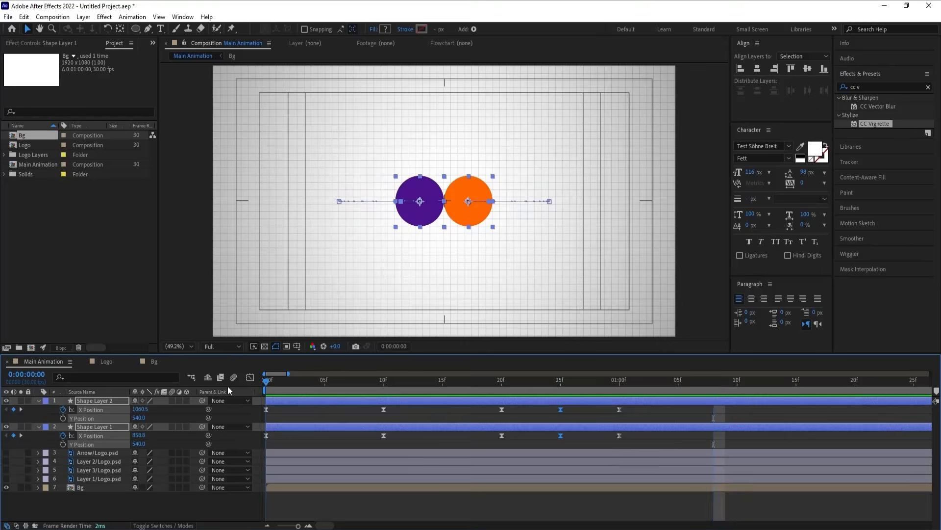
key(space)
key(space)
scroll(301, 413, down, 3)
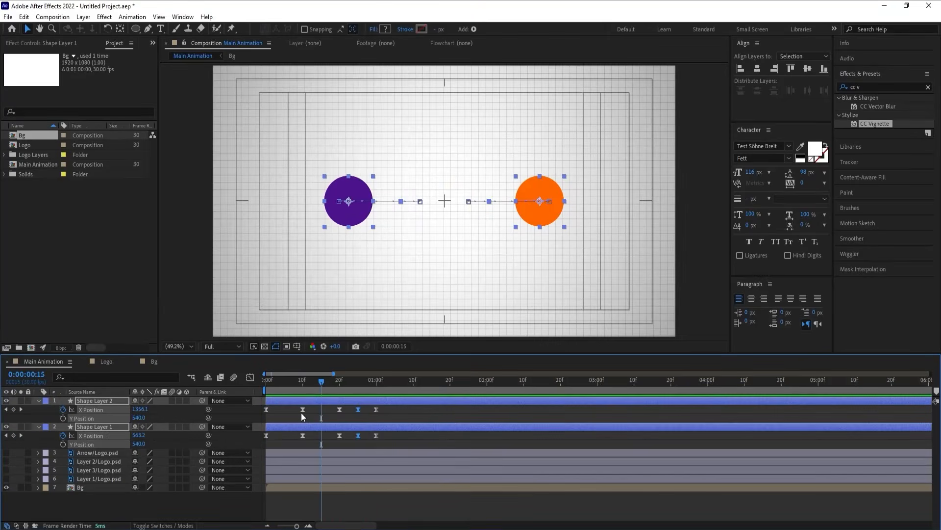
key(space)
key(space)
- Keyframe both circles' Scale from 0% at frame 0 to 100% at frame 10 and preview the pop-in
drag(281, 382, 256, 385)
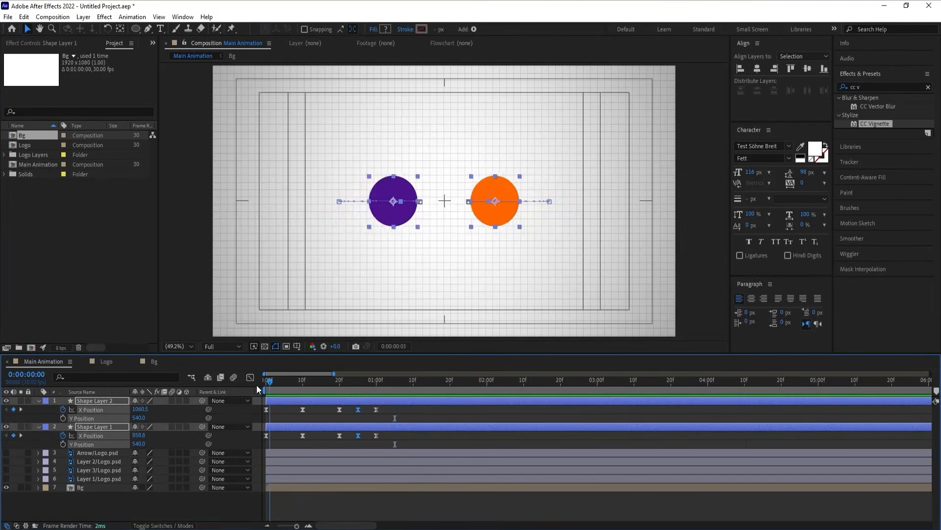
key(s)
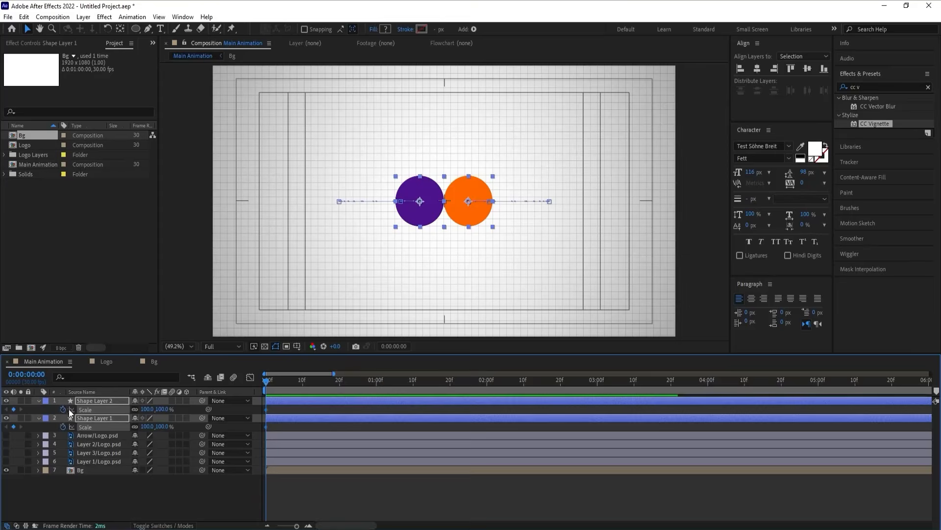
click(304, 382)
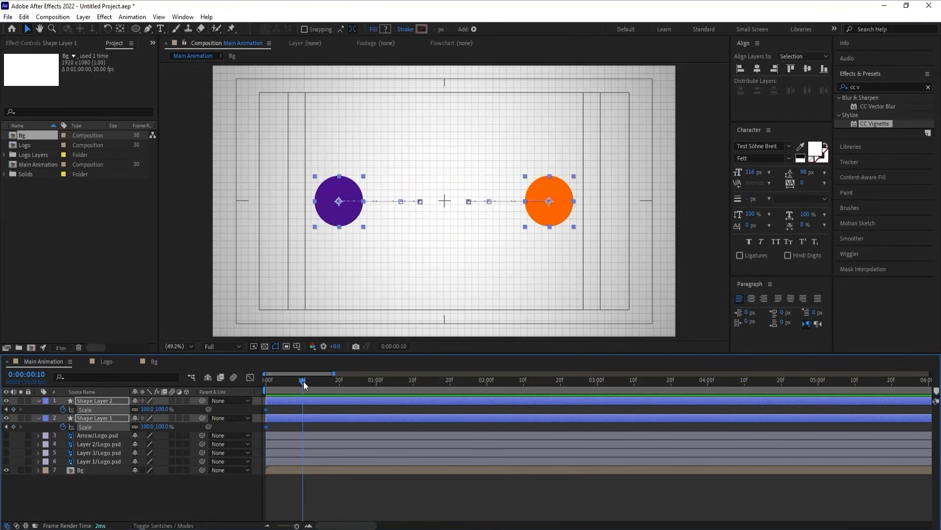
click(13, 426)
click(267, 389)
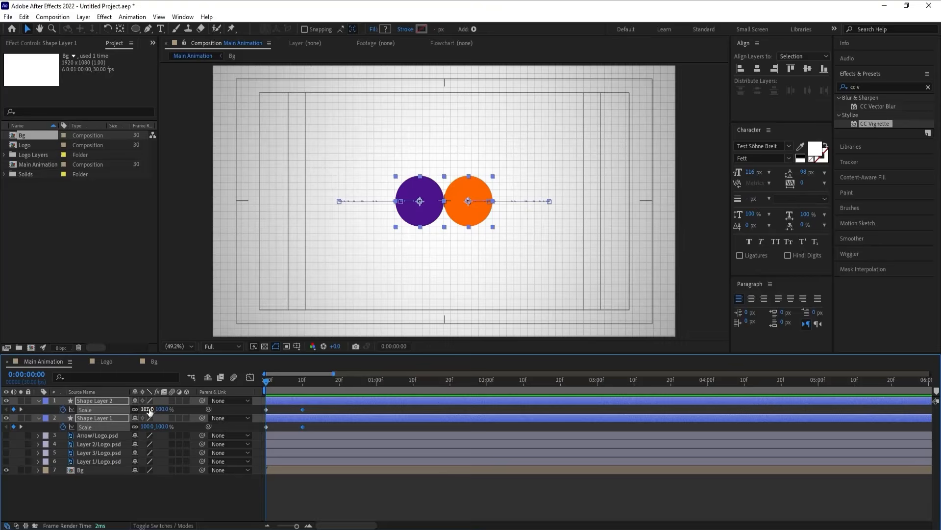
text(0)
key(Return)
key(space)
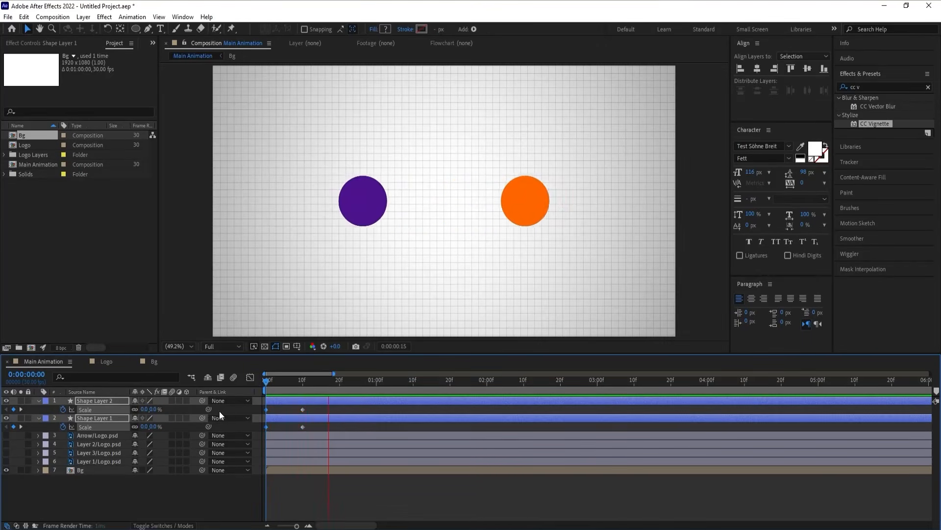
key(space)
- Shift only the orange circle's layer to start at frame 5 and preview the offset from the beginning
mouse_move(302, 380)
mouse_down()
mouse_move(255, 390)
mouse_move(283, 380)
mouse_up()
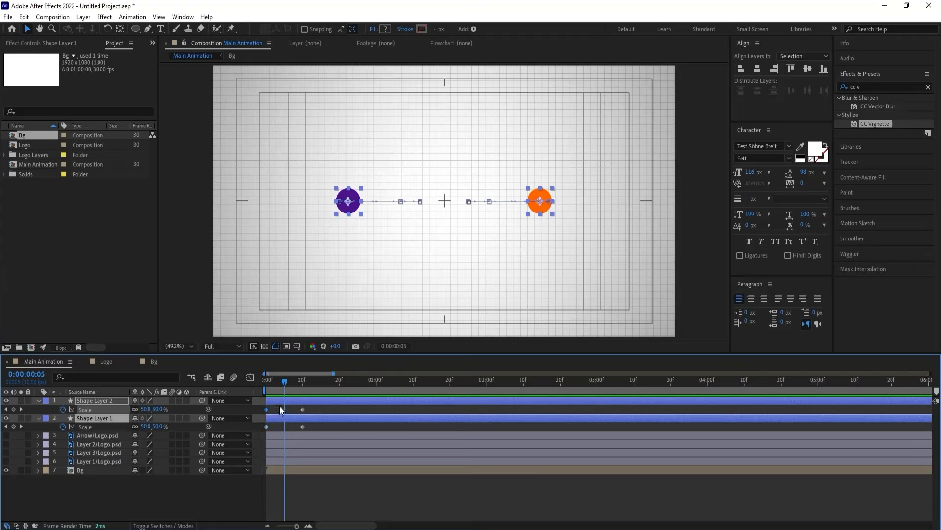
click(279, 407)
click(278, 399)
key(bracketleft)
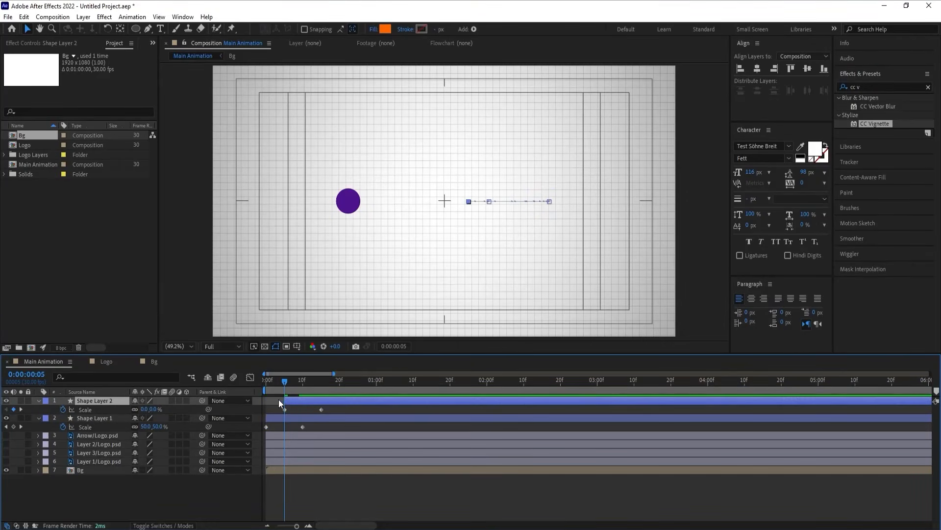
key(space)
key(space)
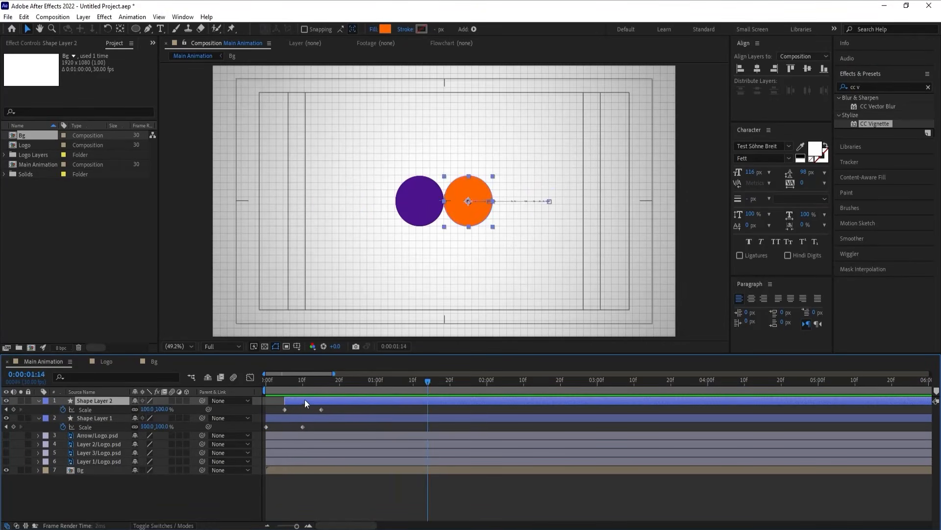
key(Home)
key(space)
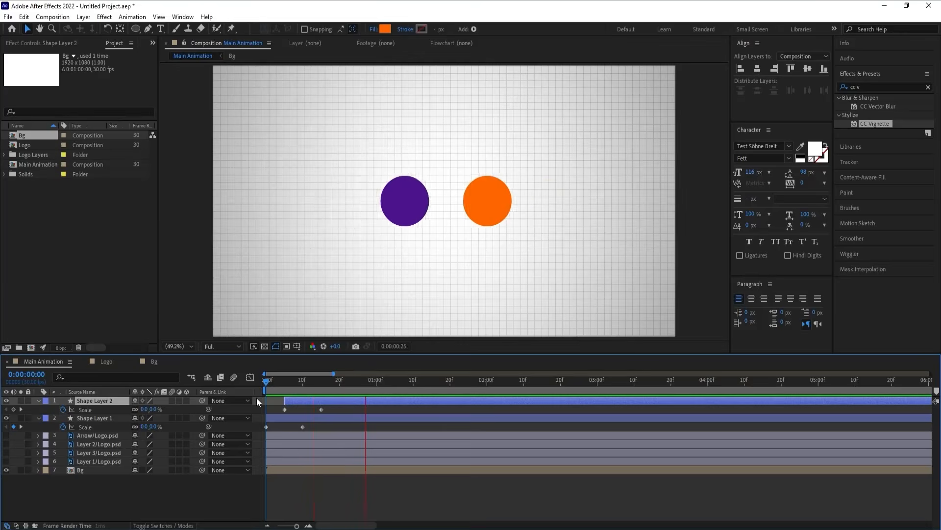
key(space)
- Shift the orange circle's layer to start at frame 16 and play back the offset from the first frame
drag(287, 385, 325, 386)
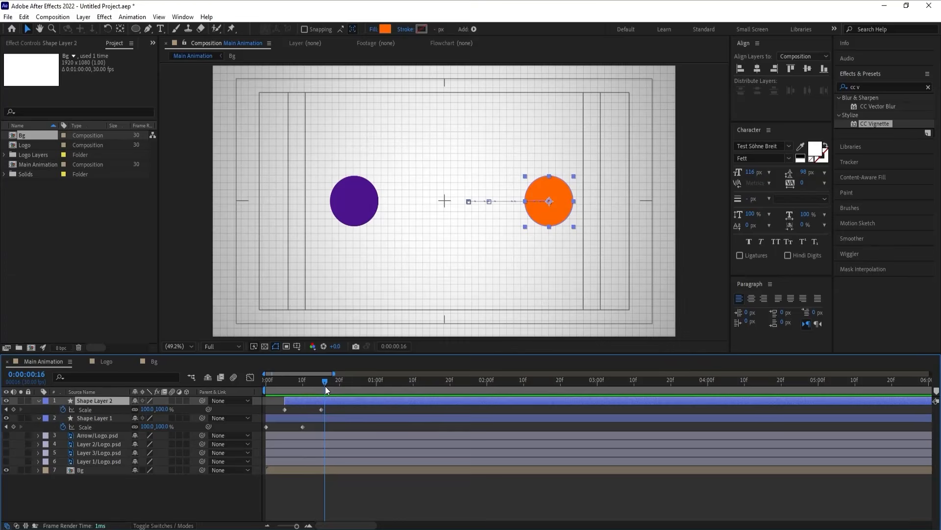
key(bracketleft)
key(space)
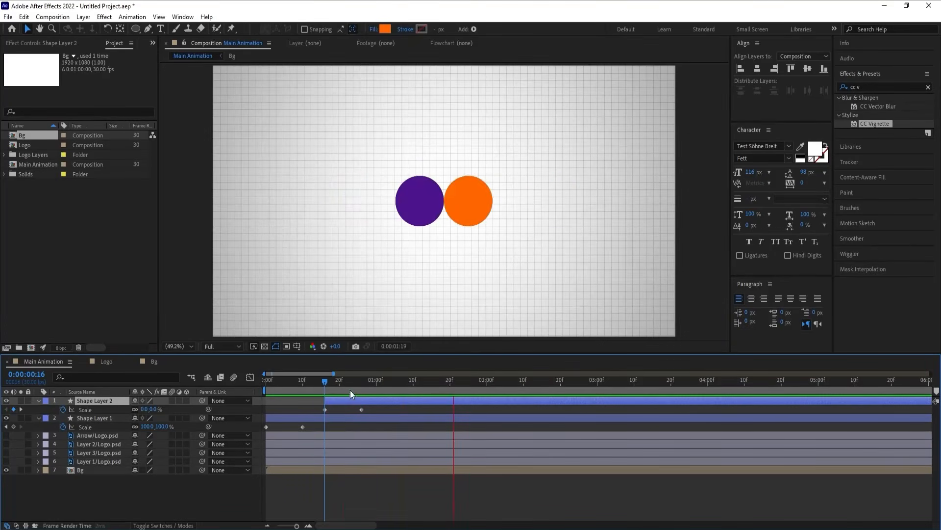
drag(350, 390, 217, 387)
key(space)
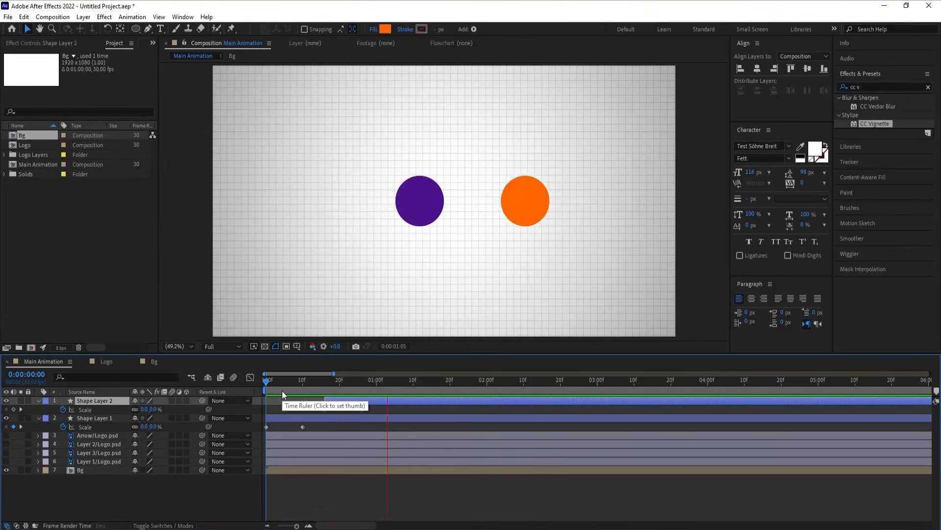
key(space)
- Add a null object to the composition and parent both circle layers to it
key(ctrl+a)
key(u)
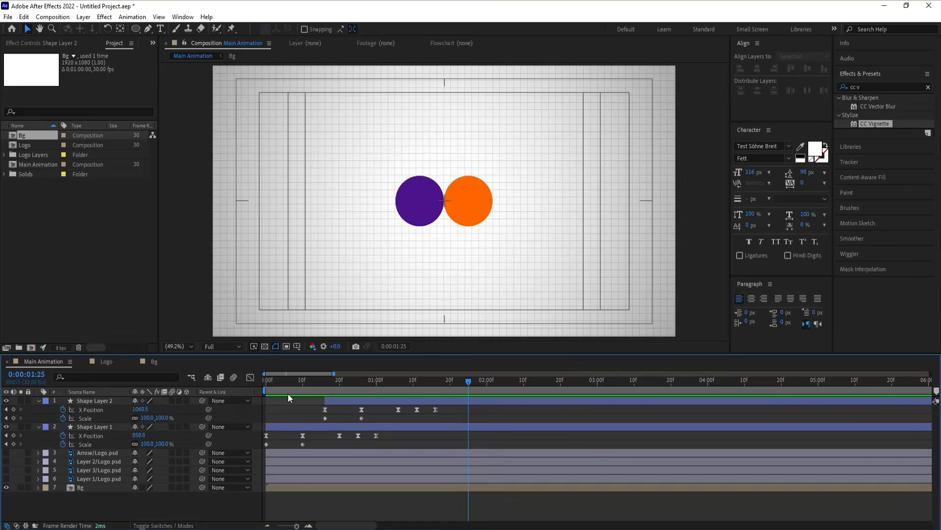
key(u)
right_click(152, 489)
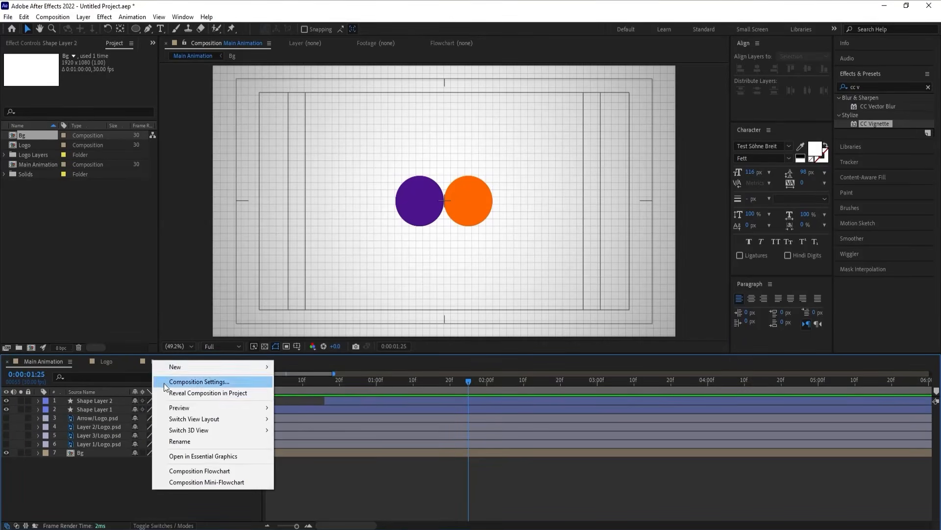
mouse_move(179, 307)
click(333, 425)
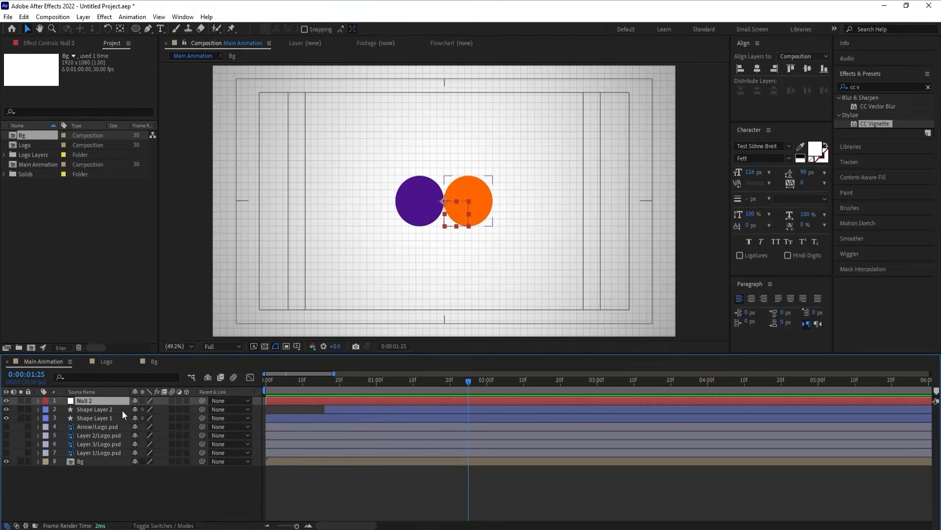
click(97, 409)
shift+click(91, 417)
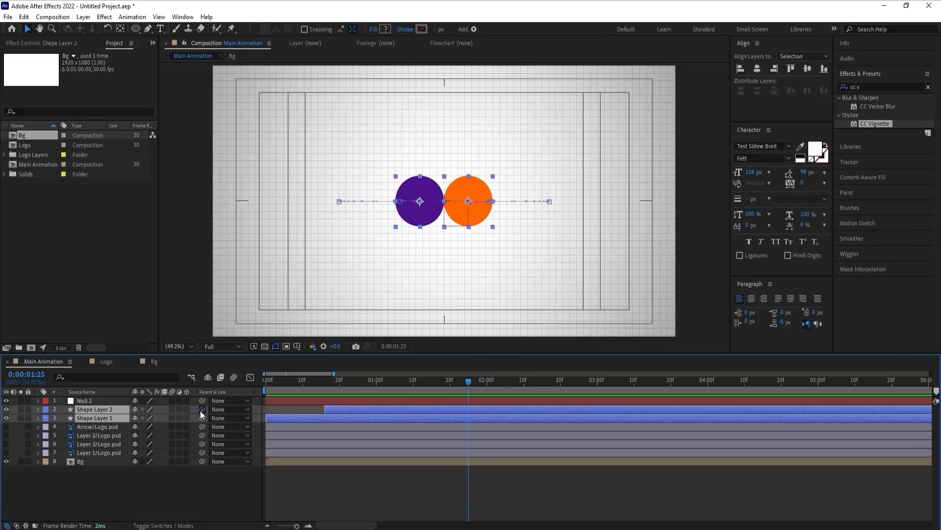
drag(200, 410, 110, 403)
- Keyframe the null's Rotation from 230° at frame 0 to 0° at 0:00:01:06 and preview the spin
key(Home)
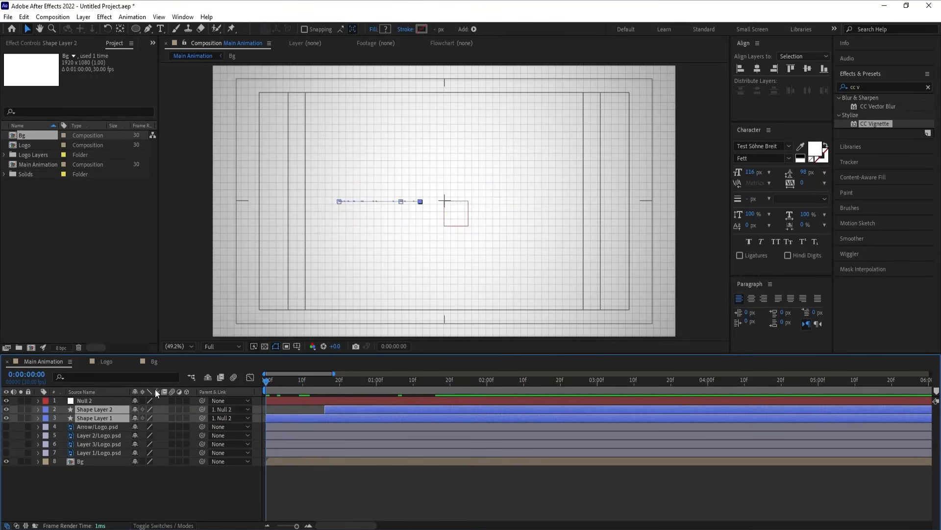
click(82, 391)
click(83, 399)
key(r)
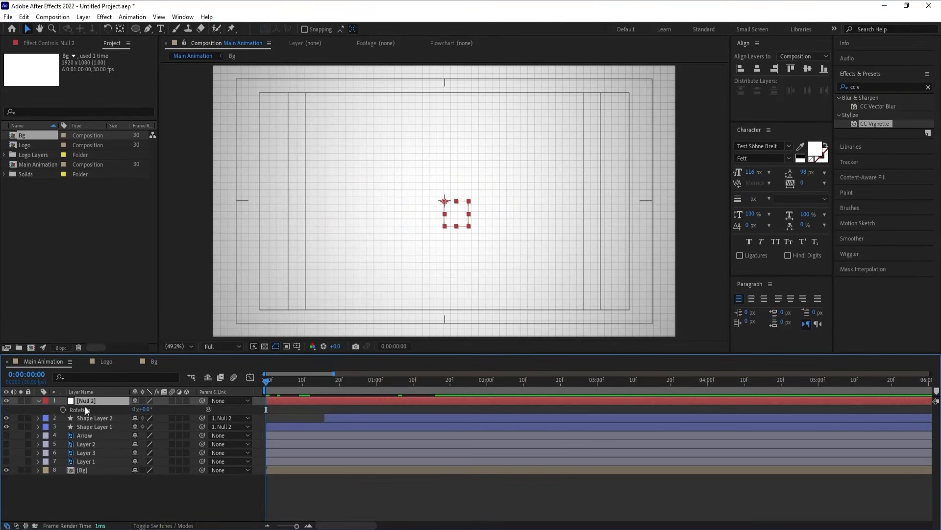
click(63, 409)
drag(278, 387, 399, 389)
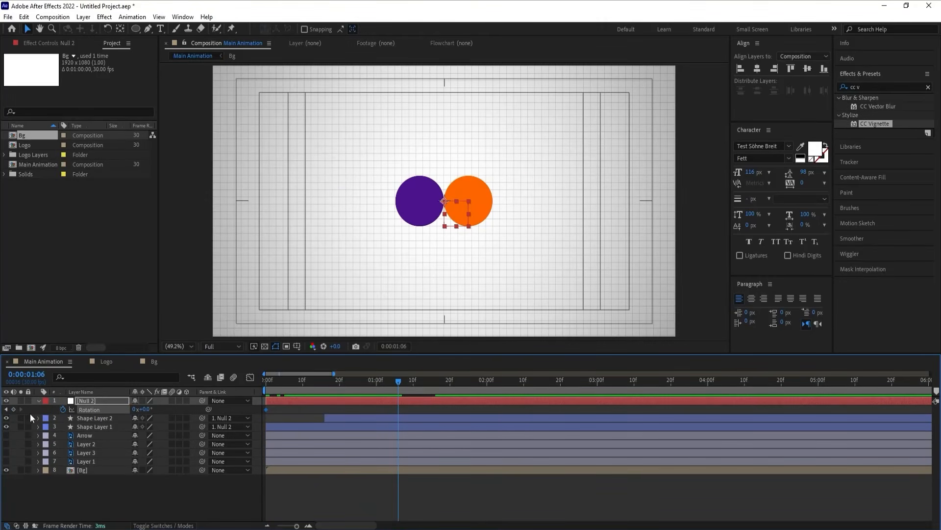
drag(302, 383, 265, 384)
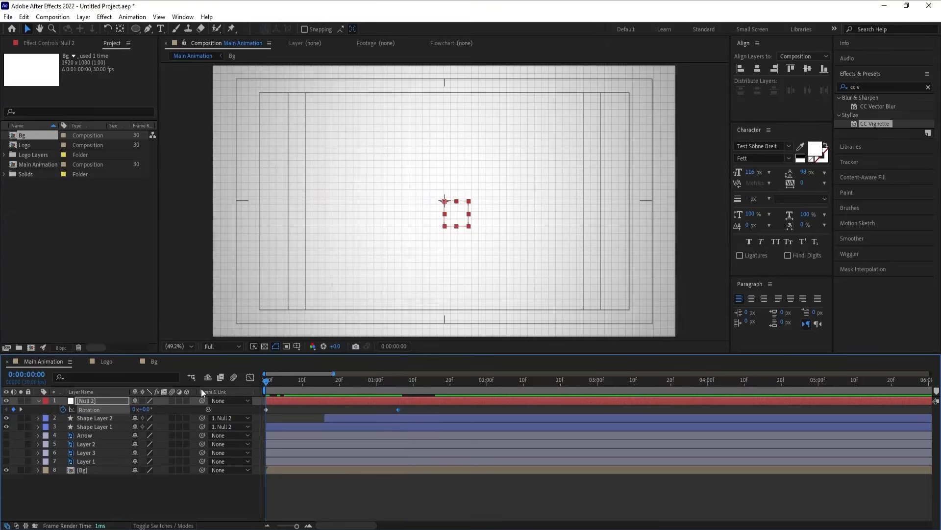
drag(142, 413, 211, 398)
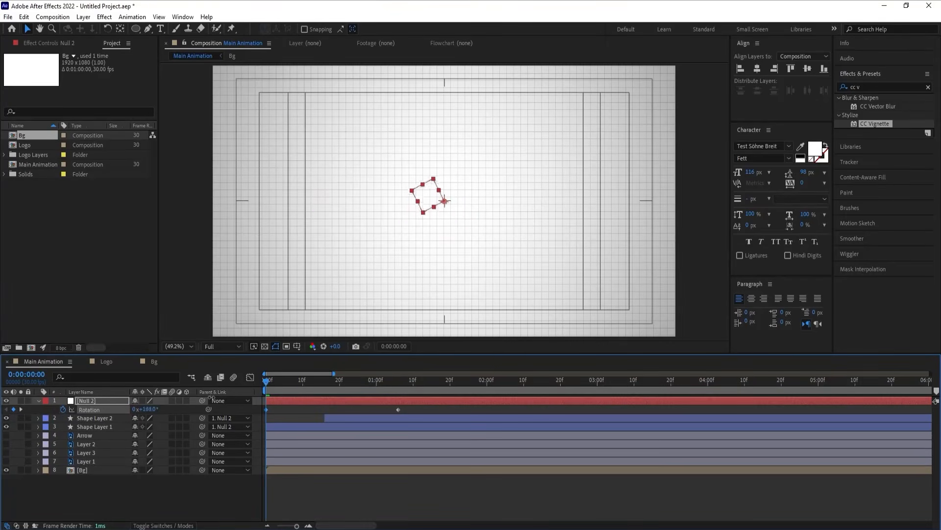
key(space)
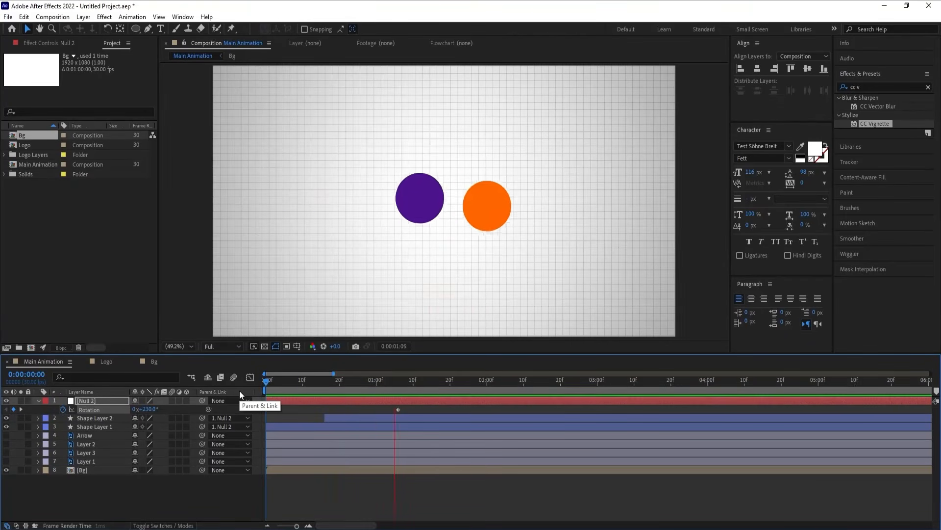
key(space)
- Apply Easy Ease to both of the null's Rotation keyframes and preview from the start
drag(413, 414, 230, 391)
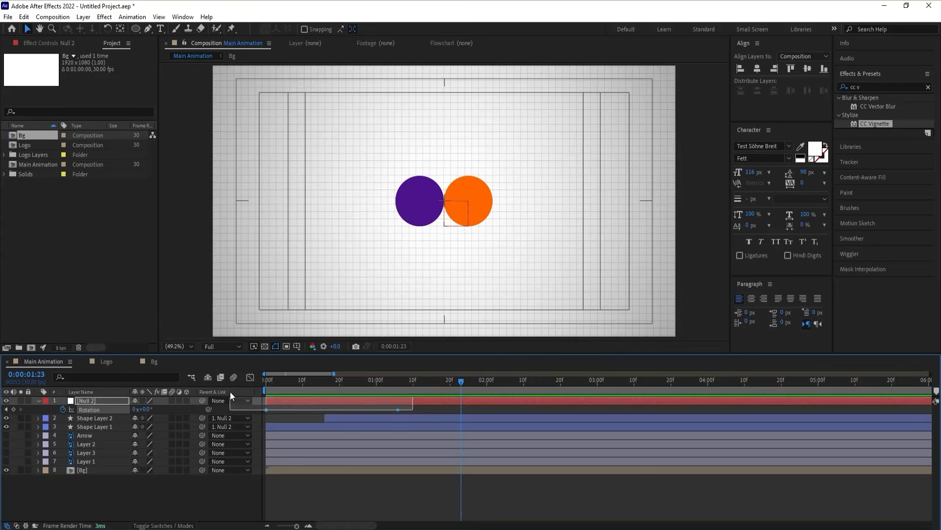
key(F9)
click(319, 386)
key(Home)
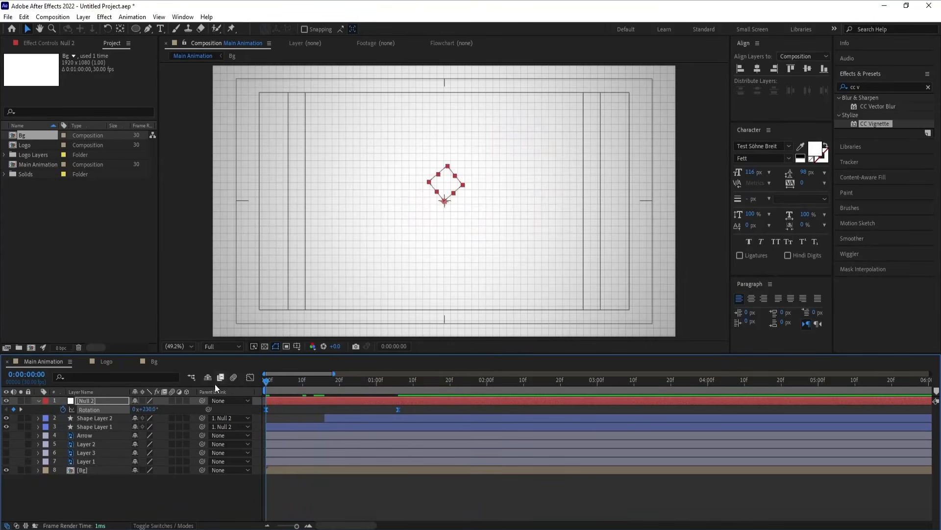
key(space)
key(space)
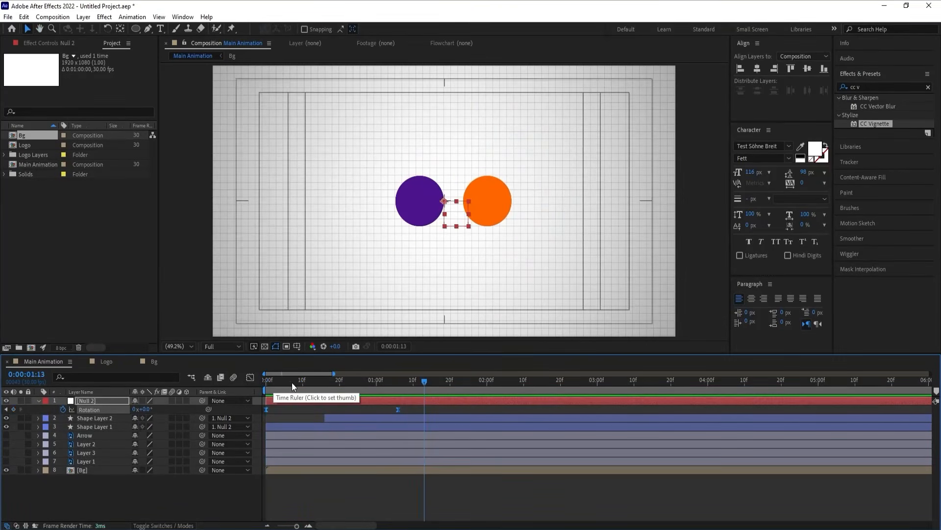
- Set the null's Rotation at frame 0 to 1x+34° and preview the stronger spin
click(289, 413)
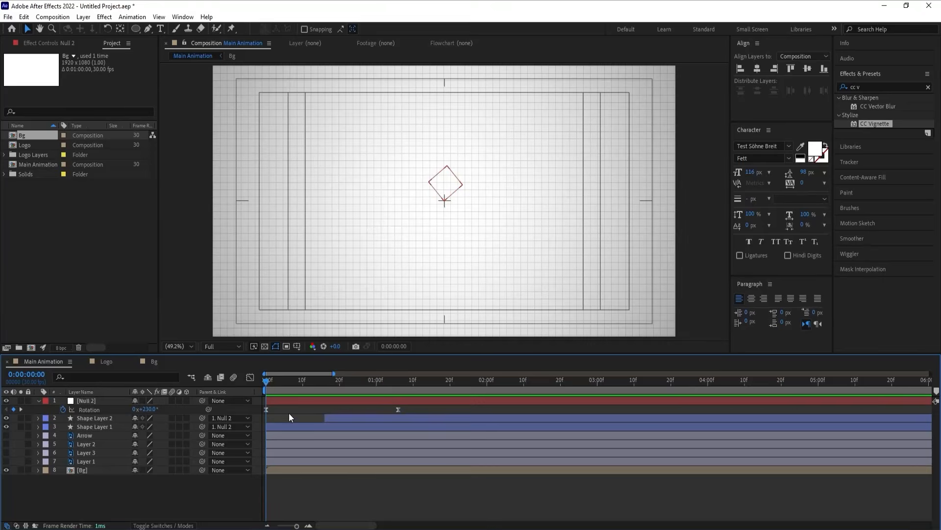
drag(149, 409, 168, 408)
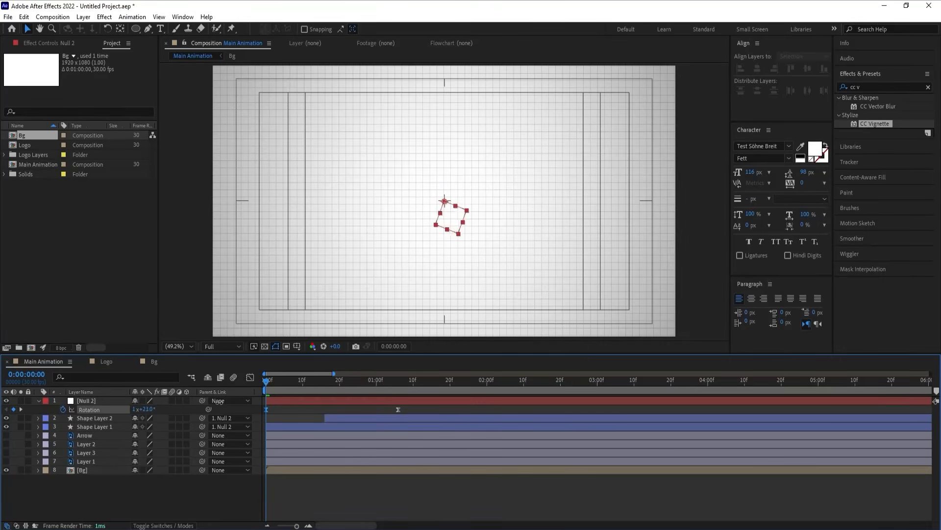
click(223, 402)
key(space)
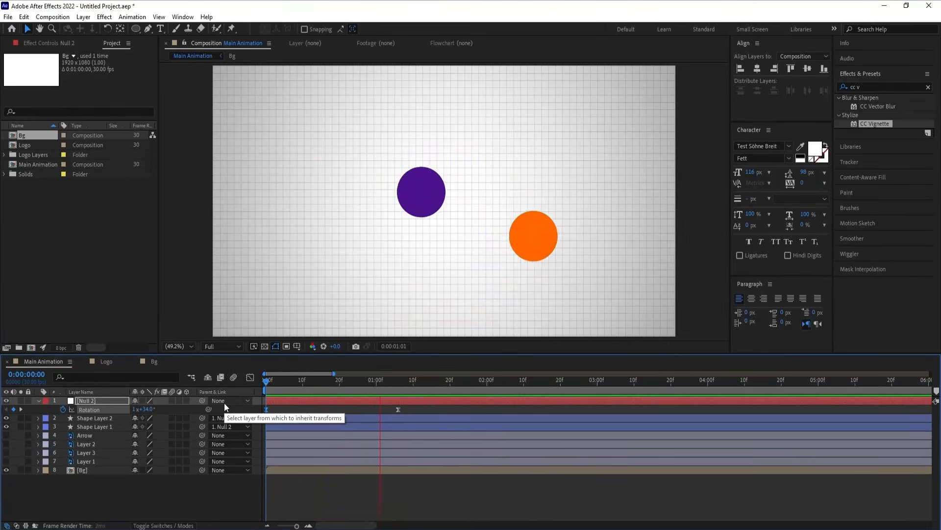
key(space)
- Move the null's last Rotation keyframe to frame 20 and play back the faster spin
drag(294, 382, 340, 386)
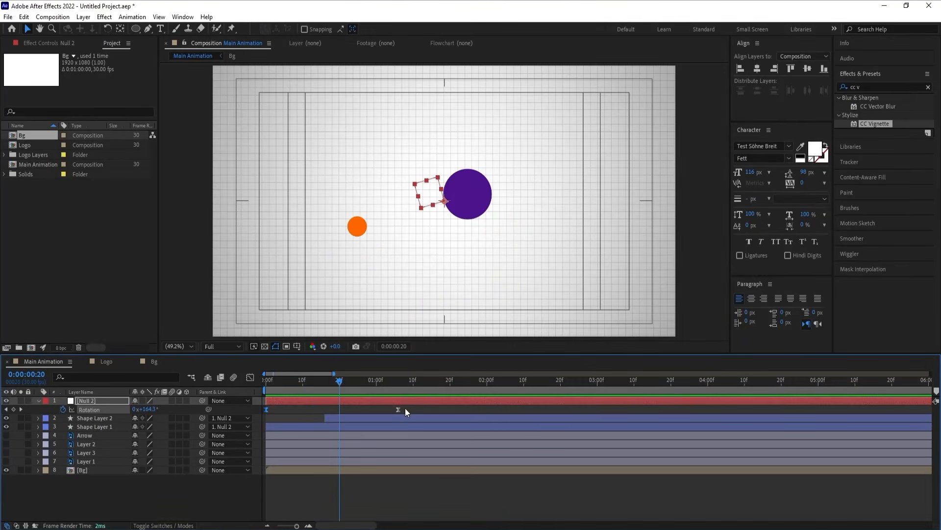
drag(399, 409, 339, 413)
click(264, 383)
key(space)
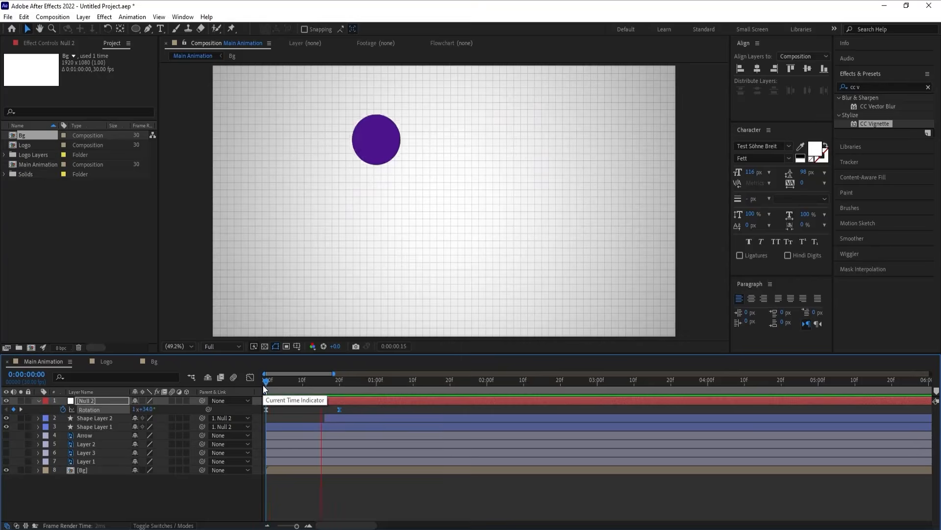
key(space)
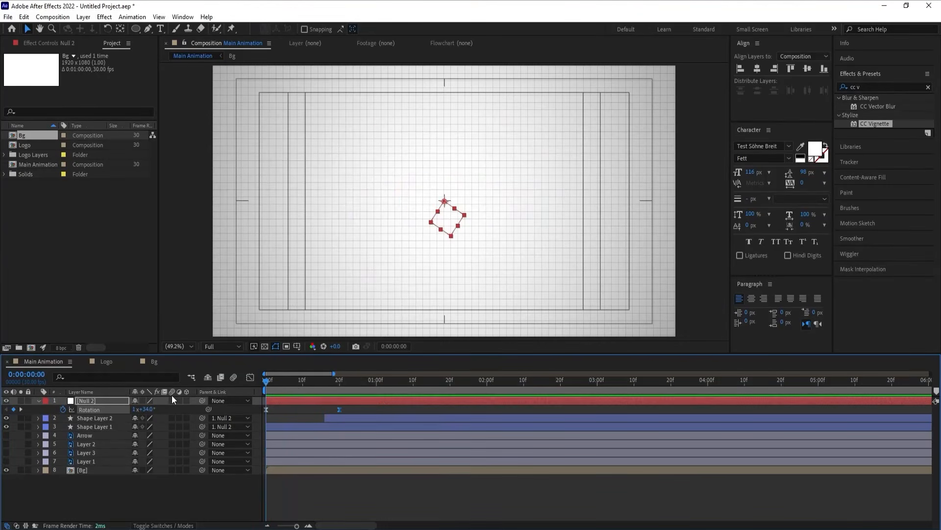
- Turn on motion blur for both circle layers and preview the animation
click(172, 426)
key(ctrl+shift+a)
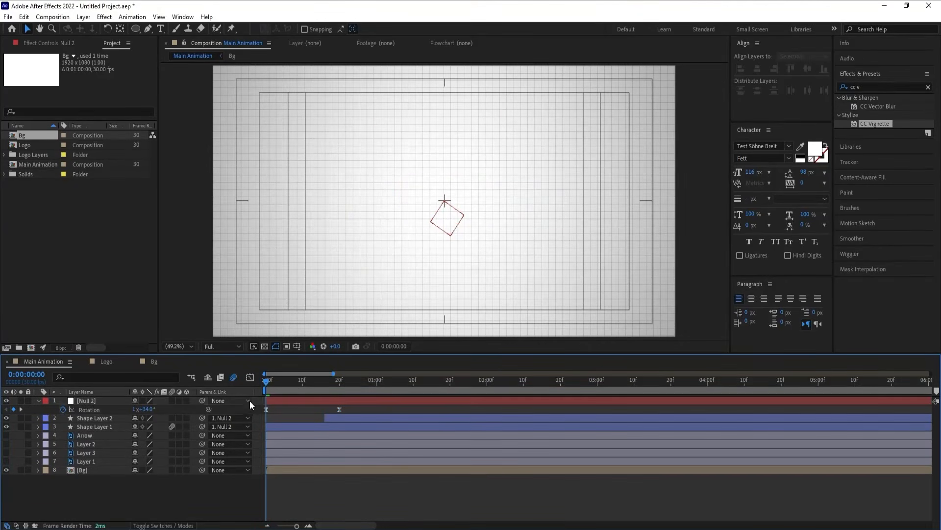
click(172, 418)
key(space)
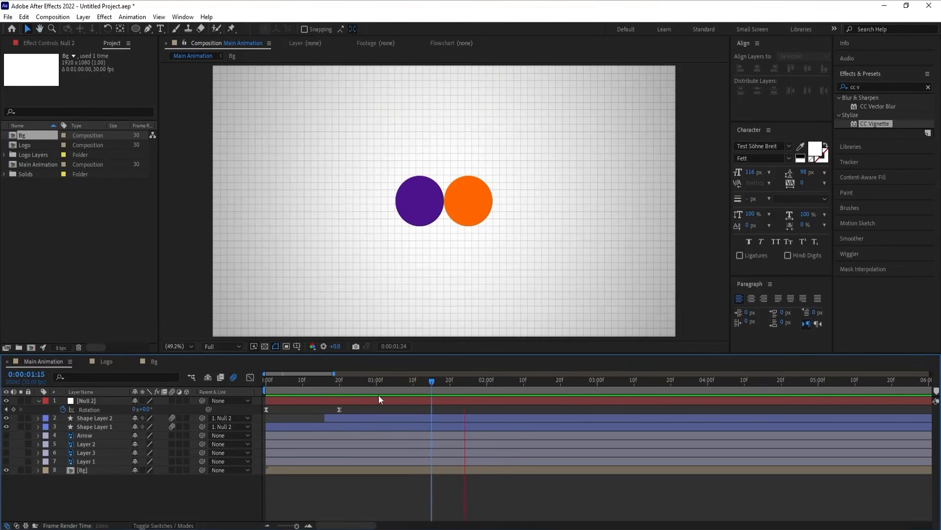
key(space)
key(space)
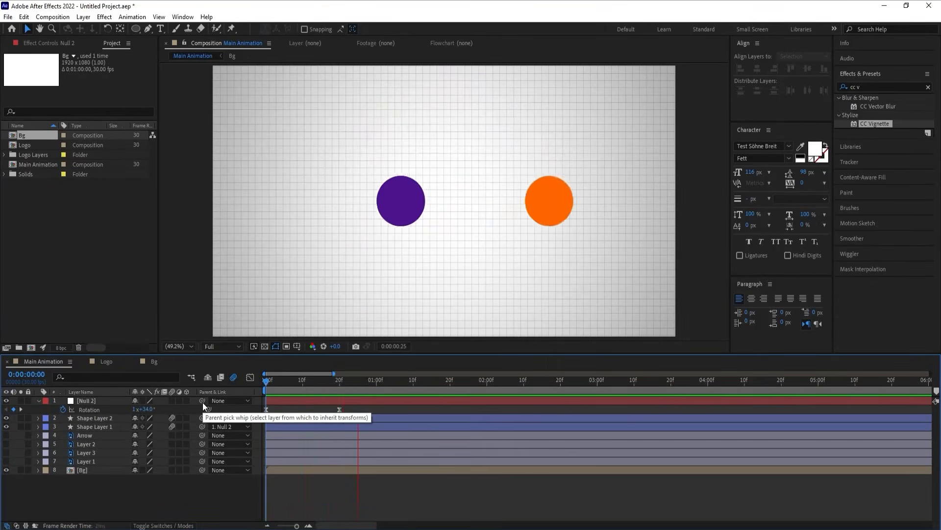
key(space)
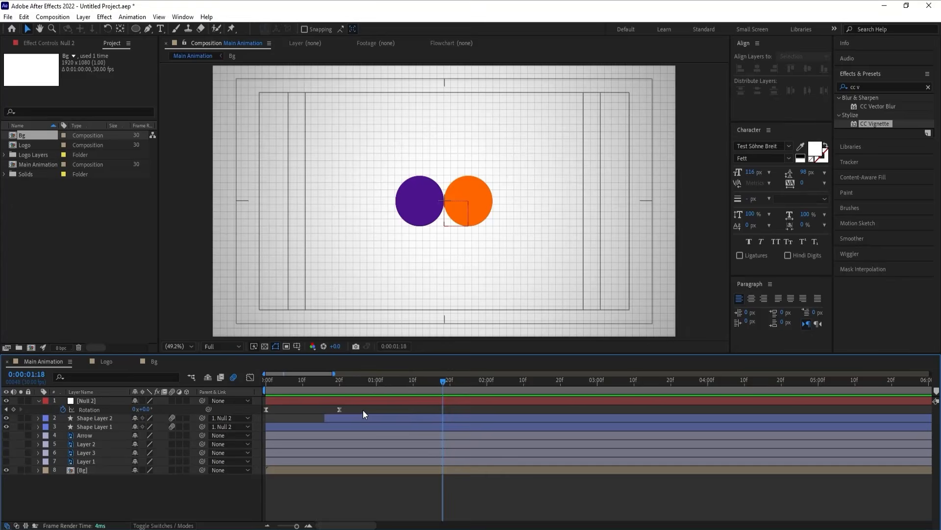
- Add a Rotation keyframe to the null layer at 0:00:01:22, holding its current value there
key(u)
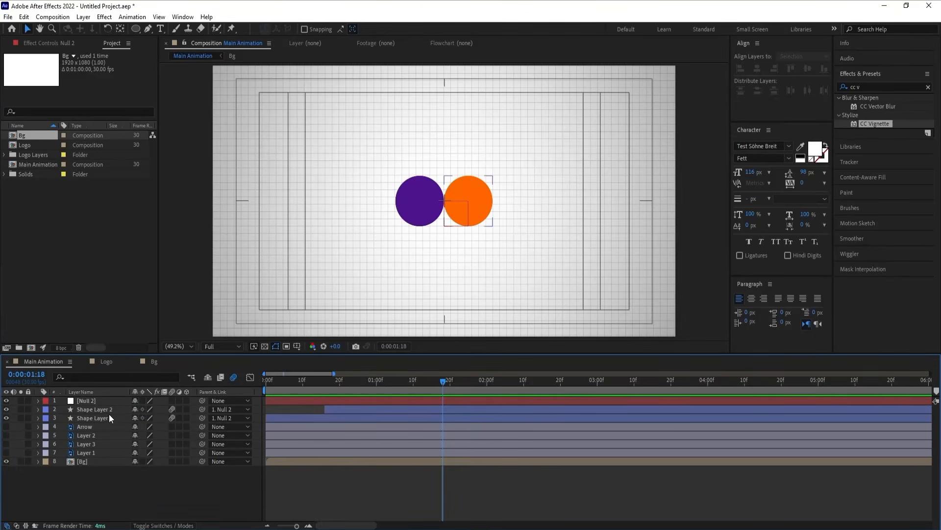
click(98, 416)
shift+click(84, 402)
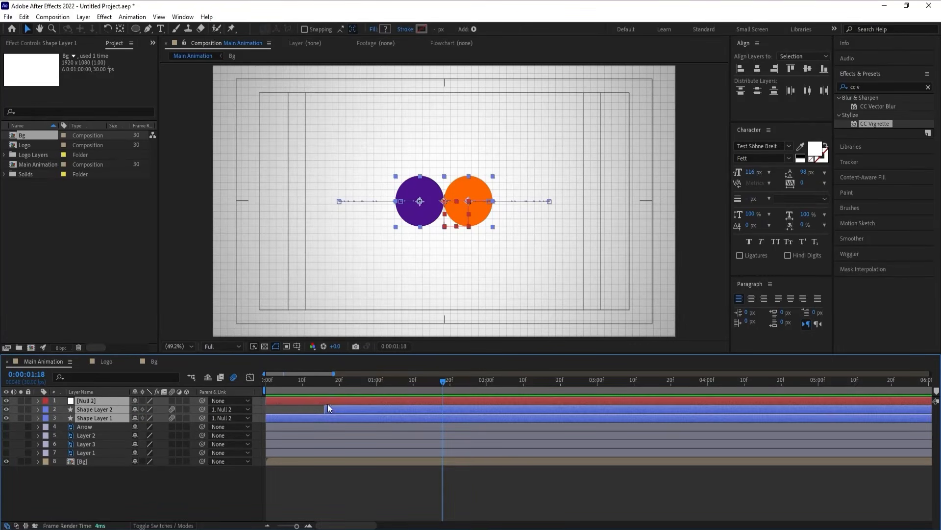
key(space)
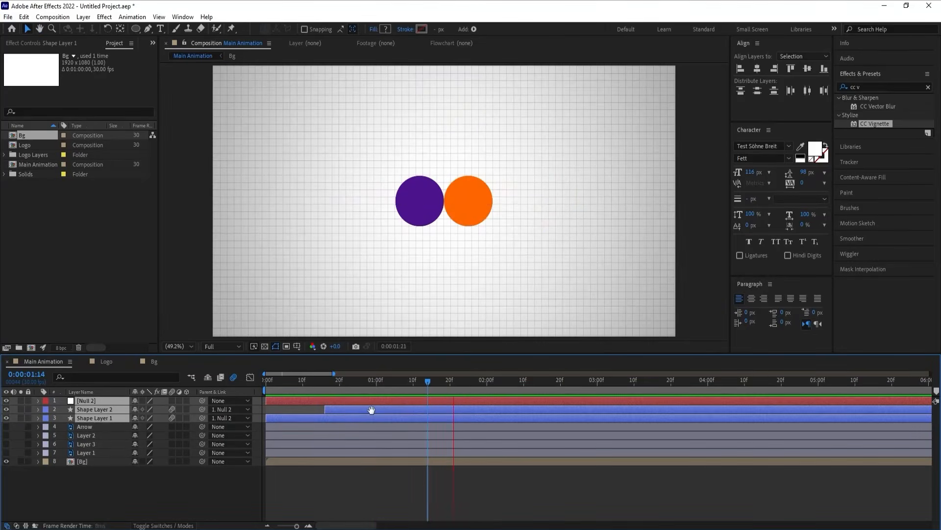
click(271, 410)
click(87, 399)
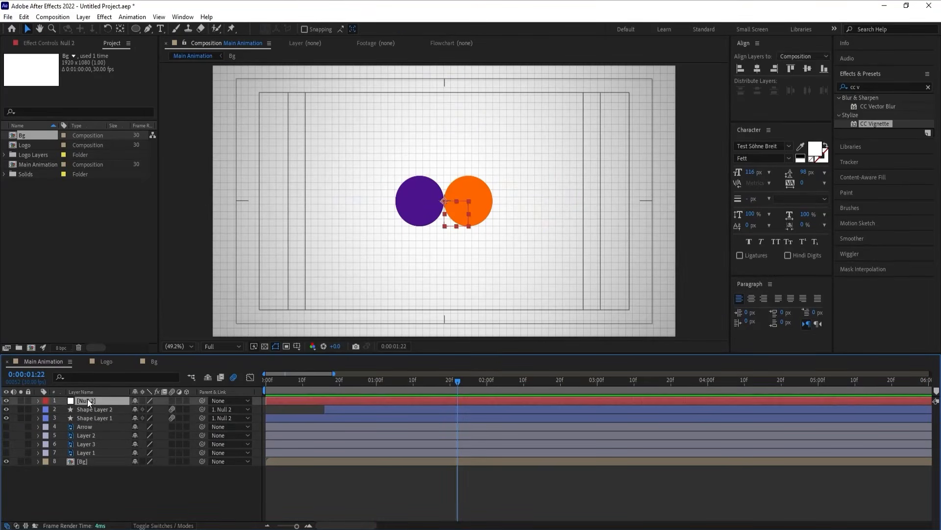
key(u)
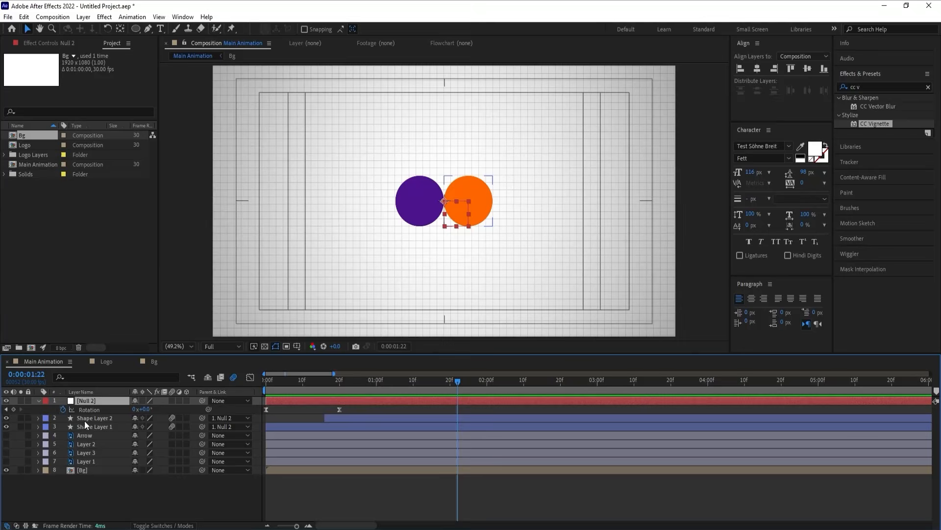
click(13, 409)
- Set the null's Rotation to 1x+48° at 0:00:02:12 and preview the second spin from 0:00:01:22
key(space)
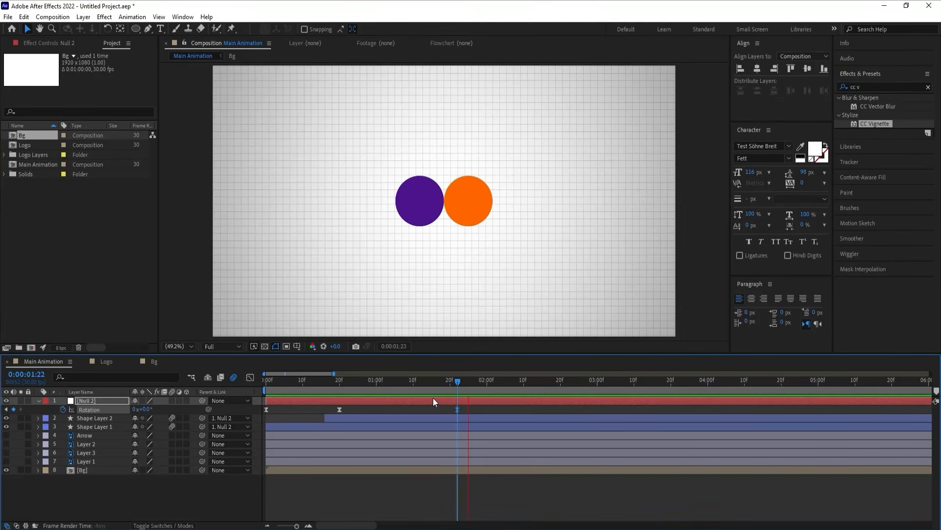
key(space)
drag(144, 409, 309, 371)
key(j)
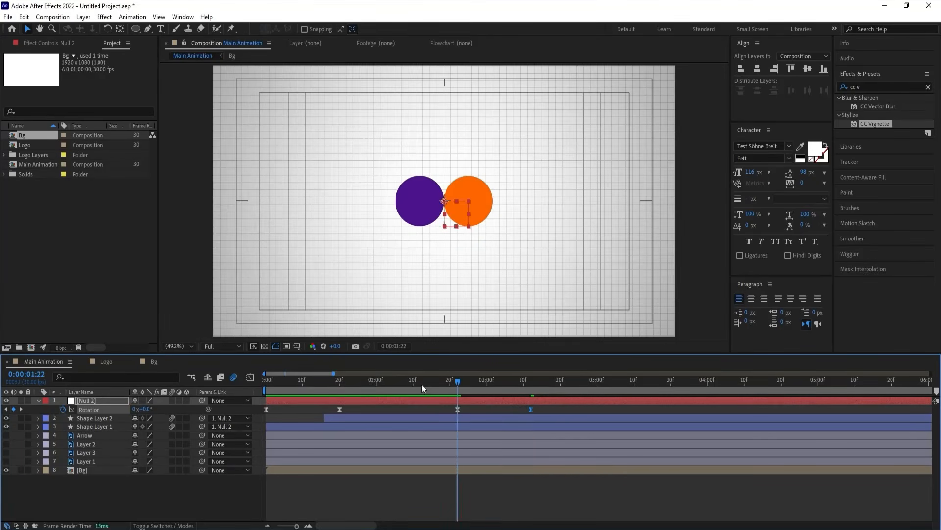
key(space)
key(space)
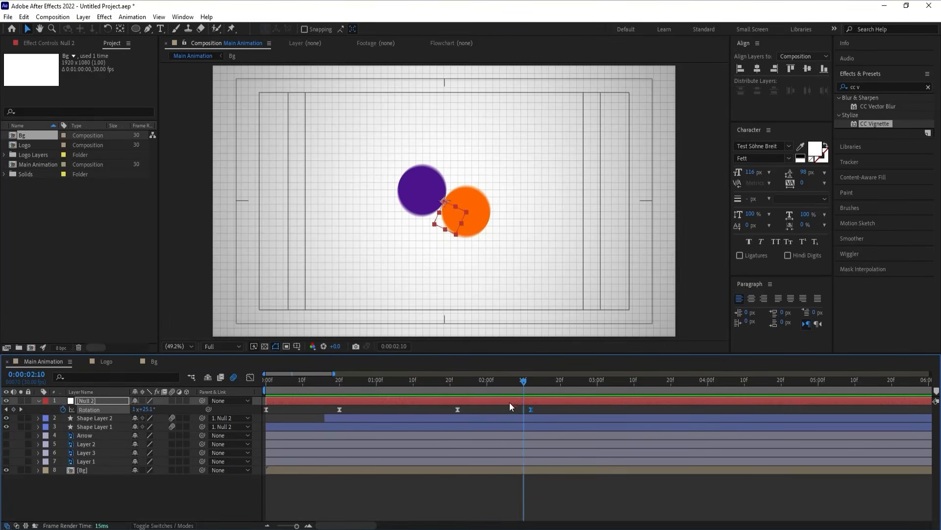
- Apply Easy Ease to the null's last two Rotation keyframes, move the final one to 0:00:02:27 and preview the slower spin
drag(444, 408, 560, 419)
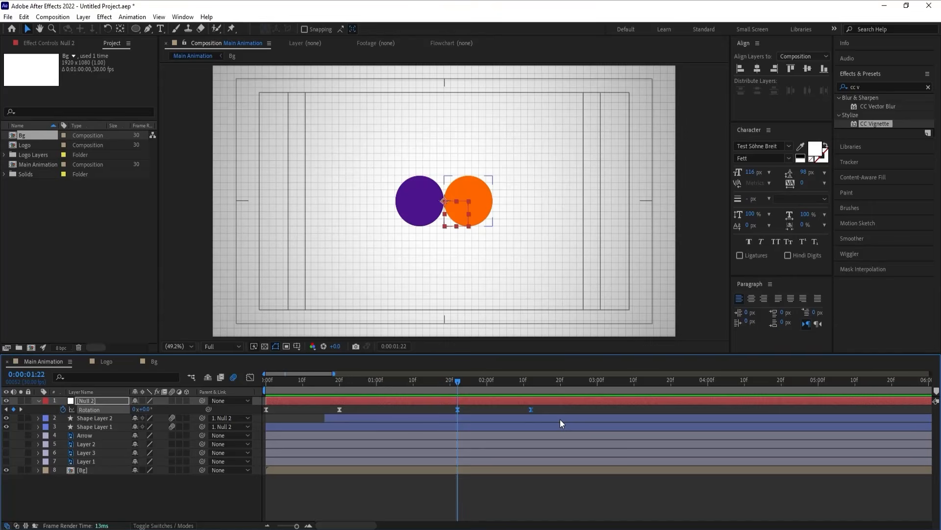
key(F9)
drag(531, 410, 583, 412)
key(space)
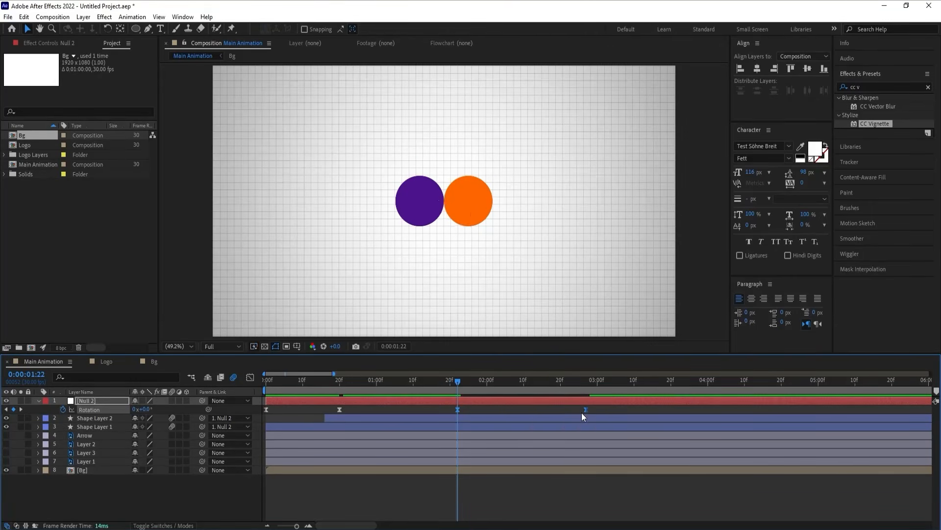
click(495, 411)
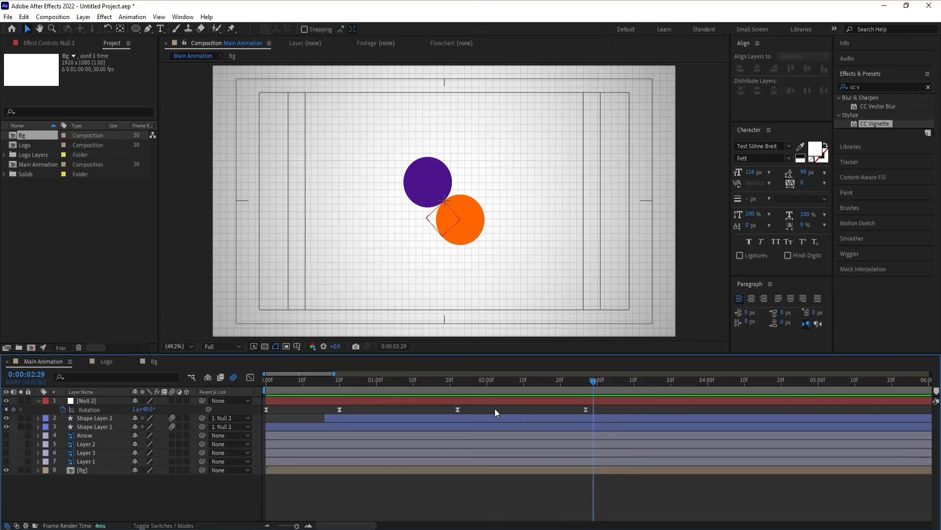
- Add Scale, X Position and Y Position keyframes to both circle layers at 0:00:01:22
click(75, 418)
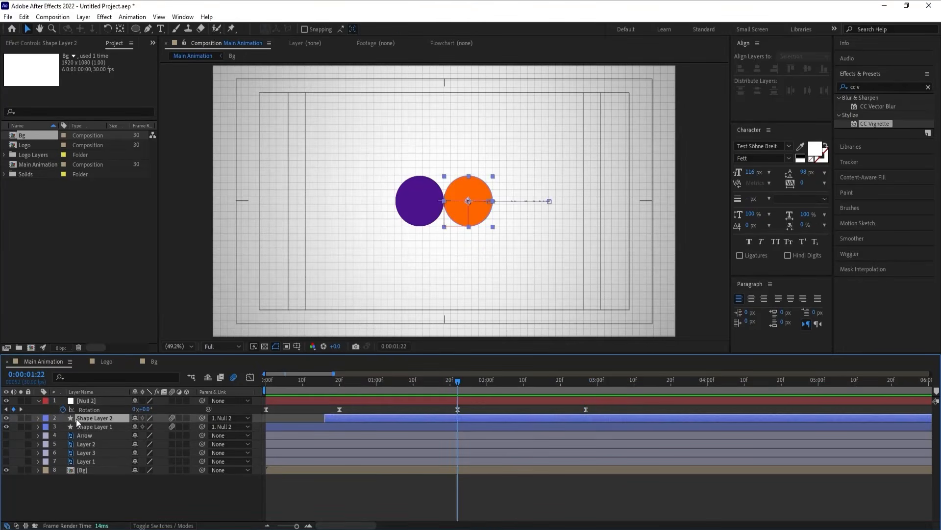
shift+click(84, 425)
key(s)
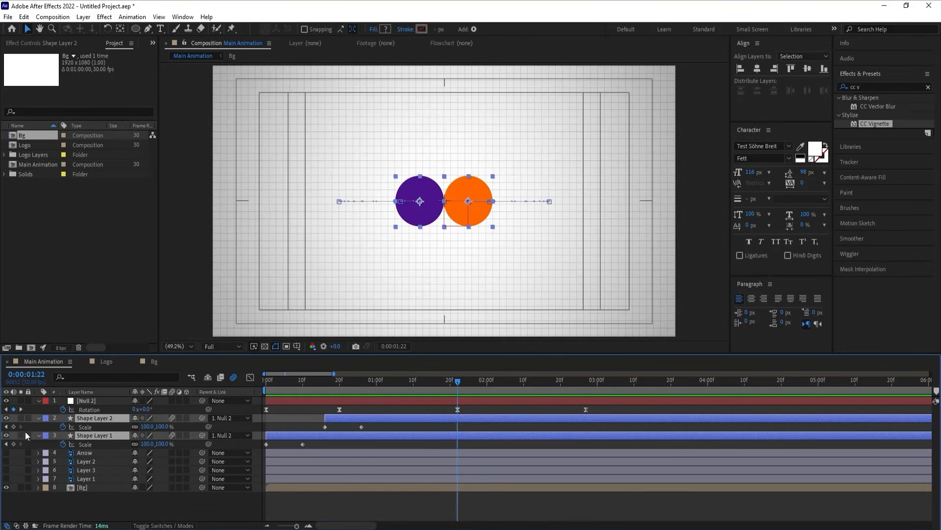
key(p)
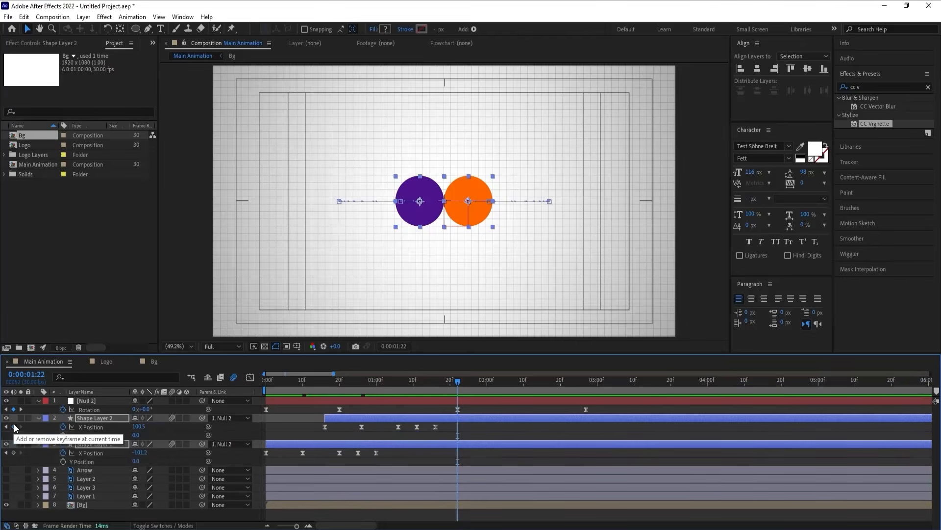
click(13, 426)
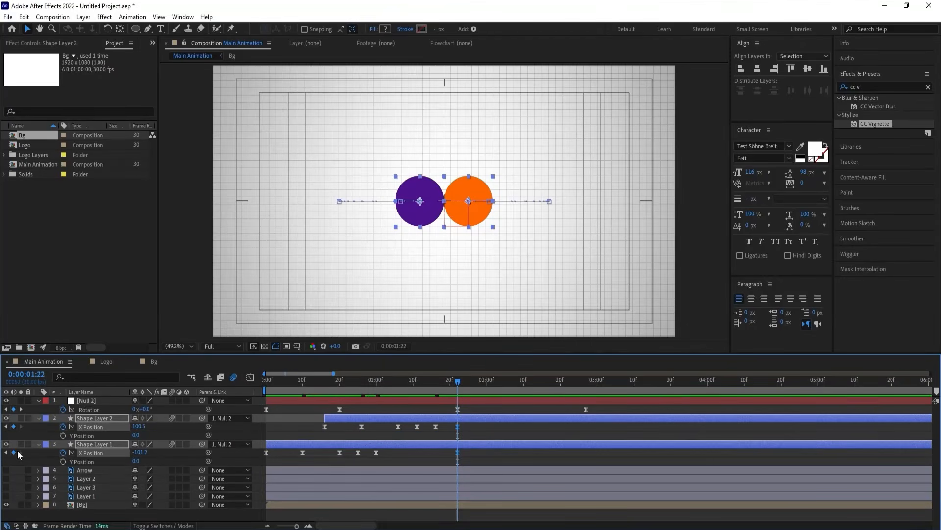
click(63, 435)
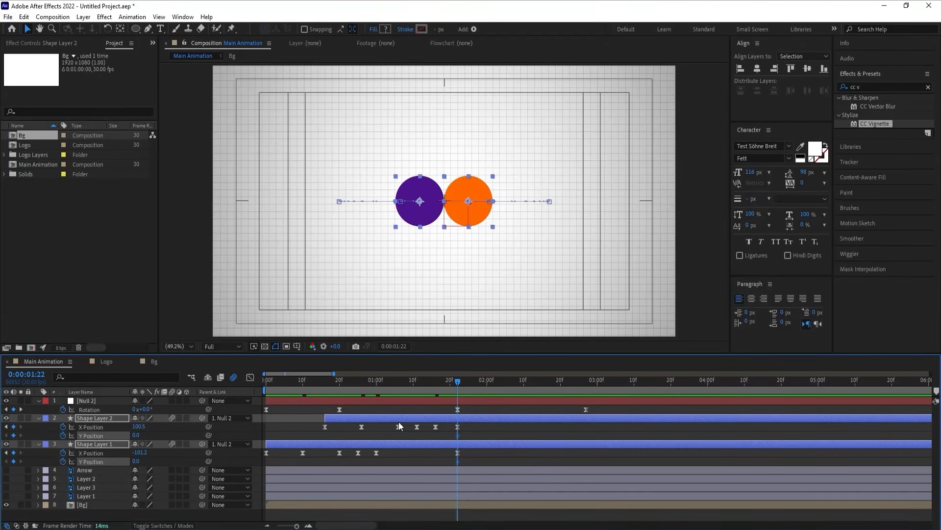
- At 0:00:02:27, move the orange circle to X 265.9, Y -59.1 and the purple circle to X -259.7, Y -27.7
key(k)
click(493, 426)
click(494, 417)
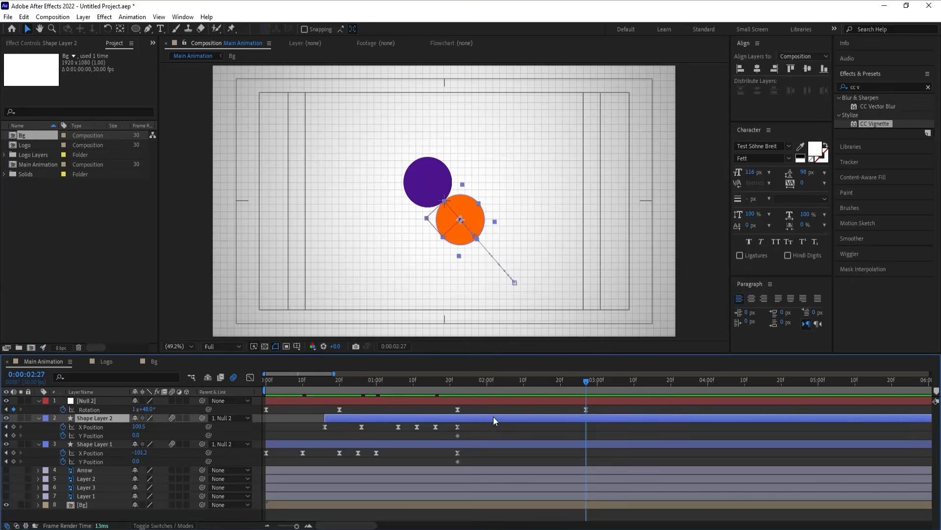
drag(476, 213, 513, 234)
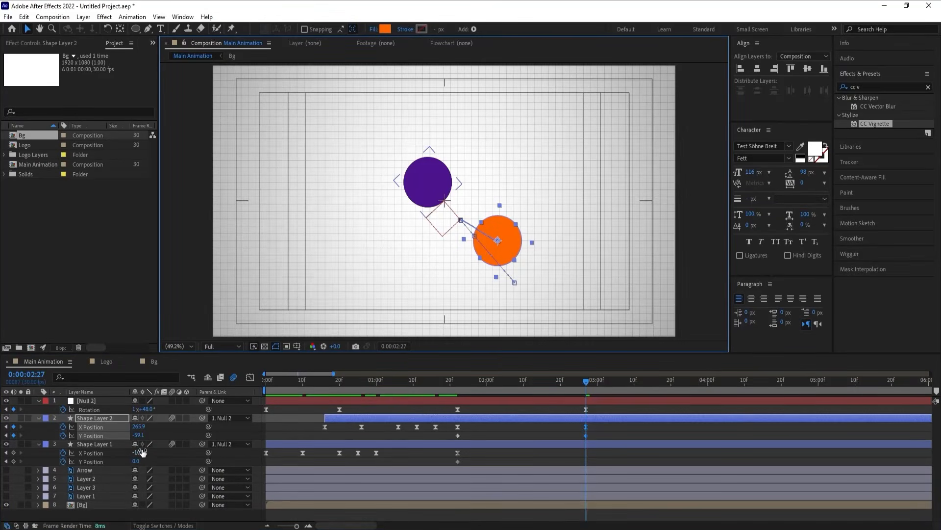
click(108, 440)
drag(423, 195, 404, 162)
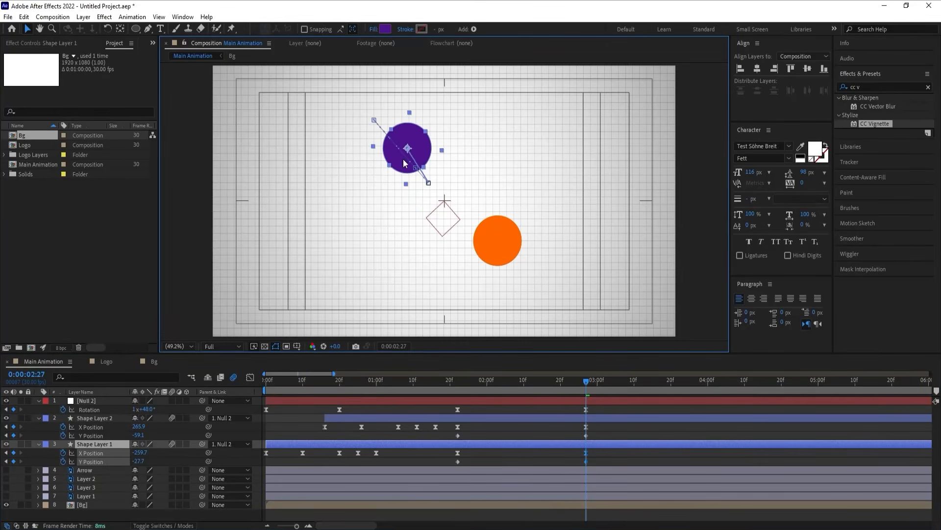
- Set the orange circle's Scale to 227% and the purple circle's Scale to 153% at 0:00:02:27
key(s)
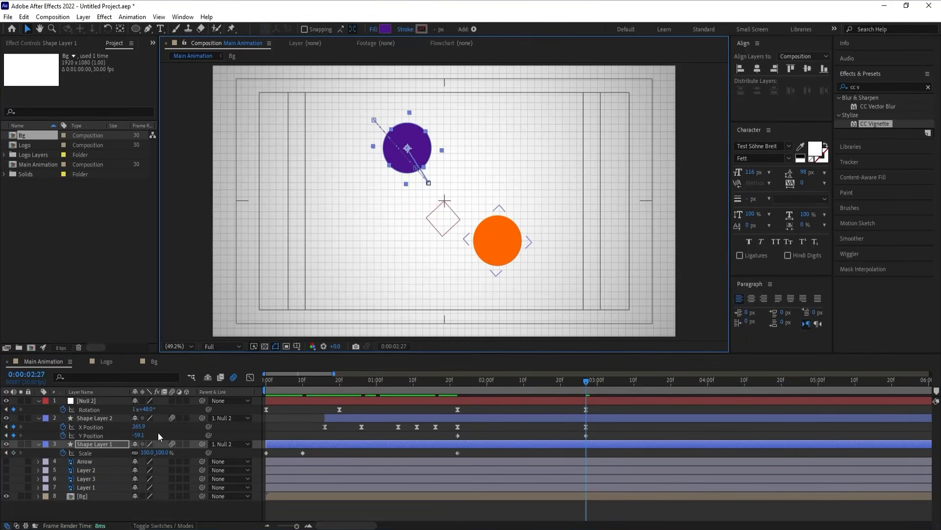
click(91, 417)
key(s)
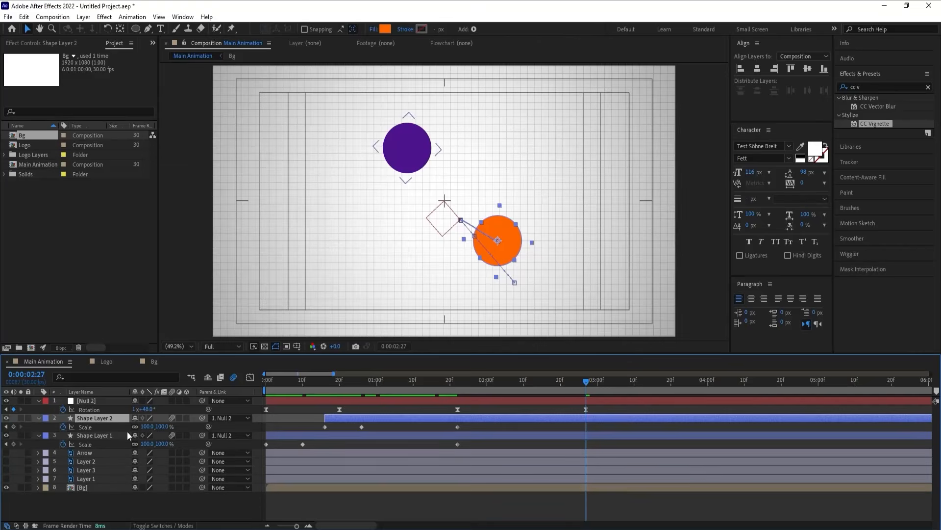
drag(146, 426, 183, 416)
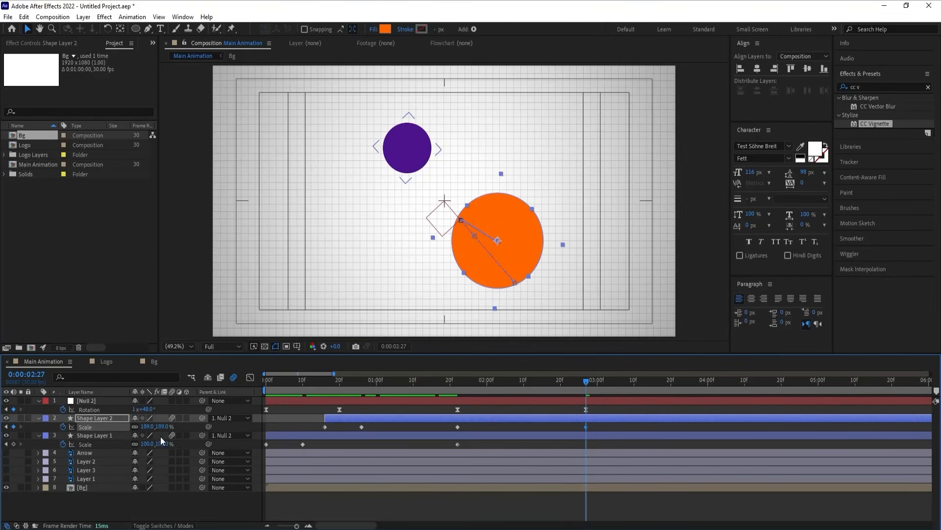
drag(147, 444, 178, 427)
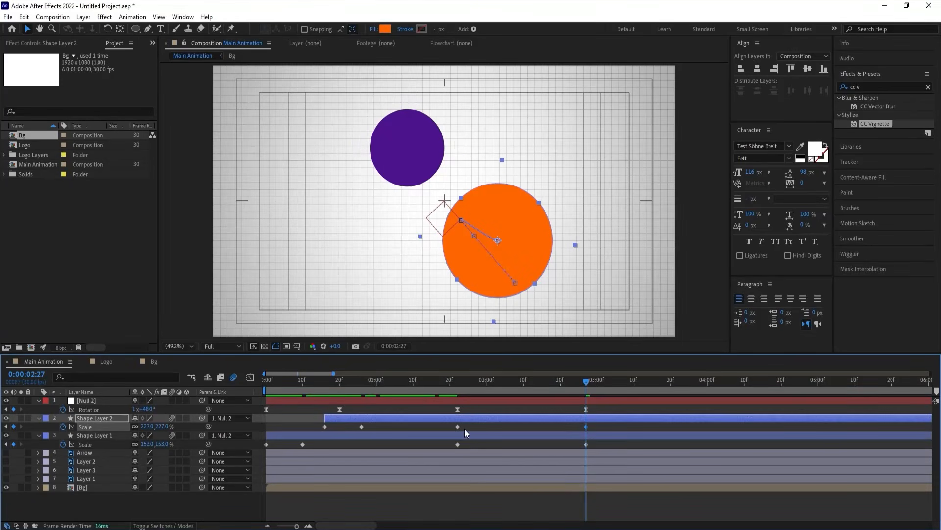
- Apply Easy Ease to all the null's and circles' keyframes at 0:00:01:22 and 0:00:02:27 and preview the separation
key(shift+p)
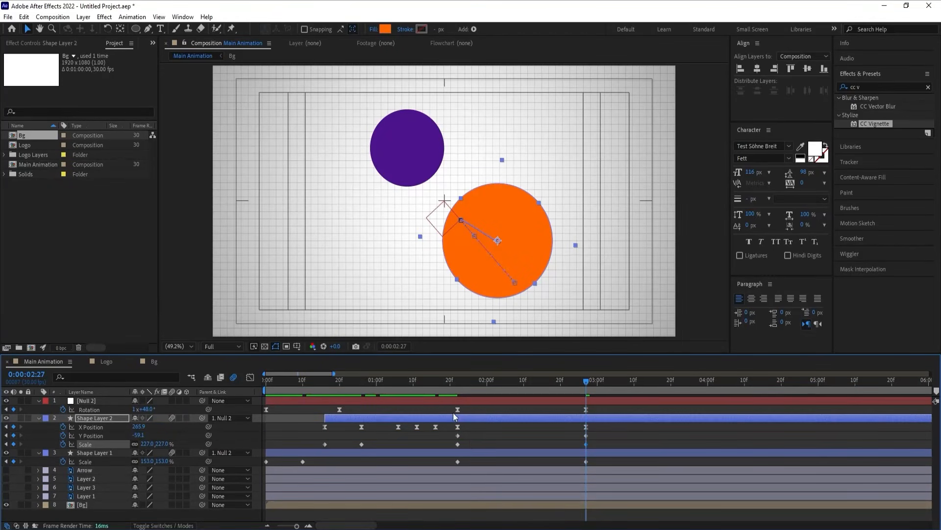
click(466, 451)
key(shift+p)
drag(450, 407, 618, 485)
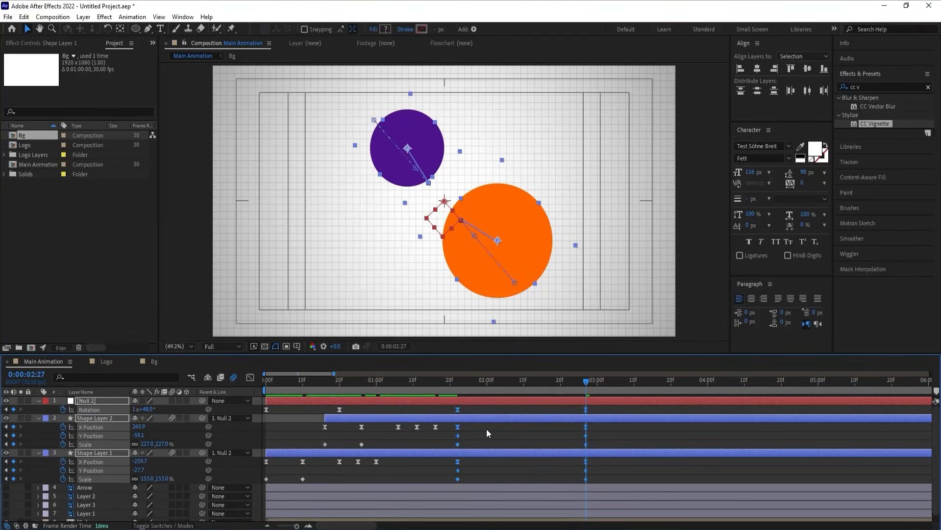
key(F9)
click(455, 387)
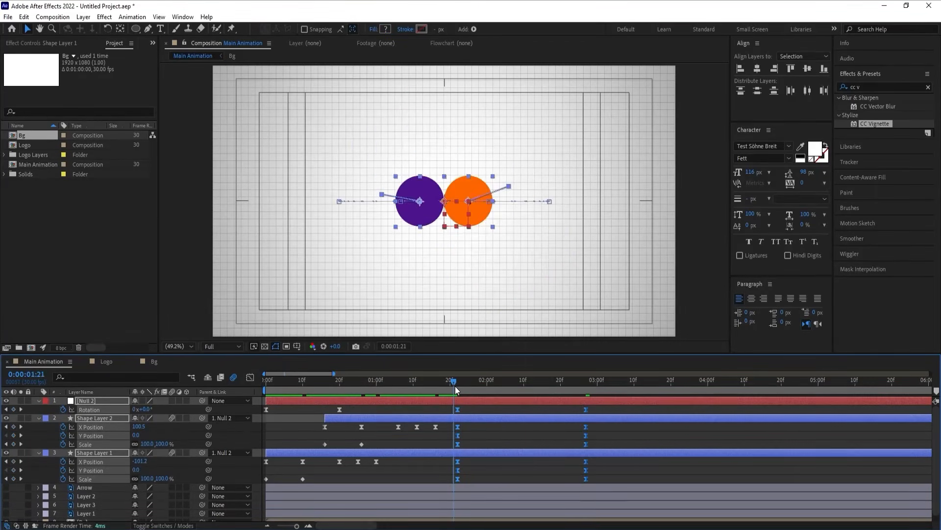
key(space)
key(space)
key(space)
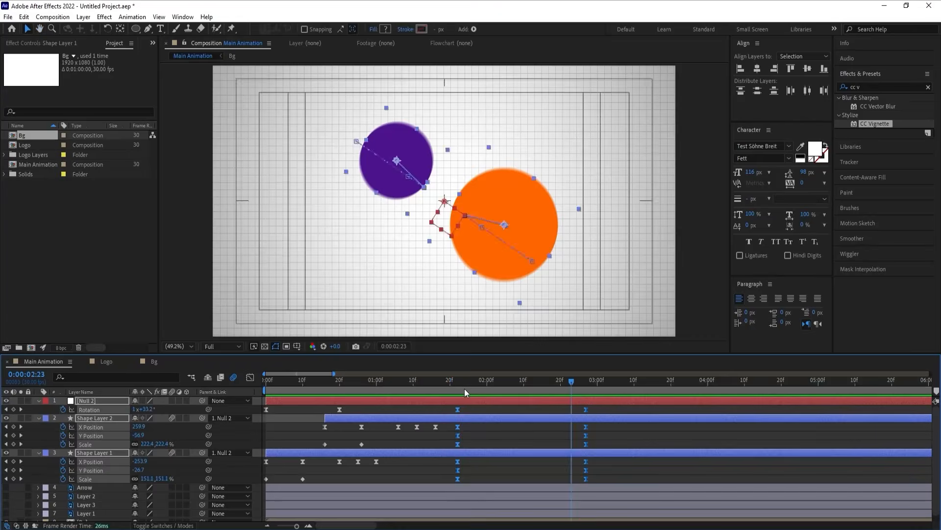
- Lengthen the speed graph influence at both ends of the 1:22 to 2:27 movement for a sharper mid-move peak, and preview from the start
click(250, 377)
drag(597, 418, 455, 467)
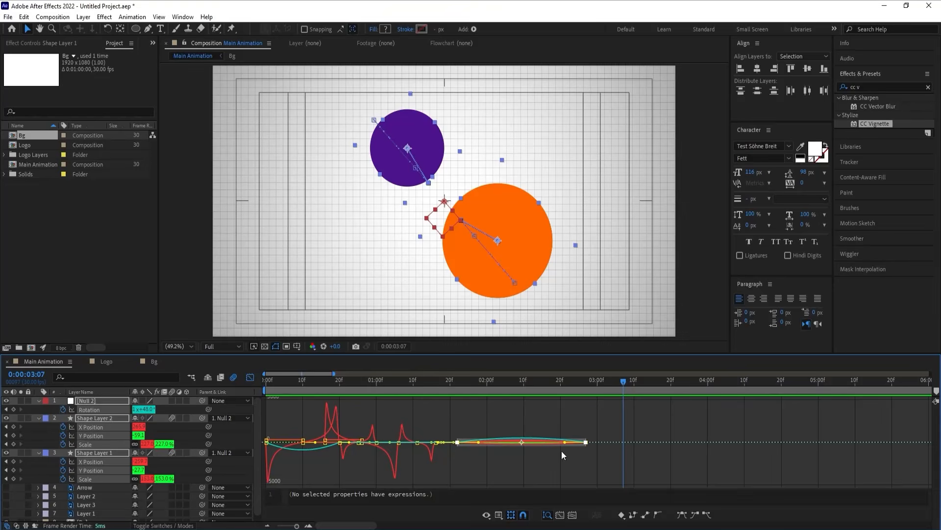
drag(564, 443, 536, 443)
drag(449, 425, 473, 457)
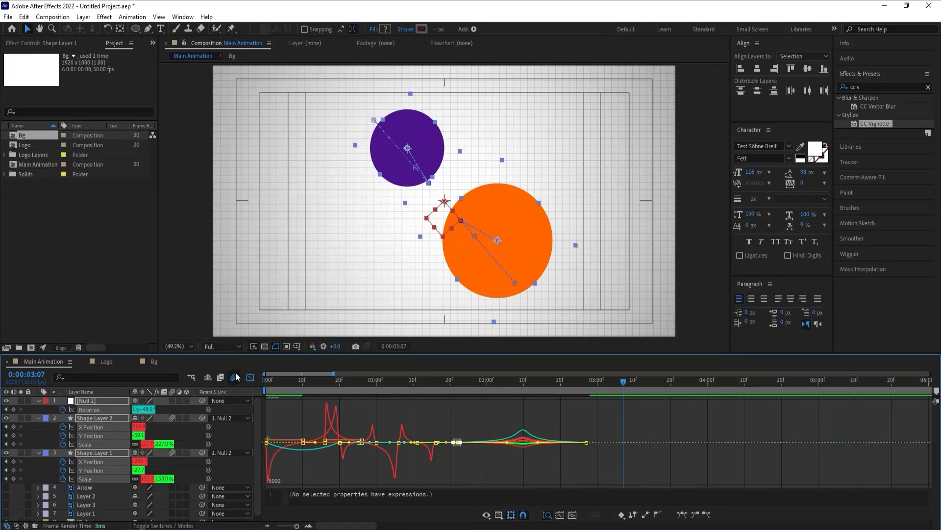
click(250, 377)
key(space)
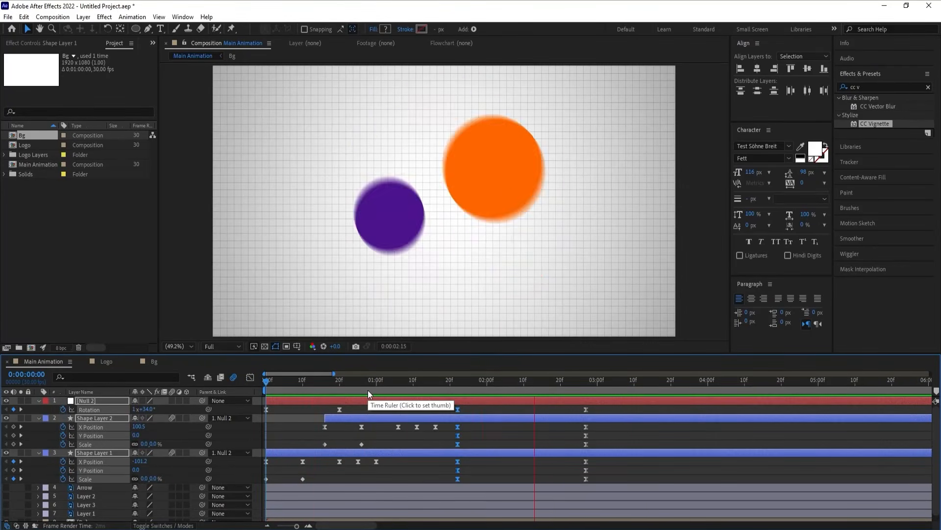
key(space)
key(space)
key(space)
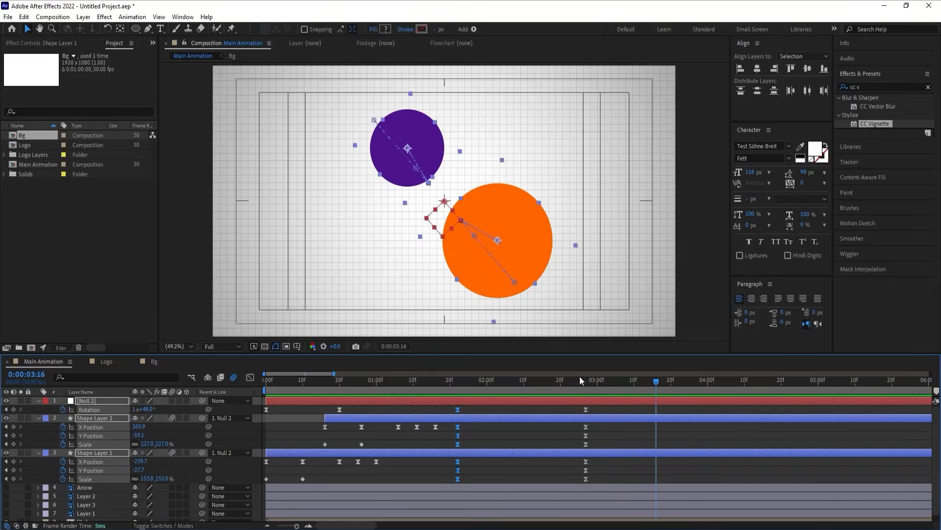
- Add a holding Rotation keyframe to the null at 0:00:03:23 and set its Rotation to 1x+355° at 0:00:05:05
key(minus)
key(minus)
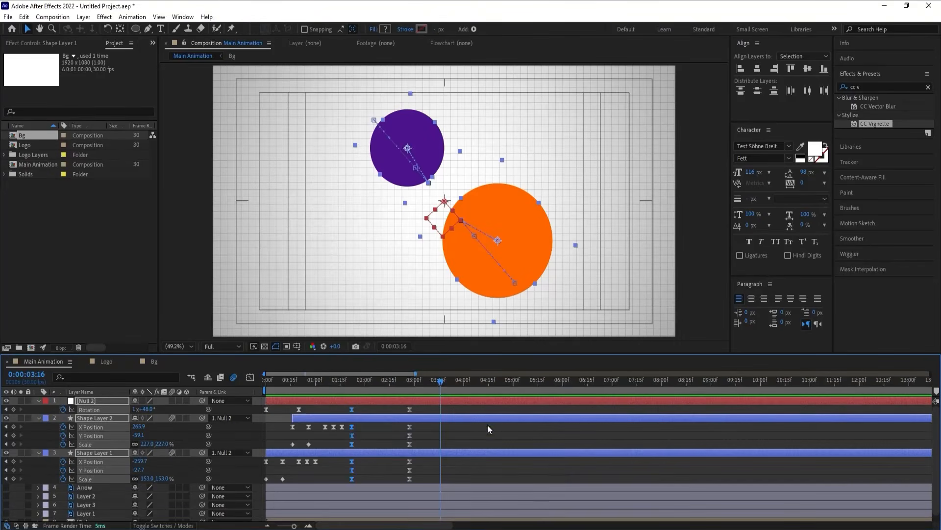
click(446, 436)
key(space)
key(space)
click(447, 399)
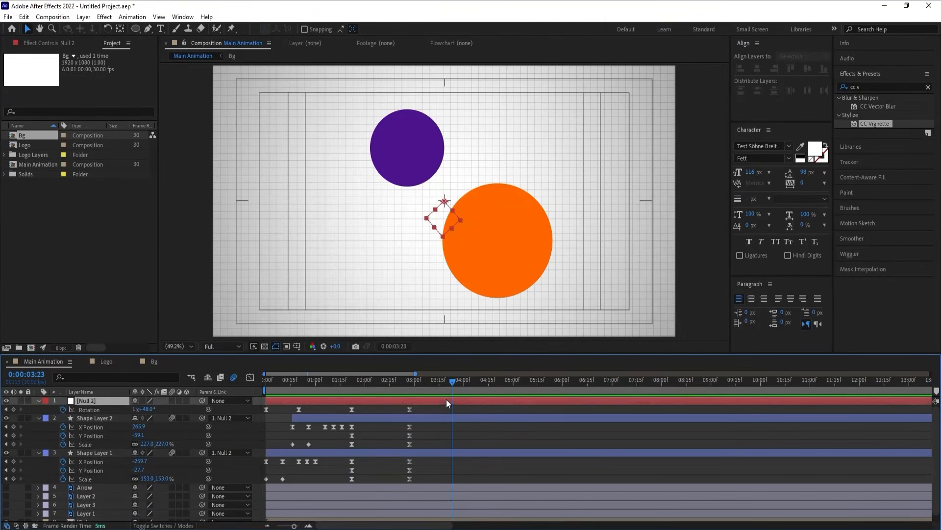
click(14, 409)
drag(464, 384, 521, 385)
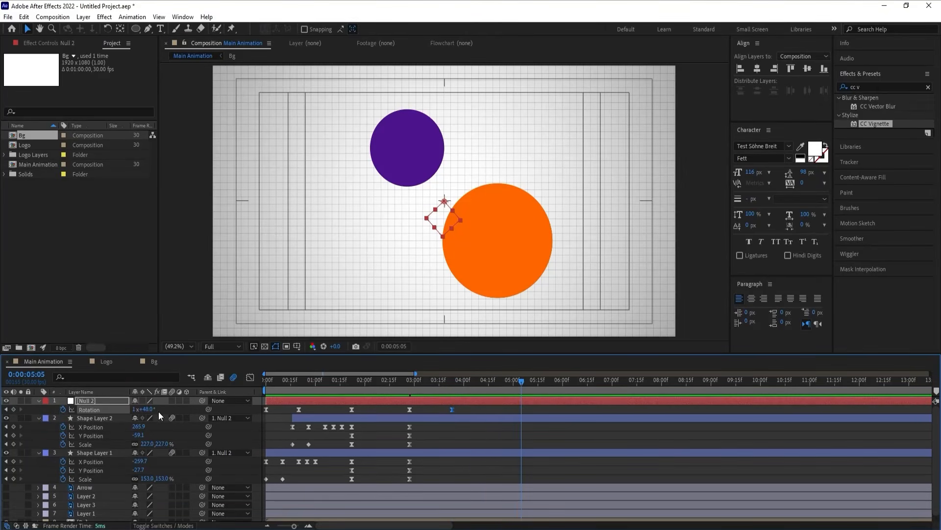
drag(146, 409, 275, 388)
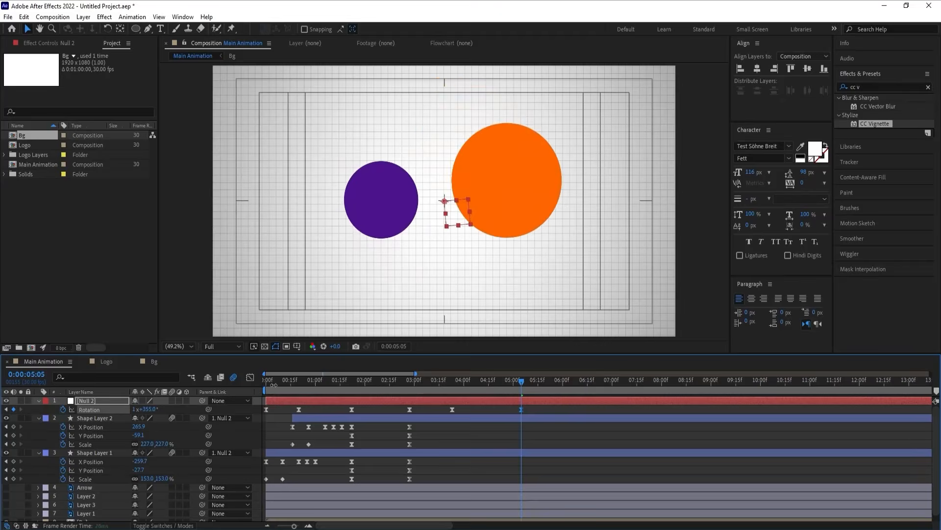
- Add holding X Position and Y Position keyframes to both the orange and purple circles at 0:00:03:23
key(j)
click(457, 418)
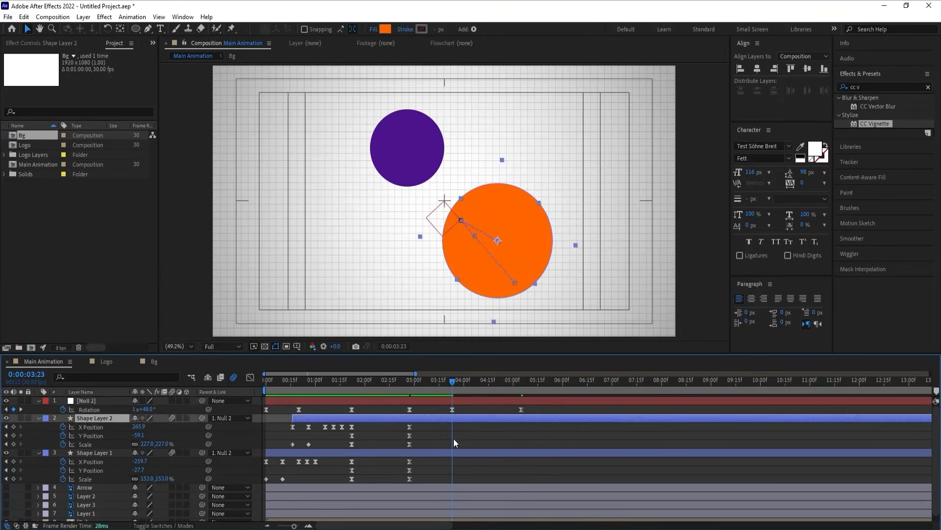
ctrl+click(451, 452)
click(13, 427)
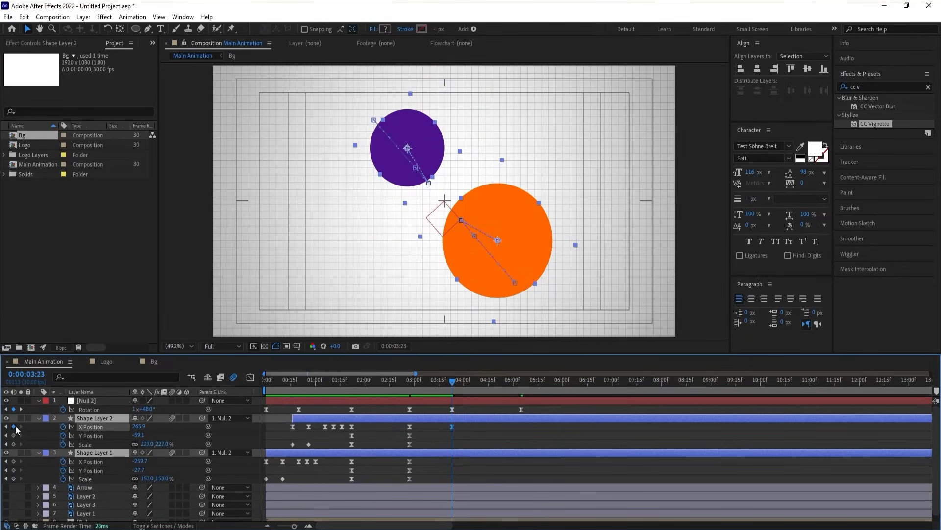
click(13, 435)
- At 0:00:05:05, move the orange circle off the frame's upper-right corner and the purple circle off its left edge, and preview the exit
key(k)
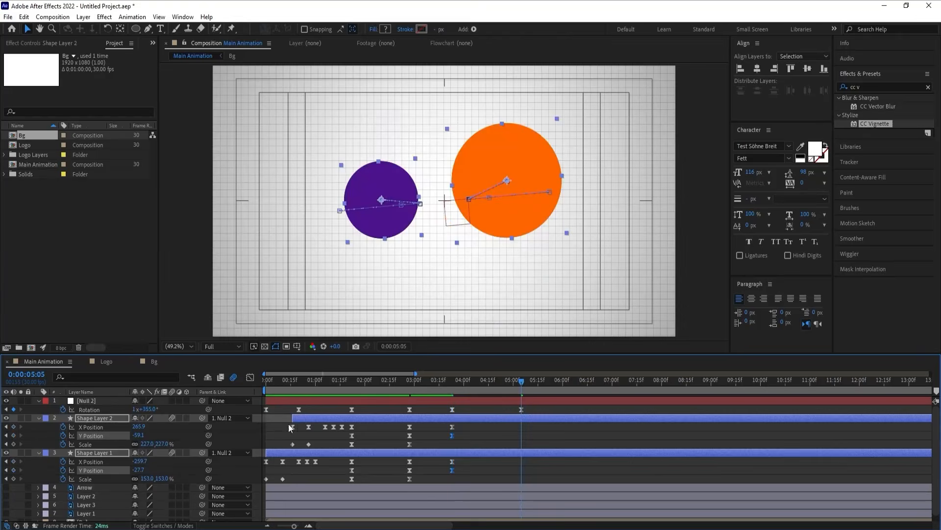
click(507, 426)
click(510, 418)
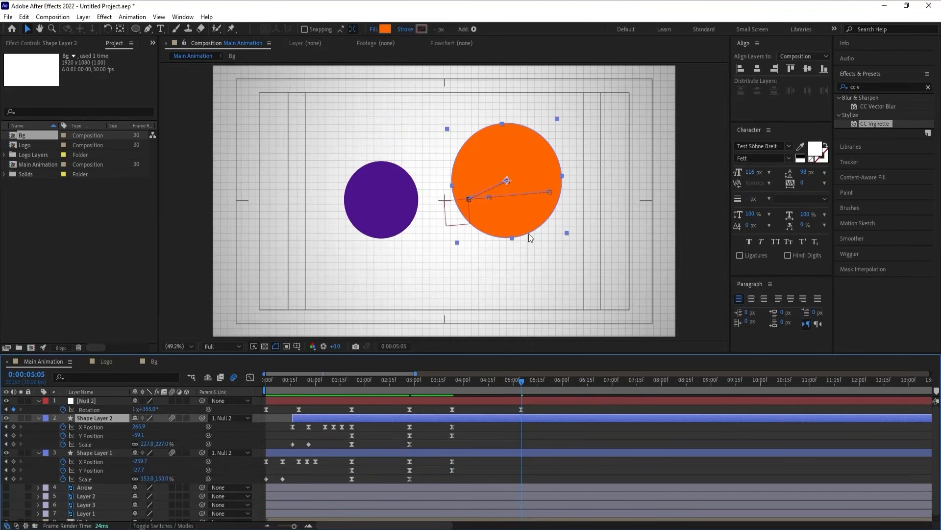
drag(529, 214, 680, 34)
click(472, 452)
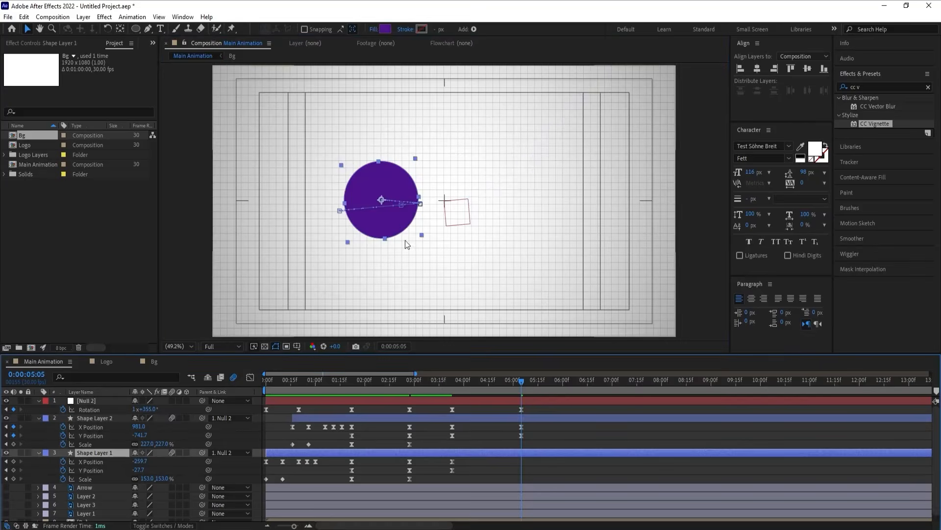
drag(392, 221, 180, 197)
key(j)
key(space)
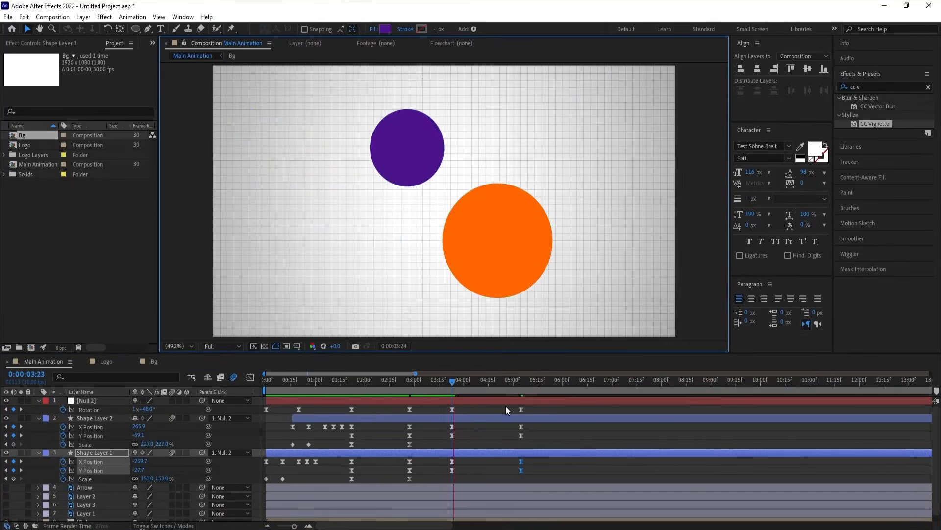
key(space)
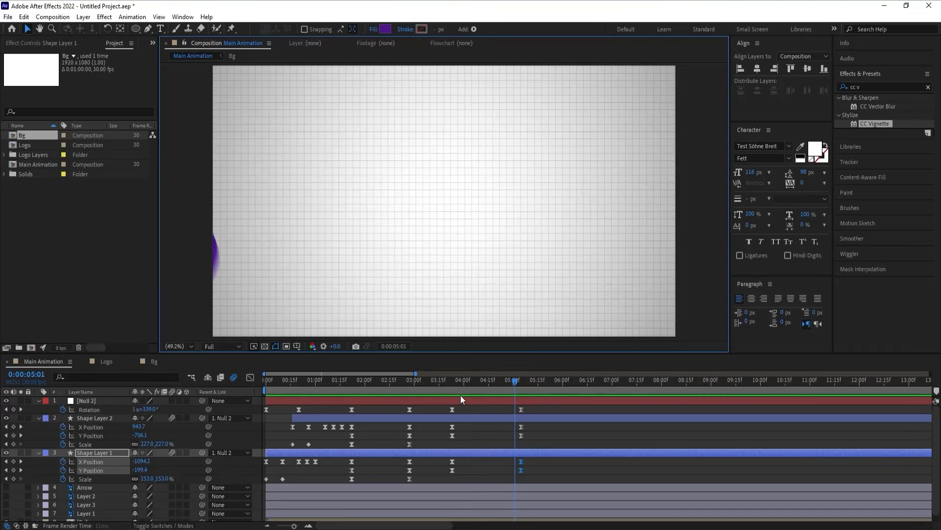
- Review the circles' exit motion and trim Null 2 and both circle layers to end at 0:00:04:21, previewing from the start
click(449, 382)
drag(437, 409, 553, 479)
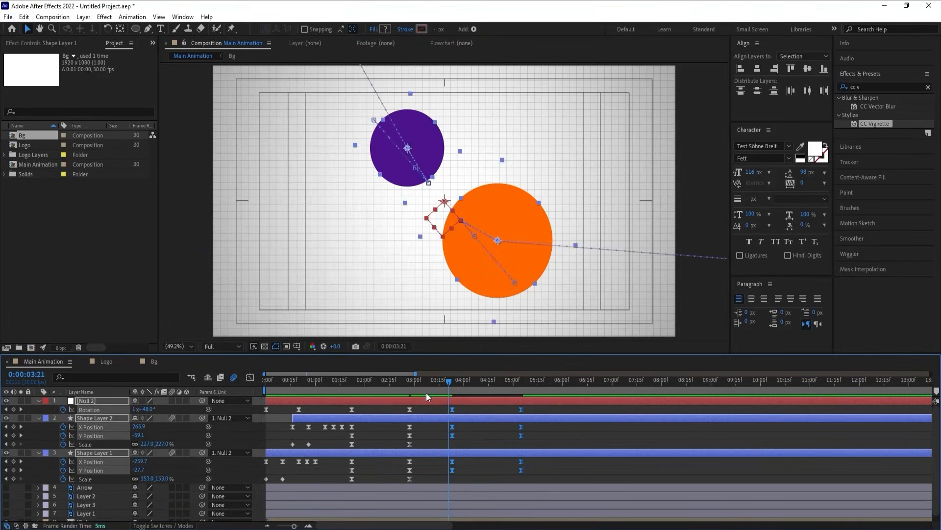
key(space)
key(space)
key(space)
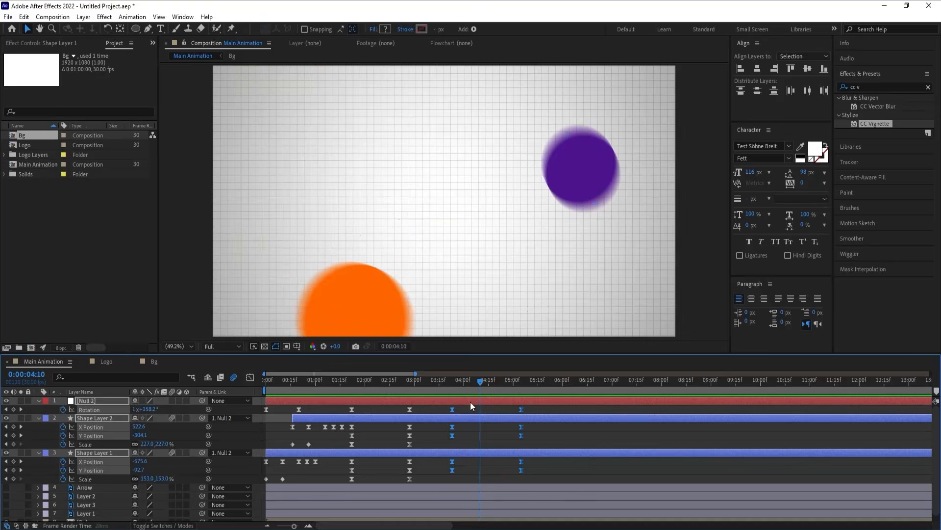
key(space)
key(space)
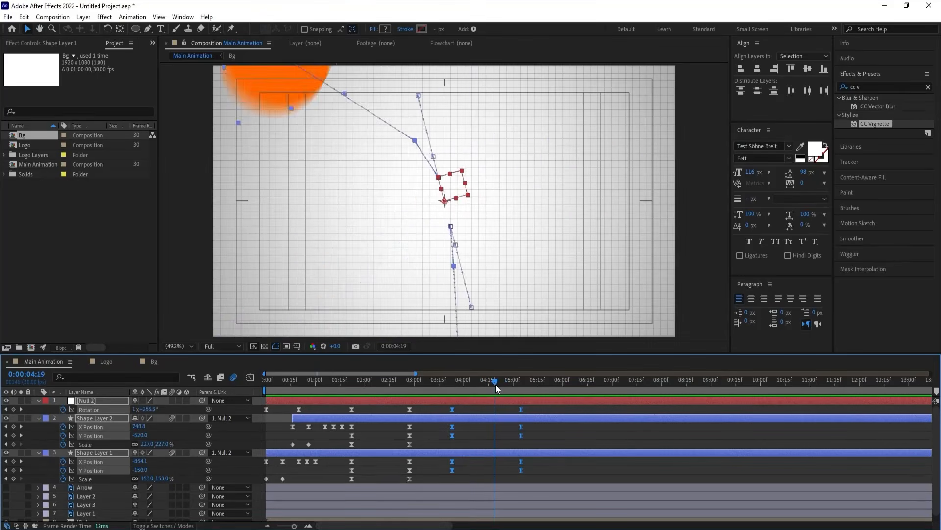
click(499, 385)
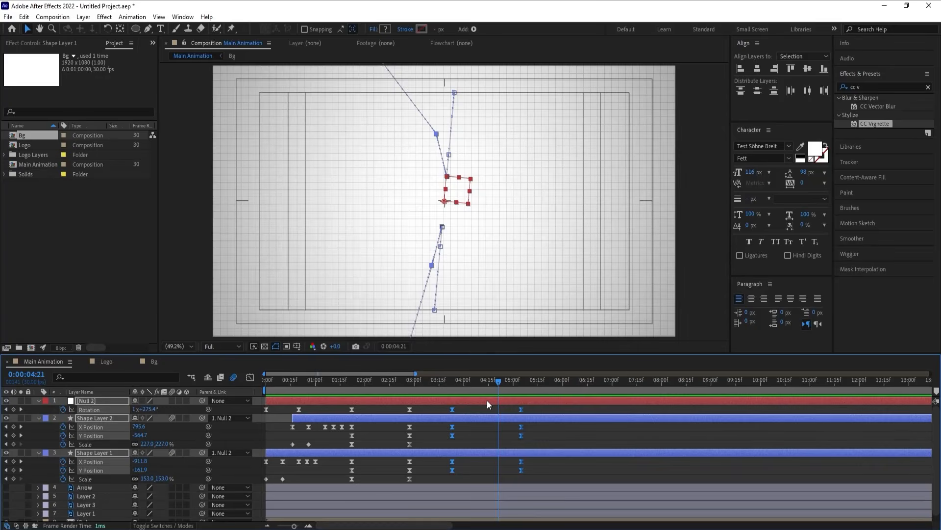
key(alt+bracketright)
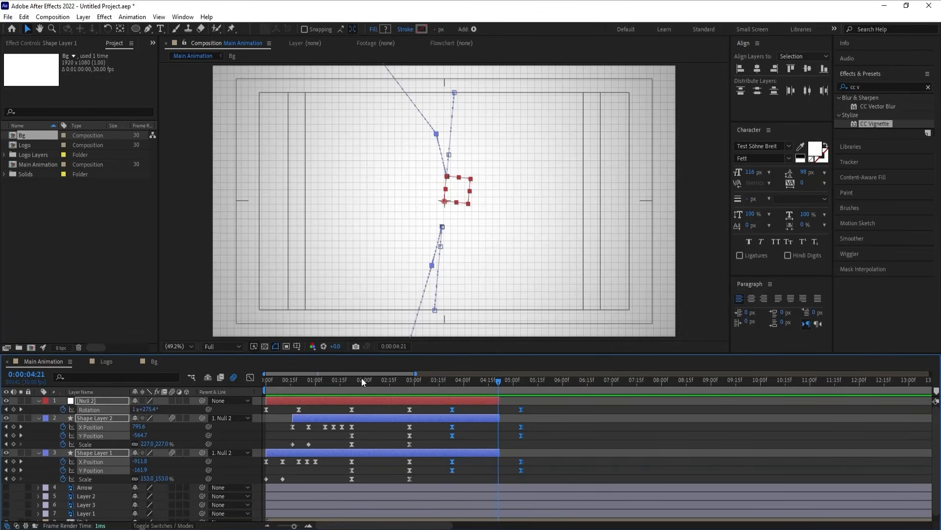
key(space)
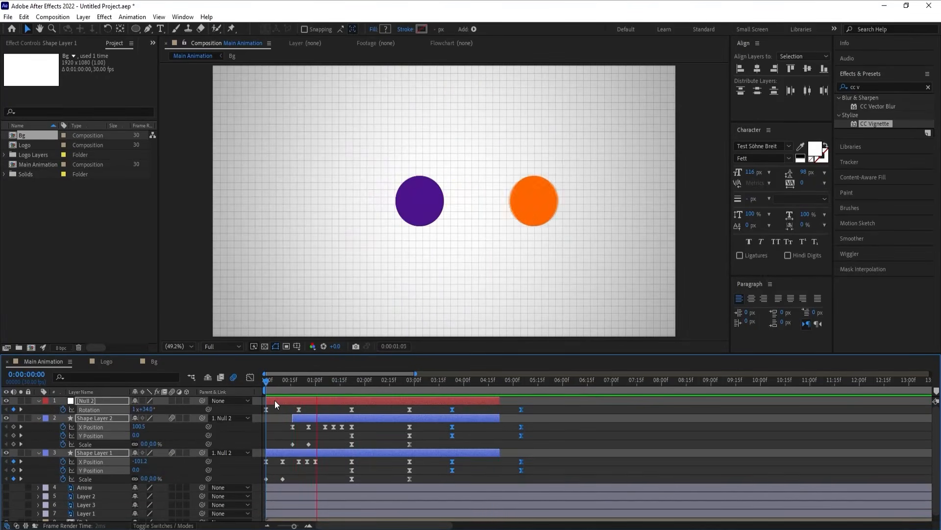
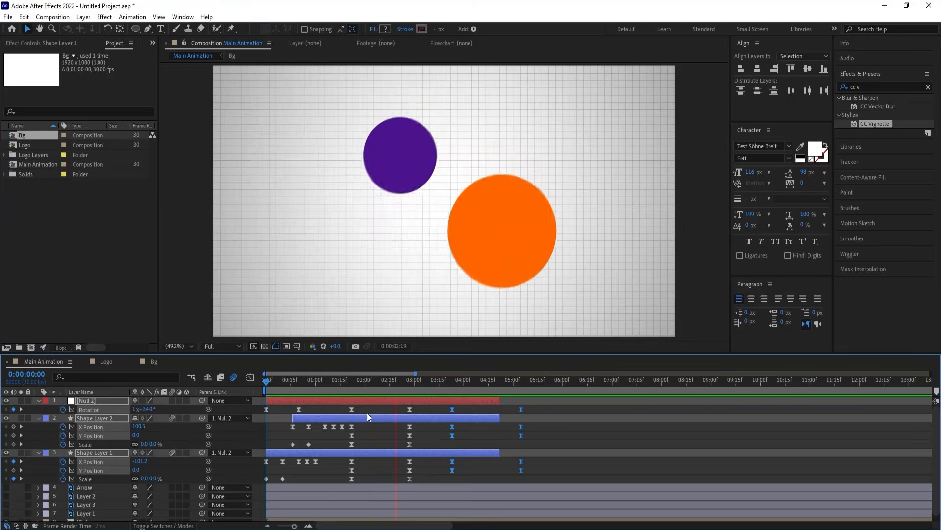
key(space)
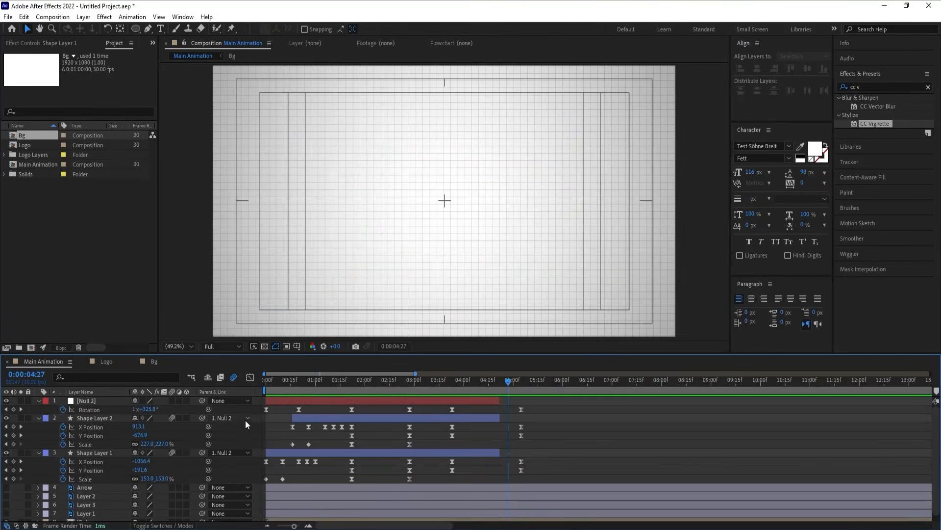
- Create a new null object and parent Null 2 to it
right_click(231, 408)
mouse_move(272, 284)
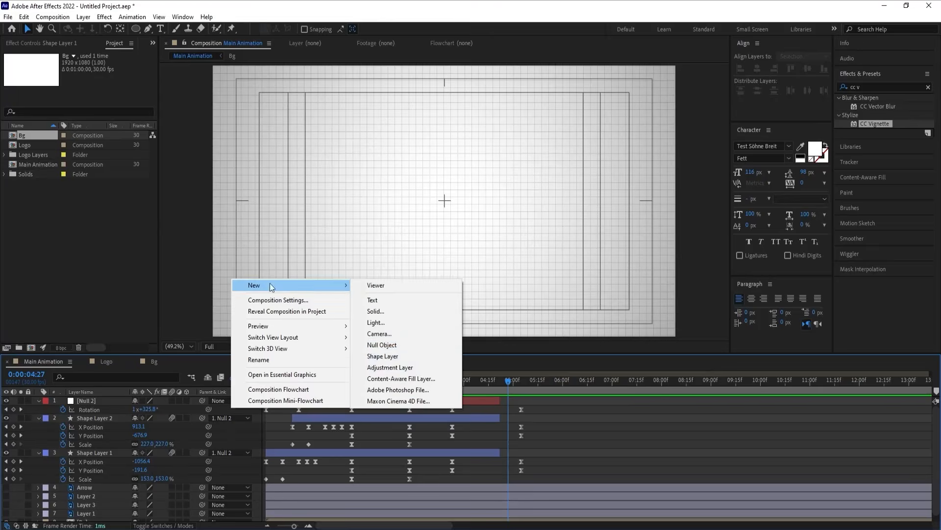
click(413, 345)
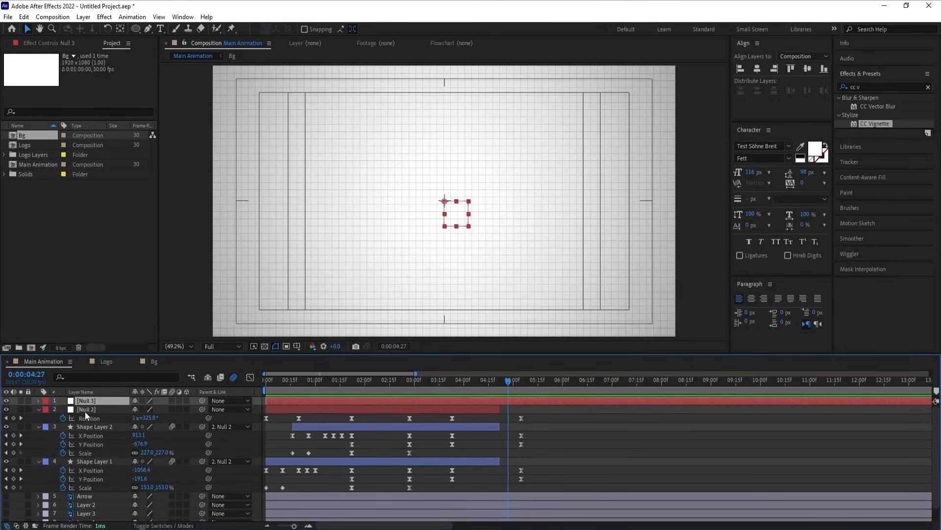
click(85, 409)
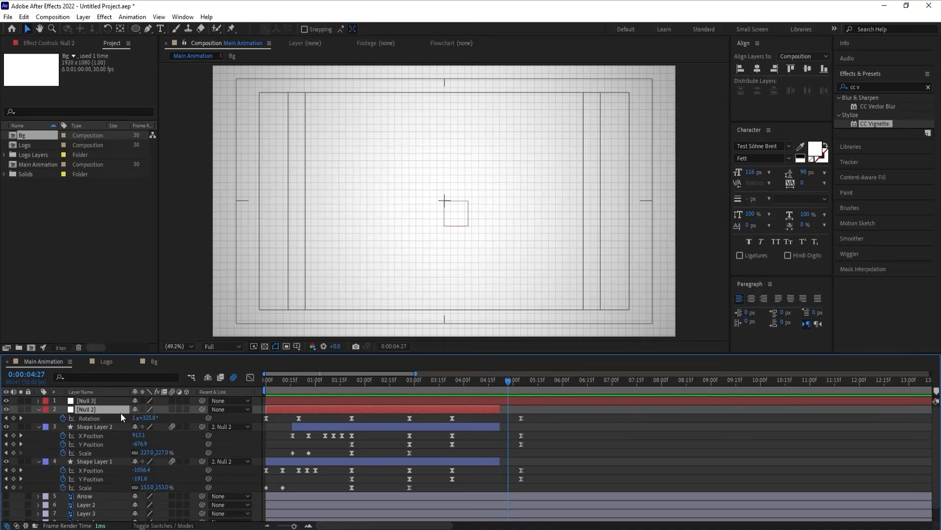
drag(202, 409, 77, 400)
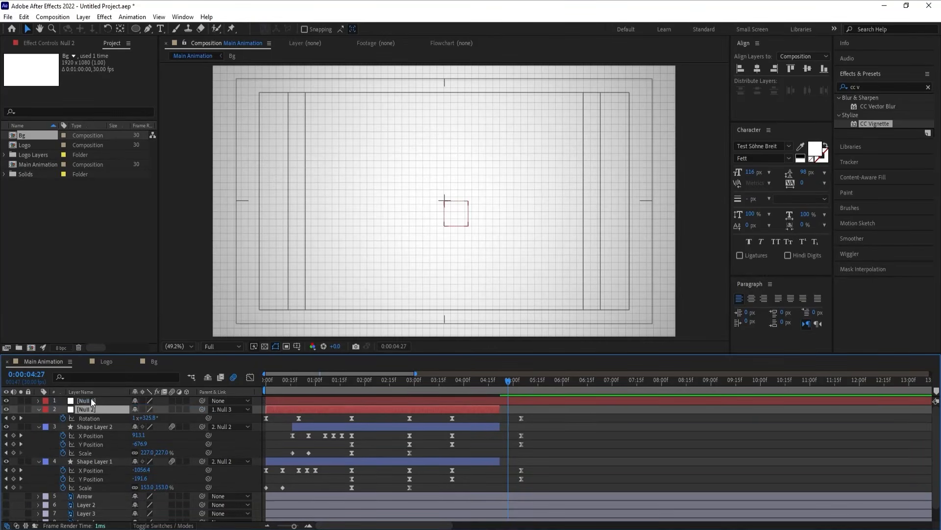
- Add the expression wiggle(3,3) to the new null's Position and preview the animation from the start
click(90, 400)
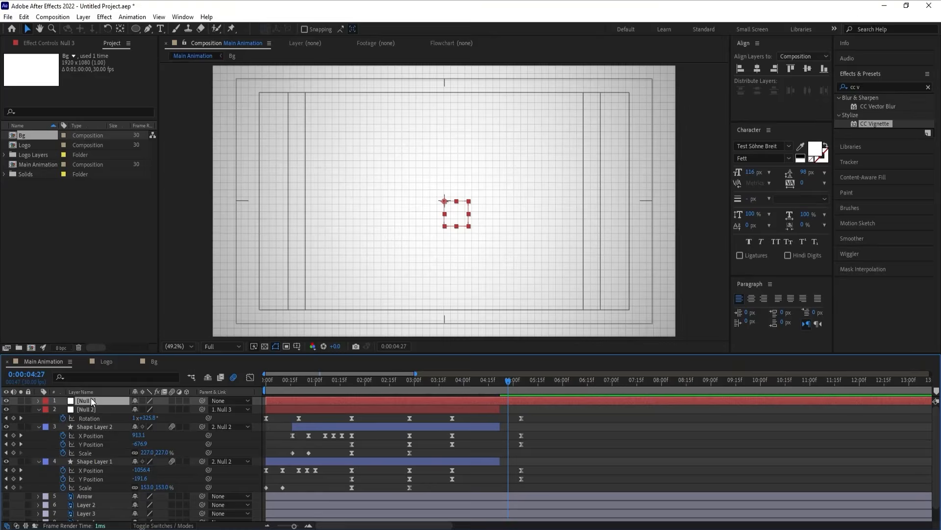
key(p)
alt+click(63, 410)
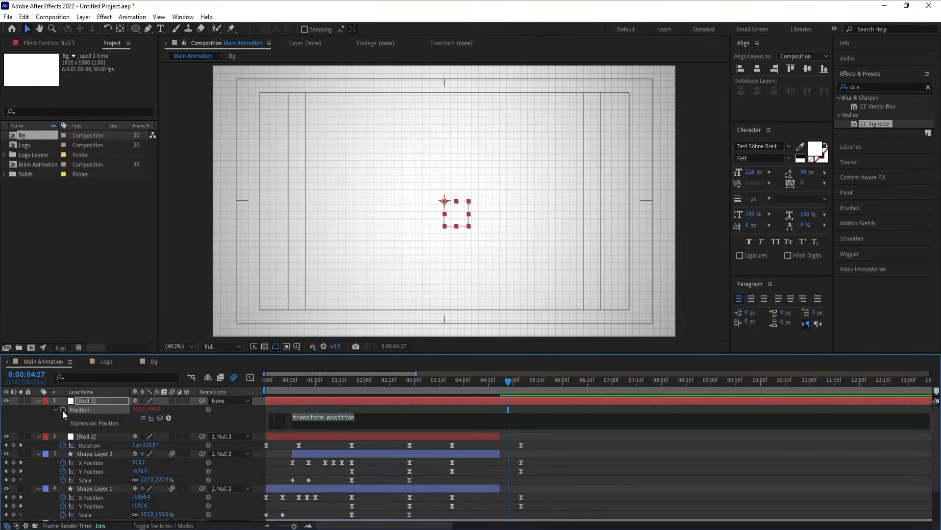
text(wig)
key(Return)
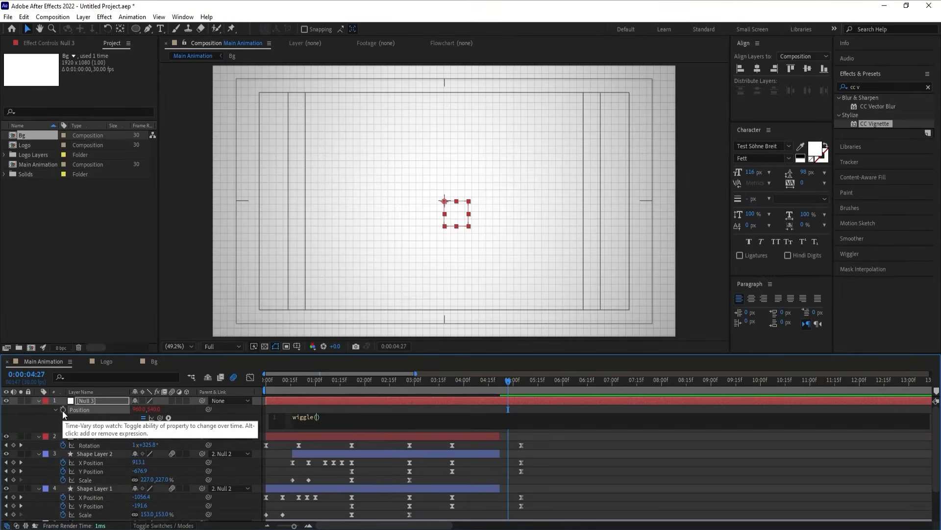
text(3,3)
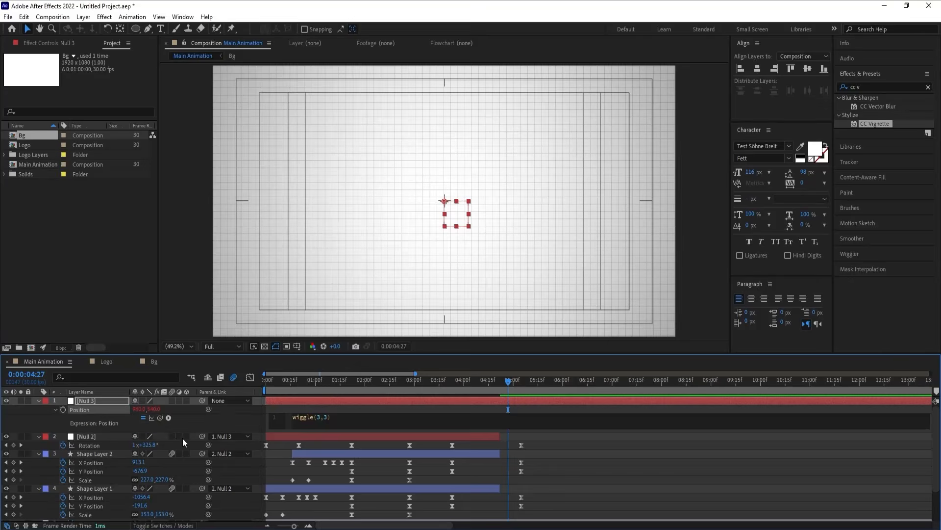
click(223, 416)
drag(277, 383, 238, 378)
key(space)
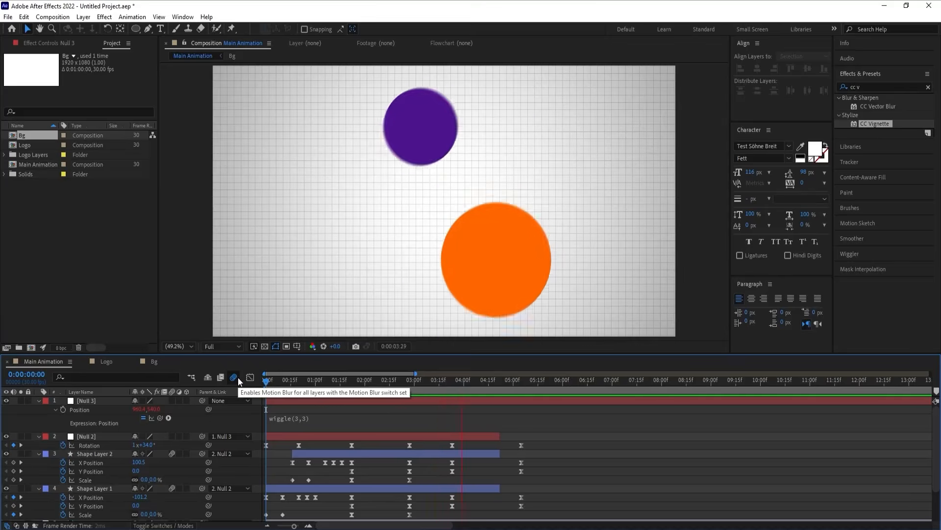
key(space)
- Collapse the layer properties, move Layer 2, Layer 3 and Layer 1 to the top of the stack and make them visible
key(u)
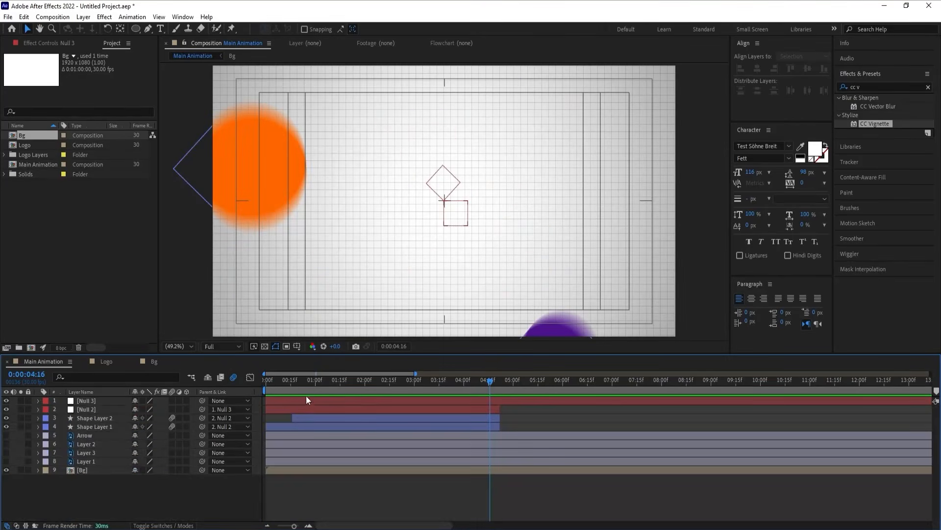
drag(305, 384, 458, 390)
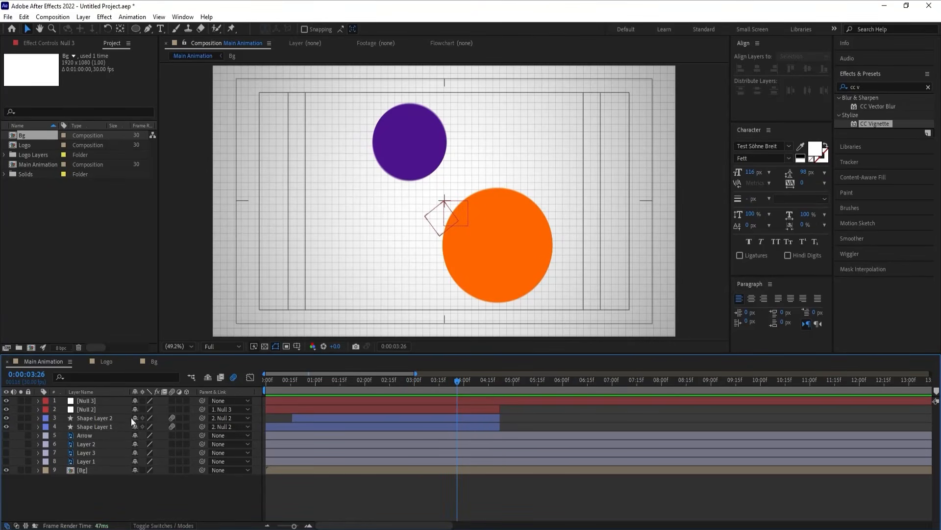
click(84, 443)
shift+click(82, 460)
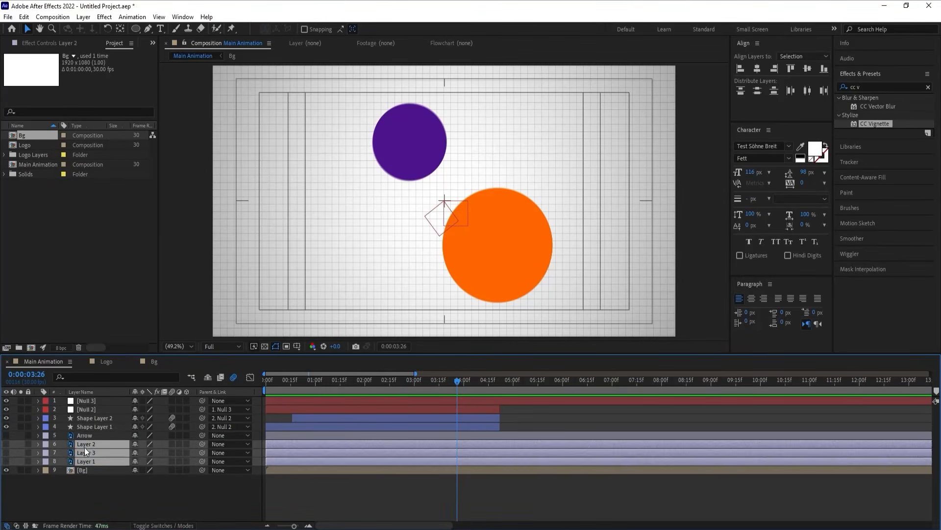
drag(84, 447, 92, 396)
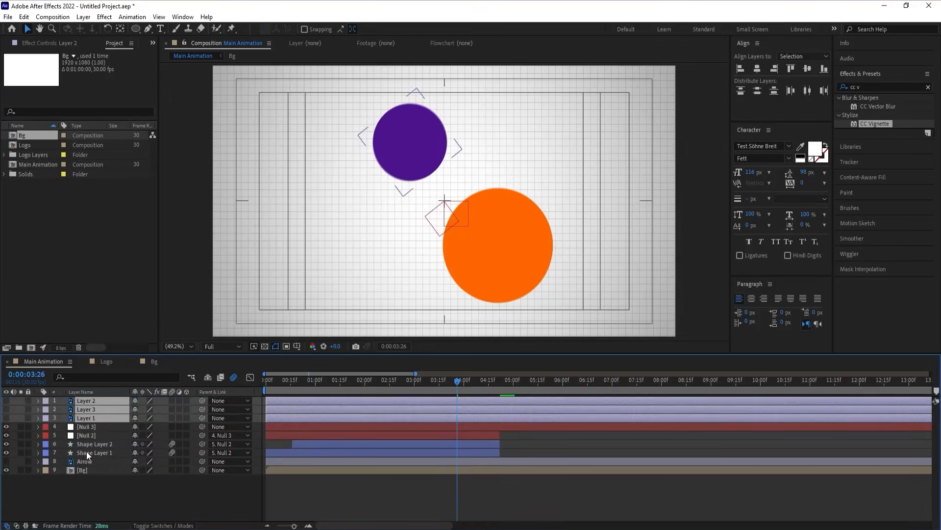
click(6, 401)
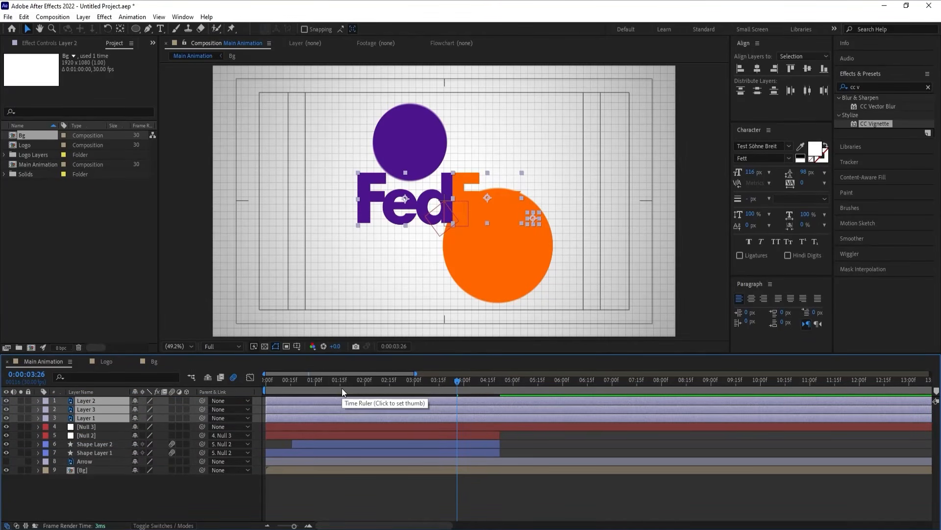
- Trim the three logo layers to start at 0:00:03:26 and add Position and Opacity keyframes to them there
key(alt+bracketleft)
key(p)
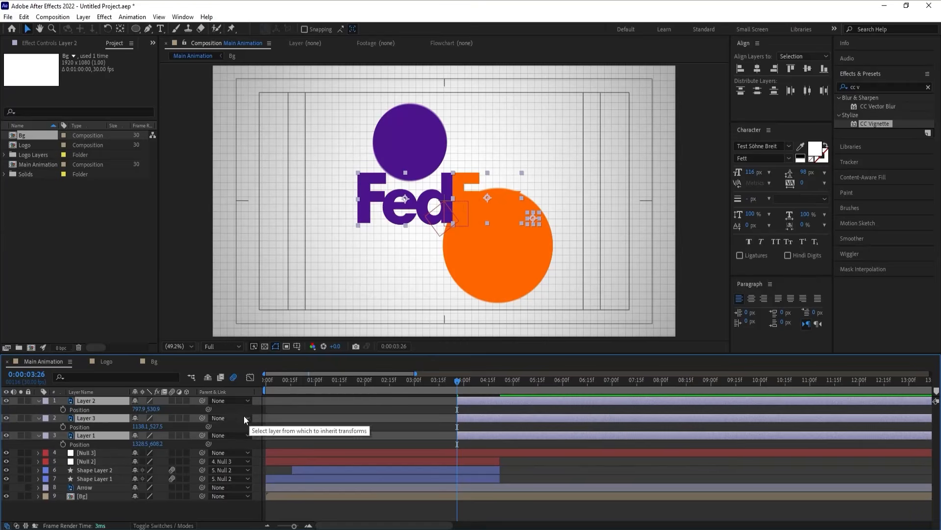
key(t)
click(63, 409)
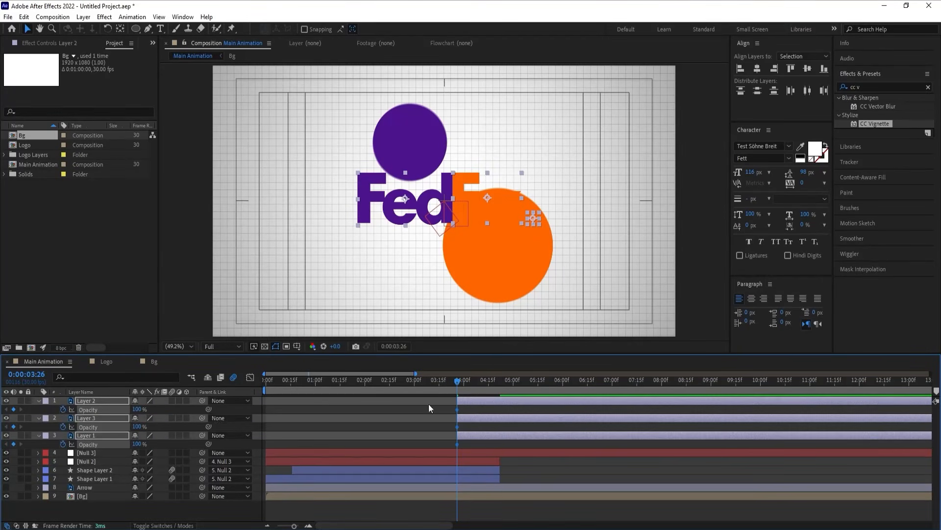
key(shift+p)
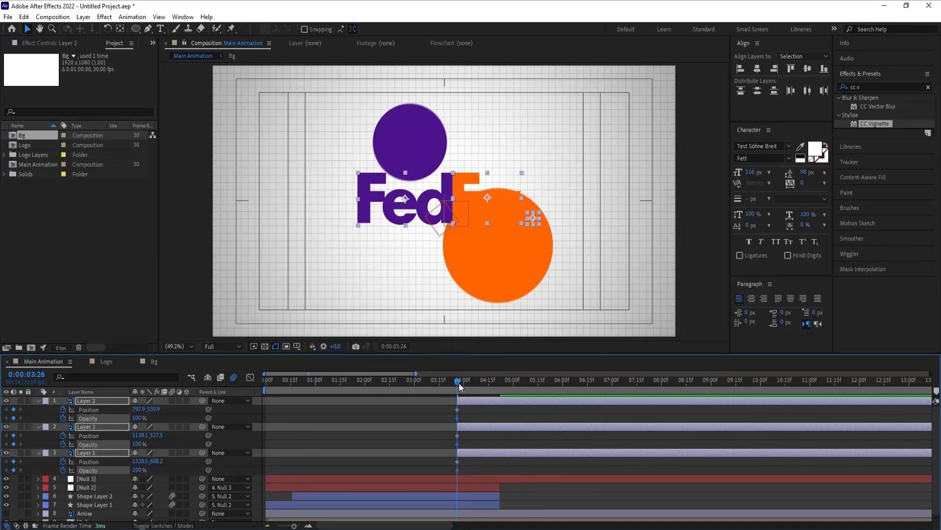
- Add holding Position and Opacity keyframes to the three logo layers at 0:00:04:18 and return to their 0:00:03:26 keyframes
drag(459, 384, 486, 384)
drag(490, 385, 496, 384)
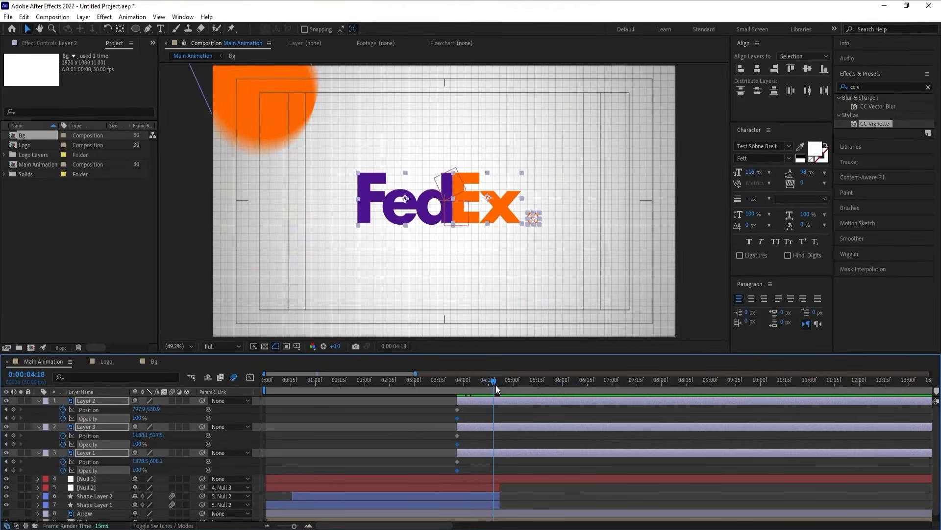
click(15, 410)
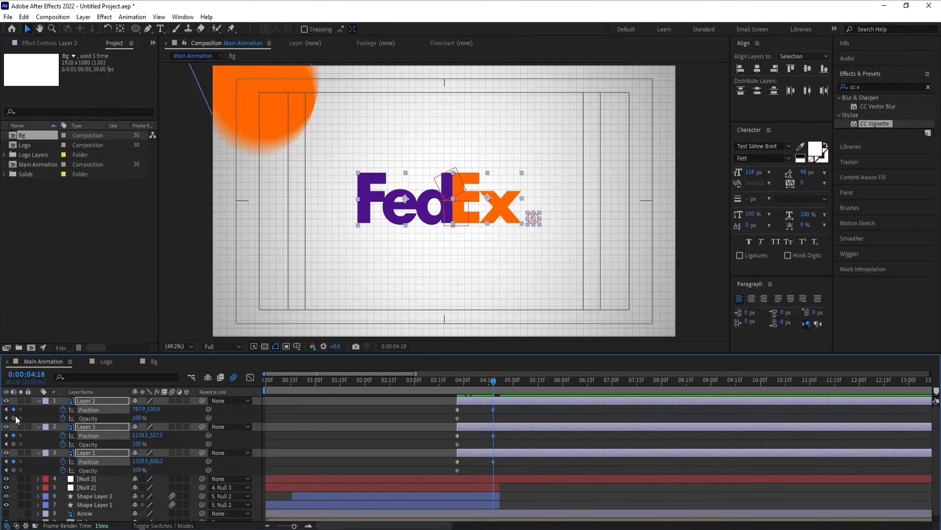
click(14, 417)
key(j)
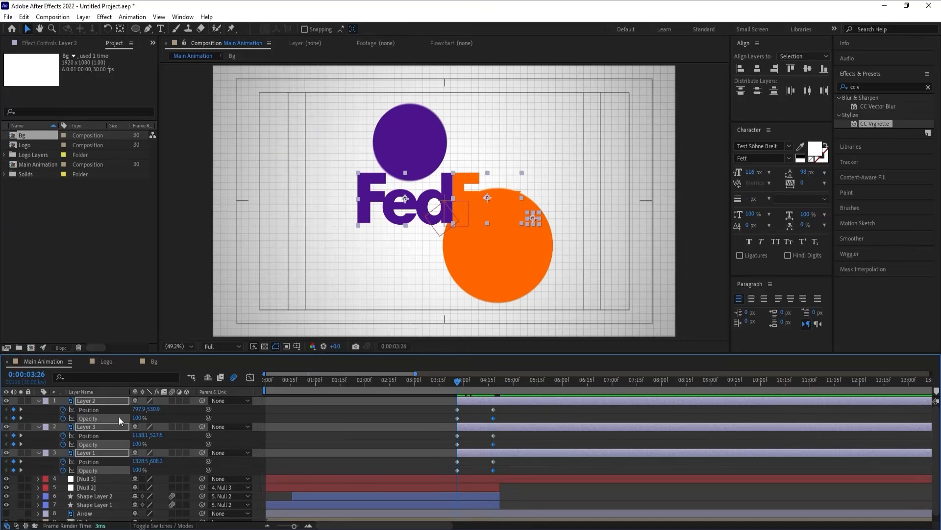
- At 0:00:03:26, shift the three logo layers about 151 px to the right and set their Opacity to 0%
drag(138, 409, 204, 404)
click(137, 418)
text(0)
key(Return)
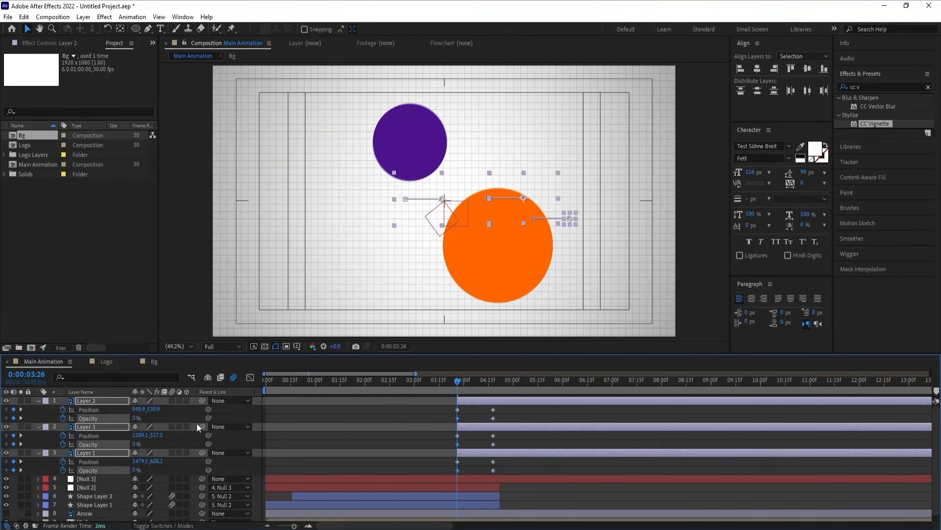
- Easy-ease all Position and Opacity keyframes of the three logo layers and shape their speed curves for a fast start and slow finish
key(equal)
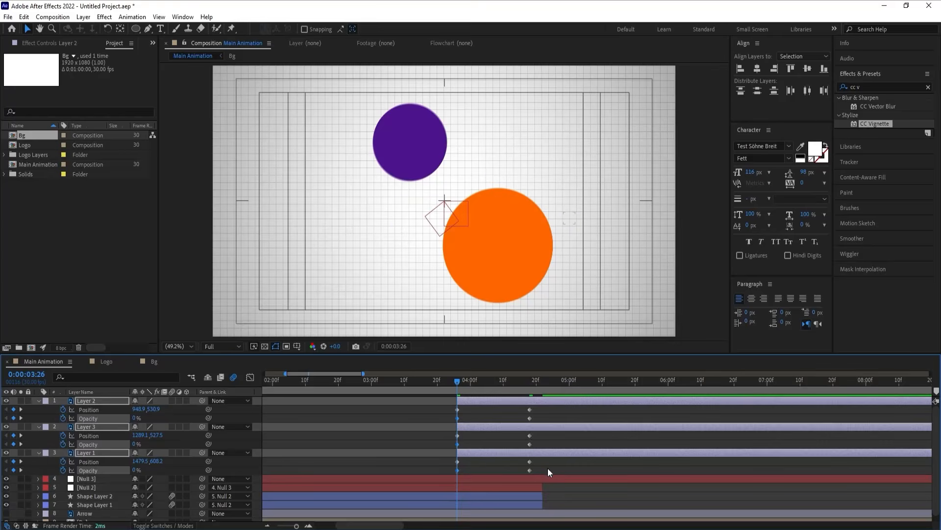
drag(549, 467, 404, 387)
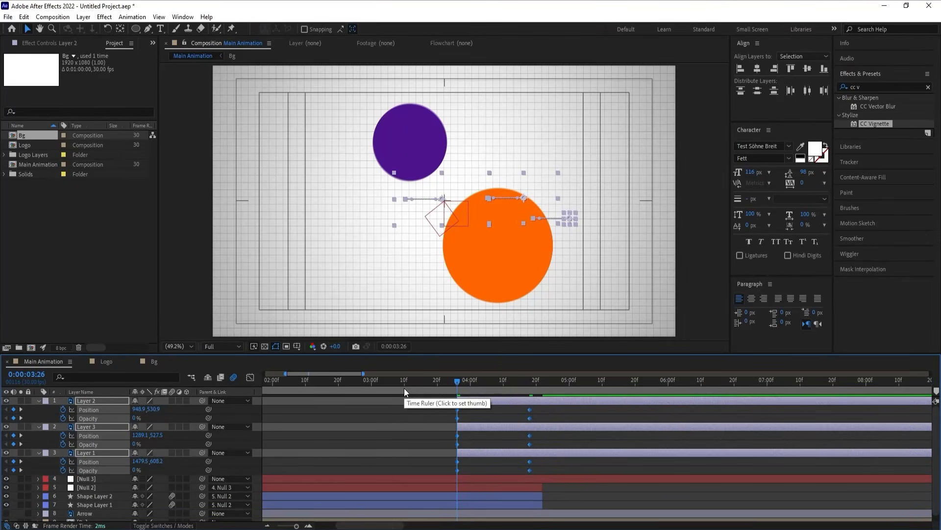
click(249, 378)
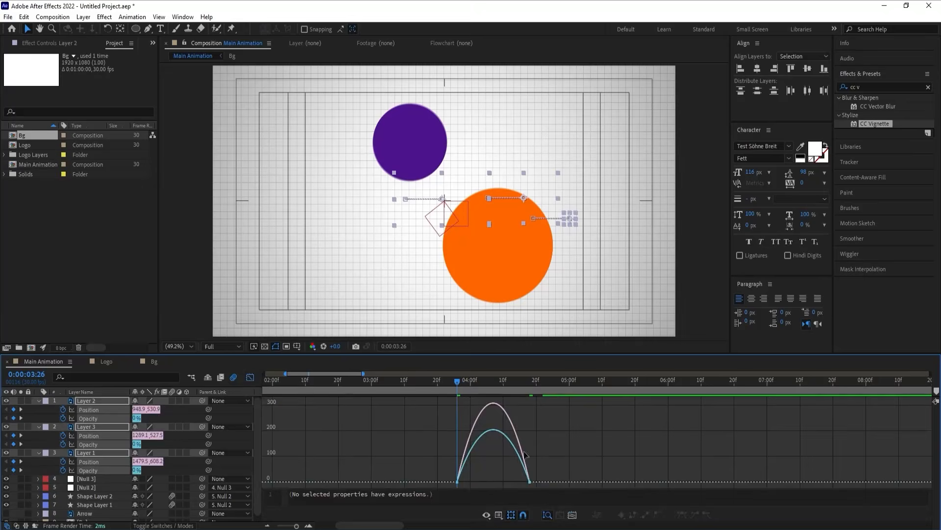
drag(550, 436, 466, 481)
click(249, 378)
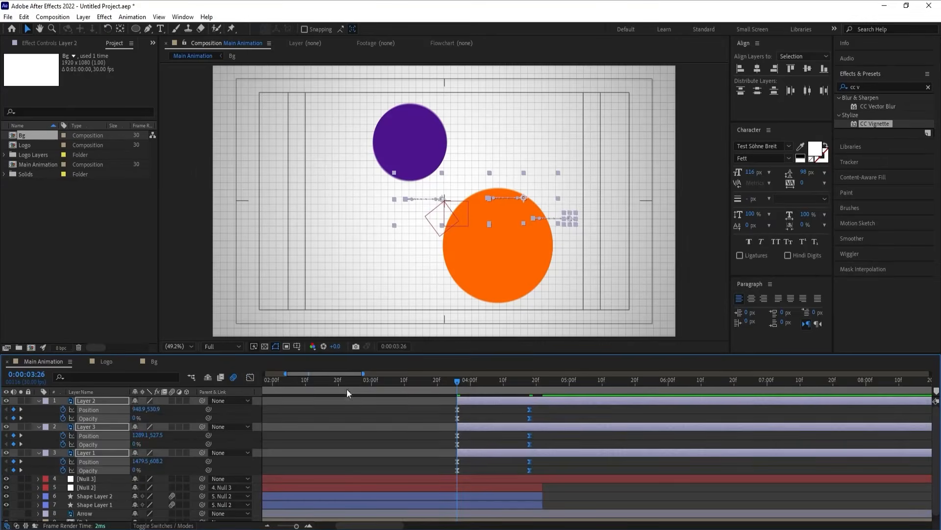
- Stagger the logo layers by starting Layer 3 at 0:00:04:00 and Layer 1 at 0:00:04:04, and preview from 0:00:03:23
click(480, 438)
drag(470, 425, 476, 424)
key(space)
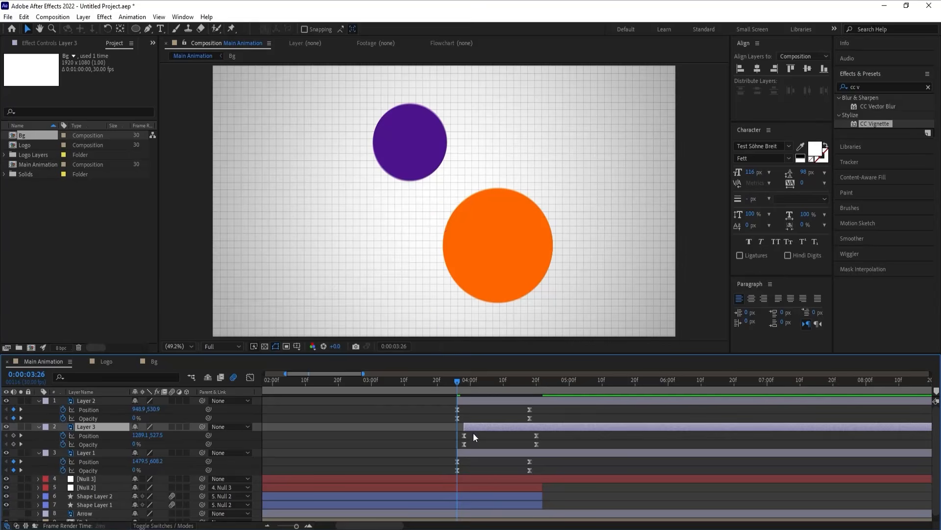
click(469, 379)
key([)
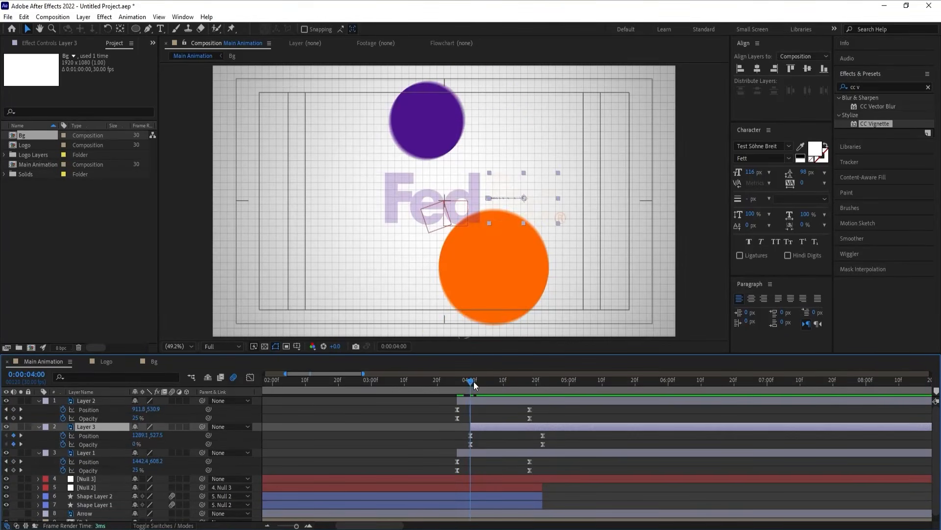
drag(473, 381, 484, 386)
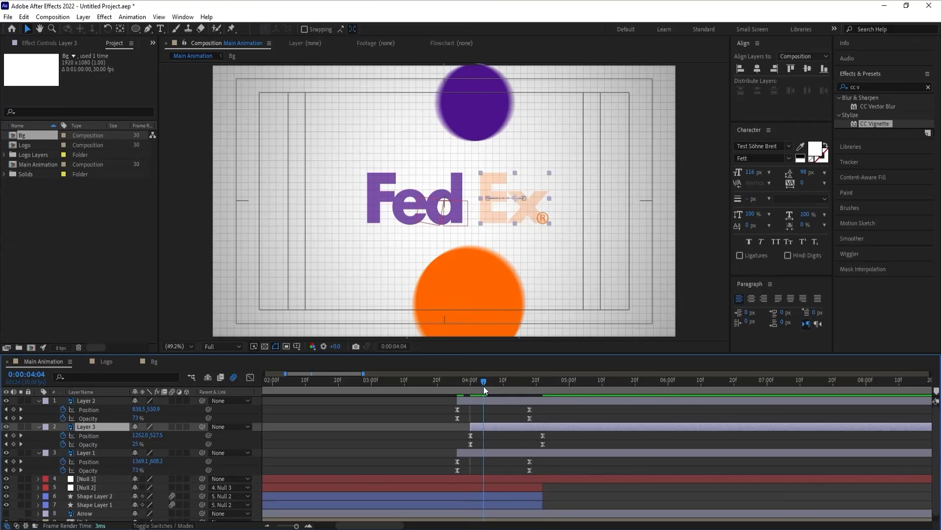
click(472, 453)
key([)
key(space)
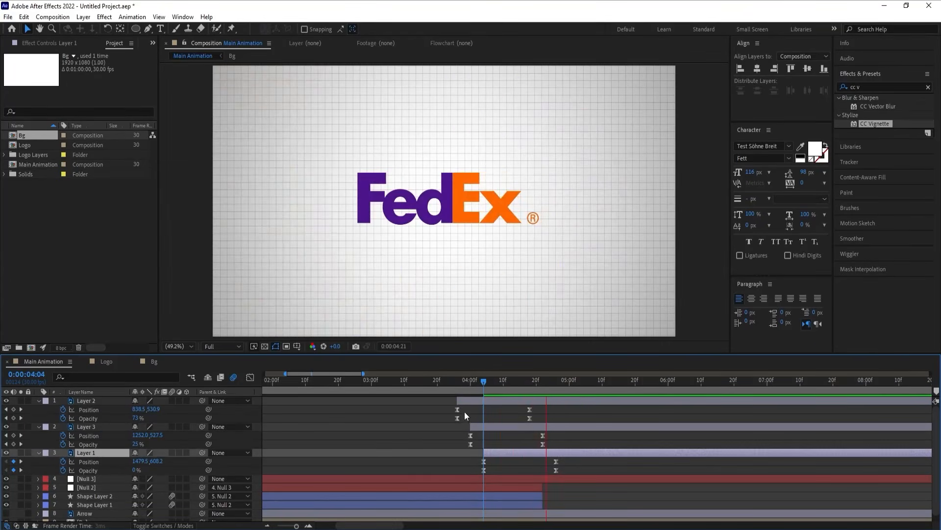
click(446, 383)
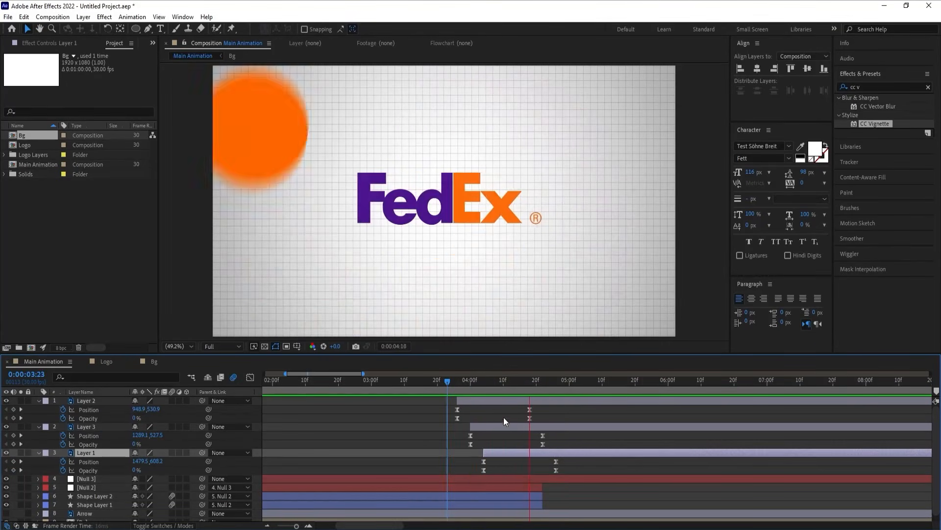
- Move the ending Position and Opacity keyframes of all three logo layers about ten frames later and preview from 0:00:03:26
key(space)
drag(517, 409, 579, 472)
drag(530, 407, 564, 419)
click(457, 387)
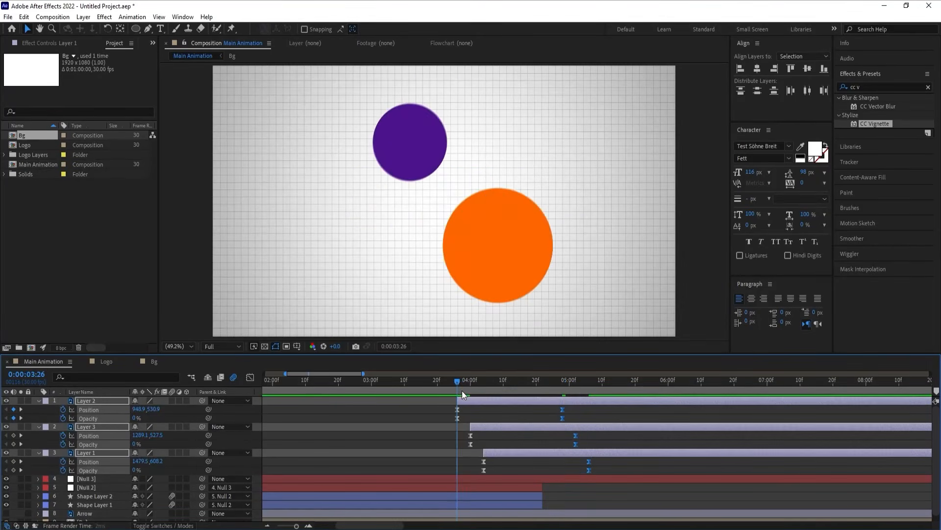
key(space)
- Preview the whole animation from the start, stop at 0:00:03:00 and collapse the logo layers' properties
key(minus)
key(minus)
key(minus)
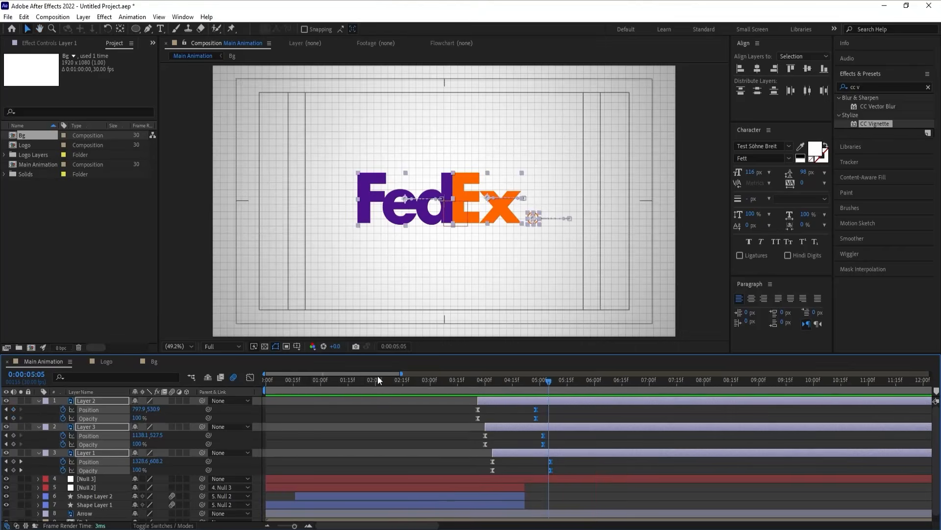
drag(334, 381, 180, 392)
key(space)
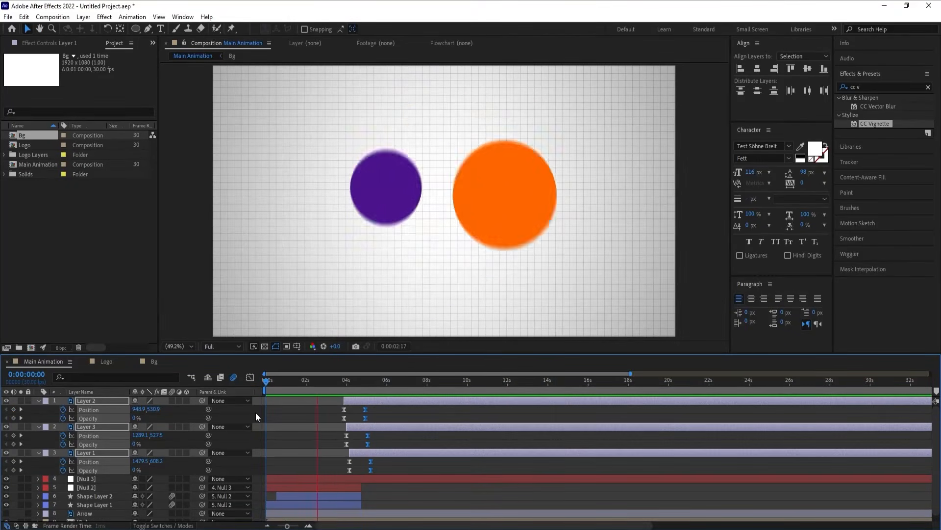
key(space)
click(296, 417)
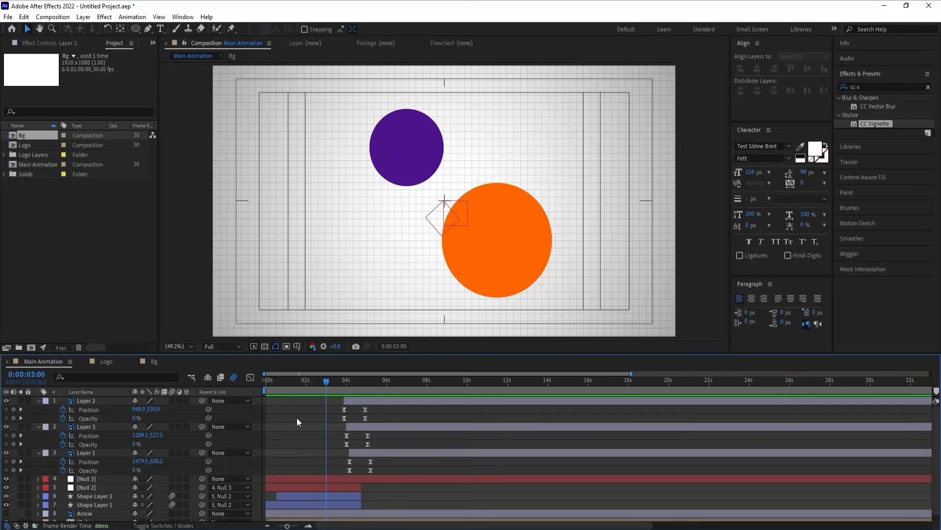
key(u)
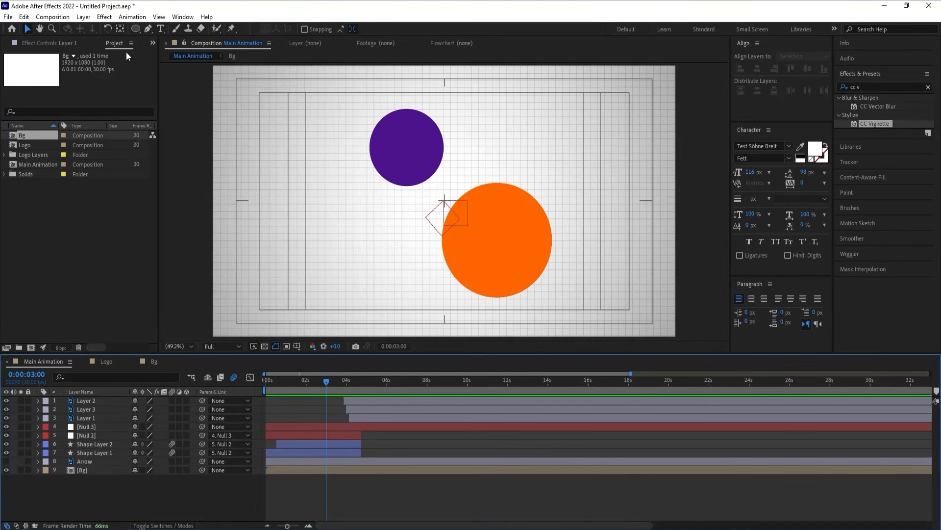
- Choose the Rounded Rectangle Tool and set its fill color to red
click(136, 28)
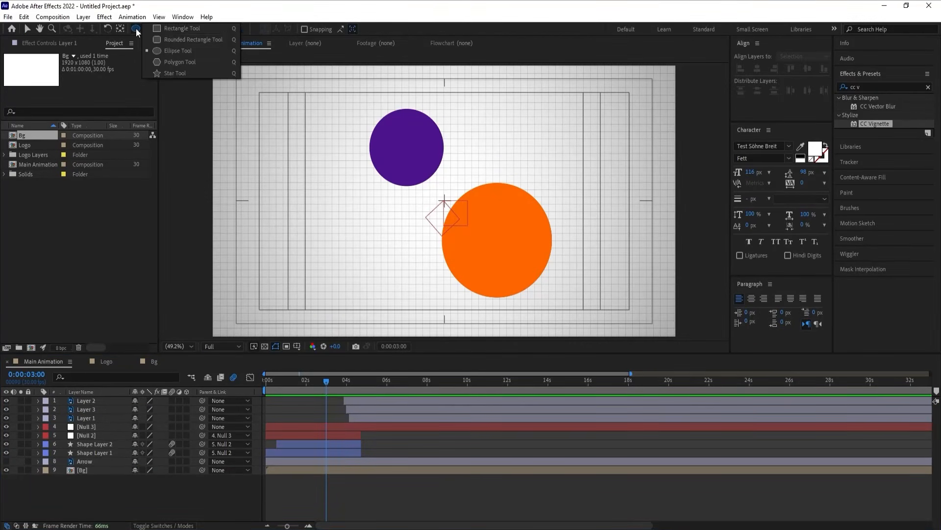
click(163, 40)
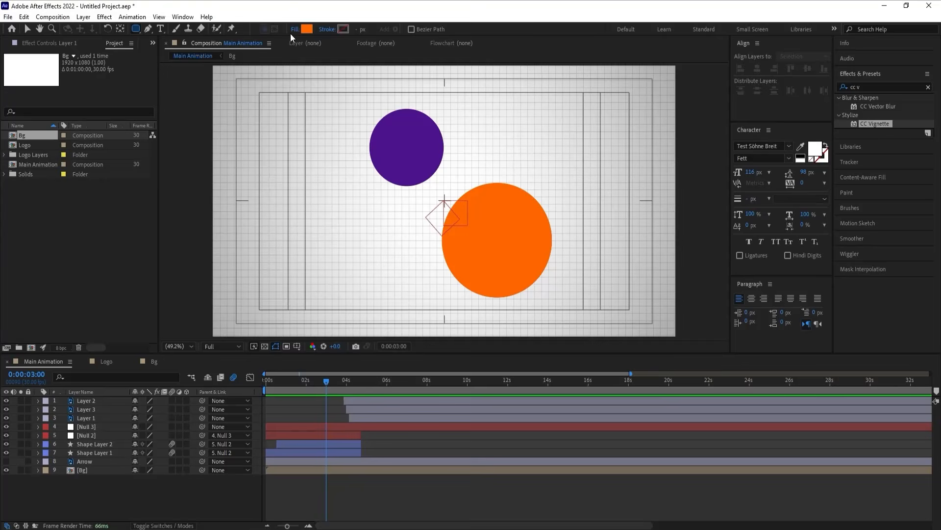
click(307, 29)
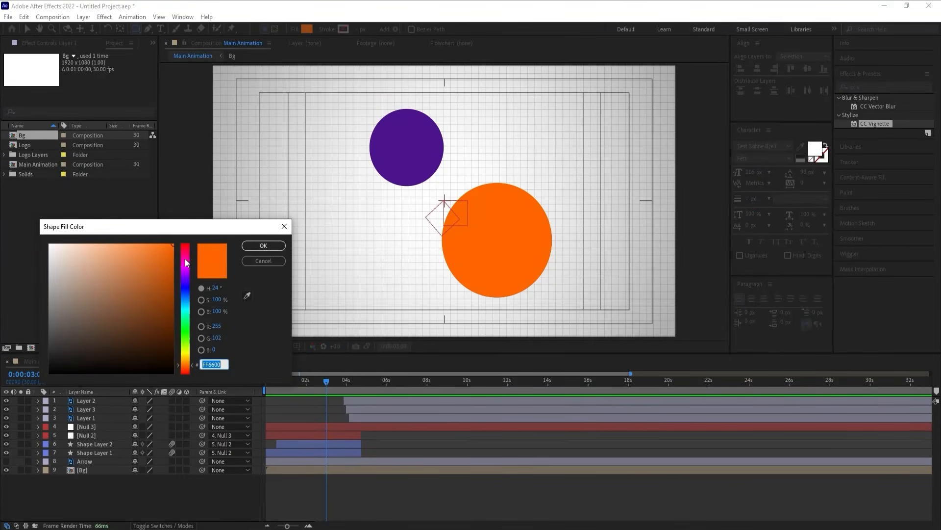
drag(186, 262, 185, 244)
click(263, 246)
- Draw a rounded rectangle over the two circles and center it horizontally and vertically in the composition
mouse_move(383, 159)
mouse_down()
mouse_move(412, 185)
mouse_move(523, 239)
mouse_up()
click(320, 404)
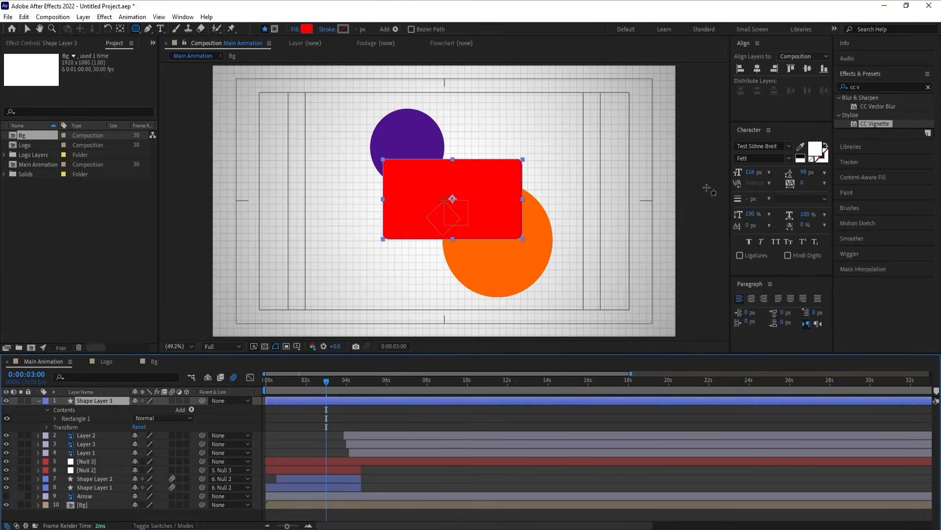
click(757, 69)
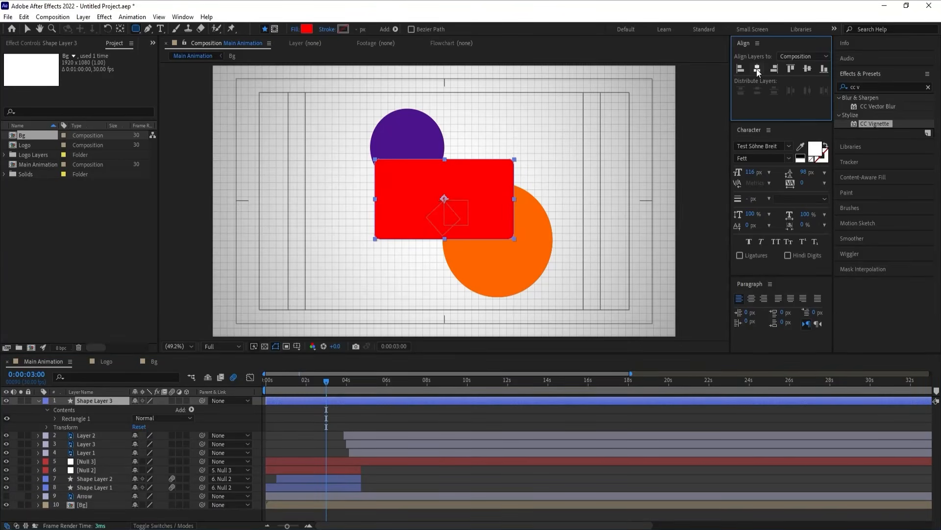
click(808, 68)
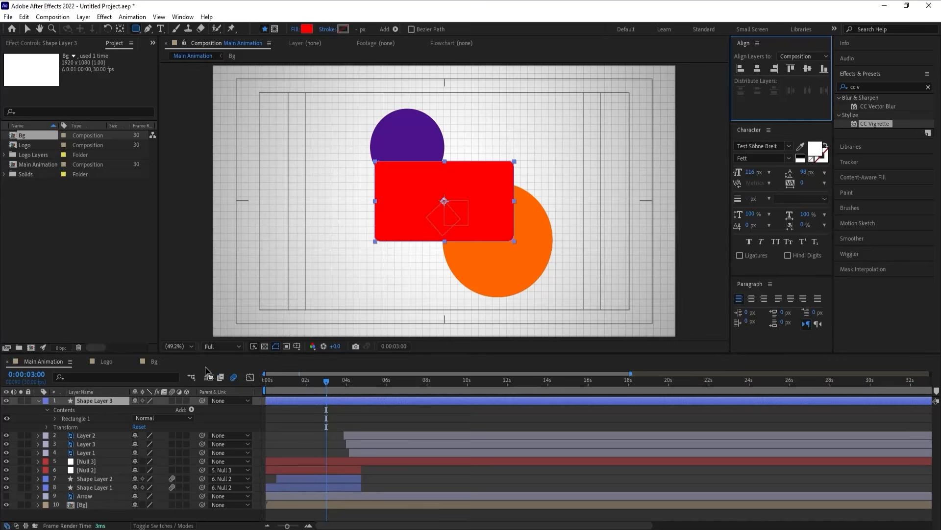
- Enlarge the rectangle to about 700 px wide with Roundness 74, add a Size keyframe and trim the layer's start to 0:00:03:00
click(54, 419)
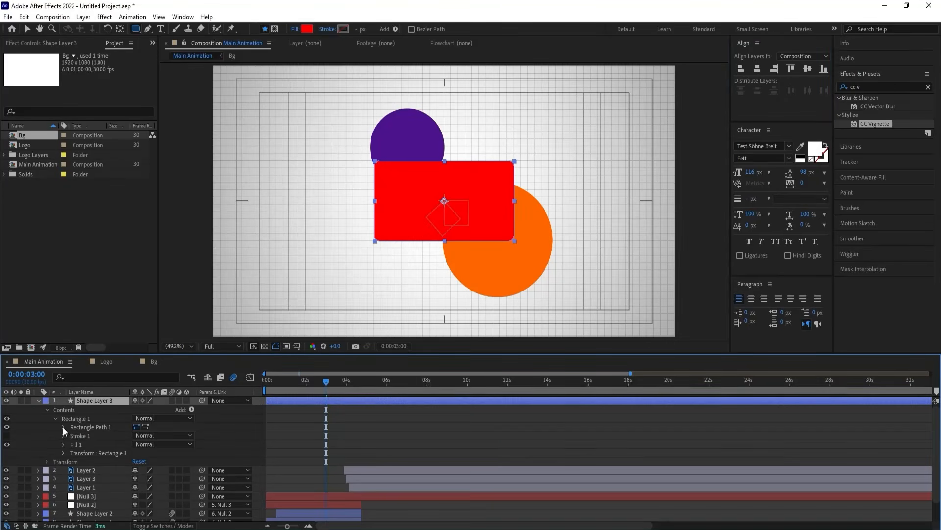
click(64, 427)
drag(141, 455, 190, 419)
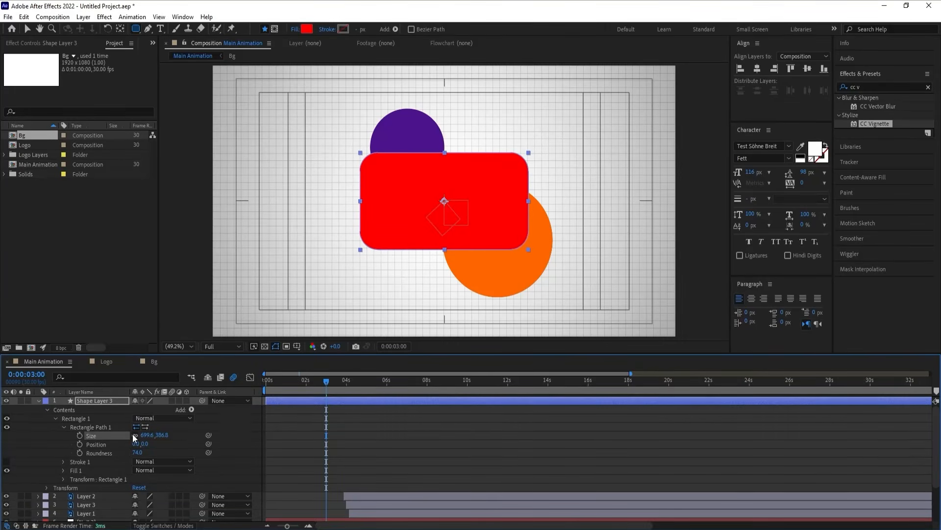
click(79, 436)
key(alt+bracketleft)
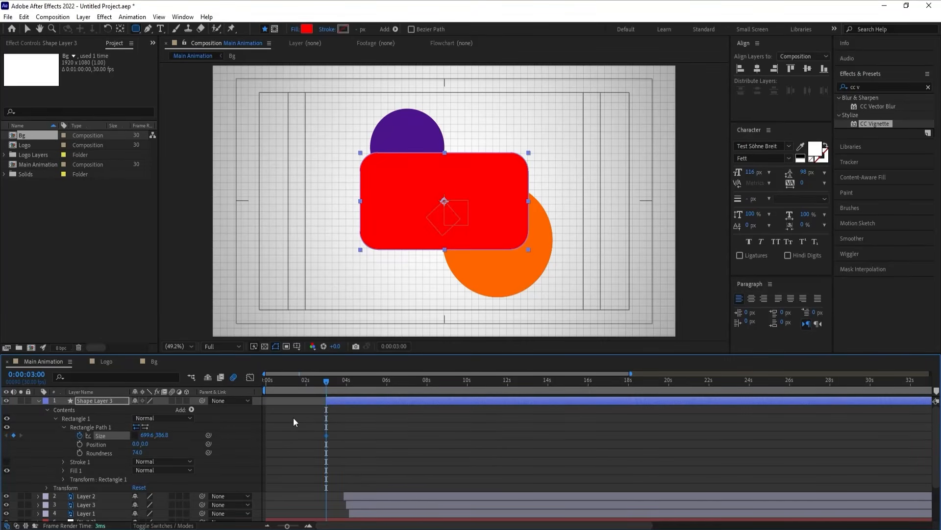
- Preview the opening to time the rectangle's entrance, and move its layer with the Size keyframe to start at 0:00:02:05
key(Home)
key(space)
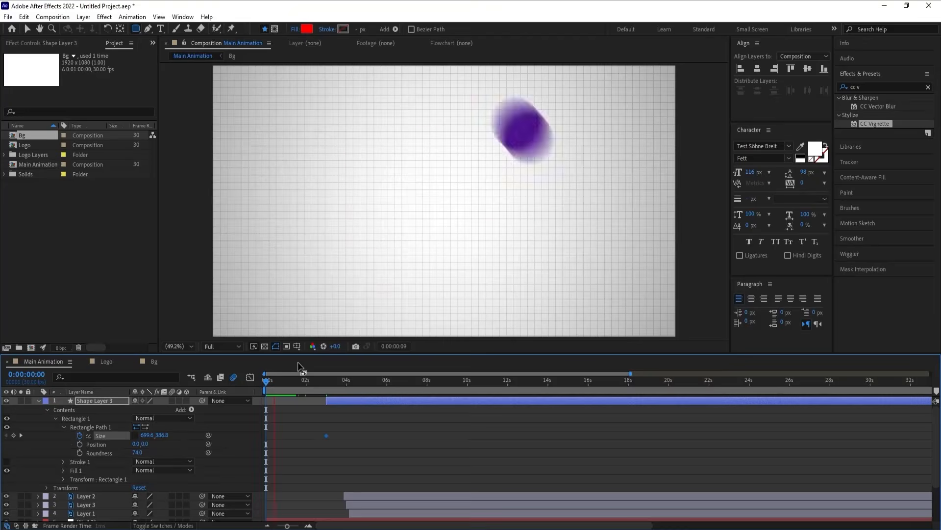
key(space)
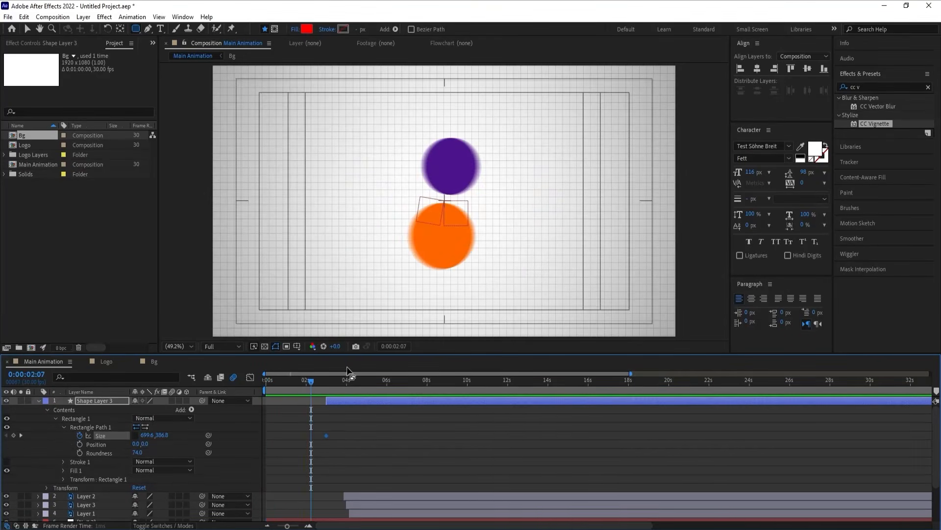
key(bracketleft)
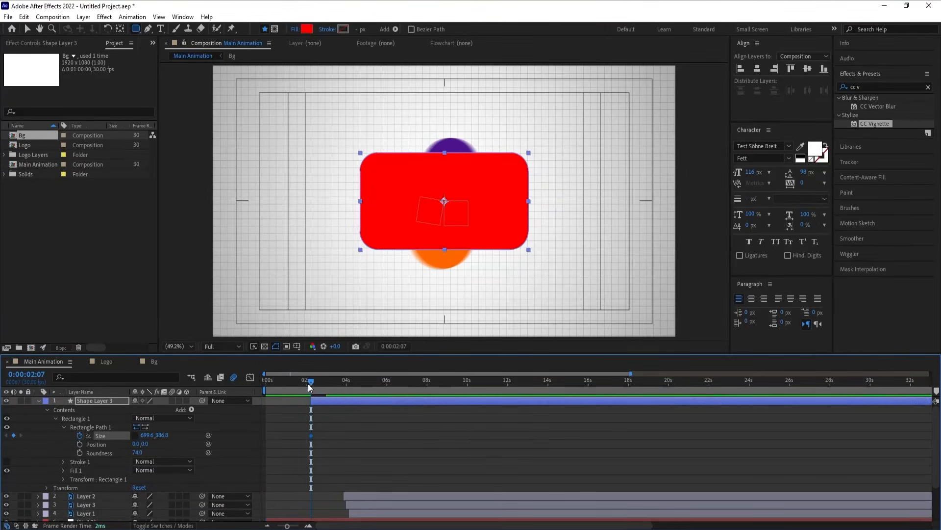
click(307, 384)
drag(307, 383, 308, 384)
key(bracketleft)
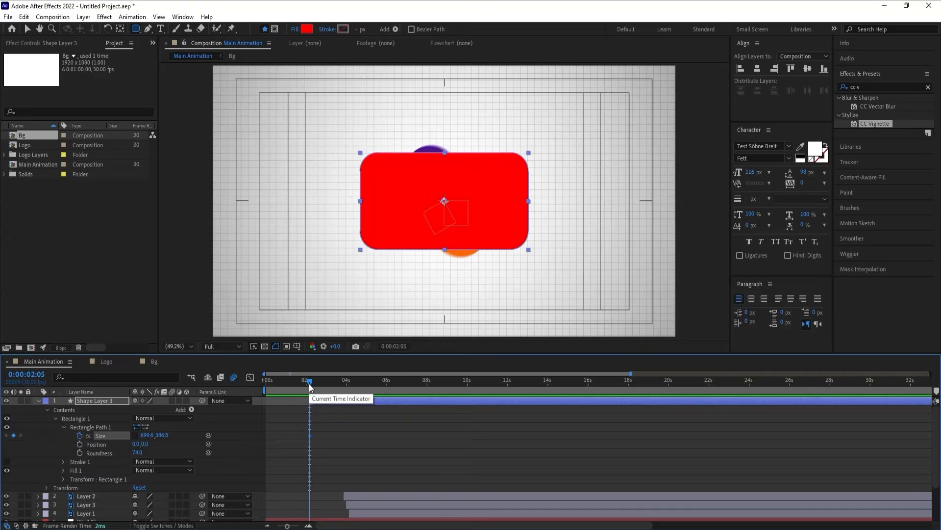
- Add a holding Size keyframe at 0:00:03:05 and set the rectangle's width to 0 at the 0:00:02:05 keyframe
click(333, 423)
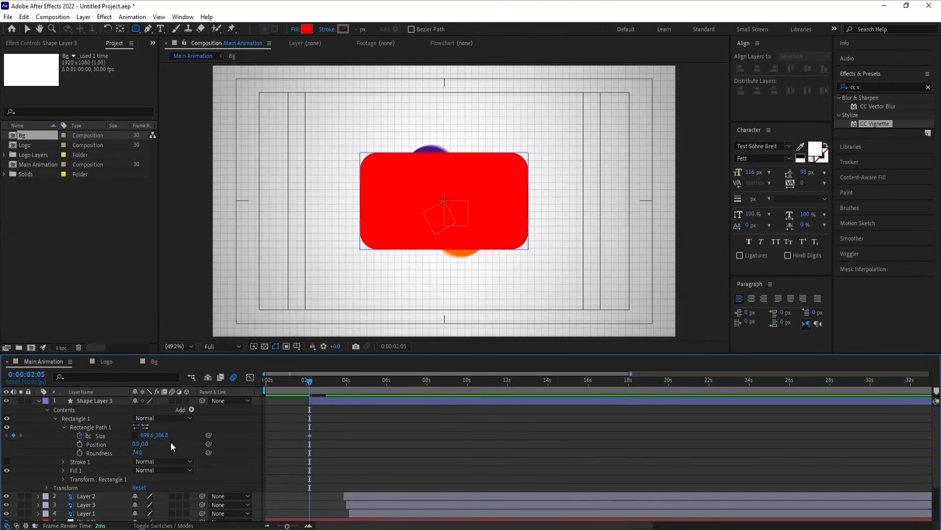
key(equal)
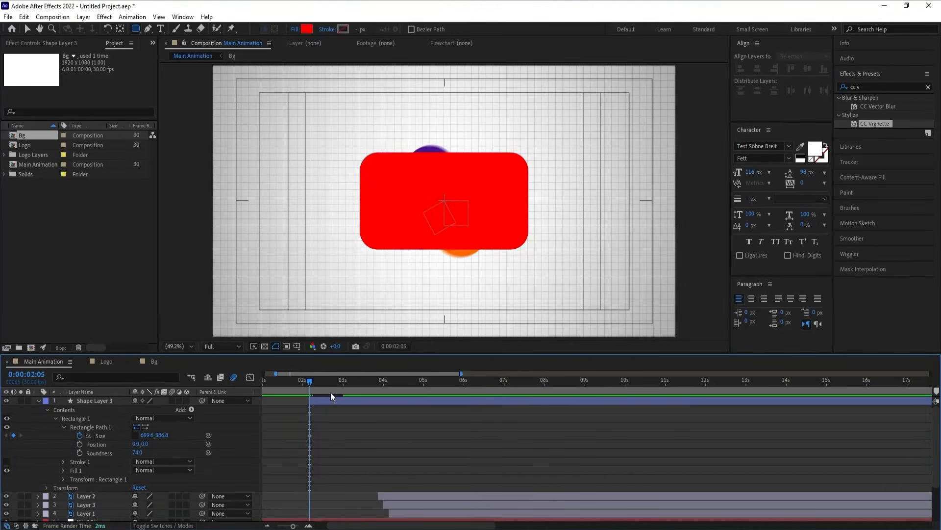
drag(327, 388, 349, 386)
click(14, 435)
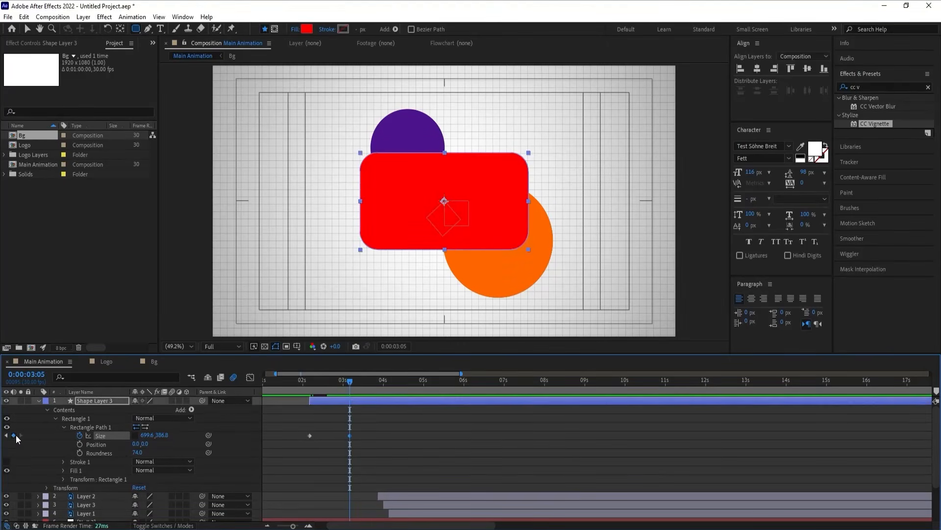
key(j)
click(147, 435)
text(0)
click(184, 437)
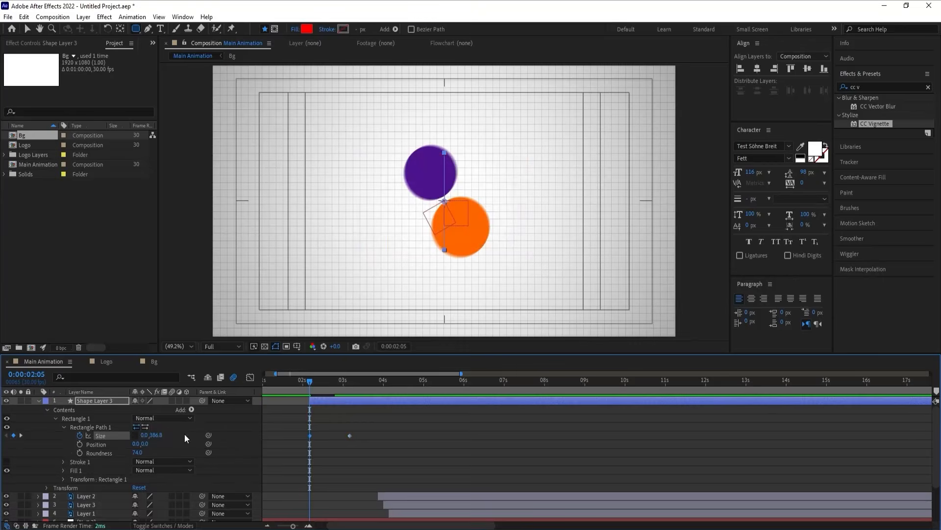
- Easy-ease the rectangle's two Size keyframes, skew the speed curve for a fast start and slow finish, and preview the growth
drag(362, 456, 260, 423)
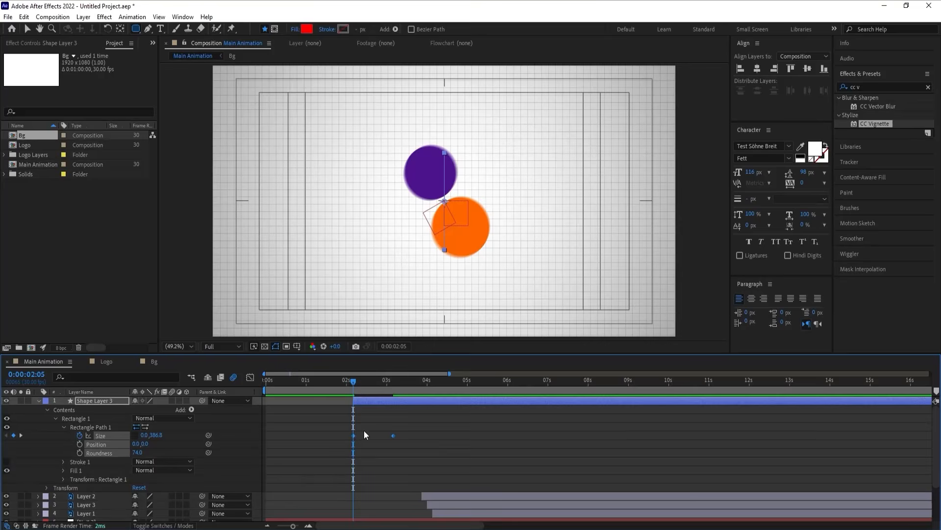
key(F9)
key(equal)
click(250, 378)
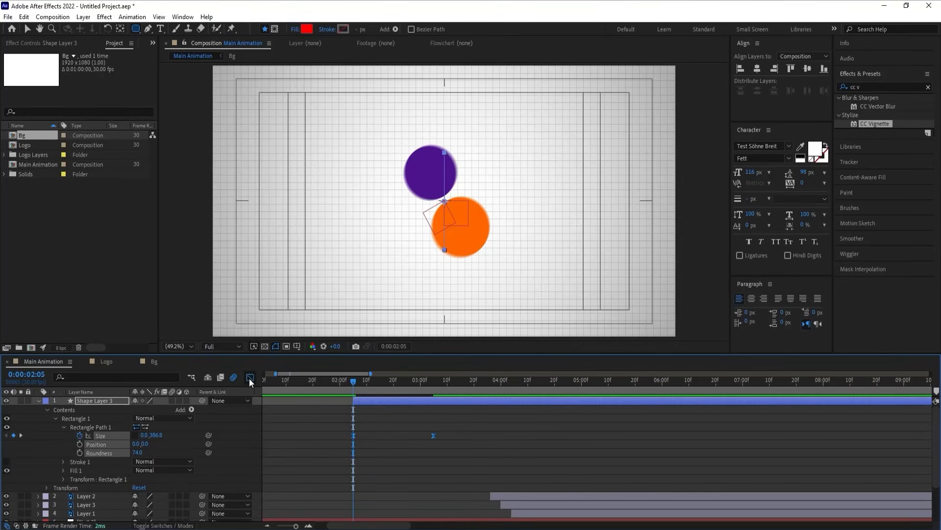
drag(461, 437, 343, 487)
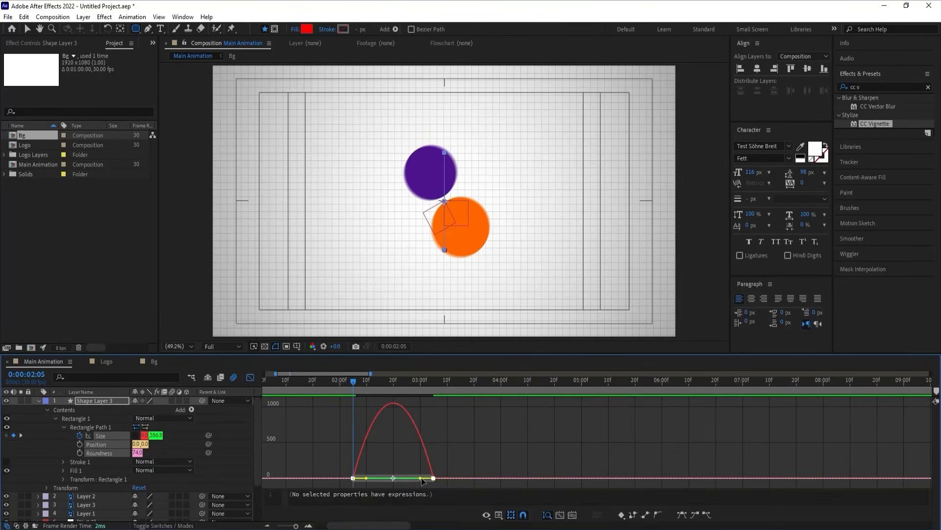
drag(420, 480, 400, 477)
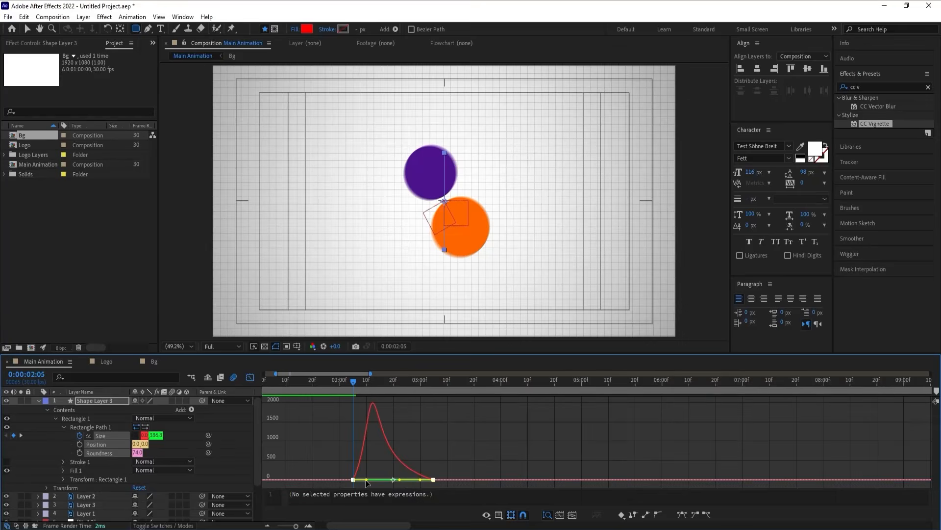
click(250, 378)
key(space)
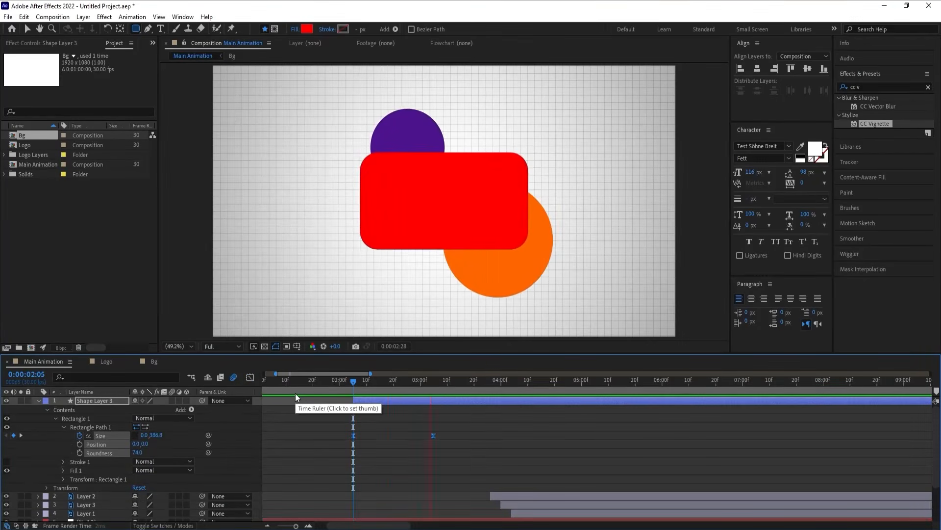
key(space)
key(space)
key(space)
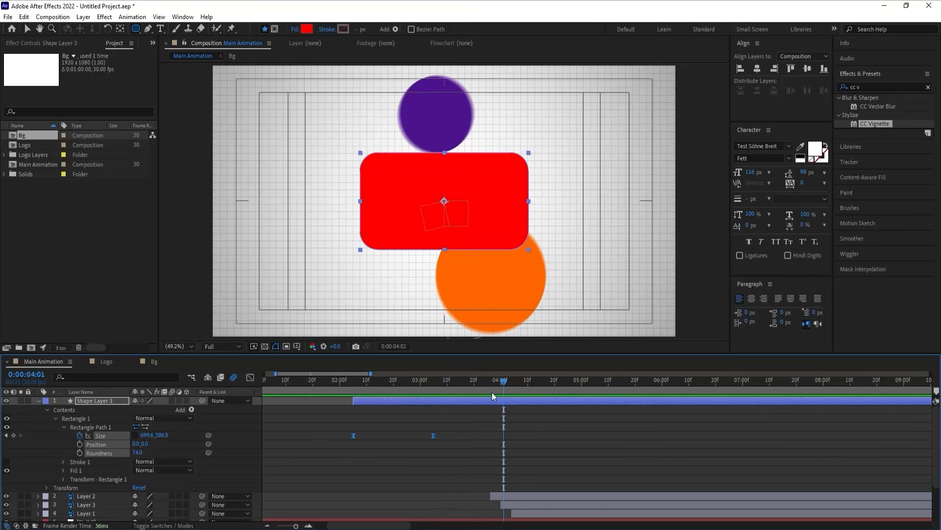
- Add a Position keyframe for the rectangle at 0:00:03:25 and slide it horizontally off the frame's left side at 0:00:04:15
drag(493, 384, 489, 391)
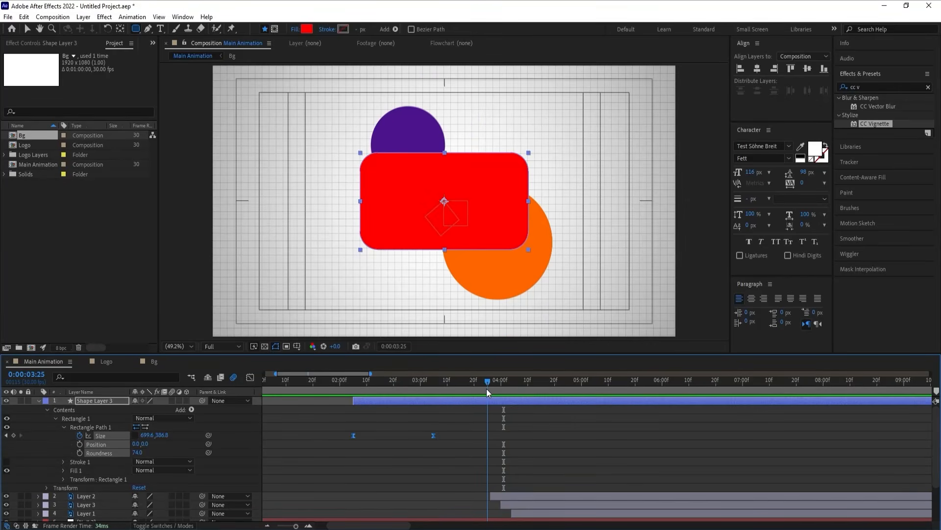
click(464, 408)
click(105, 401)
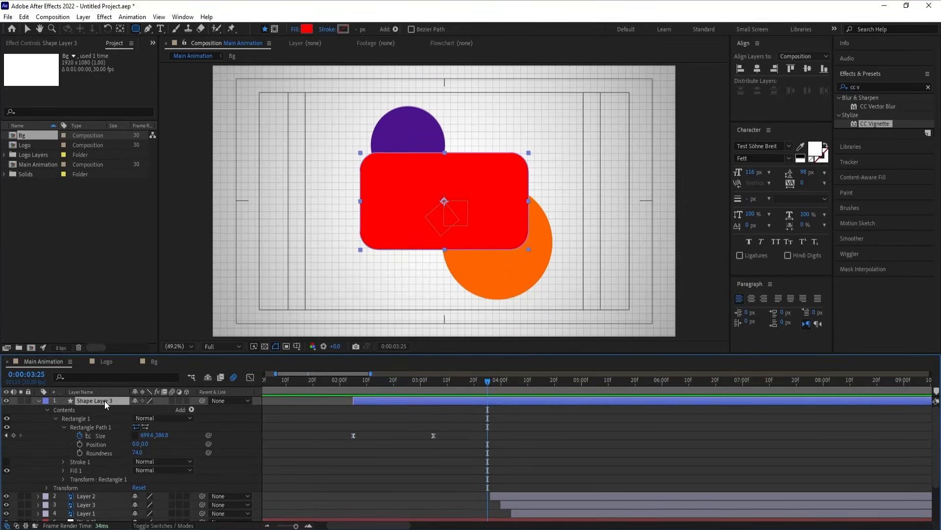
key(p)
click(63, 409)
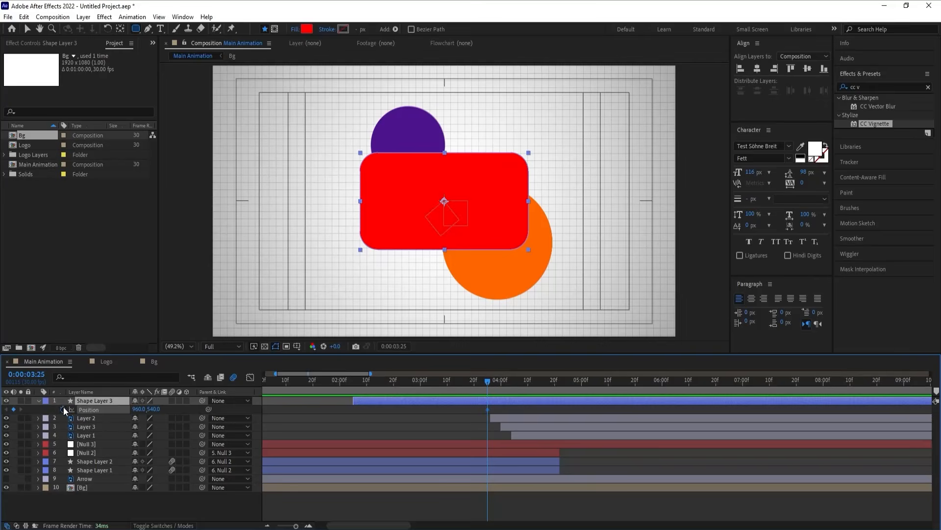
drag(506, 385, 541, 381)
key(v)
drag(483, 234, 161, 230)
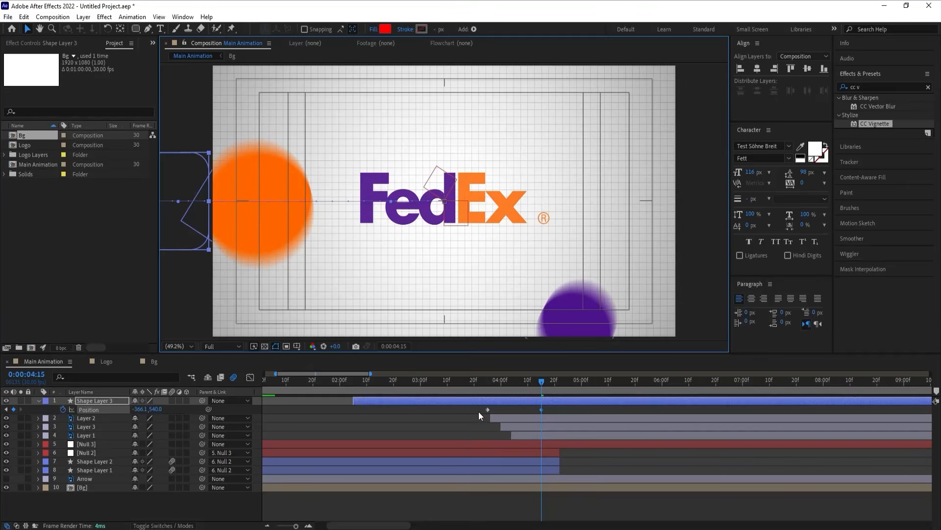
- Easy-ease the rectangle's Position keyframes and sharpen the speed curve, extending the first keyframe's outgoing influence to about 67%
drag(479, 411, 567, 417)
key(F9)
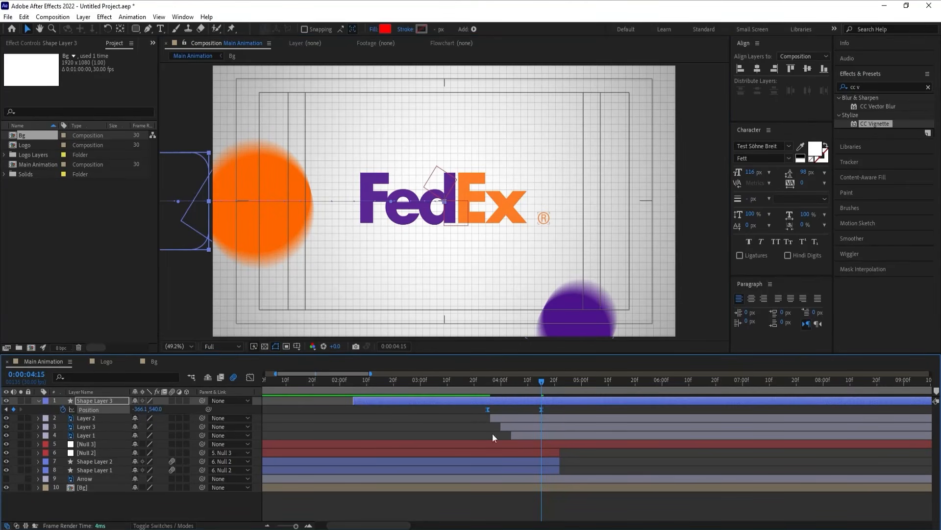
click(250, 377)
drag(591, 440, 505, 479)
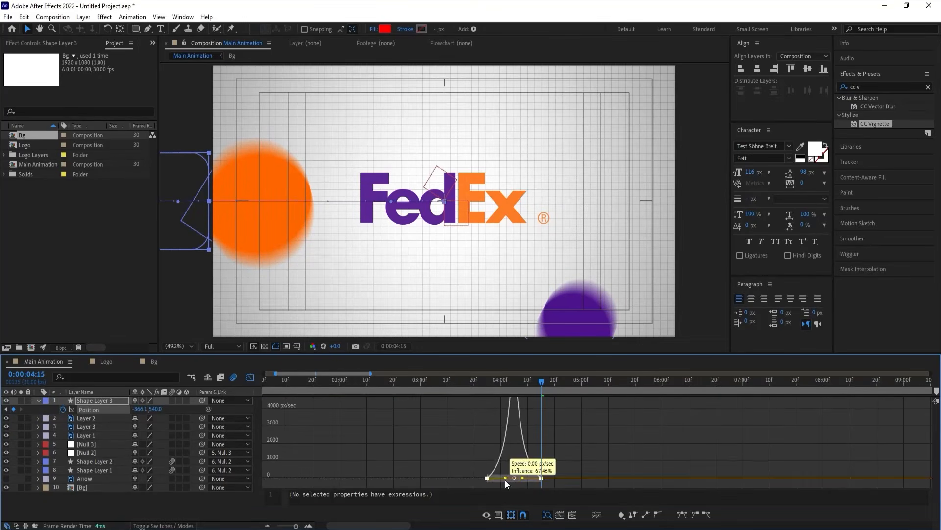
click(250, 377)
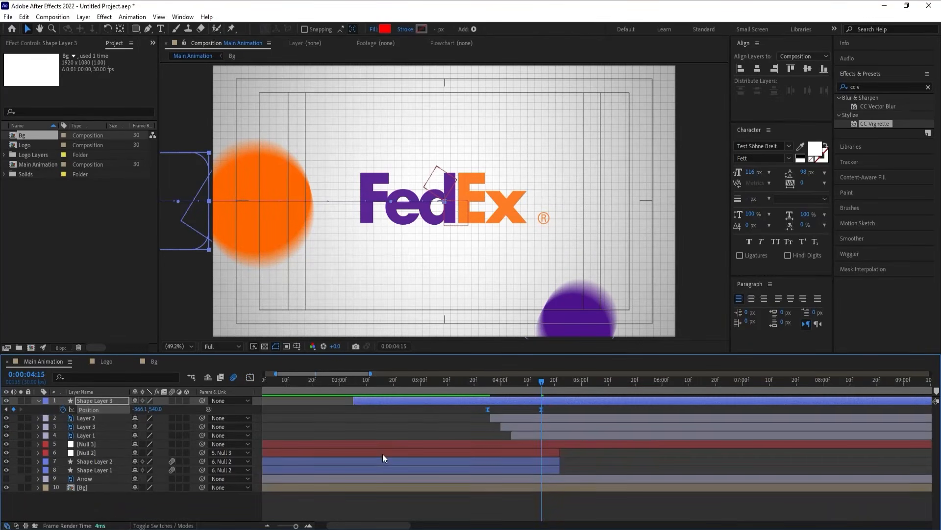
- Reveal all of the rectangle's keyframes and preview its entrance and exit from just before 0:00:02:05
key(u)
click(351, 381)
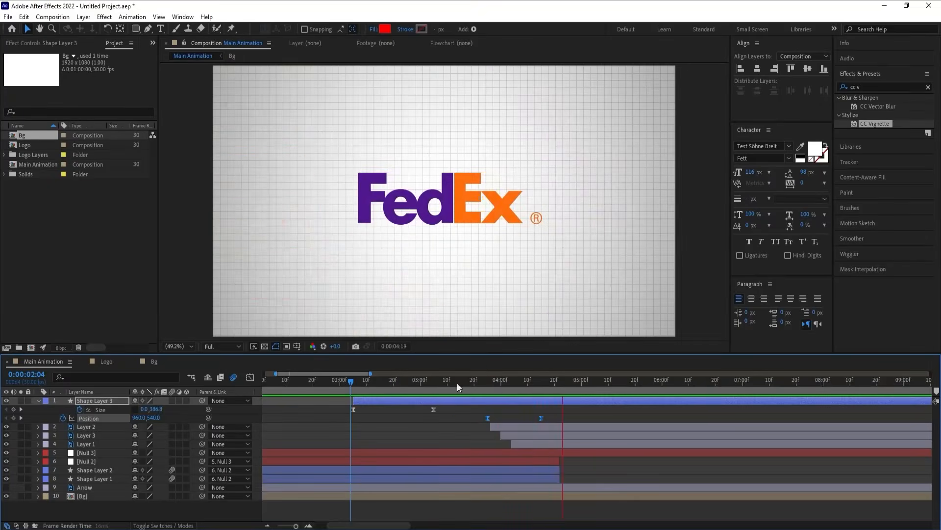
key(space)
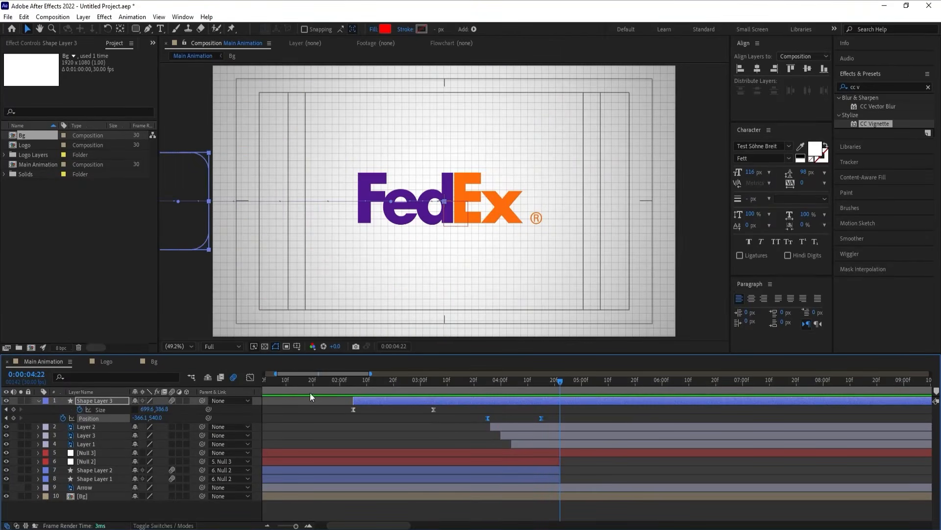
click(342, 385)
key(space)
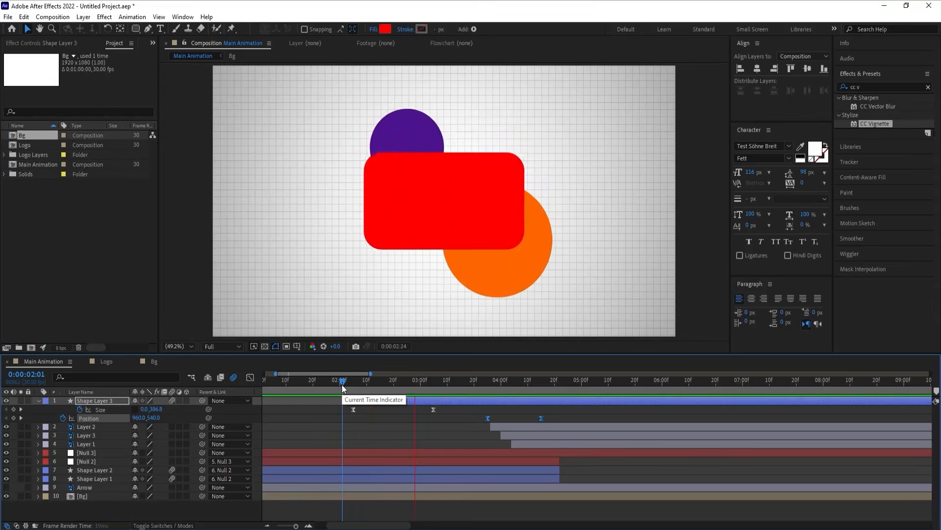
key(space)
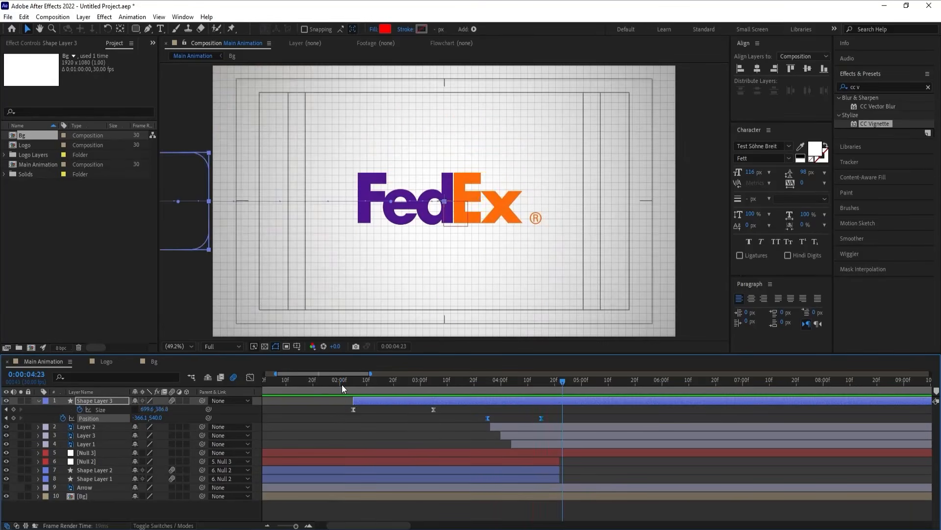
- Add a new adjustment layer to Main Animation and place it directly below Shape Layer 3
click(299, 412)
right_click(237, 414)
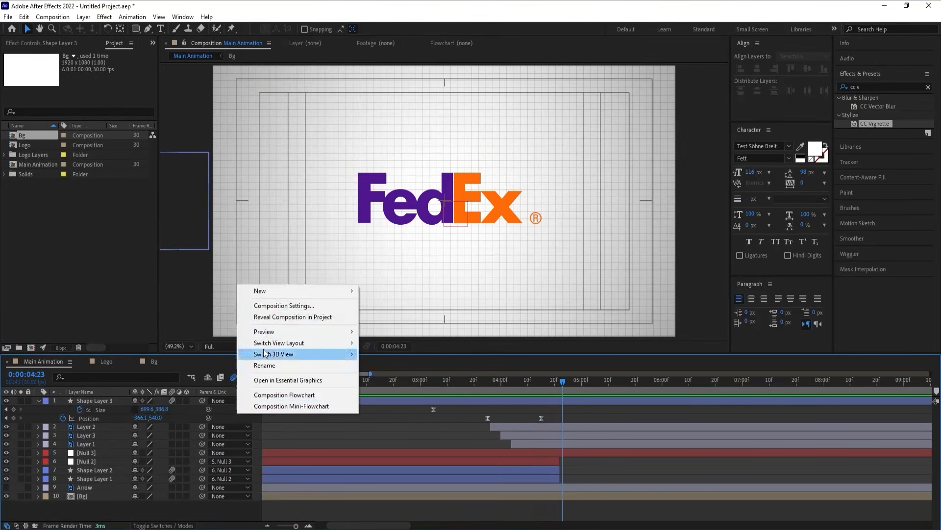
mouse_move(277, 293)
click(385, 373)
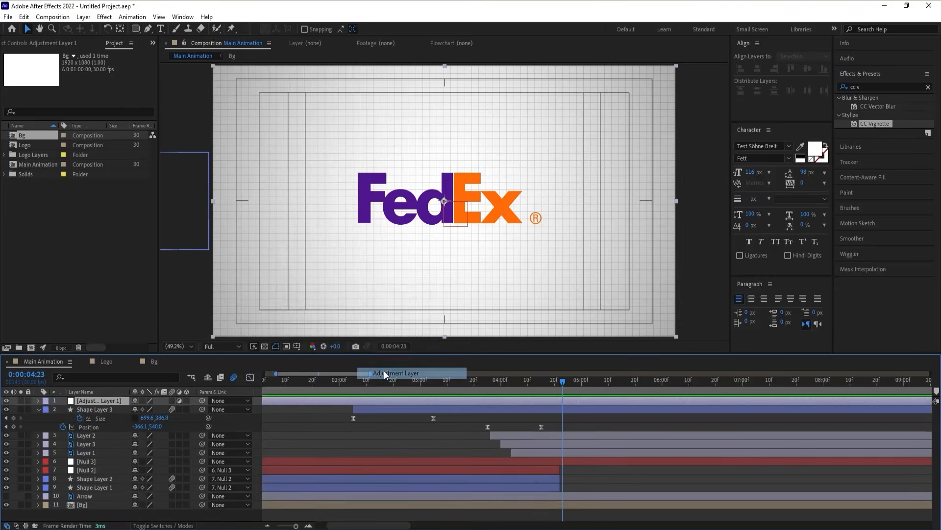
drag(98, 401, 109, 420)
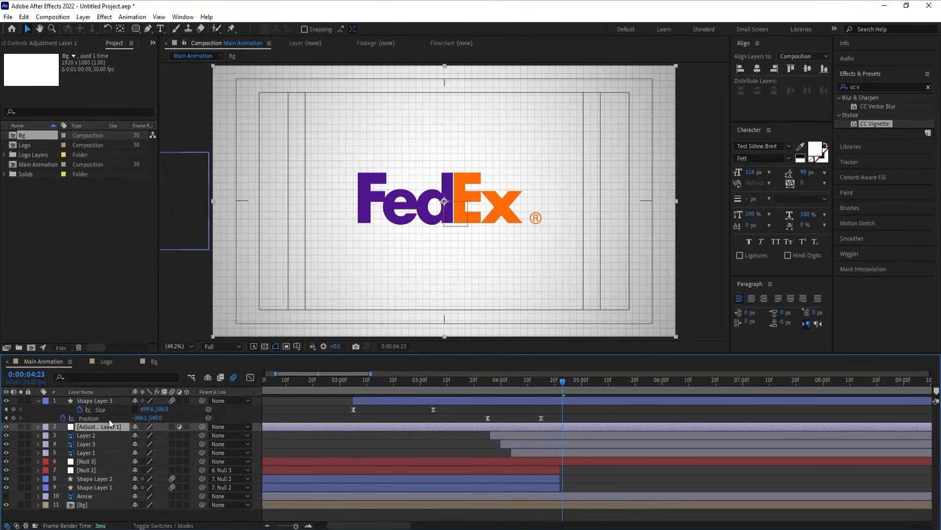
click(38, 400)
- Set the adjustment layer's track matte to the alpha of Shape Layer 3 and preview the animation
key(F4)
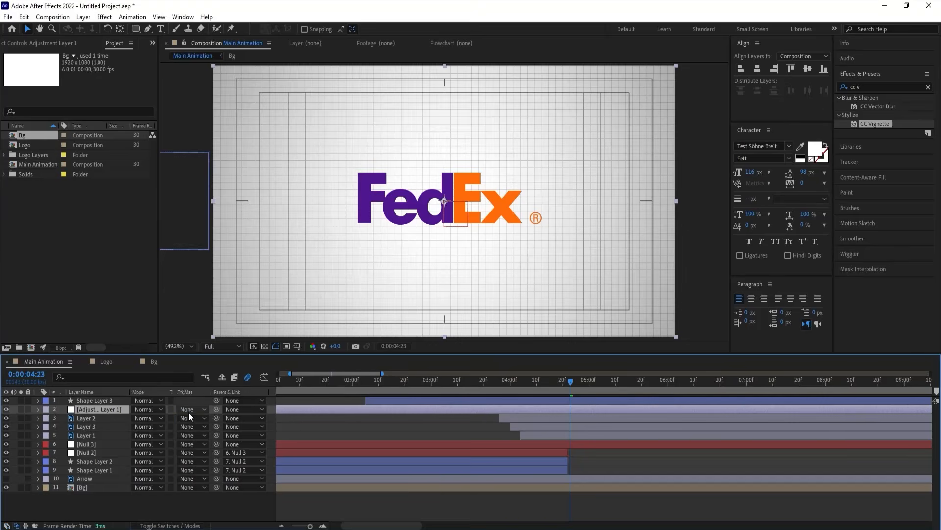
click(188, 410)
click(198, 434)
drag(377, 381, 387, 384)
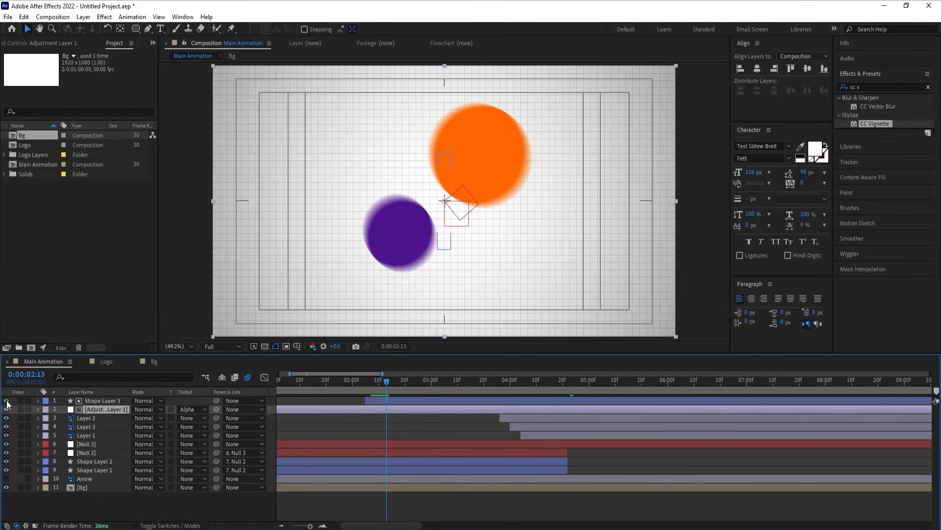
key(space)
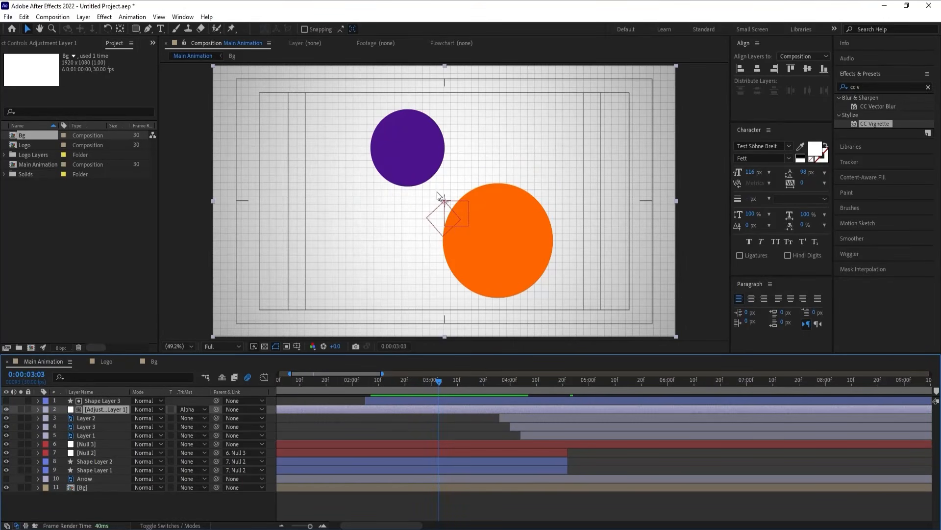
- Apply Gaussian Blur to the adjustment layer with a blurriness of about 126
click(877, 81)
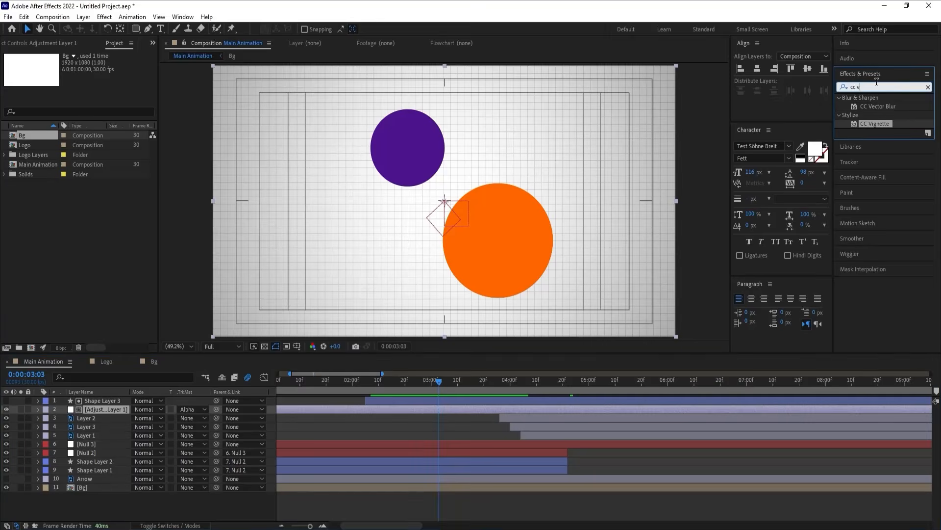
text(gau)
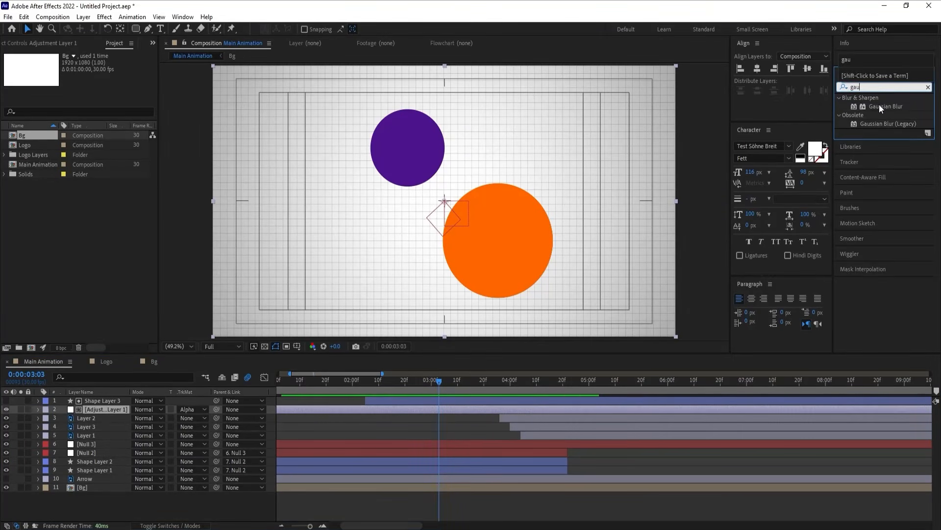
double_click(879, 106)
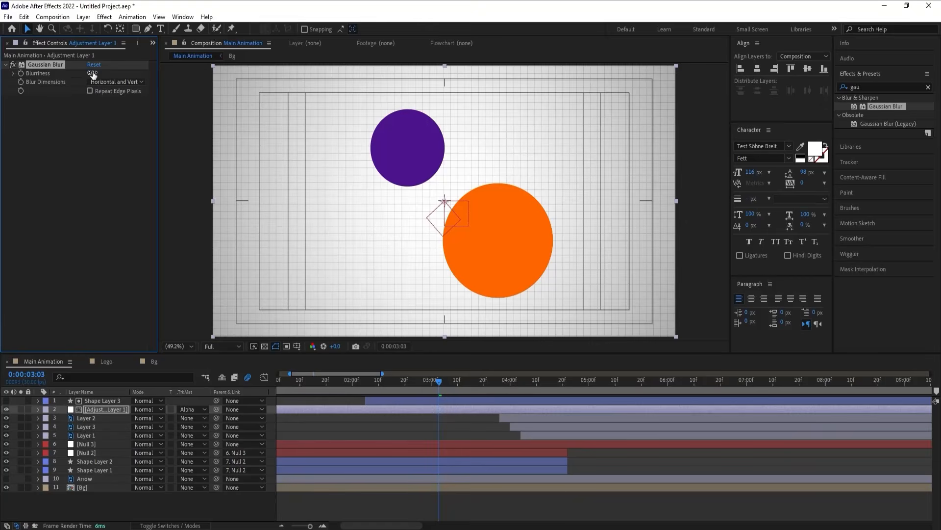
drag(92, 74, 406, 52)
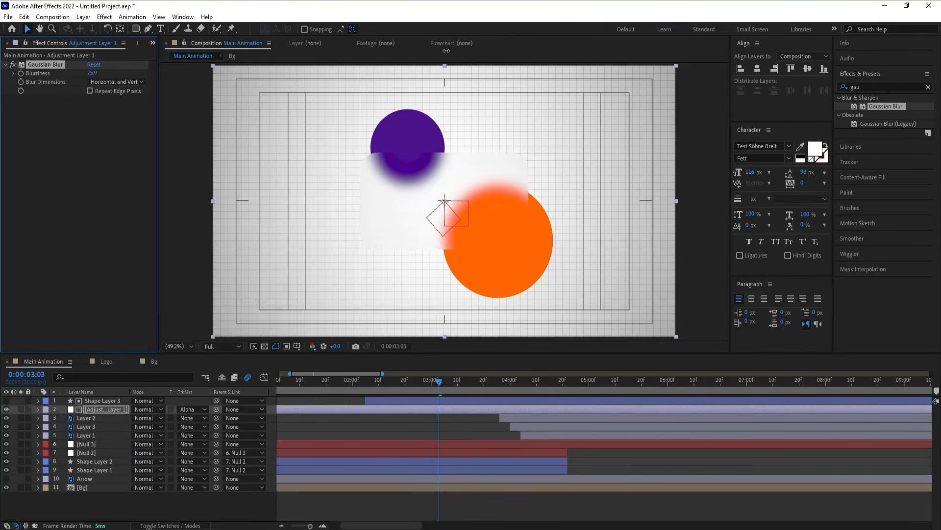
drag(472, 49, 638, 38)
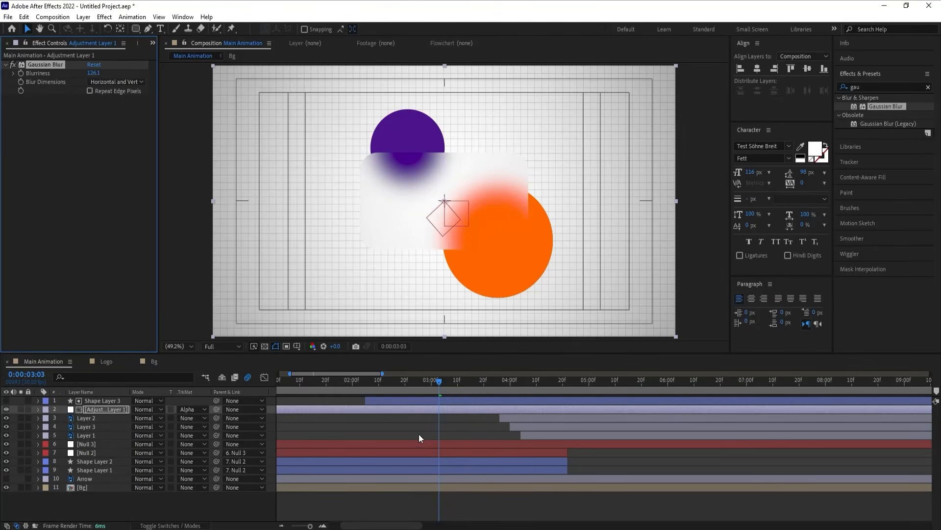
key(grave)
key(grave)
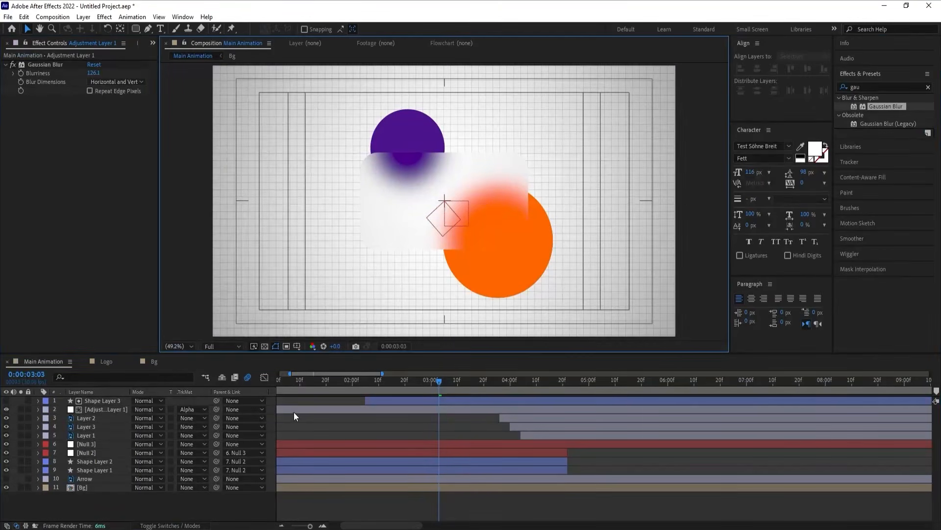
- Trim the adjustment layer's start to Shape Layer 3's start at 0:00:02:05 and preview the glass effect
click(380, 400)
click(367, 384)
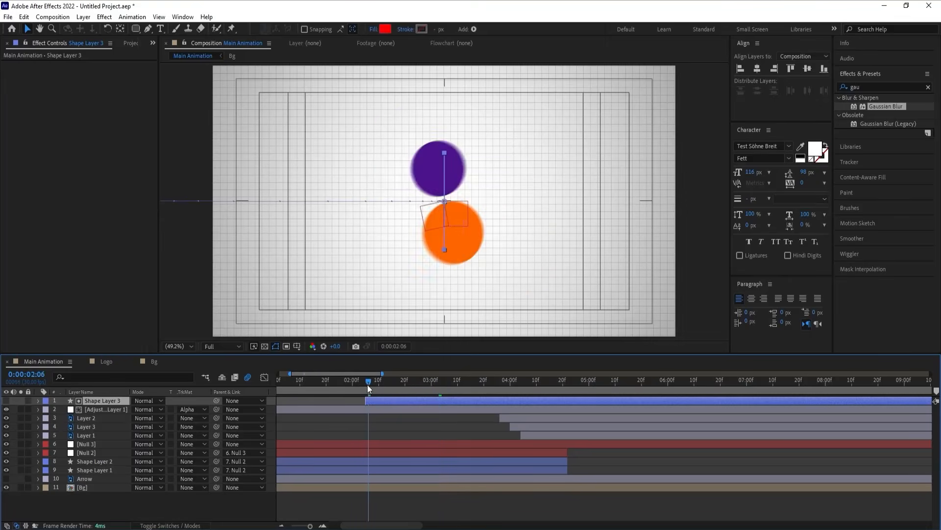
click(330, 408)
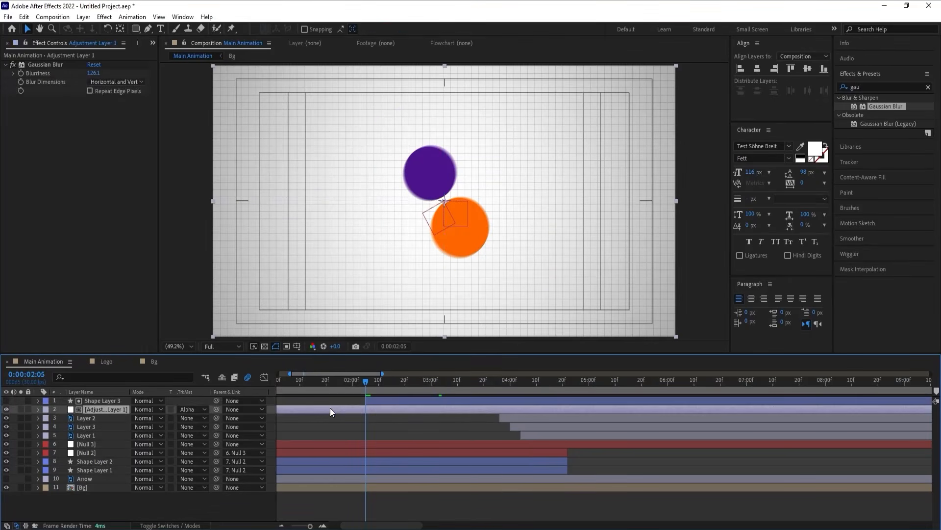
key(apostrophe)
key(space)
key(space)
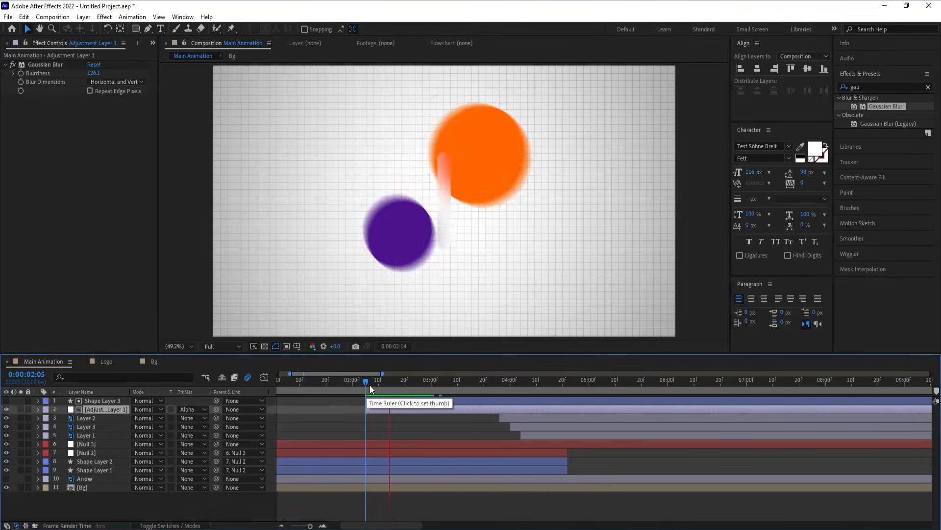
key(apostrophe)
click(389, 425)
- Duplicate Shape Layer 3, place the copy directly below the adjustment layer and turn on its visibility
click(102, 400)
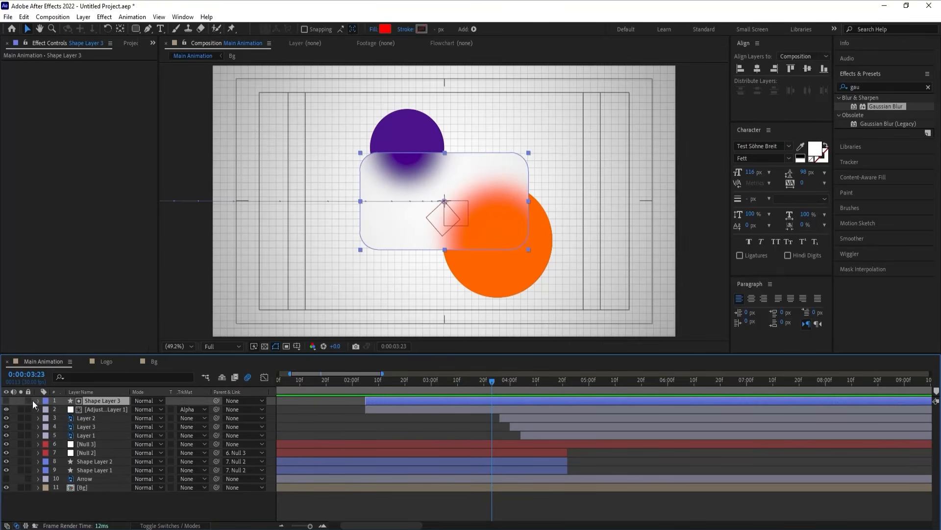
key(ctrl+d)
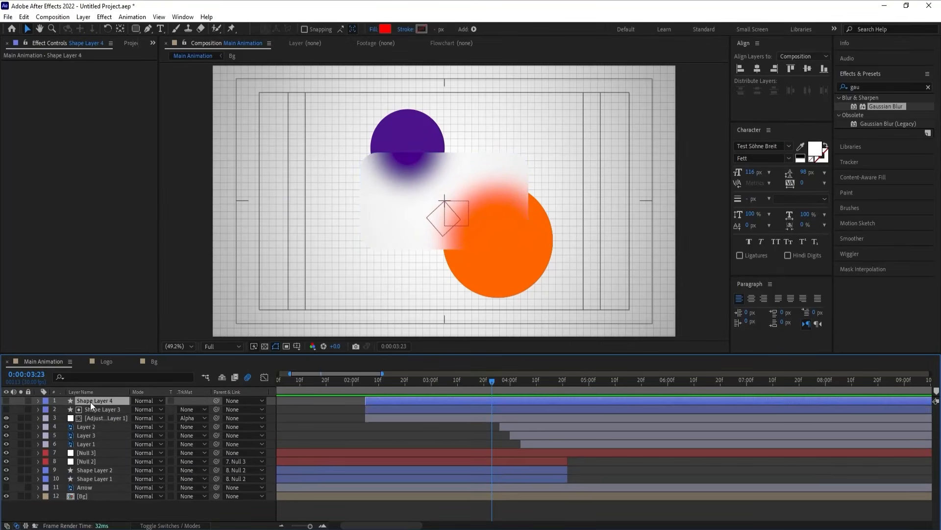
drag(90, 401, 104, 425)
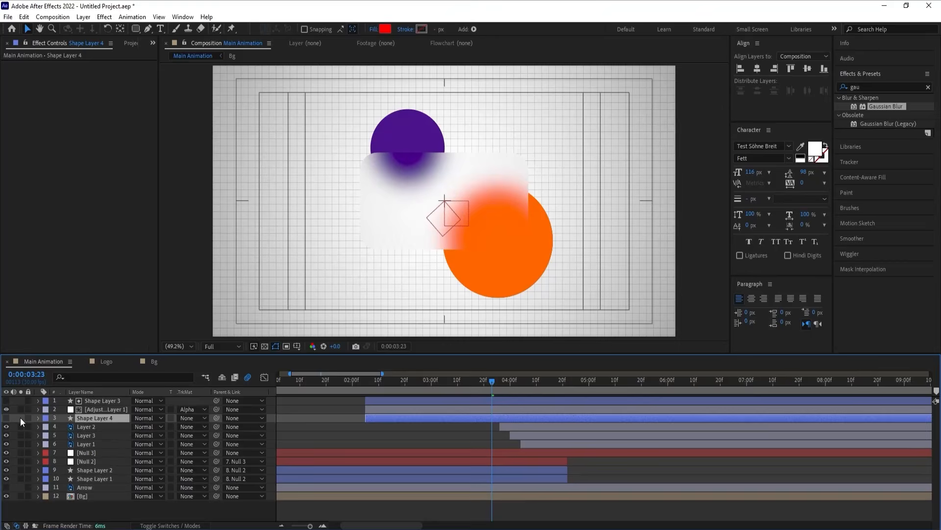
click(7, 417)
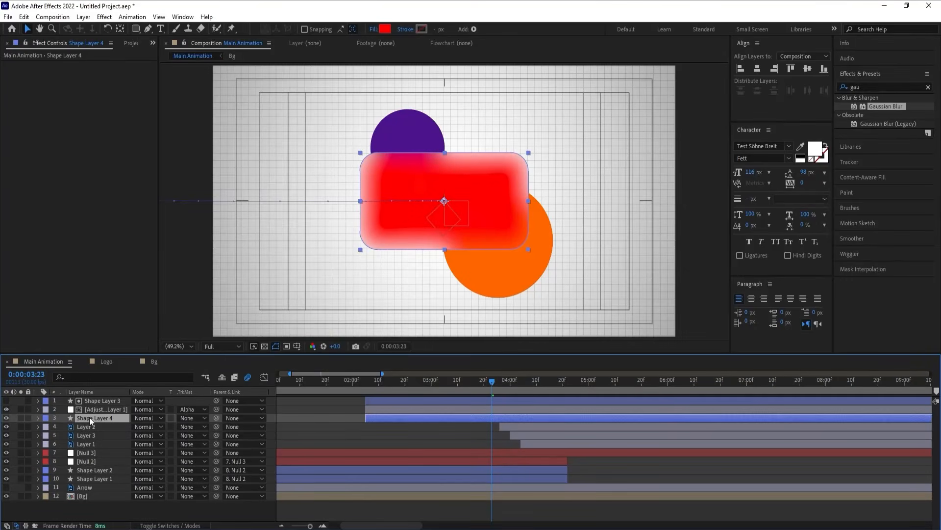
- Rename the duplicated shape layer as Shadow
key(Return)
text(Shadow)
key(Return)
- Apply the CC Radial Fast Blur effect to the Shadow layer
click(869, 87)
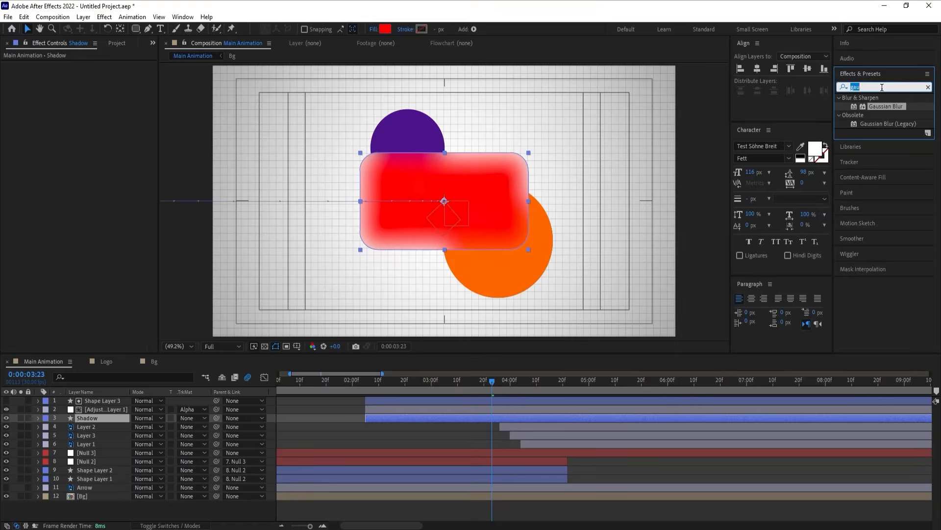
text(cc r)
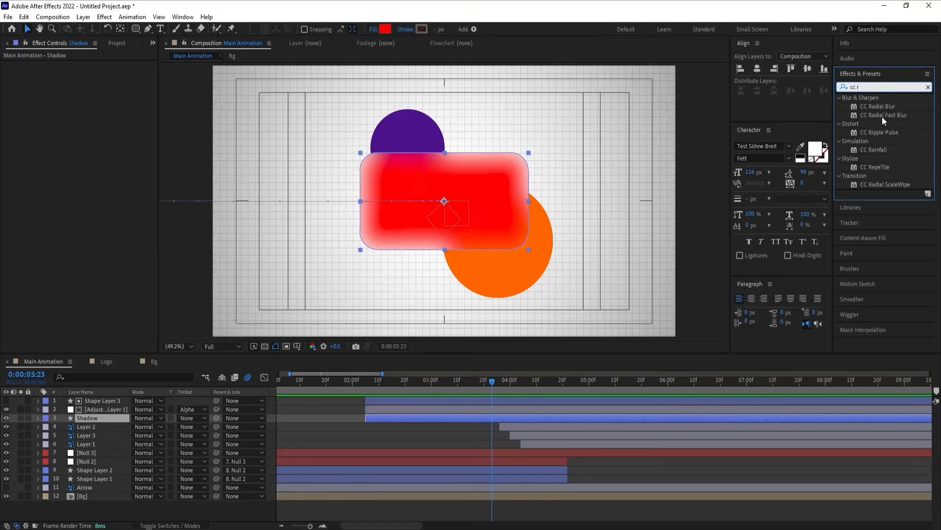
double_click(881, 116)
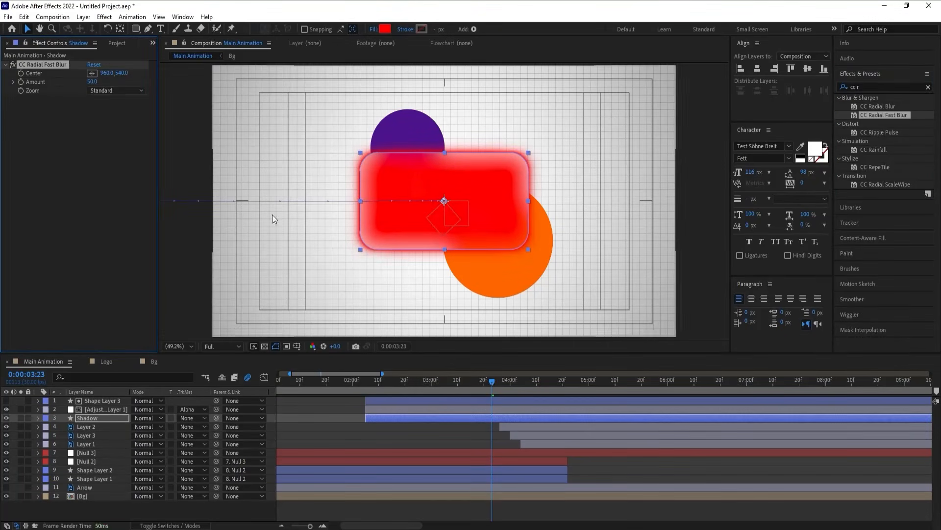
- Change the Shadow layer's fill color to black
click(107, 417)
click(388, 28)
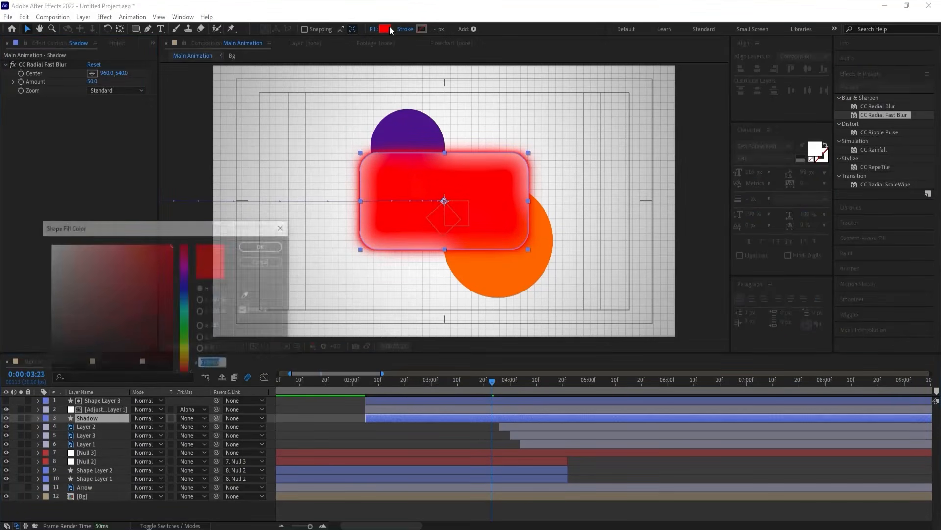
drag(114, 308, 8, 438)
key(Return)
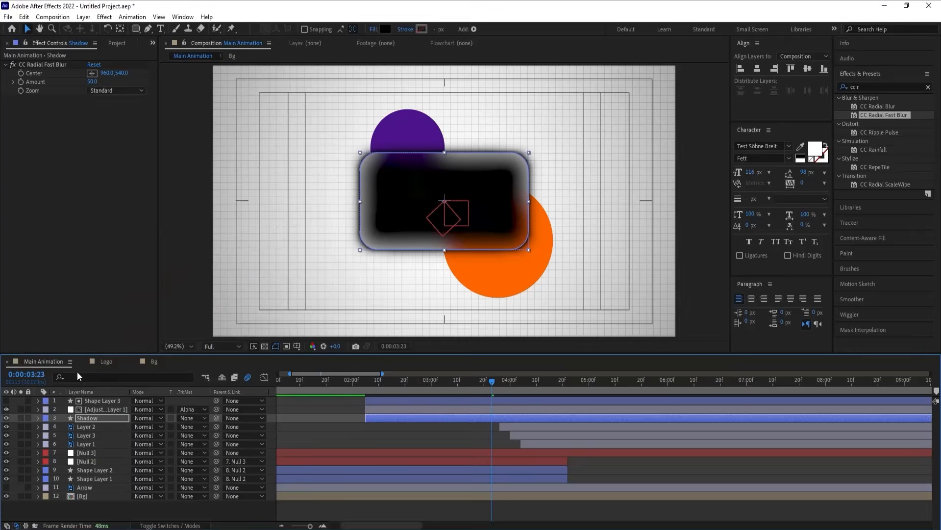
- Set the Shadow layer's CC Radial Fast Blur amount to 99
click(93, 83)
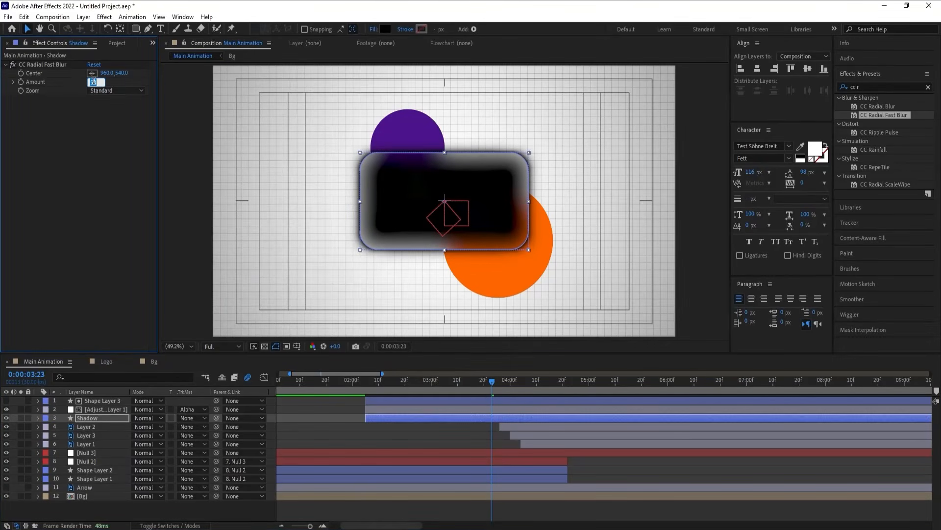
text(90)
key(Return)
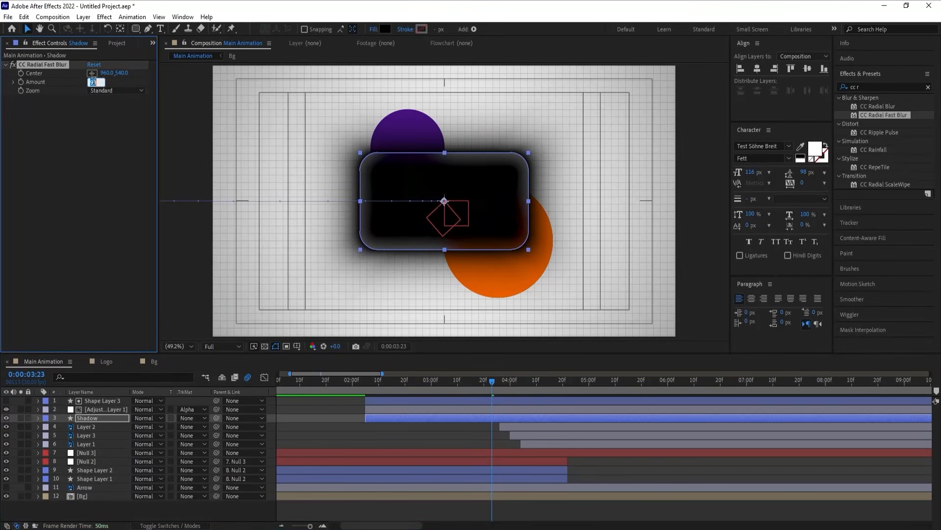
key(Return)
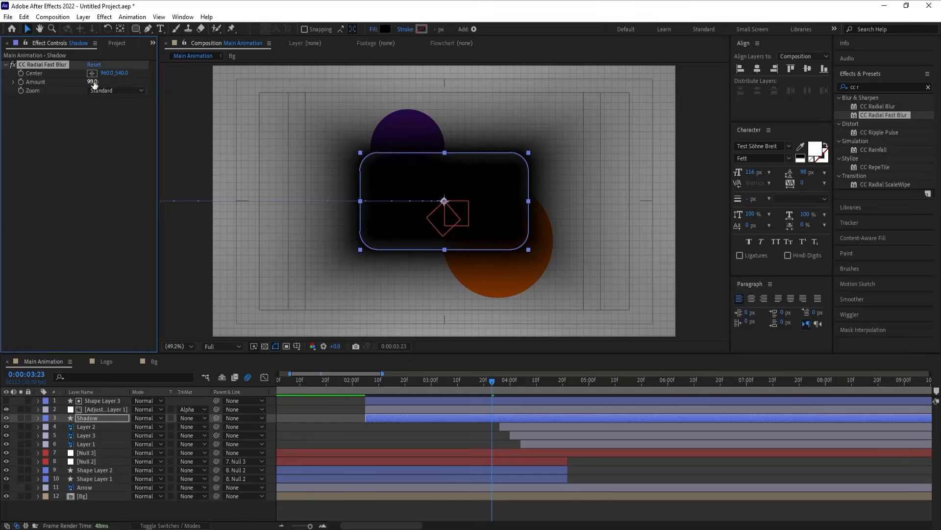
- Move the radial blur's center to about 309, 118, near the composition's upper-left corner
click(92, 73)
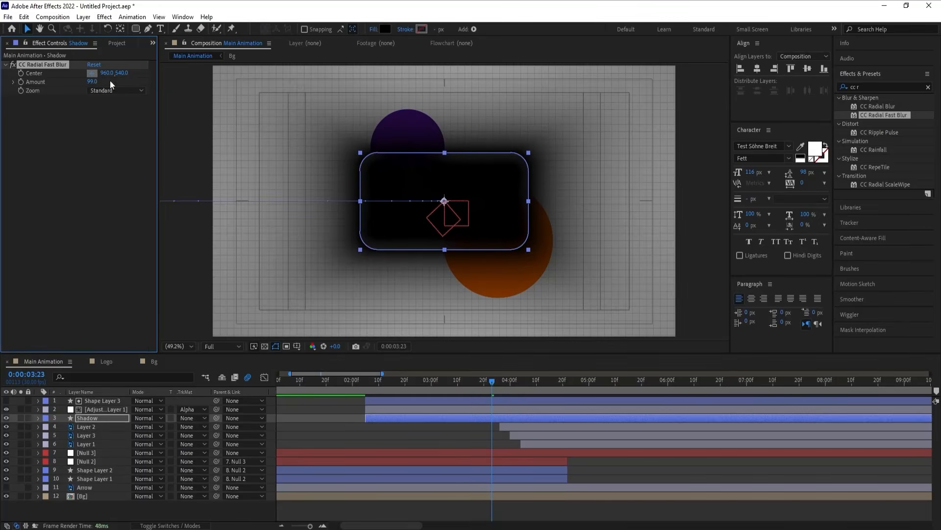
click(314, 125)
drag(315, 126, 288, 95)
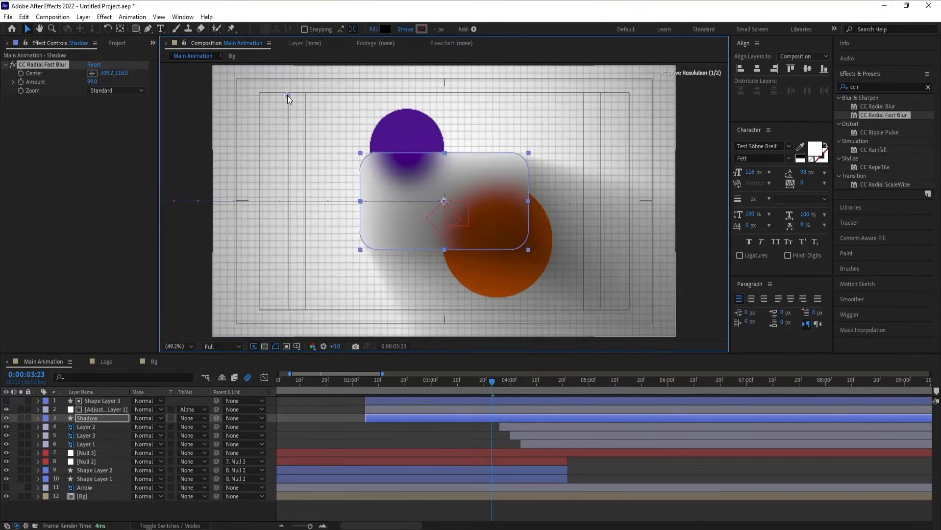
- Change the Shadow layer's fill color to muted purple 472E63 and set its opacity to 61%
click(105, 416)
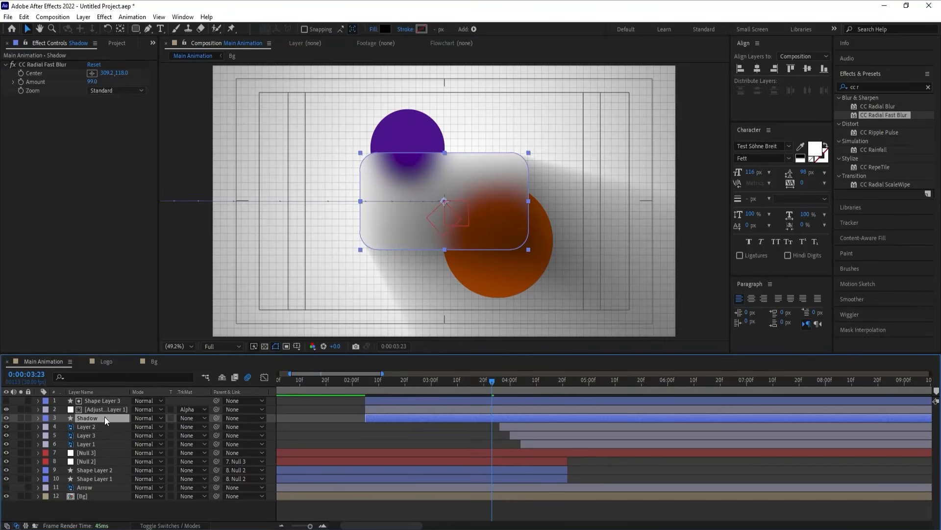
click(385, 30)
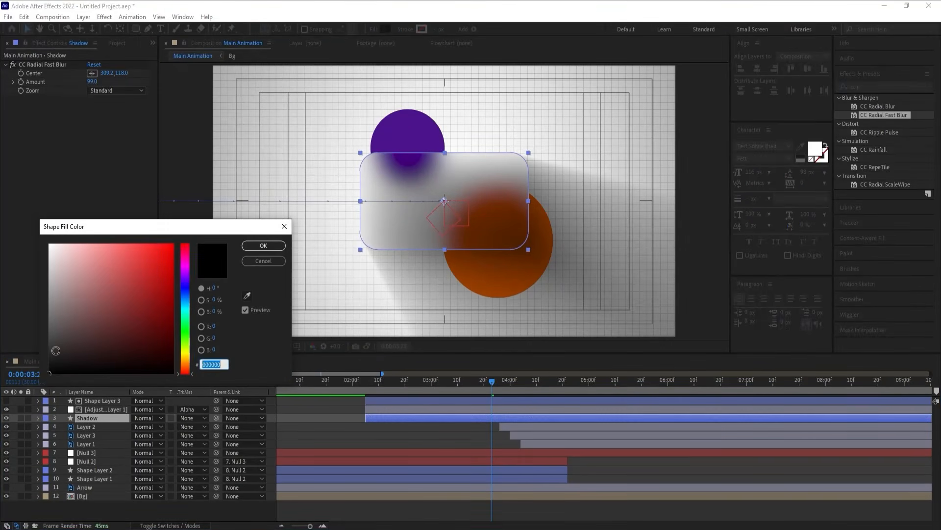
click(46, 343)
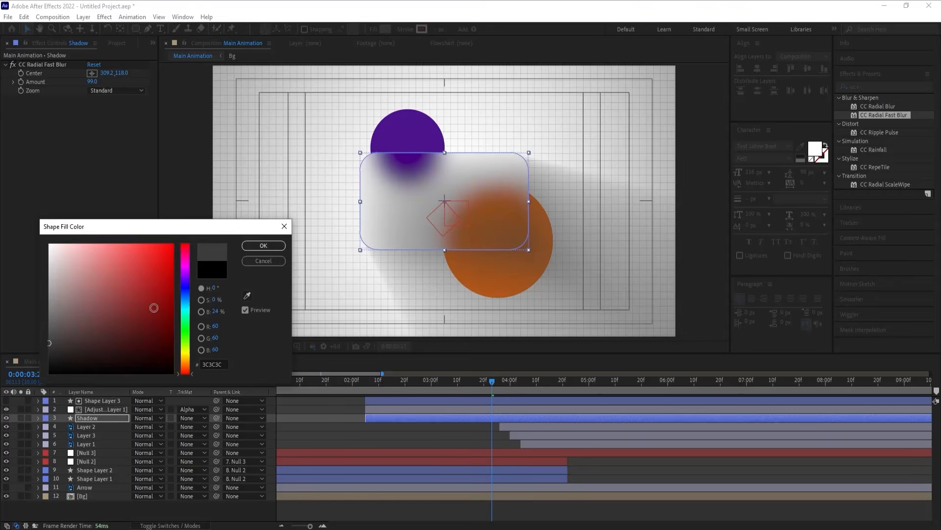
click(187, 298)
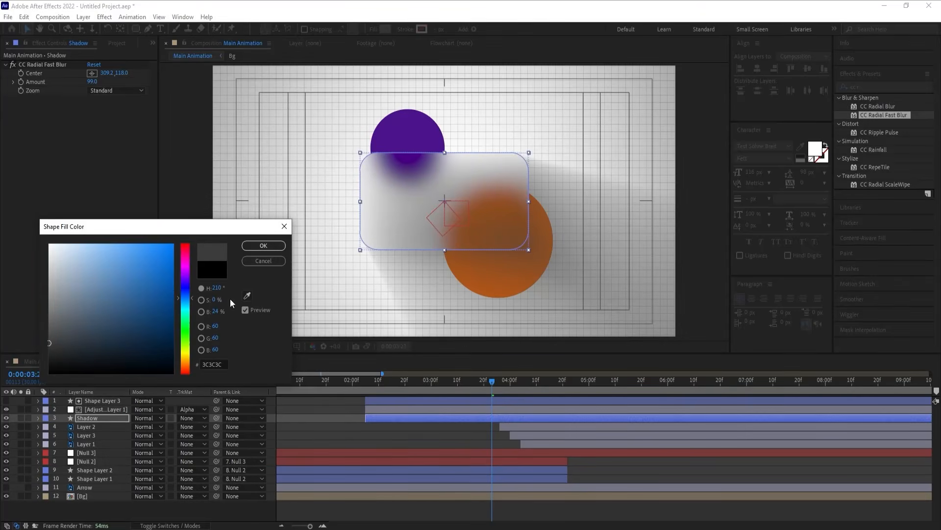
click(185, 277)
click(155, 302)
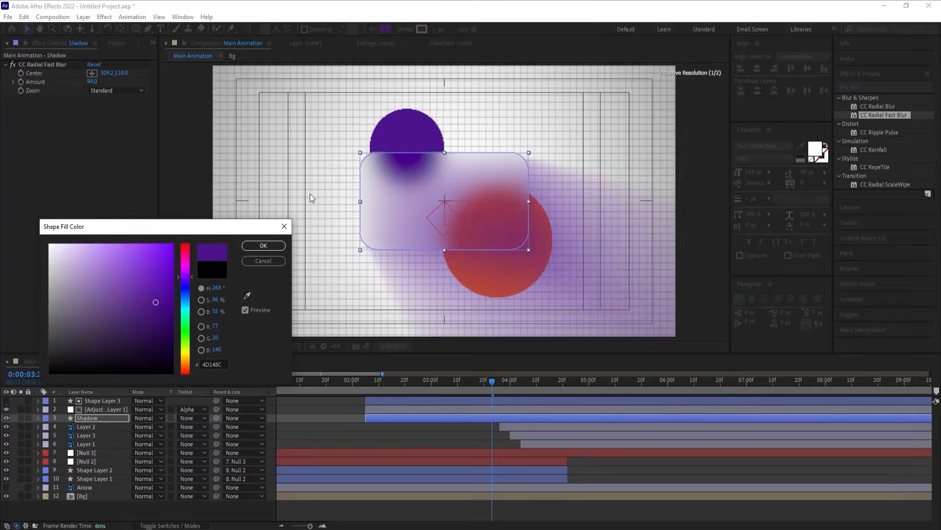
drag(151, 296, 116, 323)
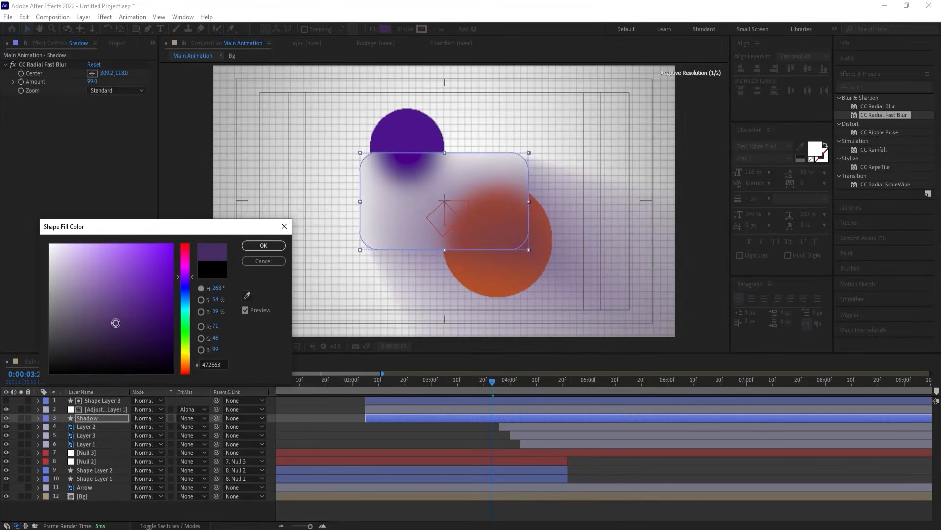
click(251, 247)
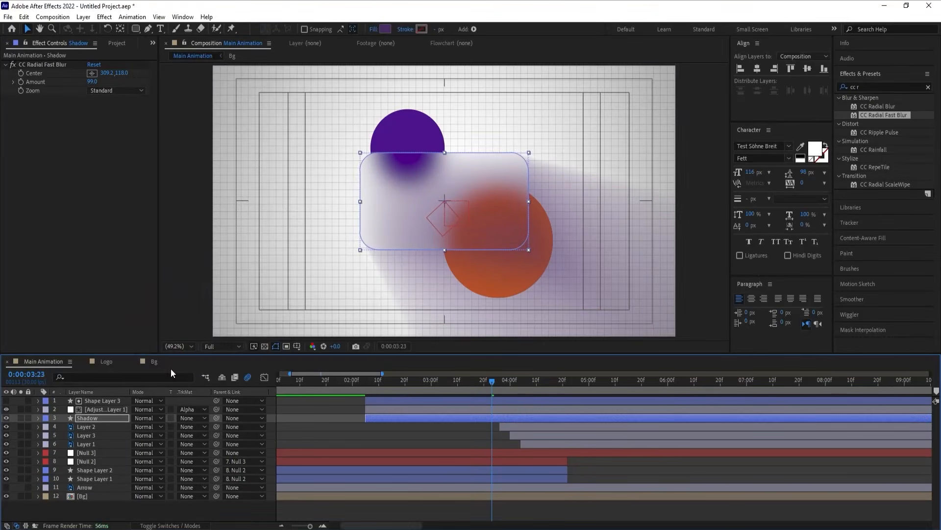
key(t)
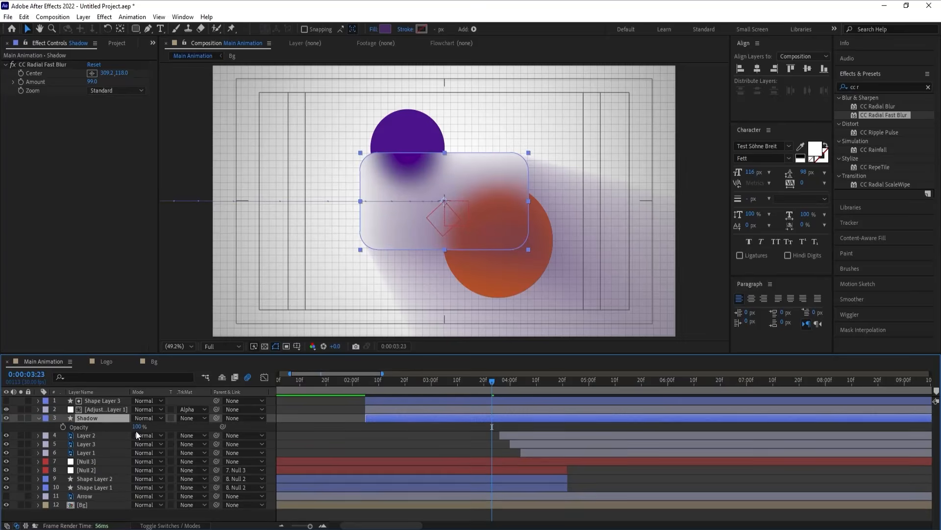
drag(134, 426, 119, 427)
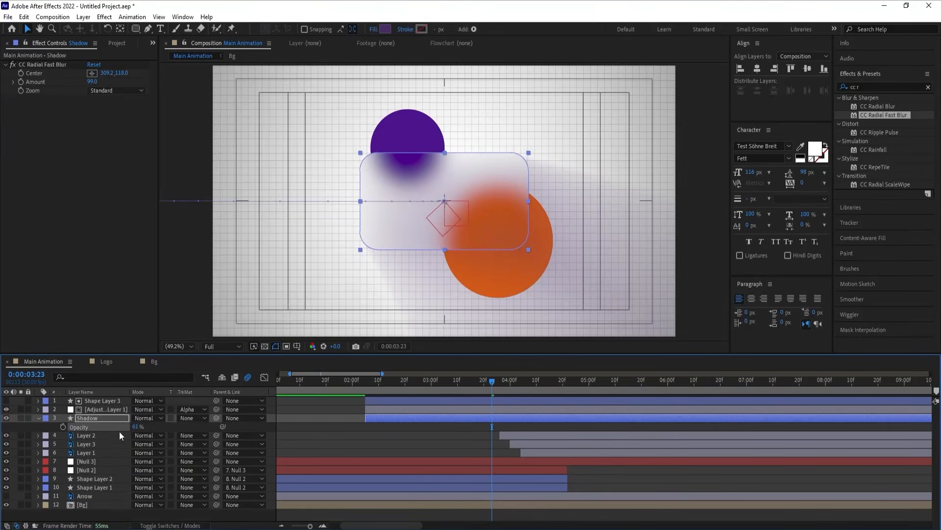
- Duplicate the Shadow layer and remove the CC Radial Fast Blur effect from the copy
click(87, 418)
key(ctrl+d)
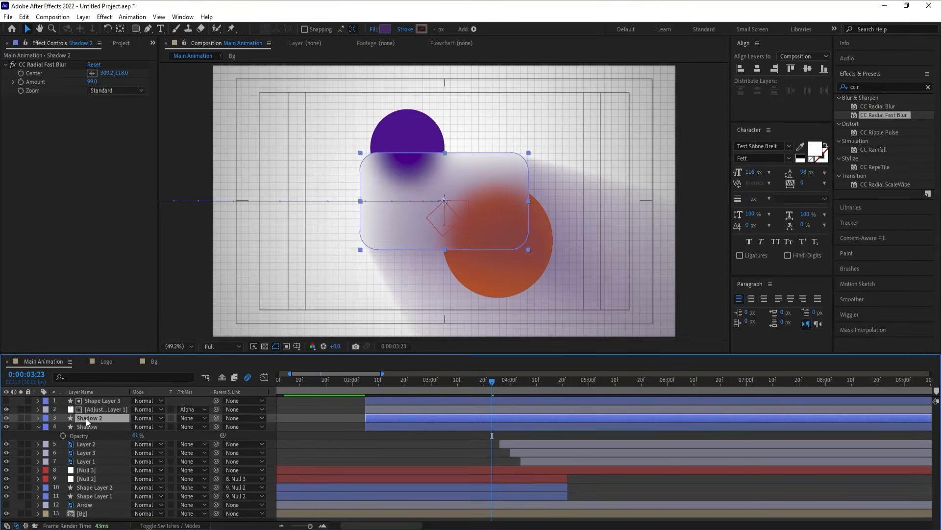
click(46, 65)
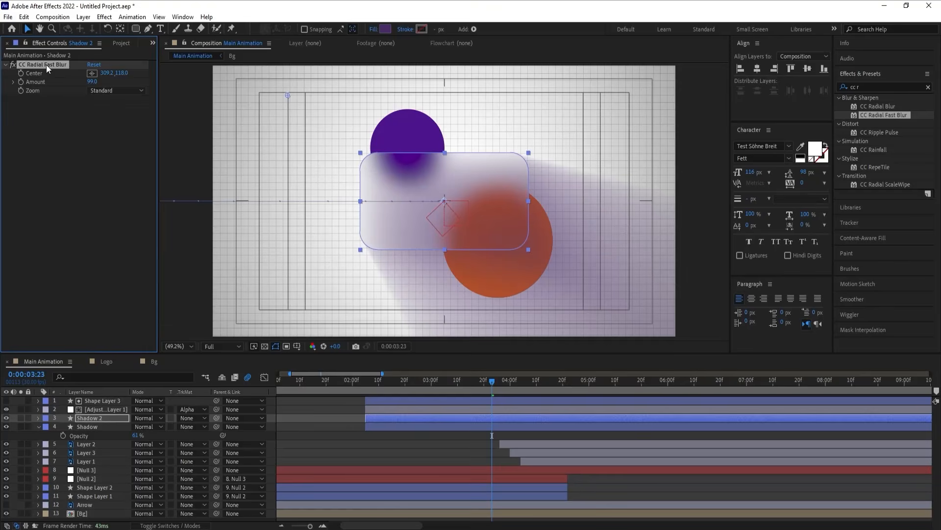
key(Delete)
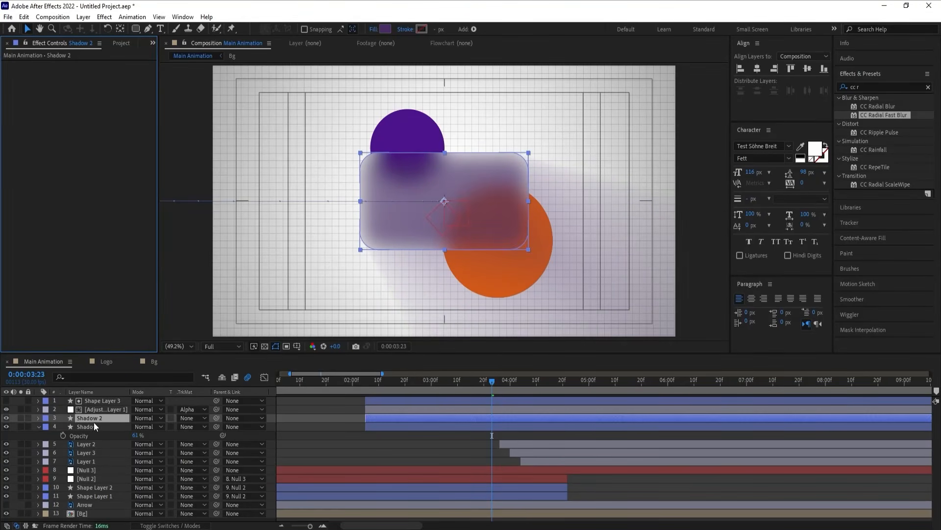
- Rename the duplicated layer "Shadow mask" and use it as the Shadow layer's alpha inverted matte
key(Return)
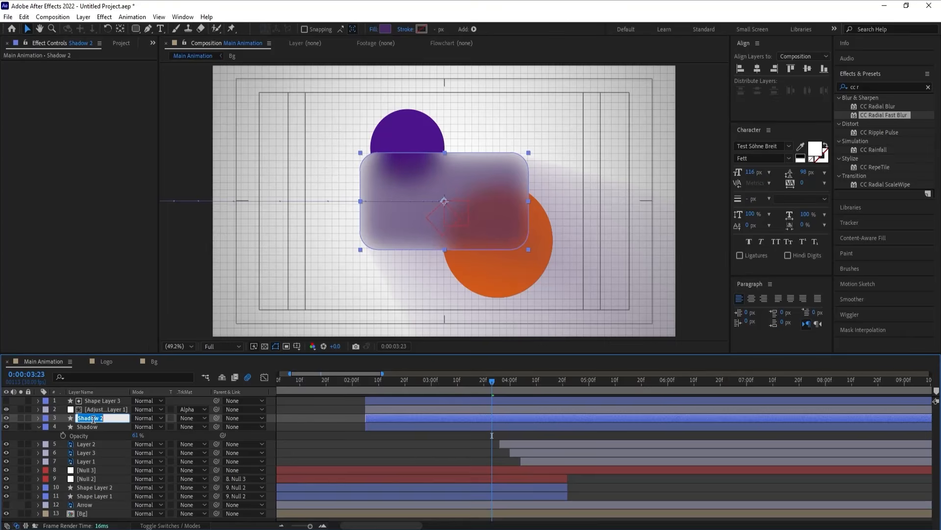
key(Right)
key(Return)
click(192, 426)
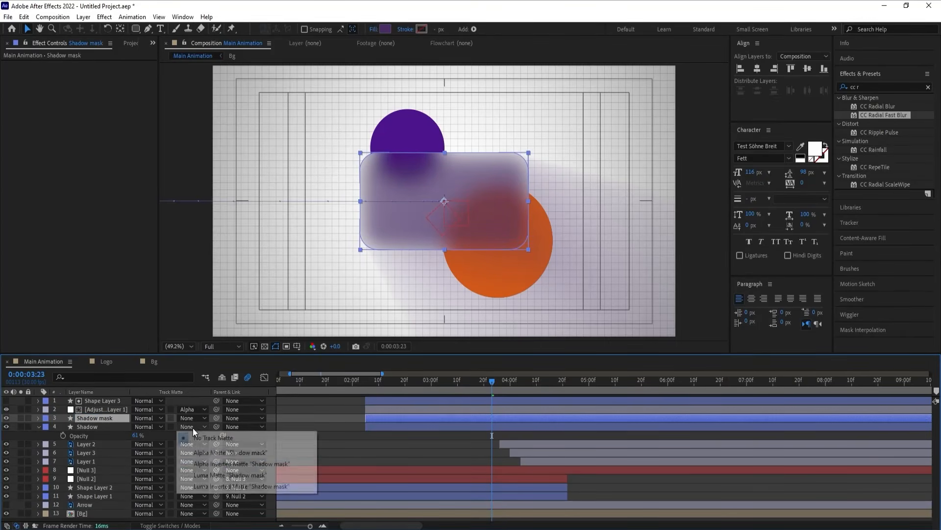
click(207, 463)
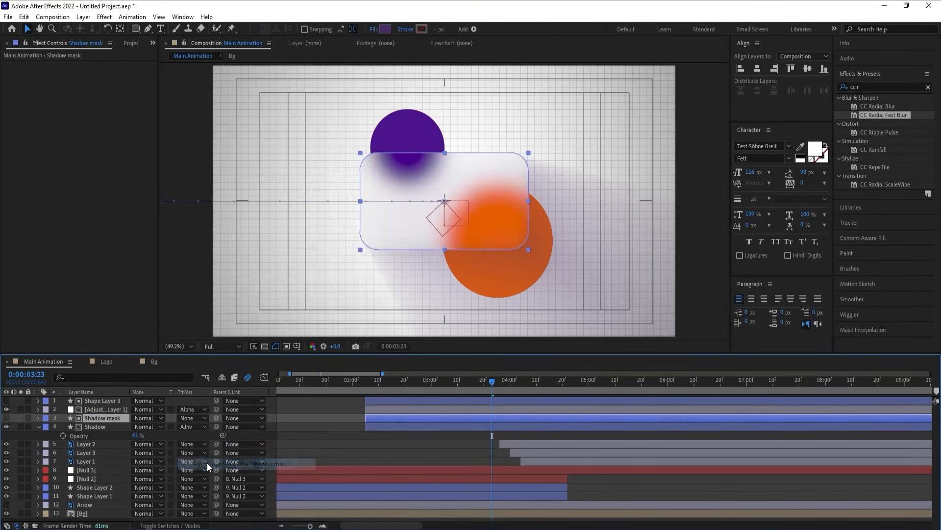
- Inspect the glass panel and its shadow in an enlarged composition view, and preview the animation from the beginning
click(334, 401)
key(grave)
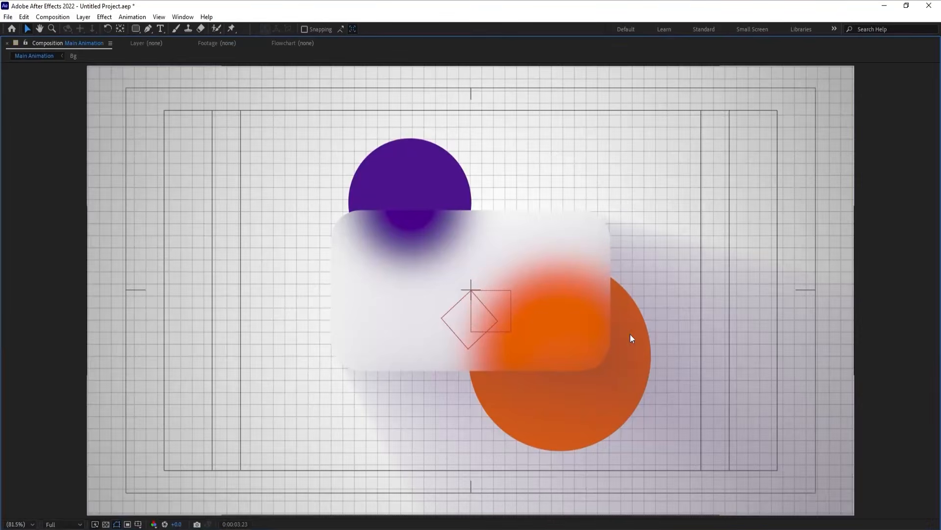
key(grave)
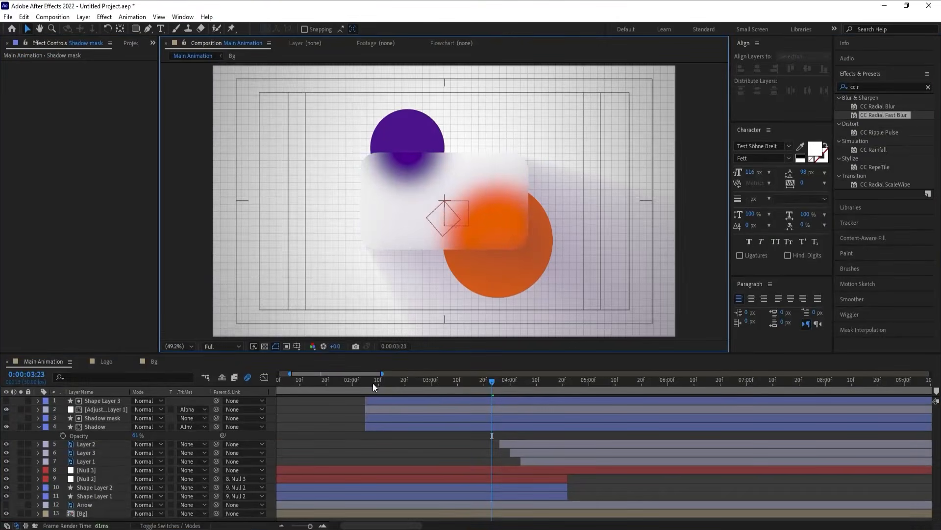
drag(373, 383, 216, 395)
key(space)
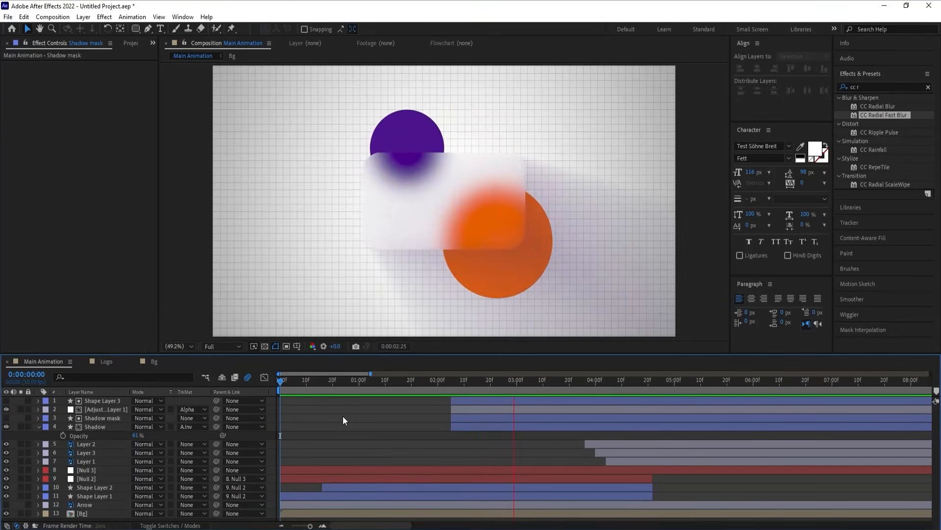
key(space)
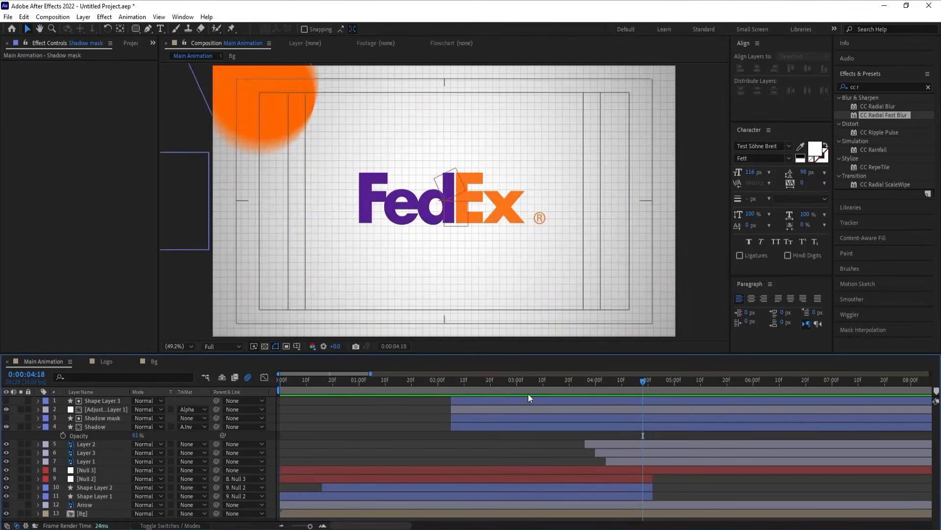
key(space)
- Move the Arrow layer to the top of the layer stack and turn on visibility for it and the adjustment layer
drag(594, 378, 435, 386)
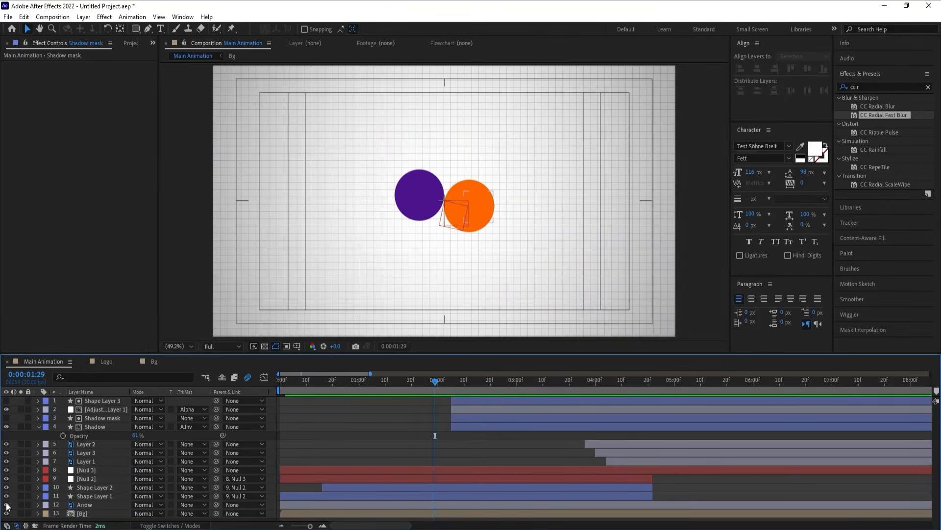
click(93, 504)
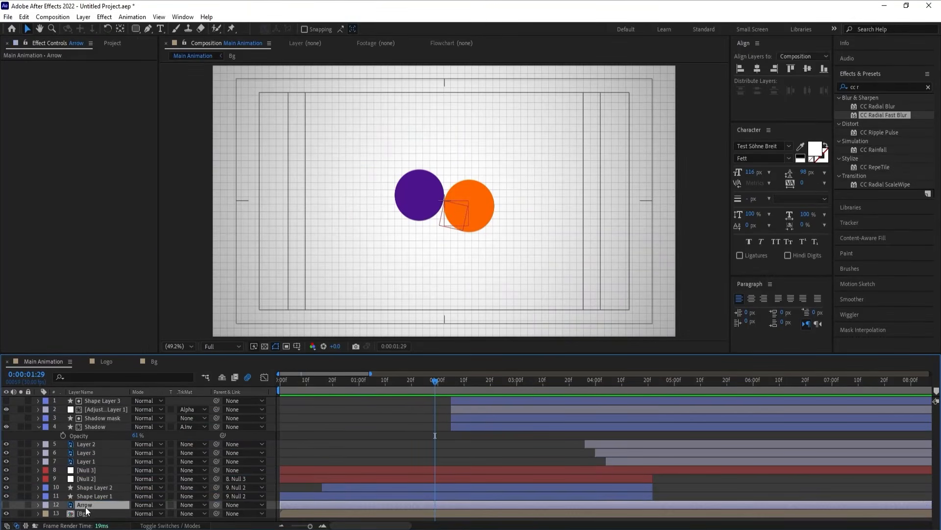
drag(86, 507, 96, 399)
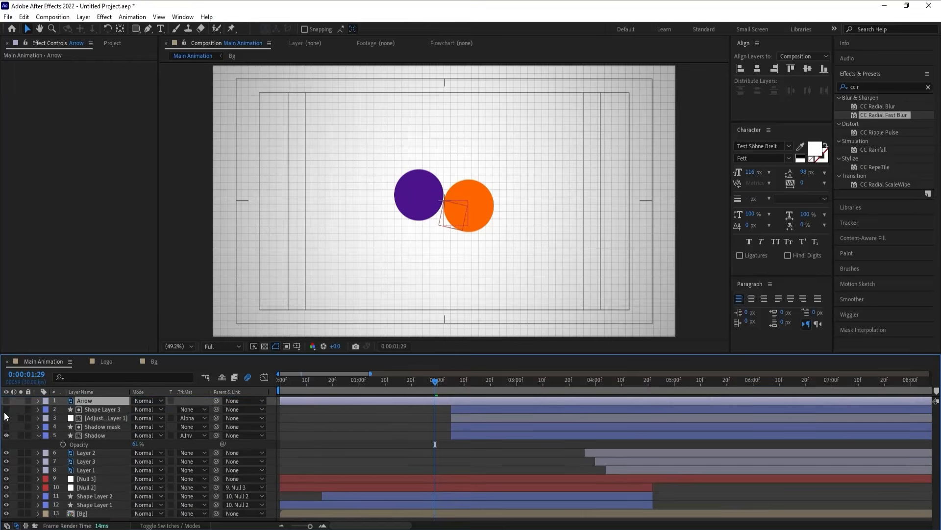
click(5, 417)
click(6, 400)
- Preview up to 0:00:03:08 and move the arrow to the center of the glass panel
key(space)
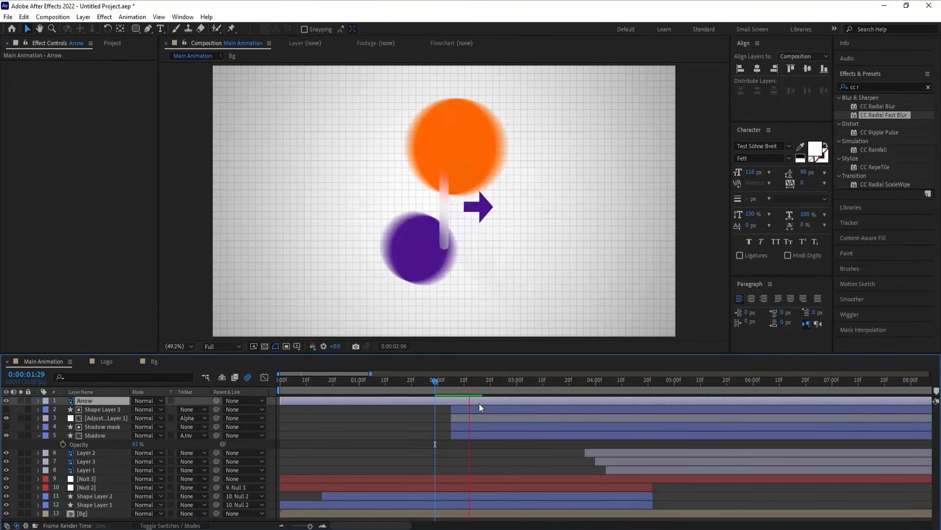
key(space)
click(478, 215)
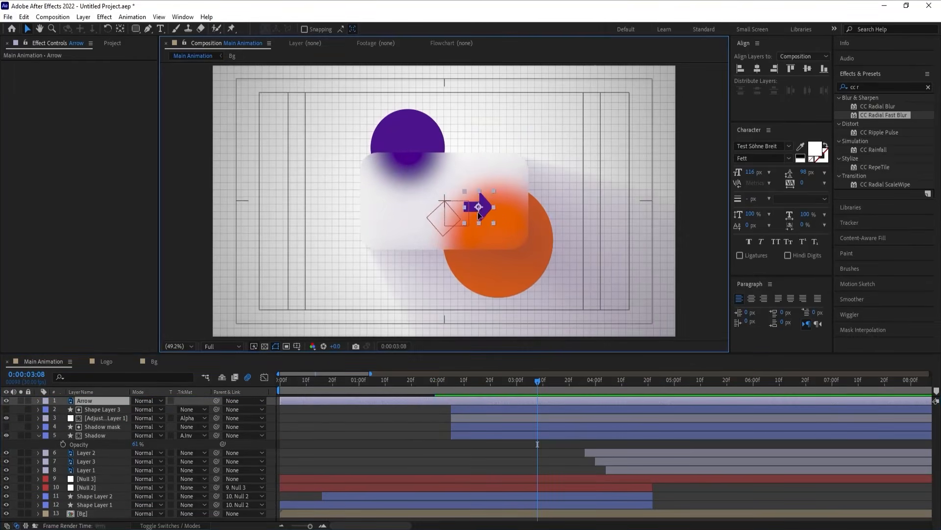
drag(478, 214, 446, 211)
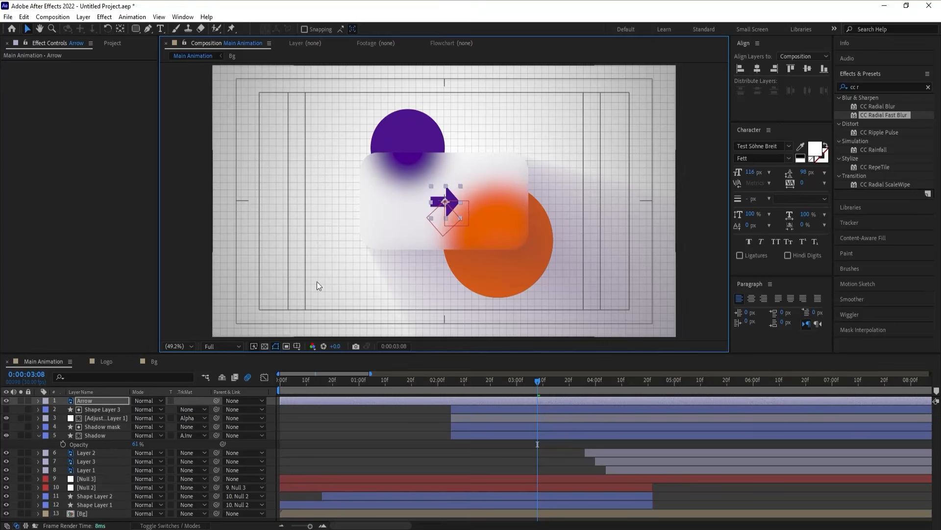
- Scale the Arrow layer to 68% and trim its start to 0:00:03:08
key(s)
drag(143, 409, 149, 409)
key(alt+bracketleft)
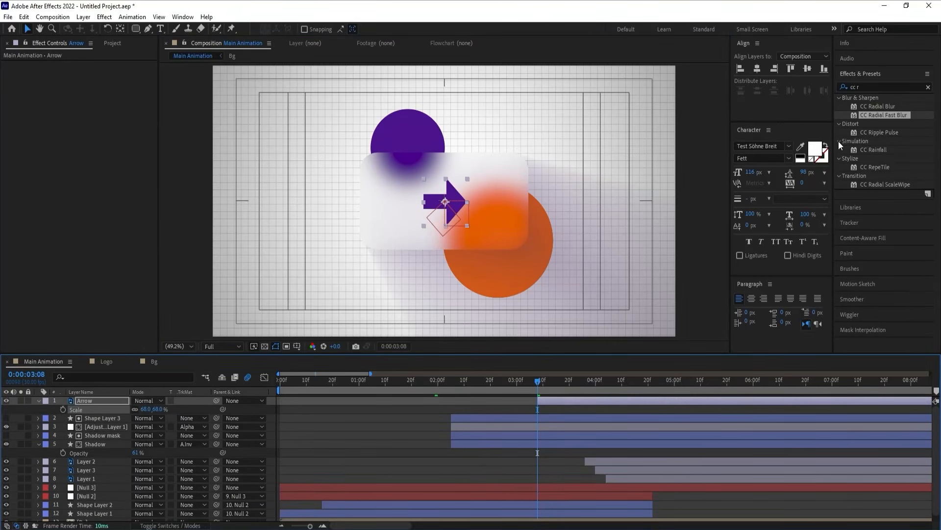
- Apply the Fill effect to the Arrow layer and sample white as its color
click(869, 87)
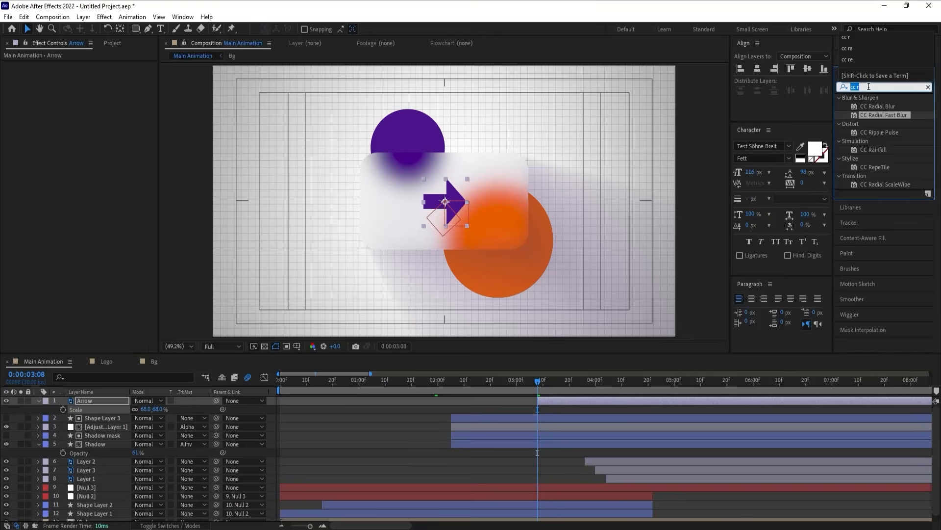
text(fil)
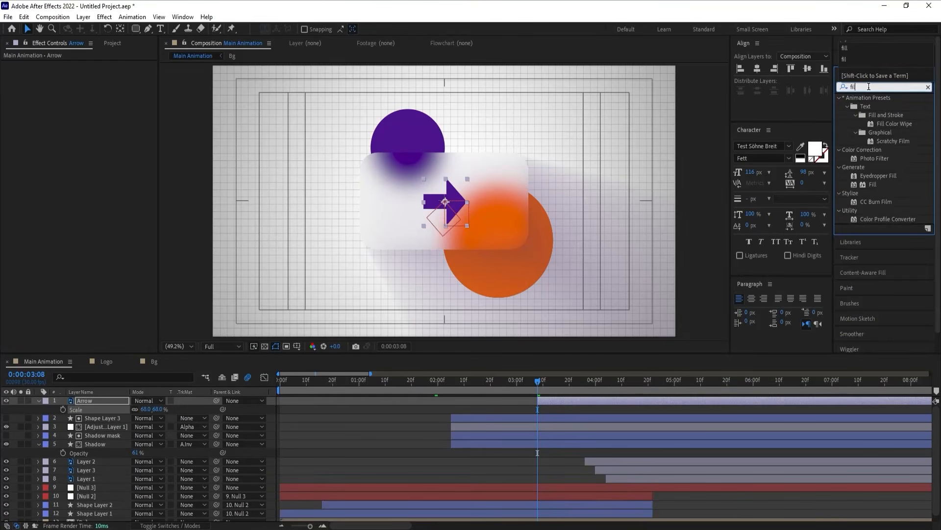
double_click(873, 184)
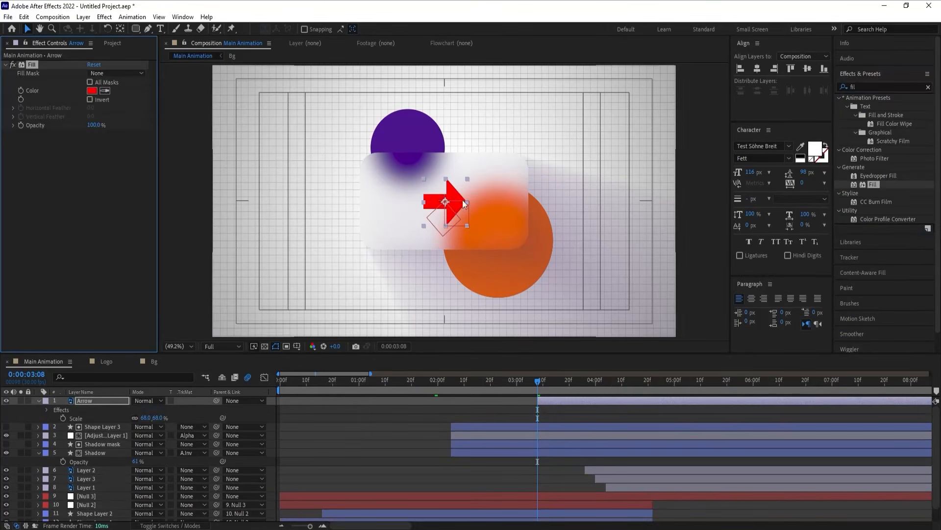
click(105, 91)
click(262, 12)
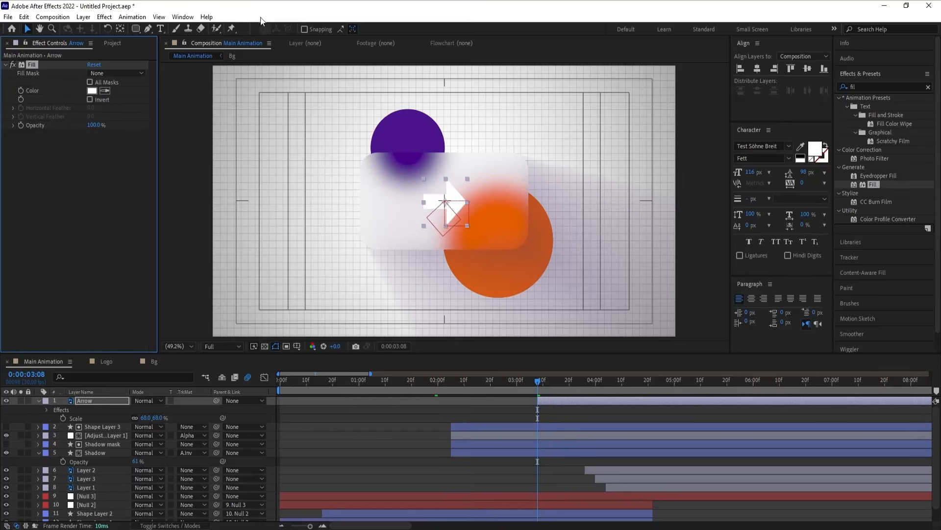
- Compare the arrow's look with the white Fill effect on and off, leaving the effect enabled
click(460, 419)
key(grave)
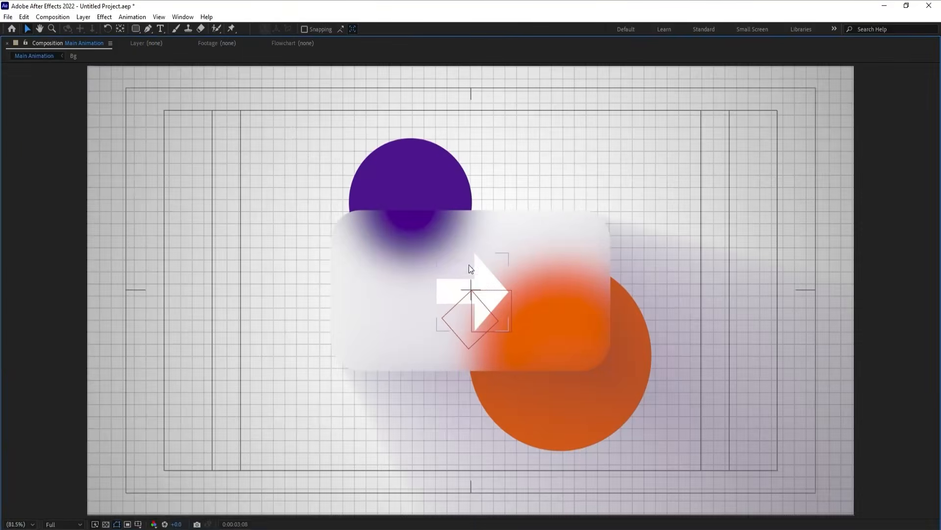
click(486, 283)
key(grave)
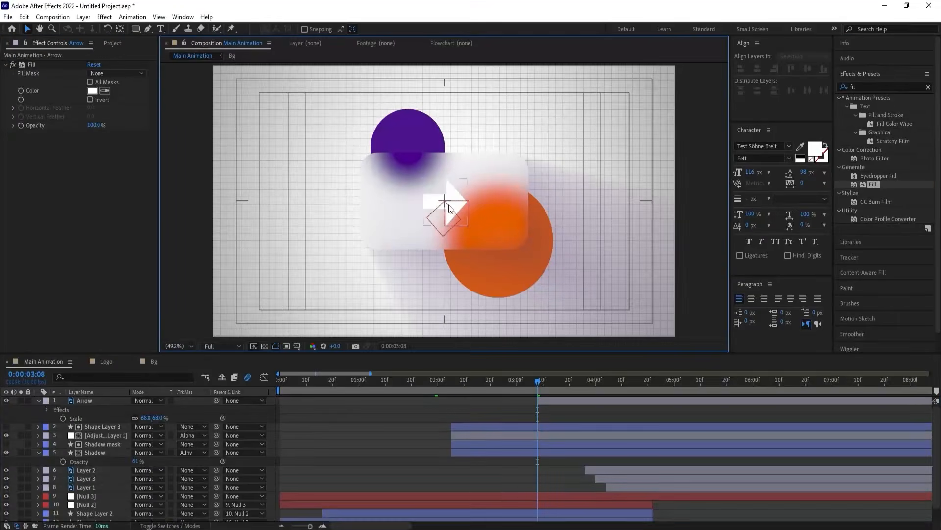
click(13, 65)
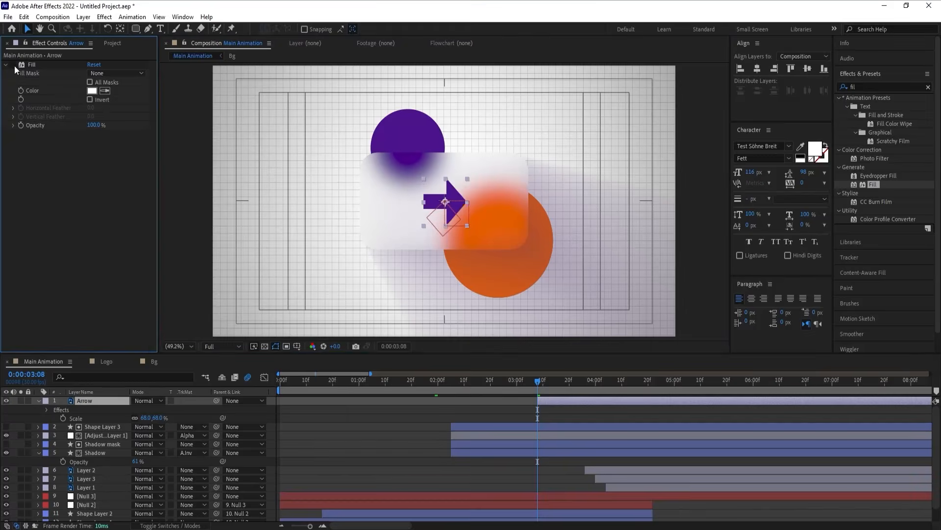
key(grave)
key(grave)
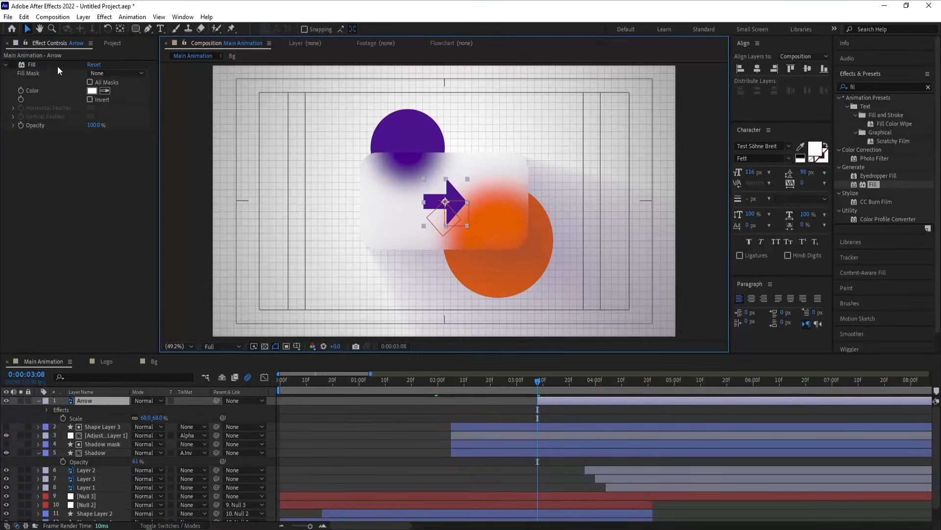
click(13, 65)
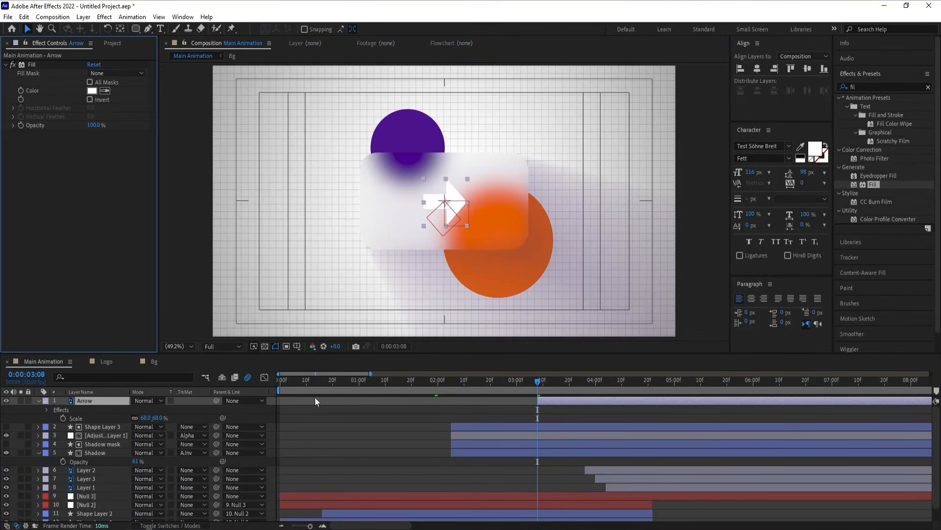
- Trim the Arrow layer's start to 0:00:02:10 and keyframe its Position there at -97.1, 543.5, outside the frame's left edge
drag(520, 383, 465, 382)
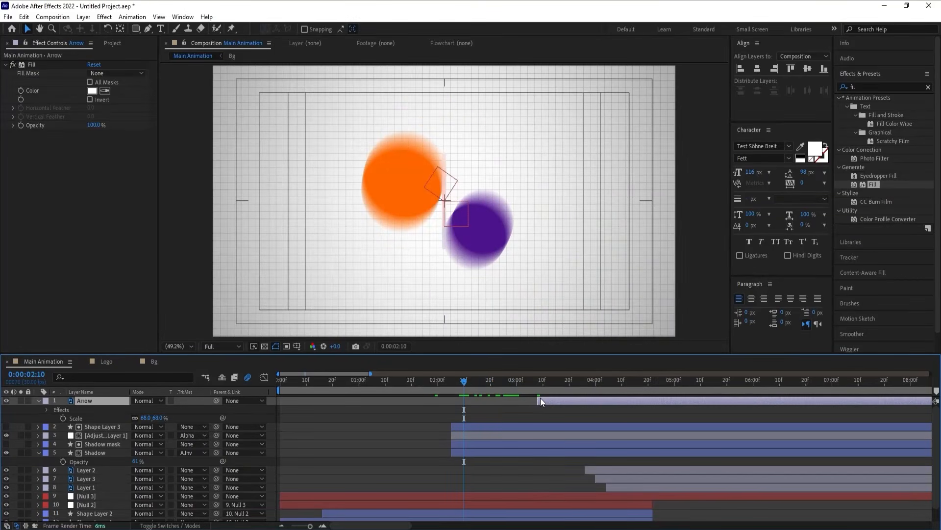
key(alt+bracketleft)
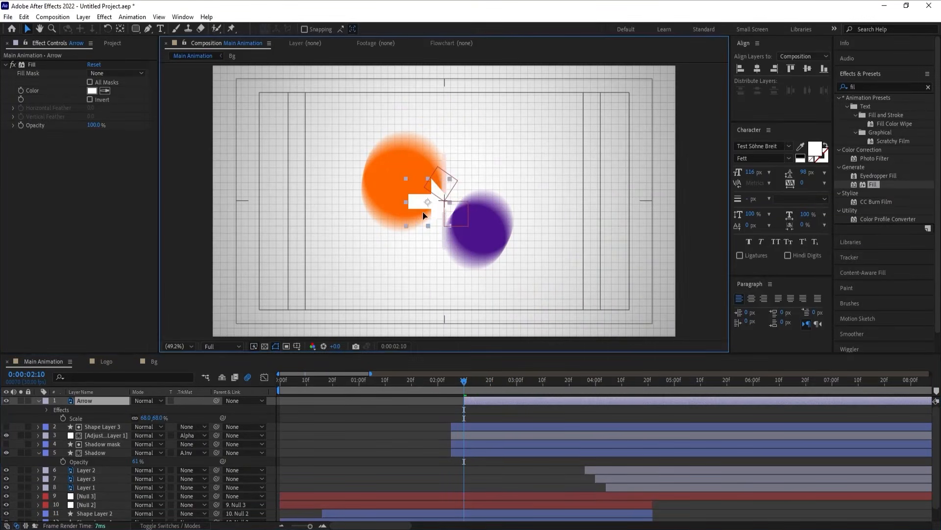
drag(425, 215, 195, 222)
key(p)
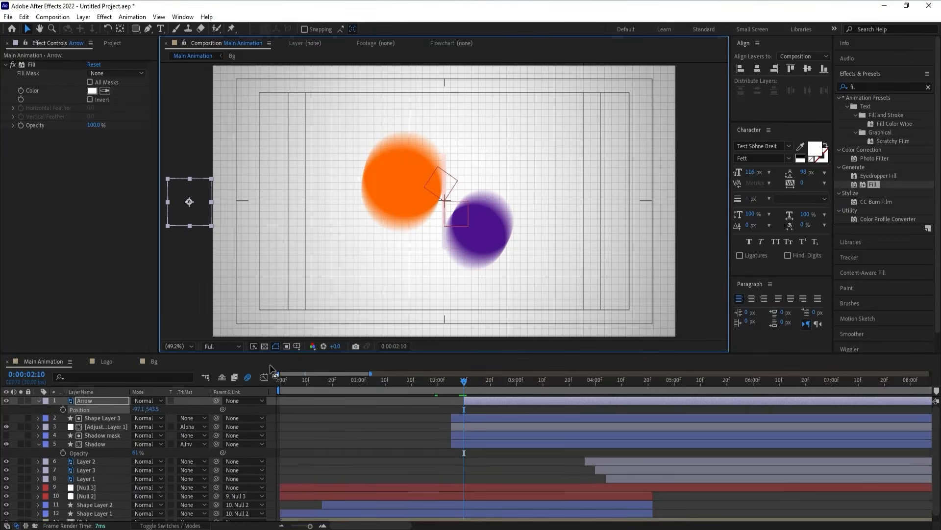
click(62, 410)
- Center the arrow horizontally in the composition as its second Position keyframe, place that keyframe at 0:00:03:11 and preview the slide-in
key(space)
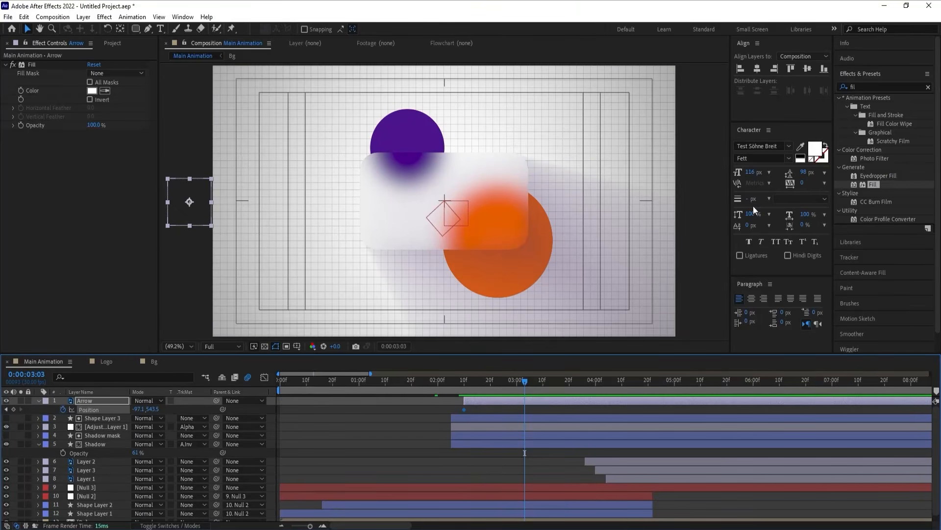
click(757, 71)
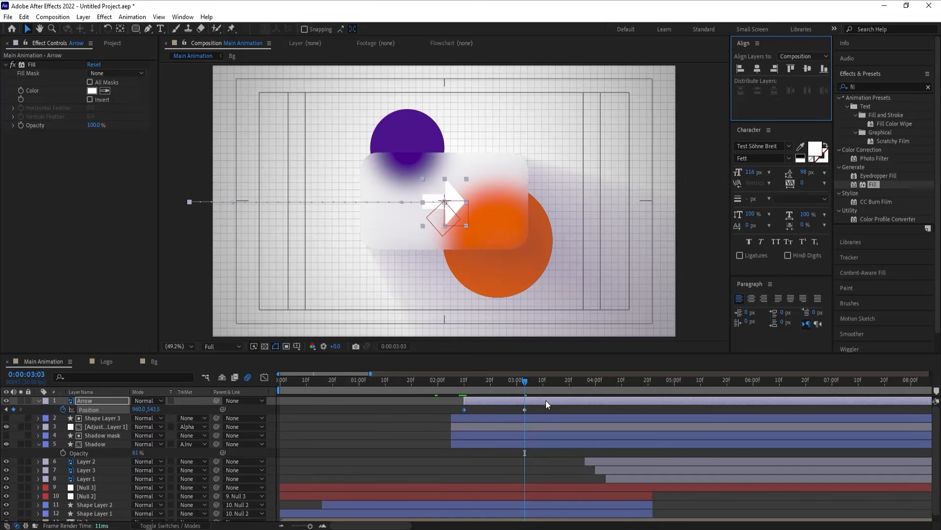
click(529, 381)
drag(529, 382, 548, 411)
click(457, 384)
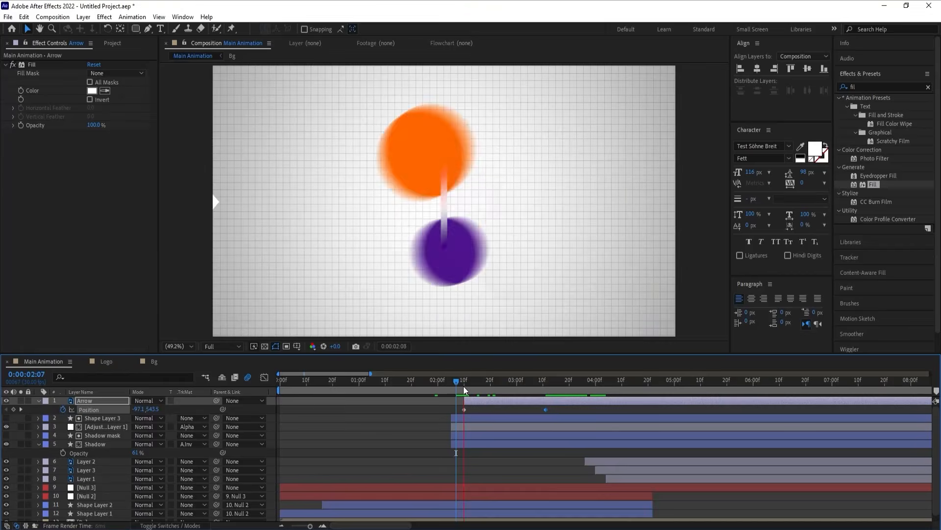
key(space)
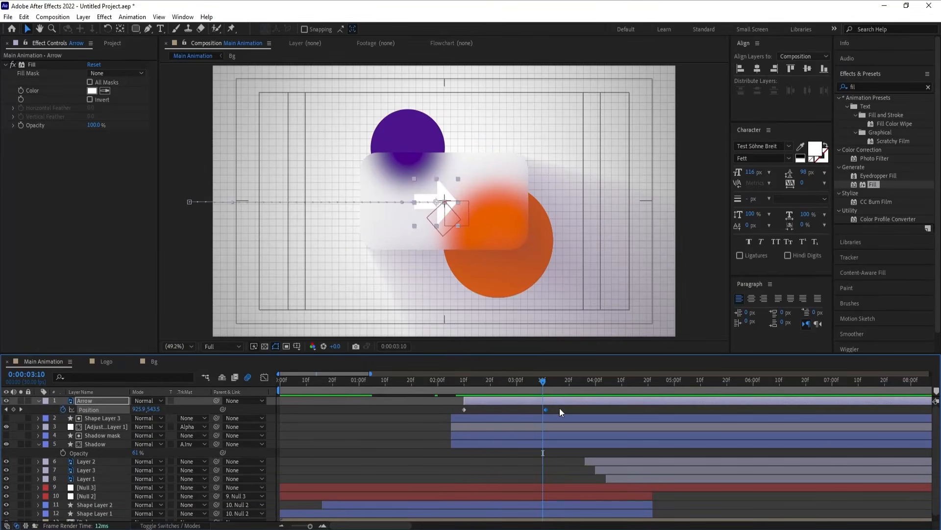
- Apply Easy Ease to both Arrow Position keyframes and shape the speed curve to peak early, with a long slowdown into the center
drag(560, 409, 452, 422)
key(F9)
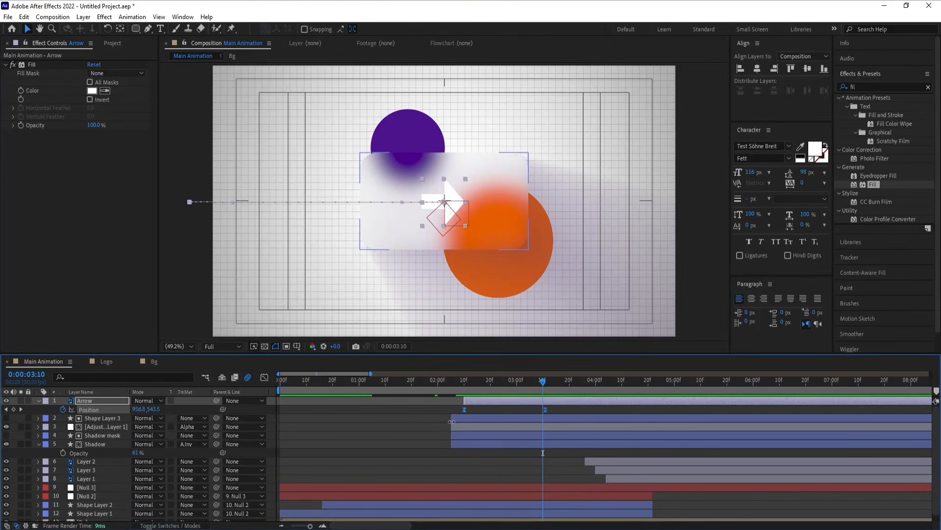
click(264, 377)
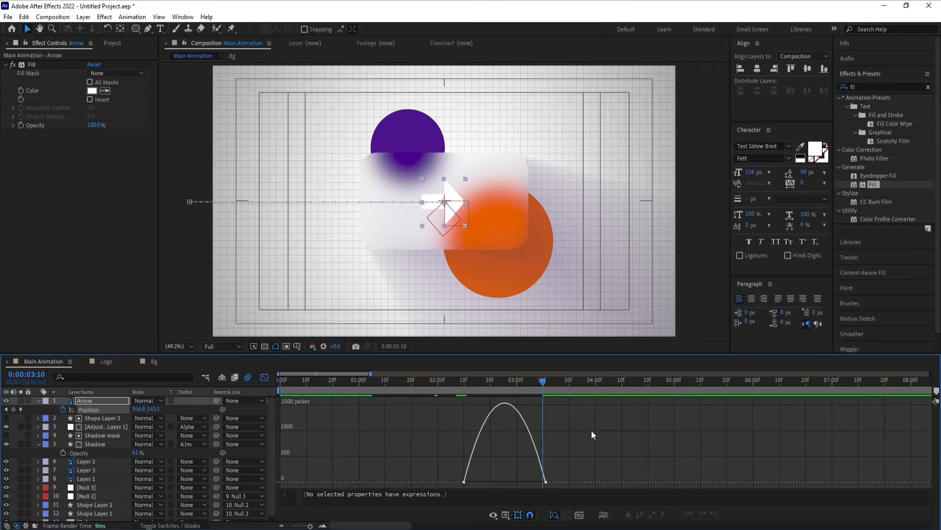
drag(601, 397, 449, 486)
drag(532, 482, 470, 482)
- Preview the arrow's eased slide-in and check how it sits on the panel through about 0:00:03:29
click(457, 380)
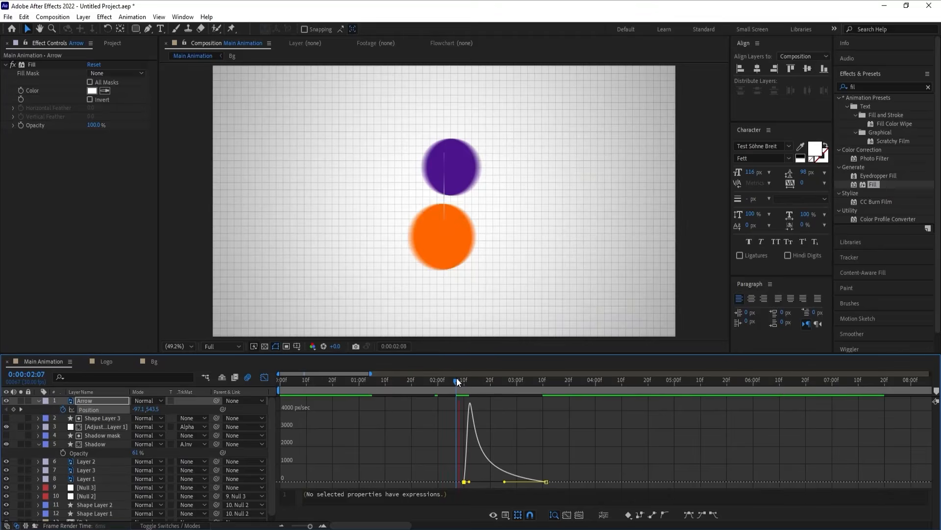
key(space)
key(space)
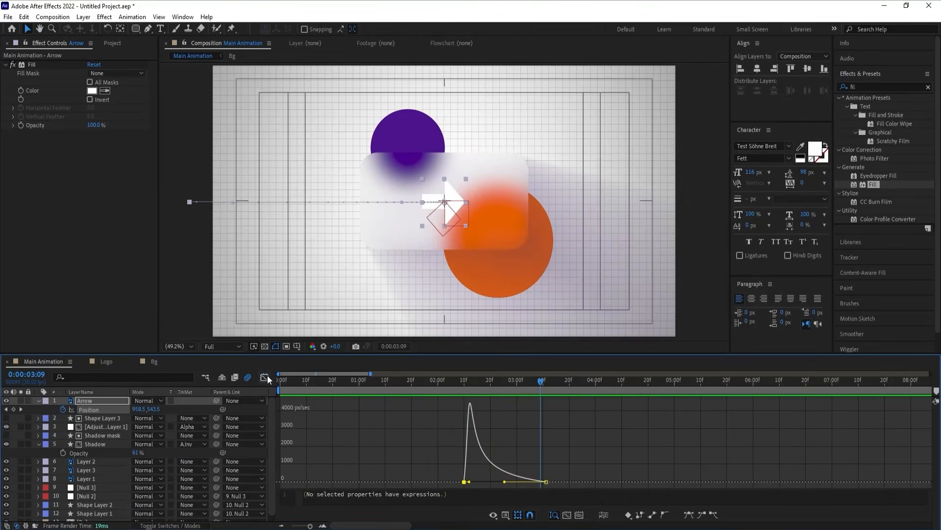
click(265, 377)
click(534, 409)
key(space)
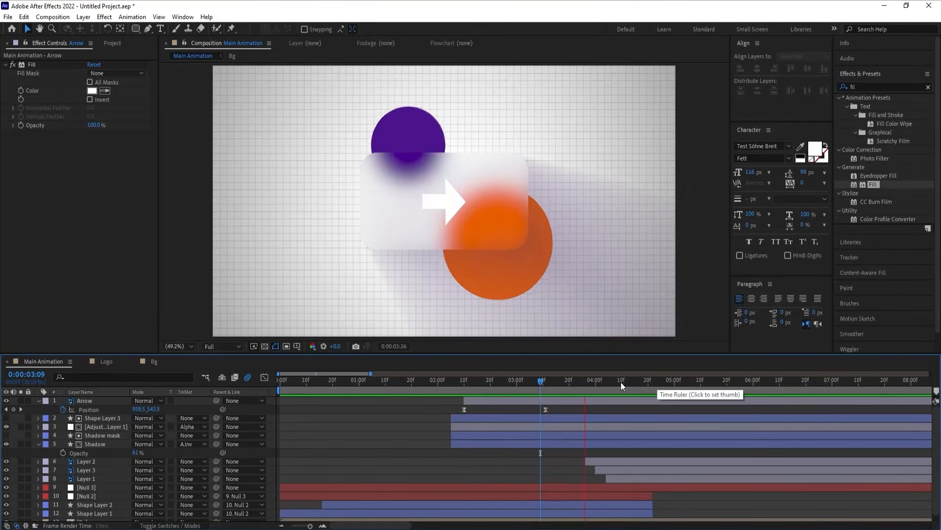
key(space)
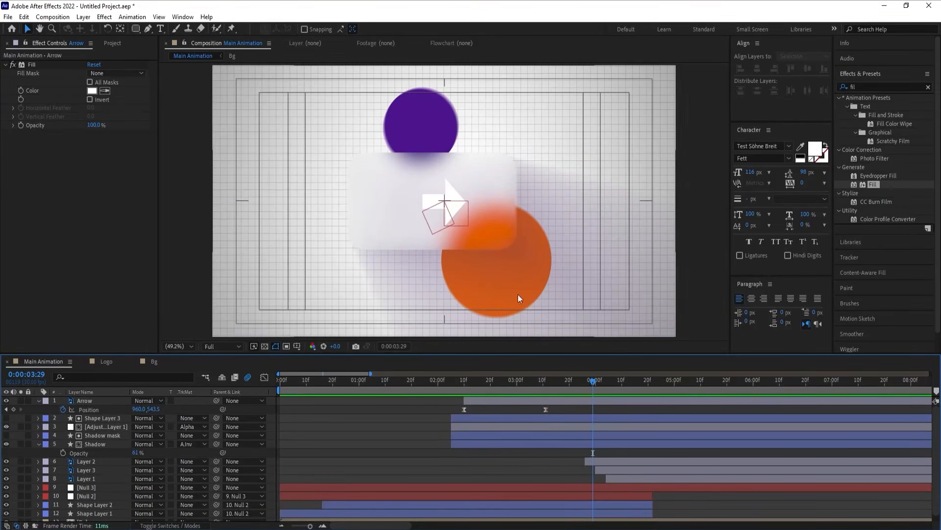
- Find the Transform effect and apply it to the Arrow layer
click(544, 389)
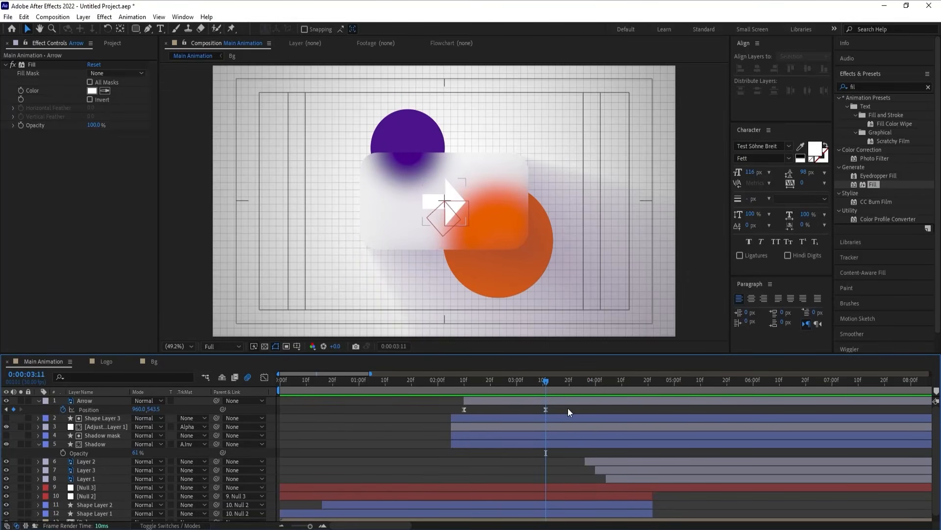
click(558, 402)
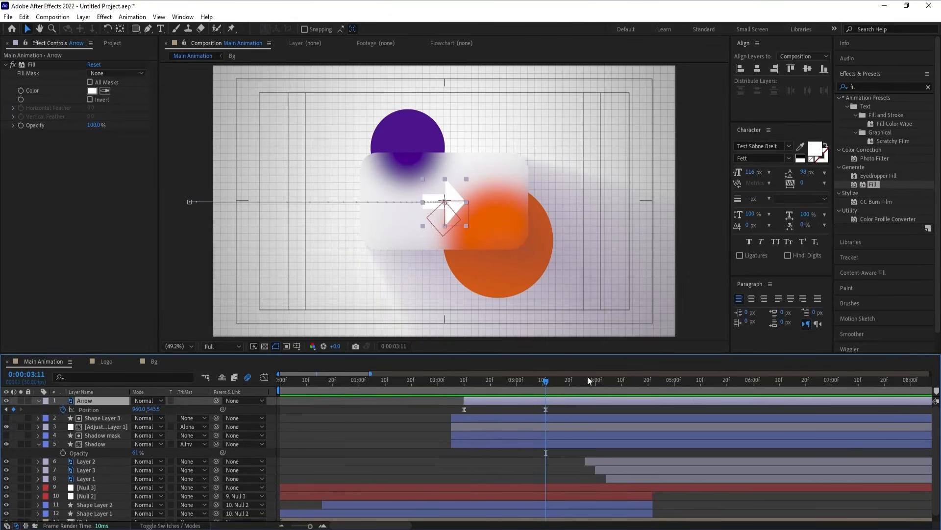
click(879, 87)
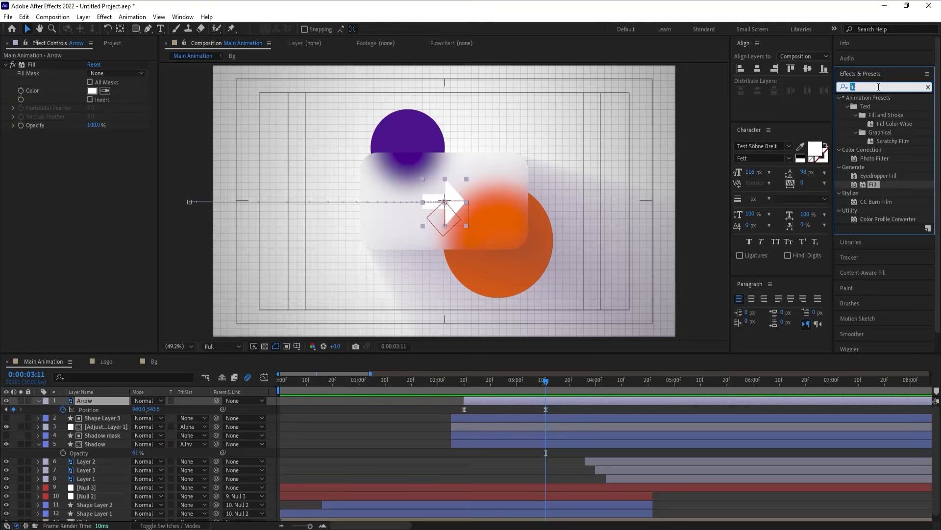
text(tran)
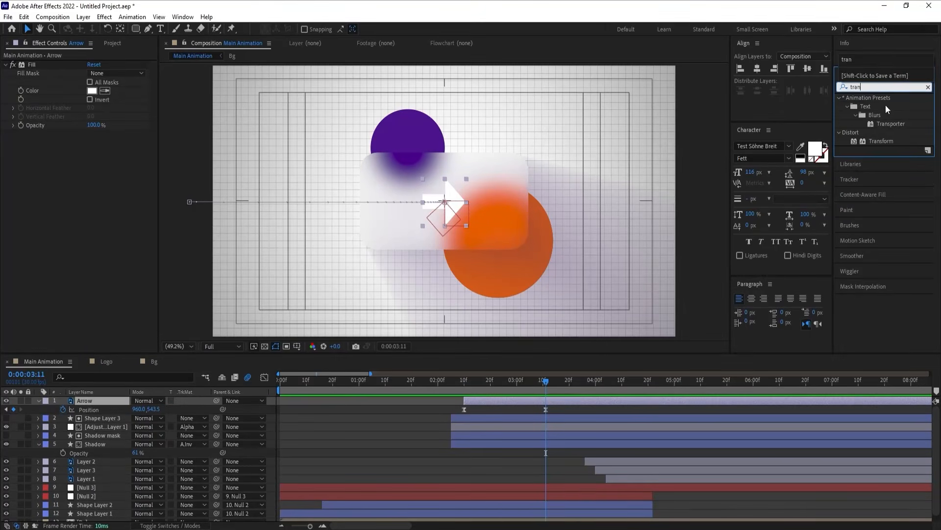
double_click(881, 141)
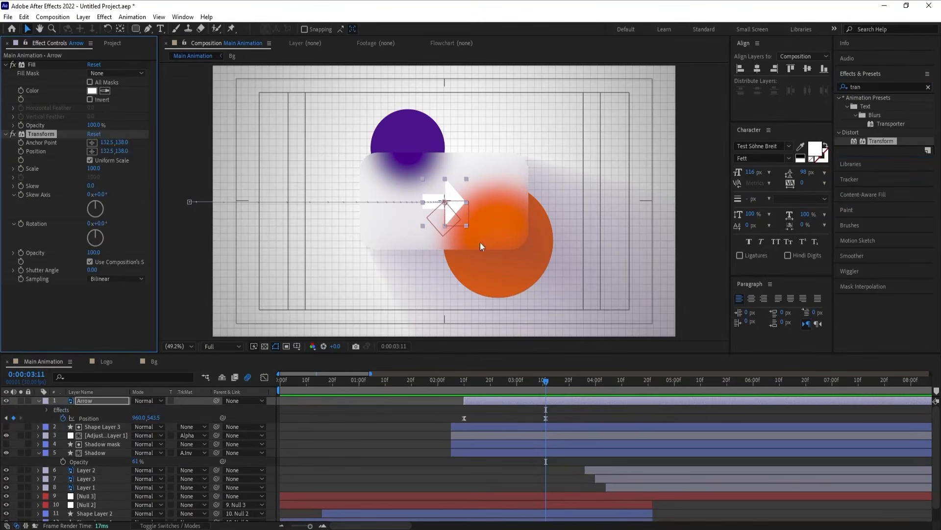
- Keyframe the Arrow's Transform effect Position at 0:00:03:00 and again at 0:00:04:07 with 1707.5, 138.0, past the frame's right edge
drag(534, 381, 518, 382)
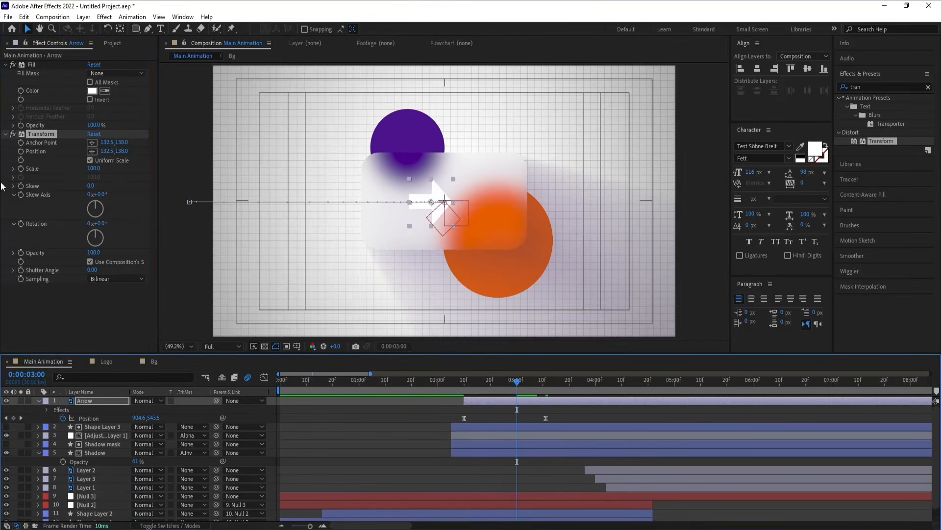
click(21, 151)
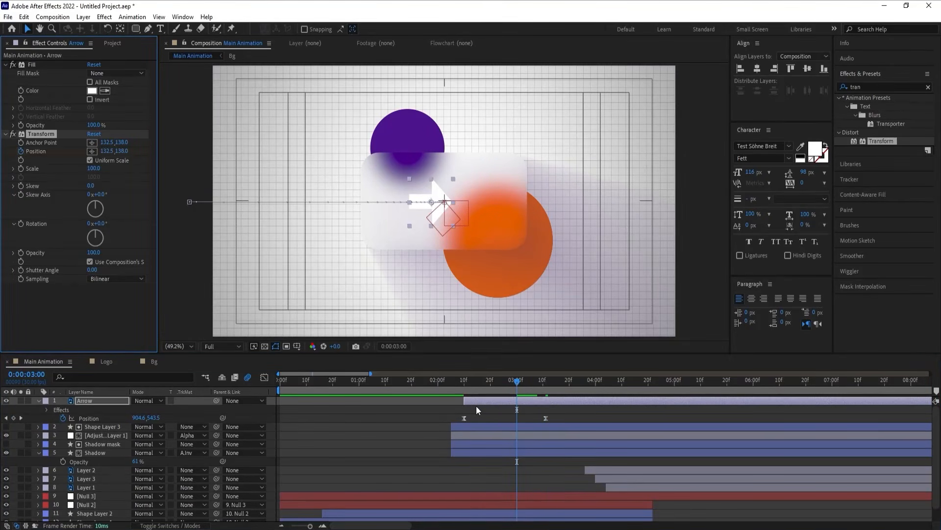
drag(557, 385, 613, 388)
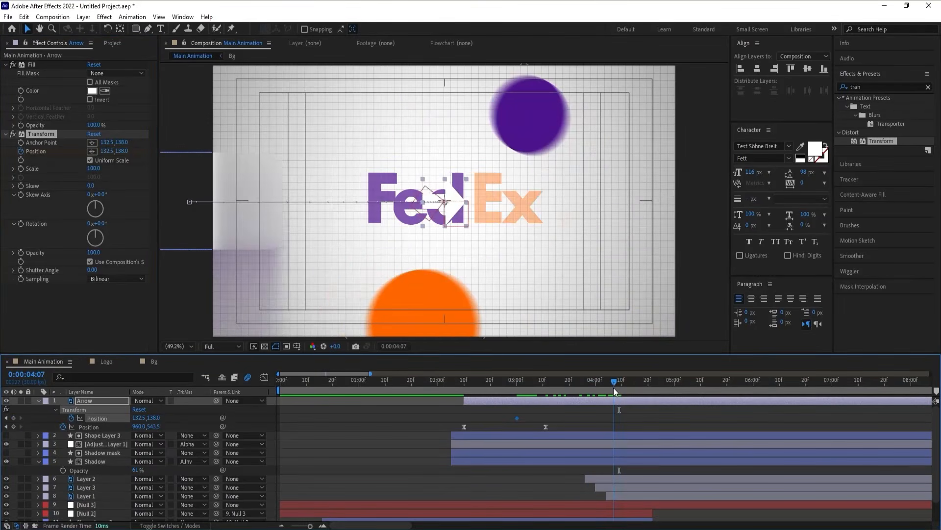
drag(139, 417, 186, 442)
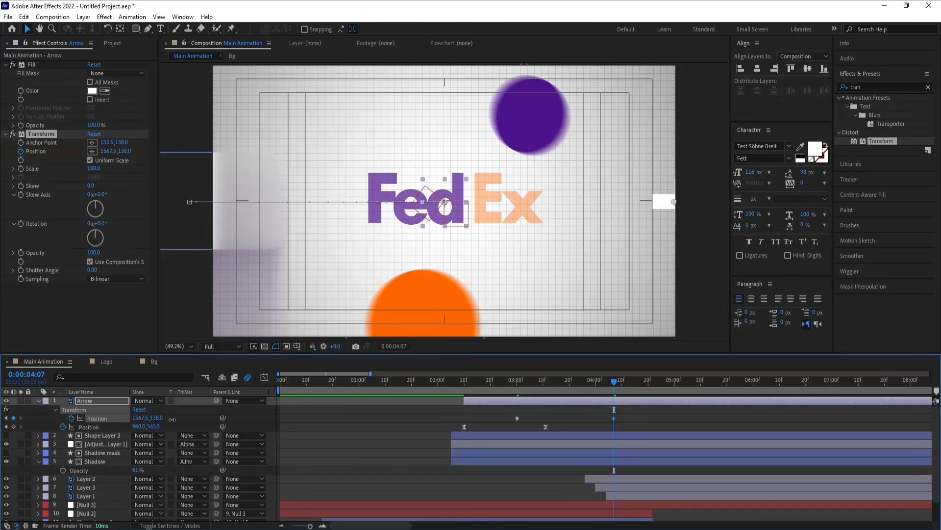
drag(172, 419, 226, 416)
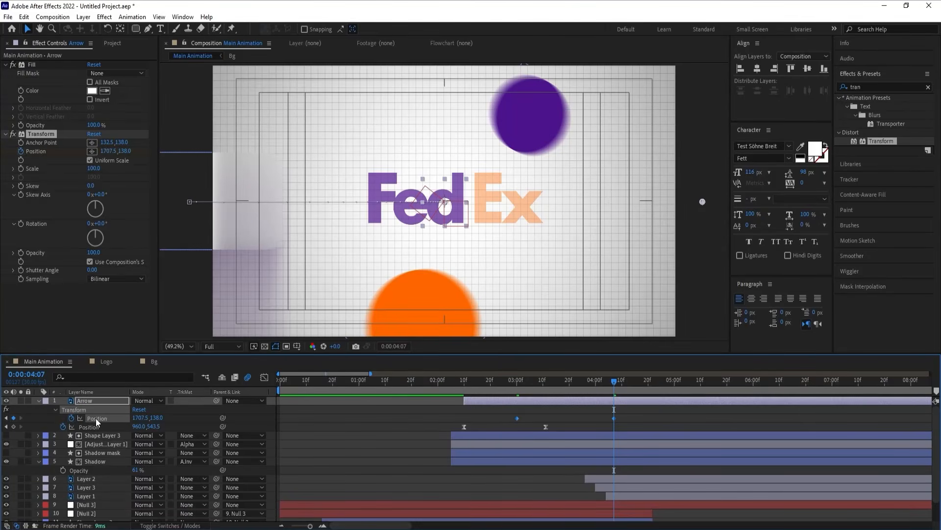
- Ease the Transform Position keyframes, shape the speed curve to peak just before the last keyframe, and preview the arrow's exit
click(265, 377)
drag(492, 432, 609, 481)
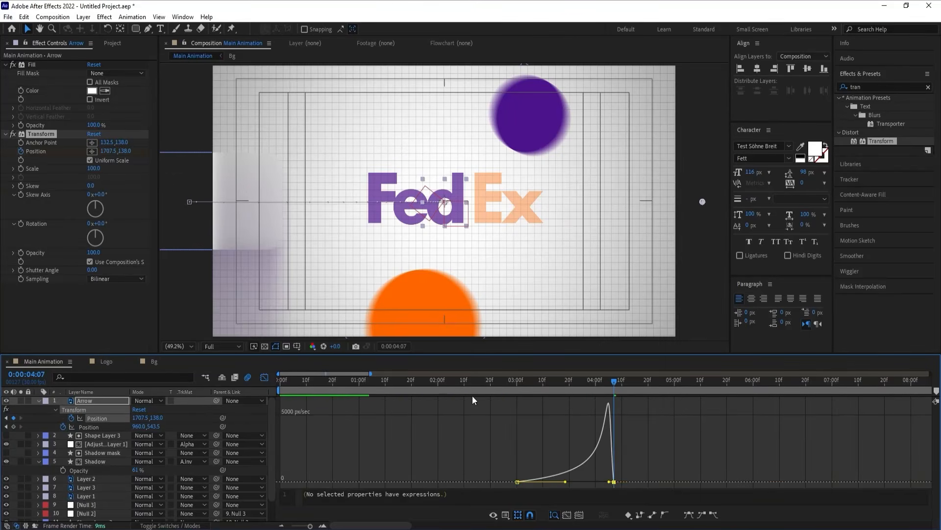
click(450, 381)
key(space)
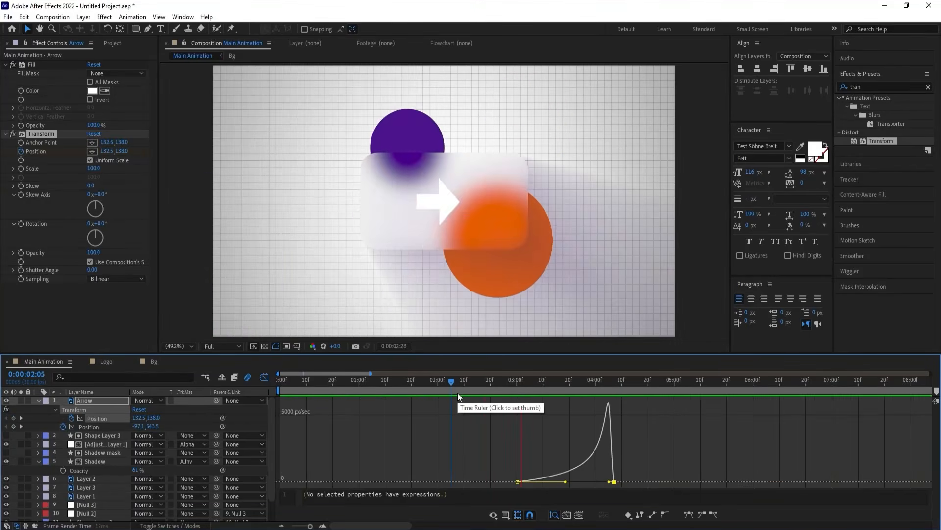
key(space)
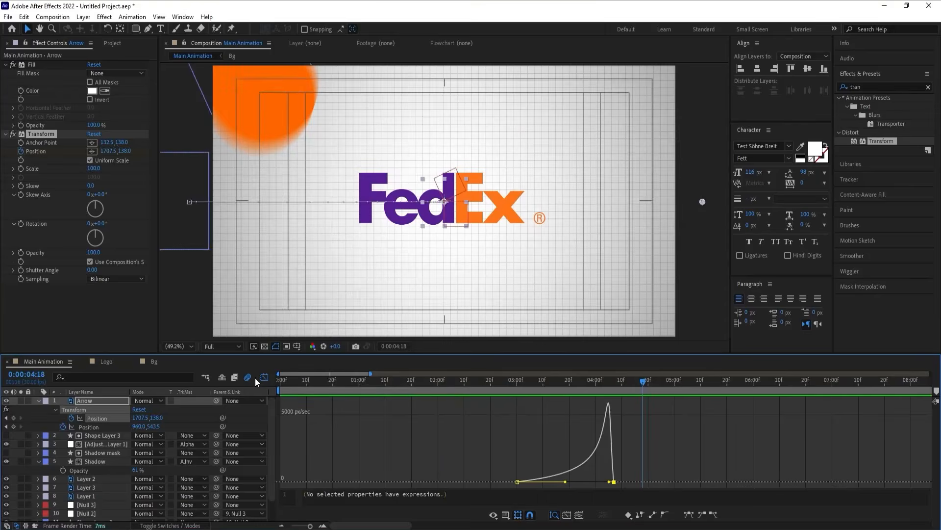
- Leave the speed graph and preview the arrow's full movement, replaying the whole animation from the start
click(264, 377)
drag(486, 385, 456, 382)
click(455, 381)
key(space)
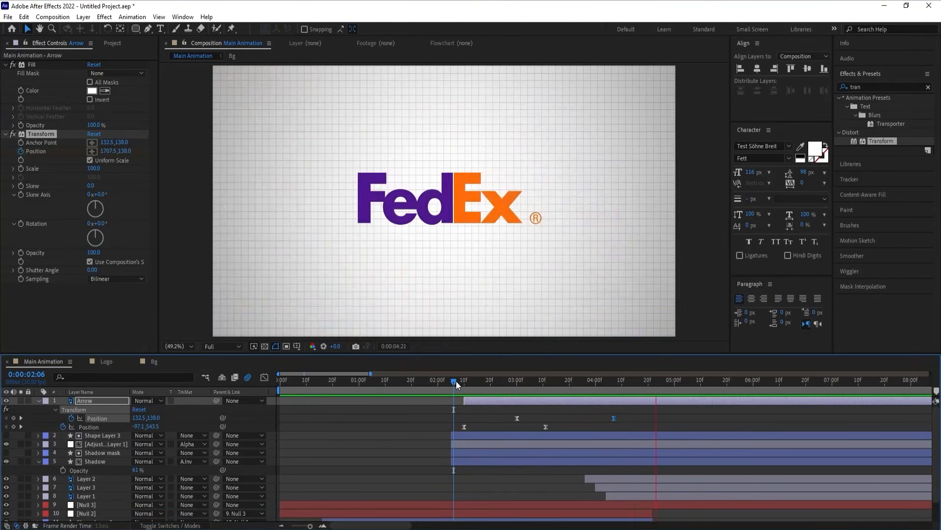
key(space)
drag(457, 383, 359, 395)
key(Home)
key(space)
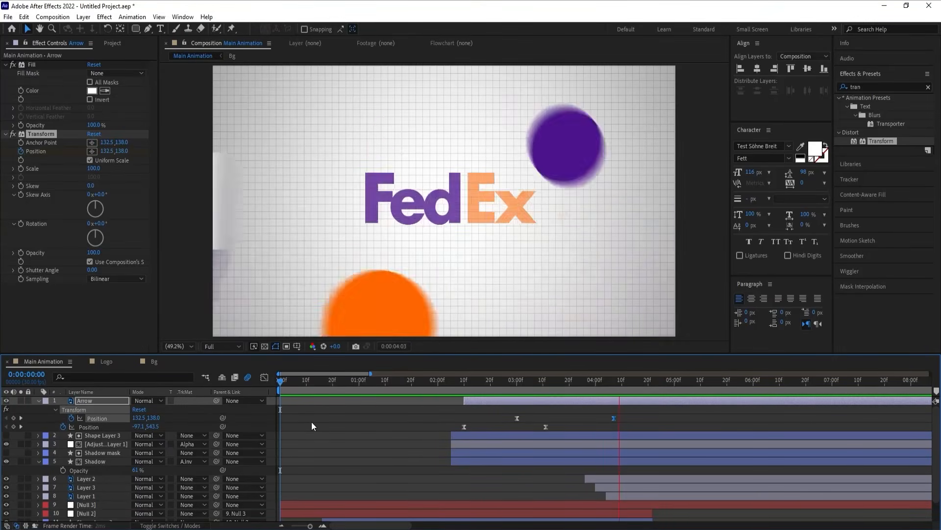
key(space)
- Collapse the layers' displayed keyframed properties and replay the animation from 0:00:00:00
click(432, 411)
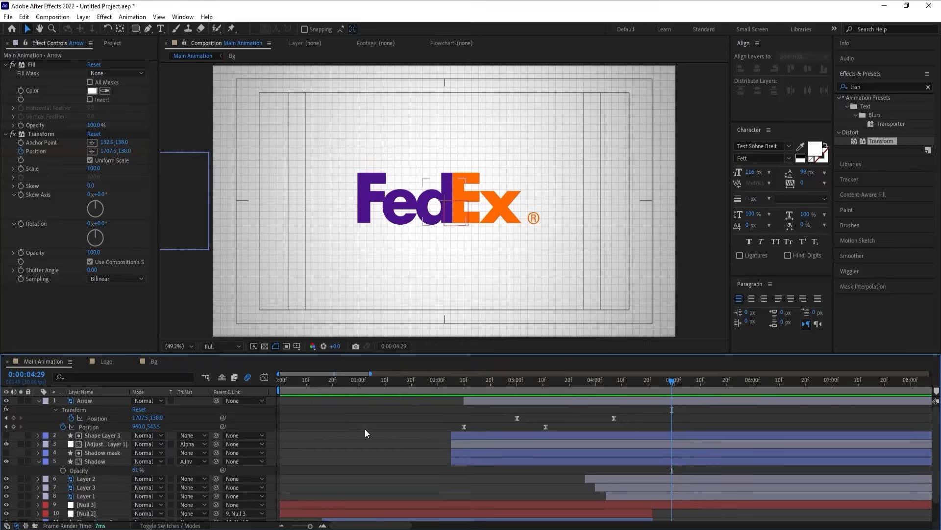
key(u)
scroll(368, 425, down, 3)
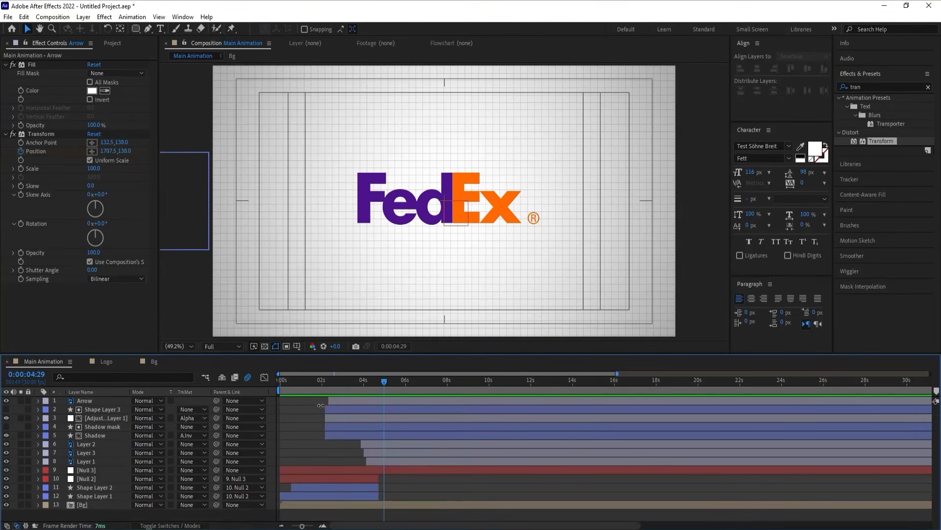
drag(384, 381, 281, 390)
key(space)
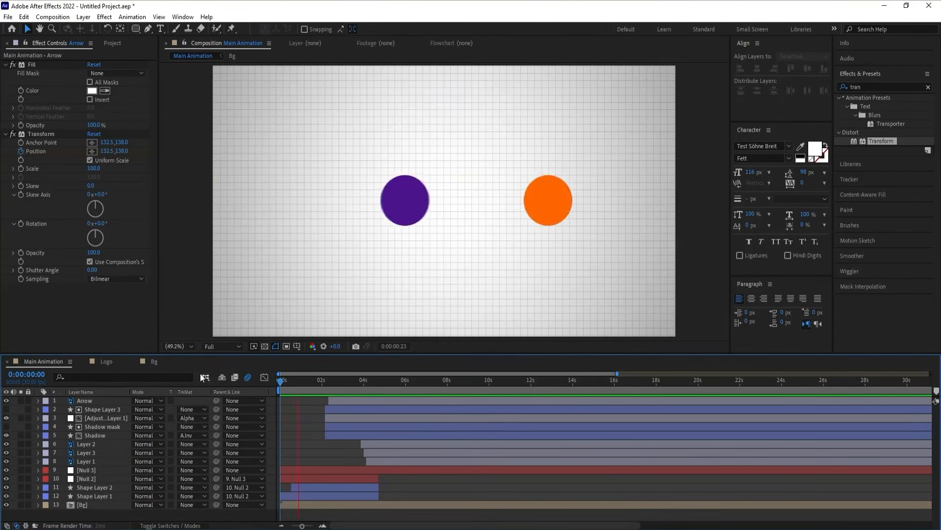
key(apostrophe)
- Turn off the CC Vignette effect on White Solid 1 in the Bg composition and preview the result in Main Animation
click(151, 361)
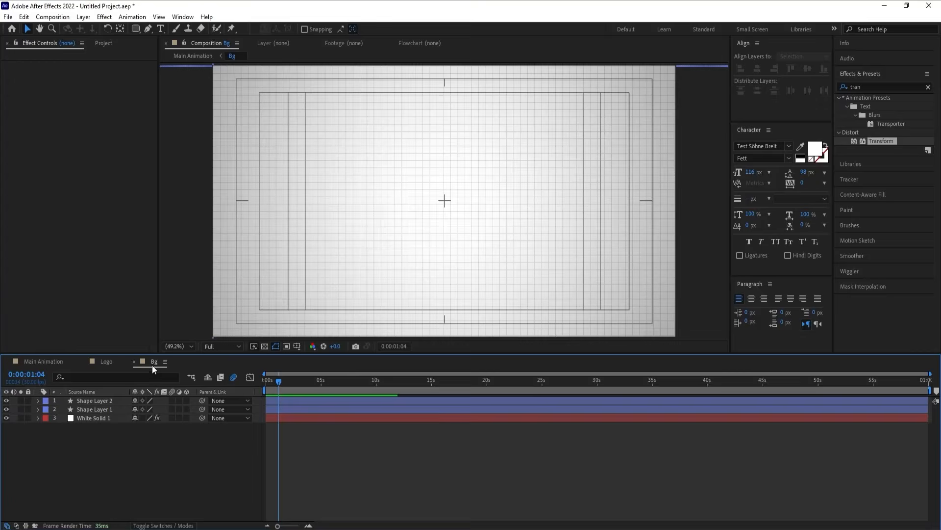
click(79, 417)
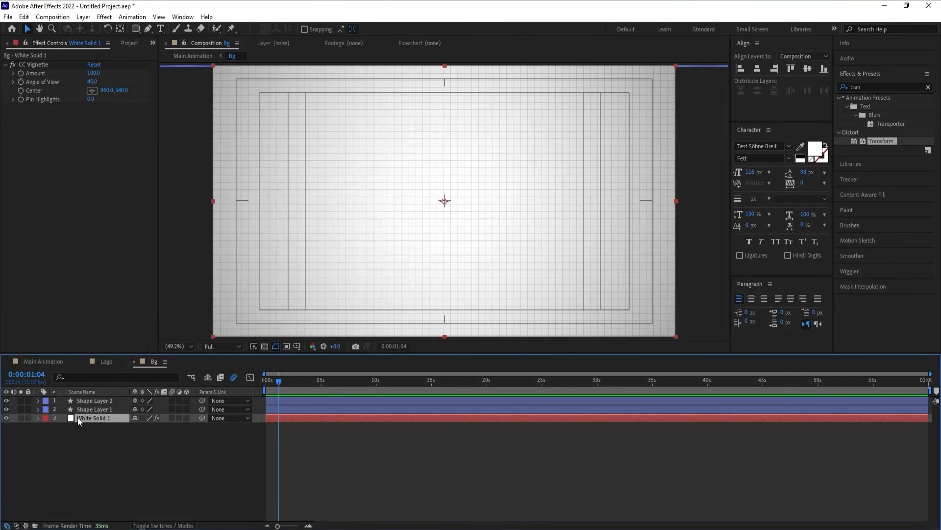
click(13, 66)
click(58, 361)
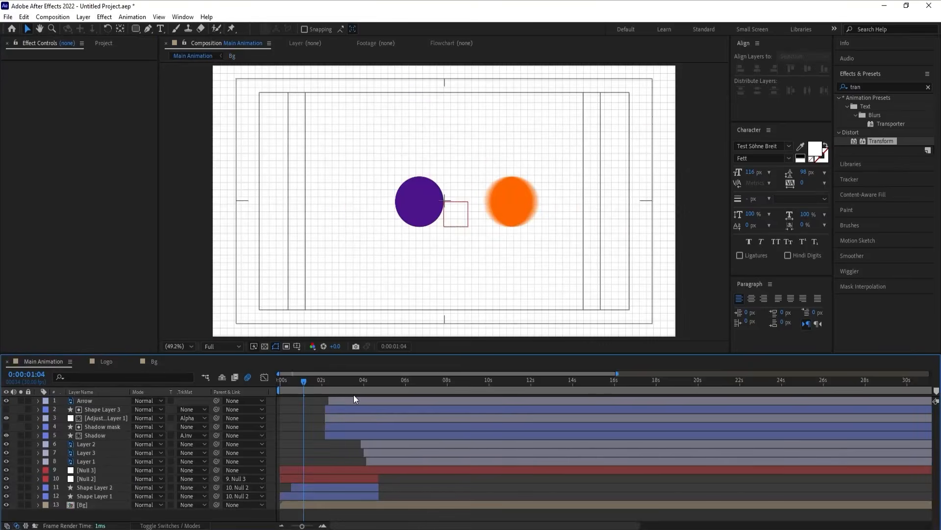
key(apostrophe)
key(space)
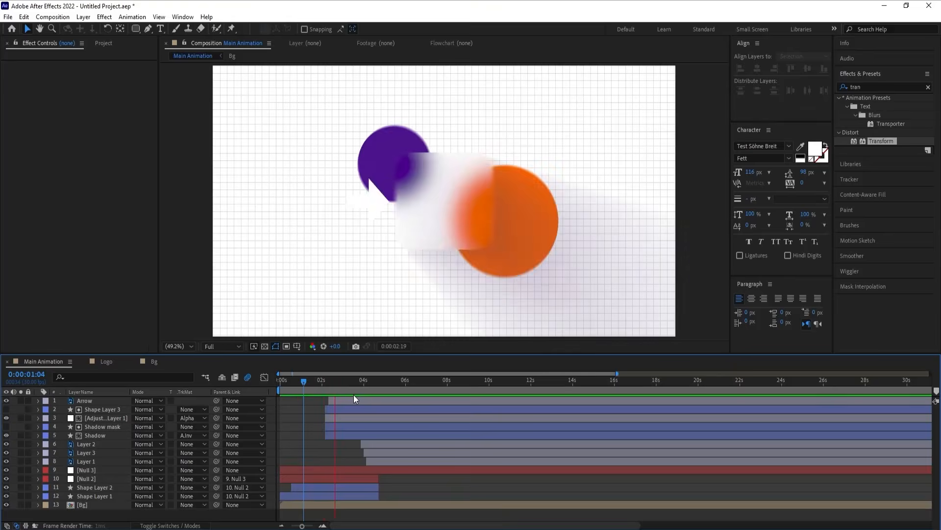
- Preview the Main Animation composition over the plain grid background
key(space)
key(space)
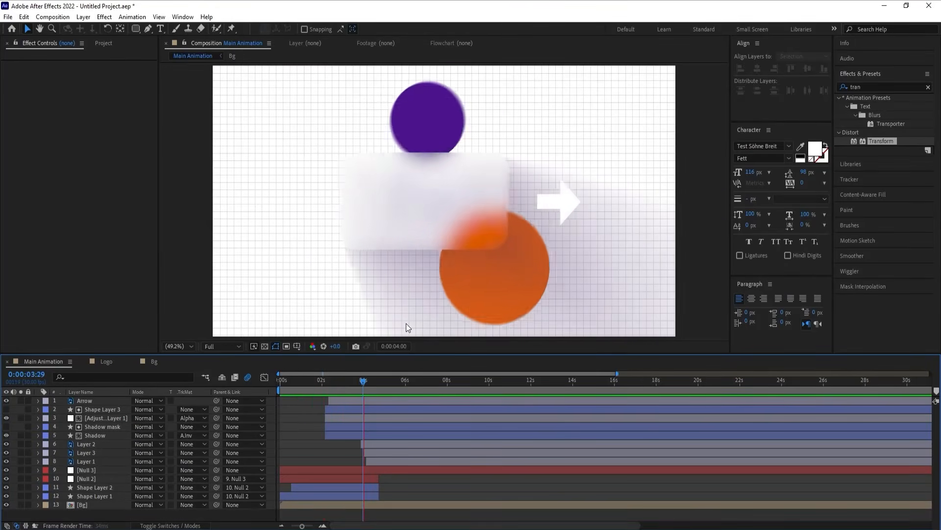
key(space)
- Hide the grid line shape layers in the Bg composition and preview Main Animation from the start without the grid
click(154, 361)
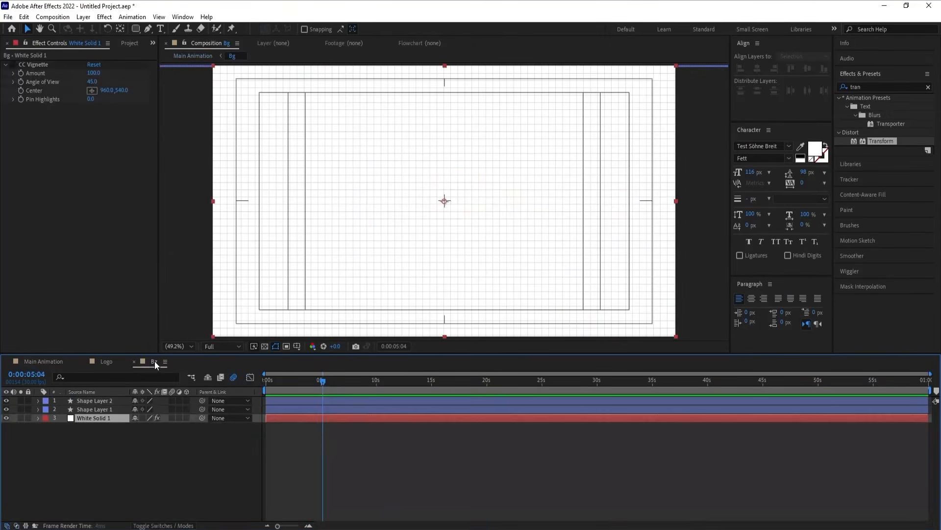
click(102, 409)
click(7, 409)
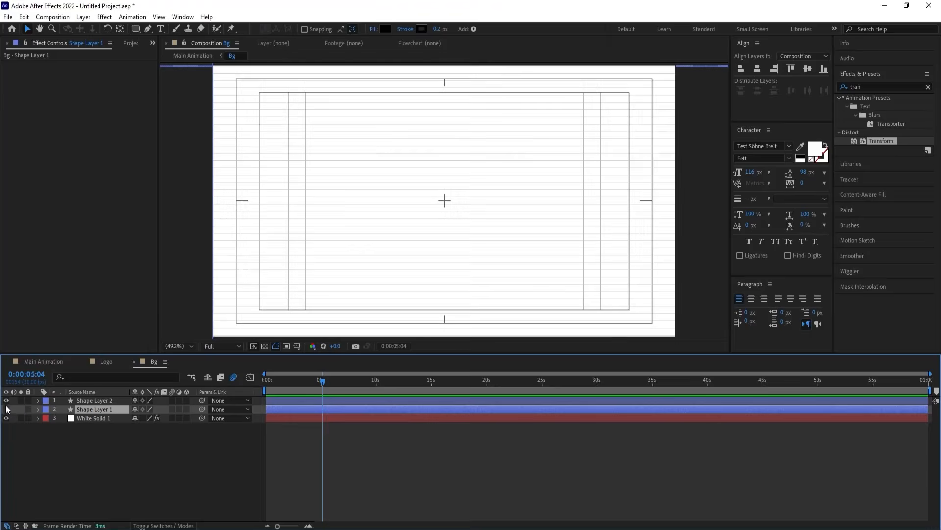
click(39, 361)
click(283, 382)
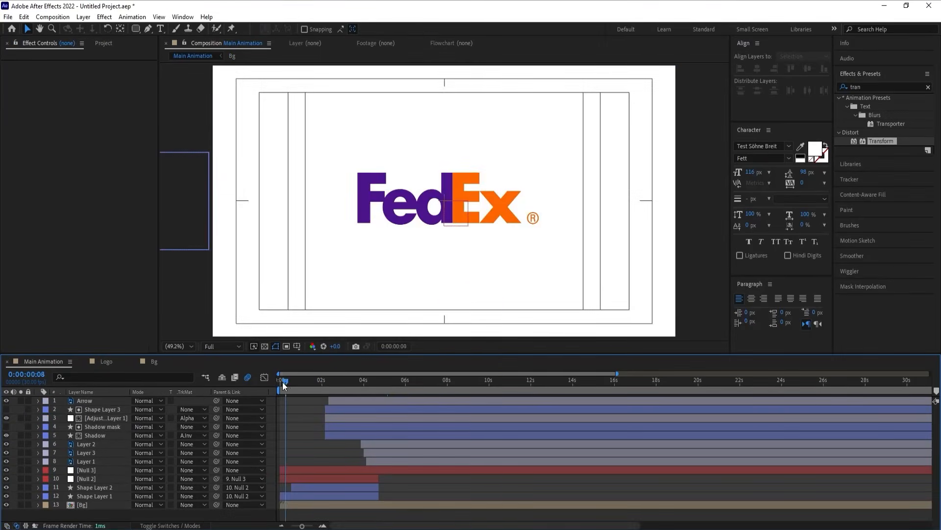
key(space)
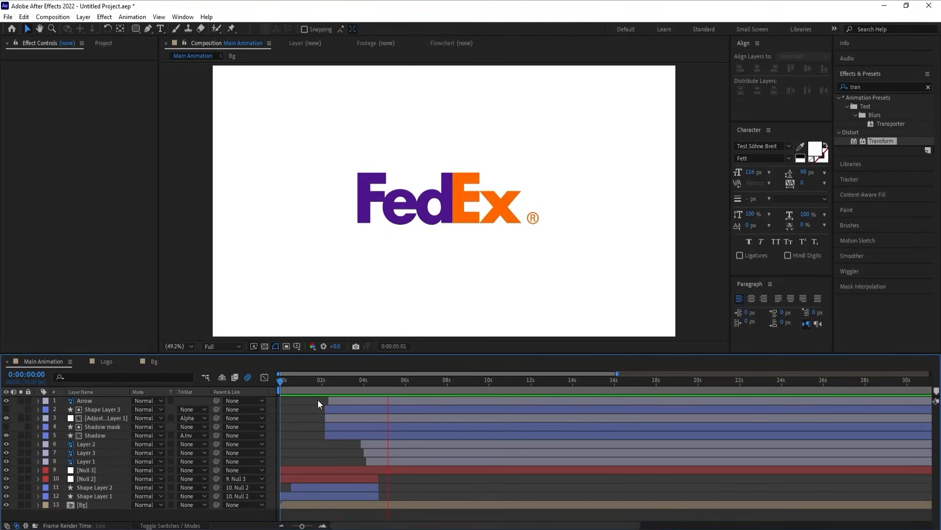
key(space)
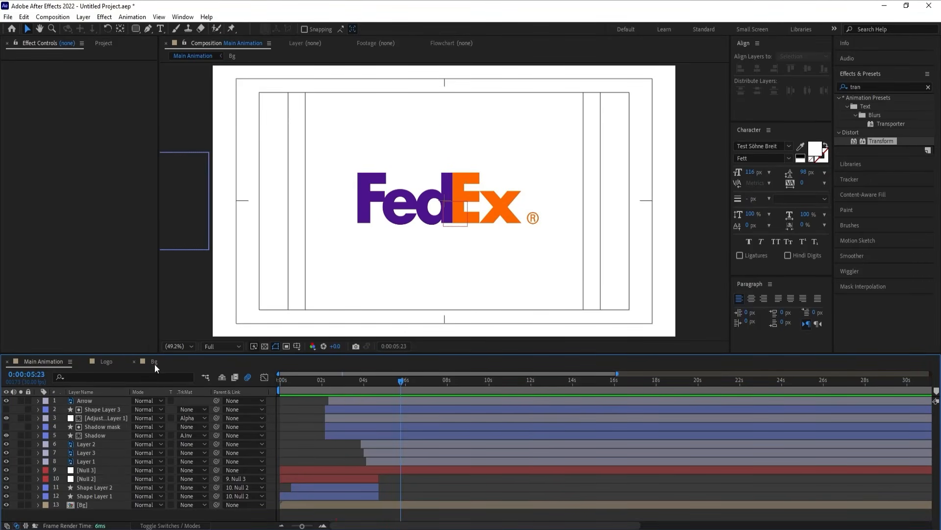
- Set the stroke width of Shape Layer 1 and Shape Layer 2 in the Bg composition to 0.1 px and return to Main Animation
click(154, 364)
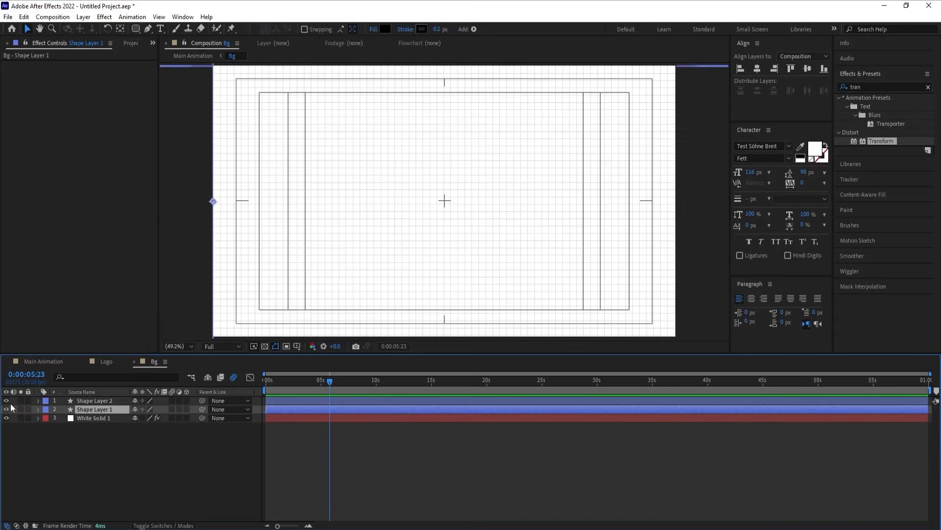
shift+click(96, 401)
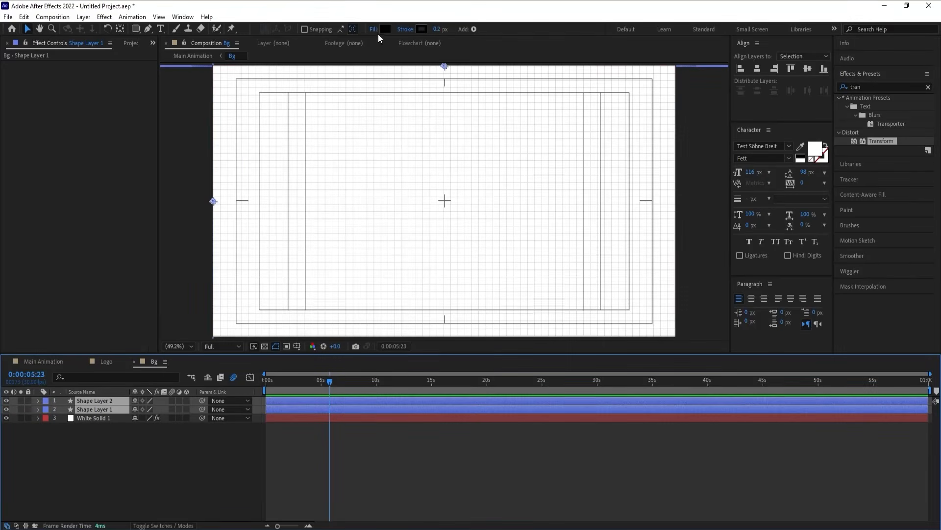
click(437, 30)
text(1)
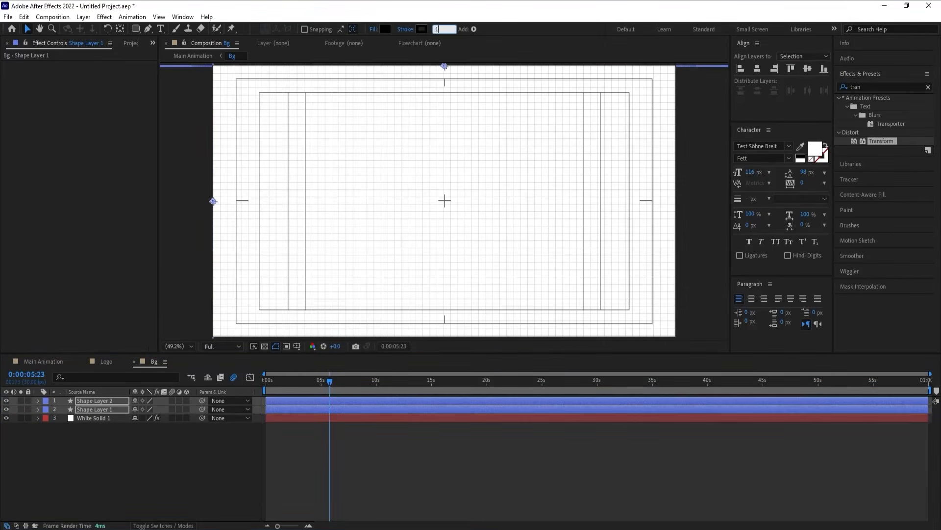
click(63, 361)
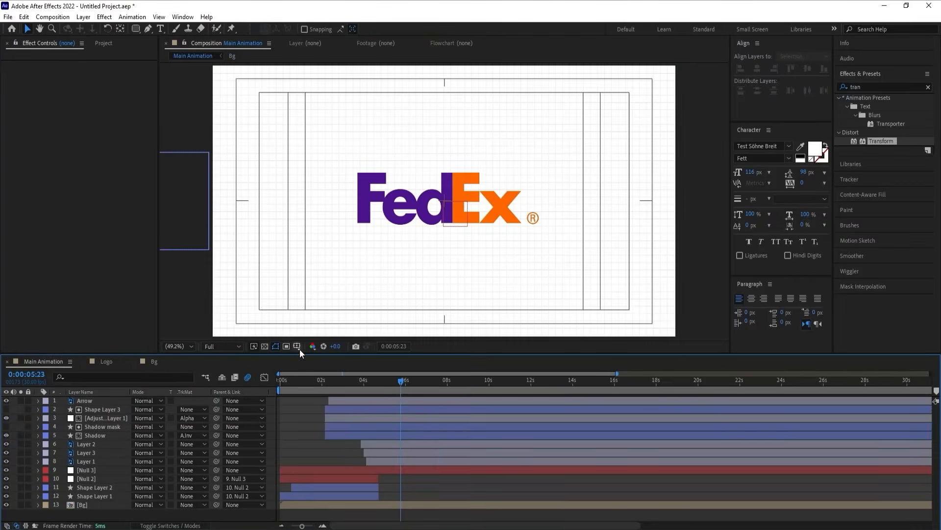
- Preview Main Animation from the start with the composition view maximized, then restore the layout
key(Home)
key(grave)
key(space)
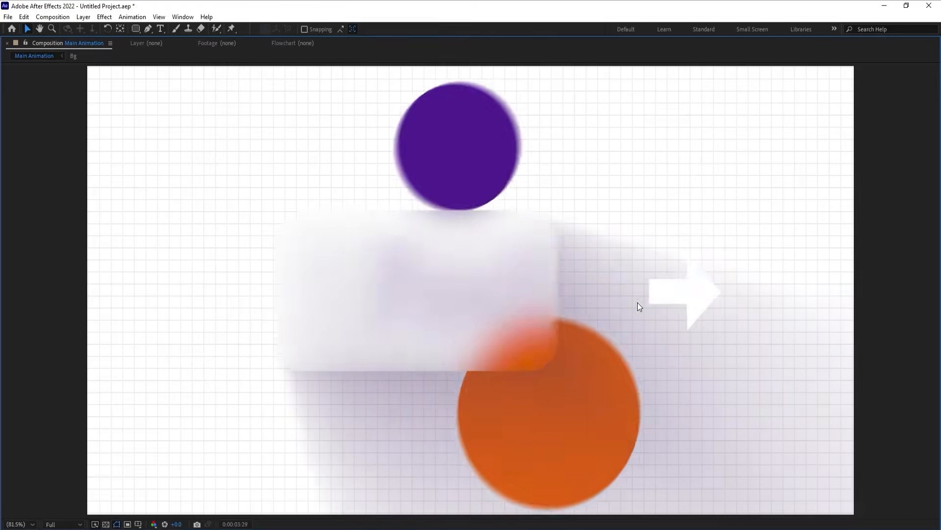
key(grave)
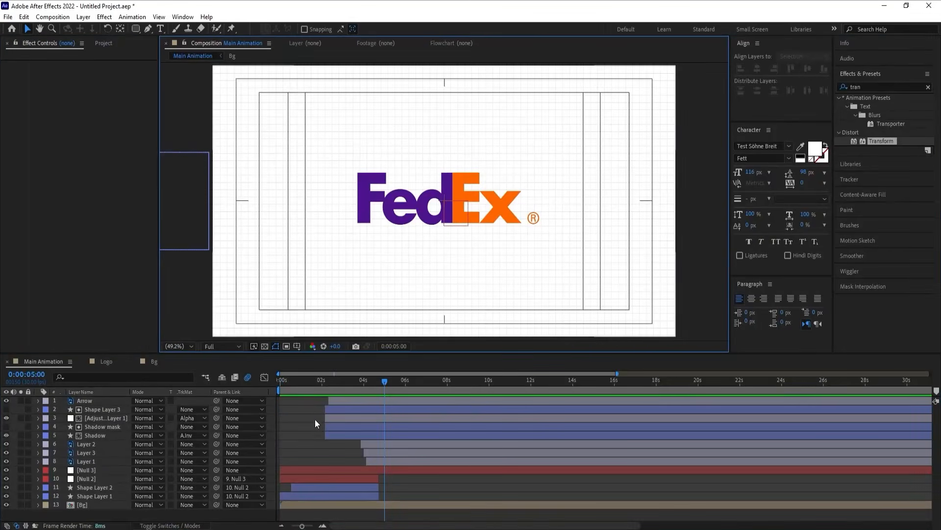
- Create a null object and parent the layers from Arrow down to Null 3 to it
click(286, 412)
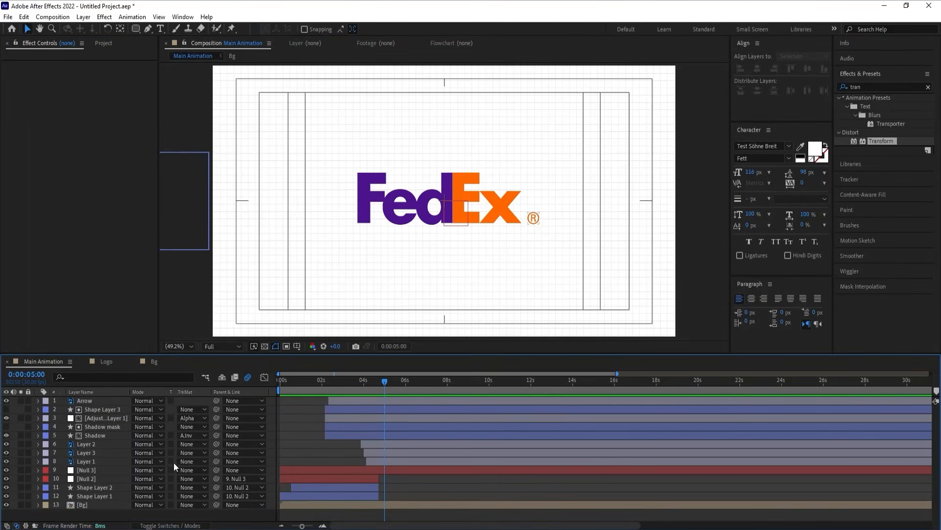
right_click(272, 404)
mouse_move(378, 281)
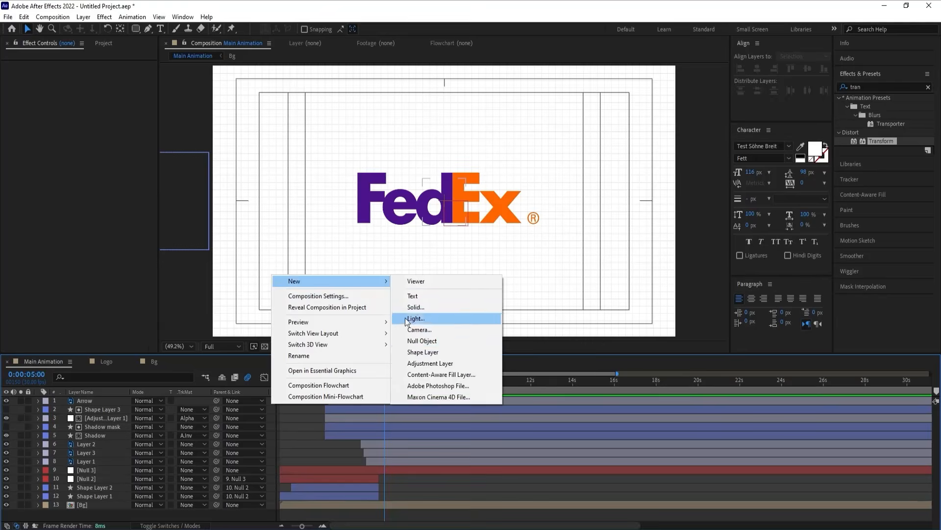
click(405, 344)
click(84, 408)
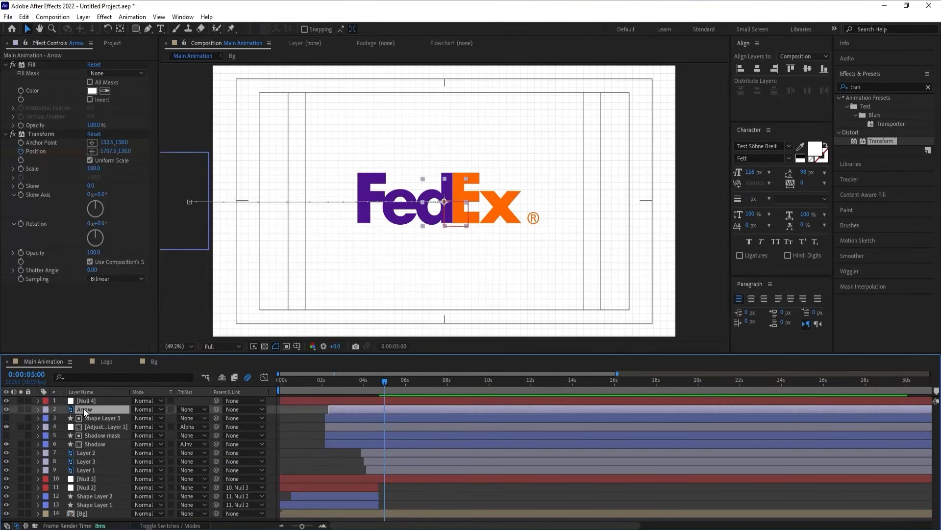
shift+click(85, 477)
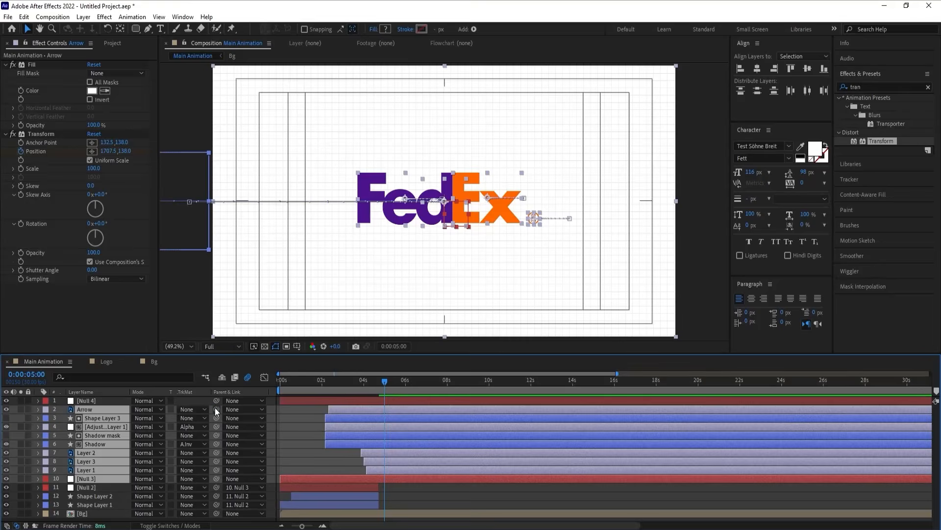
drag(107, 408, 95, 399)
- Set the new null's Scale to 115% at 0:00:00:00 and add a keyframe there
click(95, 399)
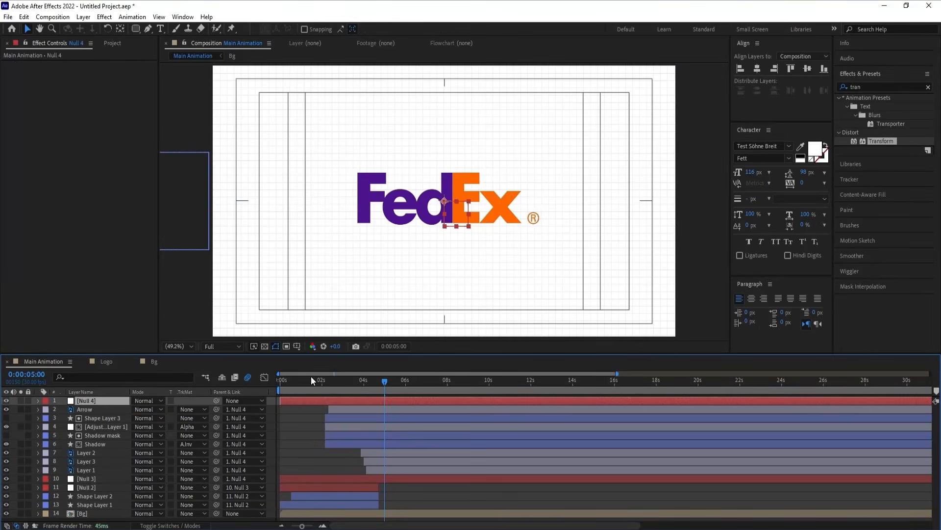
drag(300, 380, 280, 381)
key(s)
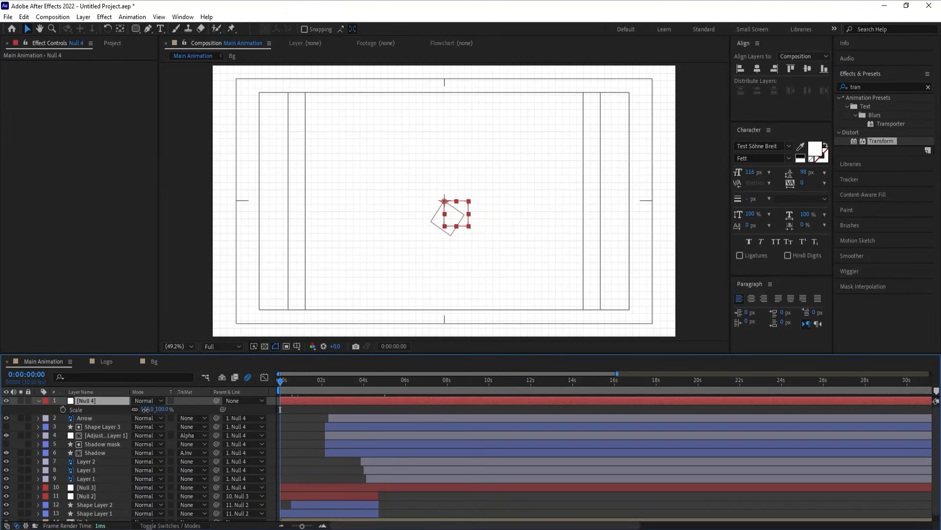
text(115)
key(Return)
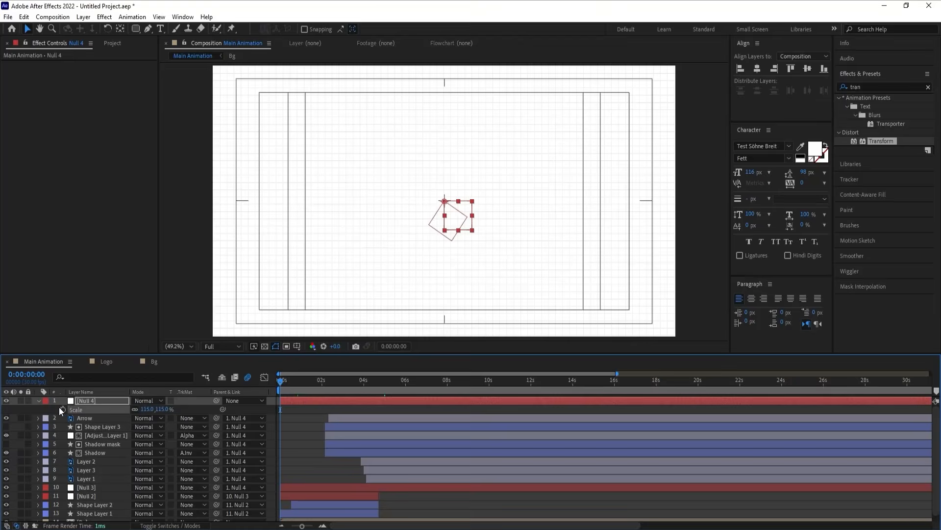
click(65, 408)
- Preview the enlarged logo and keyframe the null's Scale at 90% at 0:00:06:23
key(space)
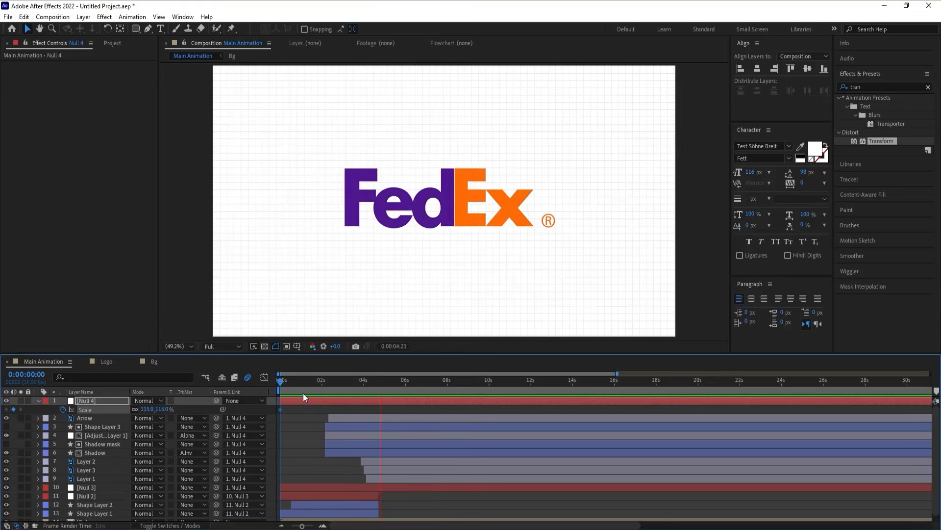
drag(411, 385, 424, 386)
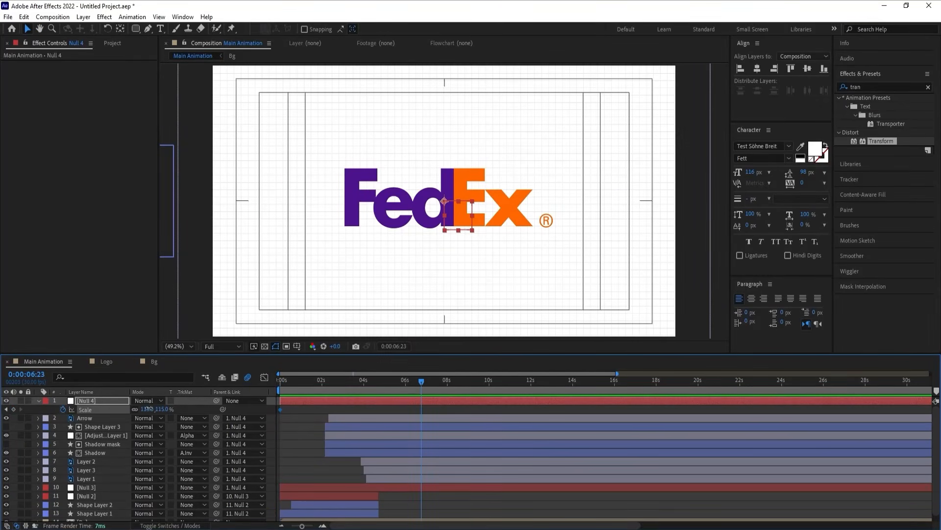
key(Return)
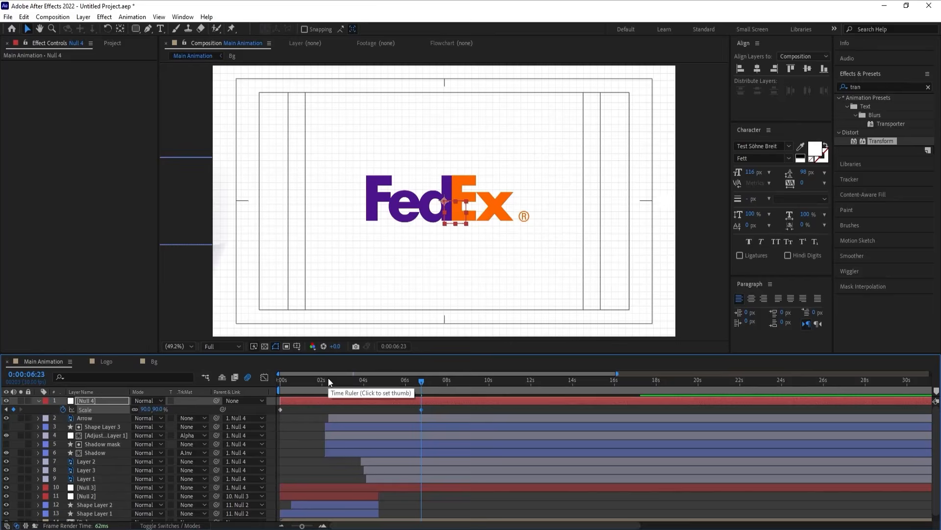
- End the work area at 0:00:06:23 and preview the scale-down from the start
key(n)
key(Home)
key(space)
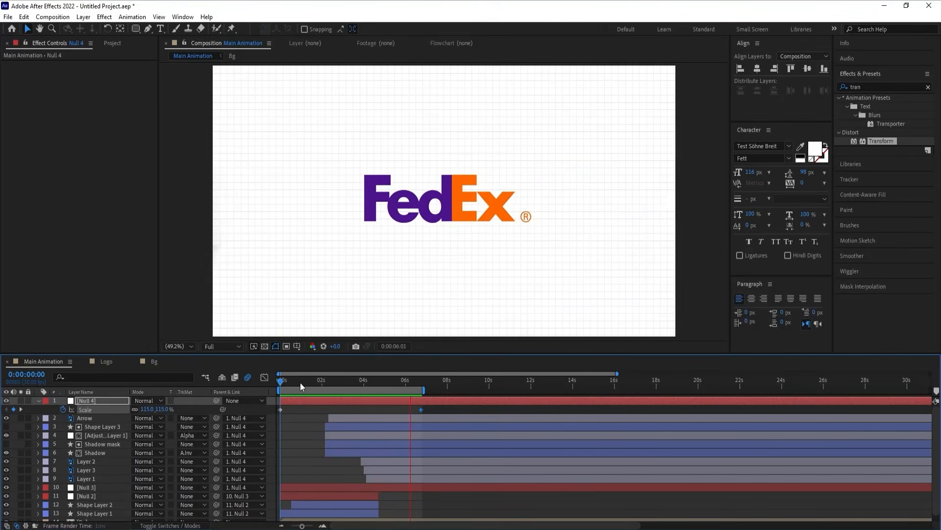
- Hide the grid lines in the Bg composition and replay Main Animation from the start
click(160, 361)
click(39, 361)
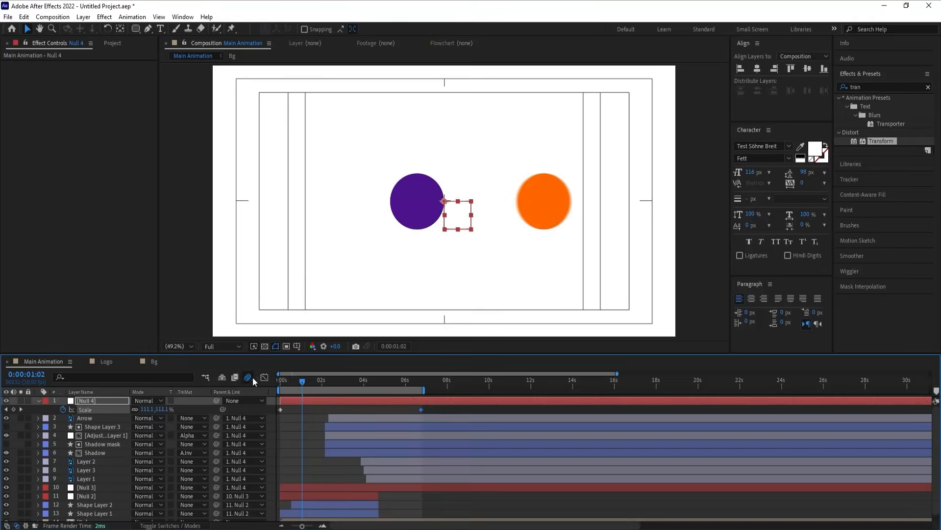
drag(291, 378, 258, 384)
key(space)
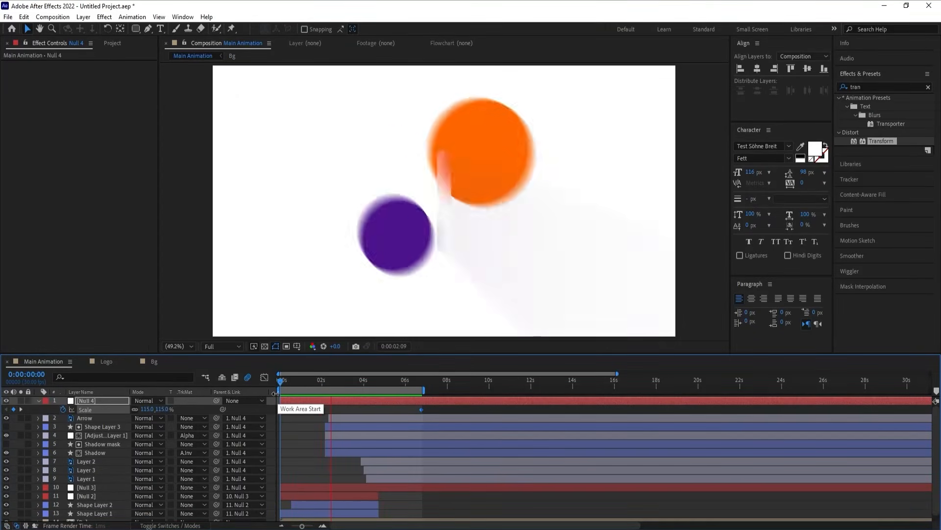
key(space)
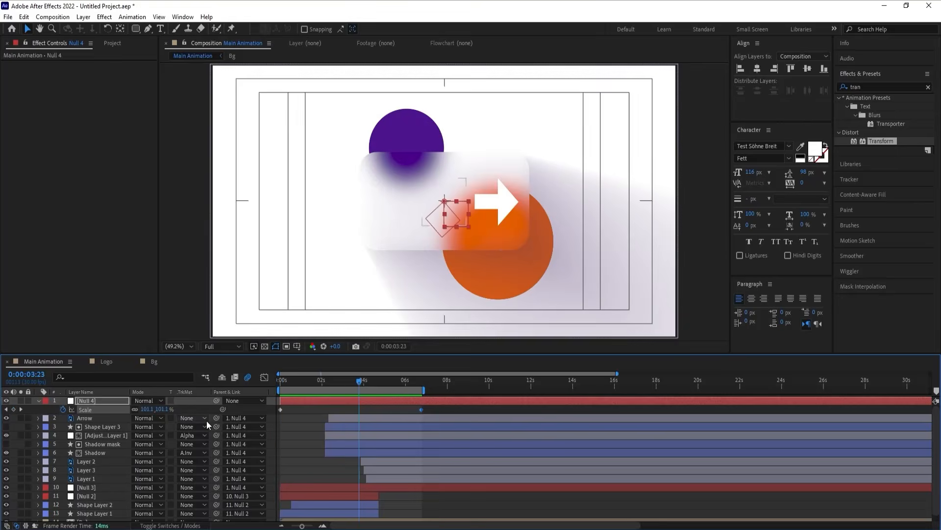
- Enable motion blur on all layers of Main Animation and preview from the start
key(F4)
click(172, 460)
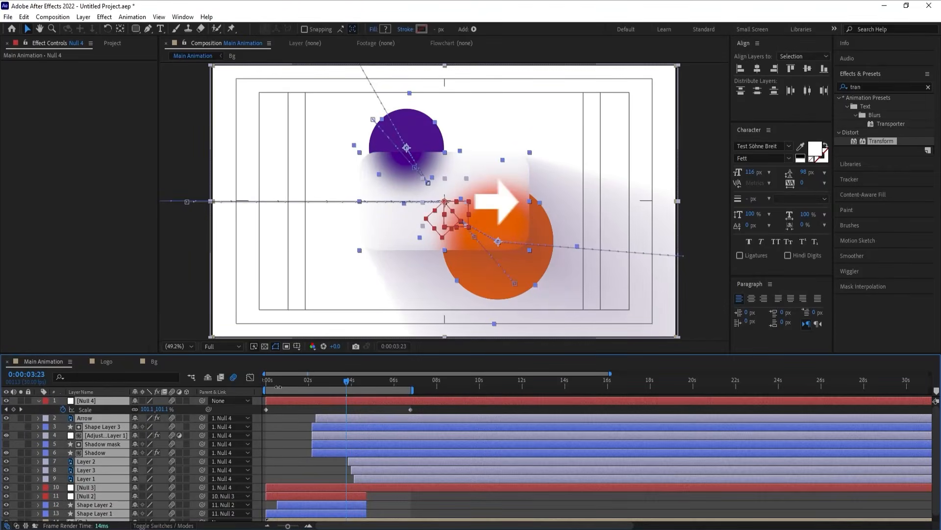
key(Home)
key(space)
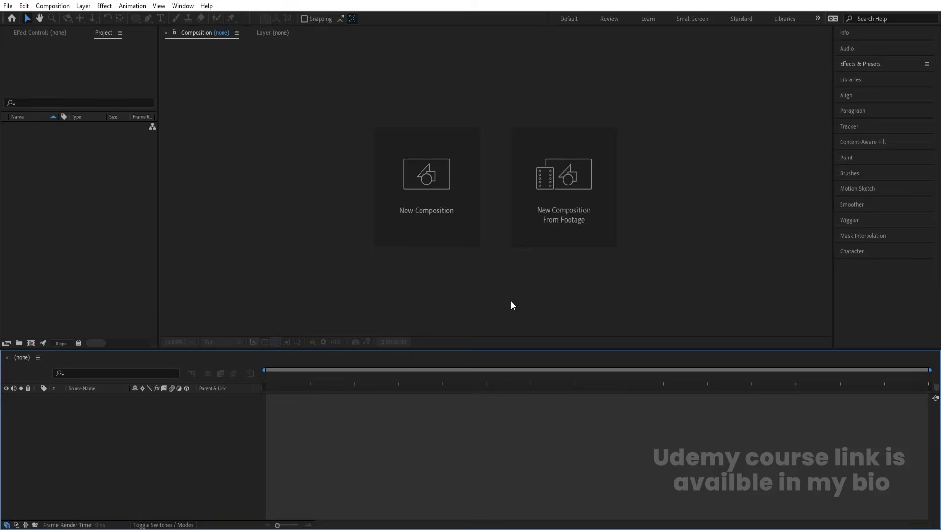
- Create a 1920 x 1080 composition named Main Animation at 60 fps, lasting 0:00:30:00, with background color 000000
click(408, 193)
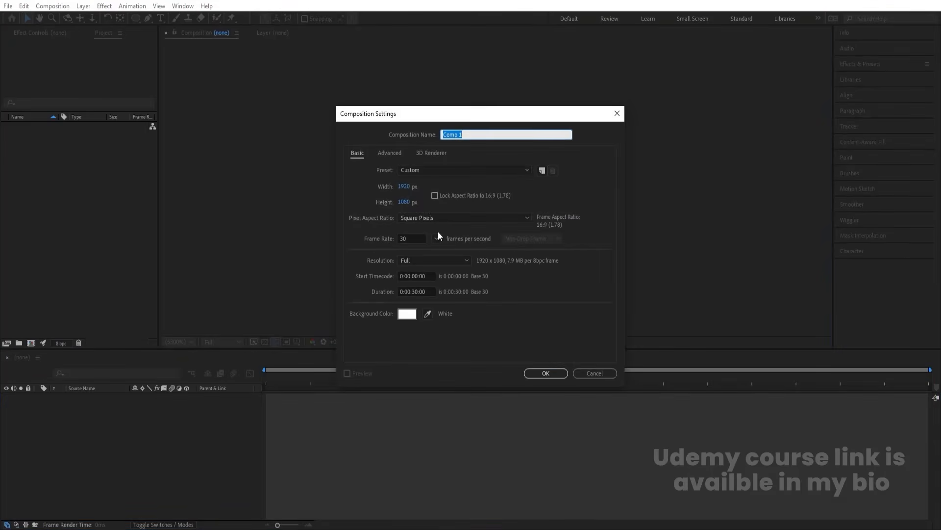
text(Main Animation)
click(436, 239)
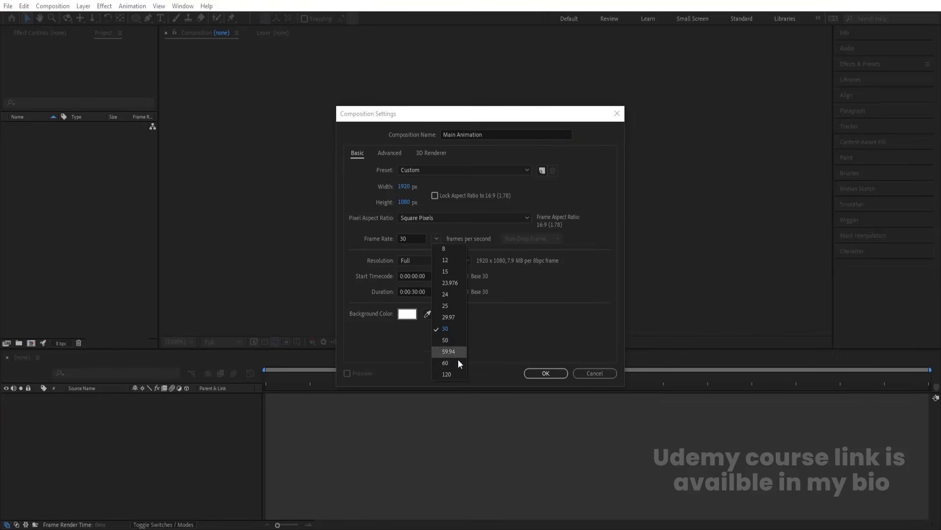
click(460, 370)
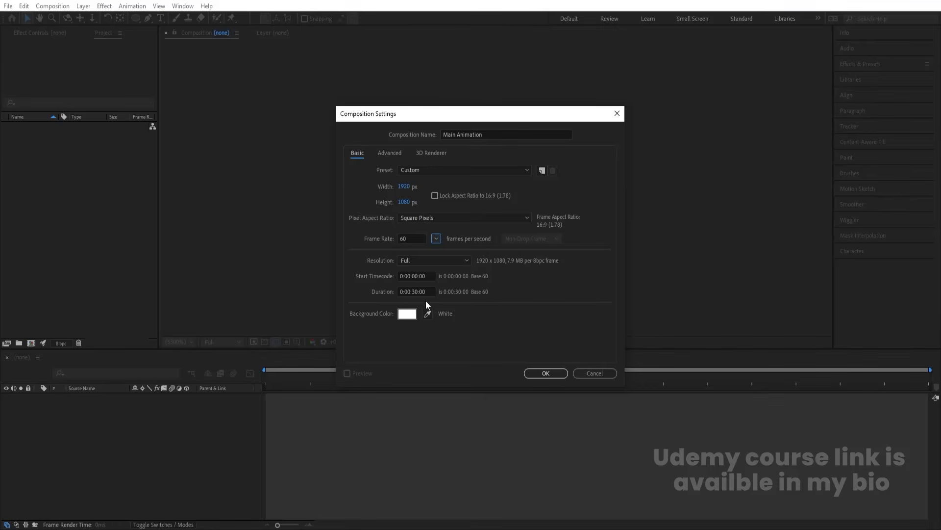
click(407, 314)
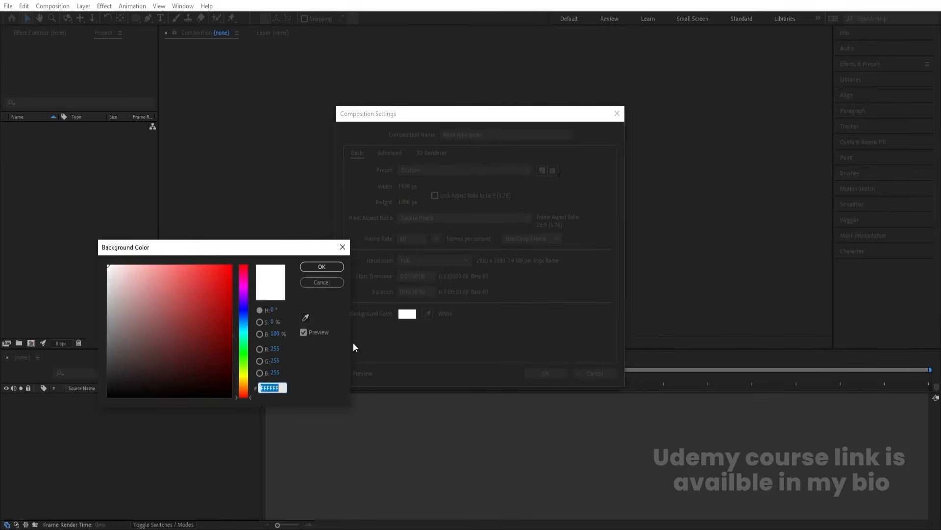
text(000000)
key(Return)
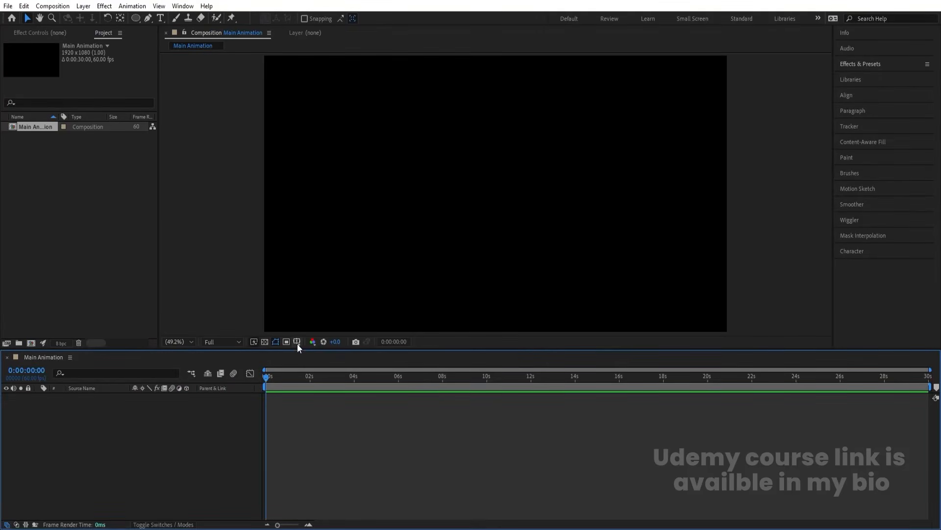
- Show the Title/Action Safe guides in the new composition
click(297, 341)
click(317, 353)
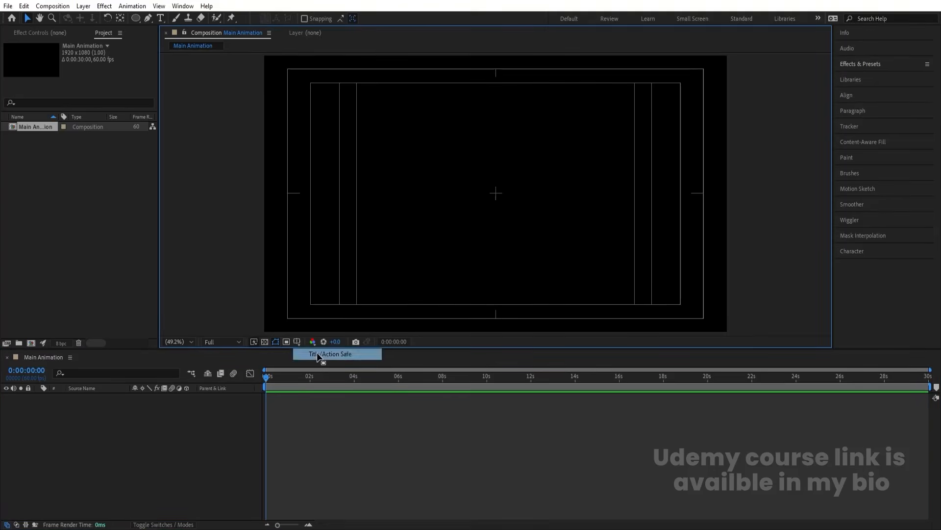
key(super)
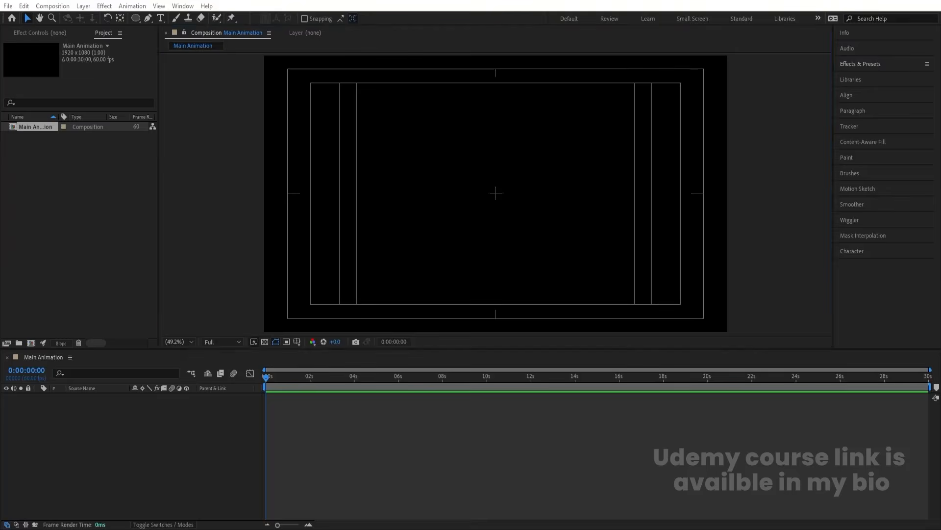
- Open Calculator and compute 1920 ÷ 4 and 1080 ÷ 3
text(cal)
key(Return)
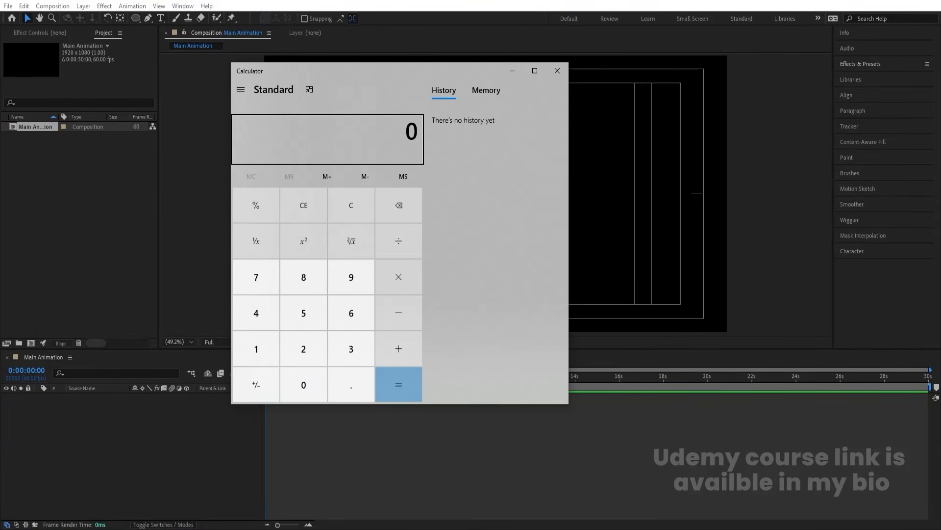
text(1920 ÷ 4)
key(Return)
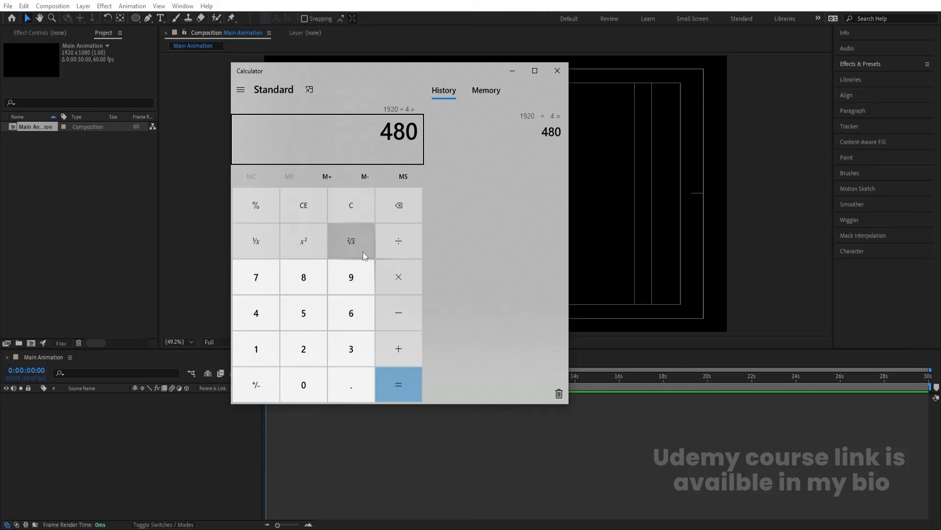
text(1080)
key(slash)
text(3)
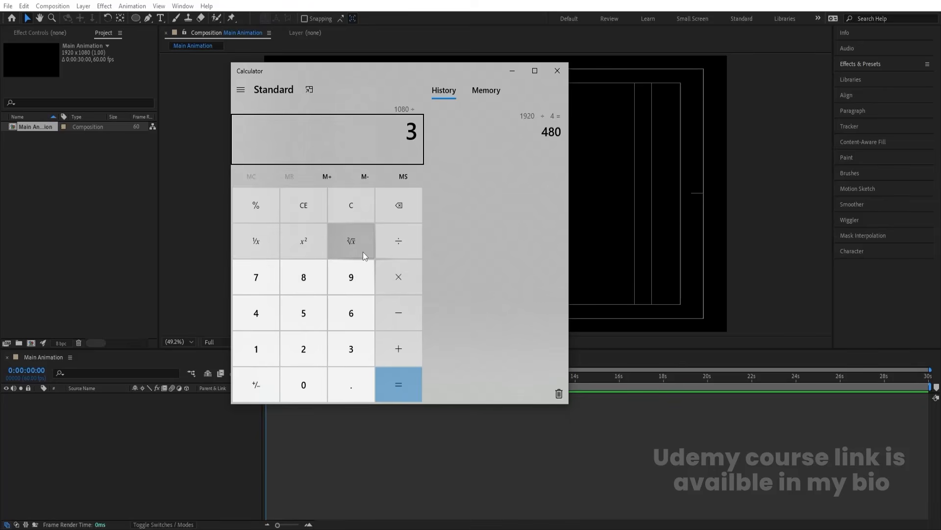
key(Return)
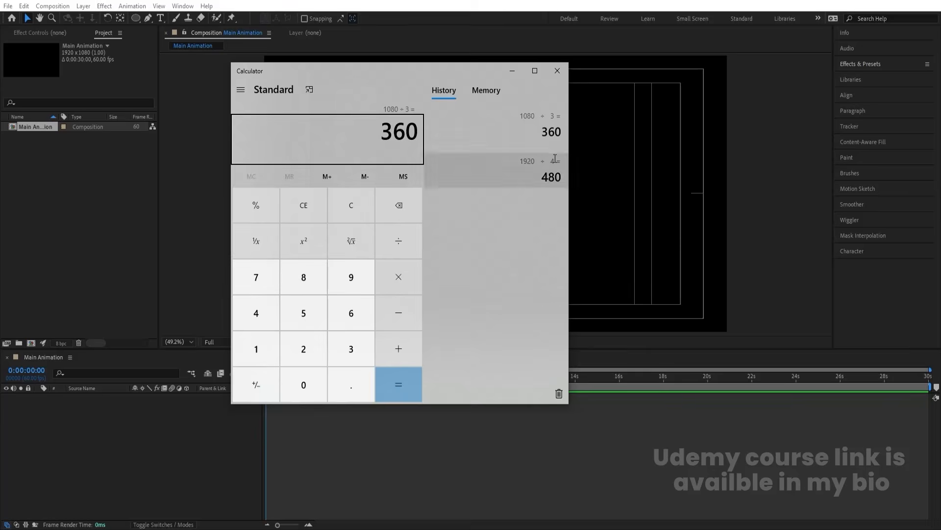
- Return to After Effects, start a new composition named Box 01 and set its width to 480 px
click(145, 449)
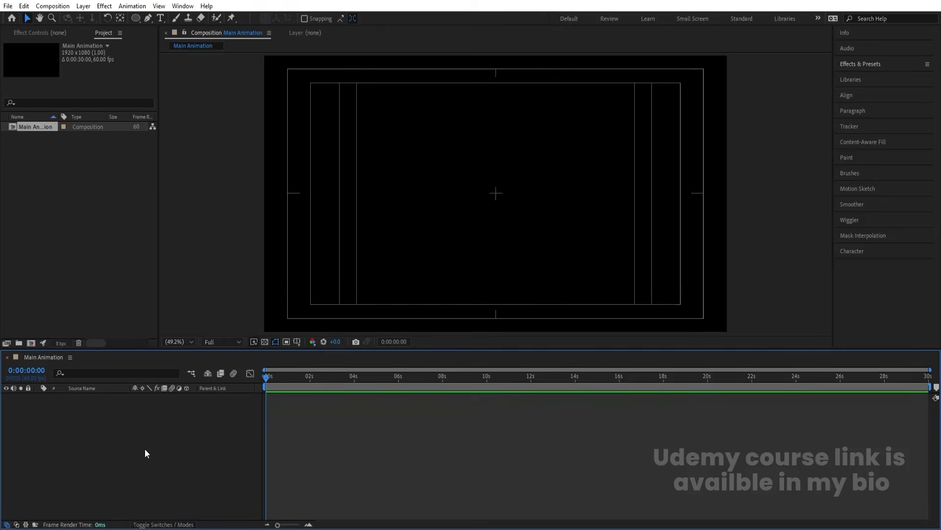
key(ctrl+n)
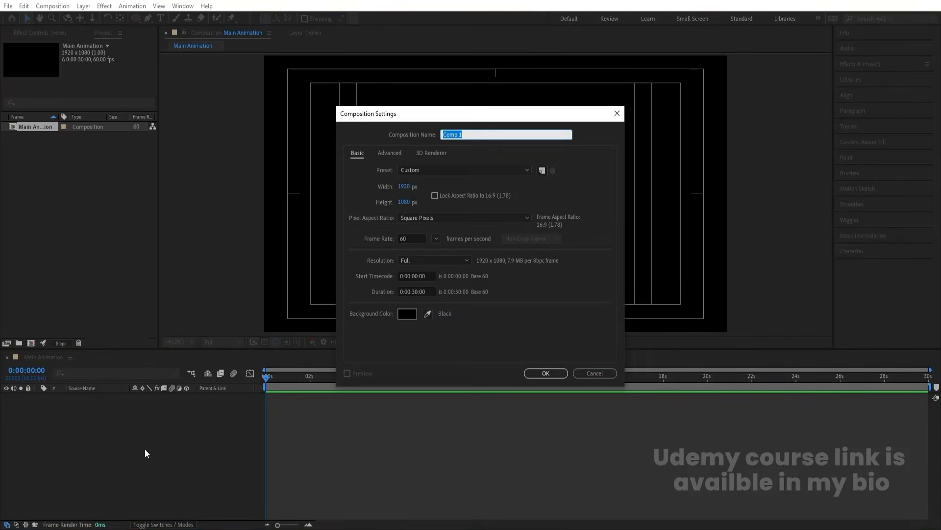
text(Box)
key(alt+Tab)
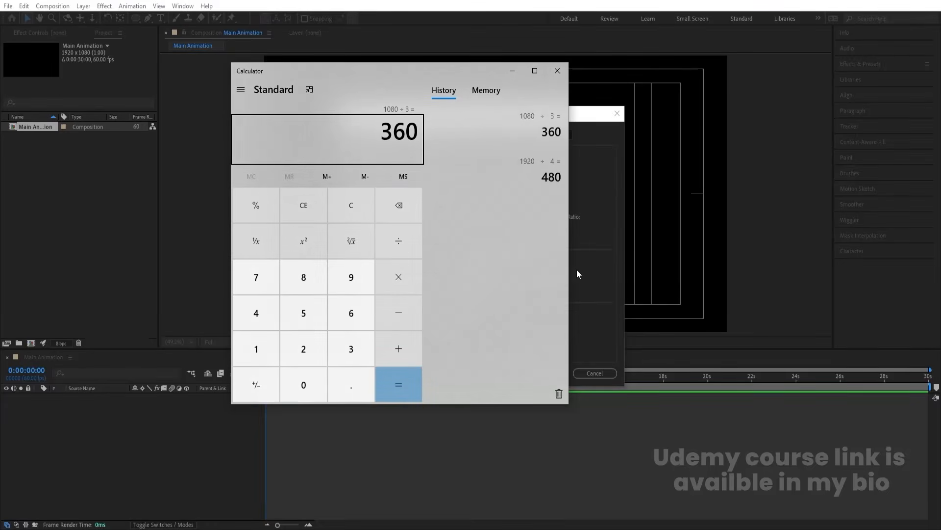
click(577, 270)
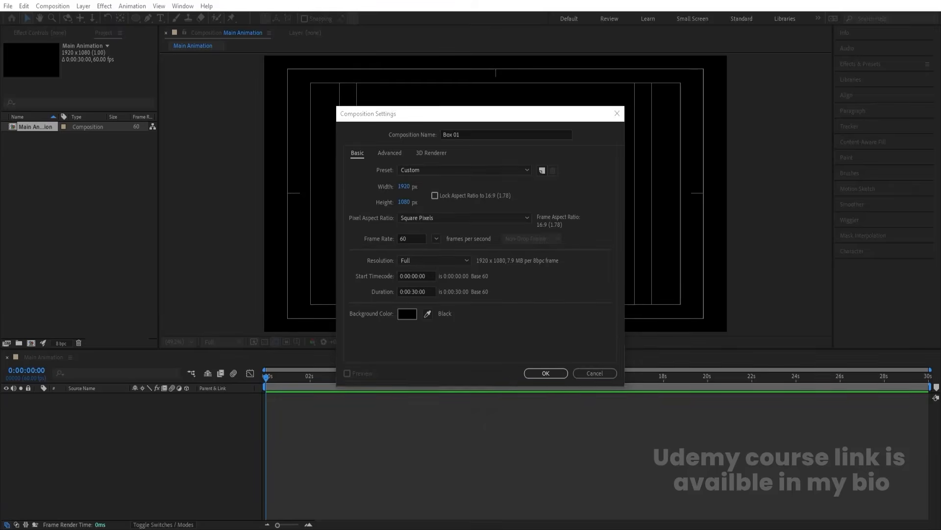
key(alt+Tab)
click(590, 192)
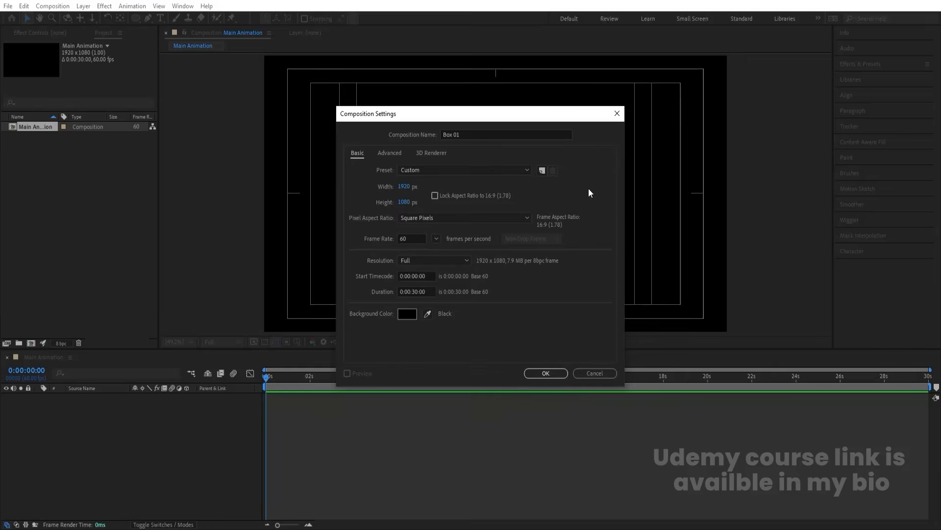
text(480)
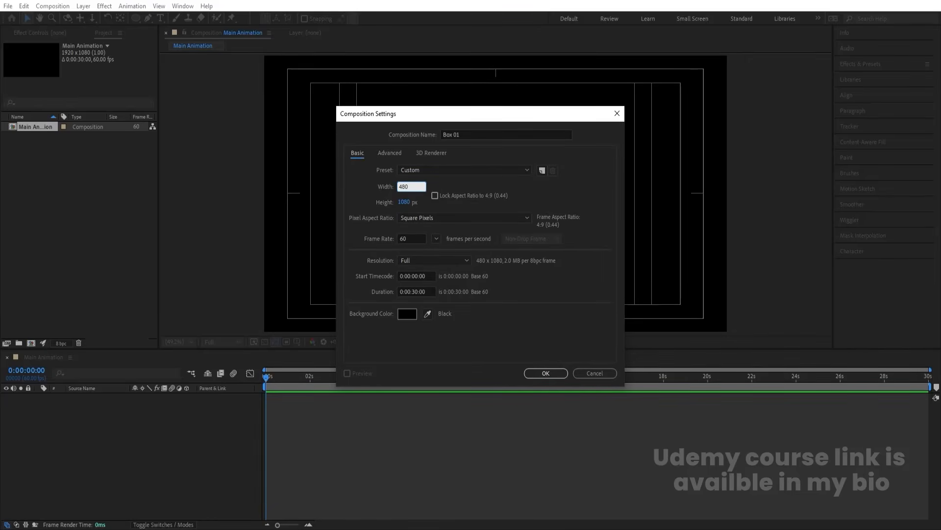
- Set the Box 01 composition's height to 360 px and create it
key(alt+Tab)
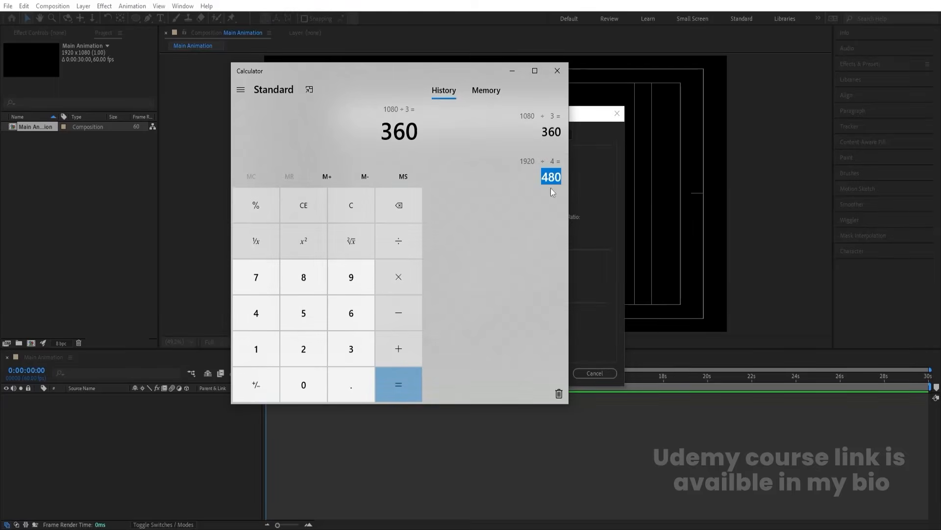
double_click(549, 133)
click(578, 211)
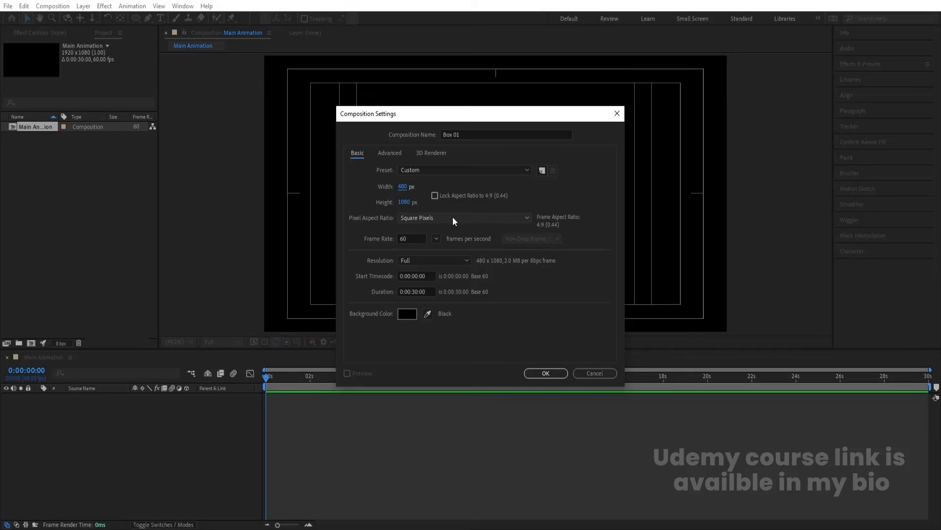
click(411, 202)
text(360)
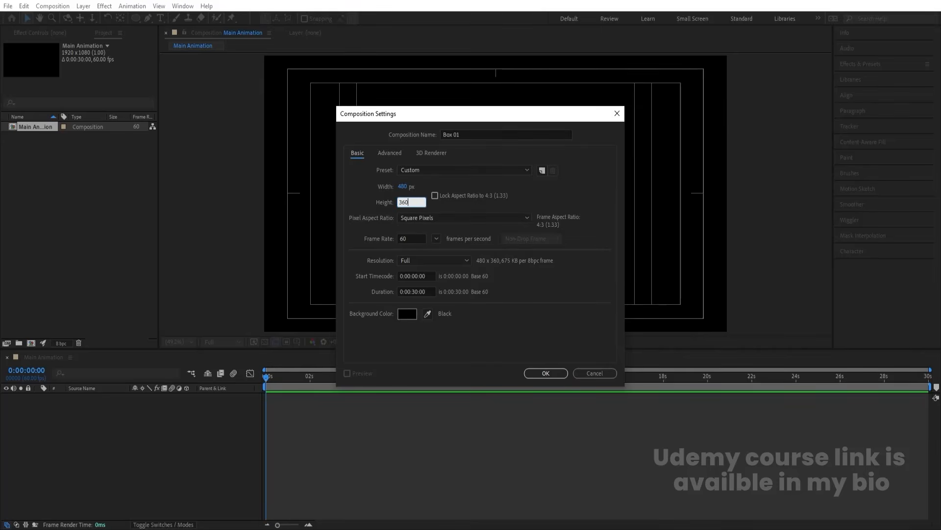
key(Return)
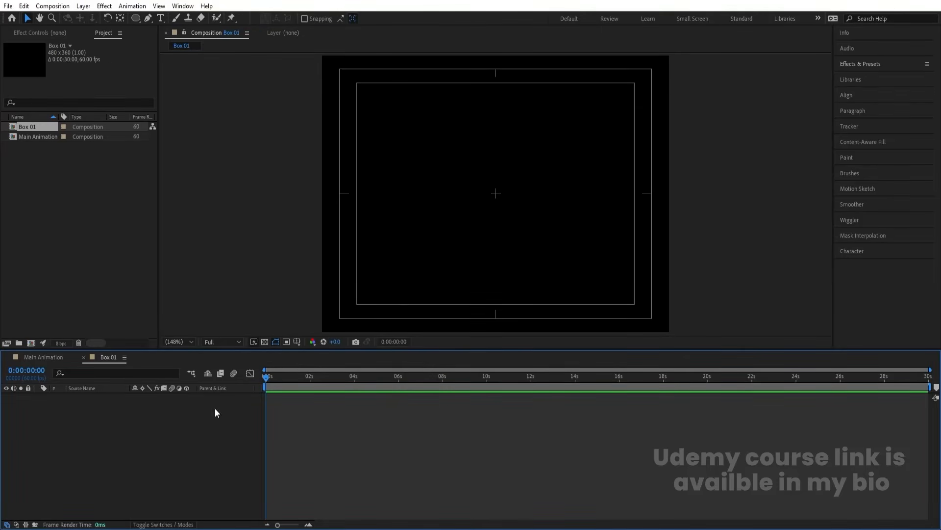
- Add a white rounded rectangle shape layer that fills the Box 01 composition
click(136, 20)
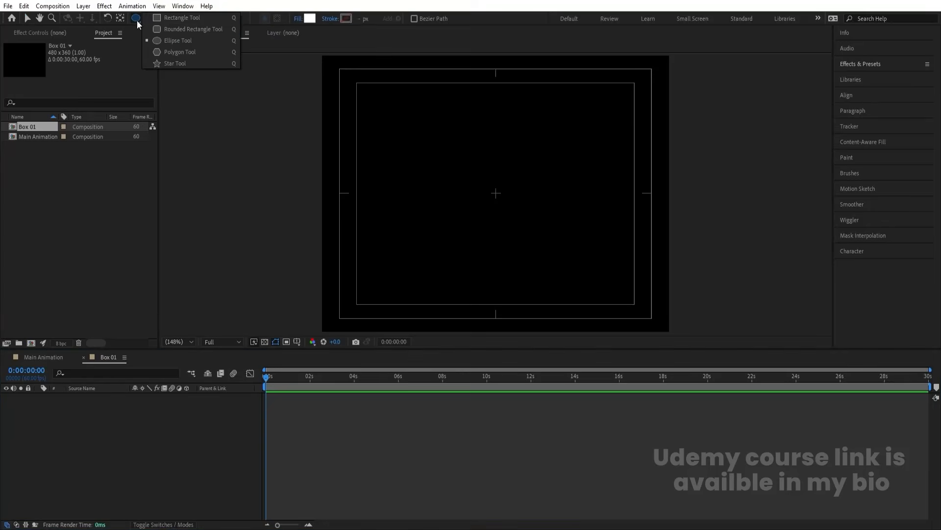
click(162, 28)
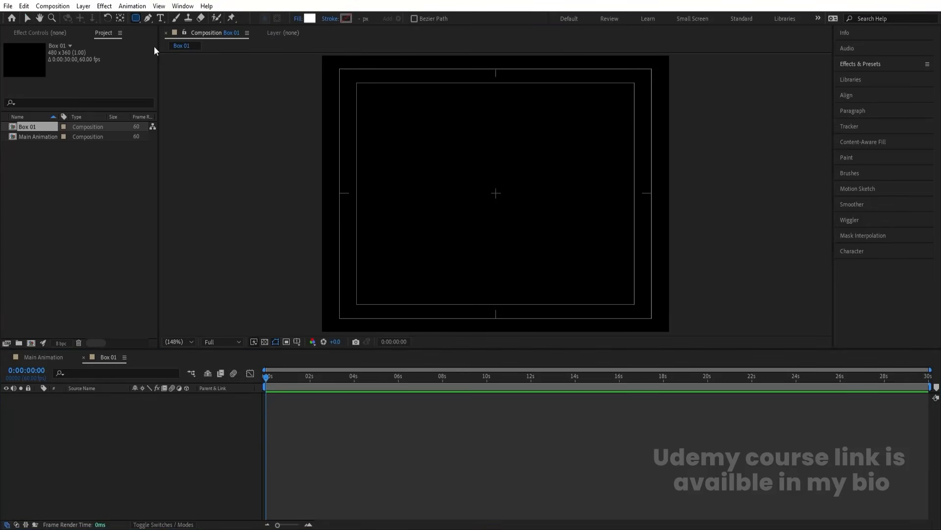
double_click(137, 18)
key(v)
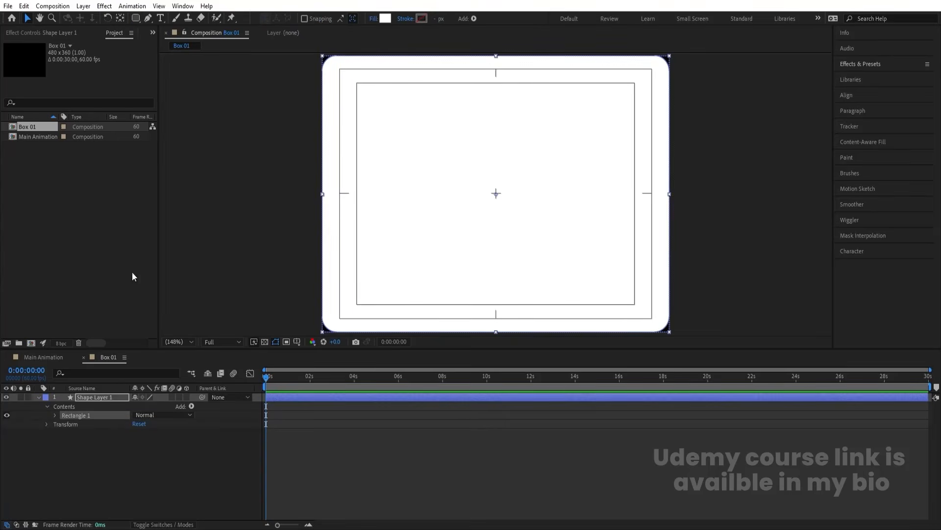
- Increase the rectangle path's roundness to 47 and deselect the shape layer
click(55, 415)
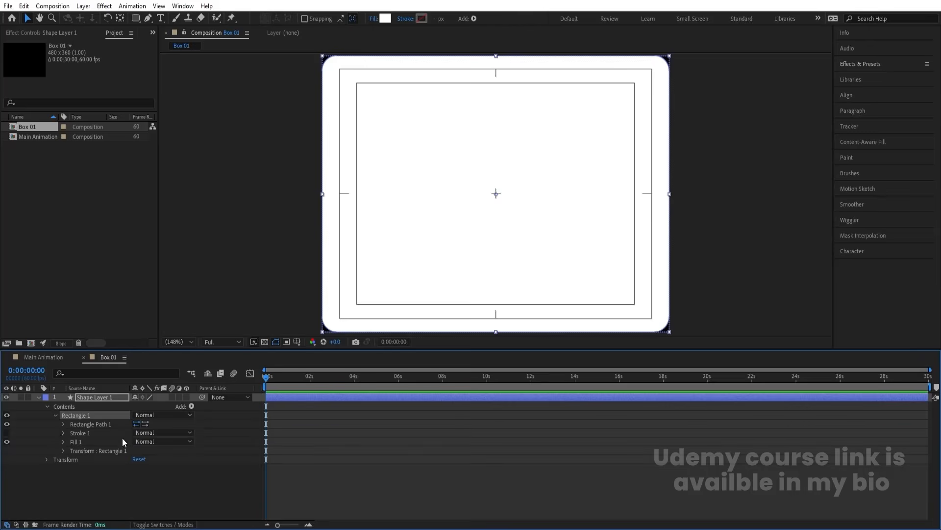
click(62, 424)
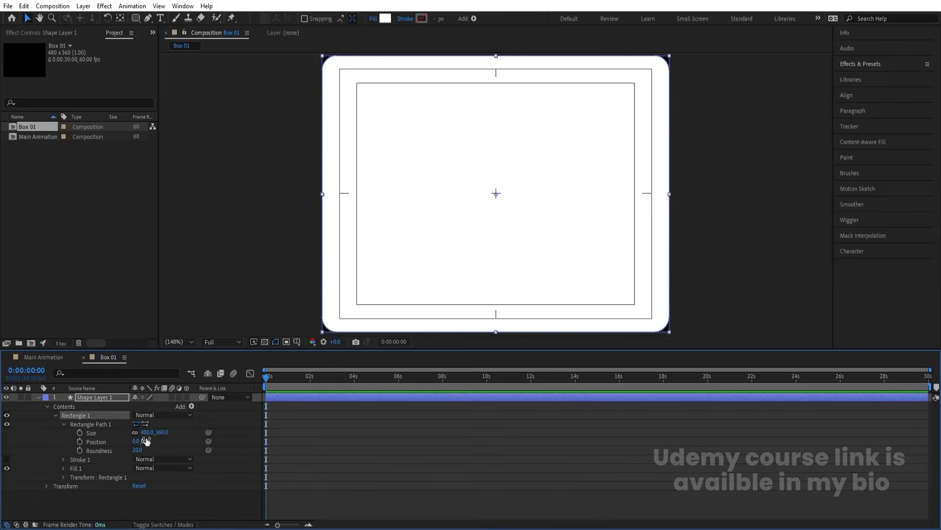
drag(141, 449, 152, 449)
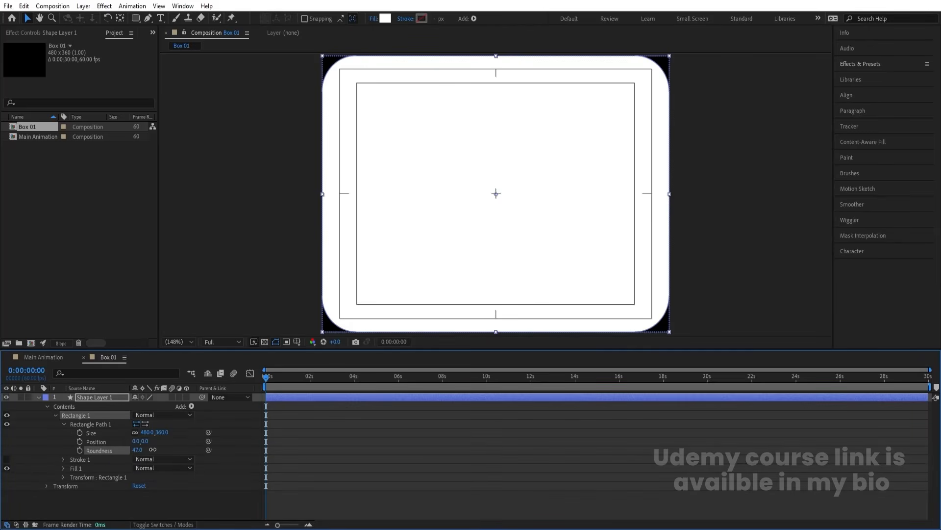
click(55, 415)
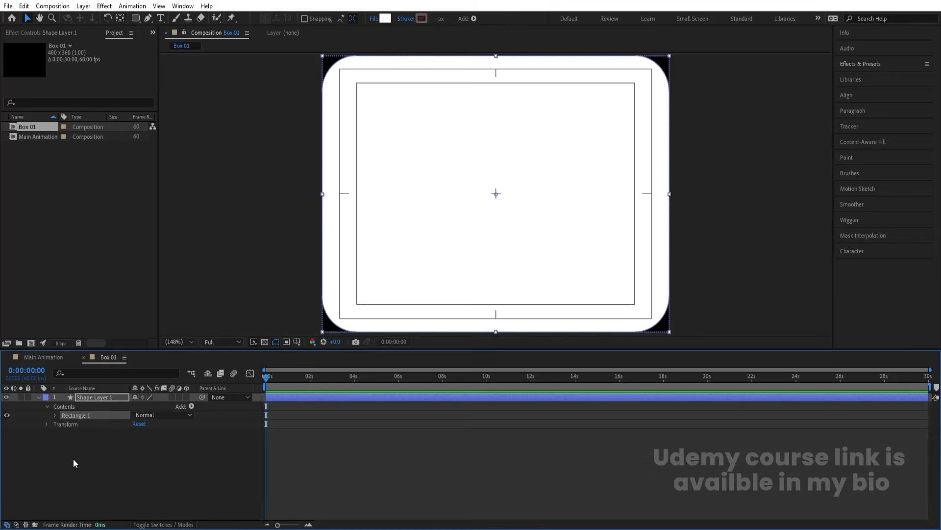
click(72, 472)
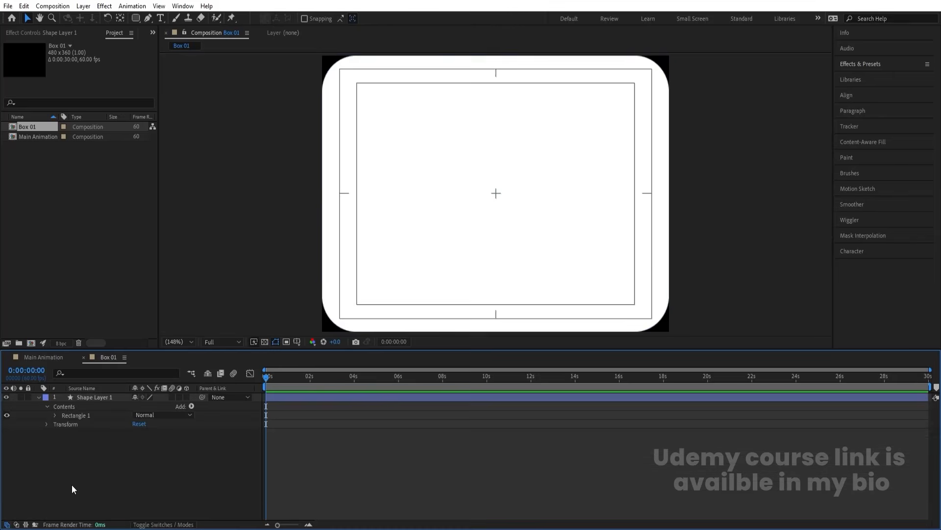
- Add a text layer with a black letter F over the white rectangle
click(160, 18)
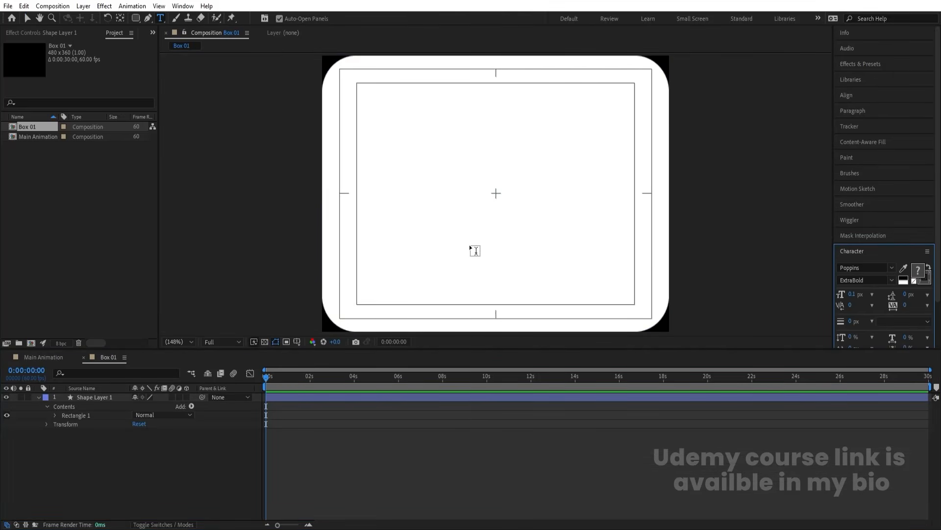
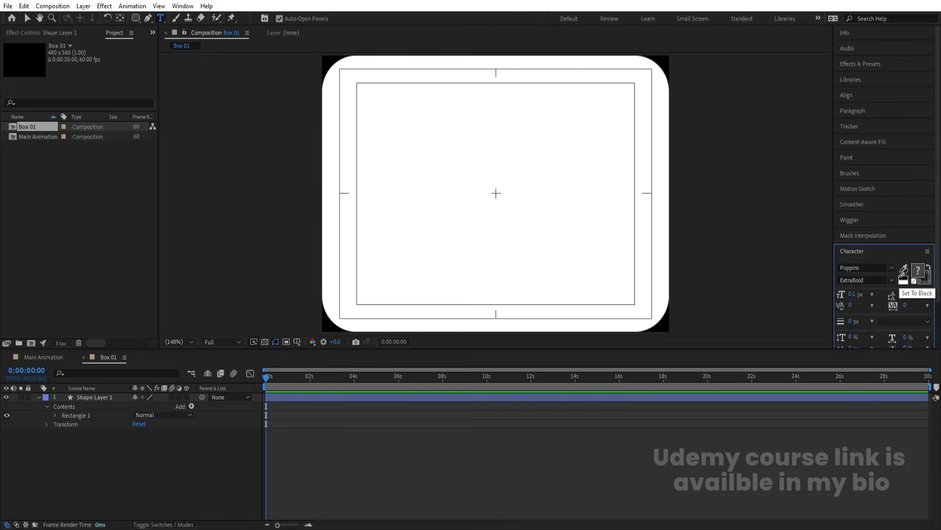
click(903, 279)
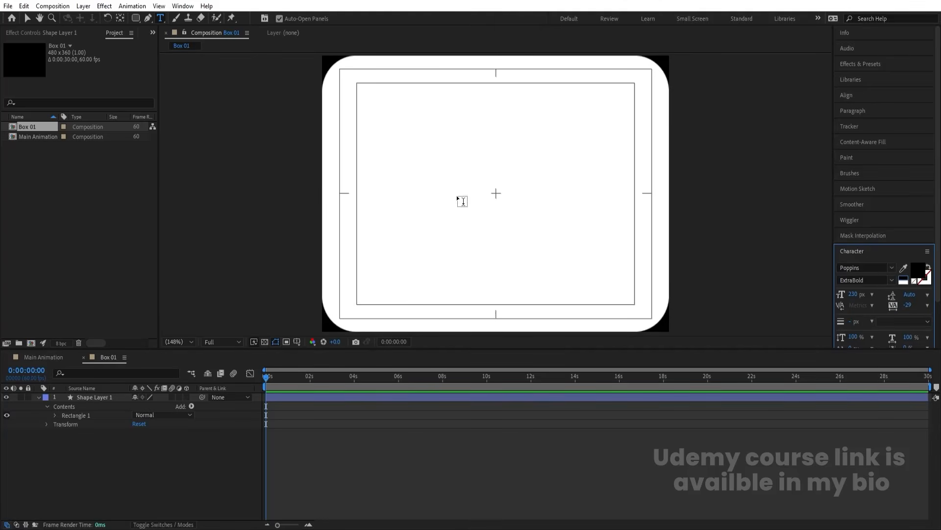
click(413, 203)
text(F)
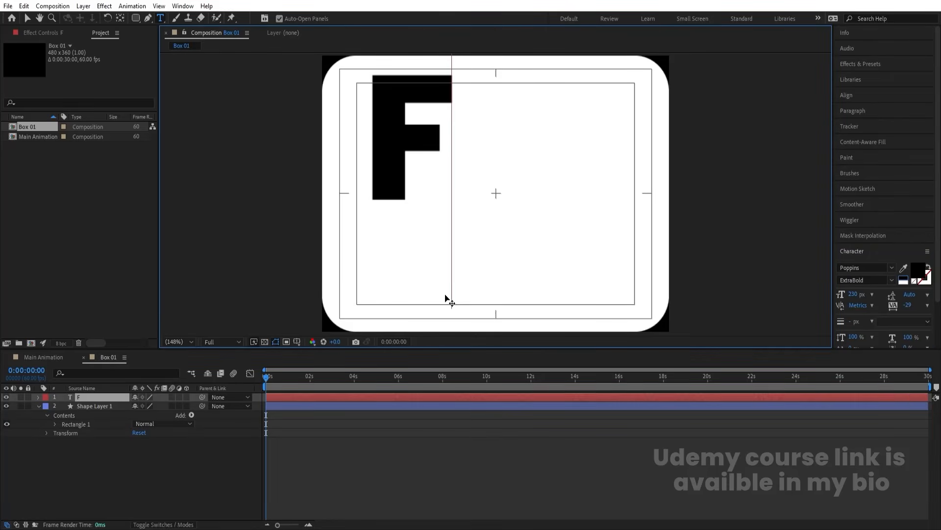
- Center the F layer's anchor point and align the letter to the composition's center horizontally and vertically
click(84, 398)
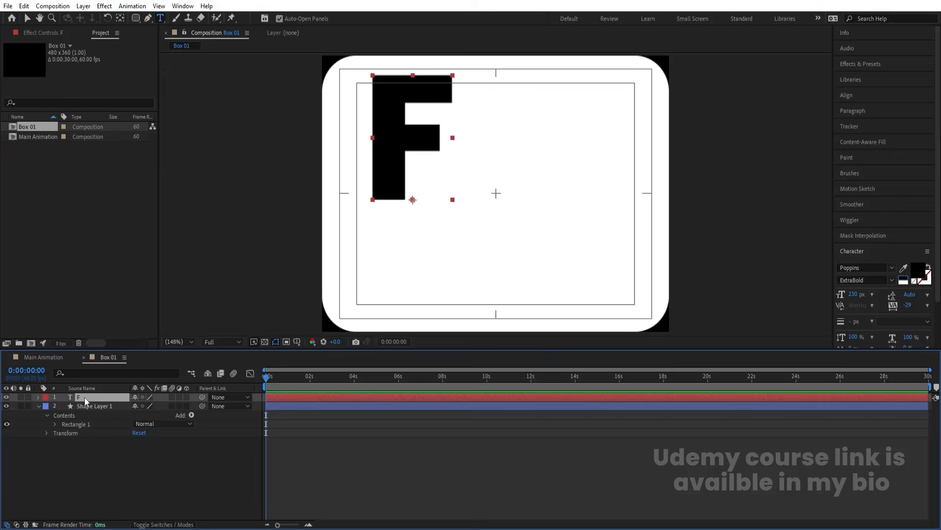
key(ctrl+alt+Home)
click(847, 95)
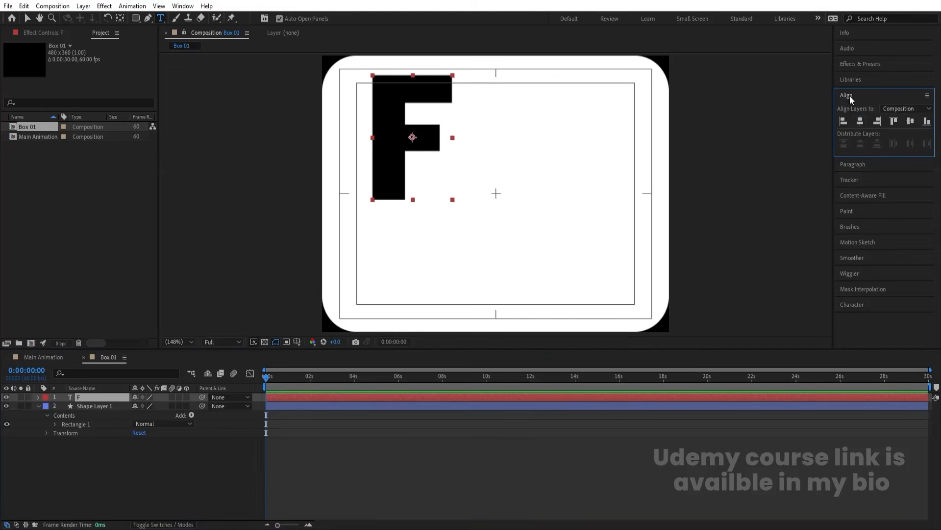
click(860, 121)
click(910, 121)
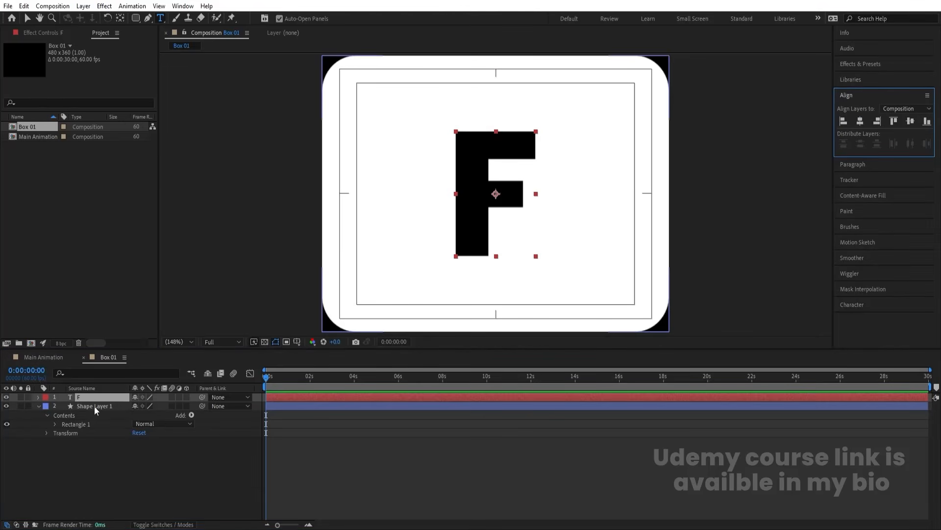
- Scale the letter F down to 21% and shift it left of the composition's center
click(38, 405)
key(s)
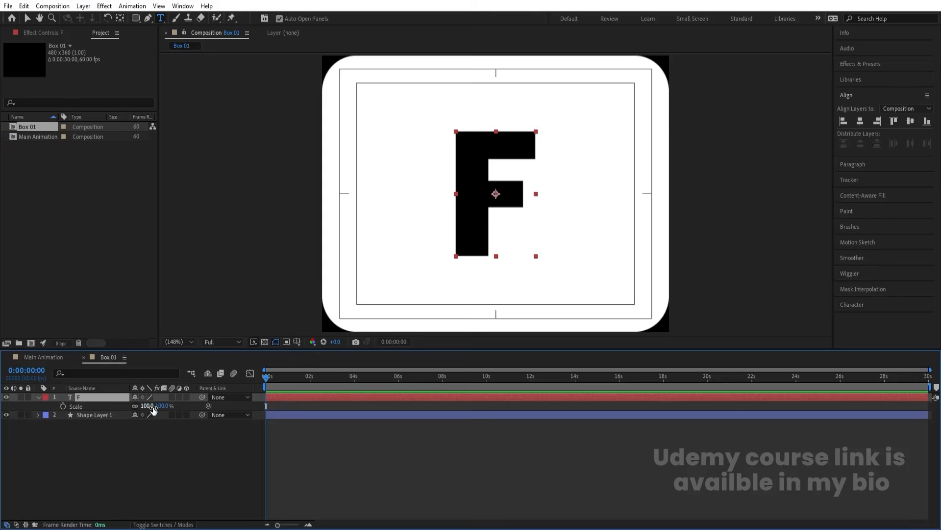
drag(147, 406, 108, 406)
scroll(447, 182, up, 1)
key(v)
drag(505, 212, 482, 206)
- Duplicate the F layer, with the copy beside the original, and change the copy's text to O
key(ctrl+d)
double_click(483, 202)
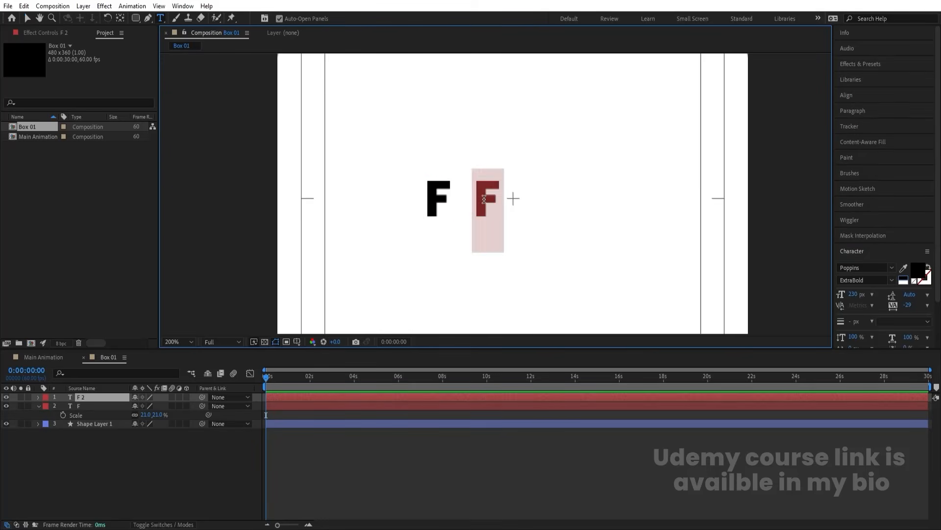
text(O)
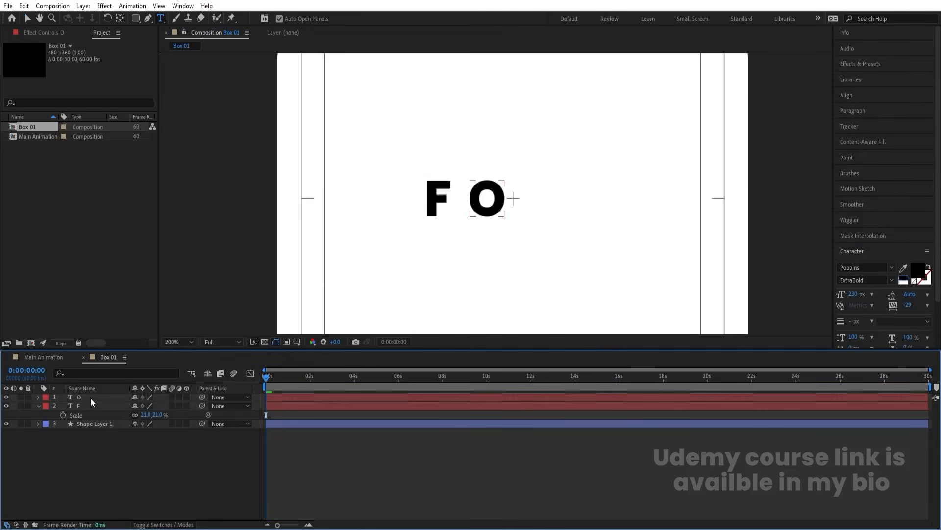
key(Escape)
- Duplicate the O layer, place the copy to its right and change its text to U
key(ctrl+d)
key(v)
drag(494, 210, 544, 209)
double_click(543, 197)
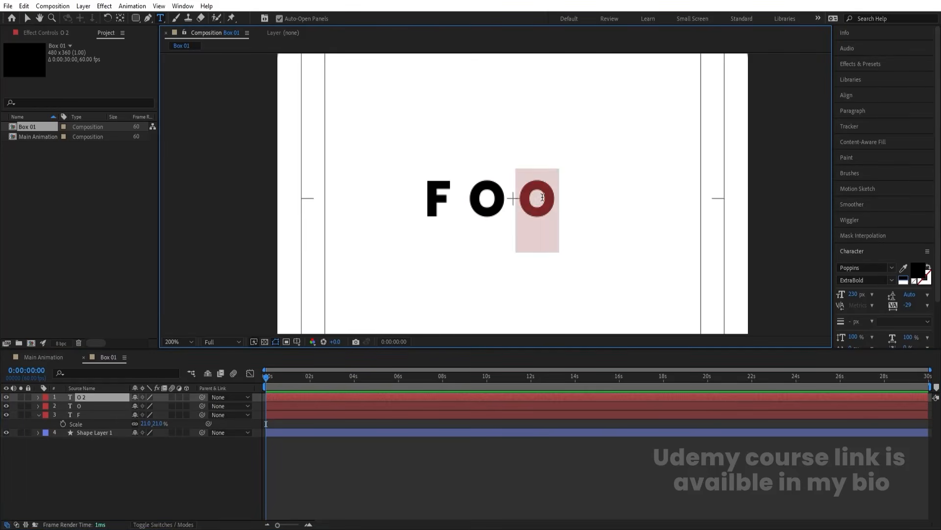
text(U)
key(Escape)
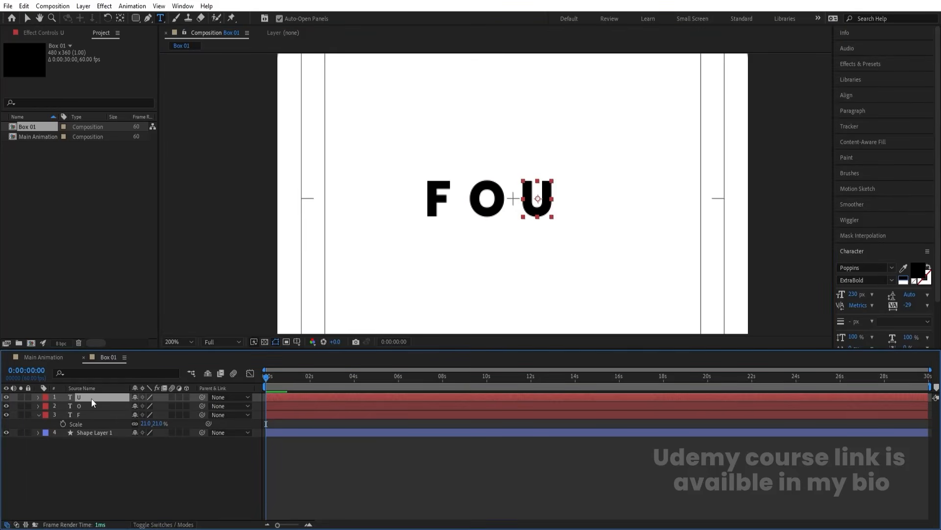
- Duplicate the U layer, place the copy to its right and change its text to R
key(ctrl+d)
key(v)
drag(540, 206, 583, 202)
key(ctrl+t)
double_click(584, 200)
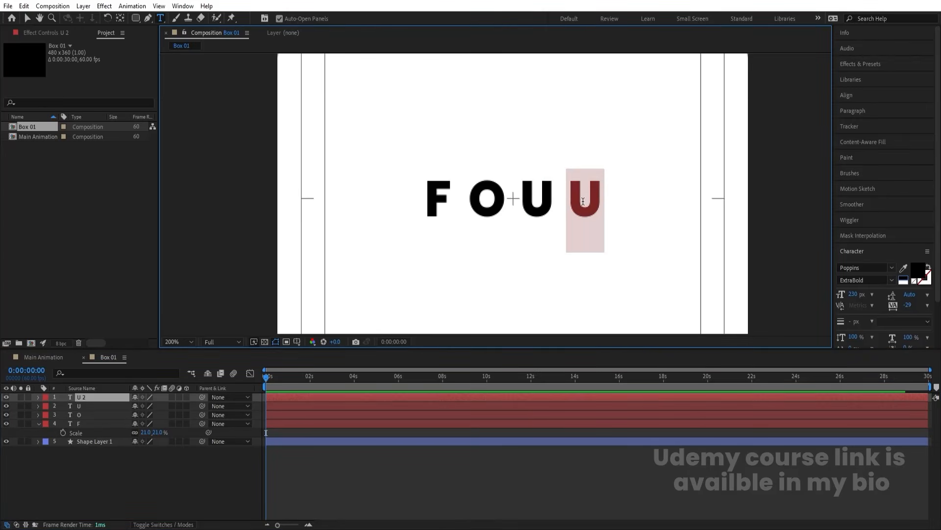
text(R)
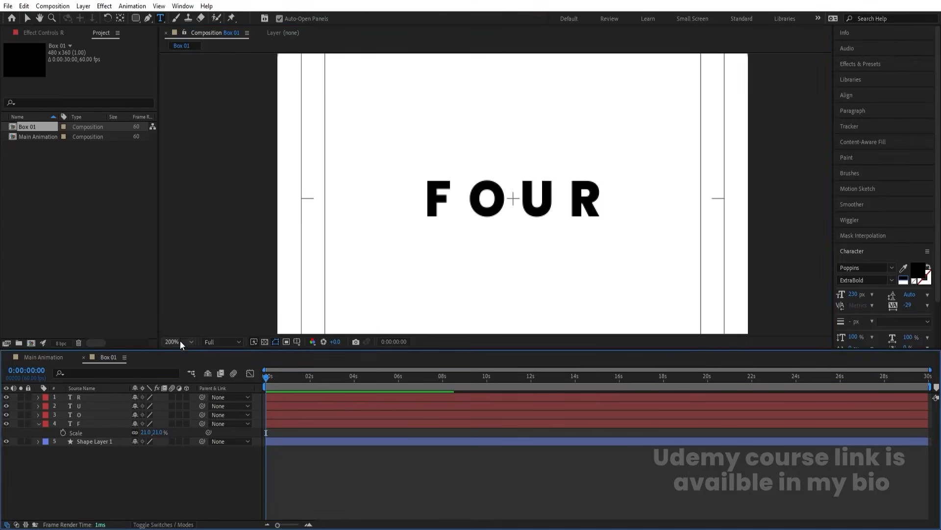
- Spread the letters F, O, U and R apart horizontally with wide, roughly even gaps between them
click(180, 341)
click(184, 155)
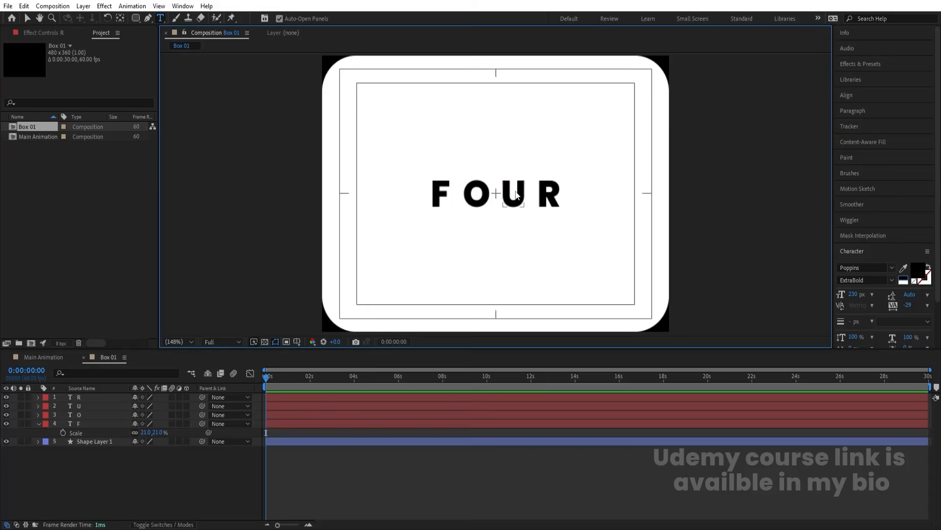
key(v)
click(446, 194)
drag(441, 196, 371, 196)
click(475, 198)
drag(475, 197, 445, 198)
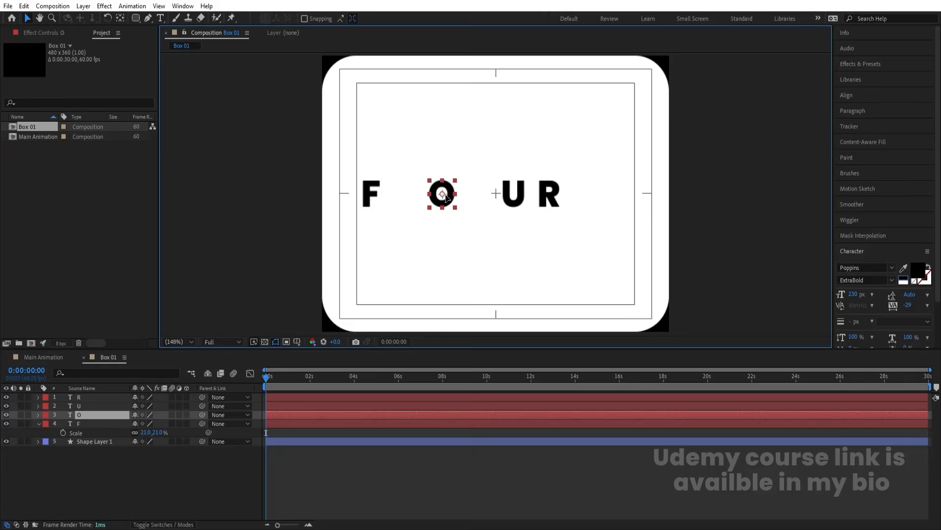
click(514, 197)
drag(514, 198, 582, 193)
click(550, 197)
- Shift all four letters together to the right so the word FOUR is centered on the white box
shift+click(508, 196)
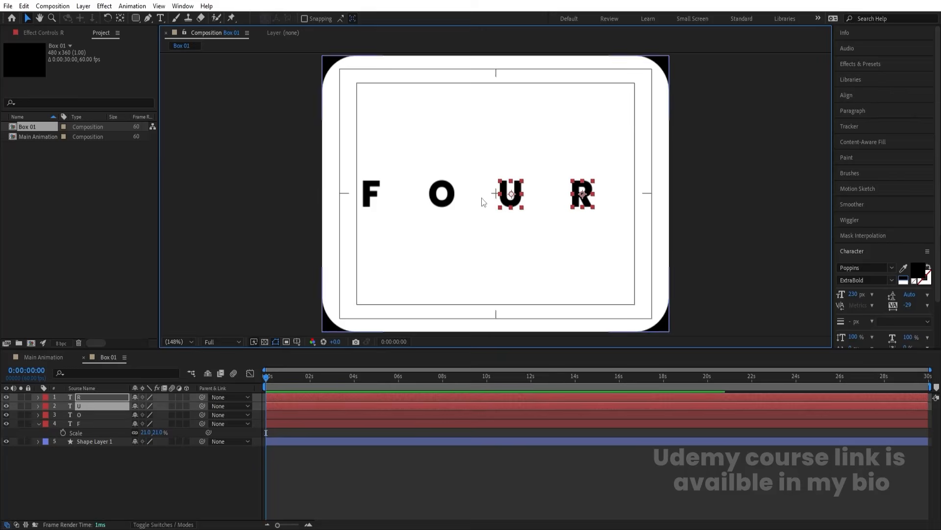
shift+click(442, 196)
shift+click(365, 198)
drag(448, 191, 468, 188)
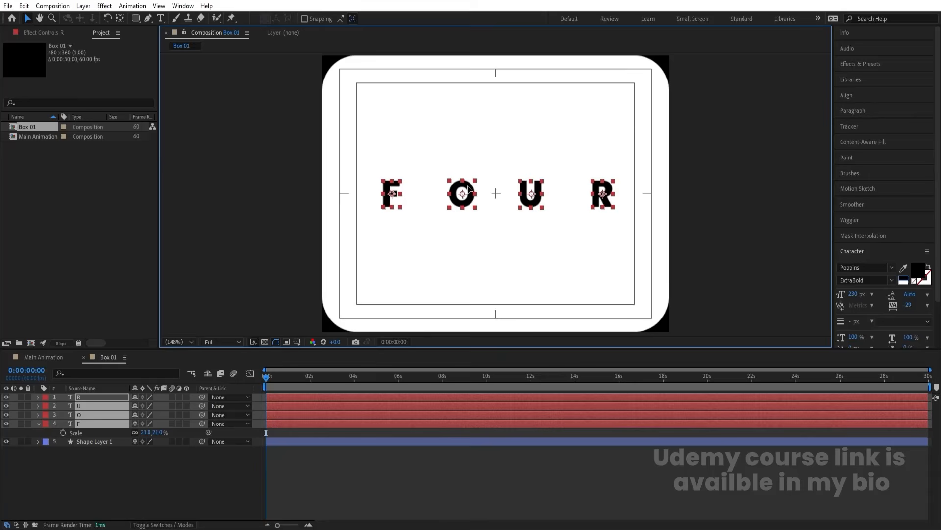
click(114, 485)
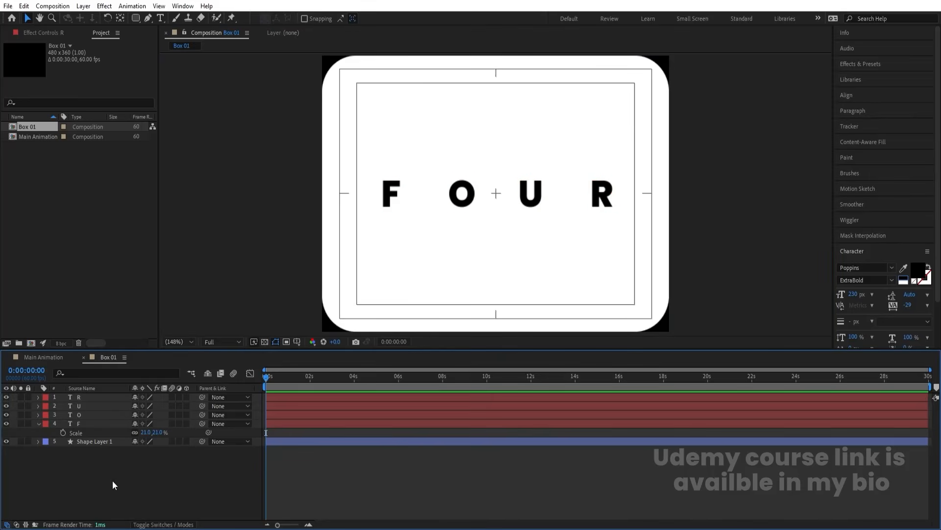
- Set starting Position and Scale keyframes at 0 seconds on the R, U, O and F layers and show both properties
click(91, 424)
shift+click(92, 398)
key(p)
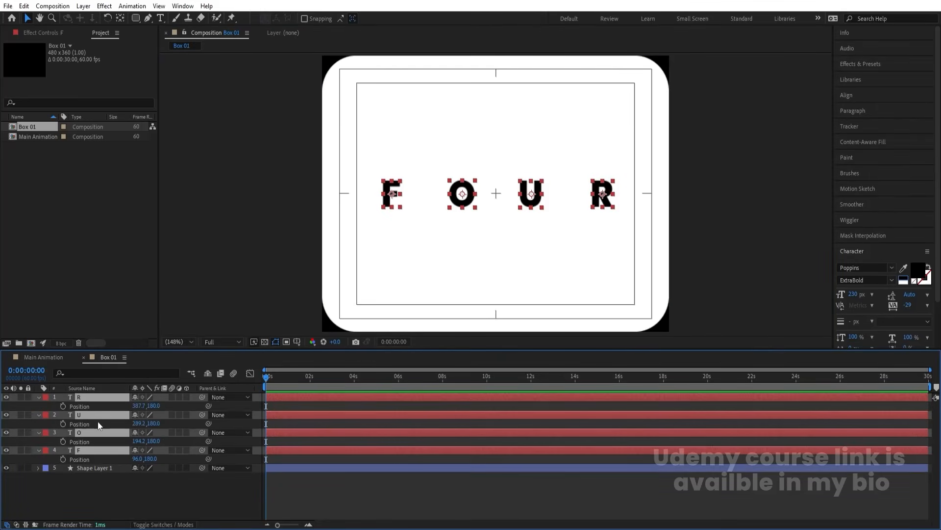
click(63, 407)
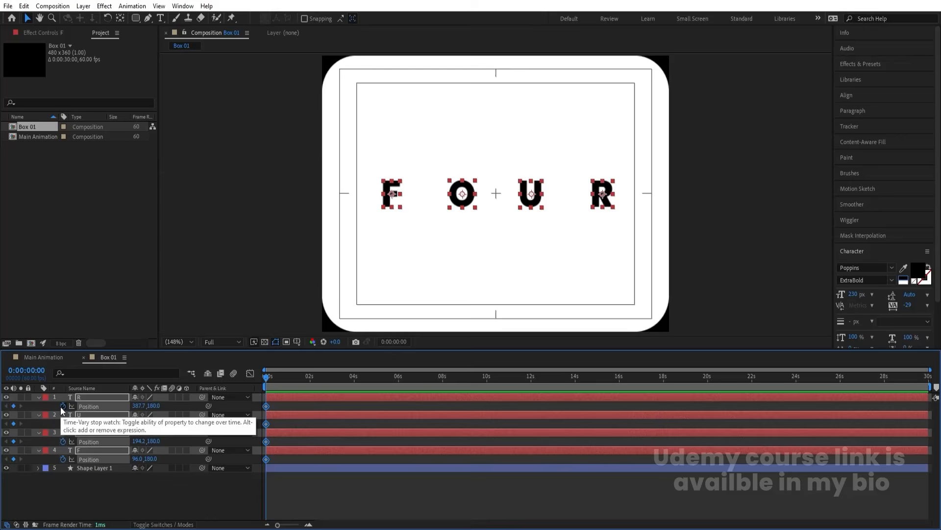
key(s)
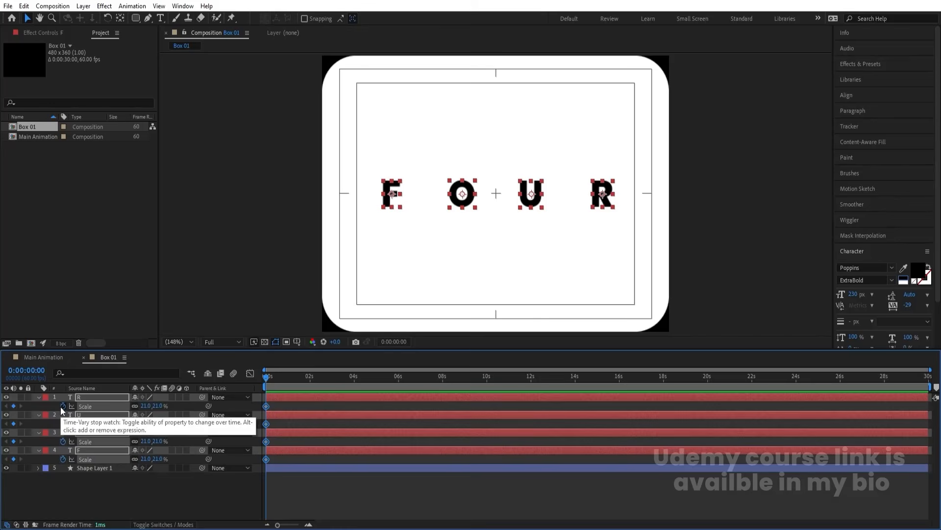
key(shift+p)
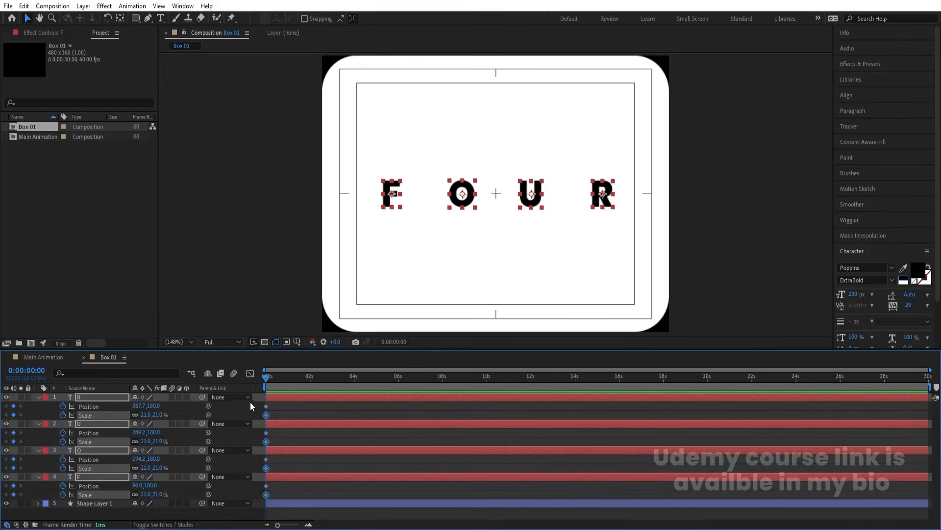
- At 1 second, enlarge the letter F to 113% and align it to the composition's horizontal center
key(=)
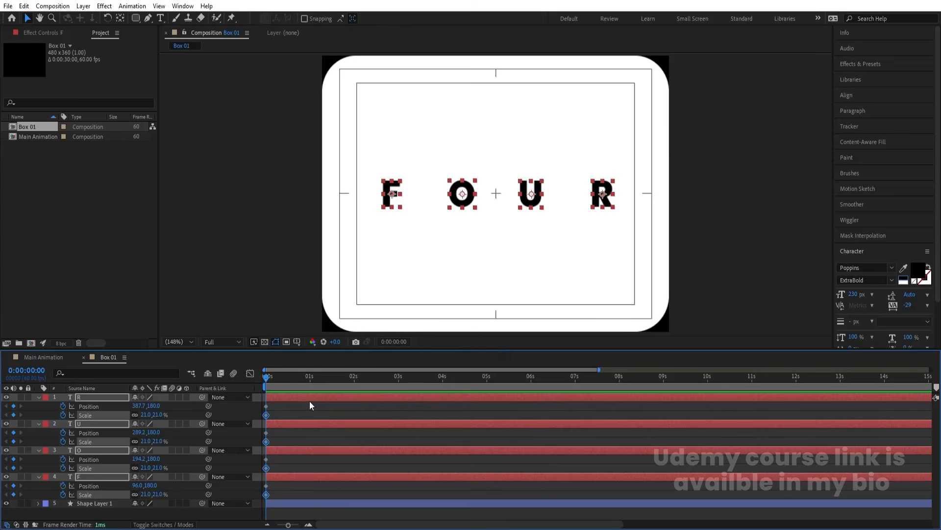
click(311, 381)
click(384, 237)
click(390, 196)
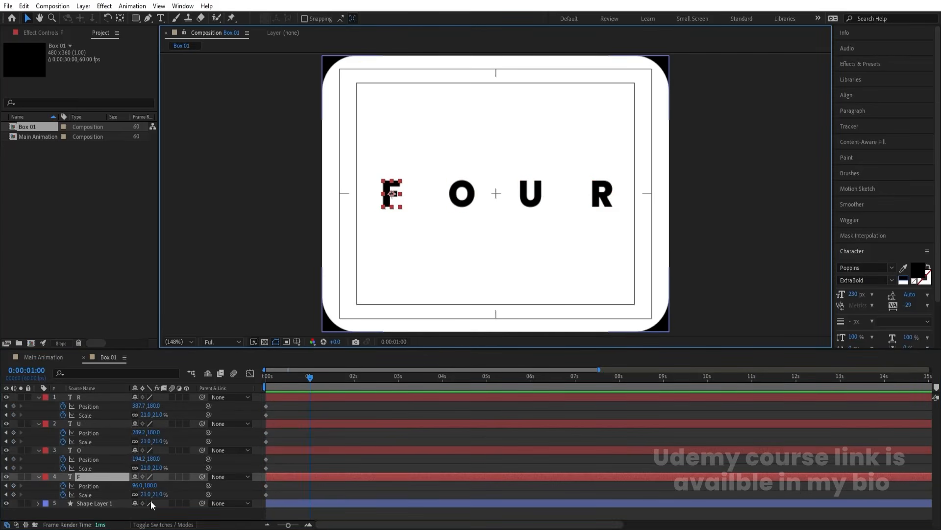
drag(148, 498, 186, 486)
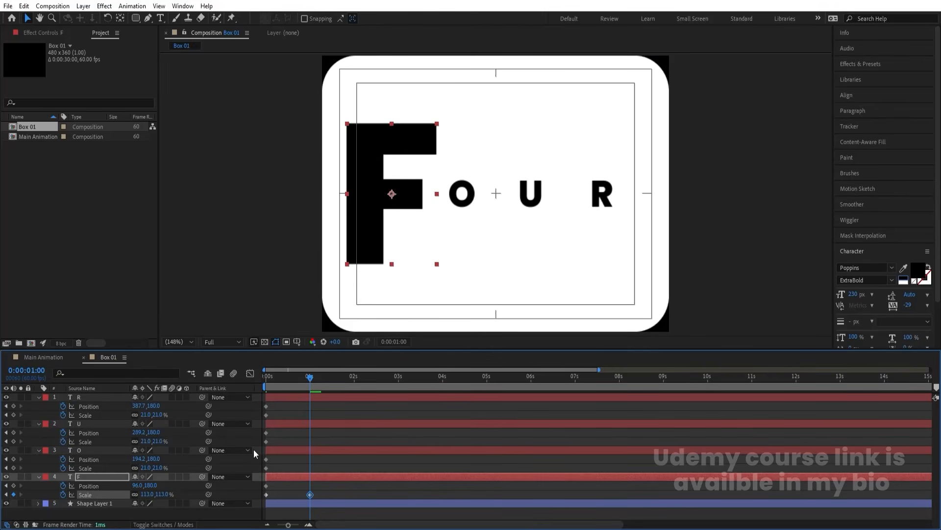
click(841, 95)
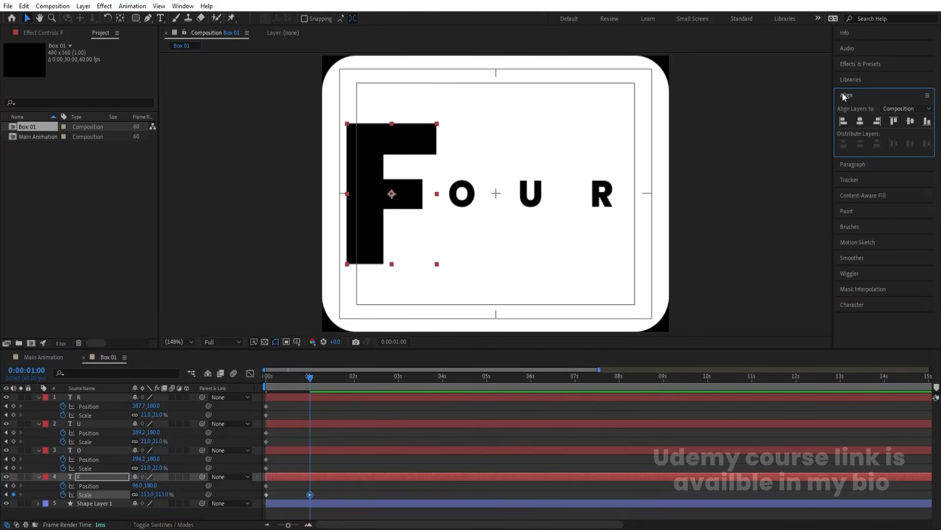
click(859, 121)
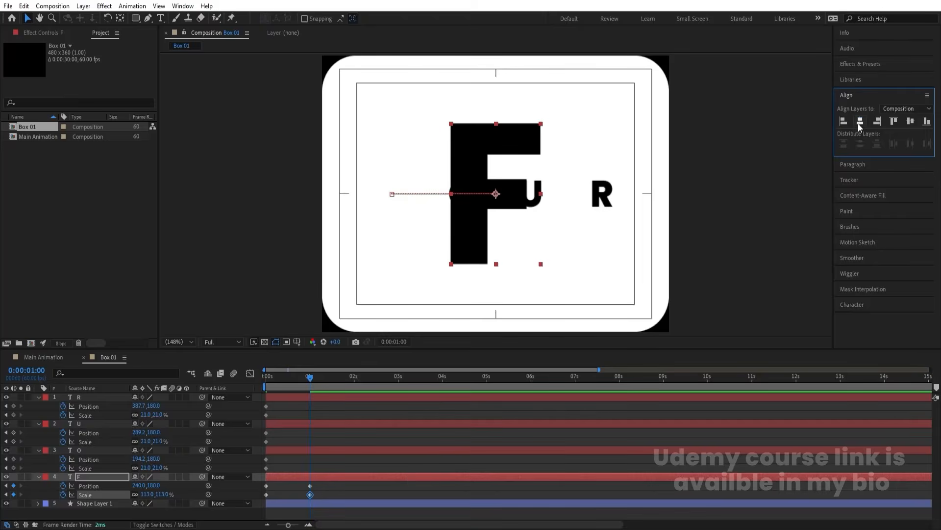
- At 1 second, move the O and U right together until the U sits beside the R, at X 353.2
click(319, 450)
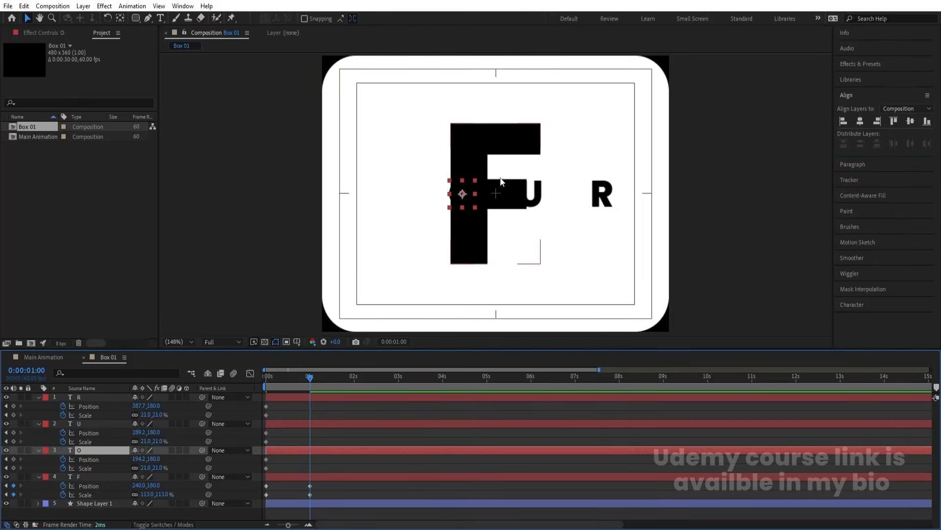
scroll(473, 194, up, 4)
scroll(472, 194, down, 4)
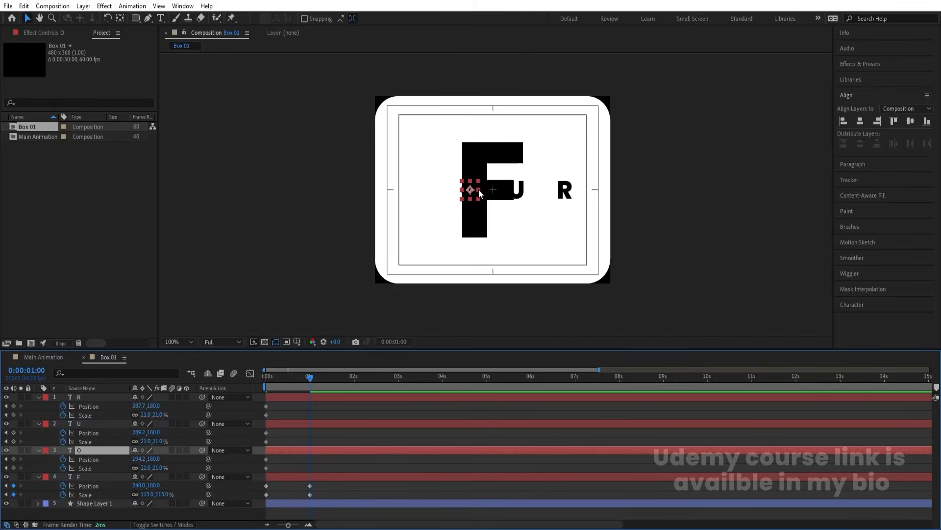
shift+click(517, 190)
drag(519, 192, 550, 193)
scroll(537, 195, up, 1)
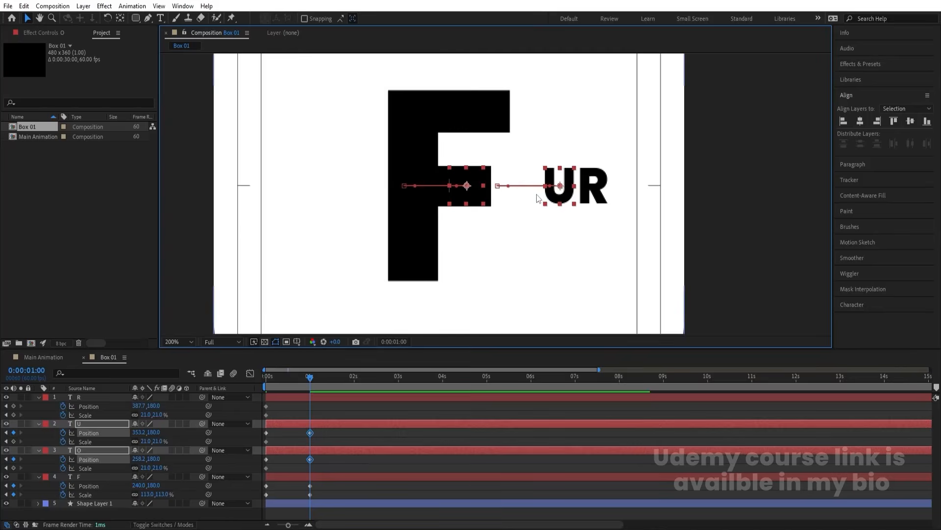
- At 1 second, move the O right to X 316.2 so it sits between the large F and the U
click(330, 404)
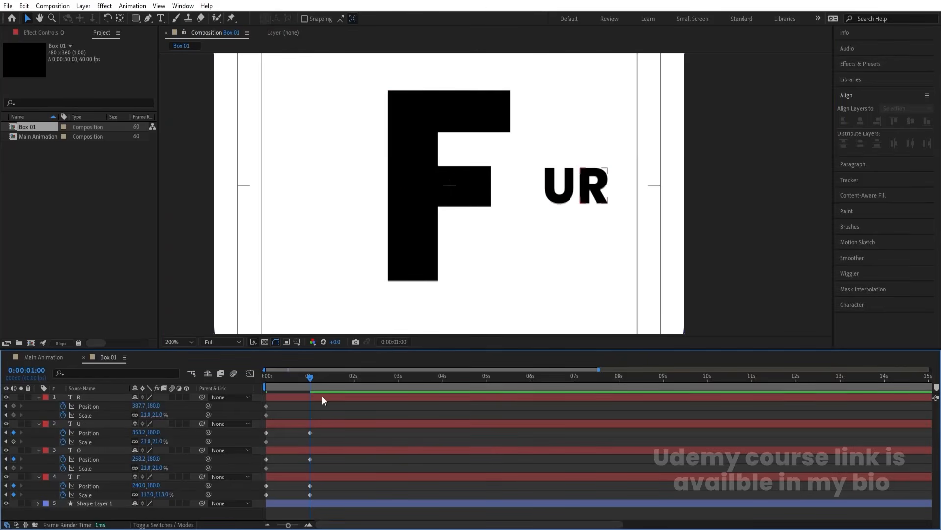
click(323, 398)
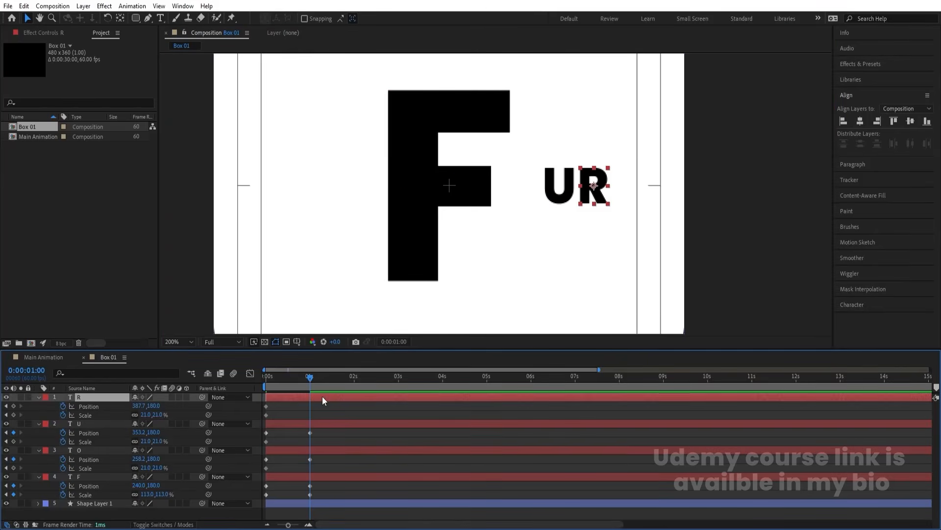
click(311, 449)
drag(479, 190, 534, 191)
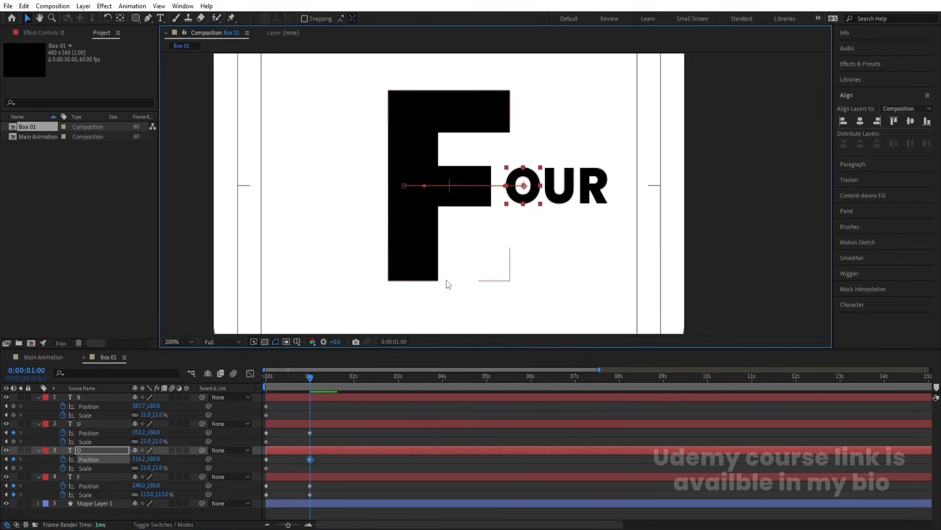
- Play back the letter animation to check how the F grows and the O and U move beside the R
key(space)
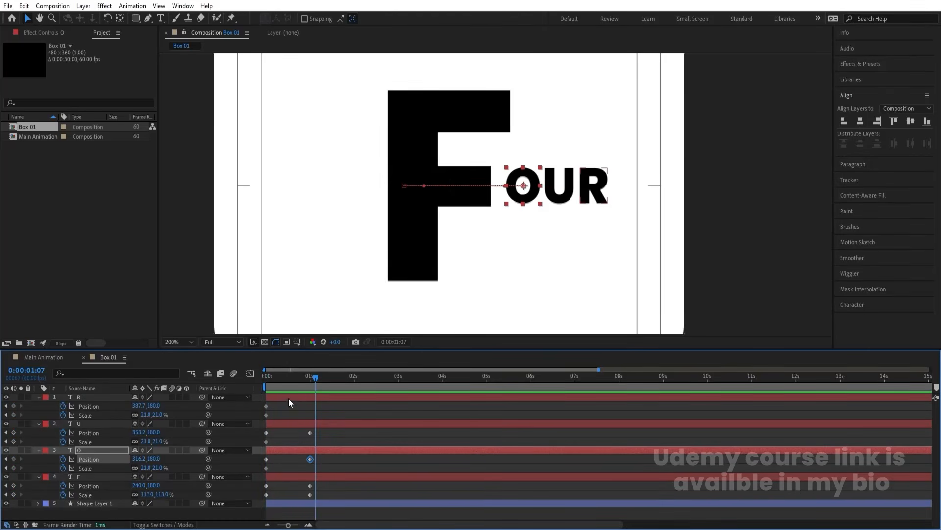
key(=)
drag(329, 379, 340, 380)
key(minus)
key(space)
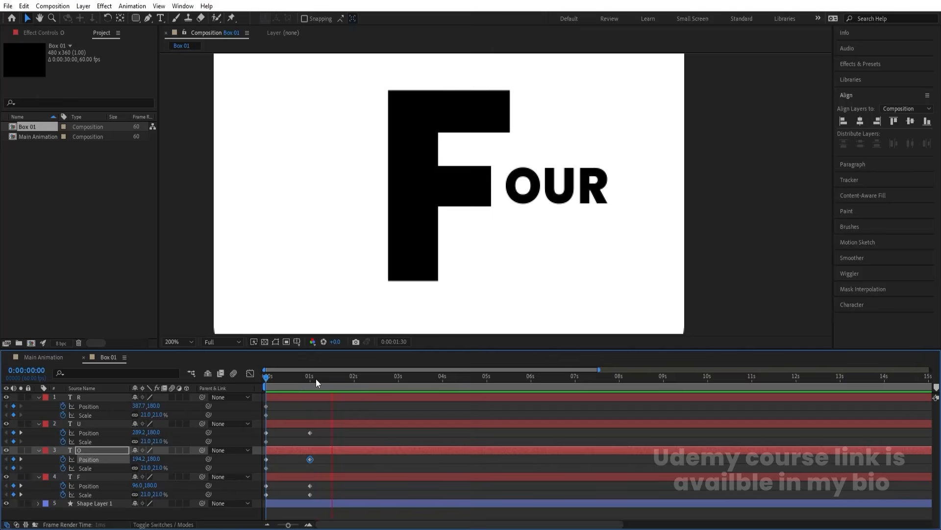
key(apostrophe)
key(minus)
key(apostrophe)
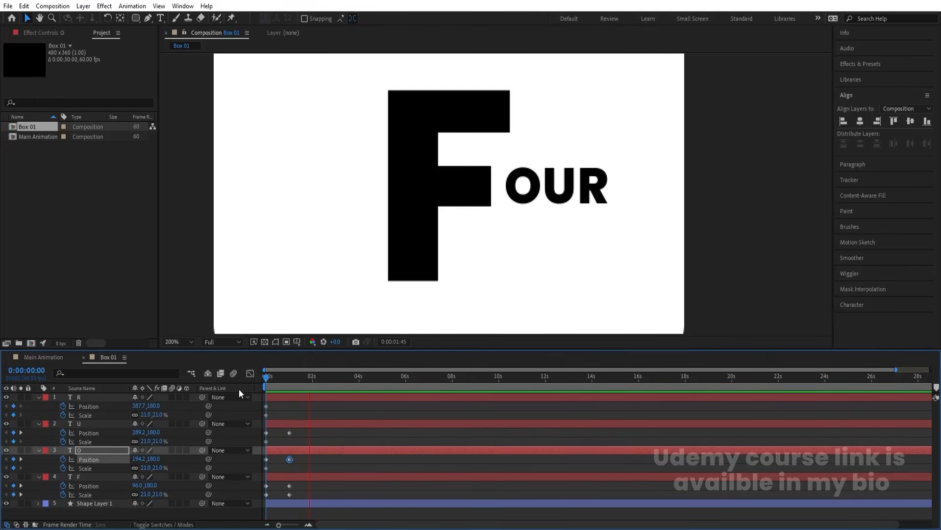
key(space)
- Add hold keyframes at 2 seconds for Position and Scale on all four letter layers
key(apostrophe)
key(equal)
key(equal)
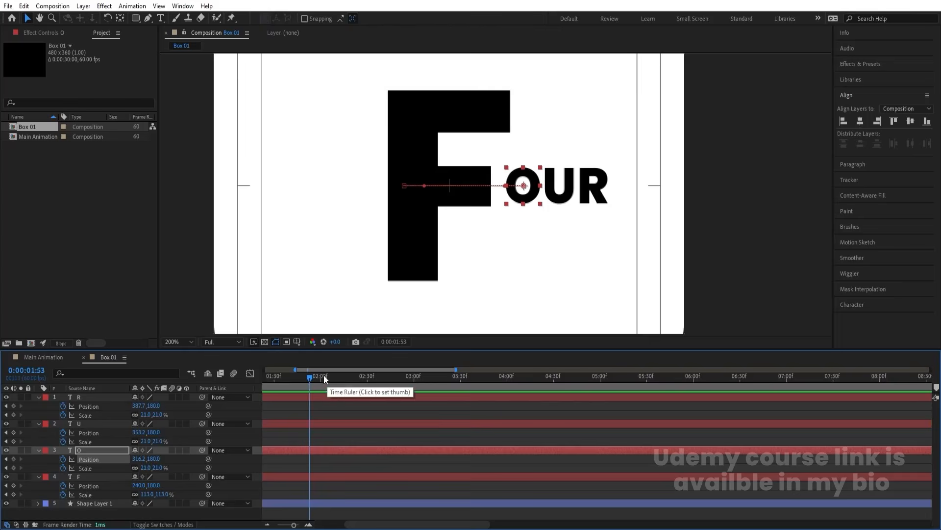
click(322, 374)
key(semicolon)
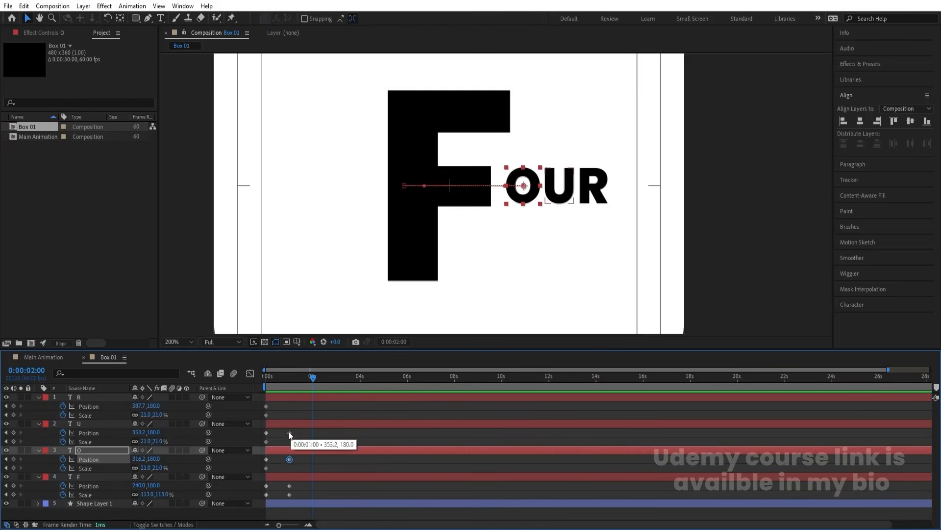
drag(14, 407, 15, 495)
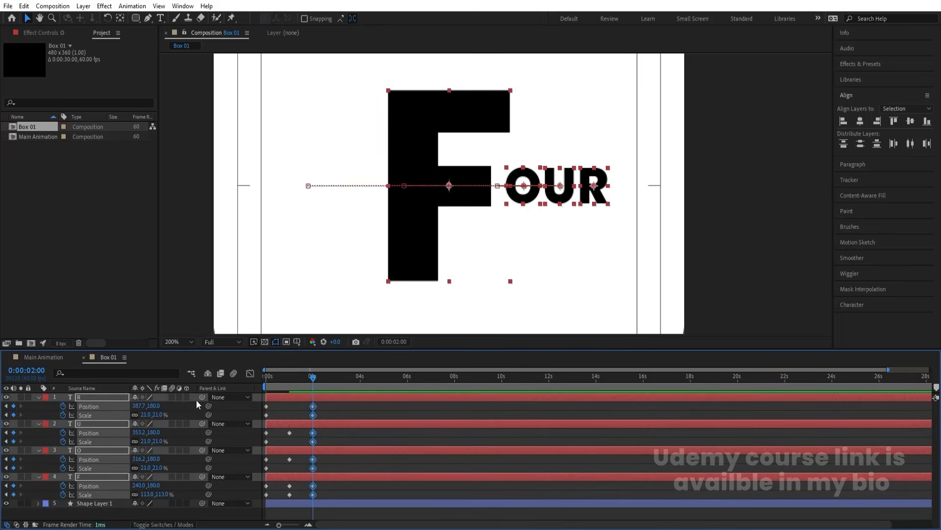
- Add the missing 1-second keyframes: Position and Scale on R, and Scale on U and O
key(j)
click(14, 415)
click(13, 441)
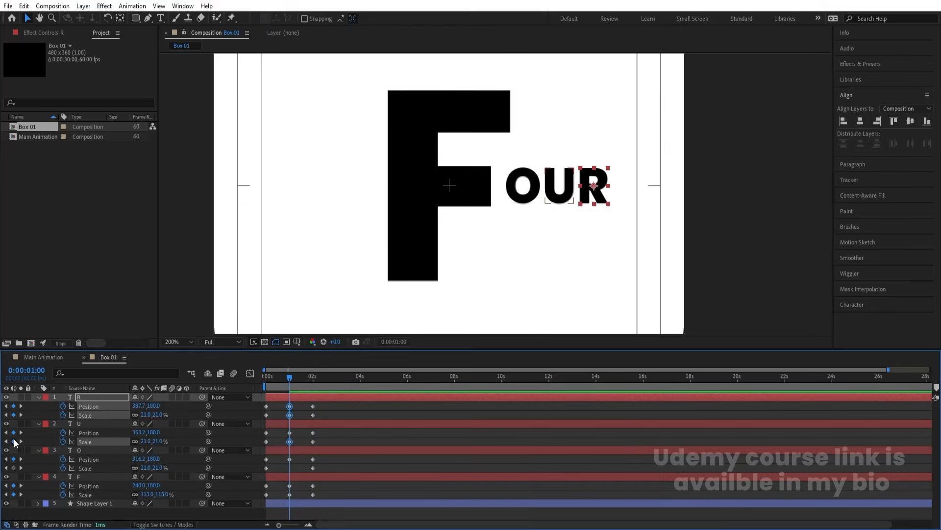
click(13, 468)
key(space)
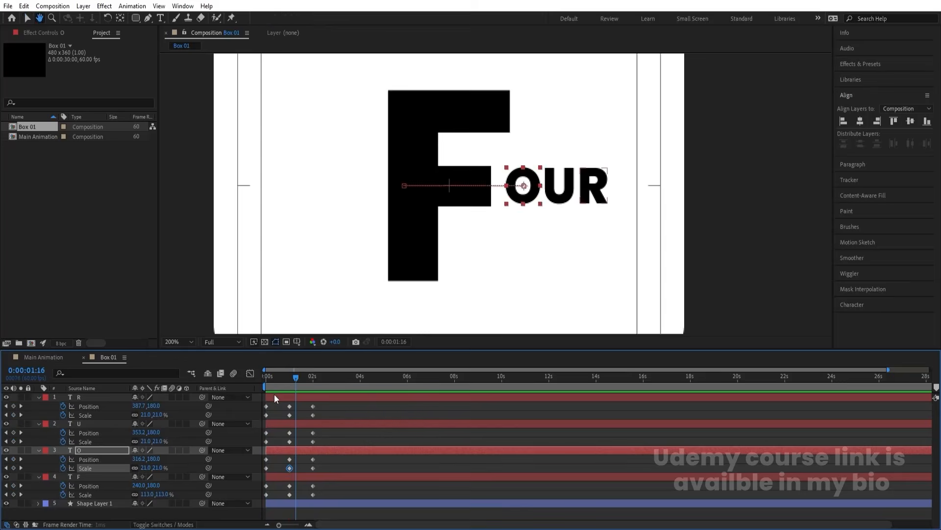
key(space)
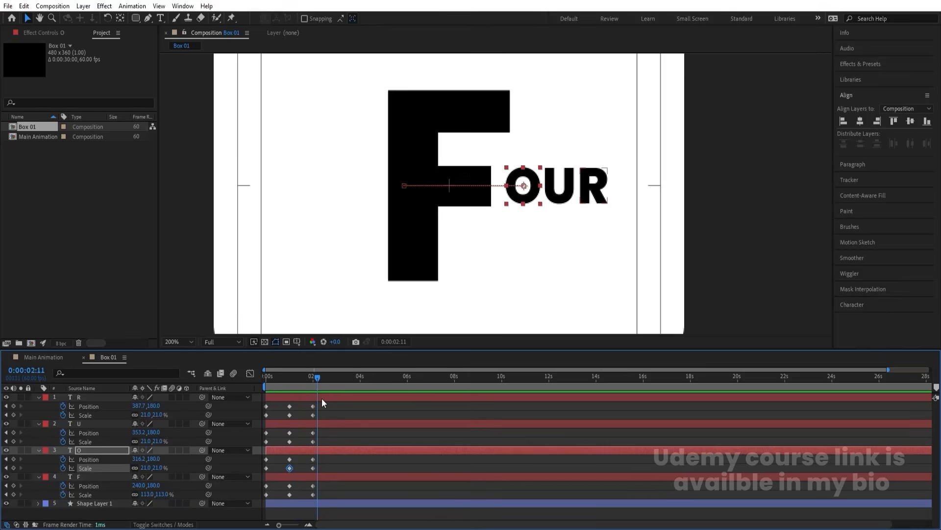
- Copy each letter's starting Position and Scale keyframes and paste them onto the same layer at 0:00:02:59
key(equal)
drag(341, 382, 355, 382)
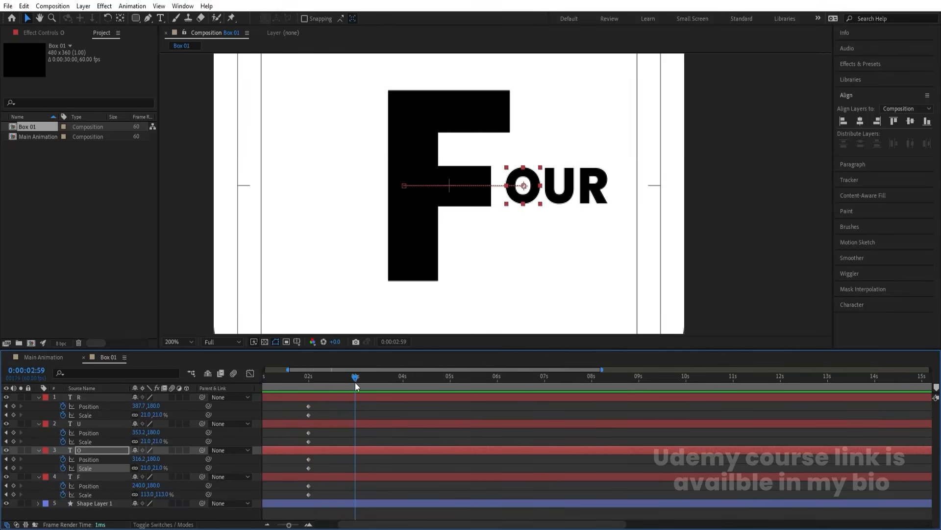
key(minus)
drag(275, 401, 254, 499)
key(ctrl+c)
key(ctrl+v)
key(ctrl+c)
key(ctrl+v)
key(ctrl+c)
key(ctrl+v)
key(ctrl+c)
key(ctrl+v)
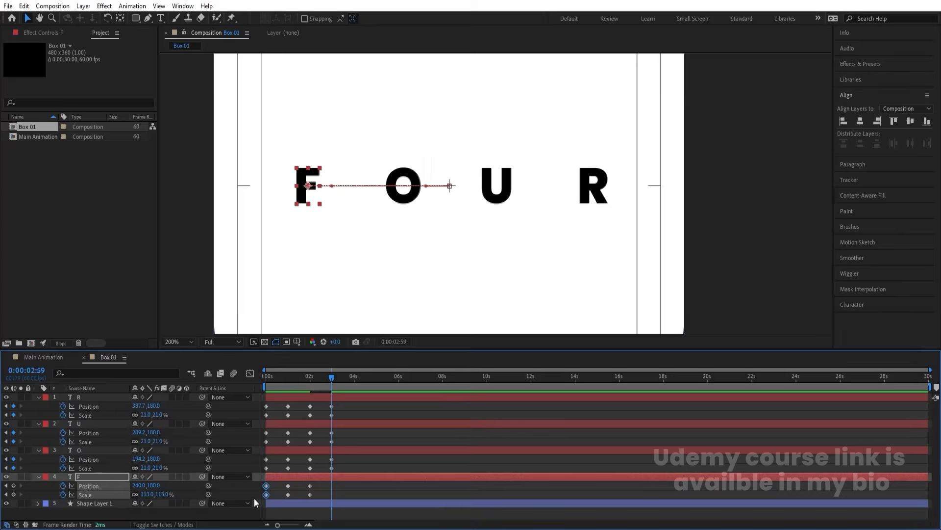
- Play back the animation from the start to check the letters' return to the spaced-out layout
key(Home)
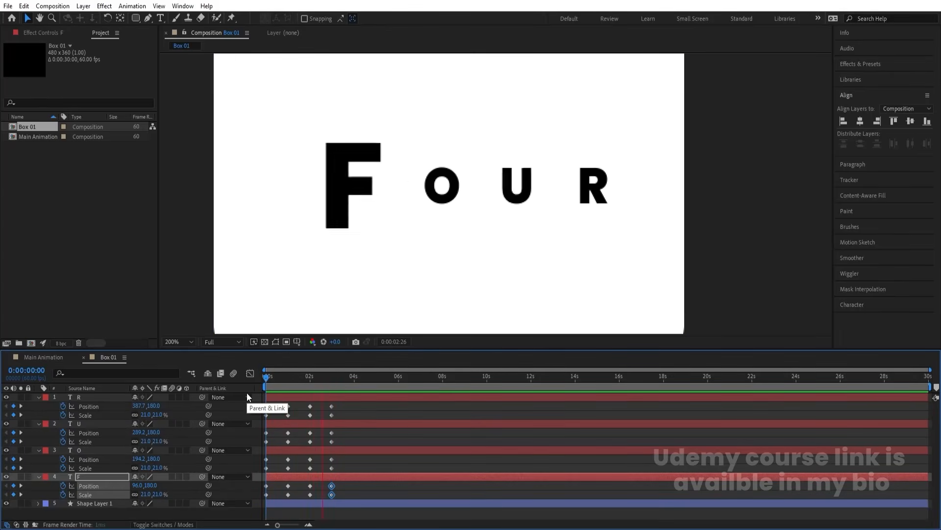
key(space)
key(=)
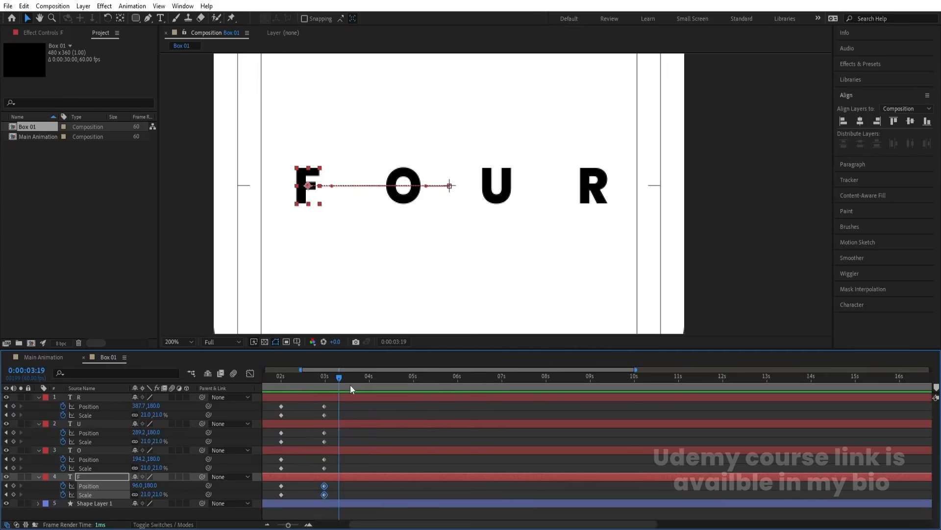
- Add hold keyframes for Position and Scale on all four letter layers at 0:00:03:59
drag(341, 377, 369, 384)
key(ctrl+a)
click(13, 406)
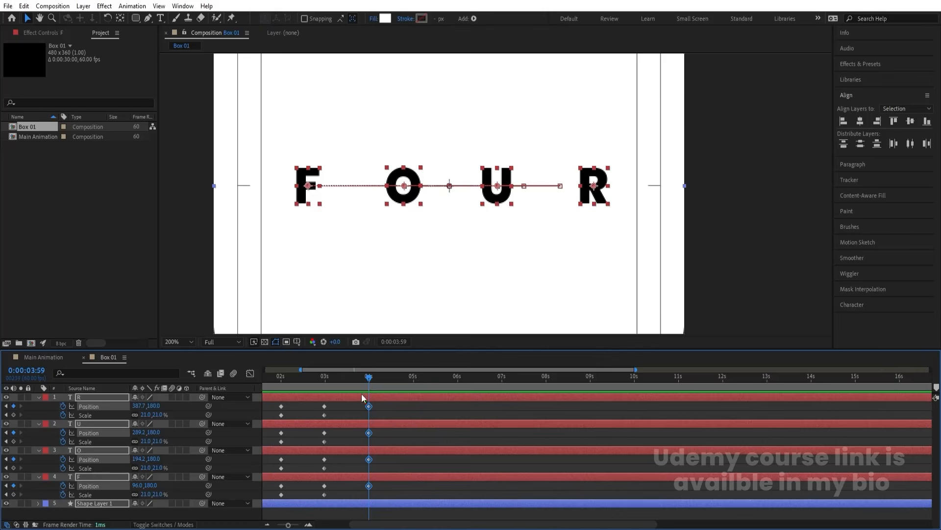
click(413, 378)
key(j)
click(14, 414)
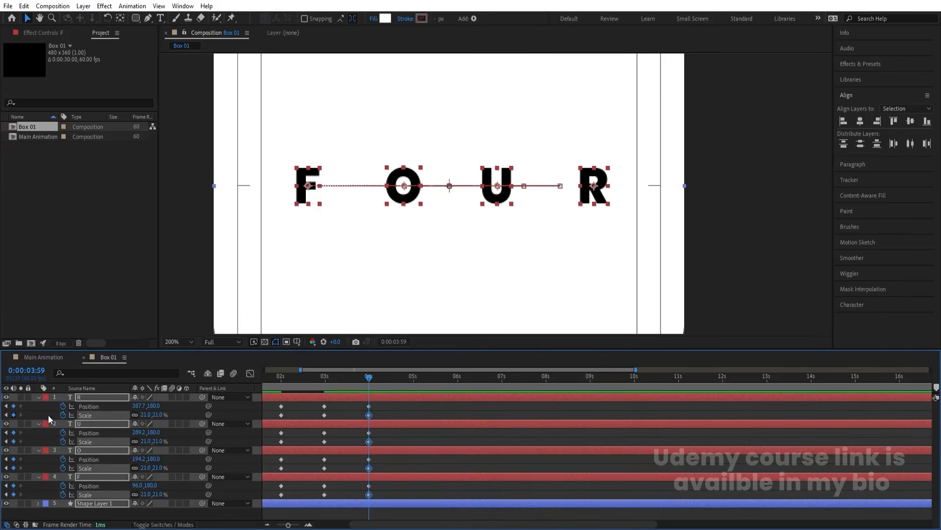
- Check the Scale value of the enlarged letter F at 2 seconds as a reference for enlarging the O
click(412, 375)
click(405, 409)
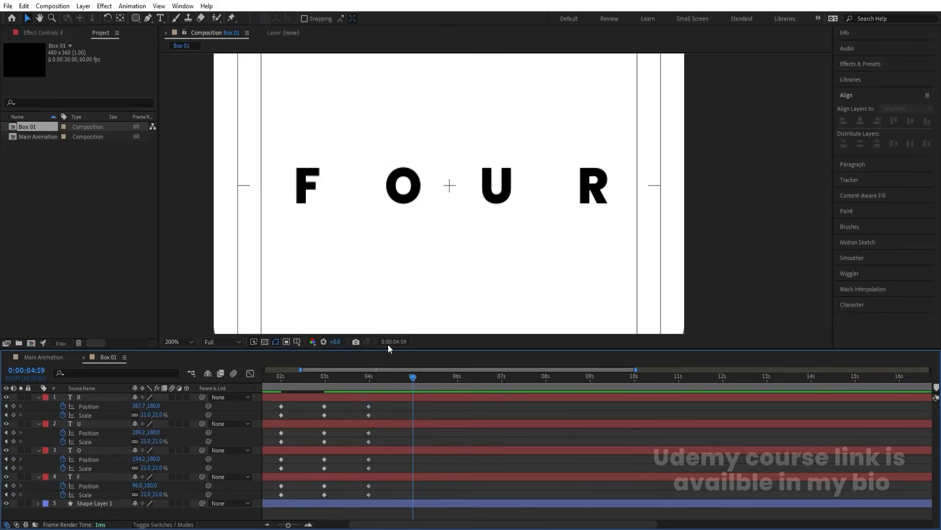
click(397, 196)
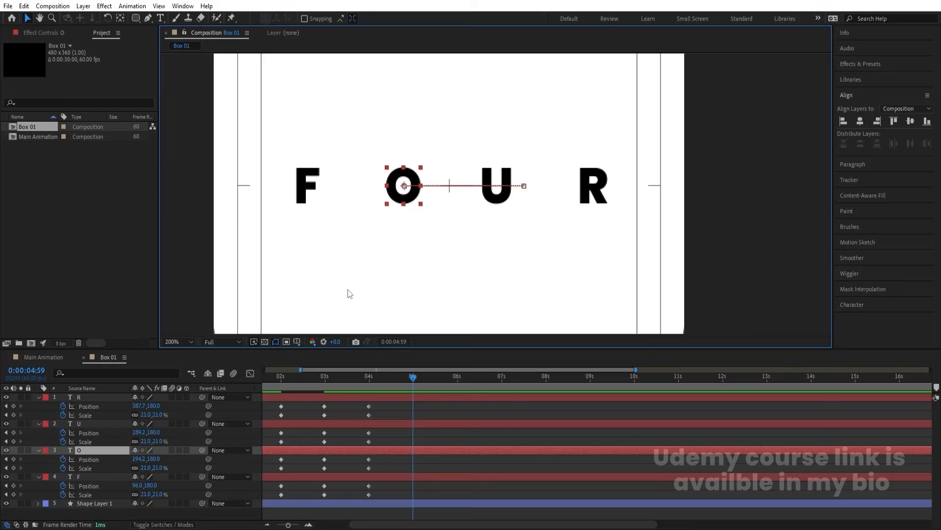
click(308, 197)
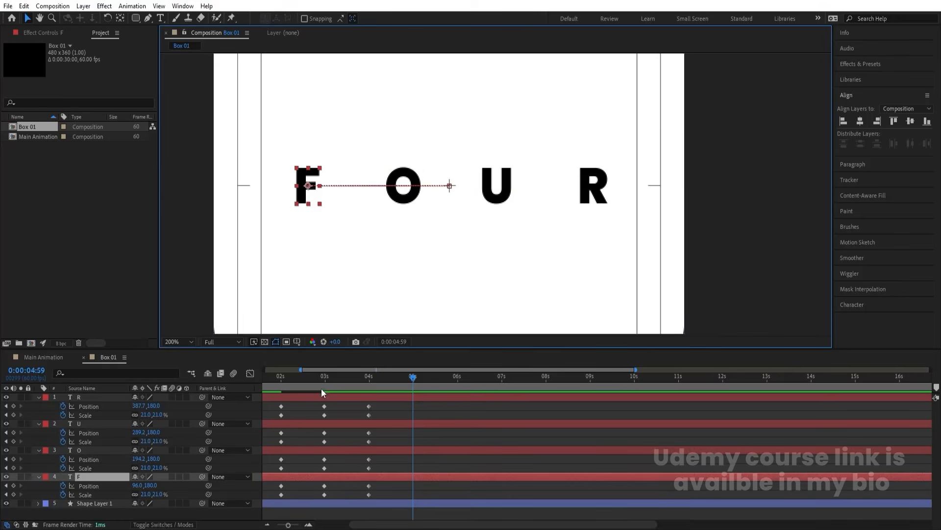
drag(322, 388, 280, 376)
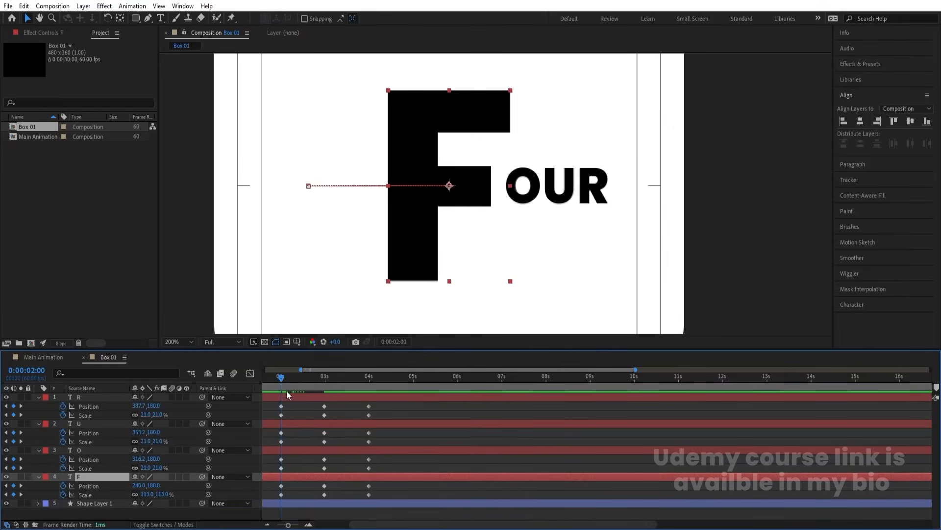
click(147, 495)
click(402, 391)
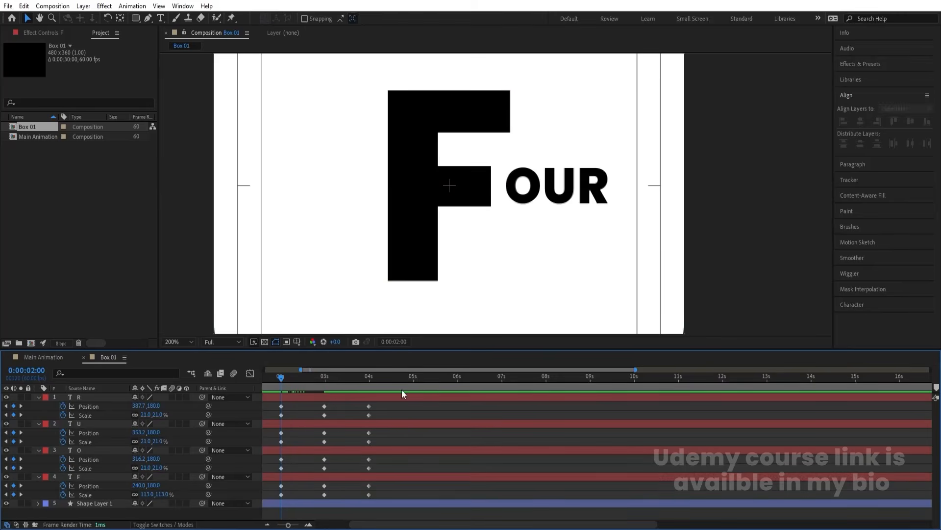
- At 5 seconds, set the letter O's Scale to 113% and centre it horizontally in the composition
click(412, 376)
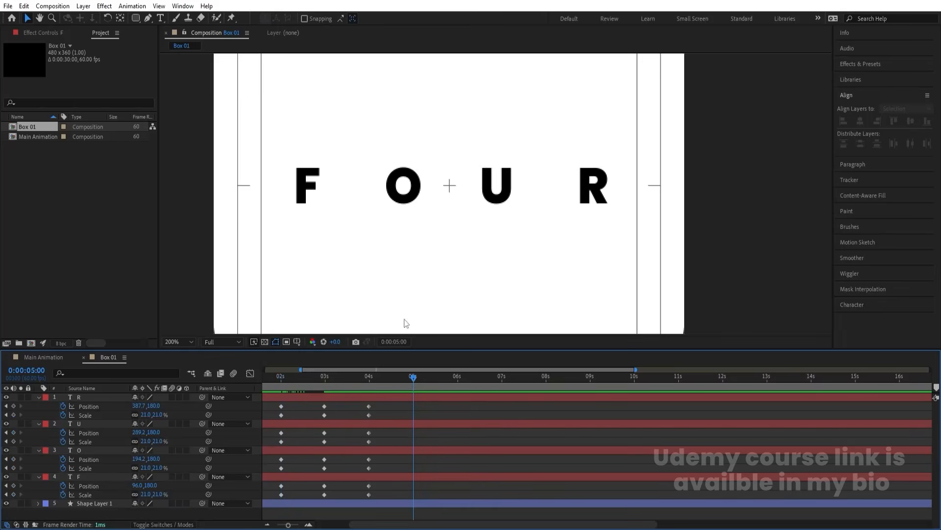
click(410, 200)
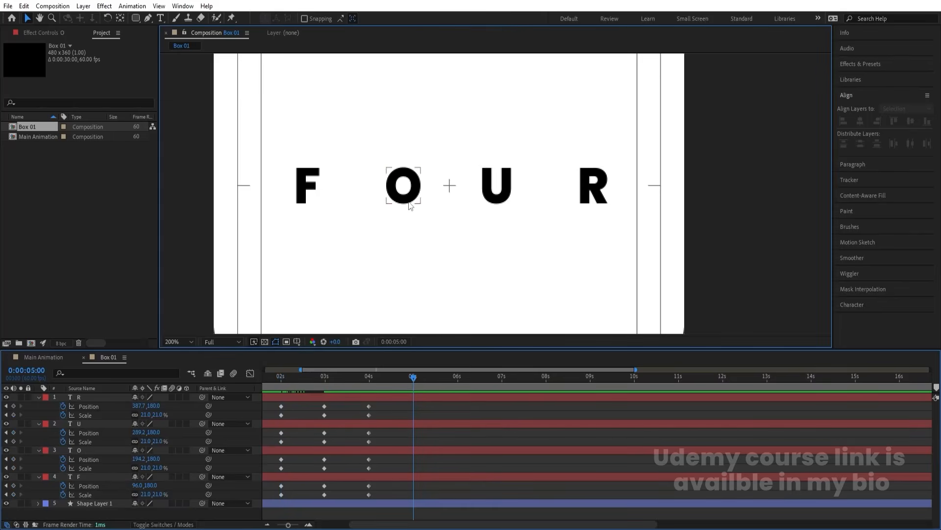
click(146, 467)
text(113)
key(Return)
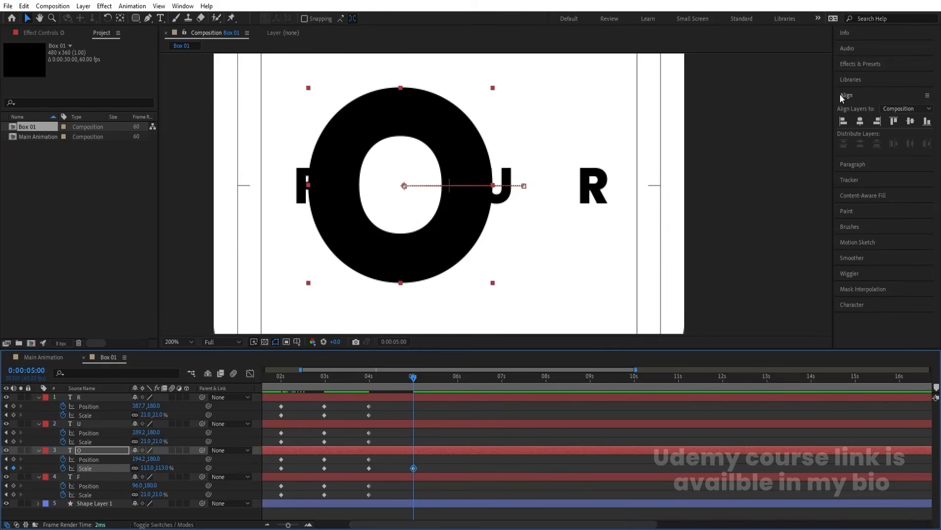
click(860, 122)
key(minus)
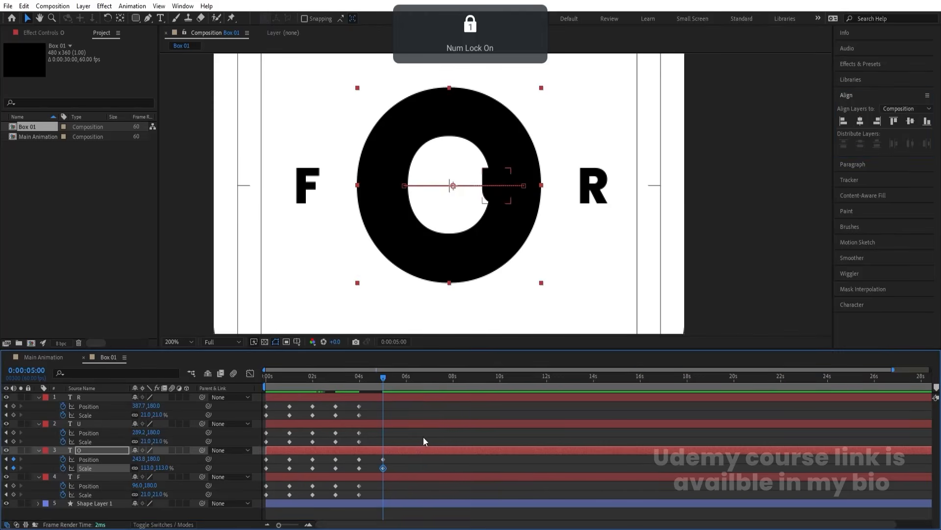
- Move F and U horizontally to either side of the enlarged O, to about X 125.5 and X 354.7
click(304, 195)
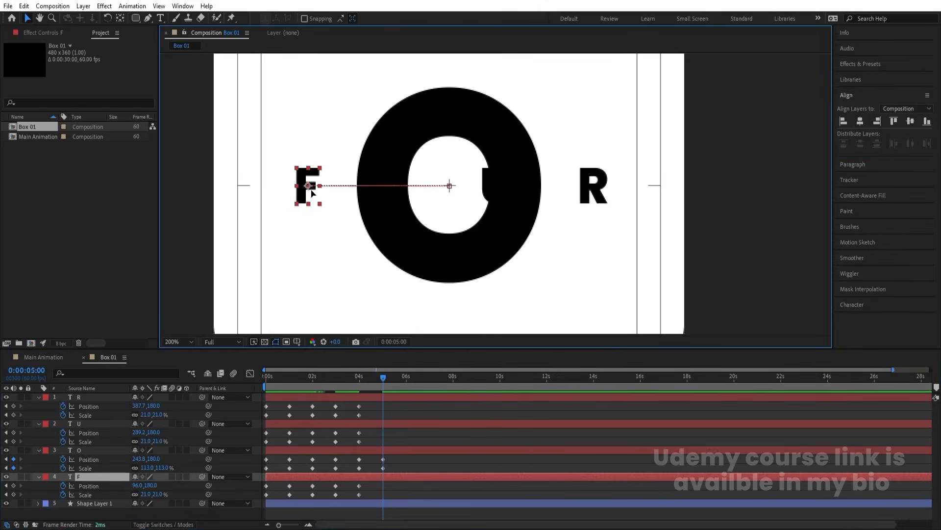
drag(311, 193, 342, 193)
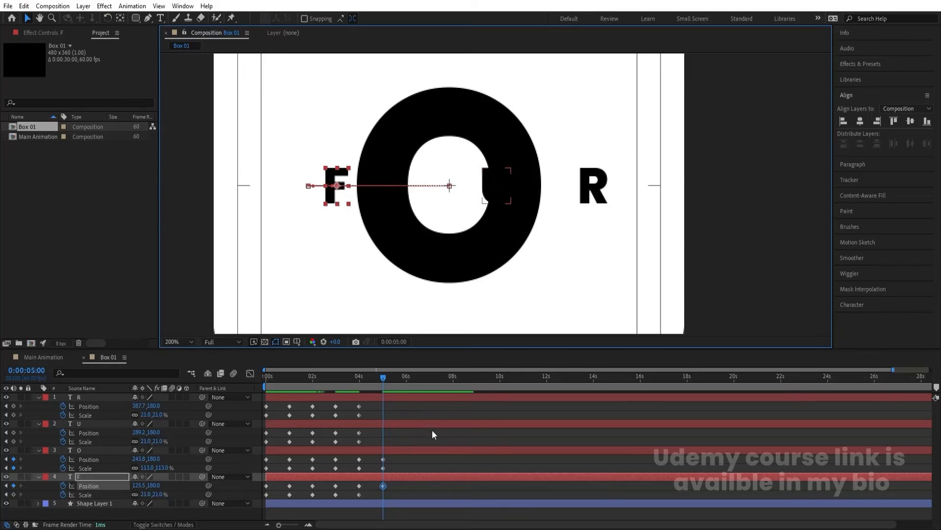
click(396, 424)
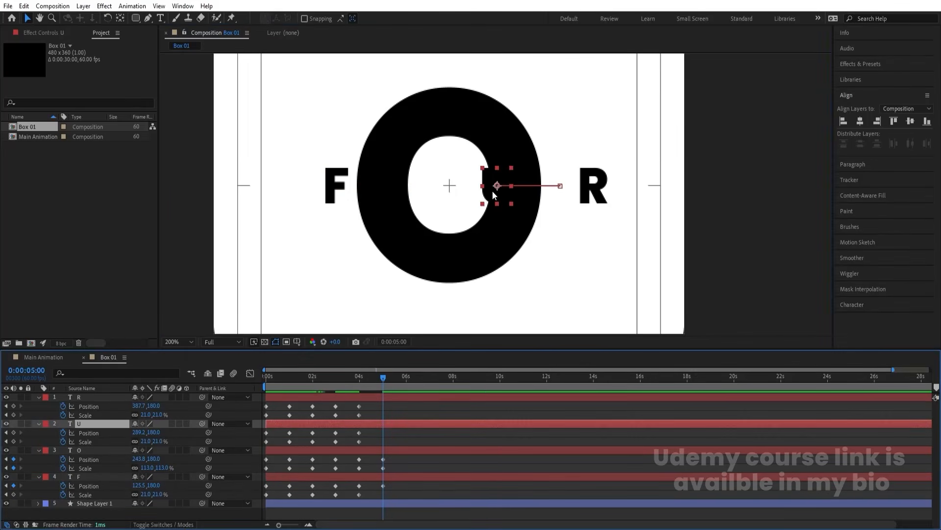
drag(491, 193, 555, 200)
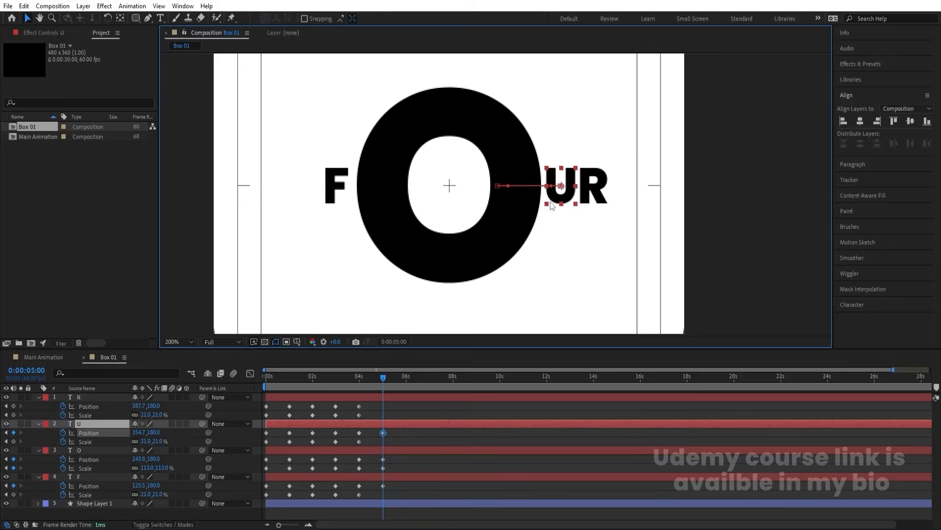
- Add the missing 5-second keyframes: Position and Scale on R, and Scale on U and F
click(14, 406)
click(14, 415)
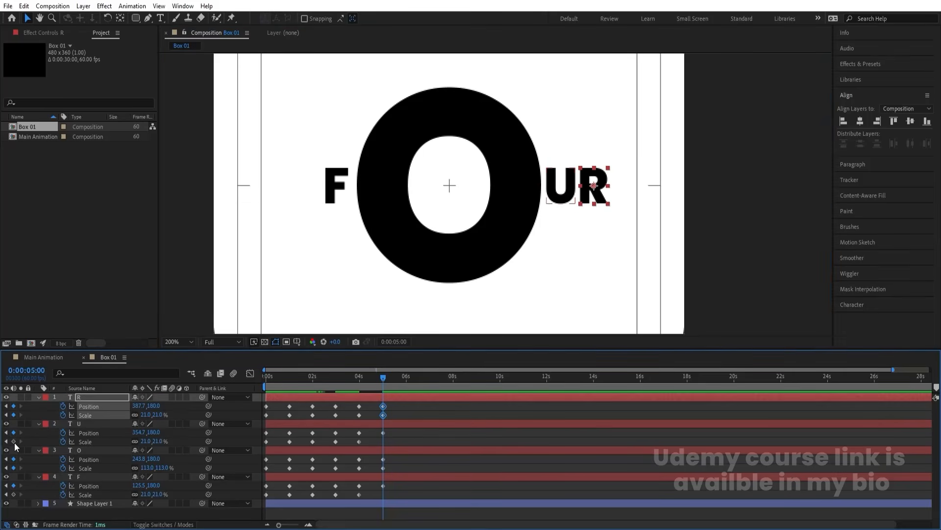
click(13, 441)
click(13, 494)
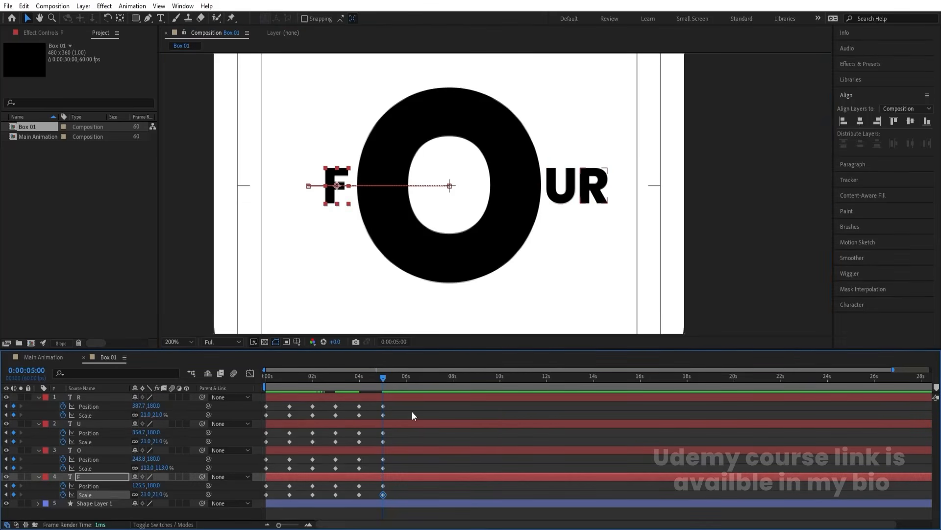
- Add hold keyframes for Position and Scale on all four letter layers at 6 seconds
key(equal)
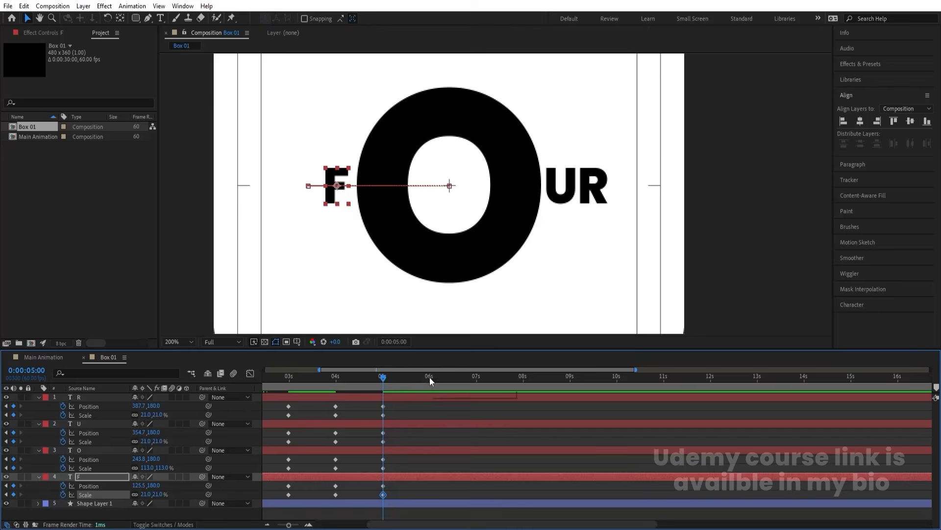
click(430, 376)
click(13, 406)
click(13, 415)
click(13, 432)
click(13, 441)
click(13, 459)
click(13, 468)
click(13, 485)
click(13, 494)
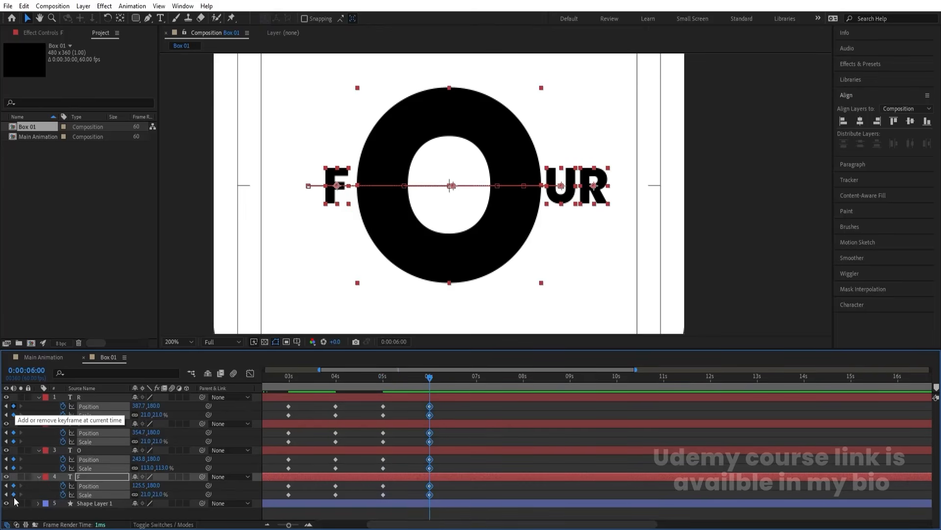
key(ctrl+a)
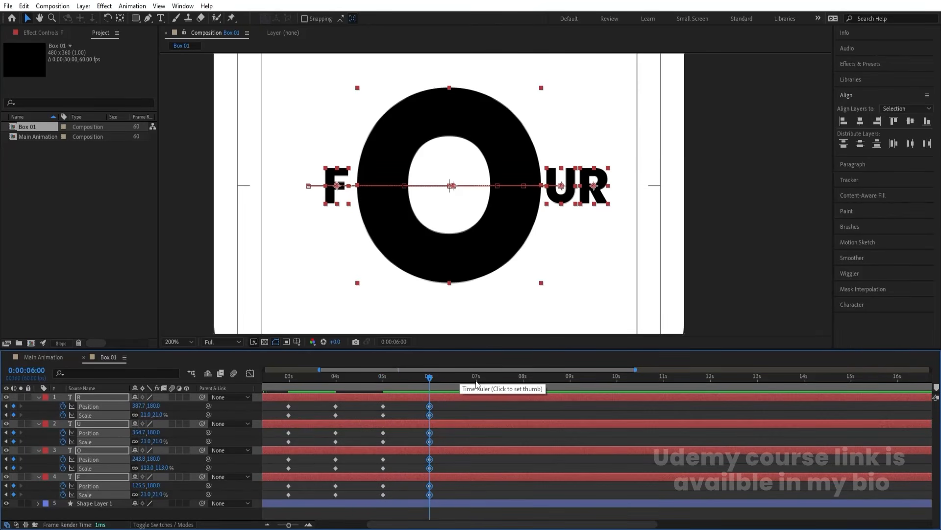
- Copy each letter's starting Position and Scale keyframes and paste them onto the same layer at 7 seconds
click(476, 380)
key(minus)
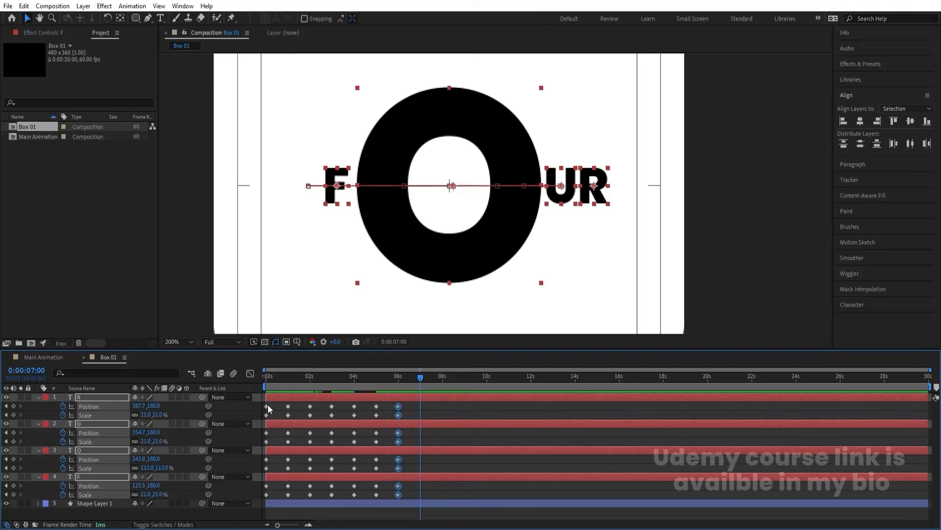
drag(269, 409, 265, 418)
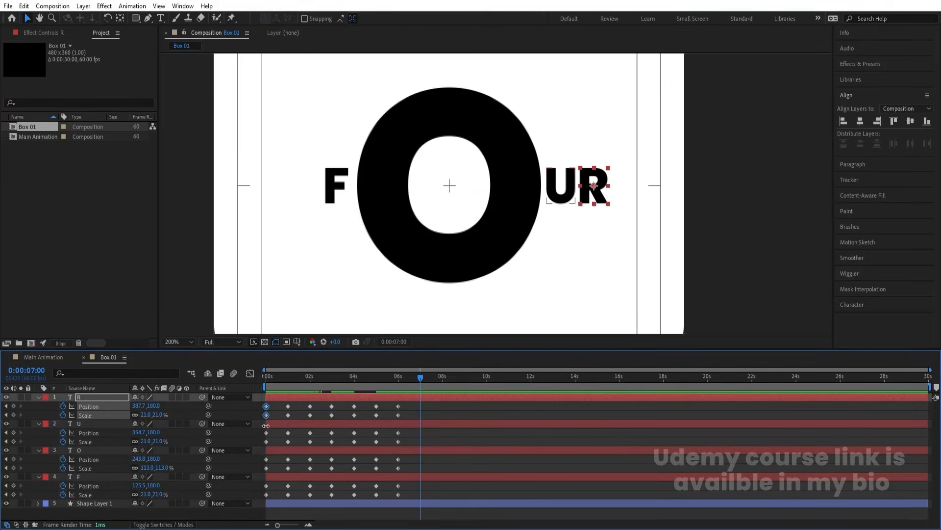
key(ctrl+c)
key(ctrl+v)
click(268, 433)
key(ctrl+v)
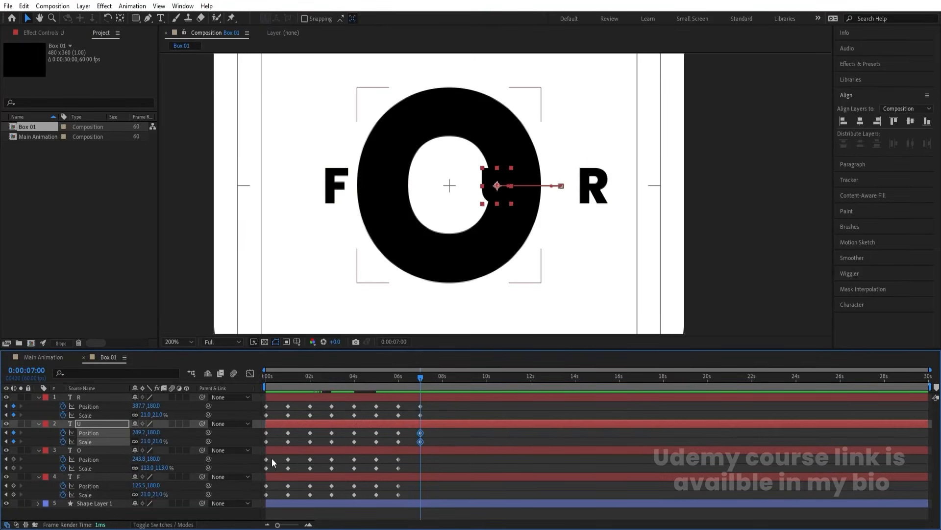
click(269, 460)
key(ctrl+v)
drag(270, 482, 260, 492)
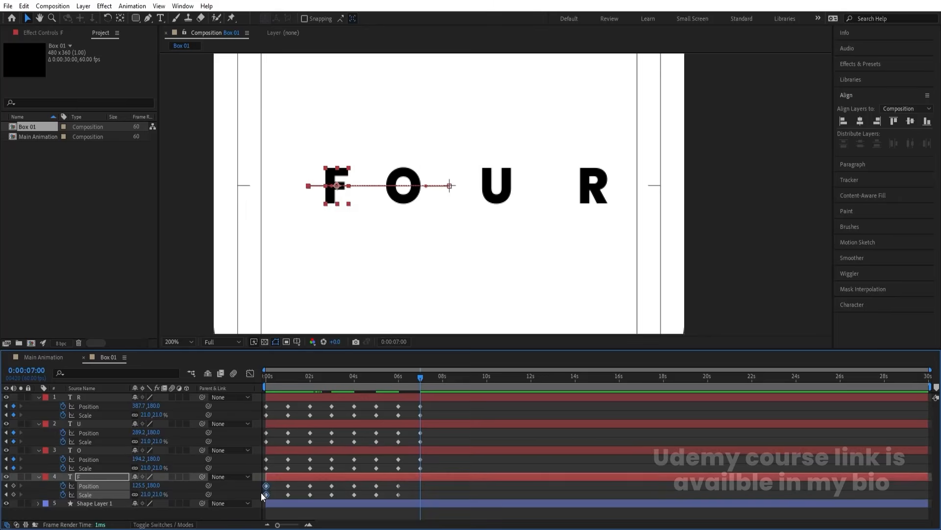
key(ctrl+c)
key(ctrl+v)
- Play back the animation from just before 6 seconds to check the enlarged O's return to the spaced-out layout
click(397, 379)
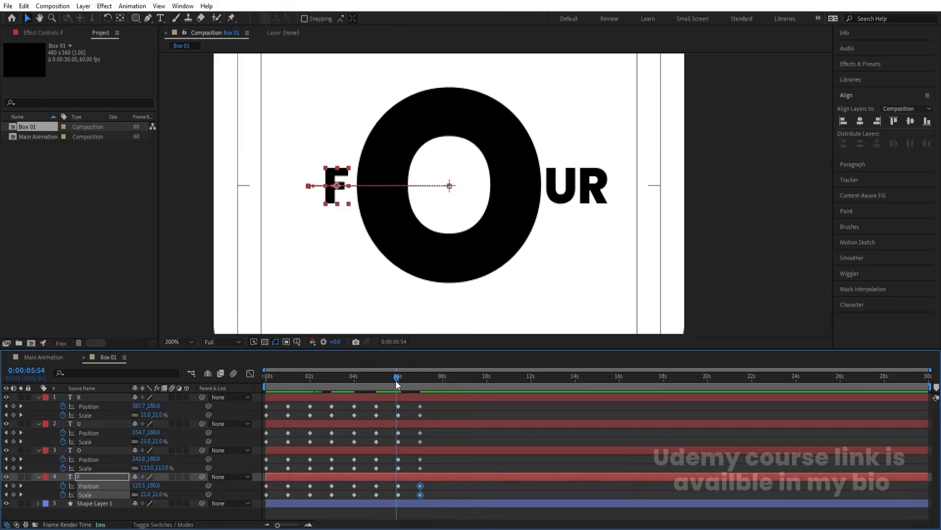
key(space)
key(space)
- Add hold keyframes for Position and Scale on all four letter layers at 8 seconds
key(equal)
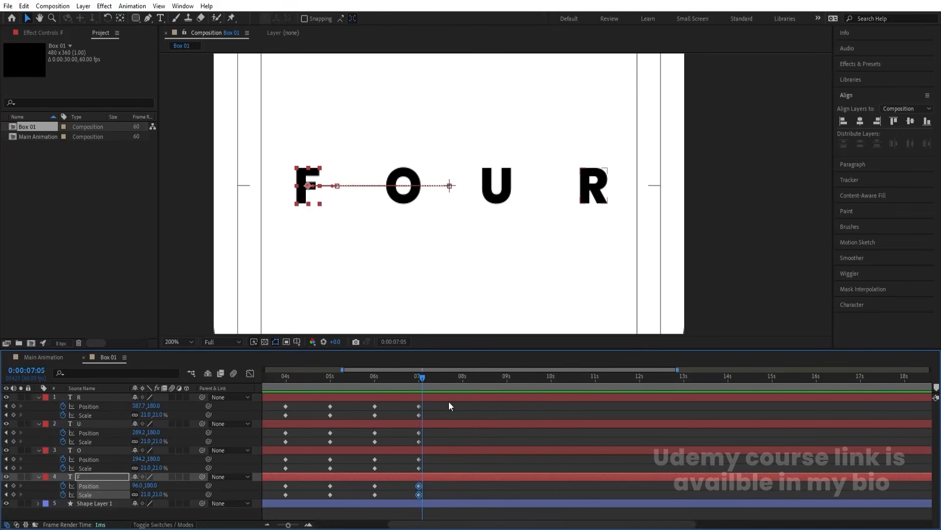
click(463, 378)
drag(15, 406, 16, 494)
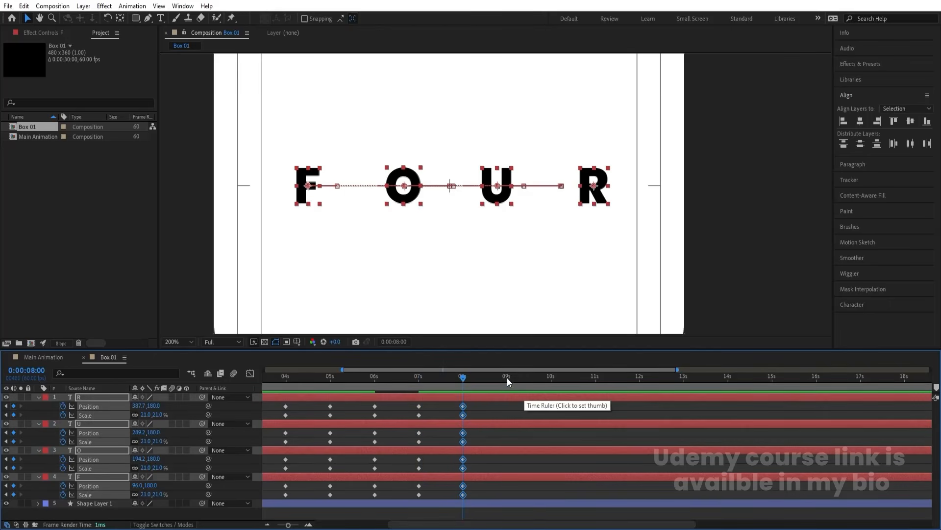
- At 9 seconds, set the letter U's Scale to 113% and centre it horizontally in the composition
click(507, 377)
click(499, 412)
click(493, 203)
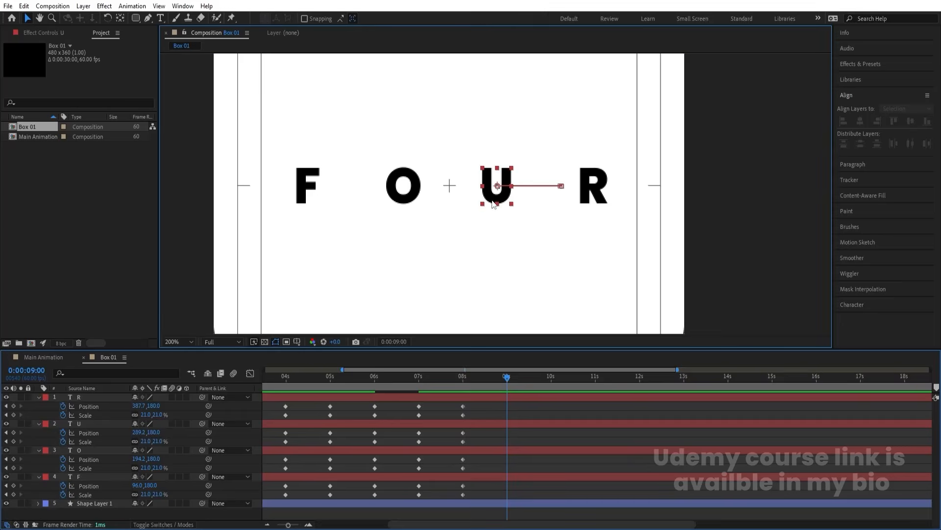
click(145, 441)
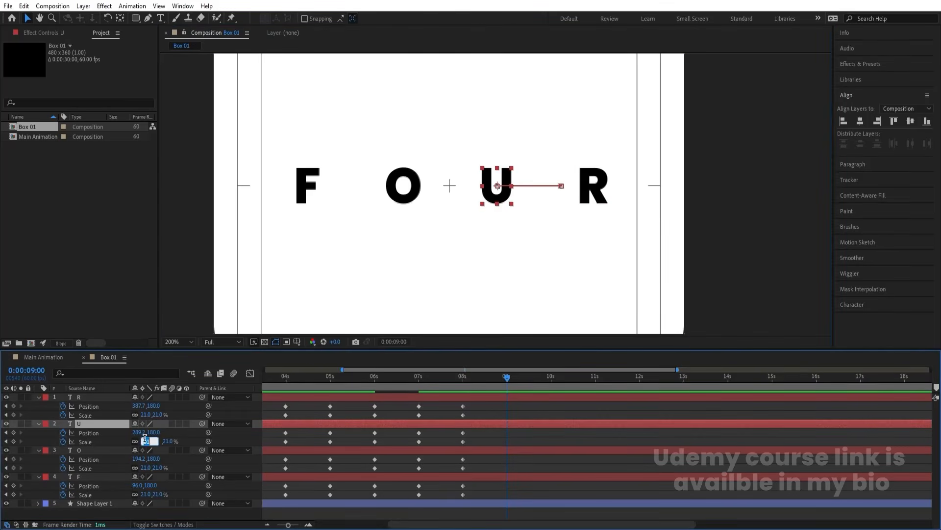
text(113)
key(Return)
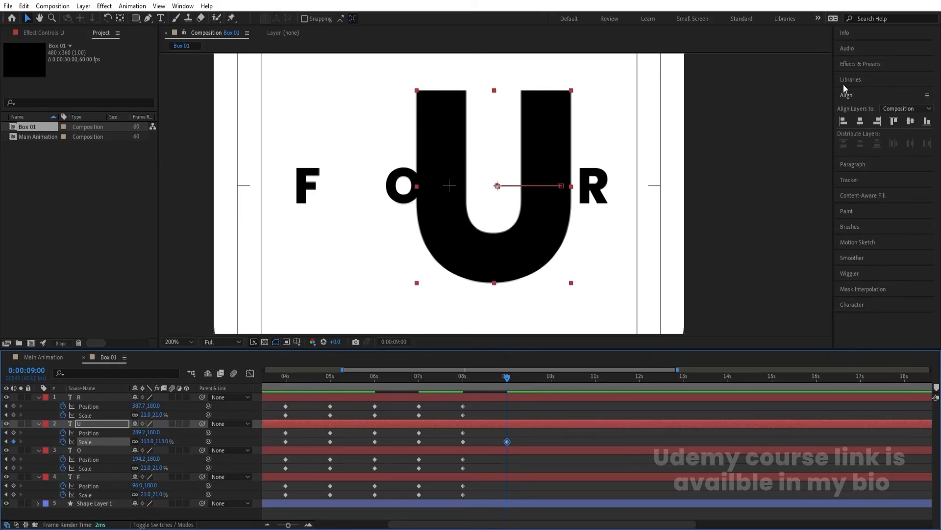
click(860, 124)
click(519, 409)
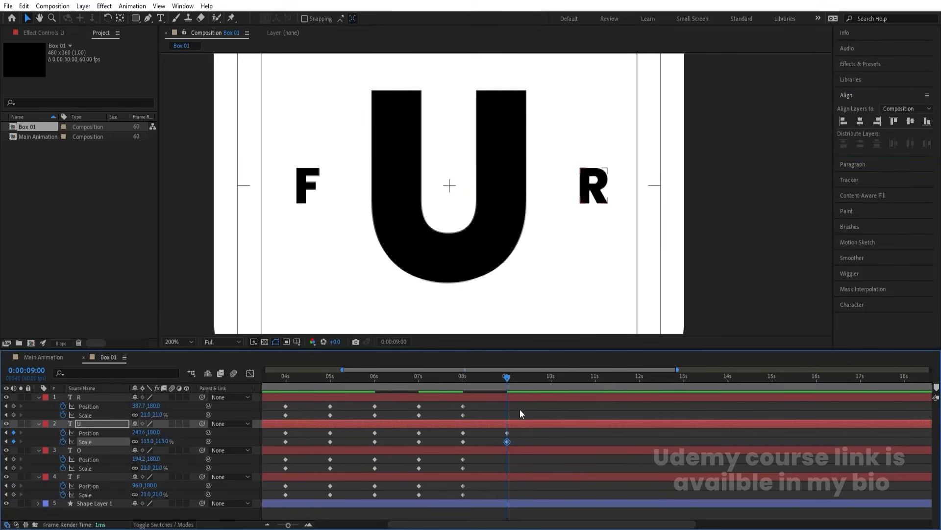
- Move R and O horizontally to either side of the enlarged U, to about X 341.7 and X 133.7
click(590, 195)
drag(589, 197, 544, 197)
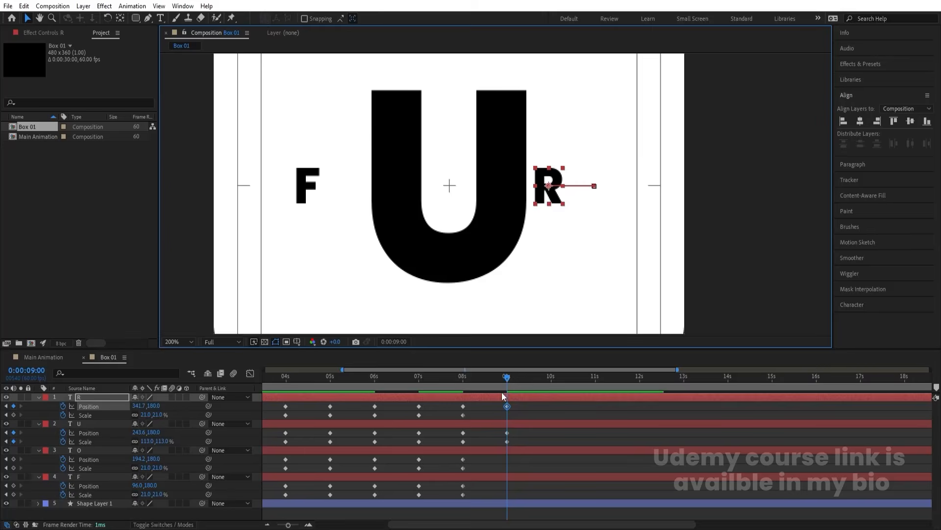
click(510, 452)
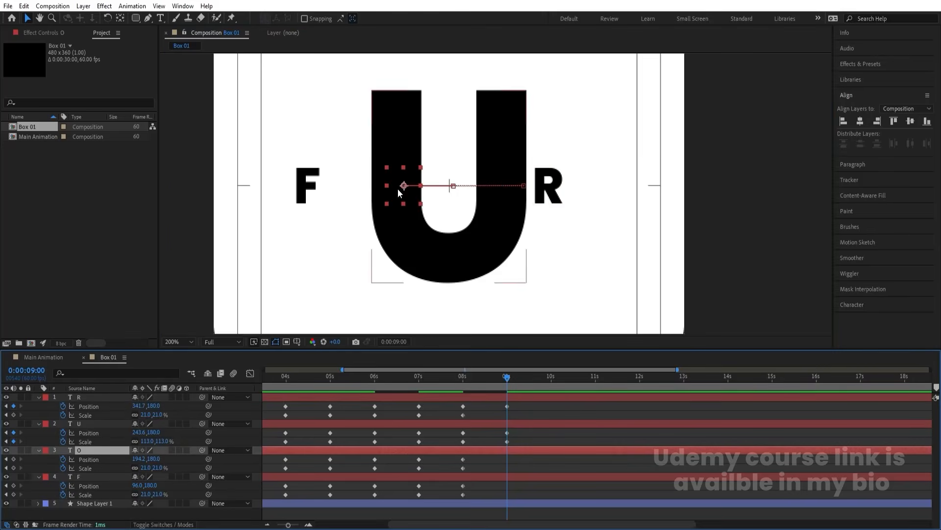
drag(405, 186, 346, 186)
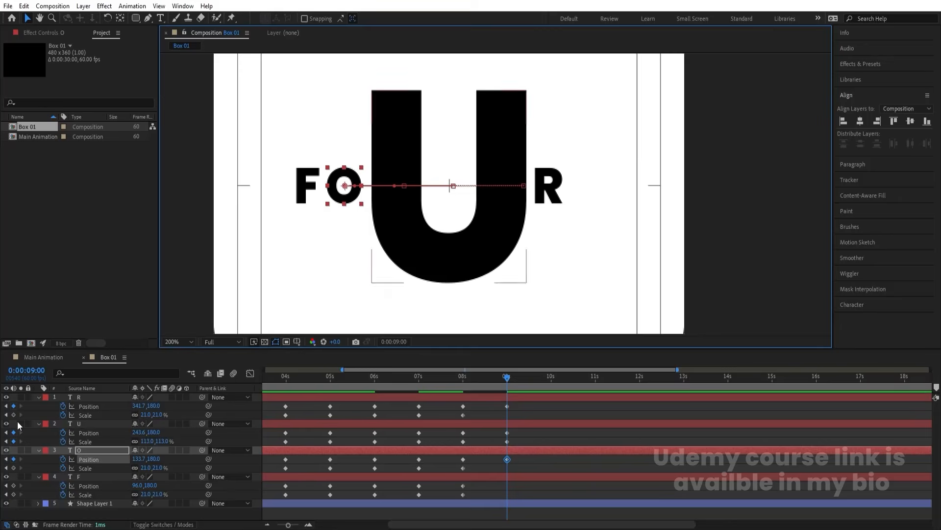
- Add the missing keyframes at 9 seconds: Scale on R and O, and Position and Scale on F
click(14, 415)
click(14, 468)
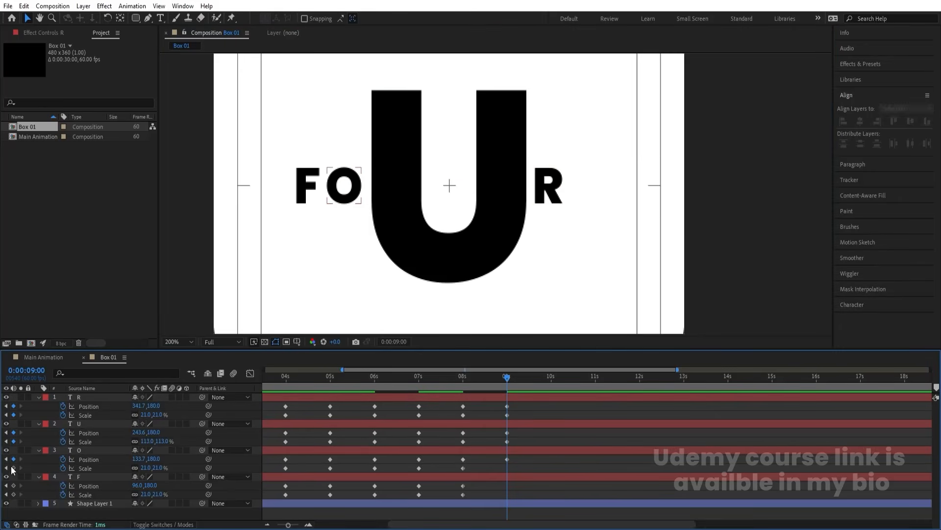
click(14, 486)
click(14, 494)
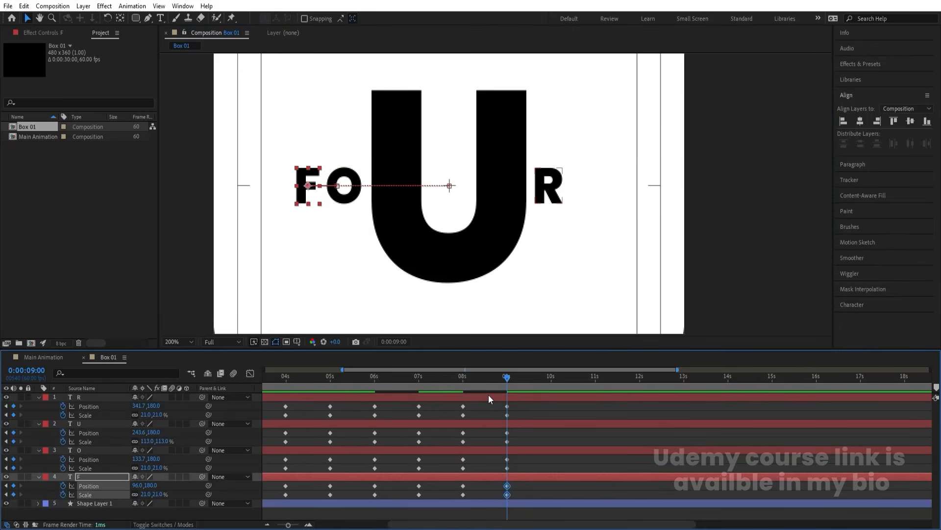
- Play back the animation from 8 seconds to check the U's enlargement
key(j)
key(space)
key(space)
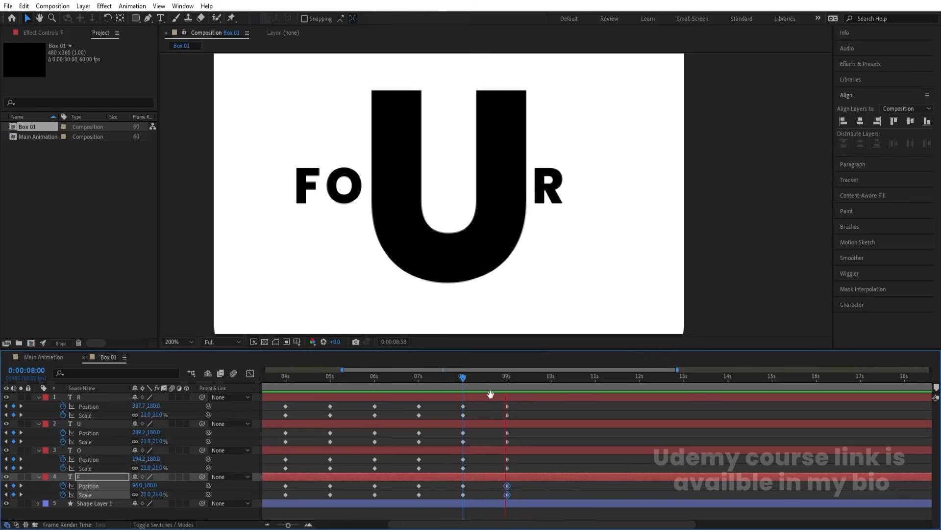
key(space)
- Add hold keyframes for Position and Scale on all four letter layers at 0:00:09:59
drag(520, 385, 551, 391)
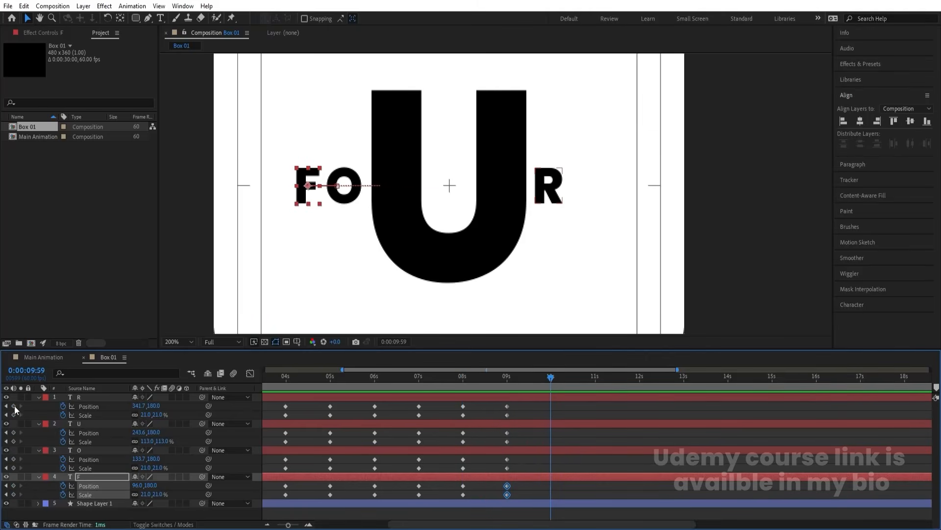
drag(13, 406, 13, 494)
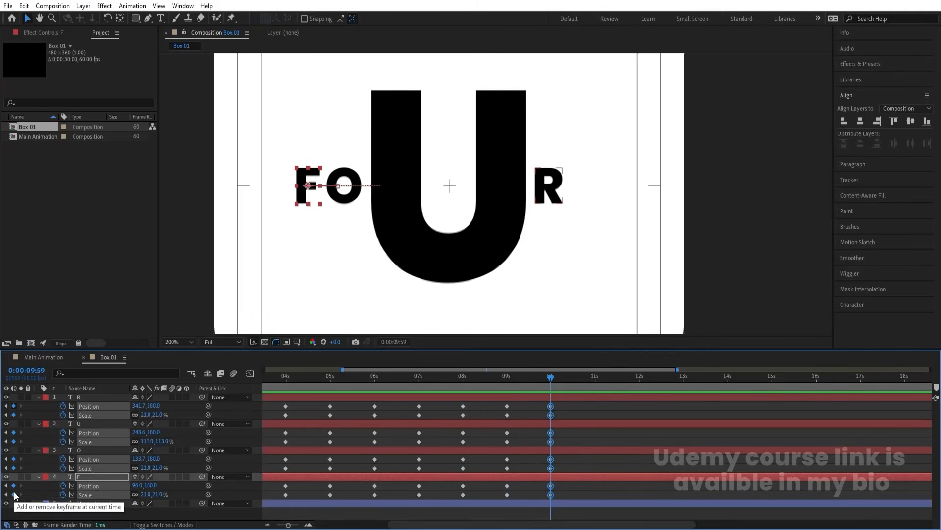
- Copy each letter's starting Position and Scale keyframes and paste them at 0:00:10:58 to restore the spaced-out layout
click(594, 378)
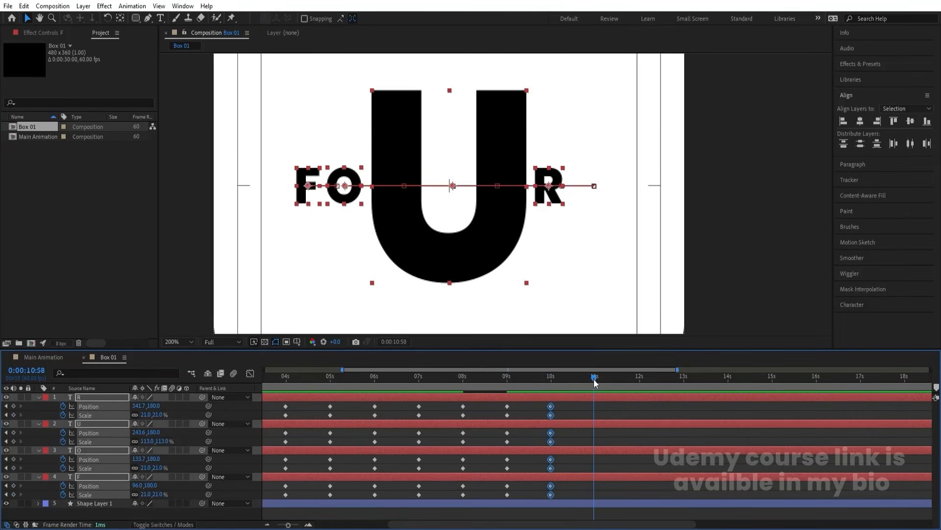
scroll(580, 374, down, 5)
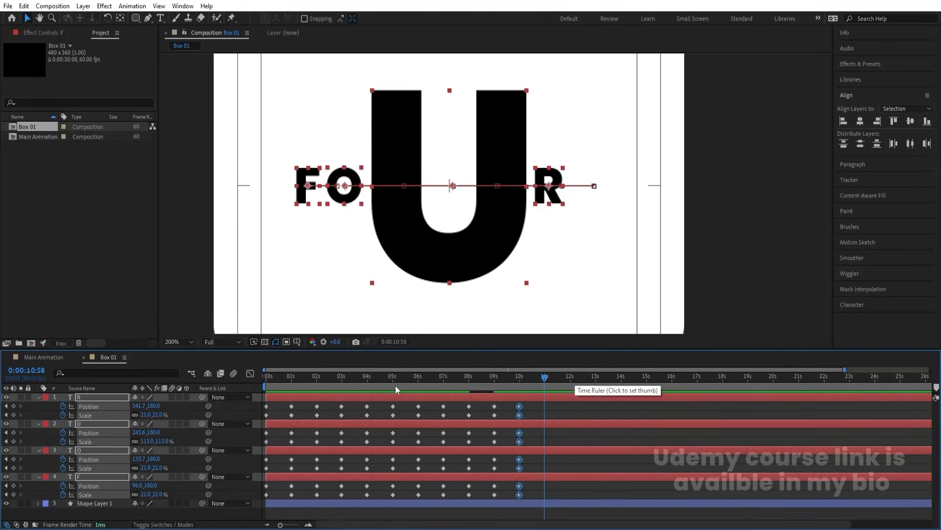
drag(275, 404, 260, 494)
key(ctrl+c)
key(ctrl+v)
key(ctrl+c)
key(ctrl+v)
key(ctrl+c)
key(ctrl+v)
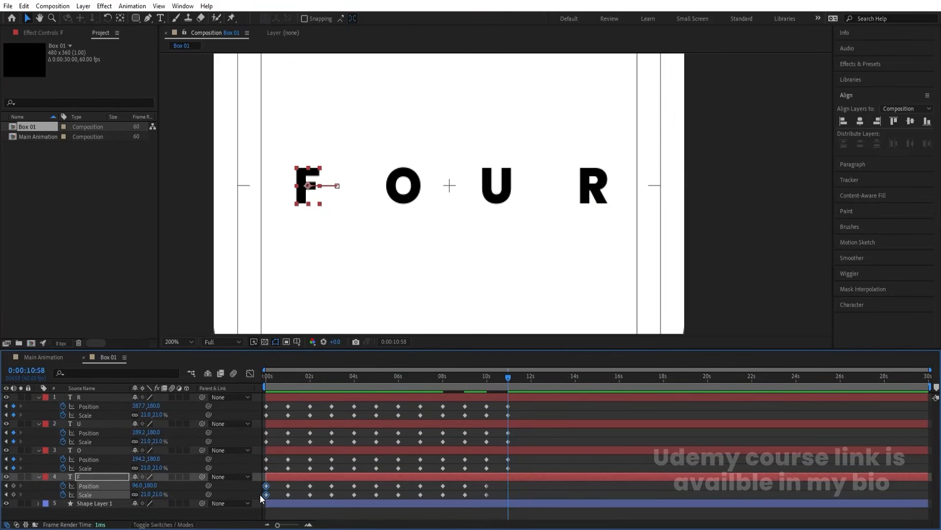
- Add hold keyframes for Position and Scale on all four letter layers at 0:00:11:59
key(=)
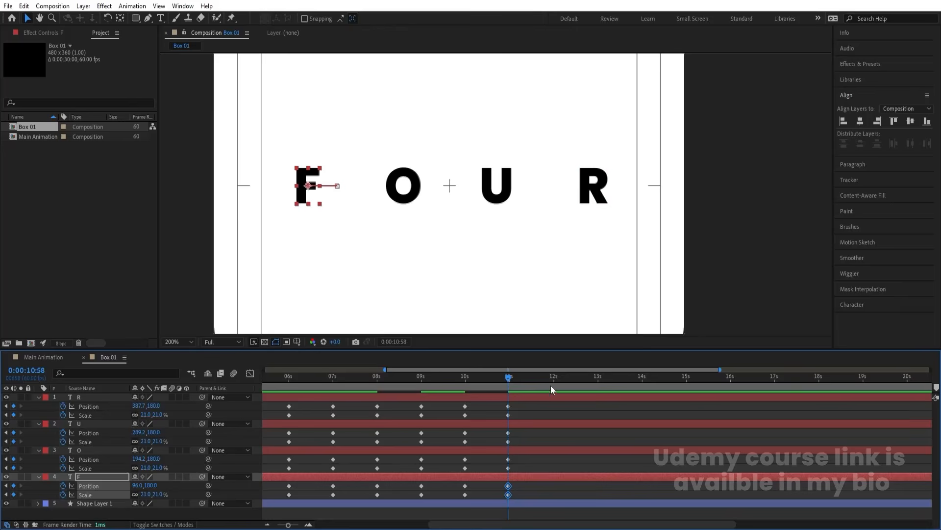
click(553, 378)
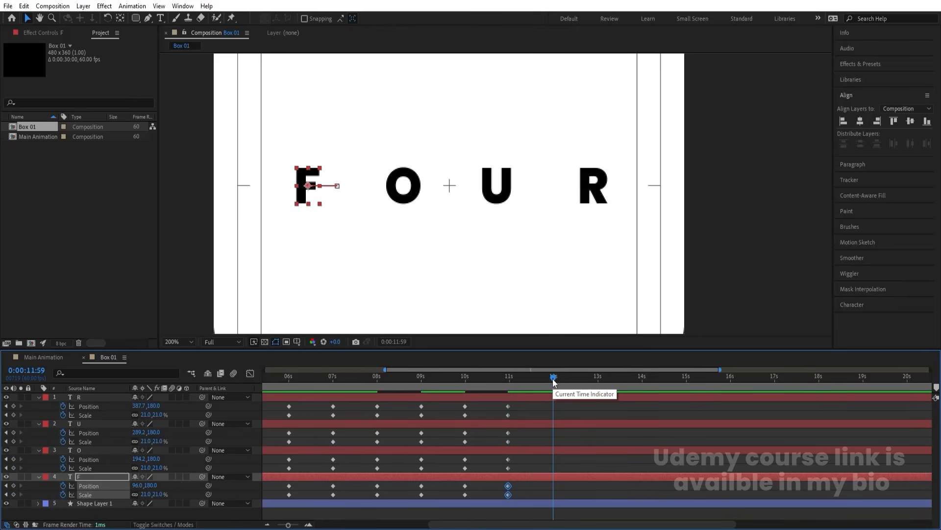
click(96, 397)
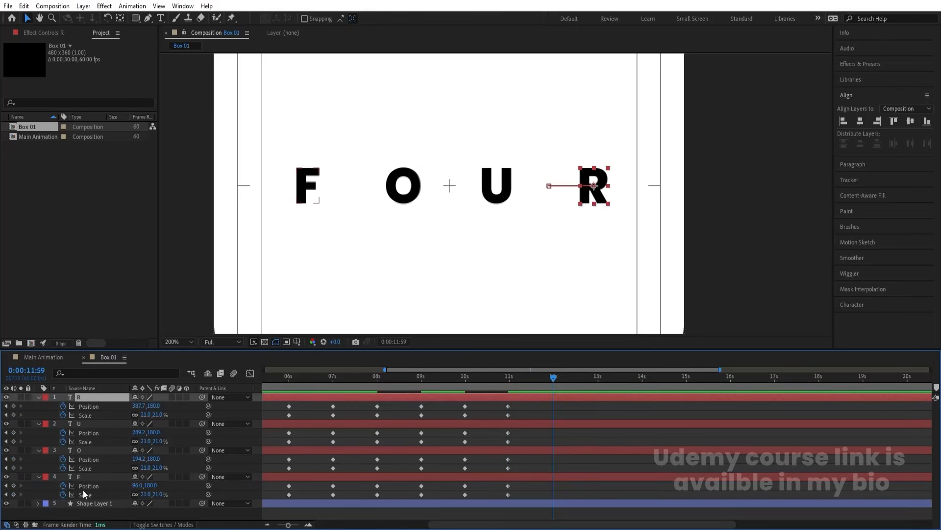
shift+click(83, 479)
drag(14, 407, 15, 495)
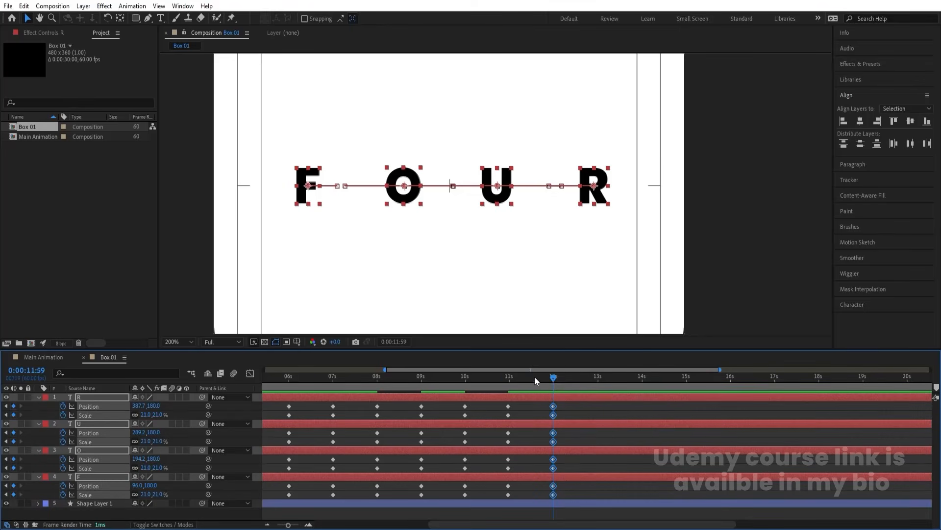
- At 13 seconds, set the letter R's Scale to 113% and centre it horizontally in the composition
drag(534, 376, 598, 386)
click(600, 409)
click(597, 197)
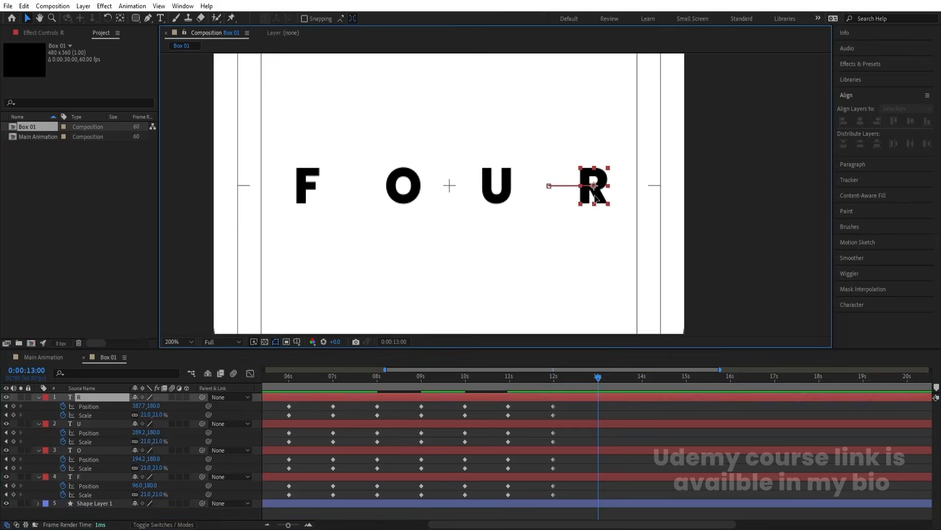
click(147, 415)
text(1)
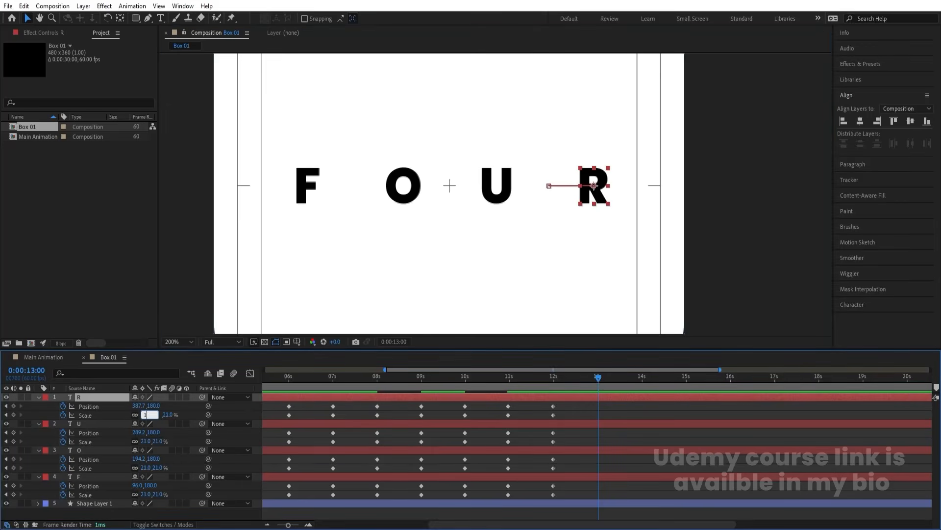
text(13)
key(Return)
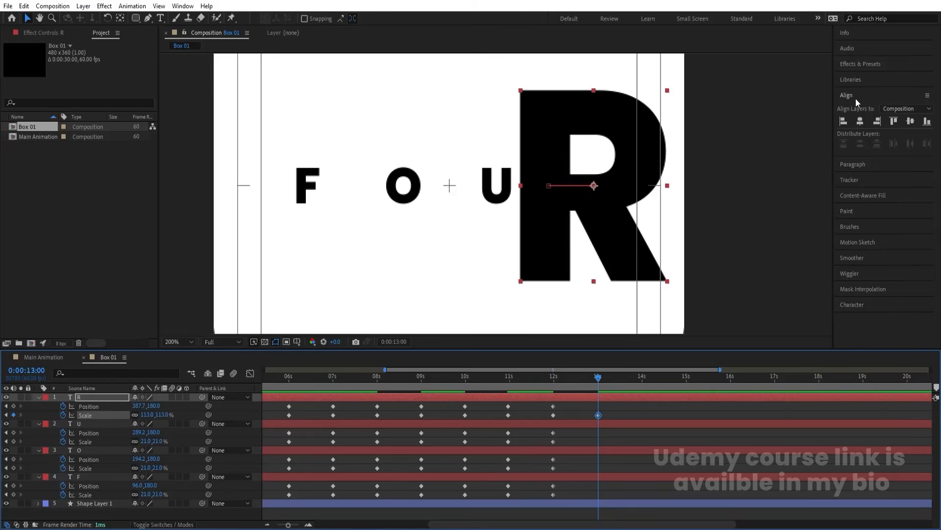
click(859, 122)
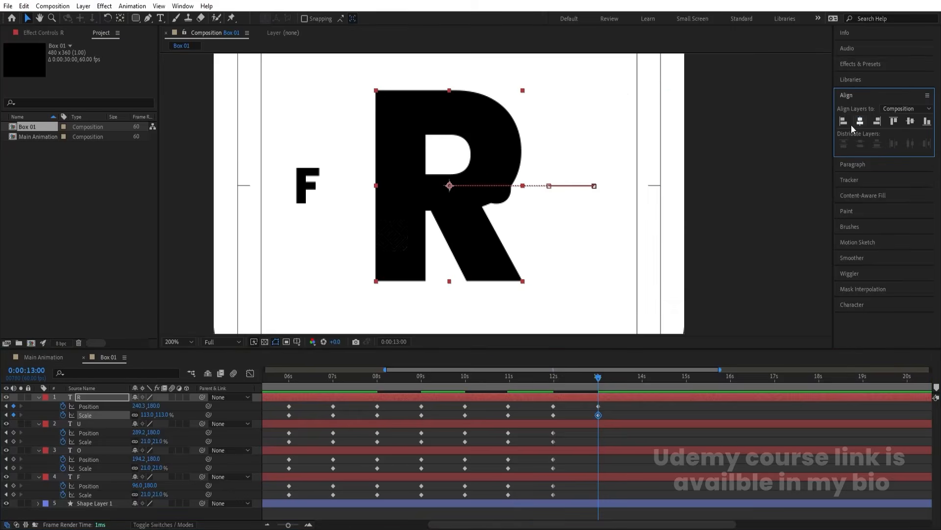
- Line up F, O and U beside the enlarged R, at about X 73.5, 107.2 and 145.2
click(606, 423)
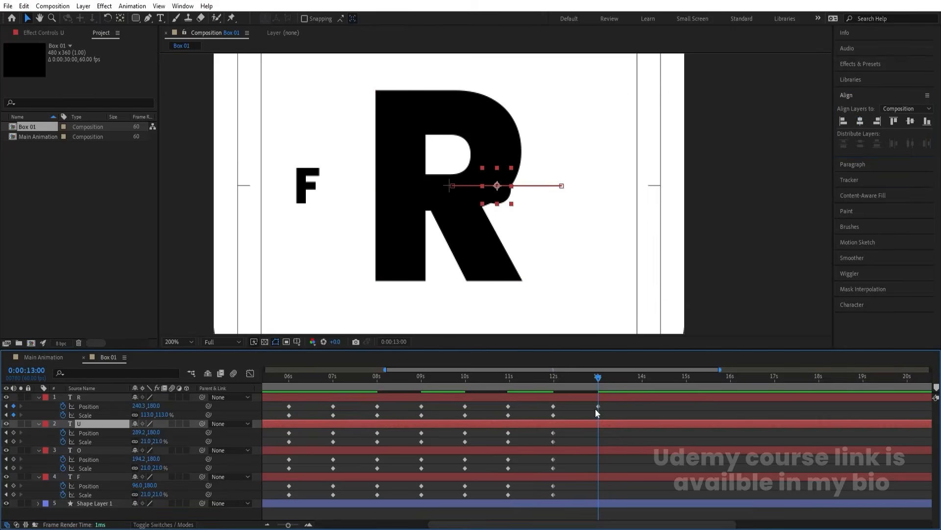
click(580, 449)
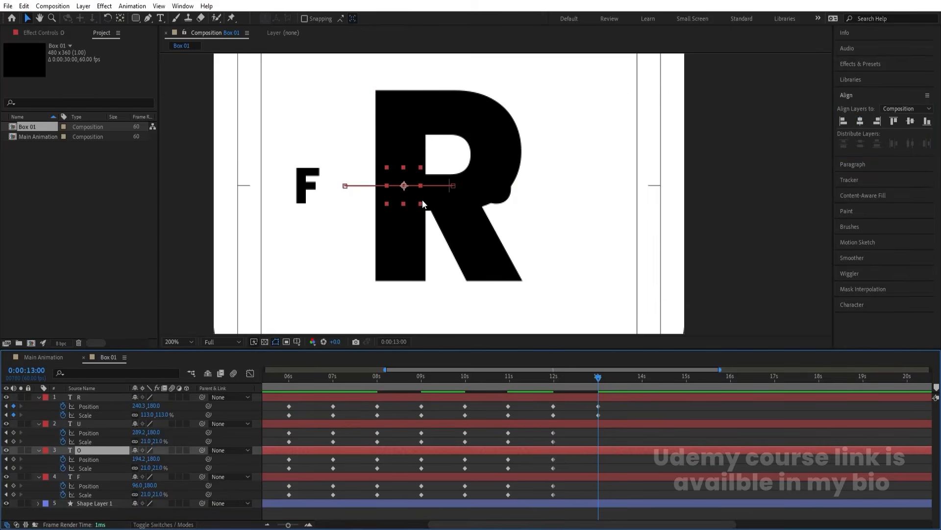
drag(406, 192, 347, 190)
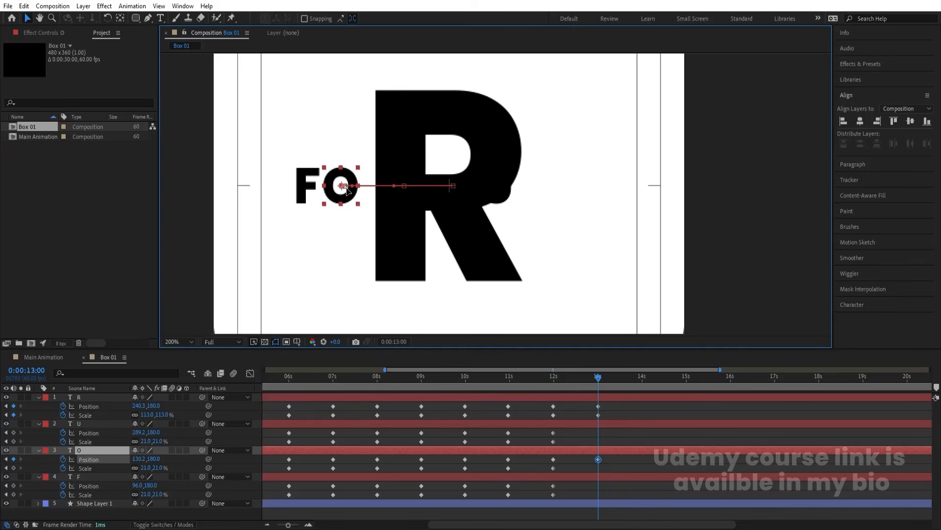
shift+click(309, 195)
drag(304, 194, 283, 194)
click(607, 422)
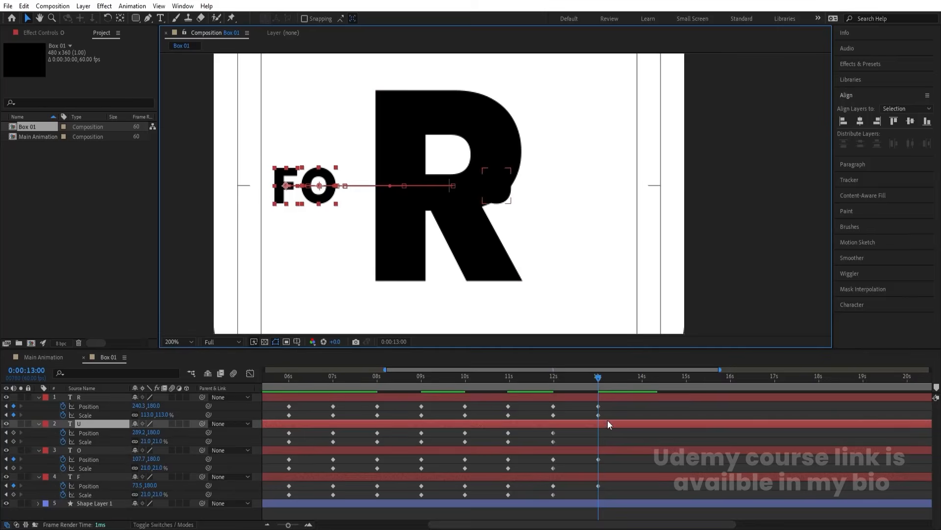
drag(501, 186, 327, 187)
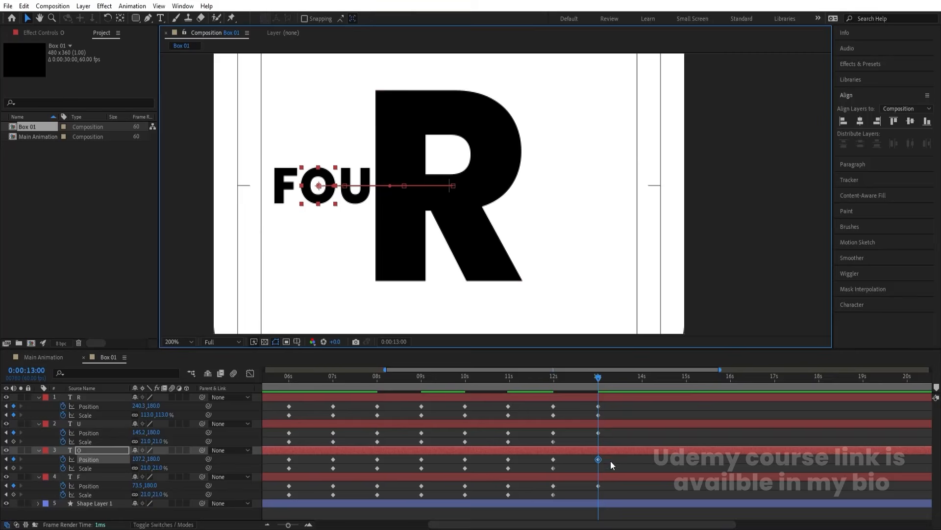
- Add Scale keyframes to the U, O and F layers at 13 seconds
click(619, 437)
click(14, 441)
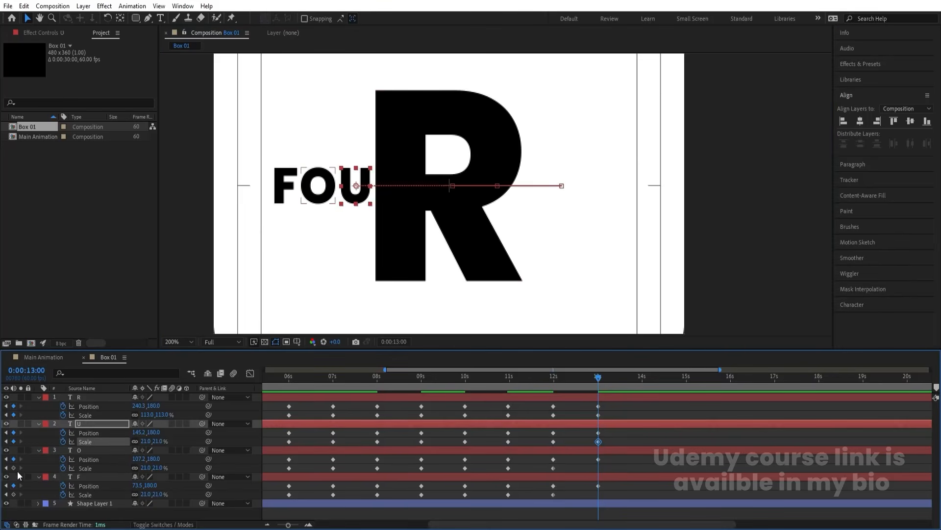
click(14, 467)
click(14, 494)
- Add hold keyframes for Position and Scale on all four letter layers at 14 seconds
drag(598, 376, 643, 395)
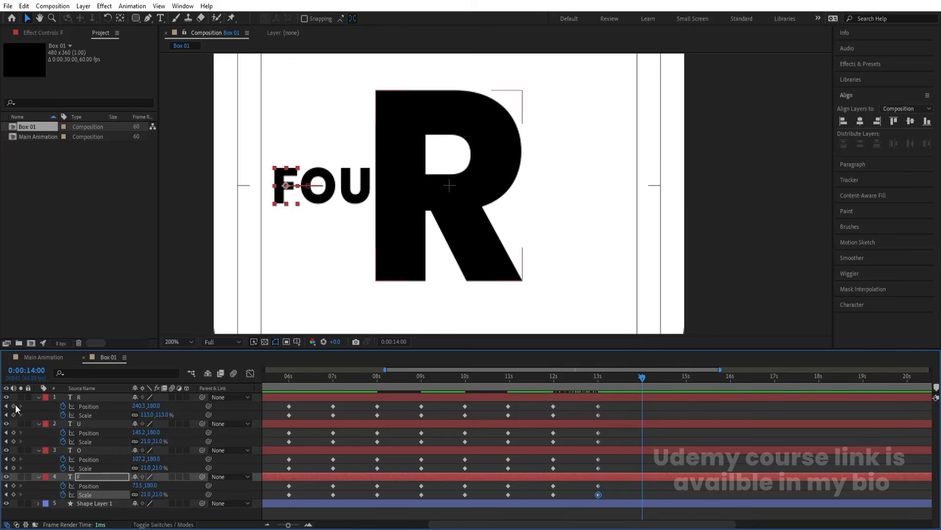
click(99, 397)
shift+click(89, 476)
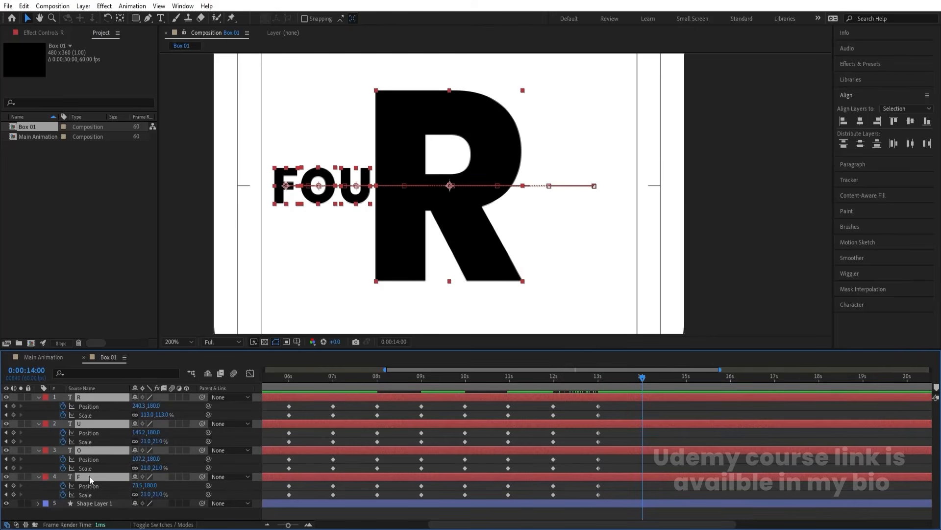
click(13, 459)
click(13, 468)
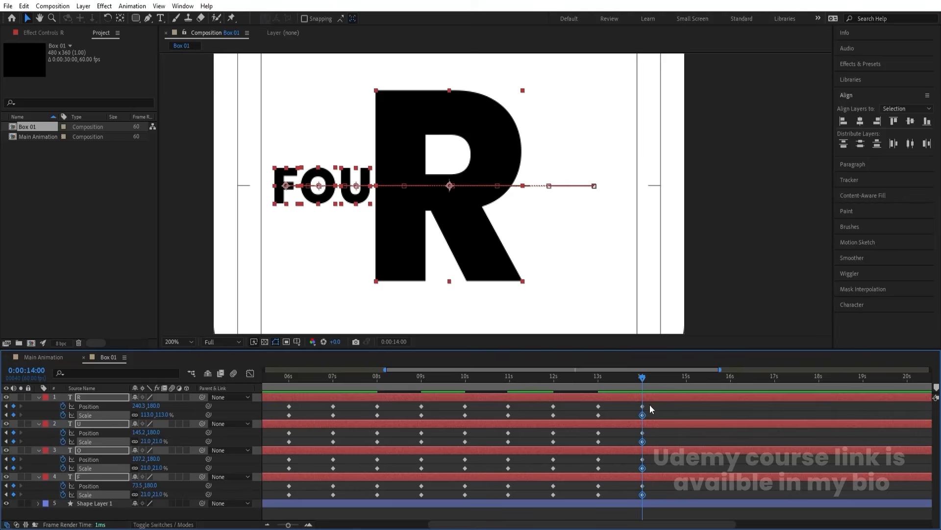
- Copy each letter's first Position and Scale keyframes and paste them at 0:00:14:59 to return to the spaced-out layout
click(686, 377)
key(Page_Up)
click(665, 403)
key(minus)
key(minus)
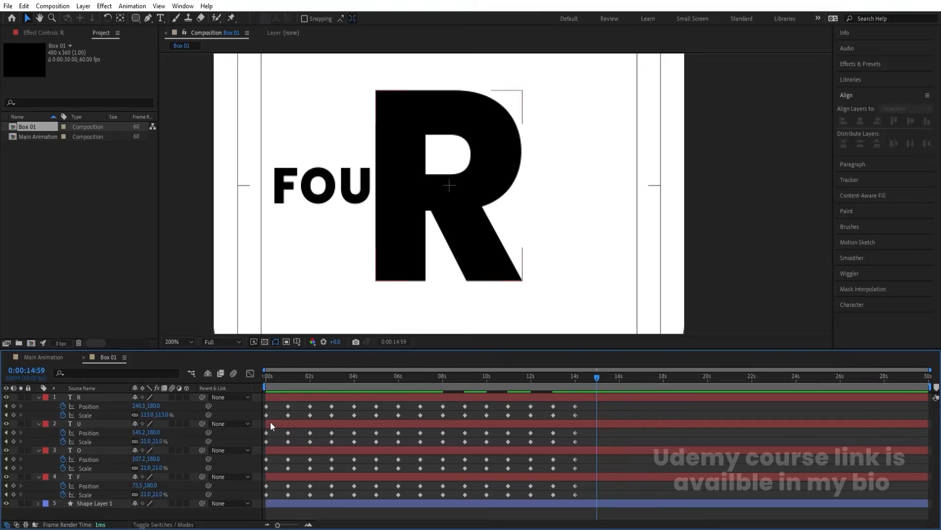
drag(270, 415, 262, 401)
key(ctrl+c)
key(ctrl+v)
drag(272, 446, 258, 492)
key(ctrl+c)
key(ctrl+v)
key(ctrl+c)
key(ctrl+v)
key(ctrl+c)
key(ctrl+v)
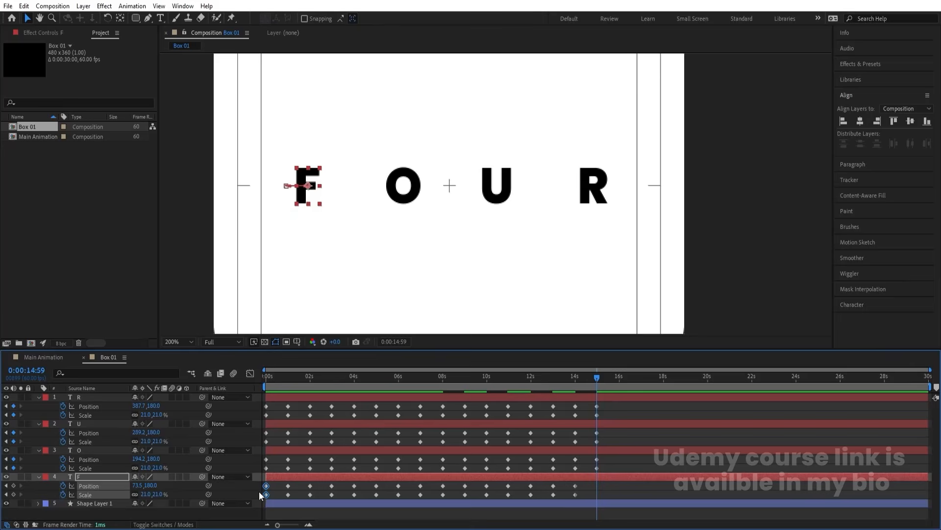
- Add hold keyframes for Position and Scale on all four letter layers at 16 seconds
key(equal)
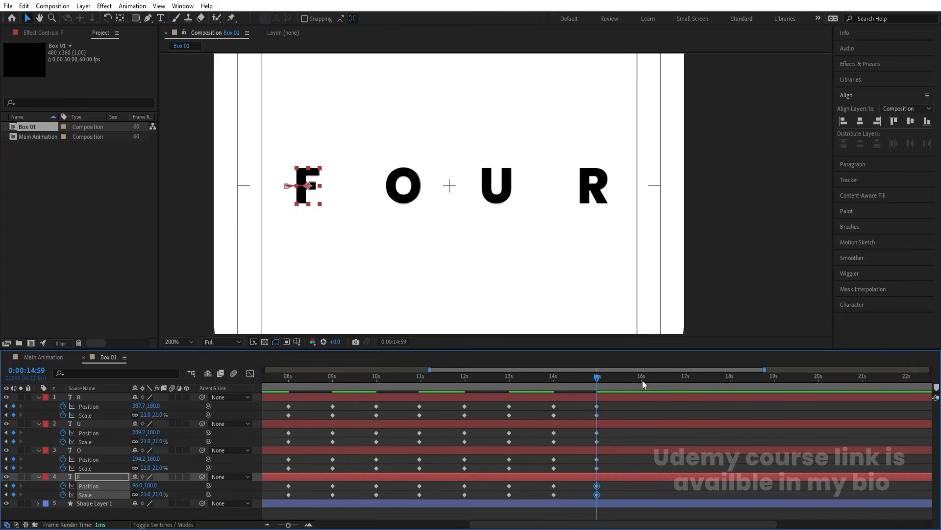
click(642, 380)
key(ctrl+a)
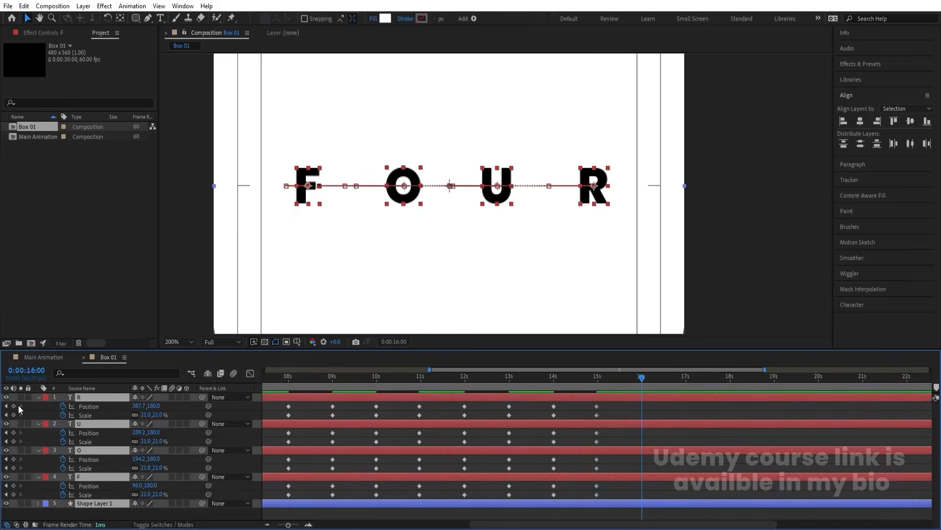
click(13, 406)
click(14, 415)
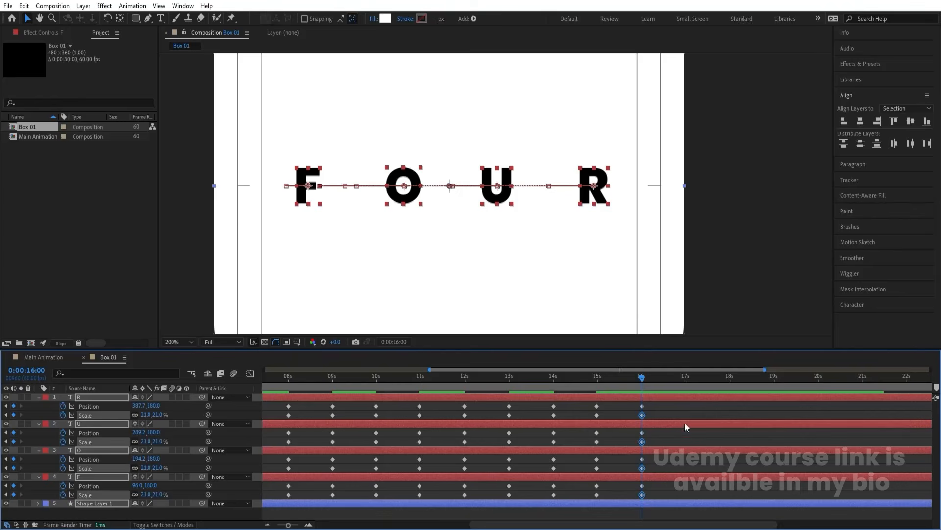
click(661, 413)
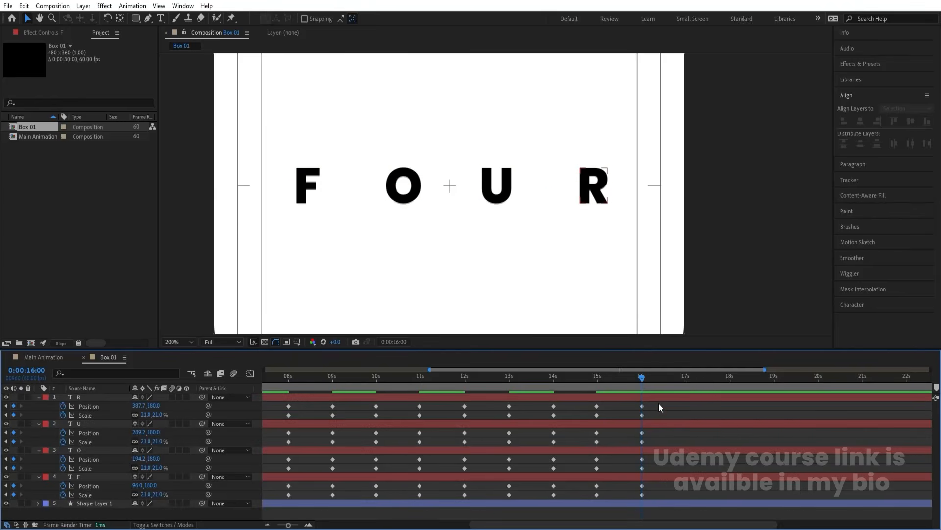
- End the work area at 16 seconds and play back the animation from the start
key(n)
key(space)
key(minus)
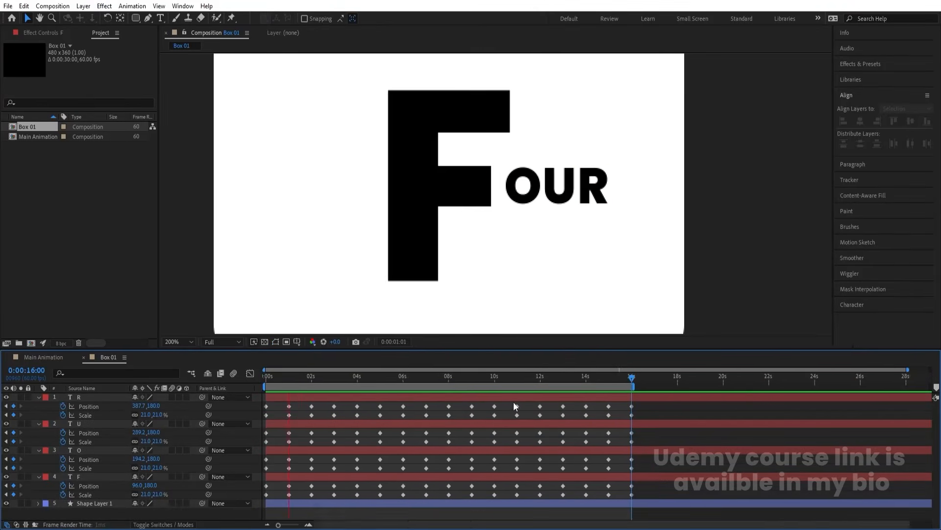
key(minus)
- Play back the animation from 0:00:14:09 to check the enlarged R's return to the spaced-out layout
click(596, 375)
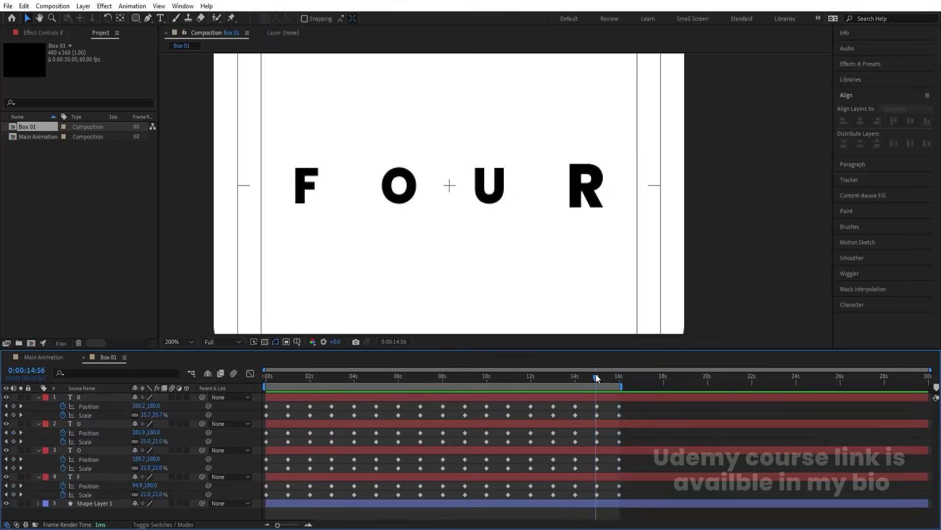
drag(596, 375, 580, 376)
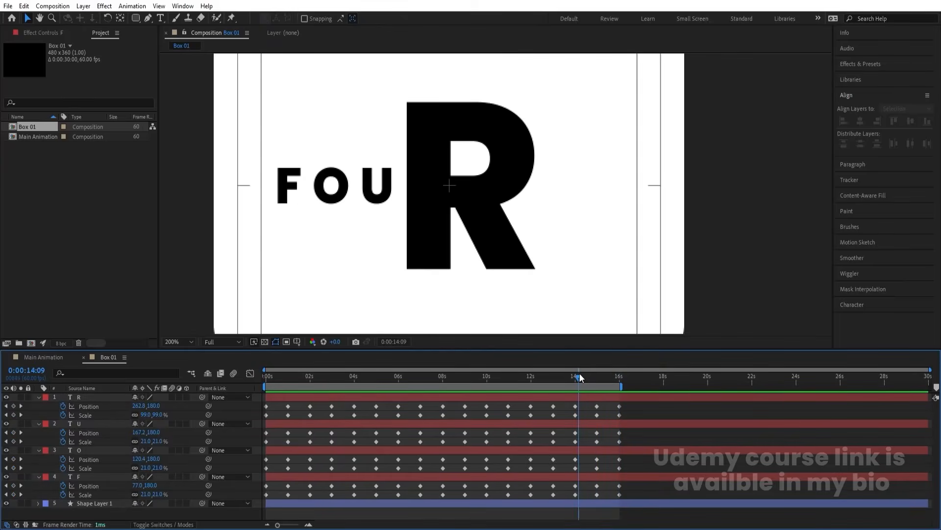
key(space)
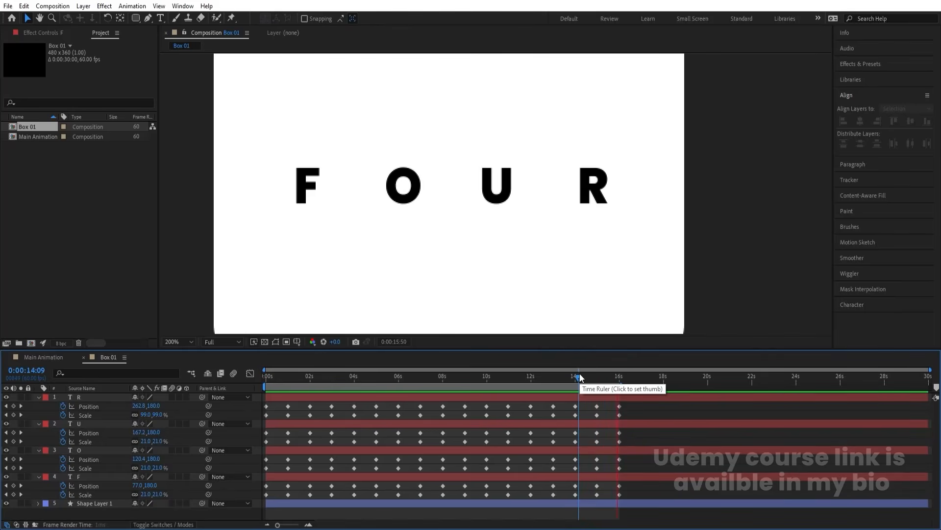
- Apply Easy Ease to all Position and Scale keyframes on the R, U, O and F layers
key(space)
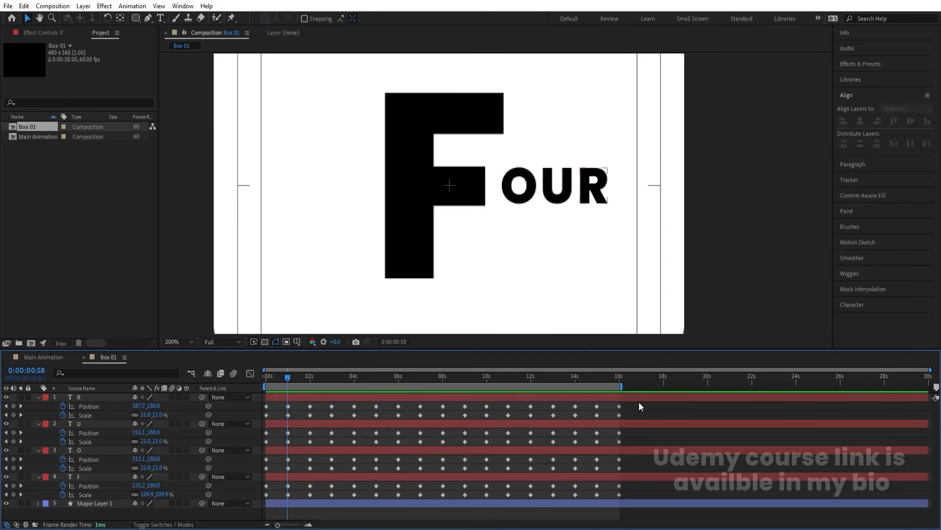
drag(639, 406, 264, 498)
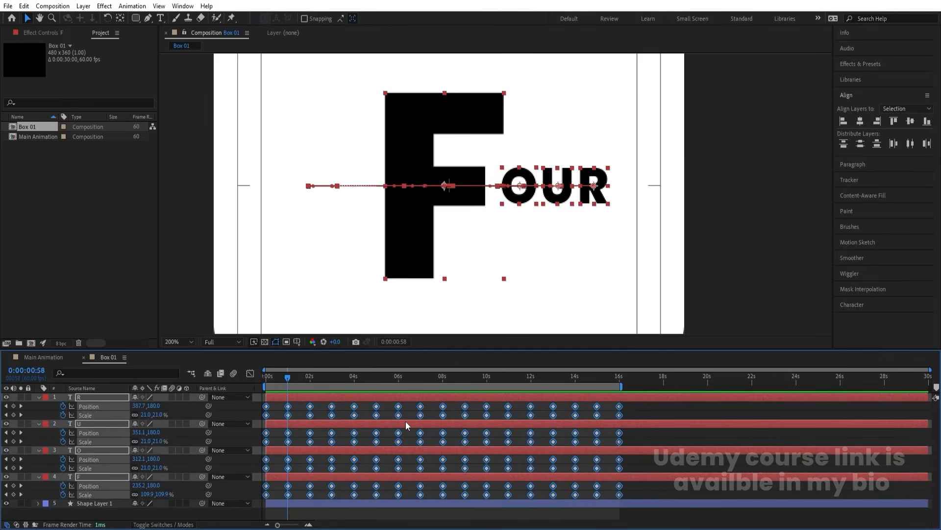
key(F9)
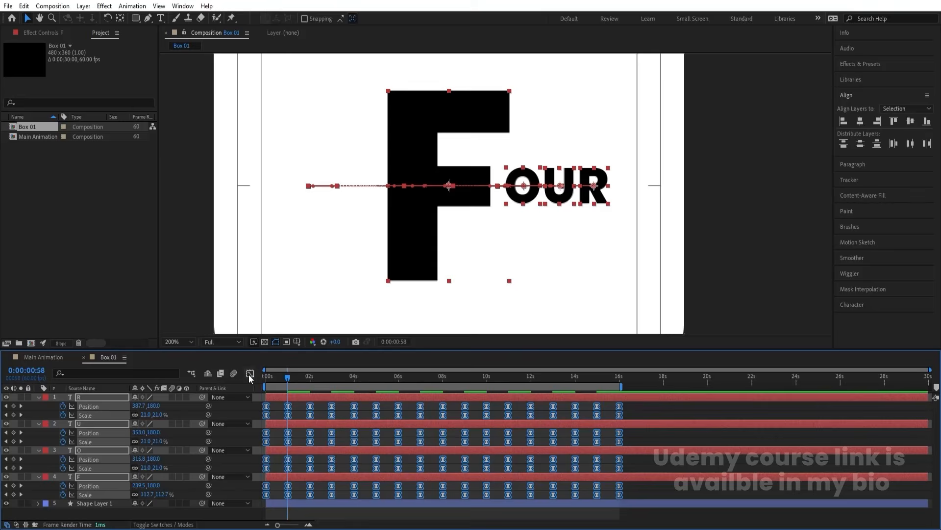
- Sharpen the speed curves of all letter keyframes into steep mid-transition peaks and play back the animation from the start
click(250, 373)
drag(687, 436, 262, 487)
key(equal)
key(equal)
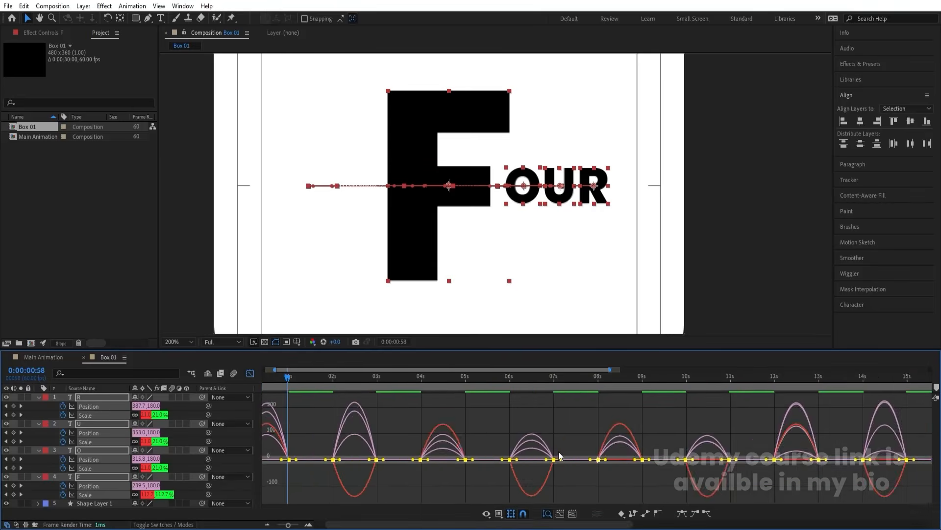
drag(630, 460, 586, 459)
key(minus)
key(minus)
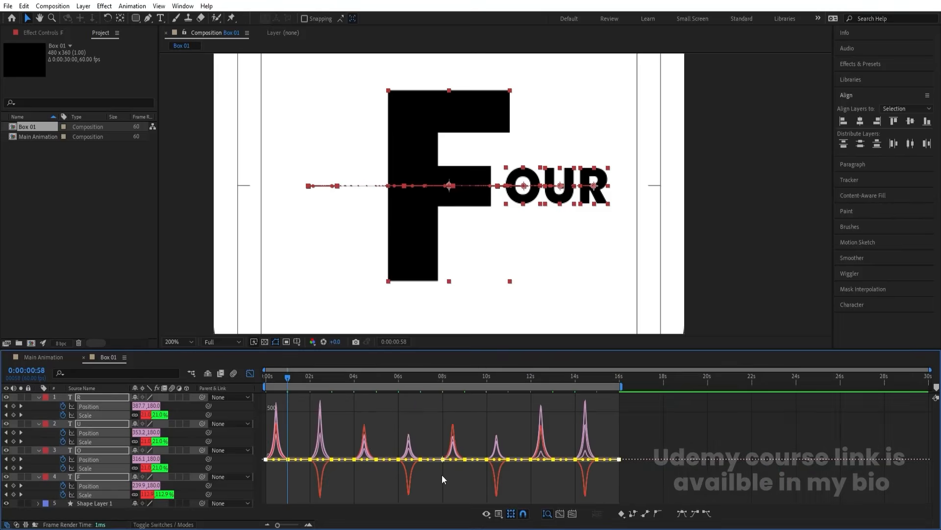
click(251, 375)
key(Home)
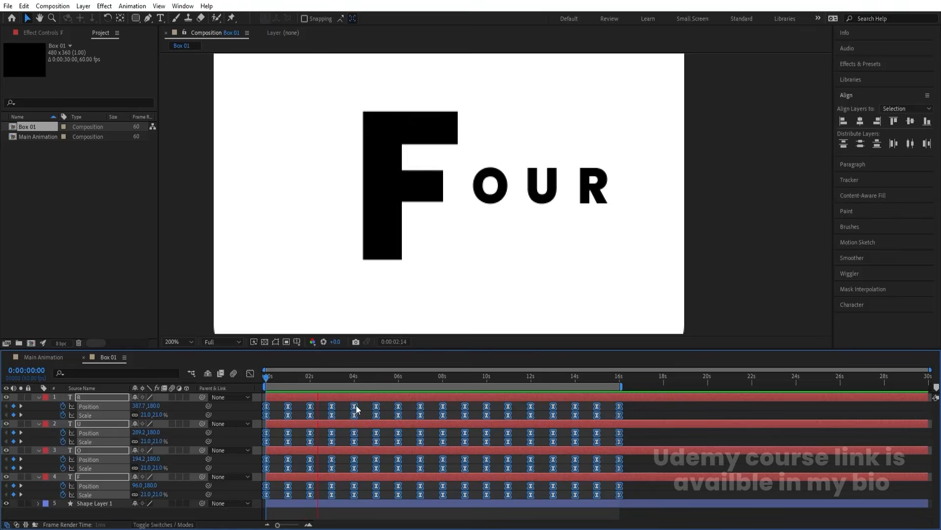
key(space)
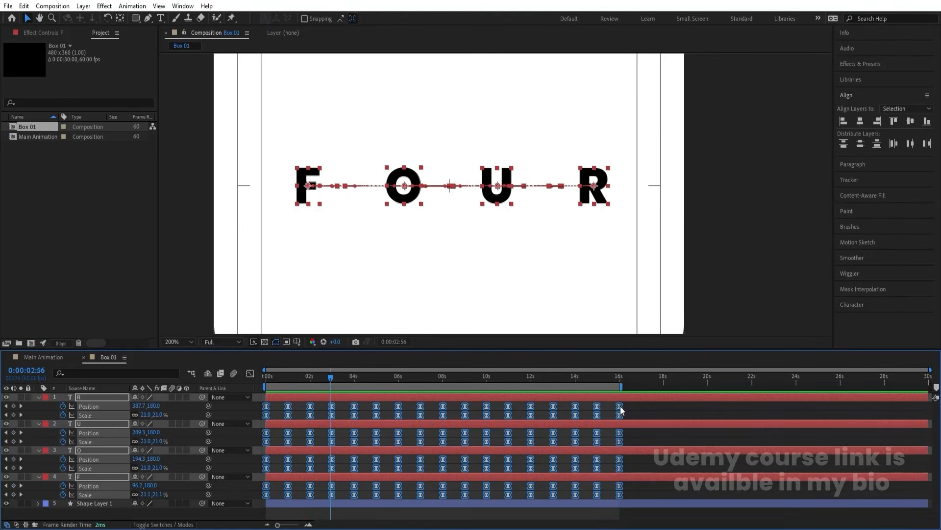
- Compress all letter keyframes proportionally so the last ones fall at 0:00:10:00, and end the work area there
drag(620, 410, 487, 405)
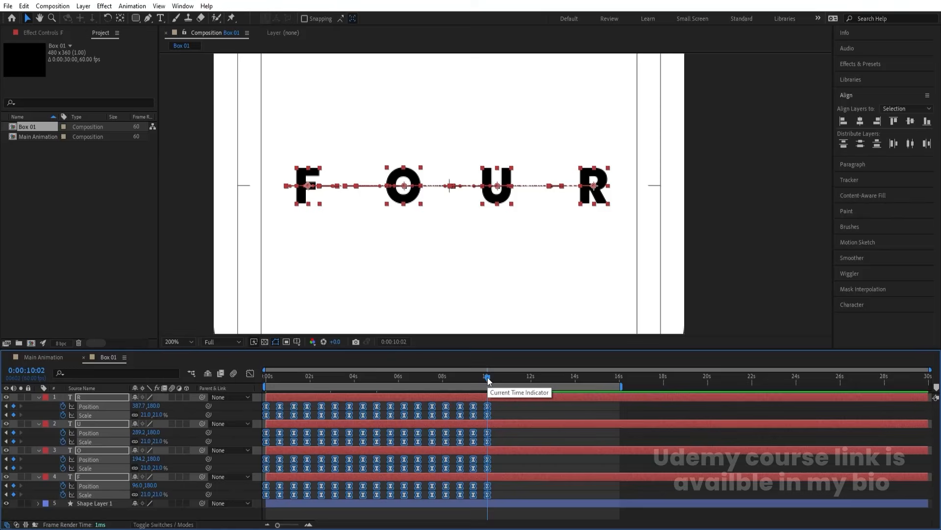
key(equal)
key(equal)
key(equal)
drag(486, 380, 483, 380)
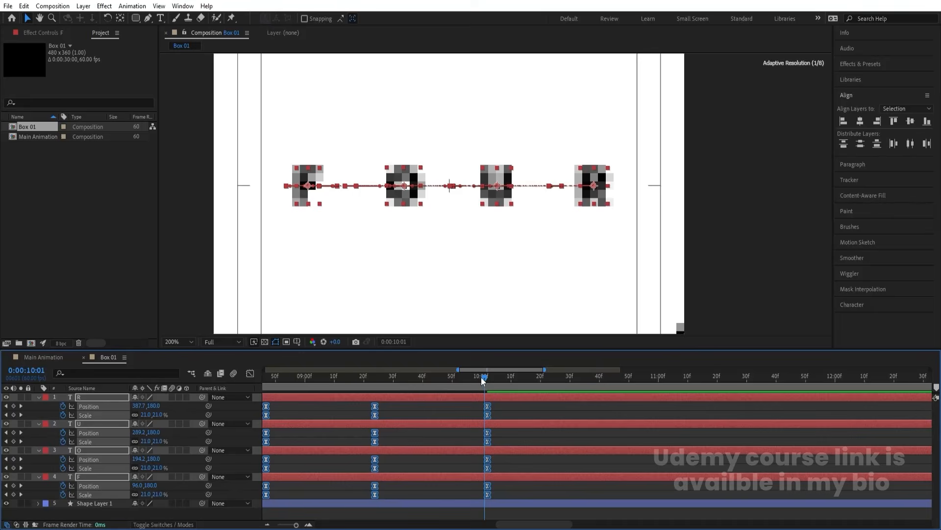
click(481, 377)
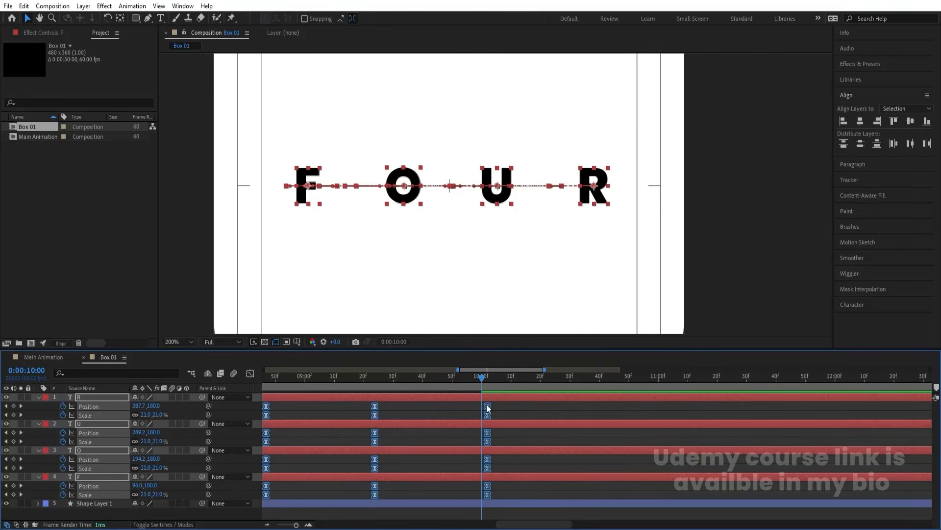
drag(488, 411, 483, 408)
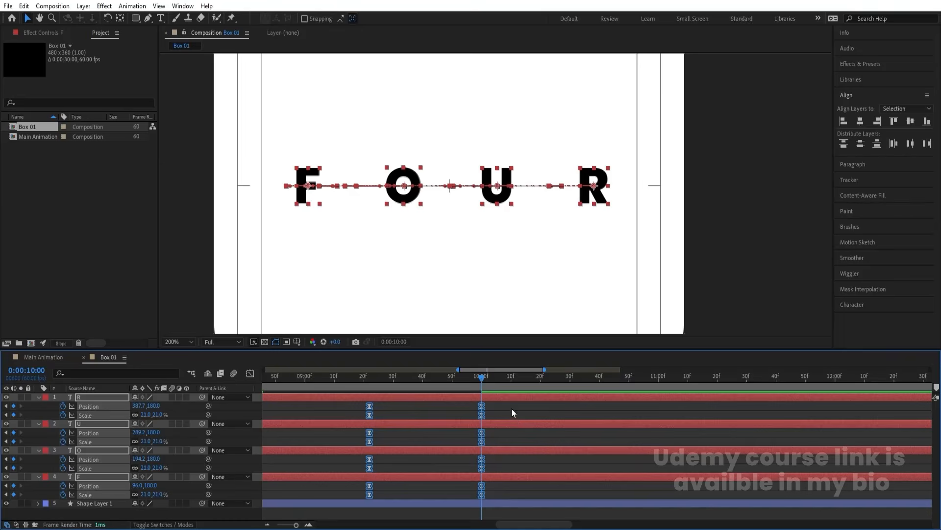
key(minus)
key(minus)
key(minus)
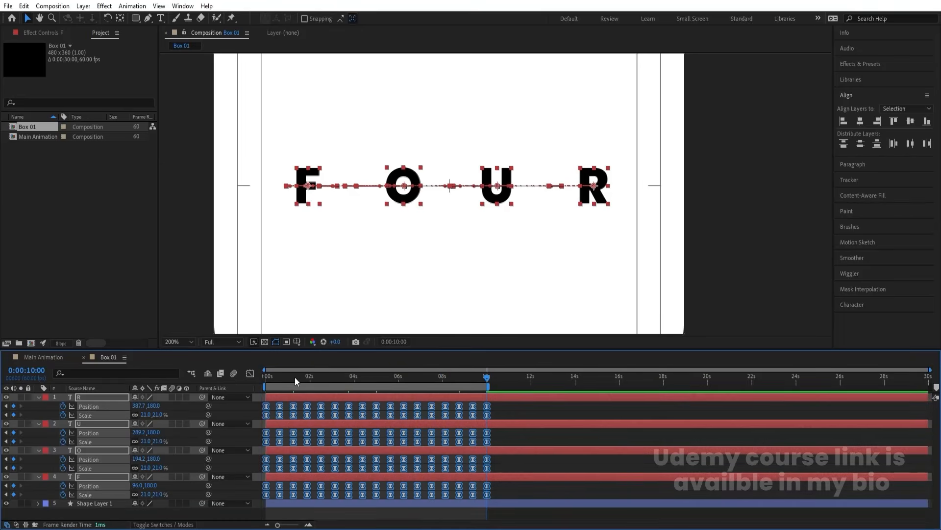
- Fit the composition in the viewer and play back the shortened letter animation from the start
key(Home)
click(181, 342)
click(174, 159)
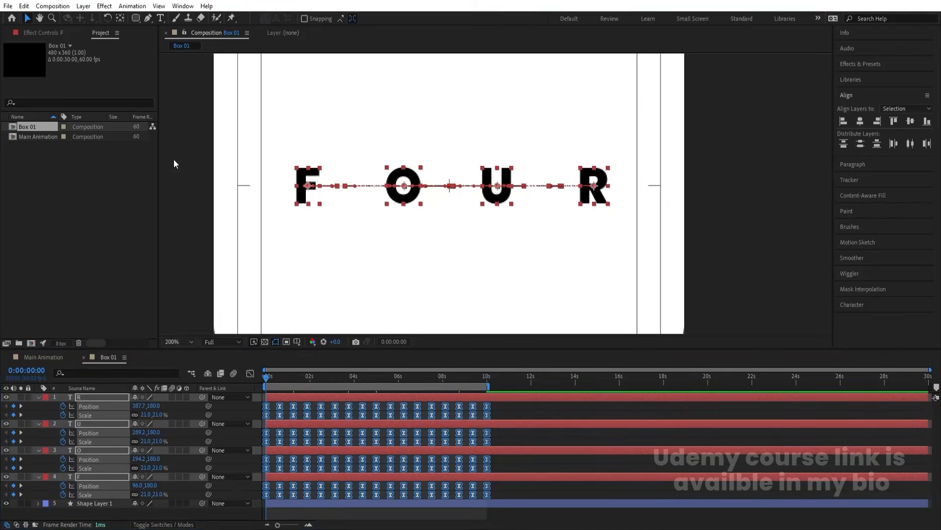
key(space)
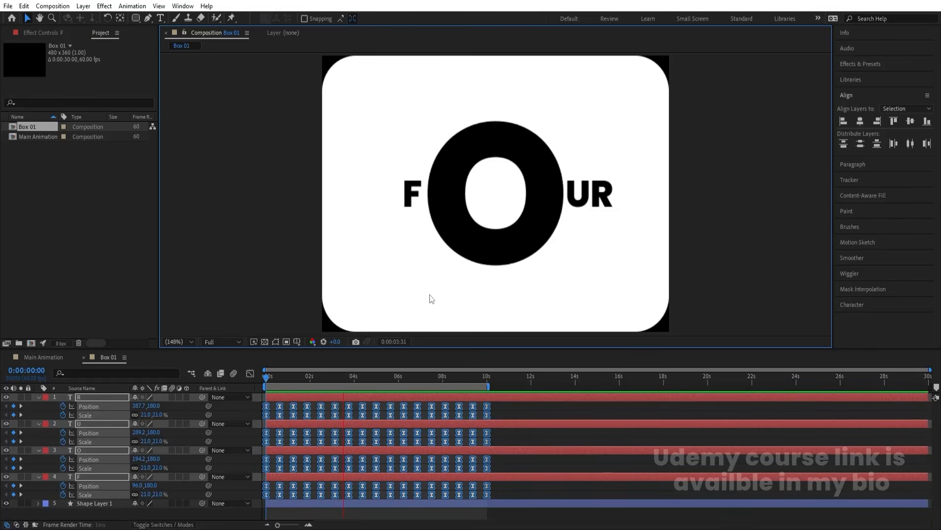
key(space)
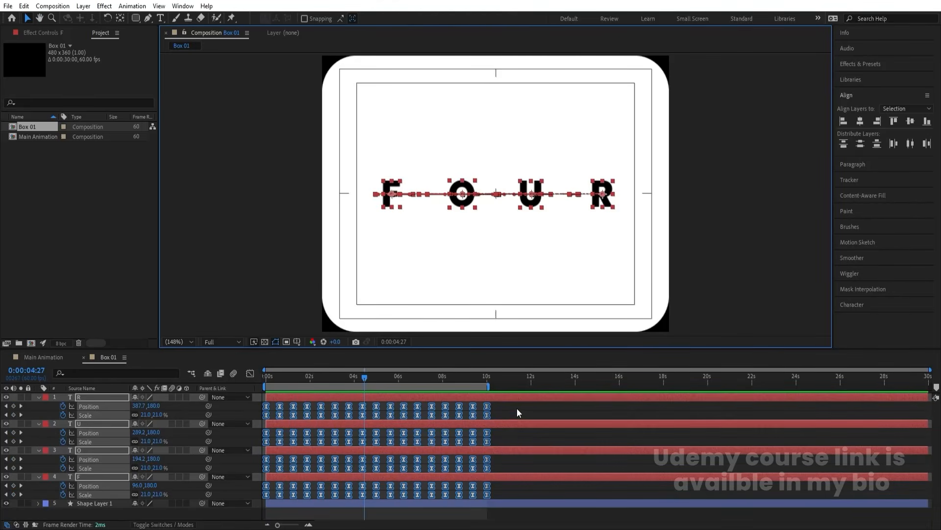
- Trim the Box 01 composition to its work area and place it as a layer in Main Animation
click(517, 407)
key(equal)
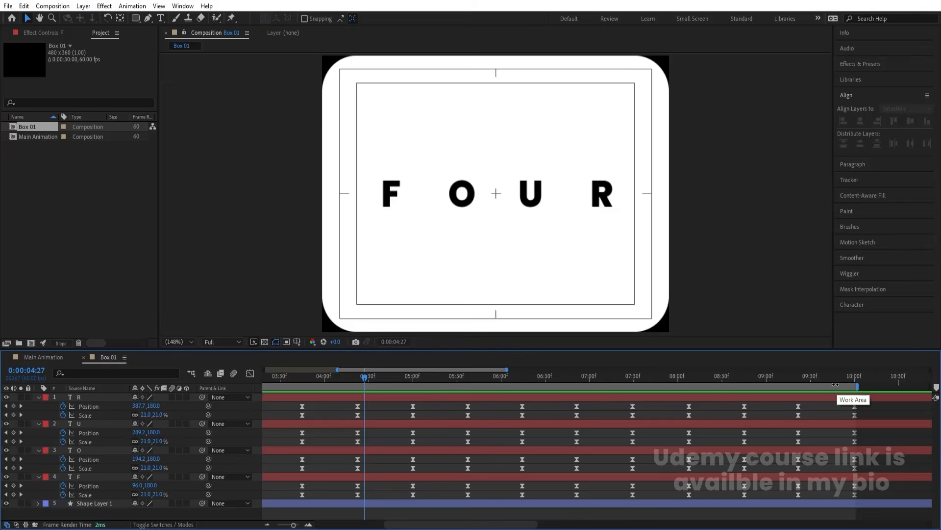
right_click(832, 385)
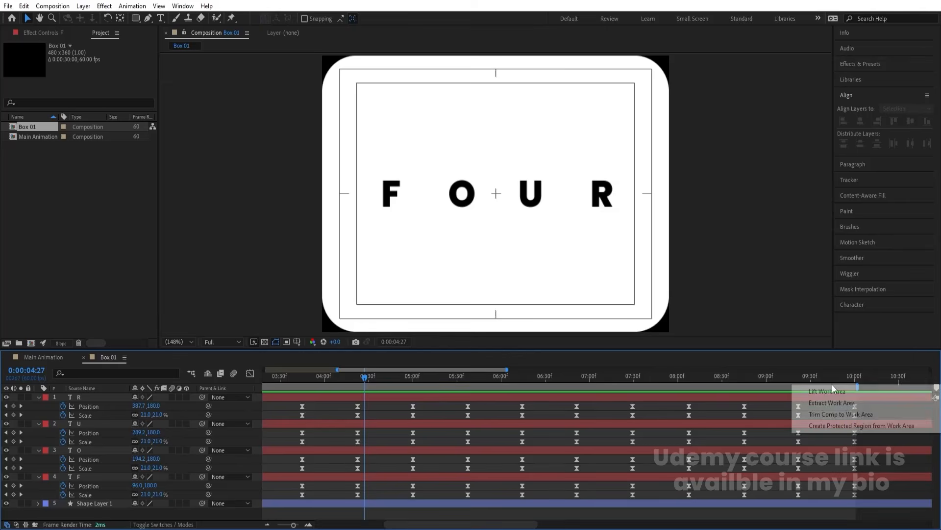
click(827, 417)
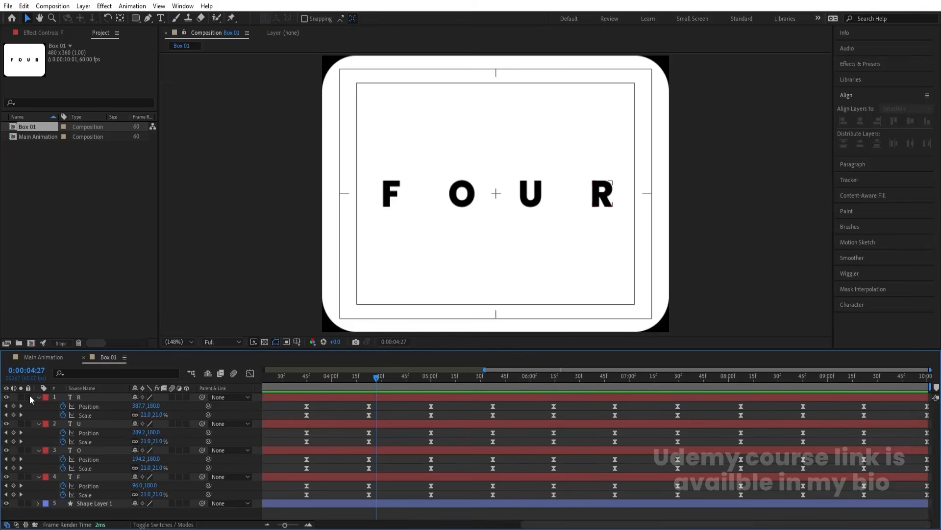
click(42, 357)
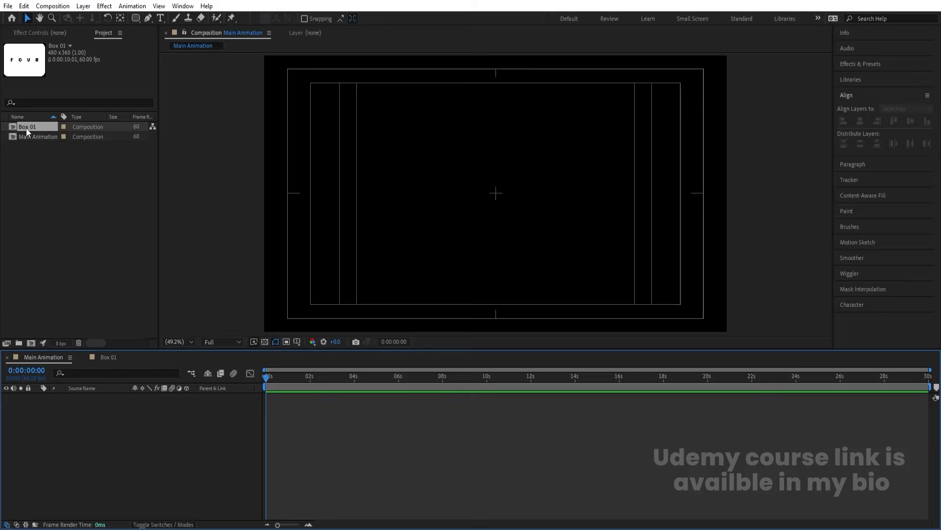
drag(27, 131, 88, 414)
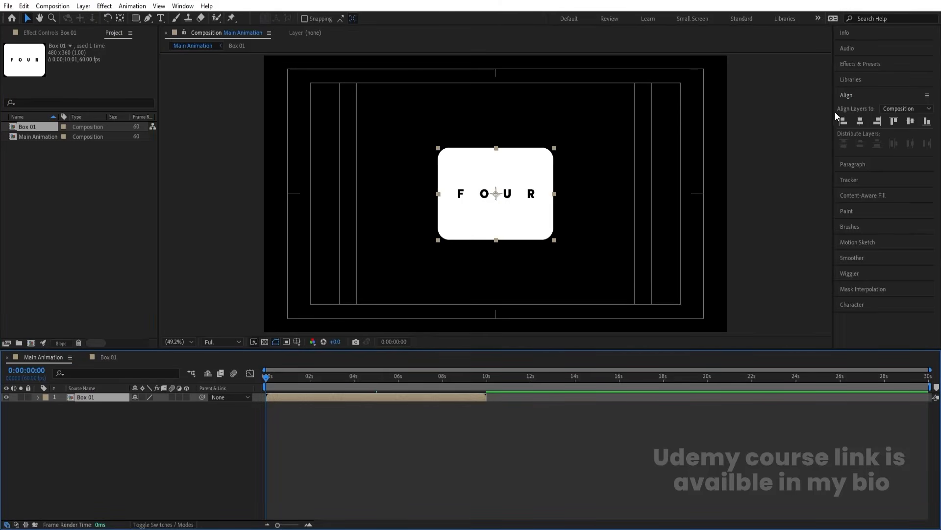
- Add a 480 x 360 px solid coloured red (FF0000) inside the Box 01 composition
double_click(86, 397)
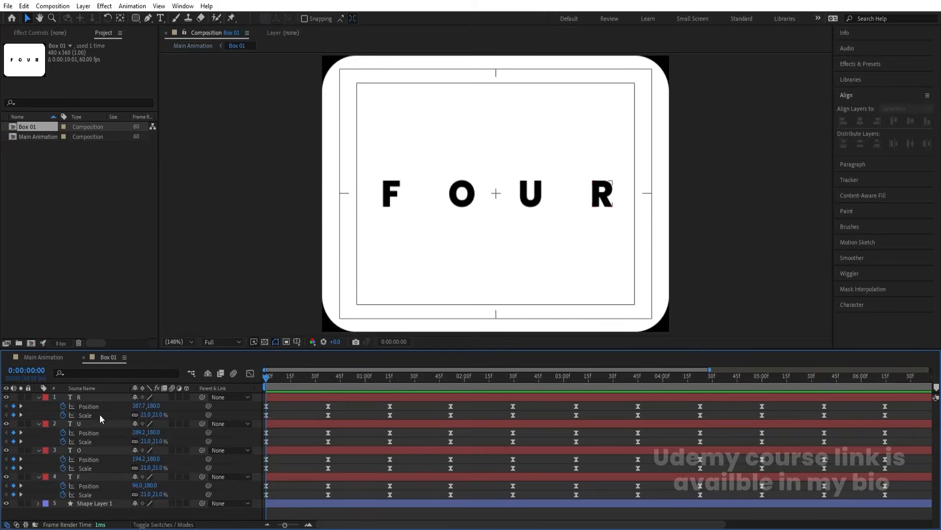
key(ctrl+y)
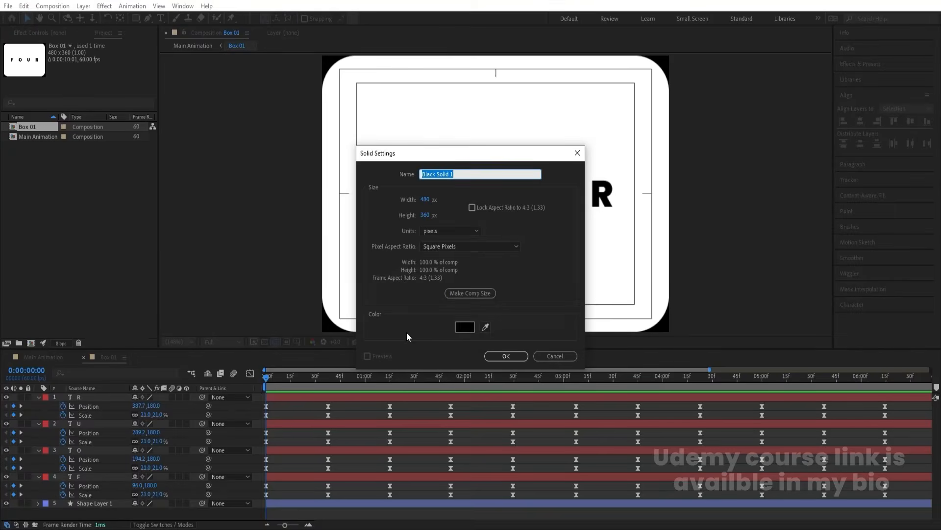
click(458, 330)
drag(169, 323, 281, 171)
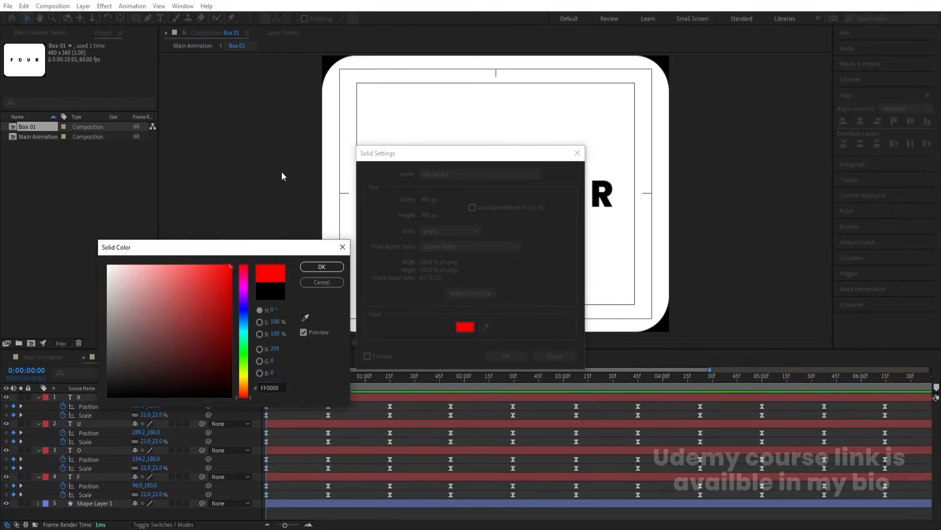
key(Return)
key(Return)
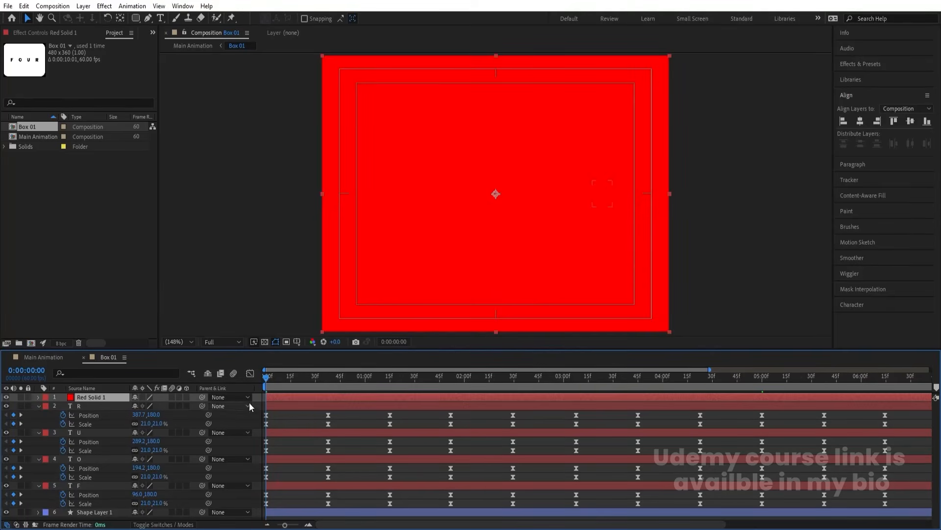
- Collapse the letter layers' keyframed properties and move the red solid below Shape Layer 1
click(281, 416)
key(u)
drag(105, 394, 114, 472)
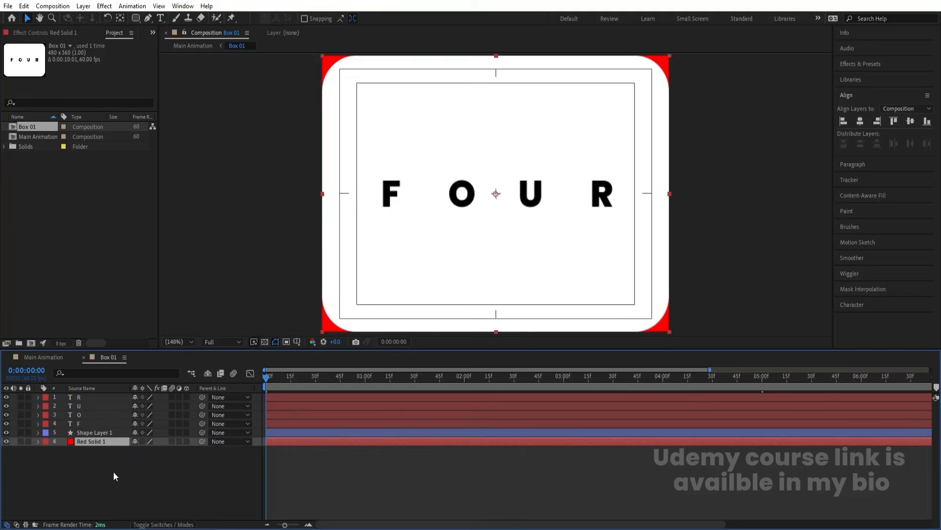
- Enable Time Remapping on the Box 01 layer in the Main Animation composition
click(46, 357)
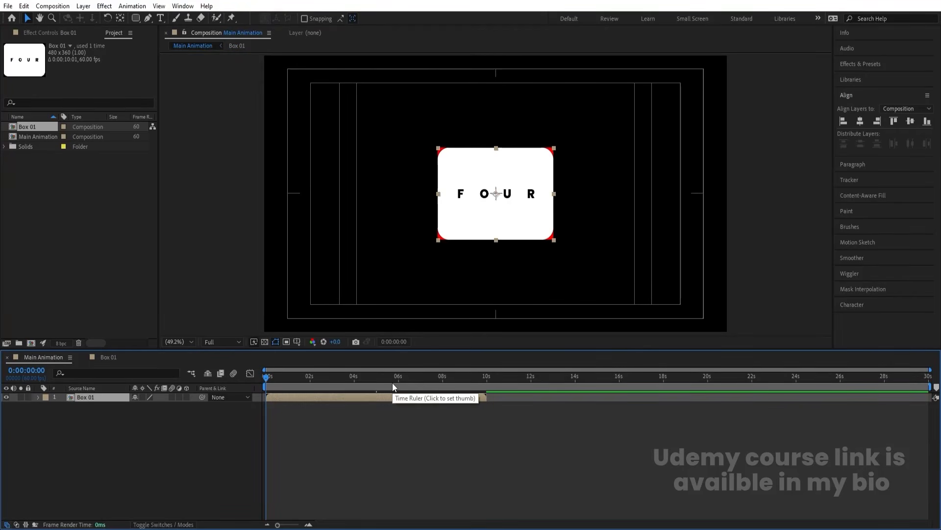
key(o)
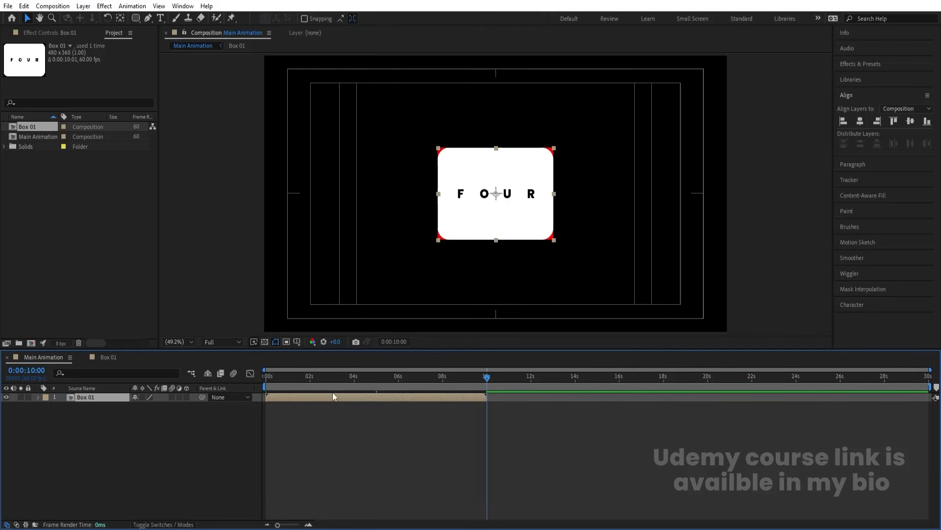
right_click(479, 398)
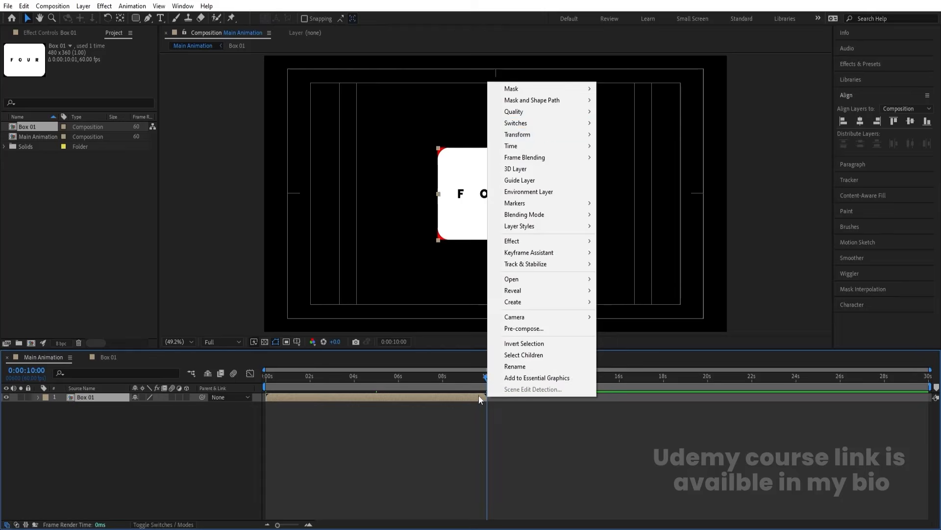
mouse_move(525, 147)
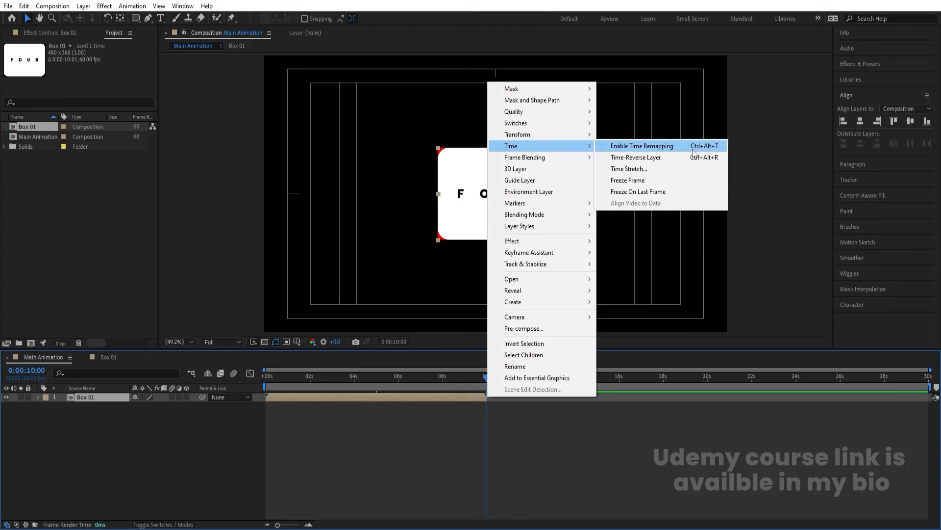
click(693, 150)
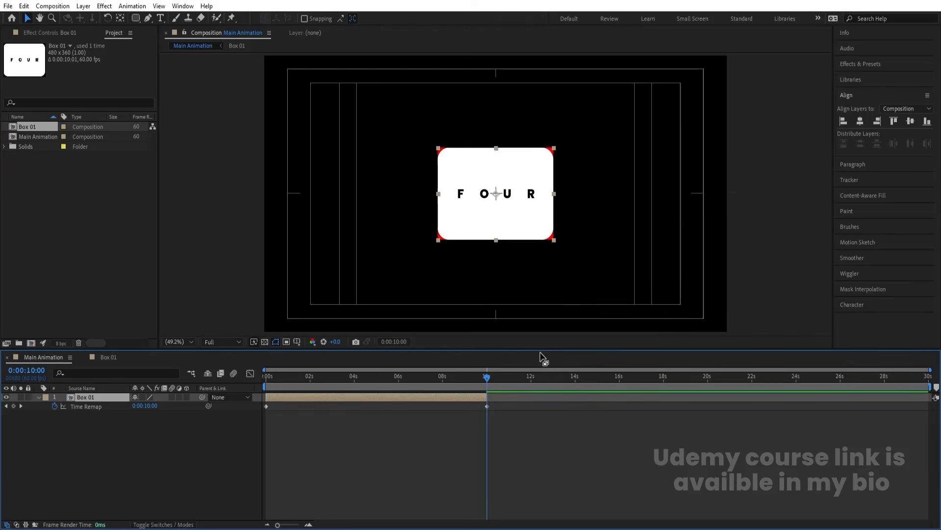
- Add a Time Remap keyframe at 0:00:09:59 on Box 01 and delete the original end keyframe
key(Page_Up)
key(equal)
key(equal)
key(equal)
key(equal)
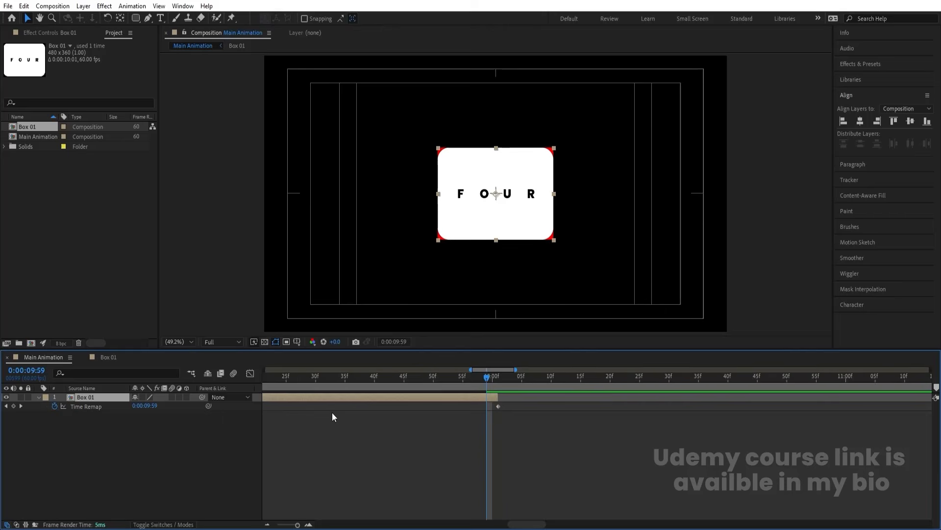
click(13, 407)
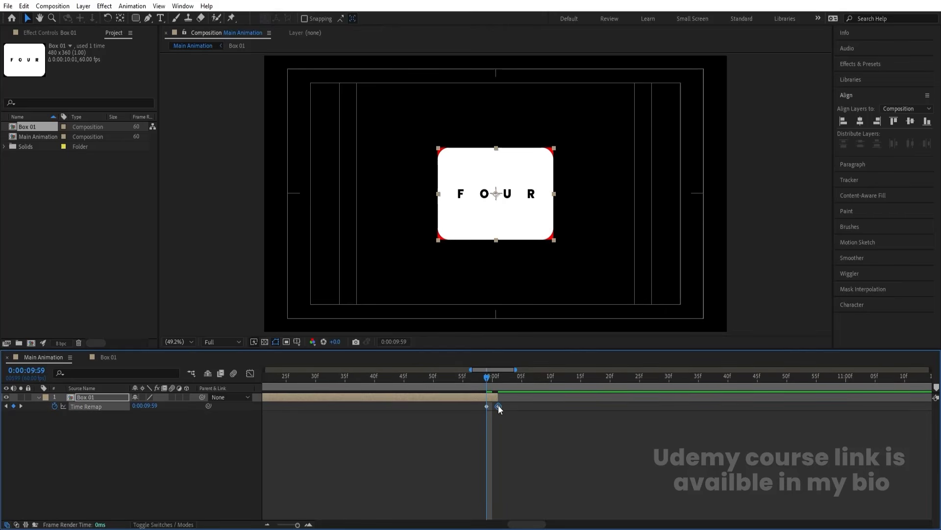
key(Delete)
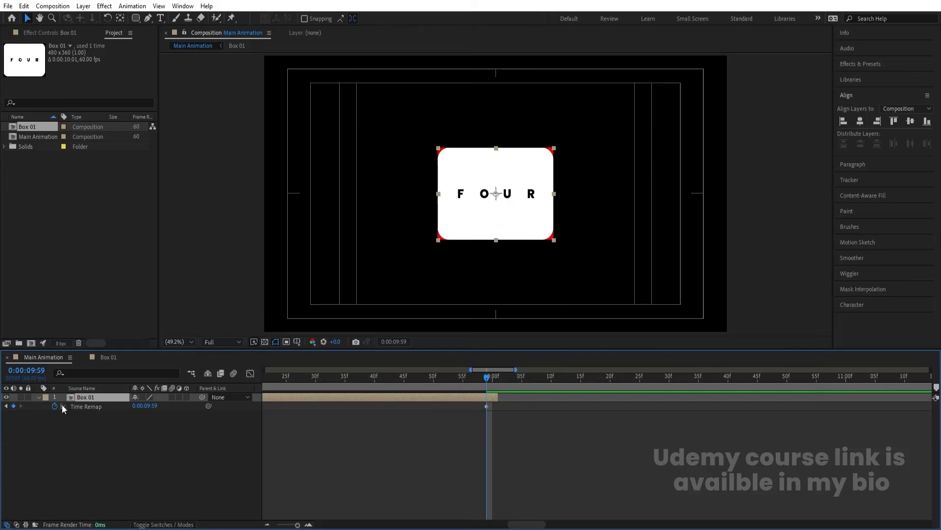
- Add a loopOut() expression to the Time Remap property of Box 01
alt+click(55, 406)
text(loo)
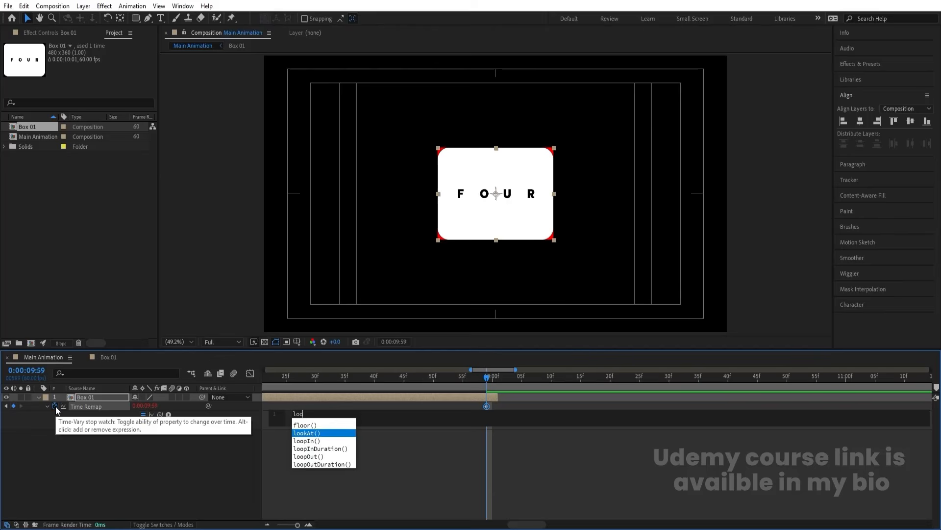
key(Down)
key(Down)
key(Down)
key(Return)
click(417, 469)
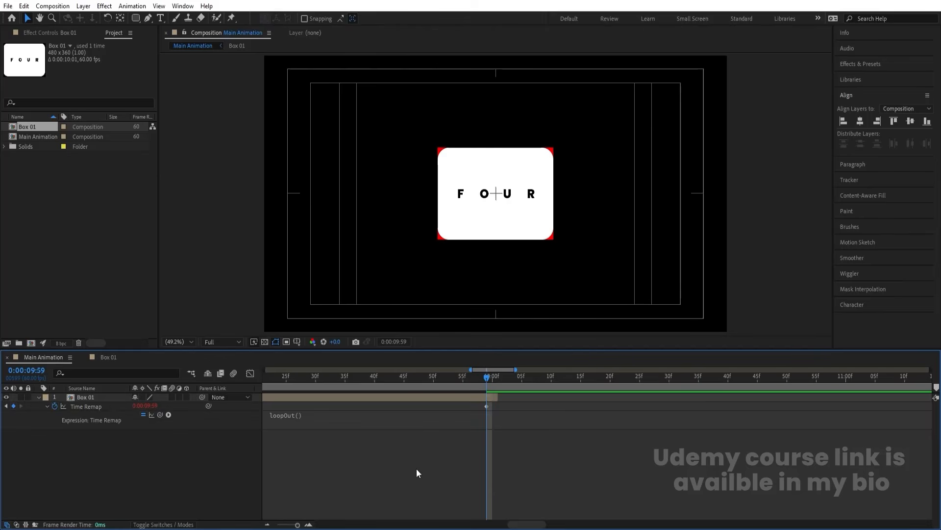
- Extend the Box 01 layer's out point to about 0:00:29 in Main Animation and preview the loop
key(semicolon)
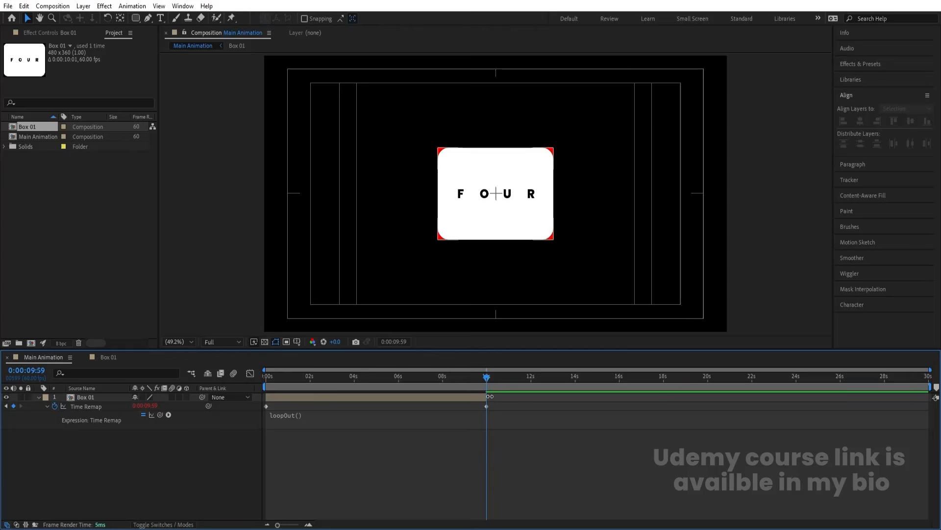
drag(489, 396, 914, 396)
key(space)
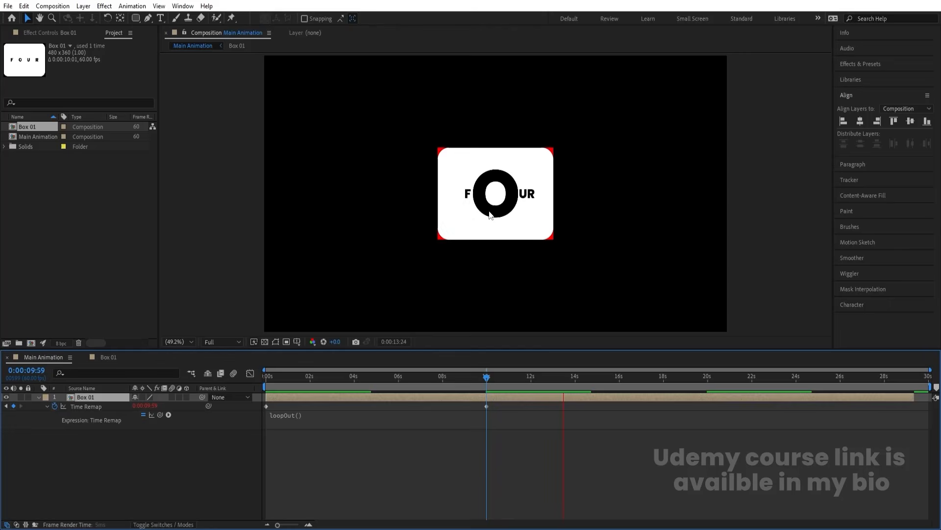
key(space)
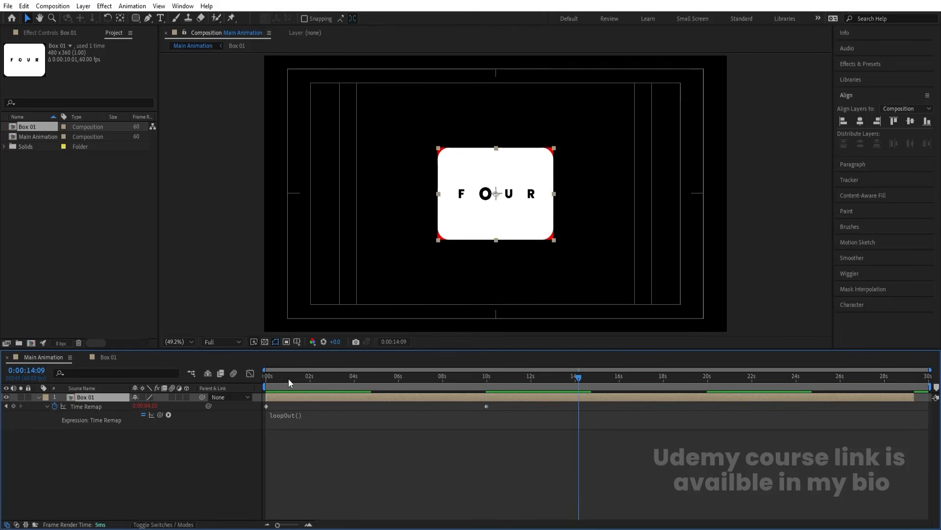
drag(288, 379, 260, 375)
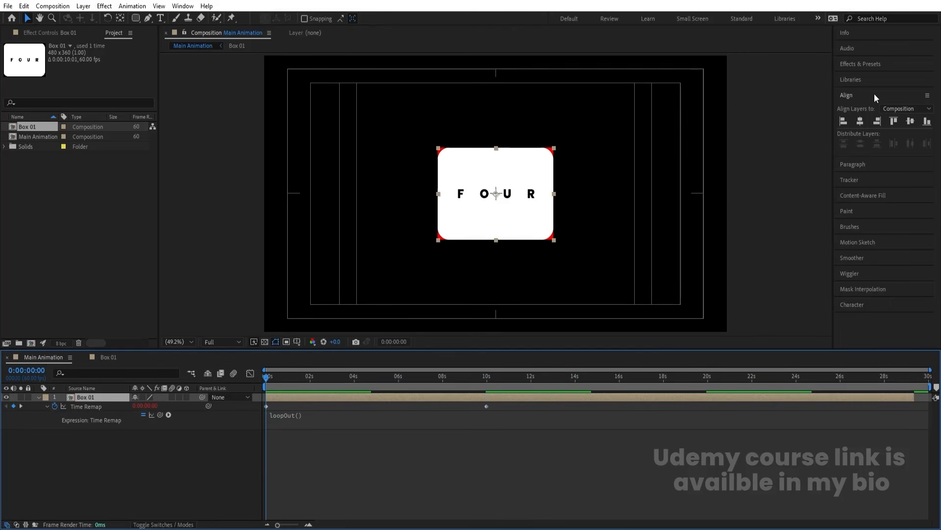
- Align Box 01 to the composition's left edge, then add three duplicates side by side in a row spanning the frame
click(843, 122)
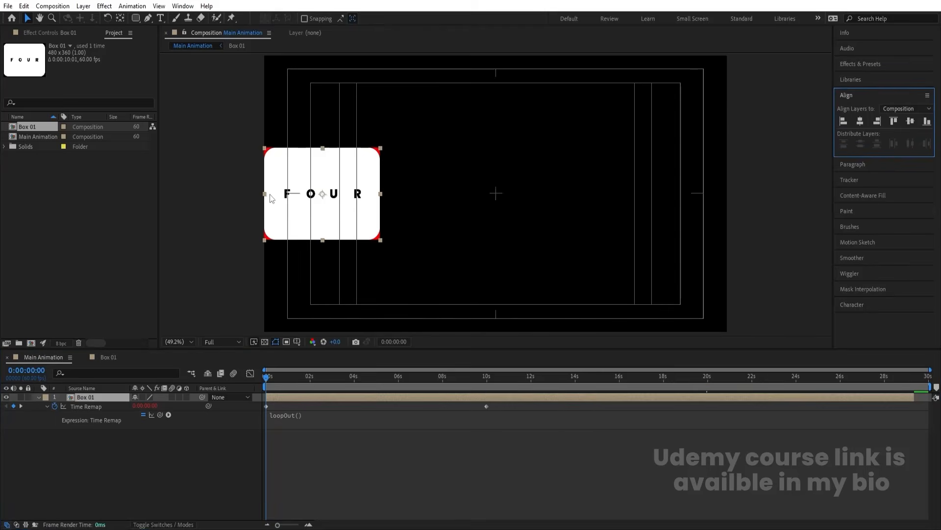
key(ctrl+d)
drag(269, 199, 613, 194)
key(ctrl+d)
key(ctrl+d)
key(space)
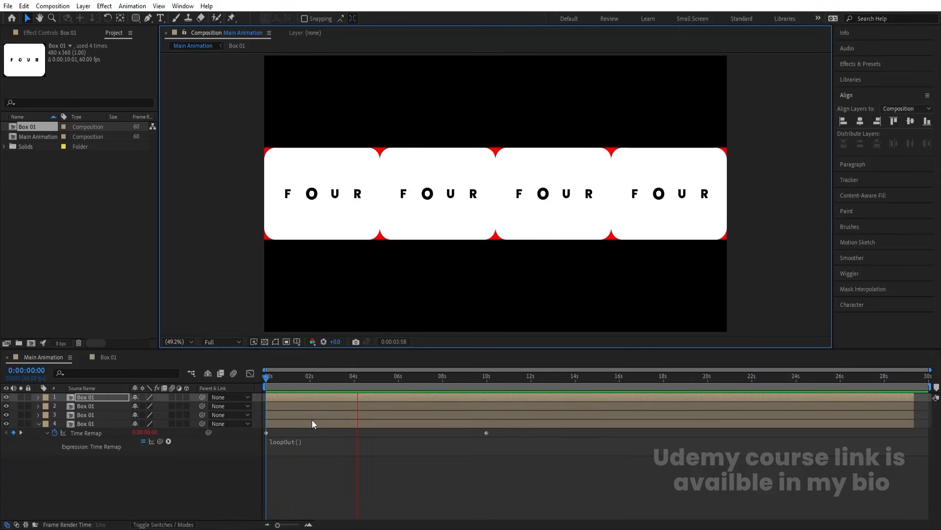
key(space)
key(Home)
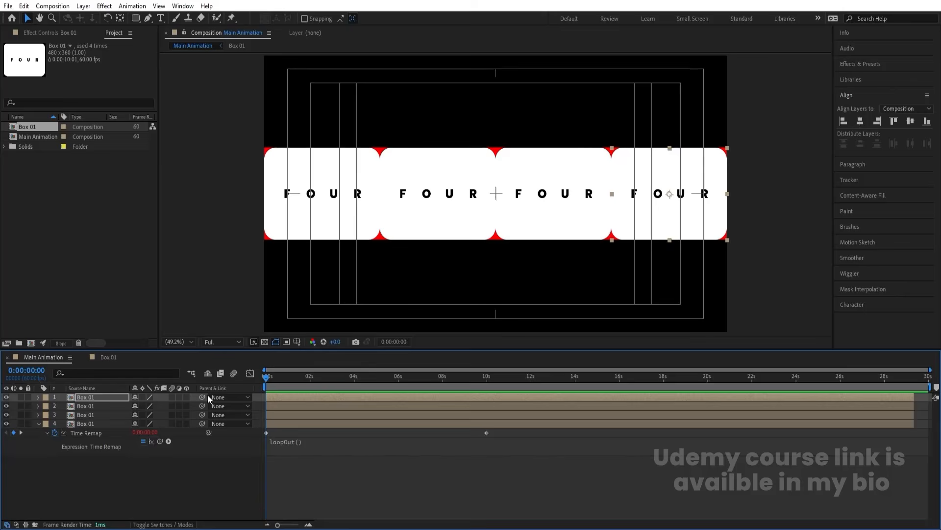
- Reveal the letter layers' keyframes inside Box 01 and set the time to the enlarged F keyframe at 0:00:00:38
key(equal)
click(286, 381)
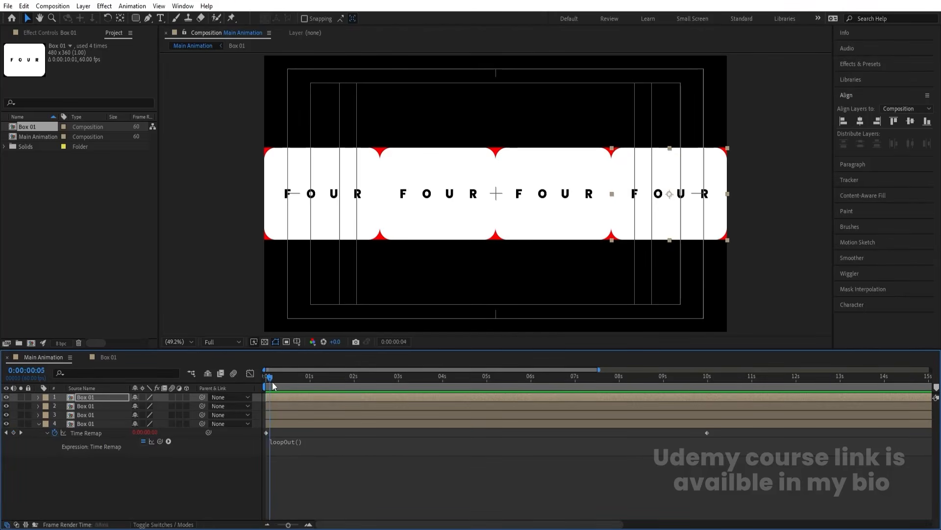
drag(286, 381, 292, 382)
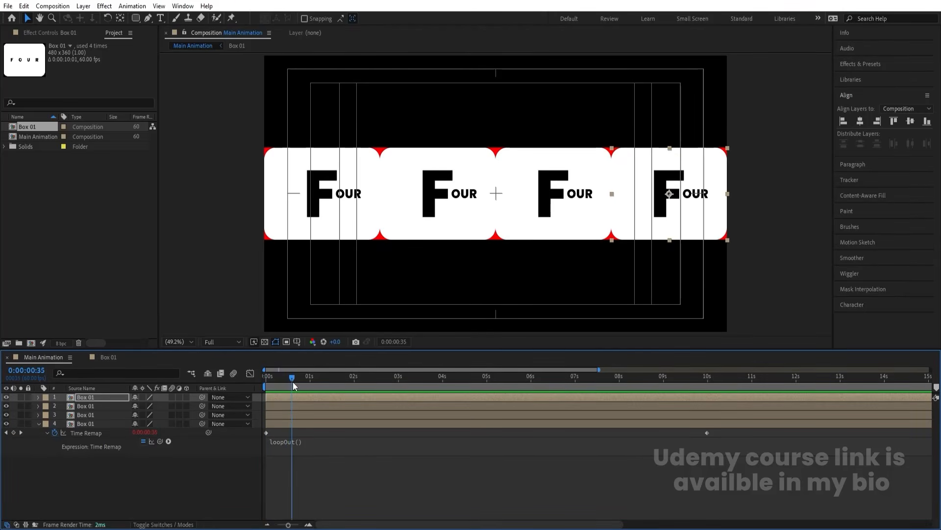
key(equal)
key(Home)
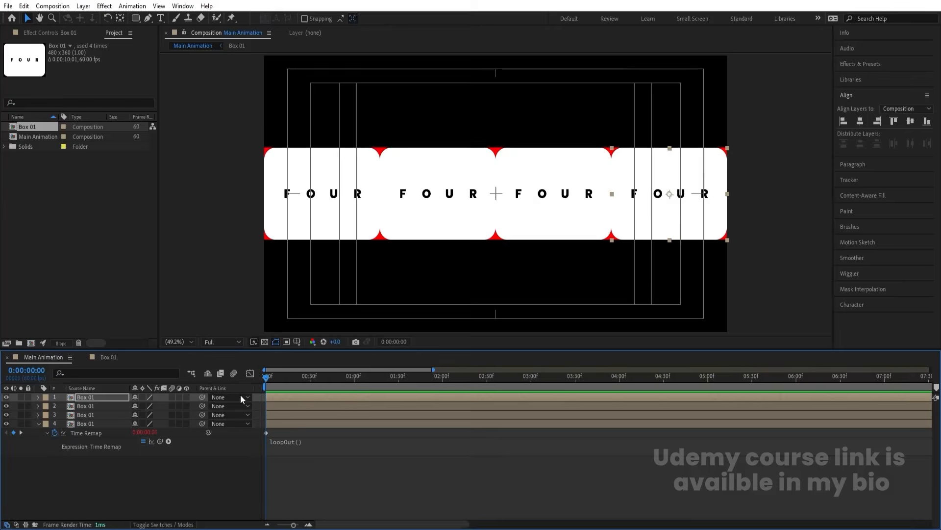
double_click(281, 422)
click(298, 463)
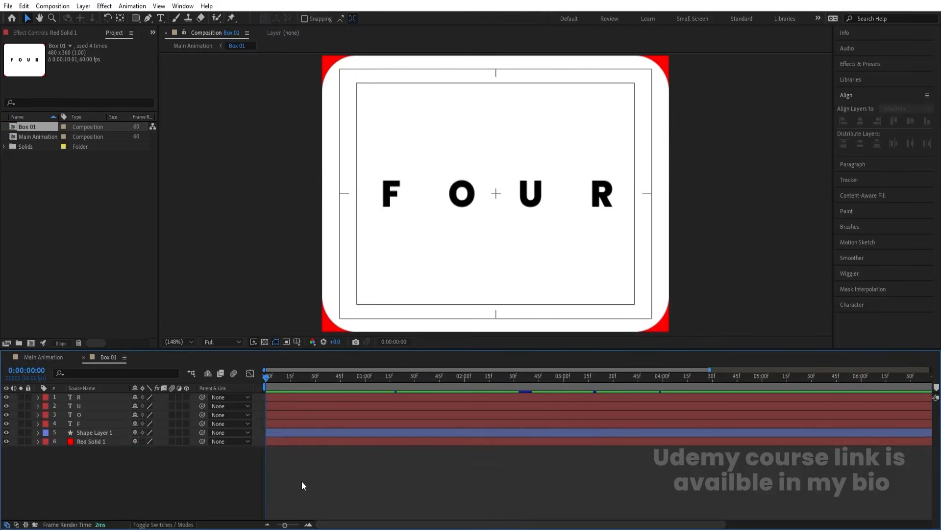
key(u)
key(k)
- Trim the start of the leftmost Box 01 copy, layer 4 of Main Animation, to 0:00:00:38
click(44, 359)
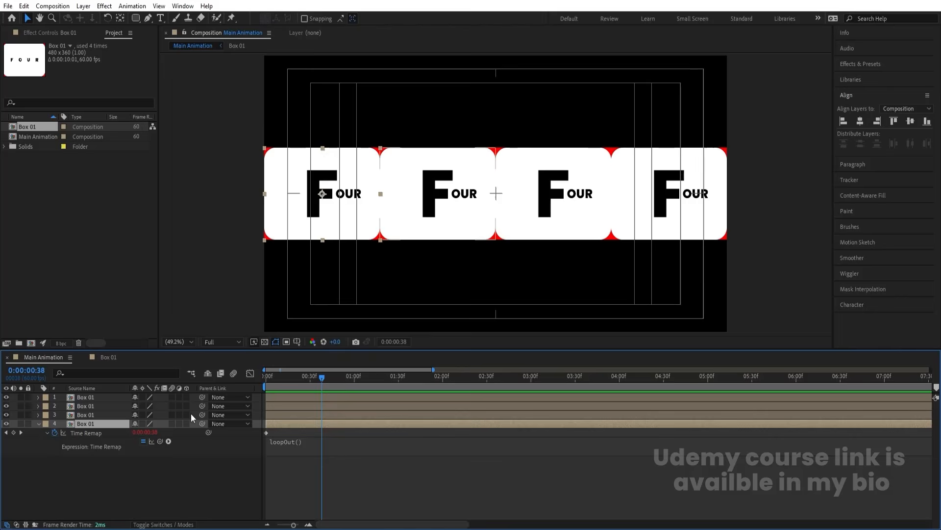
click(101, 414)
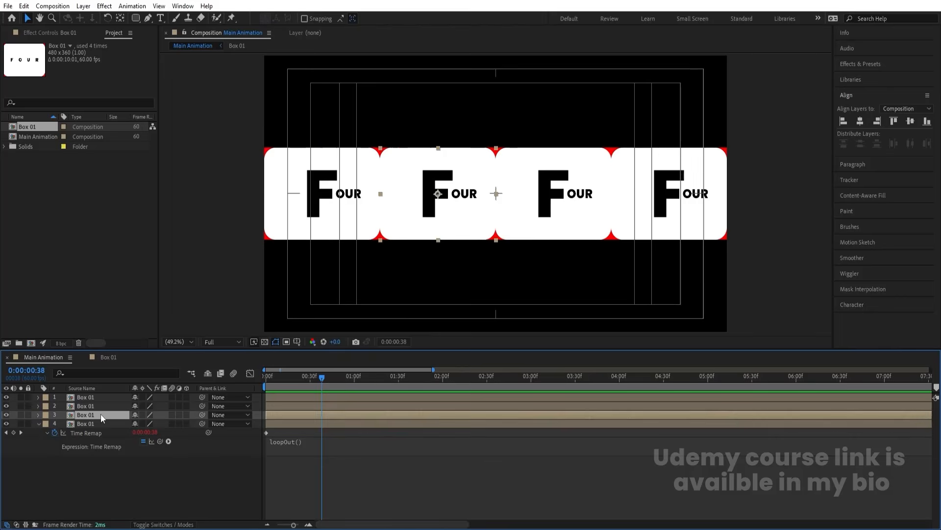
key(minus)
click(296, 424)
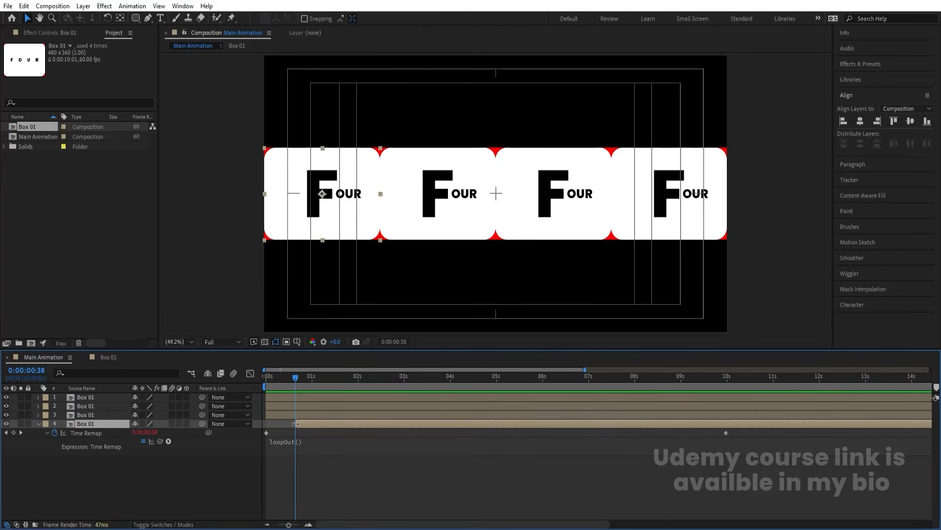
key(alt+bracketleft)
- Find the enlarged O keyframe at 0:00:03:08 in Box 01 and trim the start of Main Animation's layer 3 to it
drag(295, 379, 380, 393)
double_click(378, 415)
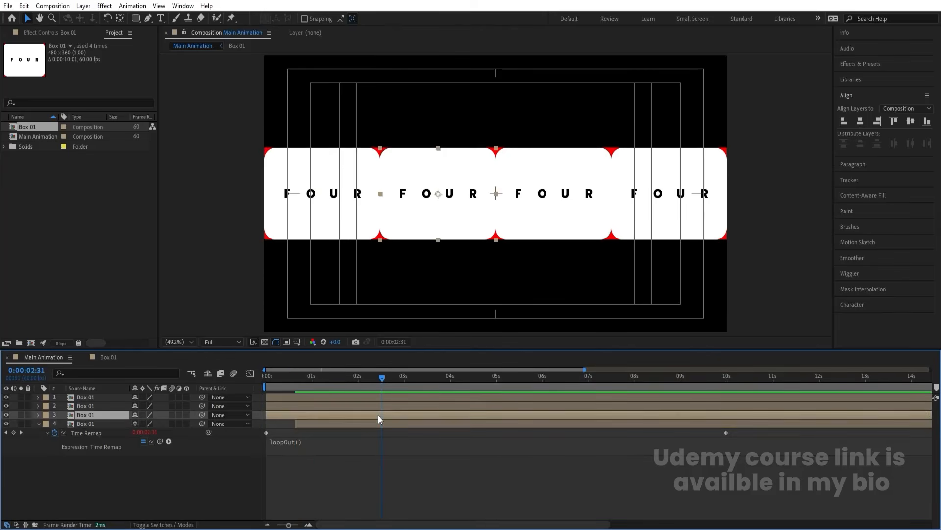
key(space)
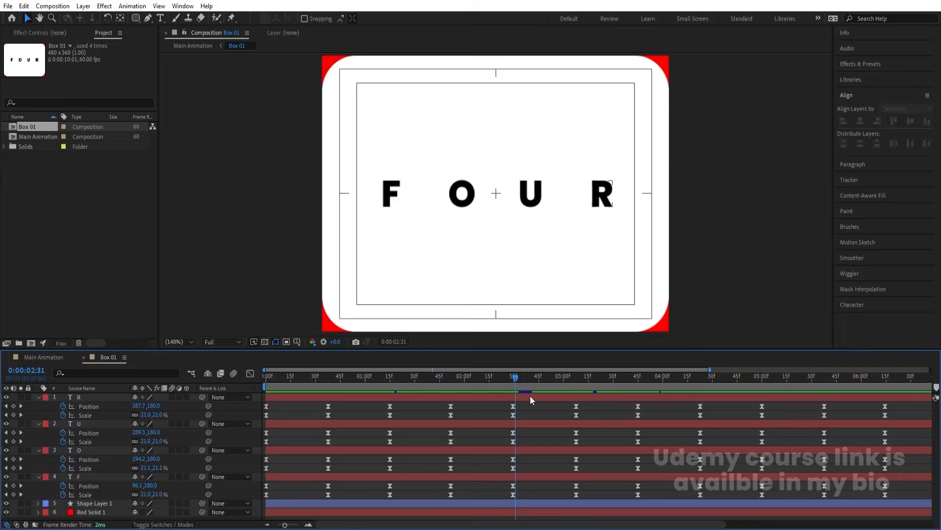
click(62, 360)
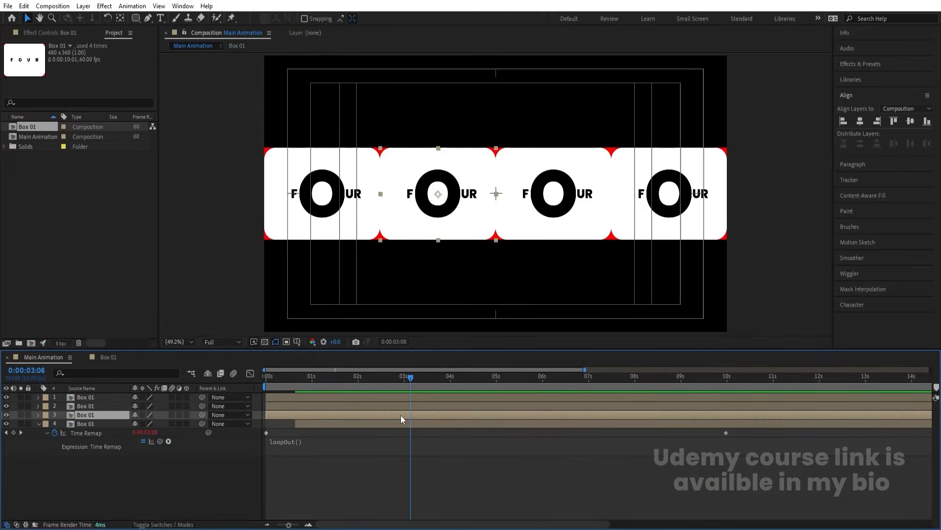
key(alt+bracketleft)
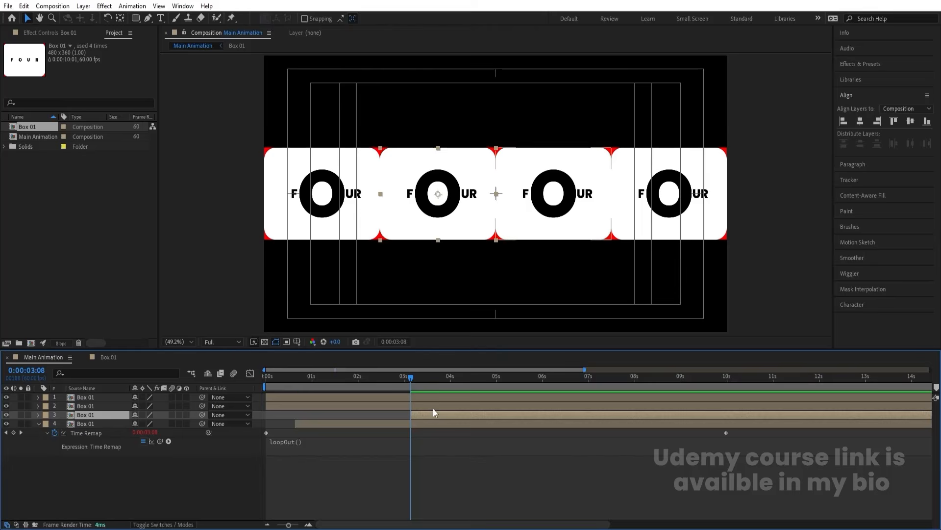
- Find the enlarged U keyframe at 0:00:05:38 in Box 01 and trim the start of Main Animation's layer 2 to it
double_click(431, 405)
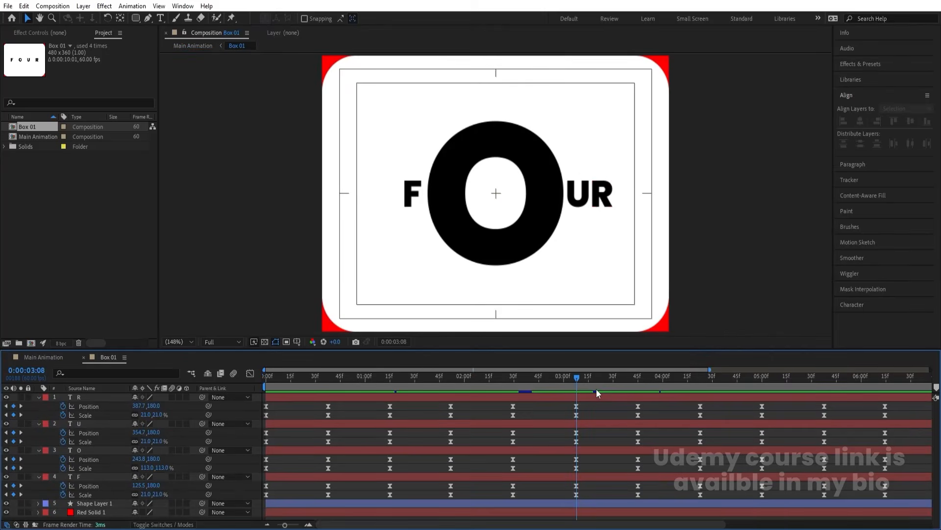
key(space)
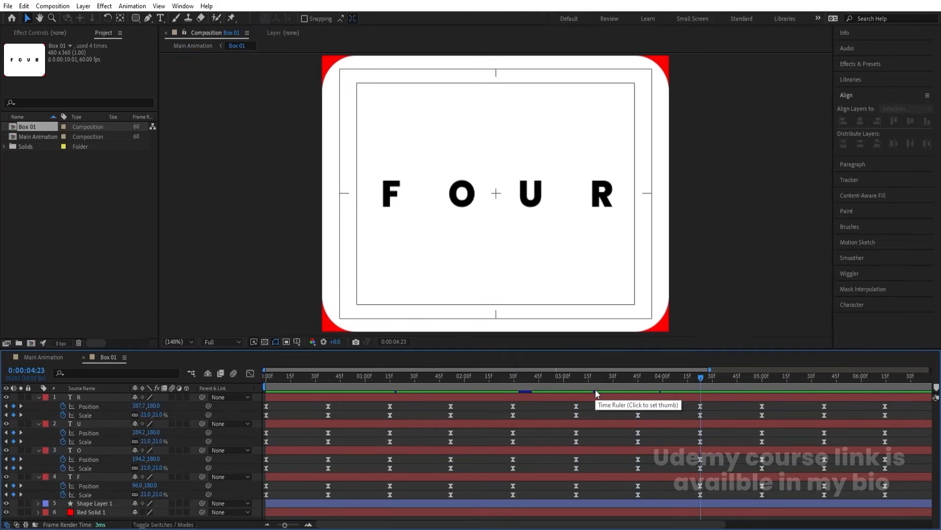
key(space)
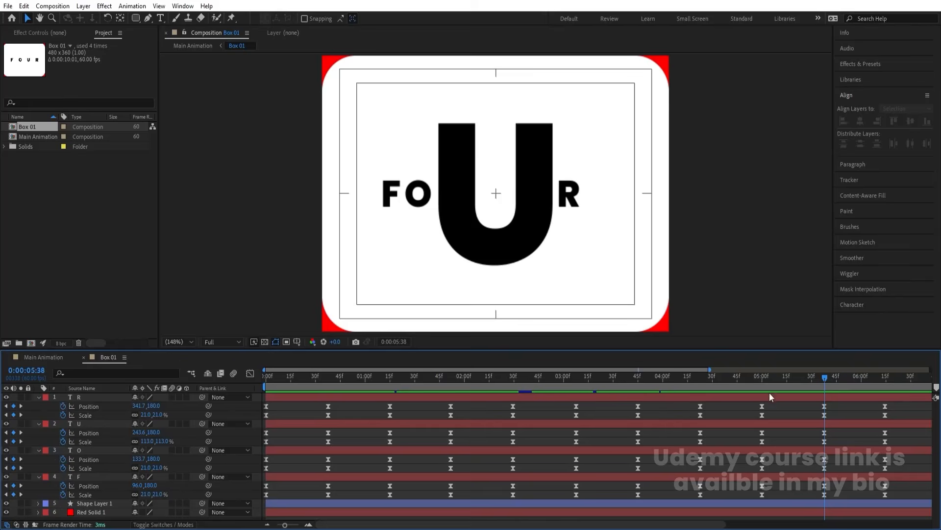
click(44, 357)
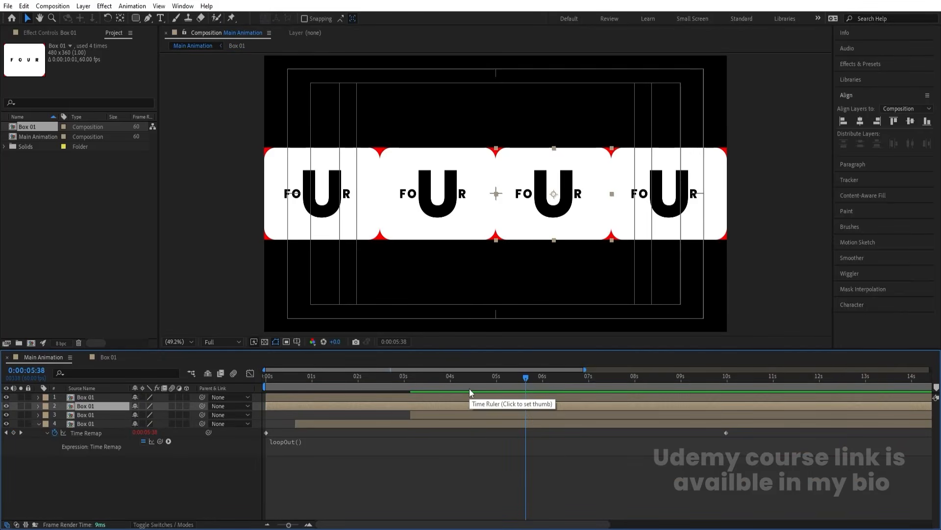
key(alt+bracketleft)
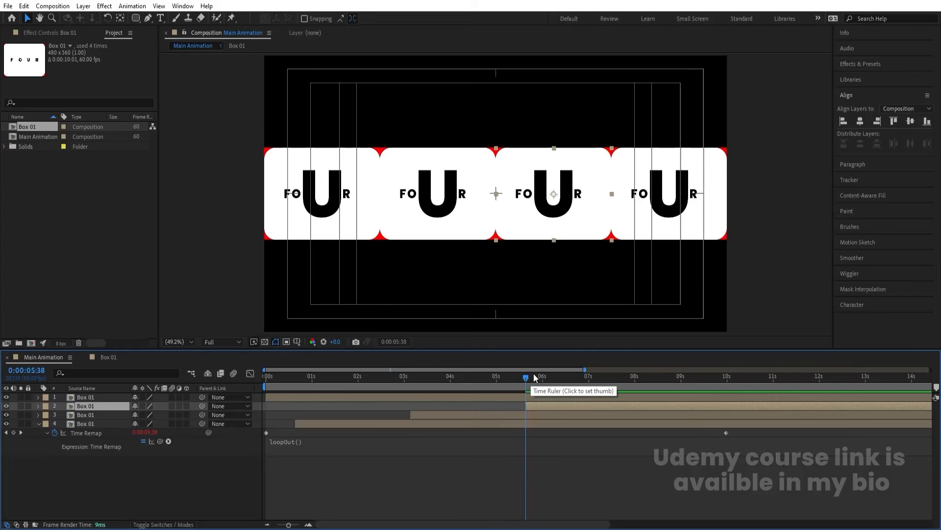
- Find the enlarged R keyframe at 0:00:08:08 in Box 01 and trim the start of Main Animation's layer 1 to it
drag(544, 377, 631, 385)
double_click(630, 395)
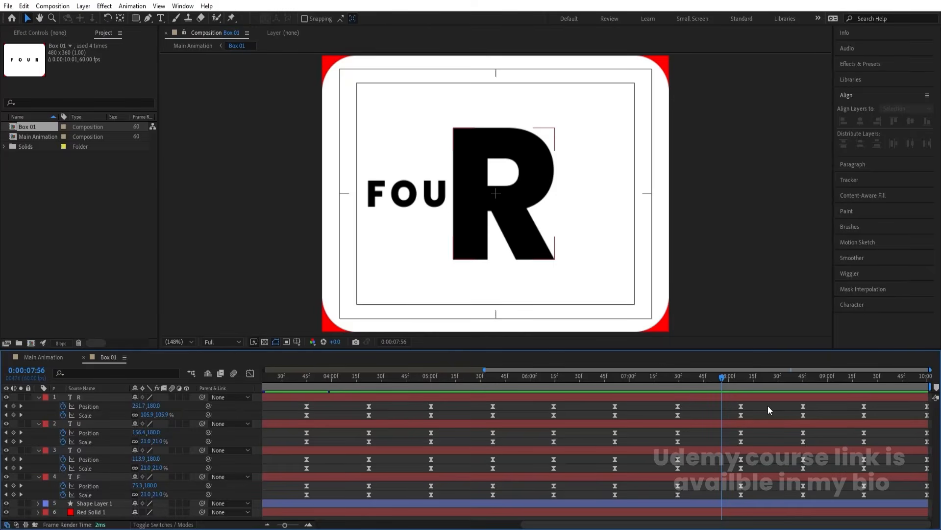
key(k)
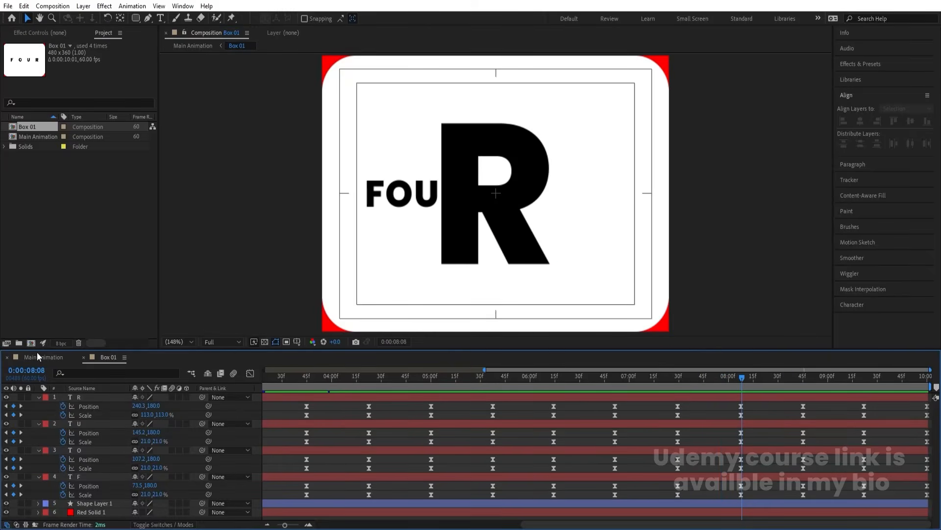
click(39, 356)
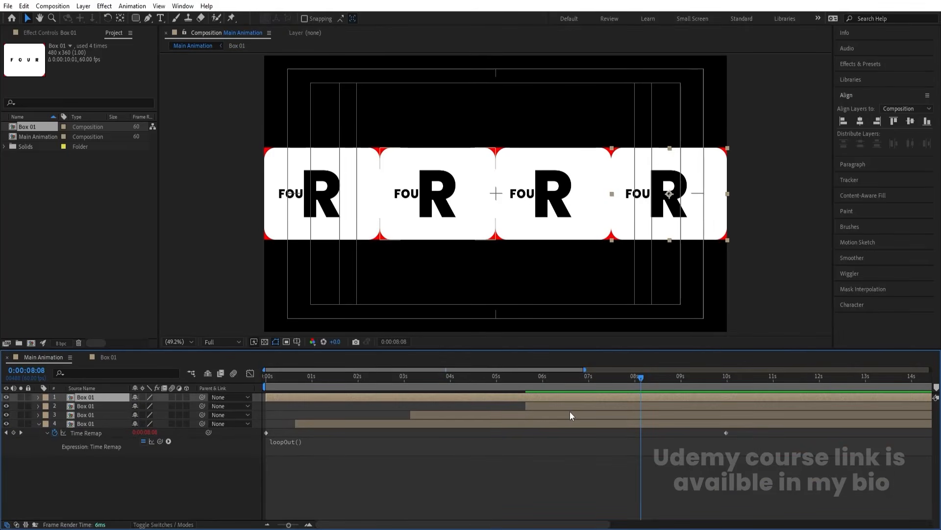
key(alt+bracketleft)
- Move the in points of all four Box 01 layers to 0:00:00:00 and preview the row
drag(291, 378, 200, 380)
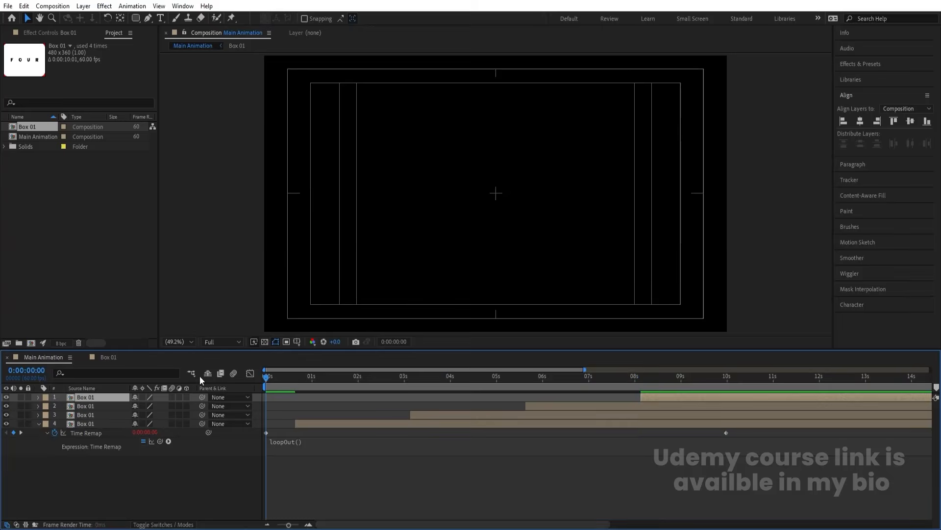
key(ctrl+a)
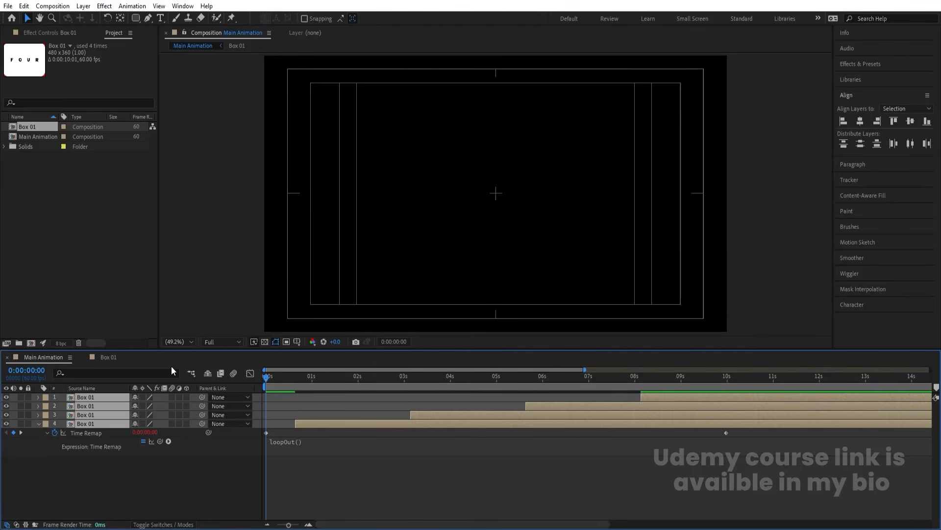
key(bracketleft)
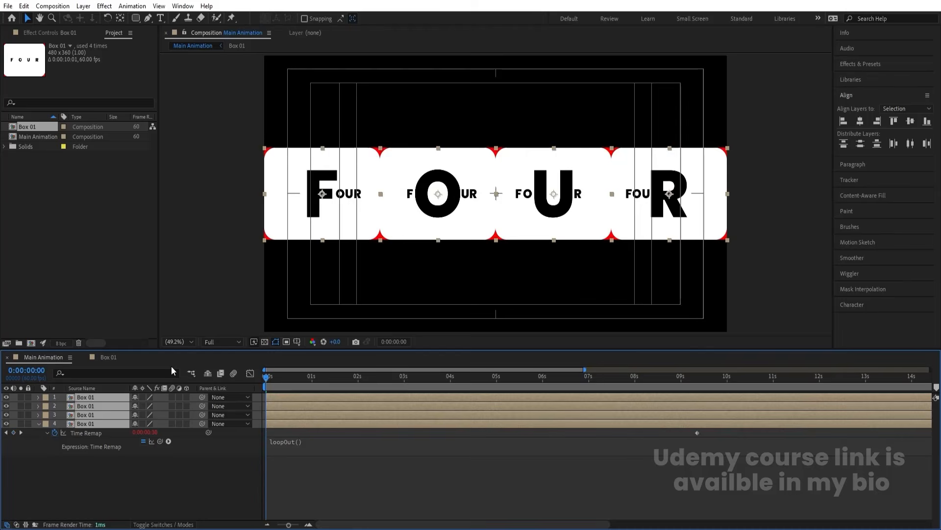
key(space)
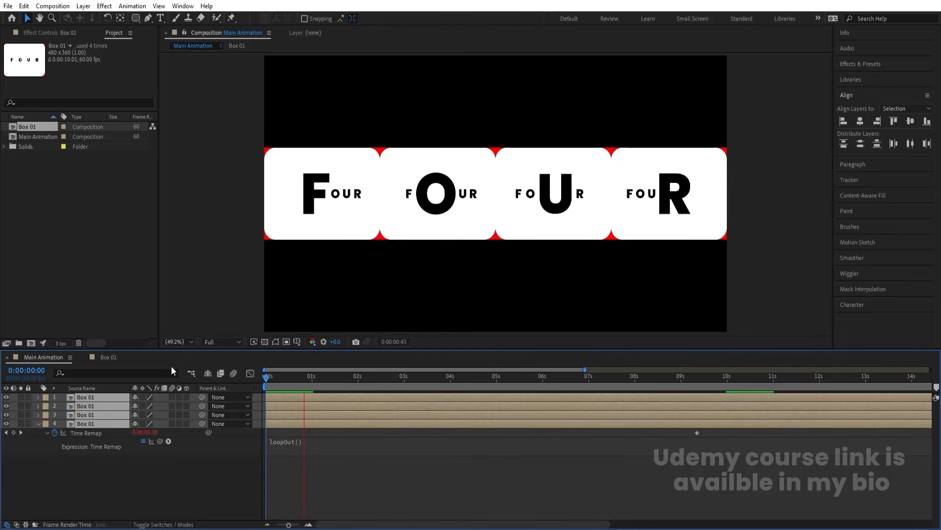
key(space)
click(267, 378)
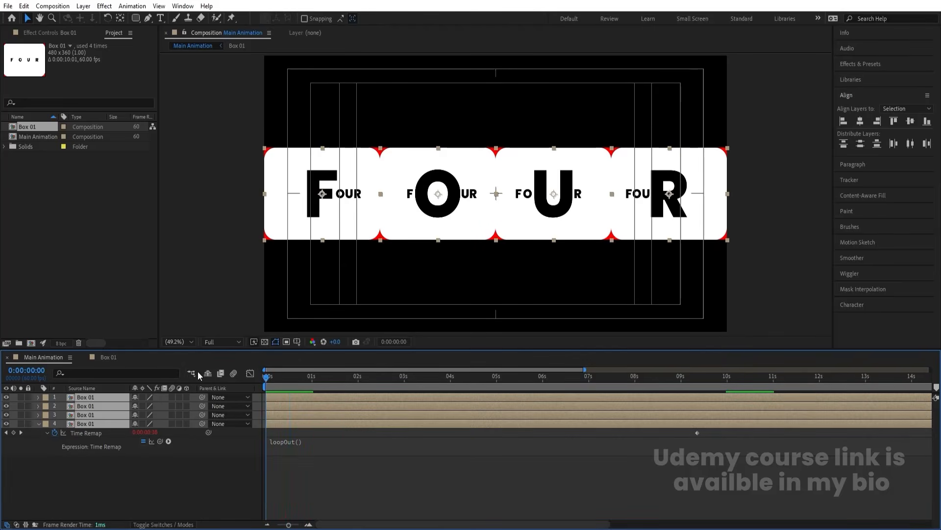
- Set the preview resolution to Quarter, play the four-box animation and return to 0:00:00:00
click(223, 342)
click(222, 409)
key(space)
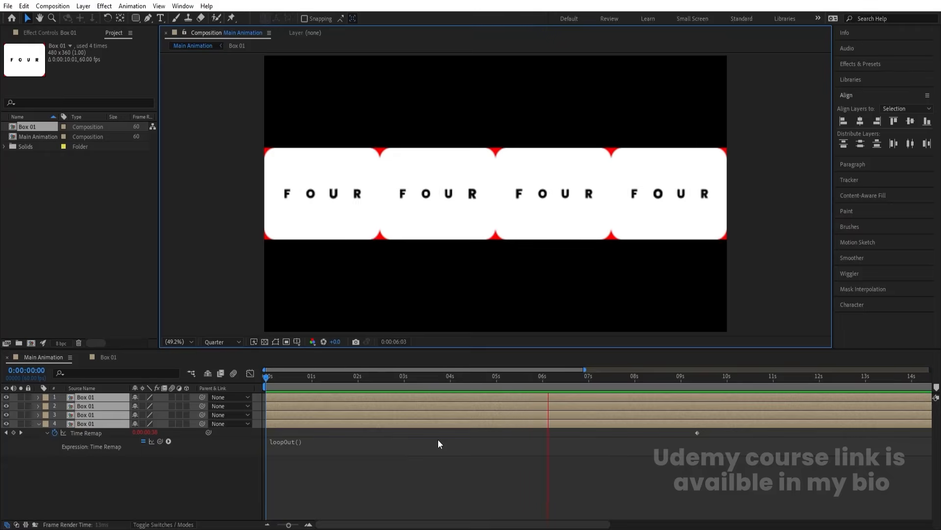
key(space)
drag(288, 378, 214, 376)
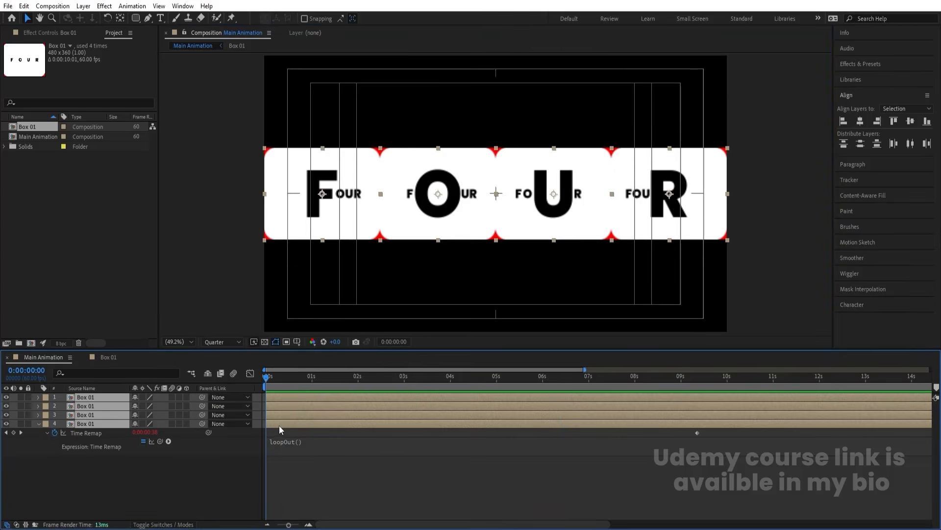
- Trim the start of Box 01 layer 3 to 0:00:00:10
key(equal)
key(equal)
click(301, 457)
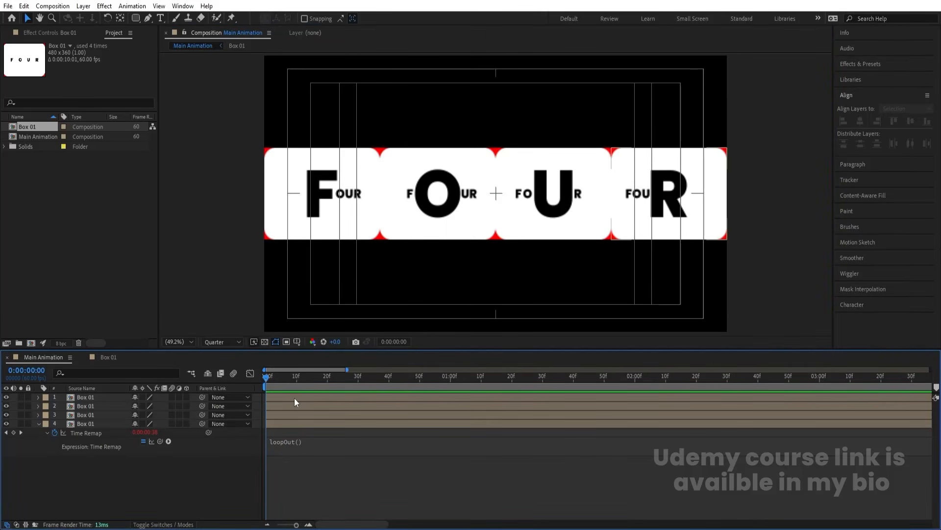
key(equal)
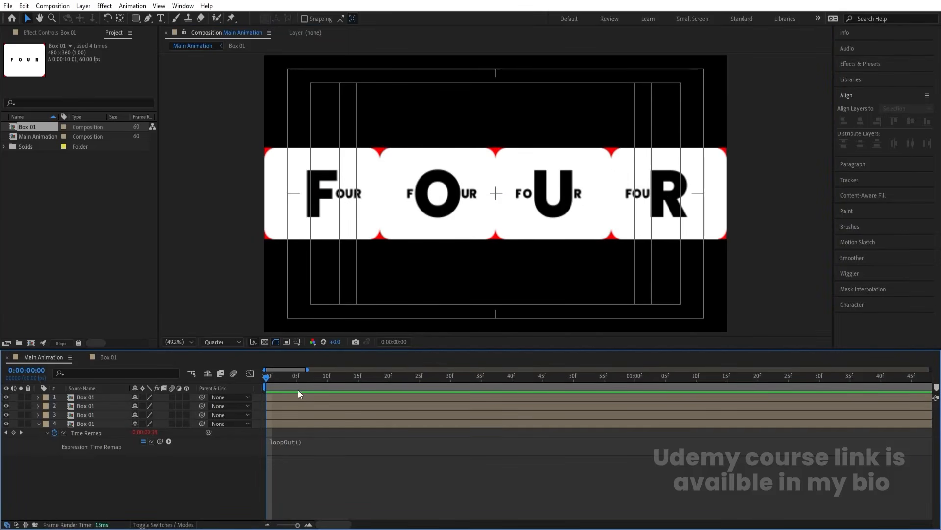
click(327, 378)
click(324, 415)
key(alt+bracketleft)
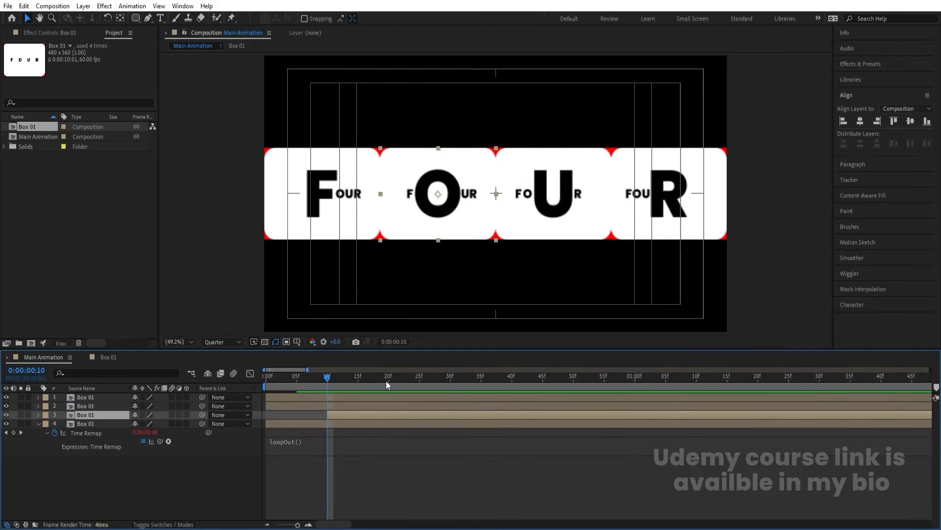
- Trim the start of Box 01 layer 2 to 0:00:00:20 and layer 1 to 0:00:00:30
click(387, 378)
click(388, 403)
key(alt+bracketleft)
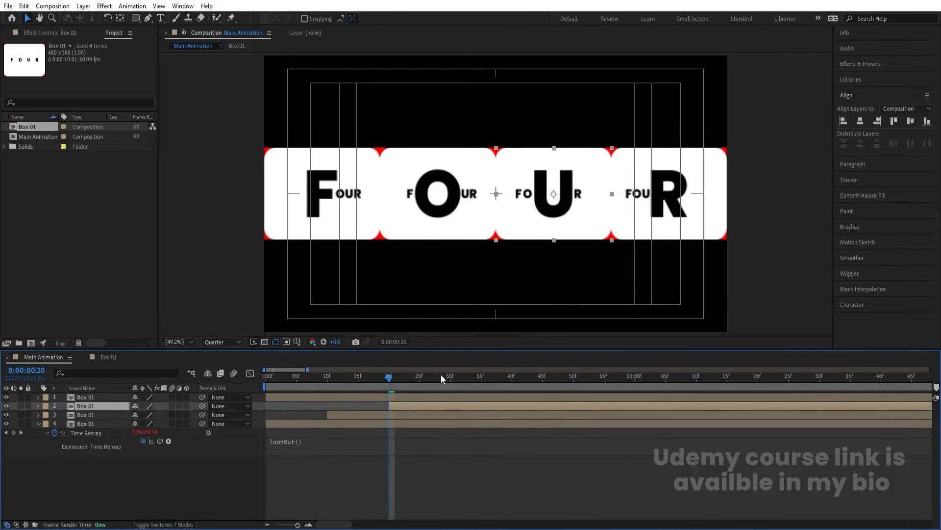
click(451, 378)
click(454, 399)
key(alt+bracketleft)
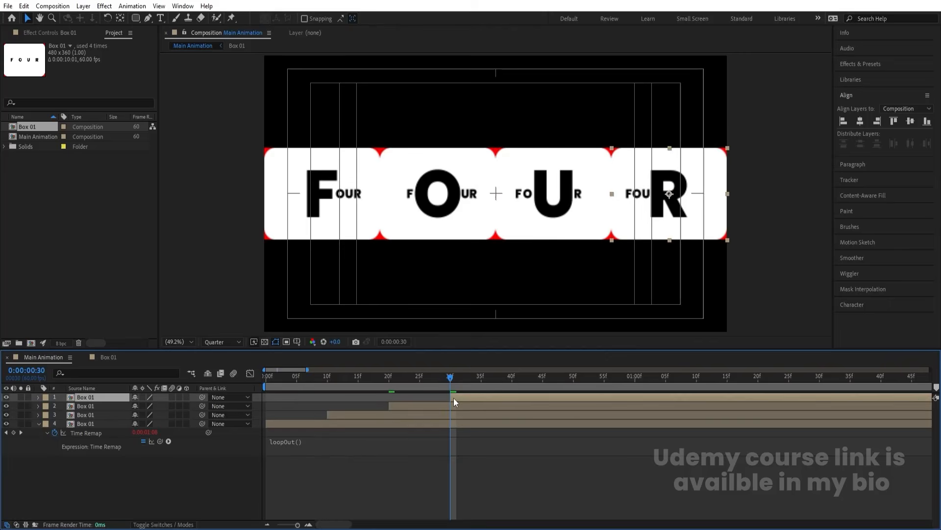
- Preview the staggered four-box animation and return to 0:00:00:00
key(minus)
key(minus)
key(space)
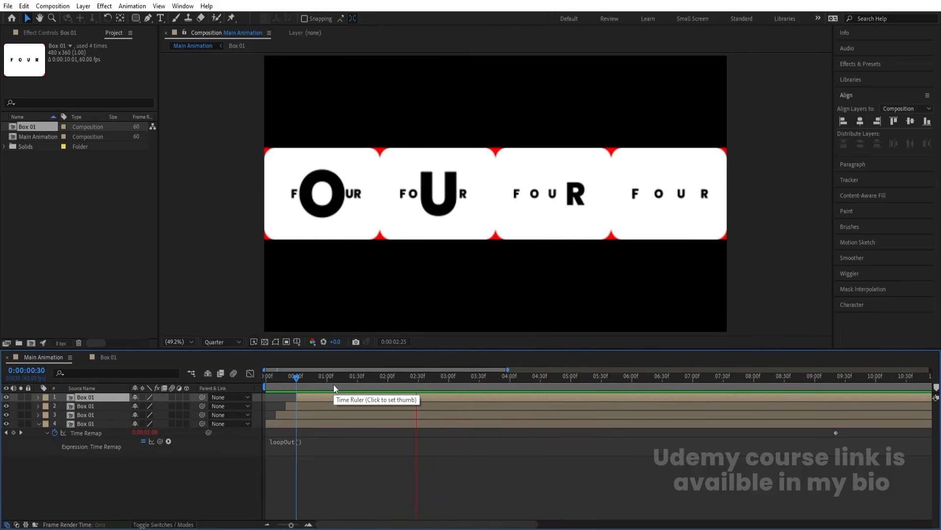
key(space)
drag(302, 380, 203, 387)
- Shift all four Box 01 layers earlier together until layer 1 starts at 0:00:00:00
key(ctrl+a)
drag(311, 396, 283, 393)
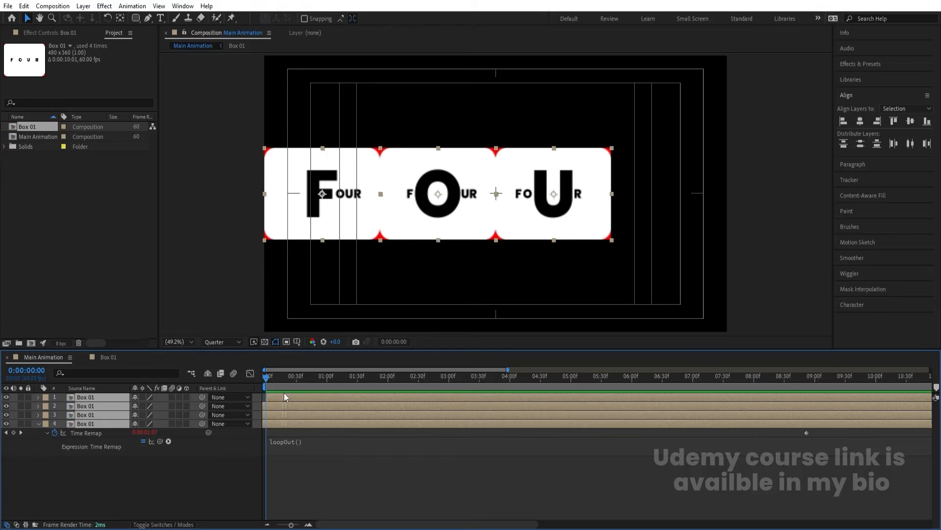
drag(284, 392, 284, 393)
click(104, 470)
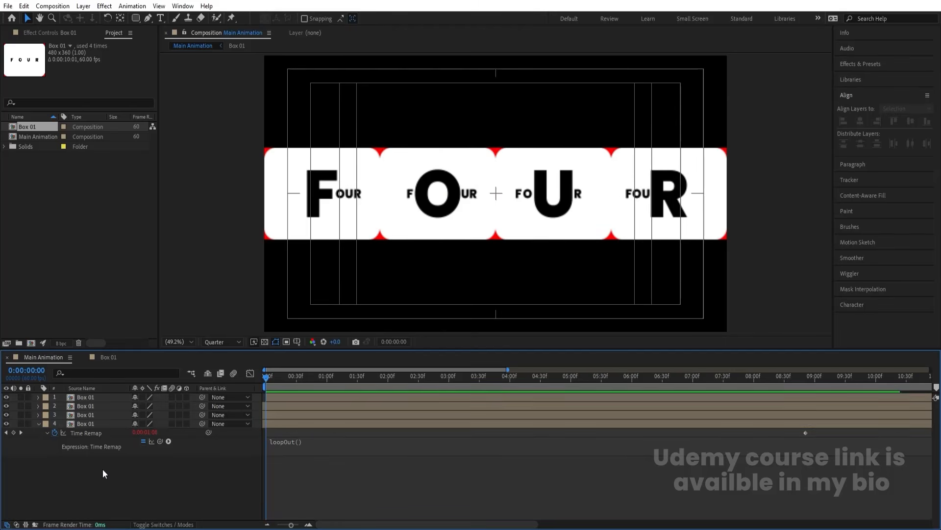
- Collapse the properties of the Box 01 layers and add a null object to Main Animation
key(u)
key(u)
key(u)
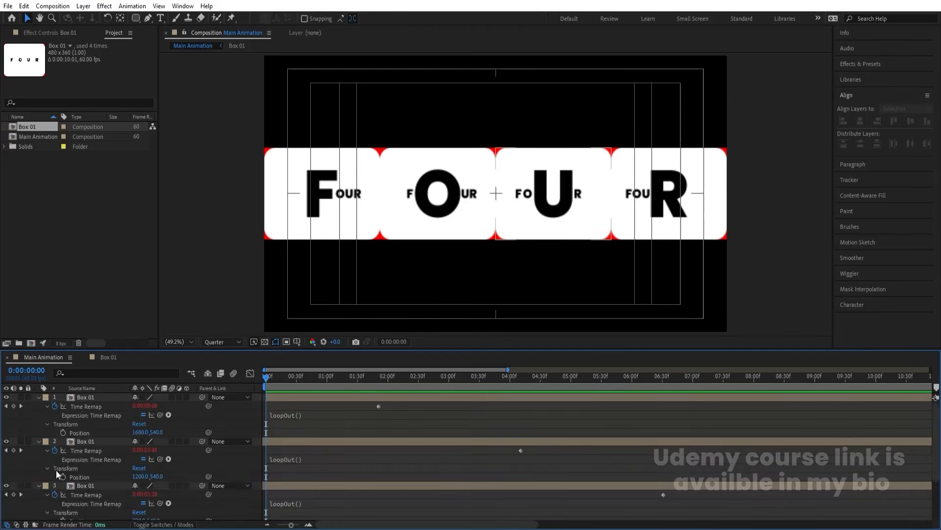
right_click(58, 471)
mouse_move(113, 345)
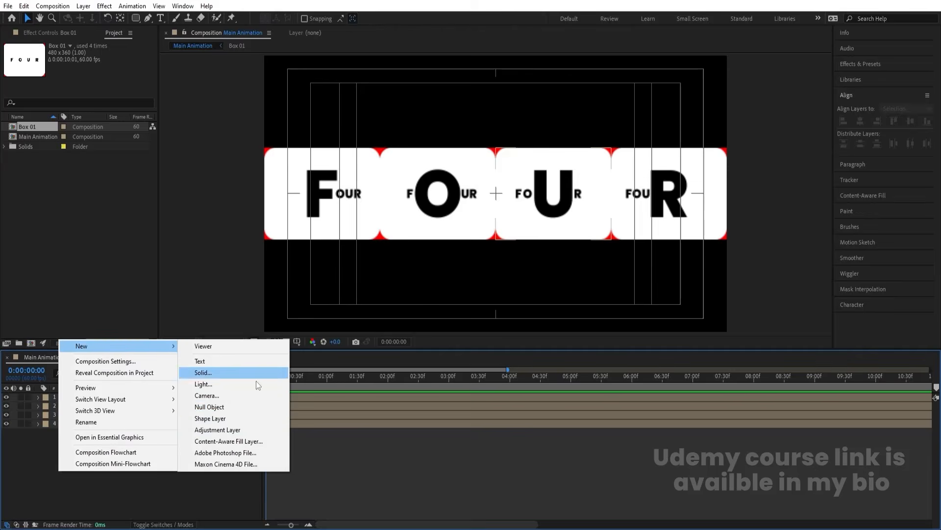
click(214, 406)
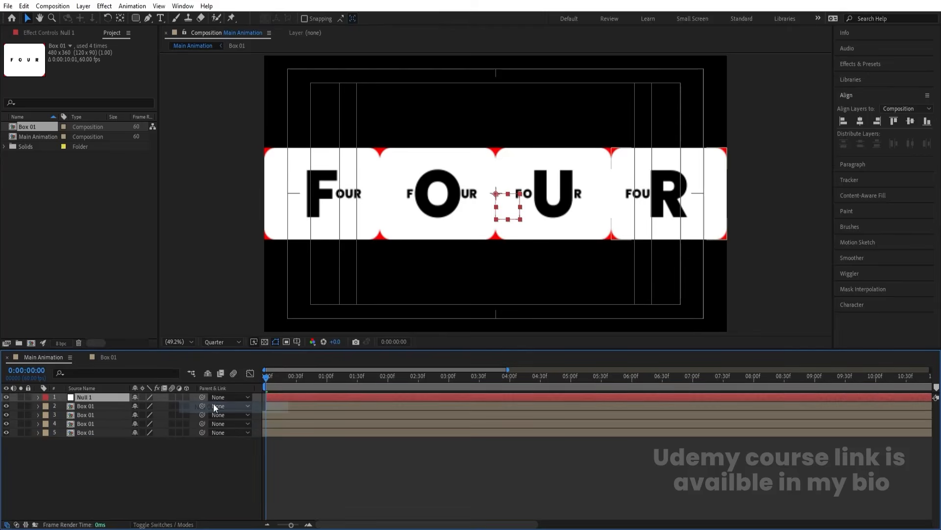
- Duplicate the four Box 01 layers, move the copies to the end of the layer stack and label them Yellow
click(93, 407)
shift+click(92, 432)
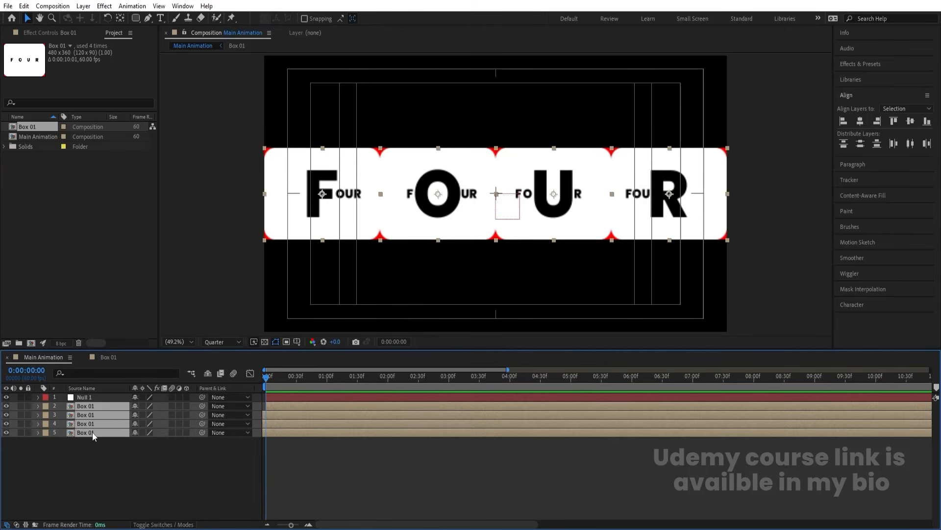
key(ctrl+d)
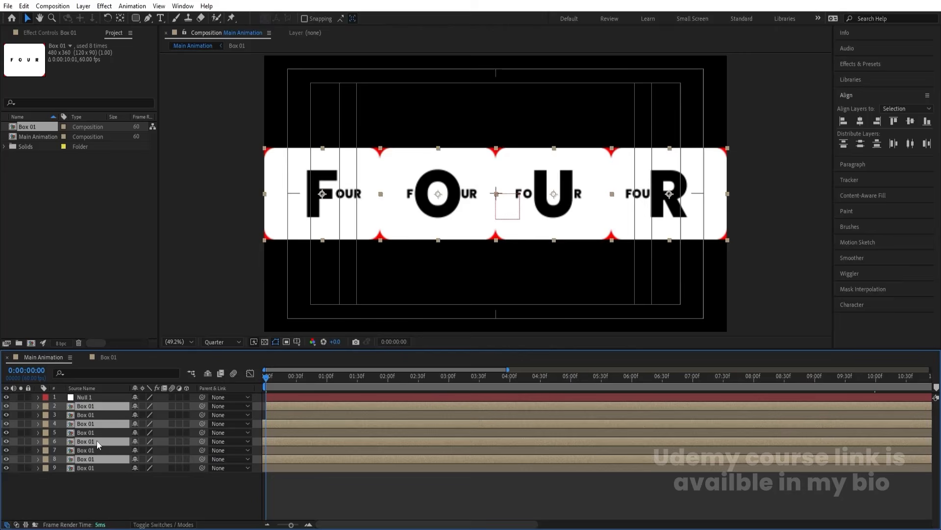
drag(98, 448, 101, 486)
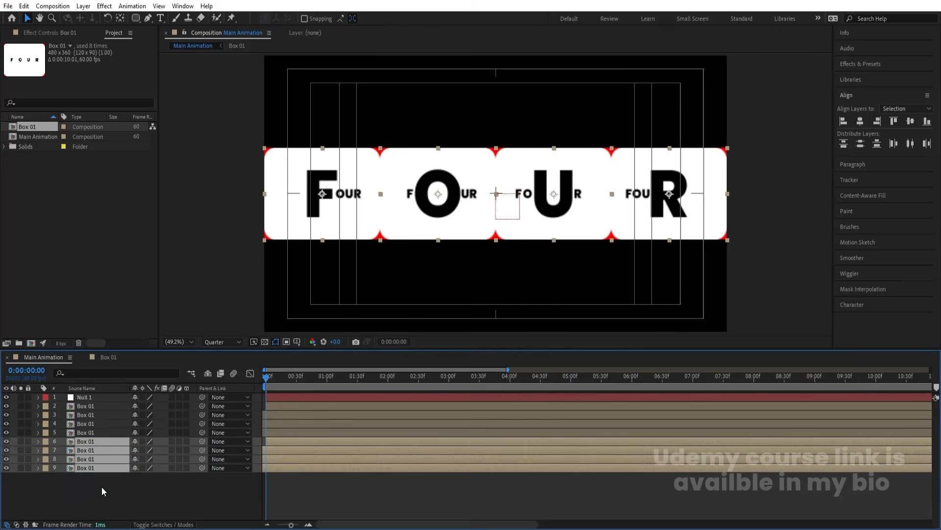
click(47, 441)
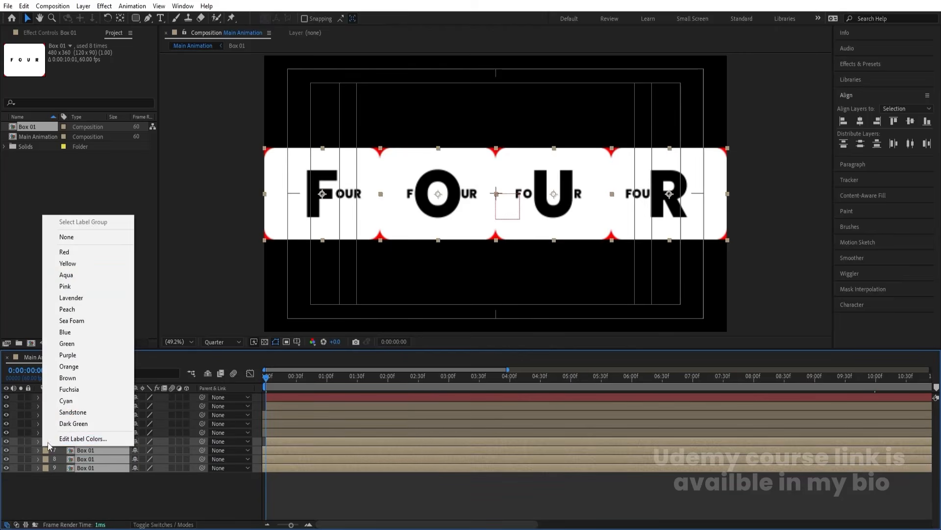
click(66, 263)
- Parent the original Box 01 layers 2 to 5 to Null 1
click(83, 428)
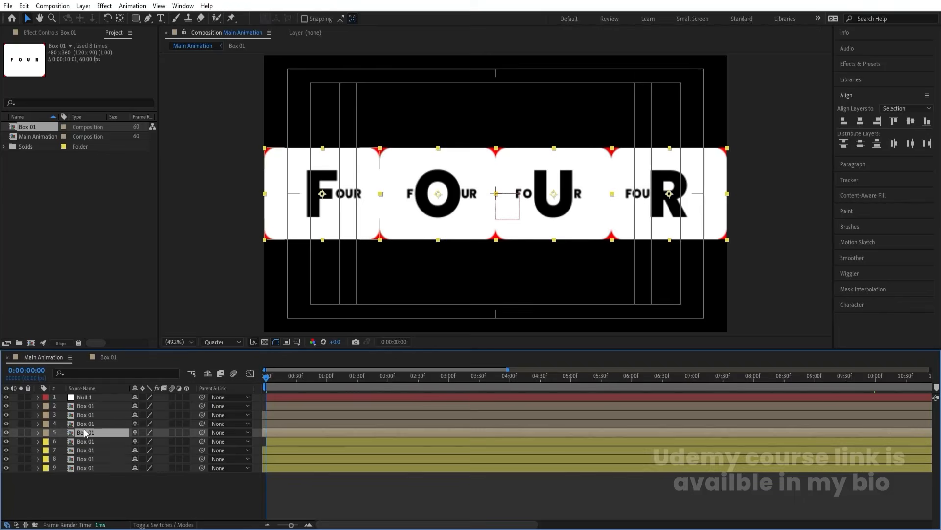
shift+click(84, 407)
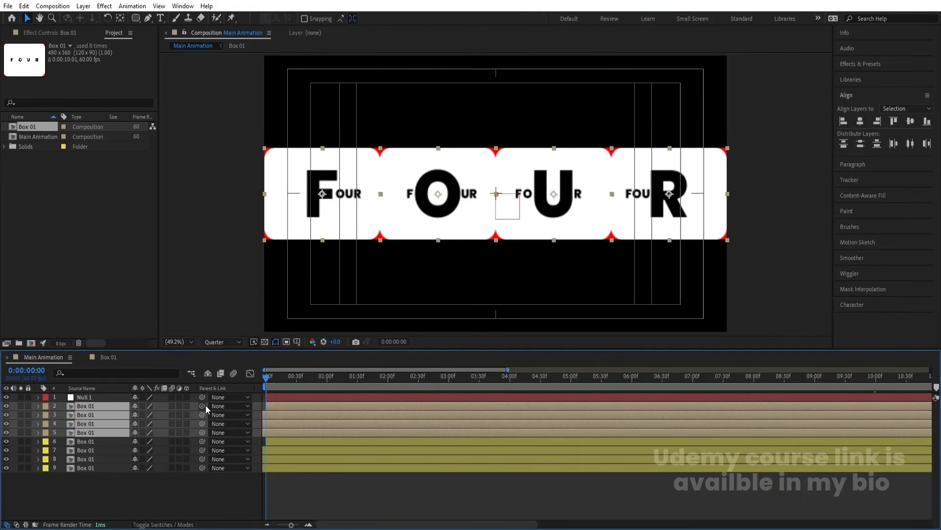
drag(205, 405, 86, 402)
- Add a Position keyframe to Null 1 at 0:00:00:00
click(90, 396)
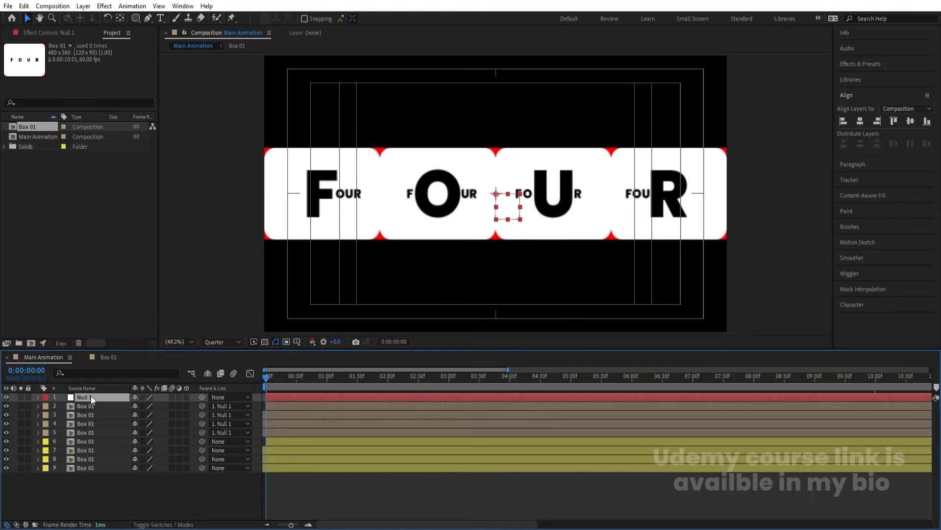
key(p)
click(63, 405)
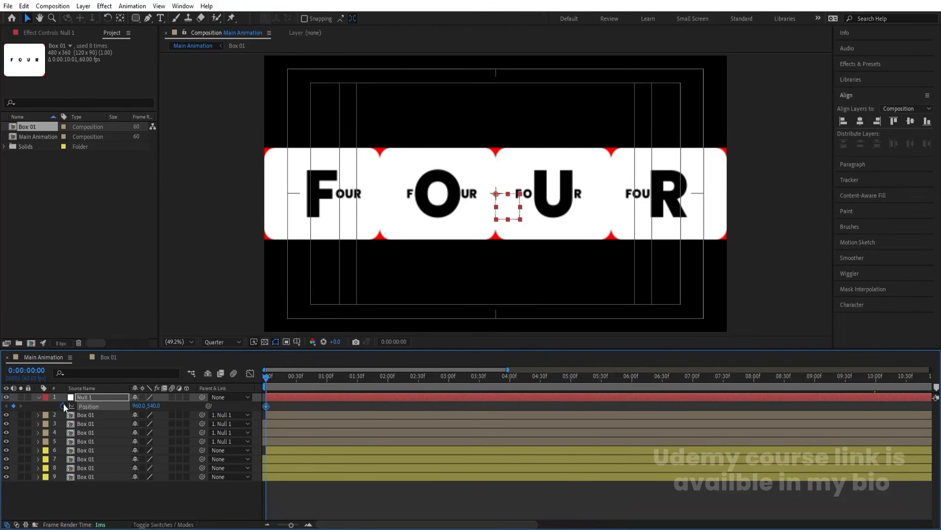
- At 0:00:10:00, slide Null 1 horizontally to about -958.3, 540 so its row sits directly left of the yellow-labelled row
scroll(268, 396, down, 1)
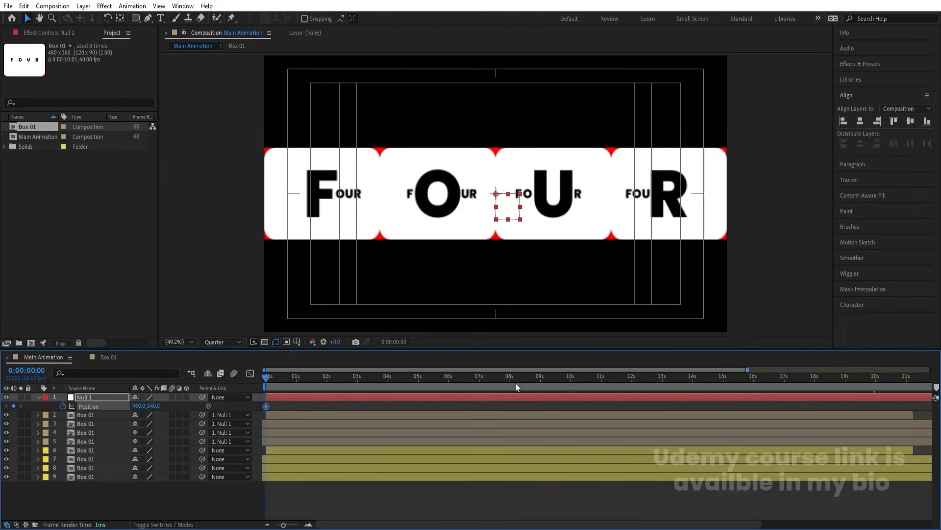
click(570, 380)
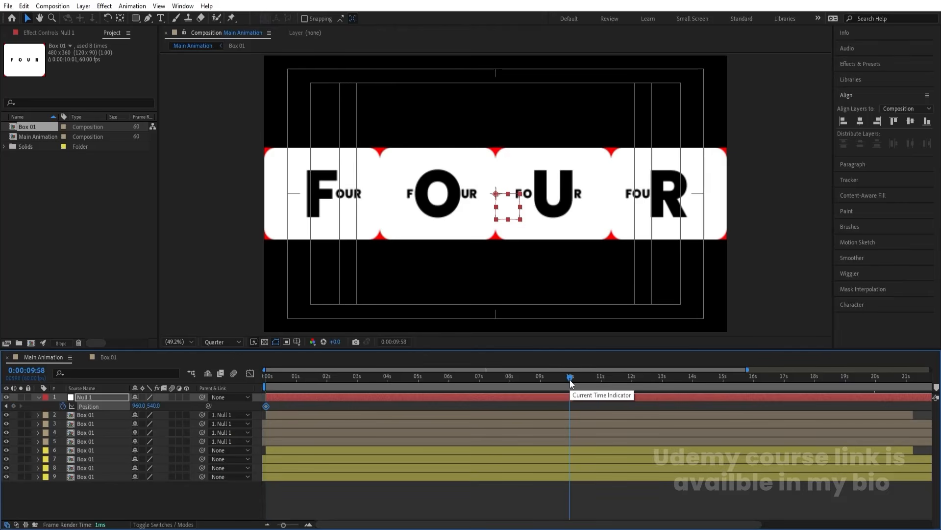
scroll(570, 383, up, 4)
click(575, 377)
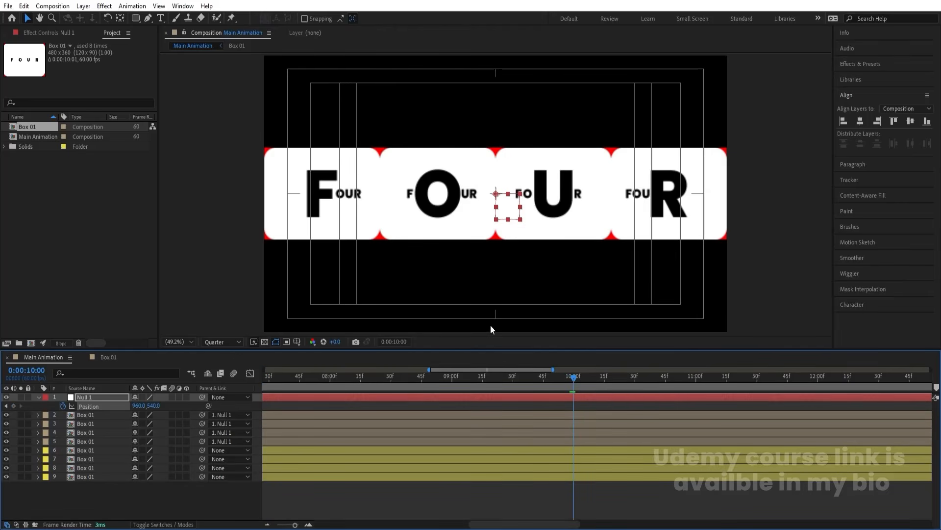
drag(502, 218, 121, 225)
scroll(402, 239, down, 2)
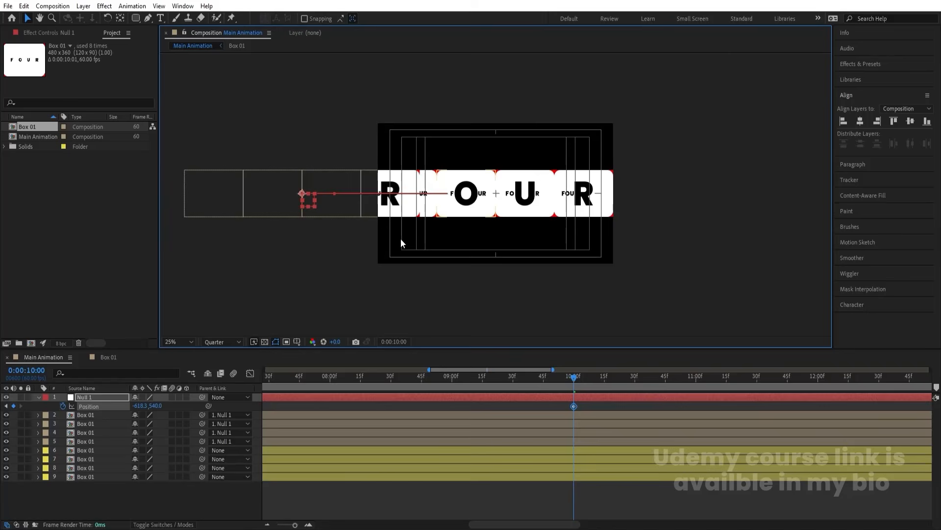
drag(307, 202, 264, 198)
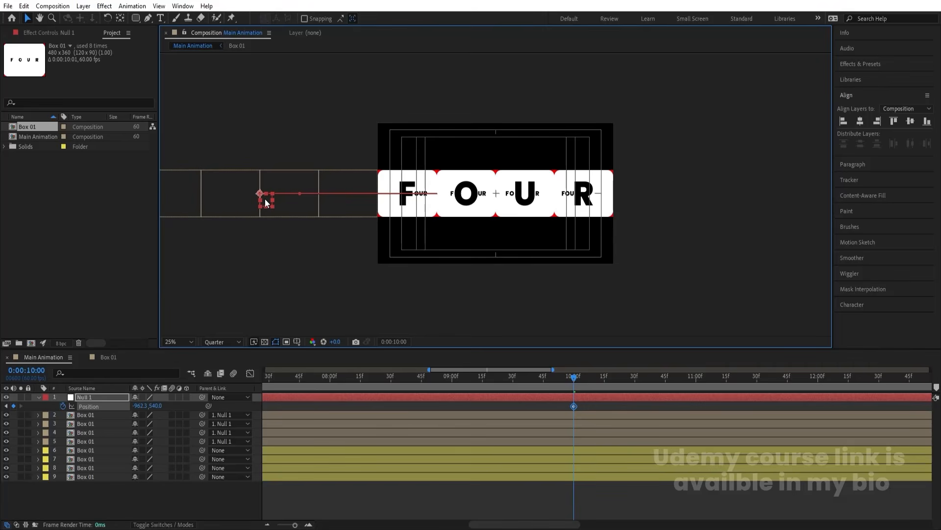
key(ctrl+z)
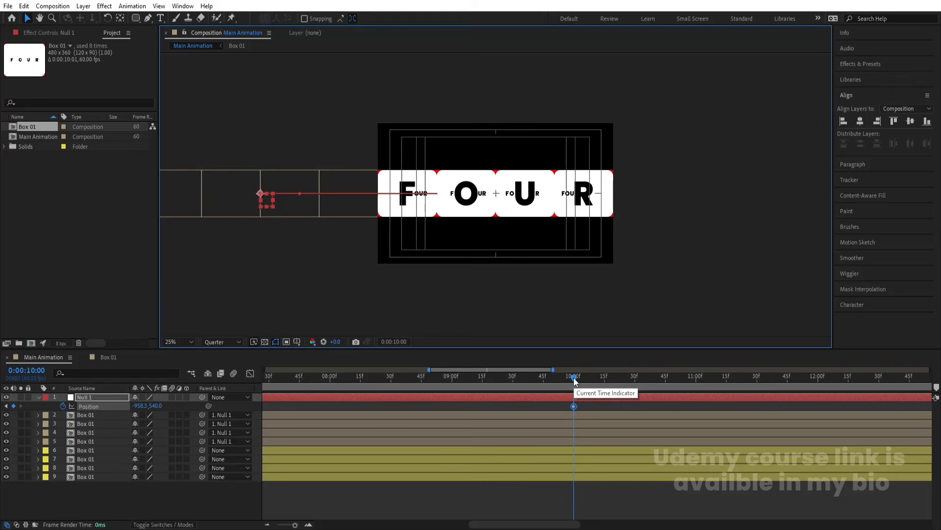
- Parent the yellow-labelled Box 01 layers 6 to 9 to Null 1 at 0:00:10:00
click(91, 451)
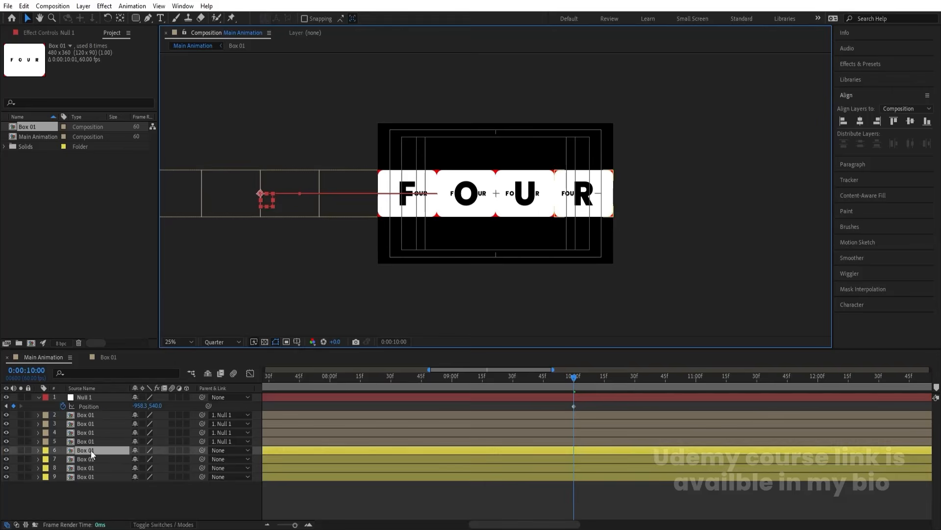
shift+click(87, 476)
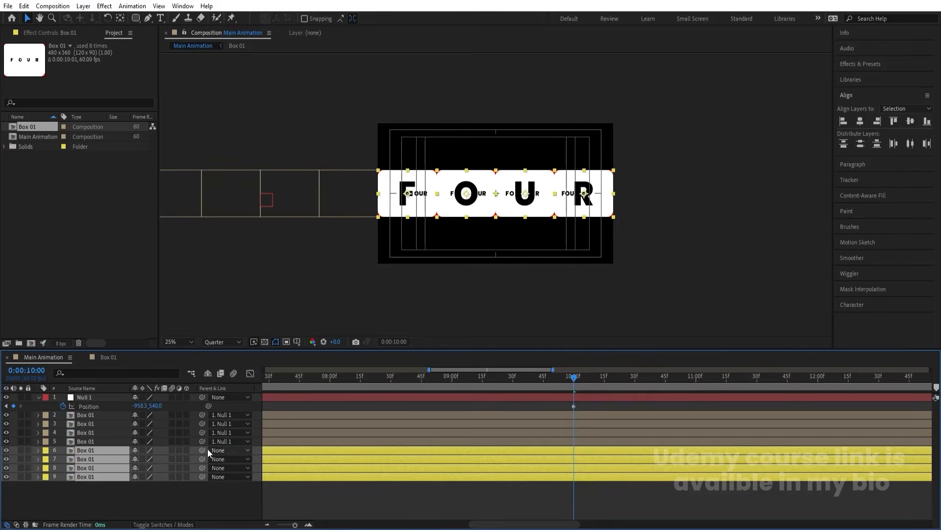
drag(204, 447, 99, 398)
click(532, 405)
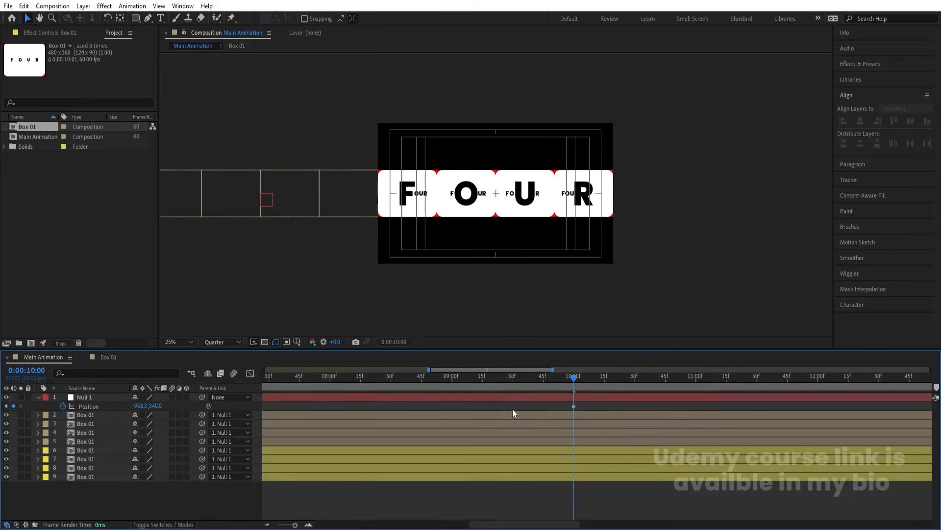
- Add a loopOut() expression to Null 1's Position
alt+click(63, 406)
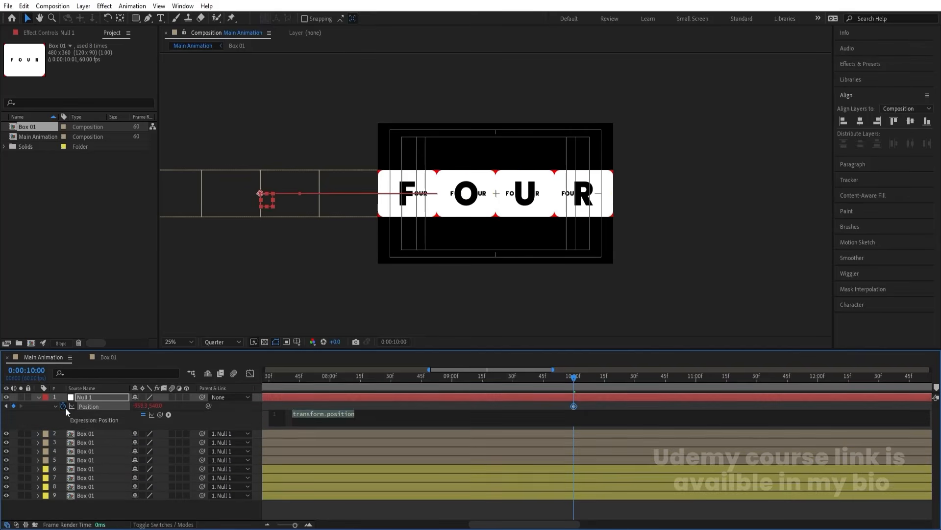
text(loo)
key(Down)
key(Down)
key(Down)
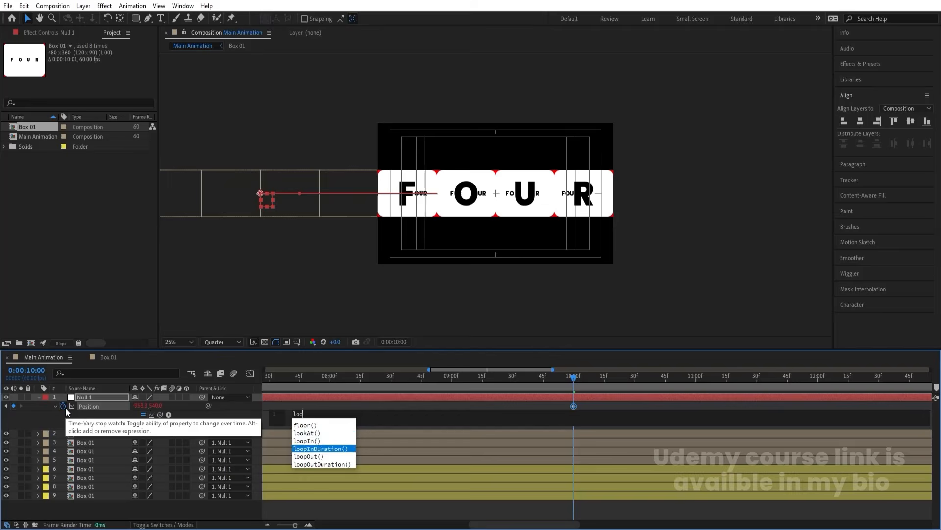
key(Return)
click(334, 405)
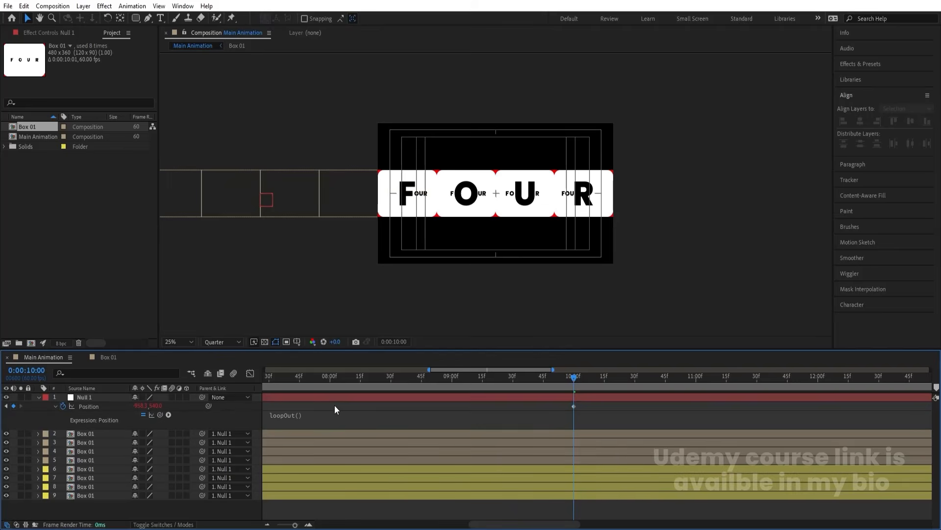
- Set the work area end to 0:00:10:00 and return to 0:00:00:00
key(n)
key(minus)
key(minus)
key(minus)
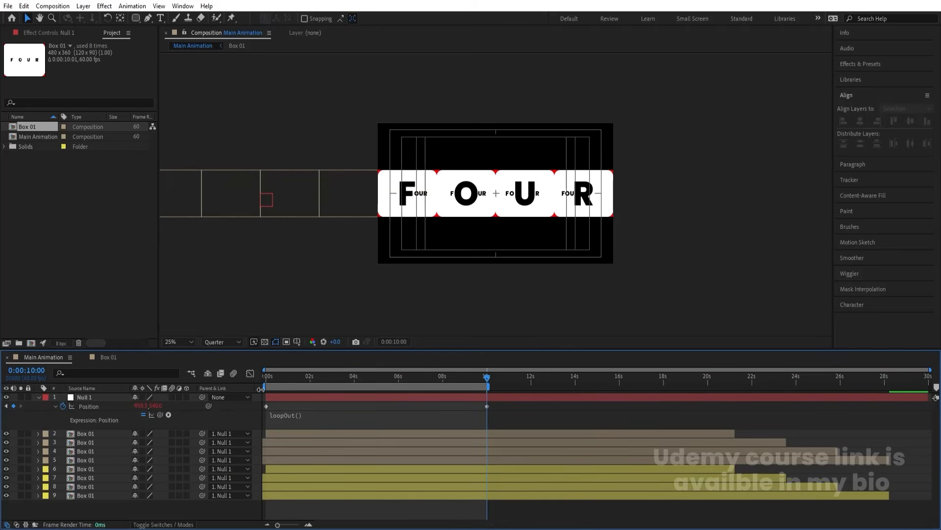
drag(279, 379, 248, 377)
- Fit the composition in the viewer, preview the scrolling row of boxes and collapse Null 1's properties
click(182, 338)
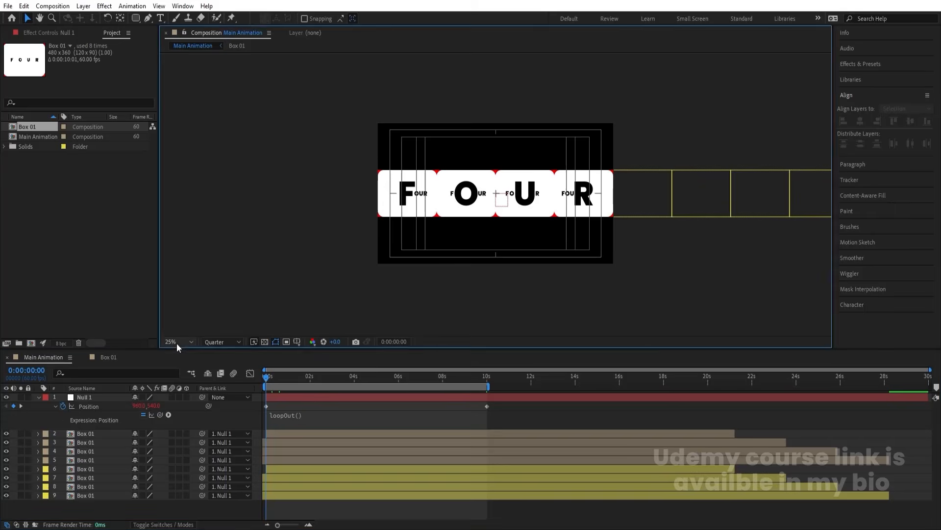
click(177, 342)
click(190, 161)
key(space)
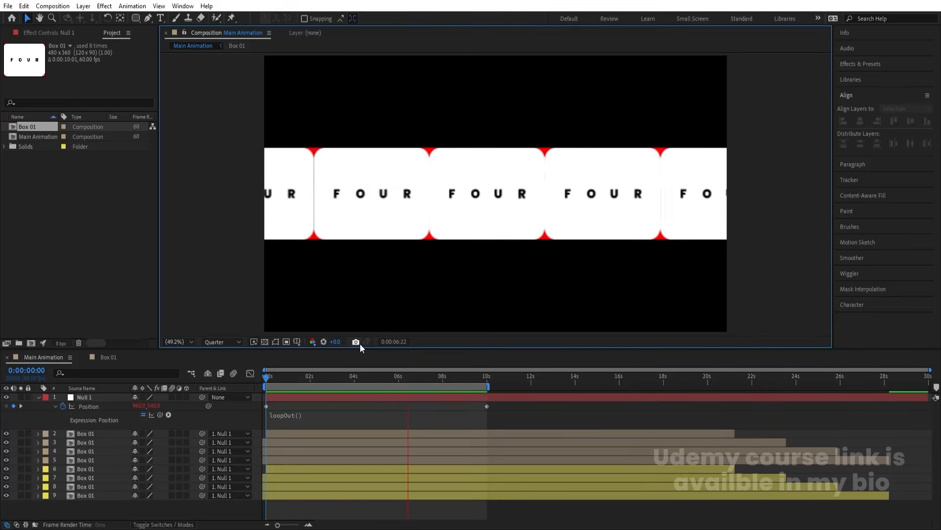
key(space)
key(u)
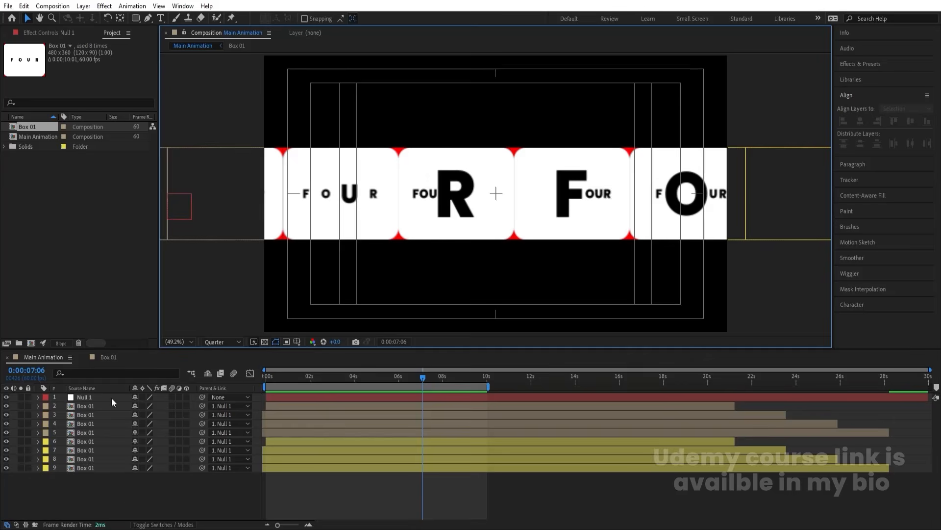
- Pre-compose Null 1 and all the Box 01 layers as 01, and turn on Collapse Transformations for the new layer
drag(122, 492, 69, 399)
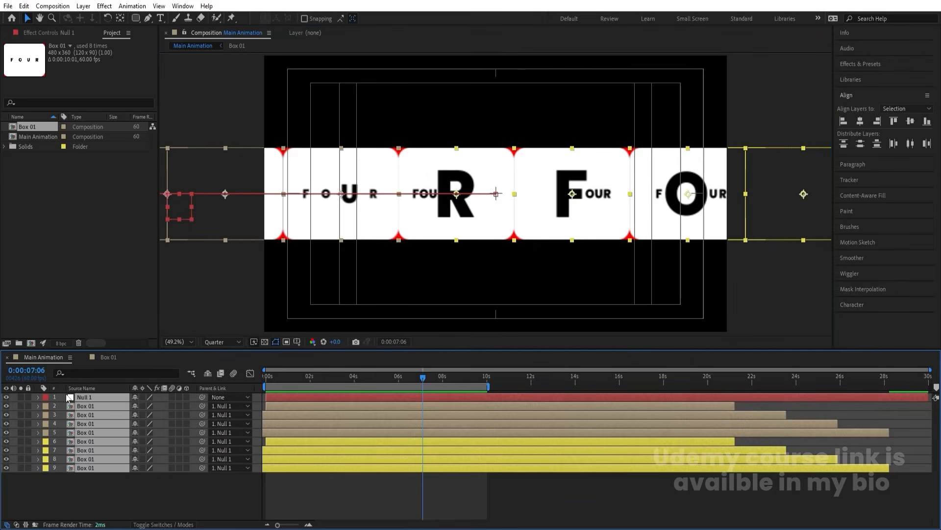
key(ctrl+shift+c)
text(01)
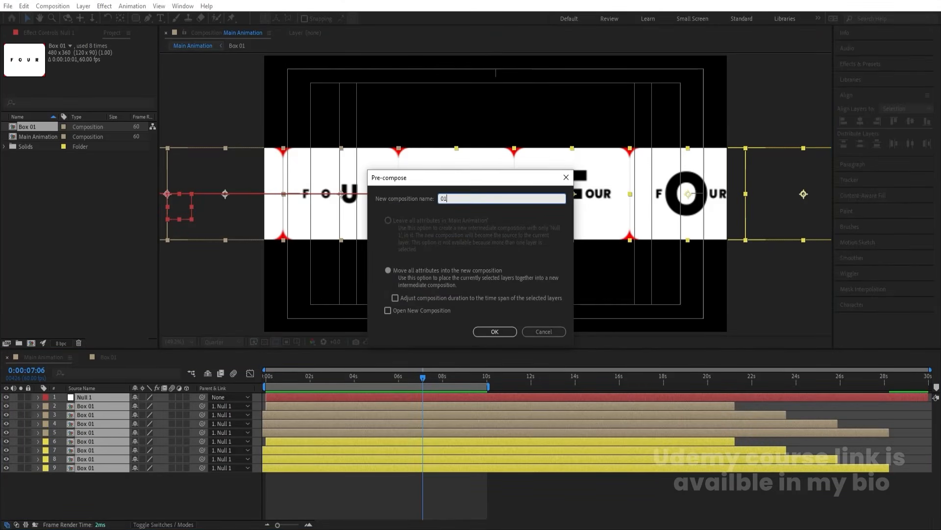
key(Return)
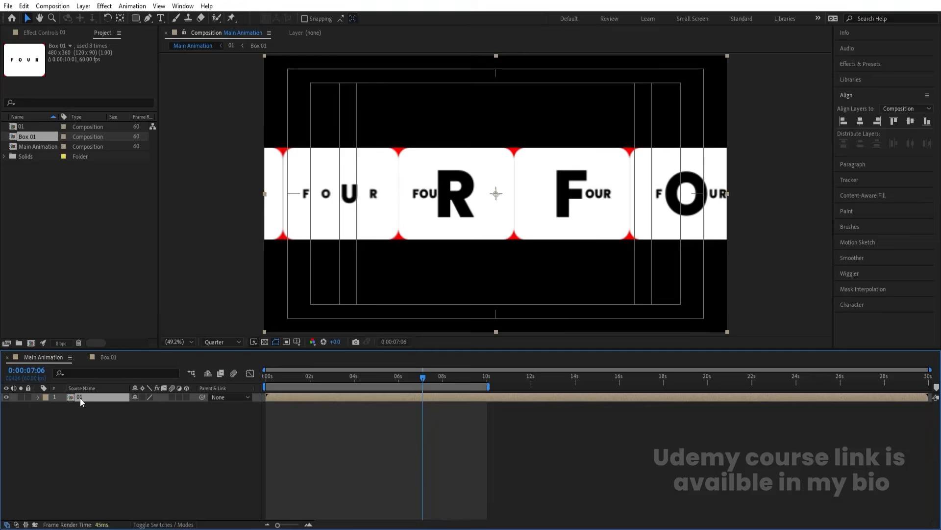
click(142, 397)
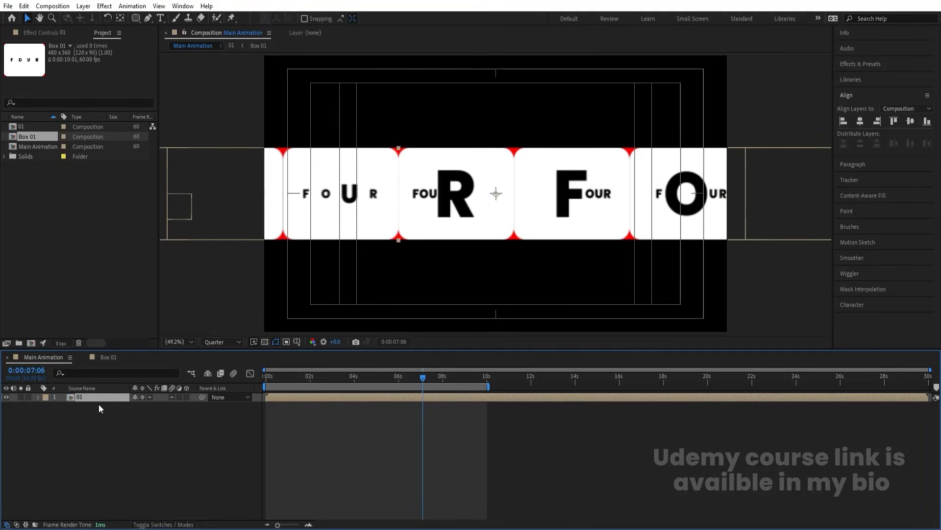
- Duplicate the 01 layer and place the copy directly above the original row, with their edges touching
key(ctrl+d)
drag(461, 224, 458, 127)
key(Down)
key(Down)
key(Down)
key(Down)
key(Down)
key(Down)
key(Down)
key(Down)
key(Down)
key(Down)
key(Down)
key(Down)
key(Down)
key(Down)
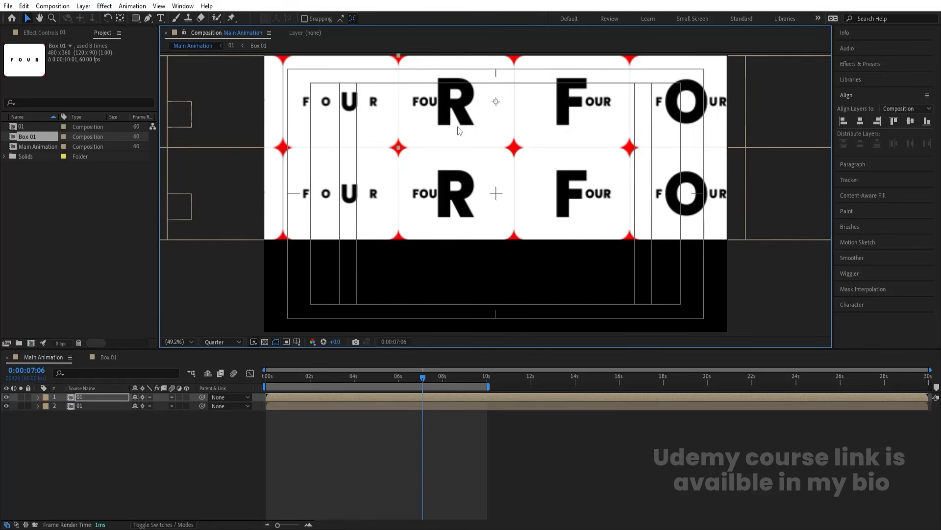
- Duplicate the upper 01 row and place the copy flush beneath the middle row, filling the frame with three rows
key(ctrl+d)
drag(476, 130, 496, 271)
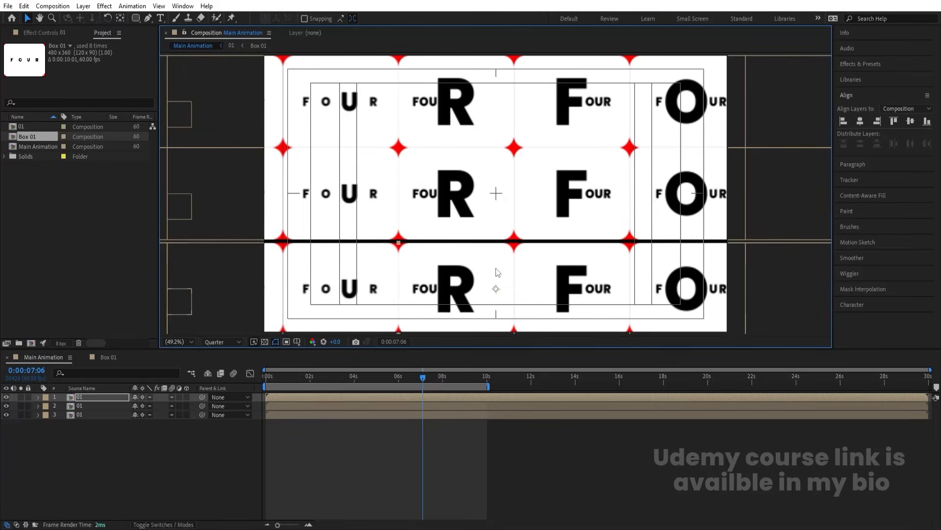
key(Up)
key(Up)
key(Up)
key(Up)
key(Up)
key(Up)
key(Up)
key(Up)
key(Up)
key(Up)
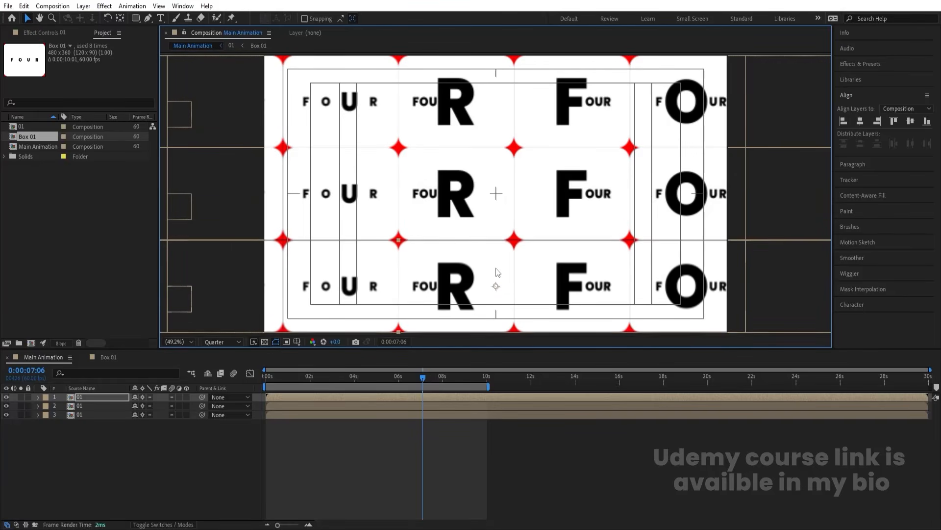
- Stagger the rows in time by starting the upper 01 row at 0:00:00:20 and the lower one at 0:00:00:40
click(314, 438)
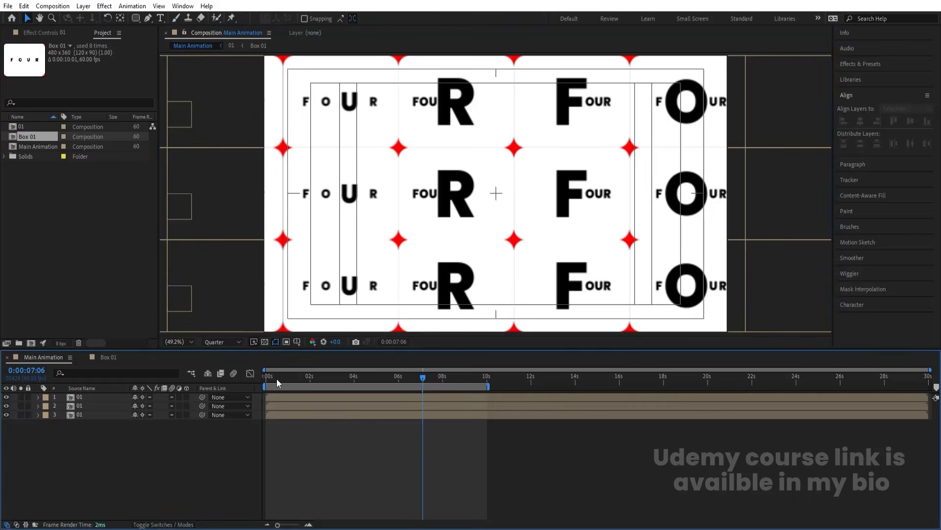
drag(277, 379, 229, 378)
key(equal)
key(equal)
key(equal)
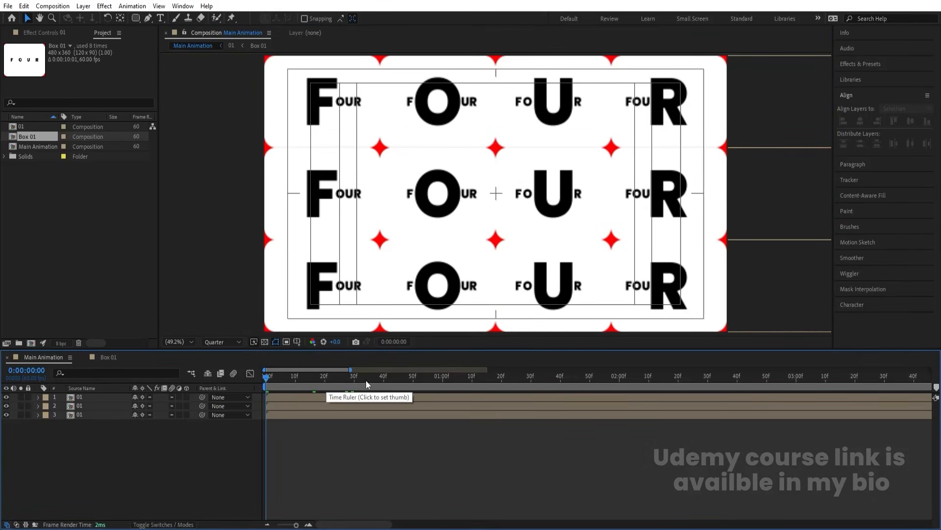
click(325, 382)
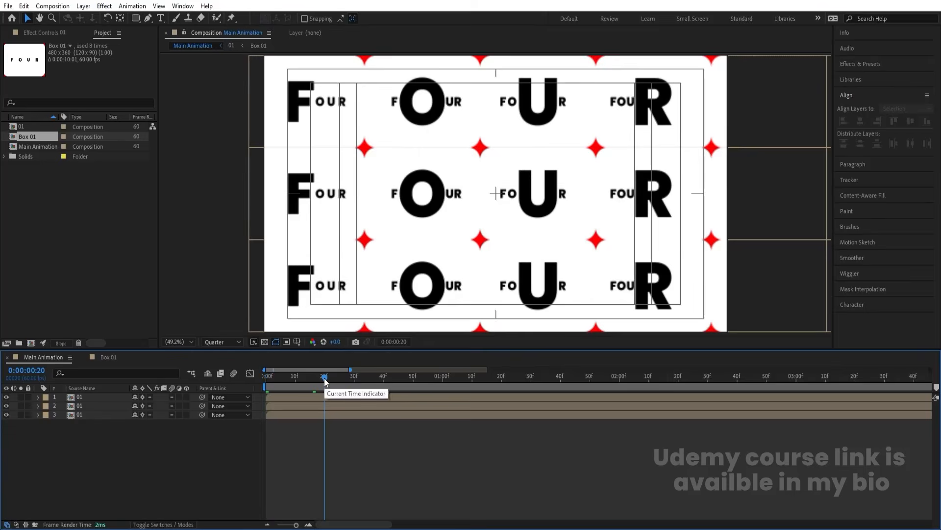
click(301, 407)
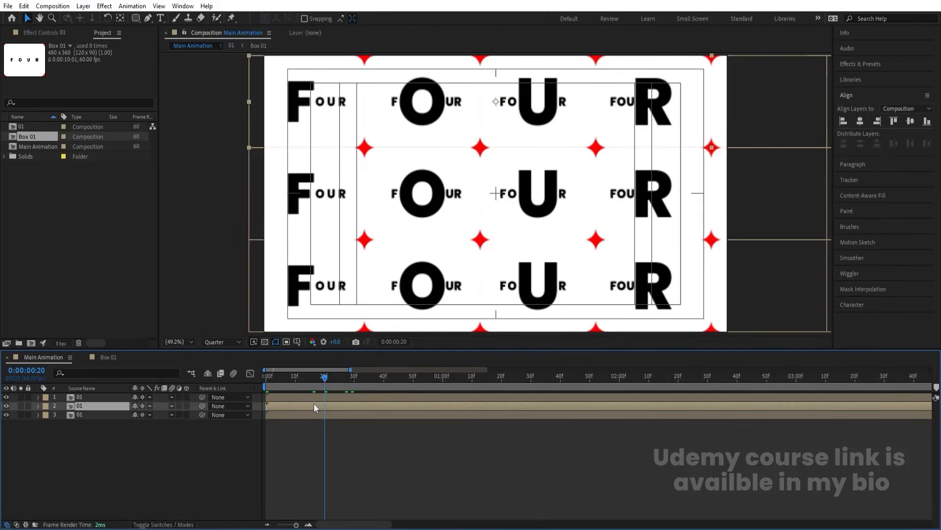
key(bracketleft)
click(383, 378)
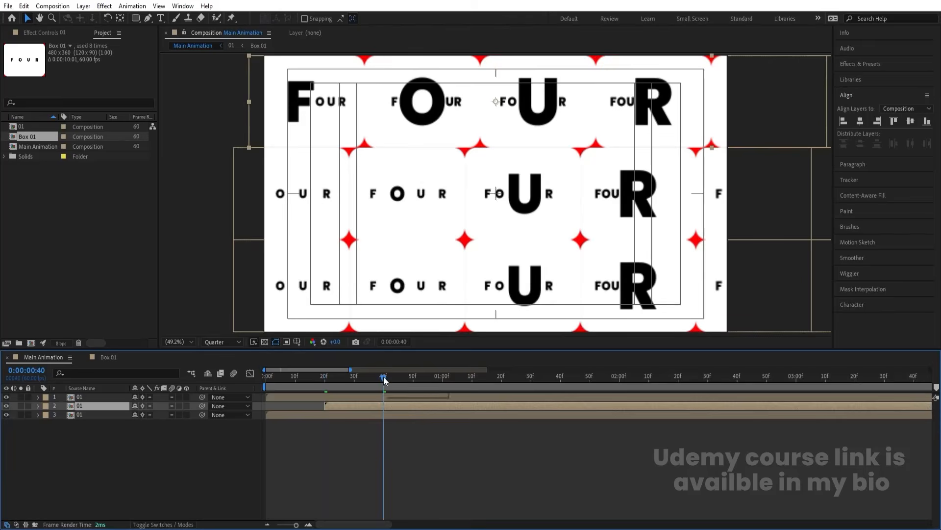
click(386, 397)
key(bracketleft)
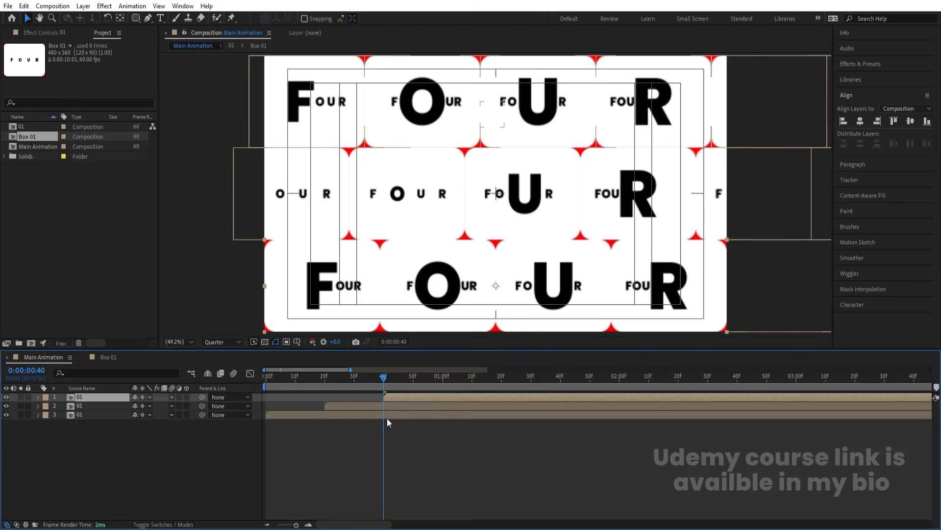
- Shift all three 01 layers earlier together so the lower row starts at 0:00:00:00, and return to that time
click(389, 436)
key(ctrl+a)
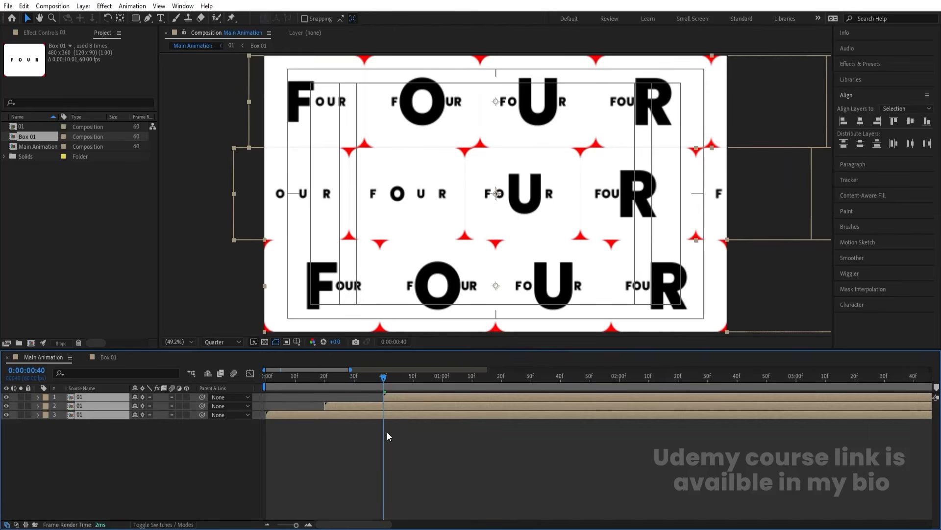
drag(398, 401, 229, 379)
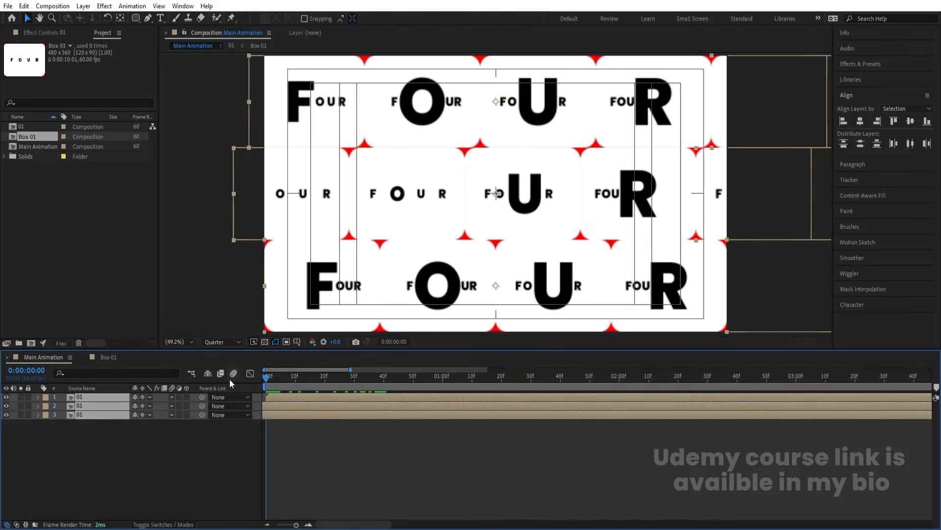
- Preview the Main Animation composition across its full duration
key(space)
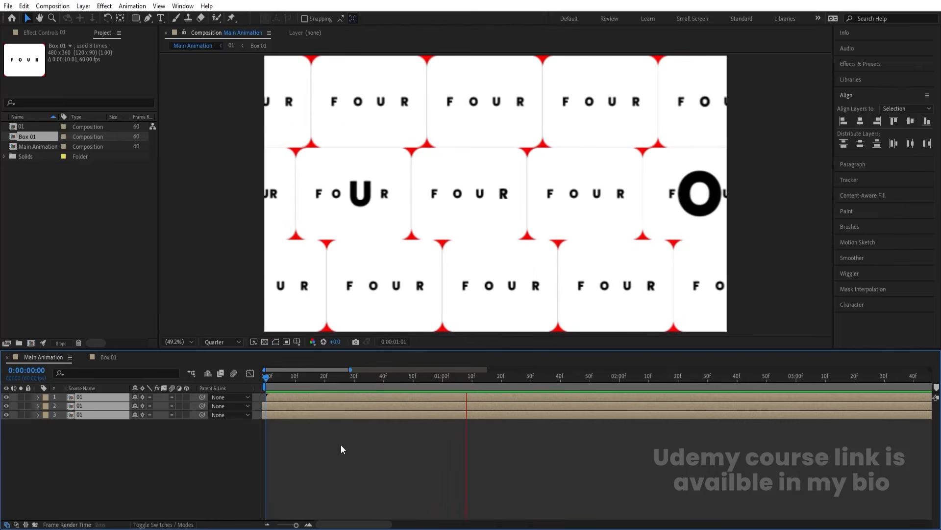
key(space)
click(425, 466)
key(space)
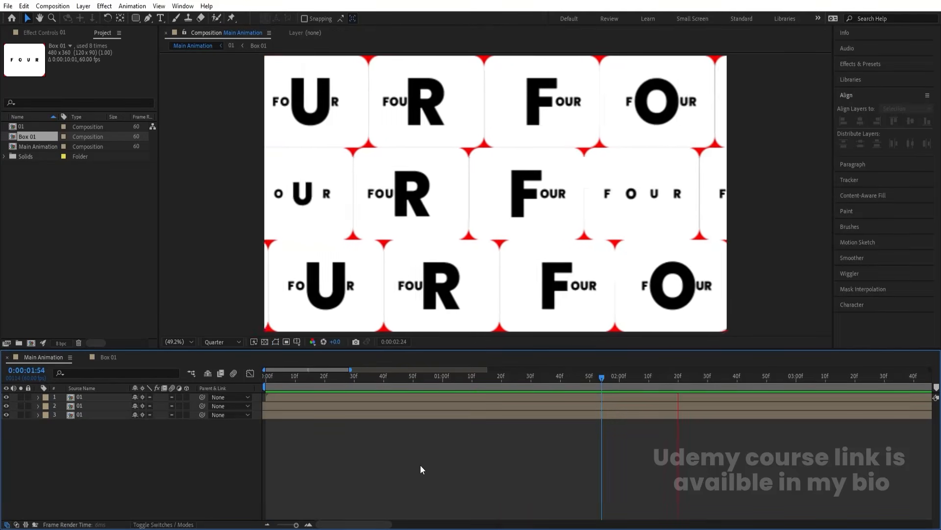
scroll(416, 464, down, 4)
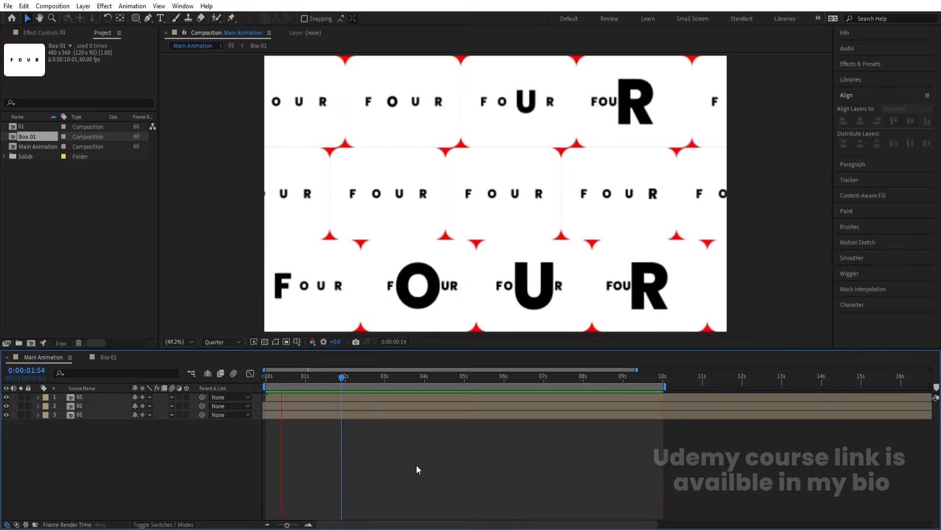
key(space)
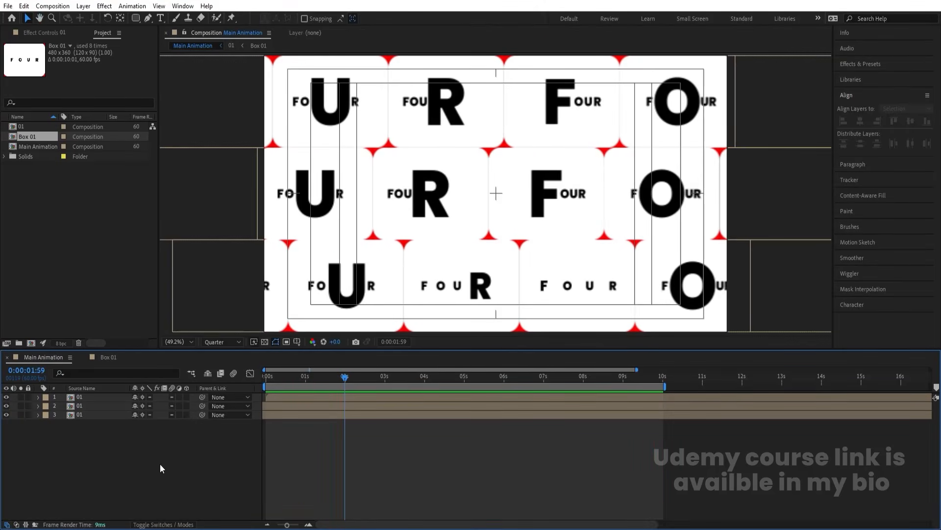
- In the Box 01 composition, duplicate Shape Layer 1 and place the copy above all other layers
click(107, 358)
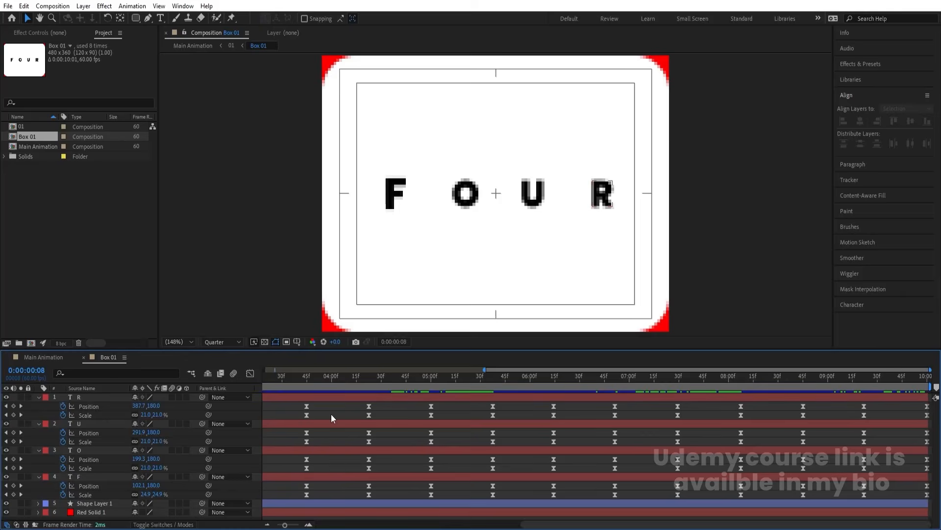
key(u)
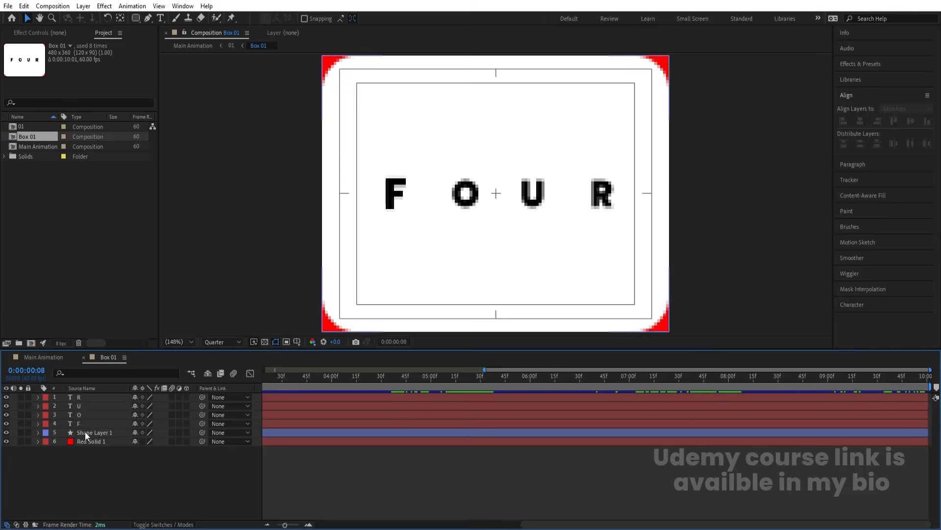
click(84, 431)
key(ctrl+d)
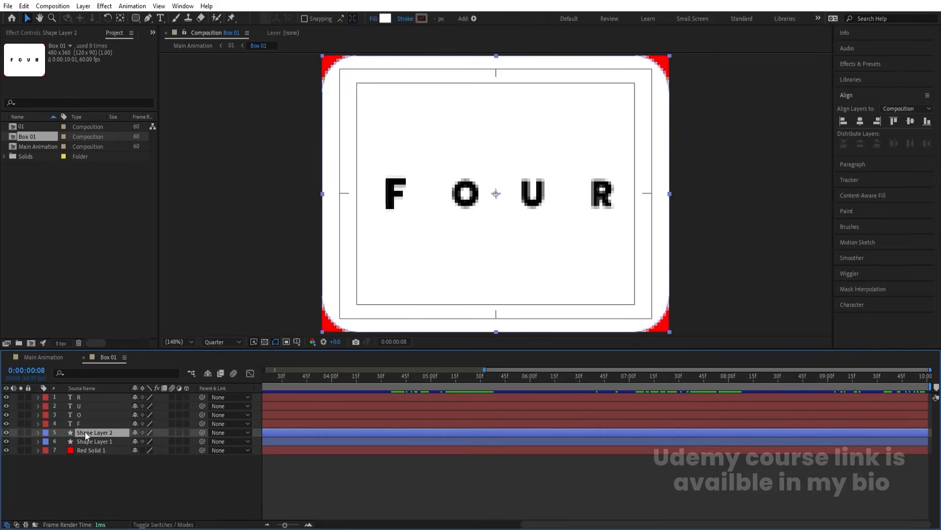
drag(84, 431, 84, 394)
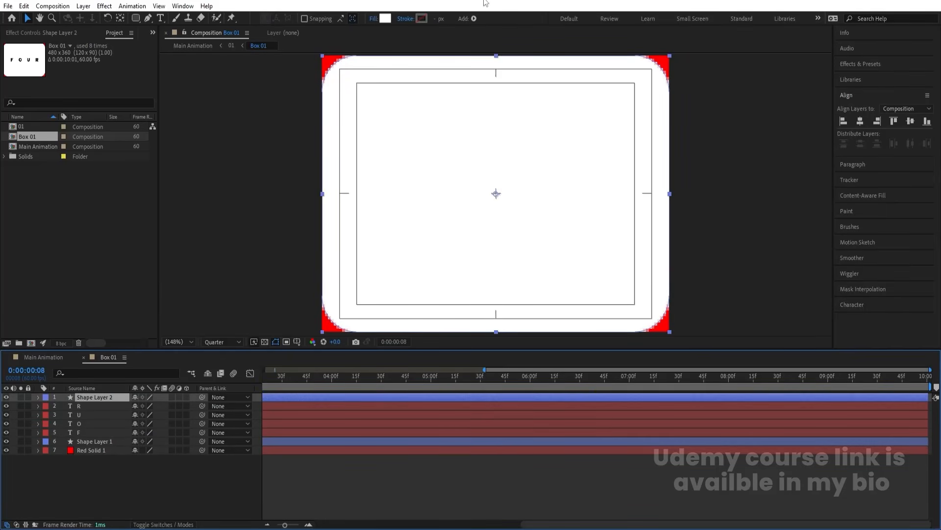
- Remove the fill from Shape Layer 2 and give it a black (000000) stroke 8 px wide
click(372, 18)
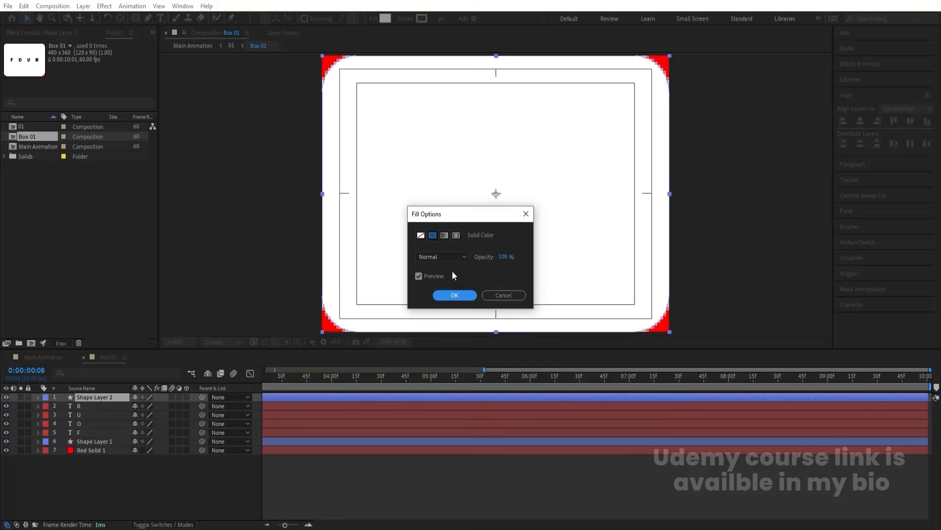
click(420, 236)
click(441, 295)
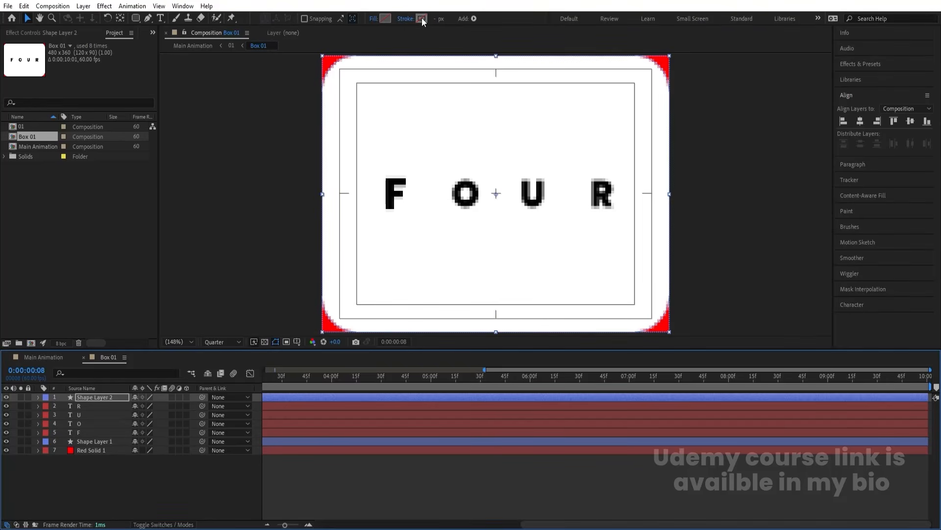
click(422, 19)
click(164, 347)
drag(164, 347, 108, 396)
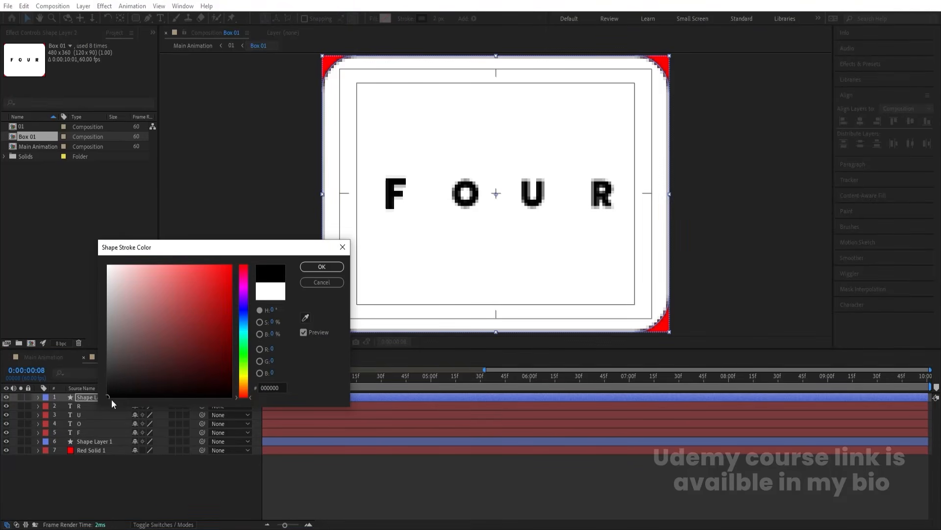
click(322, 267)
click(438, 19)
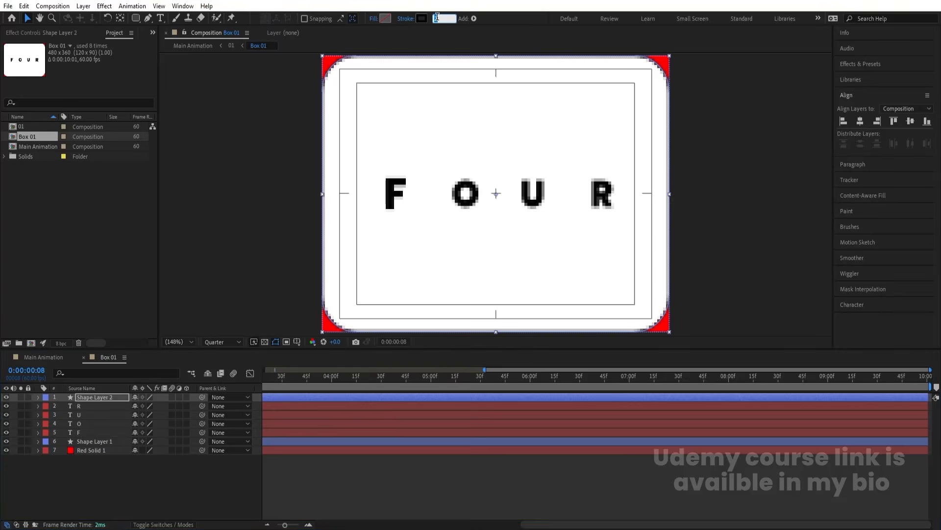
text(8)
key(Return)
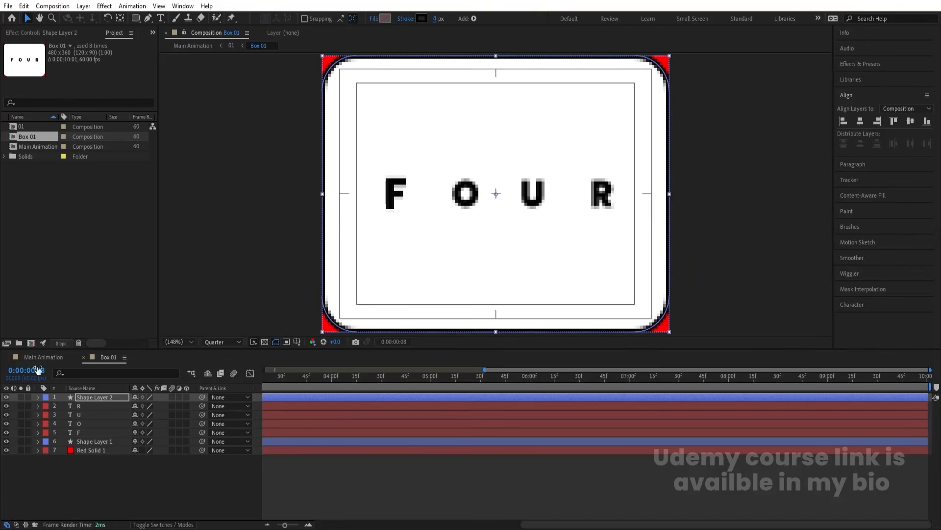
- Scale Shape Layer 2 down to 92% so its outline sits inside the white box
click(88, 397)
key(s)
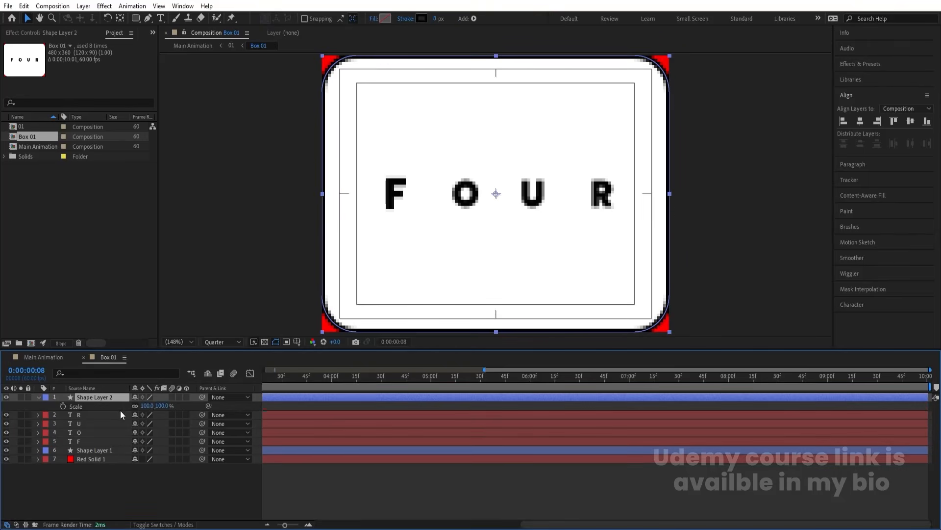
drag(149, 407, 148, 405)
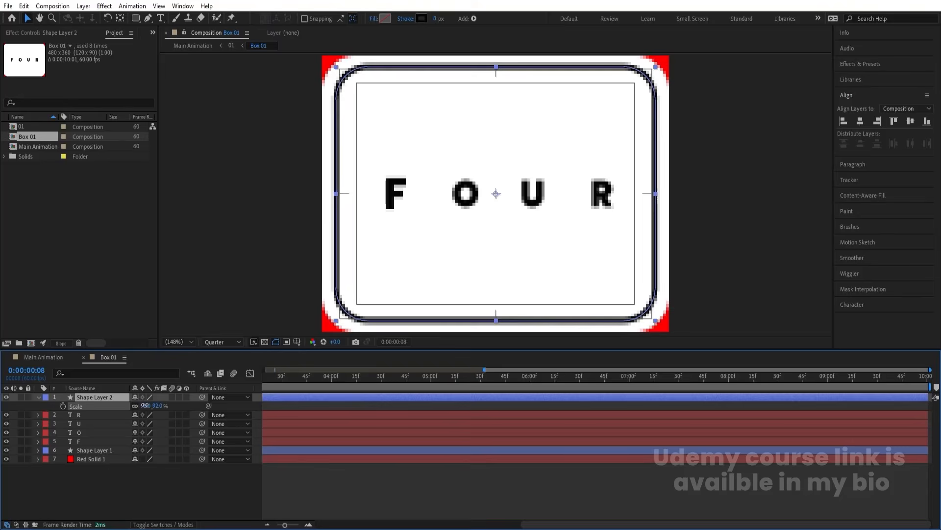
- Set the Box 01 preview resolution to Full and Shape Layer 2's stroke width to 4 px
click(220, 342)
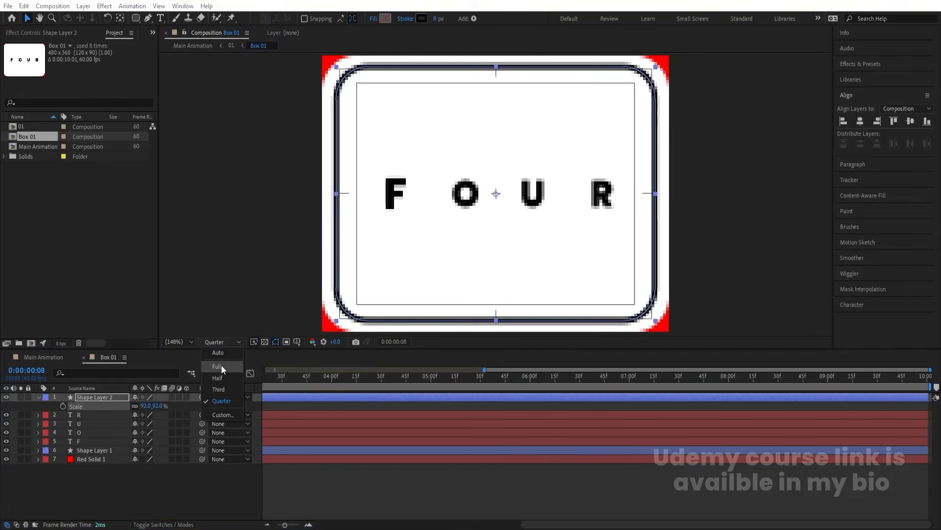
click(222, 365)
click(437, 18)
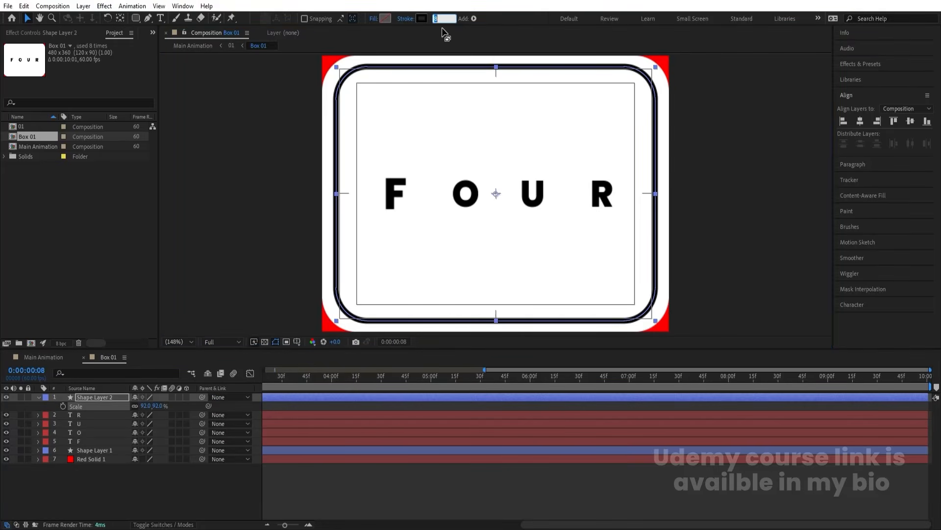
text(4)
key(Return)
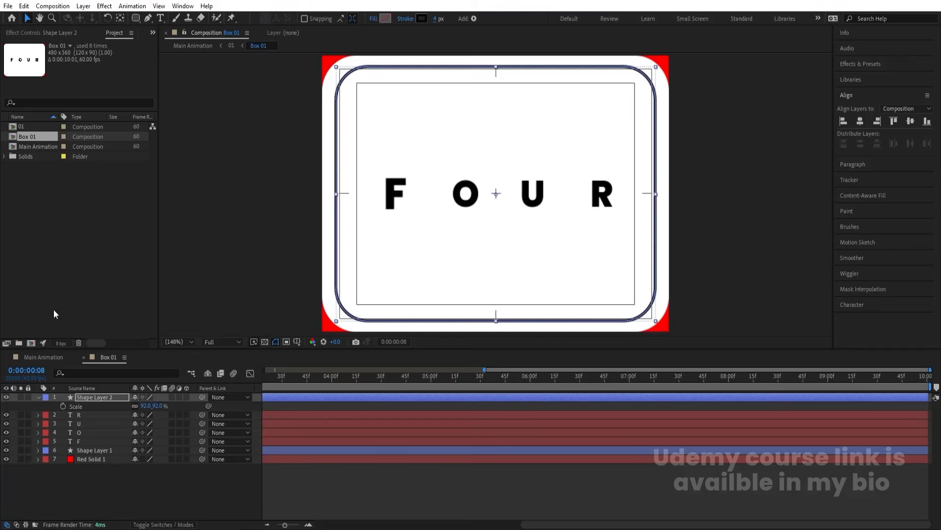
- Add Trim Paths to Shape Layer 2 and set its End value to 80%
click(39, 396)
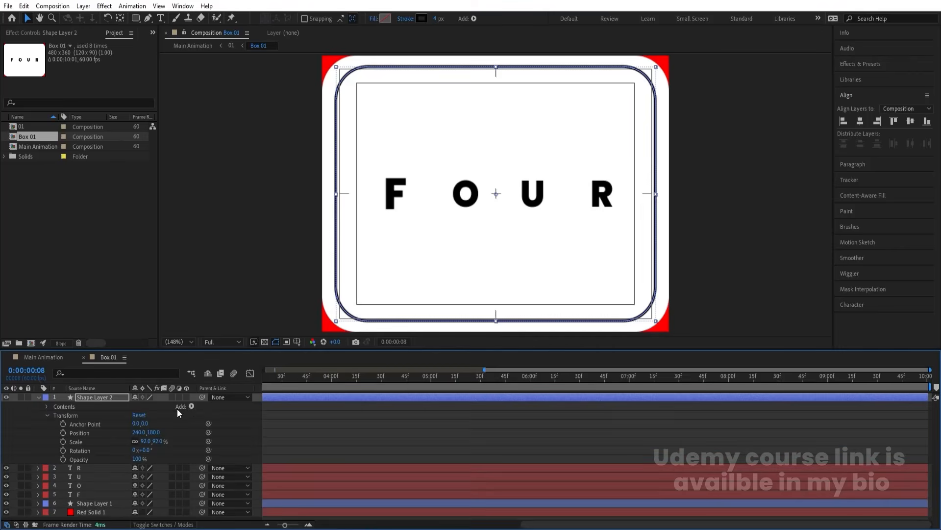
click(192, 407)
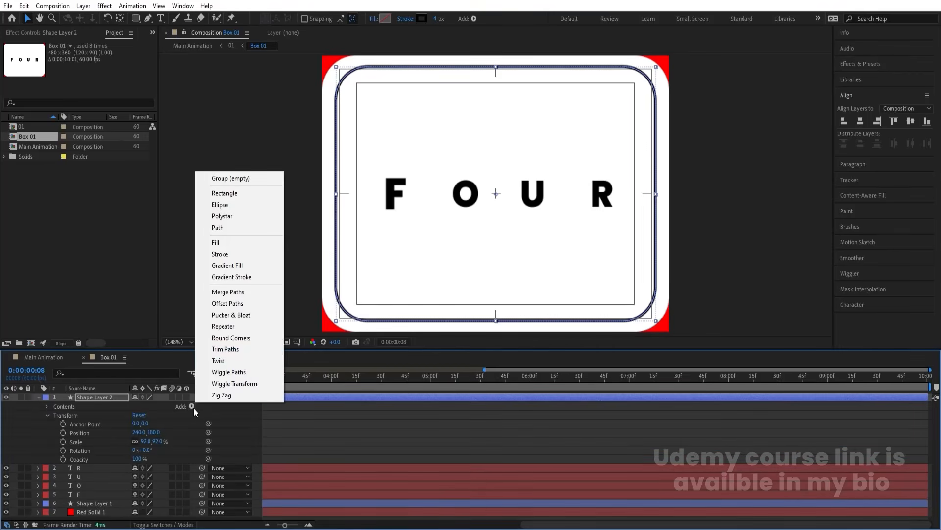
click(237, 348)
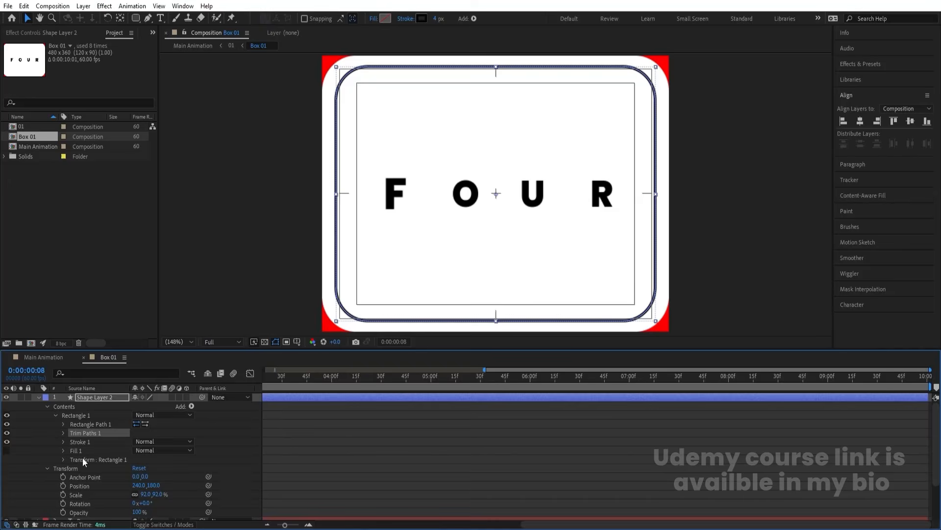
click(62, 432)
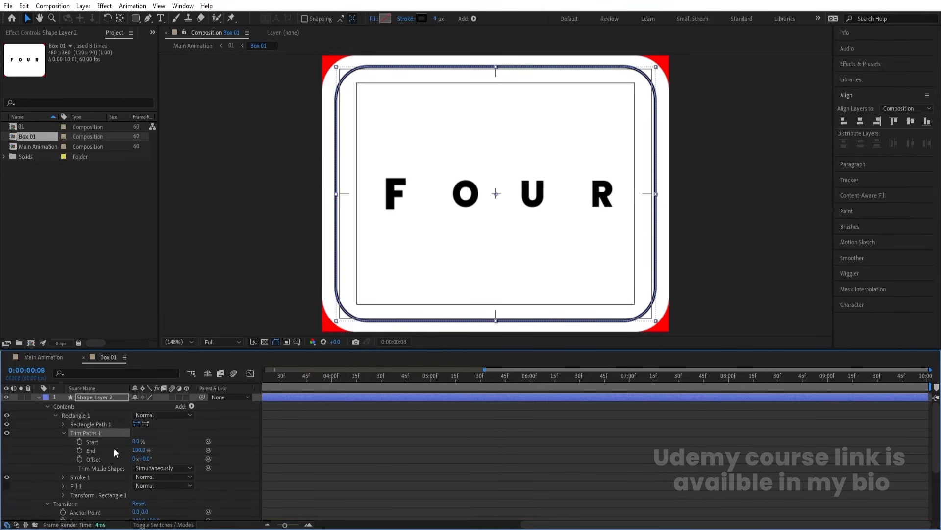
click(138, 450)
text(80)
key(Return)
click(347, 438)
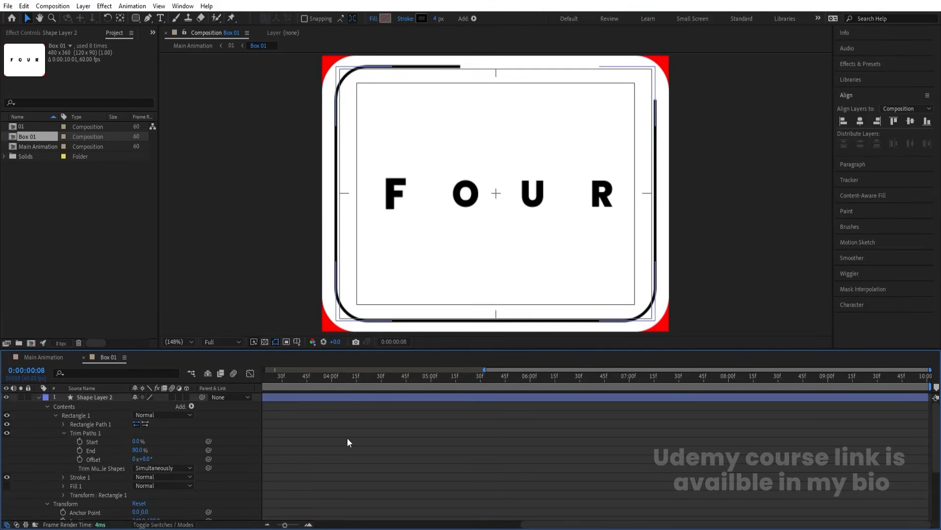
- Add a starting keyframe for the Trim Paths Offset at 0:00 and show only the animated properties over the full timeline
click(295, 379)
key(Home)
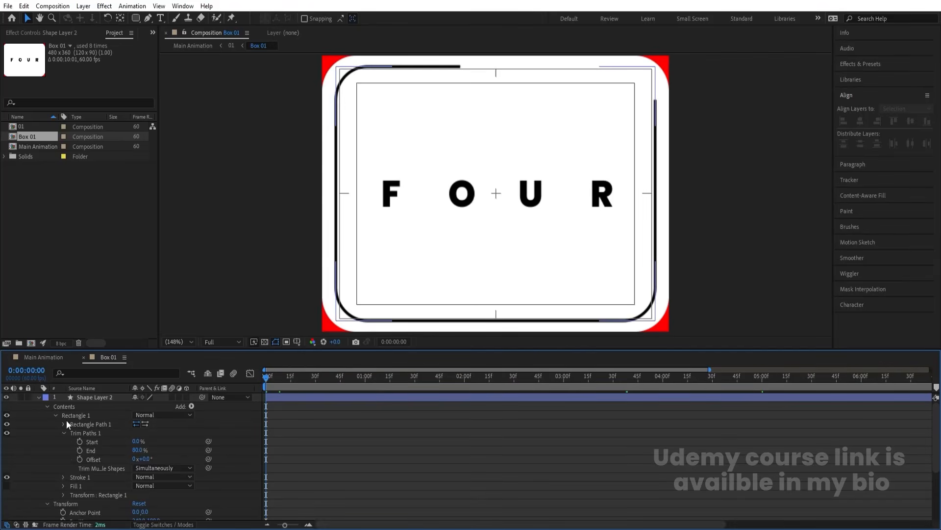
click(79, 459)
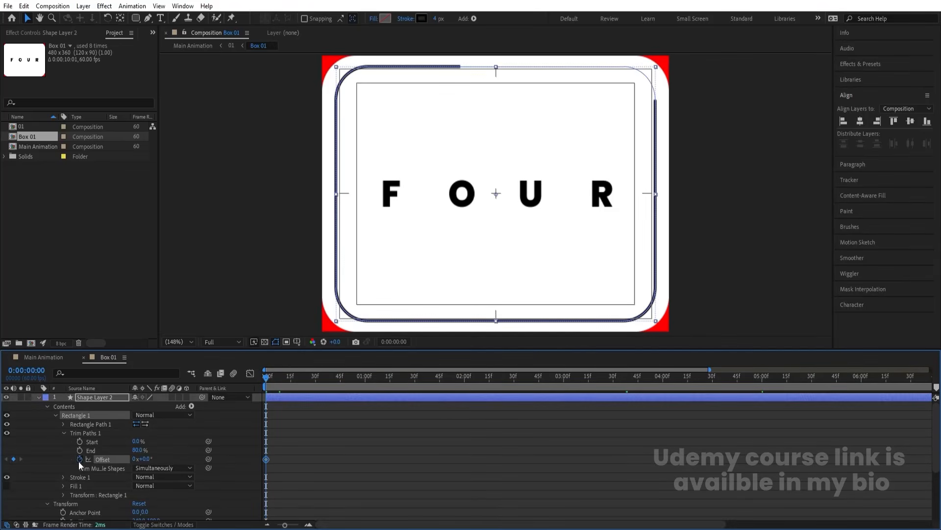
click(281, 447)
key(u)
key(minus)
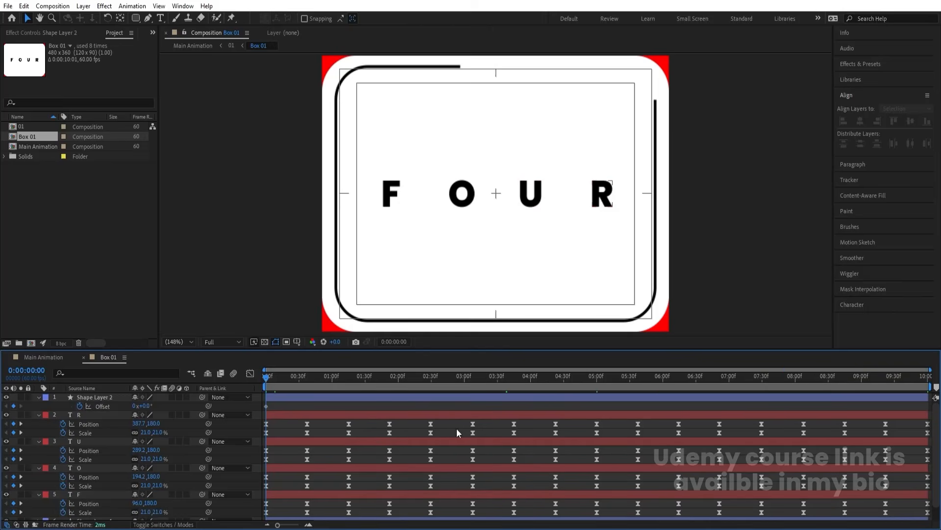
- Set the Trim Paths Offset to 1 full revolution at 0:00:10:00
click(927, 379)
click(134, 406)
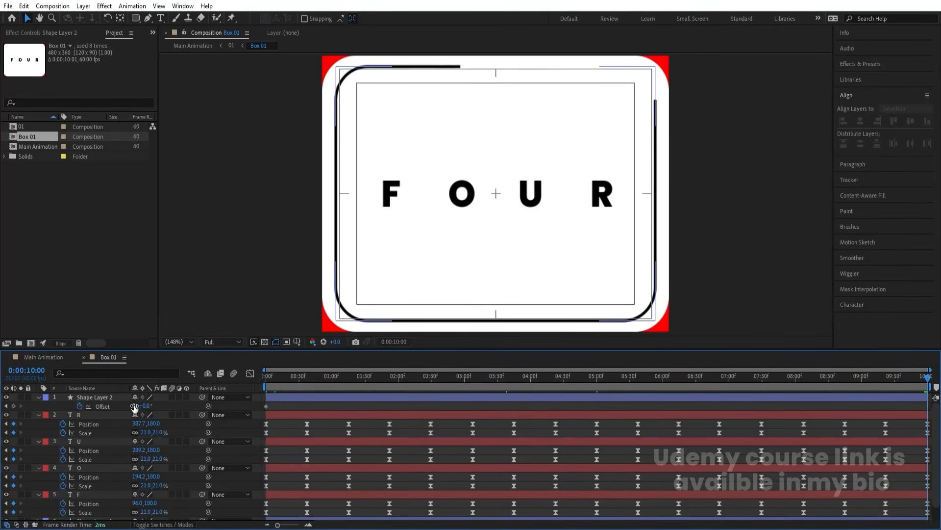
click(134, 407)
text(1)
key(Return)
- Preview the rotating outline in Box 01 from the start and collapse the layers' keyframed properties
click(266, 380)
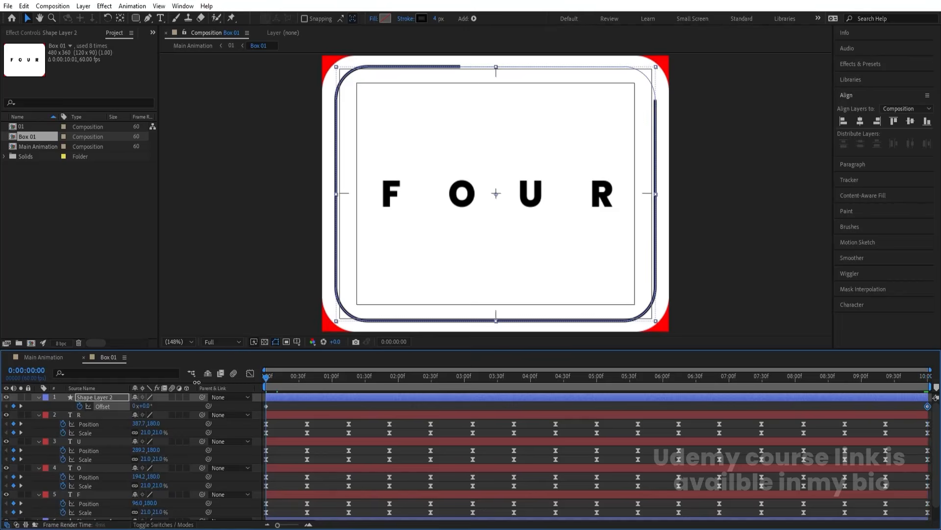
key(space)
key(space)
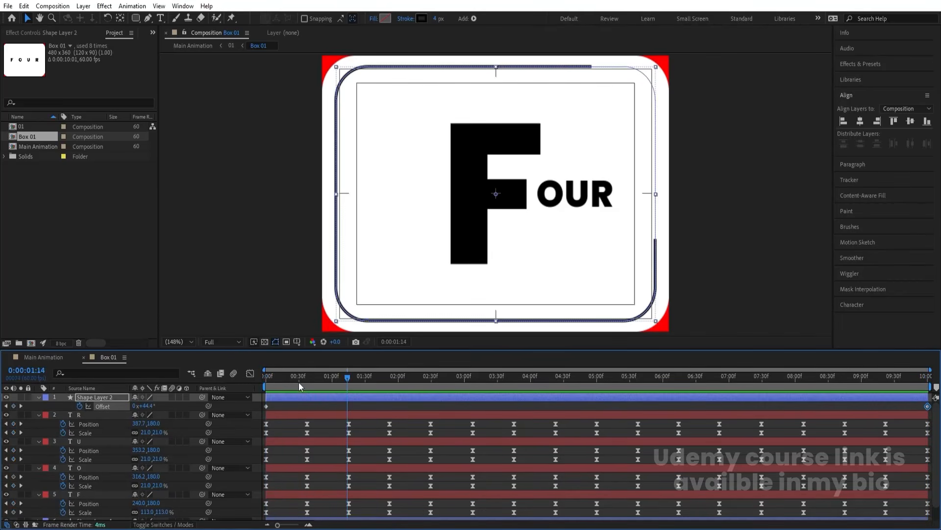
click(275, 409)
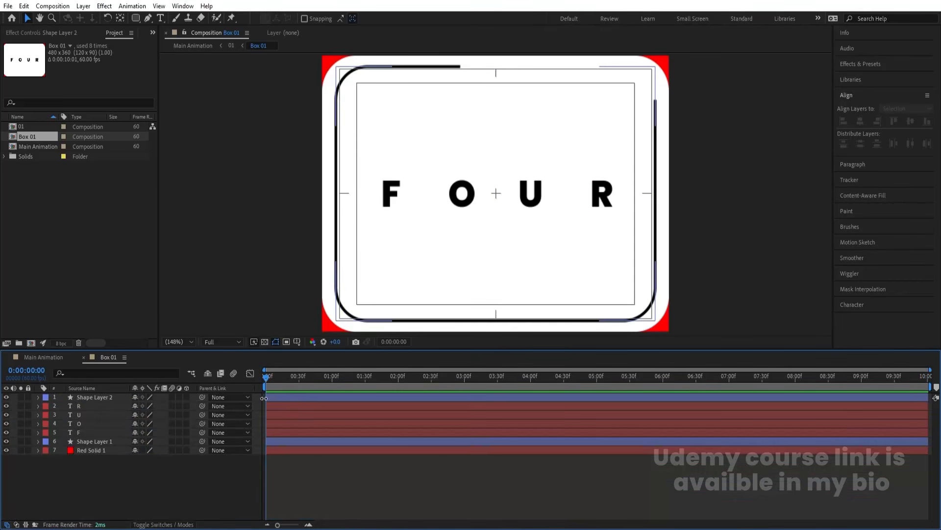
key(u)
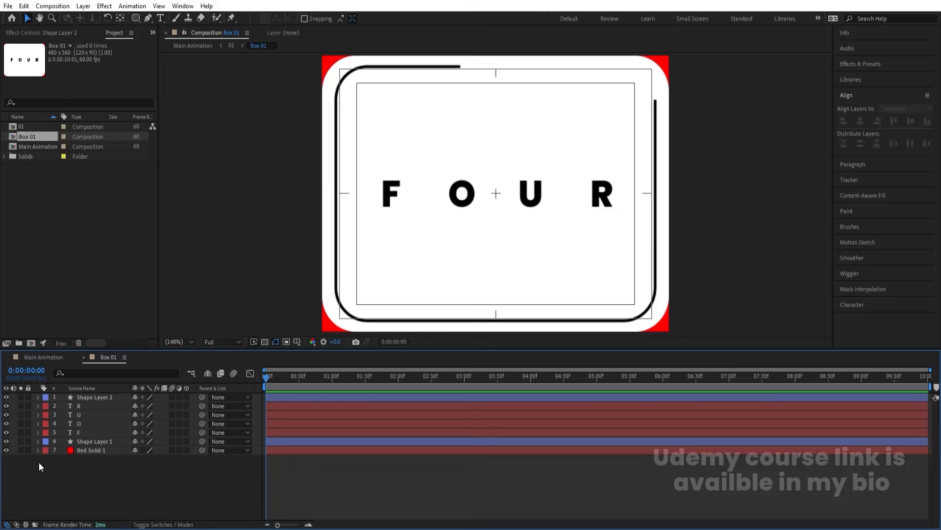
- Hide the Red Solid 1 layer in Box 01 and preview the Main Animation composition
click(106, 450)
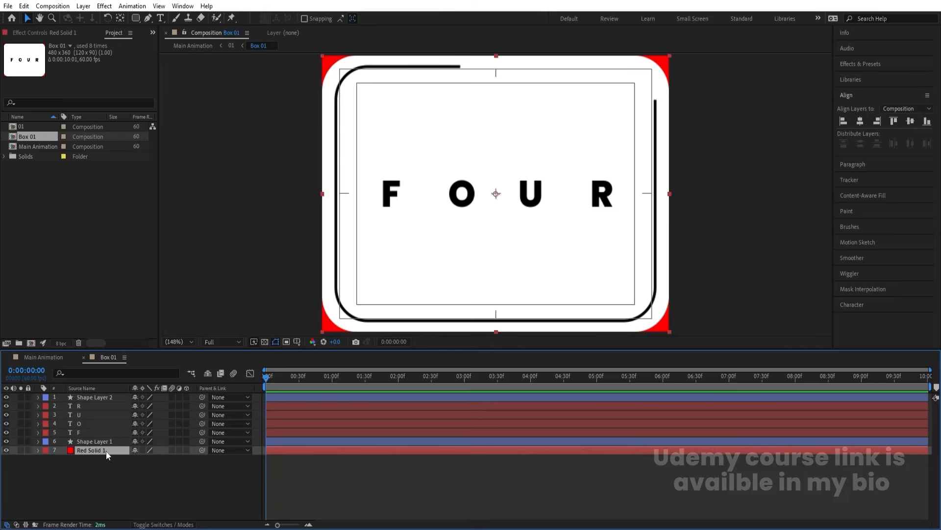
click(5, 450)
click(49, 356)
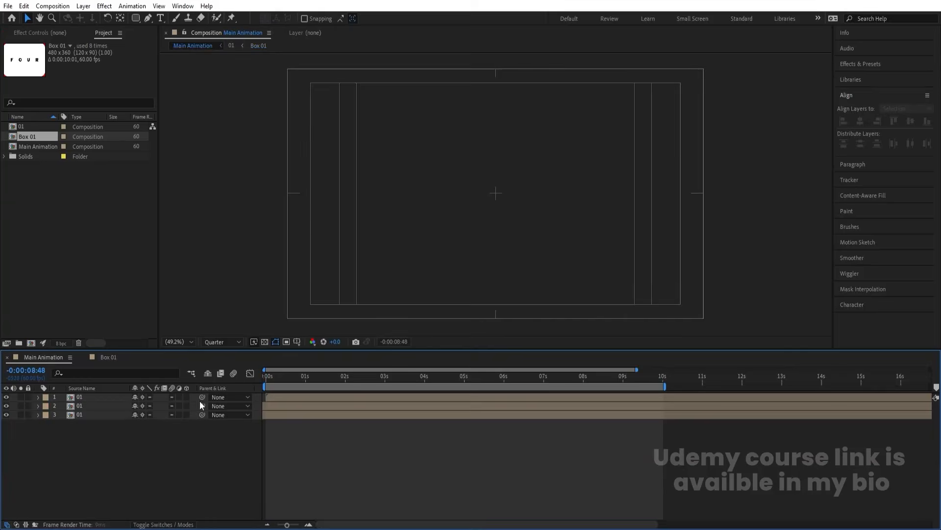
key(space)
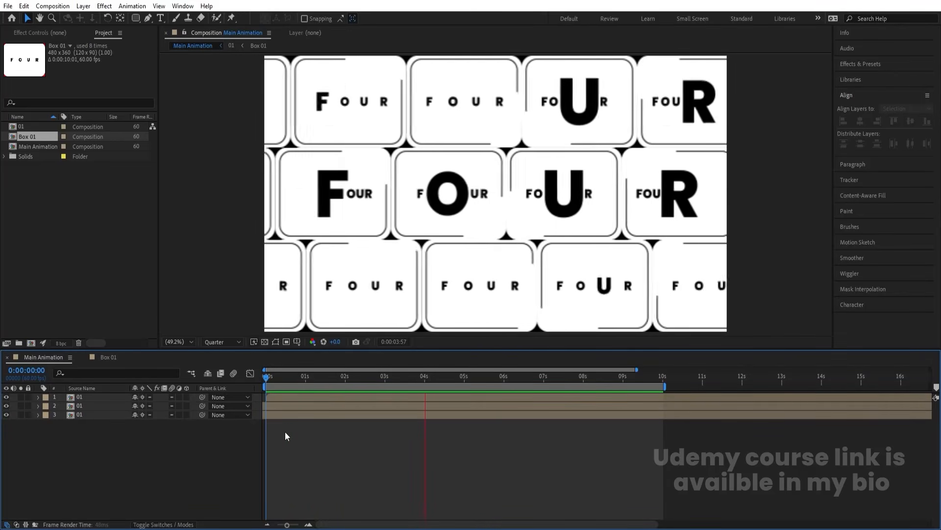
key(space)
click(108, 358)
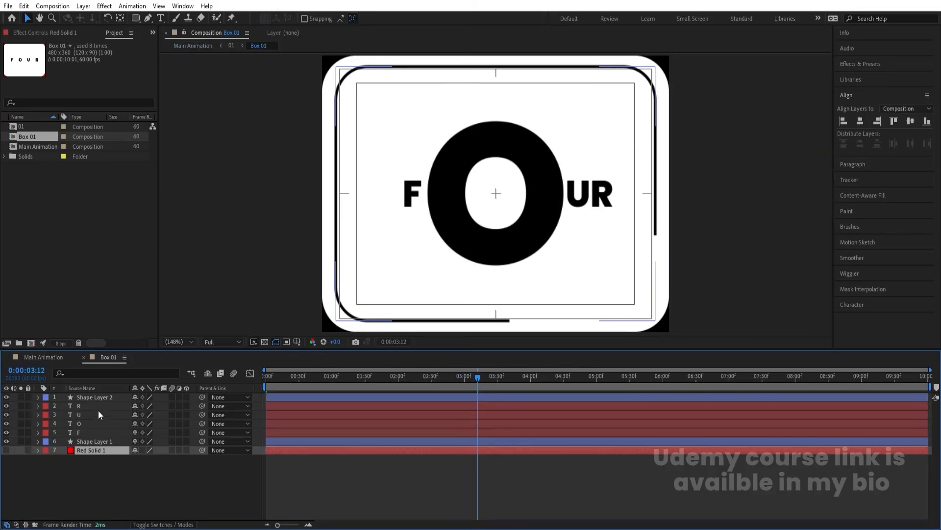
- Set Shape Layer 1's Rectangle Path size to 470 × 350 in Box 01 and preview the Main Animation composition
click(79, 443)
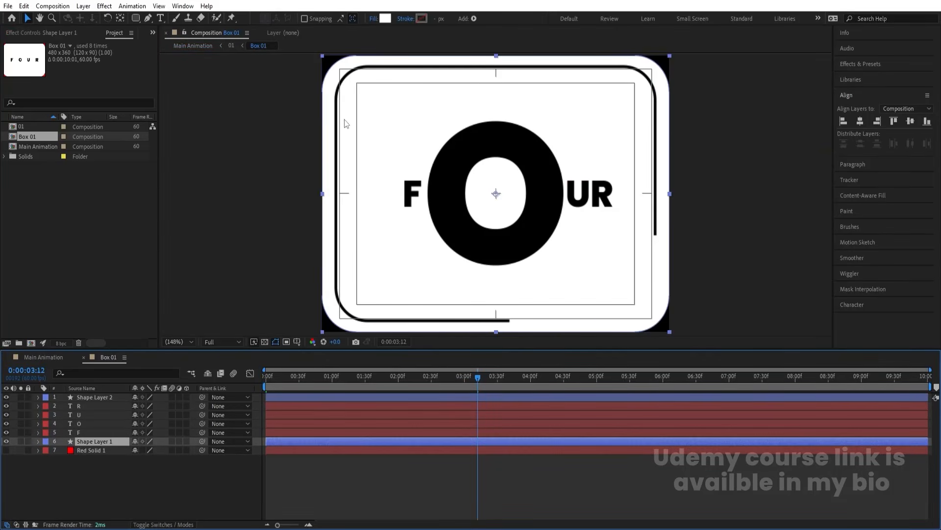
key(Num_Lock)
click(91, 371)
text(si)
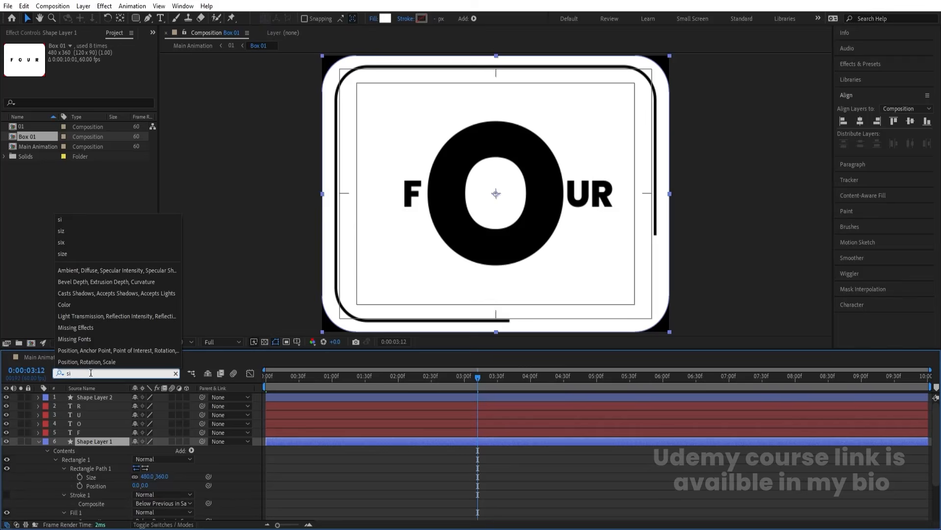
click(102, 467)
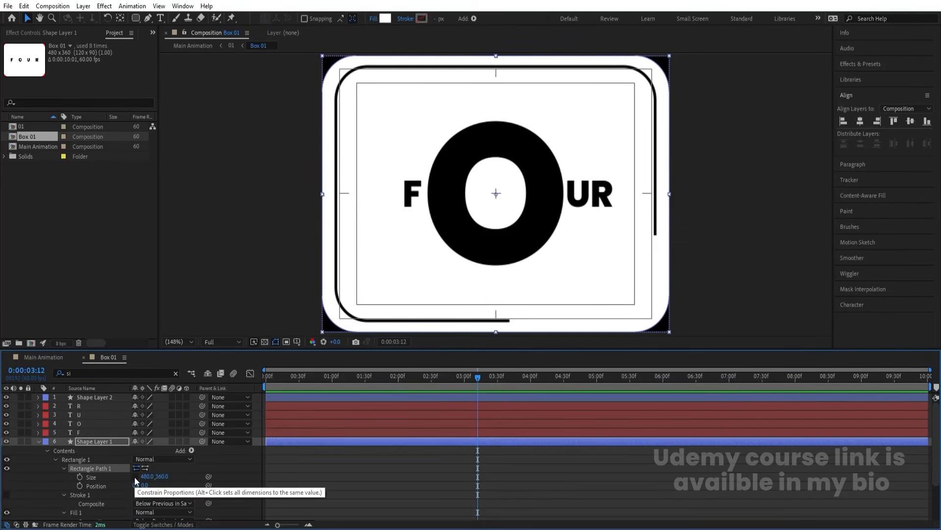
click(147, 476)
click(153, 476)
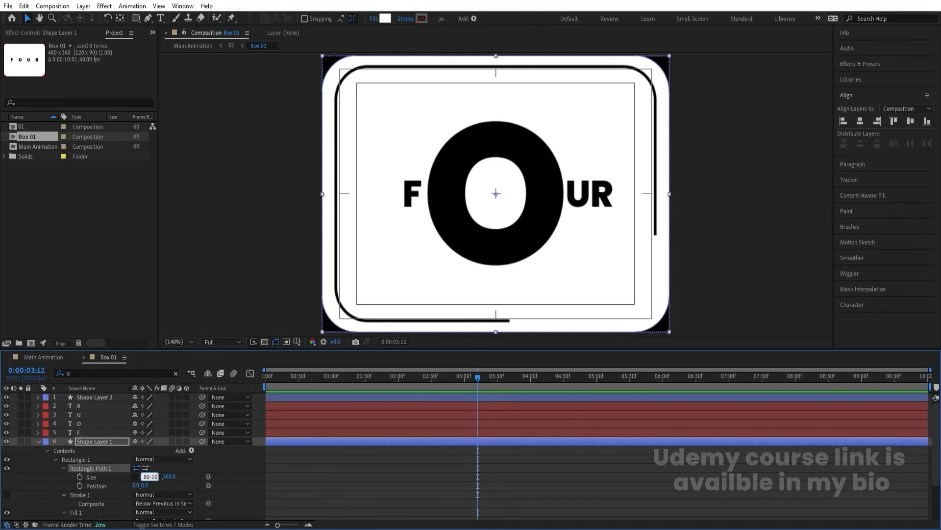
key(Tab)
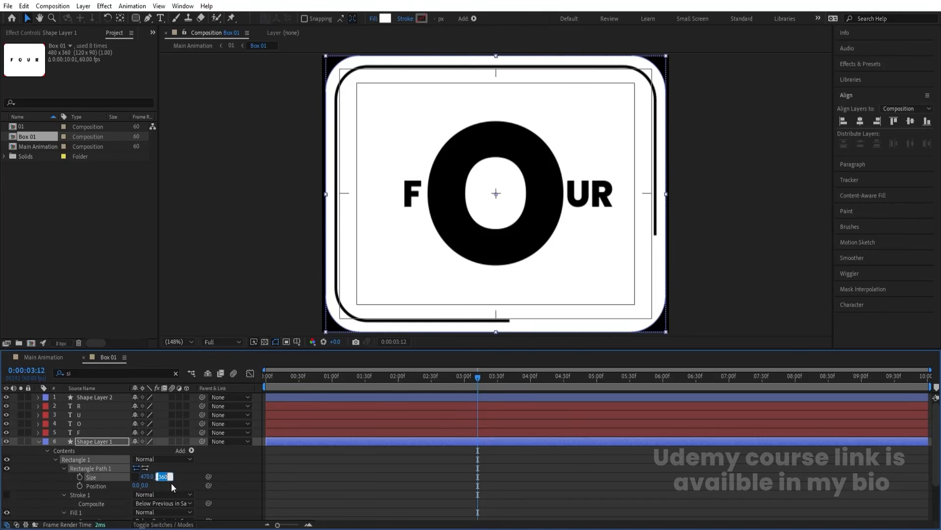
click(171, 477)
text(-10)
key(Return)
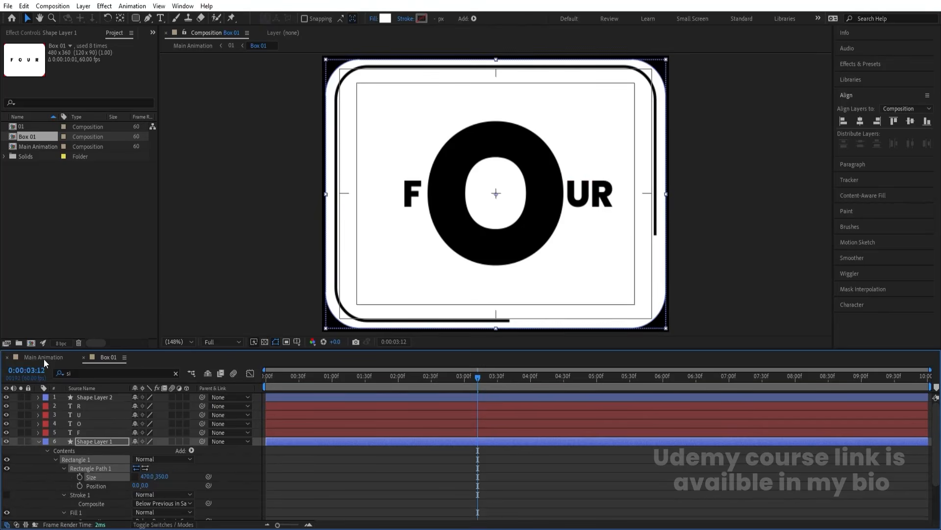
click(43, 356)
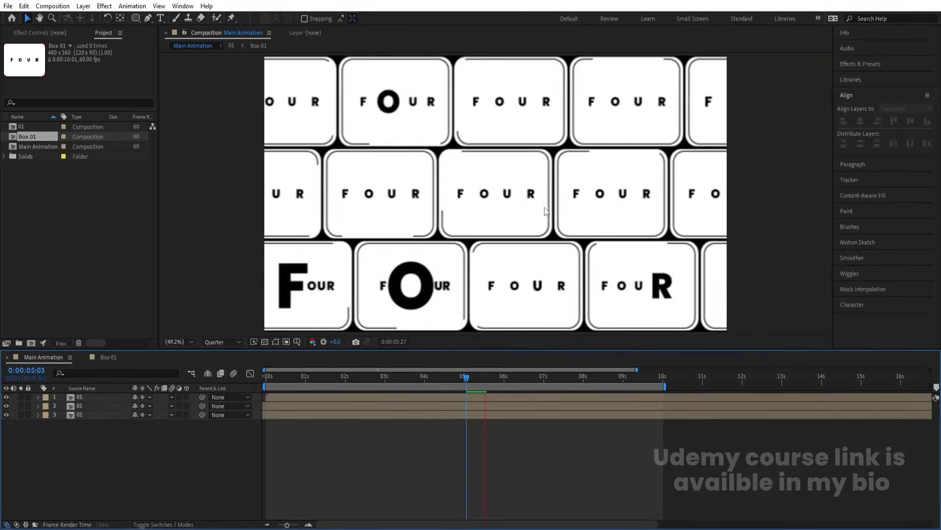
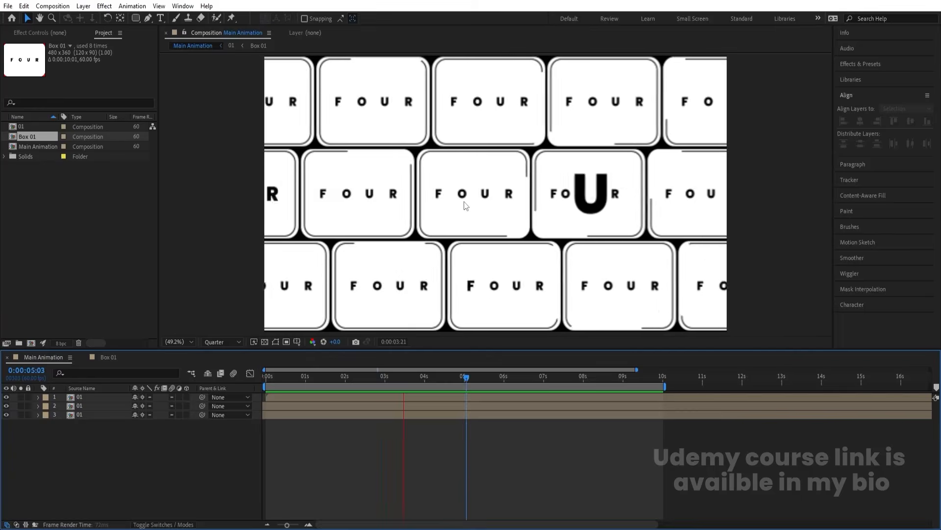
key(space)
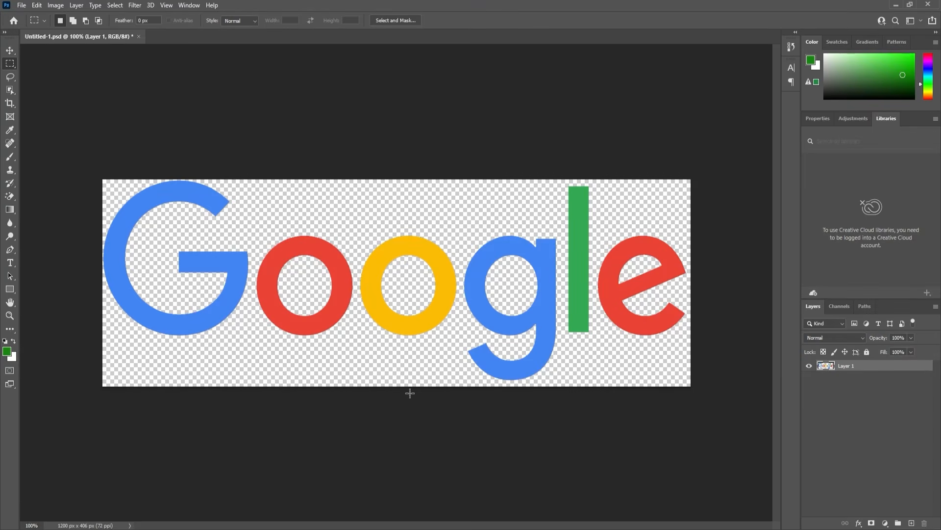
- In Photoshop, cut the blue G from the Google logo onto a new layer and hide that layer
key(v)
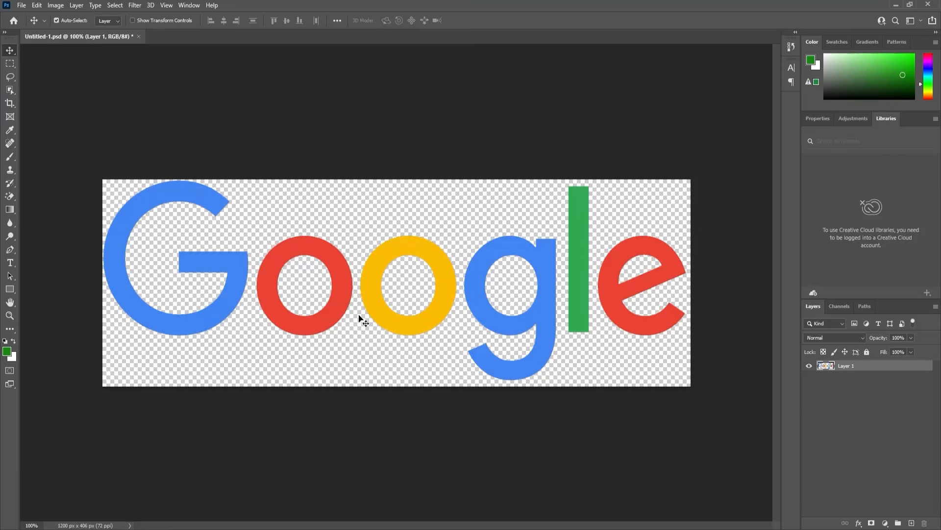
key(m)
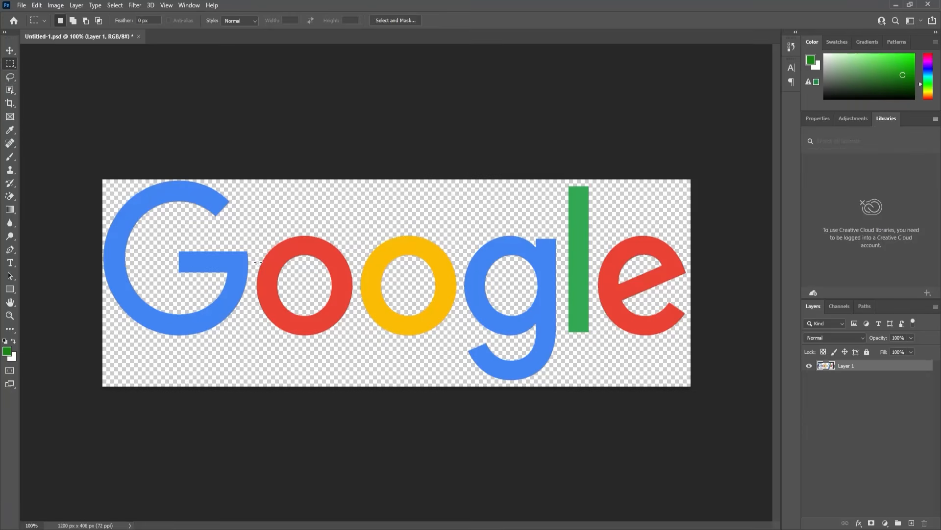
drag(76, 146, 250, 371)
key(ctrl+x)
click(910, 523)
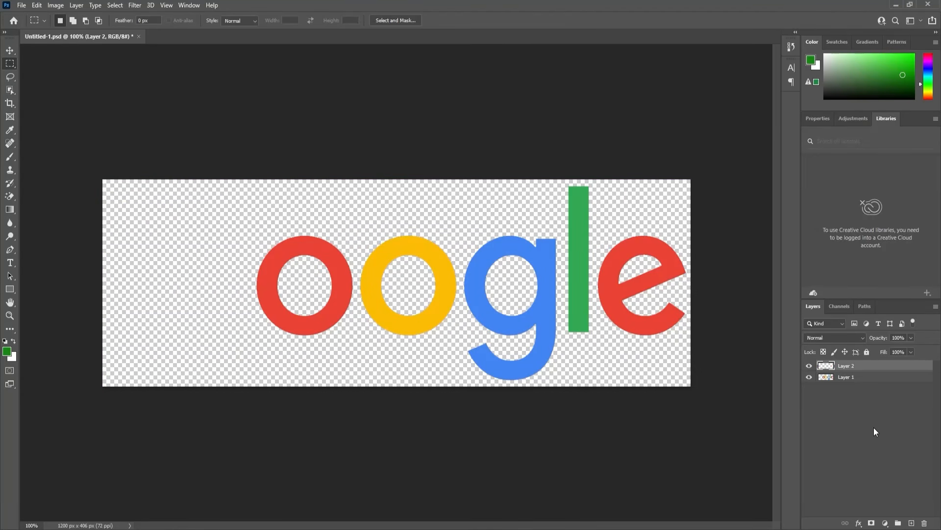
key(ctrl+v)
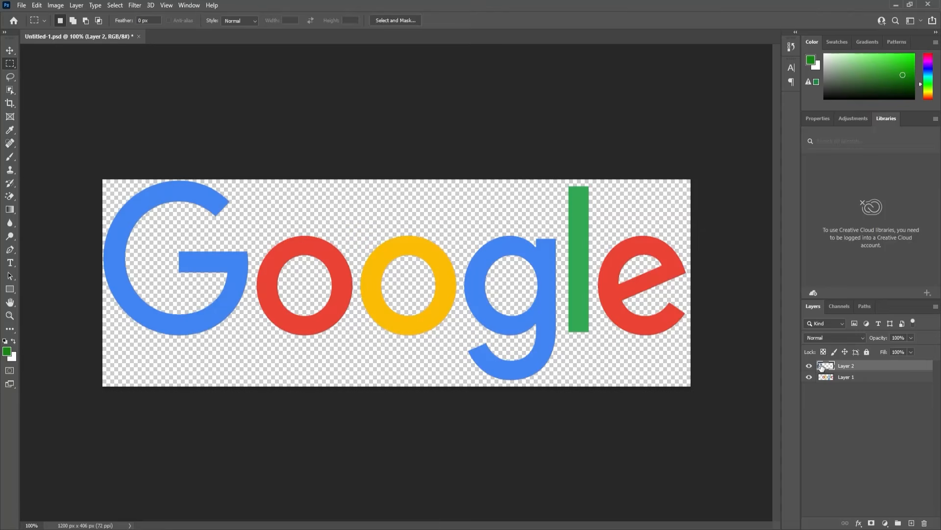
click(809, 365)
- Cut the red o from Layer 1 onto its own new layer and hide that layer
click(833, 378)
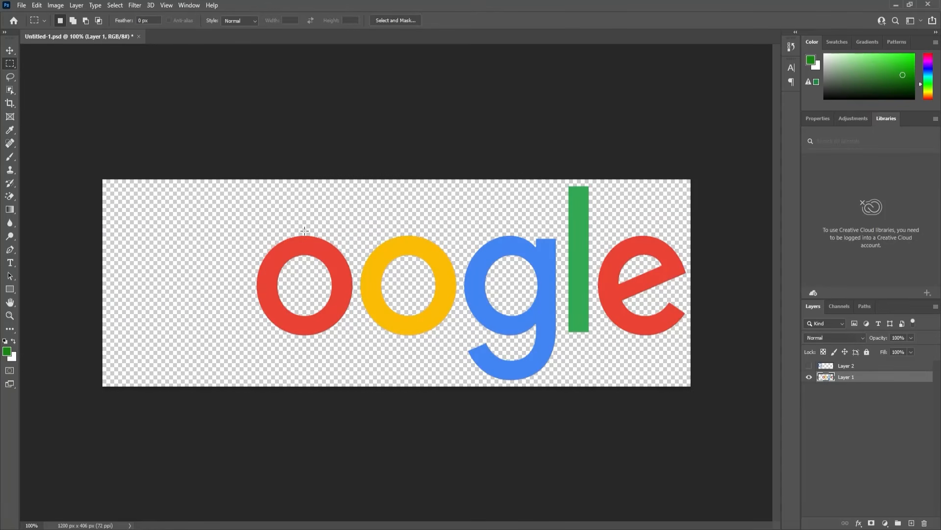
drag(239, 201, 355, 357)
key(ctrl+x)
click(911, 522)
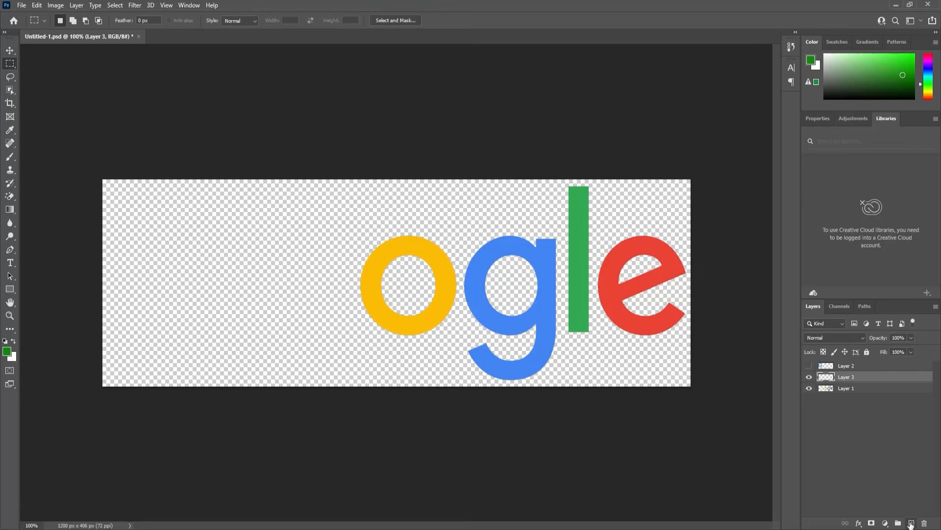
key(ctrl+v)
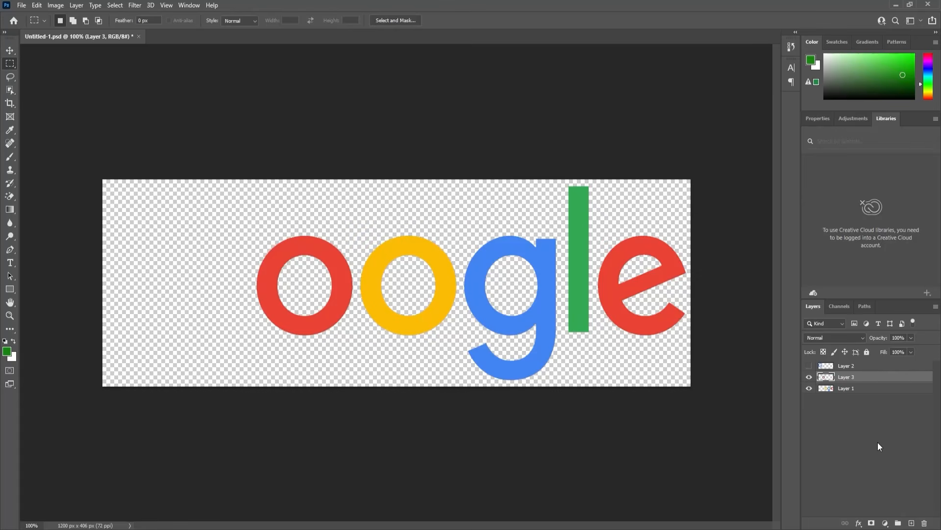
click(809, 377)
- Cut the yellow o from Layer 1 and paste it onto a new layer
click(827, 390)
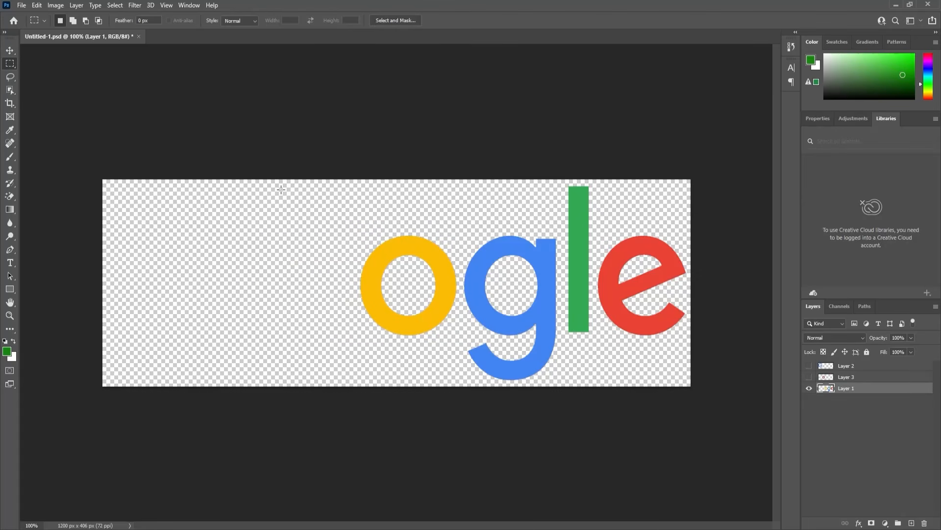
drag(325, 205, 460, 357)
key(ctrl+x)
click(911, 523)
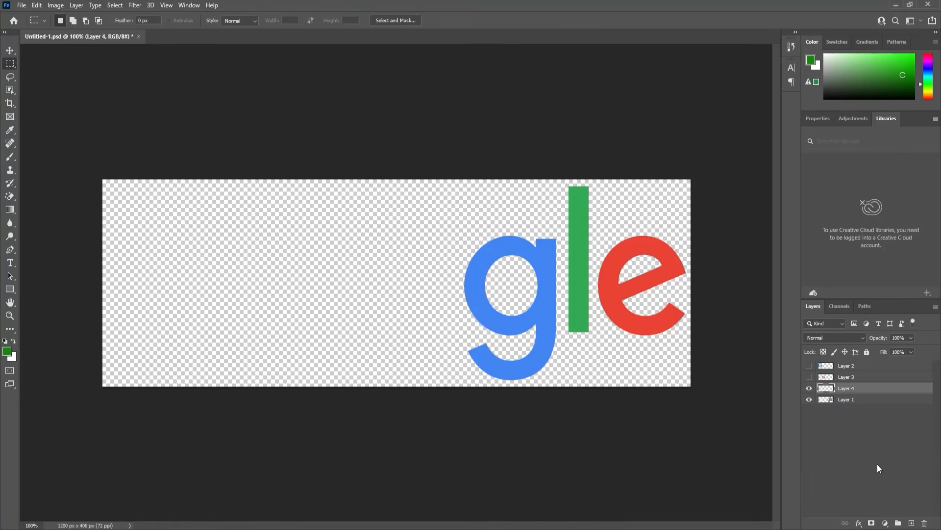
key(ctrl+v)
- Rename the yellow and red o layers as o and the blue G layer as G
double_click(847, 388)
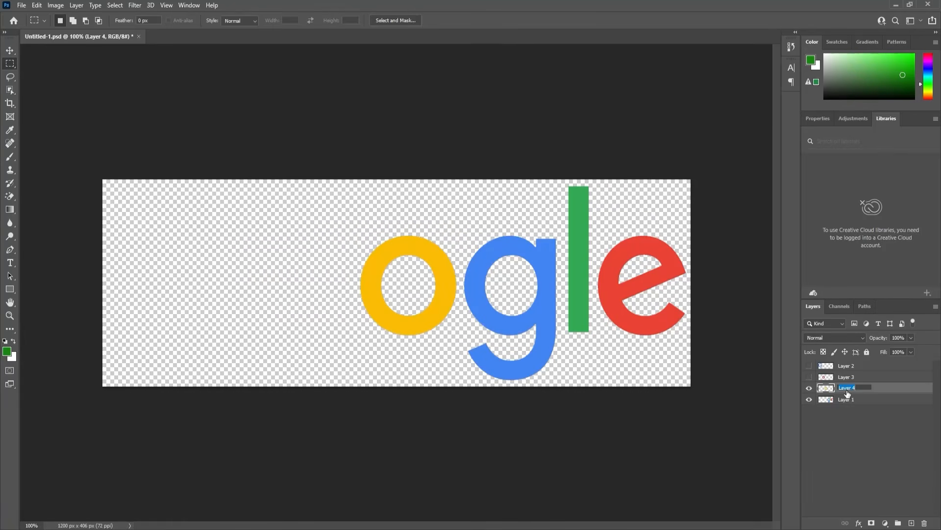
text(o)
key(Return)
double_click(846, 377)
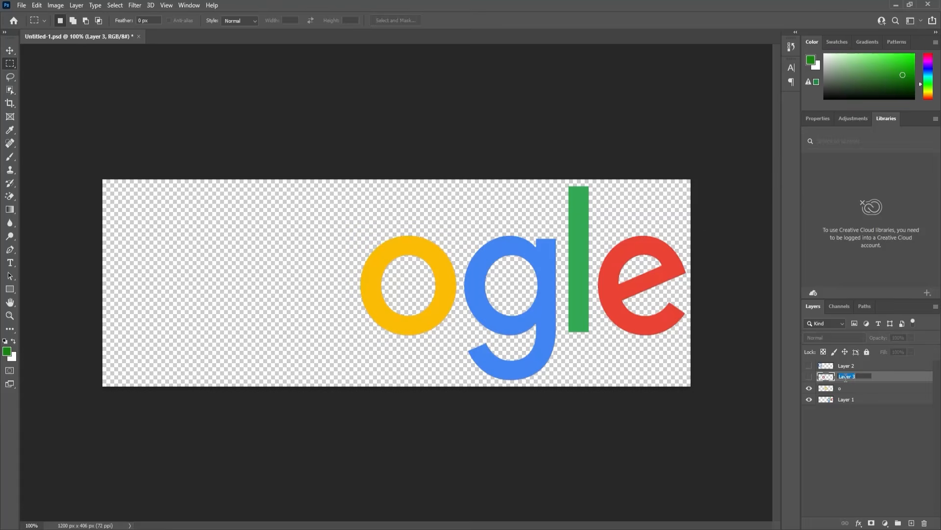
text(o)
key(Return)
double_click(847, 365)
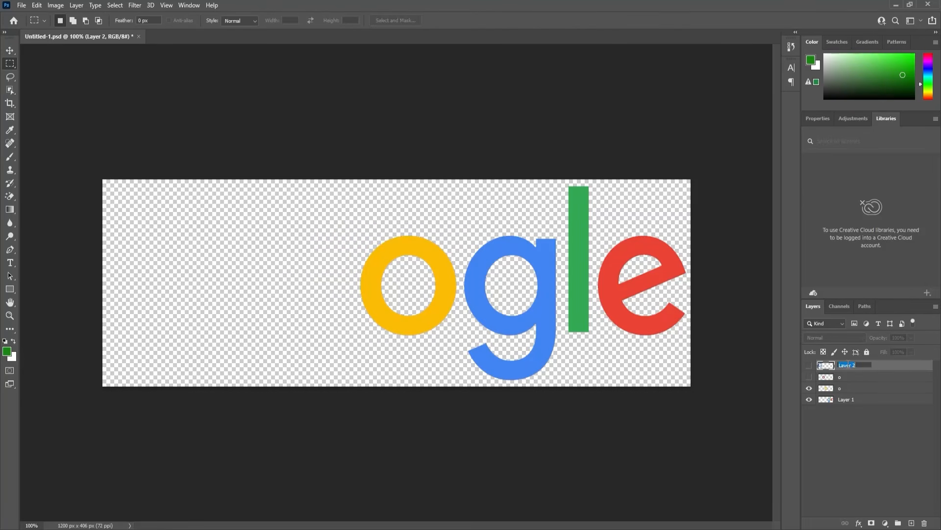
text(G)
key(Return)
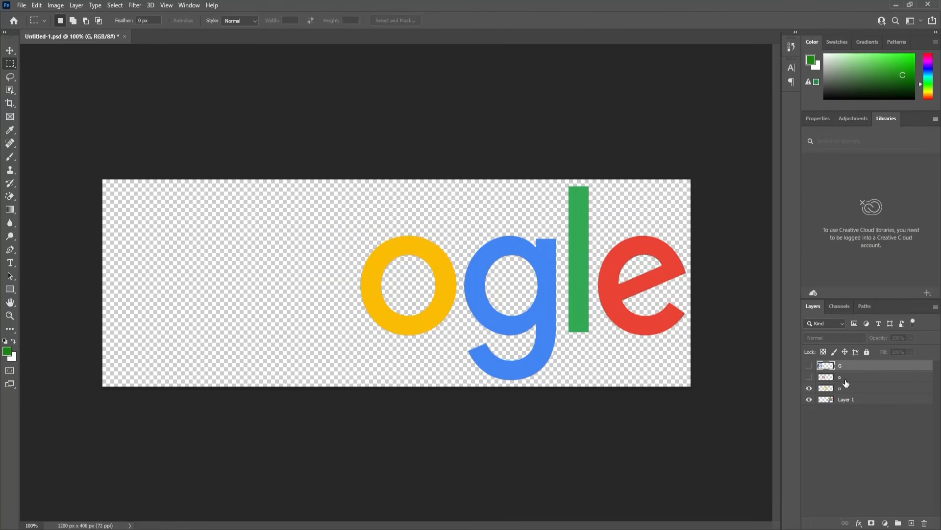
- Hide the yellow o layer and move the lowercase blue g from Layer 1 onto a new layer named g
click(809, 388)
click(818, 400)
drag(441, 206, 560, 403)
key(Delete)
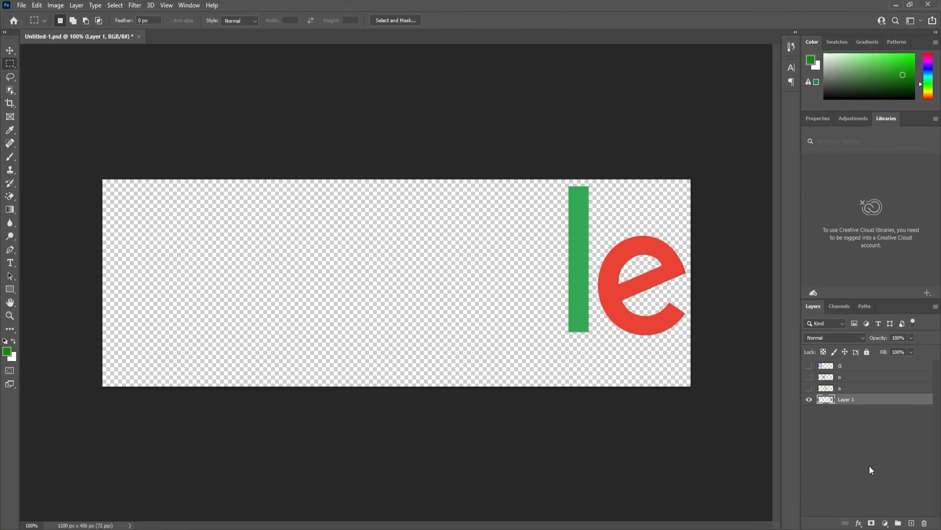
click(909, 522)
key(ctrl+v)
double_click(846, 399)
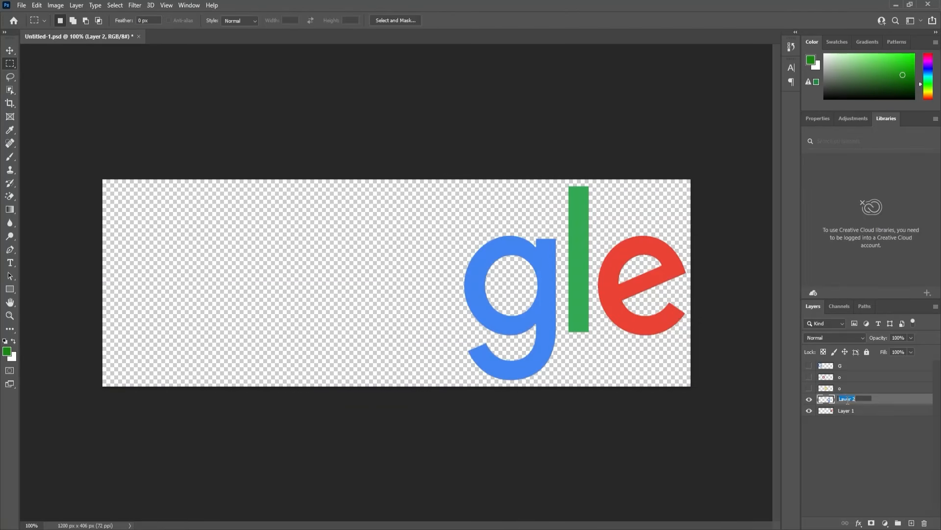
text(g)
key(Return)
- Hide the g layer and move the green l from Layer 1 onto a new layer named l
click(809, 399)
click(846, 410)
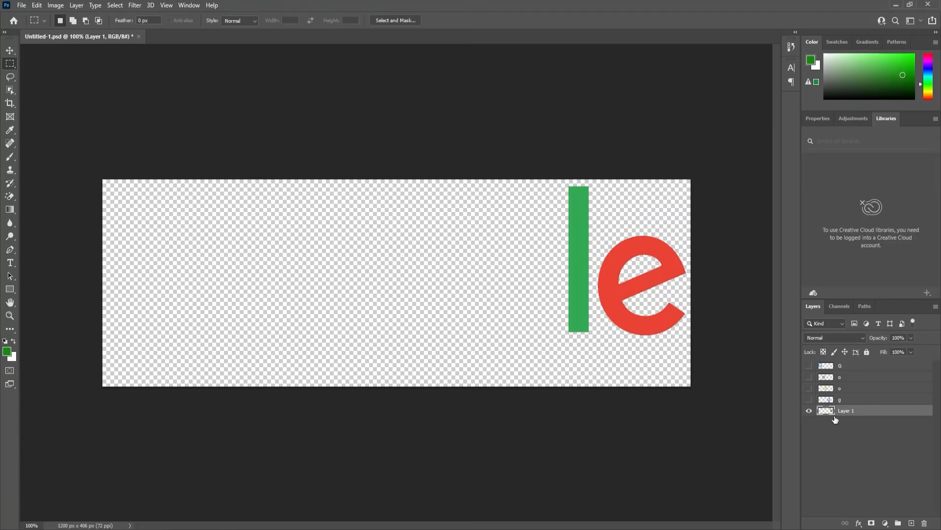
drag(543, 159, 593, 381)
key(ctrl+x)
click(907, 520)
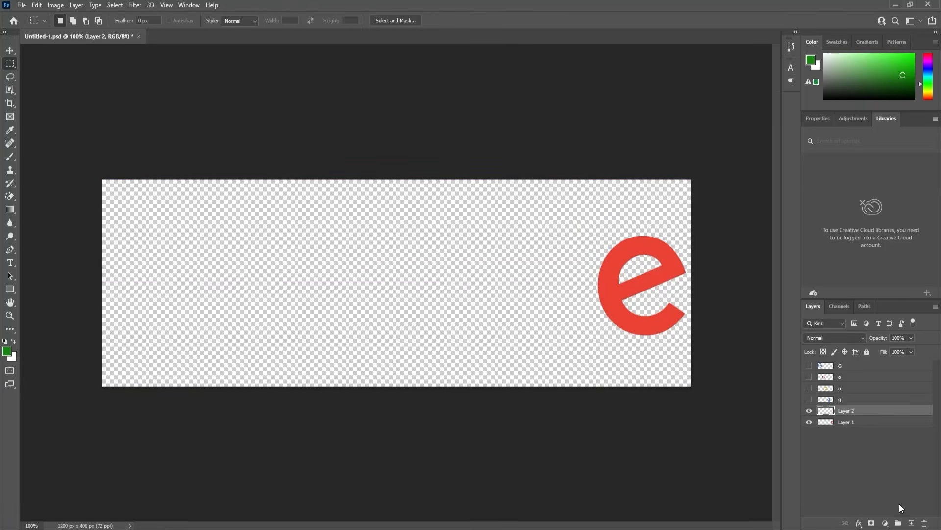
key(ctrl+v)
double_click(847, 410)
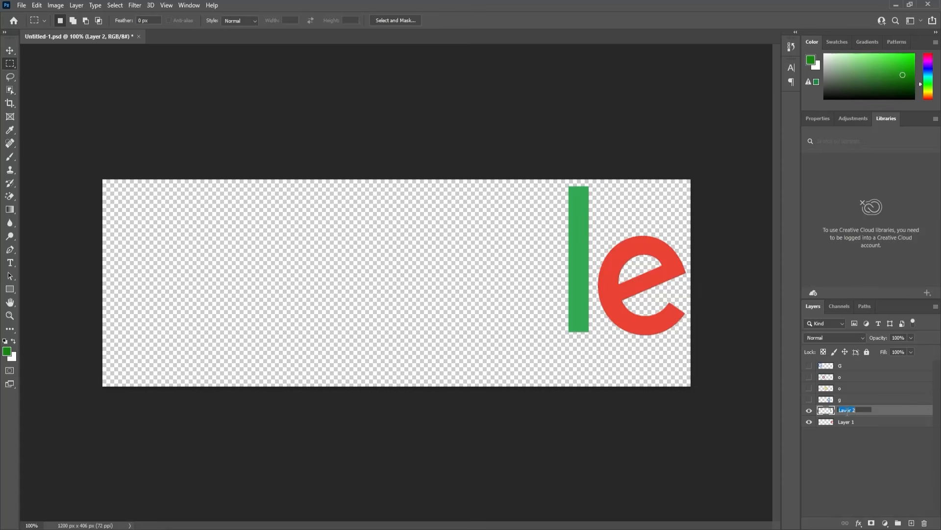
text(l)
key(Return)
- Rename the remaining Layer 1 as e and save the document with all letter layers visible
double_click(848, 421)
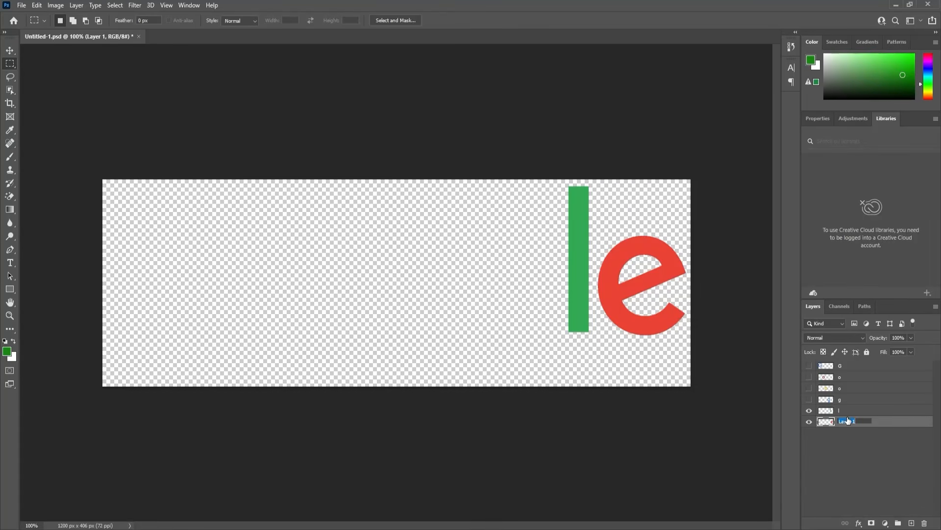
text(e)
key(Return)
drag(812, 400, 808, 353)
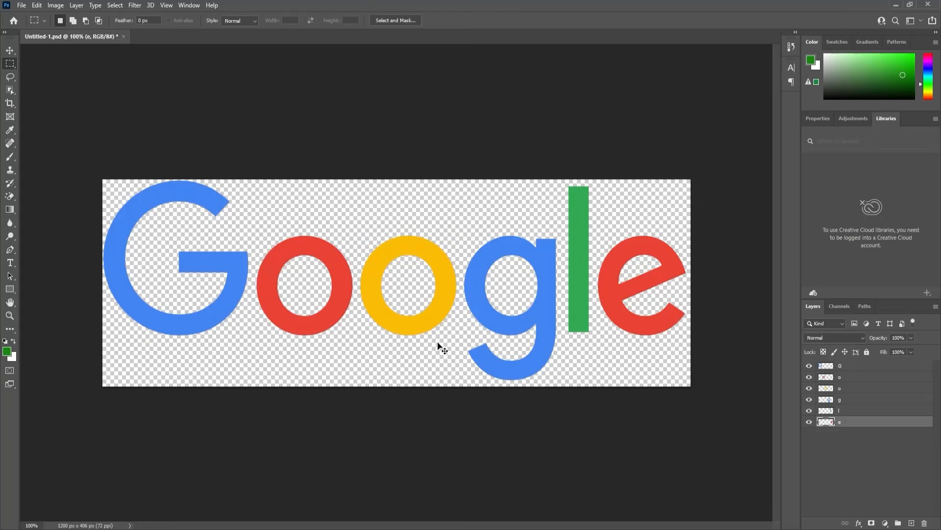
key(ctrl+s)
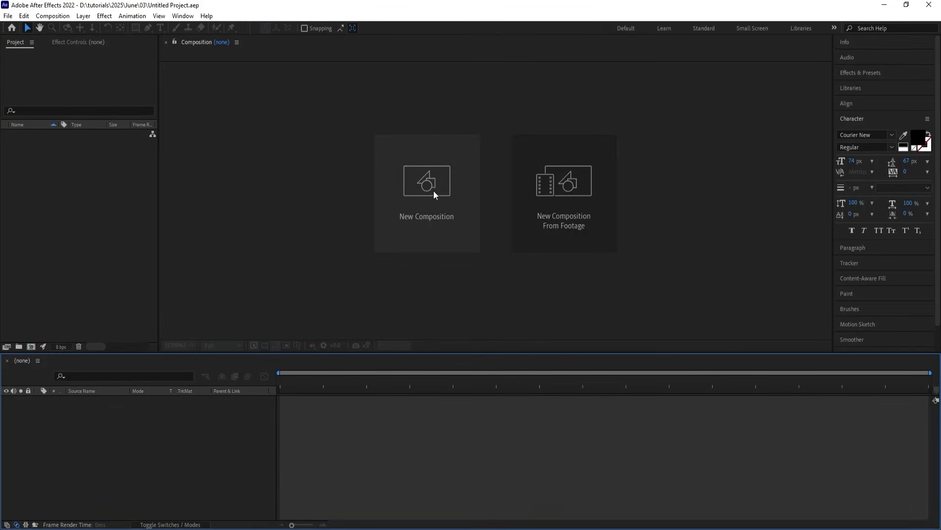
- Set up a new composition named Main Animation at 59.94 frames per second with a duration of 0;01;00;00
click(434, 192)
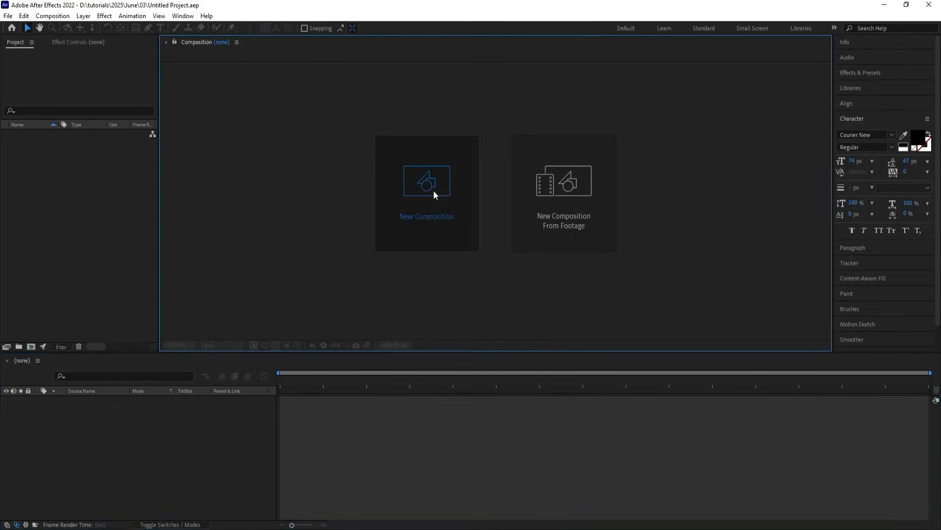
text(Main Animation)
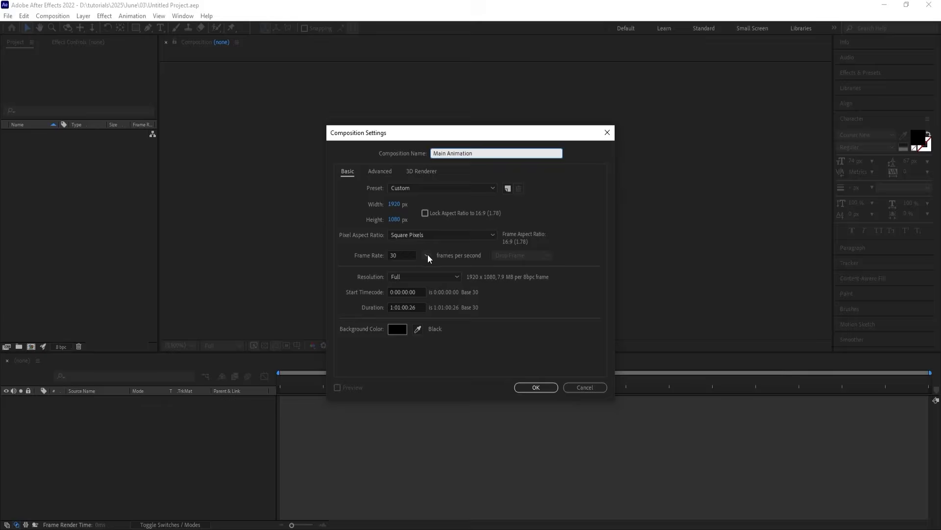
click(427, 254)
click(444, 368)
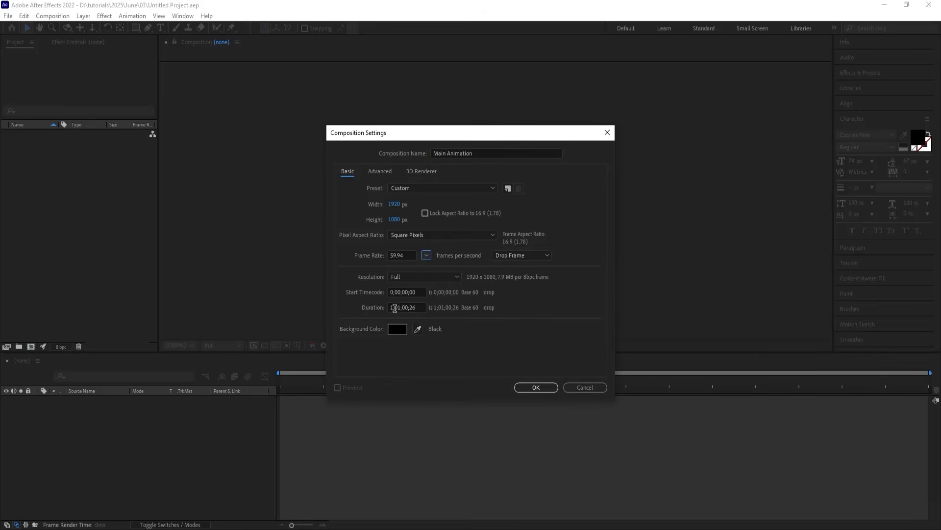
drag(394, 308, 385, 304)
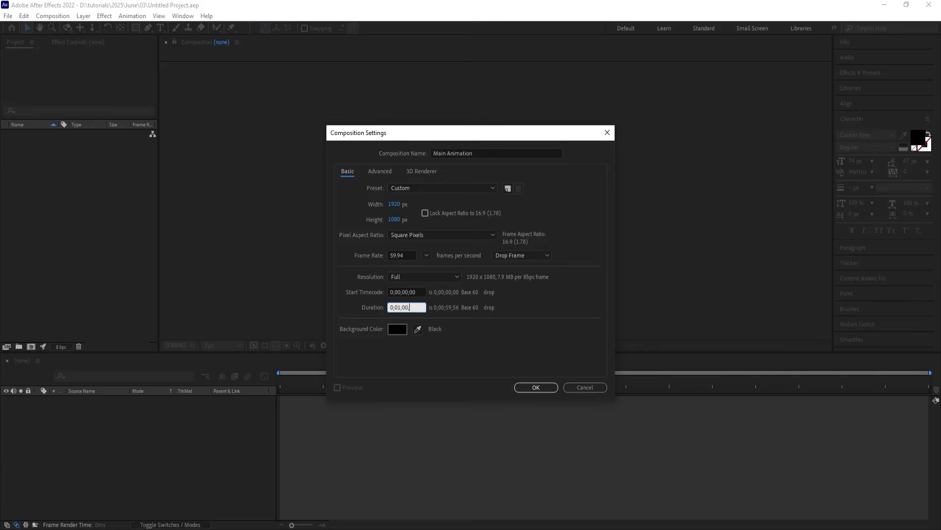
text(00)
- Give the new composition a white background and create it
click(402, 329)
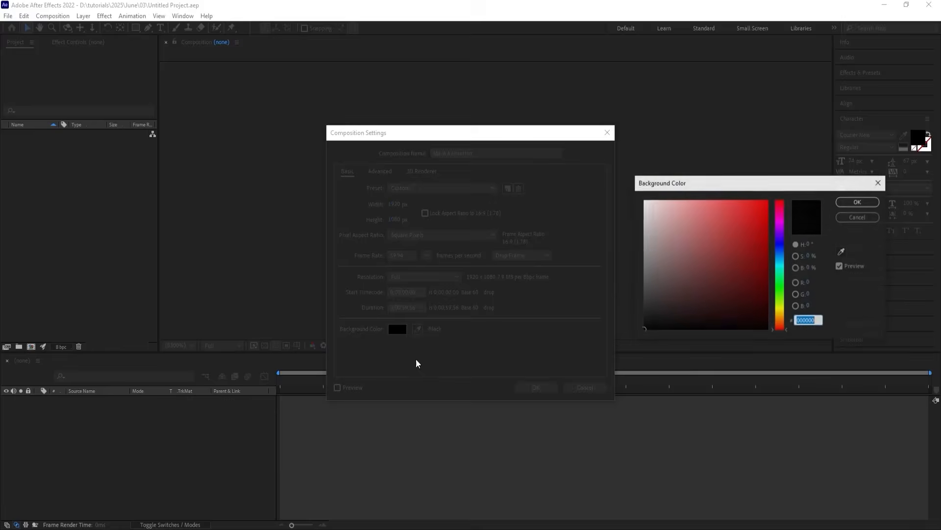
drag(671, 220, 540, 91)
key(Return)
key(Return)
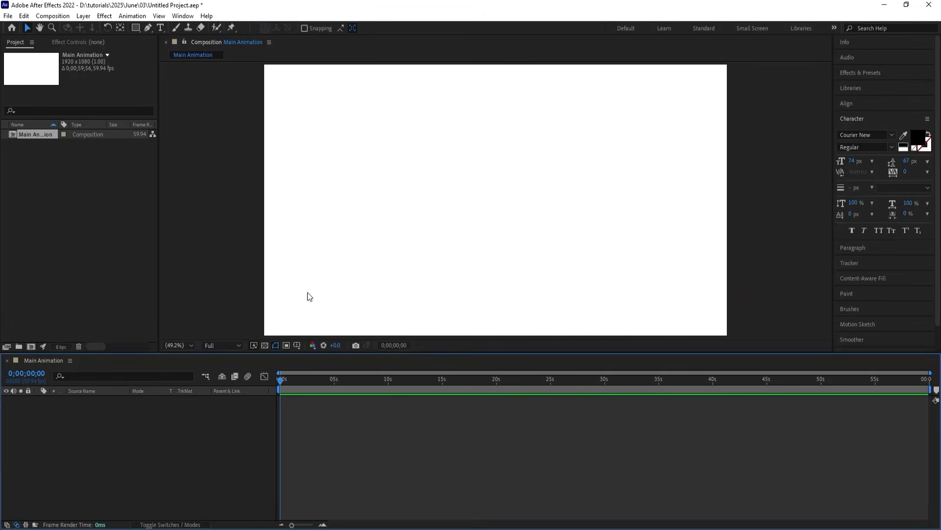
- Show the title/action safe guides over the Main Animation composition
click(297, 346)
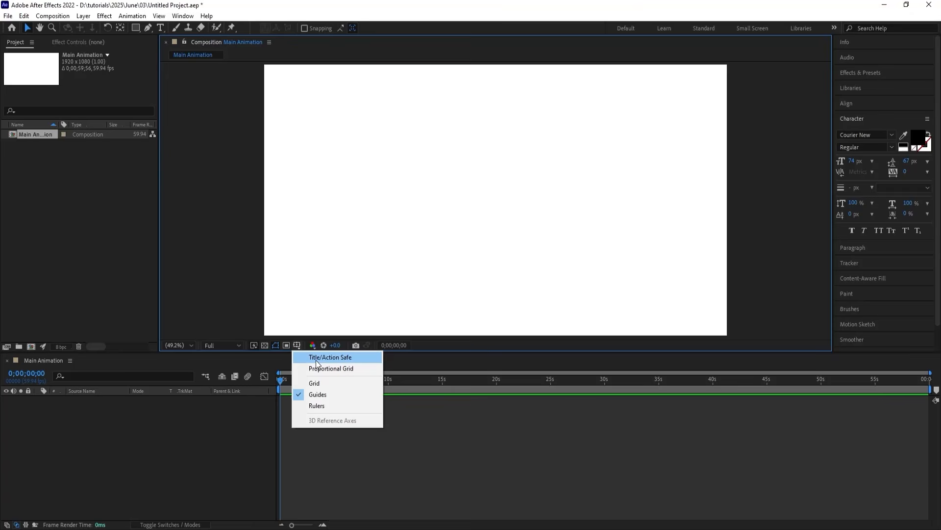
click(317, 357)
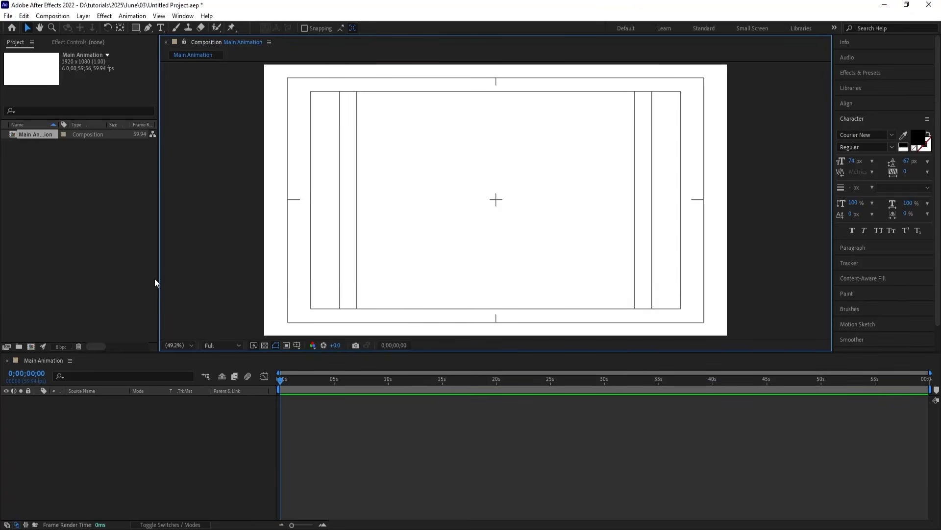
click(179, 437)
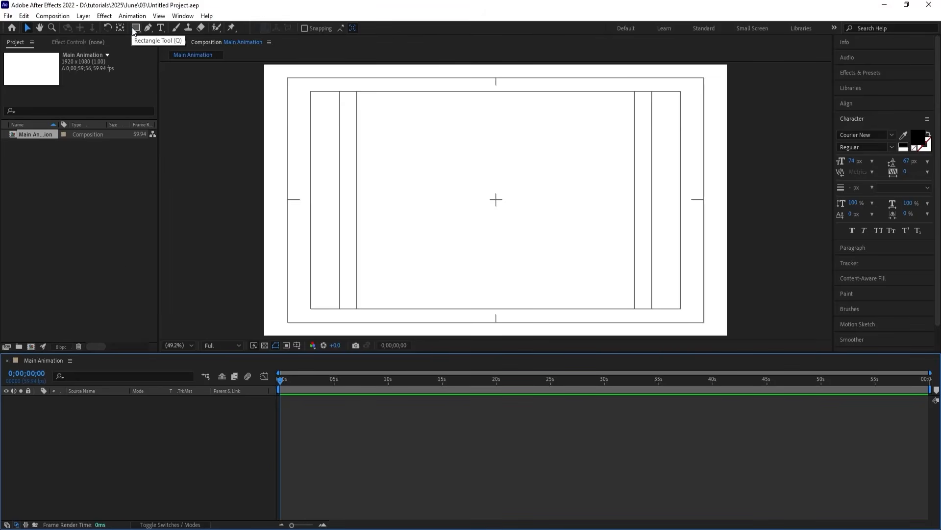
- Draw a circle about 138 px across near the composition's center, with a 000000 fill and no stroke
drag(134, 28, 167, 51)
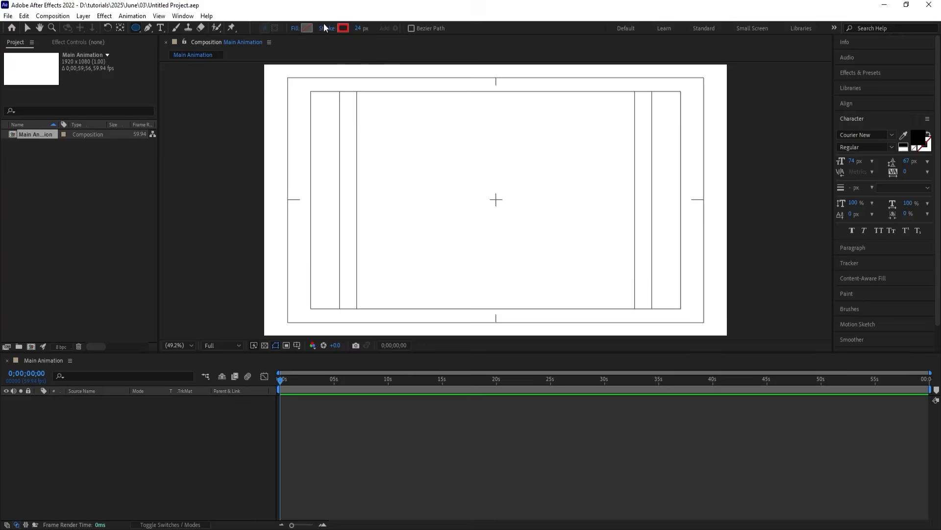
click(307, 28)
text(000000)
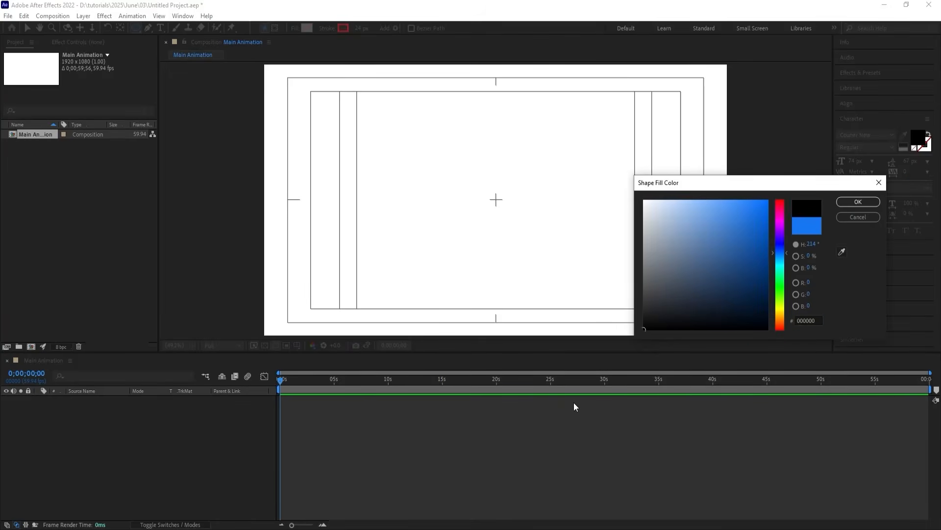
key(Return)
click(327, 28)
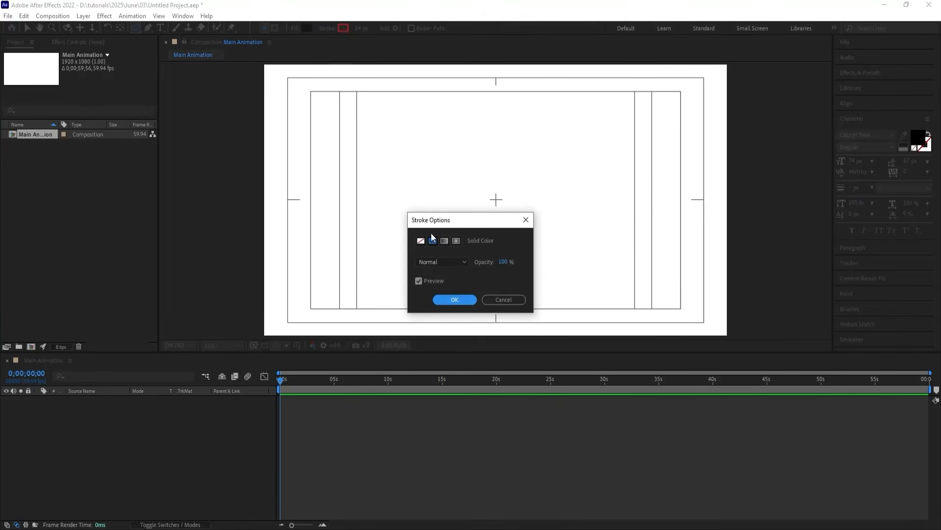
click(420, 242)
click(454, 299)
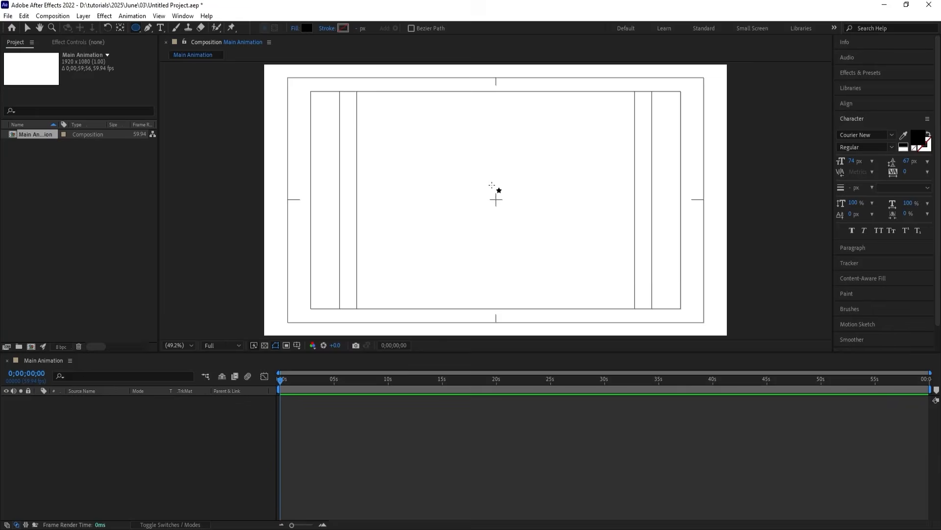
drag(491, 186, 513, 220)
key(ctrl+z)
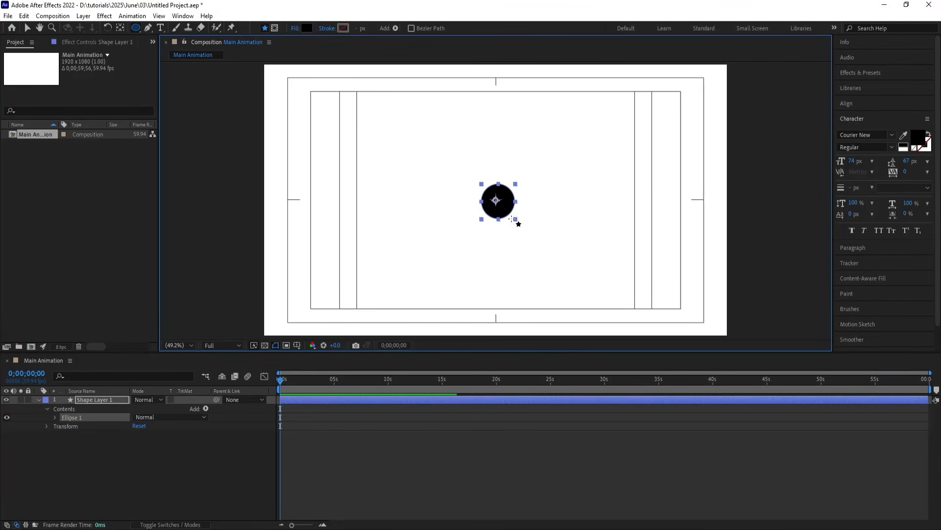
- Center the circle layer's anchor point on the shape and align the layer horizontally and vertically to the composition's center
click(70, 455)
click(86, 402)
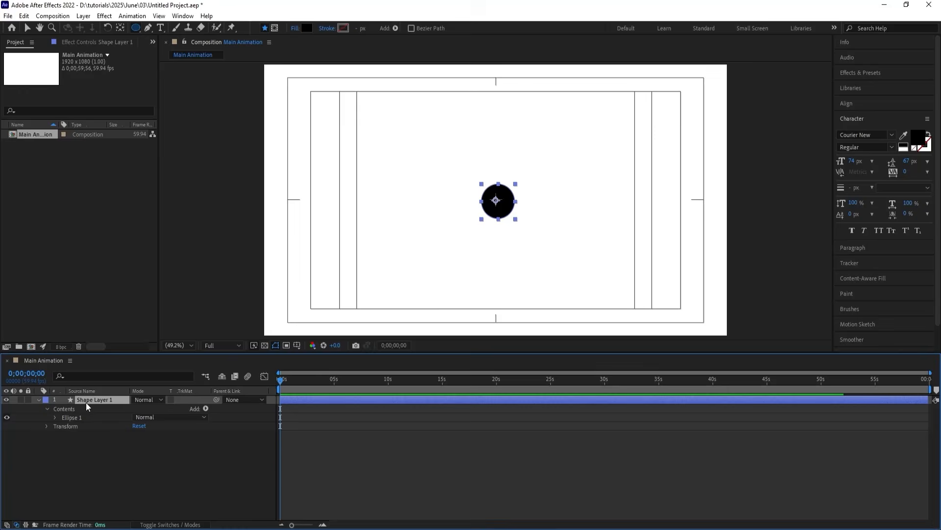
key(ctrl+alt+Home)
click(855, 103)
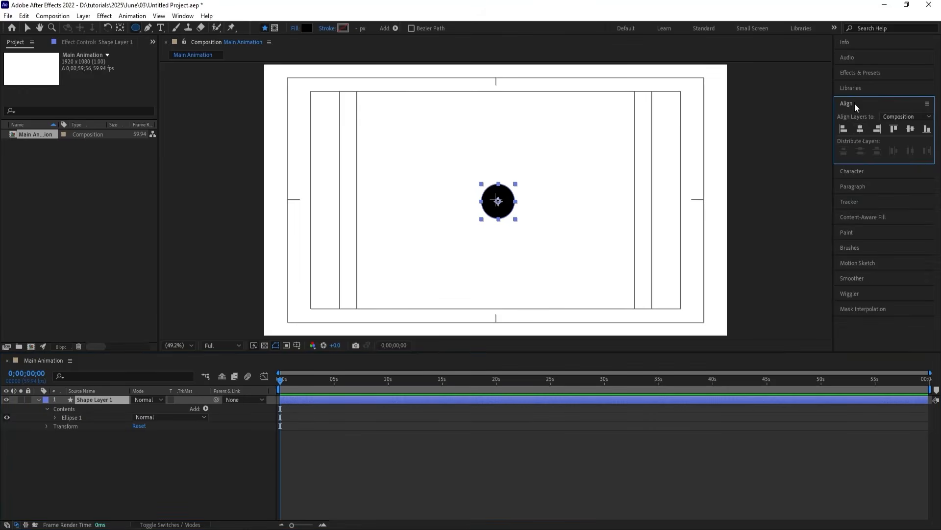
click(860, 130)
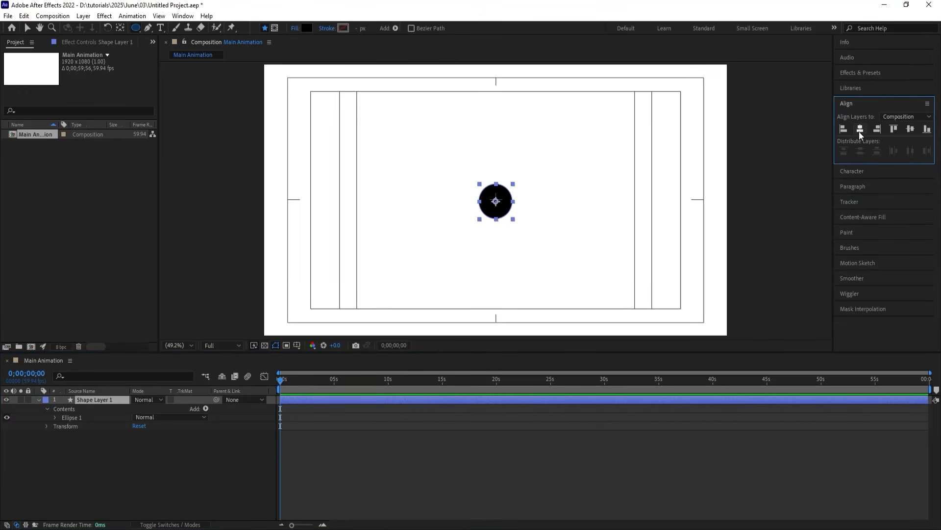
click(907, 134)
click(127, 451)
- Rename the circle's shape layer as Nucleus
click(95, 399)
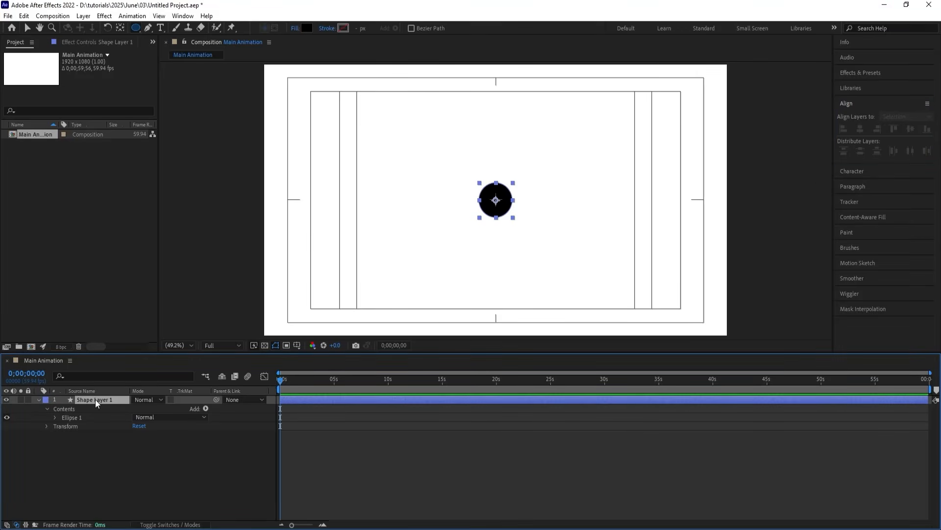
key(Return)
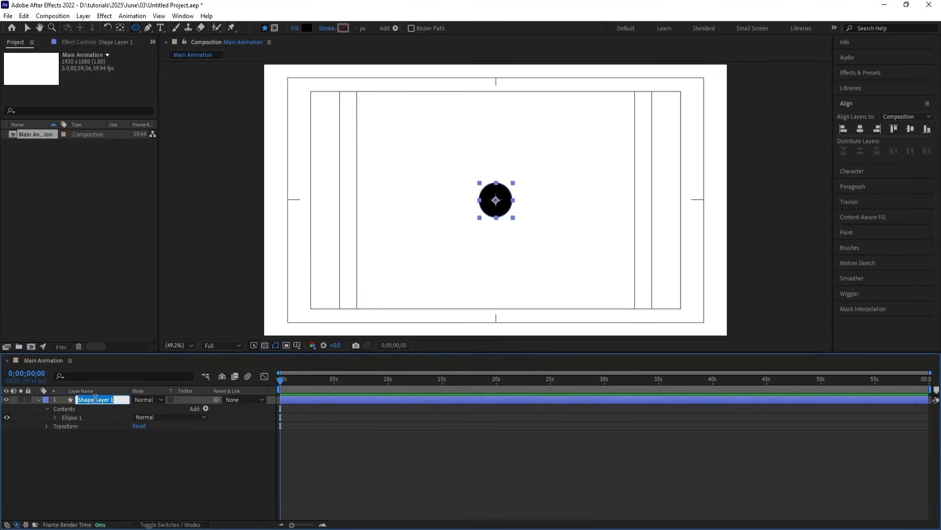
text(Nucleu)
key(Return)
key(Return)
click(96, 399)
key(Return)
- Duplicate the Nucleus layer and rename the copy as Orbit
key(ctrl+d)
key(Return)
text(O)
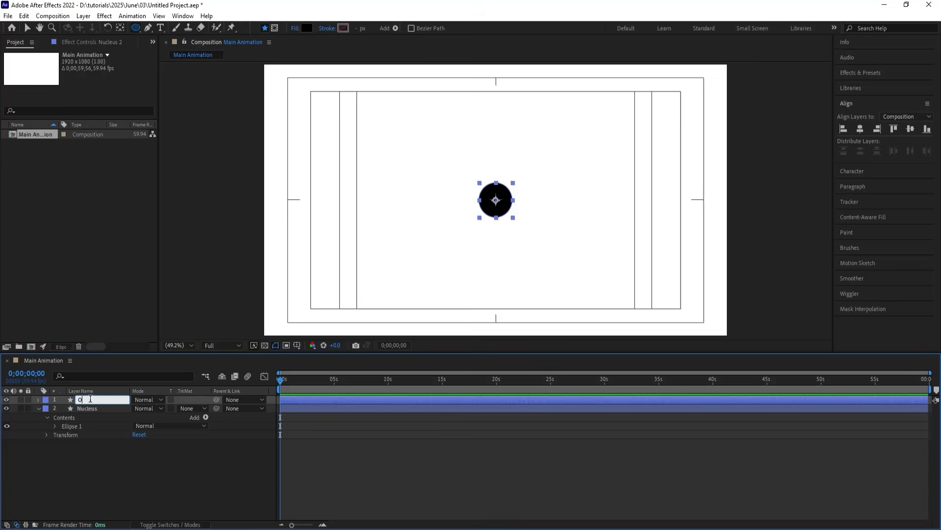
text(rbit)
key(Return)
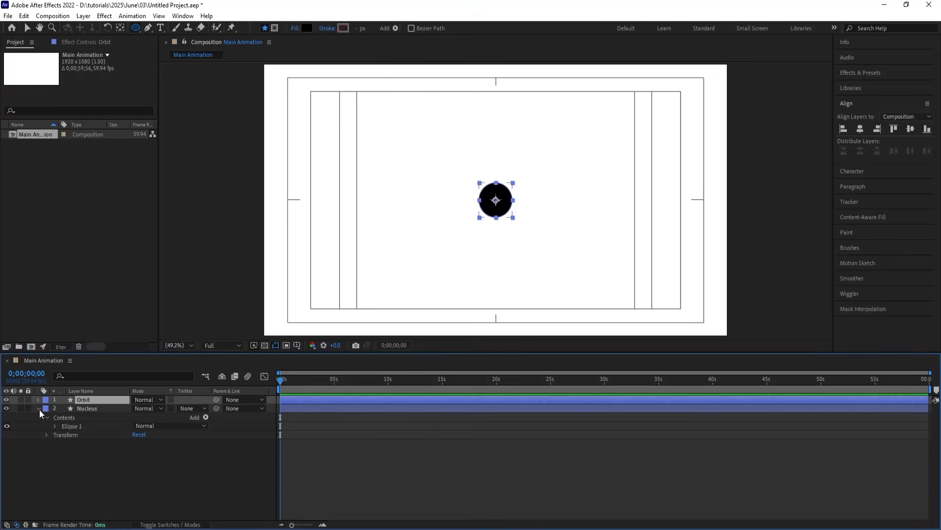
- Expand the Orbit layer's ellipse path properties and set its fill to none
click(38, 408)
click(38, 399)
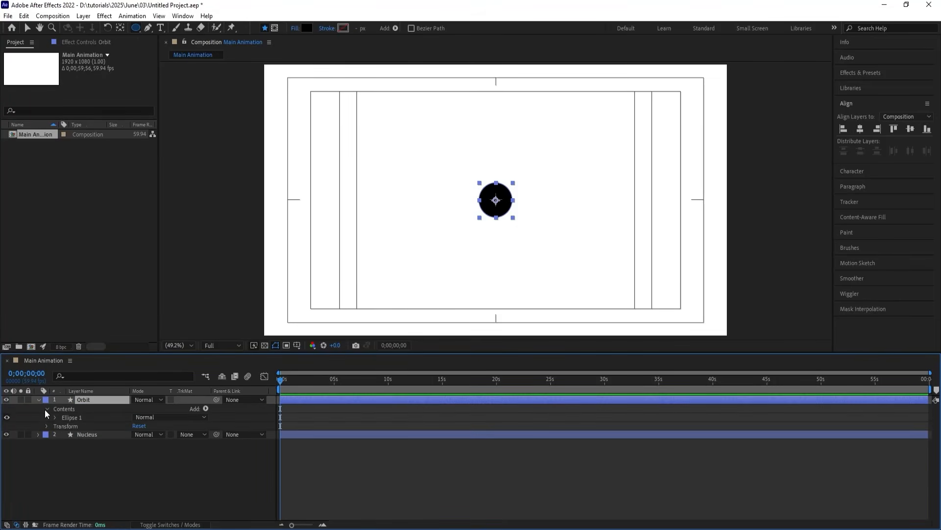
click(55, 418)
click(63, 426)
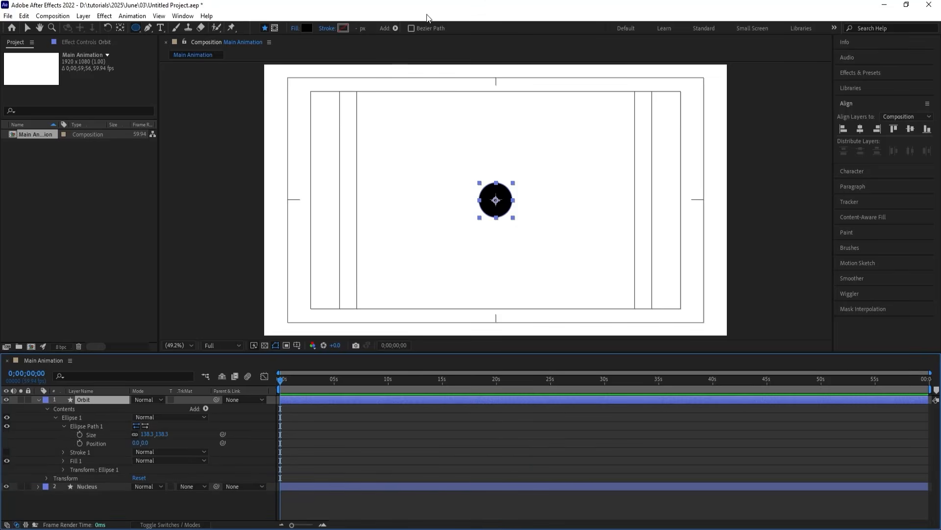
click(296, 28)
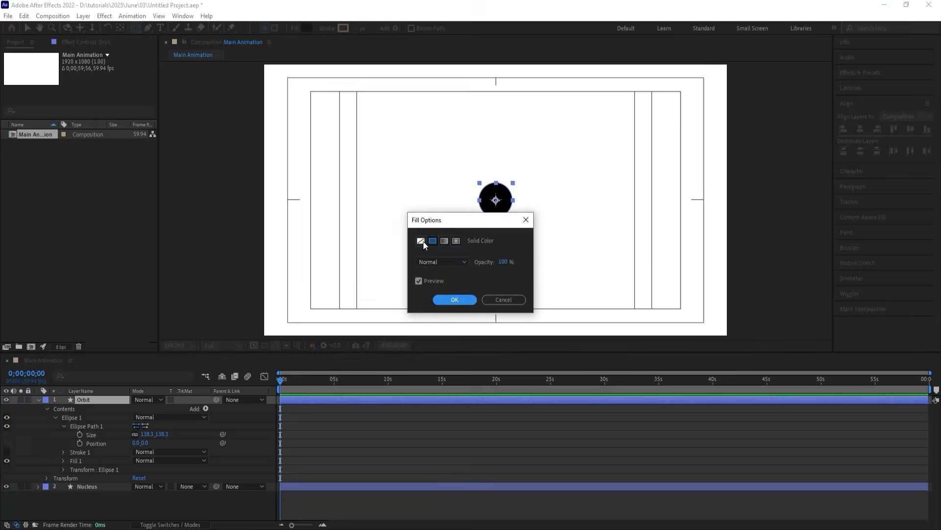
click(421, 240)
click(444, 300)
- Give the Orbit ellipse a black 10 px stroke and enlarge its size to about 194 px around the nucleus
click(343, 28)
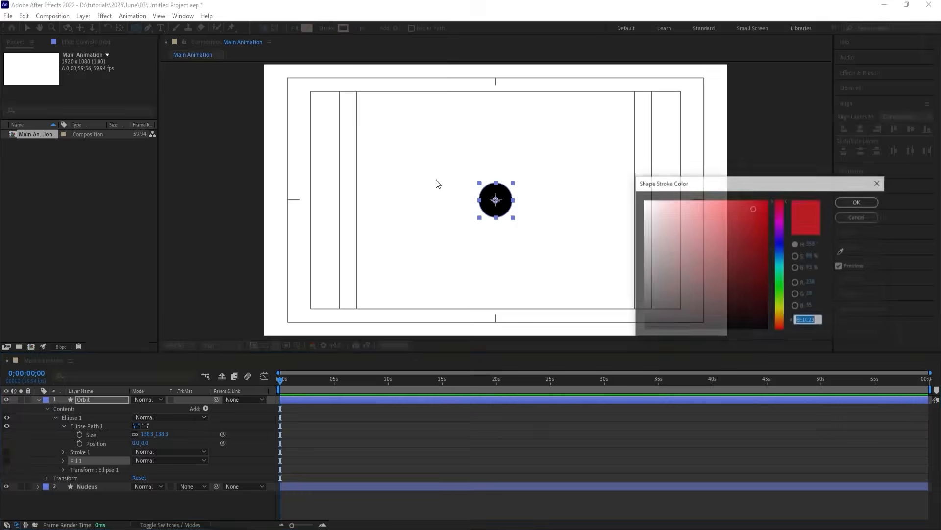
click(698, 300)
key(Return)
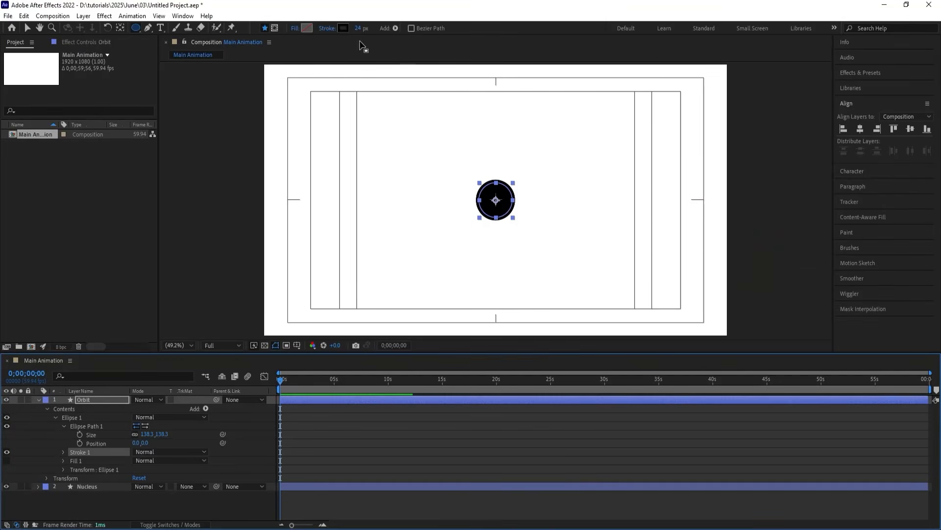
click(360, 28)
text(10)
key(Return)
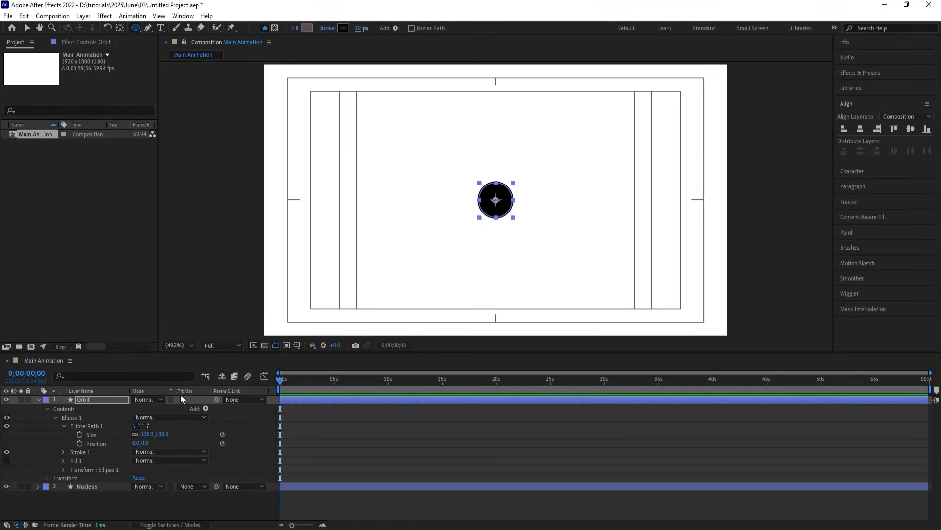
drag(150, 434, 175, 433)
click(102, 398)
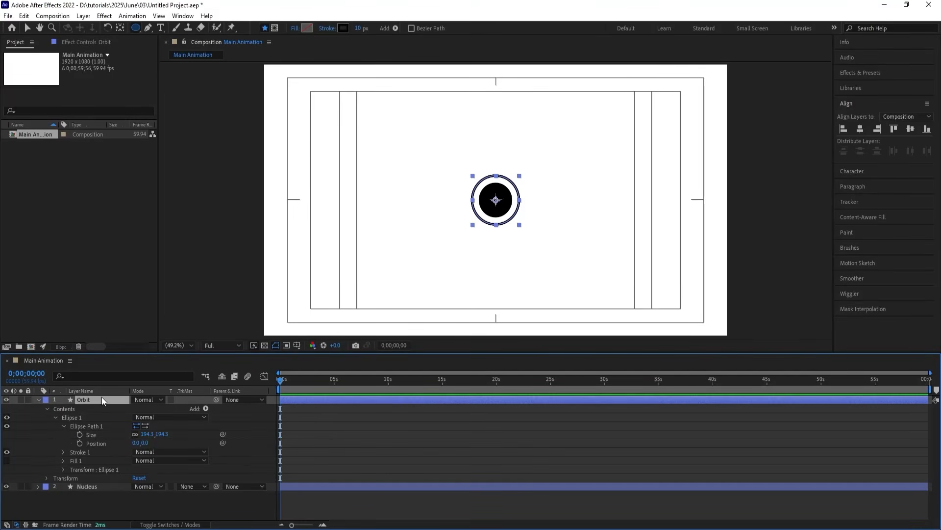
key(ctrl+d)
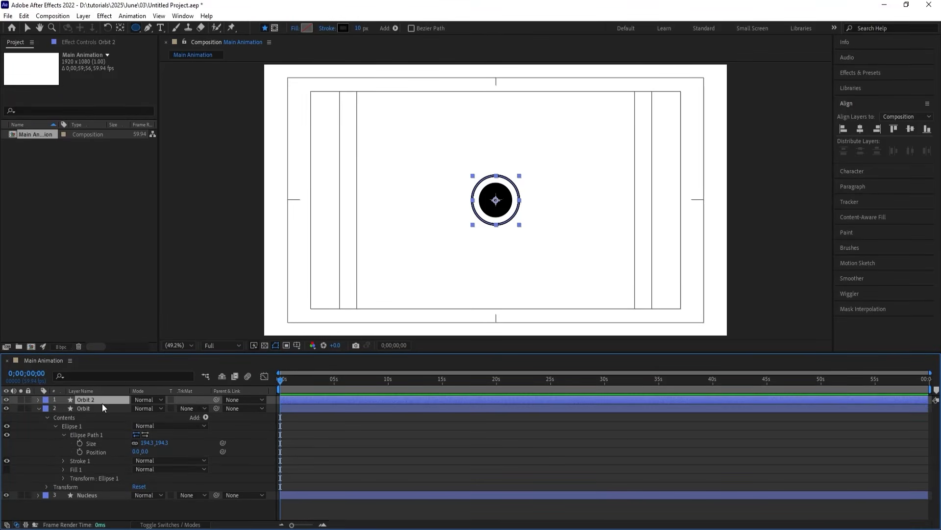
key(Delete)
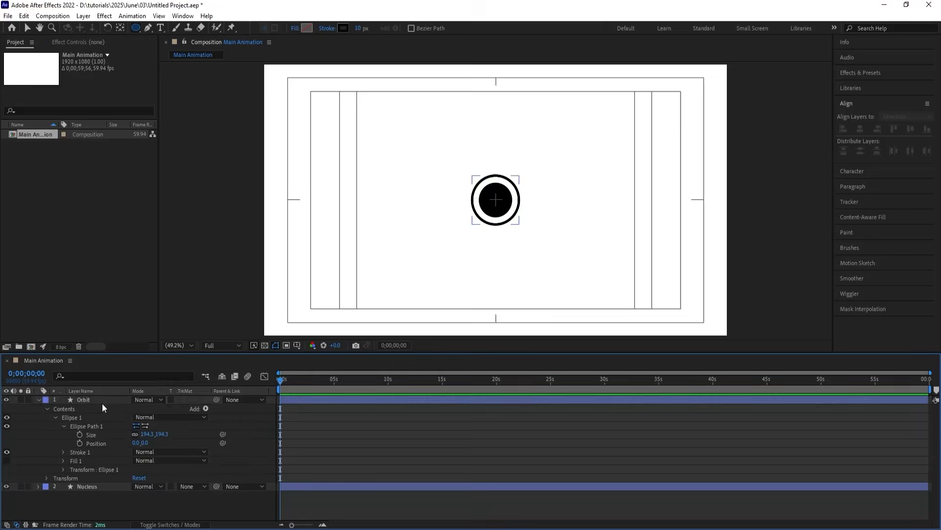
- Add a keyframe for the Orbit ellipse's size at 0;00;00;00 and set the size to 200
click(98, 399)
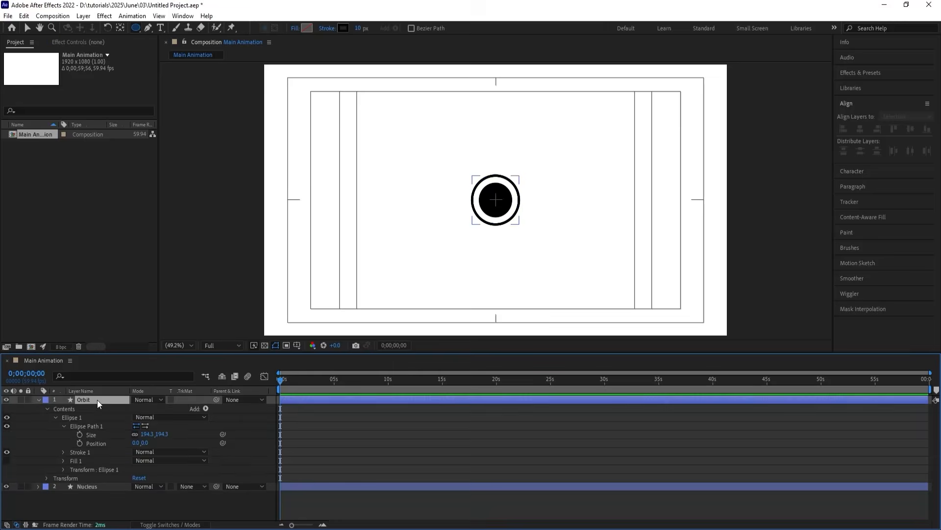
click(77, 435)
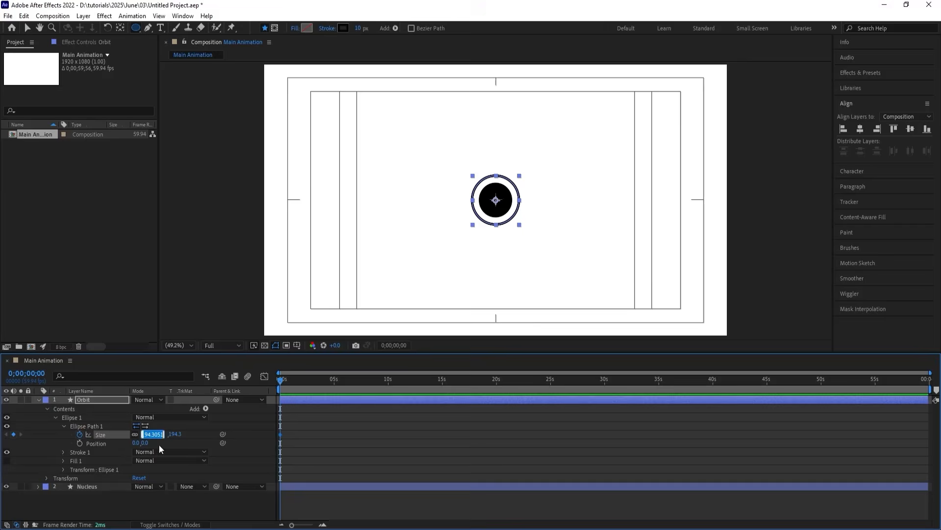
text(200)
key(Return)
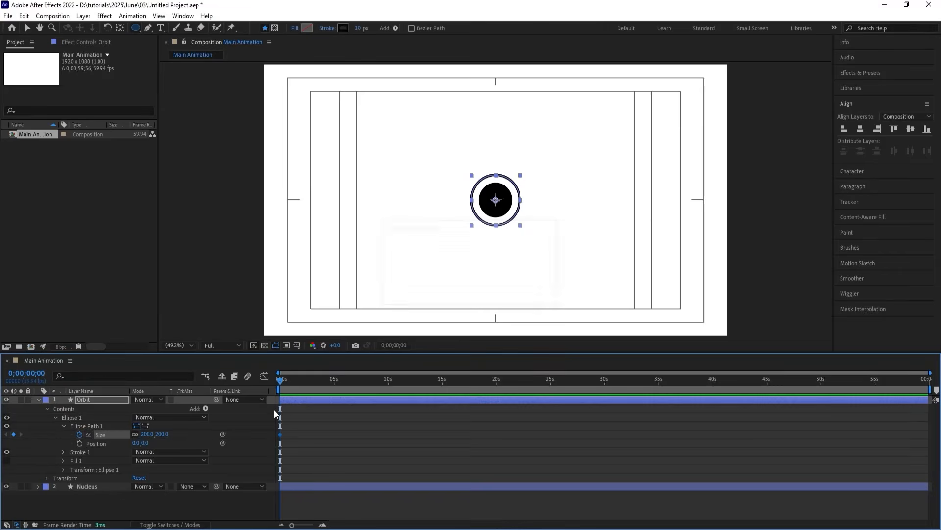
- Duplicate the Orbit layer with its size keyframe
click(292, 415)
click(287, 400)
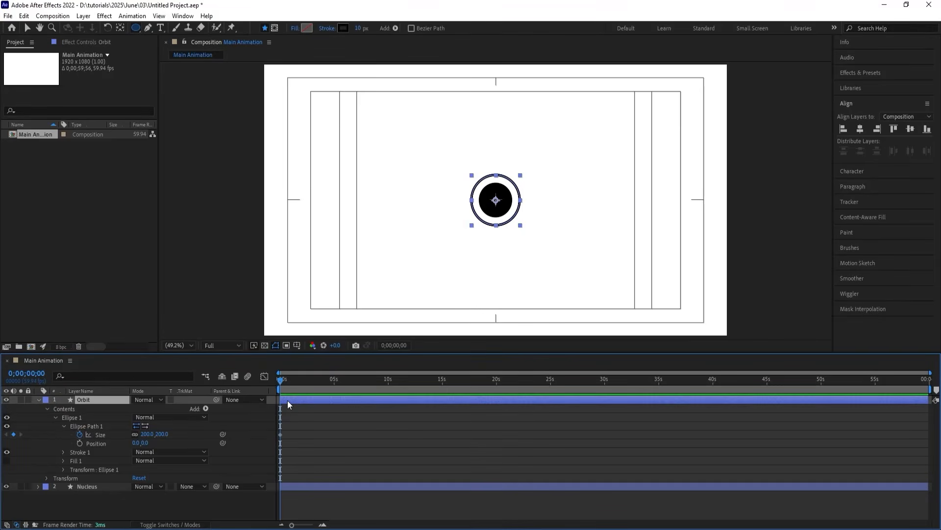
key(ctrl+d)
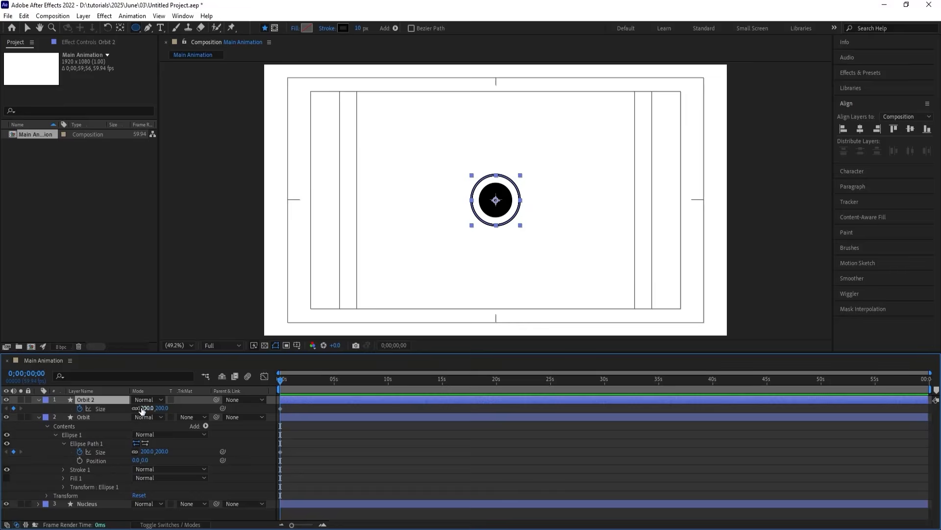
click(143, 409)
text(300)
key(Return)
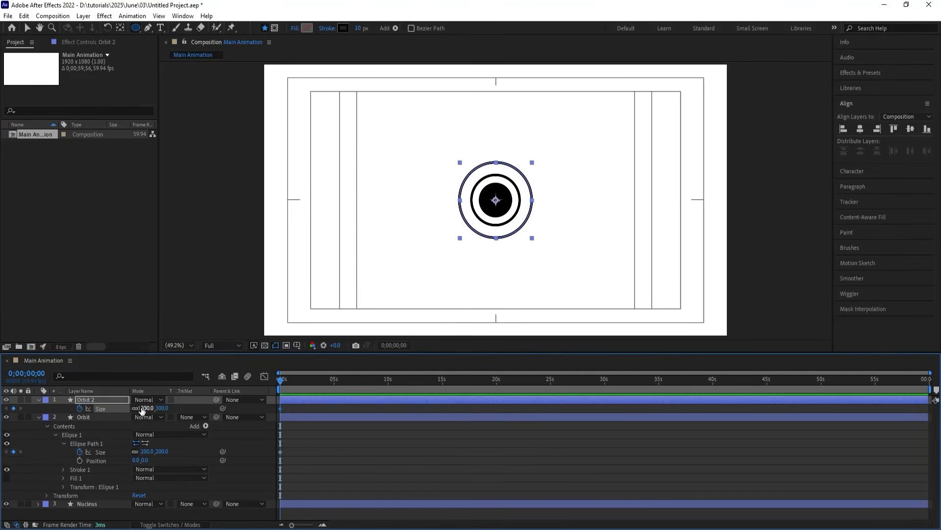
- Set the Orbit 2 ellipse's size to 250 and its stroke width to 8 px
click(148, 409)
text(250)
key(Return)
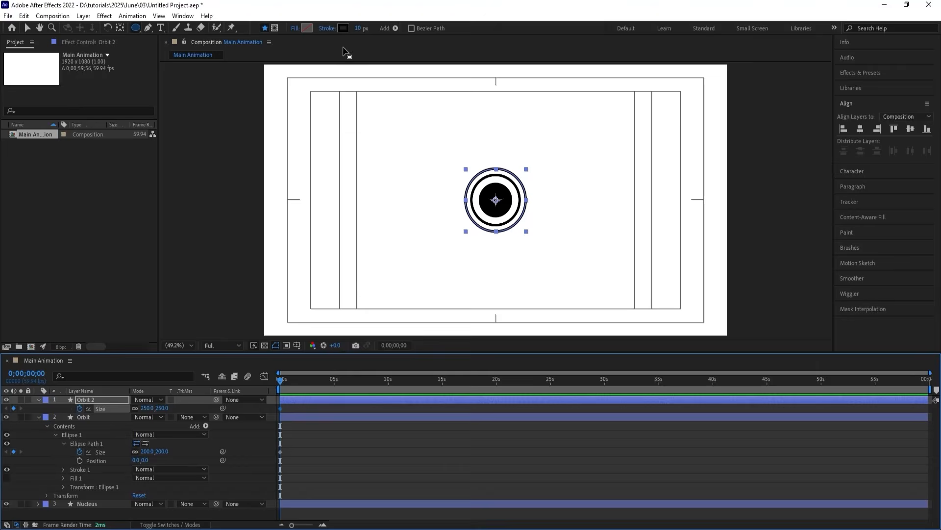
click(363, 30)
text(8)
key(Return)
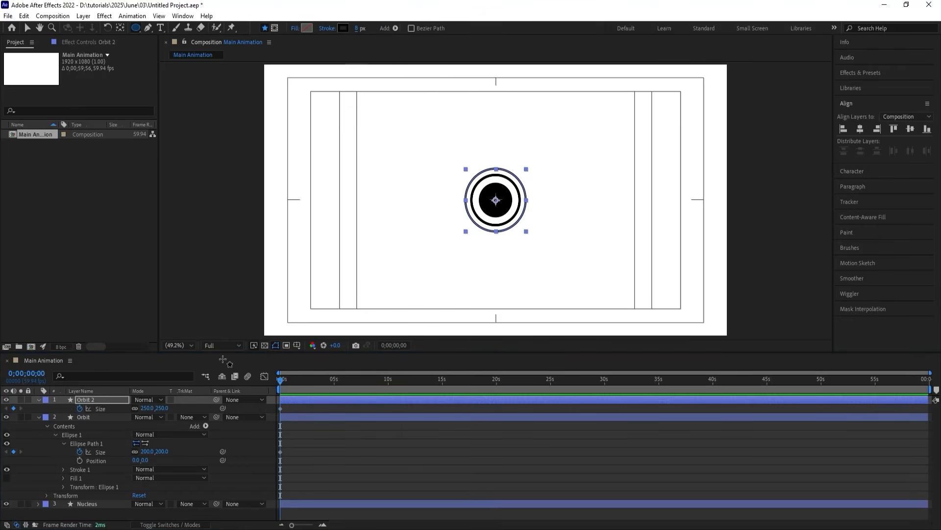
- Duplicate the Orbit 2 layer and give the copy a size of 300 and a 6 px stroke
click(94, 401)
key(ctrl+d)
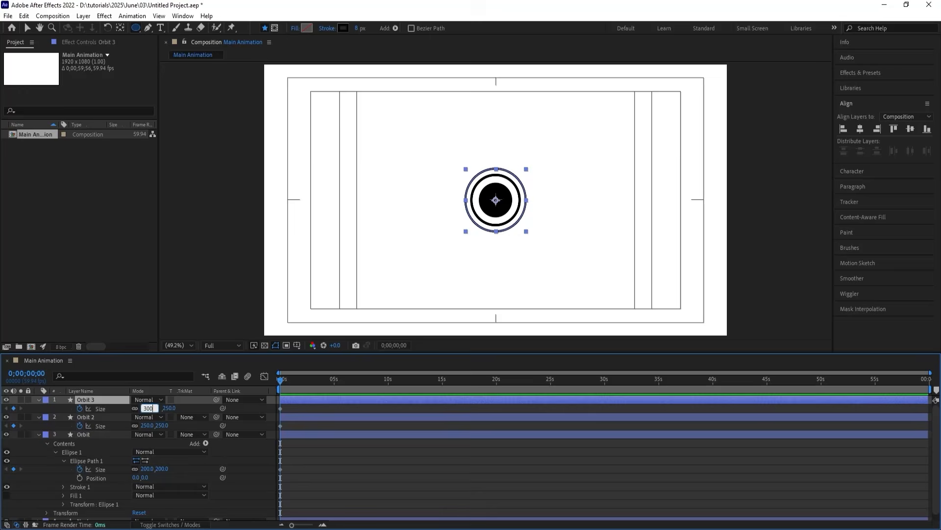
text(300)
key(Return)
click(356, 28)
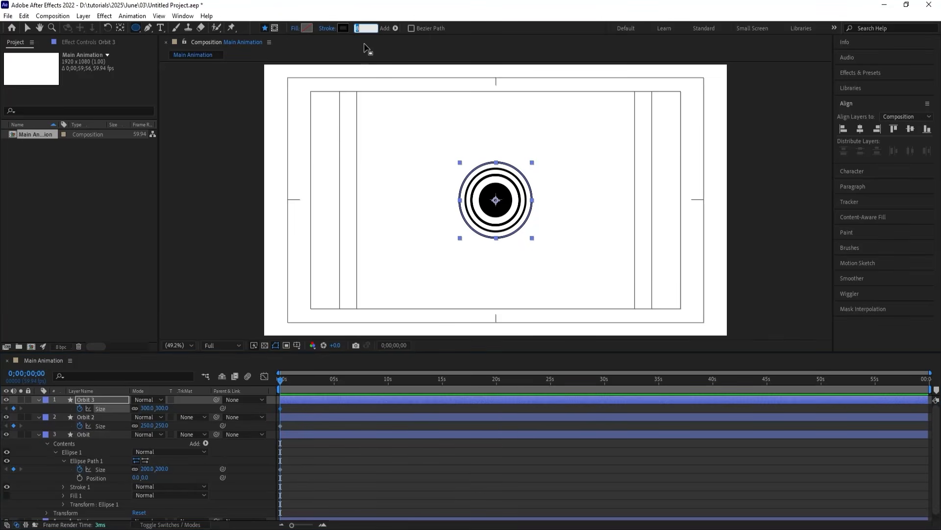
key(Return)
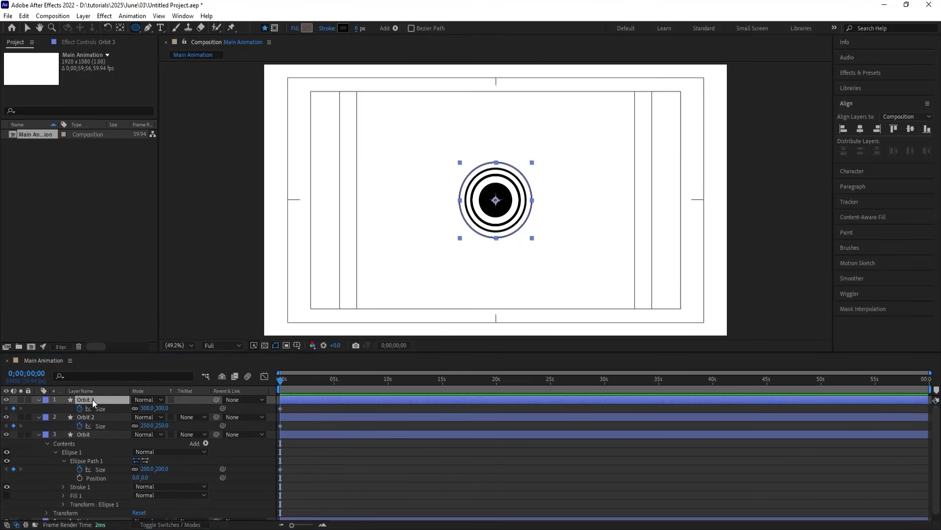
- Duplicate the Orbit 3 layer and give the copy a size of 350 and a 4 px stroke
click(92, 399)
key(ctrl+d)
click(147, 408)
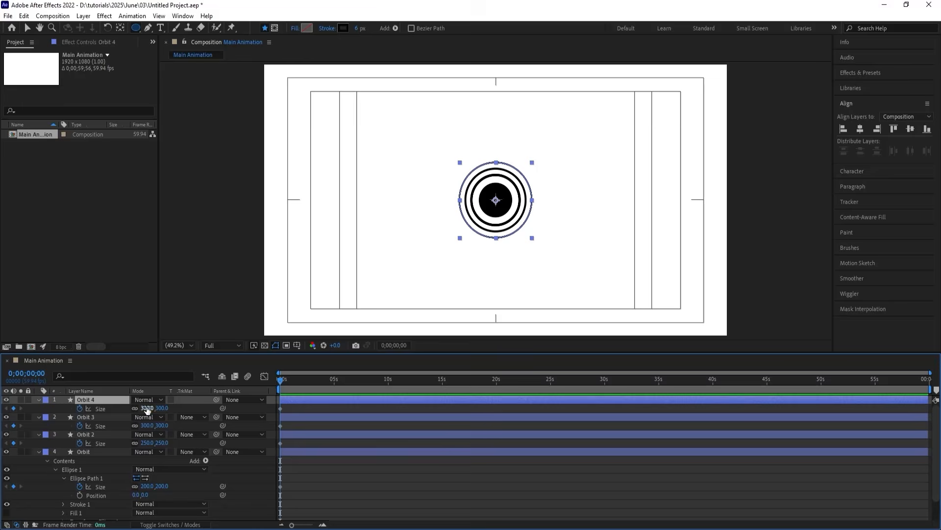
text(250.0)
key(Return)
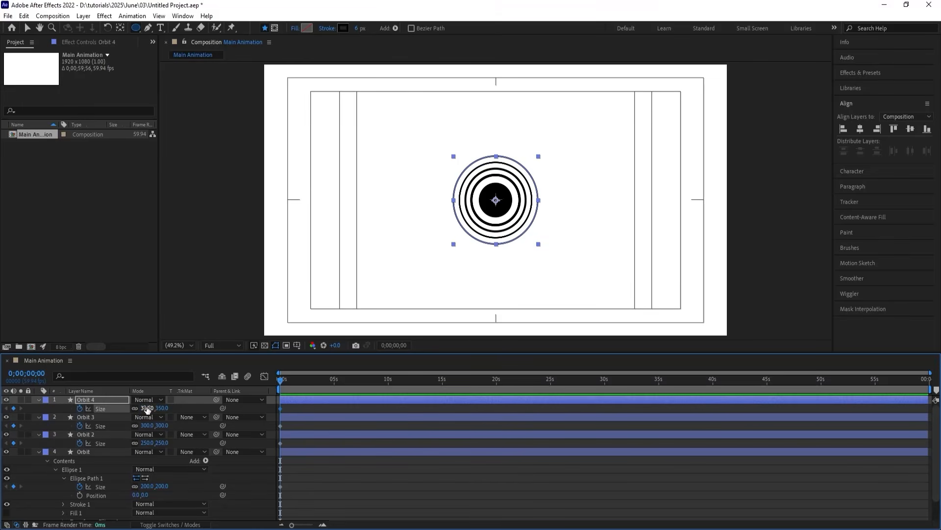
click(359, 29)
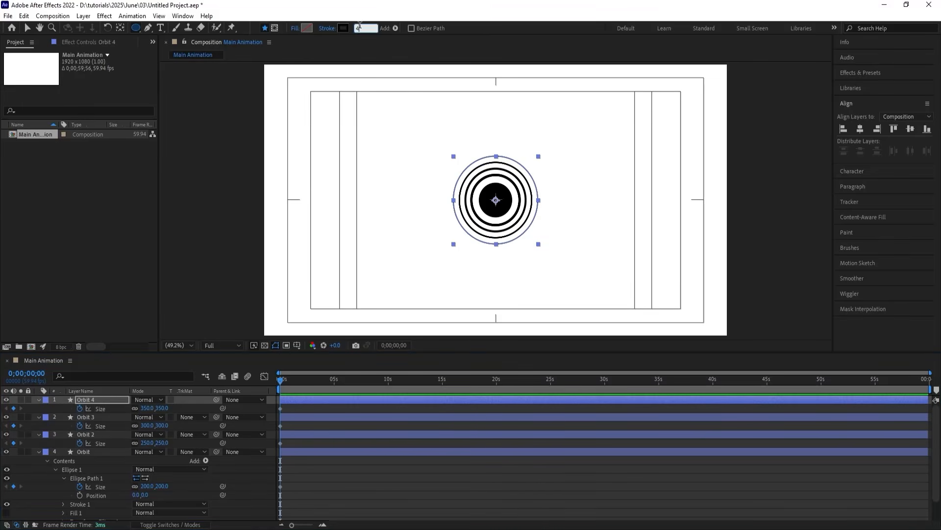
text(4)
key(Return)
- Duplicate the Orbit 4 layer and give the copy a size of 400 and a 2 px stroke
click(106, 398)
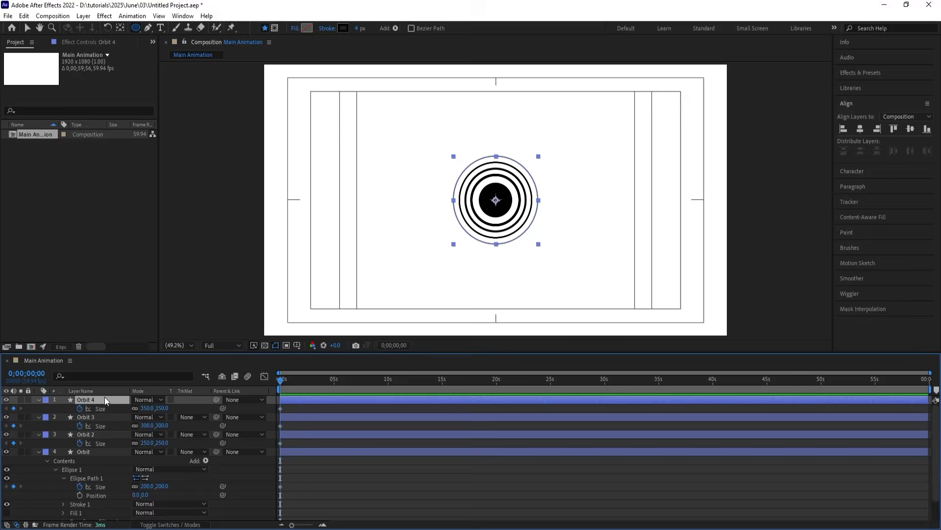
key(ctrl+d)
click(146, 408)
text(4)
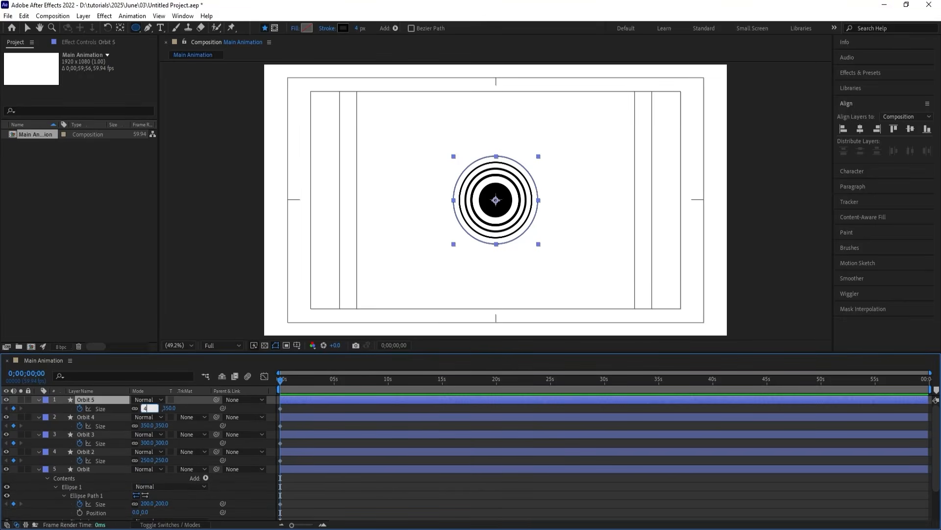
text(00)
key(Return)
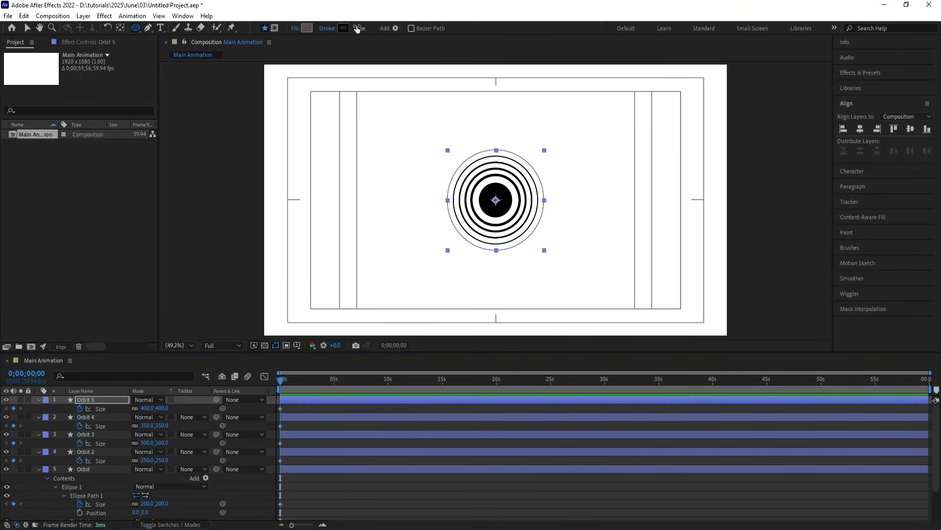
click(307, 401)
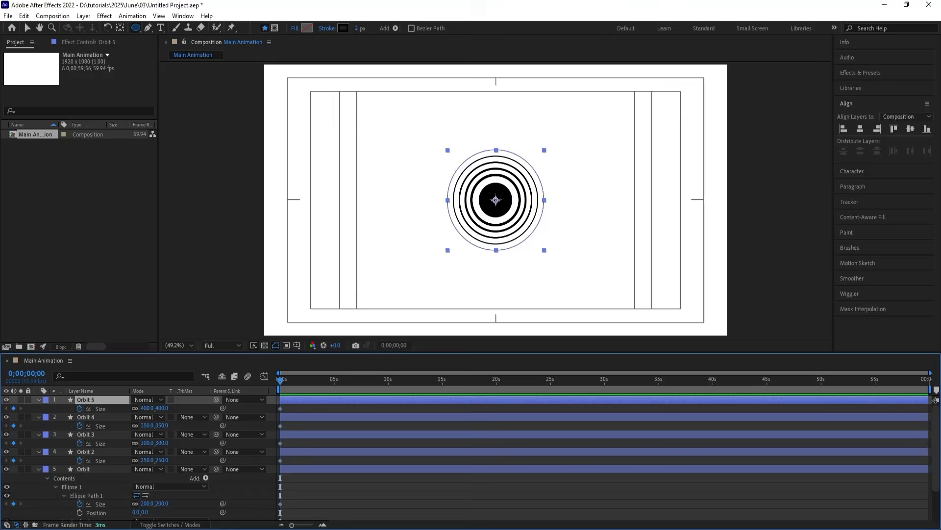
- Collapse the expanded layers, then show only the keyframed properties of all layers
click(315, 441)
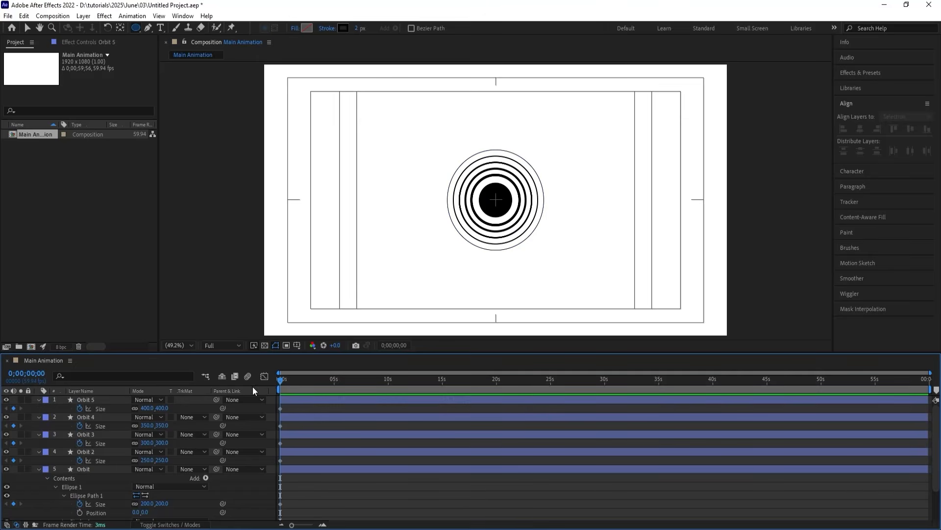
key(u)
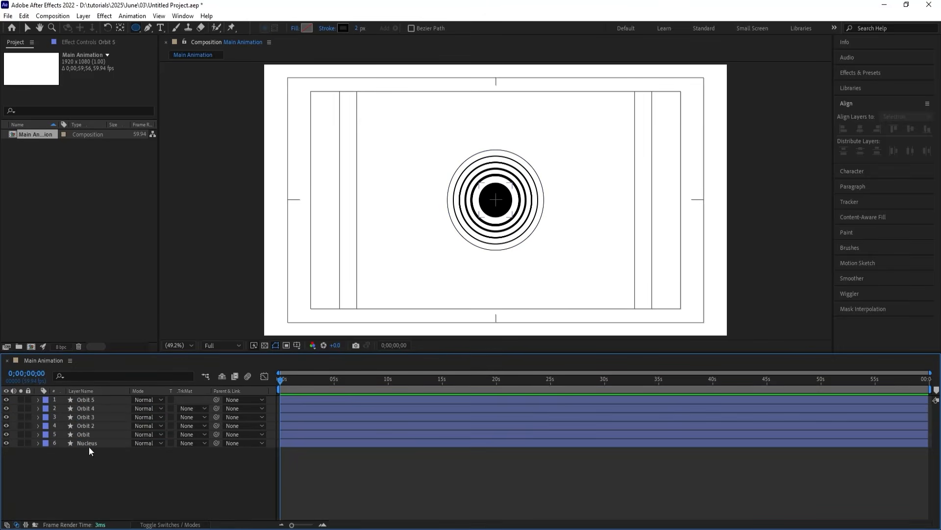
drag(90, 446, 80, 394)
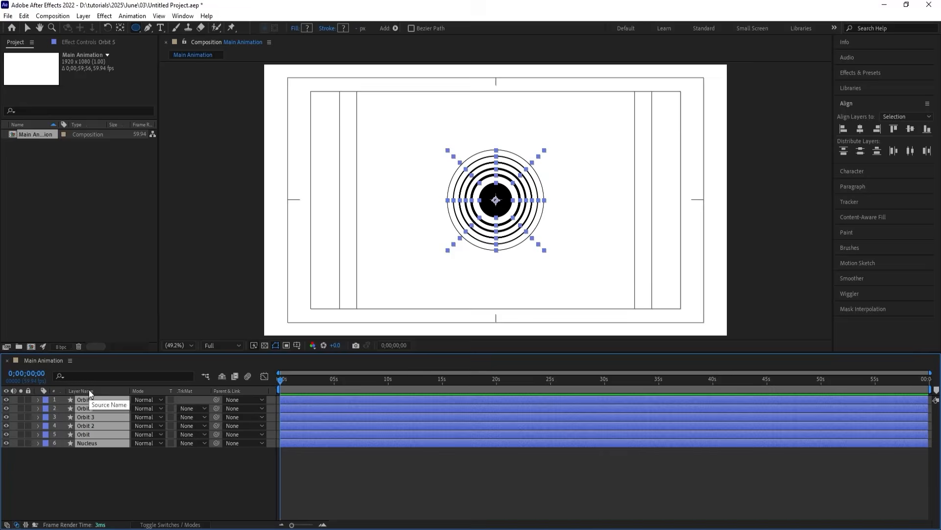
key(u)
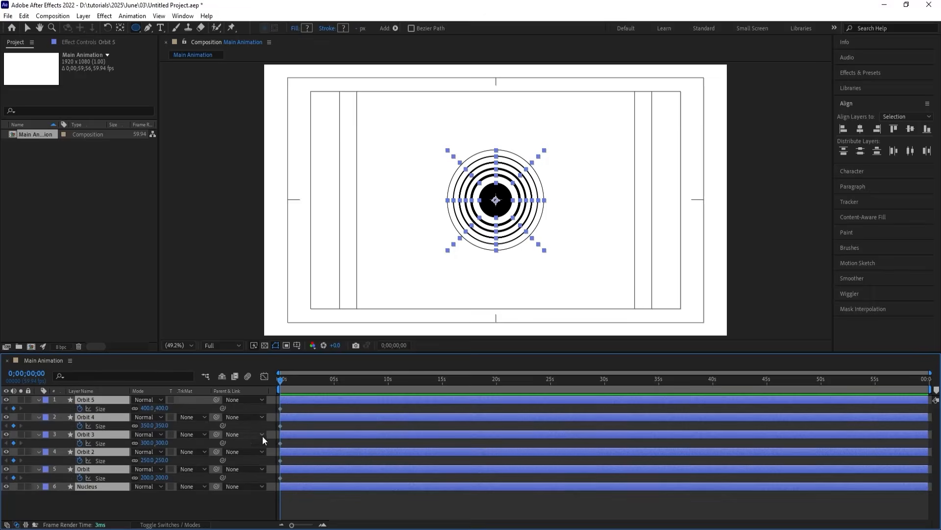
click(286, 443)
- Filter the Nucleus layer's properties by "siz", keyframe its ellipse size at 0;00;00;00, and return to the keyframed-properties view
click(81, 489)
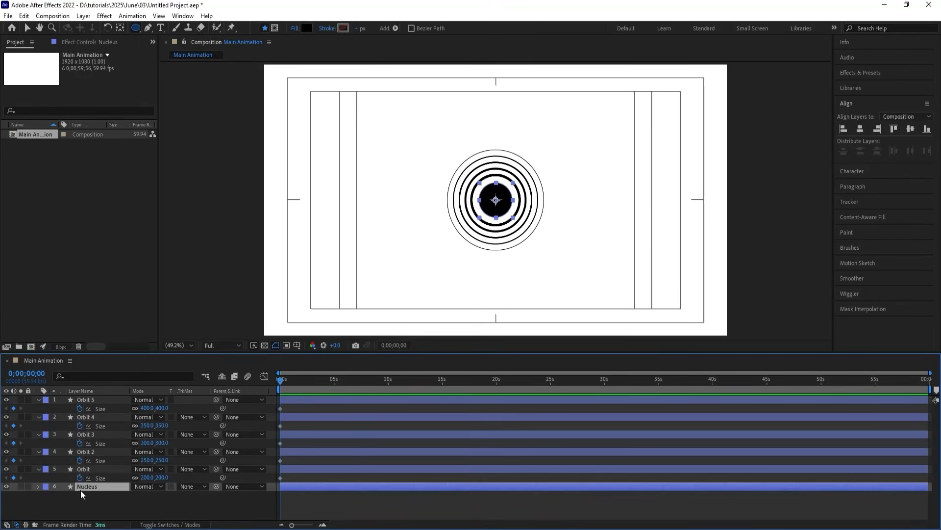
click(88, 376)
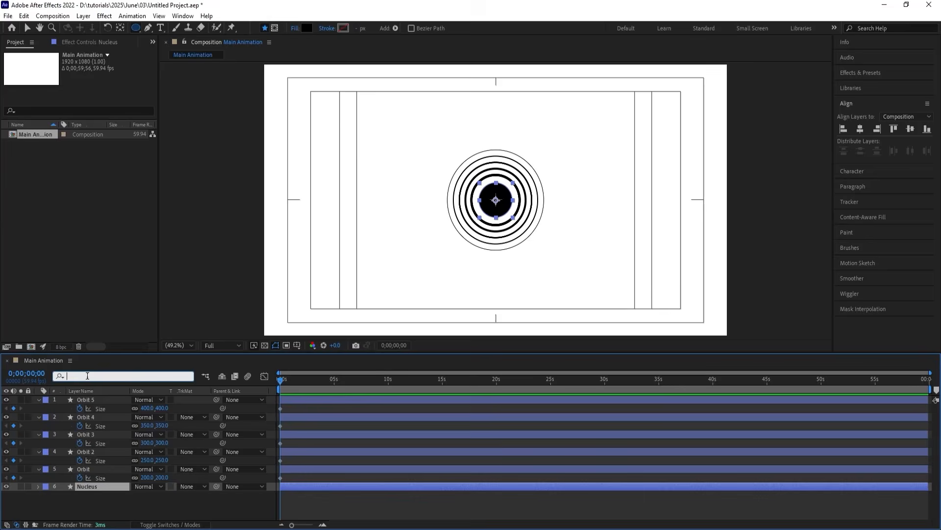
text(siz)
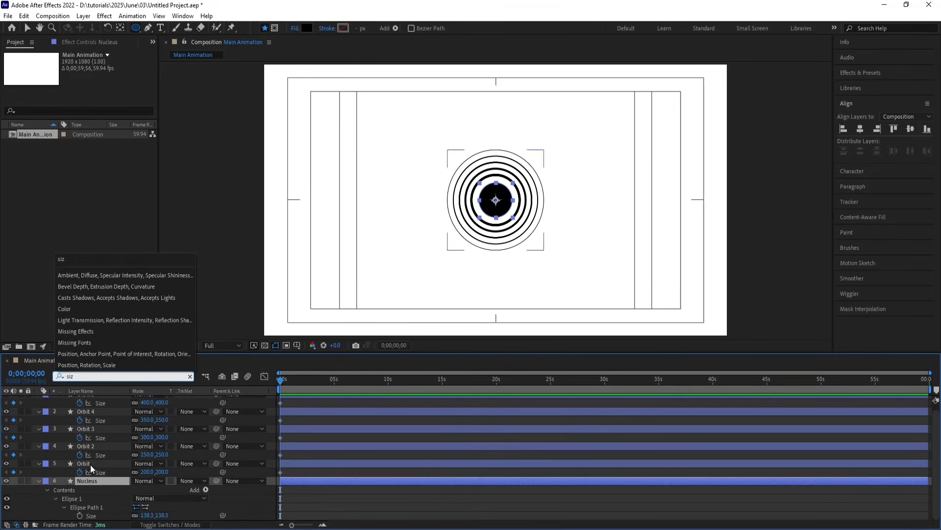
click(87, 507)
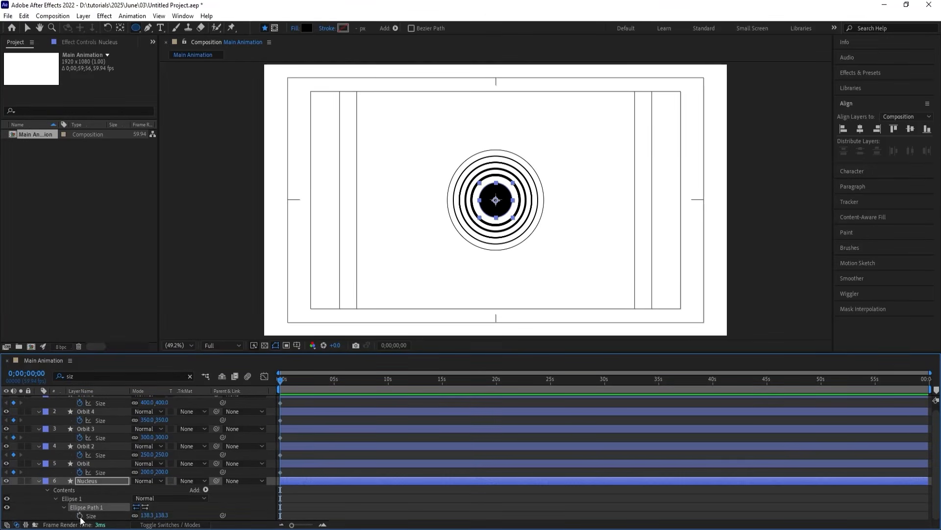
click(80, 516)
click(342, 510)
key(u)
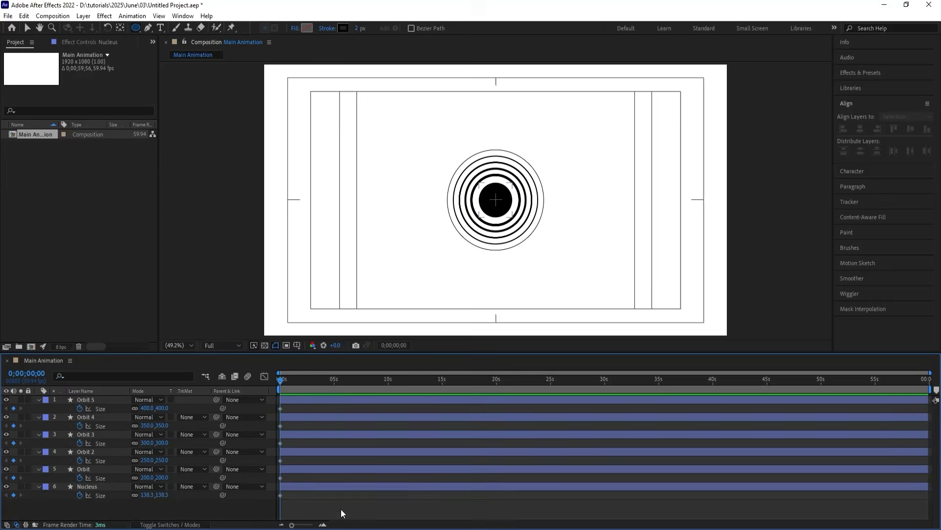
- Add a size keyframe at 0;00;01;29 to the Nucleus and all five Orbit layers
key(equal)
key(equal)
key(equal)
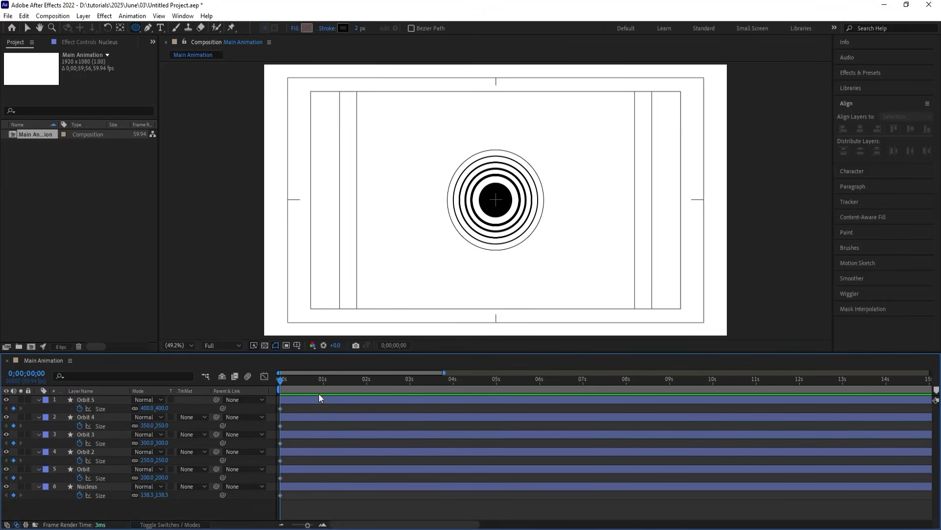
click(409, 378)
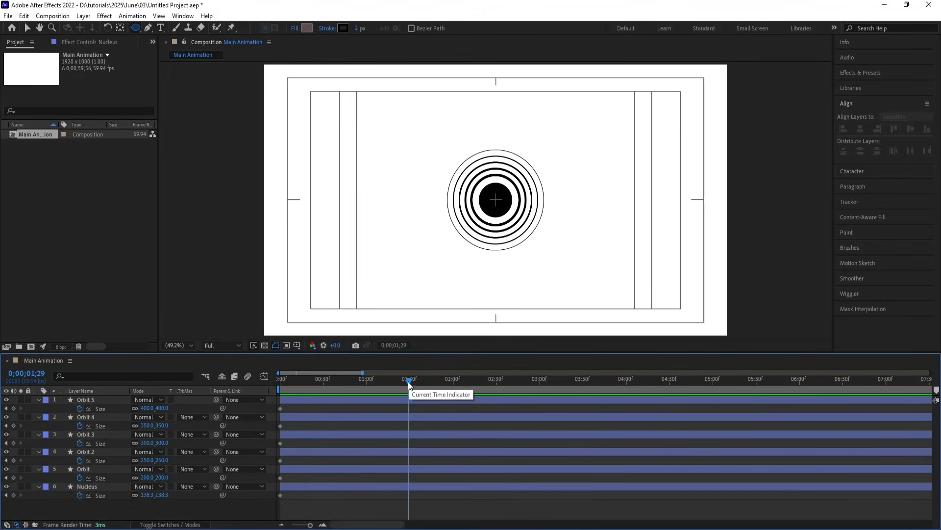
key(ctrl+a)
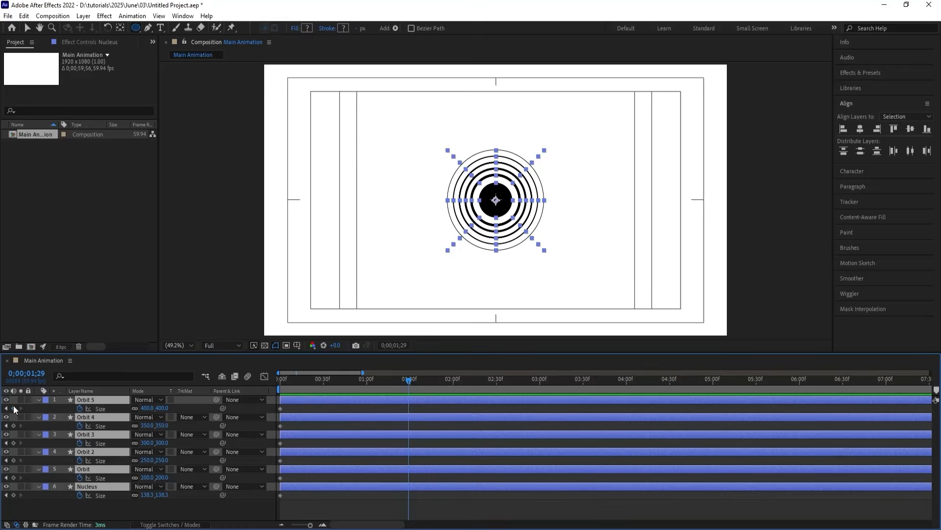
click(13, 408)
drag(14, 425, 12, 519)
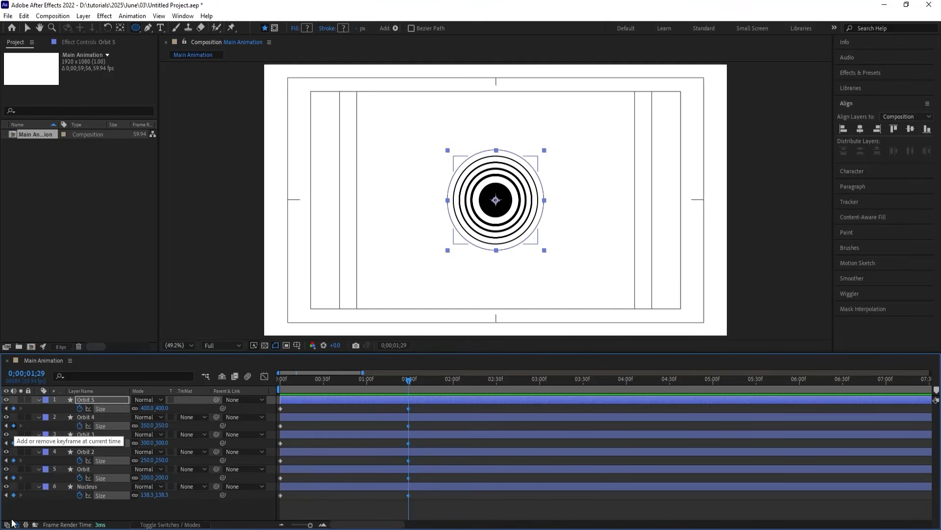
- Set the size to 0 at 0;00;00;00 for all five Orbit layers and the Nucleus
drag(295, 381, 184, 383)
key(ctrl+a)
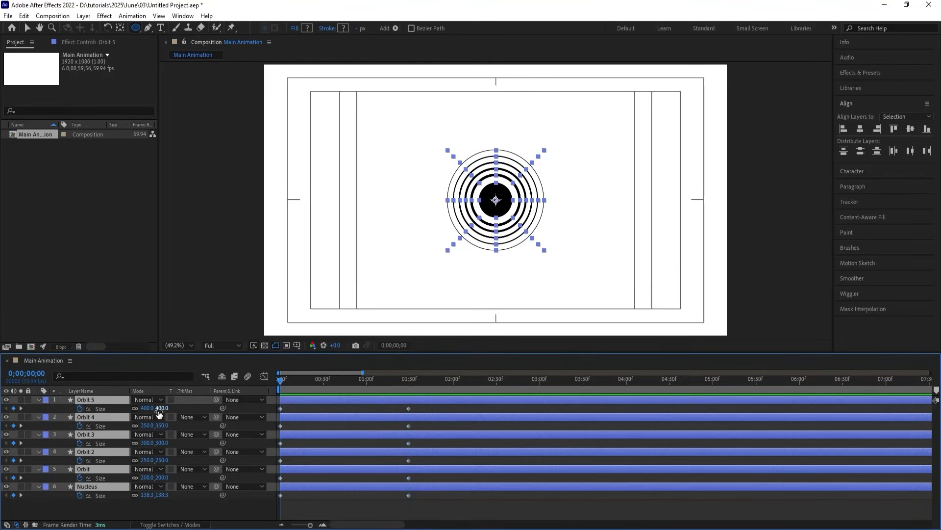
click(147, 408)
text(0)
key(Return)
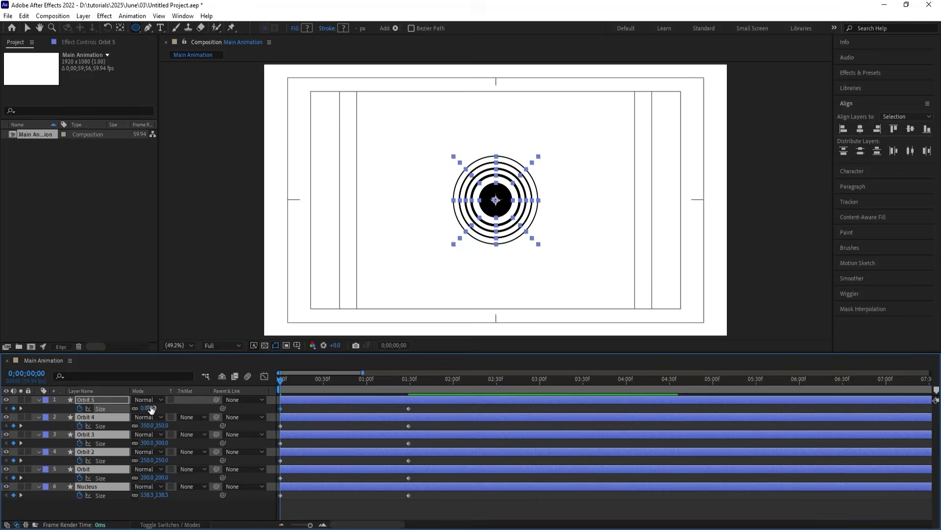
click(142, 425)
text(0)
key(Tab)
text(0)
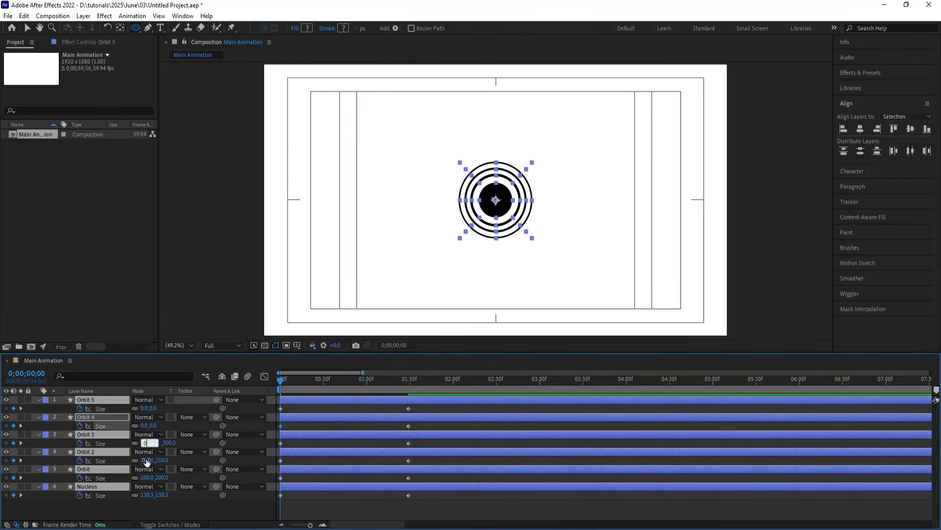
key(Tab)
text(0)
key(Tab)
text(0)
key(Tab)
text(0)
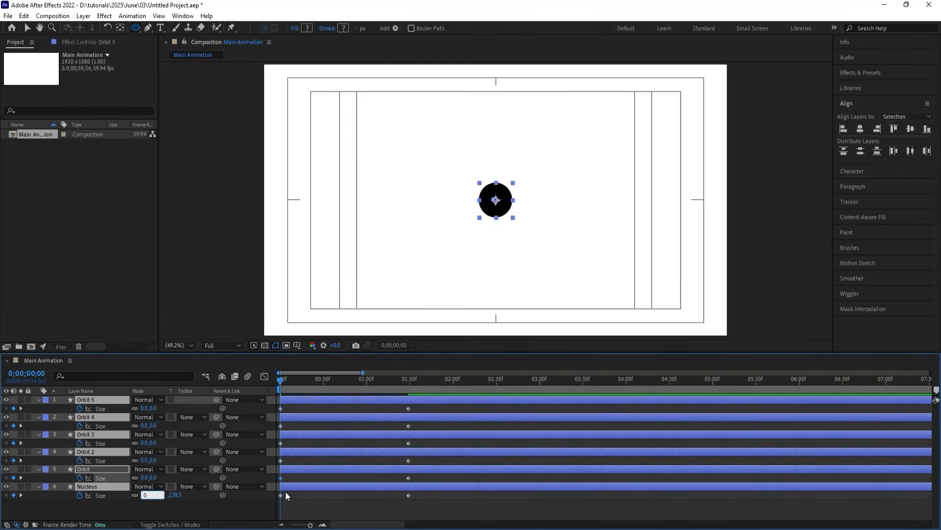
click(307, 496)
- Apply Easy Ease to all size keyframes and reshape their speed curves for a fast start and a long slowdown
key(space)
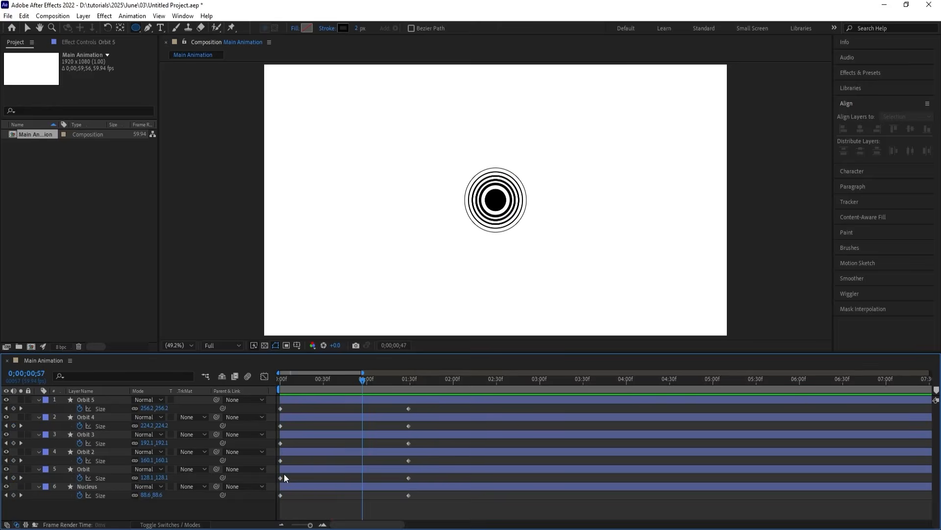
key(apostrophe)
drag(422, 499, 214, 358)
key(F9)
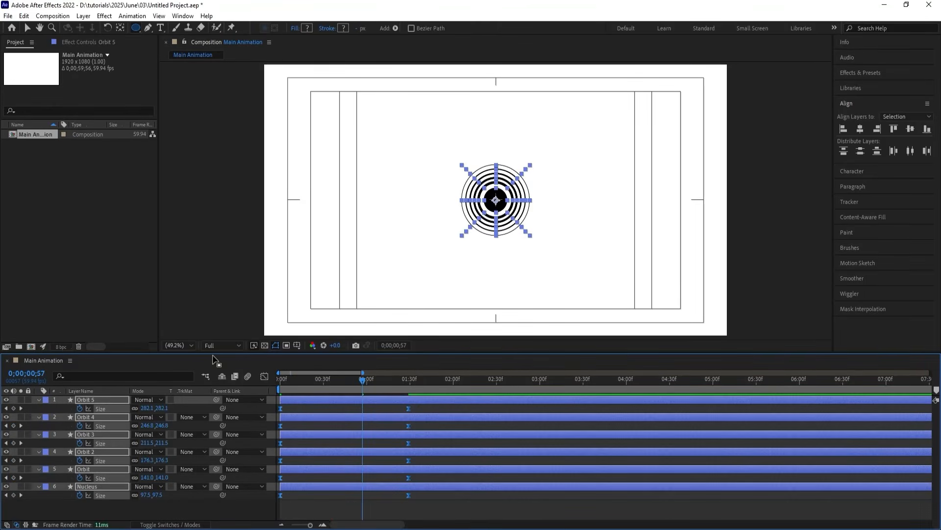
click(265, 376)
drag(451, 466, 284, 493)
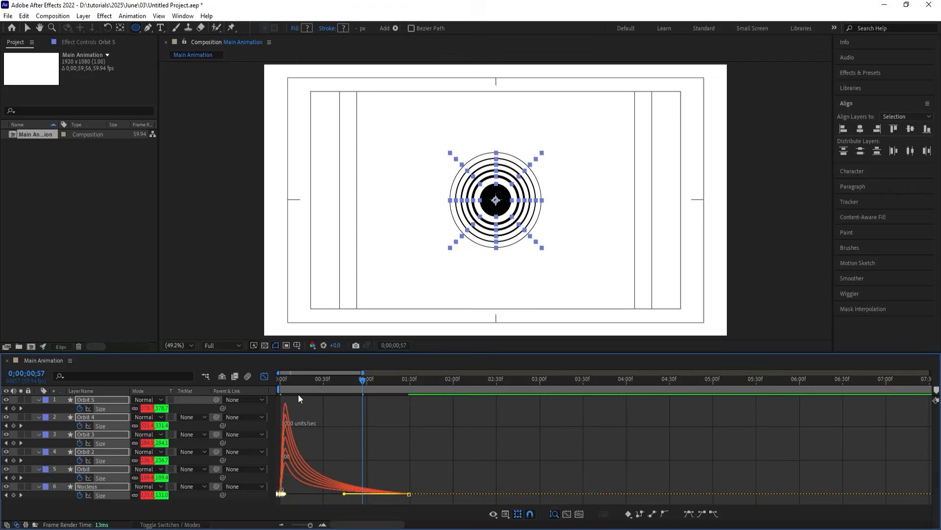
- Preview the eased growth animation from the start, then close the graph editor and replay it
key(Home)
key(space)
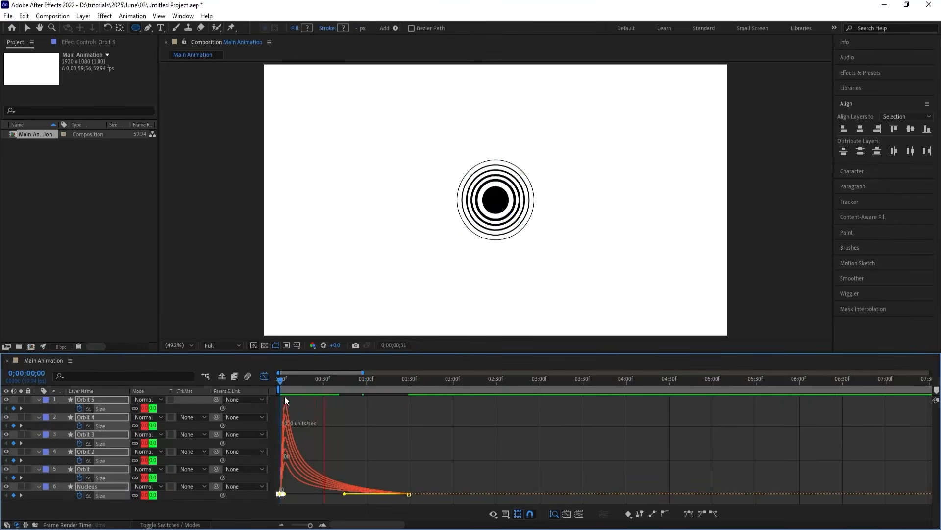
key(space)
click(264, 376)
key(Home)
key(space)
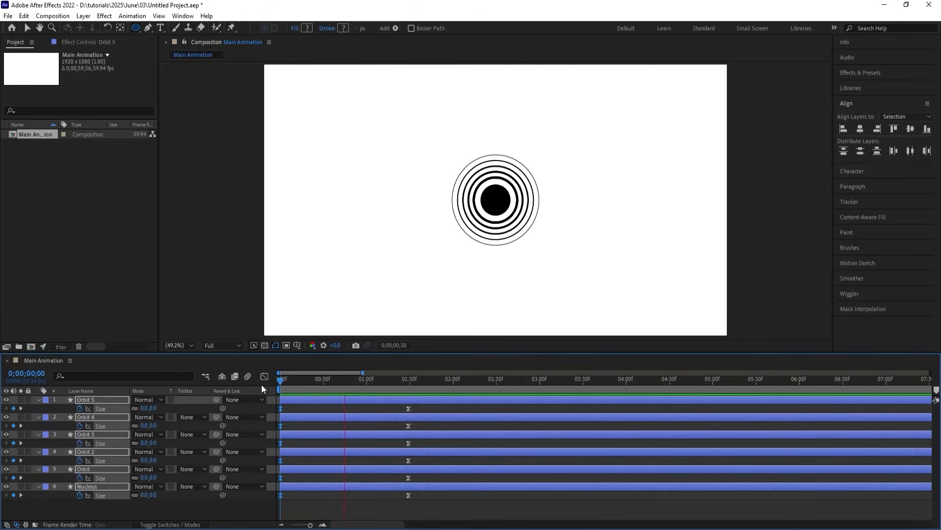
- Shift the Orbit 4 layer to start at 0;00;00;10 and the Orbit 3 layer to start at 0;00;00;20
key(space)
click(291, 409)
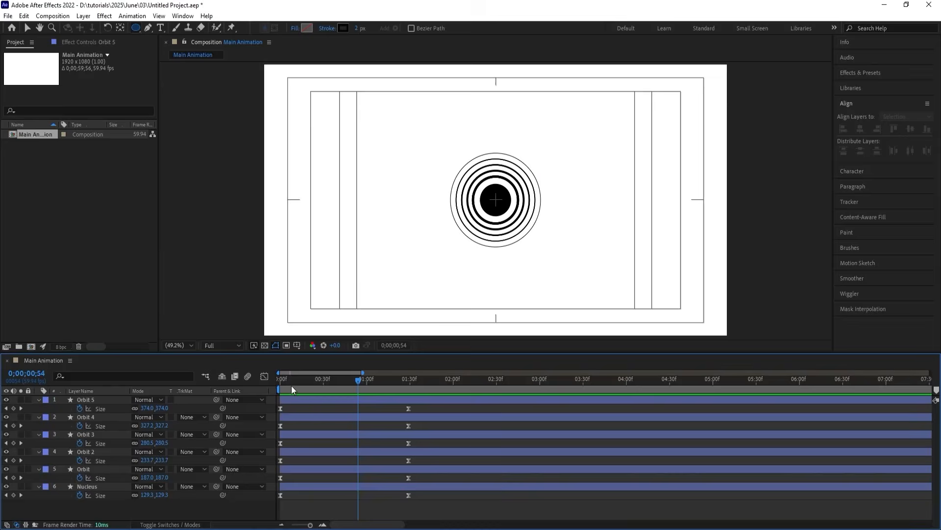
drag(288, 384, 262, 384)
key(equal)
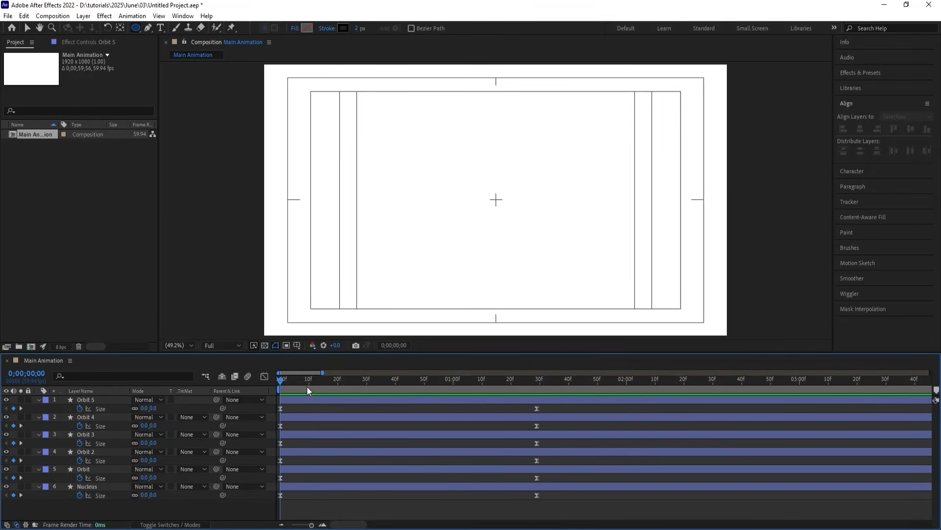
click(308, 385)
click(311, 417)
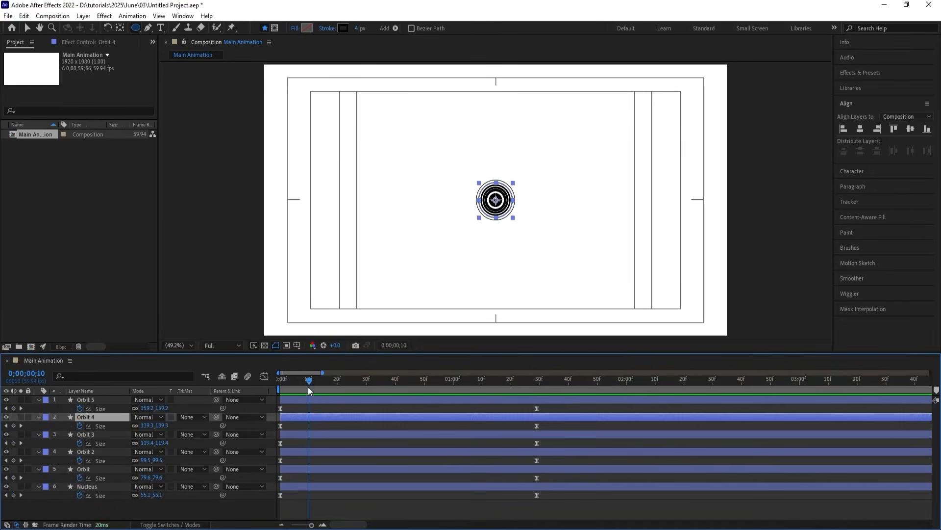
key(bracketleft)
click(336, 379)
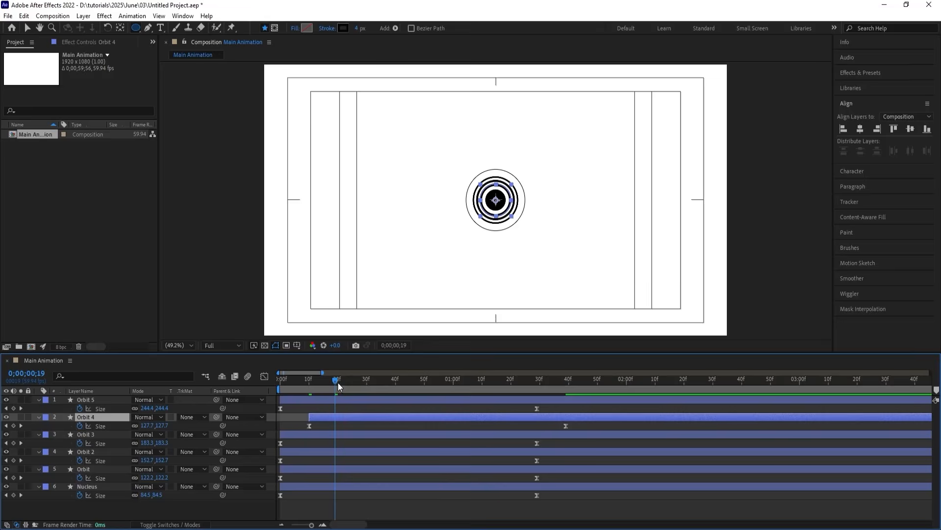
click(337, 383)
click(334, 431)
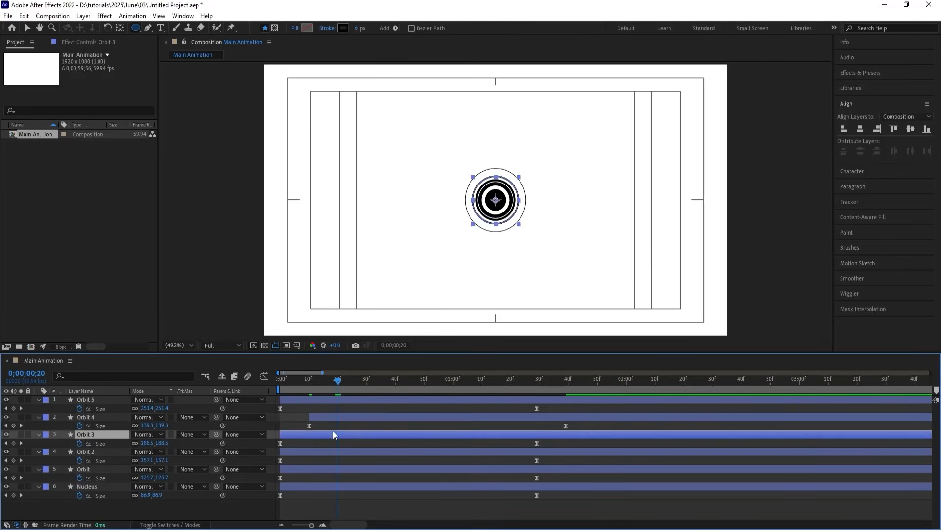
key(bracketleft)
- Shift the Orbit 2, Orbit and Nucleus layers to start at 0;00;00;30, 0;00;00;40 and 0;00;00;50 respectively
click(367, 386)
click(366, 450)
key(bracketleft)
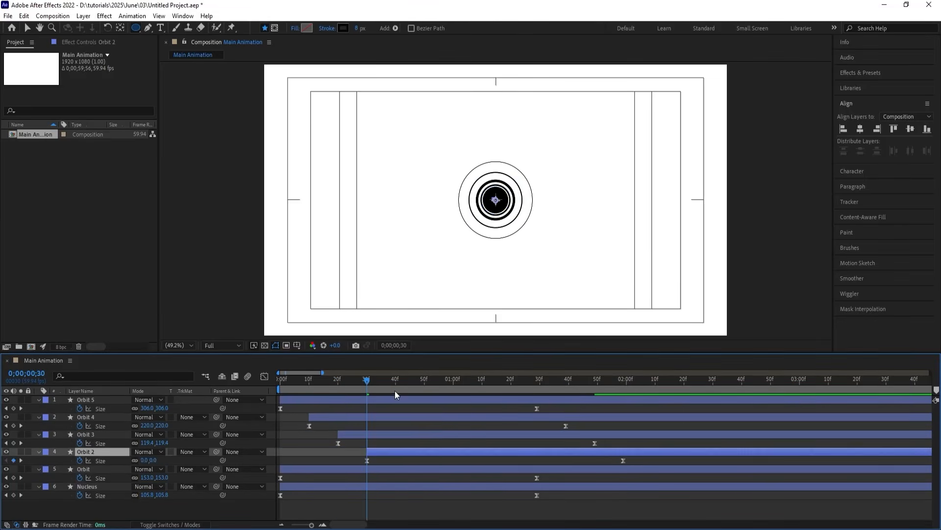
click(396, 387)
click(393, 465)
key(bracketleft)
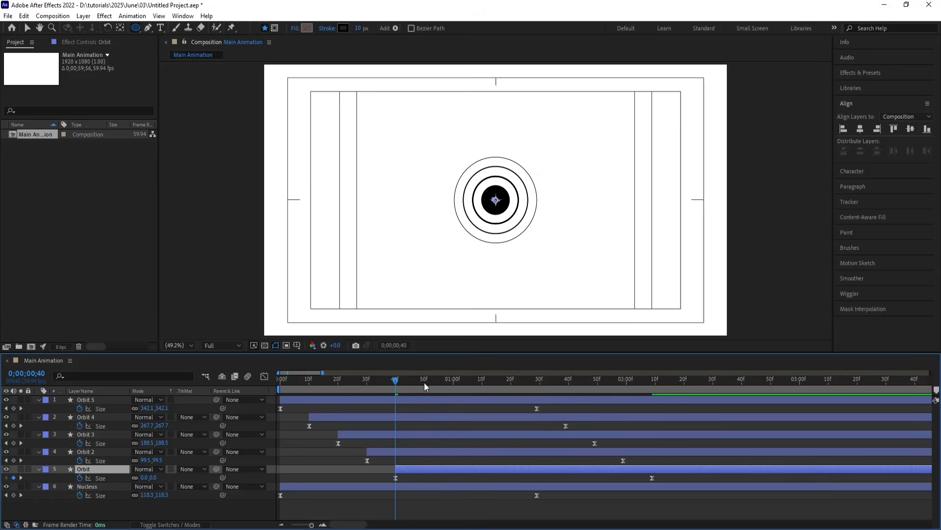
click(424, 382)
click(425, 487)
key(bracketleft)
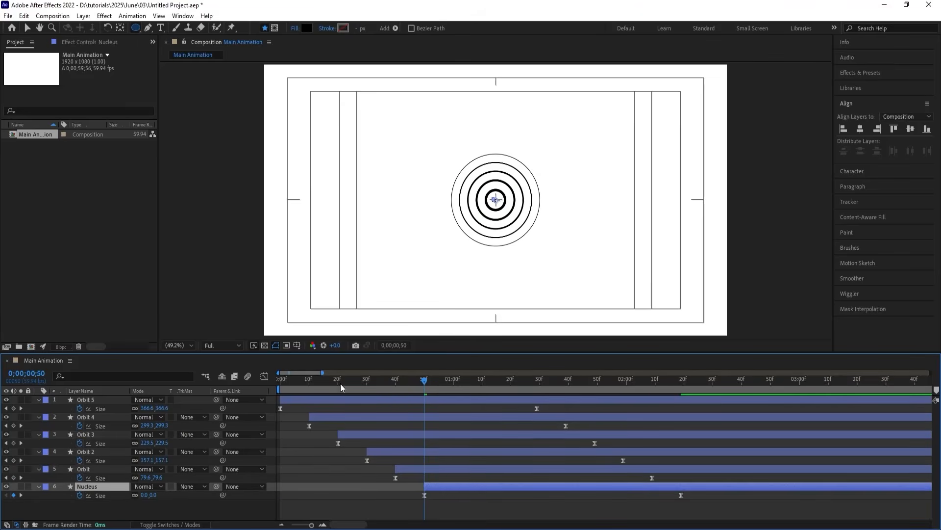
- Preview the staggered growth of the rings and nucleus from the start, then collapse the layers' keyframed properties
key(Home)
key(space)
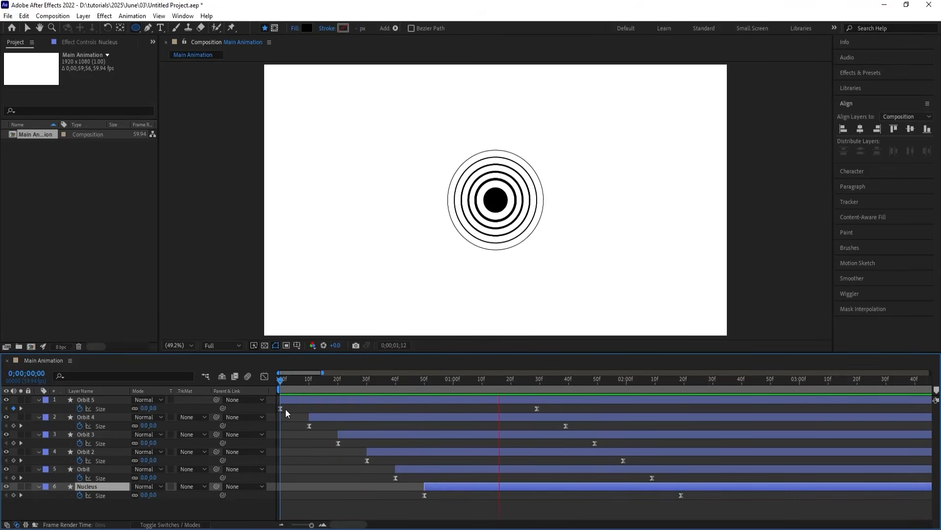
key(space)
key(space)
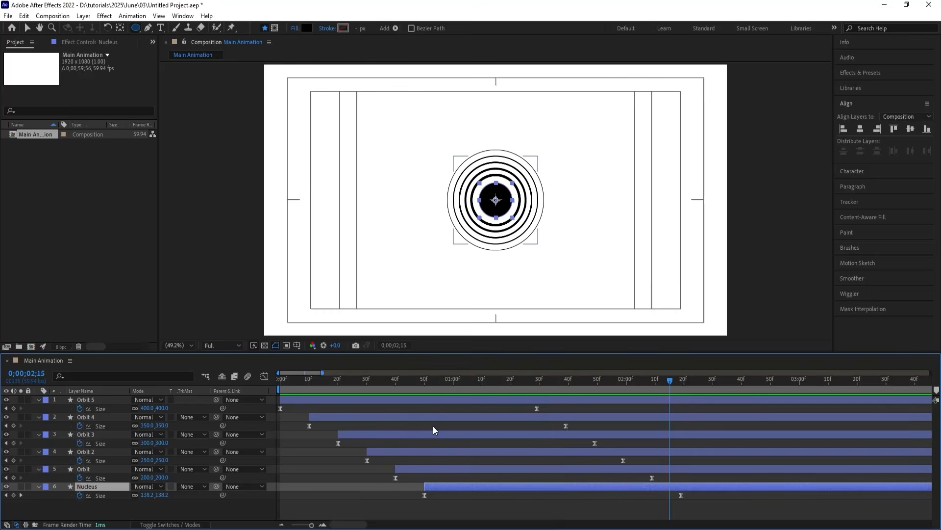
scroll(434, 429, down, 2)
scroll(434, 425, down, 1)
key(space)
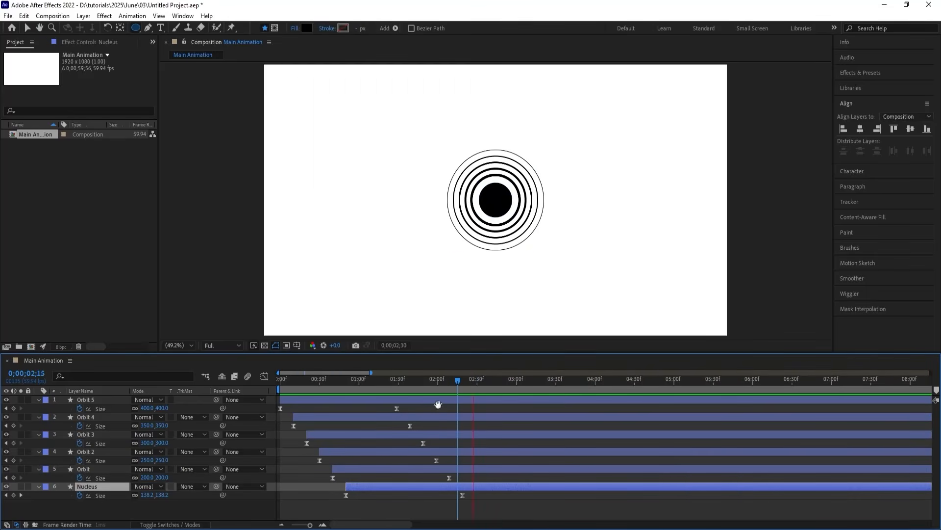
key(space)
click(435, 408)
key(u)
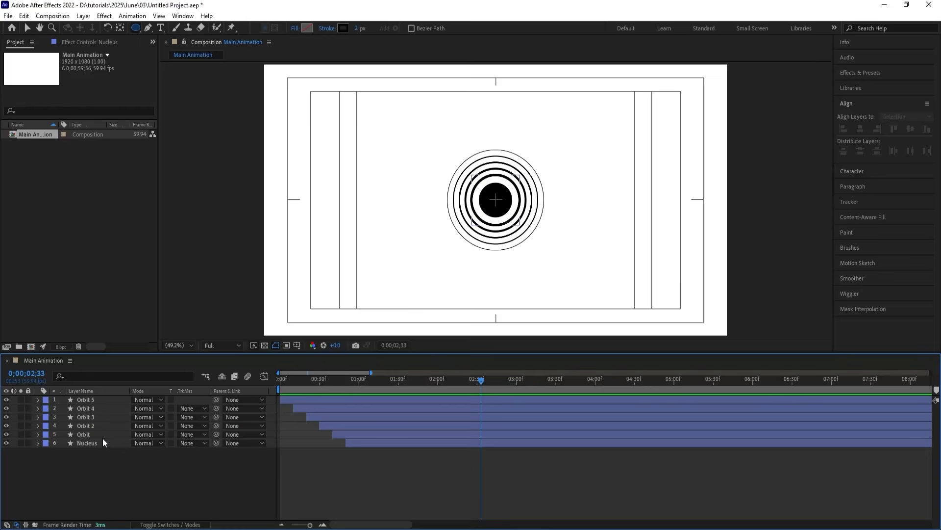
- Turn the Nucleus and all five Orbit layers into 3D layers and replay the animation from the start to 0;00;01;54
click(92, 443)
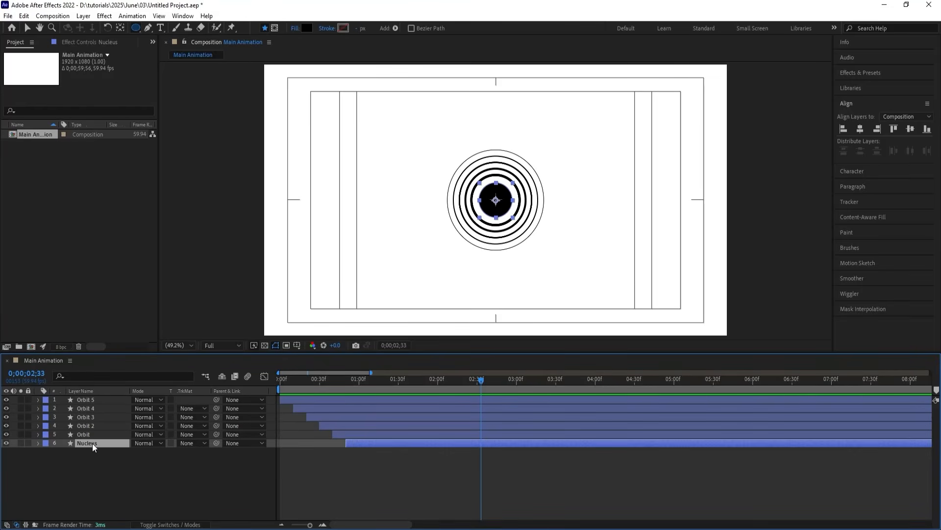
click(104, 470)
key(F4)
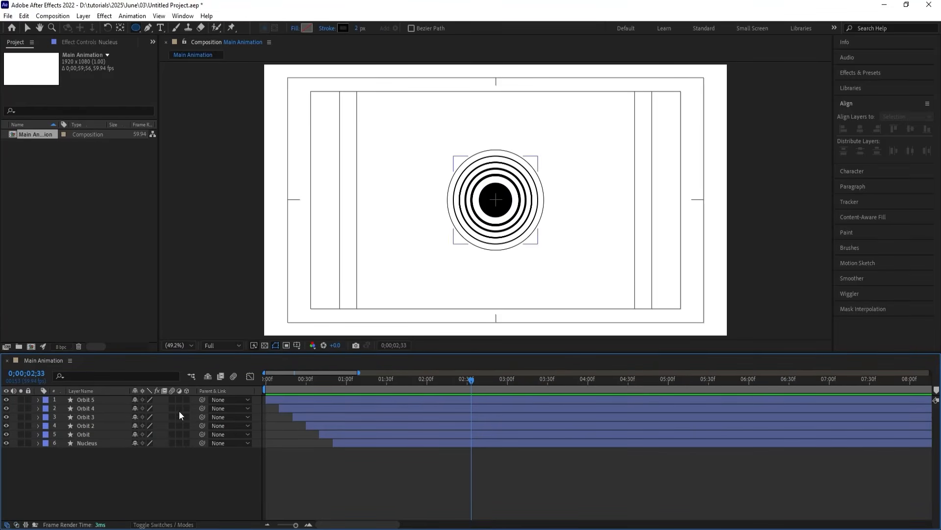
key(ctrl+a)
click(187, 402)
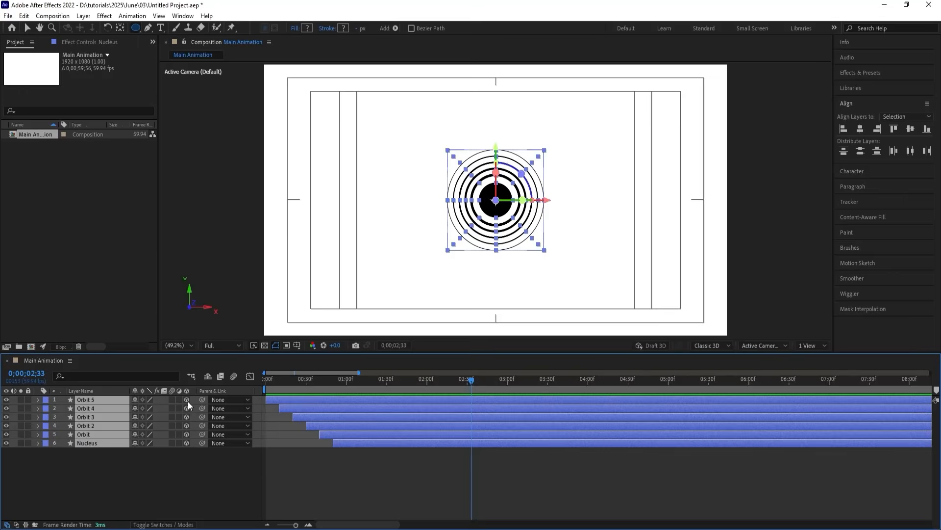
click(172, 469)
drag(302, 387, 195, 387)
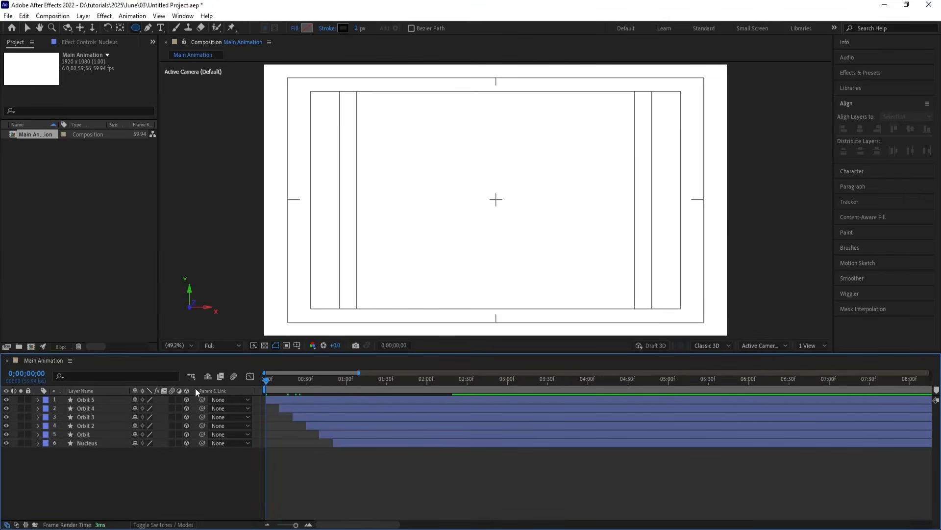
key(space)
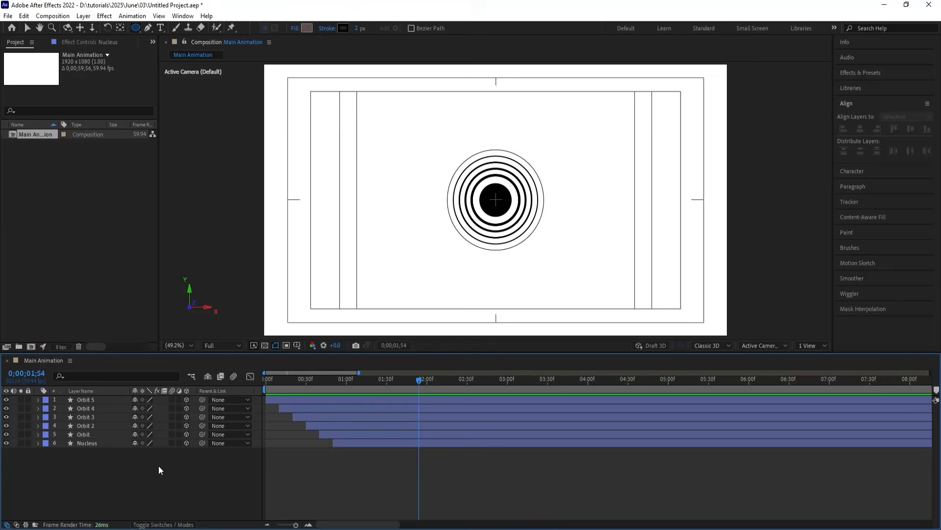
- Create a null object, make it 3D, and parent the five Orbit layers to it
right_click(126, 469)
mouse_move(162, 346)
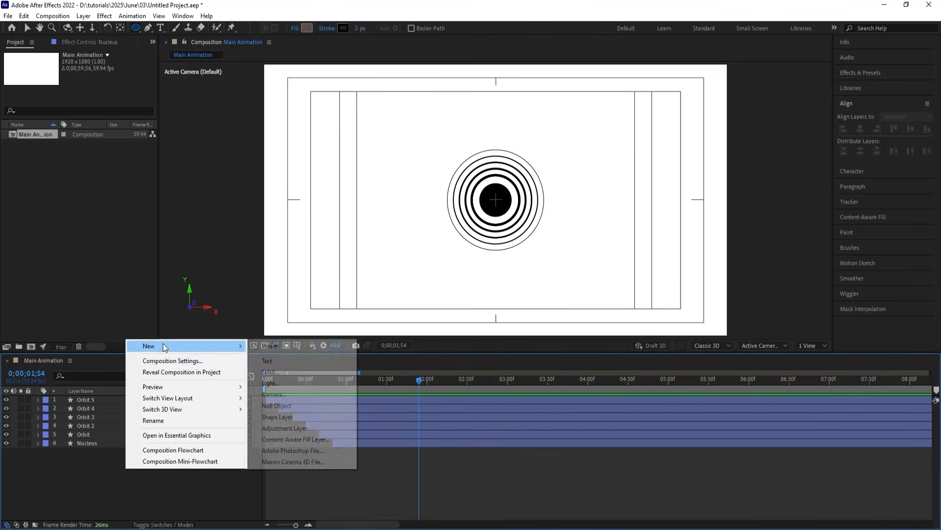
click(276, 405)
click(98, 408)
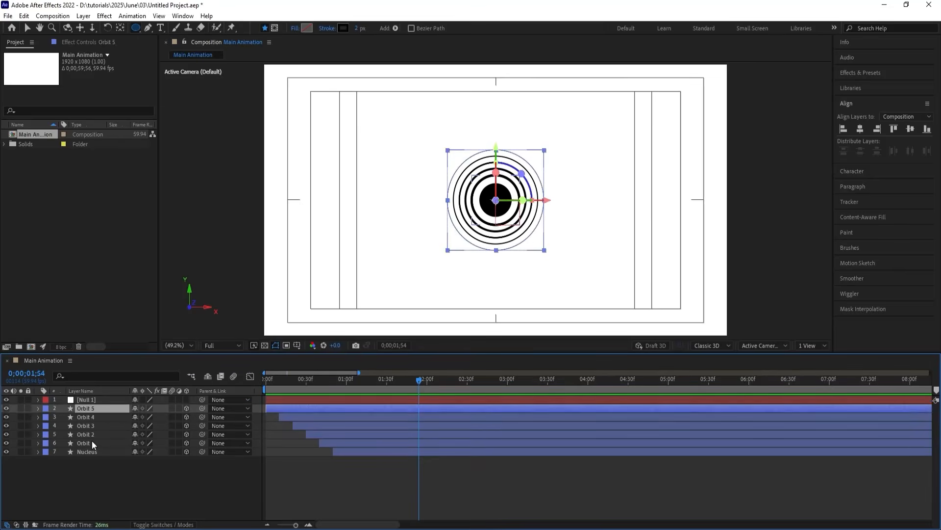
shift+click(90, 443)
drag(201, 408, 111, 398)
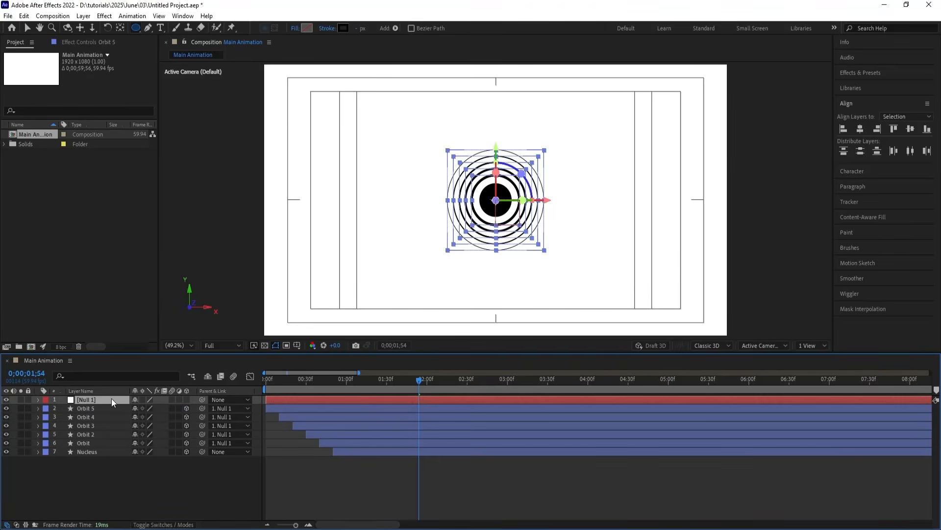
click(185, 399)
key(r)
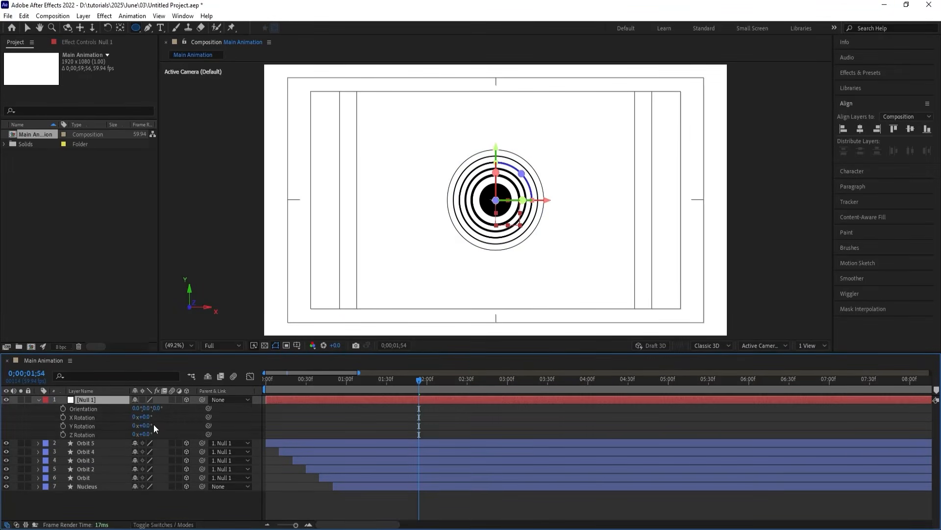
drag(147, 424, 96, 415)
key(ctrl+z)
click(39, 399)
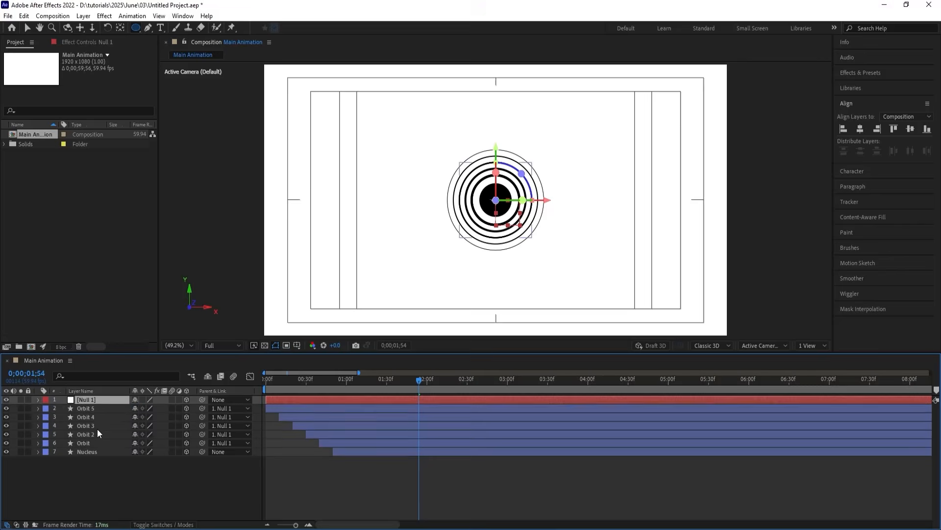
- Add X Rotation and Y Rotation keyframes to the five Orbit layers at 0;00;01;54
click(98, 408)
shift+click(81, 445)
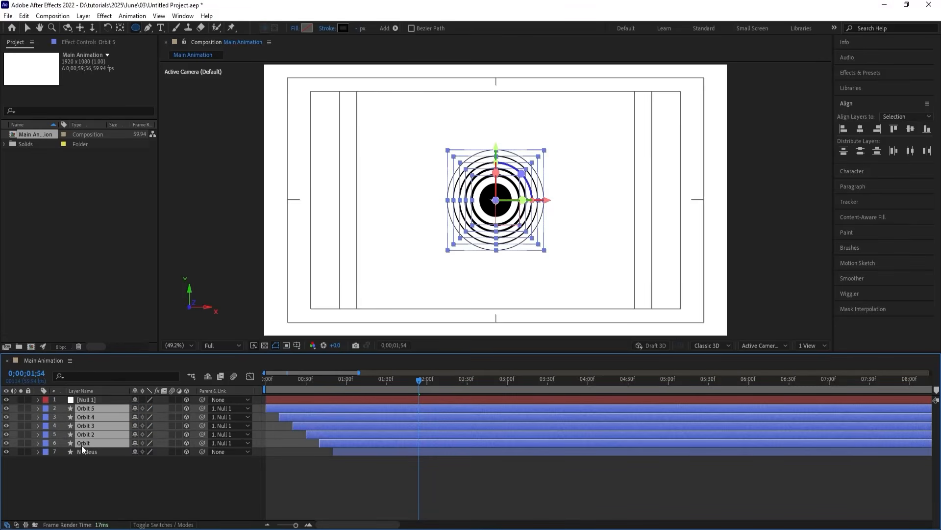
key(r)
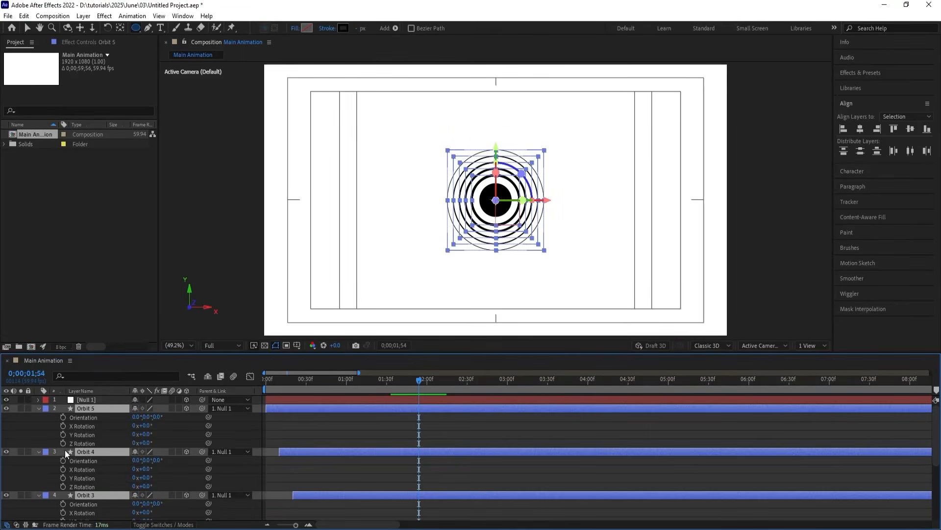
mouse_move(143, 434)
mouse_down()
mouse_move(119, 426)
mouse_move(142, 426)
mouse_move(128, 427)
mouse_up()
key(ctrl+z)
key(ctrl+z)
click(63, 425)
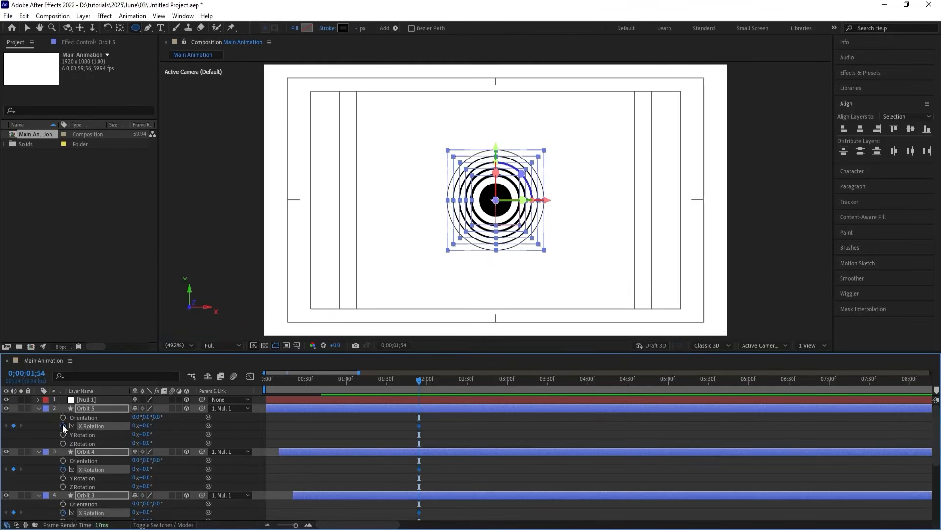
click(63, 432)
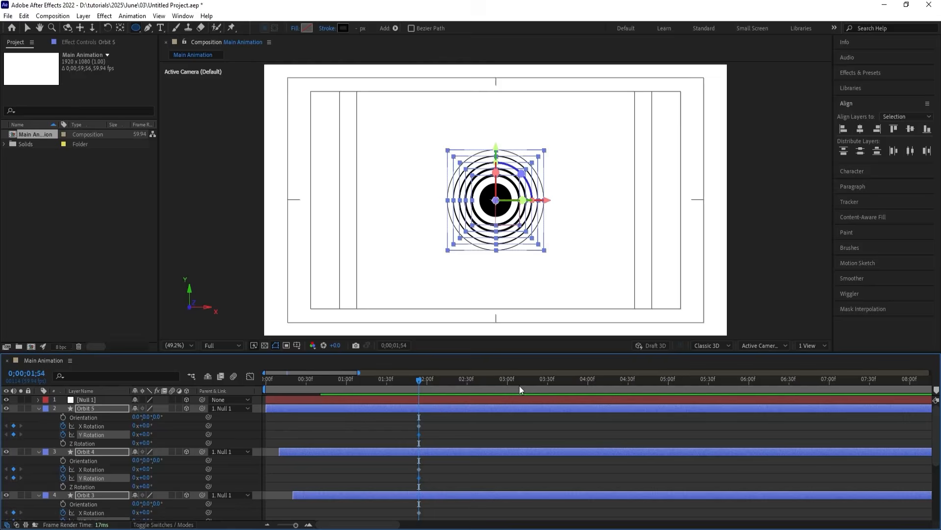
- Set the five Orbit layers' X Rotation to -55° and Y Rotation to -26° at 0;00;03;00
click(508, 381)
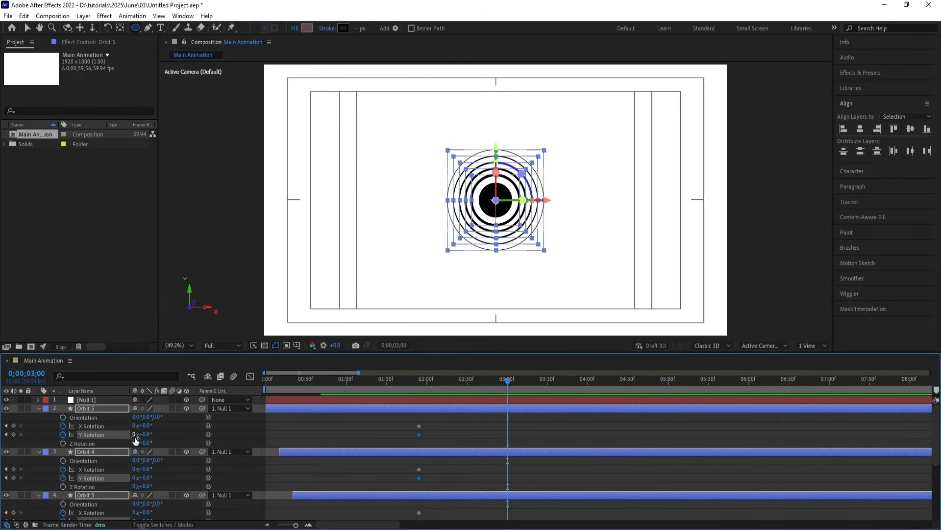
mouse_move(146, 438)
mouse_down()
mouse_move(123, 434)
mouse_move(139, 425)
mouse_move(116, 424)
mouse_move(150, 432)
mouse_up()
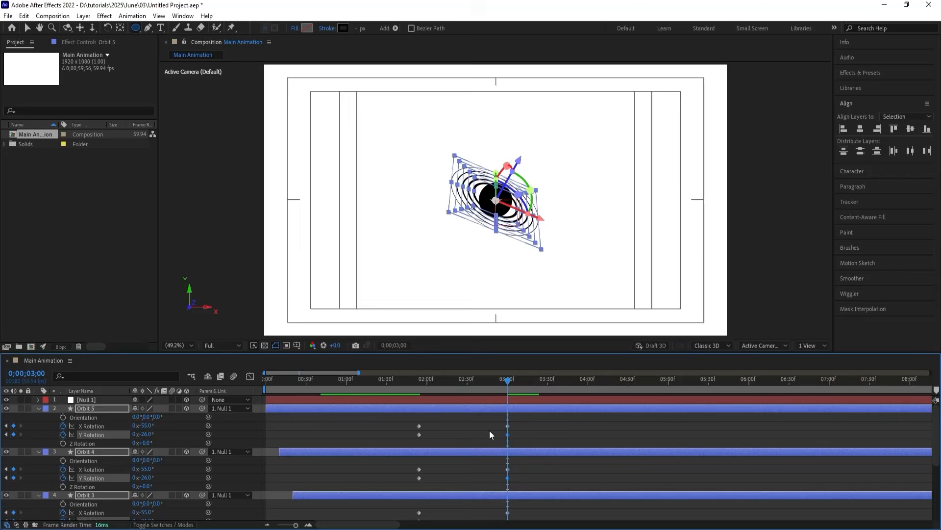
click(463, 426)
key(j)
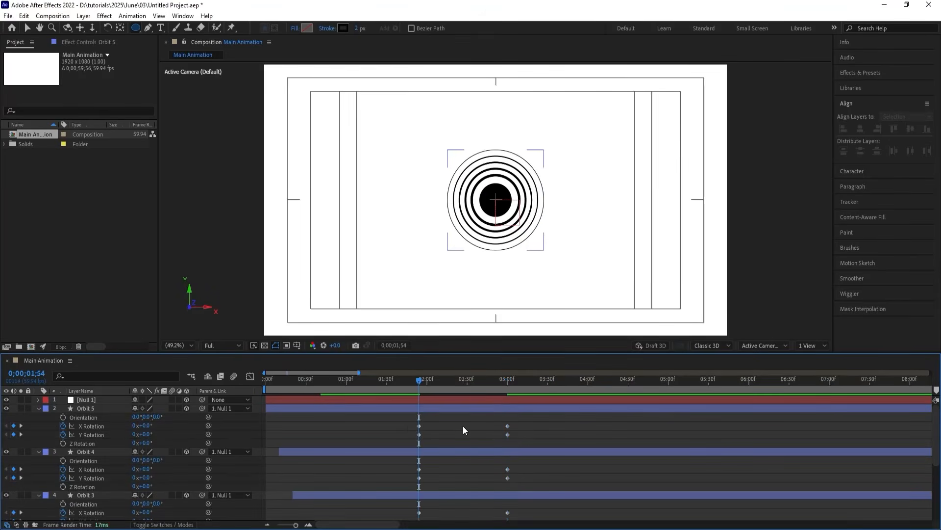
- Apply Easy Ease to all Orbit rotation keyframes and reshape their speed curves for a sharper peak mid-motion
drag(405, 424, 550, 520)
key(F9)
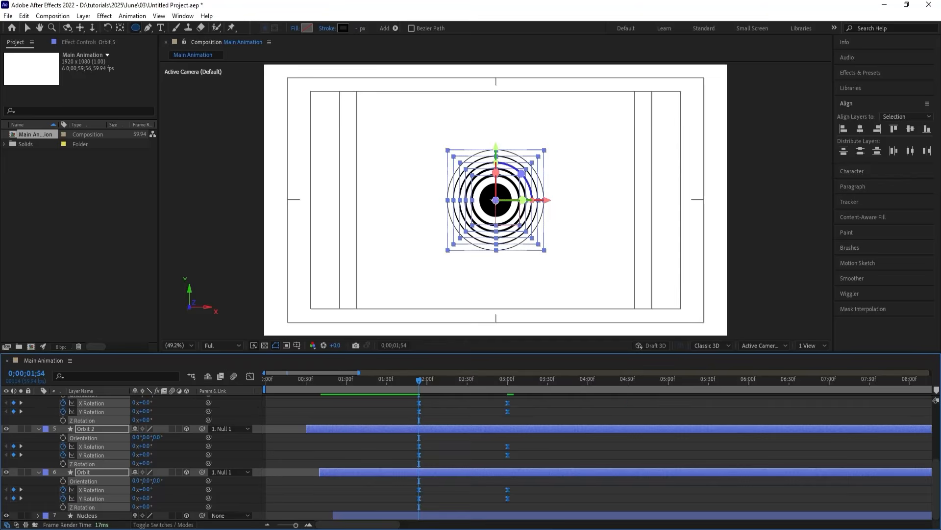
click(250, 377)
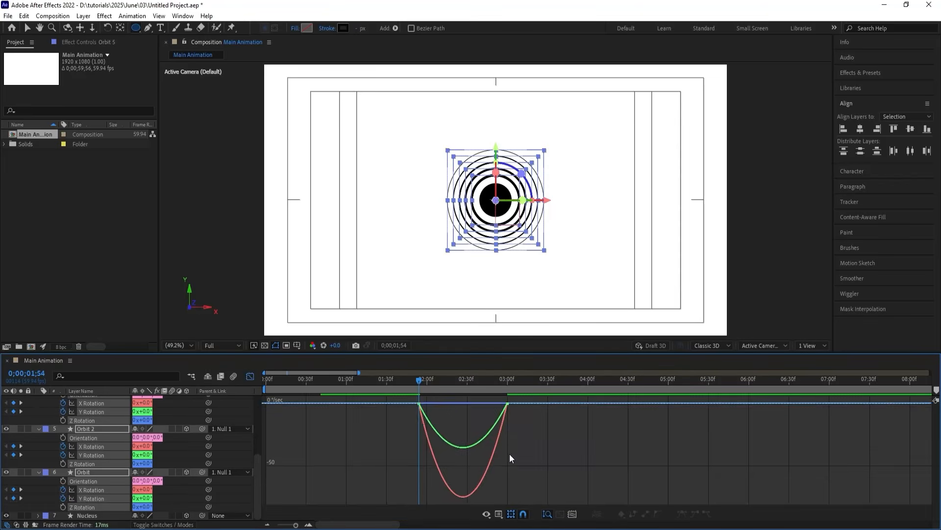
drag(545, 433, 367, 358)
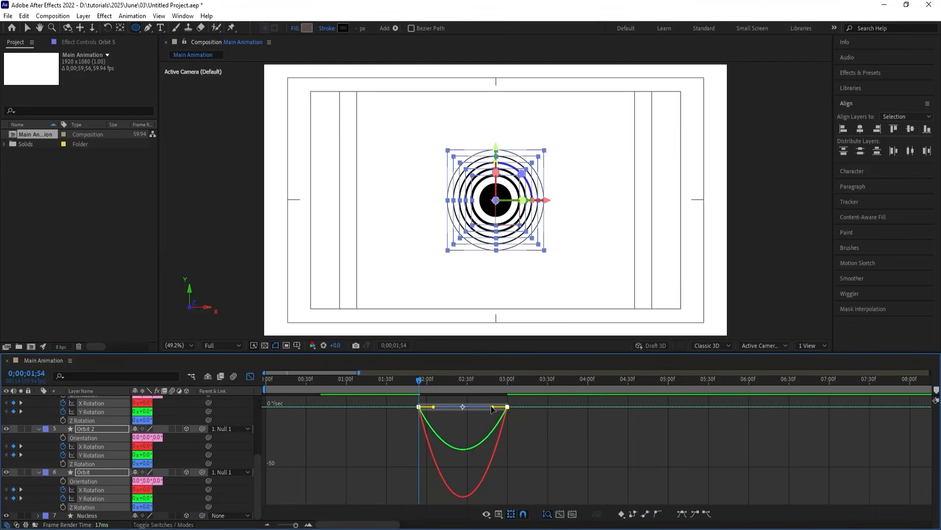
drag(492, 408, 446, 407)
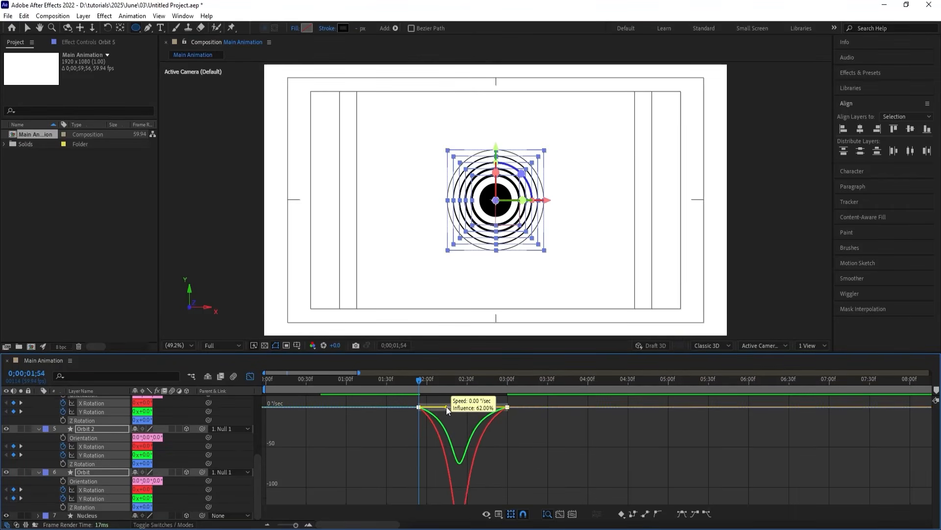
- Close the graph editor and preview the orbit tilt animation from the start
click(251, 378)
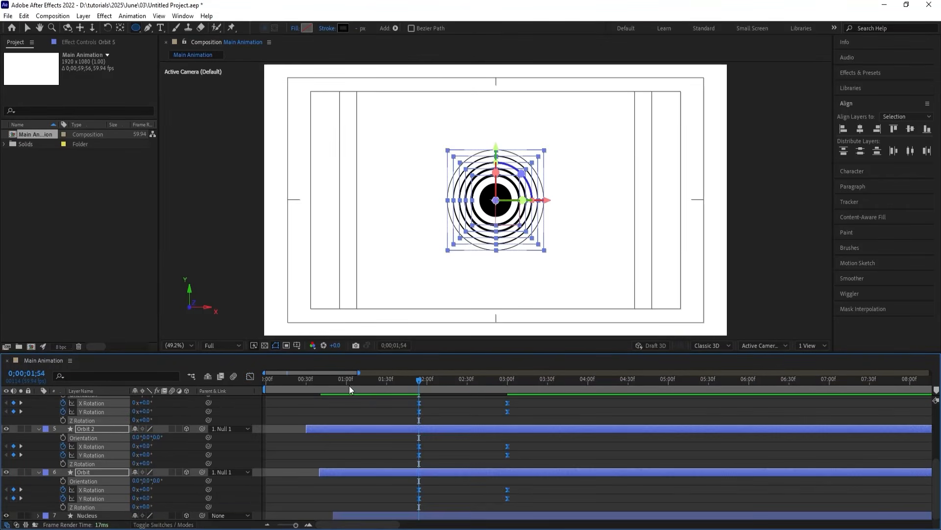
key(Home)
key(space)
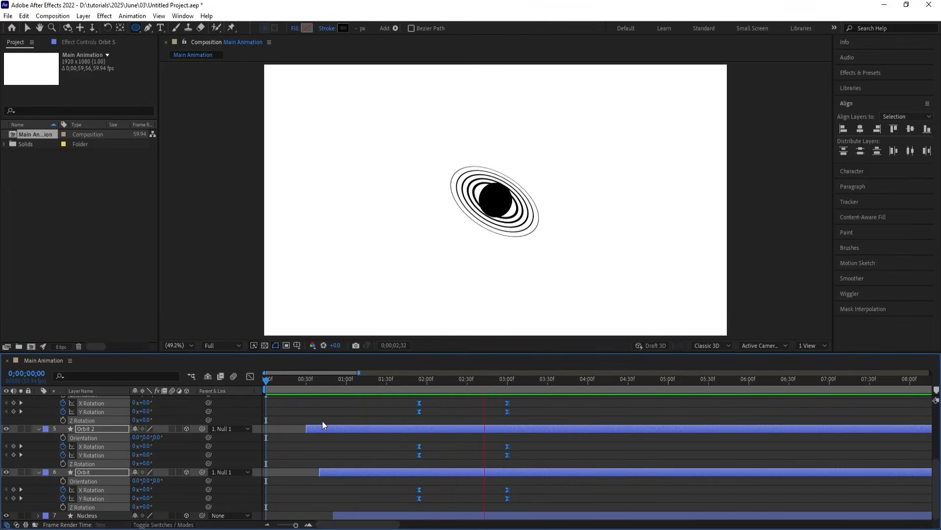
- Shift all X and Y Rotation keyframes of the five Orbit layers so the tilt starts at 0;00;02;00
key(space)
key(ctrl+a)
scroll(405, 434, up, 5)
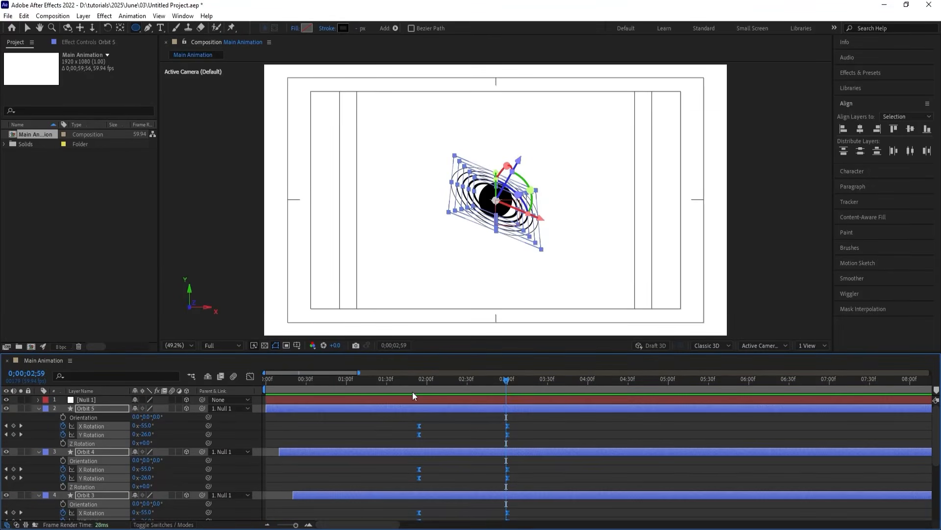
click(382, 379)
key(space)
key(space)
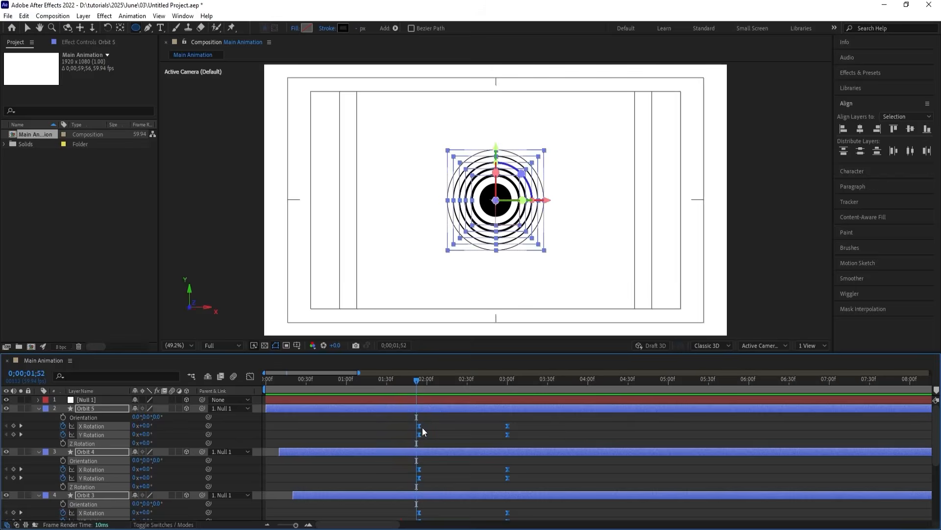
drag(418, 428, 416, 427)
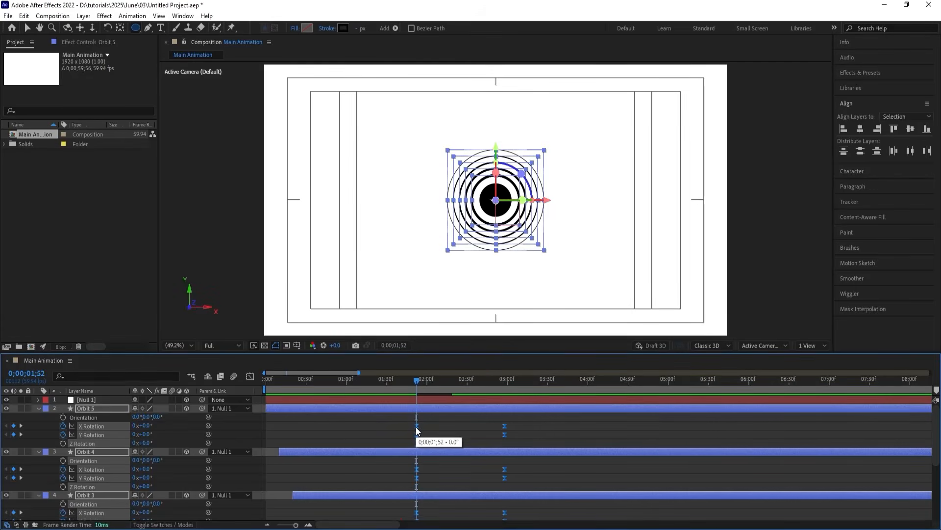
key(=)
click(438, 379)
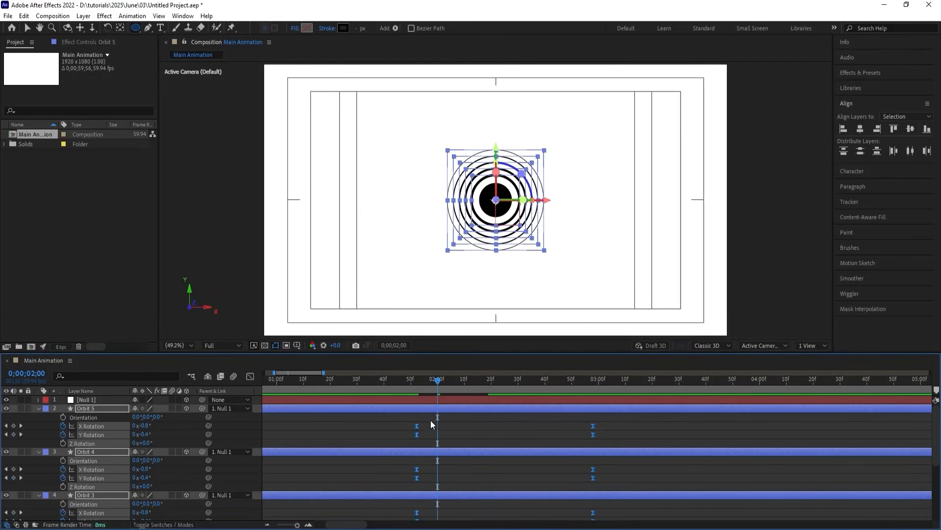
drag(428, 428, 436, 428)
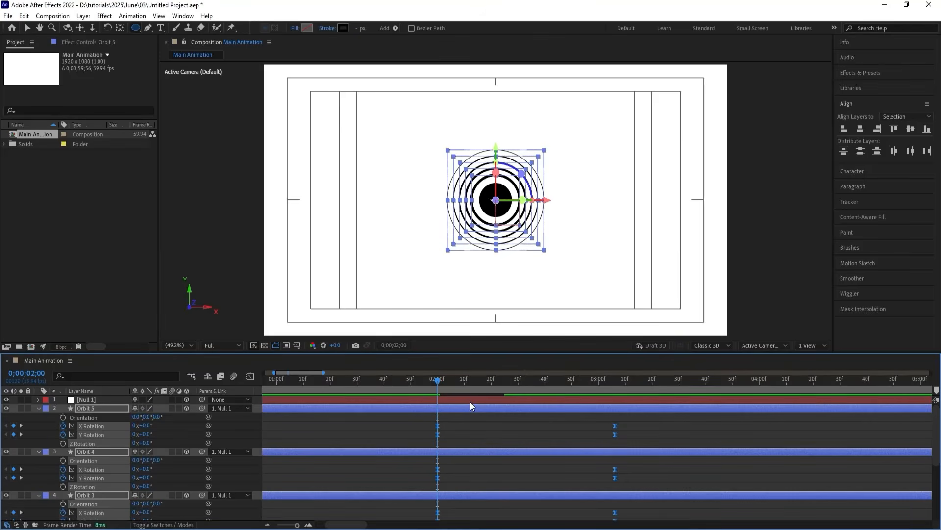
- Move Orbit 4's X and Y Rotation keyframes so its tilt starts at 0;00;02;10
click(491, 379)
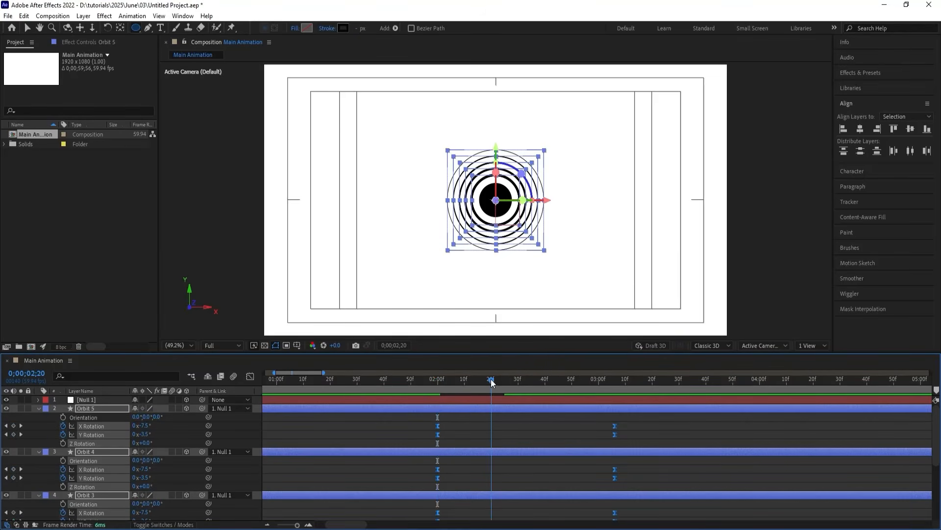
click(465, 381)
drag(424, 466, 641, 478)
key(ctrl+v)
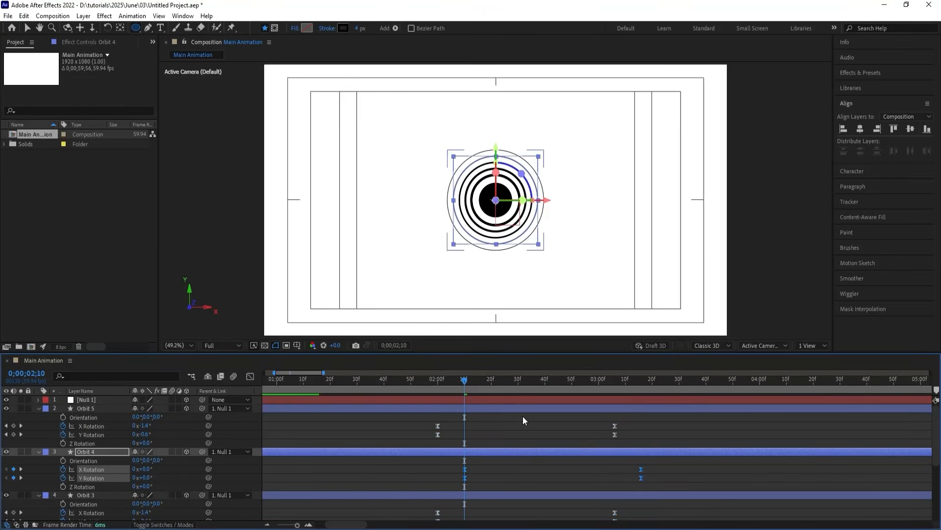
- Move Orbit 3's X and Y Rotation keyframes so its tilt starts at 0;00;02;20
click(491, 381)
scroll(507, 469, down, 1)
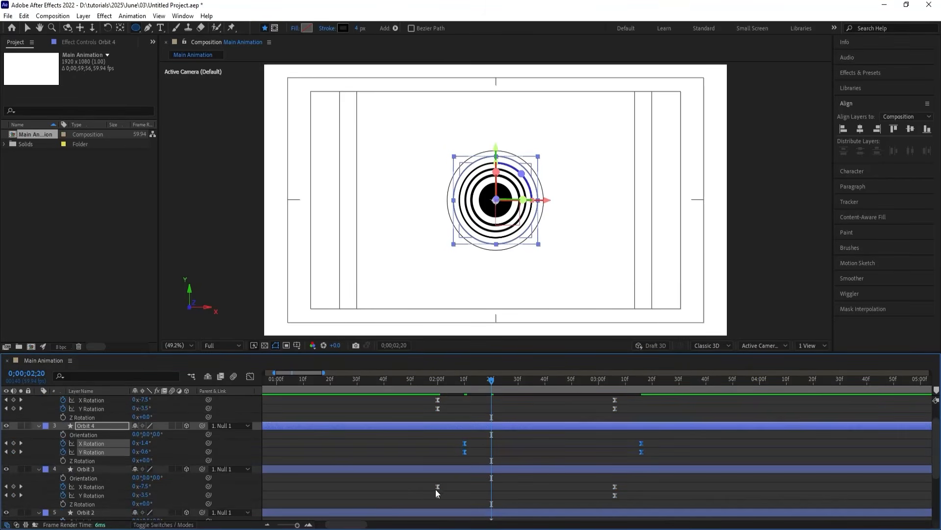
drag(422, 479, 631, 502)
key(ctrl+x)
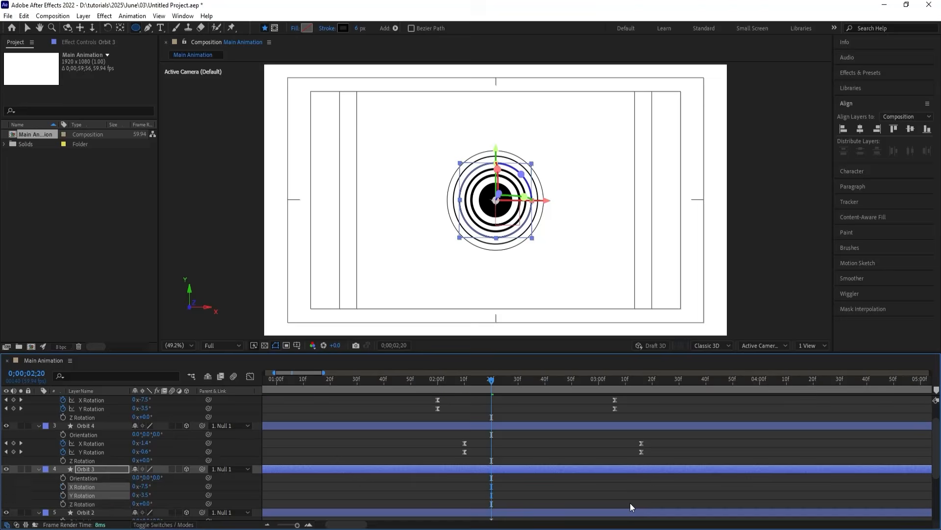
key(ctrl+v)
- Move Orbit 2's X and Y Rotation keyframes so its tilt starts at 0;00;02;30
click(518, 380)
scroll(521, 442, down, 2)
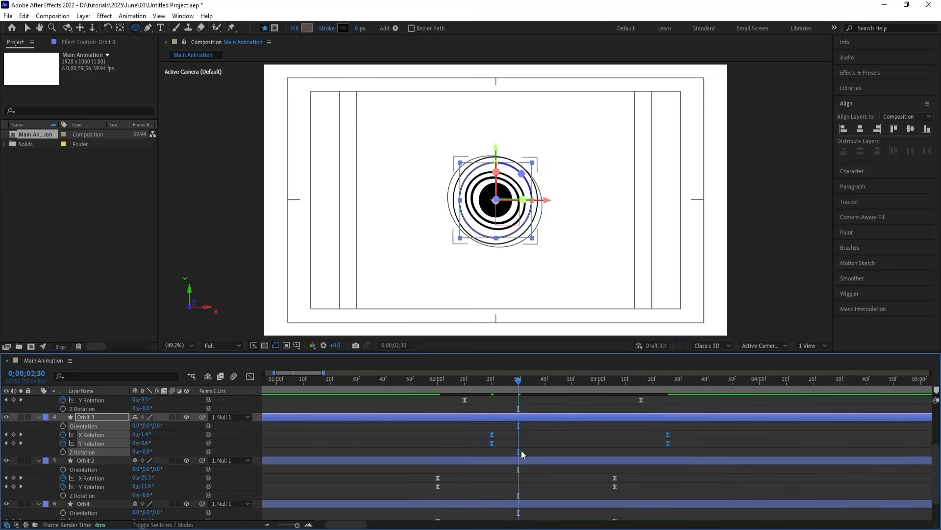
drag(421, 476, 636, 487)
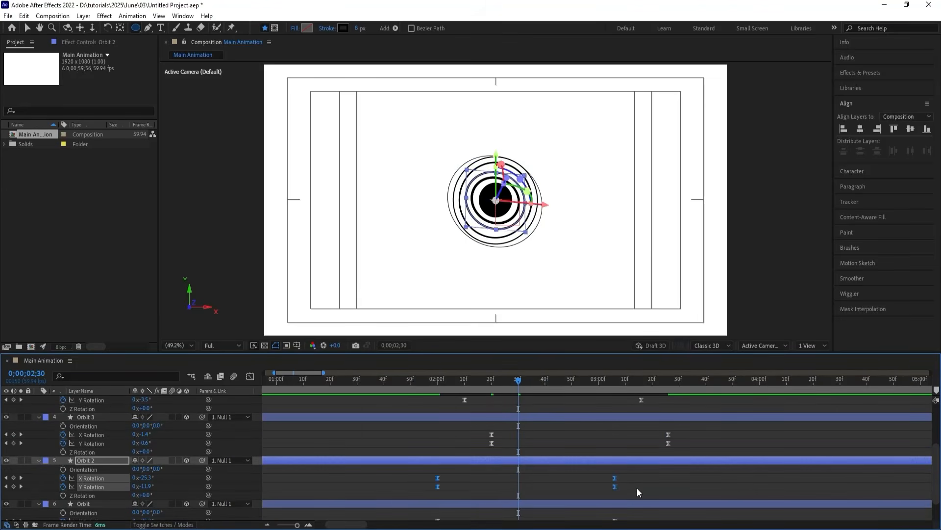
key(ctrl+x)
key(ctrl+v)
- Move the innermost Orbit layer's X and Y Rotation keyframes so its tilt starts at 0;00;02;40
click(546, 384)
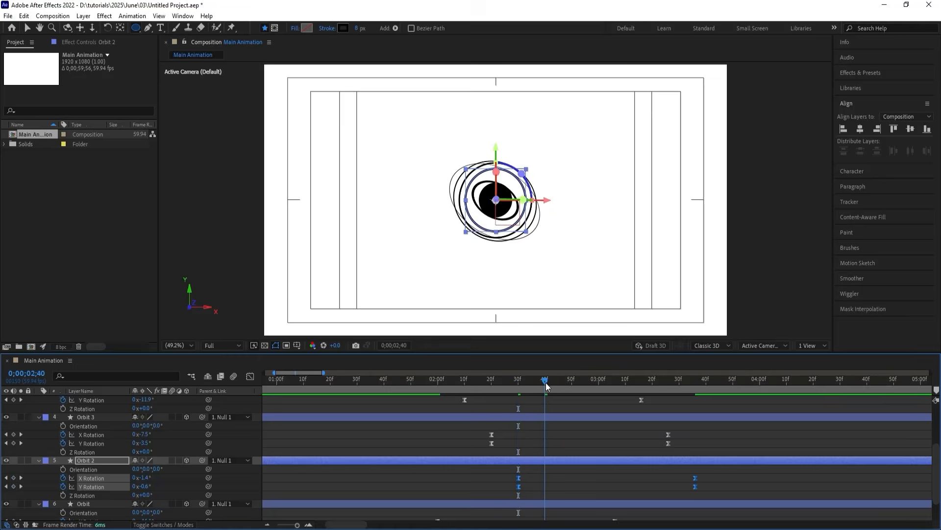
scroll(554, 486, down, 1)
drag(417, 488, 625, 505)
key(ctrl+x)
key(ctrl+v)
- Preview the staggered orbit tilt animation from the start of the composition
key(space)
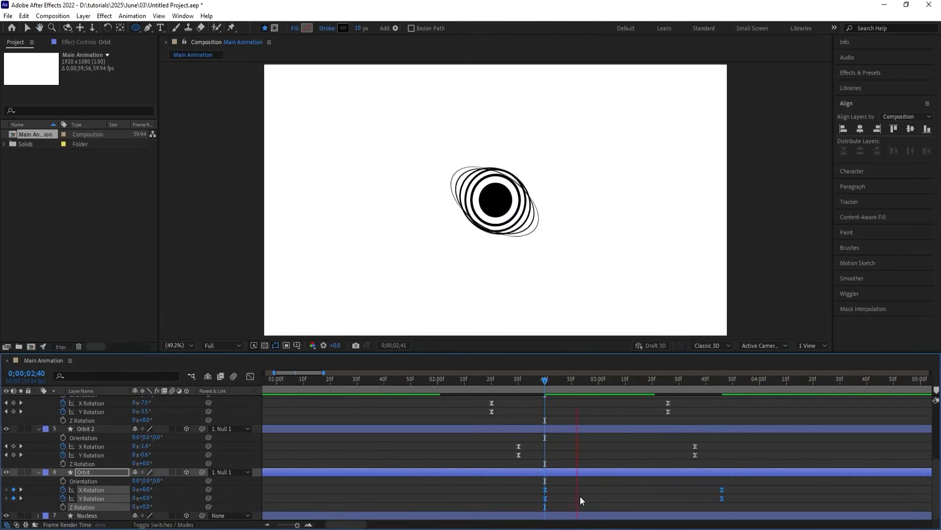
key(space)
key(minus)
key(minus)
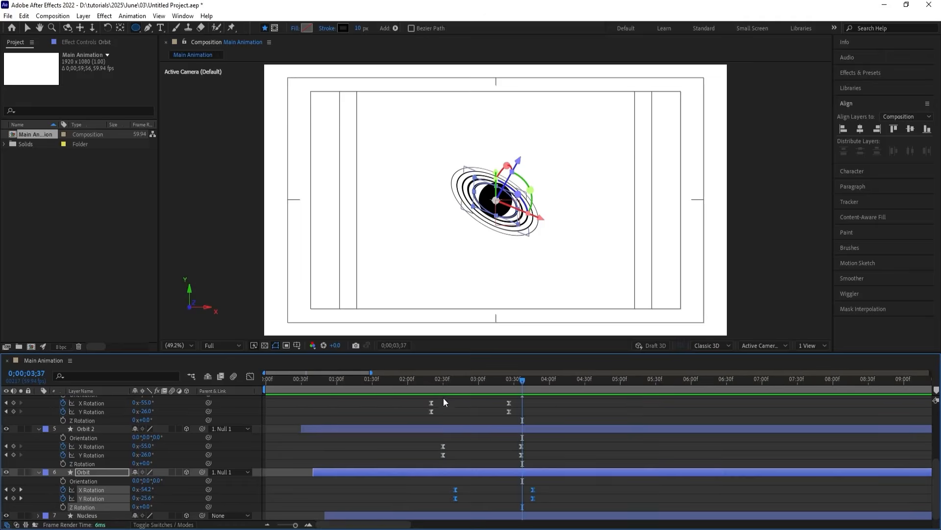
drag(428, 383, 240, 401)
key(space)
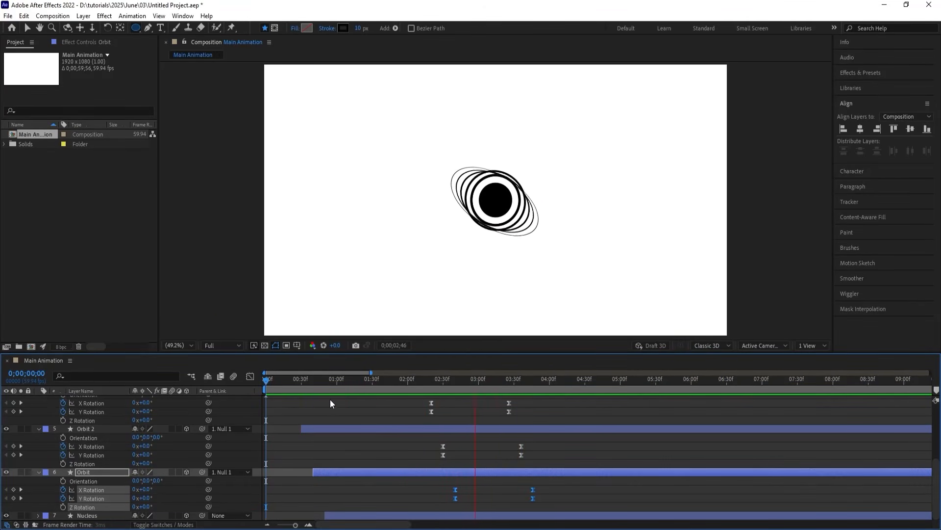
key(space)
- Move the ending rotation keyframes of all five Orbit layers earlier together, with the innermost Orbit's ending at 0;00;03;19
scroll(517, 452, up, 5)
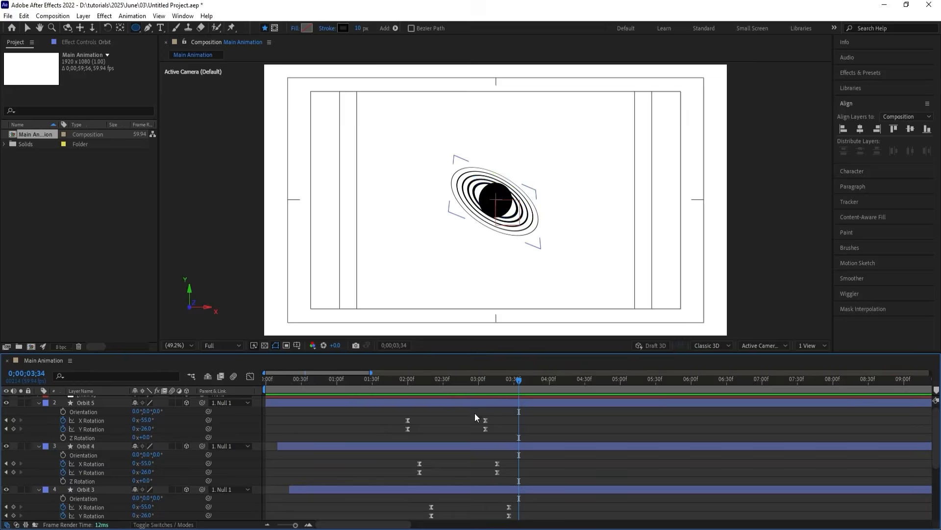
drag(475, 413, 568, 524)
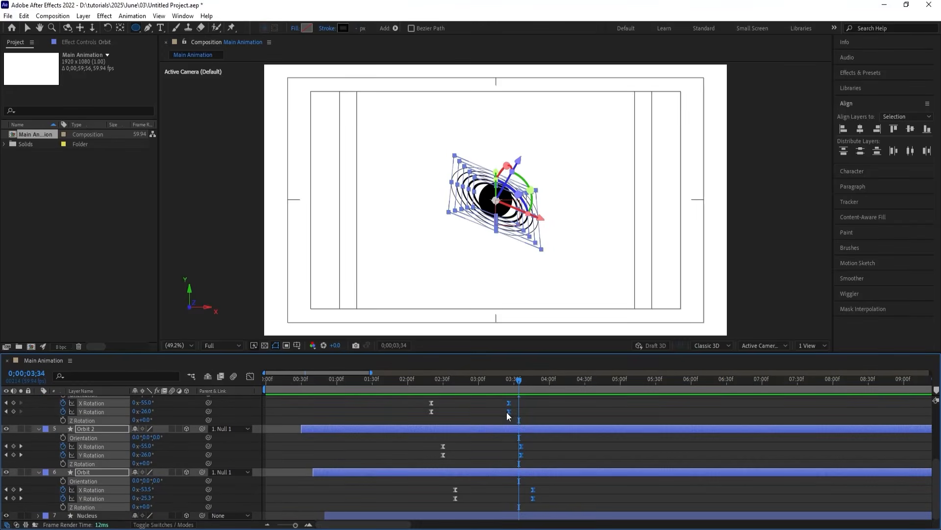
drag(508, 411, 477, 405)
click(415, 387)
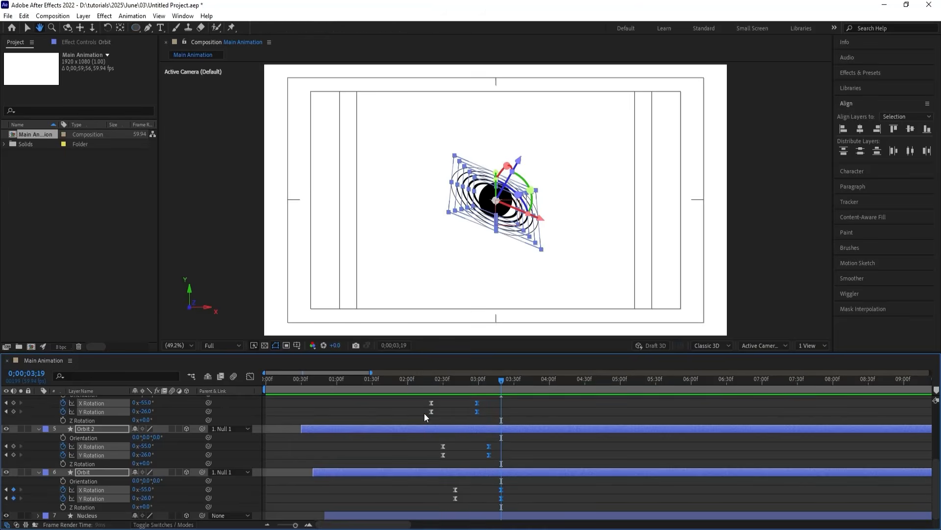
- Collapse the properties of all layers and preview the animation from the start
scroll(424, 413, up, 4)
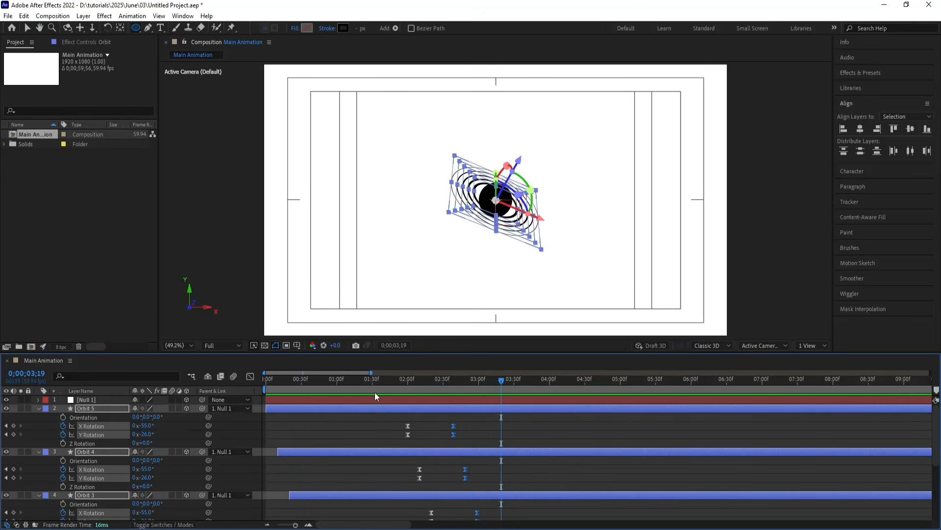
click(335, 424)
key(u)
key(Home)
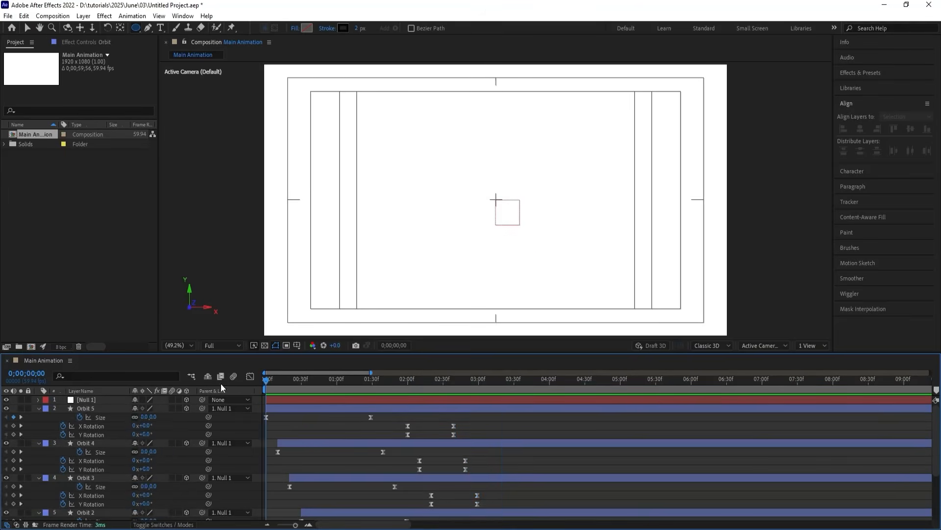
key(u)
key(space)
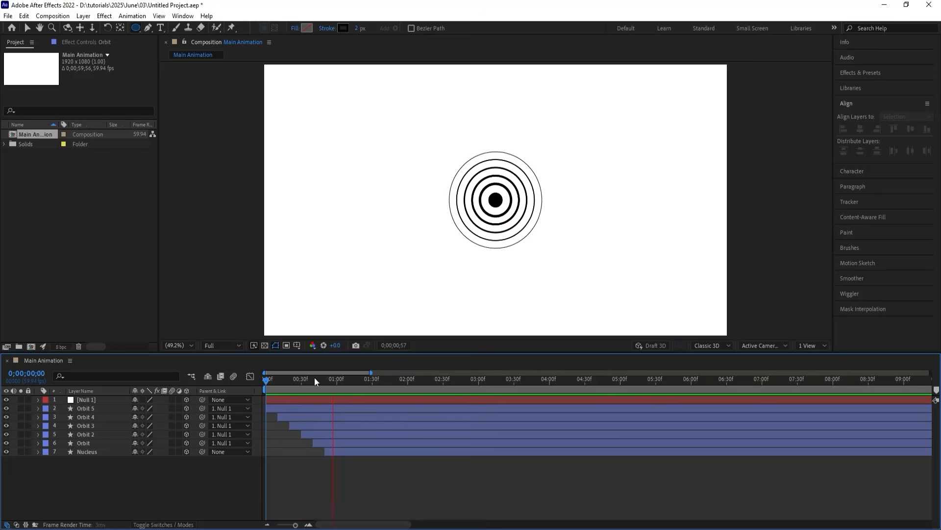
key(space)
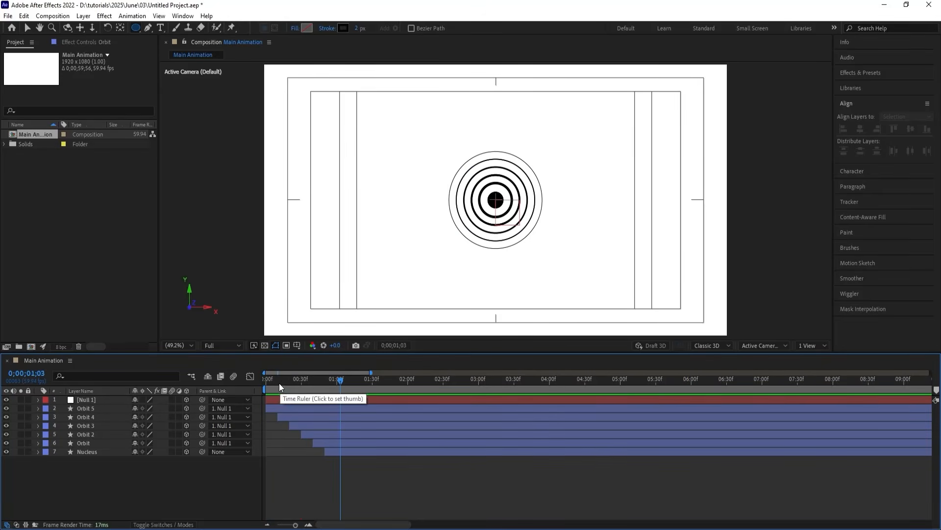
- Add Trim Paths to the Orbit 5 layer and set its End to 80%
key(Home)
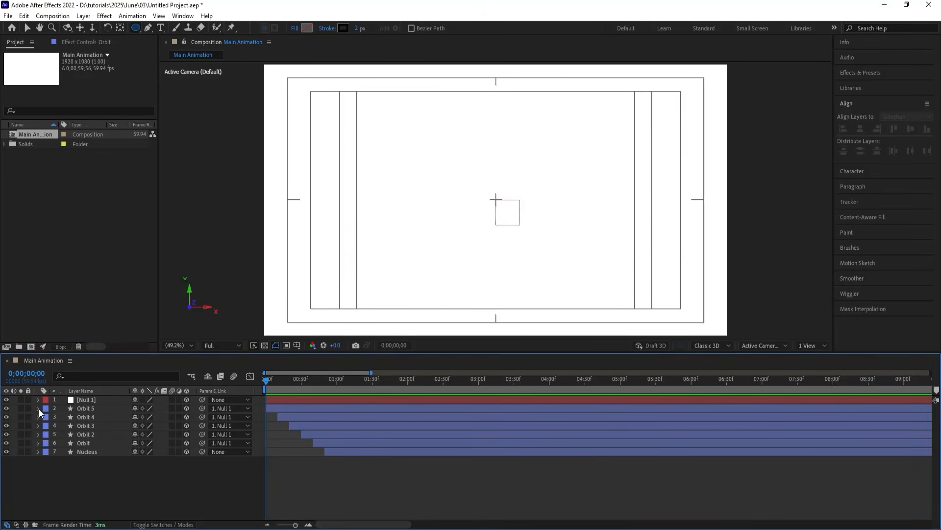
click(38, 409)
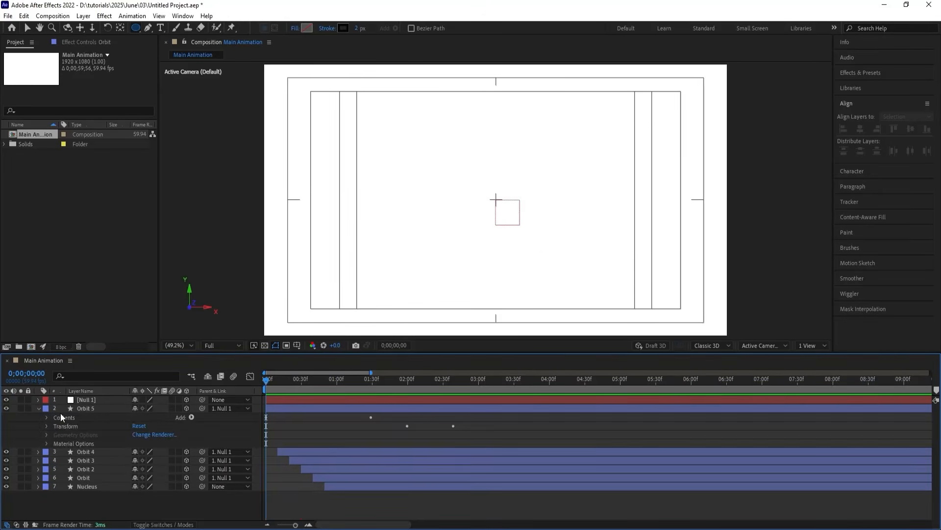
click(191, 417)
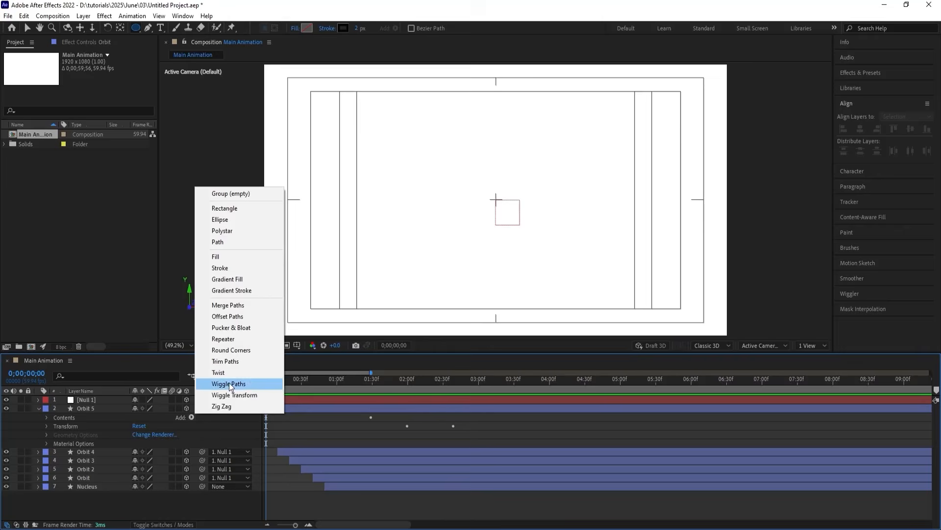
click(225, 363)
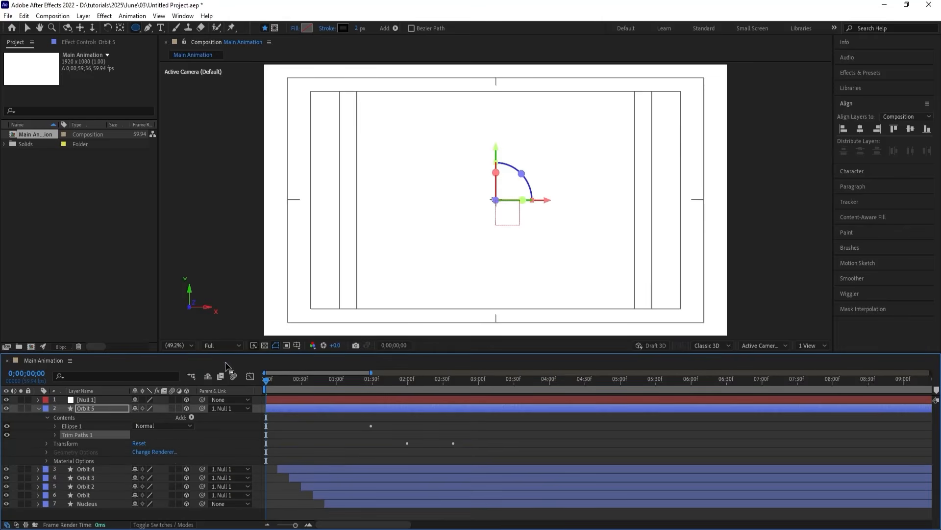
click(55, 434)
click(137, 451)
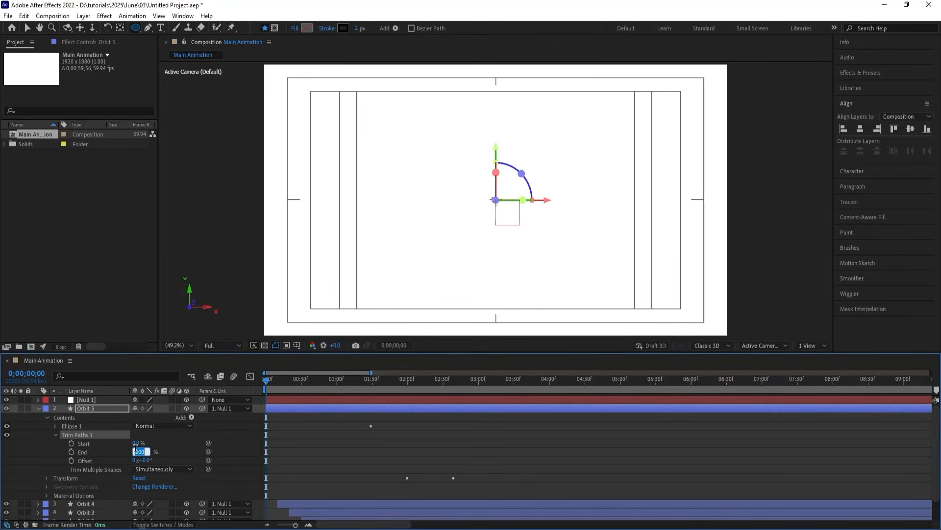
text(80)
key(Return)
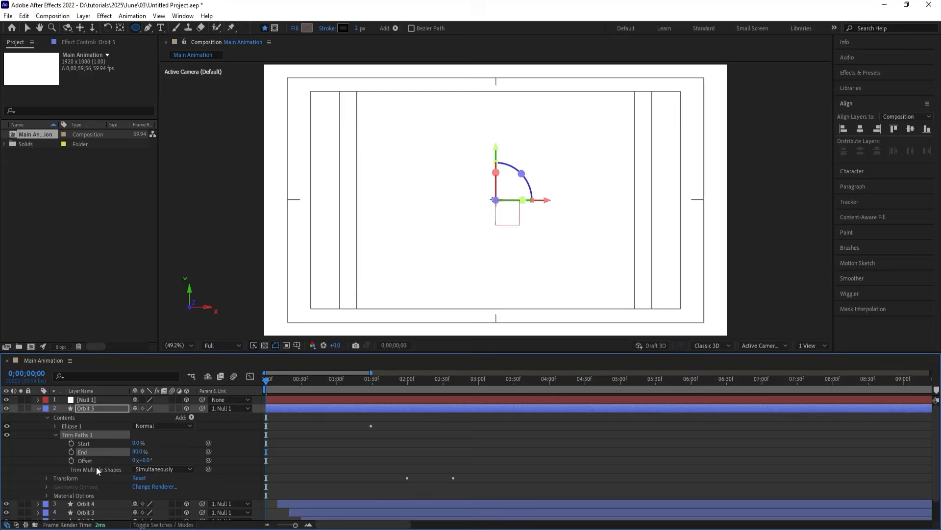
- Keyframe Orbit 5's Trim Paths Offset from 0° at 0;00;00;00 to one full revolution (1x+0.0°) at 0;00;04;00
click(71, 460)
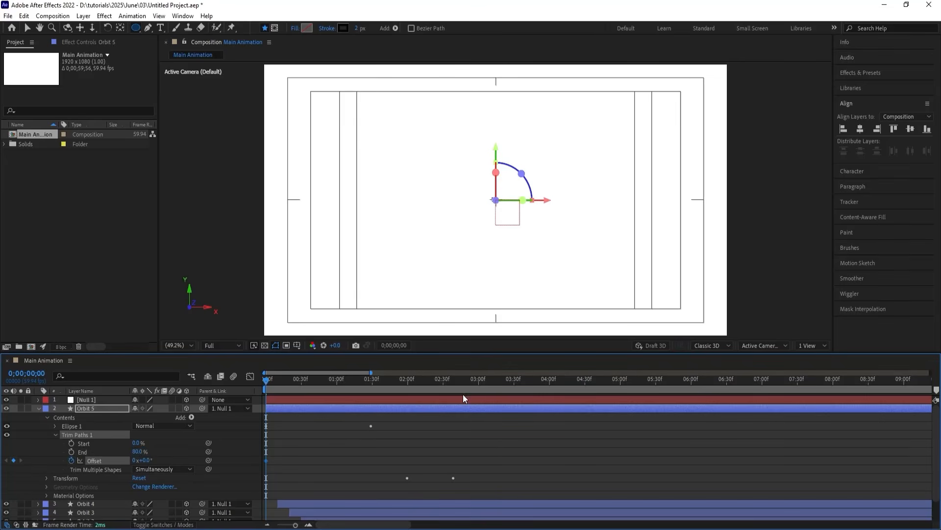
click(550, 383)
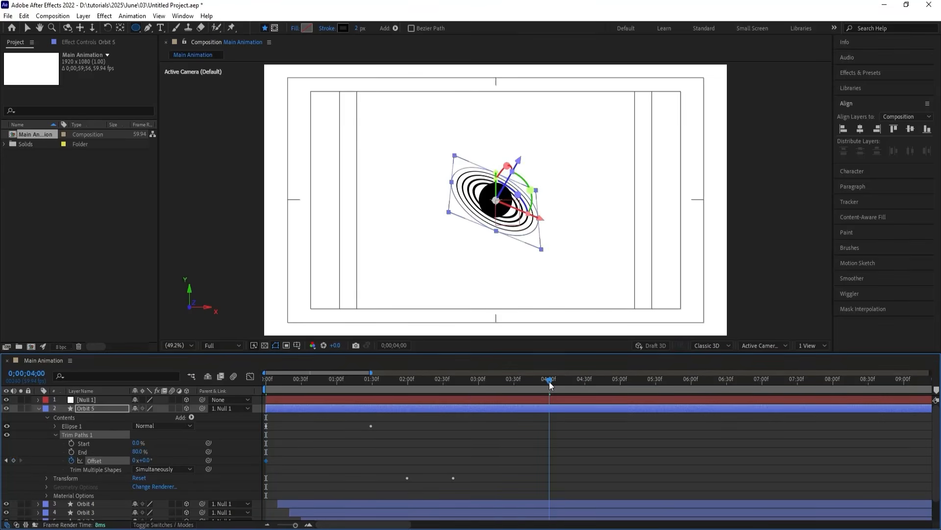
click(132, 460)
text(1)
key(Return)
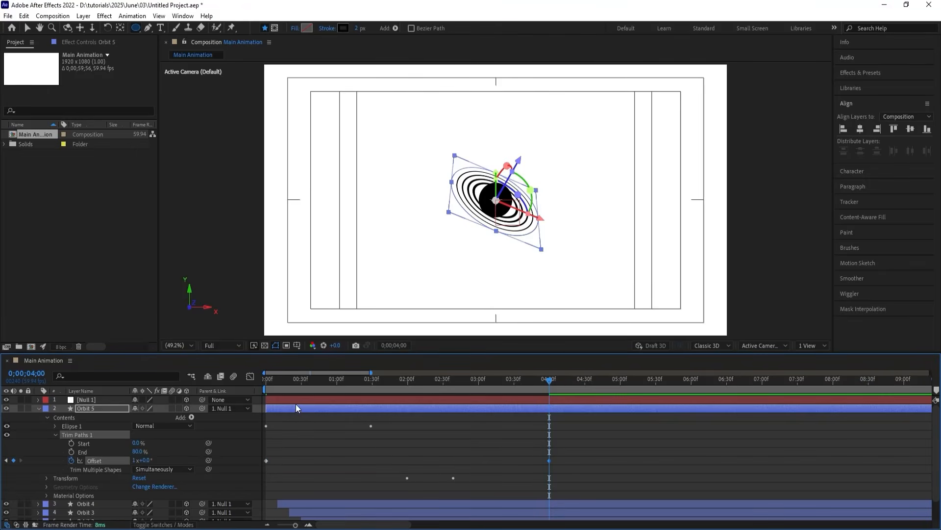
- Preview the rotating gap in Orbit 5's ring from the start and deselect the layer
drag(297, 381, 223, 389)
key(space)
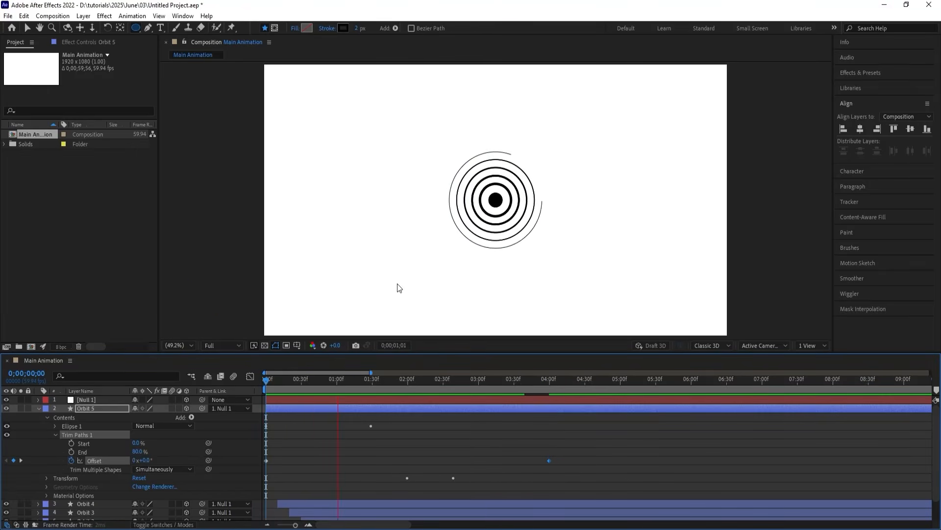
key(space)
click(288, 448)
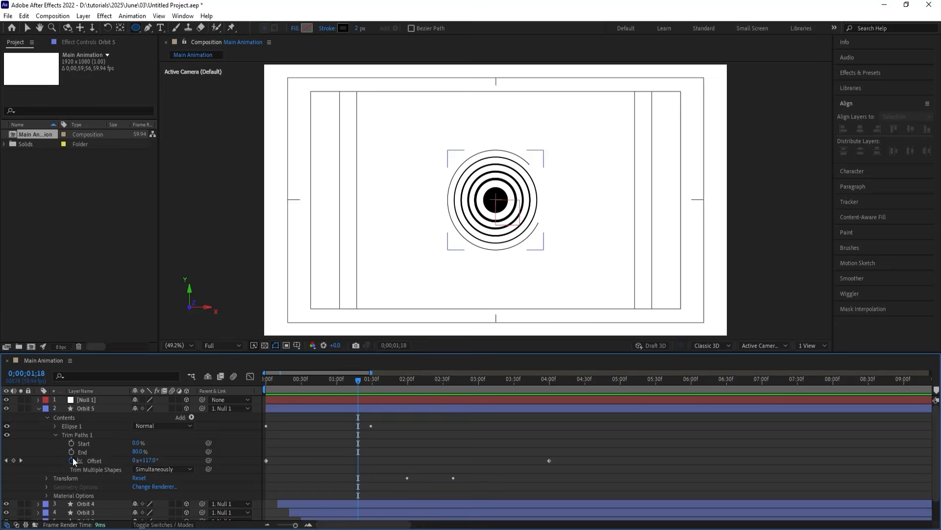
- Add a loopOut() expression to the Offset of Orbit 5's Trim Paths and return to the start of the timeline
alt+click(72, 457)
text(lo)
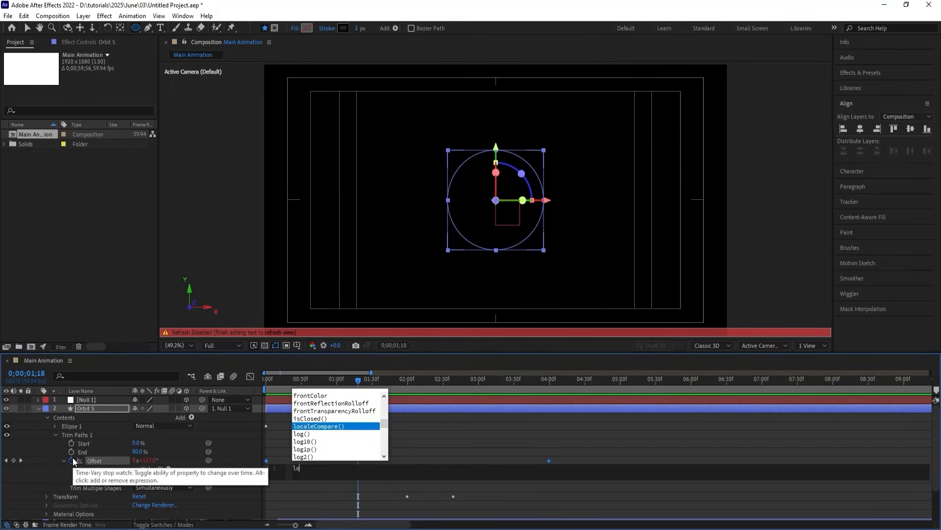
text(opo)
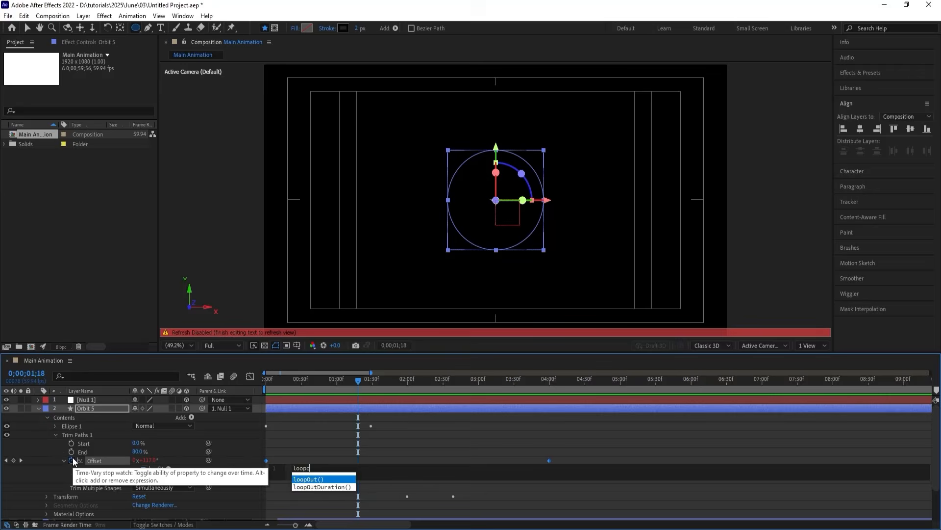
key(Return)
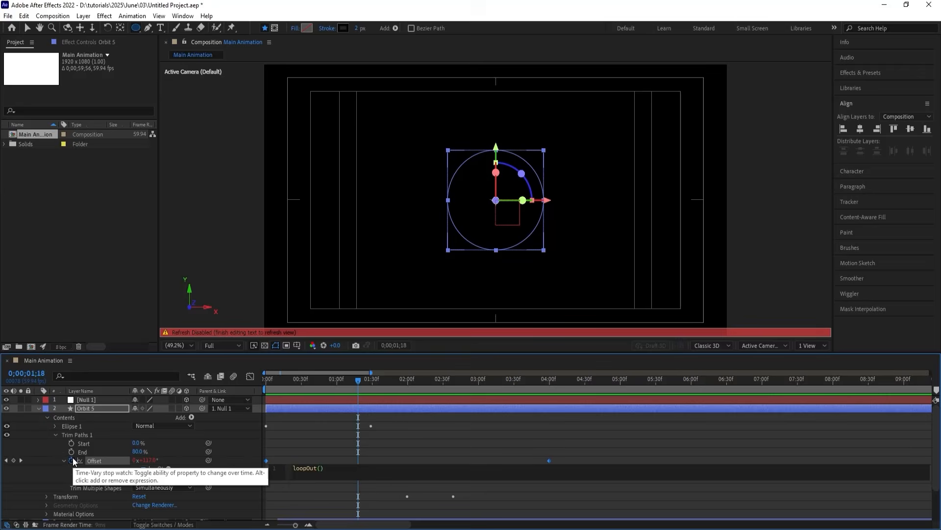
click(288, 420)
click(265, 379)
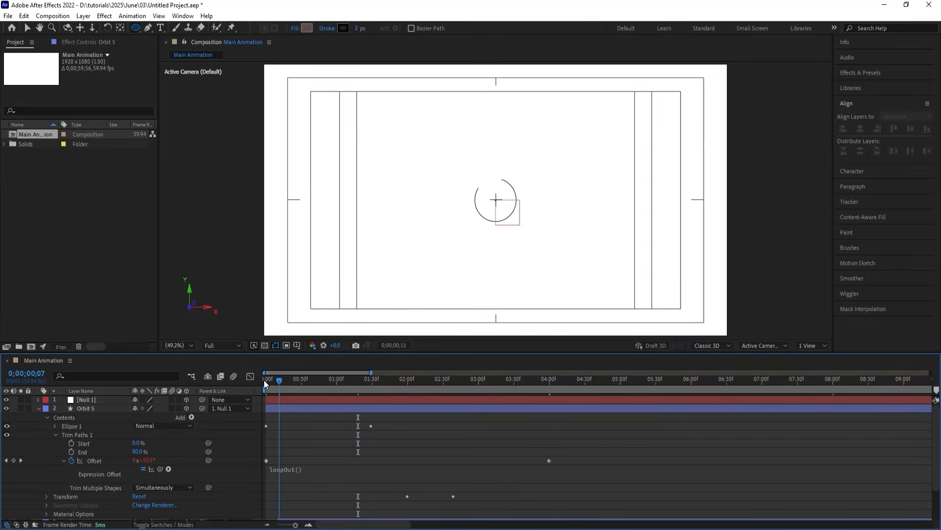
- Copy Orbit 5's Trim Paths 1 and paste it onto Orbit 4 and Orbit 3 at each layer's in point
click(80, 434)
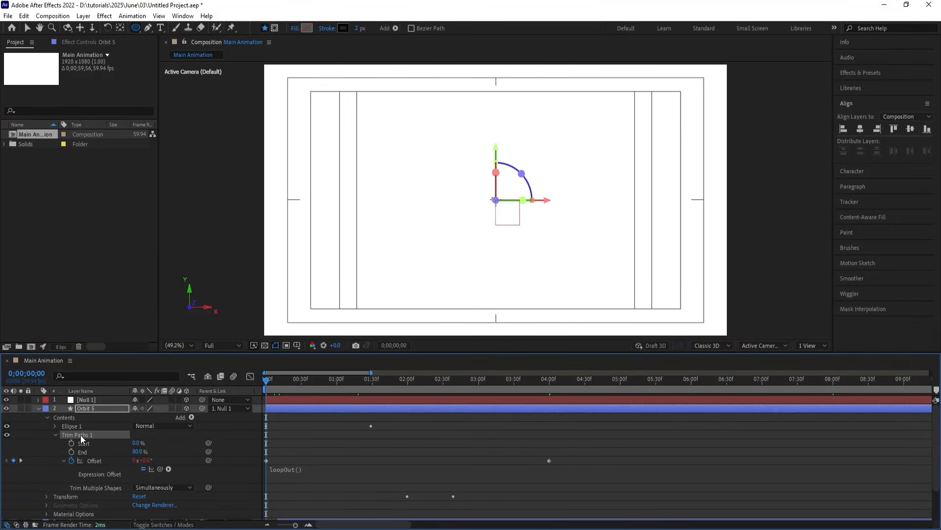
click(316, 422)
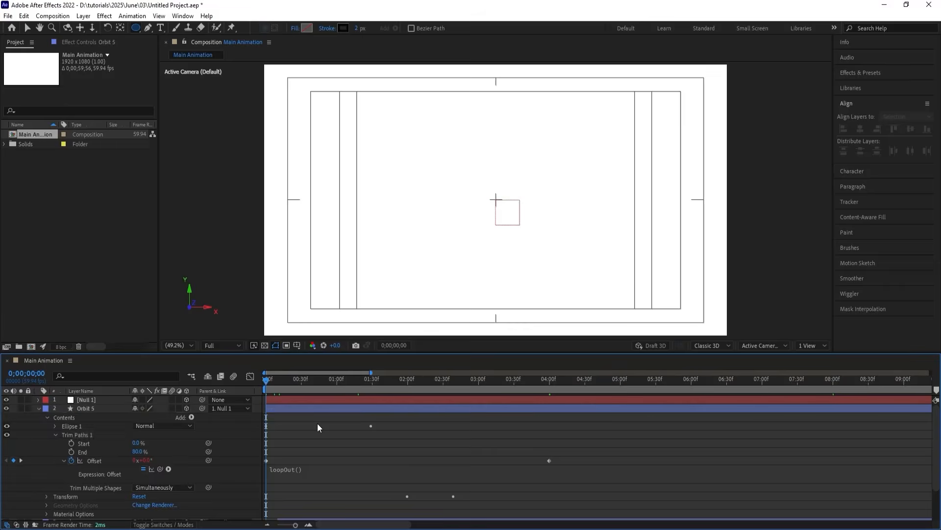
key(u)
key(u)
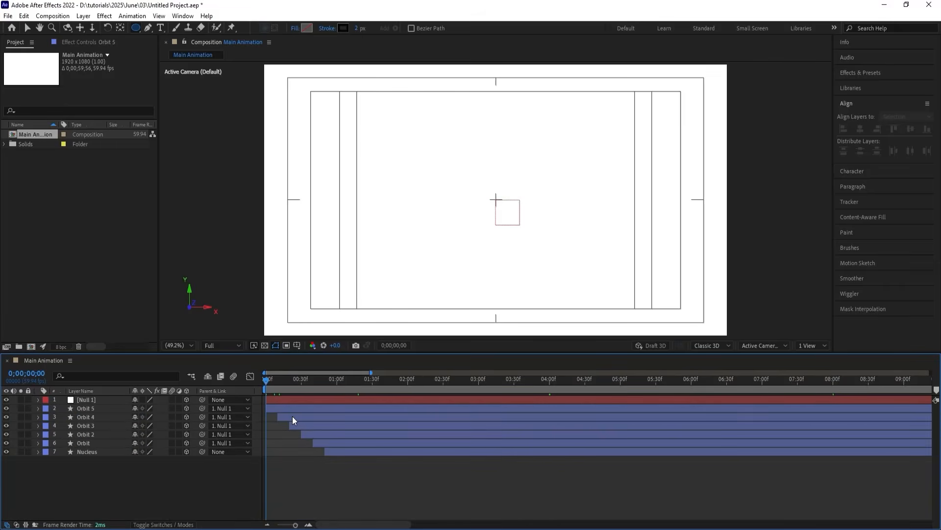
click(294, 419)
key(i)
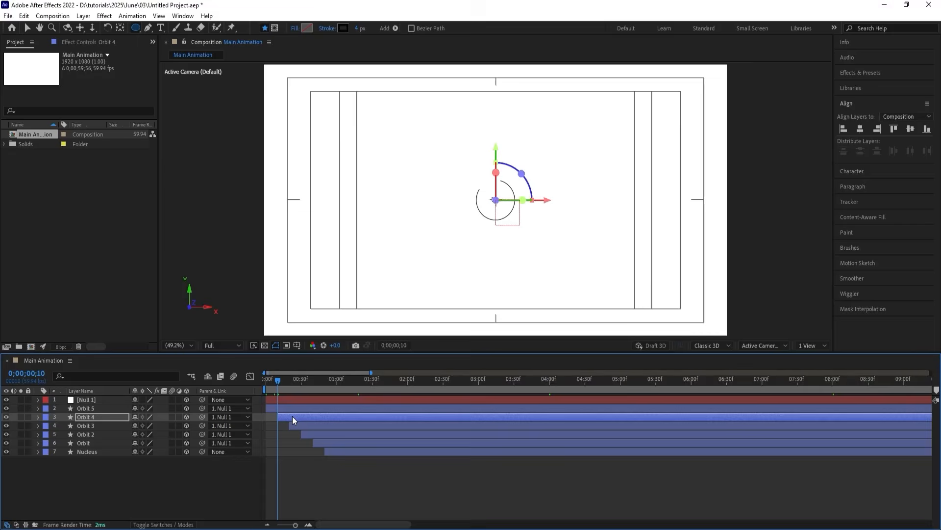
click(296, 425)
key(i)
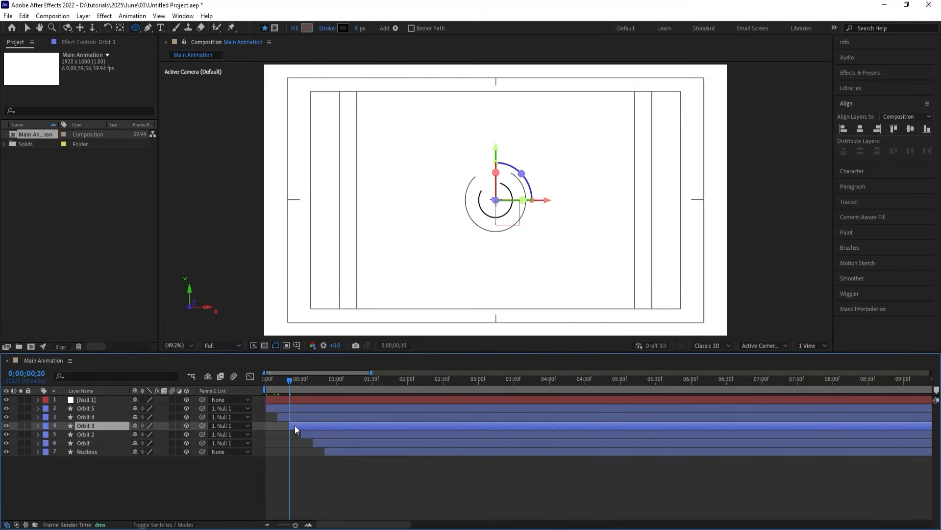
- Paste the copied Trim Paths onto the Orbit 2 and Orbit layers at each layer's in point
click(303, 449)
click(309, 434)
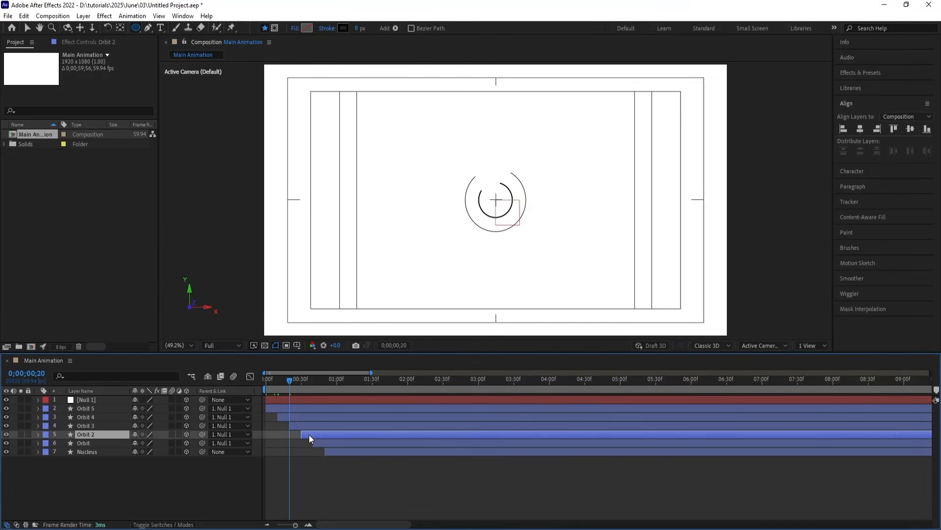
key(i)
key(ctrl+v)
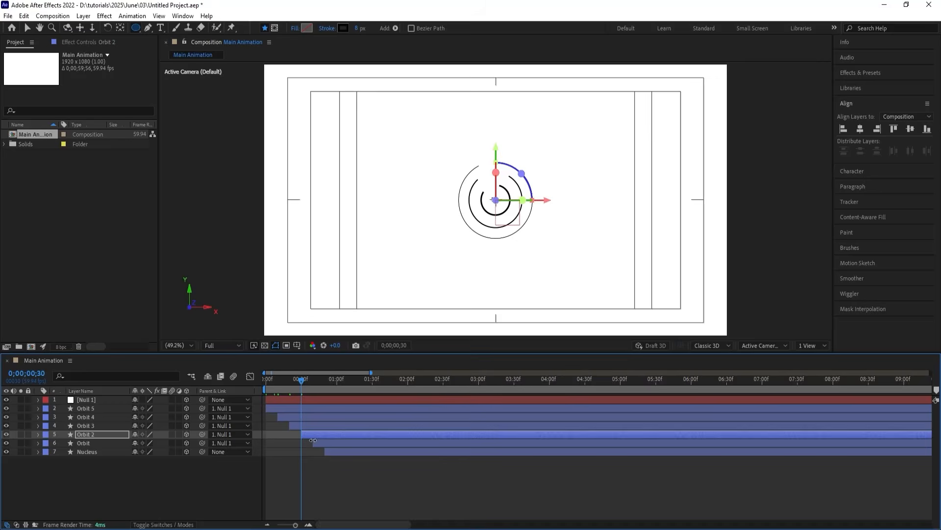
click(329, 444)
key(u)
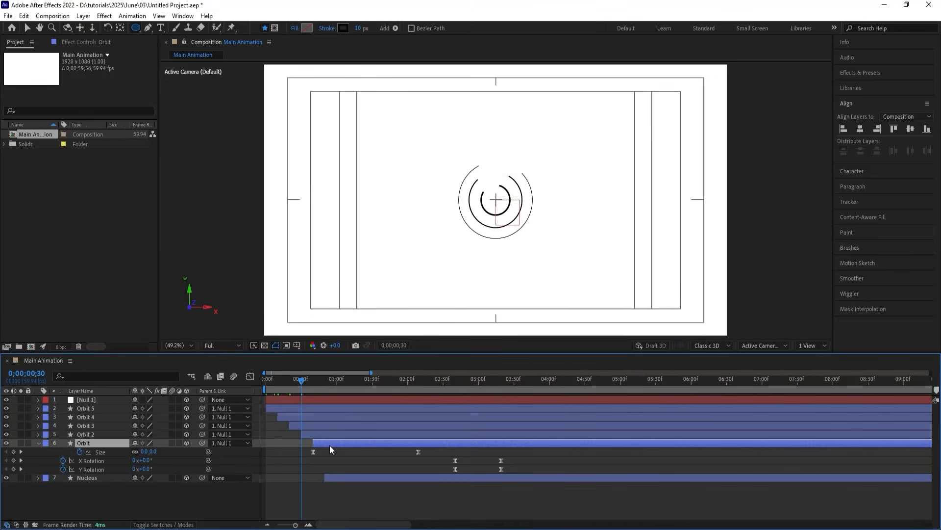
key(i)
key(ctrl+v)
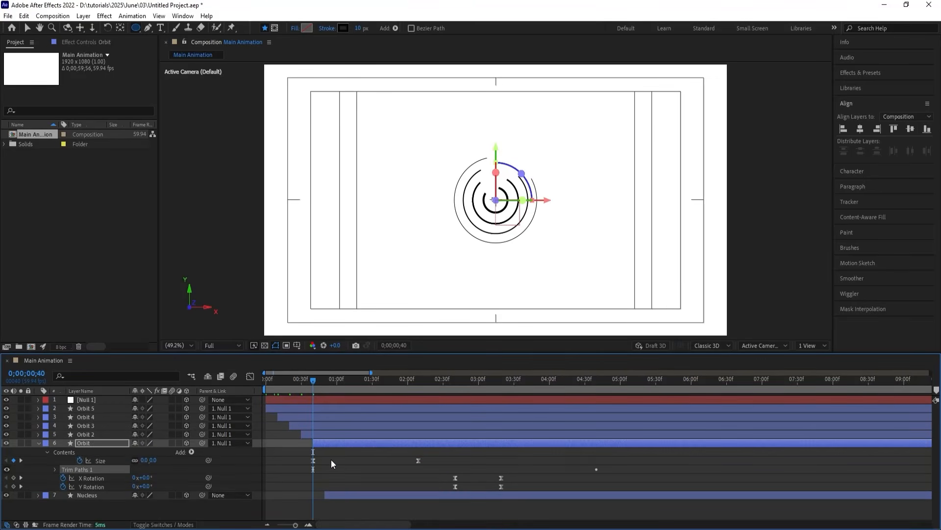
- Paste the copied Trim Paths onto the Nucleus layer at its in point and preview the animation with all keyframed properties revealed
click(331, 493)
key(i)
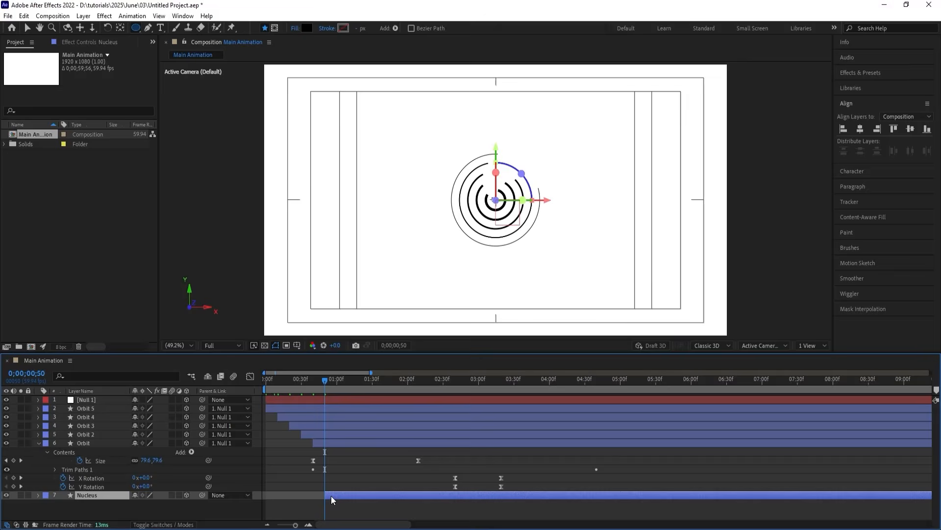
click(351, 451)
key(u)
key(space)
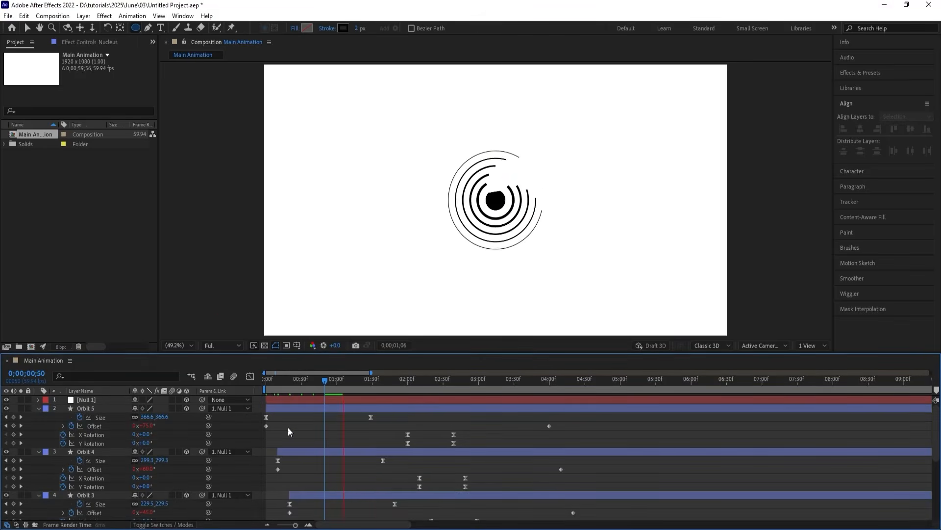
key(space)
scroll(309, 446, down, 3)
scroll(310, 442, down, 2)
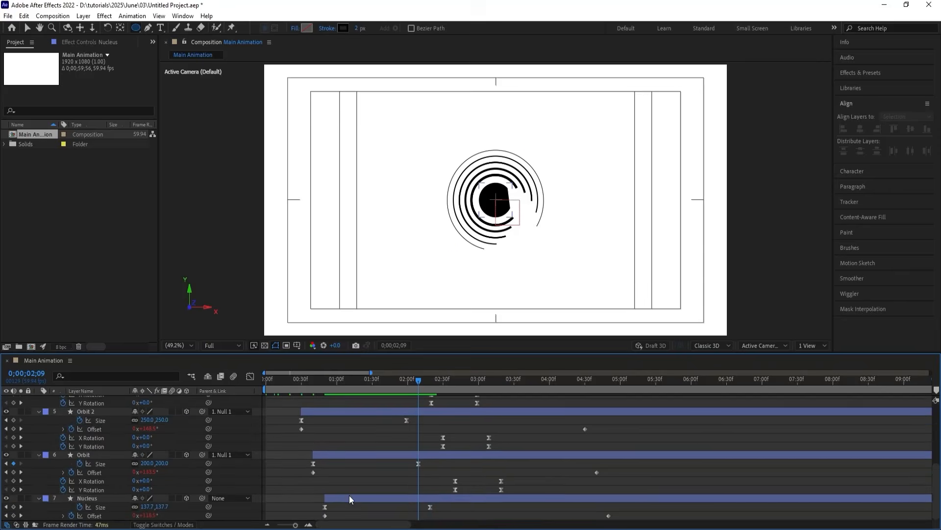
- Expand the Nucleus layer's contents and delete its Trim Paths 1
click(346, 498)
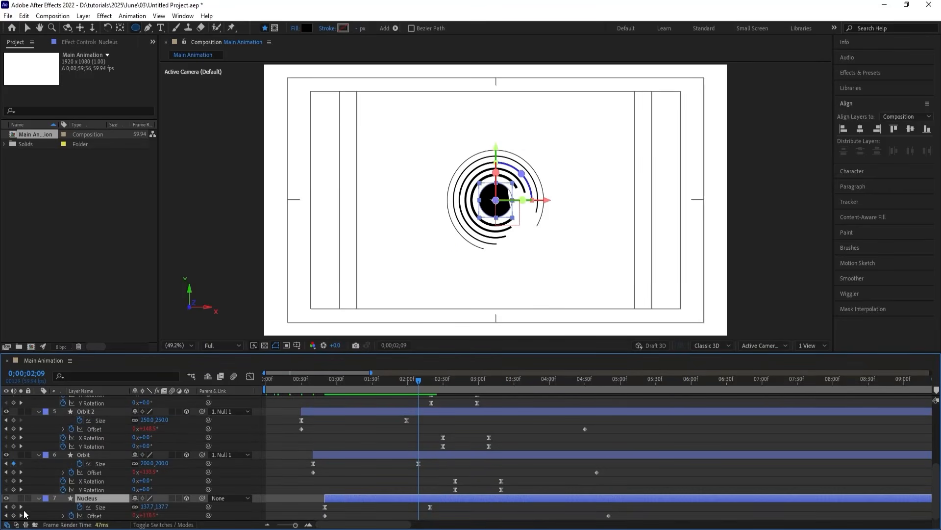
click(39, 498)
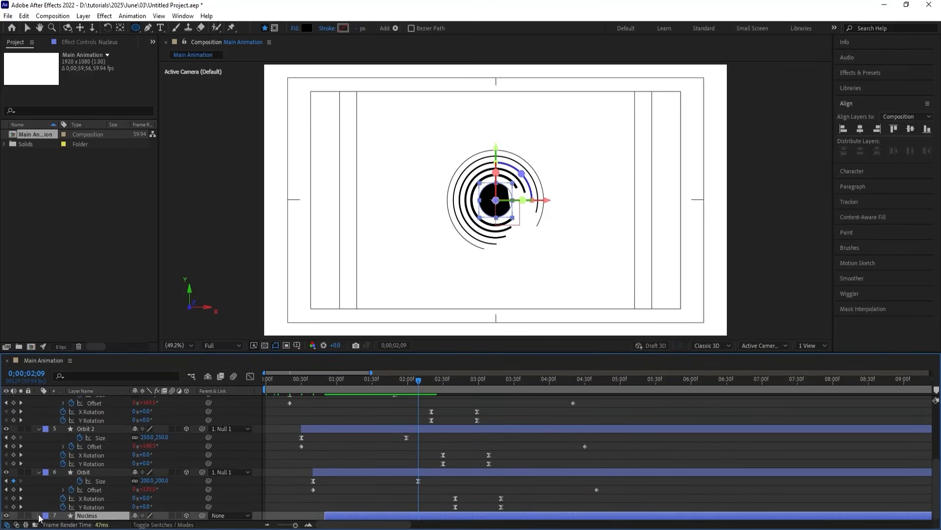
scroll(39, 513, down, 3)
scroll(96, 467, down, 1)
click(81, 454)
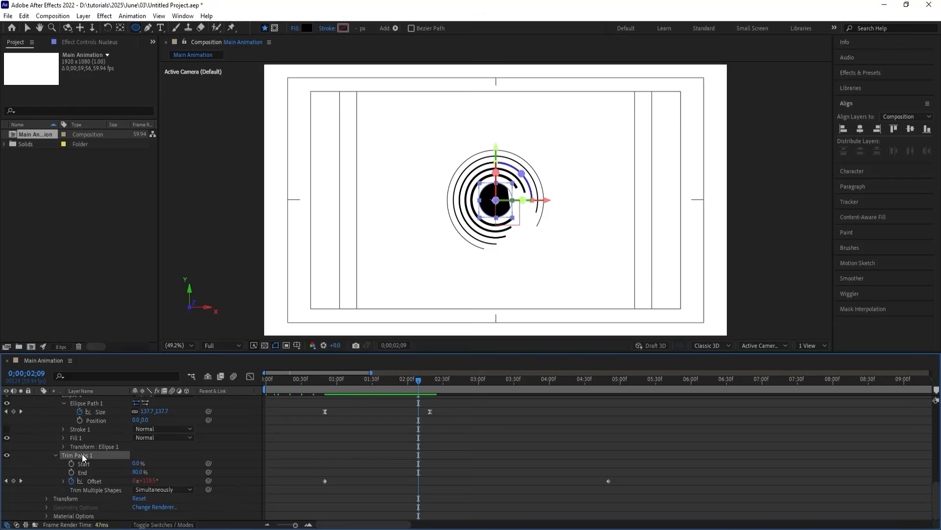
key(Delete)
- Reveal the keyframed properties of all layers and preview the animation from the start
click(355, 433)
key(u)
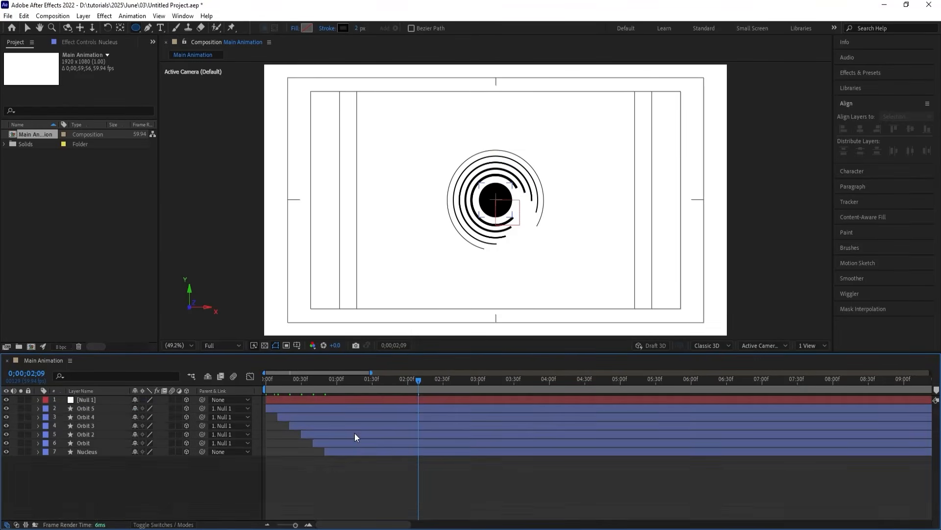
key(u)
drag(337, 380, 249, 387)
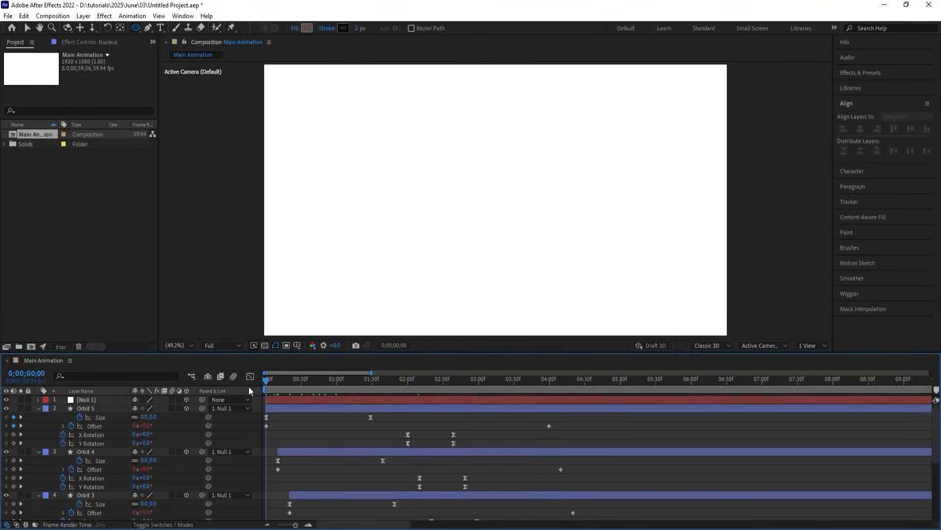
key(space)
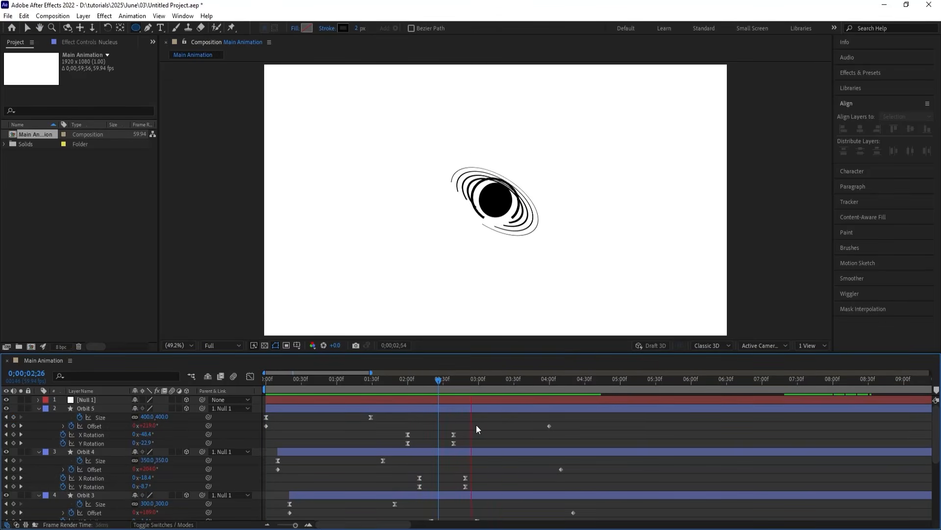
key(space)
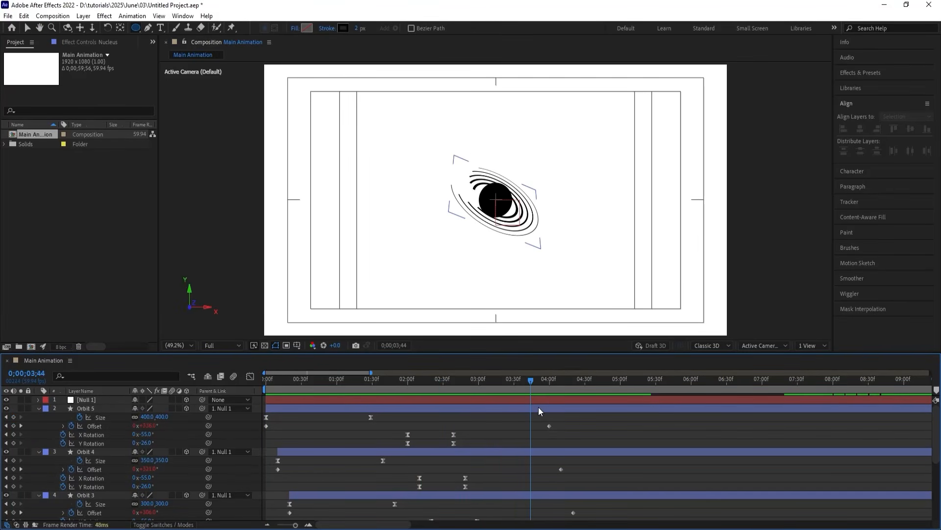
- Set Orbit 5's Trim Paths Offset keyframe at 0;00;04;00 to 2 revolutions and preview the spin from about 0;00;03;32
key(k)
scroll(554, 422, down, 1)
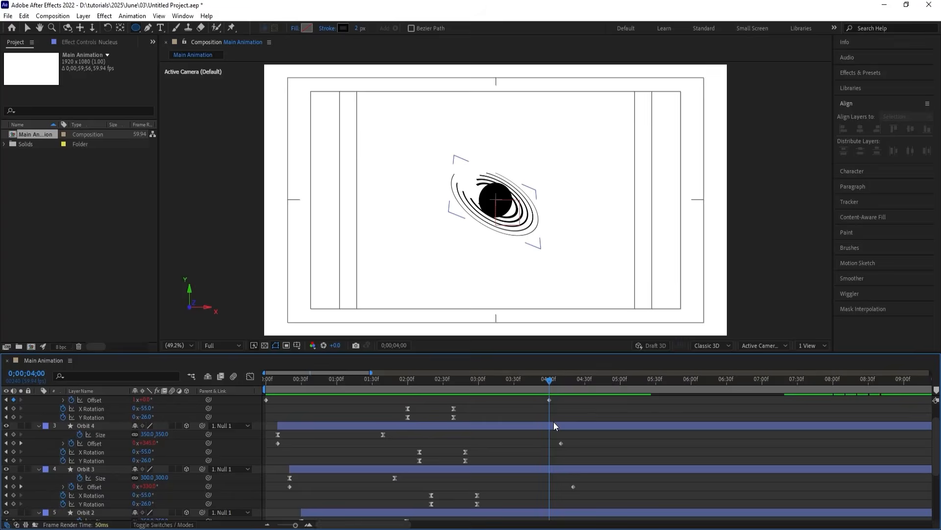
scroll(554, 425, up, 1)
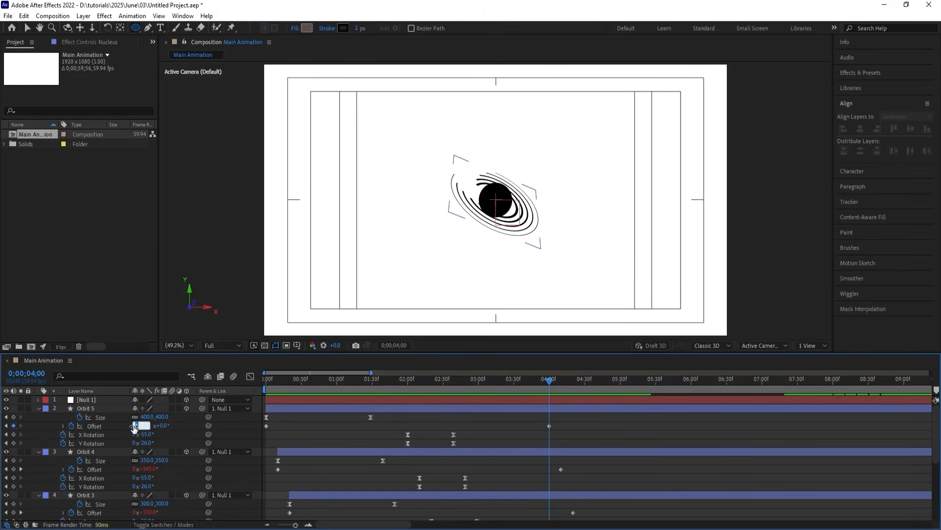
text(2)
key(Return)
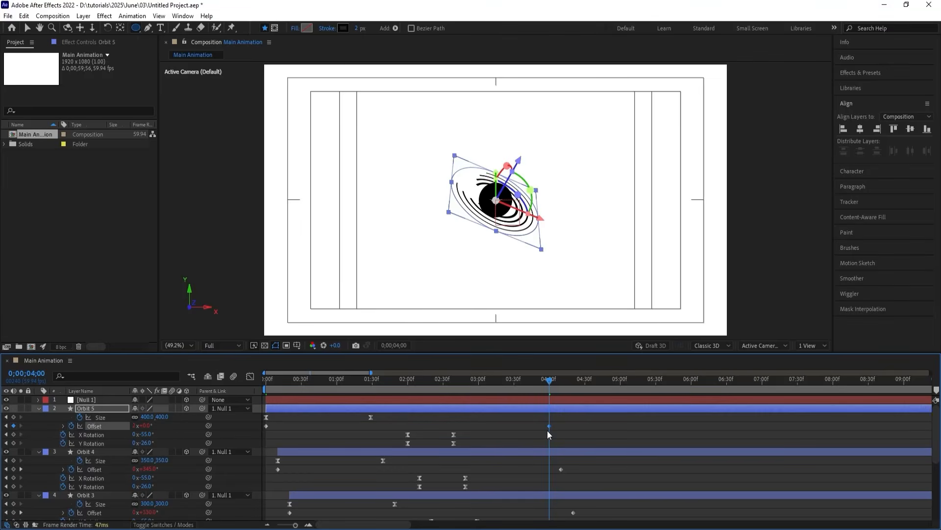
drag(524, 385, 518, 381)
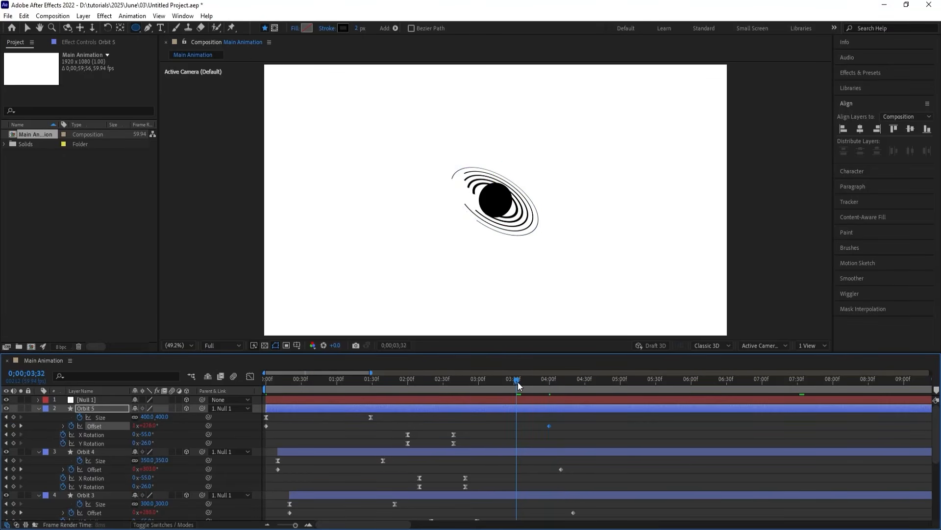
key(space)
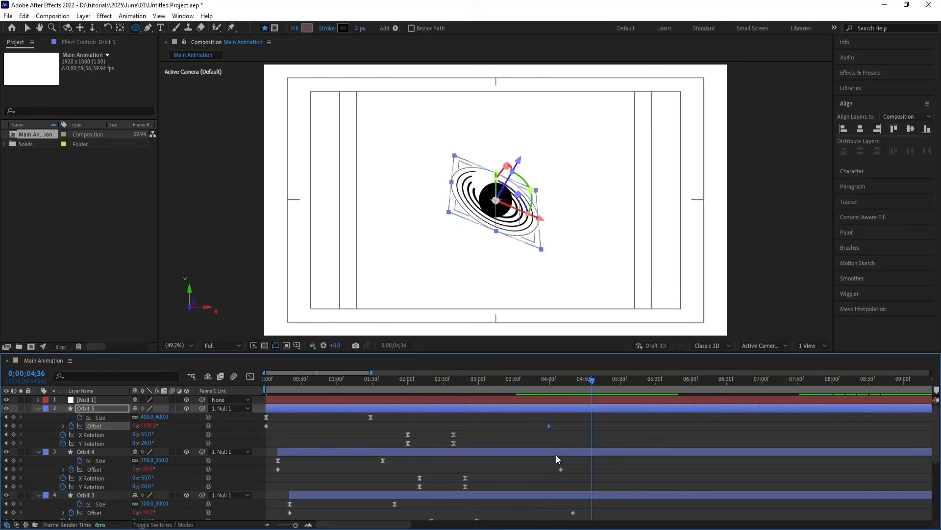
- Set Orbit 3's Trim Paths Offset keyframe at 0;00;04;20 to 4 revolutions
key(j)
key(j)
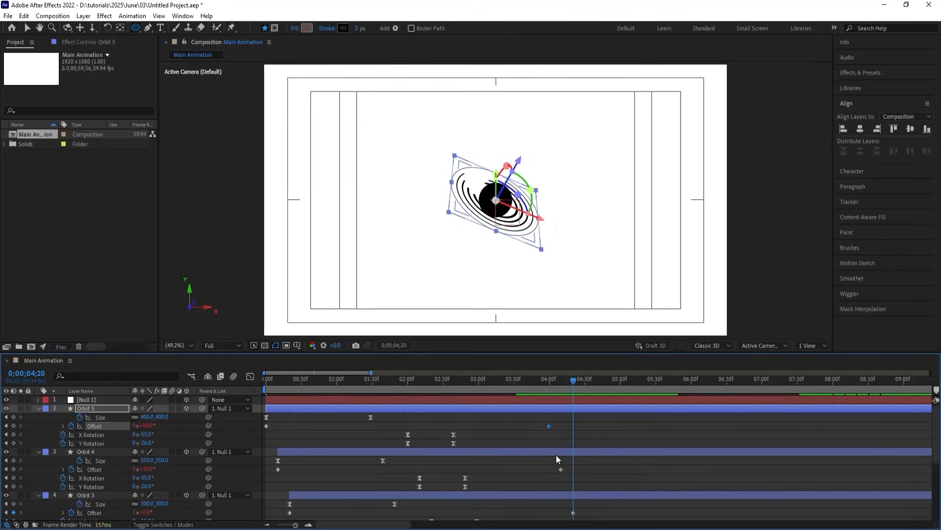
scroll(142, 484, down, 1)
click(135, 487)
text(4)
key(Return)
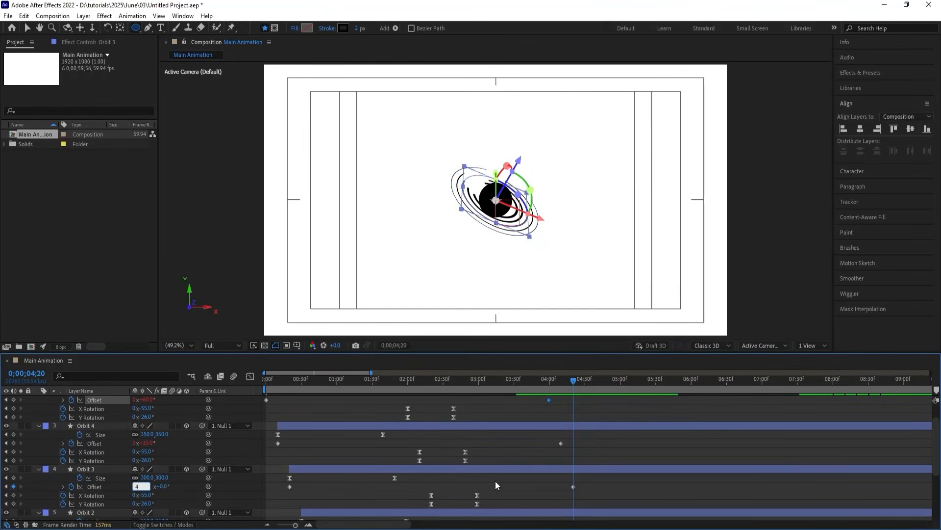
- Set Orbit 2's Trim Paths Offset keyframe at 0;00;04;30 to 8 revolutions and preview the spin, returning to the start
scroll(557, 467, down, 1)
key(k)
scroll(587, 463, down, 1)
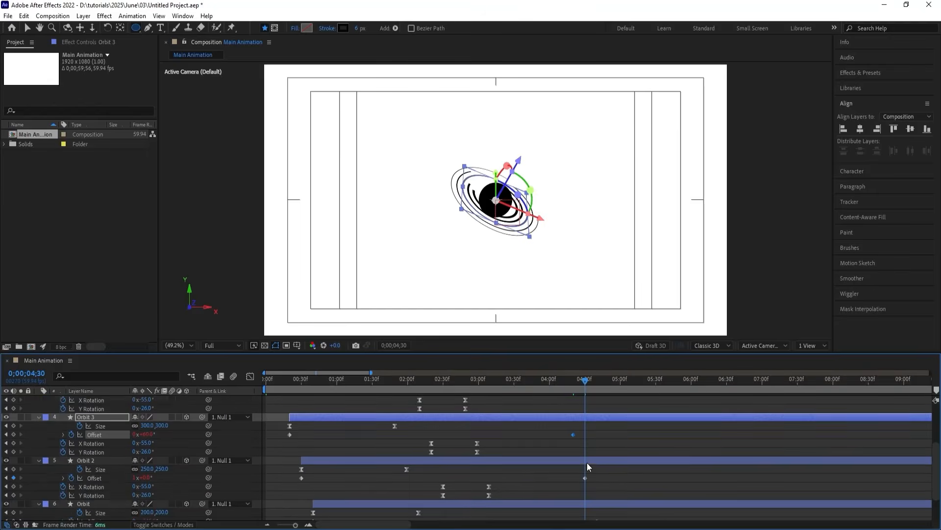
click(136, 451)
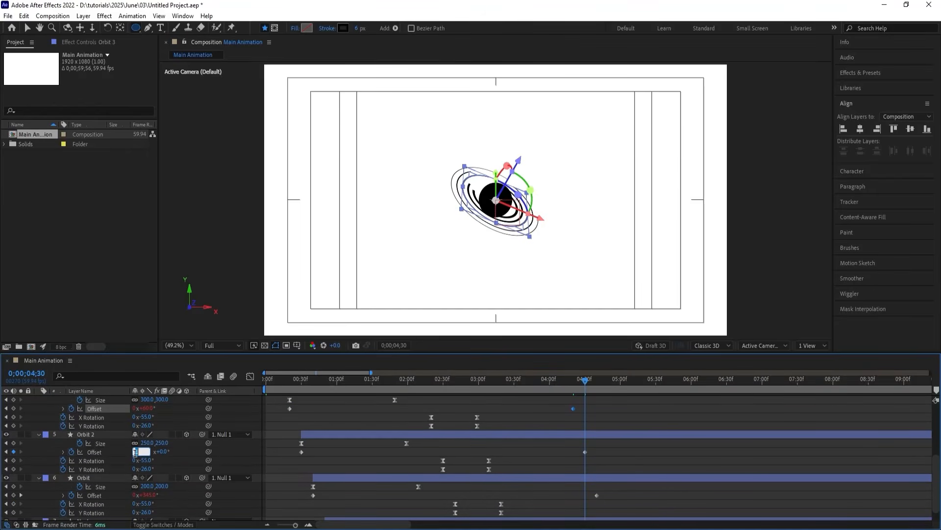
text(8)
key(Return)
scroll(638, 461, down, 1)
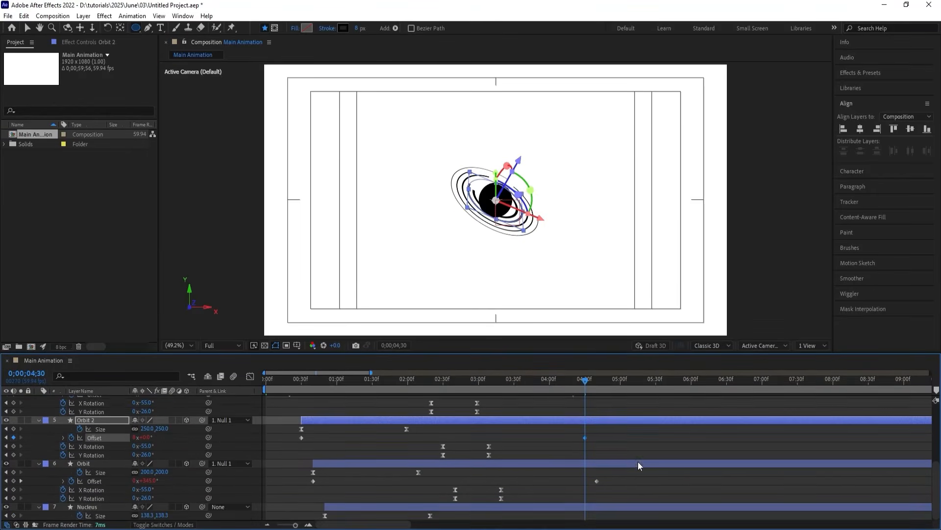
key(space)
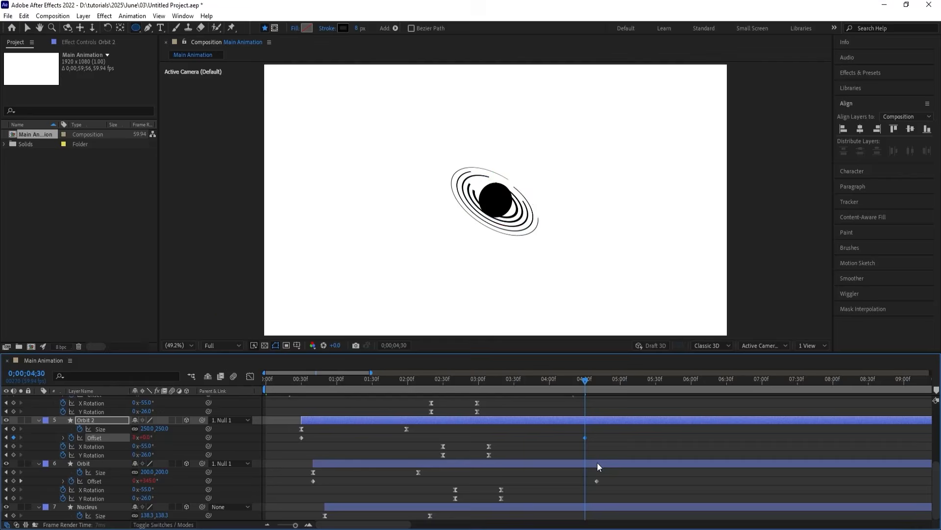
drag(392, 381, 265, 416)
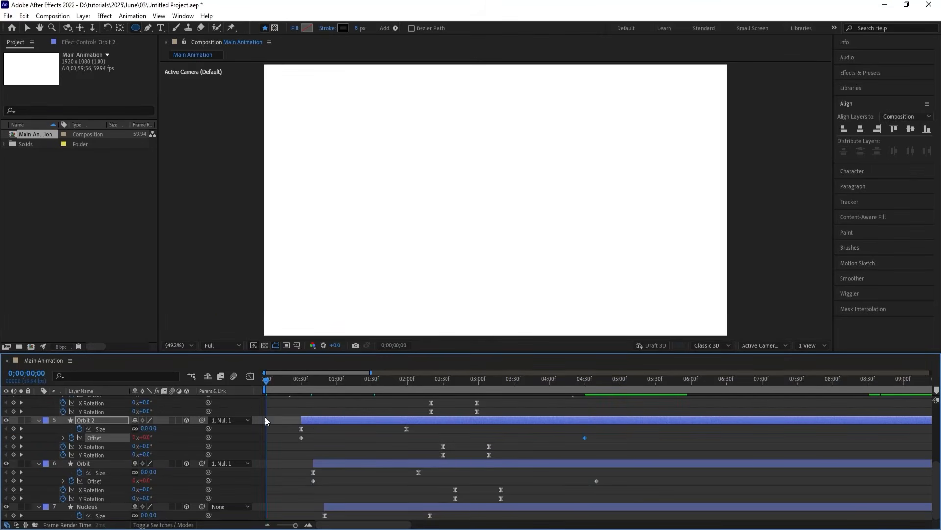
- Preview the animation from the start and collapse the keyframed properties of all layers
key(space)
scroll(310, 424, up, 5)
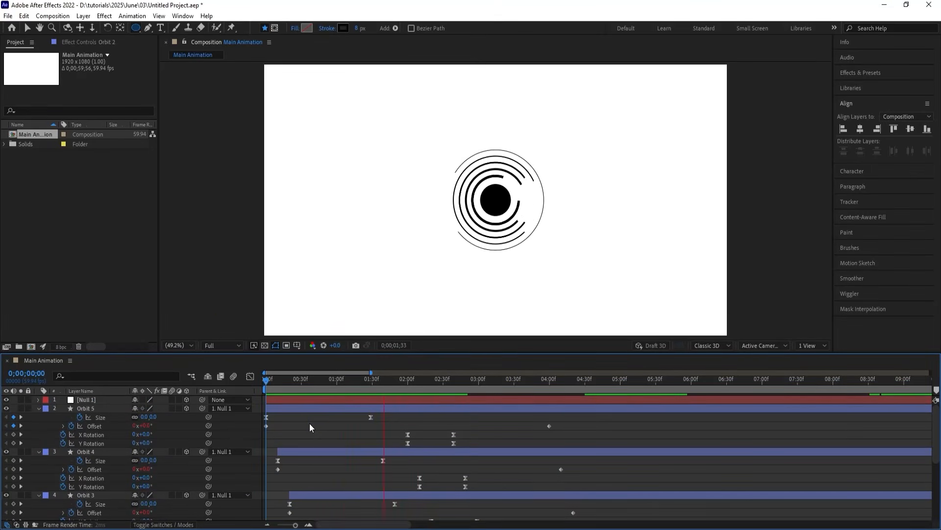
key(space)
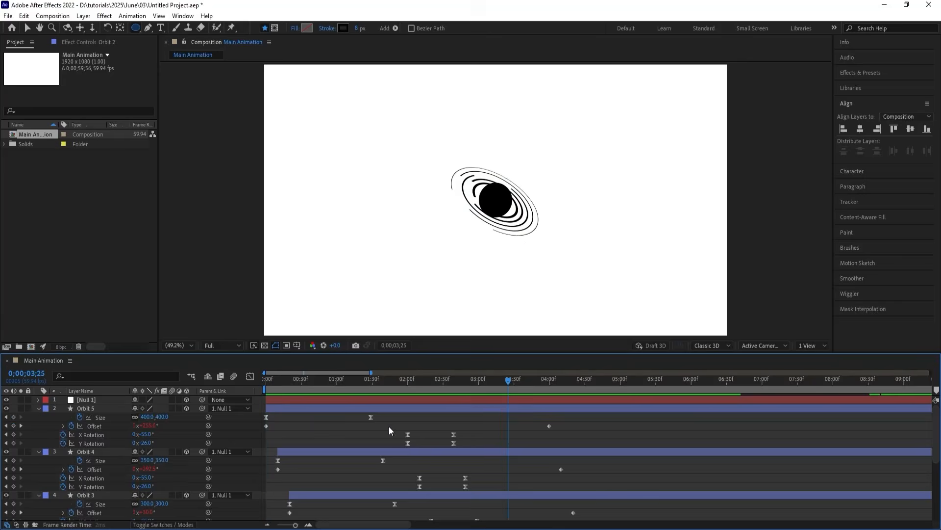
click(393, 420)
key(u)
key(space)
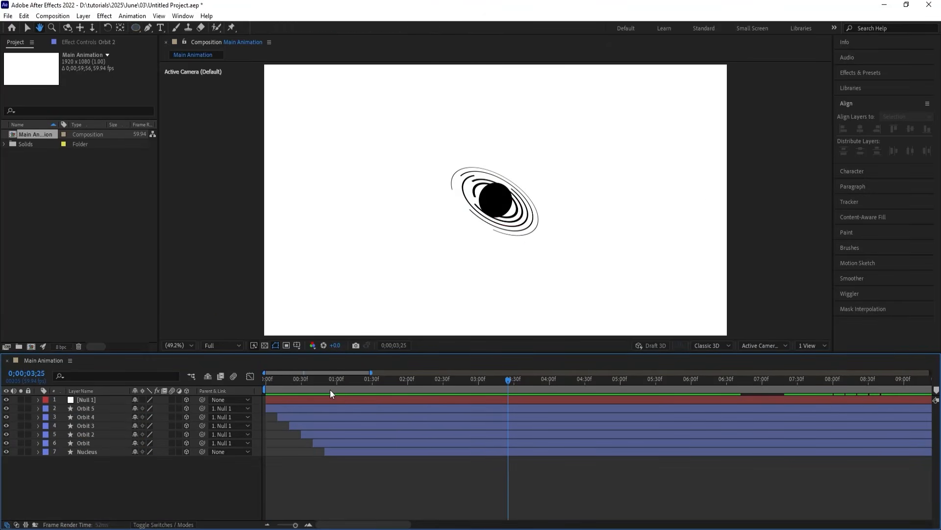
key(space)
- Play the orbit animation again from the first frame, pausing and resuming around 0;00;03;08
key(Home)
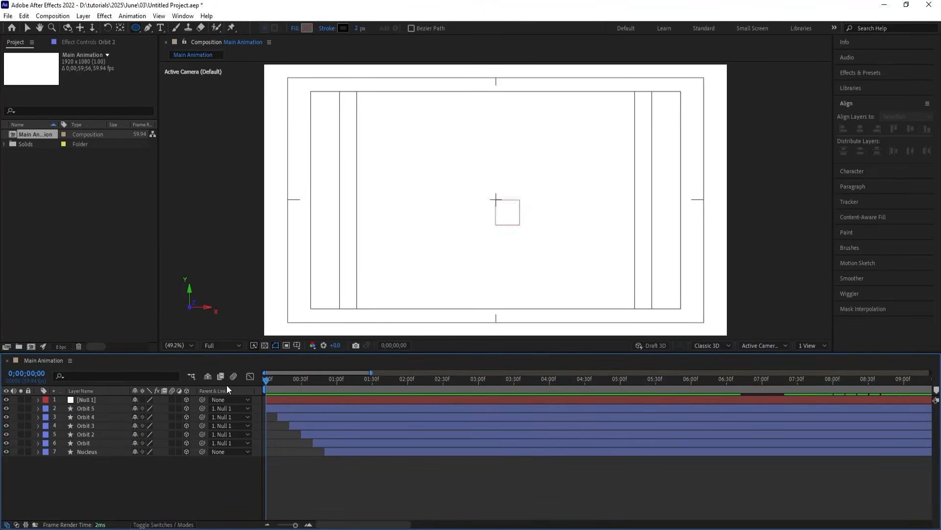
key(space)
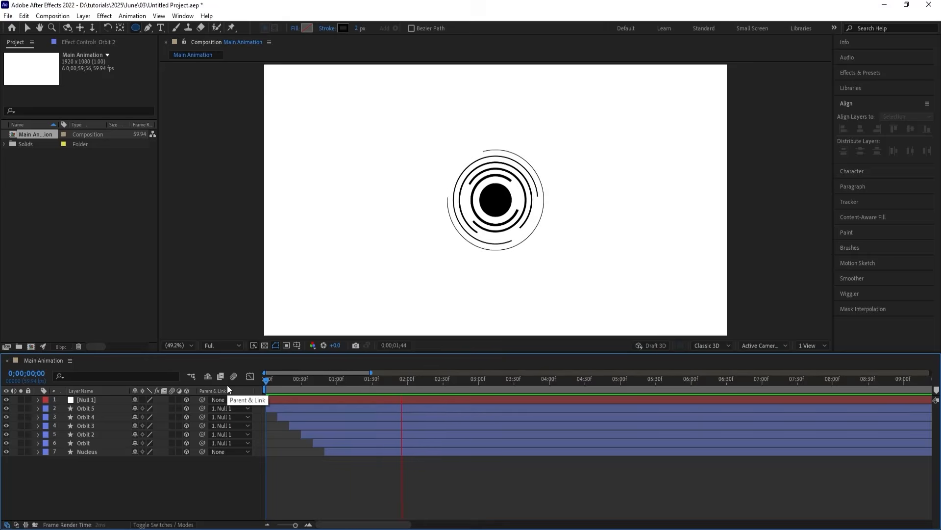
key(space)
key(space)
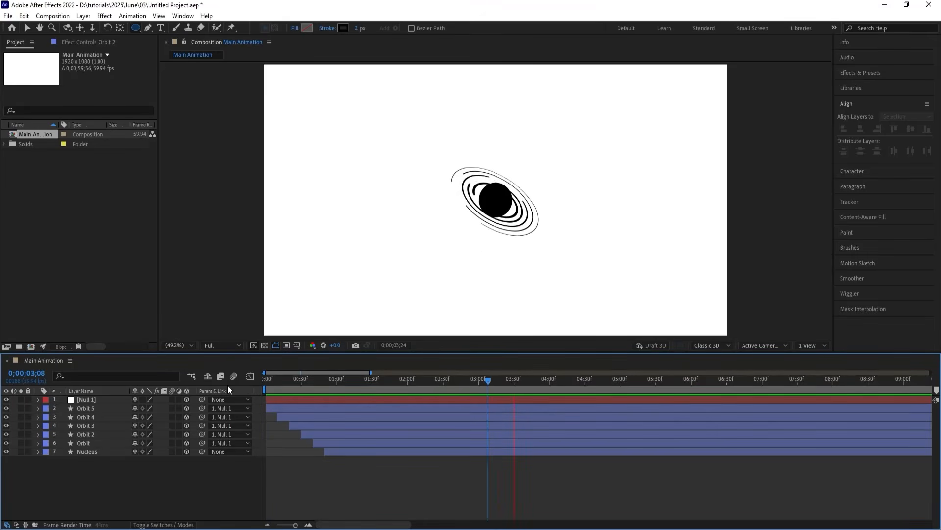
key(space)
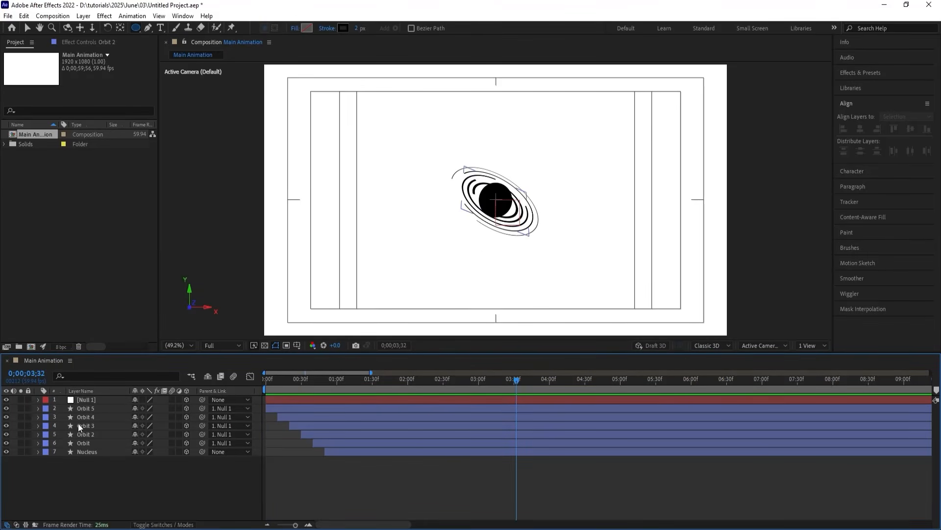
- Try scaling the null layer to 193% and preview the animation from the start
click(86, 398)
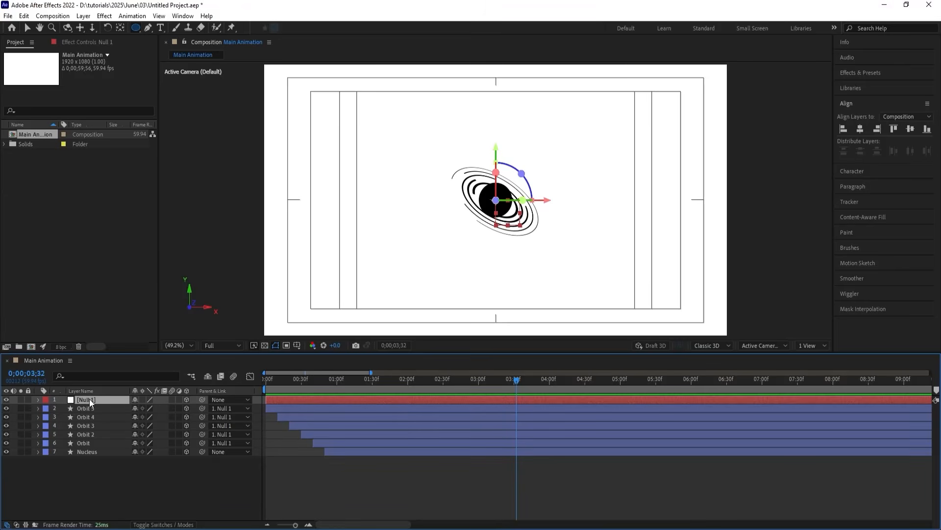
key(s)
drag(150, 408, 186, 403)
drag(395, 389, 215, 387)
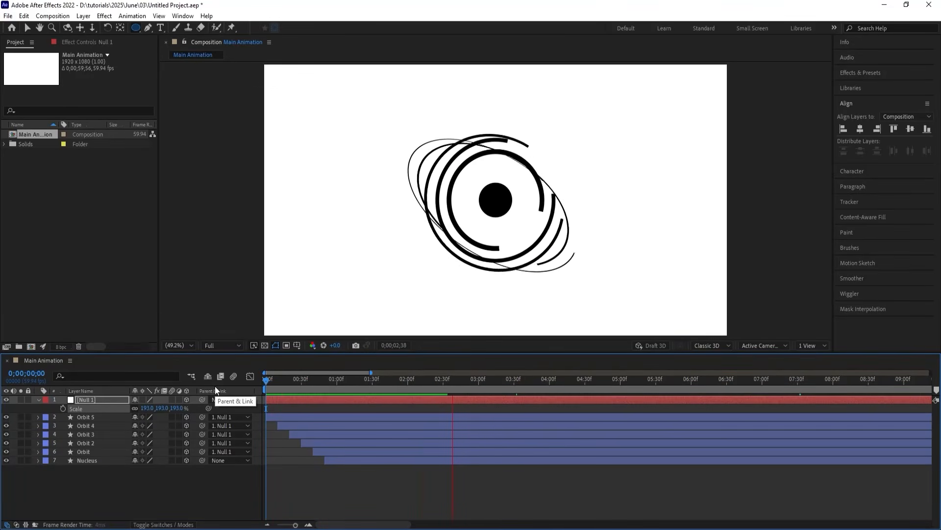
key(space)
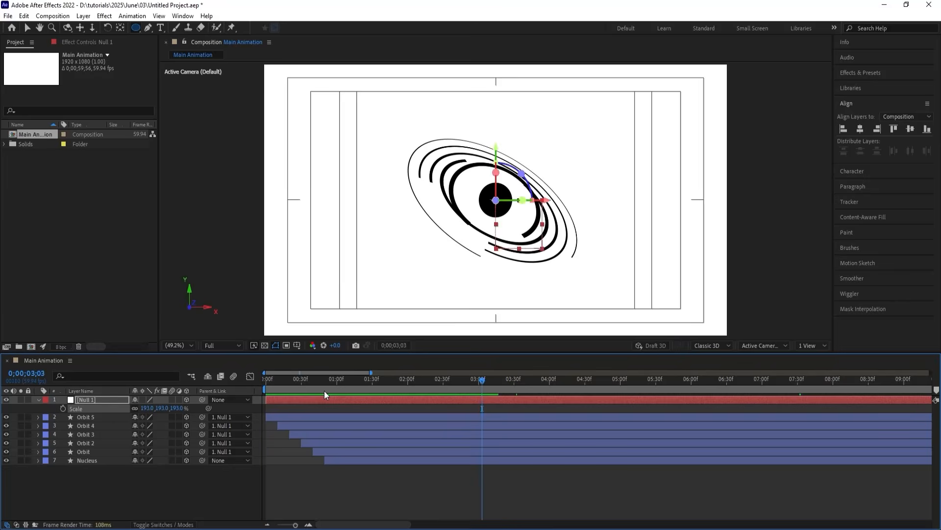
- Reveal all layers' keyframes and add a 100% Scale keyframe to the null layer at 0;00;02;00
click(460, 378)
drag(460, 378, 359, 373)
key(space)
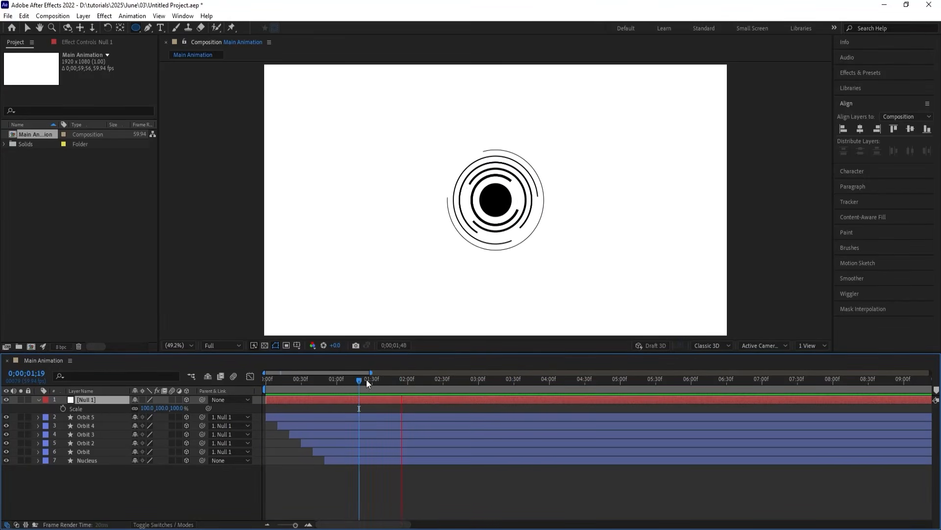
key(space)
click(414, 485)
key(u)
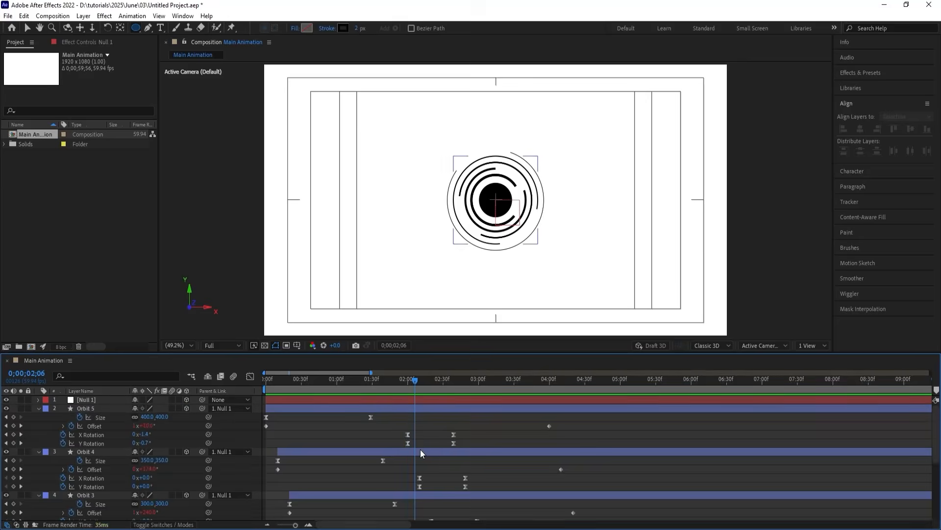
key(j)
click(408, 399)
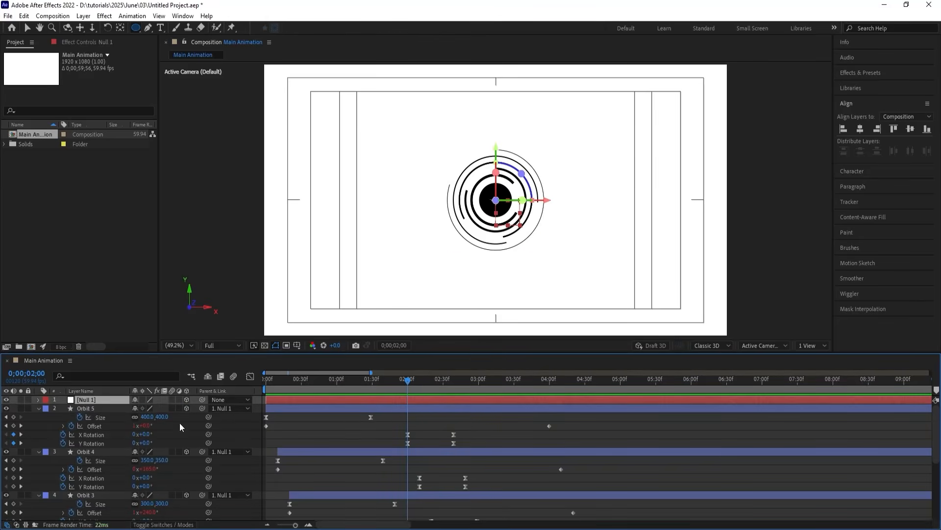
key(s)
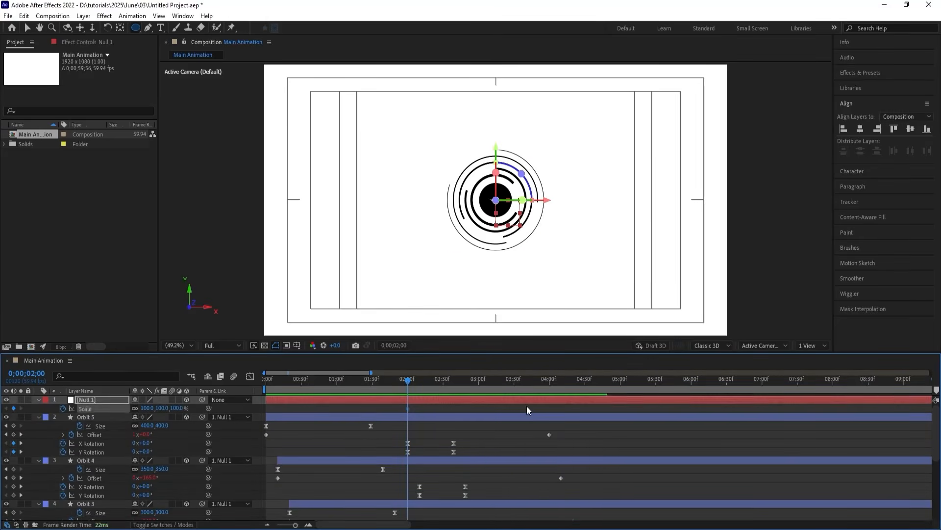
- Set the null layer's Scale to 162% at 0;00;03;19, in line with the innermost orbit's last rotation keyframes
scroll(526, 405, down, 5)
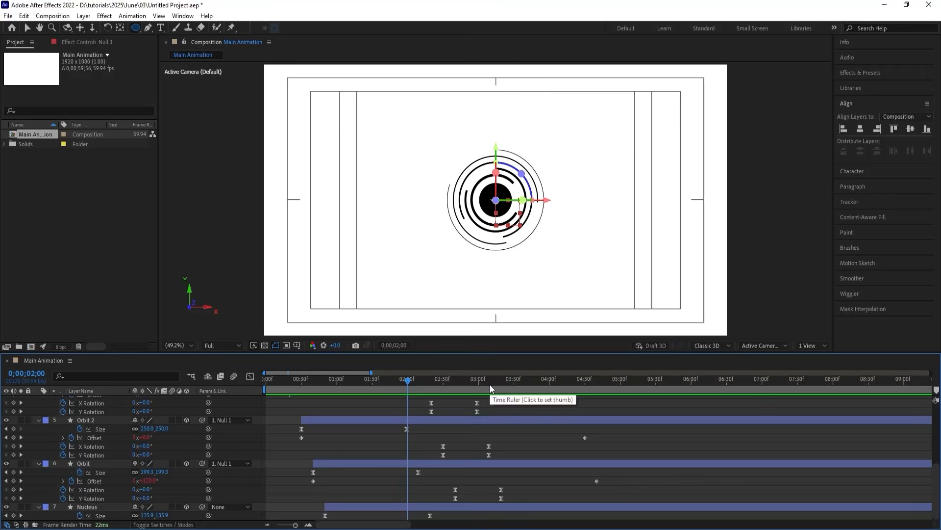
drag(489, 384, 501, 392)
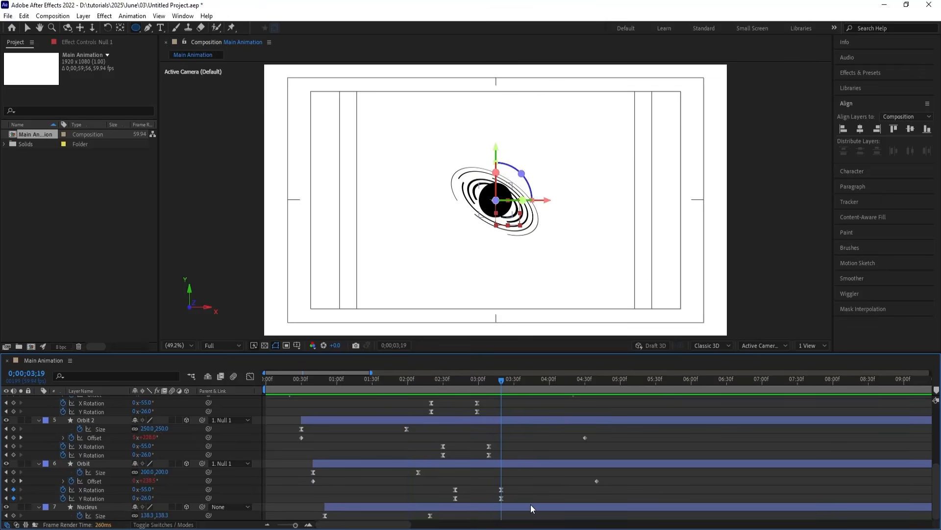
scroll(531, 504, up, 5)
drag(146, 408, 173, 403)
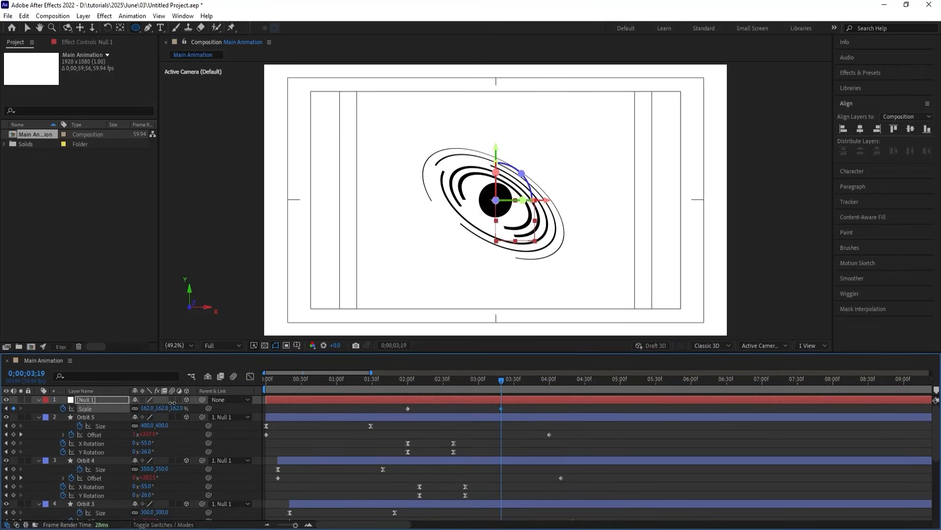
- Easy ease both Scale keyframes of the null layer and lengthen their influence handles to make a steeper speed curve
click(402, 412)
click(553, 411)
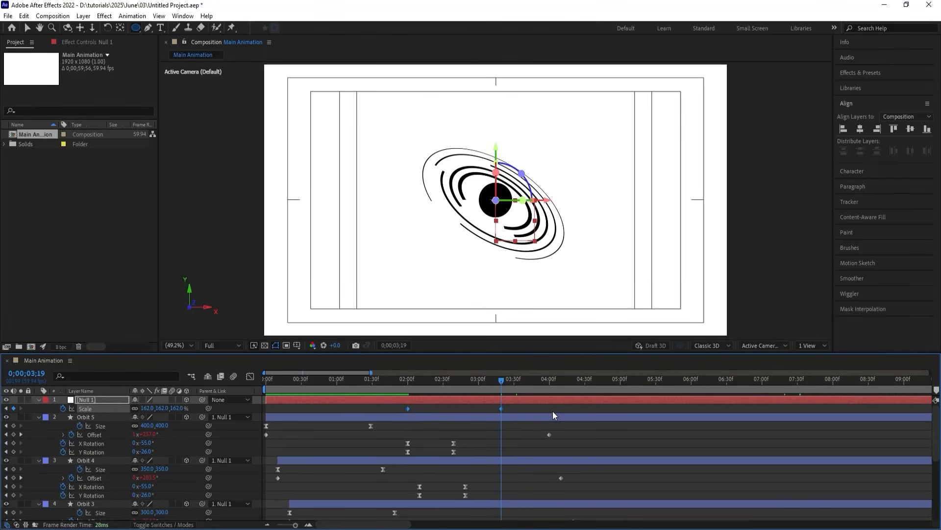
click(250, 376)
click(250, 378)
click(250, 377)
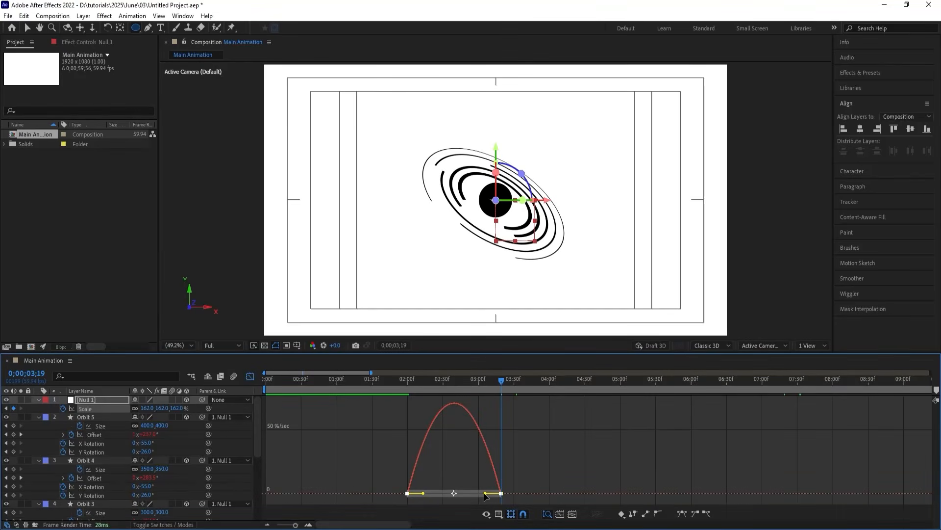
drag(485, 492, 433, 495)
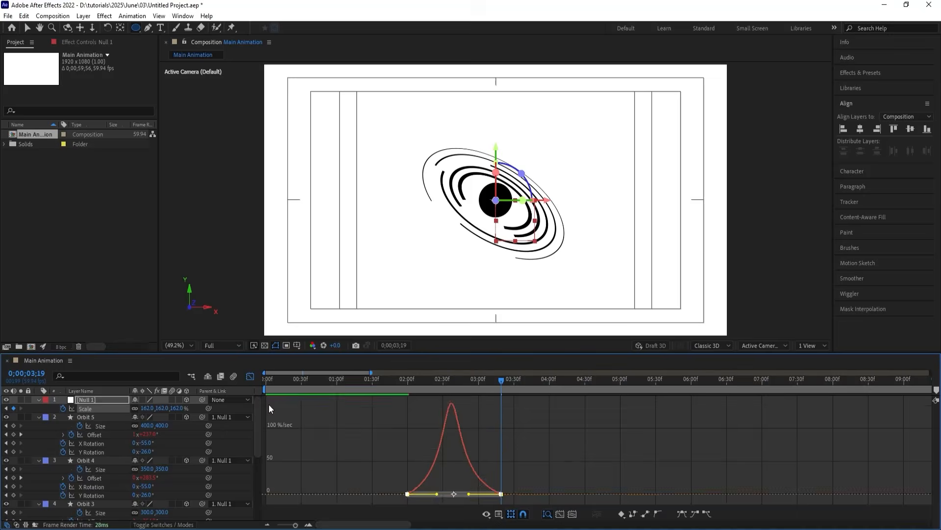
click(250, 376)
- Preview the null layer's eased scaling from the start and collapse all layers' properties
click(267, 383)
key(space)
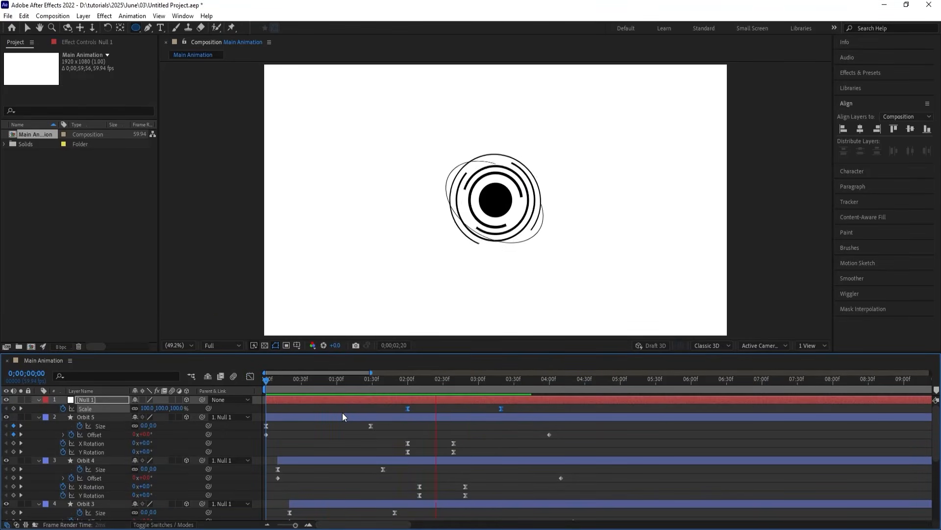
key(space)
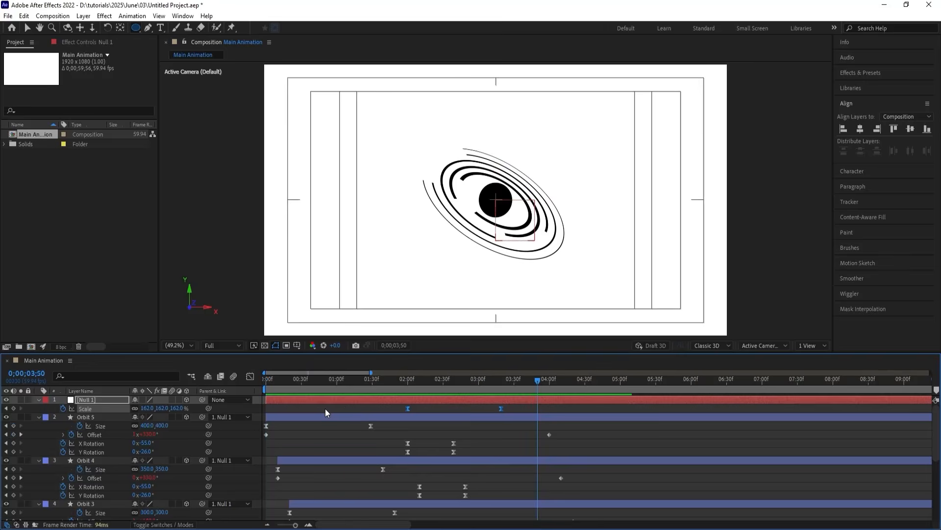
click(325, 411)
key(u)
- Filter the five orbit layers' properties by "cap" and set the Line Cap of Orbit 5 and Orbit 4 to Round Cap
click(92, 411)
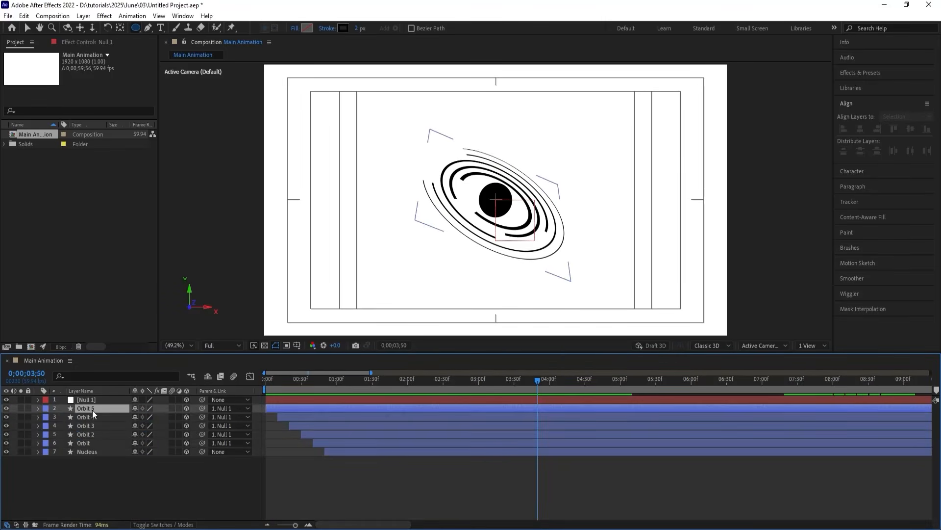
shift+click(92, 442)
click(80, 375)
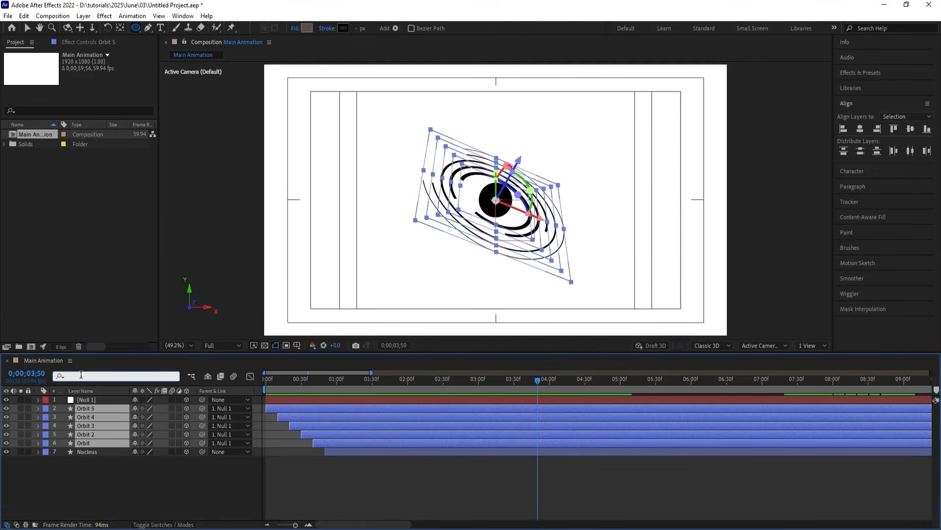
text(cap)
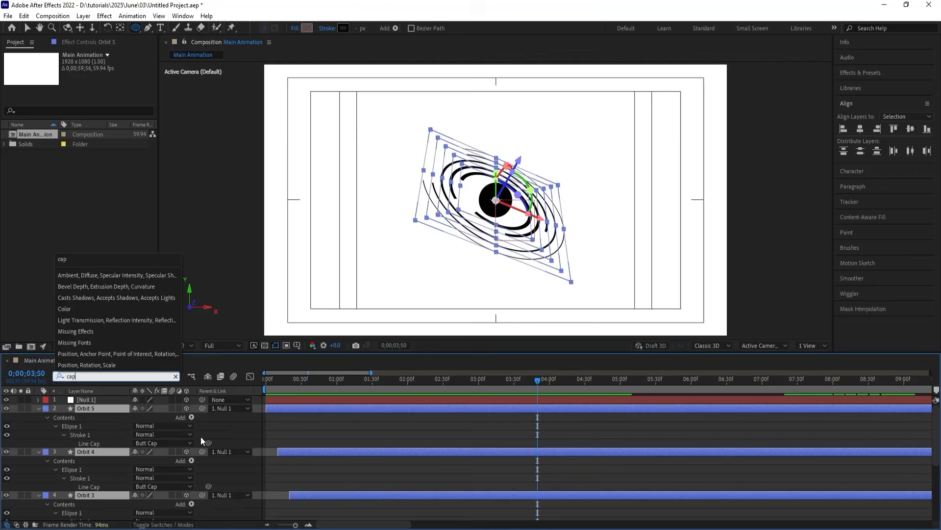
click(213, 429)
click(154, 443)
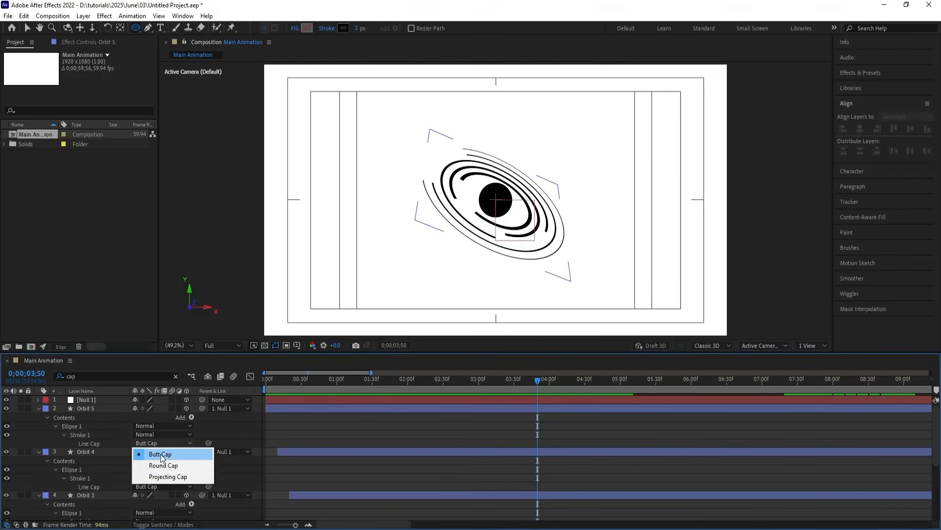
click(162, 466)
click(158, 487)
click(163, 508)
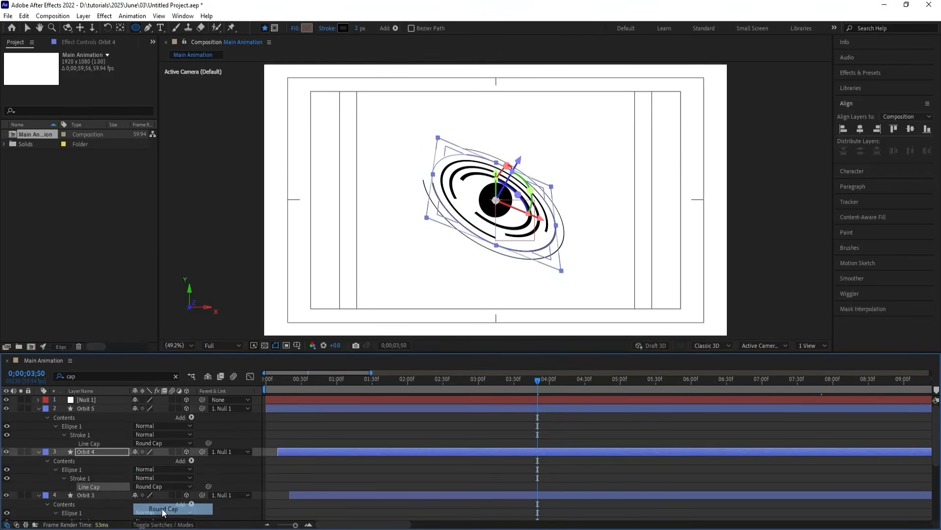
- Set the stroke Line Cap of Orbit 3, Orbit 2 and Orbit to Round Cap
scroll(164, 491, down, 3)
click(165, 478)
click(164, 499)
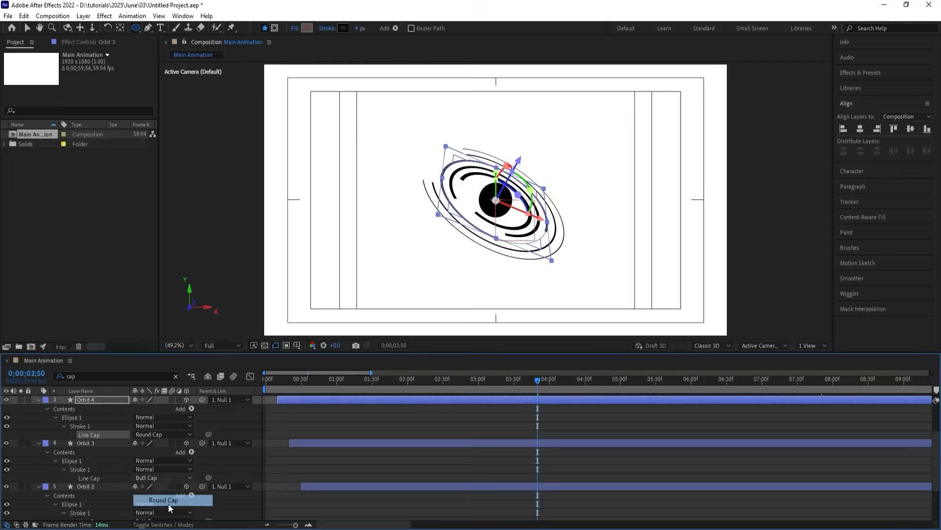
scroll(213, 498, down, 3)
click(169, 495)
click(169, 473)
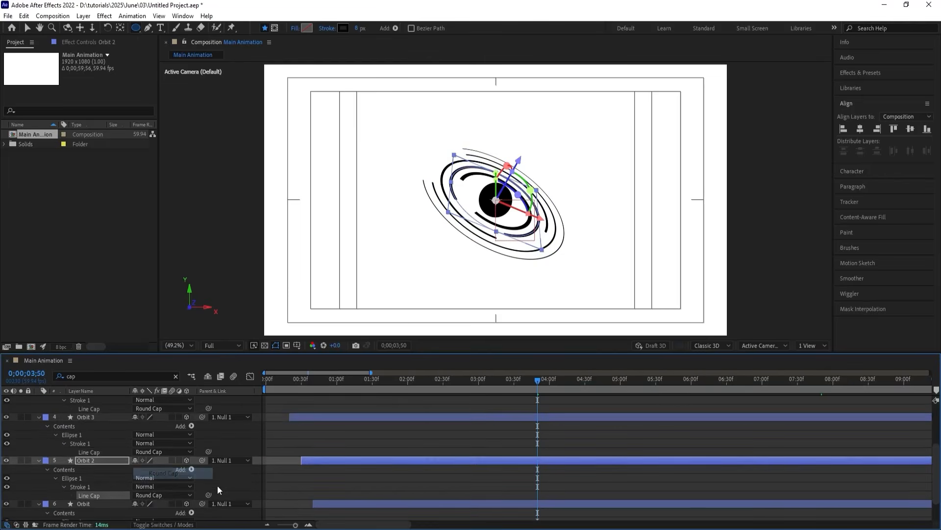
scroll(216, 484, down, 3)
click(155, 505)
click(157, 485)
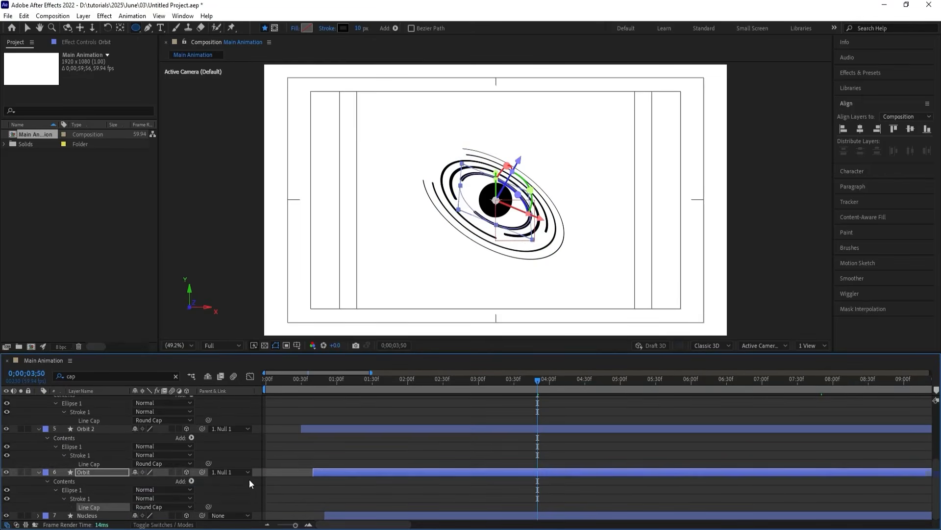
- Clear the property filter, collapsing all layers, and preview the round-capped orbits from the start
click(301, 484)
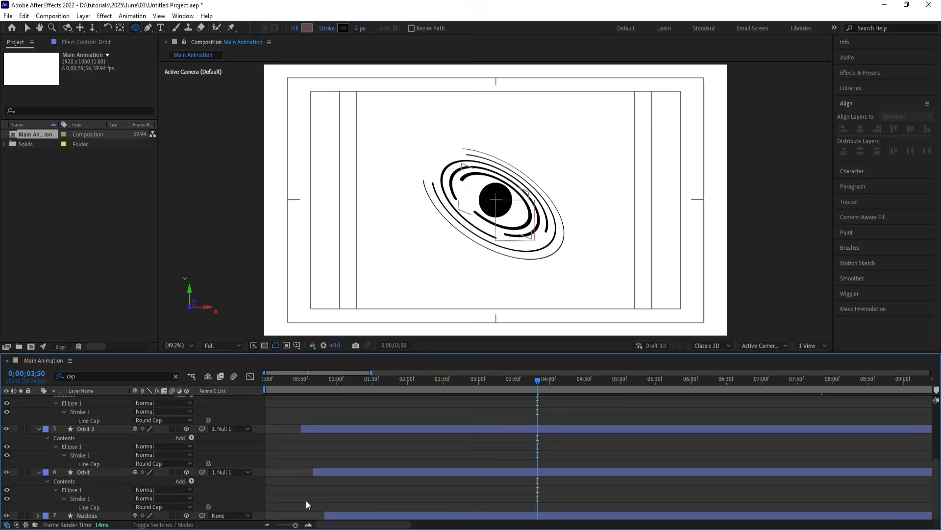
key(u)
key(u)
drag(340, 381, 211, 397)
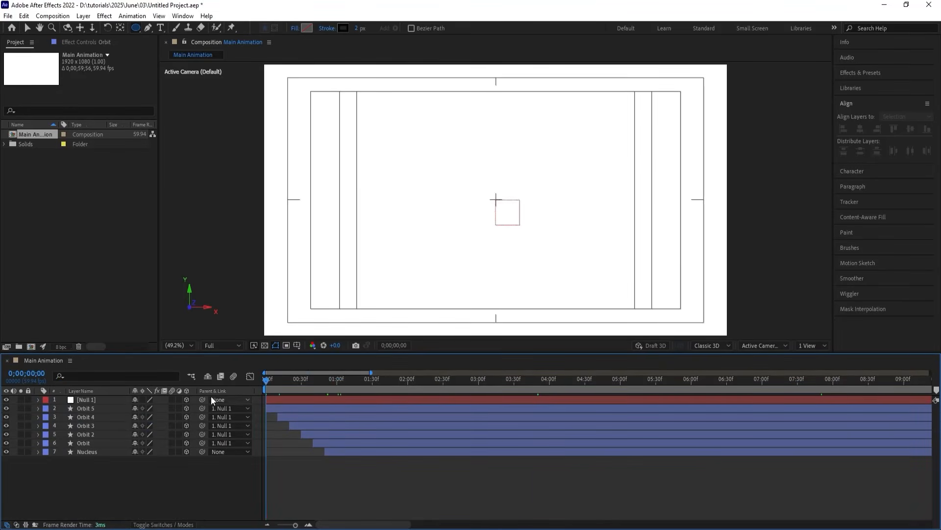
key(space)
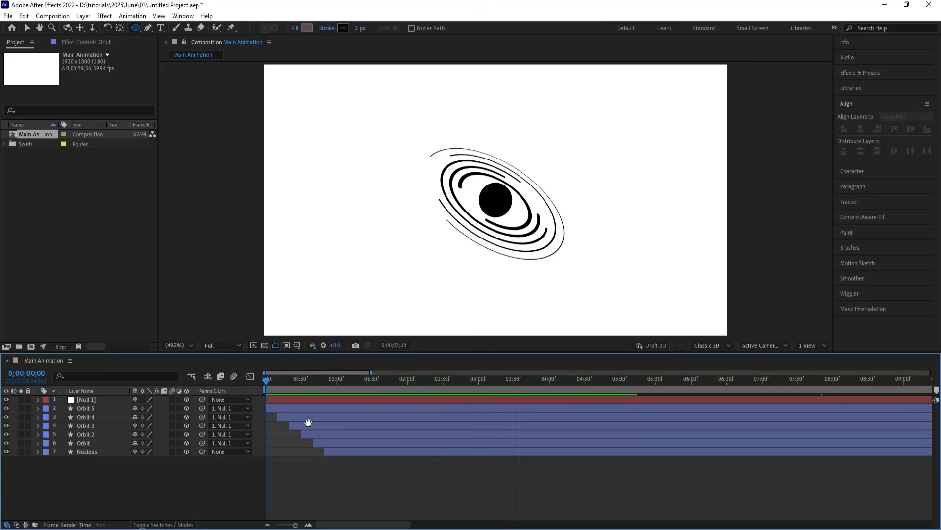
key(space)
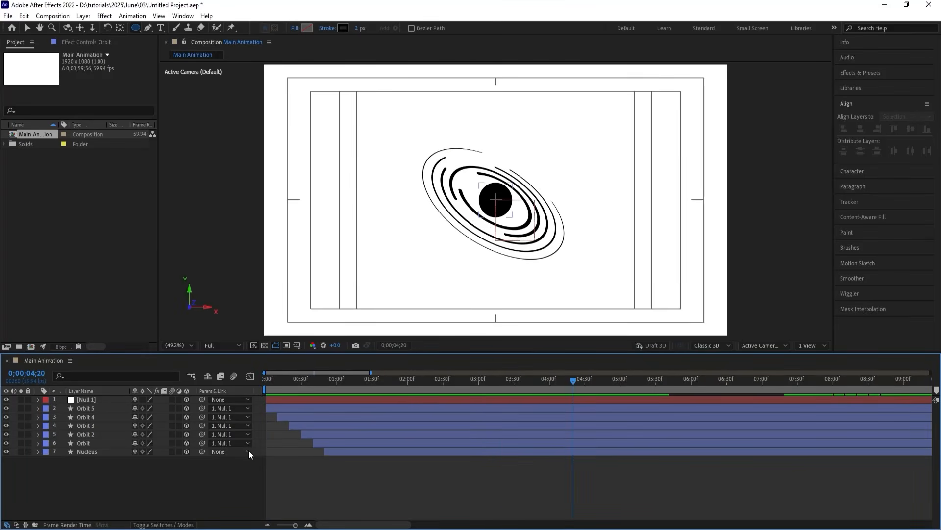
- Select the five orbit layers and reveal their rotation properties
click(90, 442)
shift+click(90, 411)
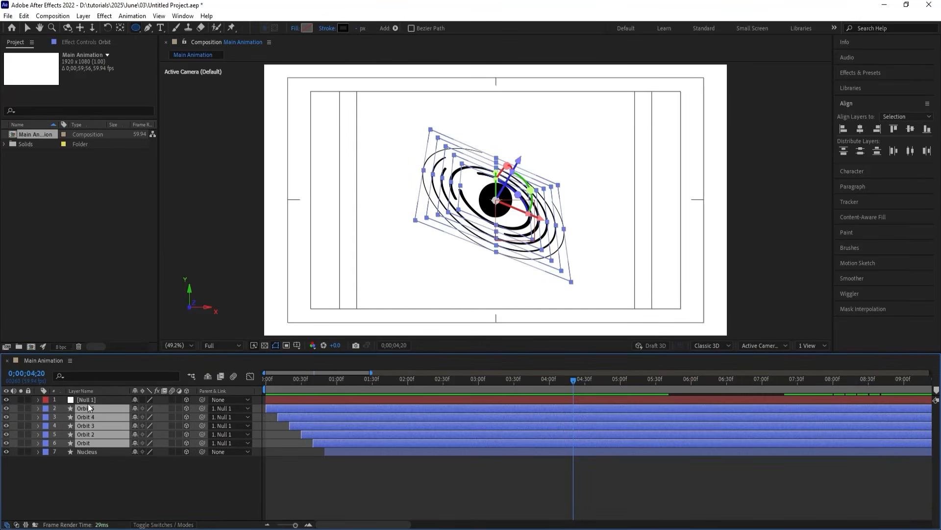
key(r)
scroll(215, 470, down, 1)
scroll(215, 469, up, 1)
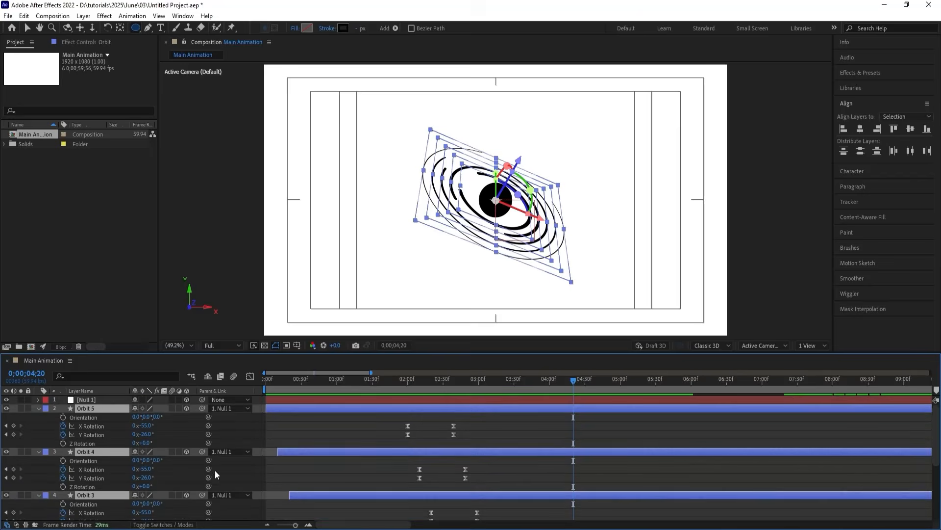
- Duplicate Orbit 5's X and Y Rotation keyframes at 0;00;04;20, time-reverse the copies, and preview the reversed tilt
drag(404, 423, 463, 439)
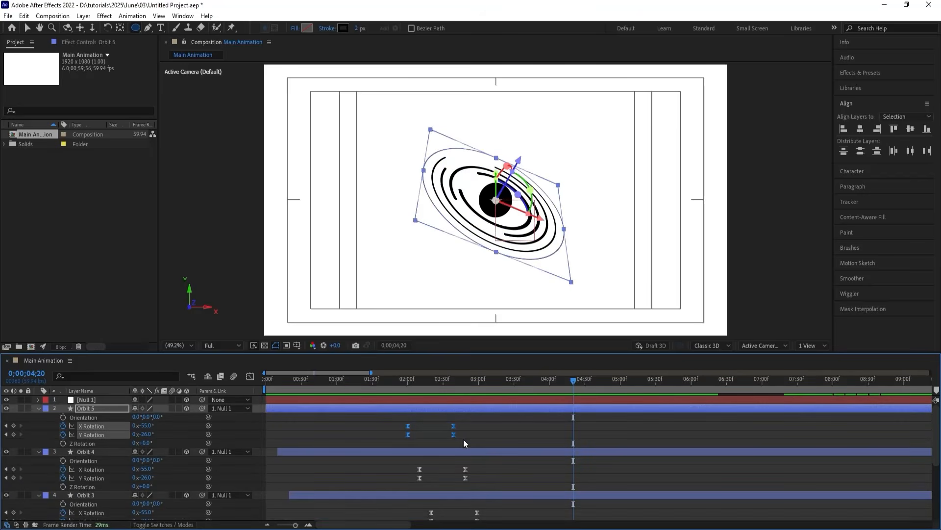
key(ctrl+v)
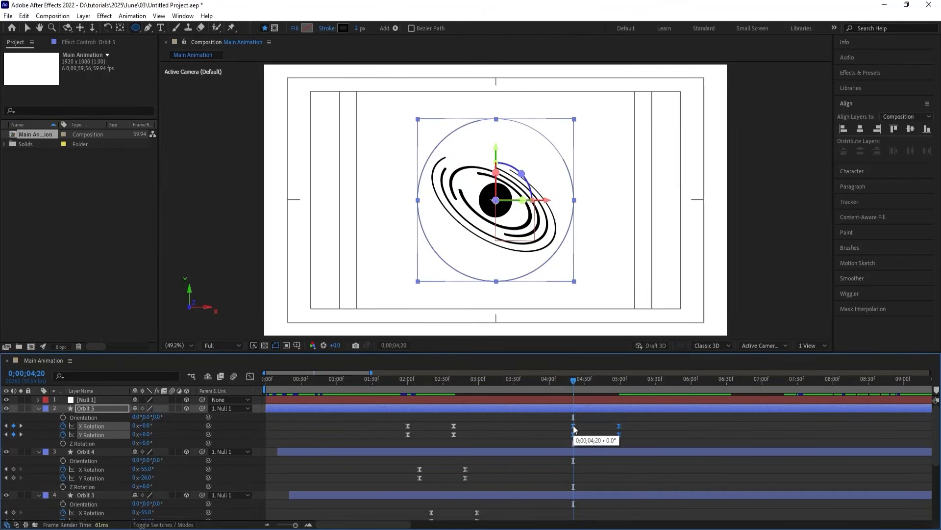
right_click(574, 426)
mouse_move(588, 419)
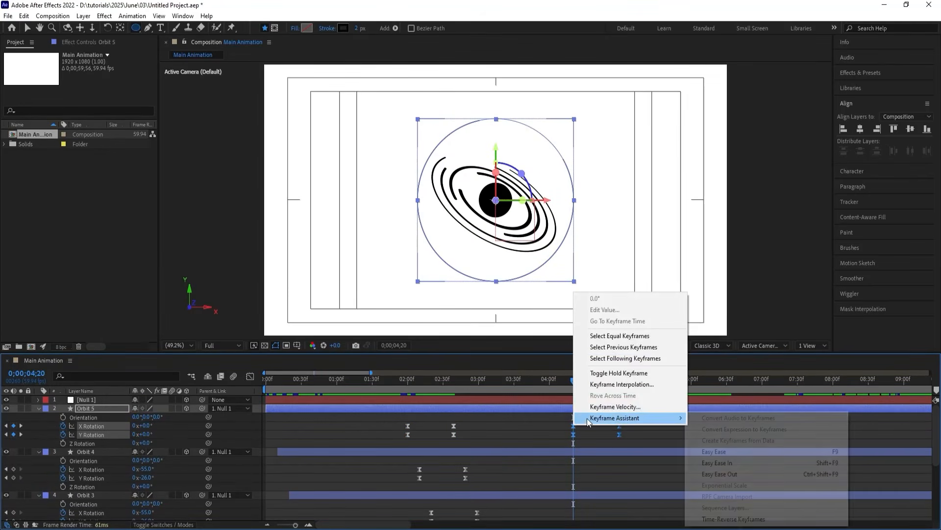
click(733, 518)
key(space)
key(space)
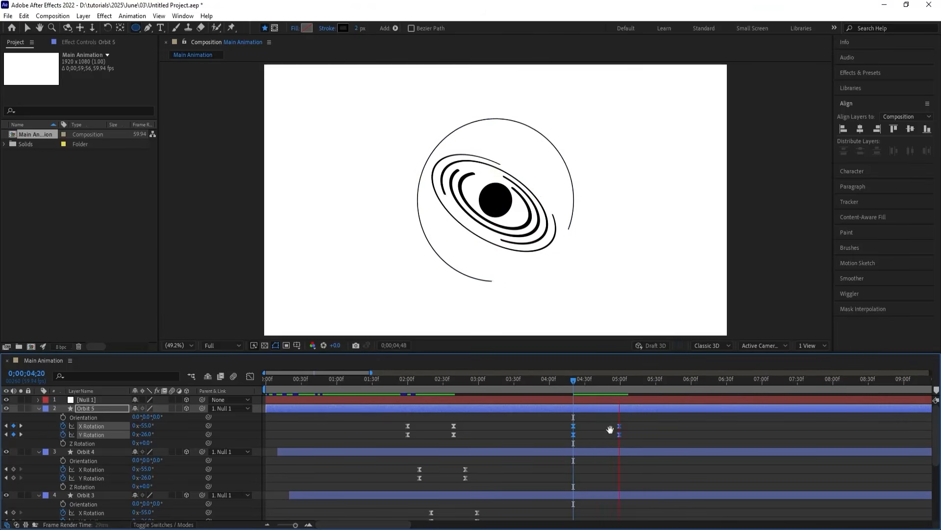
key(j)
key(j)
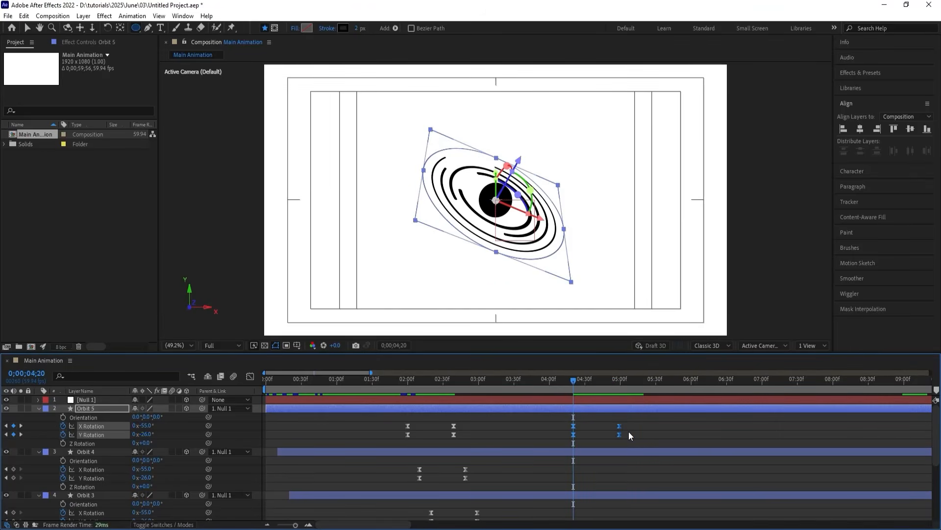
- Copy Orbit 4's X and Y Rotation keyframes to 0;00;04;20 and time-reverse the copies
drag(509, 465, 389, 481)
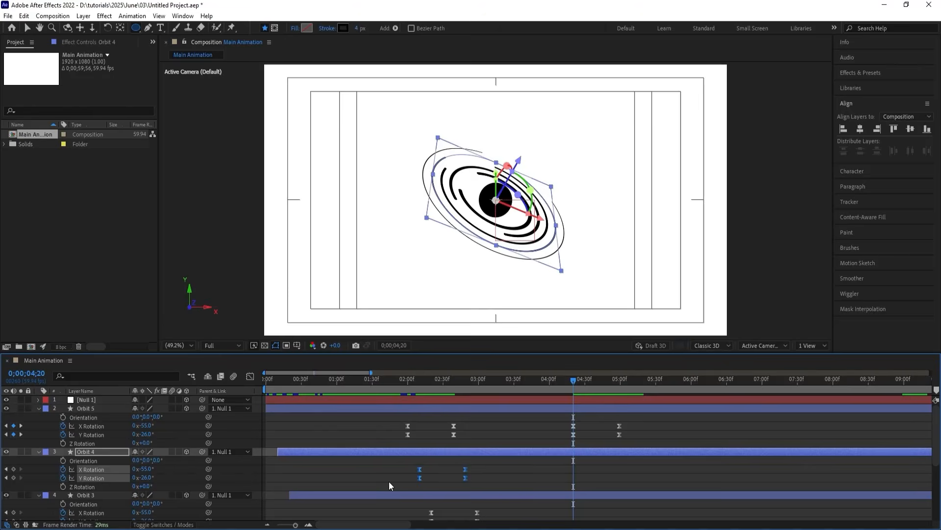
key(ctrl+c)
key(ctrl+v)
right_click(573, 469)
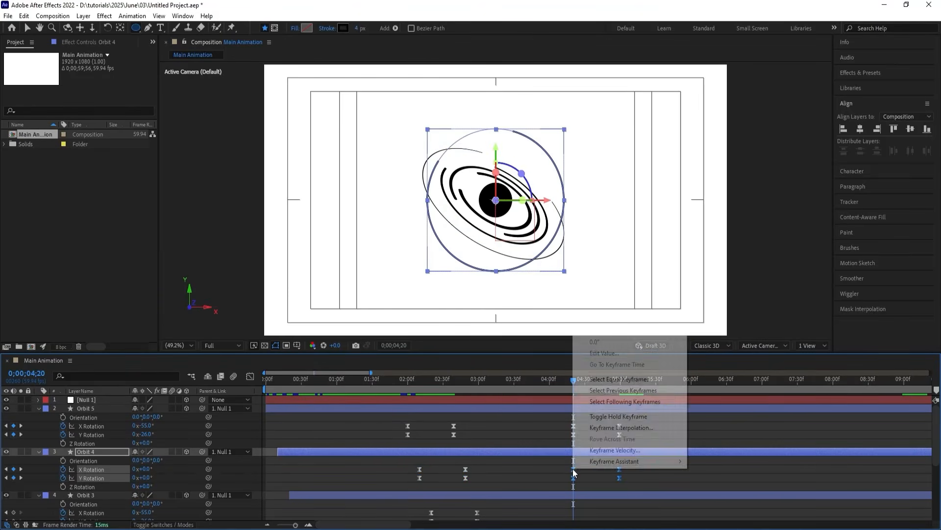
mouse_move(633, 460)
click(782, 461)
- Copy Orbit 3's X and Y Rotation keyframes to 0;00;04;20 and time-reverse the copies
scroll(603, 468, down, 2)
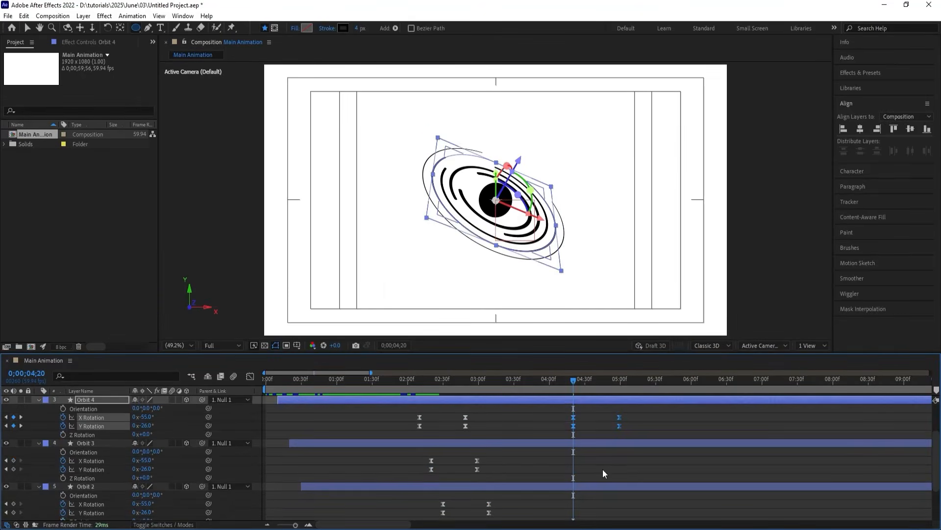
drag(513, 461, 405, 478)
key(ctrl+c)
key(ctrl+v)
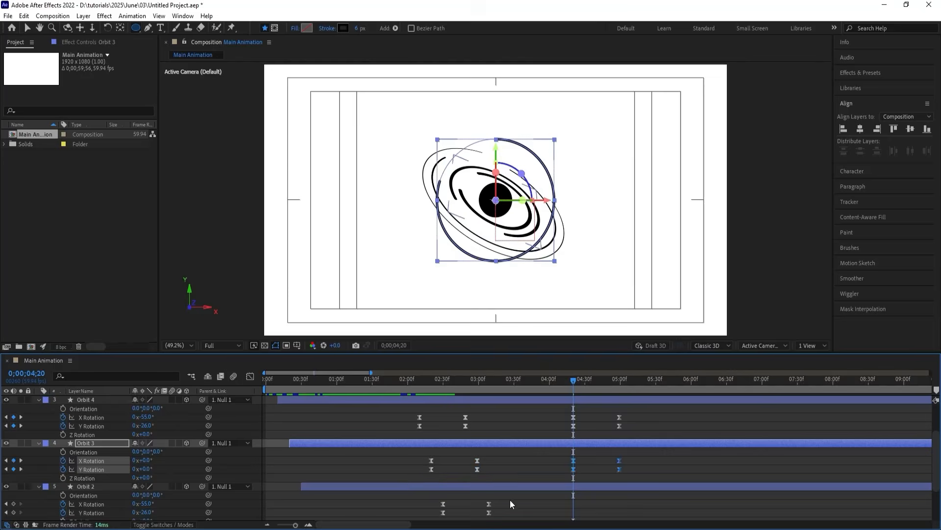
scroll(510, 499, down, 2)
right_click(575, 410)
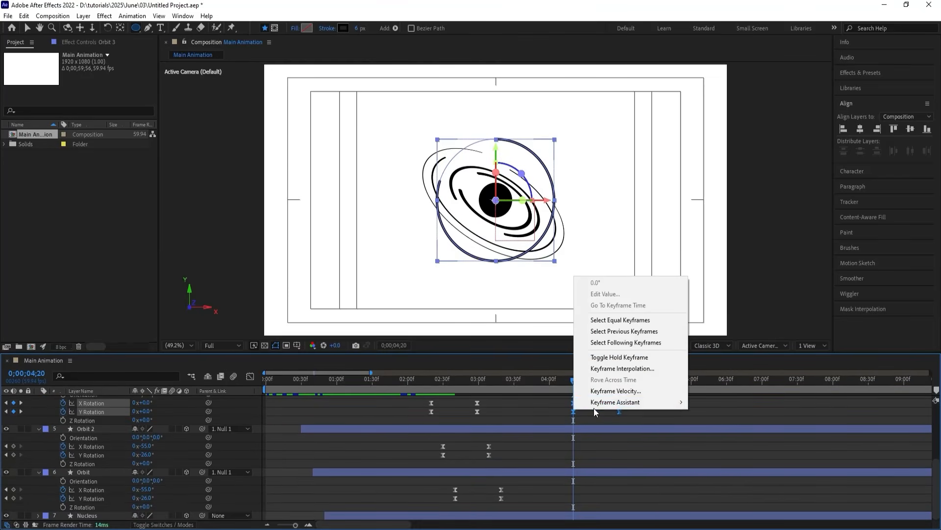
mouse_move(613, 402)
click(727, 503)
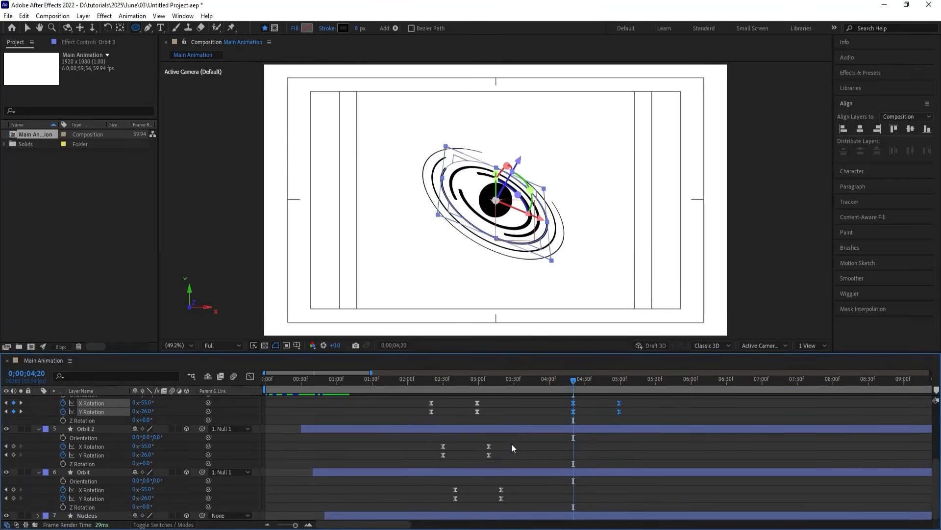
- Copy Orbit 2's X and Y Rotation keyframes to 0;00;04;20 and time-reverse the copies
drag(511, 444, 385, 470)
key(ctrl+c)
key(ctrl+v)
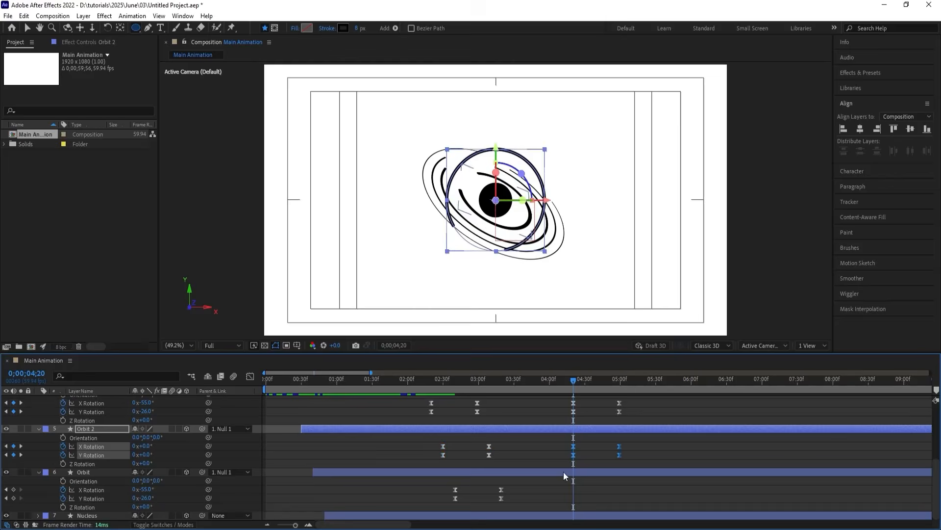
right_click(573, 451)
mouse_move(632, 447)
click(709, 448)
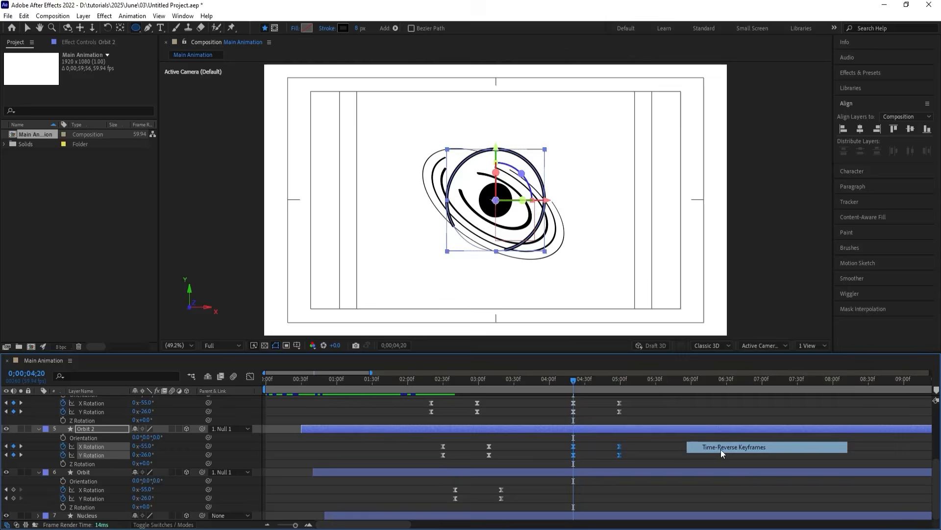
- Copy the Orbit layer's X and Y Rotation keyframes to 0;00;04;20, time-reverse the copies, and preview all orbits
drag(515, 491, 444, 499)
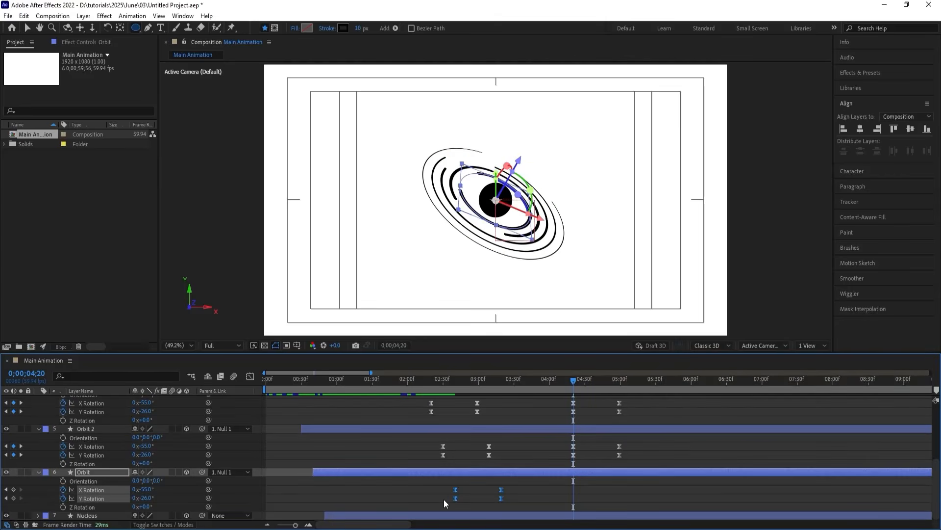
key(ctrl+c)
key(ctrl+v)
right_click(573, 491)
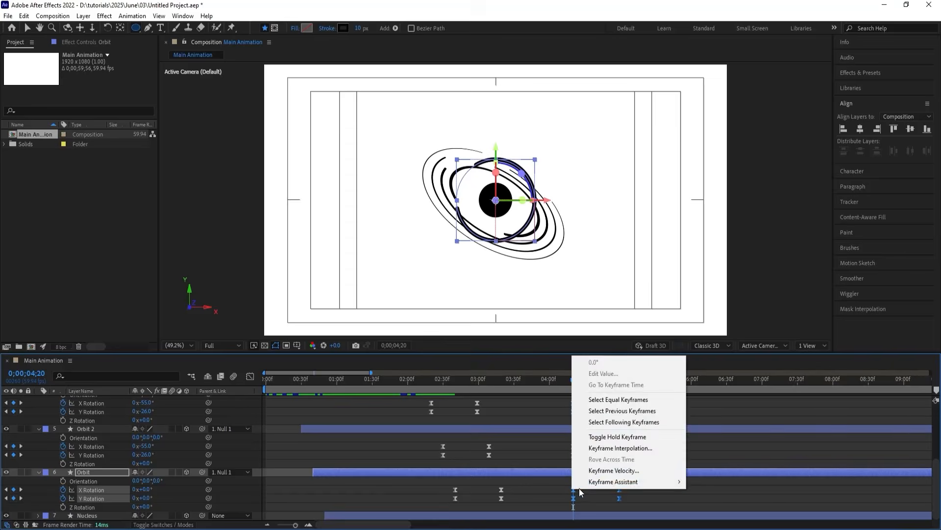
mouse_move(585, 486)
click(706, 482)
key(space)
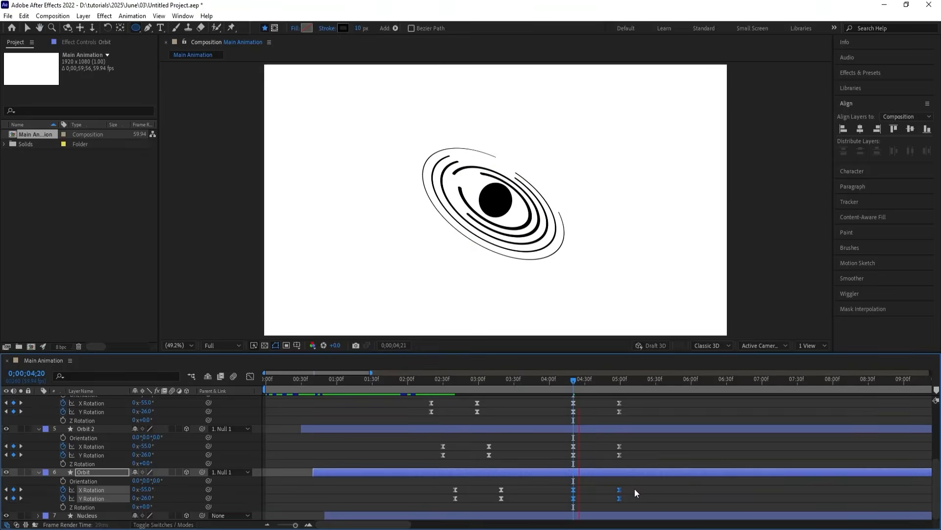
key(space)
click(634, 489)
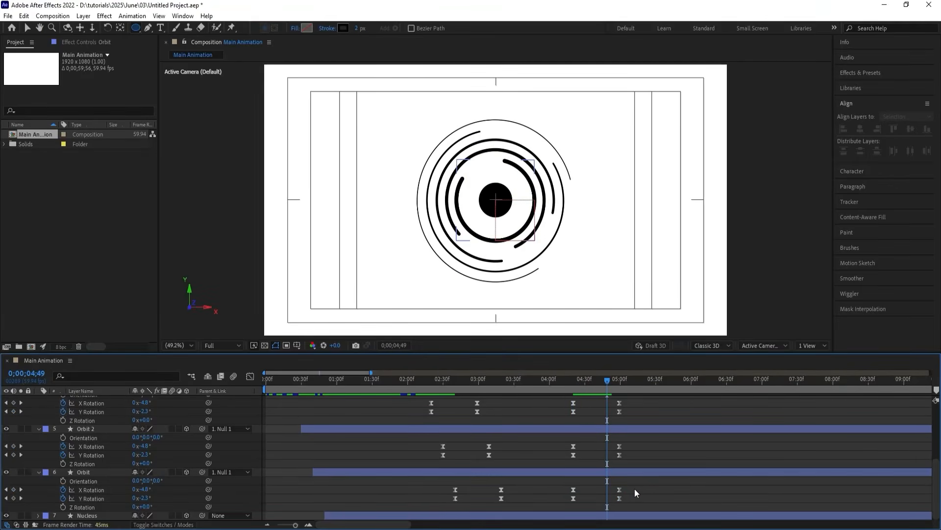
- At the final rotation keyframes (0;00;04;59), set all five orbits to X Rotation 48° and Y Rotation 96°, and preview the tilt
key(k)
scroll(635, 488, up, 5)
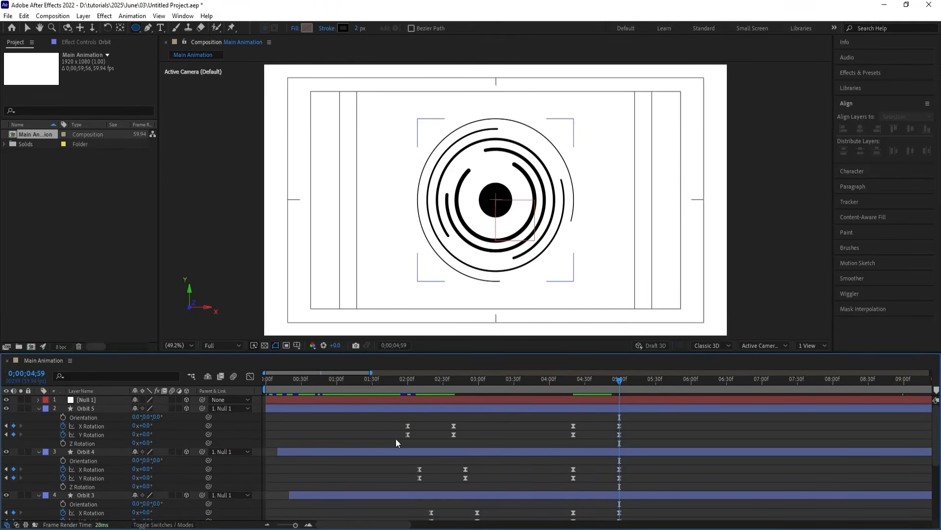
key(j)
key(k)
key(j)
key(k)
click(645, 409)
scroll(646, 426, down, 5)
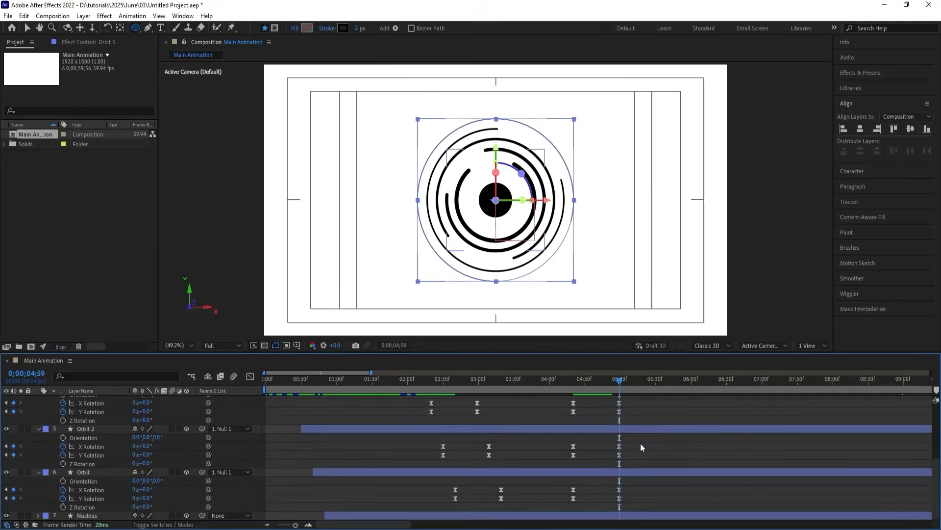
shift+click(627, 471)
scroll(613, 458, up, 5)
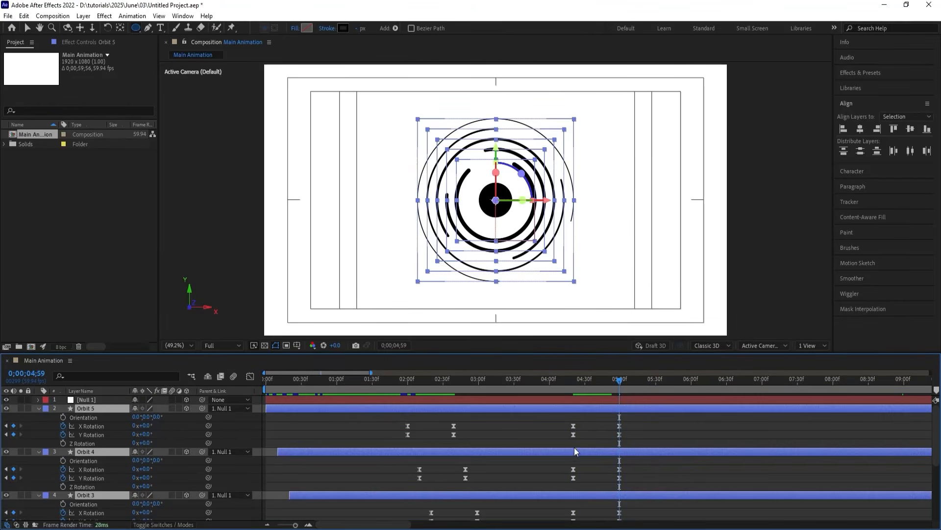
drag(145, 434, 179, 428)
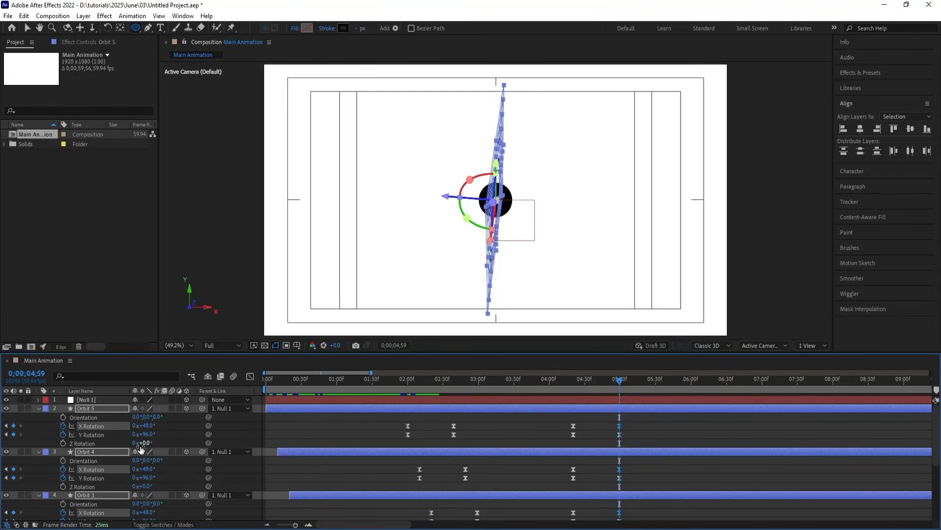
key(space)
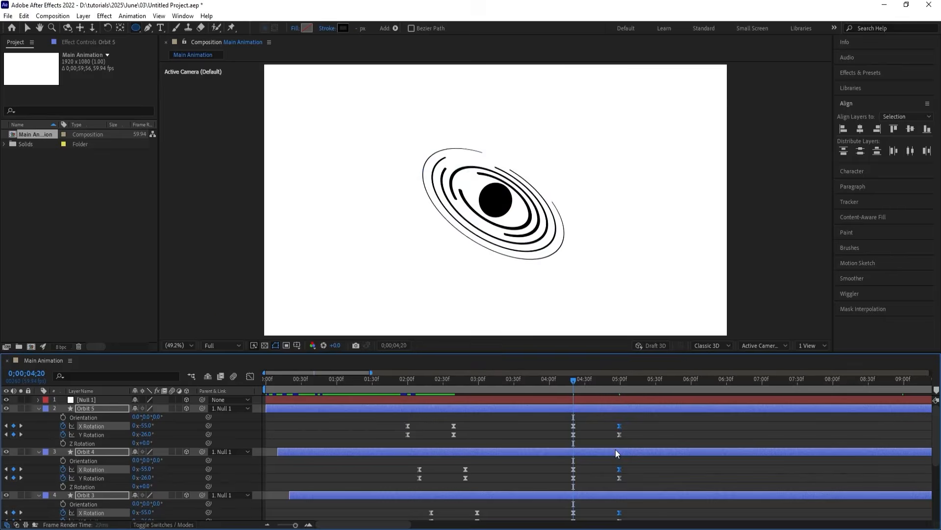
click(622, 438)
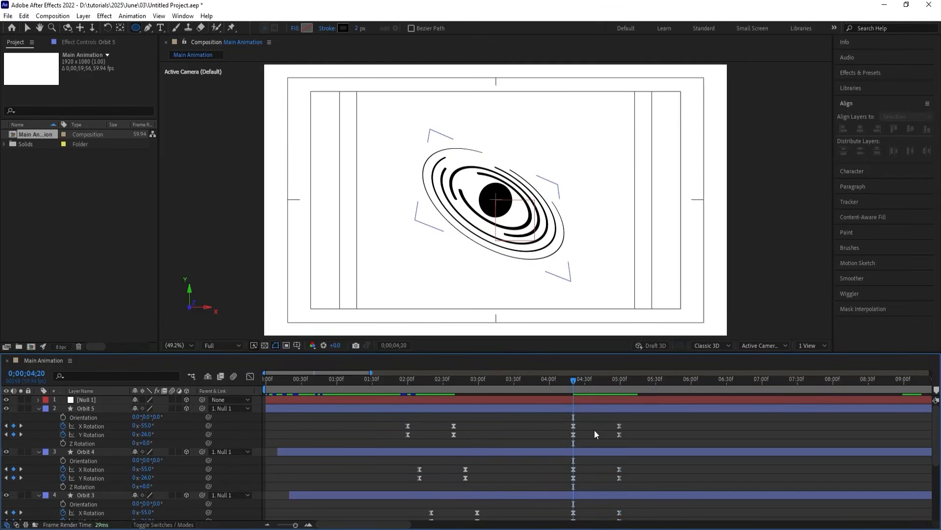
- Shift Orbit 4's second pair of X and Y Rotation keyframes four frames later, starting at 0;00;04;24
key(Page_Down)
key(Page_Down)
key(Page_Down)
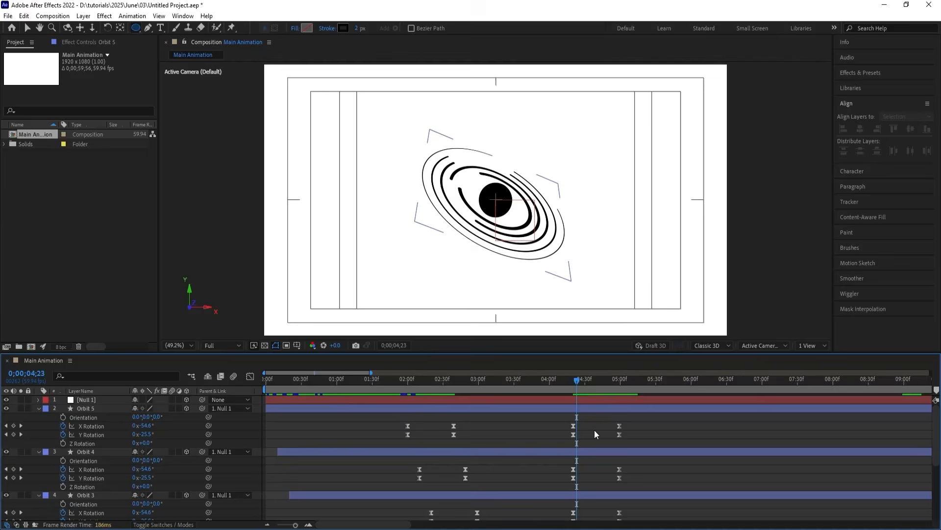
key(equal)
key(Page_Down)
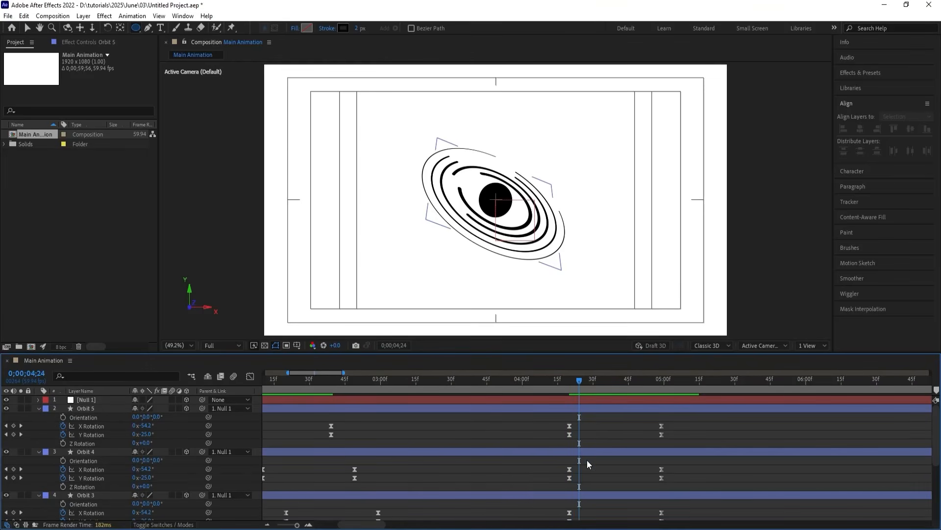
drag(569, 472, 675, 481)
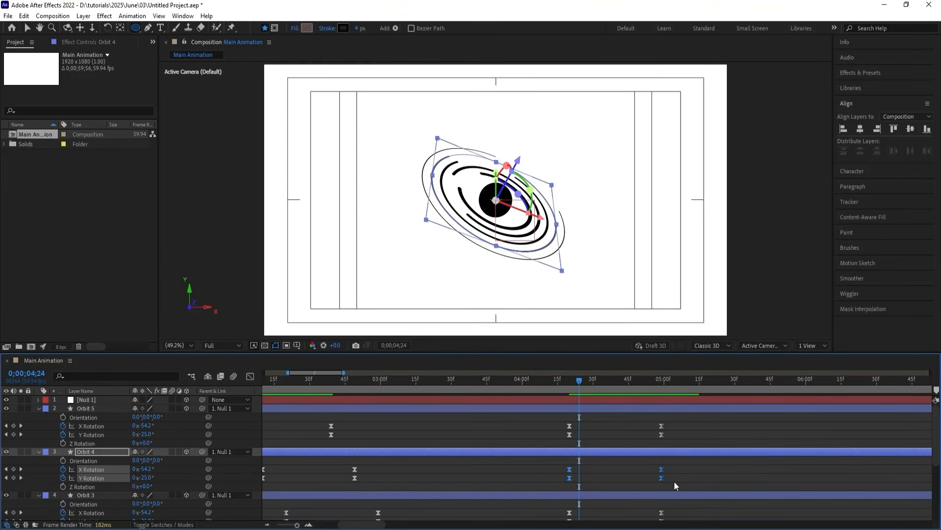
key(alt+Right)
key(alt+Right)
key(alt+Right)
key(alt+Right)
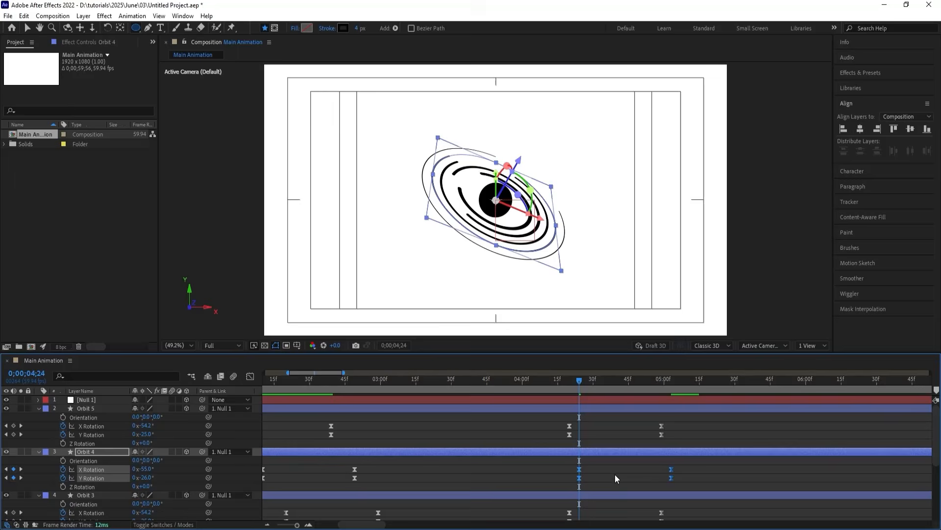
- Shift Orbit 3's second pair of X and Y Rotation keyframes eight frames later, starting at 0;00;04;28
key(Page_Down)
key(Page_Down)
key(Page_Down)
key(Page_Down)
scroll(603, 473, down, 2)
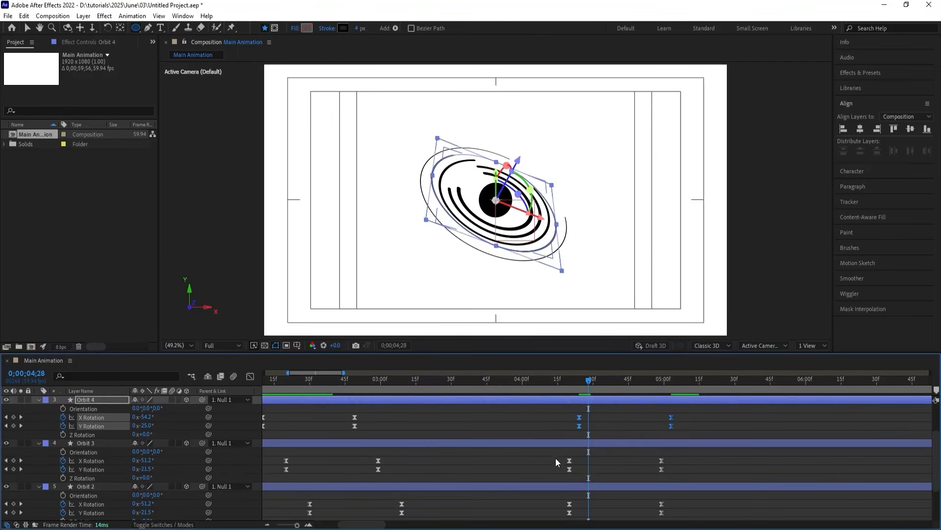
drag(556, 453, 686, 475)
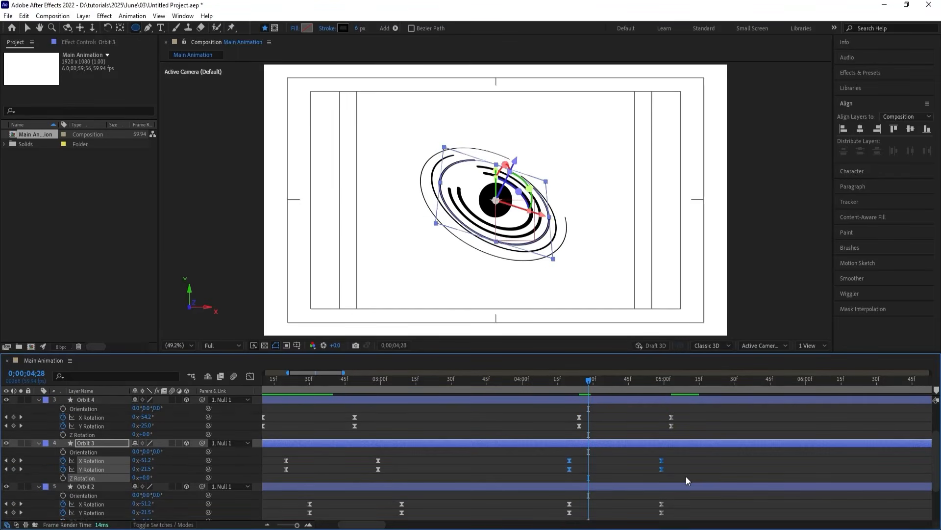
key(alt+Right)
key(alt+Right)
key(alt+Right)
key(alt+Right)
key(alt+Right)
key(alt+Right)
key(alt+Right)
key(alt+Right)
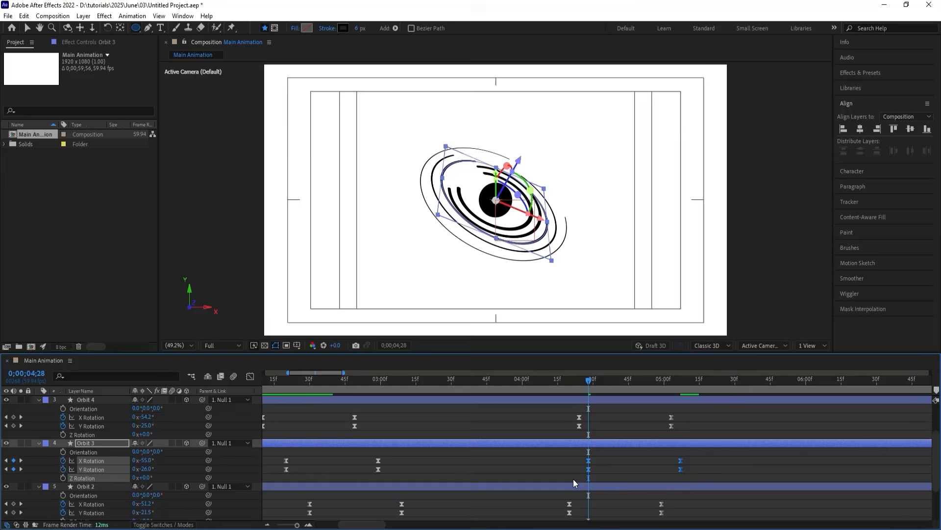
- Shift Orbit 2's second pair of X and Y Rotation keyframes eleven frames later, starting at 0;00;04;31
key(Page_Down)
key(Page_Down)
key(Page_Down)
scroll(579, 483, down, 2)
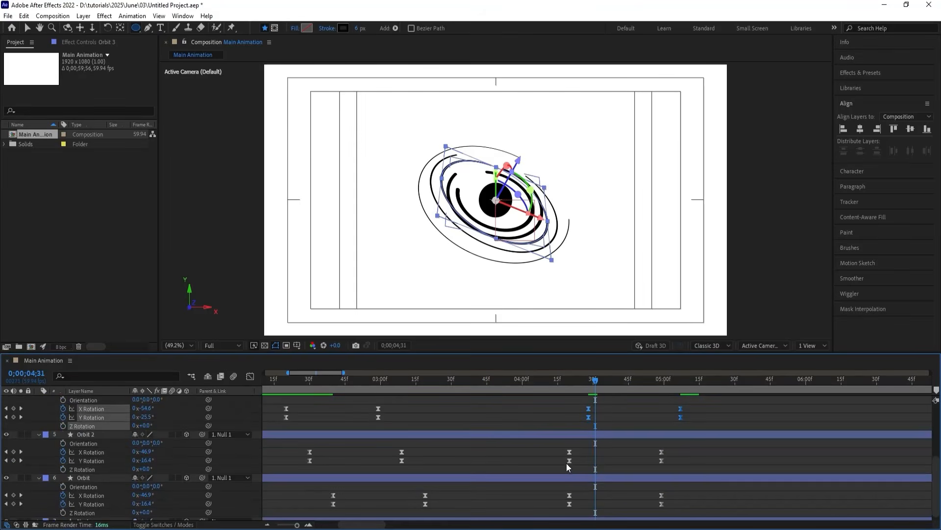
drag(555, 446, 690, 464)
key(alt+shift+Right)
key(alt+Right)
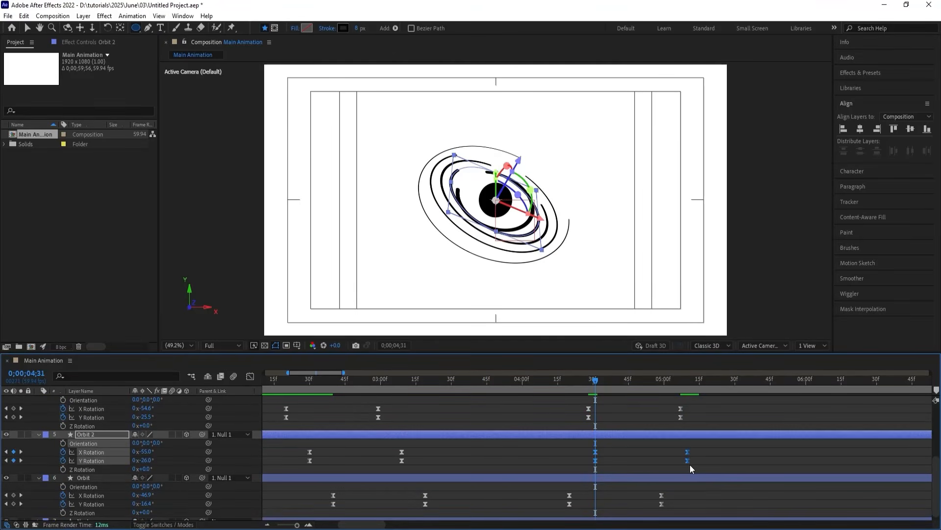
- Shift the innermost Orbit layer's second pair of X and Y Rotation keyframes fourteen frames later, starting at 0;00;04;34
key(Page_Down)
key(Page_Down)
key(Page_Down)
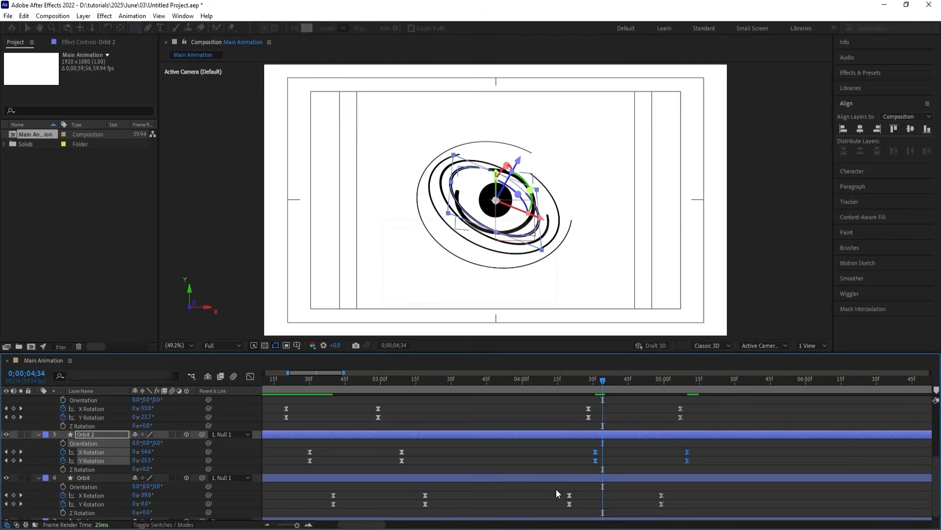
drag(555, 487, 672, 507)
key(alt+shift+Right)
key(alt+Right)
key(alt+Right)
key(alt+Right)
key(alt+Right)
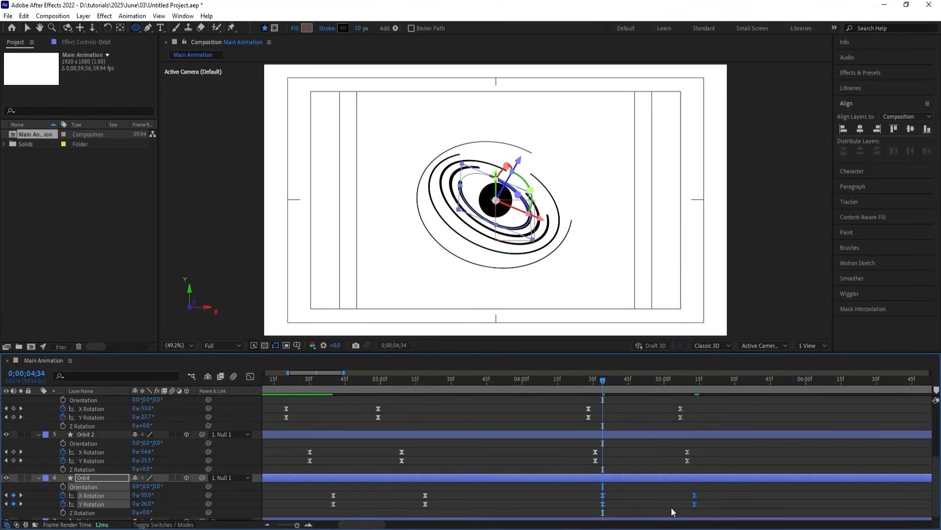
- Preview the staggered second tilt of the orbits from 0;00;04;20, and scrub through it to check the timing
scroll(638, 500, down, 1)
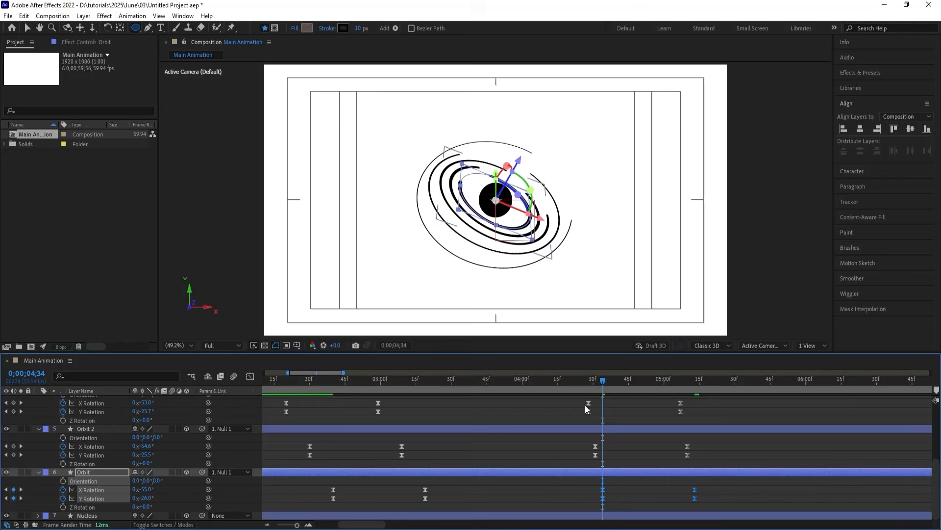
click(569, 381)
key(space)
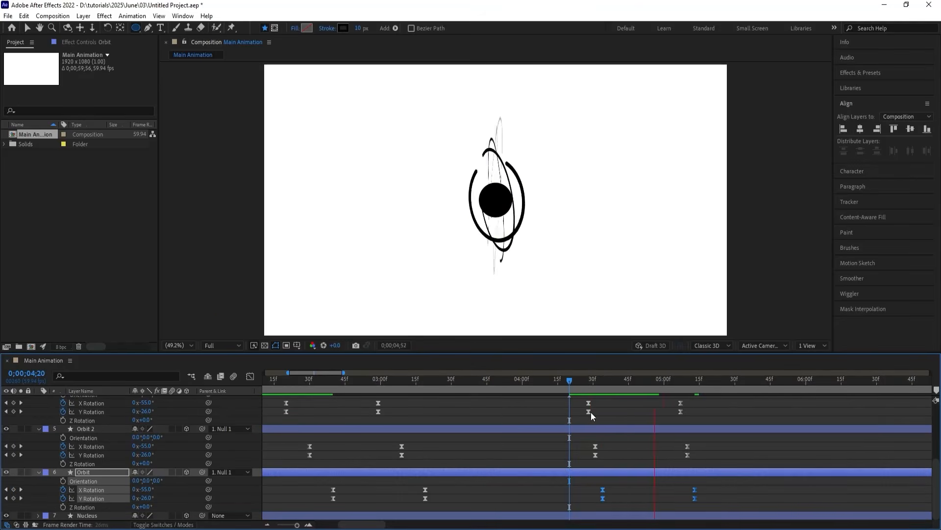
scroll(608, 430, up, 5)
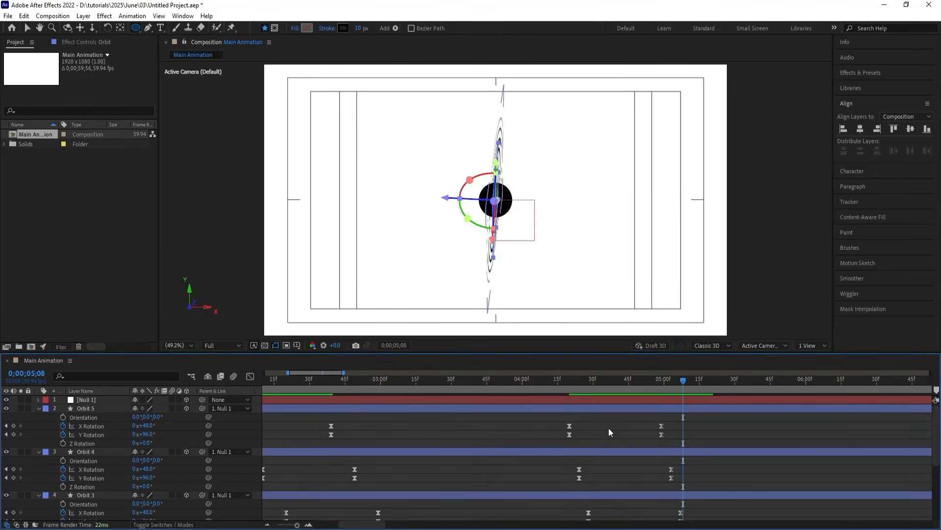
drag(568, 381, 617, 389)
key(space)
key(space)
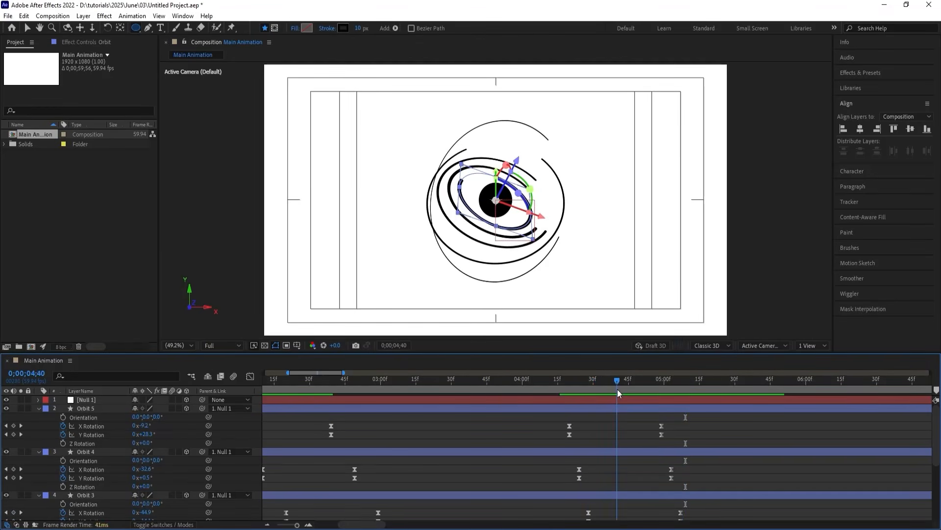
key(k)
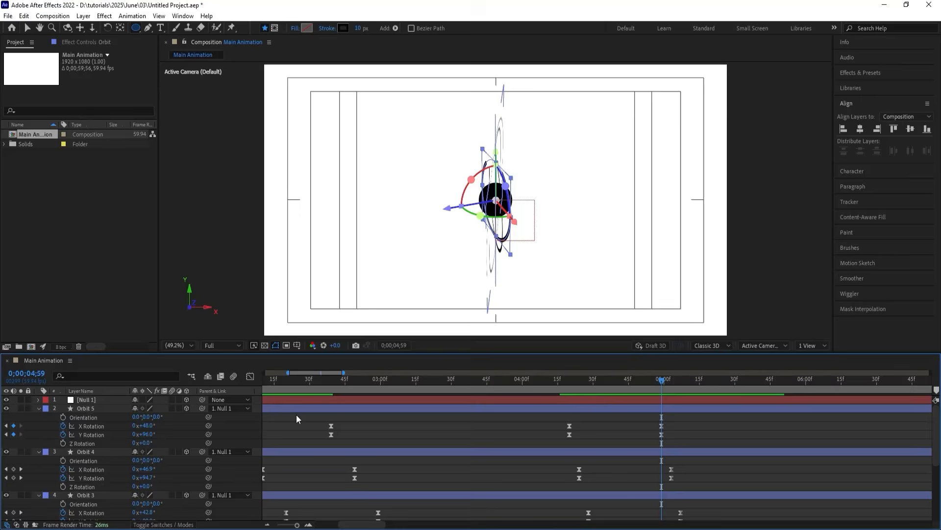
- Collapse the layer properties and enable motion blur on all seven layers
scroll(296, 414, down, 4)
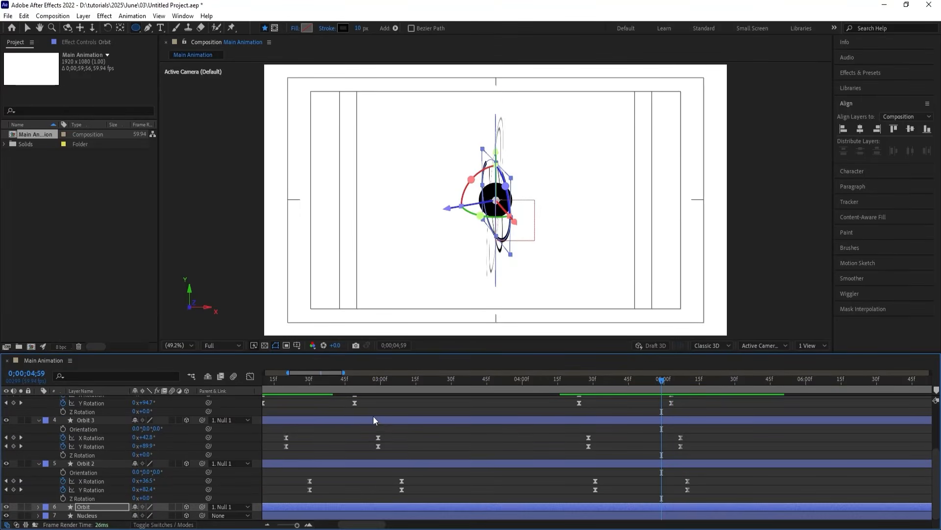
click(318, 410)
scroll(320, 412, up, 5)
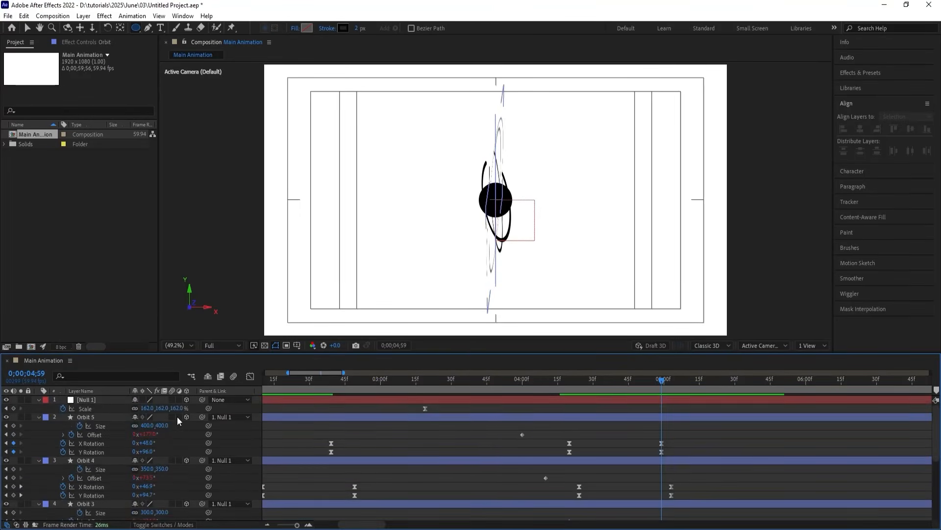
key(u)
key(ctrl+a)
click(173, 408)
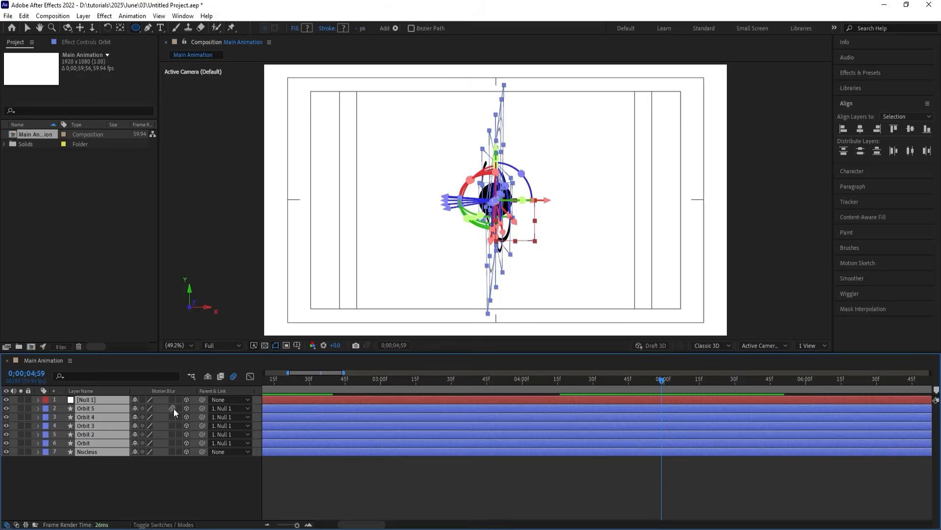
click(596, 459)
- Set the composition's preview resolution to Quarter and preview the second tilt from 0;00;04;17
drag(607, 381, 558, 380)
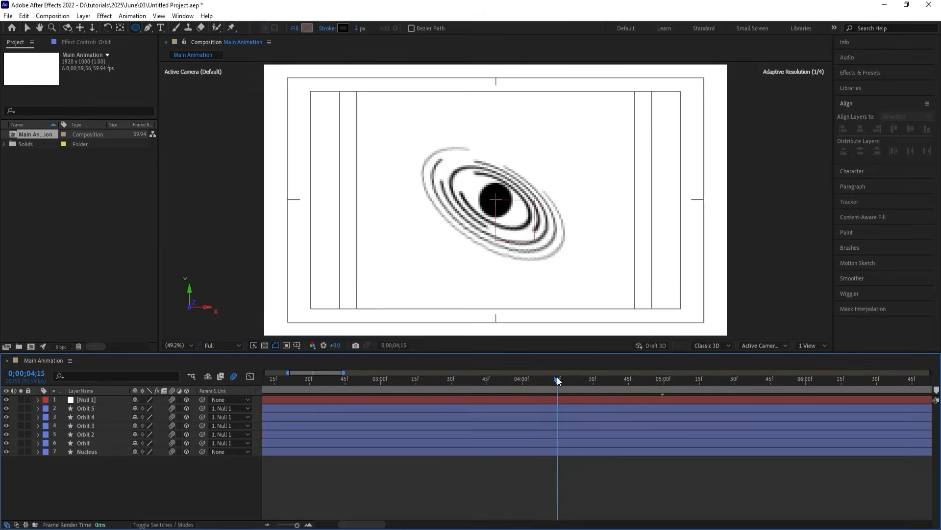
click(227, 344)
click(224, 402)
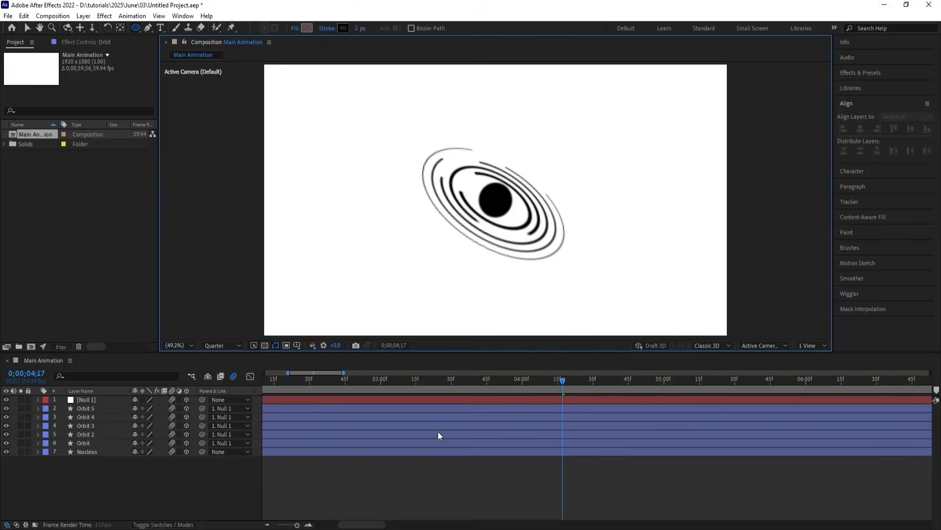
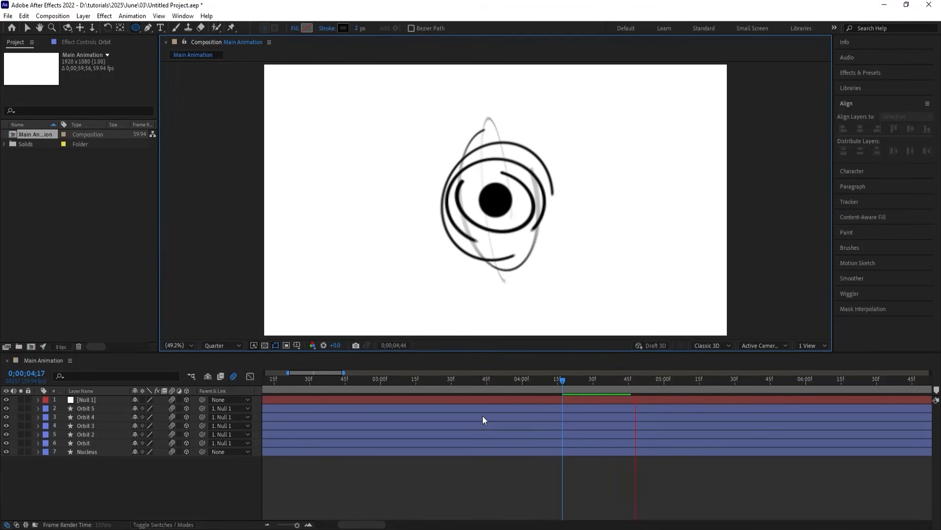
key(space)
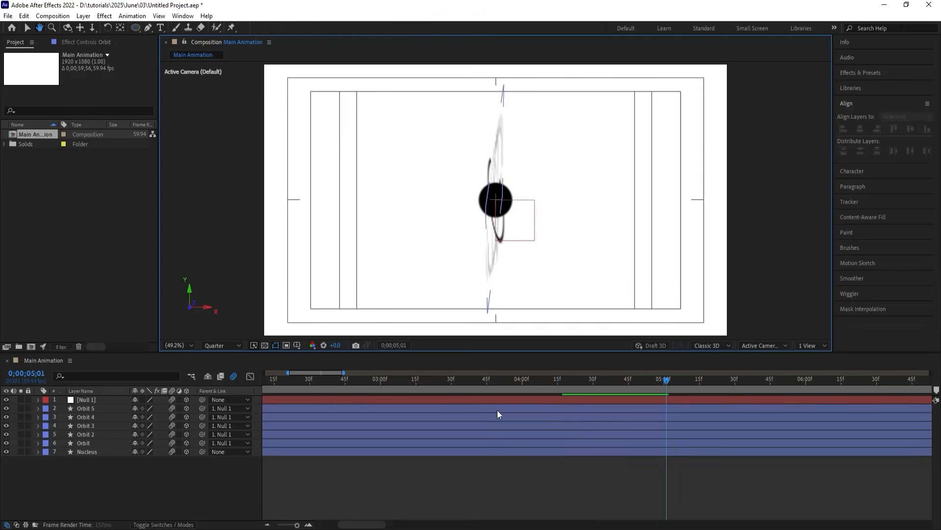
- Reveal the layers' keyframed properties and add a Scale keyframe to Null 1 at 0;00;04;20, keeping its current value
drag(659, 380, 638, 382)
click(578, 399)
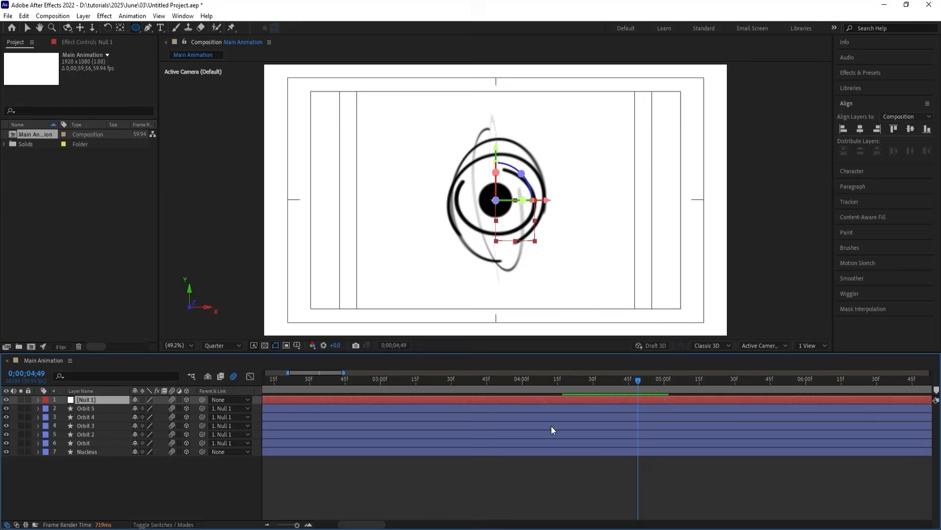
click(566, 493)
key(u)
key(j)
key(j)
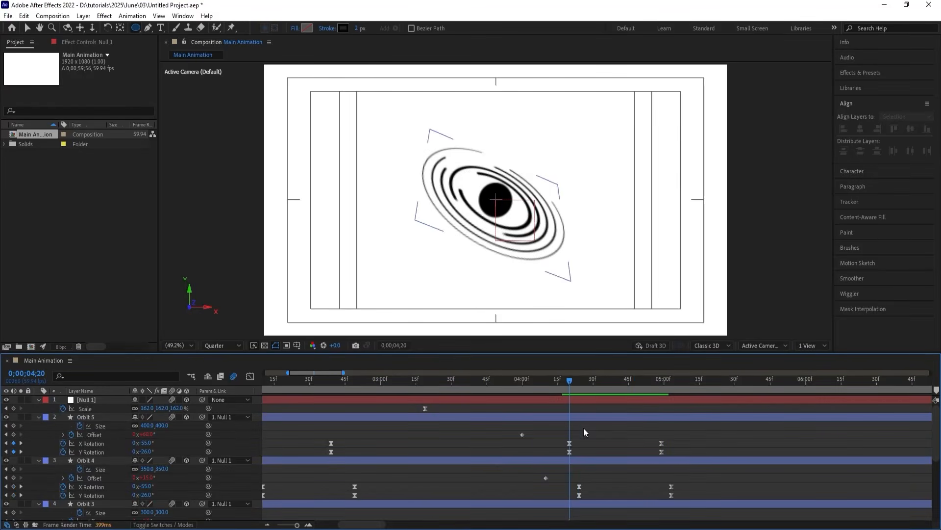
click(574, 400)
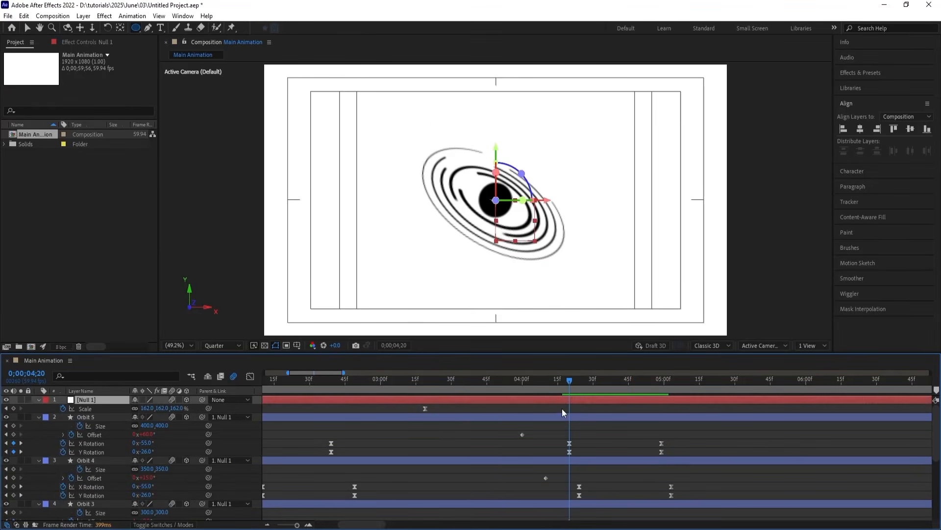
click(14, 408)
- At 0;00;04;59, set Null 1's Scale to 0% so the orbits shrink into the nucleus
key(space)
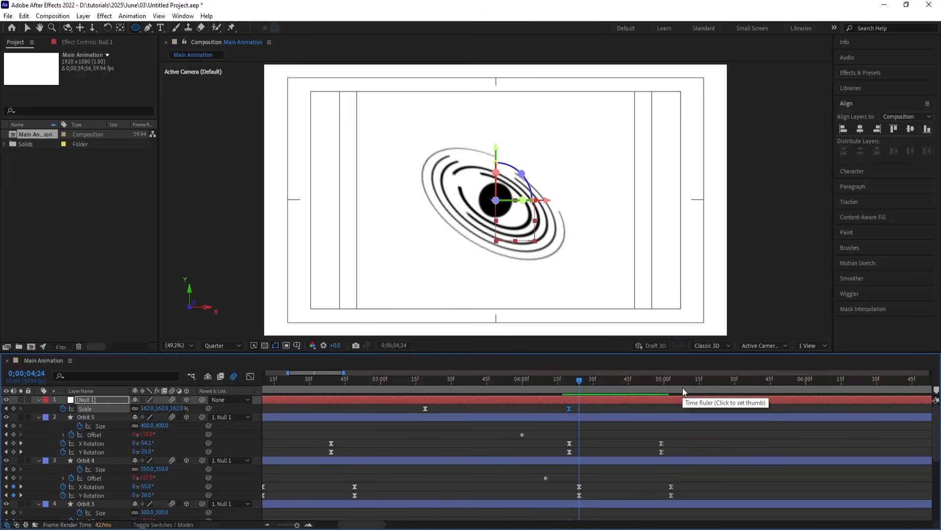
click(147, 407)
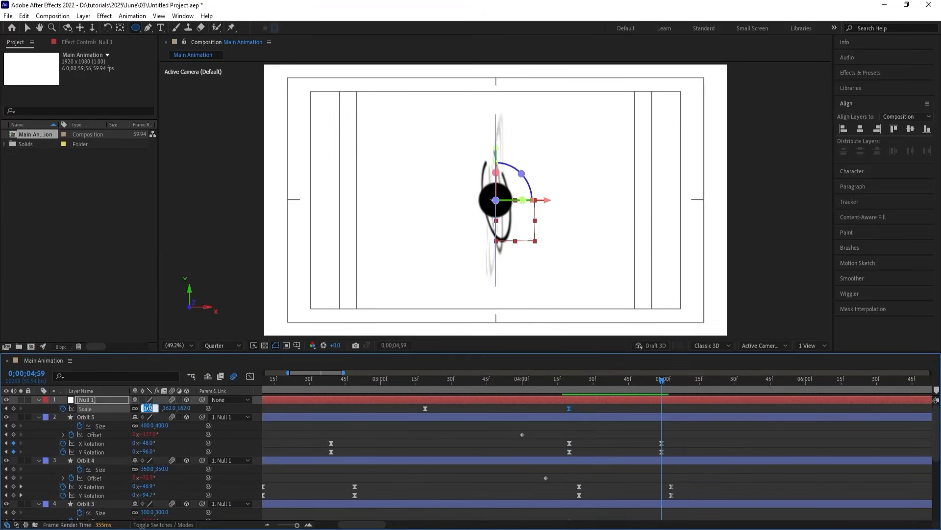
text(0)
key(Return)
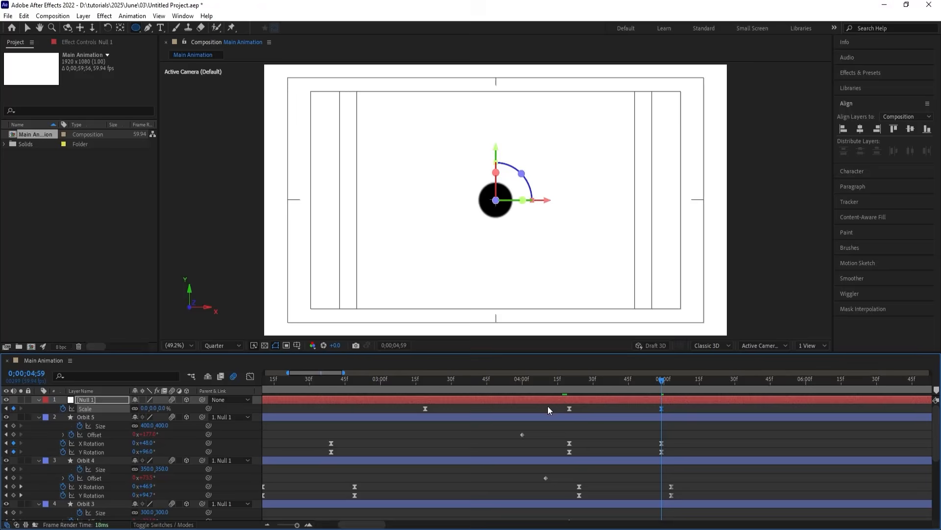
- Preview the shrinking, and shift Null 1's last two Scale keyframes eight frames later, starting at 0;00;04;28
drag(548, 405, 696, 410)
key(j)
key(j)
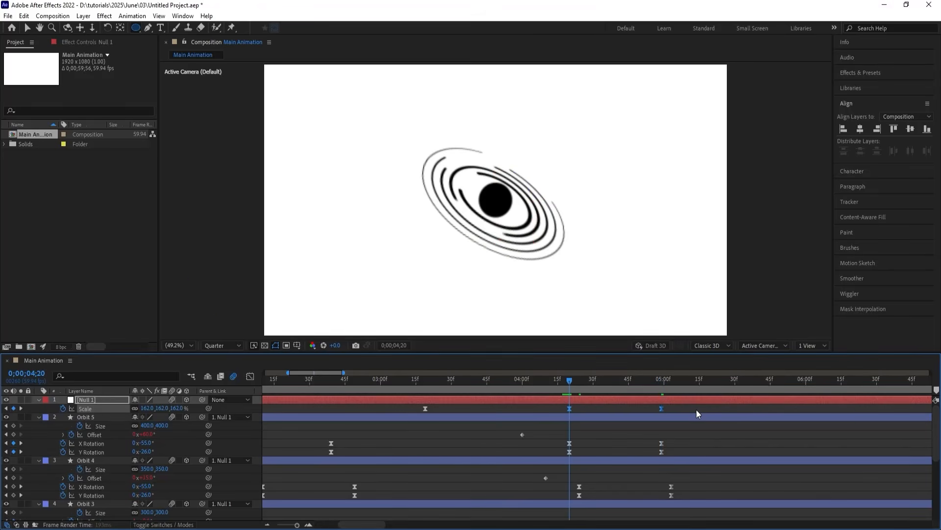
key(space)
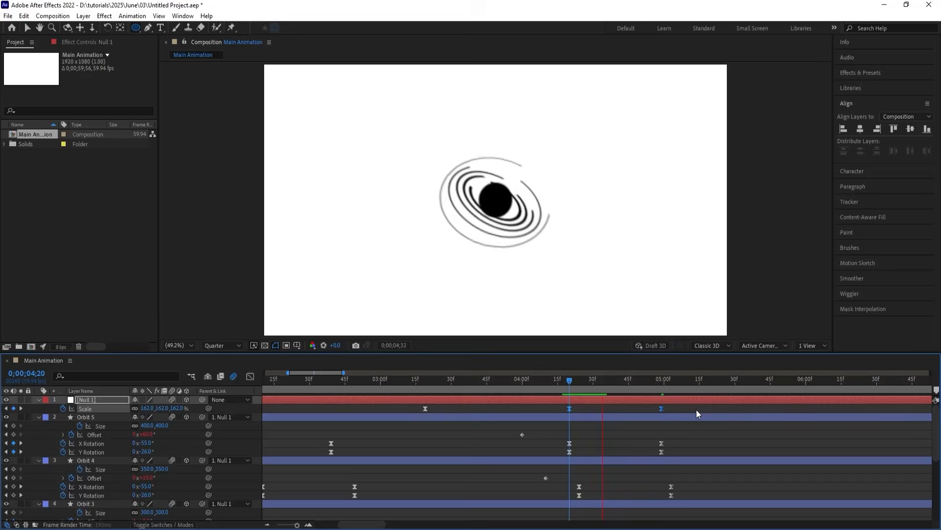
drag(570, 407, 591, 413)
key(space)
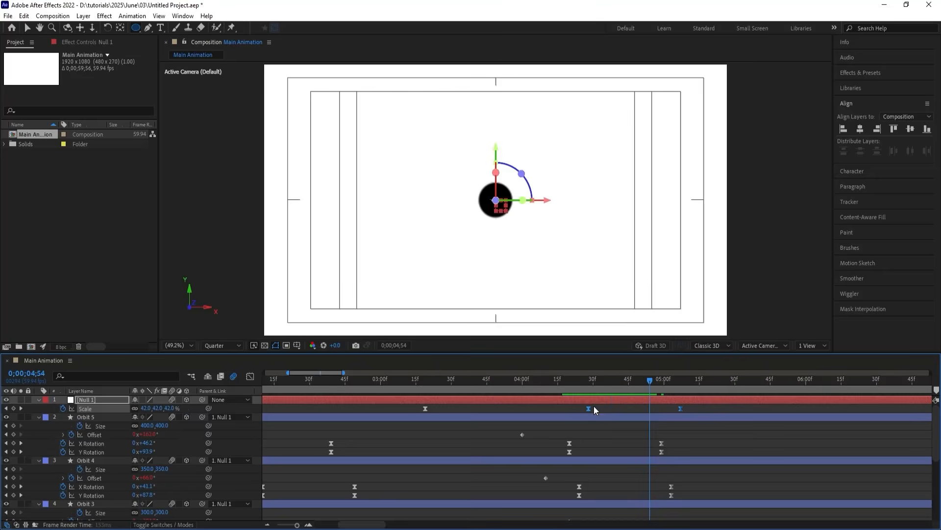
- Preview the whole animation from 0;00;00;00
scroll(593, 405, down, 3)
drag(329, 382, 179, 382)
key(space)
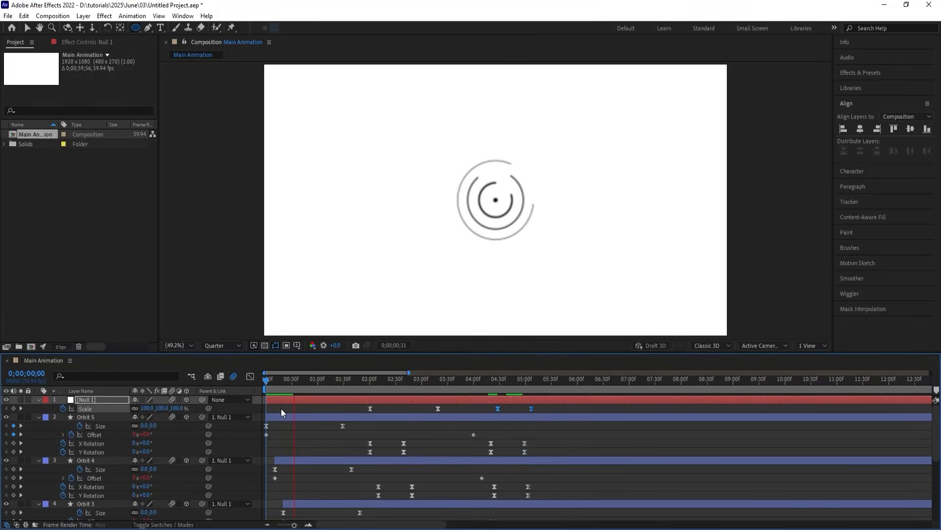
- Turn motion blur off for all layers and preview the animation through the shrinking of the orbits
key(space)
key(ctrl+a)
key(space)
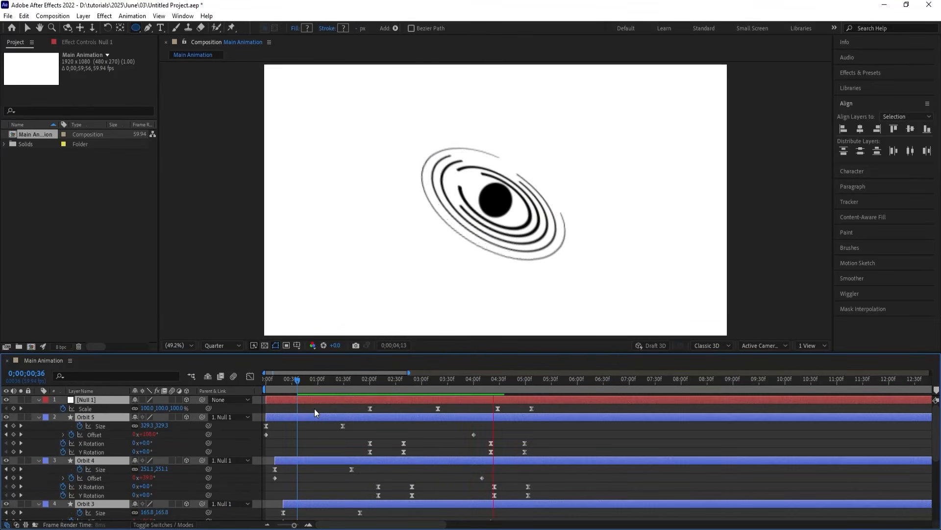
key(space)
- Collapse all layers, examine the orbits shrinking into the nucleus up to 0;00;04;51, and select the Nucleus layer
click(475, 407)
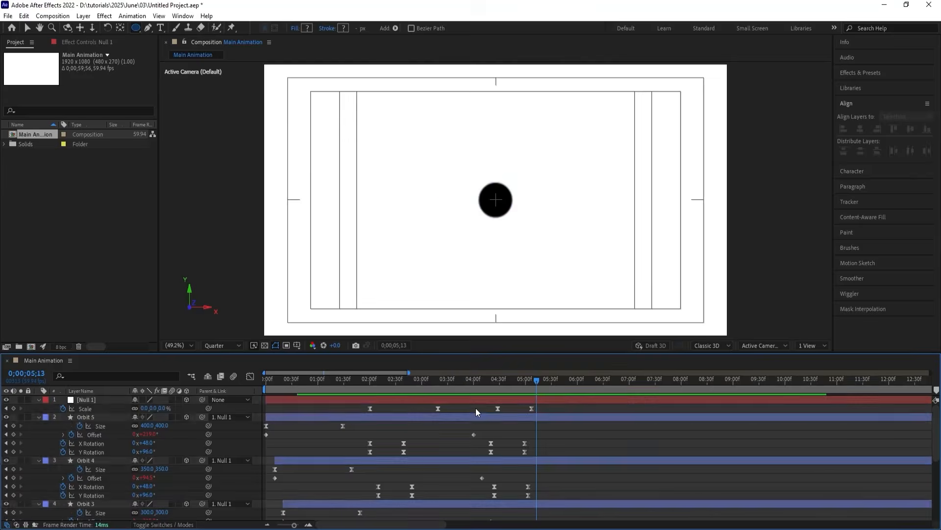
key(u)
click(498, 381)
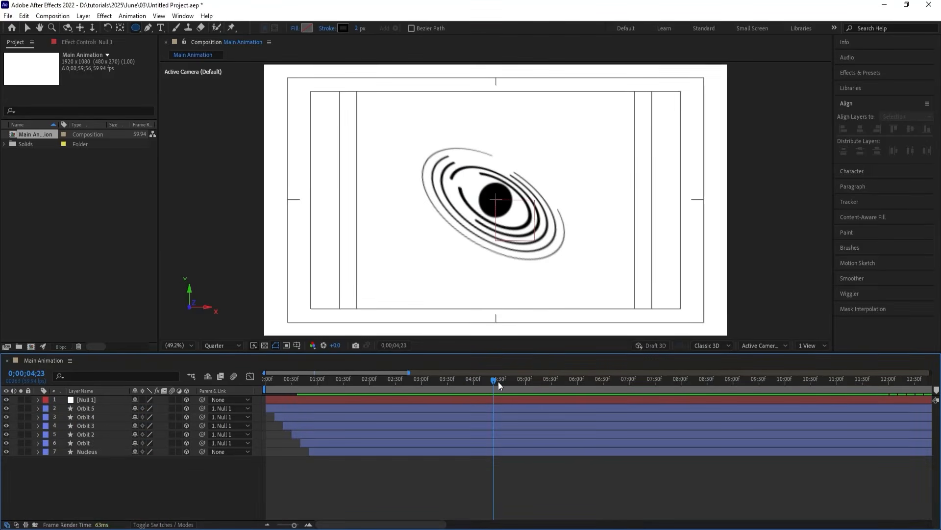
key(space)
mouse_move(498, 381)
mouse_down()
mouse_move(516, 380)
mouse_move(499, 380)
mouse_move(507, 378)
mouse_up()
drag(513, 378, 518, 380)
click(107, 451)
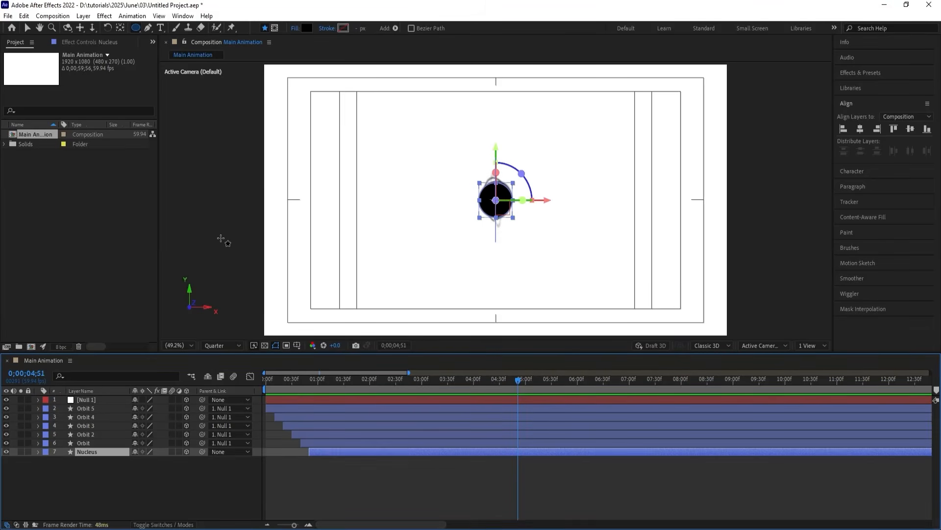
- Import Untitled-1.psd as Composition - Retain Layer Sizes with Editable Layer Styles
key(ctrl+i)
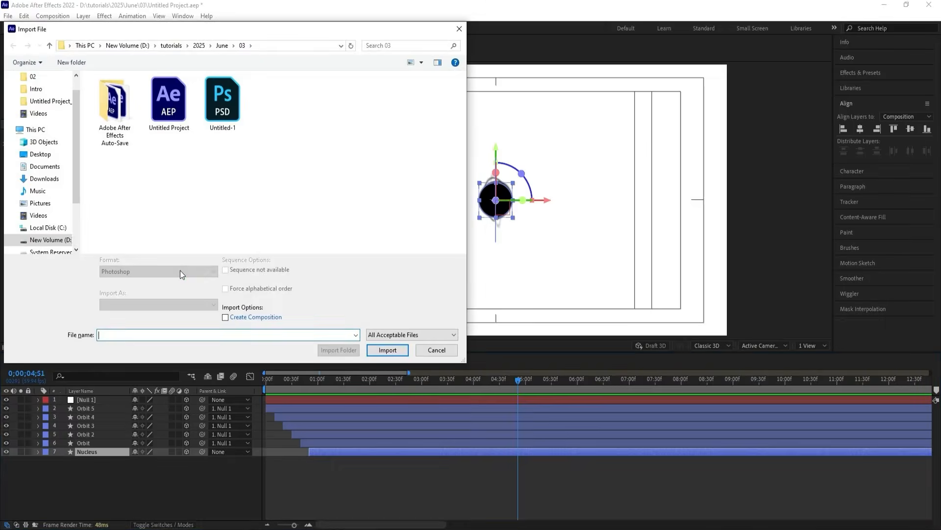
click(247, 94)
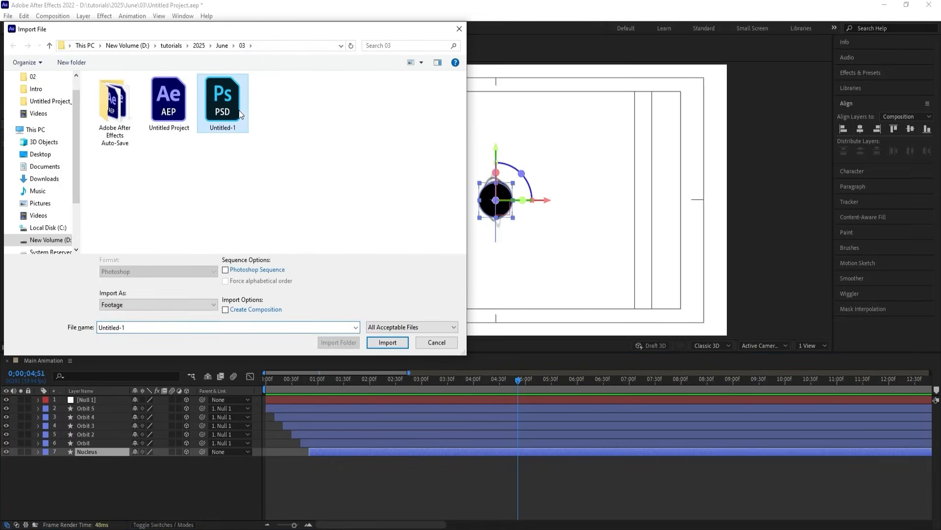
click(143, 303)
click(145, 317)
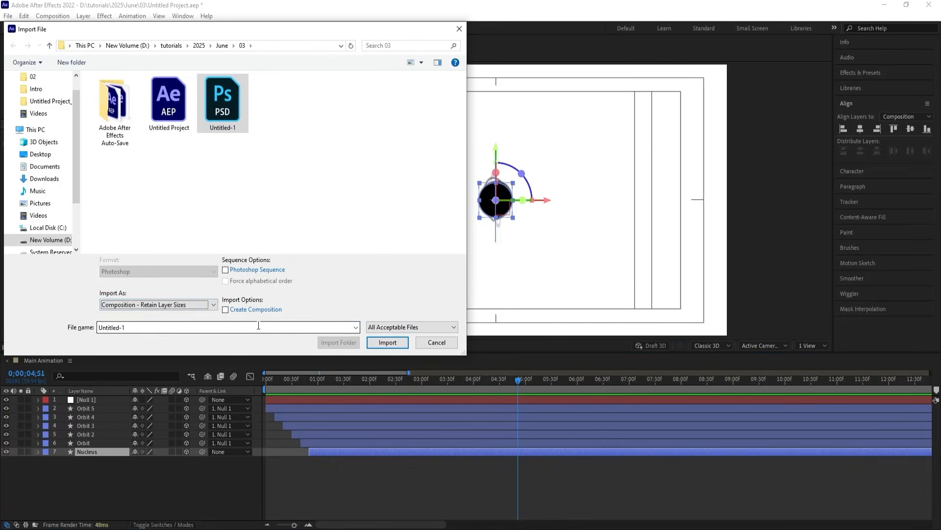
click(387, 342)
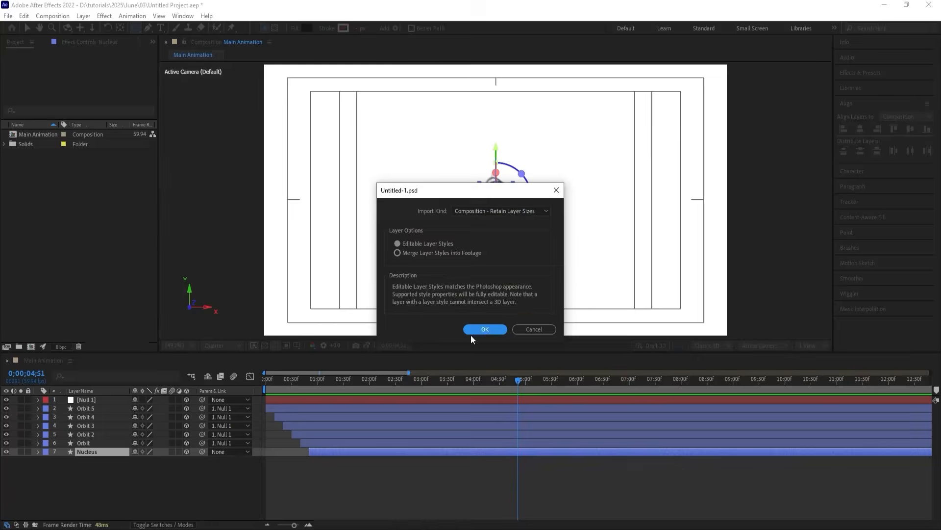
click(484, 330)
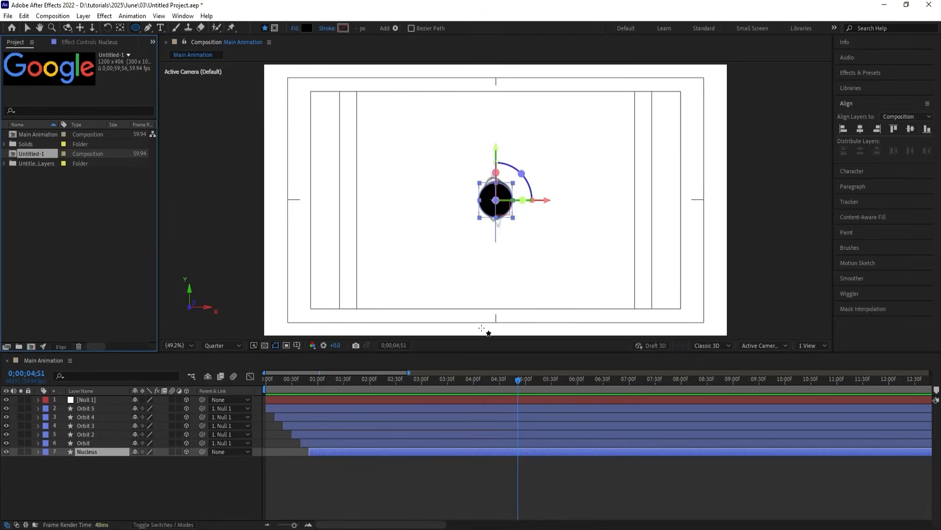
- Copy all six letter layers from the Untitled-1 composition into Main Animation and move them together over the nucleus
double_click(34, 153)
drag(106, 480, 71, 391)
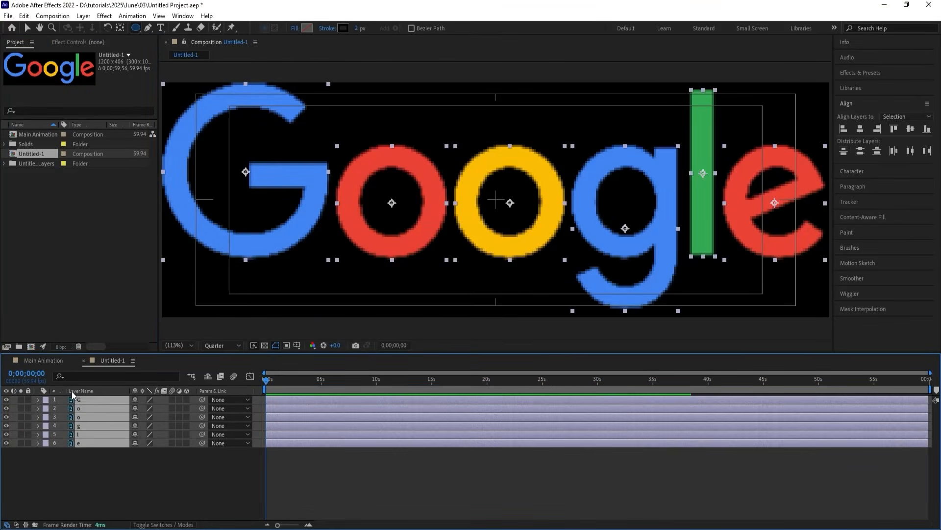
click(41, 360)
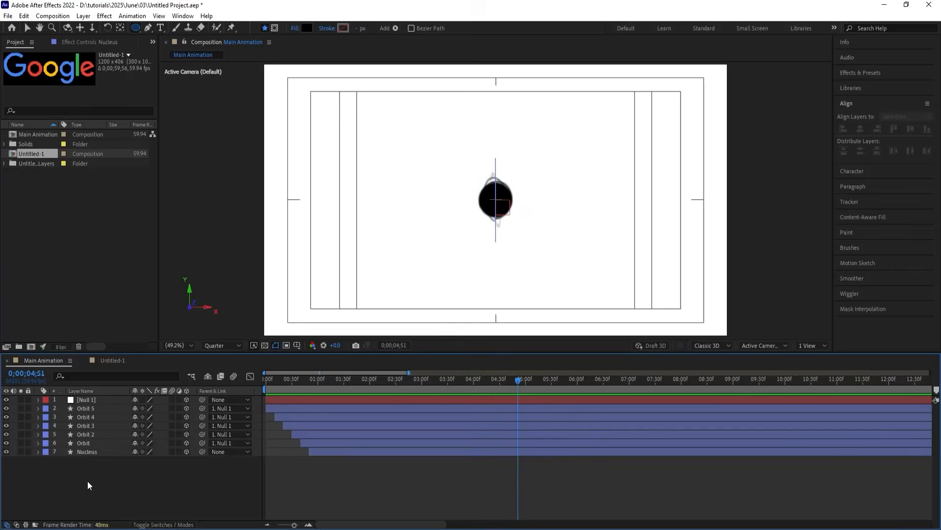
key(ctrl+v)
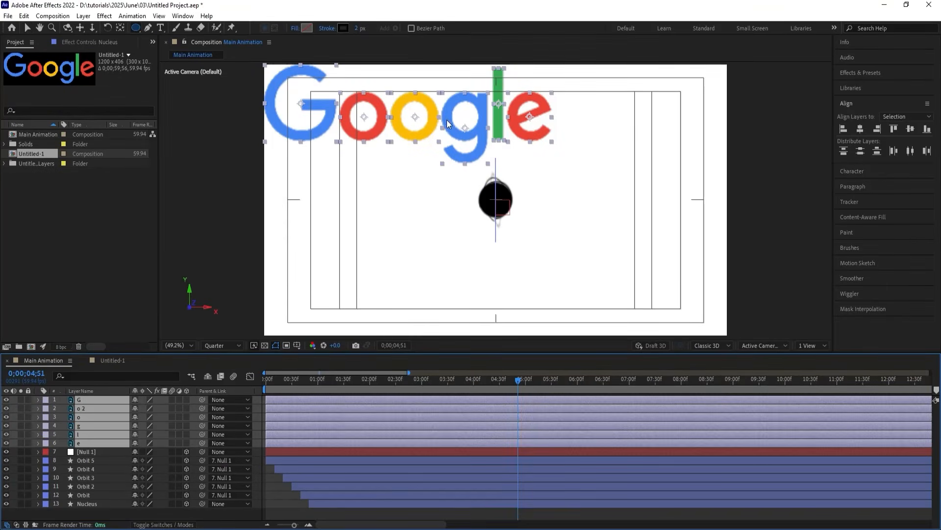
key(v)
drag(446, 120, 533, 203)
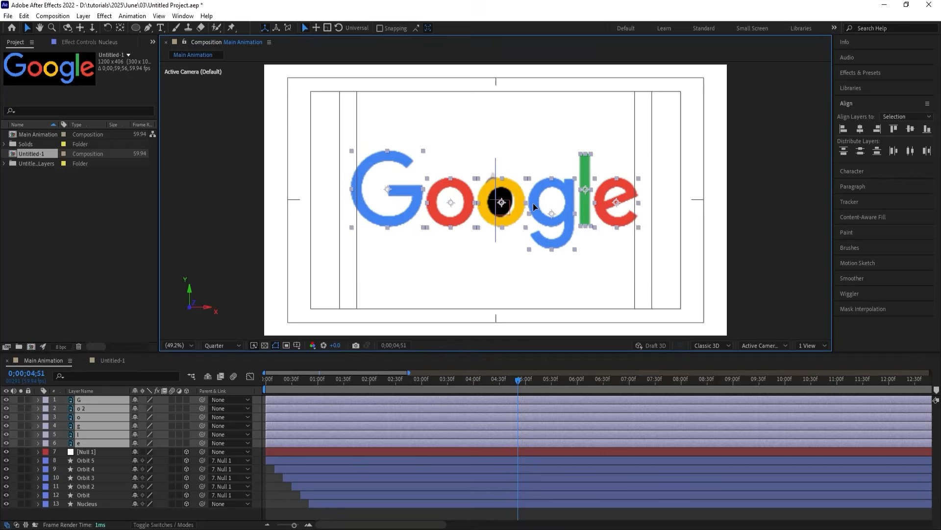
- Add a null object and parent the six letter layers to Null 2
right_click(260, 412)
mouse_move(273, 342)
click(412, 345)
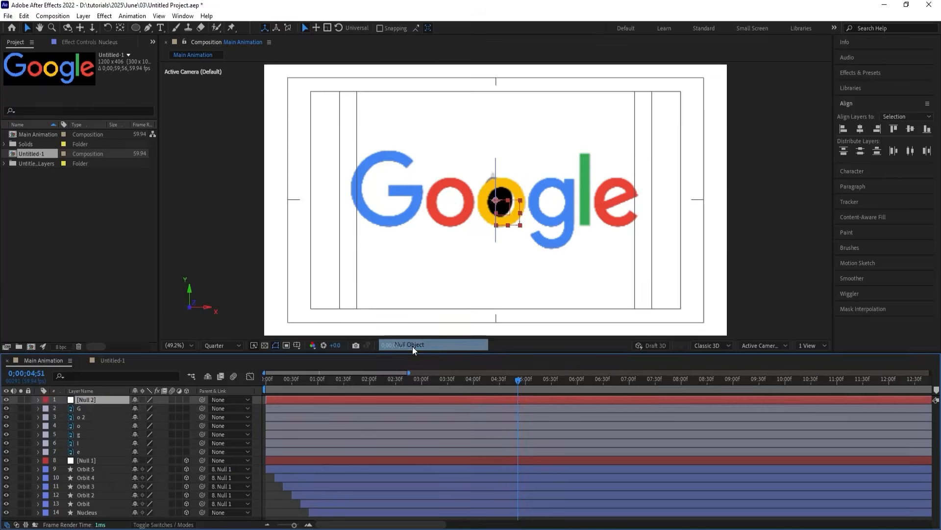
click(107, 408)
shift+click(81, 450)
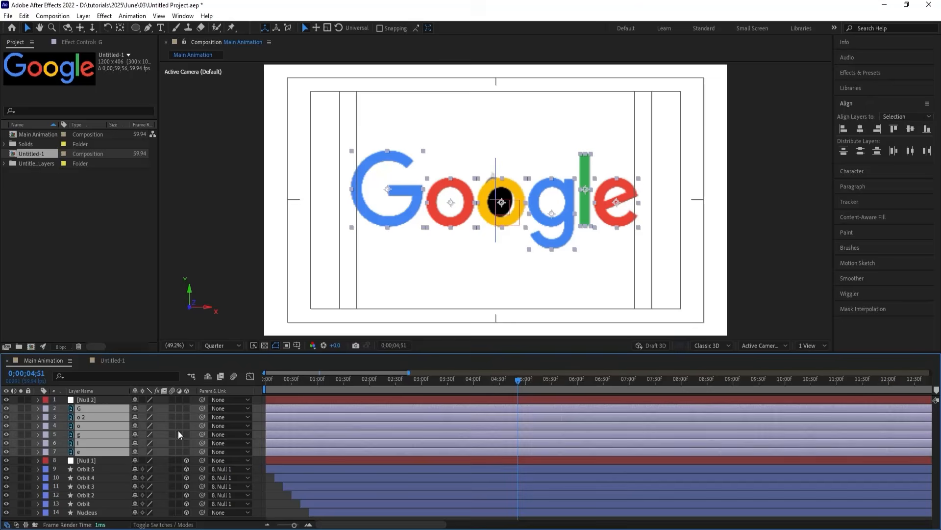
drag(111, 405, 124, 409)
- Scale Null 2 with its letters to 61% and delete the null
click(107, 402)
key(s)
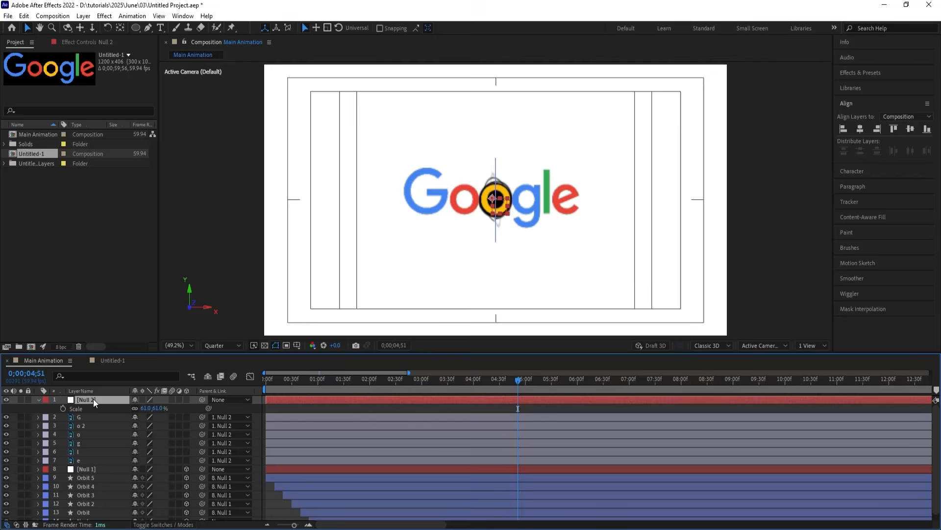
key(Delete)
- Trim the start of all six letter layers to 0;00;04;50
mouse_move(516, 392)
mouse_down()
mouse_move(506, 381)
mouse_move(516, 384)
mouse_up()
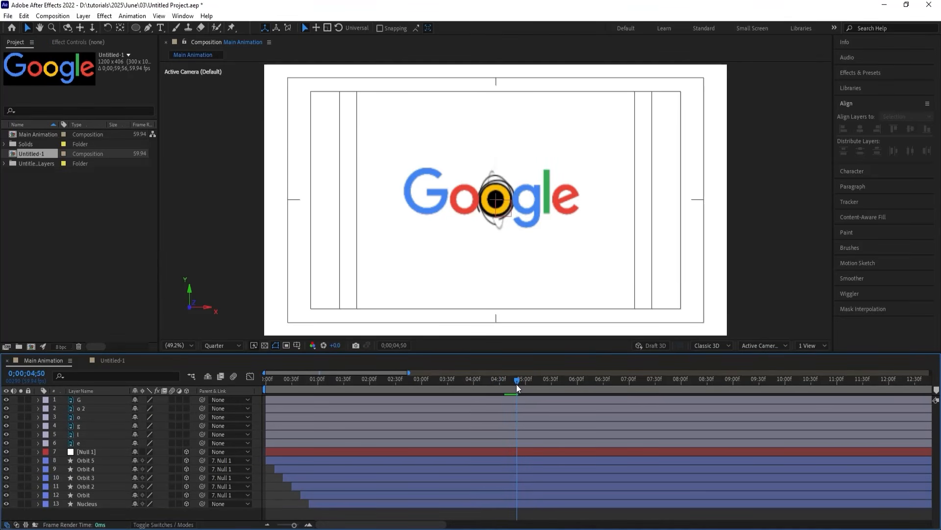
click(514, 443)
shift+click(510, 401)
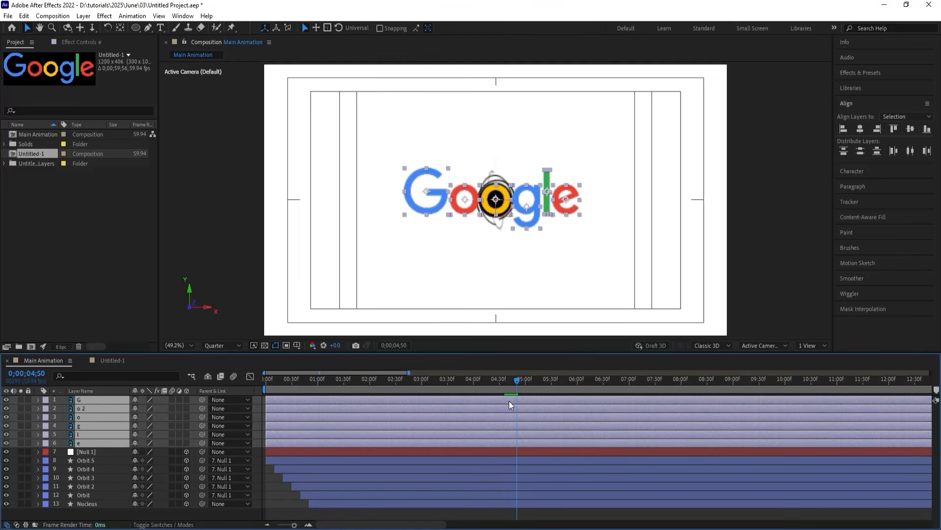
key(alt+[)
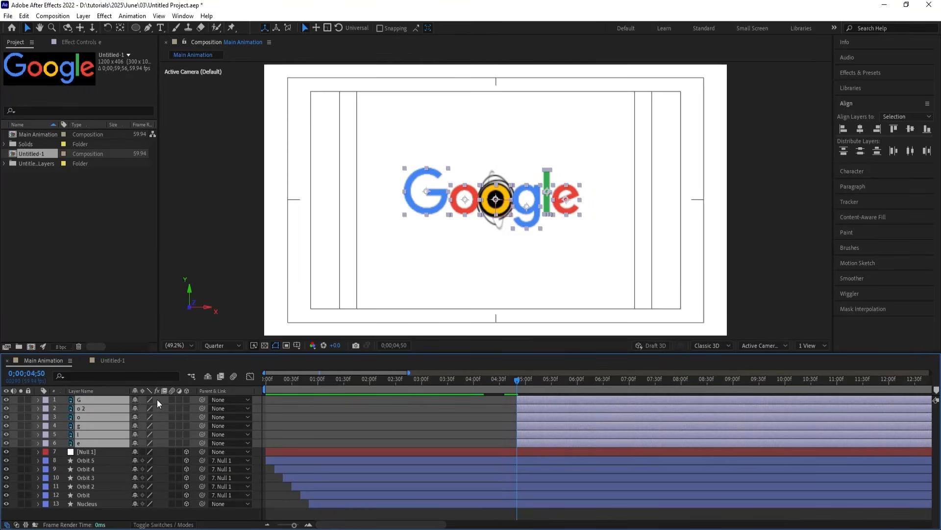
- Add Position keyframes to all six letter layers at 0;00;04;50
key(p)
click(60, 410)
drag(63, 409, 64, 485)
click(64, 490)
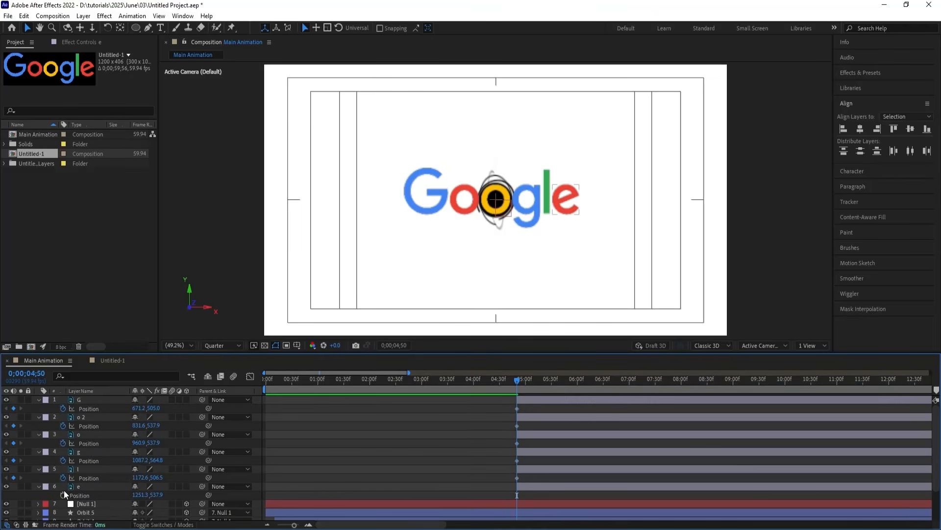
click(63, 495)
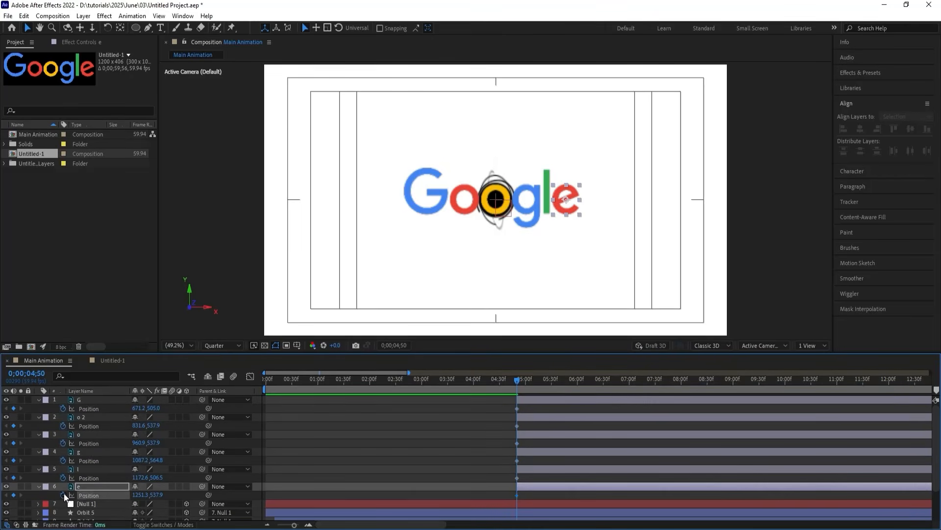
- Add Rotation keyframes to all six letter layers at 0;00;04;50 and show Position alongside Rotation
shift+click(81, 400)
key(r)
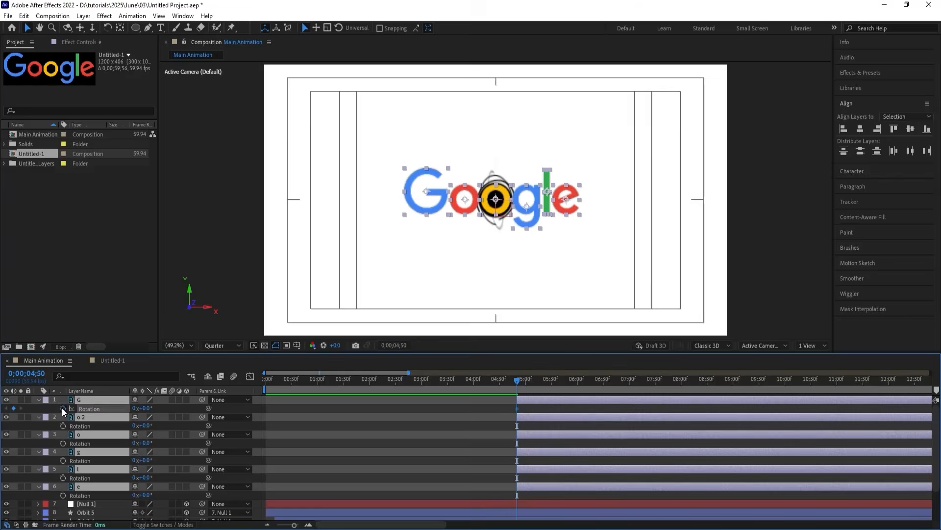
key(shift+p)
- Preview the animation and add Position and Rotation keyframes to all six letters at 0;00;06;31
key(space)
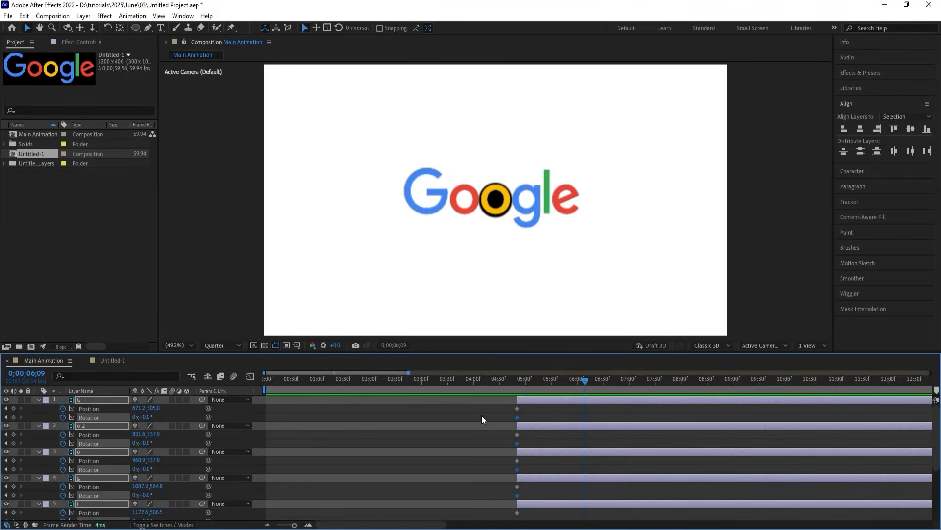
key(space)
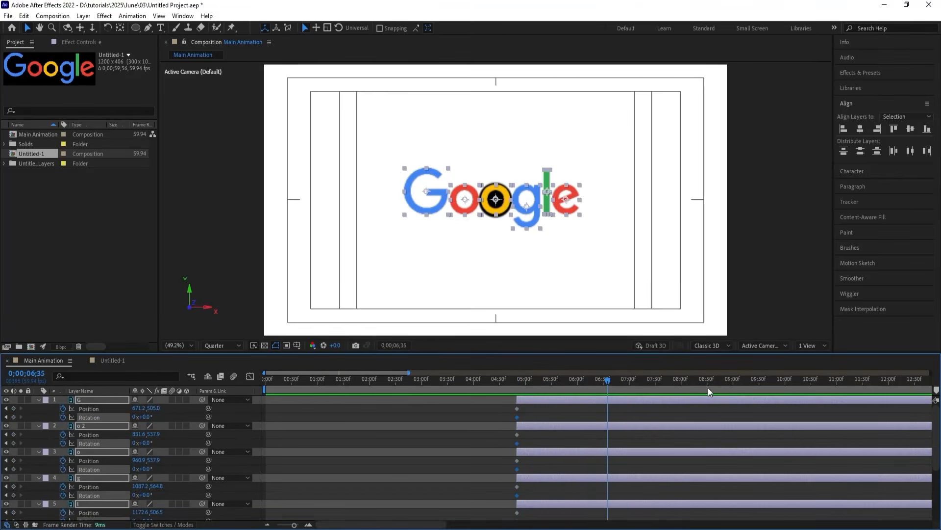
click(604, 381)
click(14, 408)
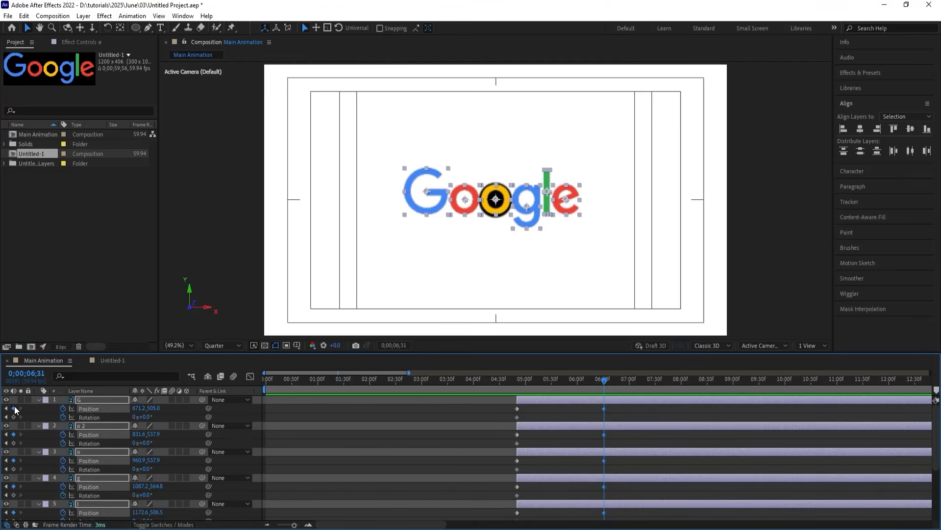
click(13, 416)
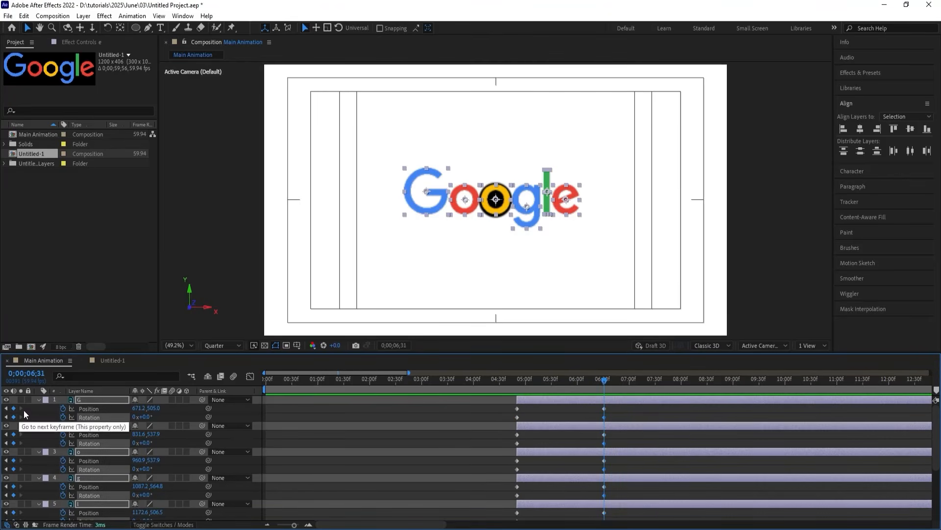
- At 0;00;04;50, stack the letters by aligning their centres horizontally and vertically, and move them onto the nucleus at 960.8, 538.7
key(j)
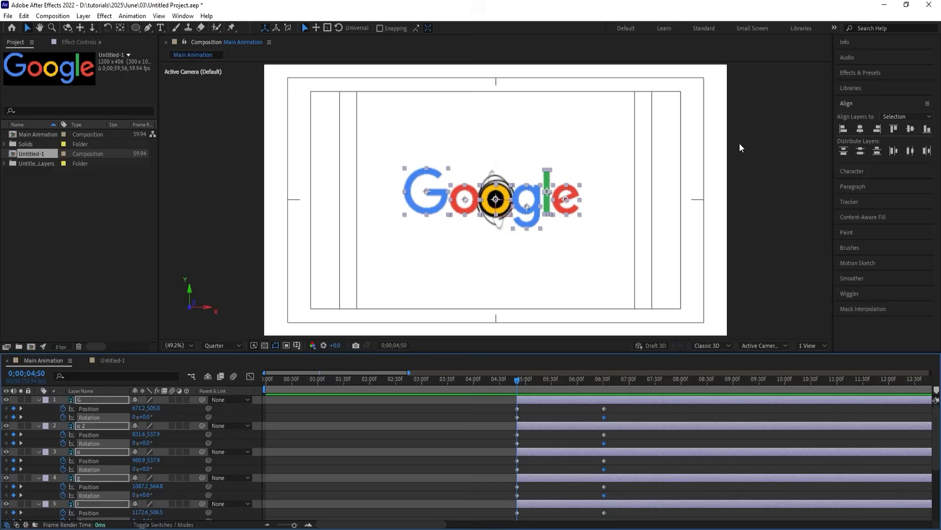
click(860, 130)
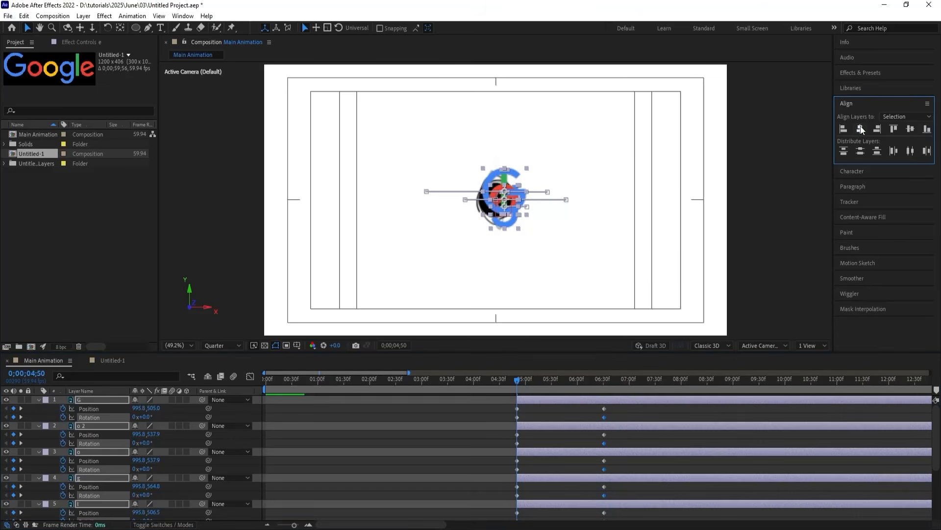
click(911, 130)
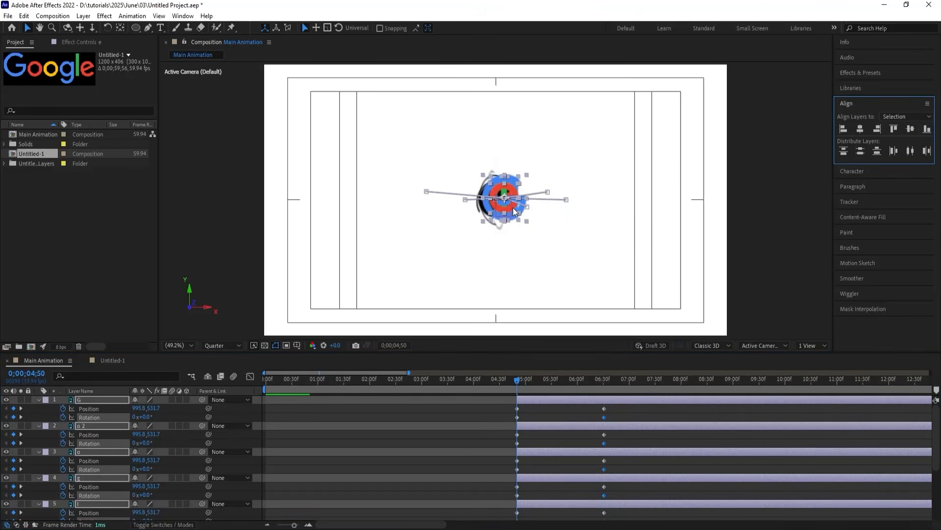
scroll(505, 211, up, 3)
drag(504, 208, 470, 207)
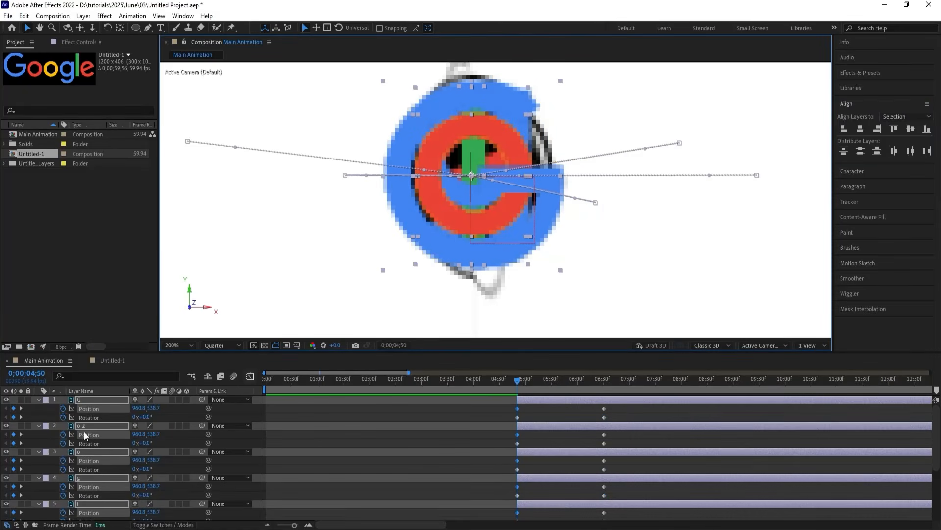
- Add 61% Scale keyframes to all six letter layers at 0;00;04;50 and 0;00;06;31
key(s)
click(63, 409)
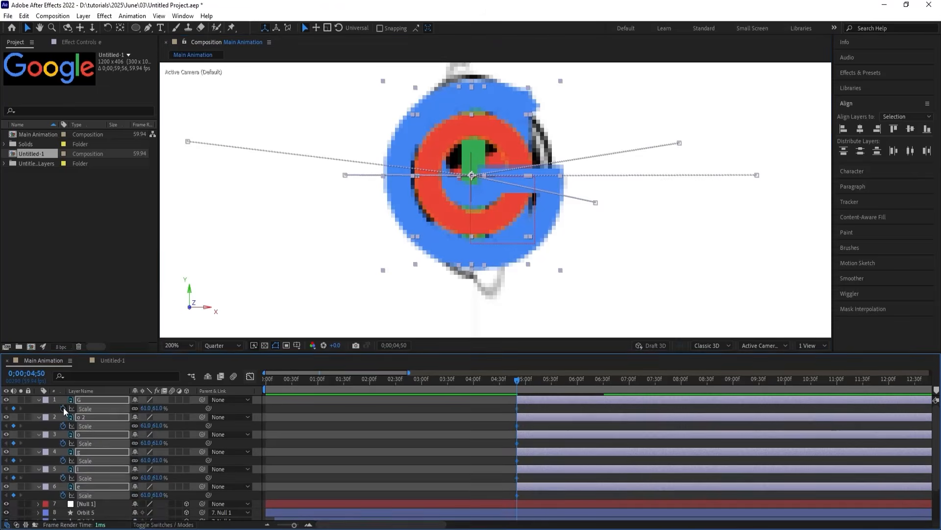
key(u)
key(k)
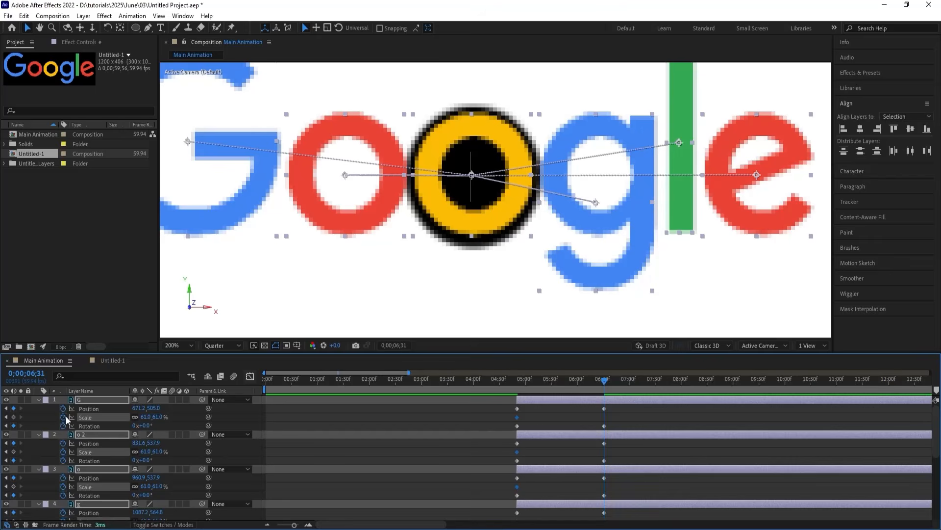
click(14, 417)
- Reduce the Scale of all six letters to 47% at 0;00;04;50 and deselect the layers
key(j)
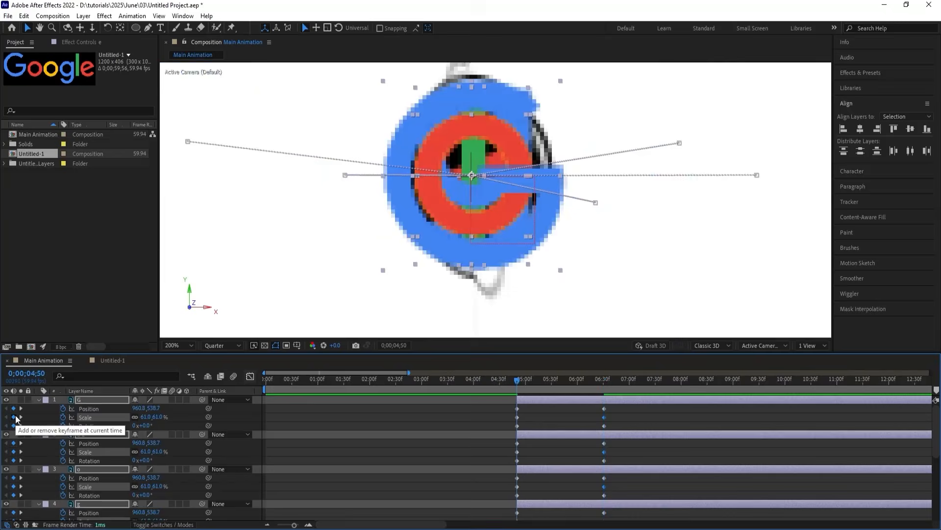
drag(144, 417, 136, 417)
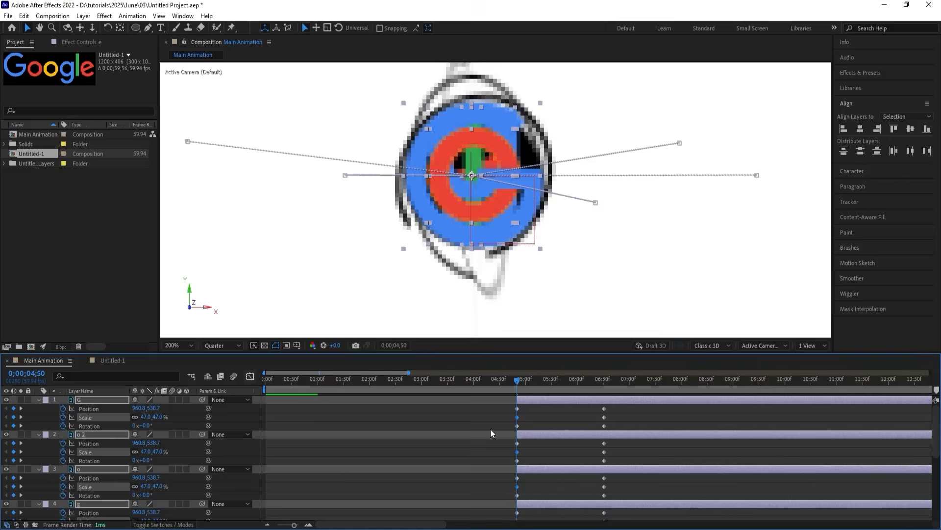
click(538, 427)
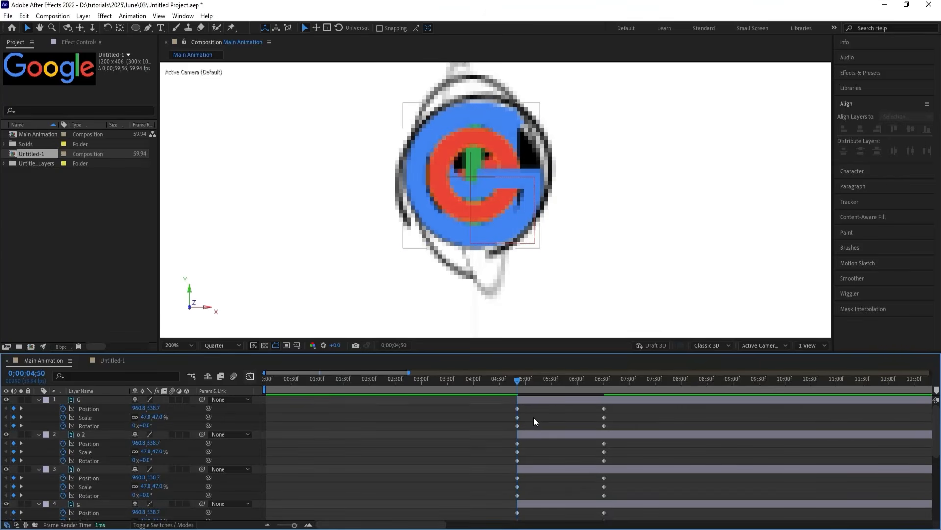
- Set the Rotation of the G and red o letters to -1x+0.0° at 0;00;06;31
key(k)
click(337, 185)
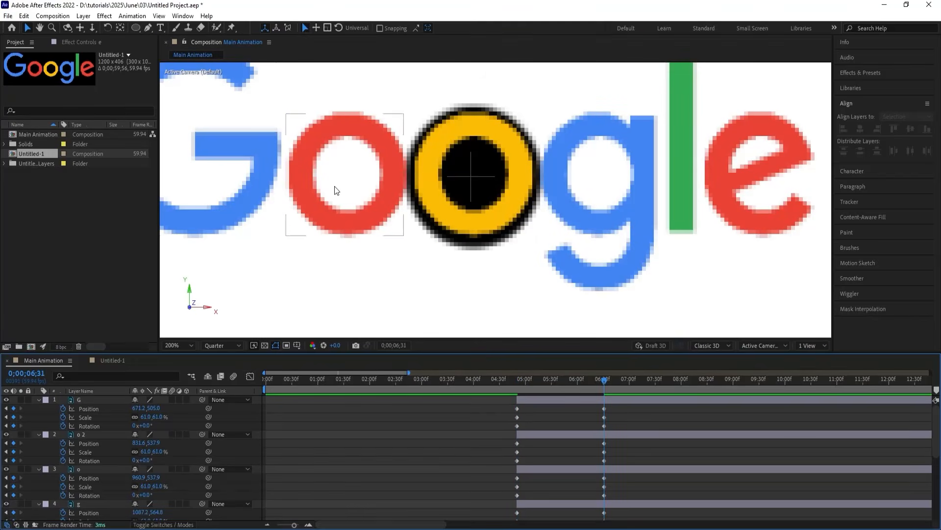
shift+click(249, 196)
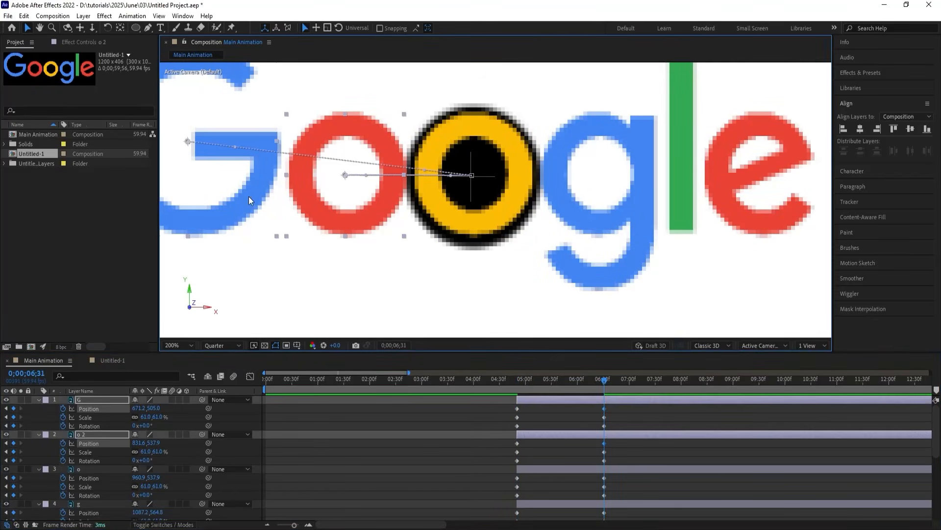
click(136, 425)
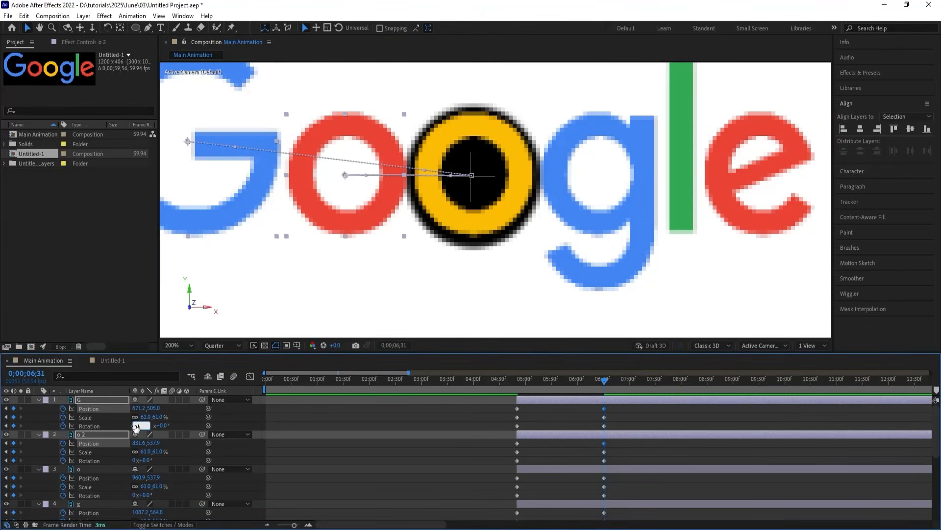
text(-1)
key(Return)
click(544, 418)
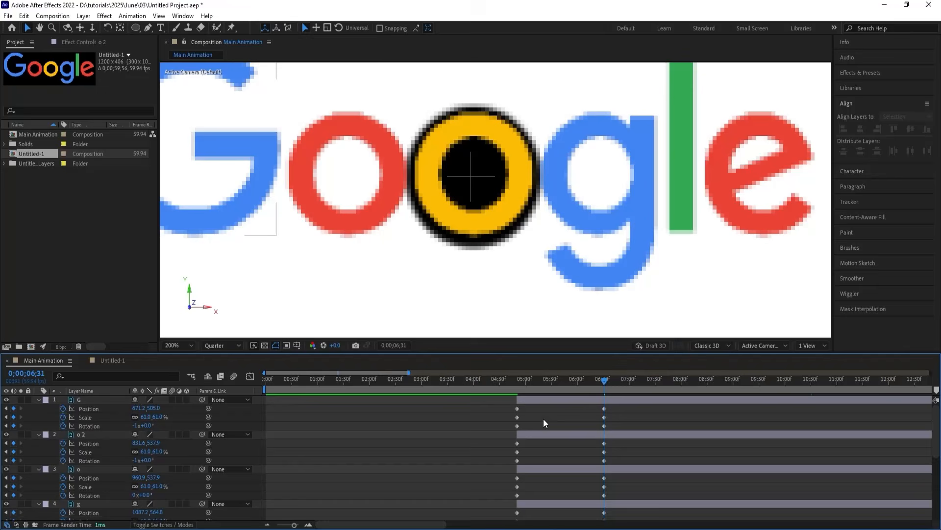
- At 0;00;06;31, select the g, l and e letters, enter 1 full turn for the yellow o's Rotation, and return to 0;00;04;50
click(513, 211)
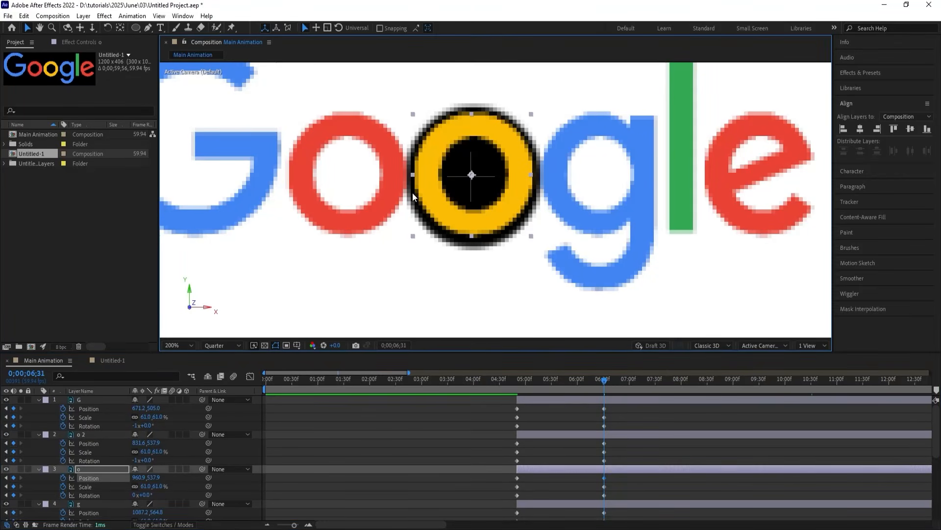
click(578, 199)
shift+click(676, 133)
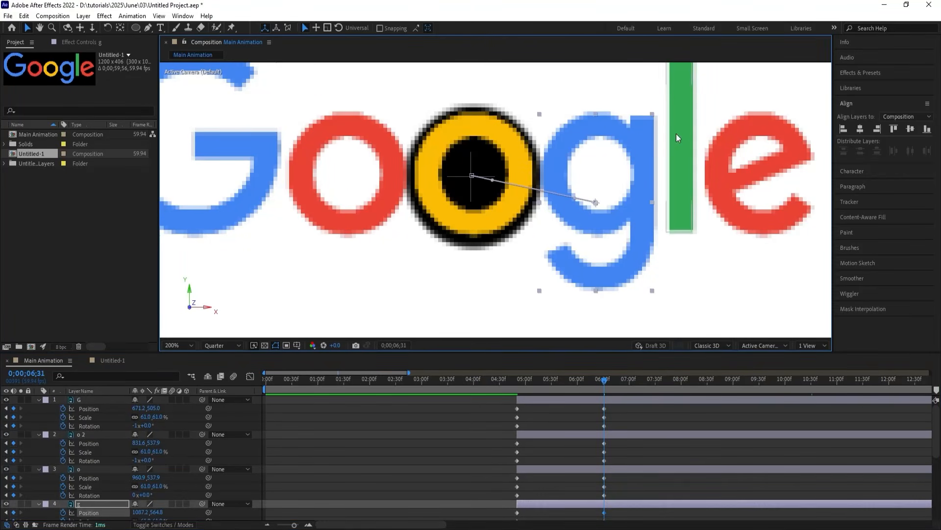
shift+click(720, 152)
scroll(465, 422, down, 2)
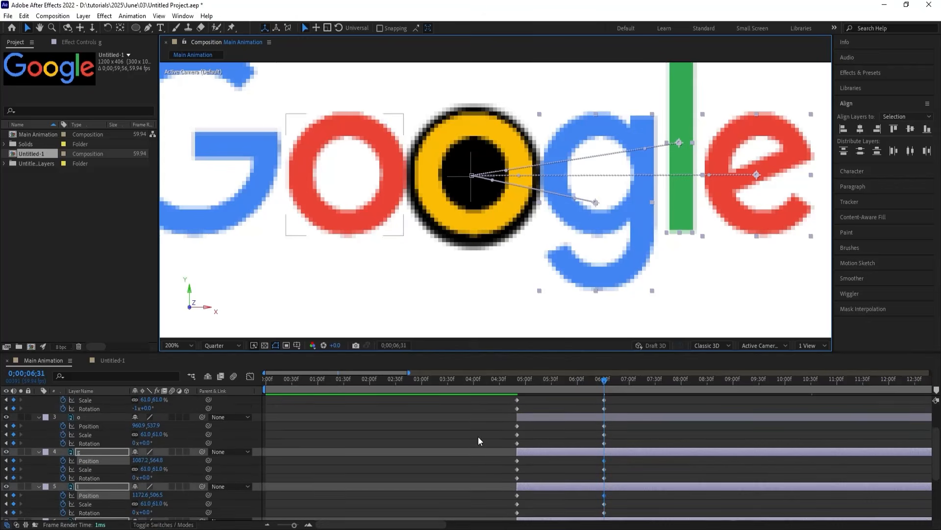
click(134, 444)
text(1)
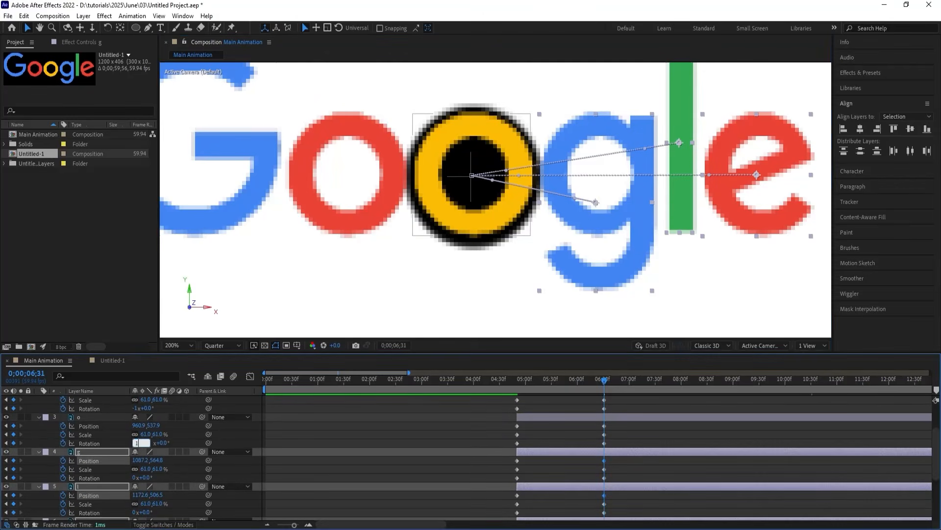
key(Return)
key(j)
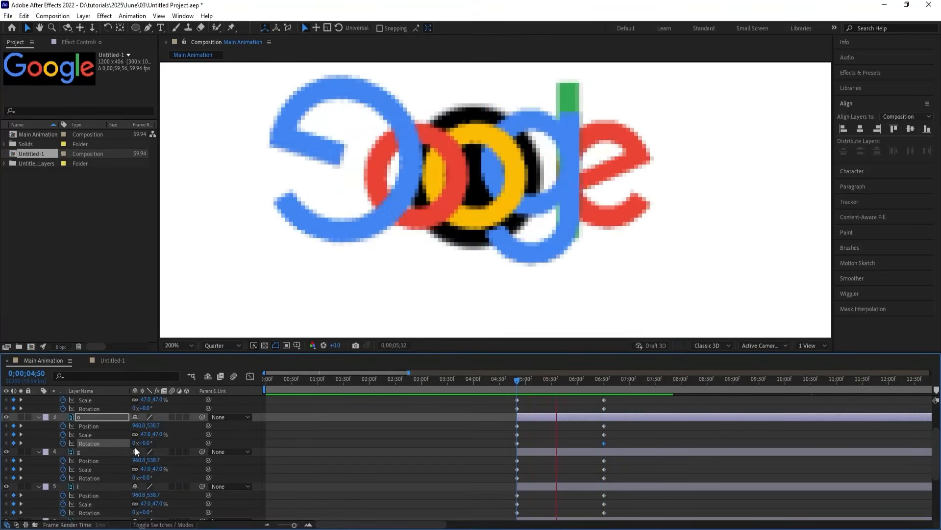
- Stop the preview and set the blue g's Rotation to 1x+0.0° at 0;00;06;31
key(space)
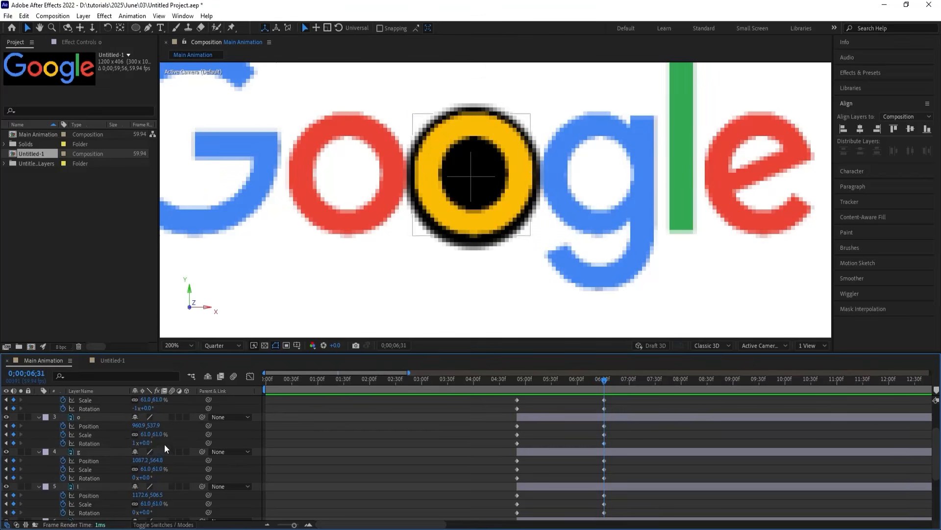
click(142, 460)
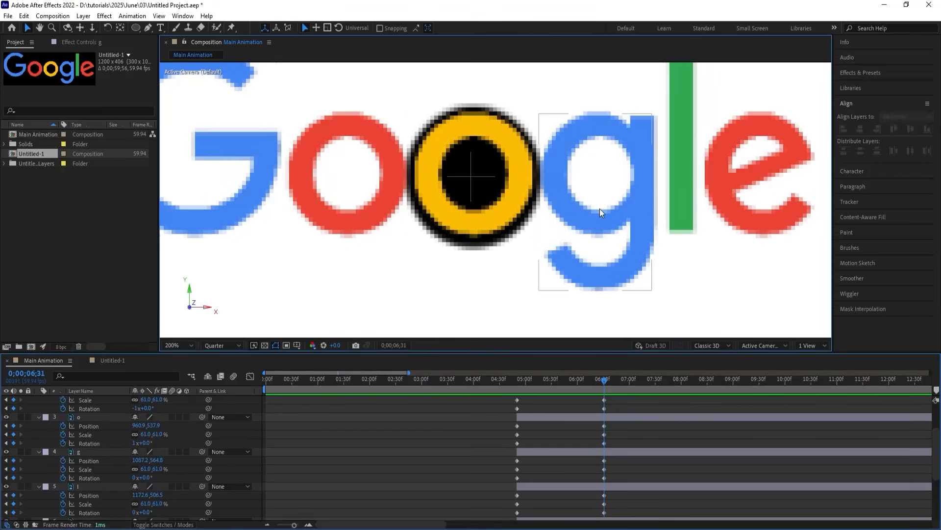
click(134, 477)
text(1)
key(Return)
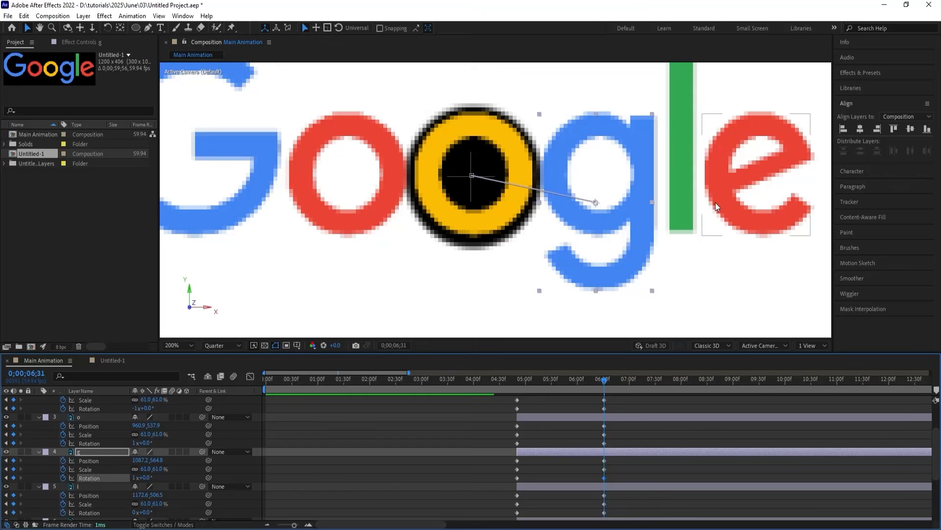
- Set the Rotation of the green l and red e letters to 1x+0.0° at 0;00;06;31
click(690, 212)
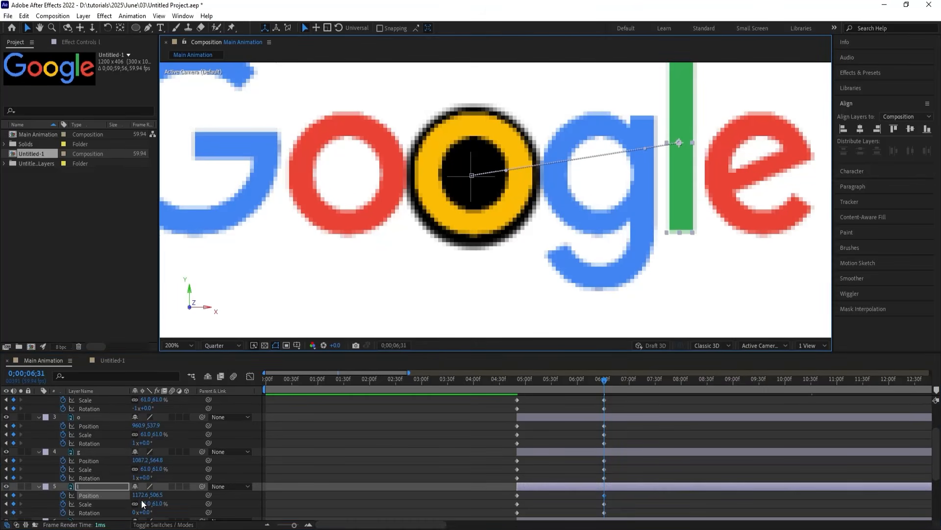
click(135, 512)
text(1)
key(Return)
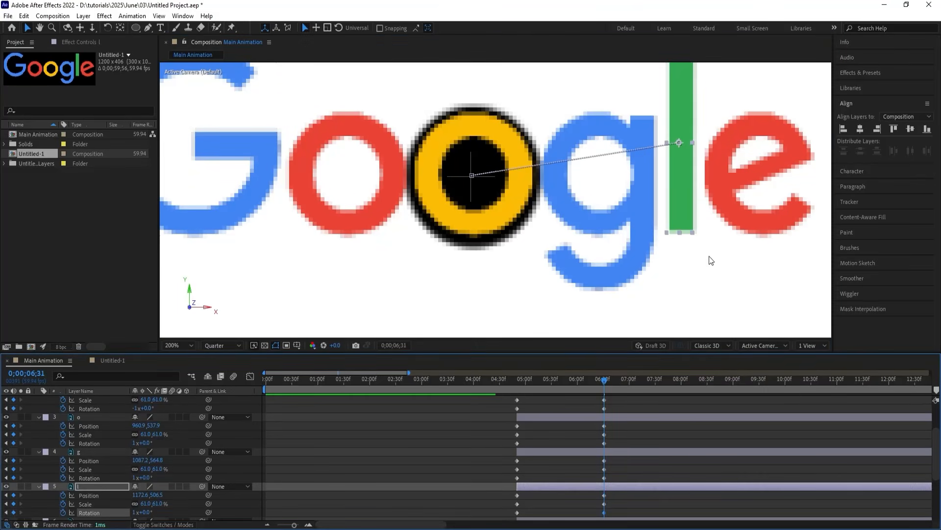
click(738, 201)
scroll(105, 470, down, 1)
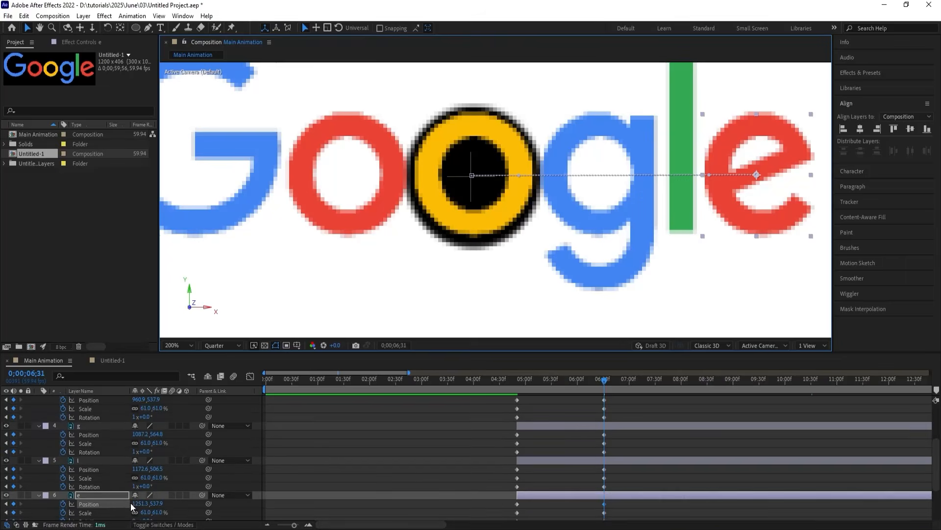
scroll(122, 501, down, 1)
click(115, 495)
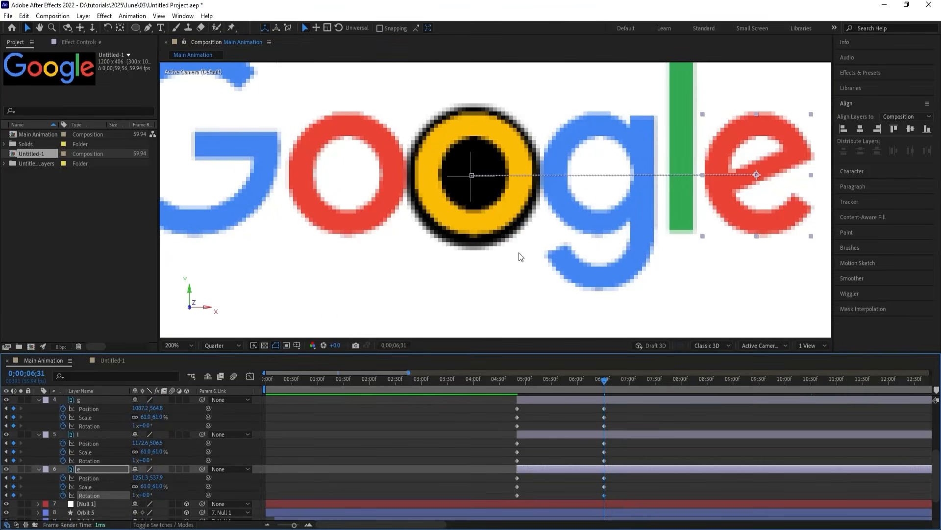
- Set the yellow o's Rotation to 0x+0.0° at 0;00;06;31 and preview the letter spread from 0;00;04;50
click(518, 214)
scroll(183, 463, up, 3)
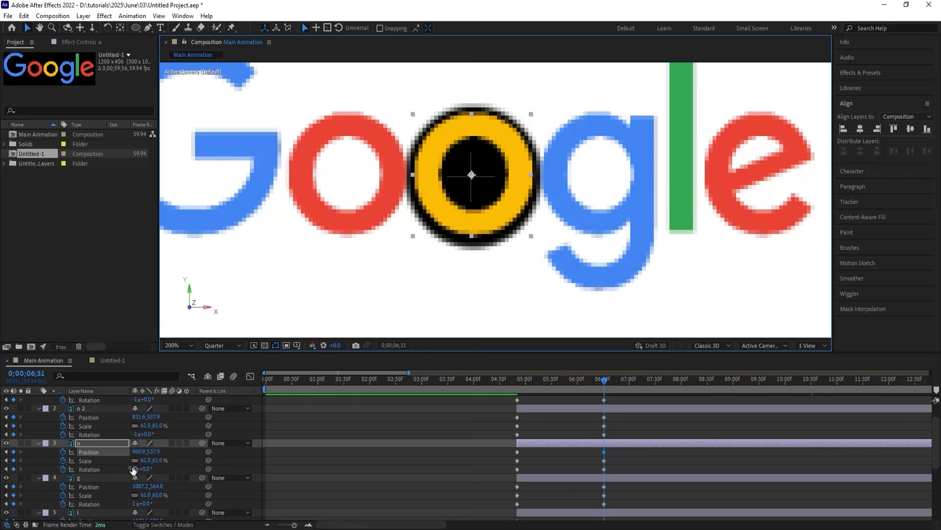
click(135, 469)
text(0)
key(Return)
key(j)
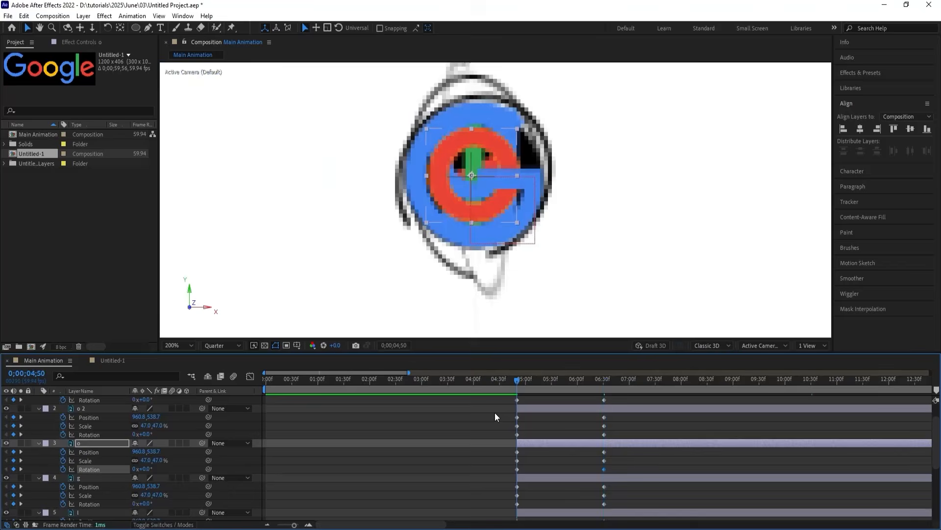
key(space)
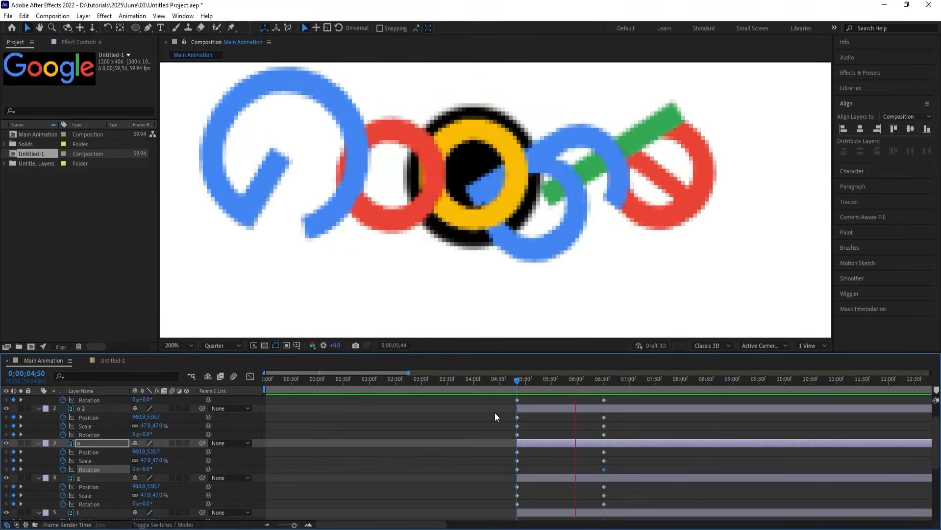
key(space)
key(j)
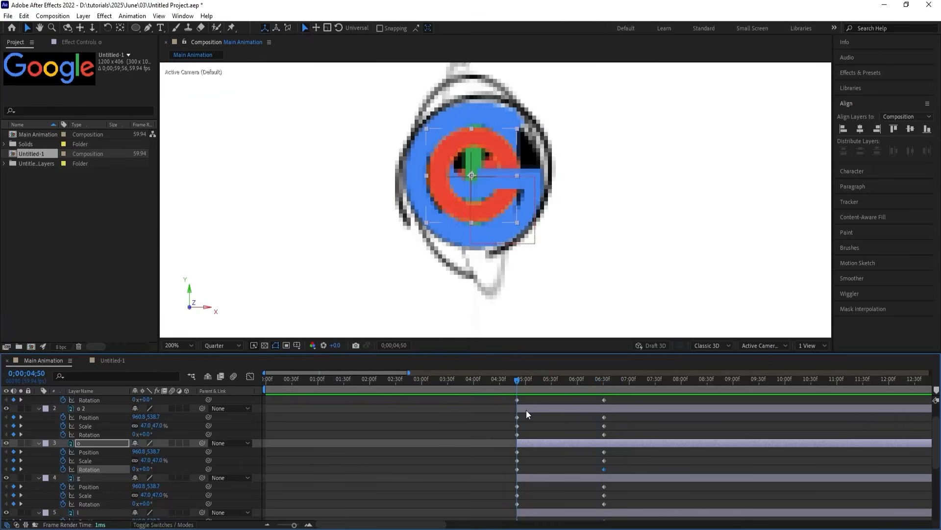
- Fit the composition in view and apply Easy Ease to all Position, Scale and Rotation keyframes of the six letter layers
click(220, 345)
click(178, 345)
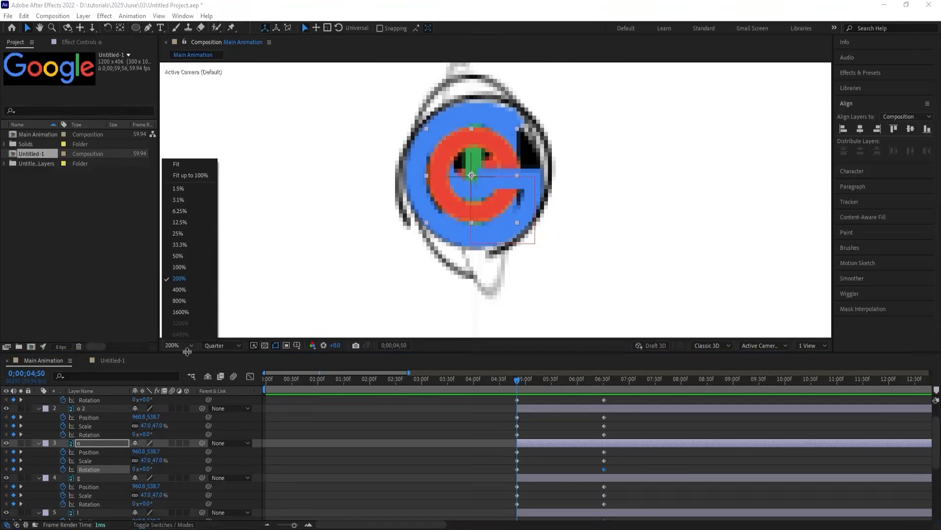
click(181, 170)
scroll(573, 484, down, 3)
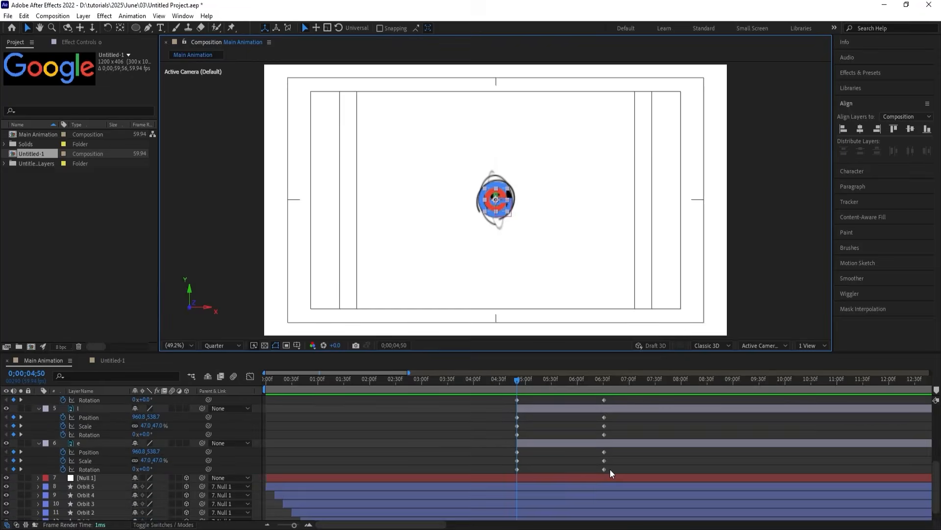
drag(610, 468, 451, 289)
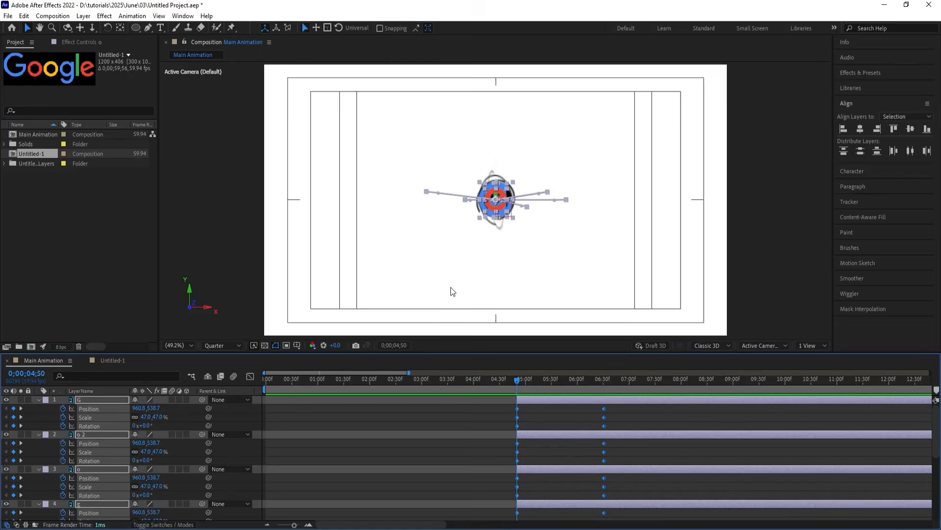
key(F9)
- Reshape the letters' speed curves to peak right after the starting keyframes with a long ease-out, and preview from 0;00;04;31
click(250, 377)
mouse_move(627, 422)
mouse_down()
mouse_move(577, 480)
mouse_move(566, 450)
mouse_move(549, 448)
mouse_move(560, 450)
mouse_up()
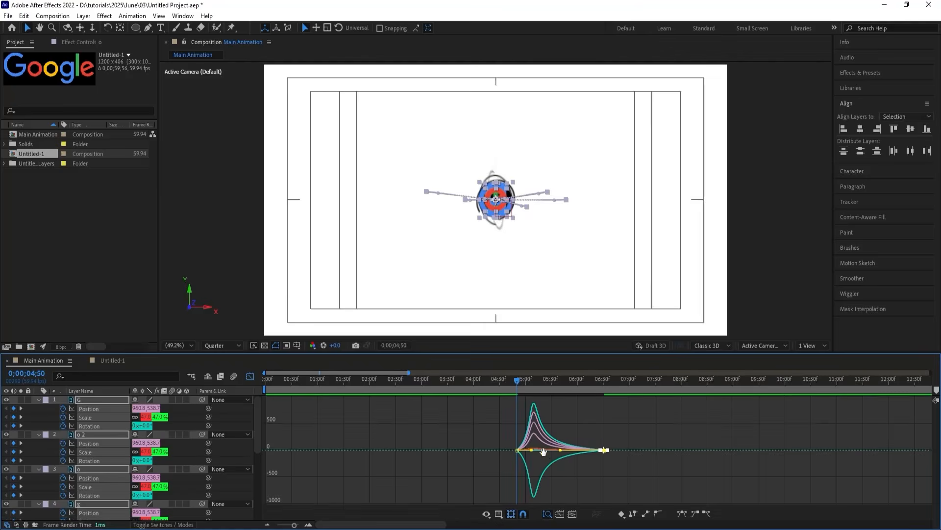
key(space)
key(space)
drag(495, 425, 514, 449)
click(501, 379)
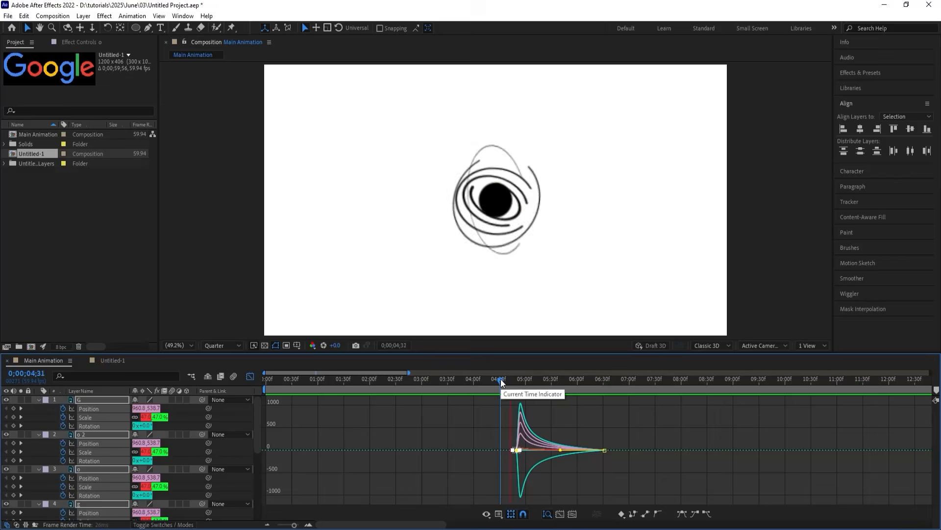
- Switch the timeline from the speed graph back to layer bars and preview the letters' animation from 0;00;04;44
key(ctrl+a)
click(250, 376)
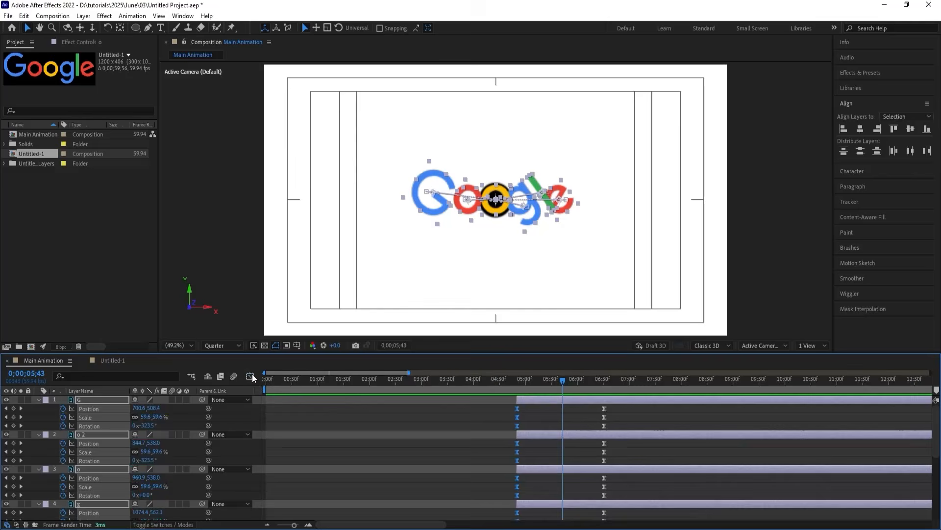
drag(526, 387, 511, 378)
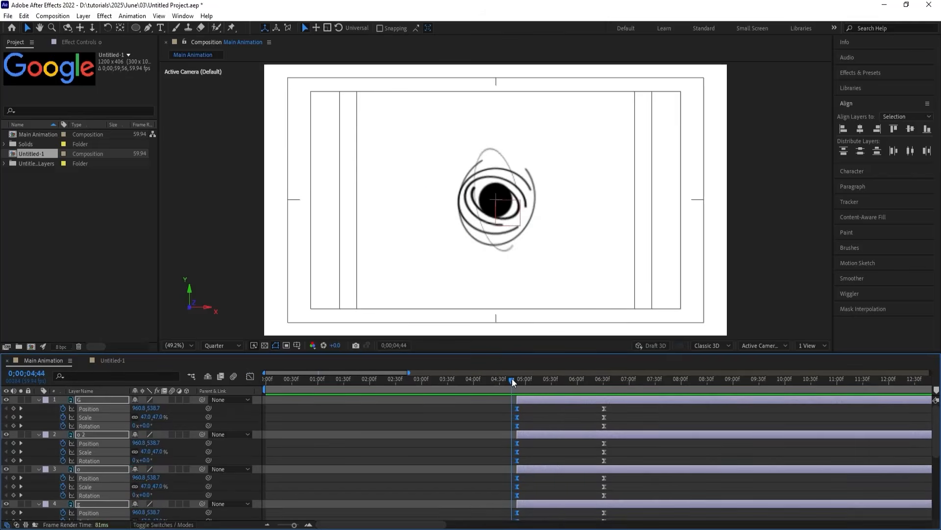
click(531, 414)
key(space)
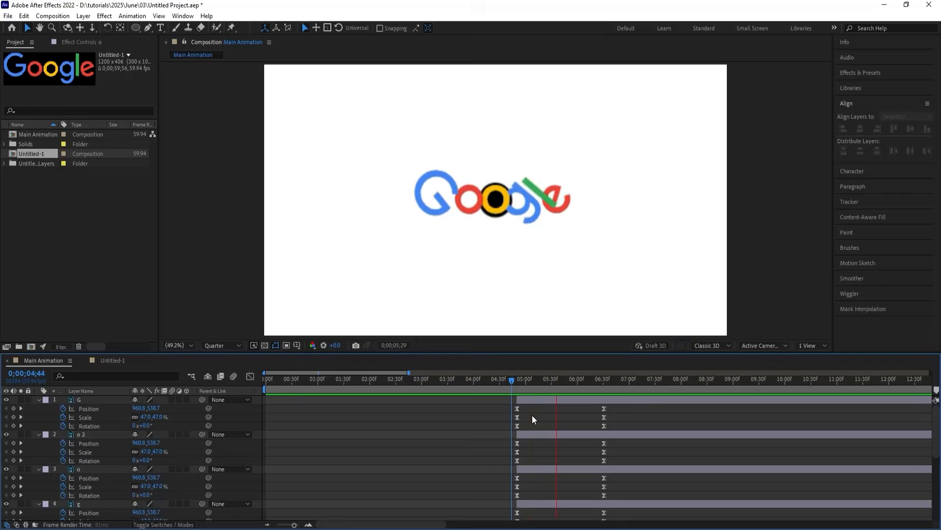
key(space)
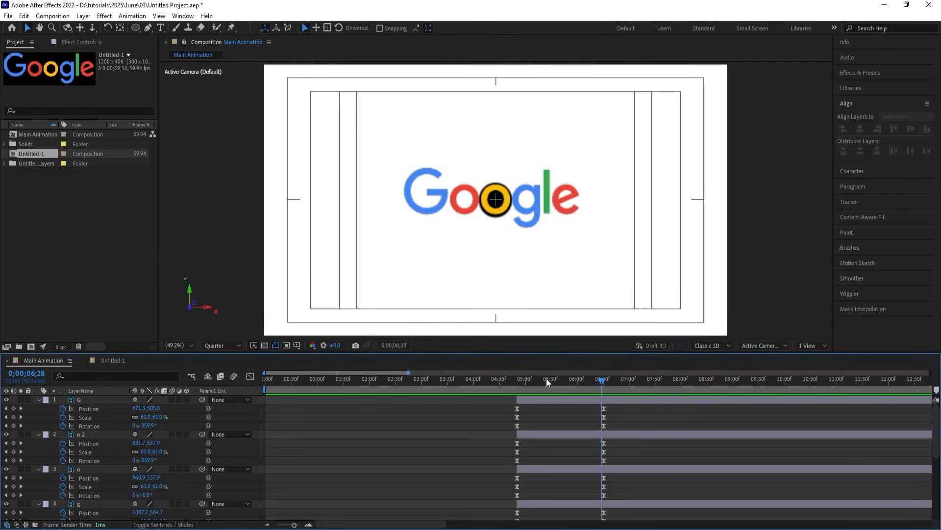
- At 0;00;05;49, collapse the letters' keyframed properties and set the Nucleus layer's fill to yellow sampled from the logo's second "o"
drag(546, 378, 568, 409)
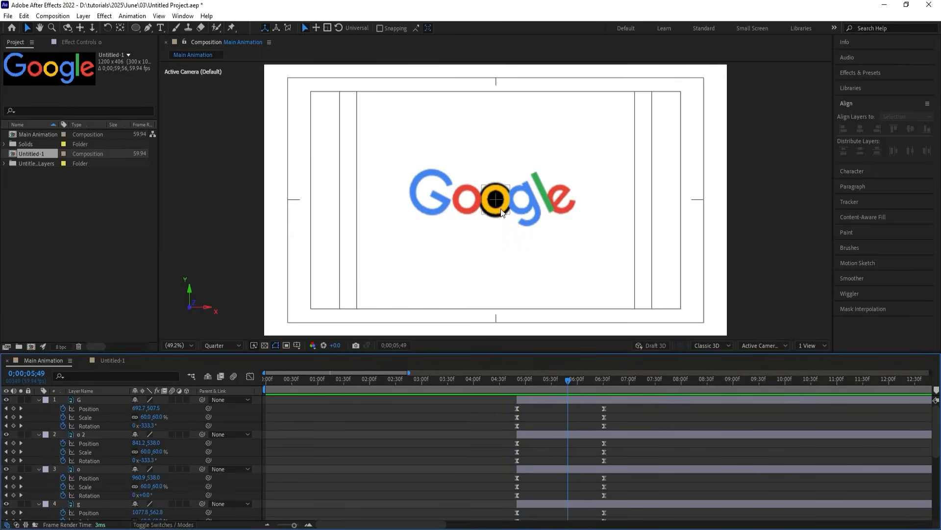
scroll(501, 197, up, 4)
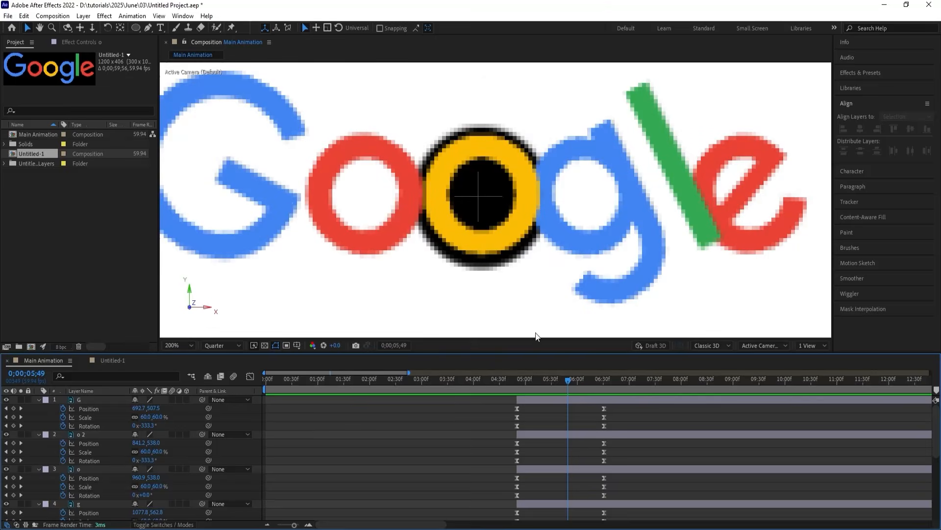
key(u)
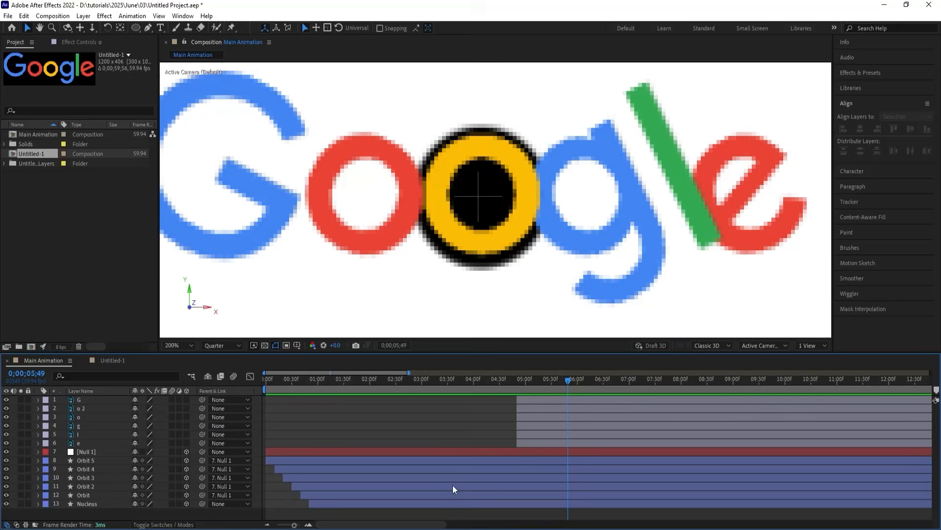
click(106, 503)
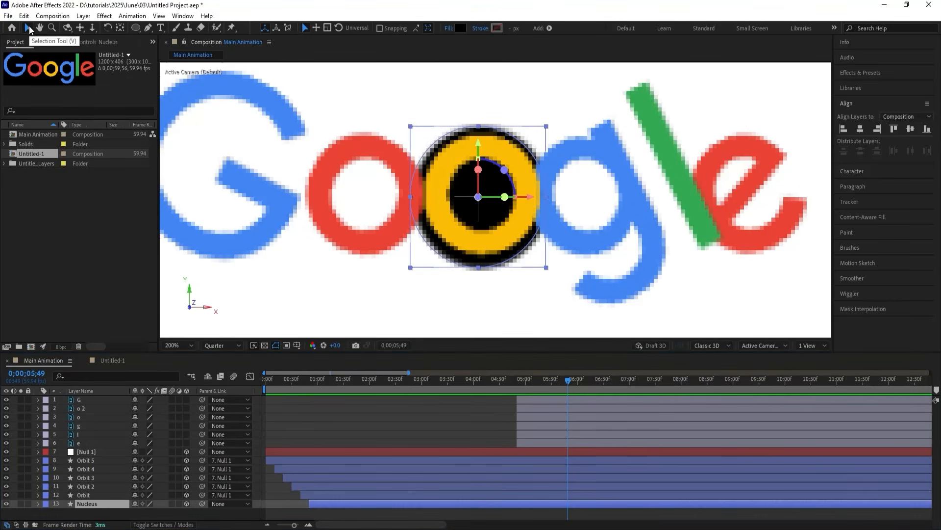
click(331, 425)
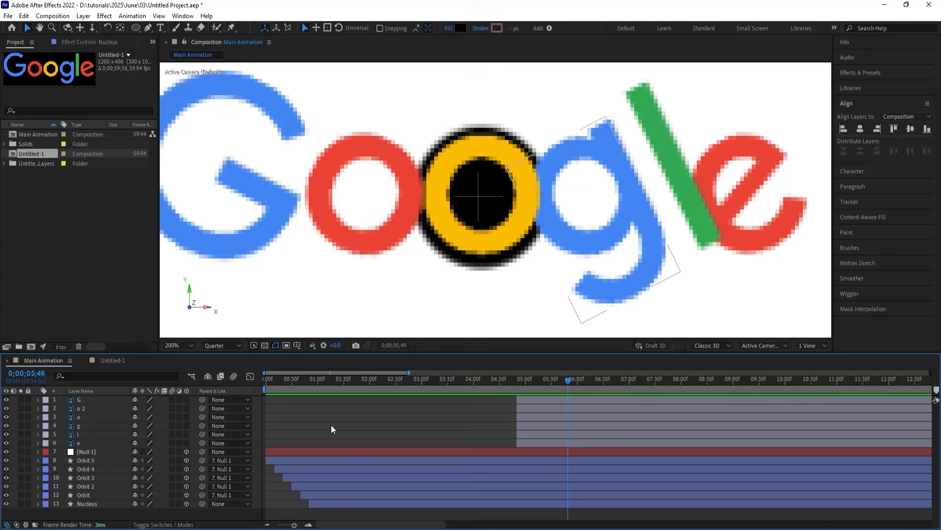
click(107, 501)
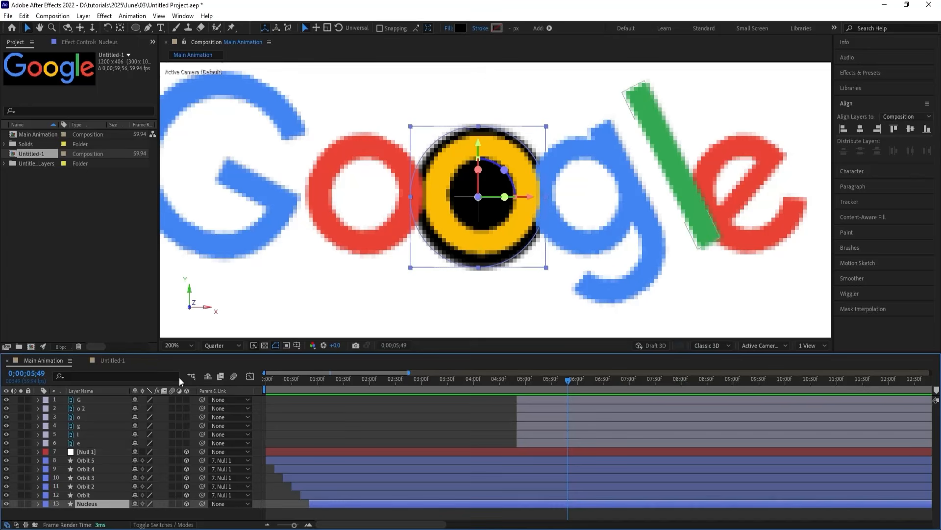
click(460, 29)
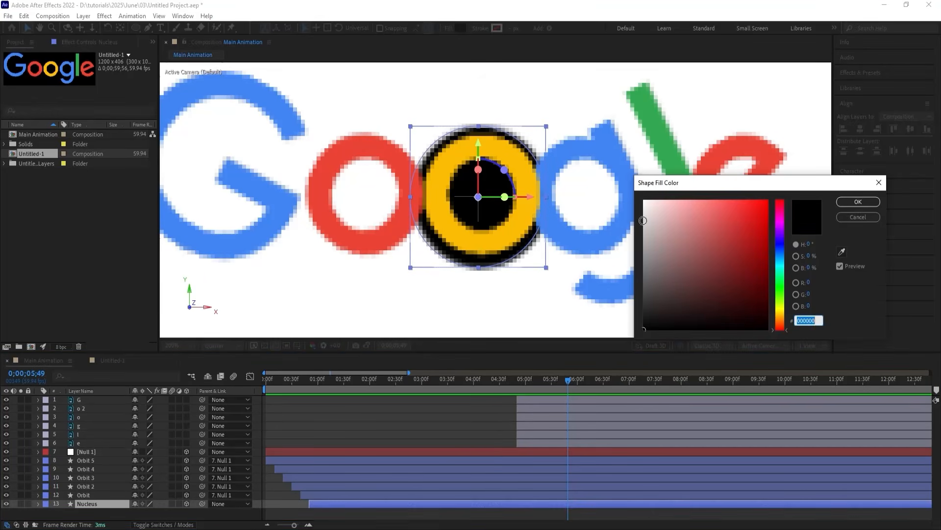
click(842, 251)
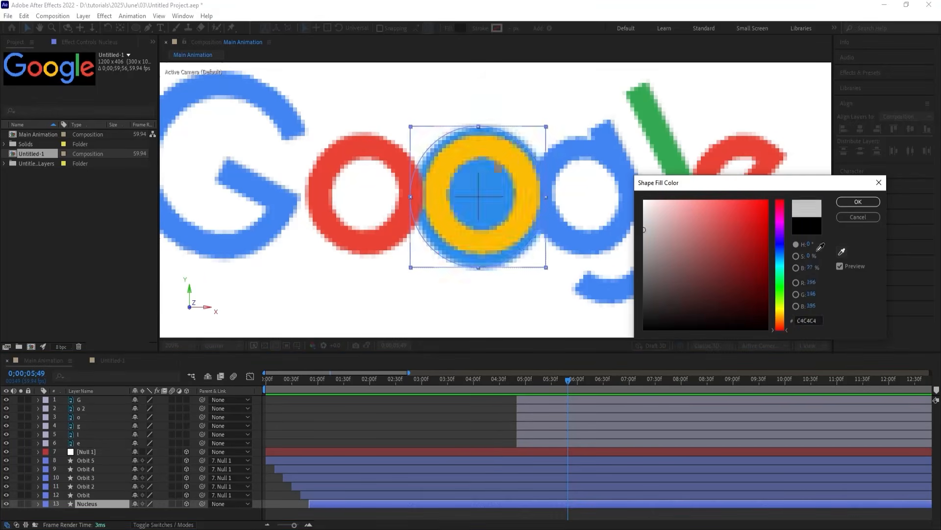
click(508, 232)
click(850, 202)
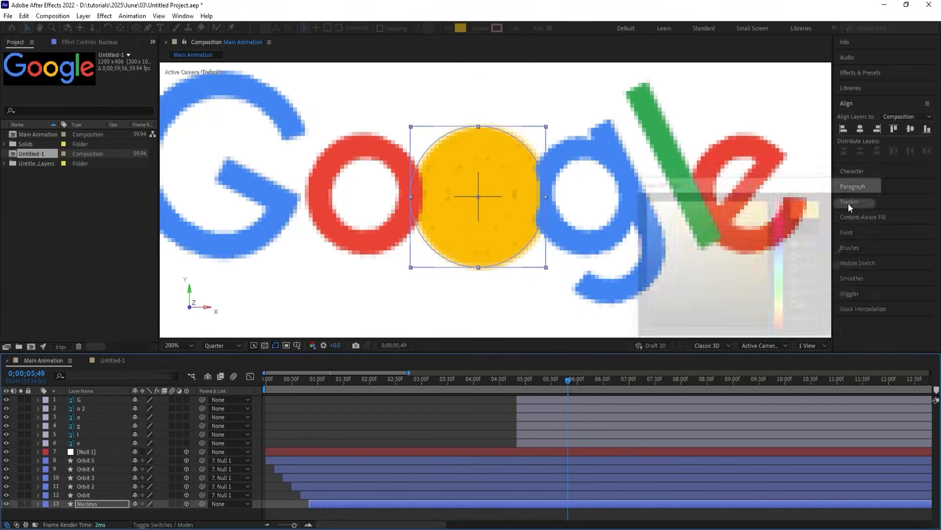
- At 0;00;05;05, set the Orbit layer's stroke colour to the blue of the logo's letter G (4285F4)
mouse_move(519, 391)
mouse_down()
mouse_move(508, 382)
mouse_move(526, 384)
mouse_up()
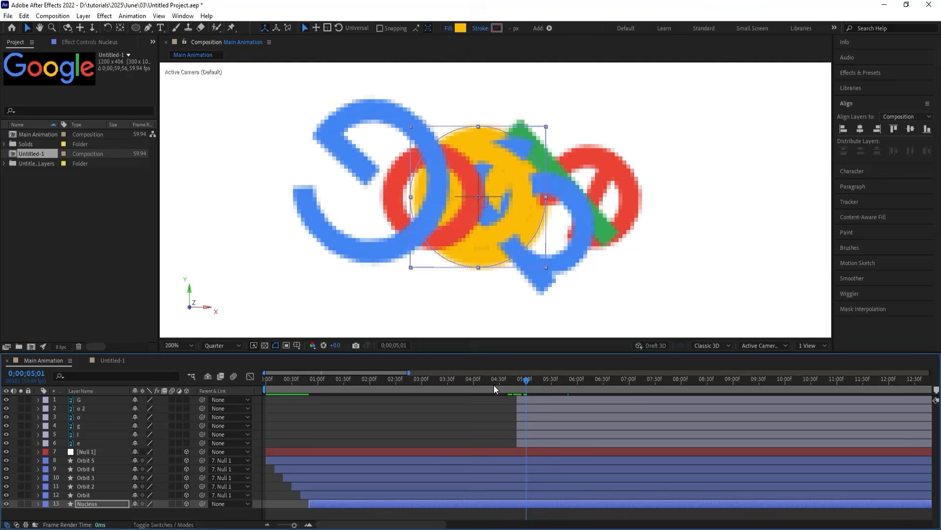
click(468, 495)
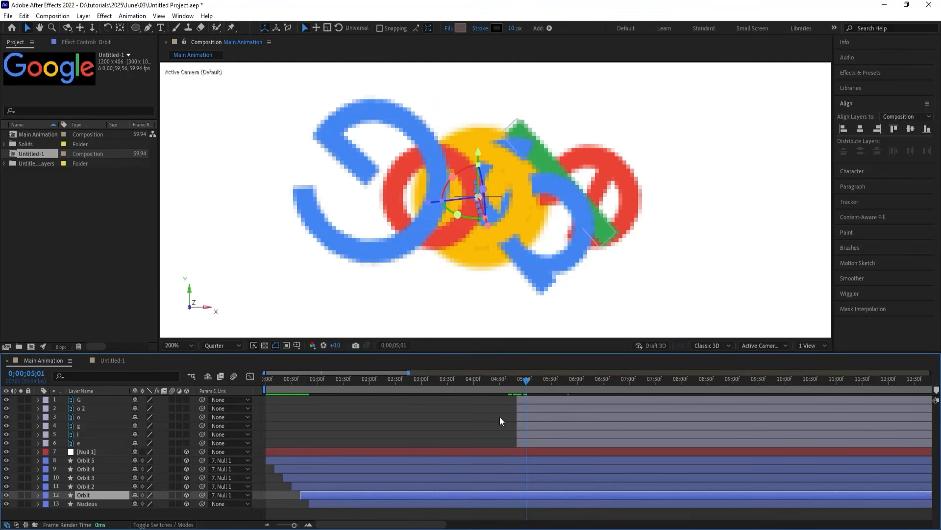
drag(499, 380, 496, 379)
click(530, 379)
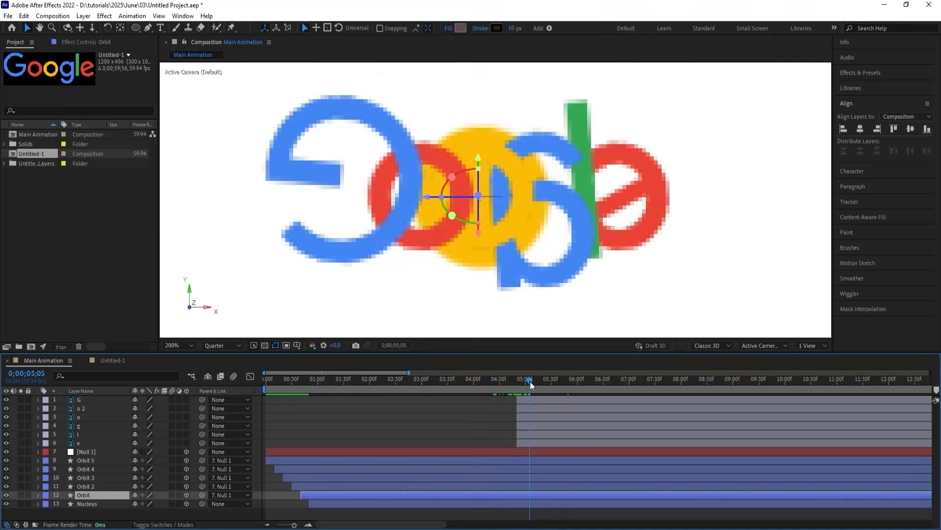
key(comma)
key(comma)
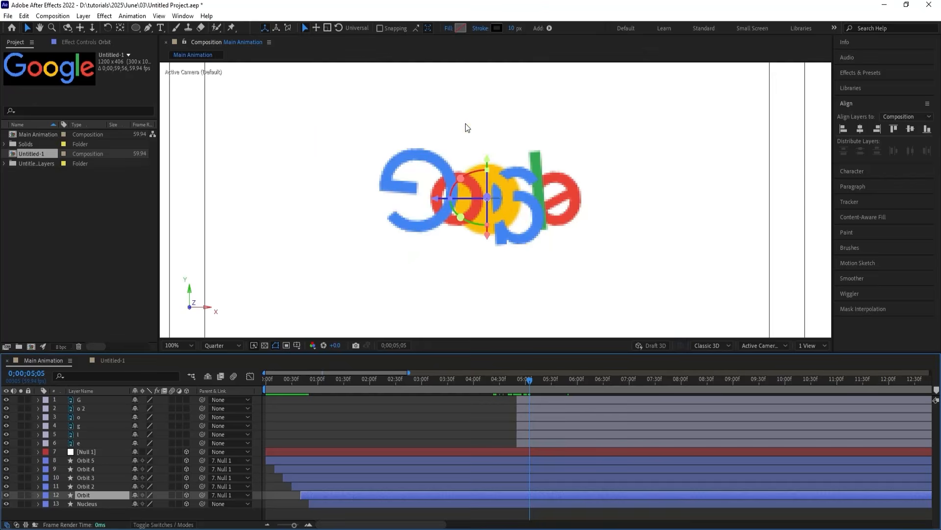
click(495, 29)
text(4285F4)
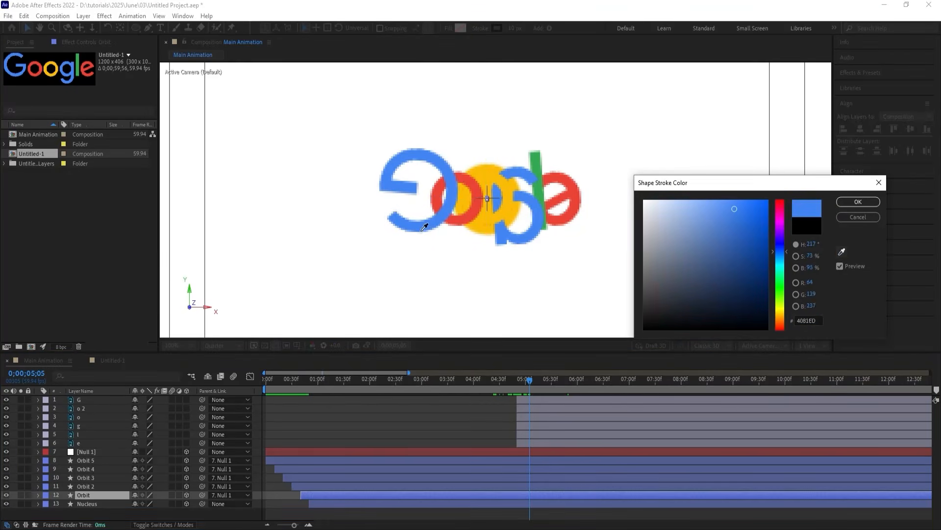
click(858, 202)
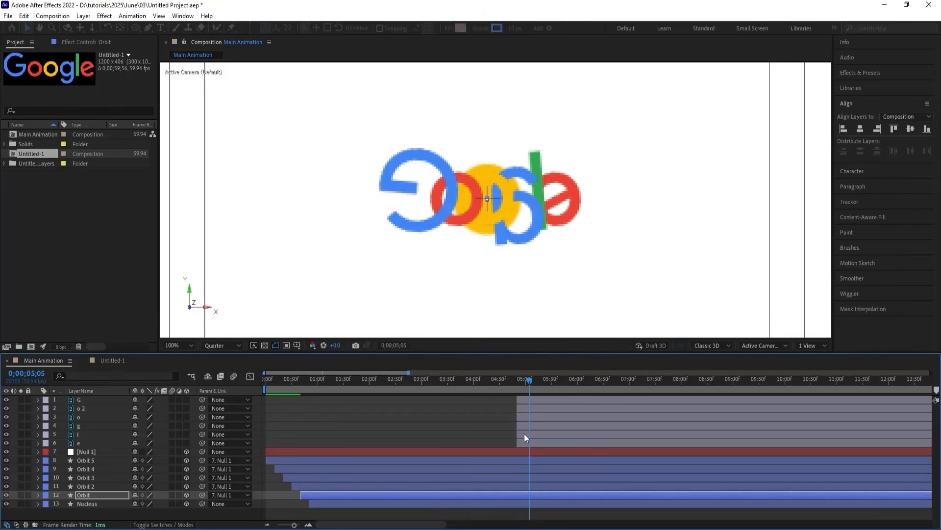
- Set the Orbit 2 layer's stroke colour to red sampled from the logo's first "o"
click(425, 487)
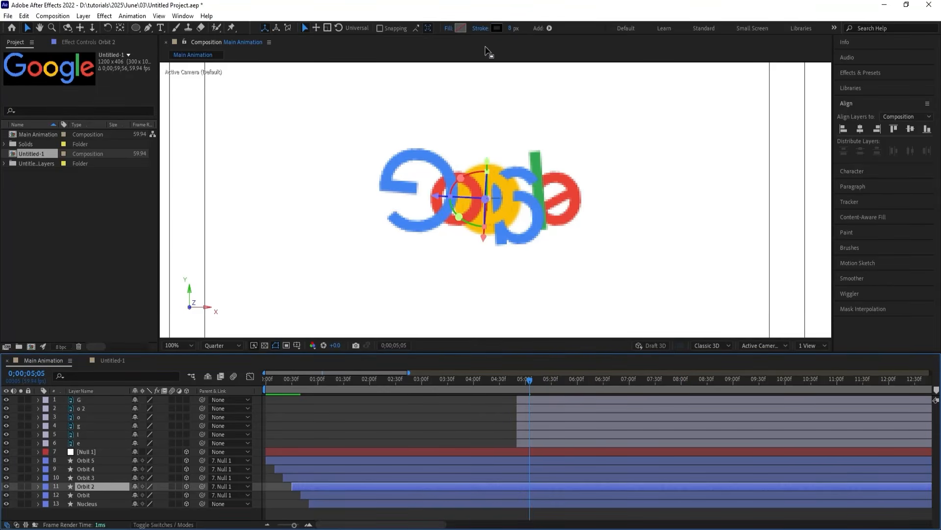
click(497, 28)
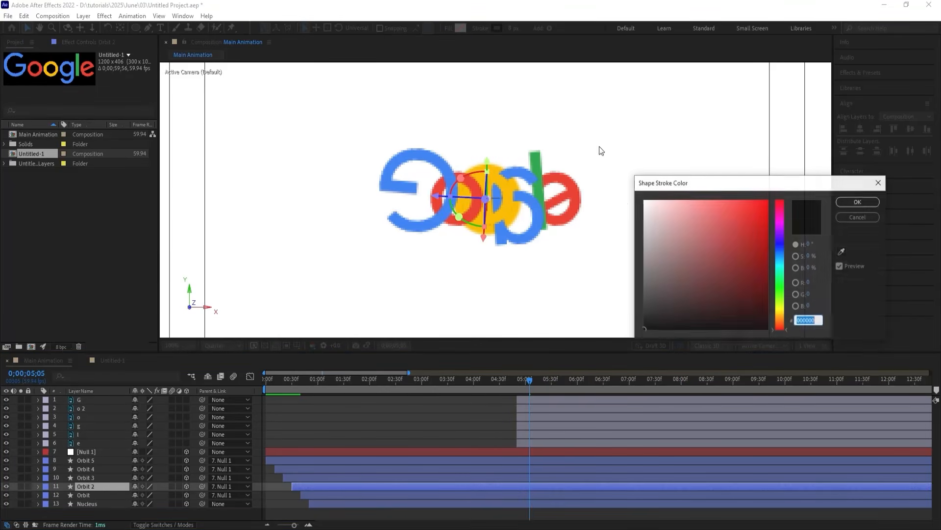
click(843, 251)
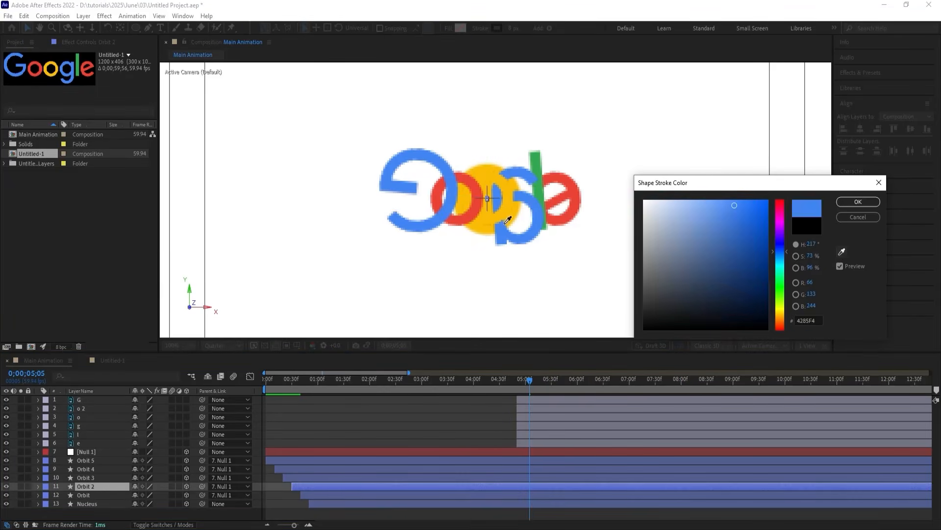
click(467, 220)
click(858, 202)
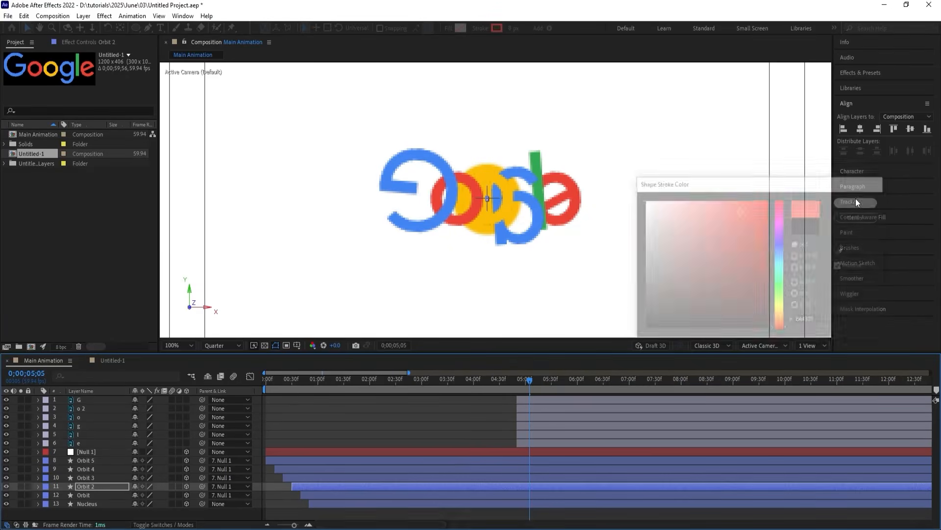
- Set the Orbit 3 layer's stroke colour to green 34A853, sampled from the logo's letter "l"
click(385, 479)
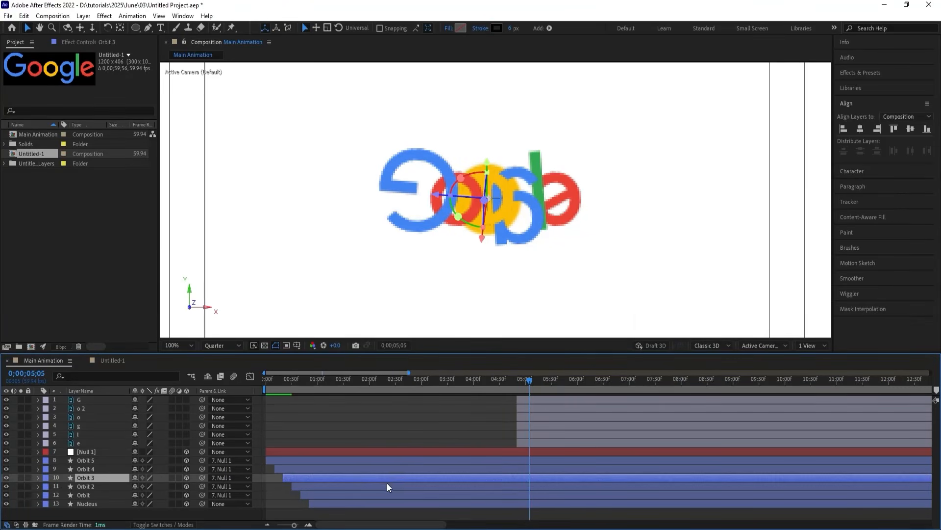
click(497, 28)
click(842, 251)
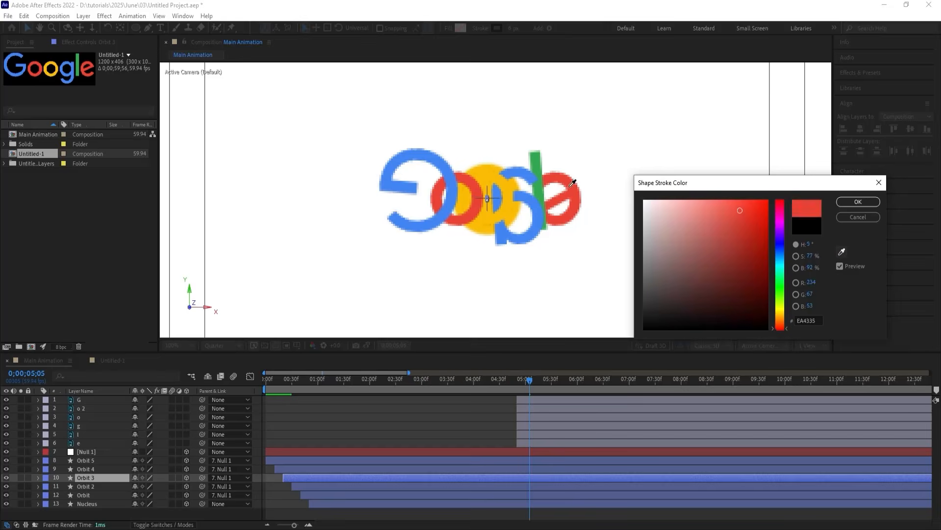
click(537, 162)
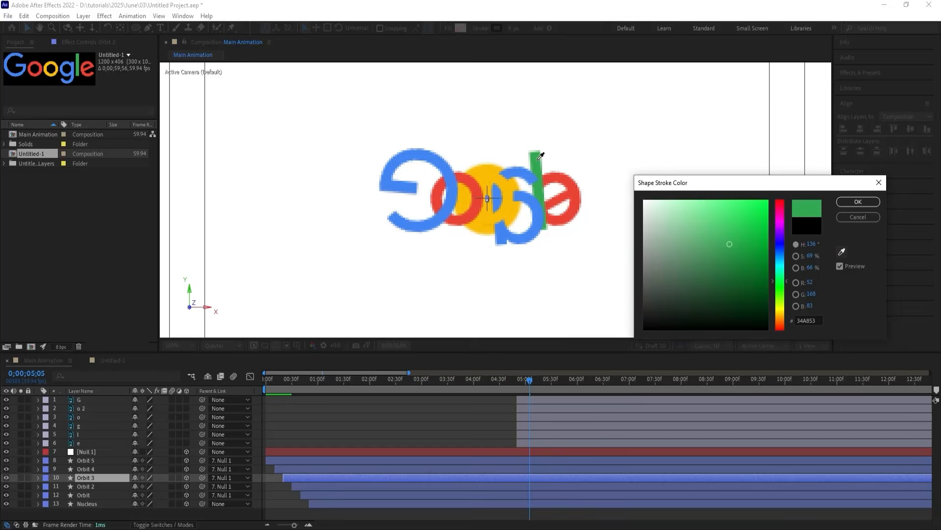
click(840, 205)
- Set the Orbit 4 layer's stroke colour to red EA4335, sampled from the logo's letter "e"
click(291, 468)
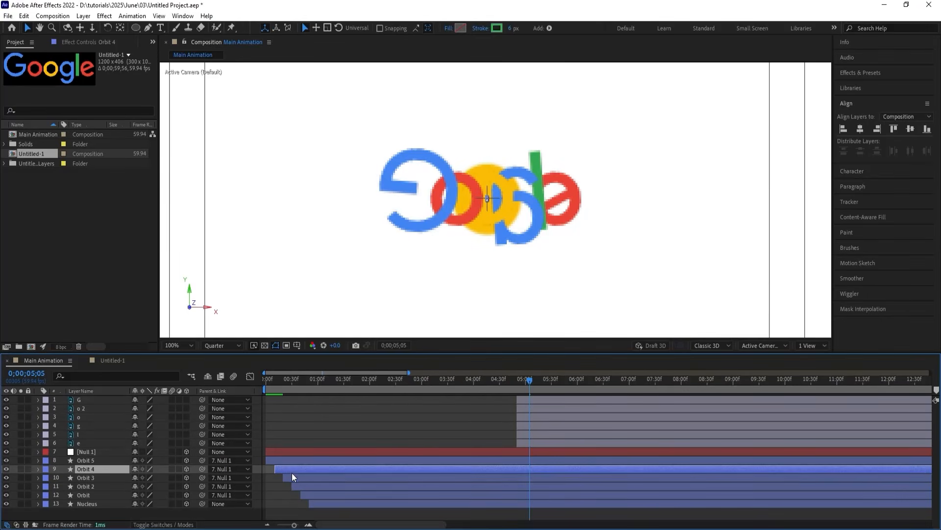
click(497, 29)
click(842, 252)
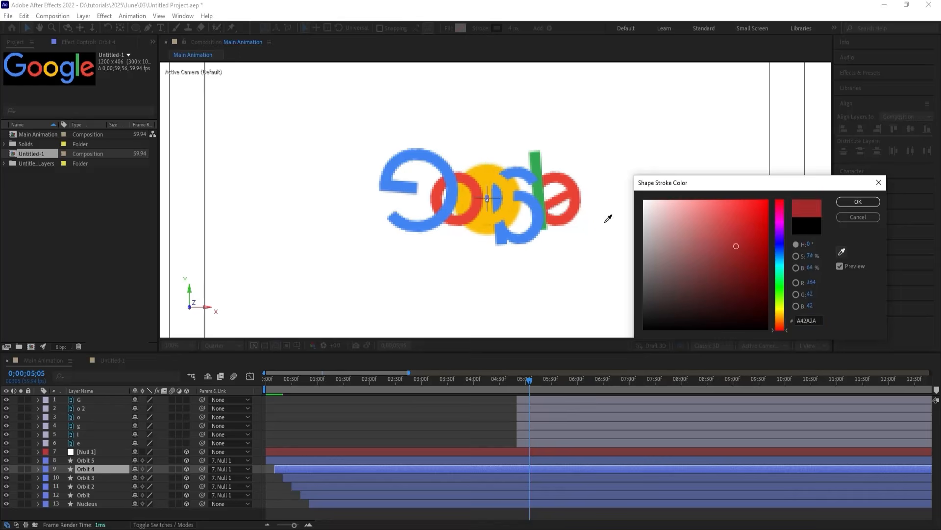
click(575, 196)
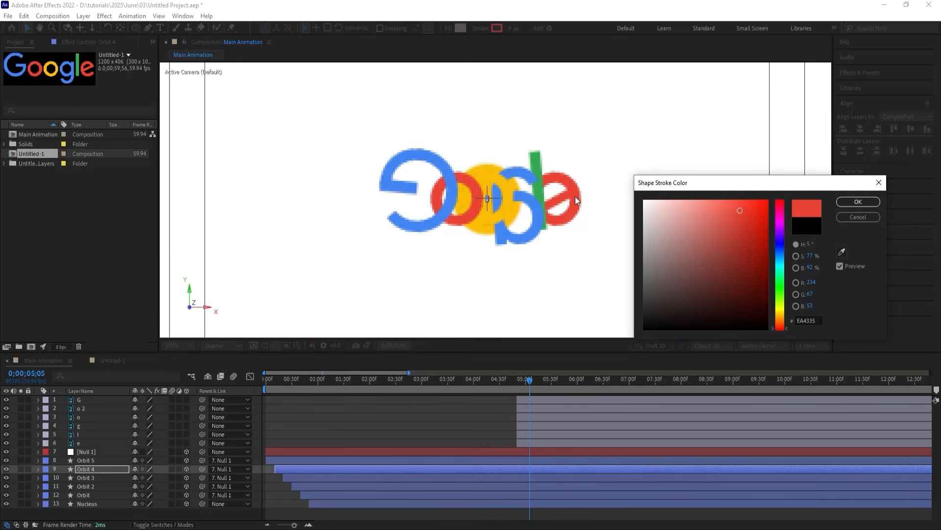
click(841, 202)
- Set the Orbit 5 layer's stroke colour to blue sampled from the logo's letter G
click(484, 460)
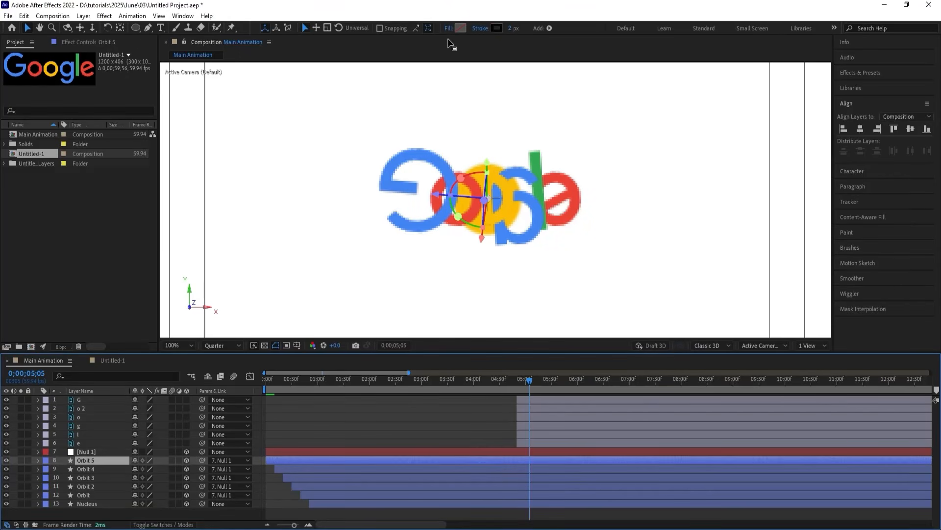
click(497, 28)
click(842, 252)
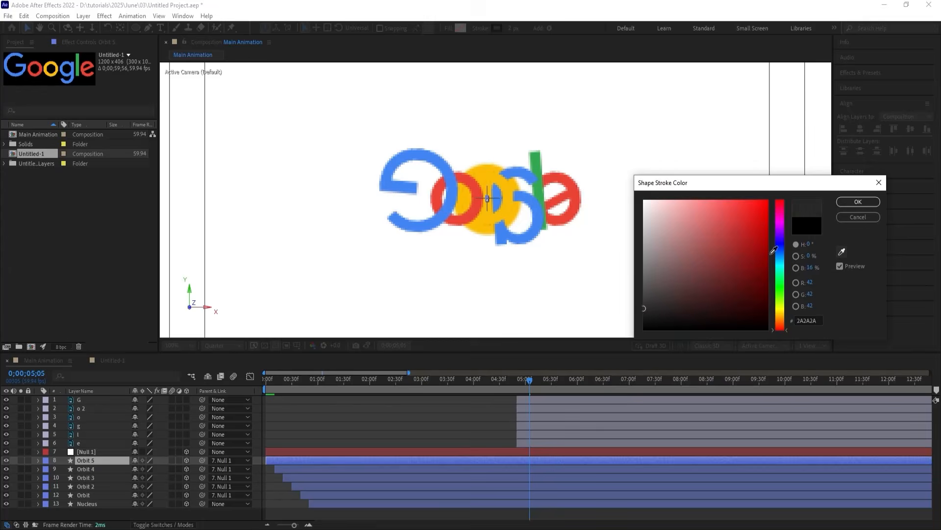
click(452, 180)
click(844, 204)
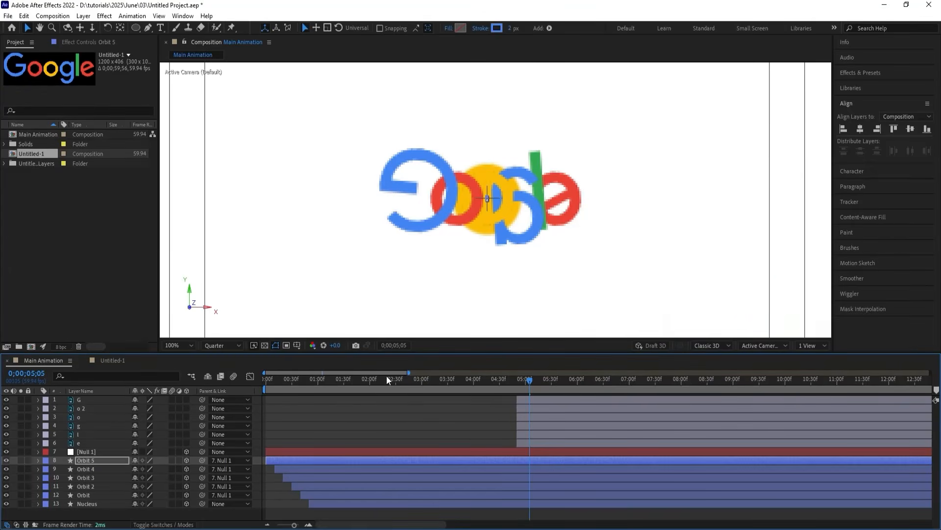
- Preview the recoloured orbit and logo animation from the first frame with the whole composition fitted in view
drag(386, 375, 266, 378)
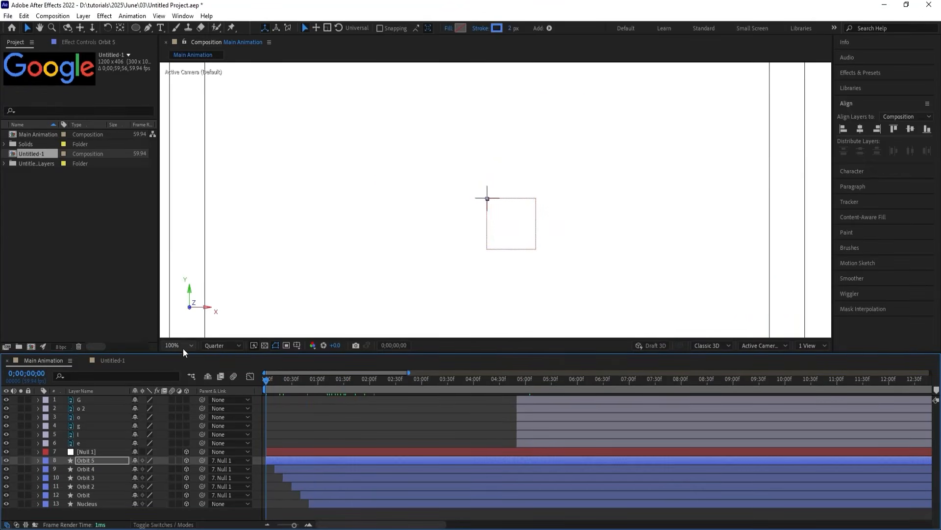
click(184, 347)
click(196, 169)
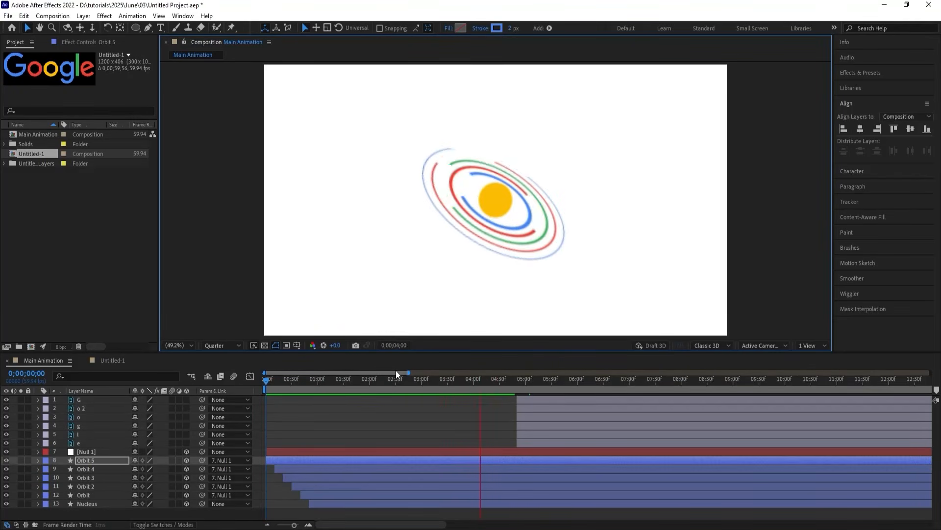
key(space)
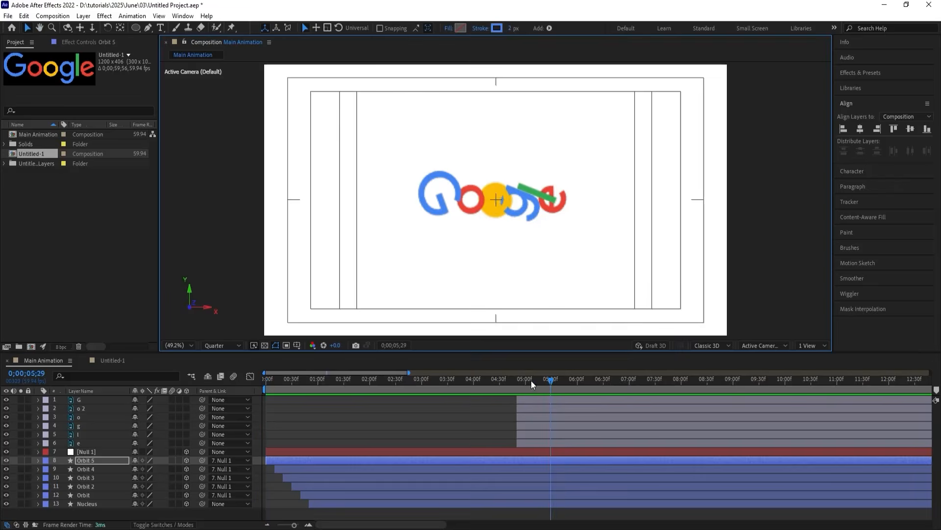
- Trim the end of the Nucleus and all five orbit layers at 0;00;04;53, just after the letter layers start
drag(528, 381, 520, 378)
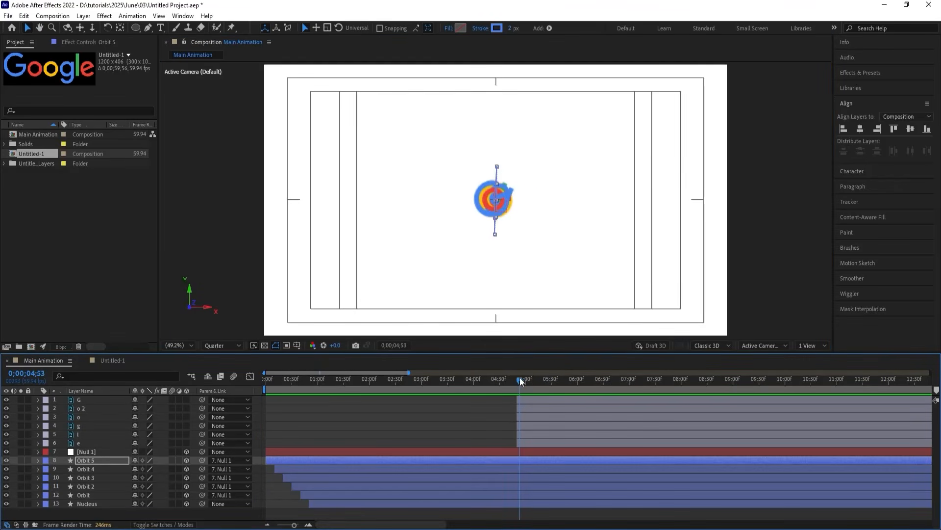
click(513, 503)
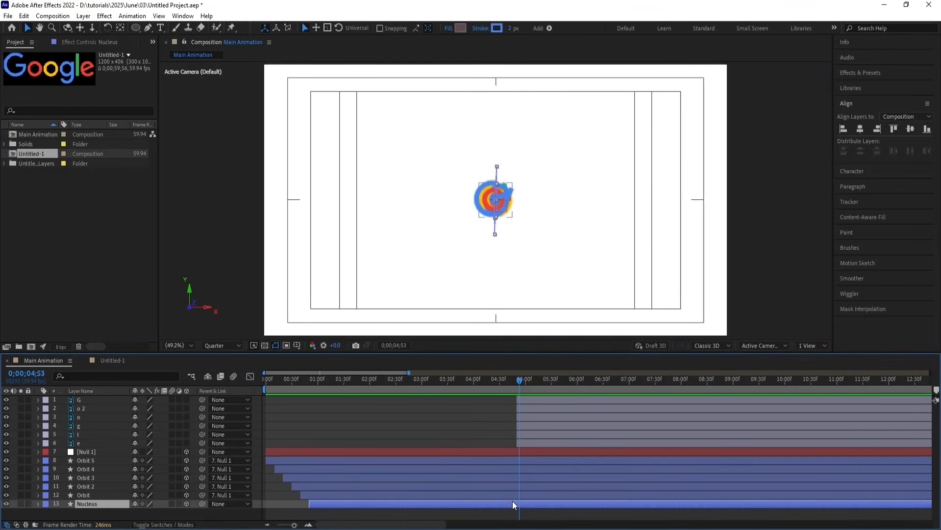
click(519, 461)
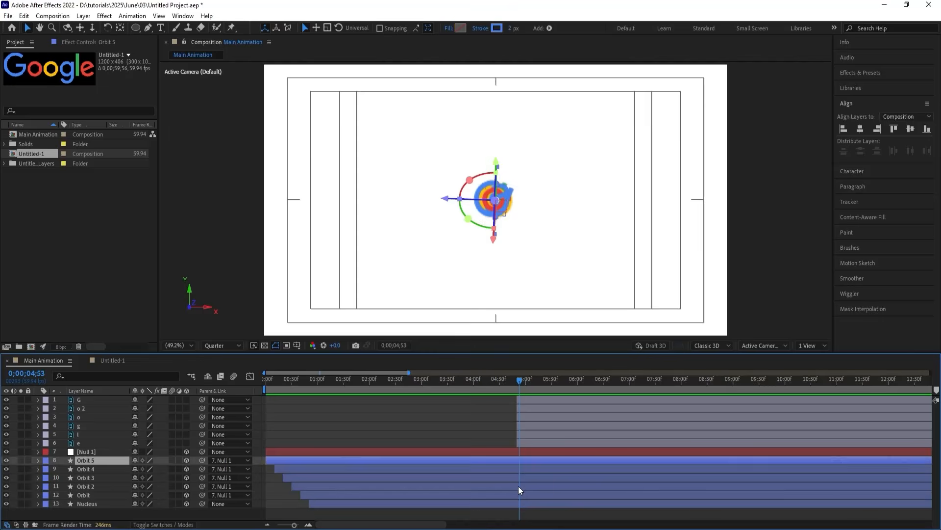
shift+click(518, 505)
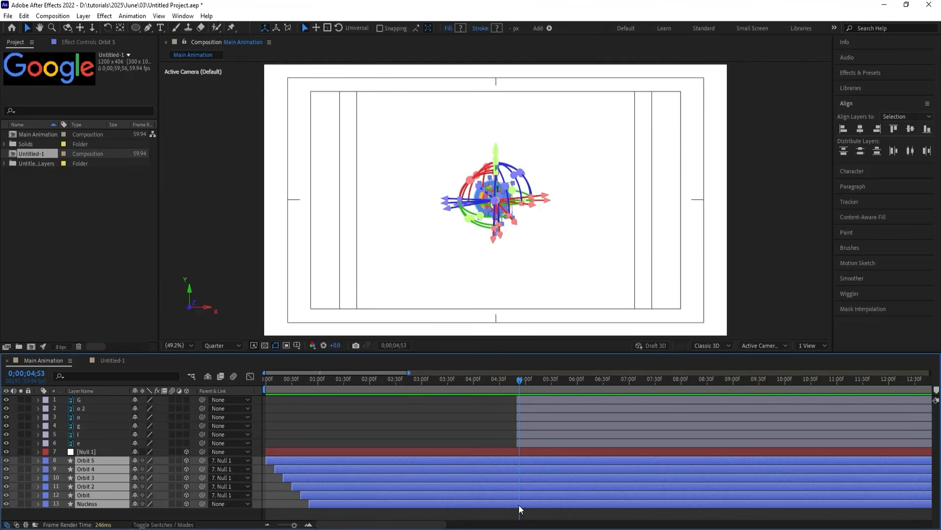
key(alt+])
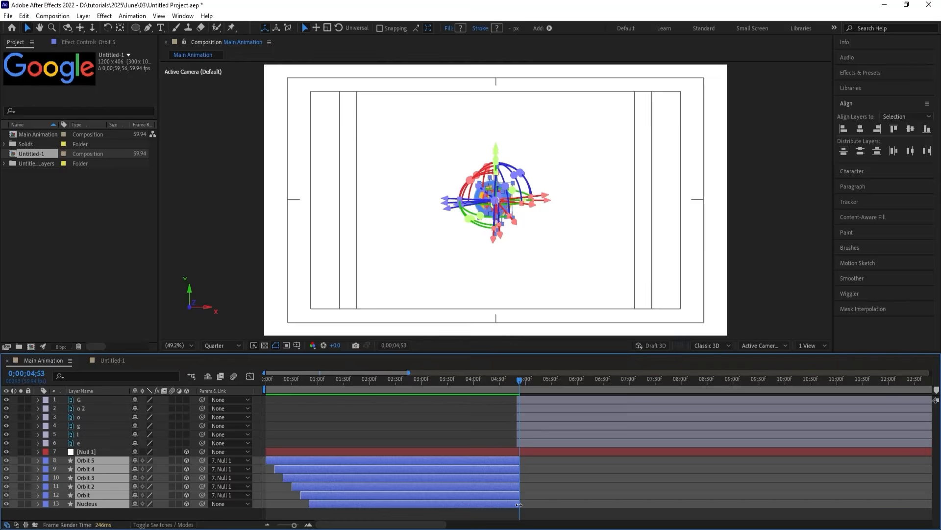
- Preview the transition from the trimmed atom layers to the spinning letters, starting at about 0;00;04;27
key(space)
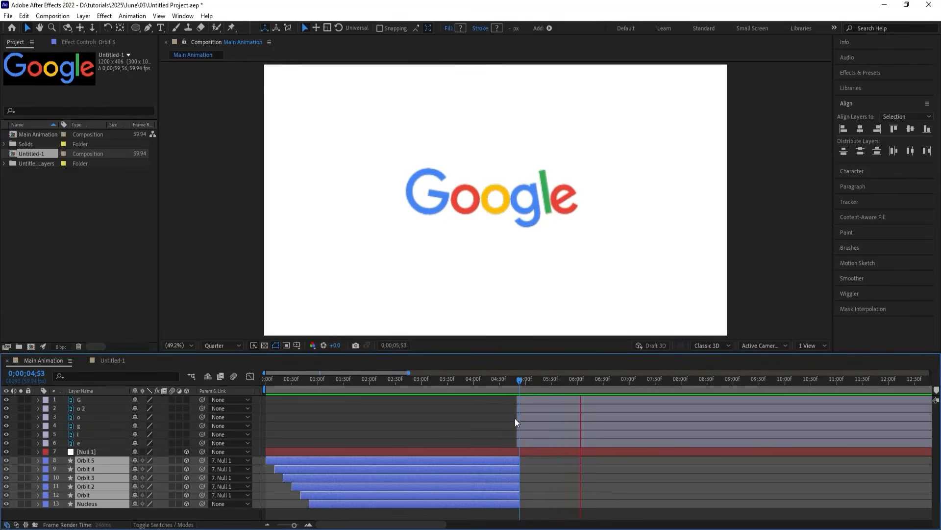
drag(516, 382, 496, 380)
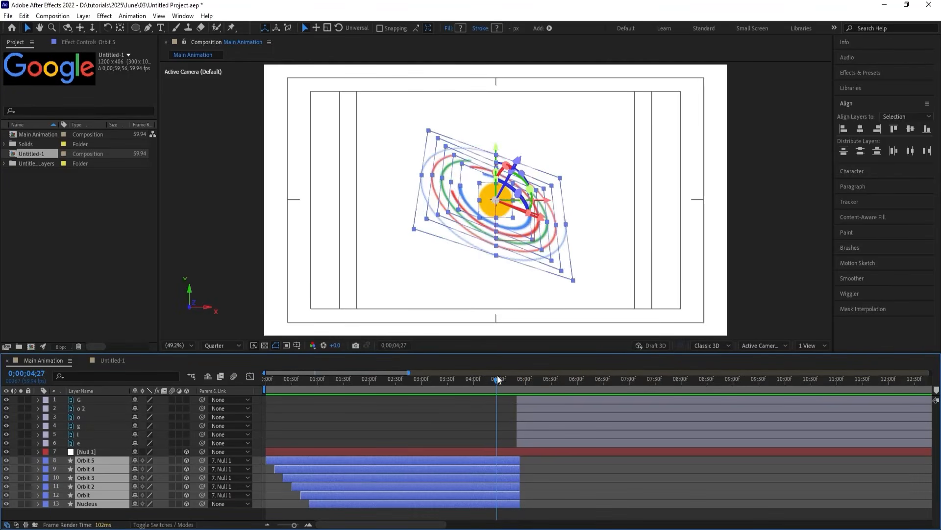
key(space)
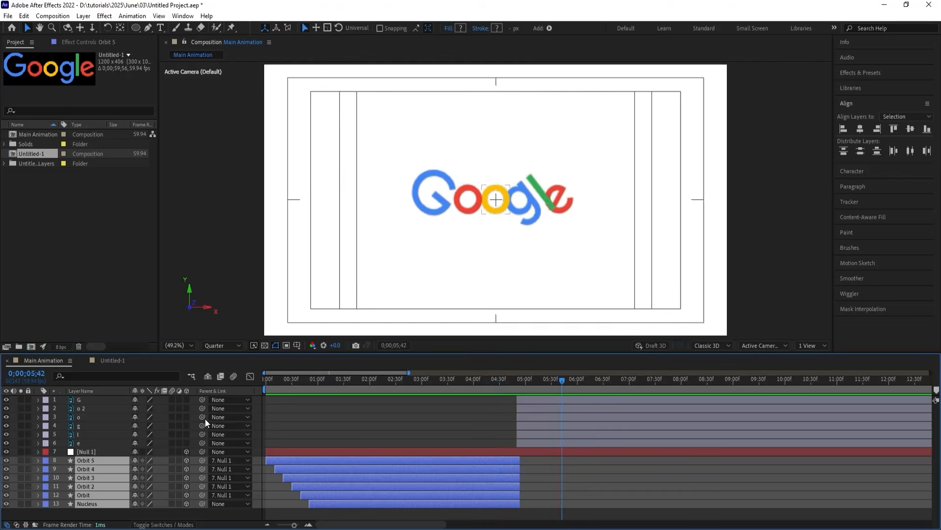
- Enable motion blur on all layers and set the composition's preview resolution to Half
key(ctrl+a)
click(172, 407)
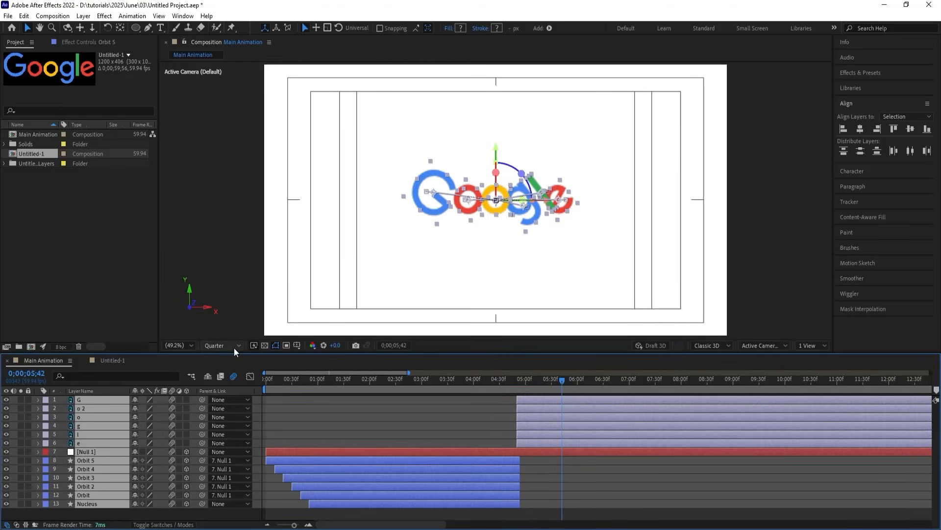
click(231, 346)
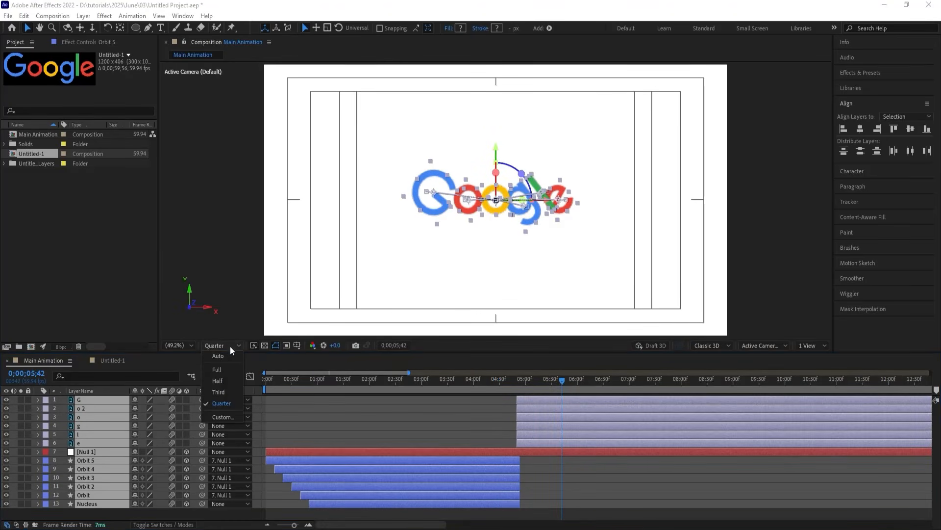
click(219, 380)
- Preview the full atom and logo animation with motion blur from the first frame
drag(272, 379, 252, 407)
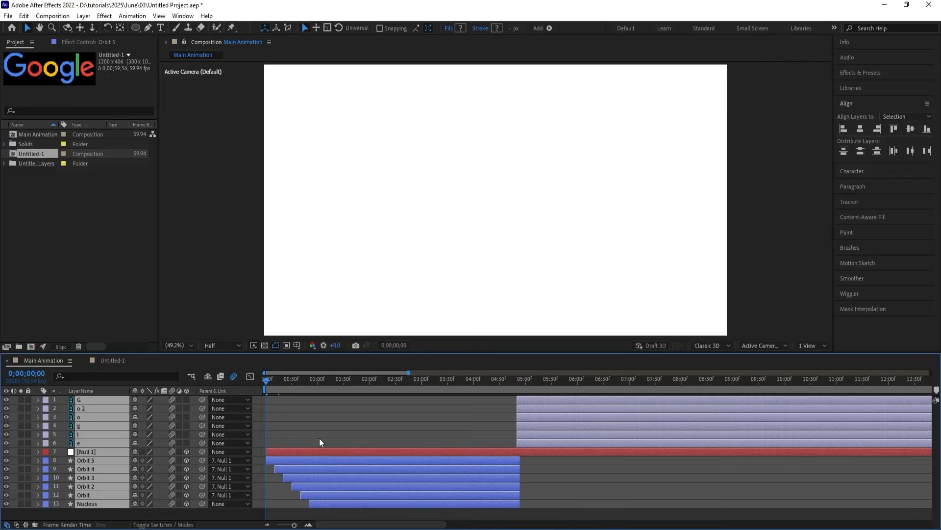
key(space)
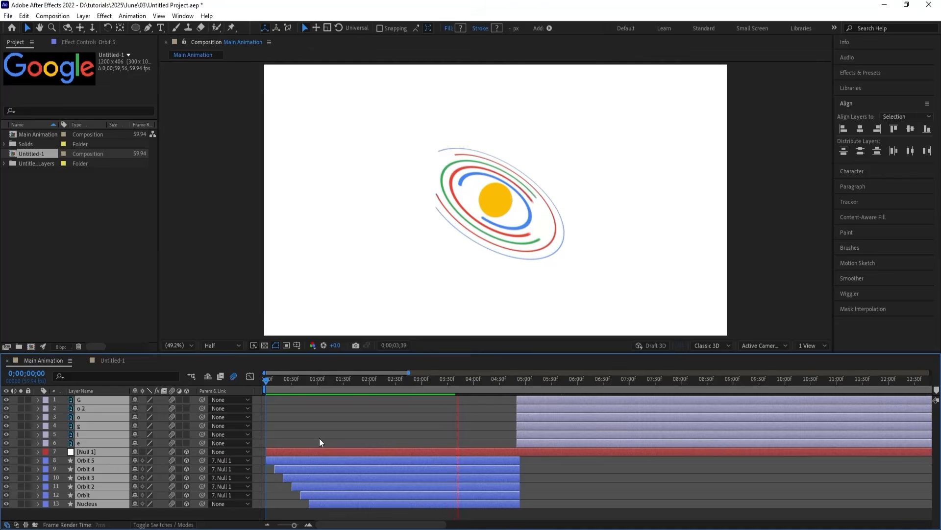
key(space)
key(space)
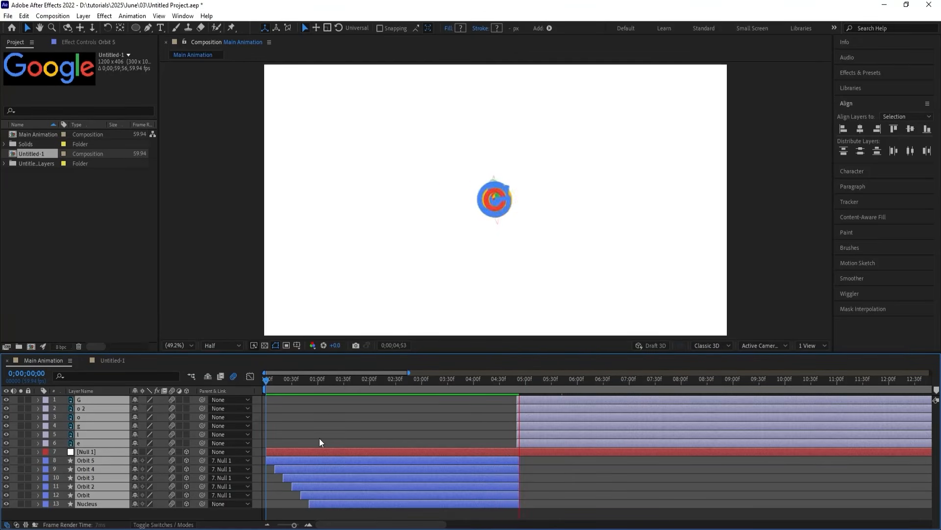
key(space)
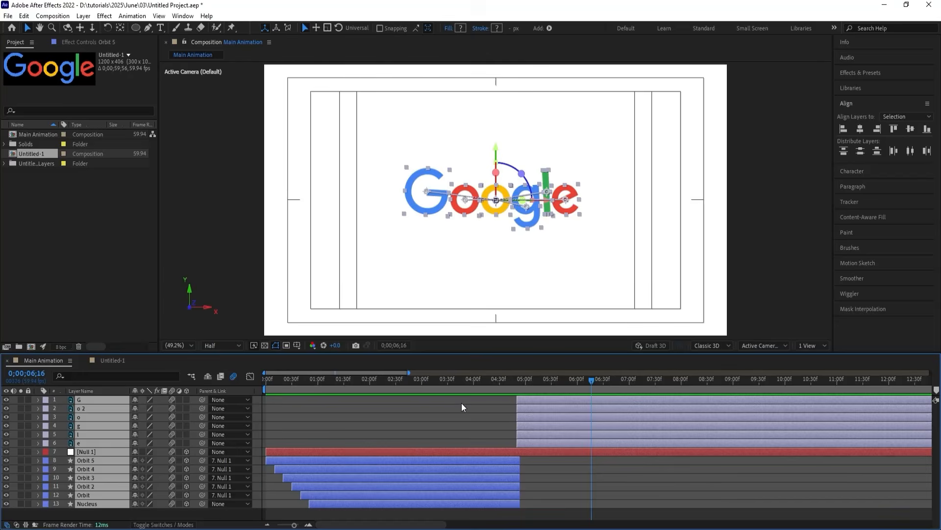
- Replay the atom-to-letters transition, starting at 0;00;04;43 and again at 0;00;04;02
drag(514, 377, 511, 374)
key(space)
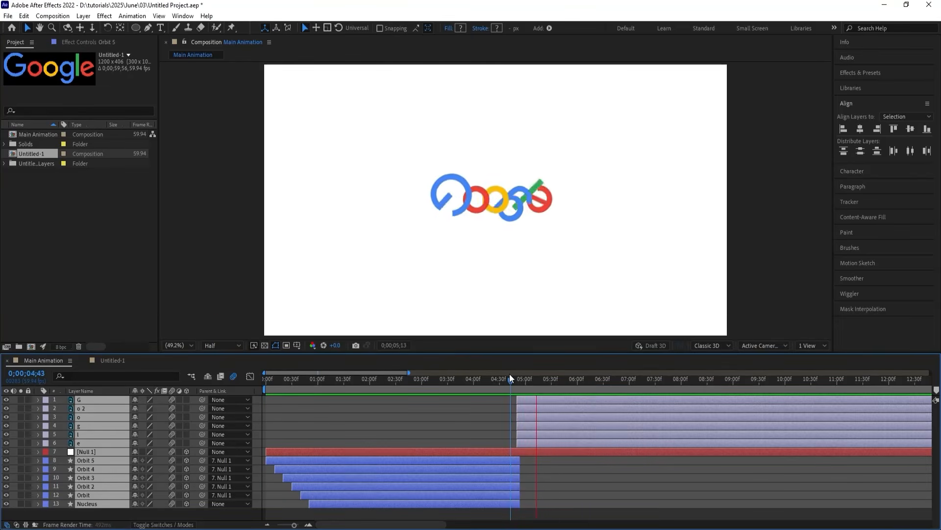
key(space)
drag(490, 378, 476, 378)
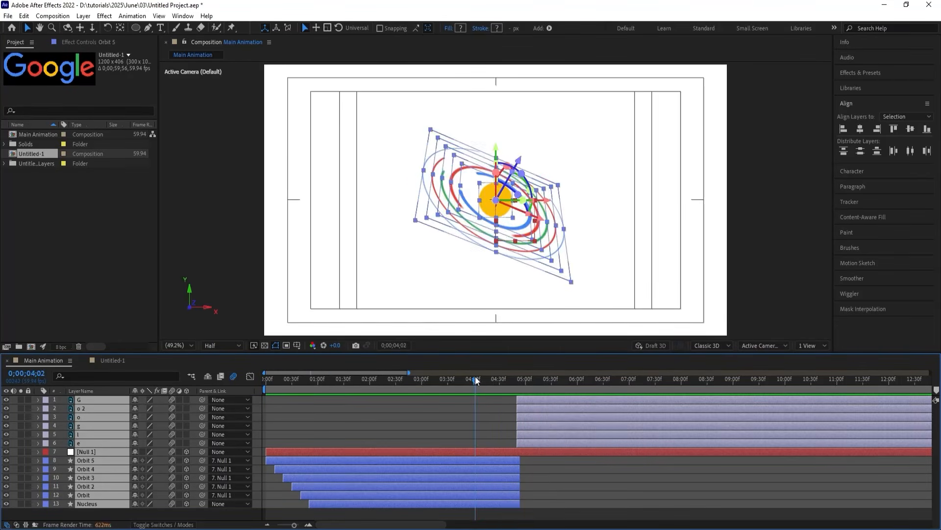
key(space)
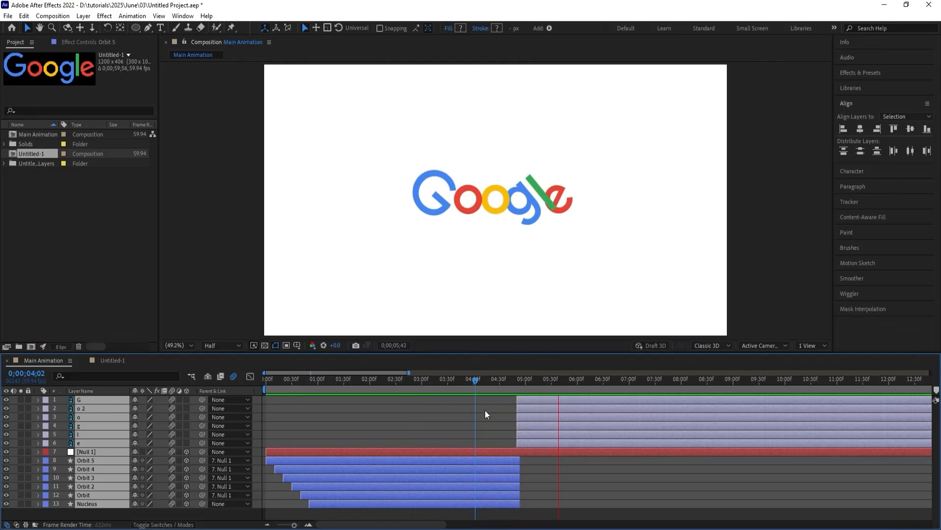
- Move the yellow letter "o" layer above the G layer at the head of the layer stack
click(484, 422)
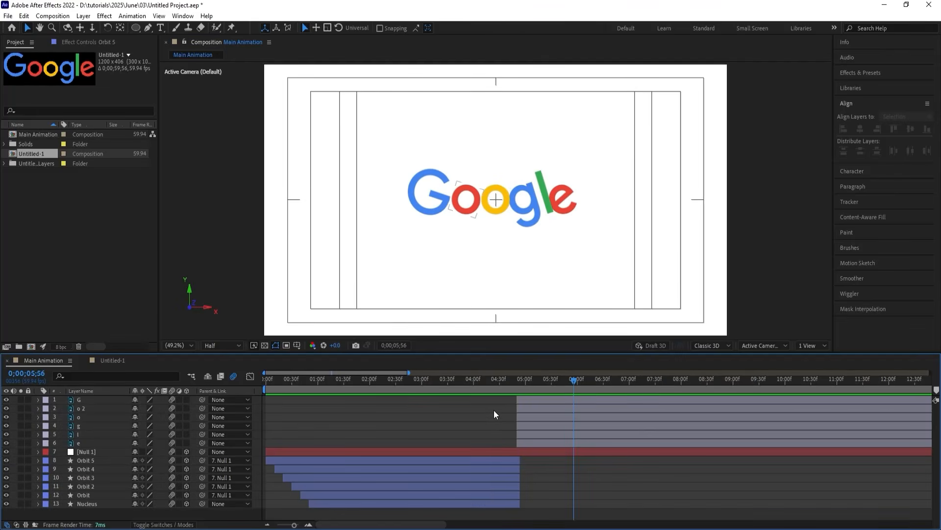
click(535, 416)
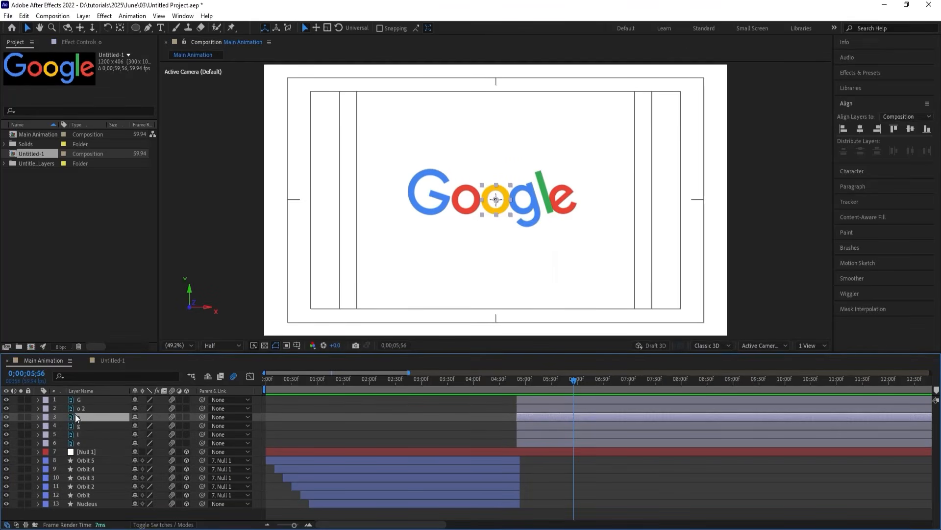
drag(76, 415, 80, 397)
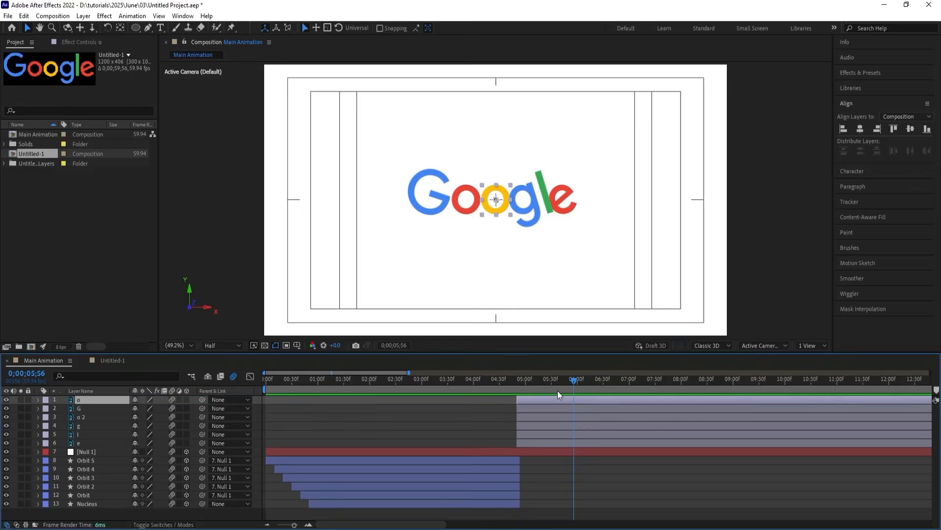
- Preview the animation with the reordered letters from 0;00;02;13 and again from the first frame
drag(498, 386, 381, 376)
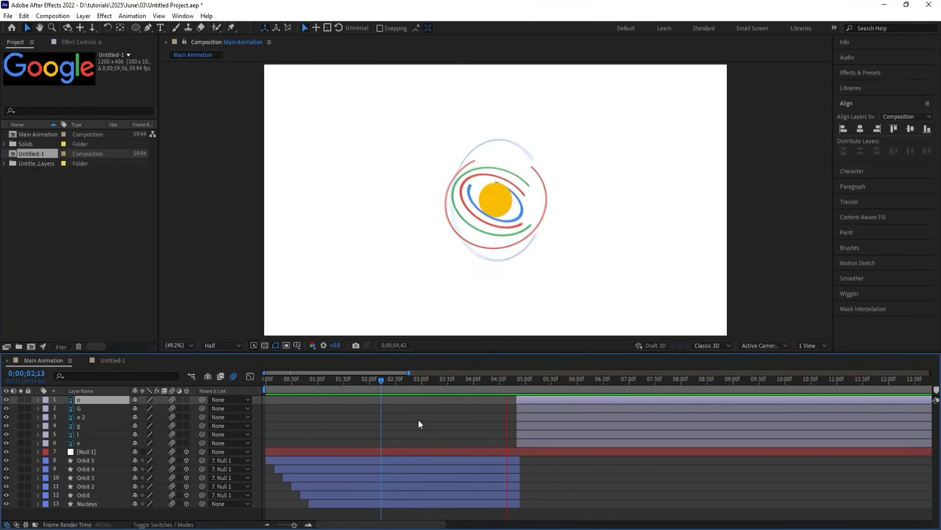
drag(421, 377, 249, 386)
key(space)
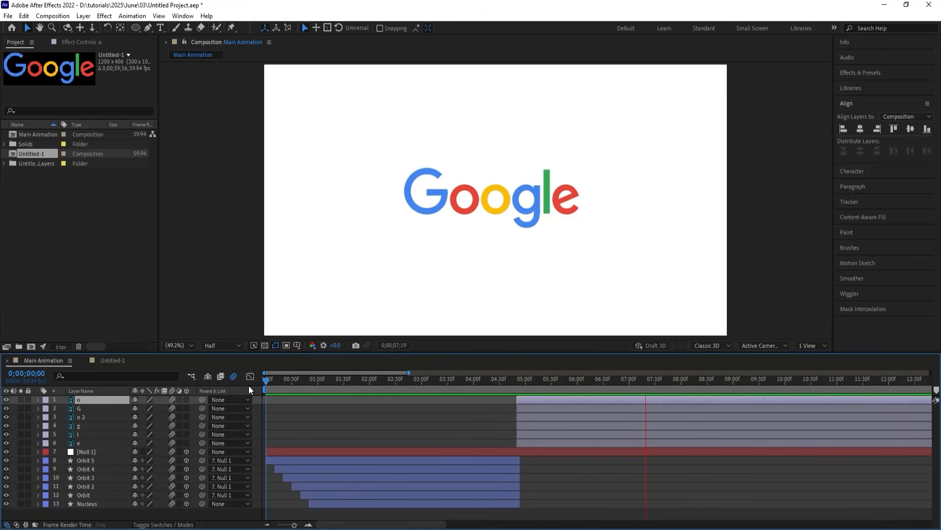
key(space)
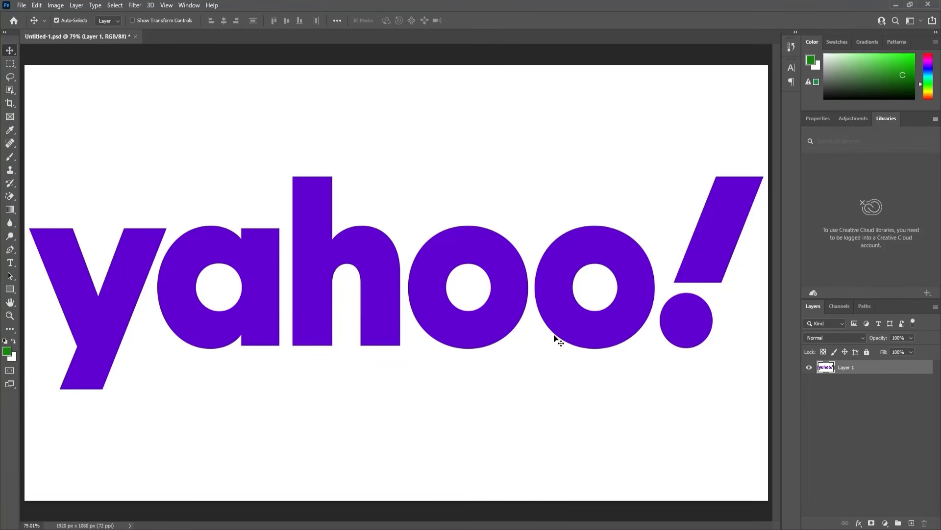
- In Photoshop, select the yahoo! logo's white background using Color Range with a fuzziness of 80 and delete it
click(110, 7)
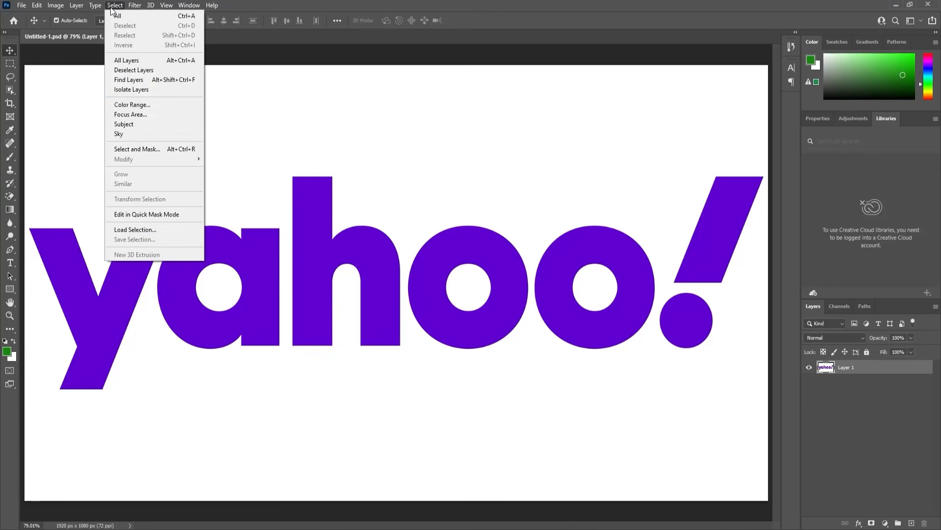
click(129, 101)
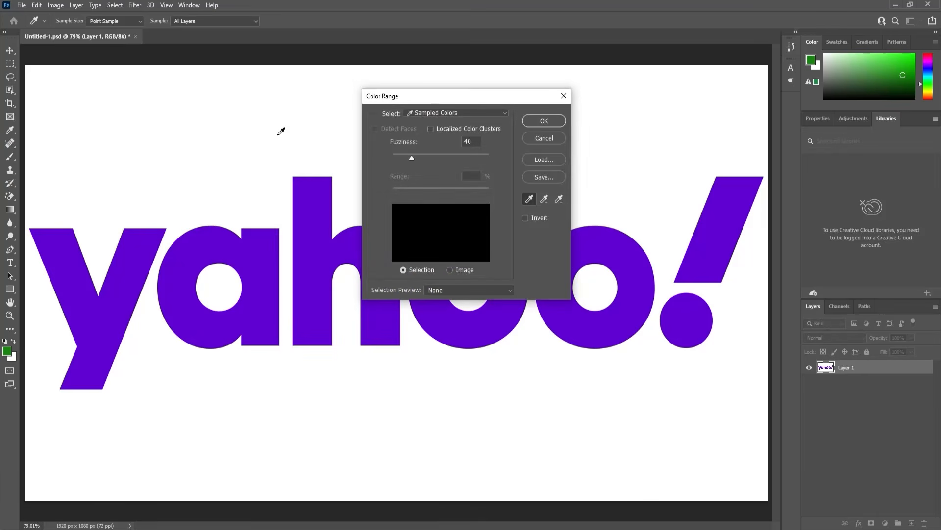
click(279, 133)
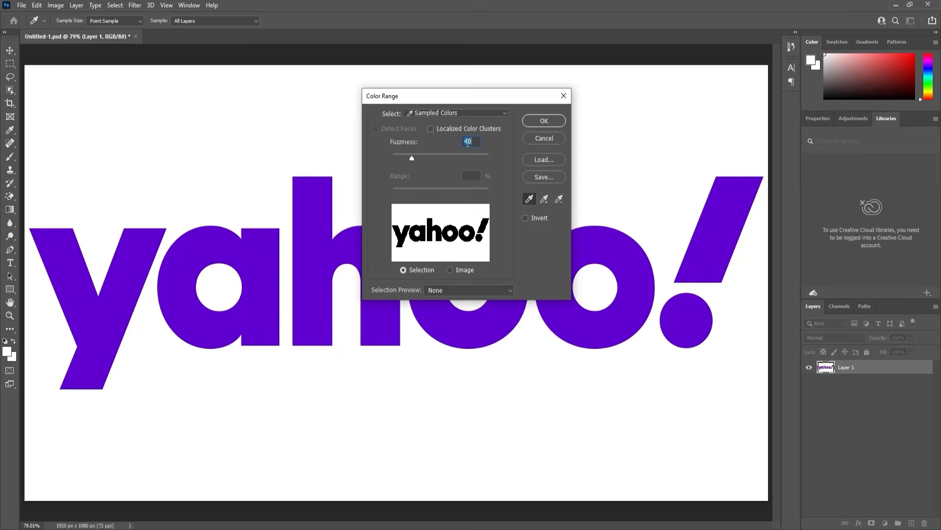
text(8)
key(Return)
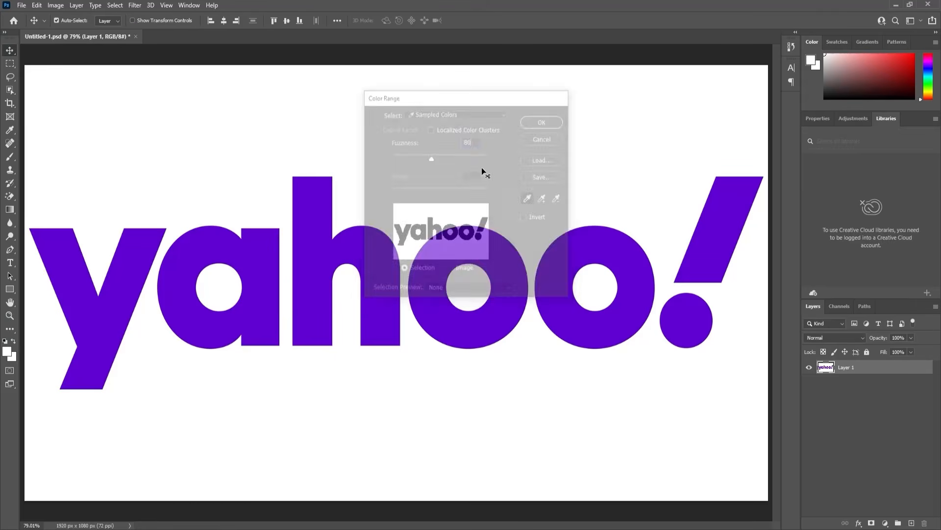
key(Delete)
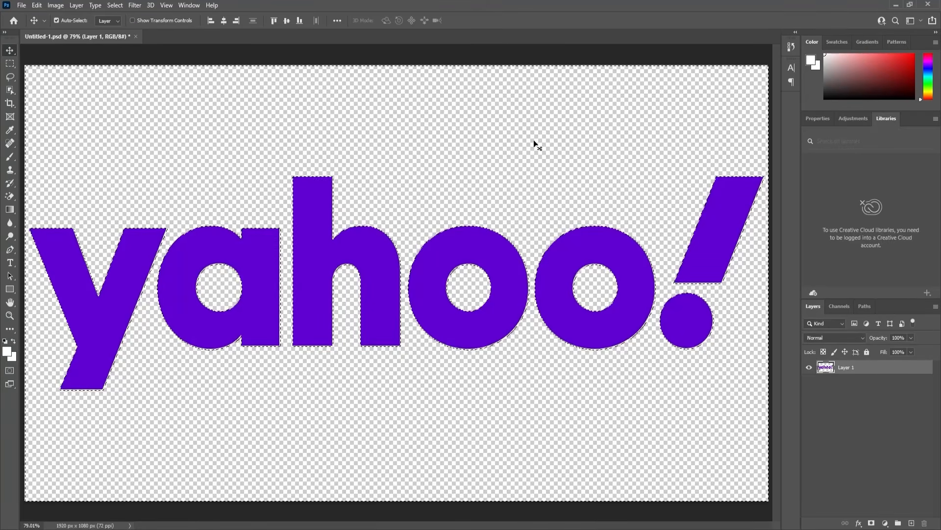
key(ctrl+d)
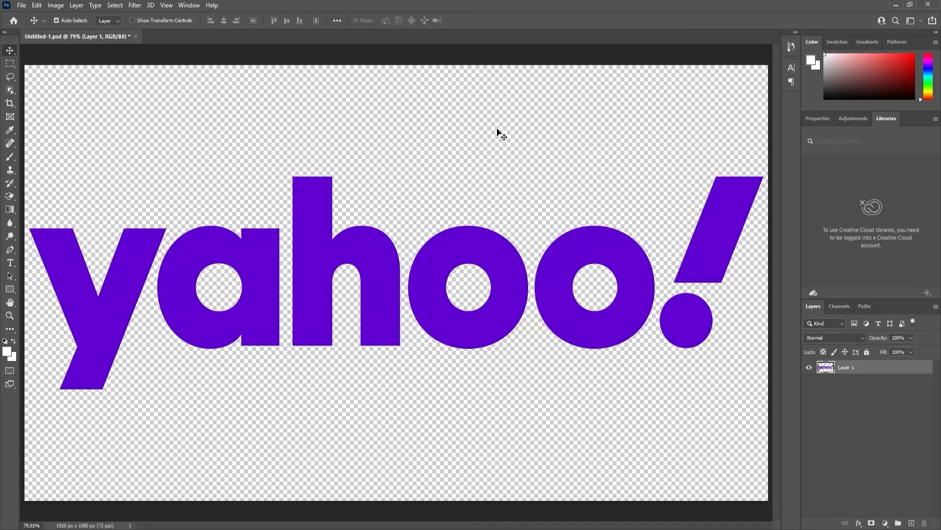
- Outline the letter "y" with the Lasso tool and cut it out of Layer 1
key(l)
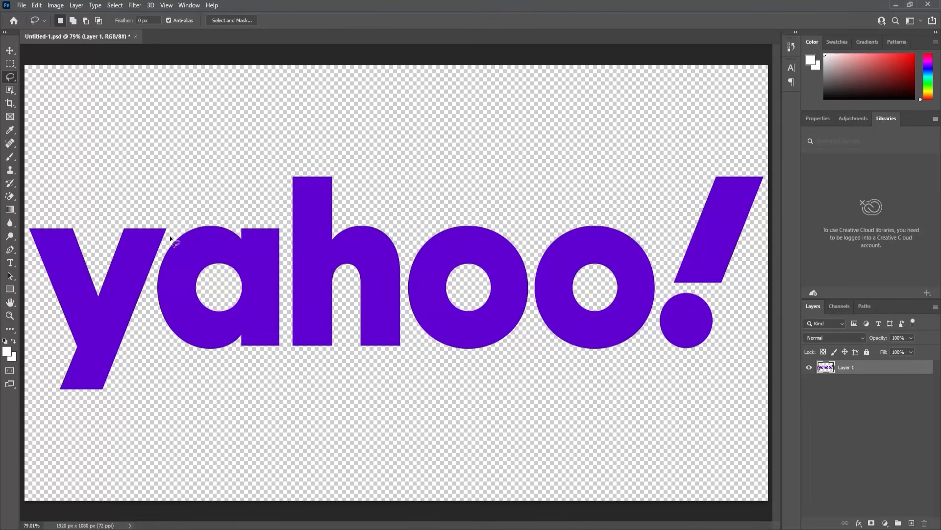
mouse_move(172, 227)
mouse_down()
mouse_move(118, 418)
mouse_move(4, 314)
mouse_up()
mouse_move(55, 171)
mouse_down()
mouse_move(147, 188)
mouse_move(174, 230)
mouse_up()
key(Delete)
key(ctrl+d)
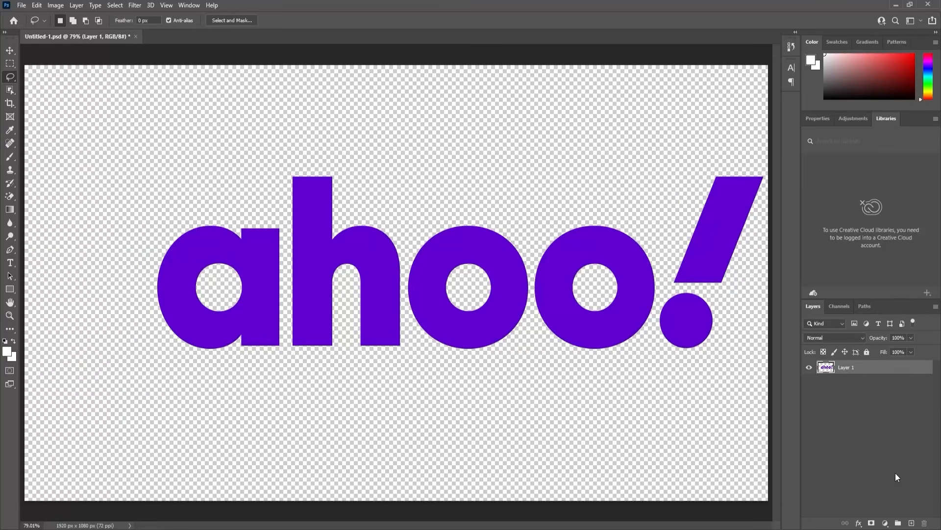
- Paste the cut letter in place on a new layer and name that layer "y"
click(911, 522)
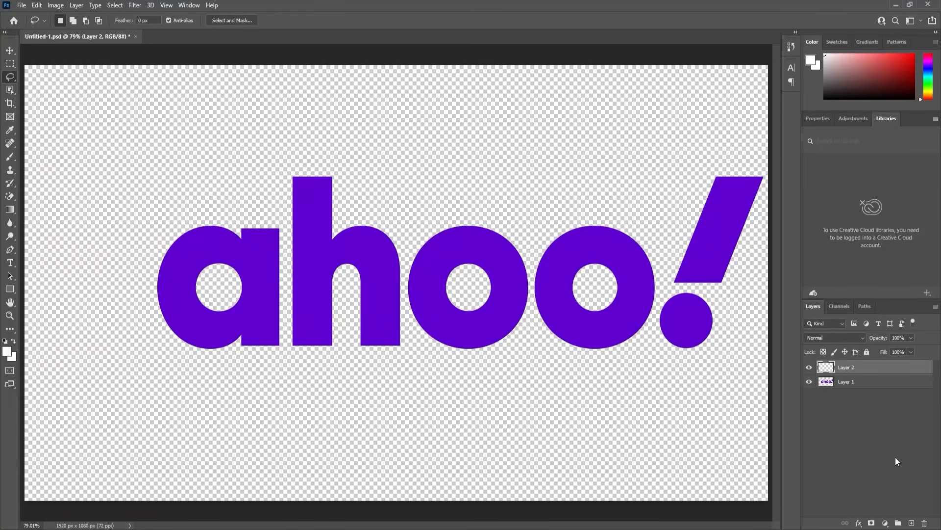
key(ctrl+shift+v)
double_click(849, 369)
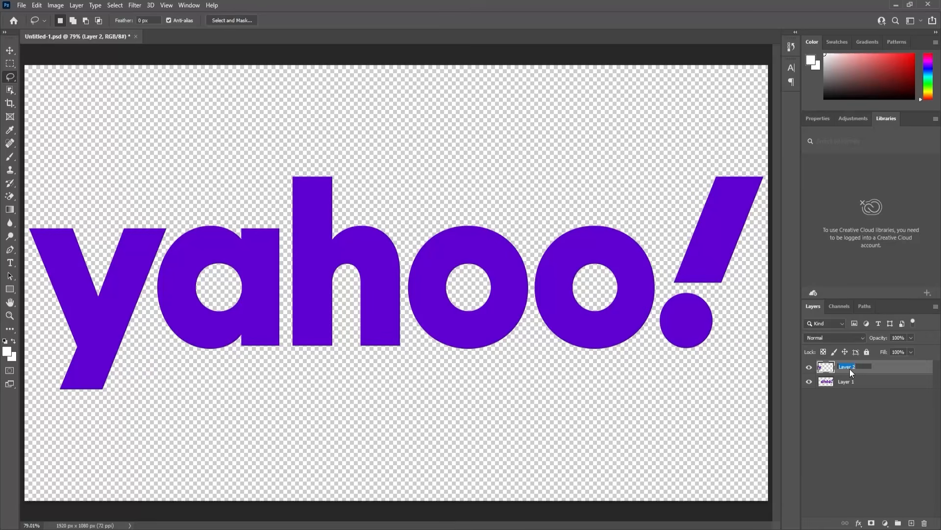
text(y)
key(Return)
- Hide the "y" layer and make Layer 1 the active layer
click(809, 367)
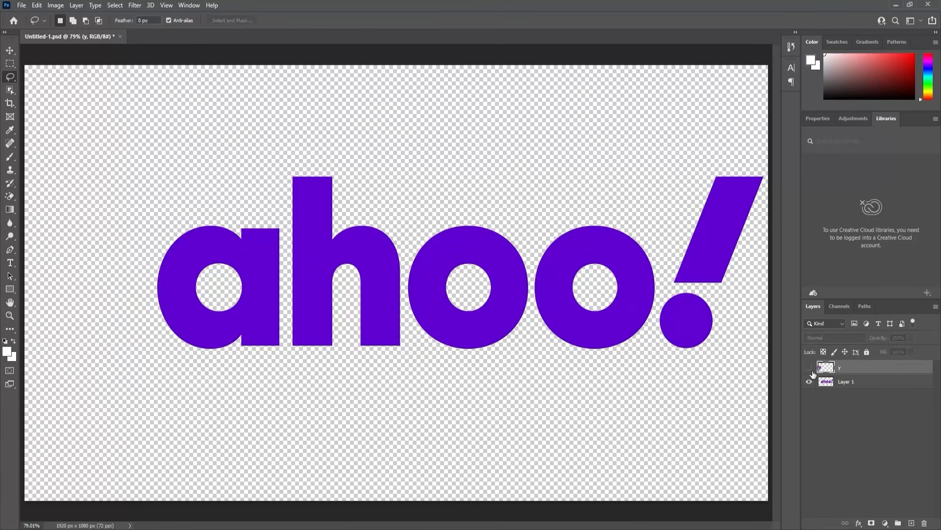
click(834, 382)
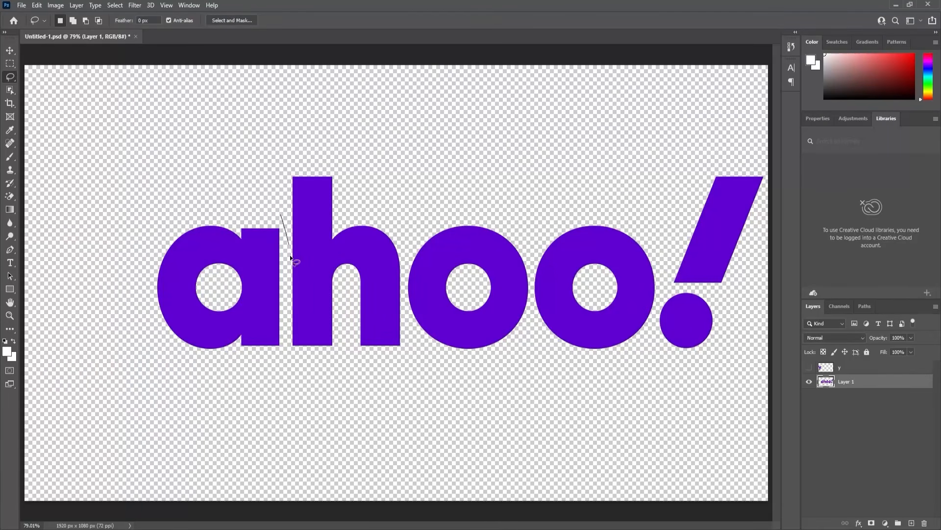
- Outline the letter "a" with the Lasso tool and cut it out of Layer 1
mouse_move(290, 255)
mouse_down()
mouse_move(287, 340)
mouse_move(265, 371)
mouse_move(193, 384)
mouse_move(127, 258)
mouse_move(261, 180)
mouse_move(286, 224)
mouse_up()
key(Delete)
key(ctrl+d)
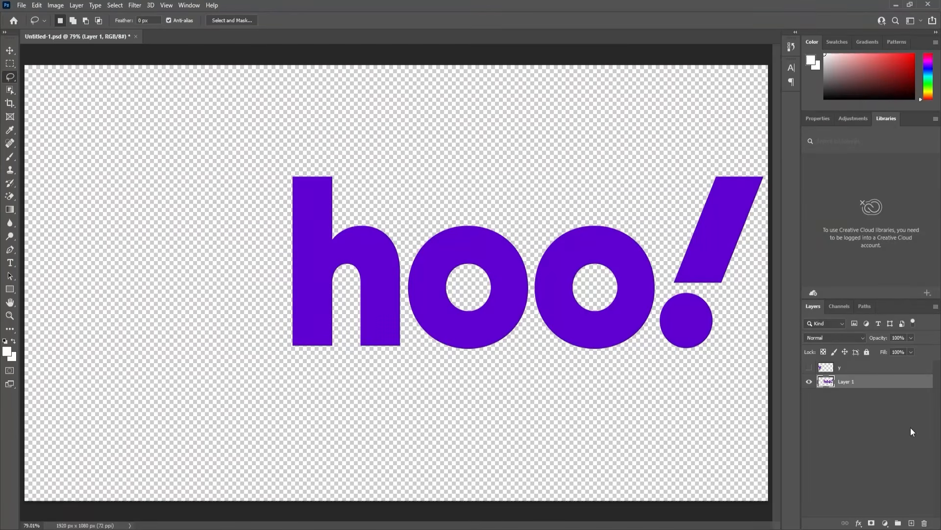
- Paste the cut letter in place on a new layer named "a" and hide that layer
click(911, 522)
key(ctrl+shift+v)
double_click(846, 381)
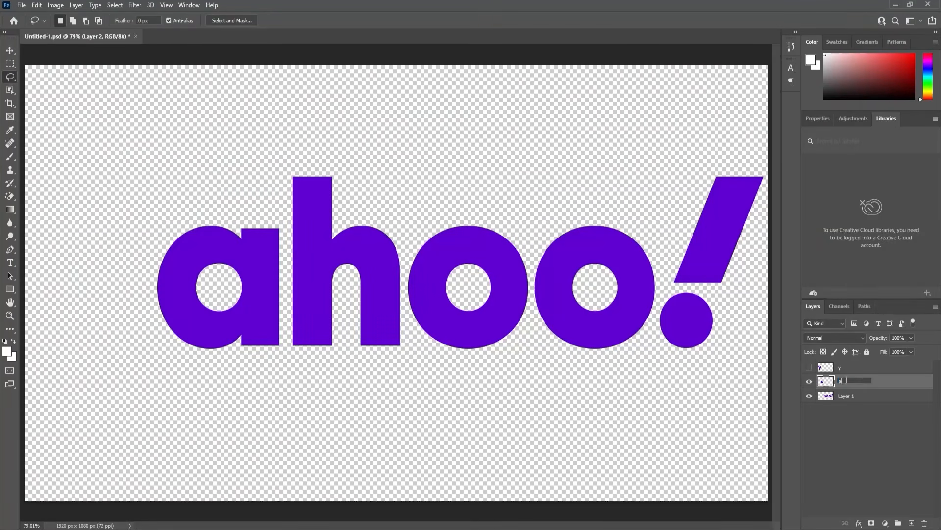
text(a)
key(Return)
click(809, 382)
click(846, 423)
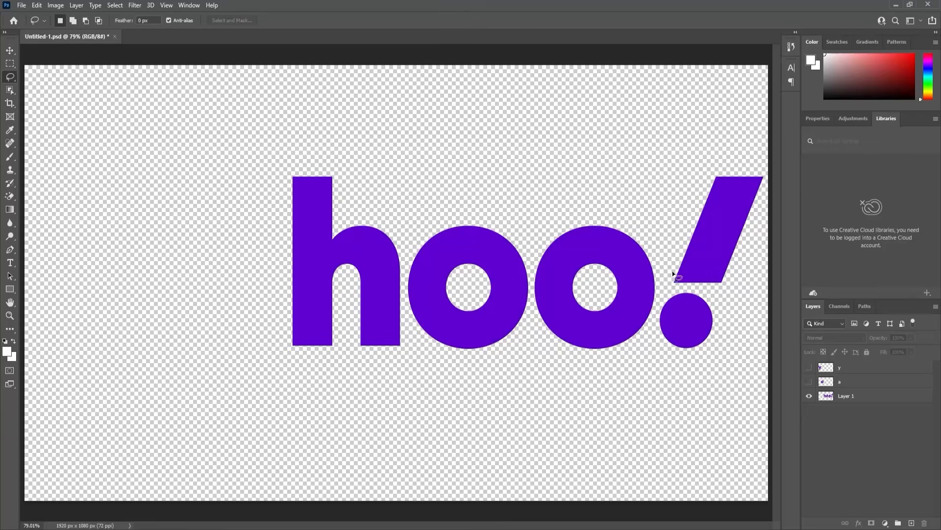
- Select the letter "h" with the Rectangular Marquee tool and cut it out of Layer 1
key(m)
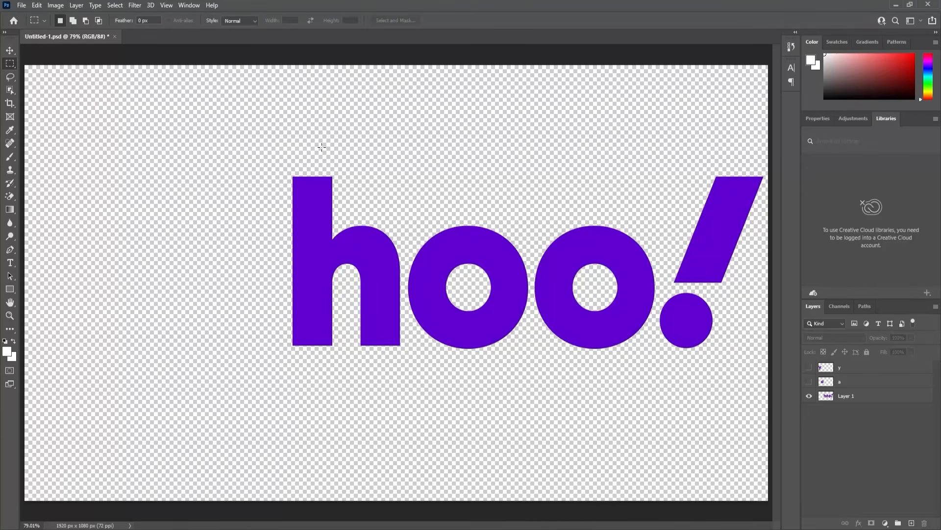
drag(275, 144, 405, 372)
click(846, 396)
key(ctrl+x)
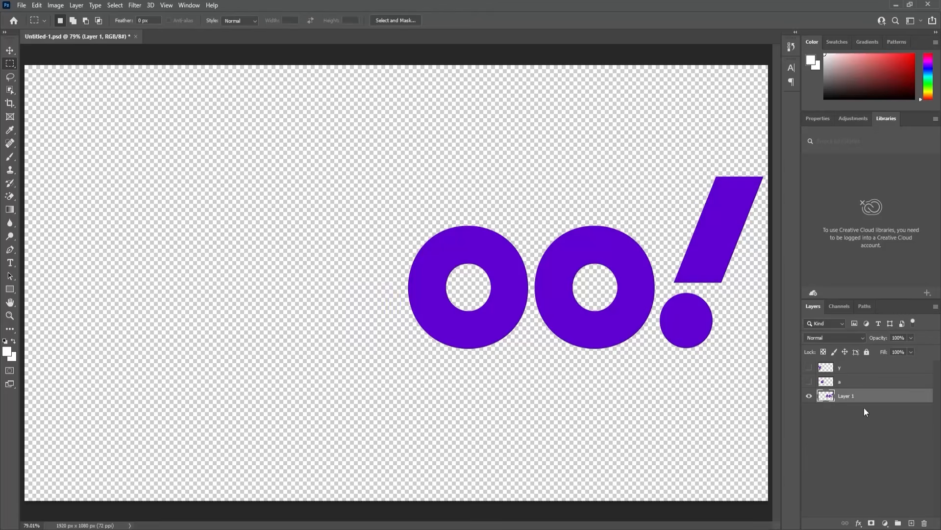
- Paste the cut letter in its original position on a new layer, name the layer "h" and hide it
key(ctrl+v)
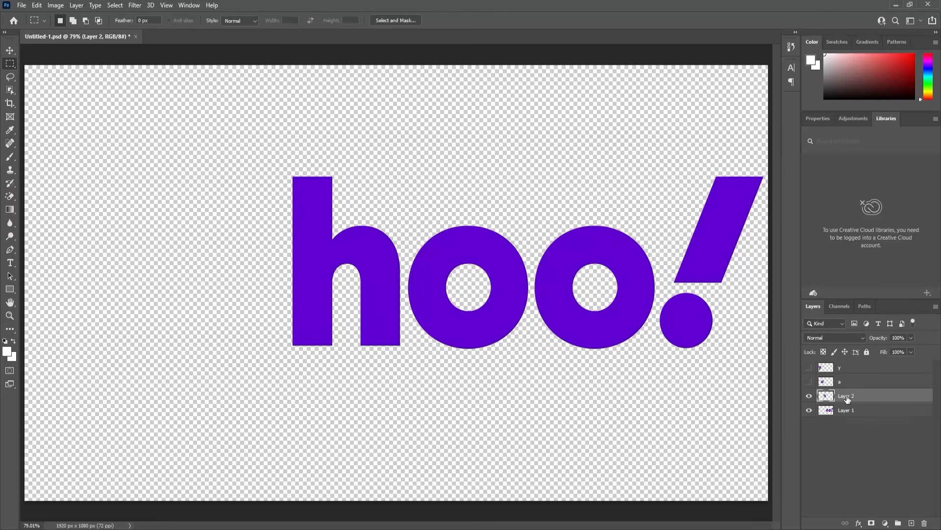
double_click(847, 395)
key(Return)
click(809, 395)
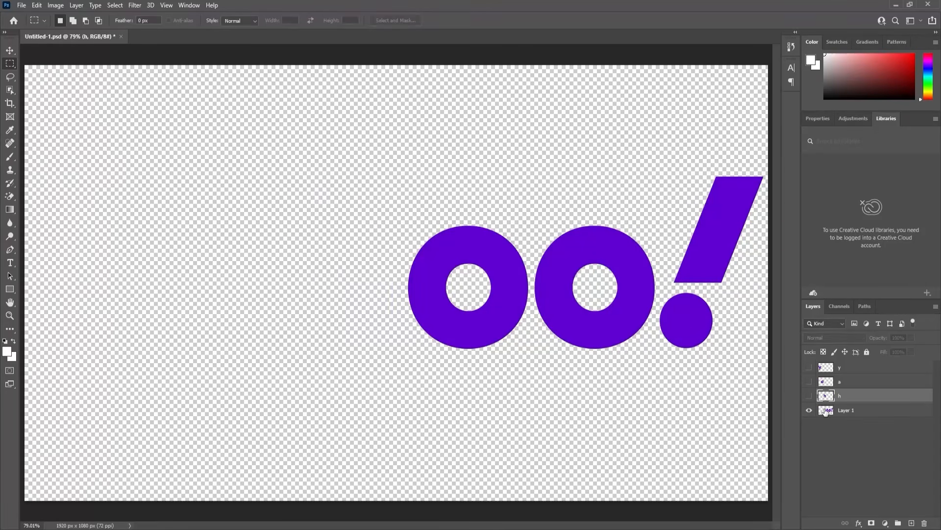
- Select the first "o" on Layer 1 with a rectangular marquee and cut it out
click(840, 412)
drag(385, 185, 531, 356)
key(ctrl+x)
- Paste the first "o" in position on a new layer named "o" and hide that layer
click(910, 523)
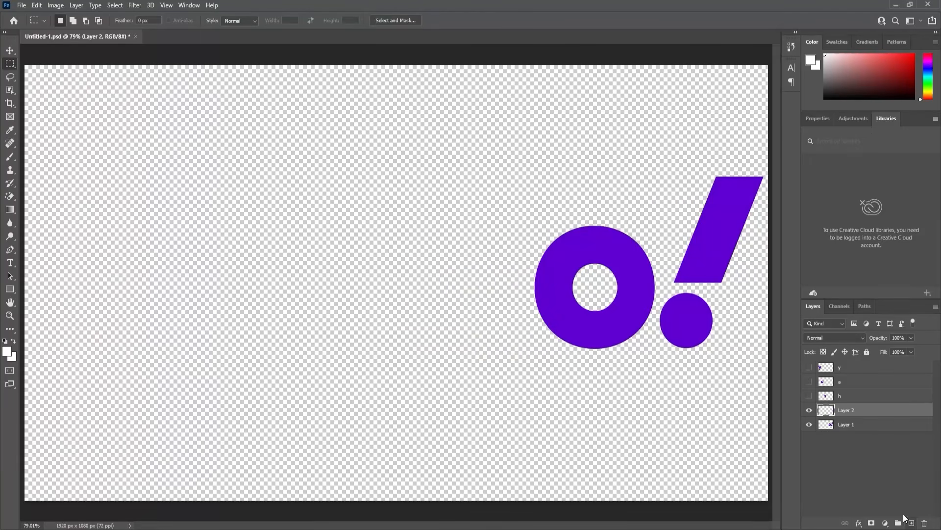
key(ctrl+v)
double_click(848, 409)
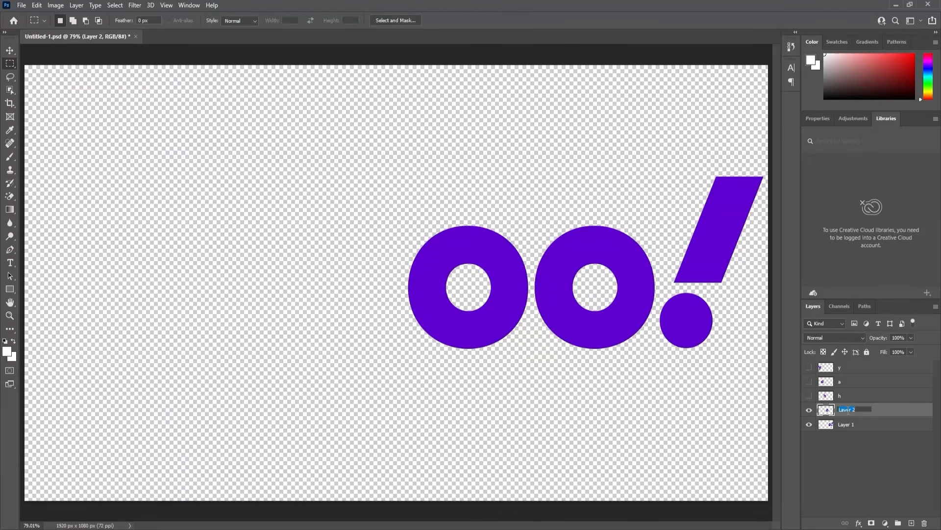
text(o)
key(Return)
click(809, 410)
- Select the second "o" on Layer 1 with a rectangular marquee and cut it out
click(832, 425)
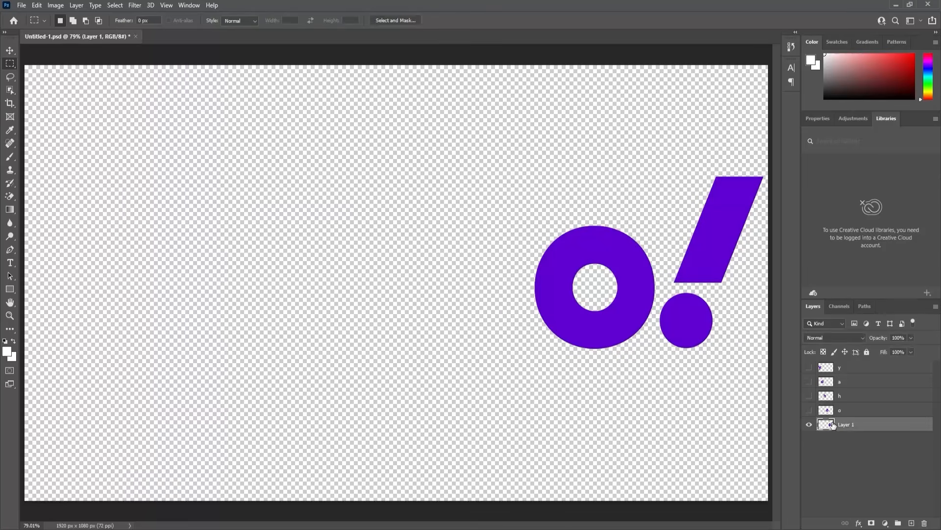
drag(521, 200, 655, 361)
key(Delete)
key(ctrl+d)
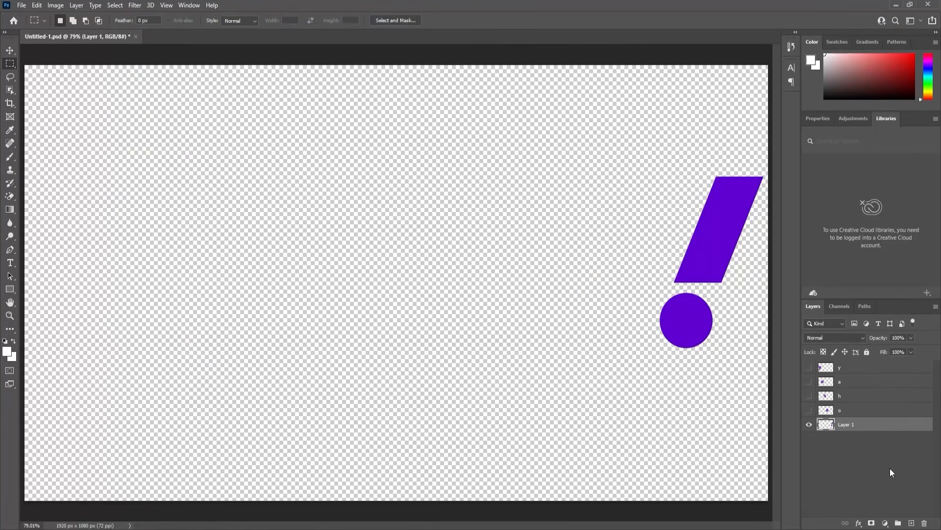
- Paste the second "o" in place on a new layer and name that layer "o"
click(912, 523)
key(ctrl+shift+v)
double_click(848, 424)
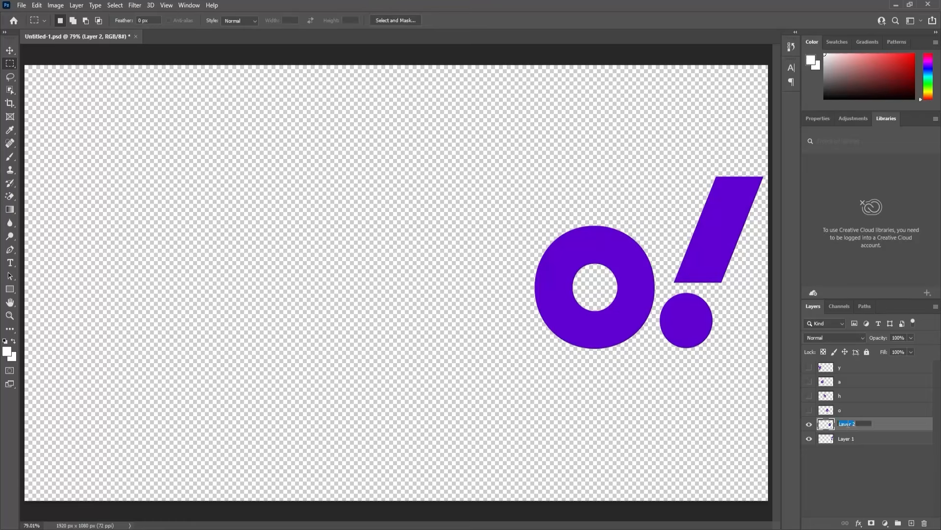
key(Return)
double_click(849, 437)
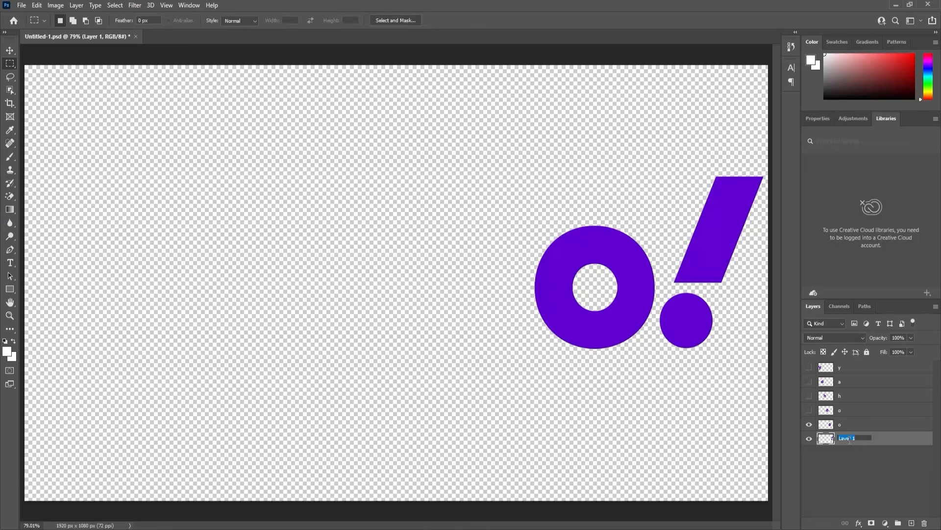
text(1)
key(Return)
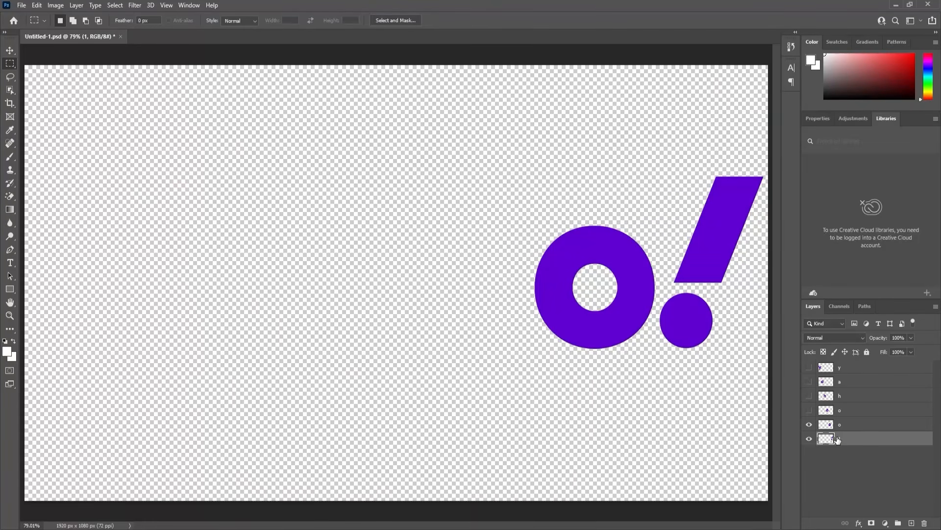
double_click(837, 439)
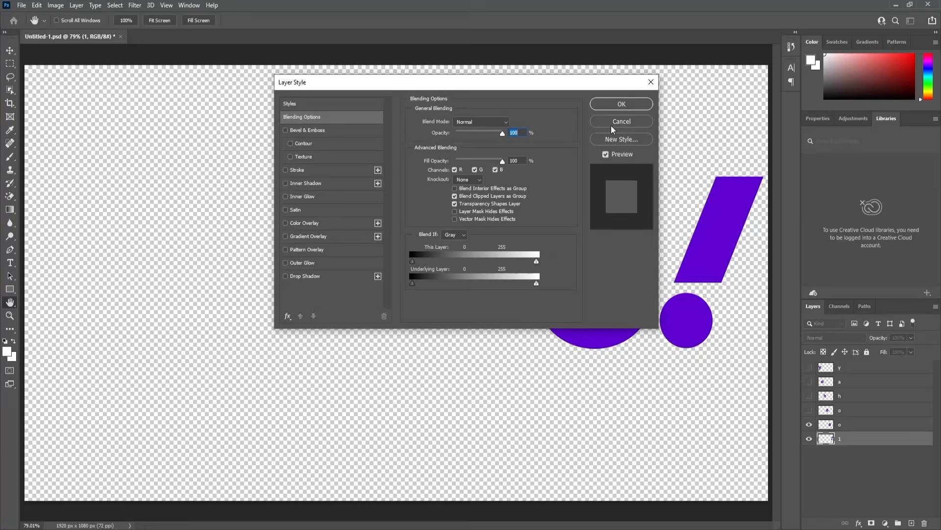
click(612, 124)
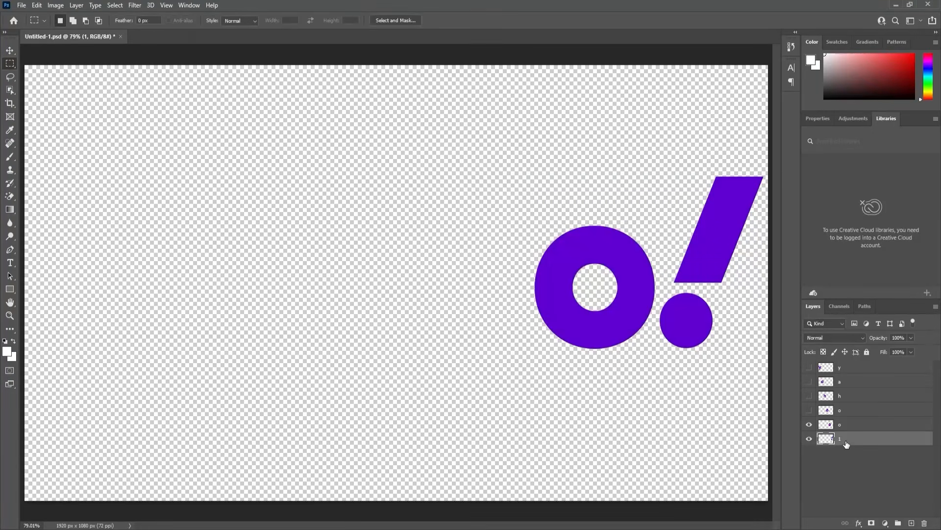
double_click(847, 444)
click(597, 121)
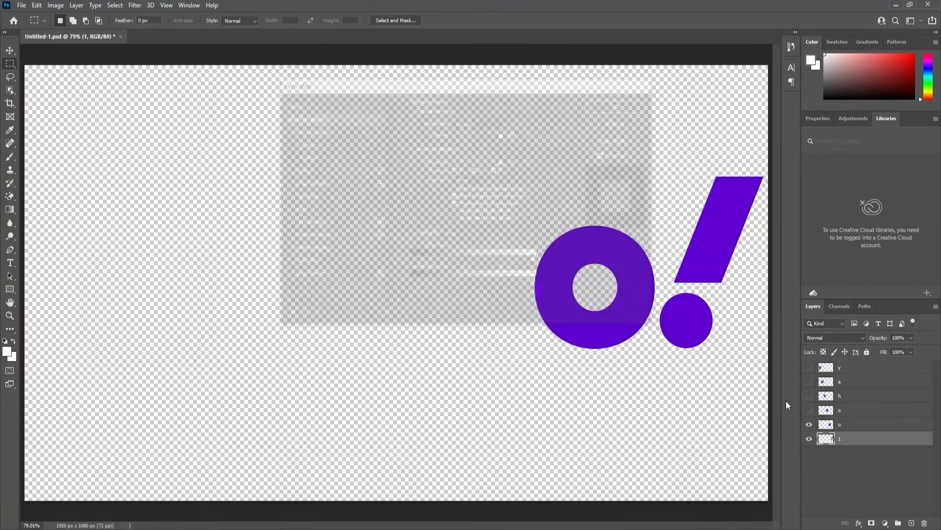
- Rename the bottom layer, which holds the exclamation mark, as "!"
double_click(840, 439)
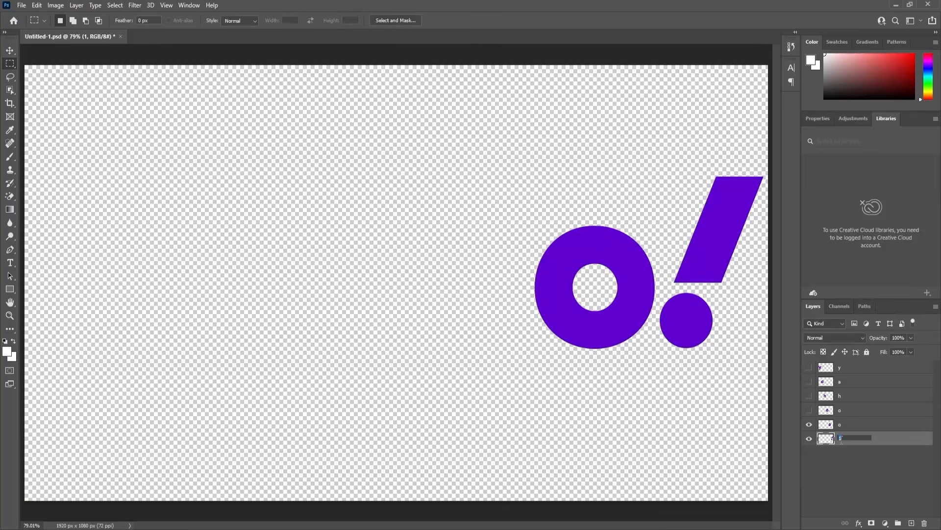
text(!)
key(Return)
- Show all the hidden letter layers and save the Photoshop document
drag(809, 411, 811, 349)
key(ctrl+s)
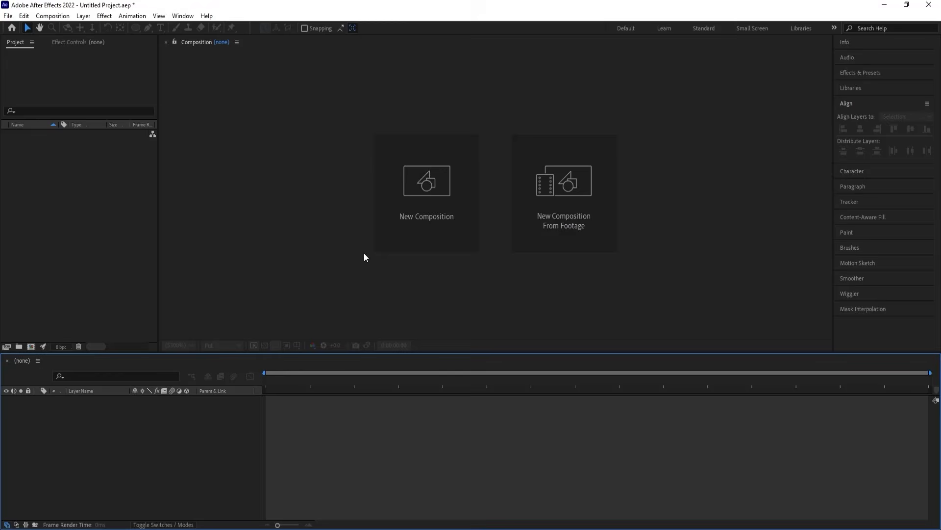
- In After Effects, create a composition named "Main Animation" and show its Title/Action Safe guides
click(431, 187)
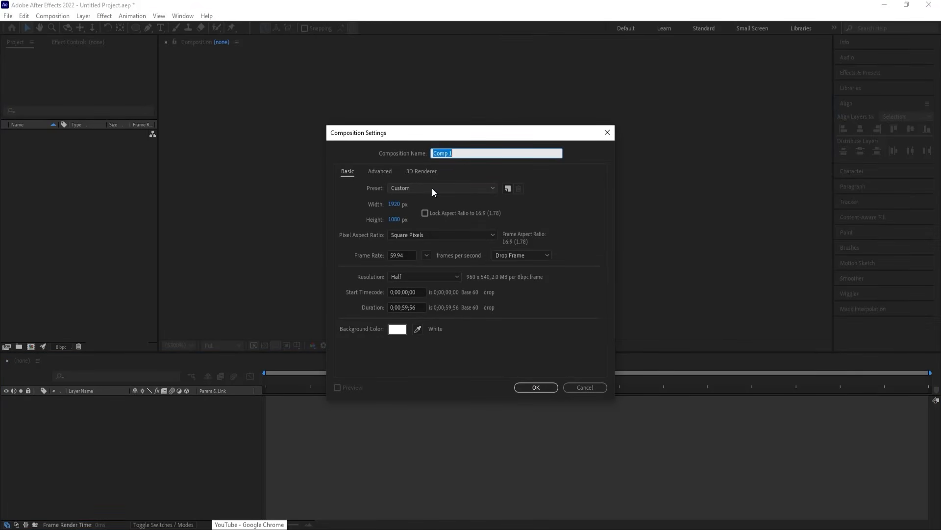
text(Main Animation)
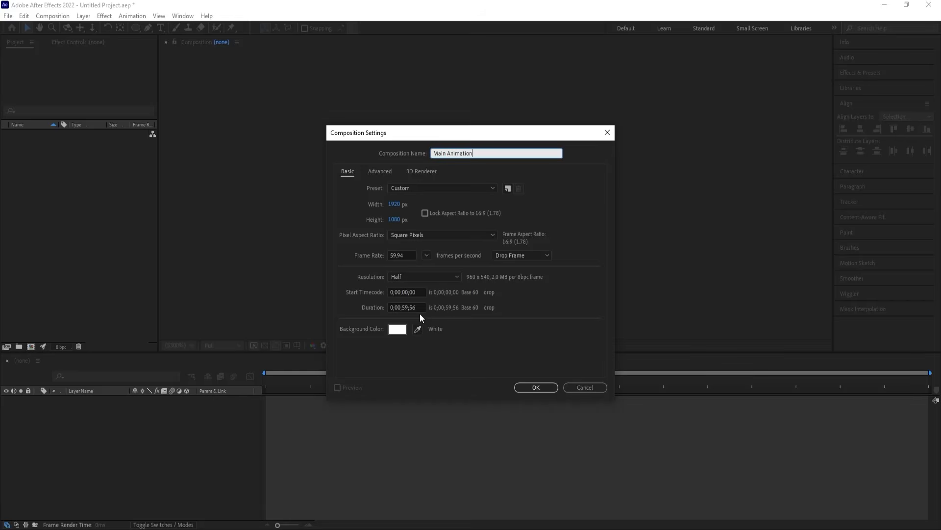
click(522, 385)
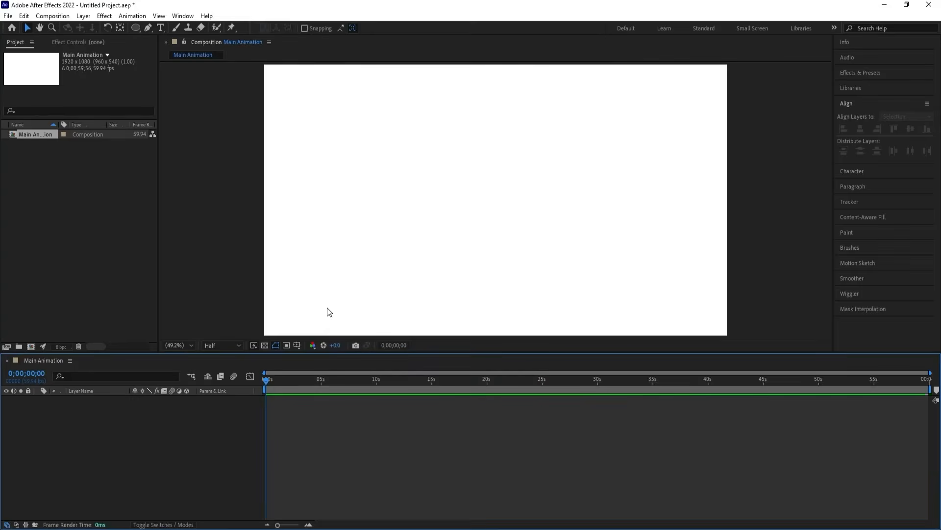
click(300, 344)
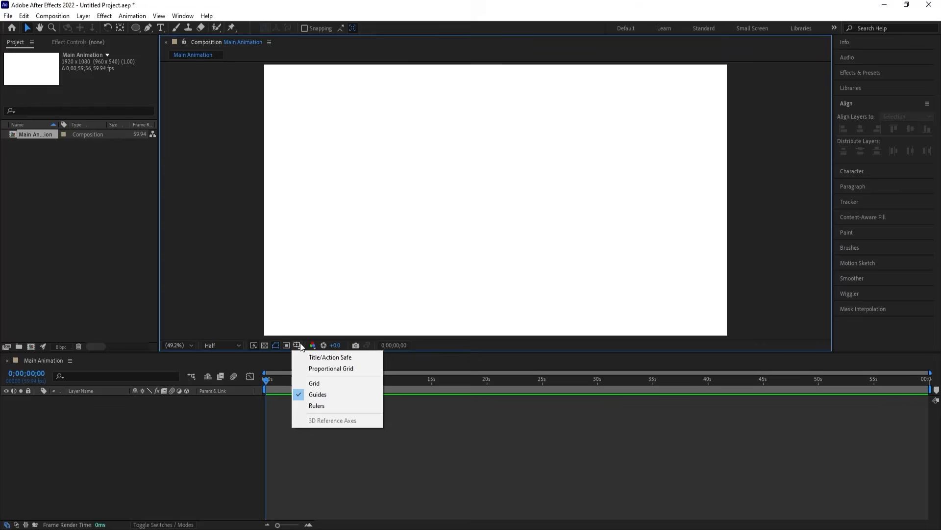
click(321, 359)
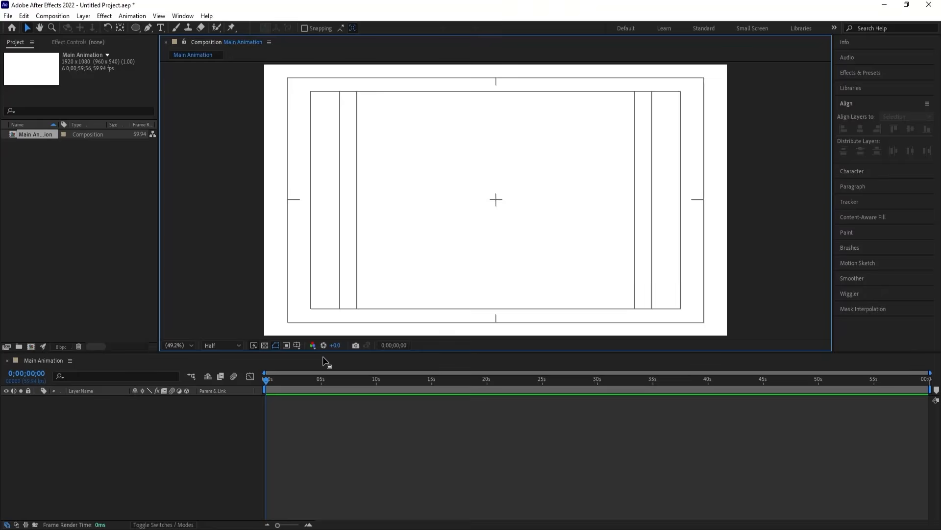
- Import the Untitled-1 PSD file as Composition - Retain Layer Sizes
key(ctrl+i)
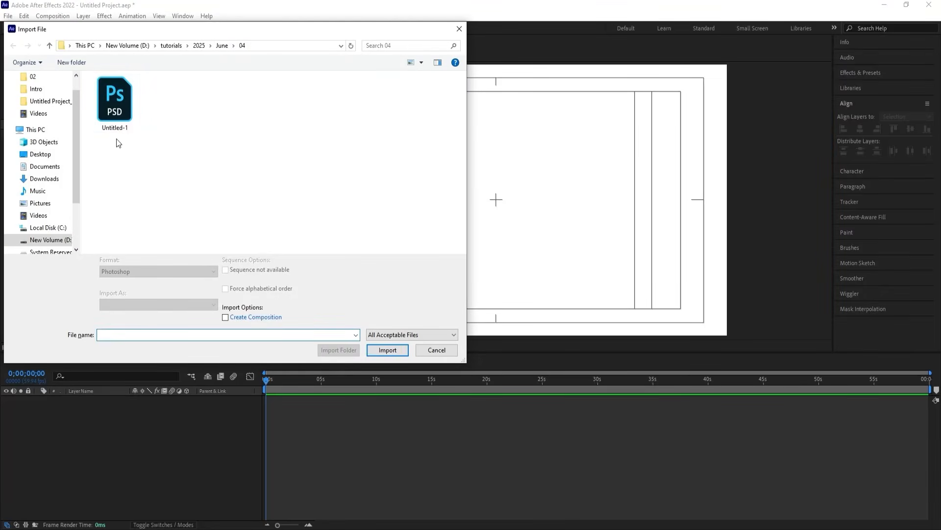
click(114, 95)
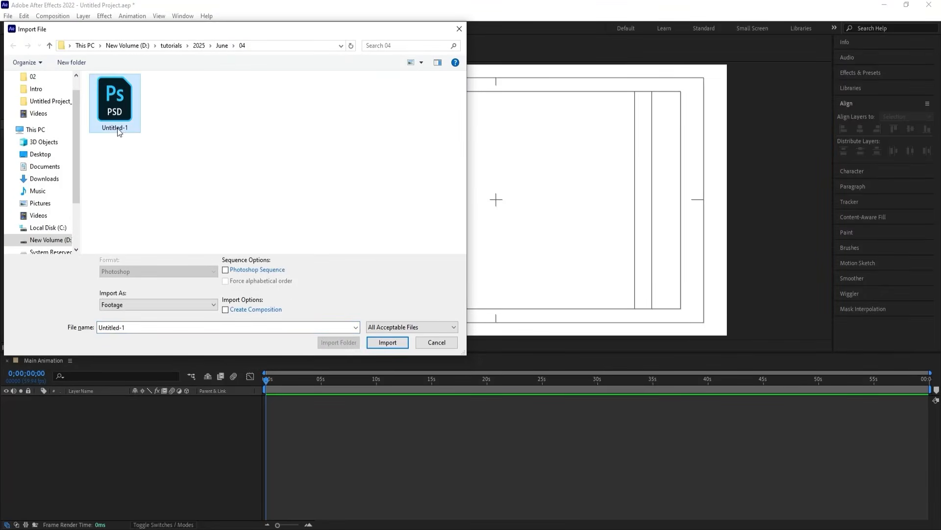
click(120, 306)
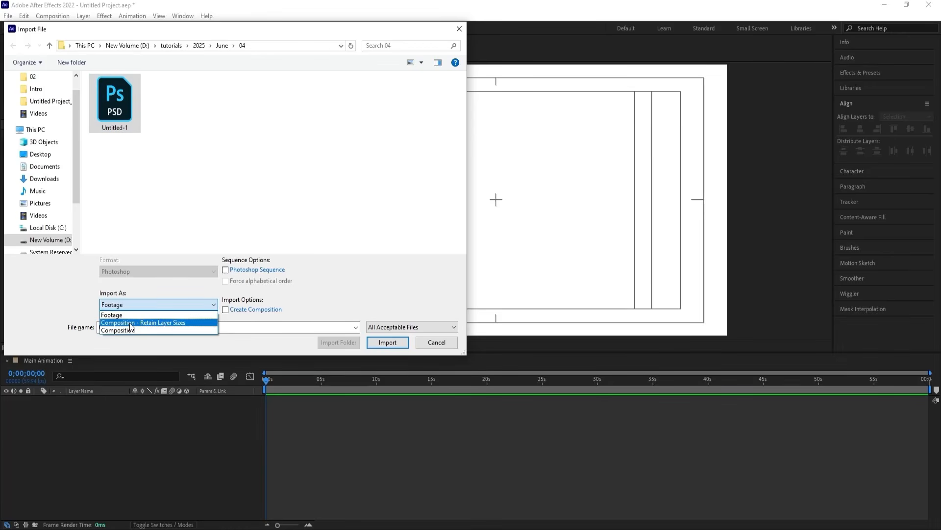
click(131, 323)
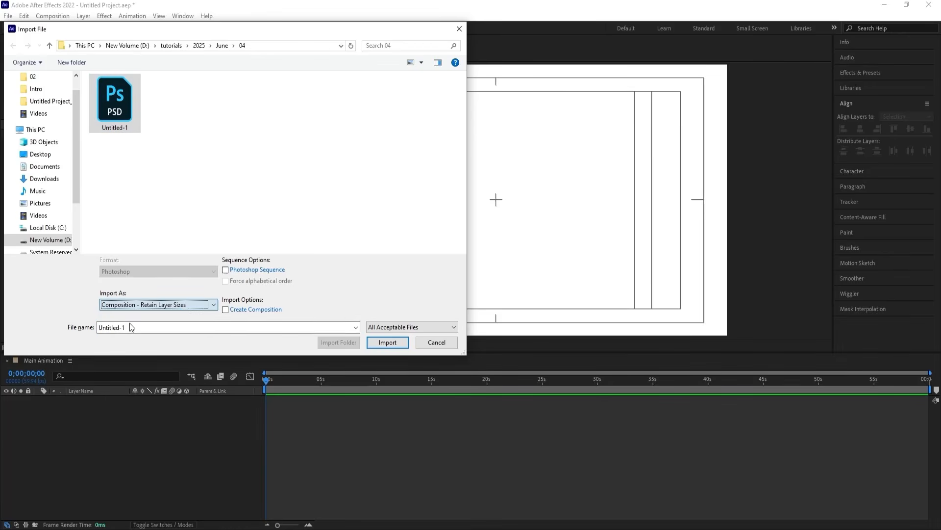
click(387, 343)
key(Return)
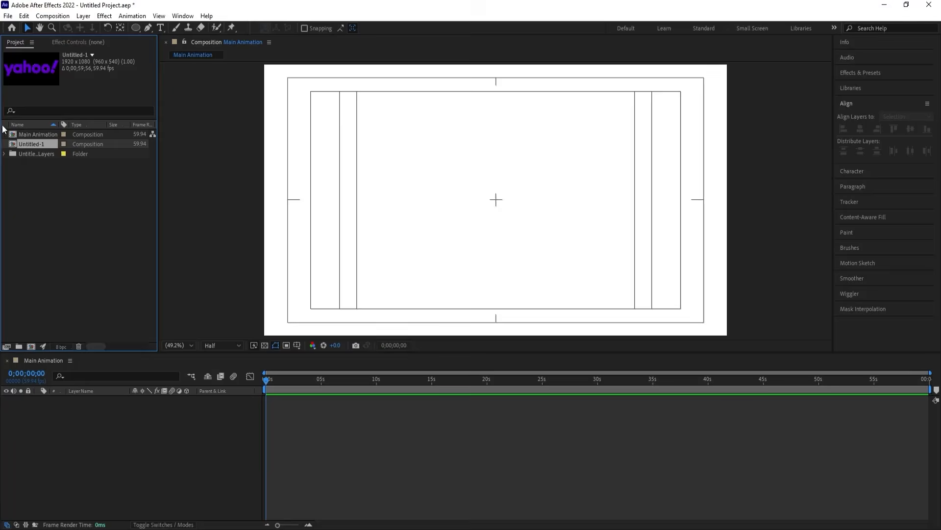
- Copy all six letter layers from the Untitled-1 composition into the Main Animation composition
double_click(37, 145)
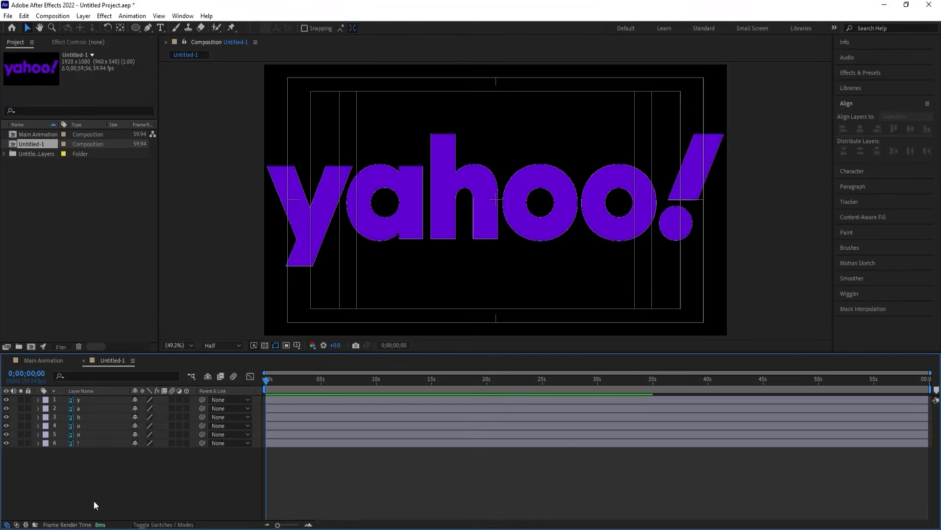
drag(98, 489, 48, 383)
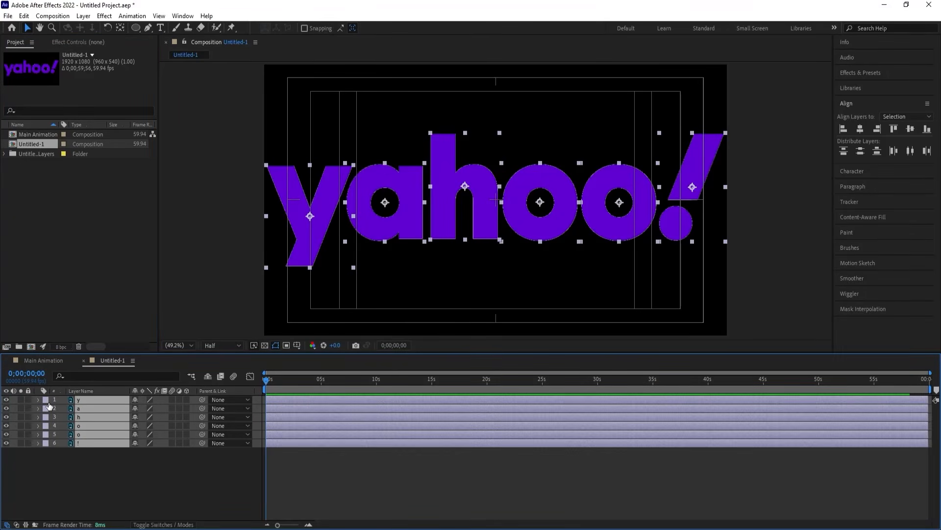
click(43, 361)
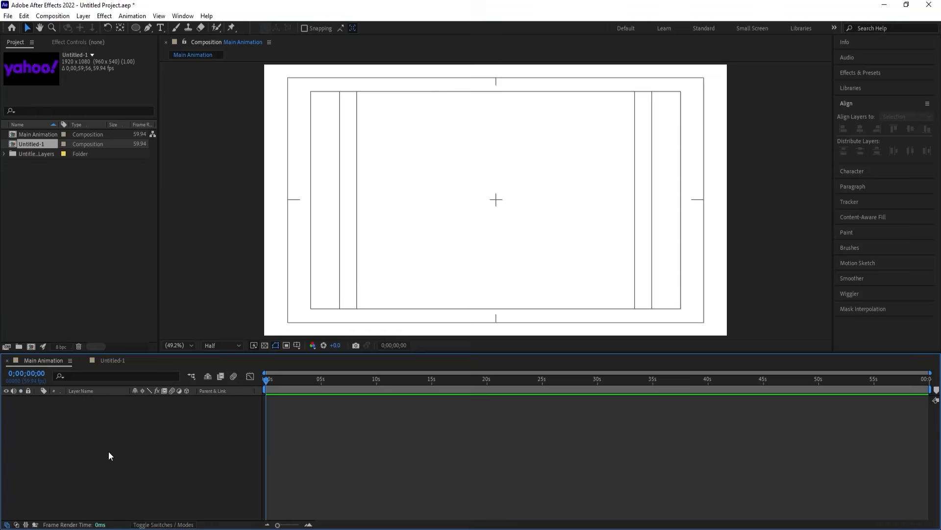
key(ctrl+v)
click(107, 472)
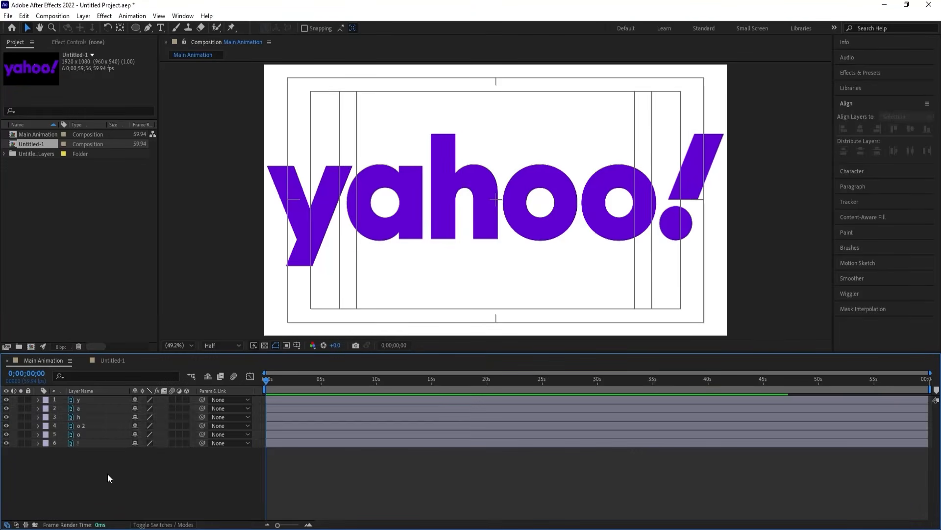
- Add a null object to the Main Animation composition
right_click(107, 473)
mouse_move(135, 351)
click(273, 411)
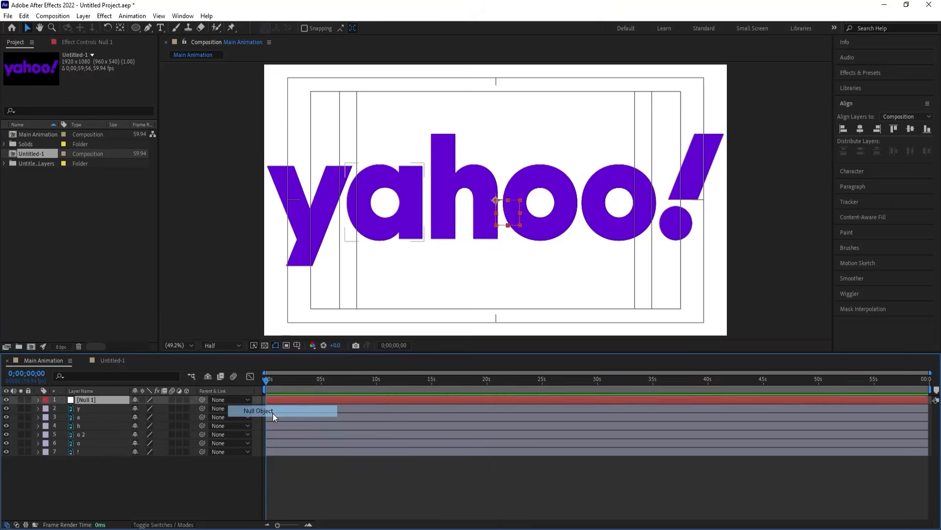
- Parent all six letter layers to the Null 1 layer
click(120, 411)
shift+click(93, 452)
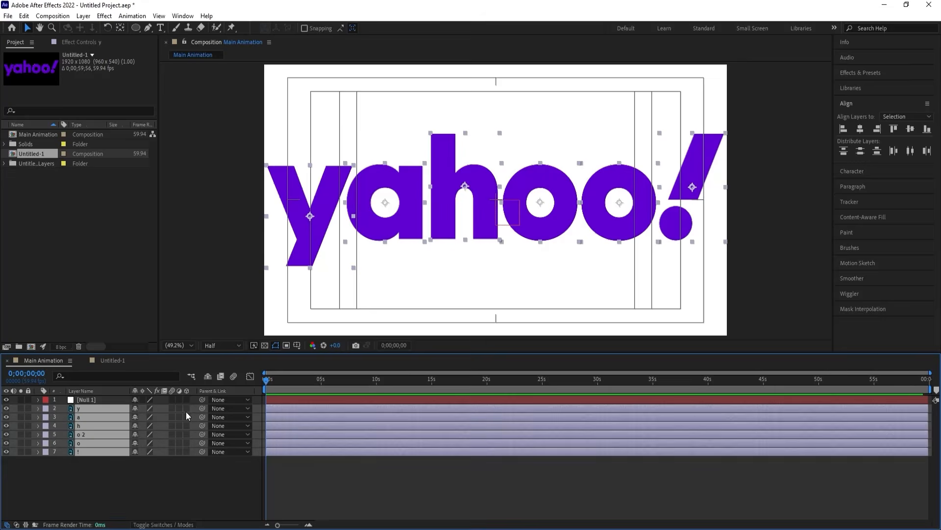
drag(199, 410, 112, 409)
- Scale the null object to 31% to shrink the whole logo, and delete the null
click(118, 401)
key(s)
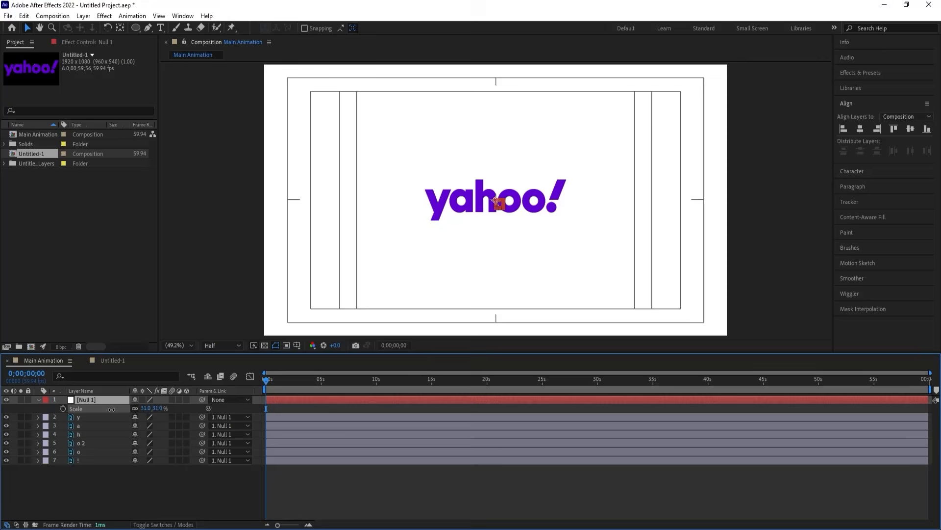
click(99, 483)
click(86, 401)
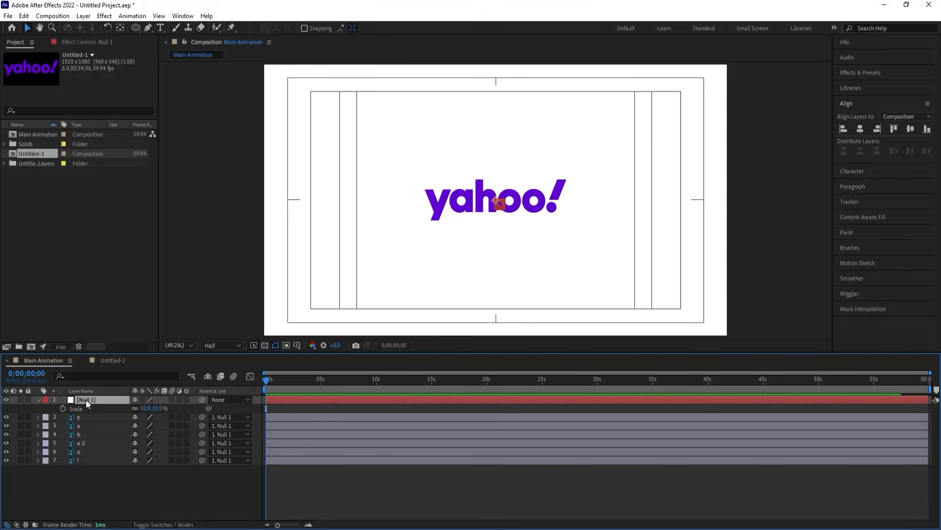
key(Delete)
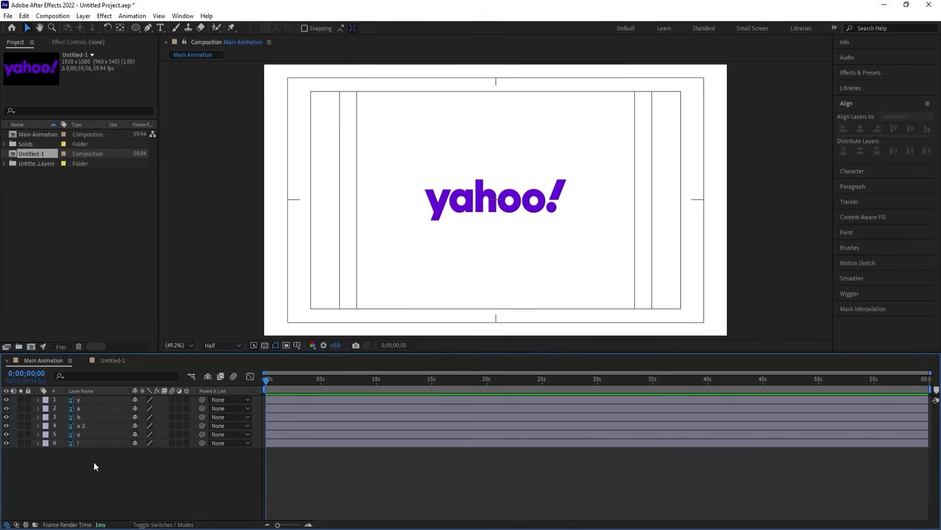
- Duplicate all six letter layers, placing the copies below the originals, and give the copies the Yellow label
drag(93, 462, 78, 399)
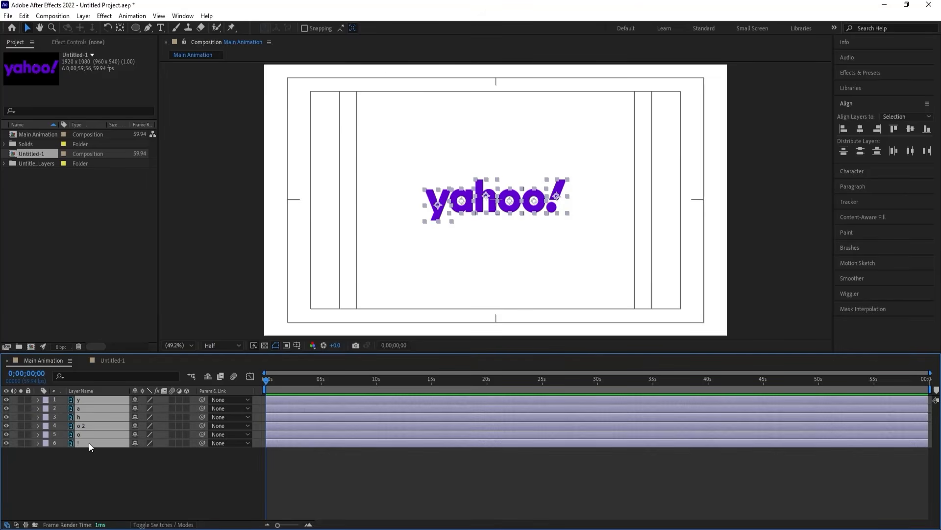
key(ctrl+d)
drag(84, 486, 83, 510)
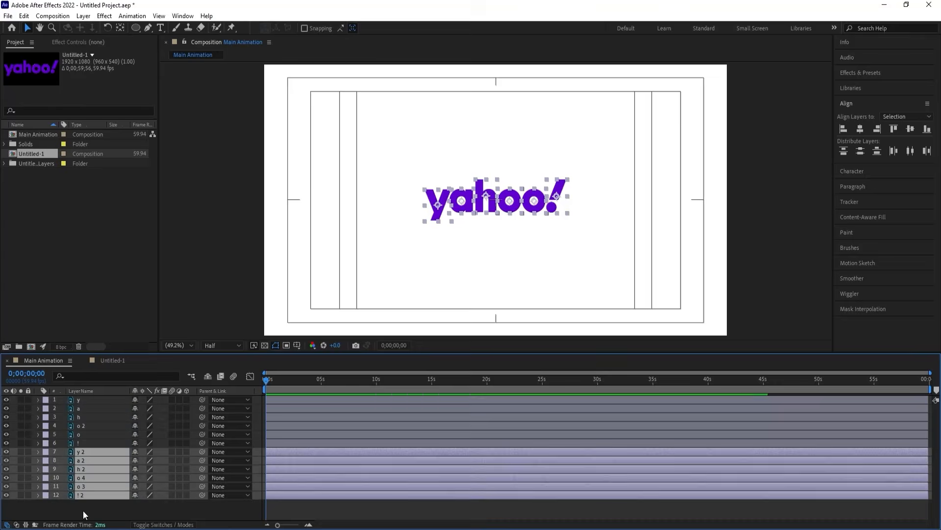
click(44, 452)
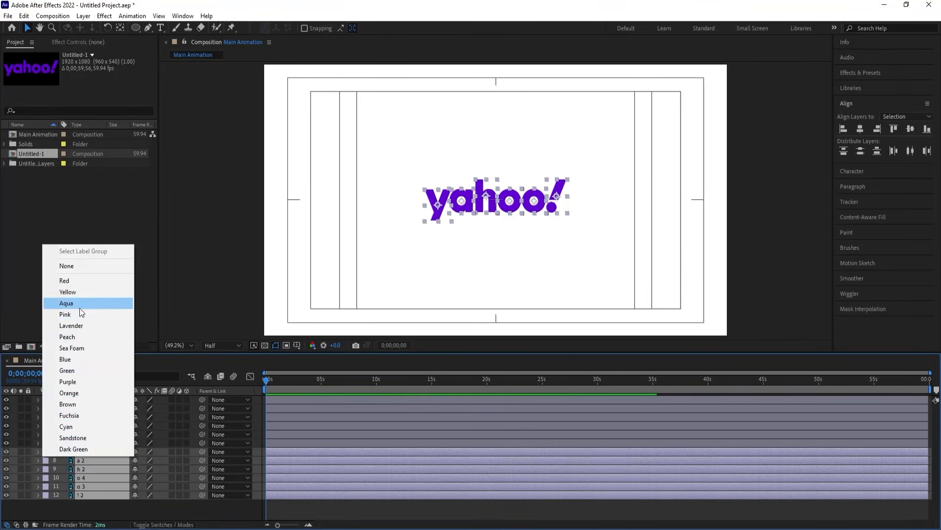
click(79, 295)
- Set the opacity of the six yellow-labelled duplicate layers to 40% and lock them
click(28, 451)
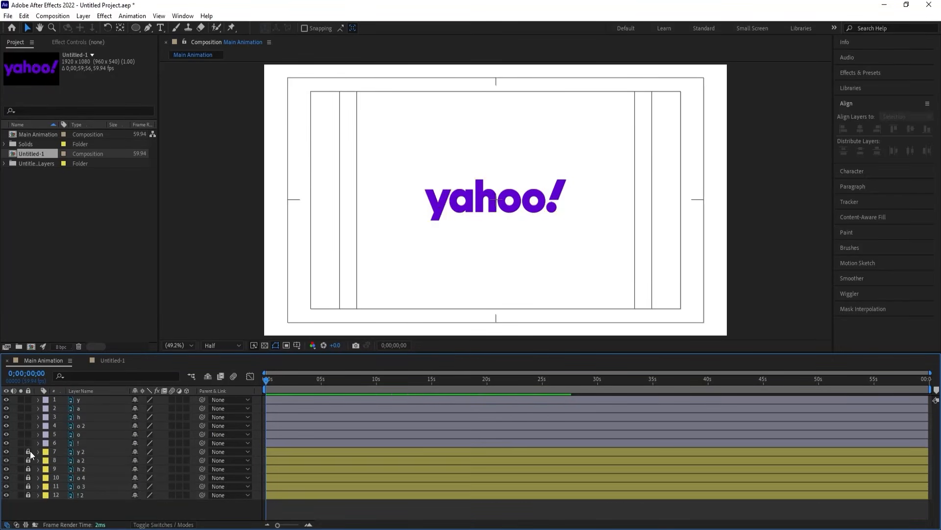
drag(28, 451, 29, 491)
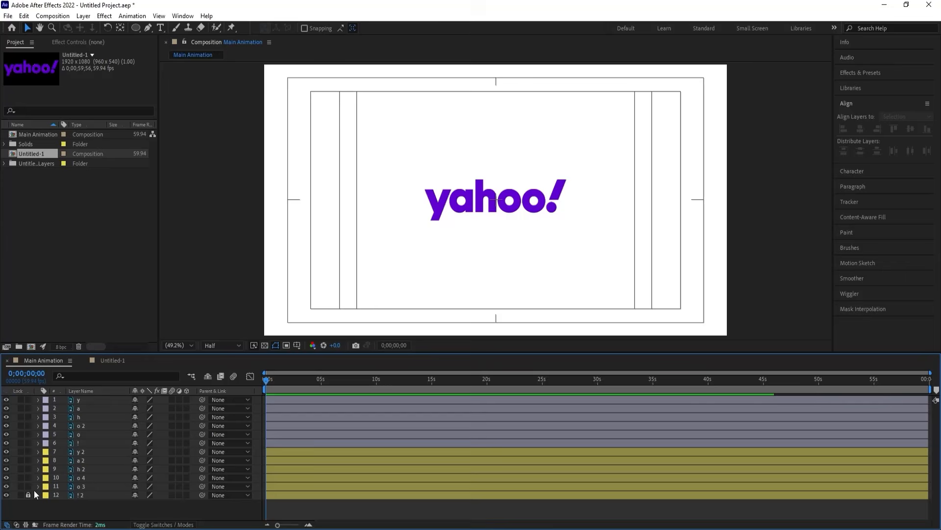
click(81, 494)
shift+click(82, 451)
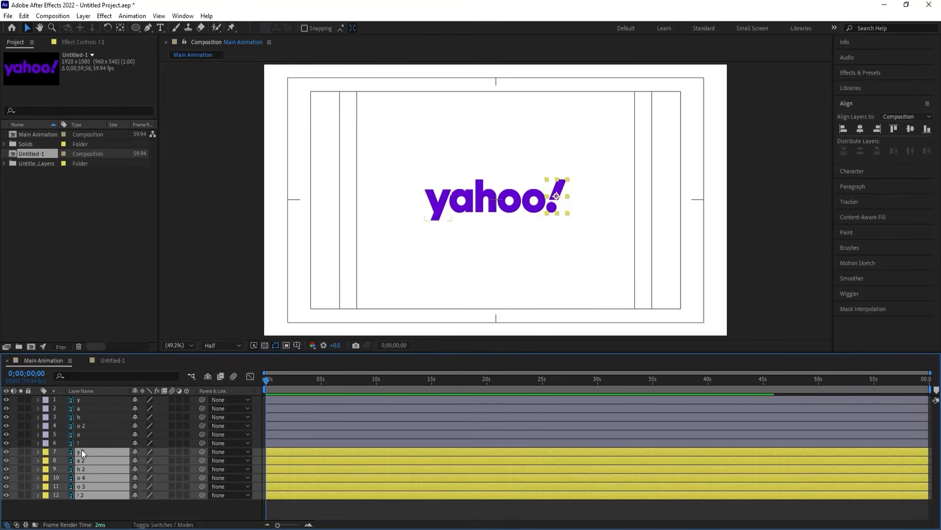
key(t)
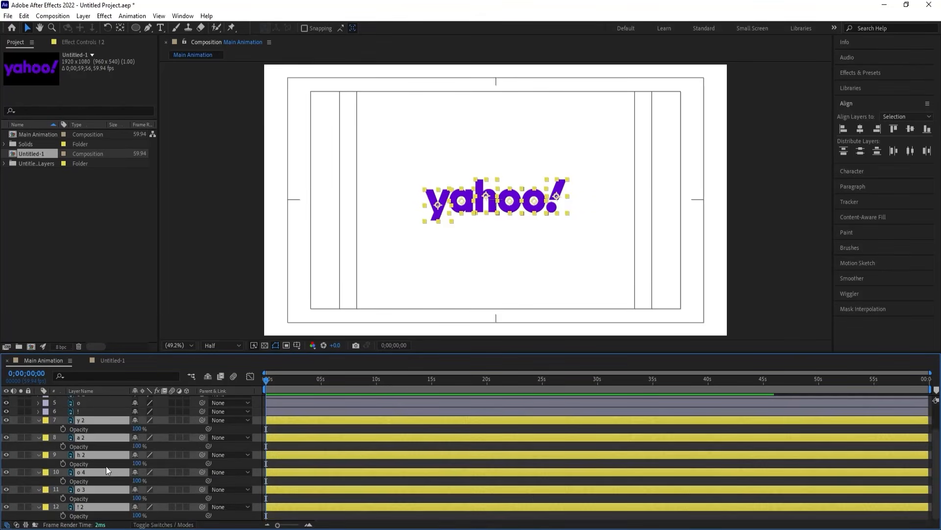
click(139, 428)
key(Return)
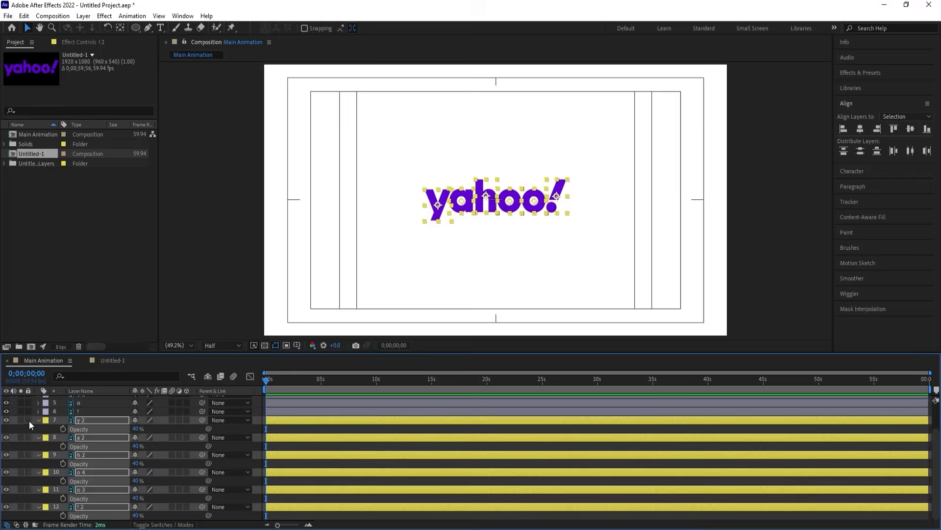
drag(29, 419, 29, 506)
key(t)
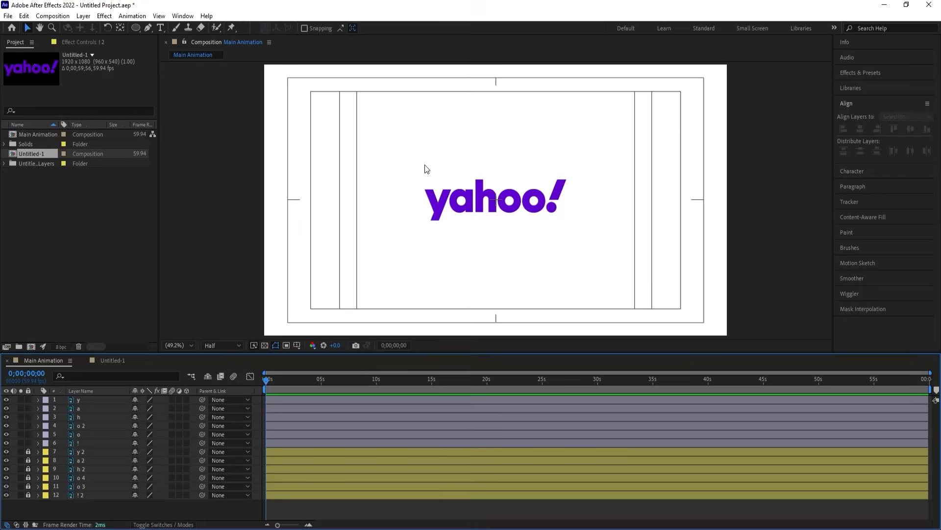
- Hide the original y, a and ! layers
drag(427, 168, 462, 233)
shift+click(556, 199)
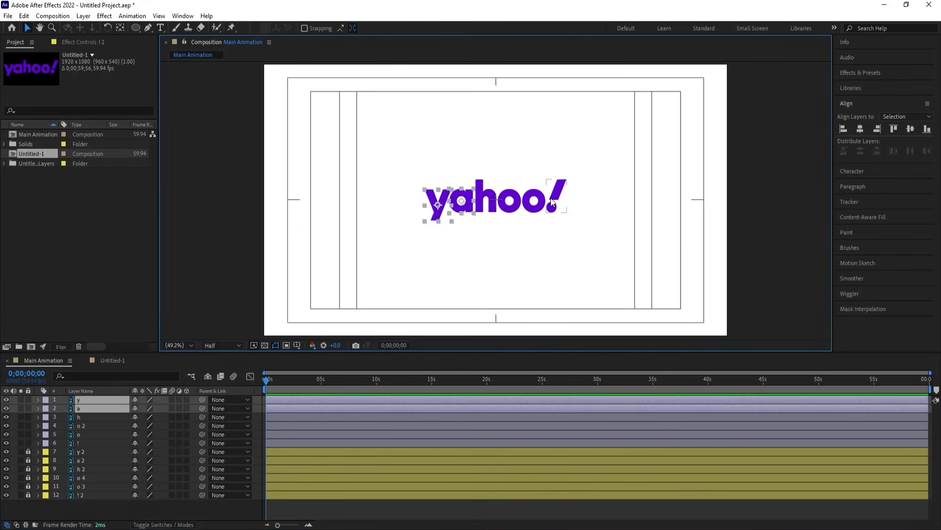
click(6, 409)
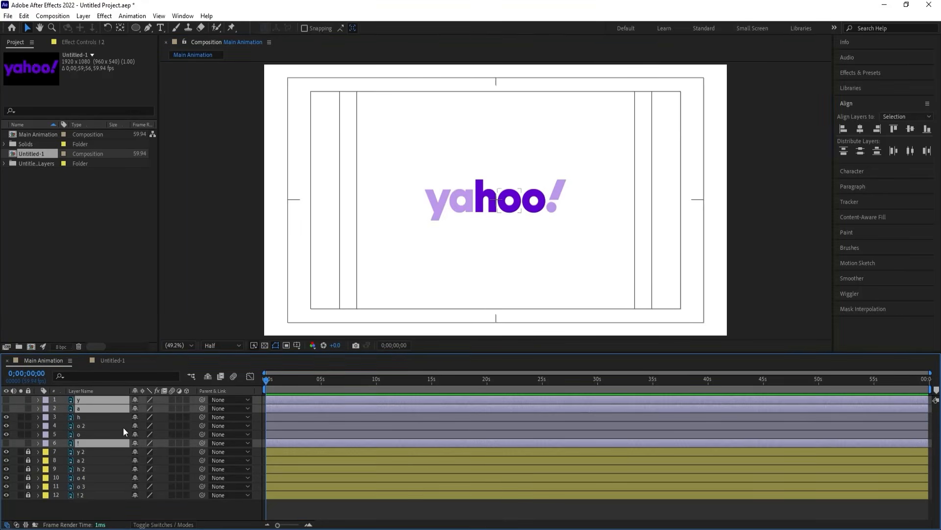
- Move the h, o 2 and o layers to the top of the layer stack
click(98, 418)
shift+click(86, 434)
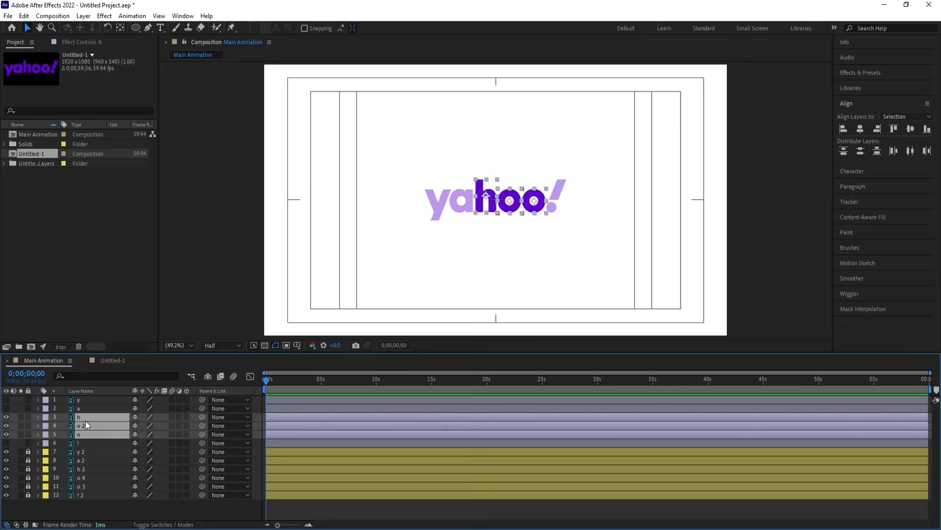
drag(86, 420, 84, 396)
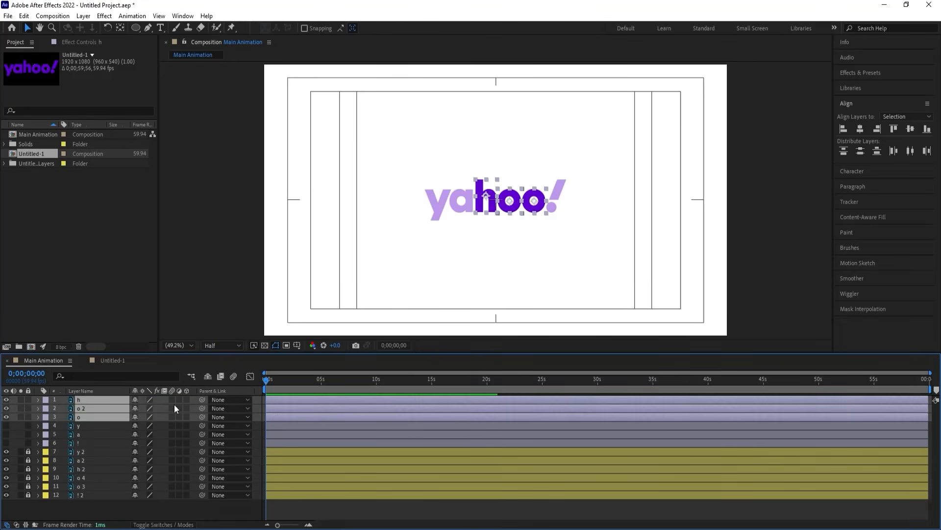
click(156, 400)
- Stack the o 2 letter directly on the stem of the h, and the o letter directly above it
scroll(478, 196, up, 3)
click(572, 201)
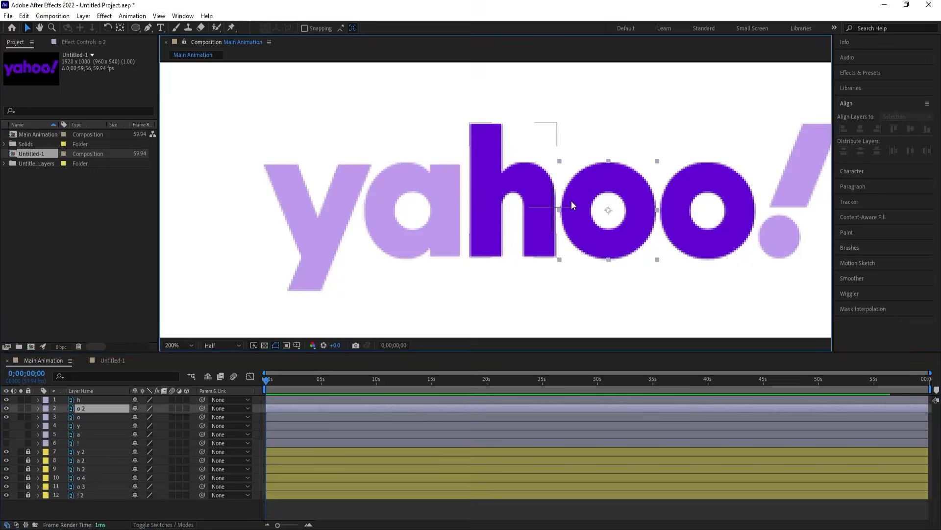
drag(584, 192, 546, 278)
drag(495, 134, 430, 153)
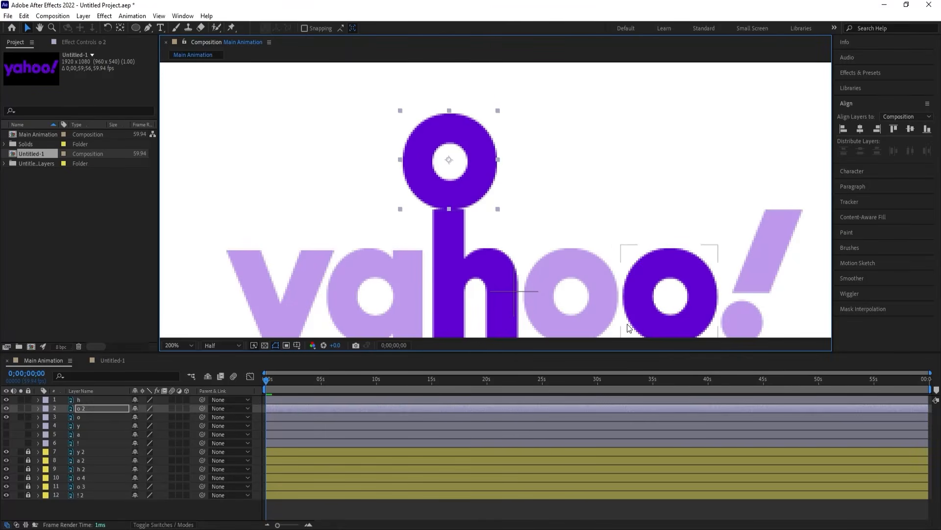
drag(652, 314, 430, 90)
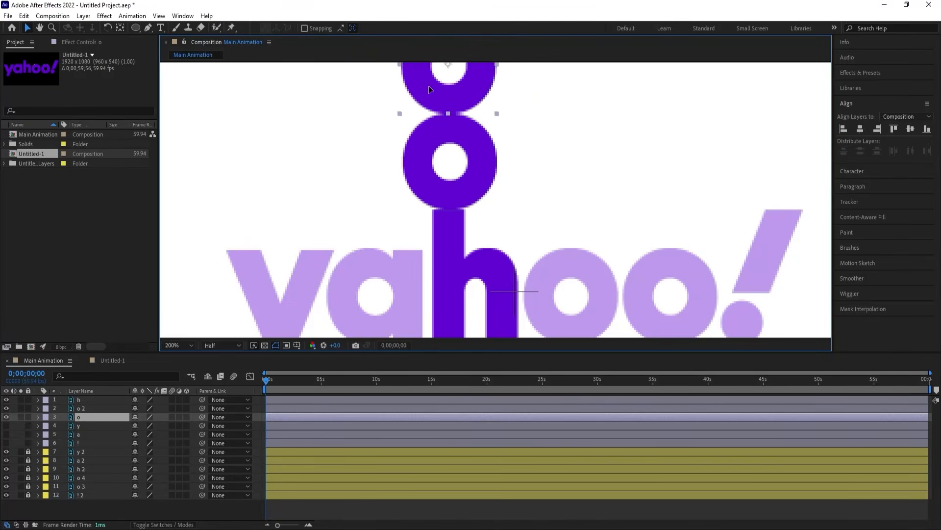
click(185, 346)
click(175, 166)
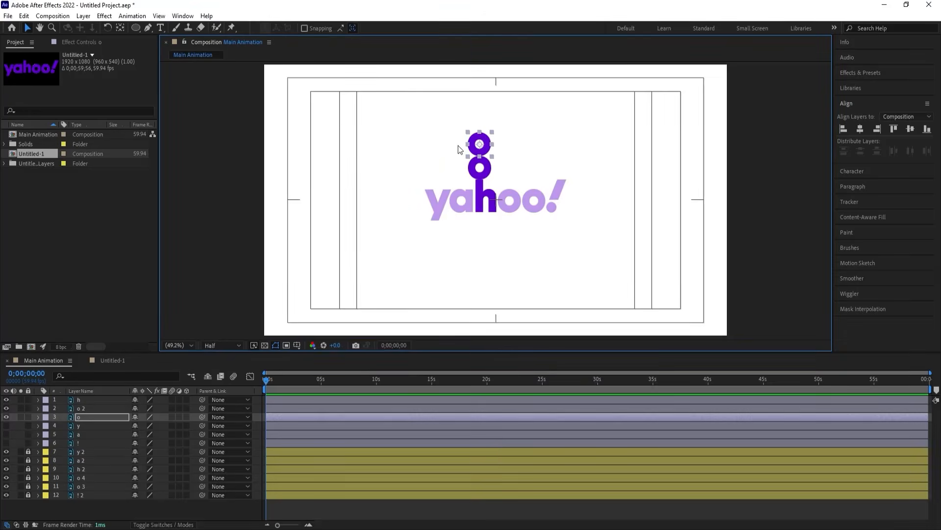
click(536, 146)
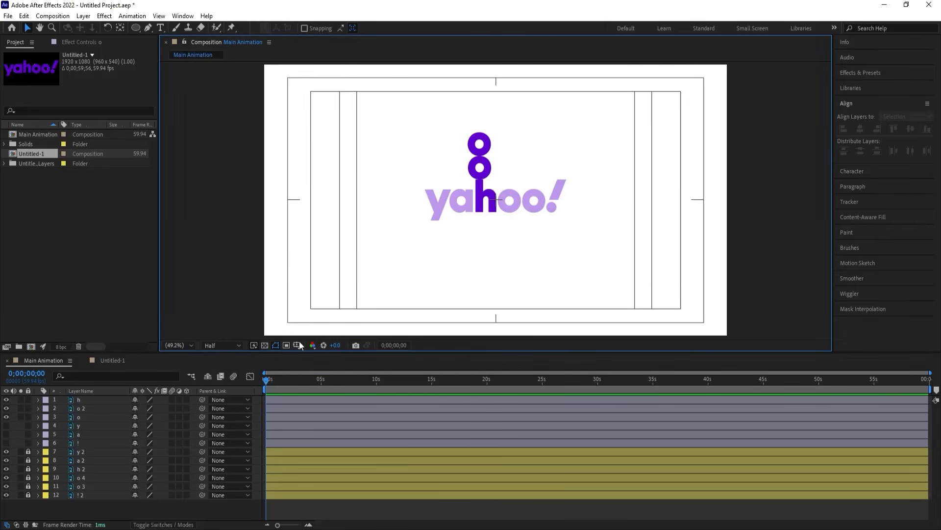
- Separate the Position dimensions of the h, o 2 and o layers into X and Y
click(92, 416)
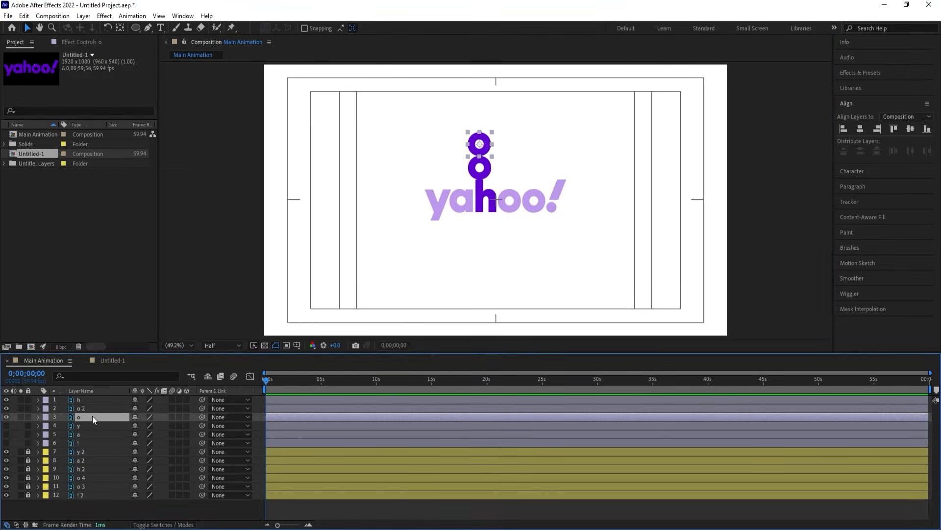
shift+click(78, 398)
key(p)
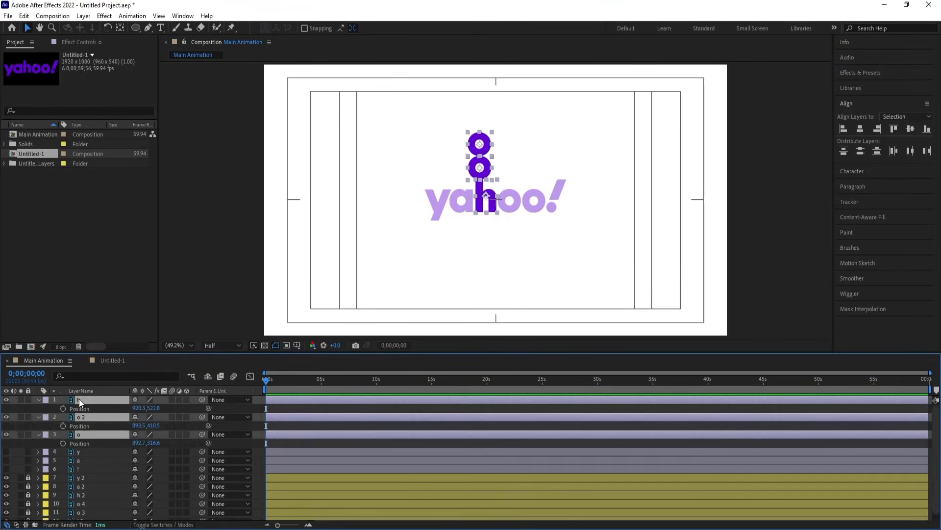
click(80, 407)
shift+click(78, 425)
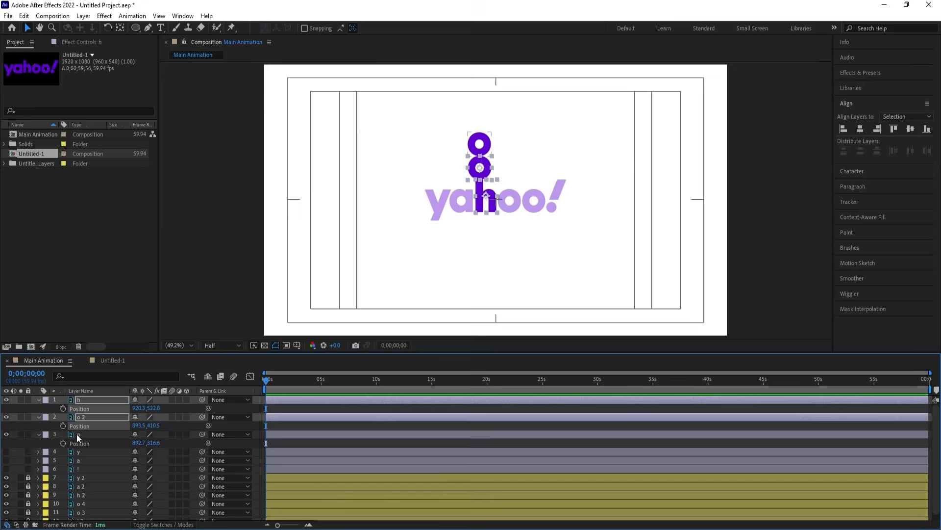
shift+click(77, 439)
right_click(77, 444)
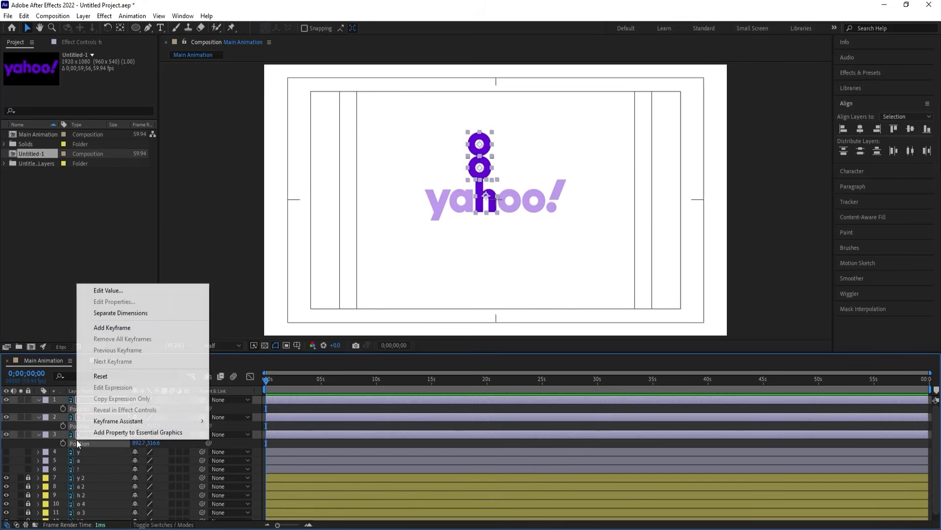
click(113, 312)
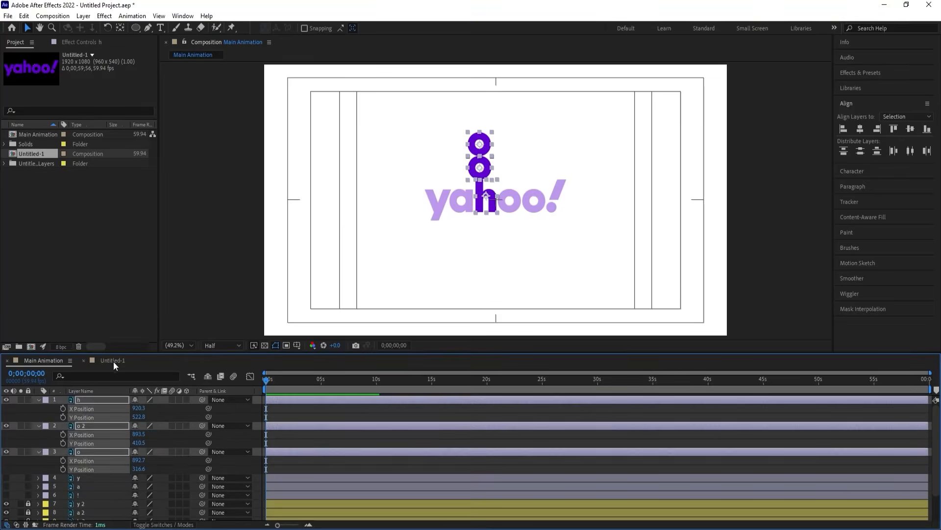
- Enable X Position and Y Position keyframing on the h, o 2 and o layers at 0 seconds
click(160, 413)
key(equal)
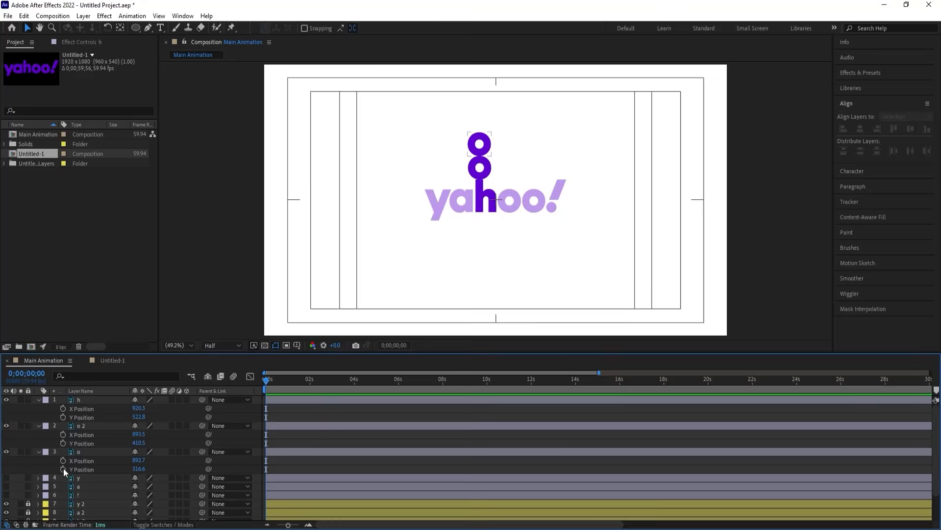
drag(63, 468, 61, 401)
click(63, 408)
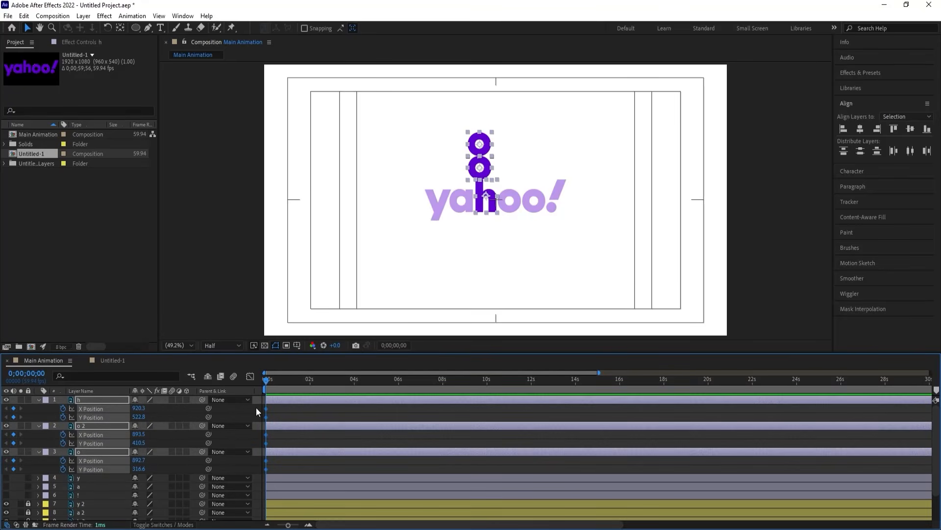
- At 0;00;01;00, raise the uppermost o straight up to a Y Position of about 91
key(equal)
key(equal)
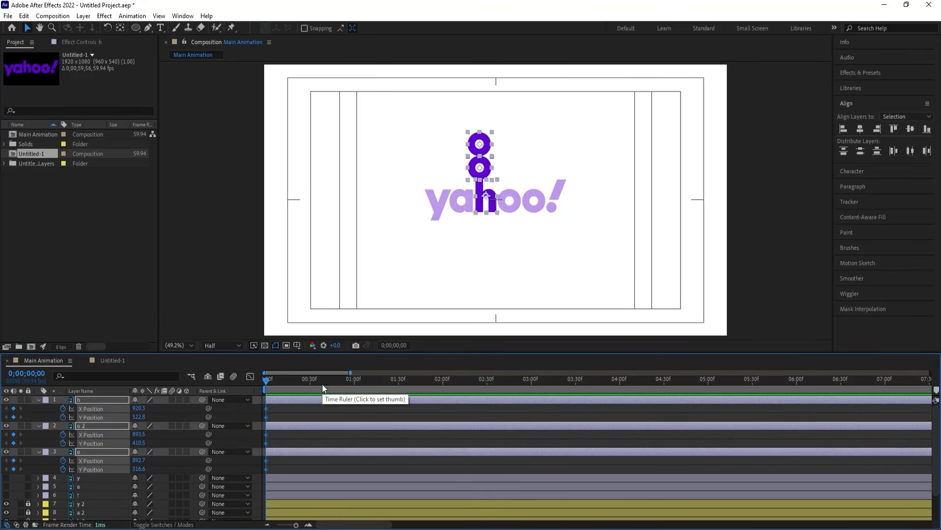
click(354, 381)
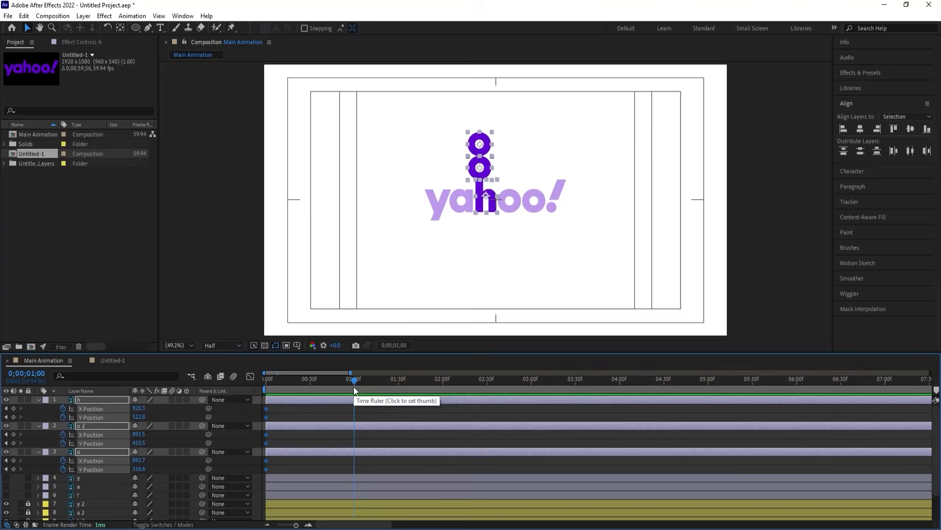
click(186, 408)
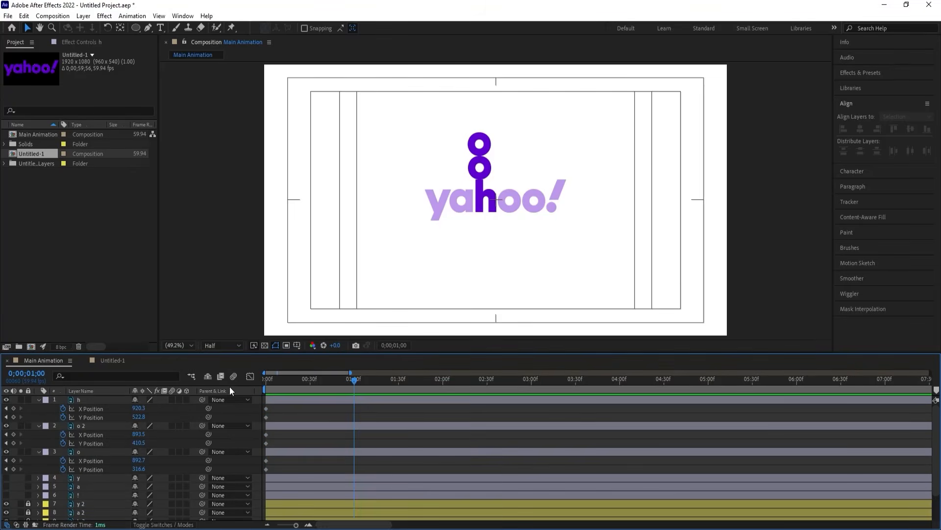
click(487, 154)
drag(488, 154, 487, 98)
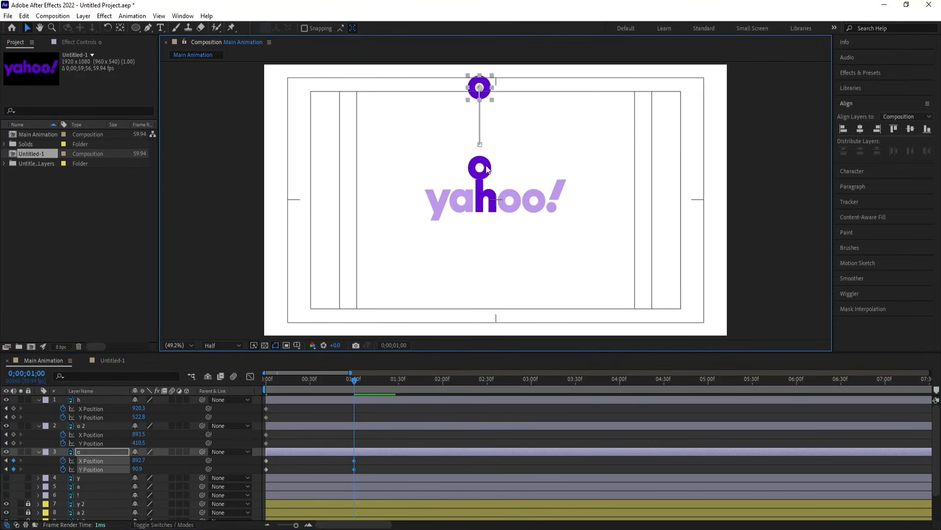
- At 0;00;01;00, raise the h to a Y Position of about 413, the o 2 to about 219 and the o to about 71
click(486, 180)
drag(487, 172, 487, 157)
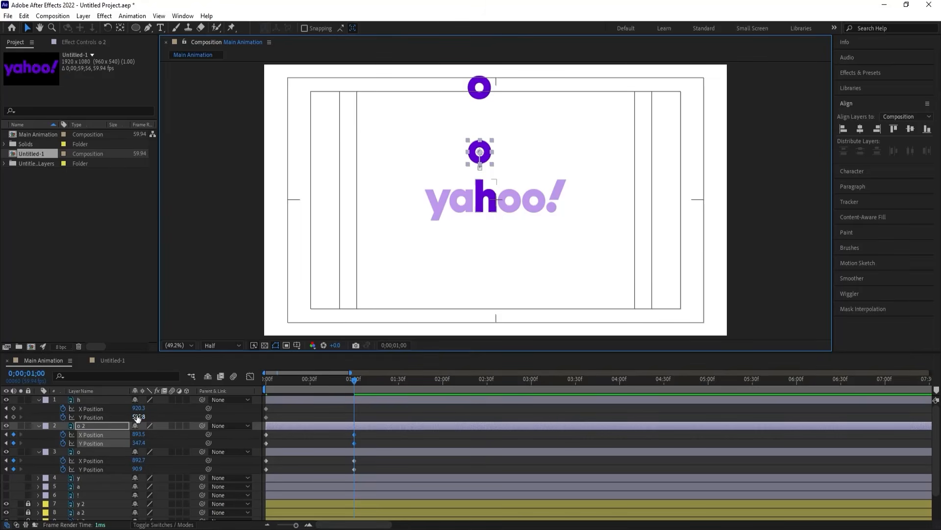
click(101, 400)
click(494, 193)
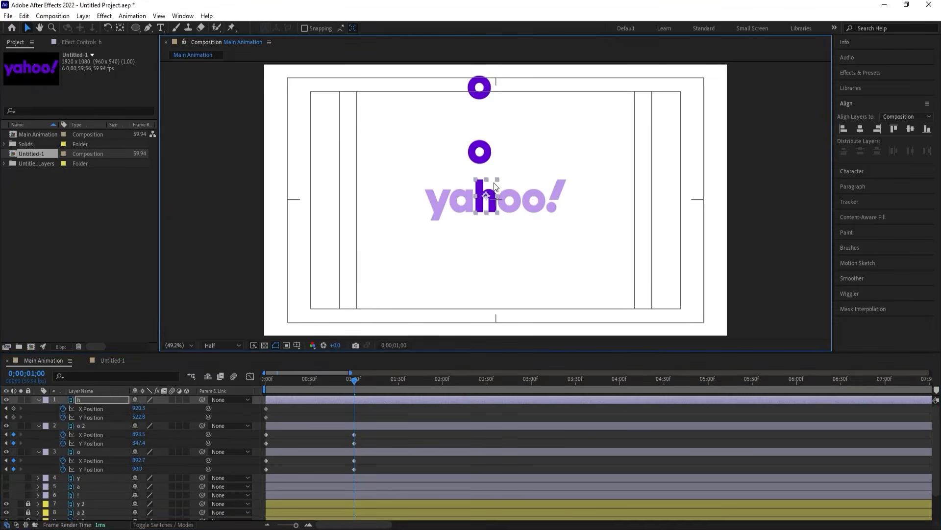
drag(493, 186, 484, 82)
click(485, 146)
click(486, 91)
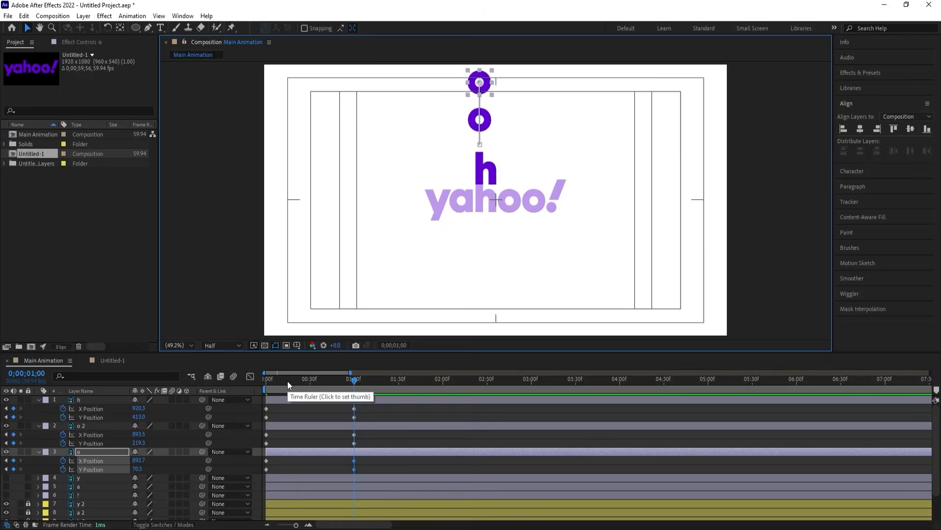
- At 0 seconds, lower the o 2 and o letters straight down onto the h to a Y Position of about 549, and preview the rise
drag(287, 379, 228, 366)
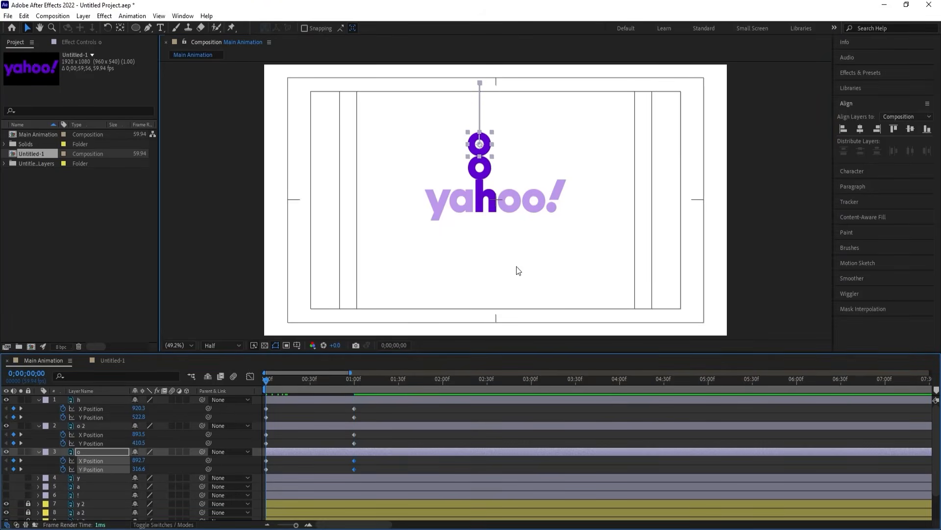
click(444, 130)
click(492, 178)
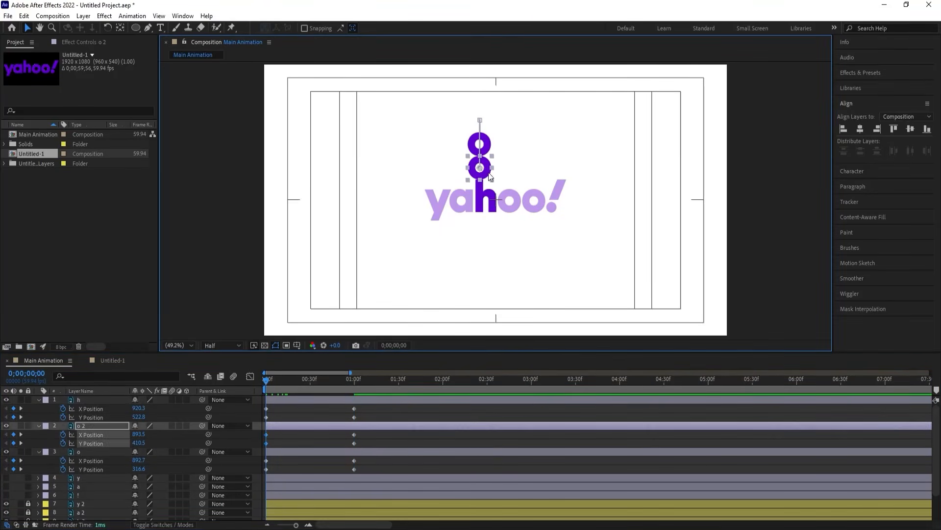
scroll(490, 177, up, 3)
drag(488, 179, 487, 245)
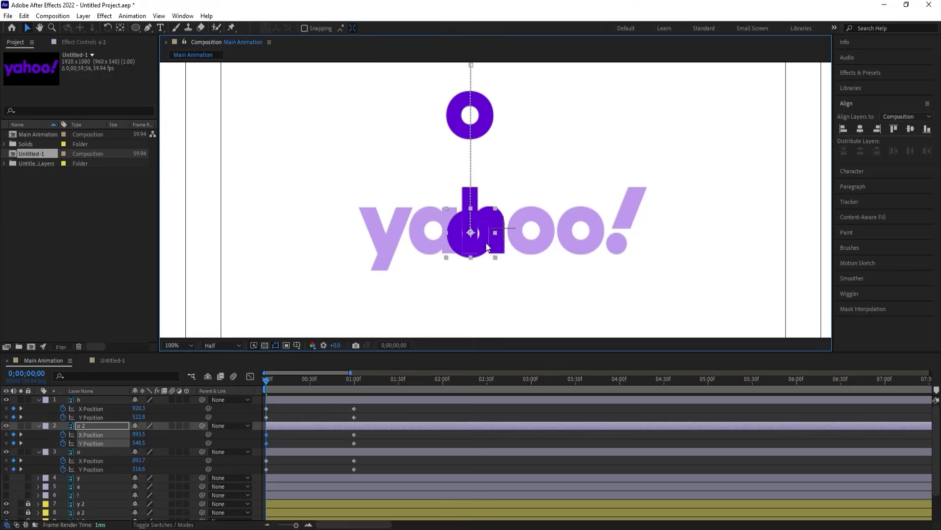
click(486, 116)
drag(485, 116, 487, 234)
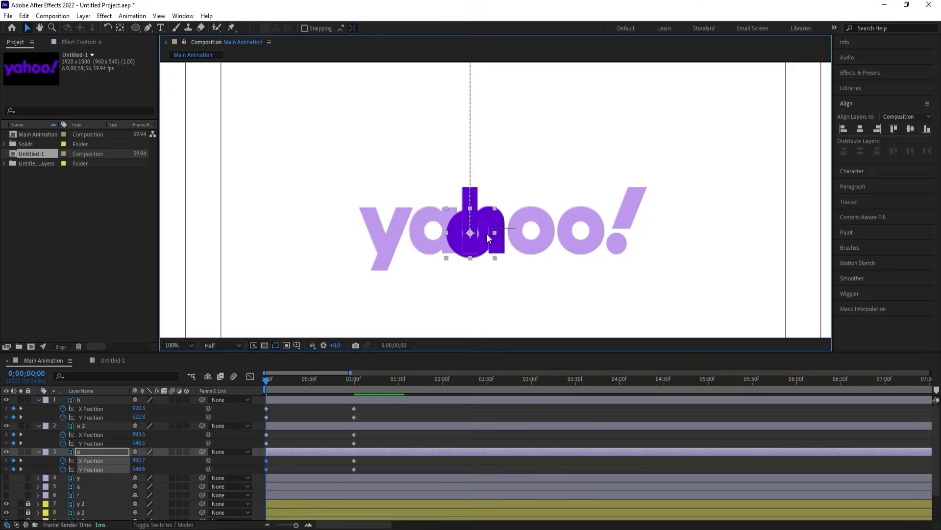
click(181, 346)
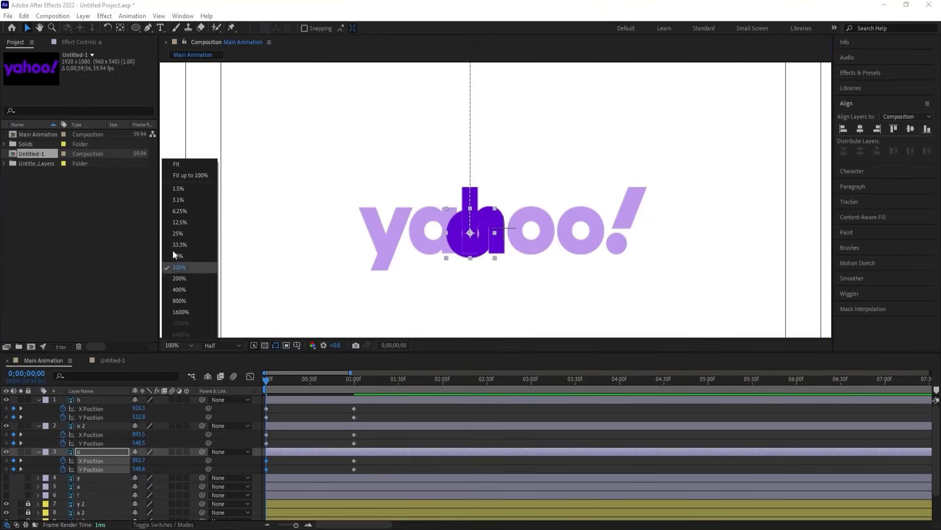
click(170, 164)
click(284, 408)
key(space)
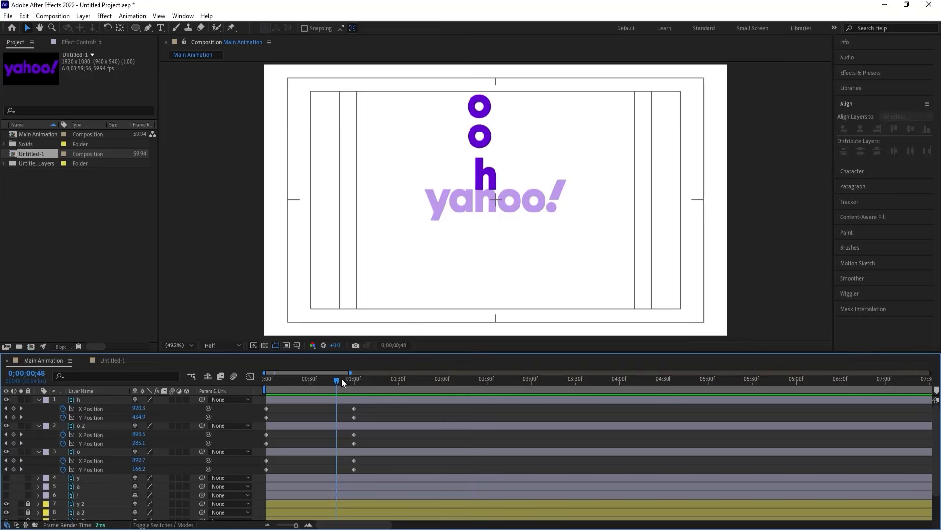
- At 0;00;02;00, lower the h to a Y Position of about 525, the o 2 to about 410 and the o to about 315
drag(341, 378, 442, 384)
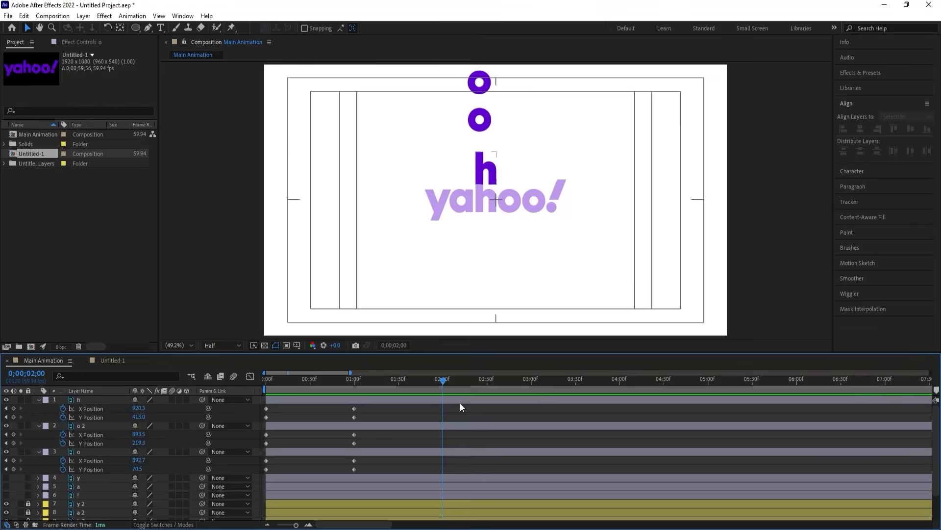
click(489, 162)
scroll(492, 185, up, 2)
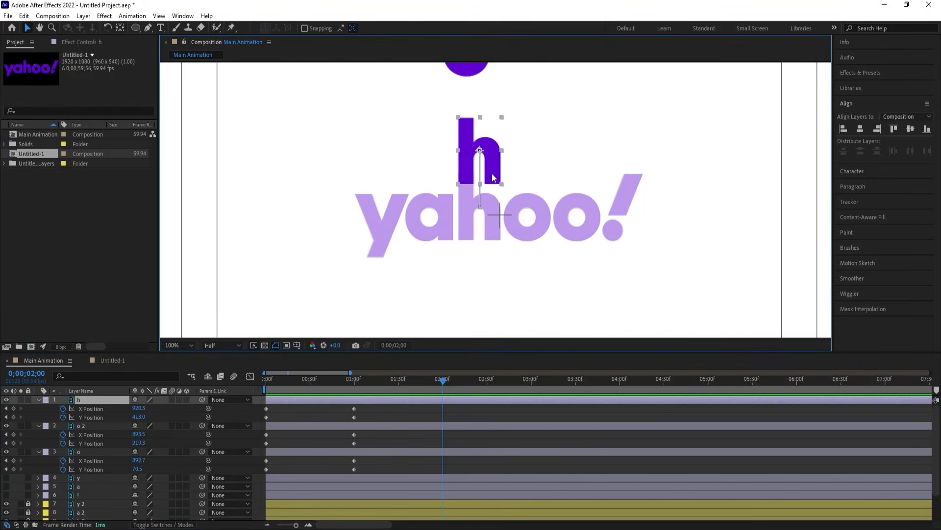
drag(491, 175, 490, 223)
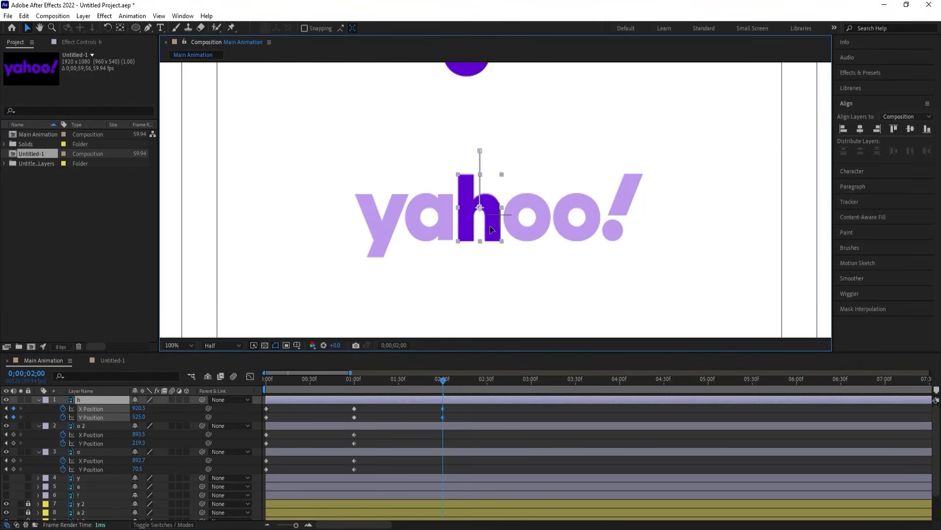
drag(499, 117, 493, 223)
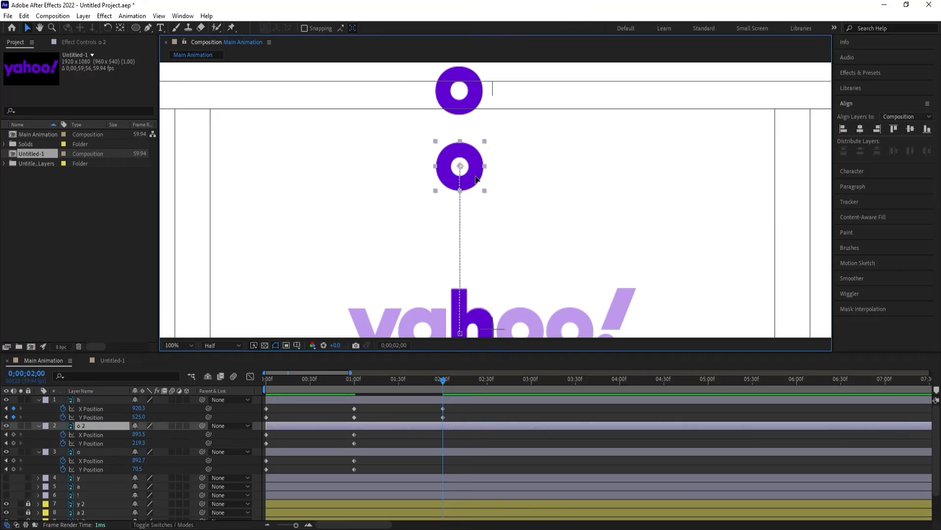
drag(476, 166, 478, 264)
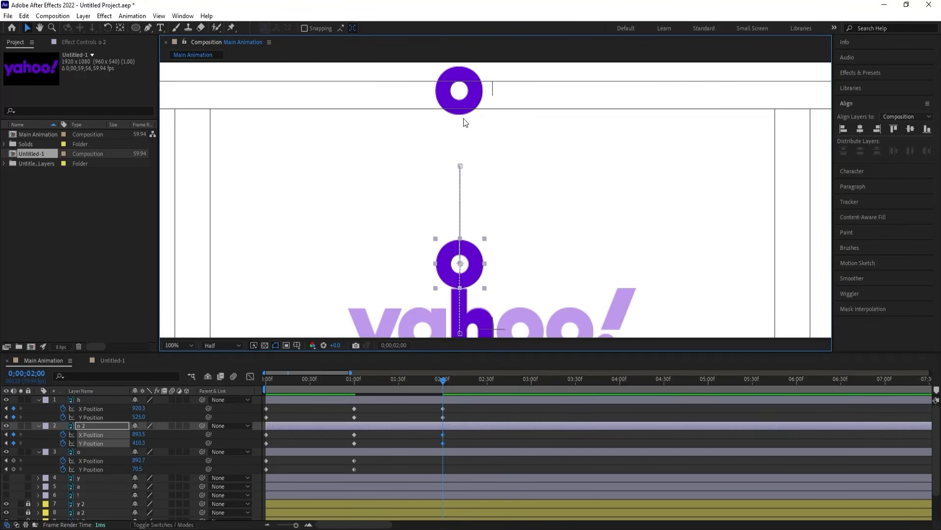
drag(474, 104, 484, 228)
- Play back the jump of the h, o 2 and o letters from 0 seconds to judge its timing
drag(316, 382, 216, 369)
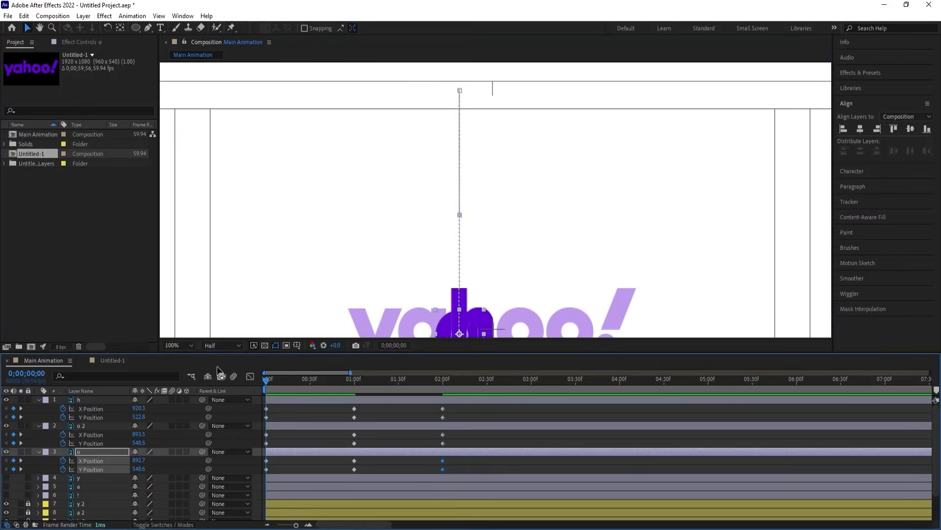
click(178, 345)
click(174, 177)
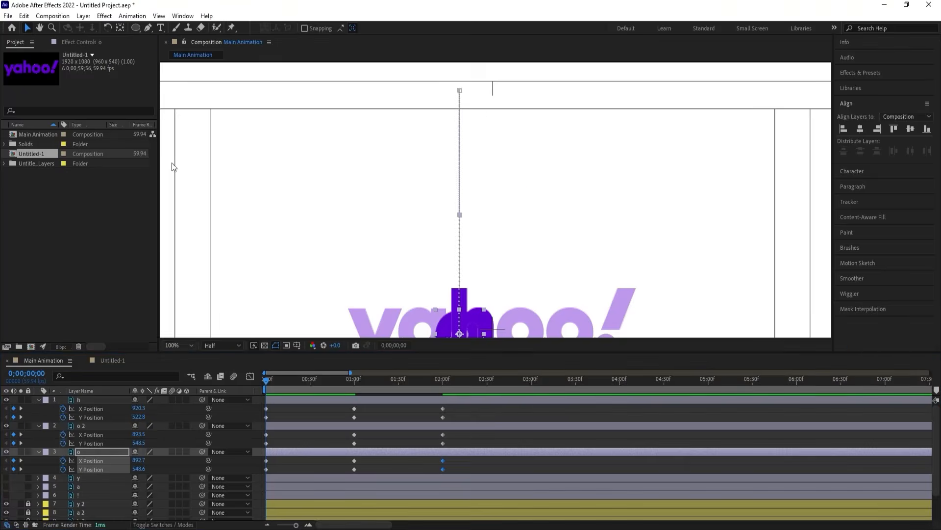
key(space)
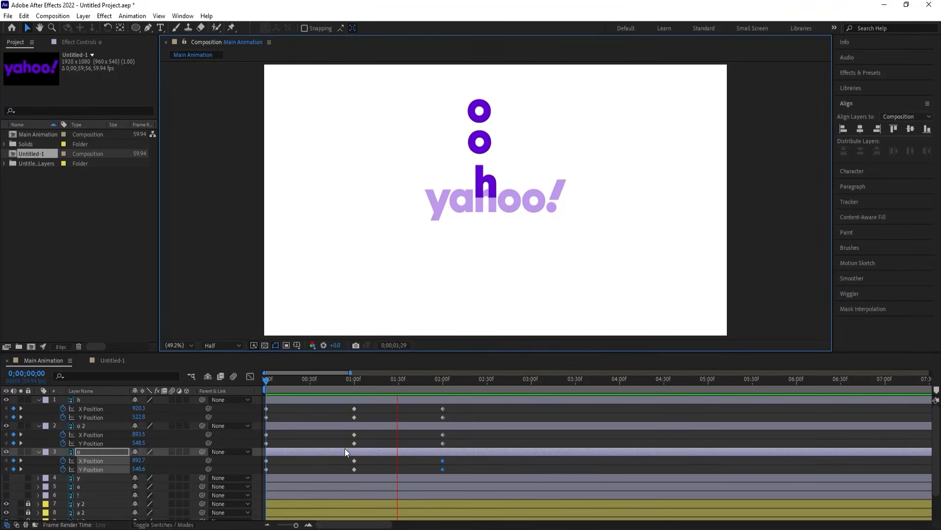
key(space)
key(space)
key(space)
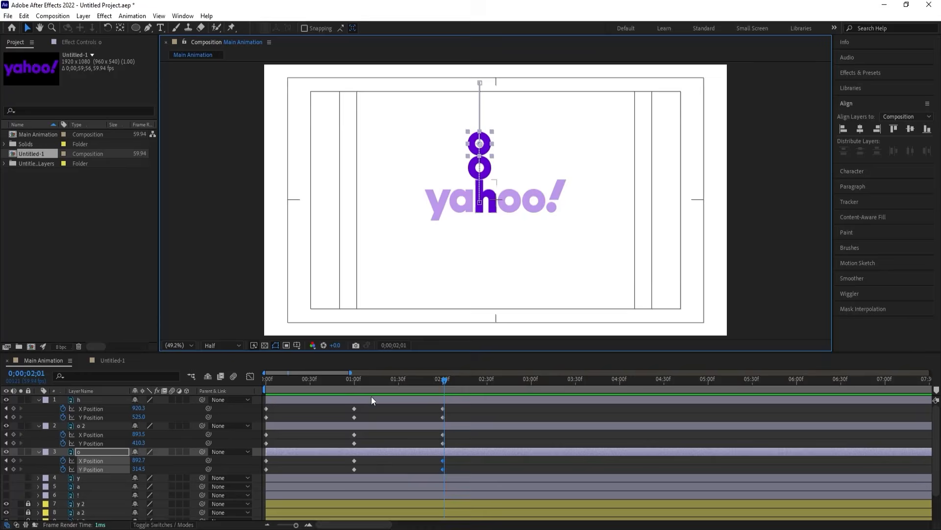
drag(354, 380, 270, 387)
key(space)
key(space)
drag(458, 408, 257, 474)
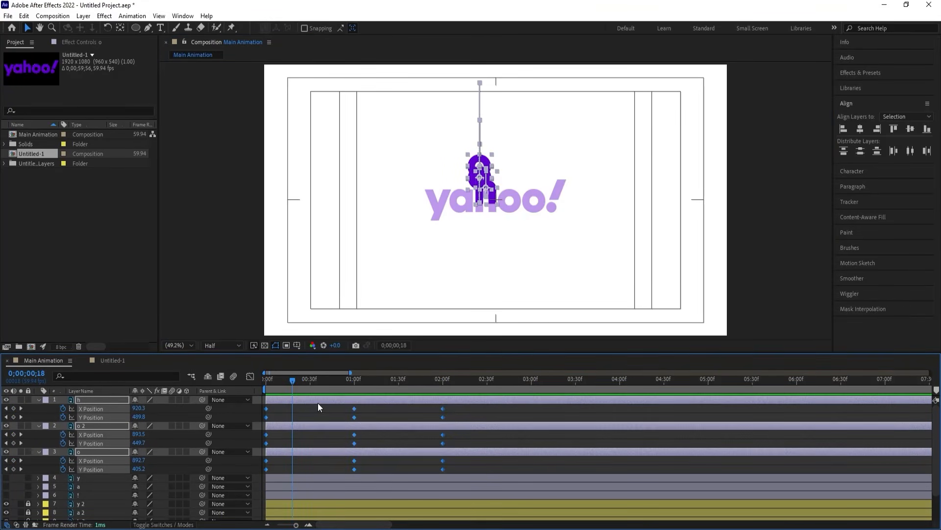
key(space)
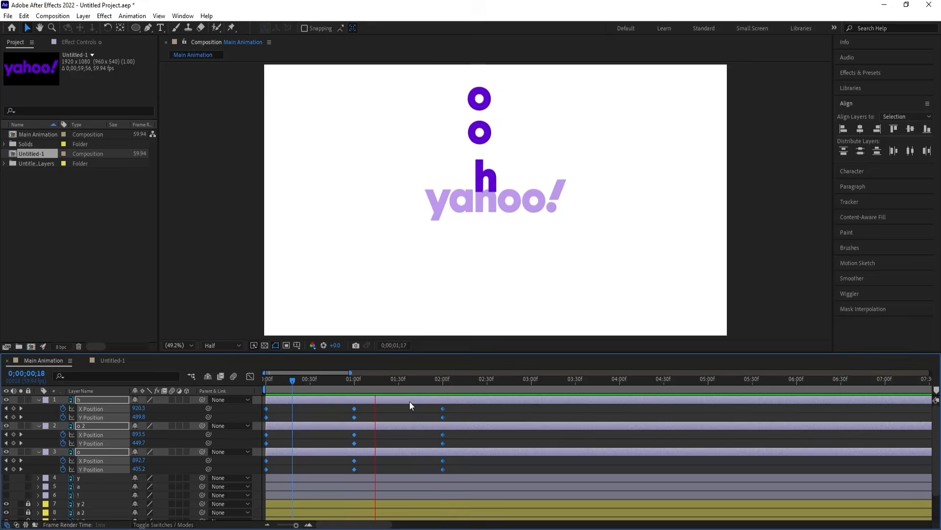
key(space)
click(456, 409)
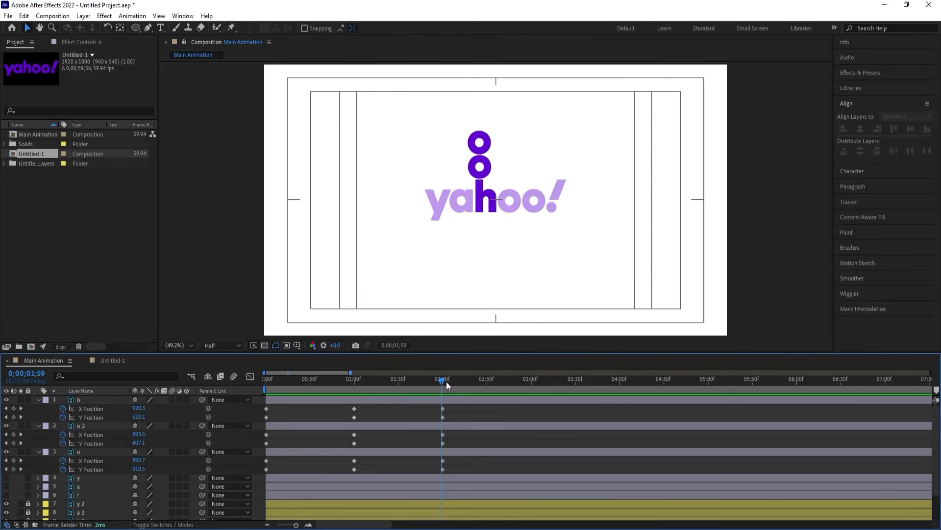
- Add a bounce to the uppermost o: keyframe its current Y Position at 0;00;02;39 and raise it to 252.5 at 0;00;02;19
drag(446, 382, 465, 397)
click(466, 397)
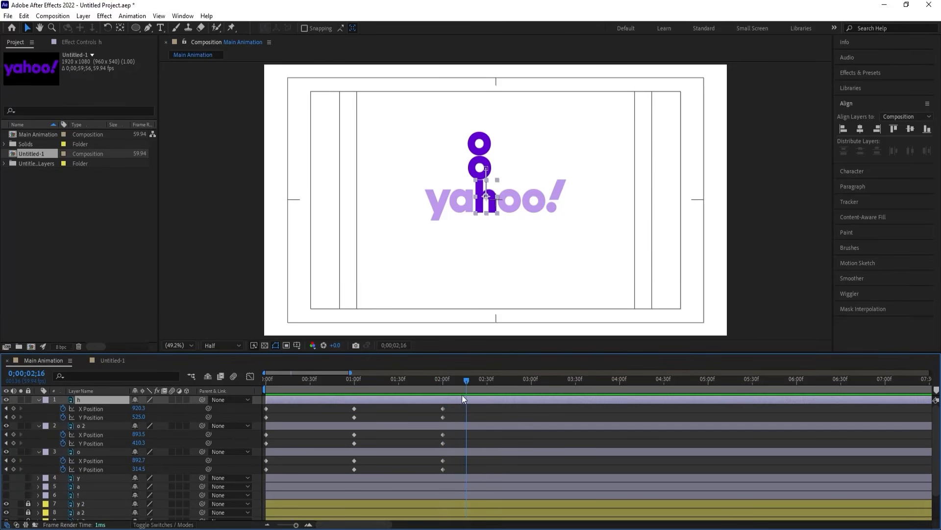
click(482, 137)
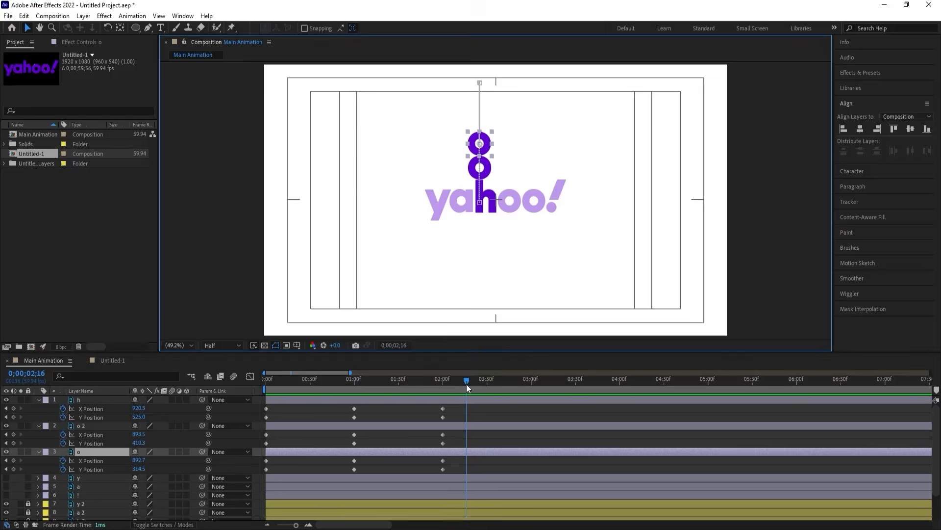
drag(466, 384, 491, 386)
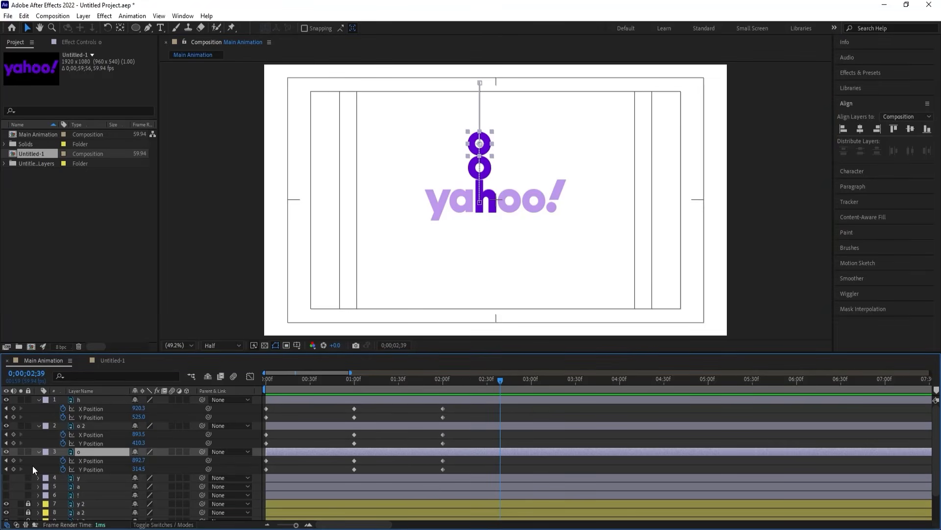
click(14, 469)
drag(478, 383, 471, 382)
drag(140, 469, 96, 452)
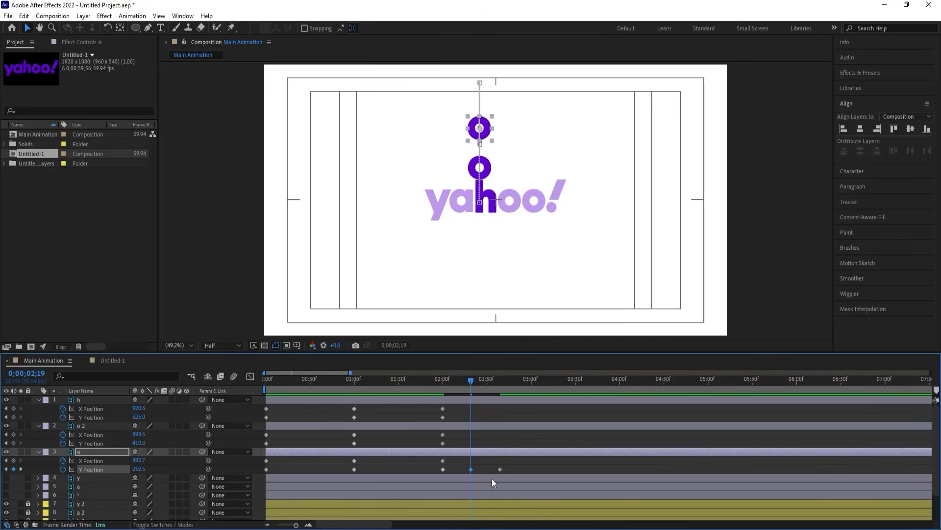
- Compress all position keyframes of h, o 2 and o proportionally so the last one falls at about 0;00;01;20, and preview the timing
drag(510, 469, 226, 375)
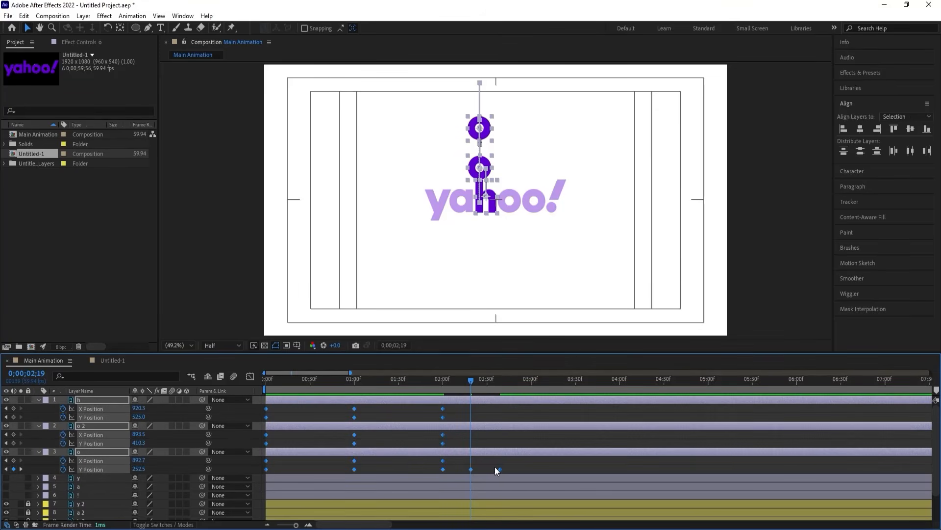
drag(500, 469, 384, 446)
key(space)
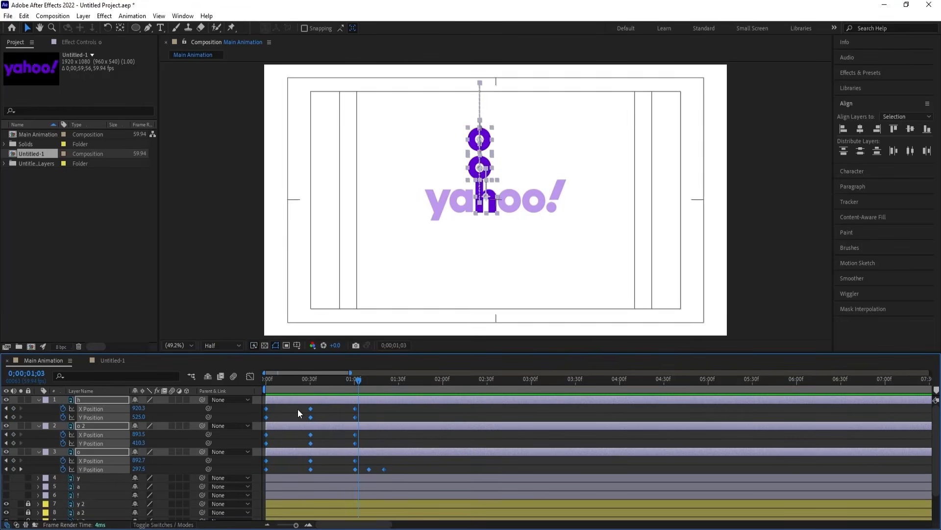
key(space)
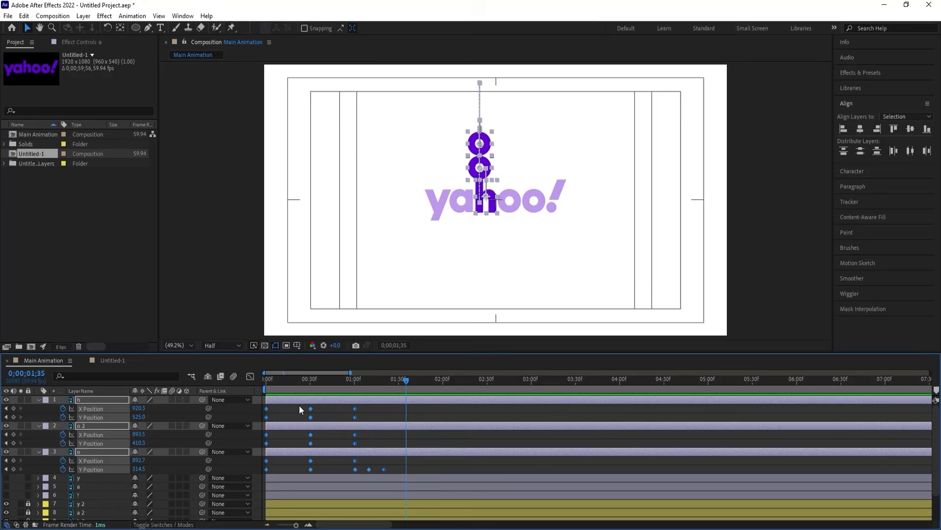
- Apply Easy Ease to all the position keyframes and stretch their handles in the speed graph for a long ease around each peak
key(F9)
click(250, 376)
mouse_move(312, 450)
mouse_down()
mouse_move(280, 435)
mouse_move(256, 439)
mouse_move(275, 419)
mouse_move(321, 446)
mouse_move(294, 417)
mouse_move(344, 417)
mouse_move(286, 494)
mouse_move(297, 476)
mouse_move(336, 493)
mouse_move(311, 472)
mouse_move(351, 460)
mouse_move(357, 478)
mouse_move(360, 457)
mouse_up()
key(equal)
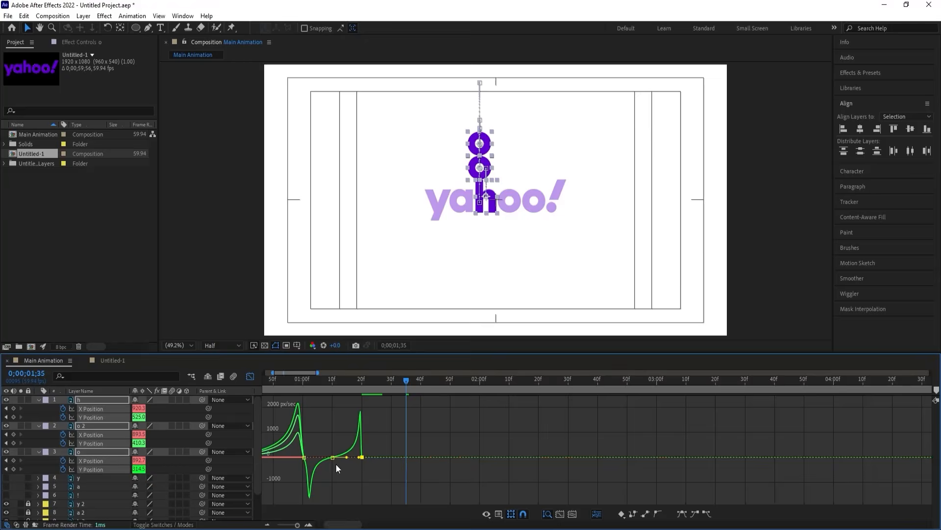
- Examine the speed graph's keyframes around 0;00;01;00 and play back the eased jump from 0 seconds
drag(297, 448, 311, 467)
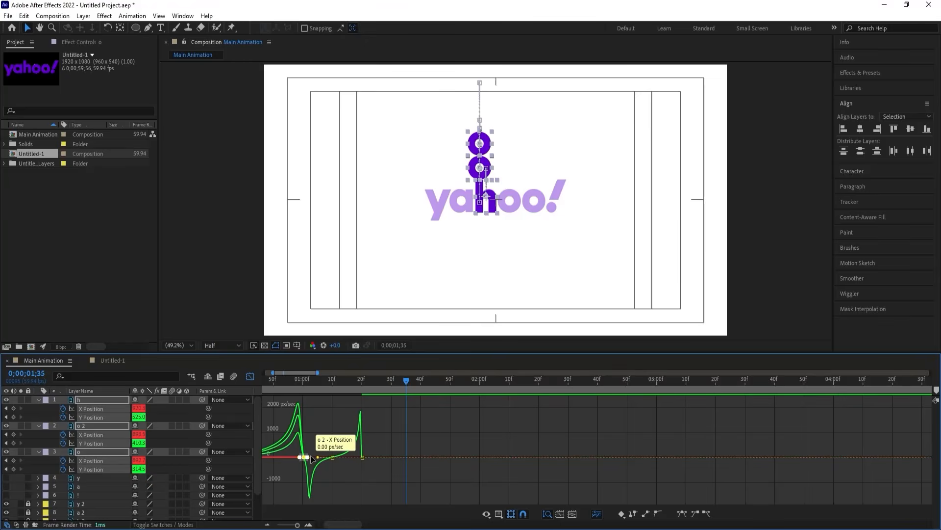
key(equal)
drag(339, 522, 332, 522)
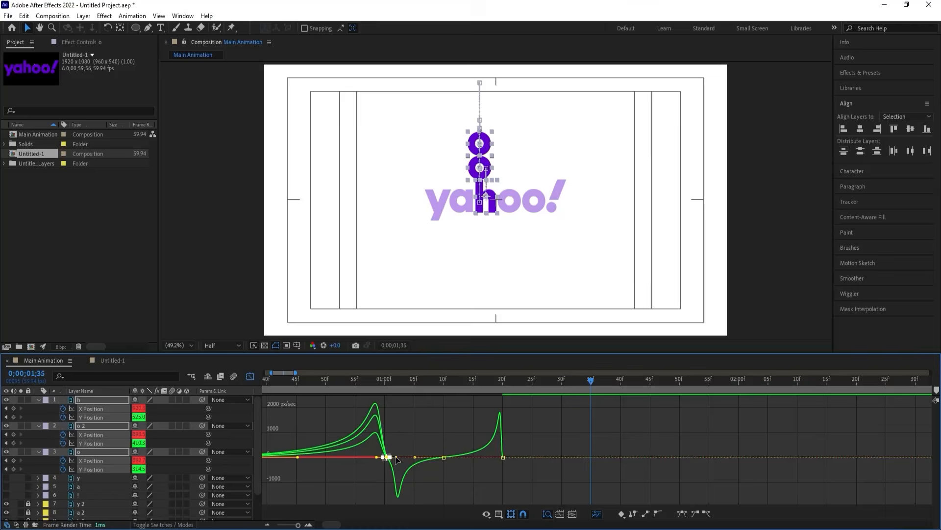
key(minus)
key(minus)
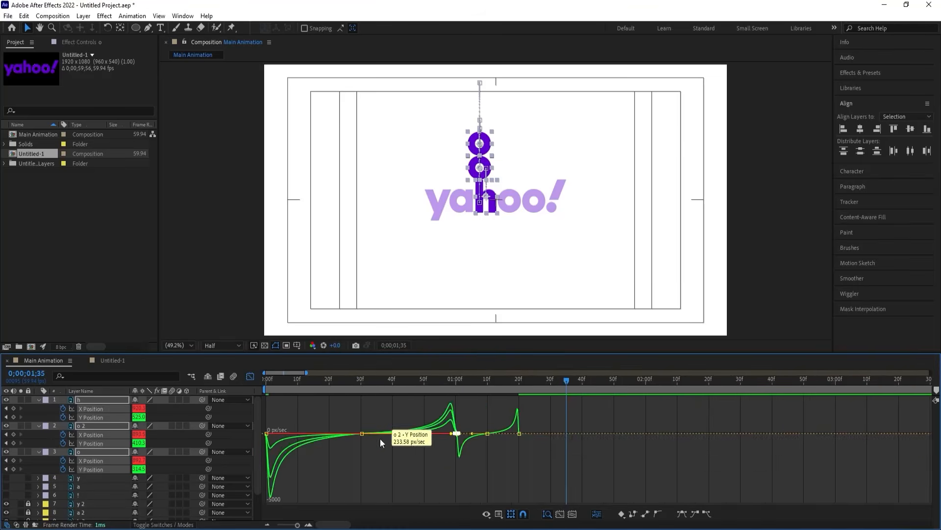
click(260, 377)
key(space)
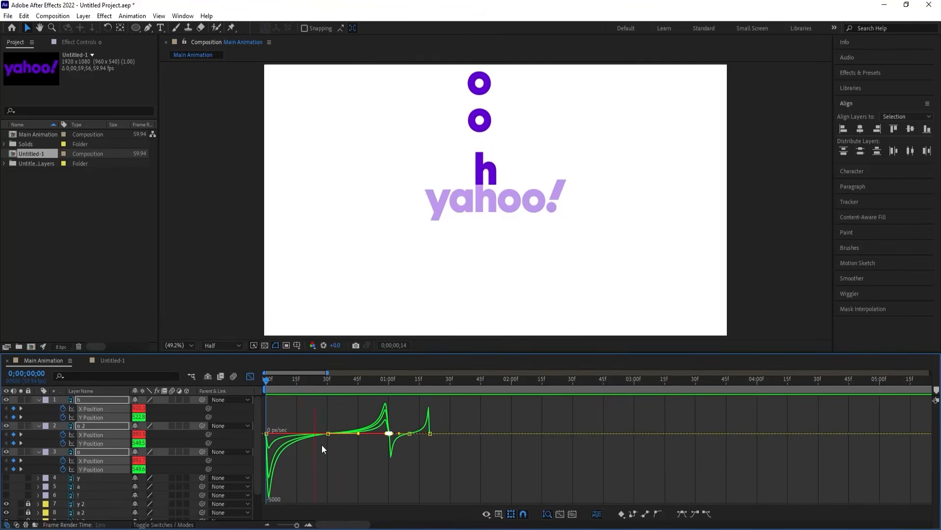
click(251, 375)
key(space)
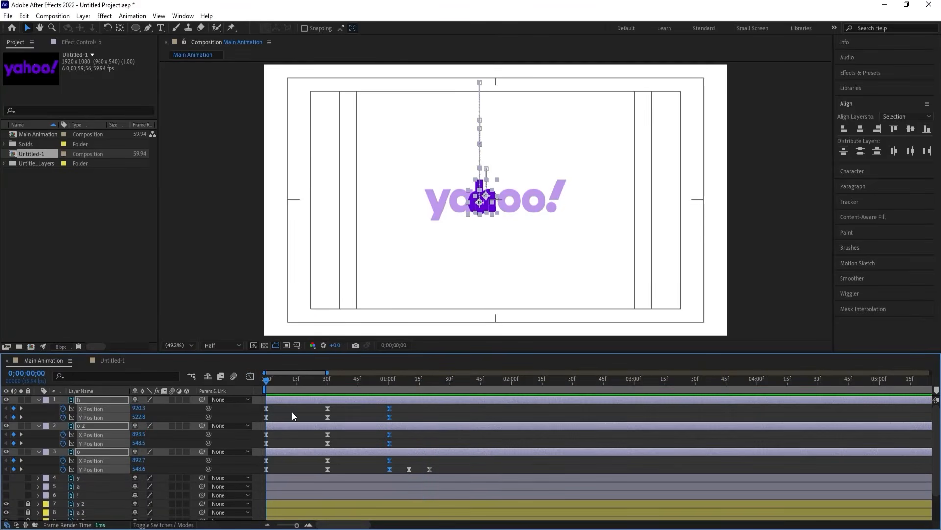
- Keyframe the Rotation of h, o 2 and o at 0 seconds, set it to 1x+0.0° at 0;00;01;00, and preview the spin
key(r)
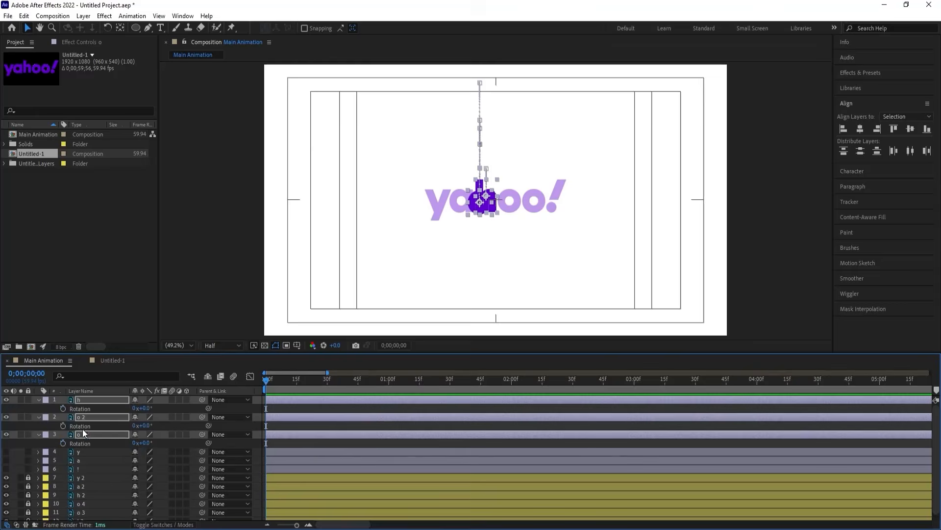
click(63, 407)
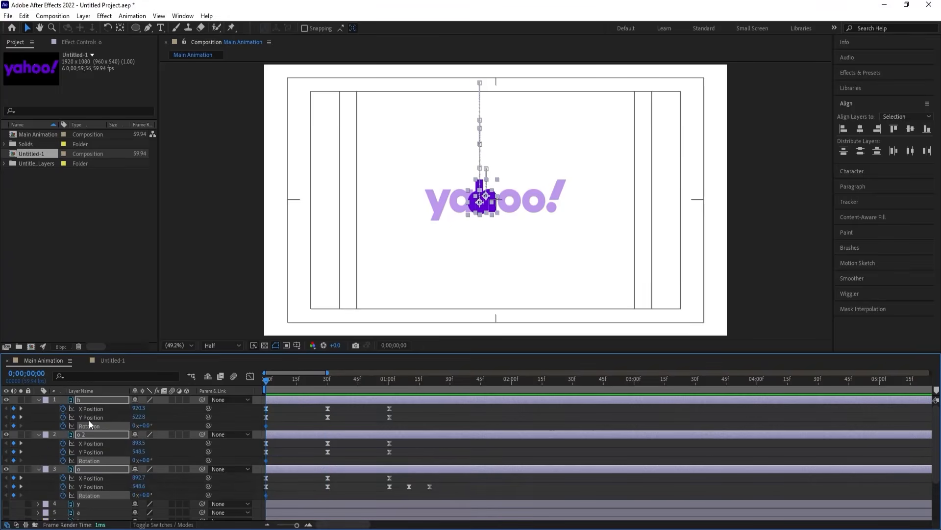
key(shift+p)
key(k)
key(k)
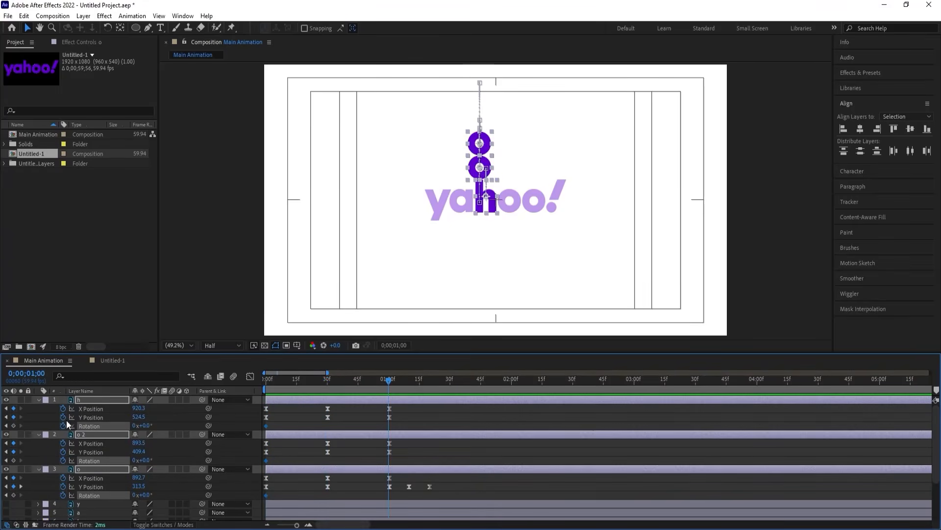
click(135, 425)
key(Return)
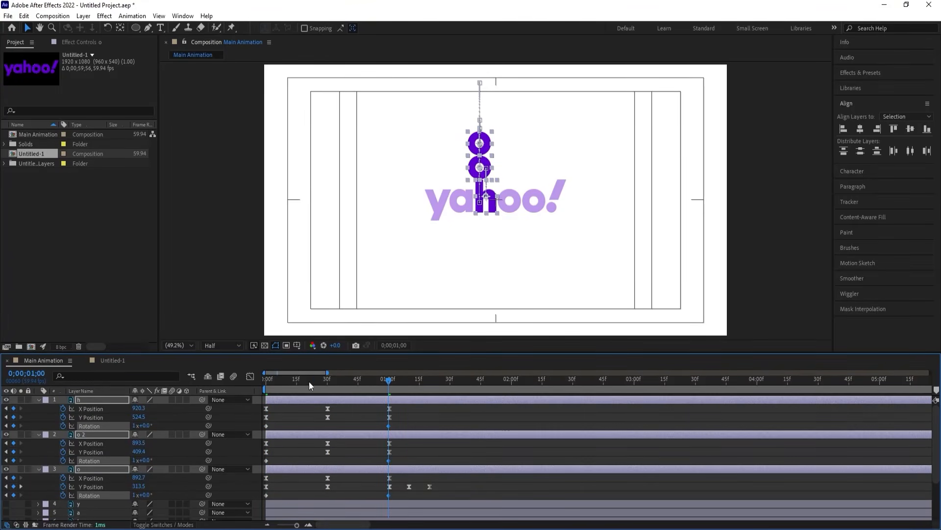
key(space)
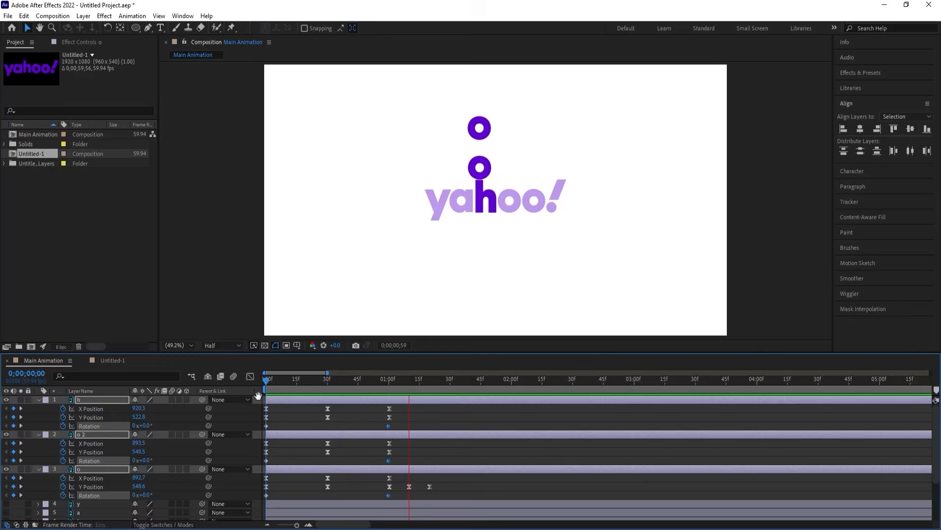
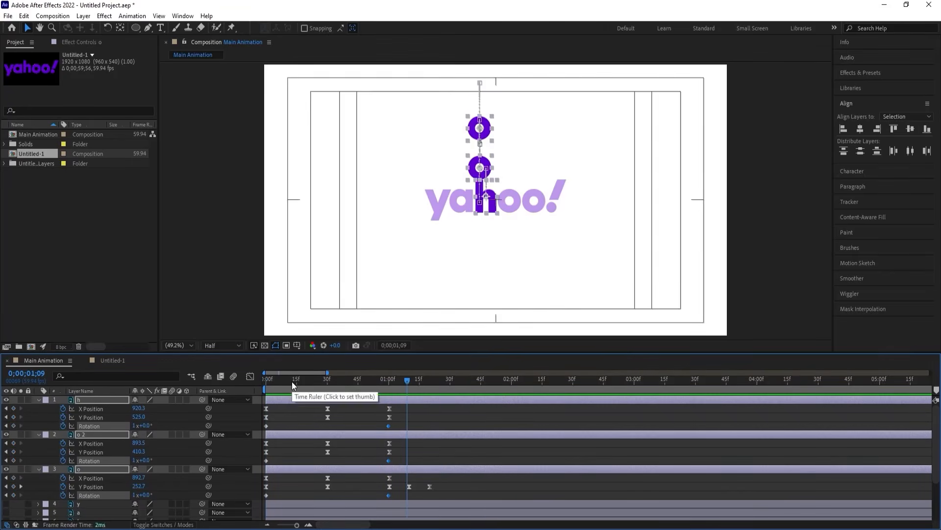
click(390, 385)
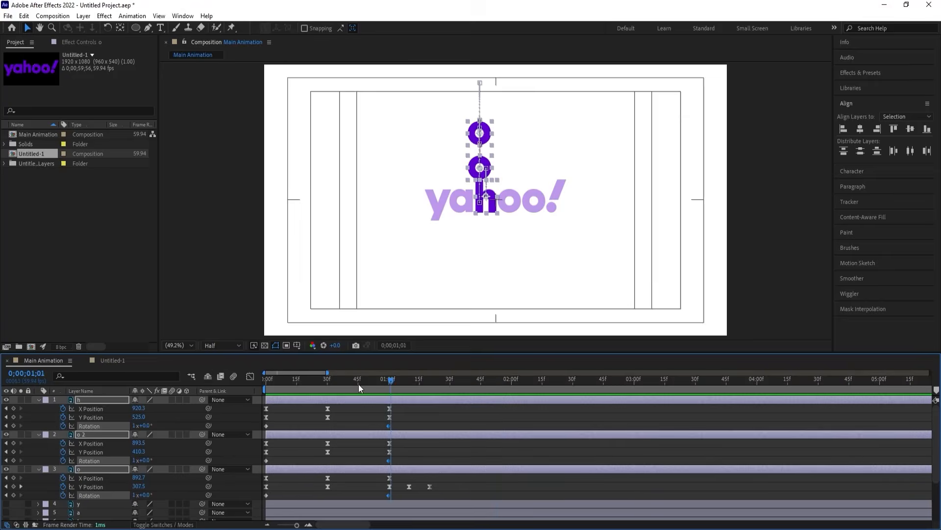
key(space)
key(space)
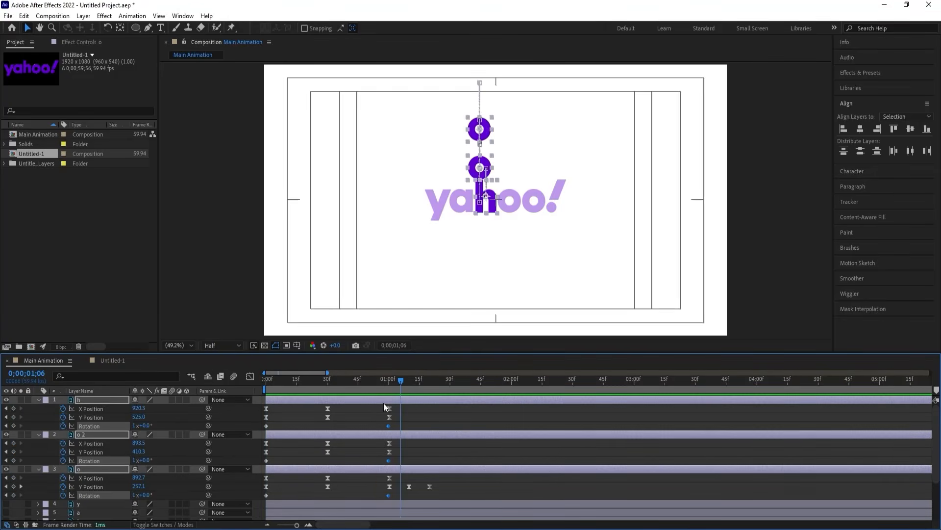
key(space)
key(space)
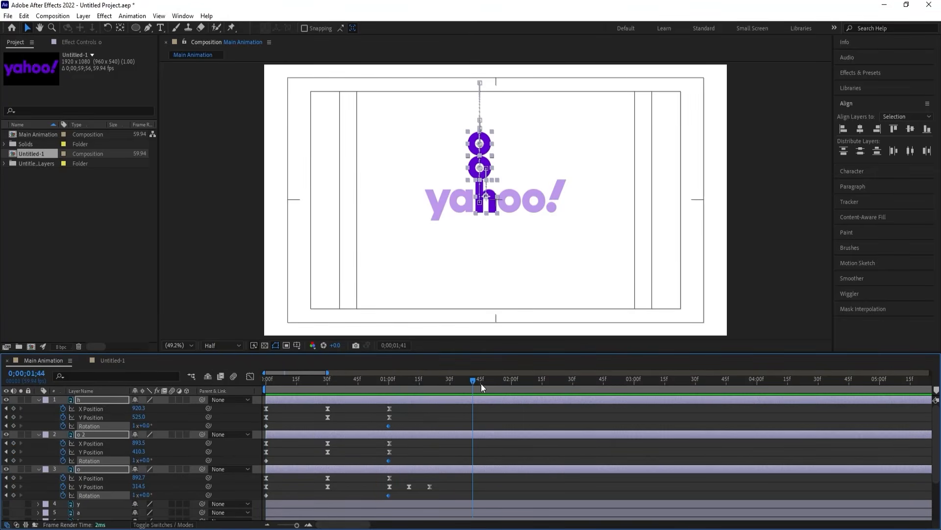
- Show the ! layer, move it to the top of the layer stack, and trim its start to 0;00;02;00
drag(481, 384, 511, 389)
click(509, 413)
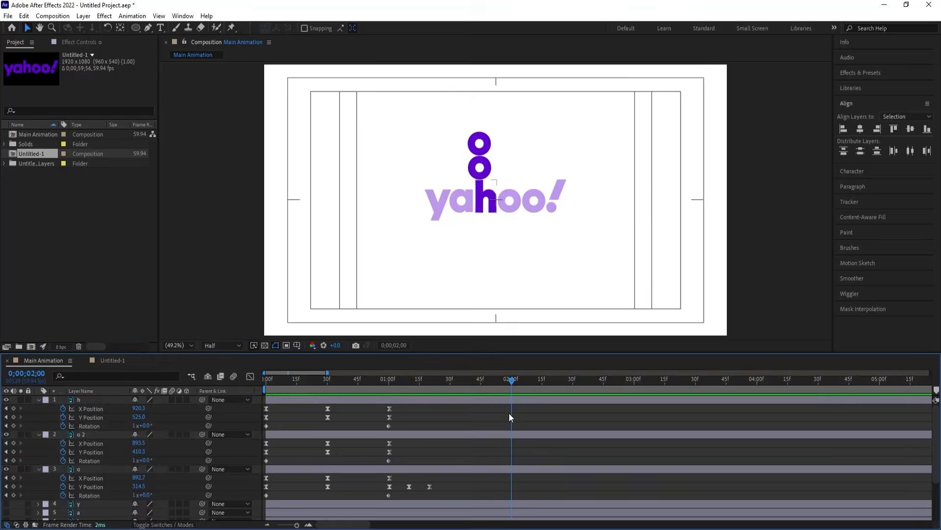
key(u)
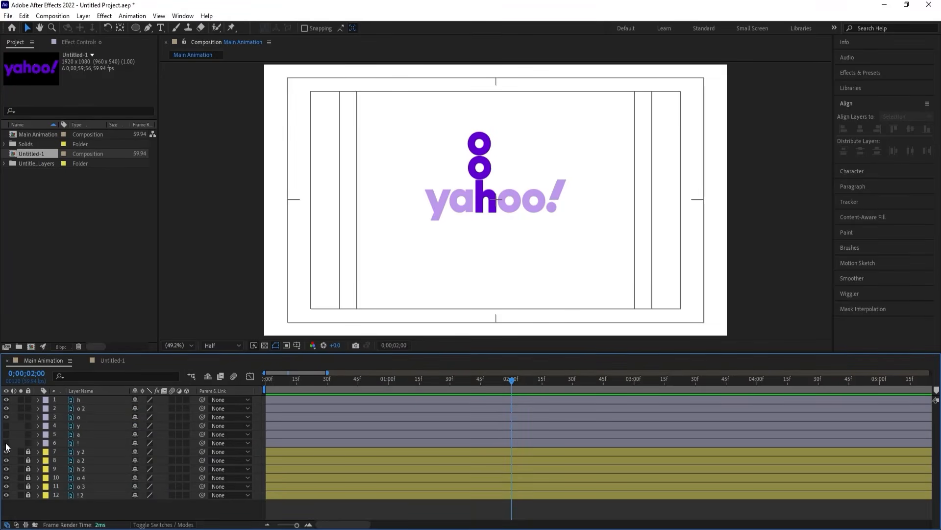
click(6, 442)
click(85, 441)
drag(83, 441, 82, 399)
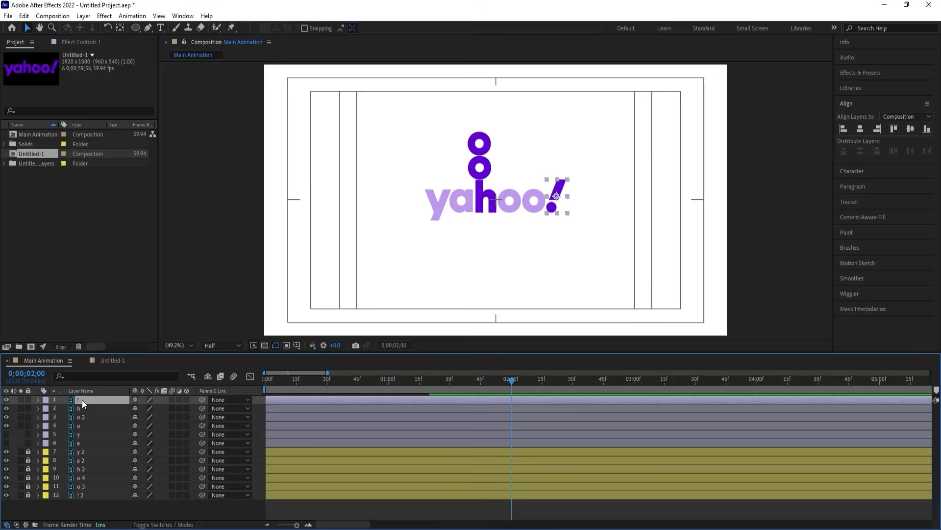
key(alt+bracketleft)
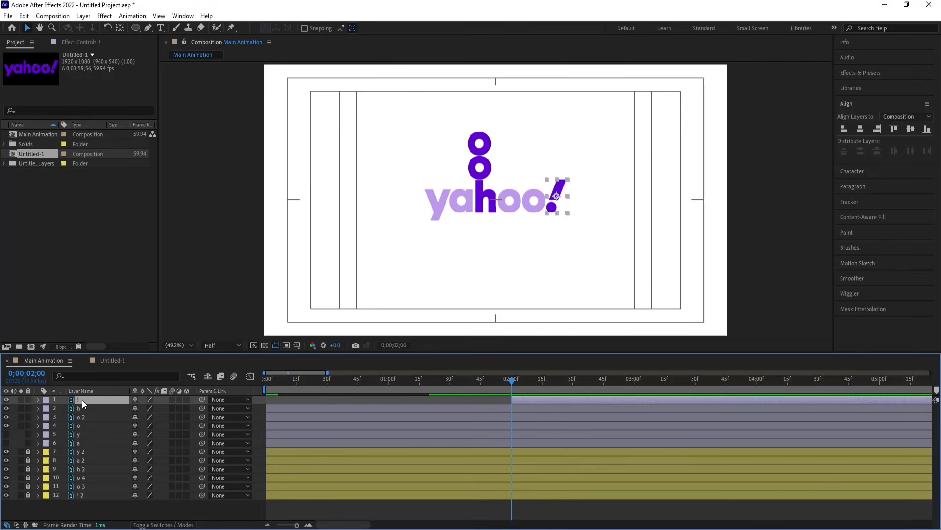
- Separate the ! layer's Position dimensions and keyframe both X and Y Position at 0;00;02;00
key(p)
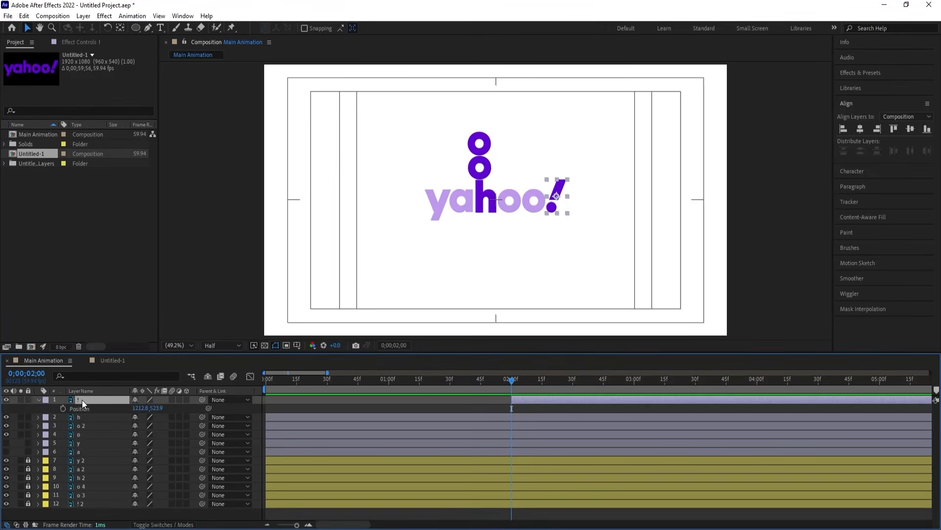
right_click(74, 410)
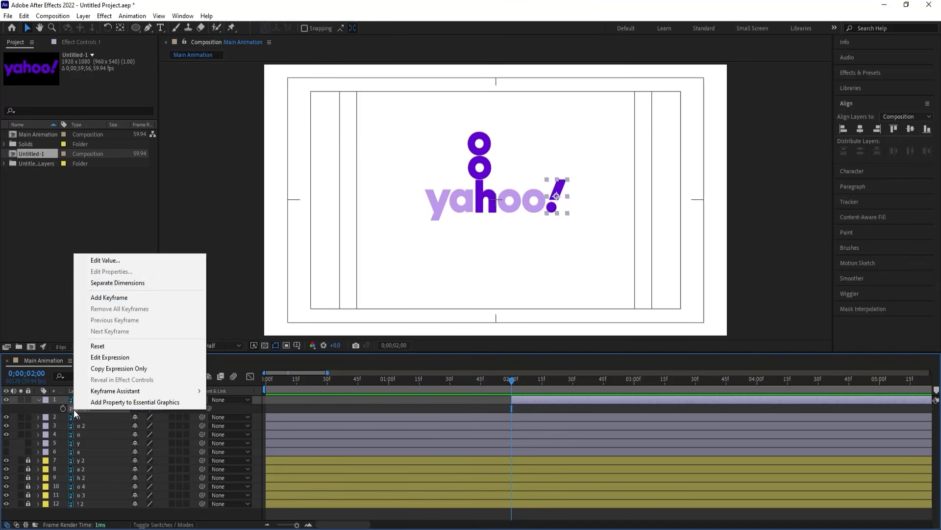
click(100, 285)
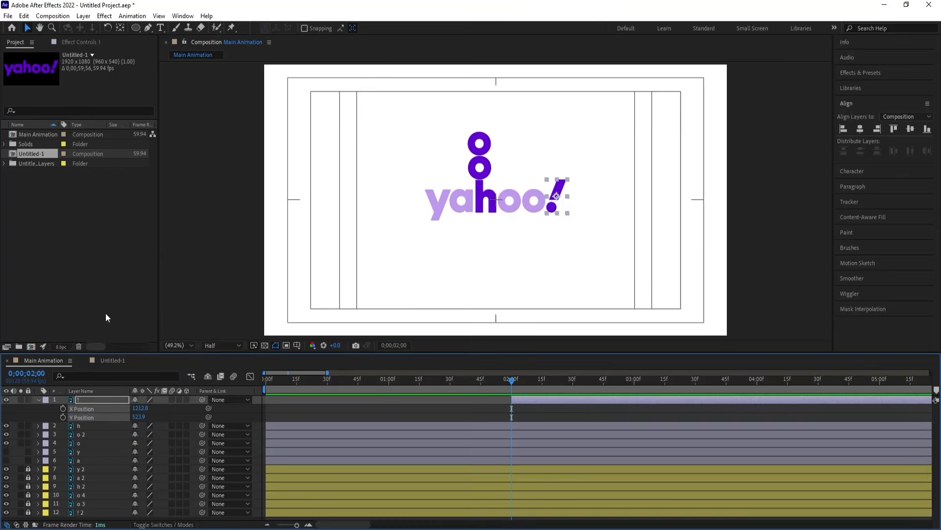
click(151, 416)
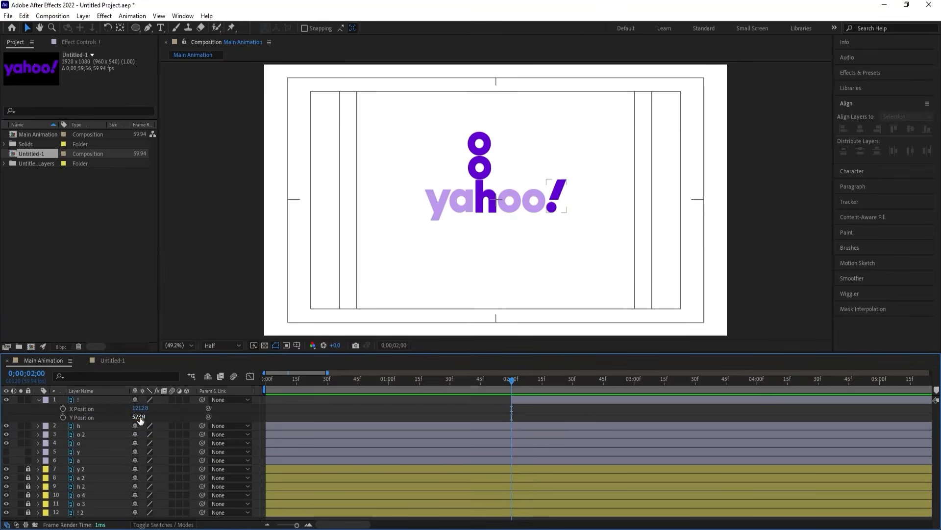
click(63, 408)
click(63, 416)
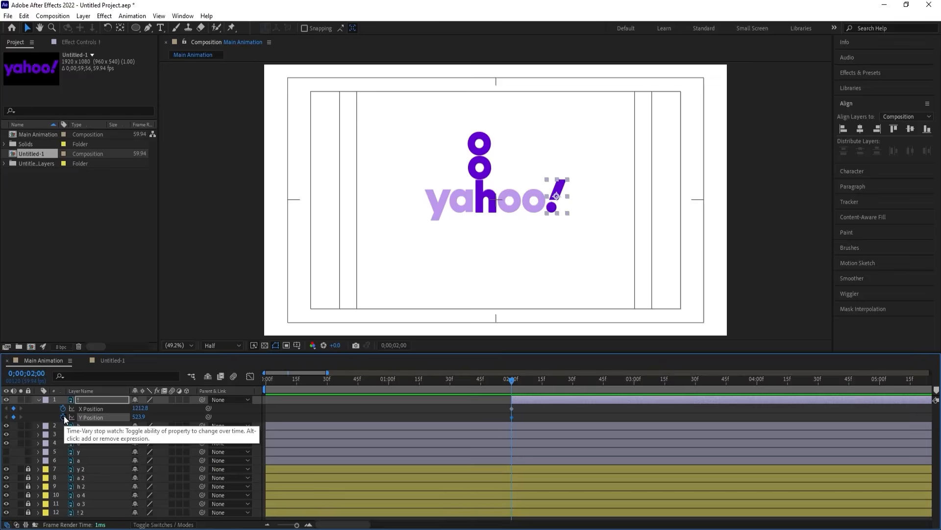
- Set the Rotation of the exclamation mark to 66° so that it lies flat
key(r)
drag(149, 411, 144, 411)
click(144, 408)
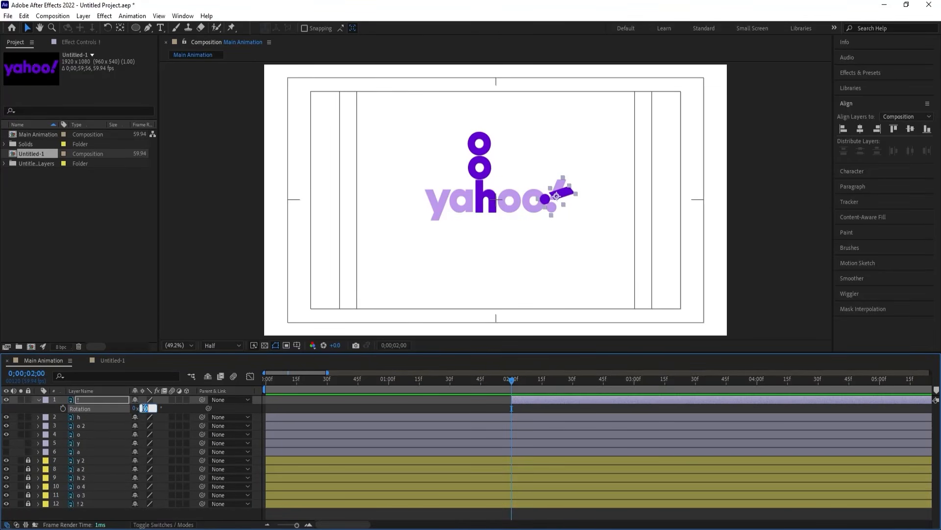
text(90)
key(Return)
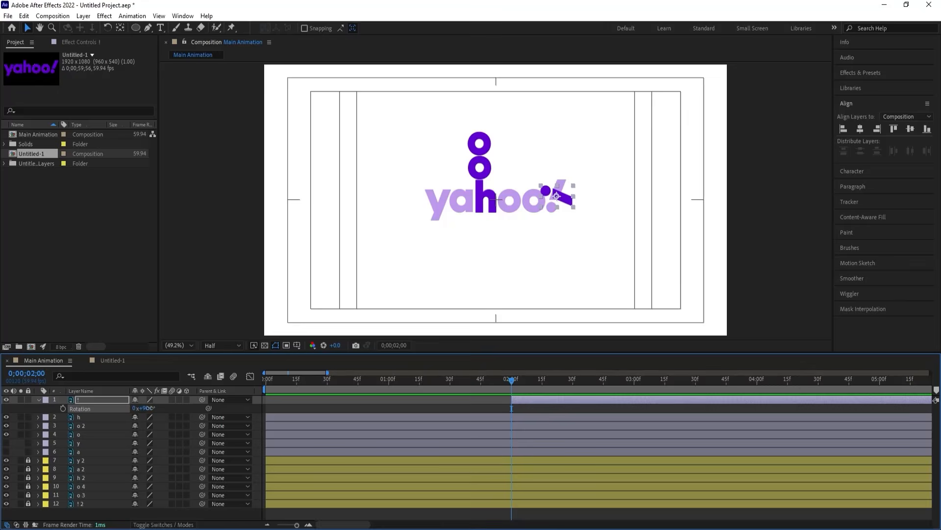
drag(149, 407, 137, 408)
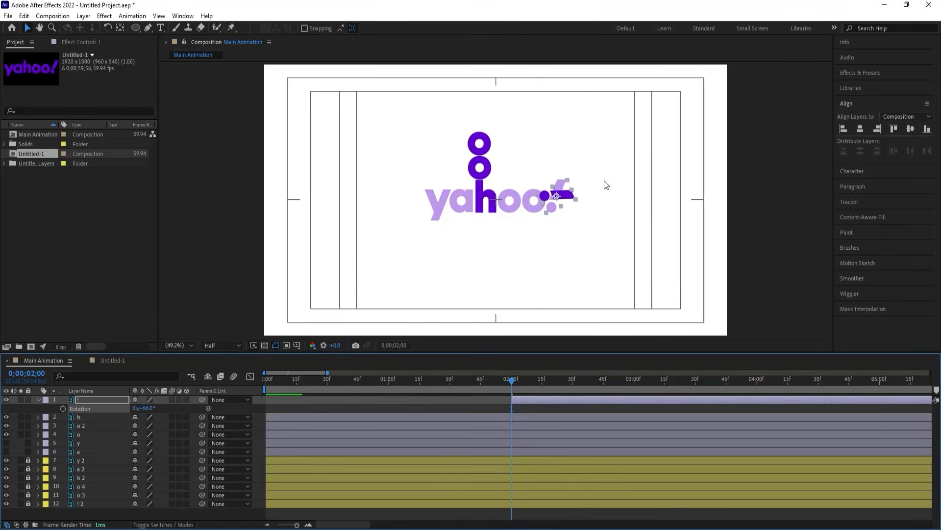
- Animate the flat exclamation mark's X Position from about 1997.9, off-frame, at 0;00;02;00 to about 974.8, against the h, at 0;00;02;15
drag(563, 195, 760, 196)
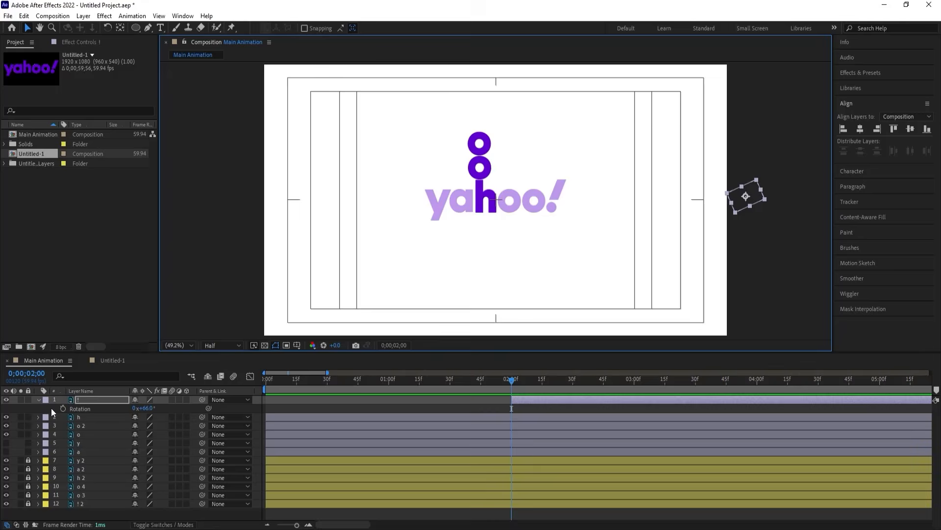
key(p)
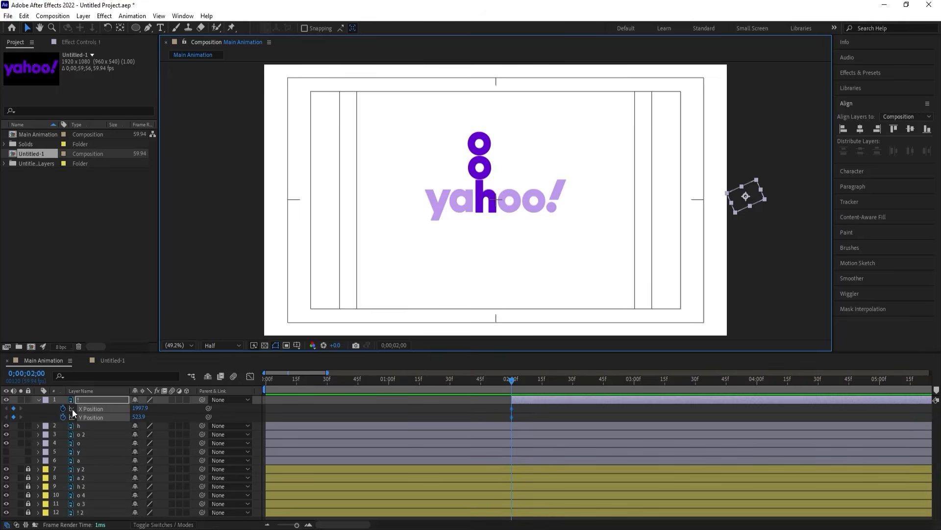
click(552, 381)
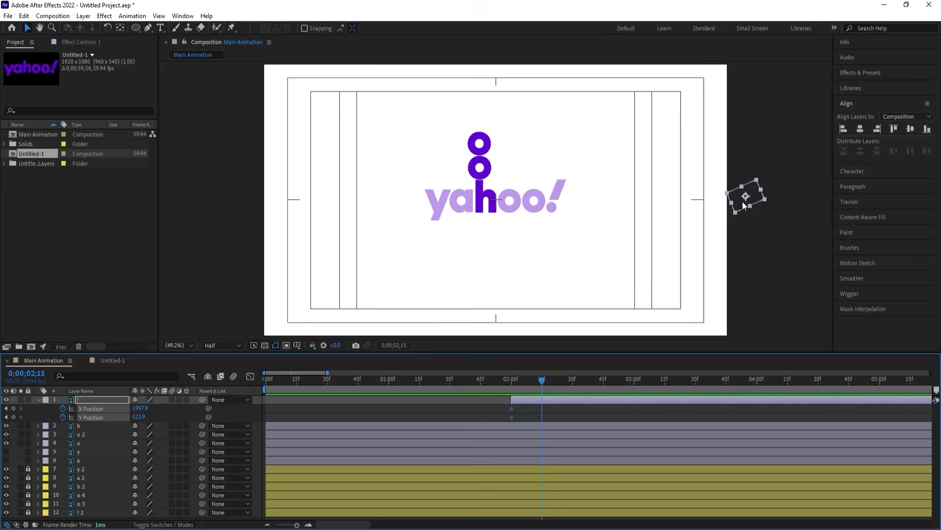
drag(743, 201, 498, 205)
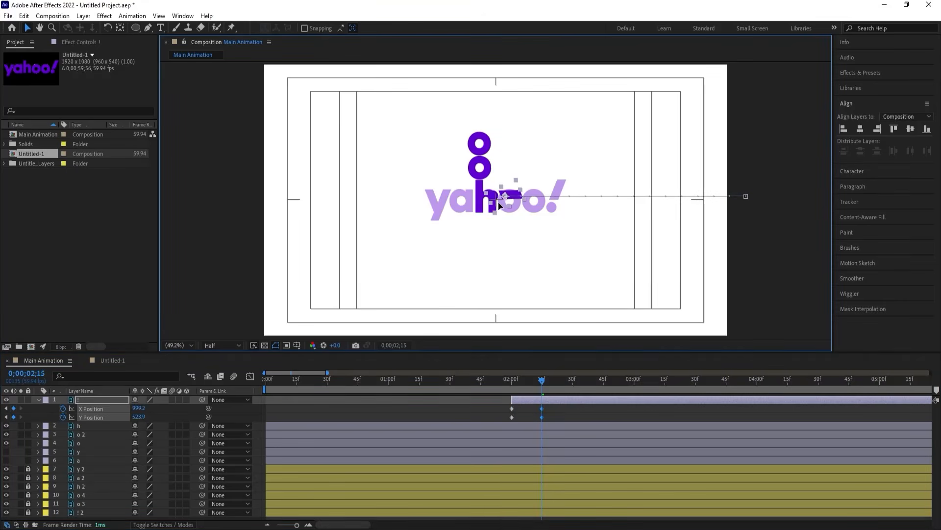
click(505, 383)
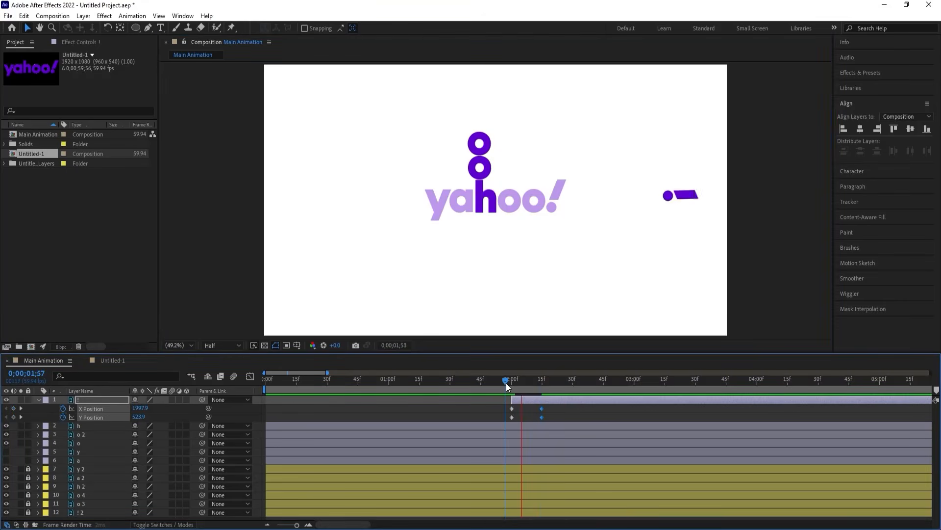
key(space)
- Apply Easy Ease to the exclamation mark's position keyframes and lengthen the first keyframe's speed handle so the motion peaks just before the h
drag(556, 407, 506, 420)
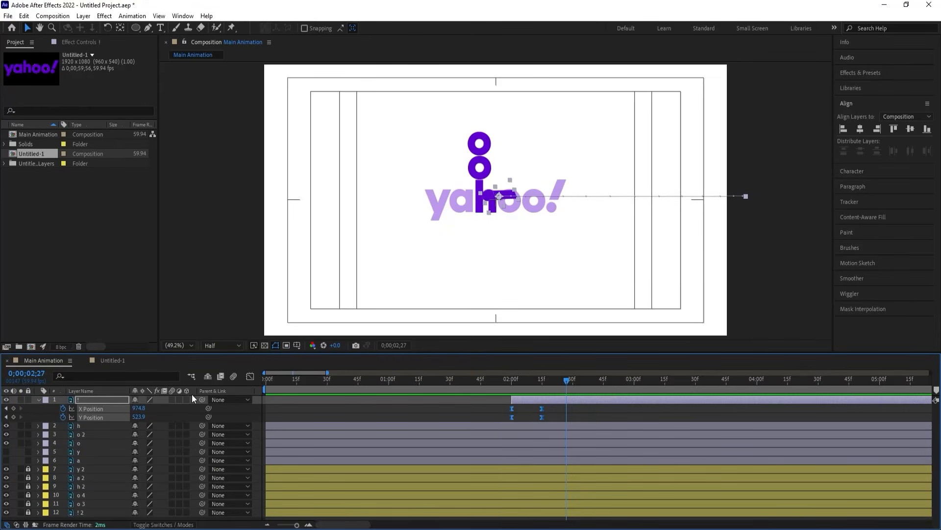
click(250, 376)
key(equal)
key(equal)
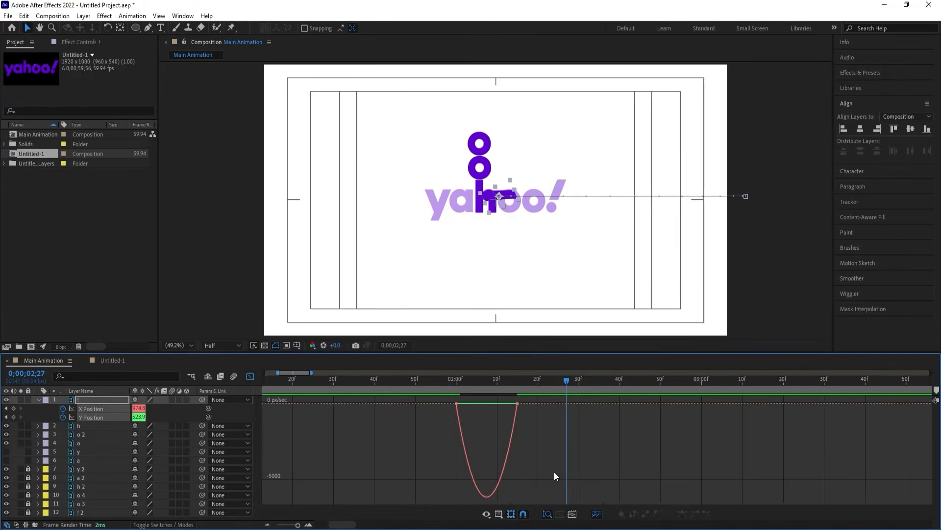
drag(402, 428, 314, 371)
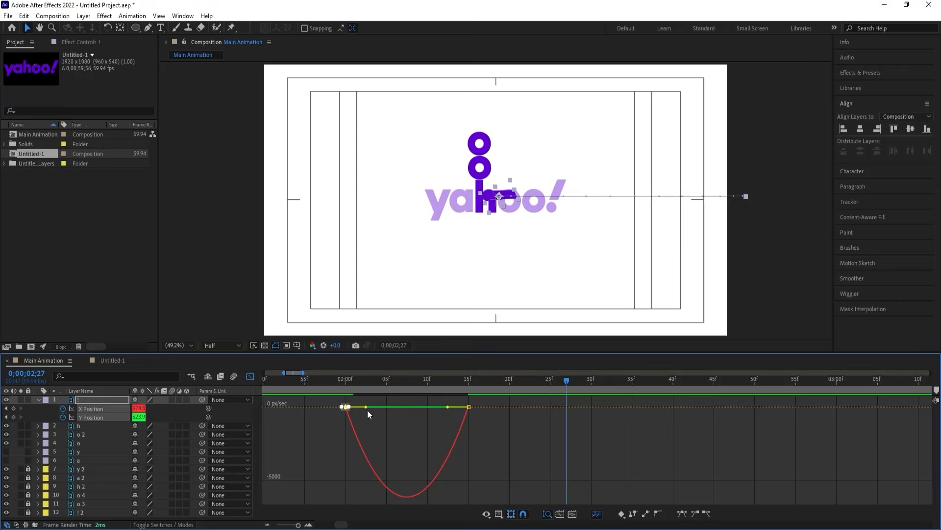
drag(366, 406, 458, 408)
click(452, 398)
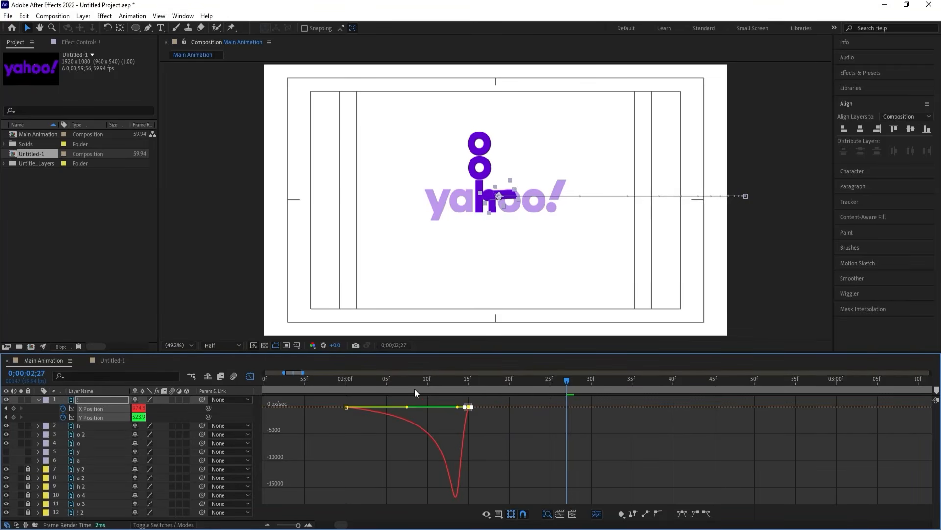
key(space)
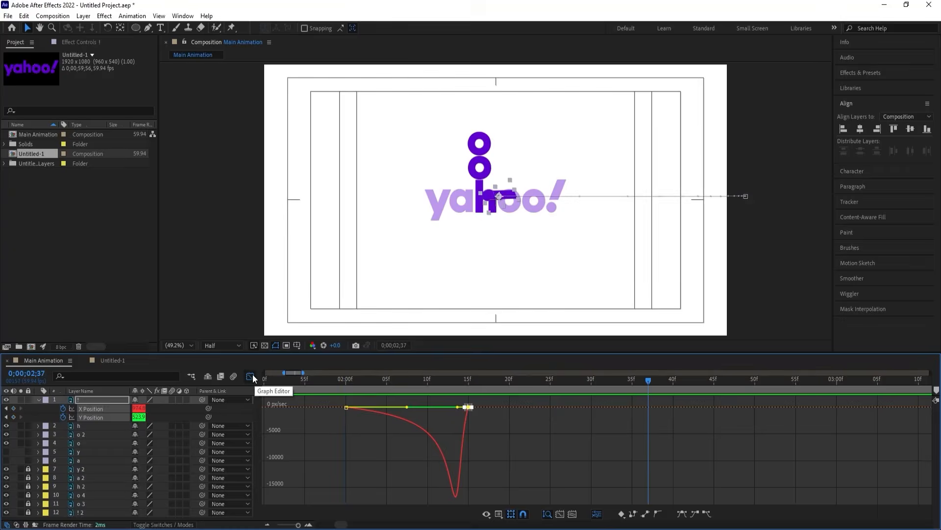
- Move the exclamation mark's last position keyframes to about 0;00;02;25 and play back the animation from the start
click(250, 376)
drag(469, 408, 552, 398)
key(minus)
key(minus)
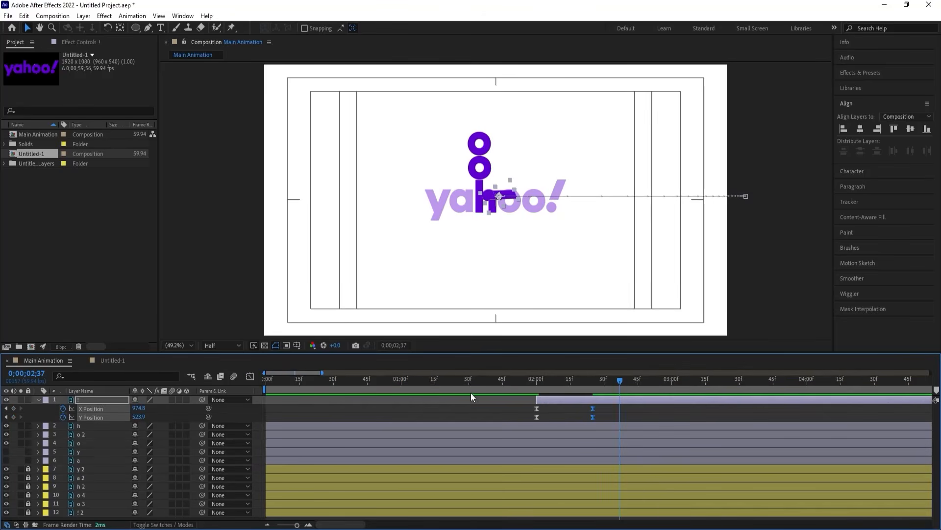
click(509, 382)
key(space)
key(space)
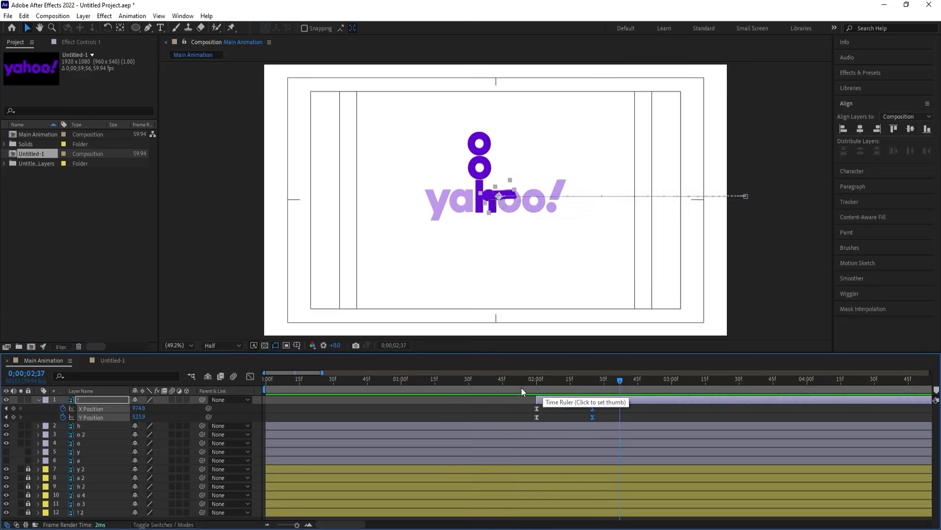
drag(522, 385, 196, 387)
key(space)
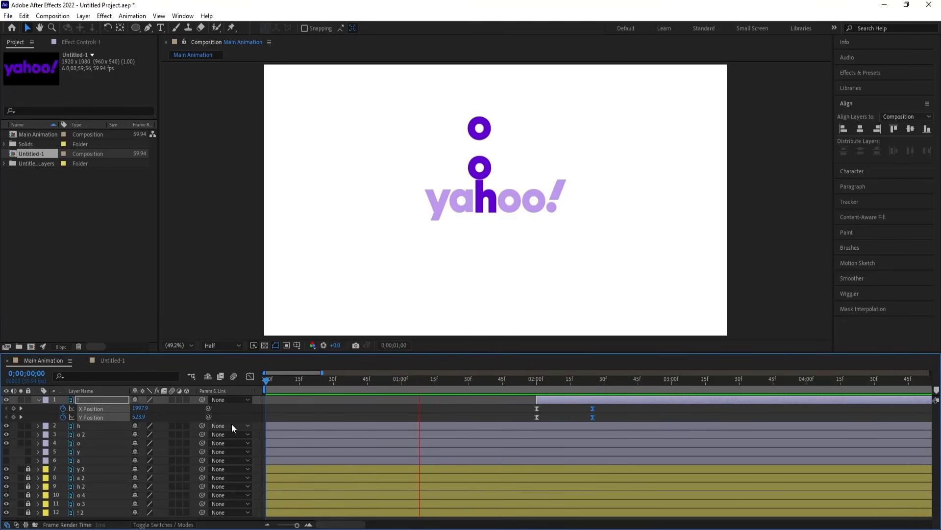
key(space)
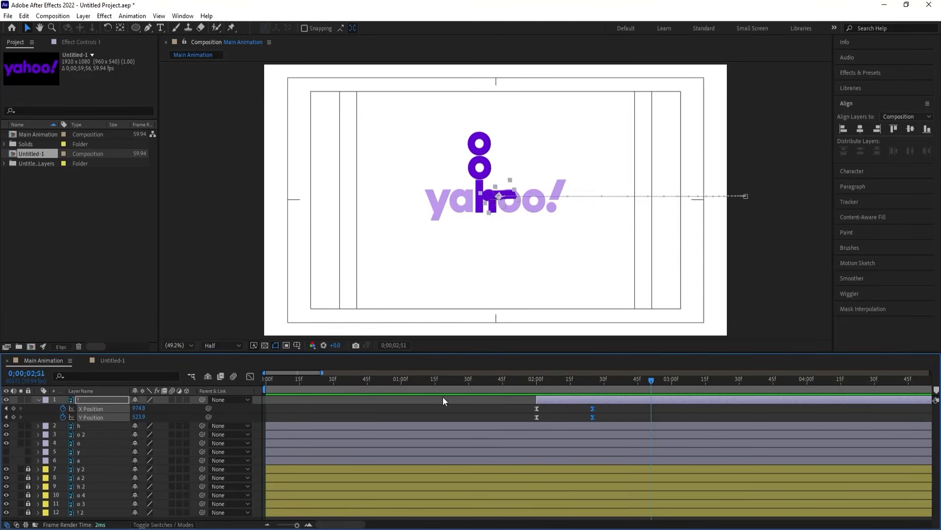
- Shift the exclamation mark layer with its keyframes to start at 0;00;01;17 and play back its entrance
drag(441, 382, 360, 377)
key(space)
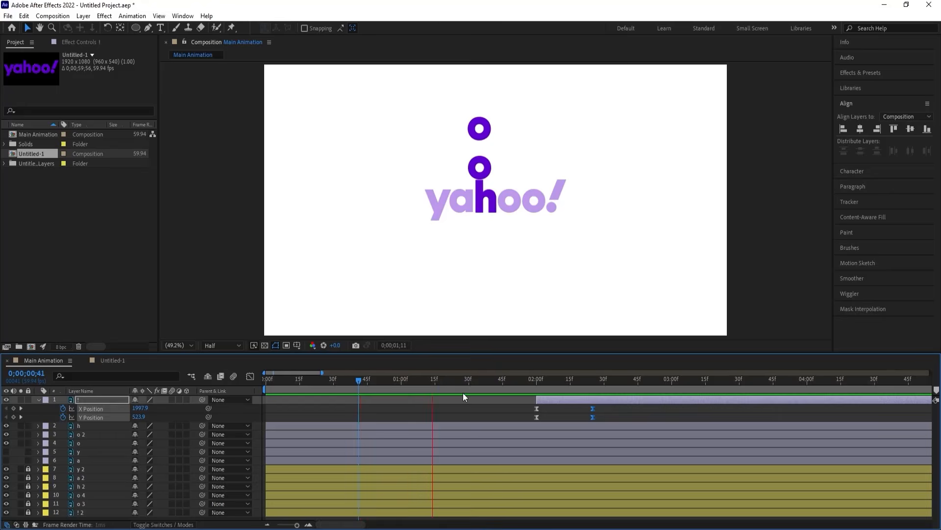
key(space)
key(bracketleft)
key(space)
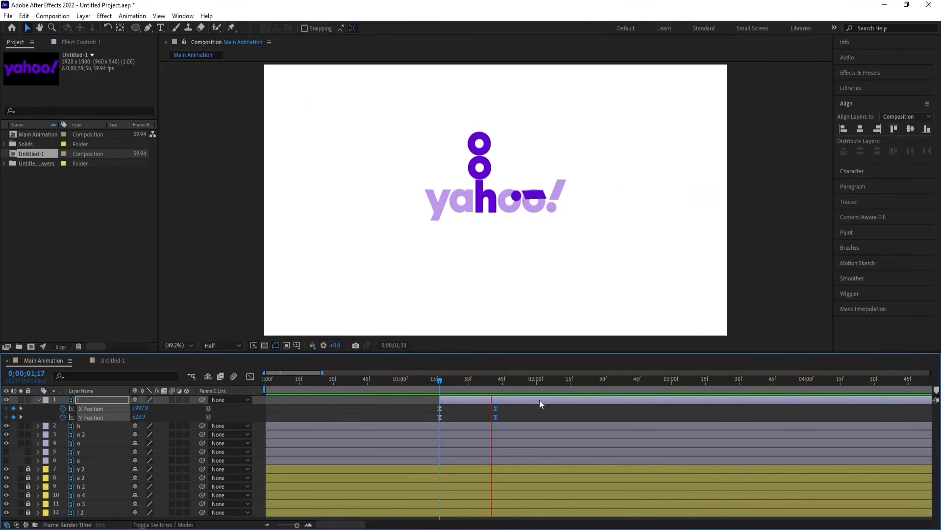
key(space)
click(497, 384)
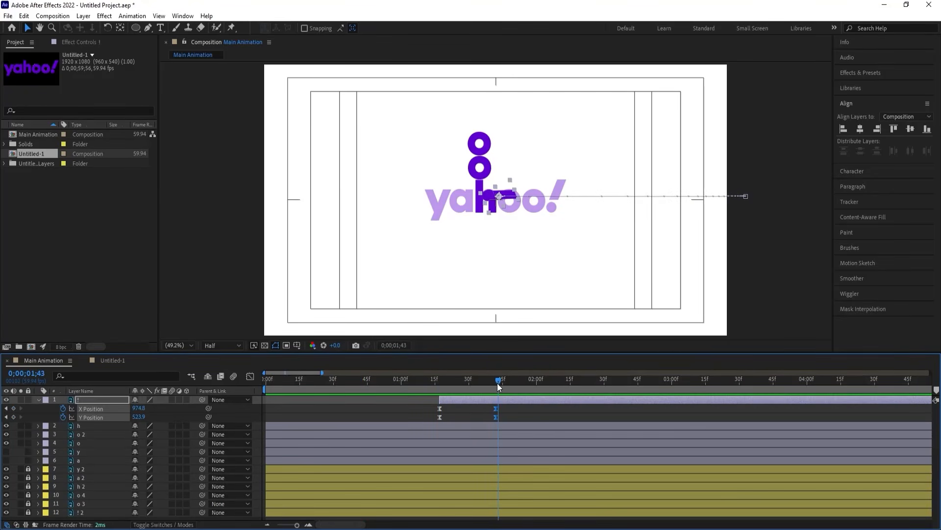
- Keyframe the exclamation mark's position at 0;00;03;15 over its faded reference, at about X 1208.9, Y 516
click(507, 414)
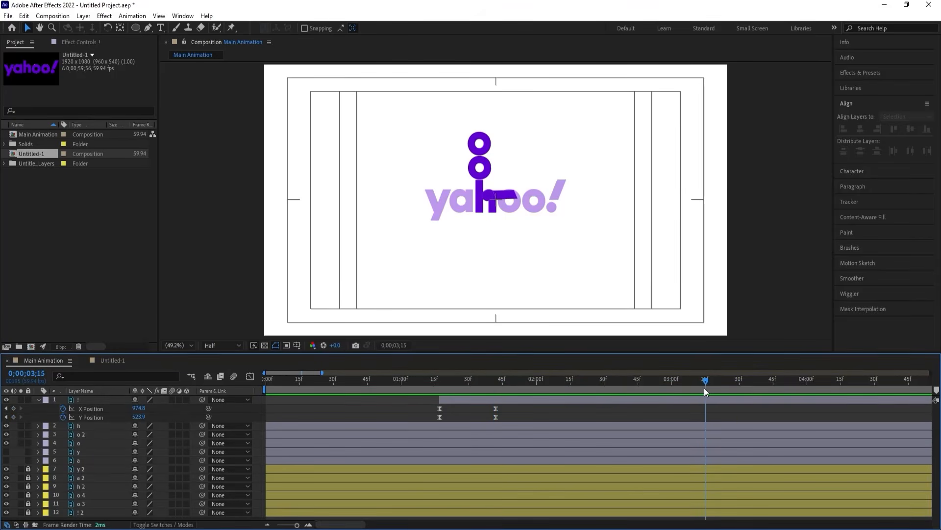
click(698, 399)
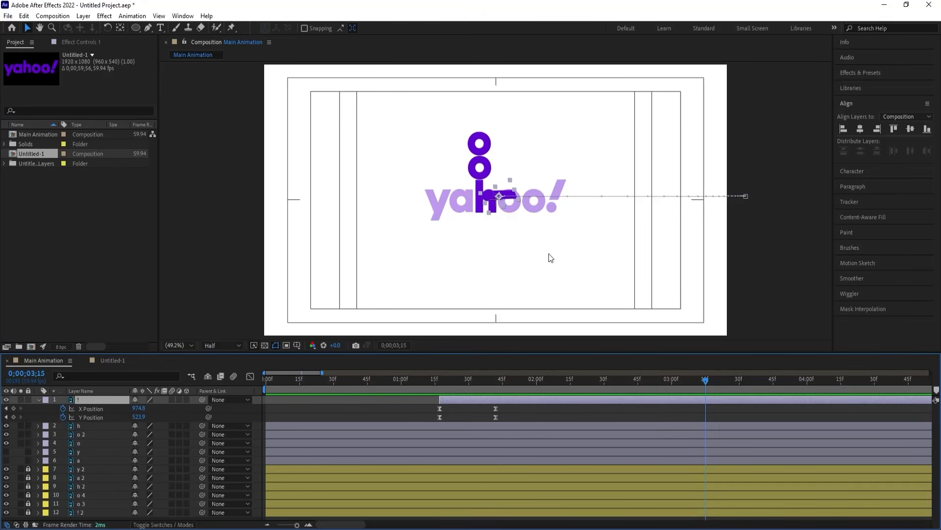
drag(499, 195, 551, 198)
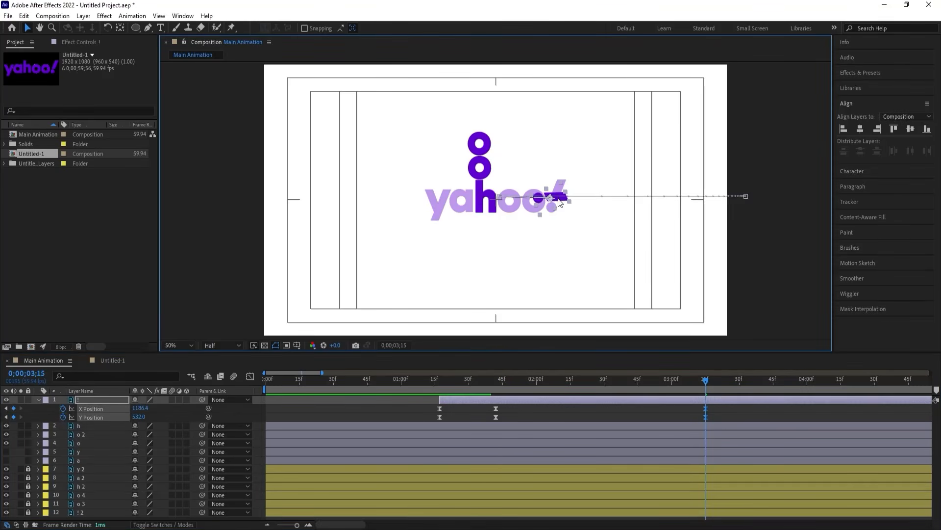
scroll(552, 198, up, 4)
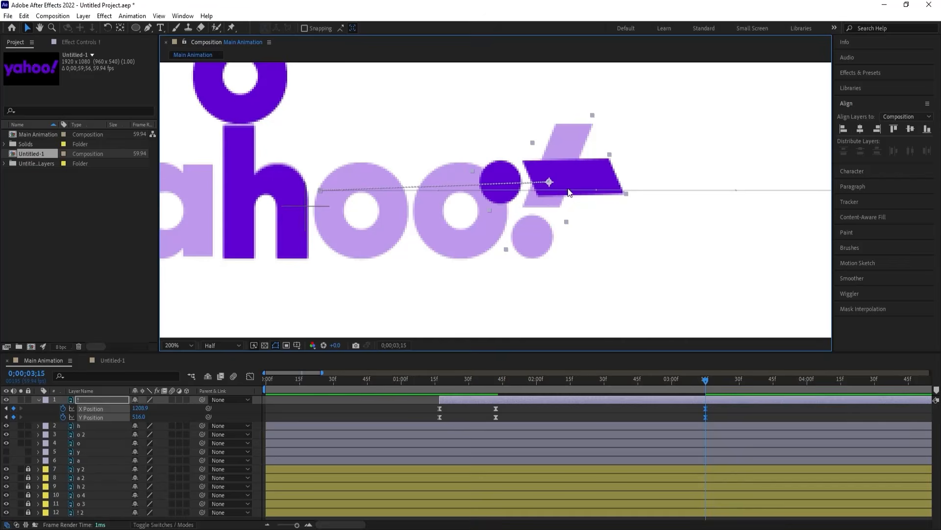
- Animate the exclamation mark's Rotation from 66° at 0;00;01;42 to 1x+0° at 0;00;03;15 and align it with its reference at about 1211.9, 522.5
key(j)
key(r)
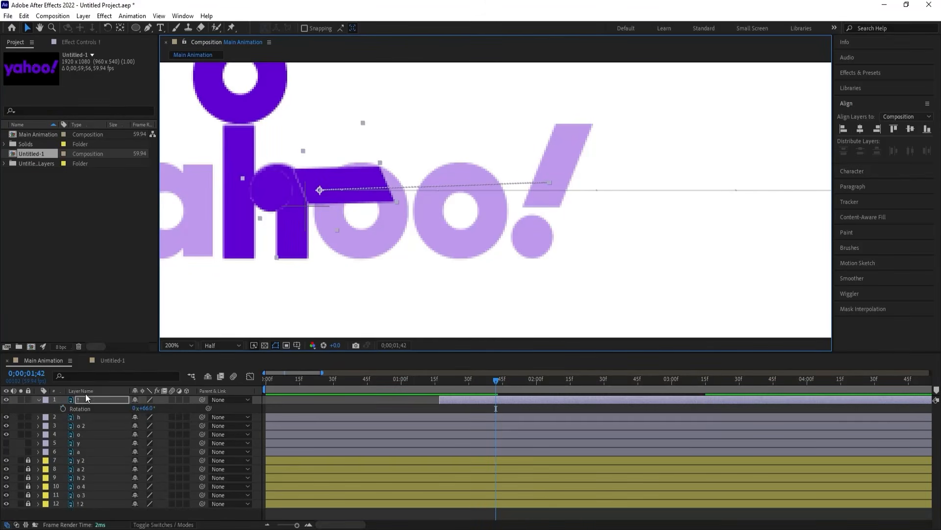
key(shift+p)
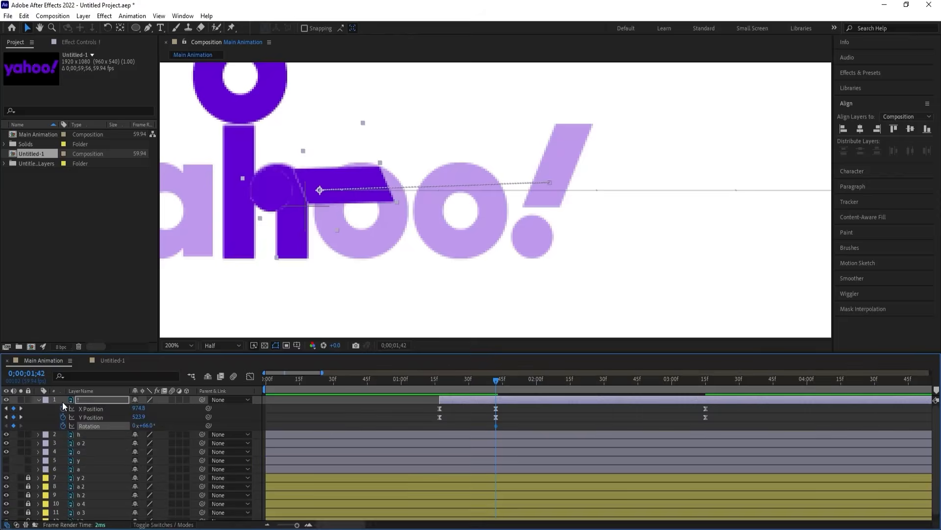
key(k)
drag(155, 423, 266, 401)
key(ctrl+z)
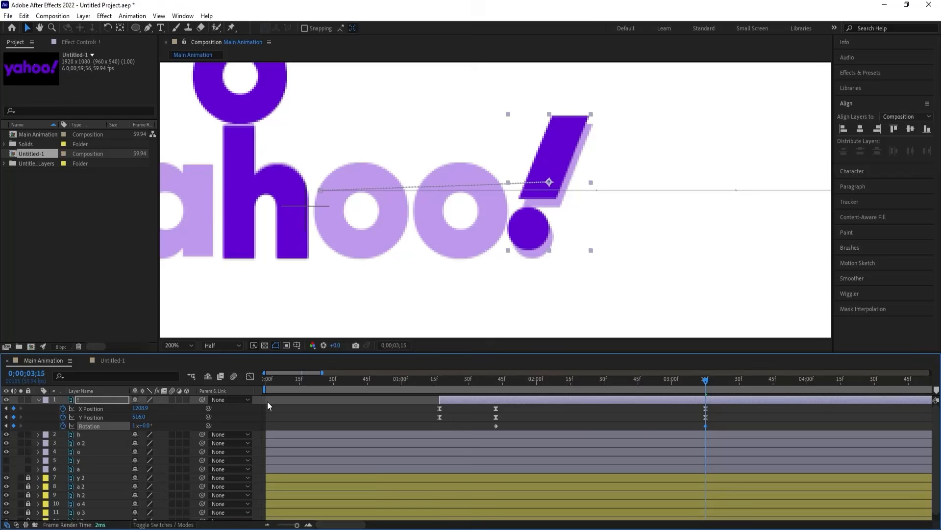
drag(552, 152, 554, 158)
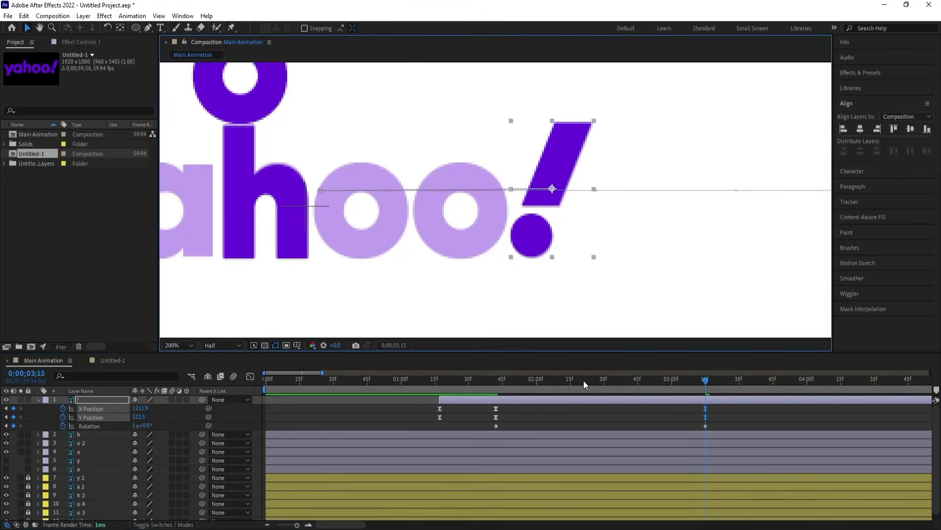
- Raise the exclamation mark to about Y 111.2 at 0;00;02;27, keeping only the Y Position keyframe at that time
drag(620, 380, 597, 377)
key(comma)
key(comma)
key(comma)
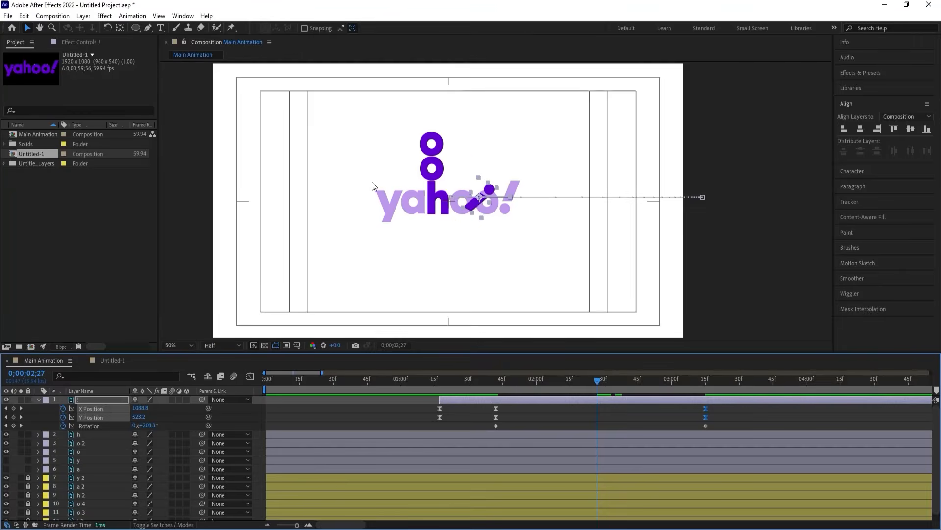
drag(477, 195, 480, 99)
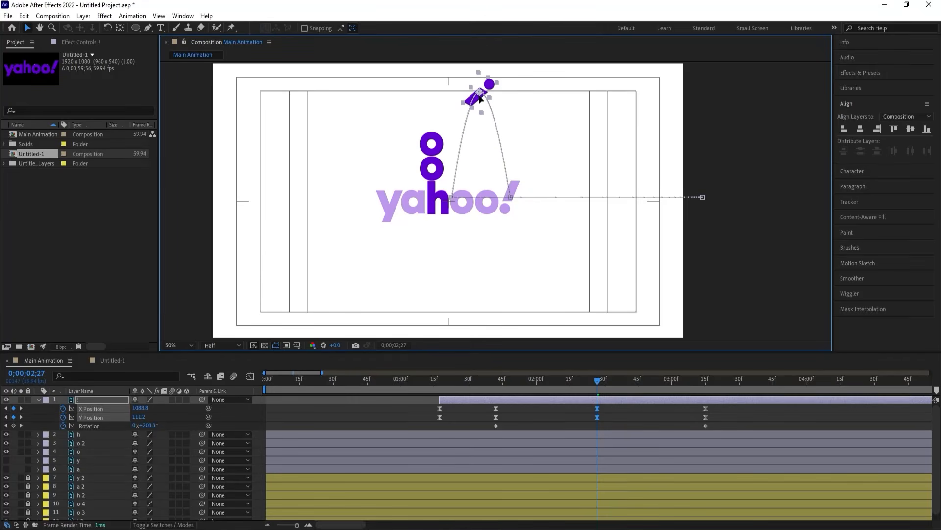
click(604, 411)
click(597, 410)
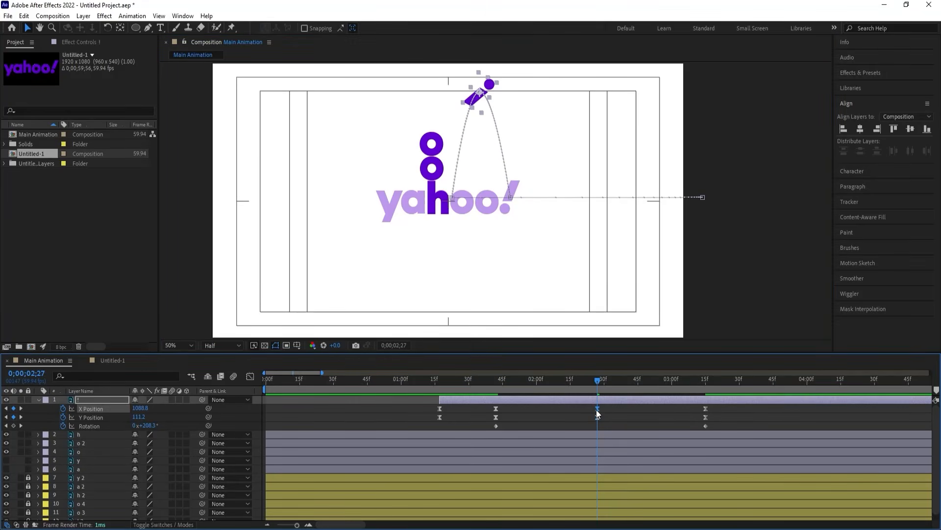
key(Delete)
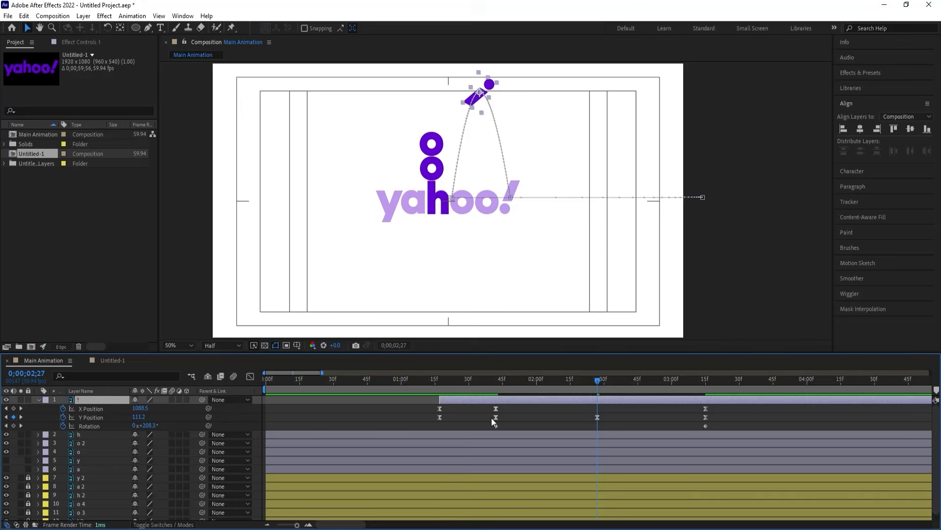
- Apply Easy Ease to the exclamation mark's Y Position keyframes from 0;00;01;42 to 0;00;03;15 in the speed graph
drag(489, 416, 758, 417)
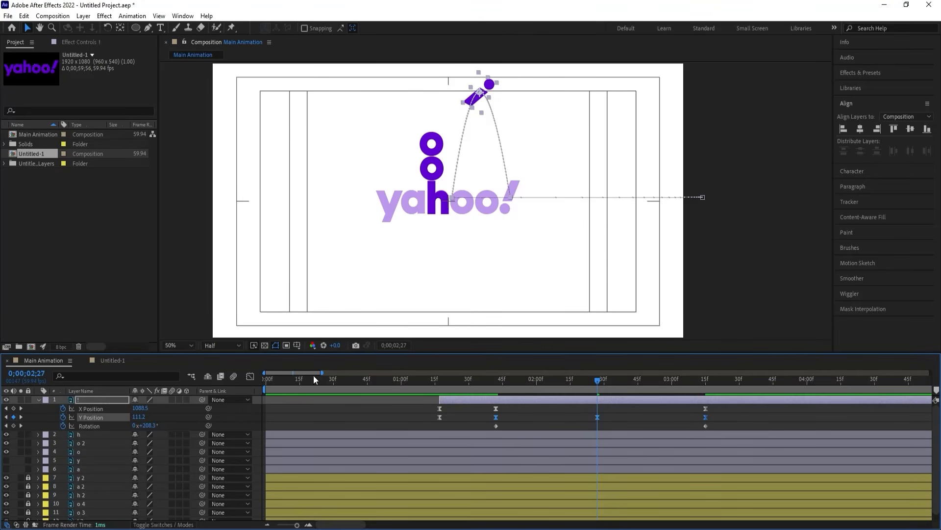
click(250, 376)
drag(545, 454, 633, 470)
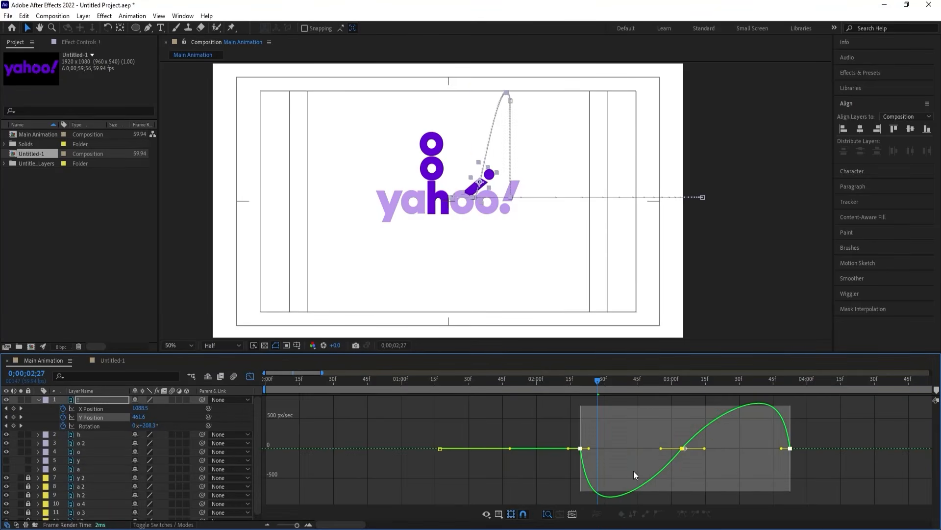
key(ctrl+z)
drag(566, 415, 750, 463)
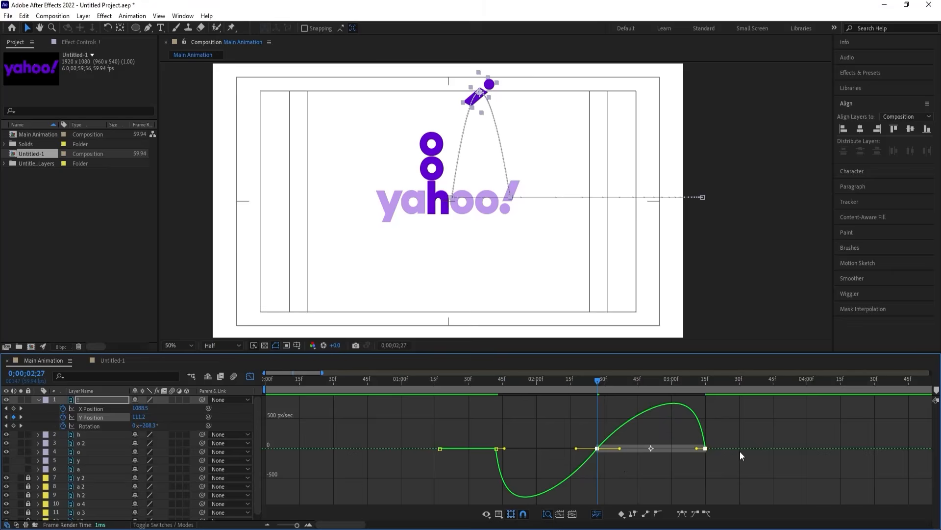
drag(745, 428, 489, 465)
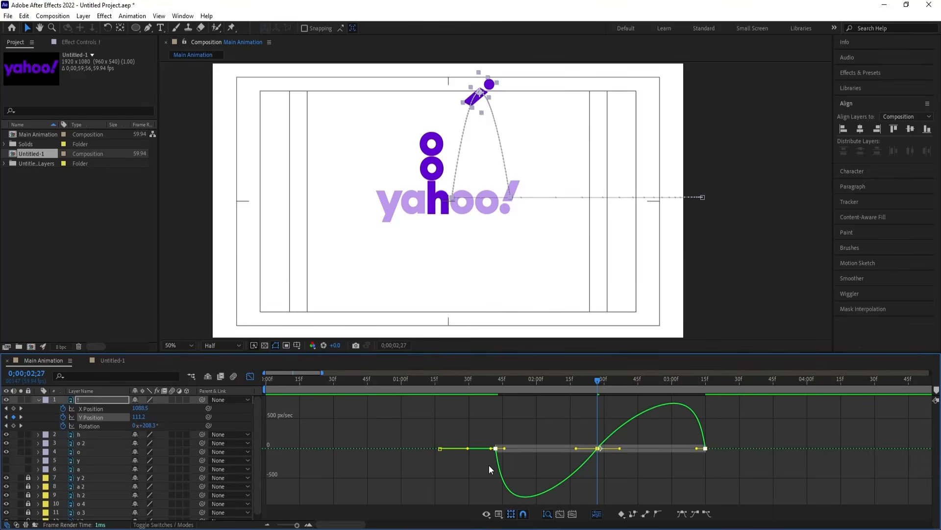
key(F9)
- Shape the Y Position speed graph with long handles around the jump's peak so speed spikes at takeoff and just before landing
drag(553, 406, 620, 481)
drag(581, 448, 499, 430)
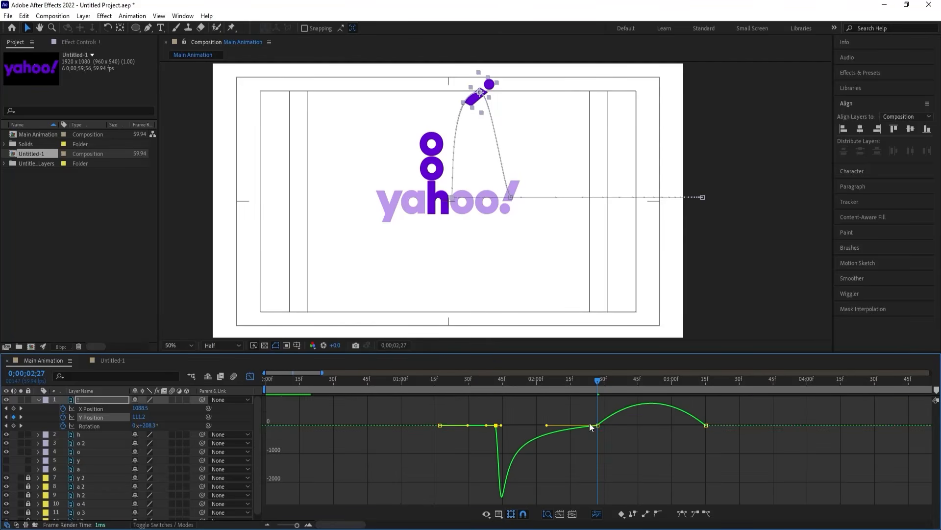
drag(731, 408, 666, 459)
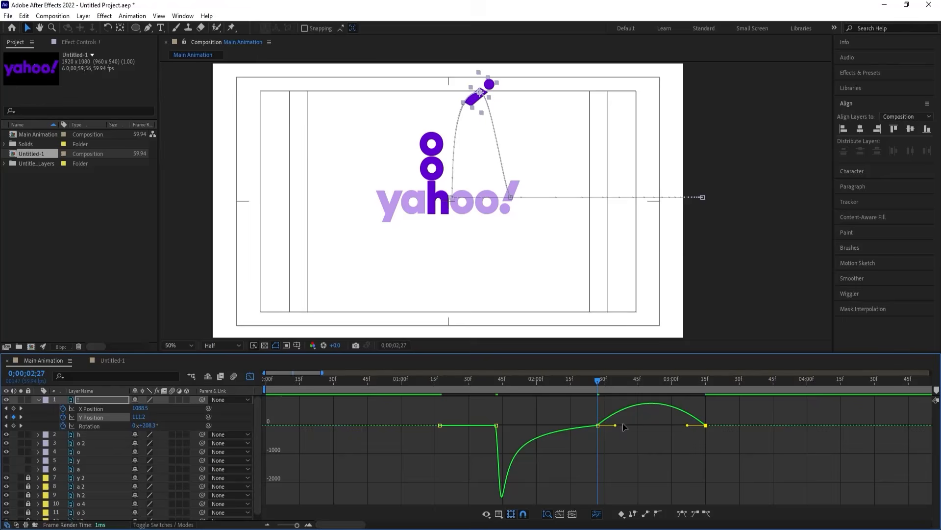
drag(615, 425, 720, 420)
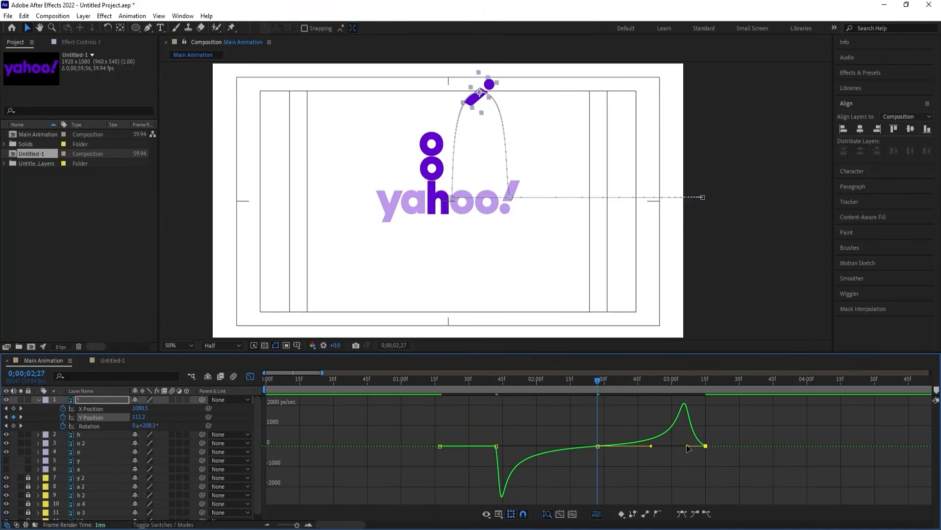
drag(688, 446, 701, 446)
- Play back the exclamation mark's jump from 0;00;01;42 and the whole animation from the start
click(497, 382)
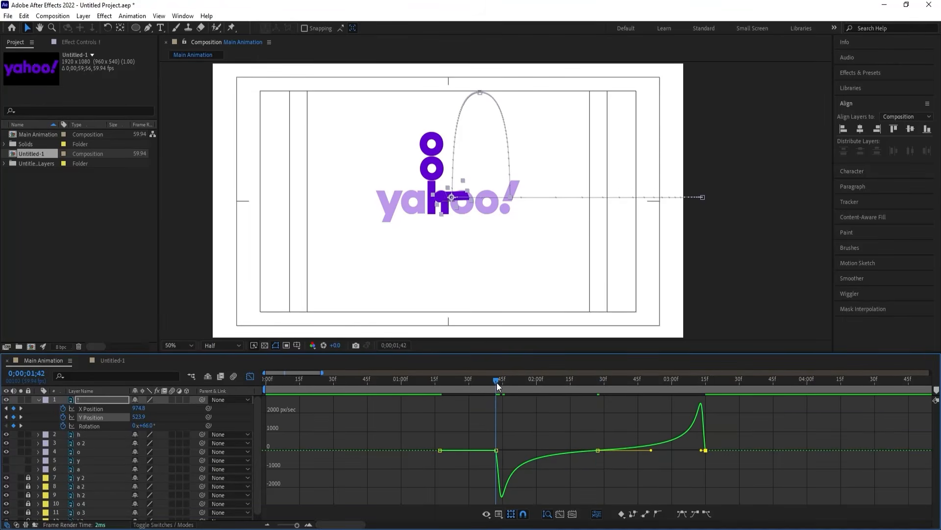
click(251, 376)
key(space)
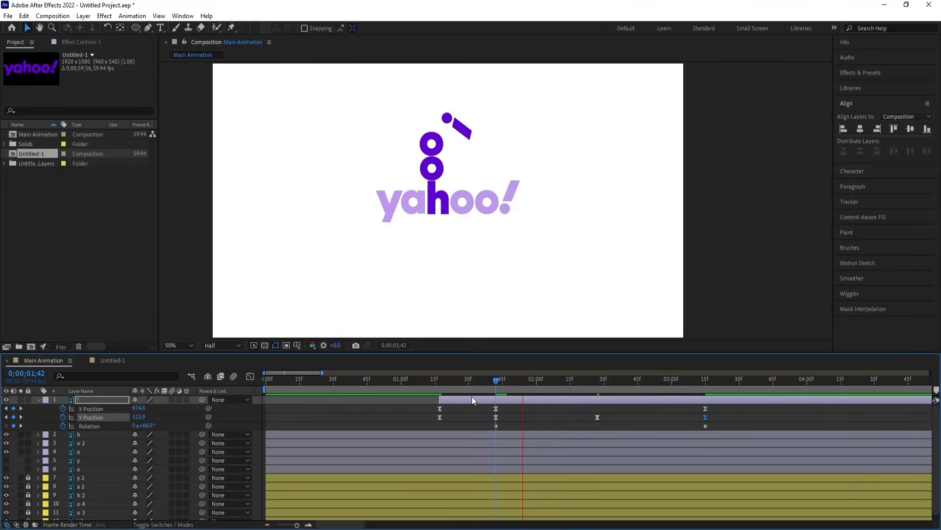
key(space)
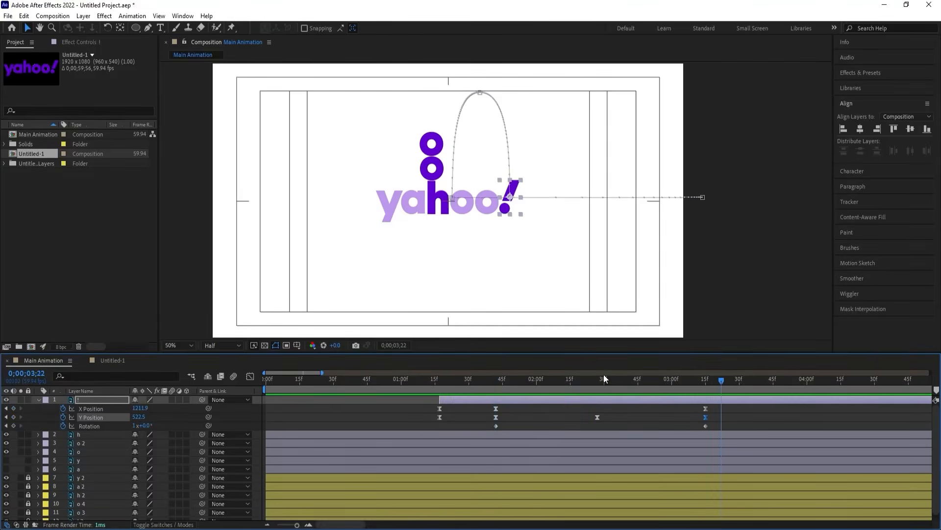
scroll(565, 383, down, 1)
key(Home)
key(space)
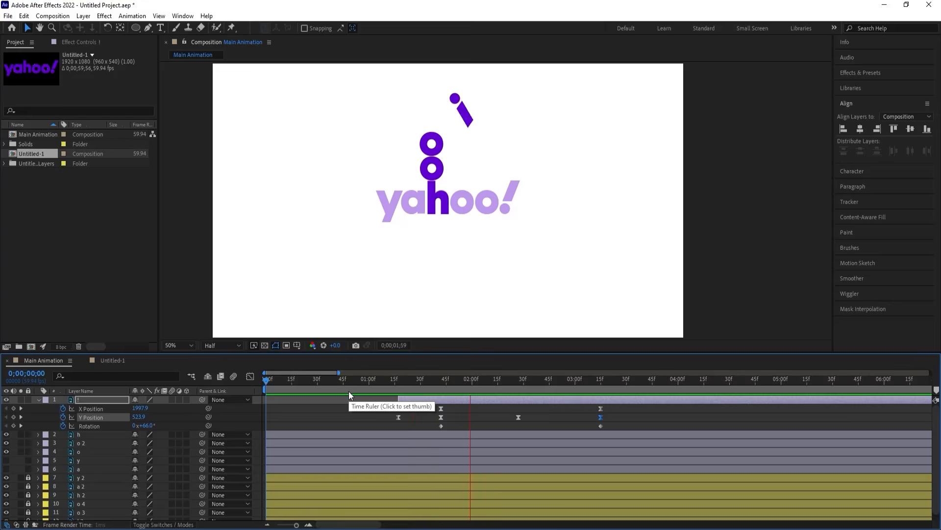
key(space)
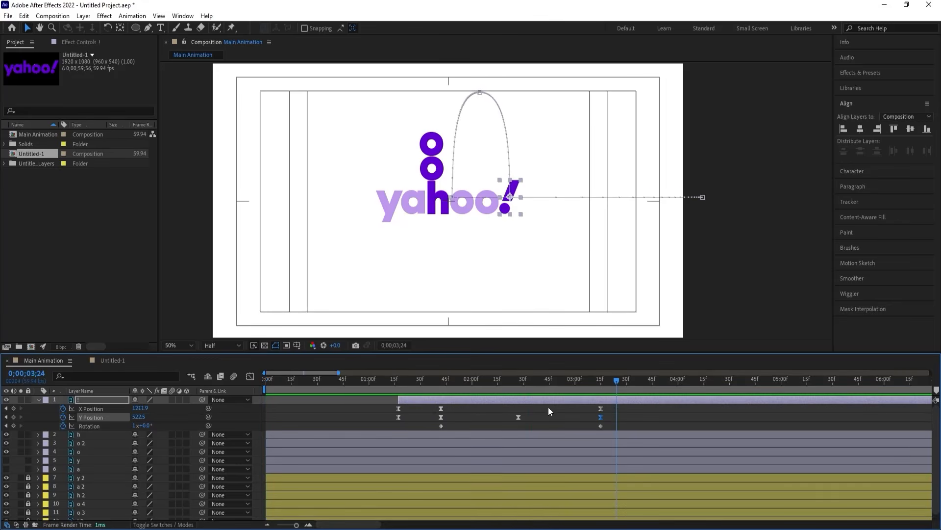
- Make the y and a letter layers visible and trim their starts to 0;00;01;42
click(440, 390)
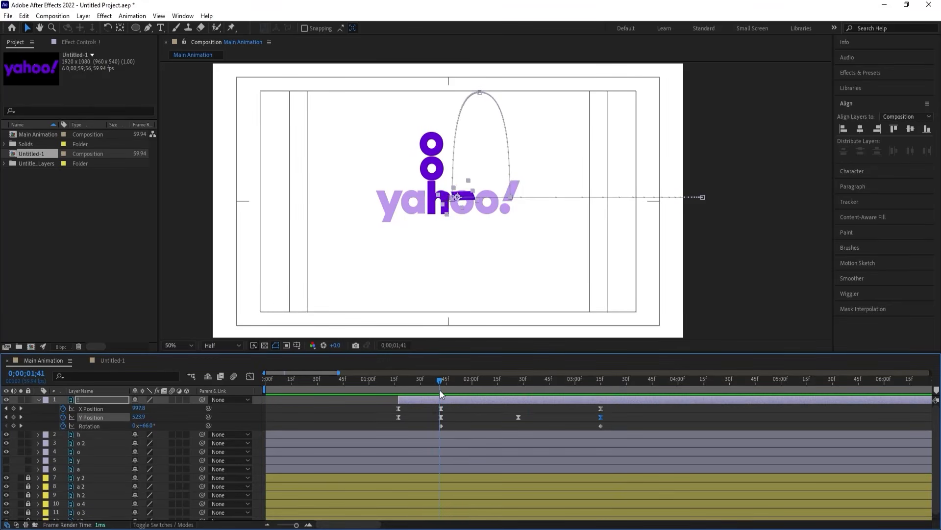
click(425, 177)
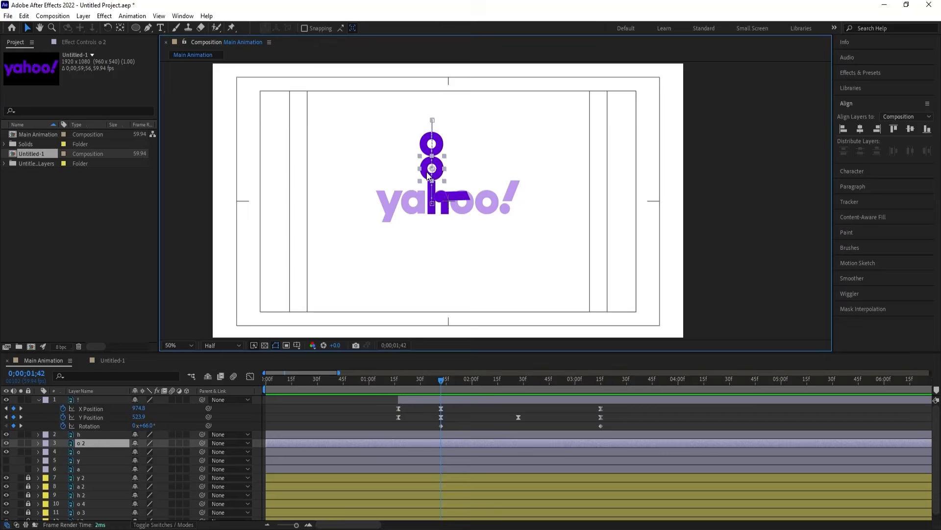
click(433, 143)
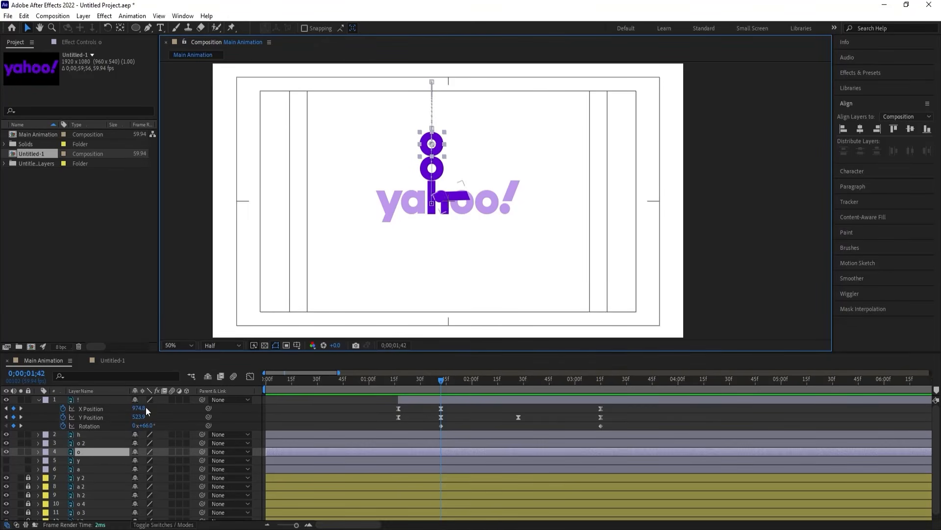
click(83, 460)
shift+click(82, 468)
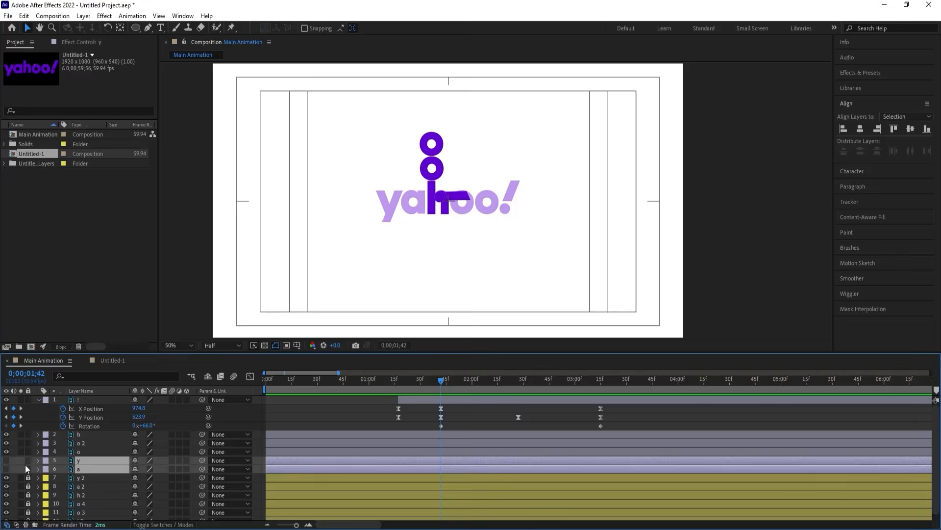
drag(6, 461, 5, 469)
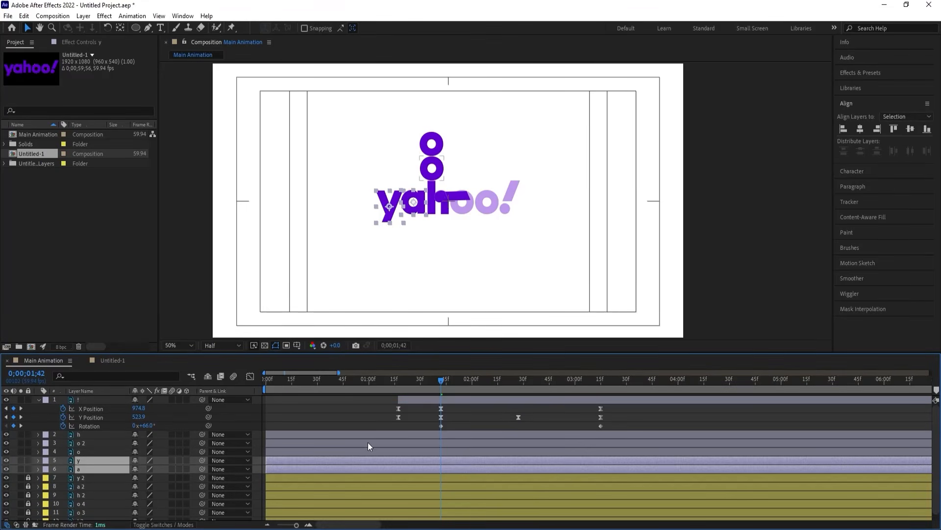
key(alt+bracketleft)
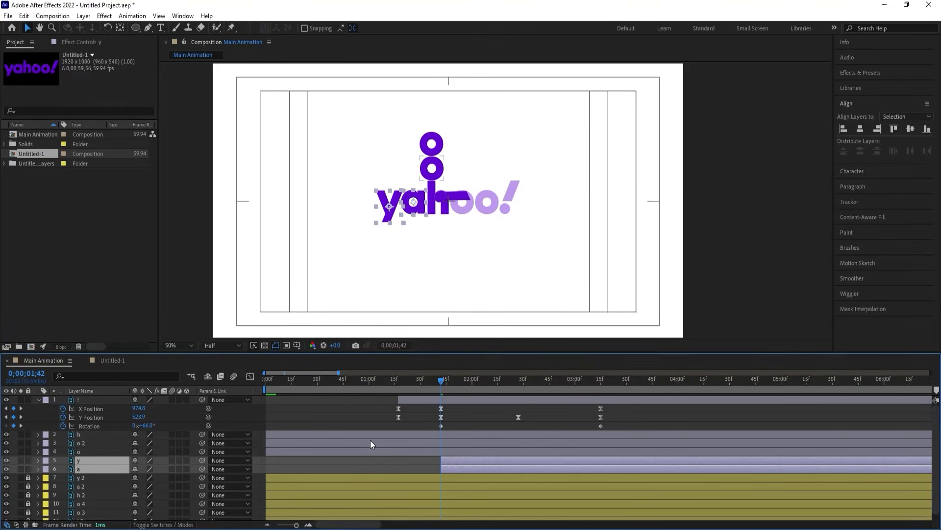
- Separate the Position dimensions of the y and a layers and start X and Y Position keyframes at 0;00;01;42
key(p)
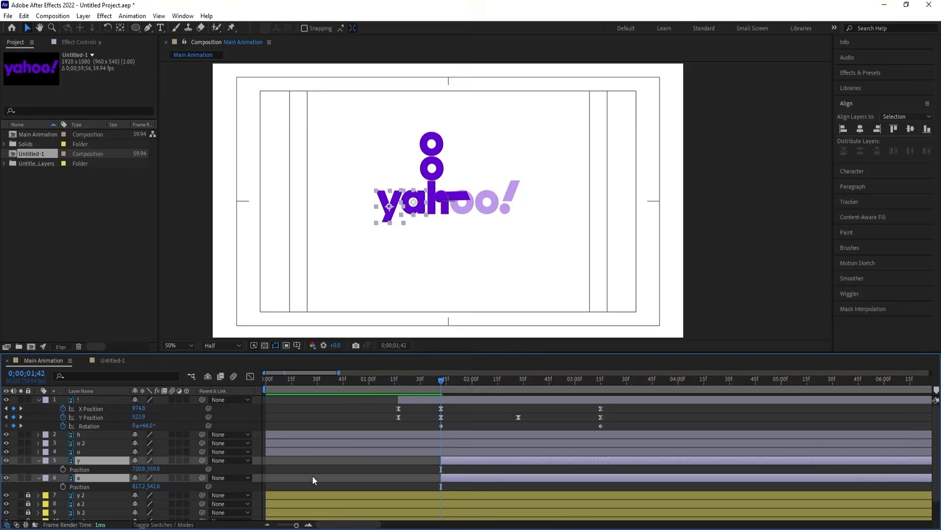
click(96, 469)
shift+click(84, 485)
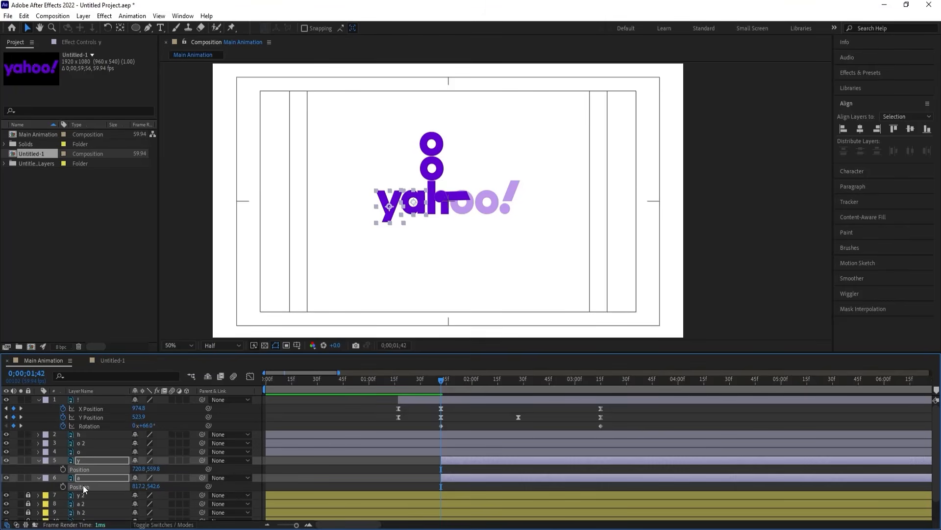
right_click(84, 485)
click(110, 360)
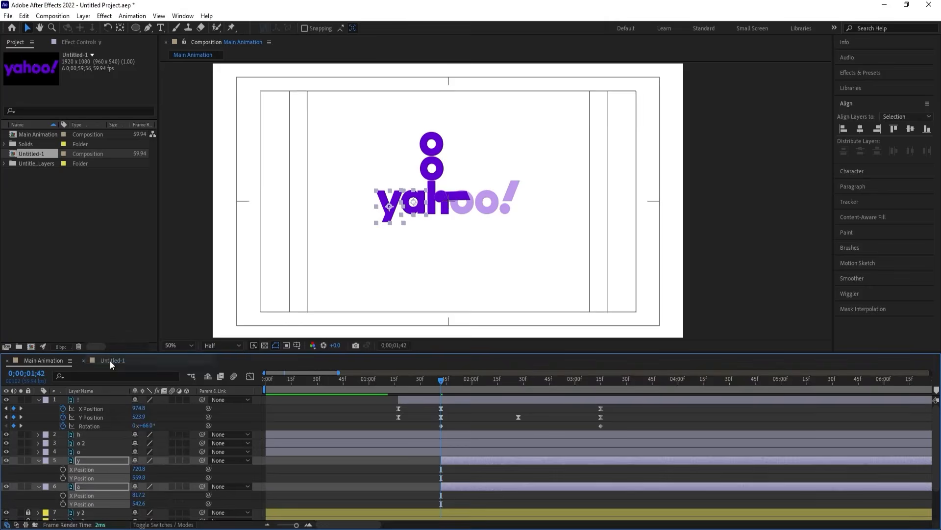
click(63, 469)
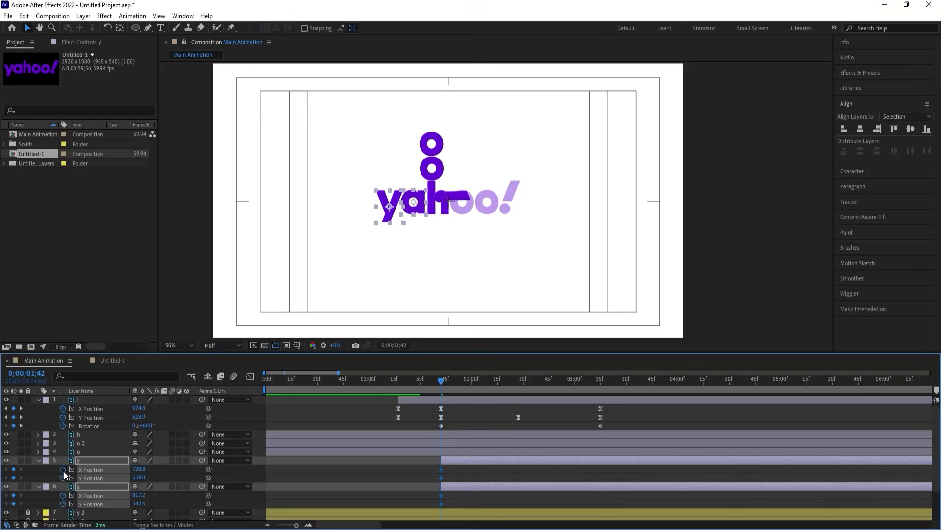
- Add X and Y Position keyframes to the o 2 and o layers at 0;00;01;42
click(80, 449)
shift+click(81, 440)
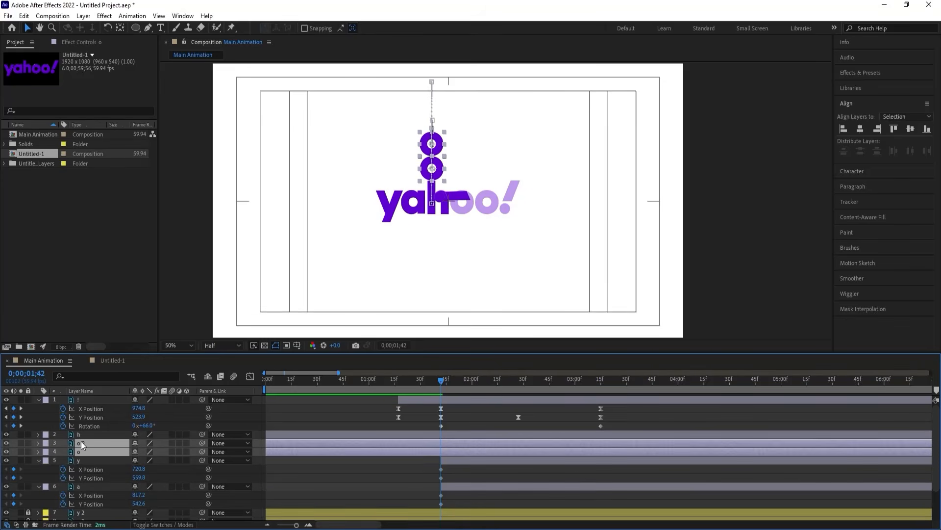
key(u)
click(13, 451)
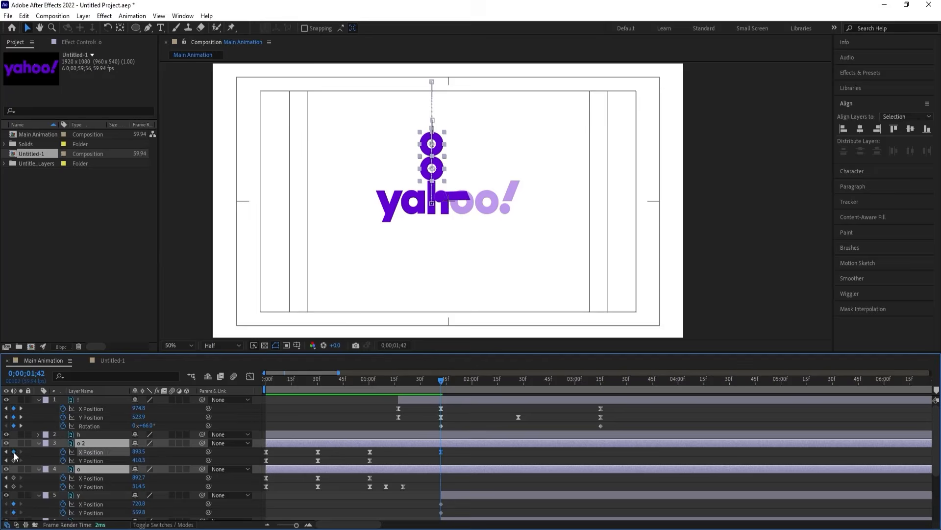
click(14, 460)
scroll(507, 442, down, 3)
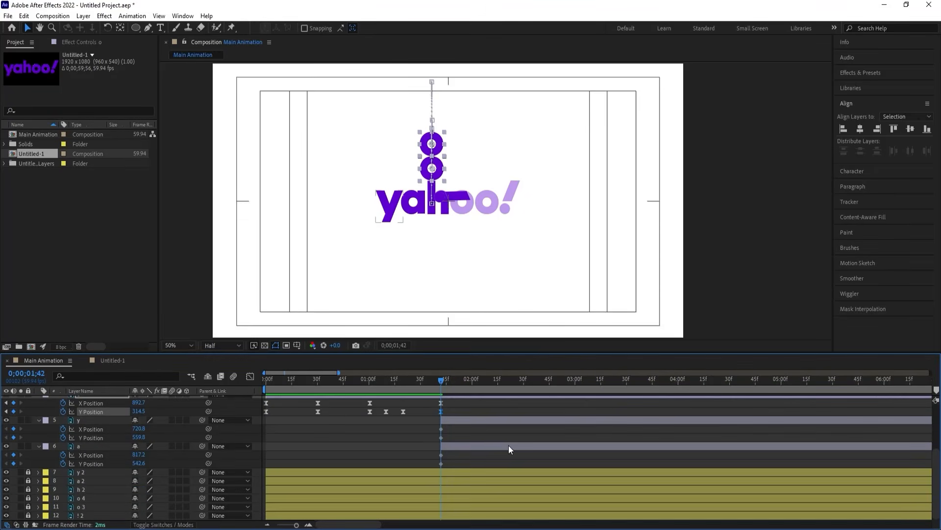
scroll(508, 447, up, 3)
- At 0;00;02;45, align o 2 with the first reference o at 1018.0, 542.8 and o with the second at 1120.2, 541.0
drag(522, 388, 551, 391)
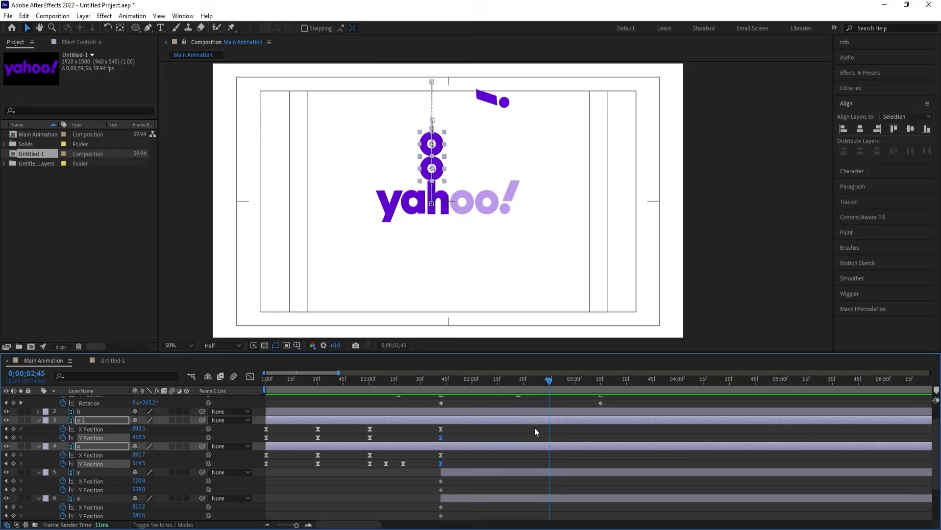
click(458, 296)
click(441, 174)
scroll(437, 183, up, 4)
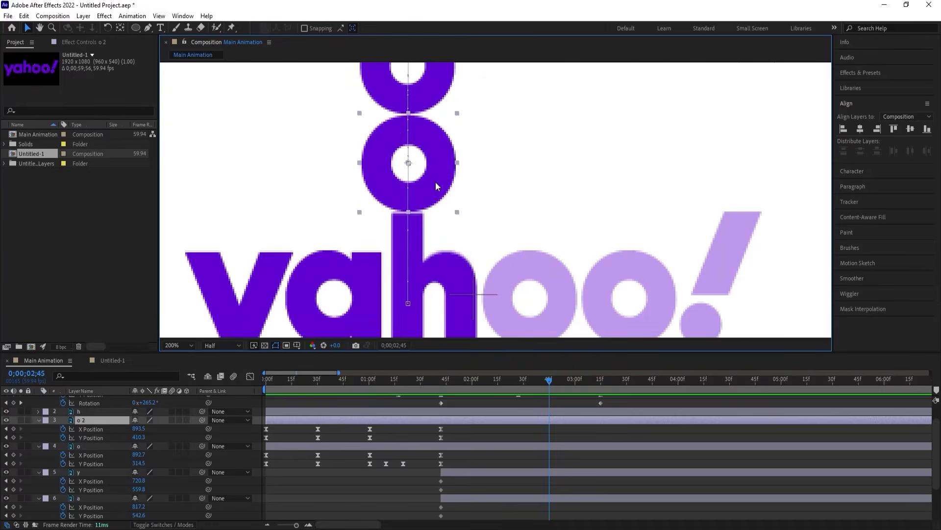
drag(437, 185, 561, 319)
drag(425, 78, 651, 313)
- At 0;00;02;13, raise both o letters together to Y Position about 229.3 for o 2 and 179.6 for o
drag(507, 384, 494, 384)
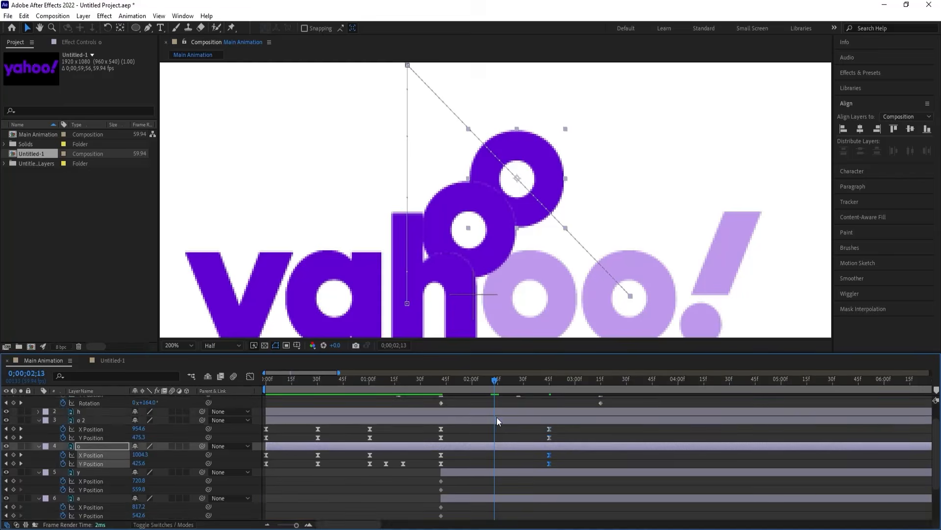
click(496, 417)
scroll(505, 191, down, 3)
scroll(505, 191, up, 2)
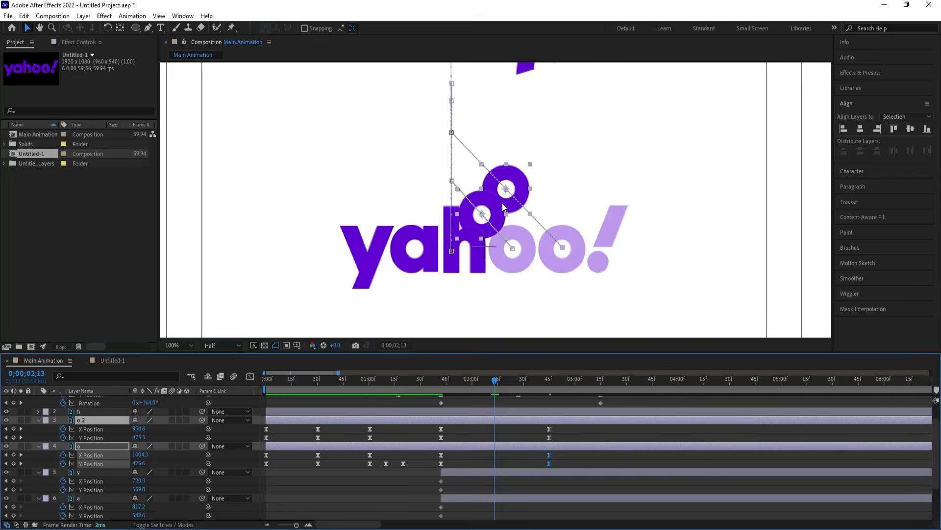
drag(502, 197, 503, 76)
- Delete the X Position keyframes of o 2 and o at 0;00;02;13, keeping their Y Position keyframes
click(499, 433)
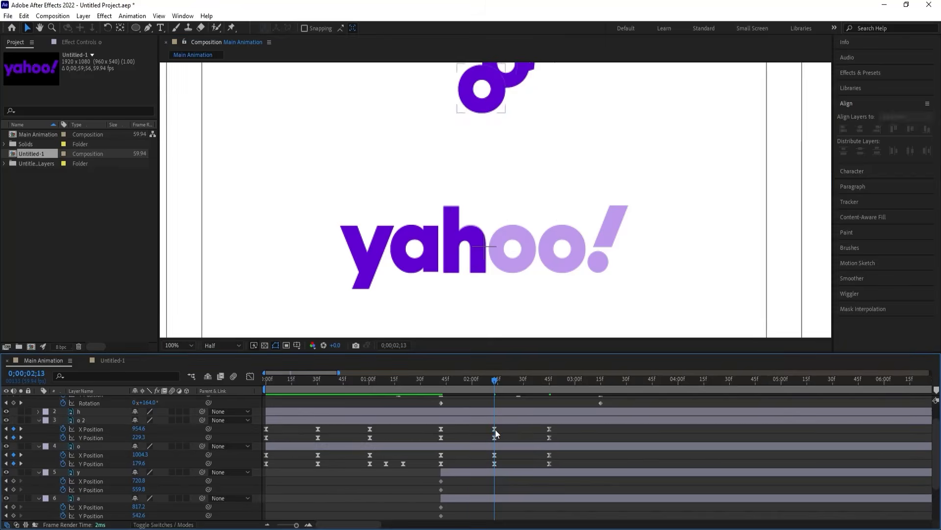
click(495, 429)
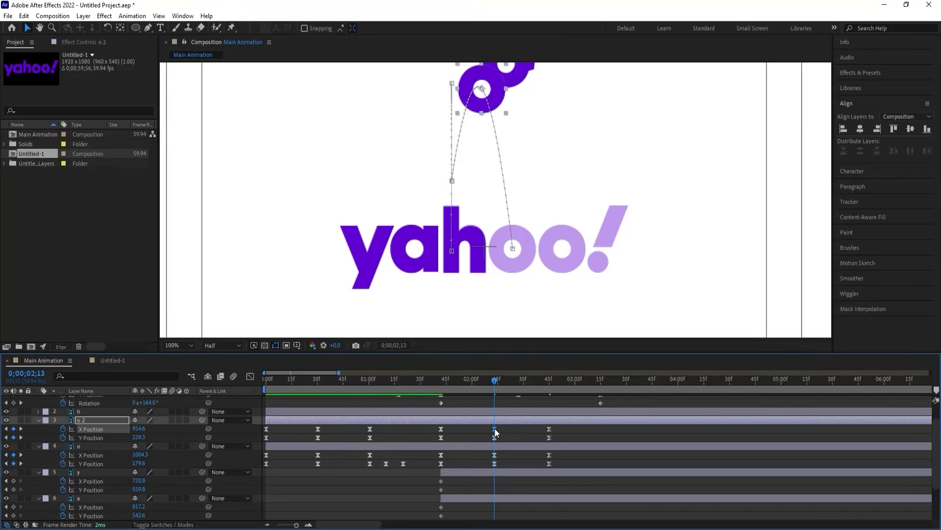
click(495, 454)
key(Delete)
scroll(508, 223, down, 1)
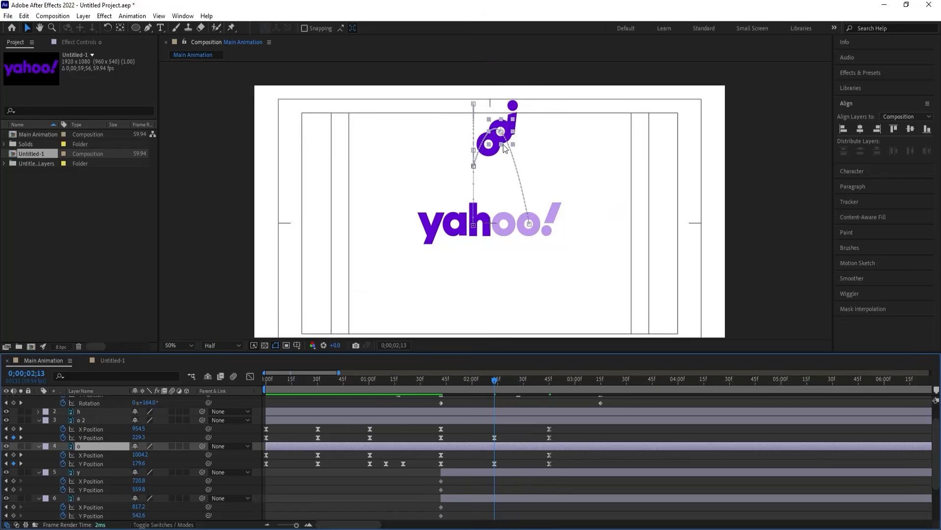
- Raise the o layer's jump peak at 0;00;02;13 to Y Position about 29.6 and play back the jump
click(509, 129)
drag(510, 131, 508, 91)
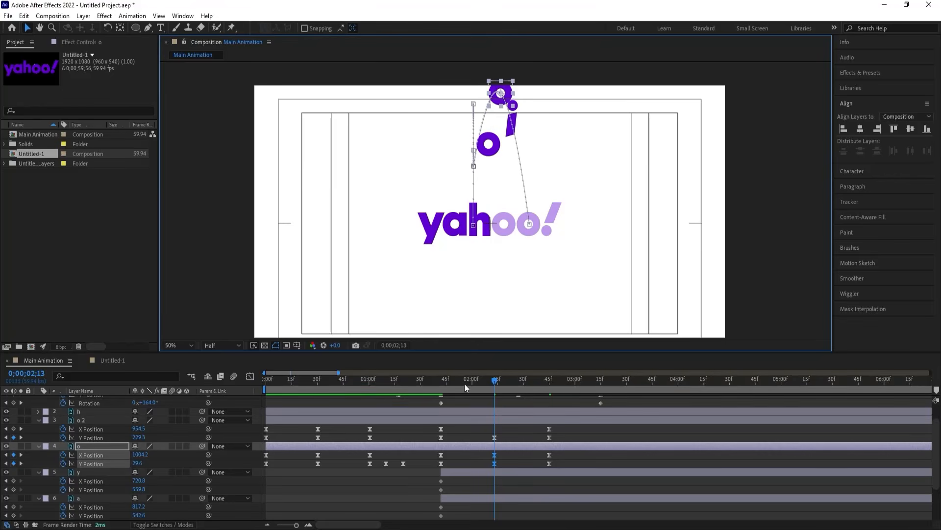
drag(456, 382, 449, 382)
key(space)
key(space)
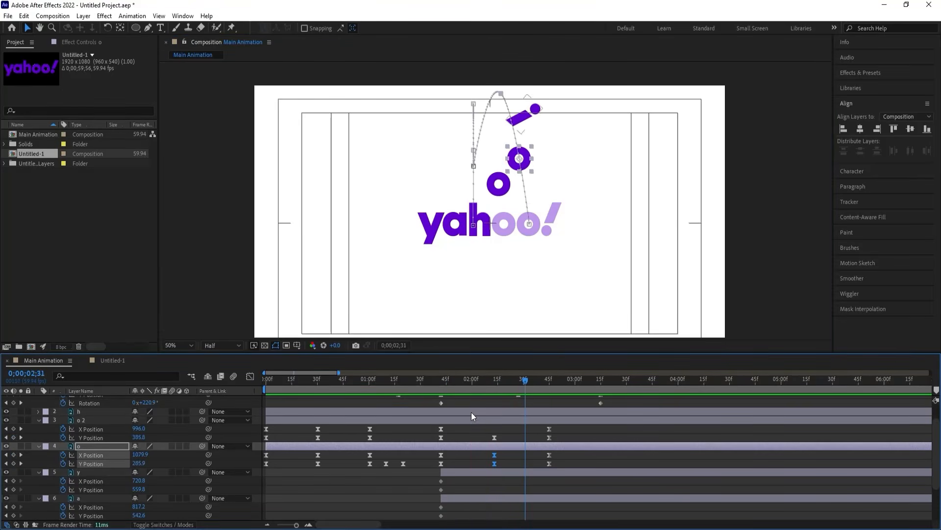
- Delete the o layer's recreated X Position keyframe at 0;00;02;13
click(507, 460)
click(494, 454)
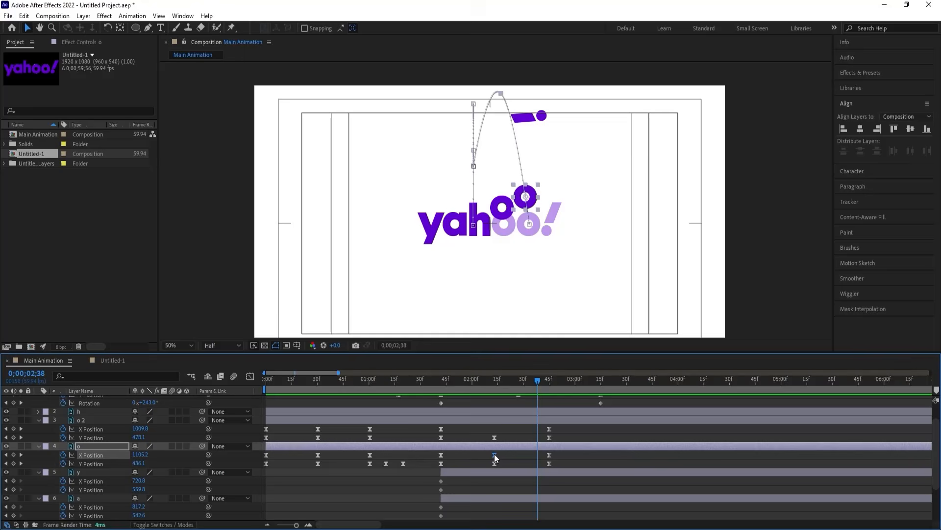
key(Delete)
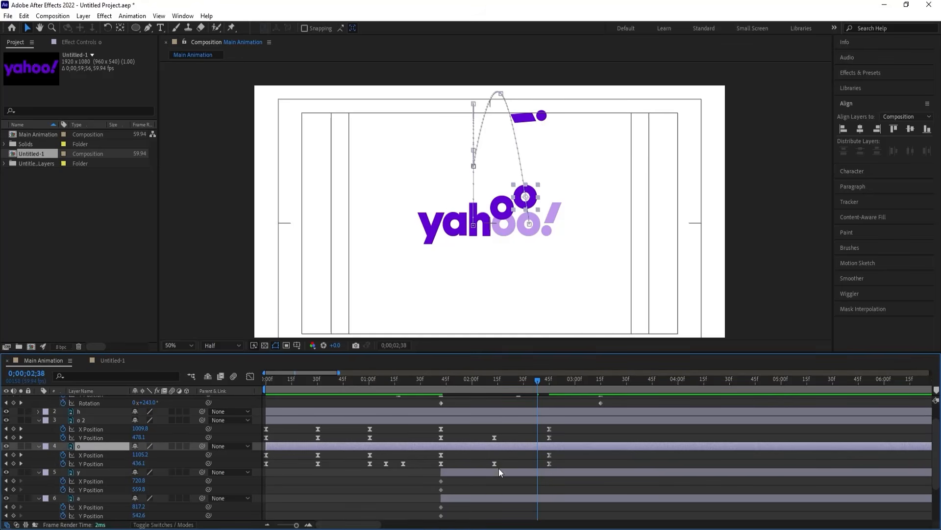
- Add X and Y Position keyframes to the y and a layers in their final logo places at 0;00;02;45
key(space)
click(492, 473)
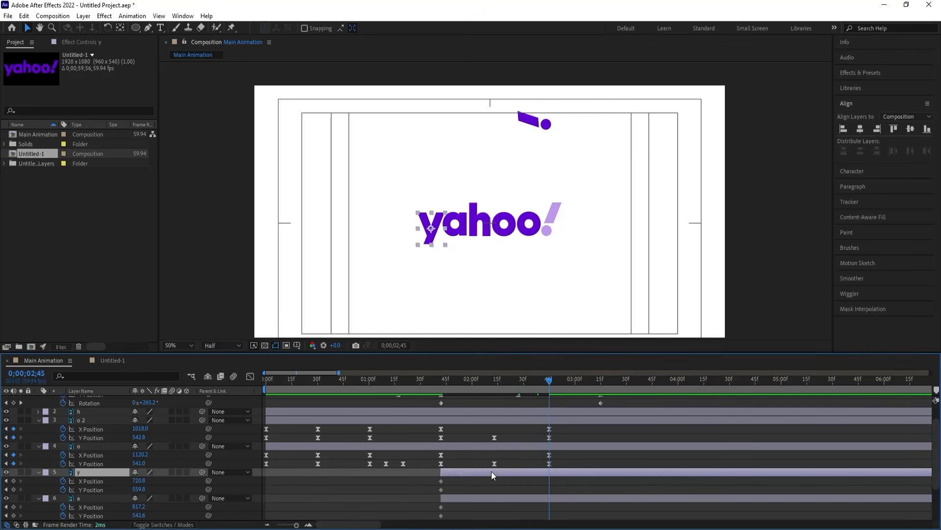
shift+click(508, 497)
click(14, 481)
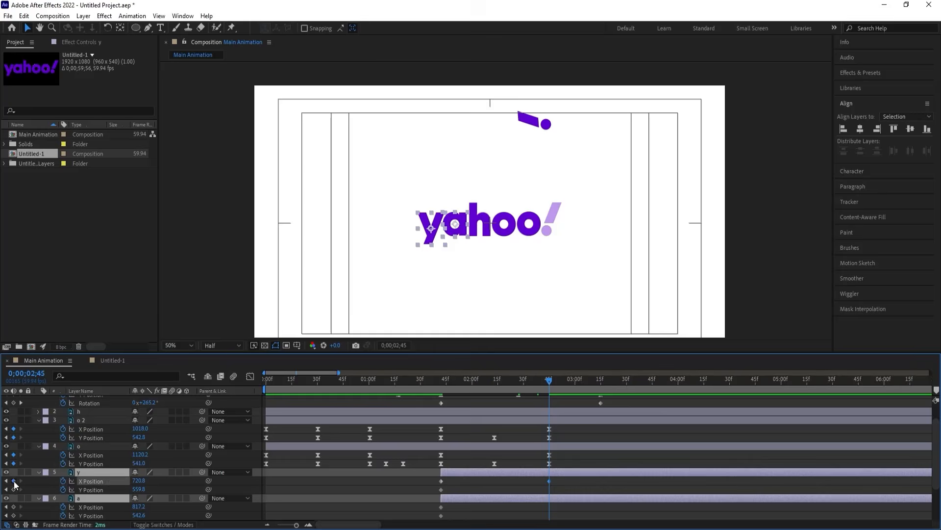
click(14, 490)
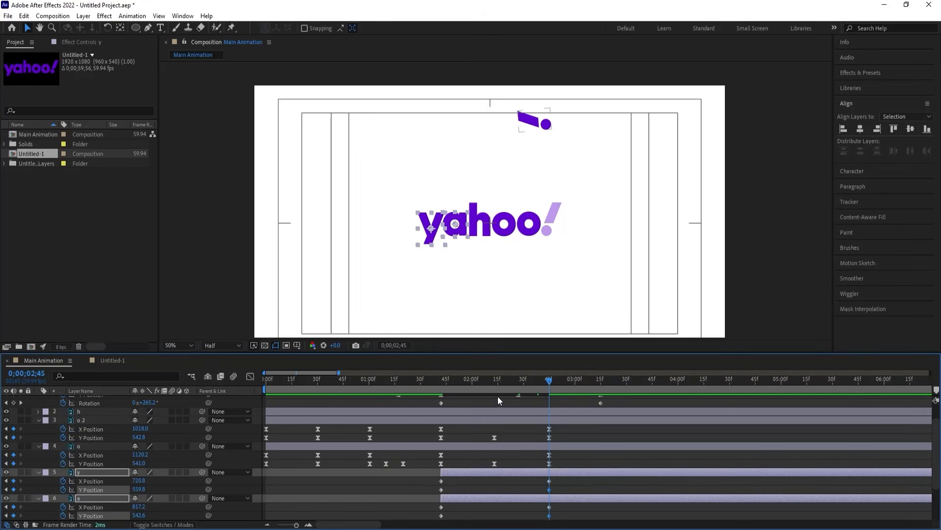
- At 0;00;01;42, stack y at about 892.8, 469.8 and a at about 891.2, 380.6 over the h and o column
drag(497, 387, 436, 387)
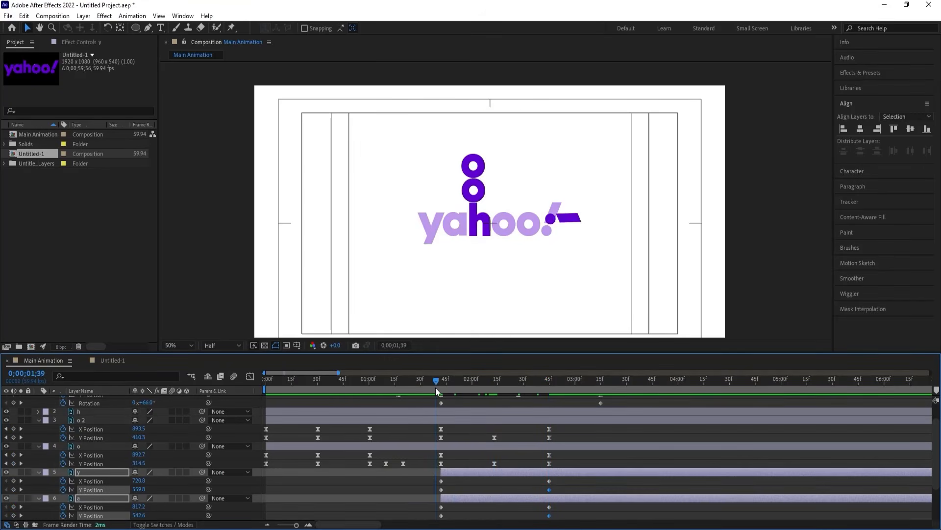
key(j)
key(k)
click(464, 485)
click(446, 471)
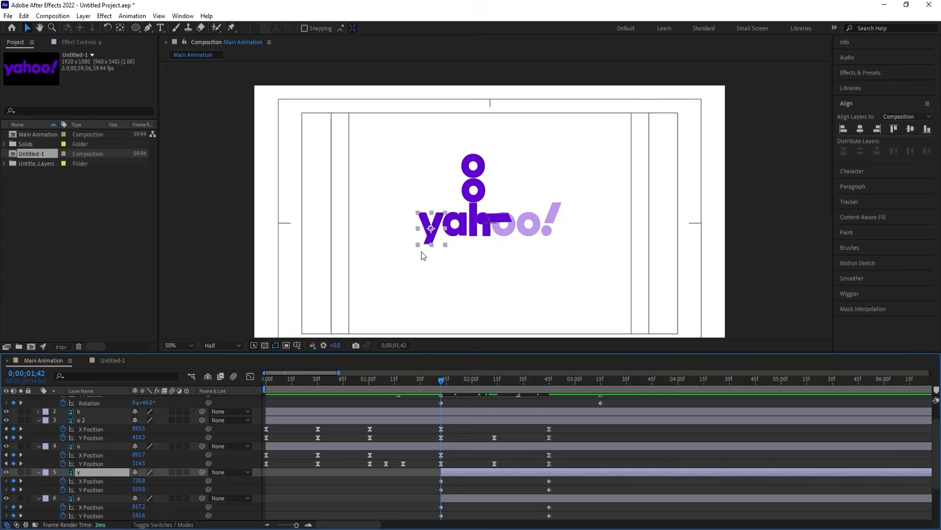
drag(436, 220, 478, 196)
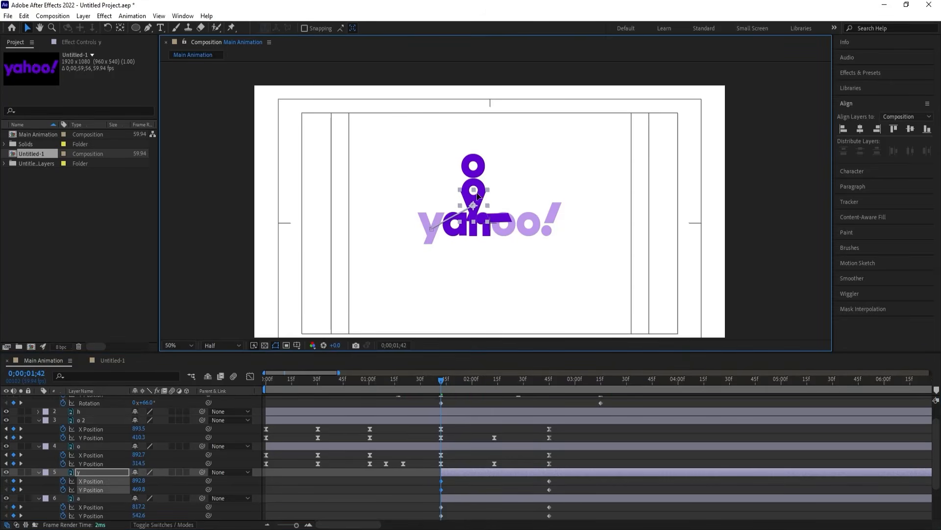
click(454, 498)
drag(456, 228, 475, 187)
- At 0;00;02;13, raise the y and a letters together to Y Position about 106.1 for y and 52.3 for a
scroll(460, 451, down, 2)
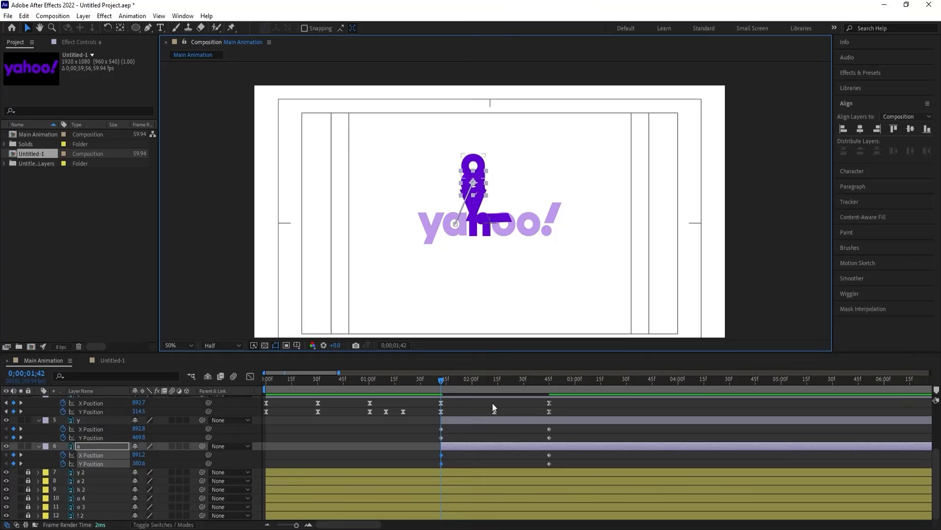
key(k)
click(498, 419)
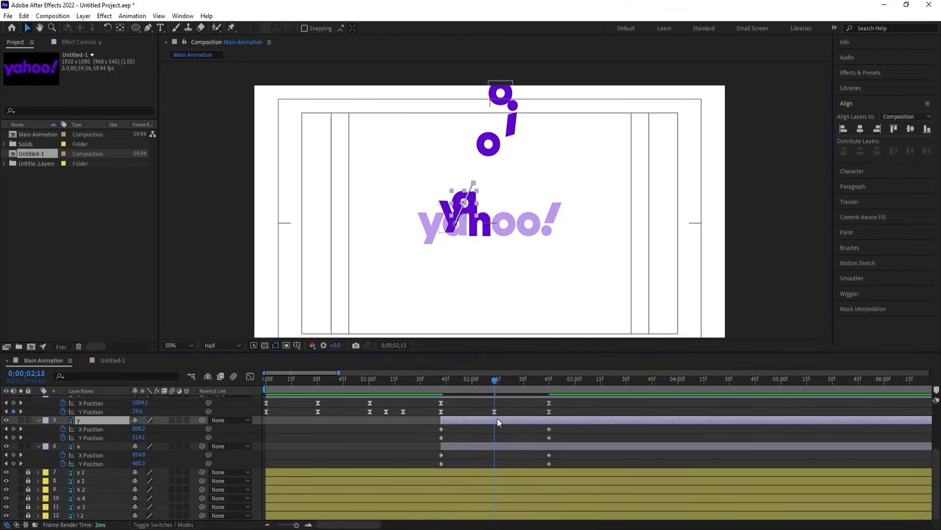
shift+click(496, 443)
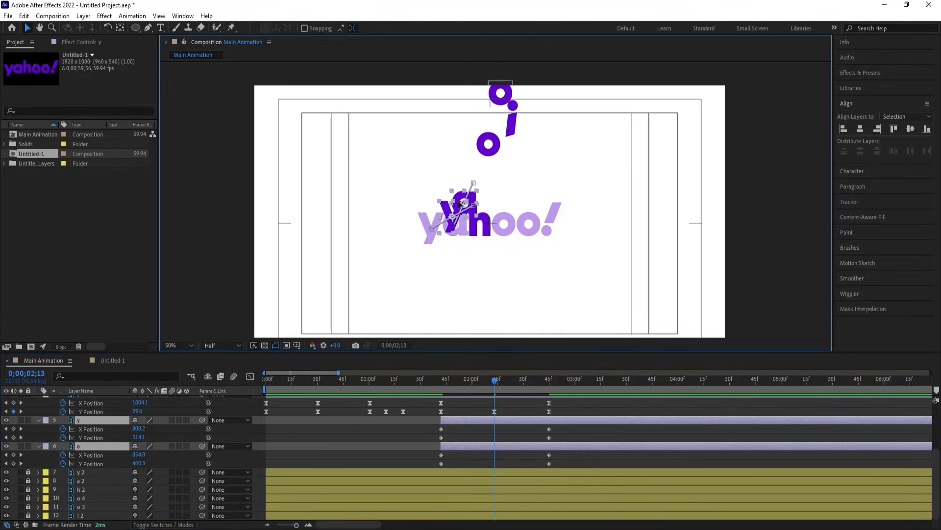
drag(461, 211, 454, 101)
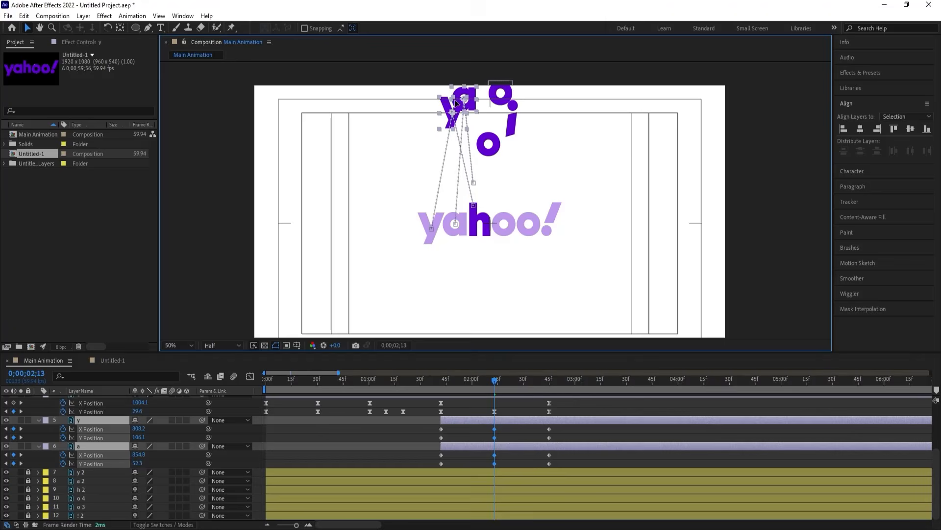
- Delete the X Position keyframes of the y and a layers at 0;00;02;13
click(493, 432)
click(494, 428)
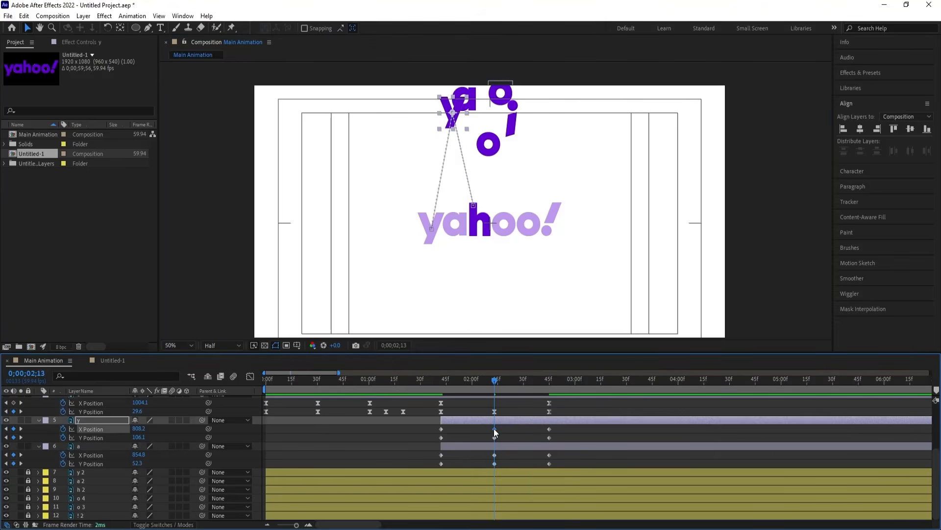
key(Delete)
click(493, 452)
key(Delete)
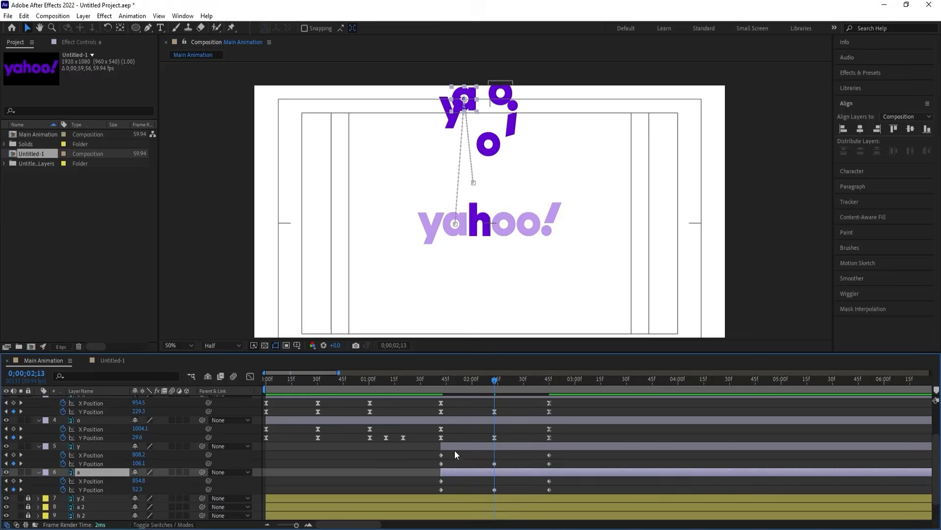
- Apply Easy Ease to the X Position keyframes of the y and a layers at 0;00;01;42 and 0;00;02;45
scroll(454, 450, up, 2)
drag(434, 454, 574, 454)
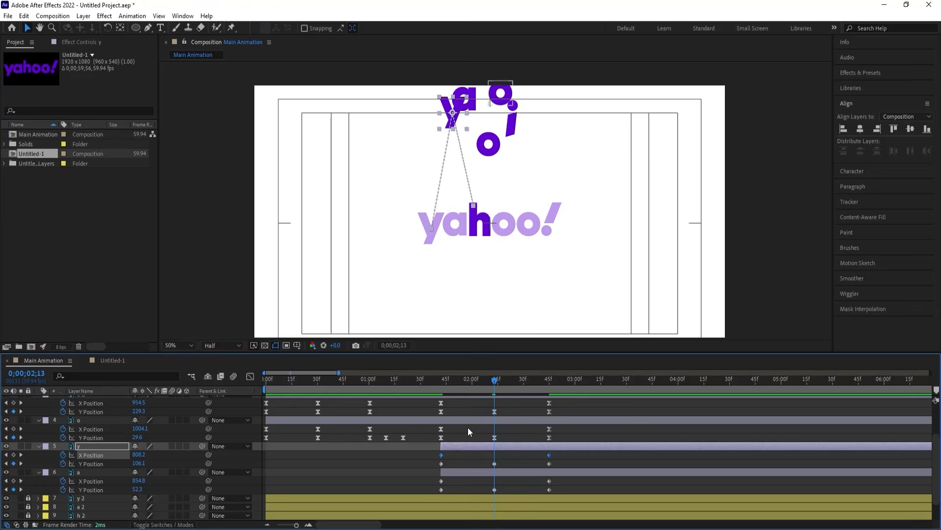
key(F9)
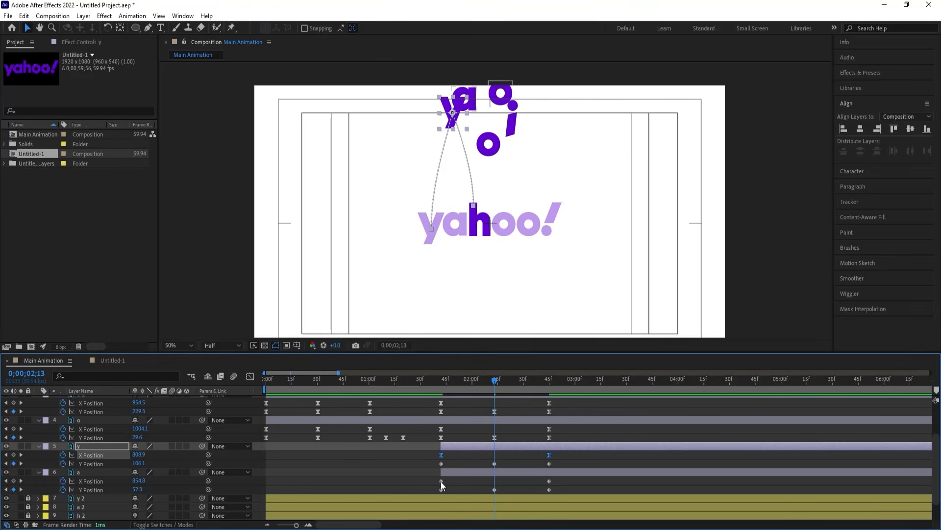
drag(441, 481, 574, 481)
key(F9)
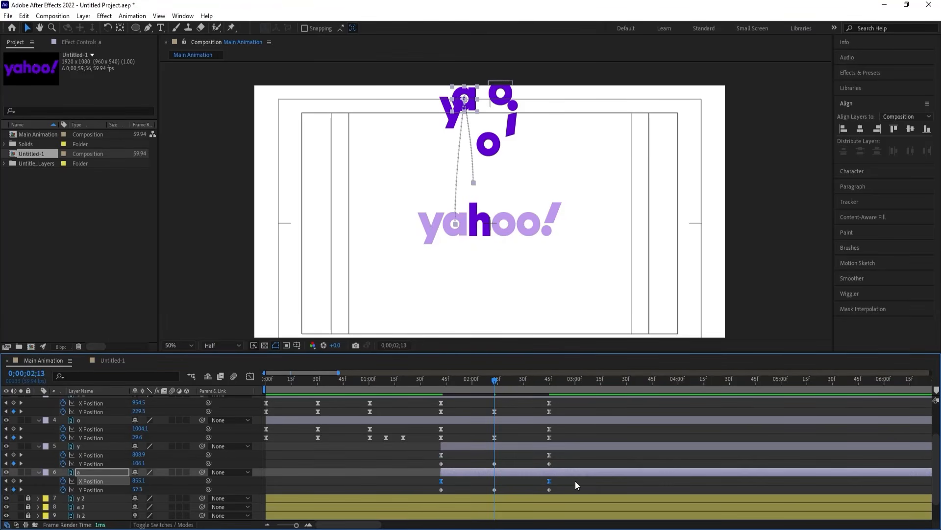
- Apply Easy Ease to the Y Position keyframes of the o 2, o, y and a layers at 0;00;01;42, 0;00;02;13 and 0;00;02;45
scroll(455, 474, up, 1)
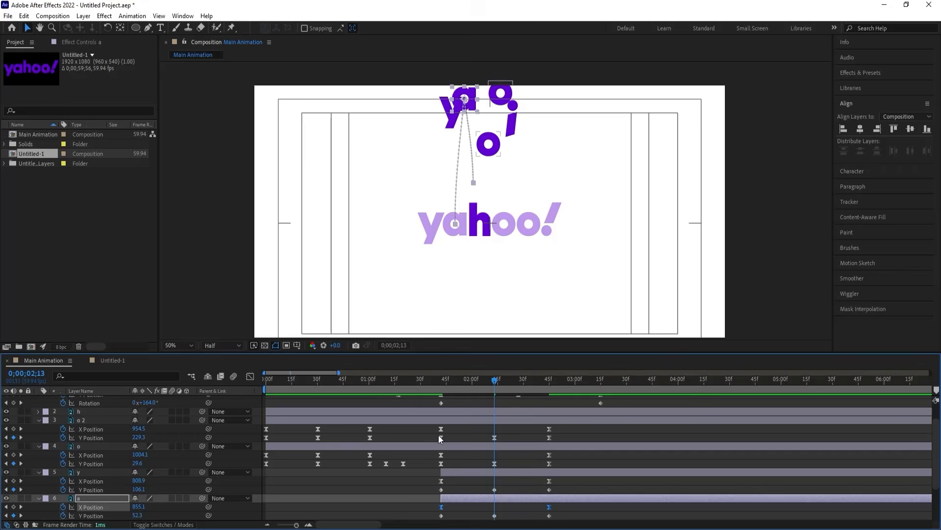
drag(439, 435, 558, 442)
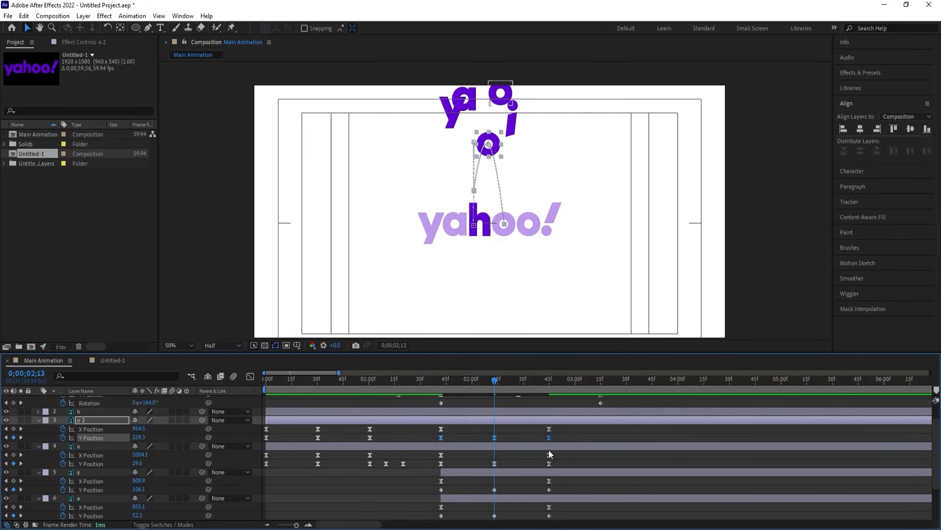
drag(428, 464, 577, 467)
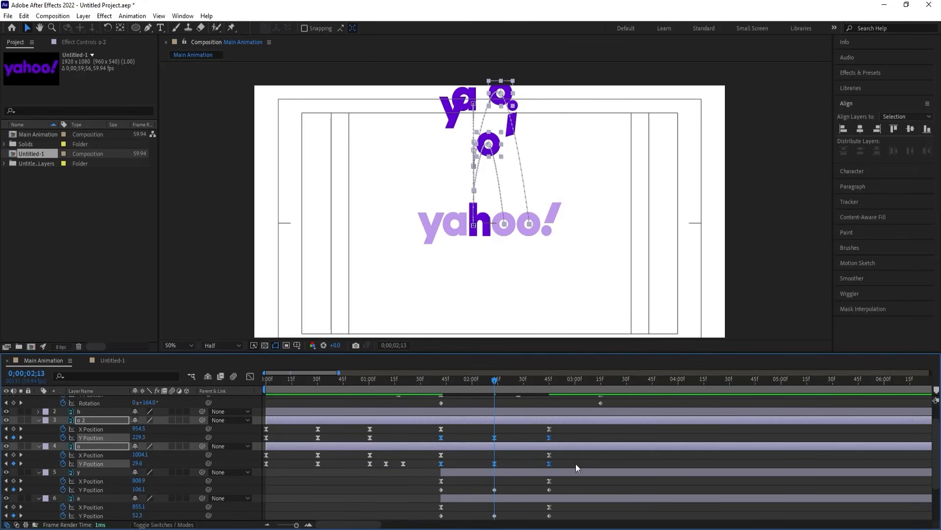
drag(434, 488, 567, 491)
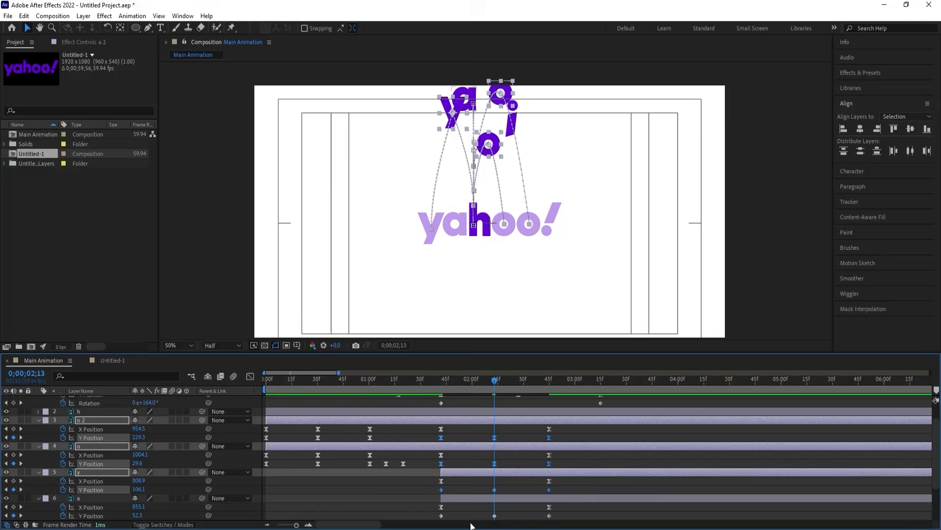
drag(432, 514, 561, 524)
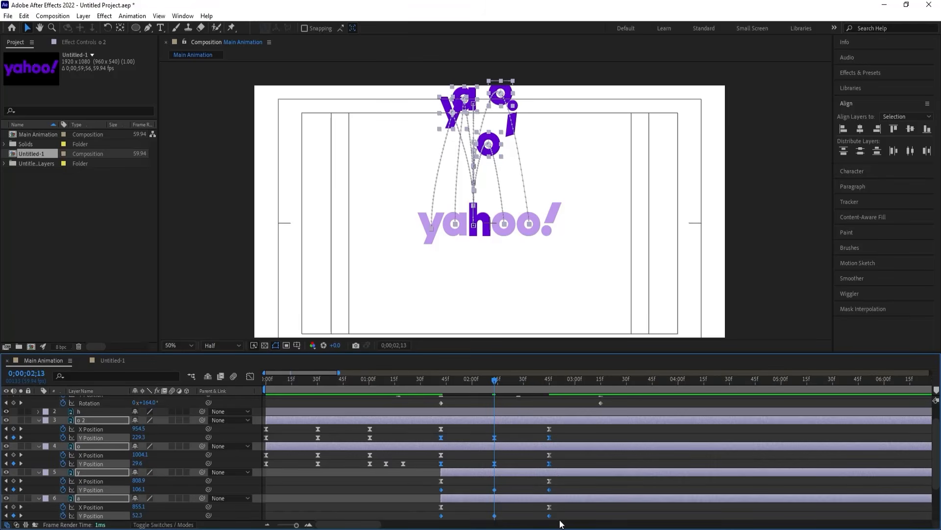
key(F9)
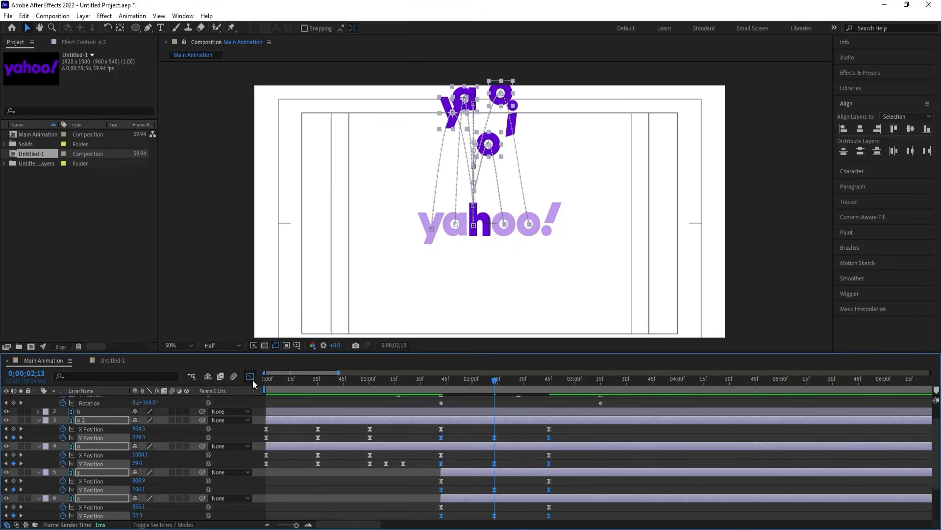
- Reshape the four letters' Y Position speed curves for a fast launch at 0;00;01;42, slow peak at 0;00;02;13 and fast landing at 0;00;02;45
click(251, 377)
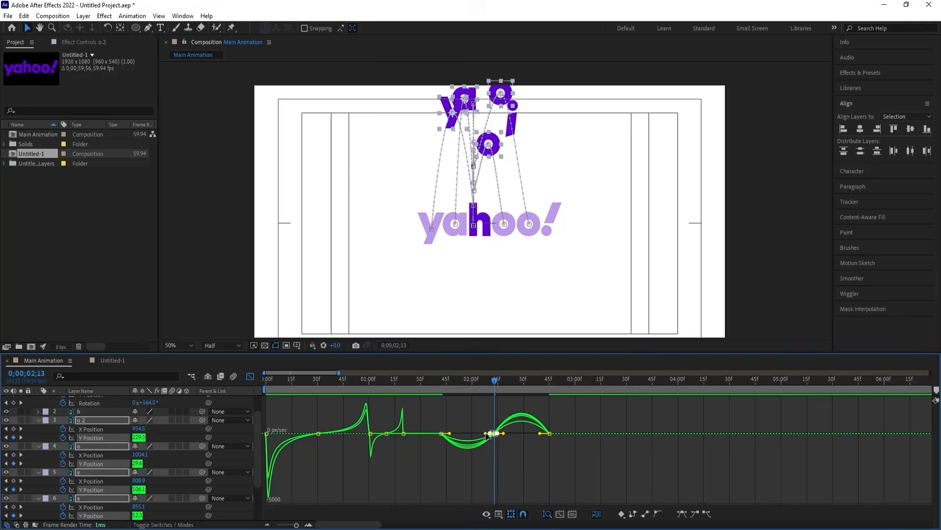
drag(486, 433, 538, 435)
drag(448, 421, 443, 447)
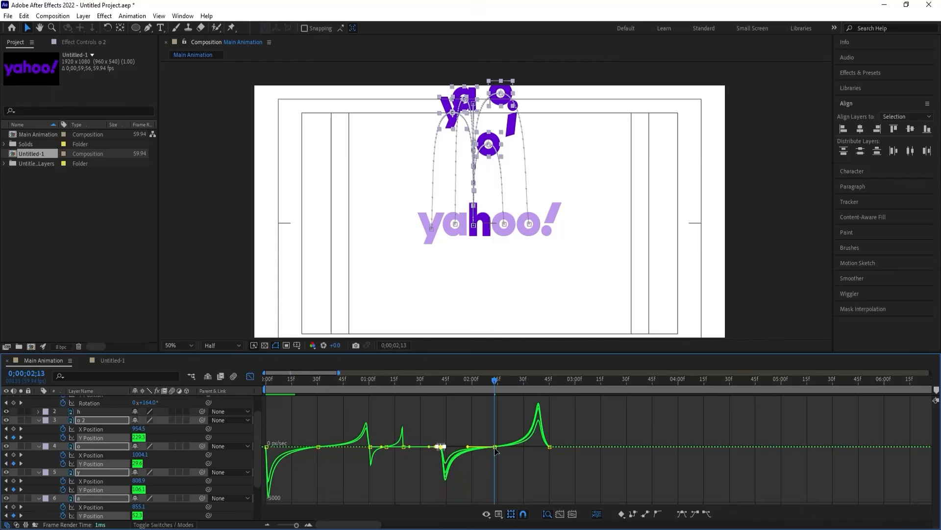
drag(582, 426, 547, 447)
click(250, 377)
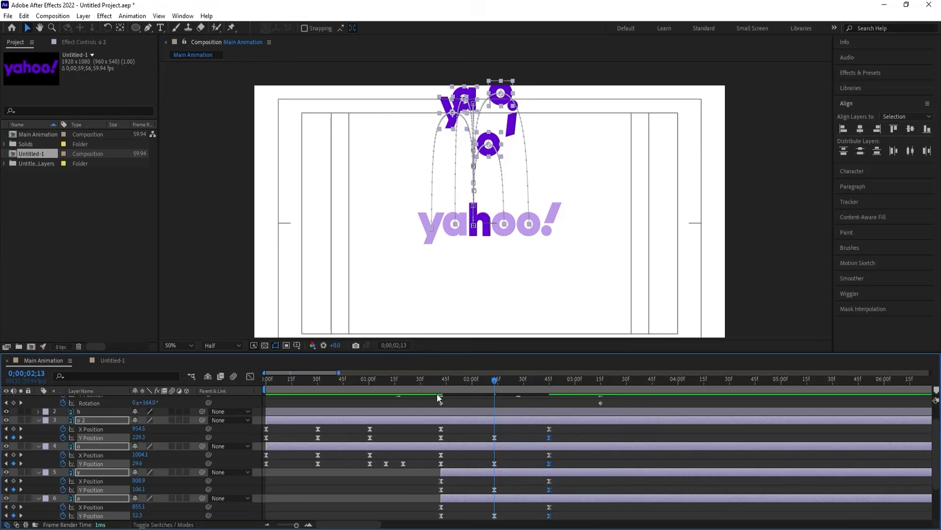
- Add Rotation keyframes at 0;00;01;42 on the o 2, o, y and a layers
click(442, 381)
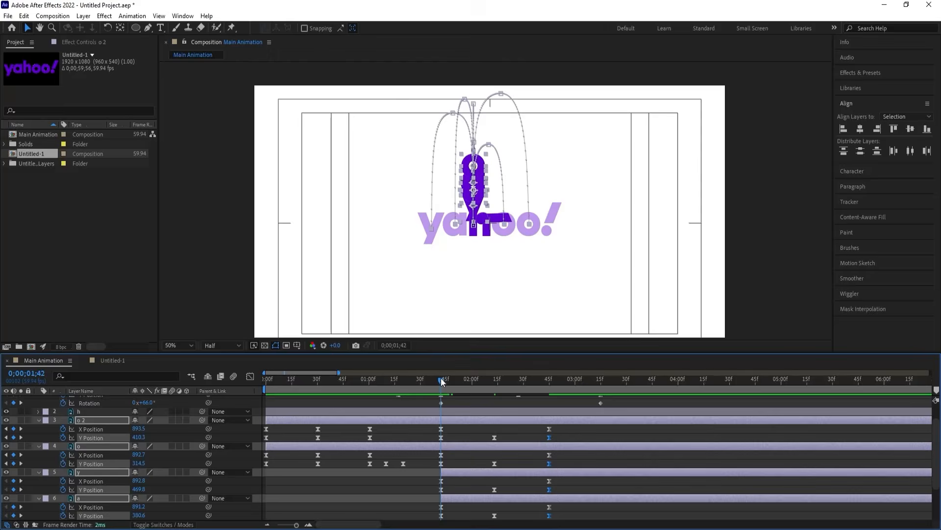
key(r)
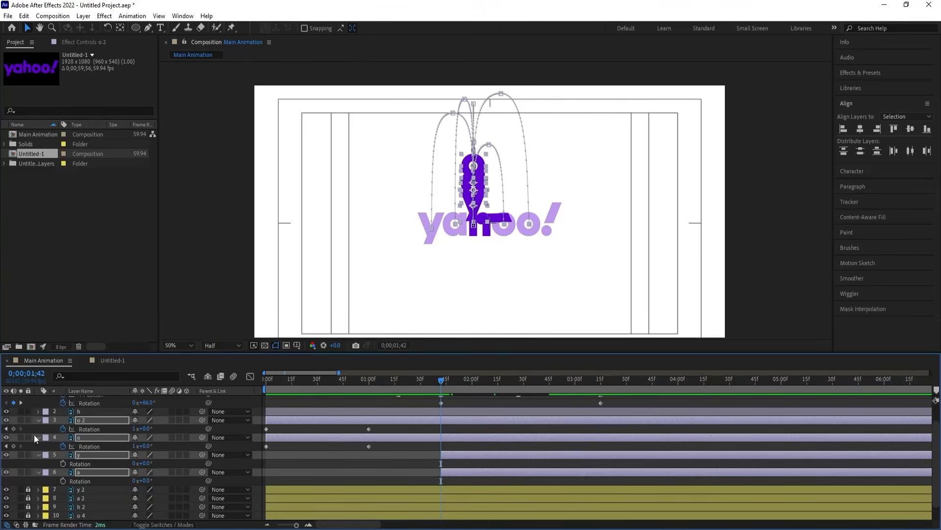
click(13, 428)
click(14, 445)
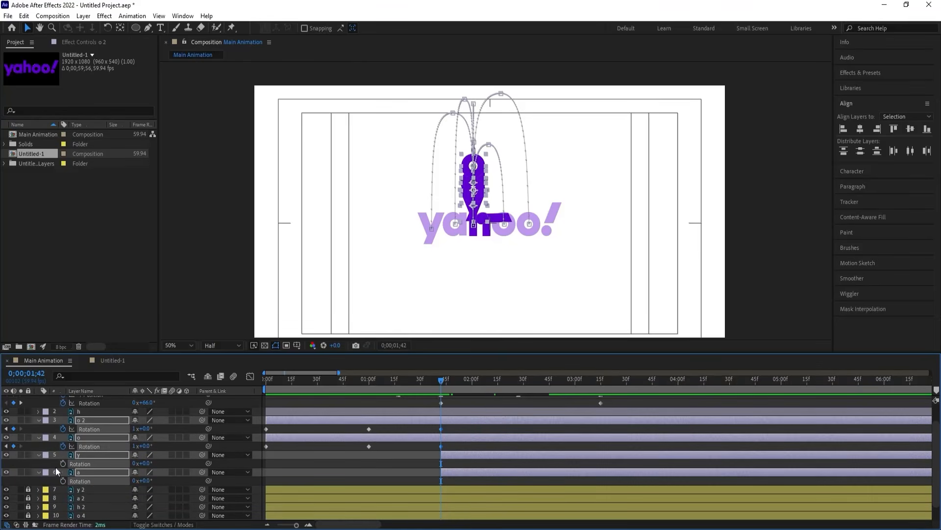
click(63, 464)
click(62, 481)
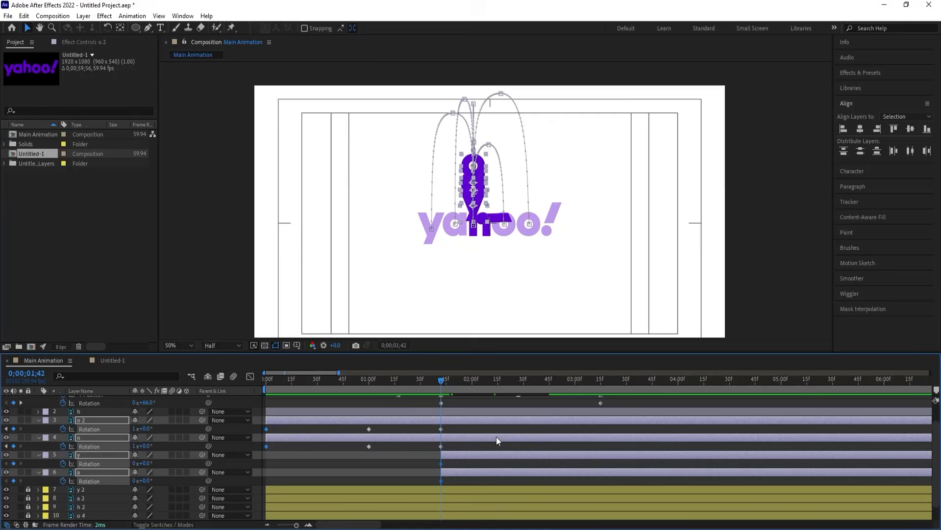
- At 0;00;02;45, set the Rotation of the y and a layers together to -1 full revolution
key(u)
click(552, 384)
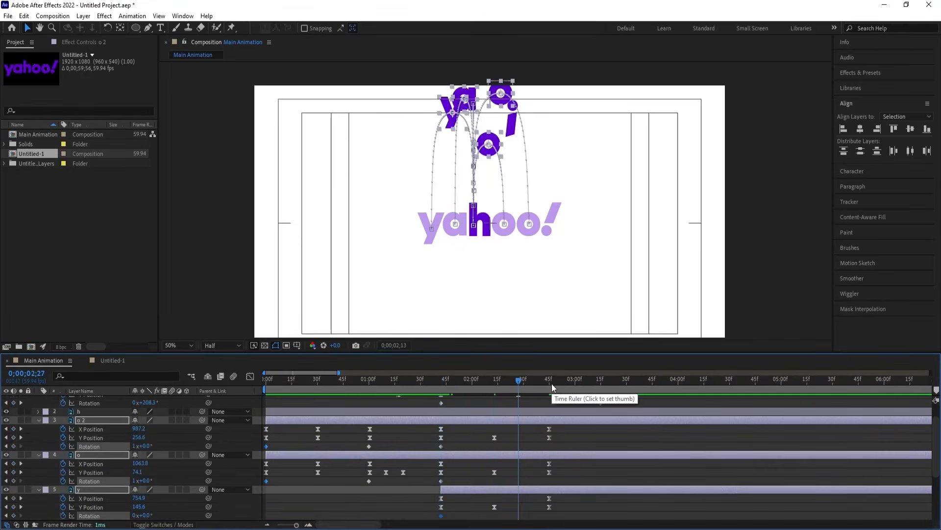
click(506, 446)
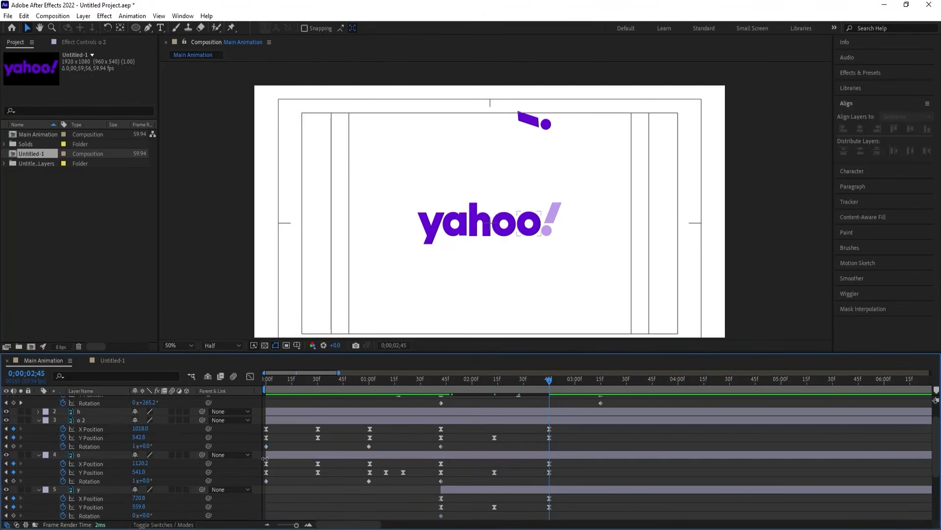
drag(142, 447, 148, 446)
click(531, 444)
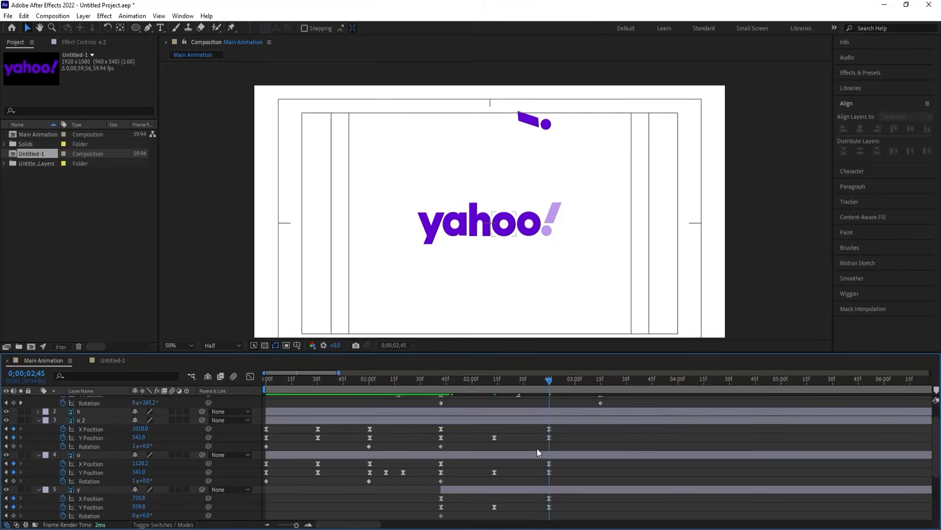
scroll(537, 448, down, 3)
click(543, 438)
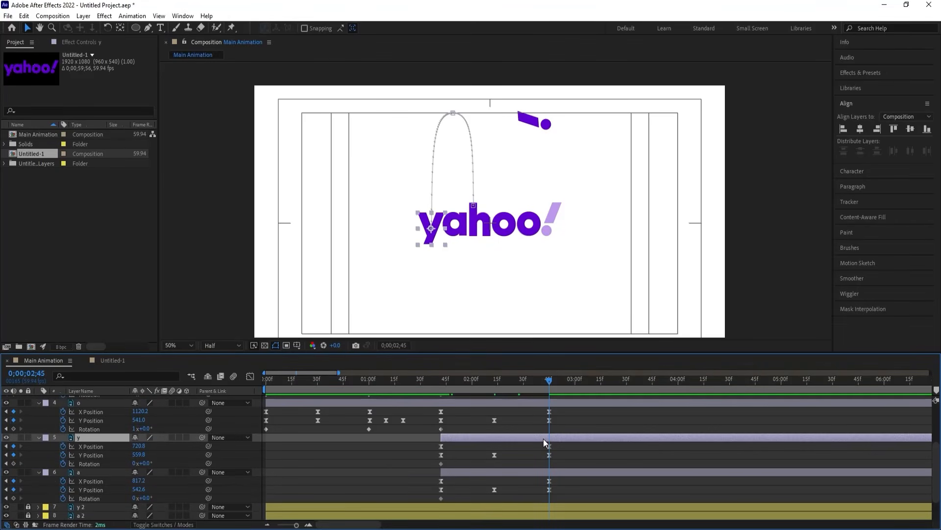
shift+click(93, 472)
click(134, 463)
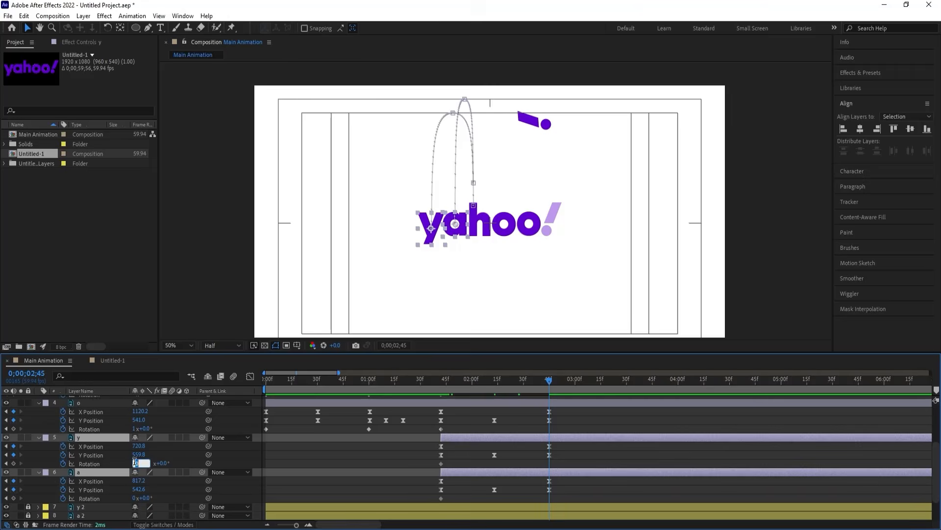
text(-1)
key(Return)
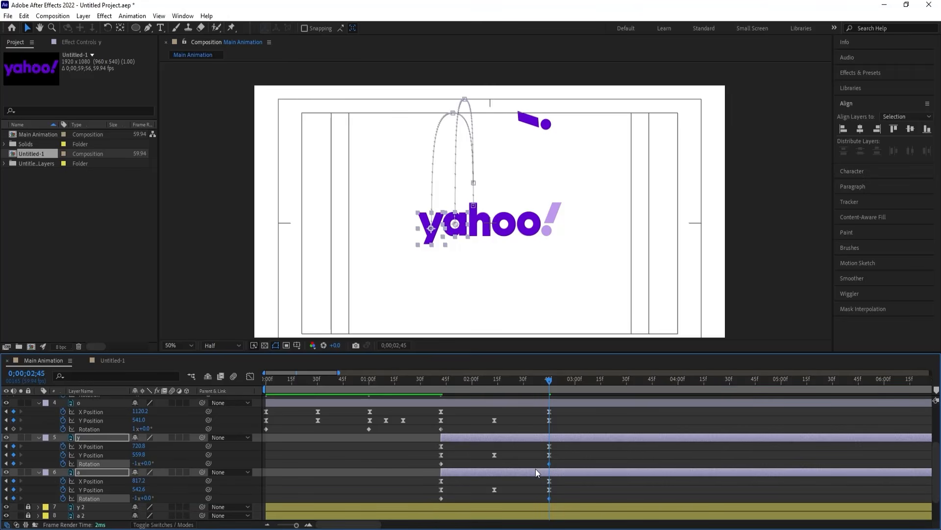
- Apply Easy Ease to the Rotation keyframes of the y and a layers
drag(430, 463, 554, 464)
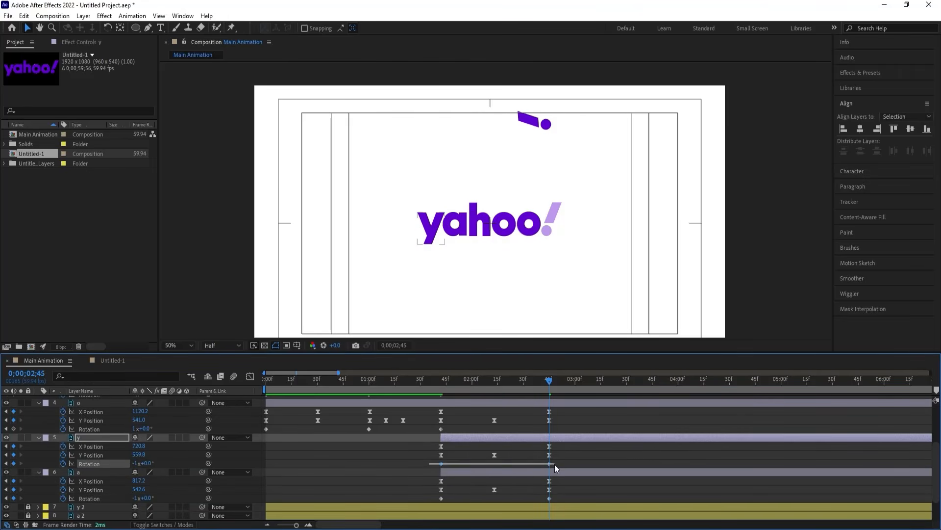
drag(429, 496, 575, 507)
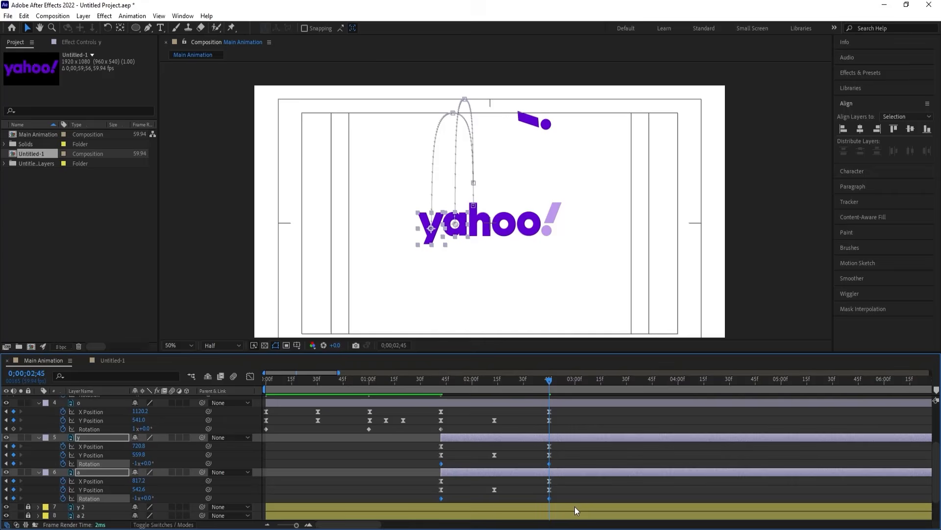
key(F9)
- Preview the rotating letters' jump, including a playback from the start of the composition
key(space)
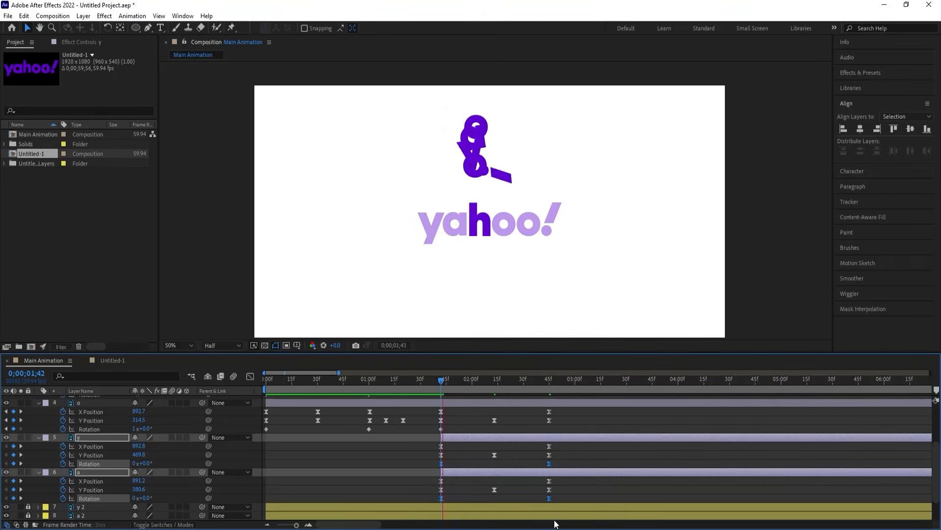
key(space)
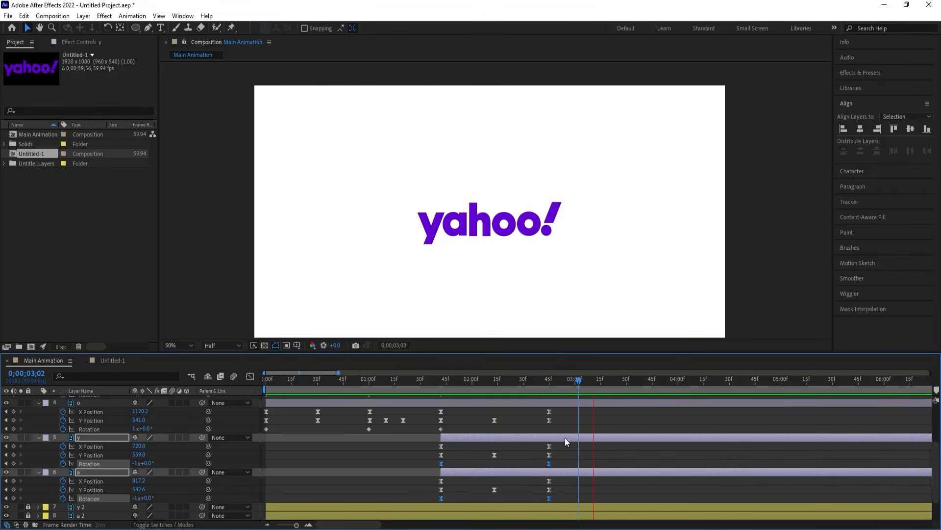
key(space)
drag(500, 384, 226, 399)
key(space)
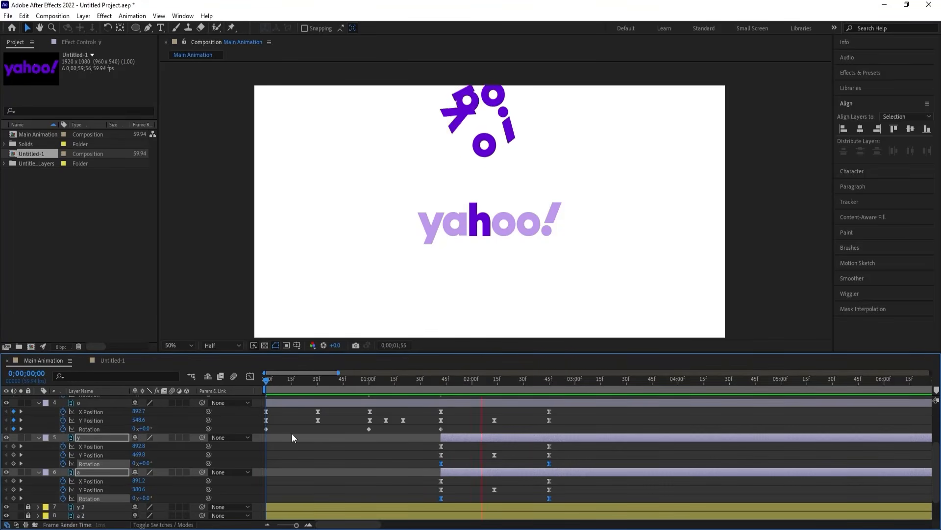
key(space)
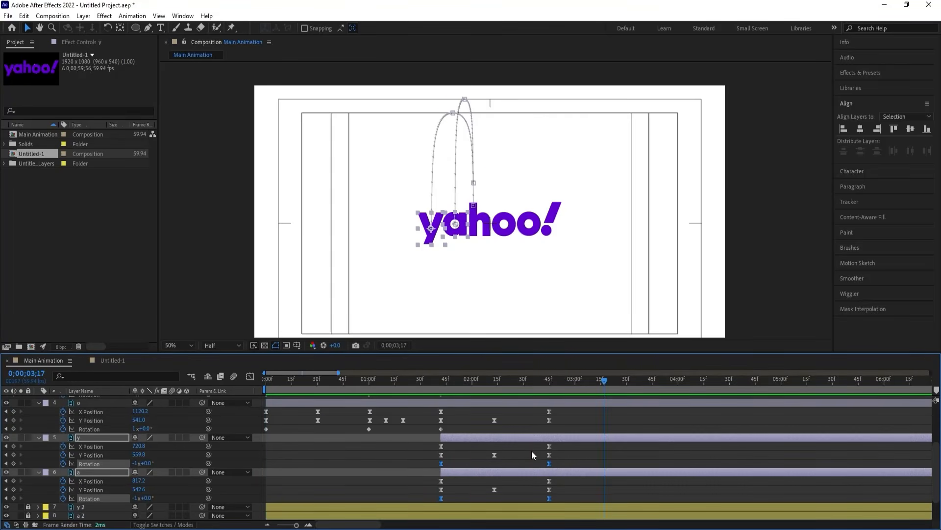
- Stretch the o layer's final jump keyframes proportionally from 0;00;01;42 so they end at about 0;00;02;53
click(460, 392)
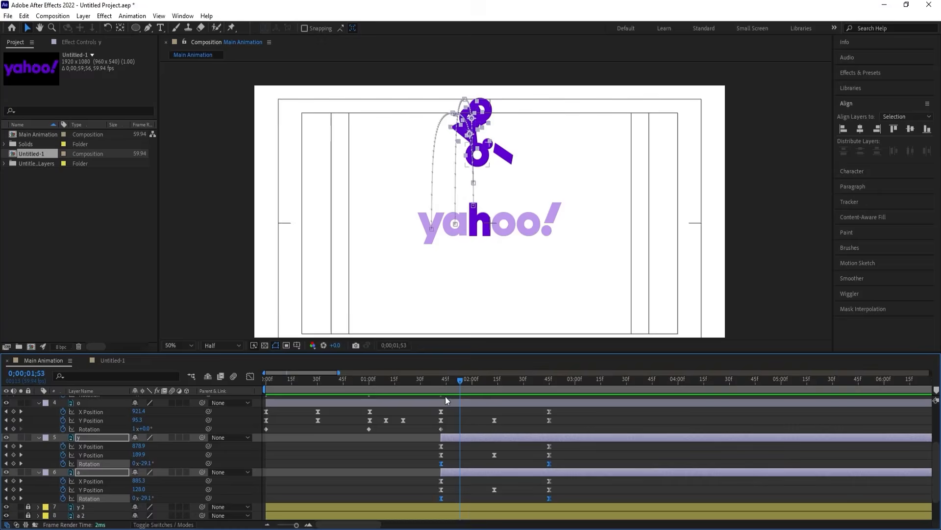
scroll(460, 440, up, 2)
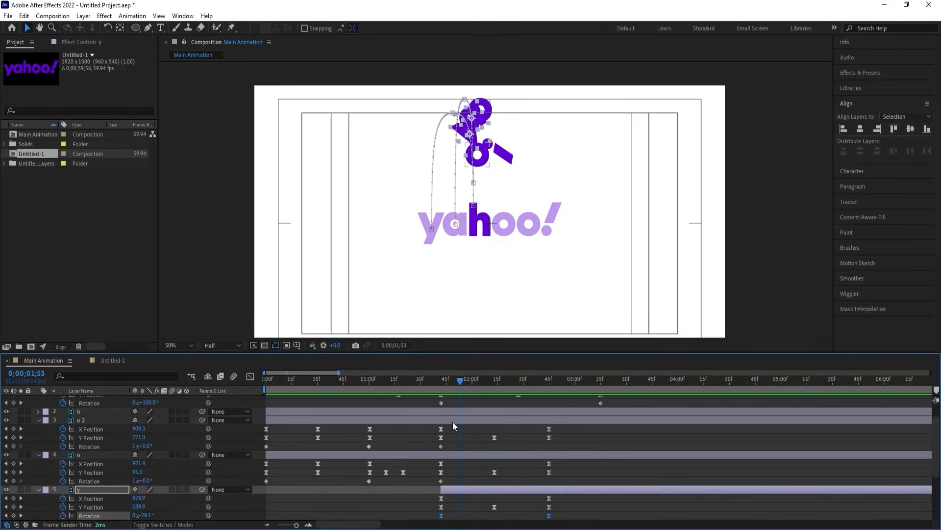
click(452, 422)
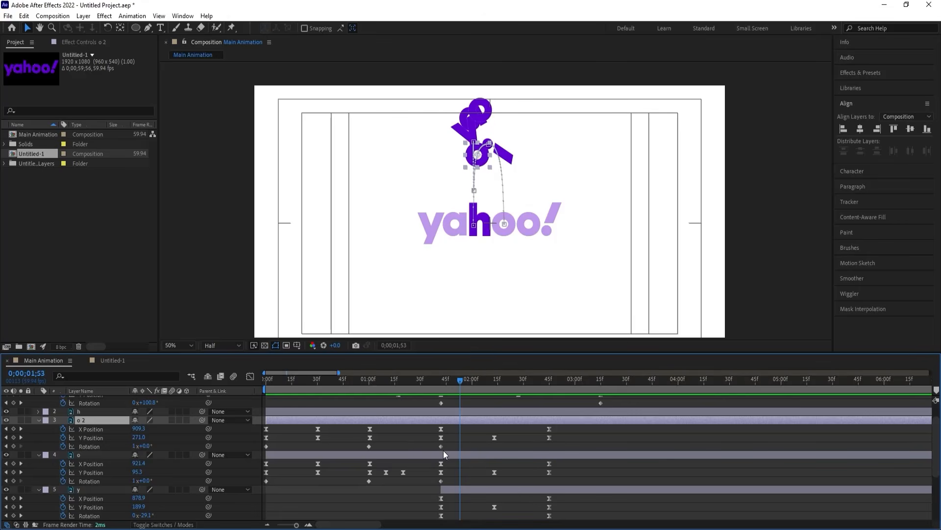
drag(434, 461, 562, 474)
- Stretch the jump and rotation keyframes from 0;00;01;42 to end at about 0;00;03;18 for y and 0;00;03;05 for a
scroll(554, 495, down, 3)
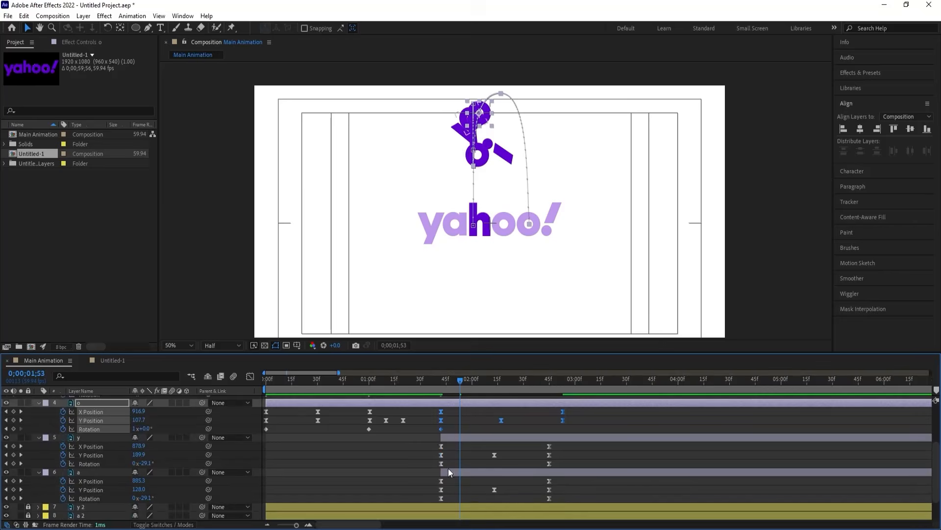
drag(430, 446, 606, 449)
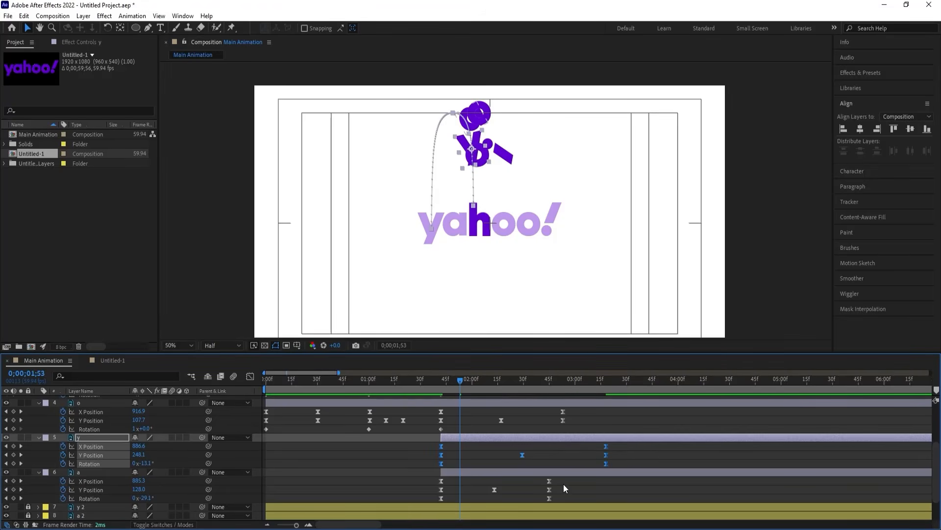
drag(561, 483, 434, 501)
drag(549, 482, 584, 483)
- Preview the staggered landing of the letters
key(space)
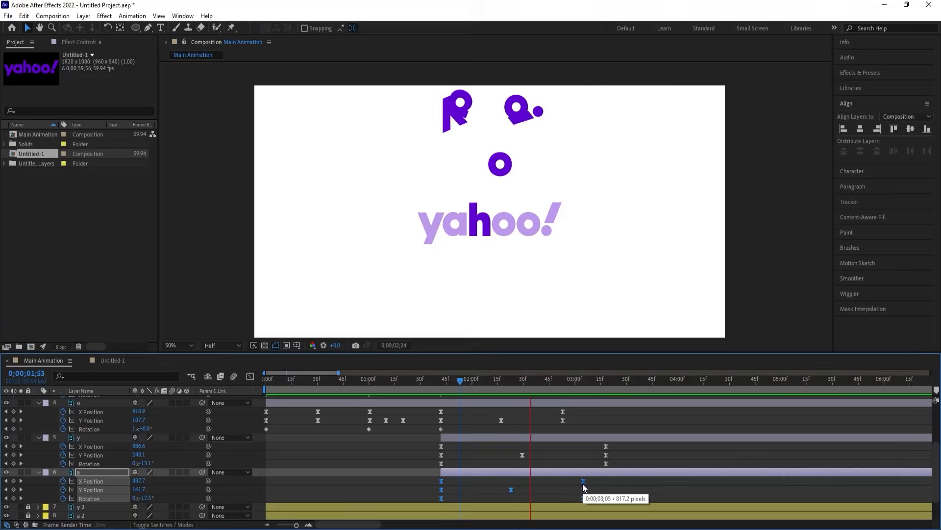
drag(459, 380, 378, 381)
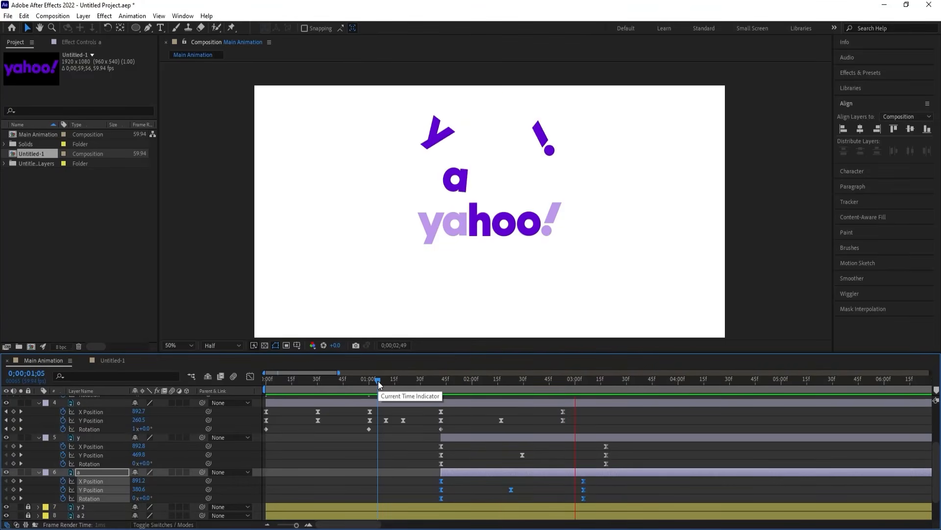
key(space)
- Collapse the keyframed properties of all layers and unlock the reference layers y 2 through ! 2
click(359, 444)
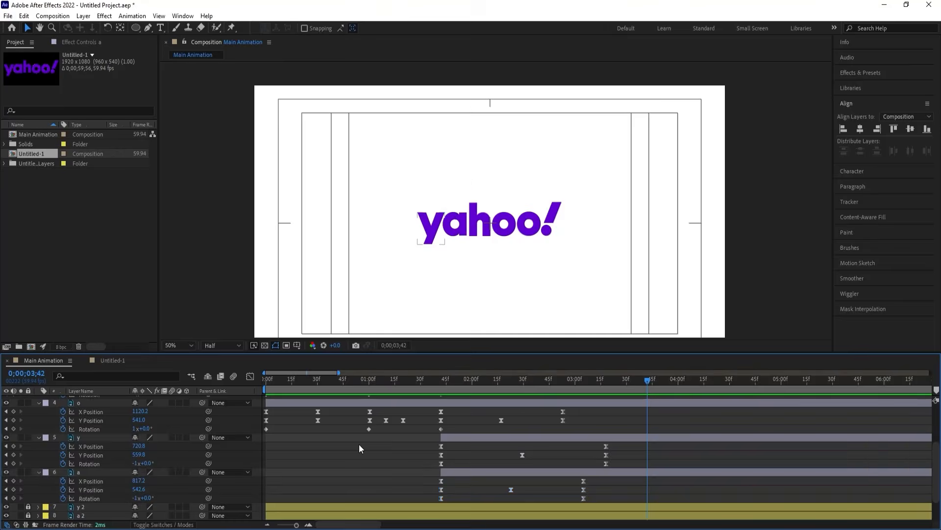
key(u)
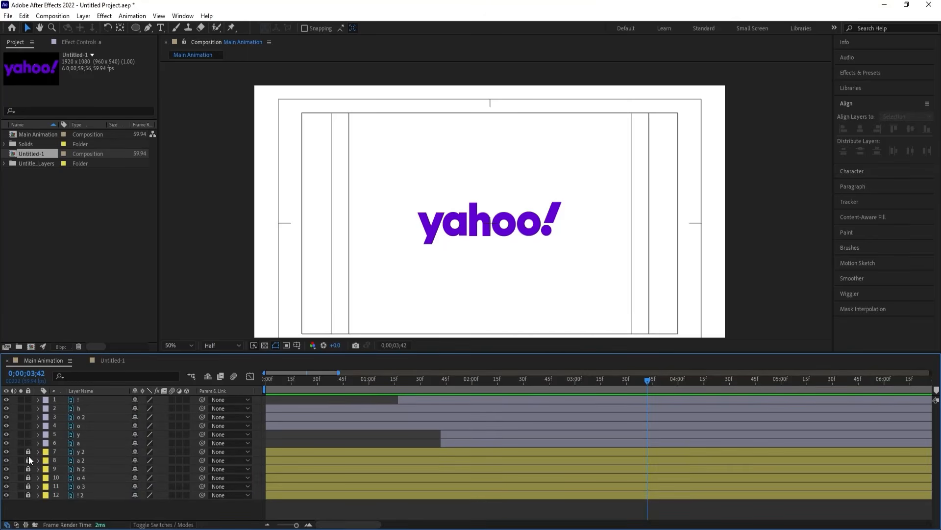
drag(29, 455, 29, 513)
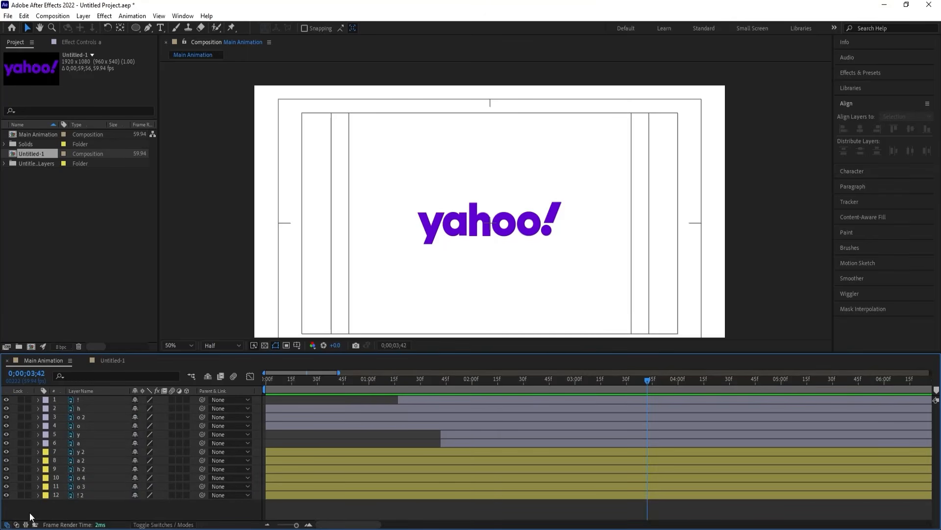
- Delete the reference layers y 2 through ! 2 from the Main Animation composition
click(78, 495)
shift+click(76, 452)
key(Delete)
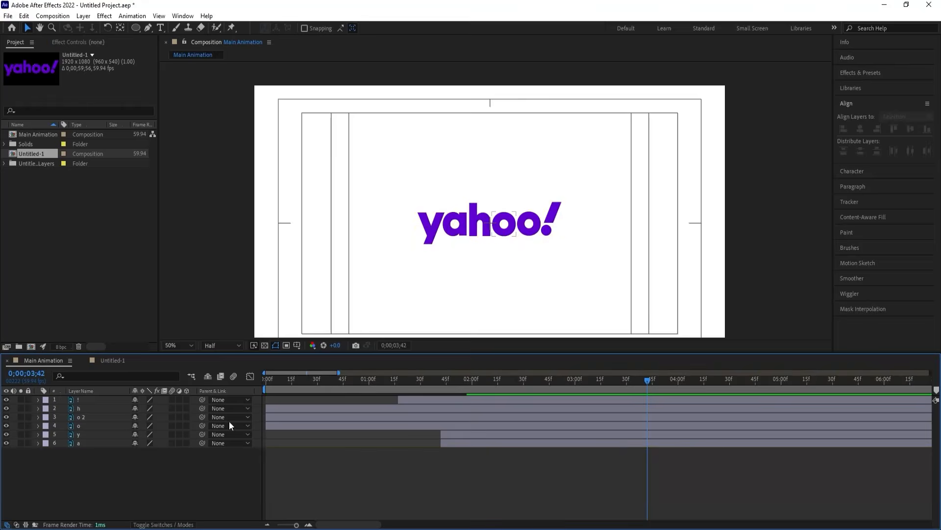
- Fit the composition in the viewer and preview the logo animation from the start without the reference layers
key(space)
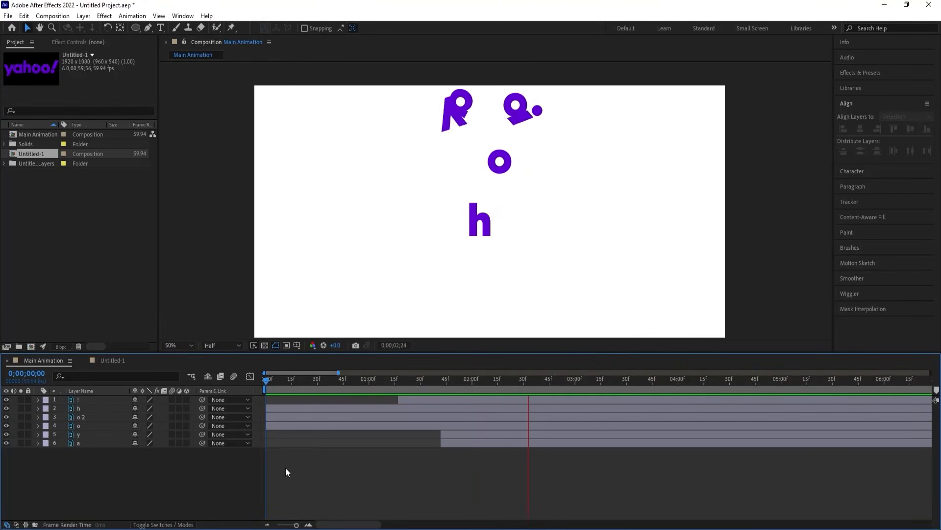
key(apostrophe)
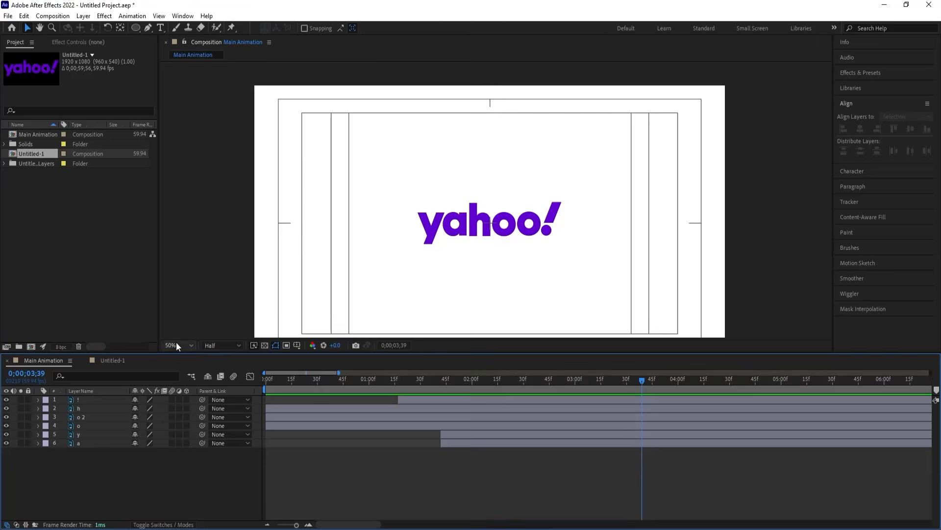
click(176, 344)
click(175, 164)
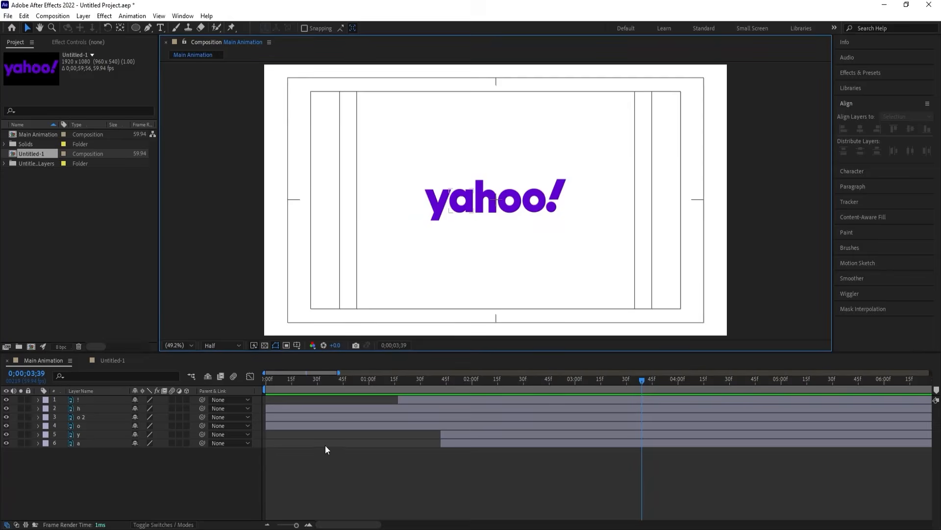
drag(283, 383, 202, 384)
key(space)
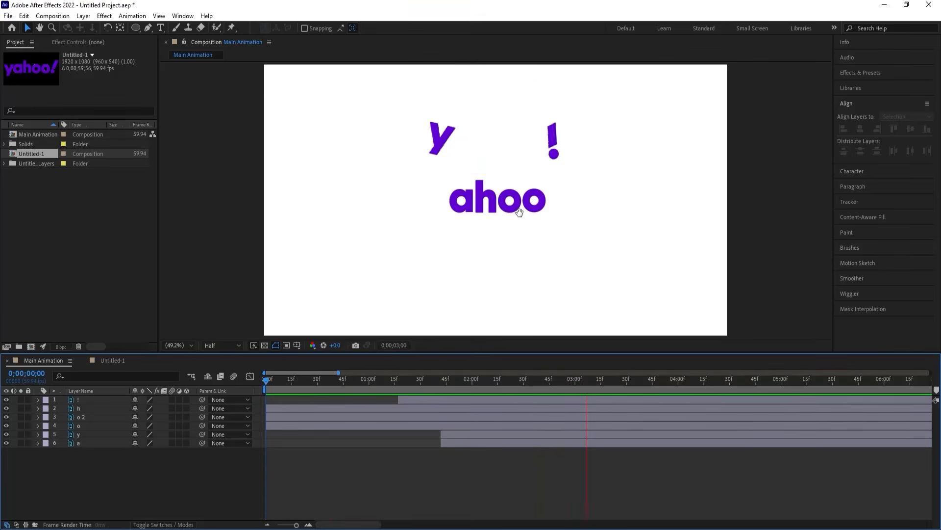
key(space)
- Pre-compose all six letter layers into a composition named Logo Animation, moving all attributes into it
drag(143, 463, 74, 390)
key(ctrl+shift+c)
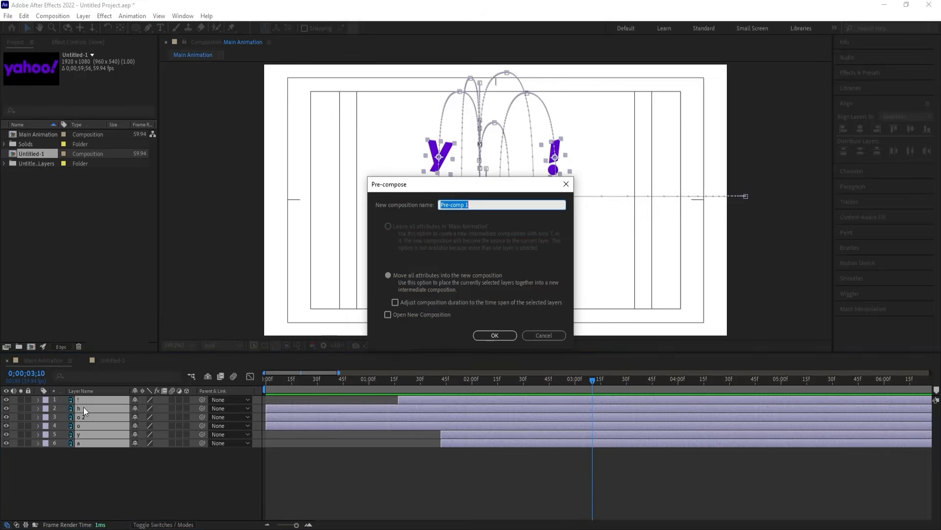
text(Logo A)
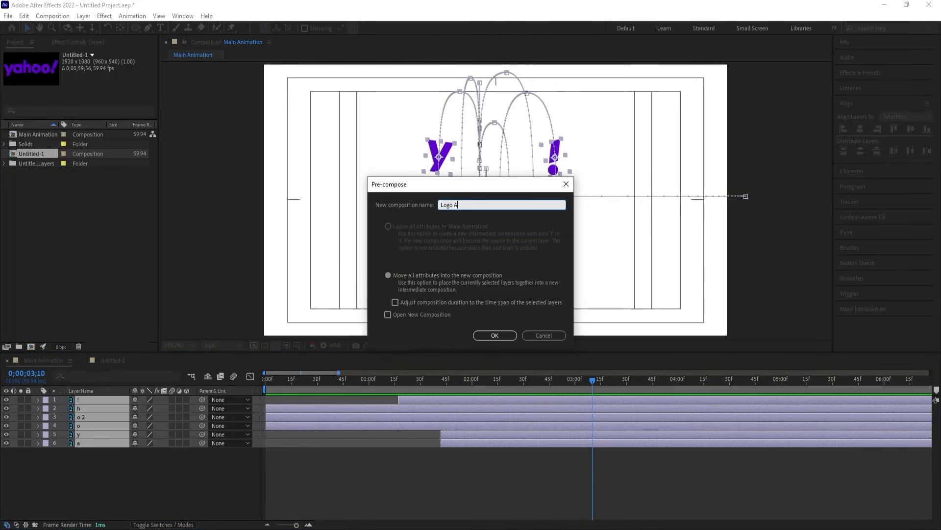
text(Ni)
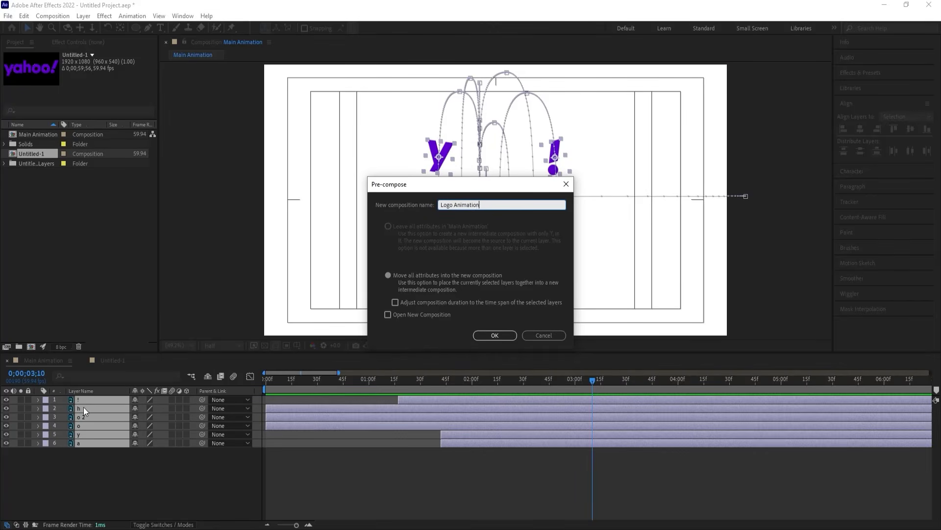
key(Return)
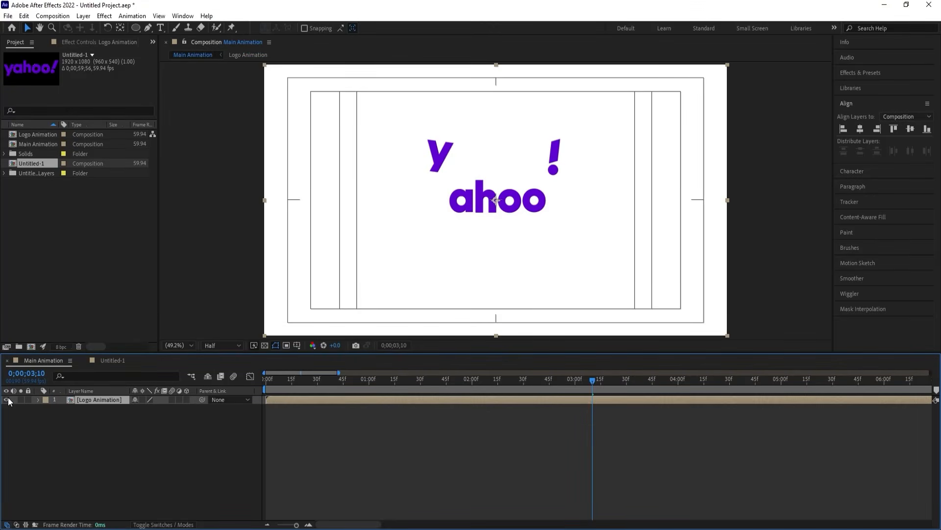
click(43, 418)
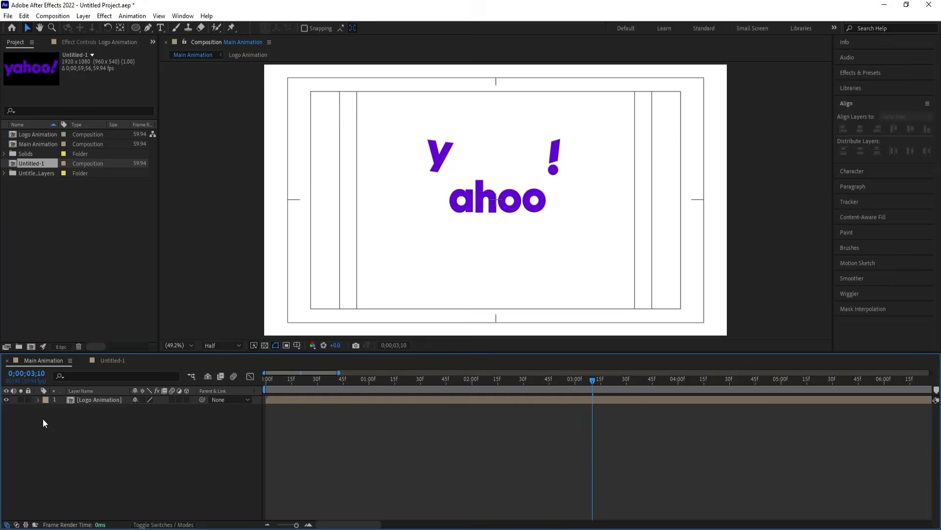
- Create a 1920 x 1080 px solid in the purple sampled from the logo letters
key(ctrl+y)
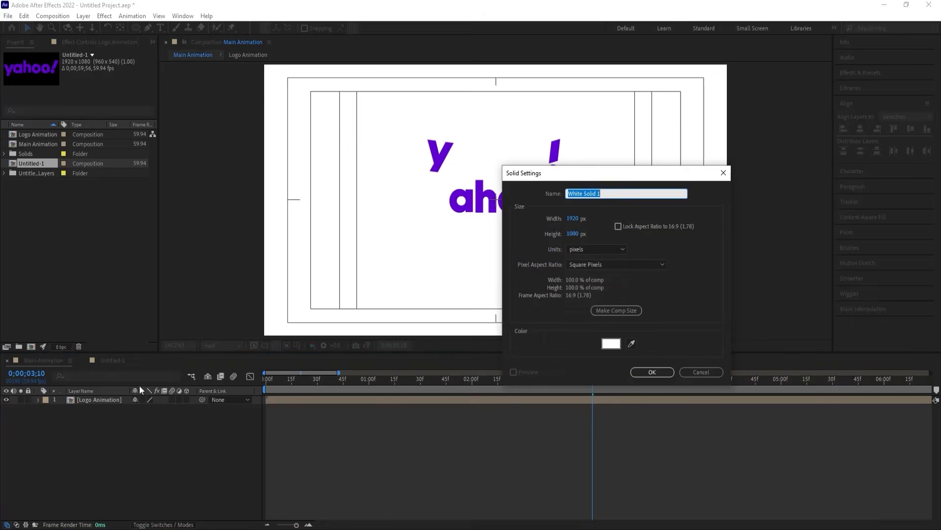
click(631, 344)
click(475, 190)
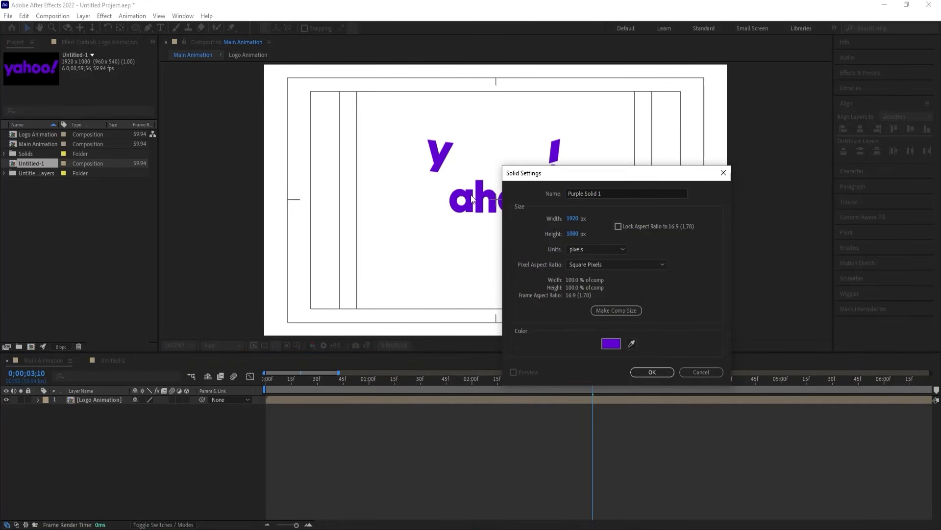
click(635, 372)
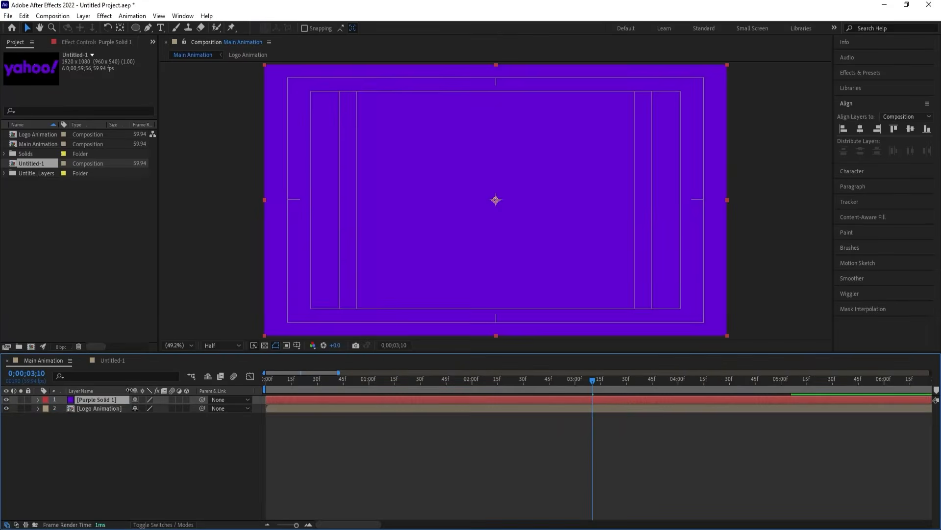
- Move the purple solid below the Logo Animation layer, hide Logo Animation and return to the first frame
drag(110, 414, 111, 414)
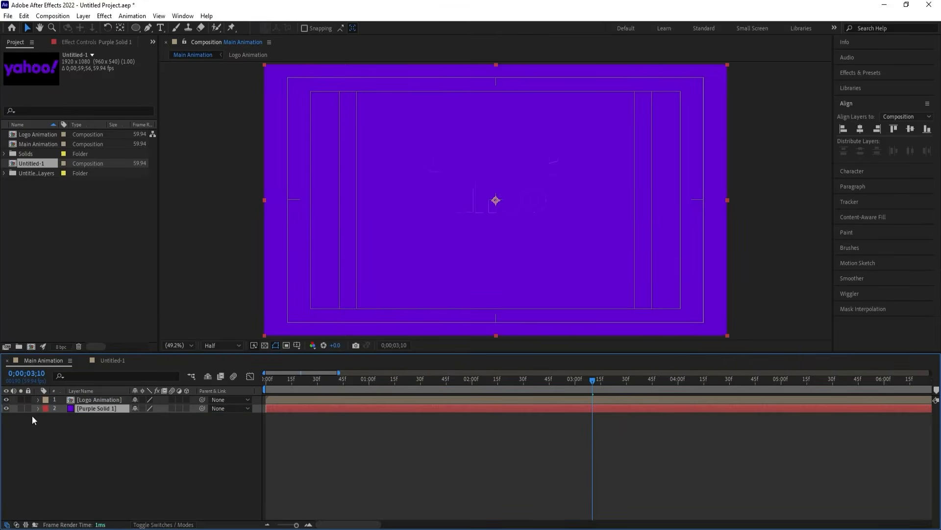
click(6, 399)
key(Home)
click(112, 449)
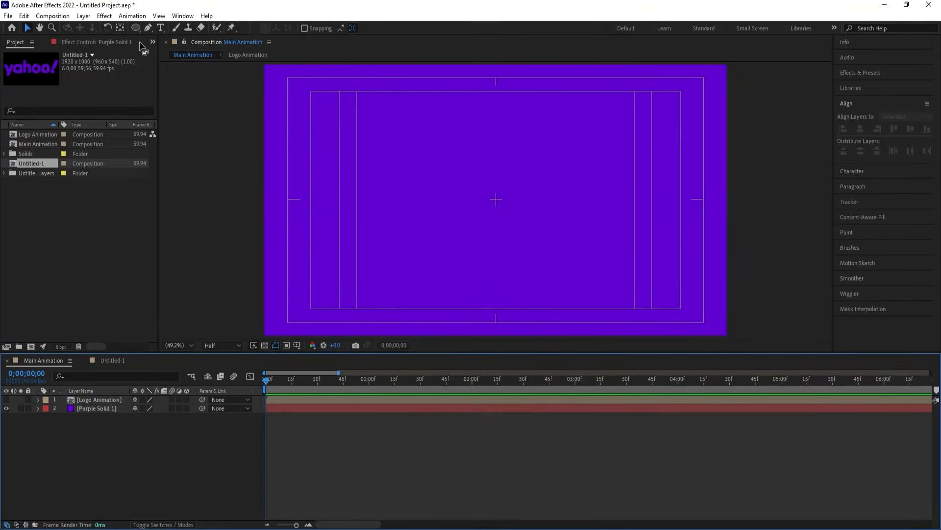
- Set up the Ellipse tool with a white fill and no stroke
drag(136, 28, 162, 49)
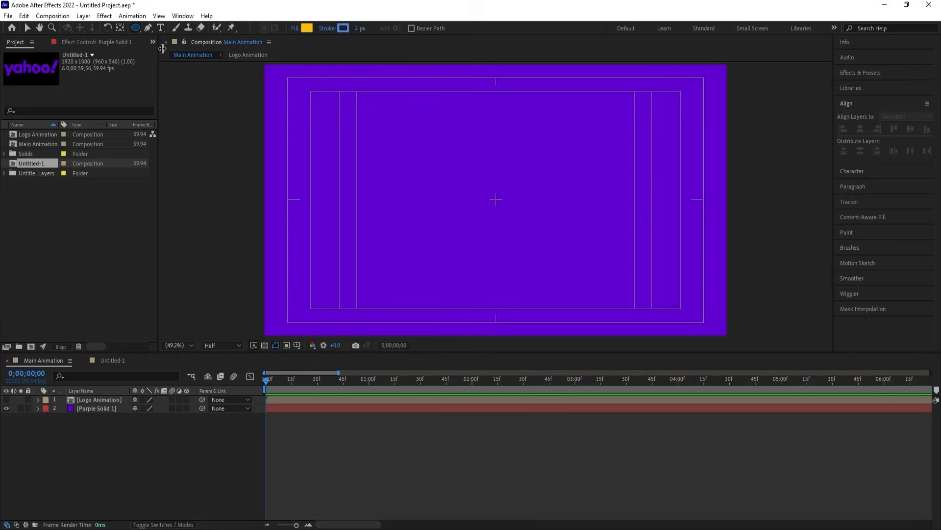
click(308, 27)
click(645, 234)
key(Return)
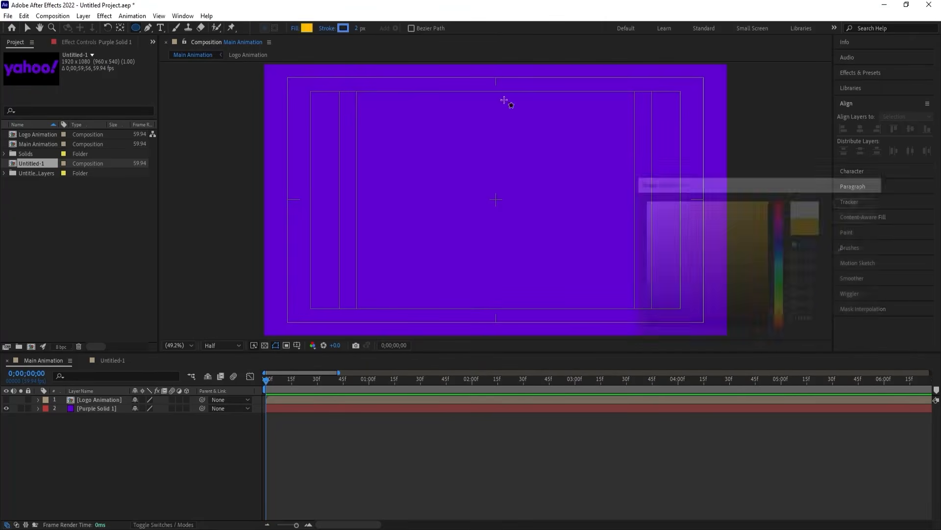
click(326, 28)
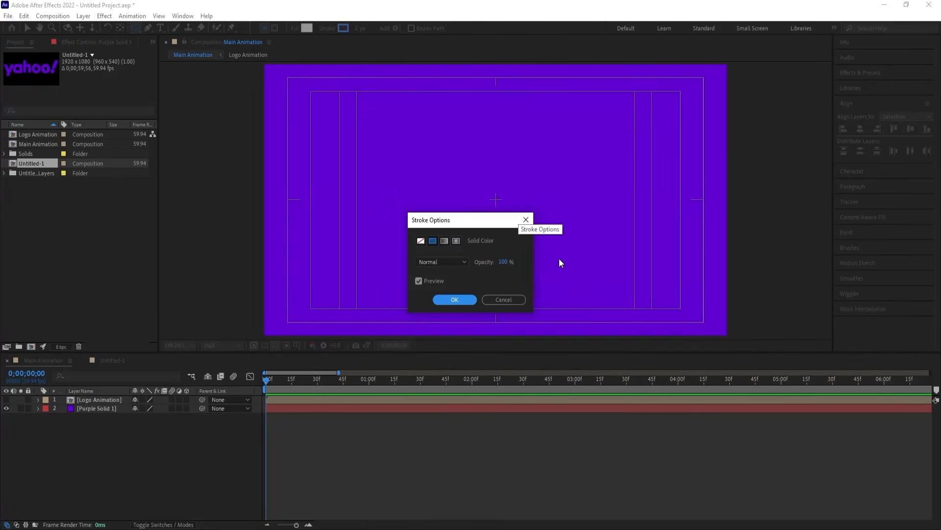
click(420, 240)
click(446, 301)
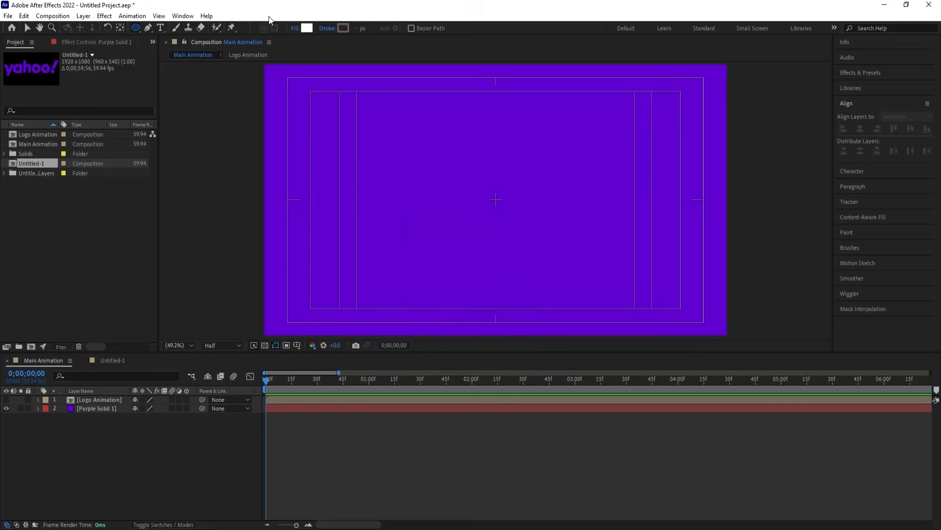
- Draw a small white circle on its own shape layer and centre it horizontally and vertically in the composition
drag(482, 180, 489, 188)
click(116, 467)
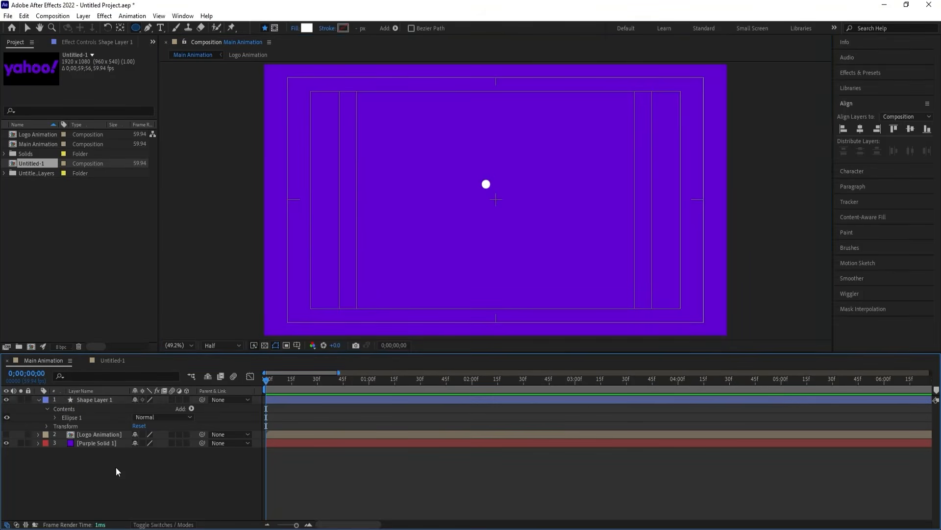
click(90, 398)
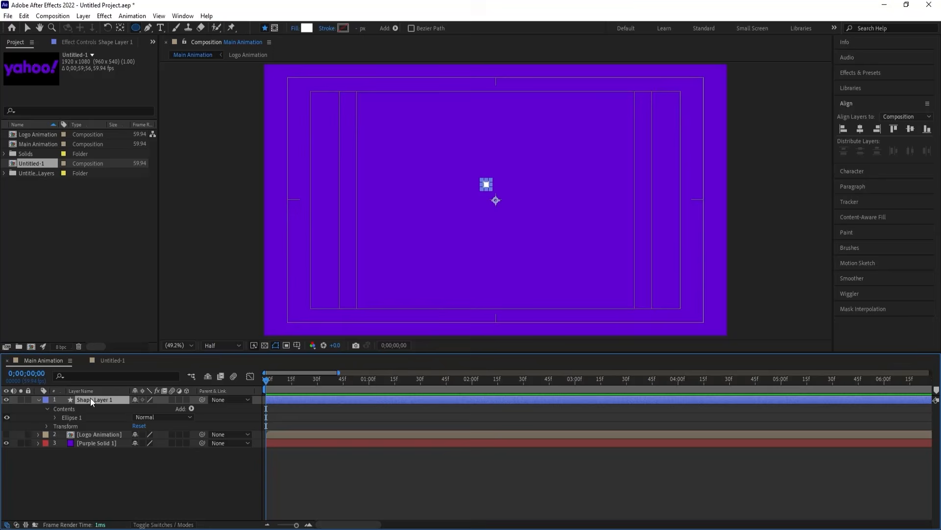
click(861, 128)
click(906, 129)
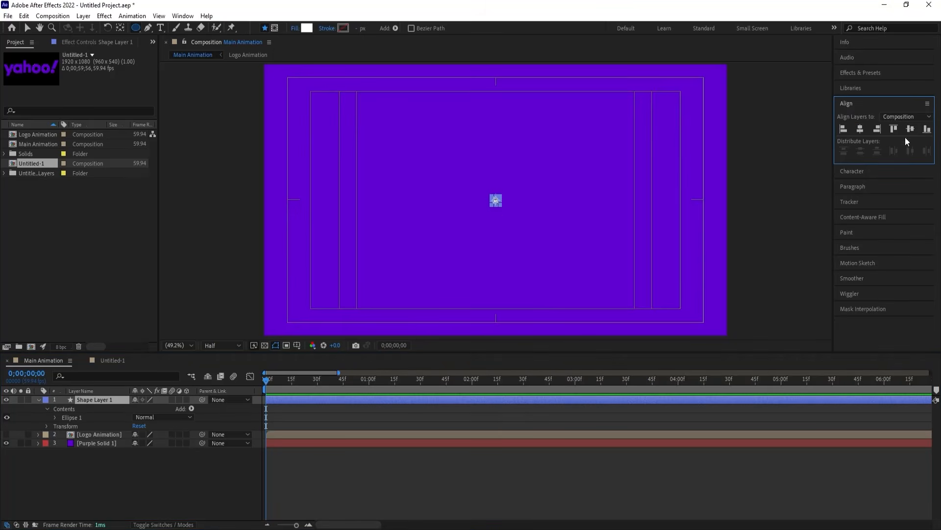
- Add a Position keyframe for the circle at 0;00;00;00, placing it just below the frame's lower edge with x at 960
click(86, 402)
key(p)
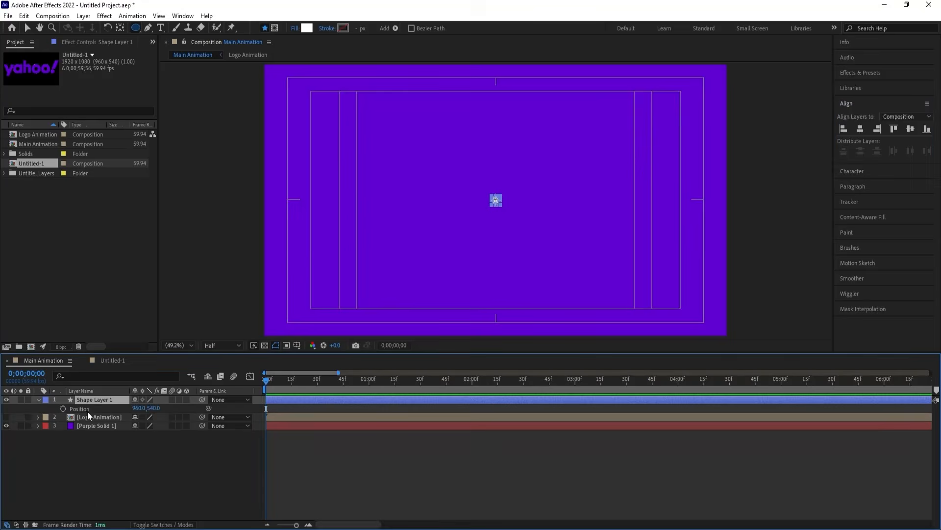
drag(154, 408, 415, 437)
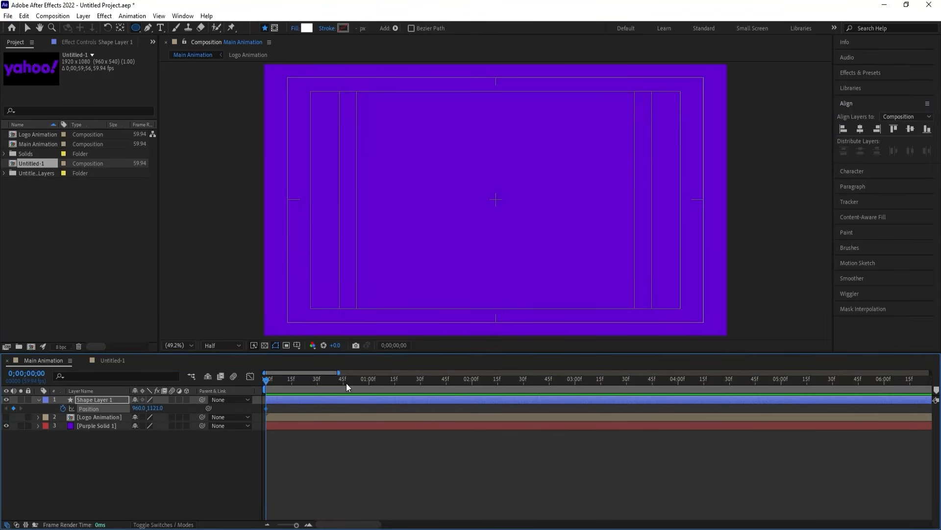
- Keyframe the circle's Position at 0;00;01;00 to 960, 188, near the top of the frame
click(369, 381)
click(155, 408)
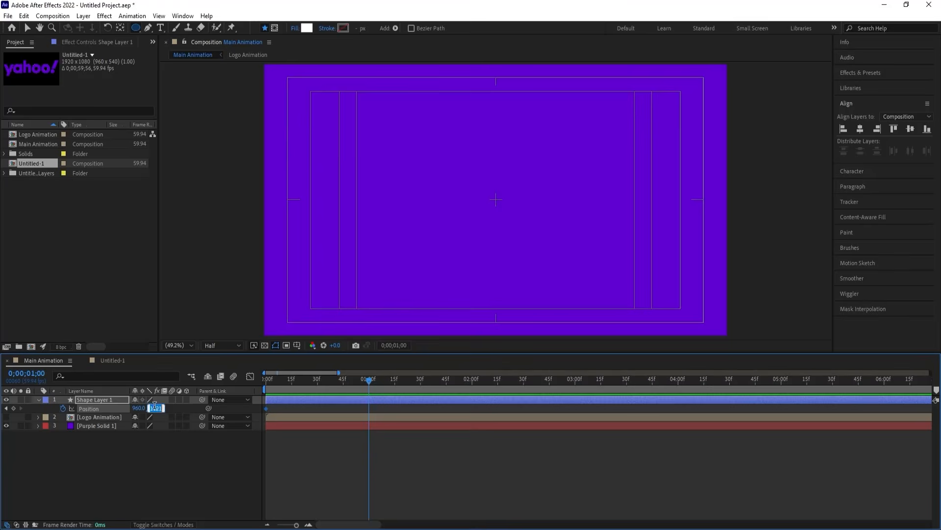
text(0)
key(Return)
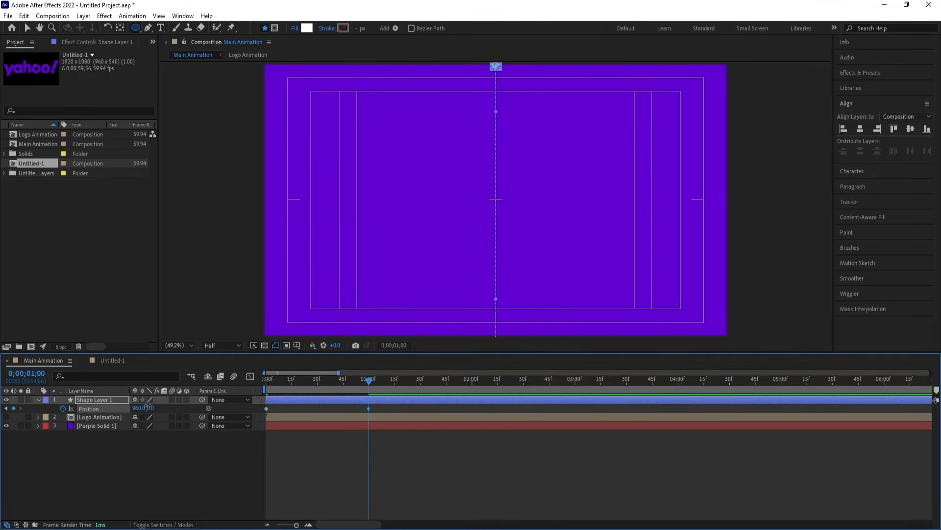
drag(149, 407, 242, 408)
click(368, 464)
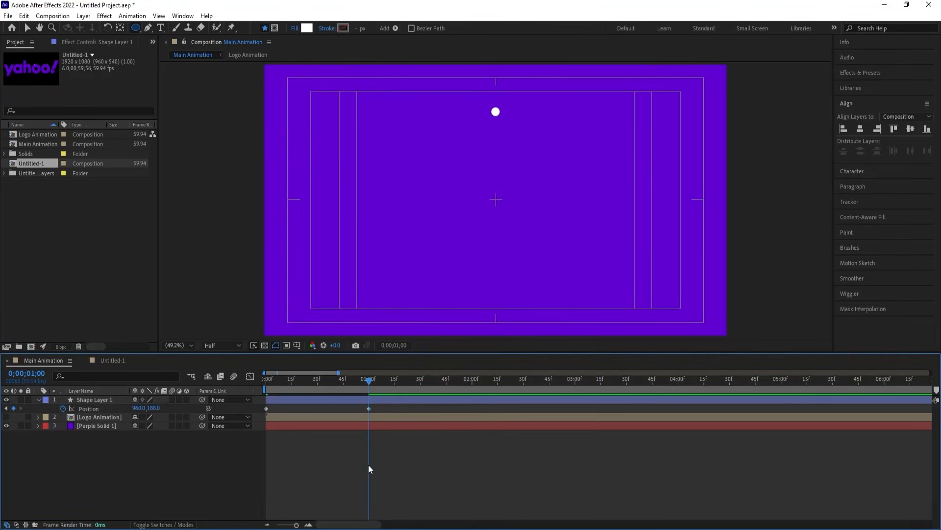
- Keyframe the circle at the vertical centre of the composition at 0;00;01;37
drag(369, 391, 431, 390)
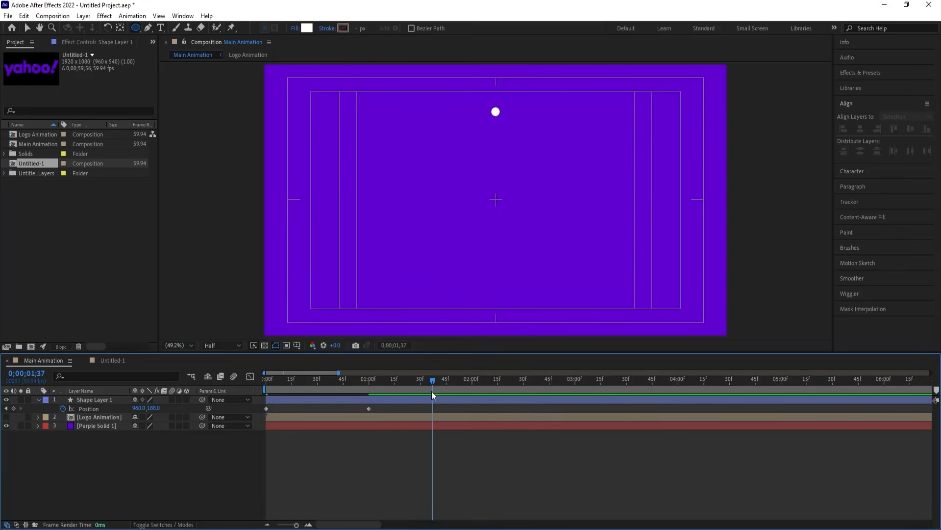
click(433, 402)
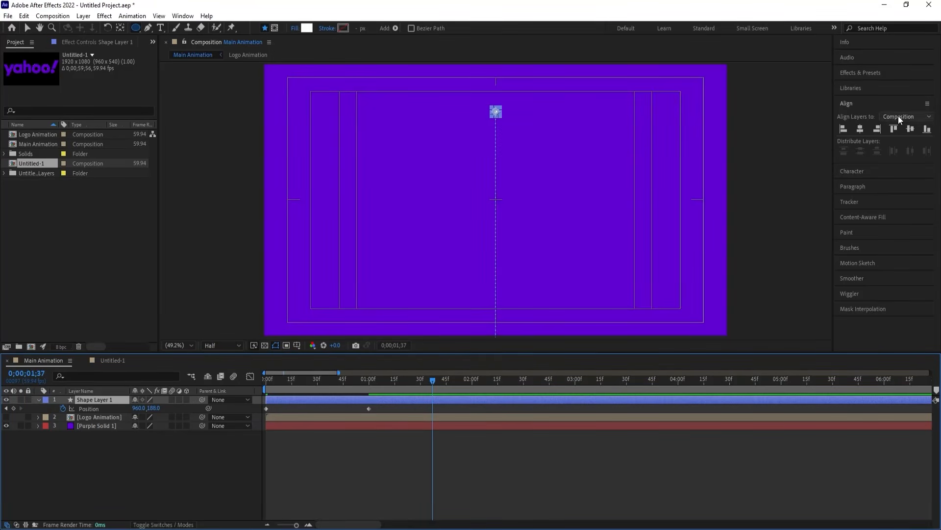
click(911, 129)
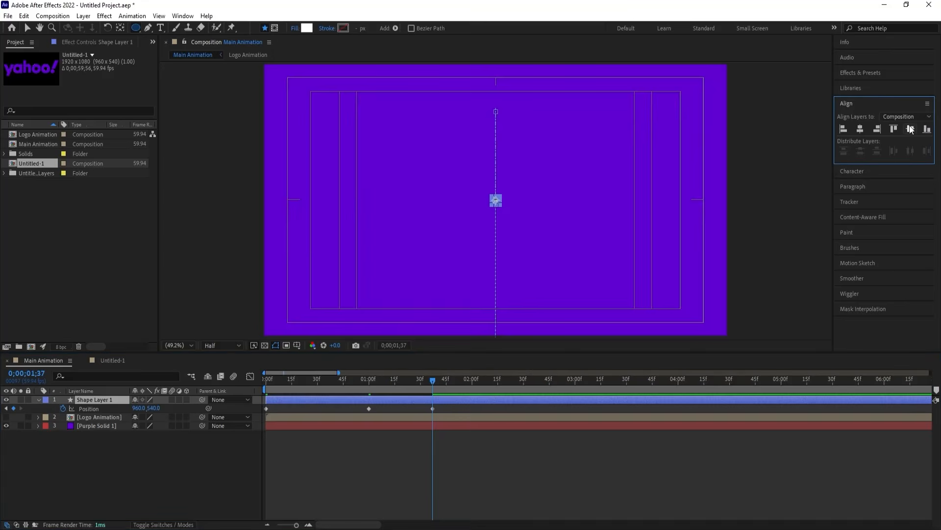
- Preview the circle's rise and fall from the start of the timeline
drag(363, 383, 225, 383)
key(space)
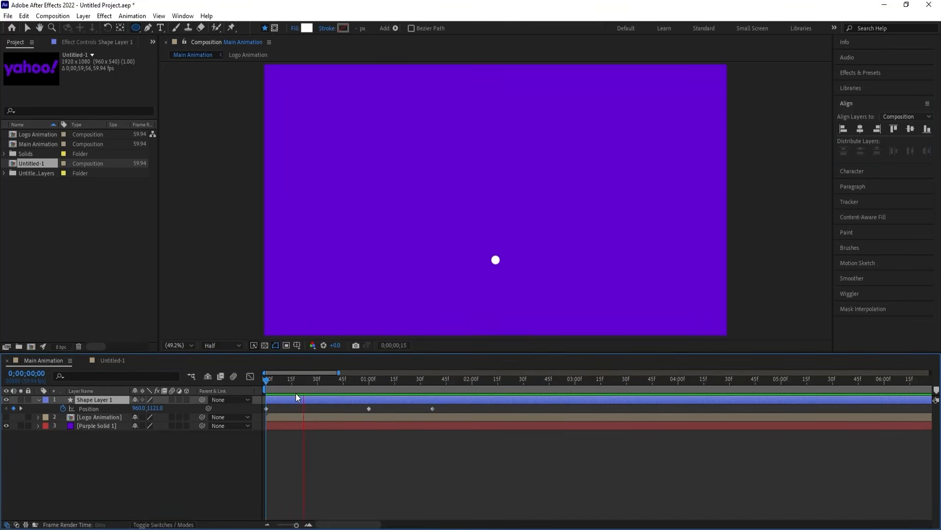
key(space)
- Apply Easy Ease to the circle's three Position keyframes and lengthen the easing on both sides of the middle keyframe in the speed graph
drag(479, 471, 236, 387)
key(F9)
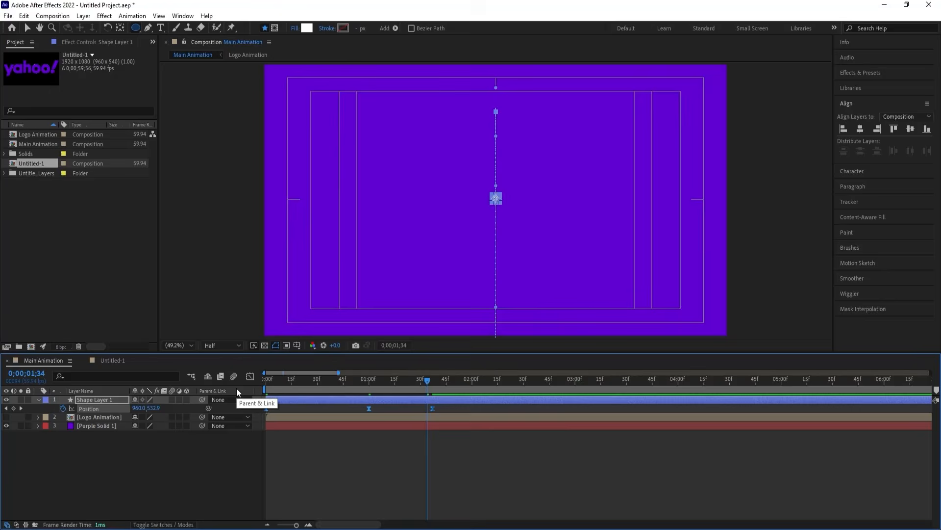
click(250, 376)
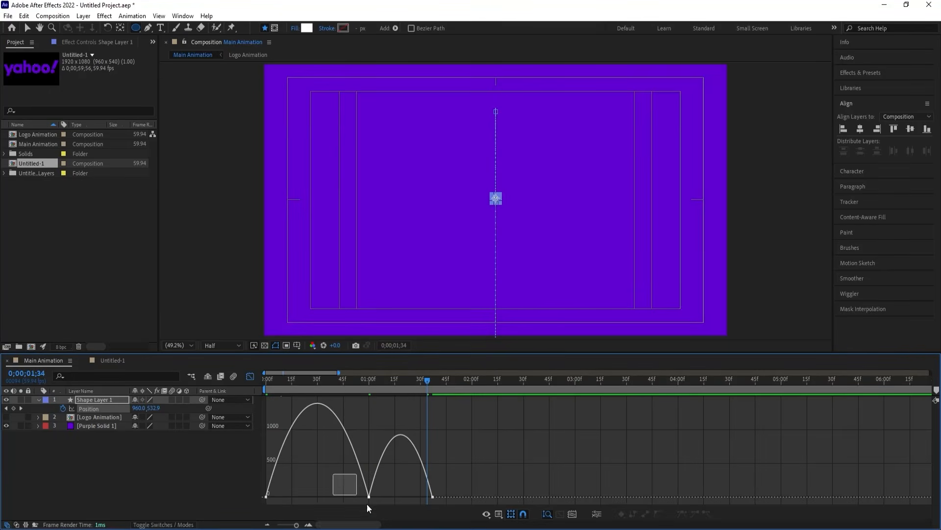
drag(367, 504, 313, 497)
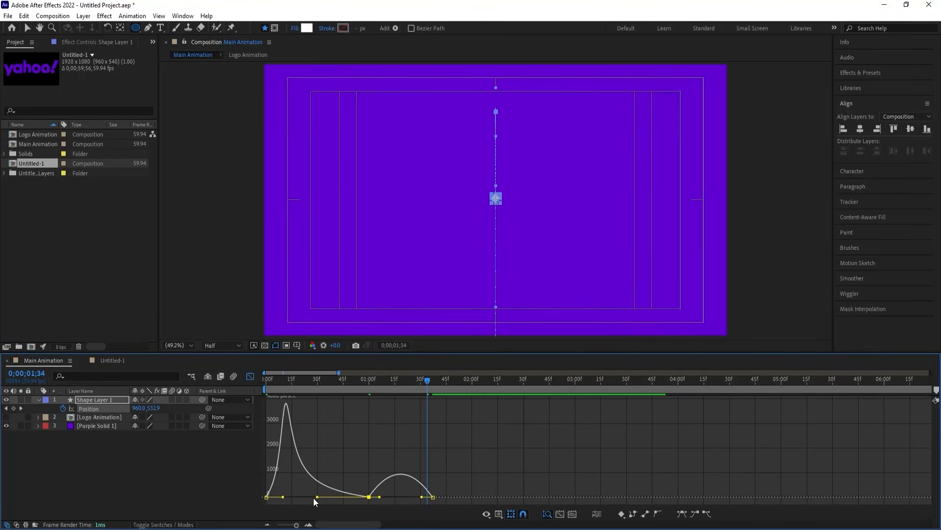
click(374, 491)
drag(375, 492, 401, 498)
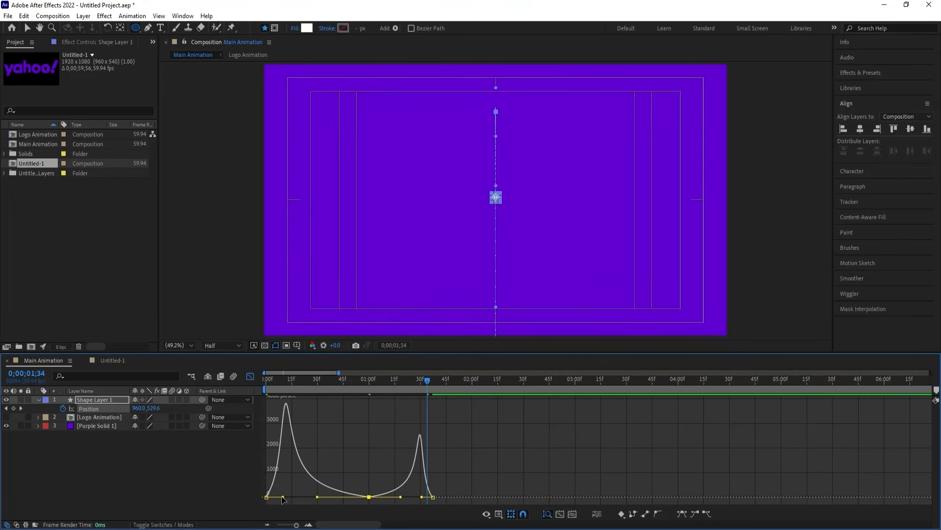
- Shorten the easing on the circle's first and last Position keyframes in the speed graph and preview the motion from the start
drag(283, 496, 268, 496)
drag(443, 477, 429, 497)
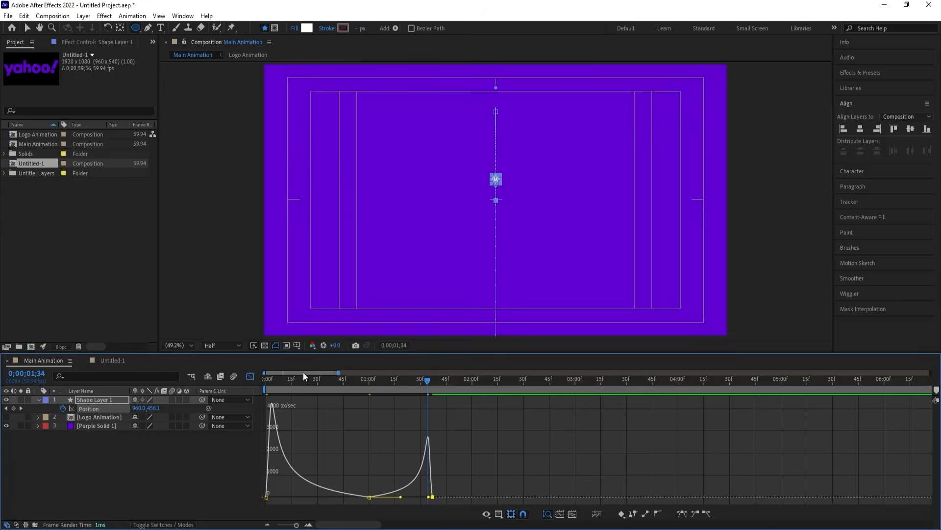
key(Home)
key(space)
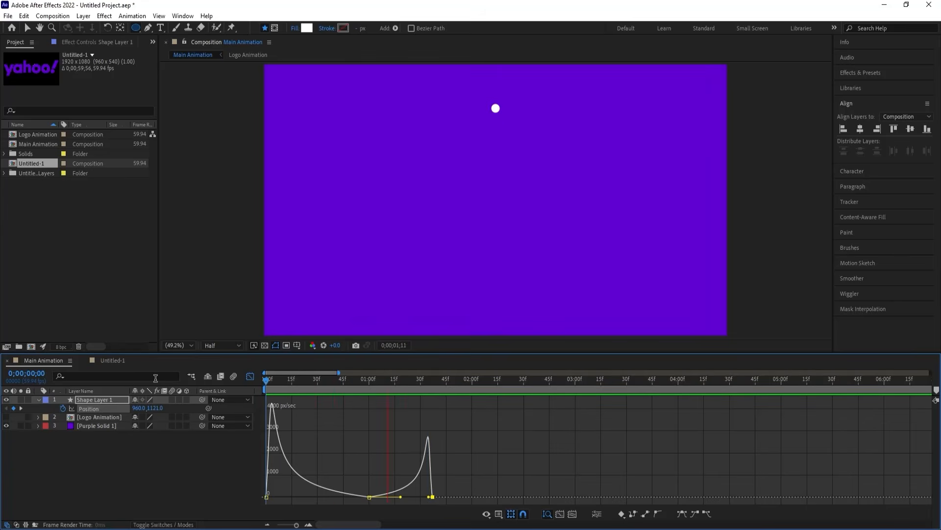
key(space)
click(250, 376)
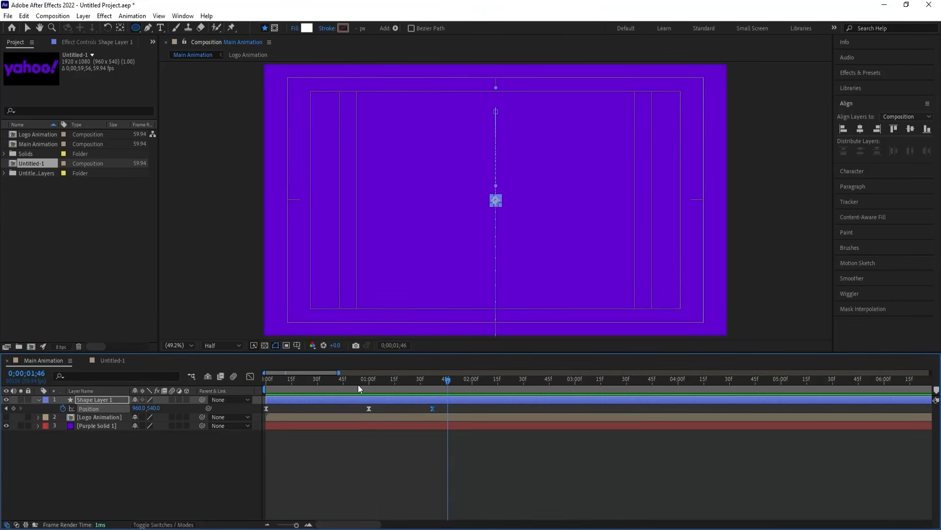
- Set the spatial interpolation of all three circle Position keyframes to Linear and preview the motion from the start
drag(361, 379, 366, 380)
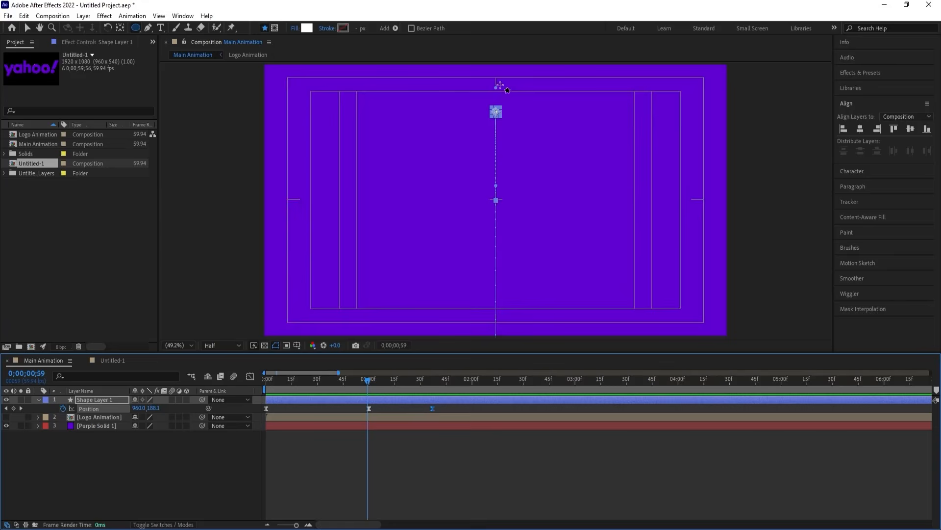
drag(473, 459, 255, 403)
right_click(268, 407)
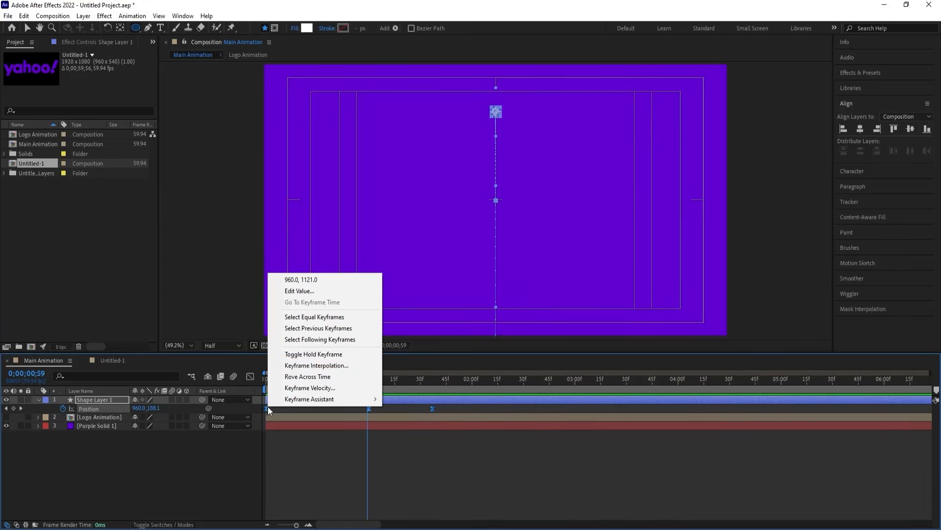
click(291, 368)
click(493, 250)
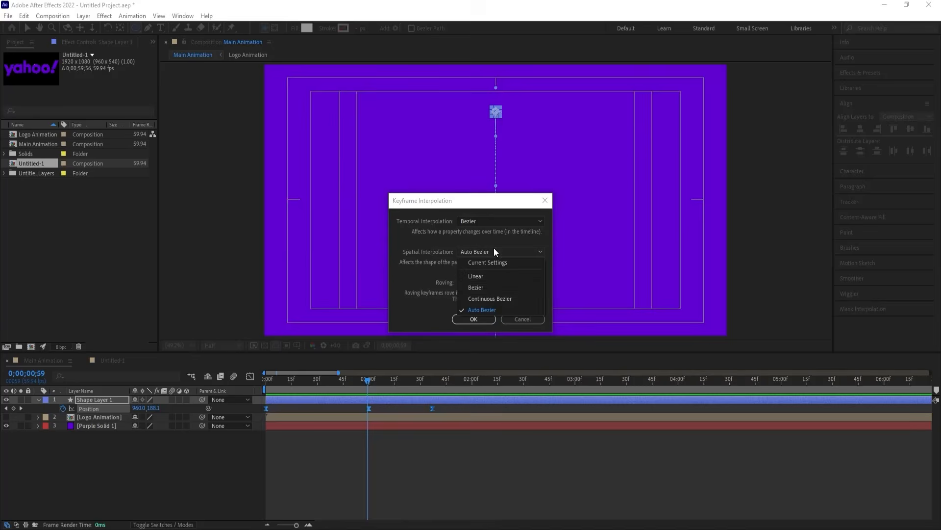
click(483, 272)
click(474, 320)
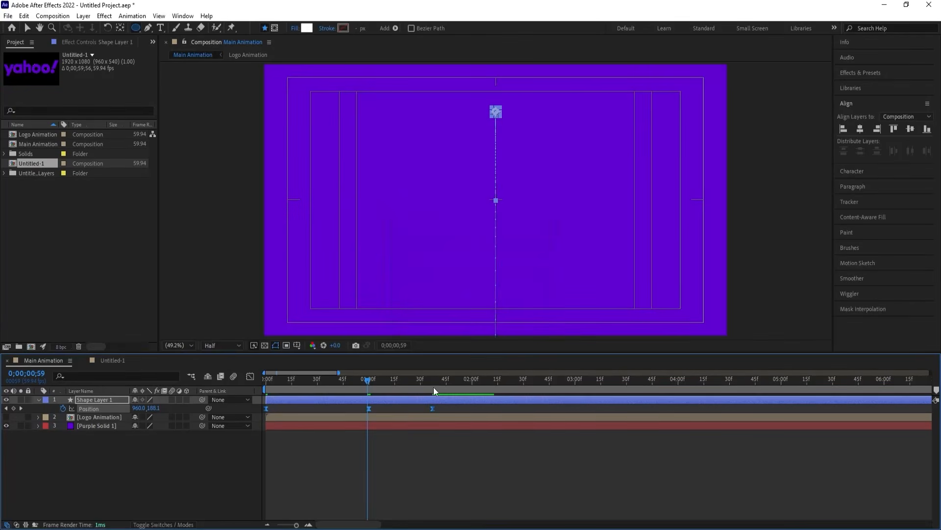
drag(369, 386, 265, 380)
key(space)
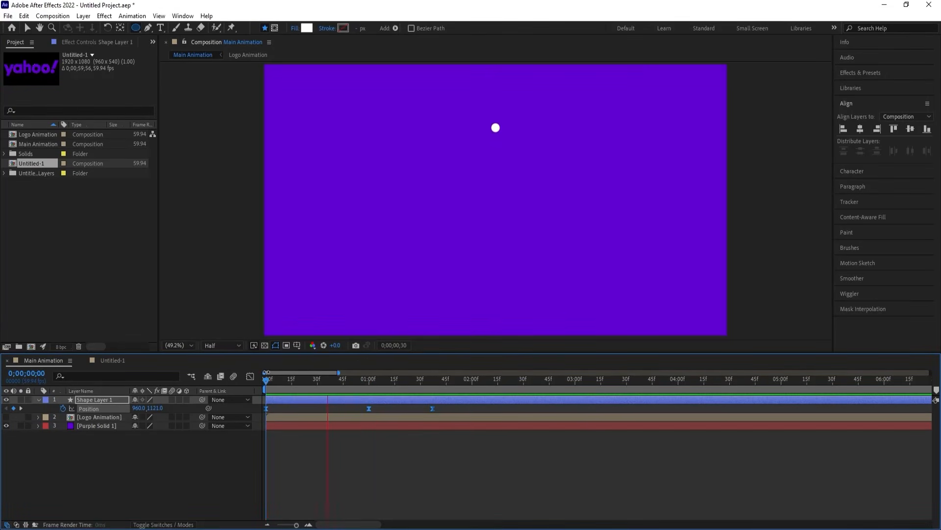
key(space)
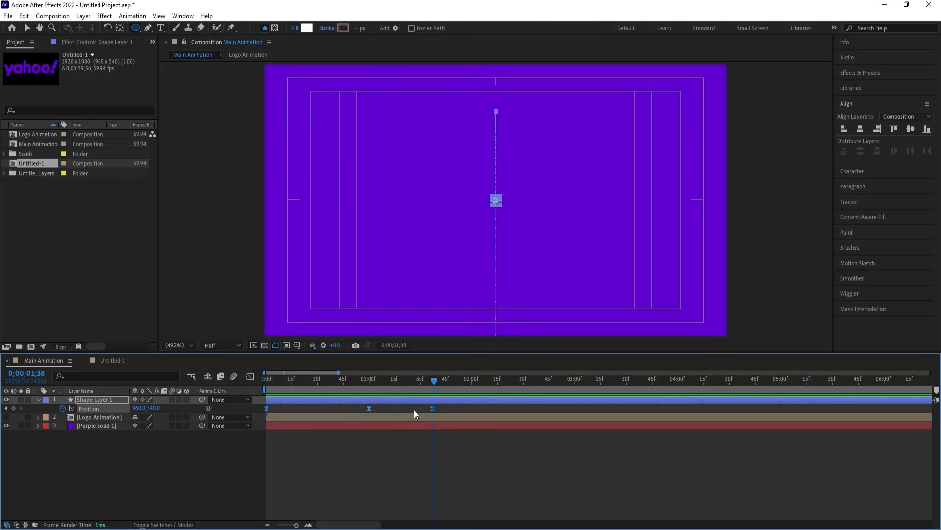
- Compress the circle's three Position keyframes in time so the last one falls at 0;00;00;59, and preview the faster bounce
drag(431, 409, 368, 377)
key(Home)
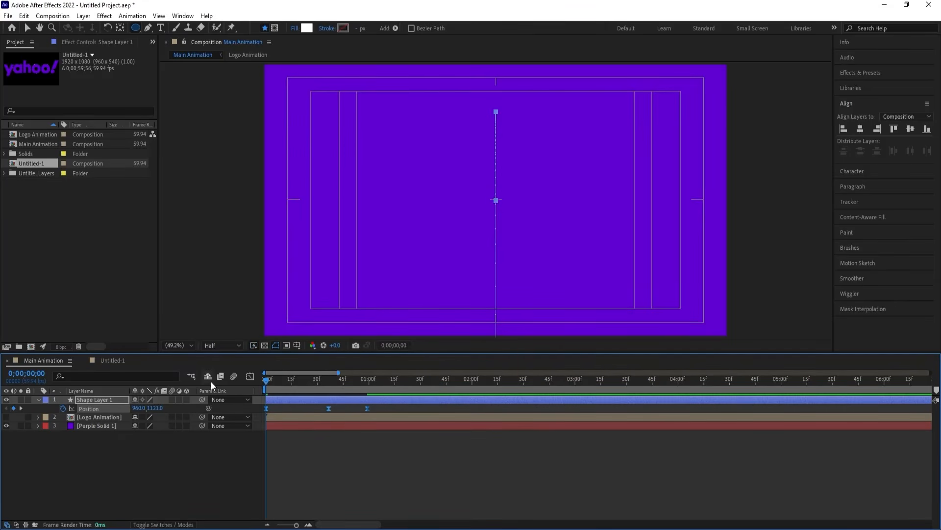
key(space)
key(space)
click(378, 450)
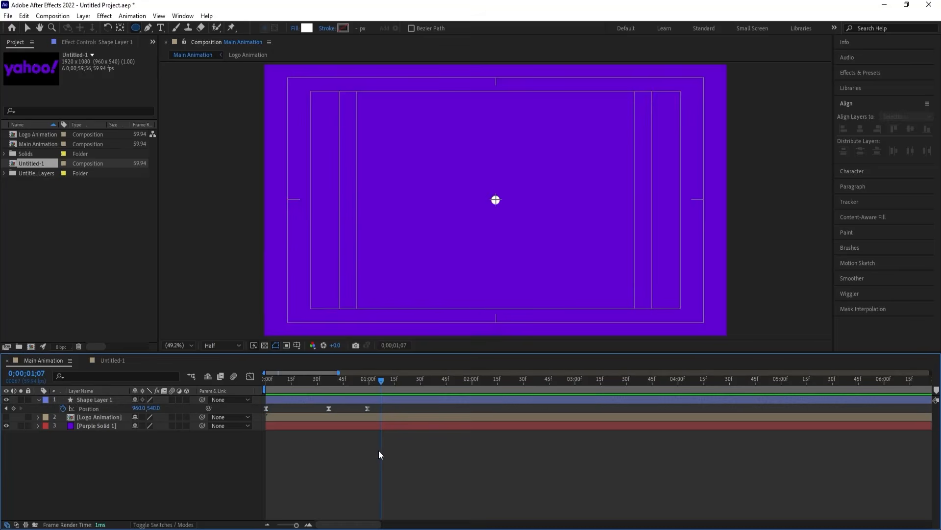
- Keyframe the circle's Scale at 100% at 0;00;00;59 and at 6461% at 0;00;01;30, filling the frame with white
key(j)
click(371, 398)
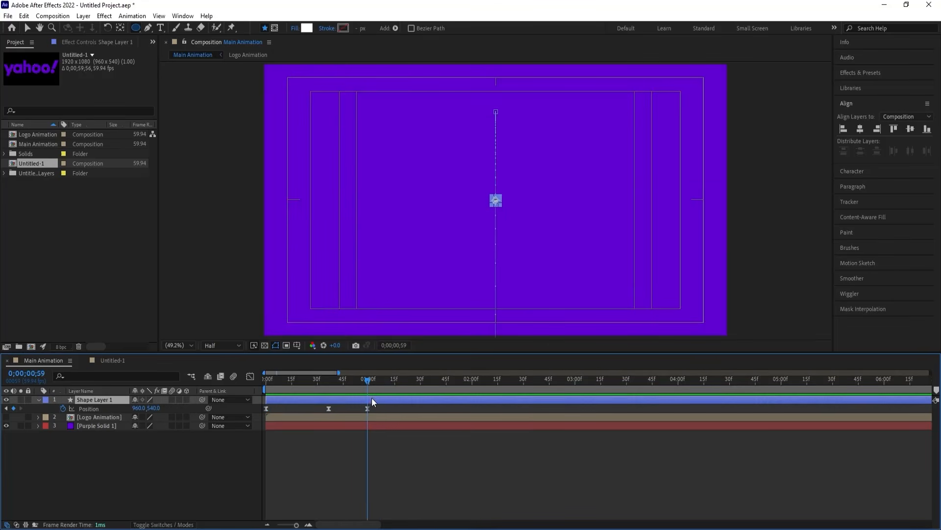
key(s)
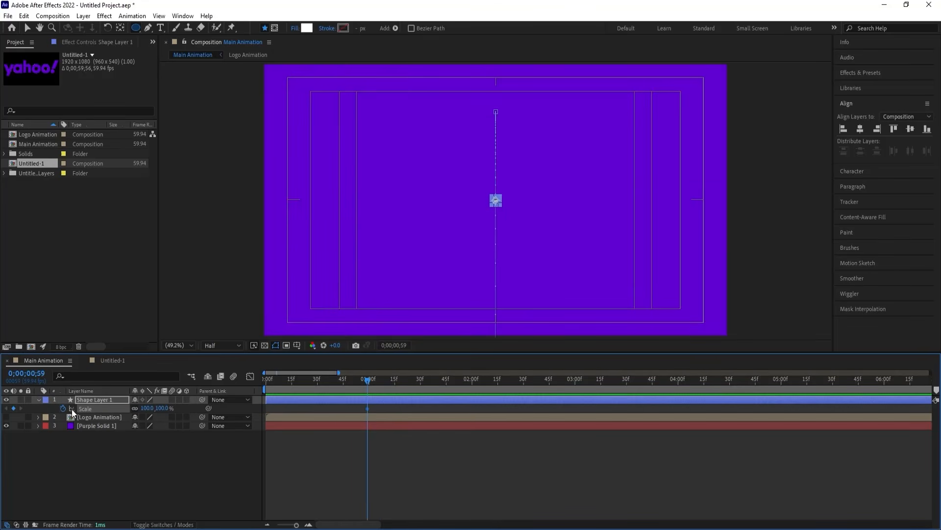
drag(392, 384, 420, 384)
drag(147, 408, 441, 408)
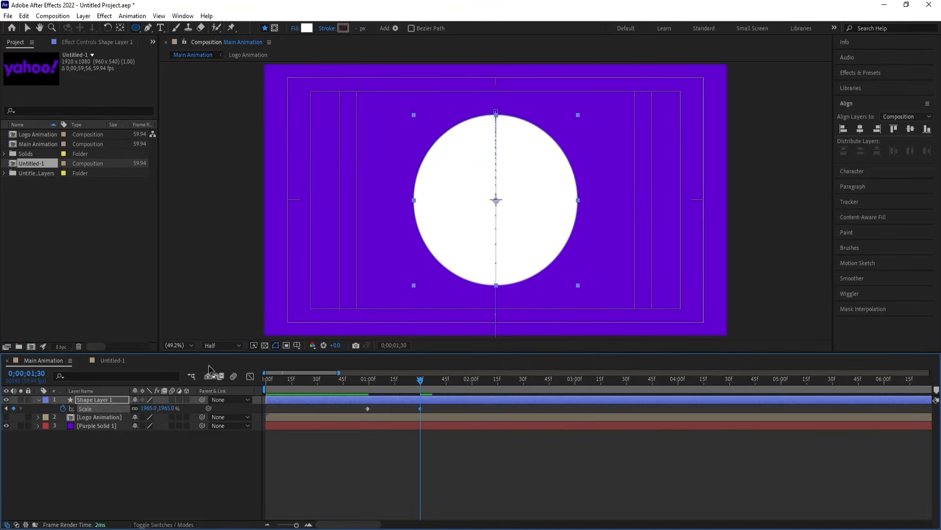
drag(148, 409, 387, 412)
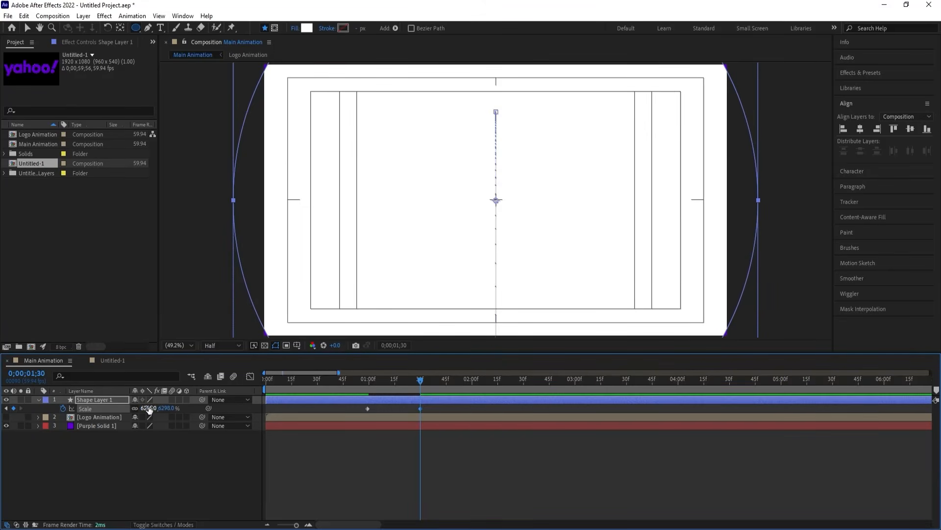
drag(153, 408, 209, 386)
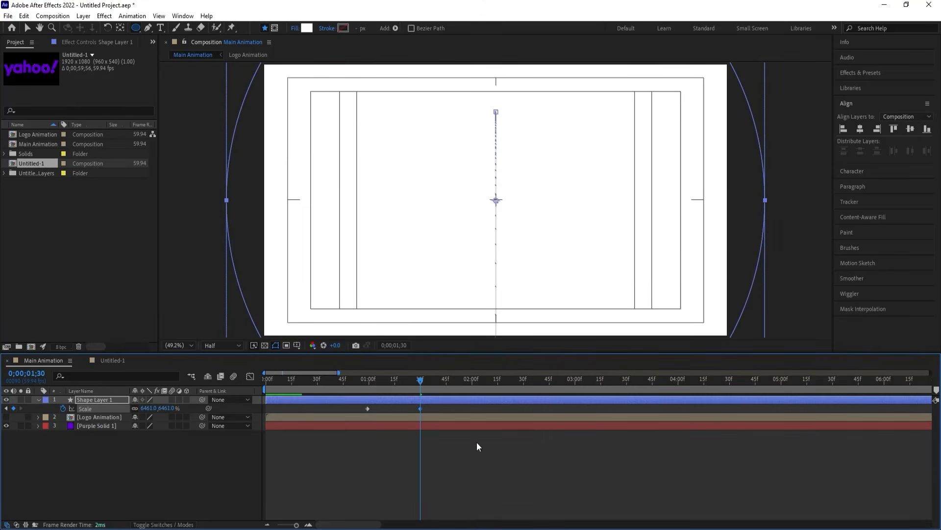
- Apply Easy Ease to both Scale keyframes, shift the speed peak to the start of the expansion in the speed graph, and preview it
drag(513, 475, 263, 375)
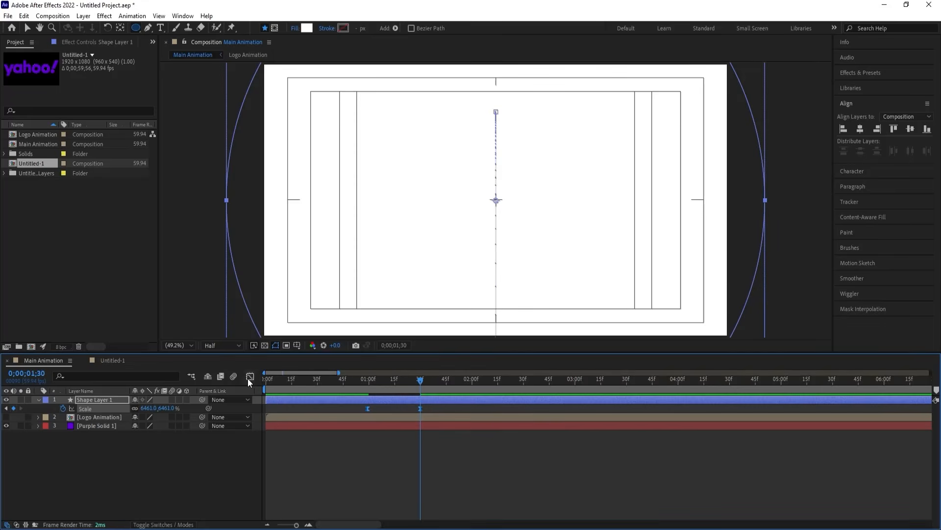
click(250, 376)
drag(411, 497, 371, 497)
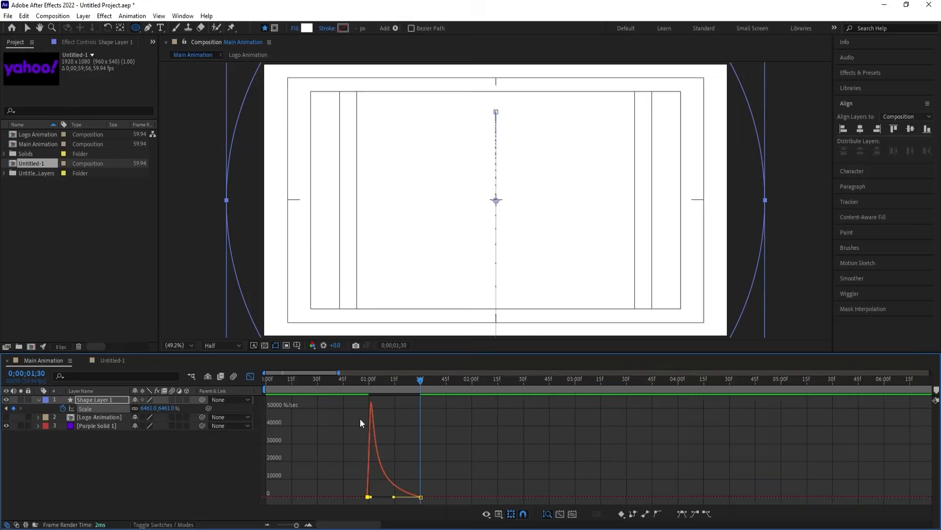
click(323, 378)
key(space)
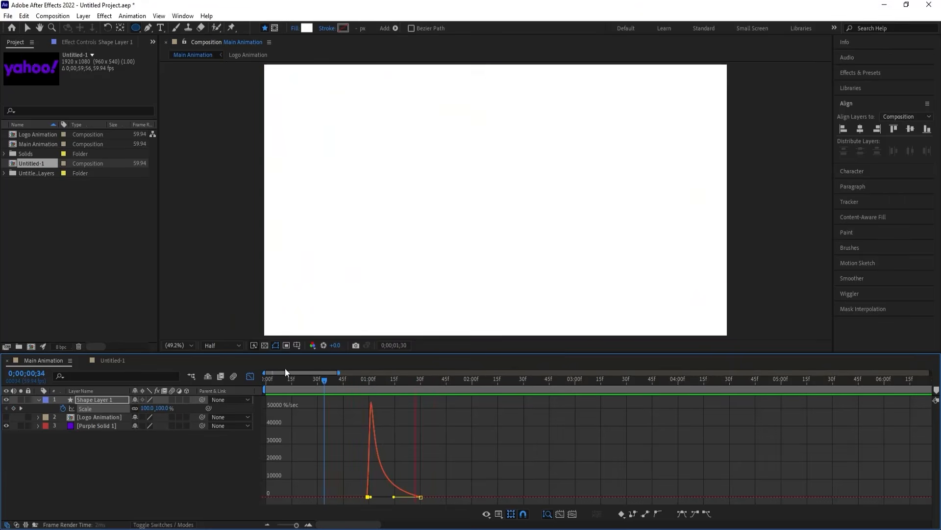
key(space)
click(250, 376)
- Place the Logo Animation layer above the circle's layer, make it visible, and start it at 0;00;01;00
drag(371, 379, 370, 375)
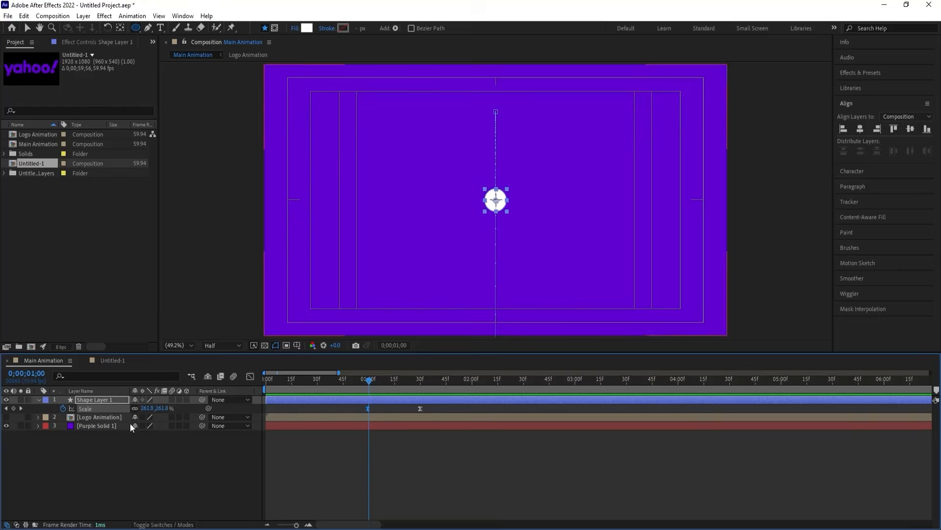
click(102, 419)
drag(102, 419, 101, 398)
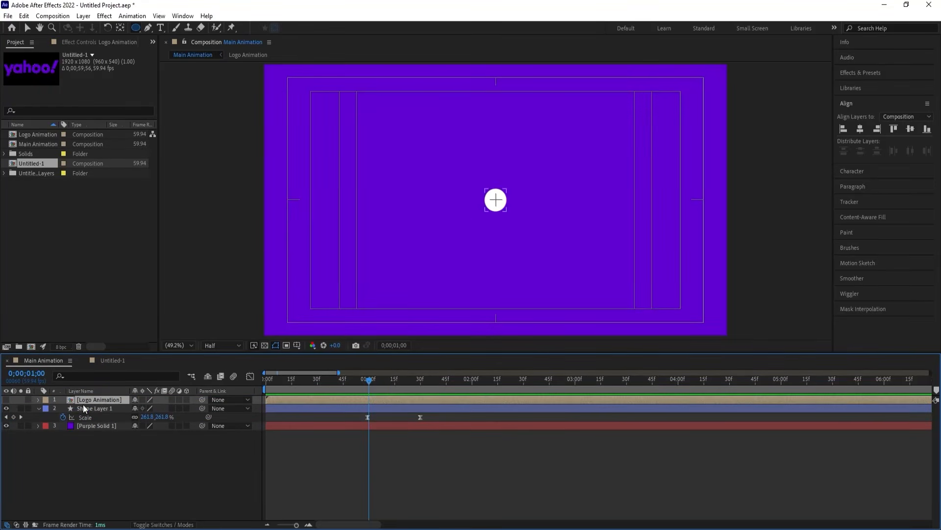
click(6, 400)
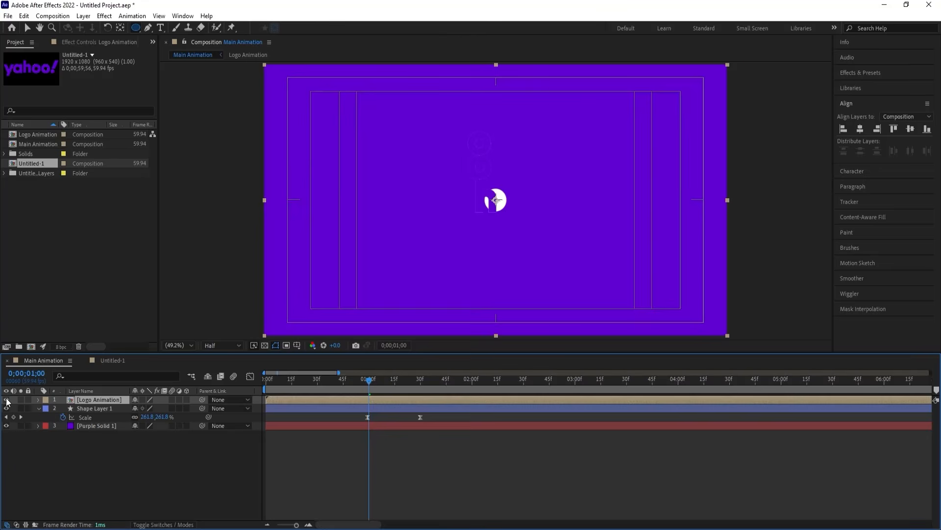
key(alt+bracketleft)
- Preview the logo letters over the expanding circle, including a playback from the start of the timeline
key(space)
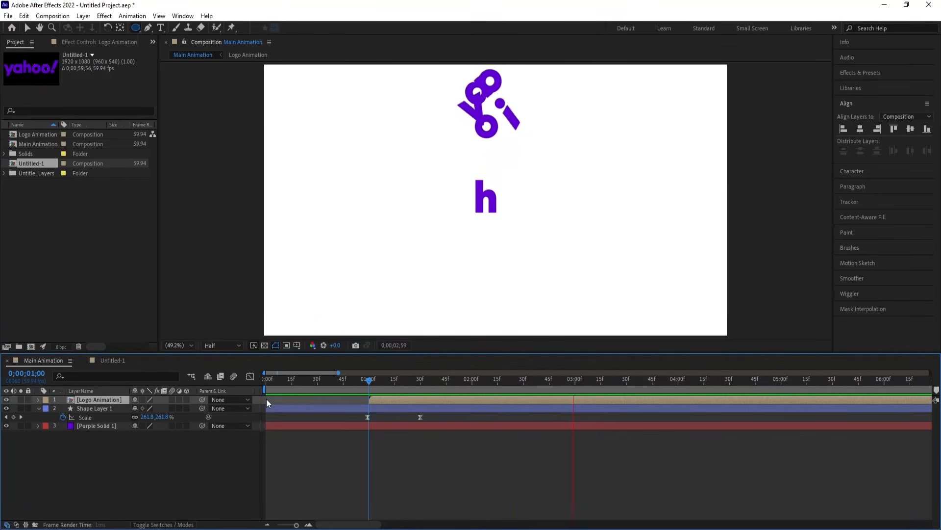
key(space)
click(261, 391)
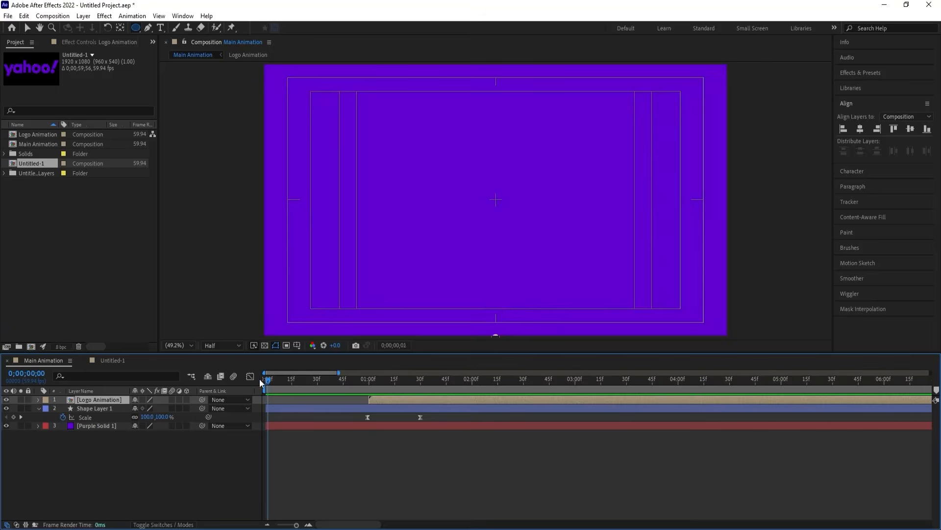
key(space)
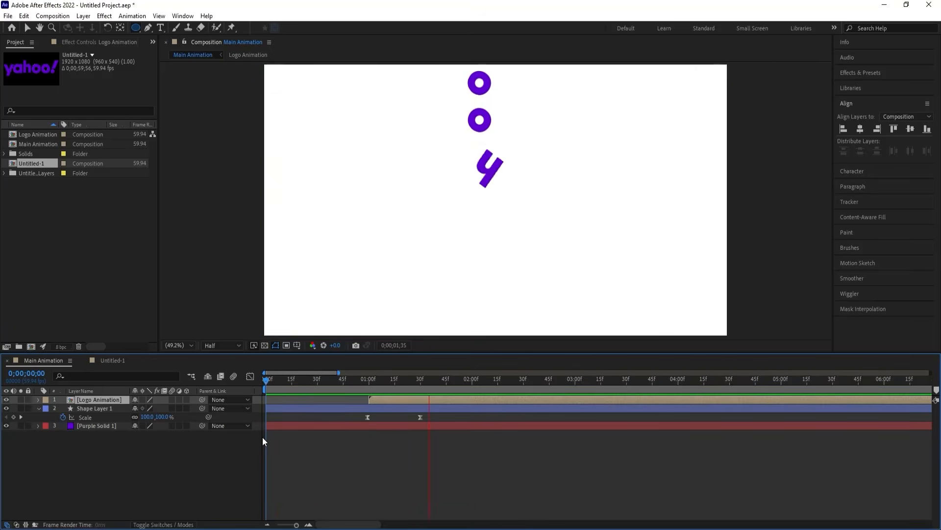
key(space)
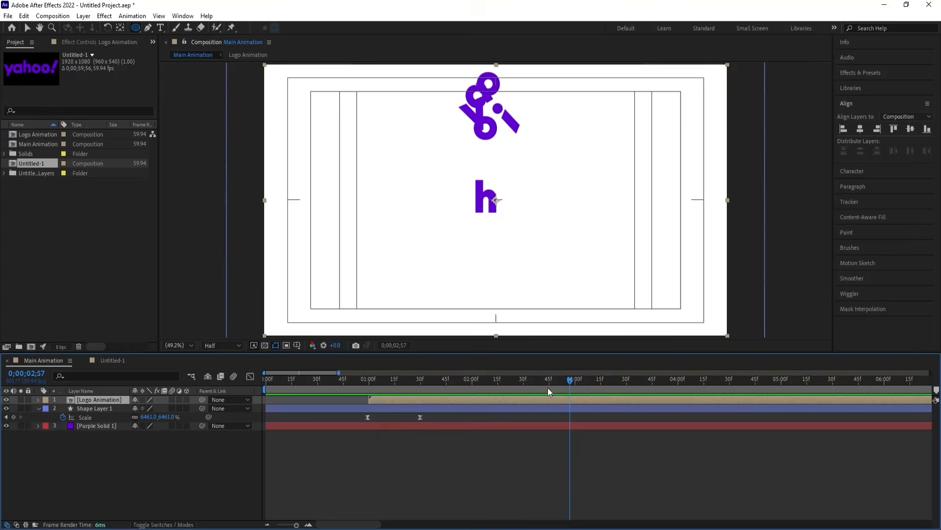
- Enable Position keyframing on the Logo Animation layer at 0;00;02;41
drag(559, 378, 542, 373)
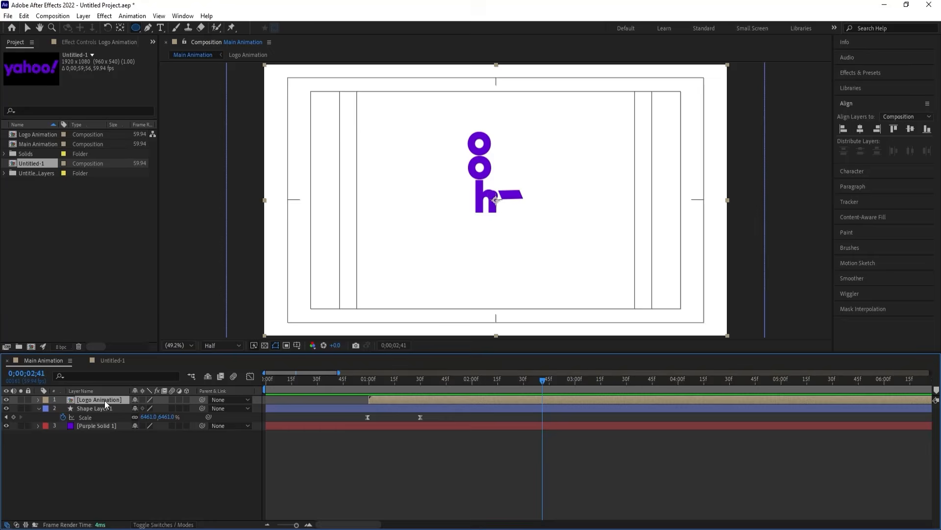
key(p)
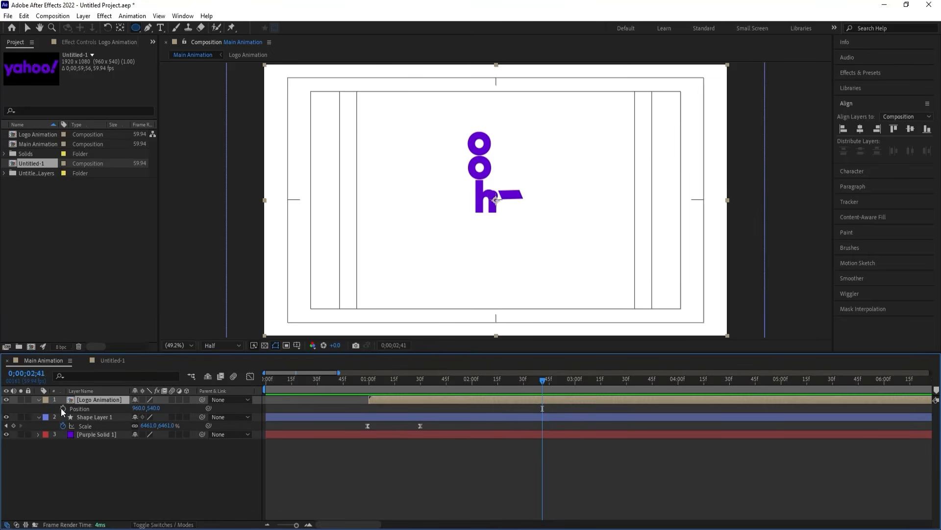
click(62, 408)
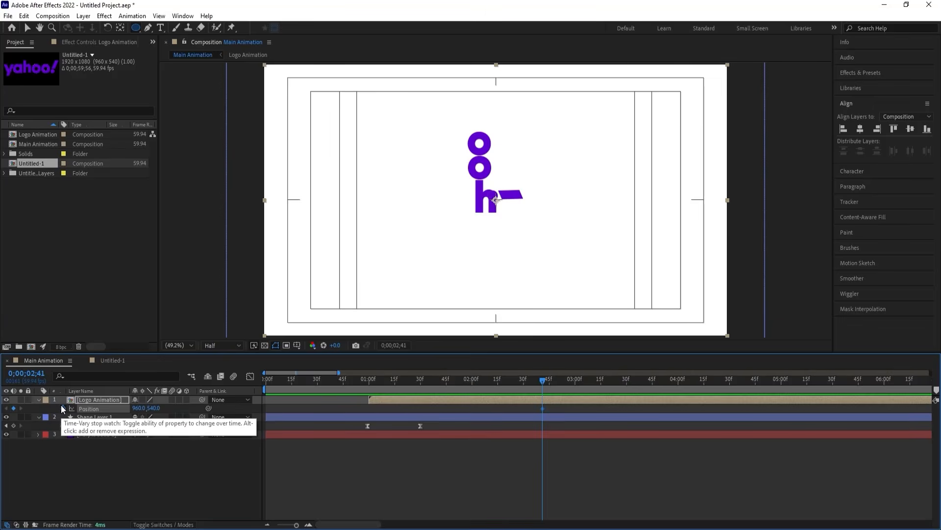
- Shift the Logo Animation layer sideways to Position 946, 540 at 0;00;02;42
key(Page_Down)
key(Page_Down)
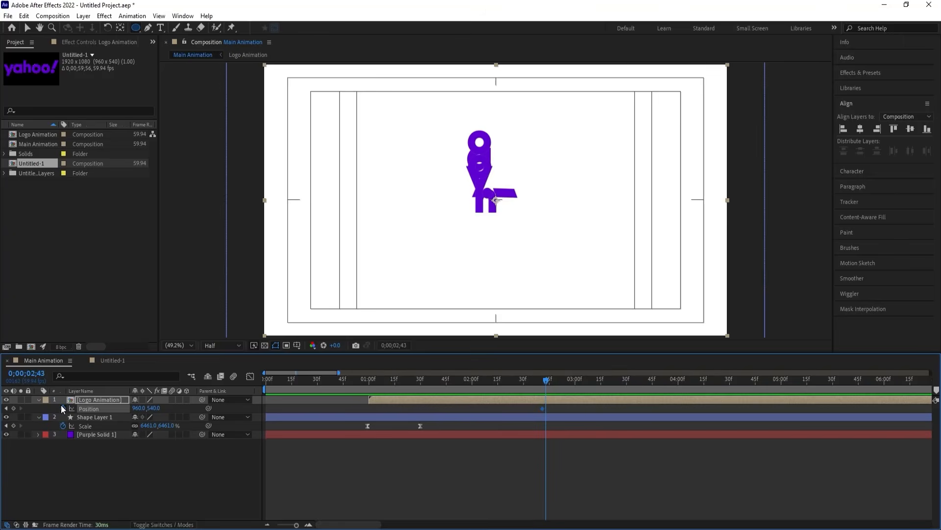
key(Page_Up)
key(shift+Left)
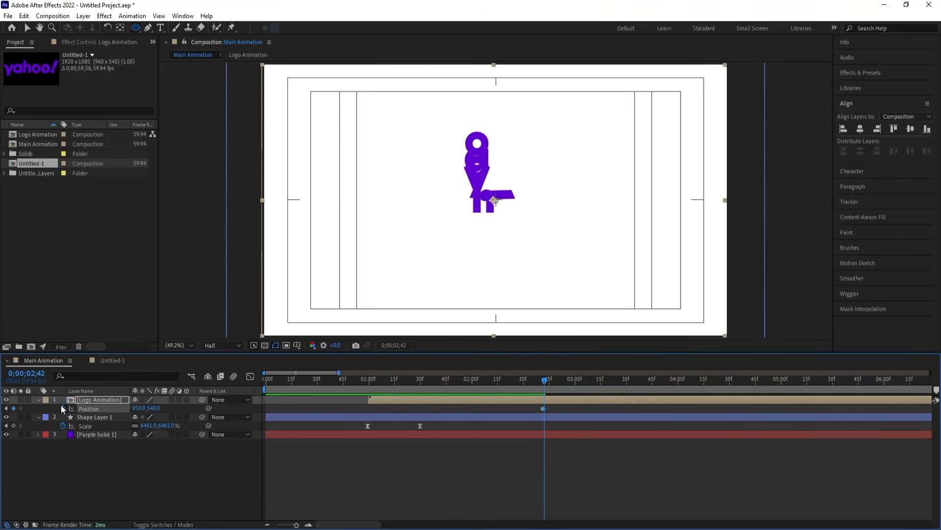
key(Left)
key(Left)
key(Left)
key(Left)
- Offset the Logo Animation layer the opposite way at 0;00;02;43, keyframe it at 960, 540 at 0;00;02;44, and preview the shake
key(Page_Down)
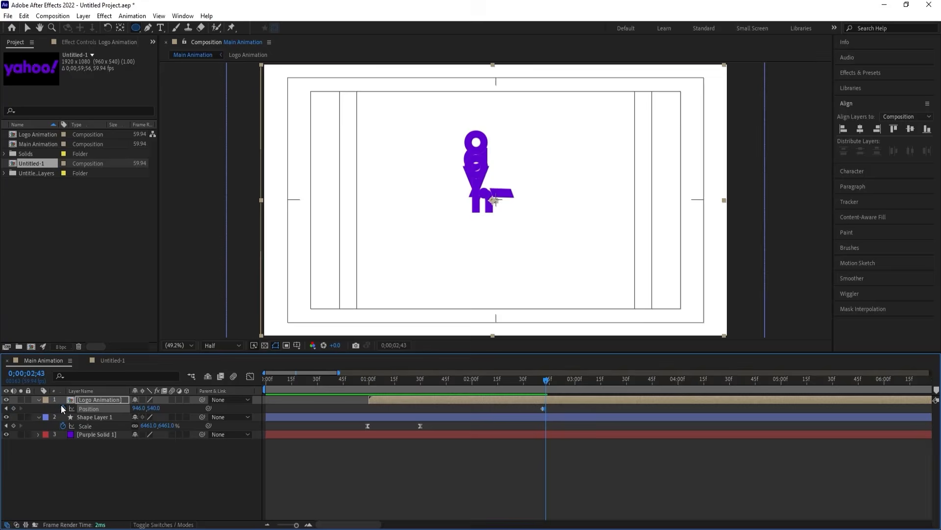
key(equal)
key(equal)
key(equal)
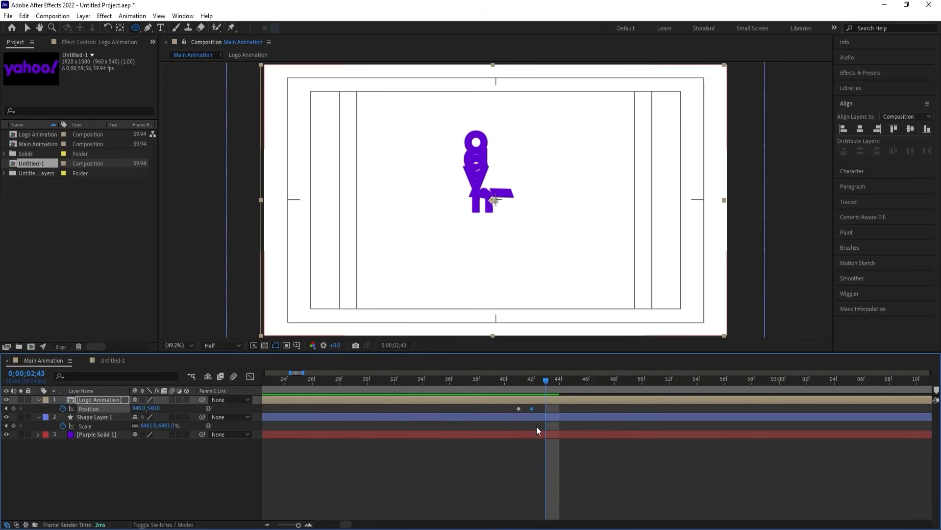
drag(142, 410, 154, 410)
key(Page_Down)
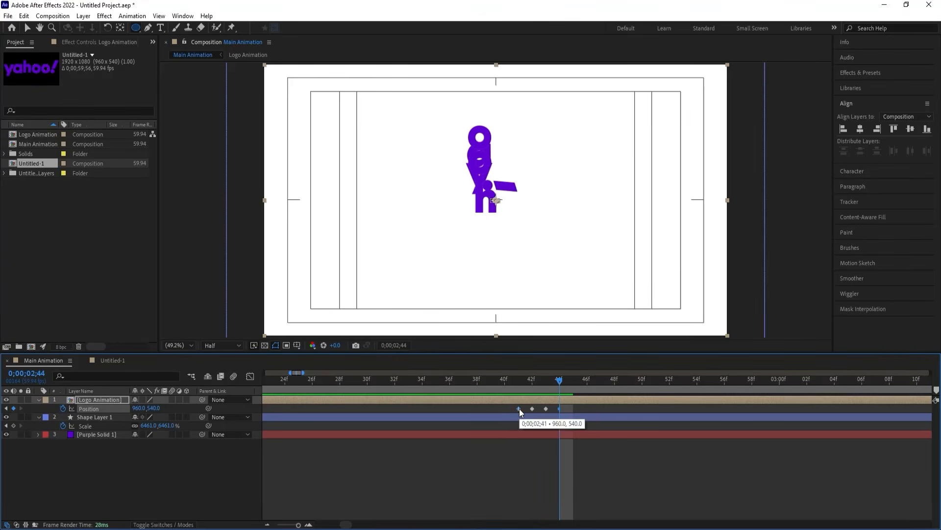
drag(518, 376, 483, 372)
key(space)
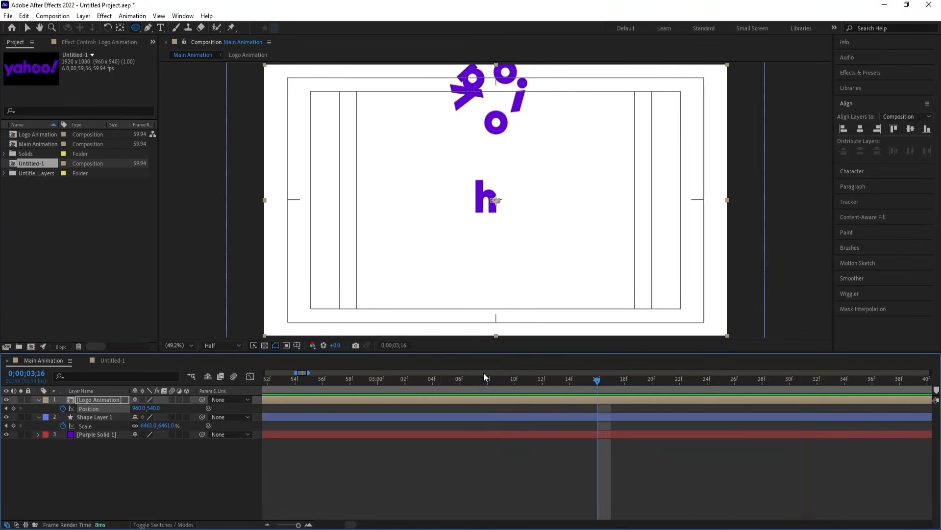
- Preview the Logo Animation layer's shake in Main Animation from 0;00;02;38
key(minus)
key(minus)
click(466, 383)
key(space)
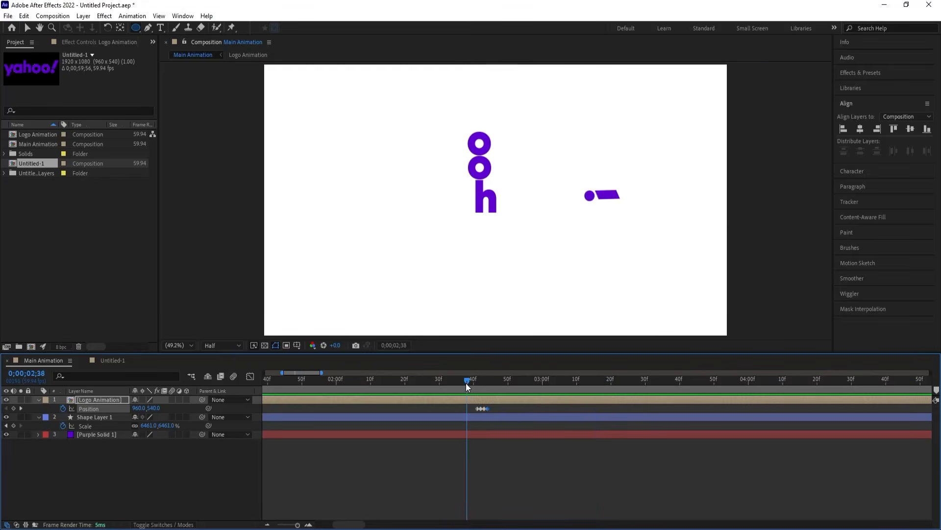
key(space)
- Enable motion blur for the composition and the Logo Animation layer, and preview the shake around its Position keyframes
click(175, 398)
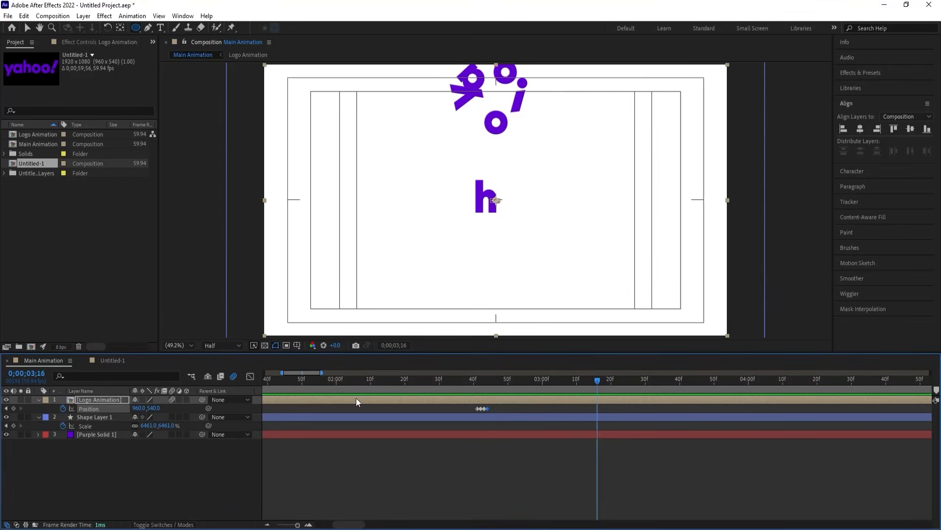
click(469, 387)
key(space)
key(space)
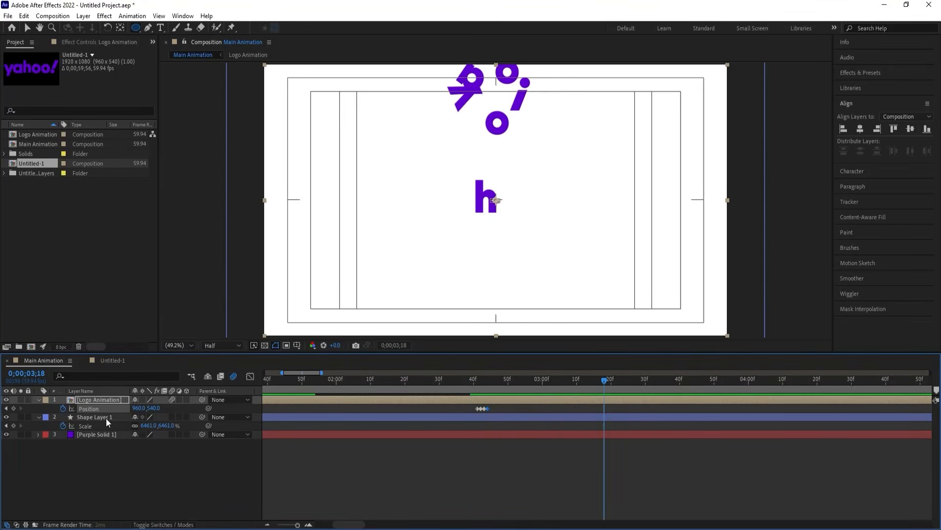
- Enable motion blur on all six letter layers inside the Logo Animation composition and return to Main Animation
double_click(98, 400)
key(ctrl+a)
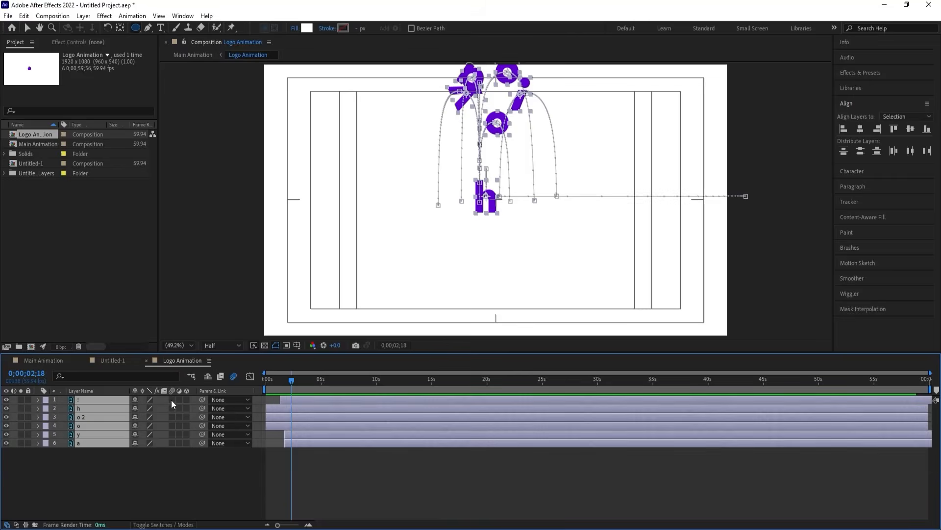
click(55, 361)
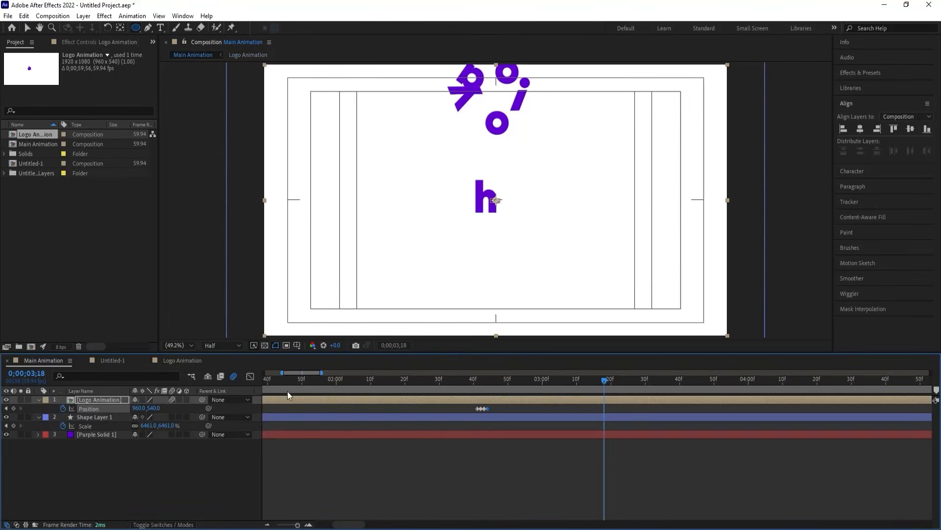
- Play Main Animation from the start of the timeline and enable motion blur on Shape Layer 1
scroll(303, 385, down, 3)
drag(304, 384, 192, 383)
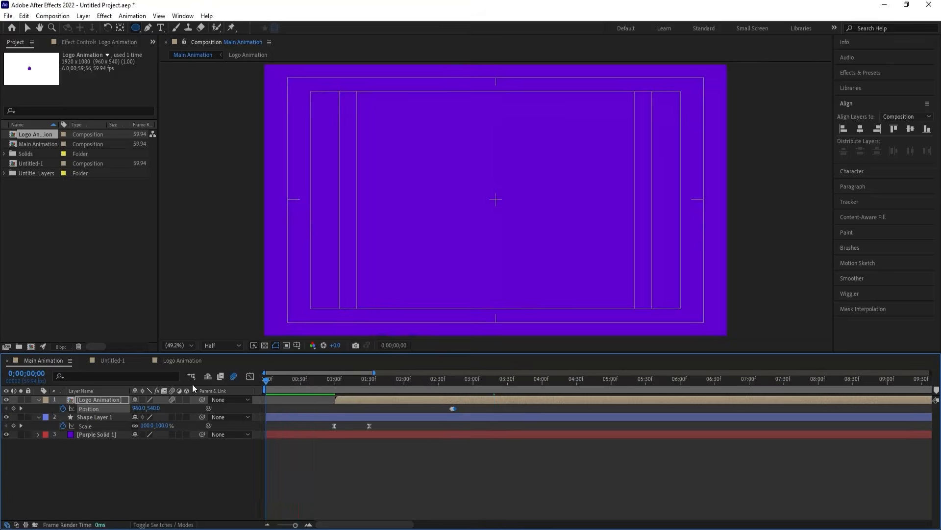
key(space)
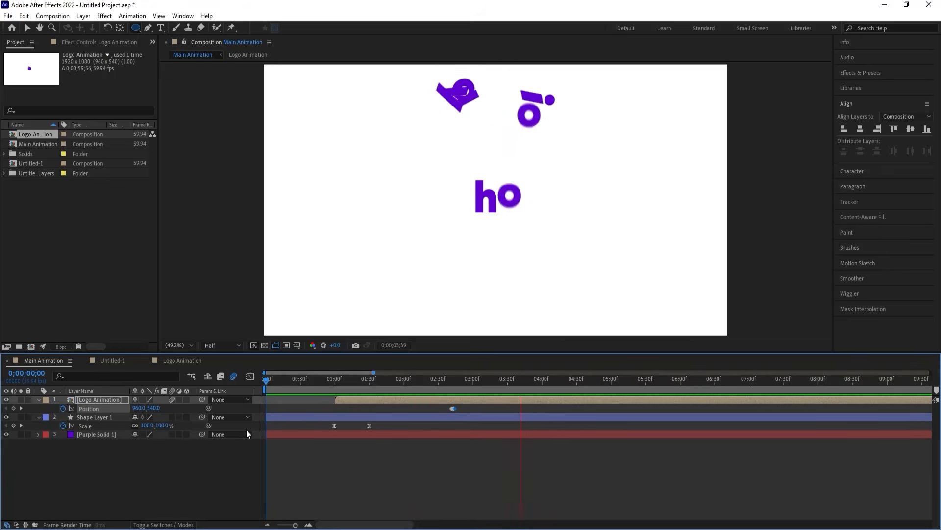
key(space)
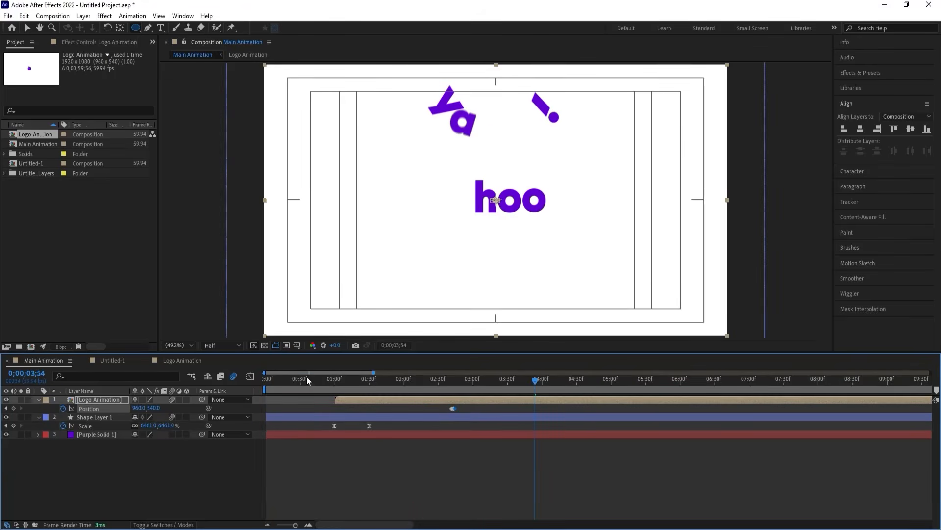
- Check the Main Animation composition settings without changing them, and preview the motion-blurred animation from the start
drag(307, 378, 189, 377)
key(ctrl+k)
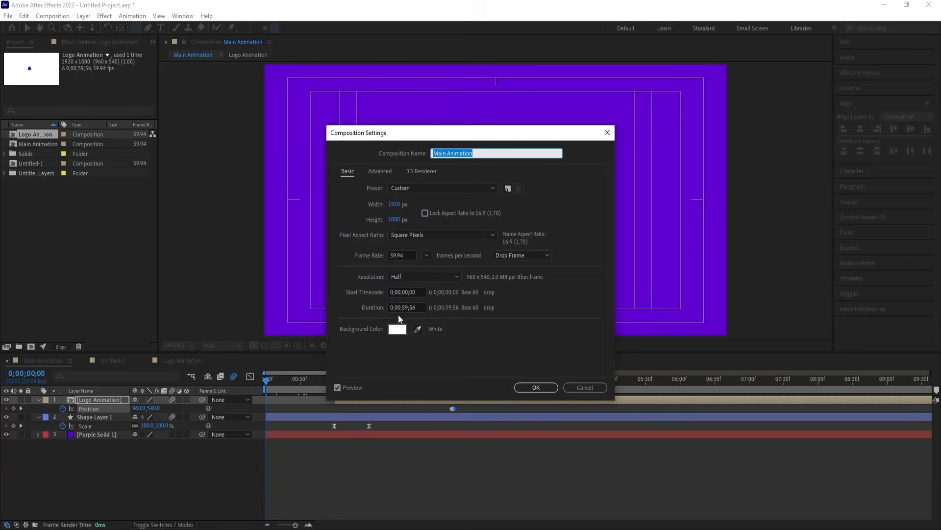
click(579, 387)
key(space)
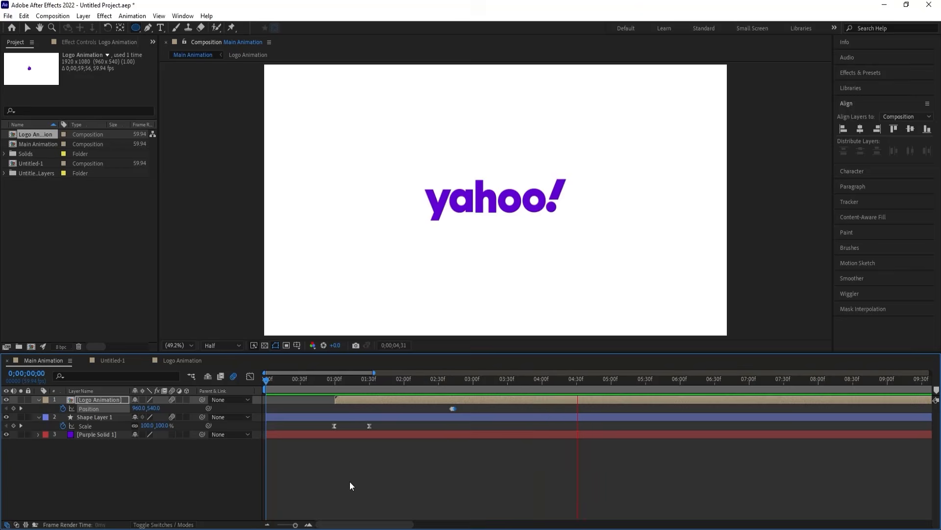
key(space)
- Set the end of the Main Animation work area at 0;00;05;01 and play back the shortened range
key(space)
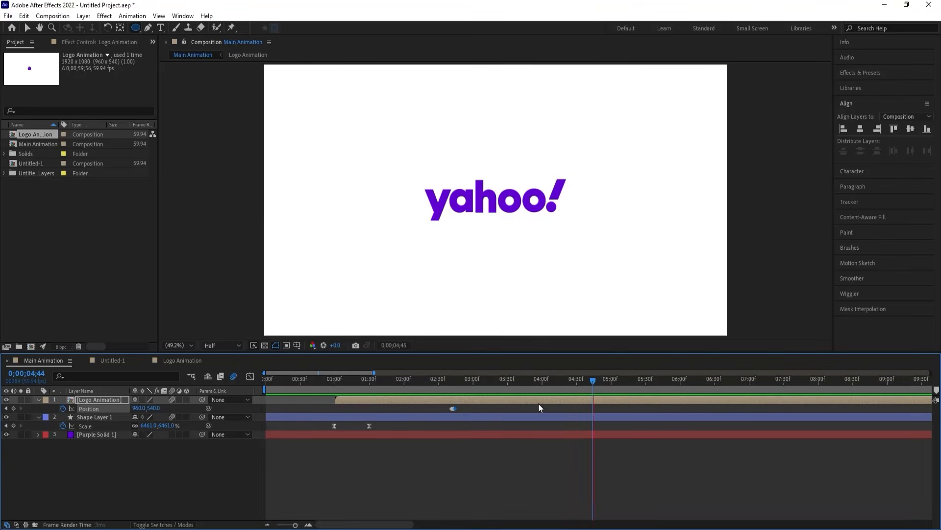
key(space)
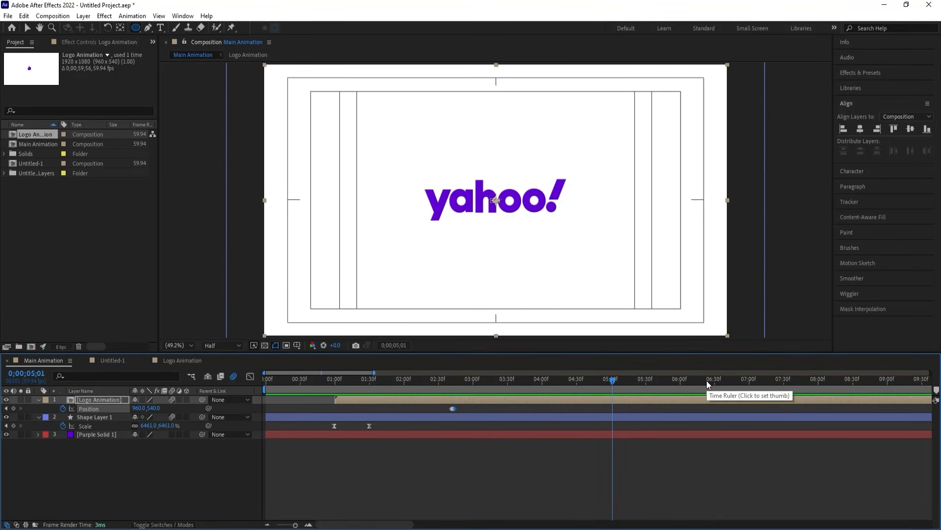
key(n)
key(space)
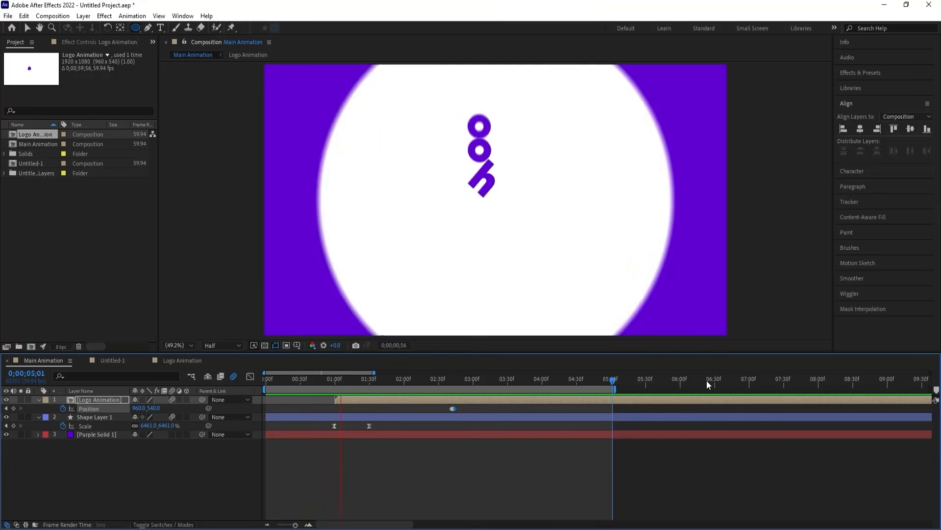